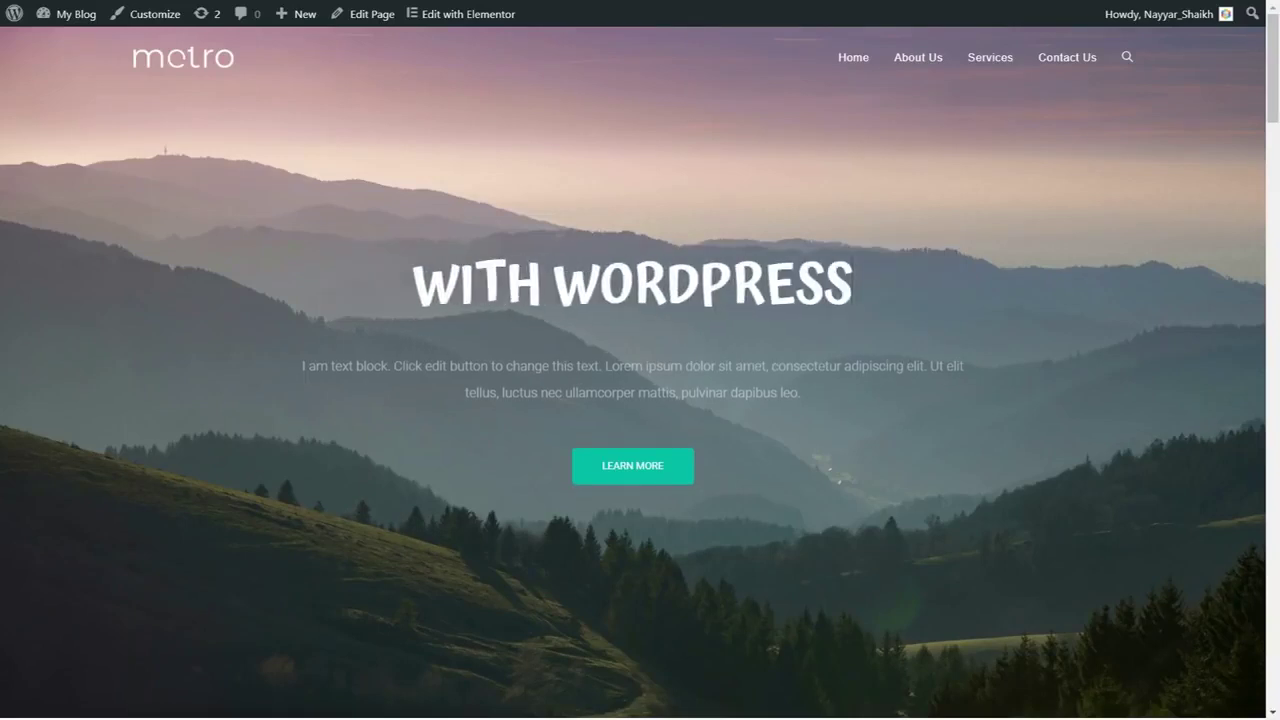
Step: Try out the live hero's placeholder paragraph and its LEARN MORE button
drag(293, 378, 825, 402)
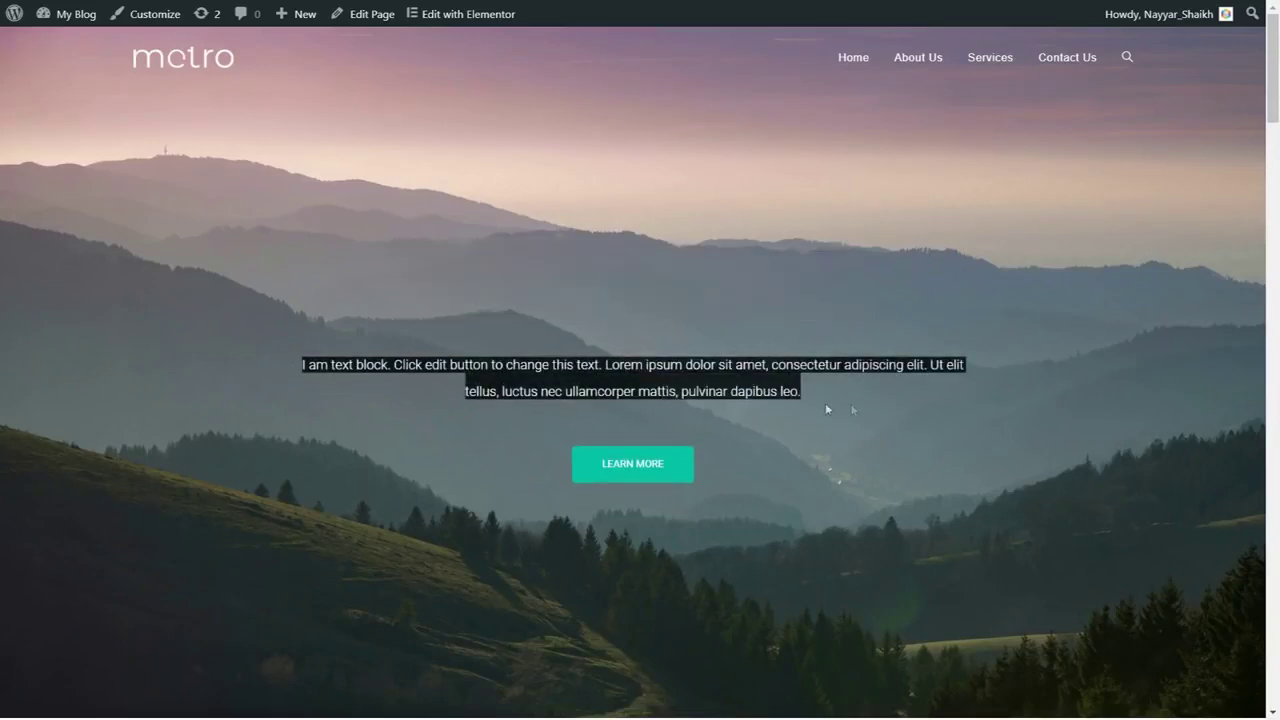
click(851, 403)
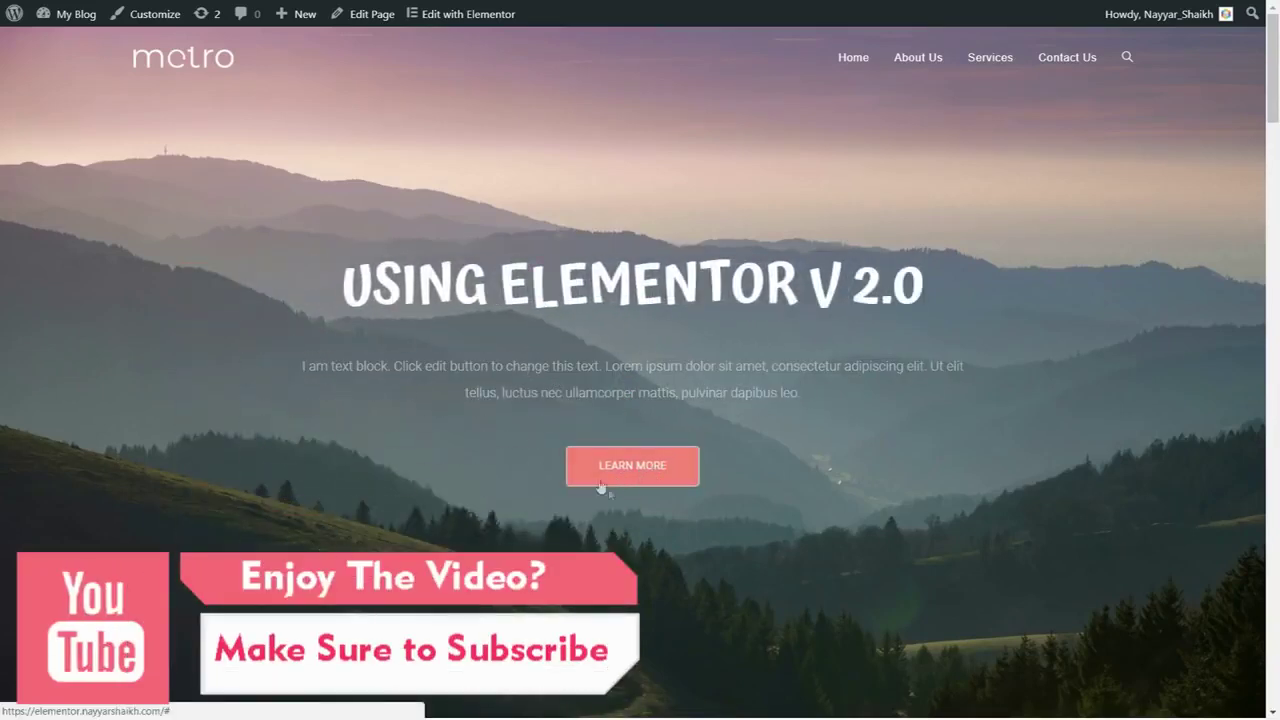
click(633, 482)
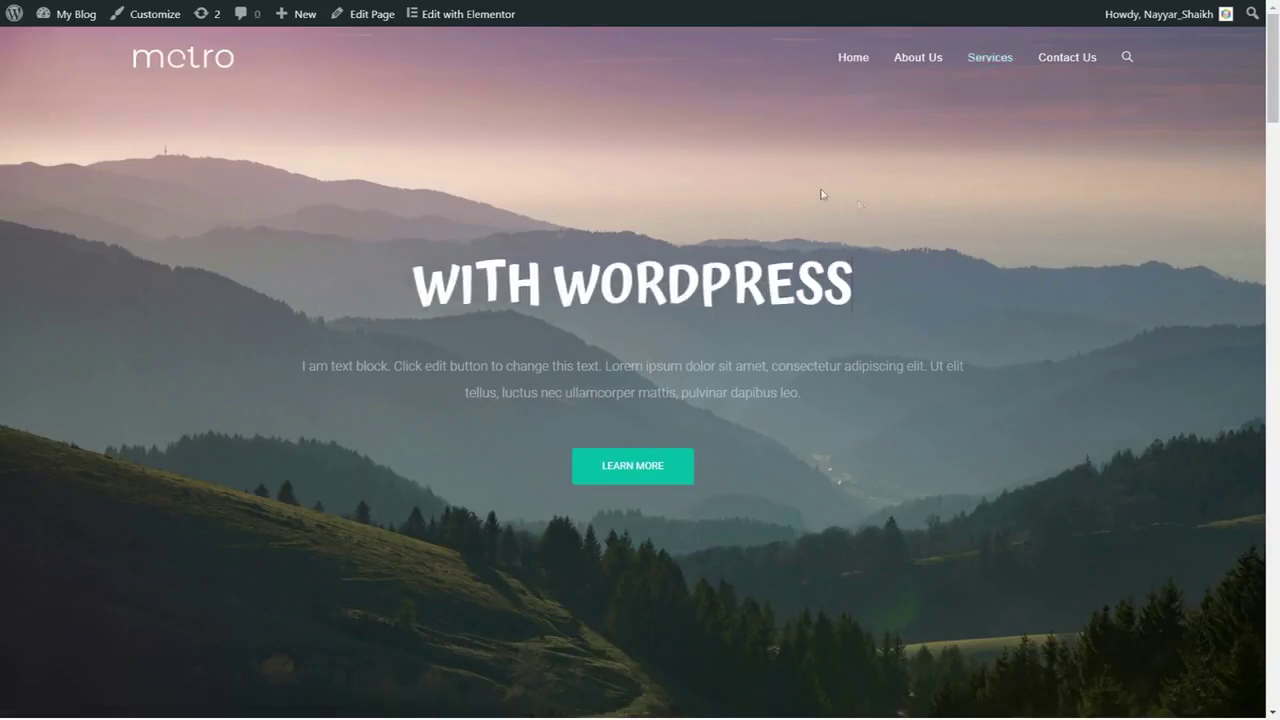
Step: In Elementor, overwrite the first rotating headline line with the author's full name
click(471, 20)
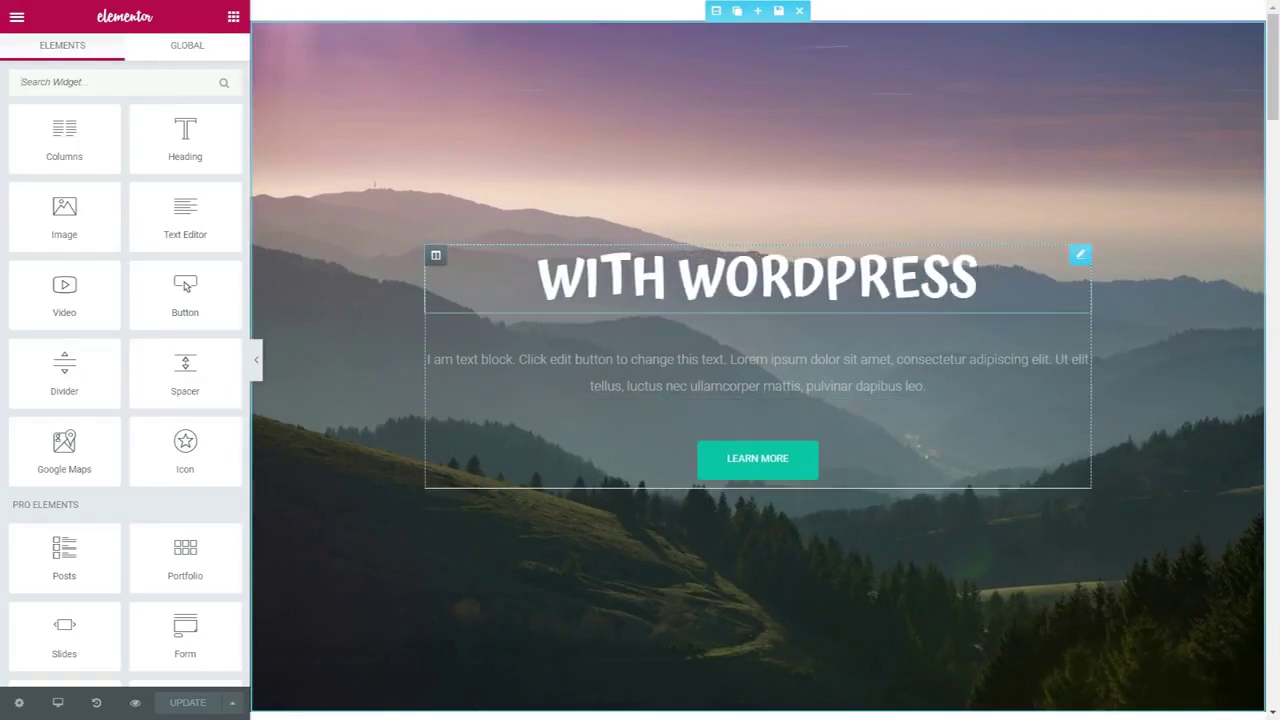
click(757, 278)
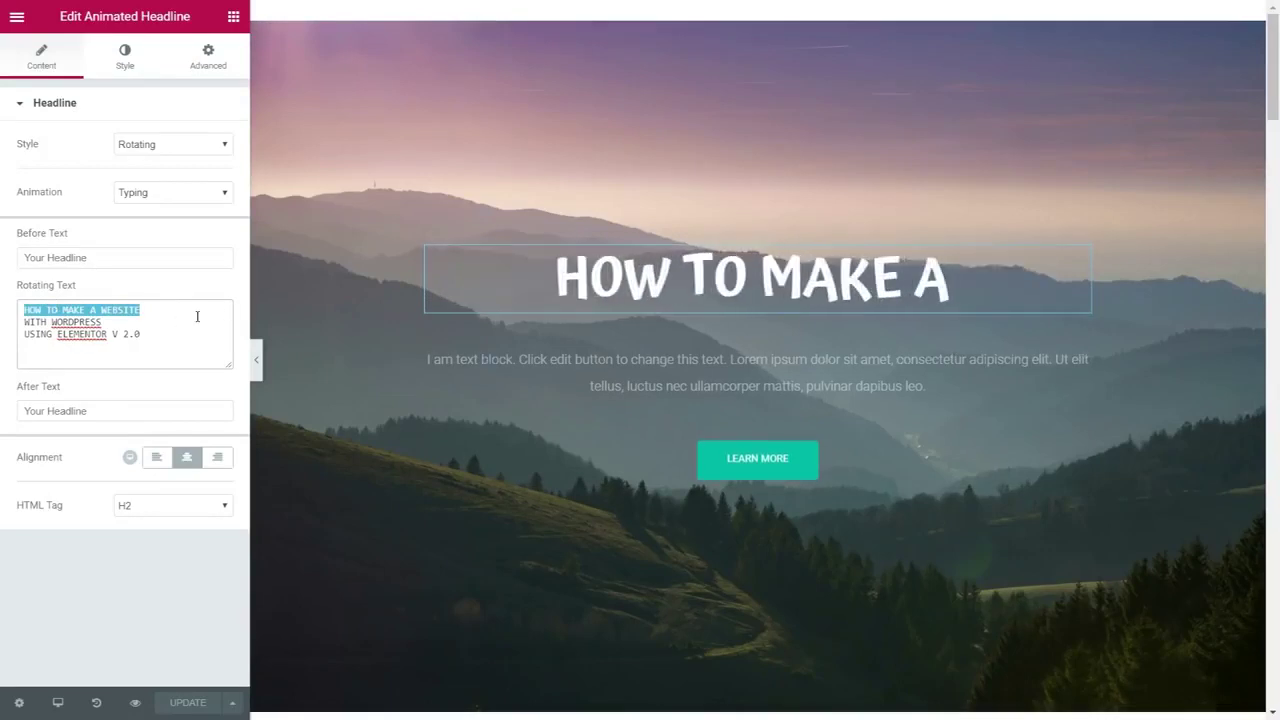
text(Nayya)
text(n /s)
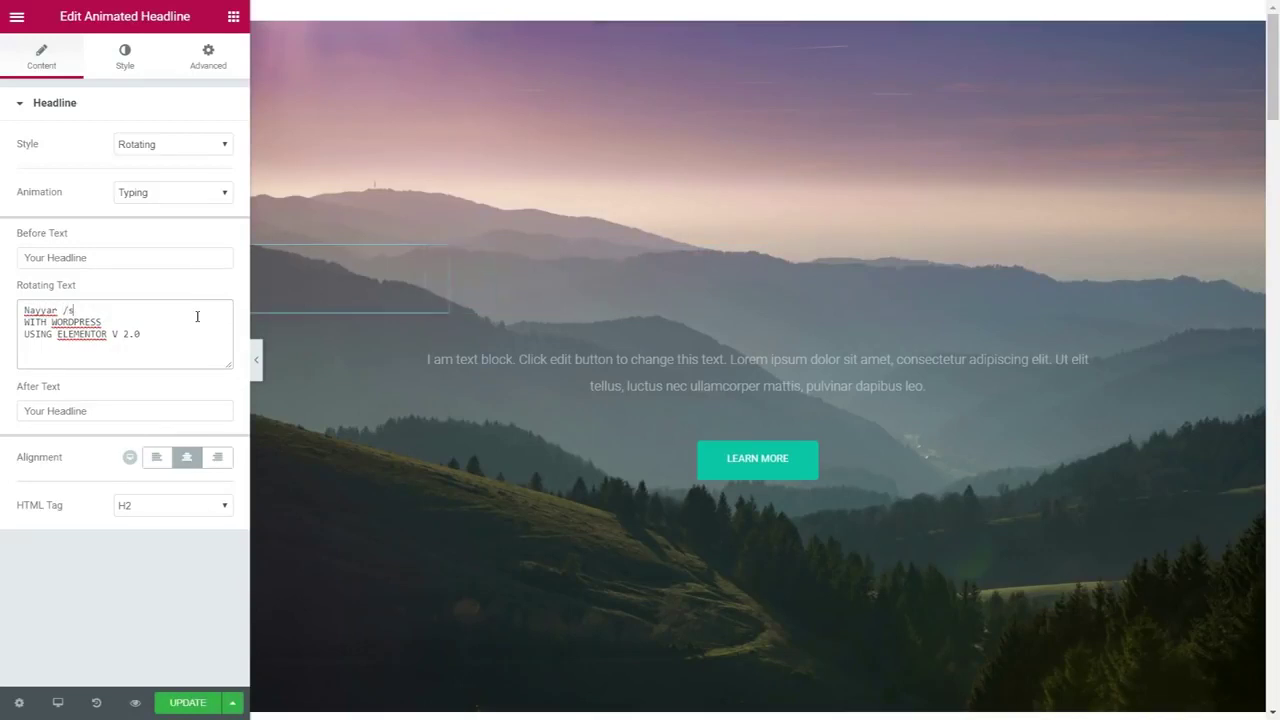
key(BackSpace)
key(BackSpace)
text(Shaikh)
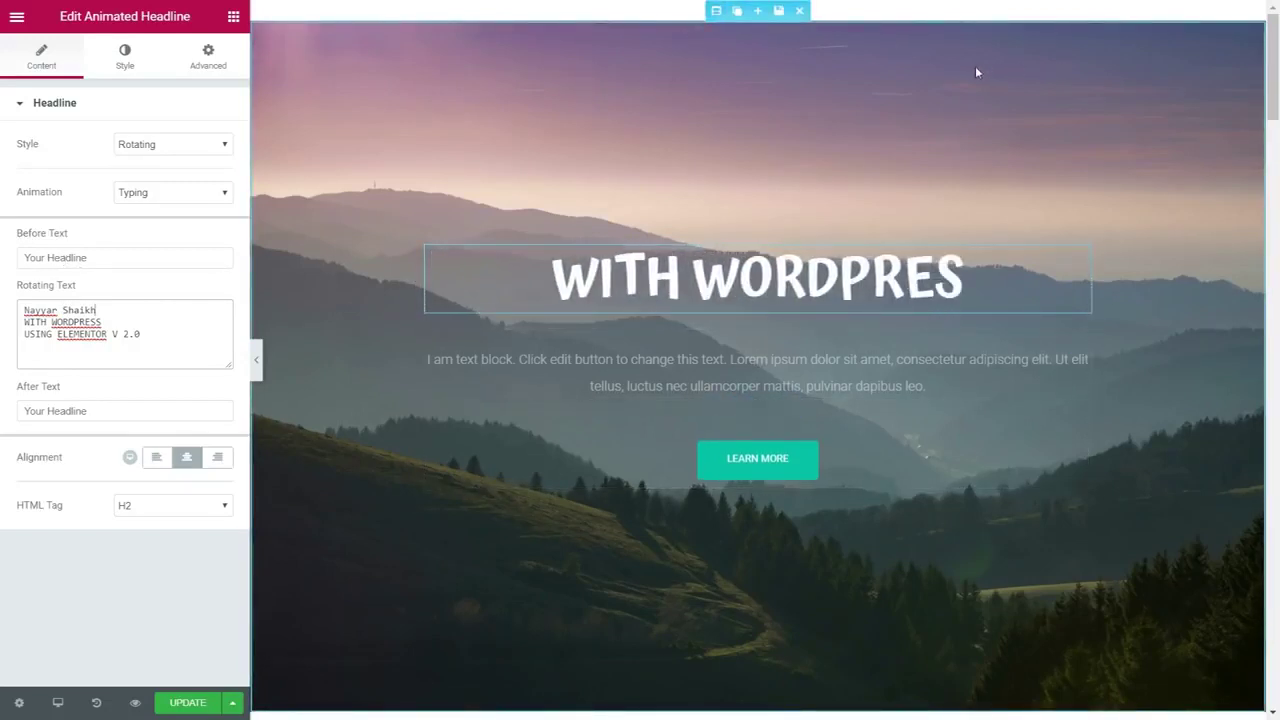
Step: Delete the hero section's mountain background image under Style and start choosing a new one
click(714, 11)
click(117, 76)
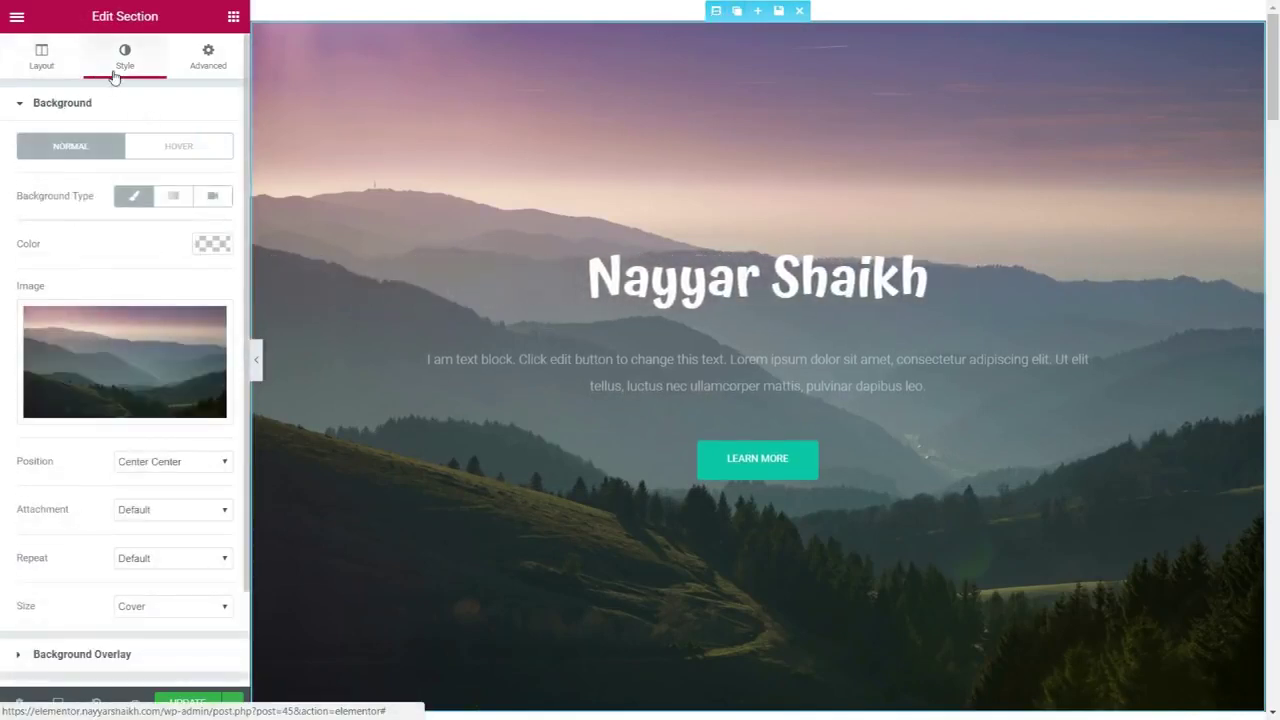
mouse_move(106, 360)
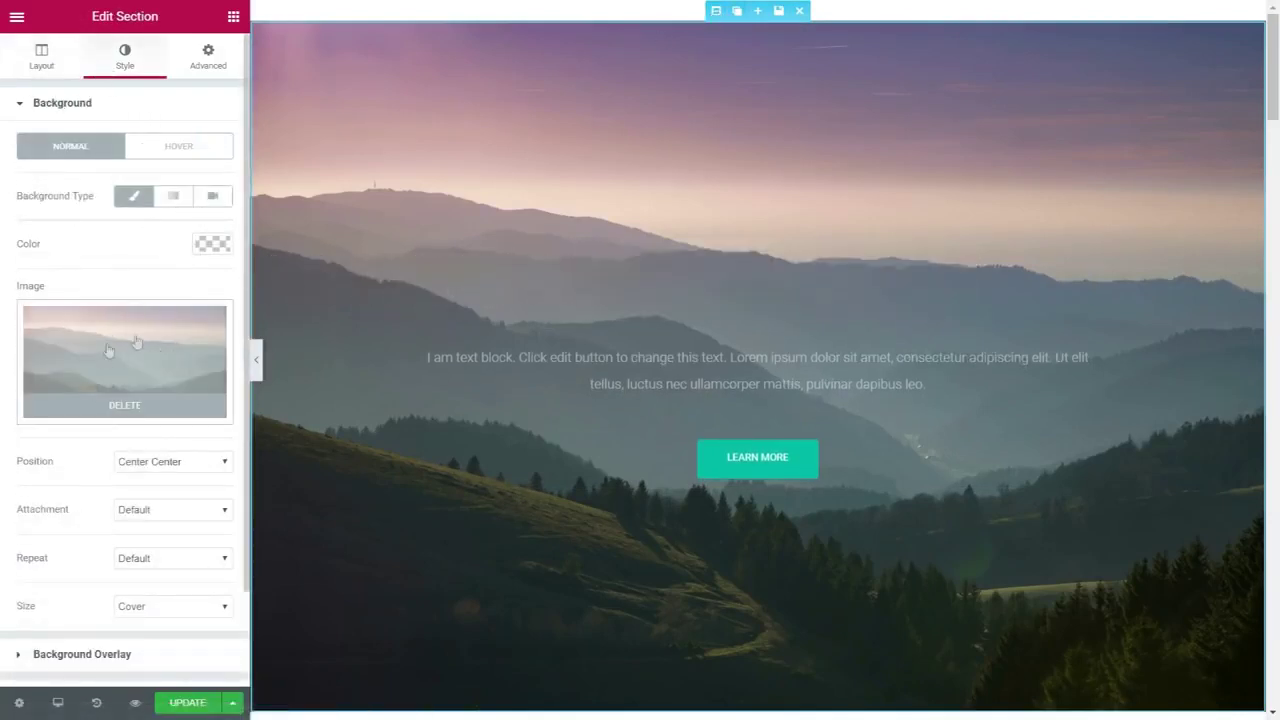
click(119, 406)
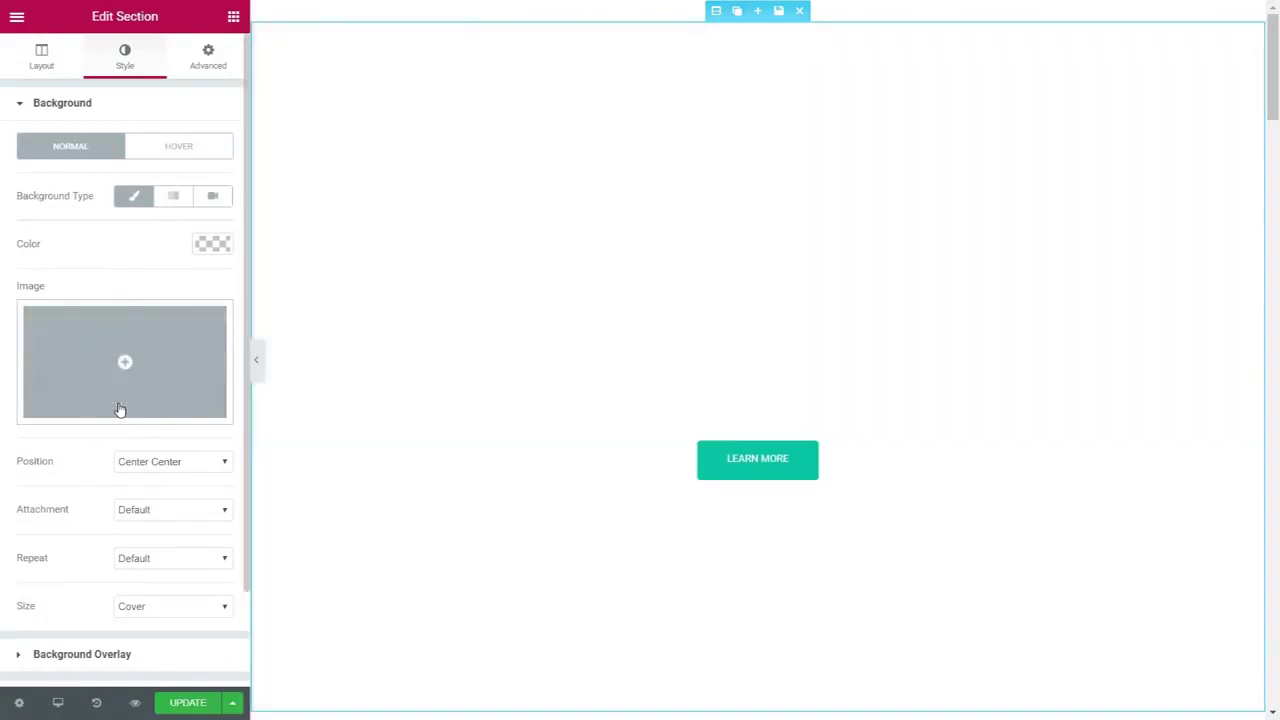
click(138, 360)
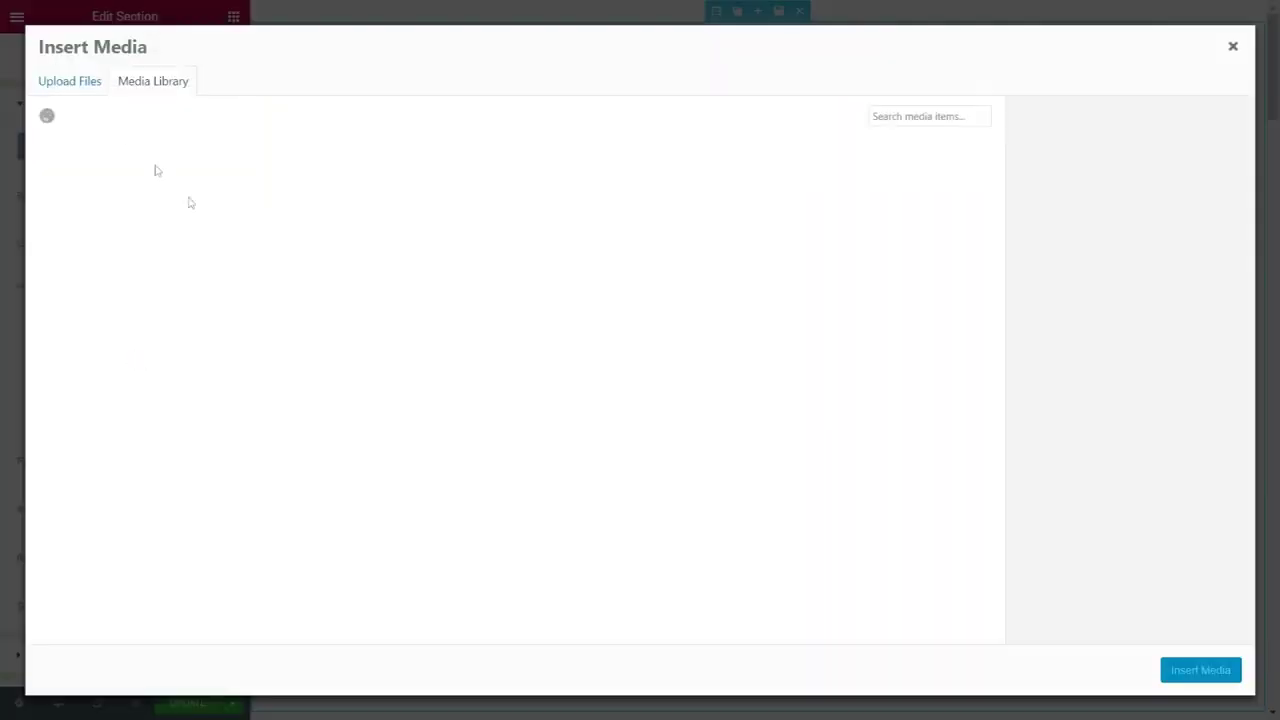
Step: Pick the sunset photo pexels-photo-66997.jpg from the Media Library as the hero background
click(71, 92)
click(158, 88)
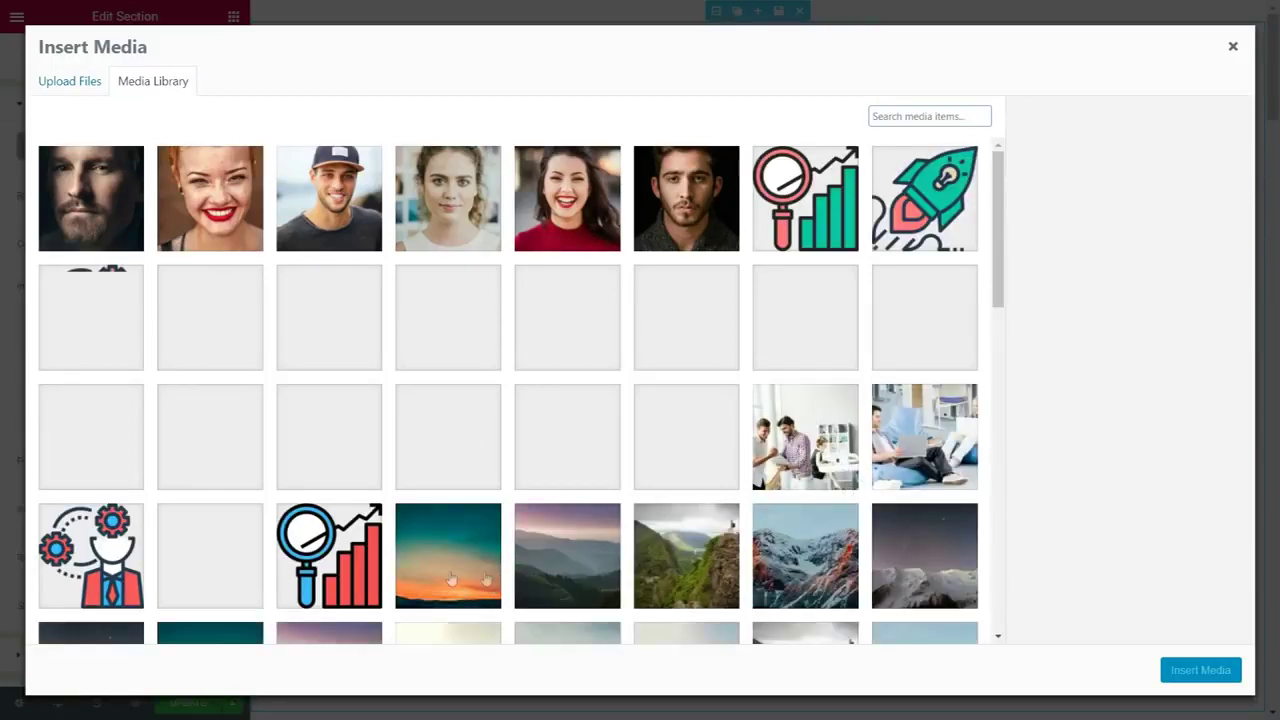
click(485, 578)
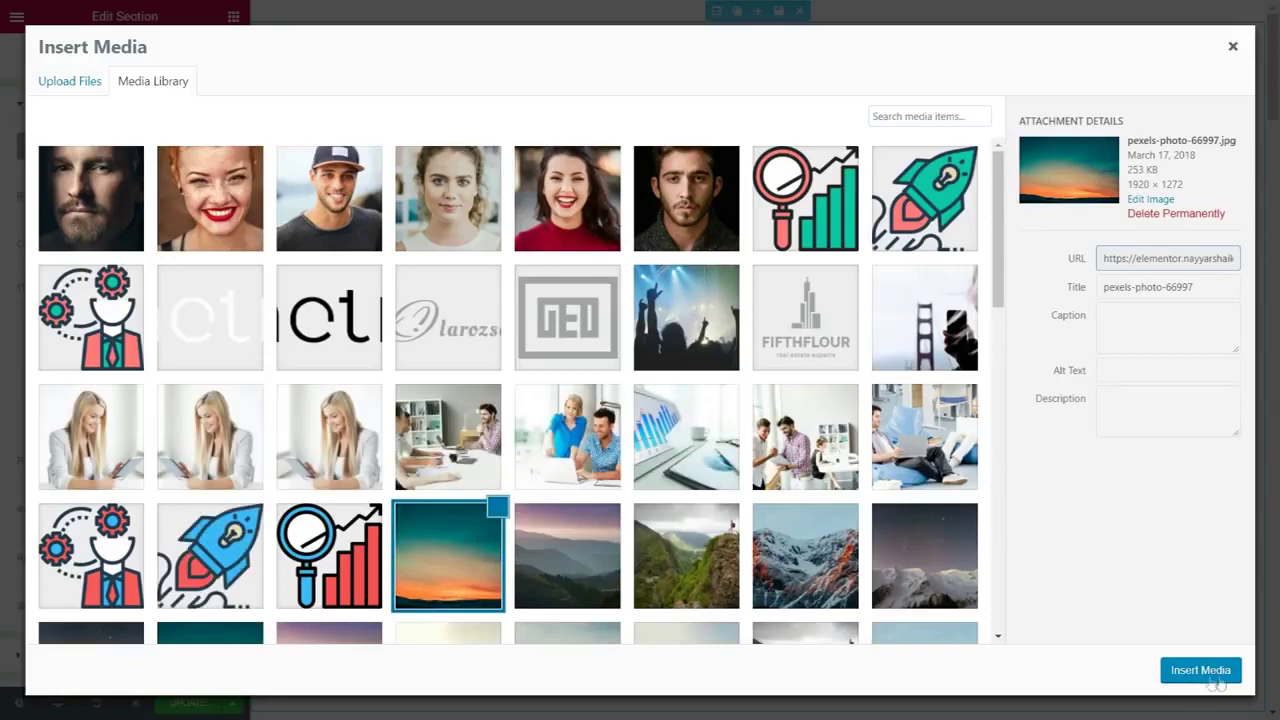
click(1211, 683)
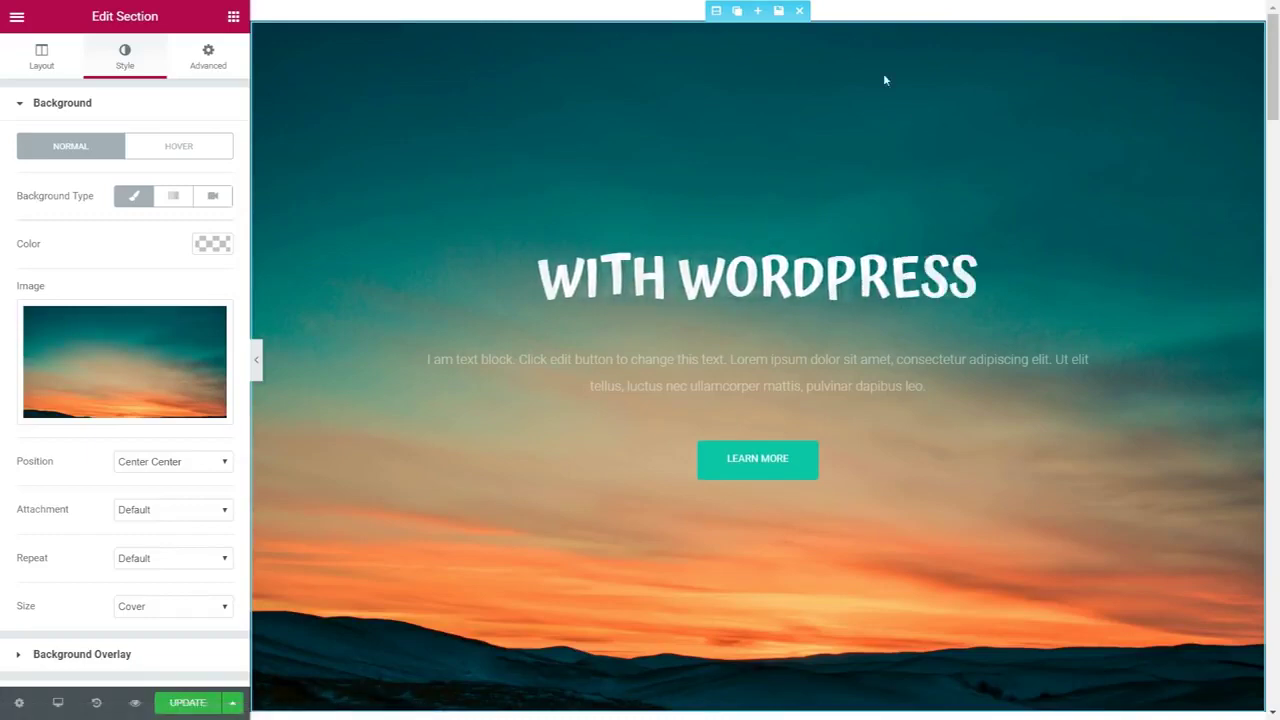
Step: Scroll down through the page in the editor and back up to the hero
scroll(1005, 366, down, 10)
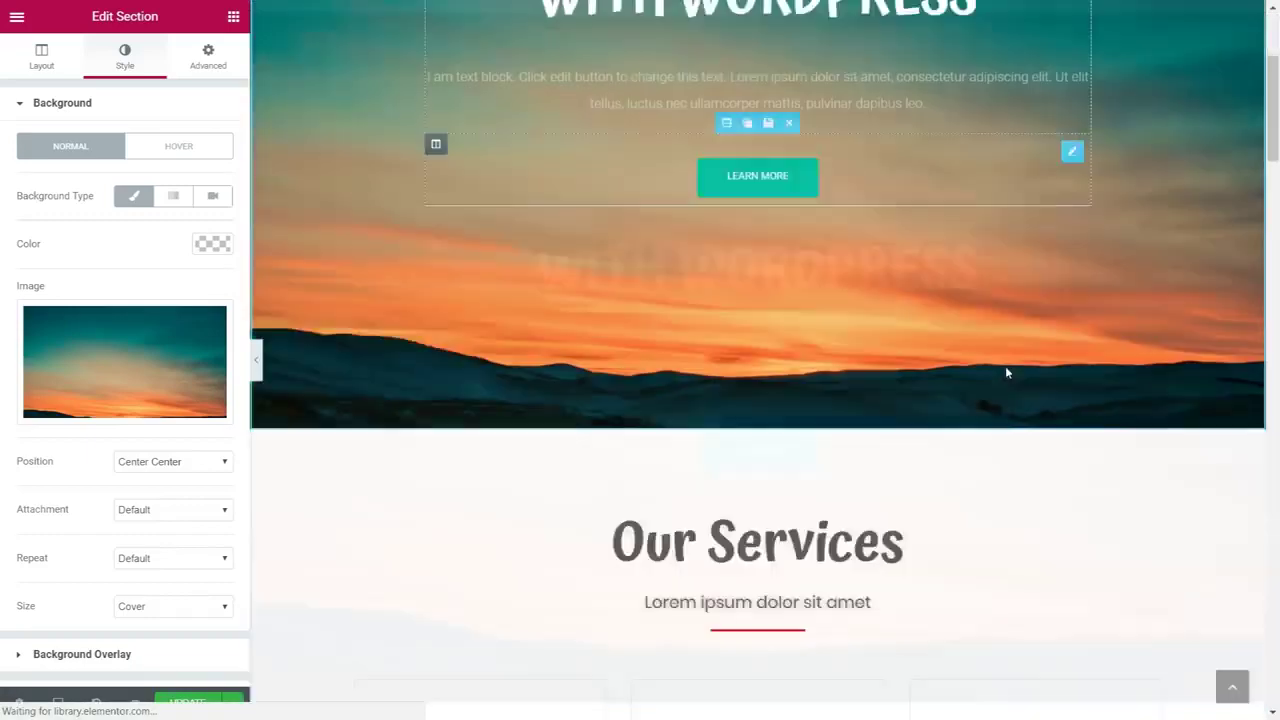
scroll(1003, 388, down, 8)
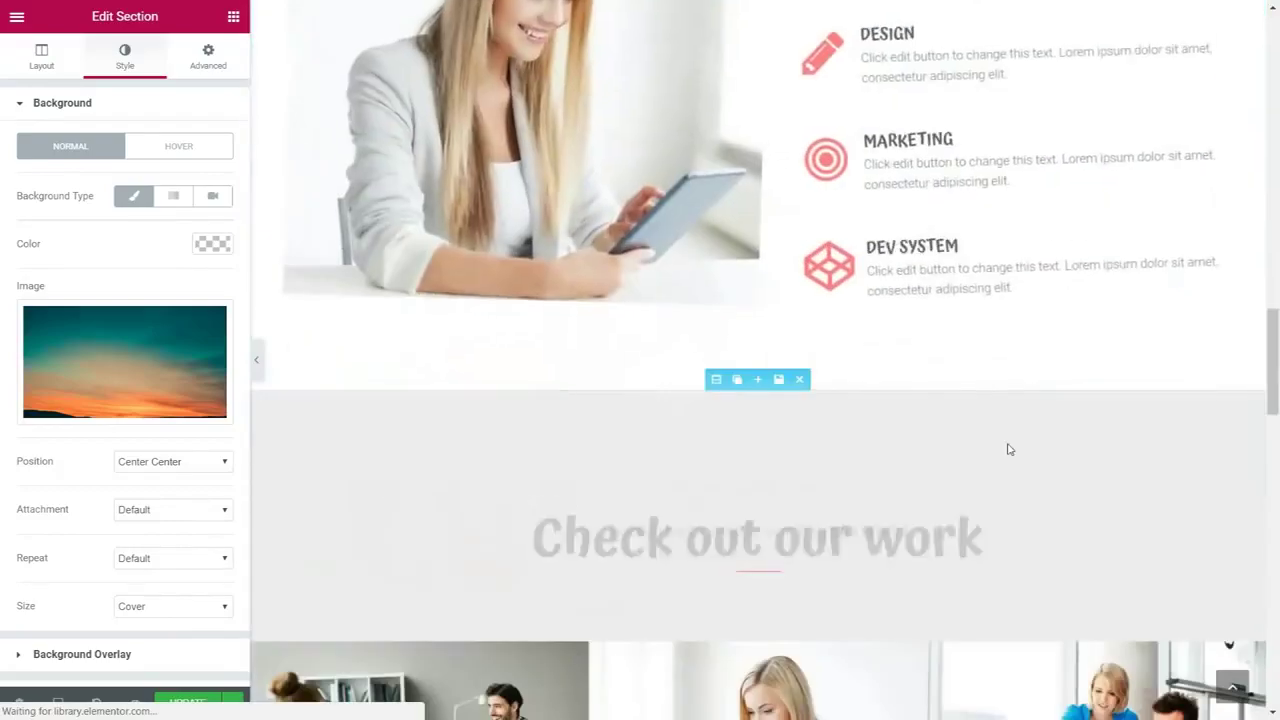
scroll(1006, 448, up, 12)
scroll(1007, 448, up, 7)
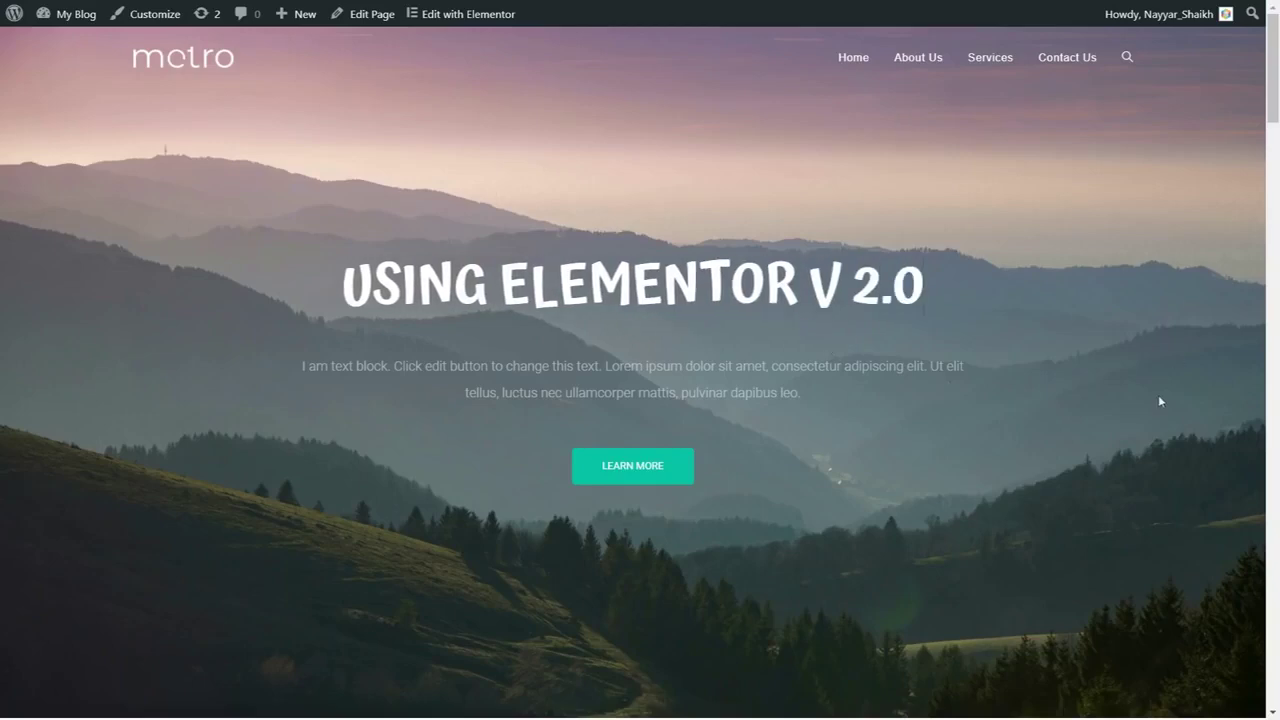
scroll(1160, 403, down, 5)
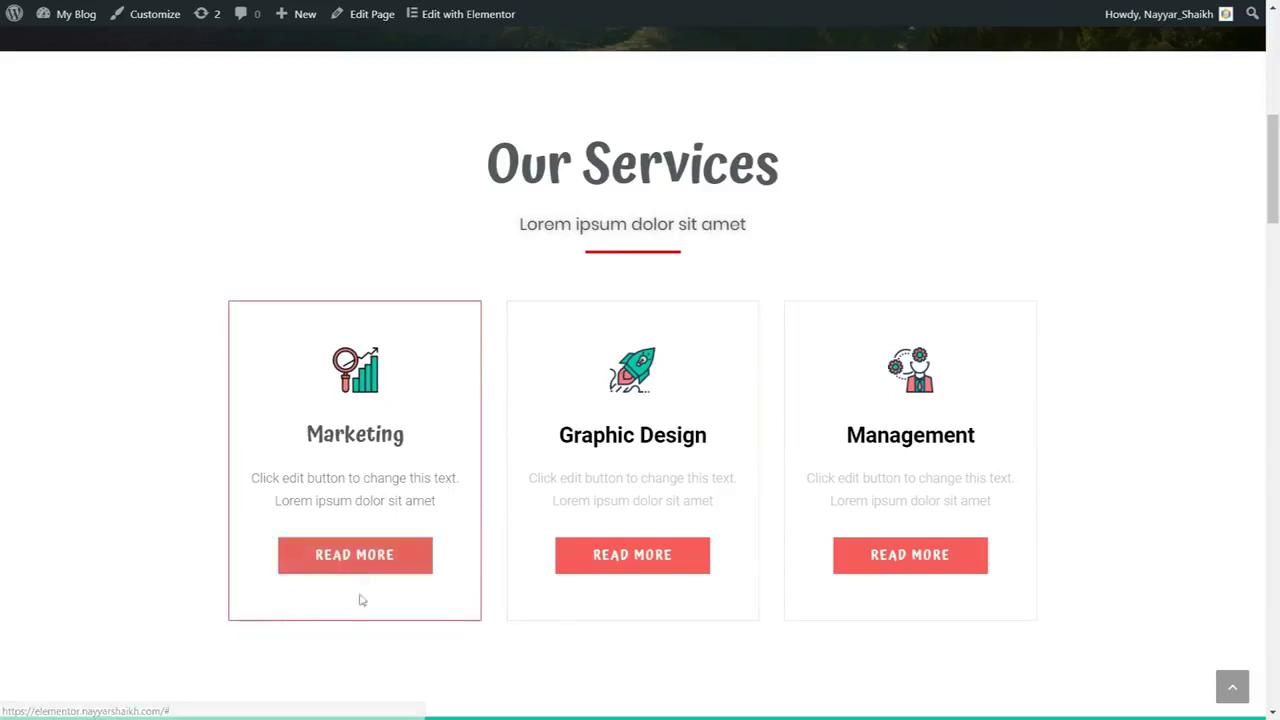
scroll(463, 577, up, 8)
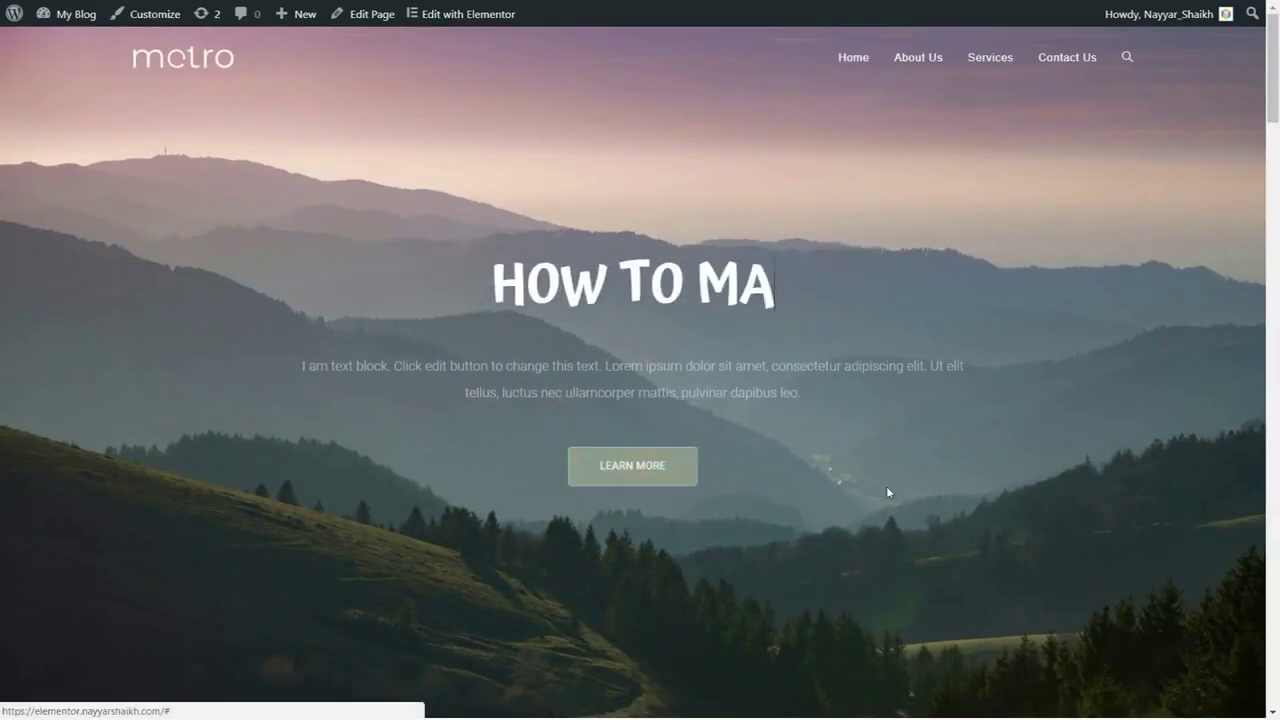
scroll(886, 491, down, 6)
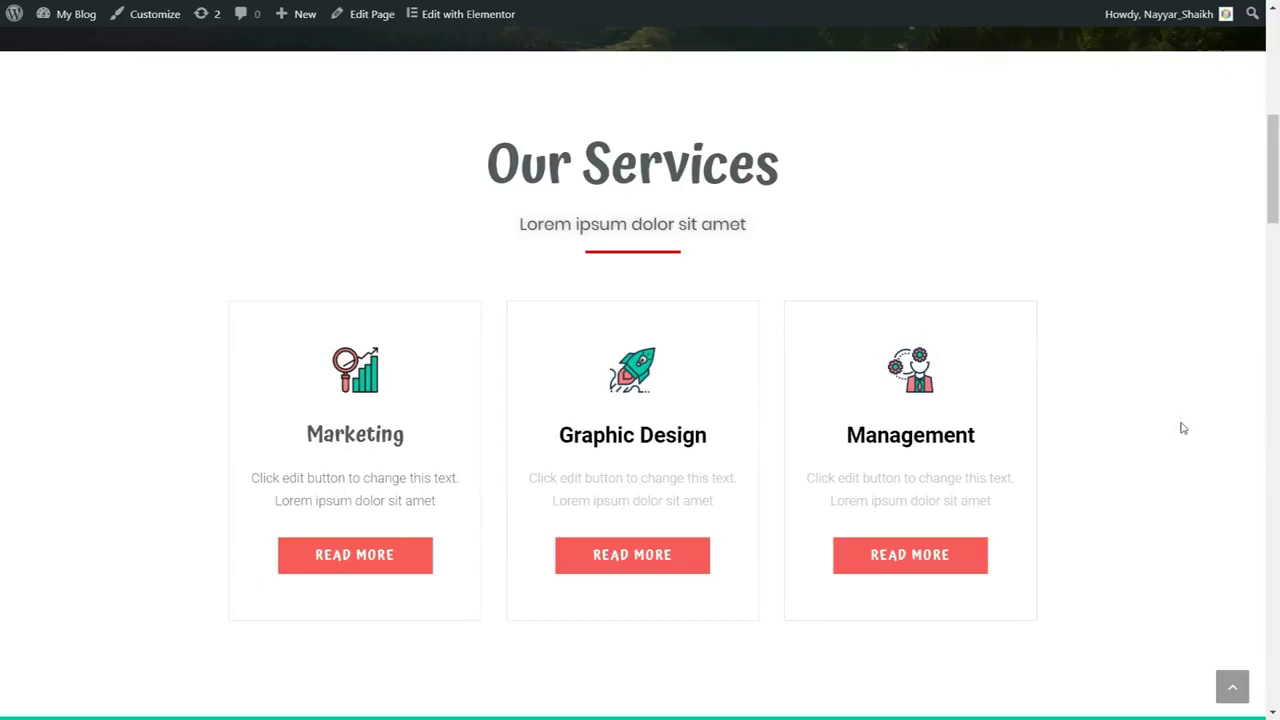
scroll(1183, 428, down, 5)
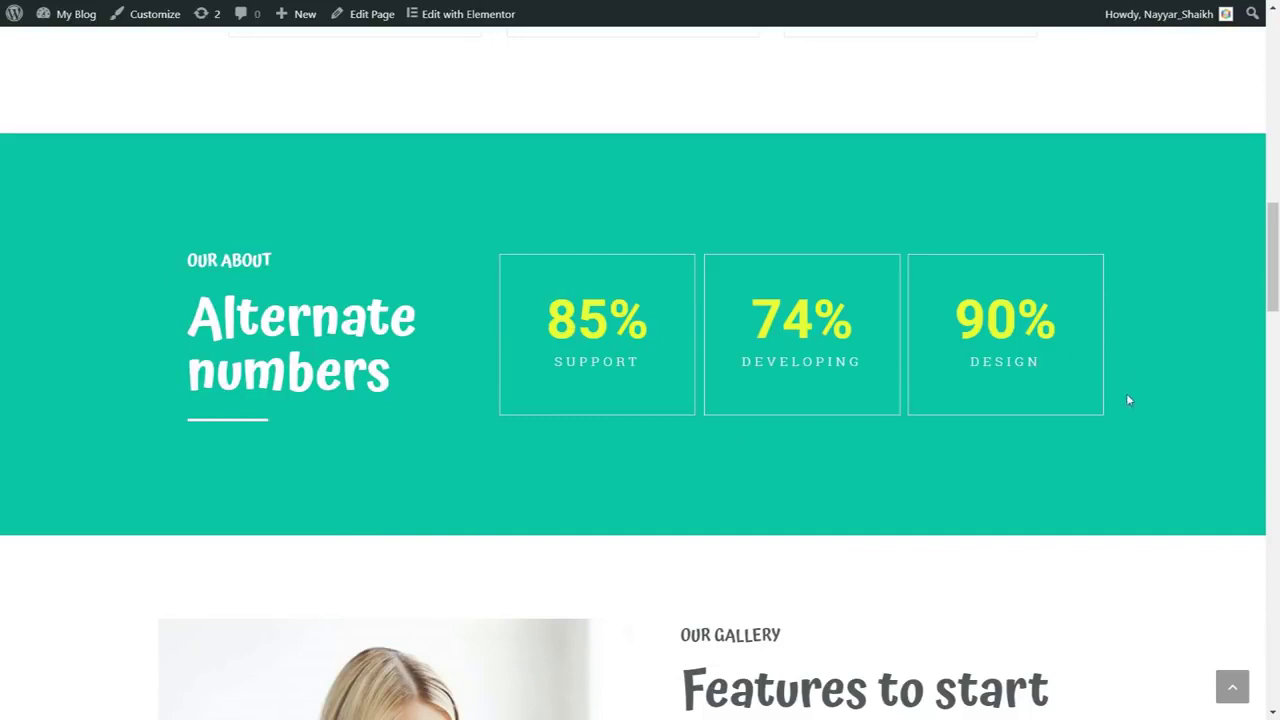
scroll(1126, 398, up, 1)
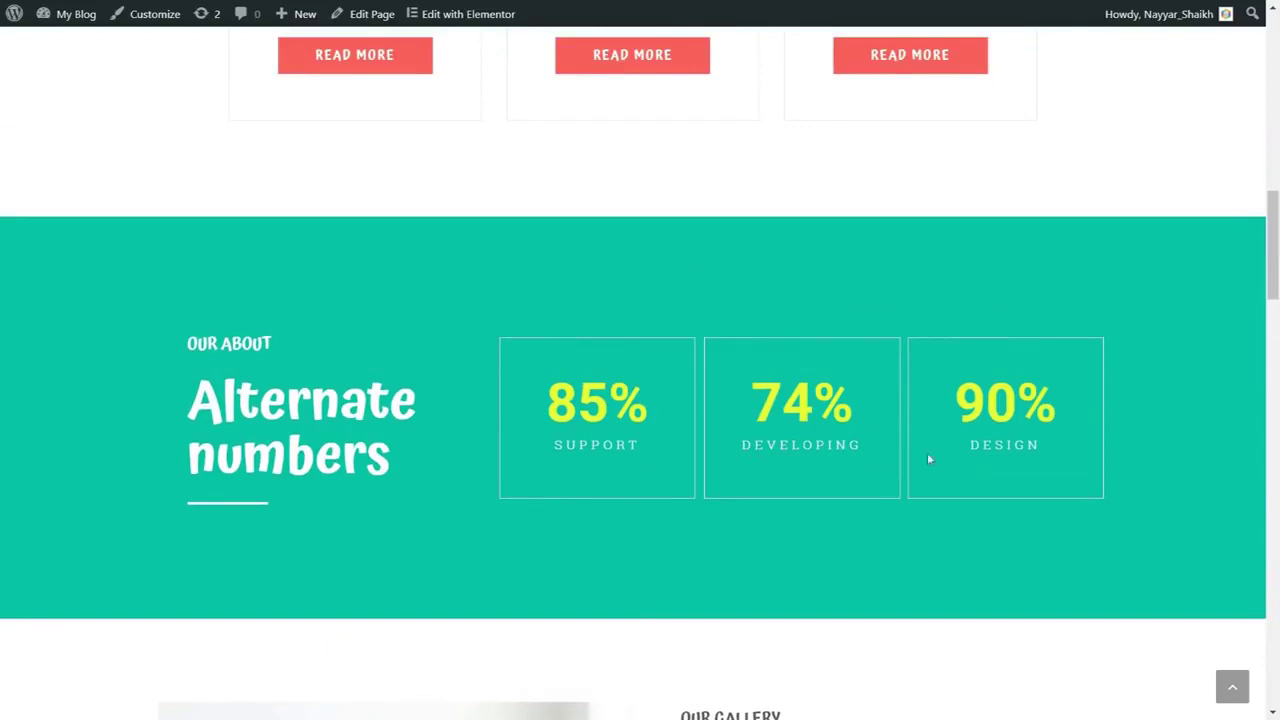
scroll(1152, 474, down, 6)
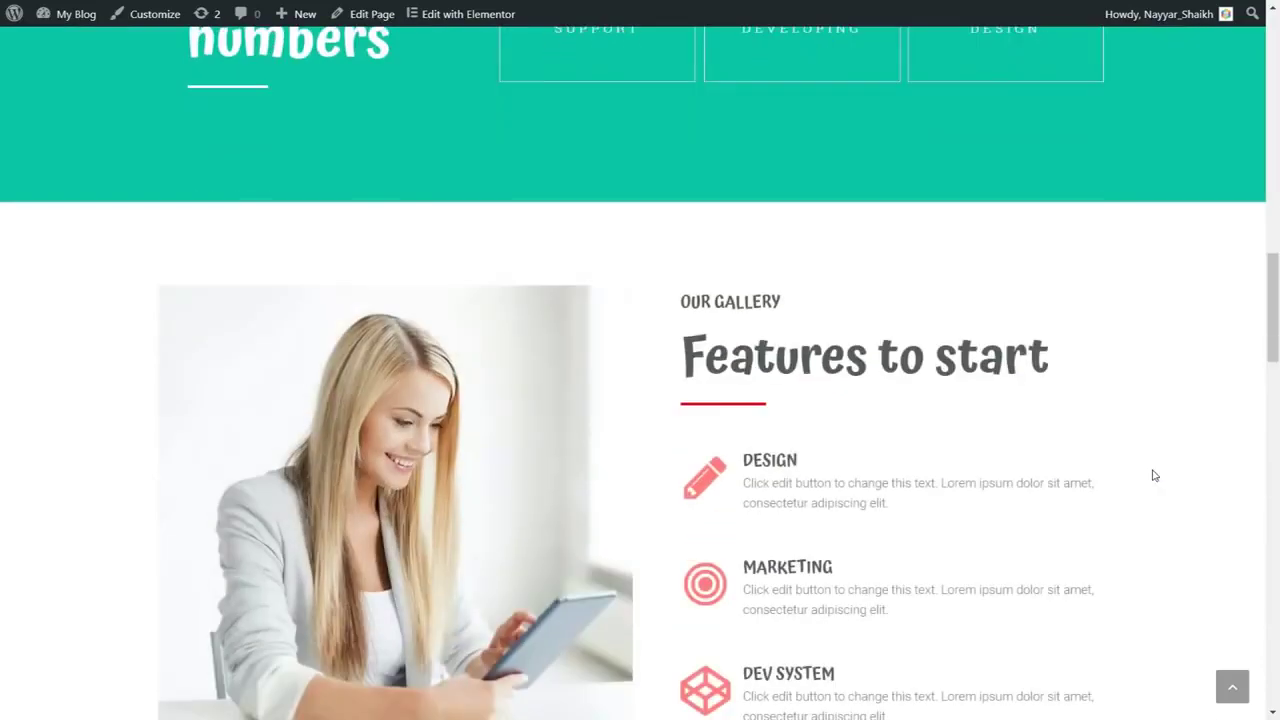
scroll(1060, 376, up, 1)
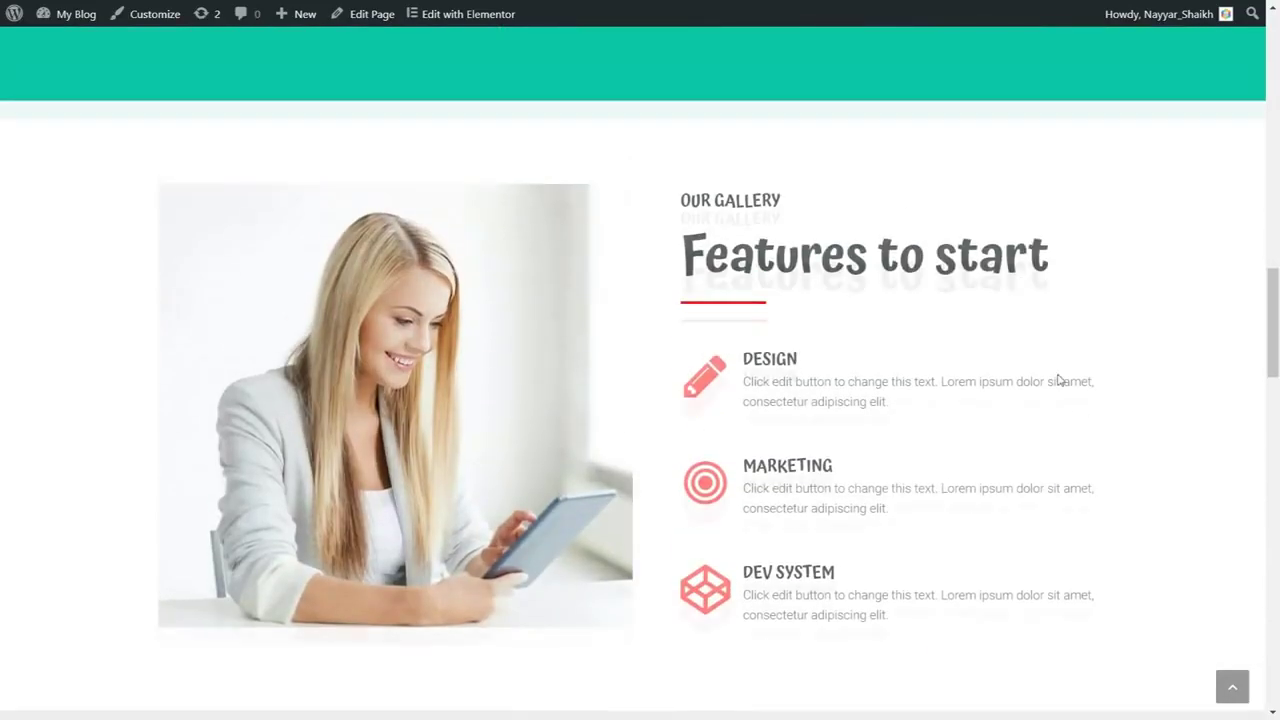
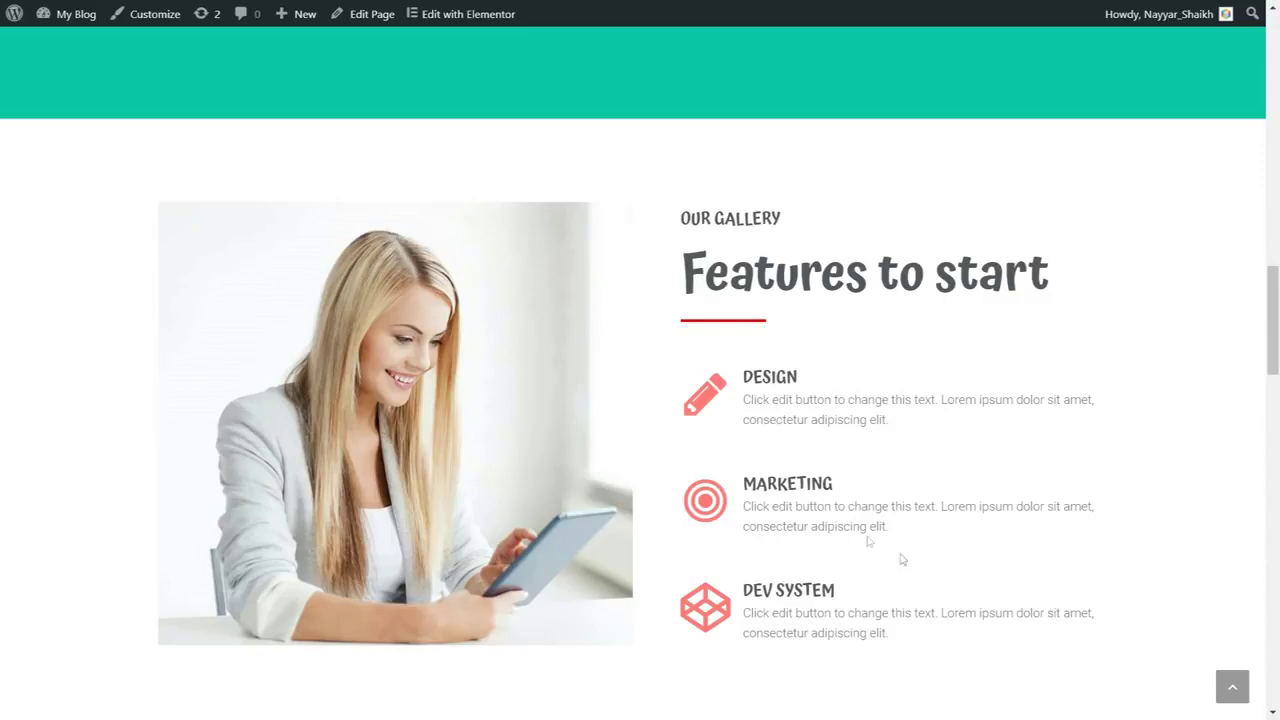
Step: Scroll the imported home page down to the copyright footer, then jump back to the top
scroll(940, 560, down, 5)
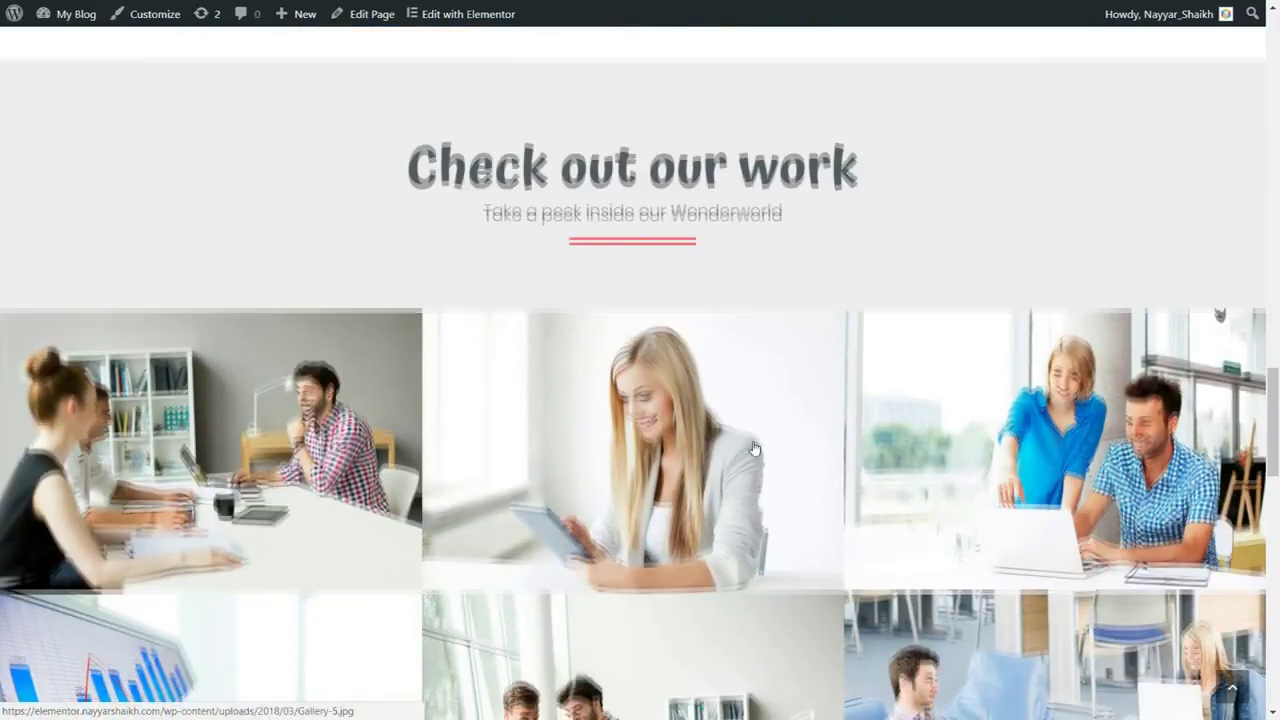
scroll(1219, 316, down, 7)
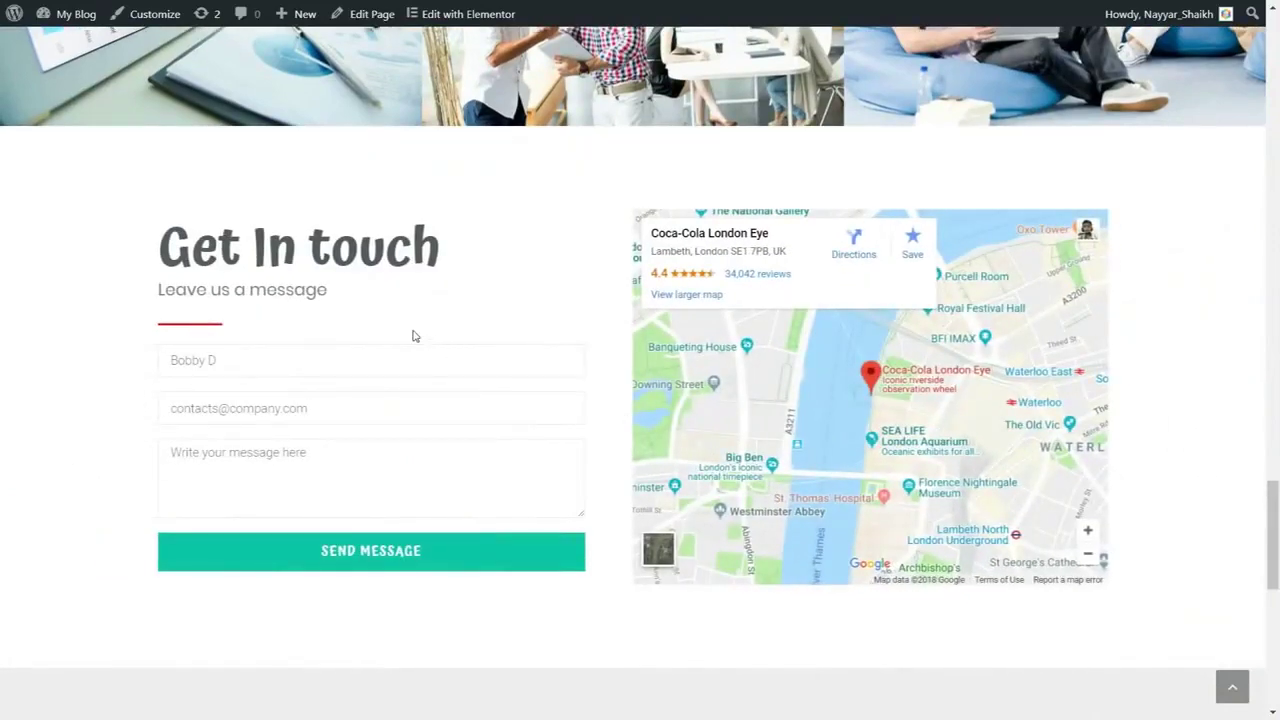
scroll(1134, 449, down, 4)
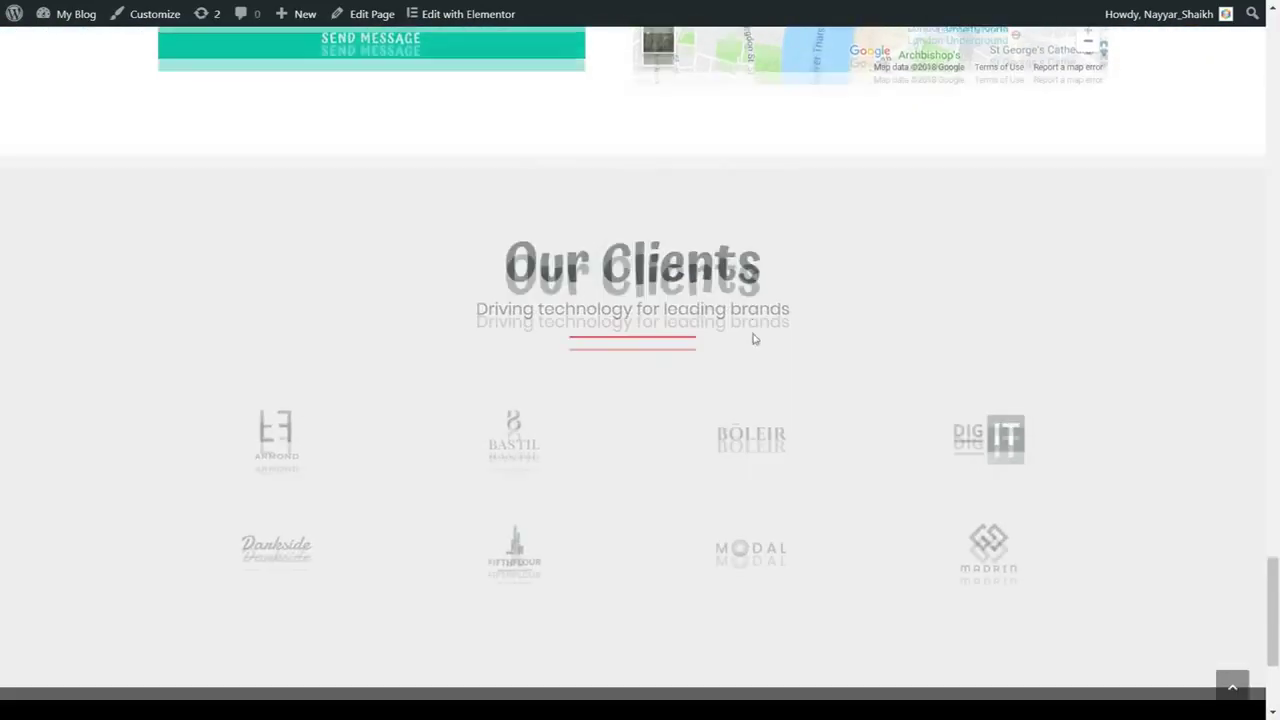
scroll(774, 363, down, 3)
scroll(774, 363, up, 8)
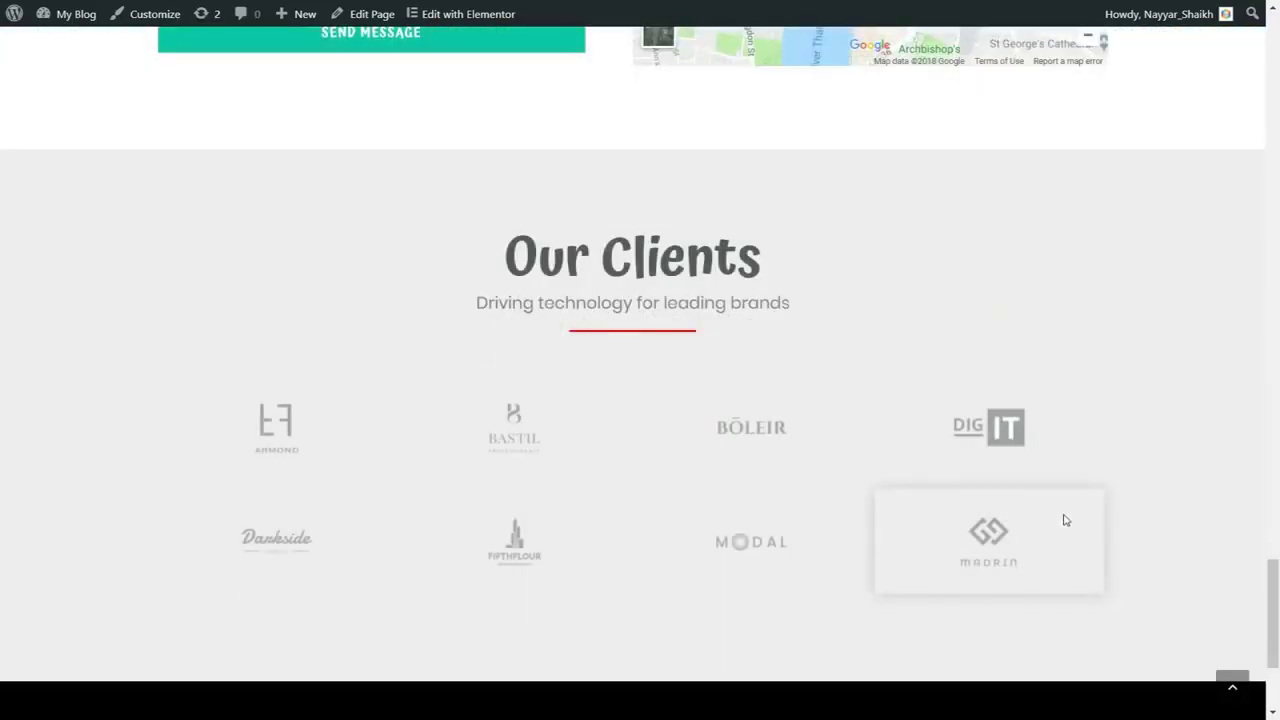
scroll(1063, 517, down, 2)
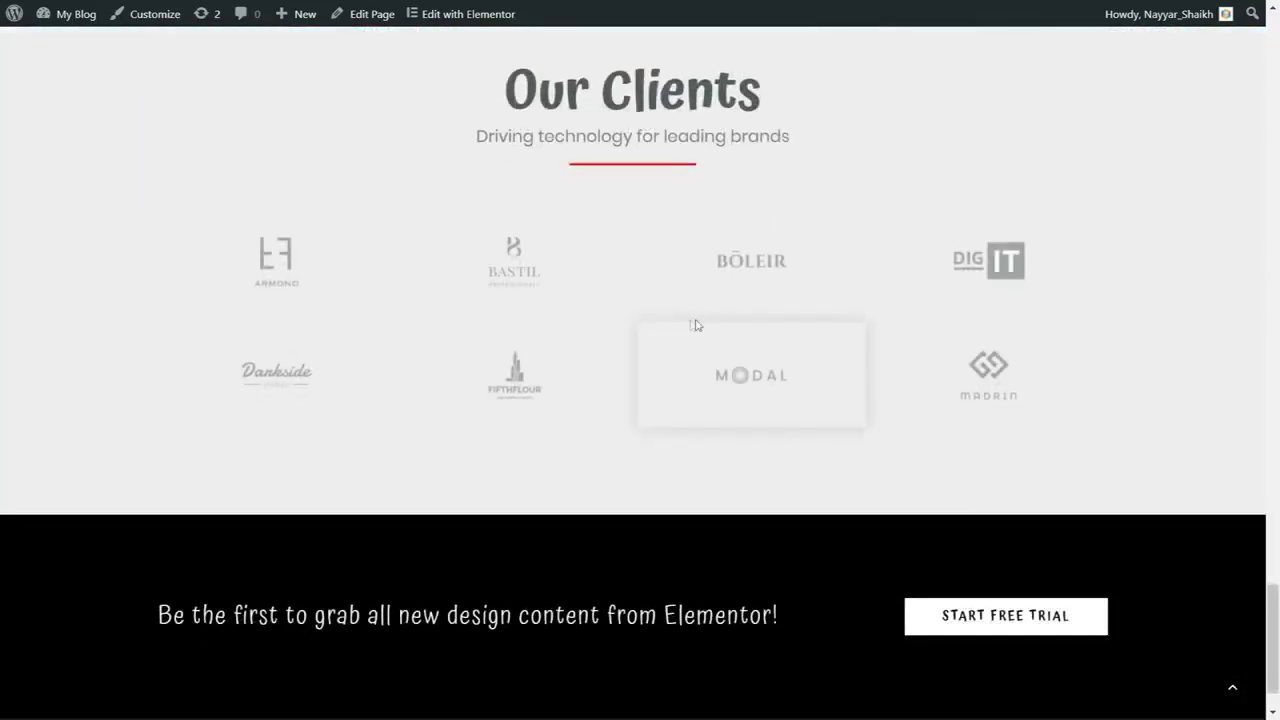
scroll(694, 323, up, 1)
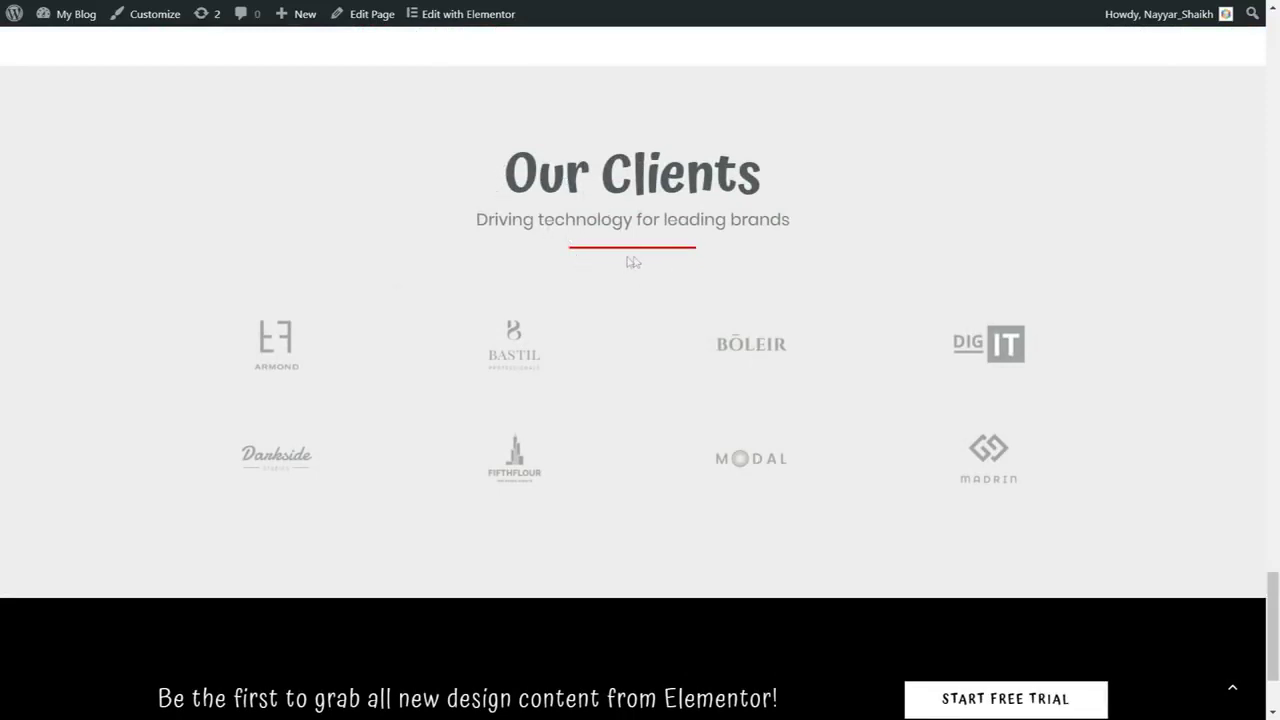
scroll(689, 294, down, 2)
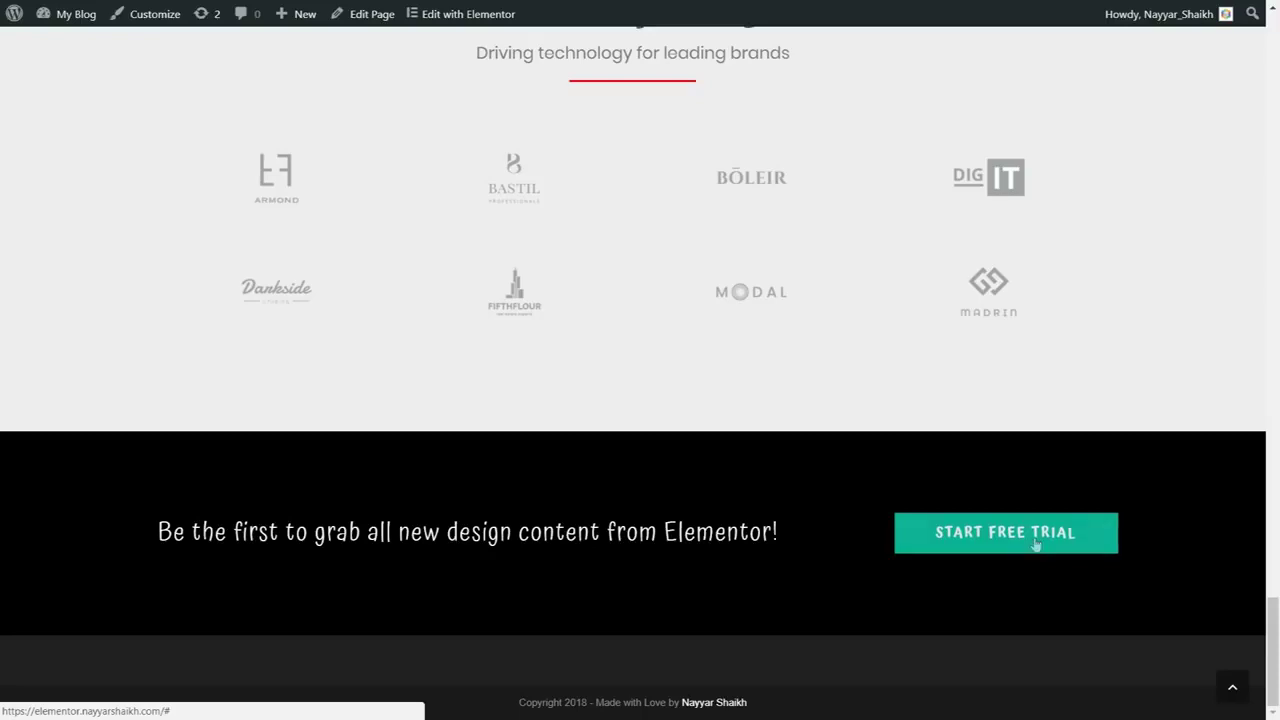
click(1235, 690)
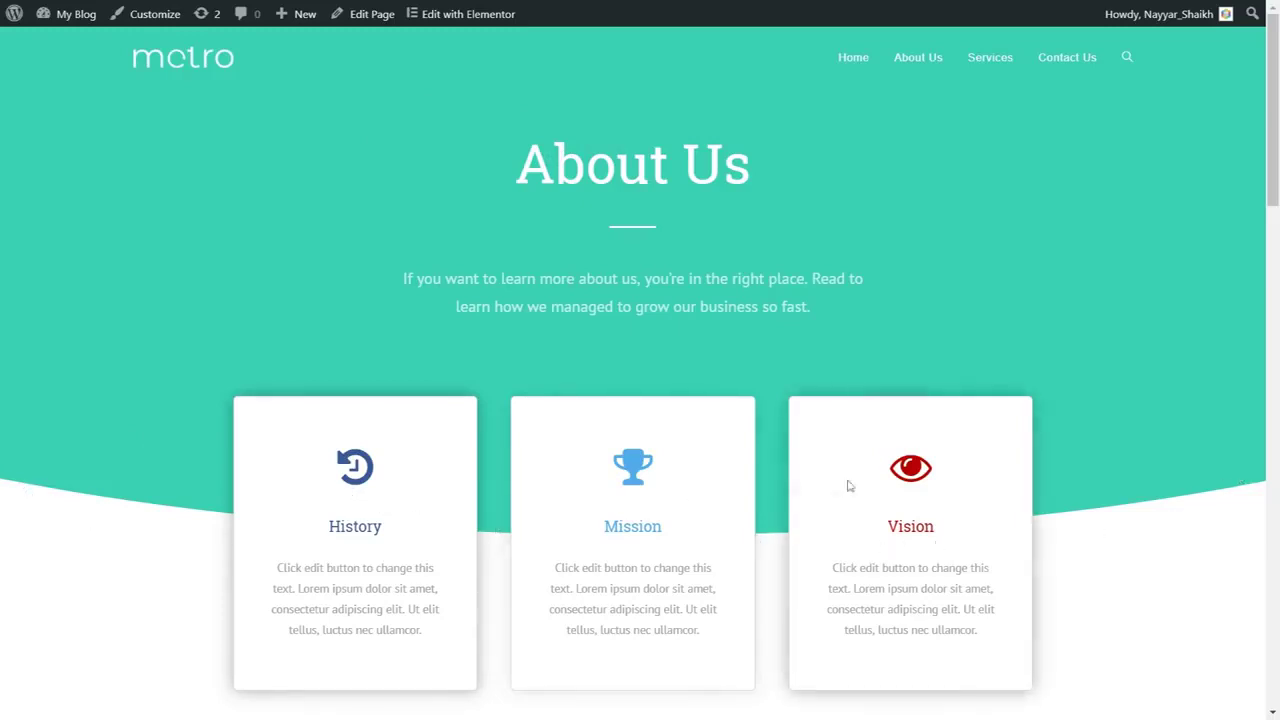
drag(329, 526, 391, 529)
click(642, 548)
scroll(1219, 356, down, 1)
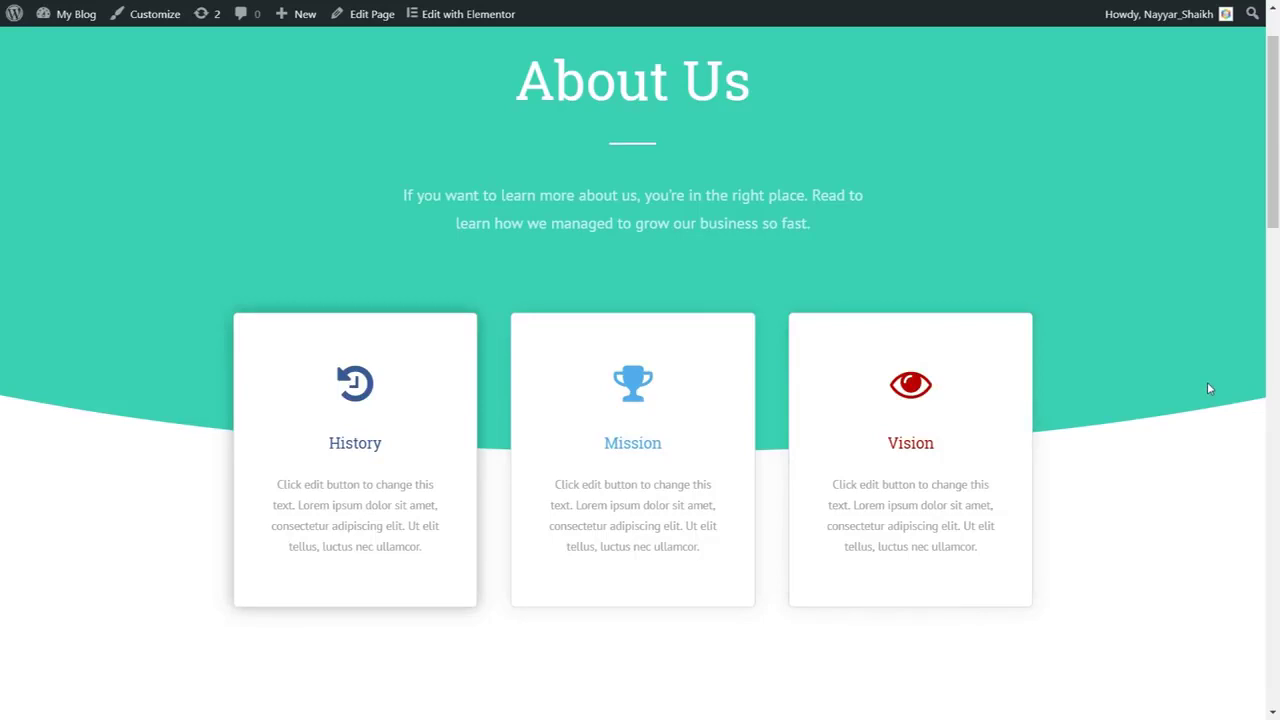
scroll(1205, 435, down, 5)
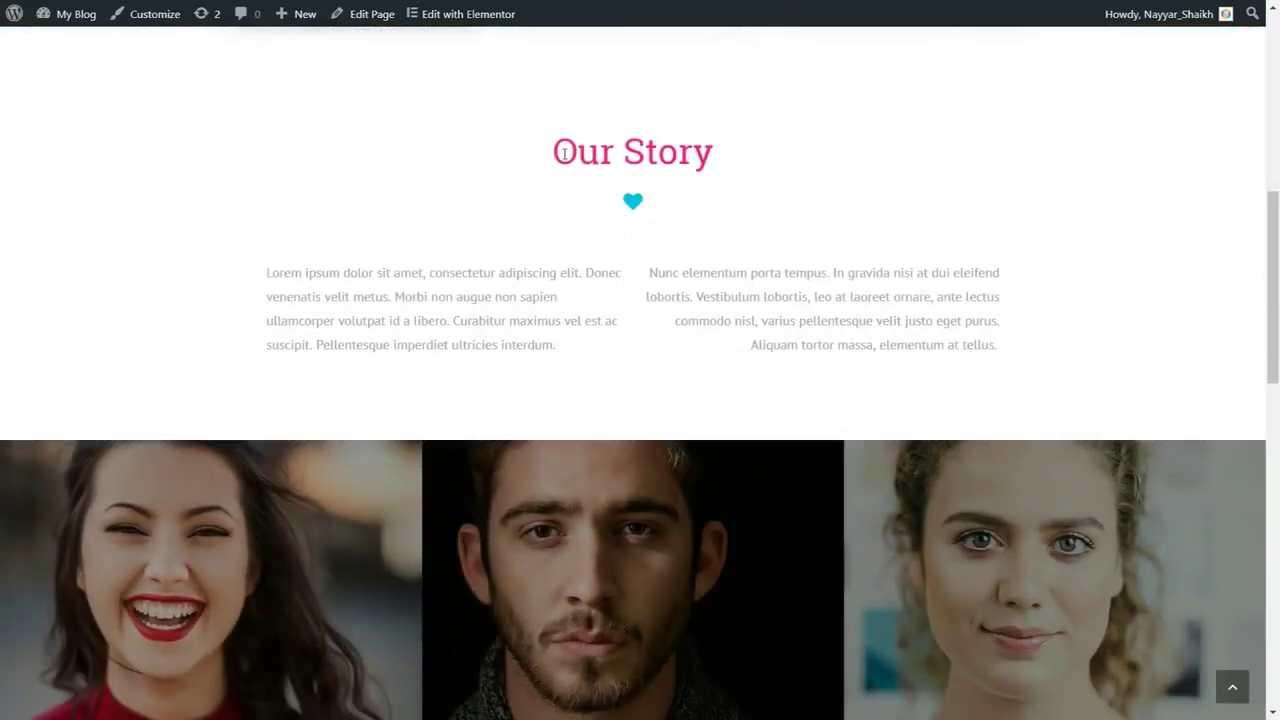
drag(565, 153, 738, 157)
click(618, 157)
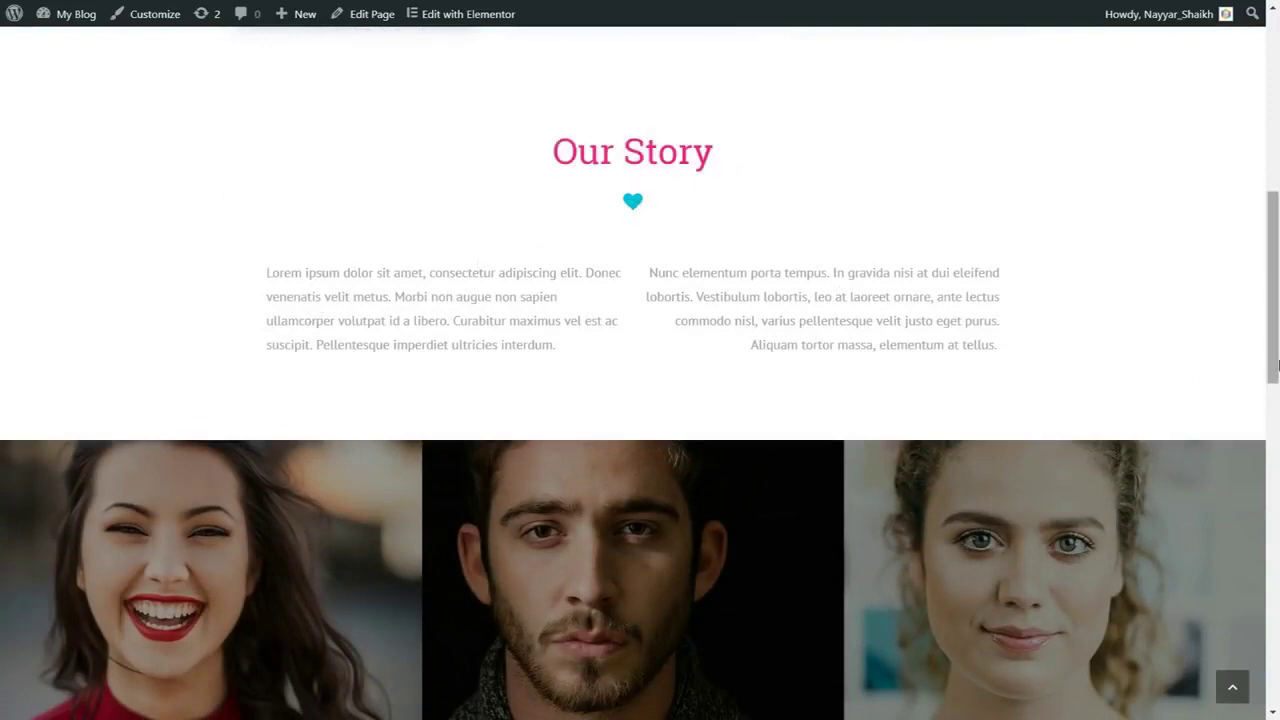
scroll(621, 310, down, 3)
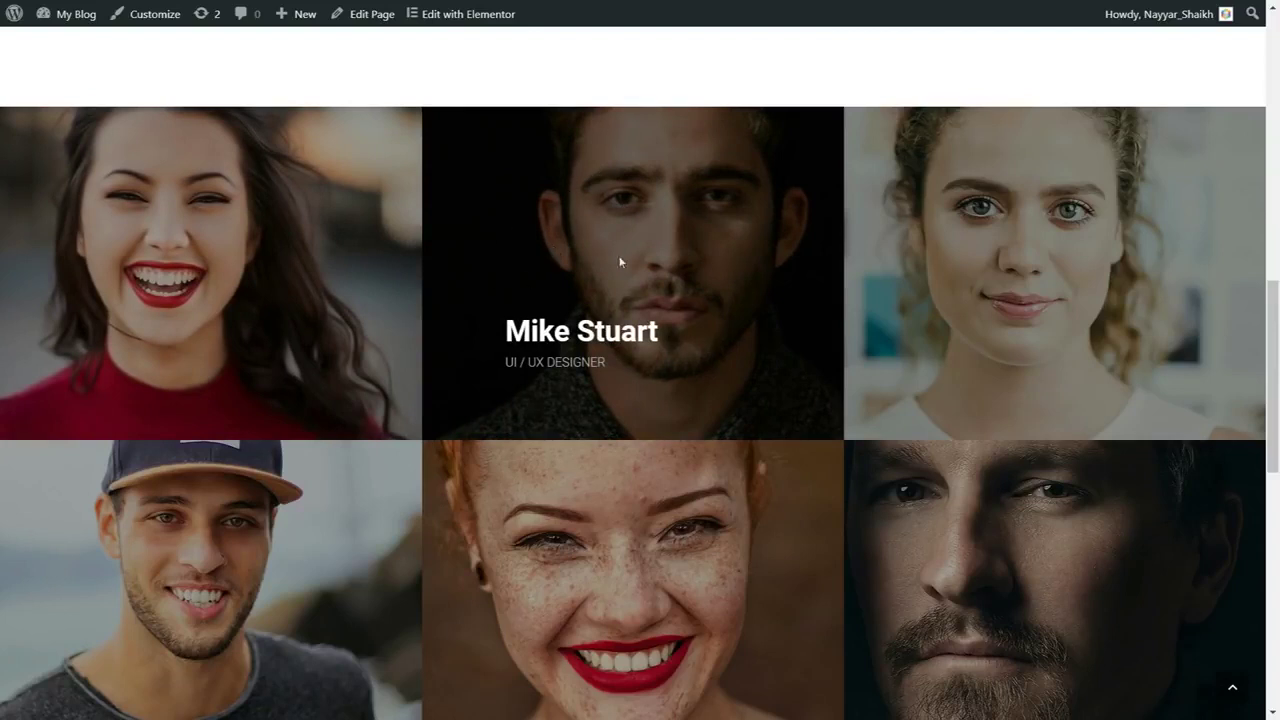
Step: Review the About Us team caption and footer, then return to the top of the page
drag(586, 330, 666, 330)
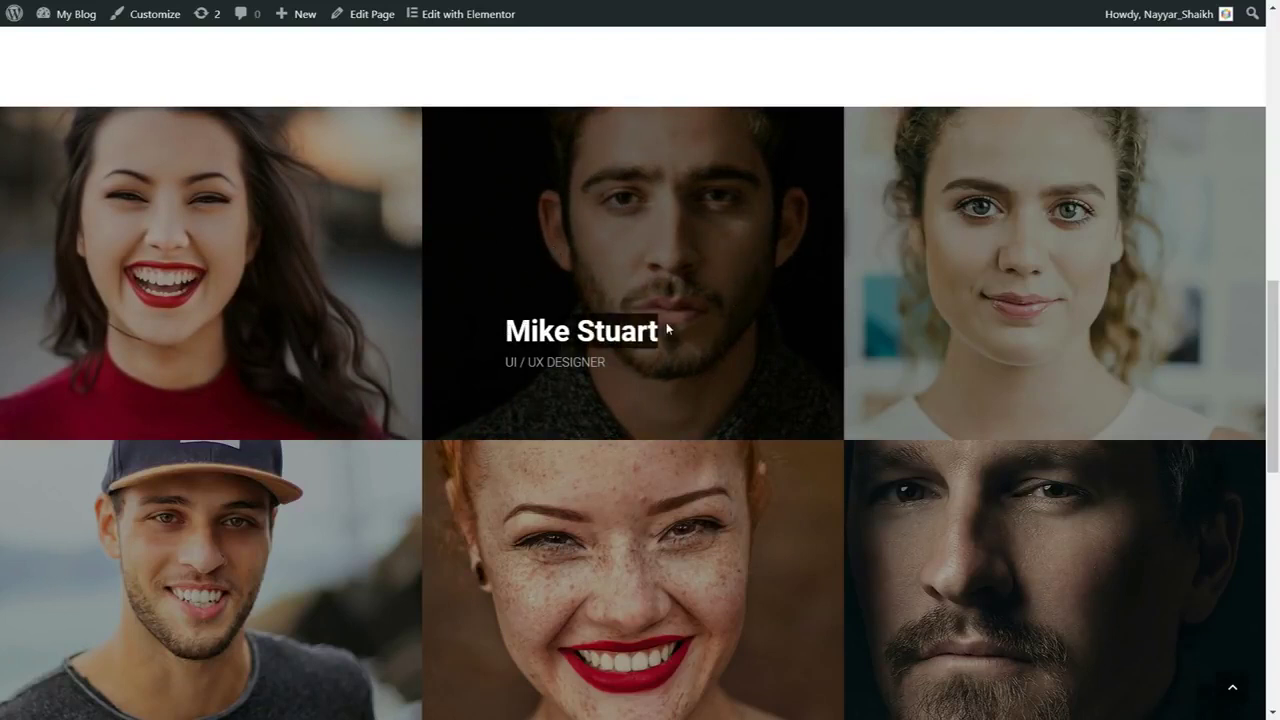
click(557, 366)
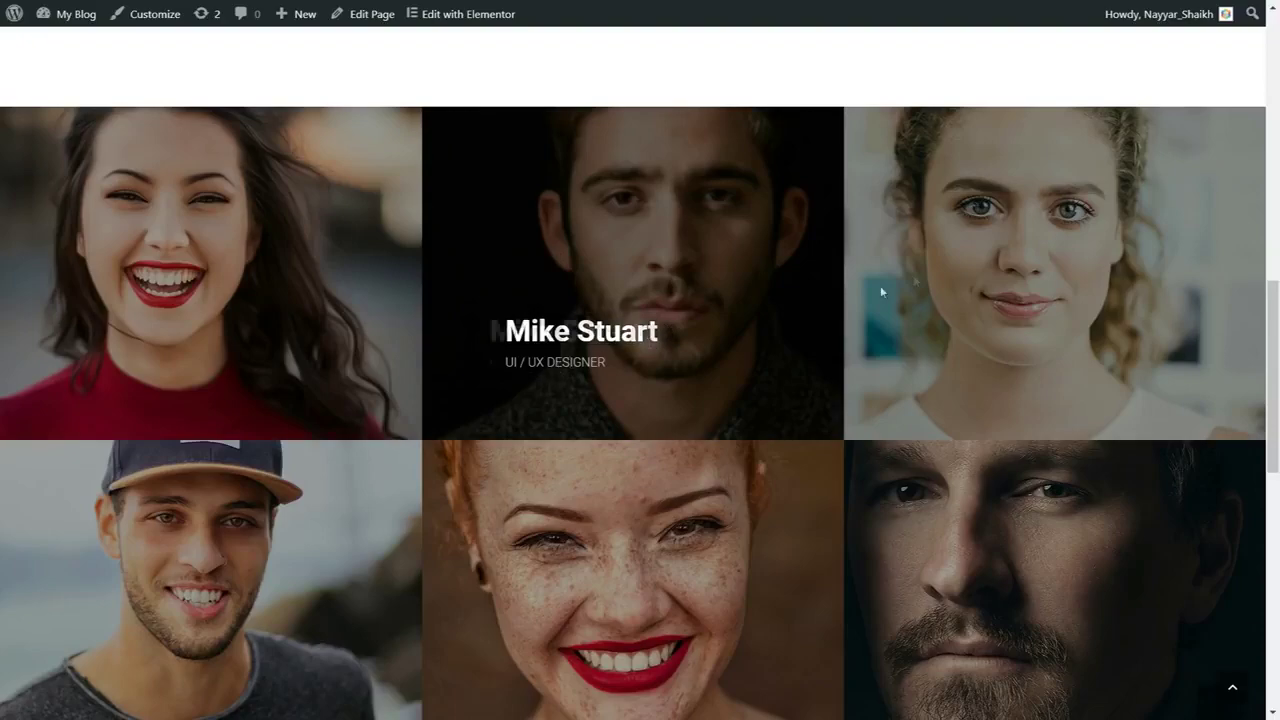
scroll(855, 323, down, 3)
scroll(855, 323, up, 2)
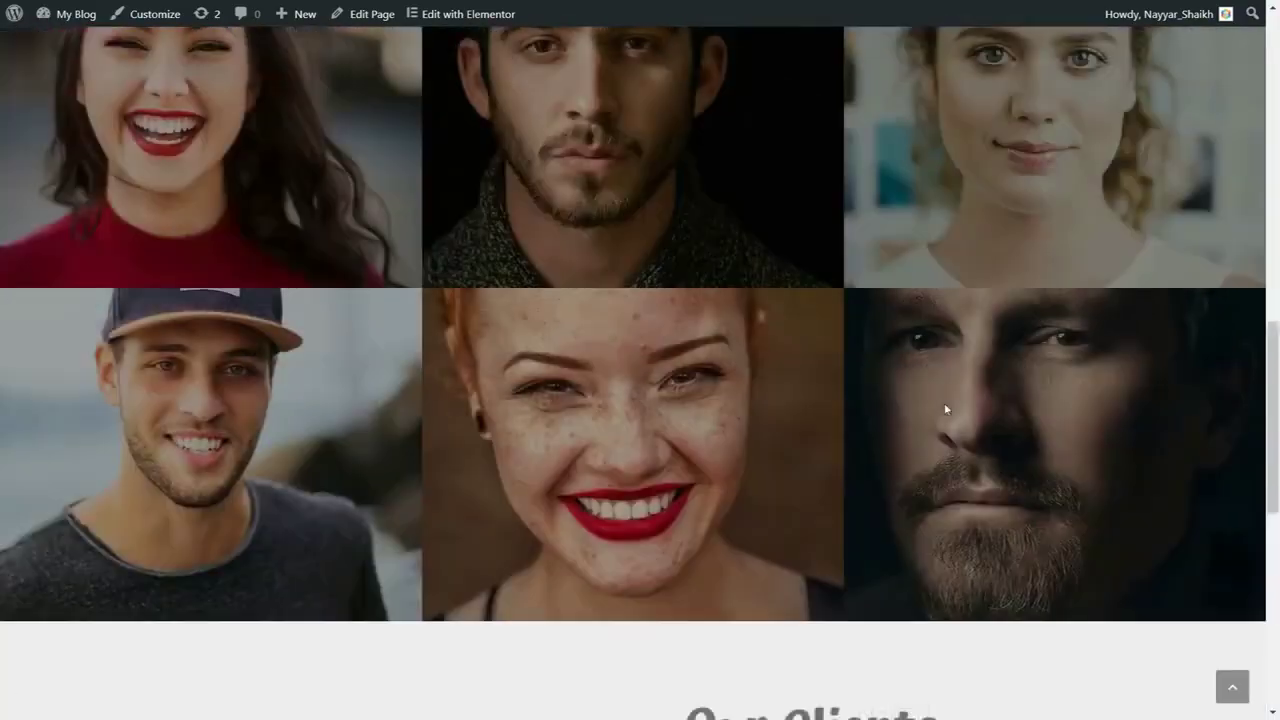
scroll(1078, 356, down, 5)
scroll(654, 366, down, 2)
scroll(611, 323, up, 3)
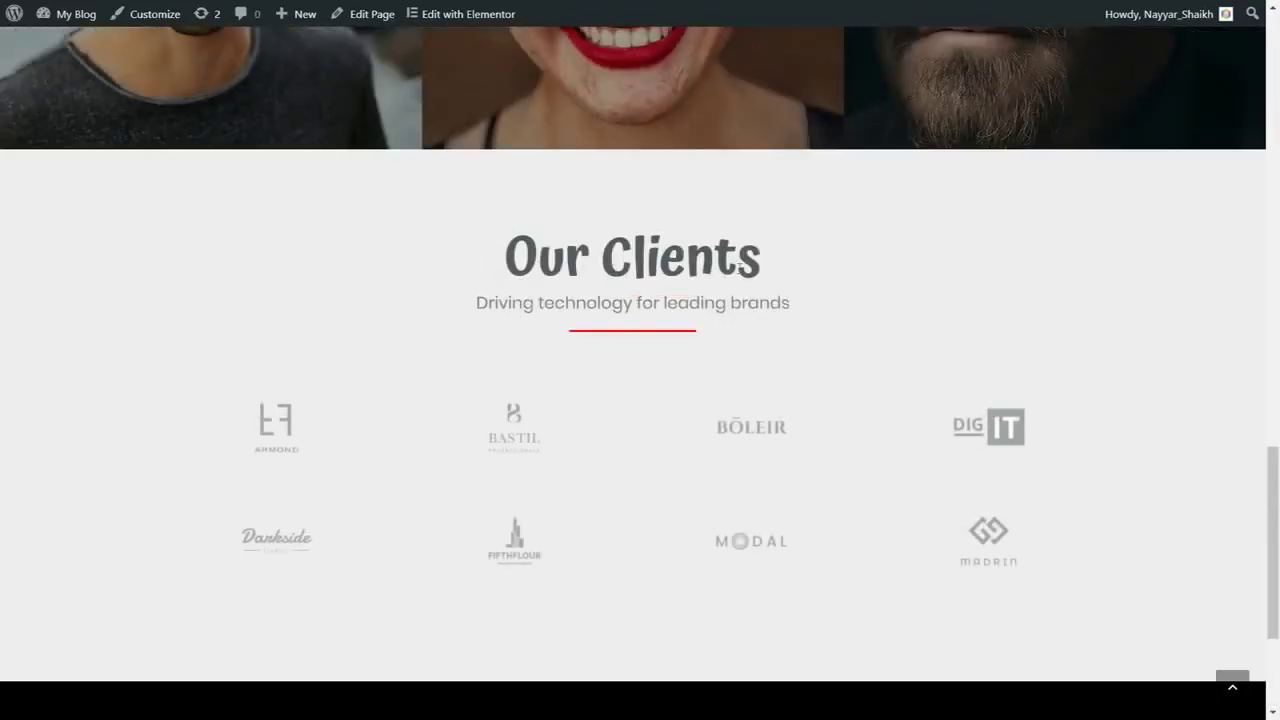
scroll(631, 360, down, 2)
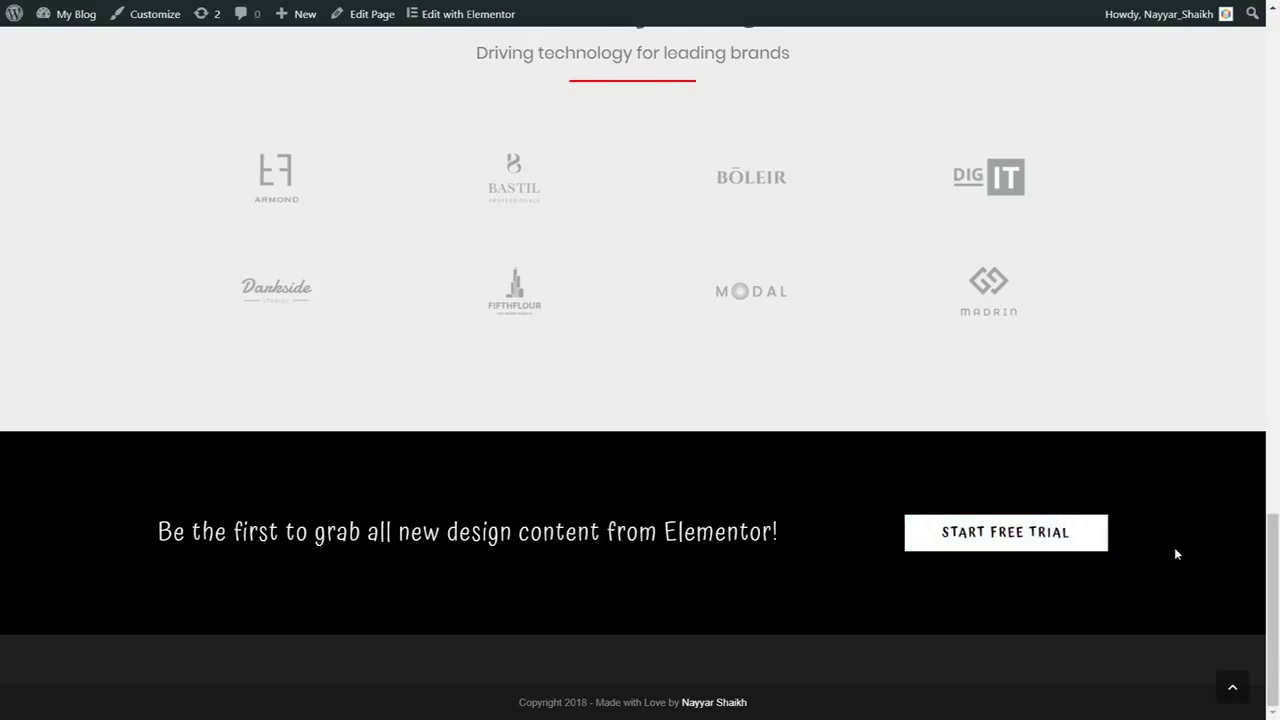
scroll(1174, 548, up, 1)
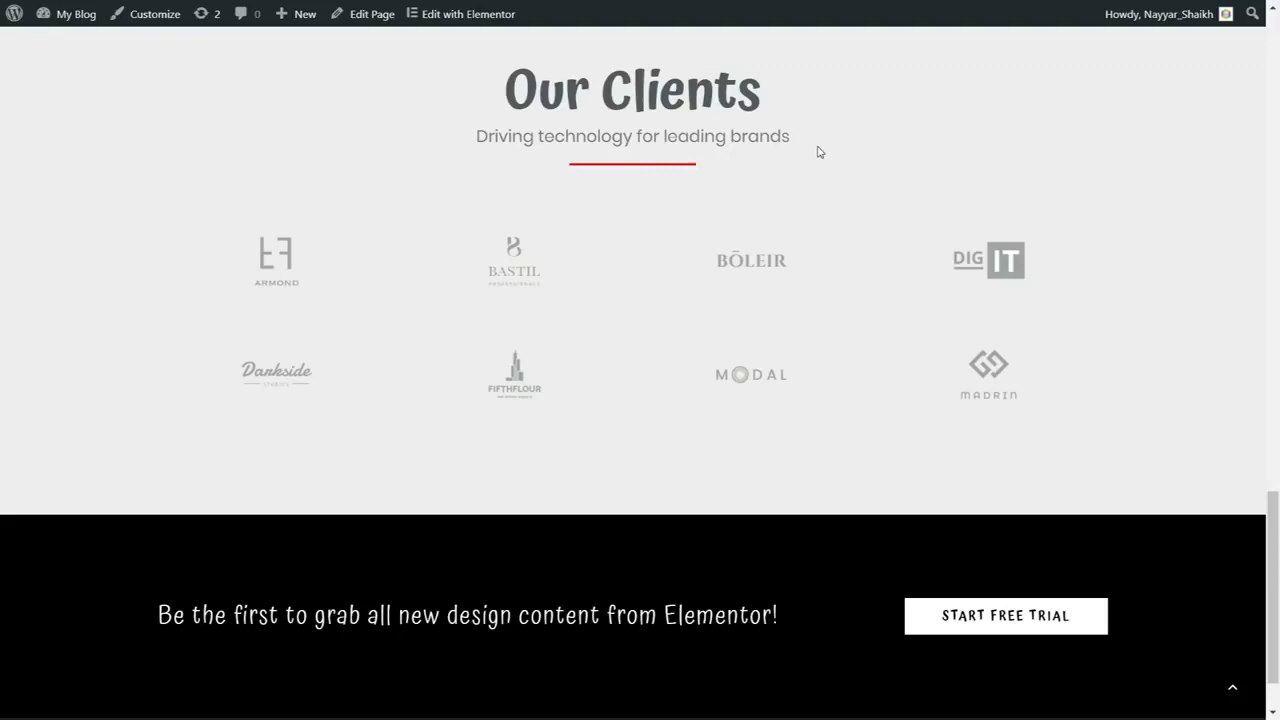
click(1233, 690)
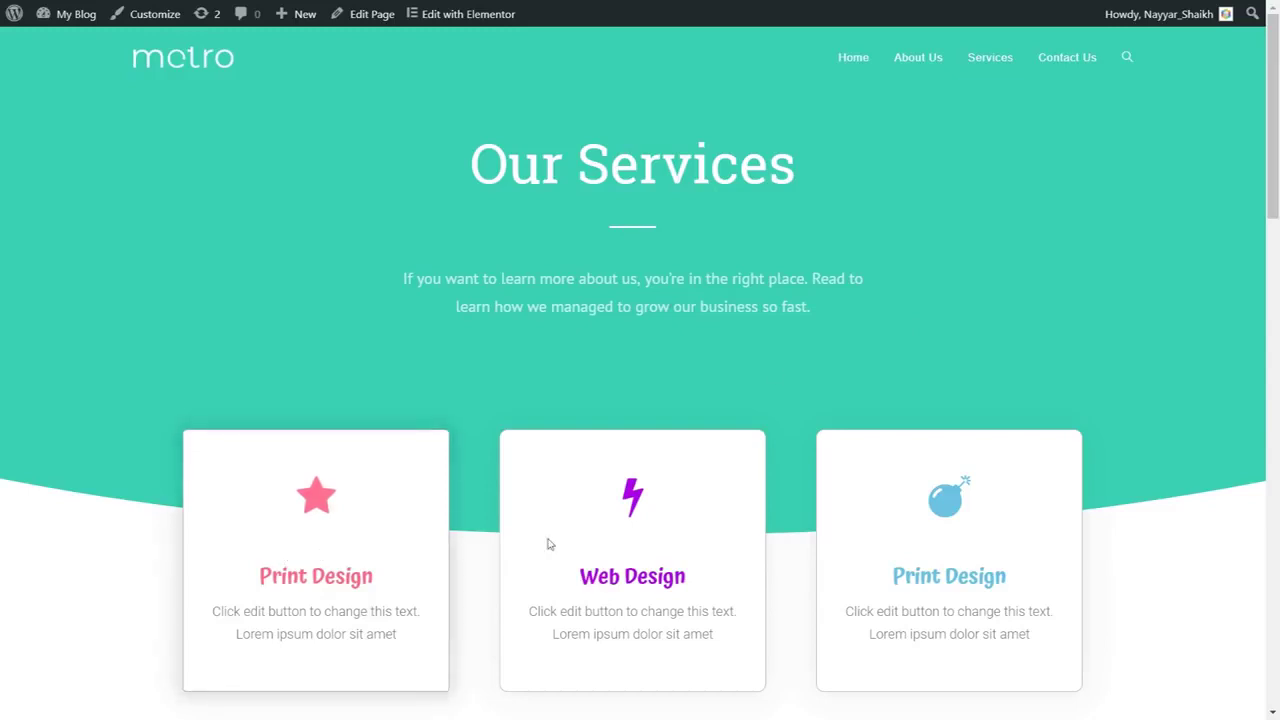
Step: Scroll through the Services page down to the footer and back up again
scroll(1278, 428, down, 1)
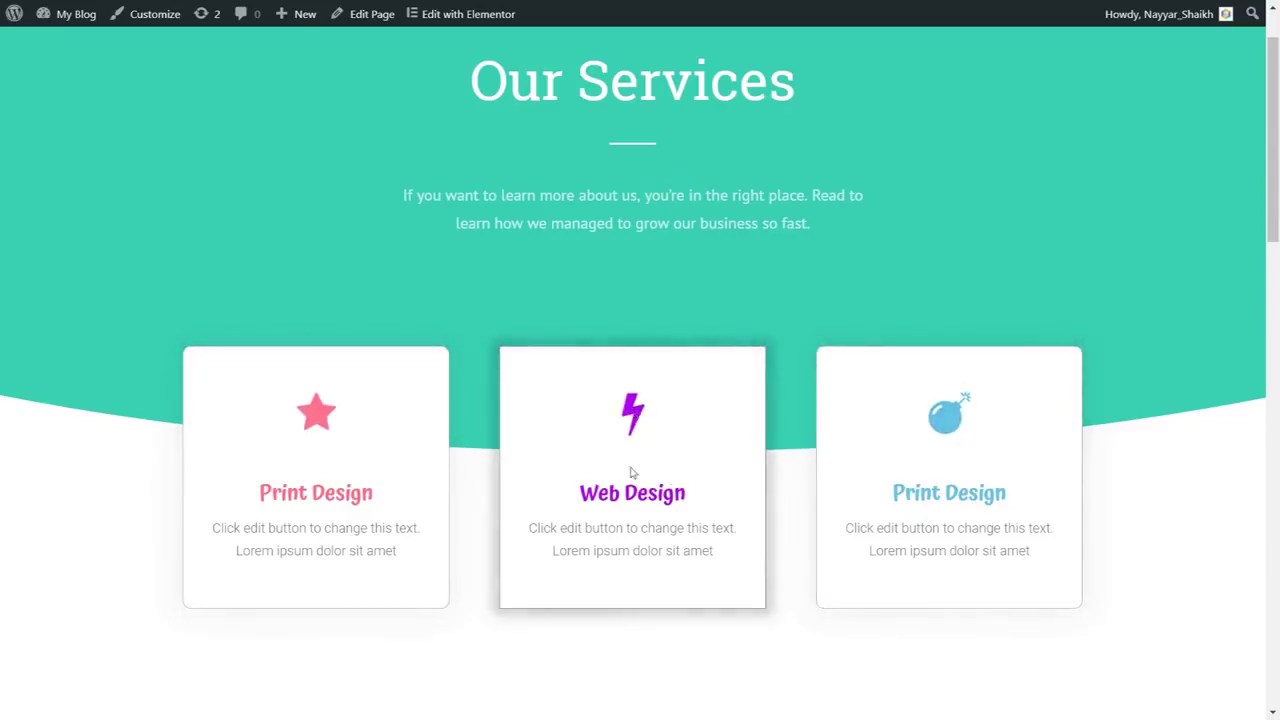
scroll(1240, 463, down, 8)
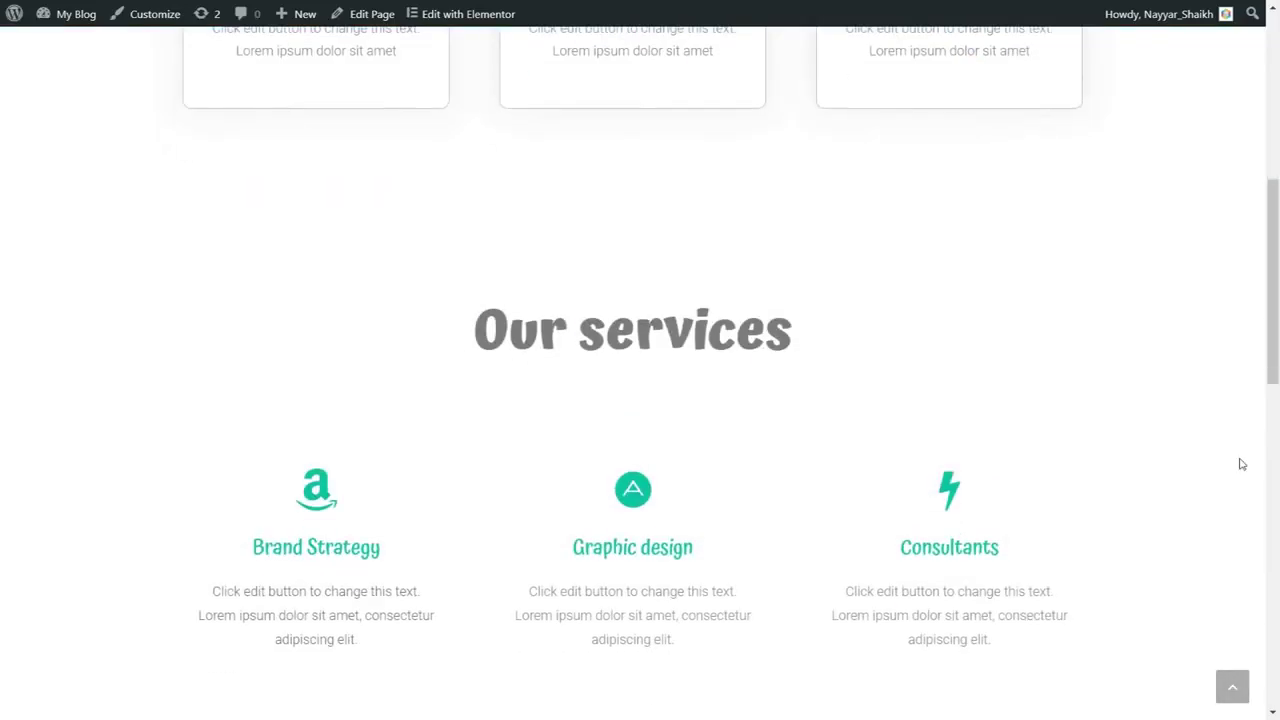
scroll(1240, 461, up, 1)
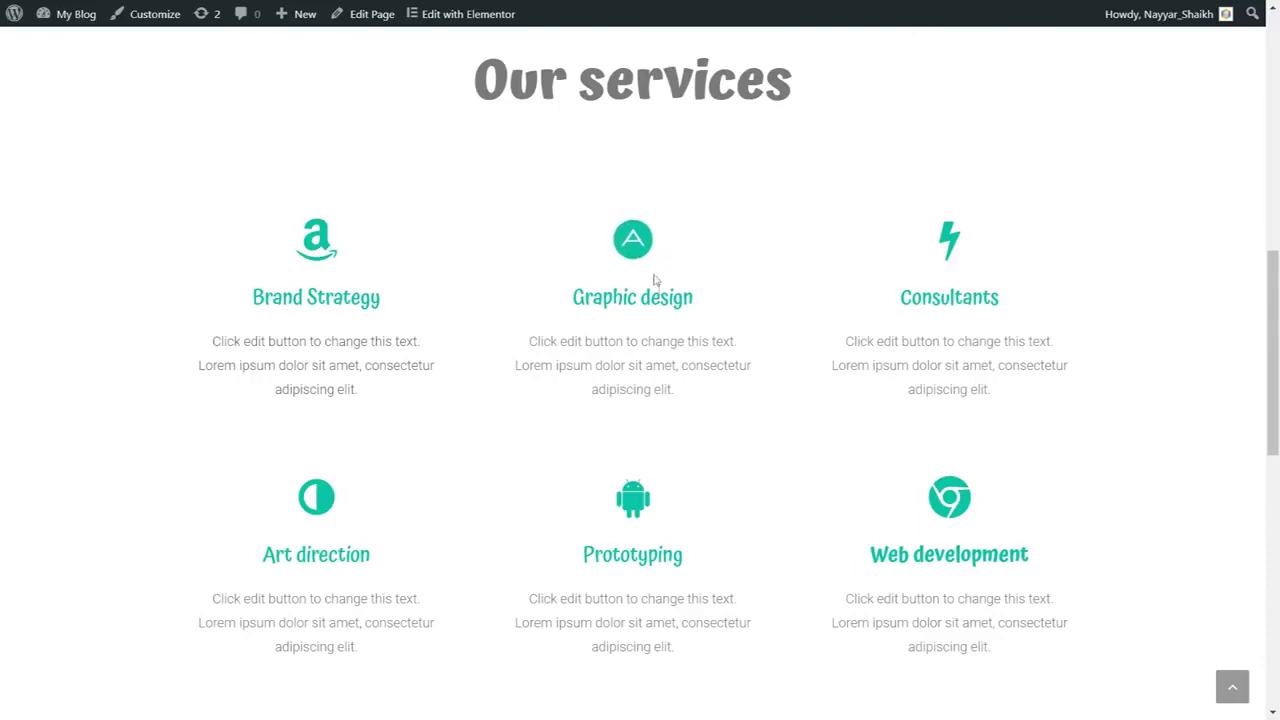
scroll(868, 434, up, 8)
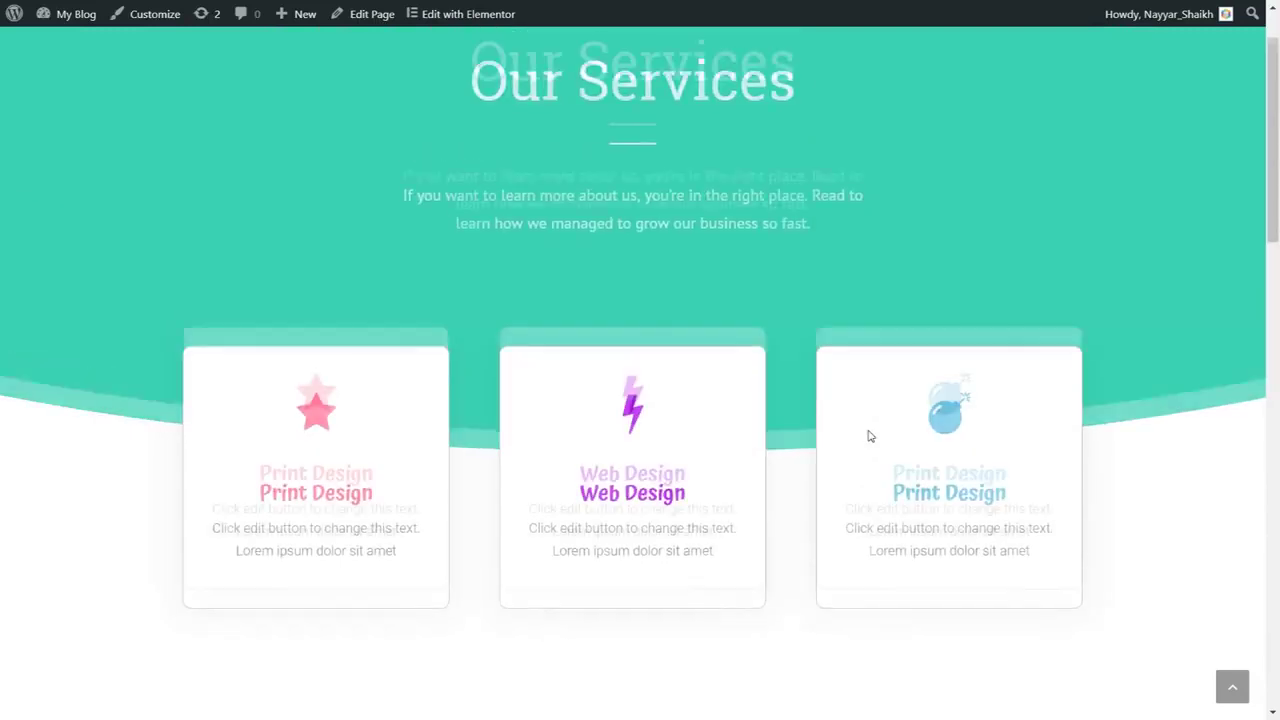
scroll(869, 434, down, 5)
scroll(869, 434, up, 2)
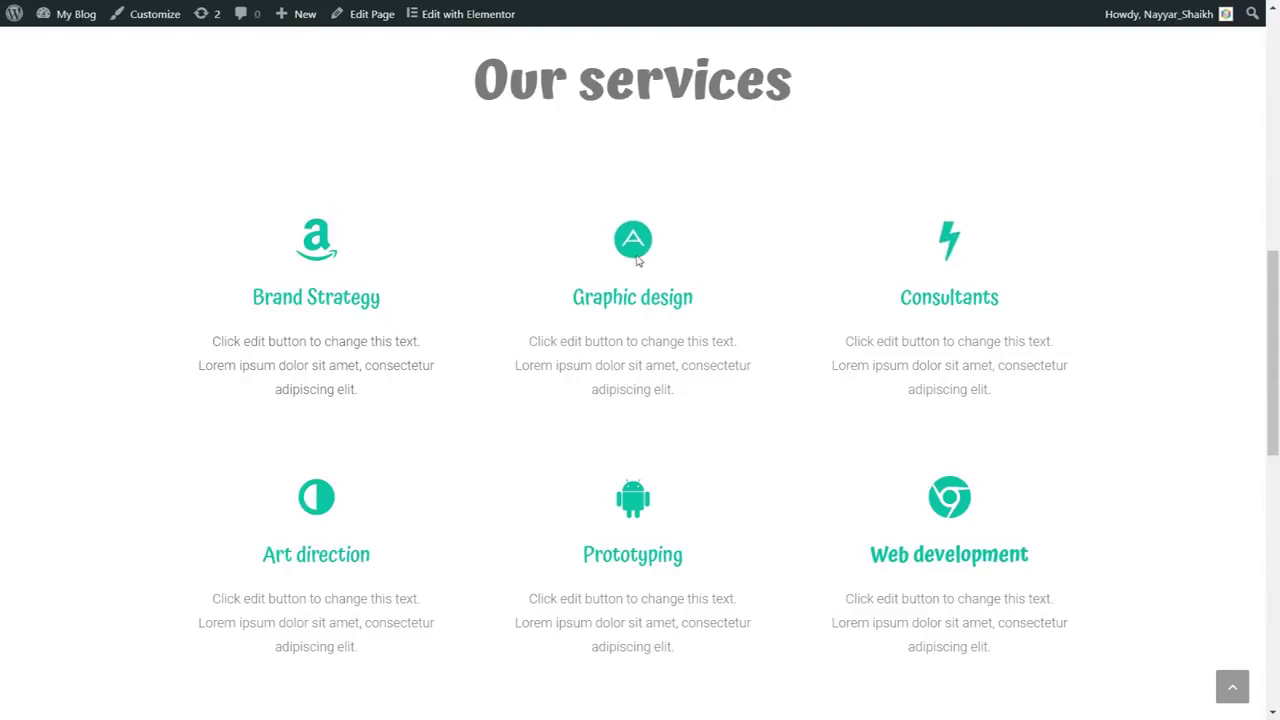
scroll(1134, 380, down, 6)
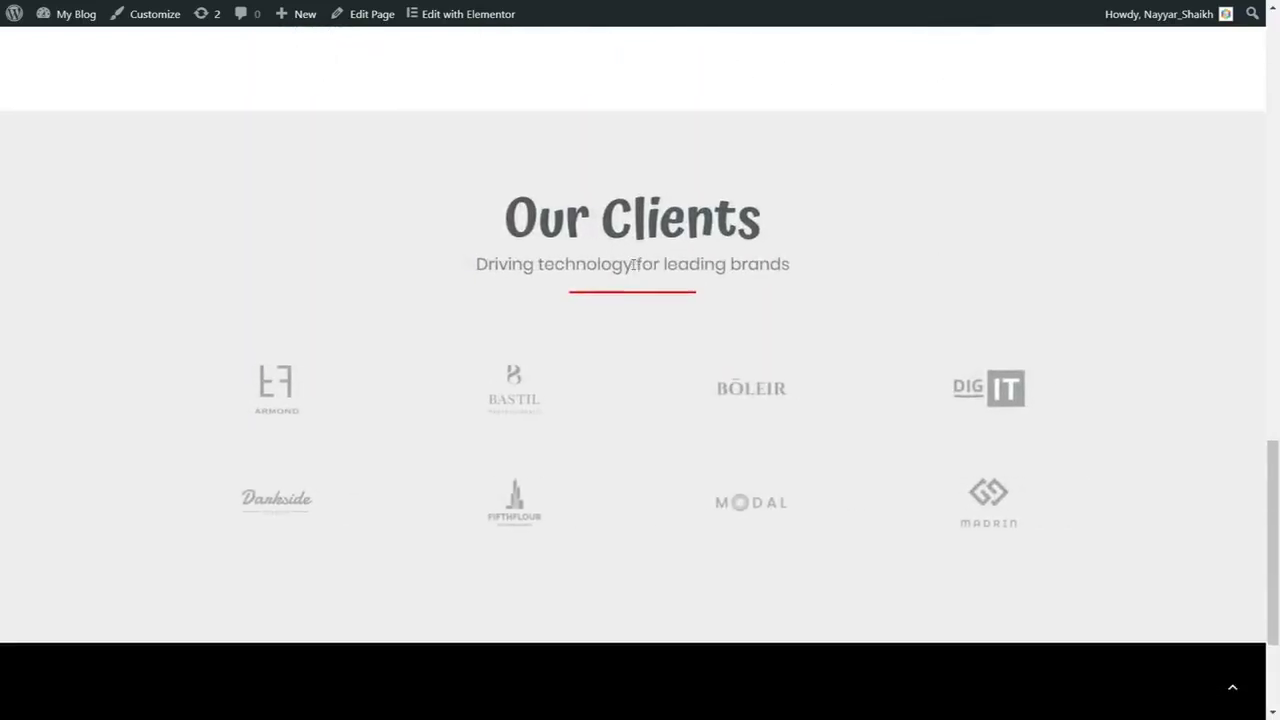
scroll(630, 266, down, 3)
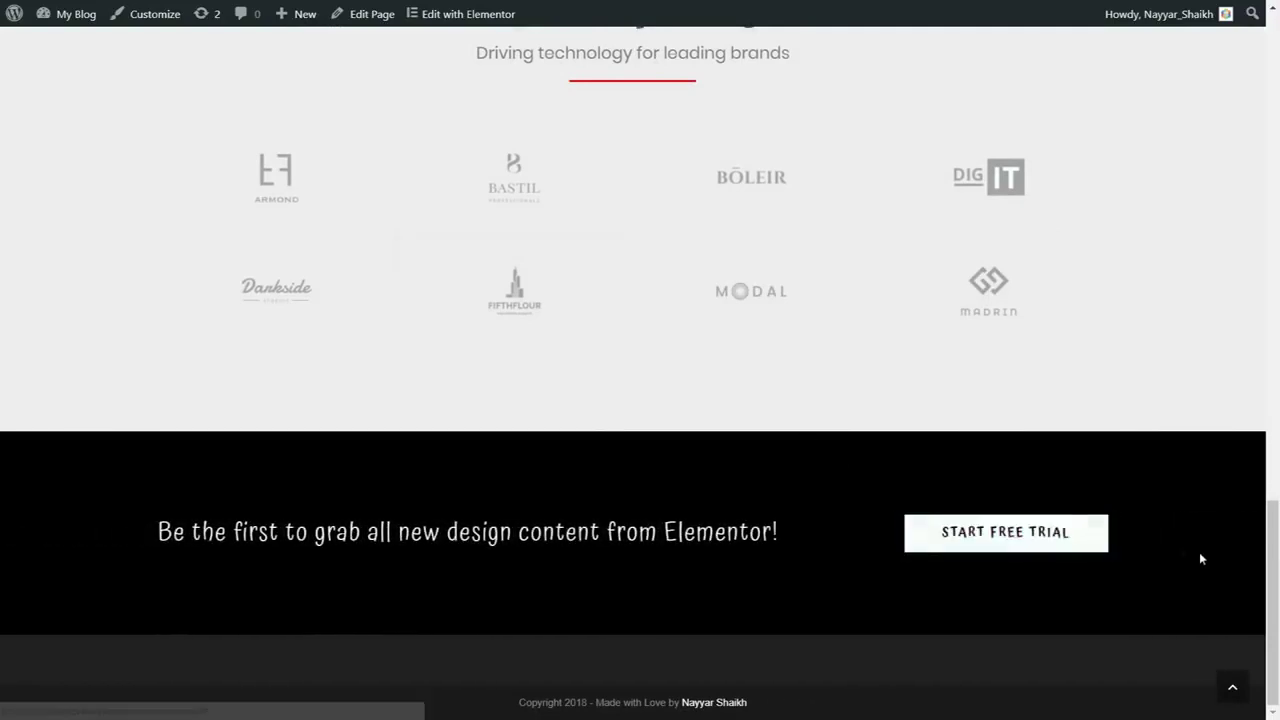
scroll(1200, 557, up, 9)
scroll(1201, 558, up, 5)
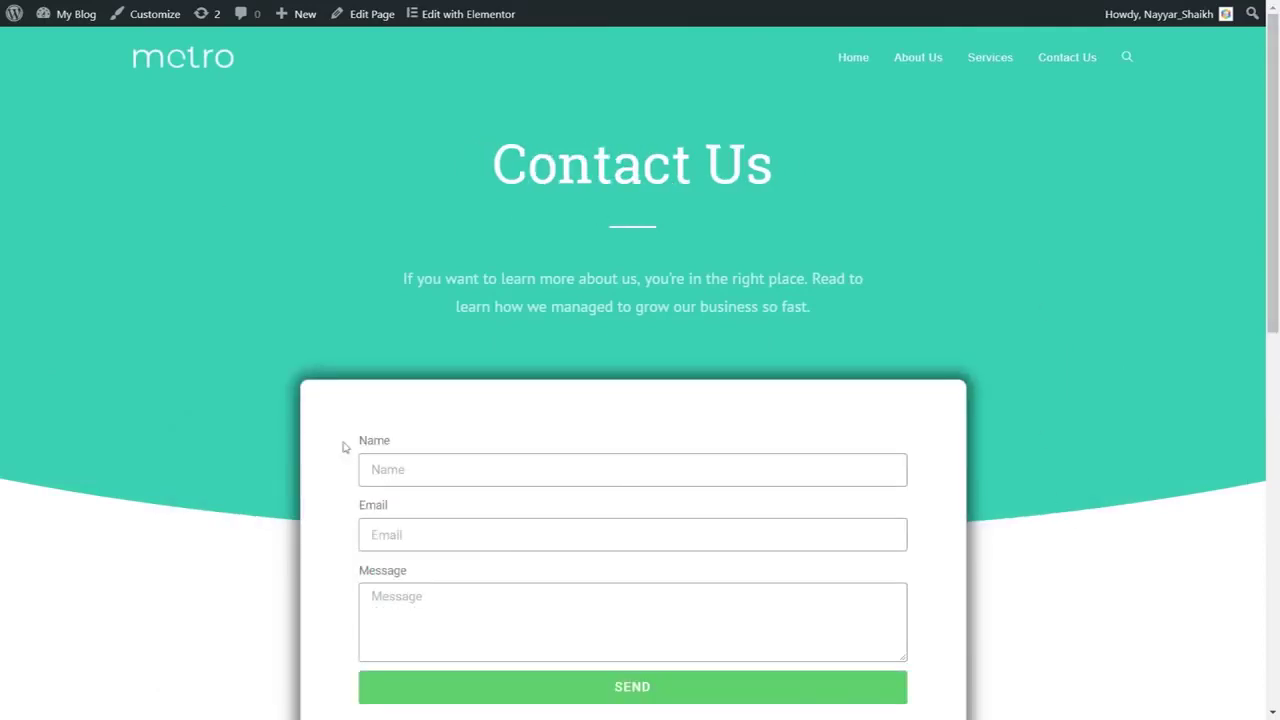
Step: Review the Contact Us page's paragraph and footer copyright line, then return to the top
scroll(706, 430, down, 3)
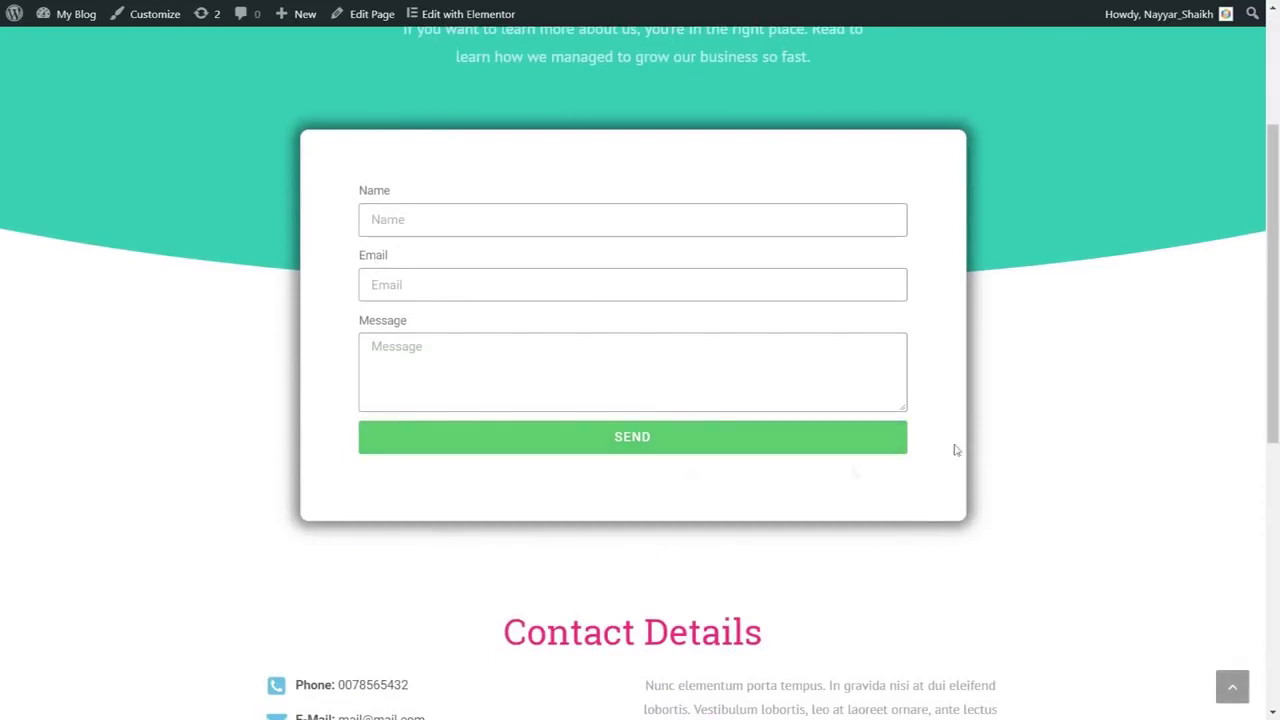
scroll(975, 402, up, 3)
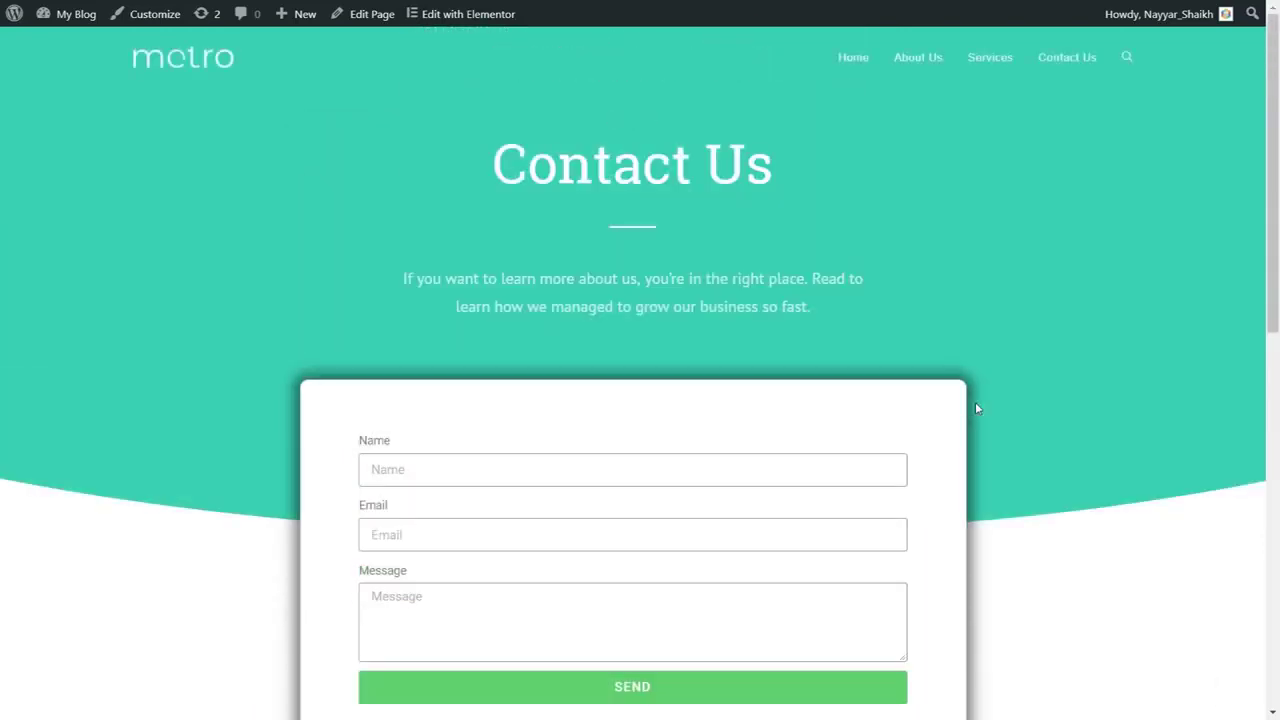
scroll(975, 402, down, 1)
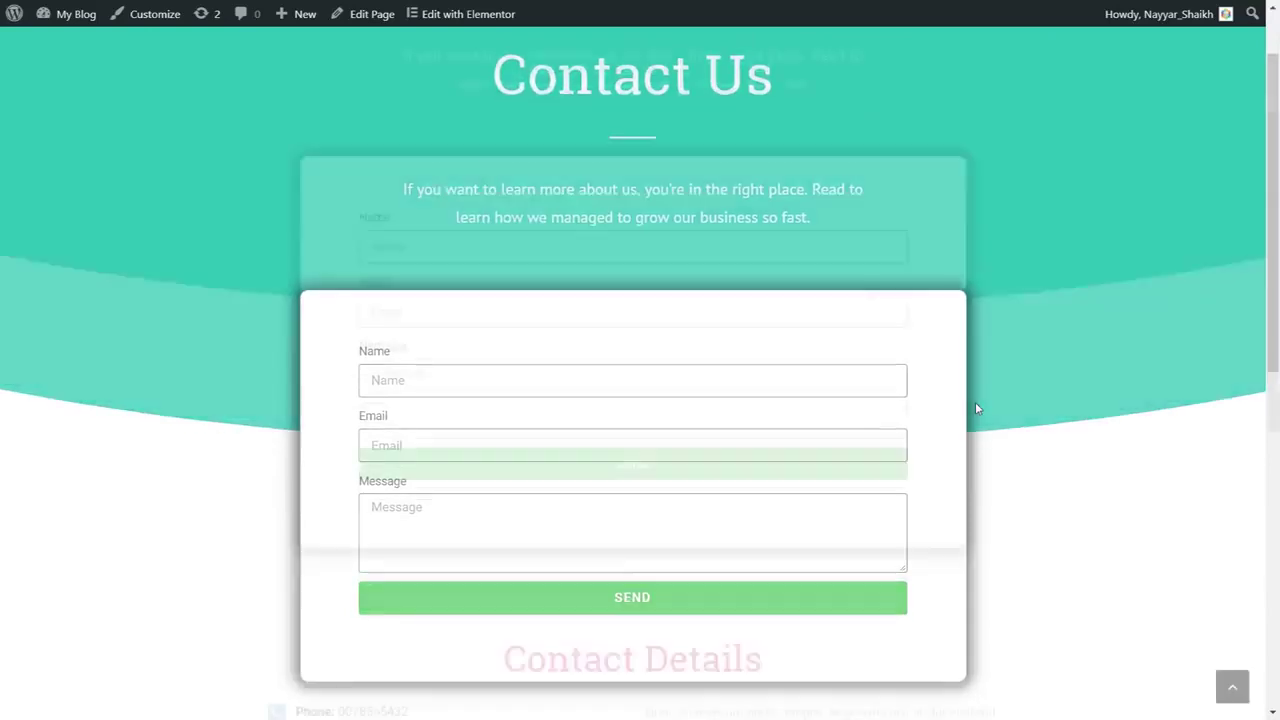
scroll(977, 406, down, 5)
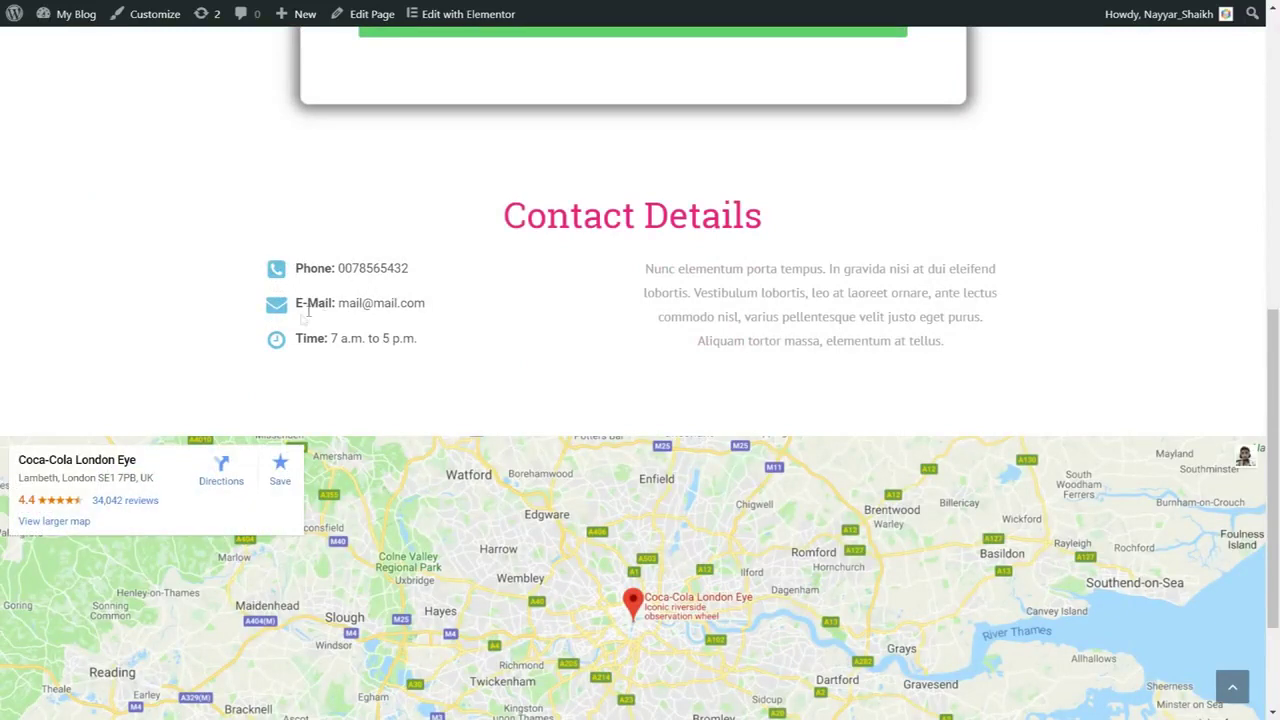
drag(640, 272, 997, 354)
click(997, 354)
scroll(775, 330, down, 2)
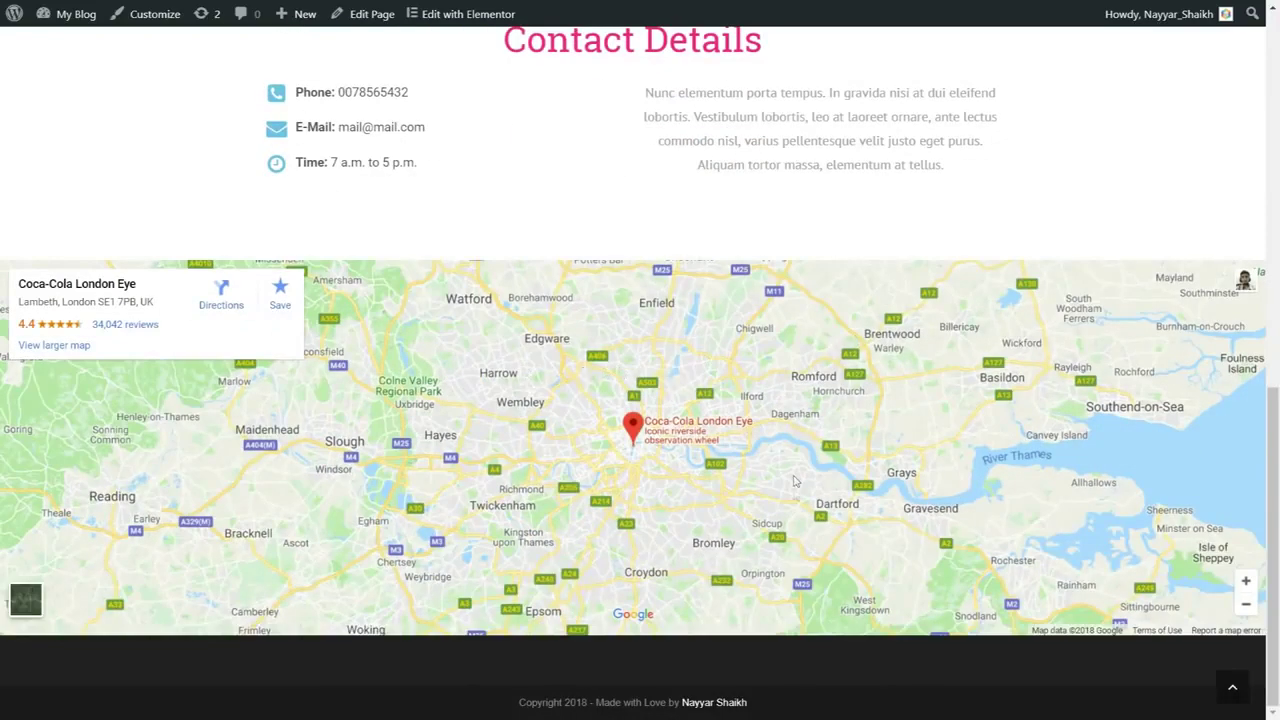
drag(518, 706, 794, 700)
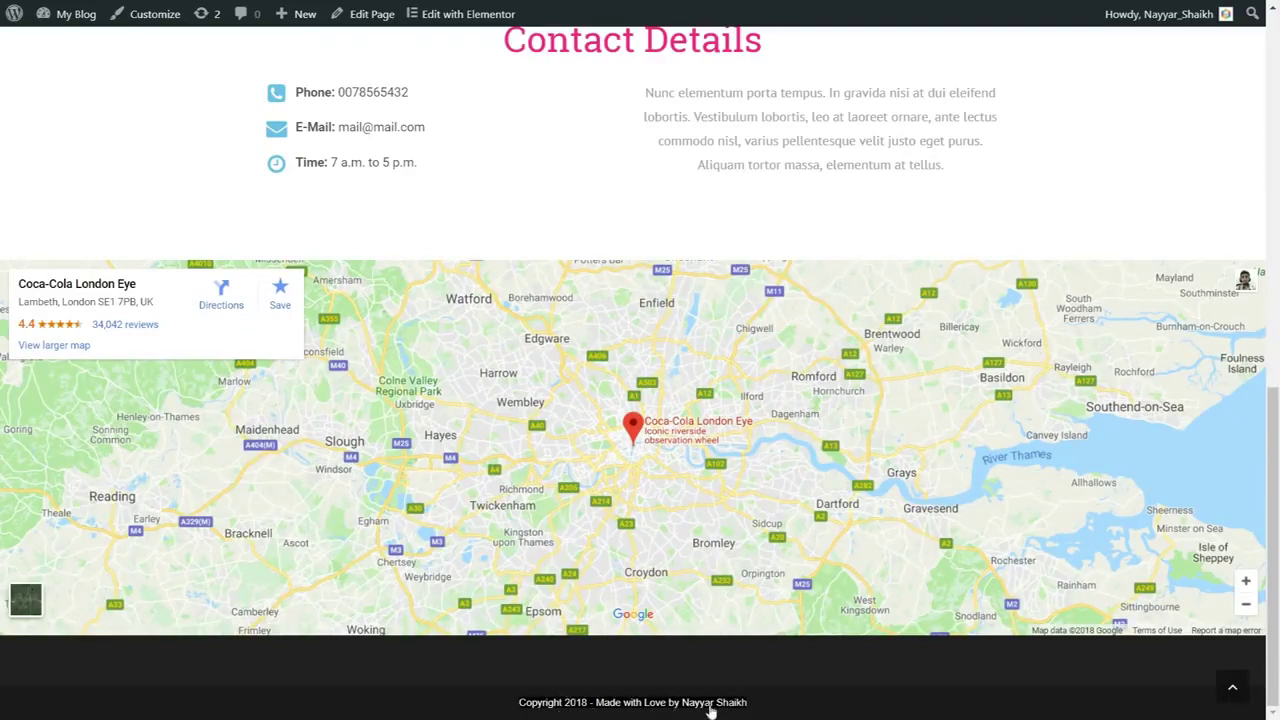
click(1232, 687)
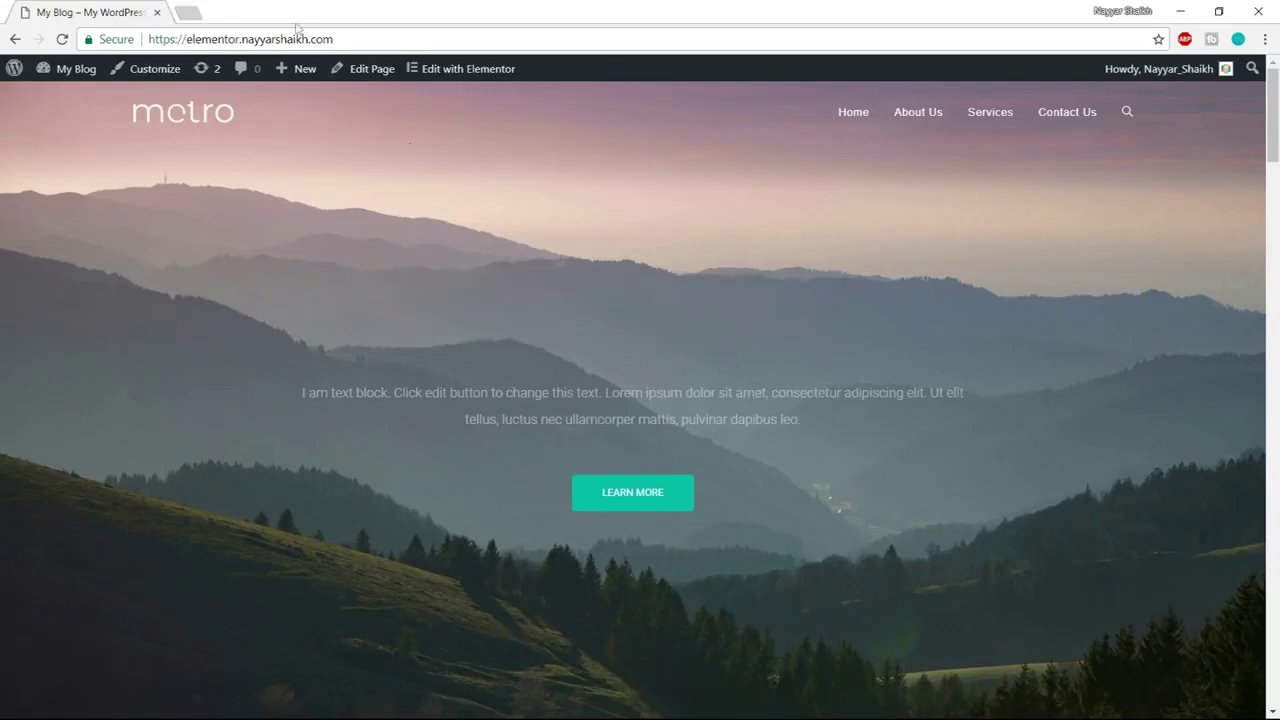
Step: Check the site's secure connection details, then start a new browser tab
click(112, 40)
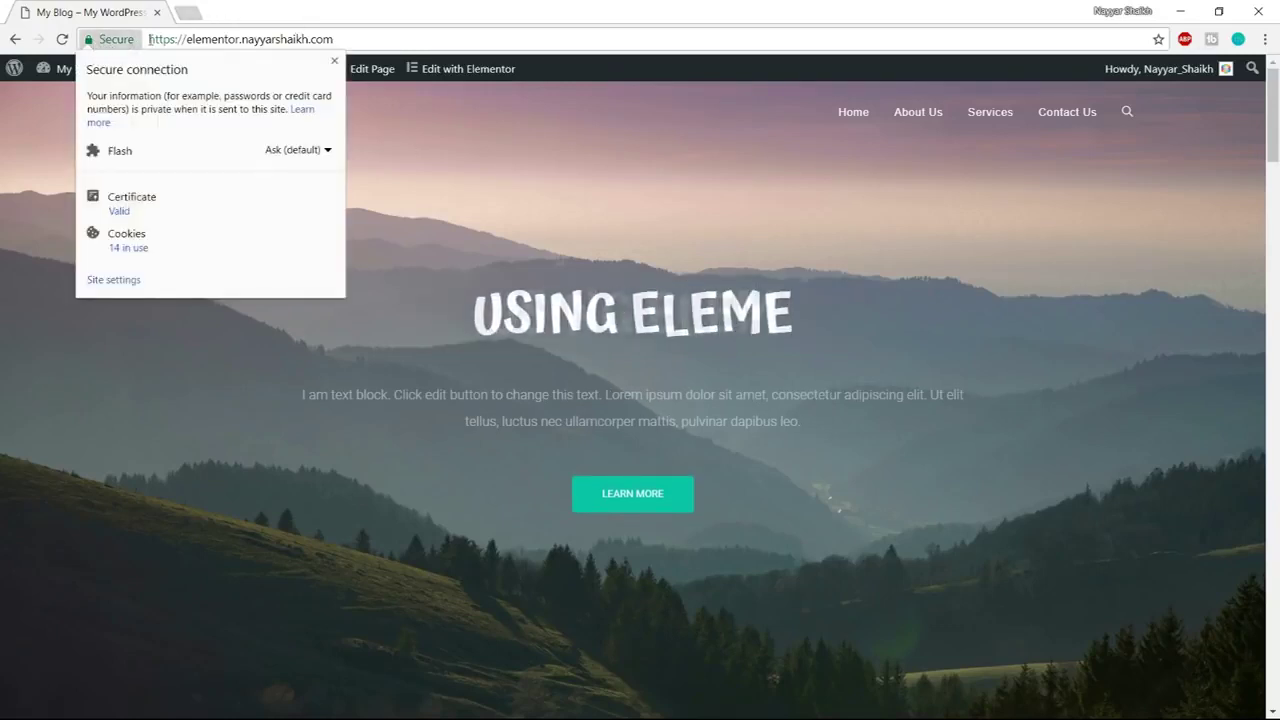
click(335, 62)
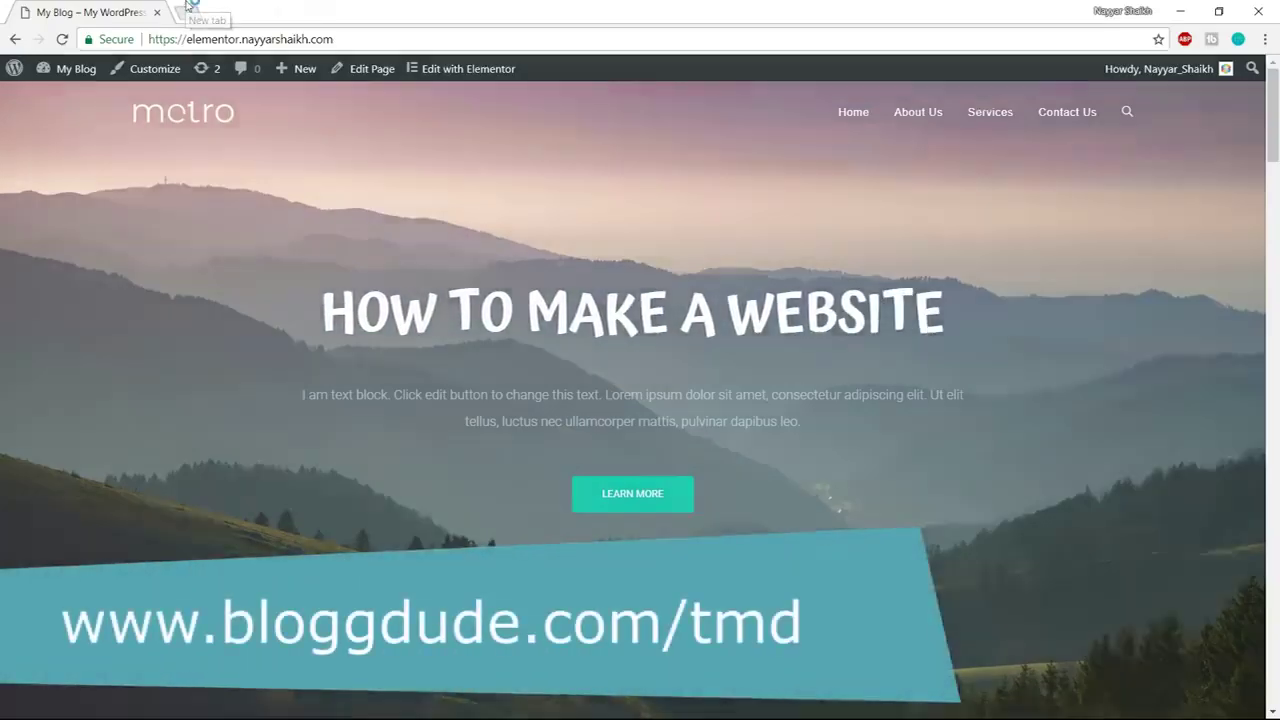
click(190, 5)
Step: Visit bloggdude.com/tmd and go on to TMDHosting's cloud hosting plan choices
text(bloggdude.com/tmd)
key(Return)
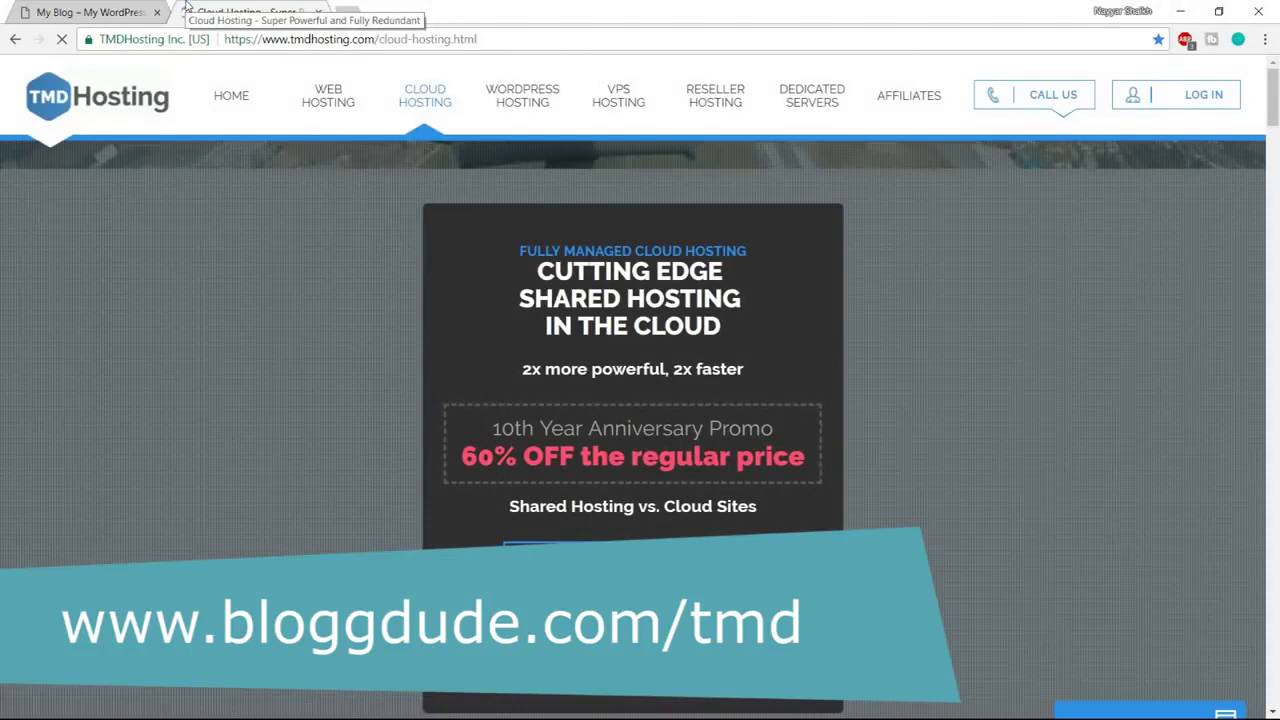
drag(519, 299, 811, 311)
click(772, 313)
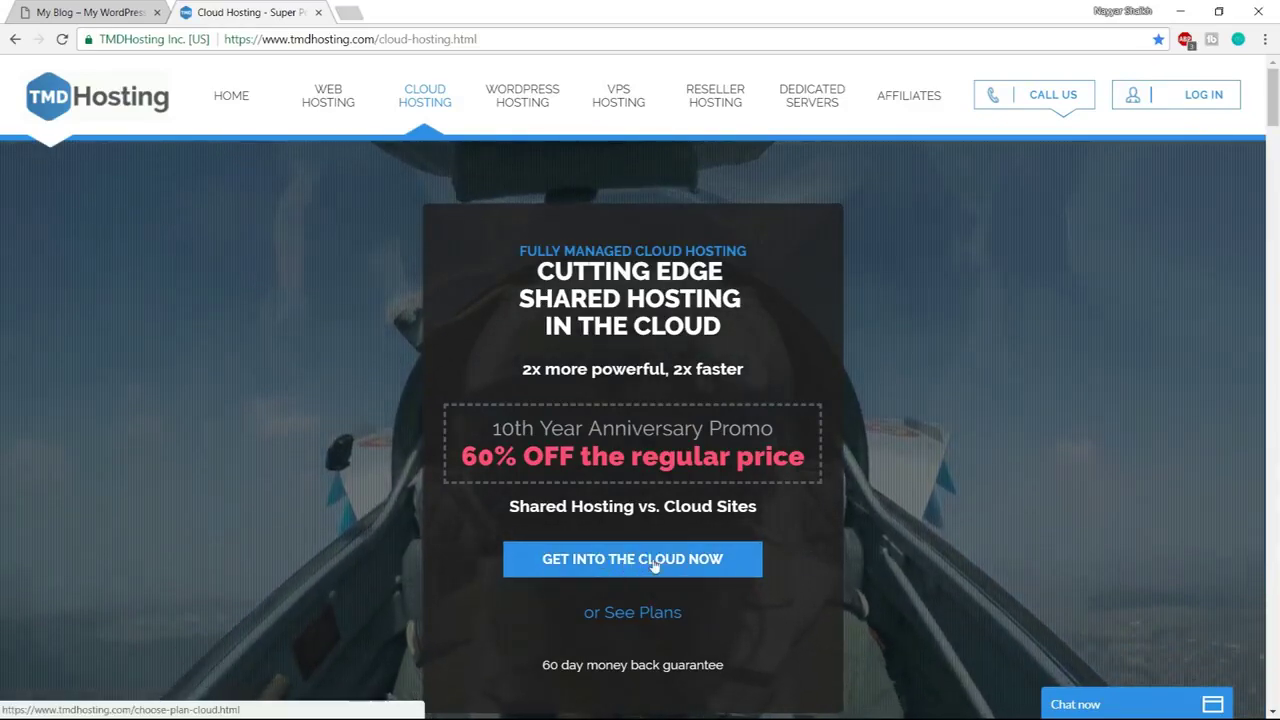
click(700, 560)
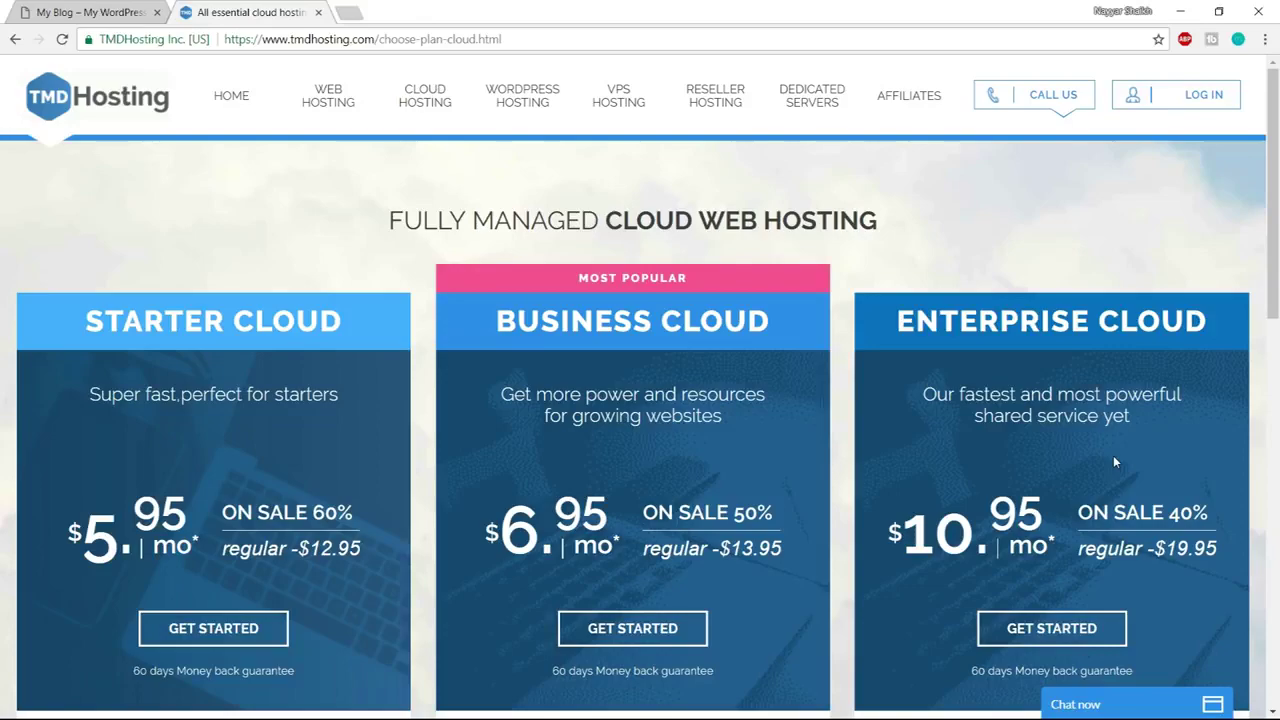
Step: Scroll to the plan features and highlight Enterprise's 6 CPU Cores and 6GB DDR4 RAM
scroll(1114, 462, down, 5)
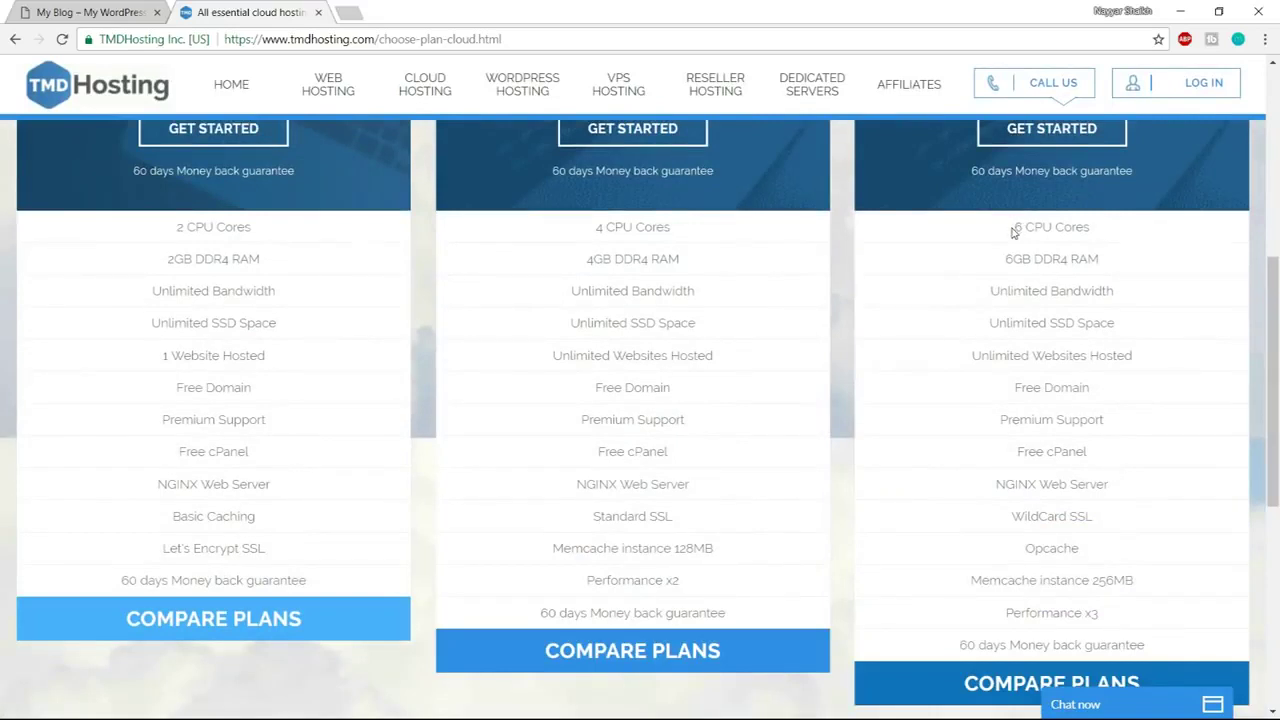
drag(1013, 231, 1099, 234)
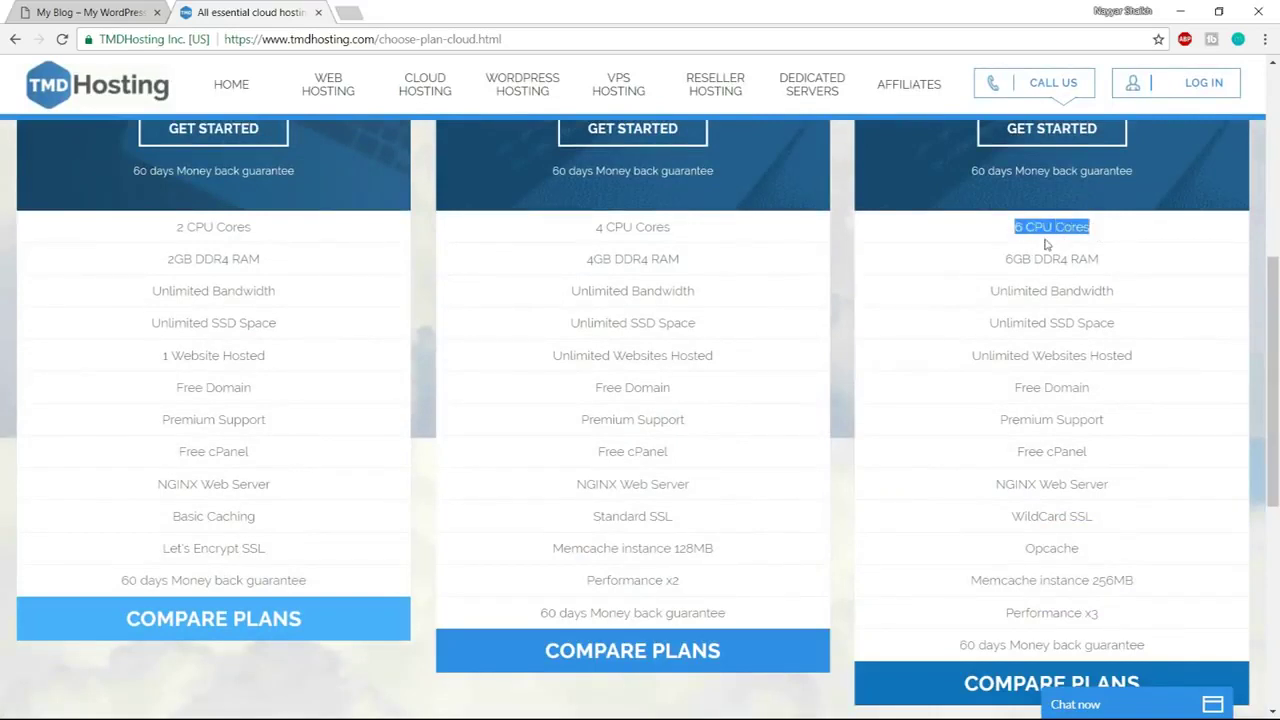
drag(1008, 258, 1113, 264)
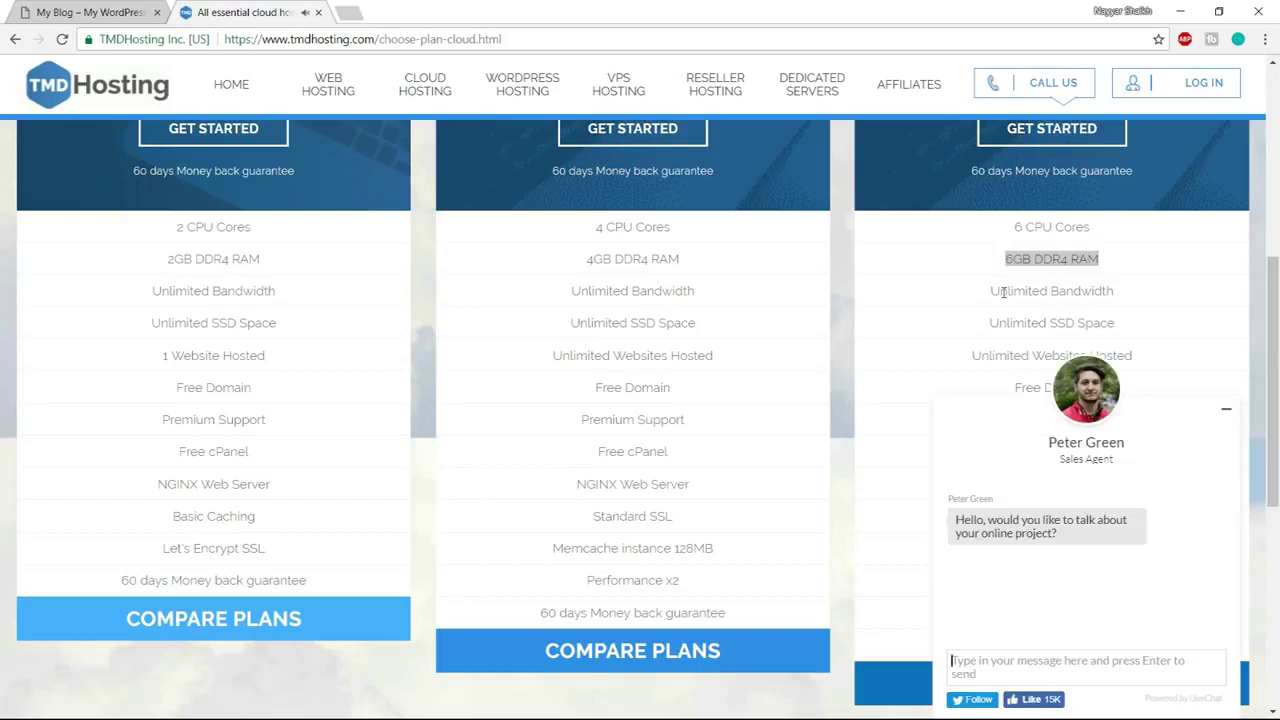
Step: Minimize the sales chat, highlight Enterprise's Unlimited SSD Space, and open a new tab
click(1225, 410)
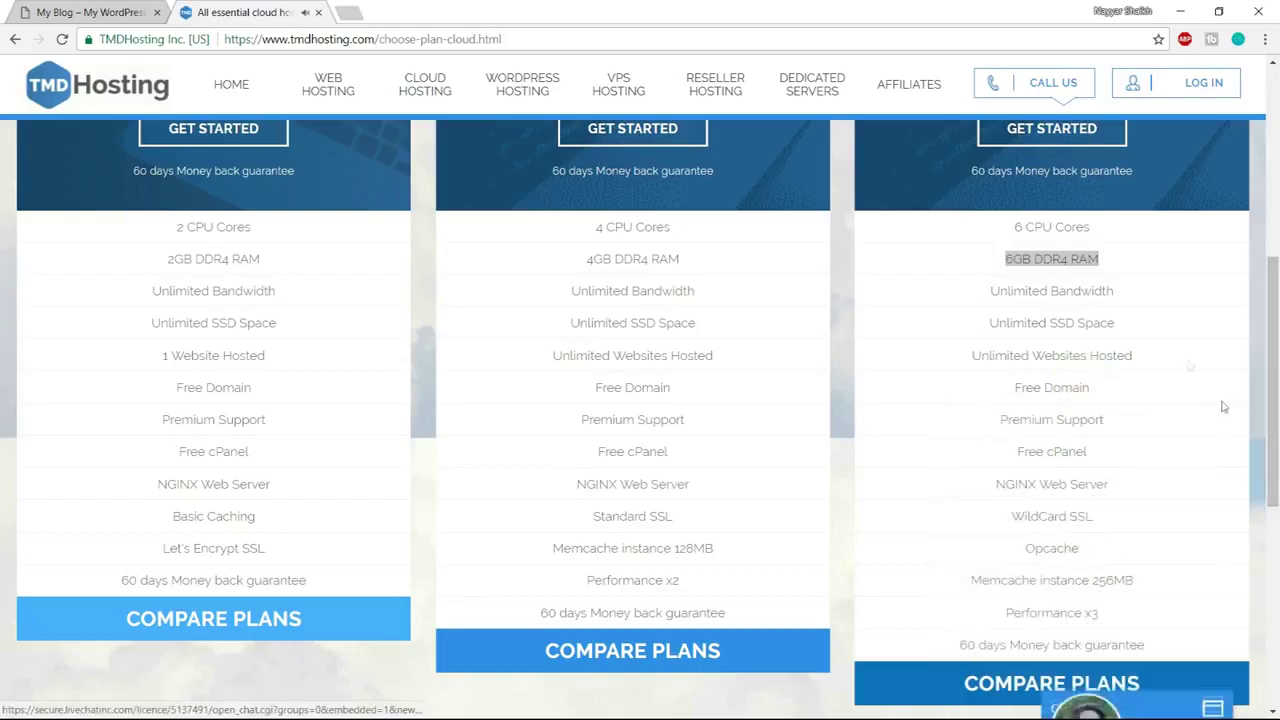
drag(993, 322, 1134, 326)
click(1097, 322)
drag(1049, 322, 1124, 331)
click(1127, 331)
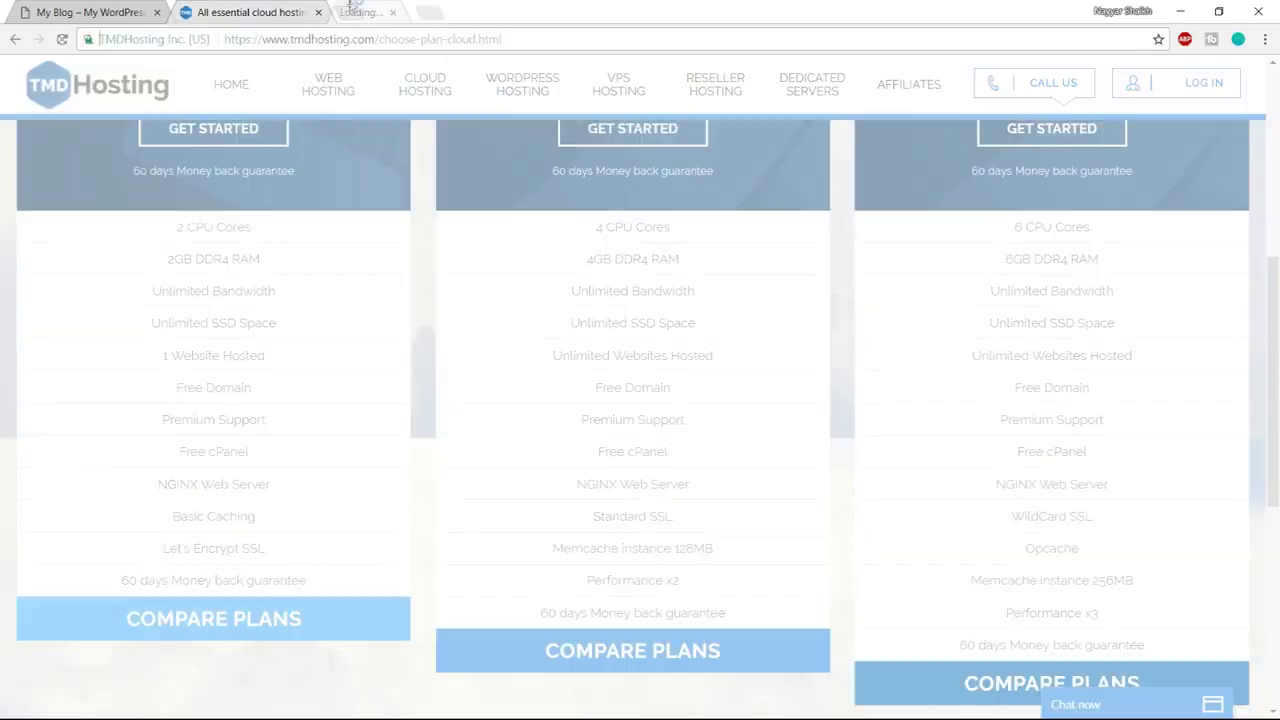
click(348, 12)
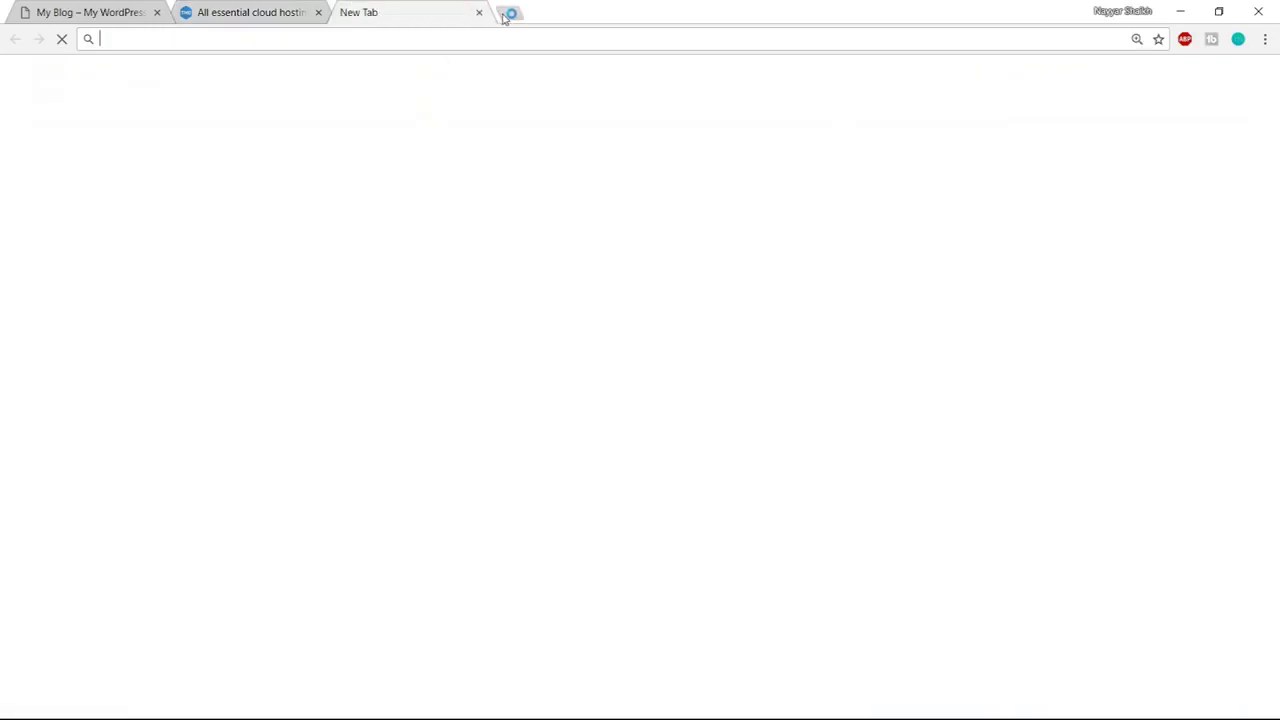
Step: Search Google for 'ssd vs hdd web hosting' and skim the results
text(ssf)
key(BackSpace)
text(d v)
click(311, 108)
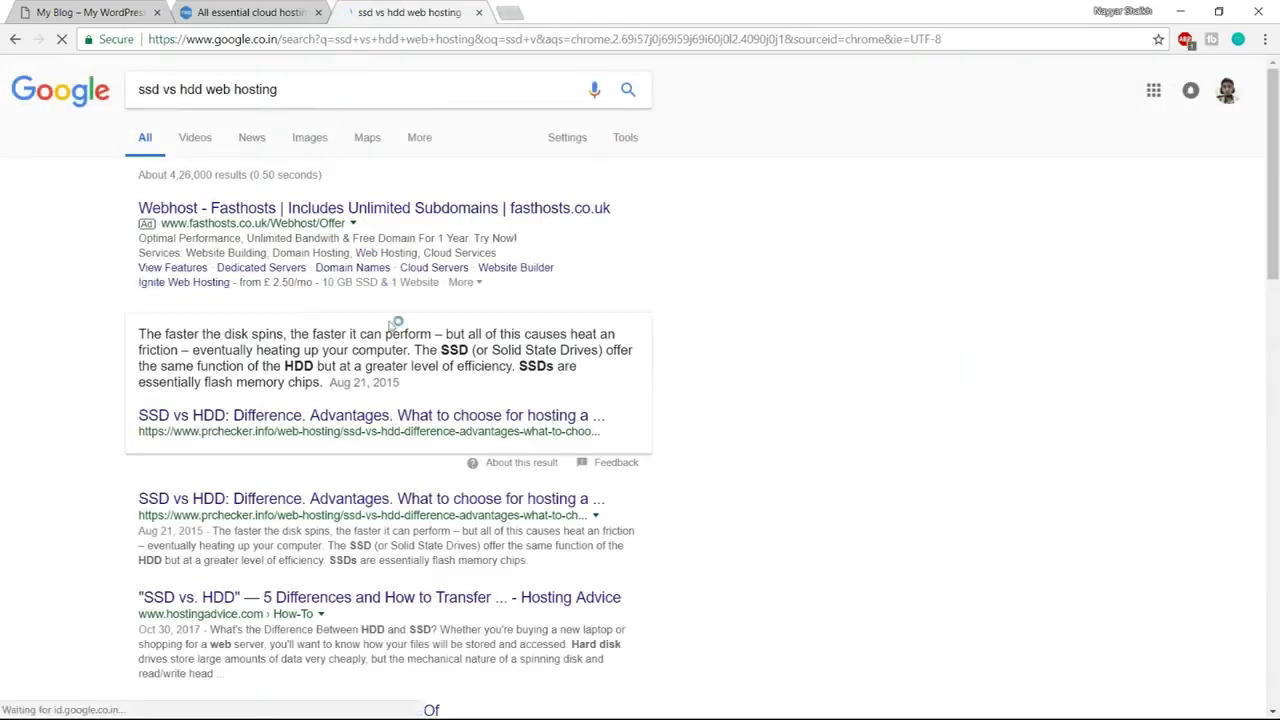
scroll(862, 418, down, 4)
scroll(862, 420, down, 4)
scroll(862, 422, up, 8)
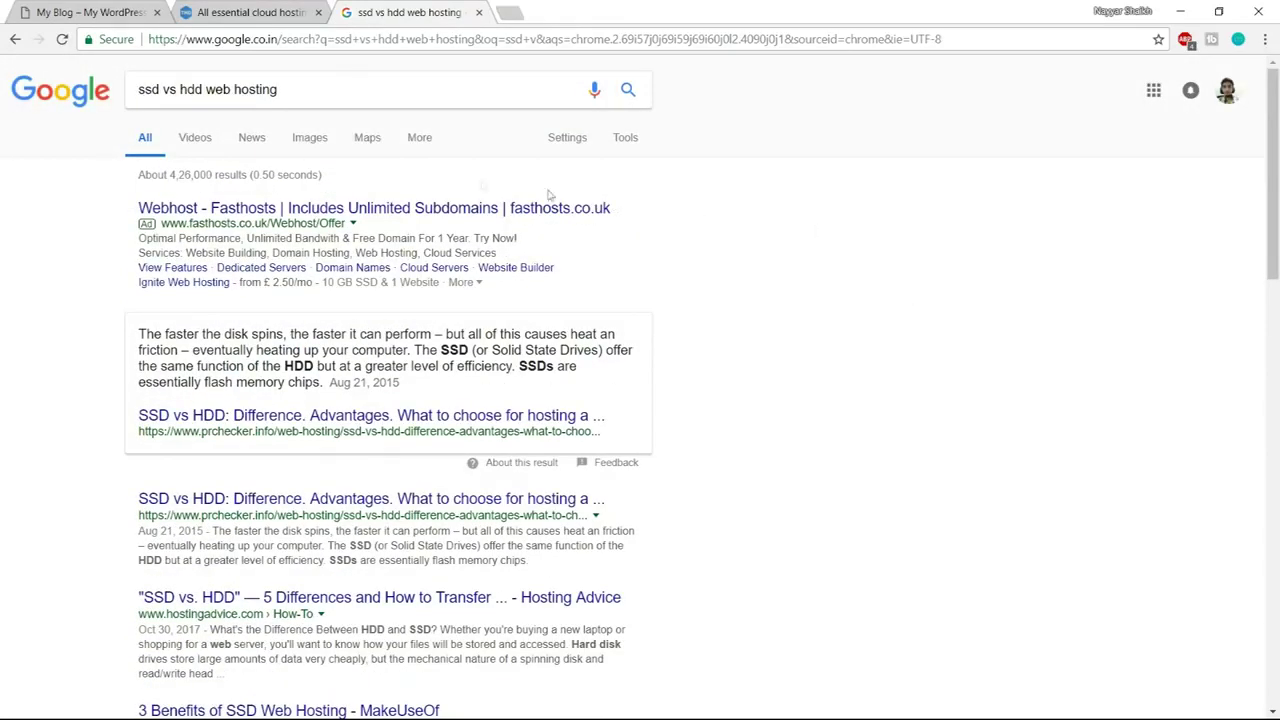
Step: Switch to image results and enlarge the SSD vs HDD speed, IOPS and latency chart
click(316, 146)
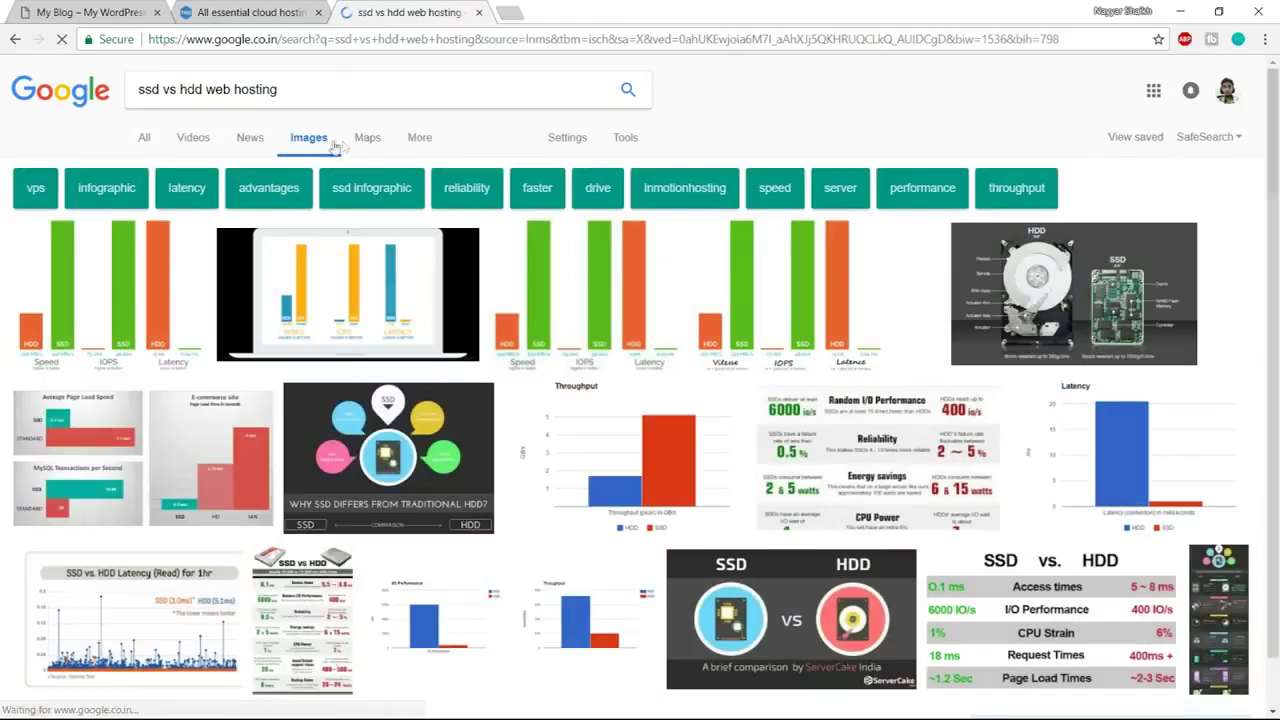
click(150, 267)
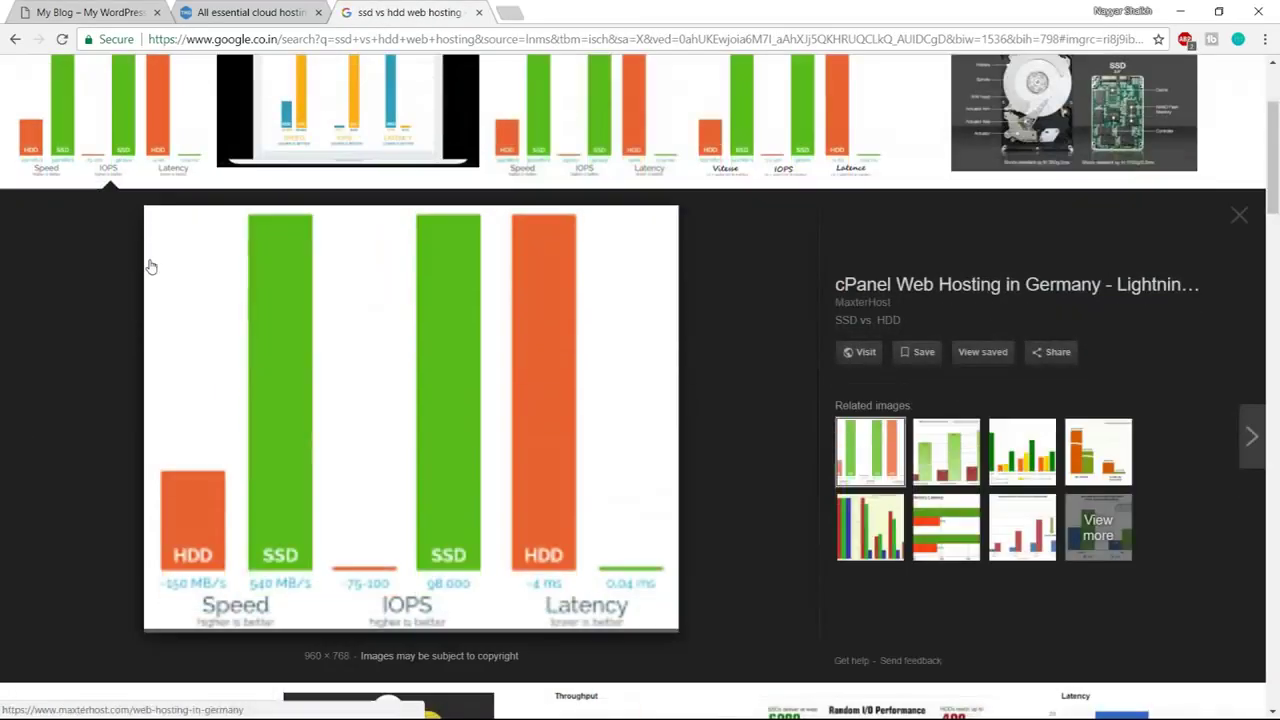
scroll(180, 338, up, 2)
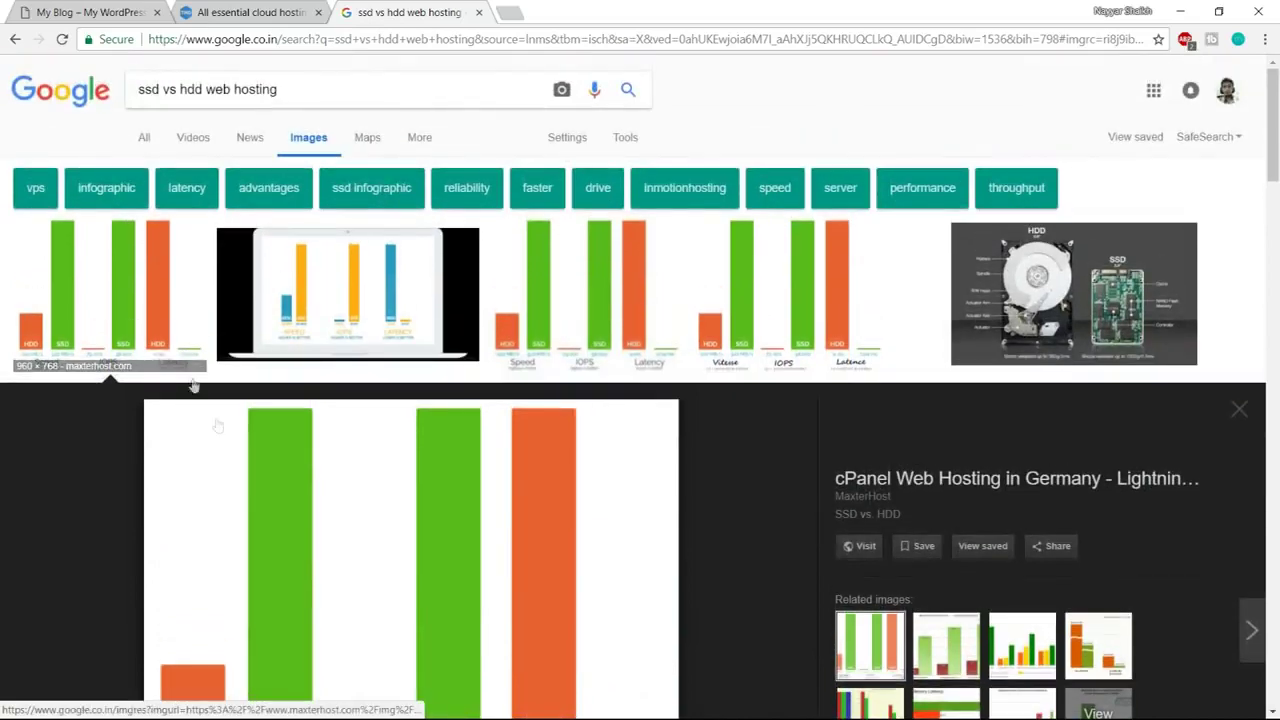
scroll(329, 451, down, 2)
scroll(388, 463, down, 2)
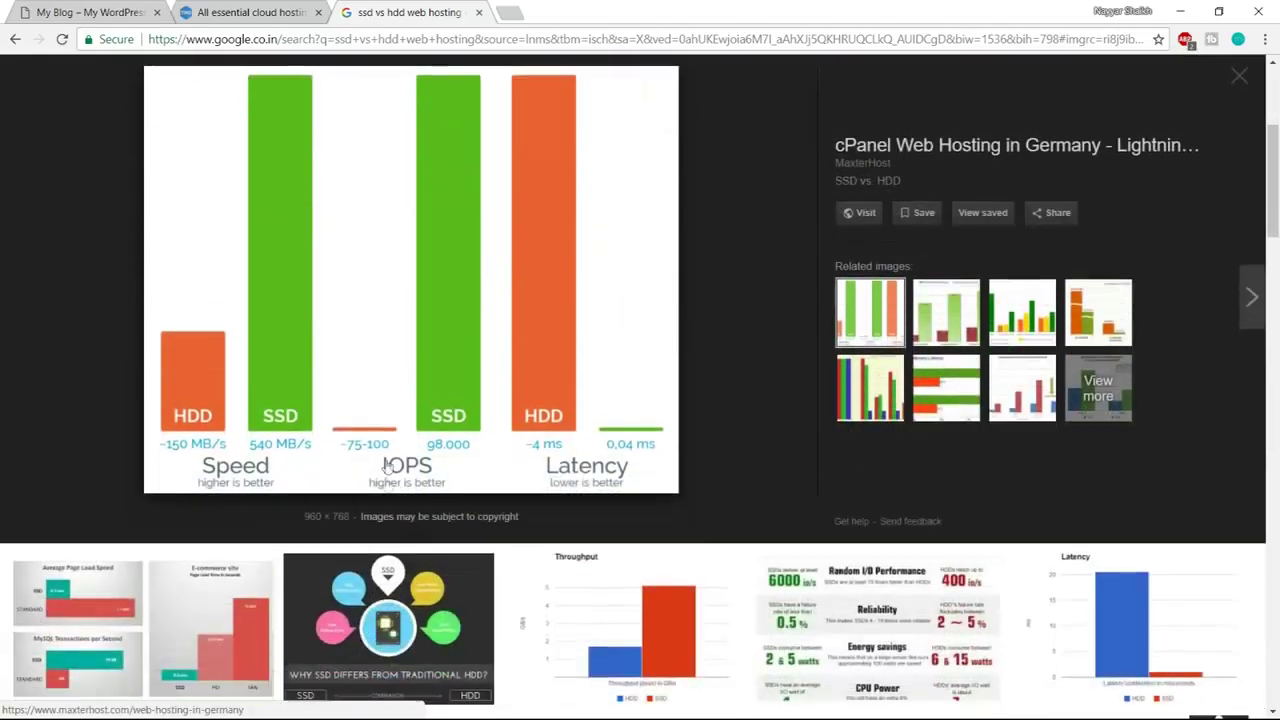
scroll(453, 461, up, 1)
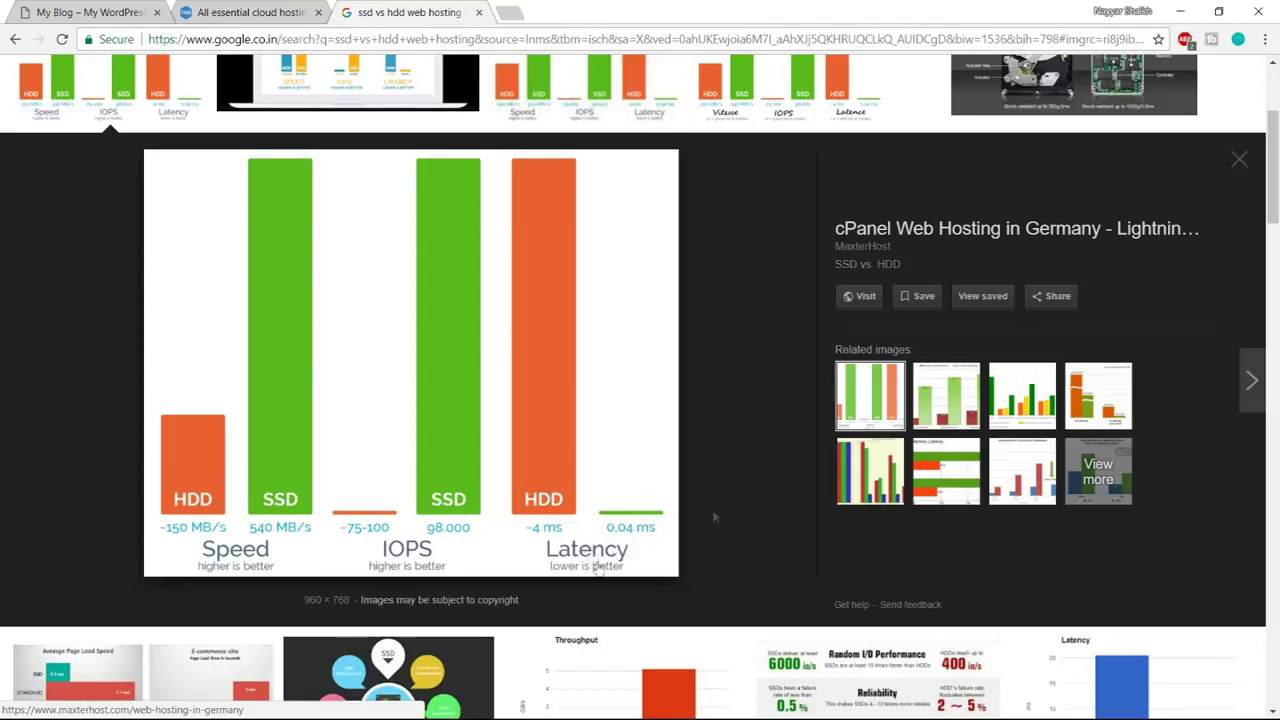
scroll(742, 500, up, 2)
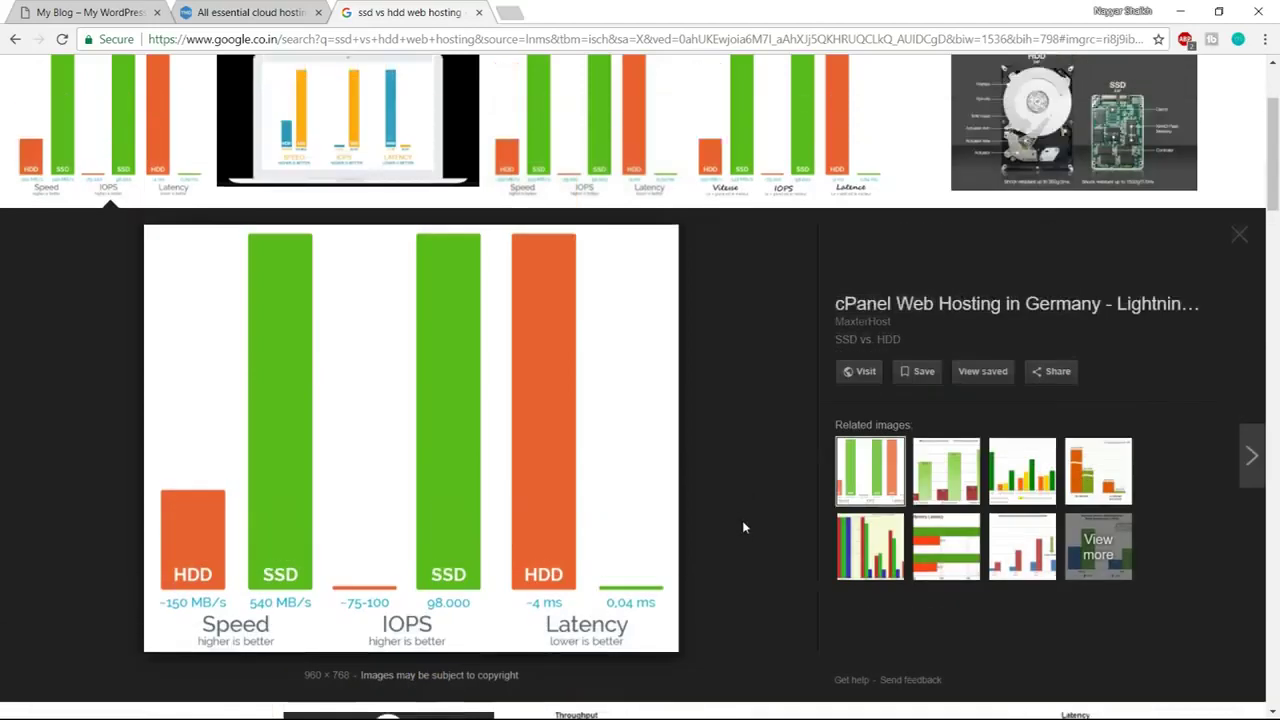
Step: Return to the TMDHosting plans and highlight the top plan's Unlimited SSD Space feature
click(479, 13)
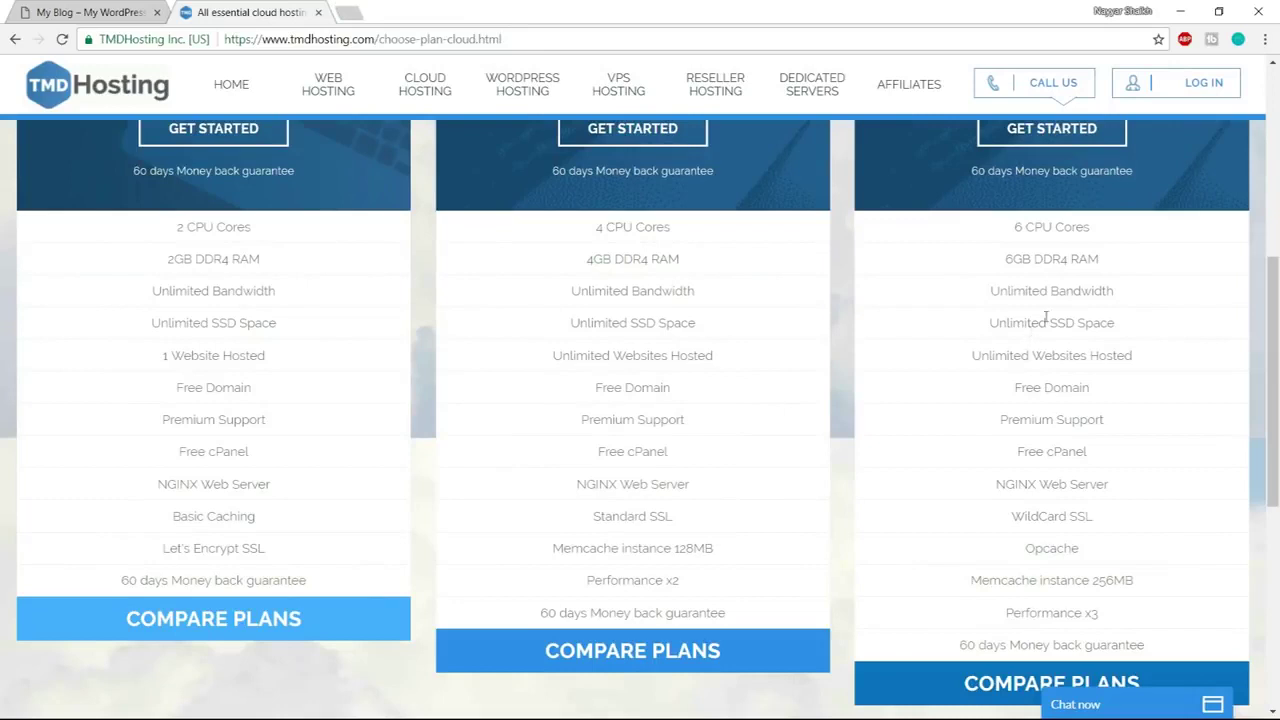
drag(1050, 323, 1124, 326)
drag(991, 323, 1120, 324)
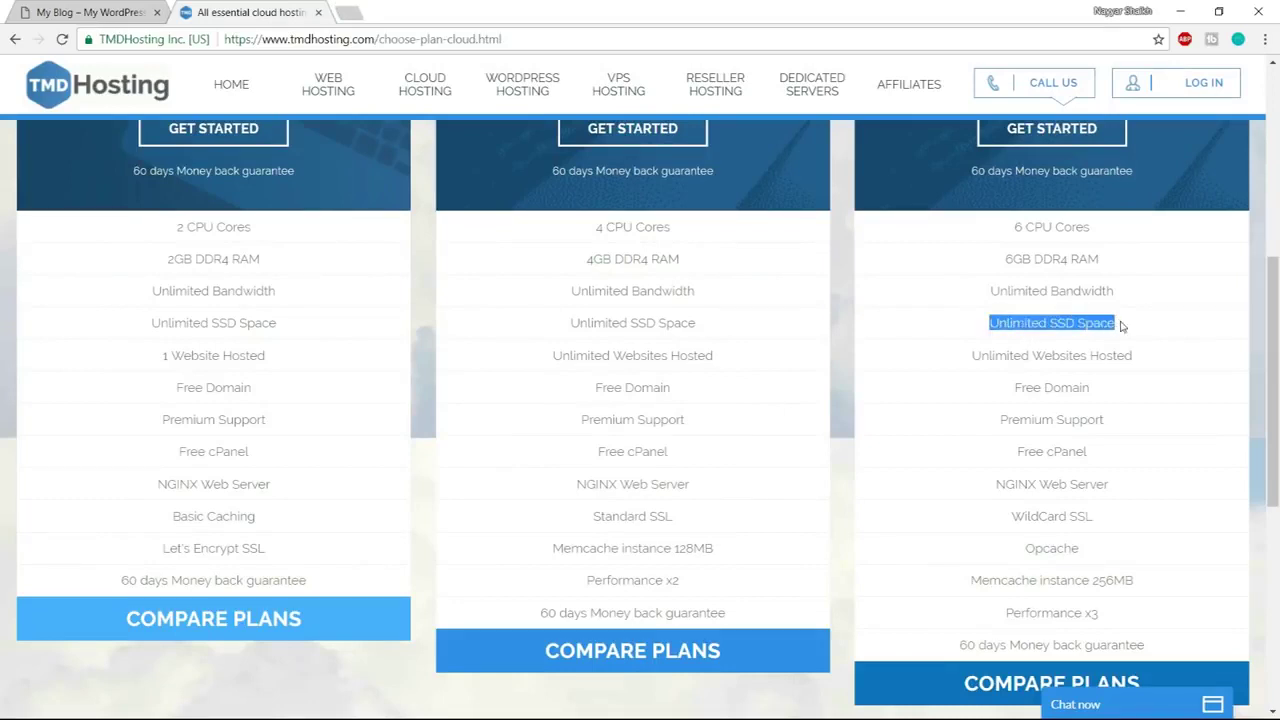
click(1120, 326)
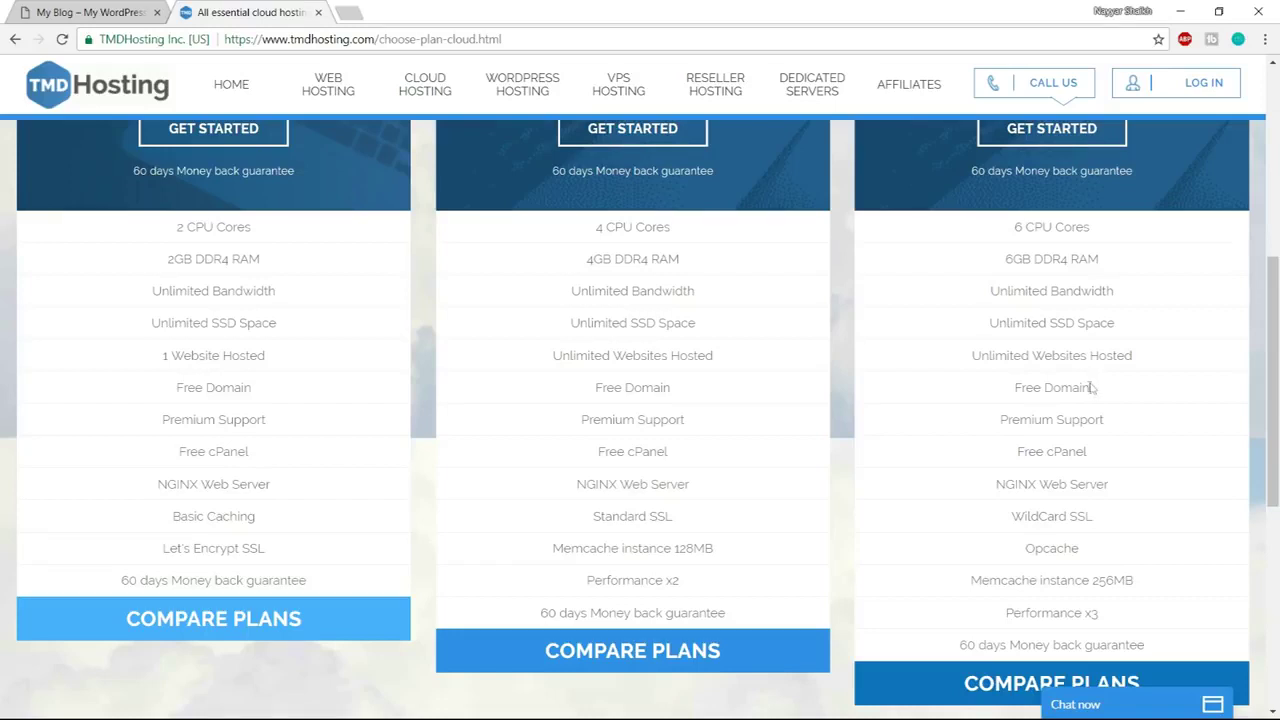
Step: Highlight the third plan's Free Domain feature, then go back to the WordPress site tab
drag(1015, 387, 1110, 386)
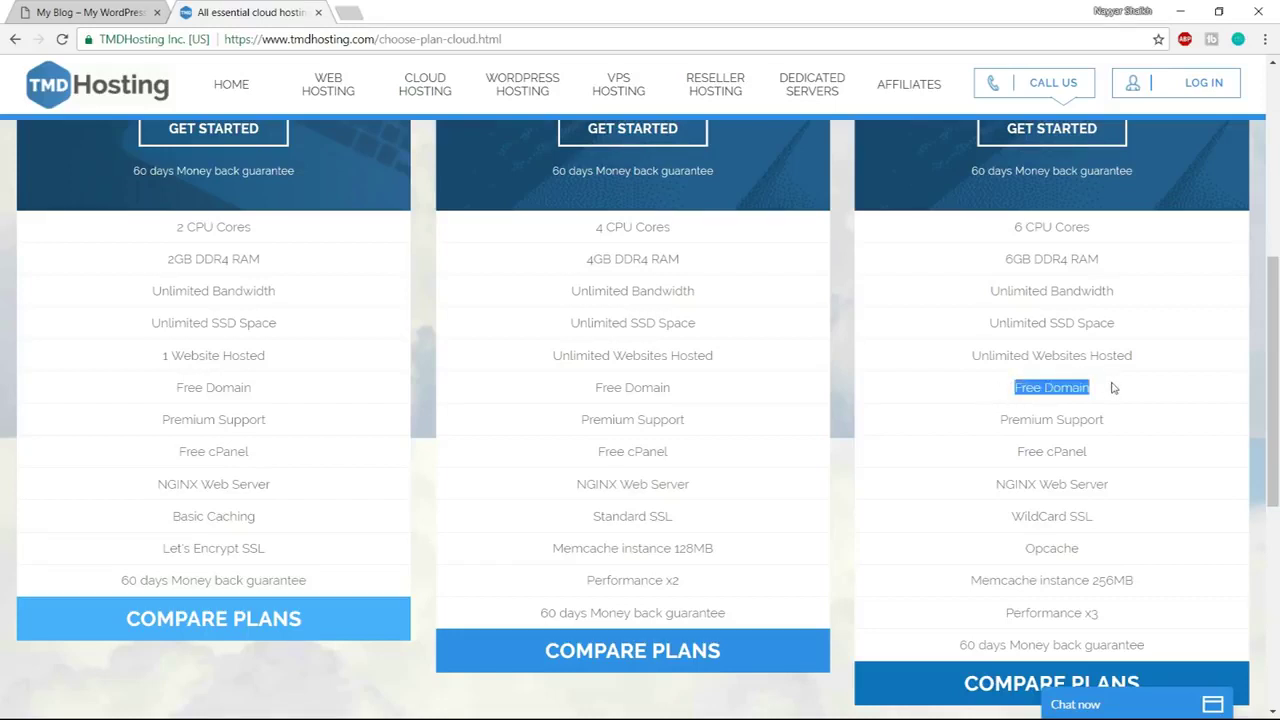
click(1065, 418)
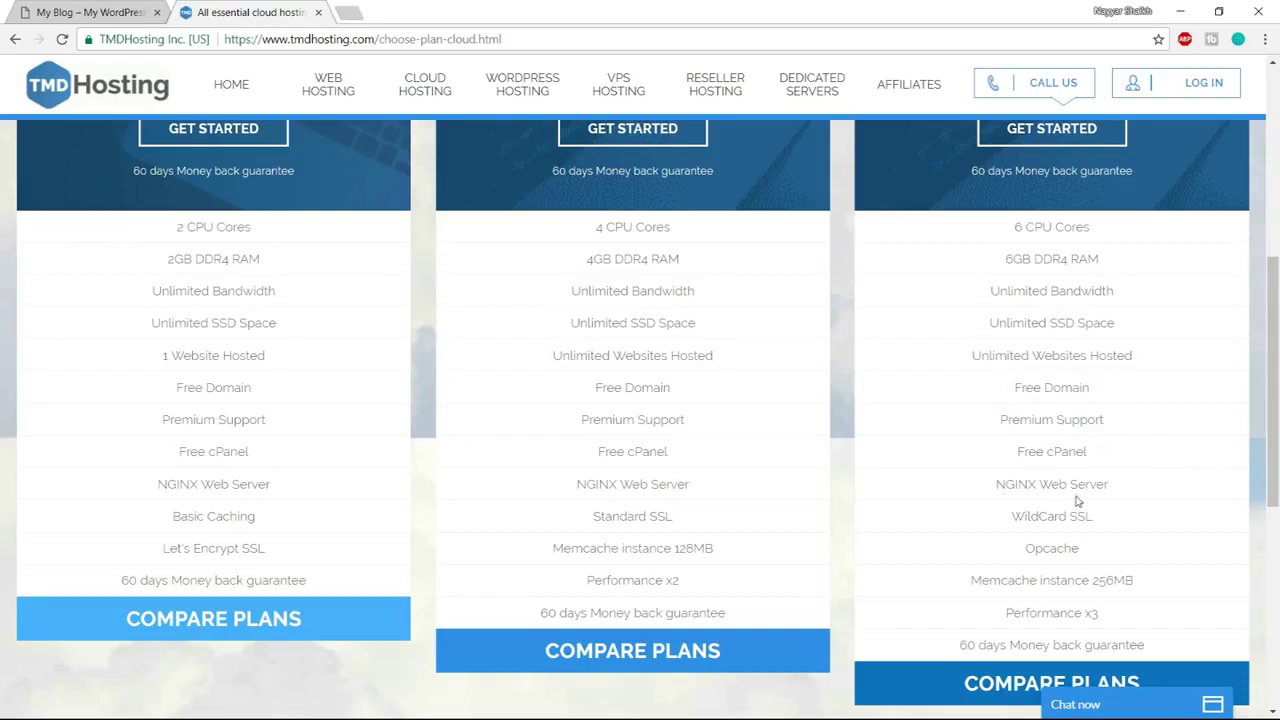
scroll(1176, 489, down, 2)
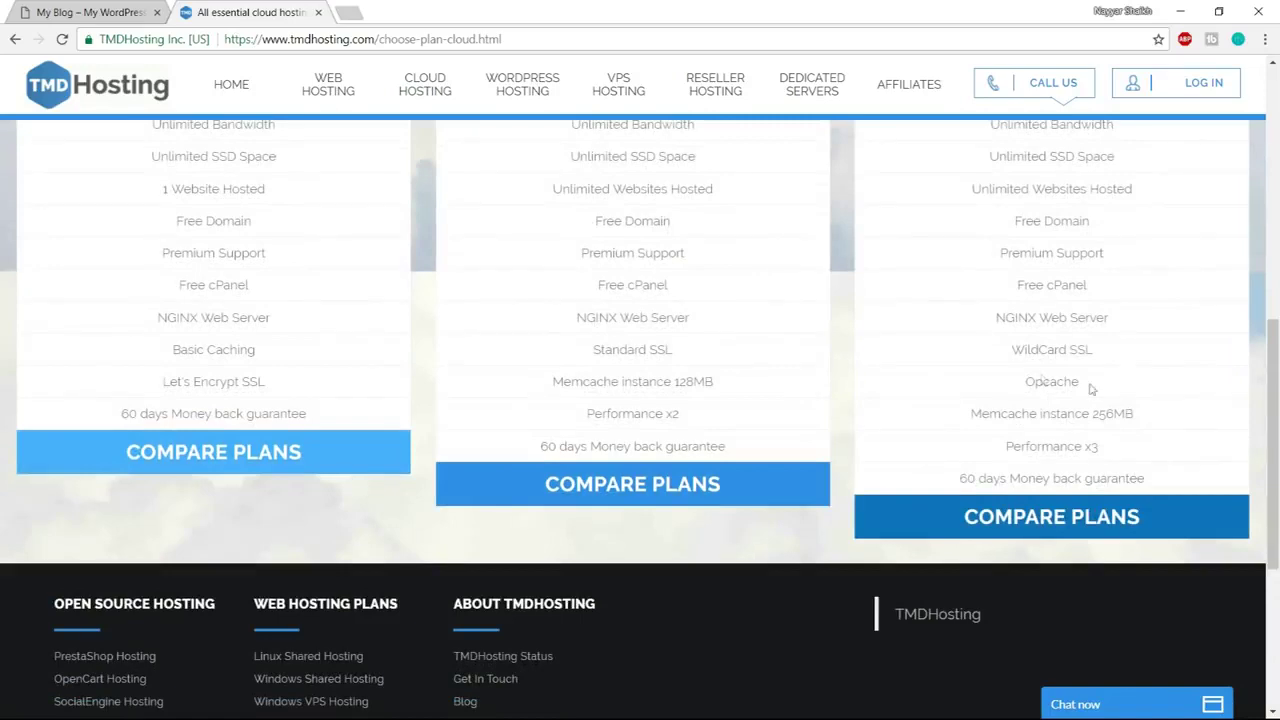
scroll(1155, 421, up, 1)
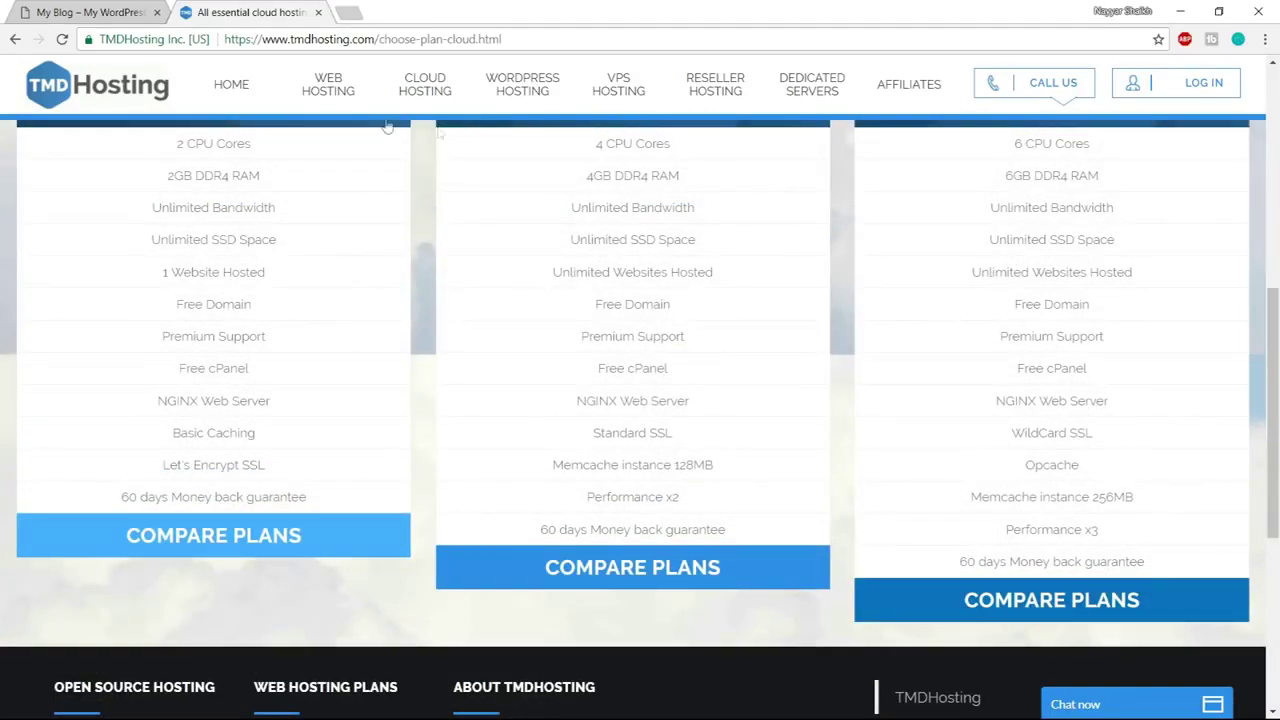
click(133, 10)
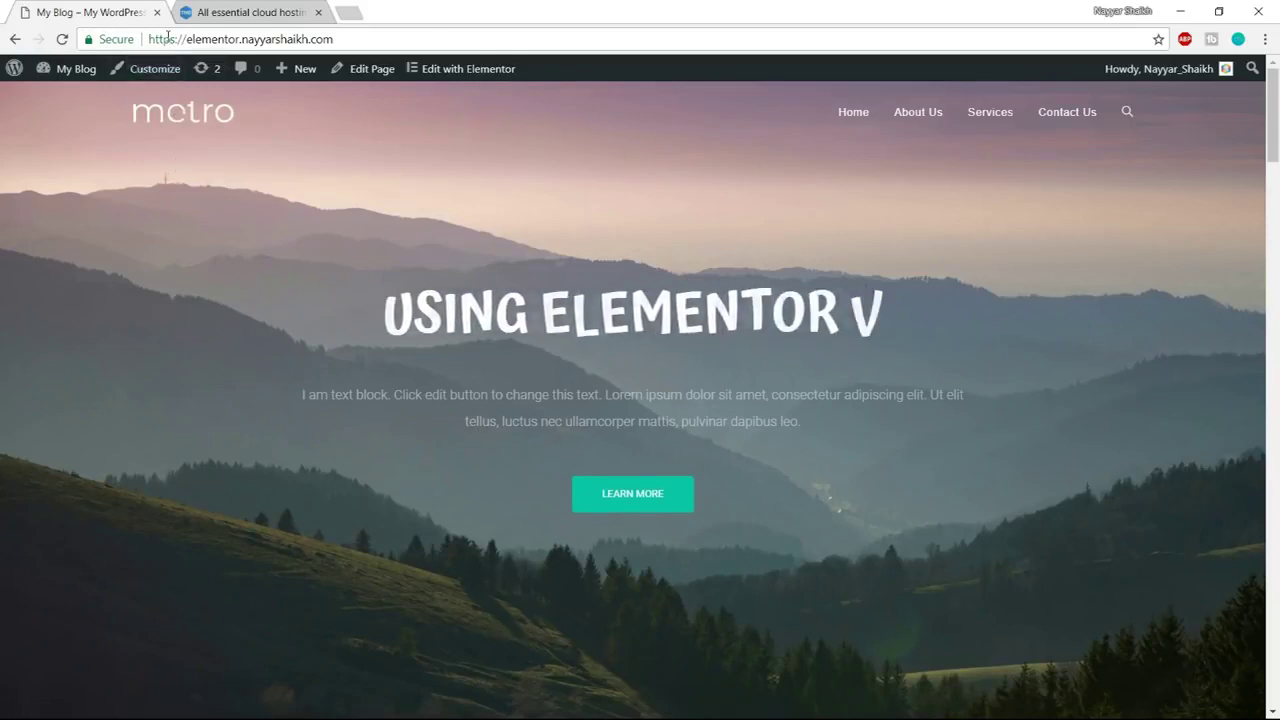
click(243, 12)
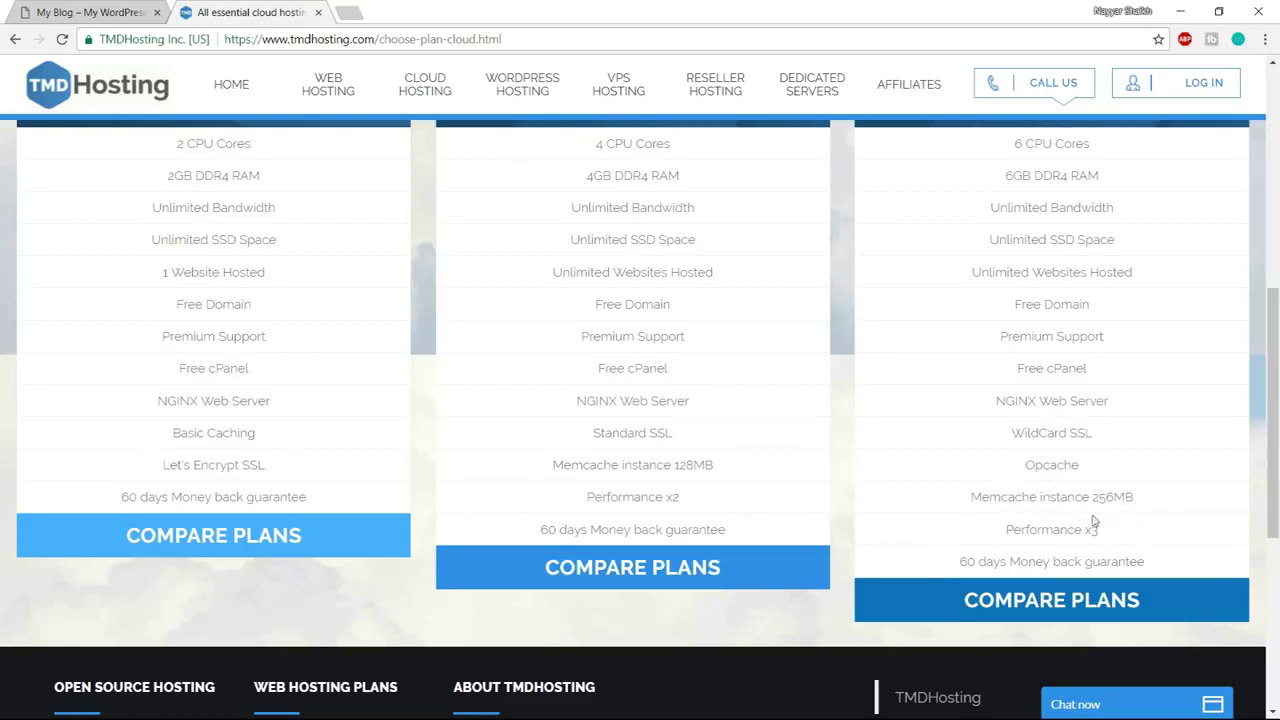
scroll(460, 453, up, 3)
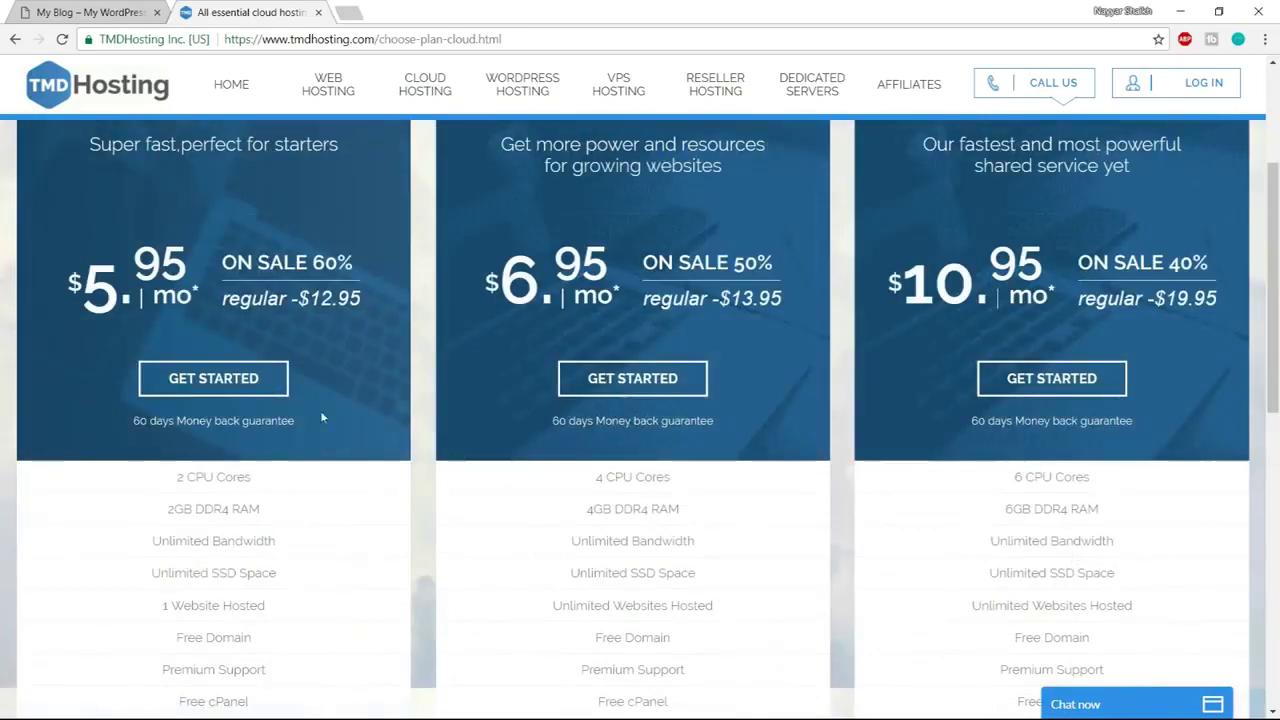
scroll(950, 470, down, 3)
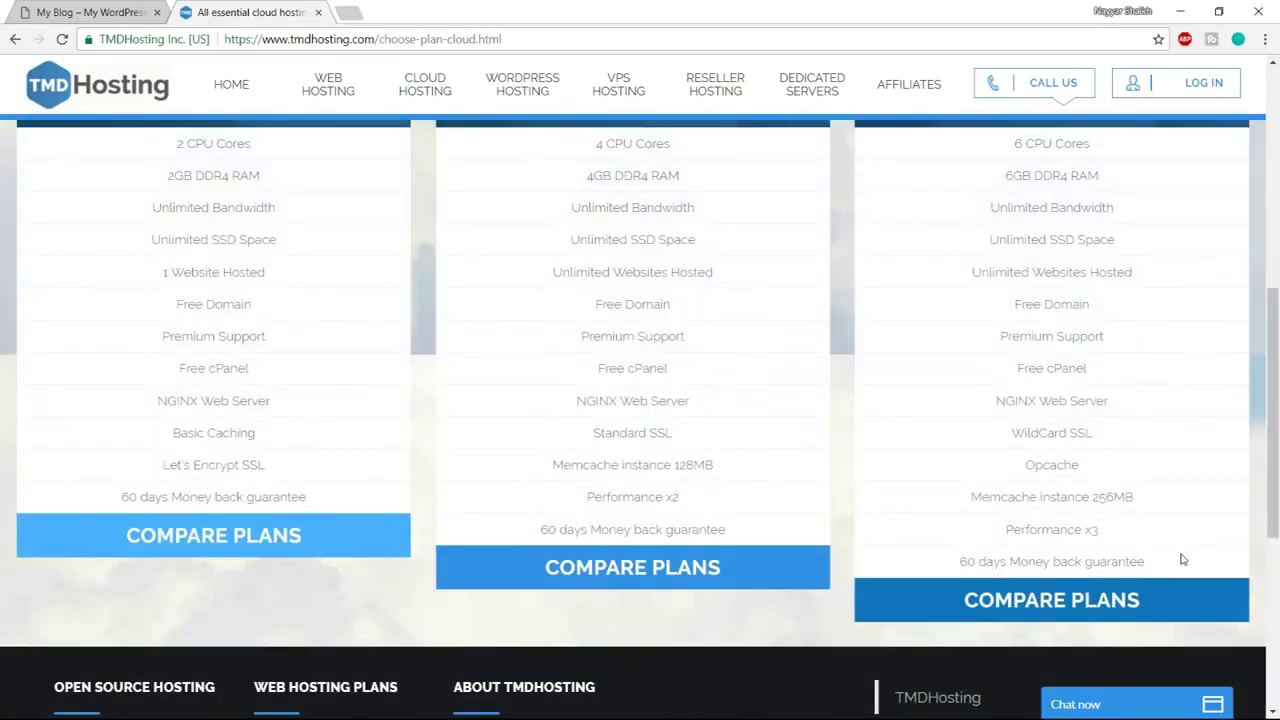
scroll(1182, 565, up, 5)
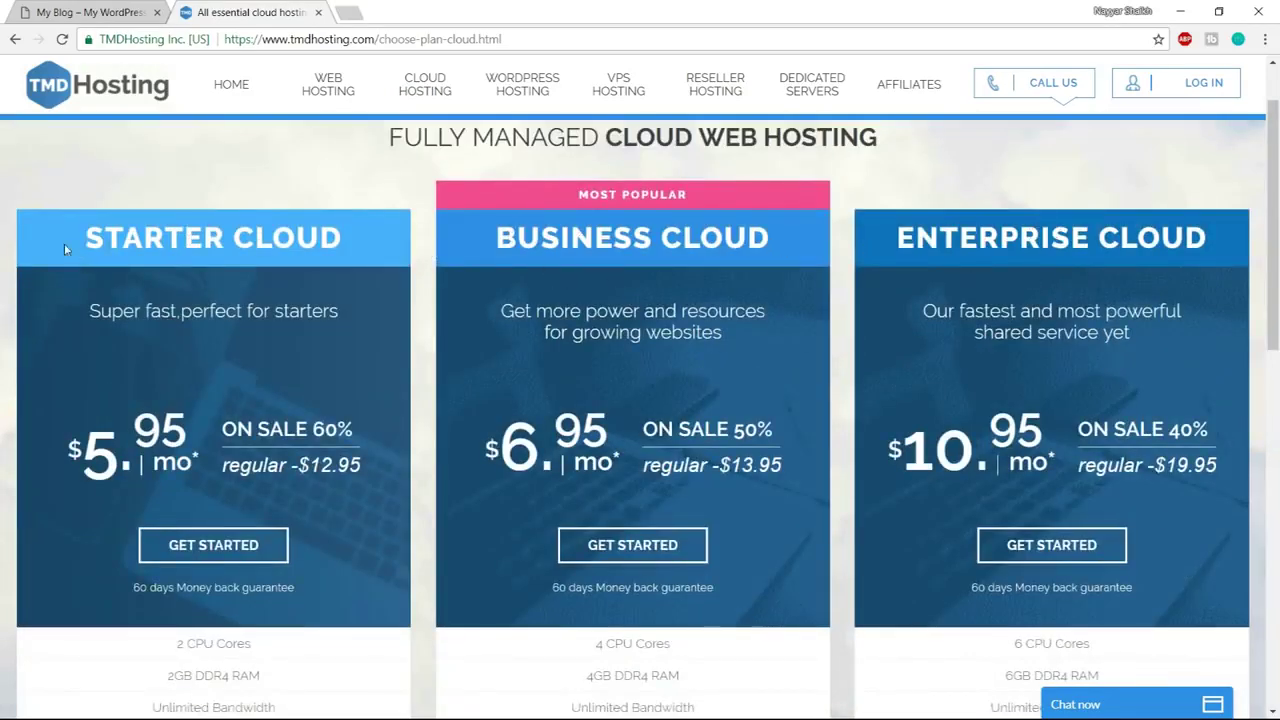
scroll(333, 423, down, 2)
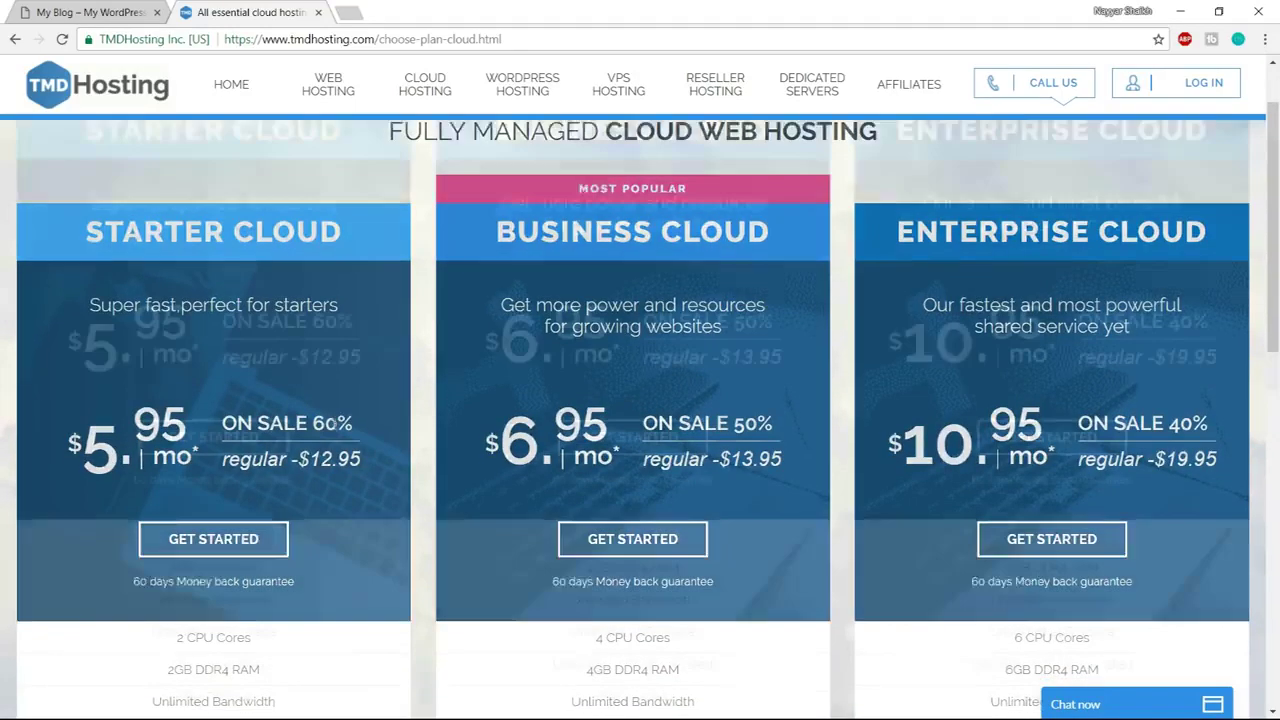
scroll(346, 488, down, 1)
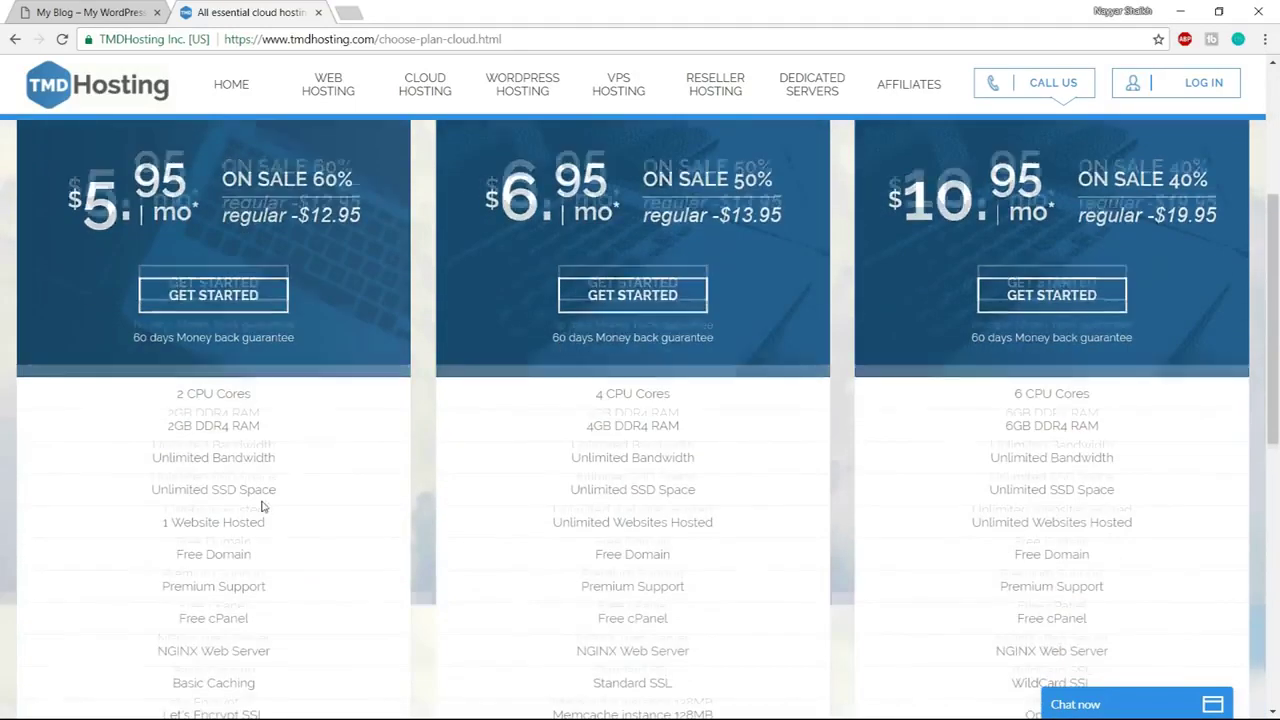
scroll(175, 440, down, 1)
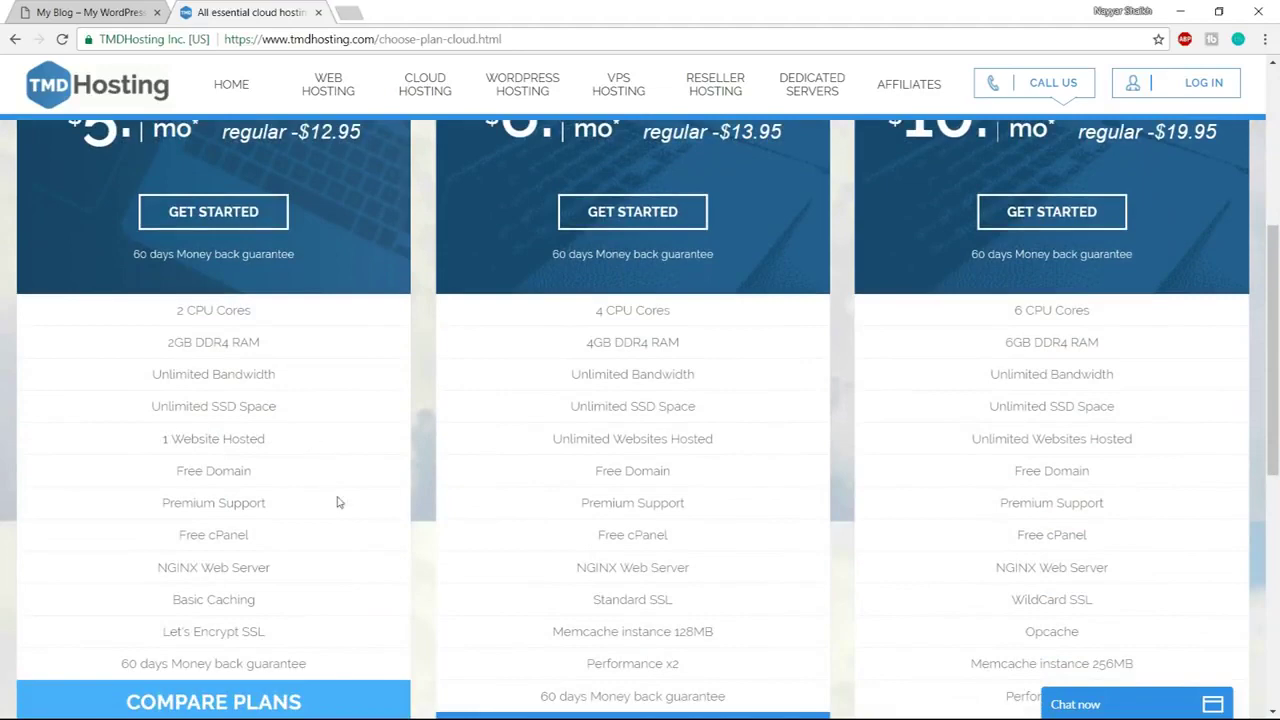
scroll(338, 503, up, 4)
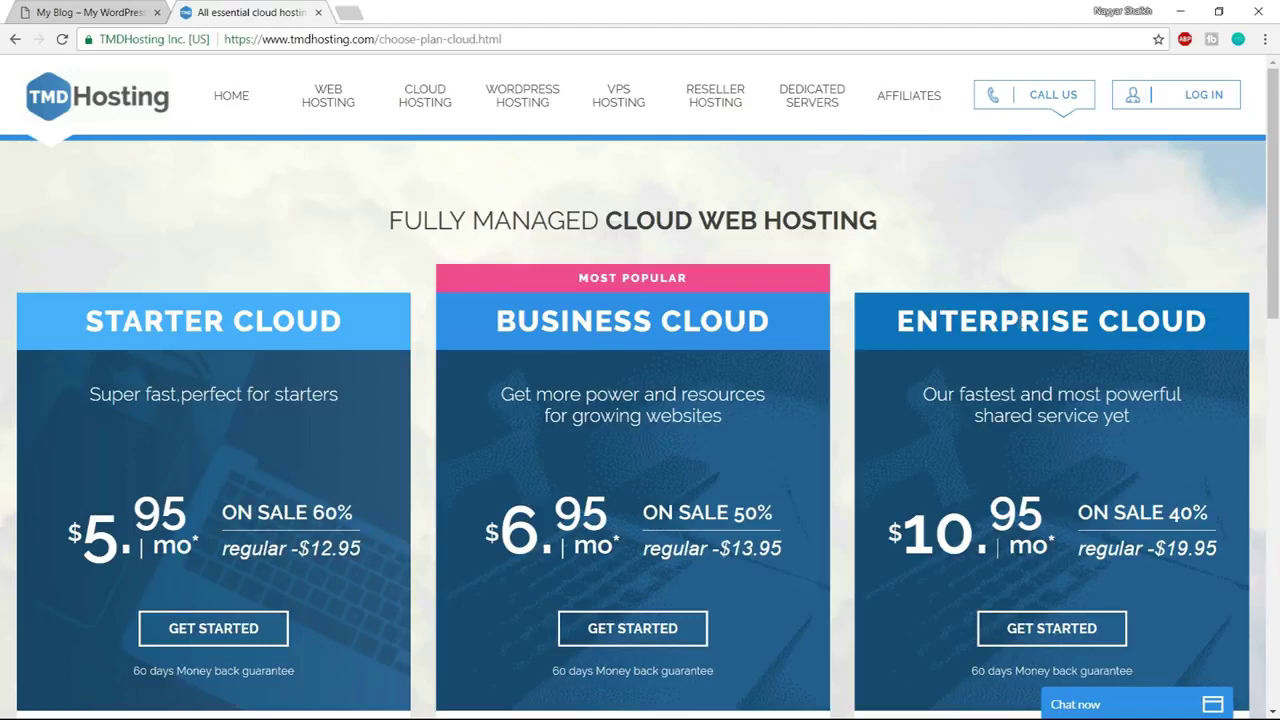
scroll(1056, 385, down, 2)
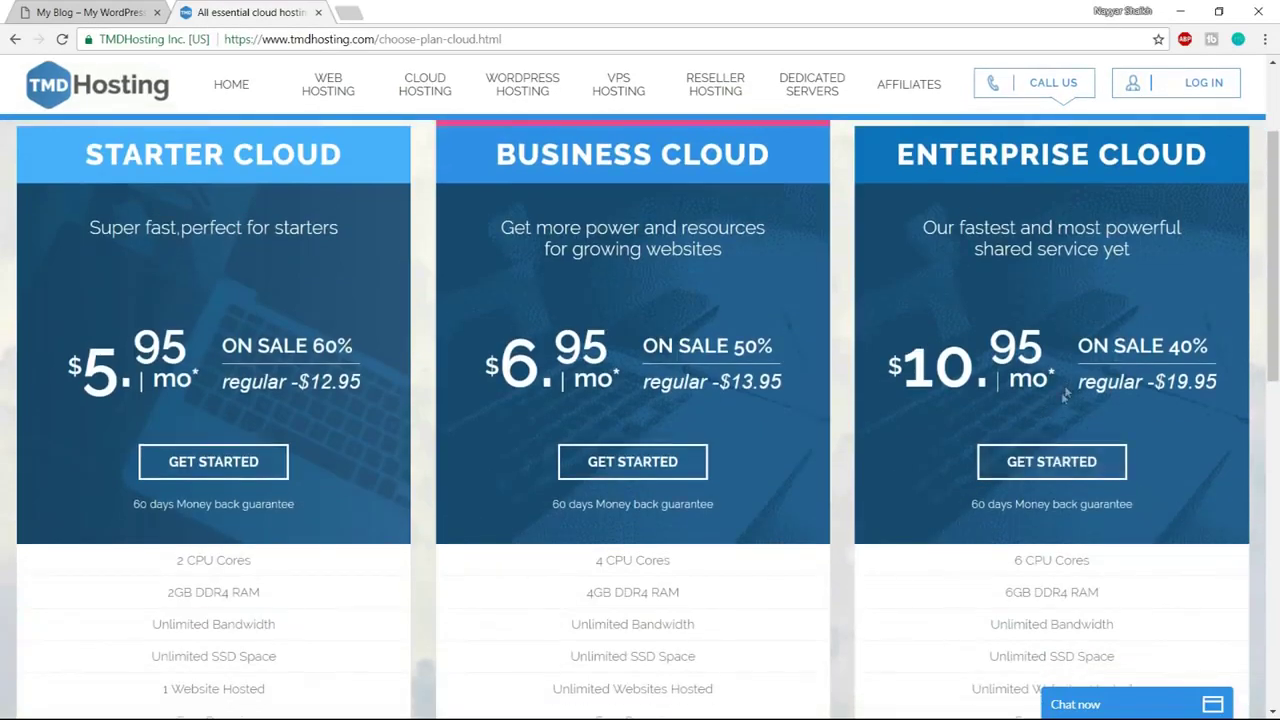
Step: Start an Enterprise Cloud order, enter a new domain name with .com, and proceed
click(1066, 476)
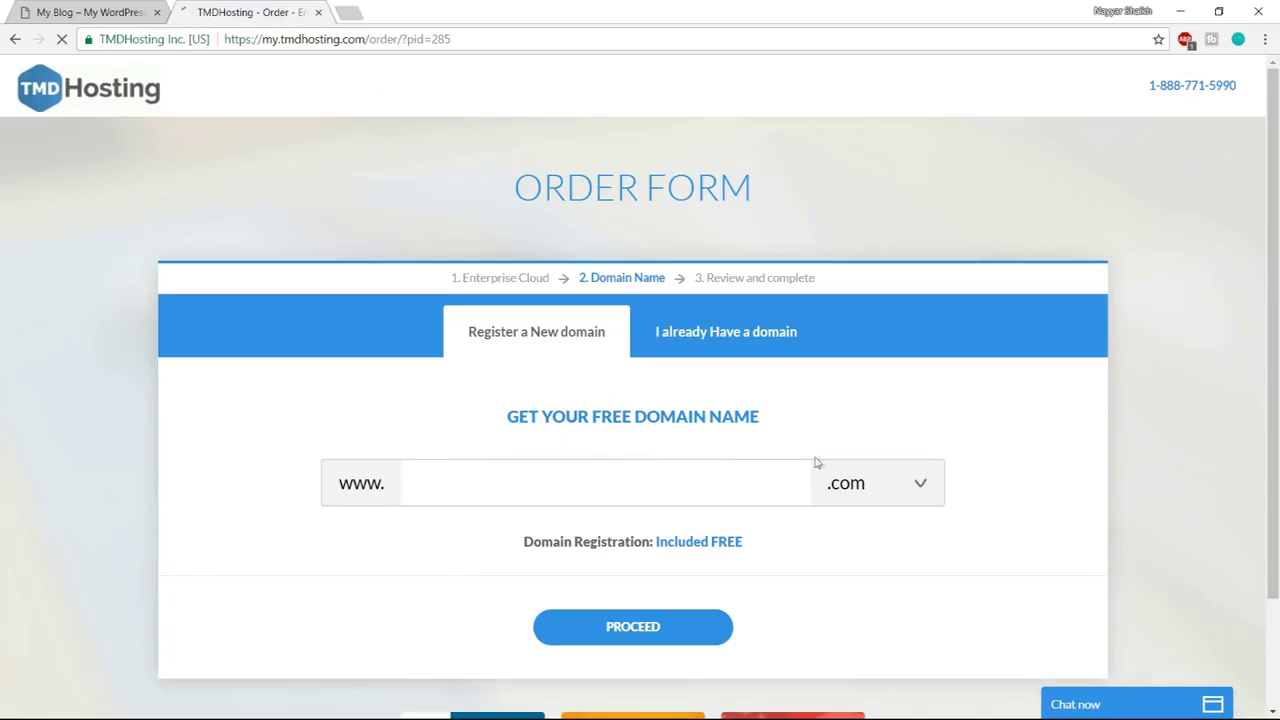
text(nayyarshaikh1)
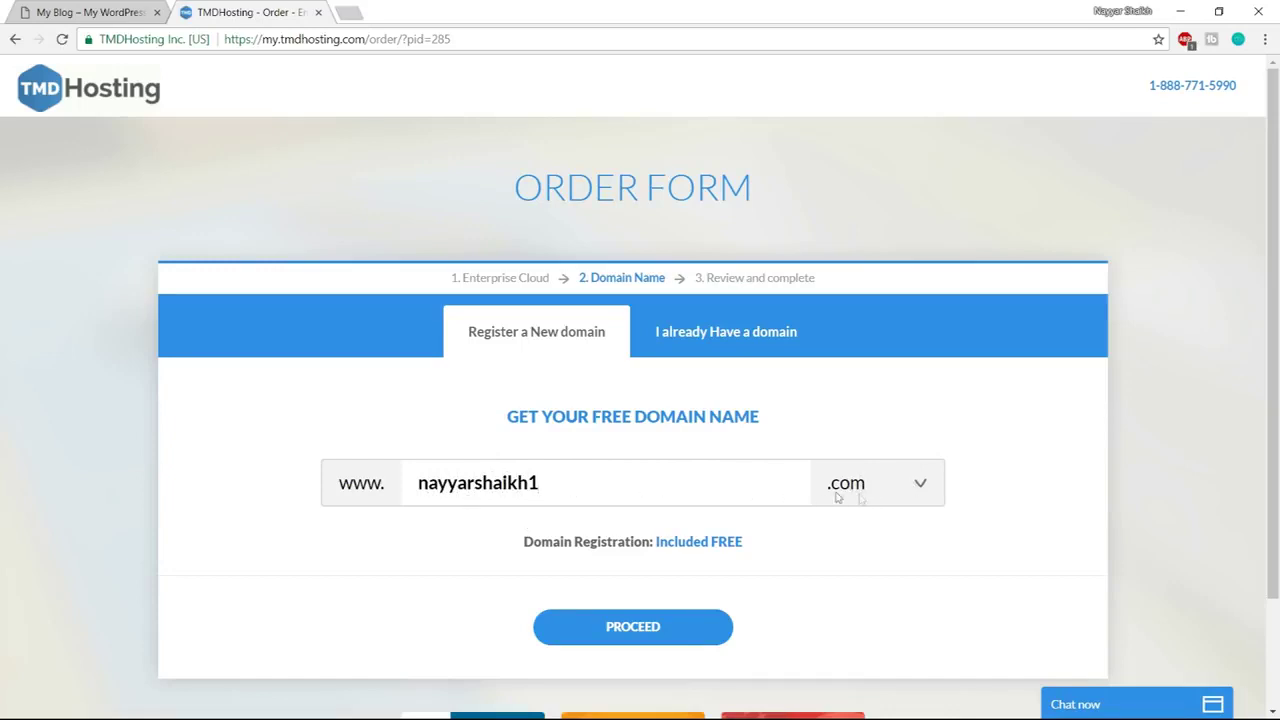
click(860, 497)
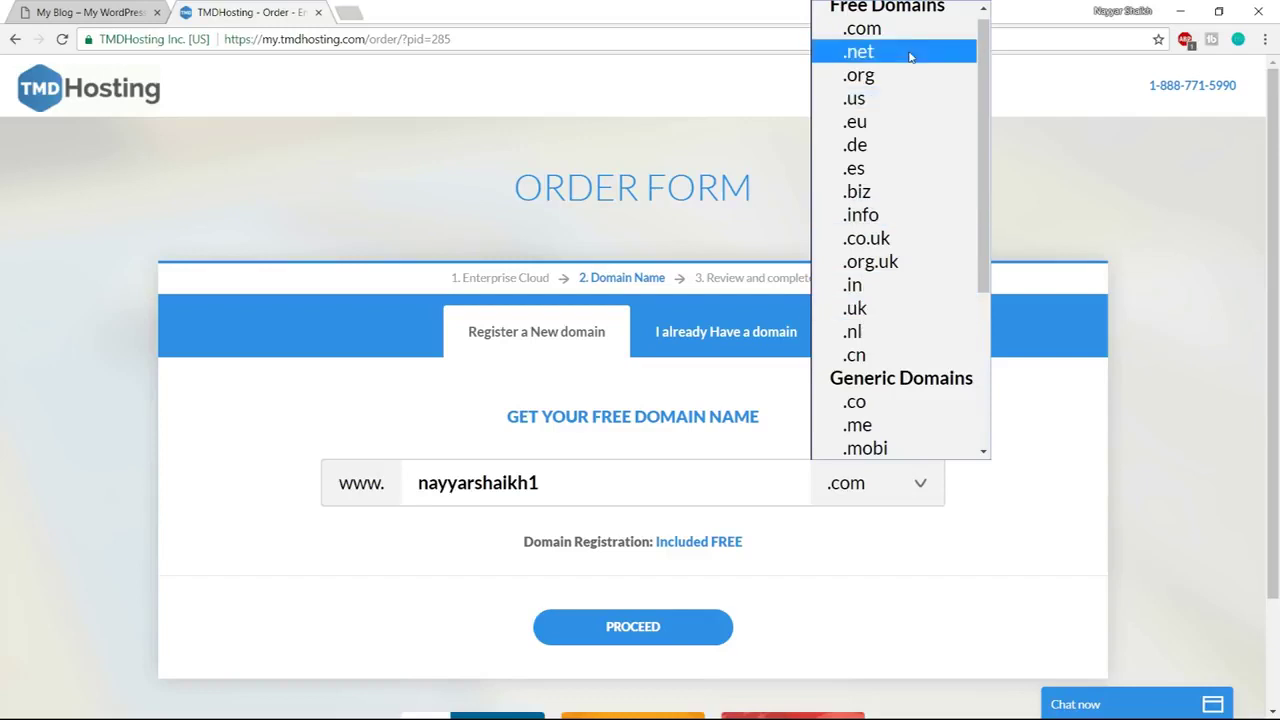
click(871, 29)
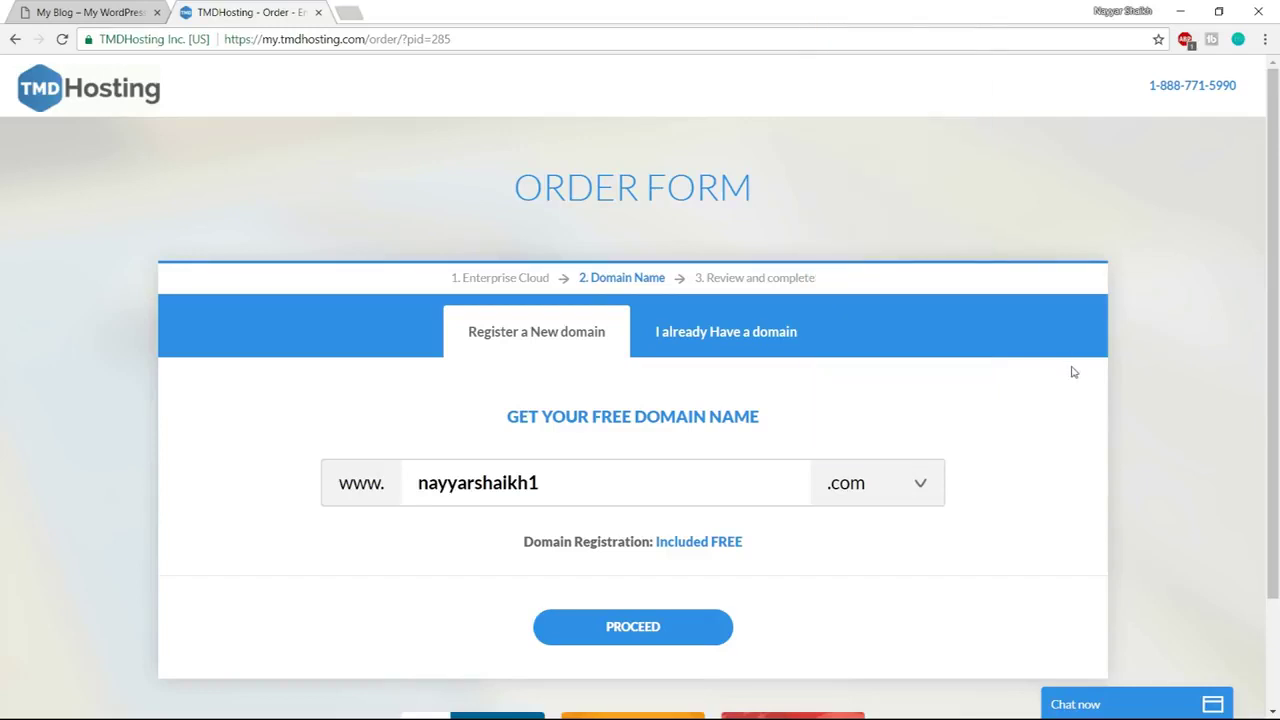
click(655, 630)
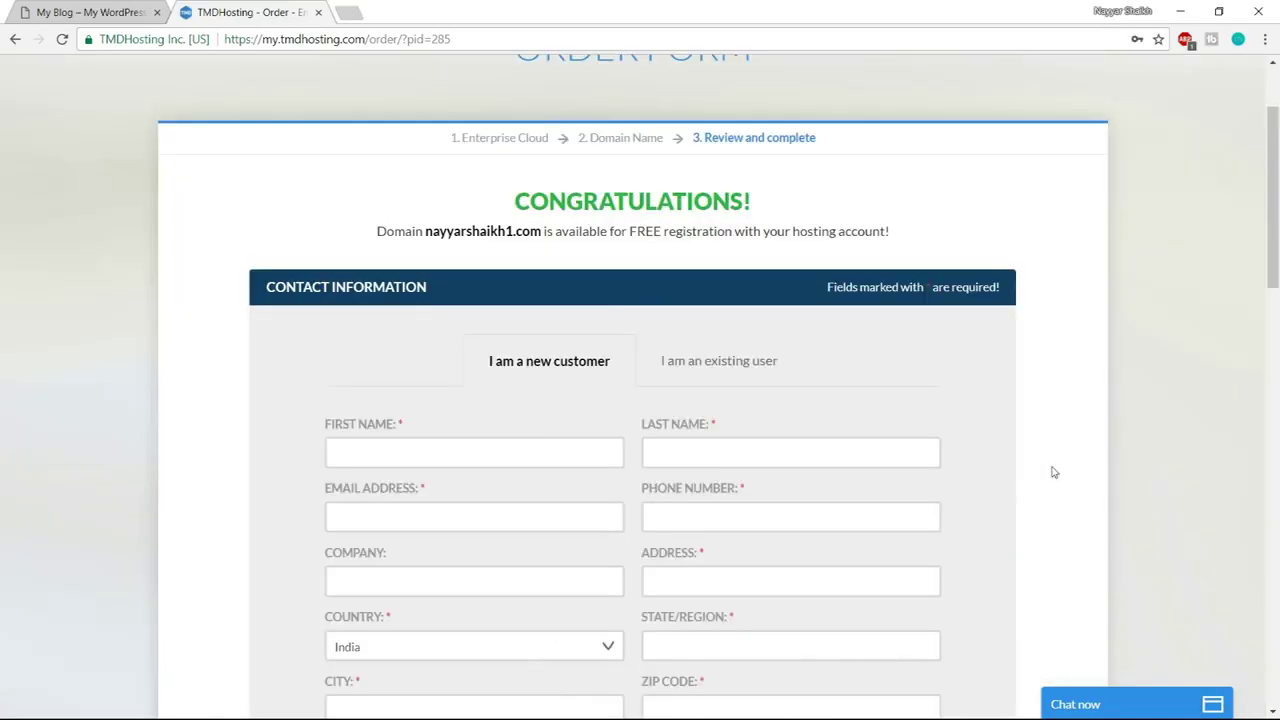
Step: Scroll to Payment Information, look over the card types, and choose PayPal instead
scroll(1053, 472, down, 2)
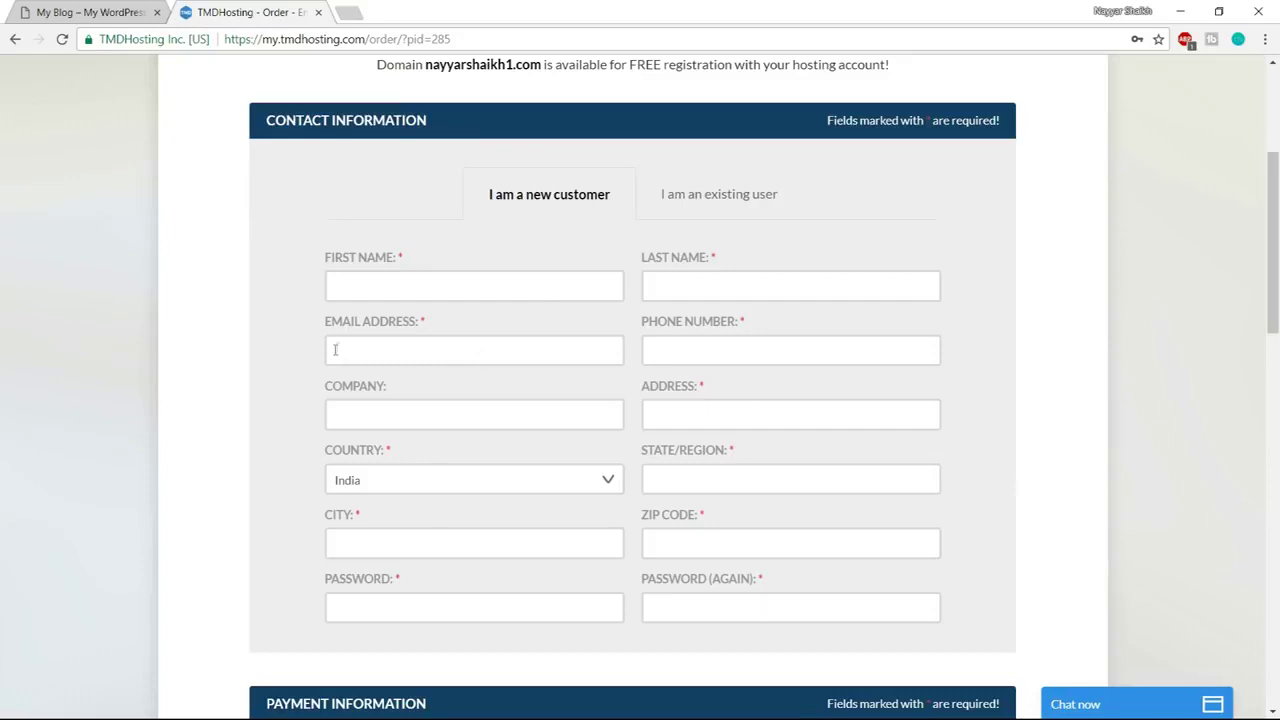
scroll(928, 500, down, 4)
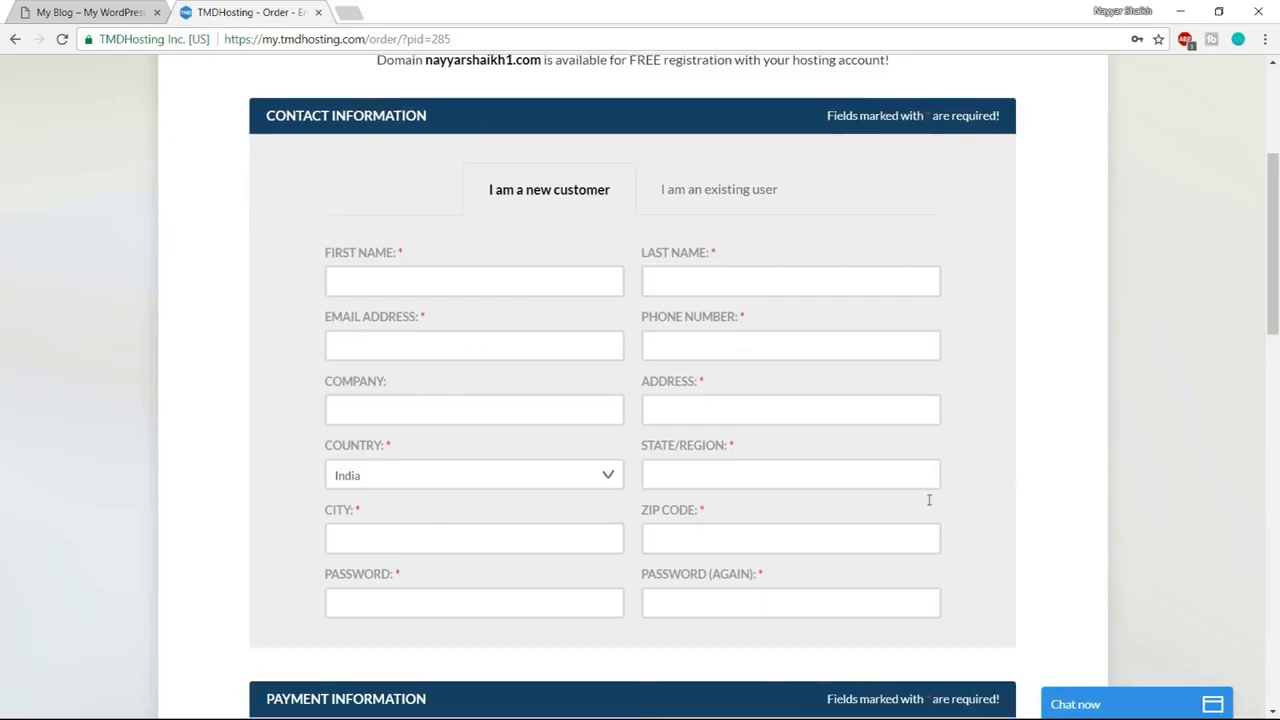
scroll(928, 502, down, 1)
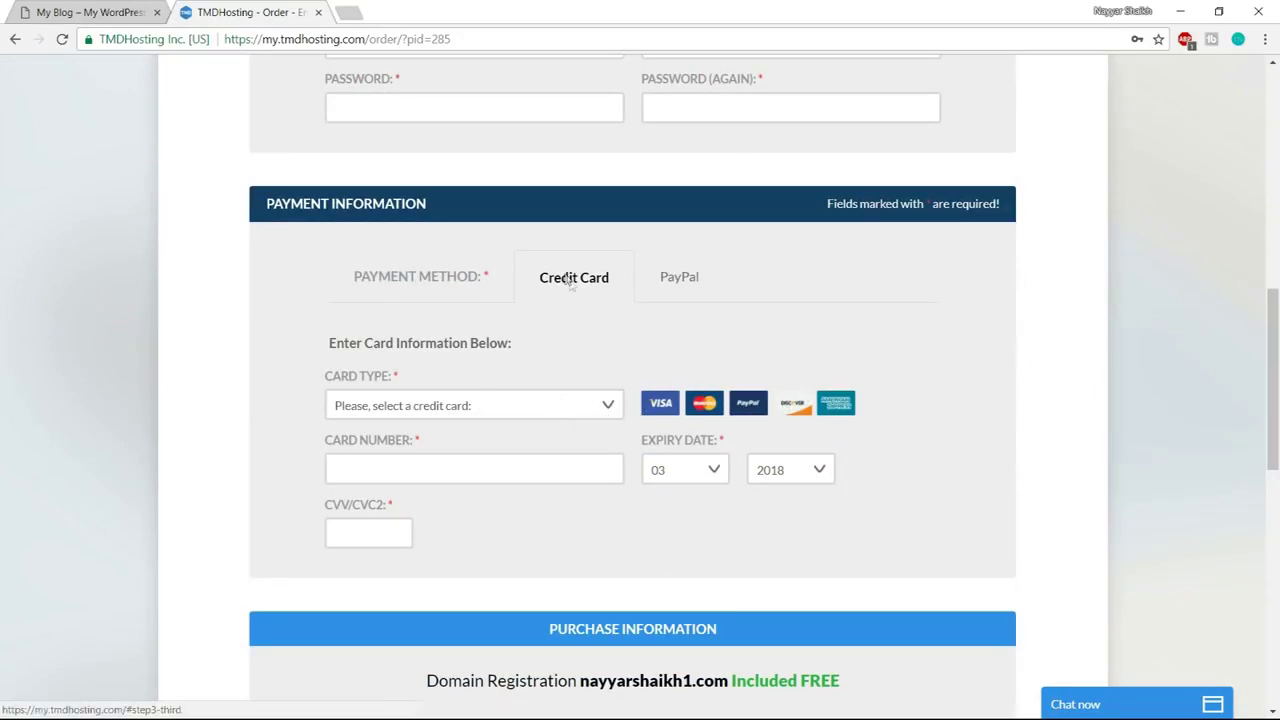
click(551, 405)
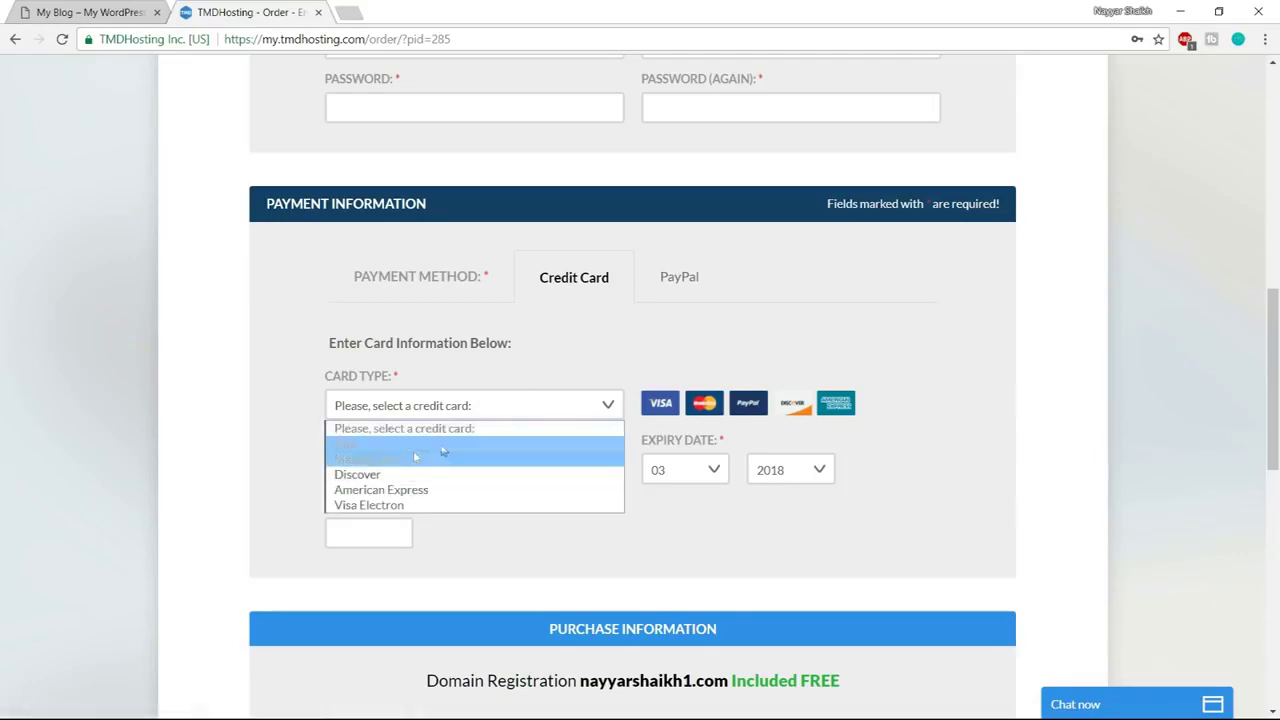
click(591, 363)
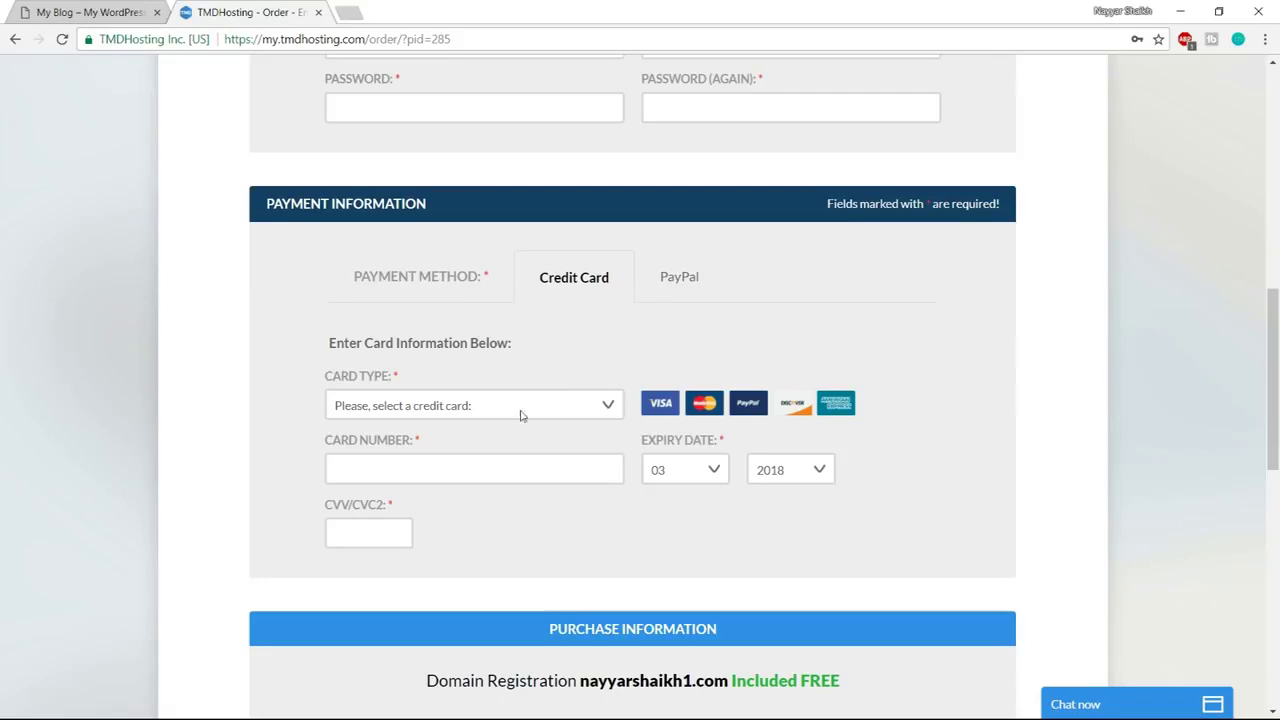
click(601, 401)
click(617, 349)
click(531, 409)
click(521, 384)
click(681, 287)
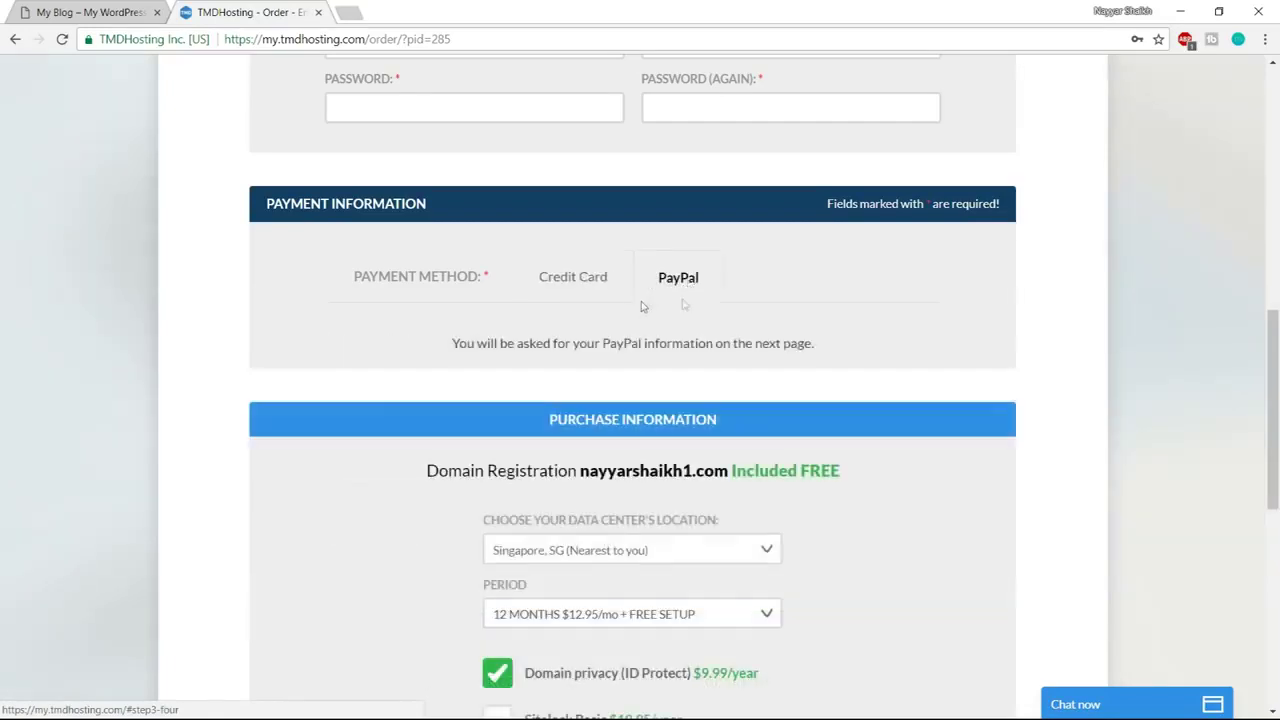
scroll(1210, 399, down, 3)
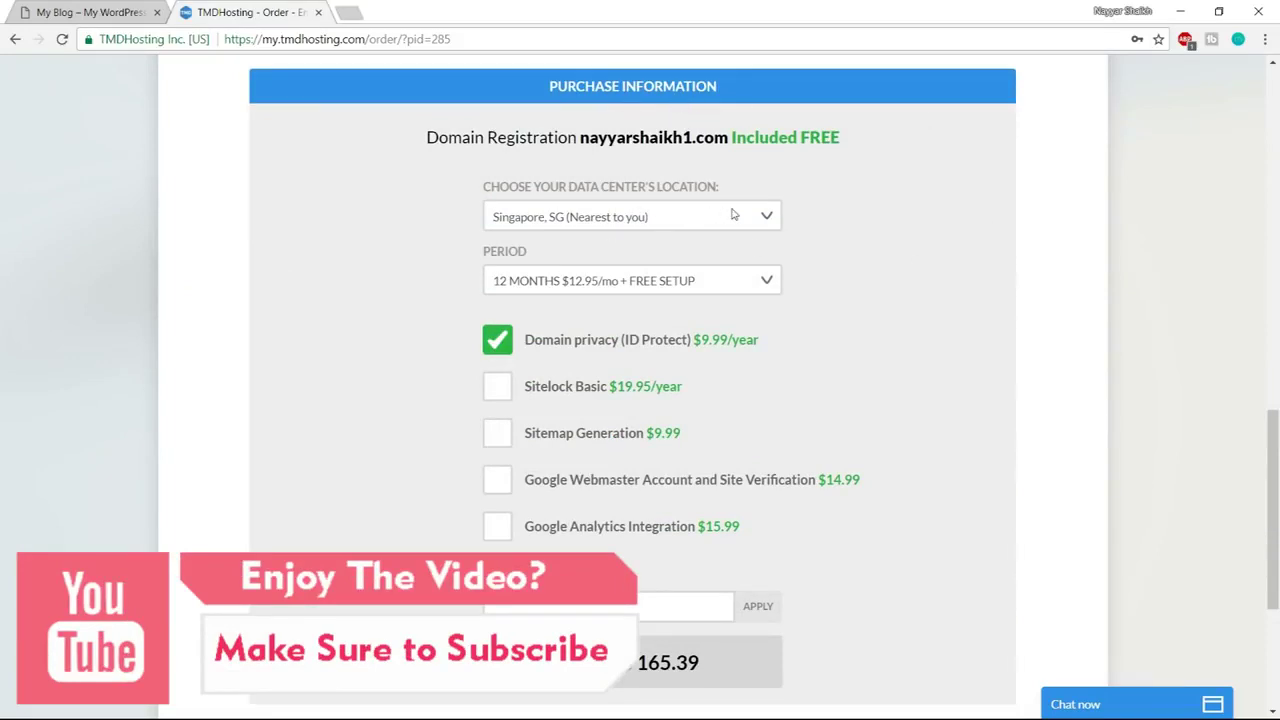
click(701, 222)
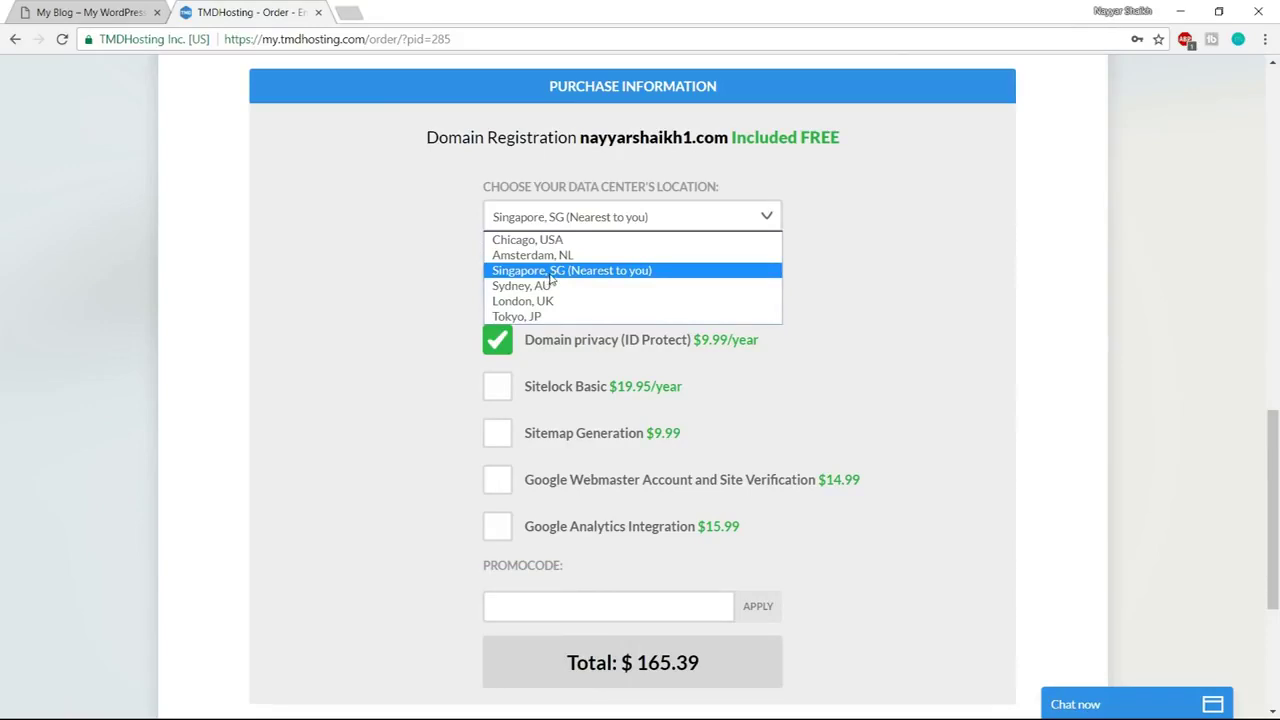
click(551, 276)
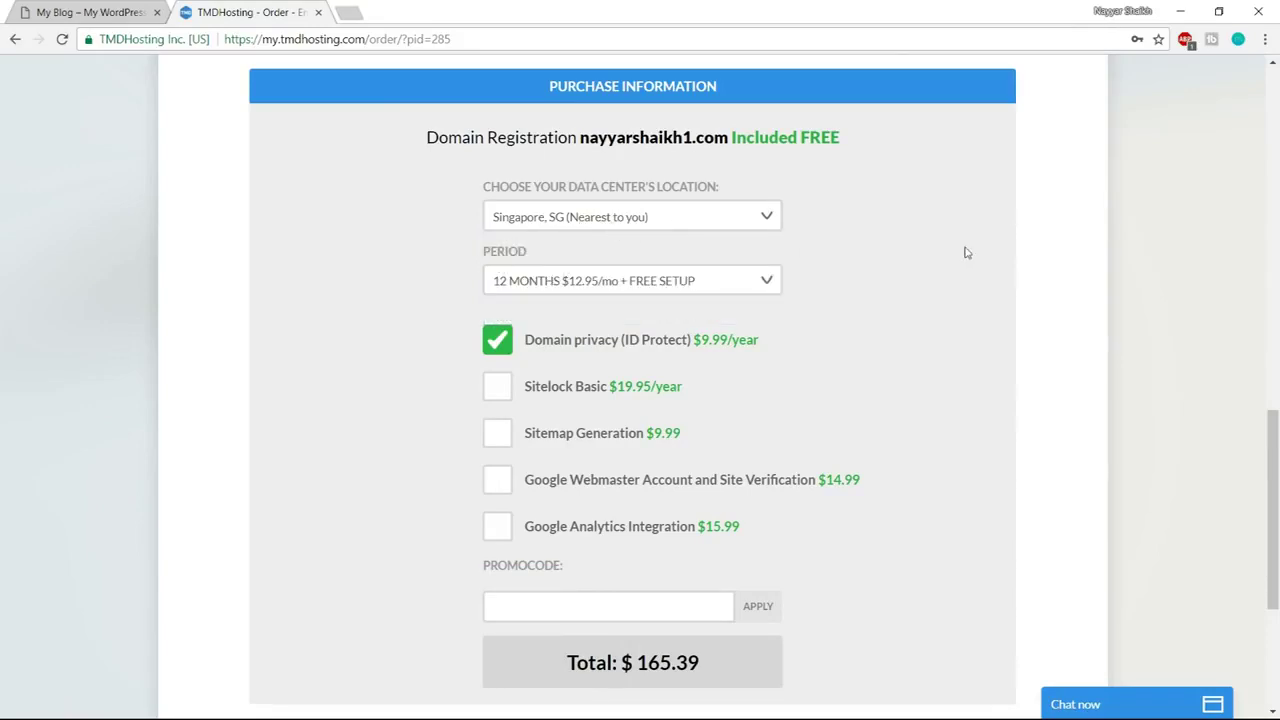
click(584, 285)
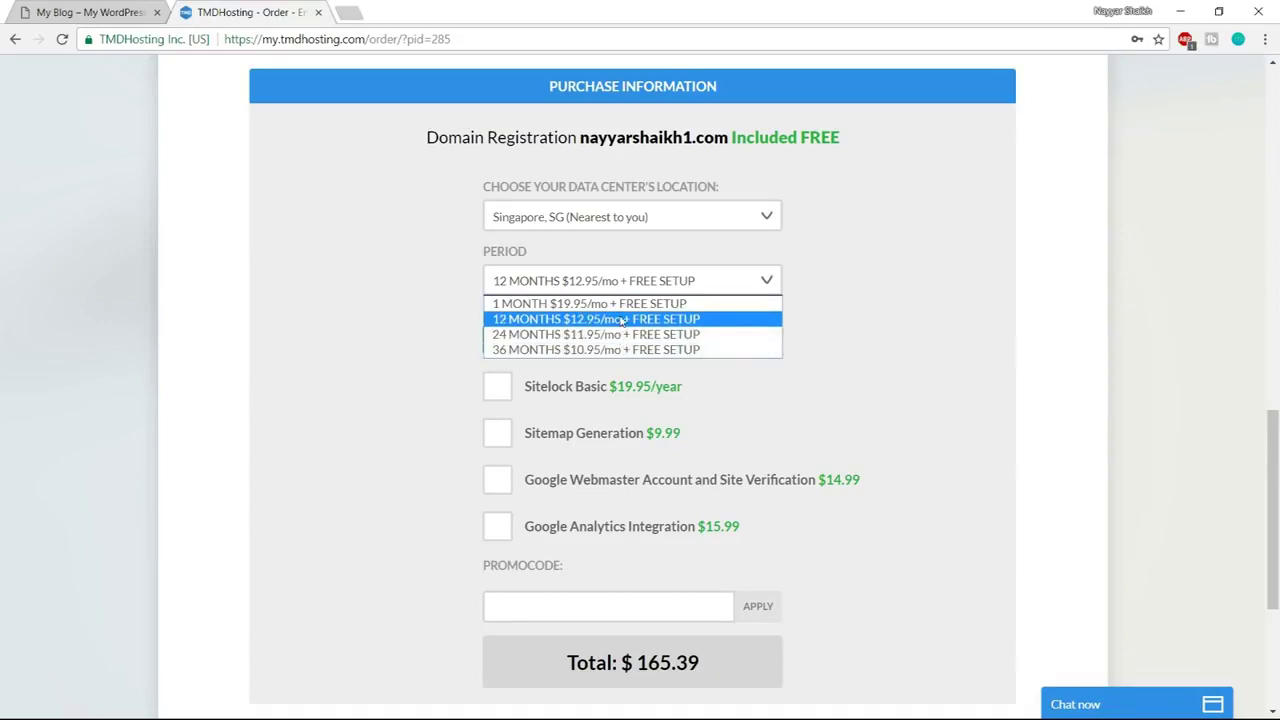
click(622, 320)
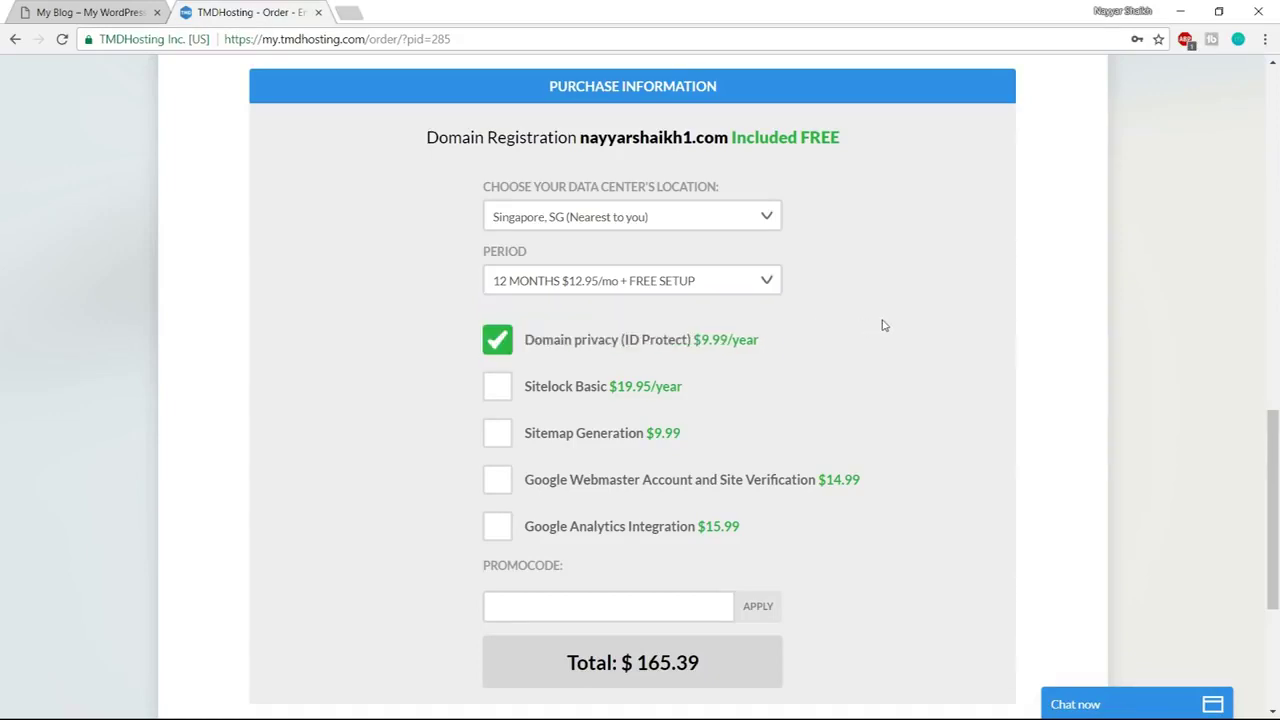
scroll(883, 325, down, 1)
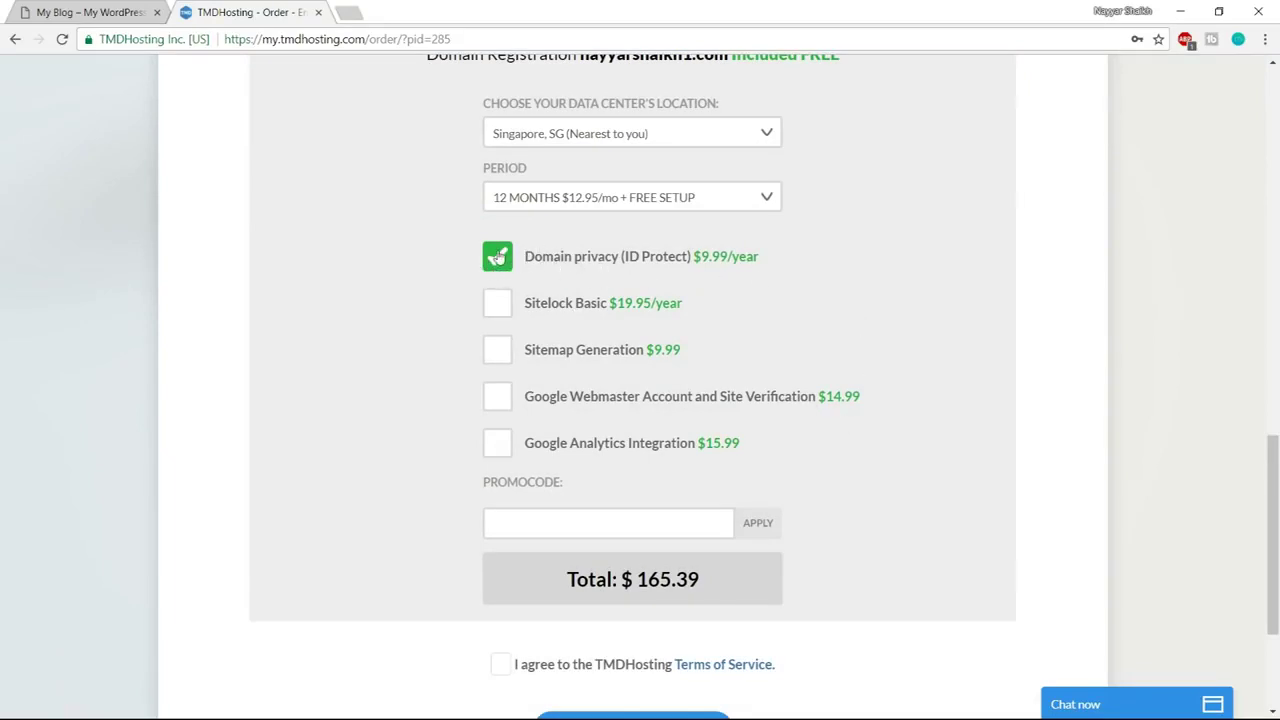
scroll(906, 346, up, 1)
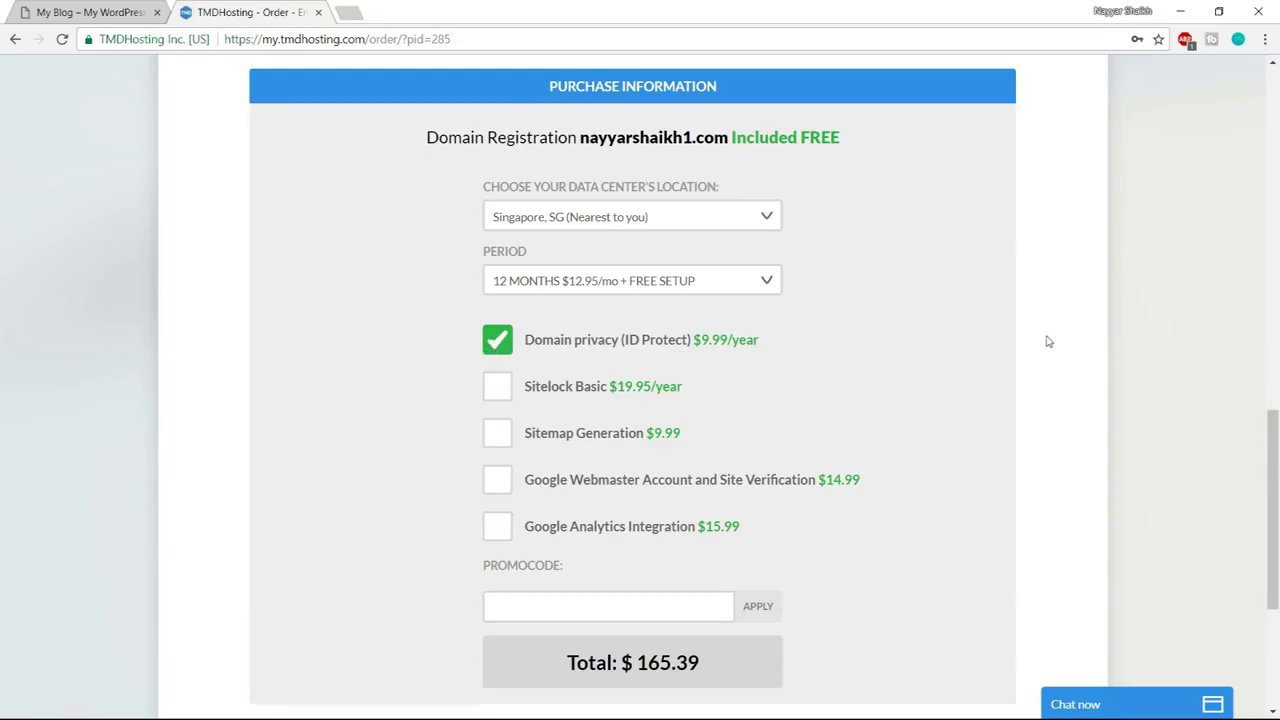
scroll(1050, 345, down, 3)
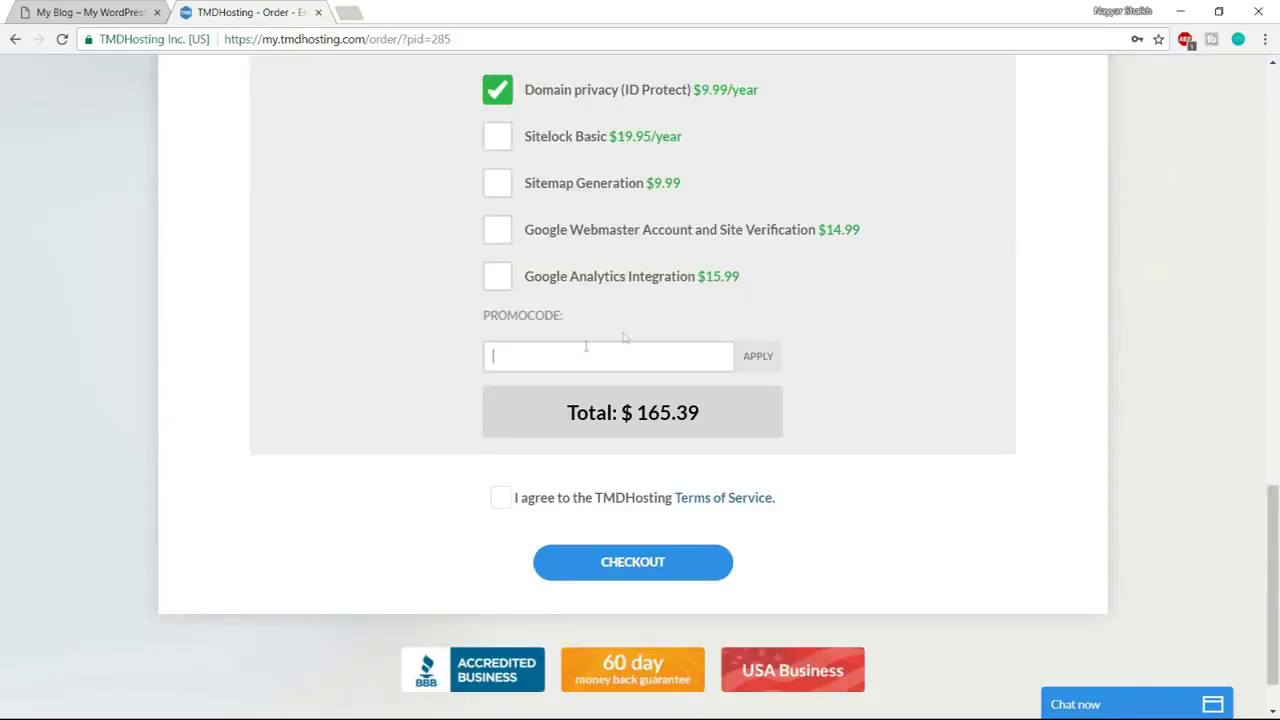
Step: Apply the promo code for 7% off, bringing the order to $154.51, and accept the Terms of Service
scroll(968, 320, down, 1)
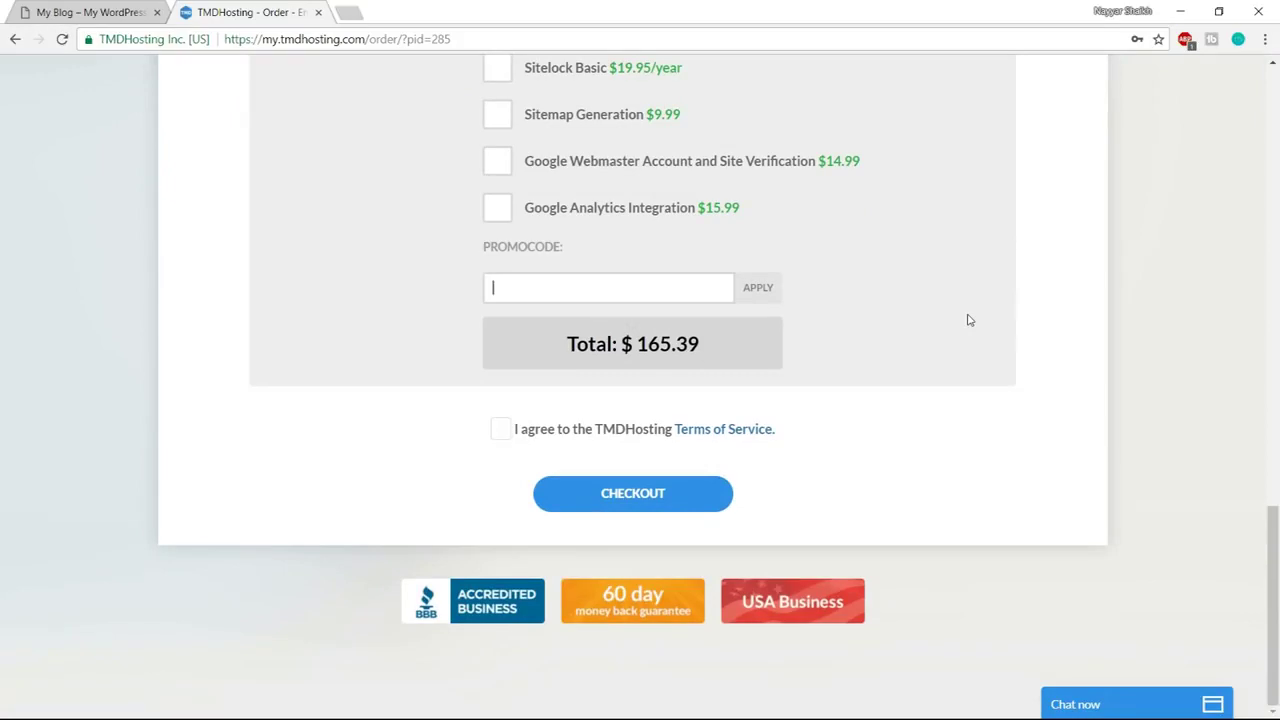
text(NAYYAR7)
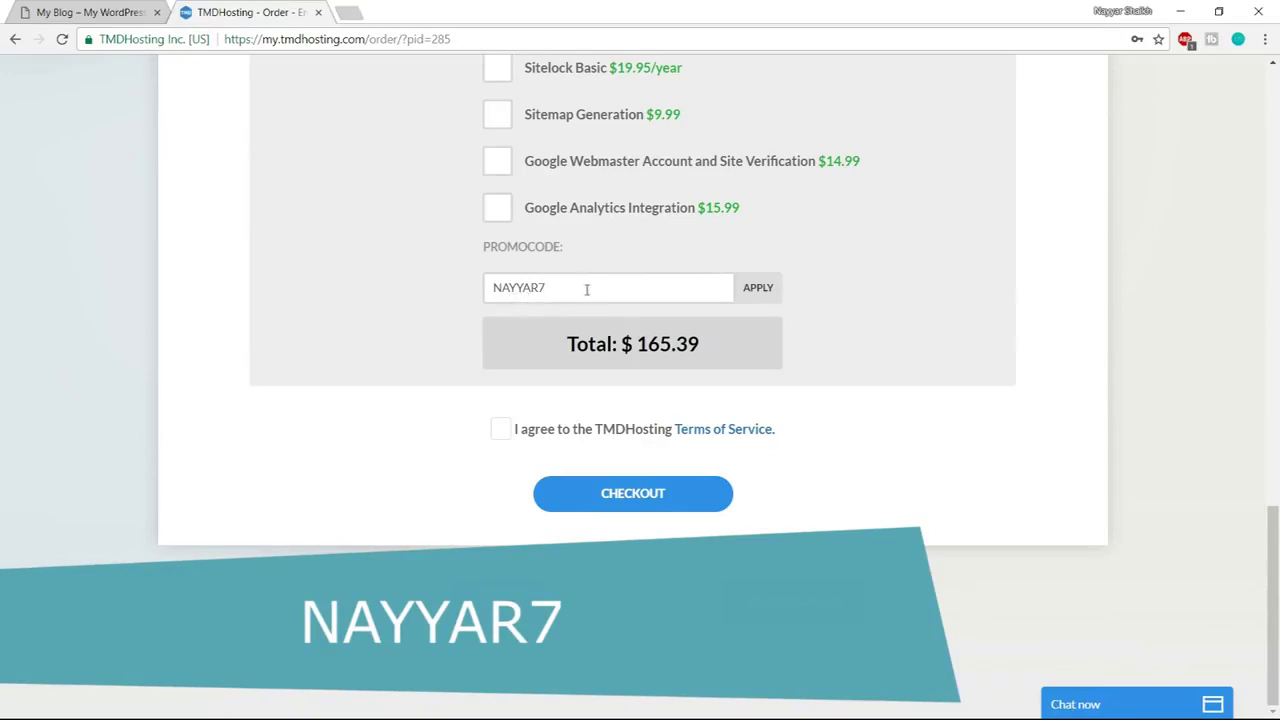
click(772, 291)
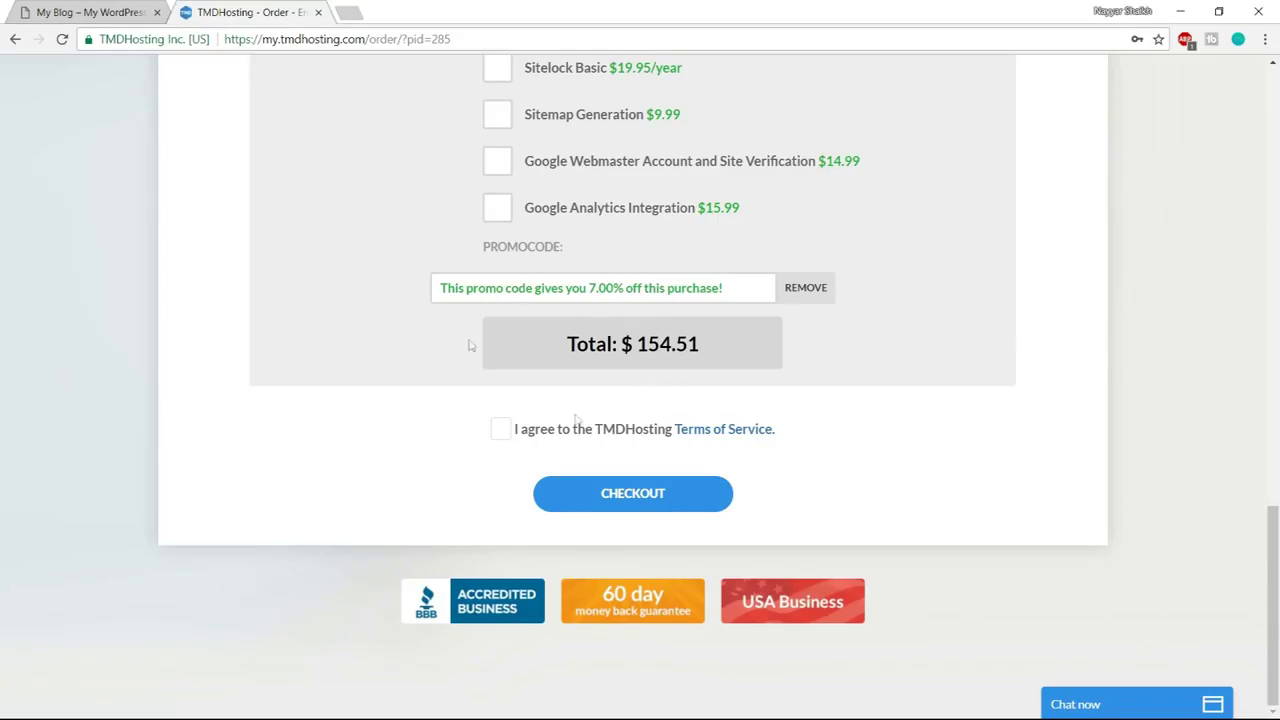
click(502, 433)
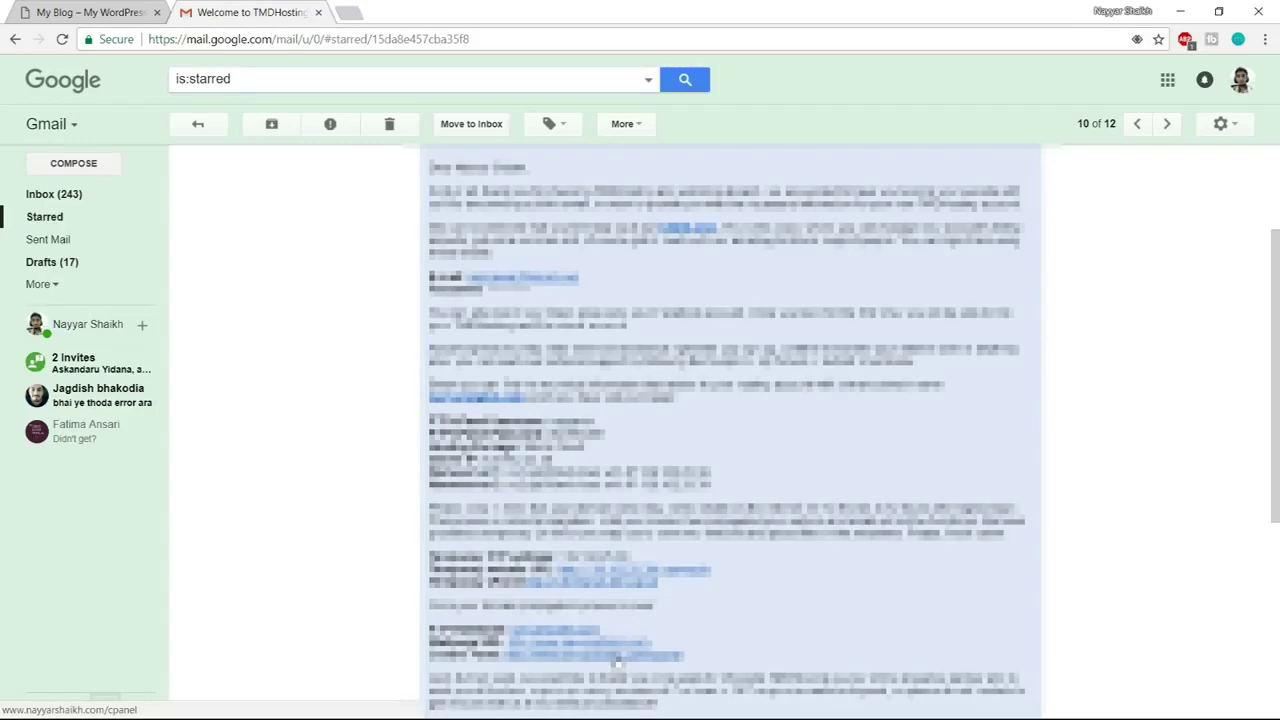
Step: Open the welcome email's cPanel link in a new tab and switch to it
right_click(620, 652)
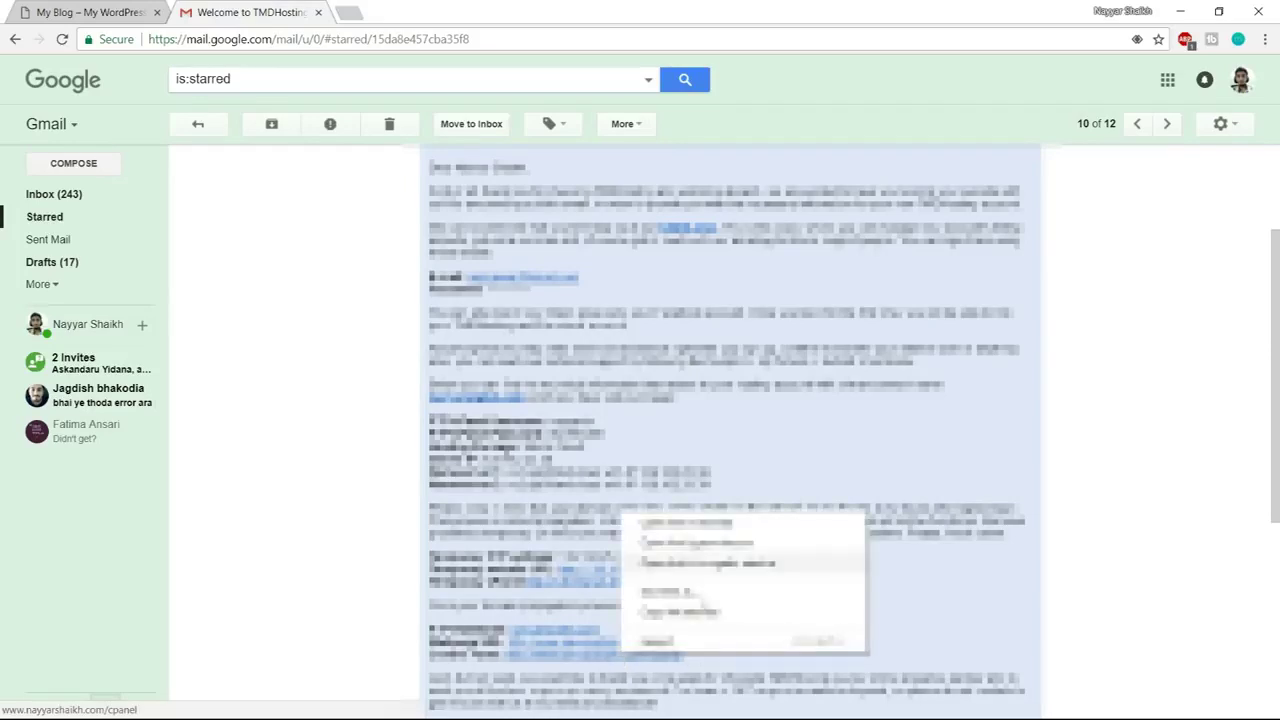
click(685, 522)
key(ctrl+Tab)
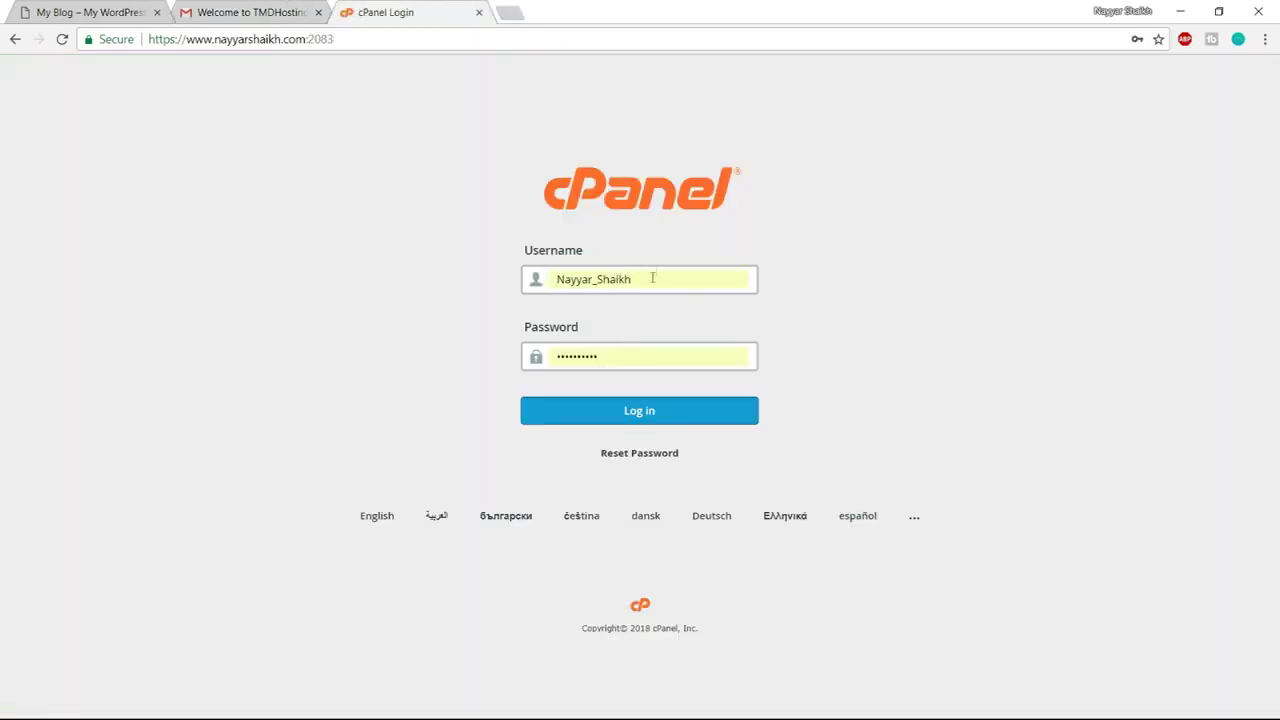
Step: Log in to cPanel and open WordPress from the Softaculous Apps Installer
click(659, 414)
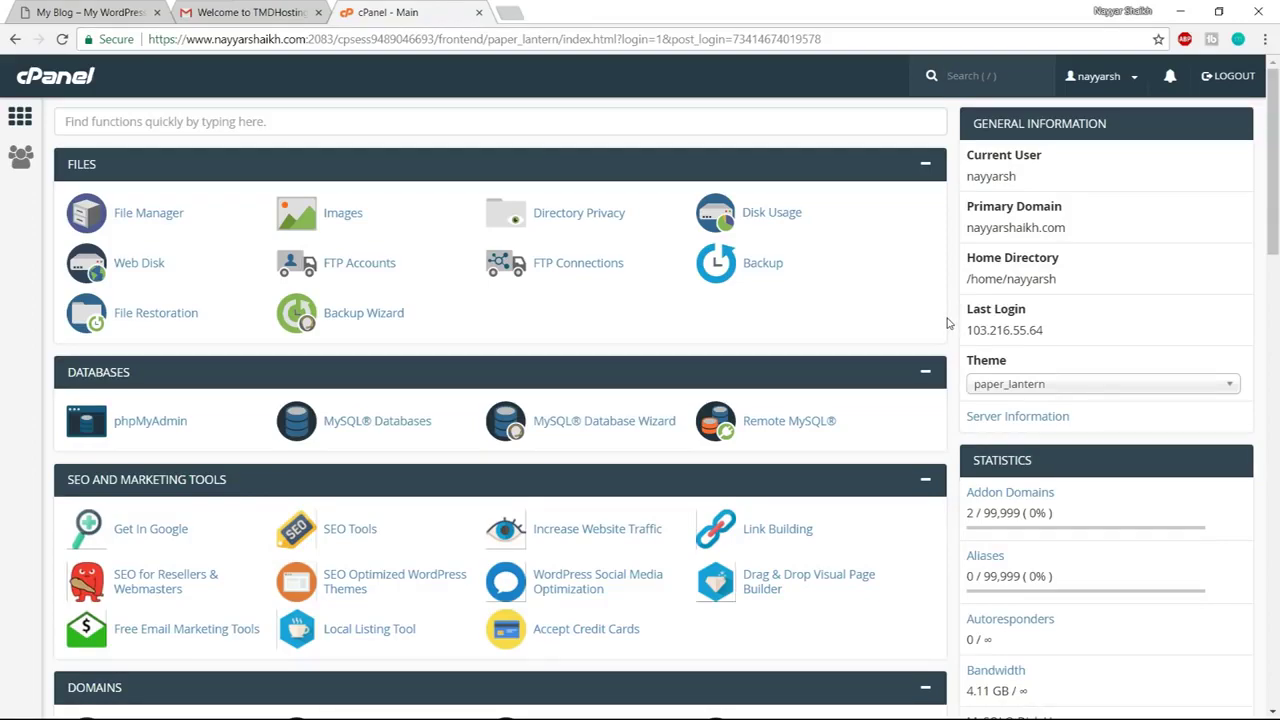
scroll(949, 323, down, 20)
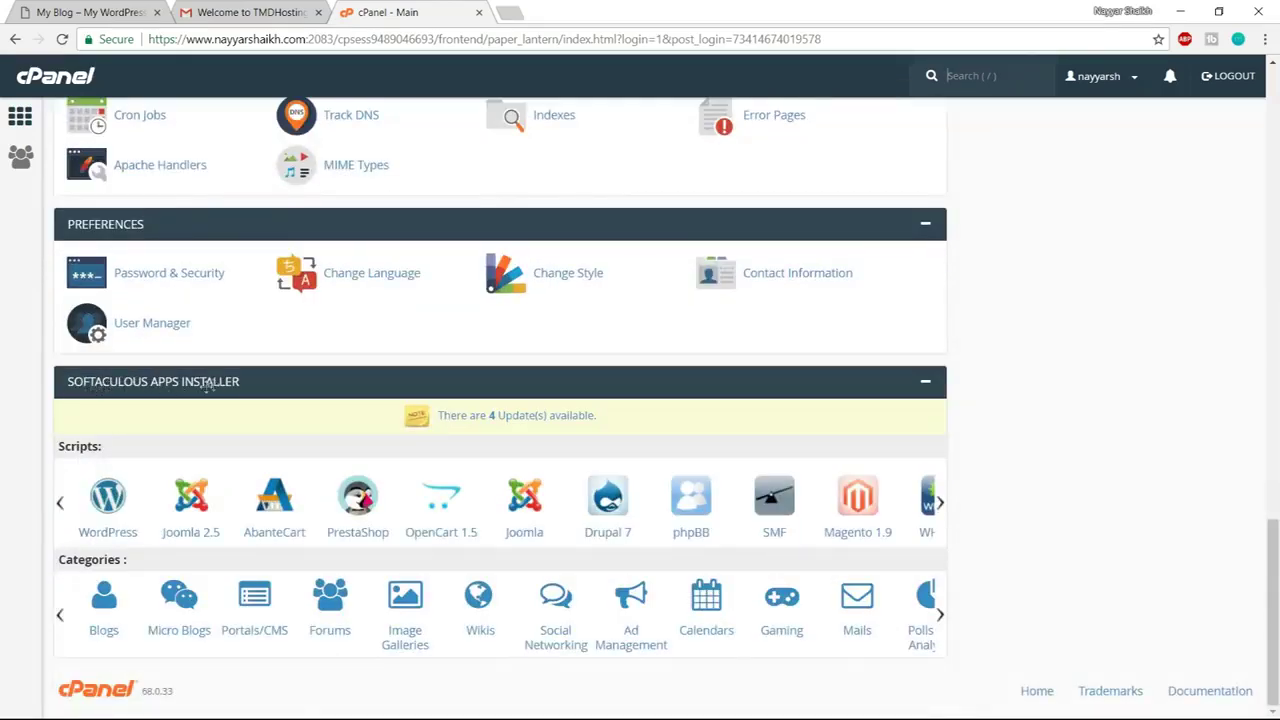
click(100, 498)
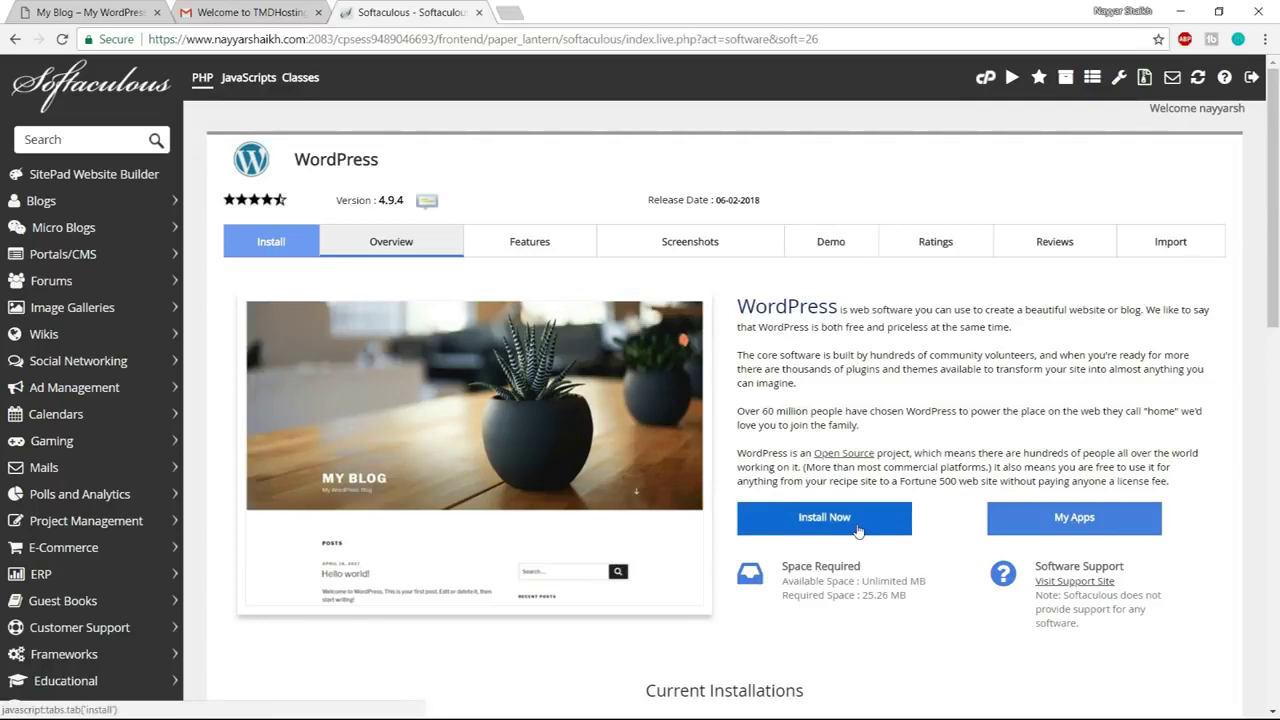
Step: Start a new WordPress install targeting the e2 subdomain
click(858, 532)
click(876, 380)
click(880, 410)
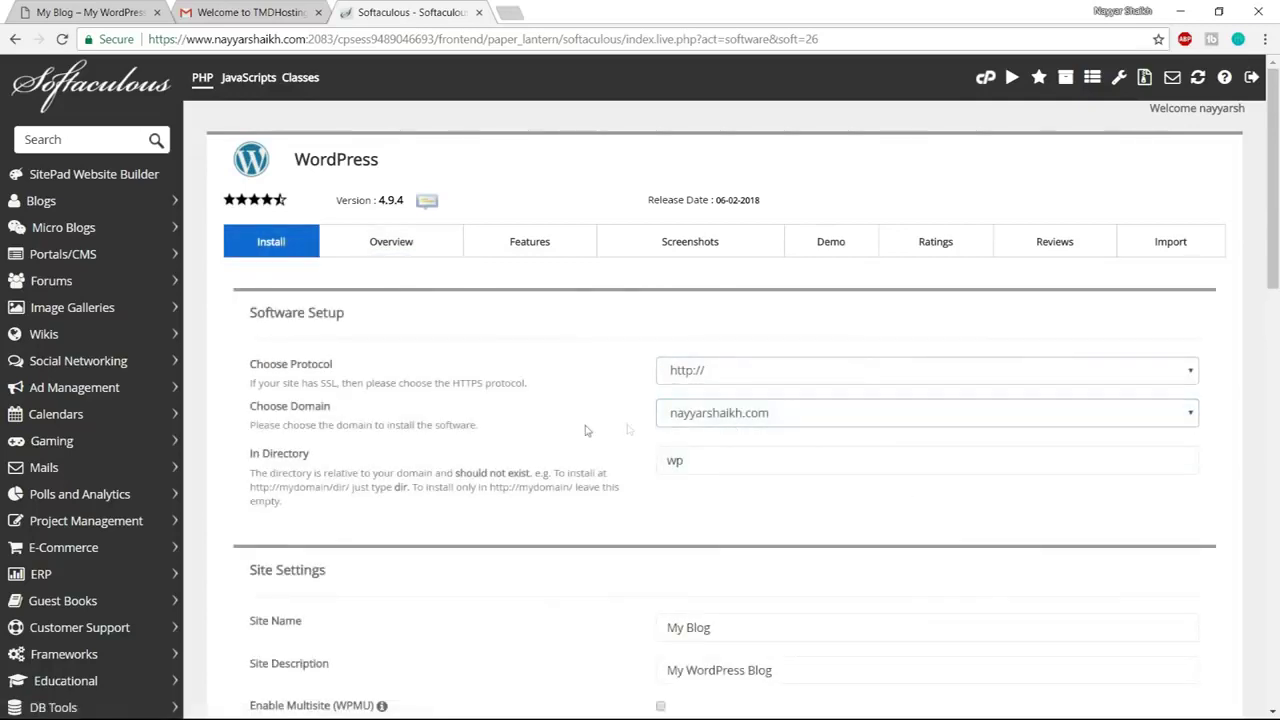
click(702, 422)
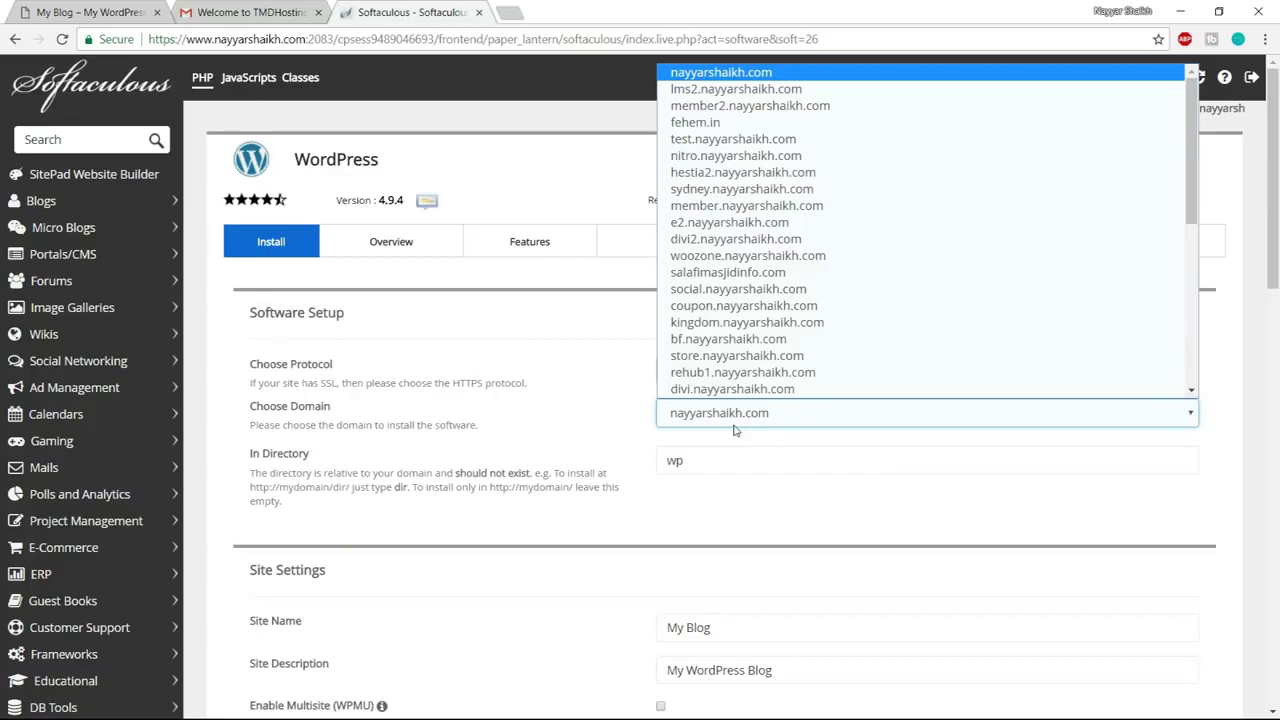
key(e)
key(Return)
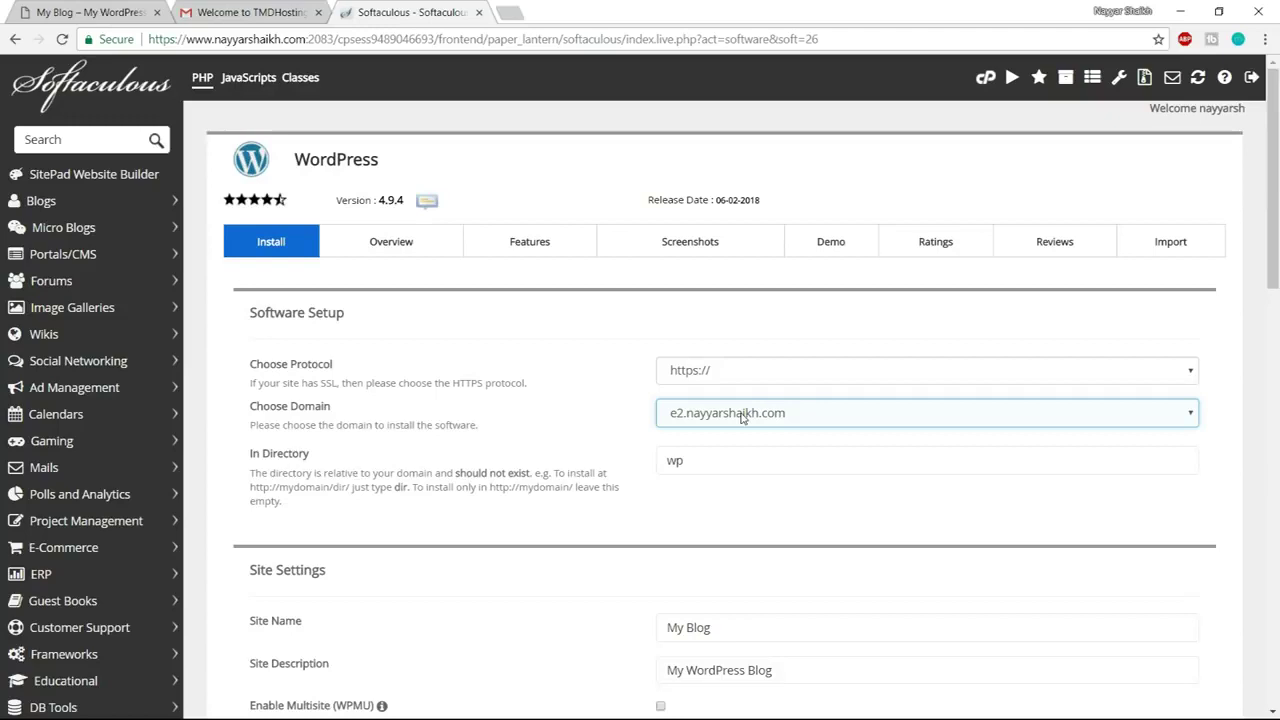
click(733, 378)
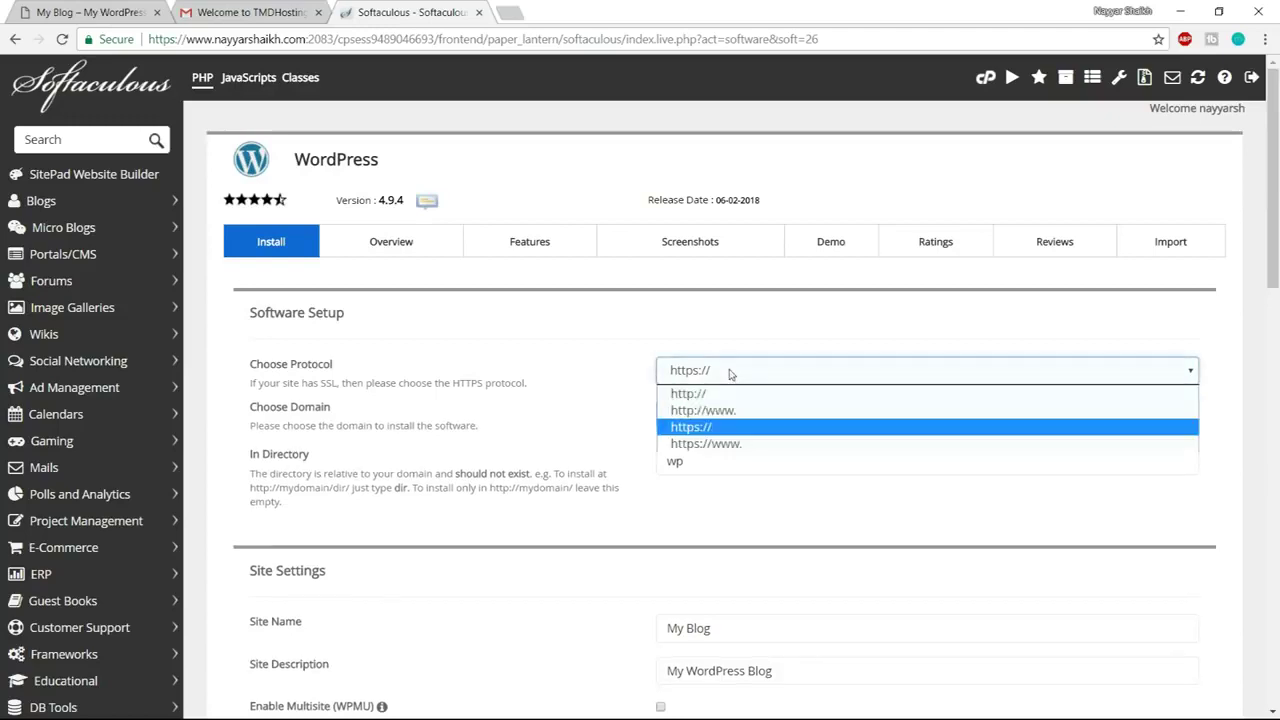
click(717, 444)
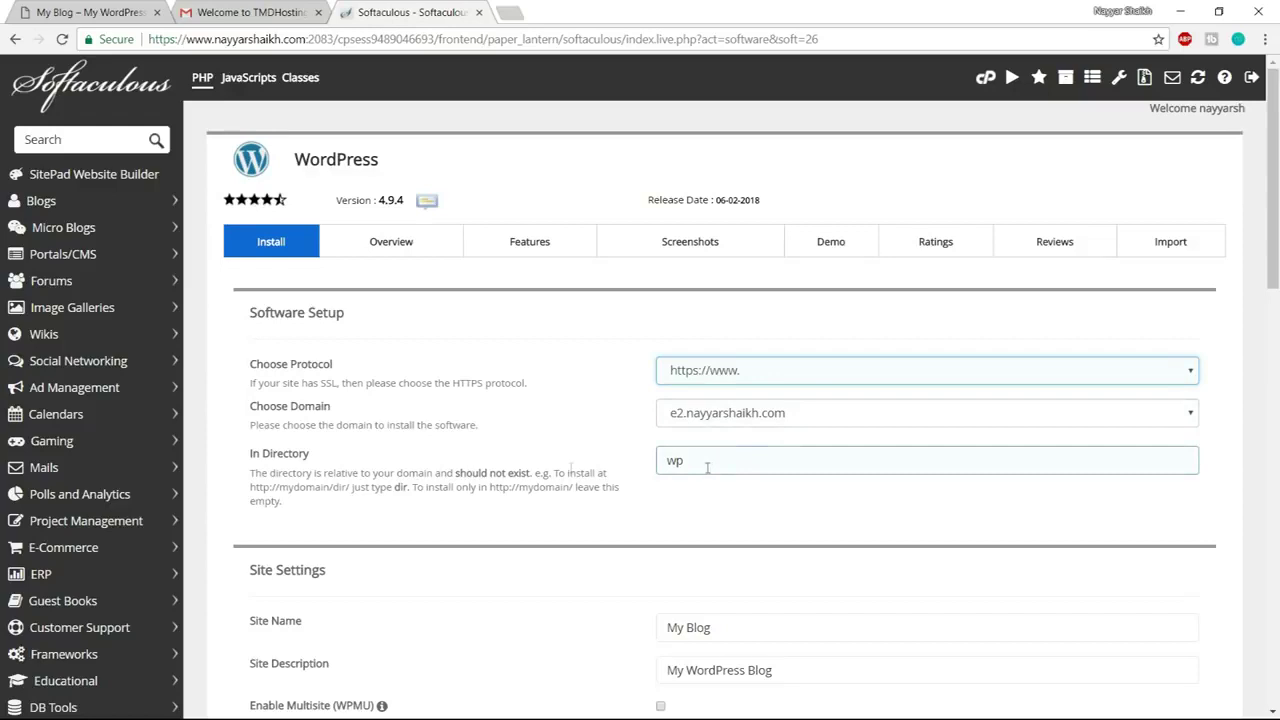
key(Tab)
key(Tab)
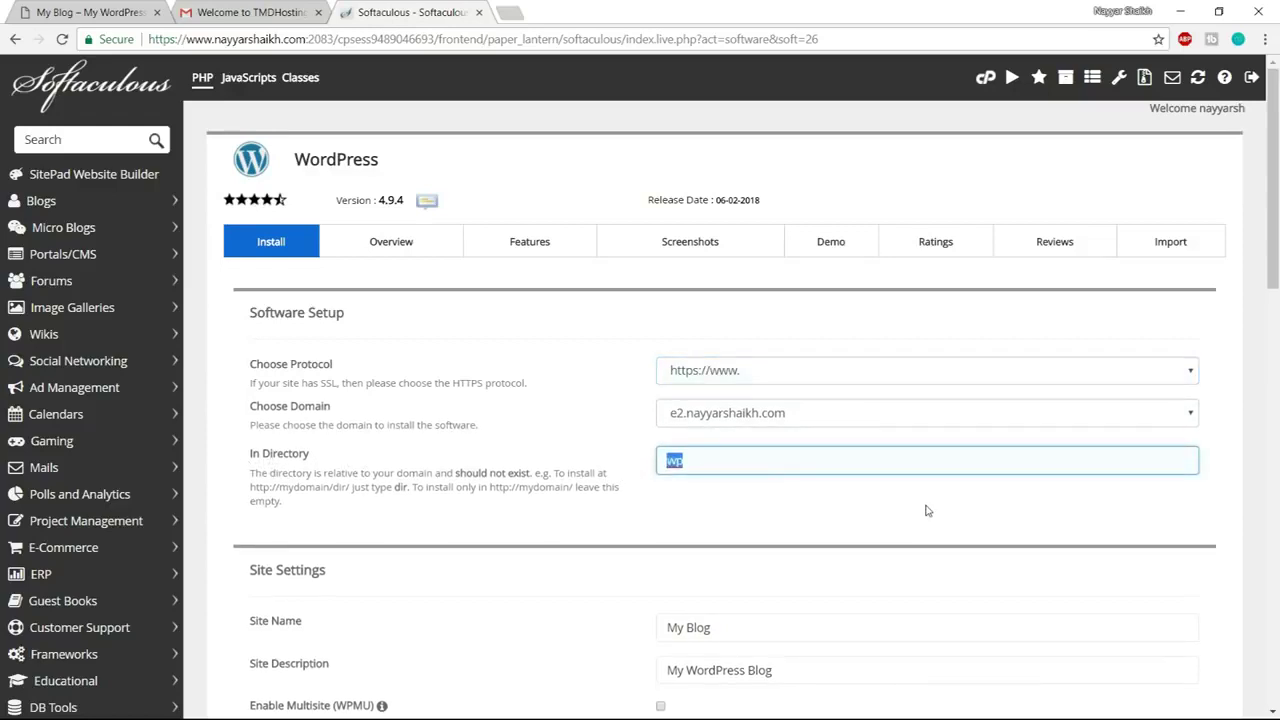
key(BackSpace)
Step: Review the default site name and description, then enter the admin username
scroll(1068, 554, down, 3)
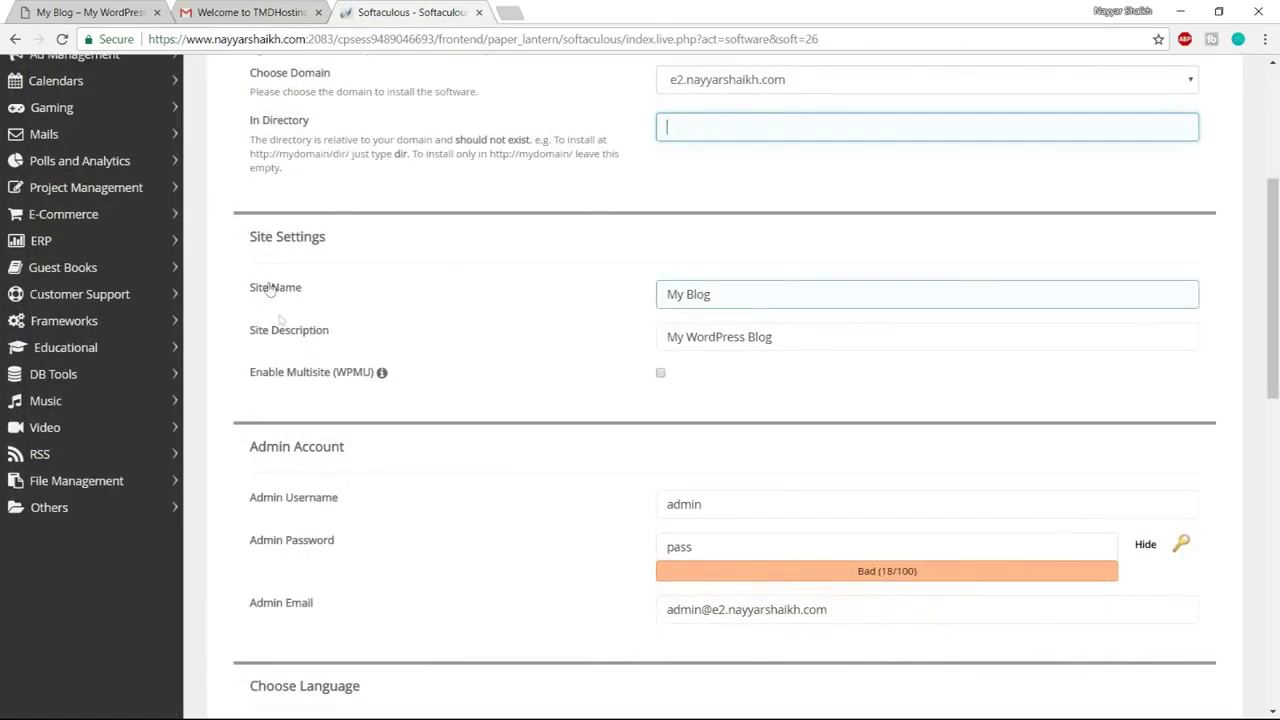
drag(737, 289, 603, 289)
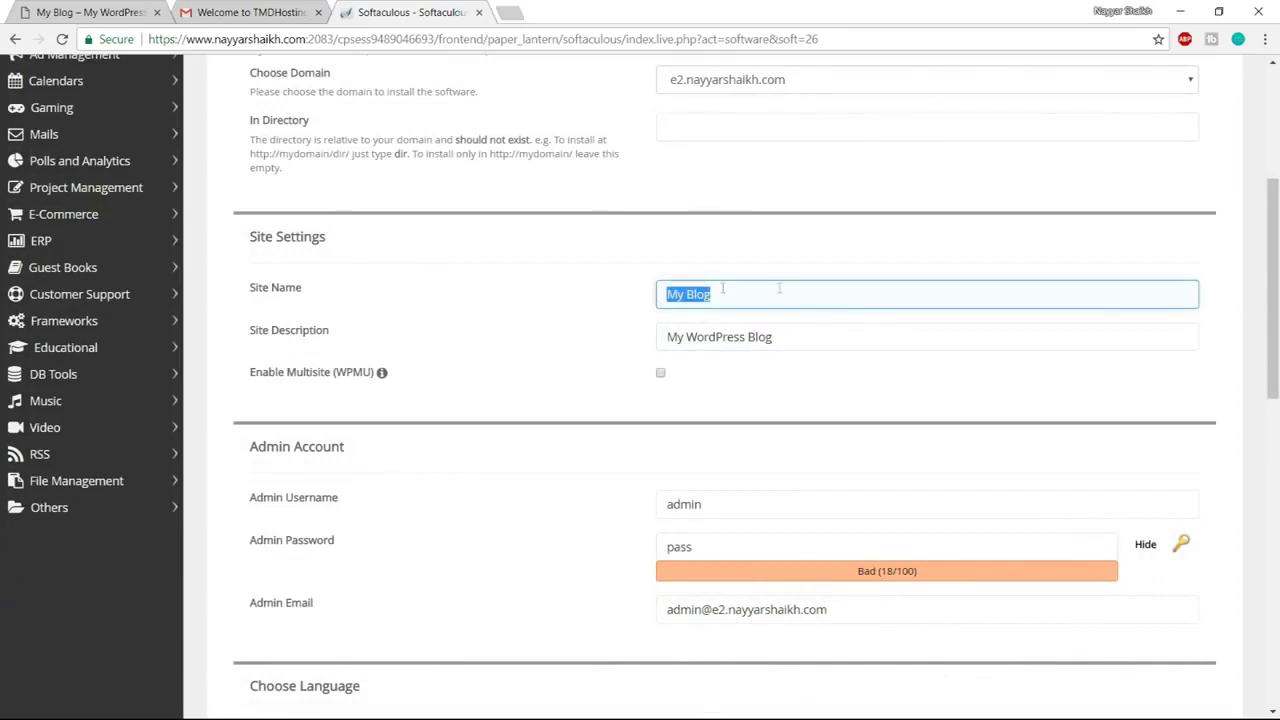
drag(800, 336, 597, 343)
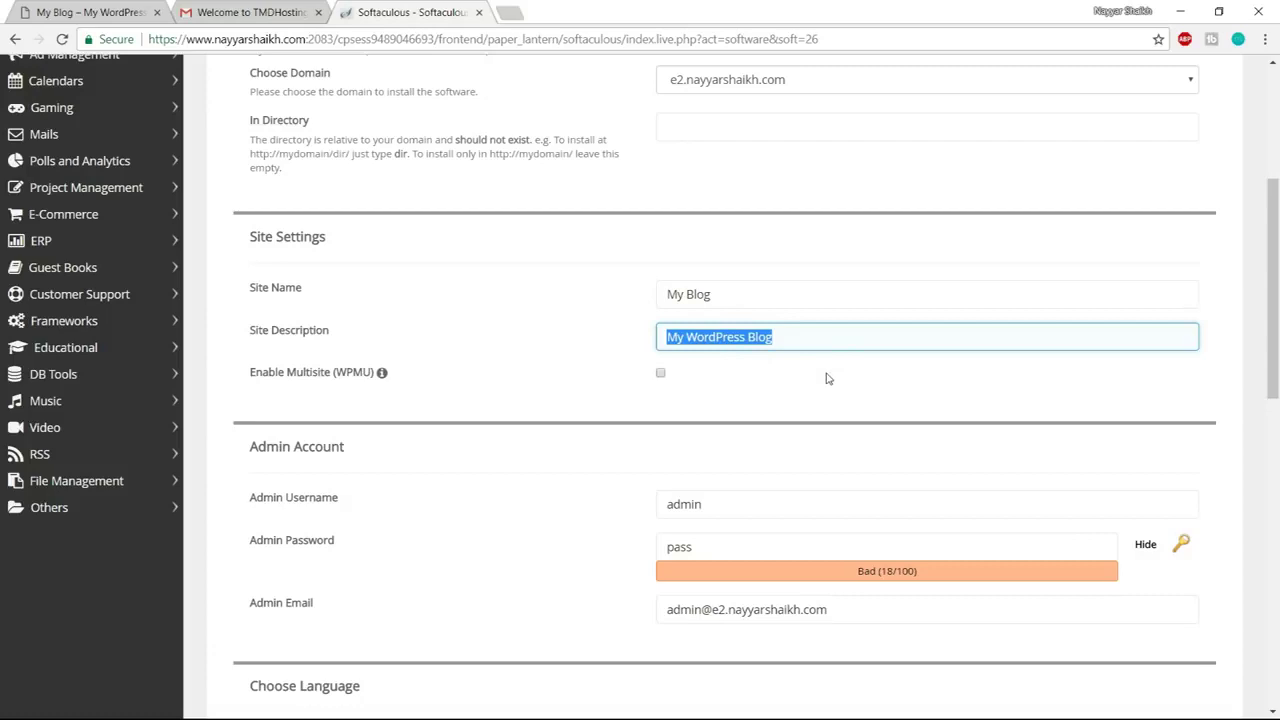
scroll(917, 374, down, 2)
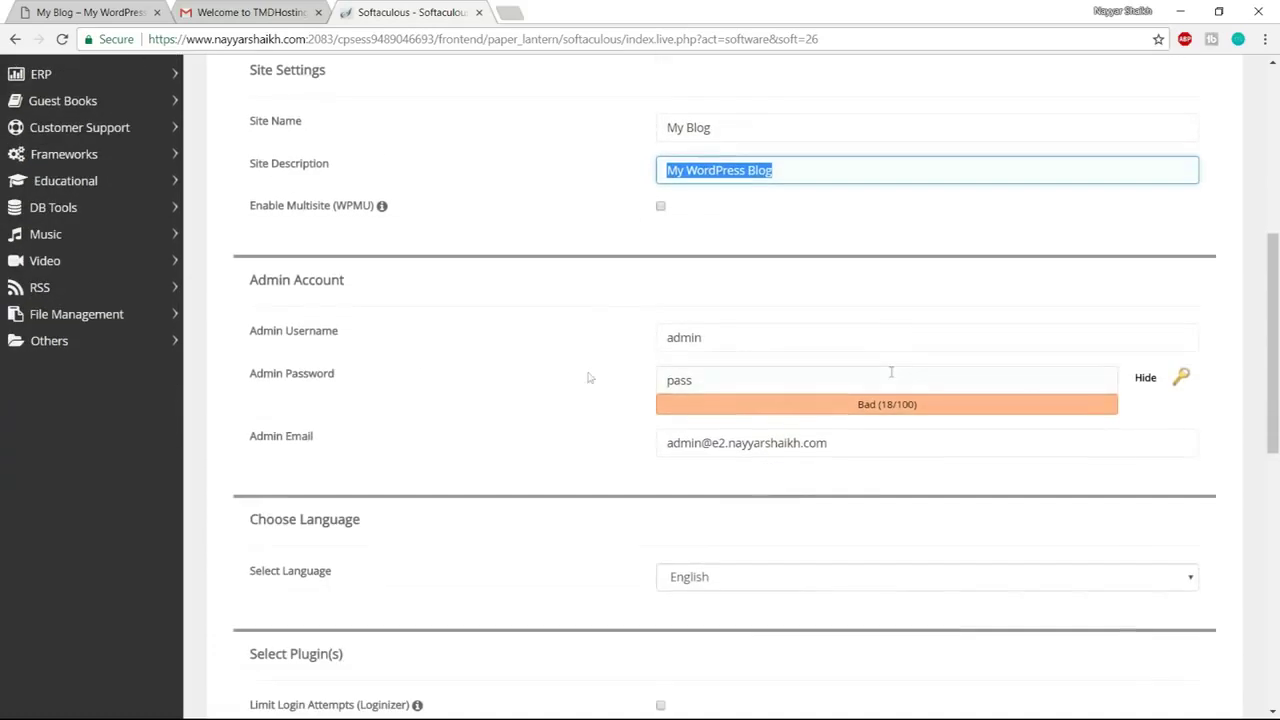
drag(755, 338, 608, 343)
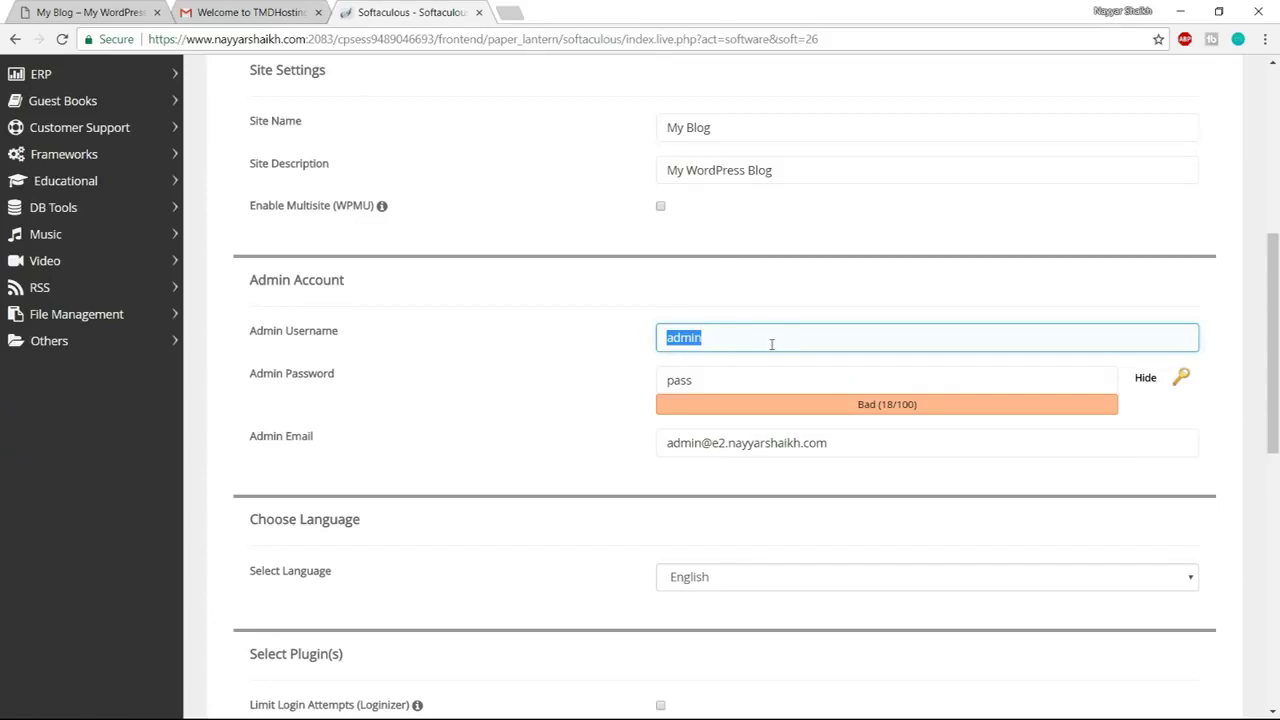
text(Nayyar_Shaikh)
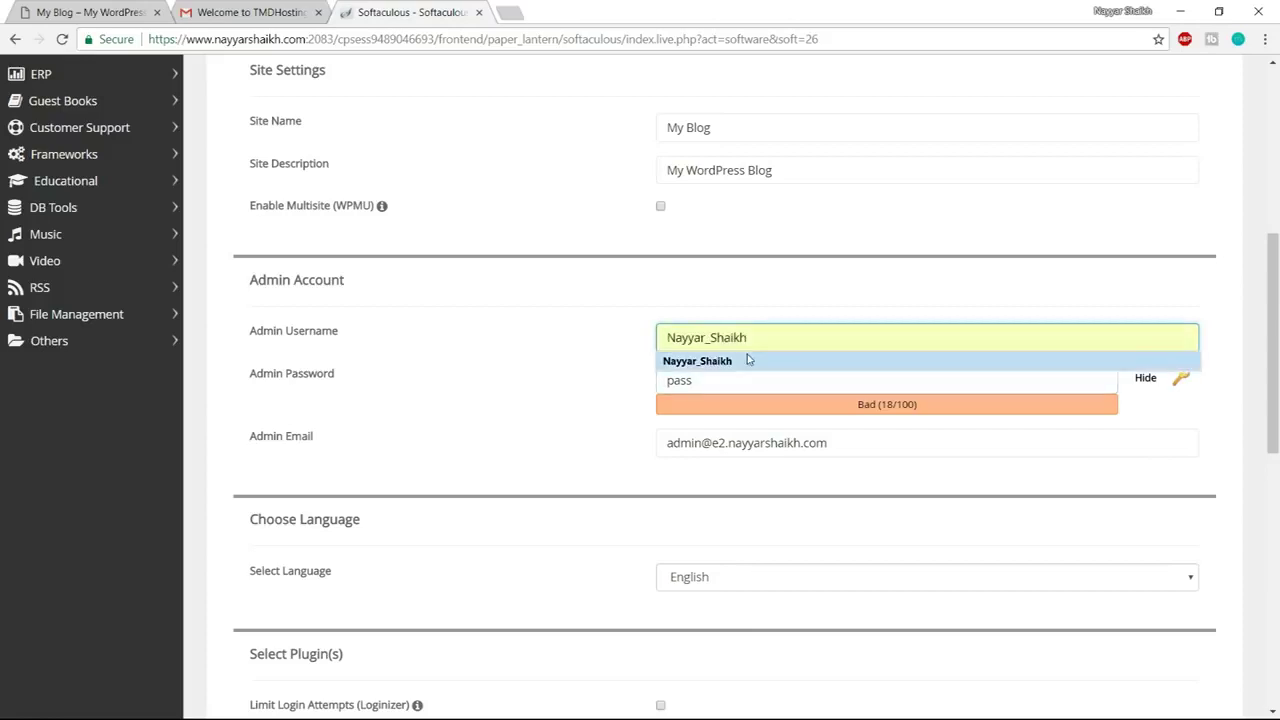
click(749, 360)
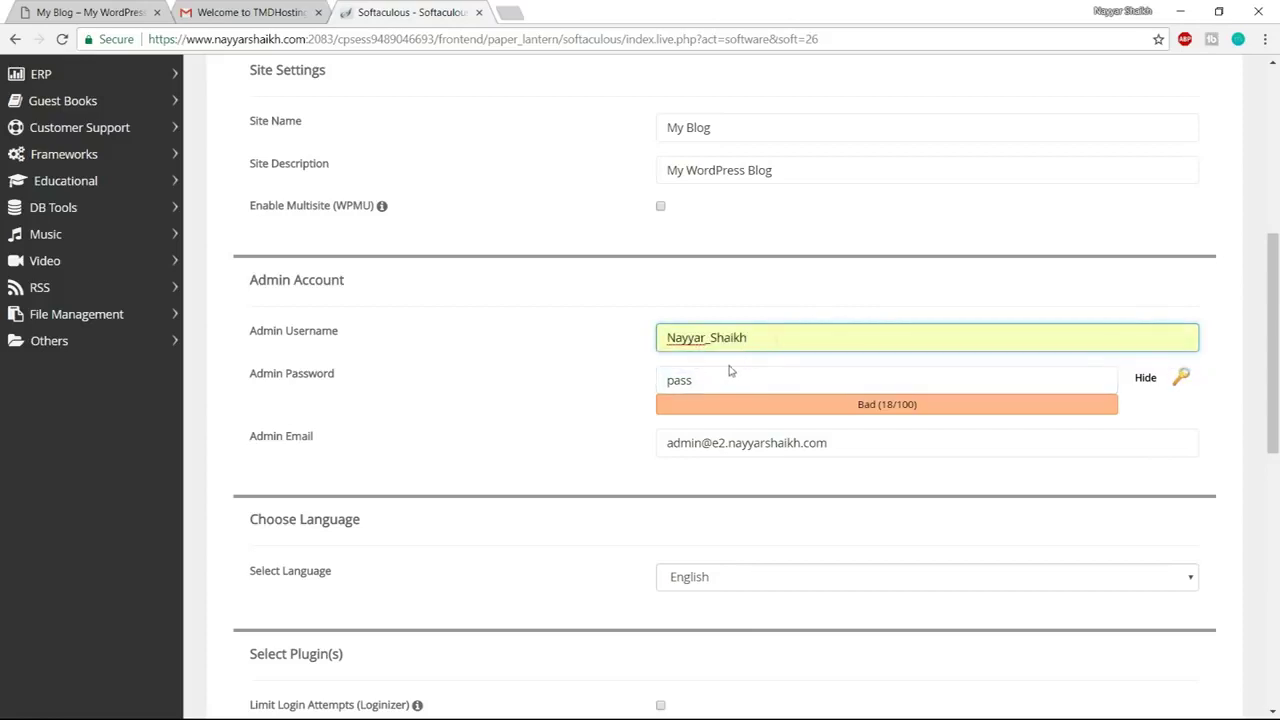
Step: Paste a stronger admin password and enter the admin email address
double_click(725, 383)
click(1145, 378)
key(ctrl+v)
drag(886, 449, 645, 444)
click(750, 466)
scroll(905, 510, down, 7)
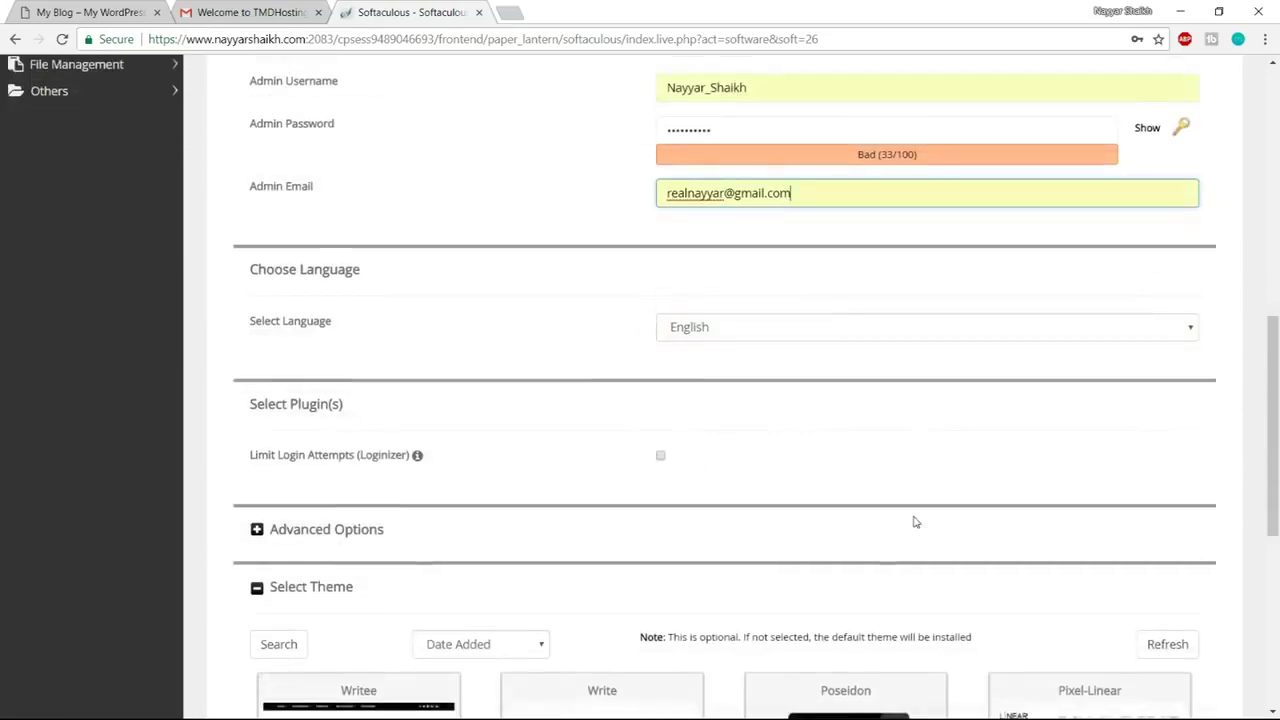
scroll(915, 523, down, 1)
Step: Install WordPress and open the new site's wp-admin Administrative URL
click(723, 511)
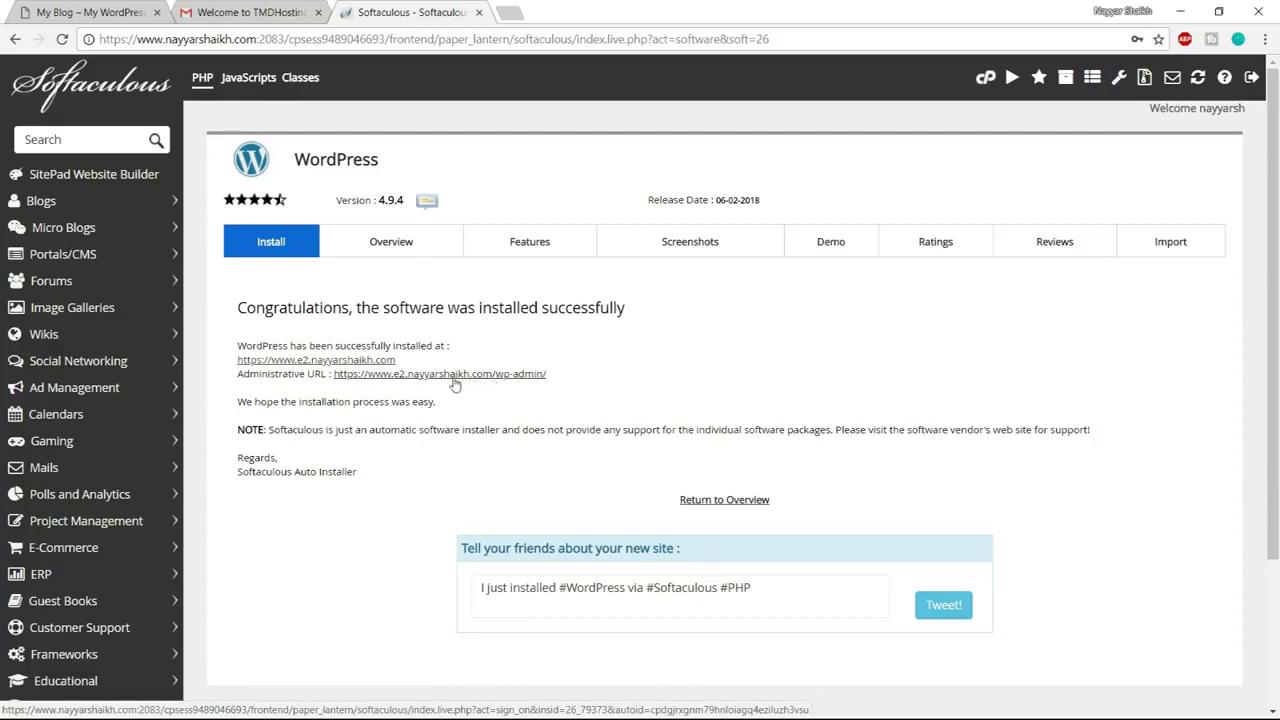
click(454, 381)
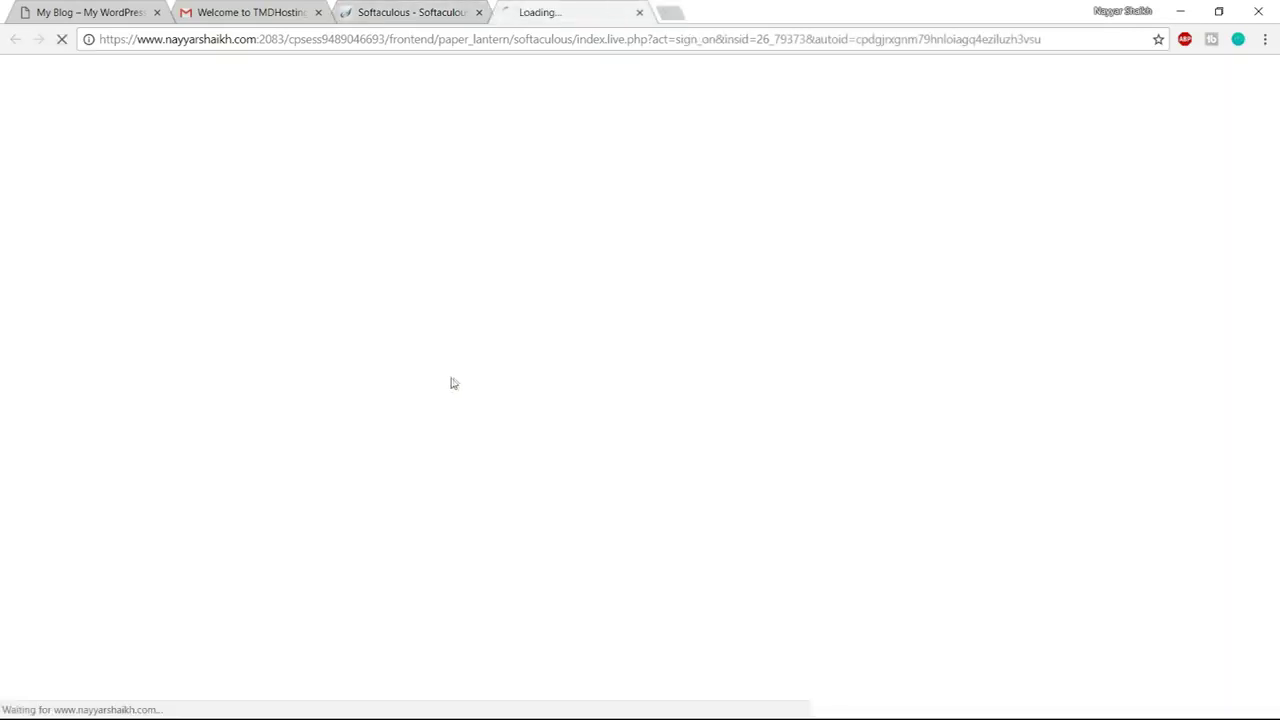
Step: Close the TMDHosting welcome and Softaculous installer tabs, leaving the WordPress Dashboard
click(319, 12)
click(320, 12)
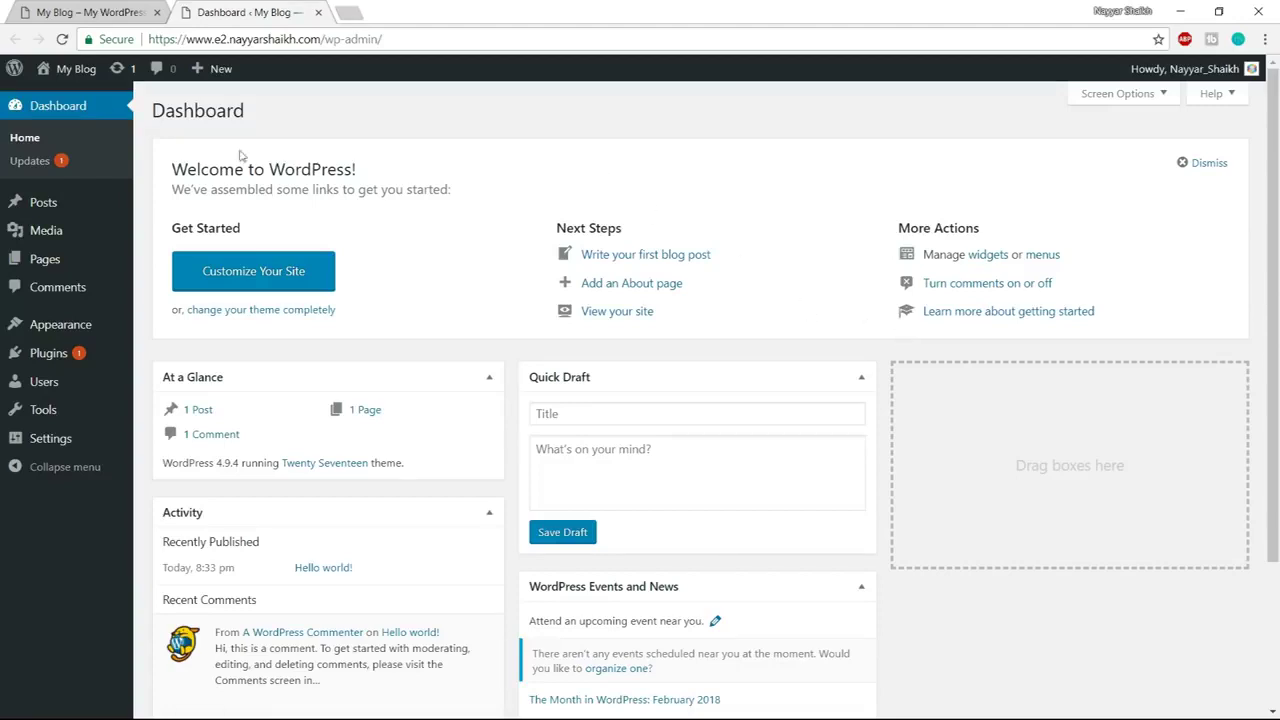
mouse_move(80, 72)
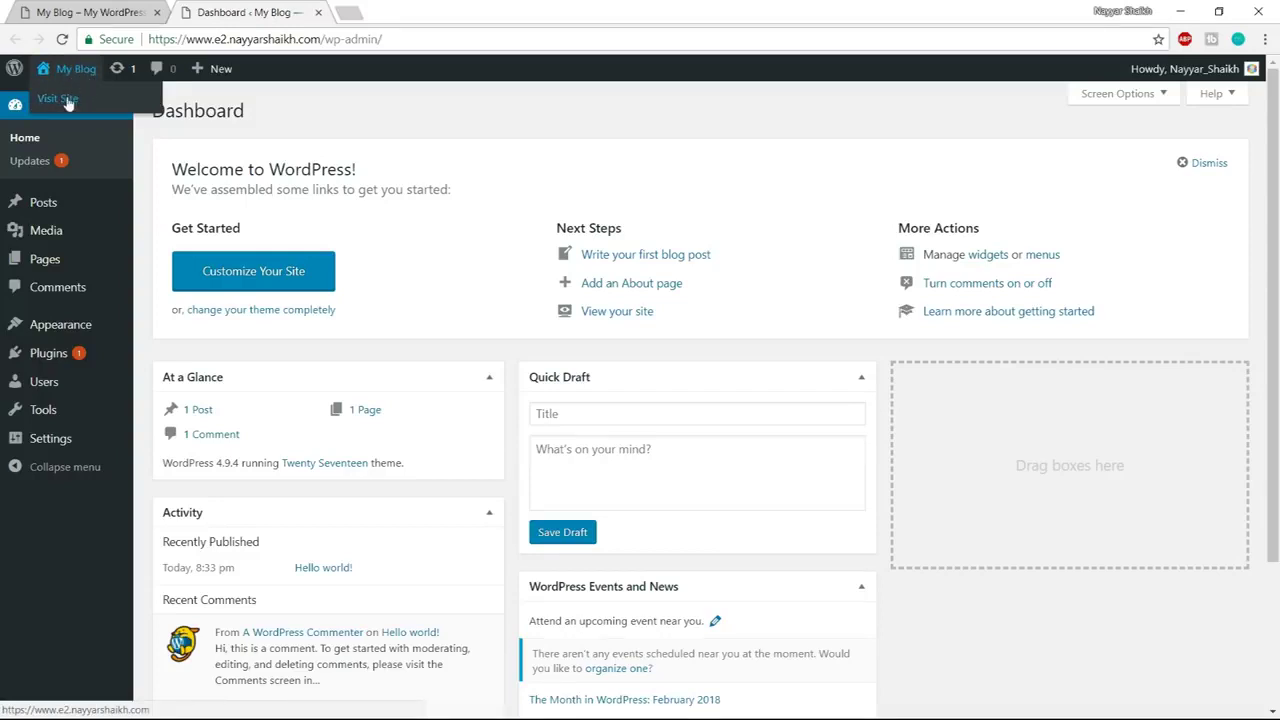
Step: Open the live site from My Blog's Visit Site link in a new tab and browse it
right_click(68, 102)
click(90, 106)
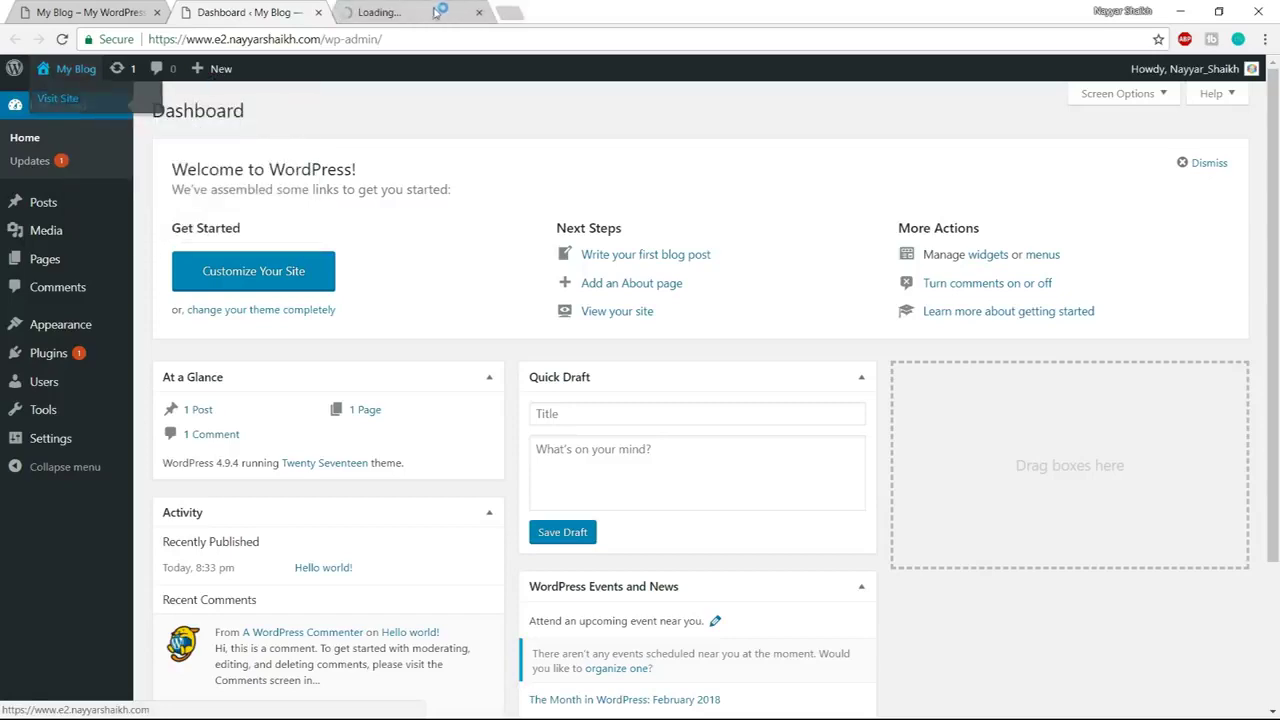
click(436, 12)
scroll(477, 514, down, 7)
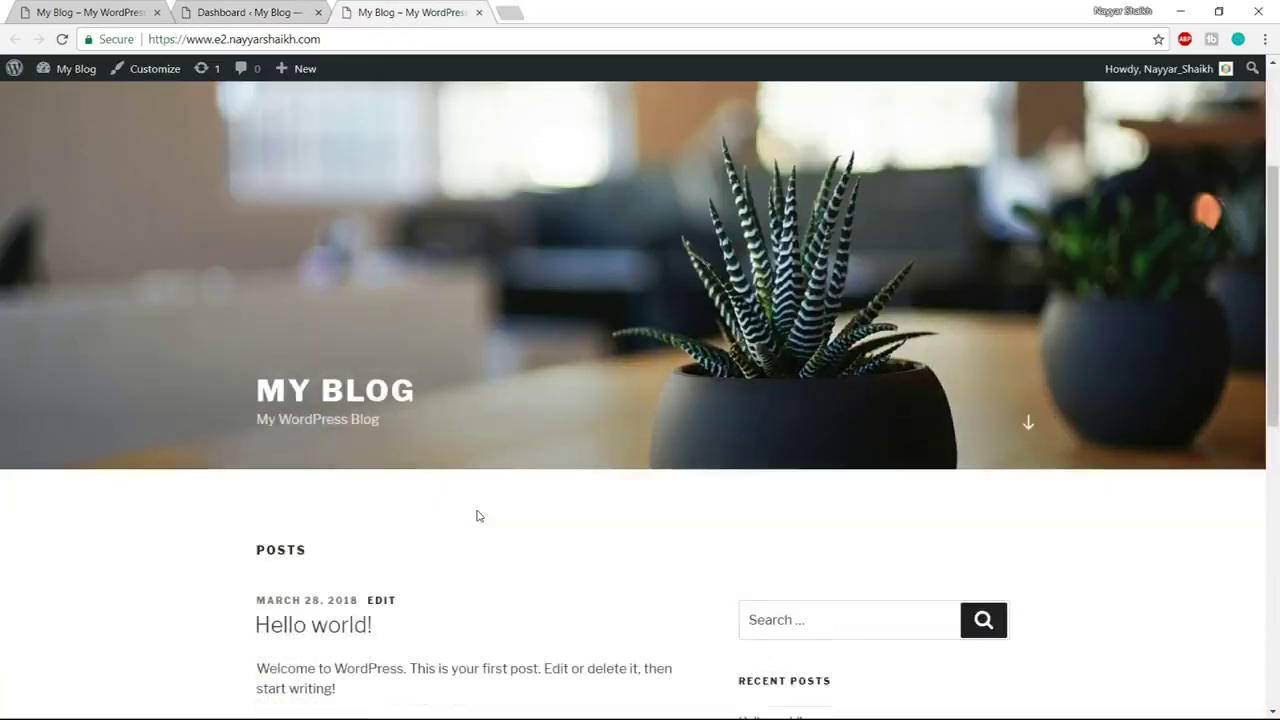
scroll(477, 516, down, 3)
scroll(477, 534, up, 10)
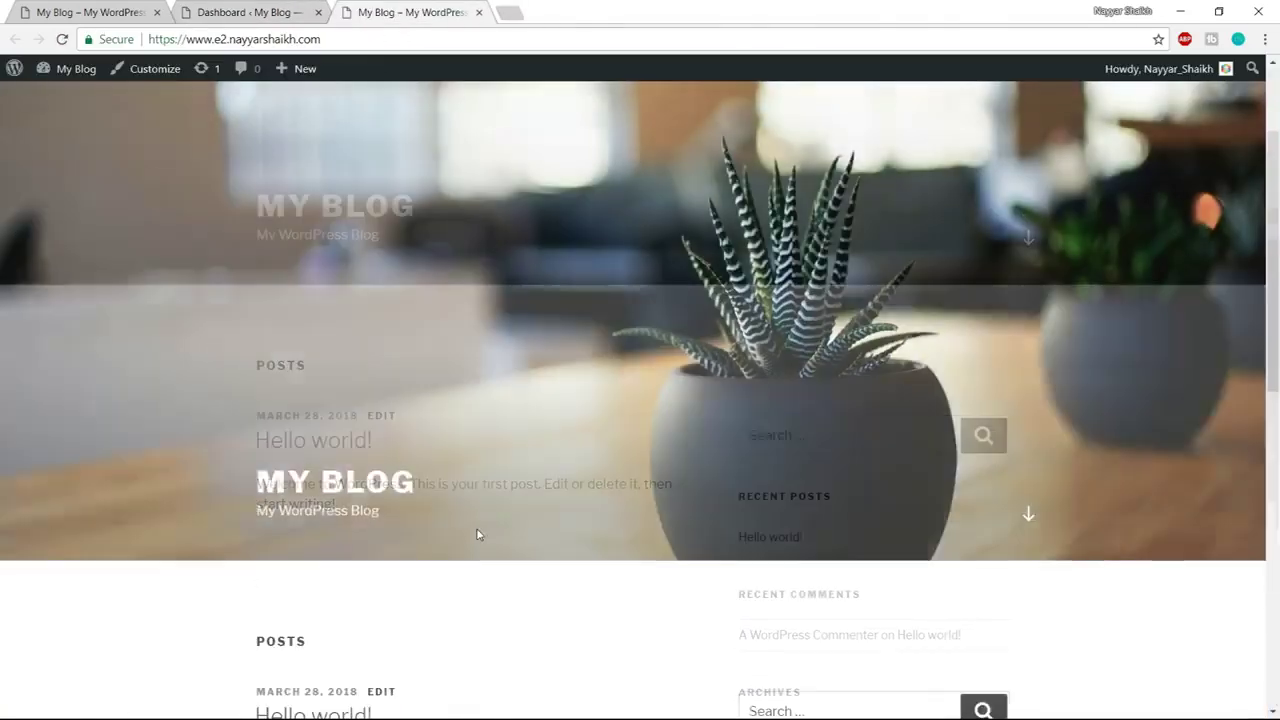
scroll(477, 534, down, 4)
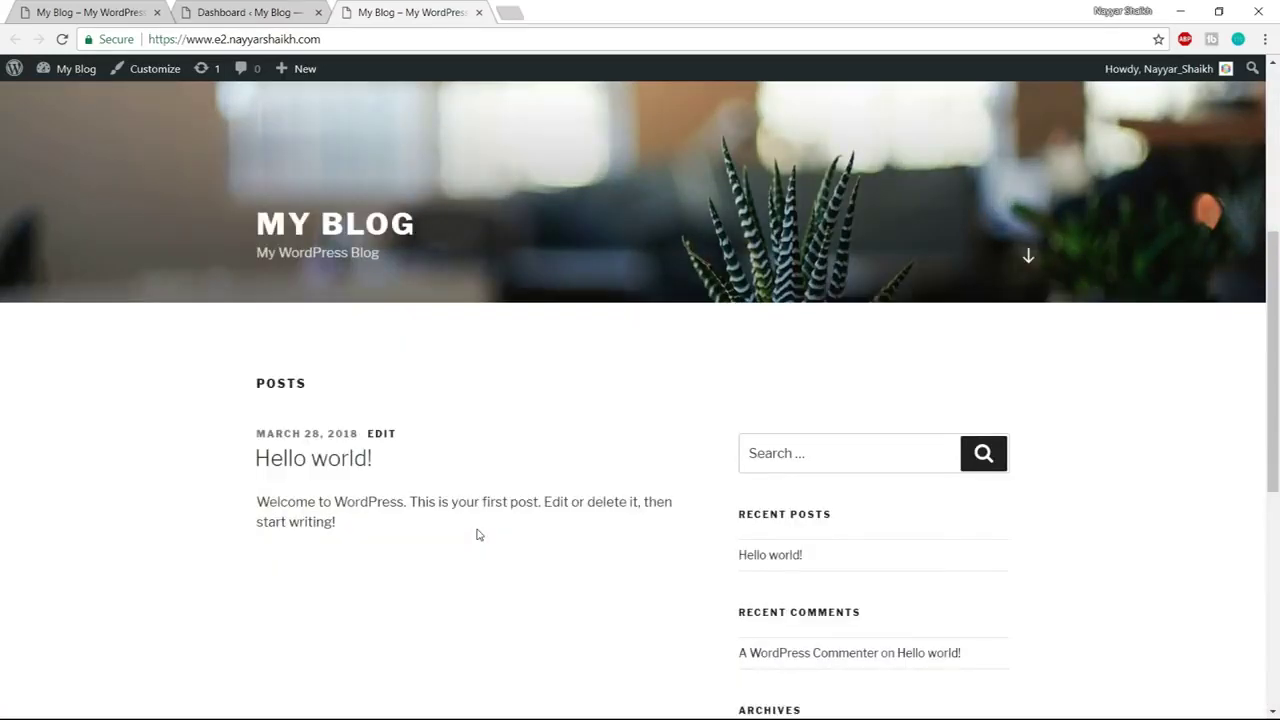
scroll(477, 534, down, 4)
scroll(477, 534, up, 8)
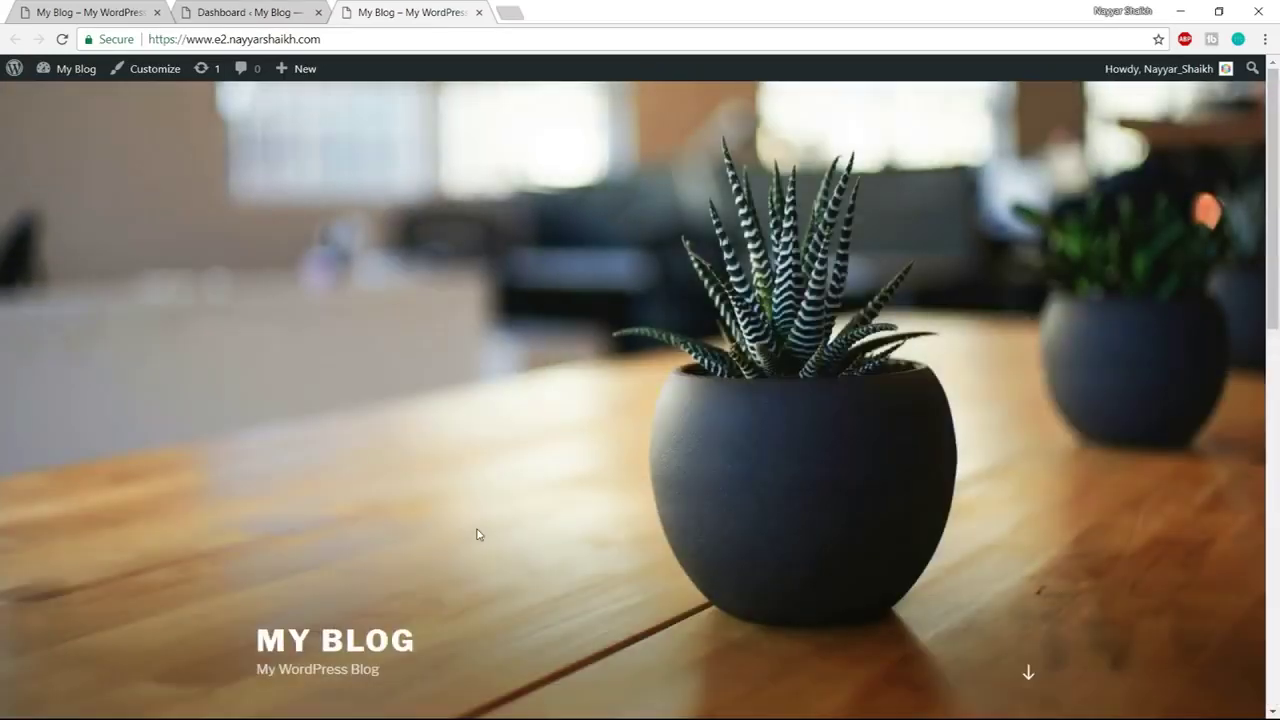
Step: Compare the new blog with the Elementor demo site, then return to the Dashboard
click(75, 12)
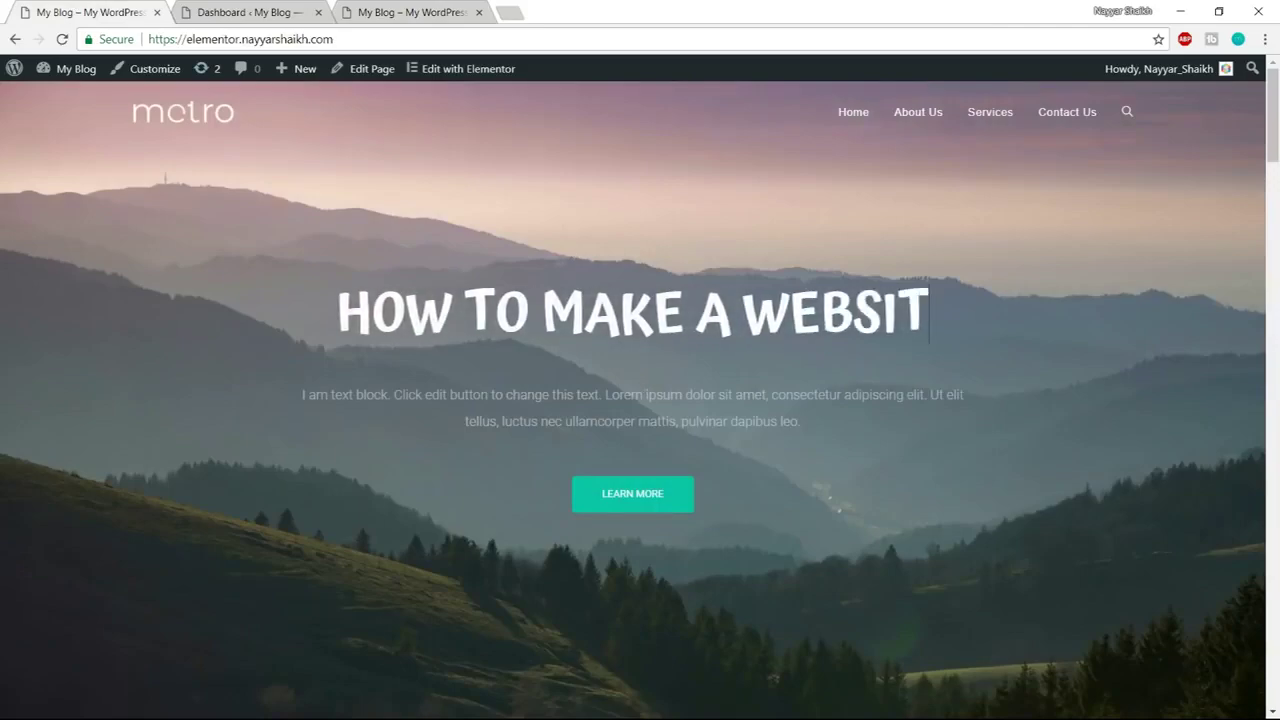
scroll(643, 388, down, 5)
scroll(643, 388, up, 5)
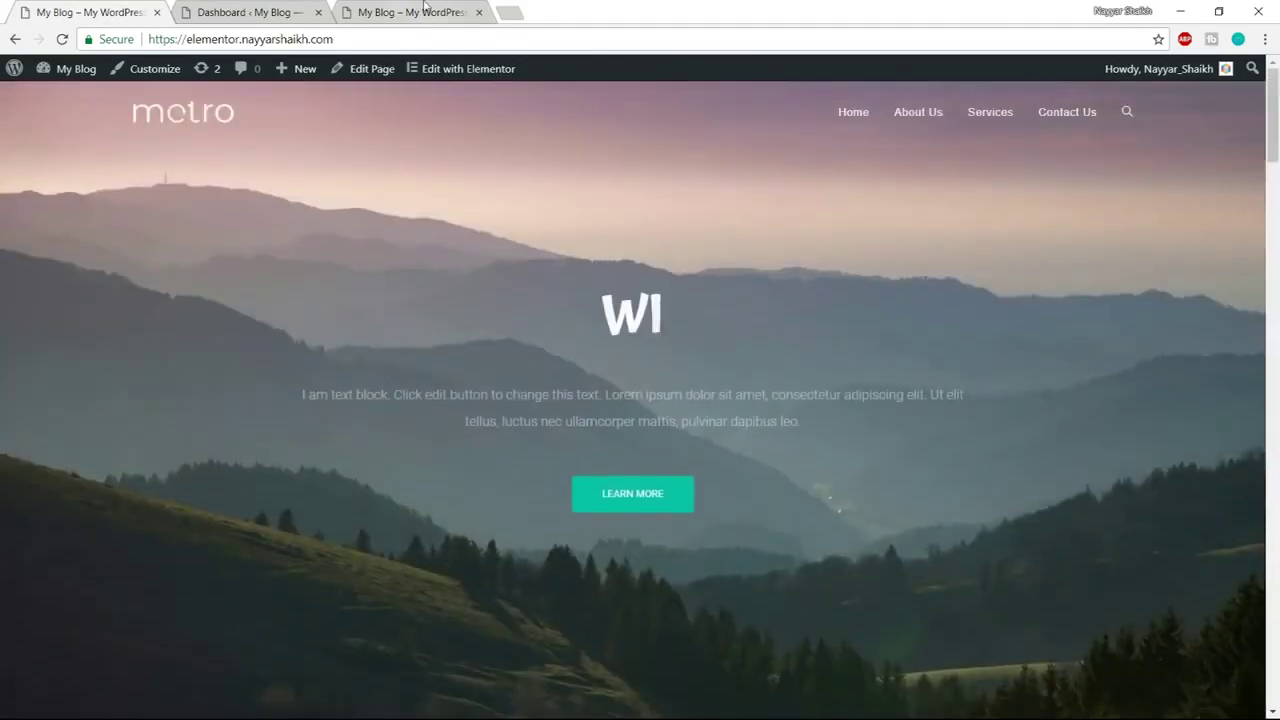
click(424, 8)
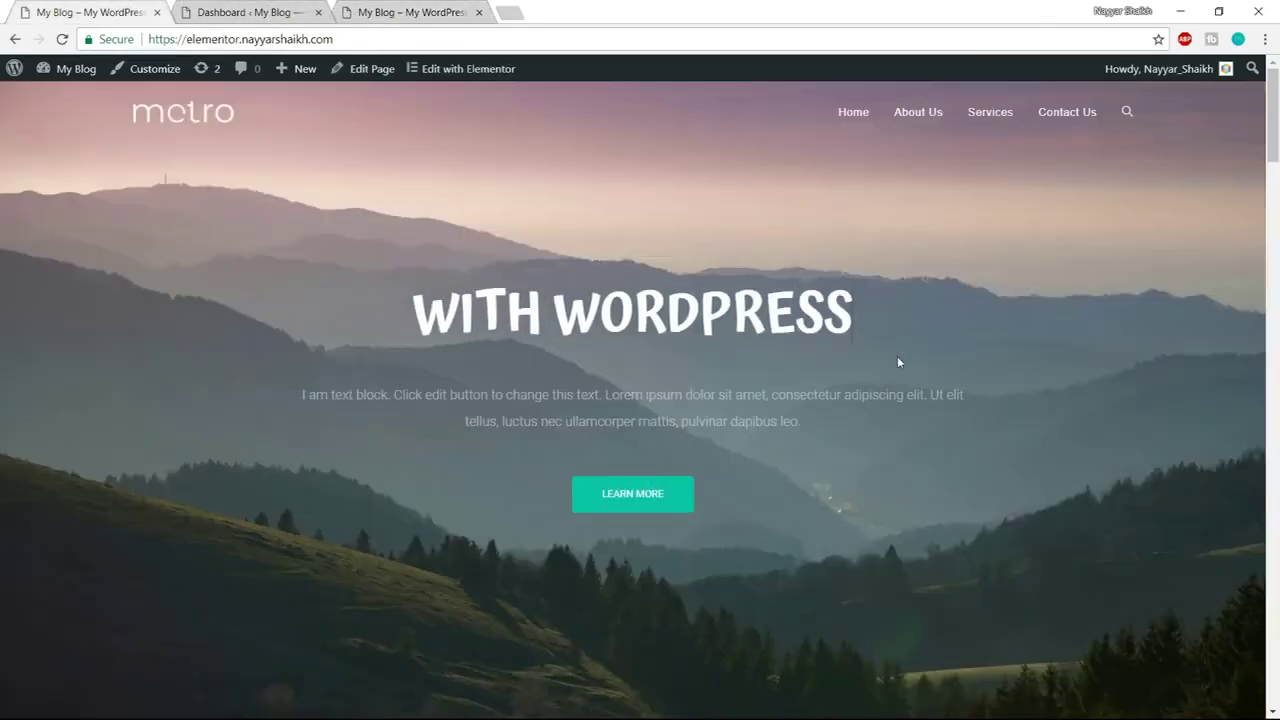
click(440, 12)
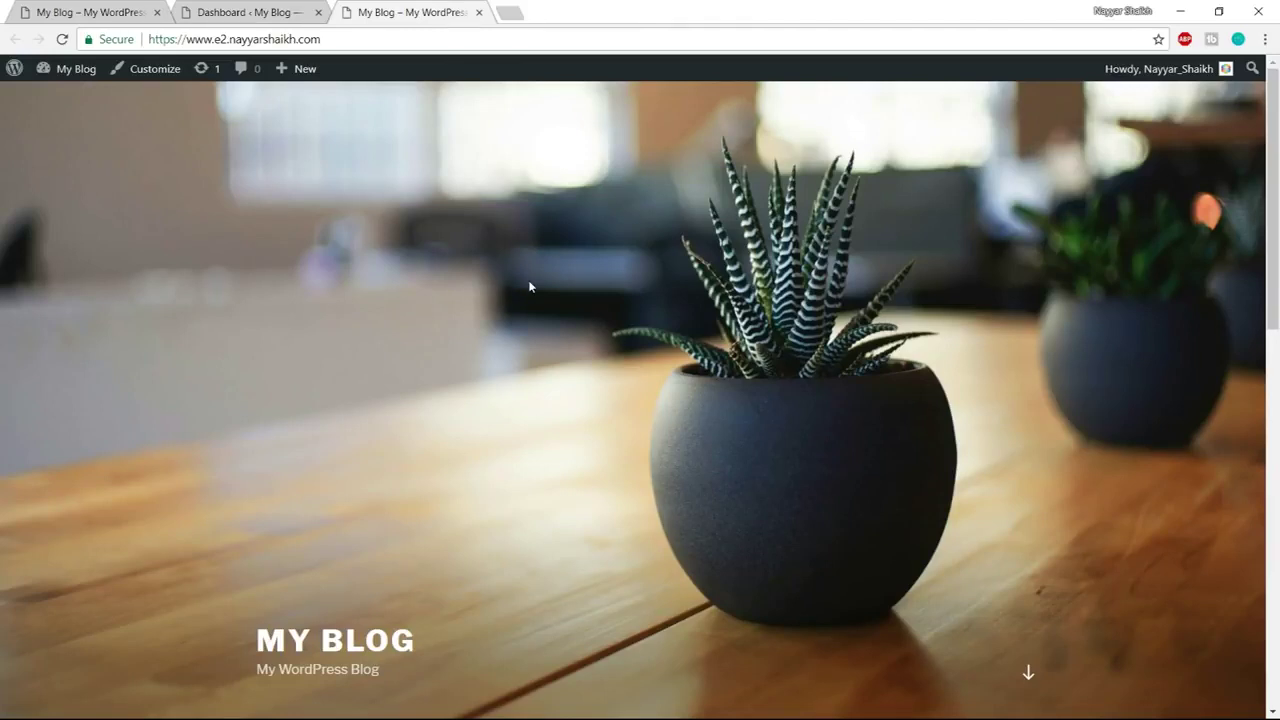
scroll(949, 554, down, 4)
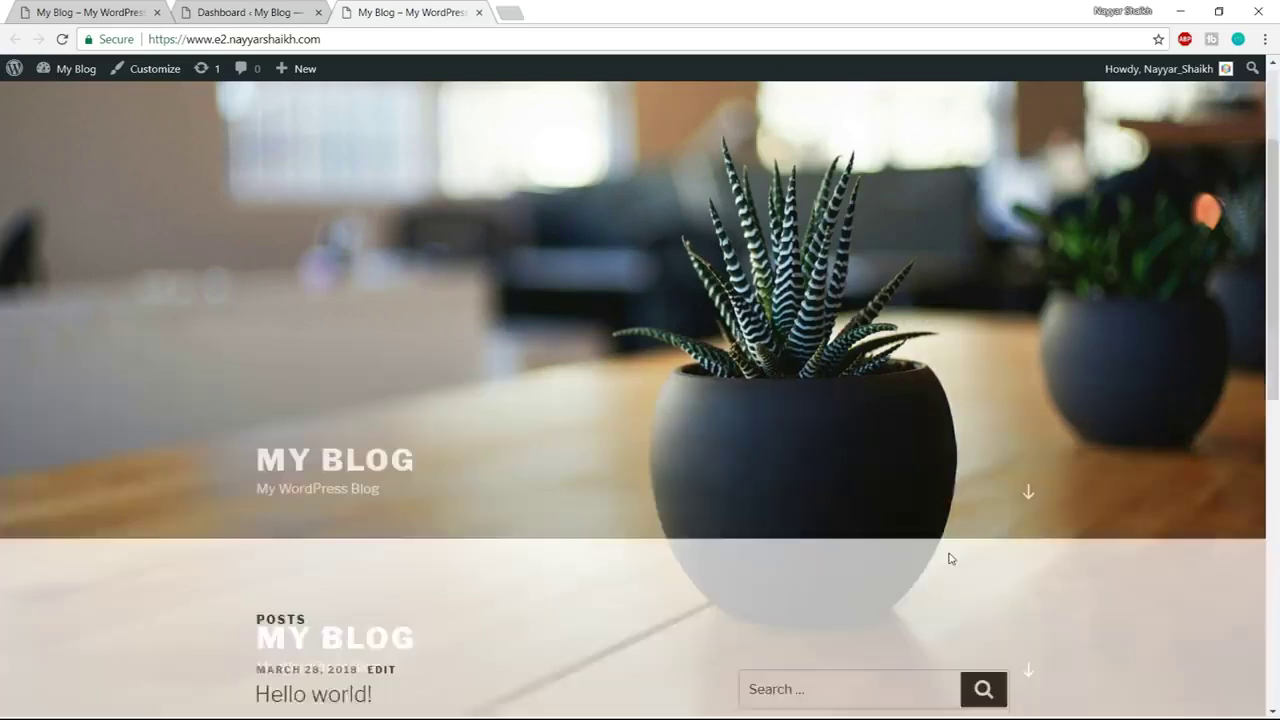
scroll(911, 537, up, 4)
scroll(815, 599, down, 4)
scroll(791, 594, up, 4)
scroll(622, 497, down, 6)
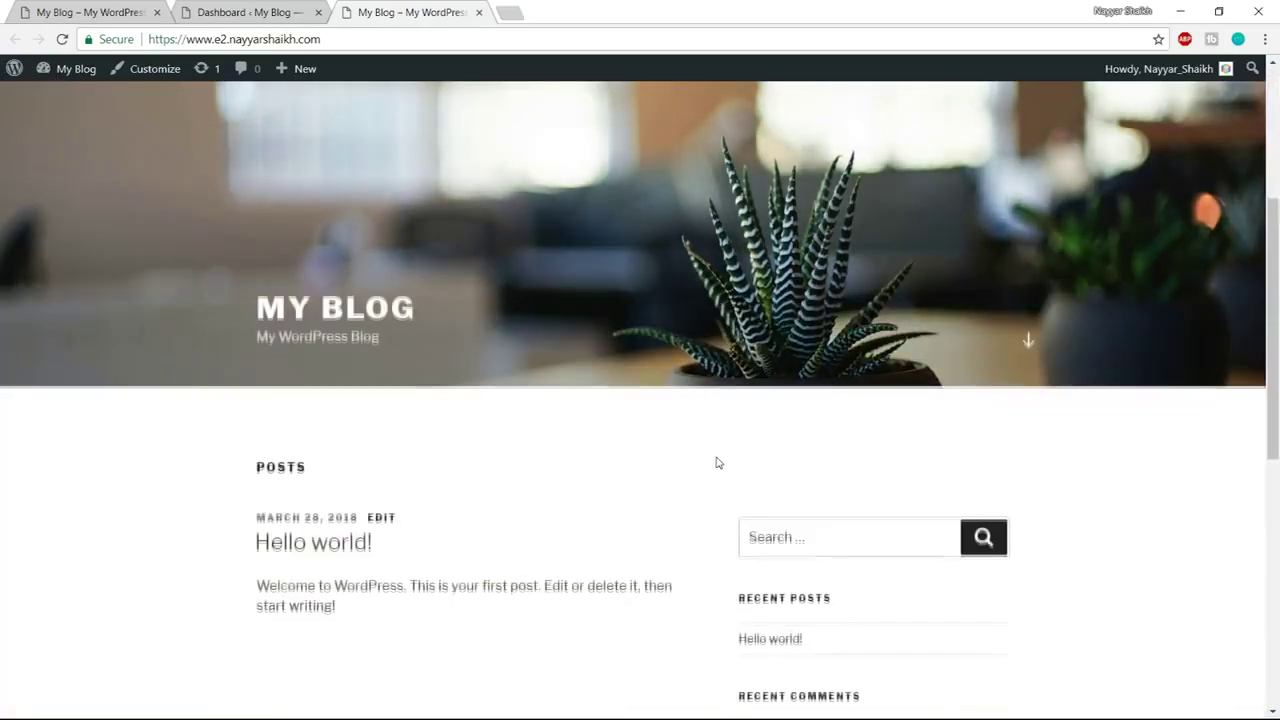
scroll(1077, 569, down, 2)
scroll(1077, 569, up, 4)
scroll(1078, 568, up, 5)
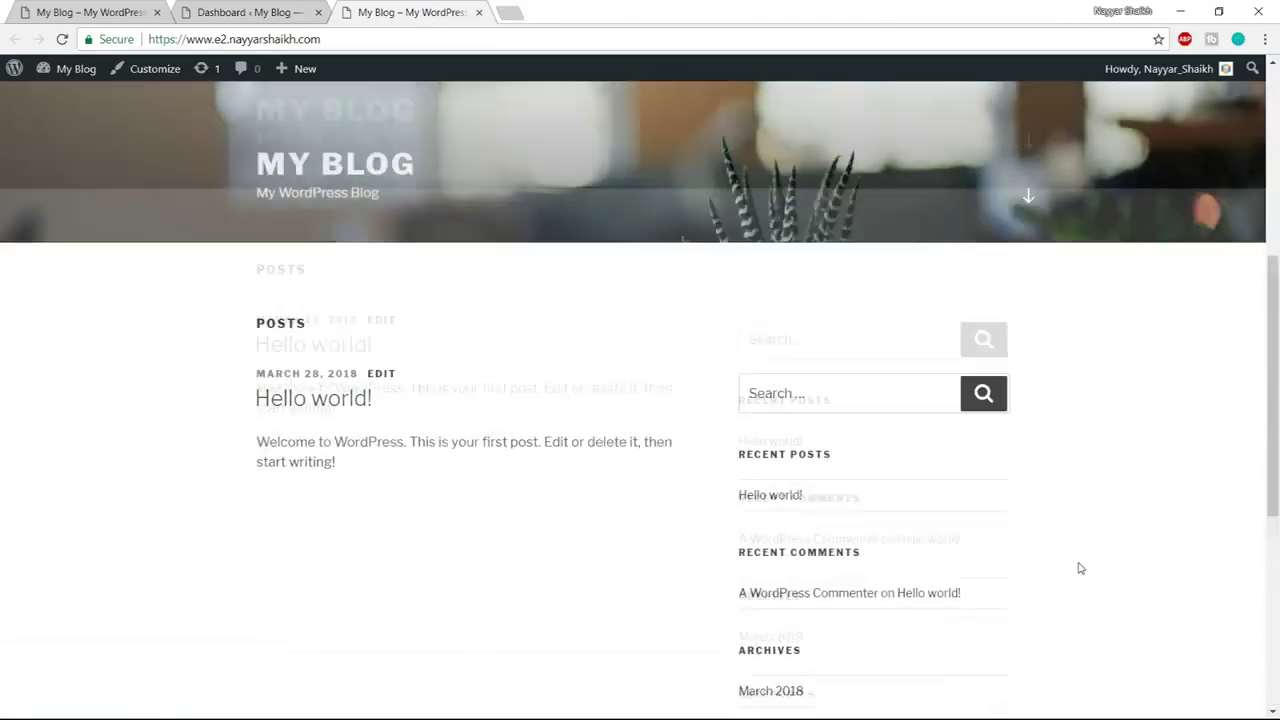
scroll(1078, 558, down, 5)
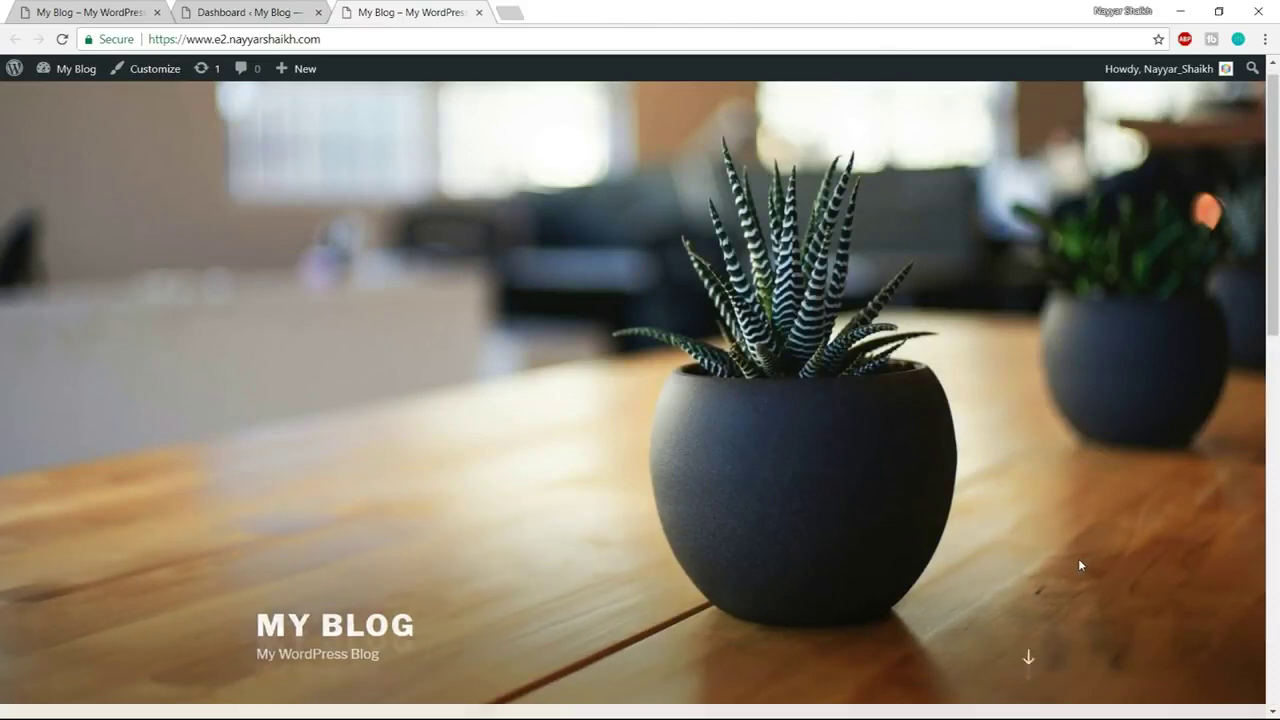
scroll(1078, 555, up, 5)
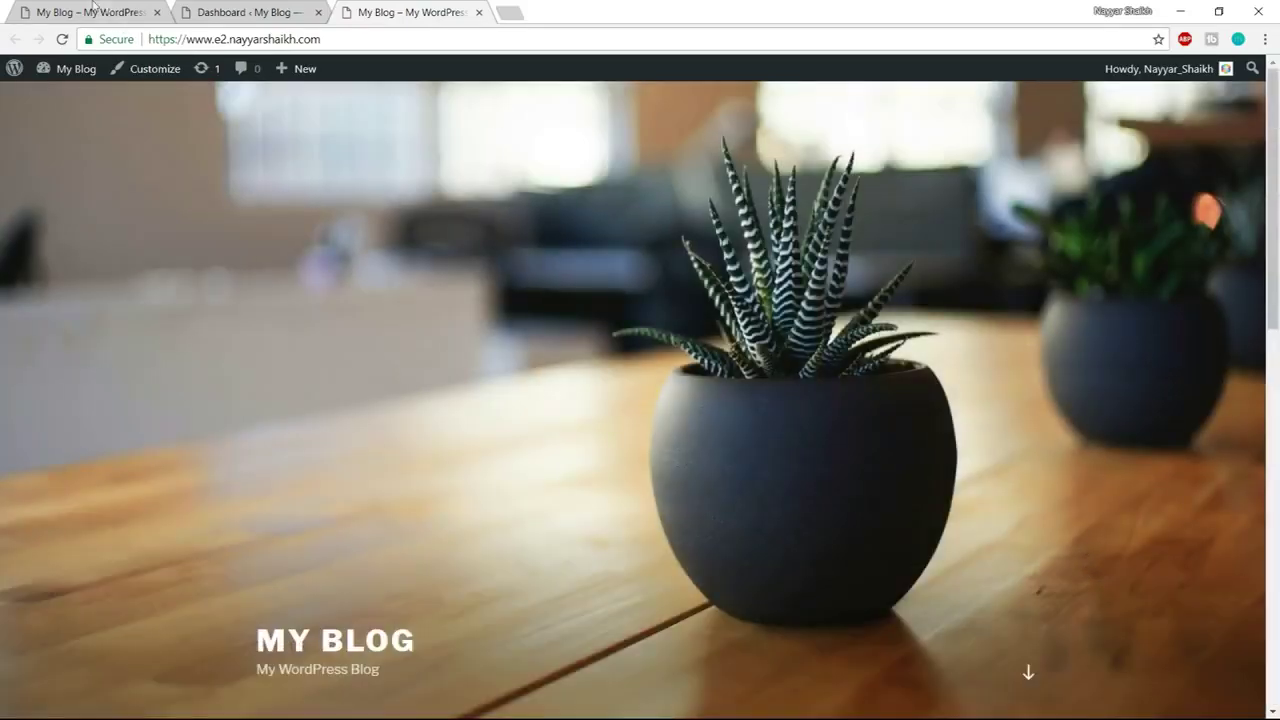
click(92, 12)
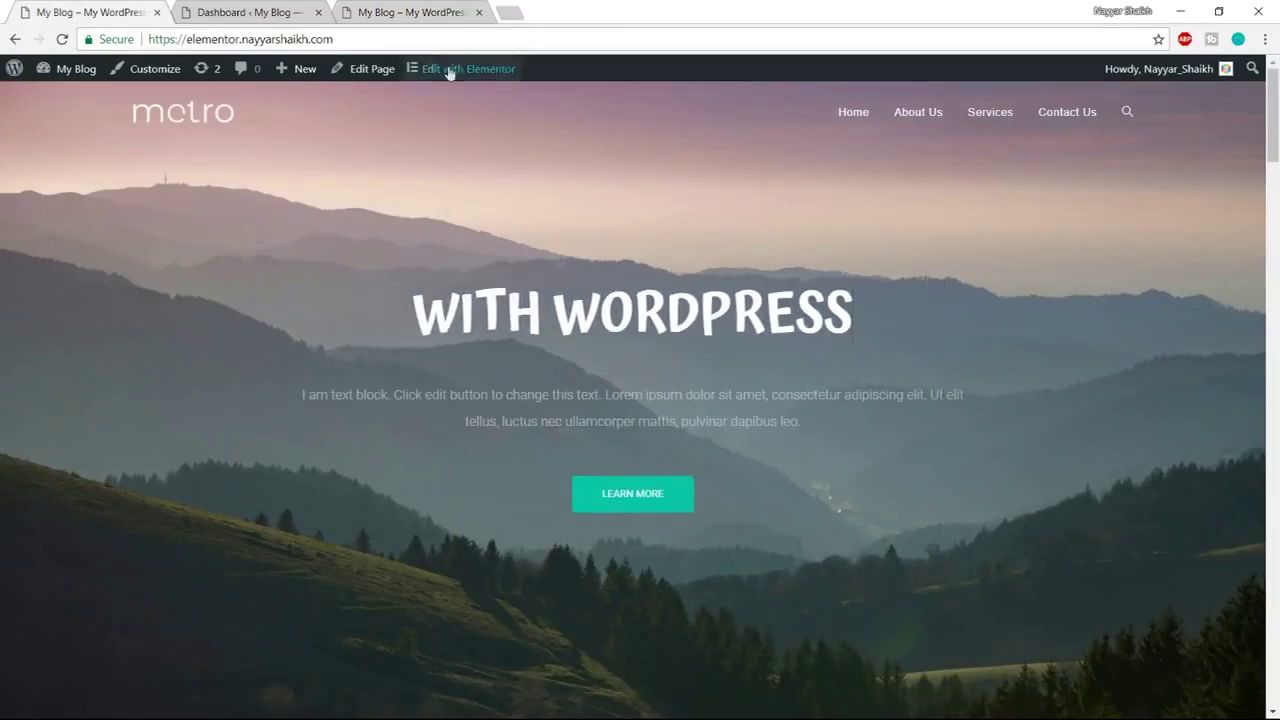
click(258, 12)
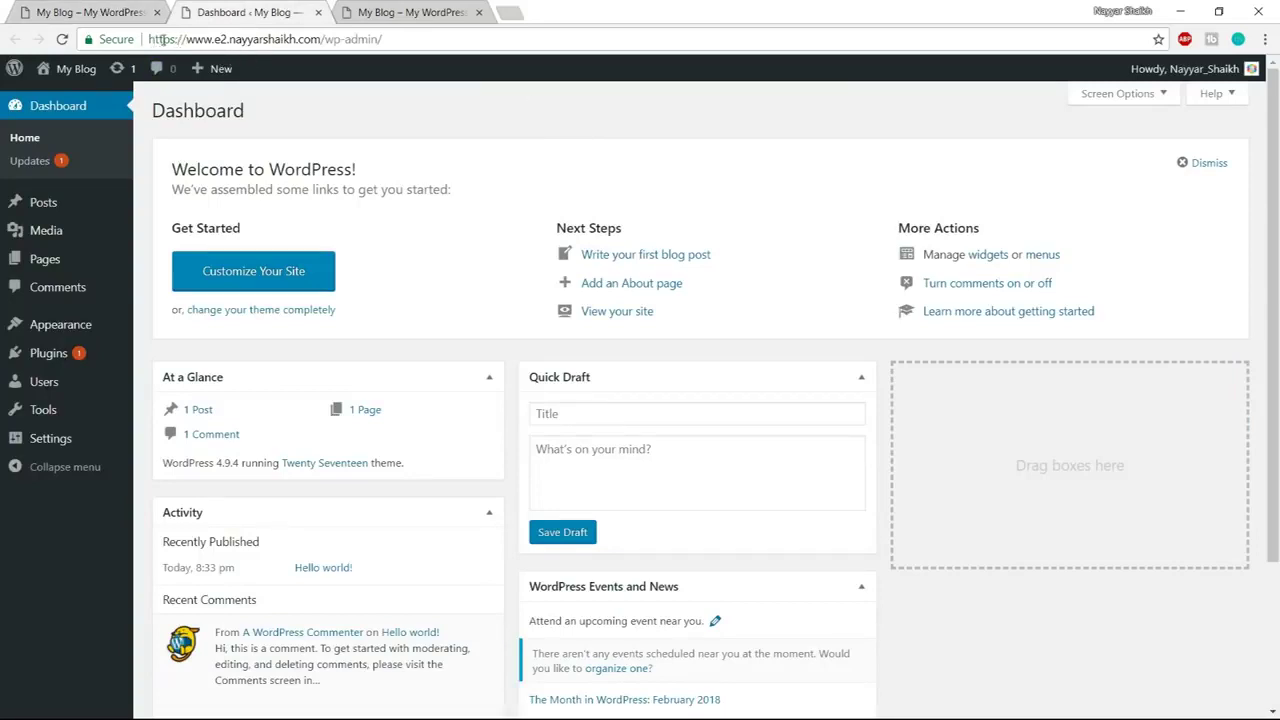
Step: Point out /wp in the Dashboard address, then go to Appearance > Themes
drag(321, 38, 352, 38)
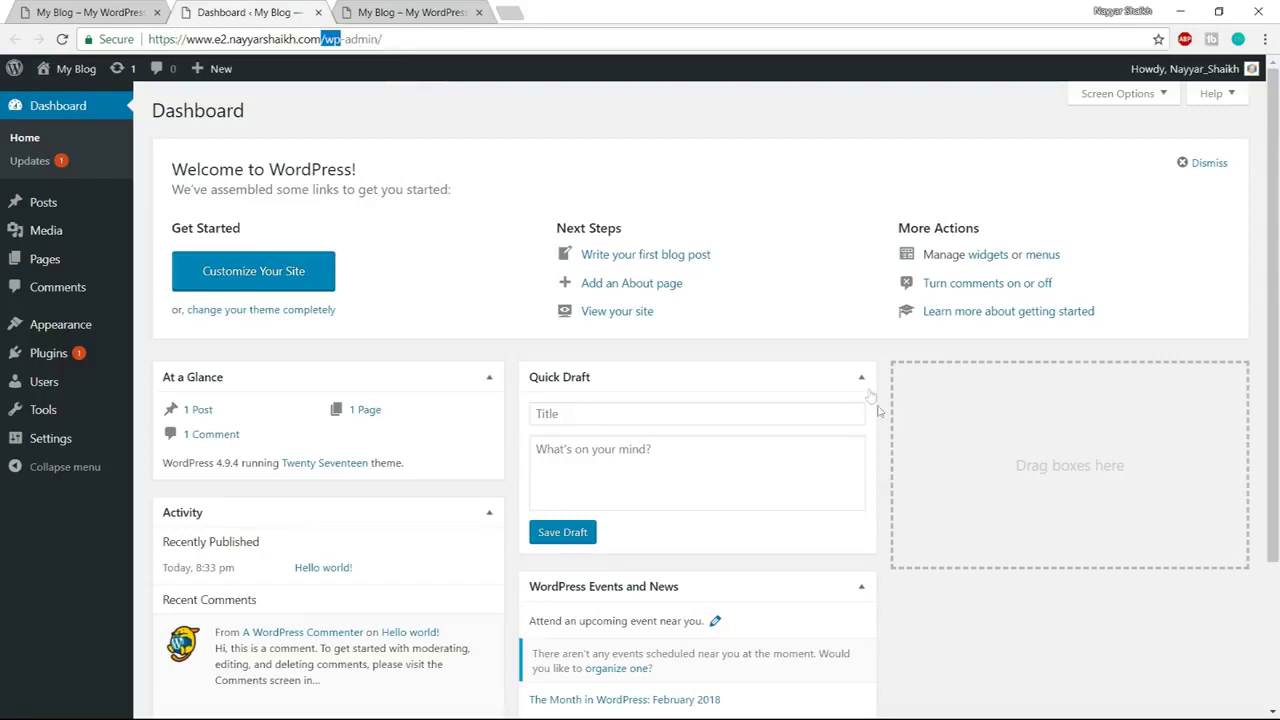
click(867, 349)
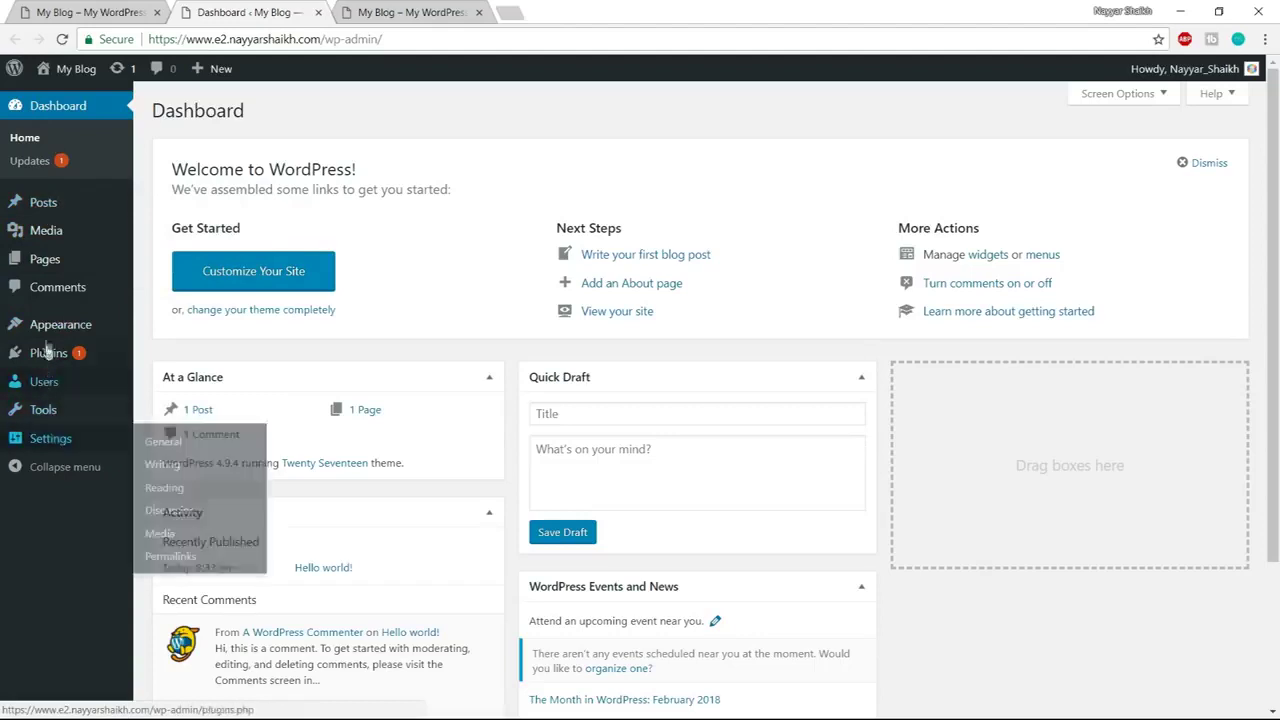
mouse_move(60, 326)
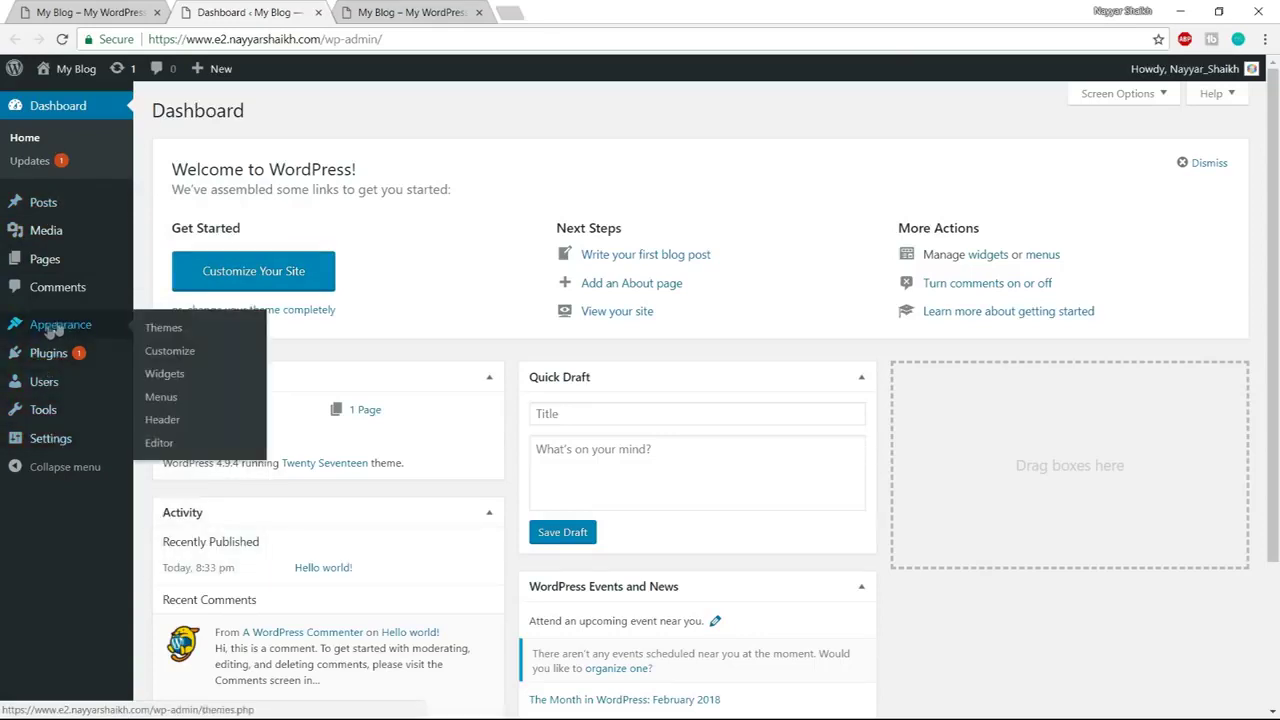
click(63, 328)
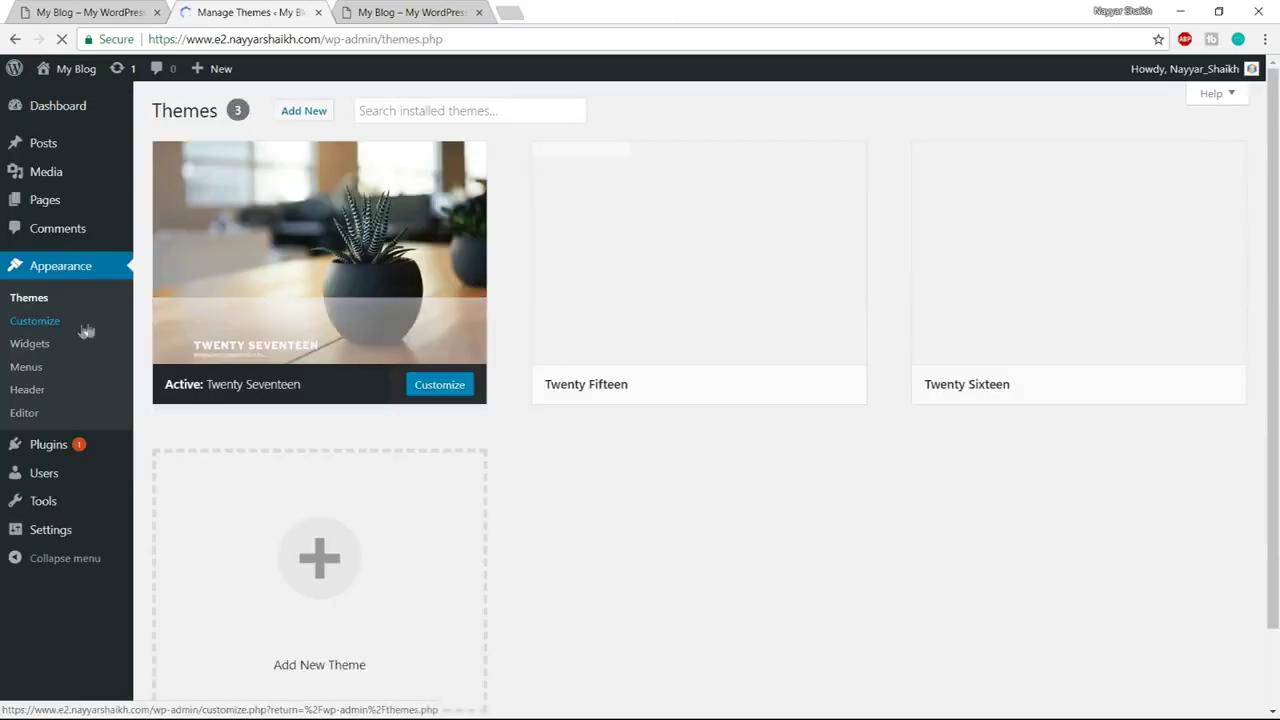
Step: Delete the Twenty Fifteen and Twenty Sixteen themes, leaving only Twenty Seventeen
mouse_move(609, 207)
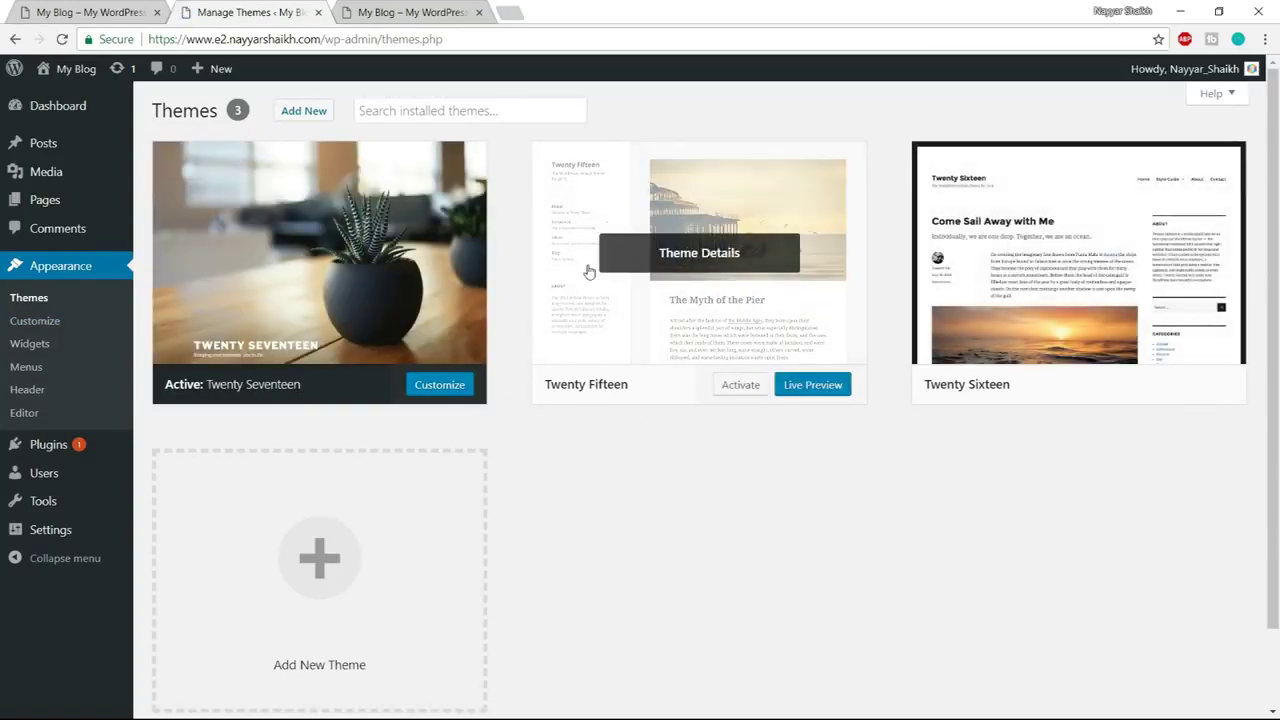
click(717, 272)
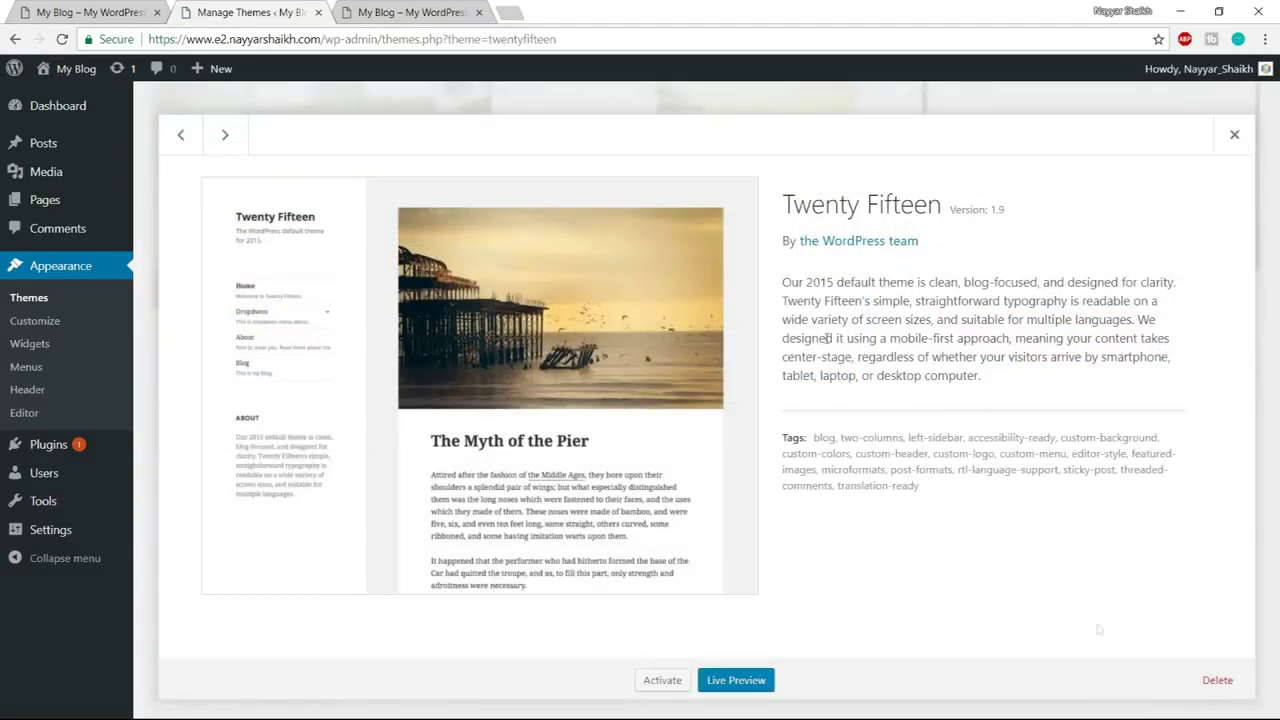
click(1205, 682)
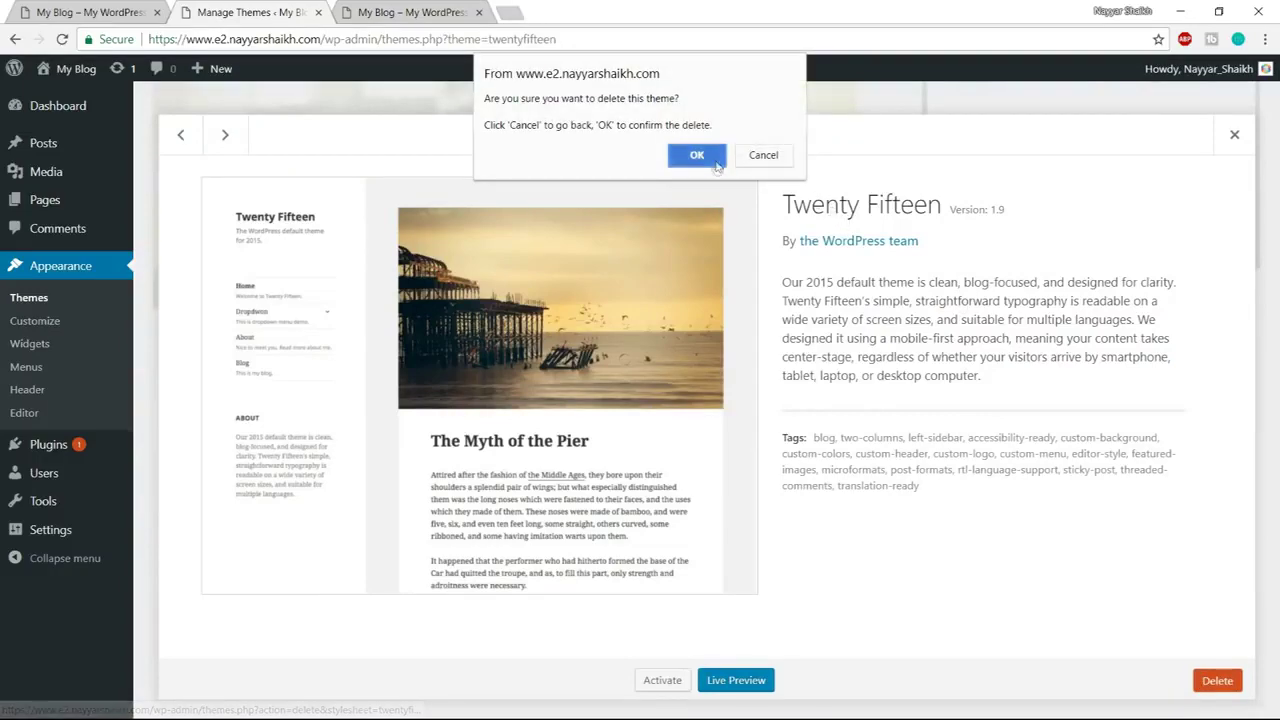
click(697, 157)
click(690, 225)
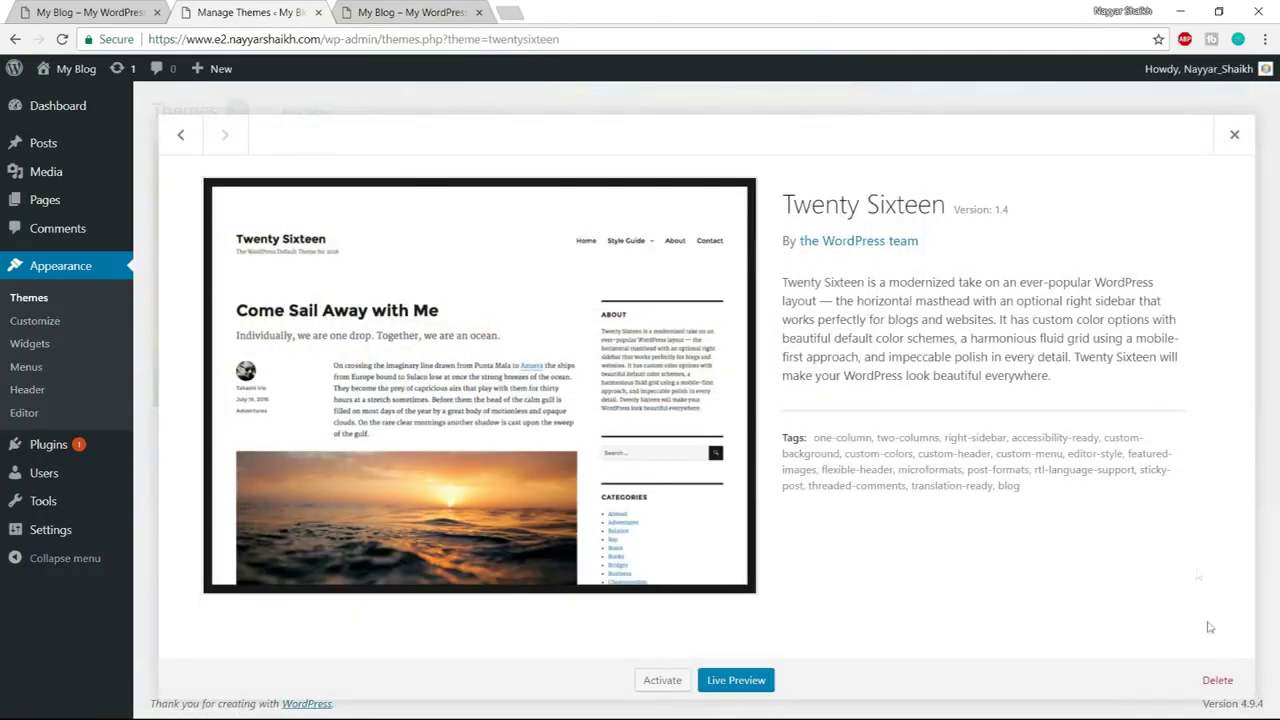
click(1217, 680)
click(692, 157)
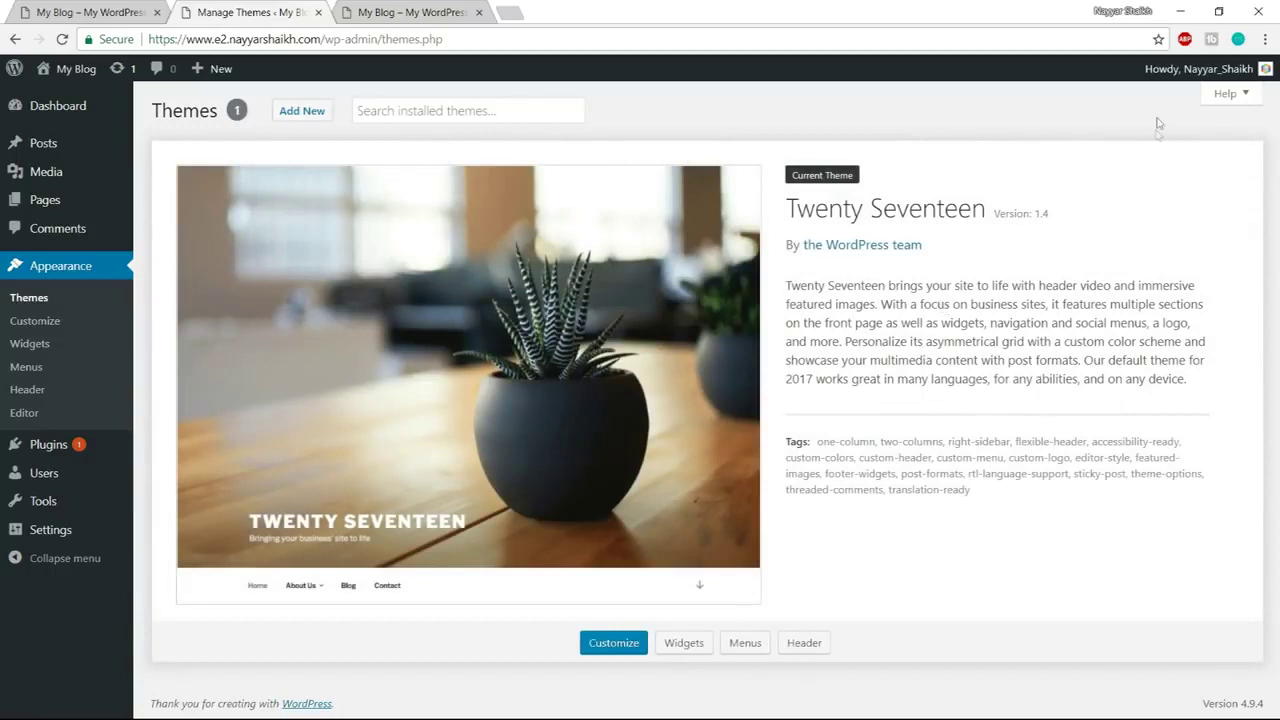
Step: Search the theme directory for 'oceanwp', then install and activate the OceanWP theme
click(307, 122)
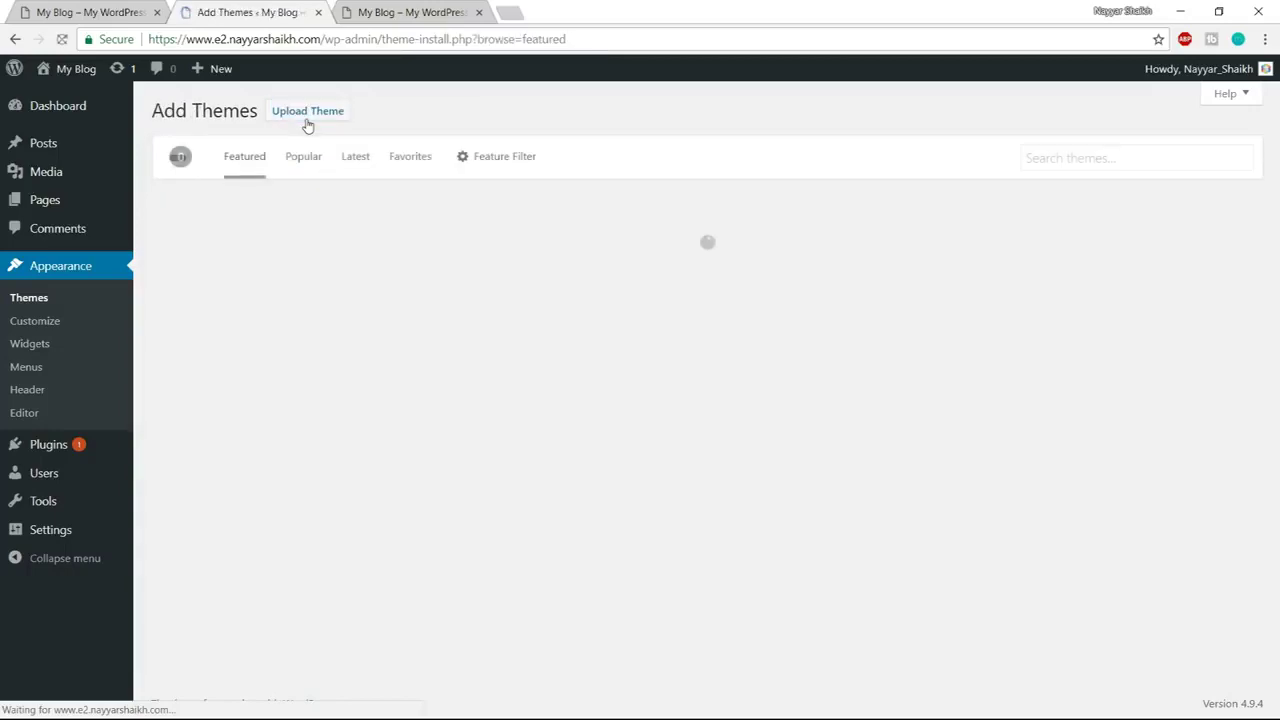
click(1078, 160)
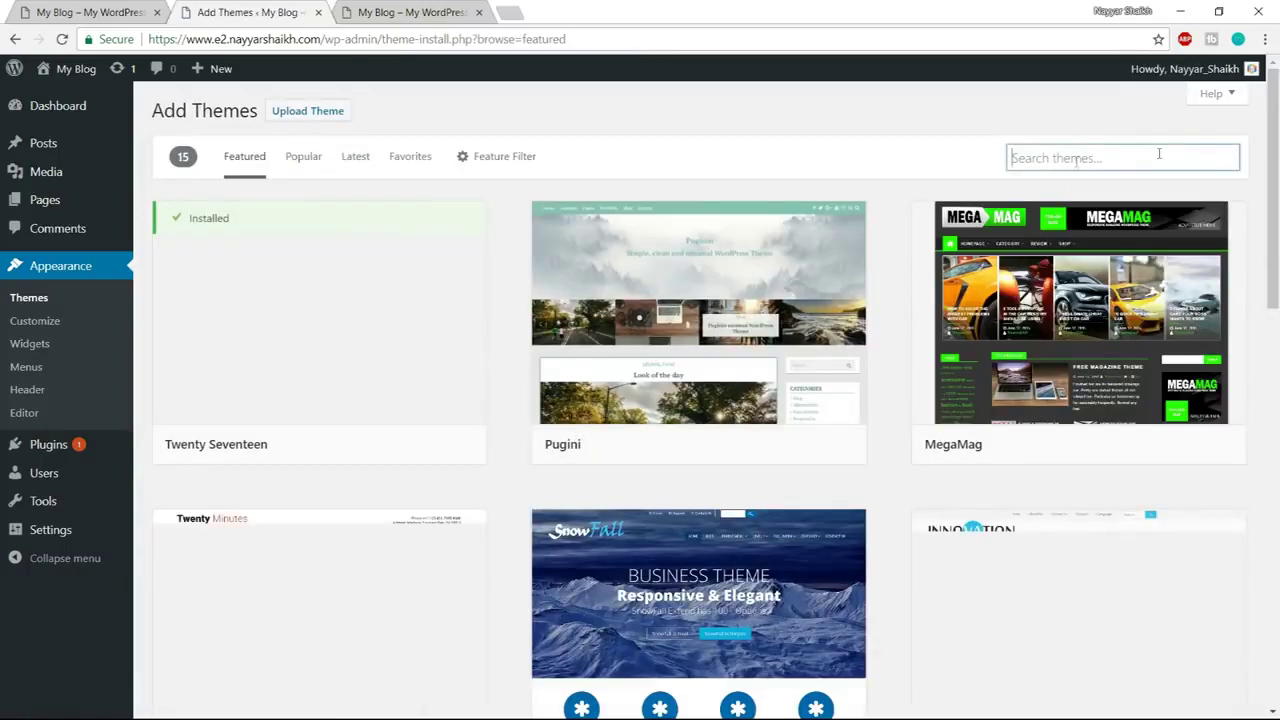
text(oceanwp)
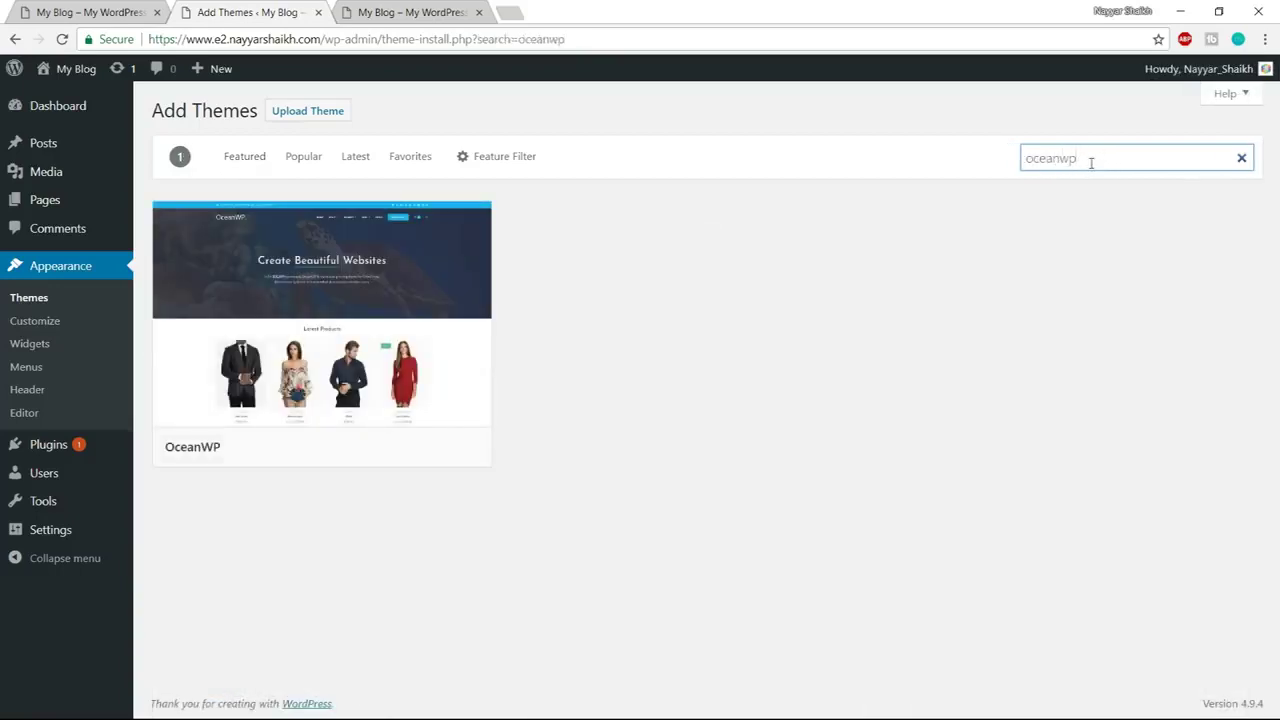
mouse_move(157, 457)
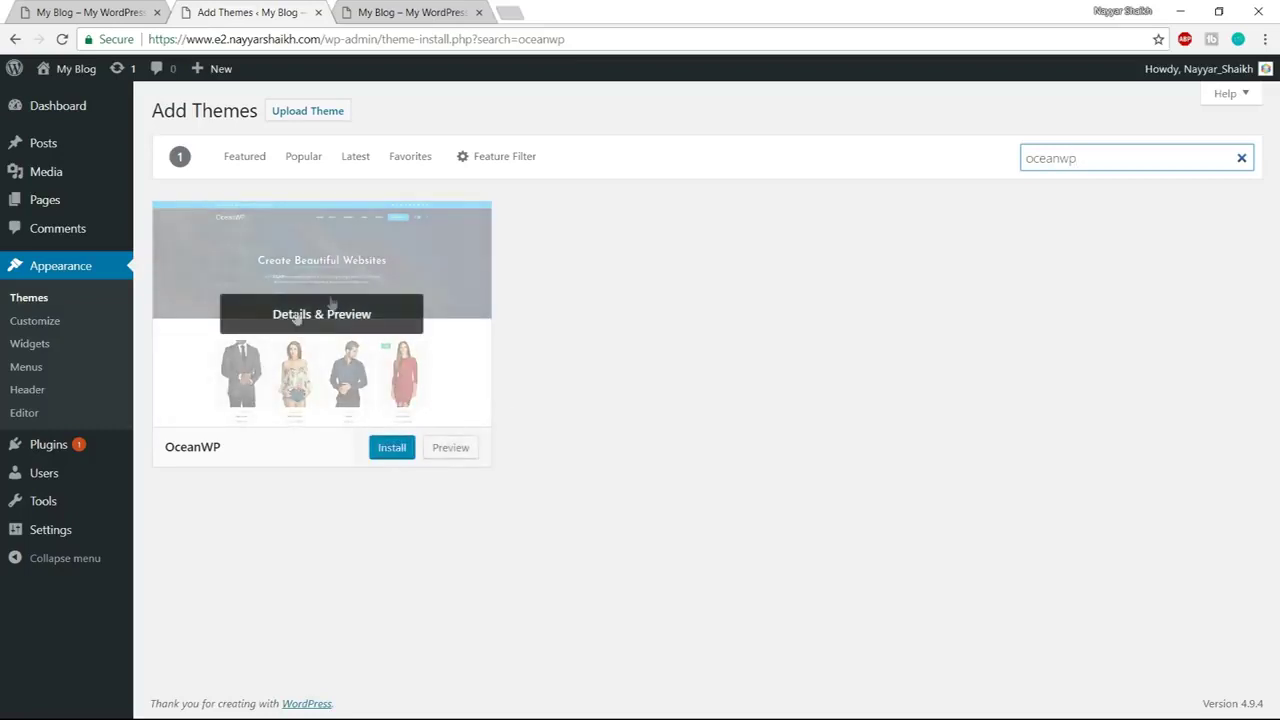
click(402, 452)
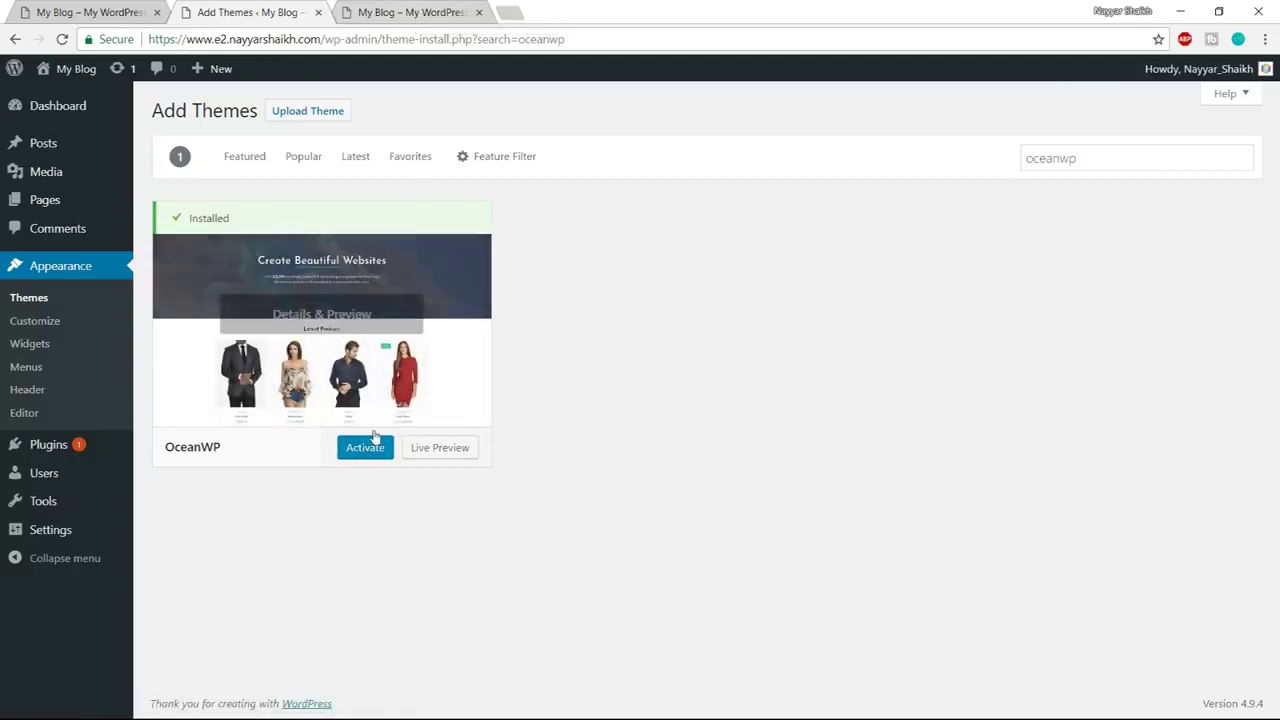
click(350, 452)
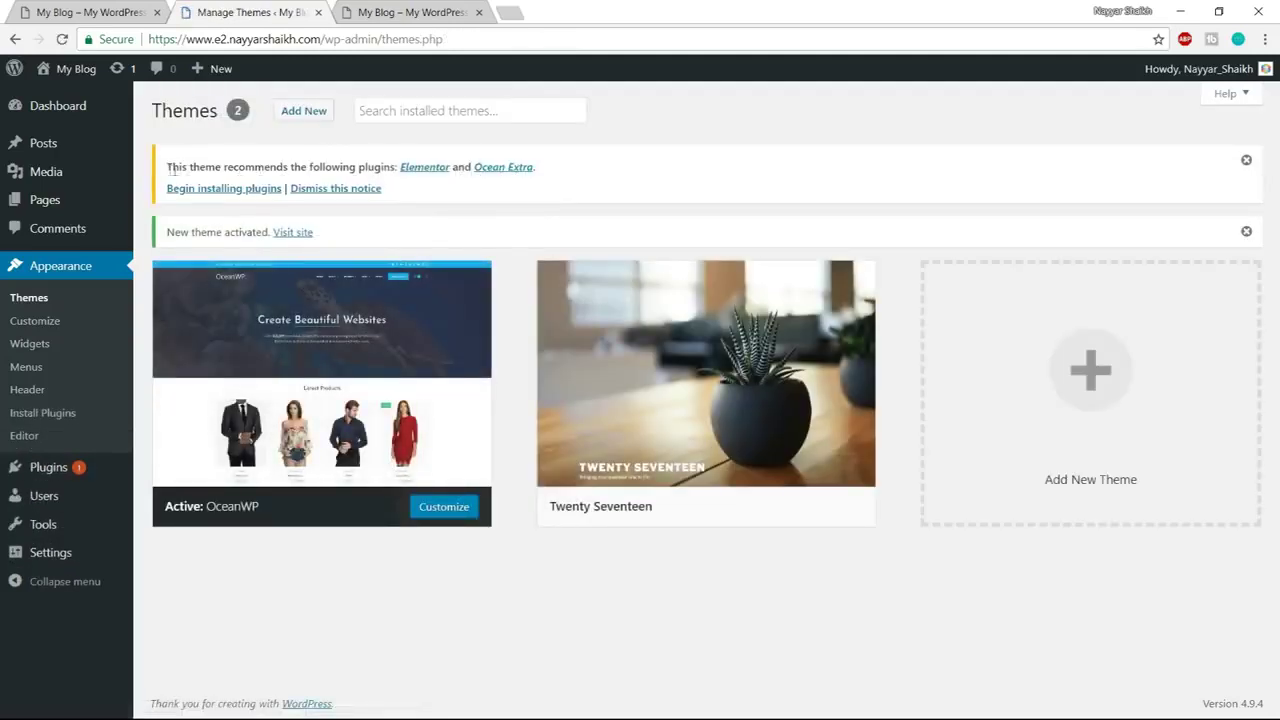
Step: Bulk-install and activate the recommended Elementor and Ocean Extra plugins, then return to the Dashboard
drag(169, 170, 393, 167)
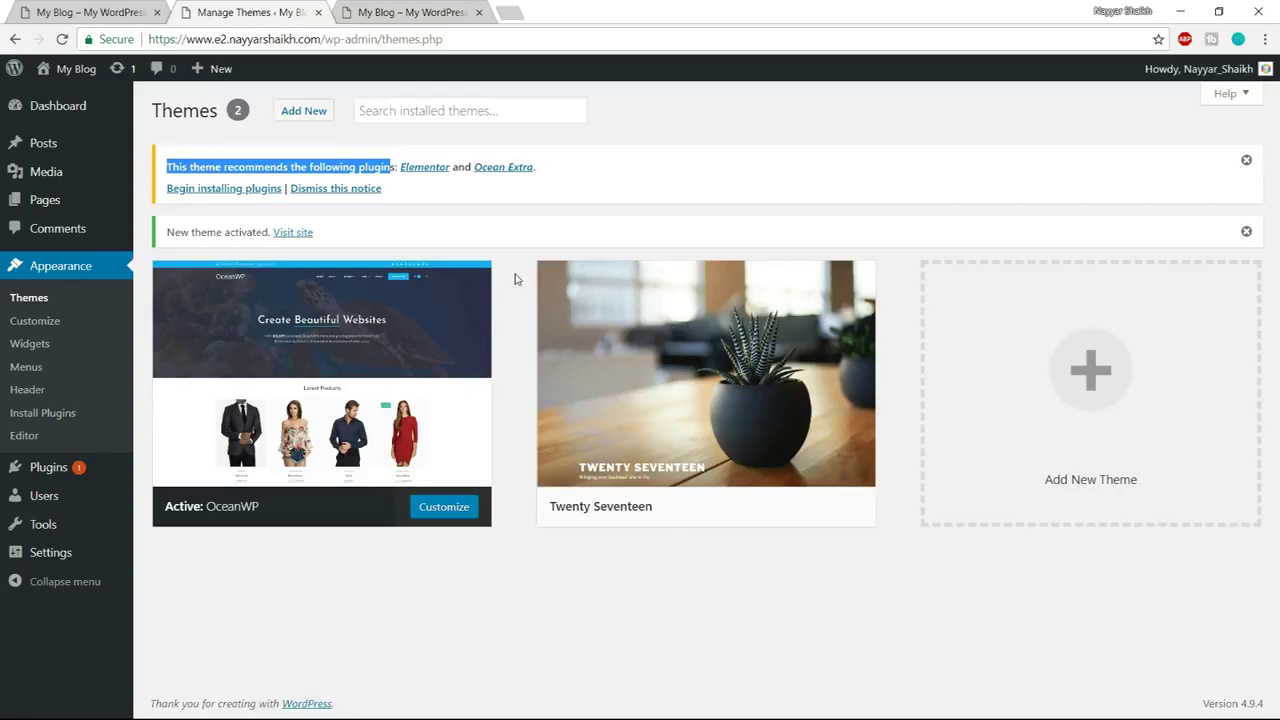
click(581, 166)
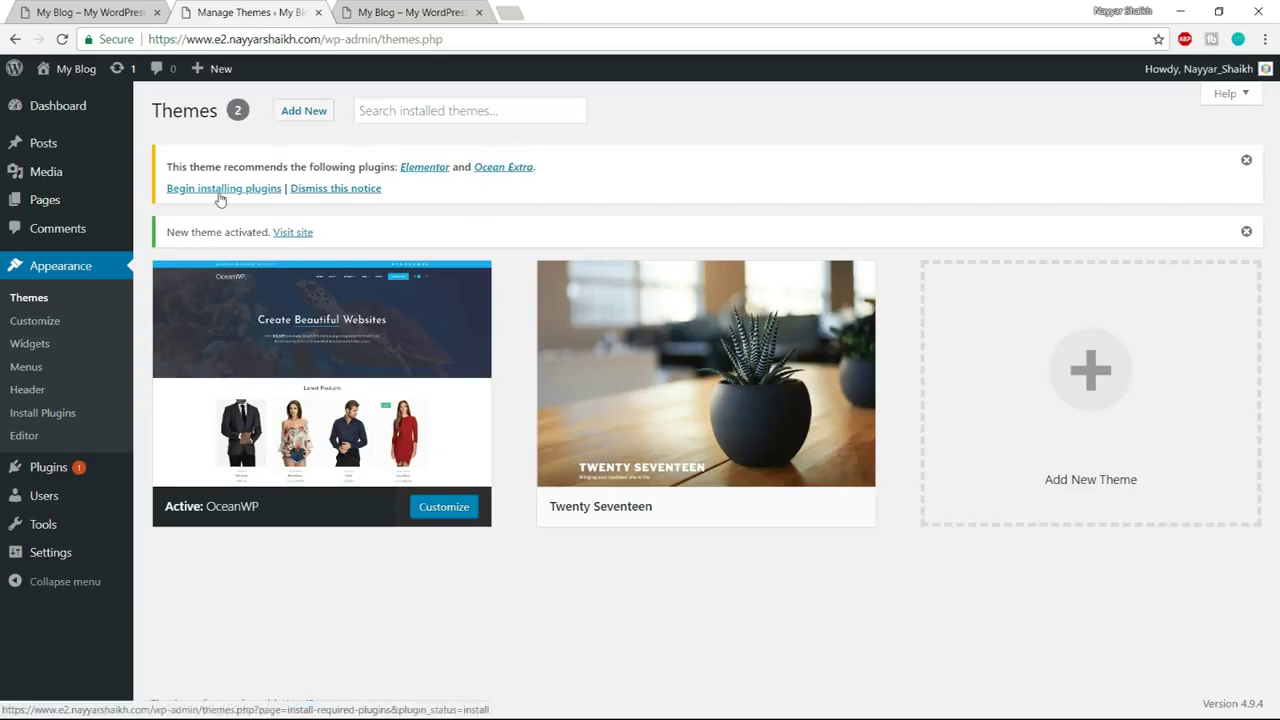
click(212, 194)
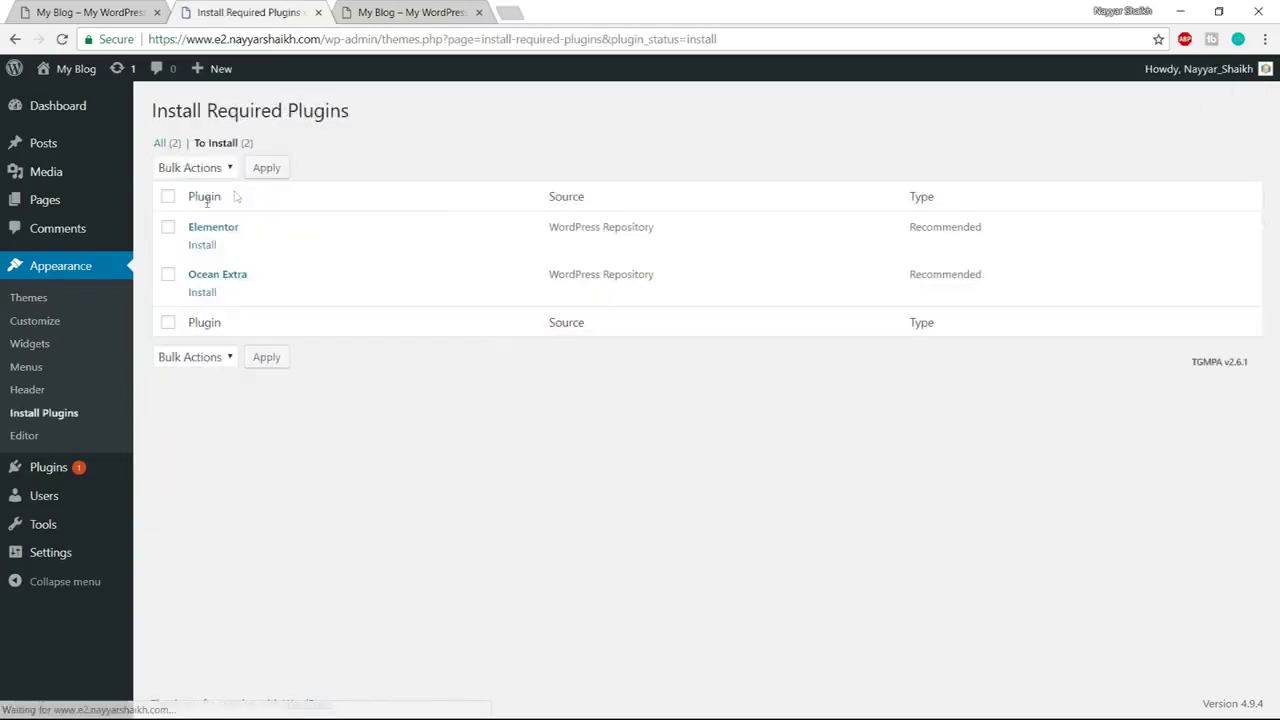
click(168, 197)
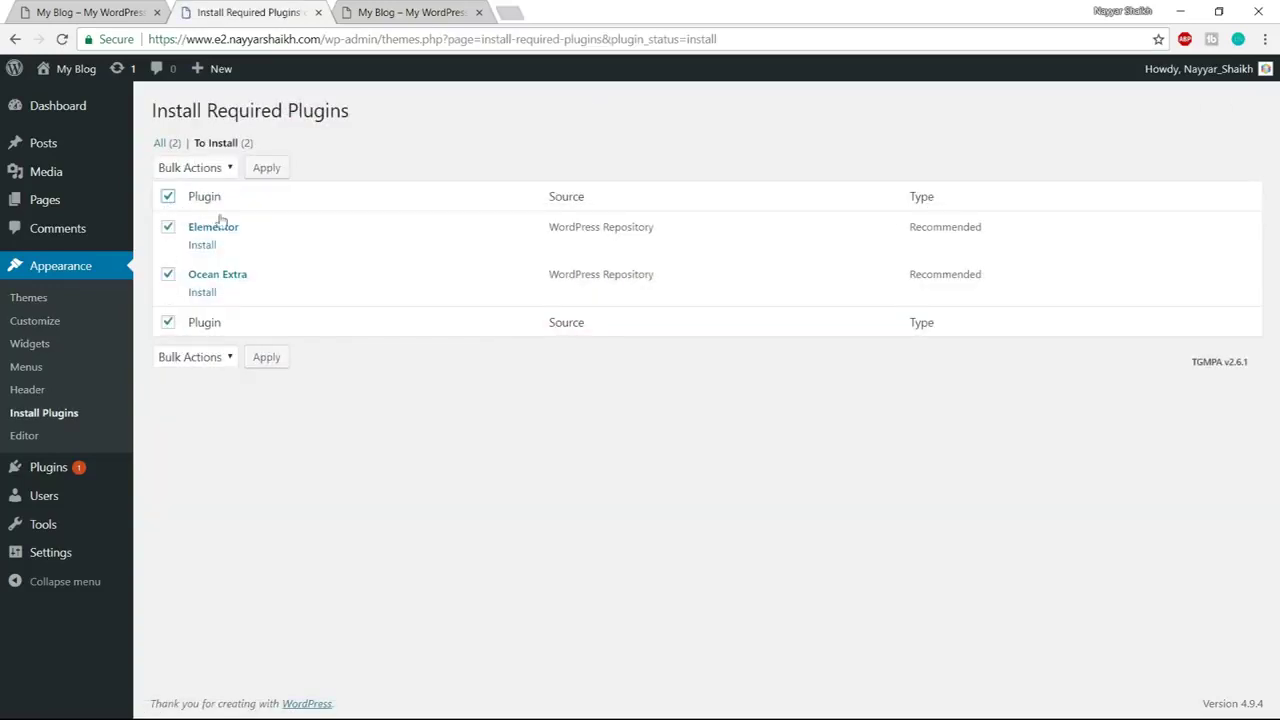
click(212, 168)
click(190, 205)
click(272, 178)
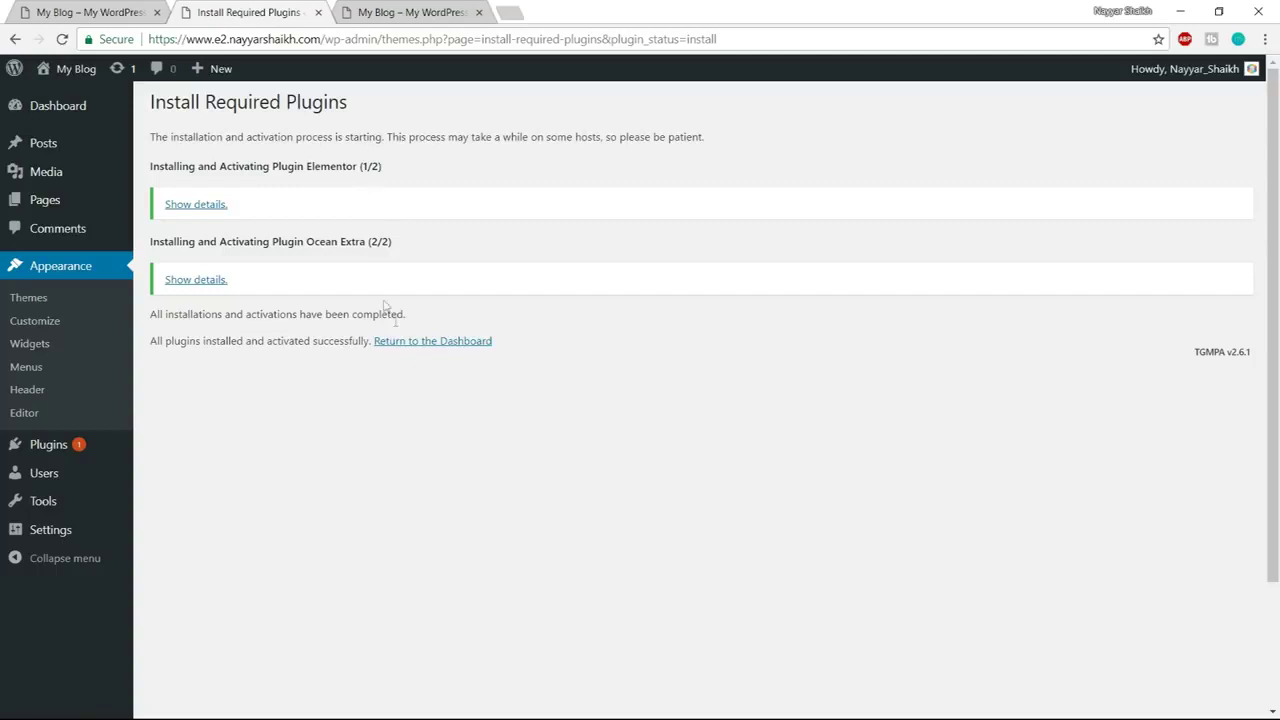
click(434, 346)
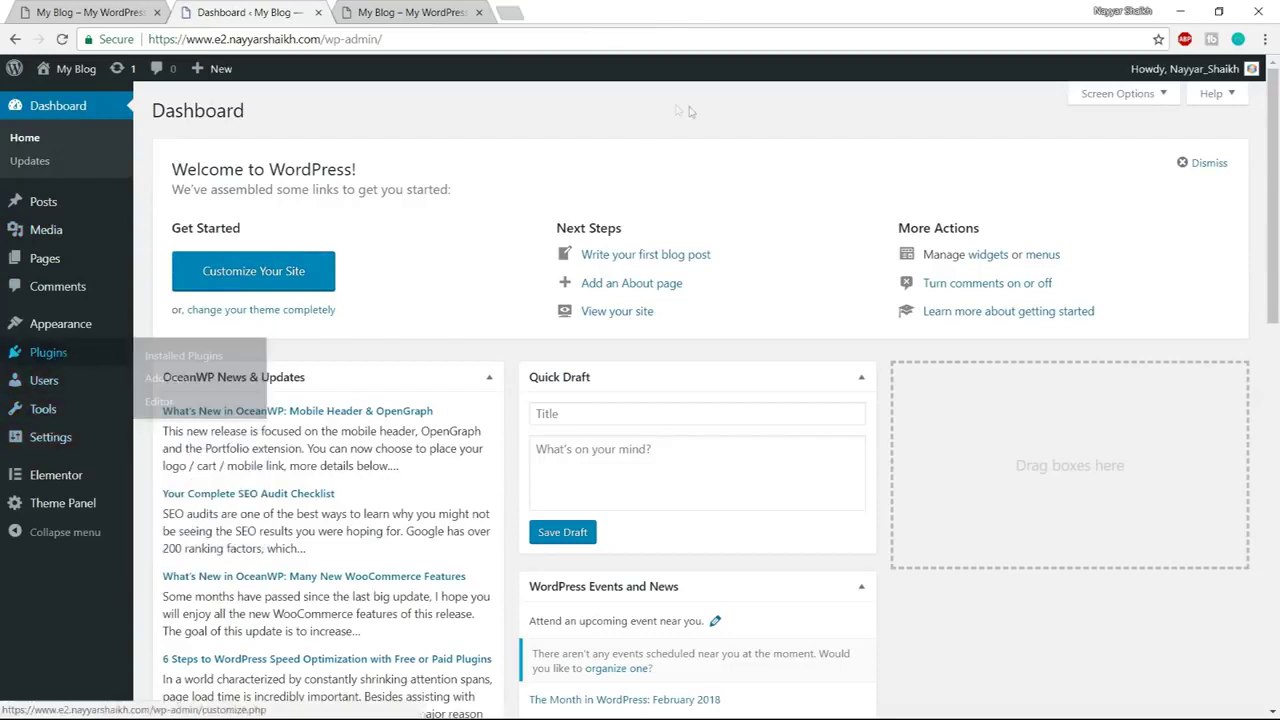
Step: Bulk-delete the Akismet Anti-Spam and Hello Dolly plugins, then switch to the blog front page
mouse_move(55, 352)
click(55, 358)
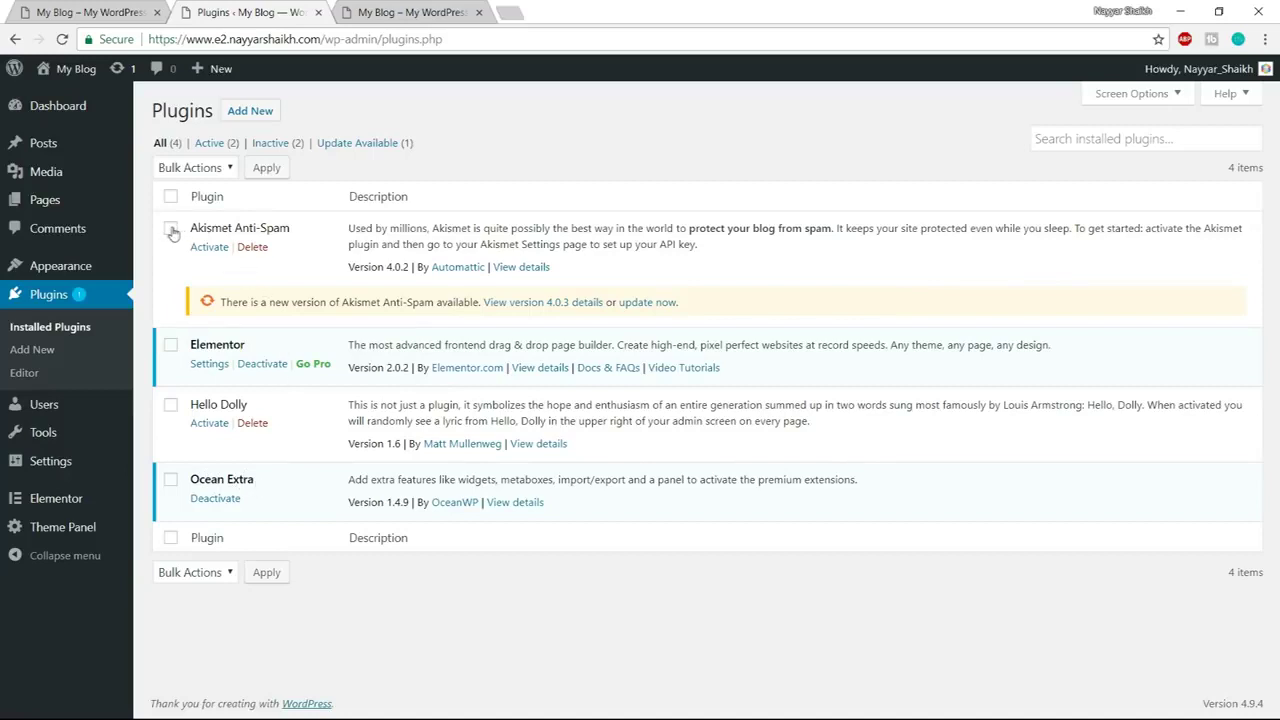
click(170, 405)
click(200, 168)
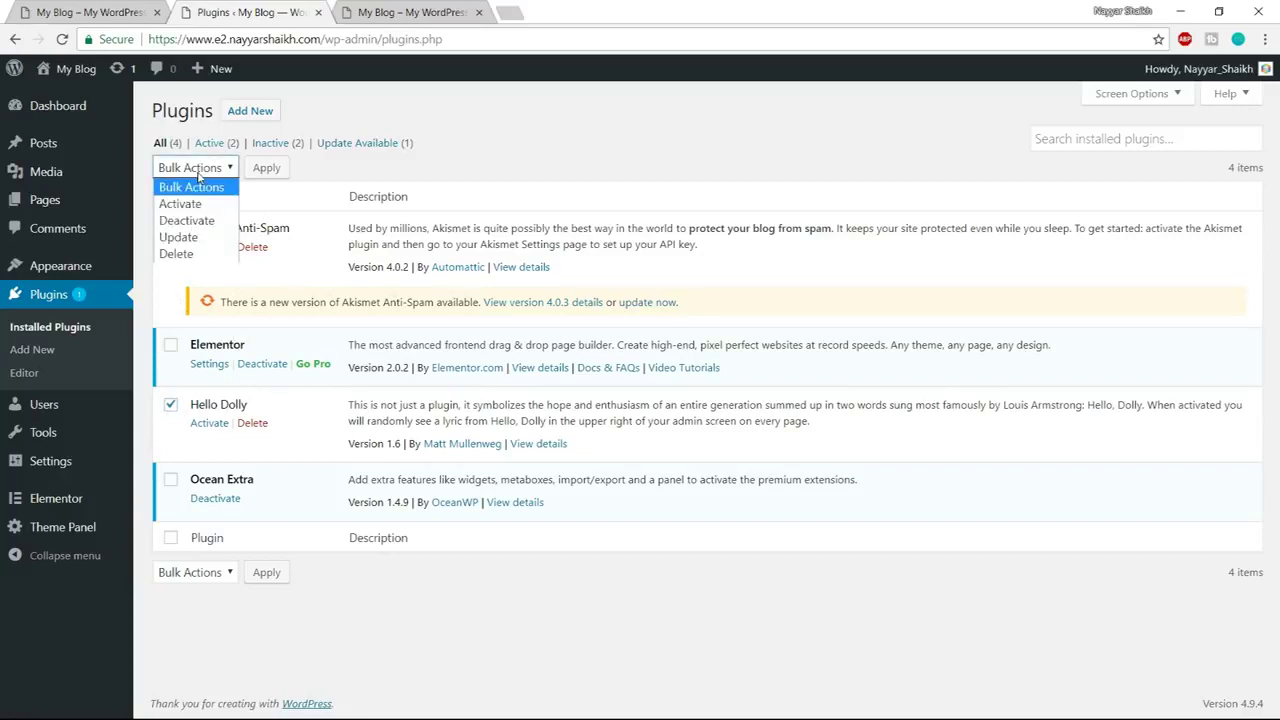
click(205, 254)
click(277, 175)
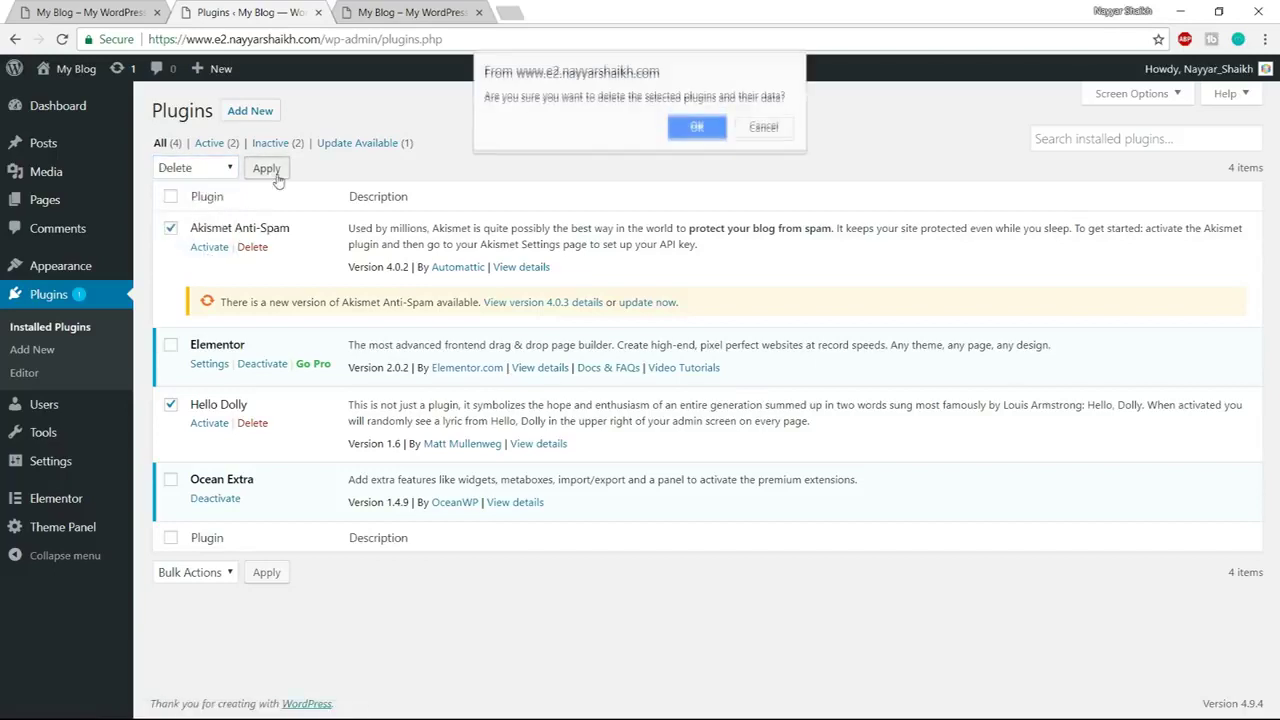
click(696, 127)
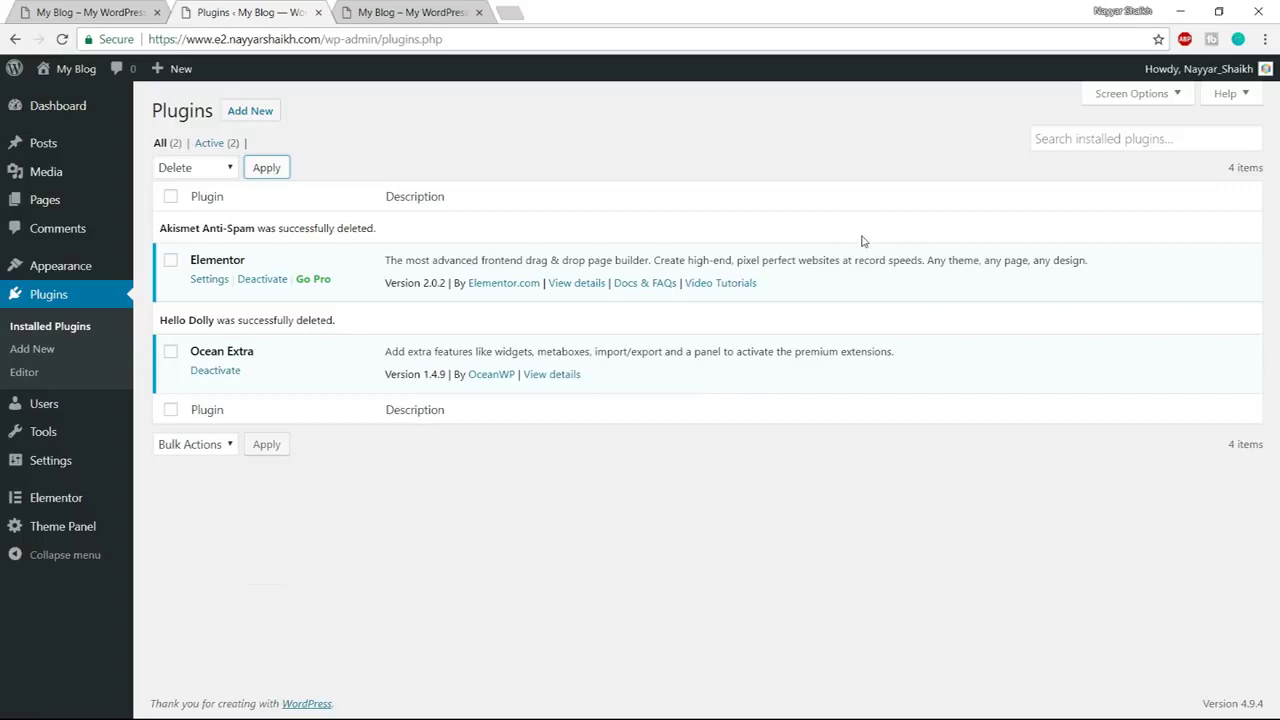
click(437, 11)
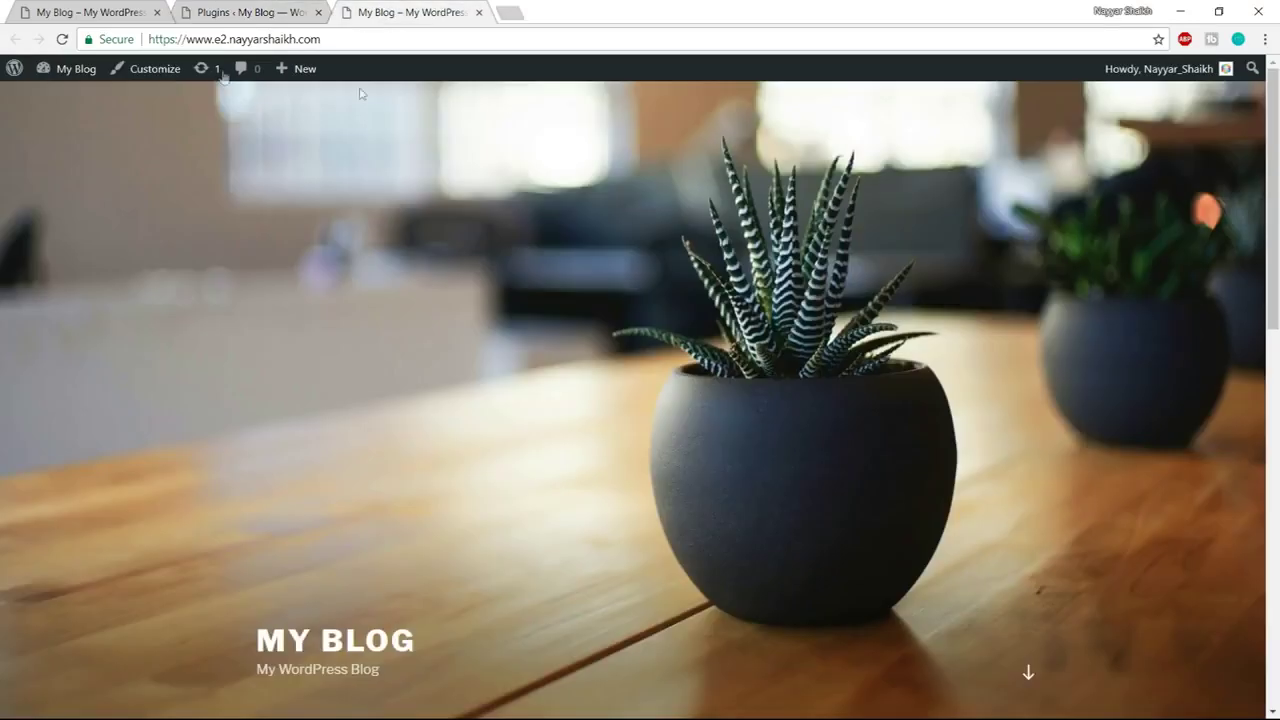
Step: Reload the blog front page and scroll through the new OceanWP layout
click(61, 39)
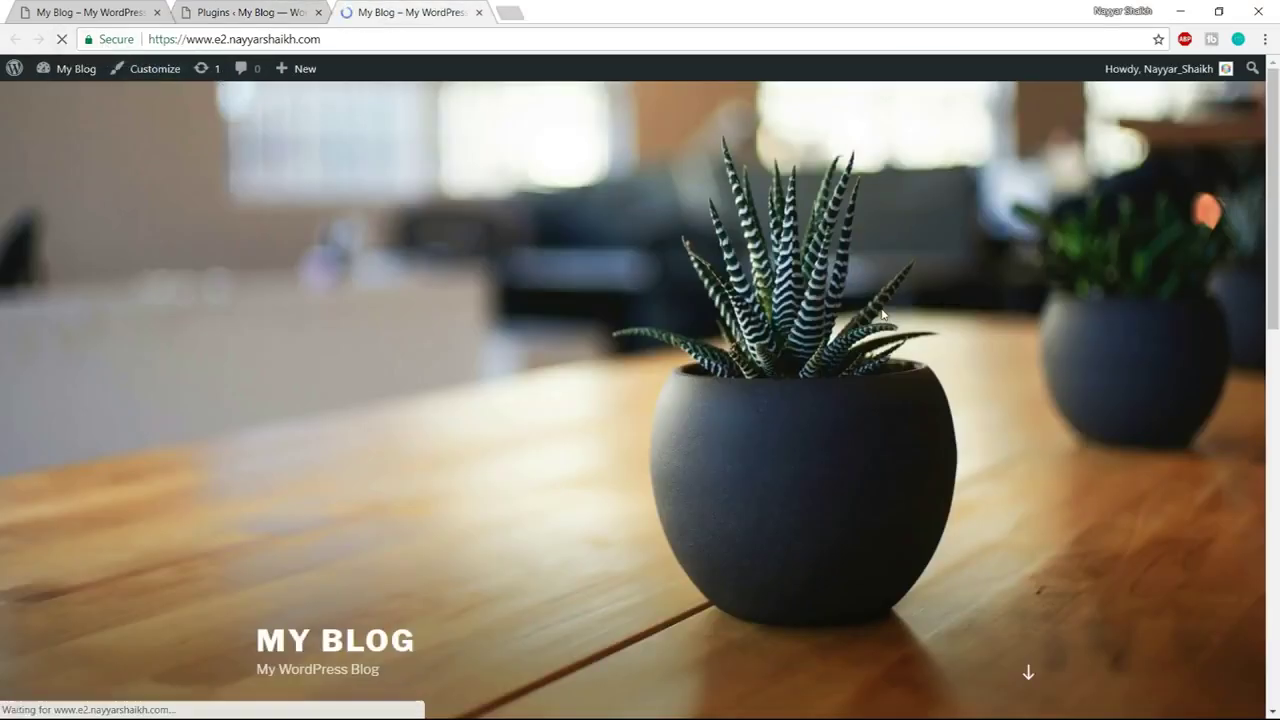
scroll(708, 490, down, 2)
scroll(708, 490, down, 2)
scroll(680, 590, up, 4)
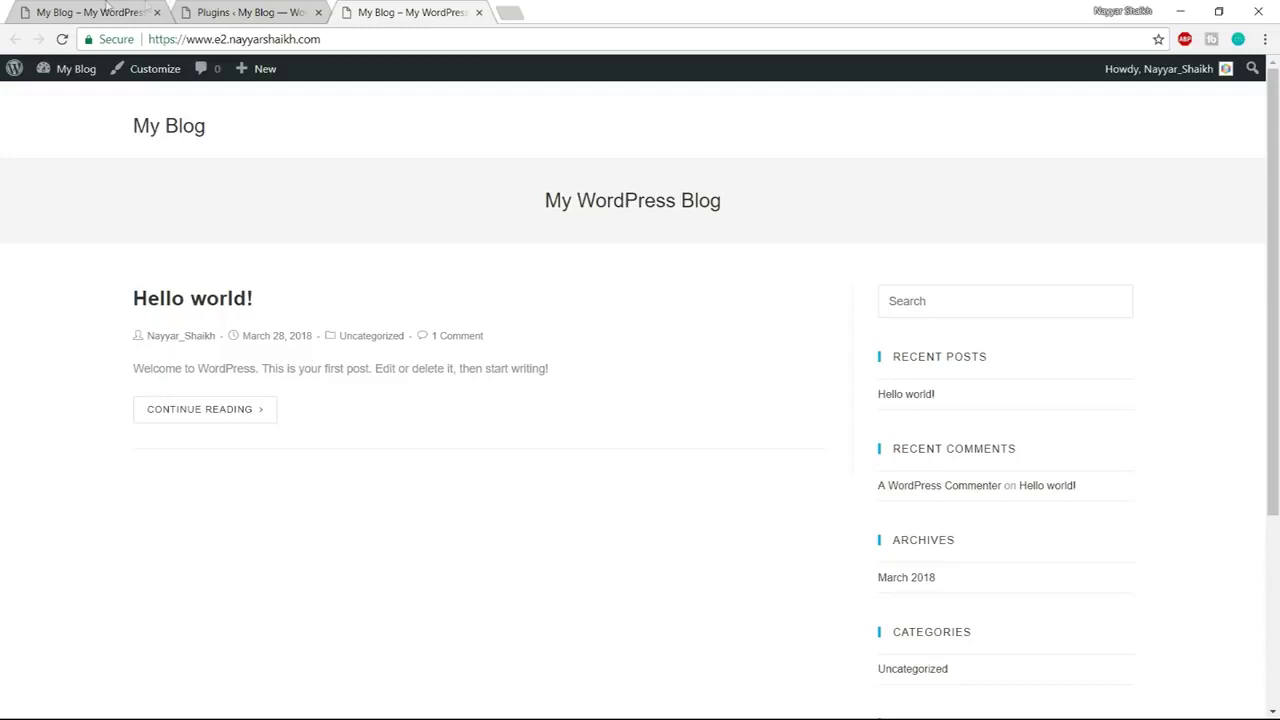
Step: Return to the Plugins list and review the Elementor entry and its version number
click(100, 12)
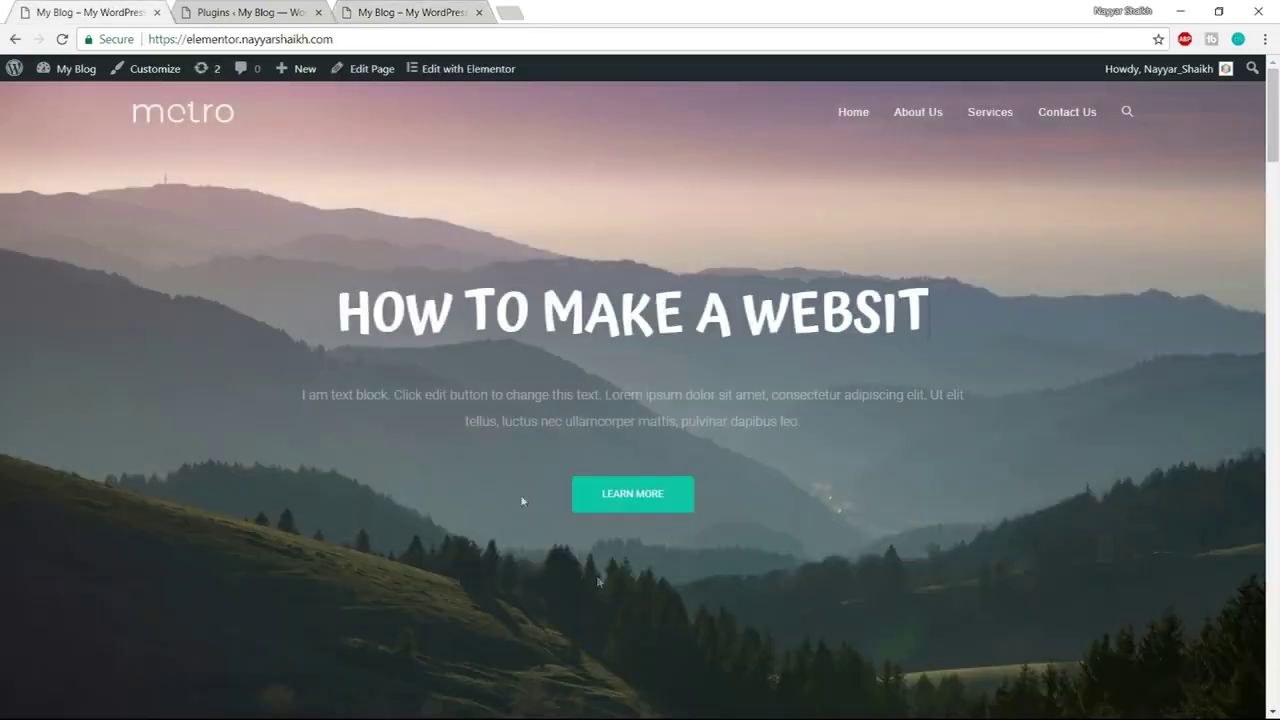
click(247, 12)
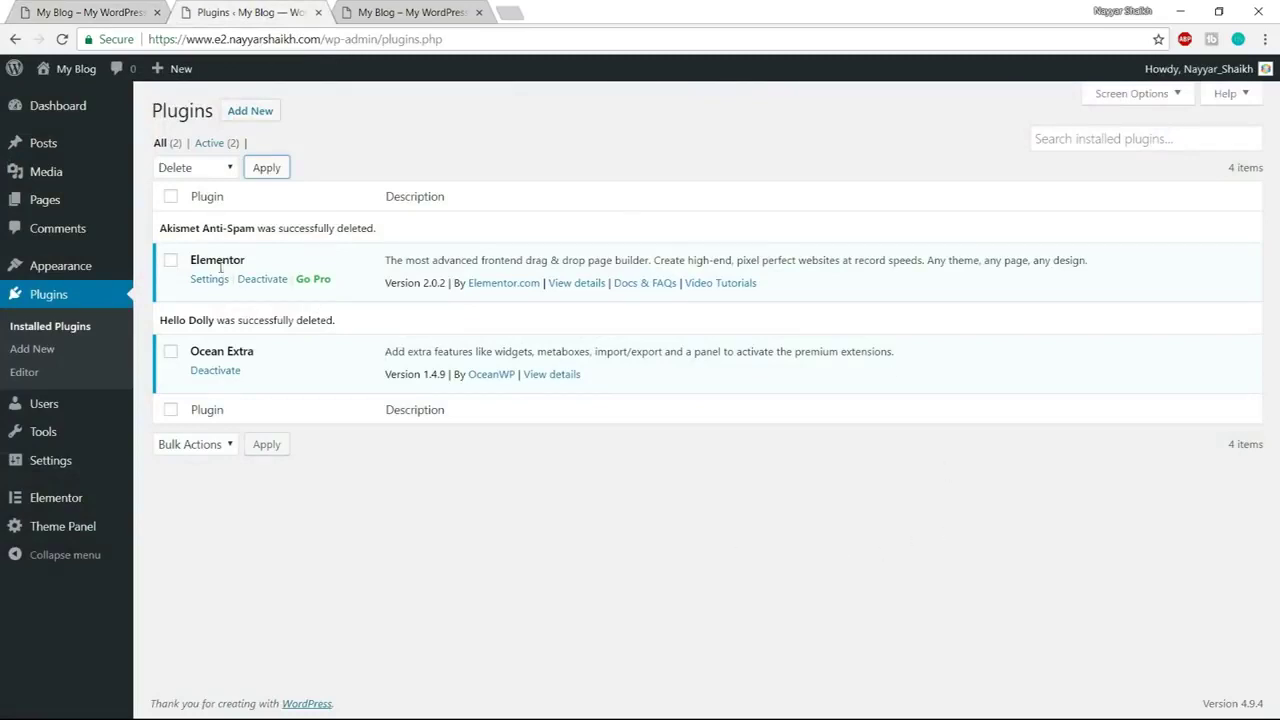
drag(190, 262, 256, 262)
click(256, 262)
click(421, 10)
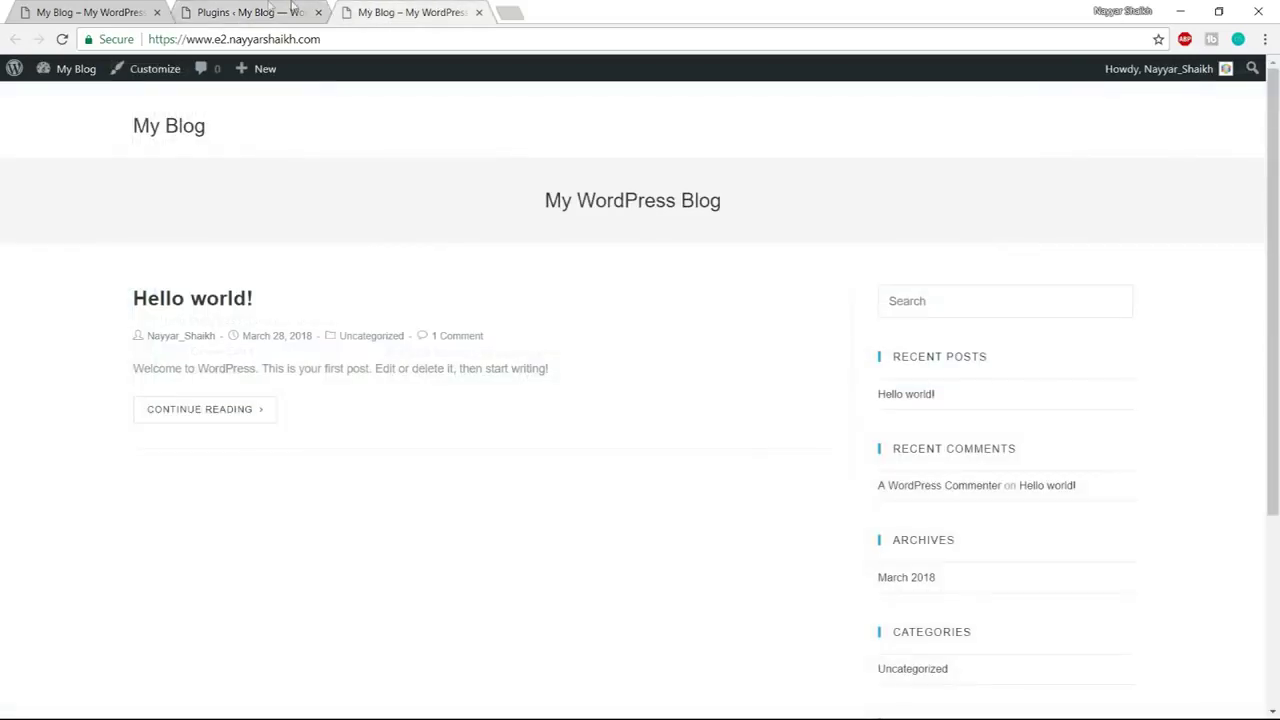
click(294, 10)
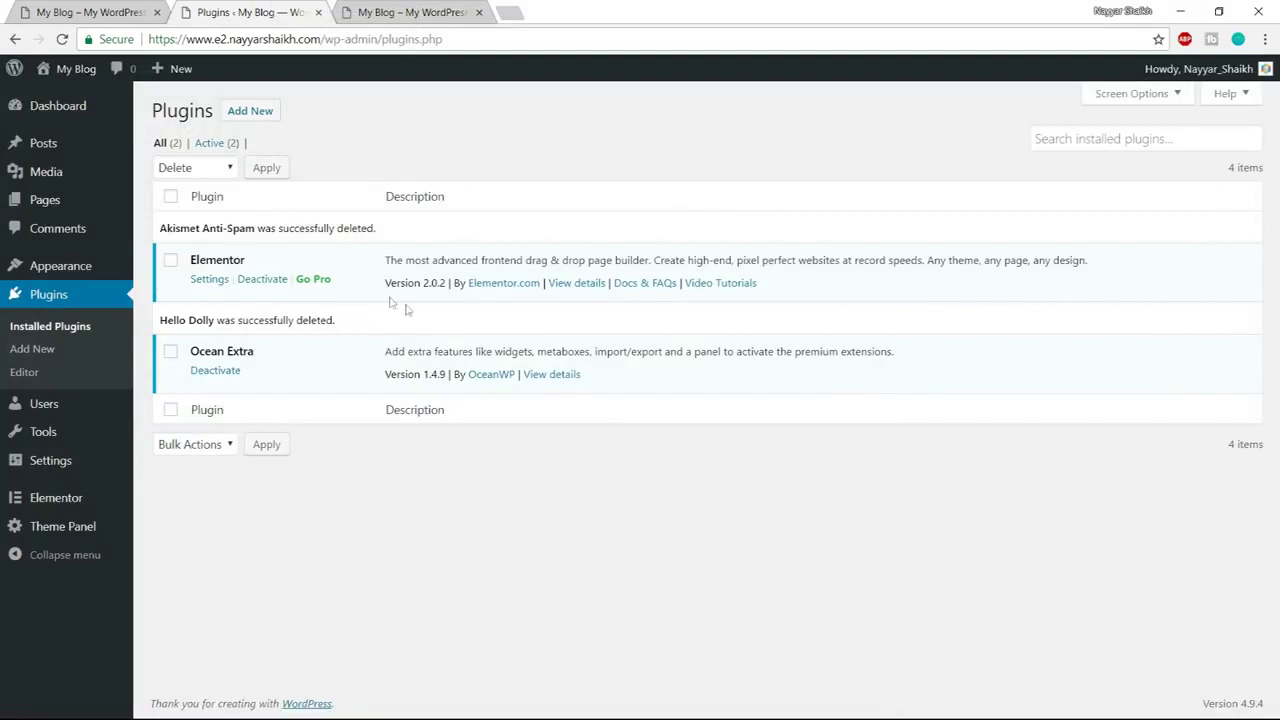
drag(387, 283, 441, 283)
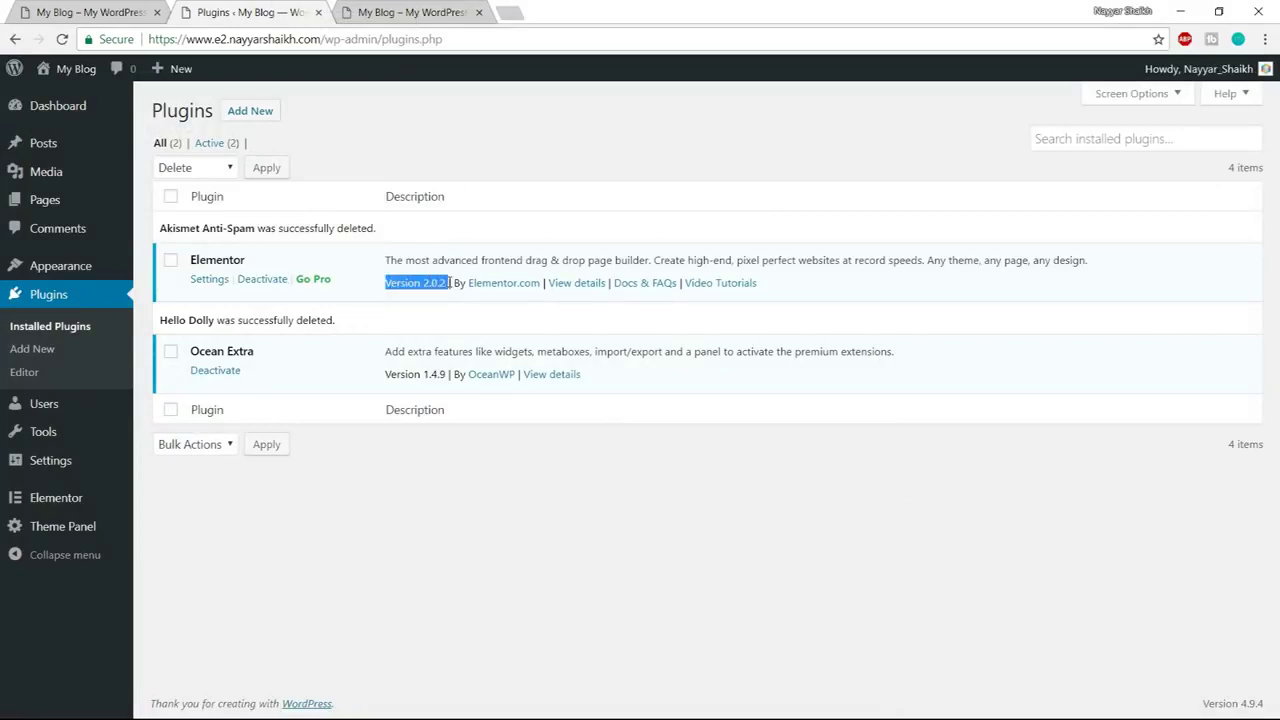
click(454, 317)
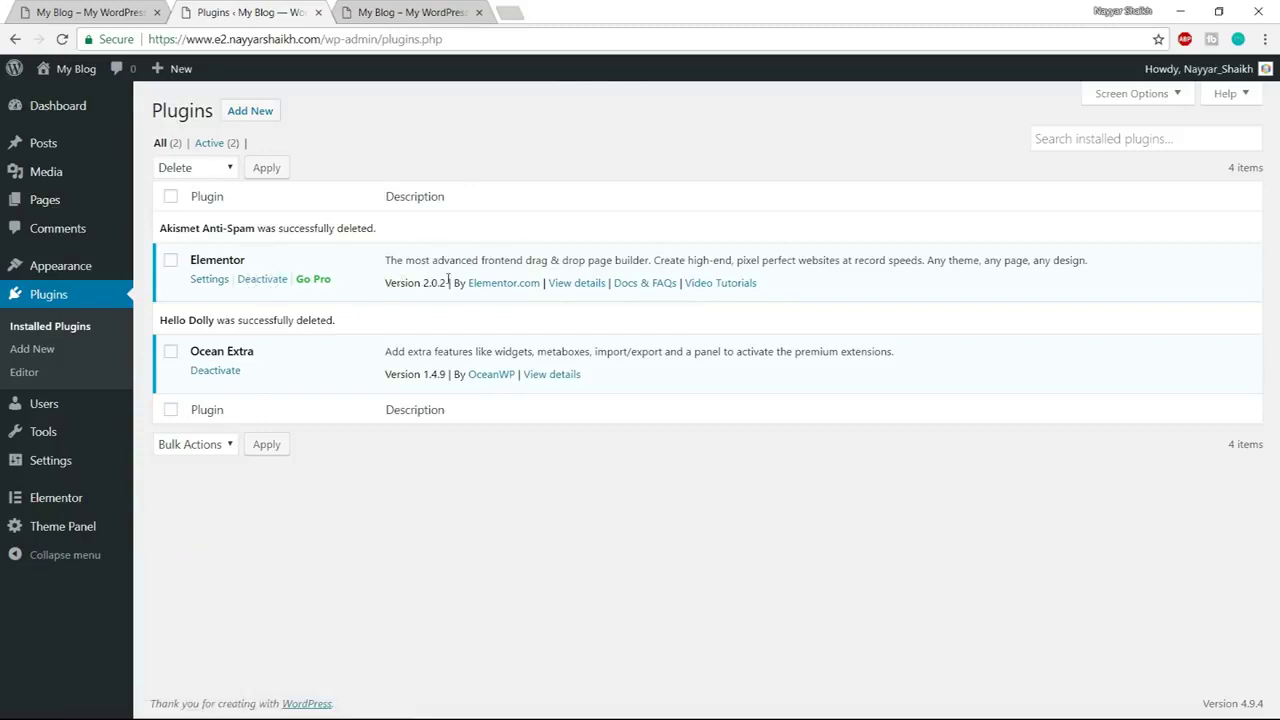
Step: Load bloggdude.com/elementor in a new tab and scroll to the Elementor Pro widget grid
click(519, 14)
text(b)
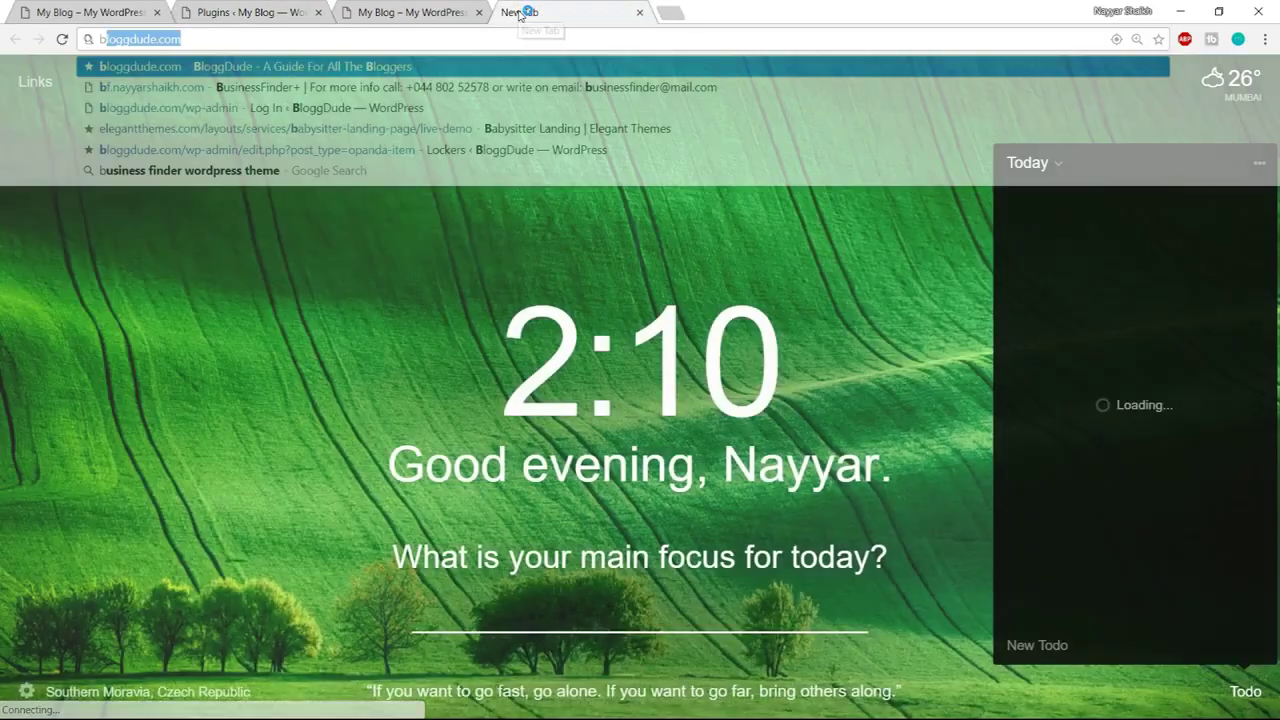
text(loggdude.com/eleme)
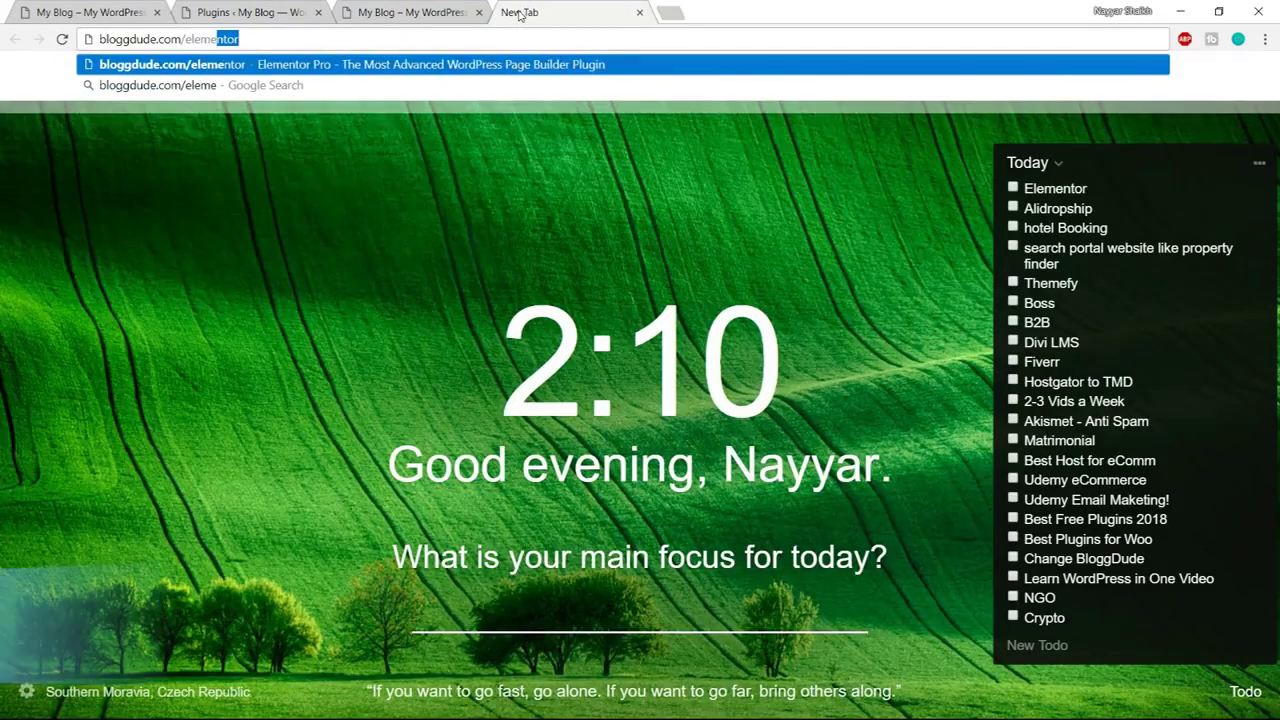
key(Return)
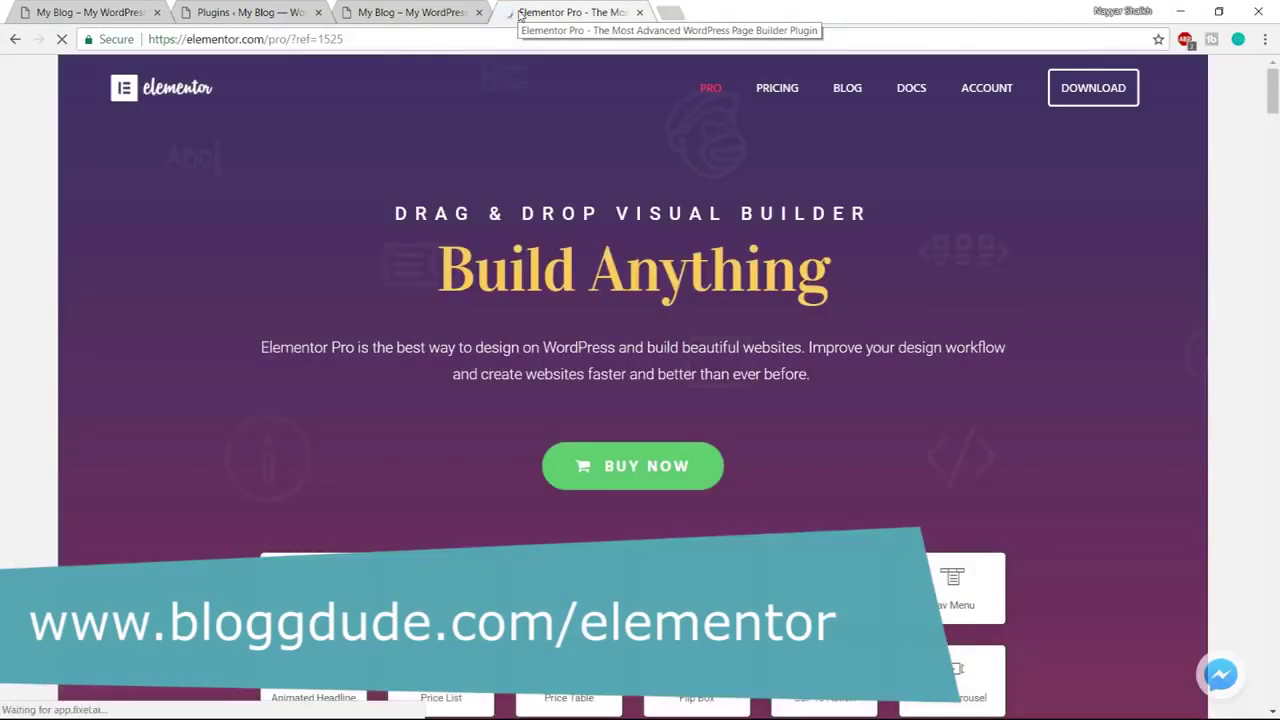
scroll(1198, 455, down, 6)
scroll(1198, 455, up, 3)
scroll(745, 283, down, 1)
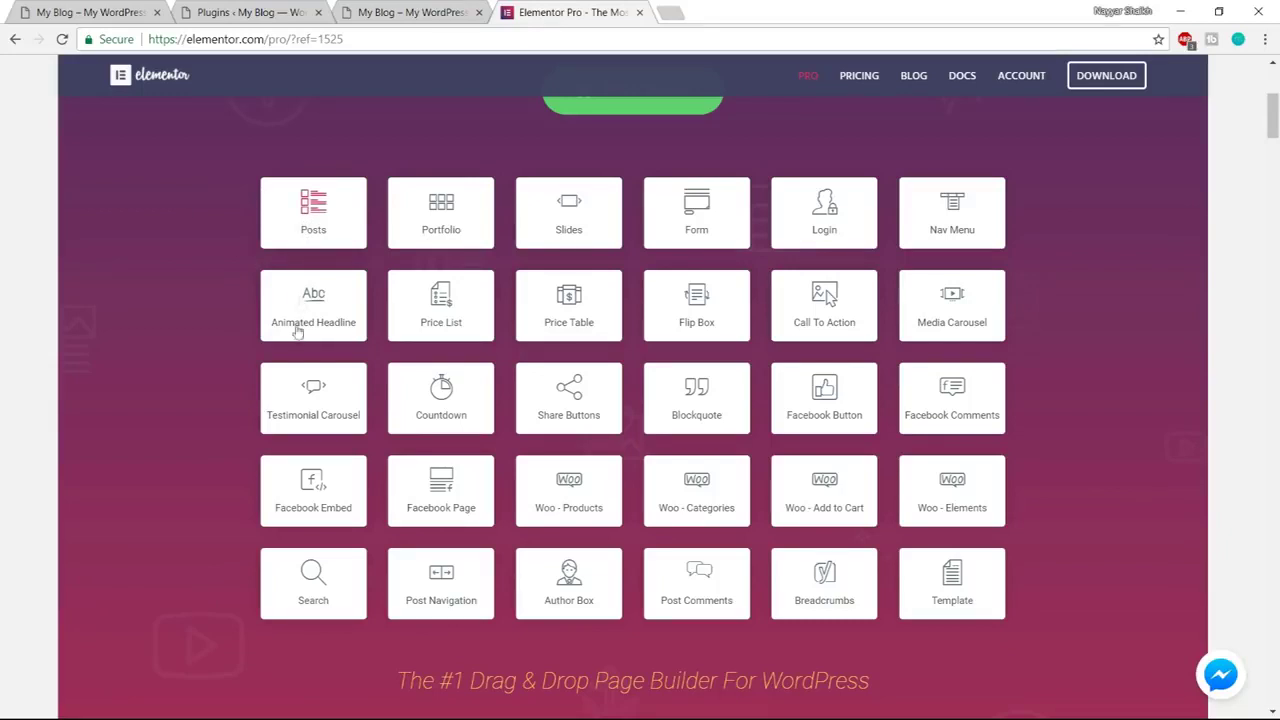
key(ctrl+Tab)
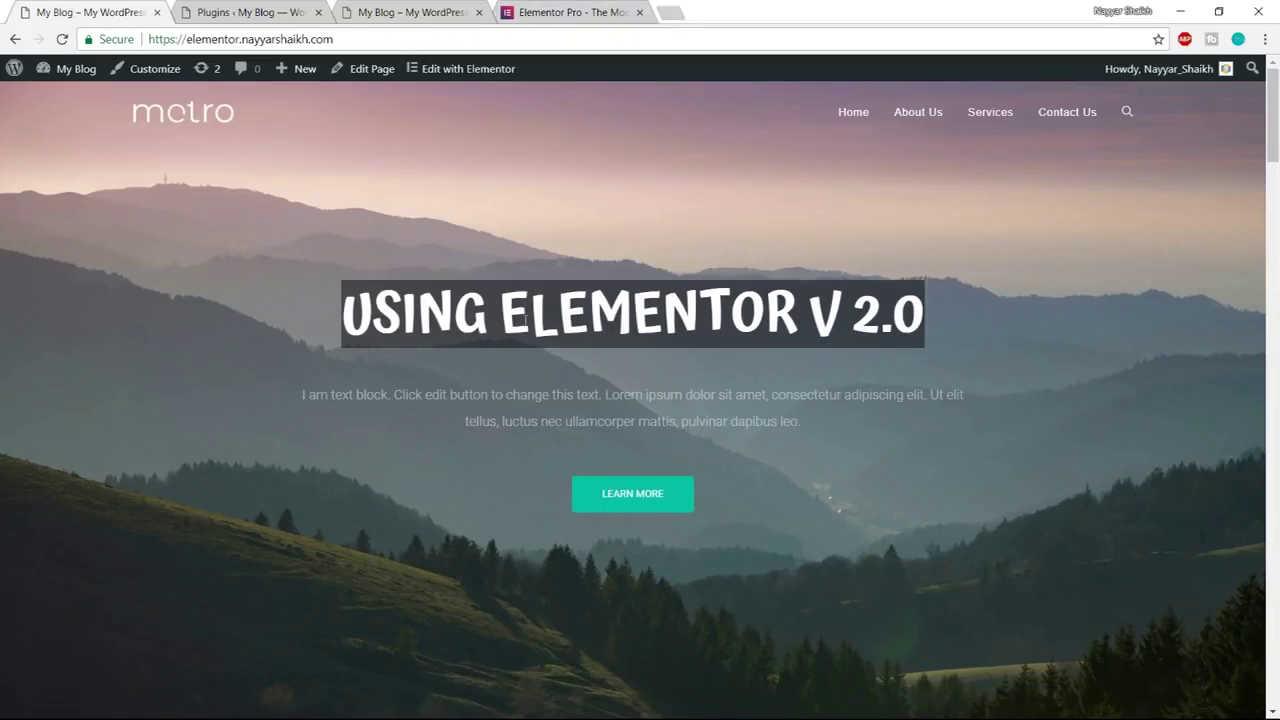
click(572, 12)
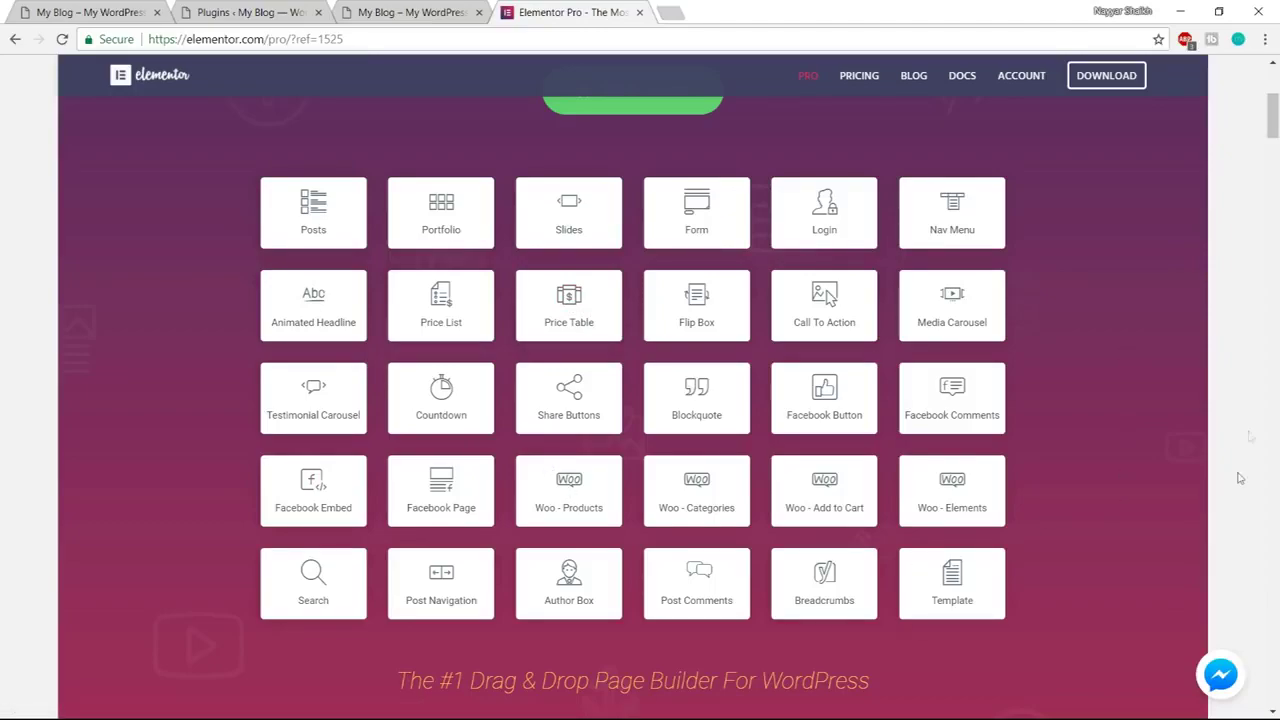
scroll(1234, 482, down, 5)
scroll(1234, 484, down, 15)
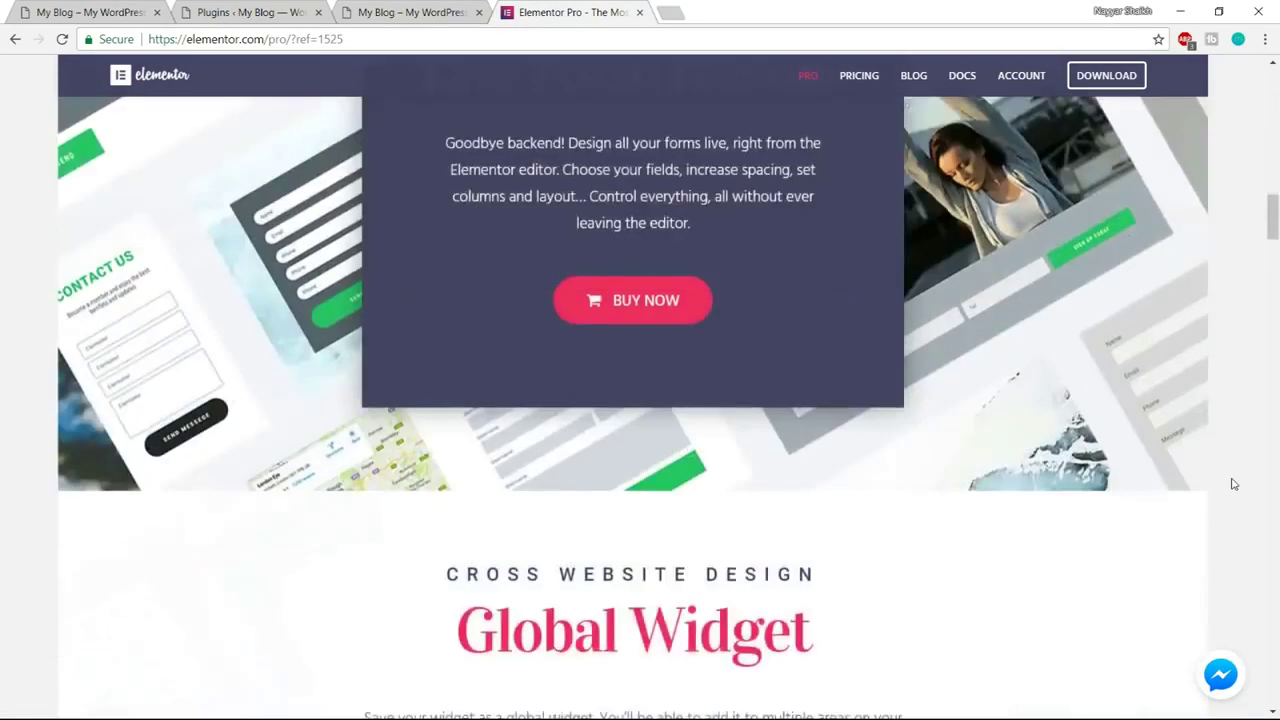
scroll(1234, 484, down, 15)
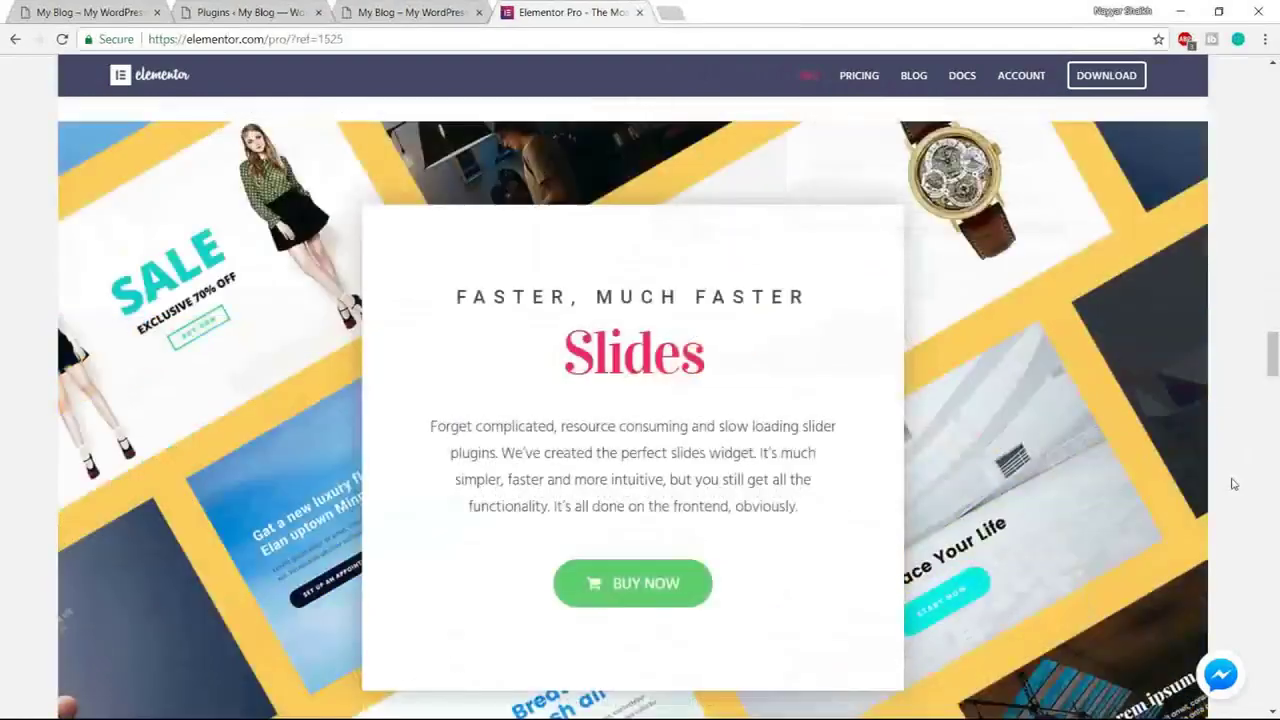
scroll(1234, 484, down, 15)
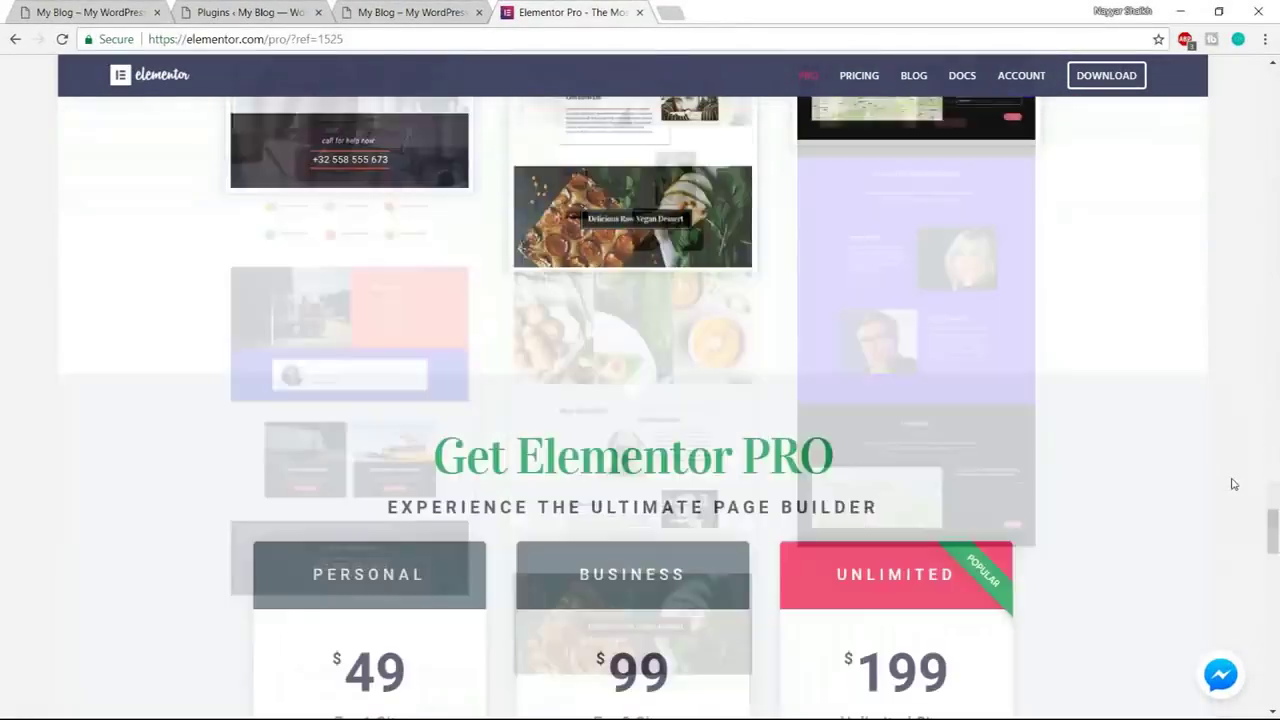
scroll(1234, 484, up, 1)
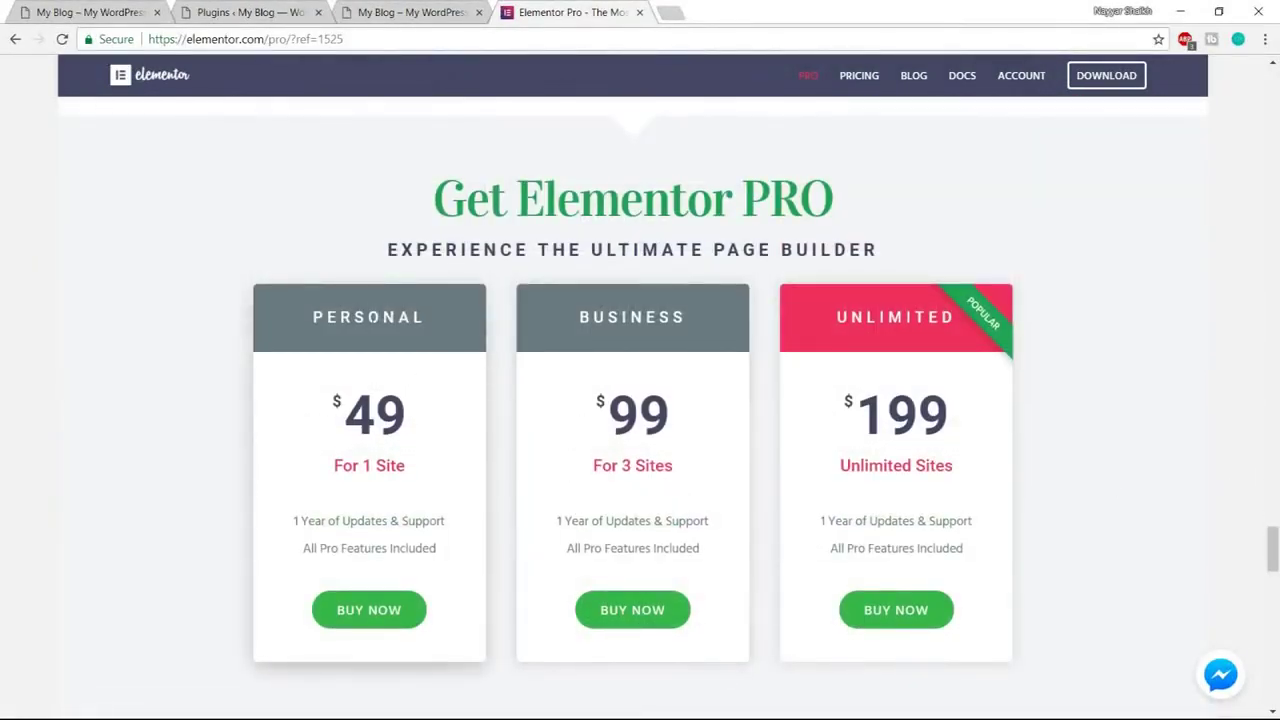
double_click(403, 412)
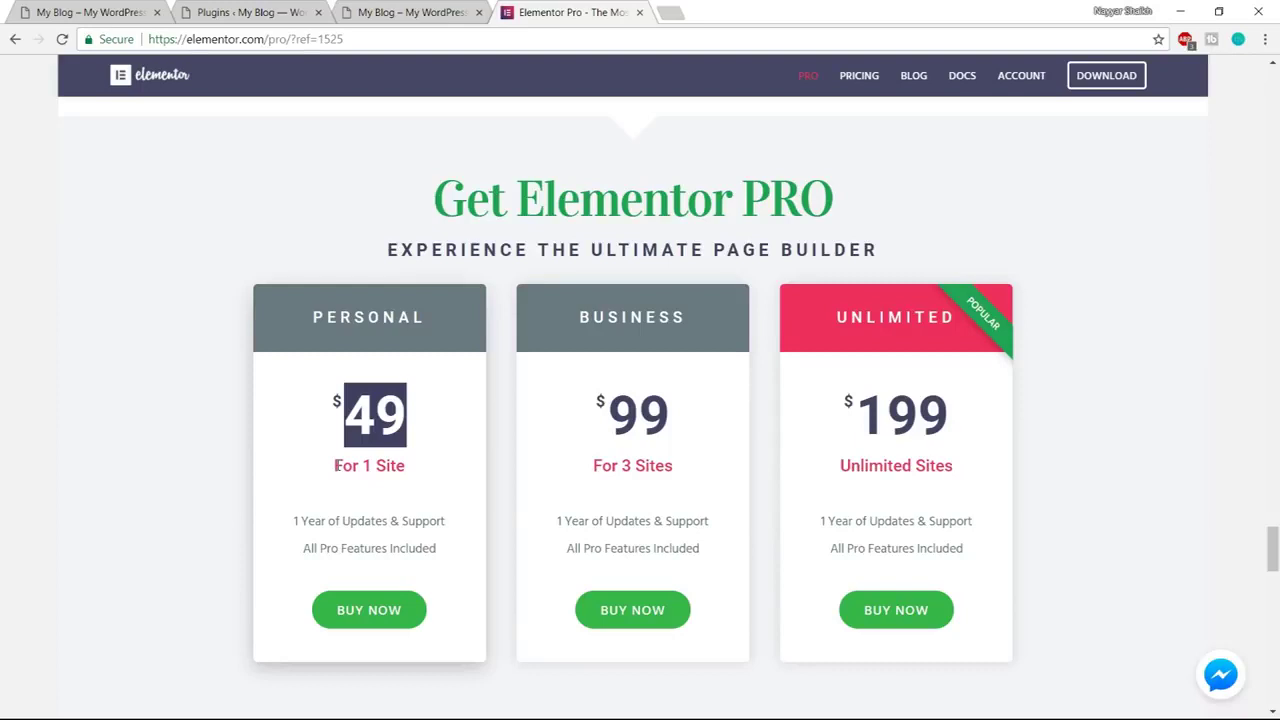
click(377, 402)
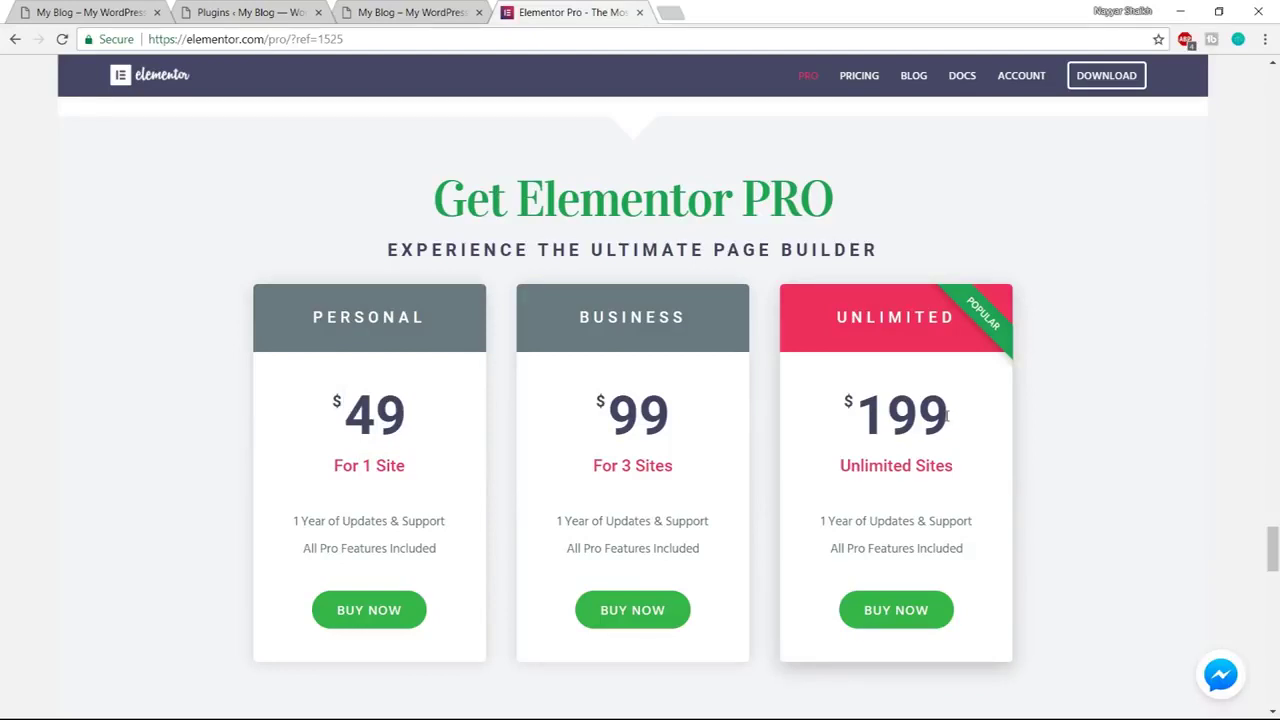
drag(957, 418, 849, 410)
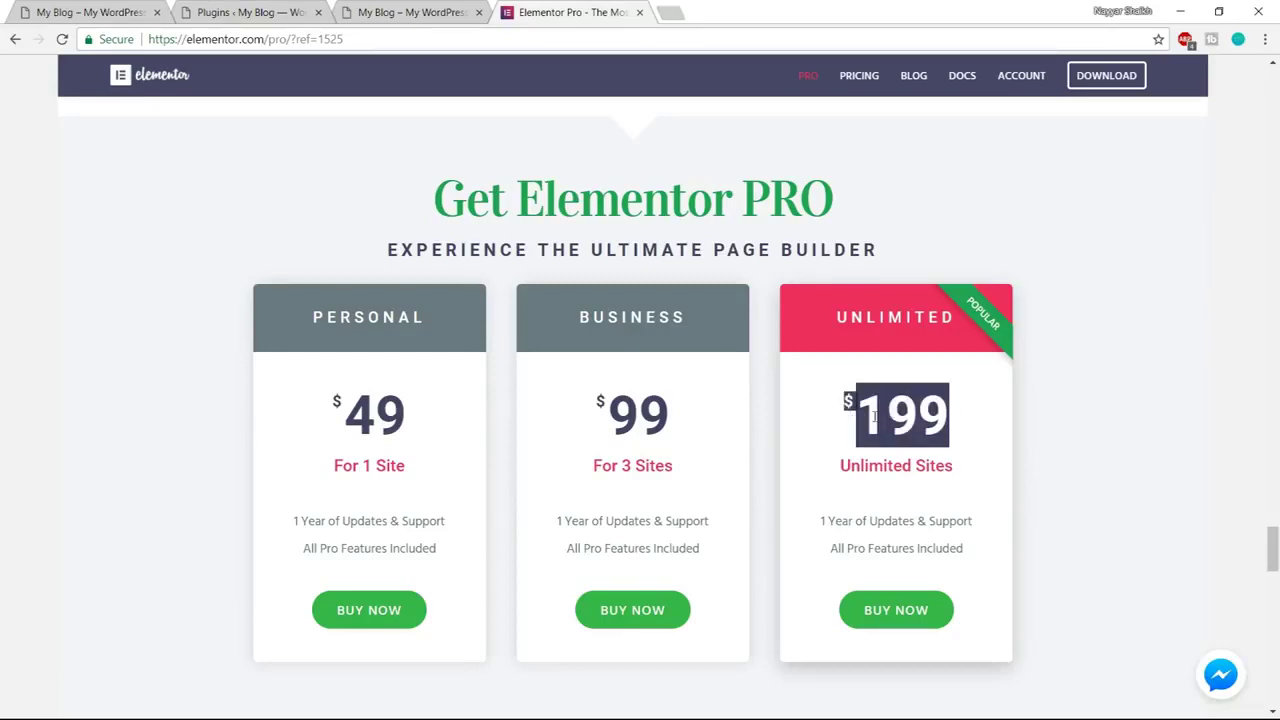
click(875, 417)
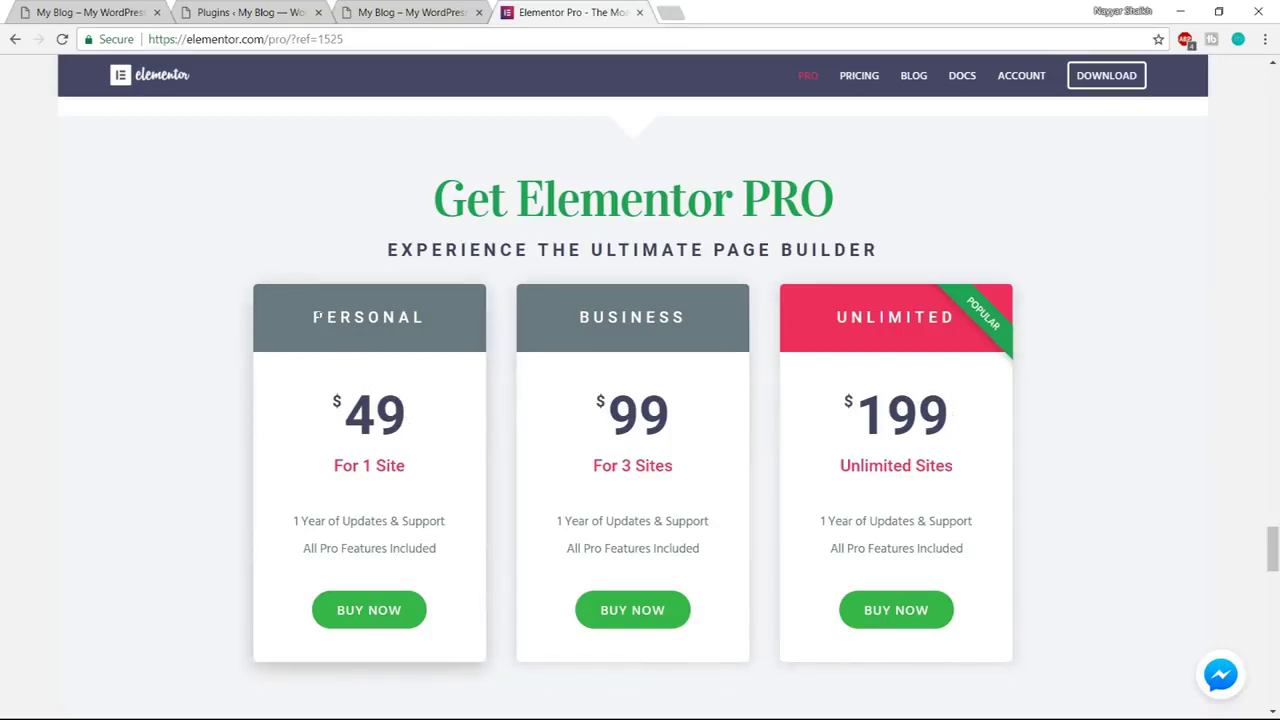
double_click(344, 316)
drag(427, 404, 340, 412)
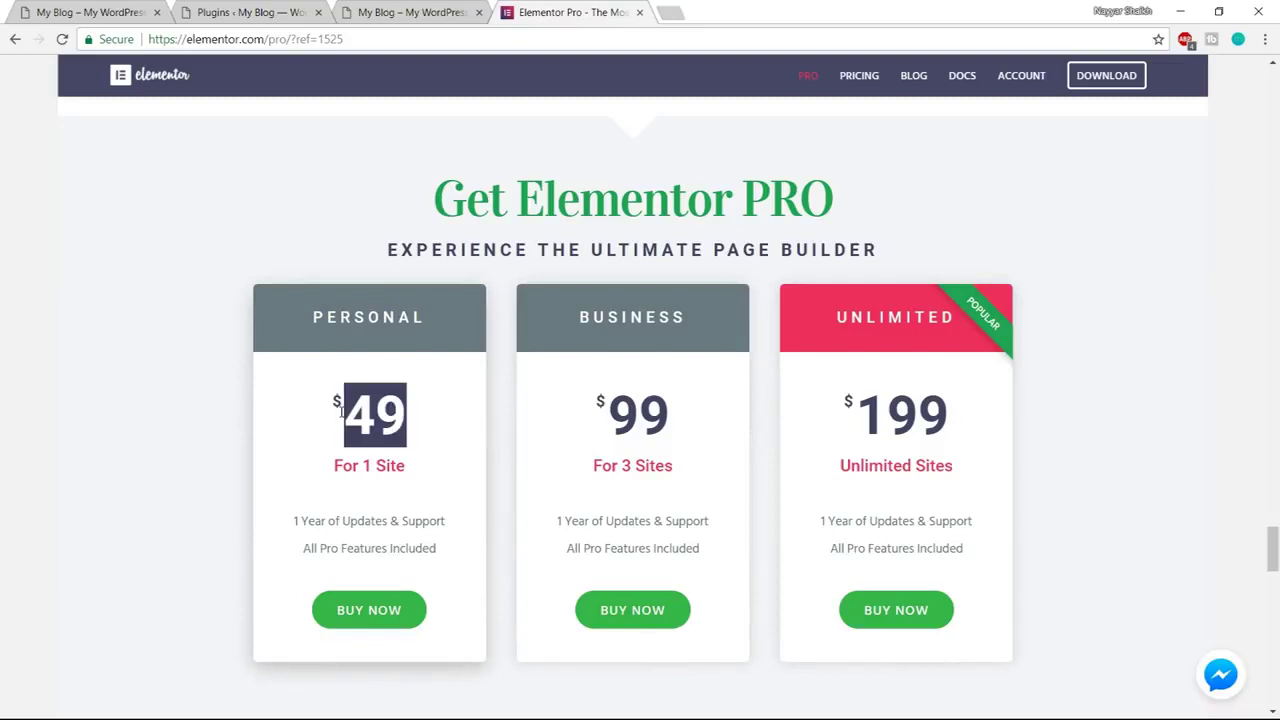
click(340, 410)
drag(330, 401, 438, 402)
click(372, 405)
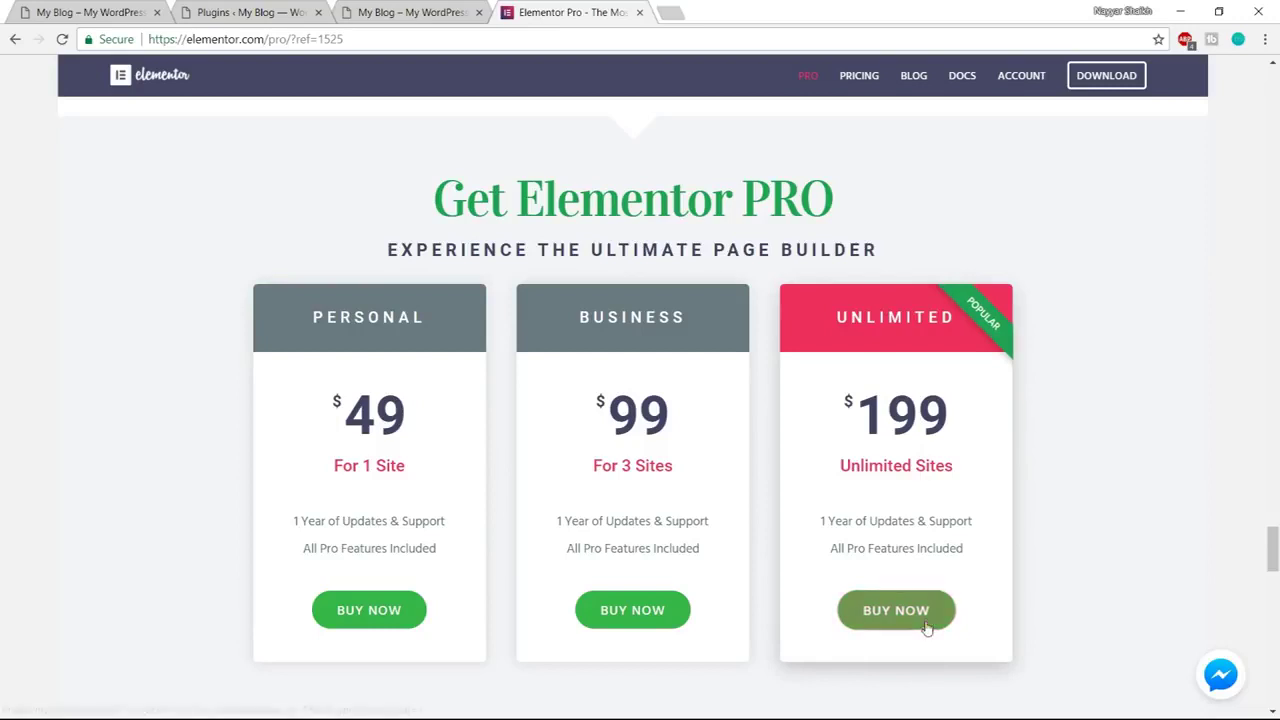
scroll(929, 585, down, 1)
scroll(1190, 523, up, 1)
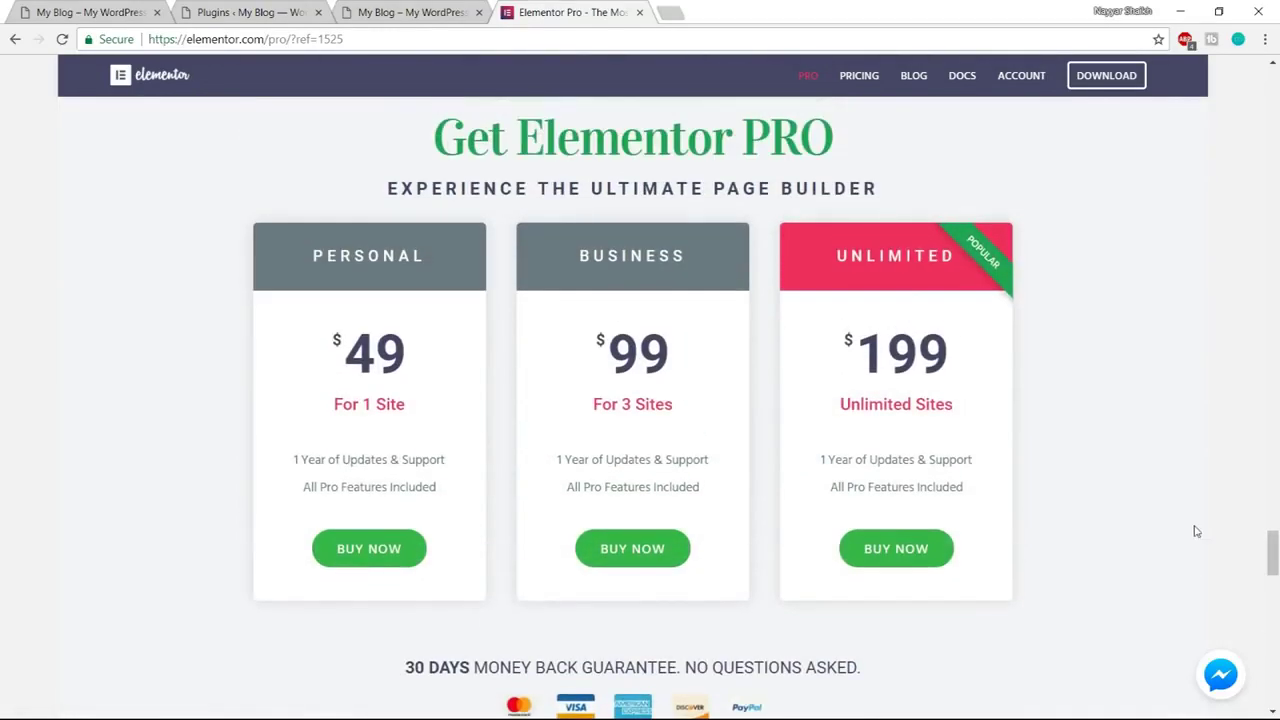
drag(1273, 555, 1274, 95)
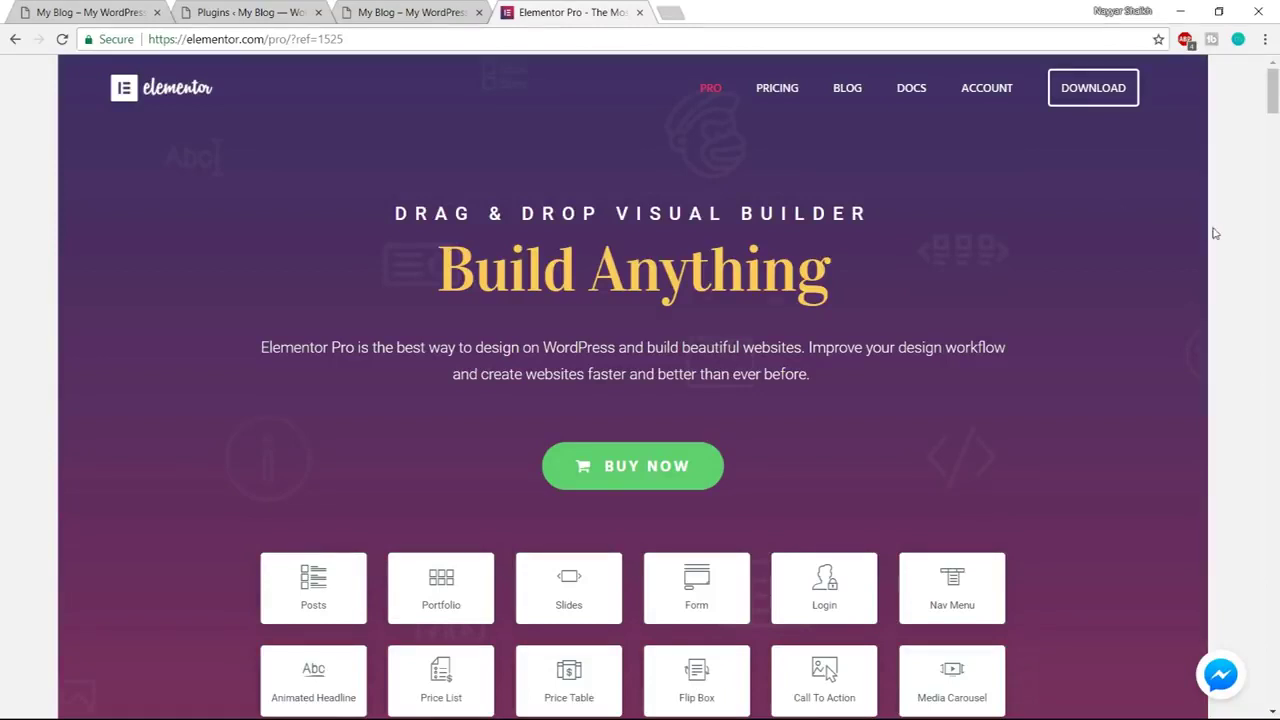
Step: On My Account, inspect the license key and the Active Installs count of 1
click(987, 92)
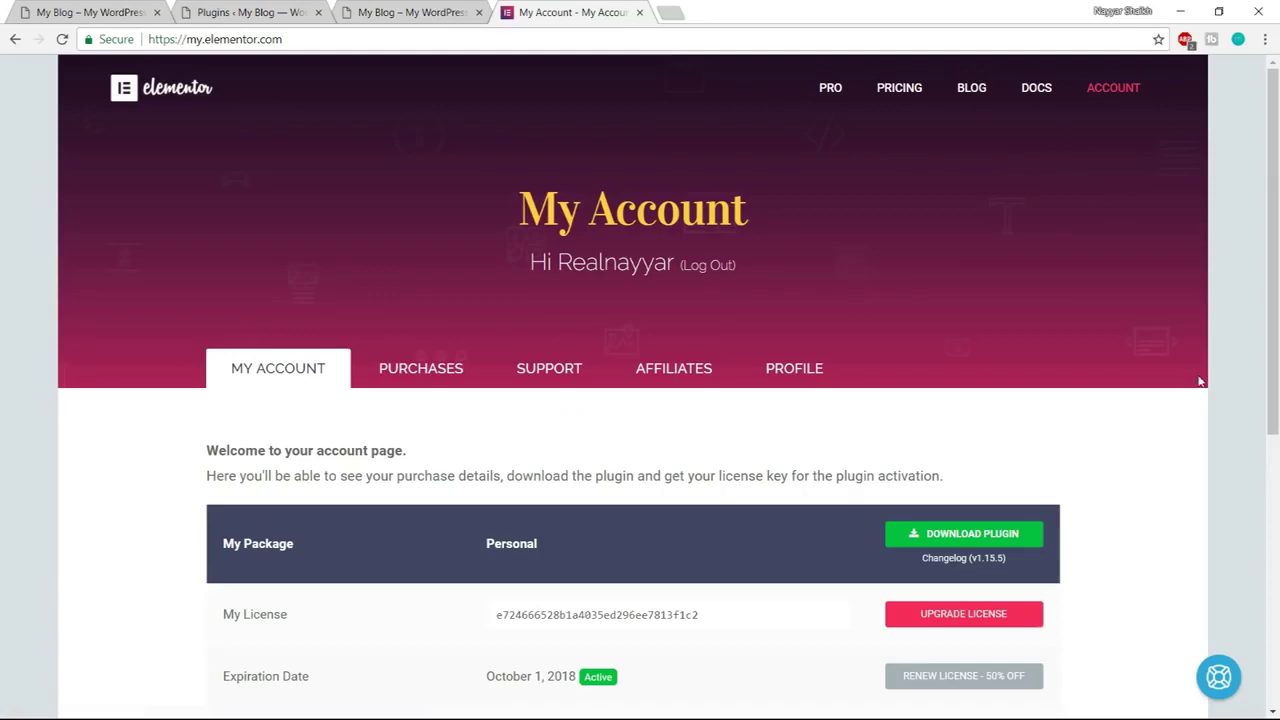
scroll(1200, 381, down, 3)
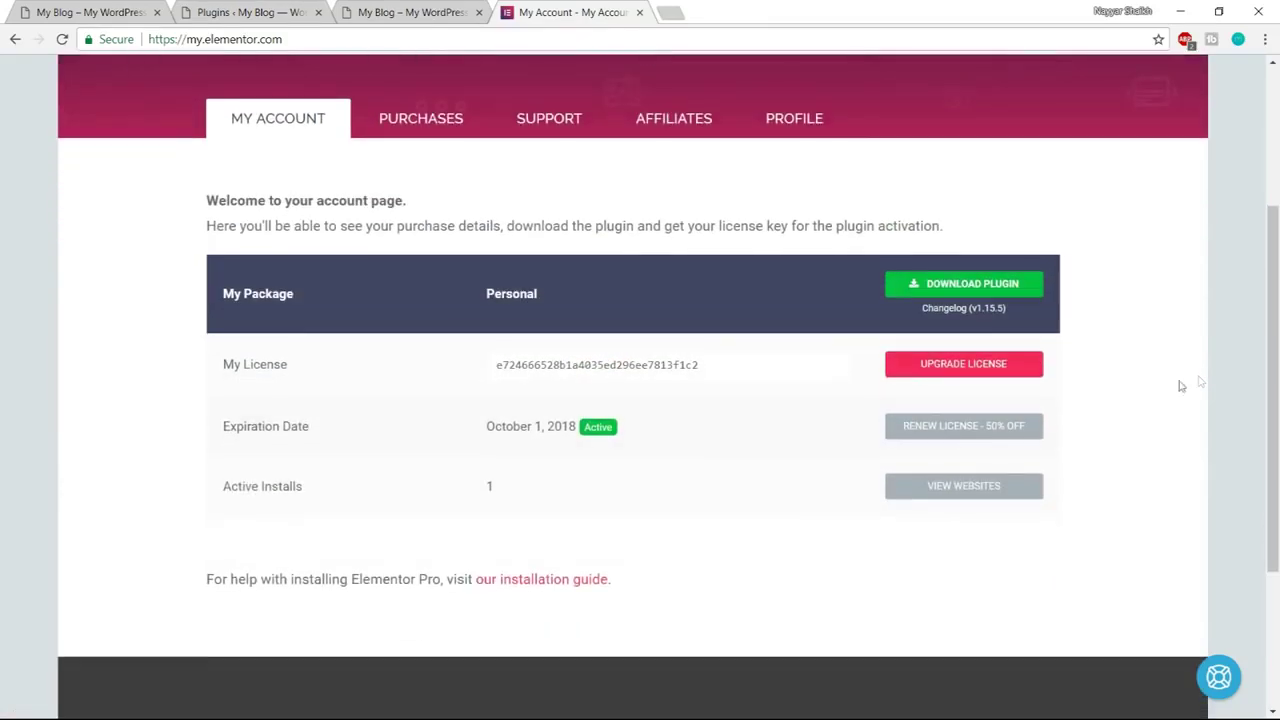
drag(490, 365, 706, 352)
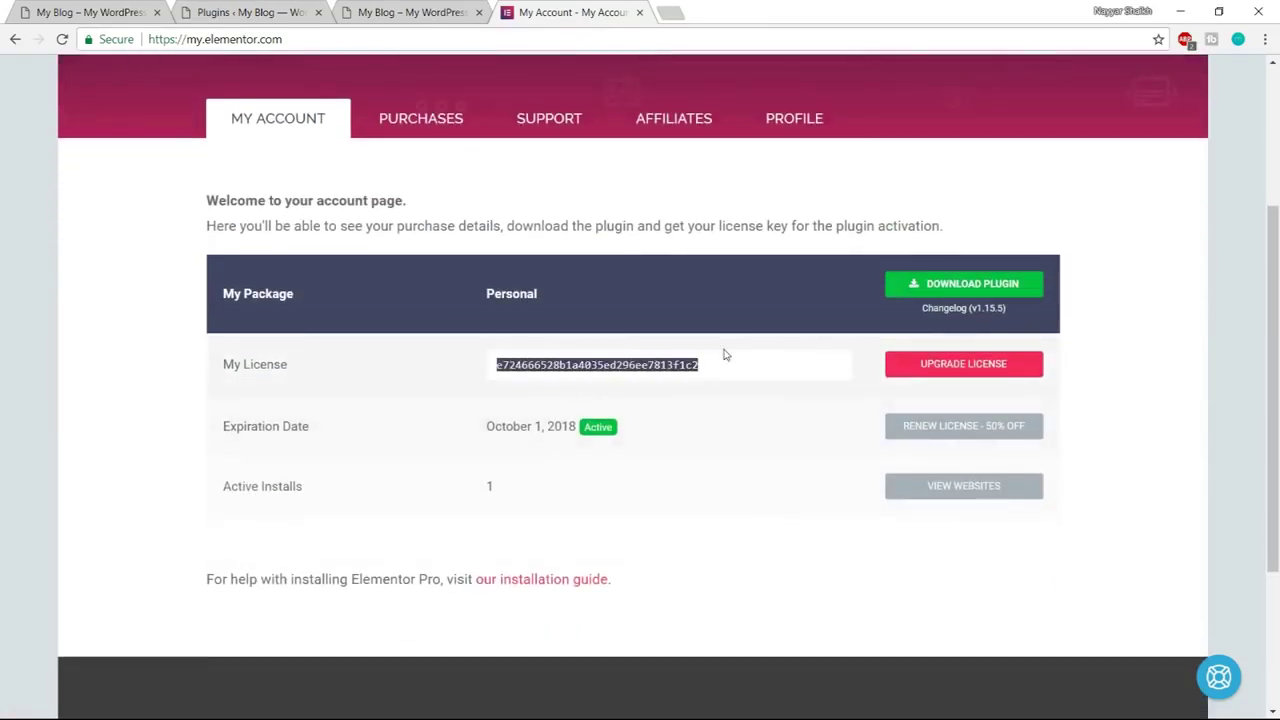
click(675, 428)
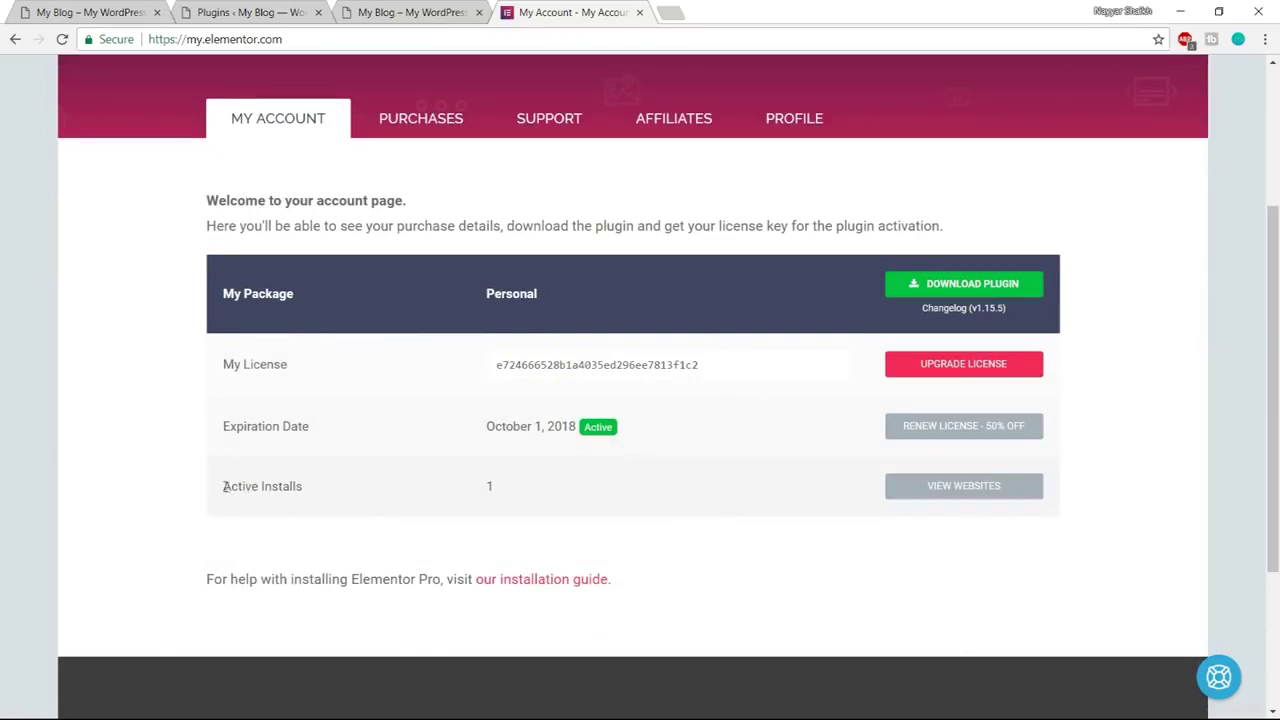
drag(224, 486, 332, 491)
double_click(487, 486)
click(969, 492)
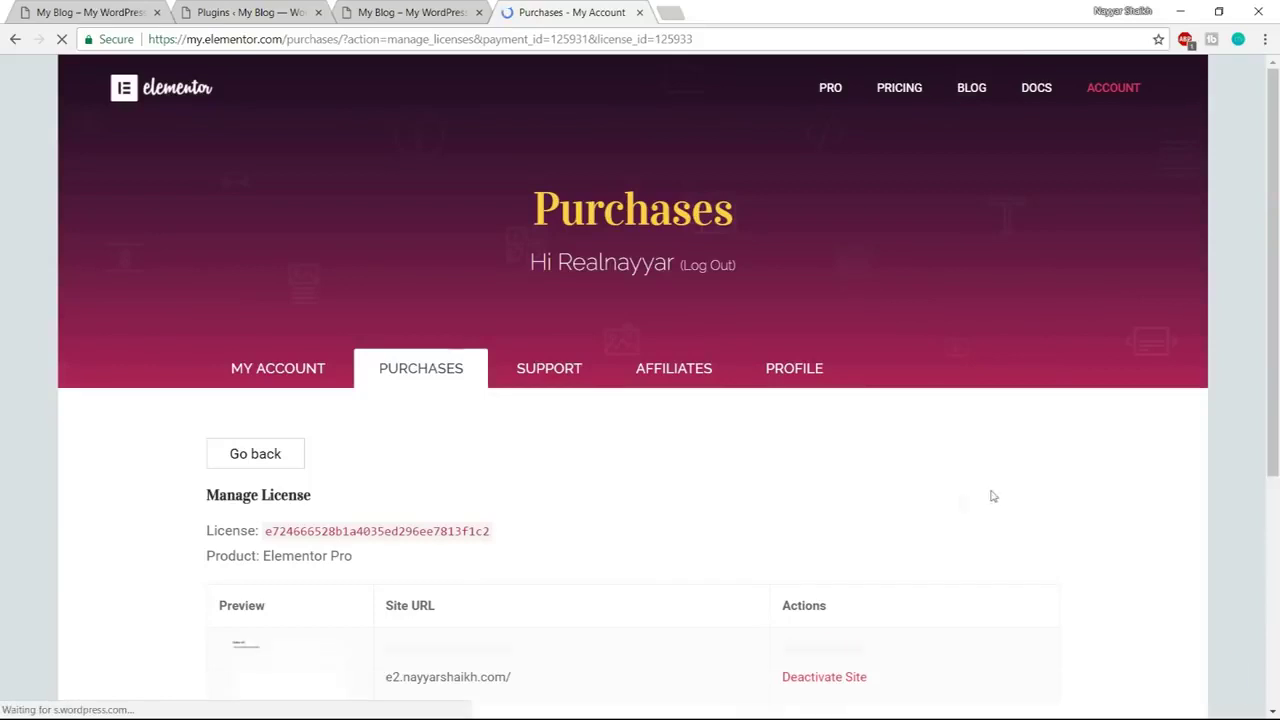
scroll(1030, 495, down, 2)
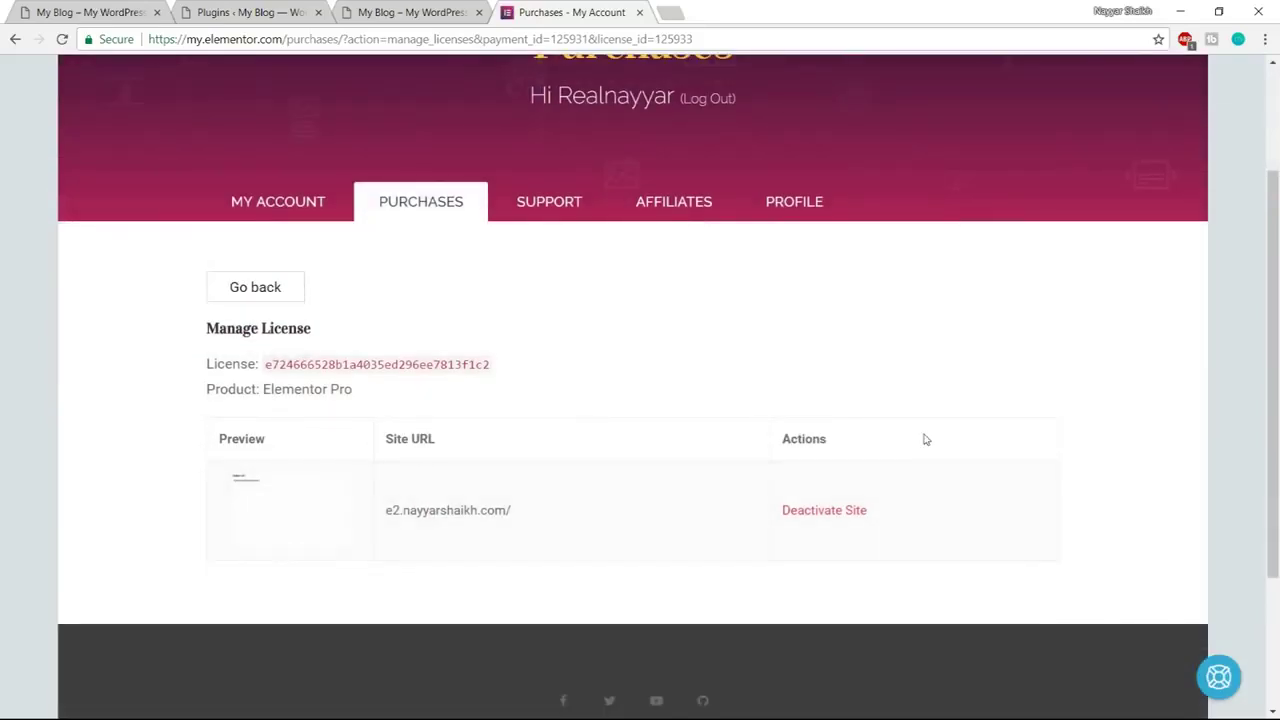
Step: Download the Elementor Pro plugin zip from the My Account page
click(15, 42)
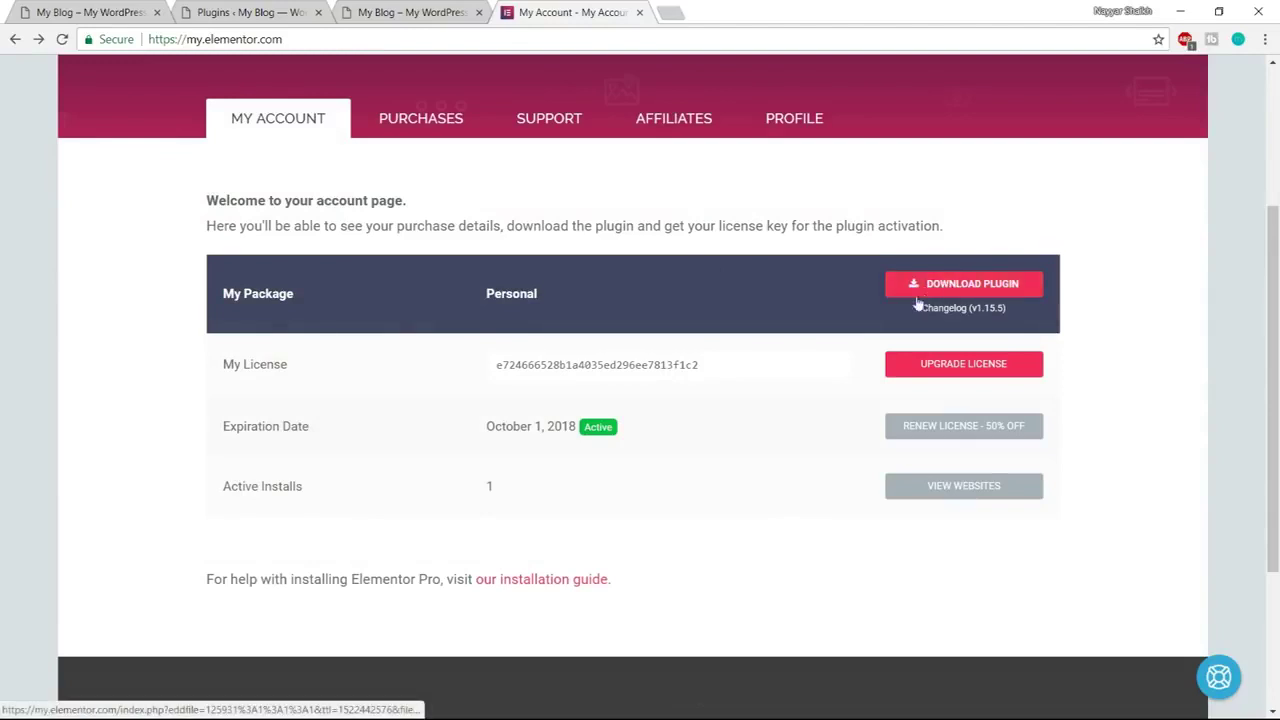
click(963, 293)
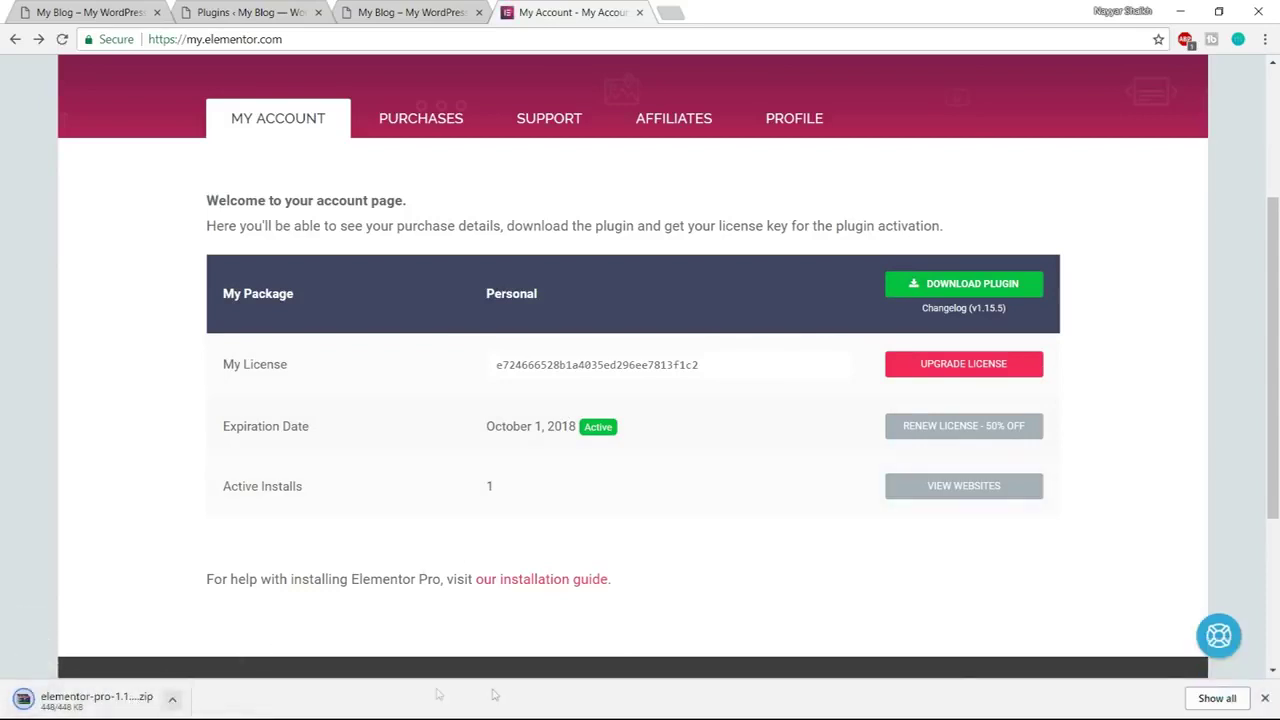
click(1267, 700)
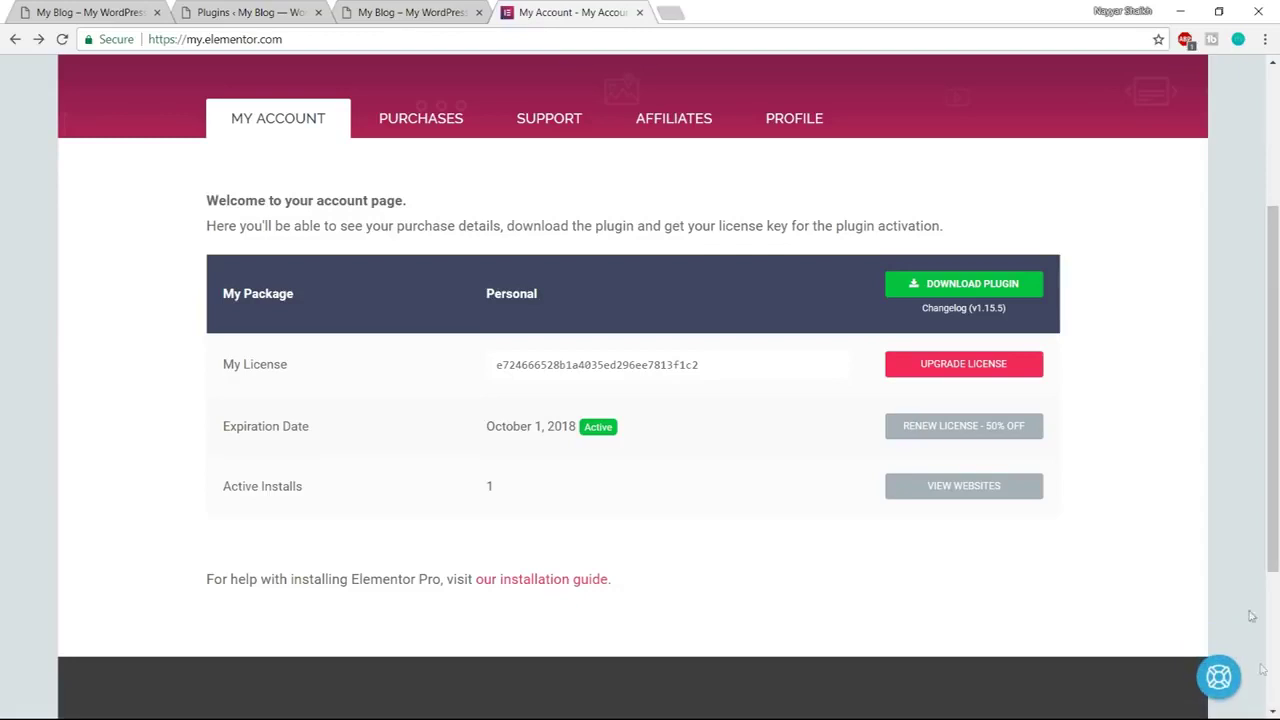
click(992, 322)
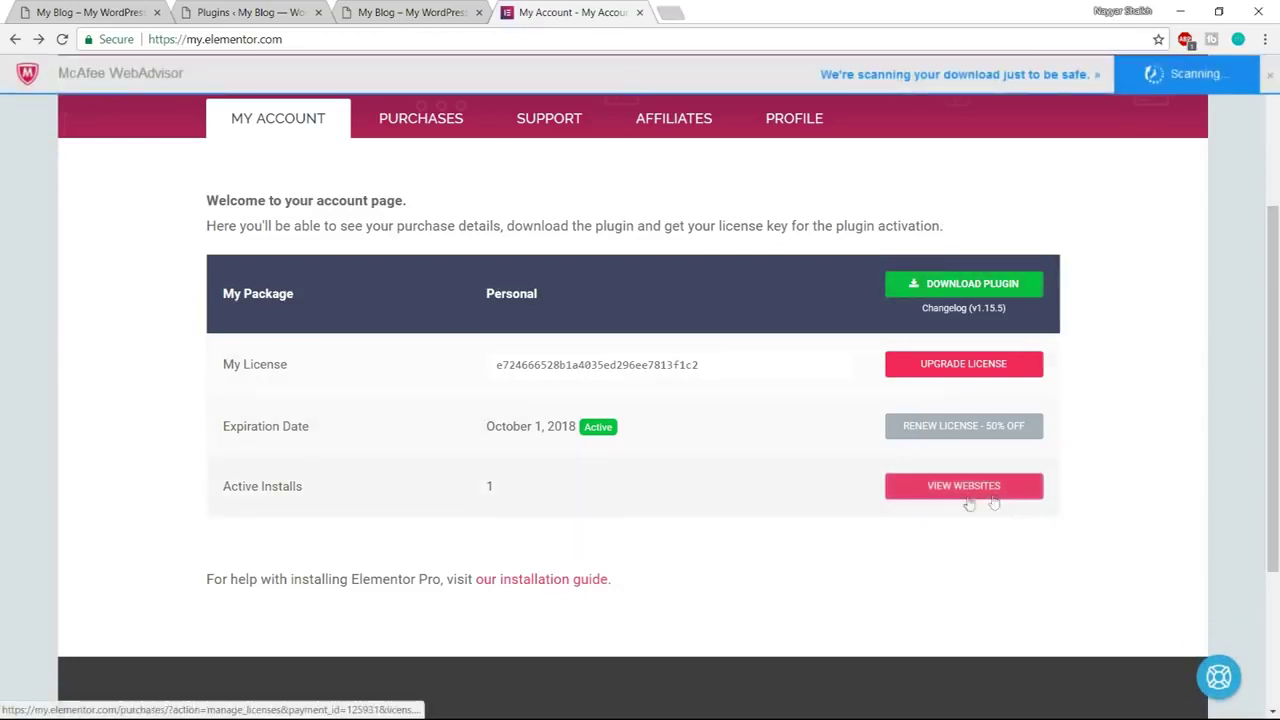
Step: Review the licensed site's URL, then select the full license key for copying
click(965, 492)
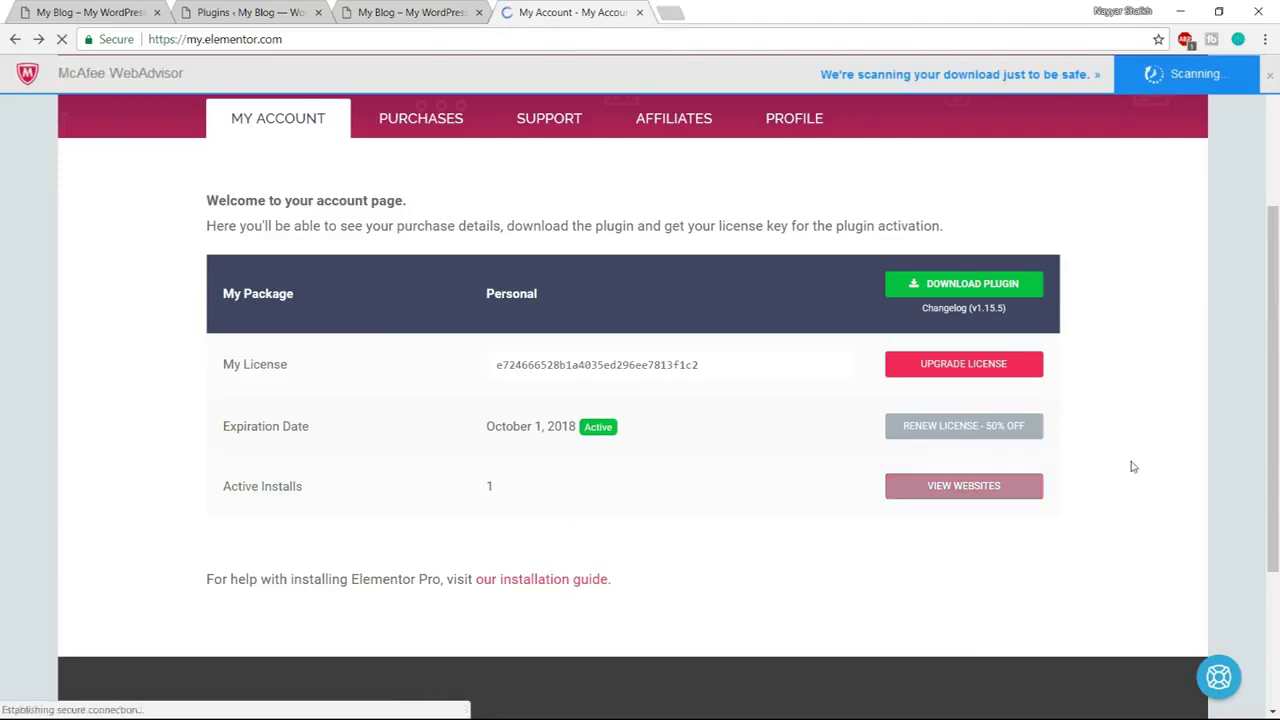
scroll(1133, 467, down, 3)
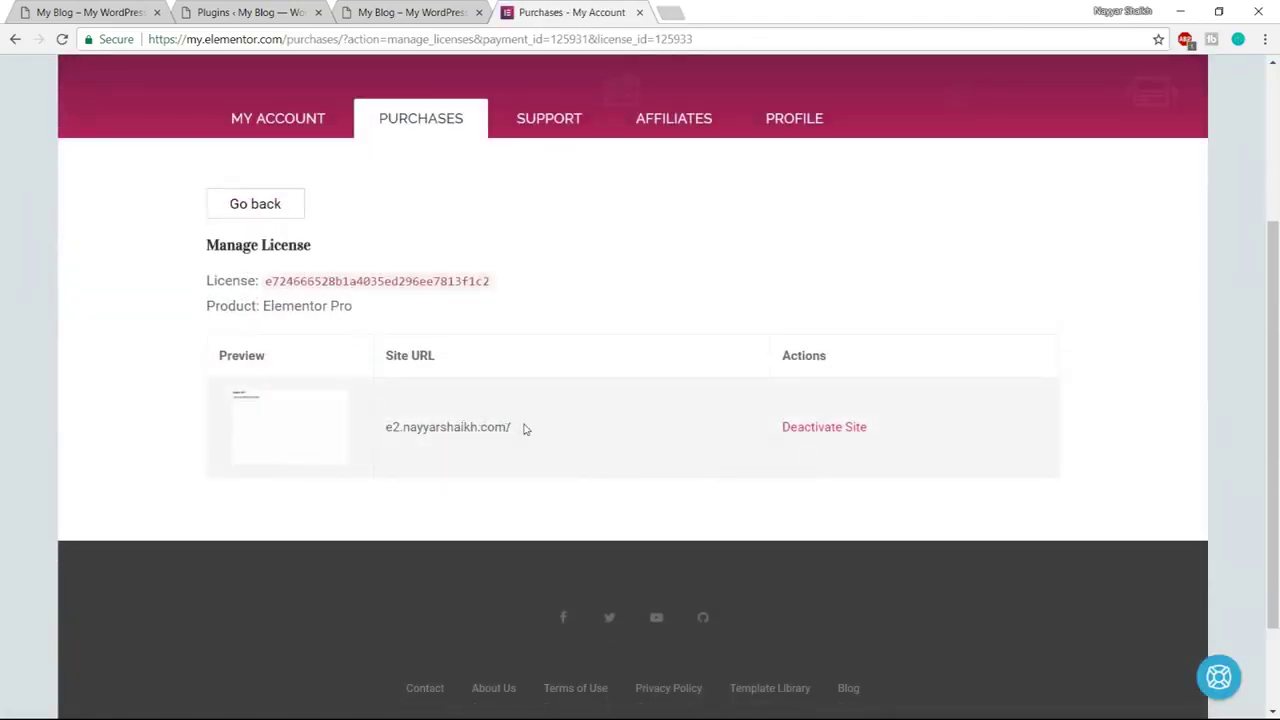
drag(524, 428, 349, 426)
click(477, 427)
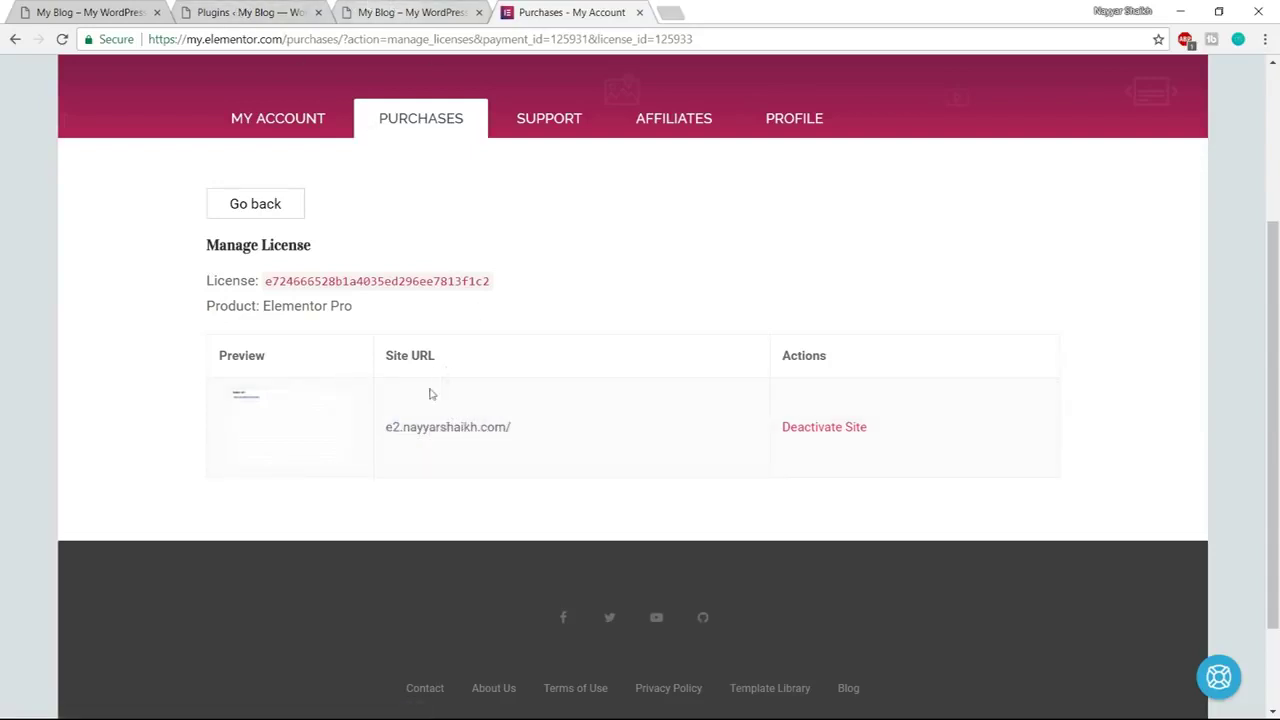
drag(388, 428, 526, 426)
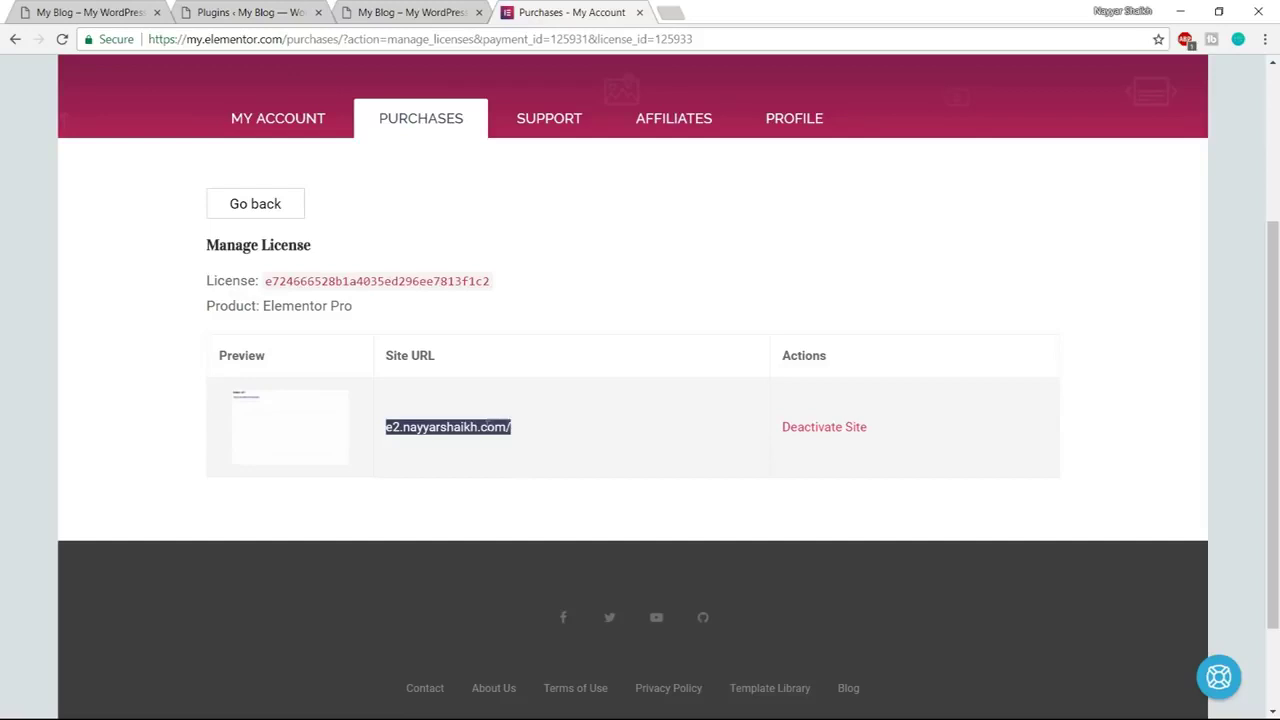
click(412, 427)
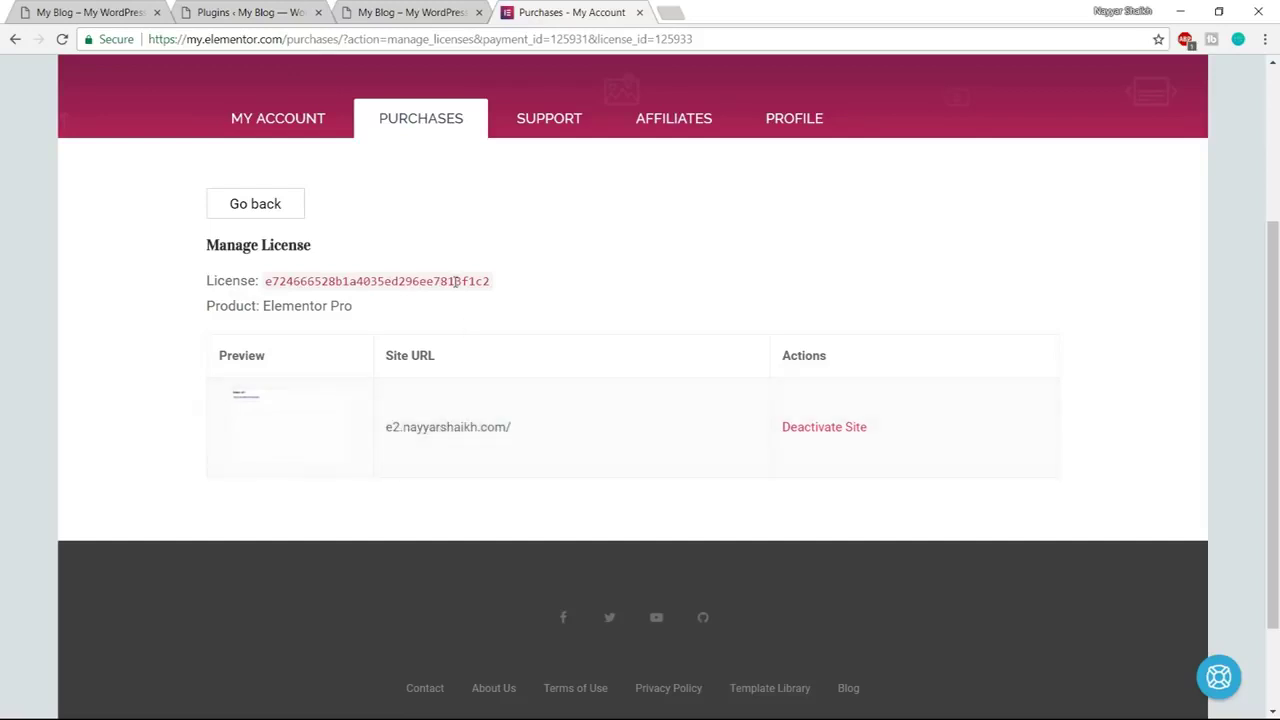
drag(500, 287, 264, 288)
key(ctrl+c)
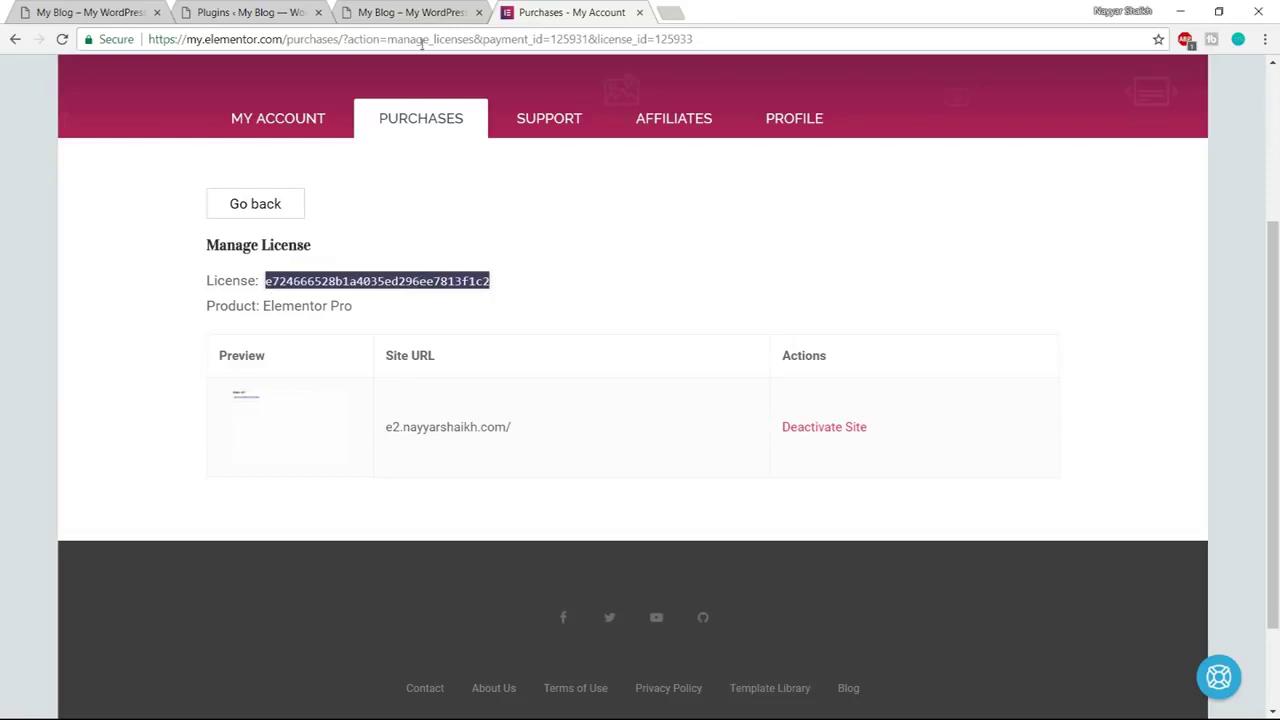
click(395, 8)
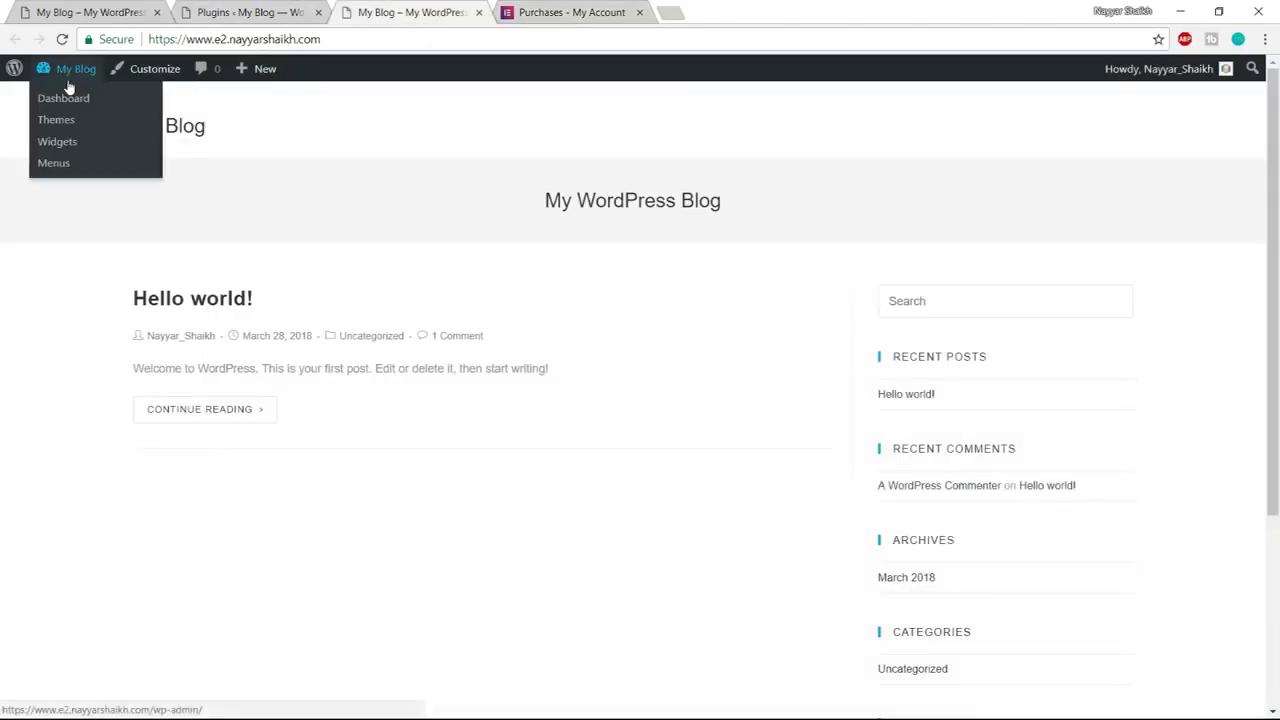
Step: Upload elementor-pro-1.15.5.zip through Plugins > Add New, install it, and activate it
click(245, 12)
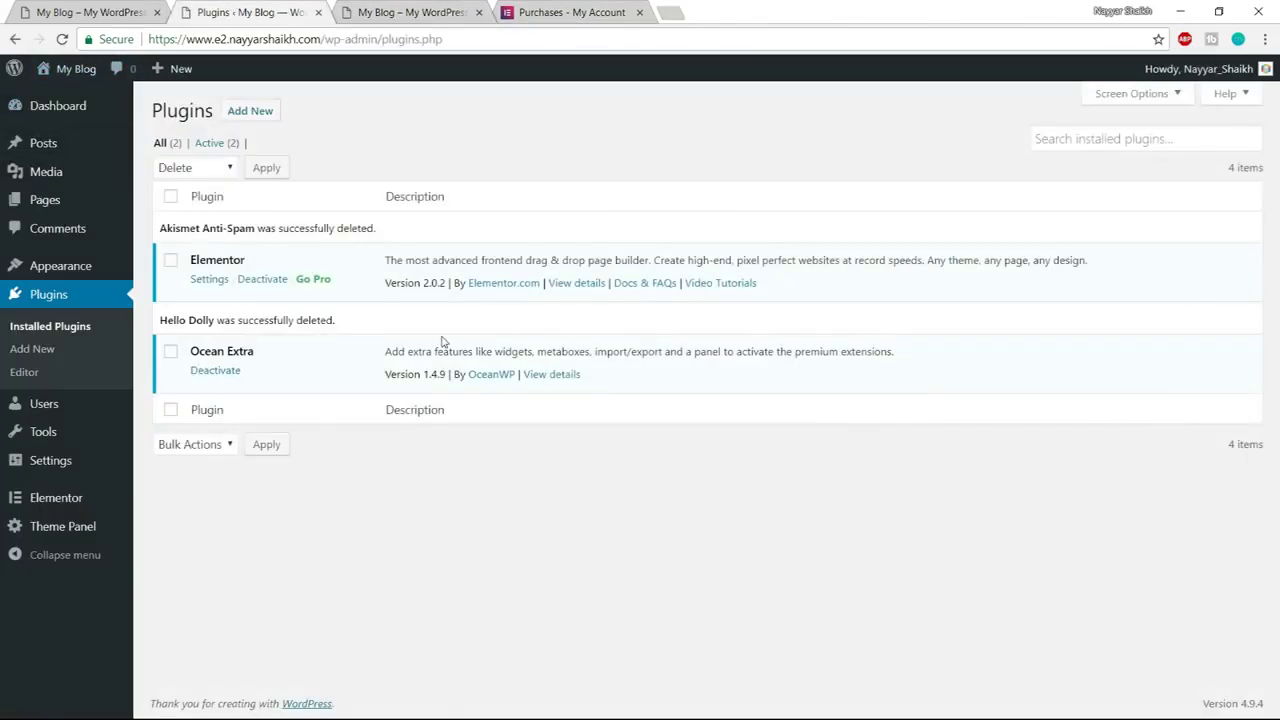
click(254, 116)
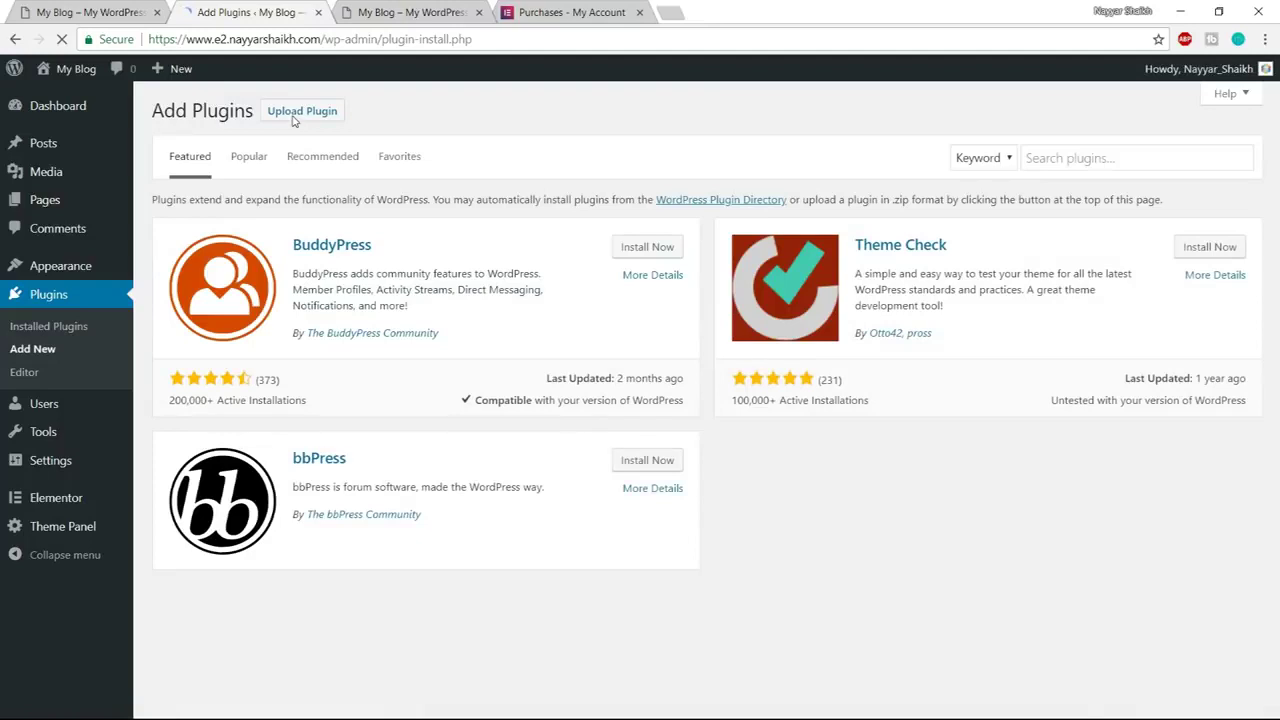
click(318, 112)
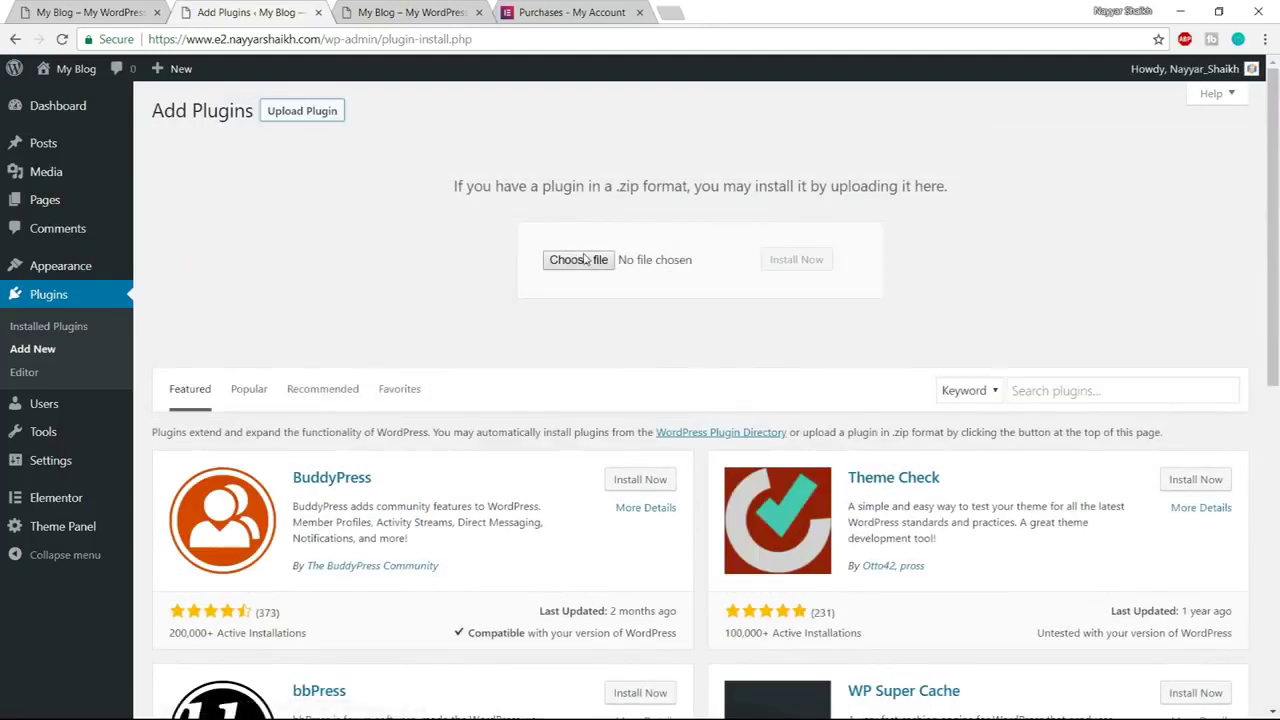
click(586, 259)
click(482, 250)
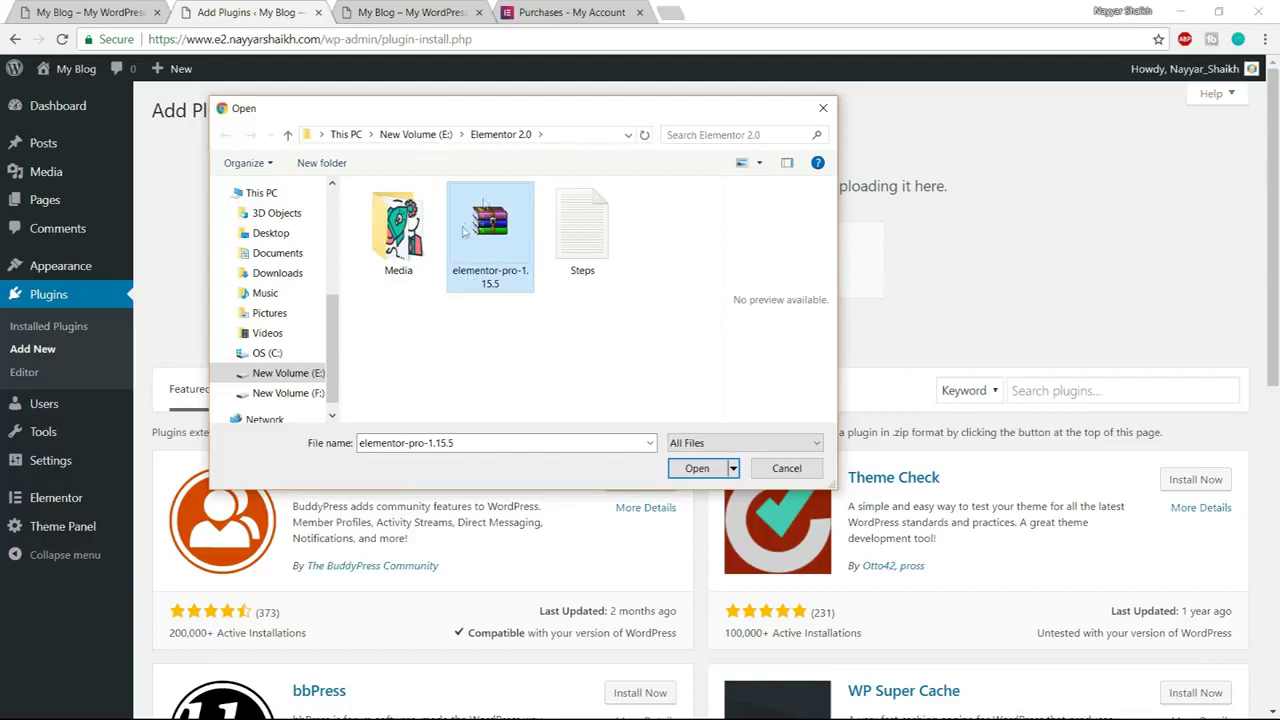
click(700, 470)
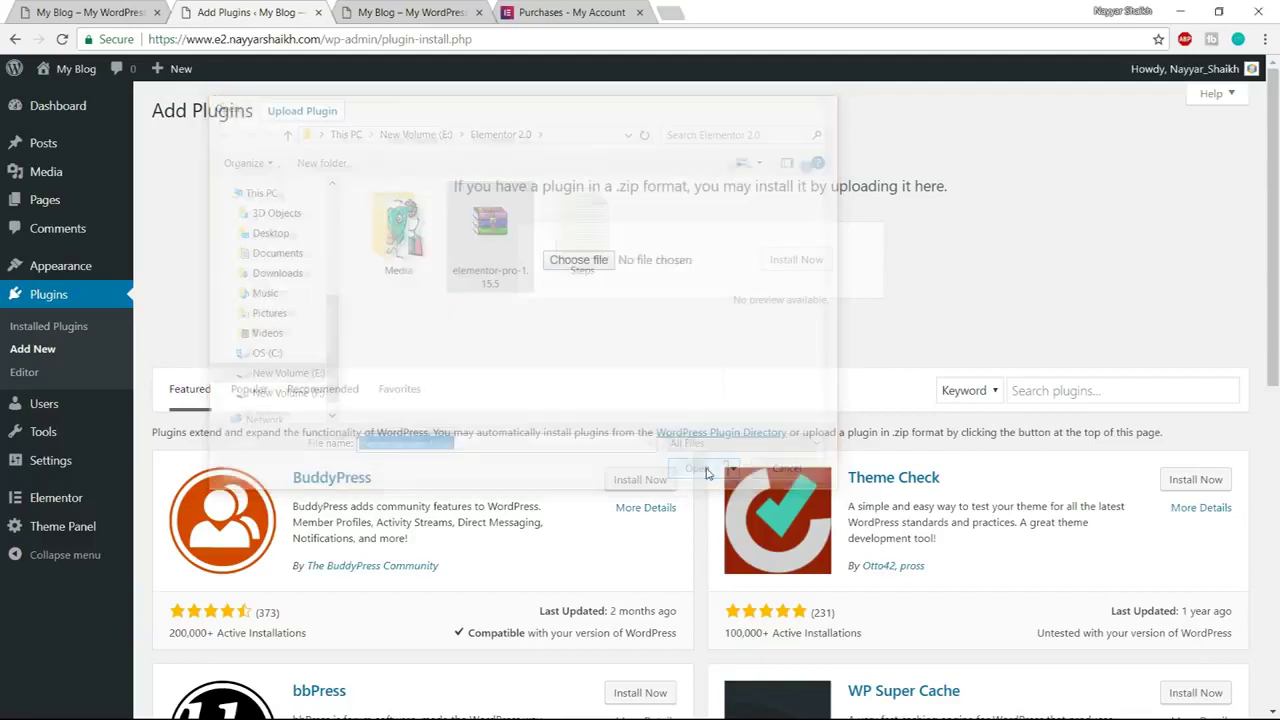
click(800, 260)
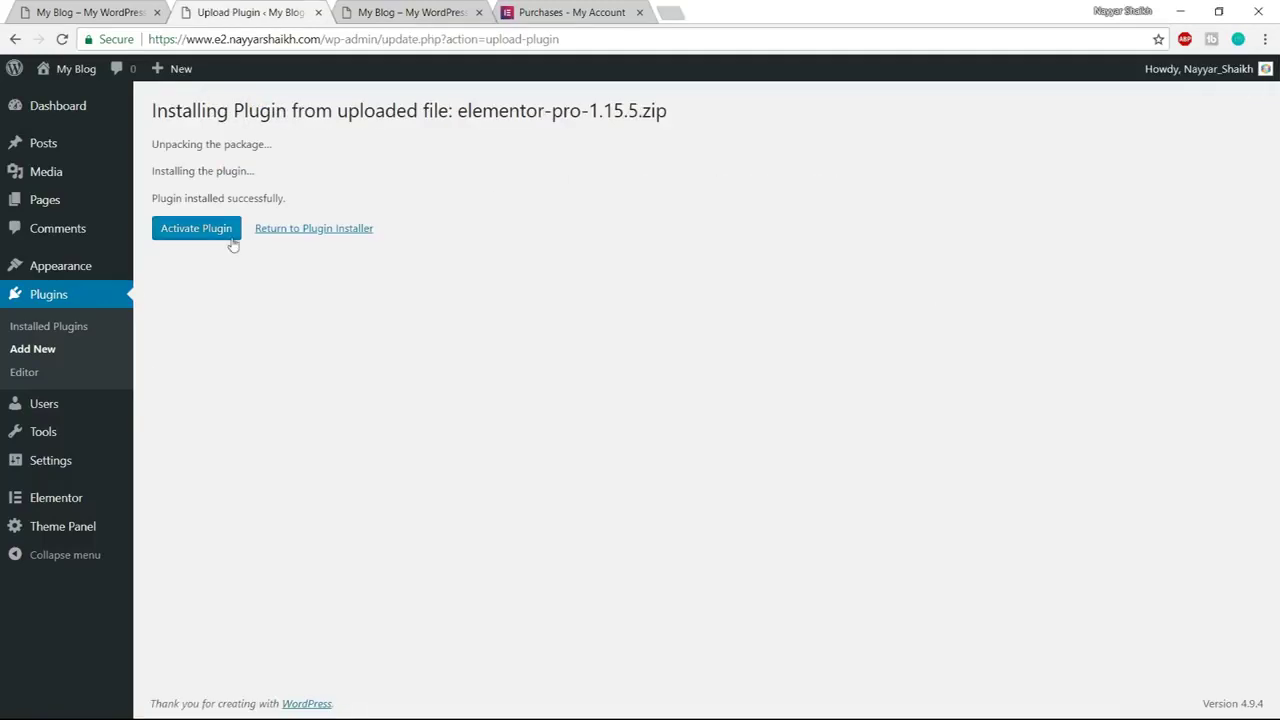
click(230, 236)
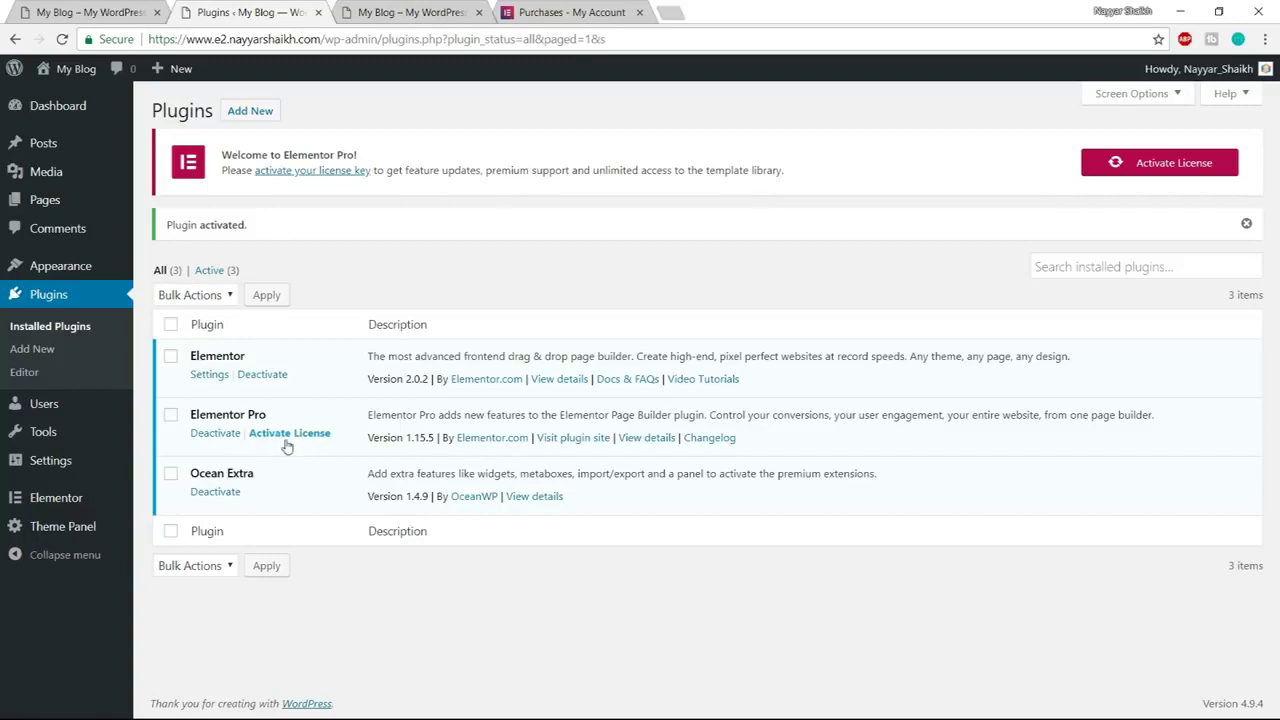
Step: Paste the copied key into Elementor Pro's License Key field and activate it, confirming status Active
click(1160, 166)
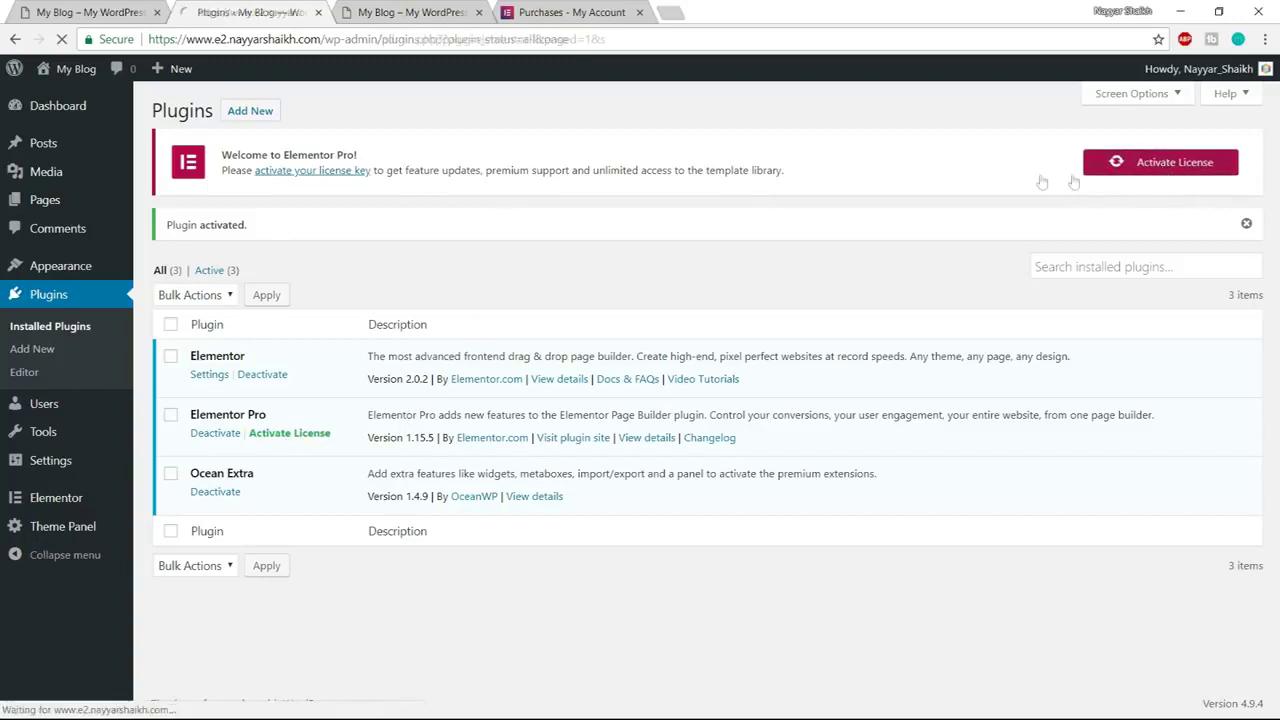
click(411, 390)
key(ctrl+v)
click(505, 394)
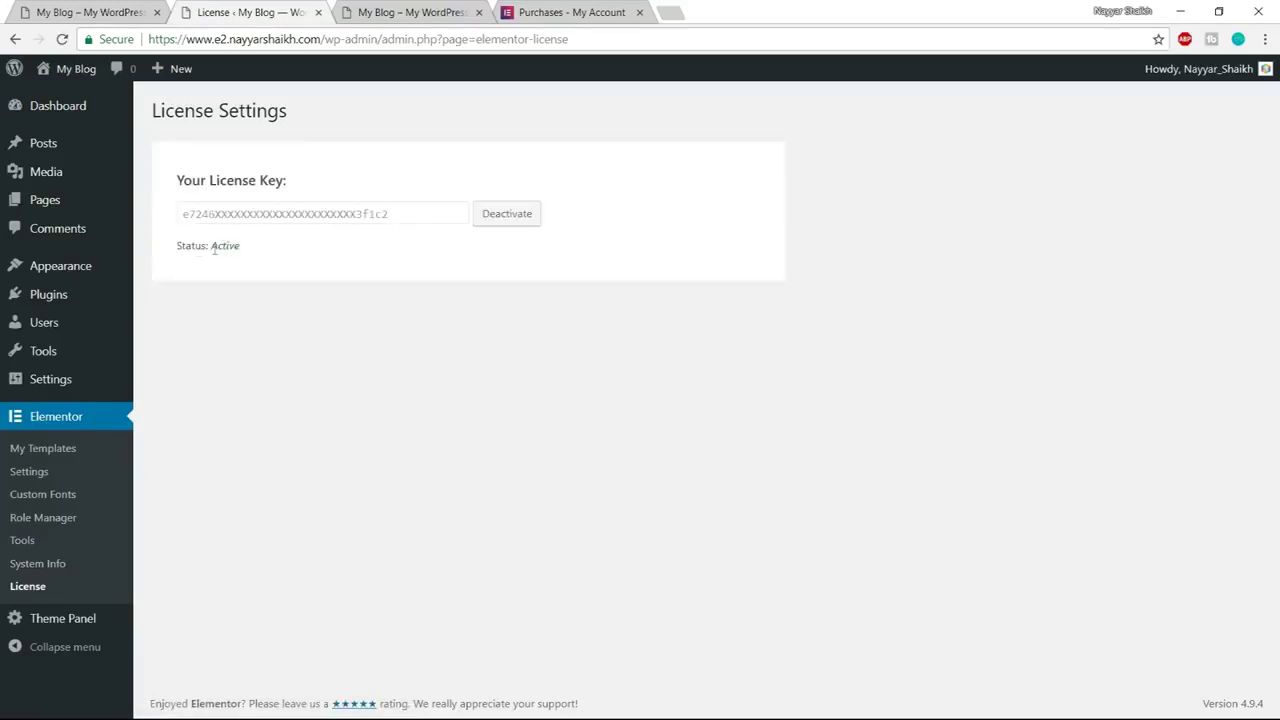
drag(178, 246, 211, 245)
click(254, 249)
click(234, 263)
Step: Close the Elementor account tab and return to the license settings
click(557, 18)
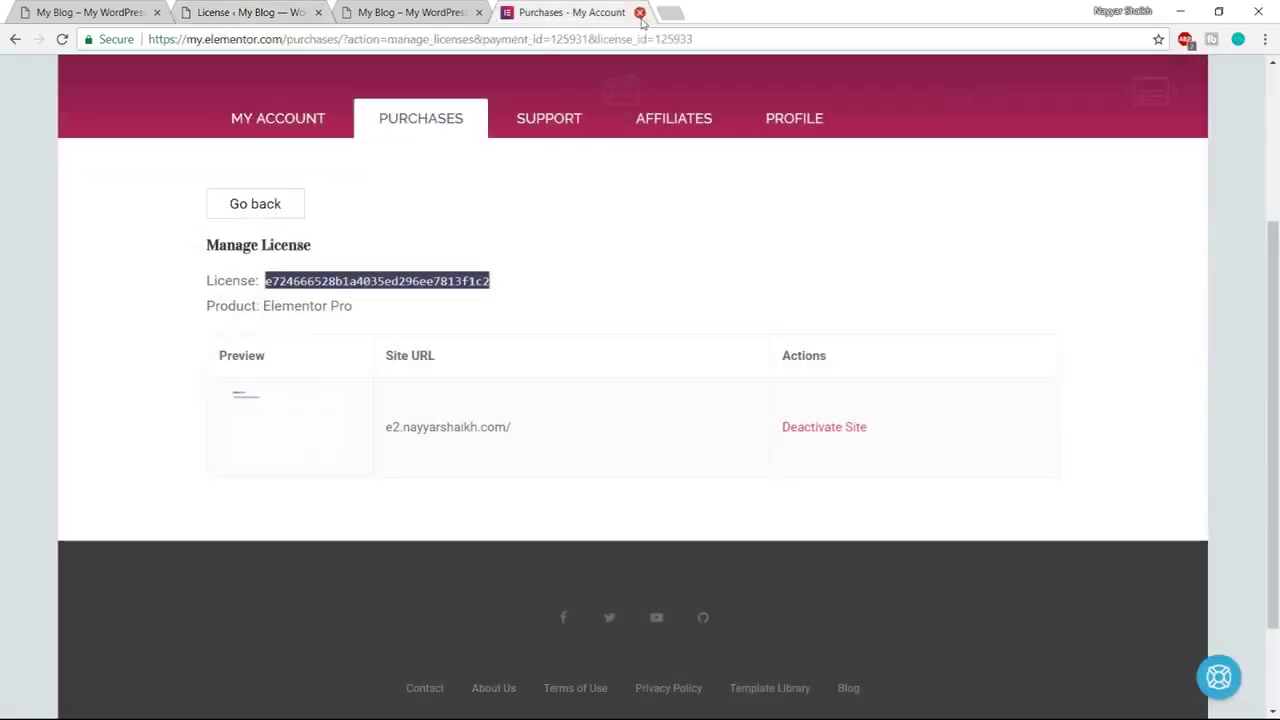
click(640, 13)
click(245, 12)
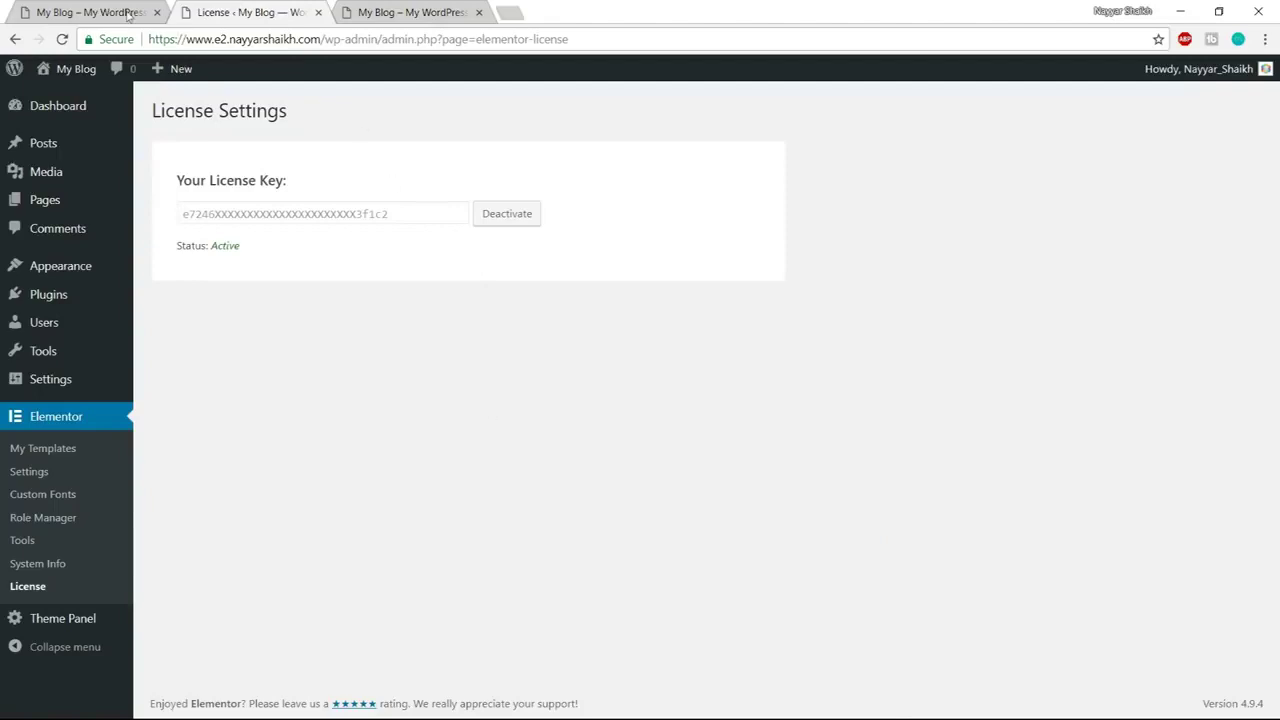
Step: Reload the reference Metro homepage to review its animated hero heading
click(124, 12)
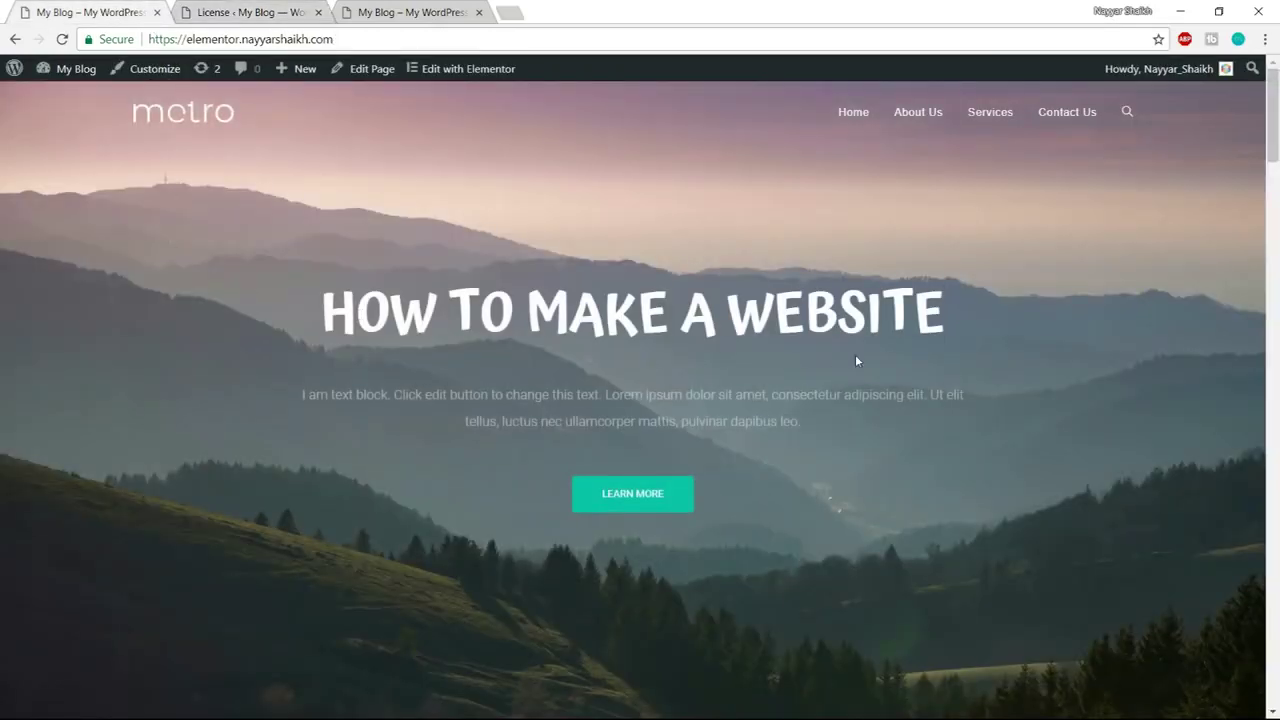
triple_click(826, 360)
key(F5)
drag(1277, 108, 1272, 66)
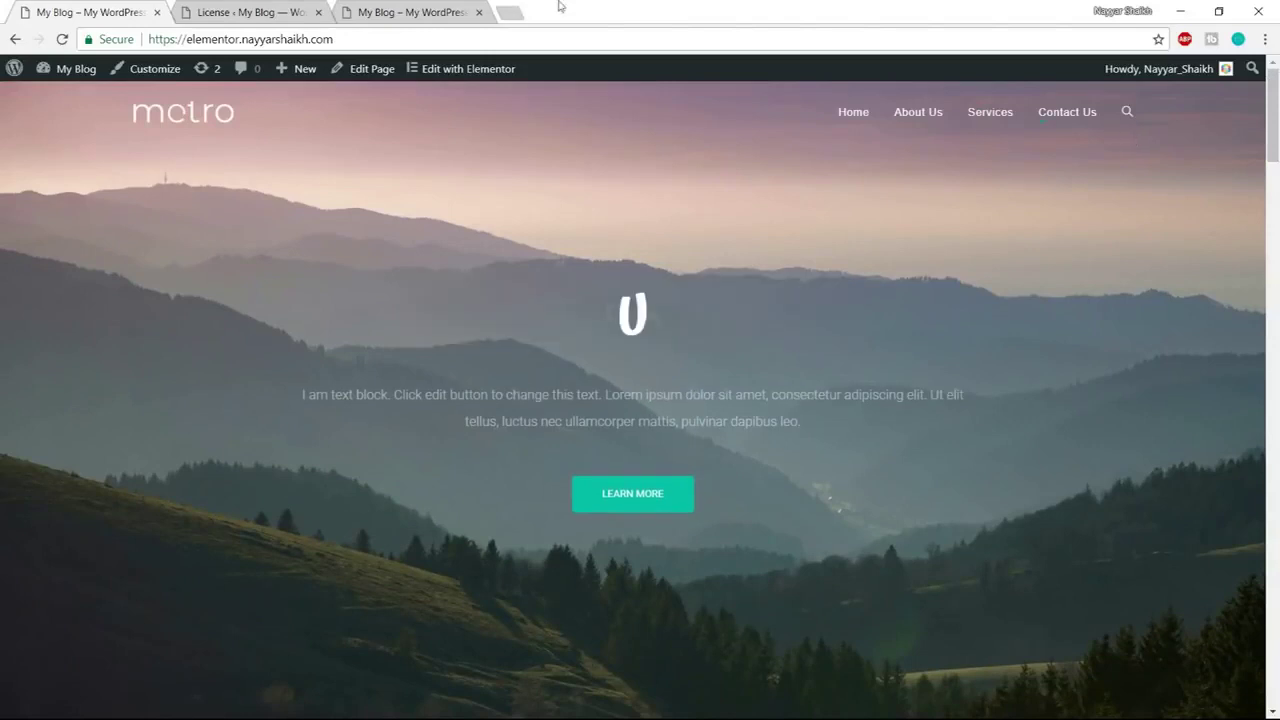
Step: Create a new page titled 'Home Page' and publish it
click(229, 11)
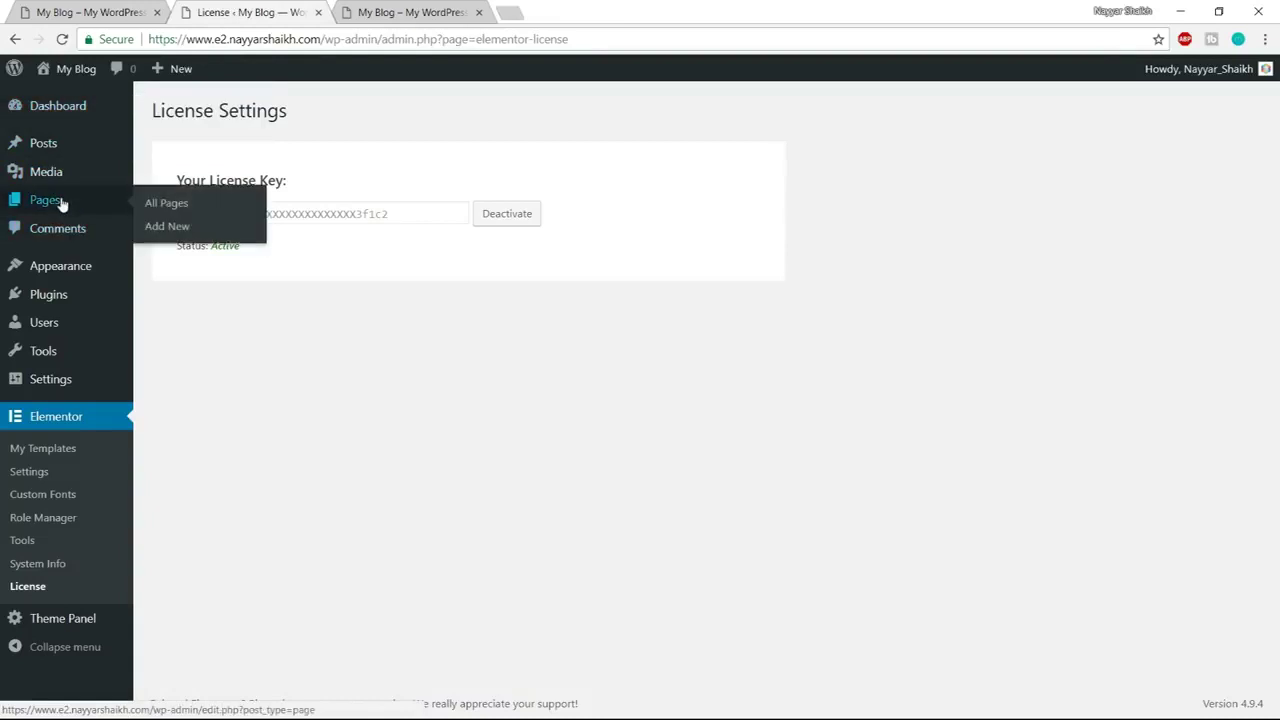
click(187, 232)
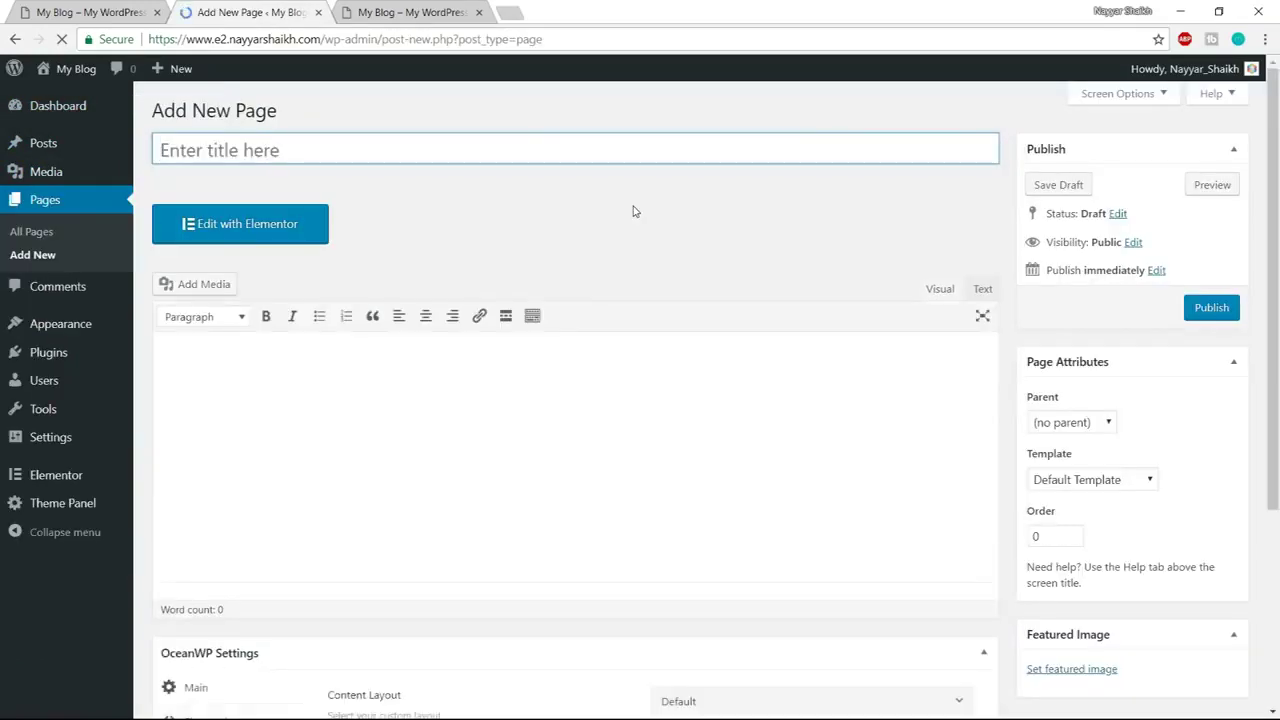
text(Home Page)
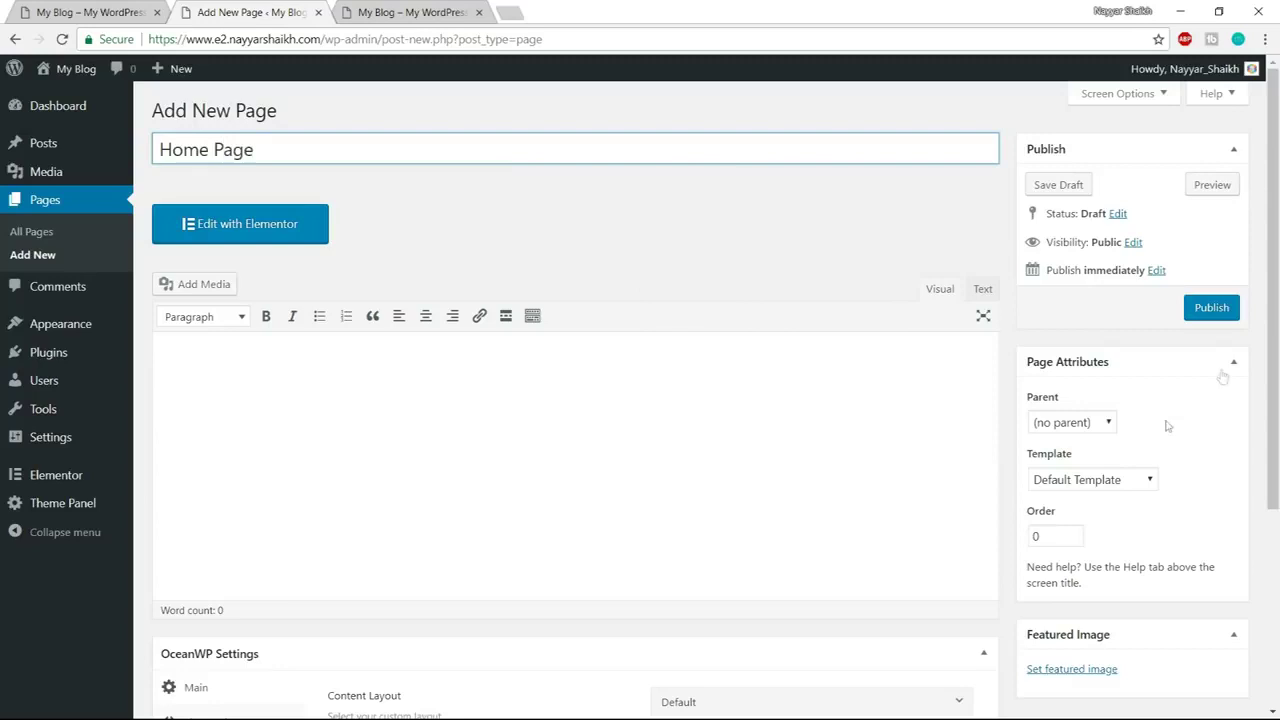
click(1230, 311)
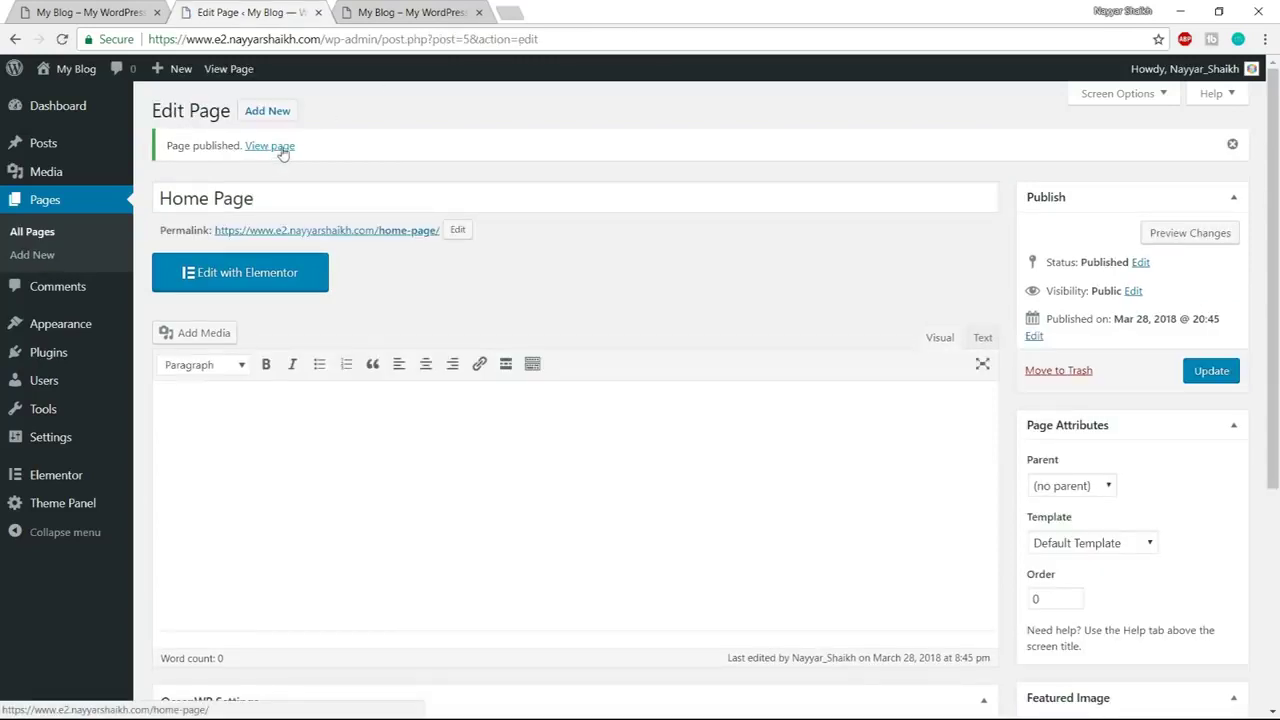
Step: Open the published Home Page in a new tab and close the extra front-page tab
right_click(283, 148)
click(302, 158)
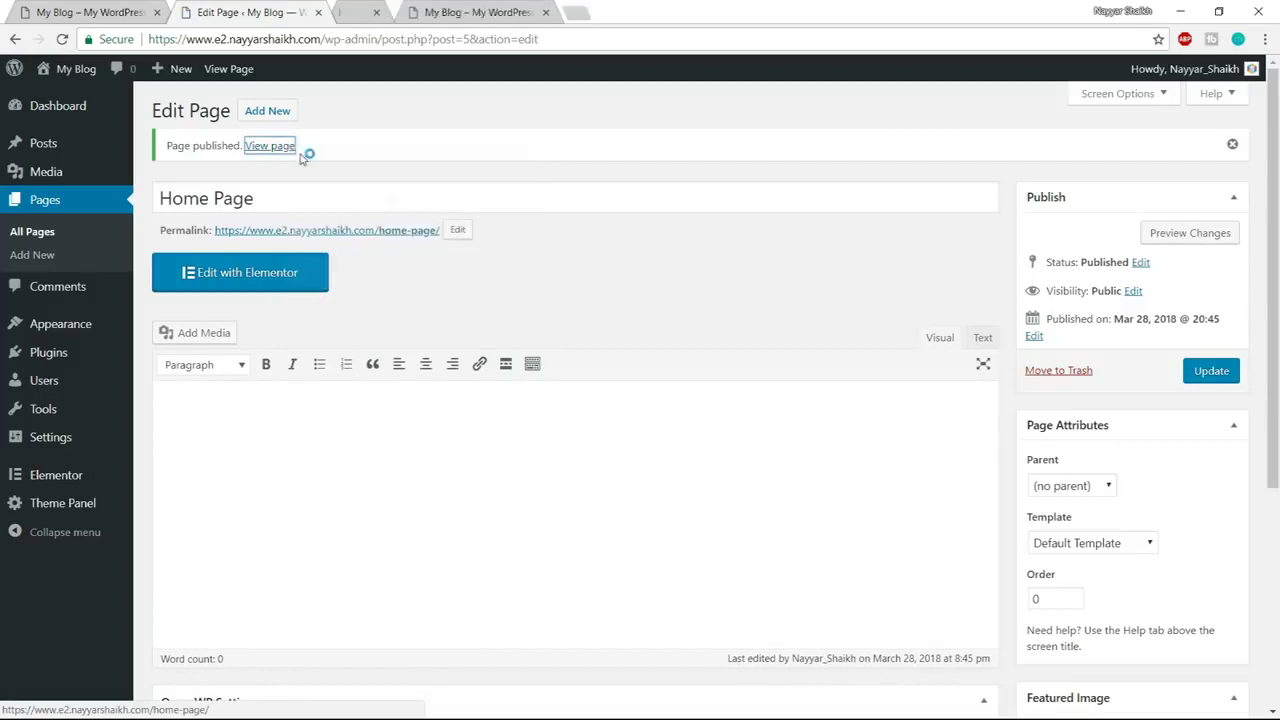
key(ctrl+Tab)
click(640, 14)
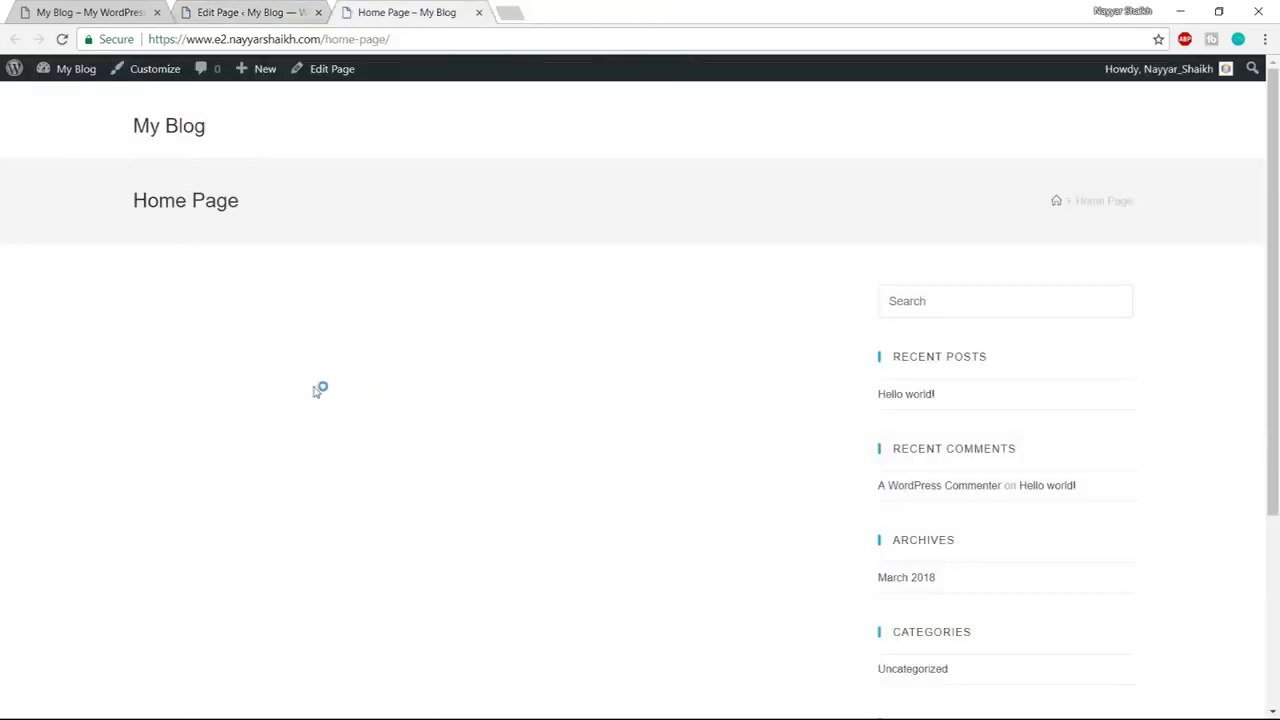
scroll(810, 430, down, 3)
scroll(798, 465, up, 5)
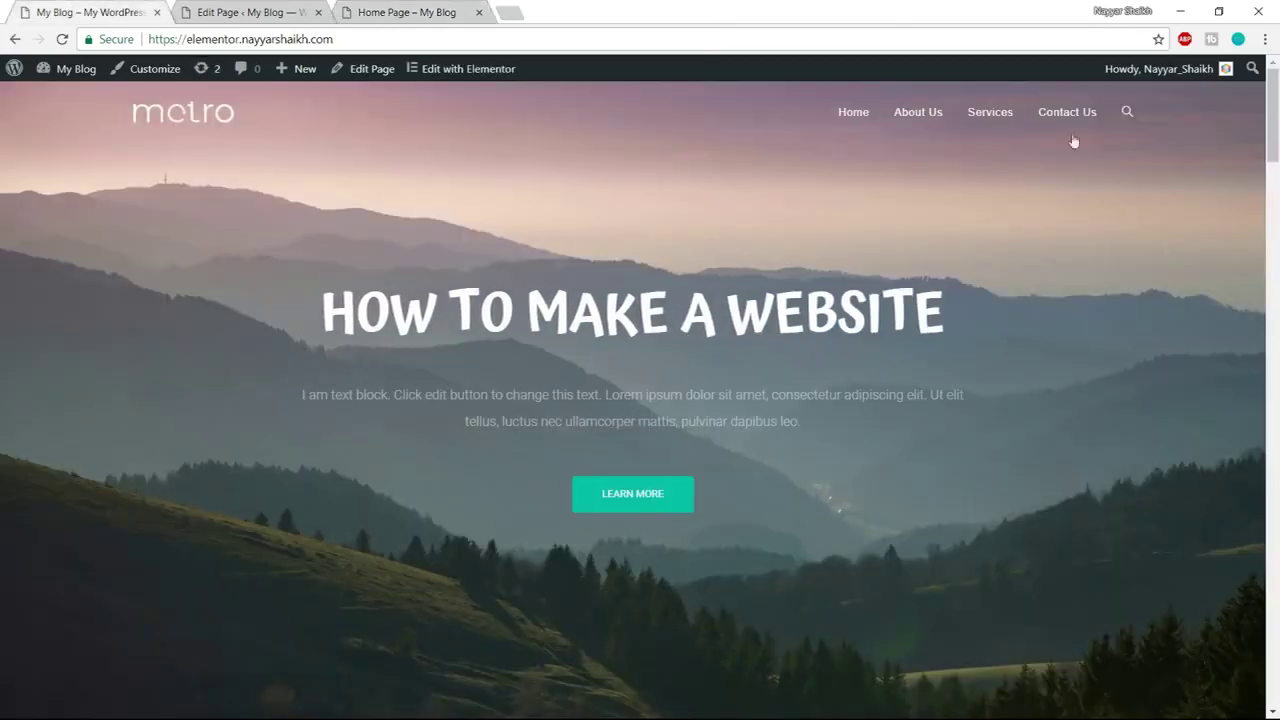
click(405, 10)
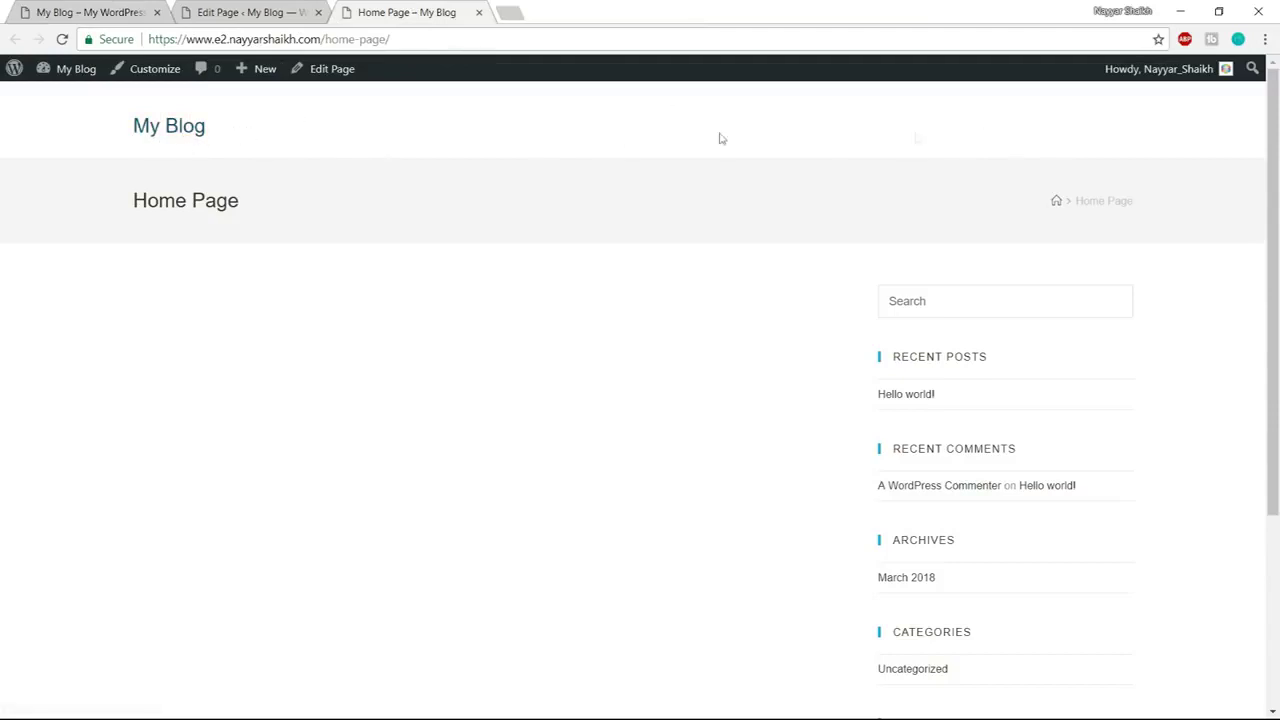
Step: Compare the live Home Page title with the reference hero page, then return to the editor
click(137, 9)
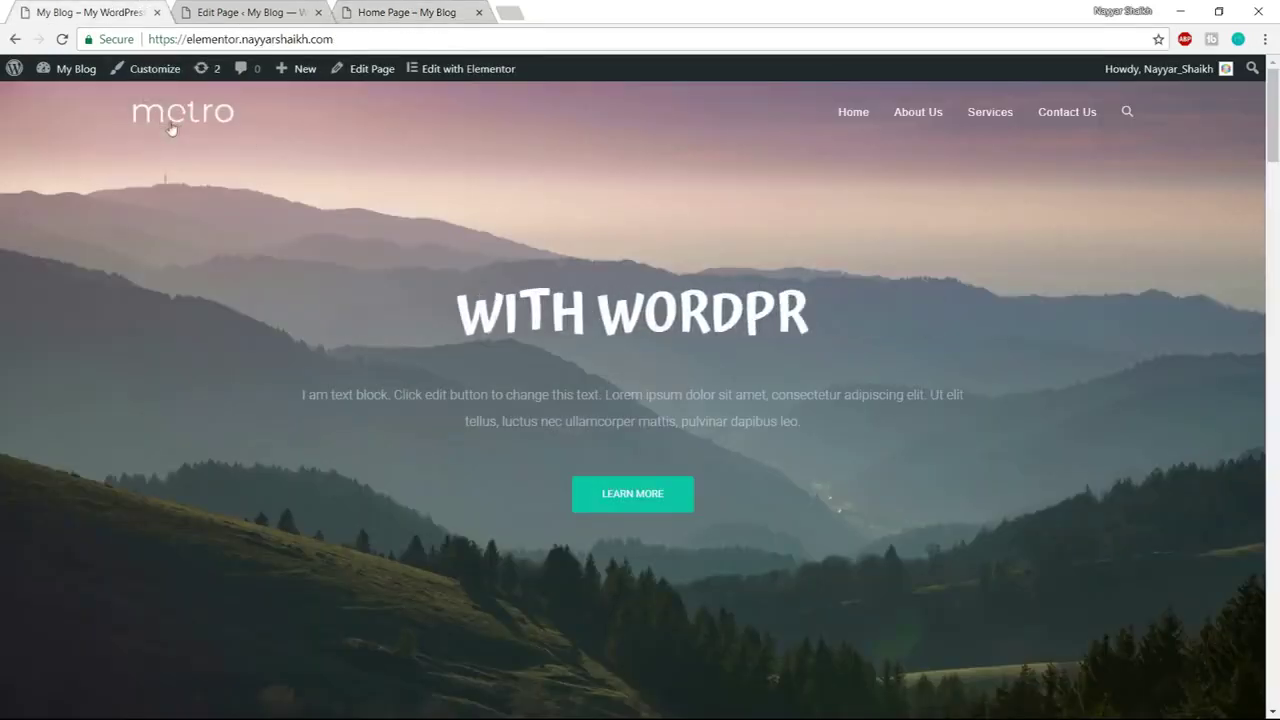
click(398, 11)
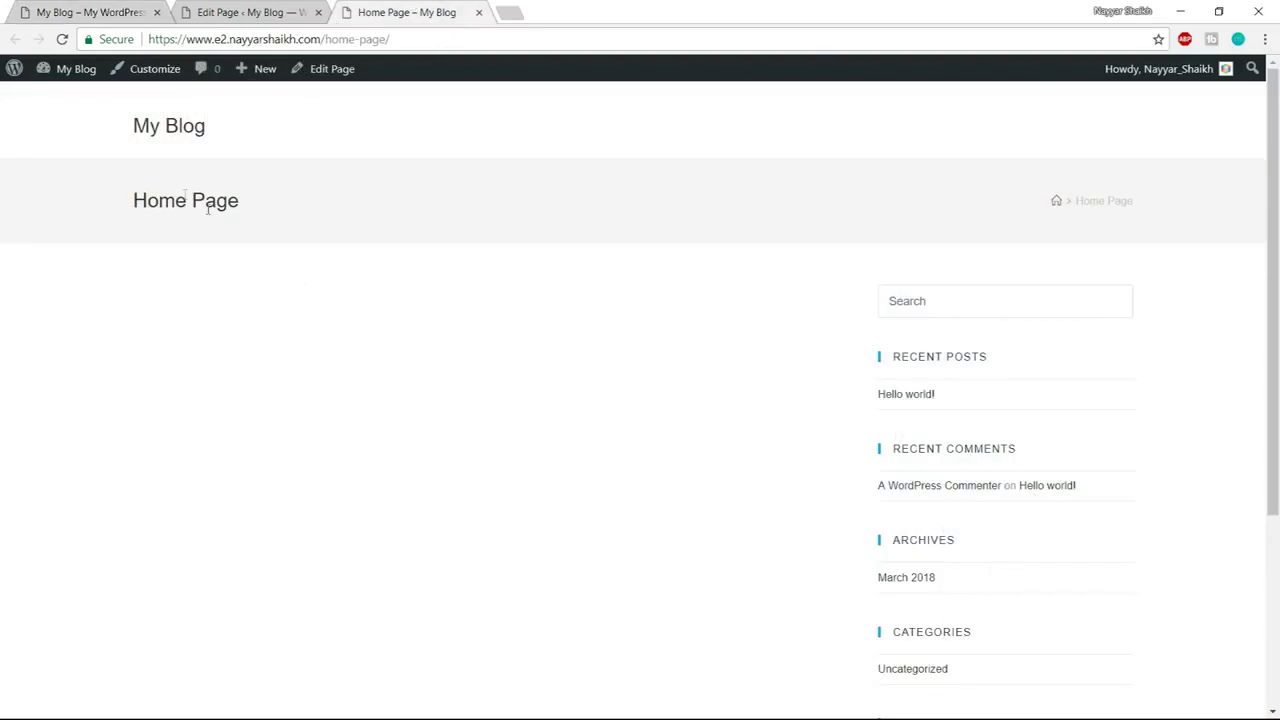
drag(121, 206, 256, 206)
click(964, 209)
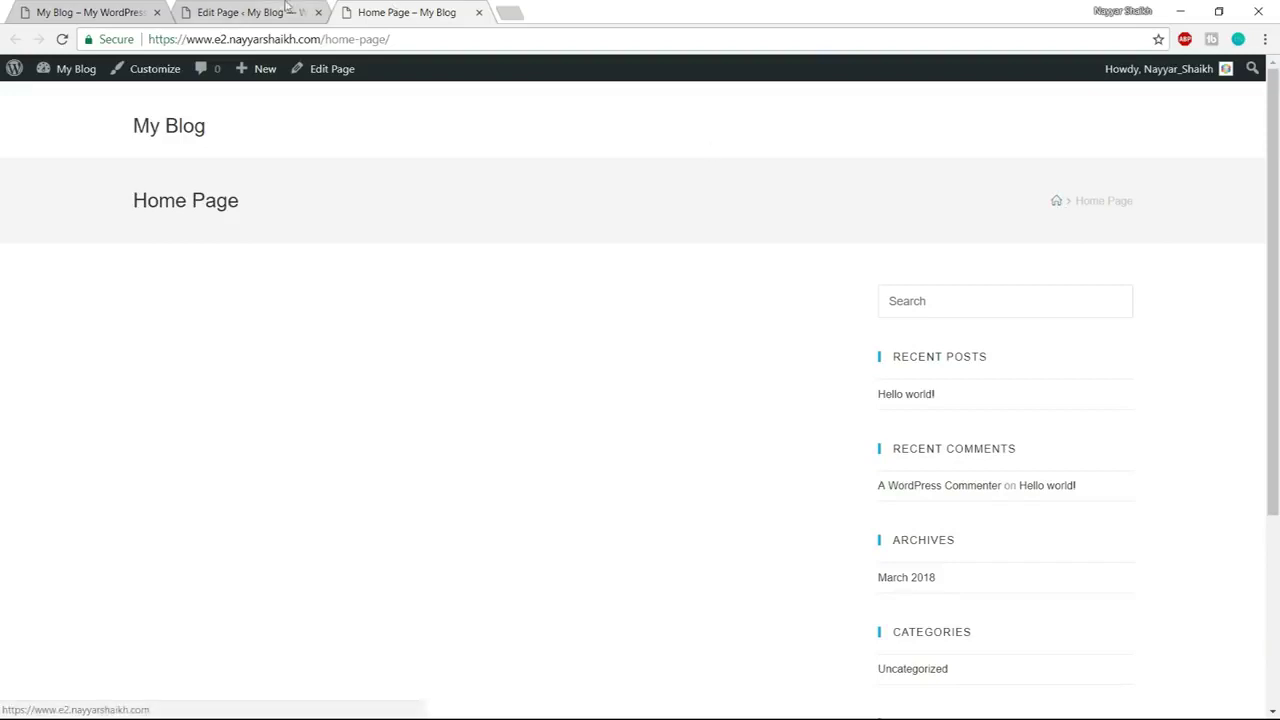
click(286, 10)
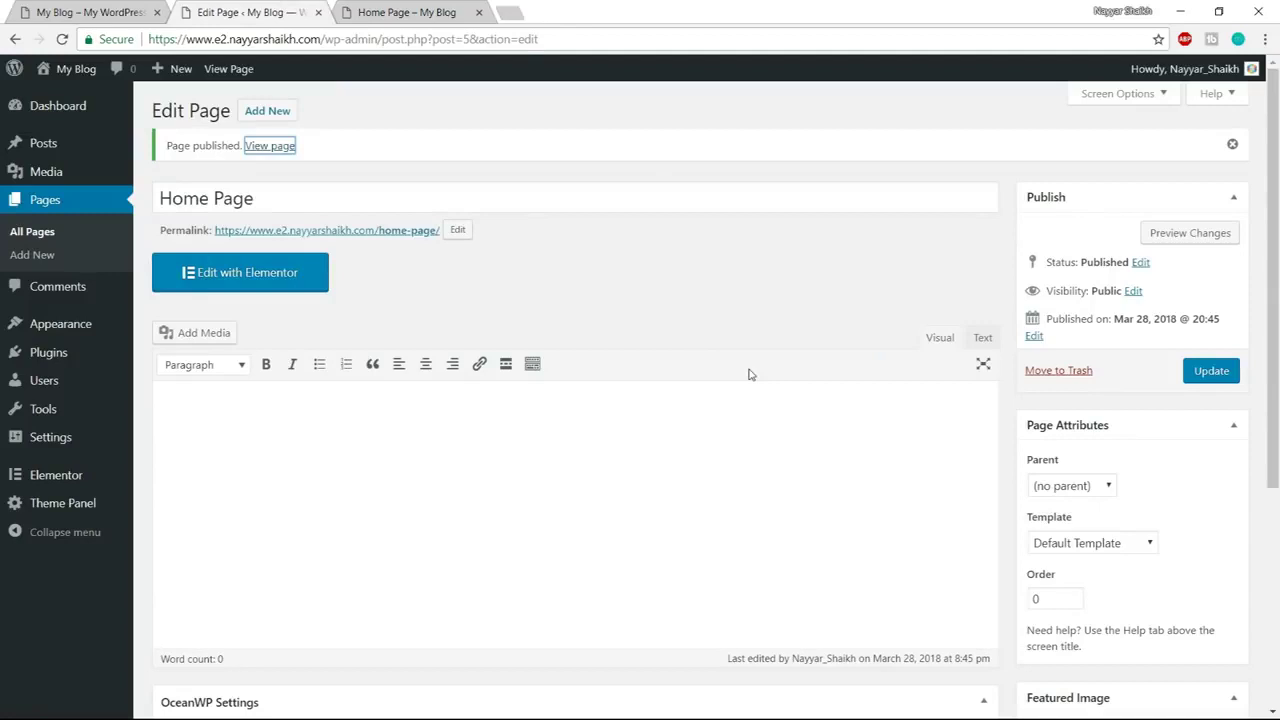
click(386, 10)
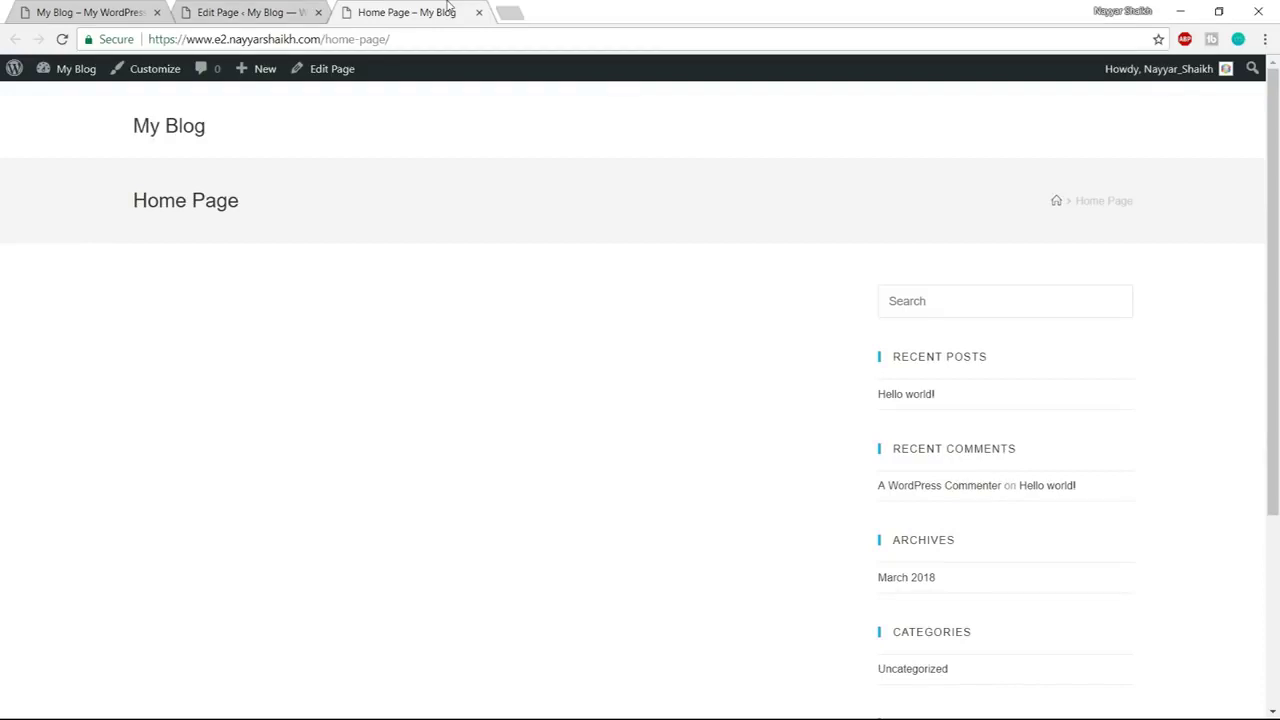
click(232, 10)
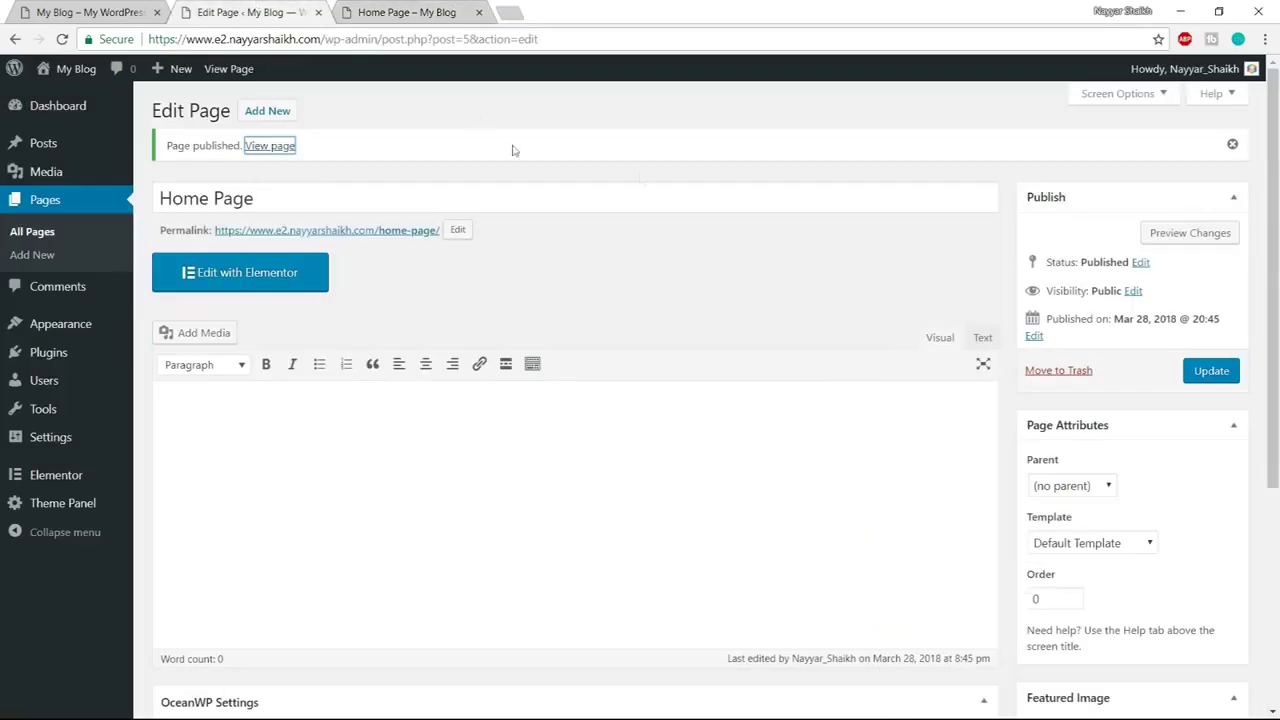
click(643, 209)
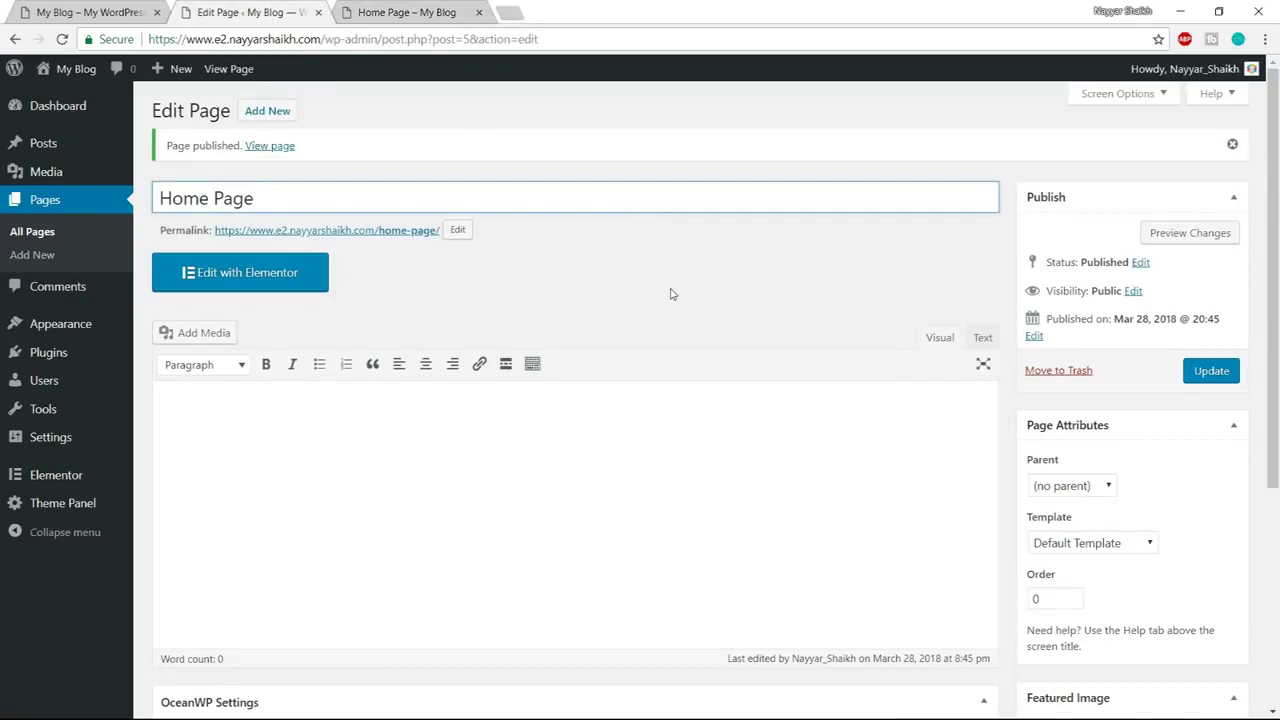
Step: Set the Home Page's OceanWP Content Layout to Full Width and disable Margins
scroll(672, 294, down, 3)
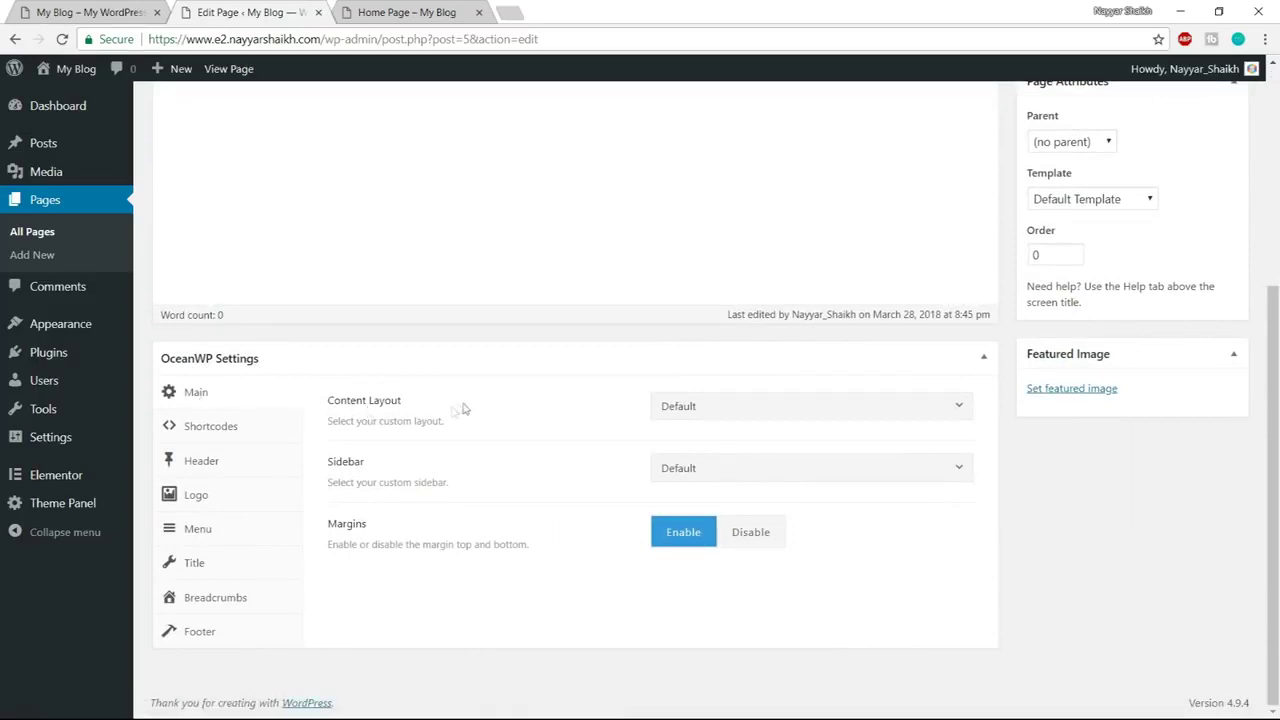
click(782, 410)
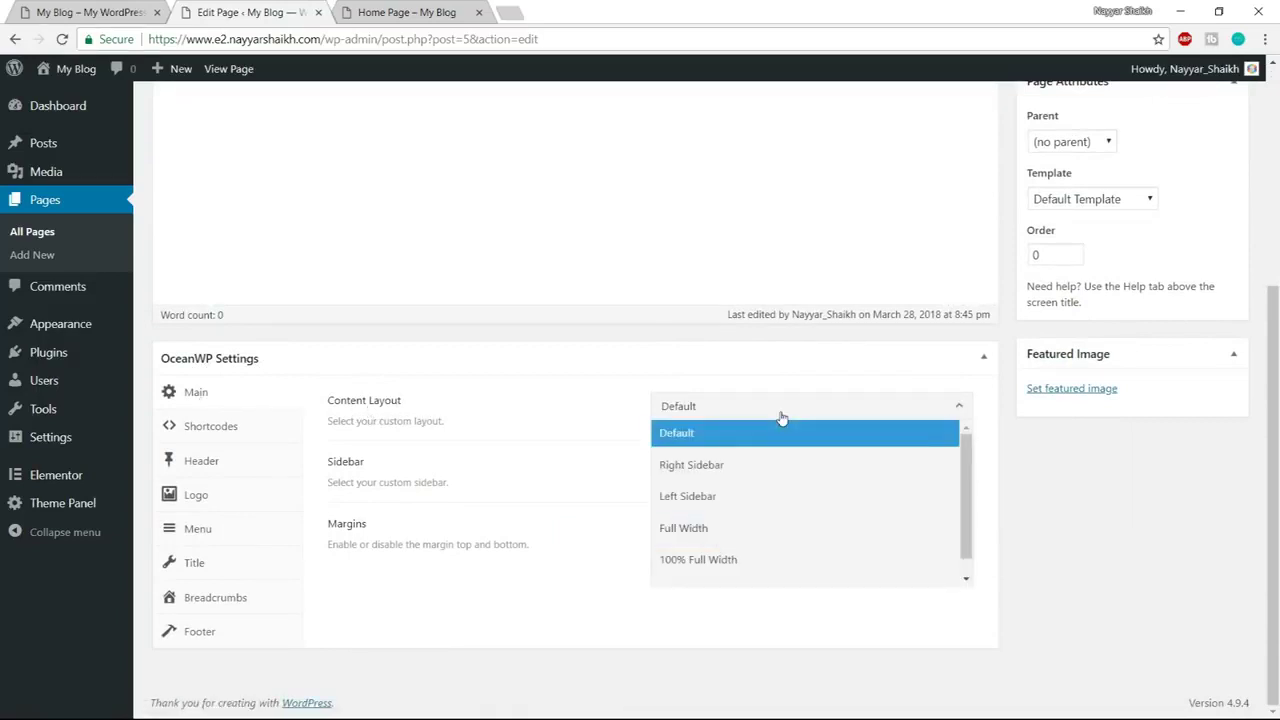
click(746, 528)
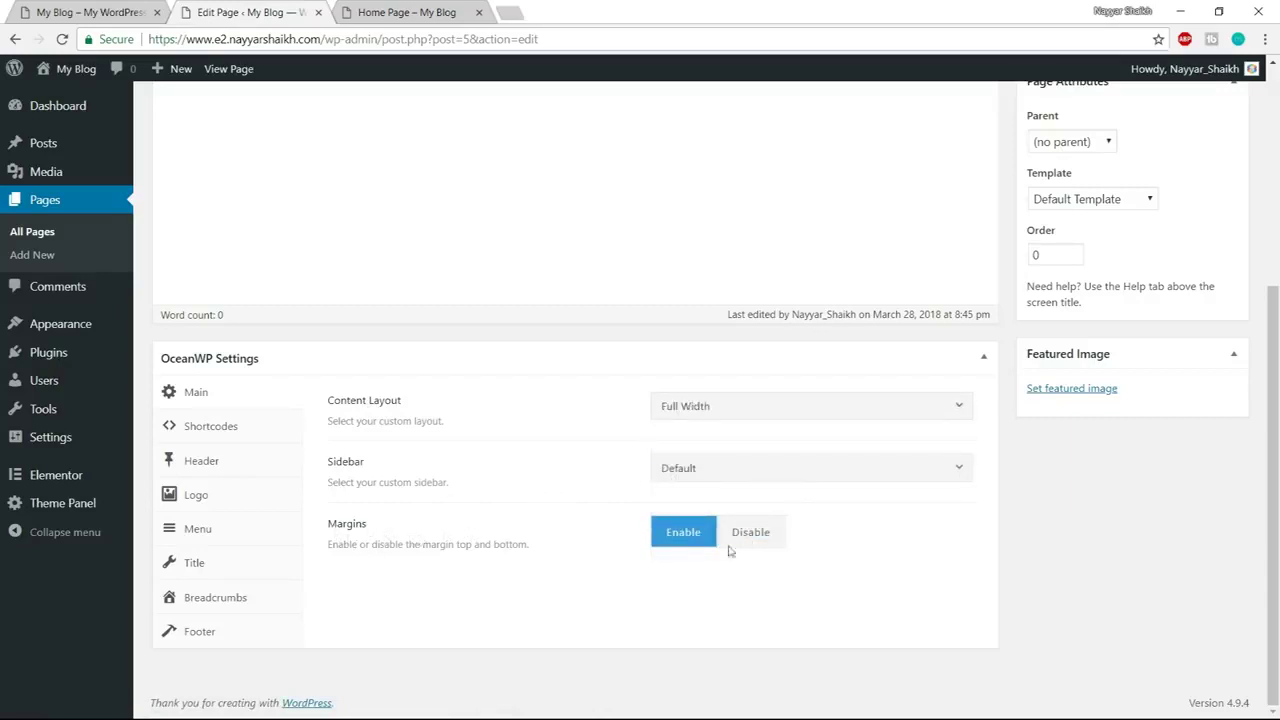
click(762, 540)
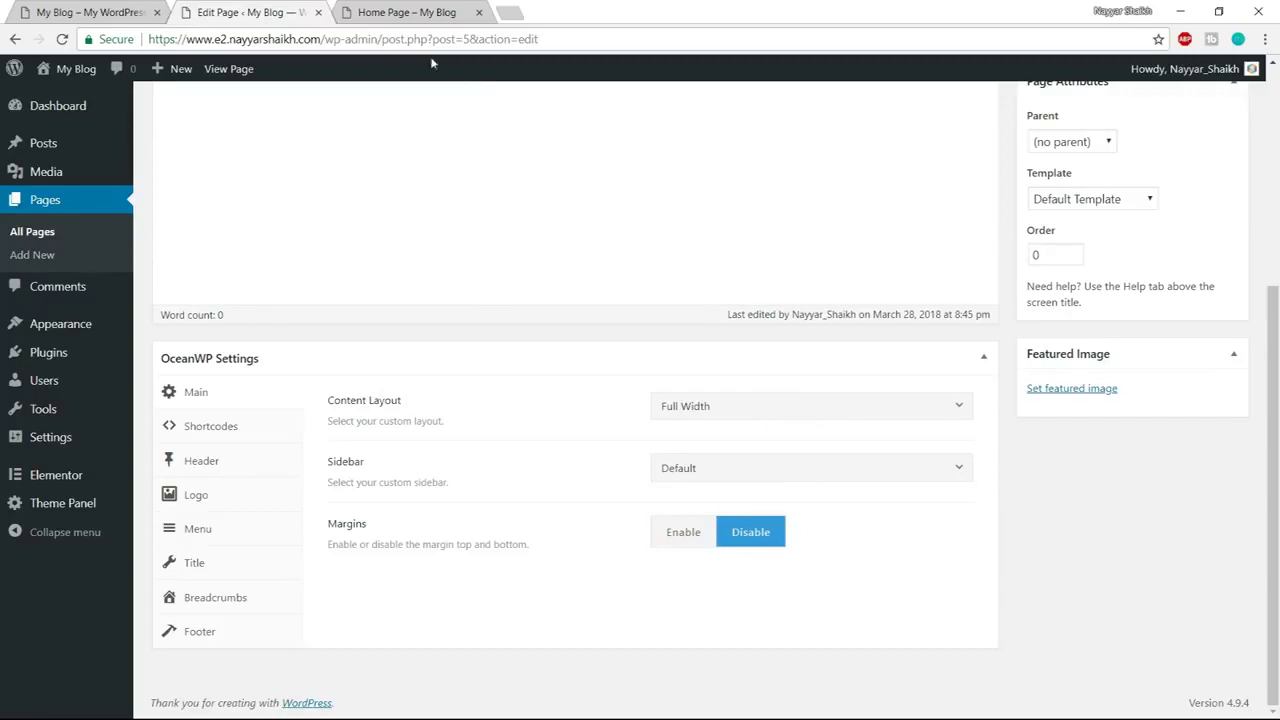
Step: Check the page title on the live Home Page, then return to the editor
click(410, 10)
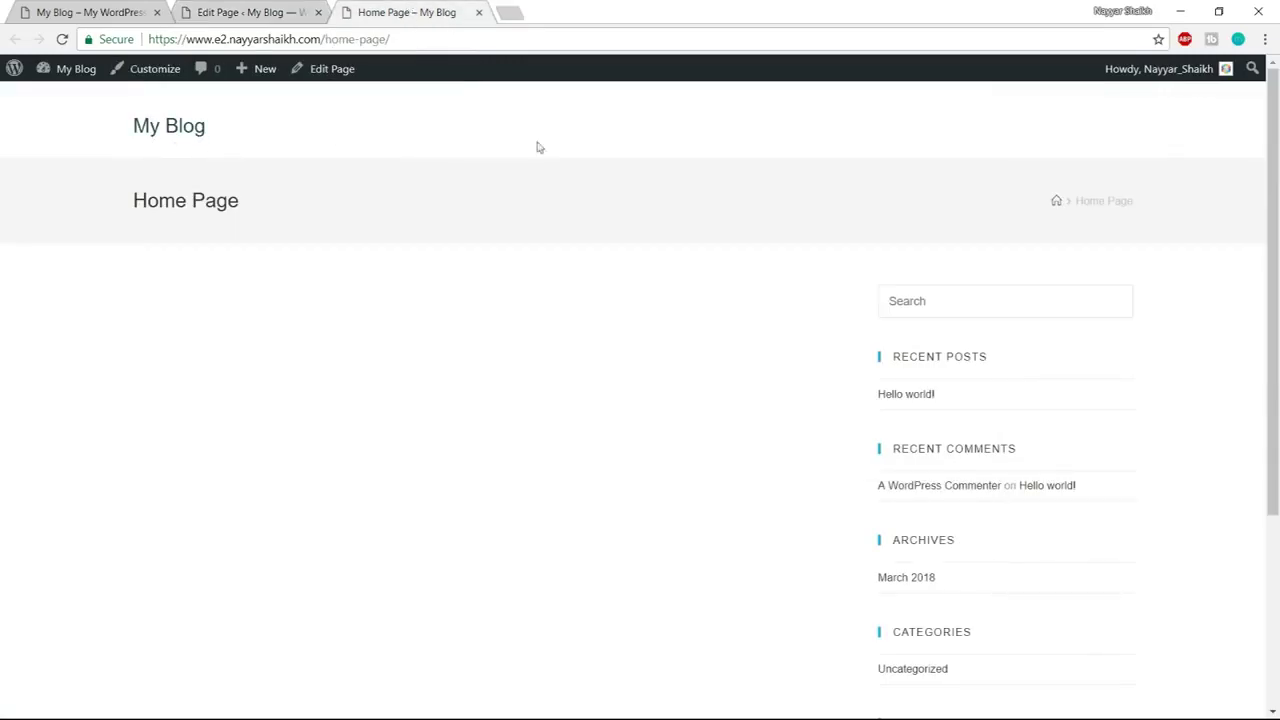
drag(125, 203, 206, 200)
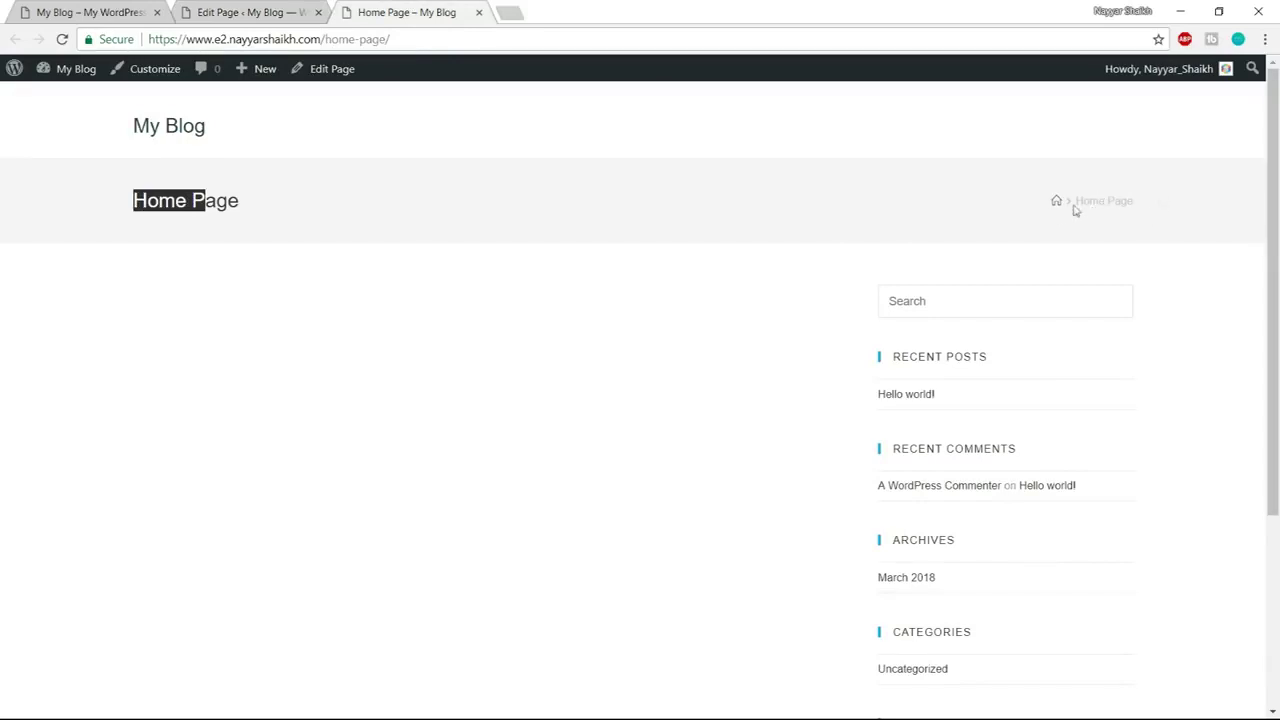
click(250, 12)
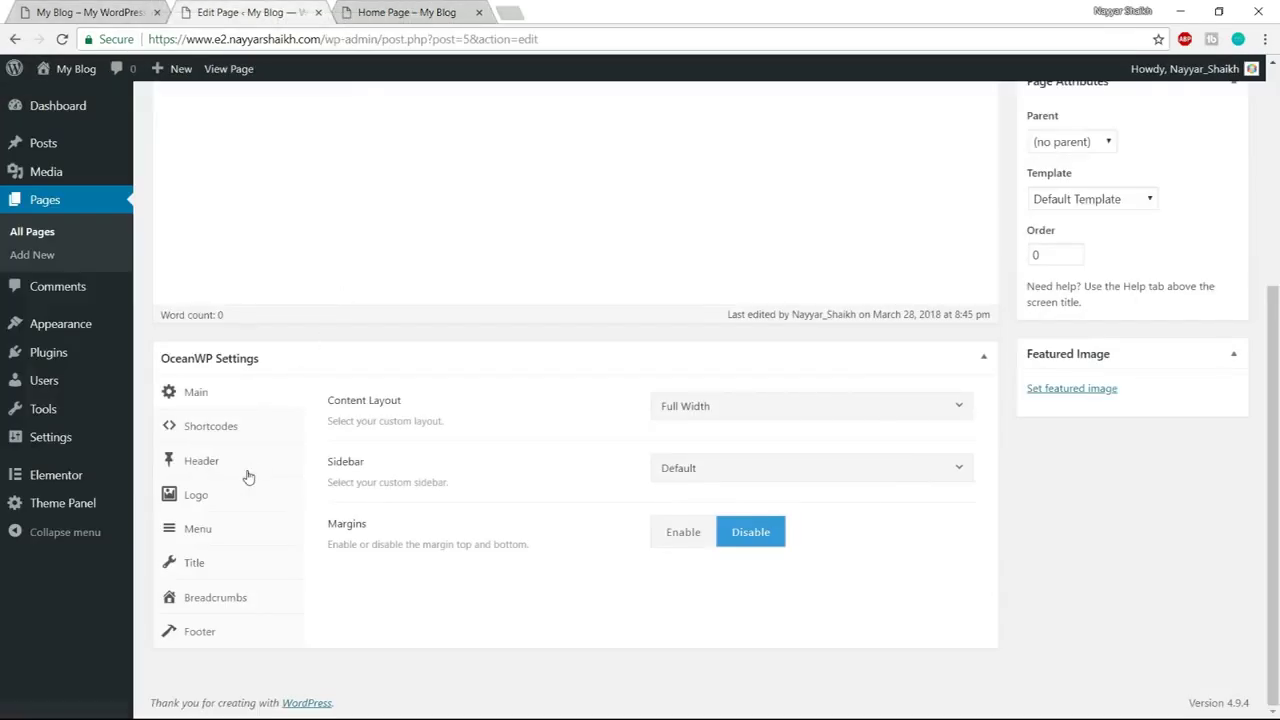
Step: In OceanWP header options, disable the top bar and choose the Transparent header style
click(213, 468)
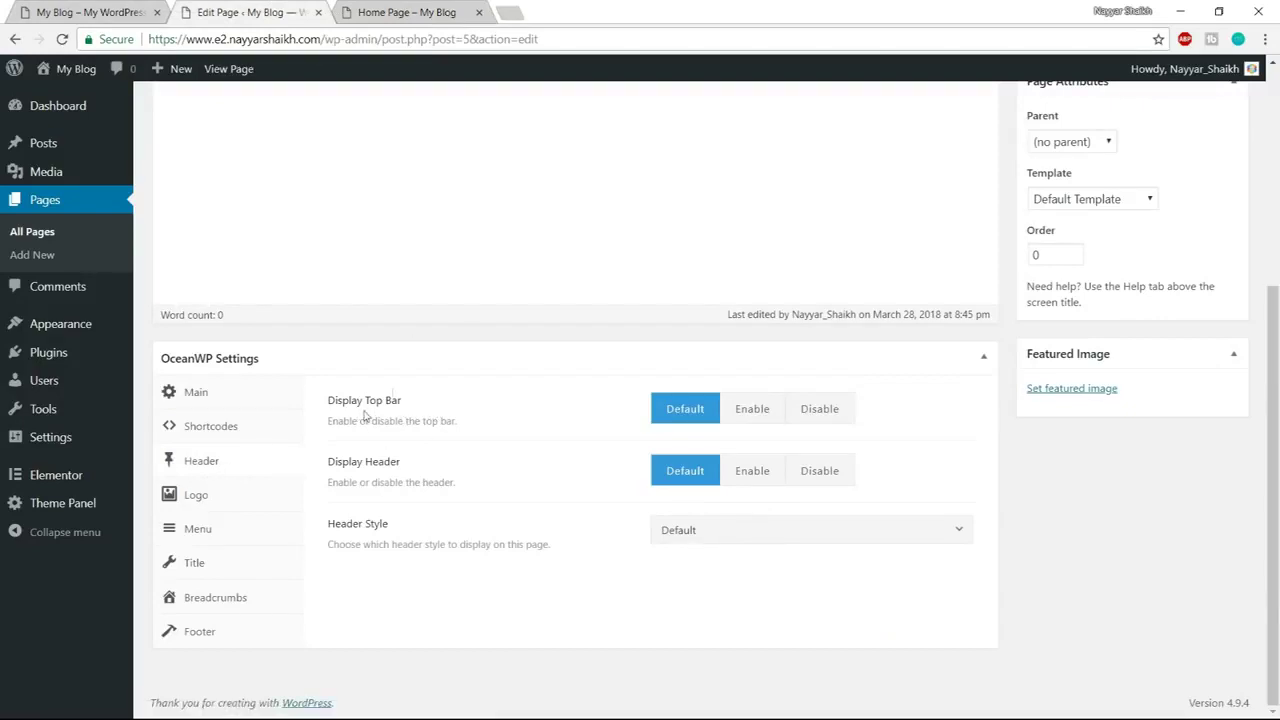
click(430, 8)
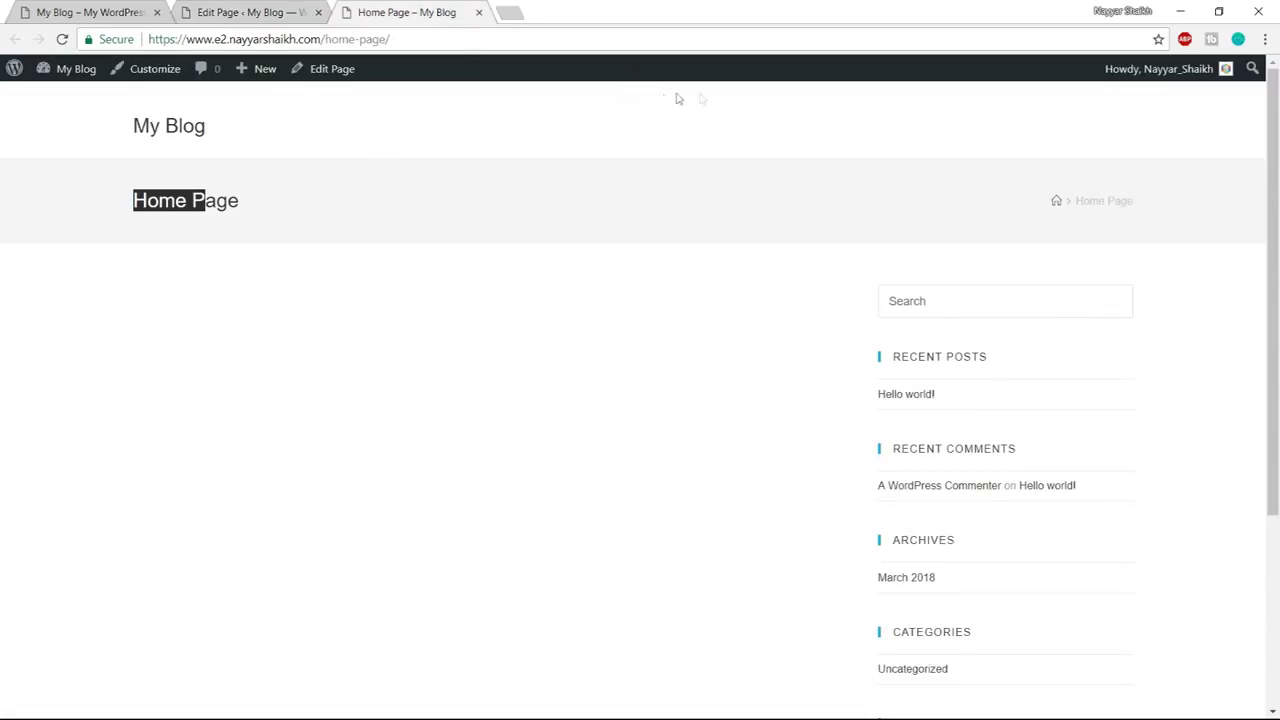
click(290, 10)
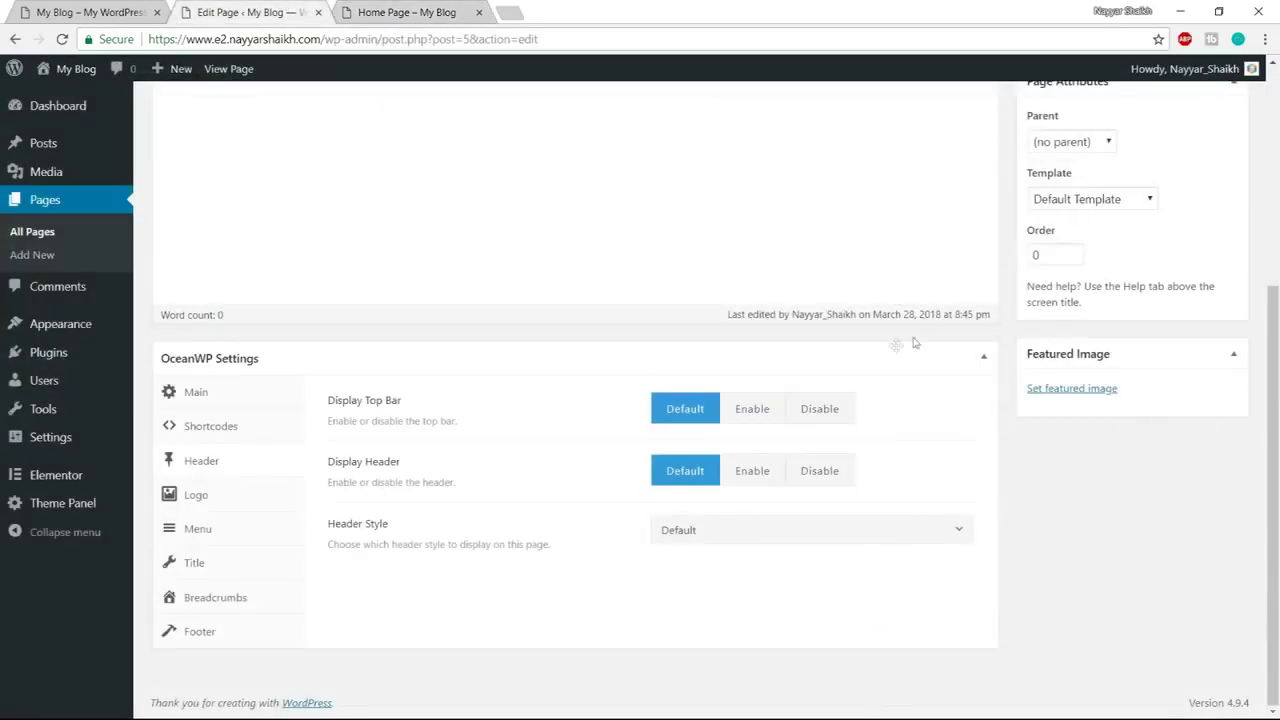
click(836, 411)
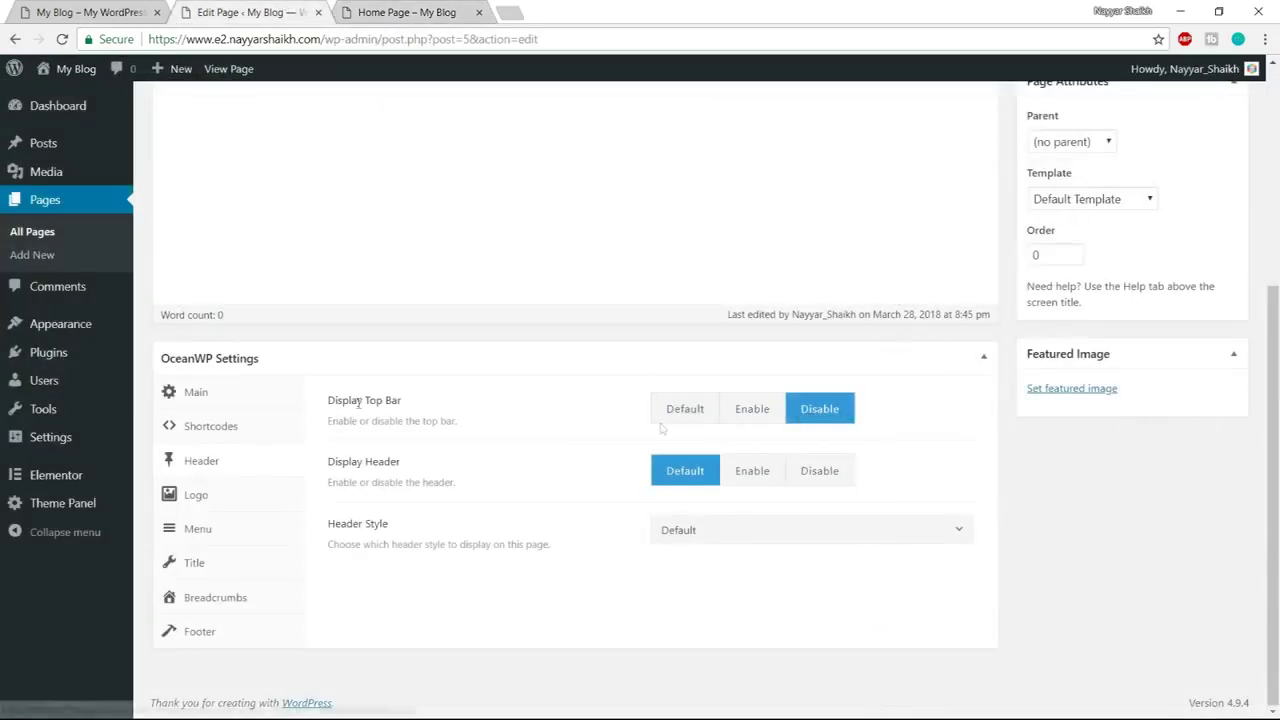
click(730, 533)
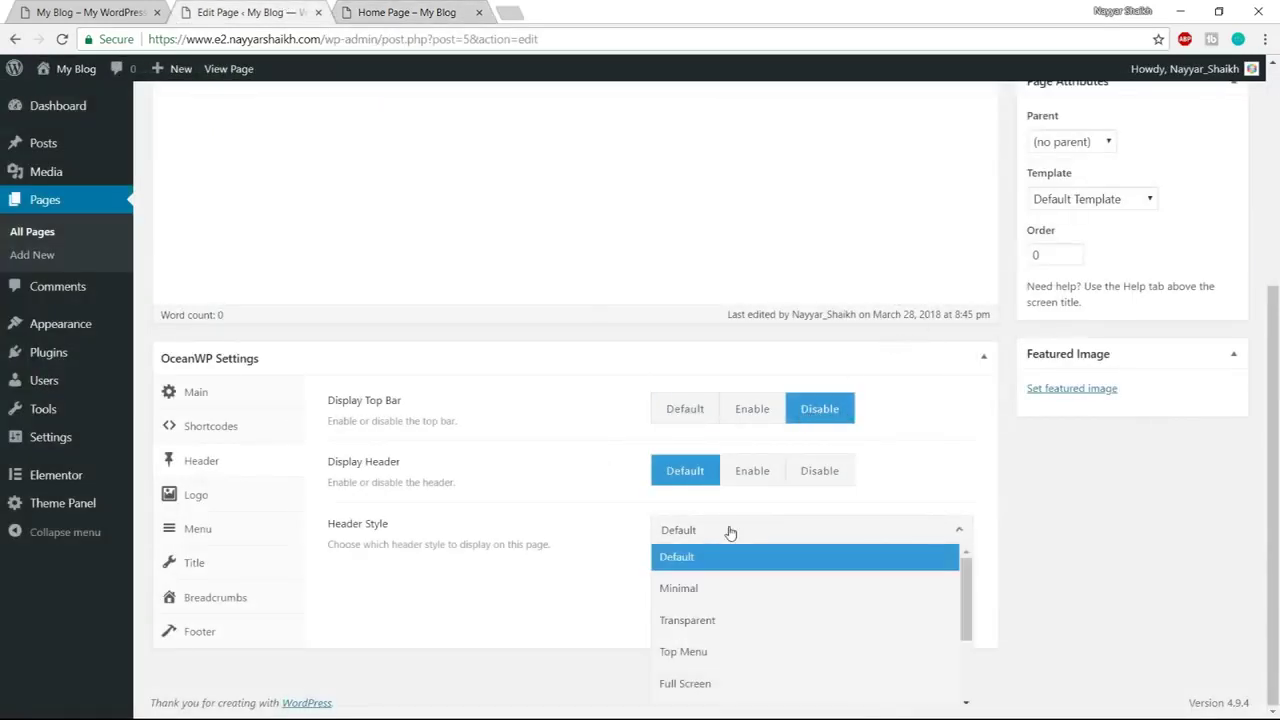
click(768, 620)
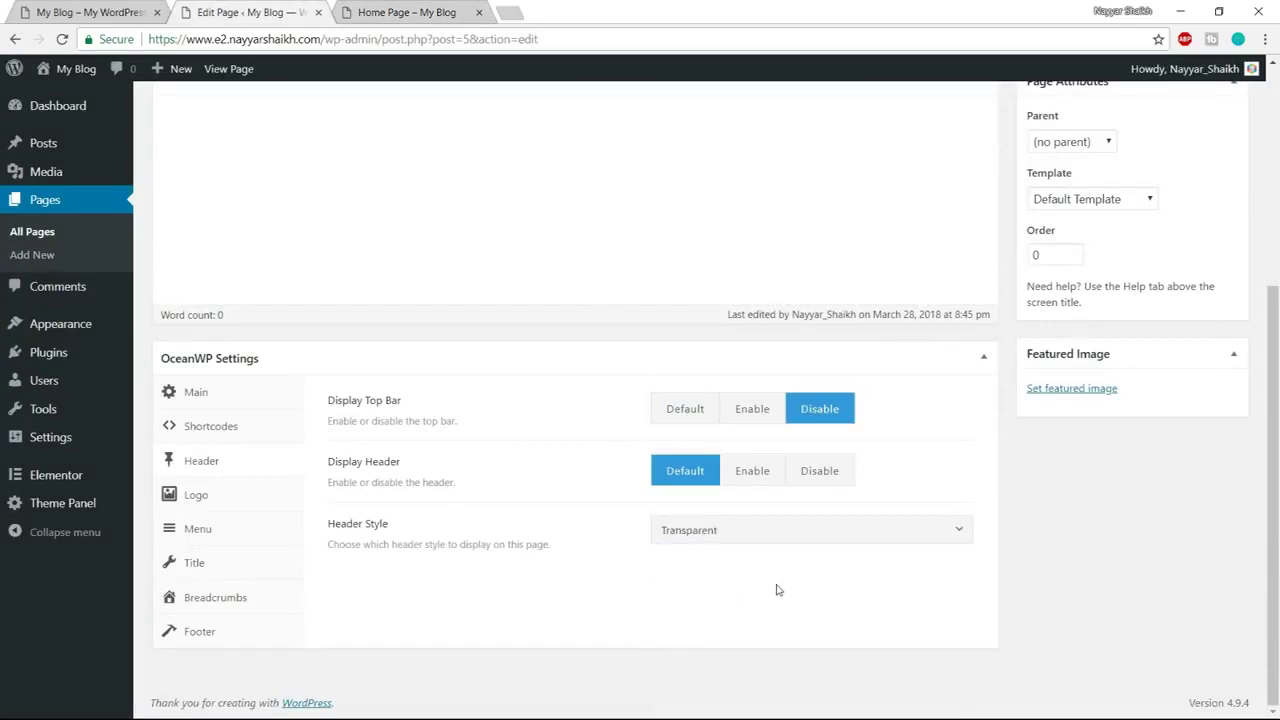
Step: Disable the page title and breadcrumbs for the Home Page
click(229, 567)
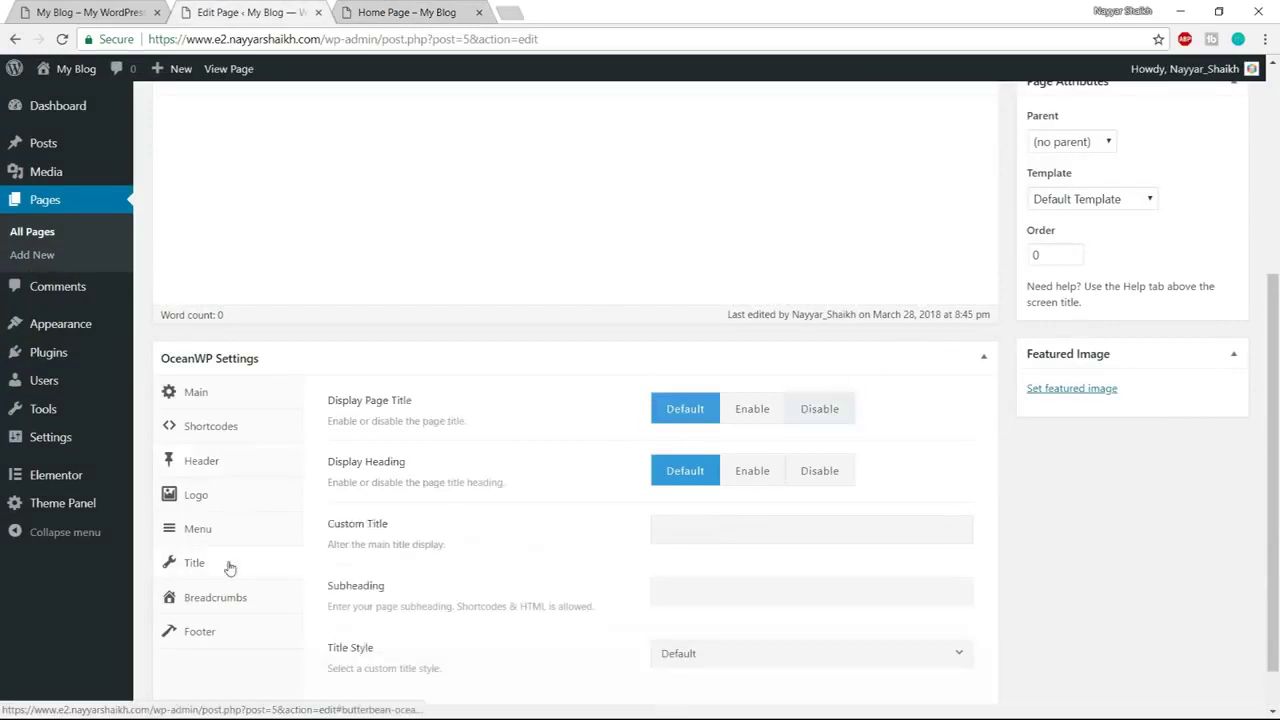
click(843, 413)
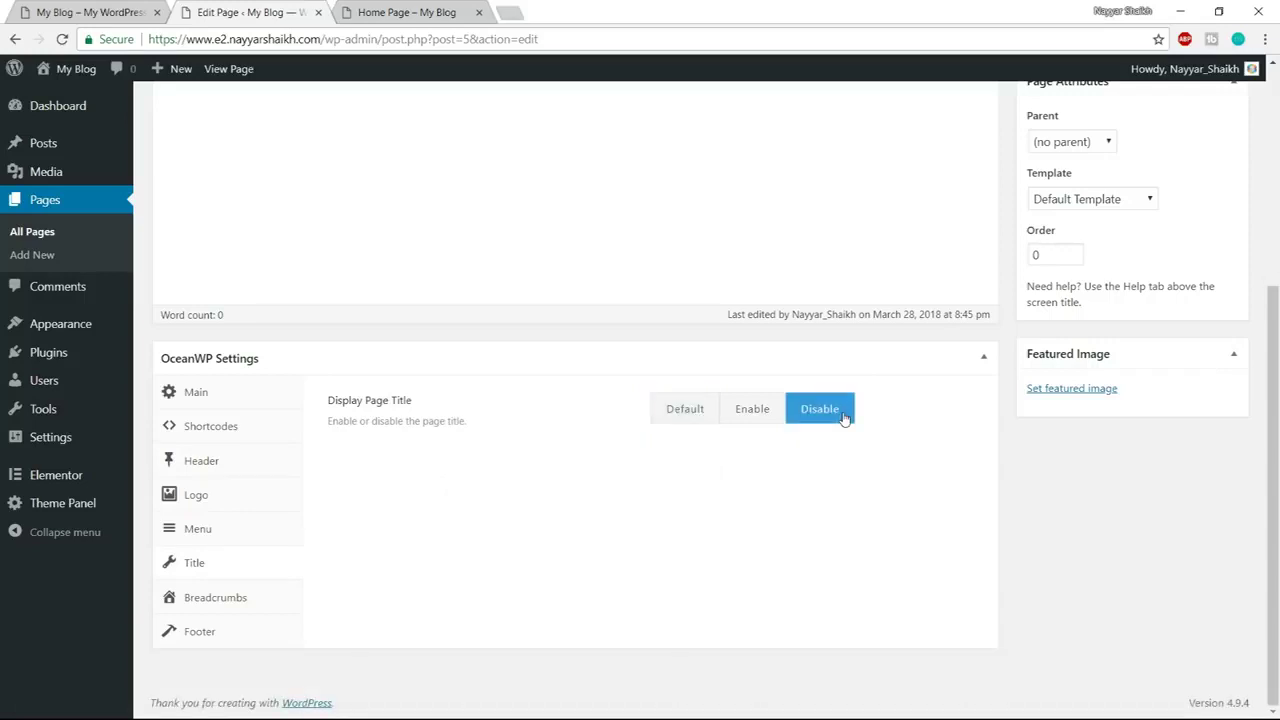
click(236, 597)
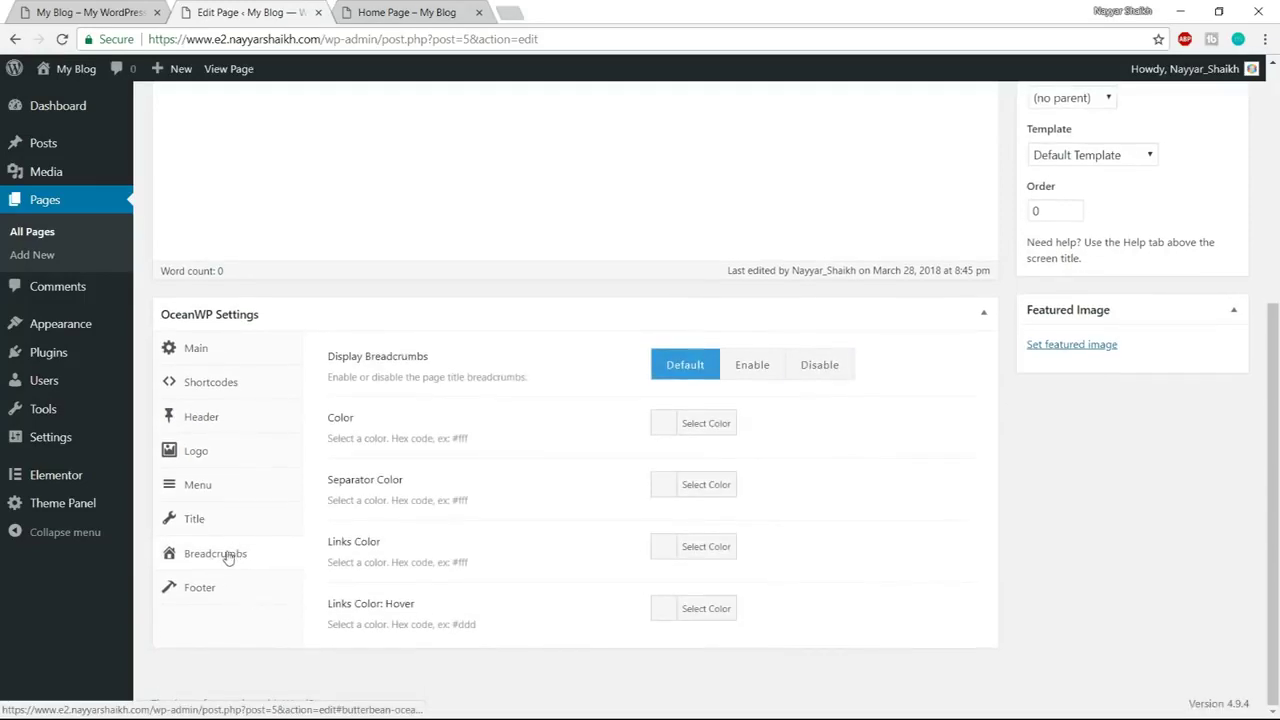
click(830, 370)
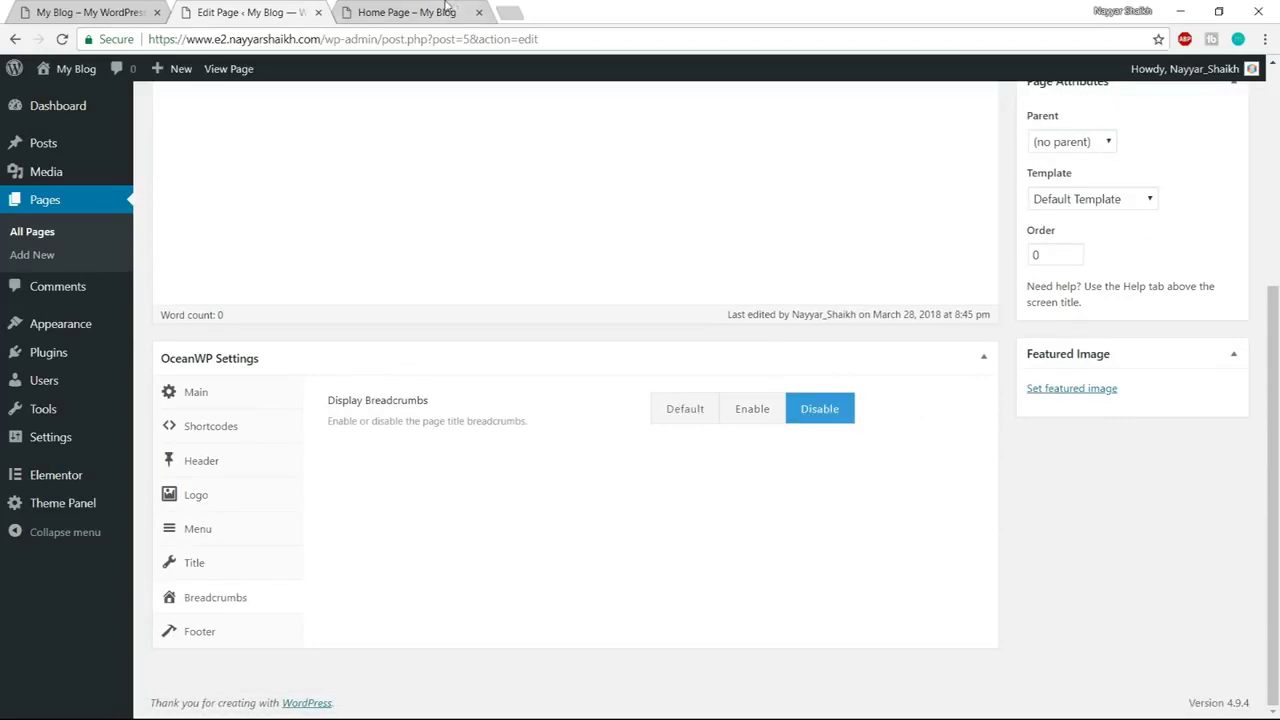
click(450, 11)
click(1135, 201)
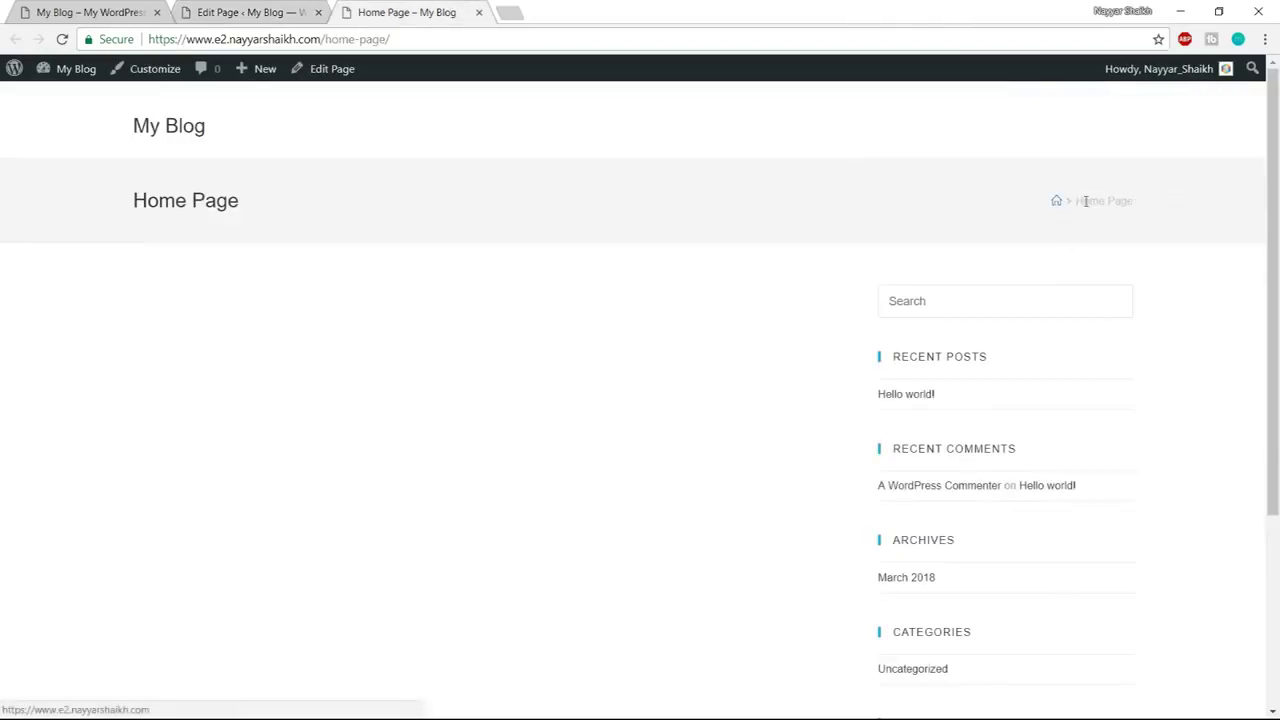
Step: Update the Home Page to save the OceanWP layout changes
click(270, 8)
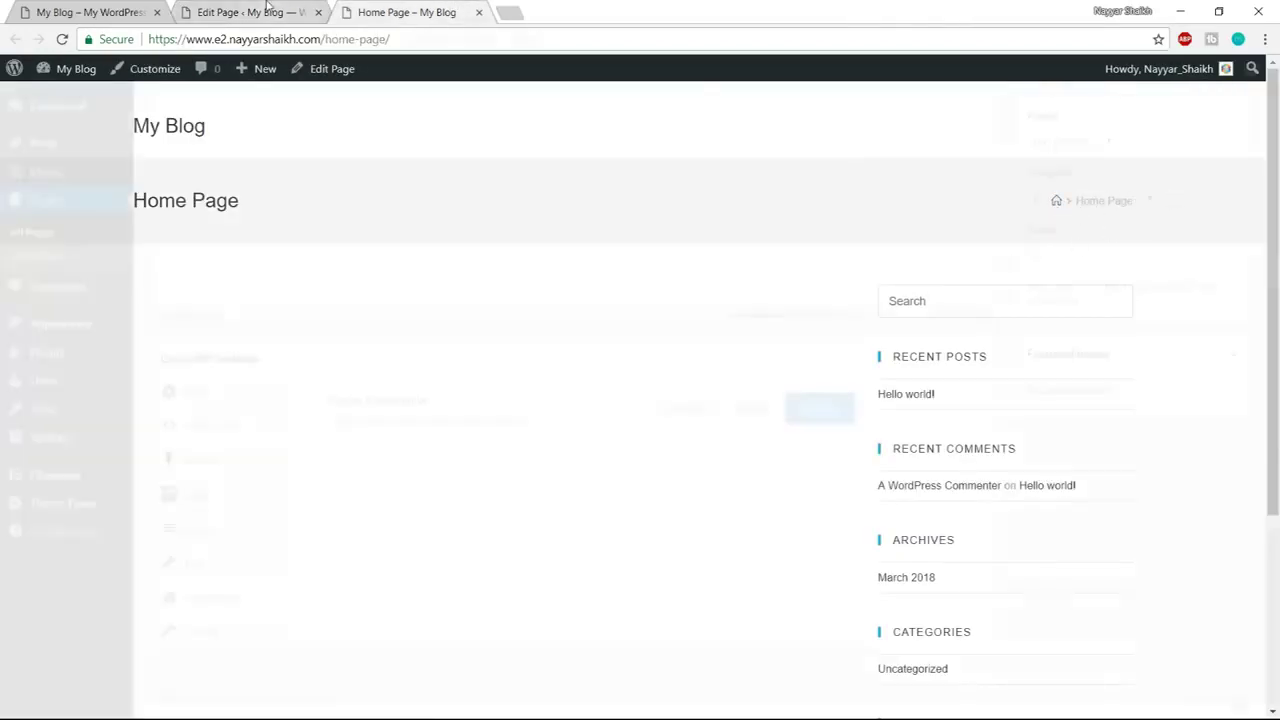
scroll(1130, 560, up, 5)
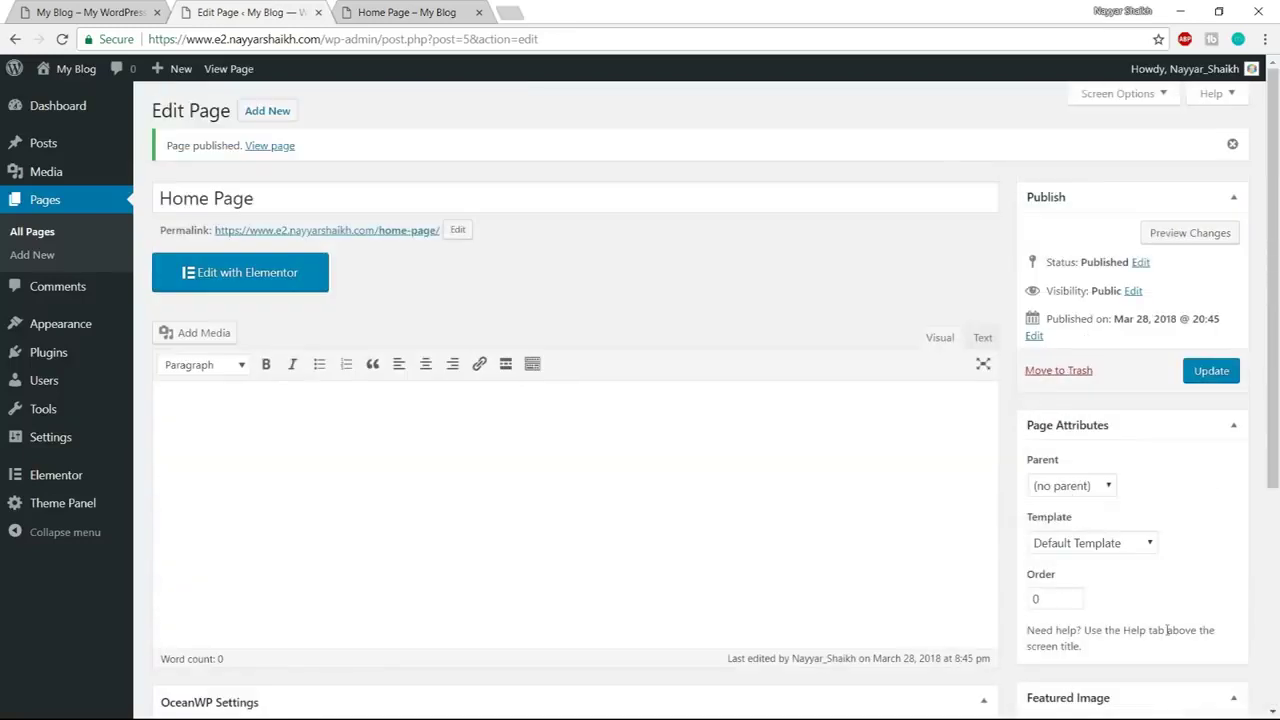
click(1211, 371)
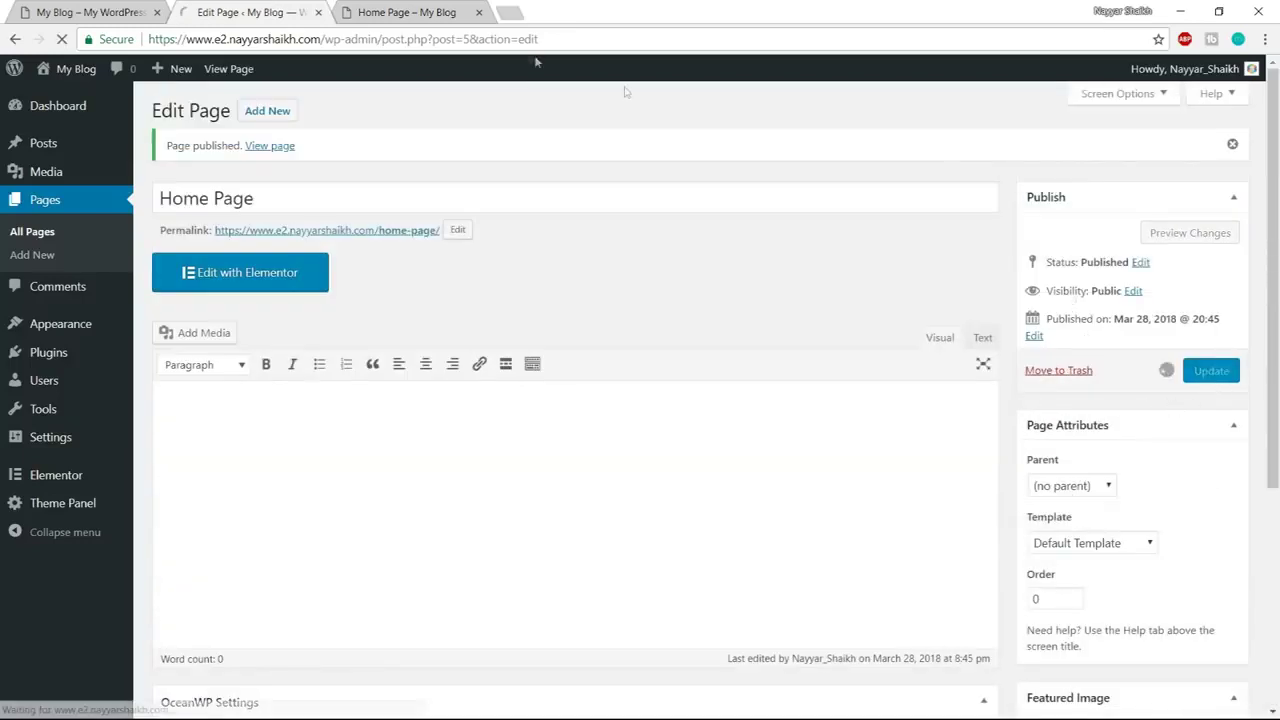
Step: Reload the live Home Page and compare it with the reference mountain-photo site
click(446, 10)
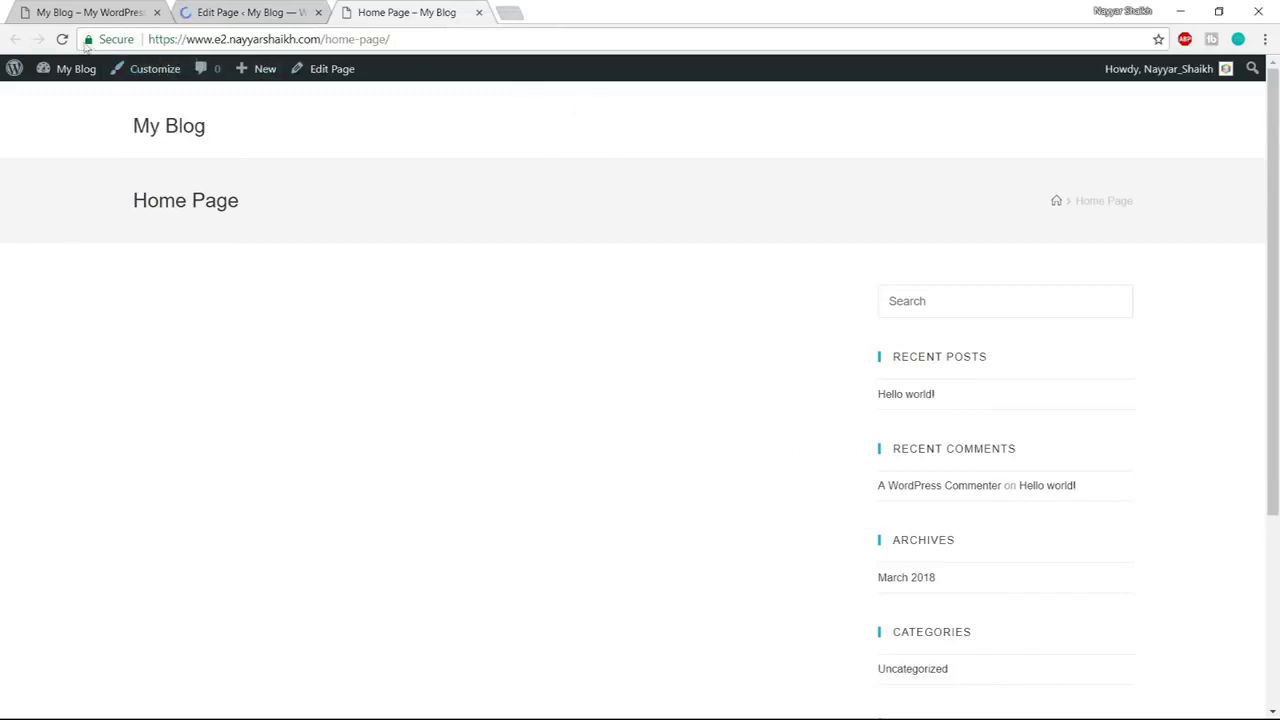
click(61, 39)
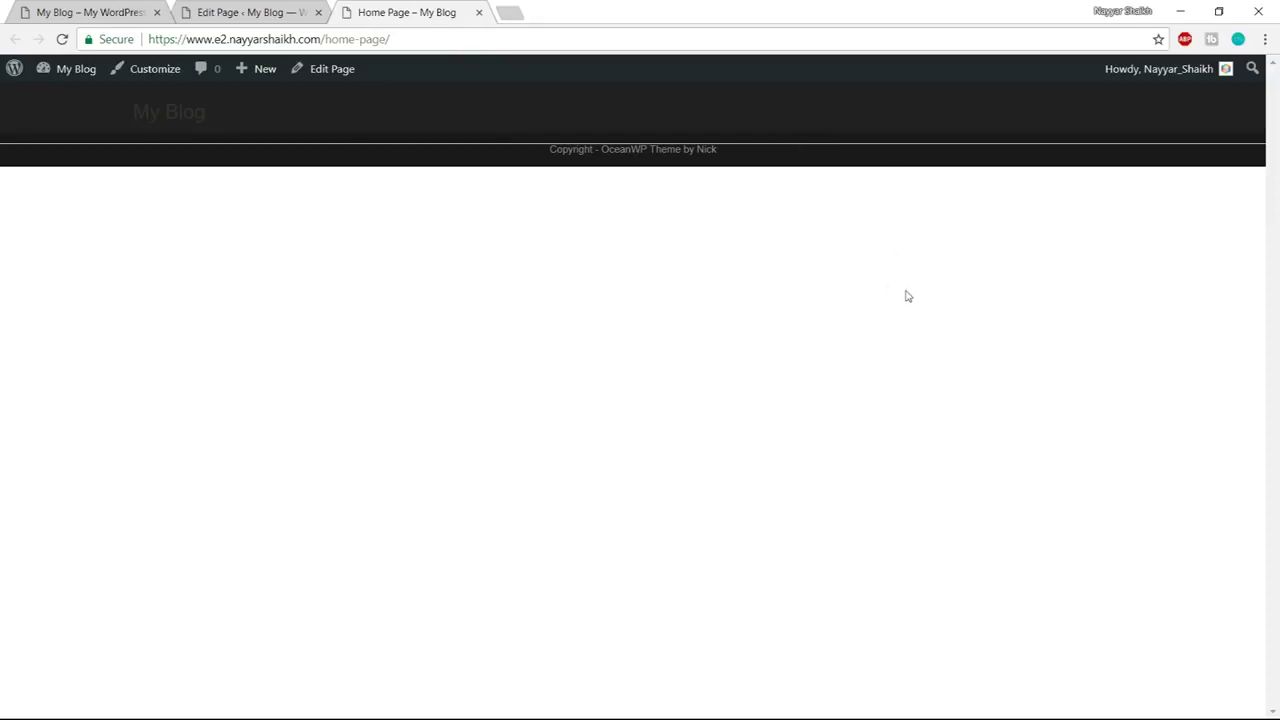
click(85, 10)
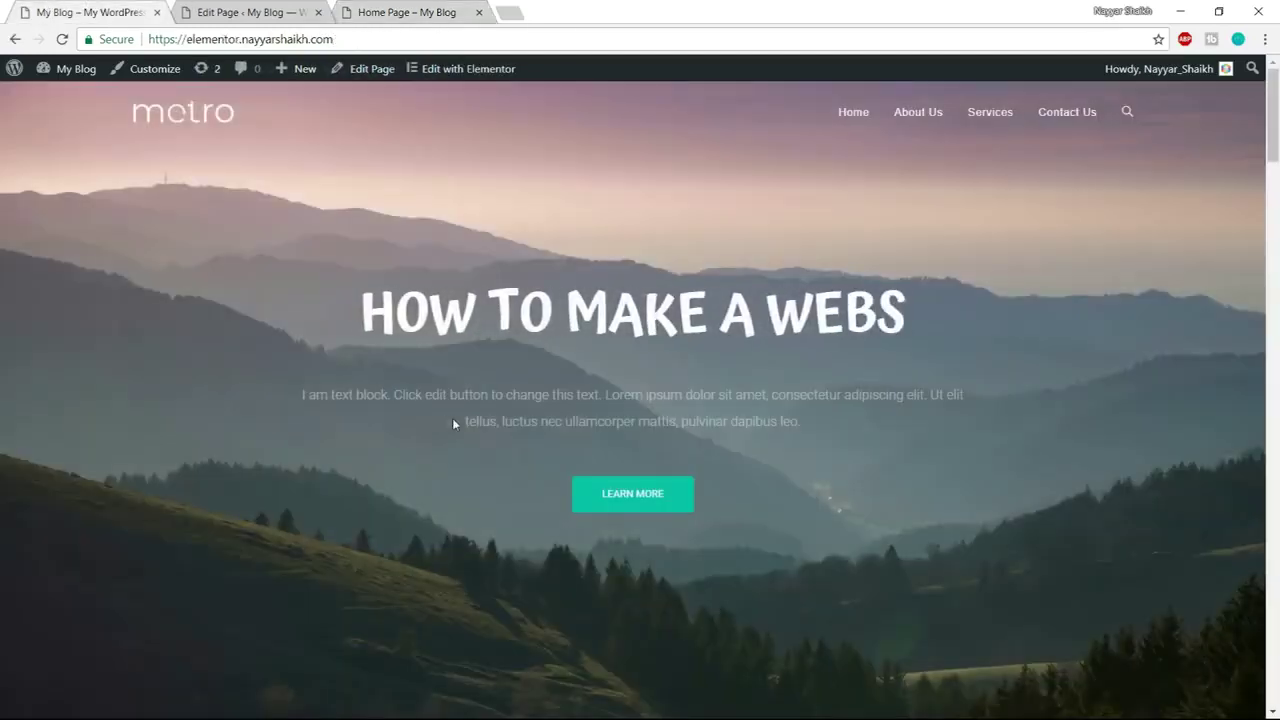
click(262, 12)
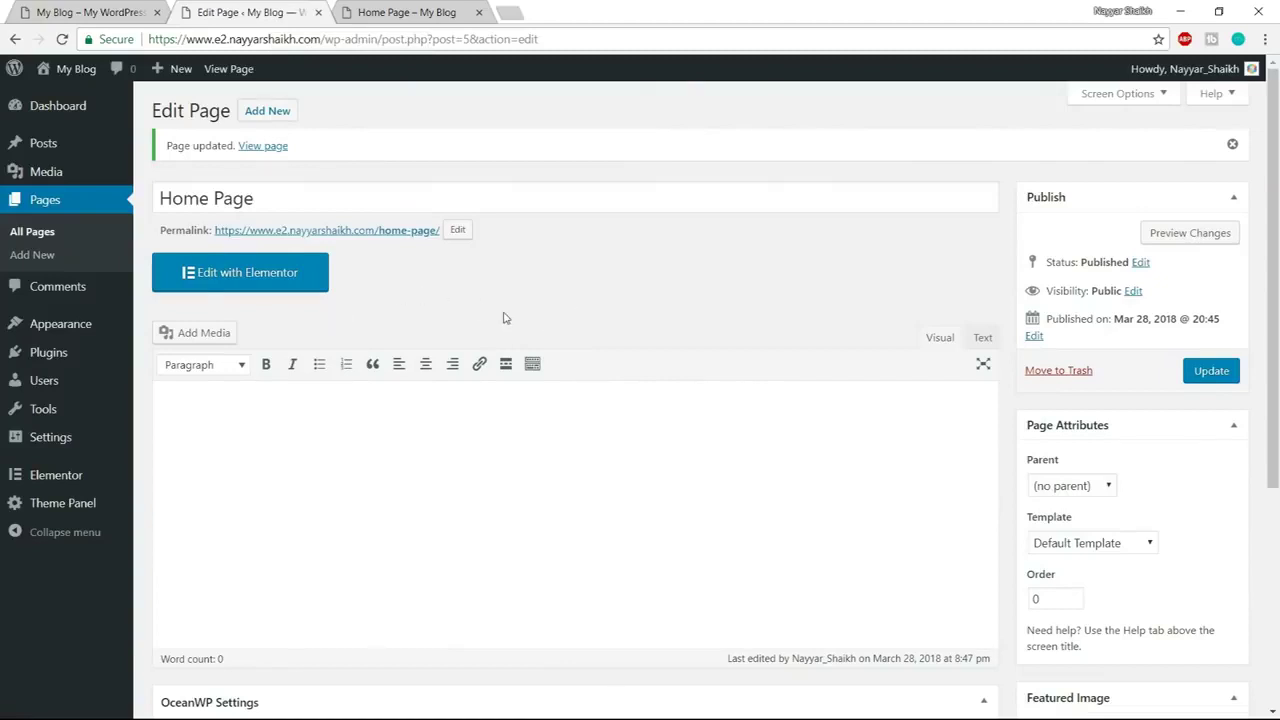
Step: Edit the Home Page with Elementor and open the template Library's page designs
click(307, 281)
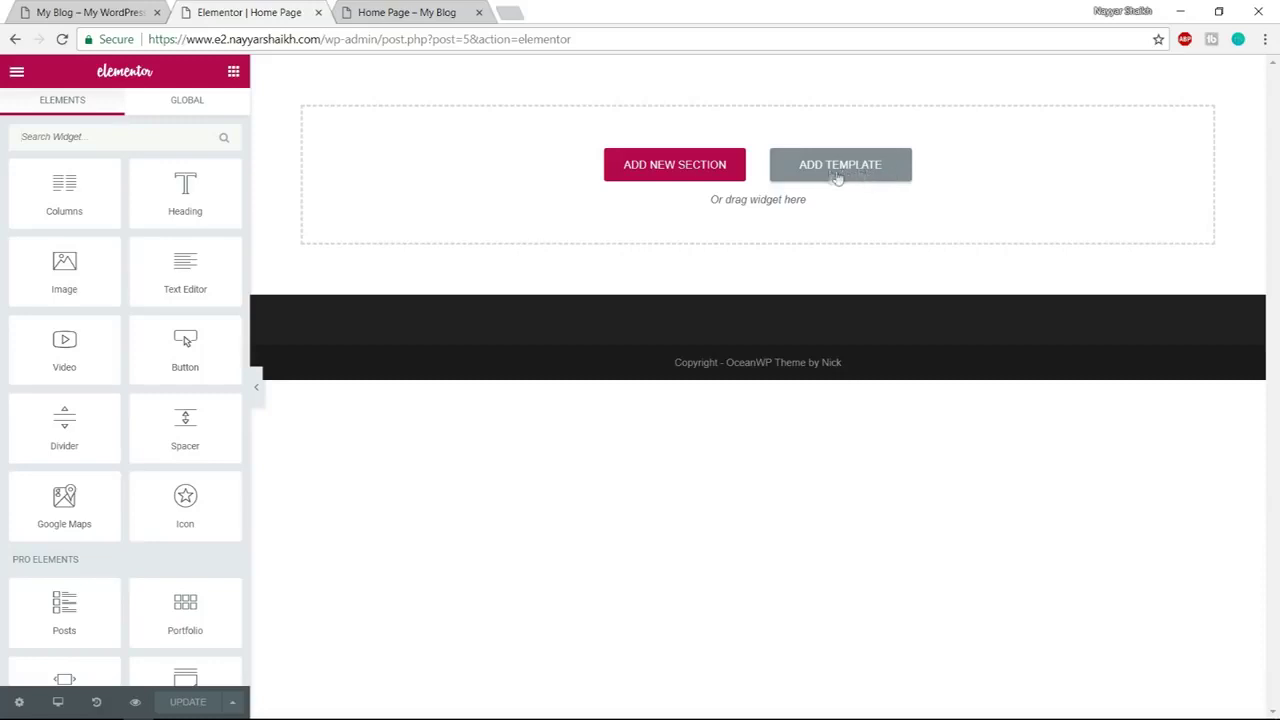
click(868, 173)
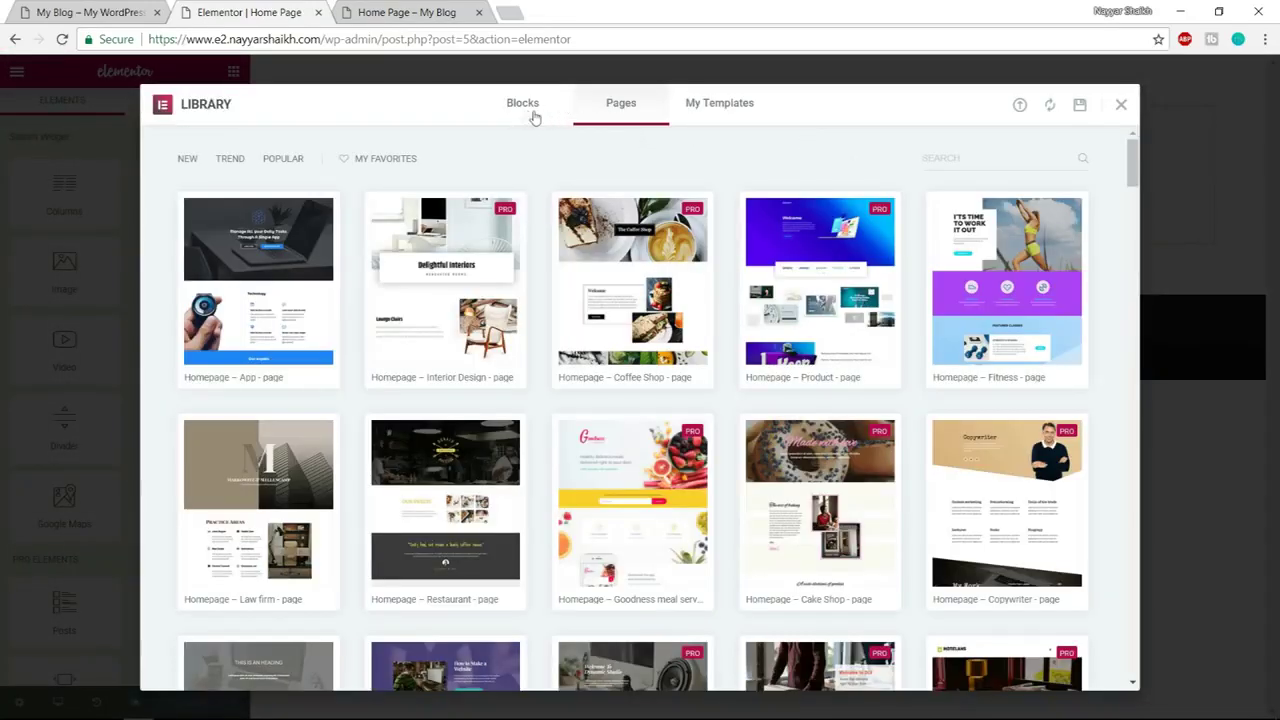
Step: Switch the template library to Blocks and browse them against the live reference site's hero
click(531, 112)
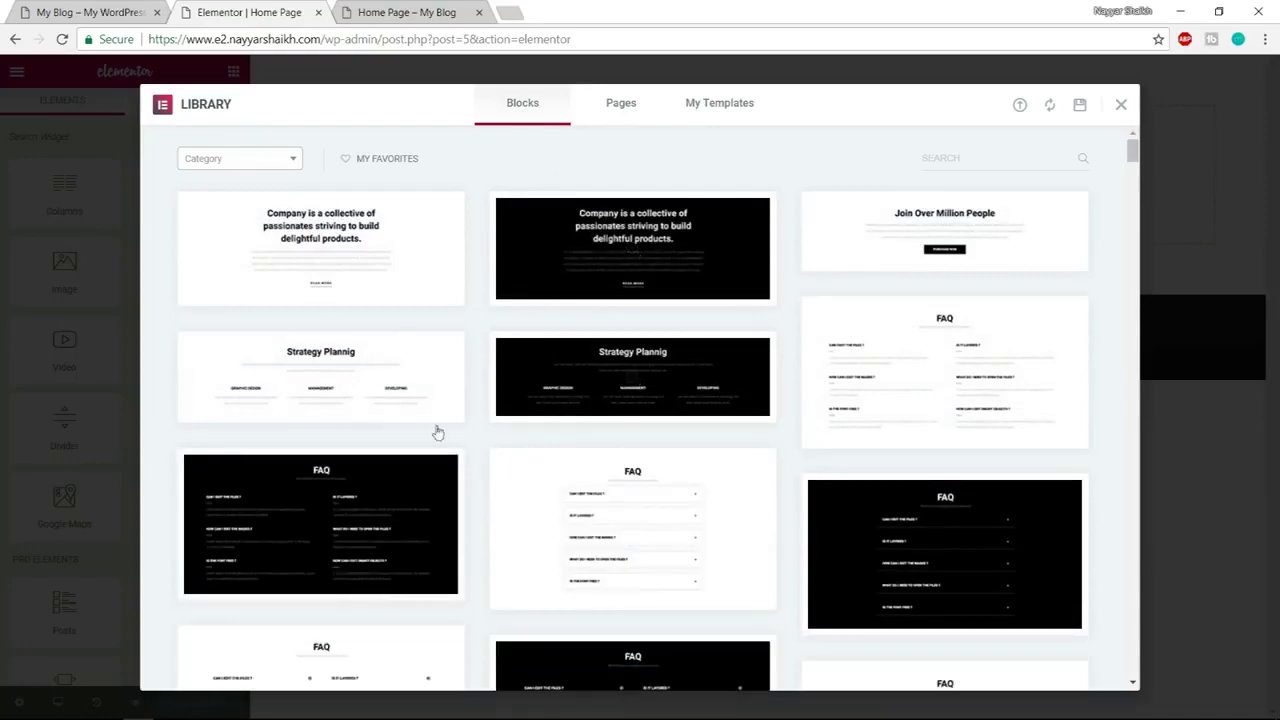
scroll(437, 431, down, 5)
scroll(471, 506, down, 3)
scroll(514, 486, up, 2)
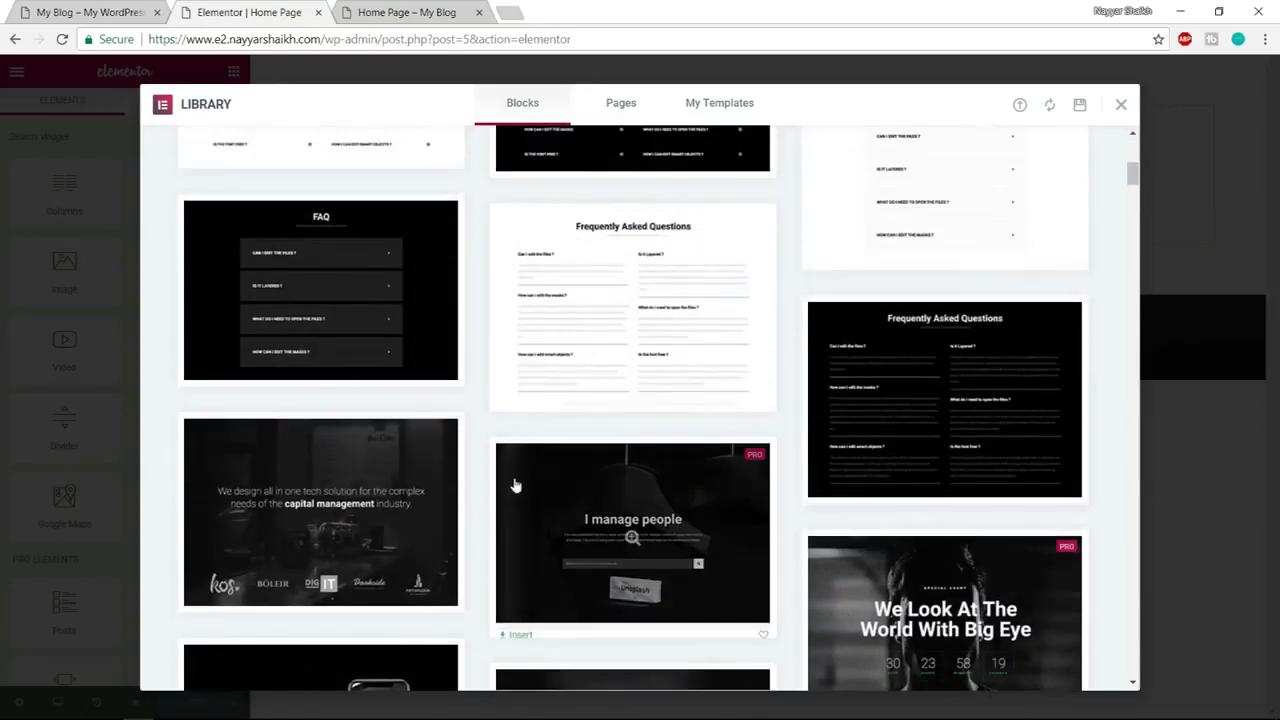
scroll(774, 451, down, 1)
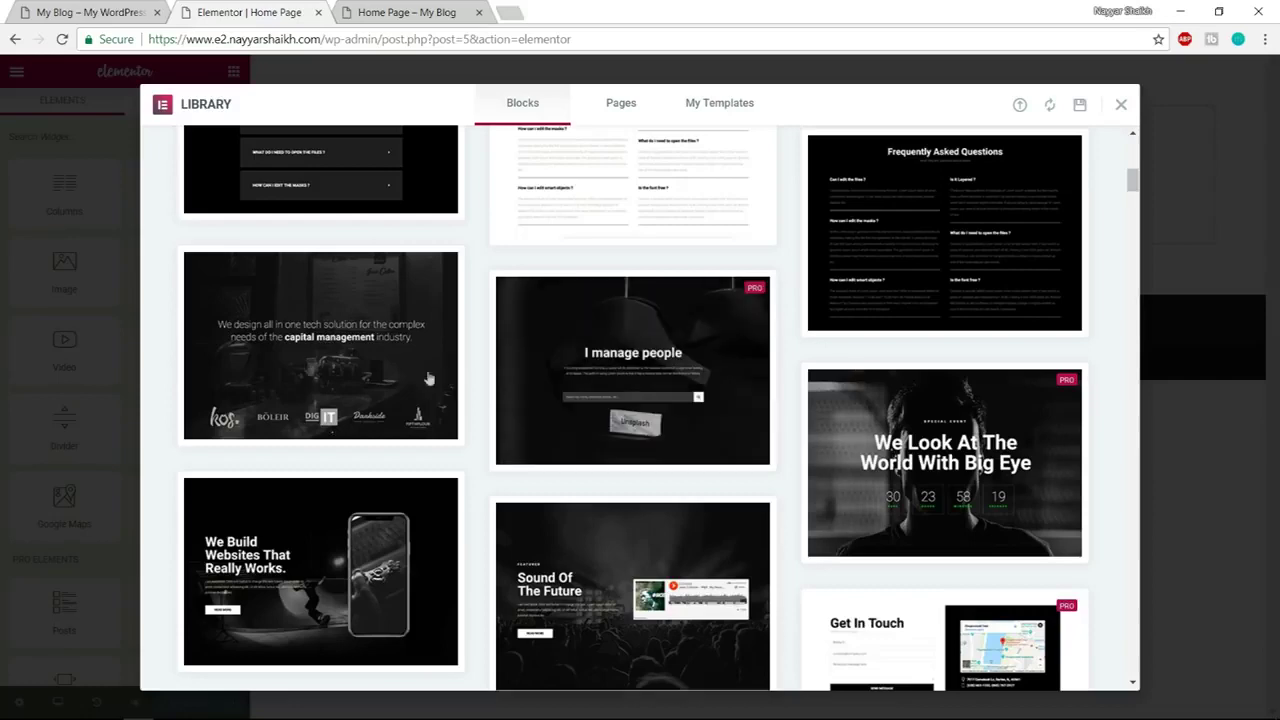
scroll(342, 426, down, 1)
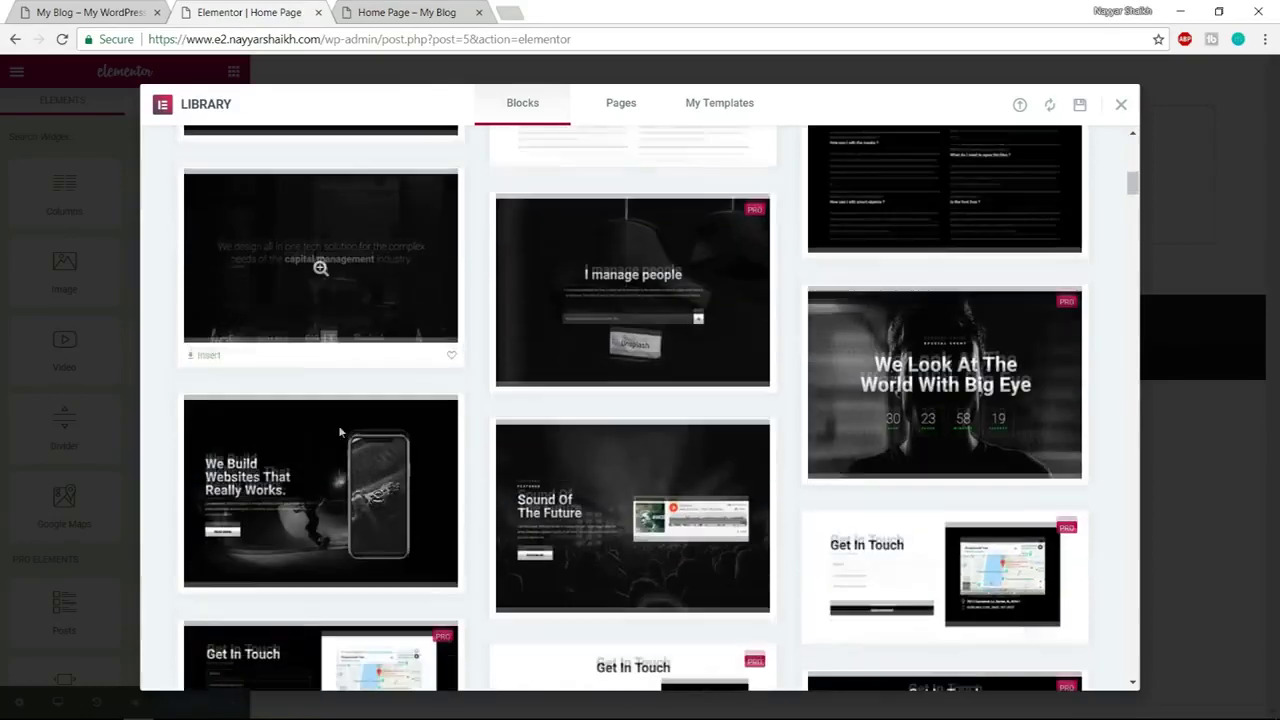
scroll(459, 512, up, 2)
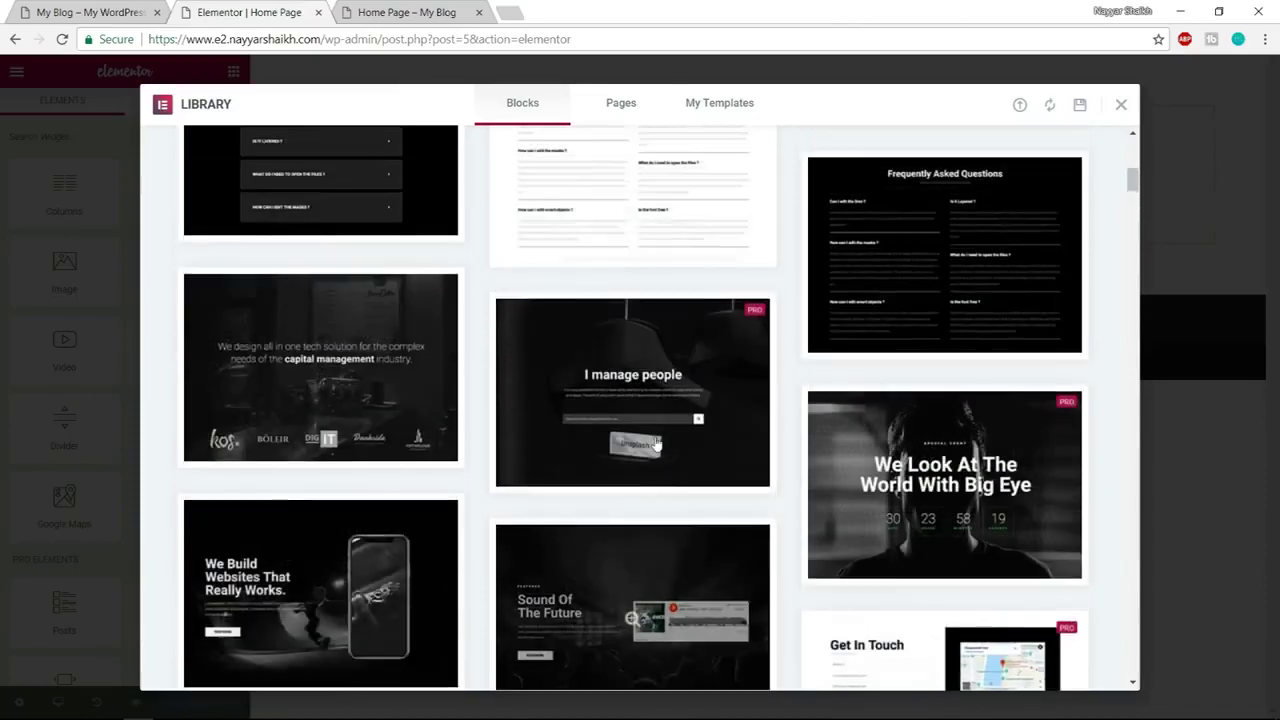
scroll(1107, 541, down, 1)
scroll(1107, 541, up, 5)
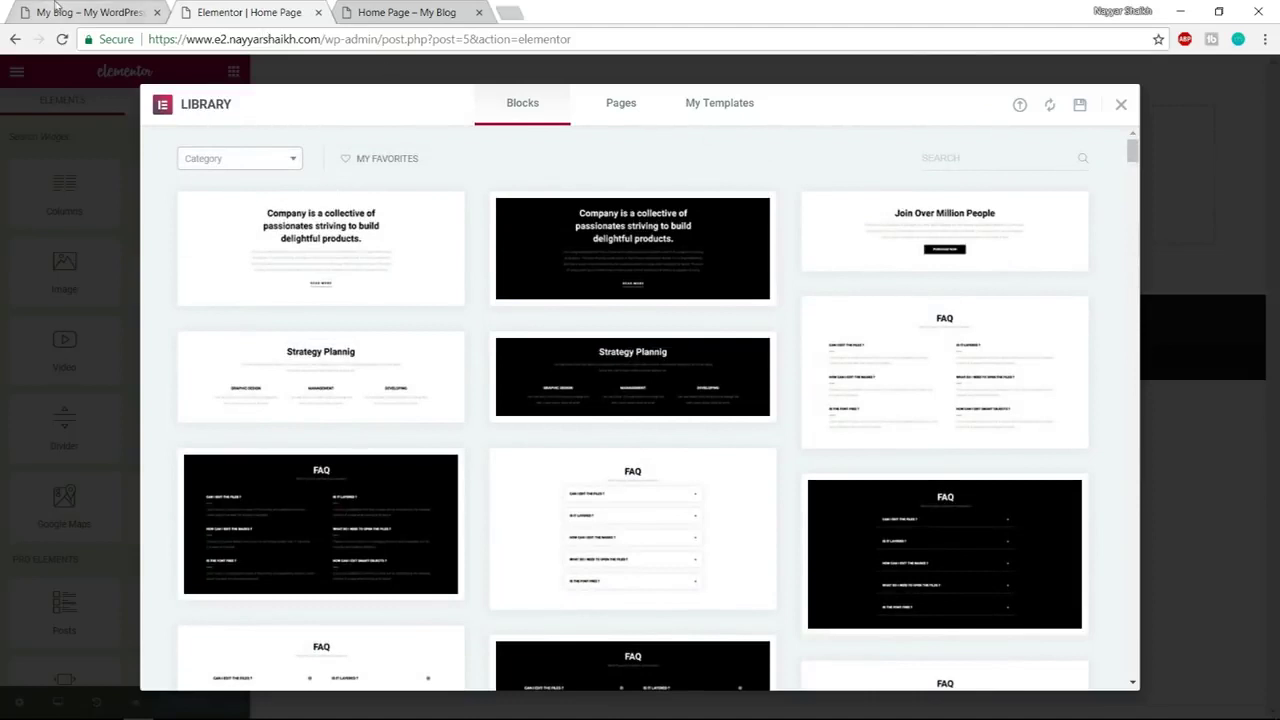
click(57, 11)
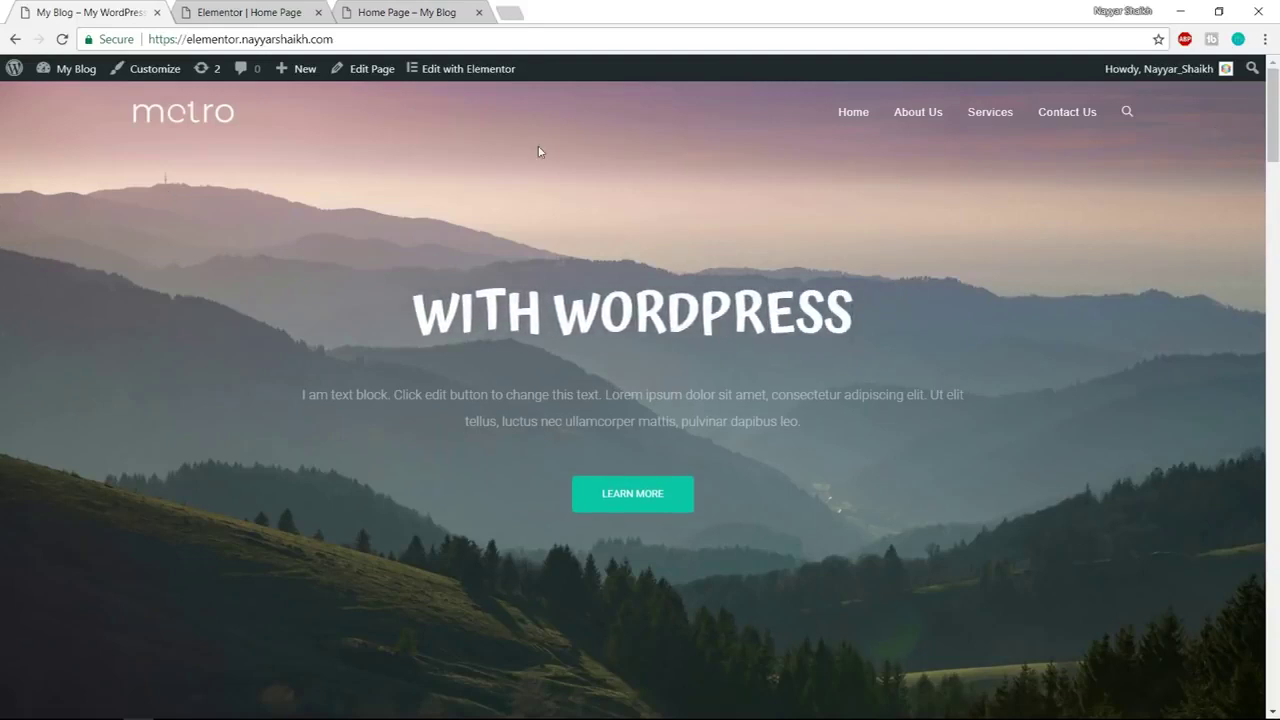
click(277, 9)
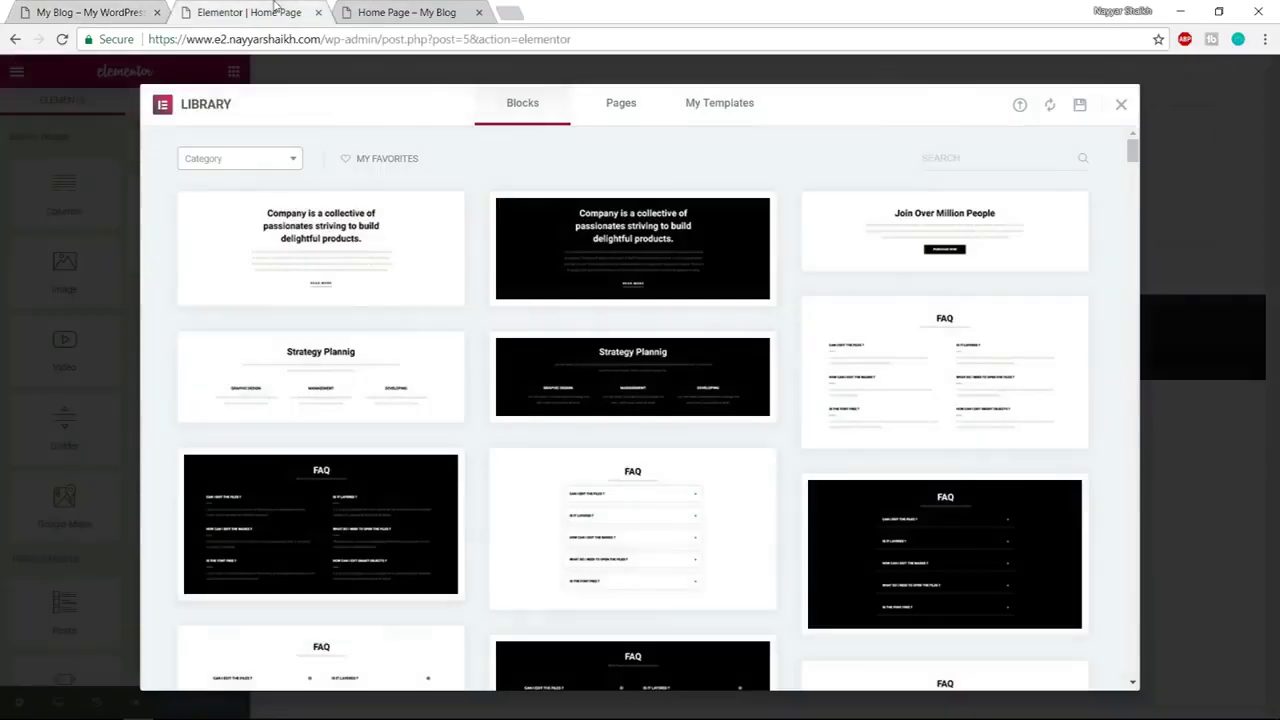
Step: Filter the block library to the Hero category and insert the Realism hero block
click(220, 160)
scroll(228, 330, down, 2)
click(221, 314)
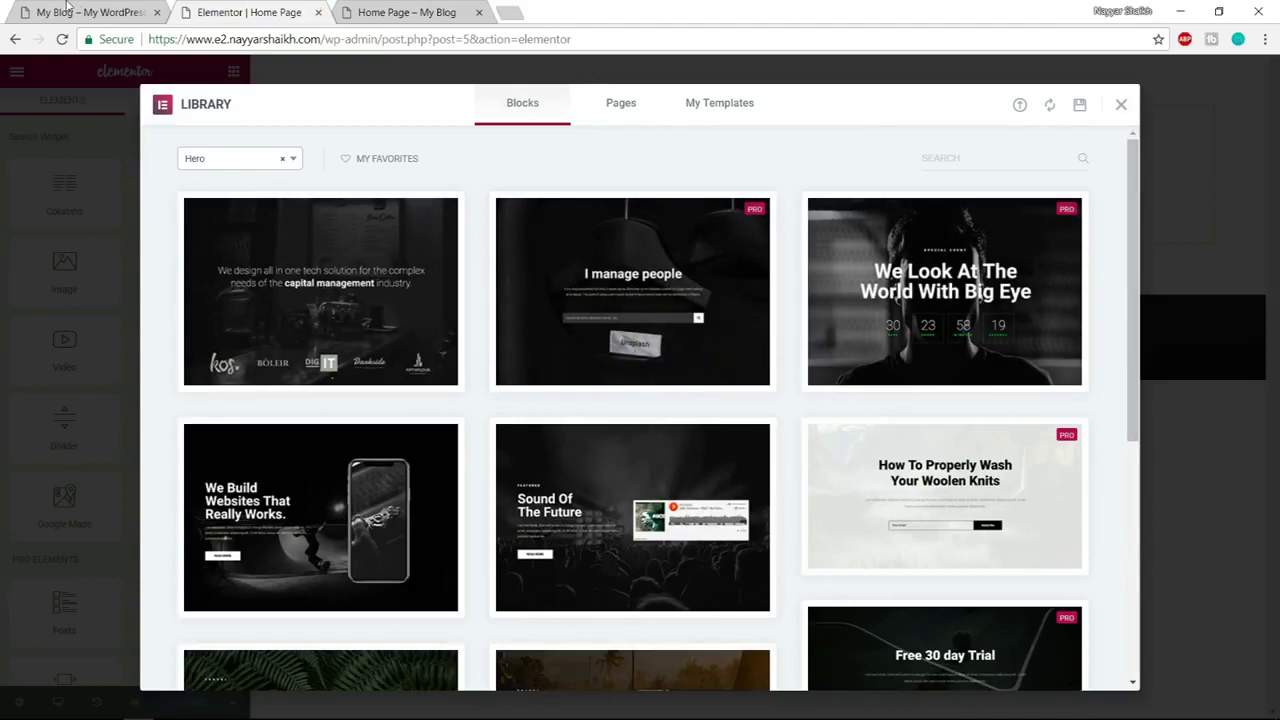
click(68, 11)
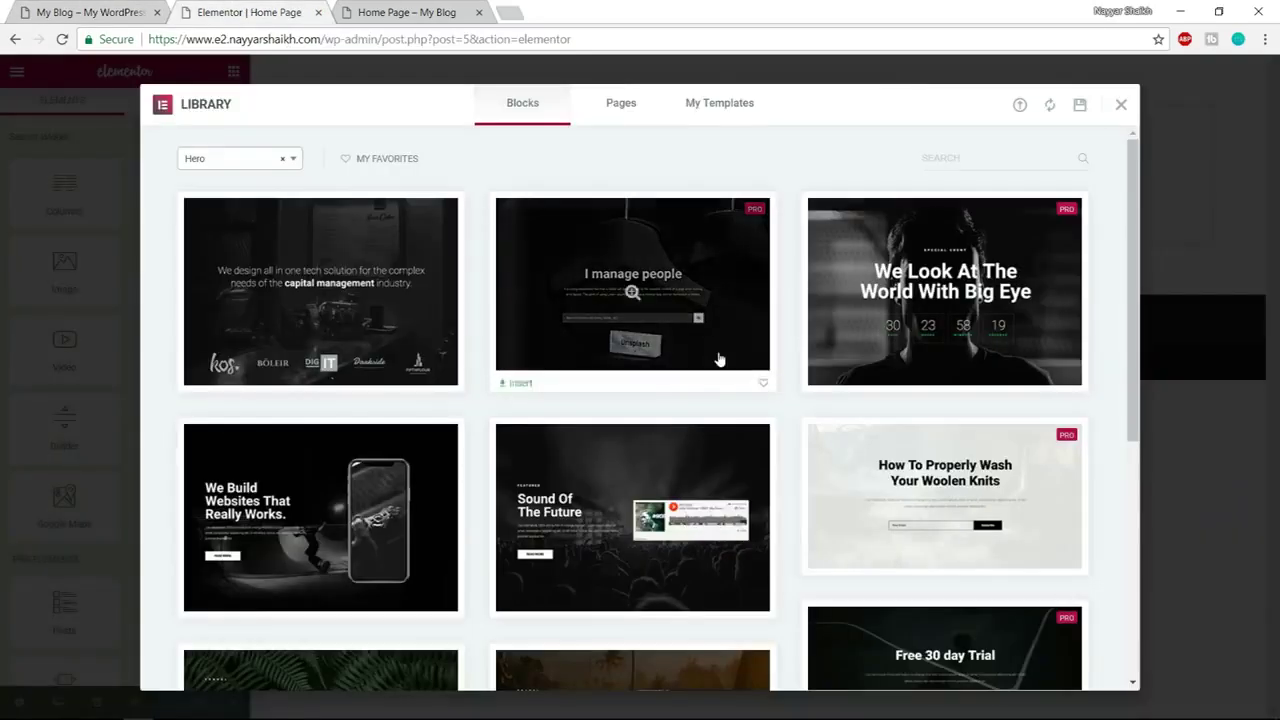
scroll(718, 360, down, 3)
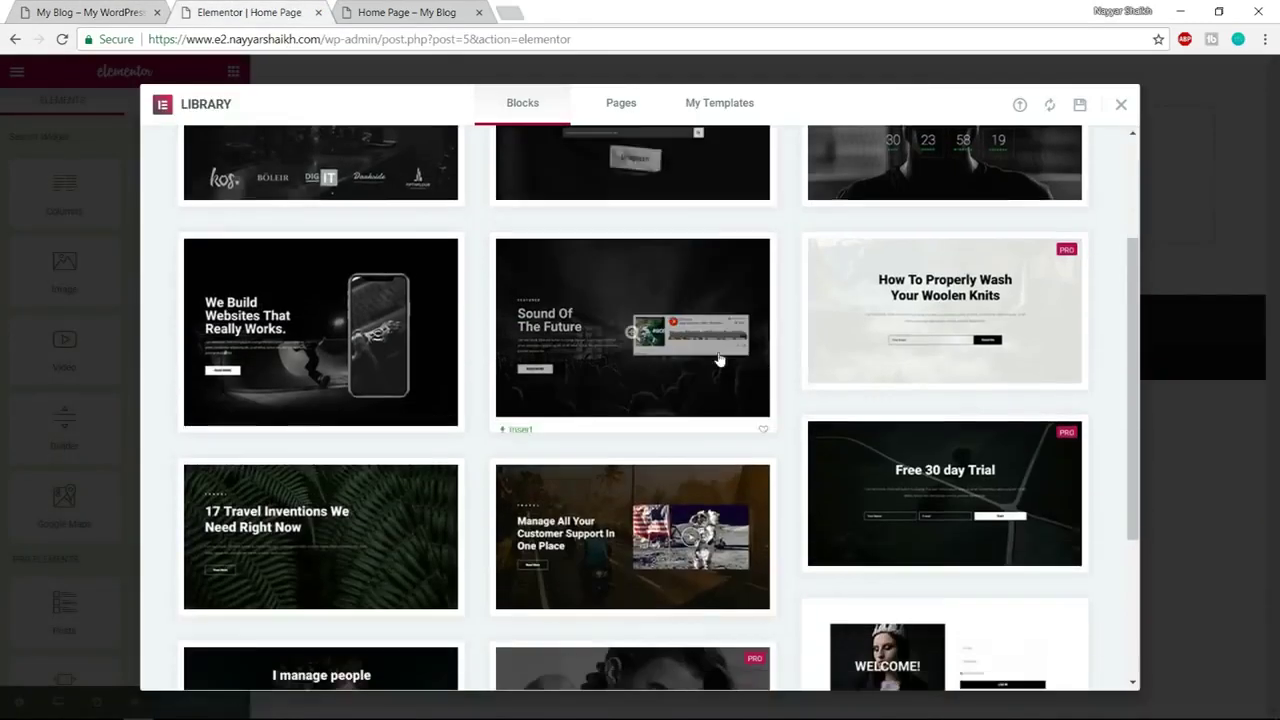
scroll(716, 370, down, 3)
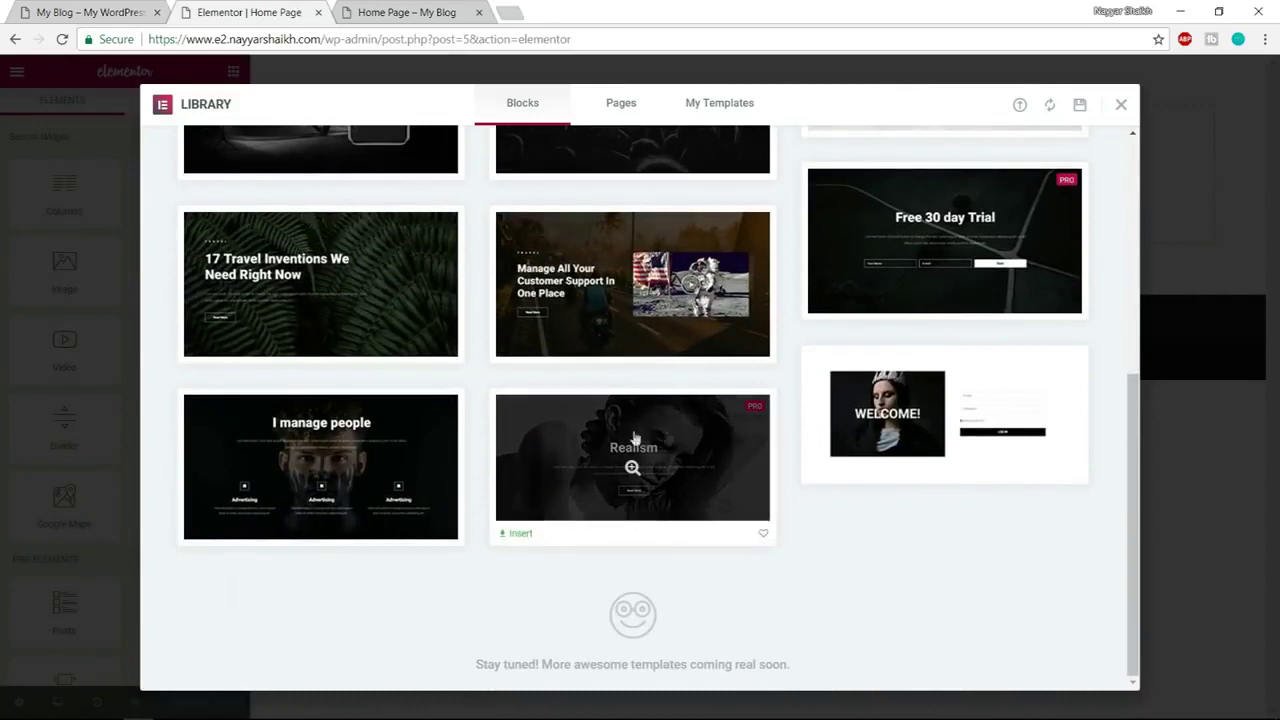
mouse_move(672, 507)
click(518, 536)
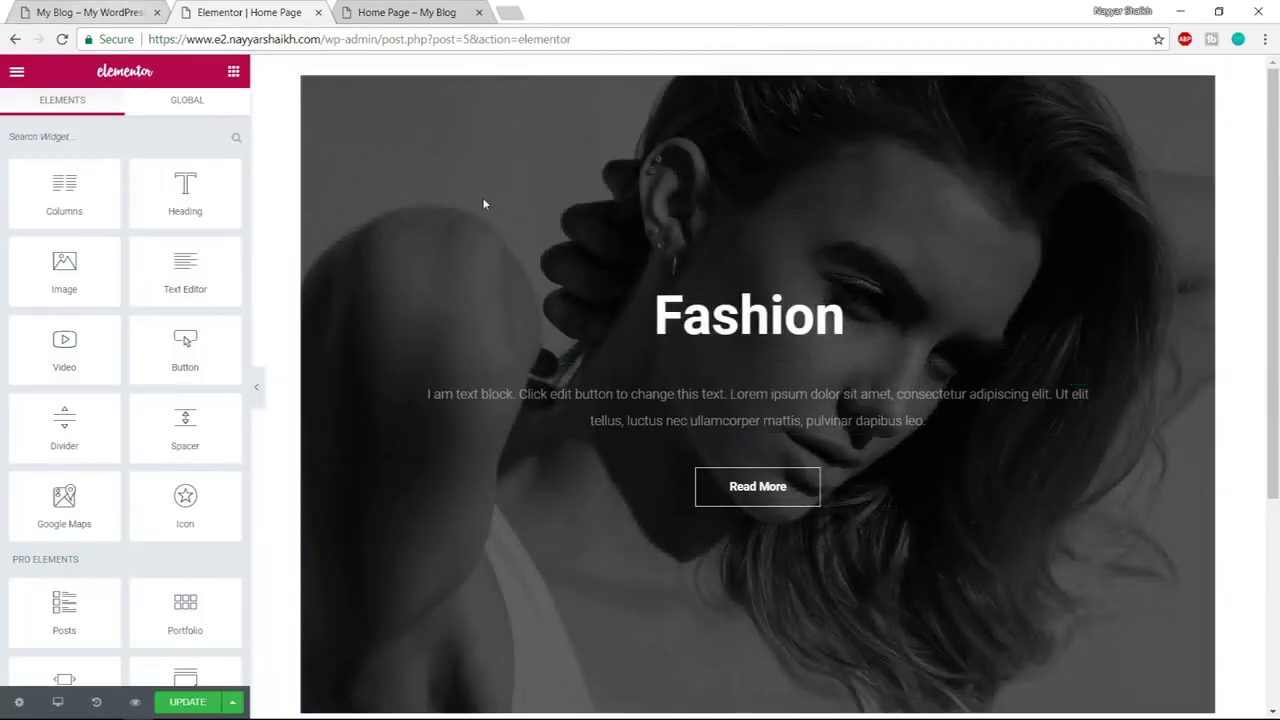
Step: Compare the newly inserted Realism hero with the live reference site
click(88, 10)
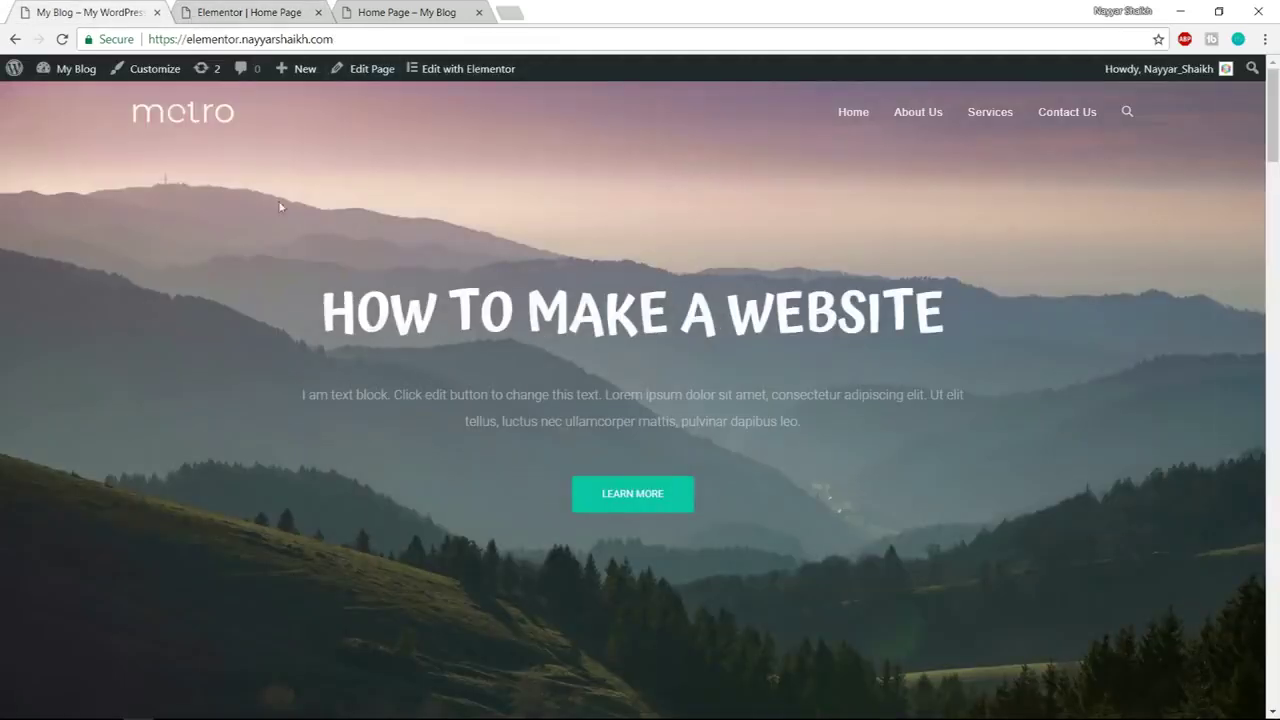
click(252, 12)
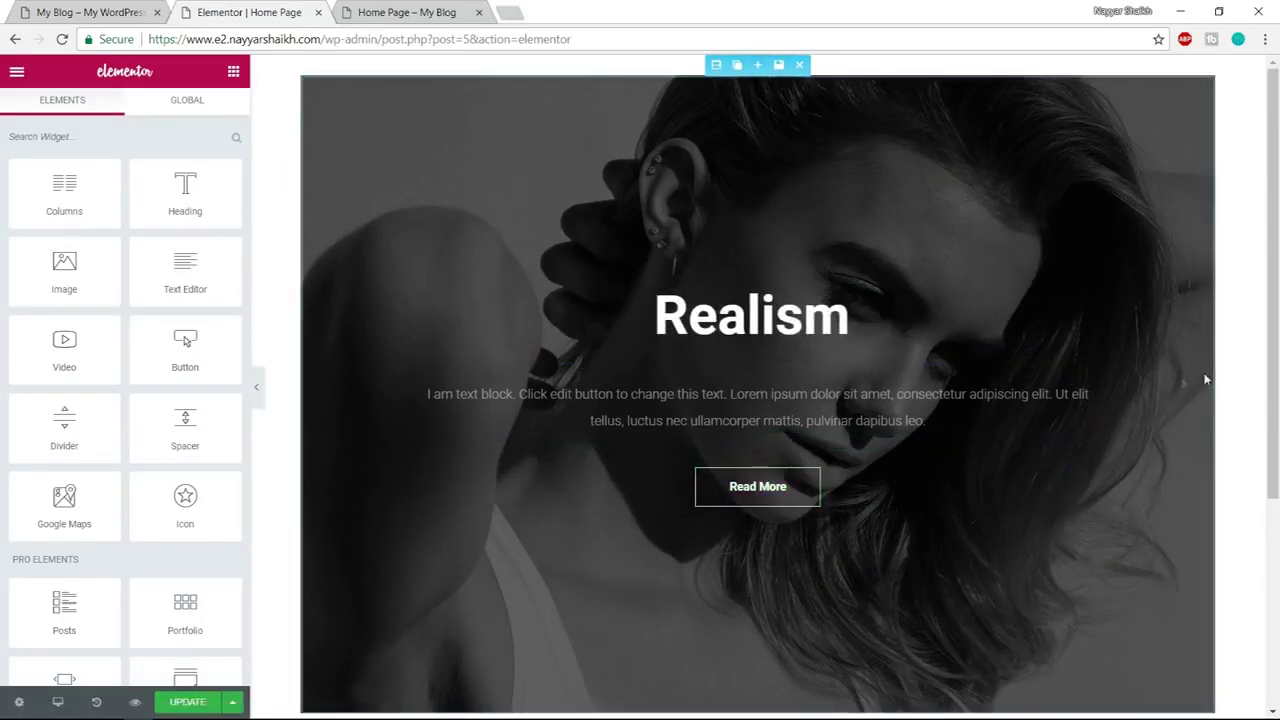
click(87, 10)
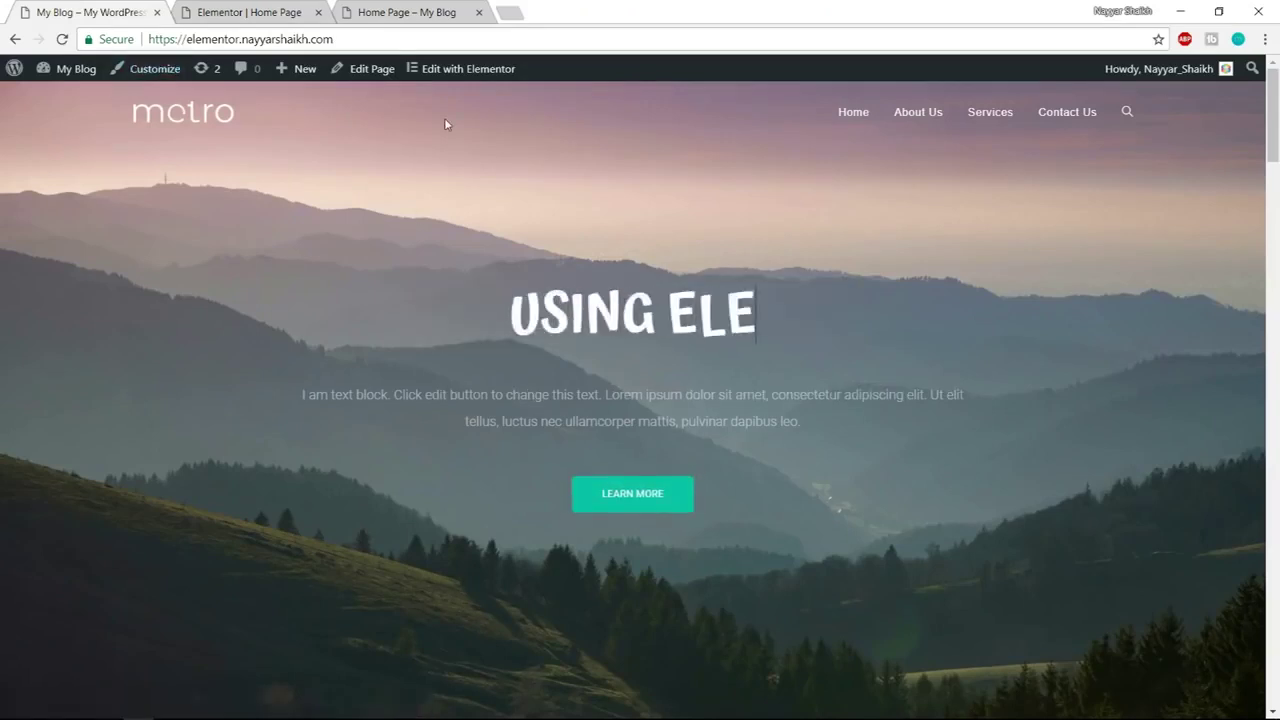
click(272, 8)
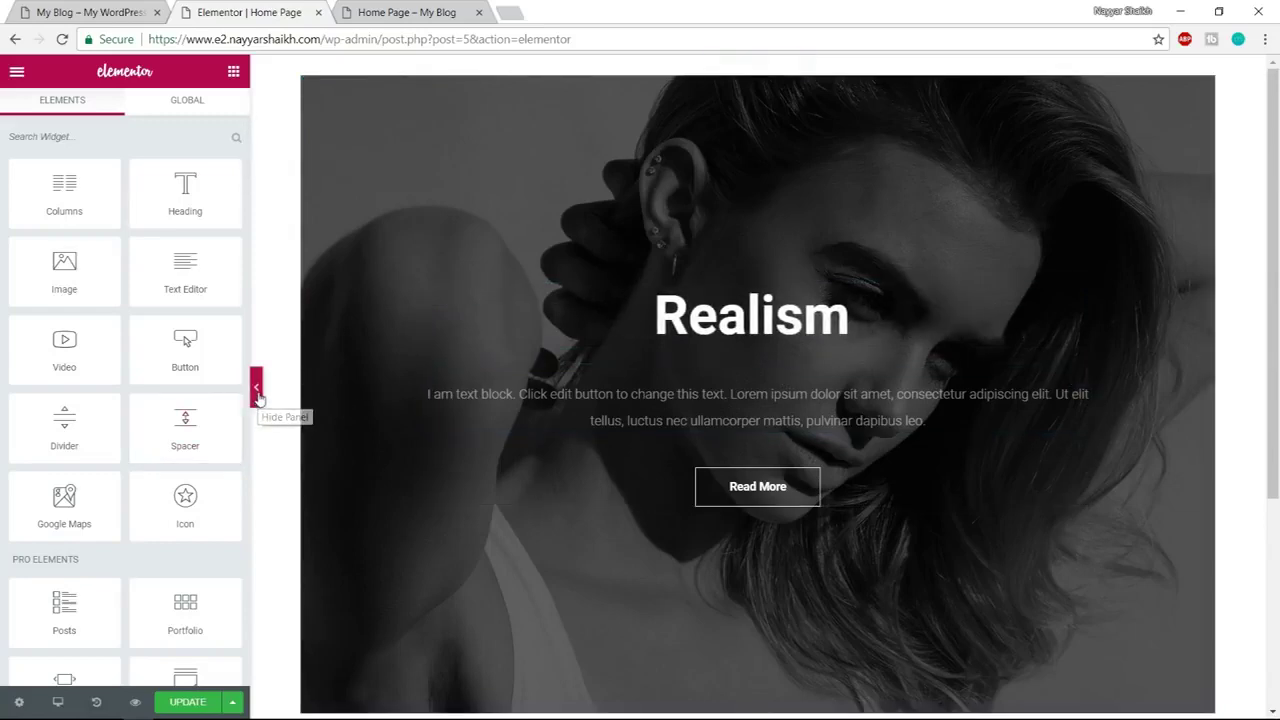
Step: Hide the editing panel for a wider preview, check the live site, then restore the panel
click(258, 398)
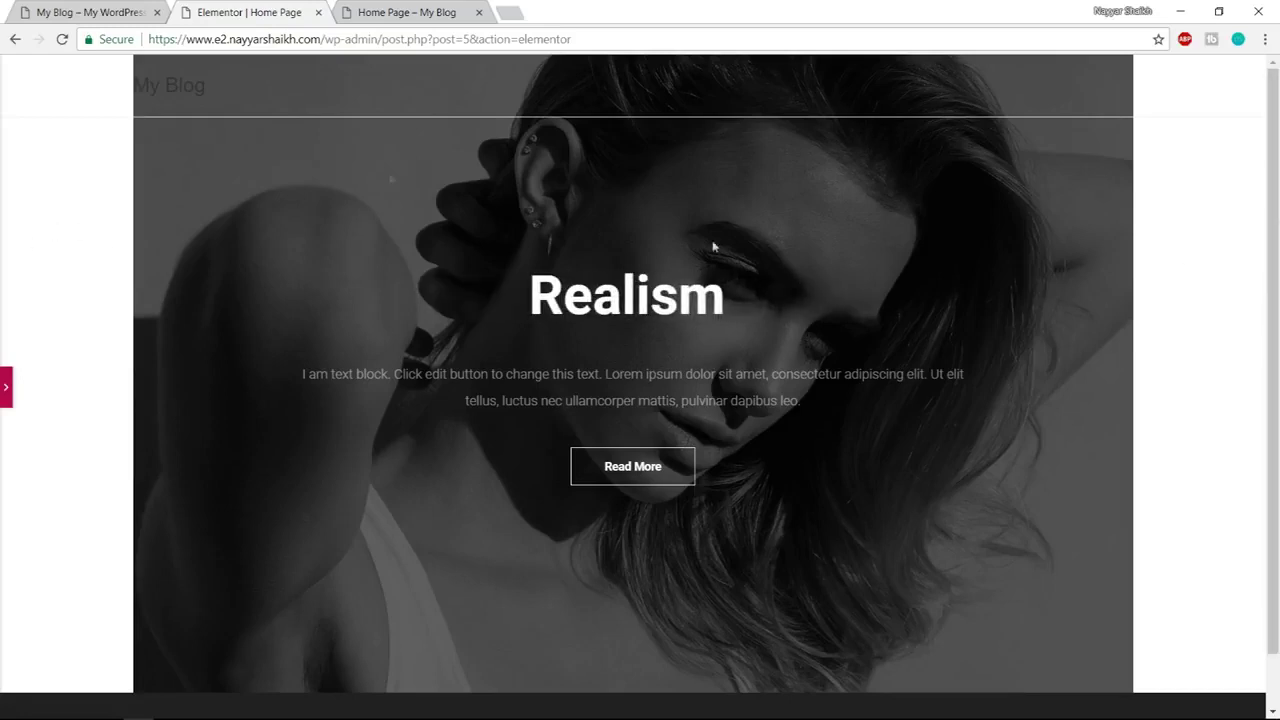
click(133, 8)
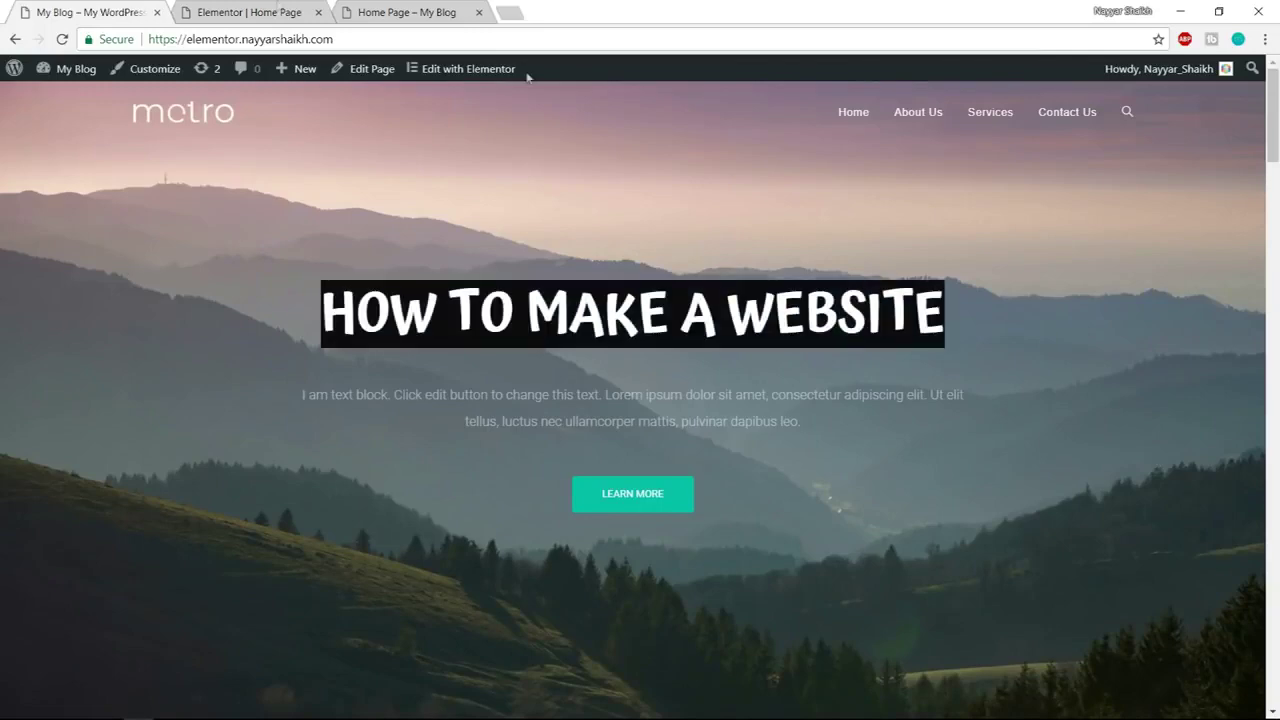
key(ctrl+Tab)
click(7, 392)
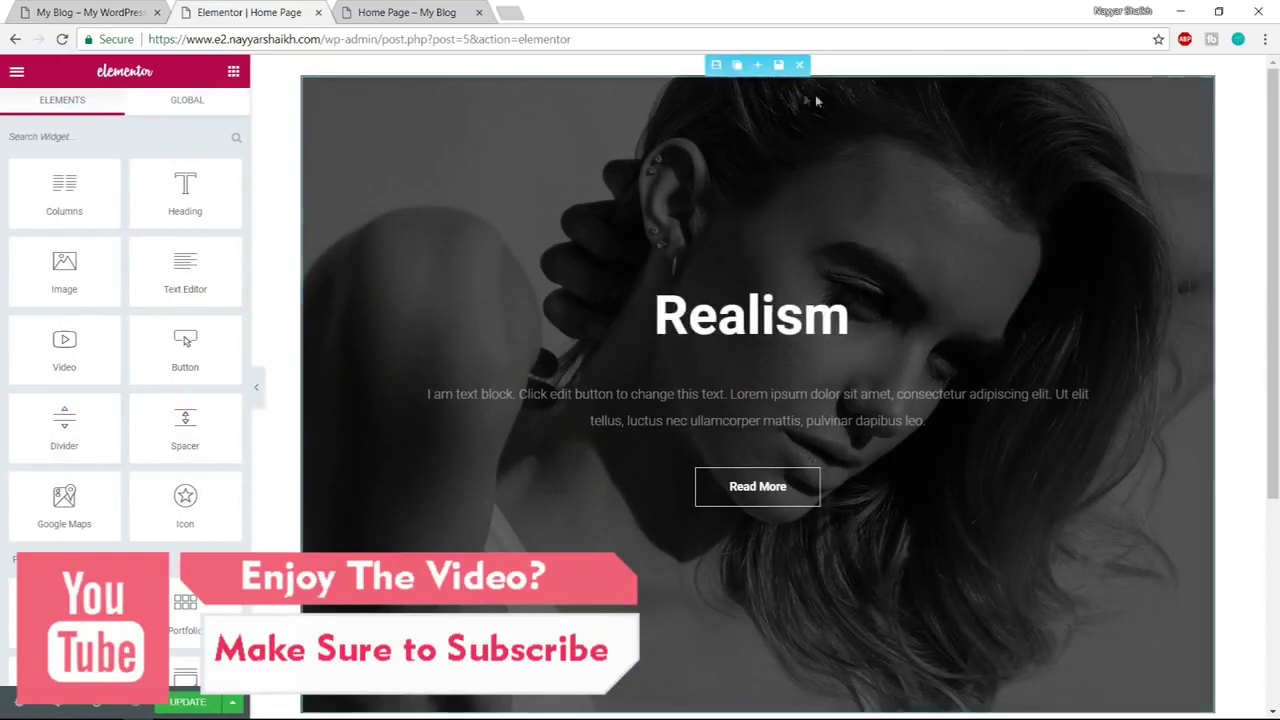
Step: Turn on Stretch Section for the Realism hero and preview it at full width
click(718, 65)
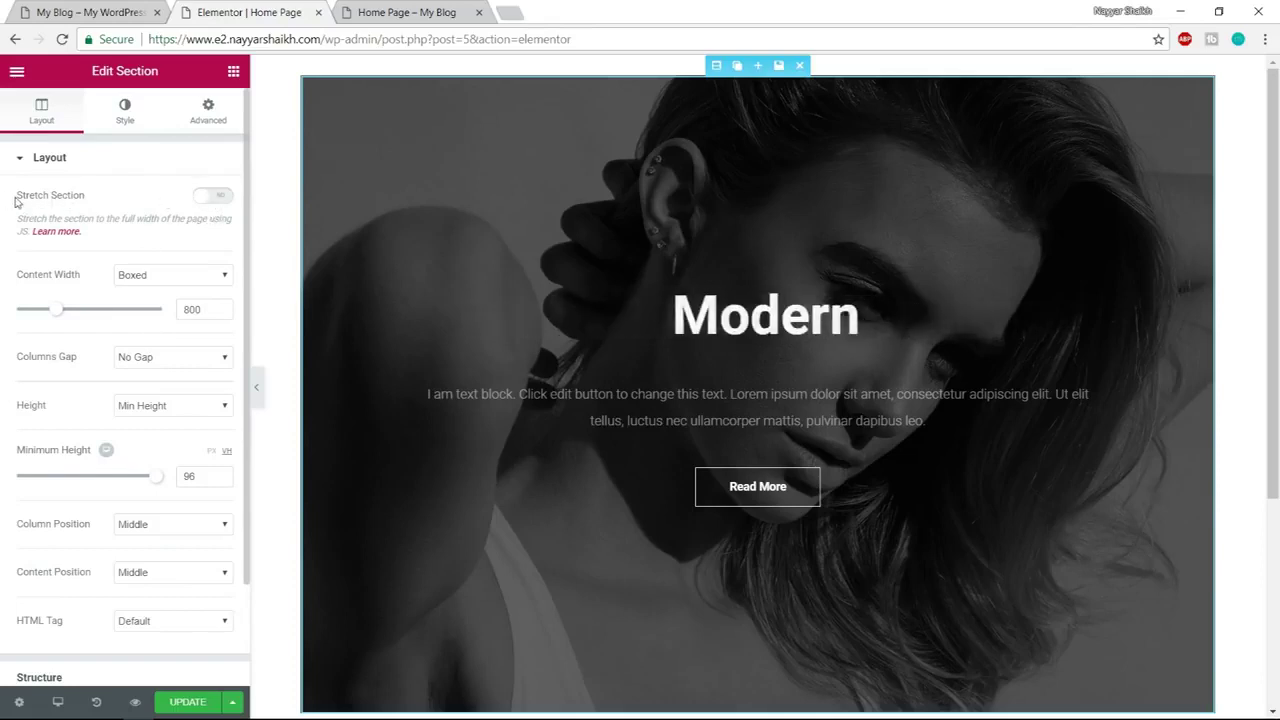
click(212, 196)
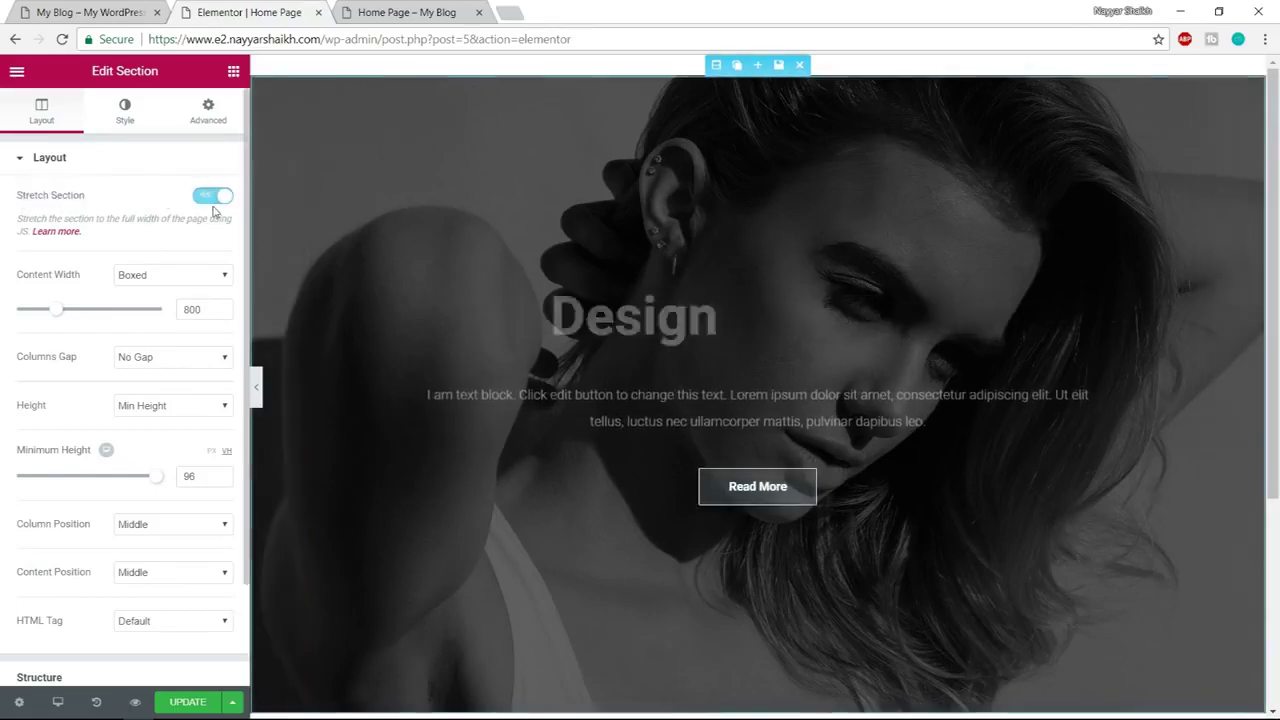
click(257, 389)
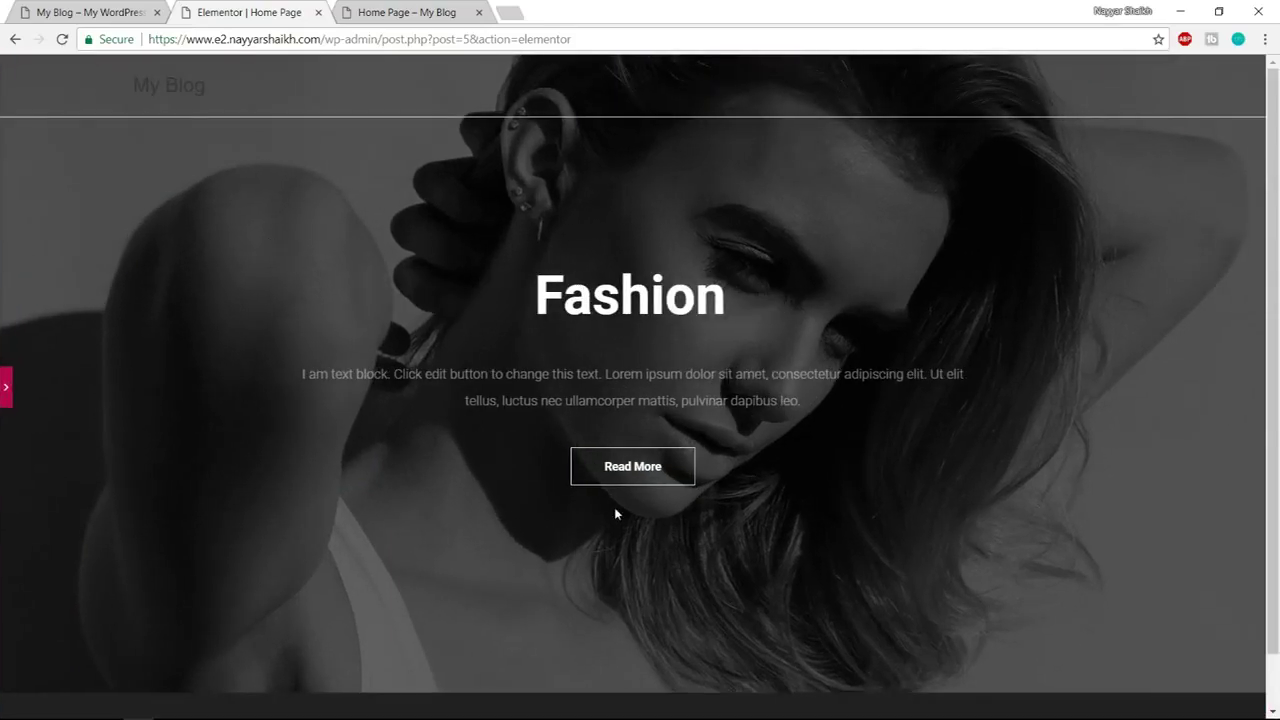
click(6, 398)
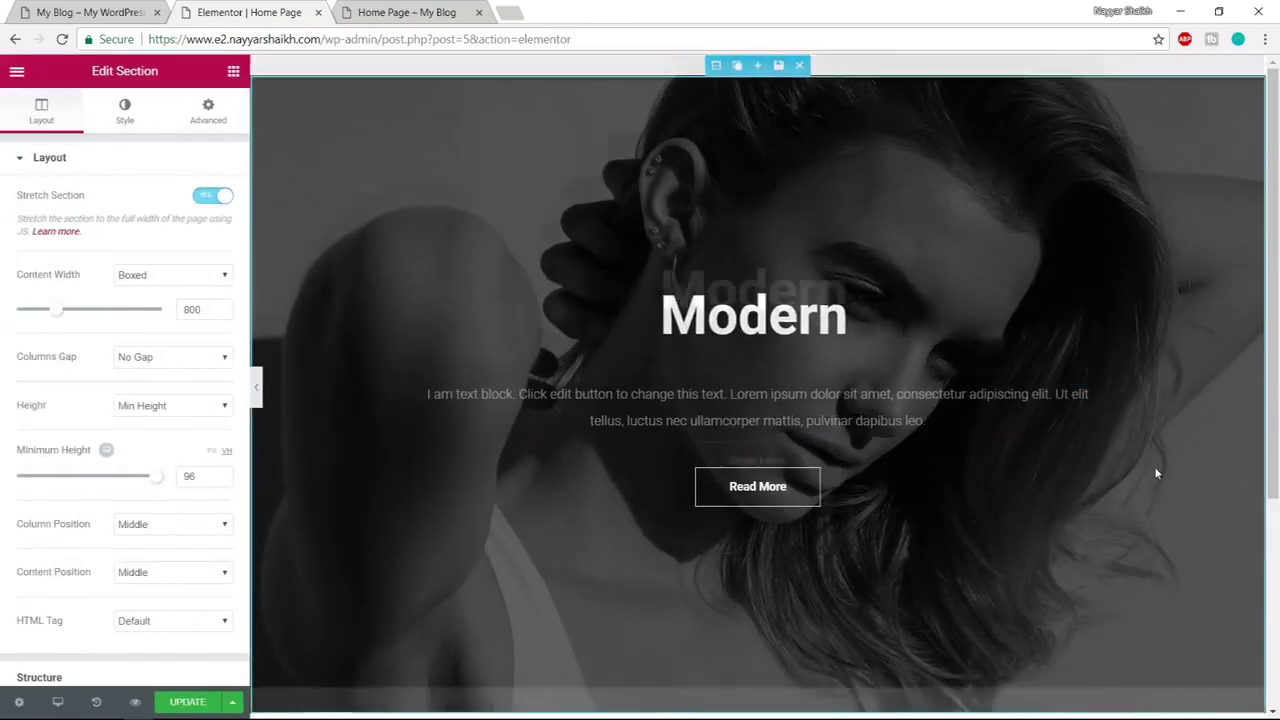
Step: Check the live site's Our Services section, then scroll the editor to the empty drop area
key(ctrl+1)
scroll(760, 374, down, 5)
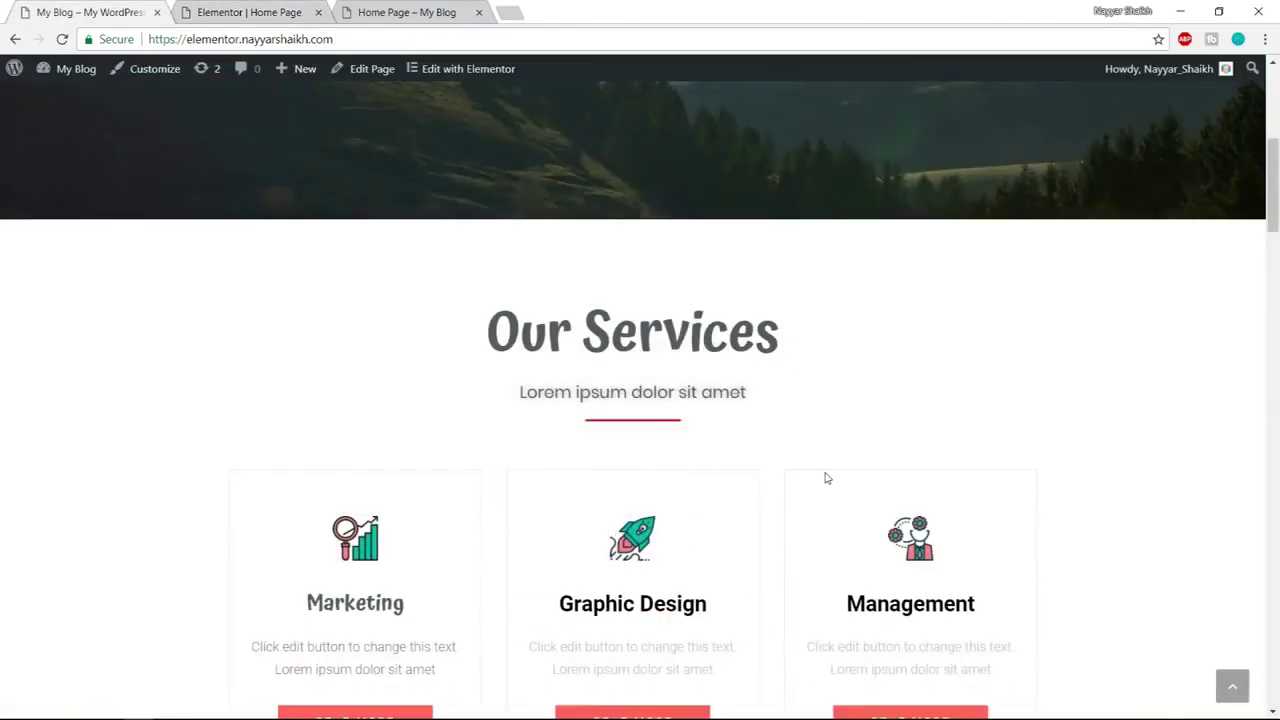
key(ctrl+2)
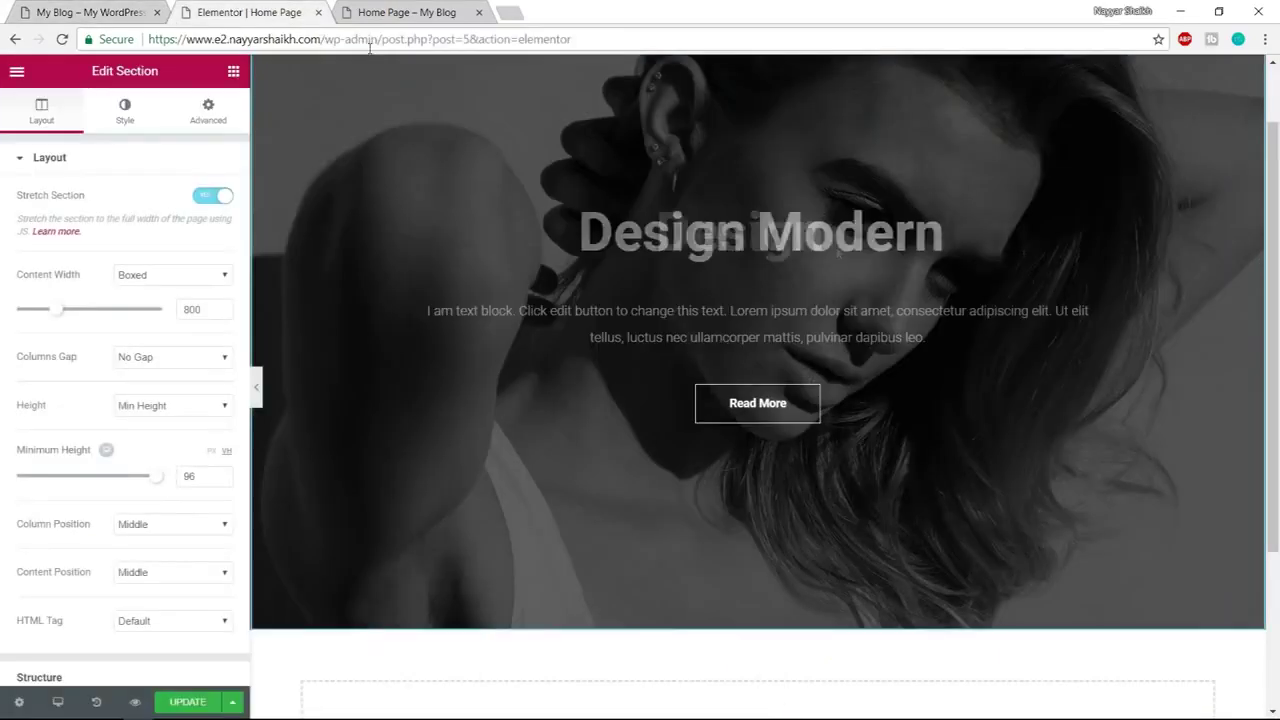
scroll(894, 600, down, 3)
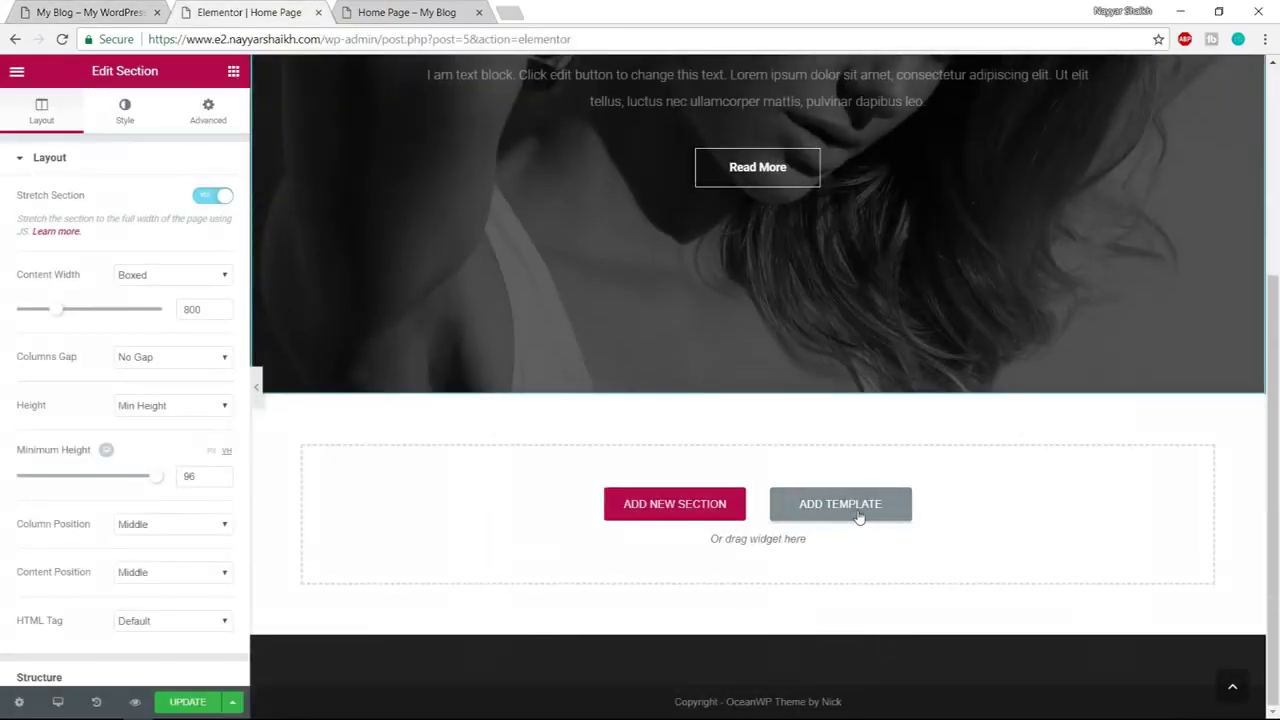
Step: Filter the library to Services blocks and insert the Image Services block
click(858, 514)
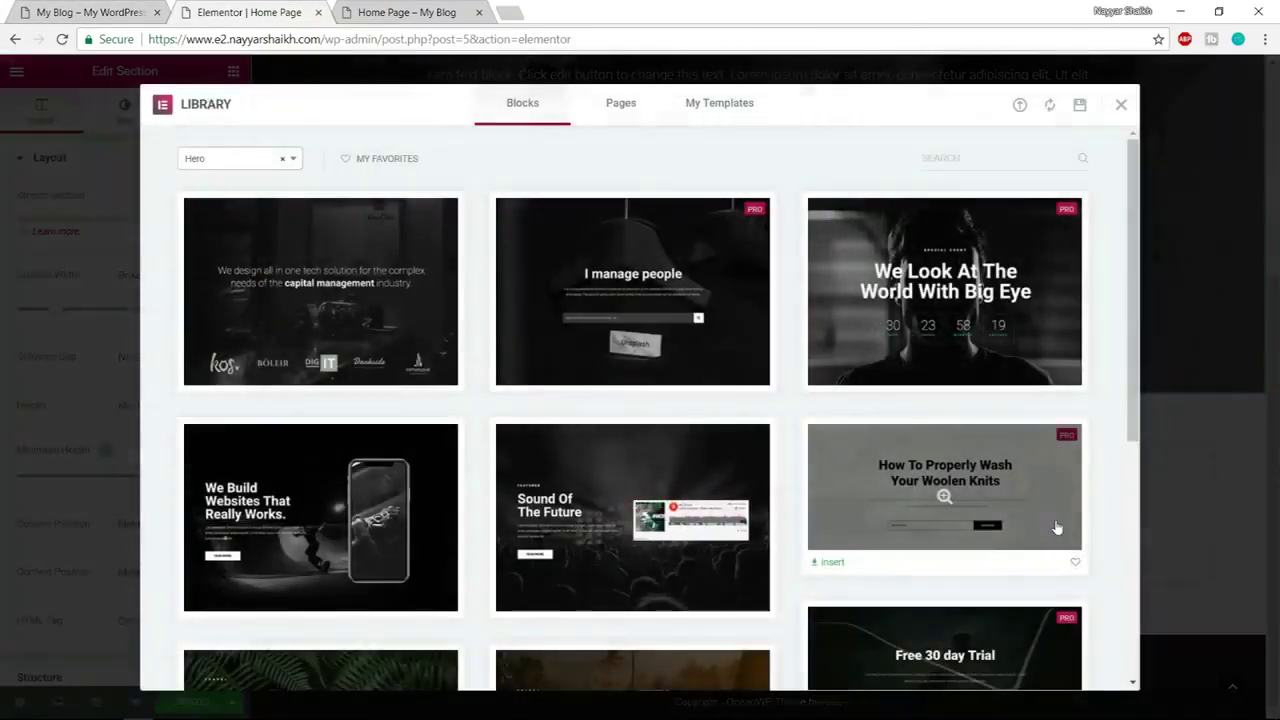
click(200, 164)
click(236, 312)
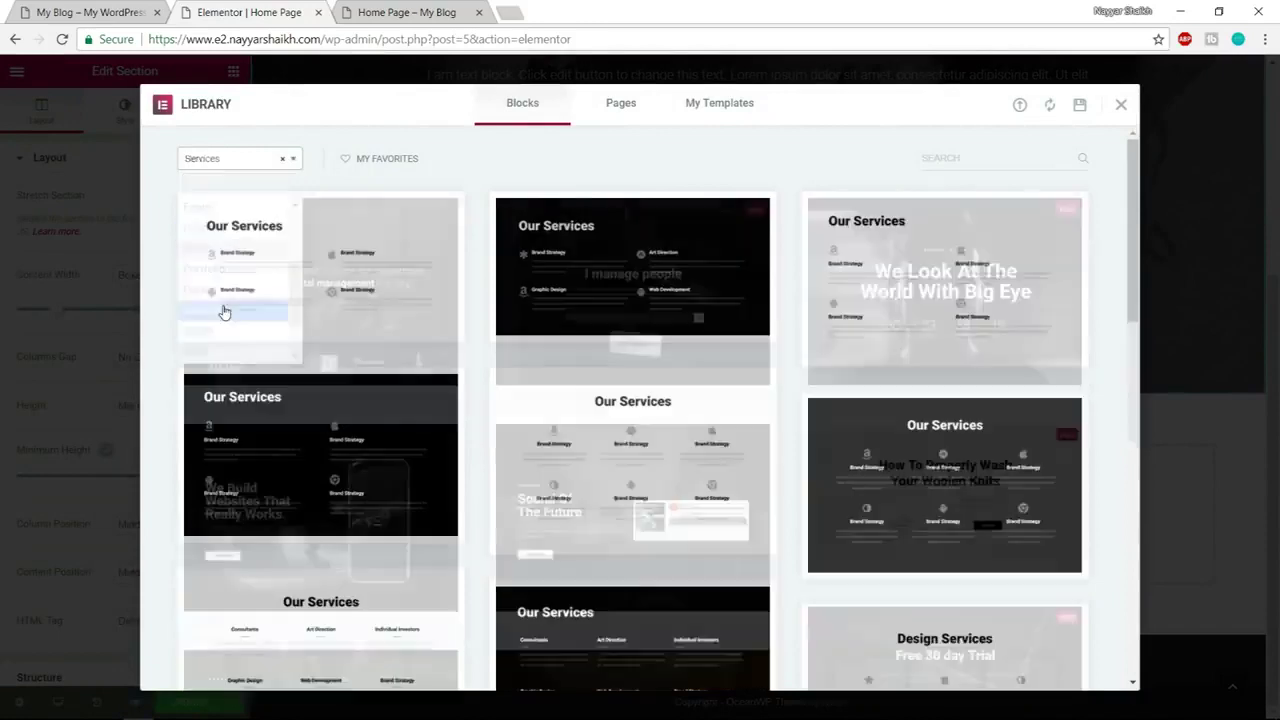
scroll(1014, 311, down, 10)
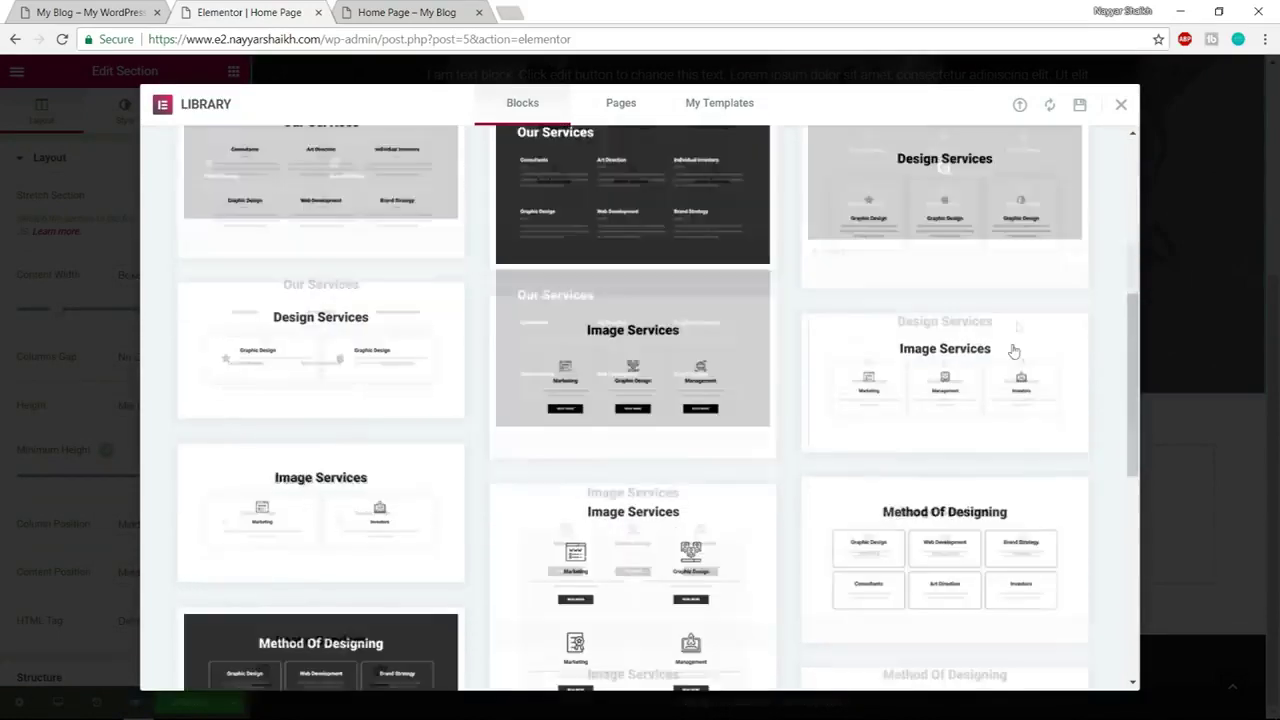
scroll(914, 451, down, 5)
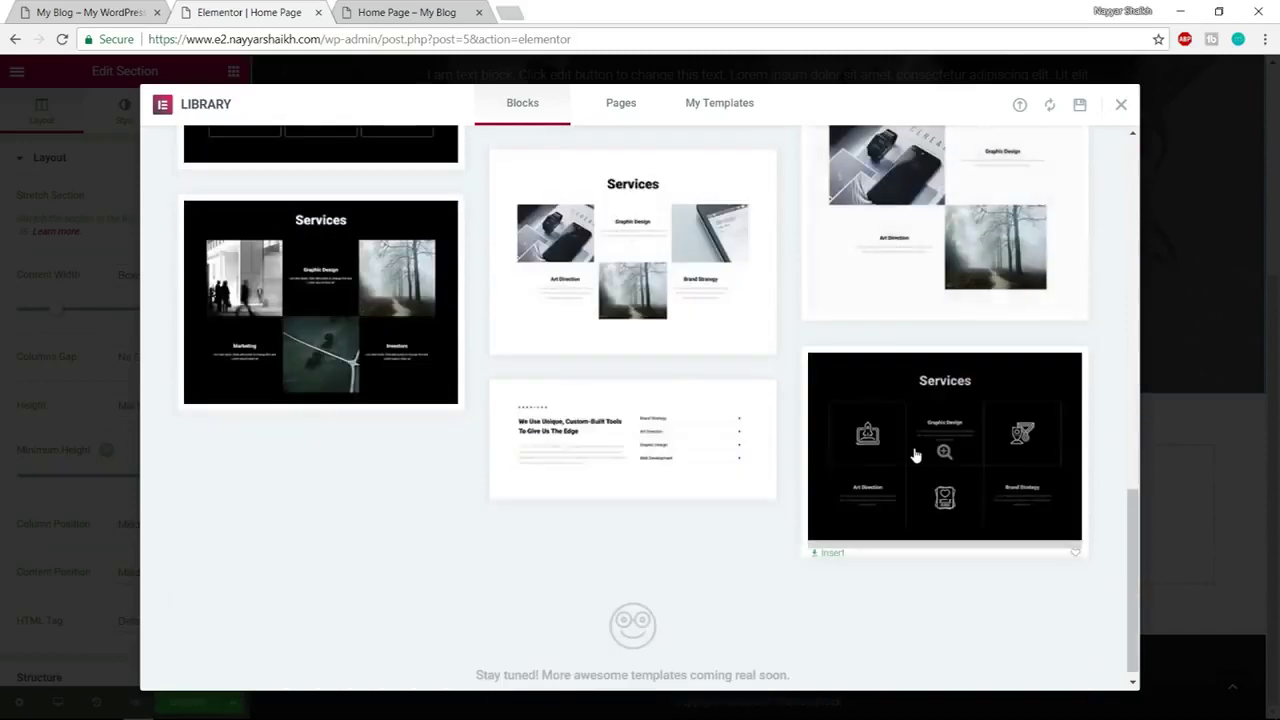
scroll(914, 451, up, 8)
scroll(914, 455, up, 1)
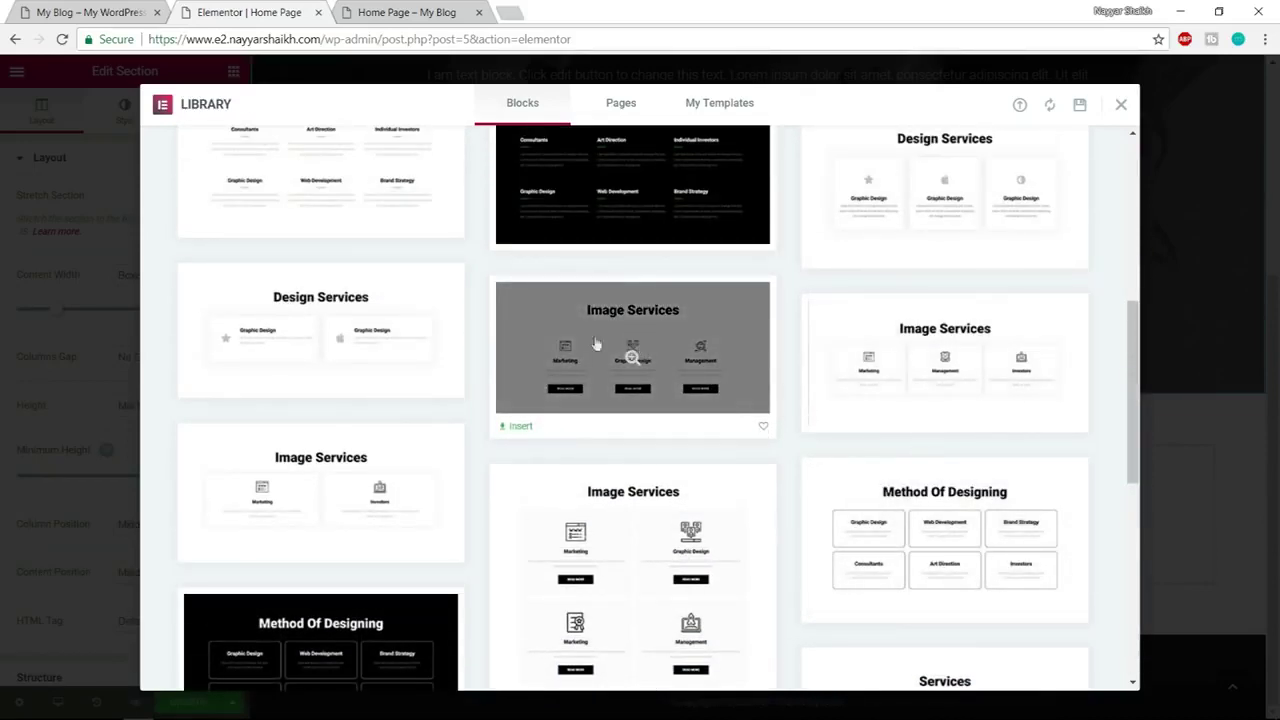
click(50, 8)
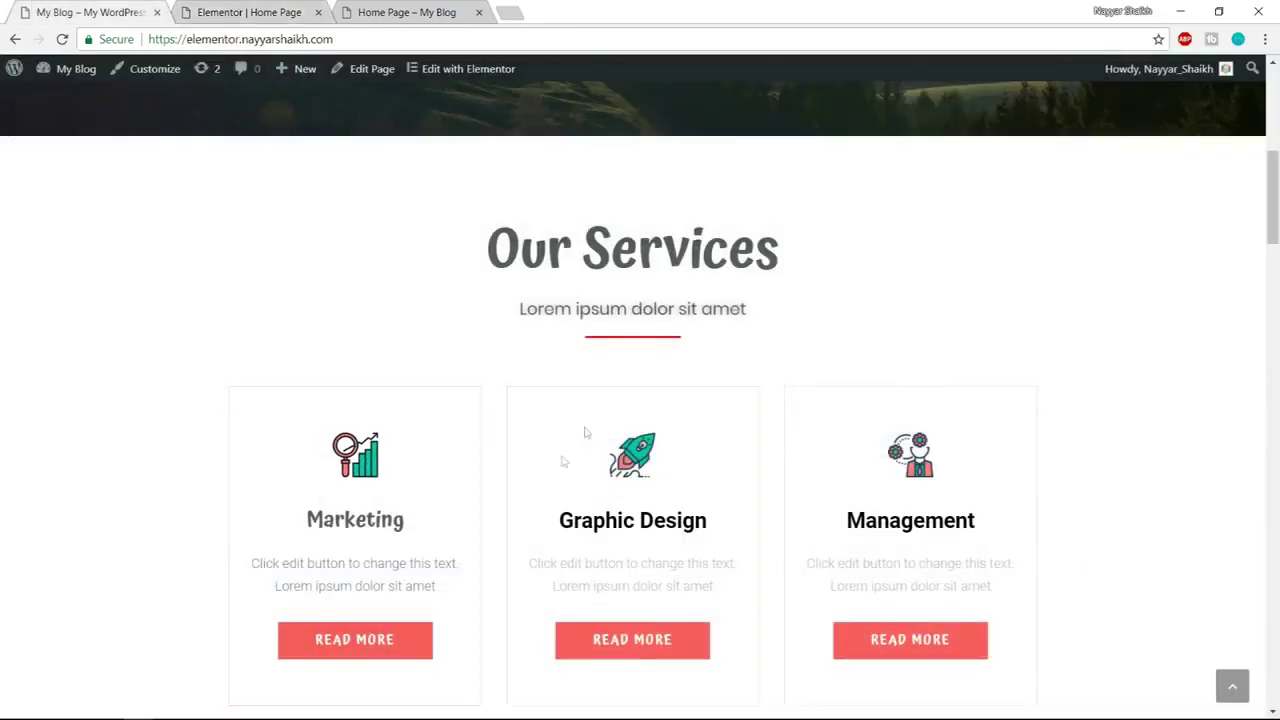
click(271, 5)
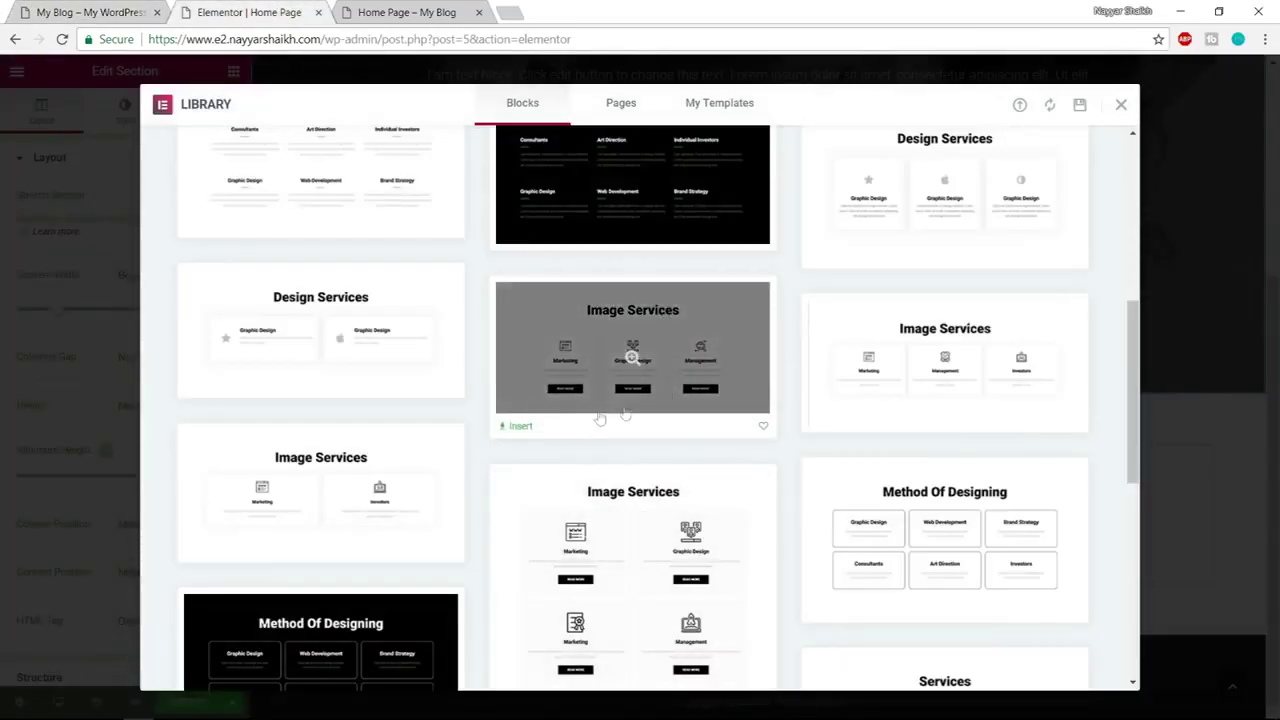
click(519, 427)
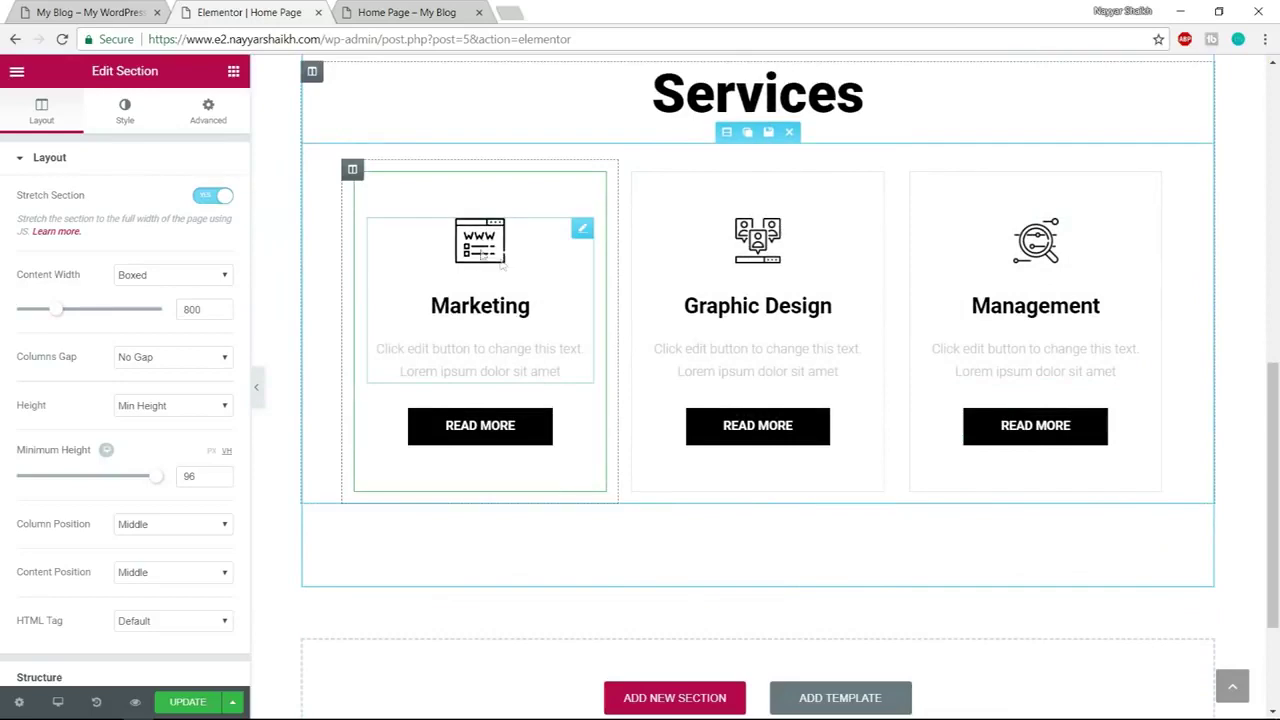
Step: Stretch the Marketing/Graphic Design/Management Services section to full page width
click(90, 12)
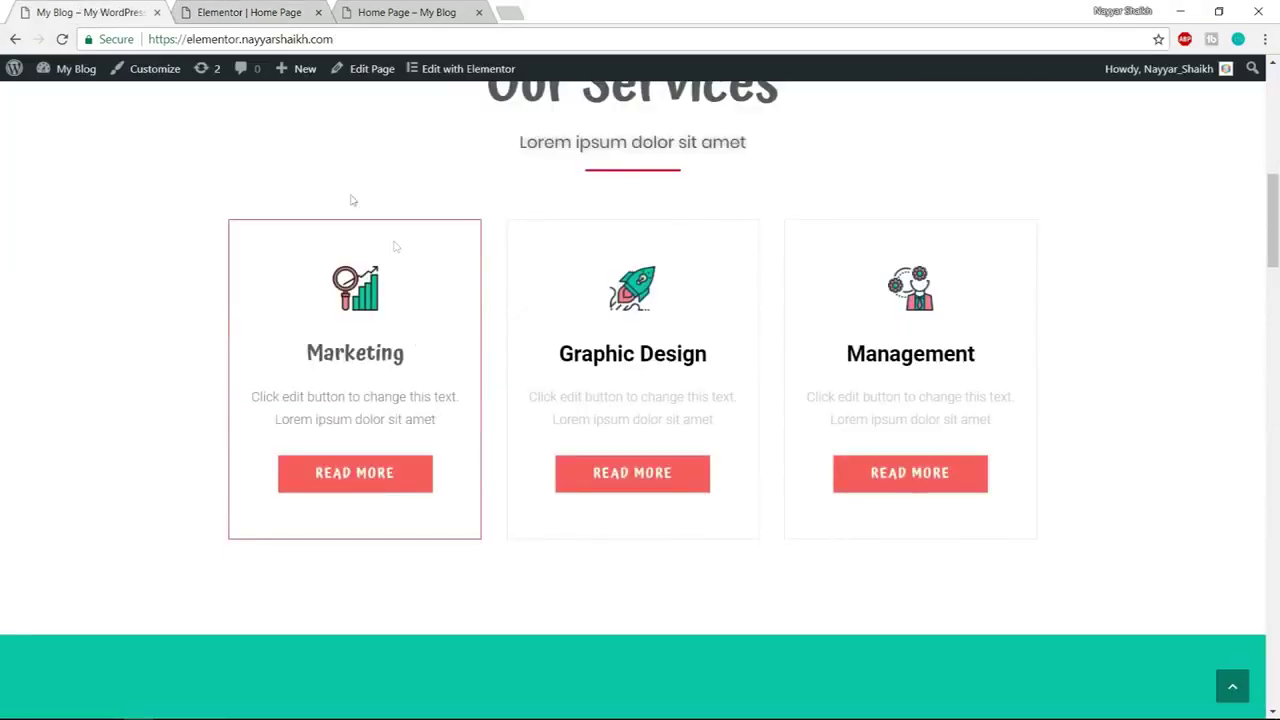
click(249, 12)
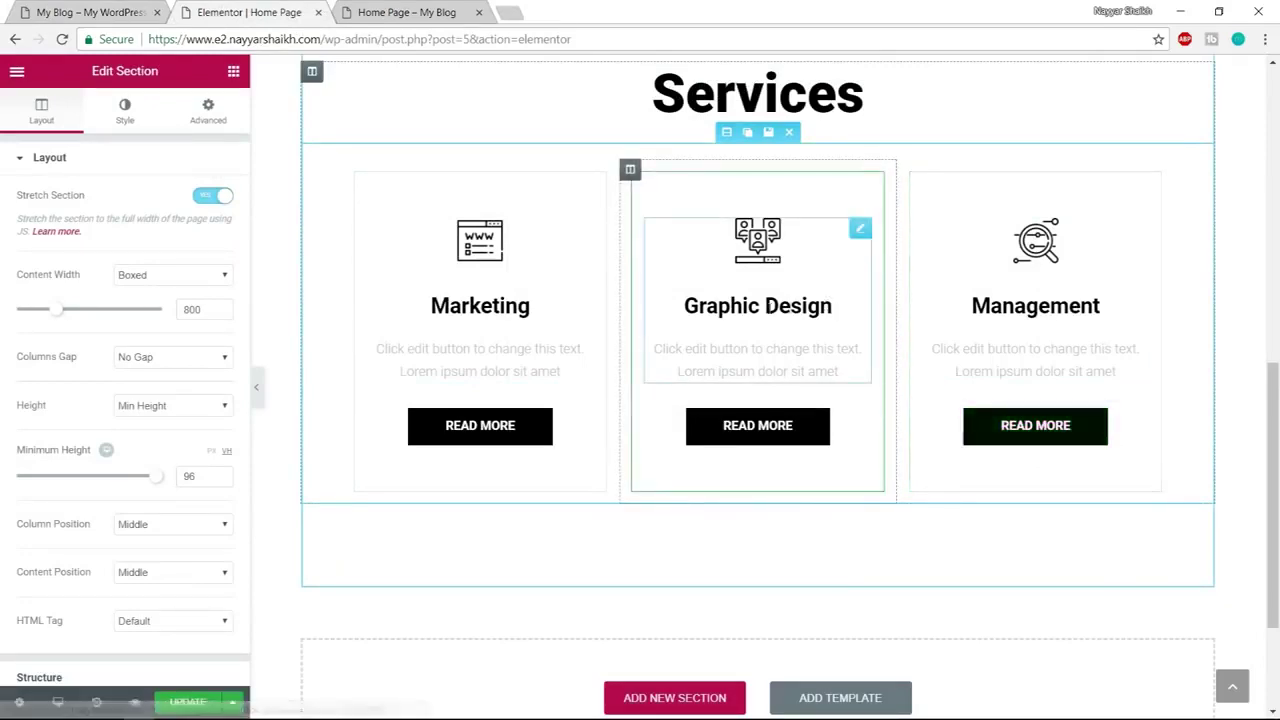
scroll(880, 471, up, 2)
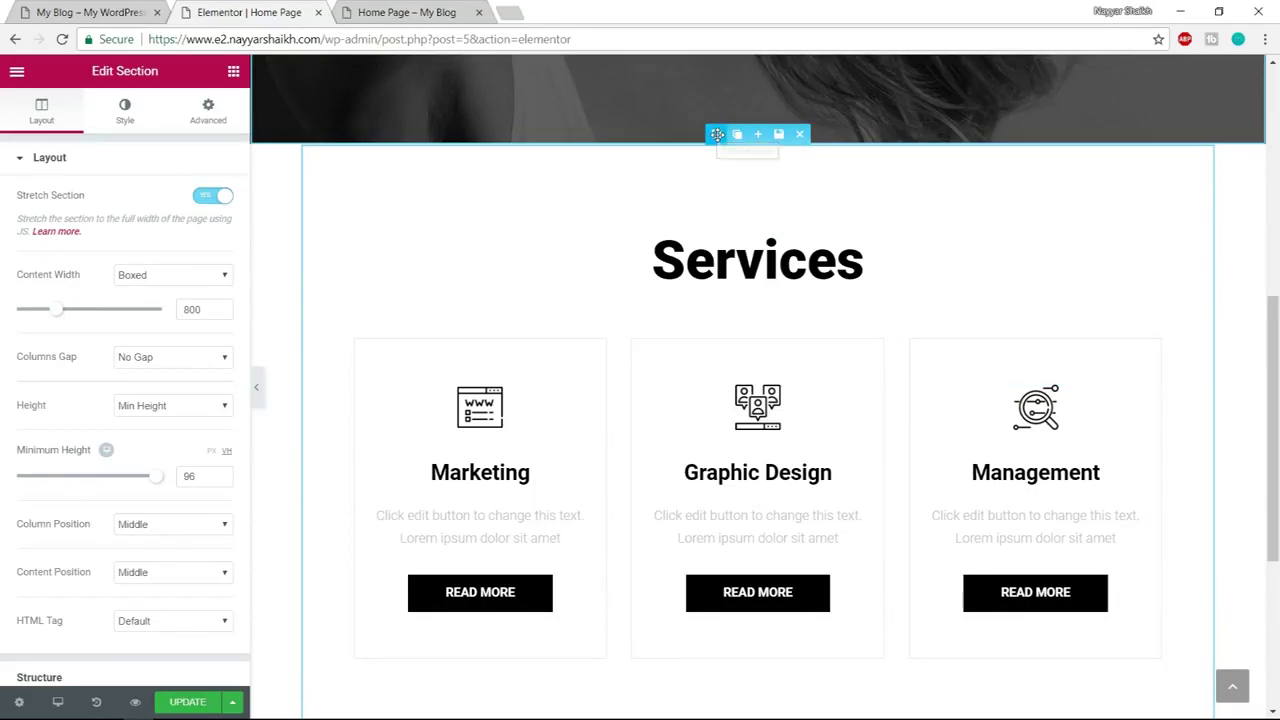
click(717, 134)
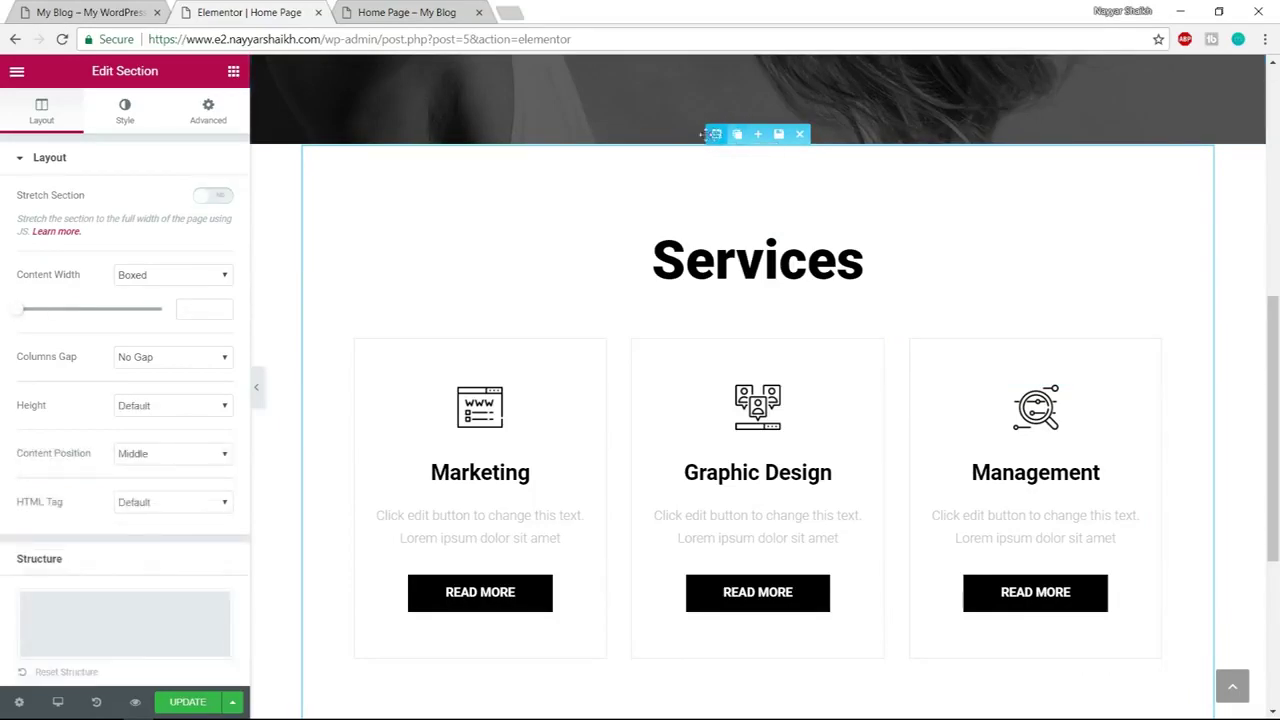
click(217, 195)
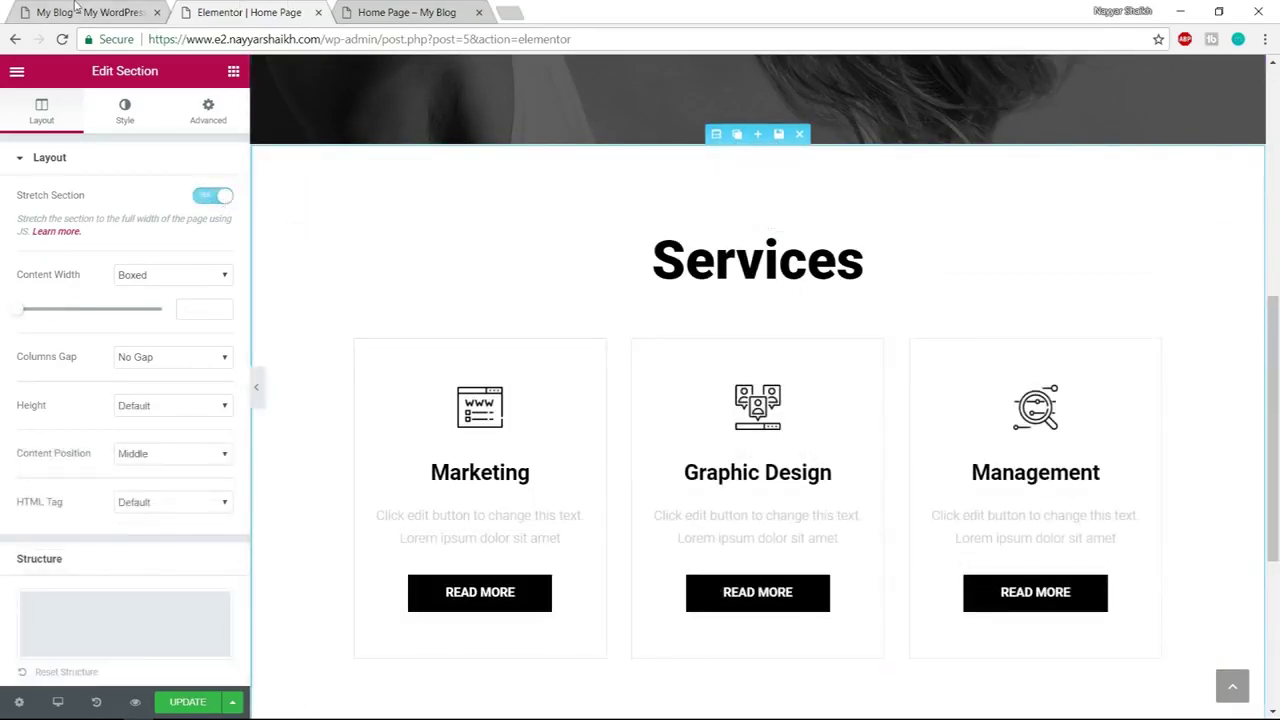
key(ctrl+1)
scroll(854, 346, down, 5)
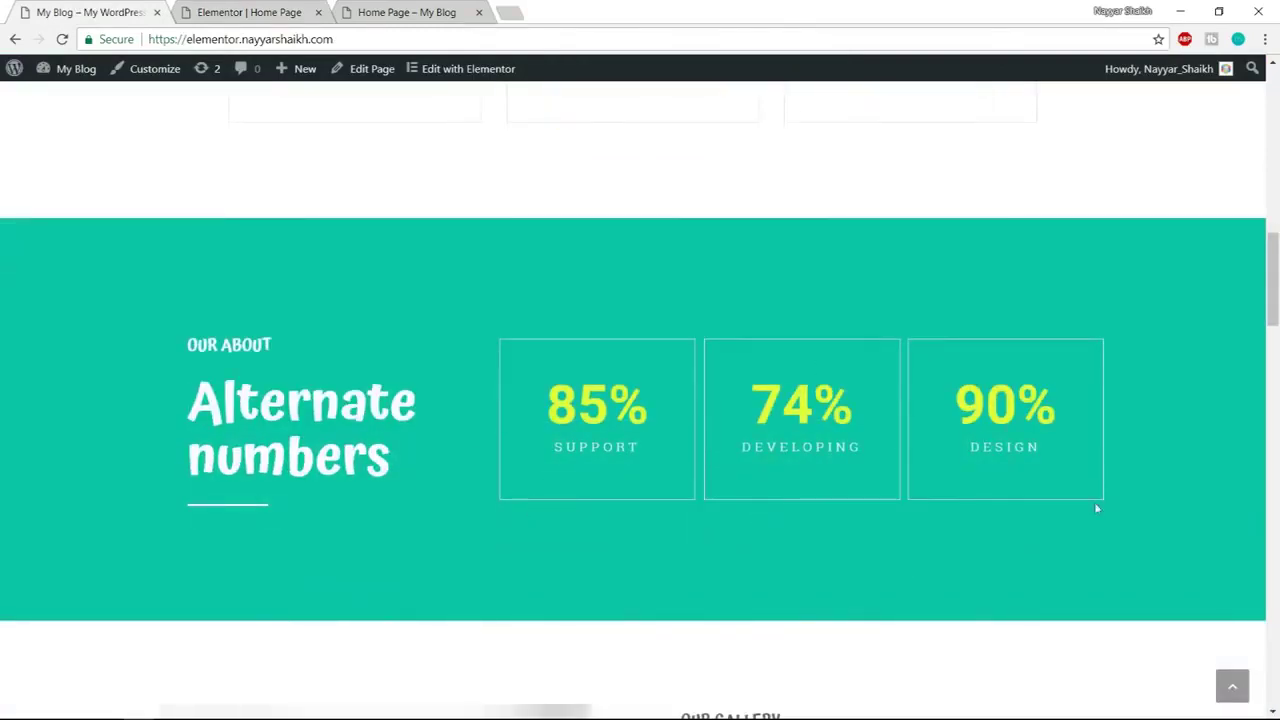
click(190, 22)
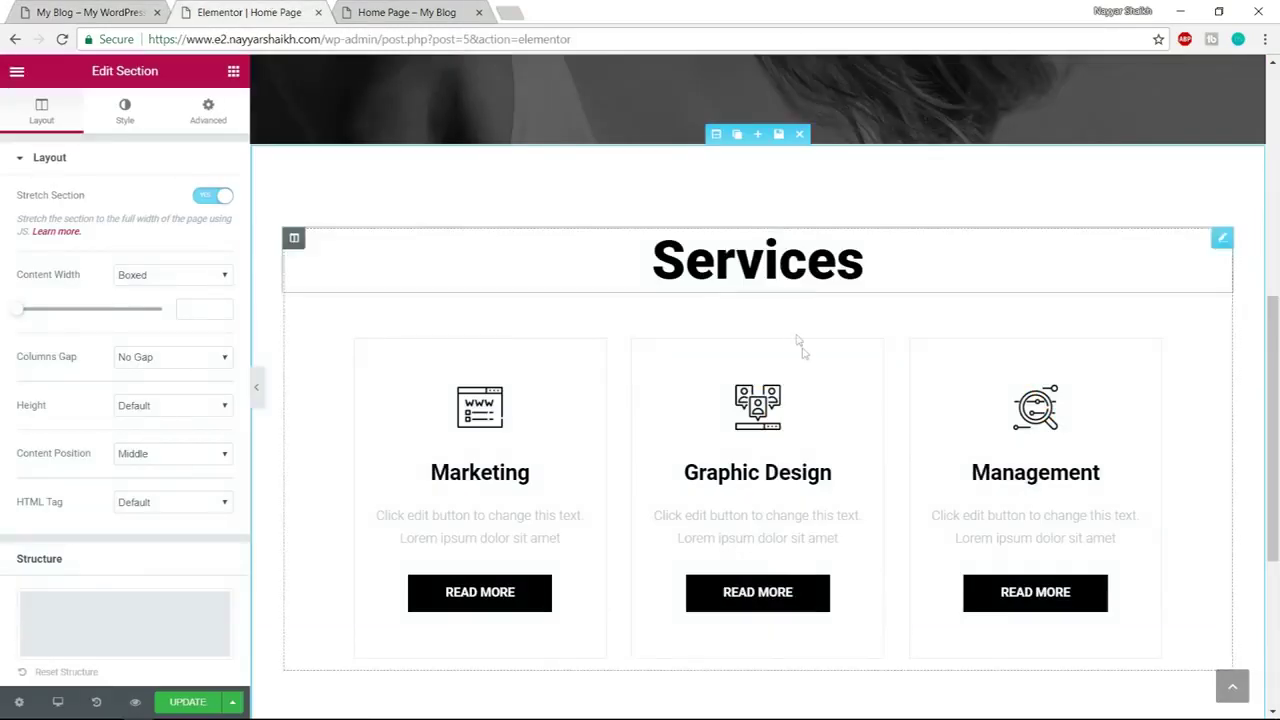
scroll(808, 349, down, 4)
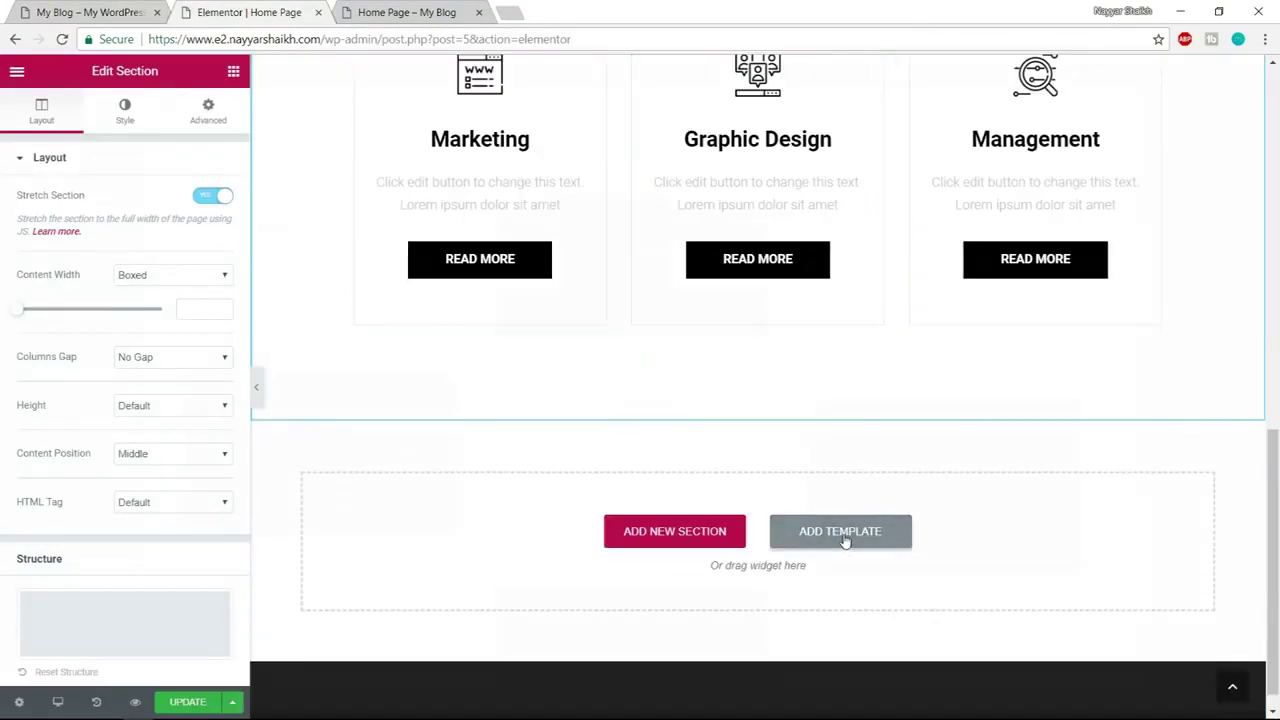
Step: Insert the Alternate Numbers block from the Stats category below Services
click(838, 540)
click(219, 166)
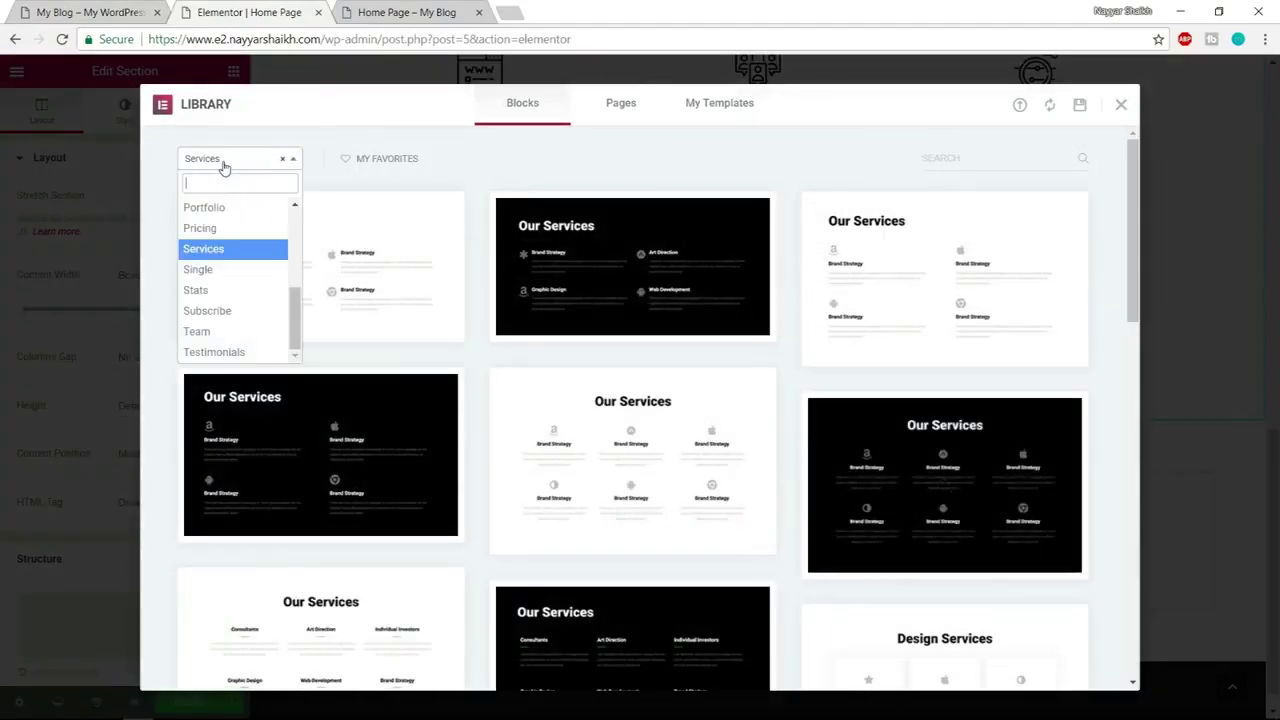
click(239, 291)
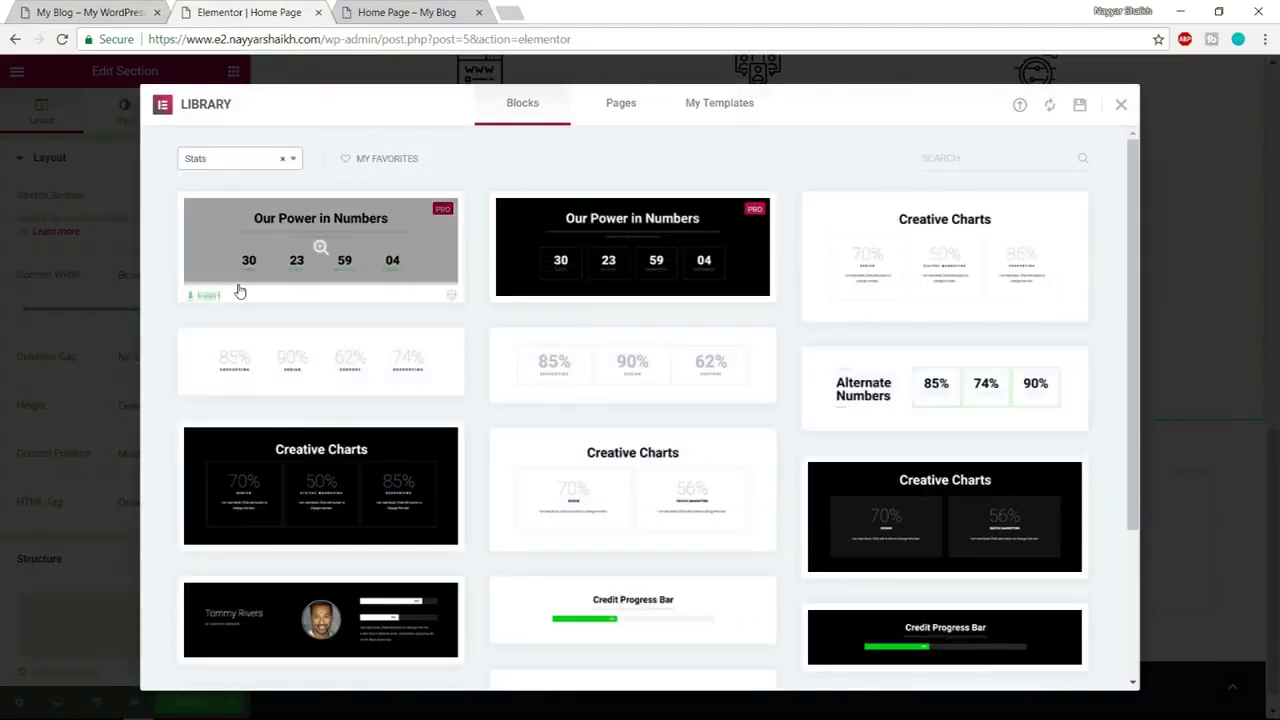
scroll(1027, 296, down, 1)
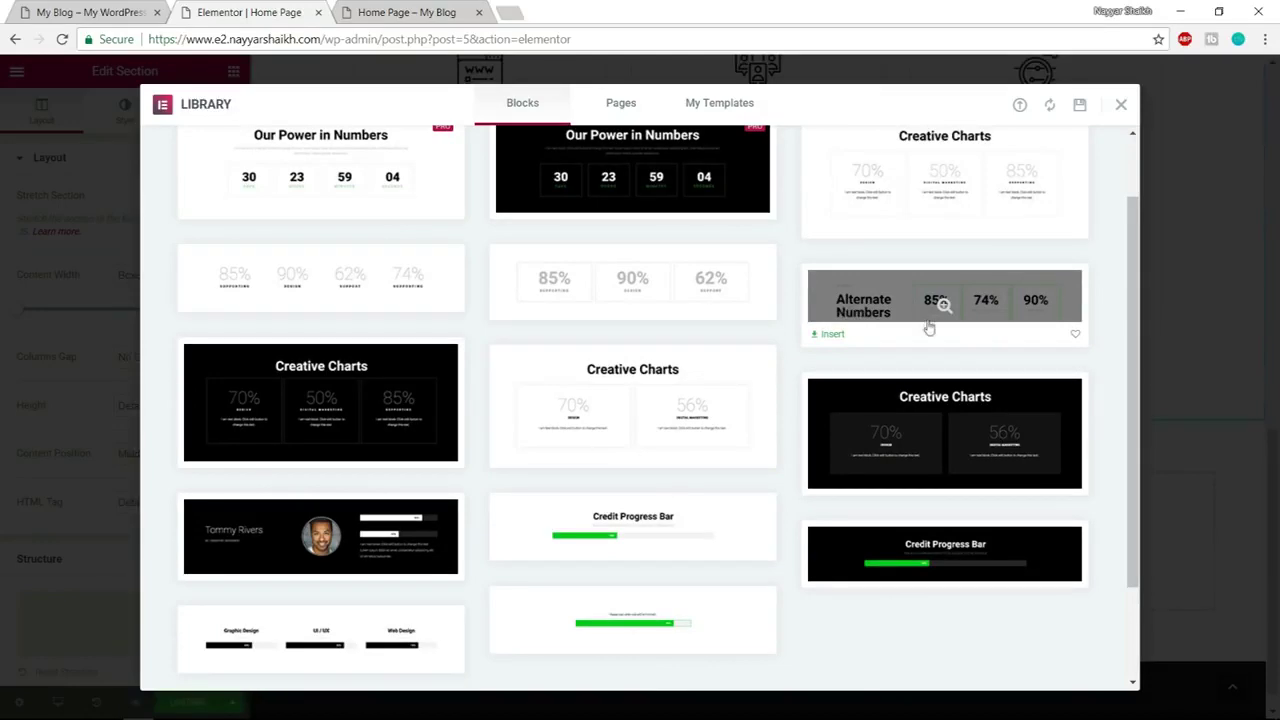
click(834, 338)
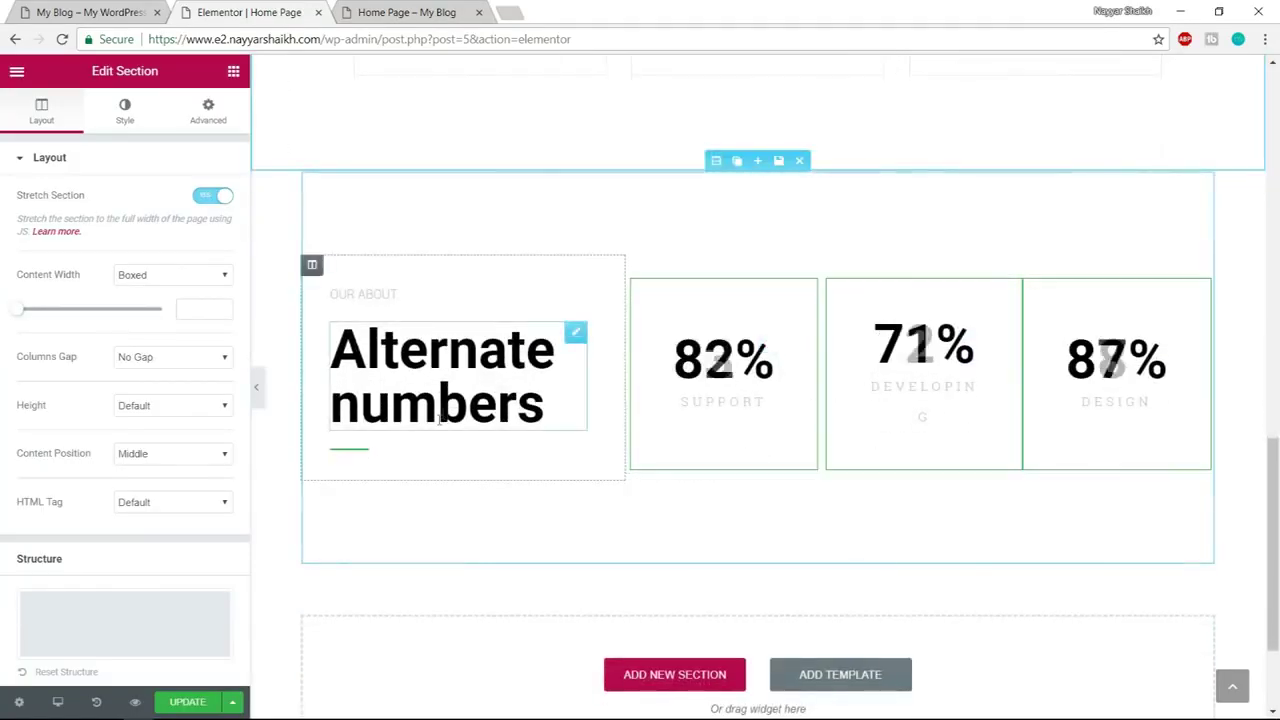
Step: Turn on Stretch Section for the 85%/74%/90% stats section
click(716, 162)
click(220, 200)
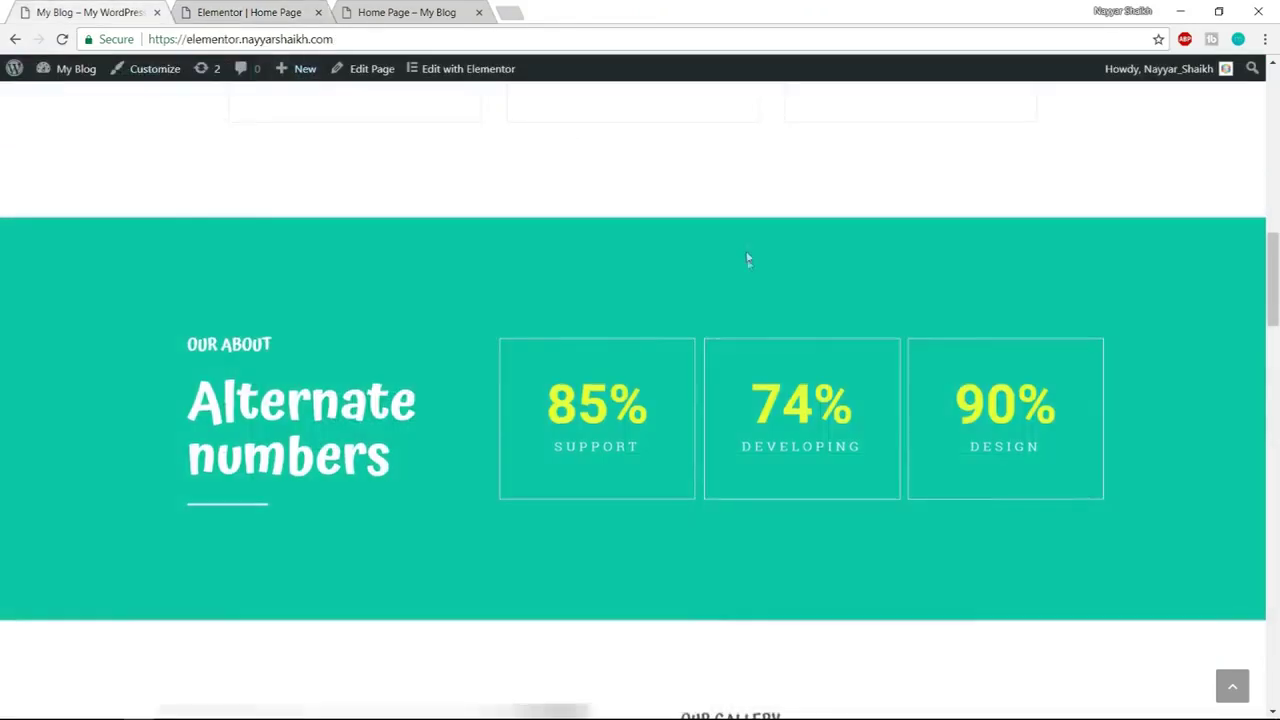
scroll(752, 285, down, 3)
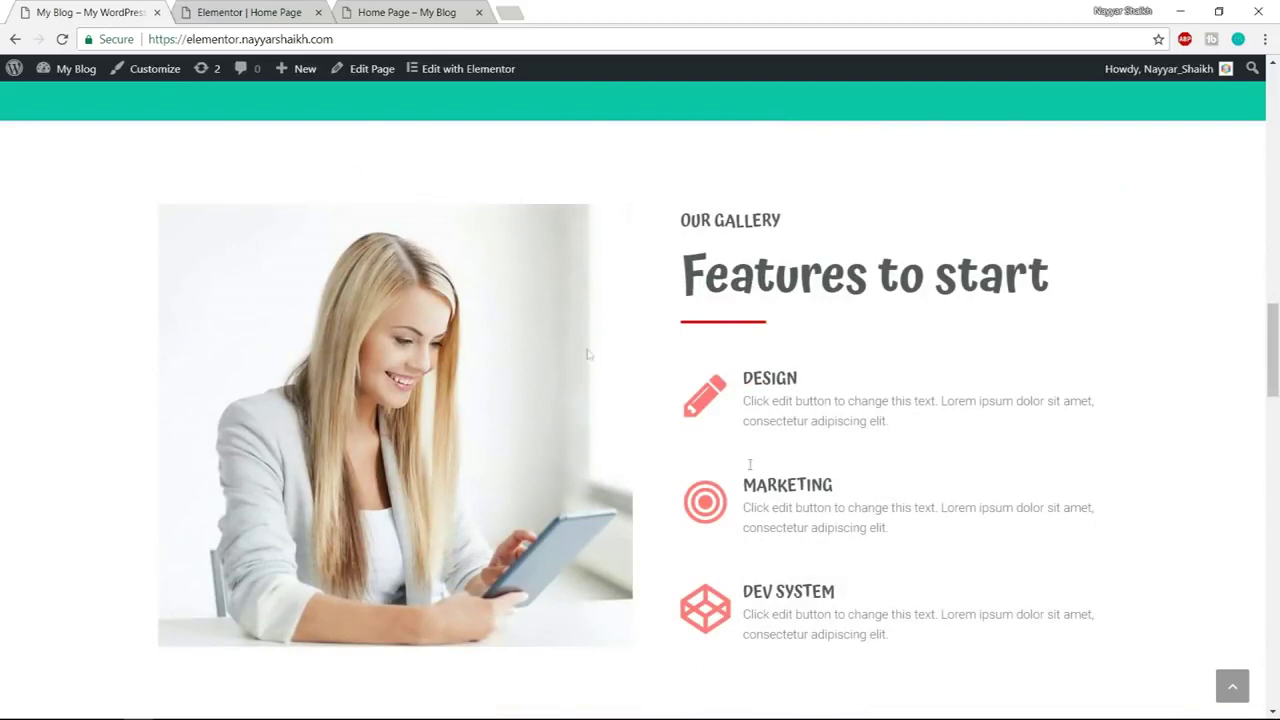
click(275, 12)
scroll(826, 310, down, 2)
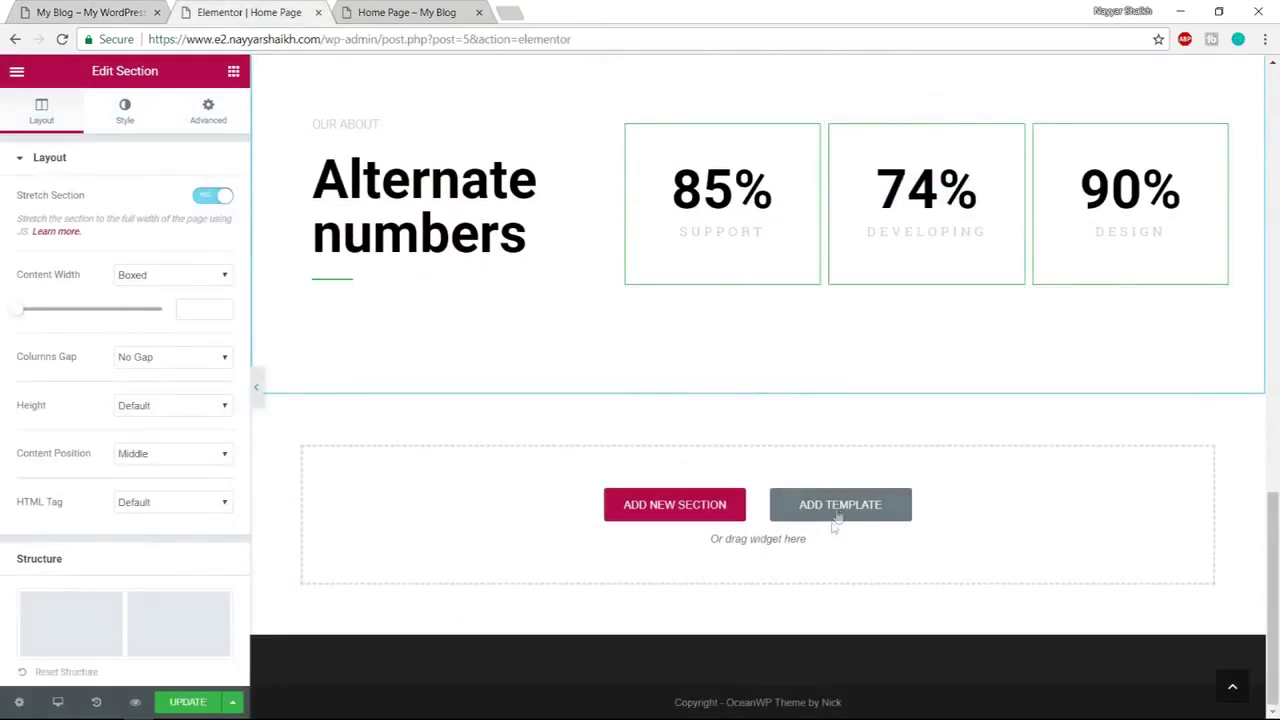
Step: Insert the 'Features to start' block from the Features category below the stats
click(838, 505)
click(226, 163)
scroll(236, 318, up, 5)
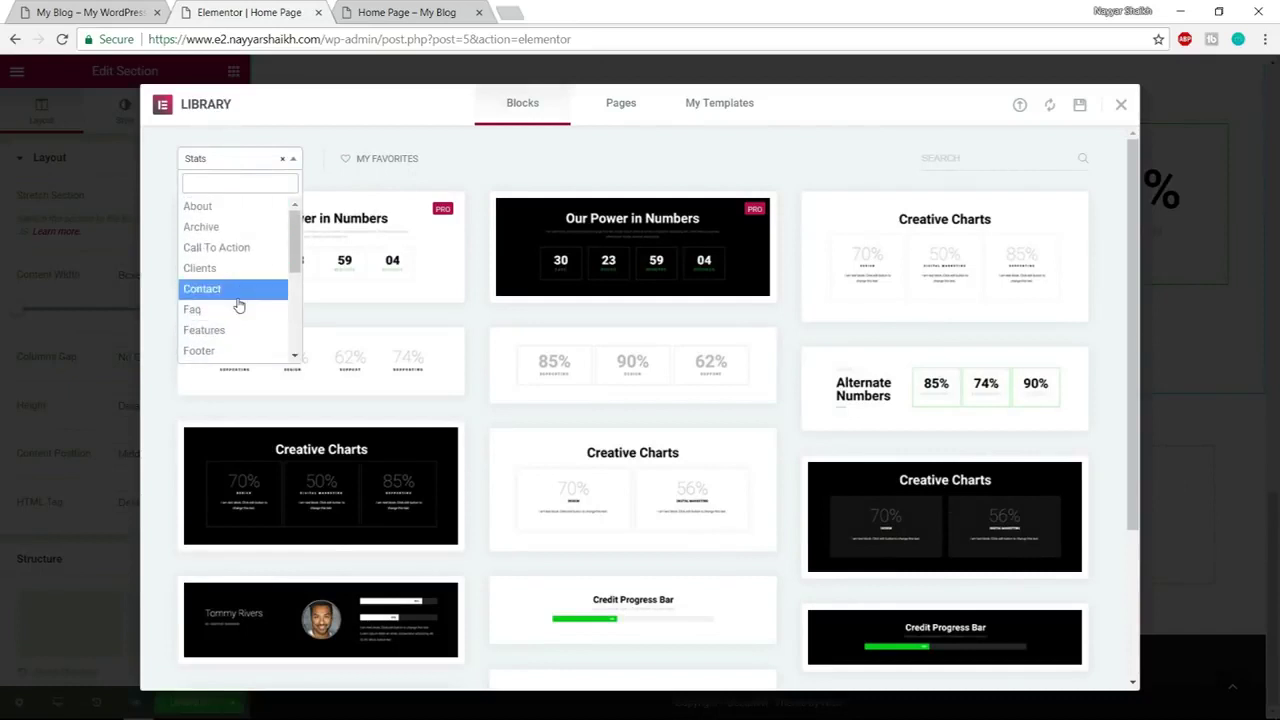
click(228, 335)
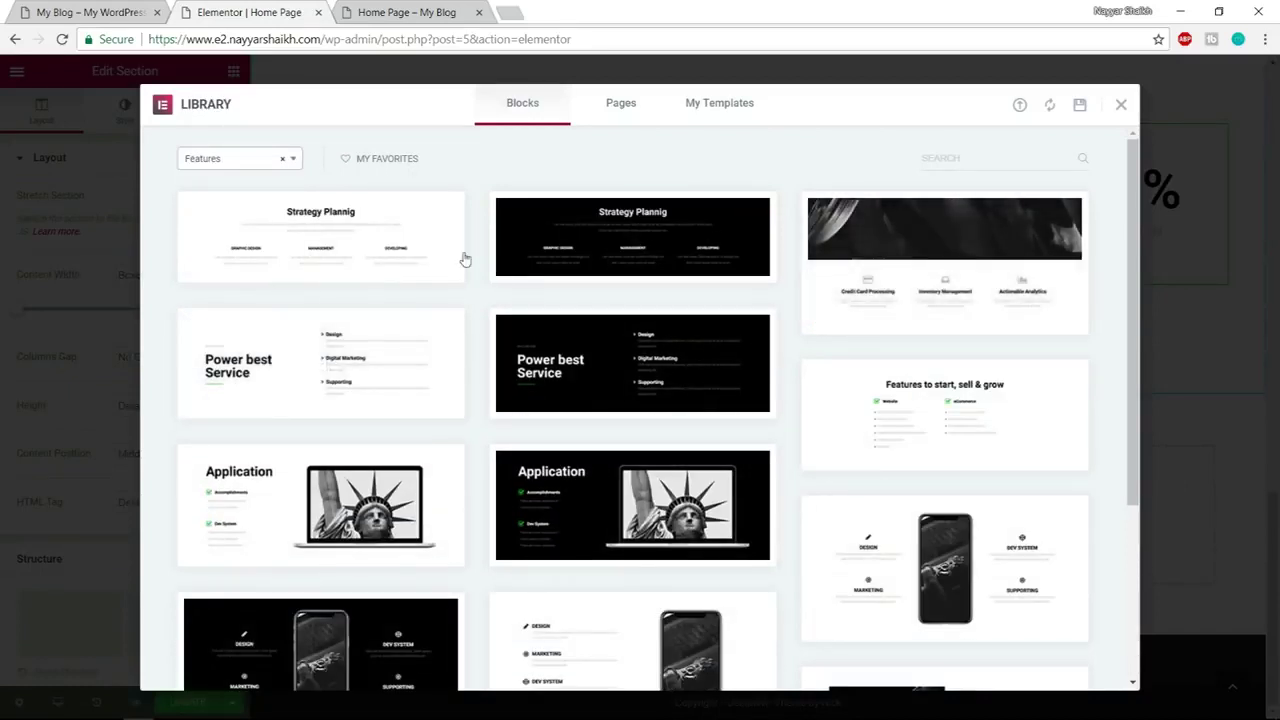
scroll(808, 337, down, 3)
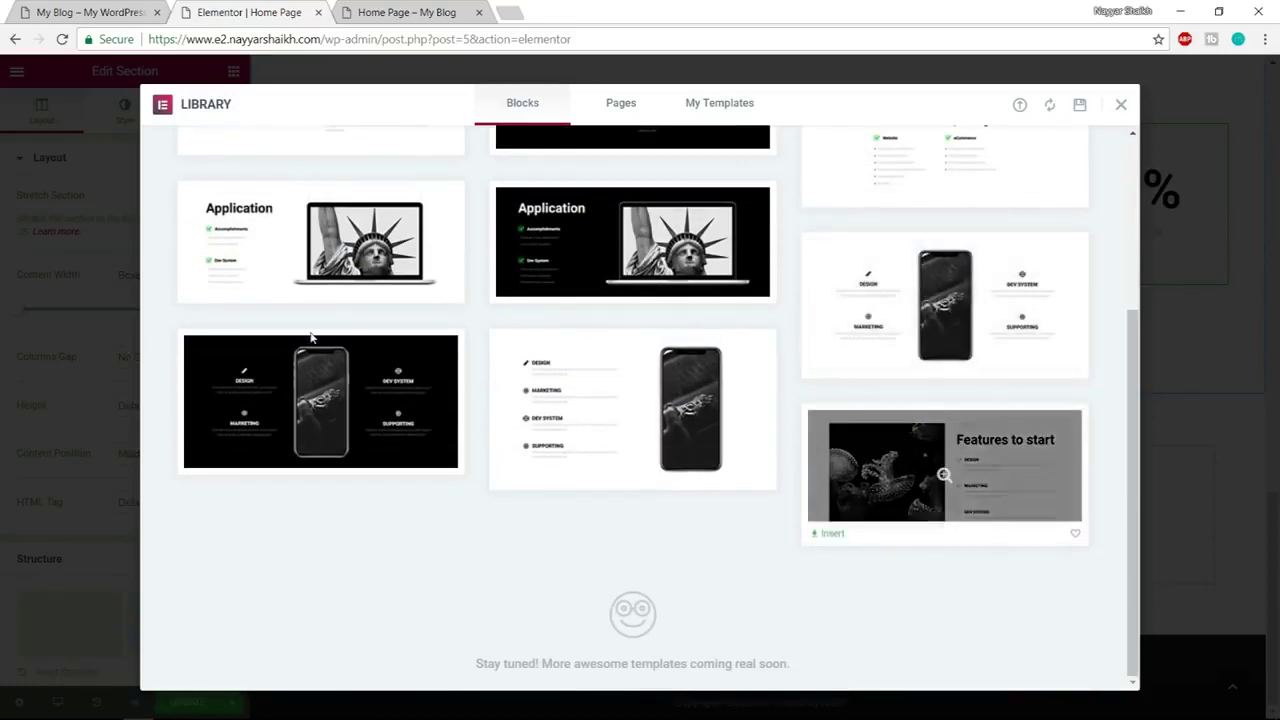
scroll(296, 335, up, 5)
scroll(296, 335, down, 5)
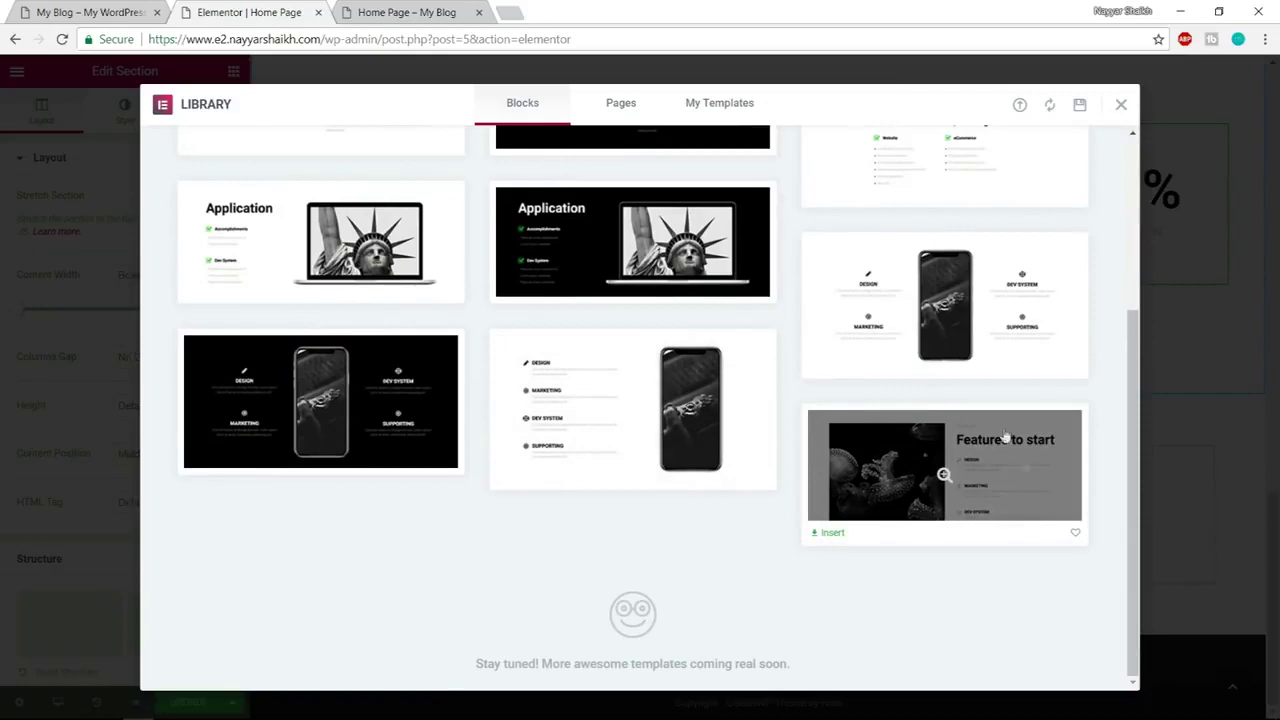
click(830, 533)
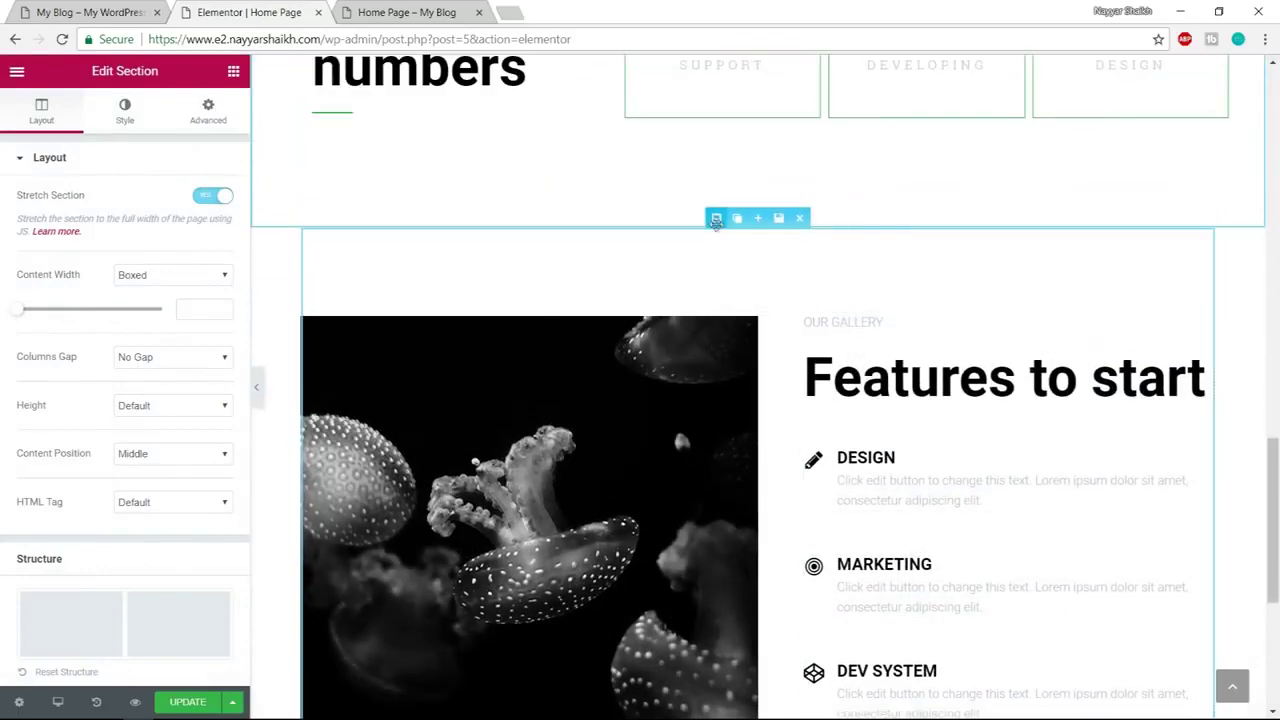
Step: Stretch the jellyfish Features section to full page width
click(220, 199)
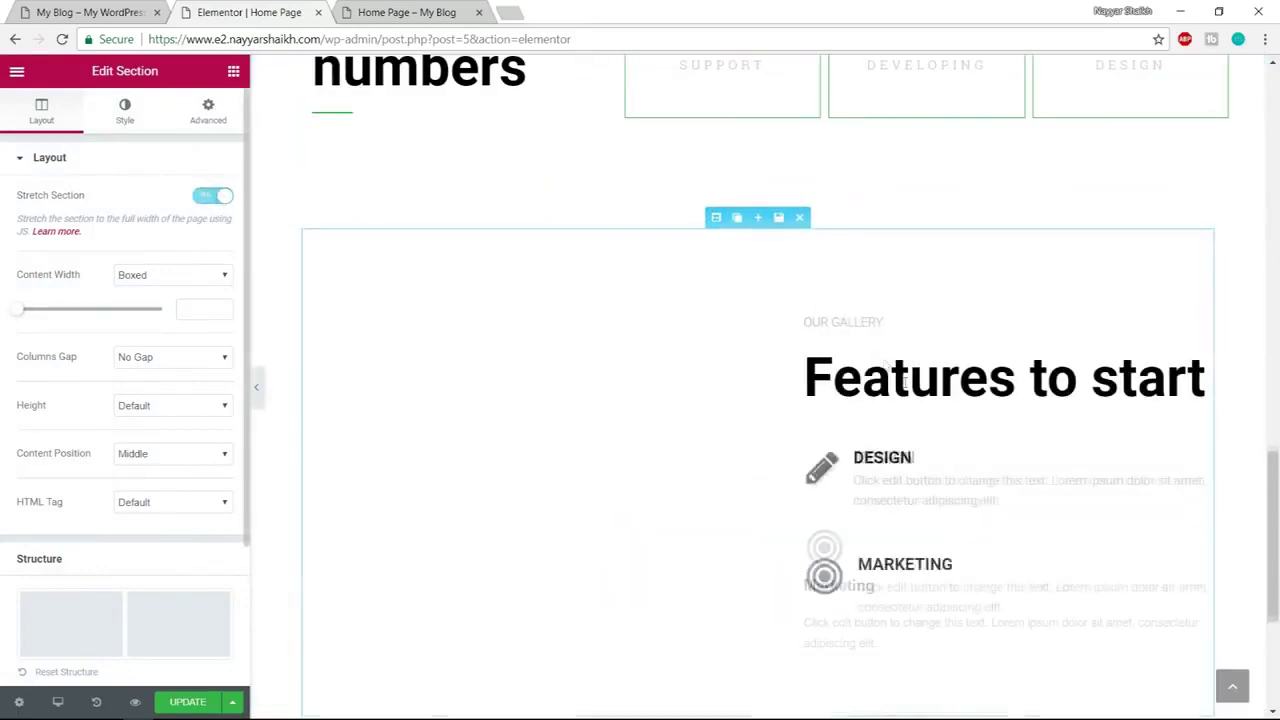
scroll(1060, 420, down, 2)
scroll(1056, 450, up, 15)
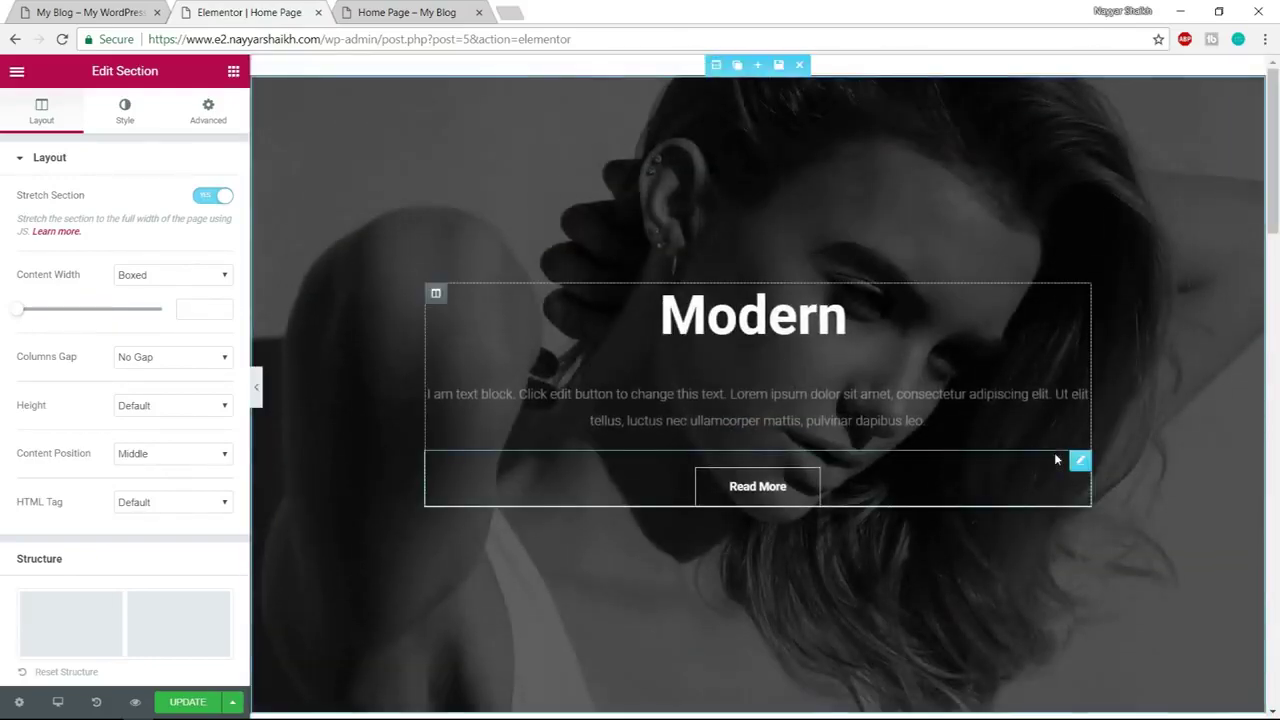
scroll(1056, 459, down, 10)
scroll(1056, 459, down, 5)
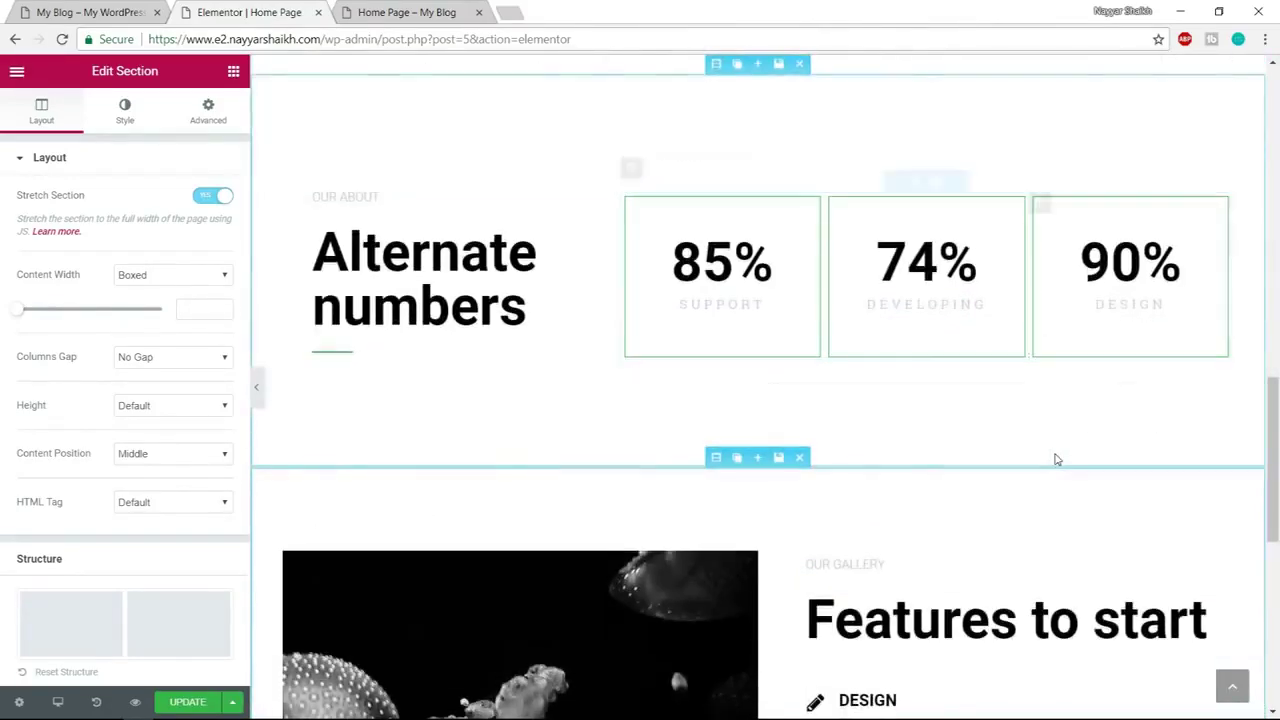
scroll(1056, 459, down, 4)
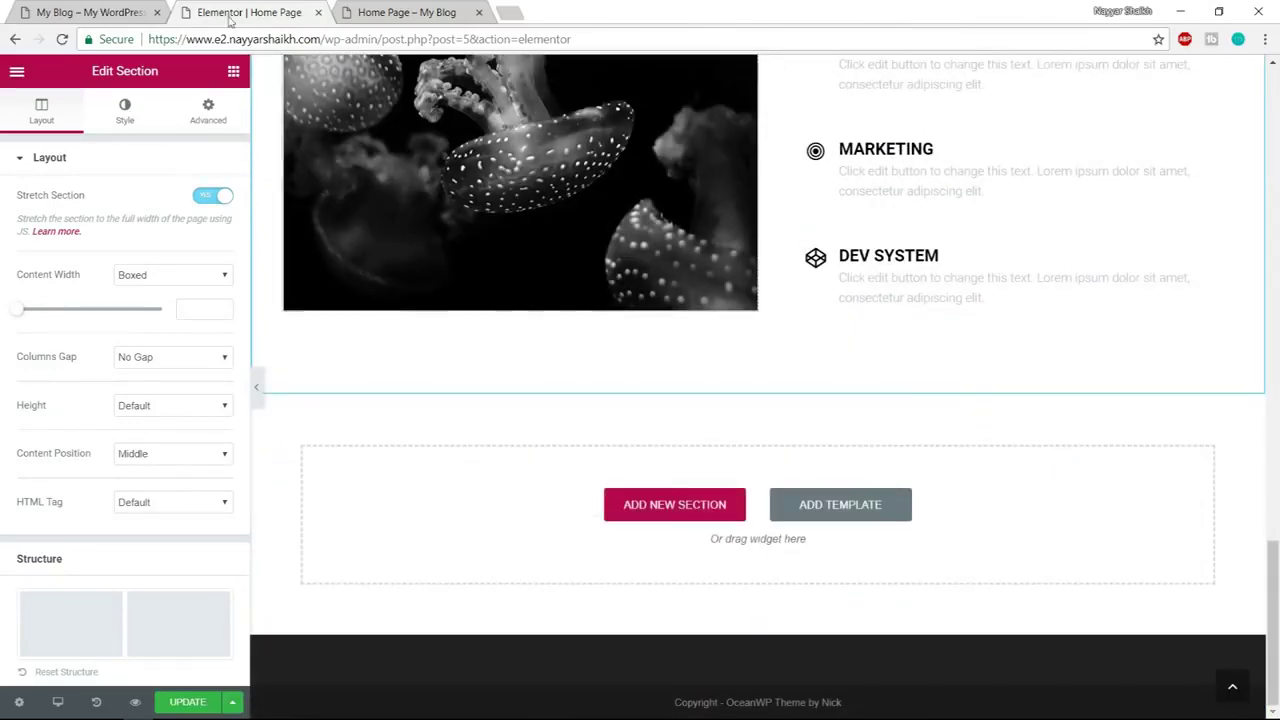
Step: Insert the six-image 'Check out our work' block from the Portfolio category
click(85, 8)
scroll(645, 277, down, 6)
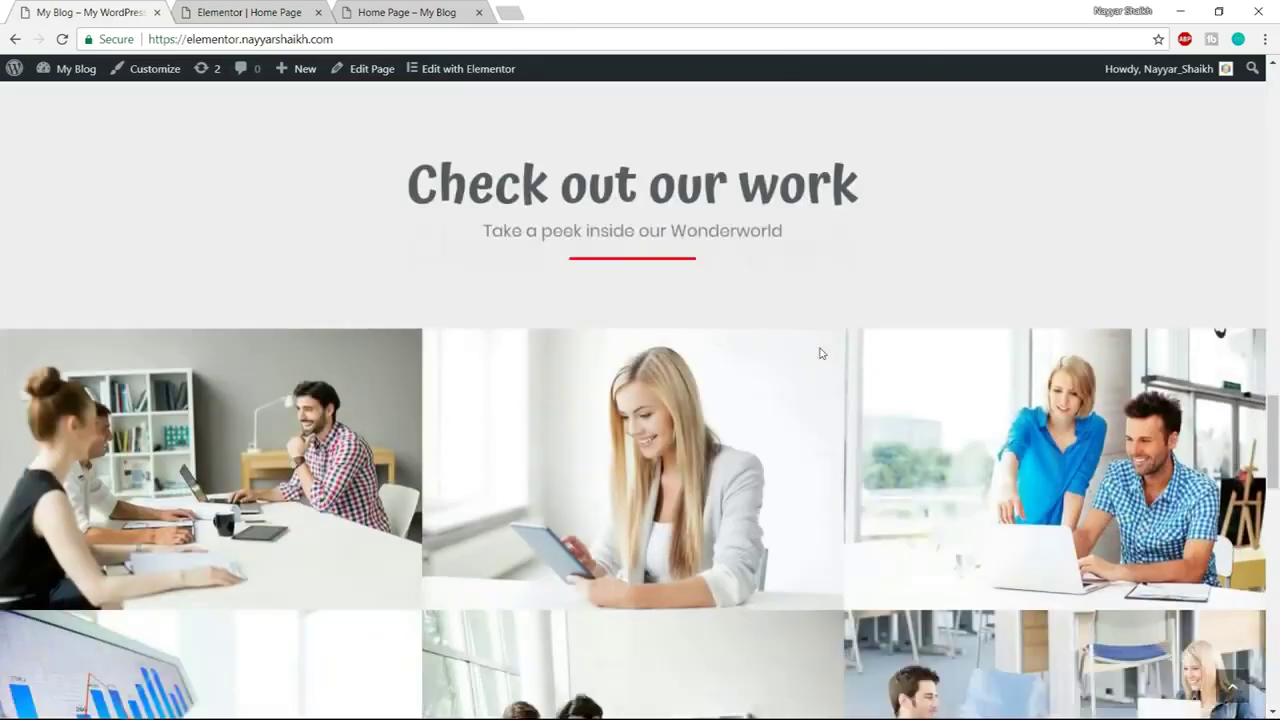
scroll(817, 404, up, 2)
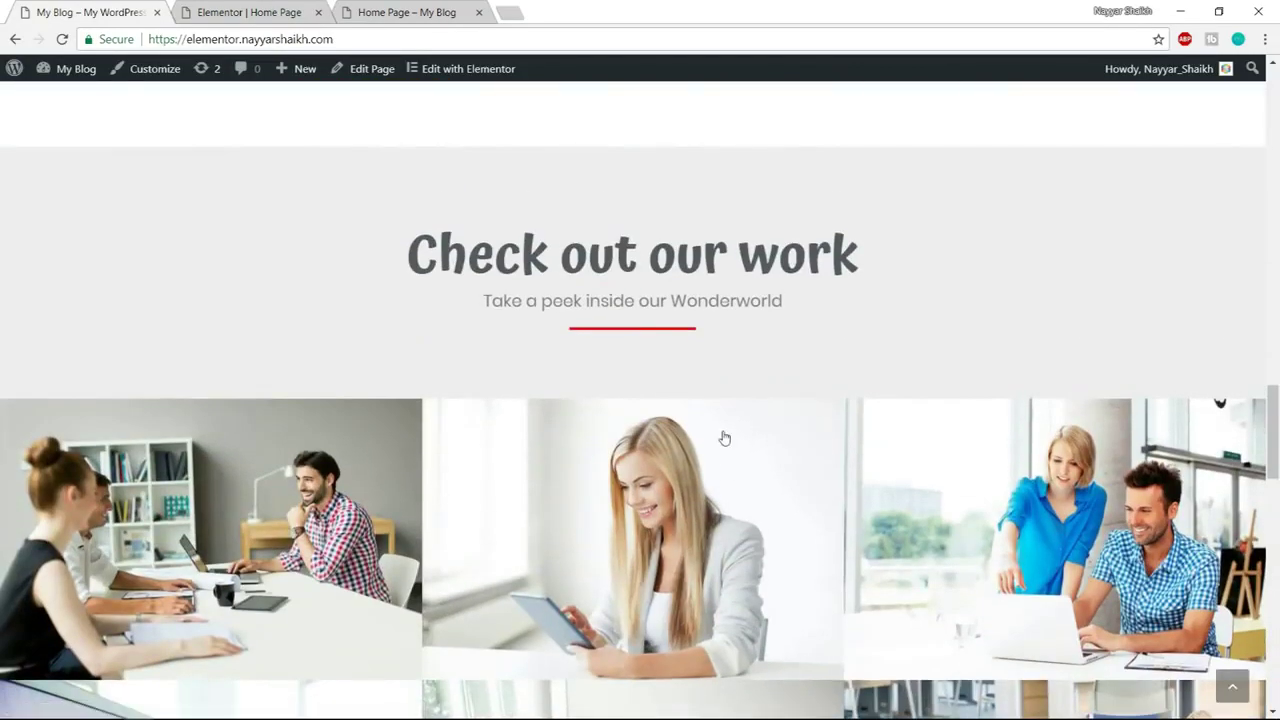
click(250, 12)
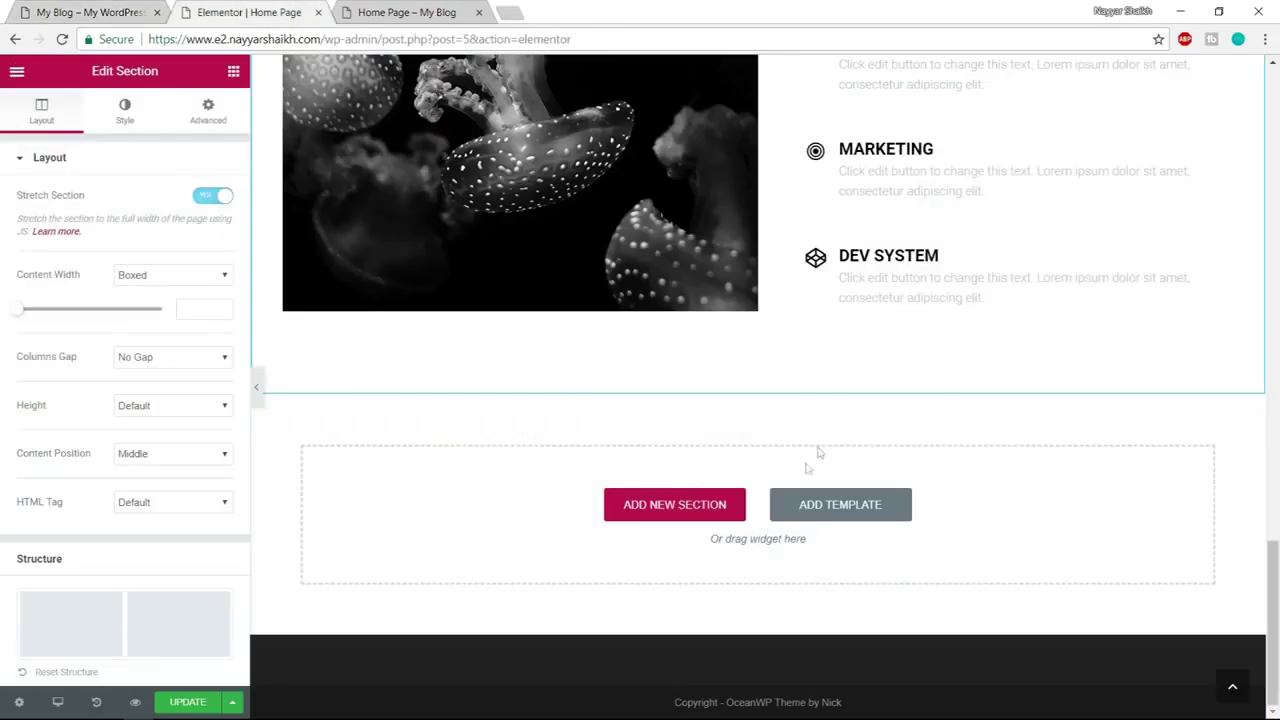
click(843, 505)
click(246, 159)
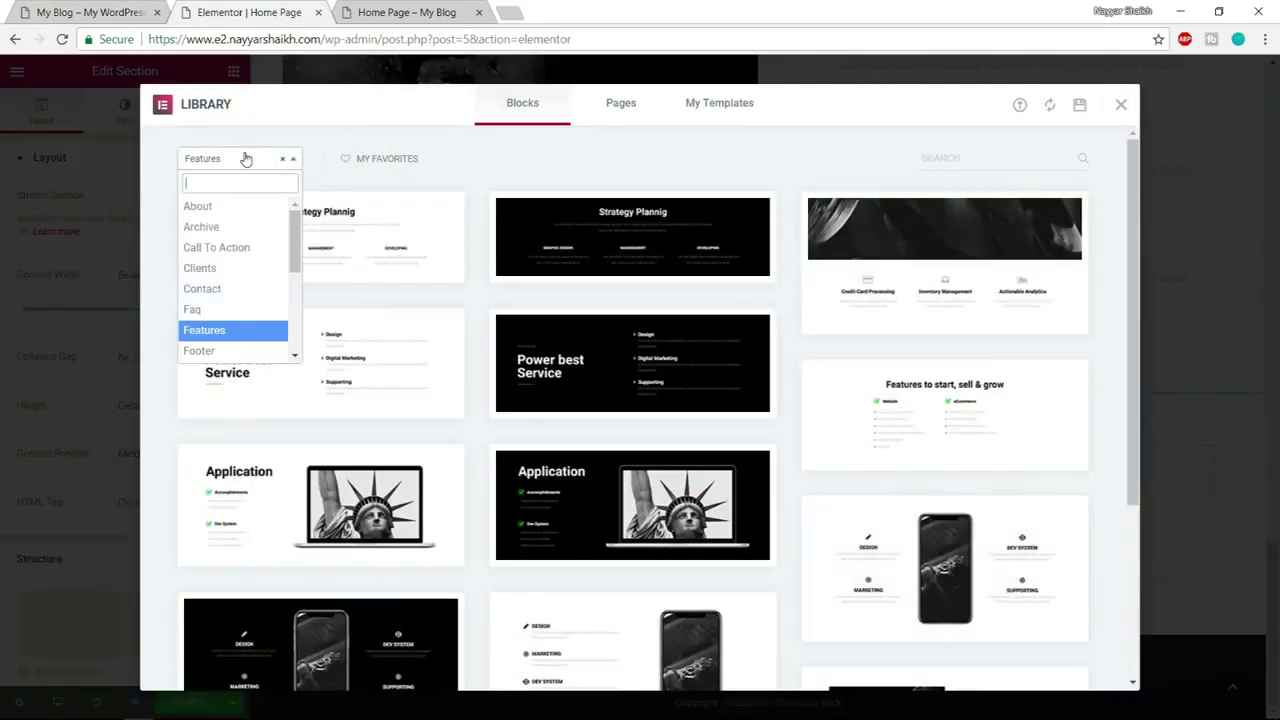
scroll(230, 225, down, 4)
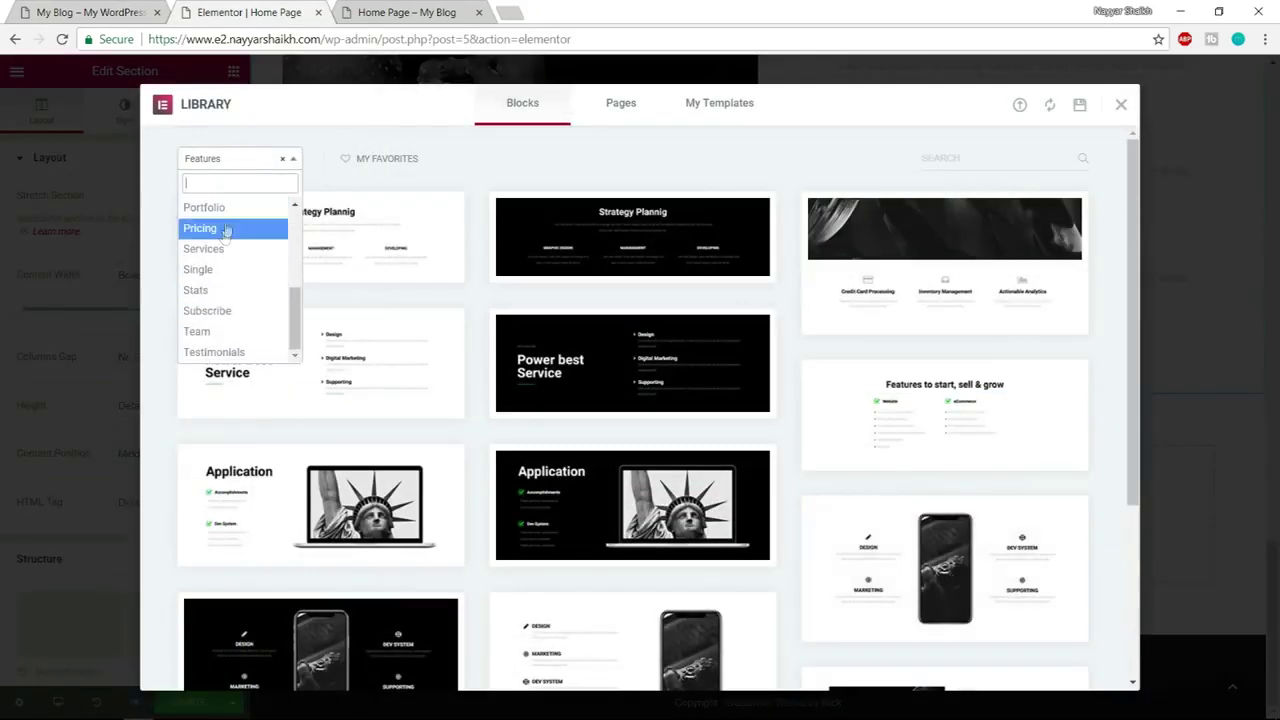
click(226, 215)
scroll(927, 274, down, 5)
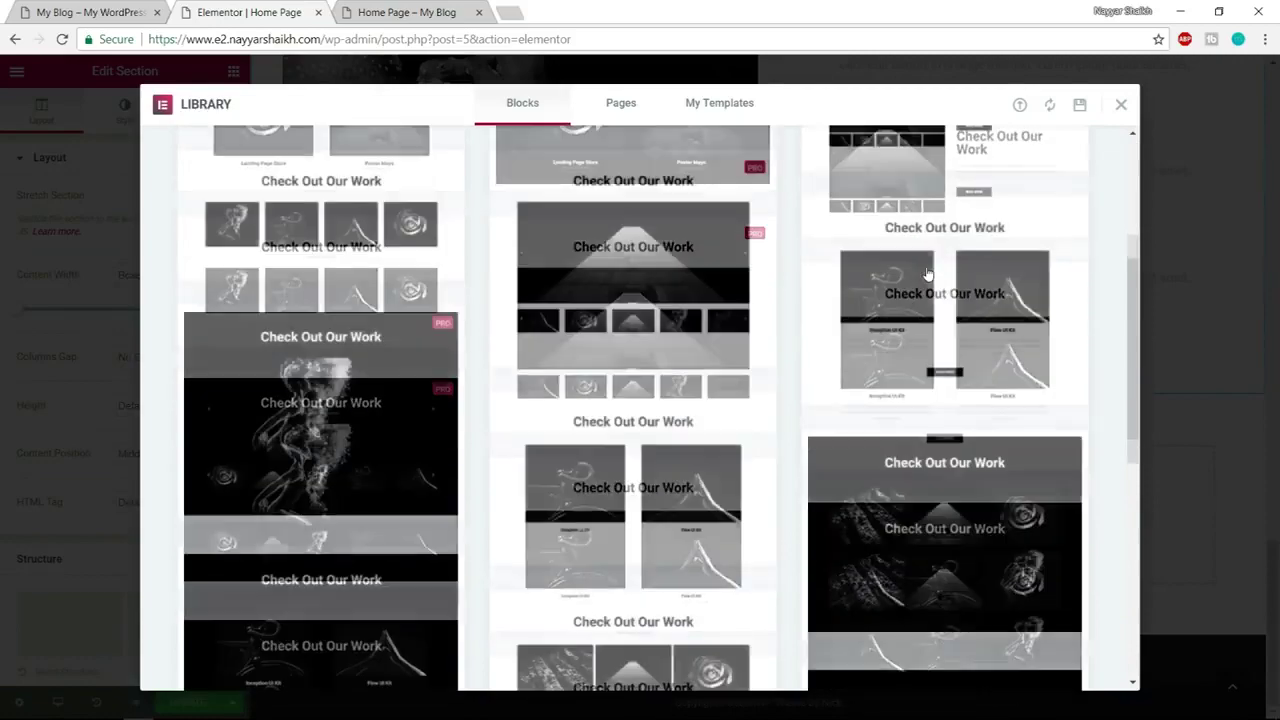
scroll(927, 274, down, 2)
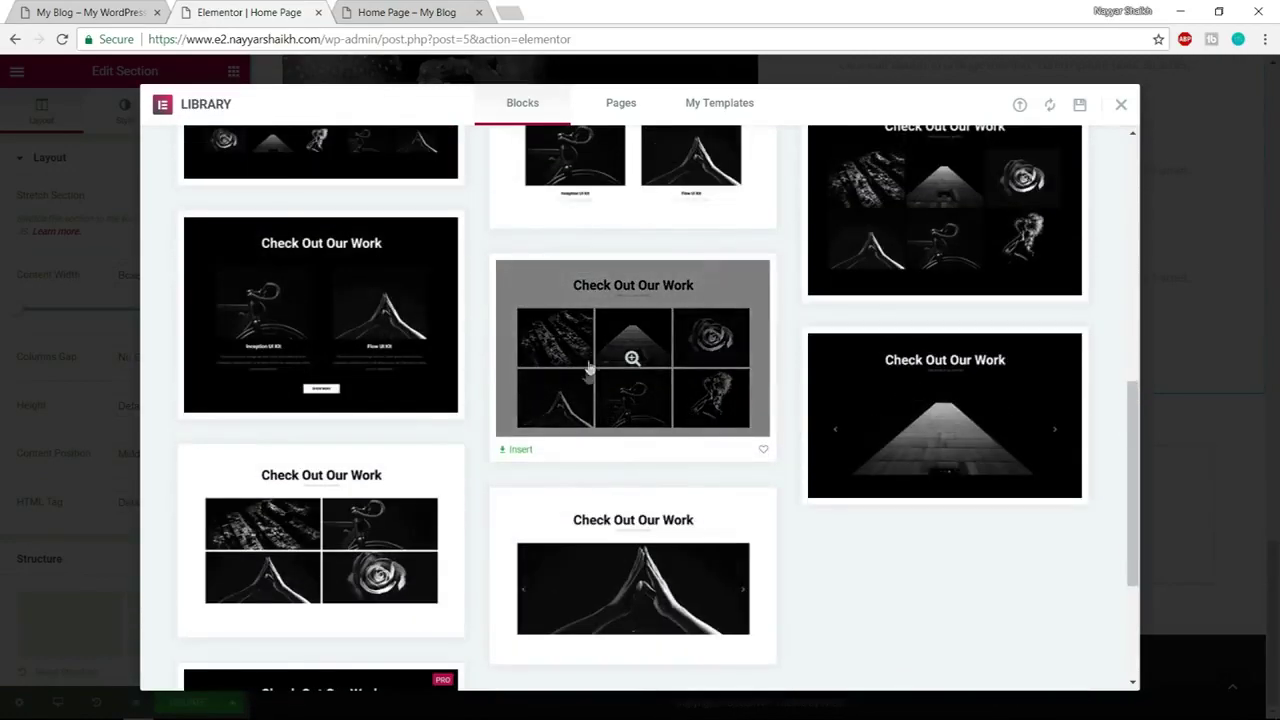
click(519, 452)
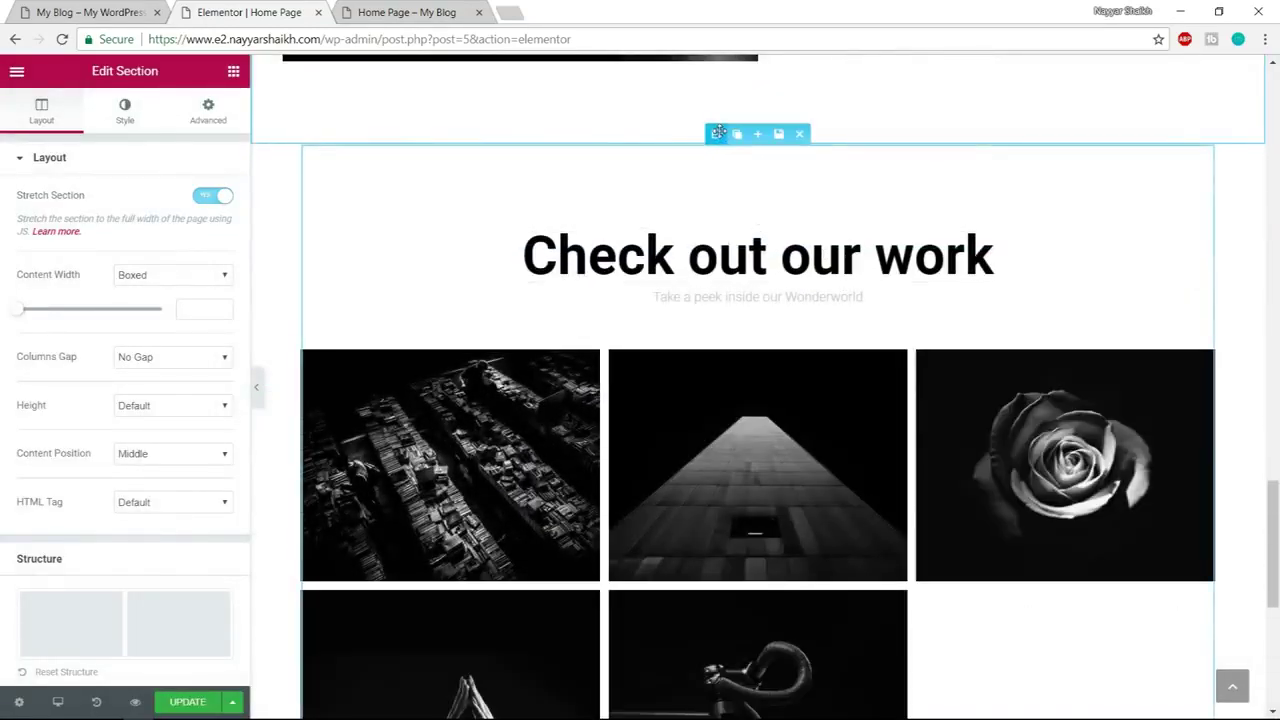
Step: Stretch the portfolio section to full width, then view the live site's contact section
click(717, 134)
click(222, 197)
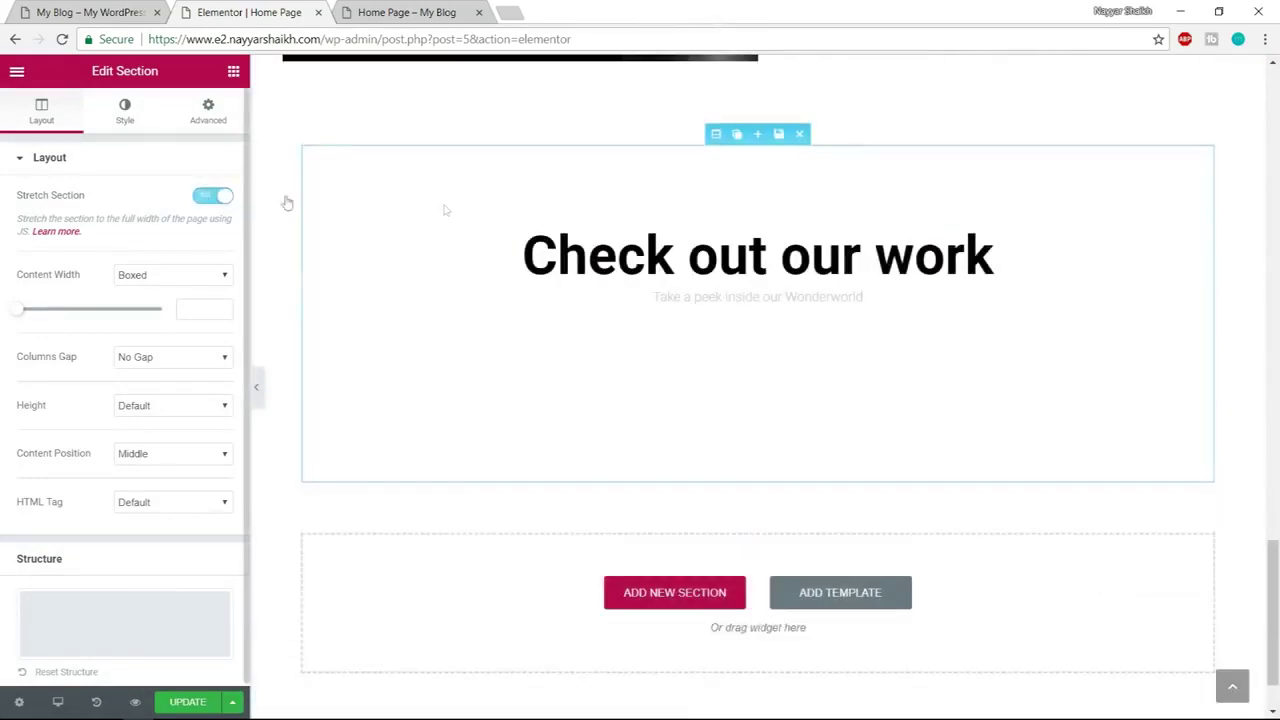
scroll(1050, 300, down, 2)
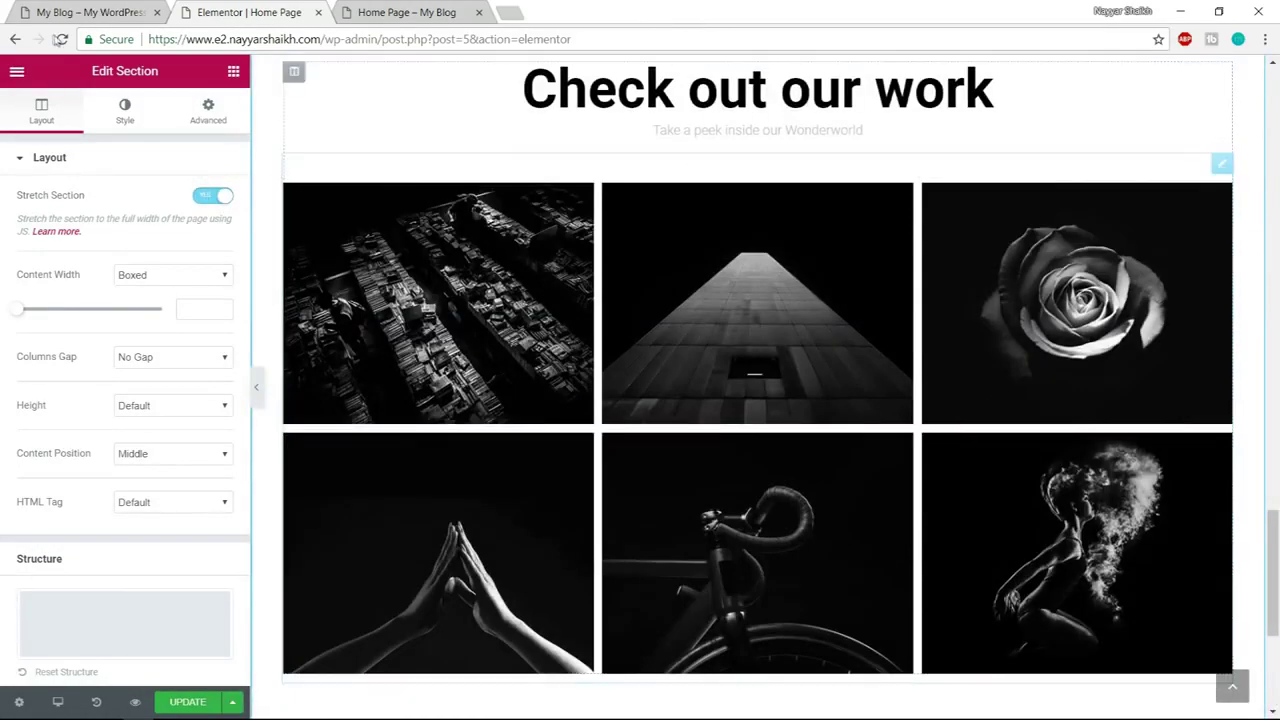
key(ctrl+1)
scroll(523, 523, down, 3)
scroll(497, 580, down, 1)
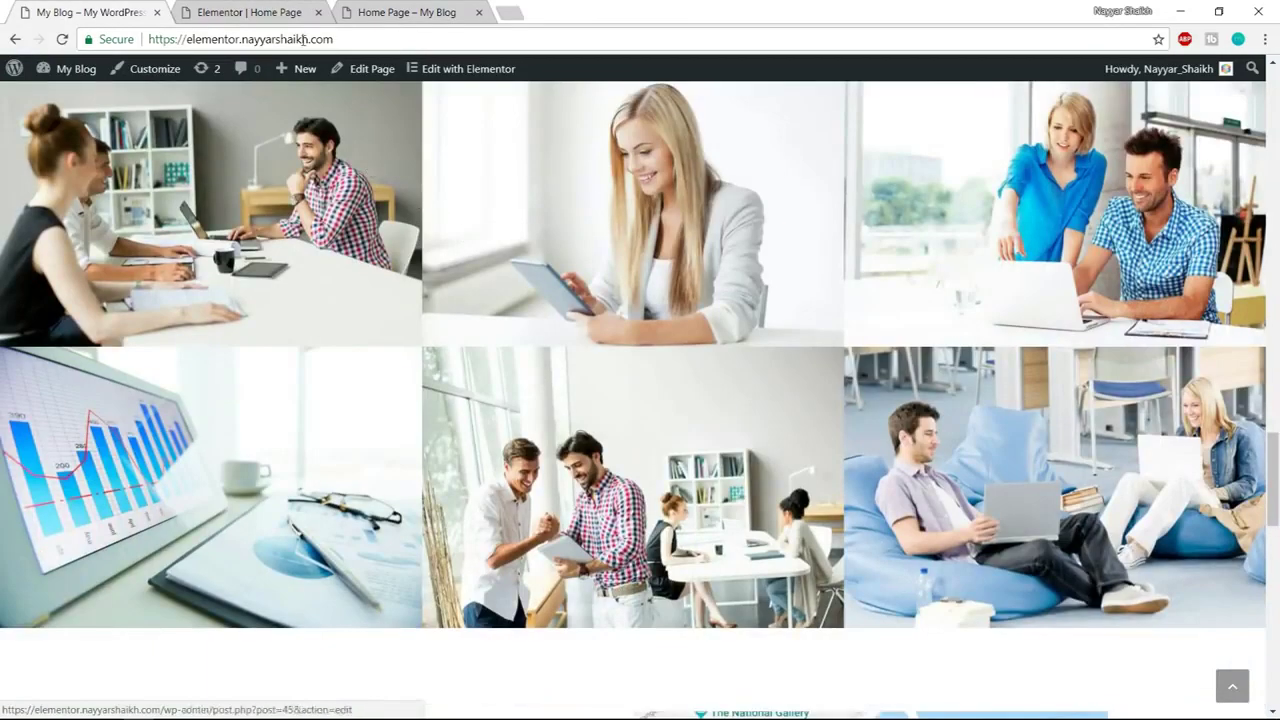
click(277, 8)
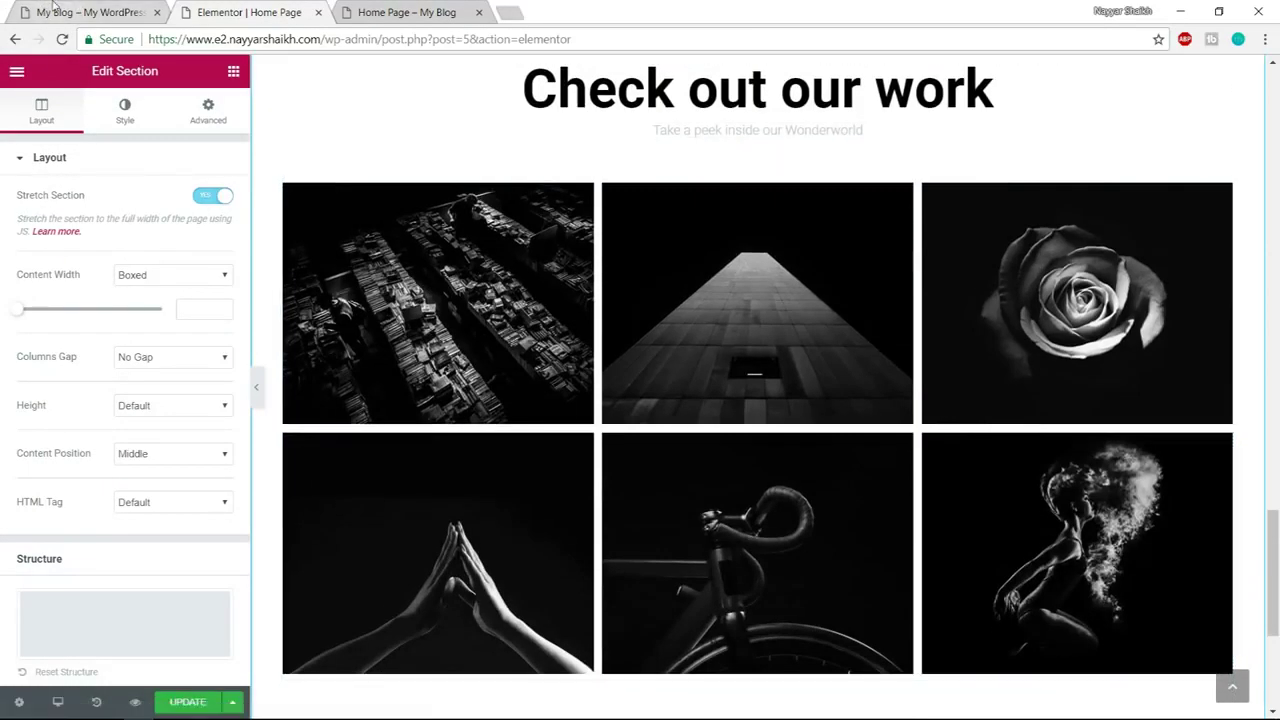
key(ctrl+shift+Tab)
scroll(893, 370, down, 2)
scroll(893, 370, down, 3)
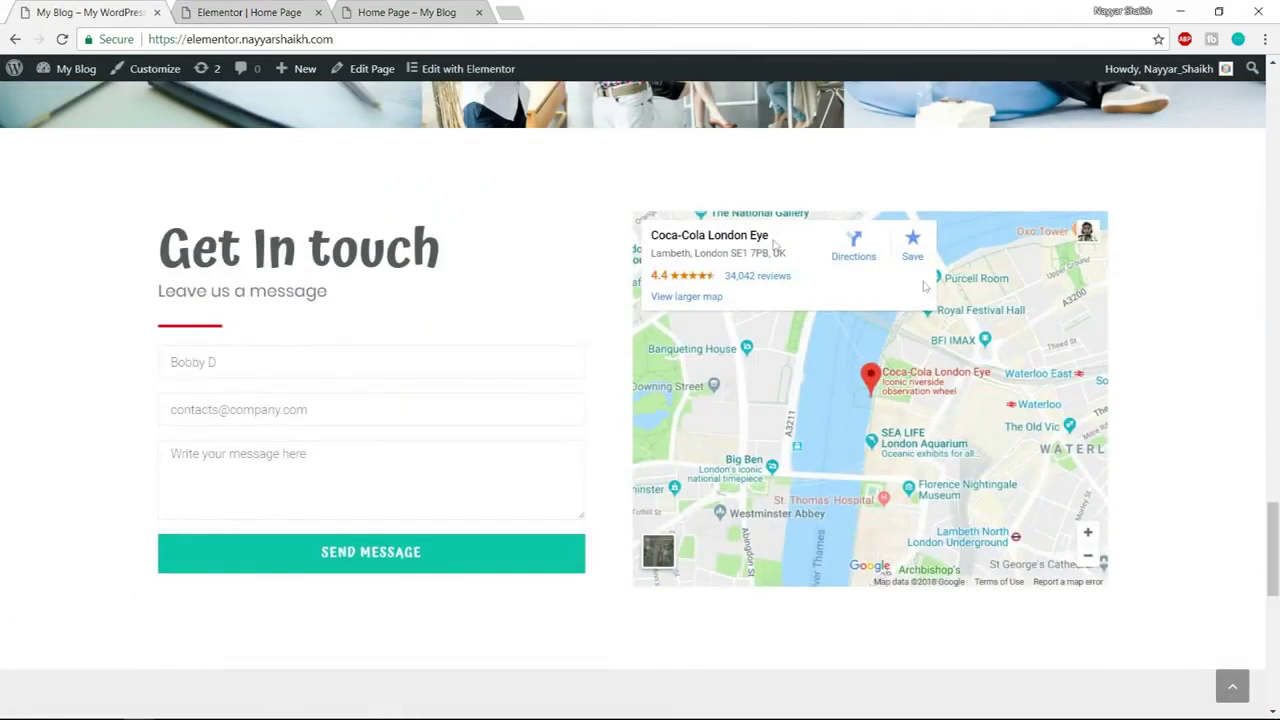
Step: Filter the library to Contact blocks and insert the first Get In Touch block
click(287, 10)
scroll(808, 437, down, 4)
click(881, 521)
click(243, 158)
scroll(243, 291, up, 4)
click(230, 289)
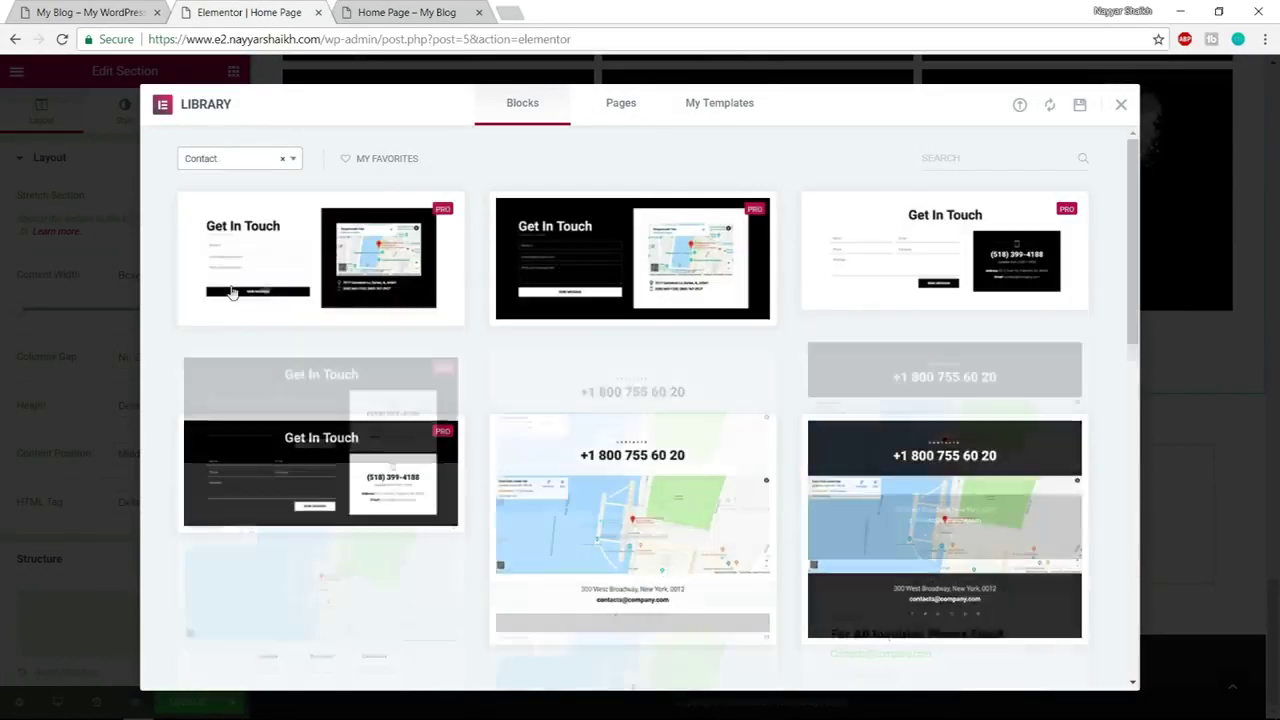
click(90, 13)
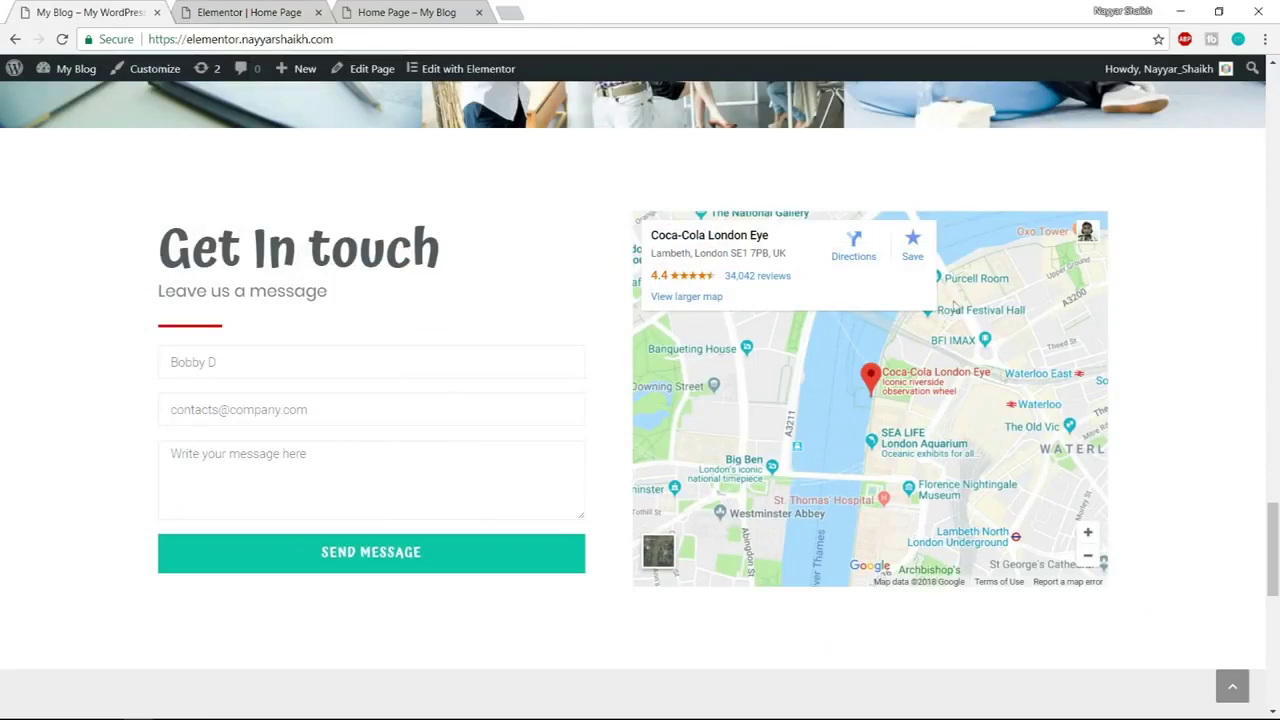
click(240, 11)
mouse_move(244, 264)
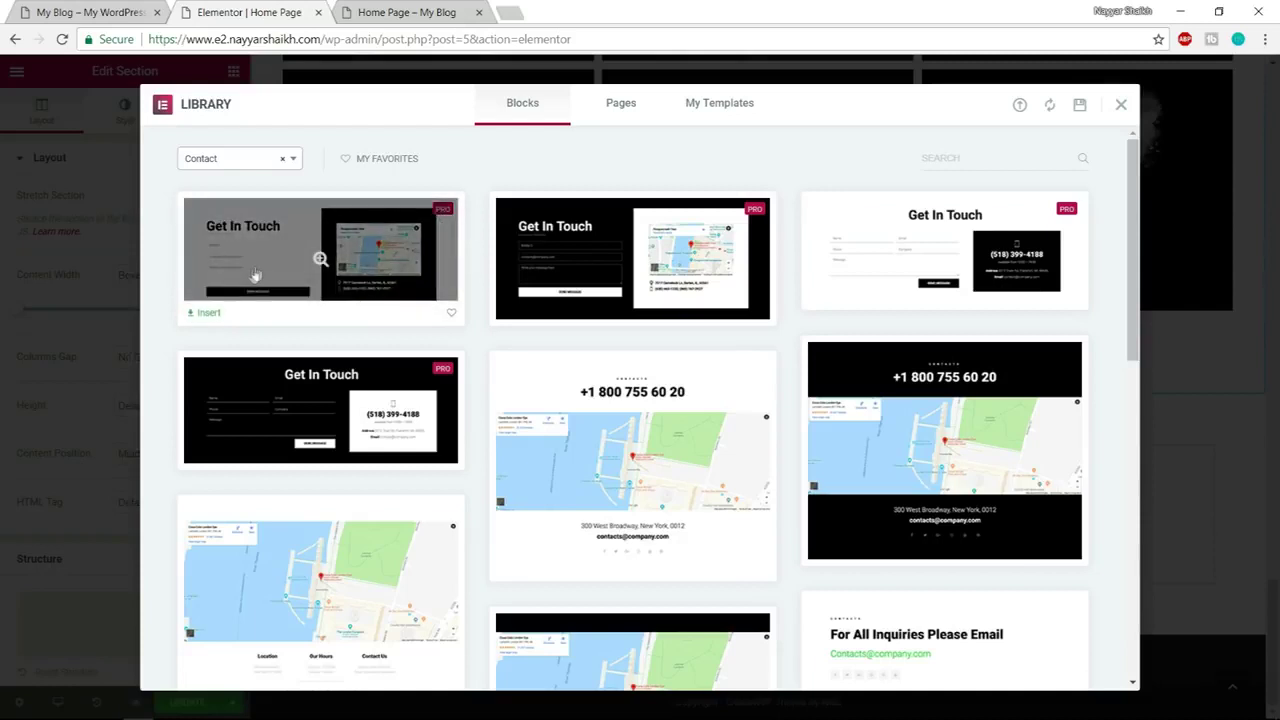
click(206, 313)
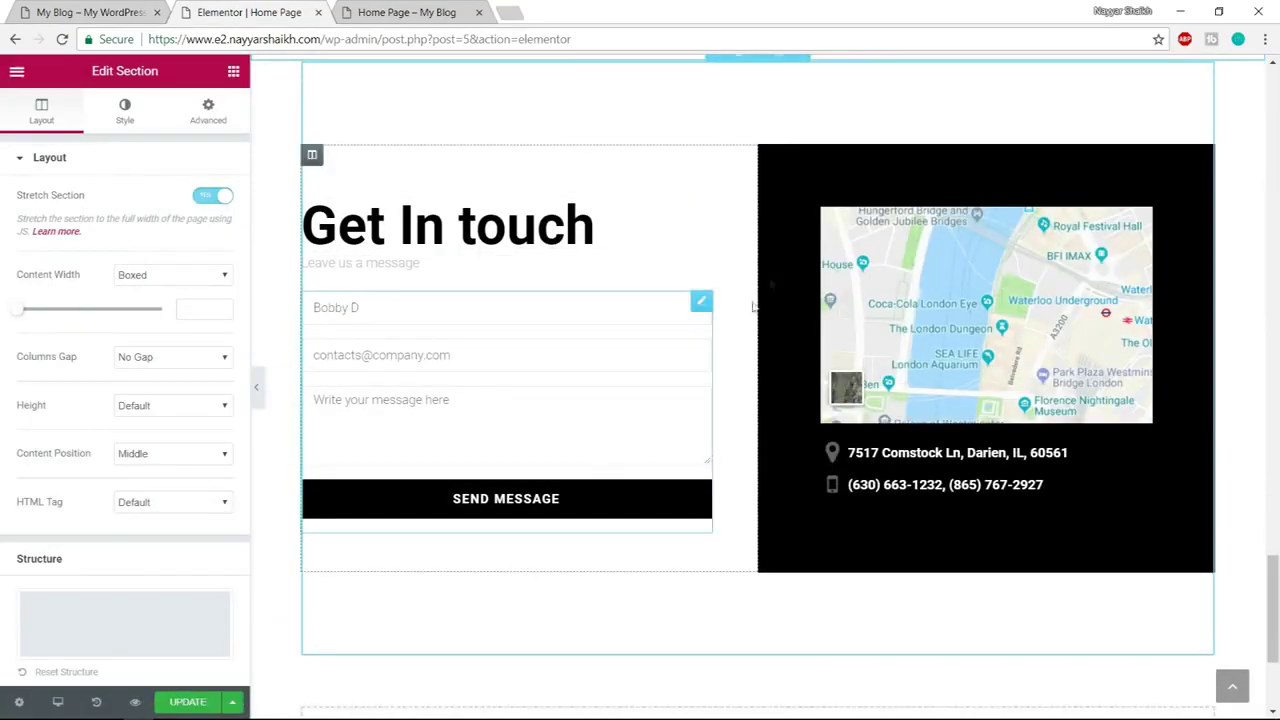
Step: Turn on Stretch Section for the Get In touch contact section
scroll(1000, 450, up, 2)
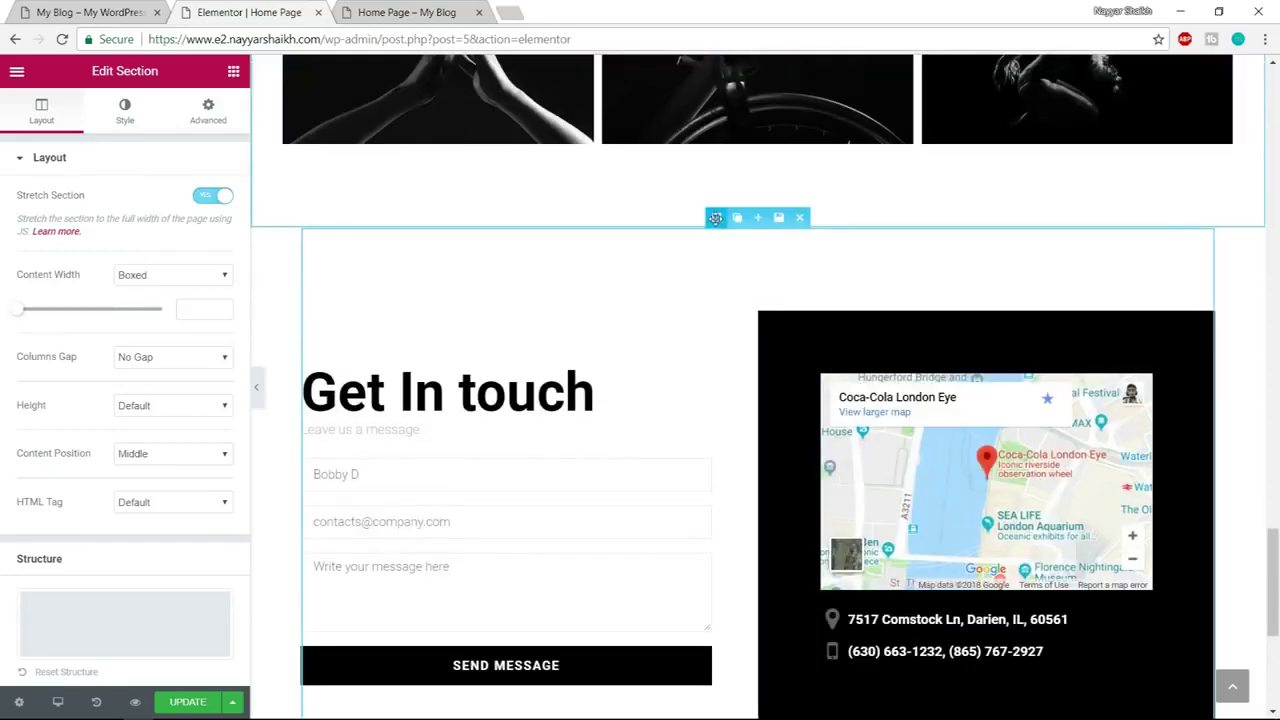
click(212, 196)
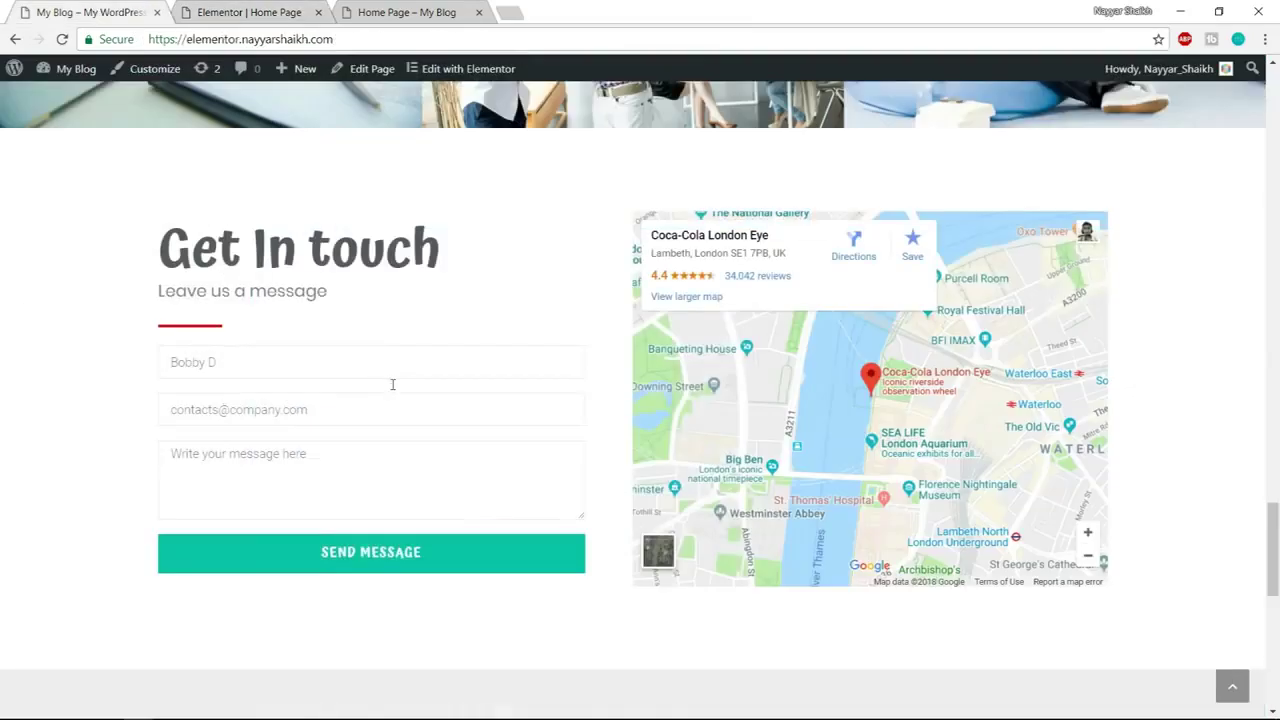
scroll(400, 400, down, 3)
scroll(403, 411, down, 3)
scroll(403, 411, up, 2)
click(245, 12)
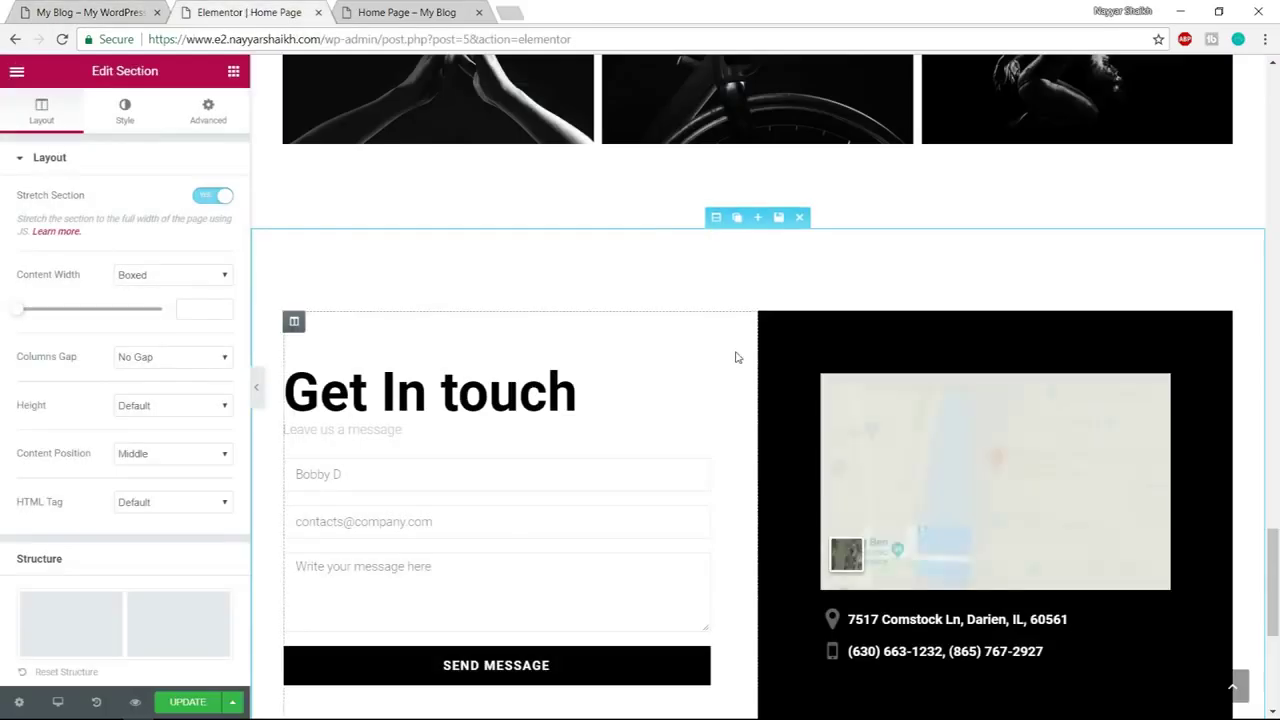
scroll(737, 357, down, 5)
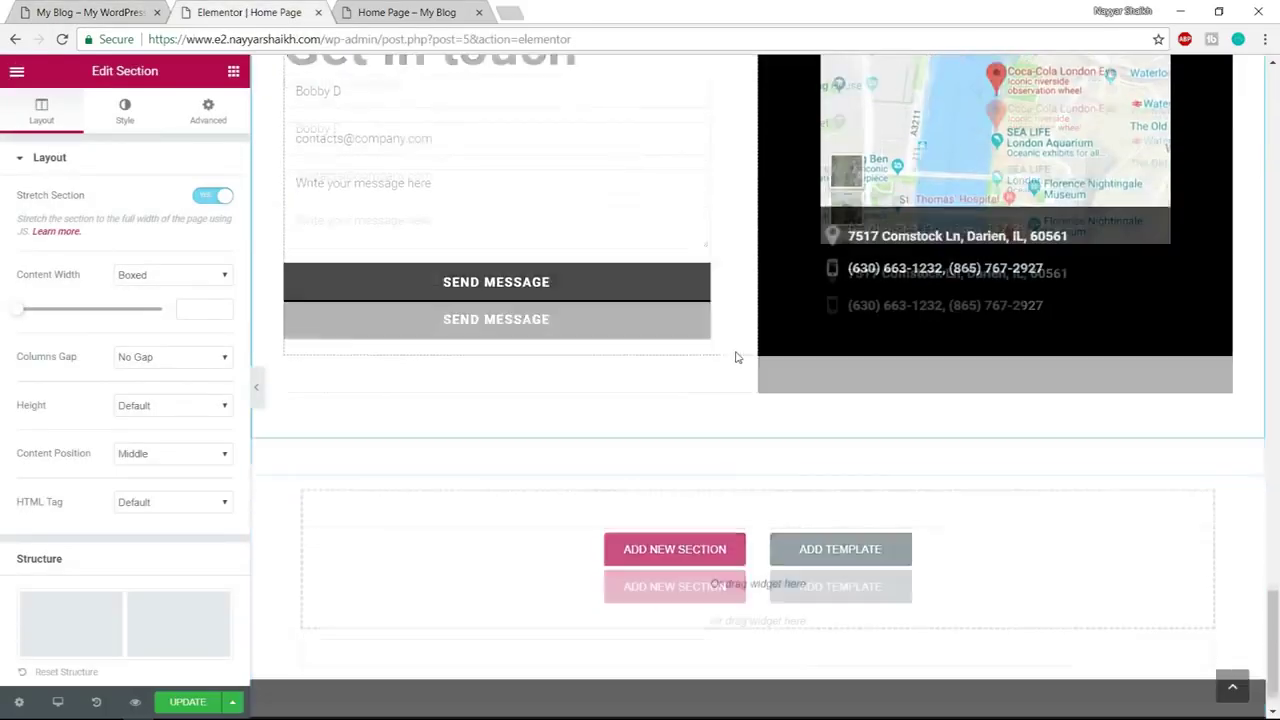
Step: Insert the Our Clients logo block from the Clients category and stretch it full width
click(876, 515)
click(250, 162)
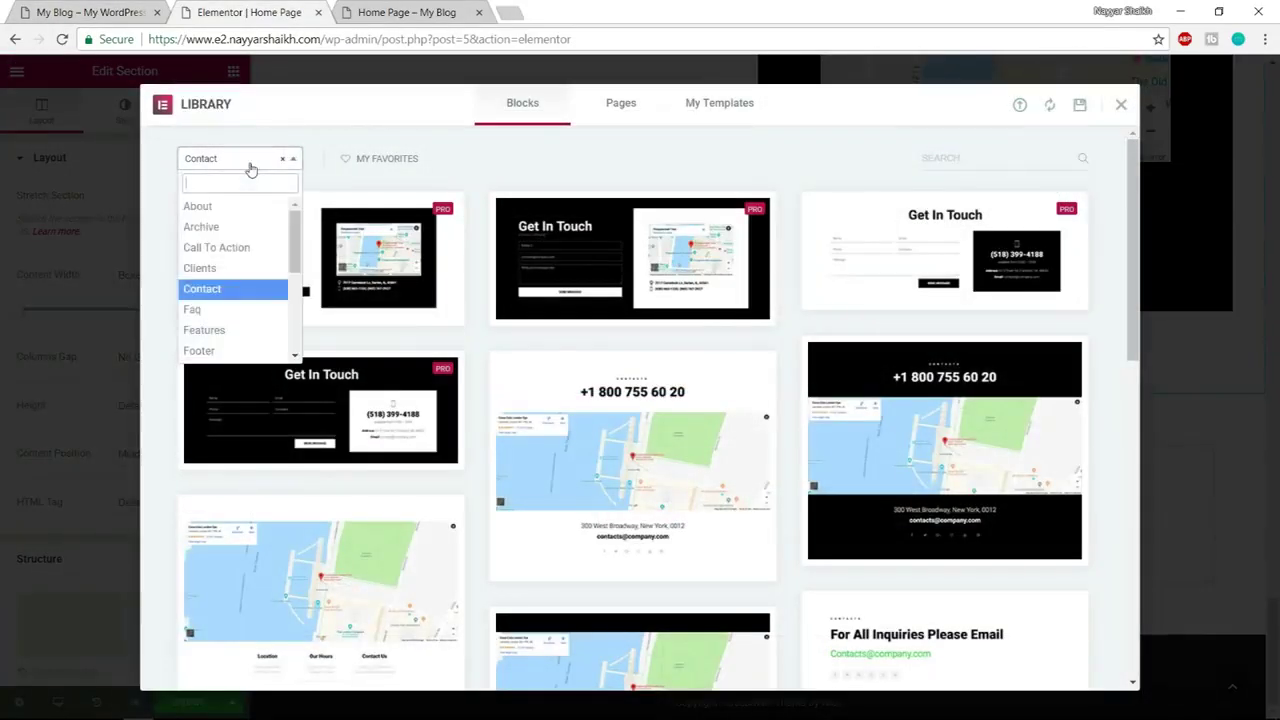
click(240, 267)
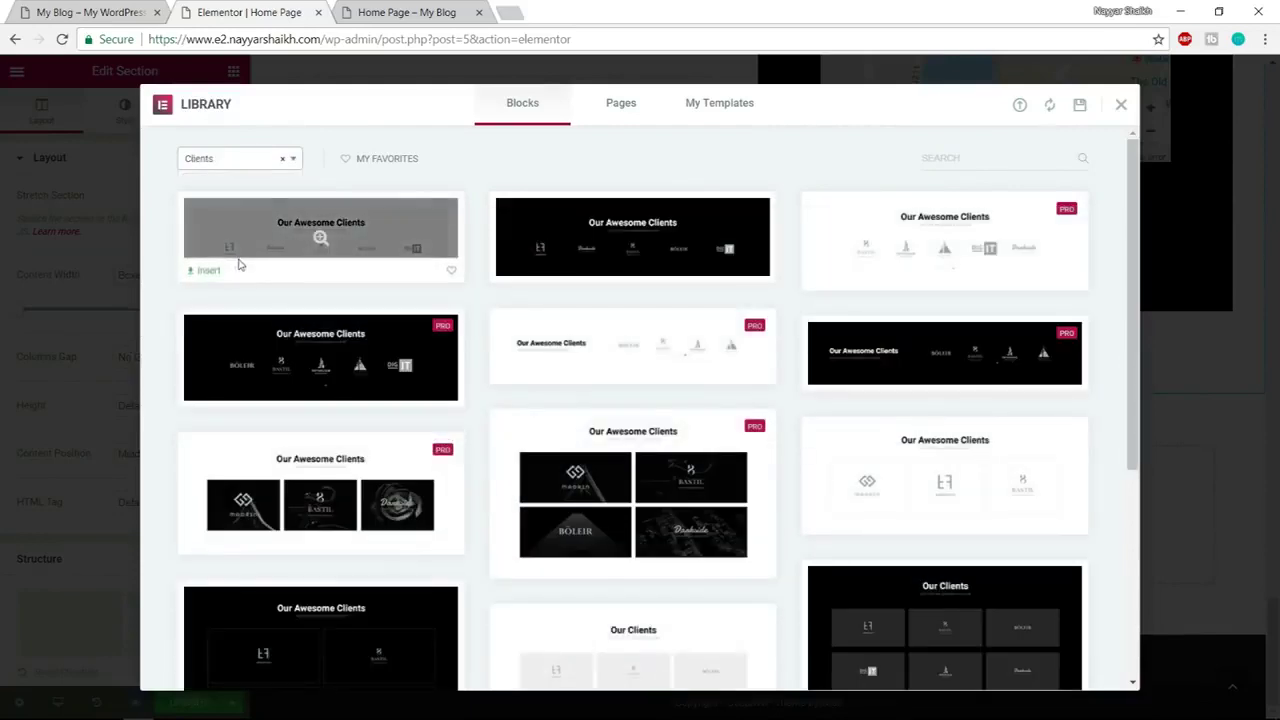
scroll(949, 276, down, 4)
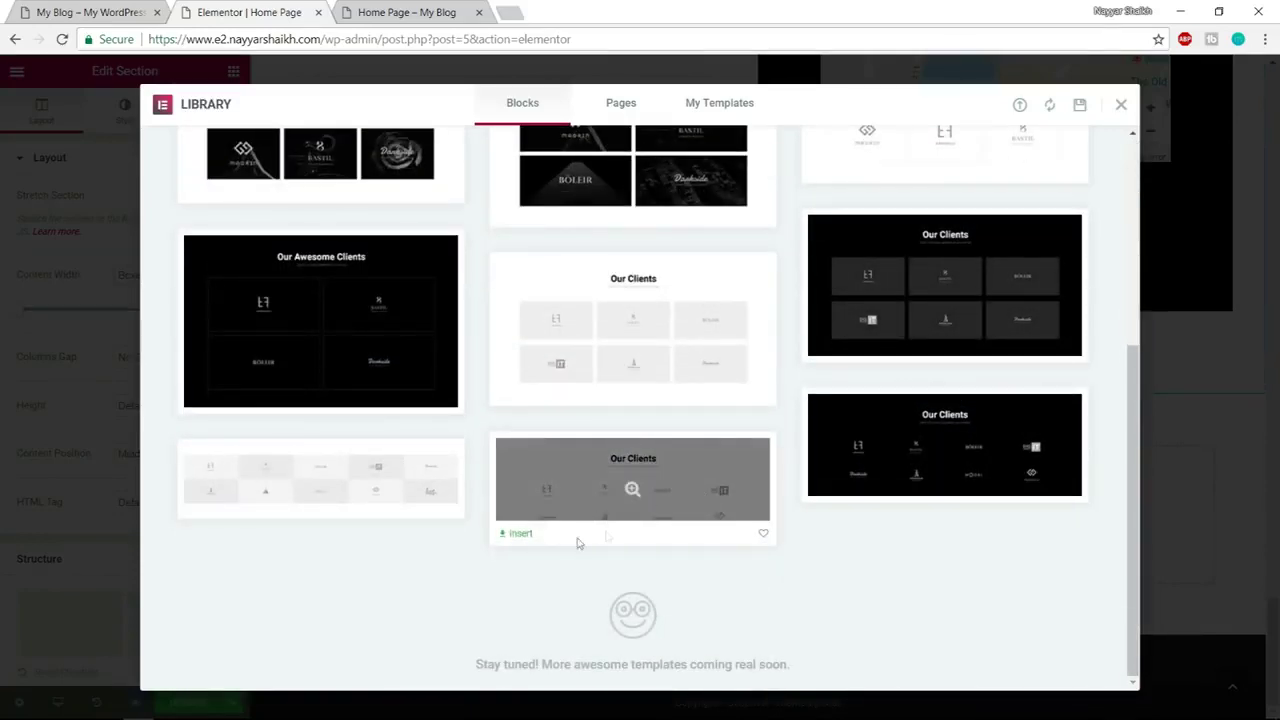
click(516, 536)
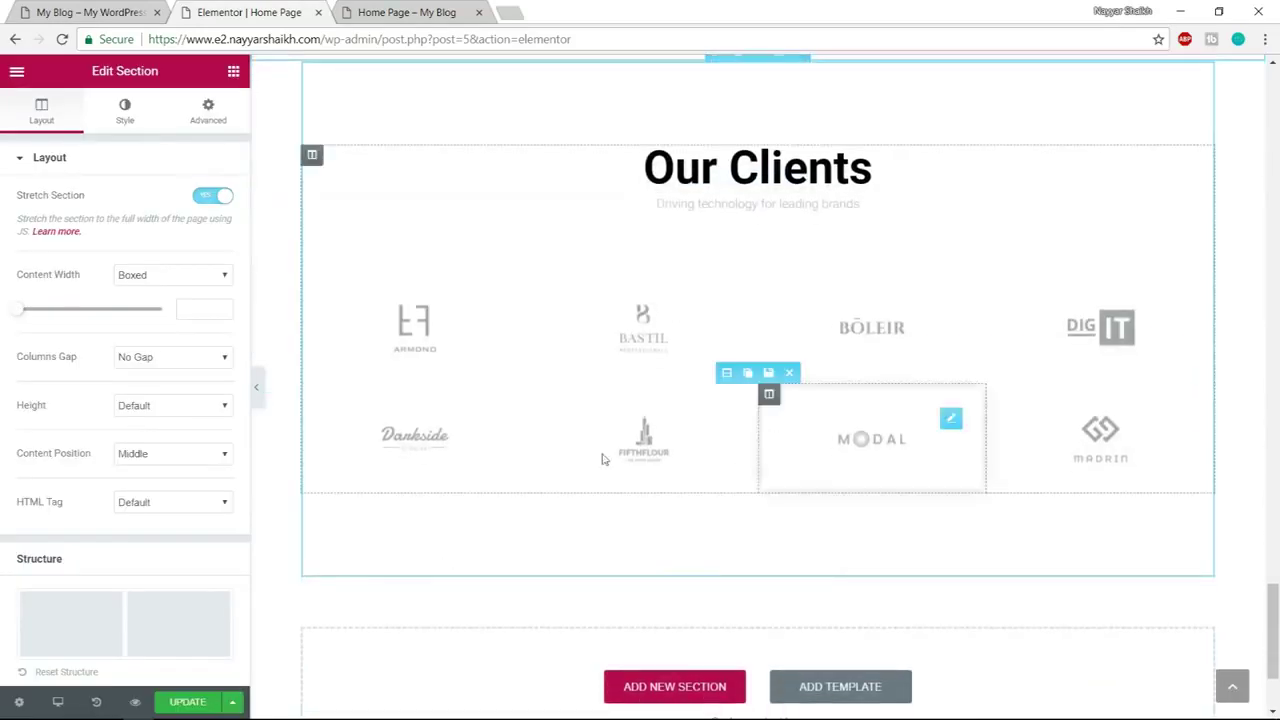
scroll(690, 471, up, 1)
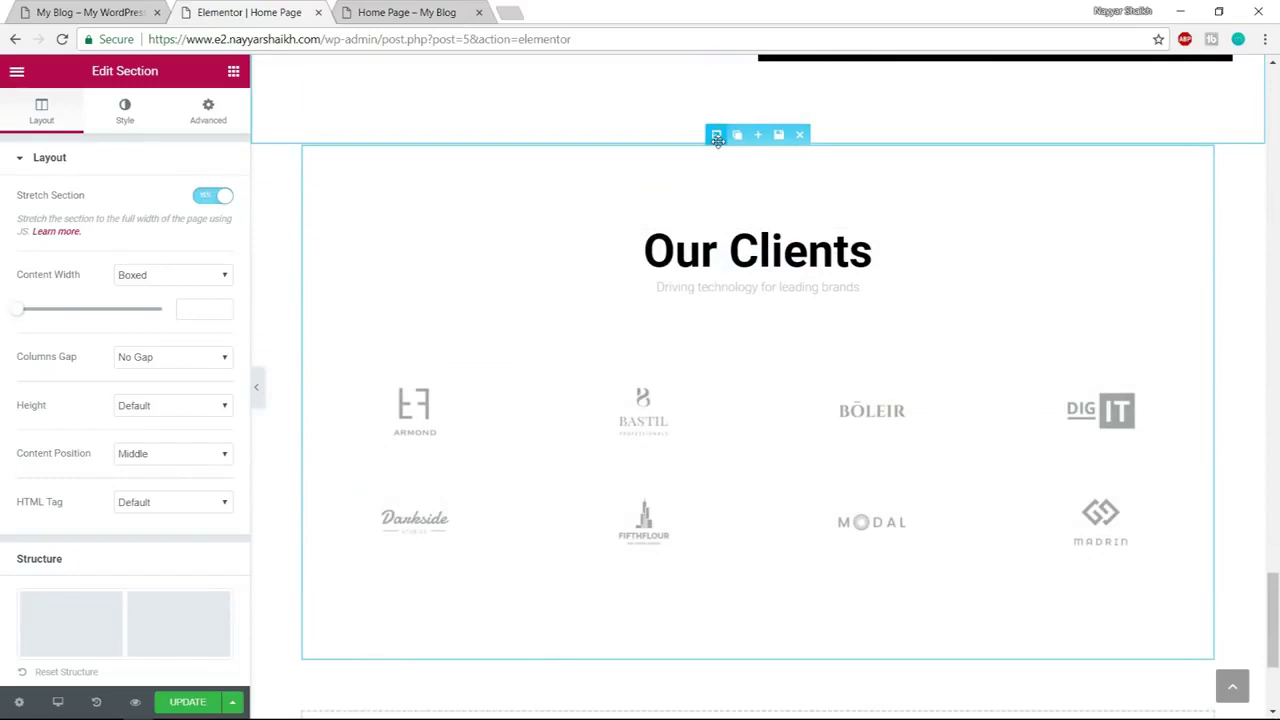
click(214, 200)
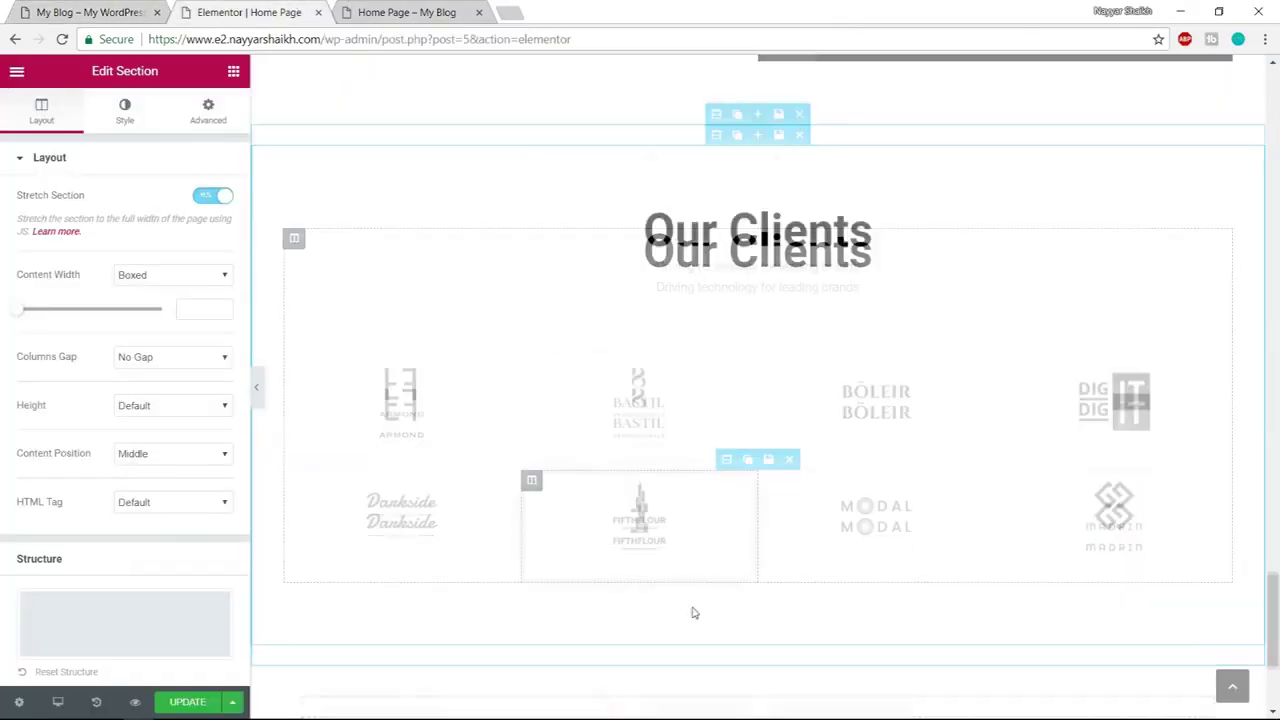
Step: Insert the black 'short stories' block from the Call To Action category
scroll(694, 612, down, 3)
click(873, 524)
click(237, 158)
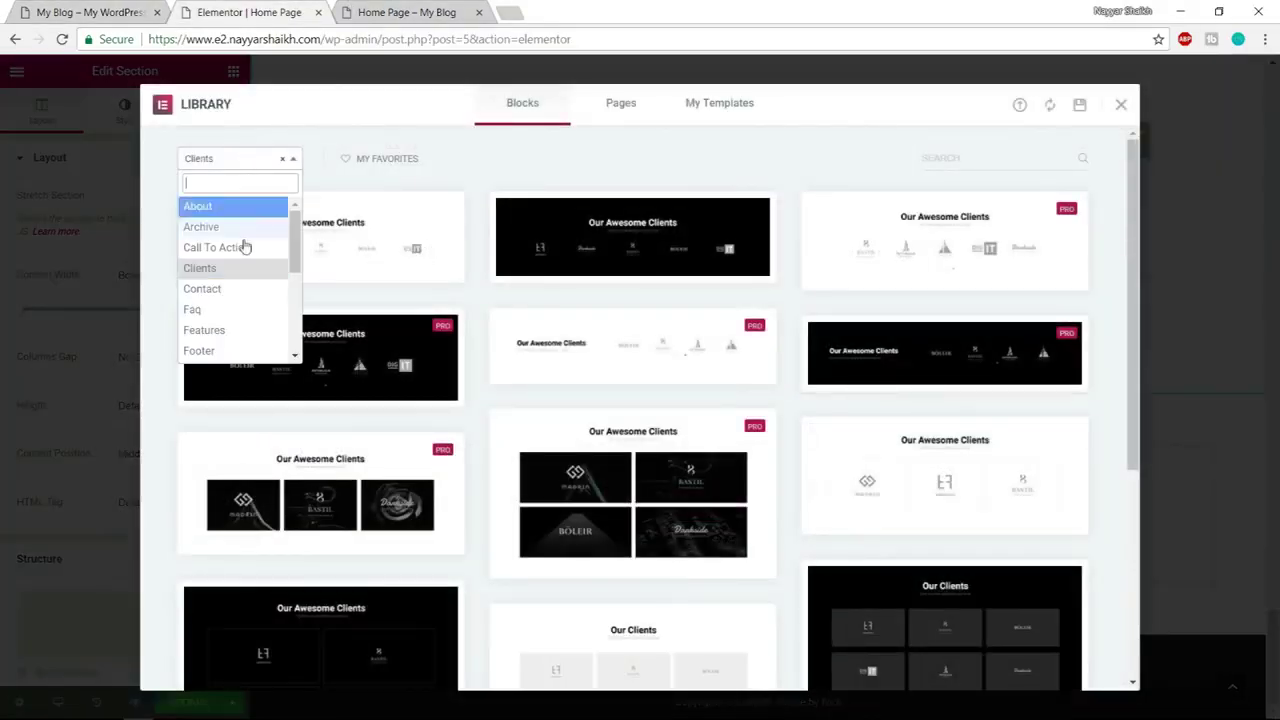
click(244, 247)
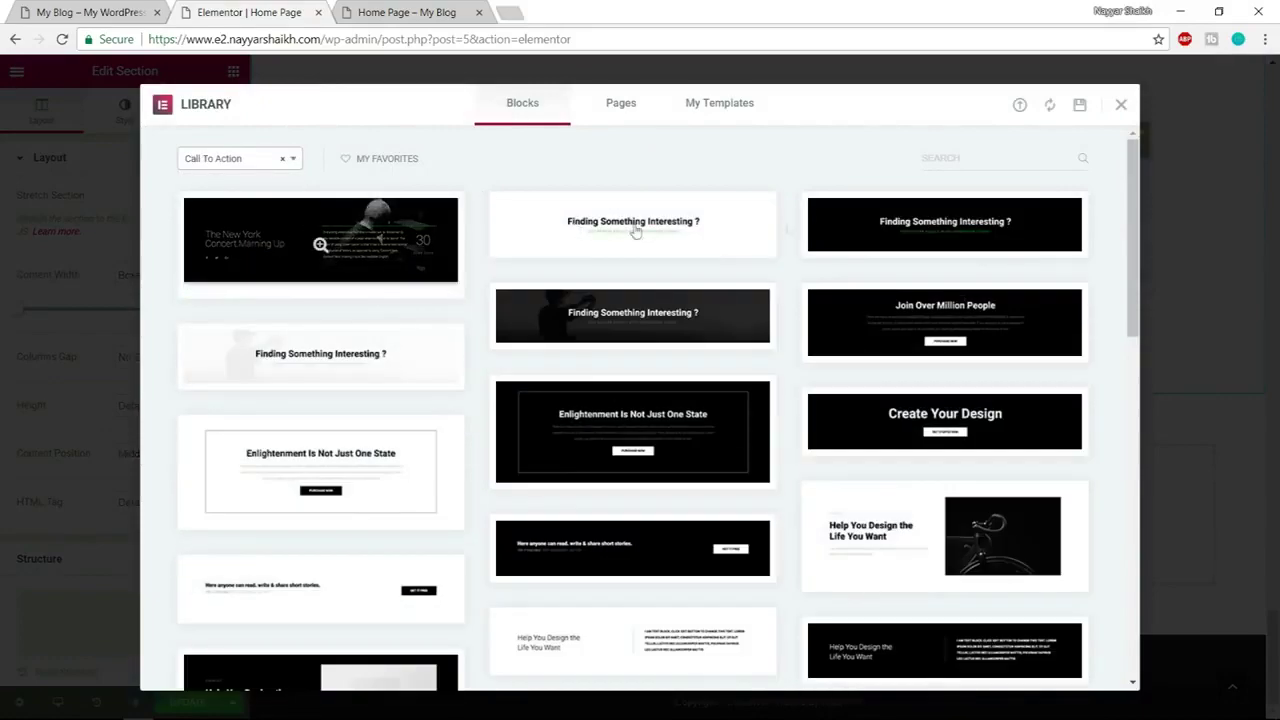
scroll(1049, 294, down, 3)
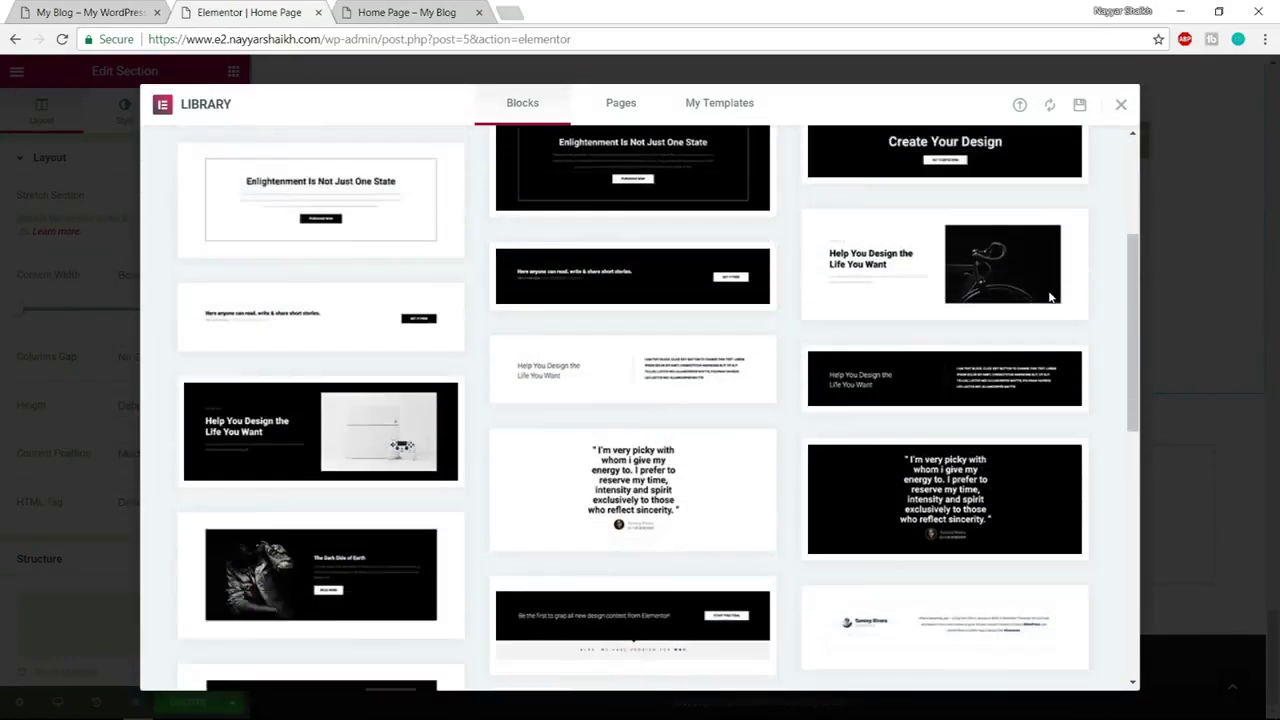
scroll(1049, 297, down, 3)
scroll(943, 329, up, 3)
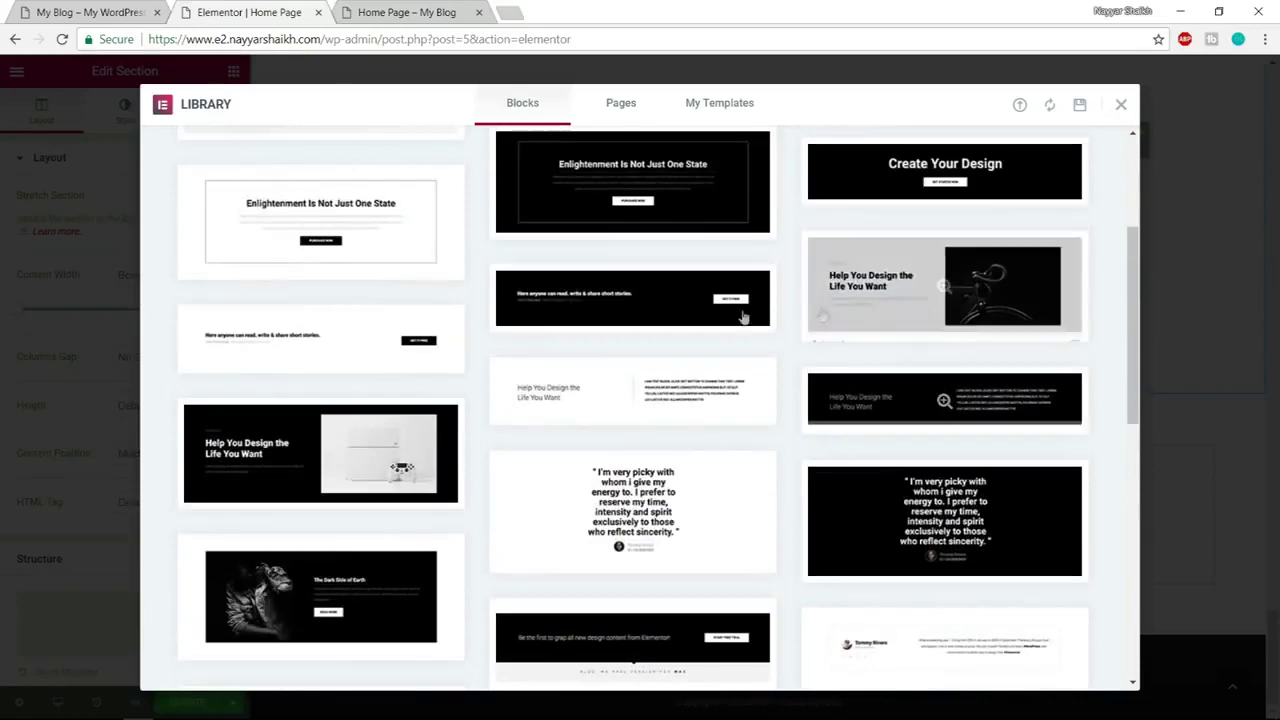
click(518, 320)
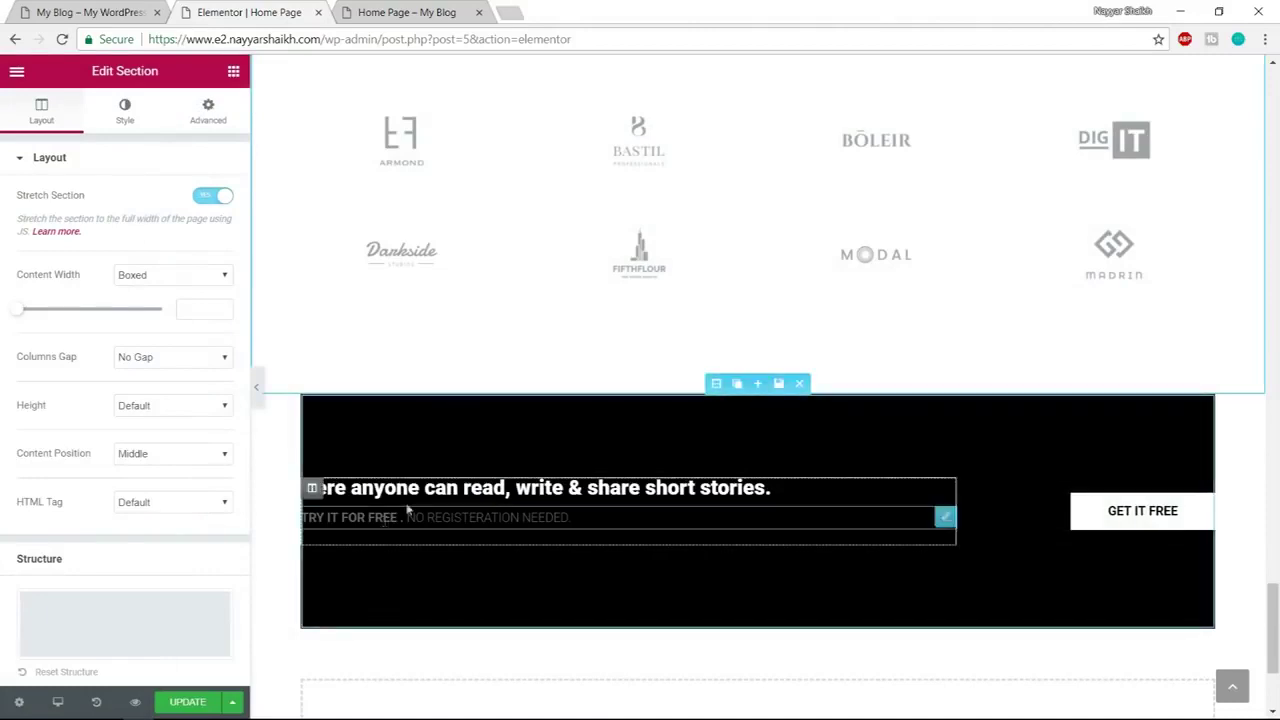
Step: Toggle Stretch Section off and back on for the call-to-action section
click(218, 196)
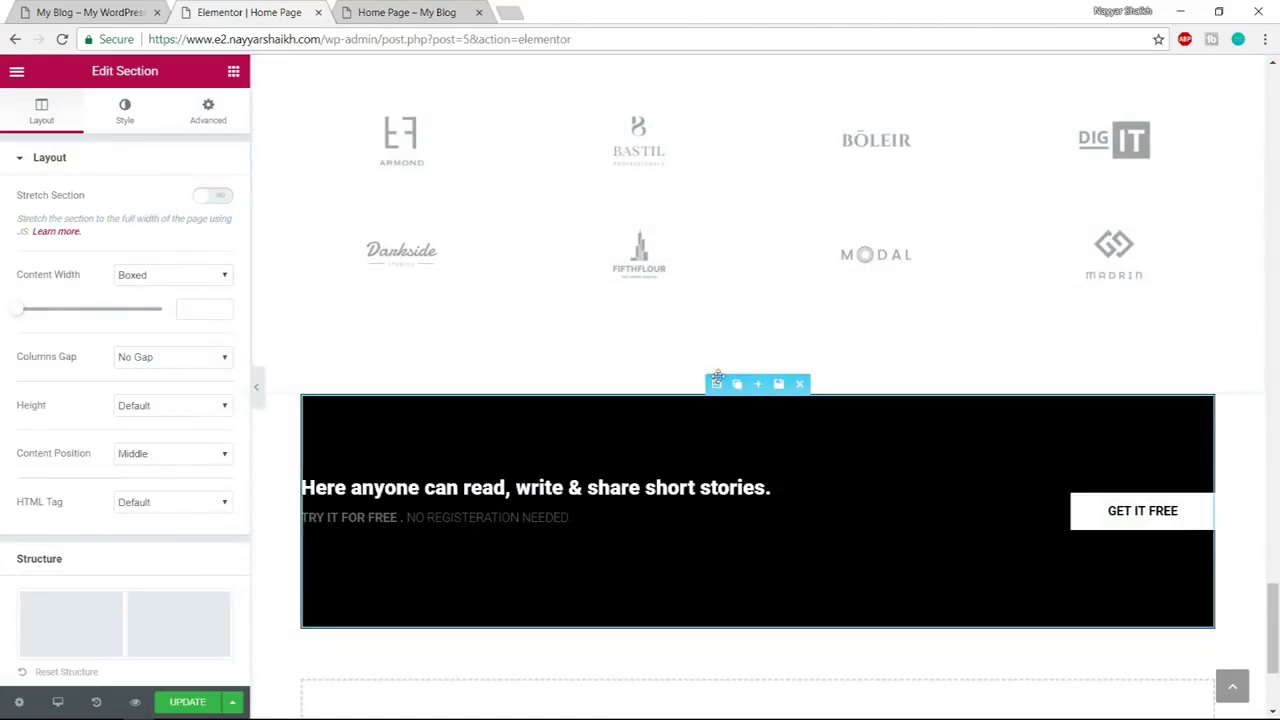
click(218, 196)
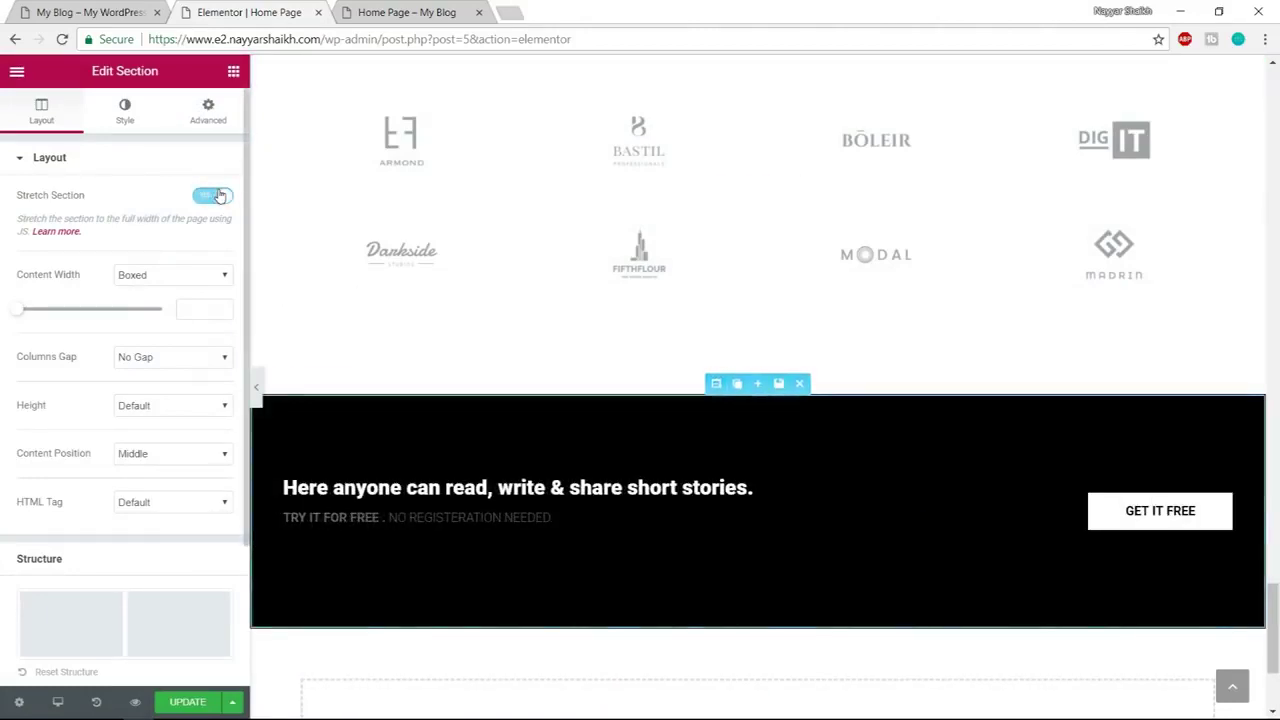
scroll(712, 395, up, 20)
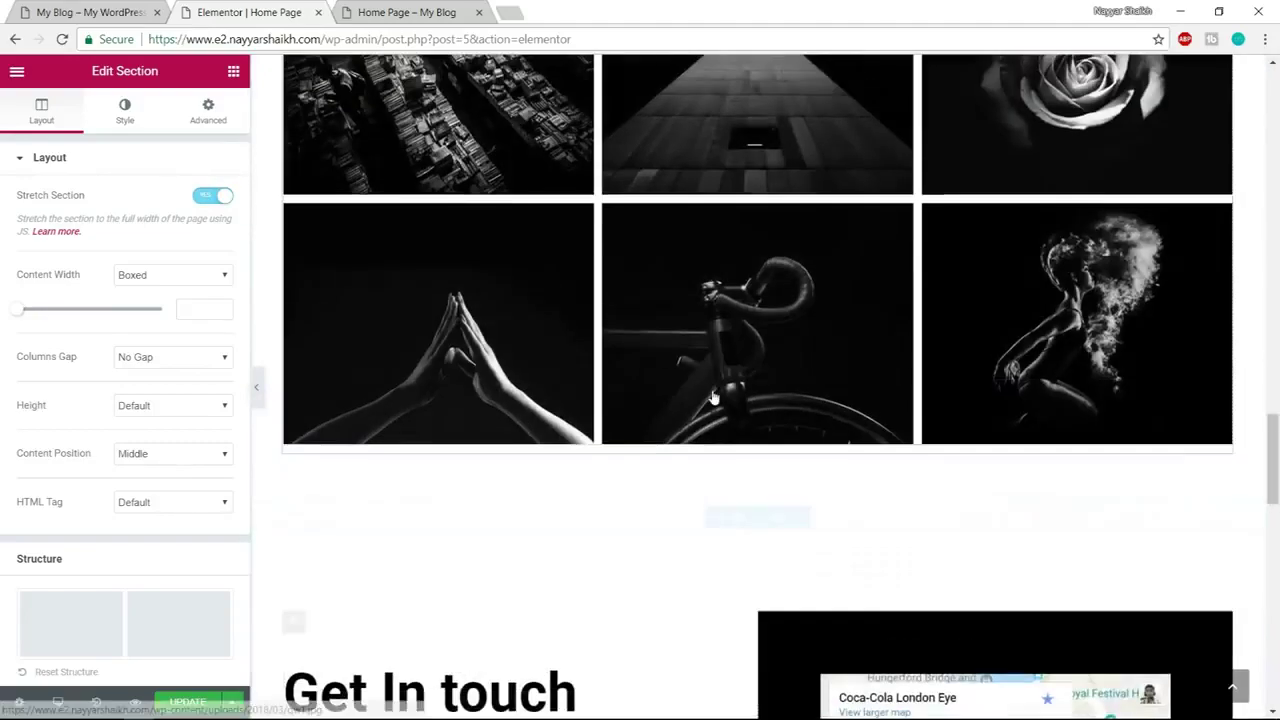
Step: Review the whole Home Page layout, return to the top hero, and save it with UPDATE
scroll(713, 396, up, 15)
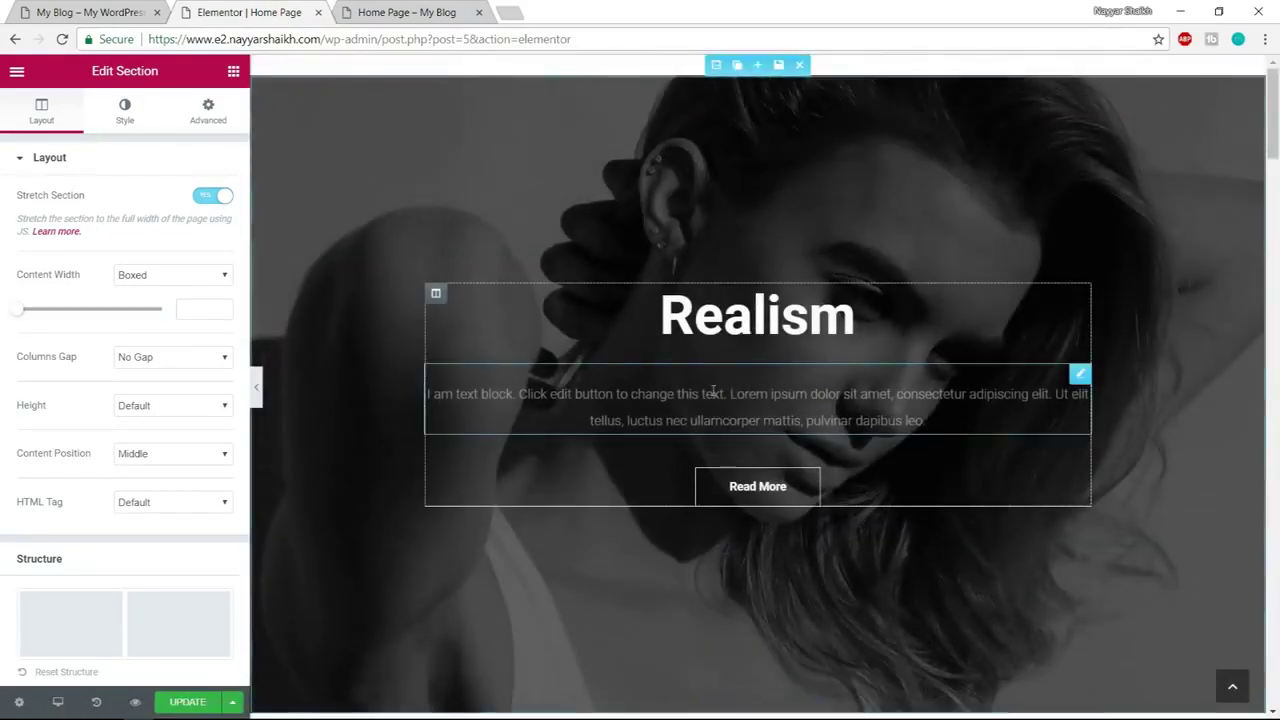
drag(1276, 160, 1276, 130)
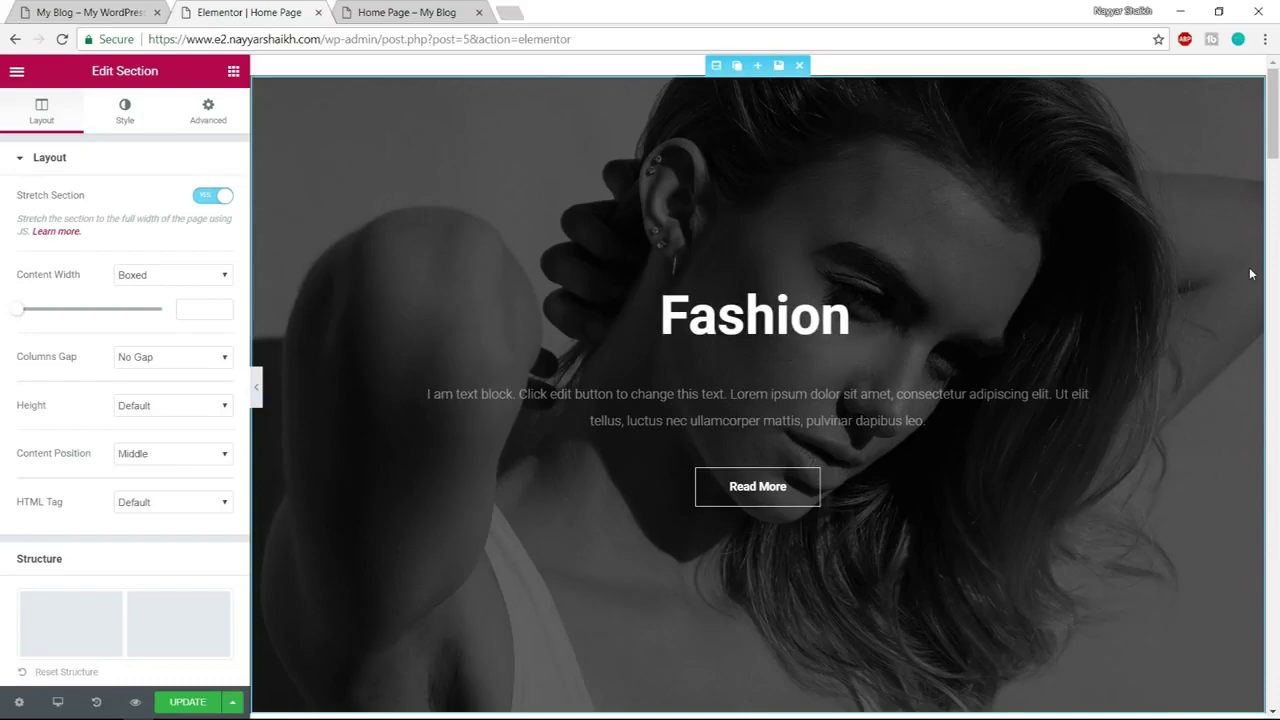
scroll(1250, 285, down, 10)
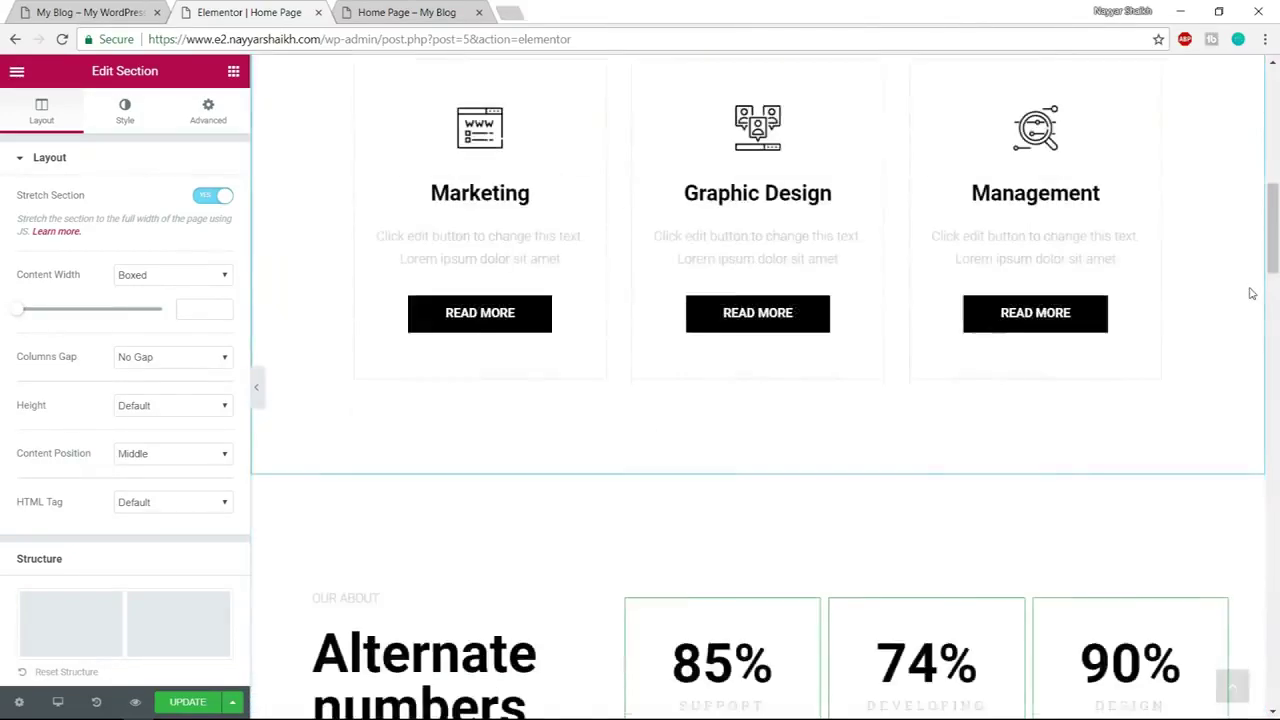
scroll(1250, 293, down, 3)
scroll(1213, 338, up, 8)
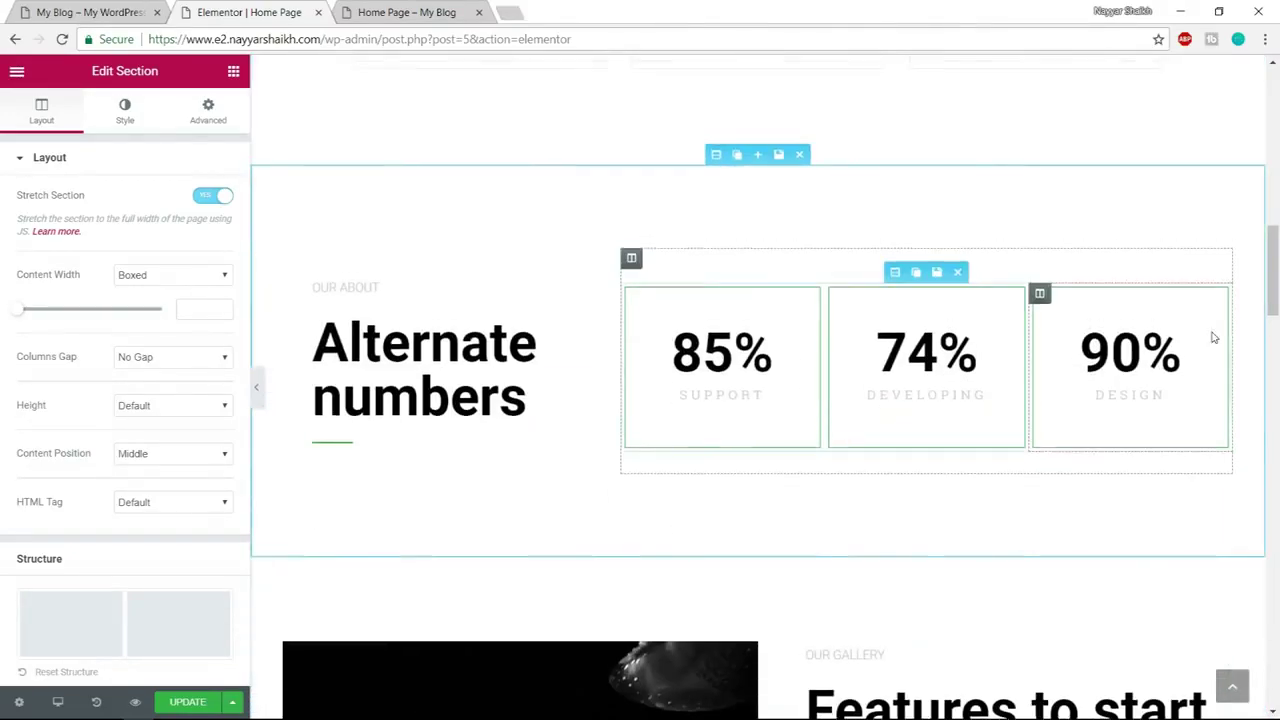
scroll(1212, 338, up, 4)
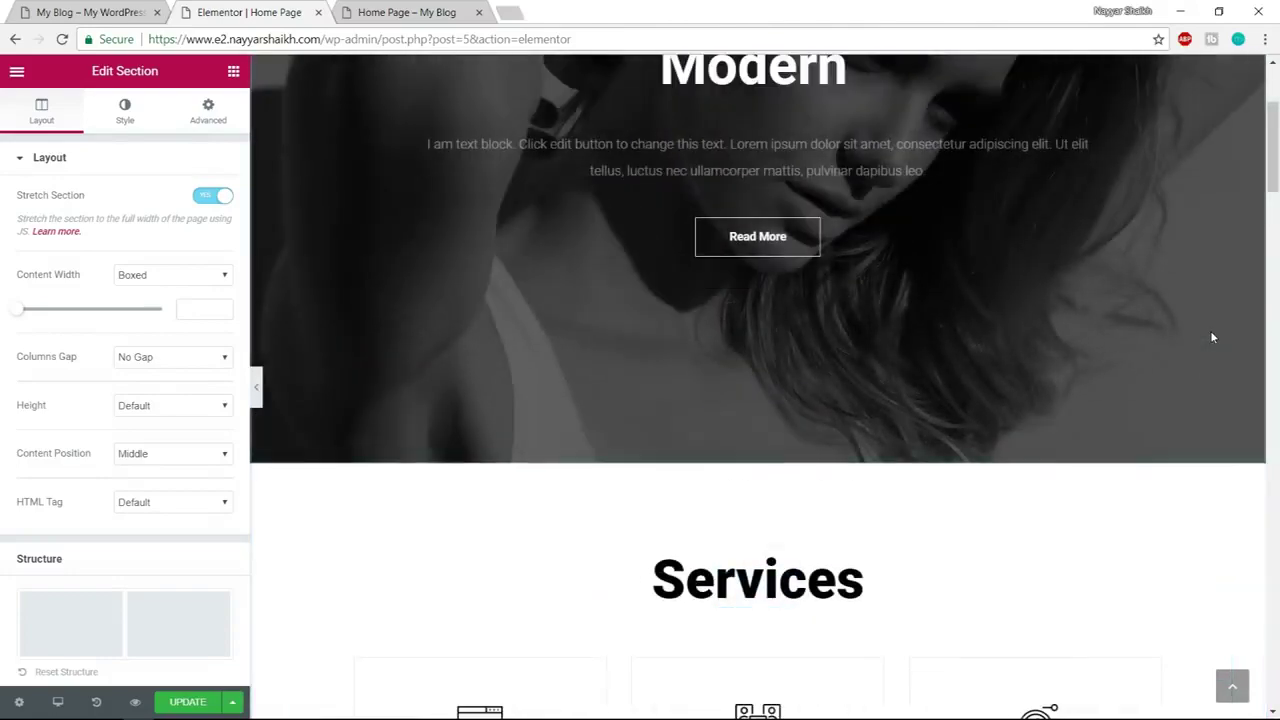
scroll(1212, 338, down, 6)
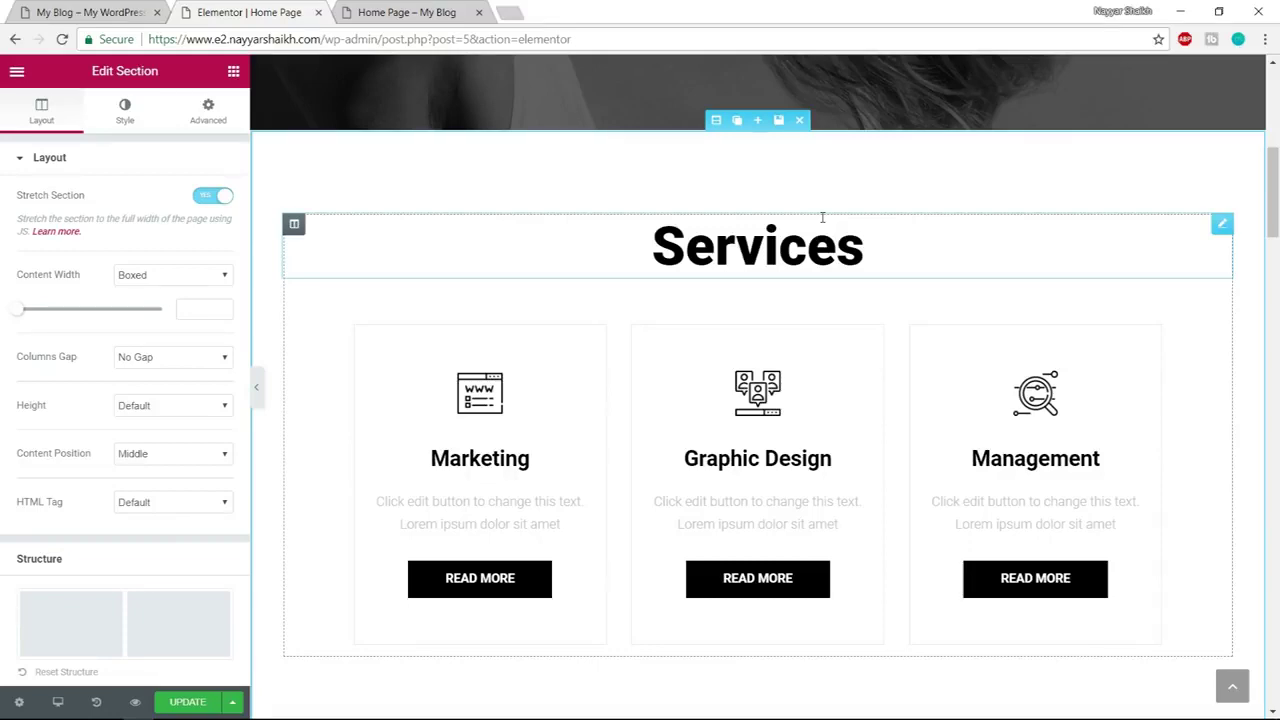
scroll(900, 286, down, 3)
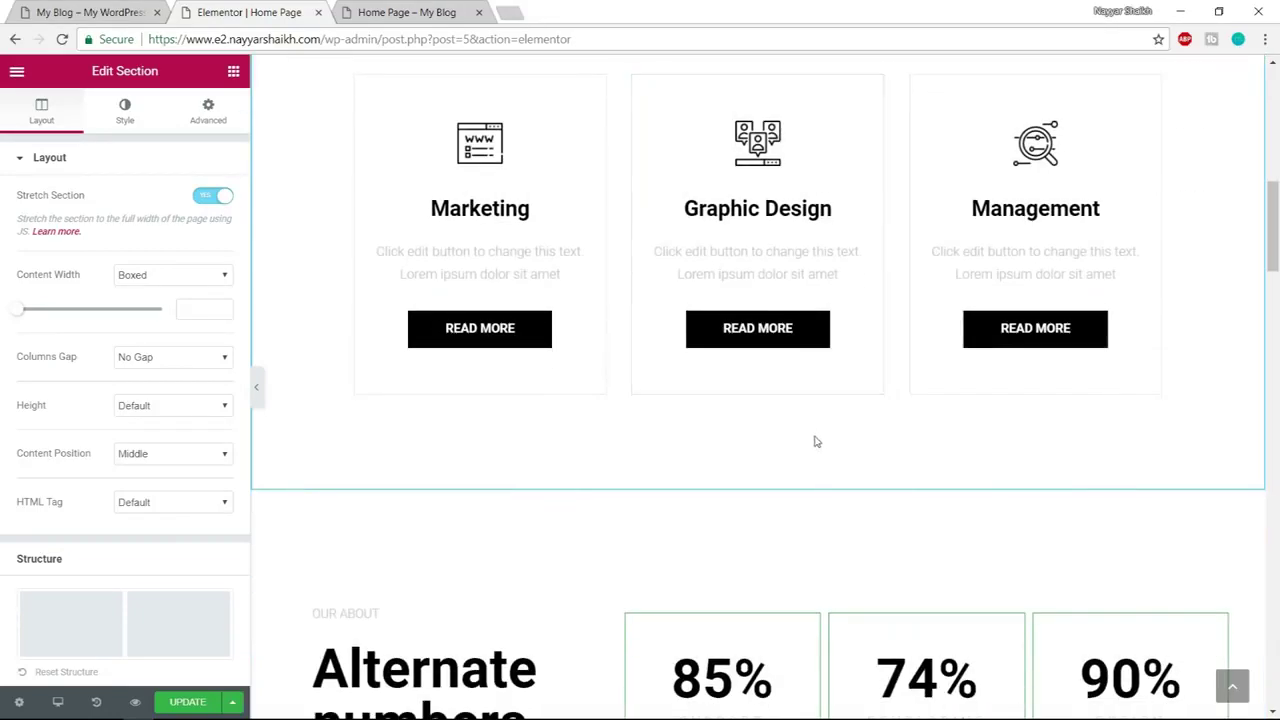
scroll(814, 440, down, 1)
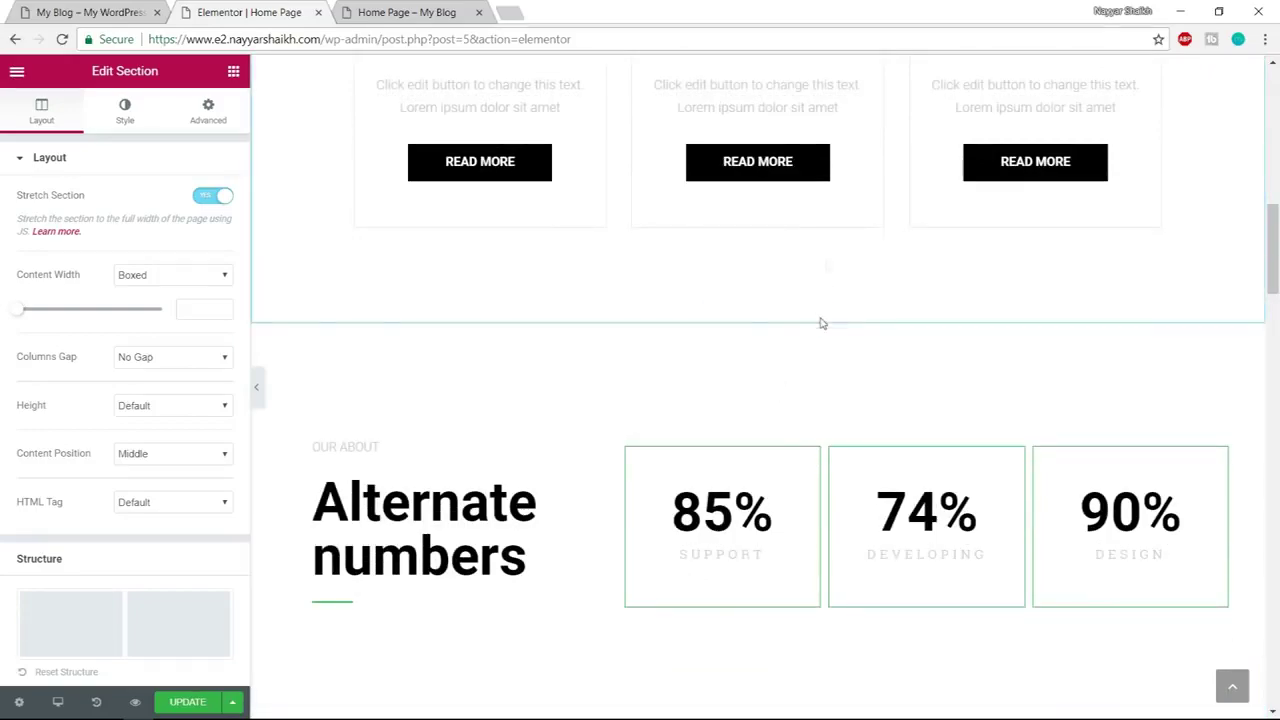
scroll(943, 371, down, 3)
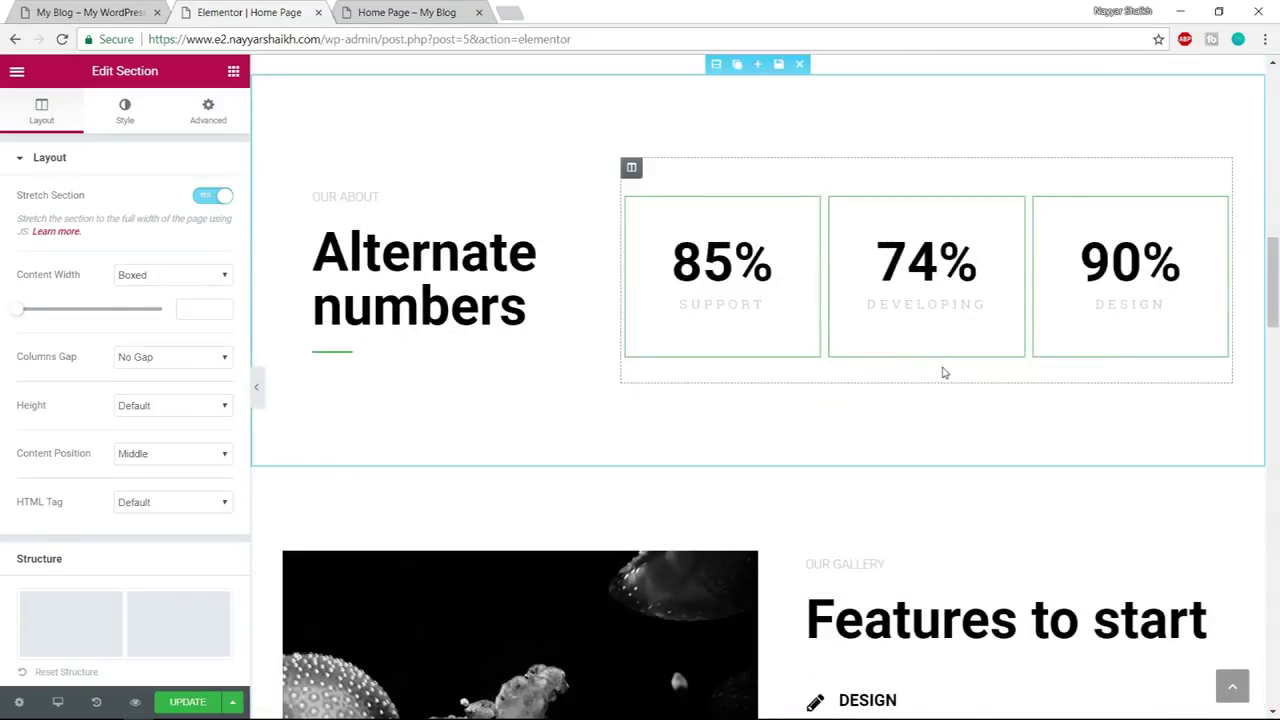
scroll(943, 372, down, 5)
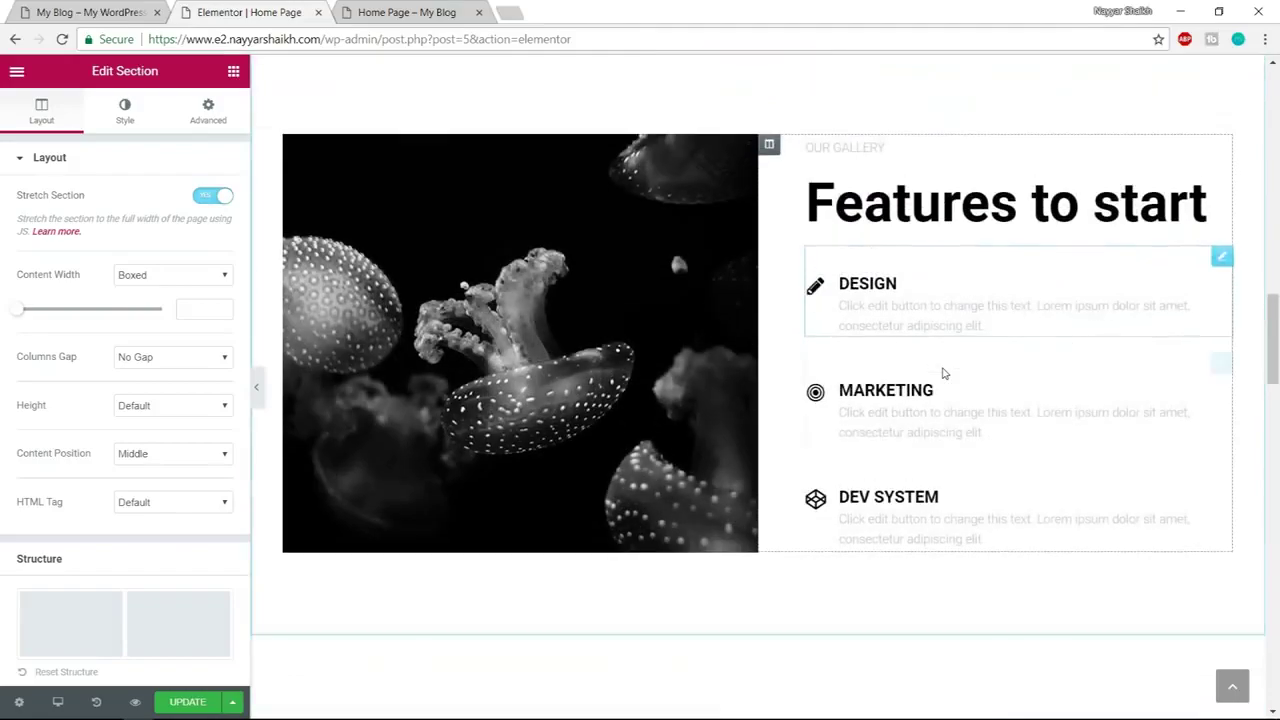
scroll(931, 405, down, 12)
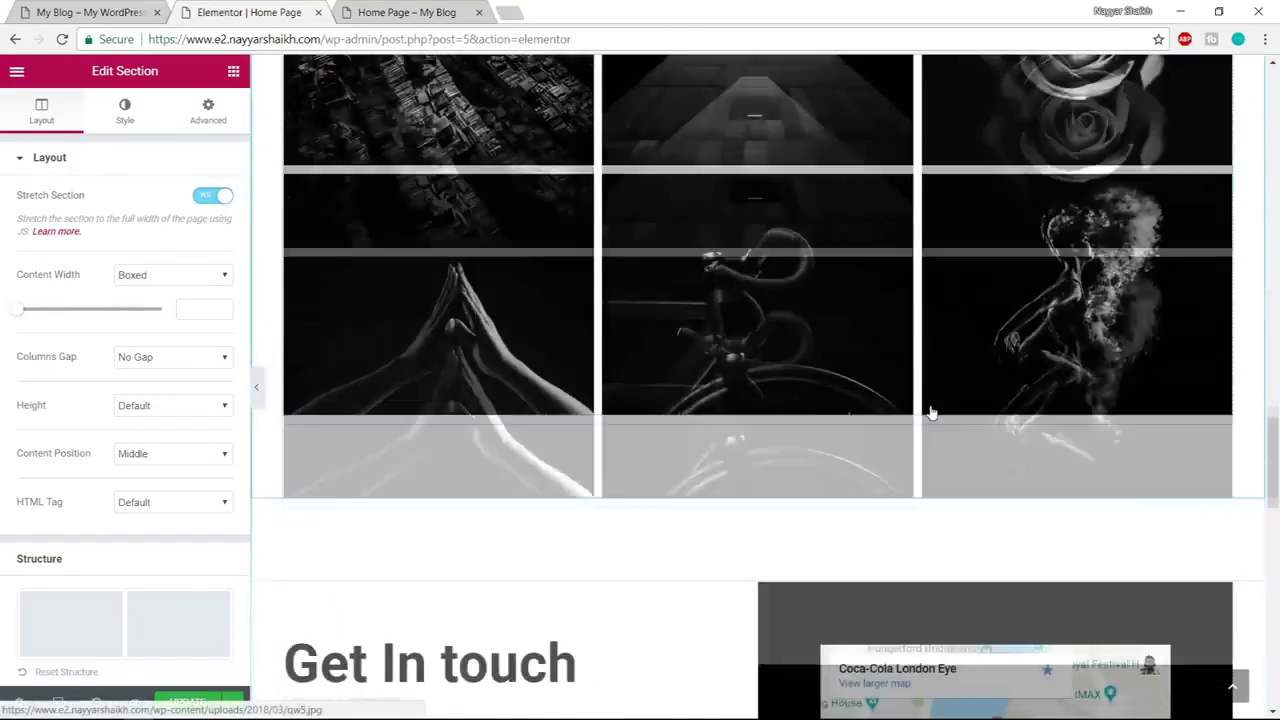
scroll(931, 411, down, 8)
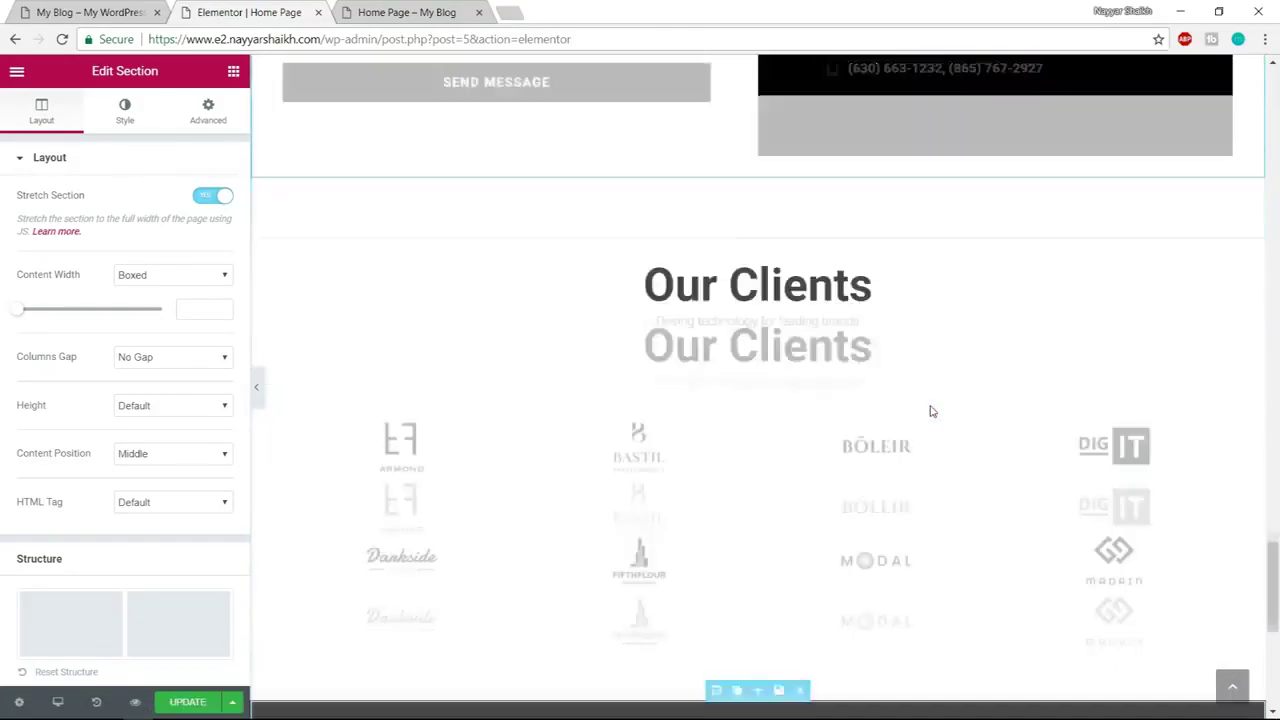
scroll(931, 411, down, 4)
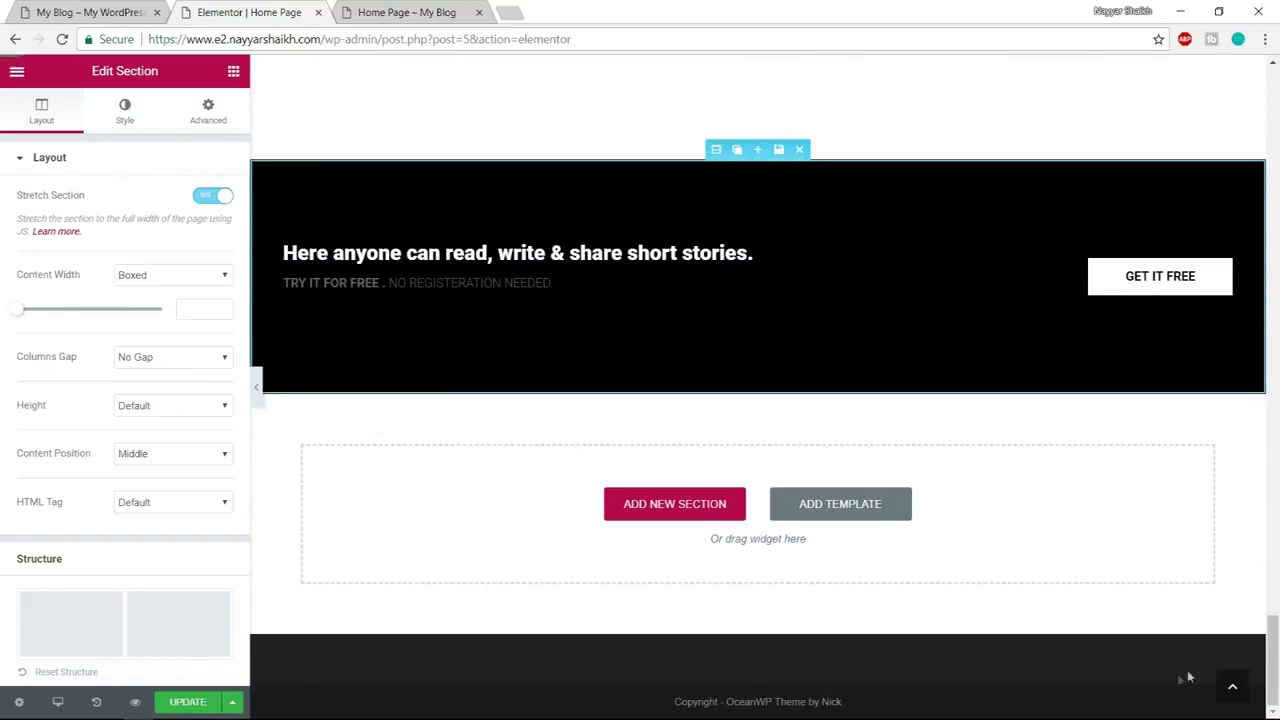
click(1232, 686)
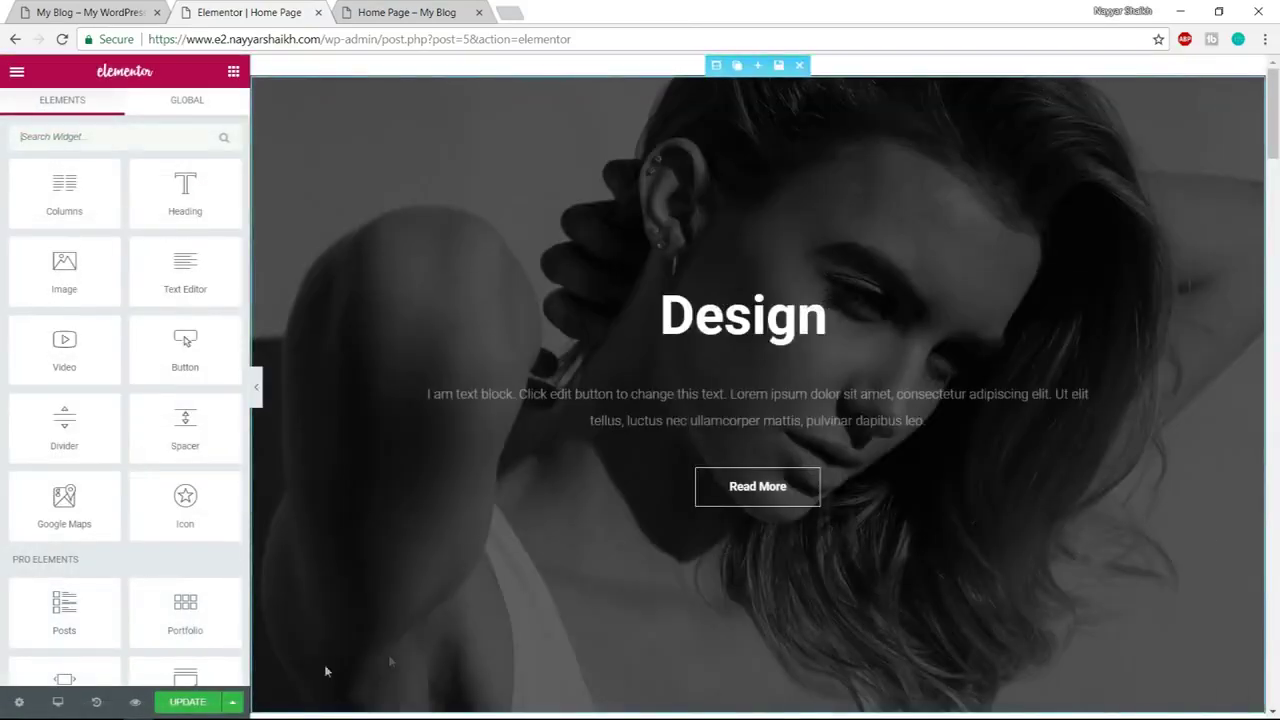
click(195, 705)
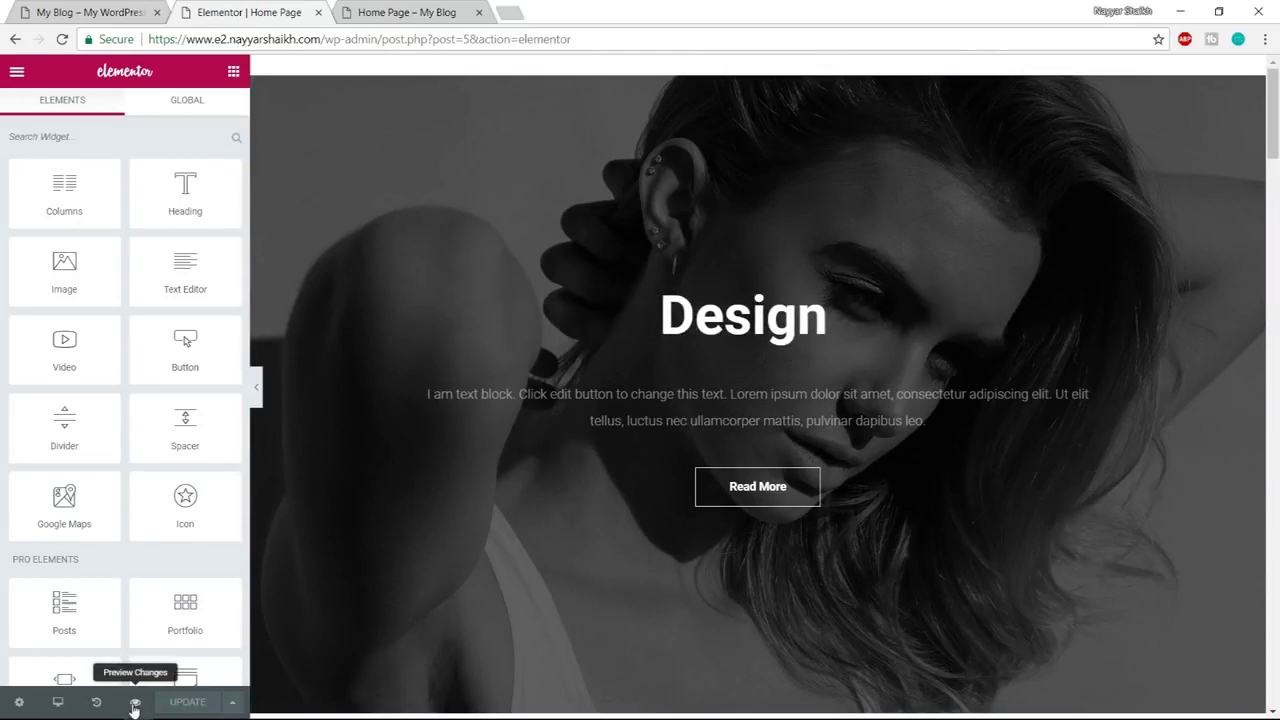
Step: Preview the saved Home Page in a new tab, close it, and open the hero section's settings
click(135, 706)
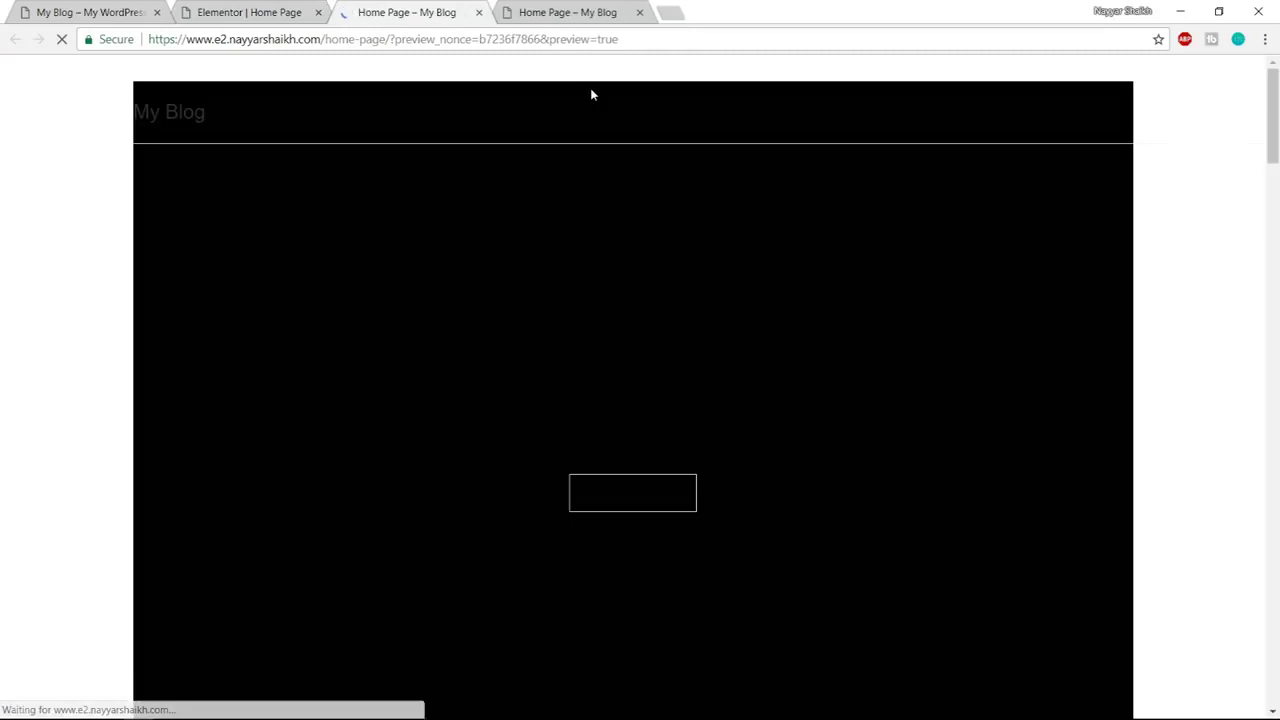
scroll(648, 312, down, 12)
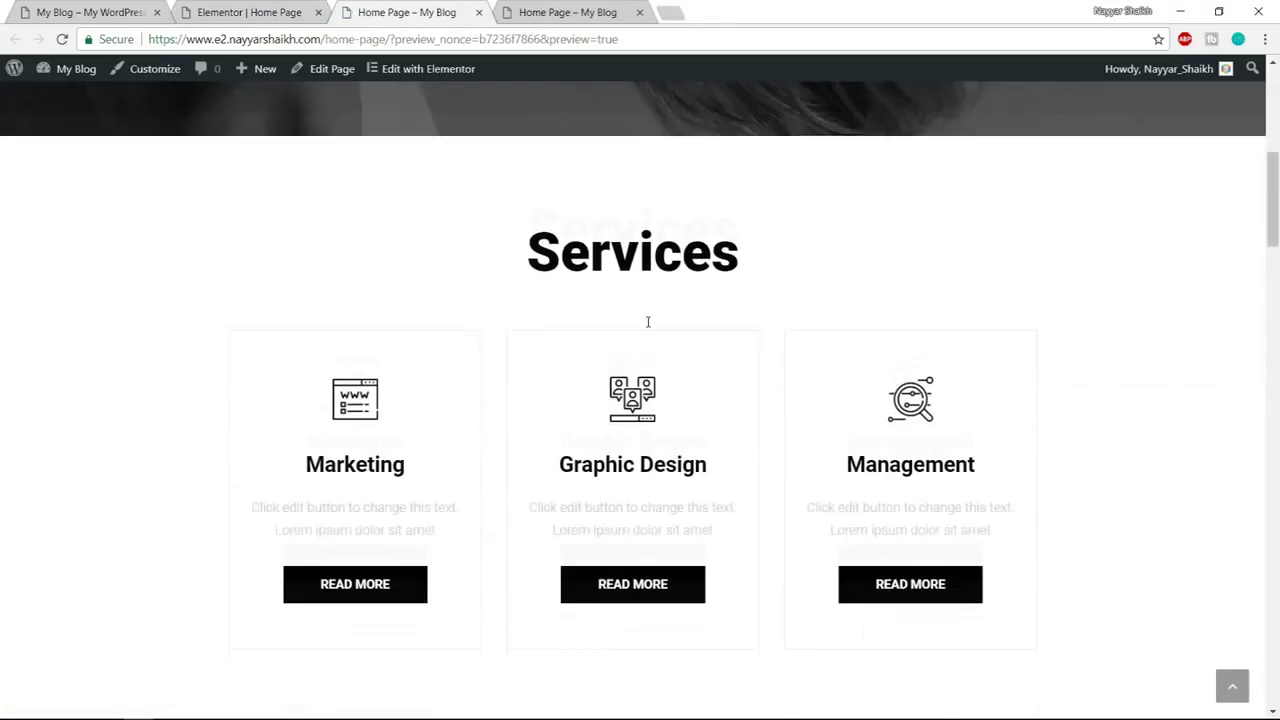
scroll(647, 328, down, 20)
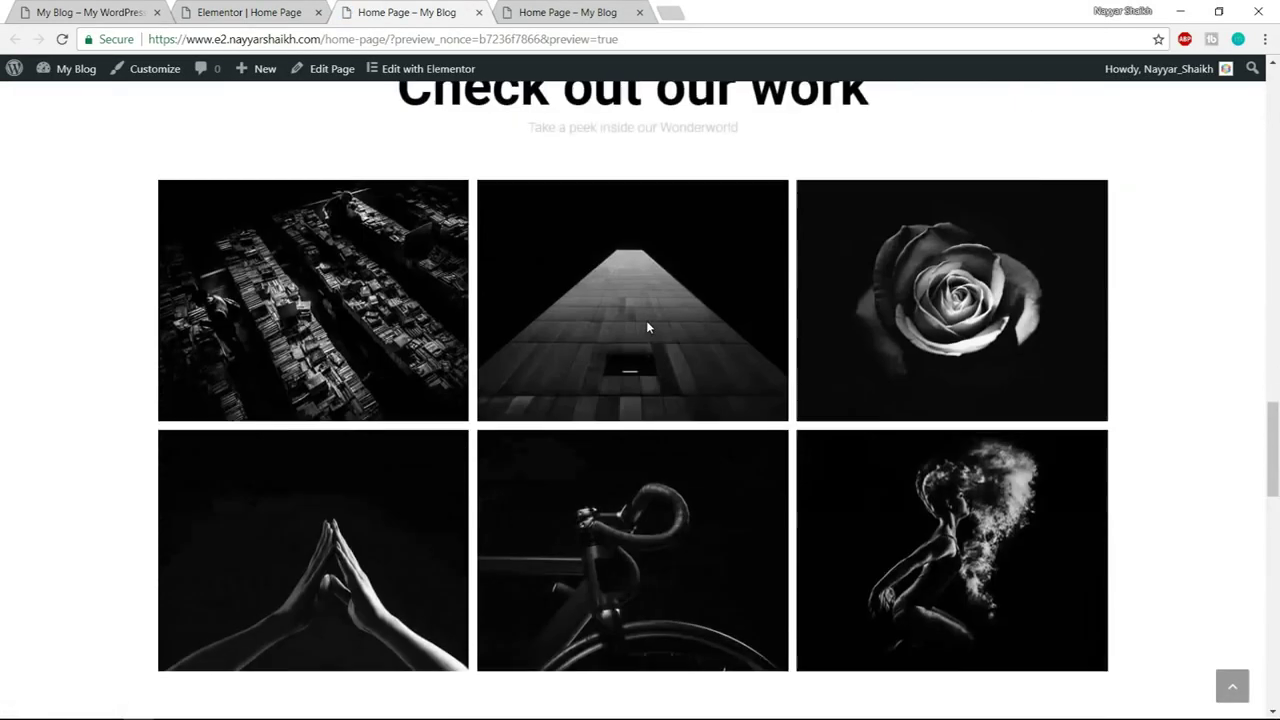
scroll(647, 330, down, 5)
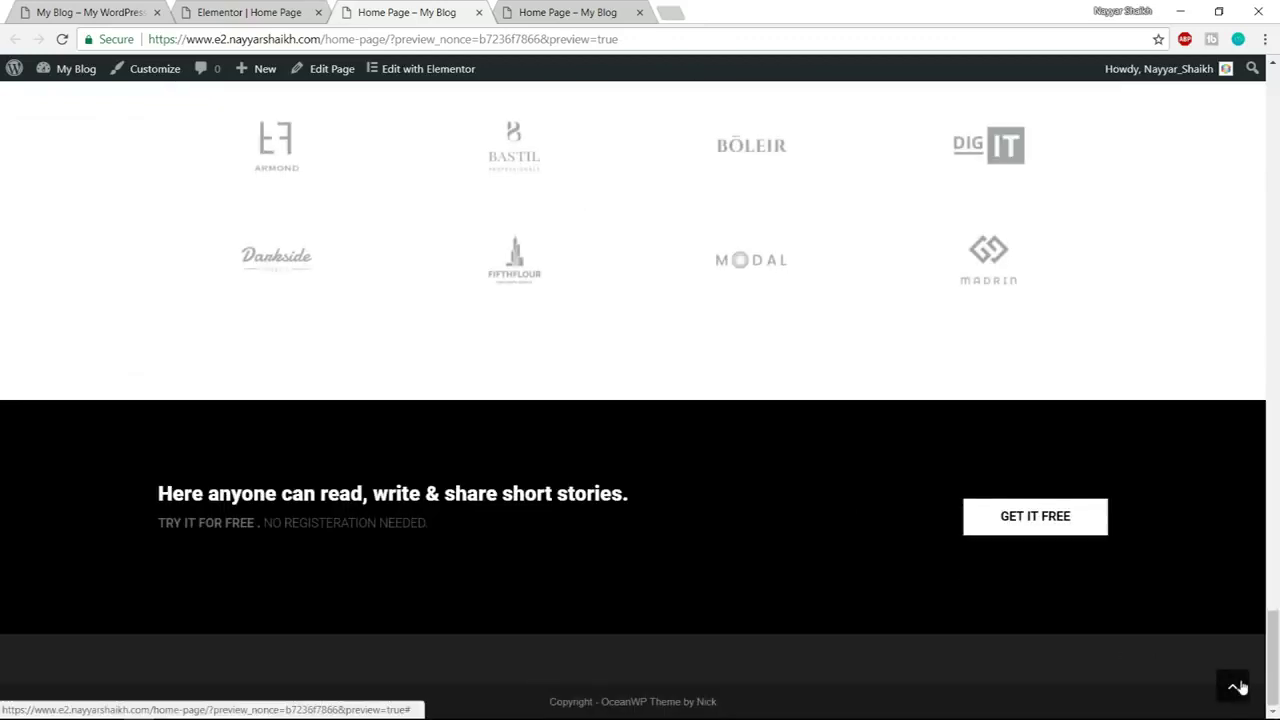
click(1233, 687)
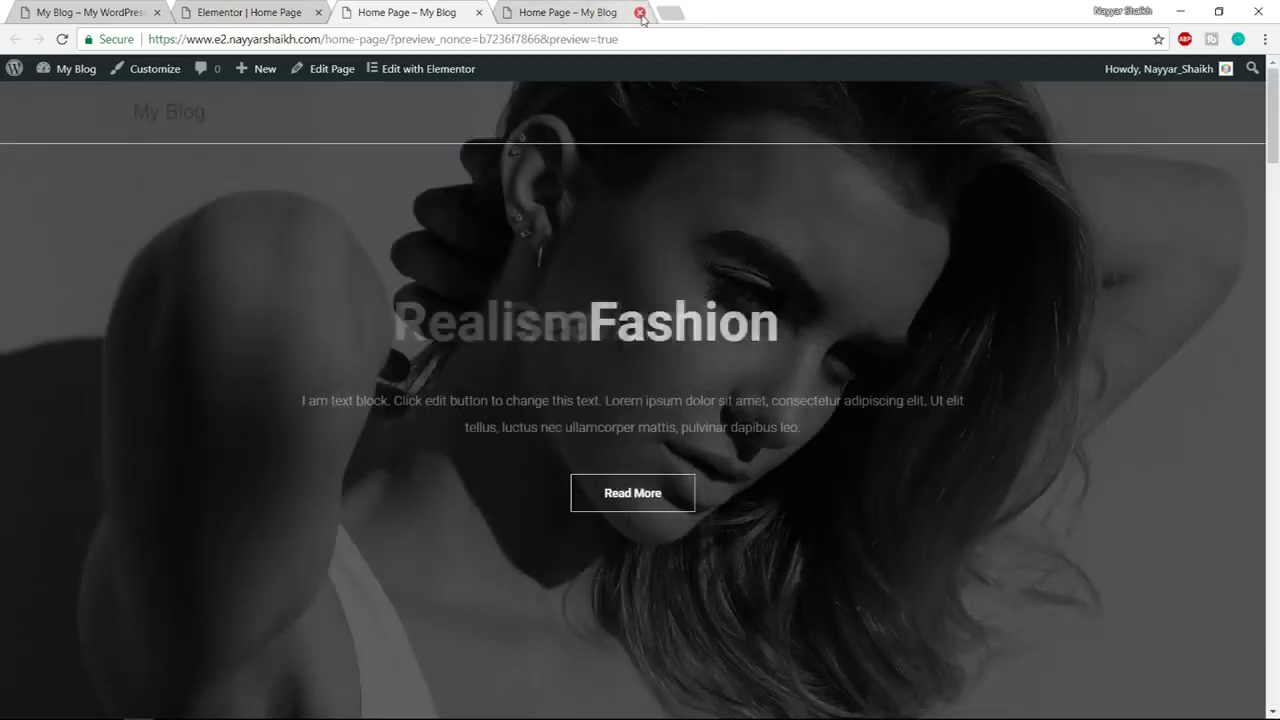
click(639, 12)
click(236, 10)
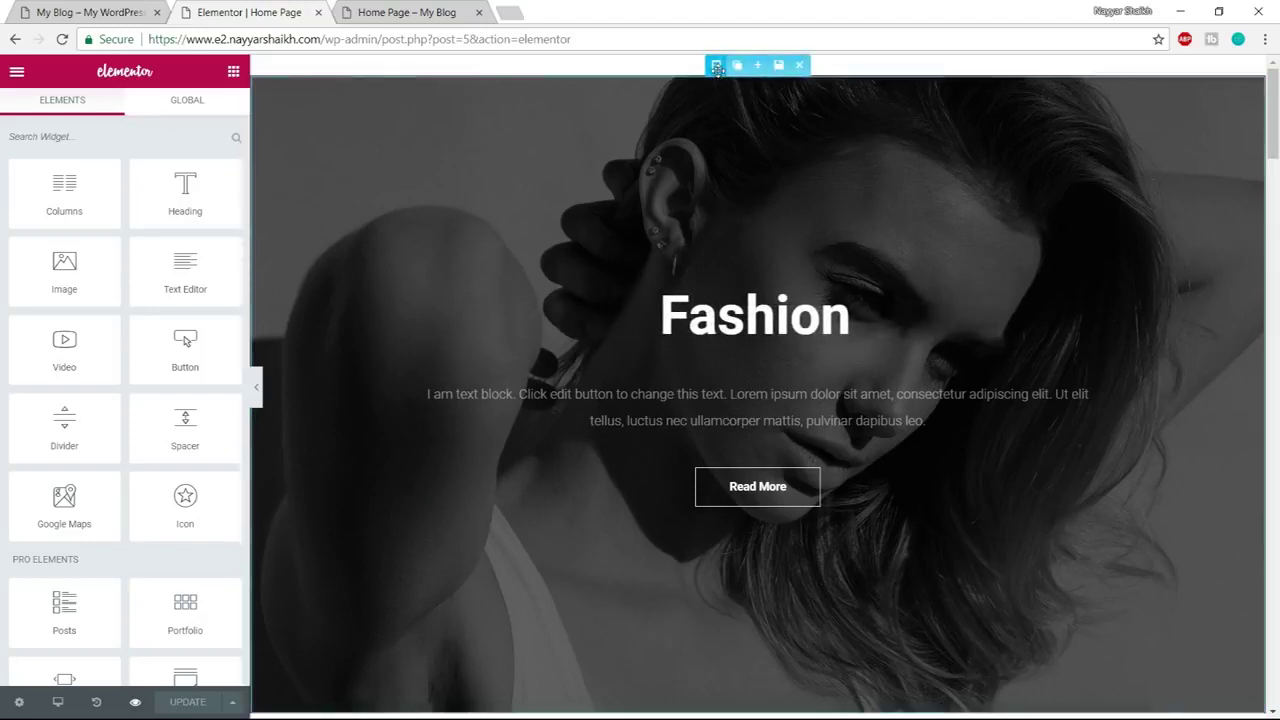
click(716, 66)
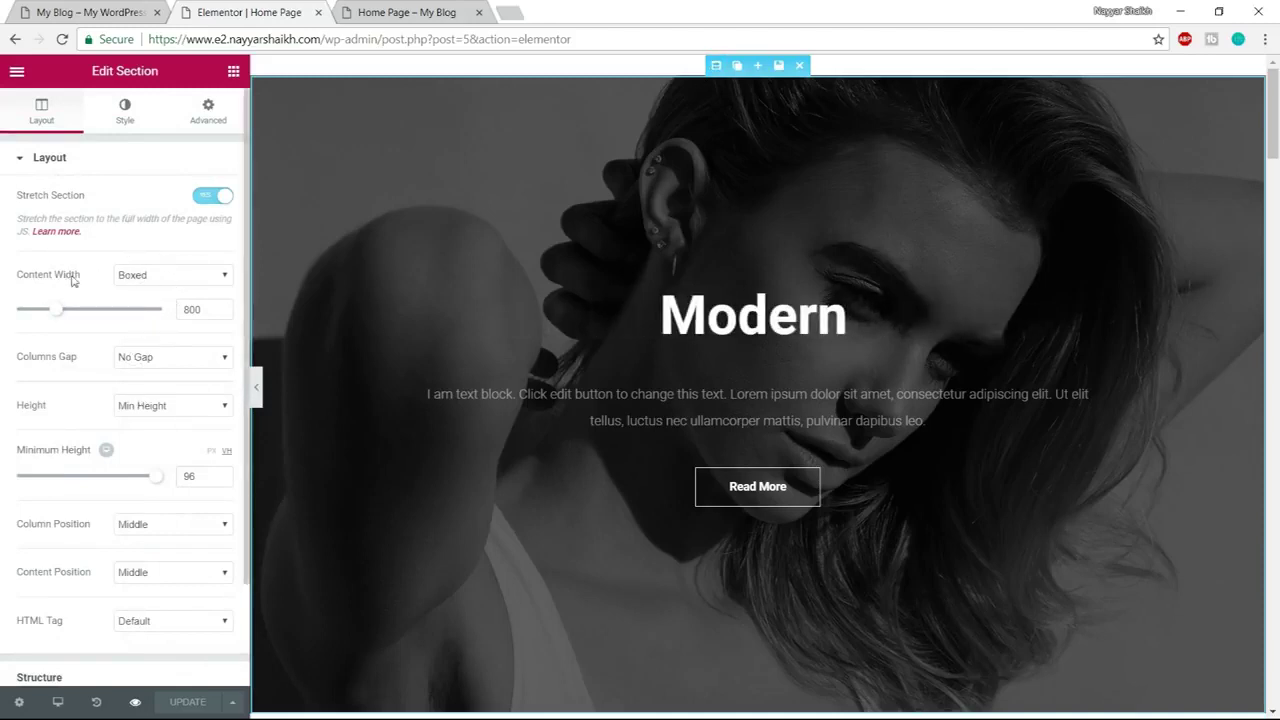
Step: Keep the hero's content width Boxed and clear its black background colour to transparent
click(158, 281)
click(155, 289)
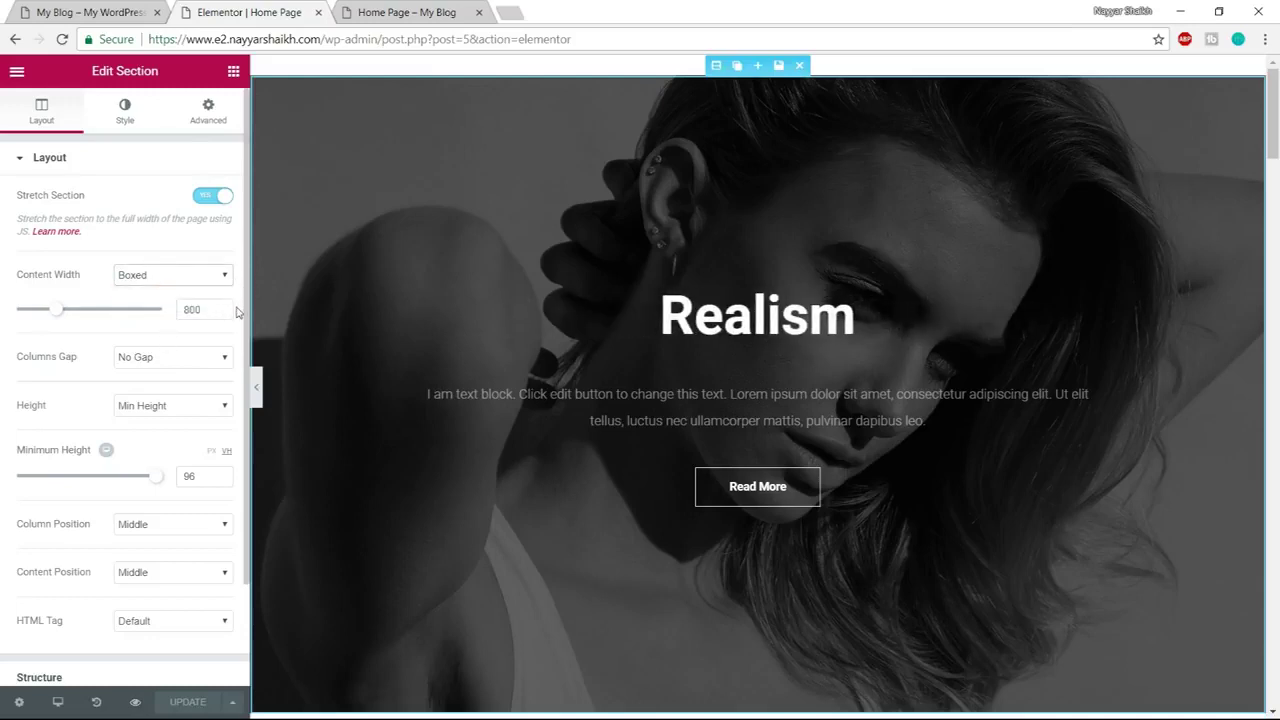
scroll(163, 551, down, 2)
scroll(134, 657, up, 2)
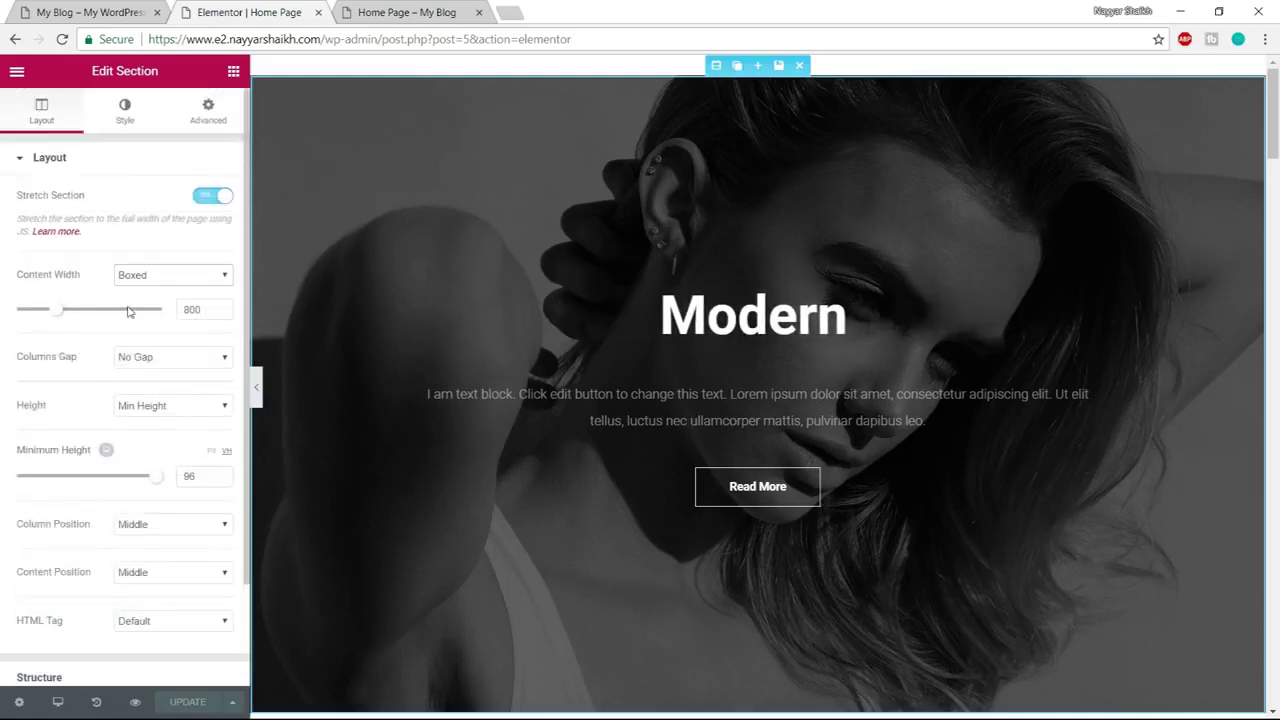
click(125, 118)
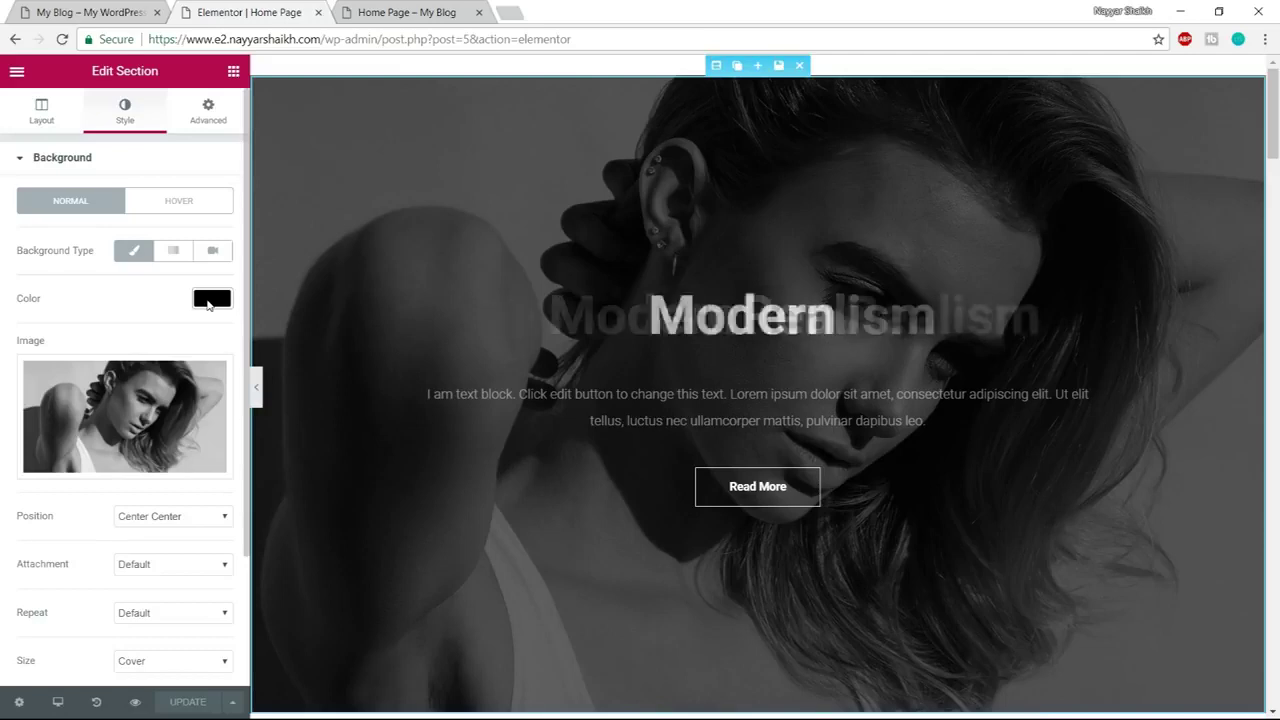
click(211, 299)
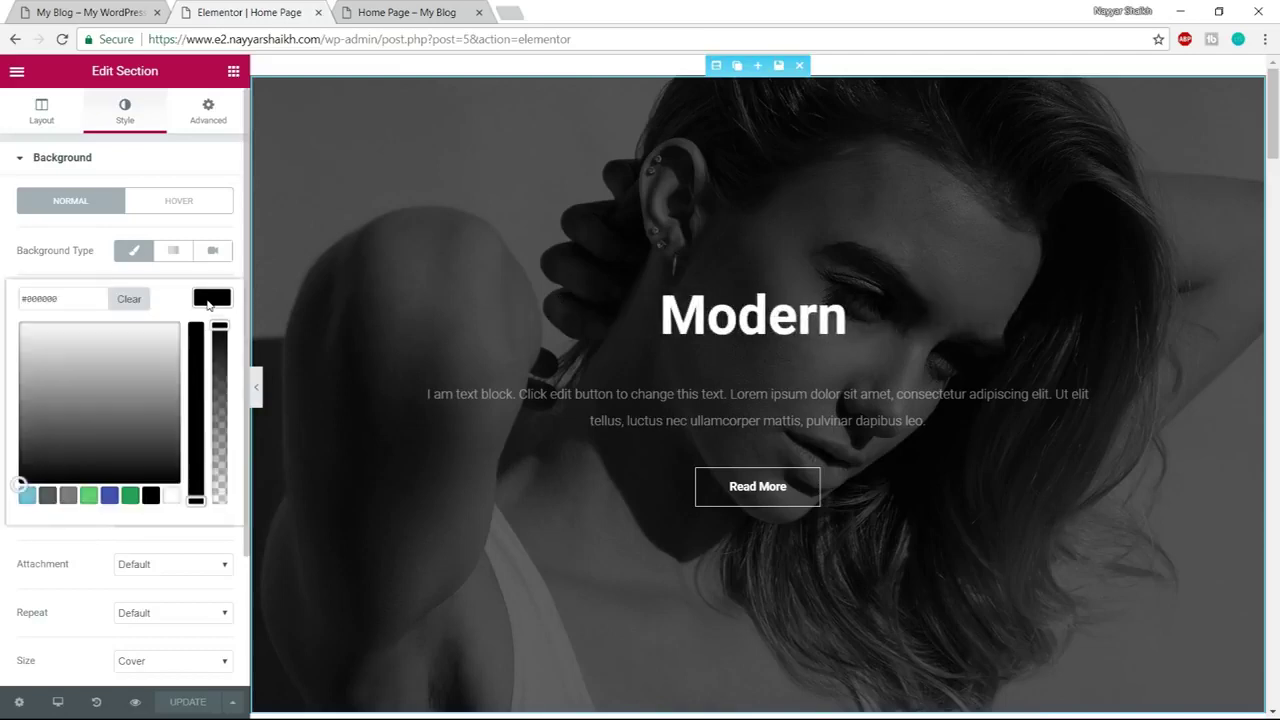
click(130, 299)
click(264, 304)
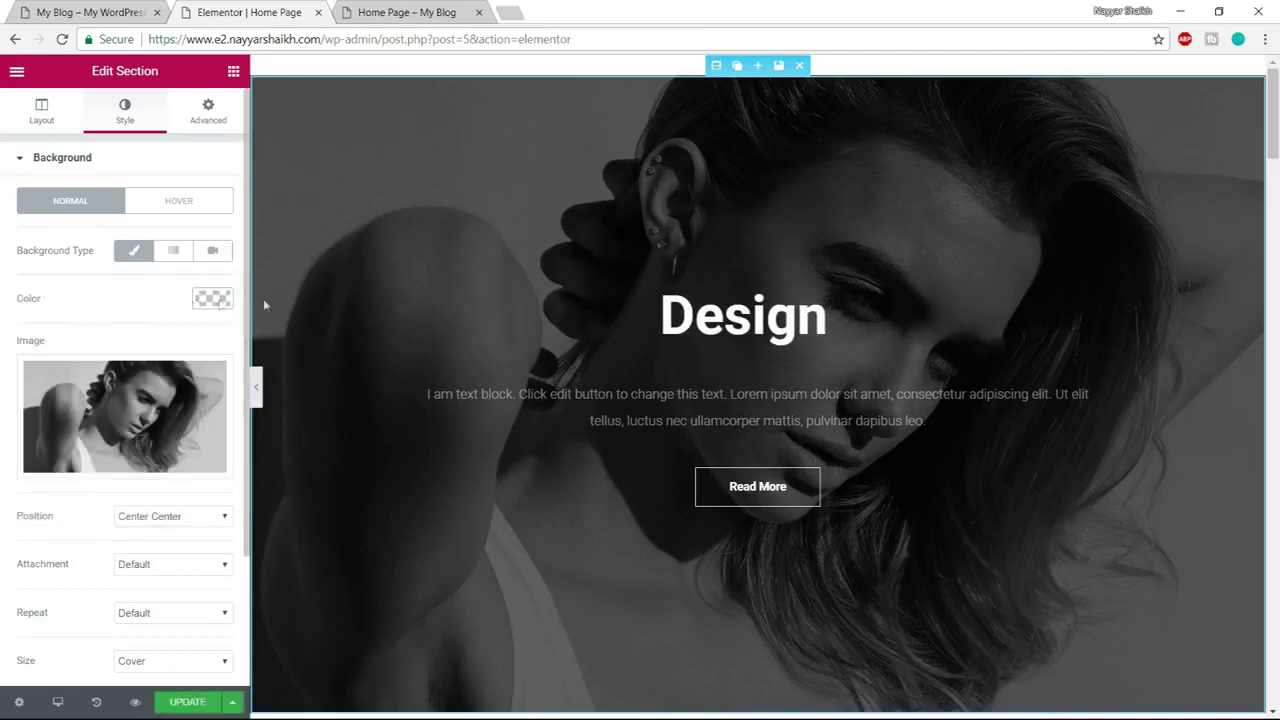
mouse_move(180, 440)
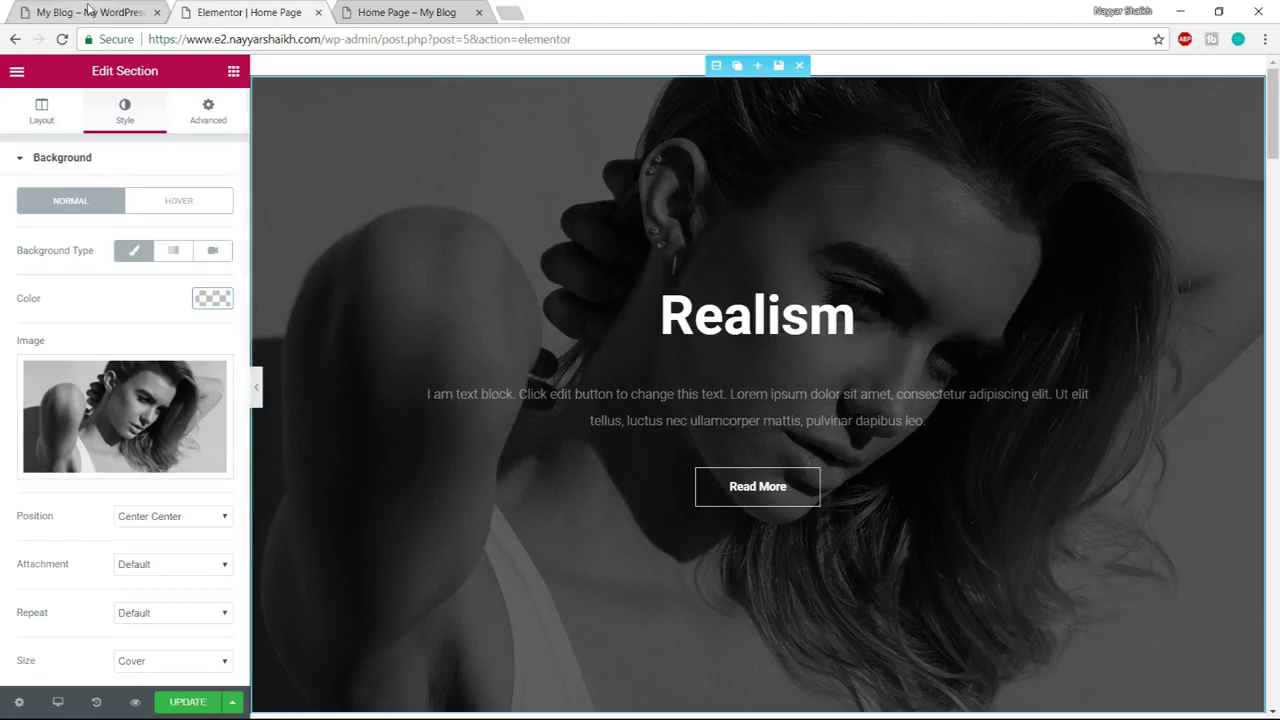
Step: Switch to the reference site tab and go back up to its mountain hero
key(ctrl+shift+Tab)
drag(1274, 662, 1275, 625)
click(1233, 681)
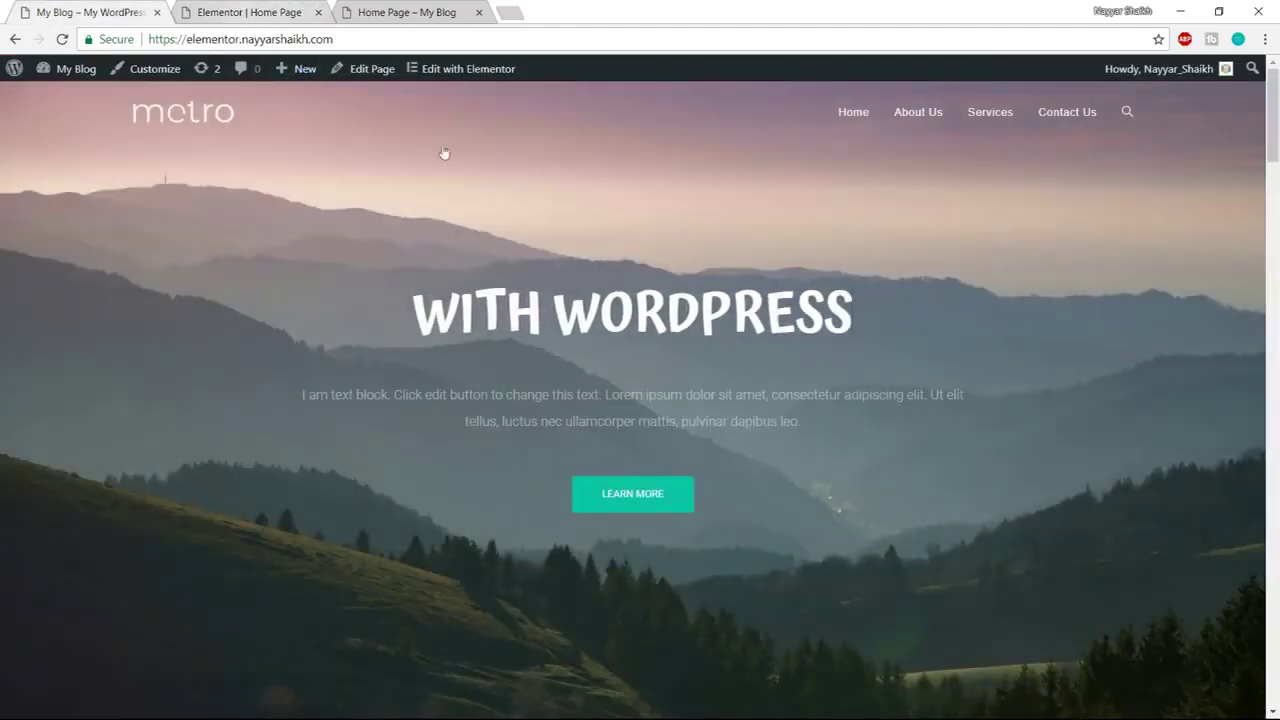
Step: Look over the reference site's hero and services, then return to the Elementor Home Page tab
scroll(582, 575, down, 9)
scroll(583, 578, up, 1)
scroll(583, 578, up, 8)
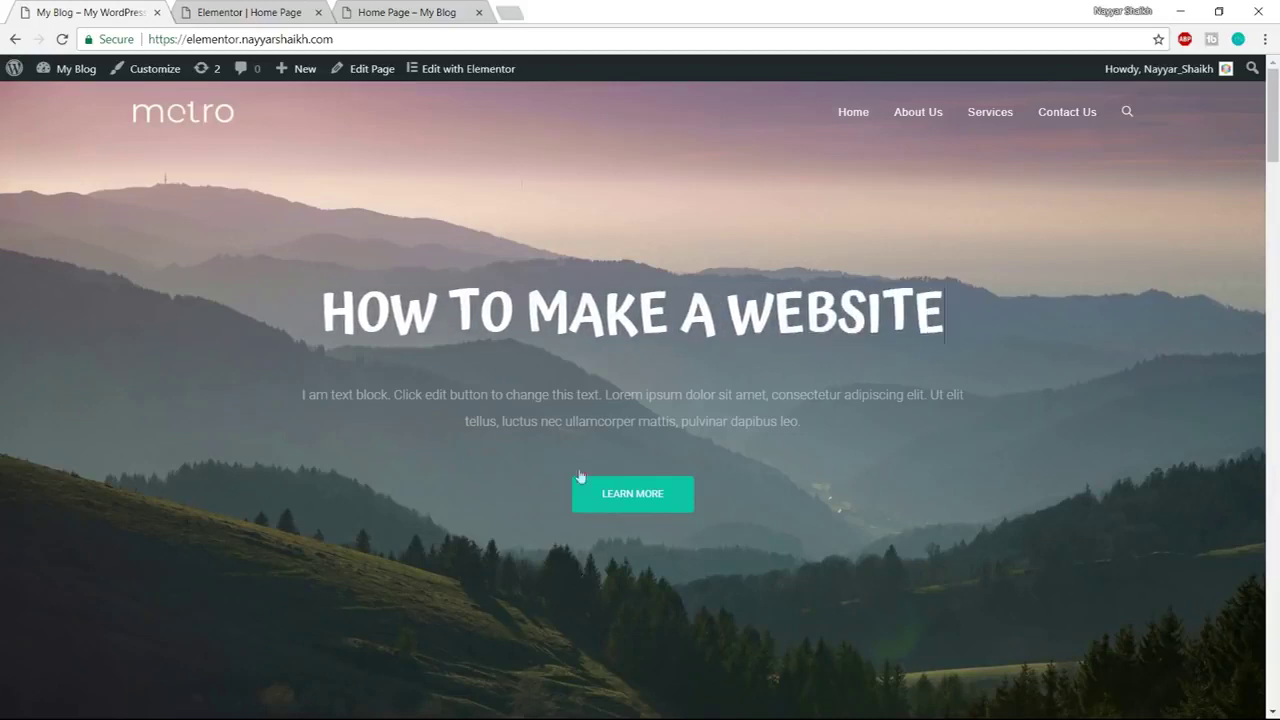
click(245, 12)
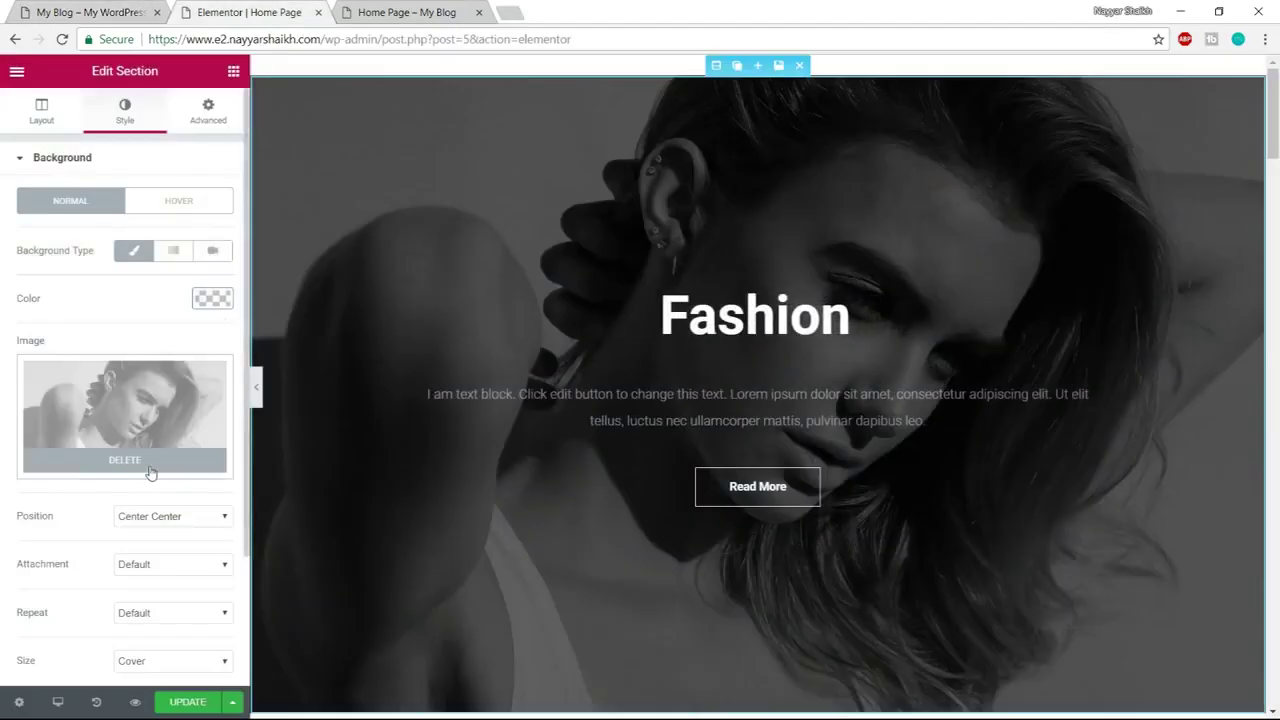
Step: Remove the hero's black-and-white portrait background and start uploading a new image file
click(144, 468)
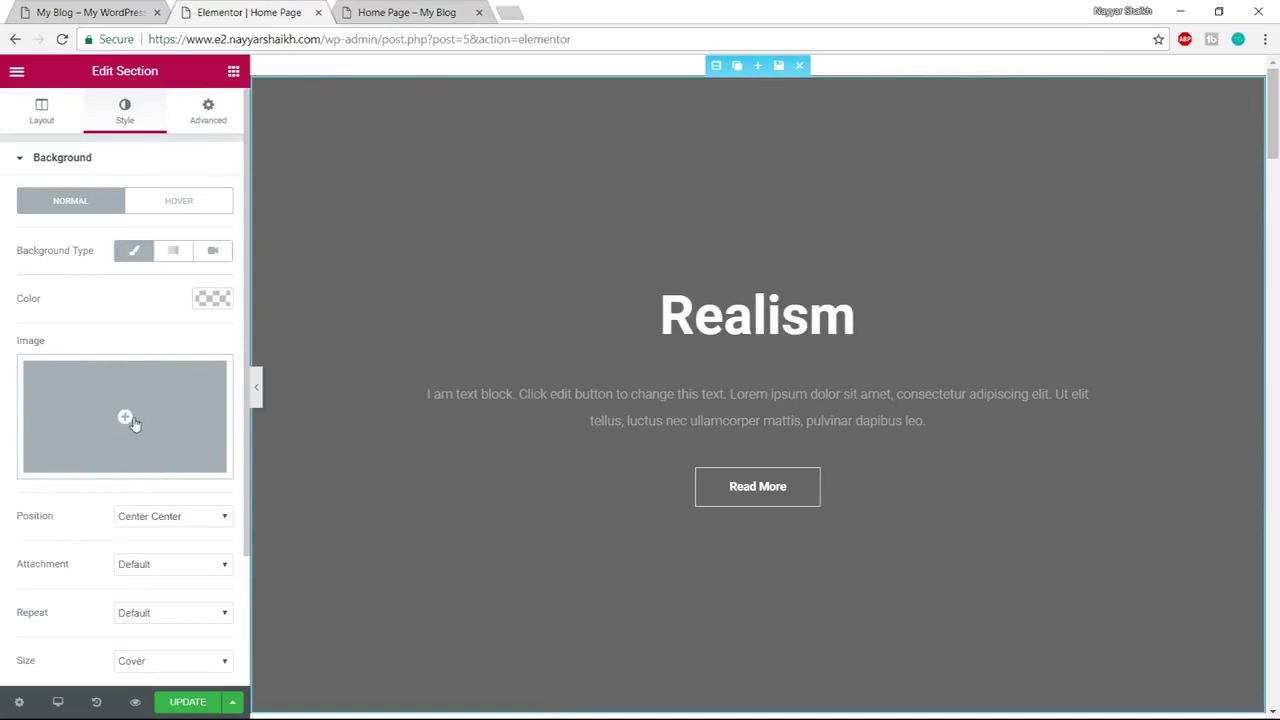
click(135, 424)
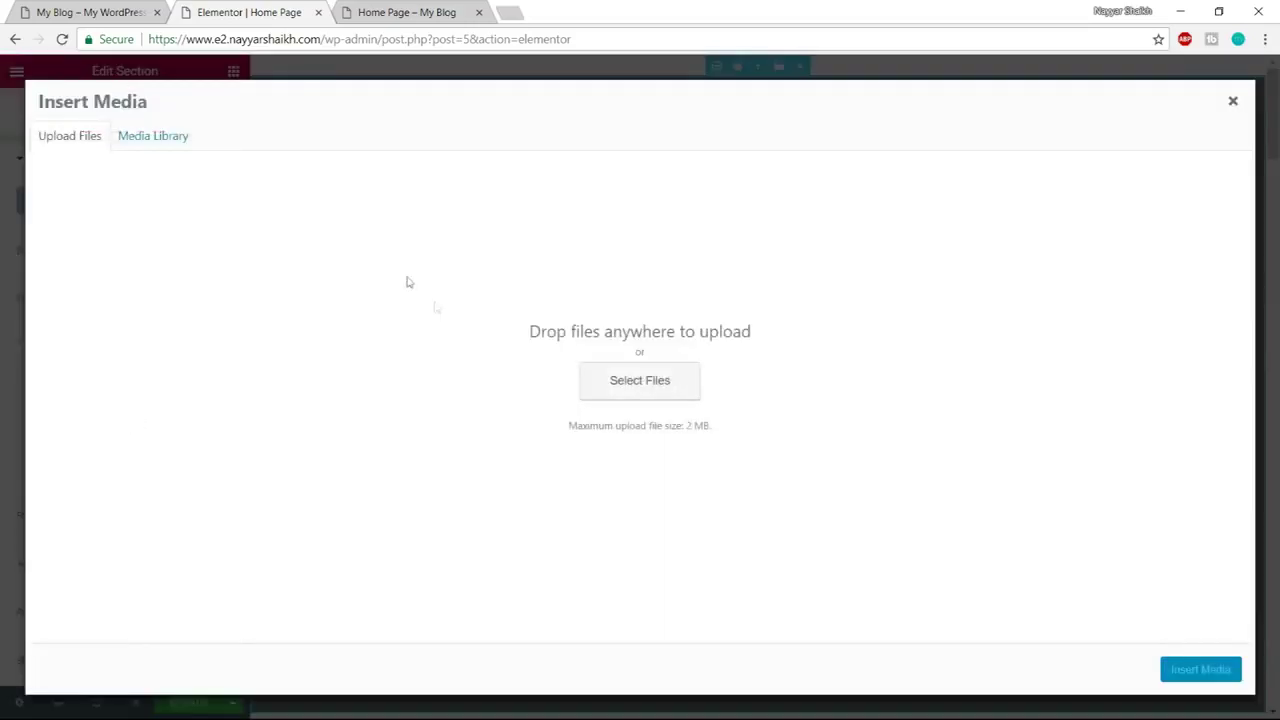
click(665, 390)
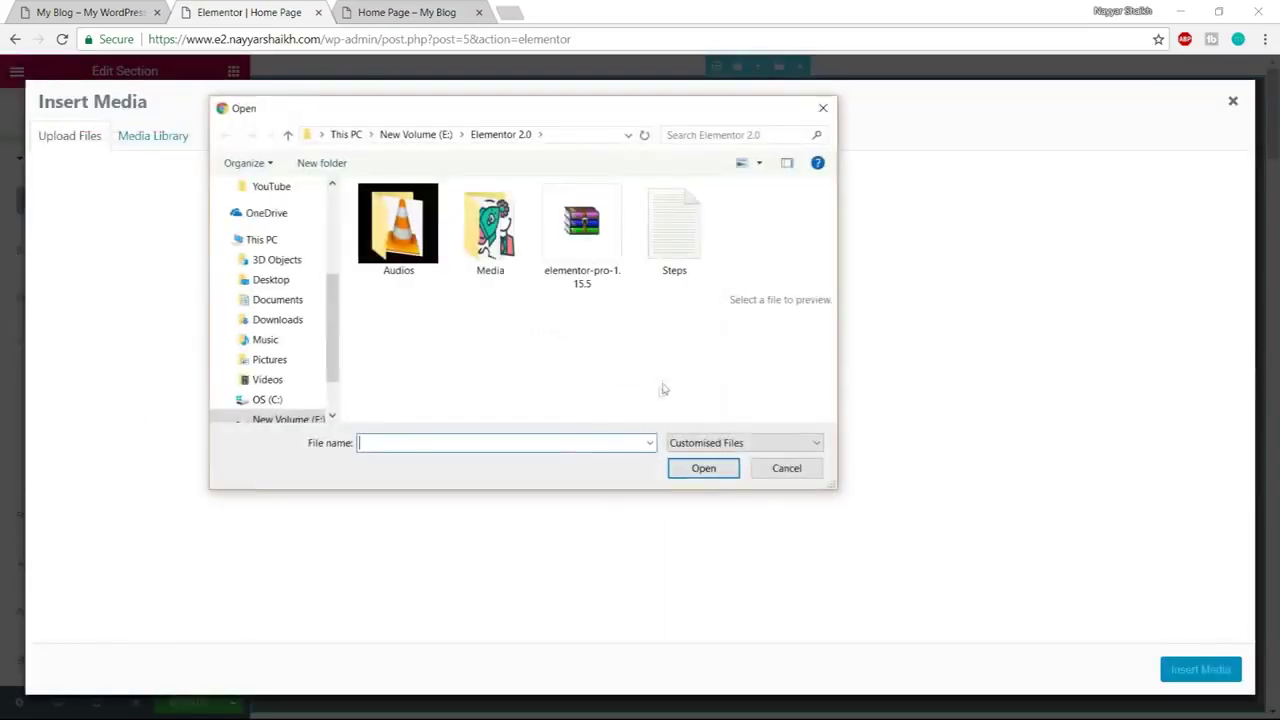
Step: Upload pexels-photo-45987 from the Media folder and insert it as the hero background
double_click(490, 230)
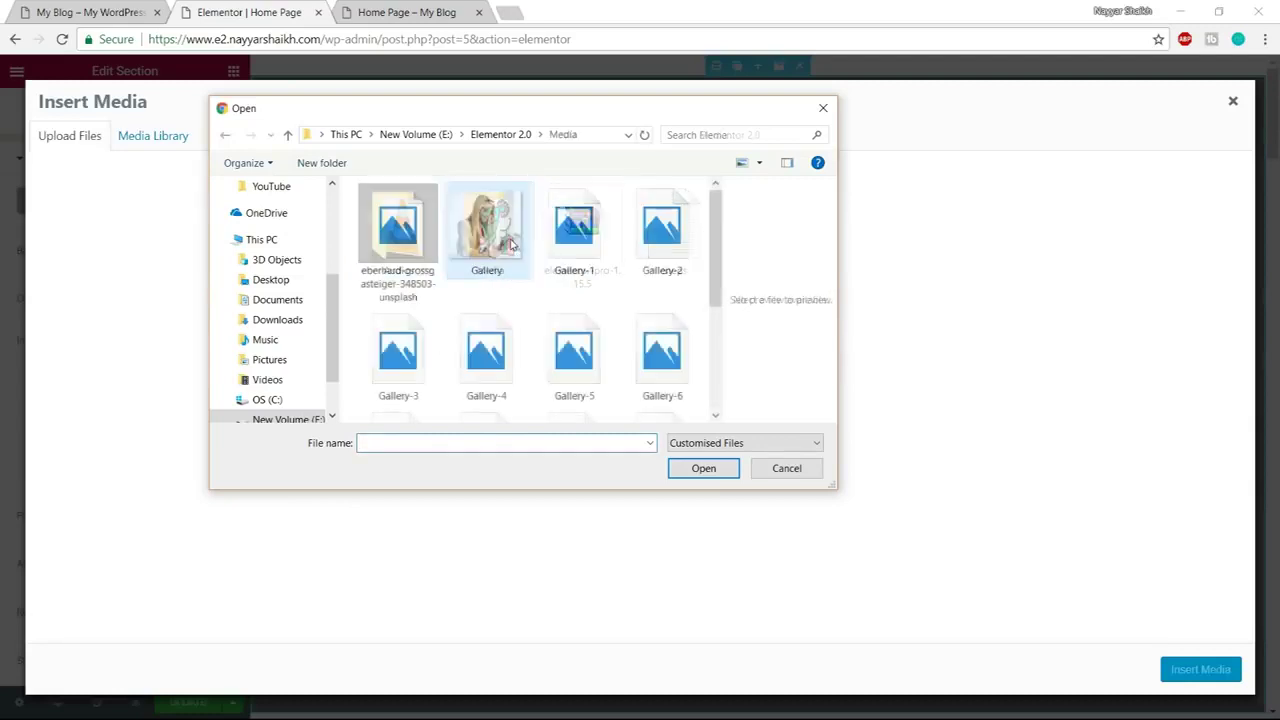
scroll(540, 383, down, 2)
scroll(540, 383, up, 2)
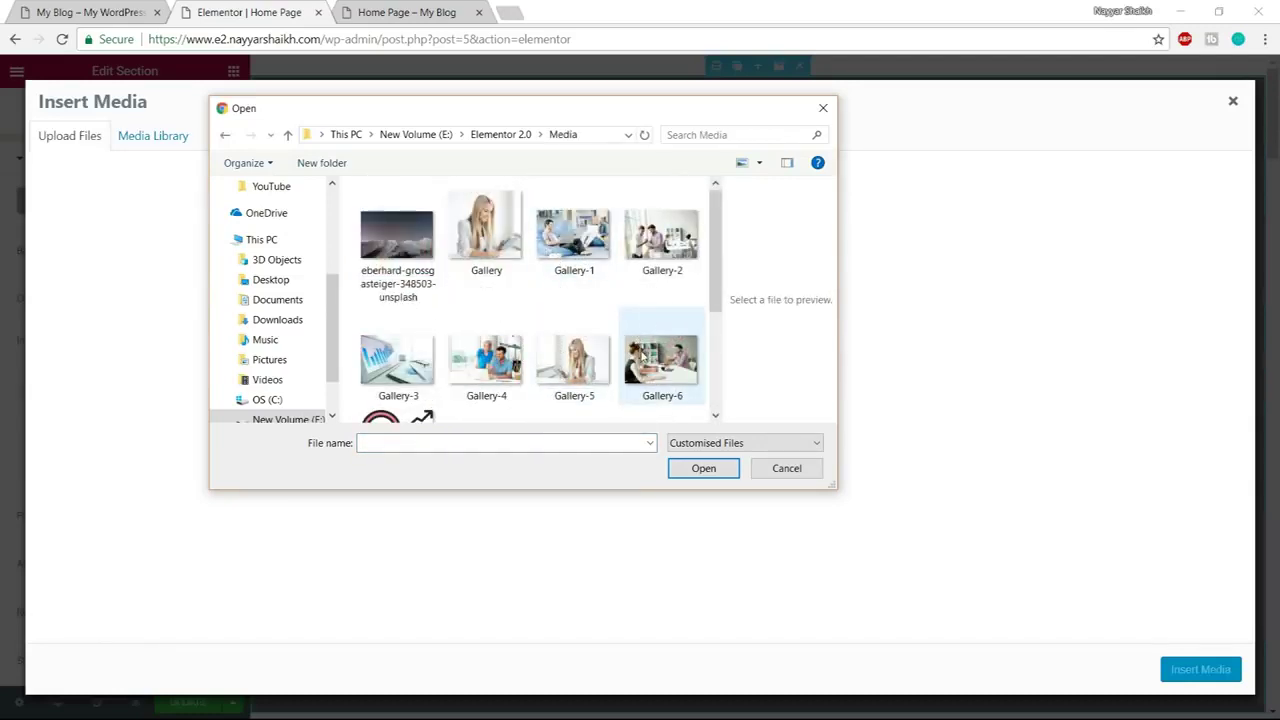
scroll(642, 356, down, 2)
scroll(642, 356, up, 2)
scroll(642, 356, down, 2)
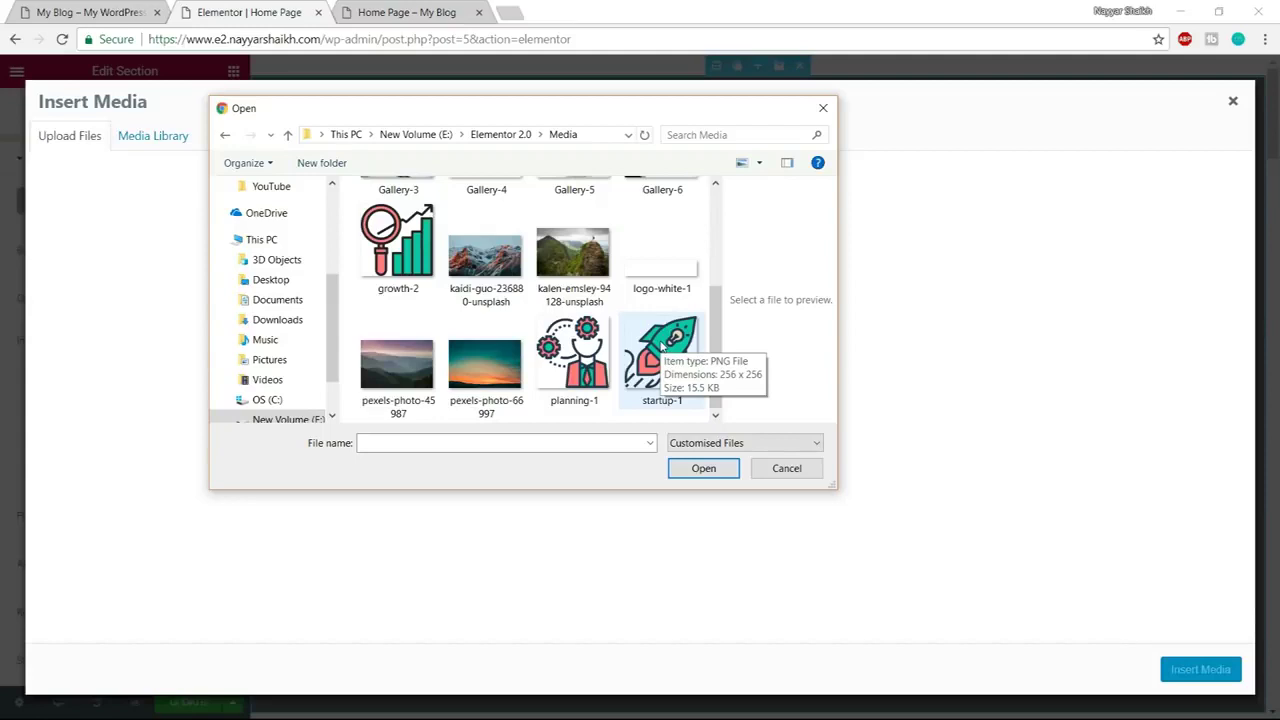
scroll(660, 345, up, 2)
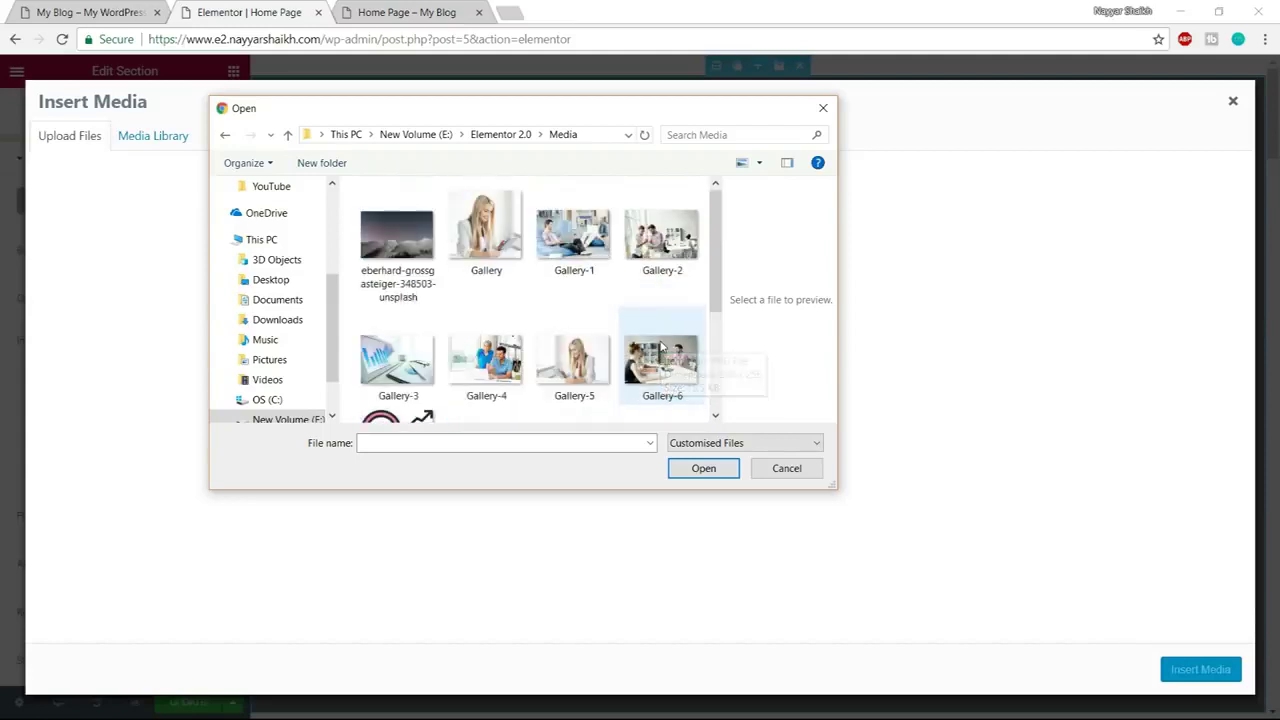
scroll(572, 302, down, 2)
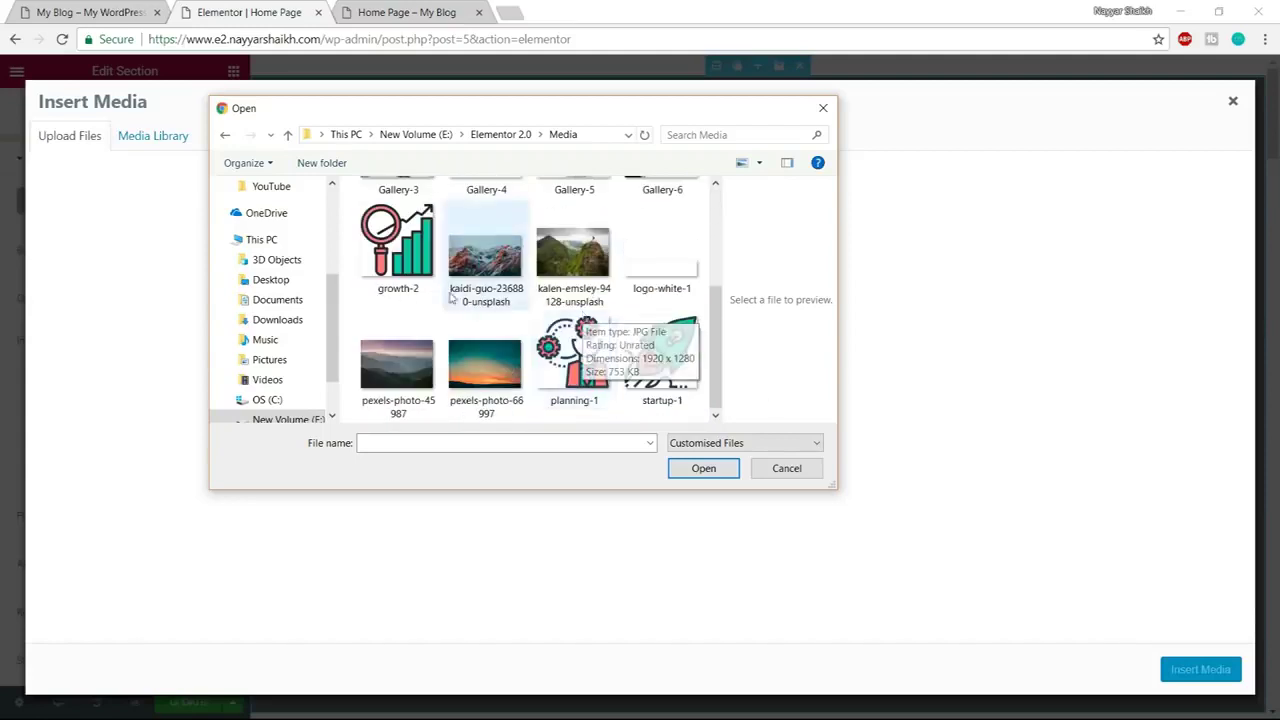
click(405, 376)
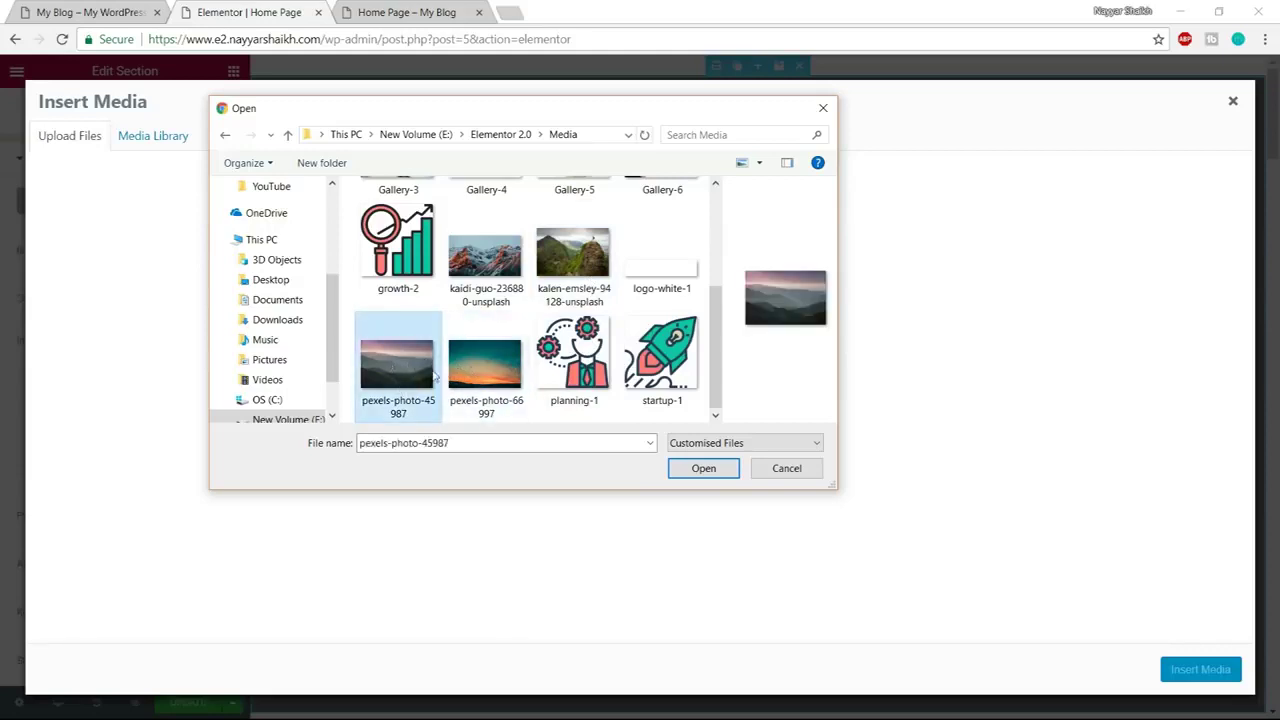
click(701, 470)
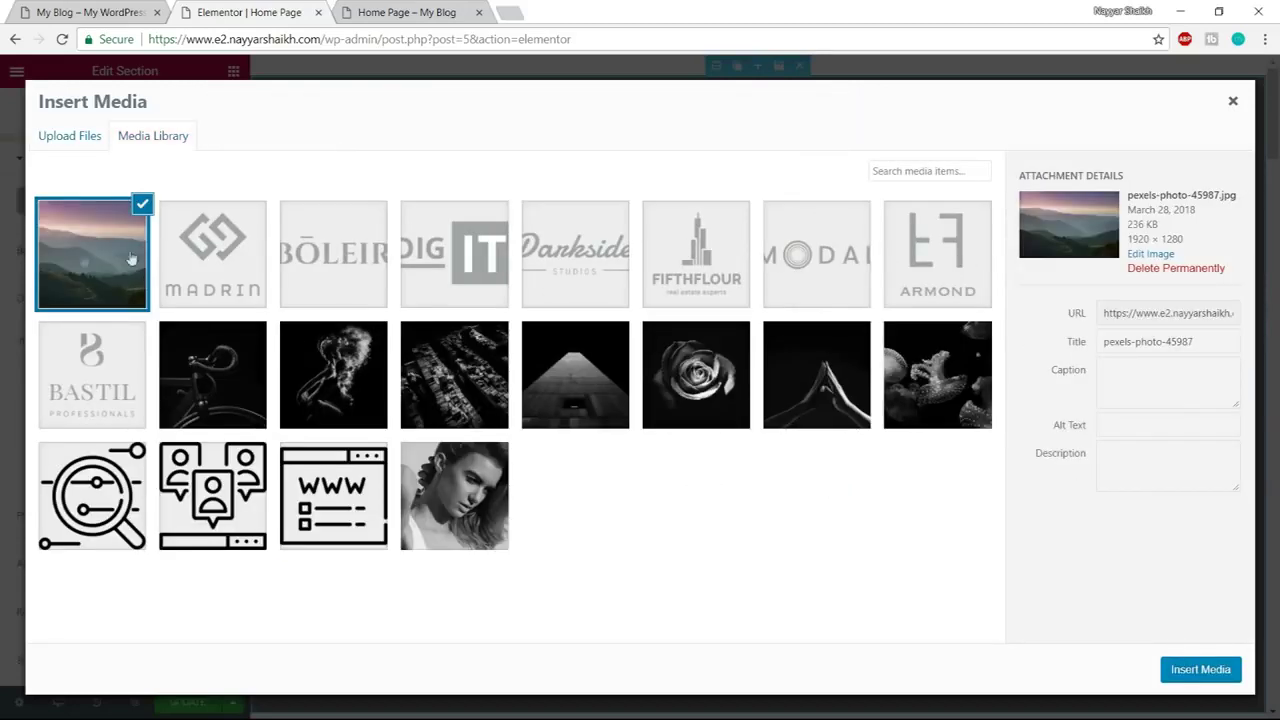
click(1183, 671)
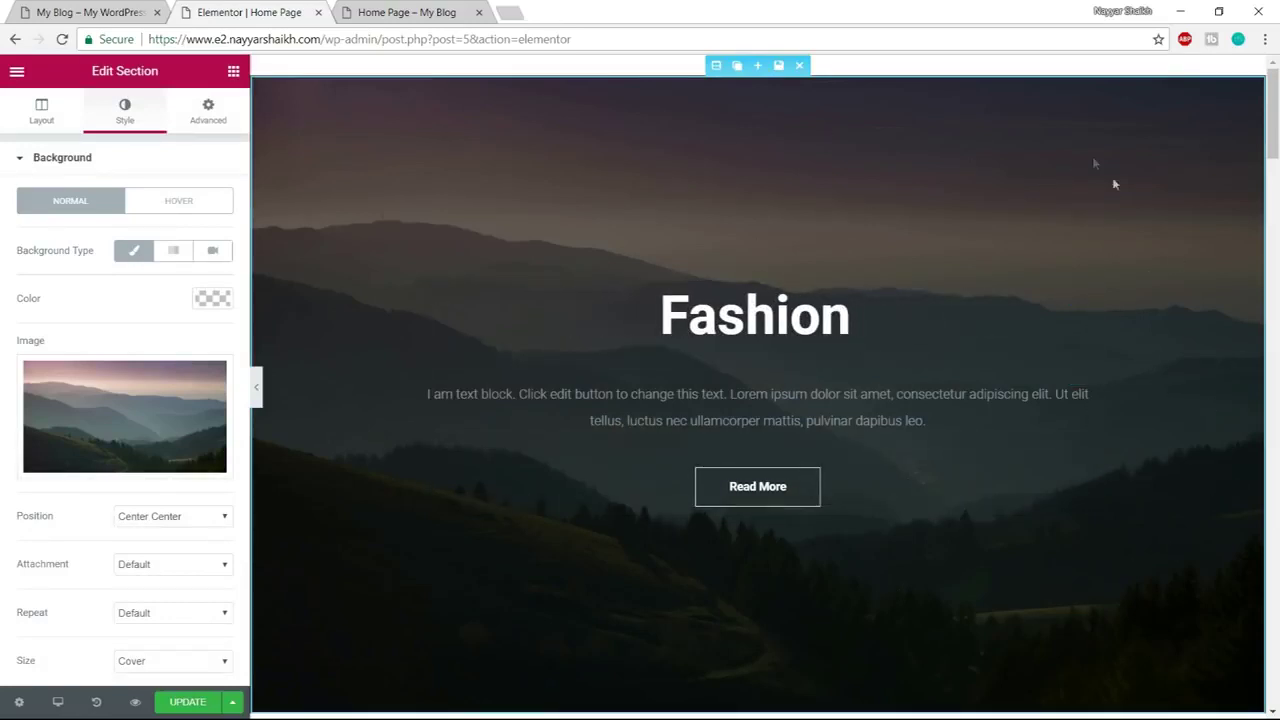
Step: Keep the hero image at Center Center, Default attachment and repeat, Cover size, and expand Background Overlay
click(75, 8)
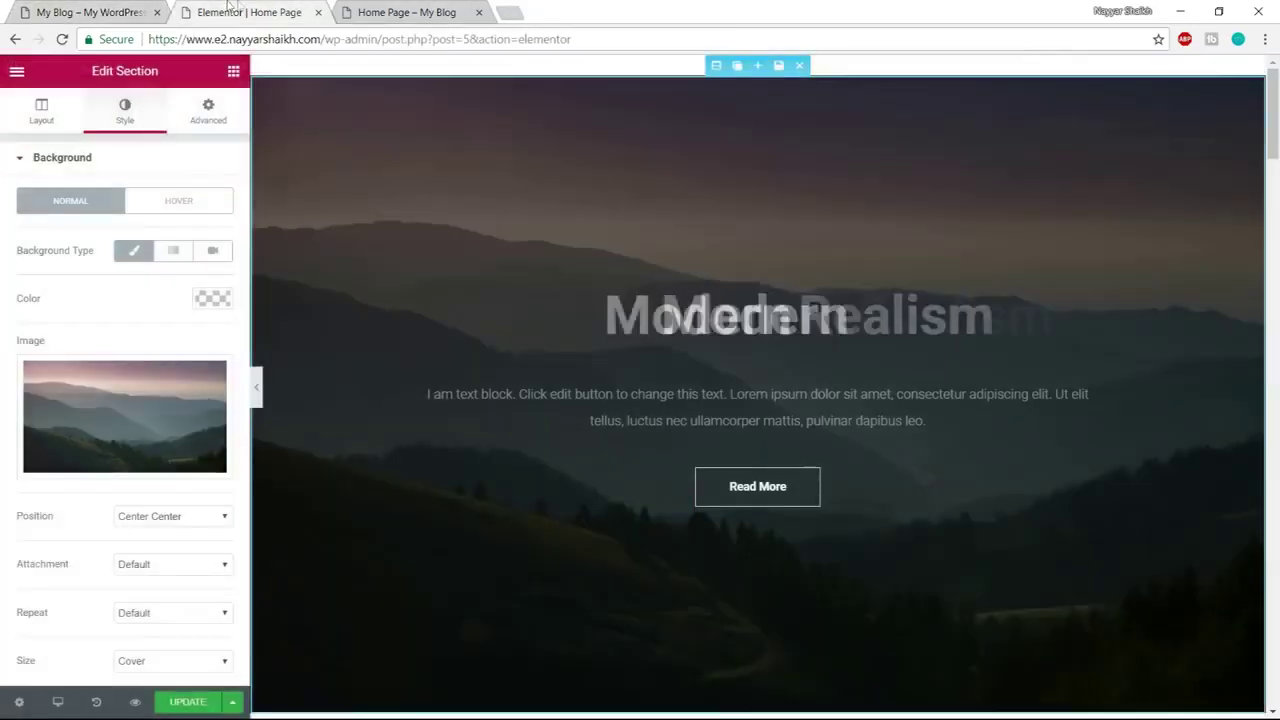
click(232, 14)
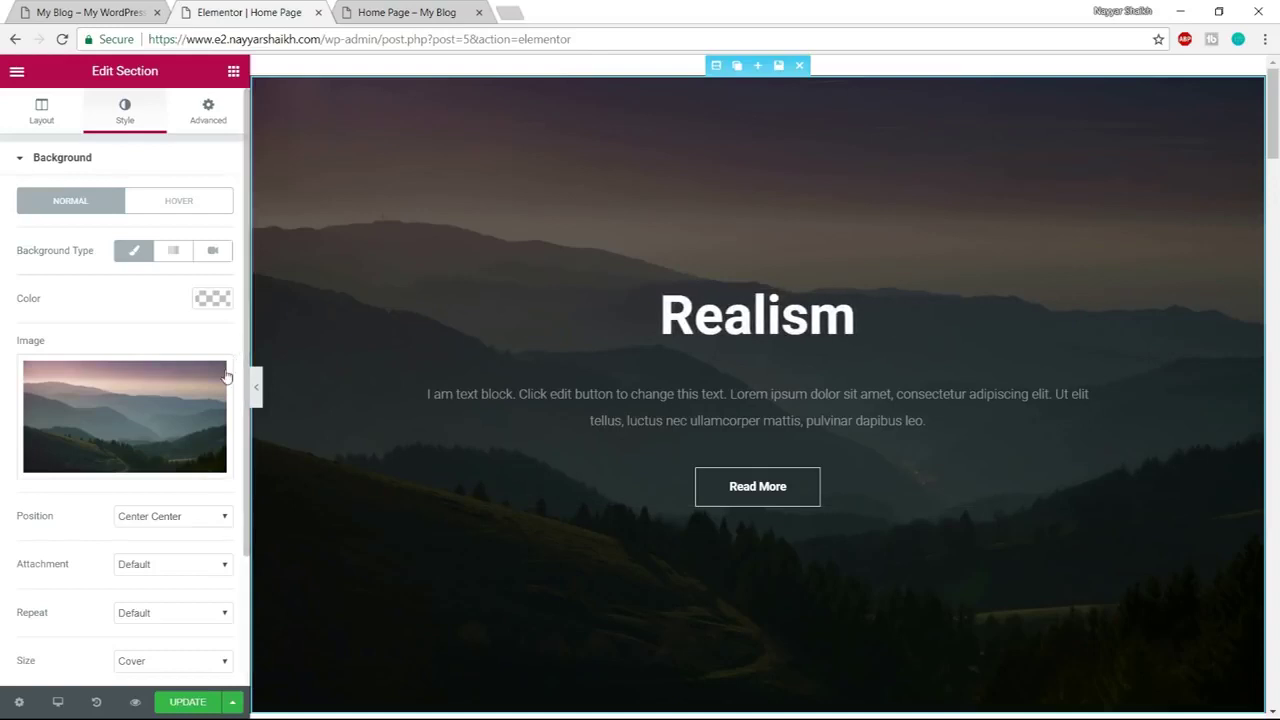
scroll(226, 380, down, 1)
click(170, 413)
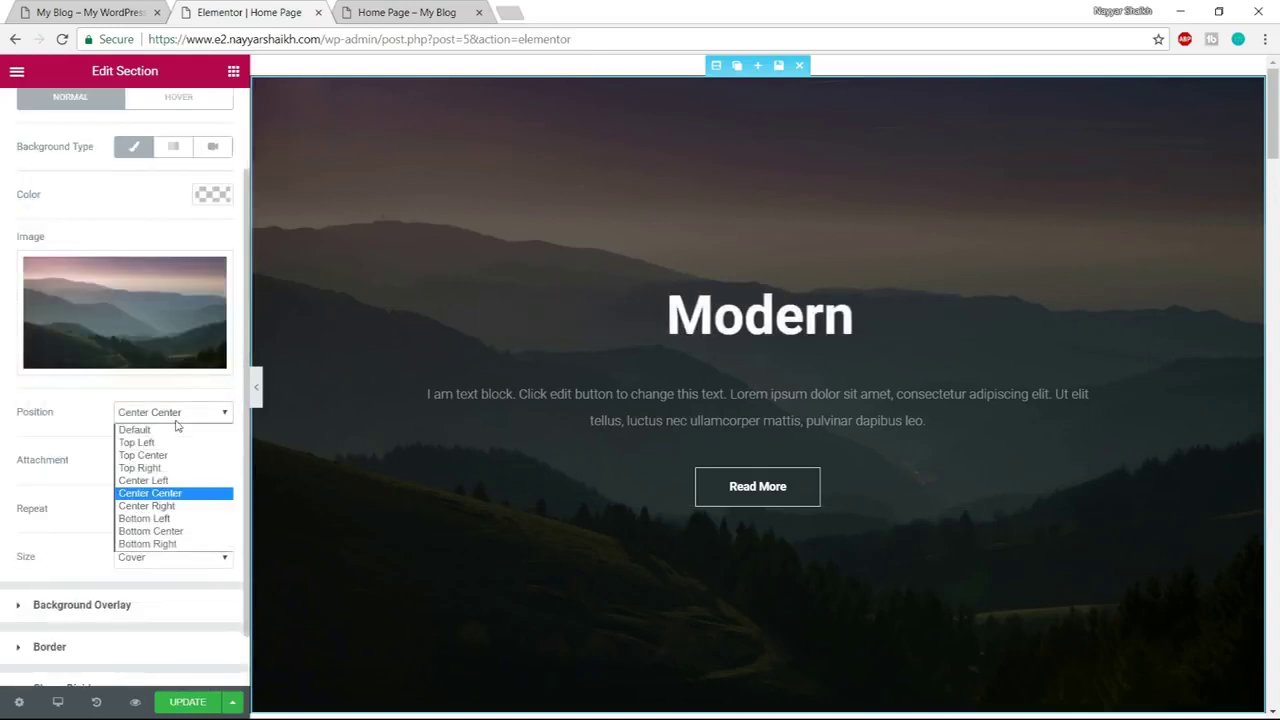
click(176, 414)
click(138, 466)
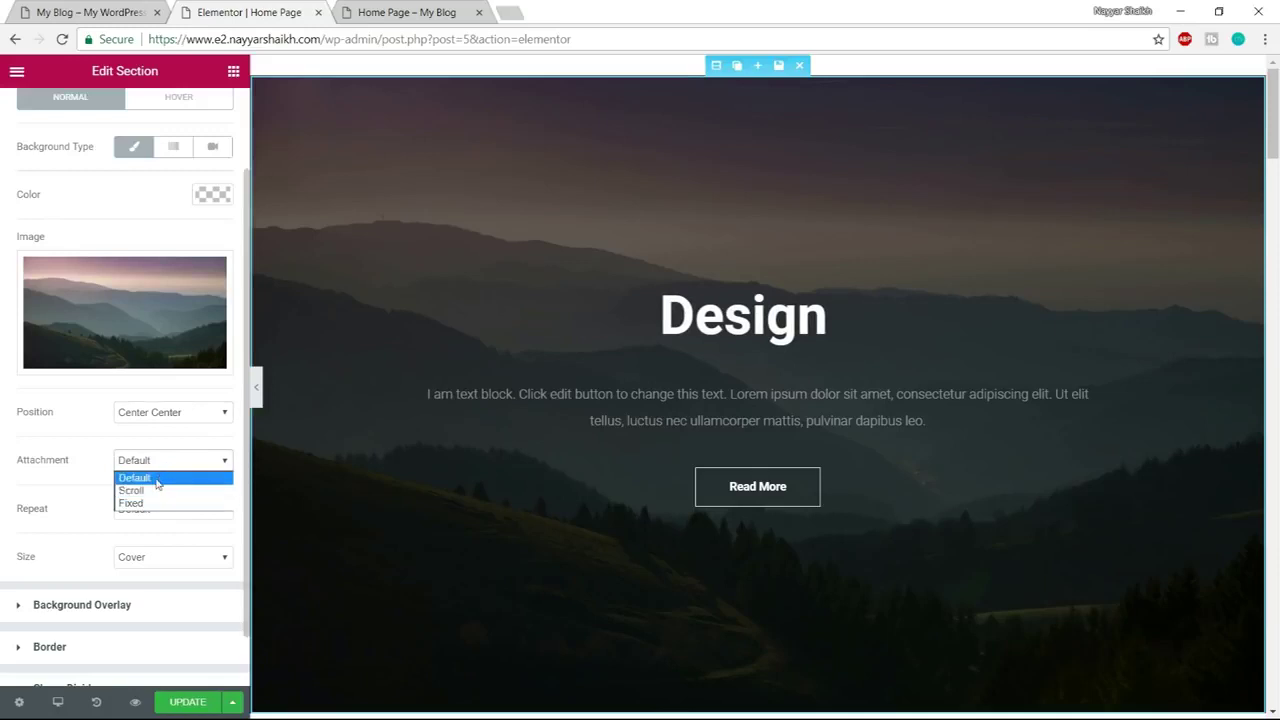
click(158, 480)
click(181, 510)
click(181, 512)
click(120, 561)
click(155, 563)
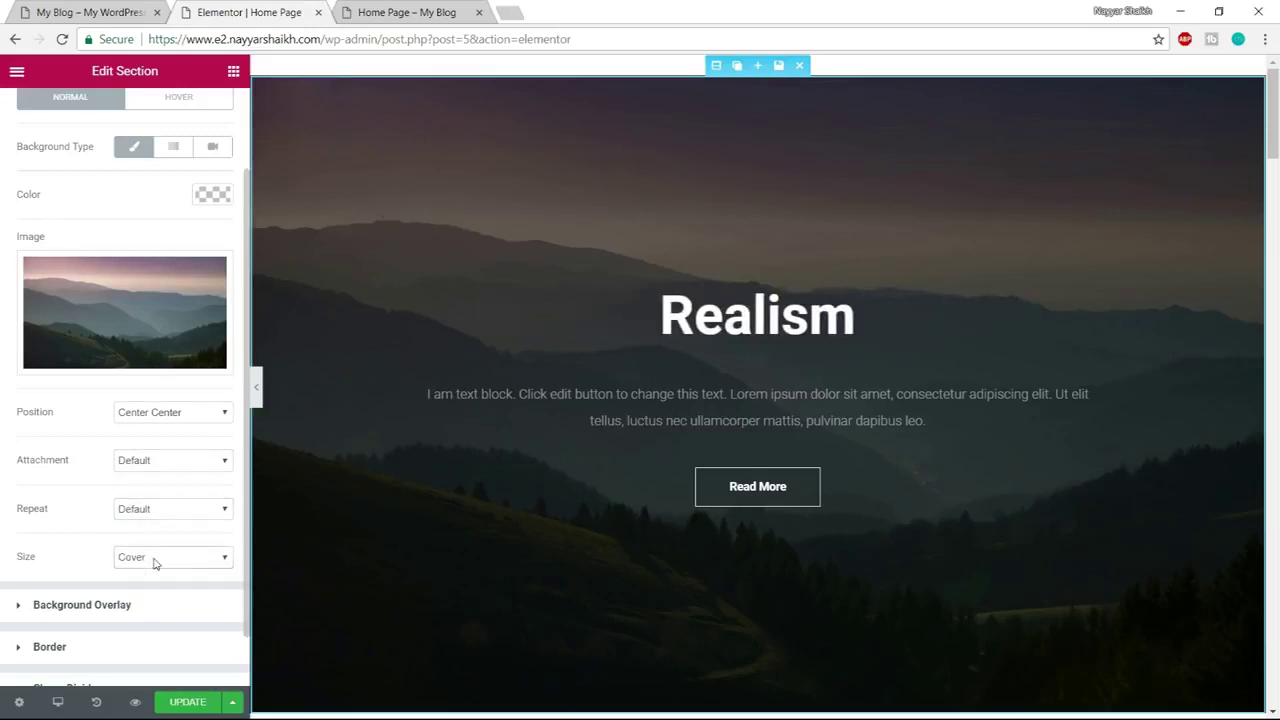
scroll(181, 576, down, 1)
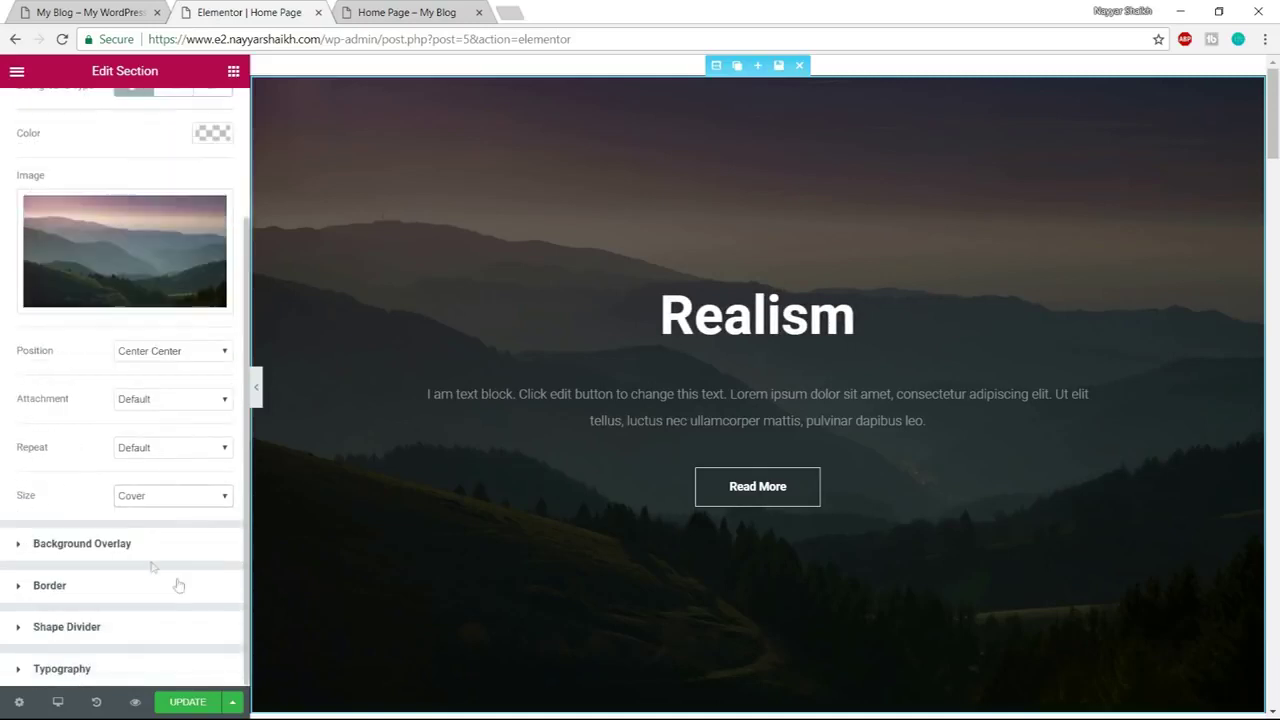
click(136, 547)
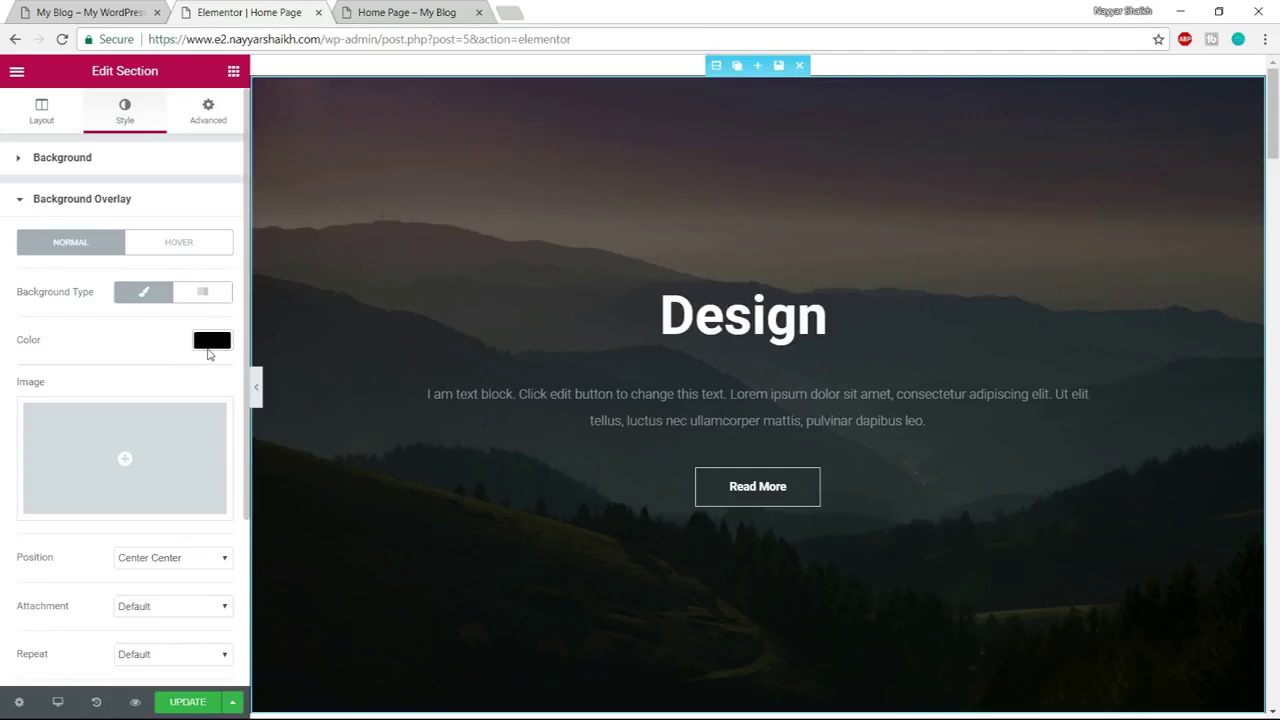
Step: Try light blue and dark green overlay tints, compare with the reference, then clear the overlay colour
click(210, 345)
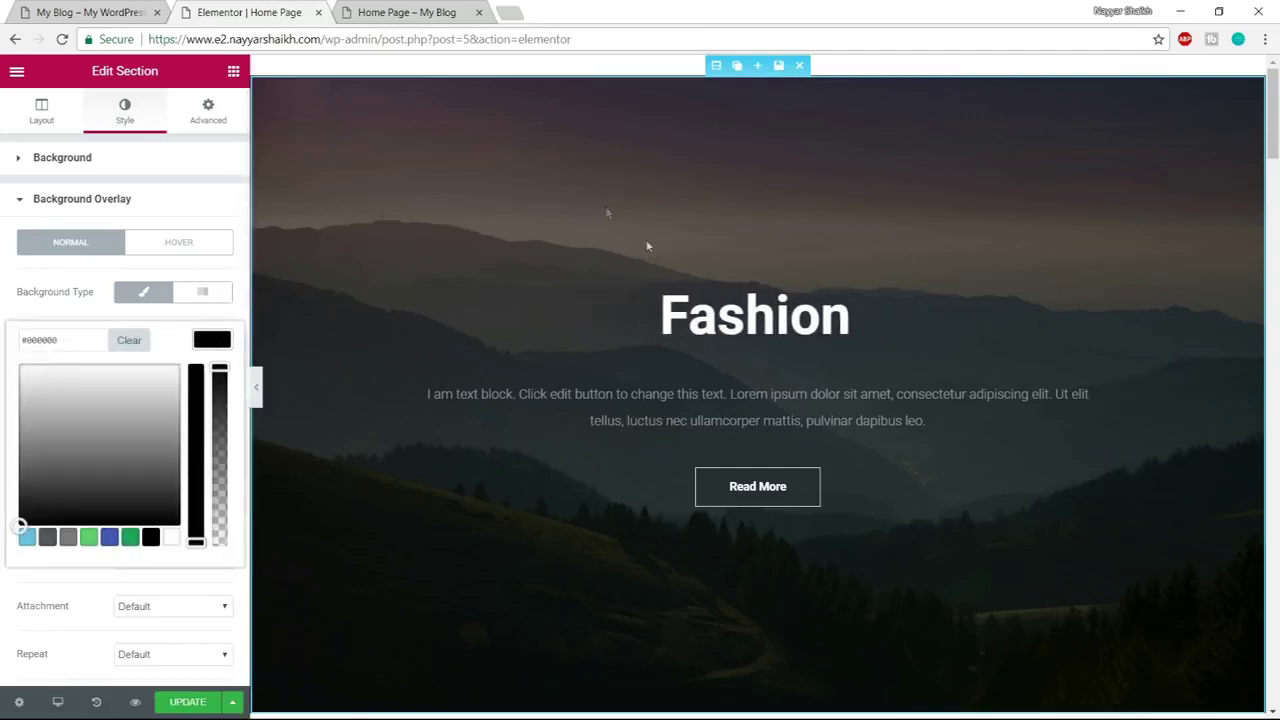
click(26, 537)
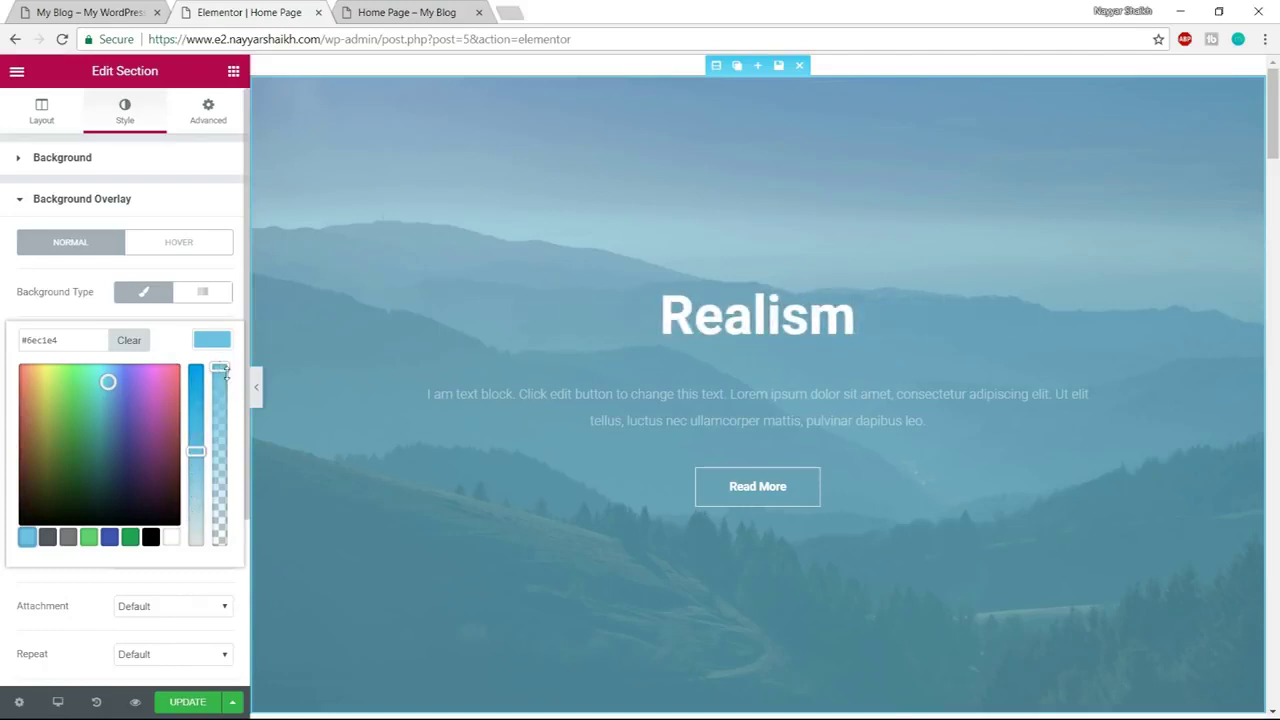
drag(223, 380, 213, 510)
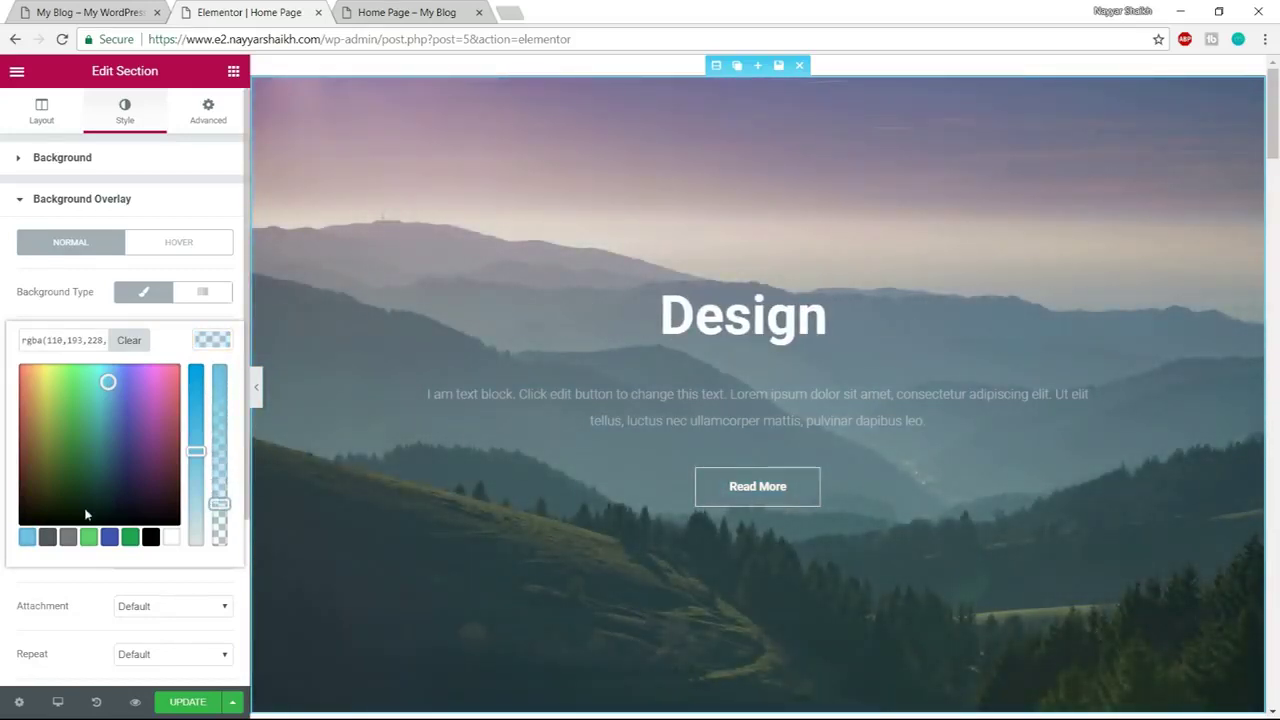
mouse_move(142, 444)
mouse_down()
mouse_move(154, 375)
mouse_move(75, 385)
mouse_move(62, 462)
mouse_move(130, 440)
mouse_move(175, 380)
mouse_move(177, 342)
mouse_move(89, 360)
mouse_up()
click(90, 12)
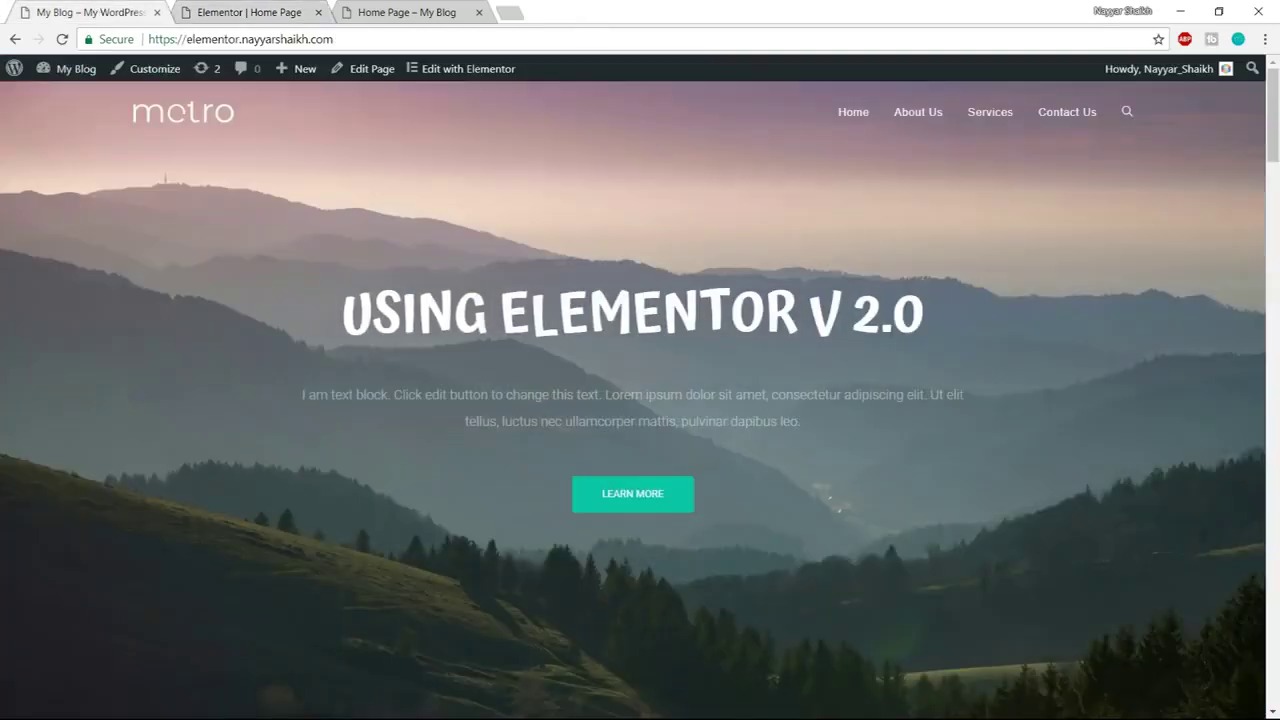
click(420, 12)
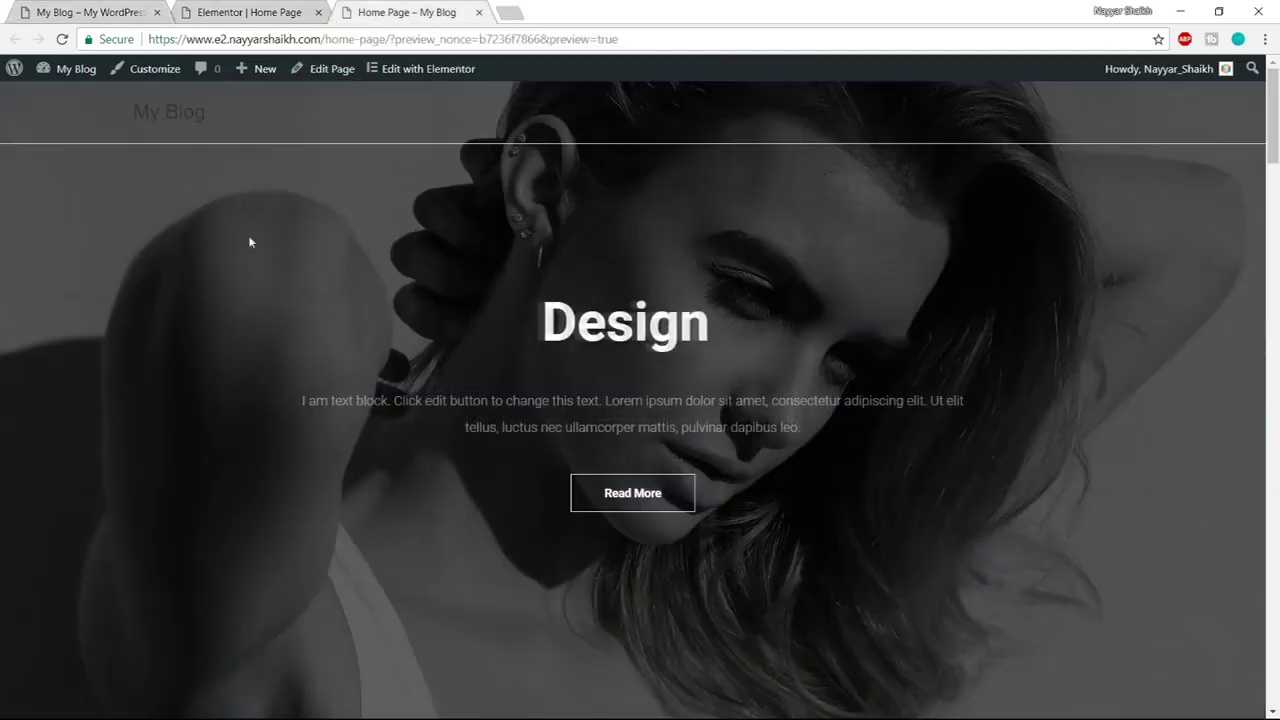
click(249, 12)
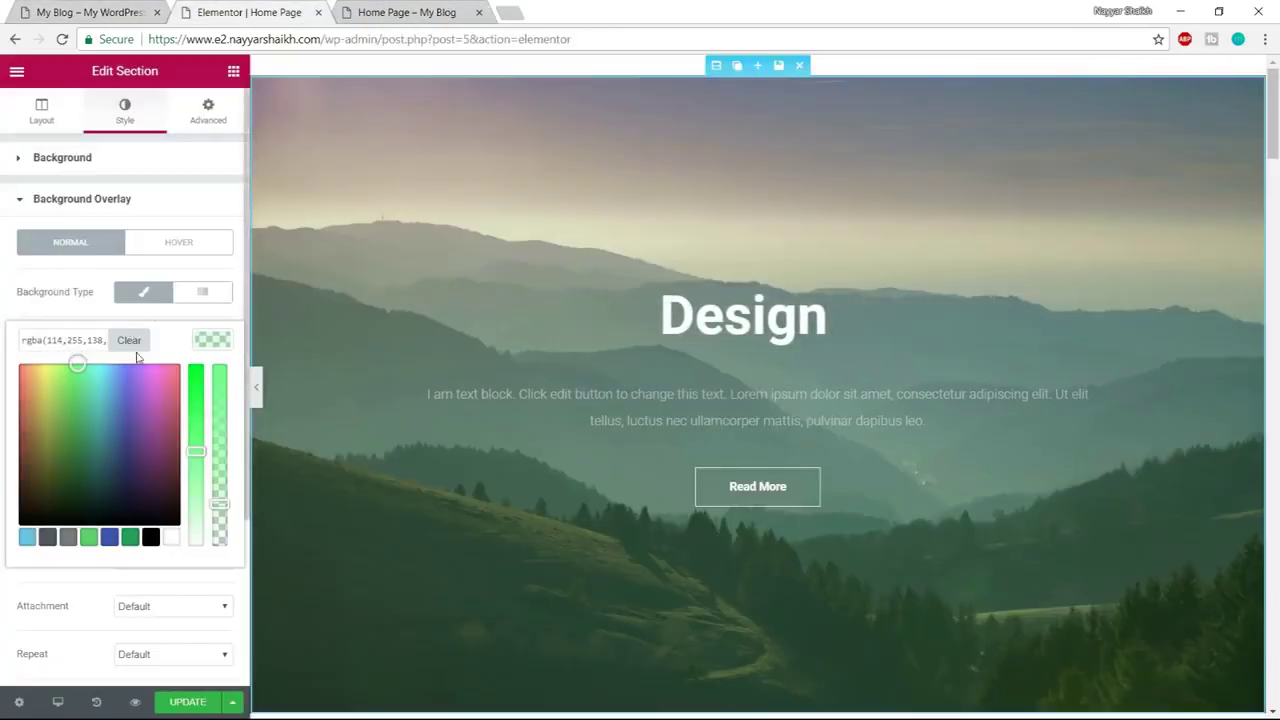
click(131, 341)
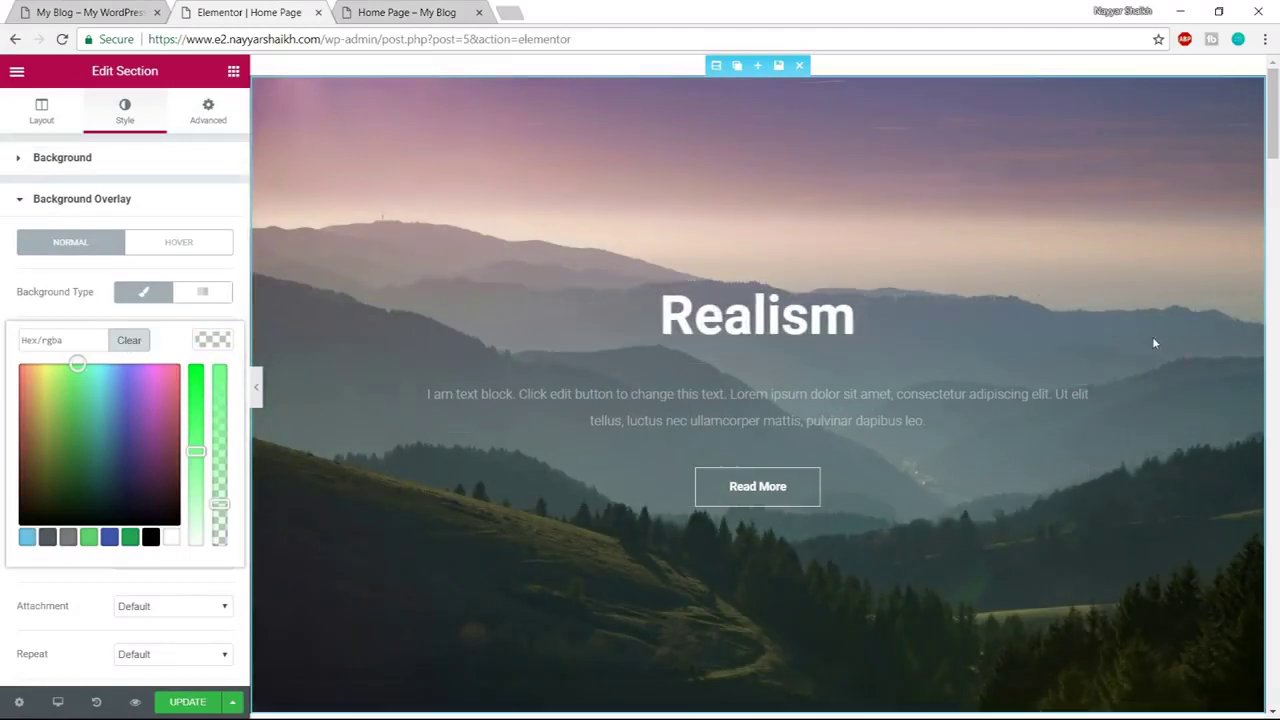
click(216, 341)
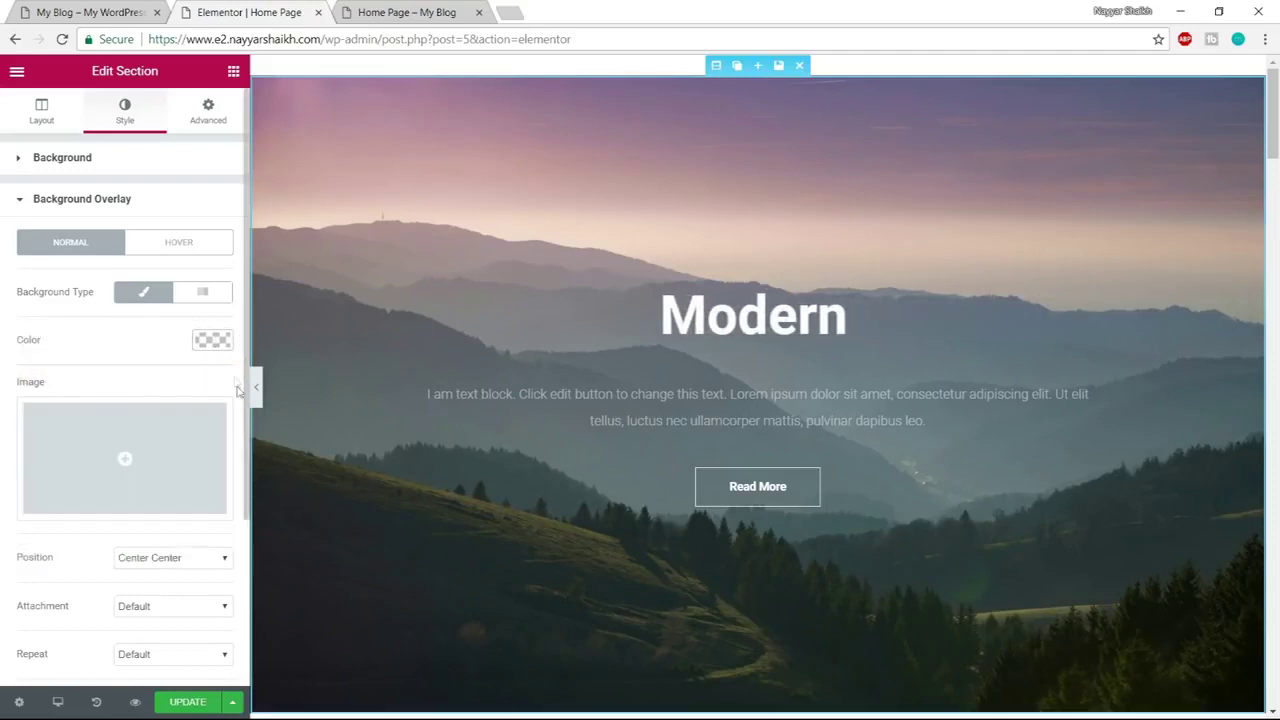
scroll(205, 470, down, 5)
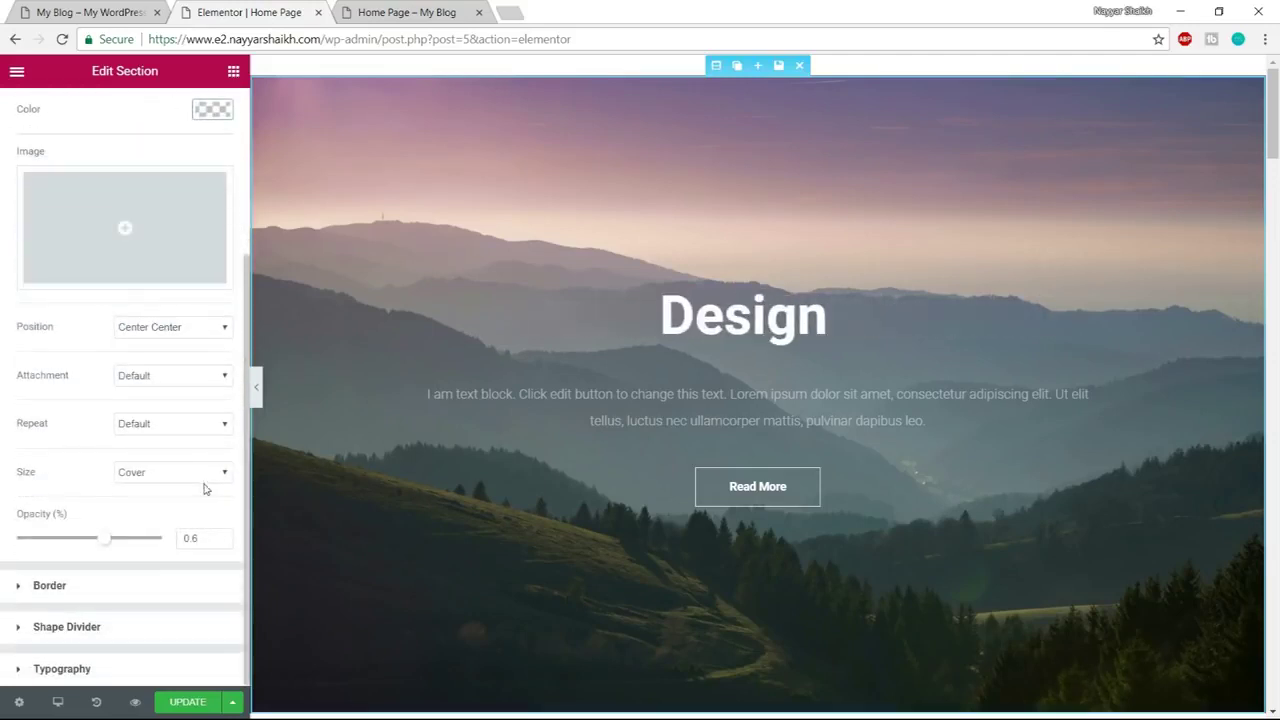
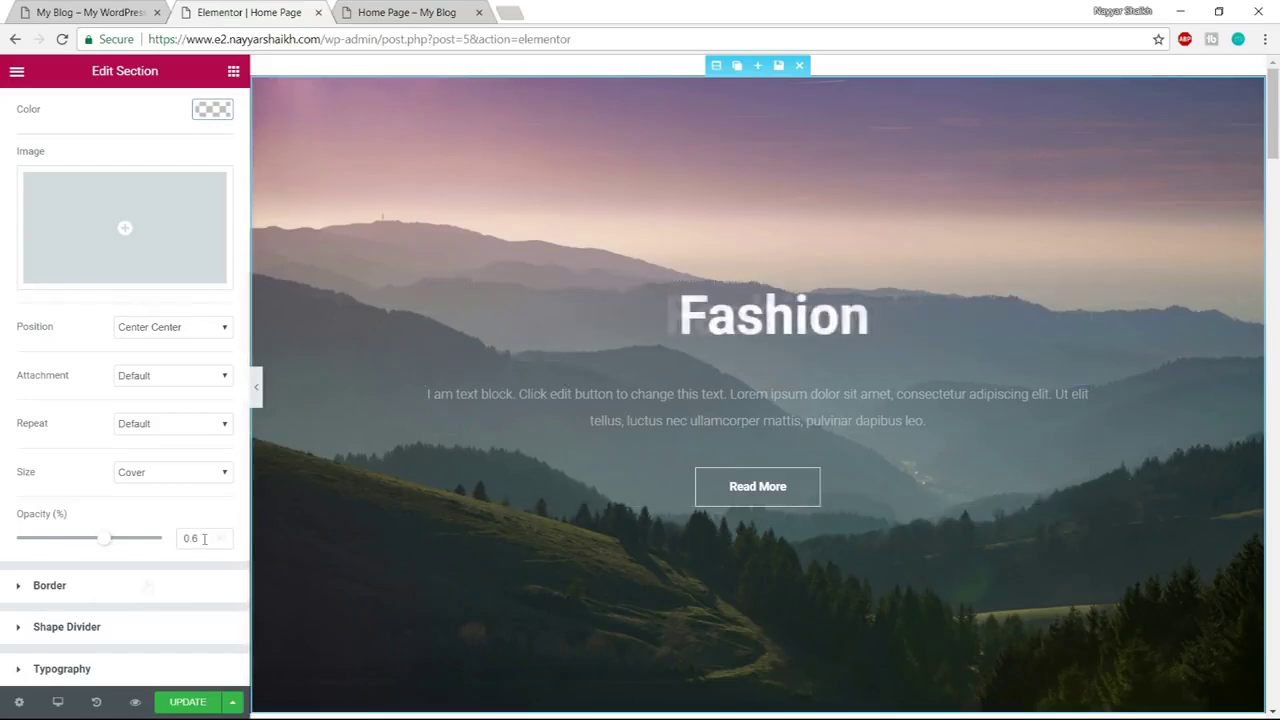
Step: Select the animated headline to show its rotating words Design, Fashion, Realism and Modern
scroll(101, 625, up, 3)
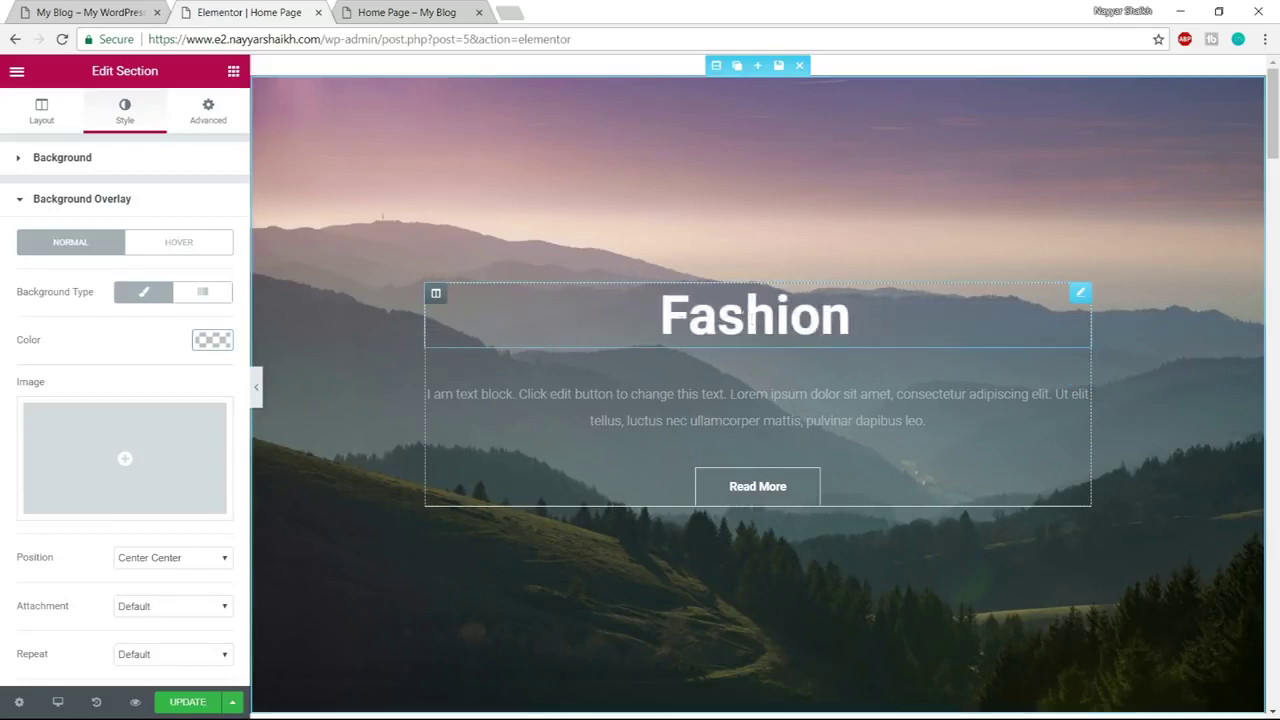
click(733, 321)
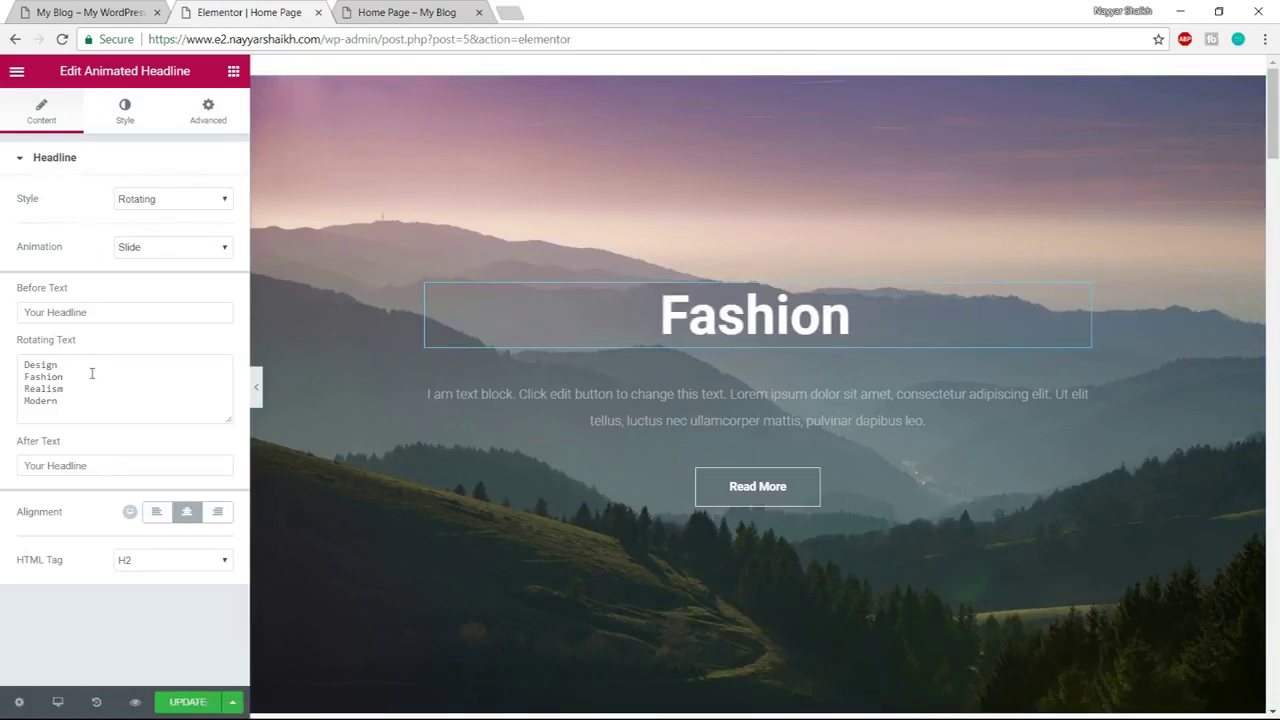
click(95, 10)
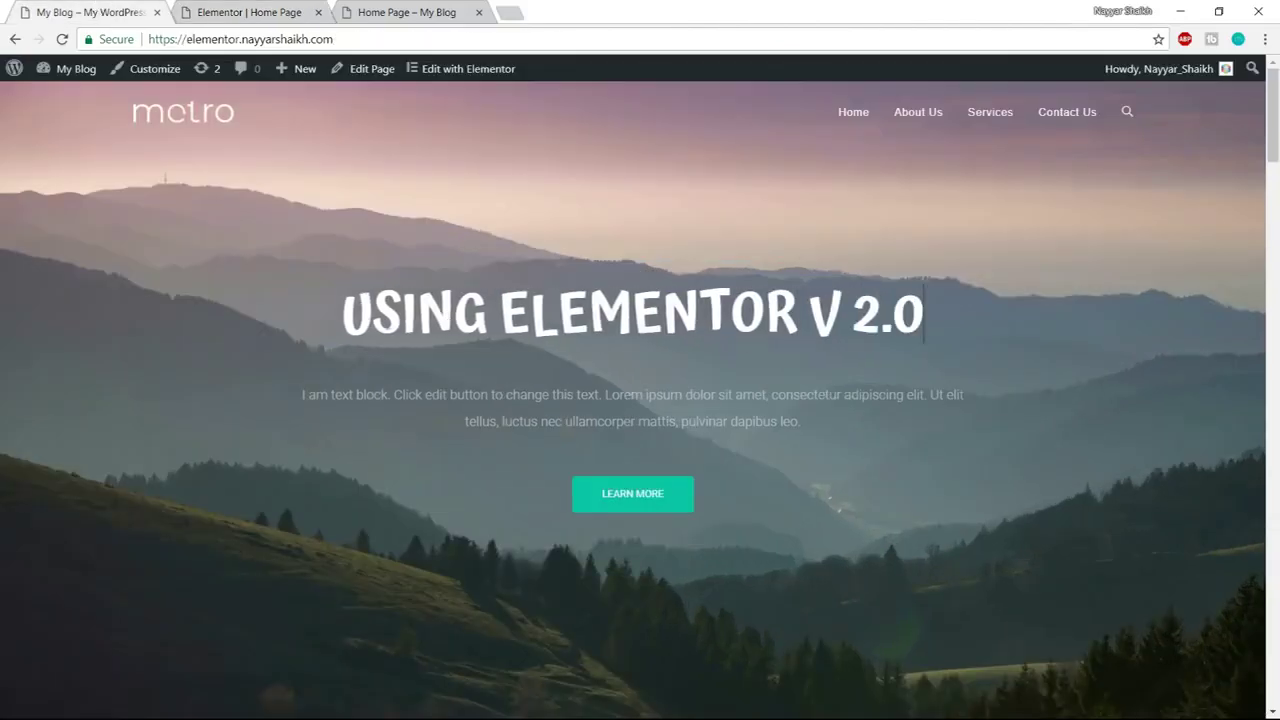
click(435, 10)
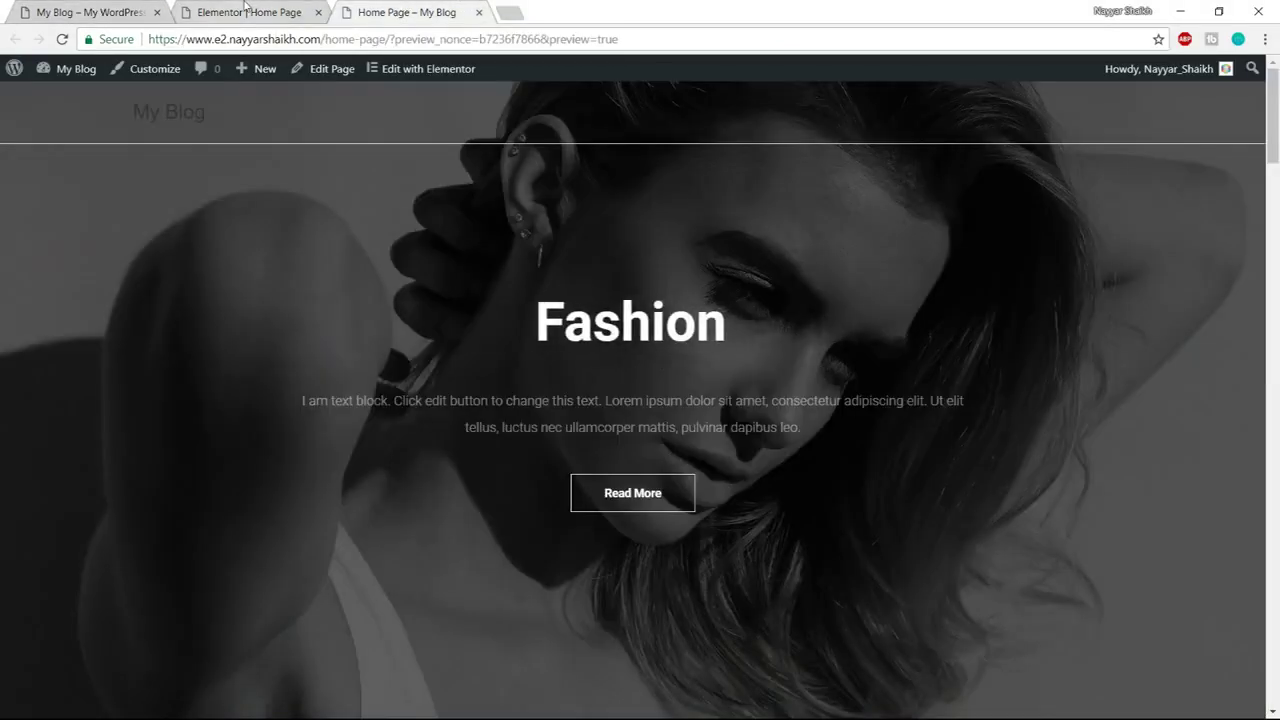
click(248, 12)
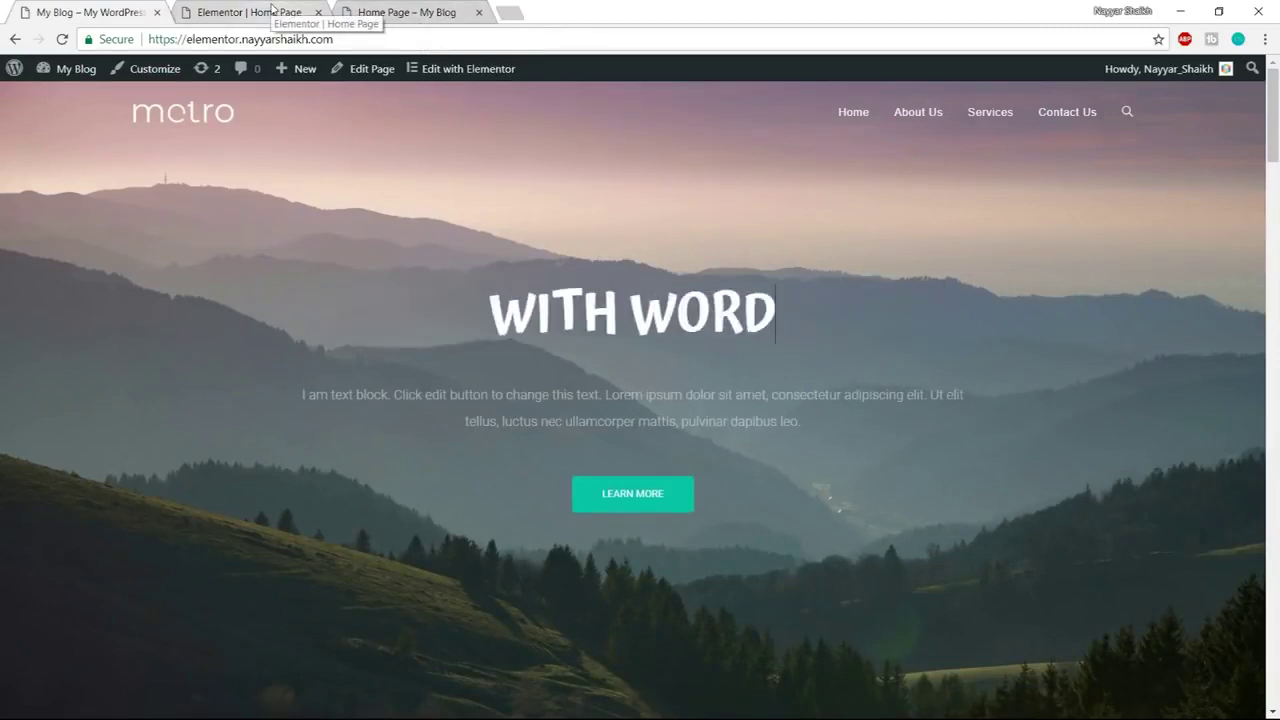
click(268, 12)
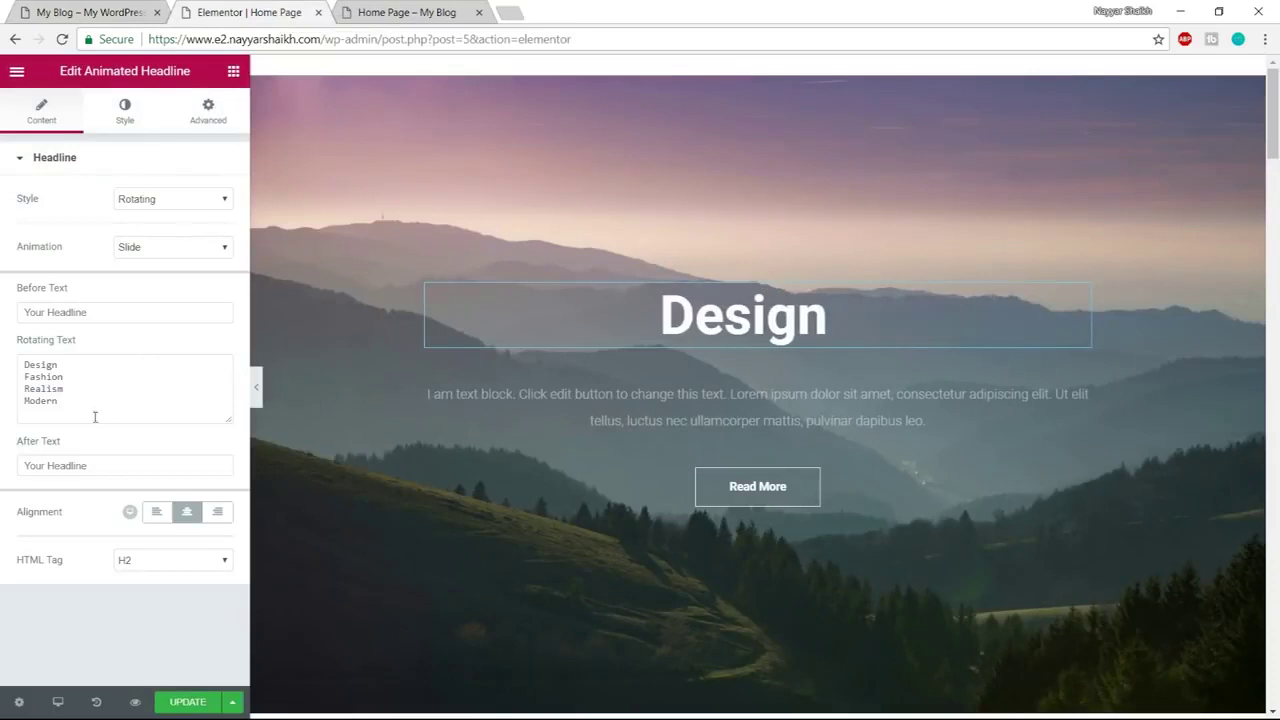
Step: Replace the rotating words with 'How to Make a Website', 'Using WordPress' and 'With ELemntor V 2.0'
drag(95, 417, 13, 369)
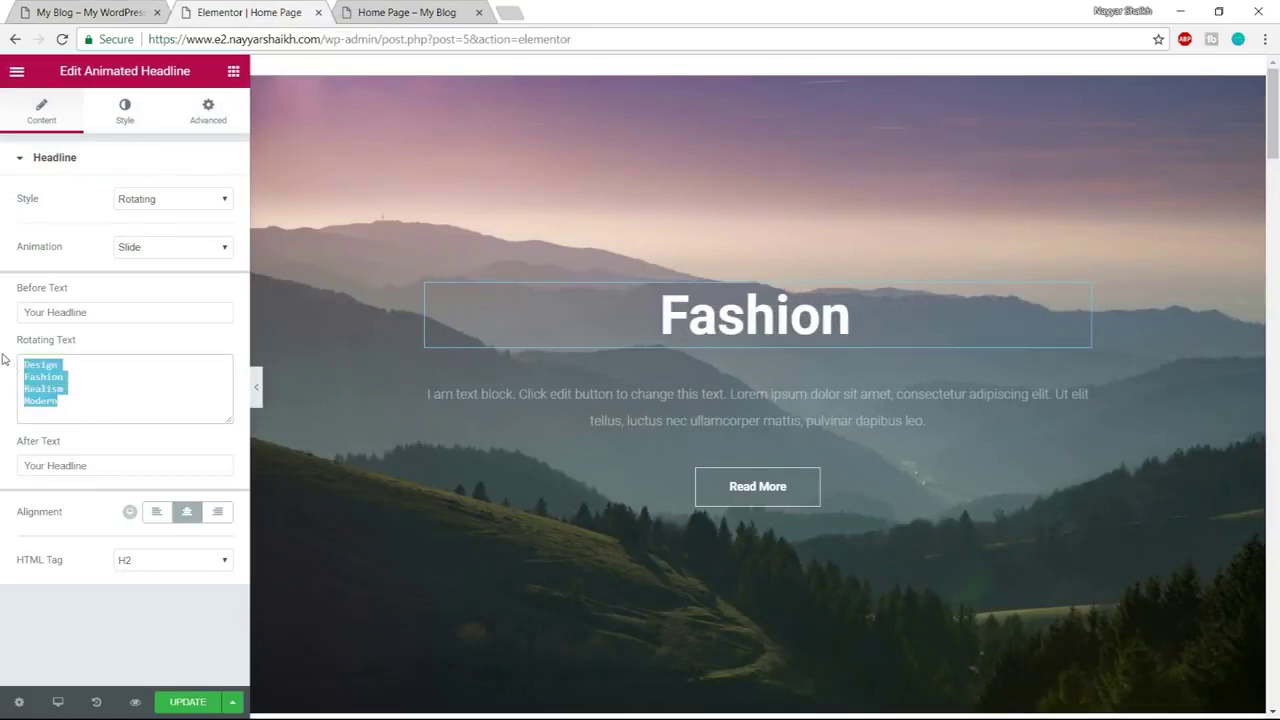
key(BackSpace)
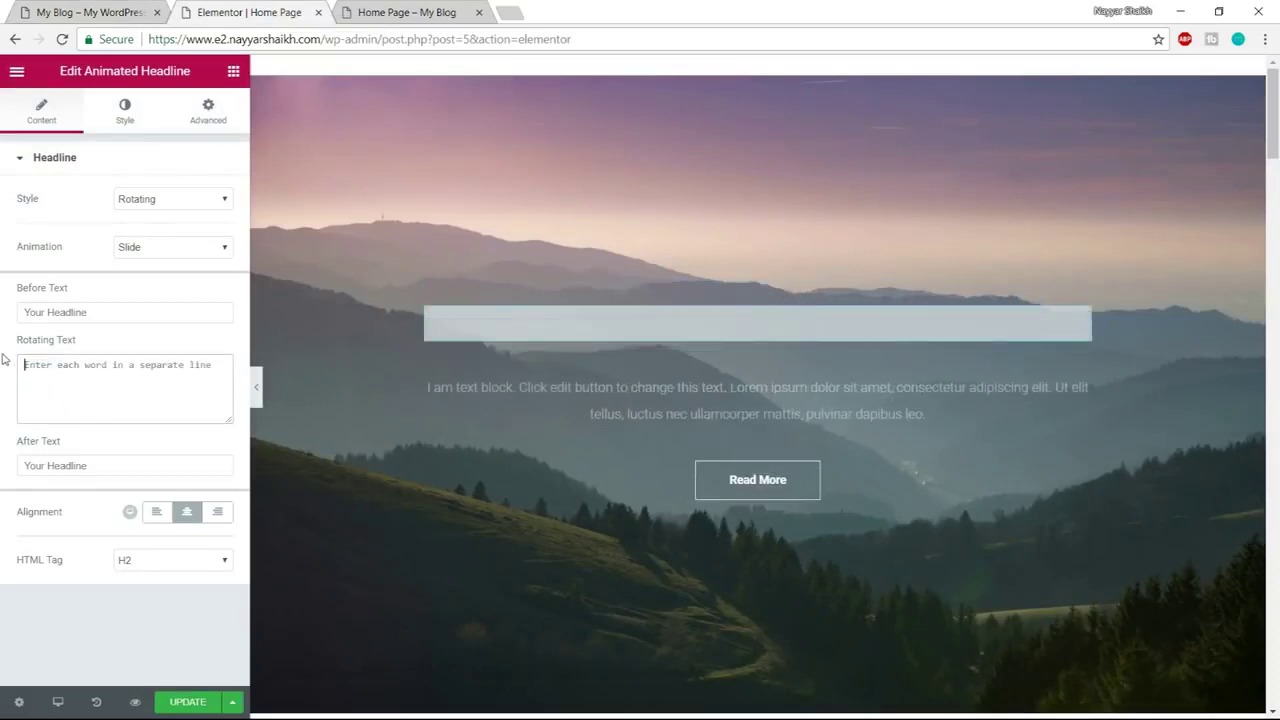
text(How )
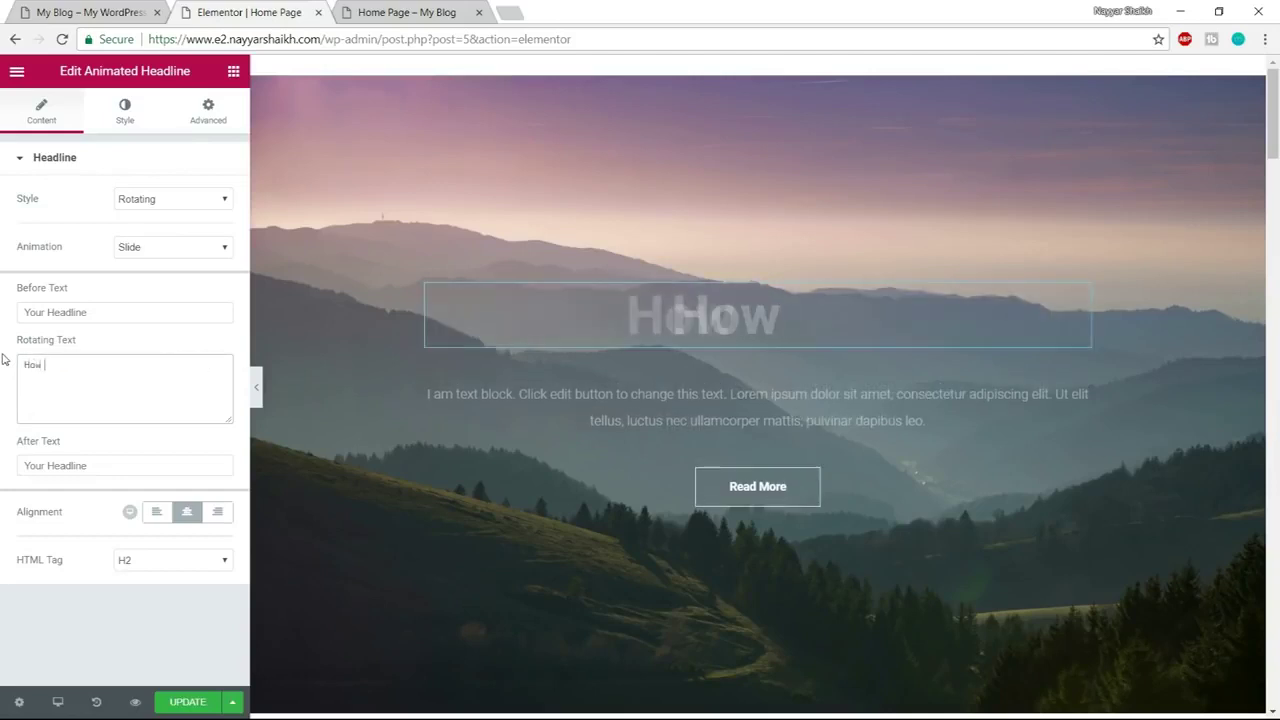
text(to Make a Website)
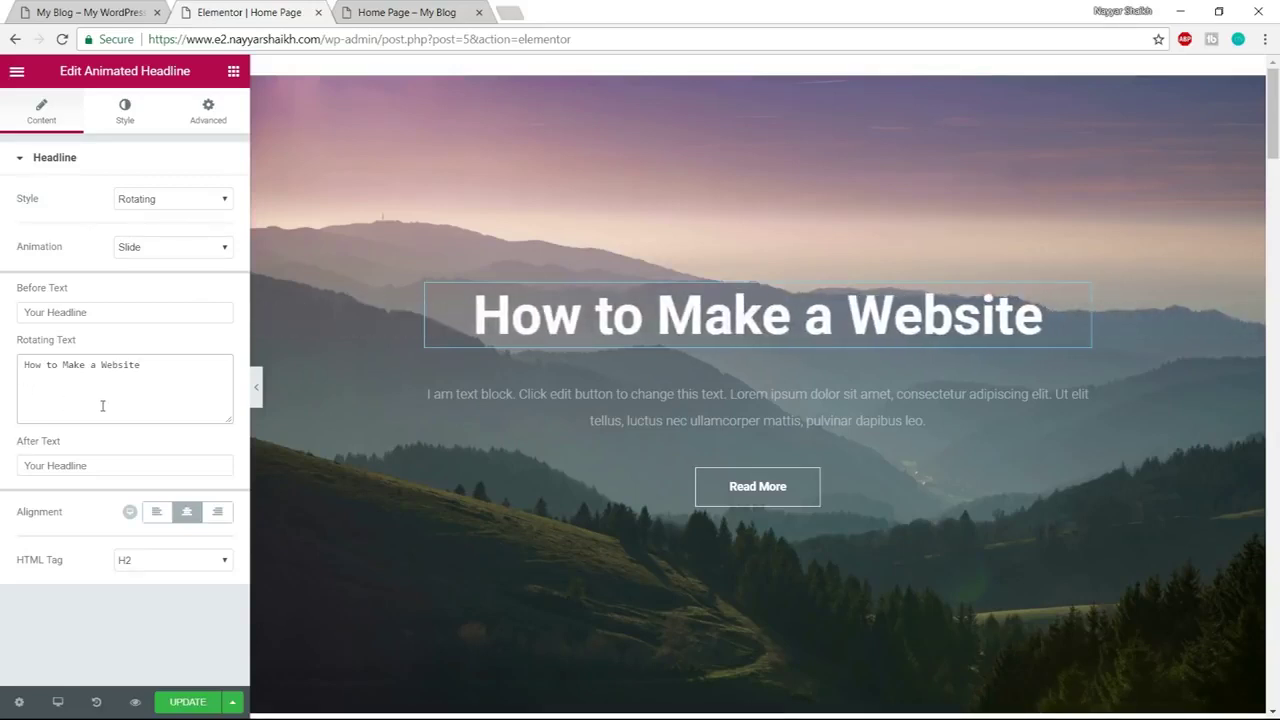
text(Using WordPress)
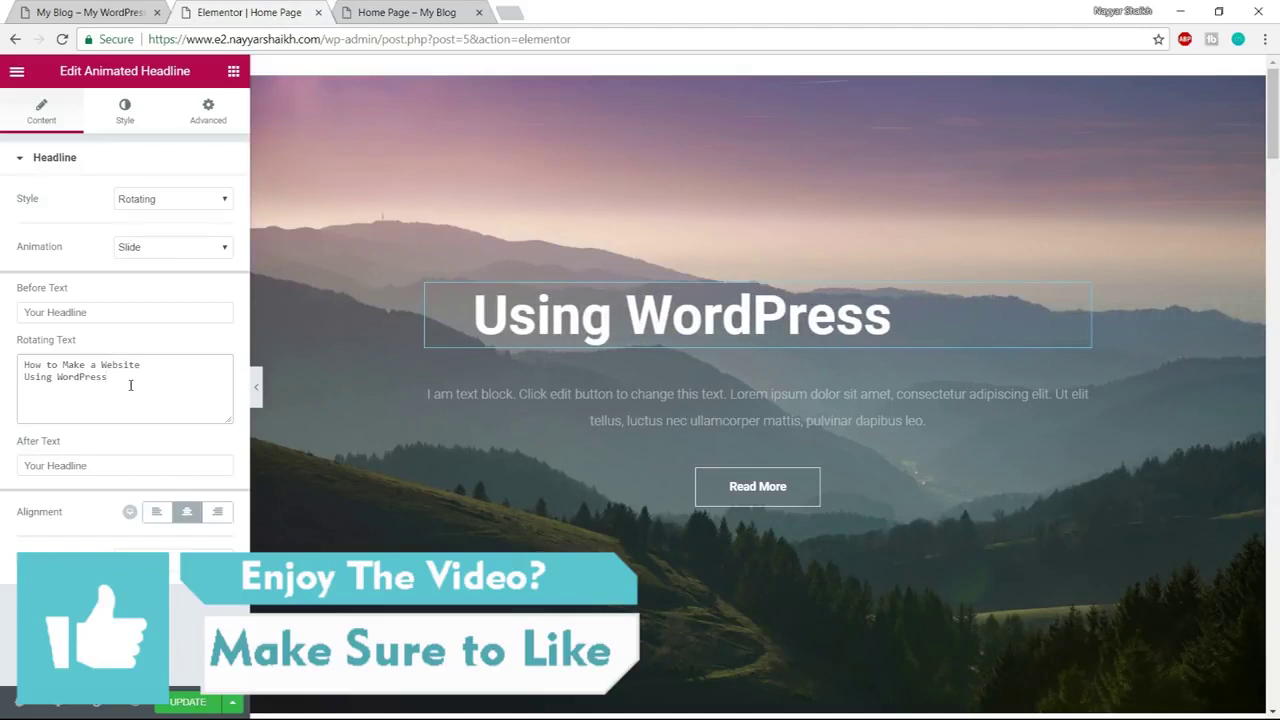
key(Return)
text(Us)
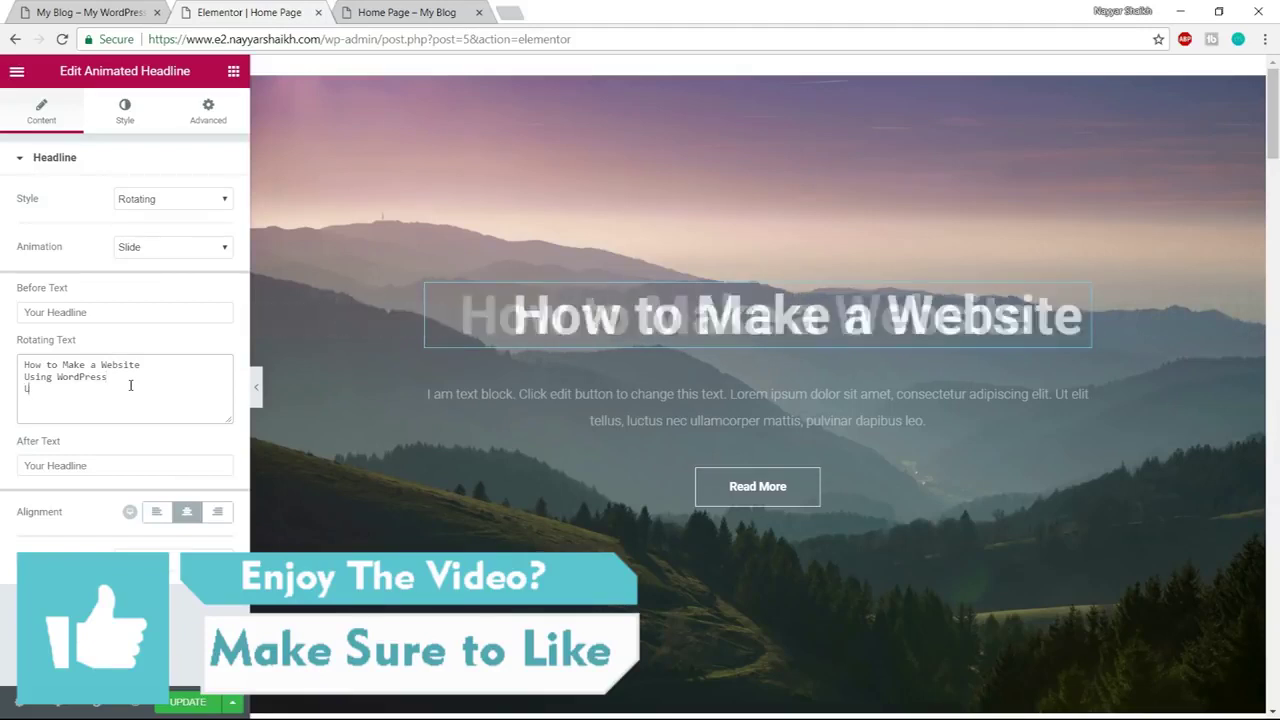
text(ing WordPress Wit)
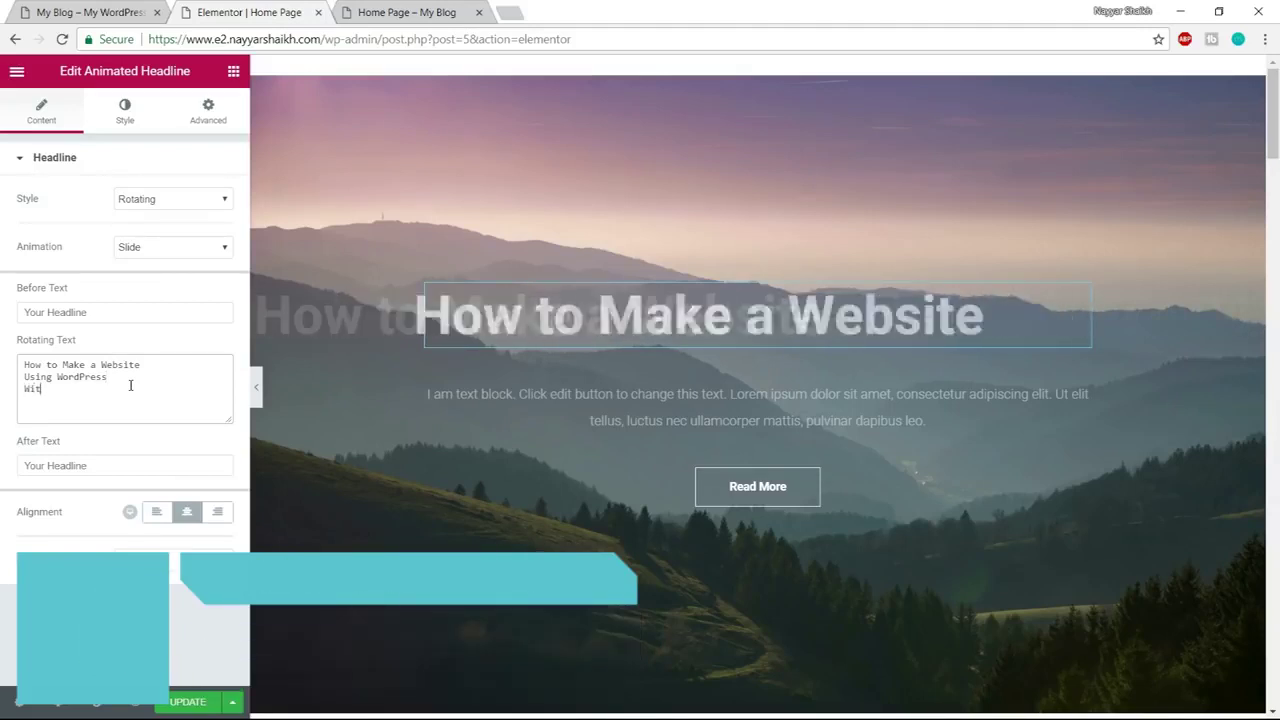
text(h Elemntor )
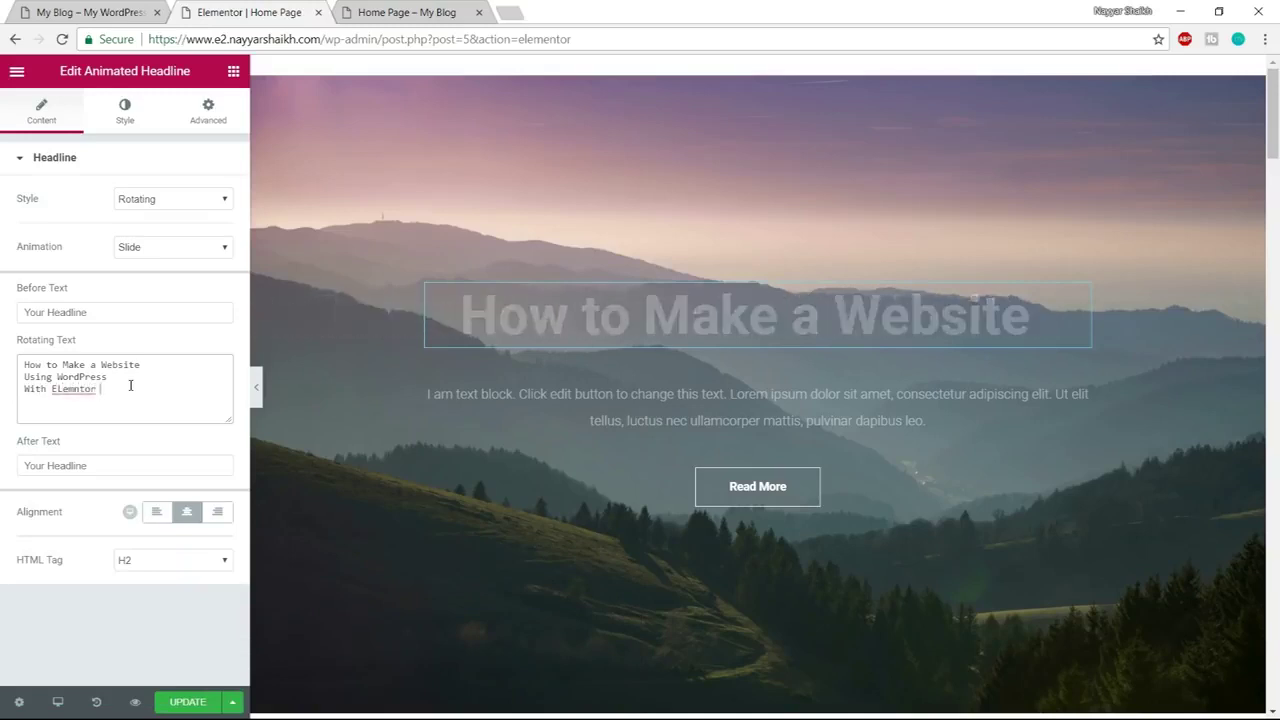
text(V 2.0)
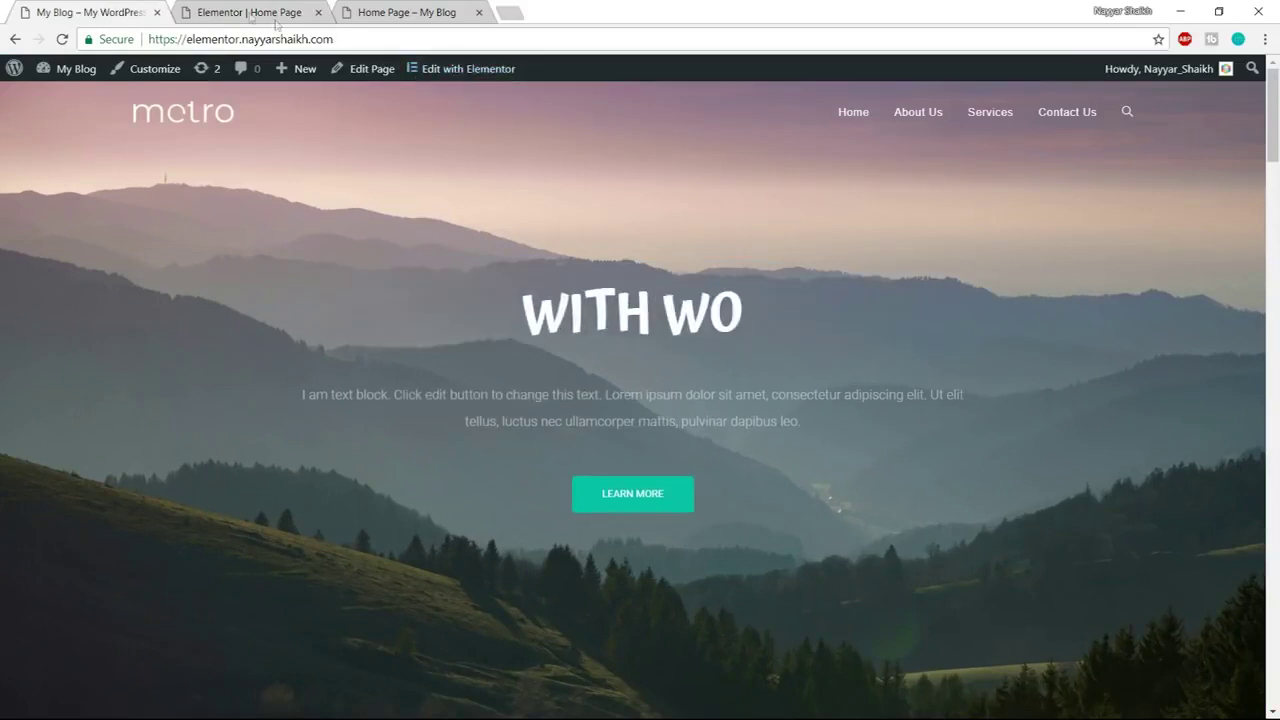
click(250, 14)
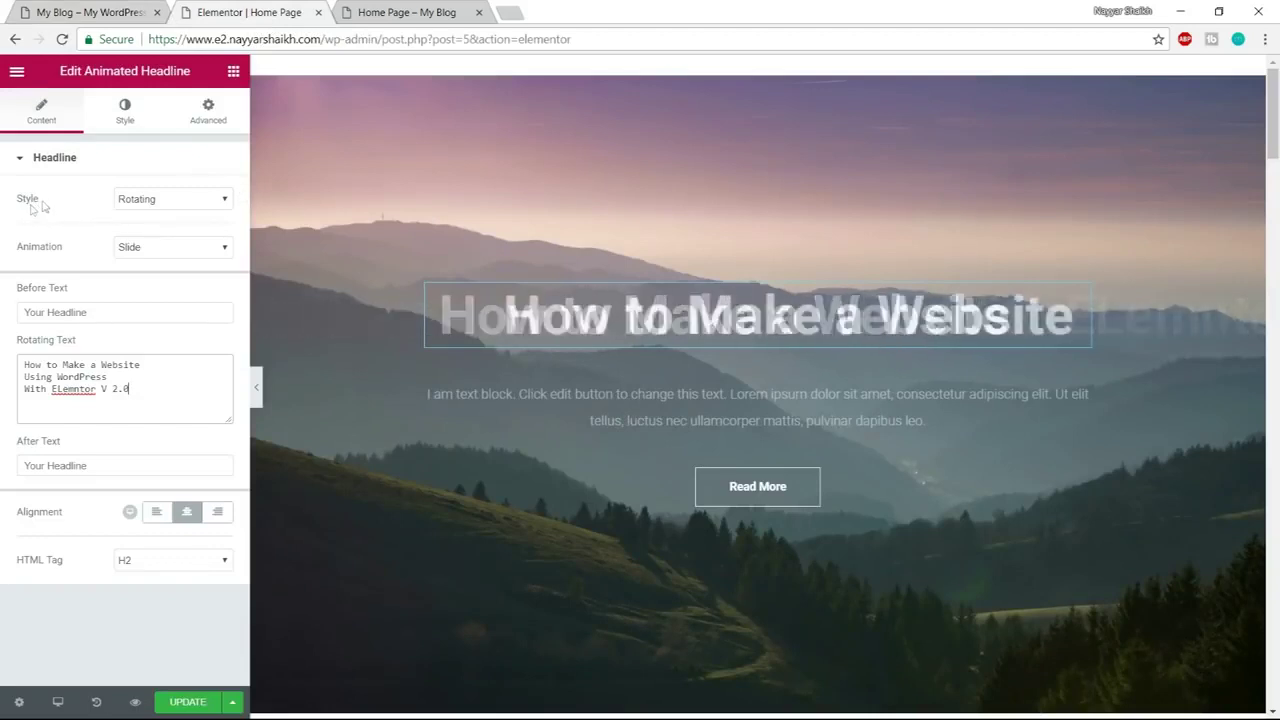
Step: Keep the Rotating style and, after trying Blinds and Wave, set the headline animation to Typing
click(157, 207)
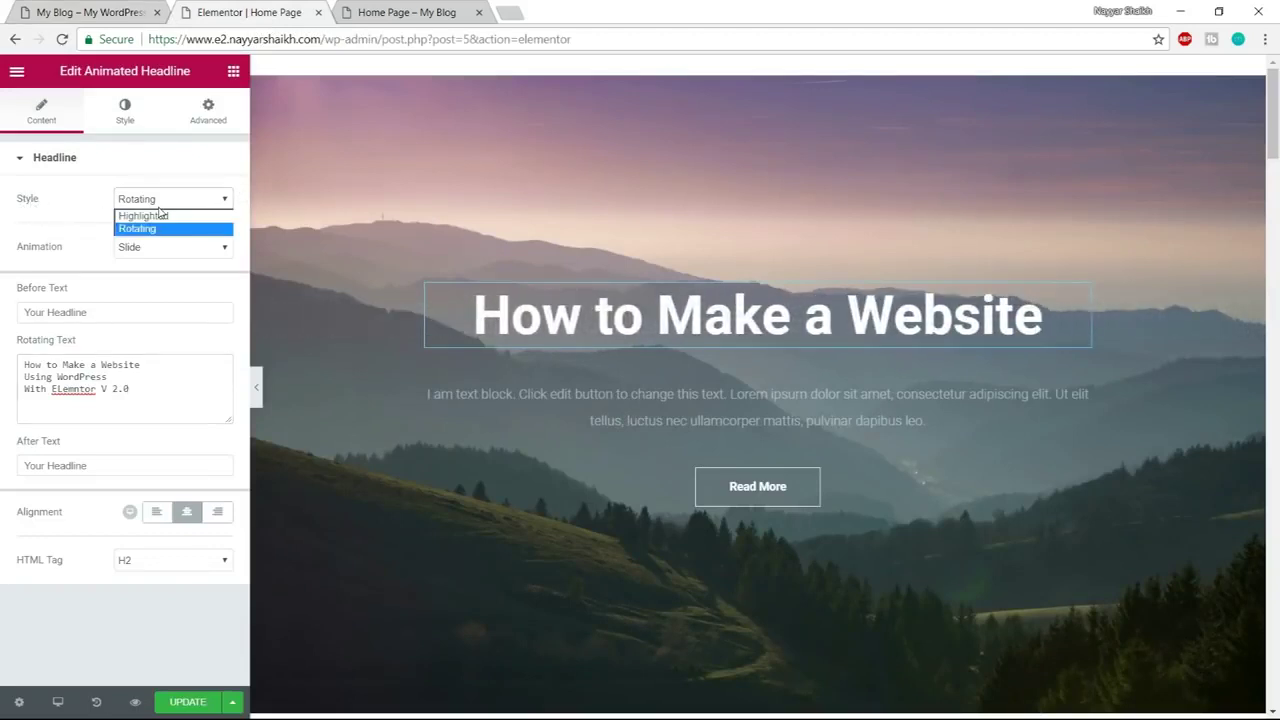
click(168, 230)
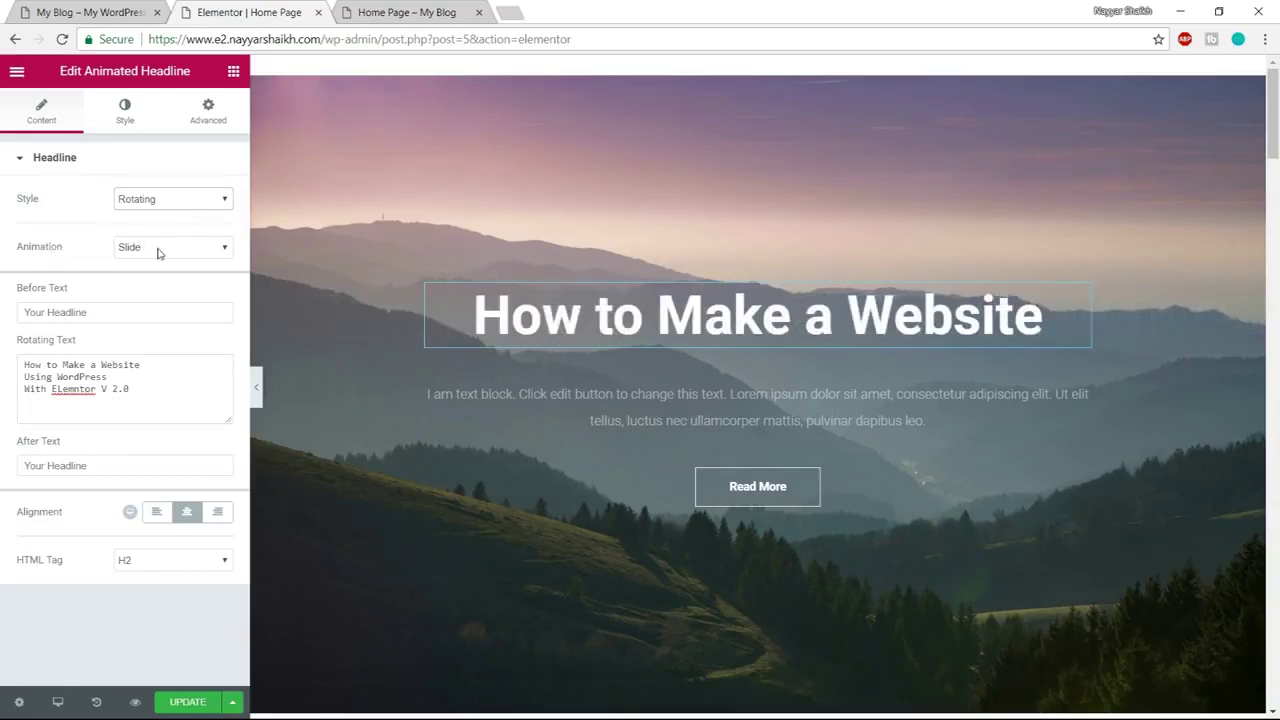
click(158, 248)
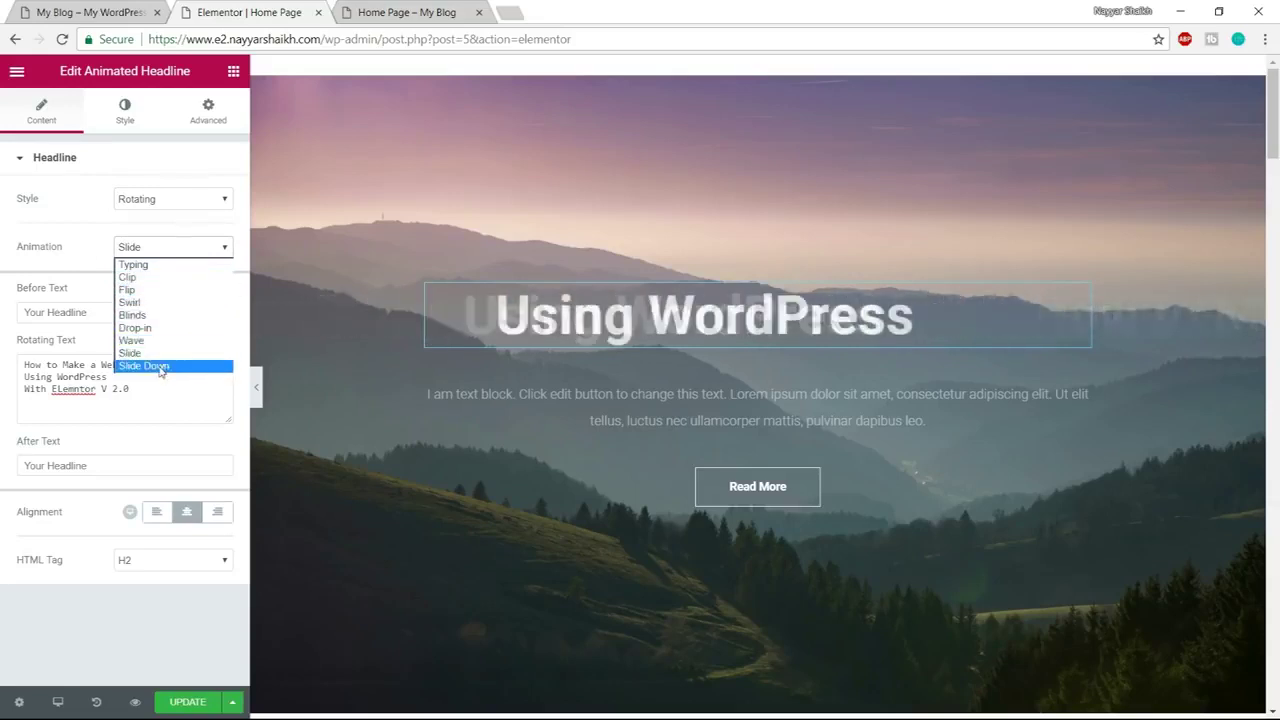
click(147, 266)
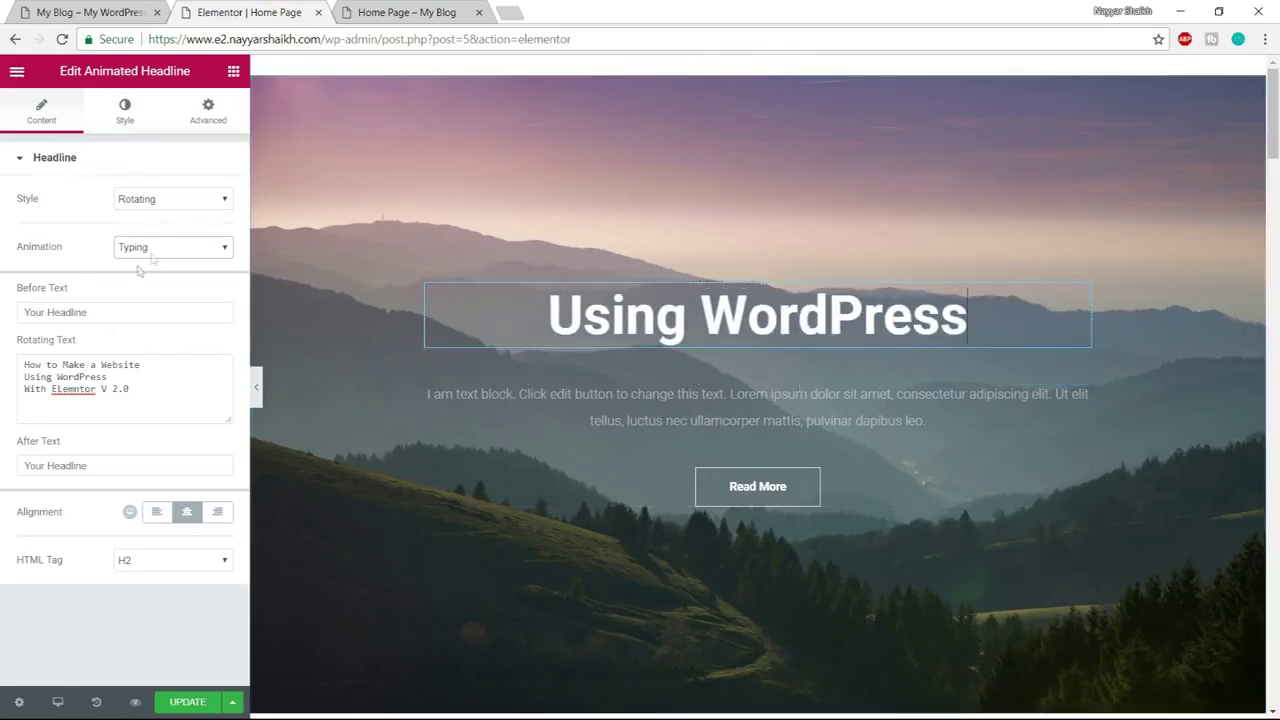
click(167, 248)
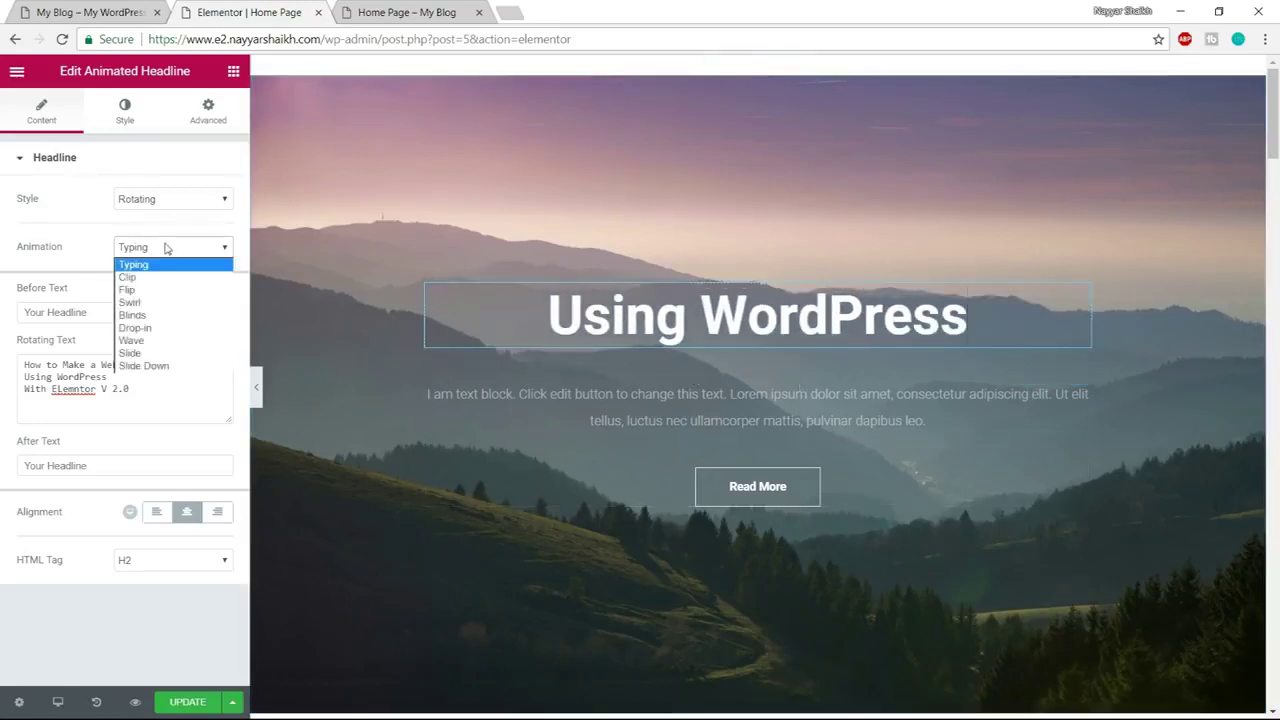
click(172, 315)
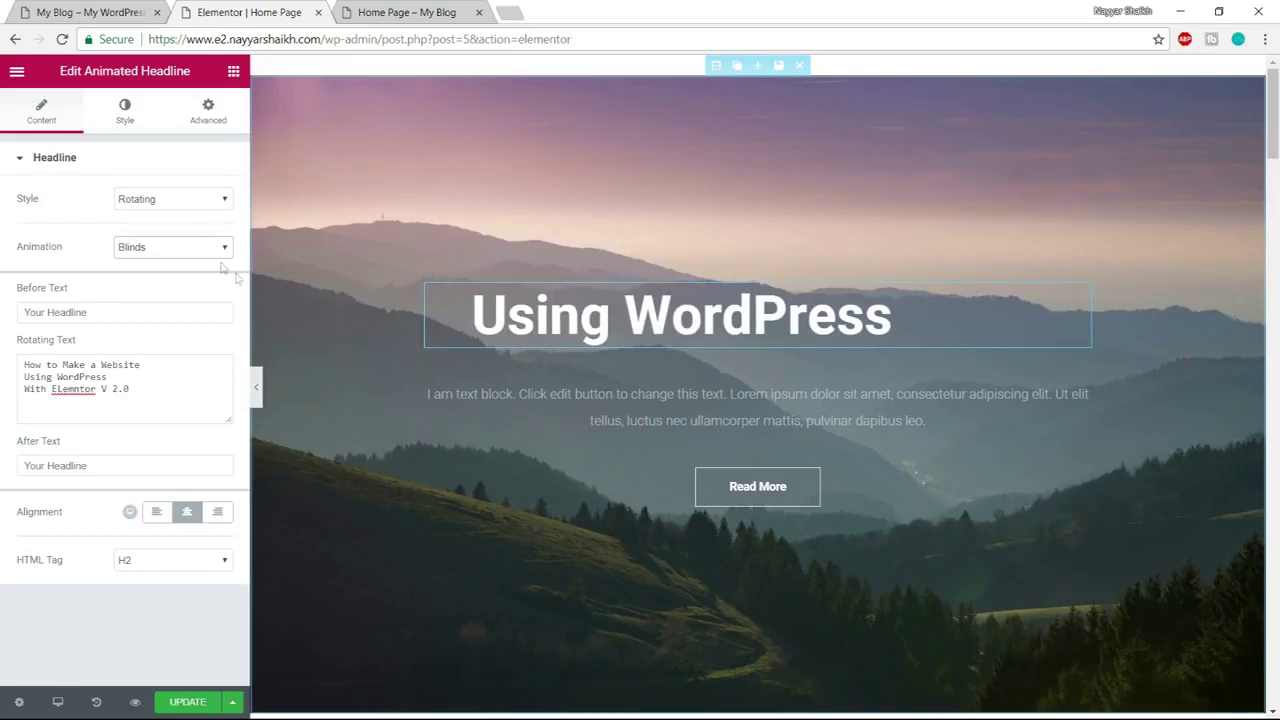
click(172, 247)
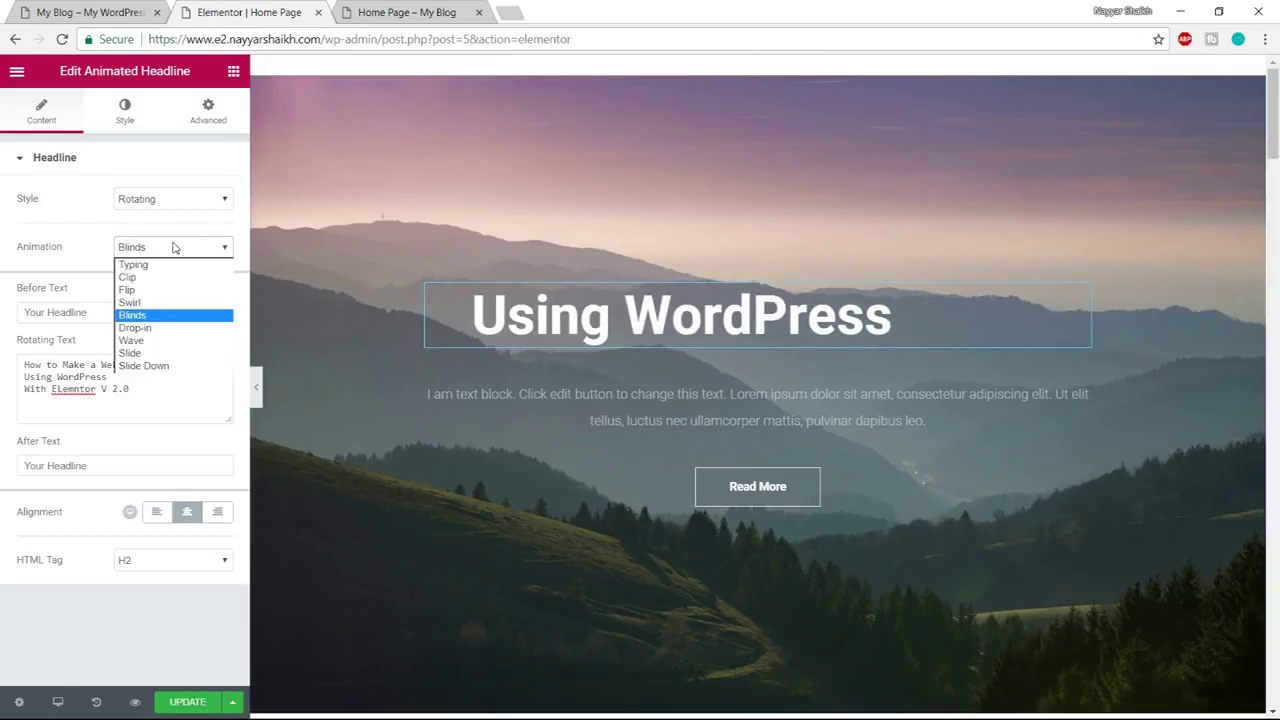
click(159, 341)
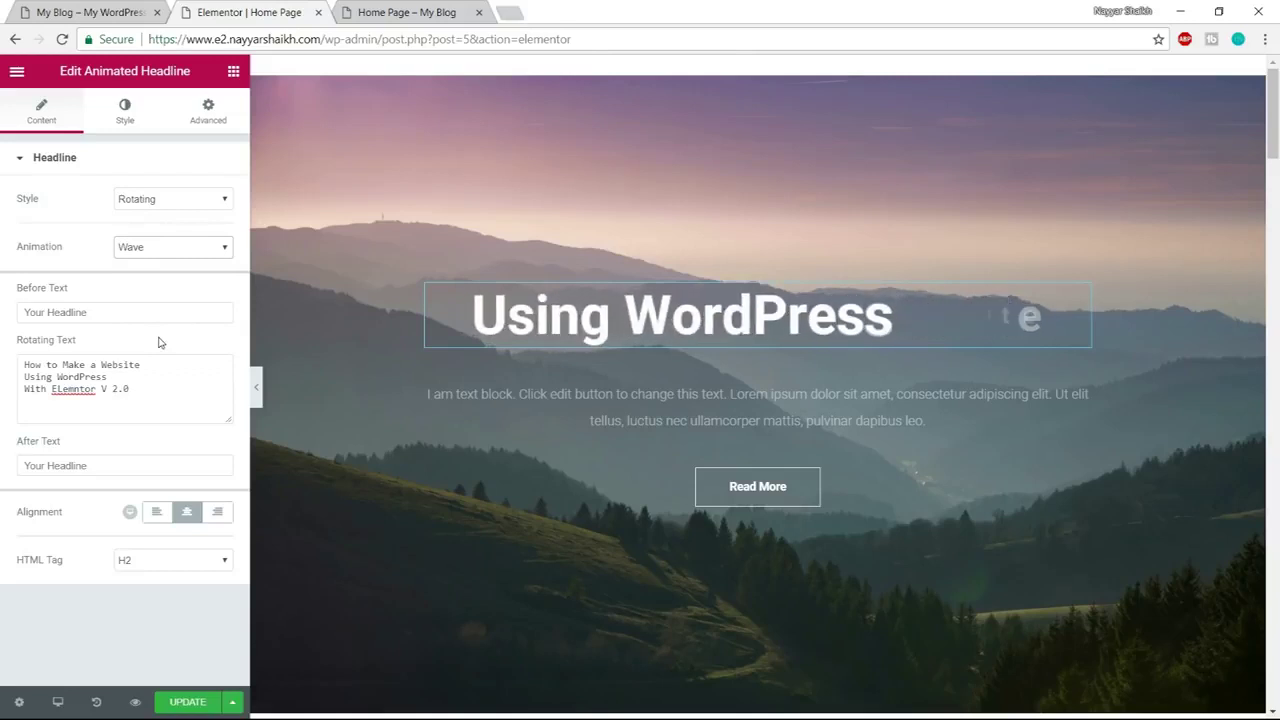
click(139, 256)
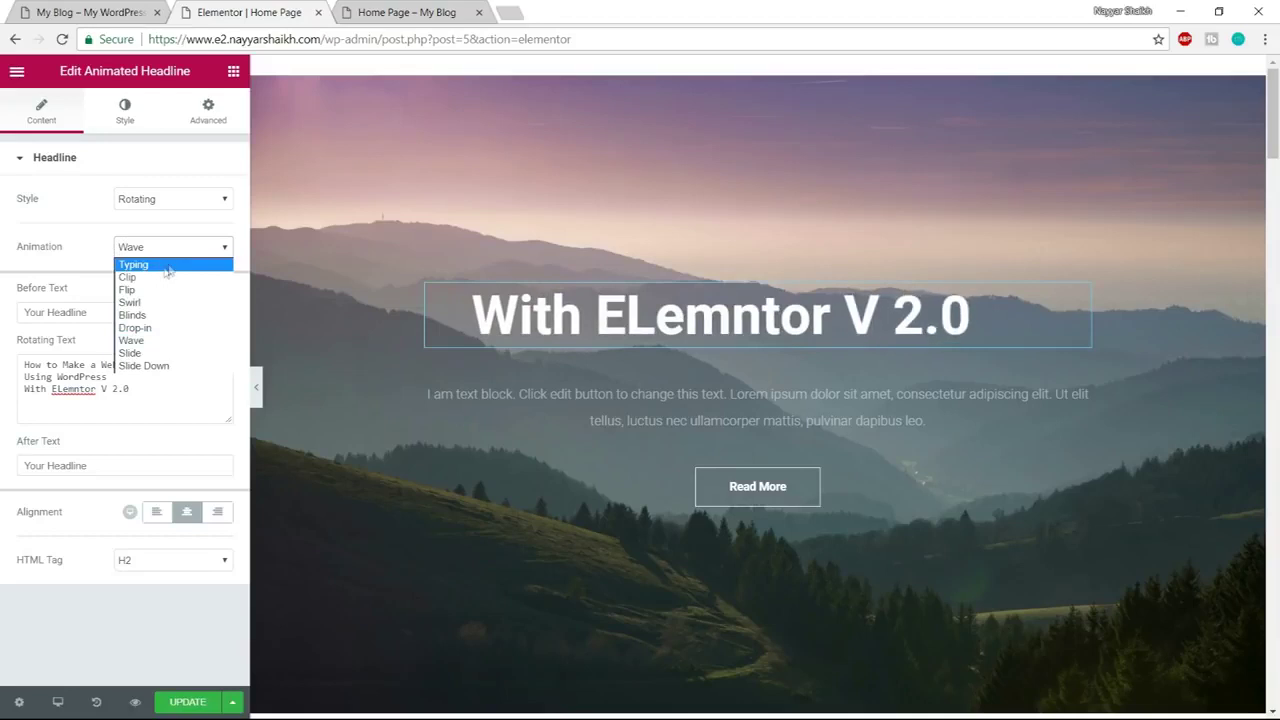
click(173, 265)
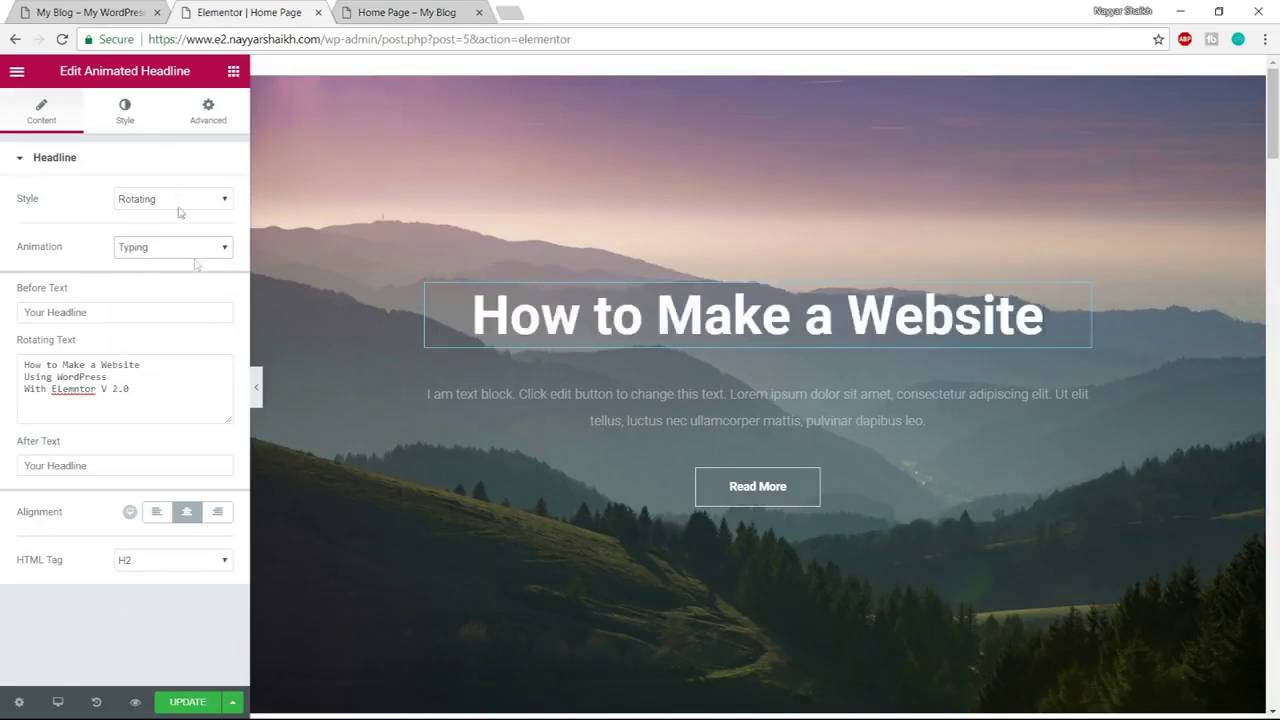
click(128, 115)
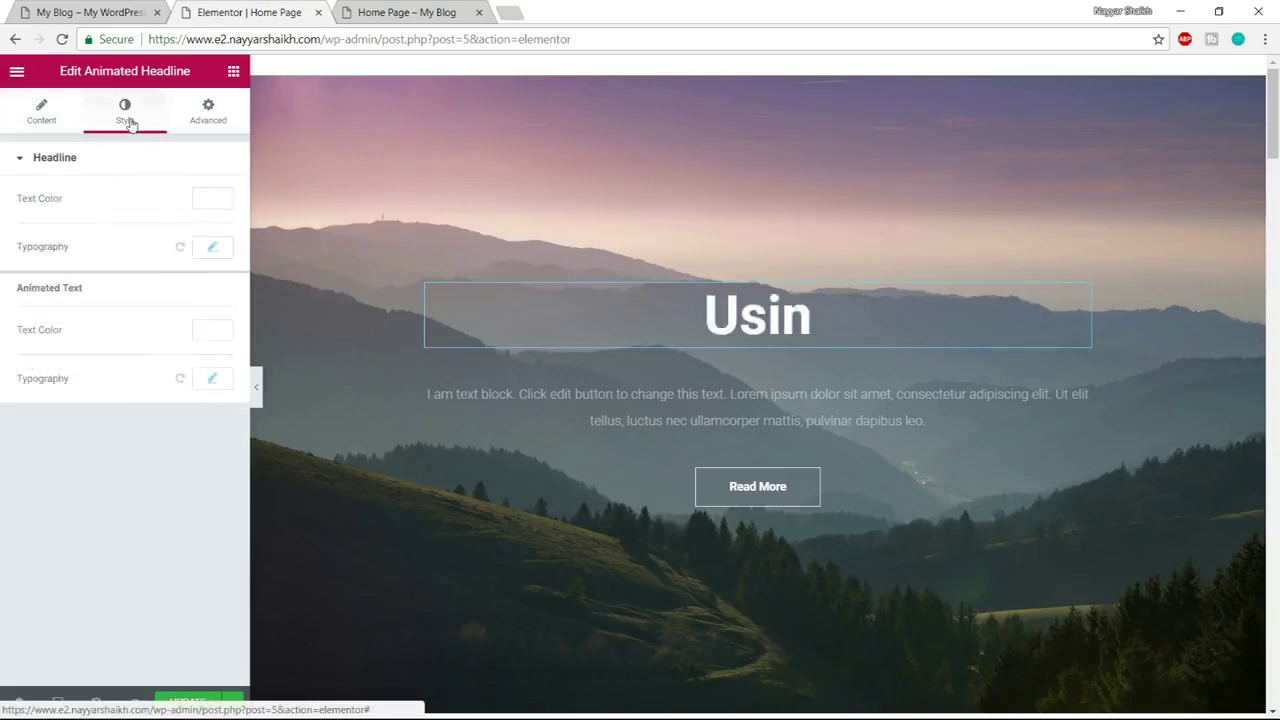
click(90, 12)
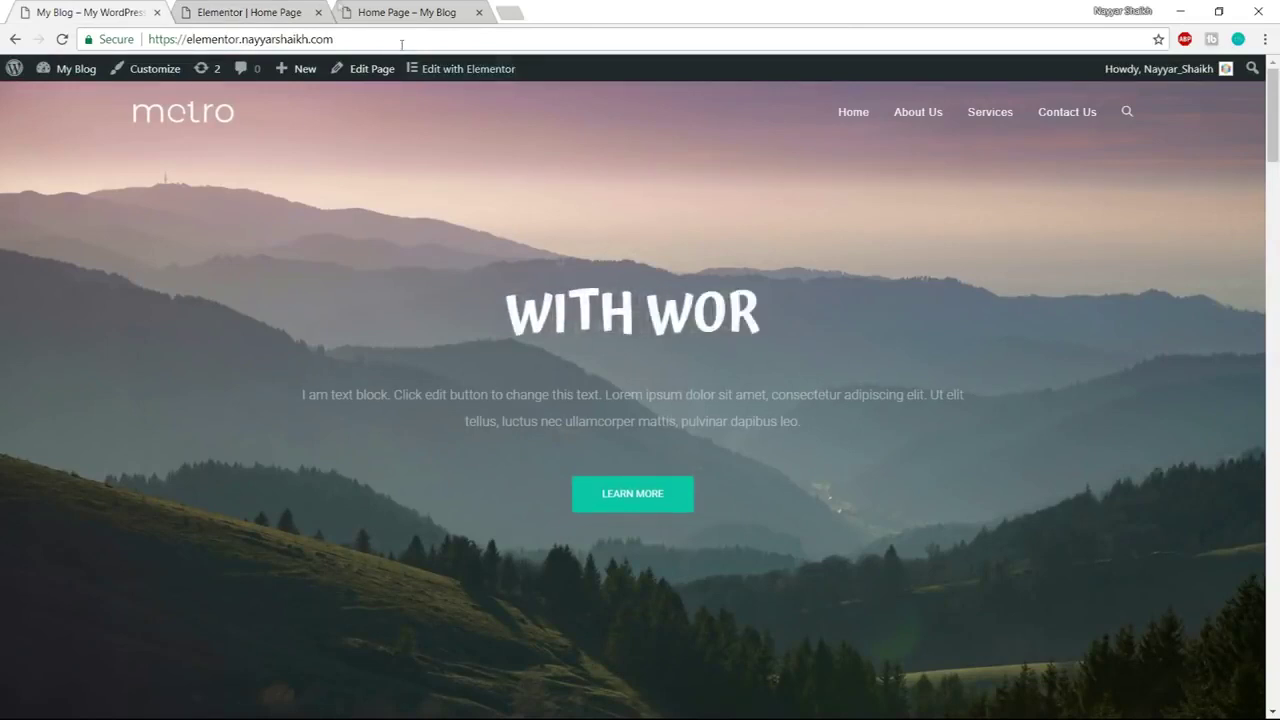
click(290, 12)
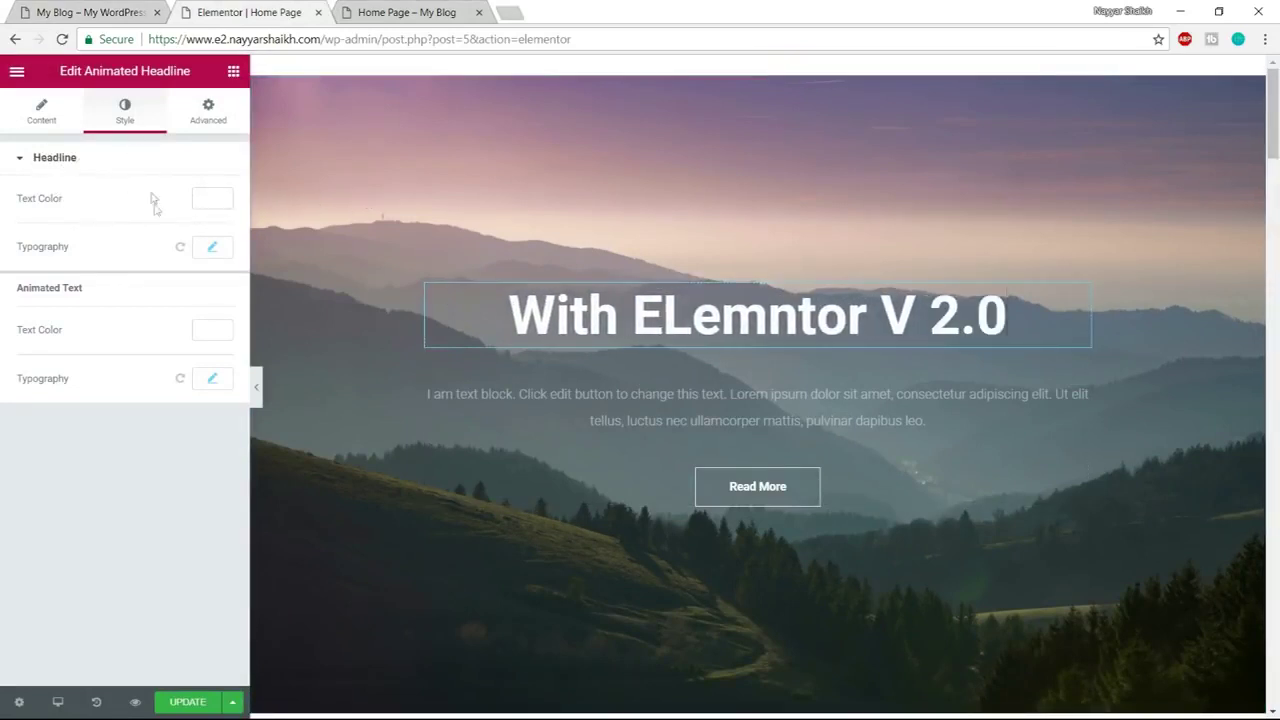
Step: Set the headline typography font family to Atma and enlarge the text size
click(216, 250)
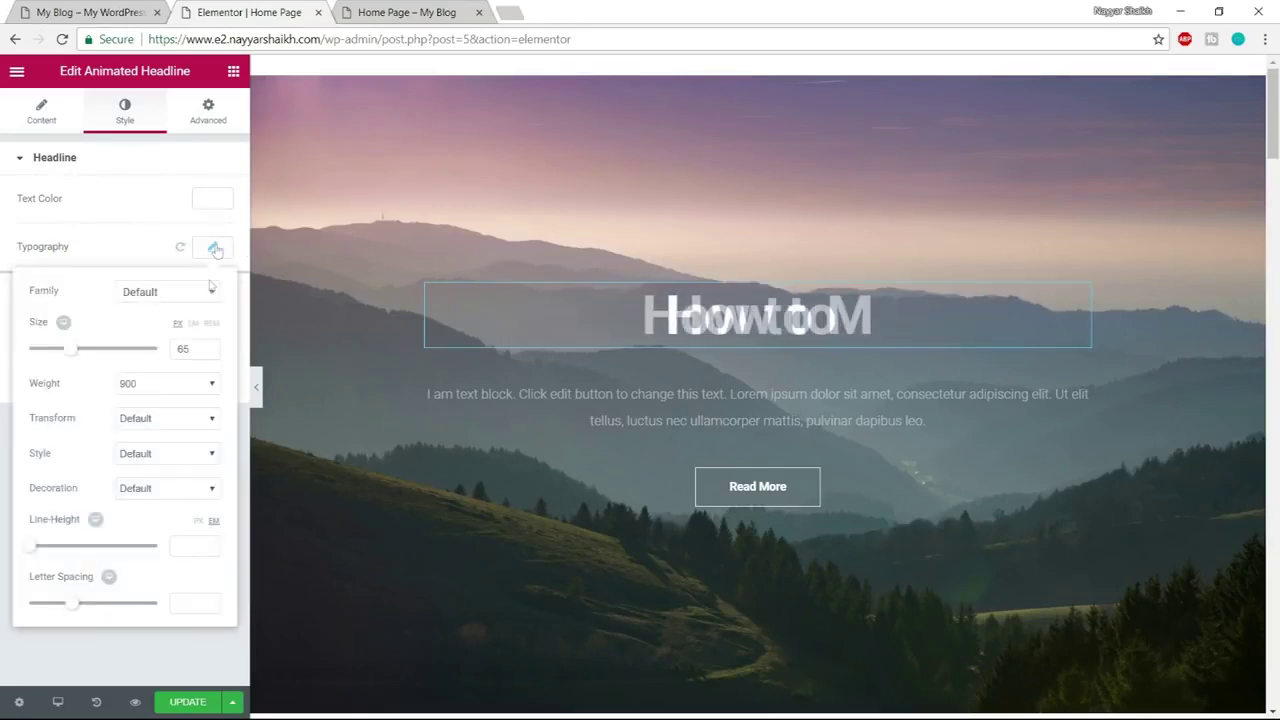
click(150, 292)
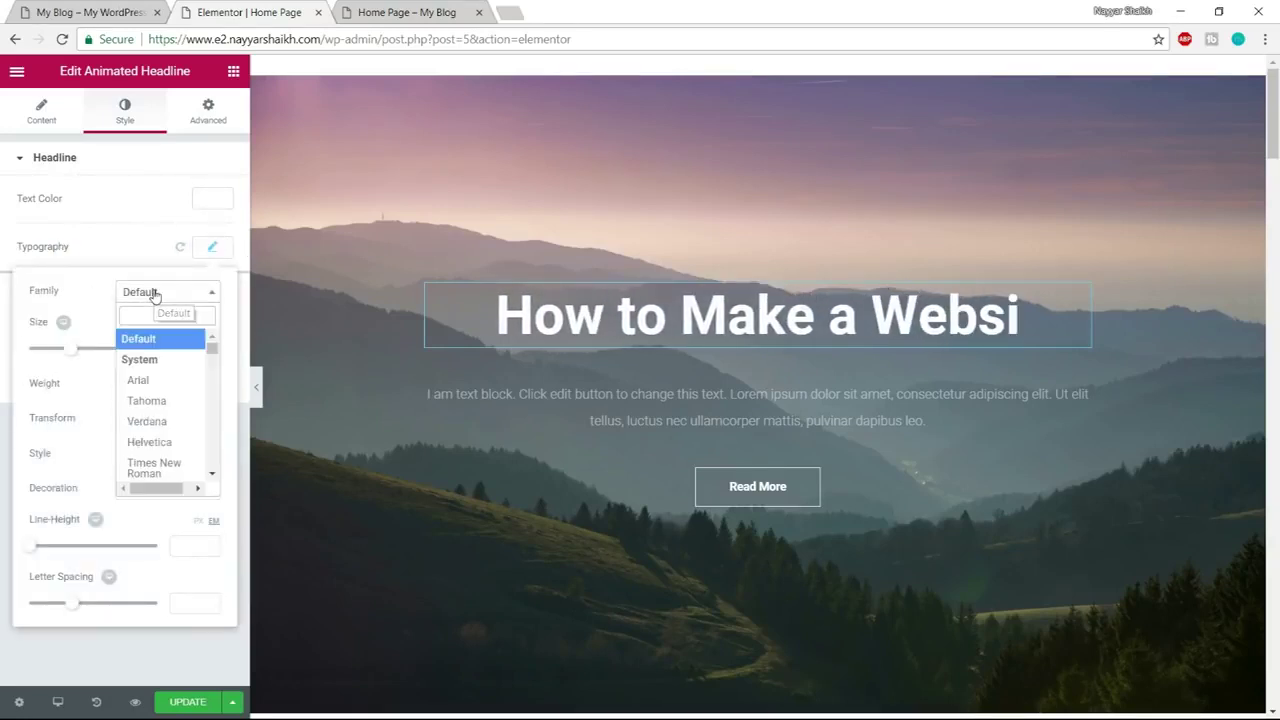
text(arma)
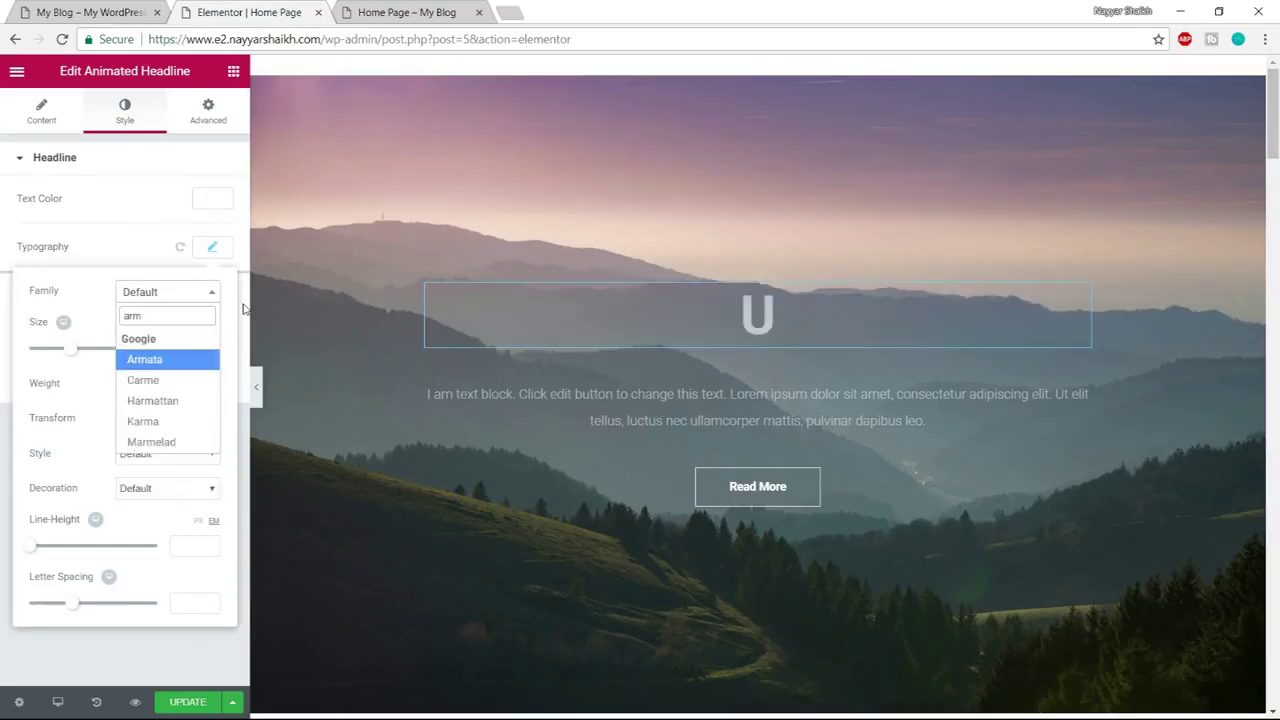
key(BackSpace)
key(BackSpace)
text(tma)
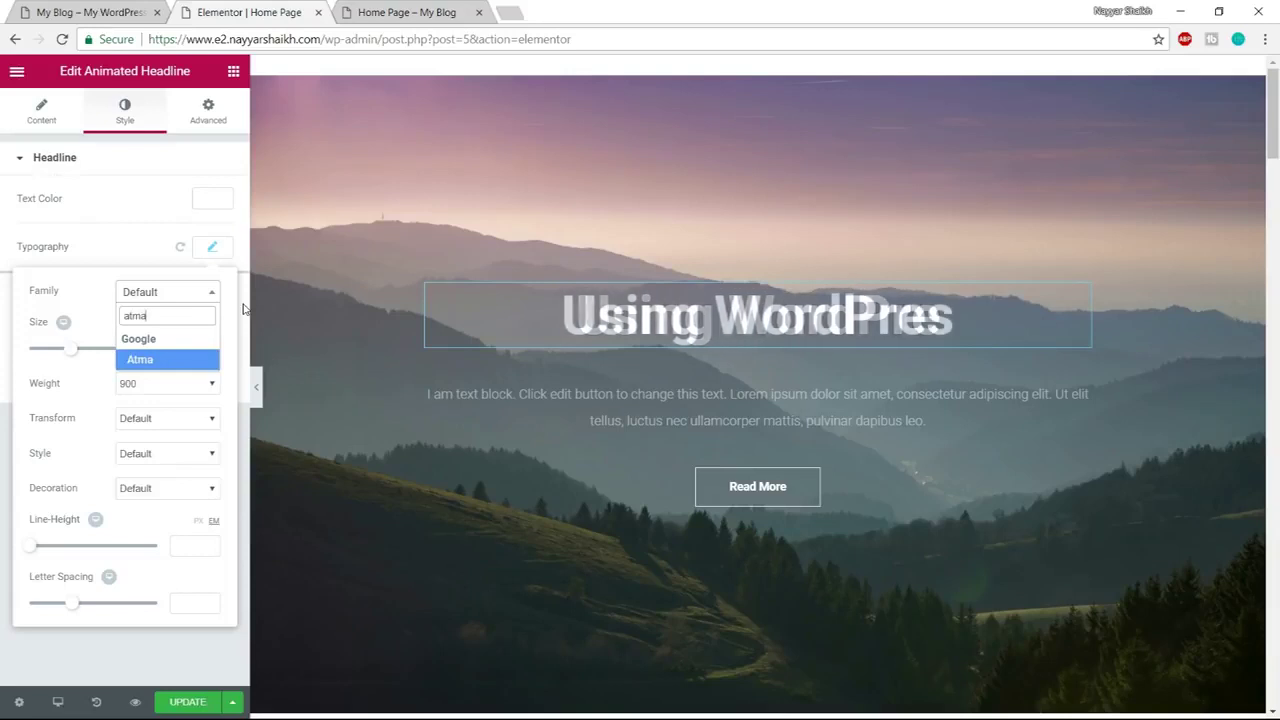
click(165, 367)
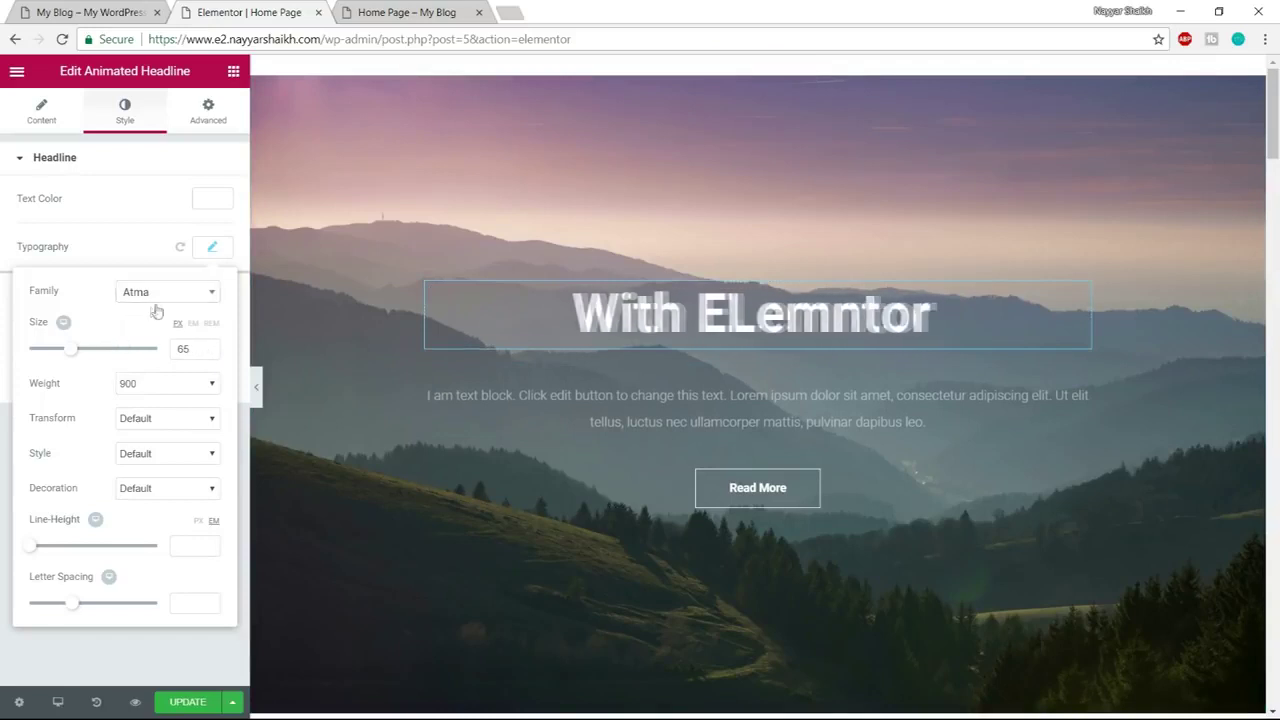
click(212, 251)
click(213, 253)
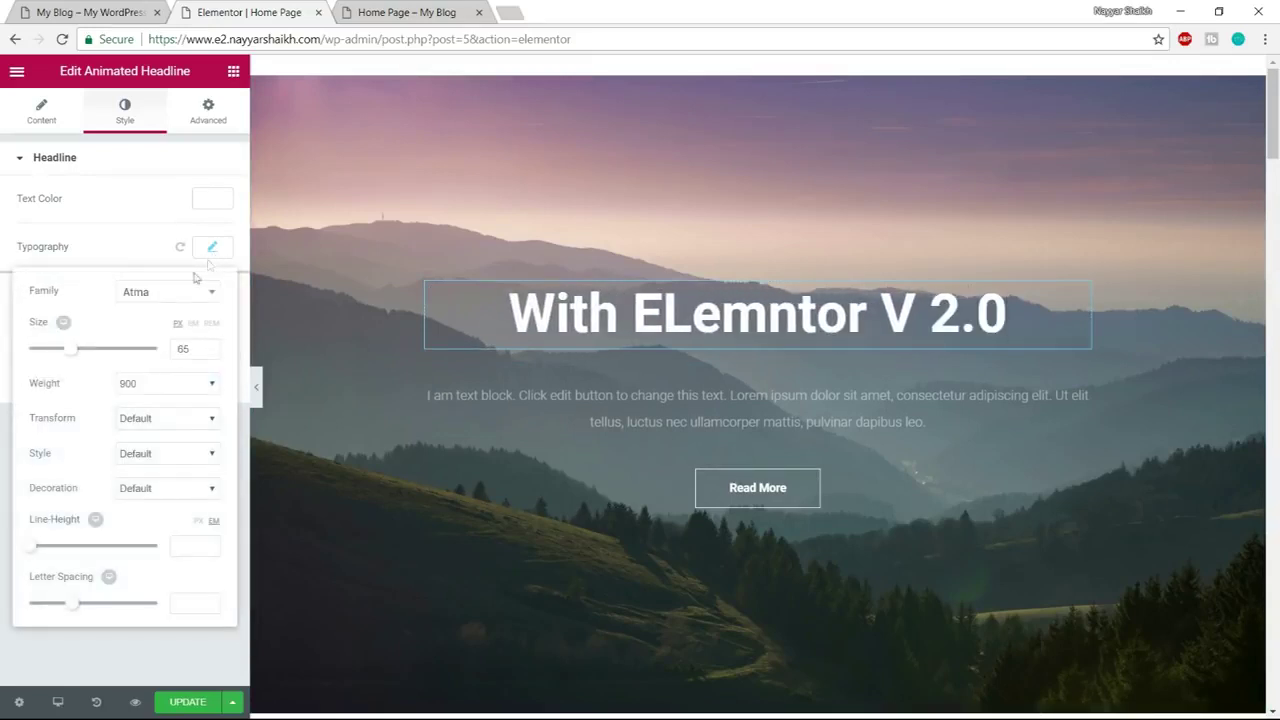
click(207, 252)
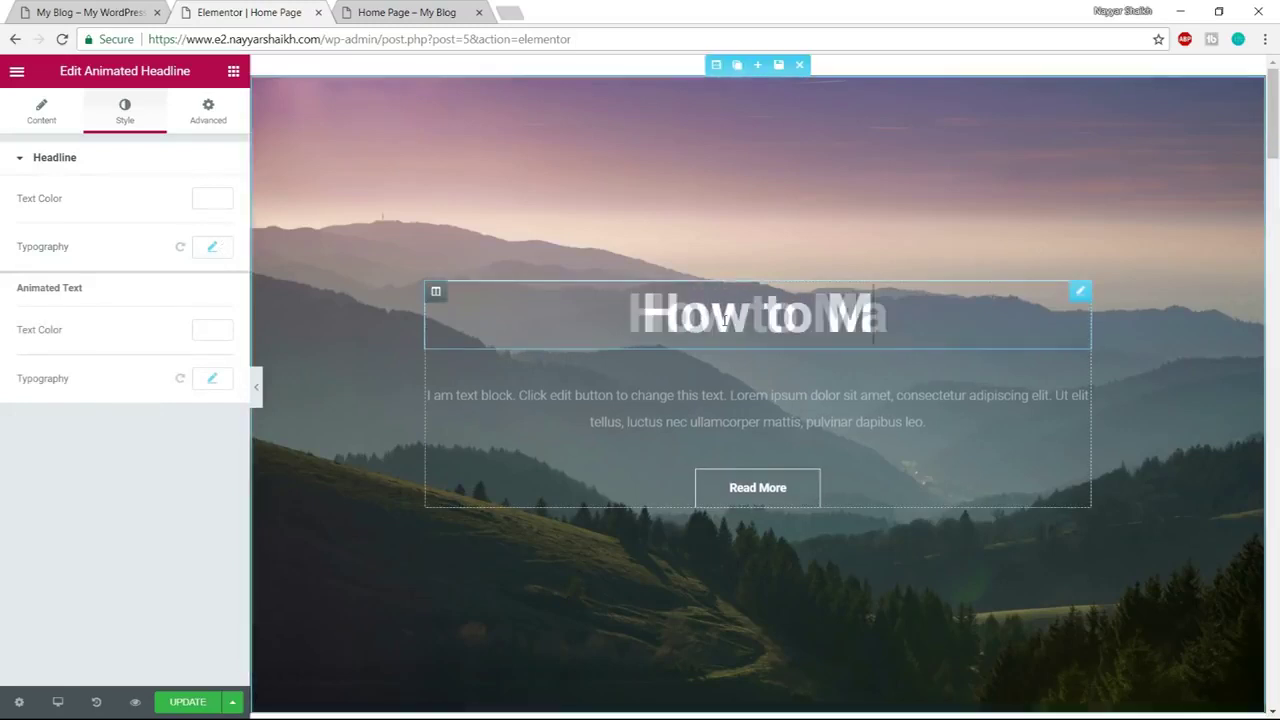
click(212, 247)
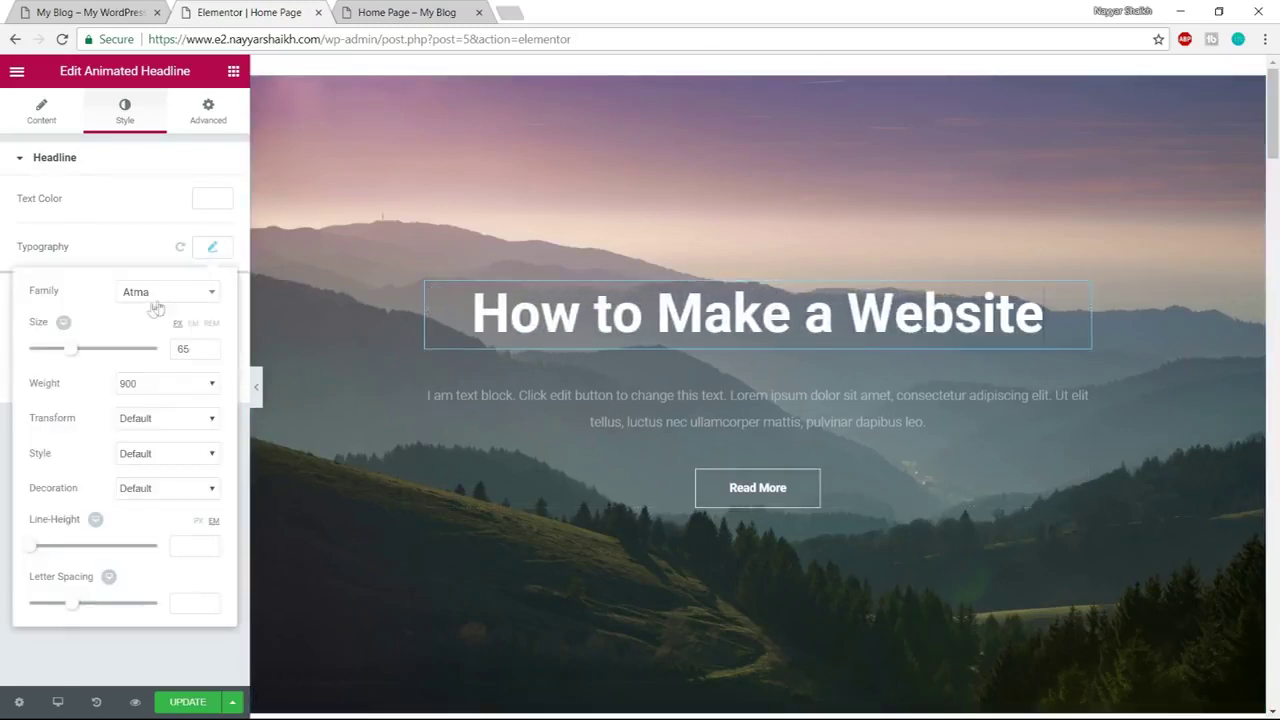
drag(73, 357, 76, 357)
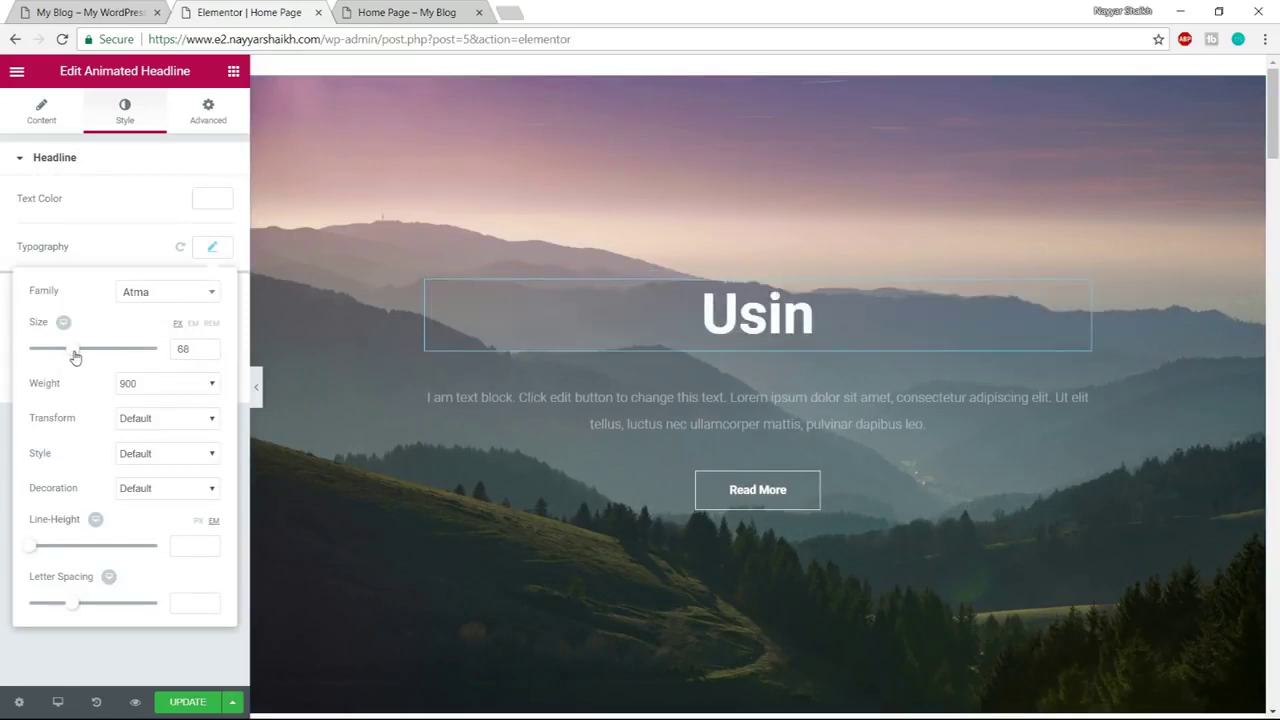
Step: Try the Baloo and Bentham fonts on the headline, briefly switching back to Atma
click(148, 291)
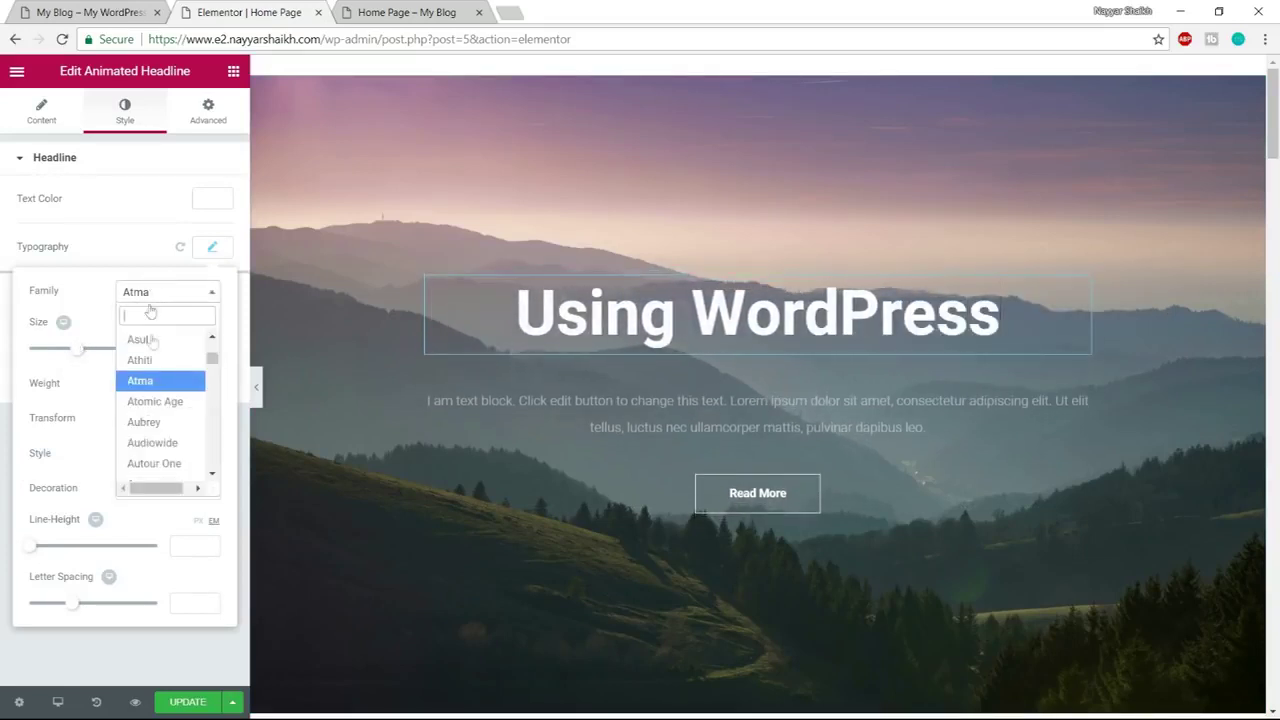
click(164, 389)
click(180, 291)
scroll(174, 371, down, 3)
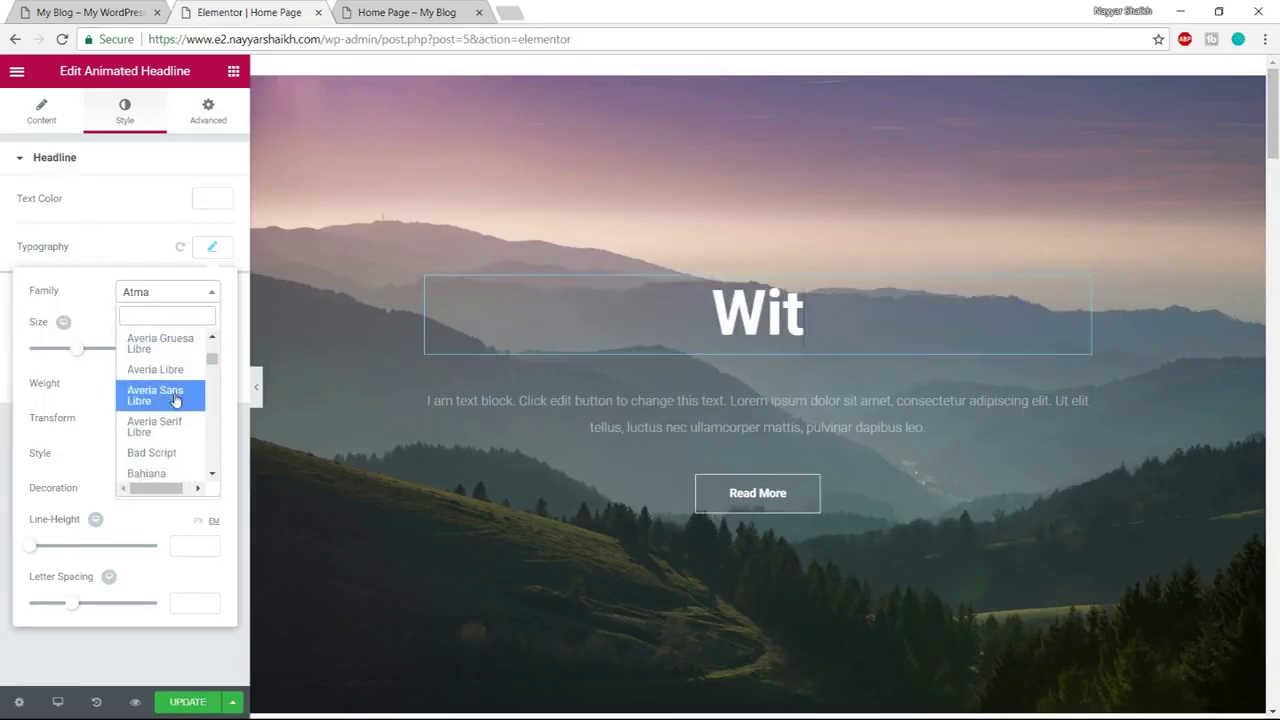
click(170, 411)
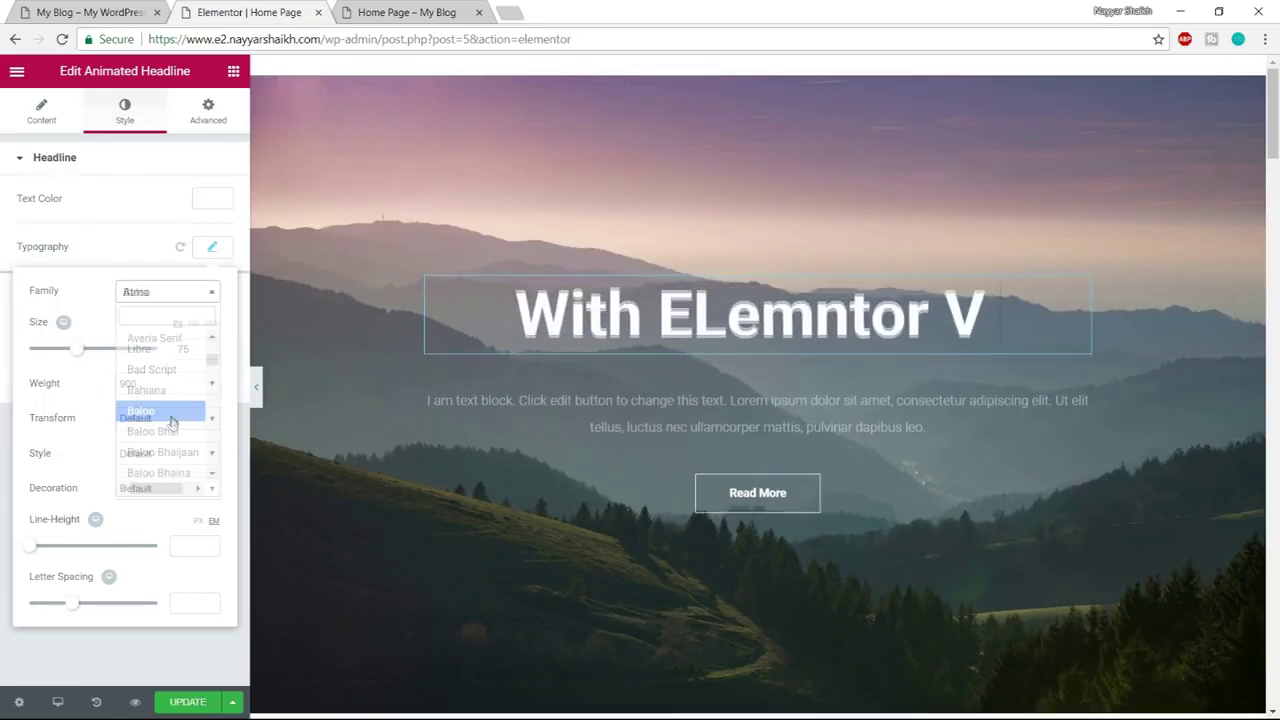
click(165, 293)
click(211, 247)
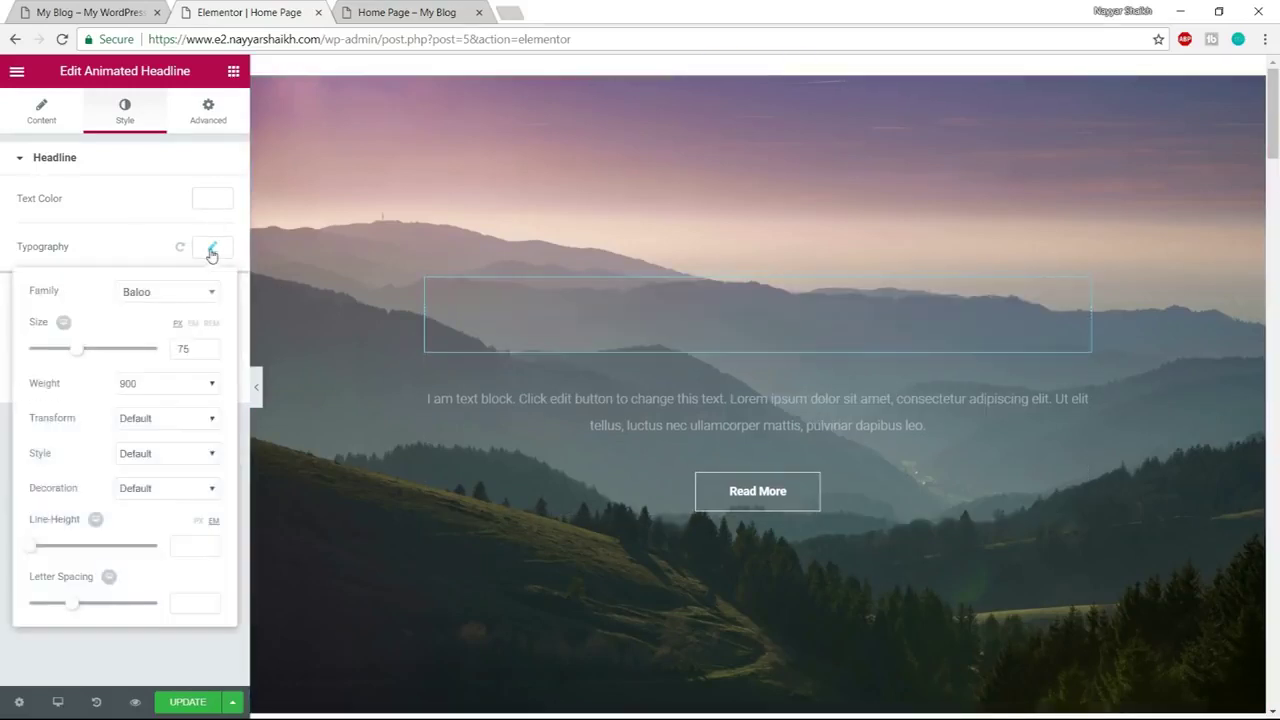
click(178, 294)
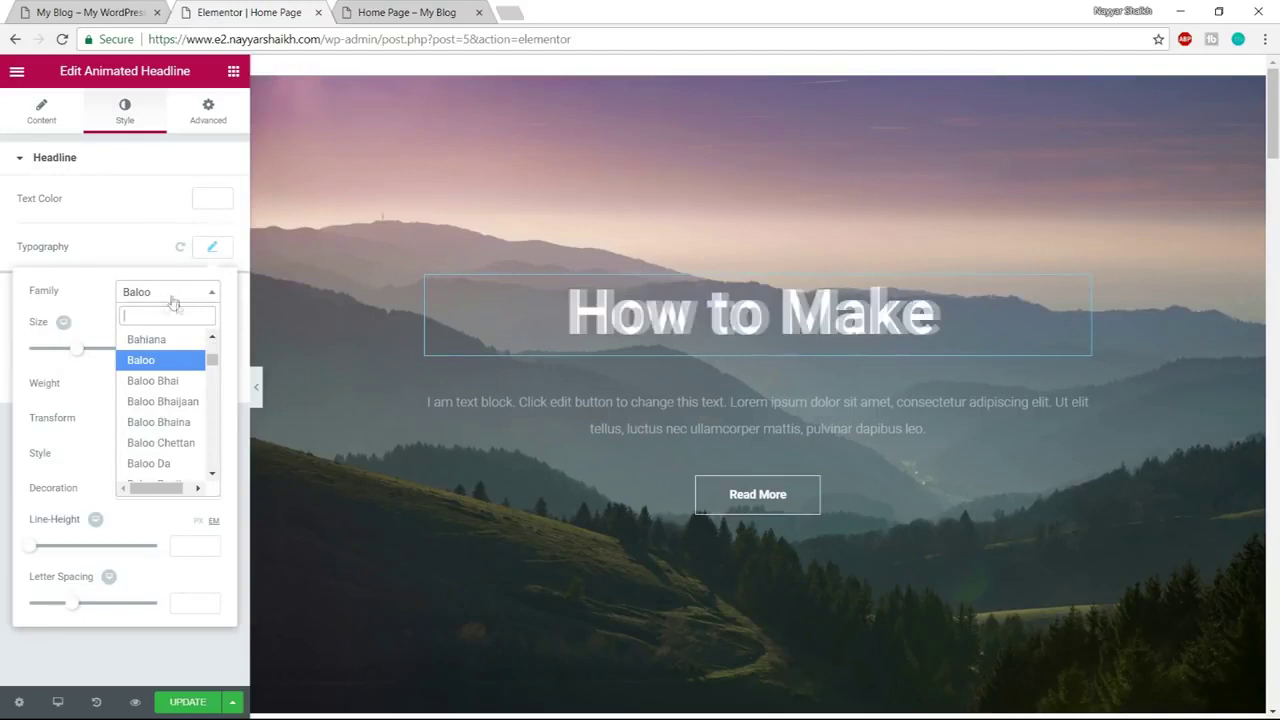
text(atm)
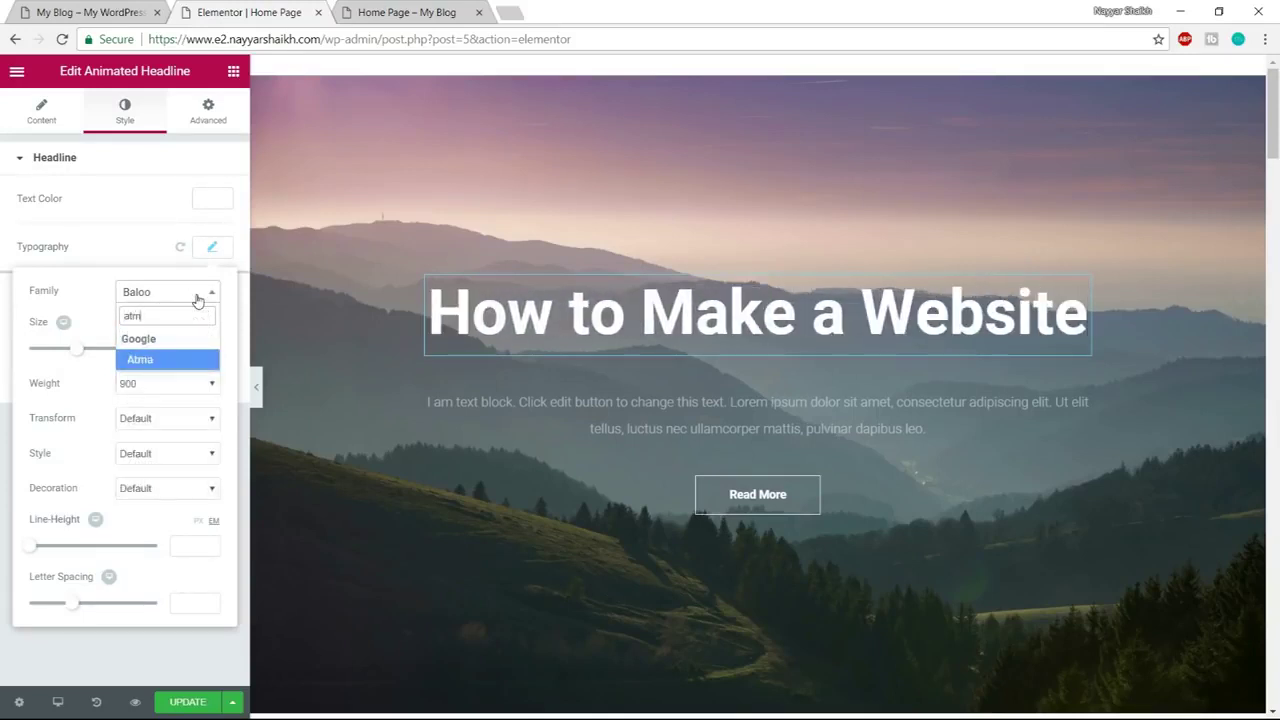
text(a)
click(172, 360)
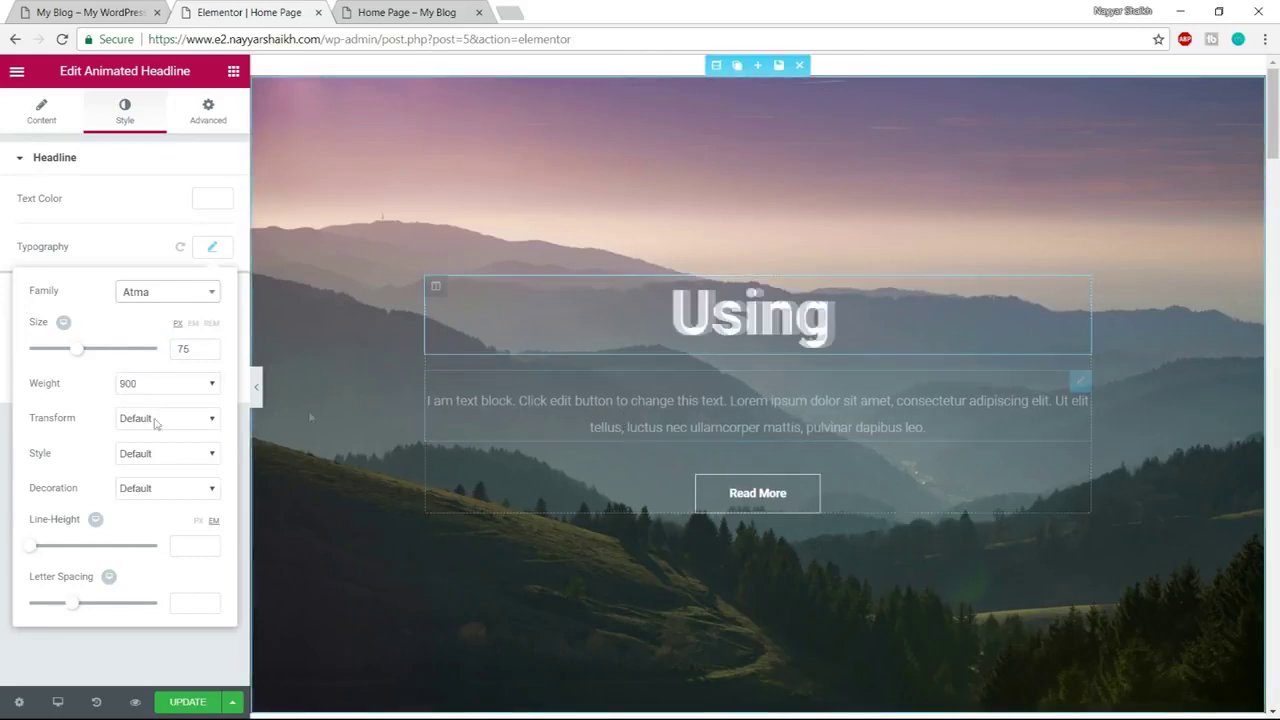
click(154, 304)
scroll(160, 440, down, 10)
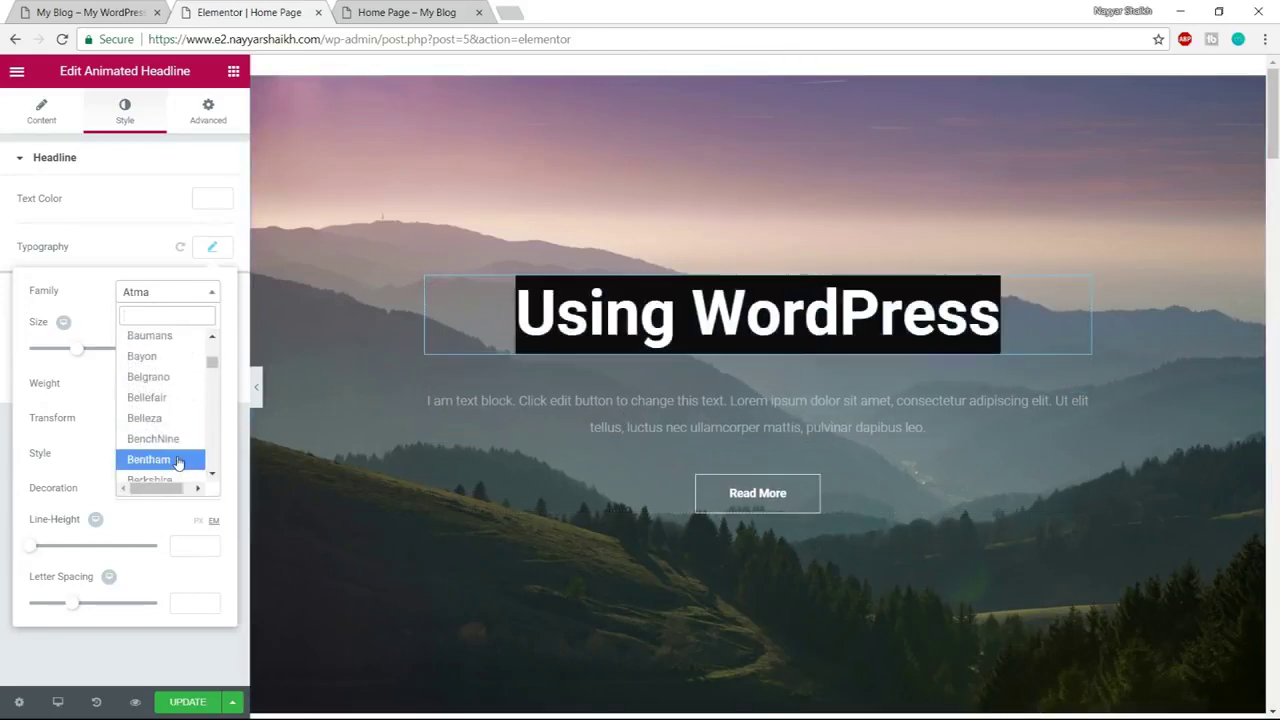
click(178, 461)
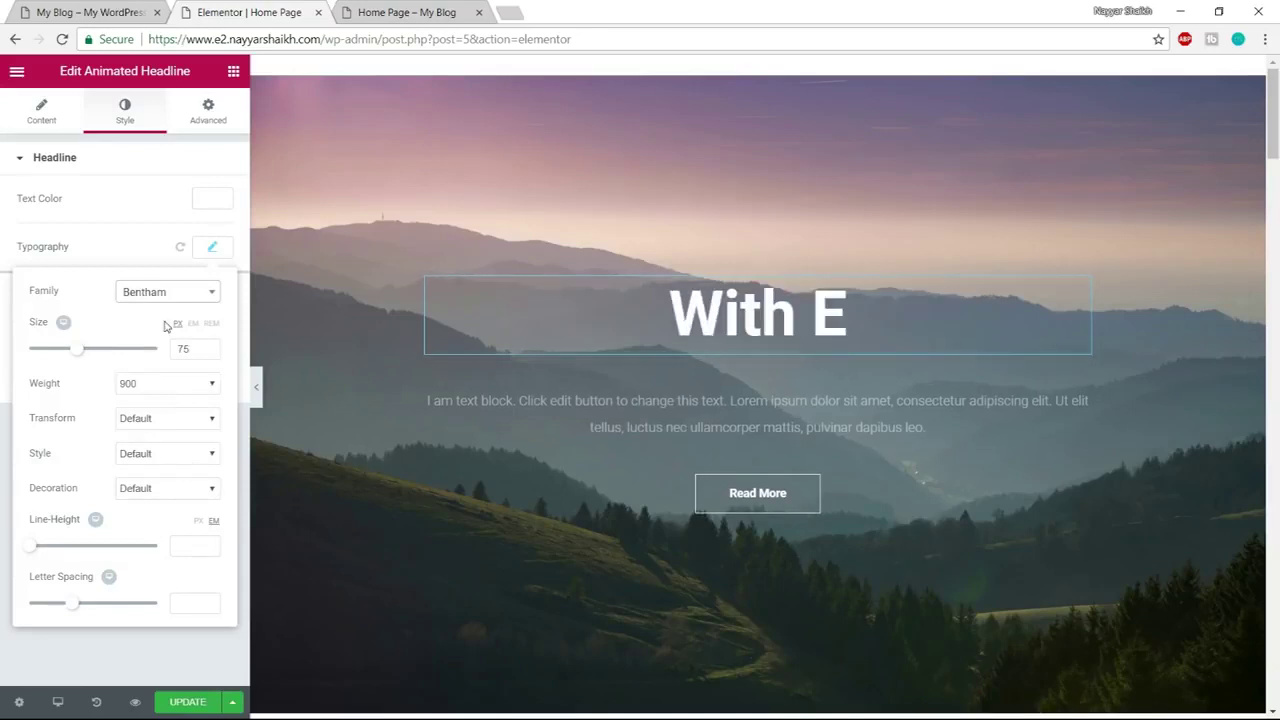
click(214, 250)
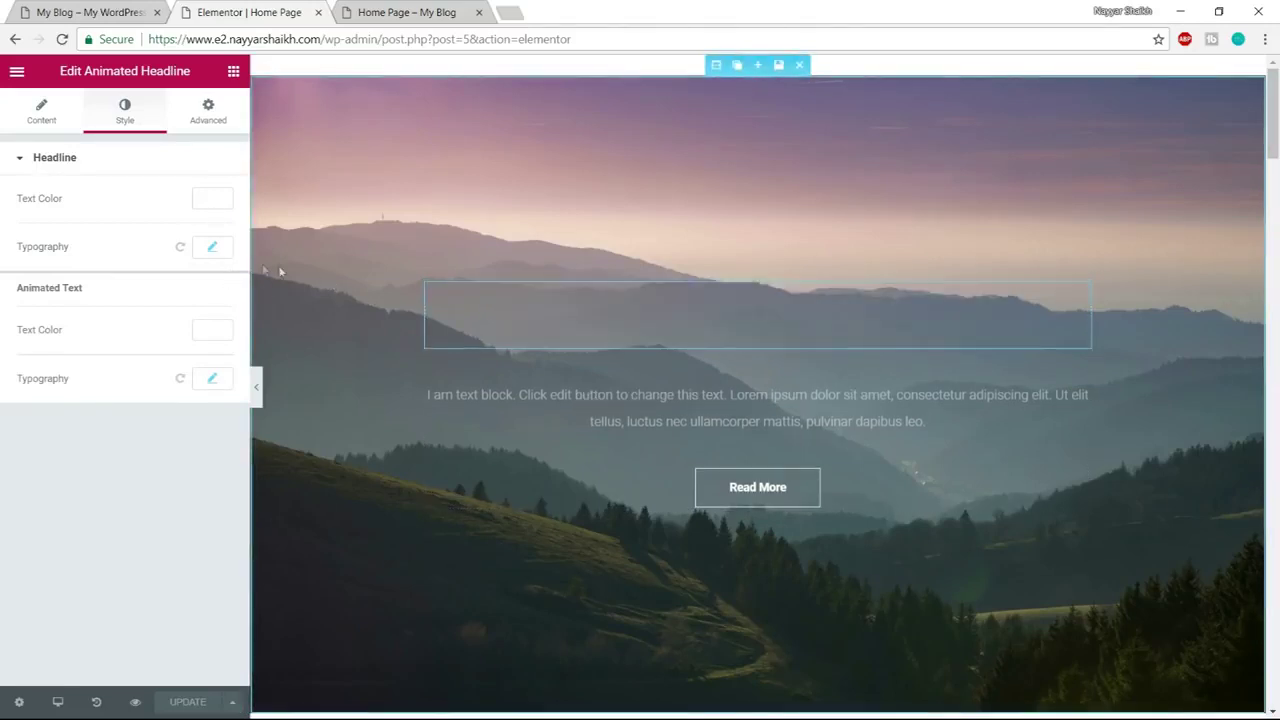
Step: Compare Aubrey, Belleza, Bowlby One SC and Cagliostro, then settle on Atma at size 66, weight 900
click(213, 248)
click(166, 291)
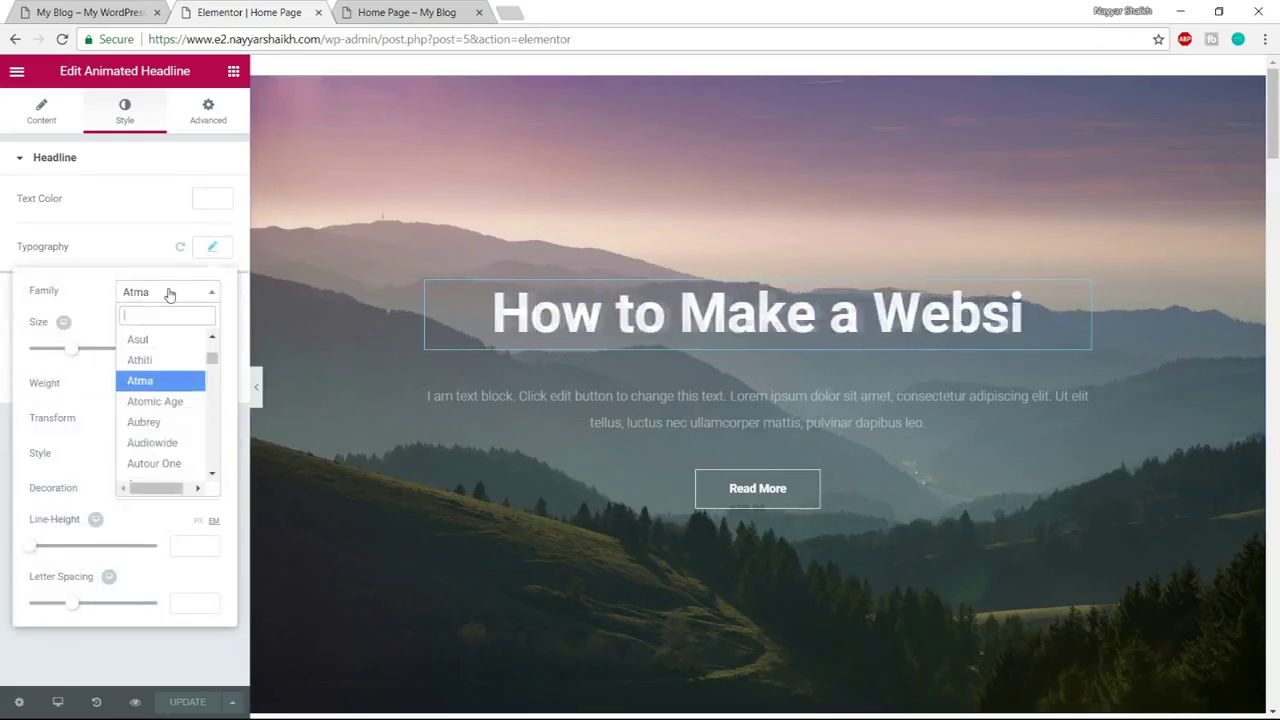
click(143, 422)
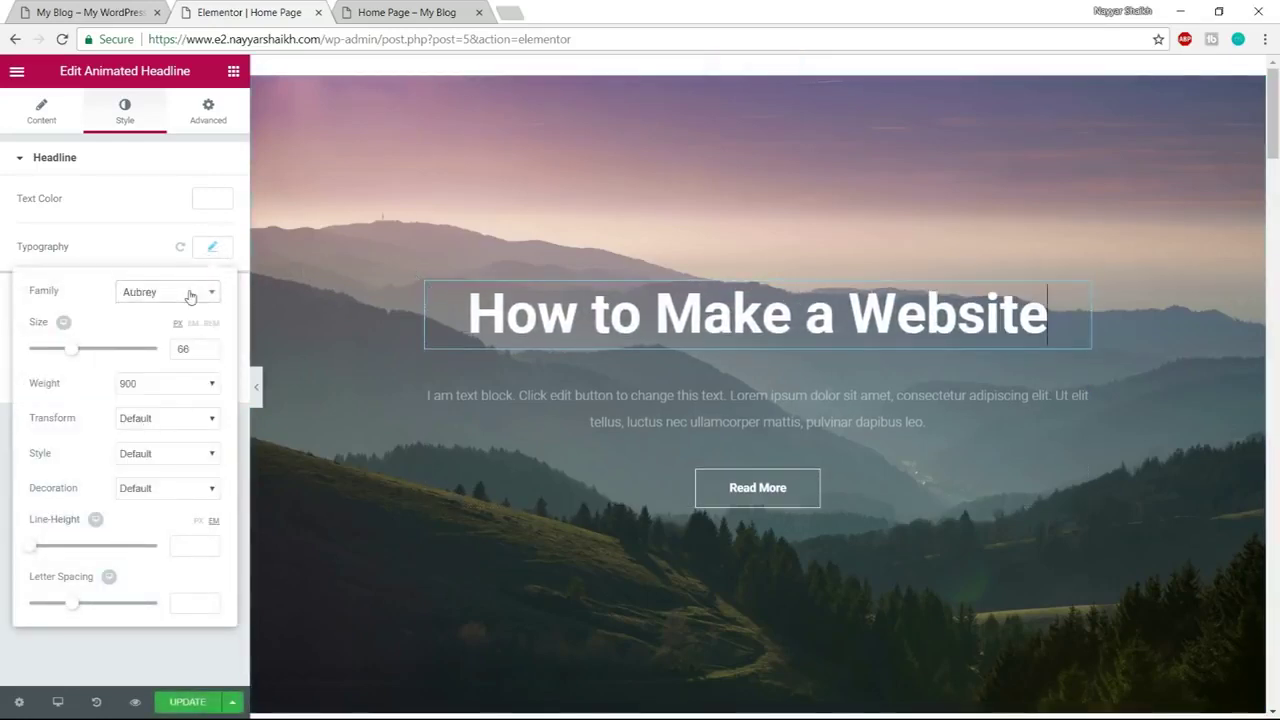
click(189, 291)
scroll(167, 428, down, 3)
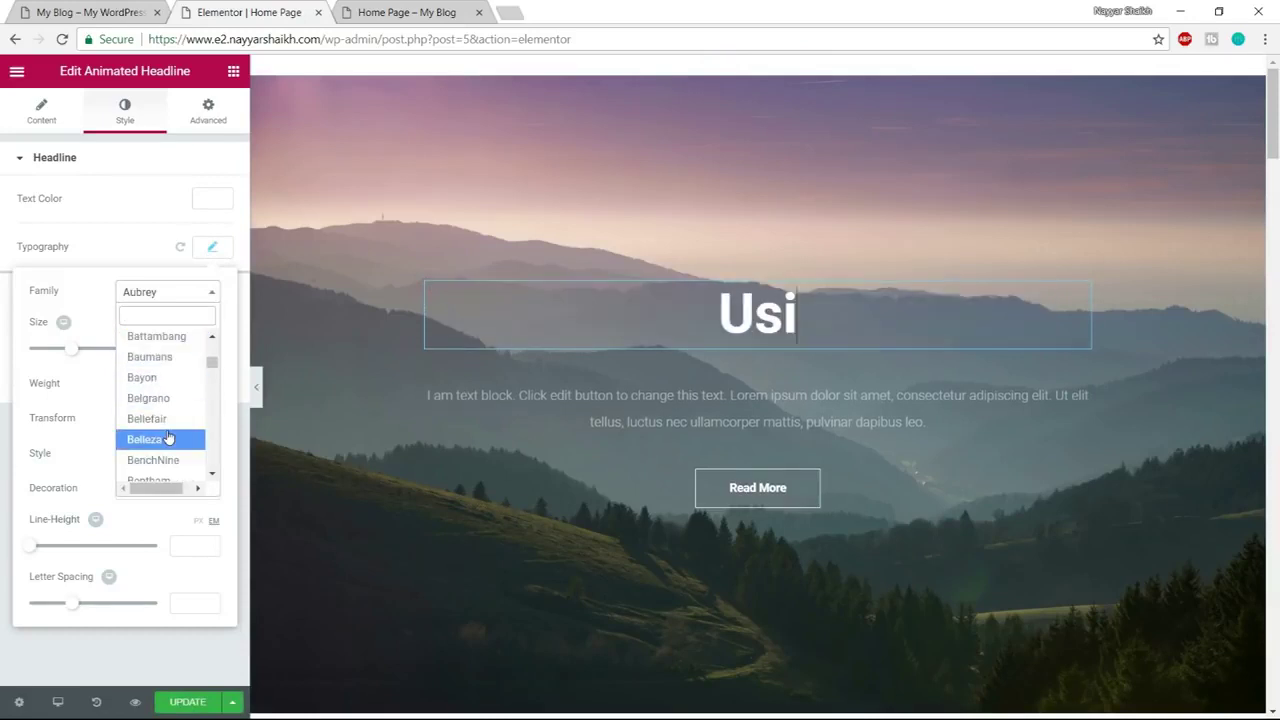
click(167, 440)
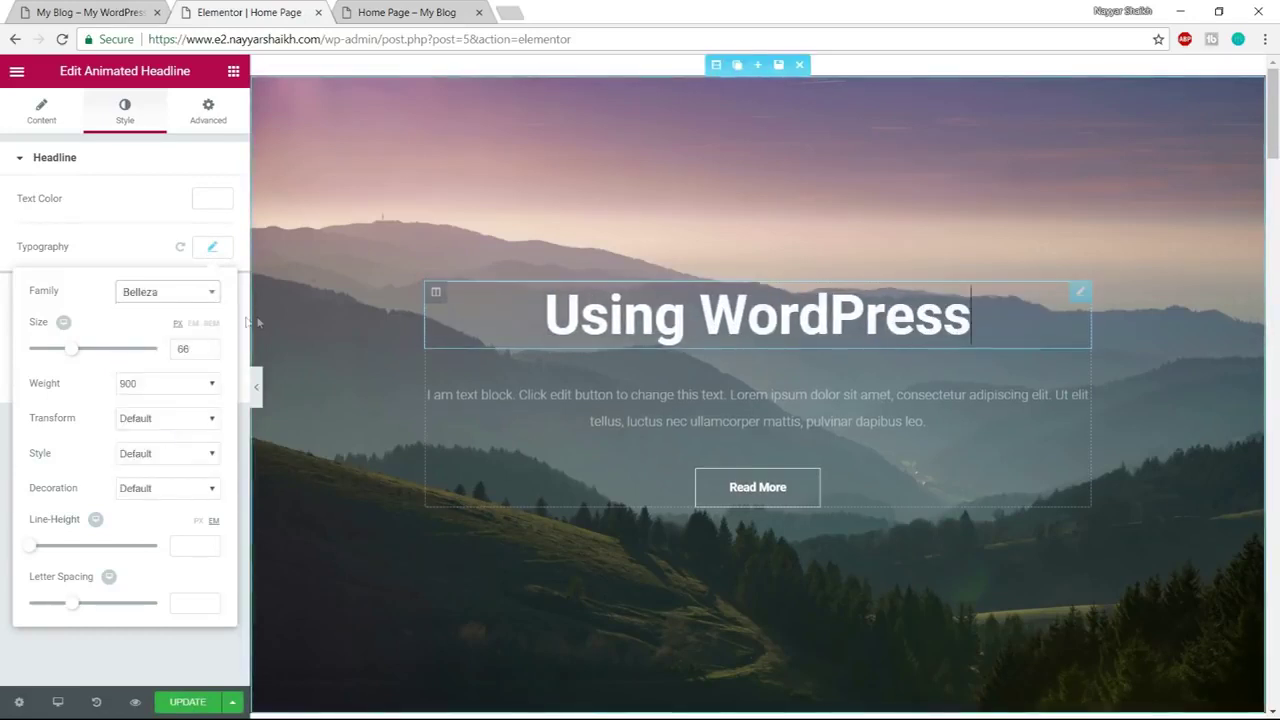
click(207, 292)
scroll(171, 428, down, 3)
click(172, 430)
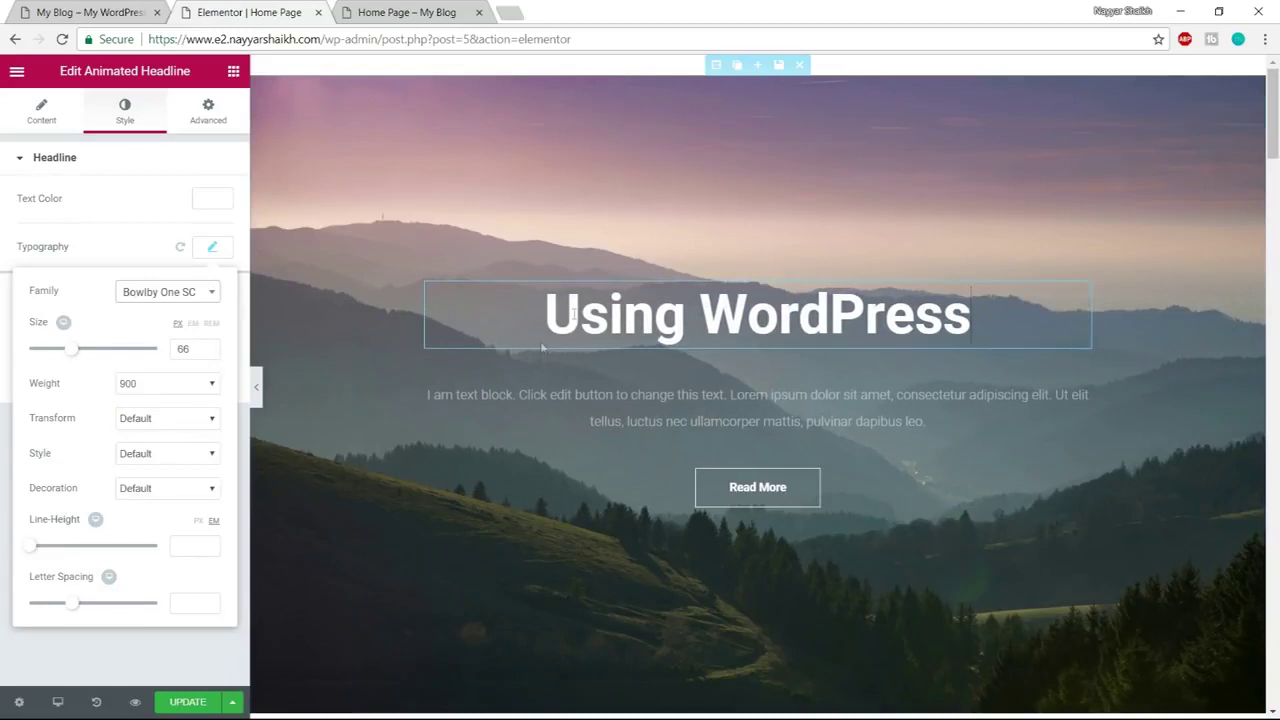
click(160, 292)
scroll(166, 430, down, 5)
click(166, 443)
click(167, 292)
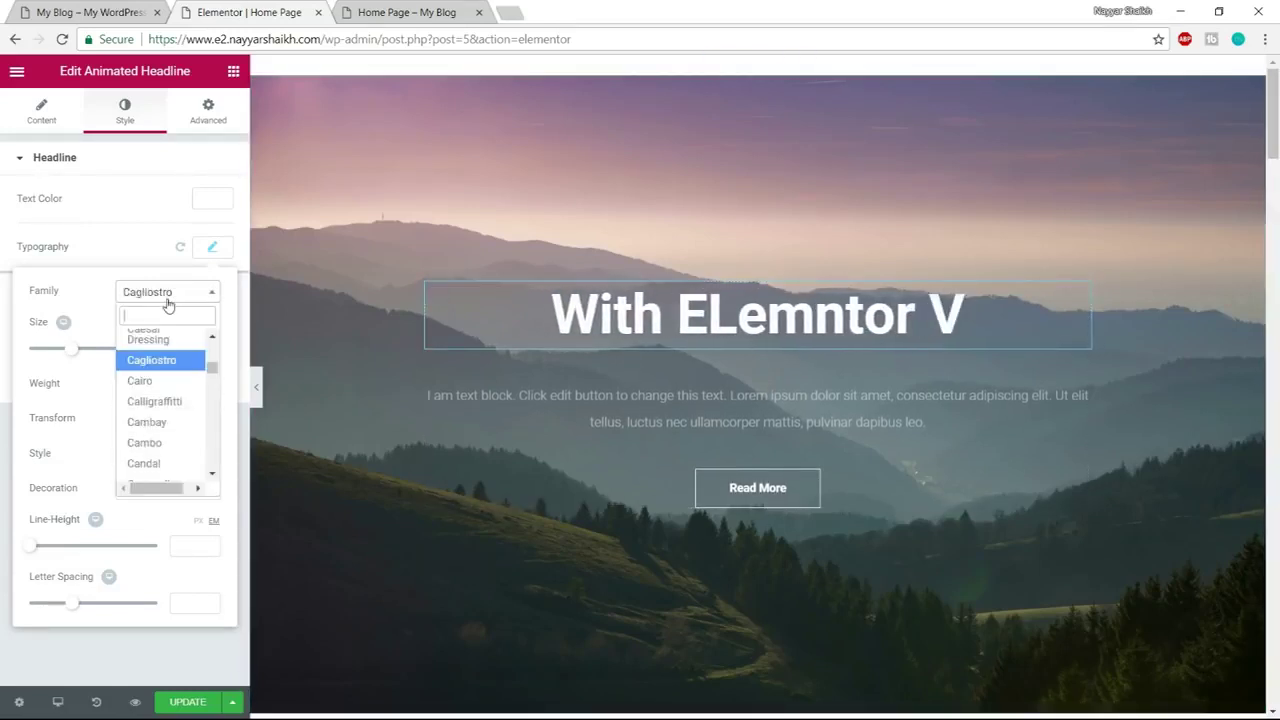
text(a)
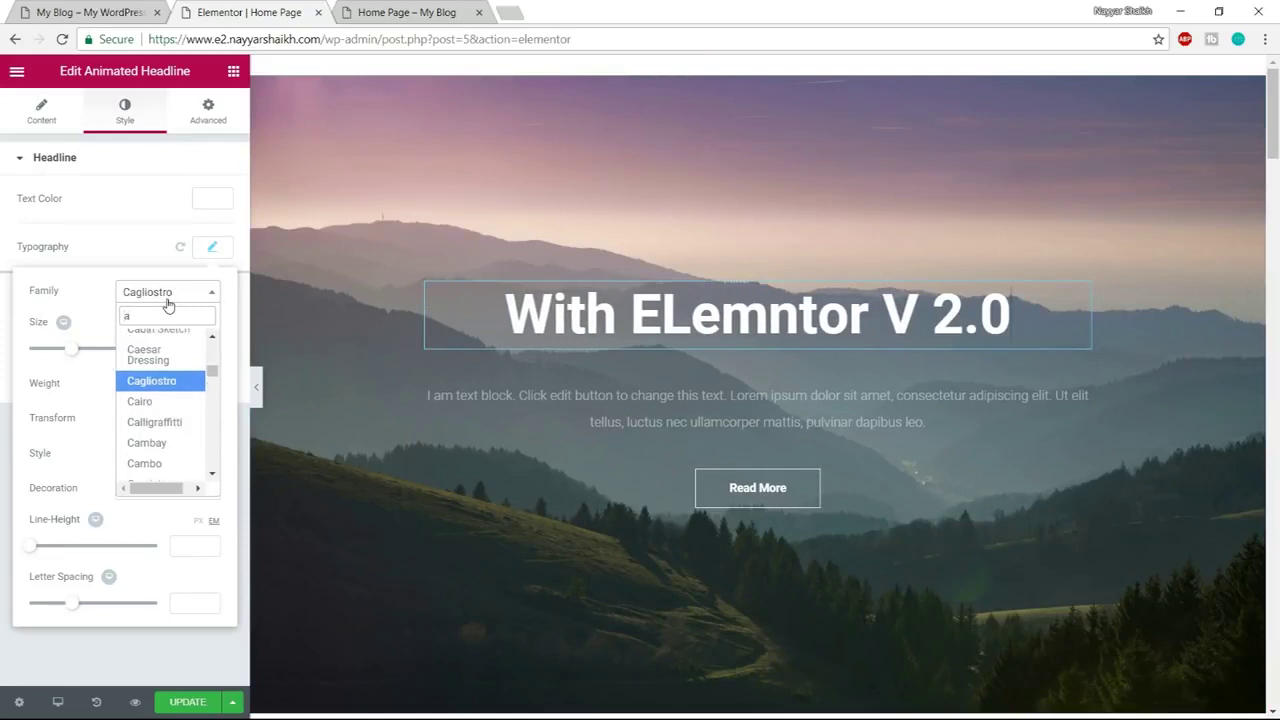
text(tma)
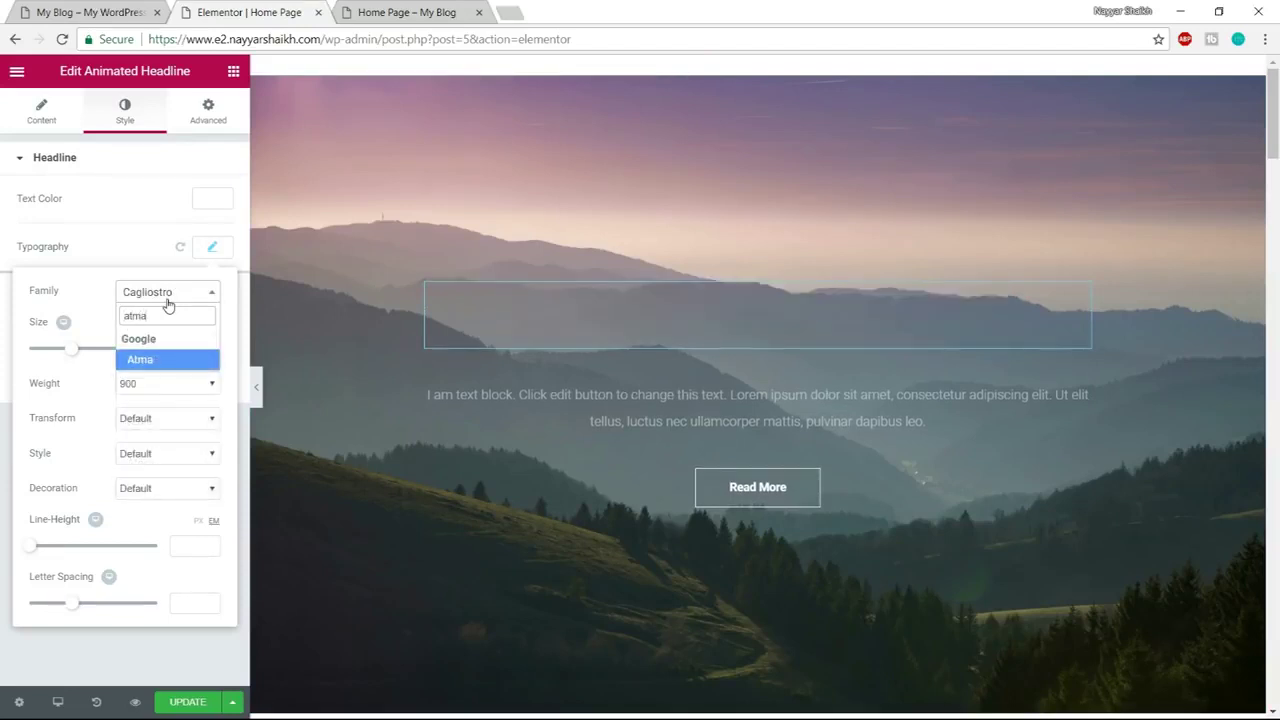
key(Return)
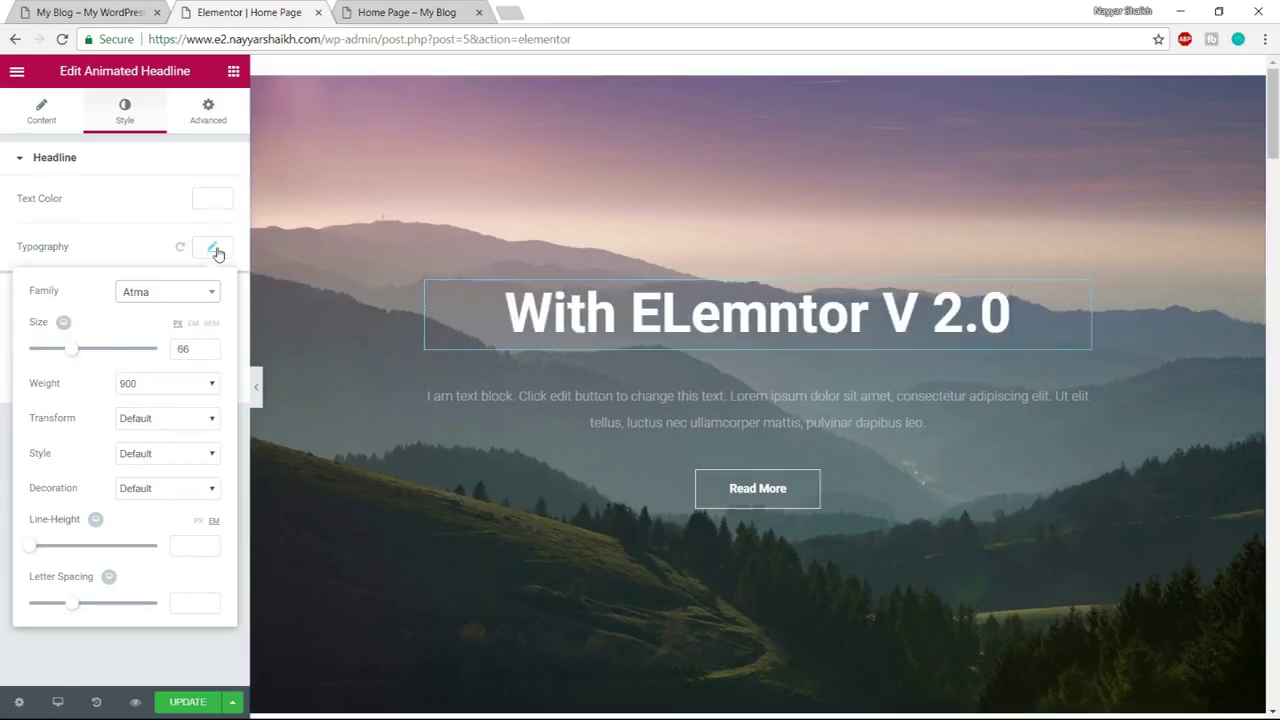
click(214, 250)
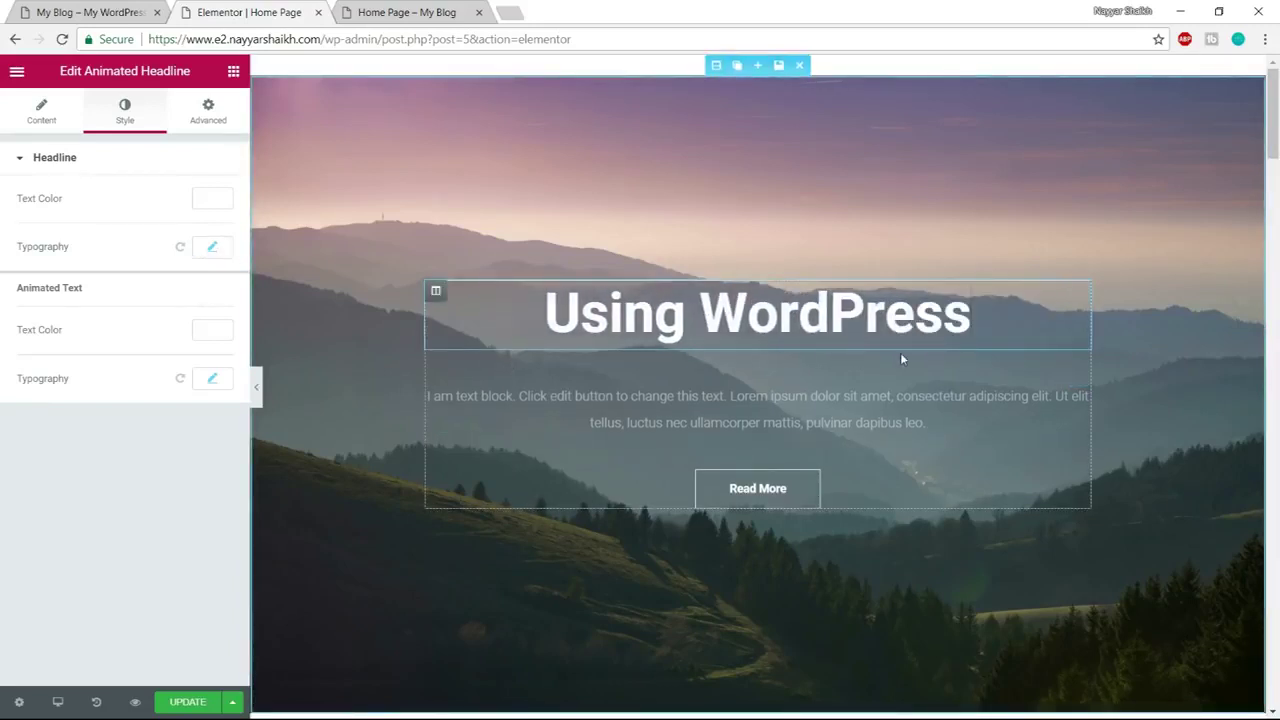
Step: Set the site's Primary Headline default font family to Atma
scroll(874, 466, down, 6)
scroll(875, 471, down, 7)
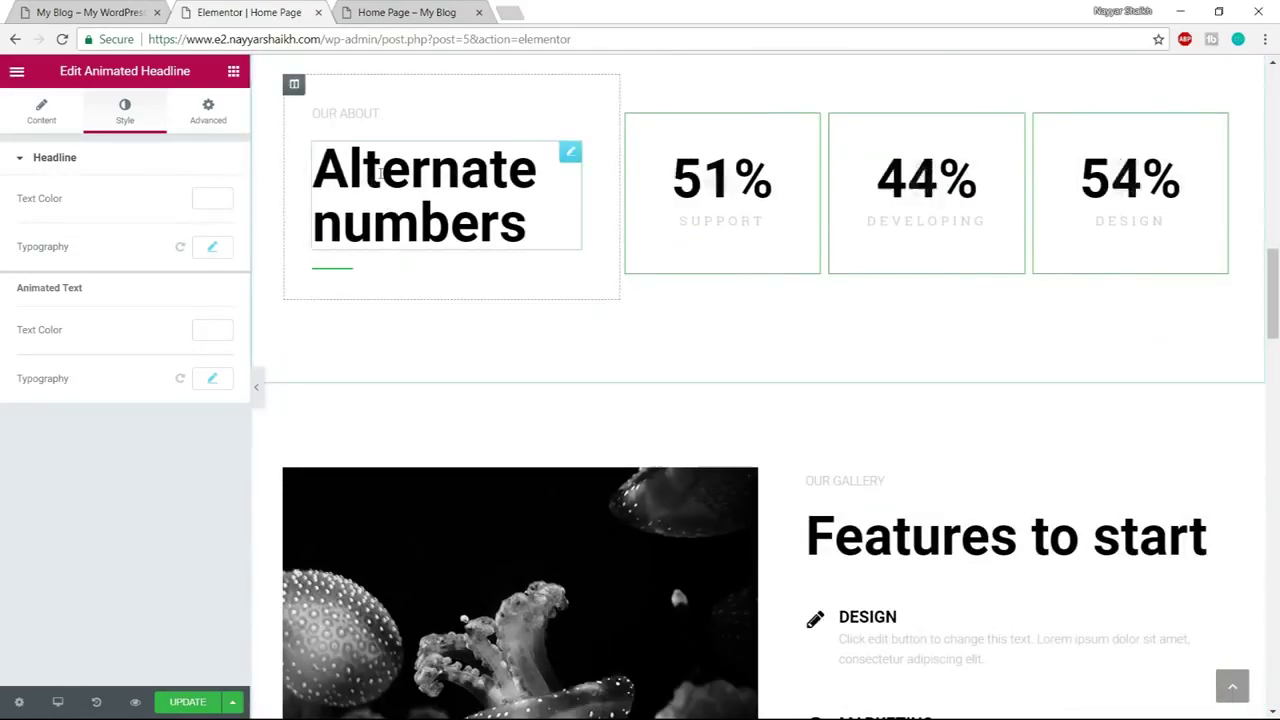
scroll(1005, 523, down, 7)
scroll(1008, 618, up, 20)
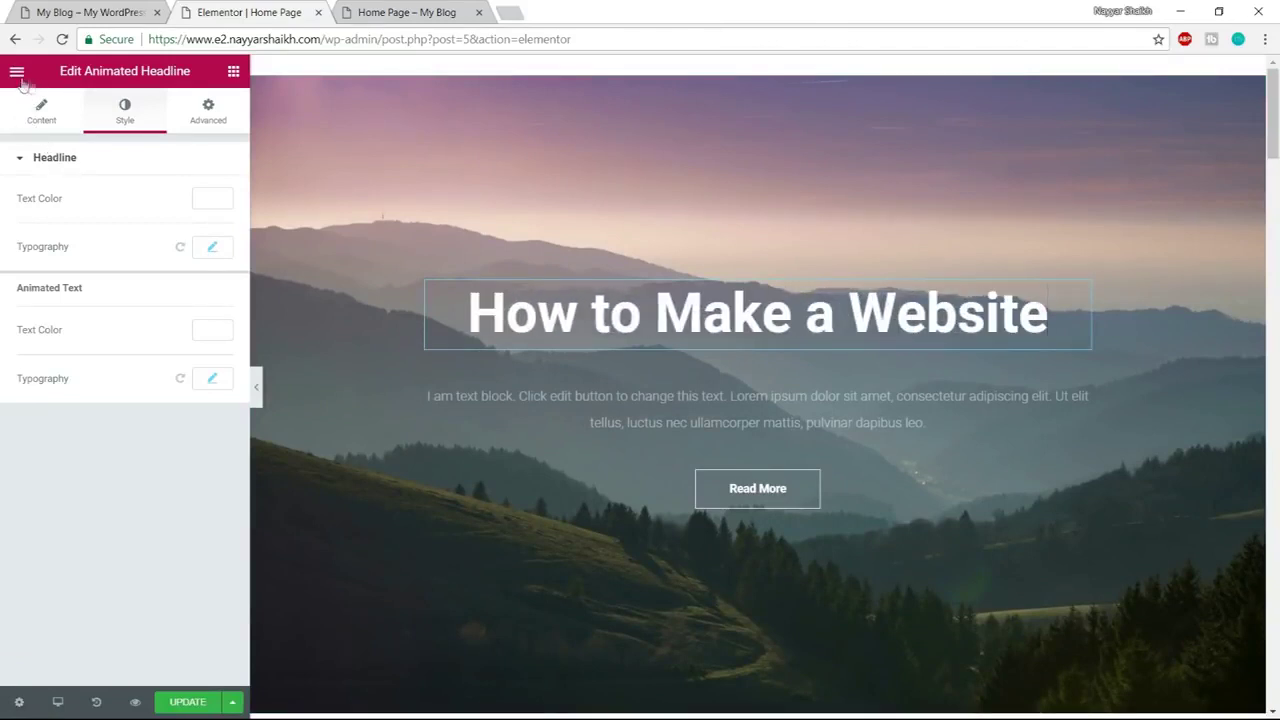
click(19, 78)
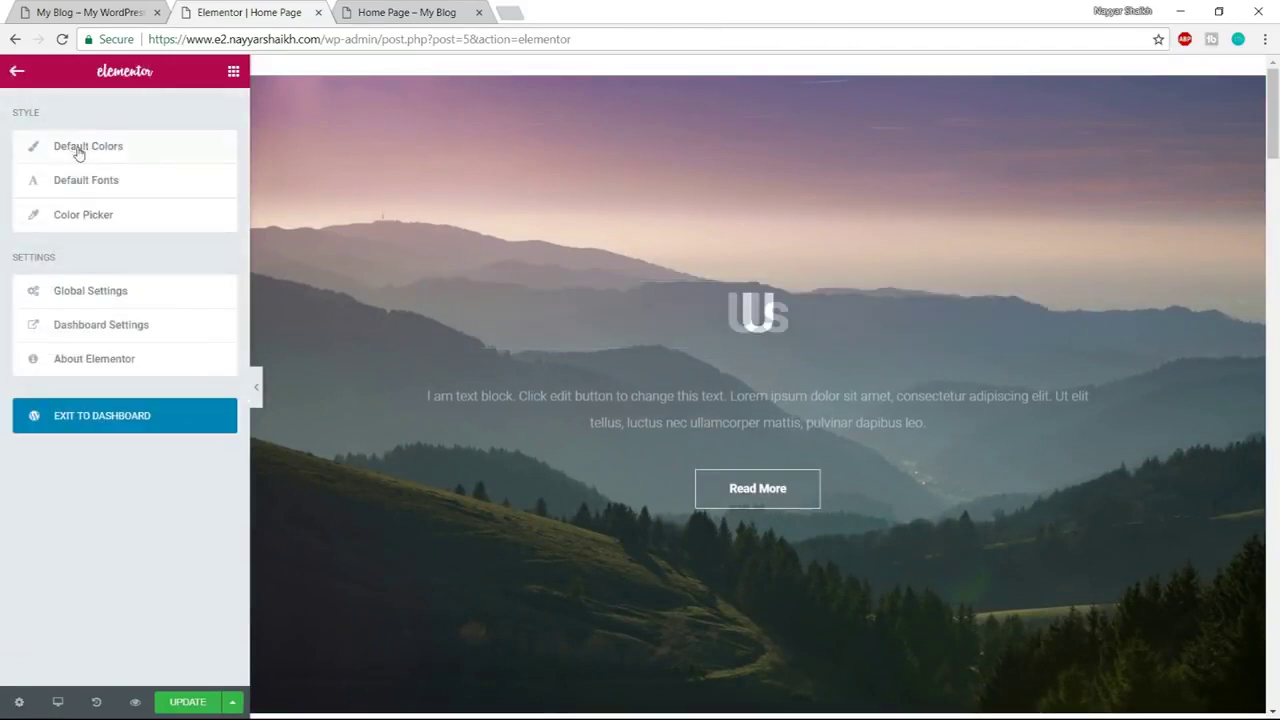
click(123, 180)
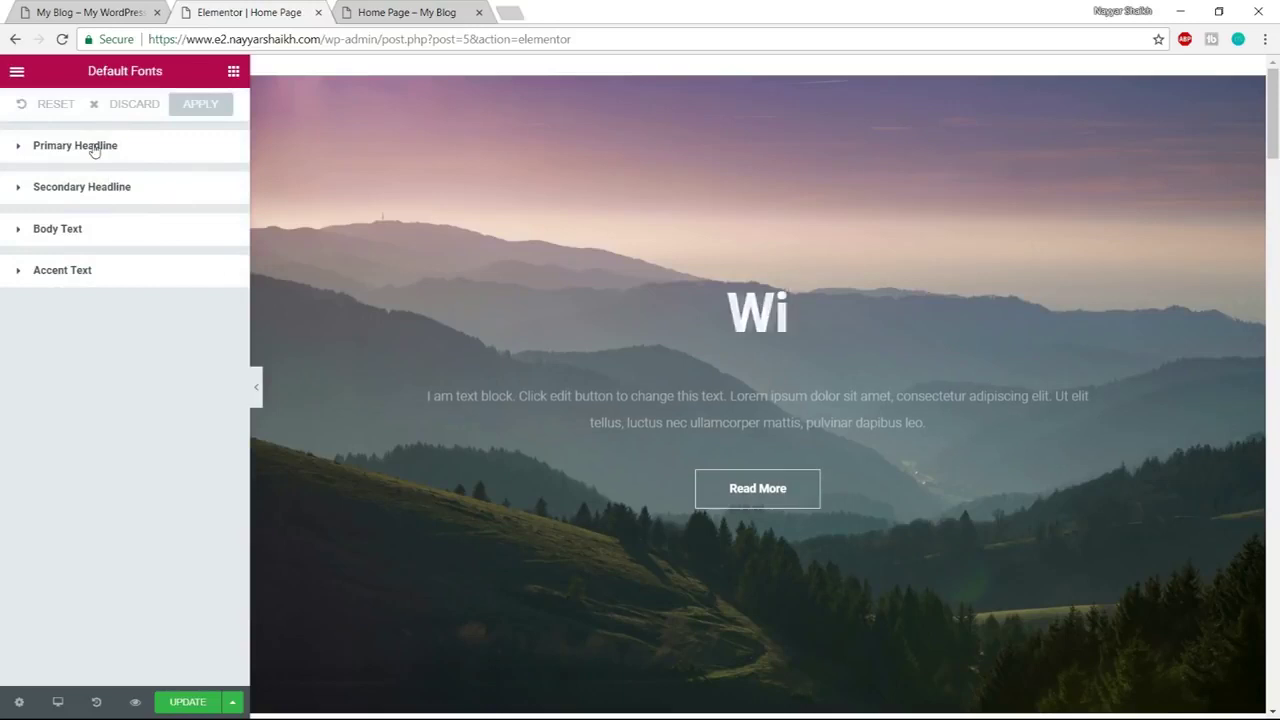
click(95, 151)
click(146, 200)
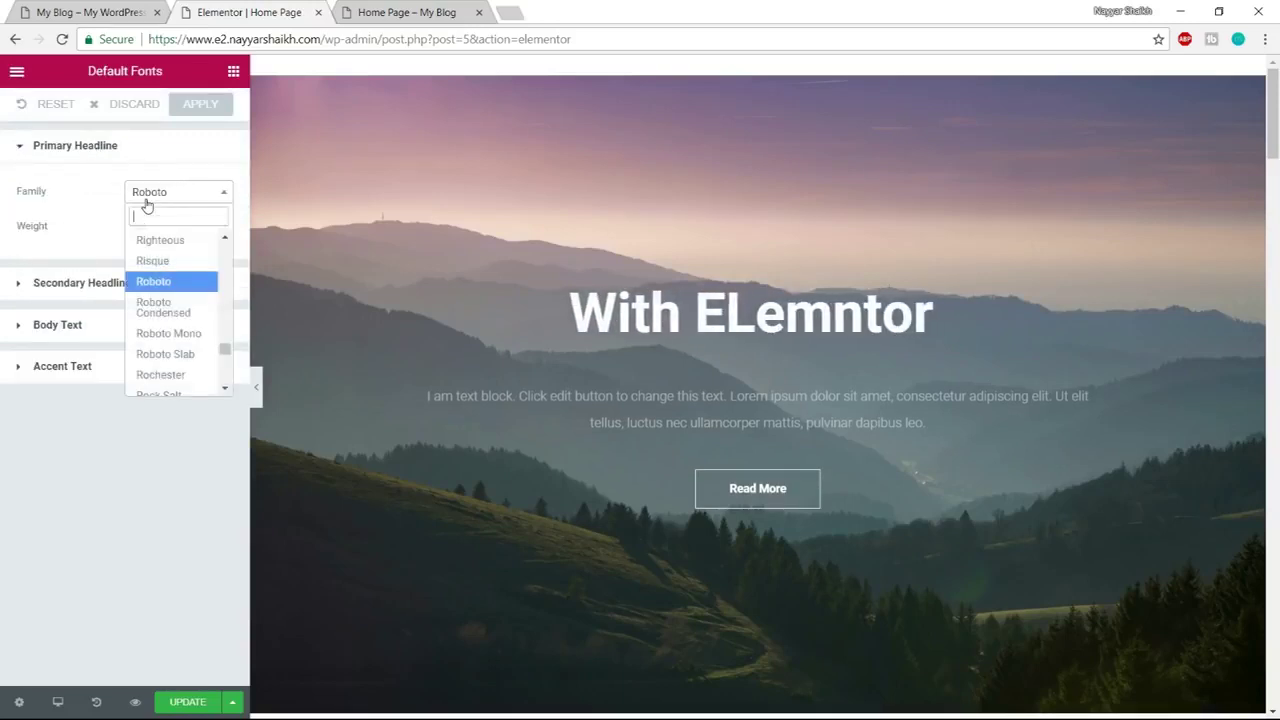
text(atma)
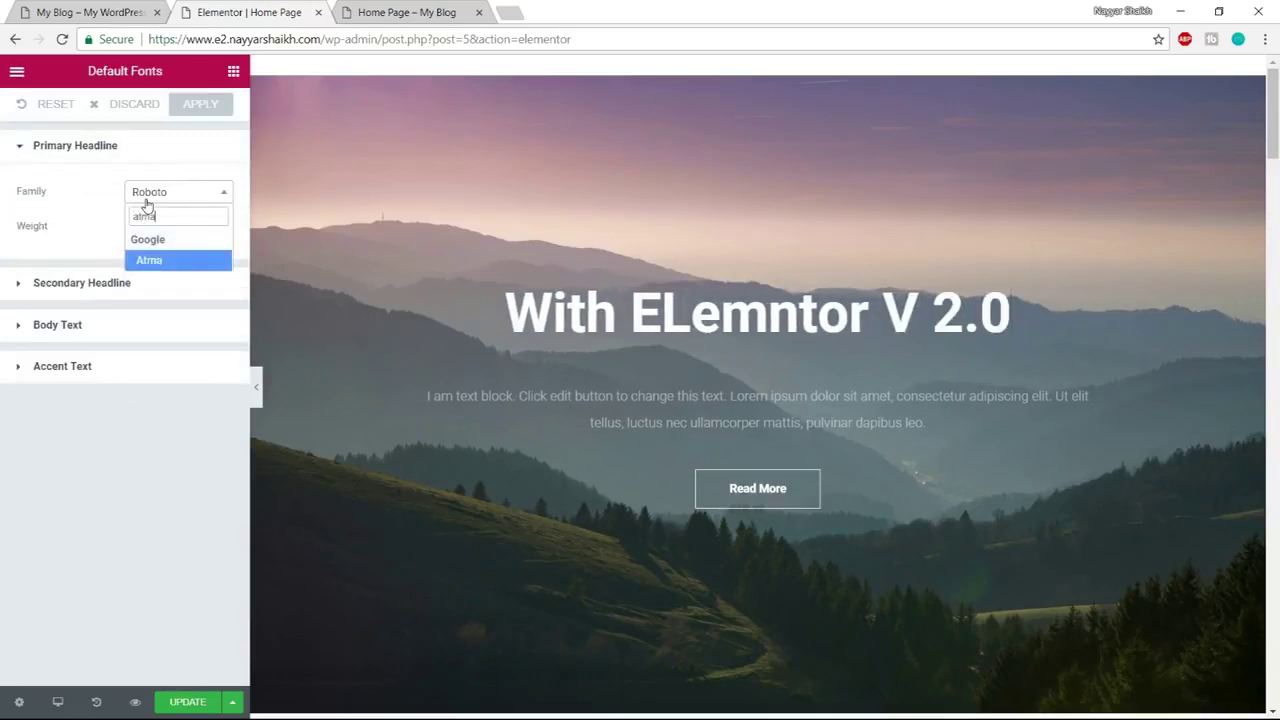
key(Return)
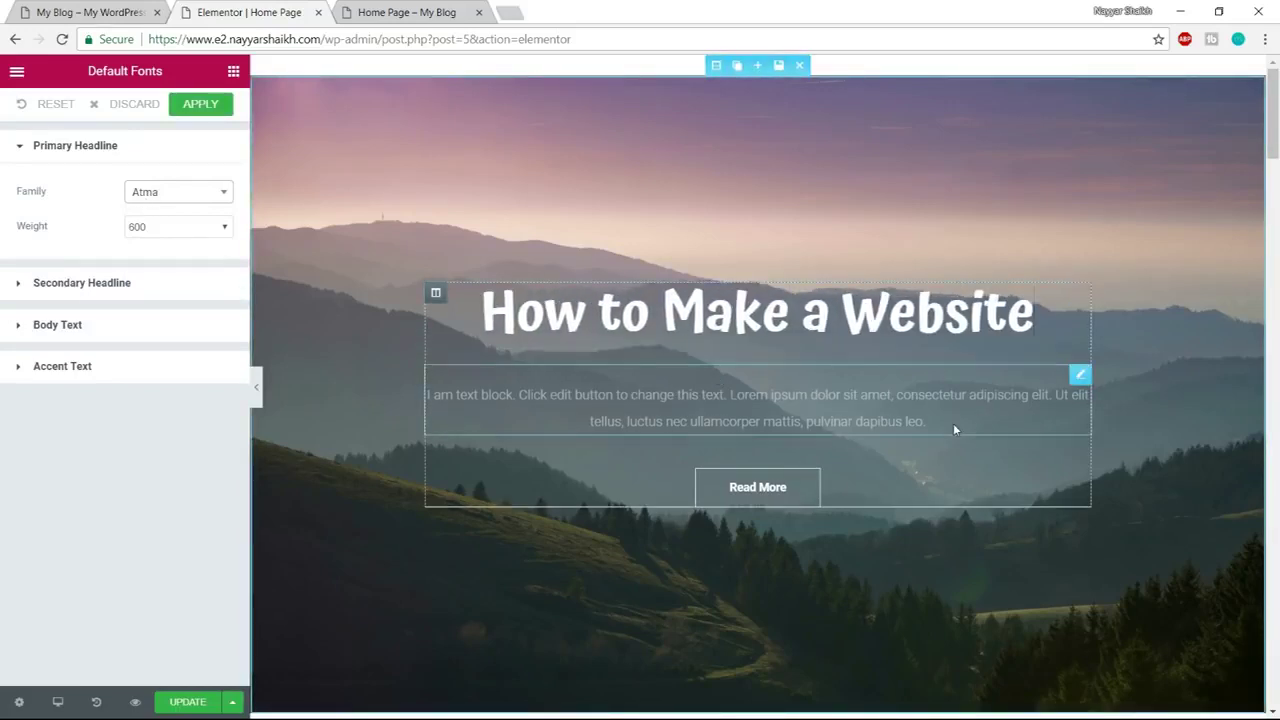
Step: Review the page headings in Atma and apply the default font change
scroll(953, 425, down, 3)
scroll(955, 430, down, 3)
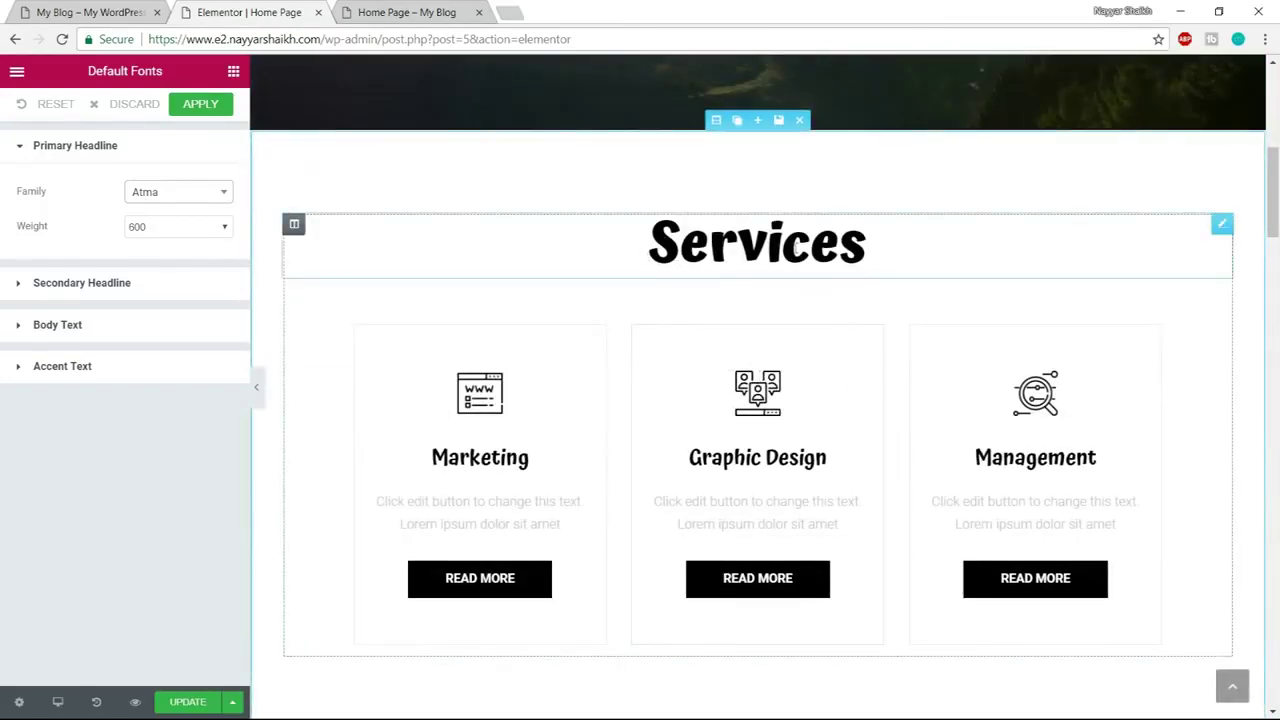
scroll(798, 276, down, 5)
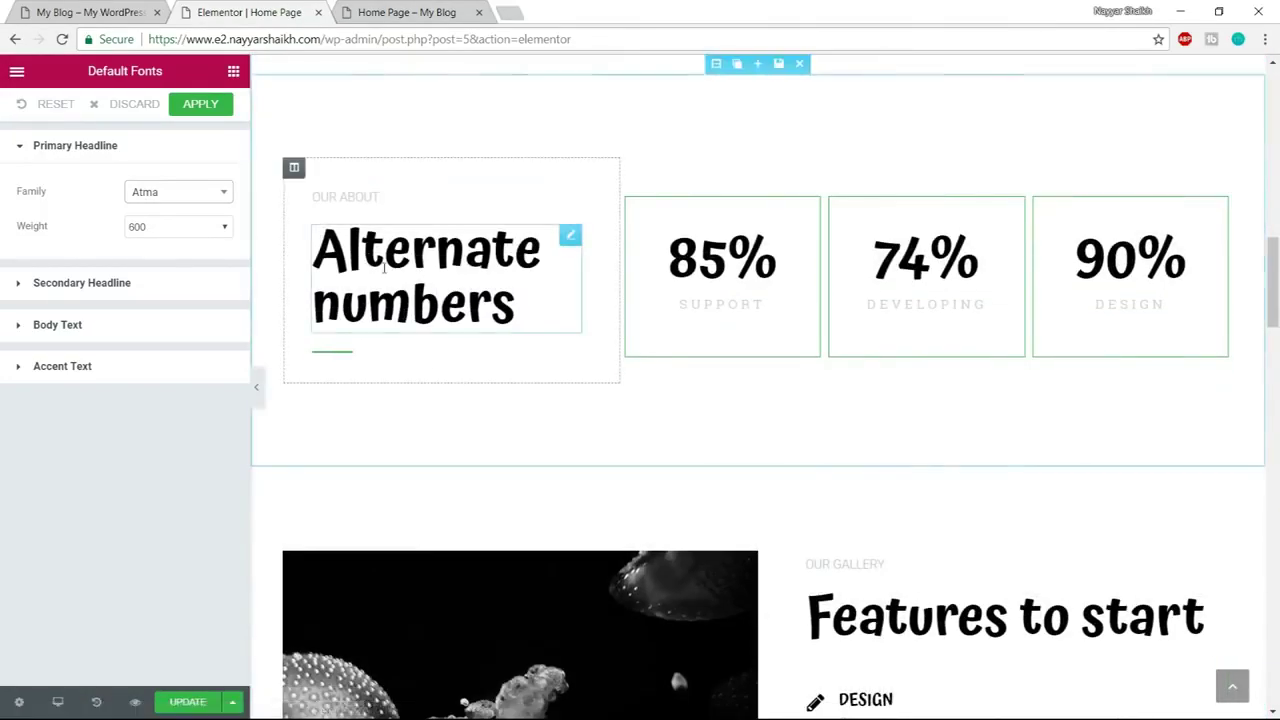
scroll(1100, 560, down, 3)
scroll(1040, 490, down, 6)
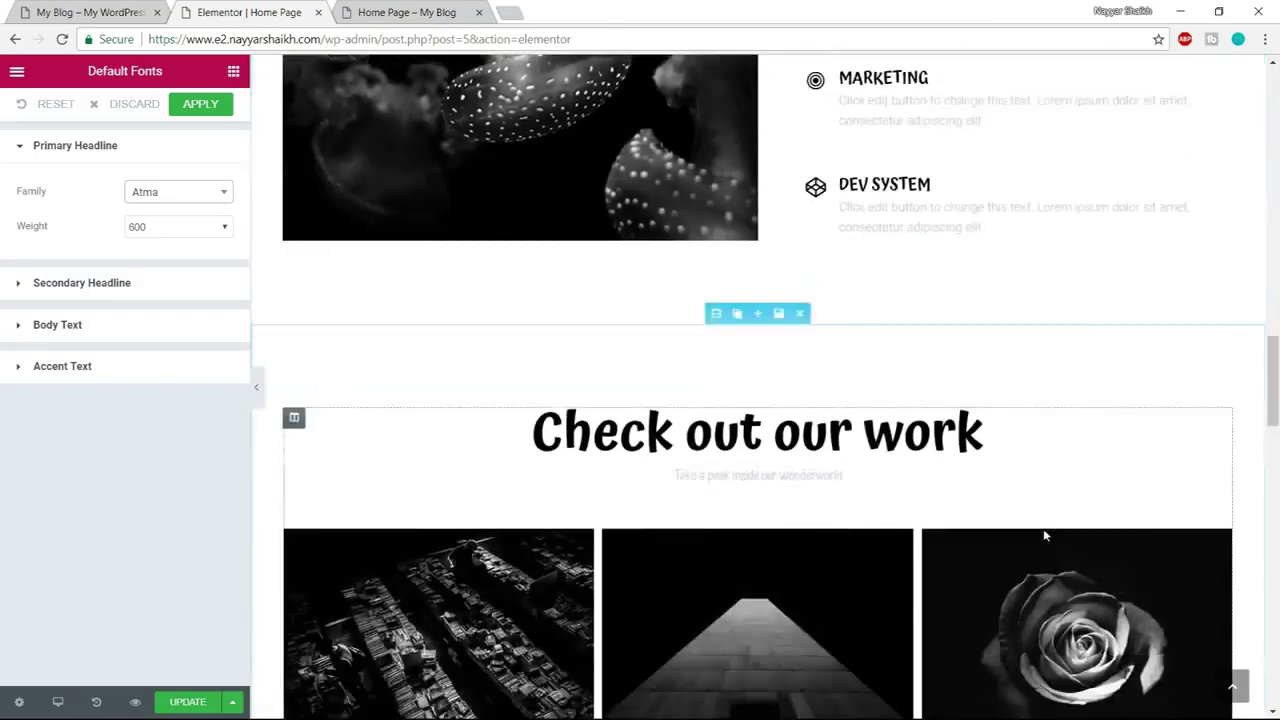
scroll(1042, 537, down, 12)
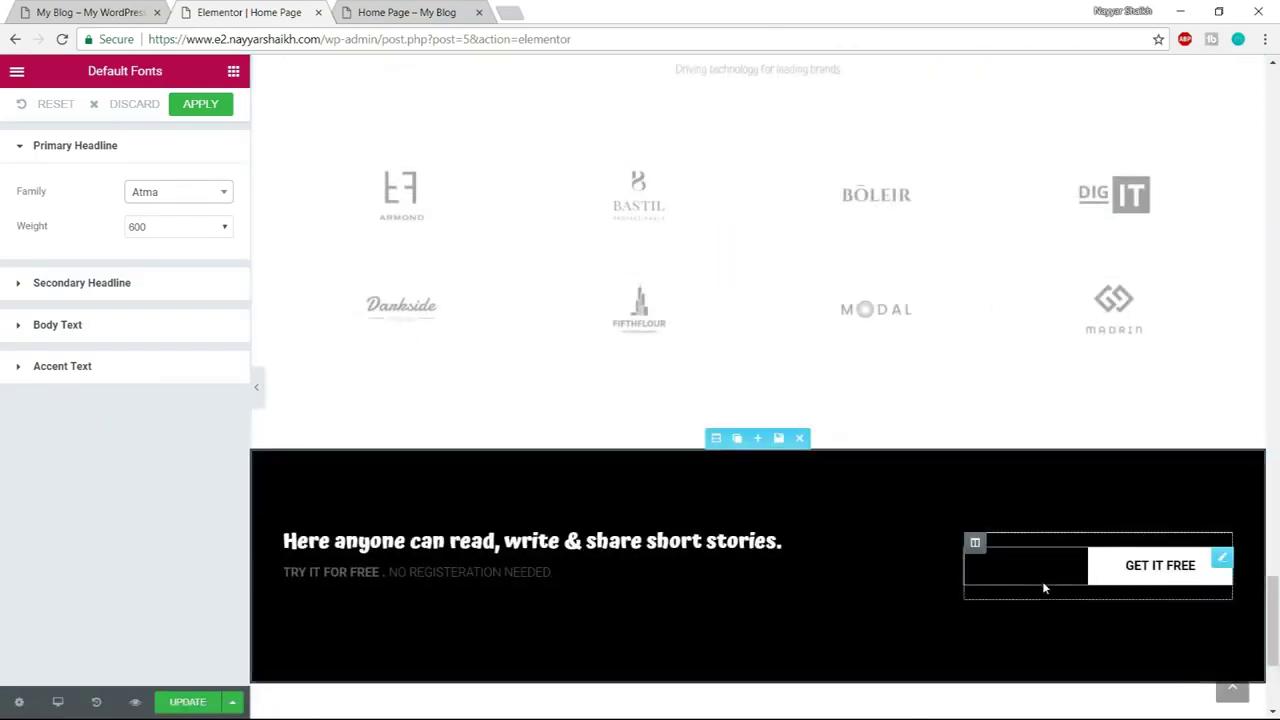
scroll(1042, 588, up, 18)
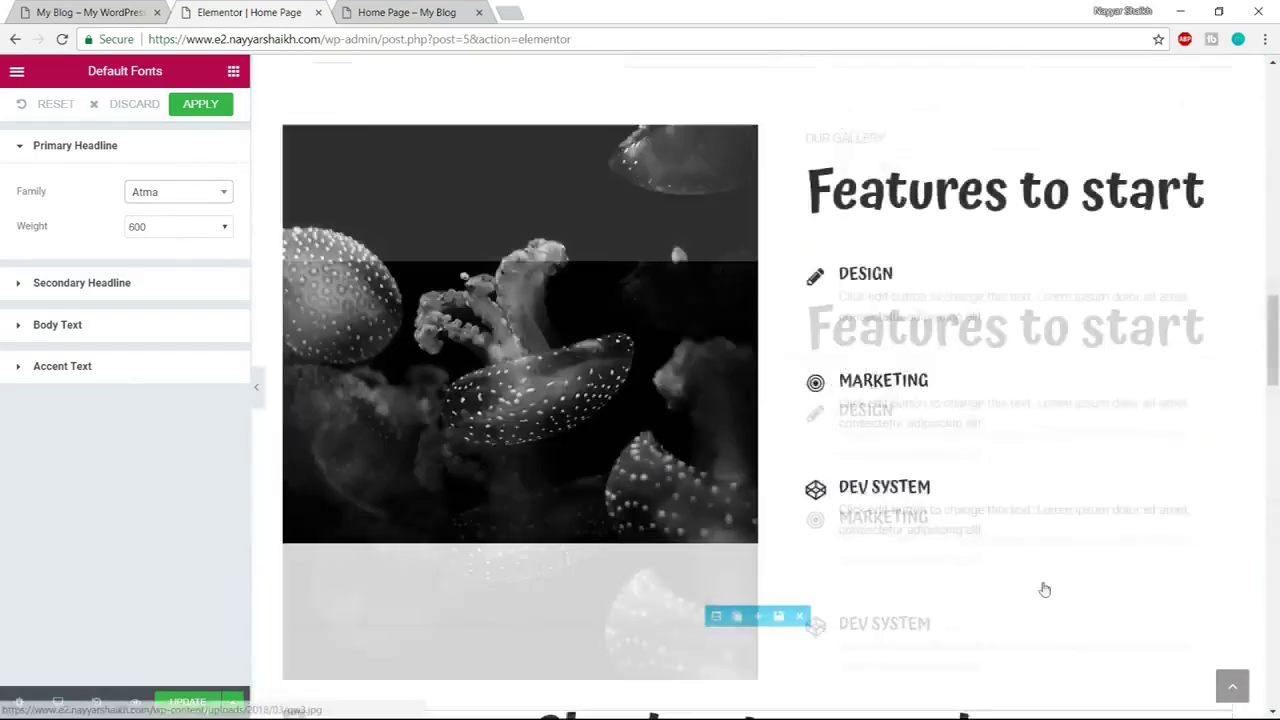
scroll(1043, 588, up, 8)
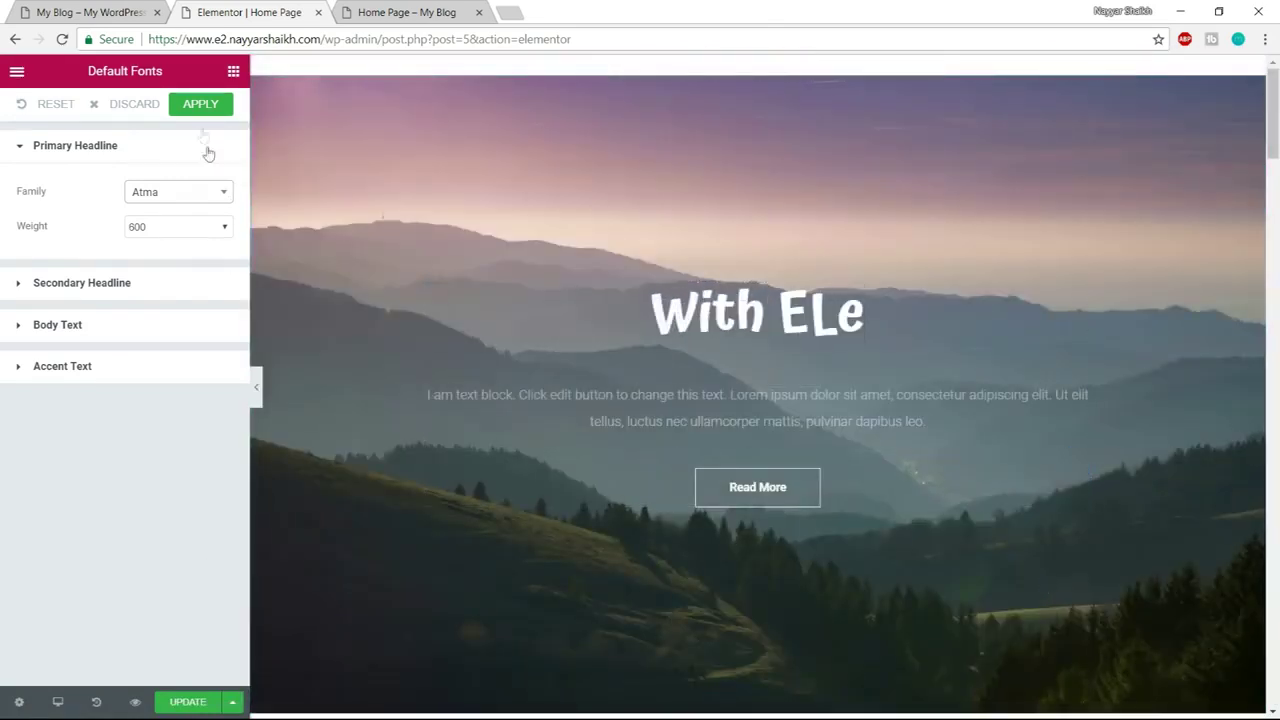
click(201, 106)
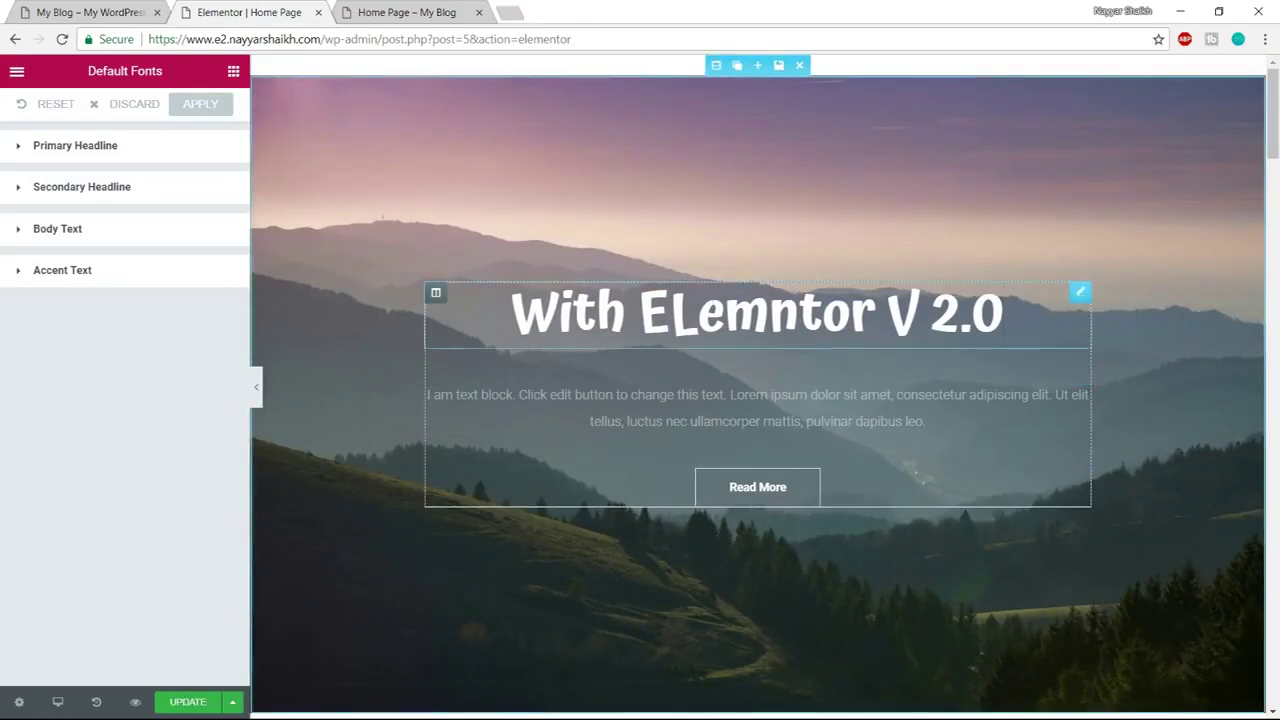
click(90, 12)
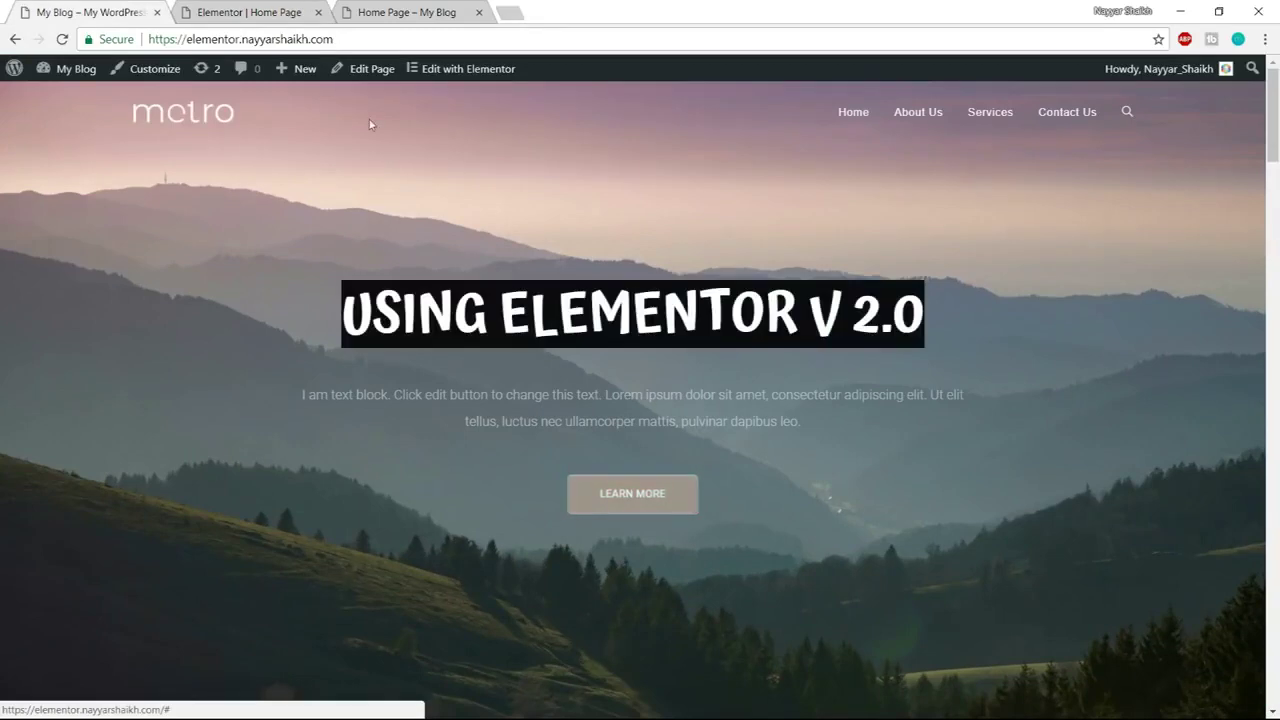
Step: Change the hero button label from 'Read More' to 'Learn More'
key(ctrl+Tab)
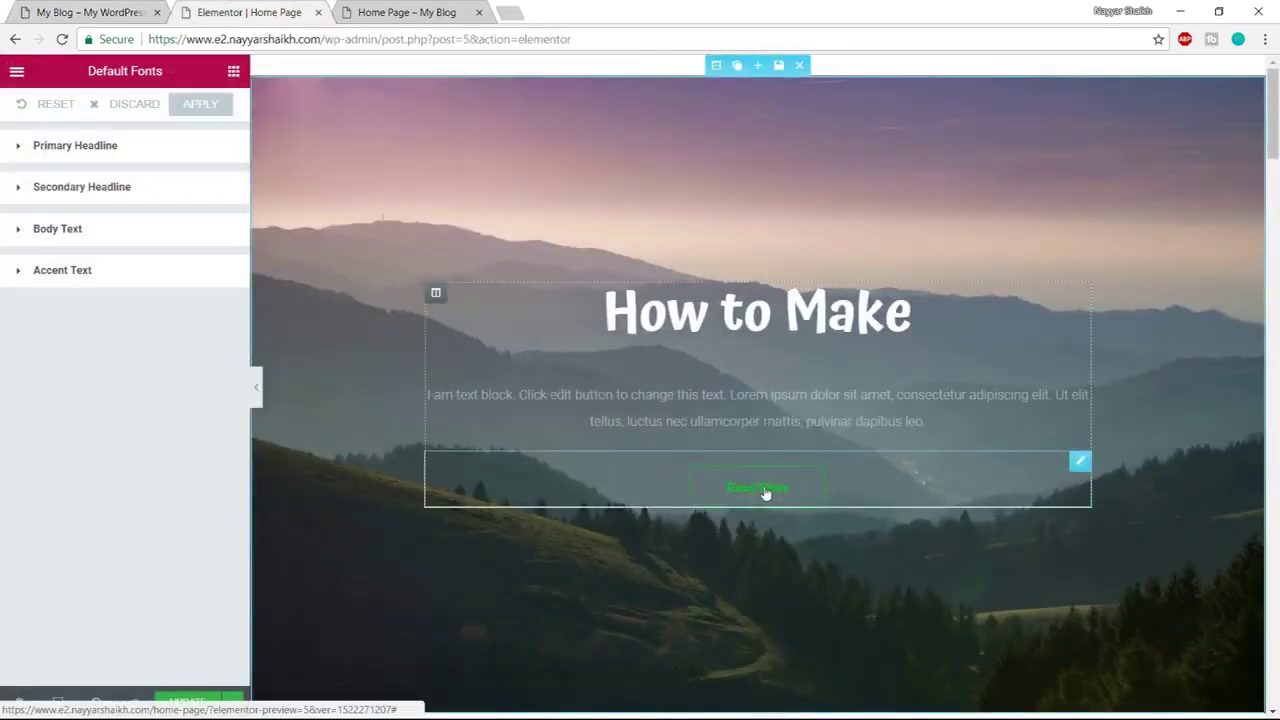
click(72, 12)
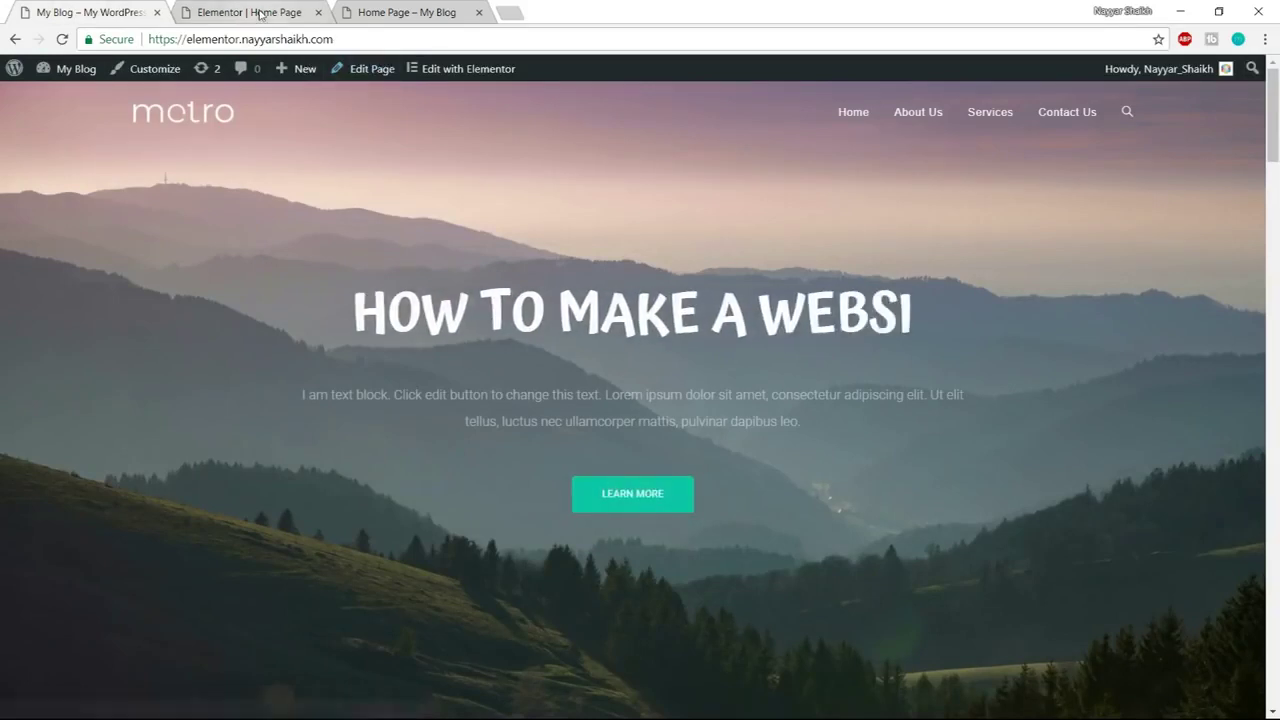
key(ctrl+Tab)
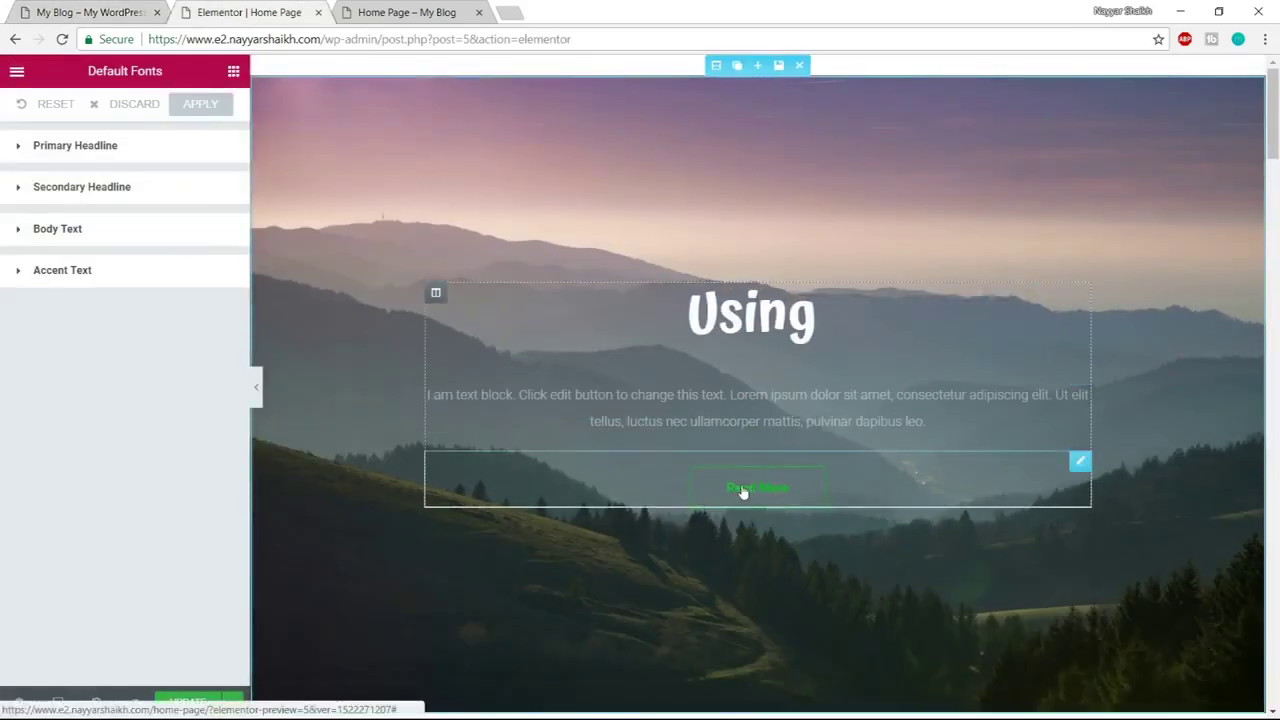
click(760, 494)
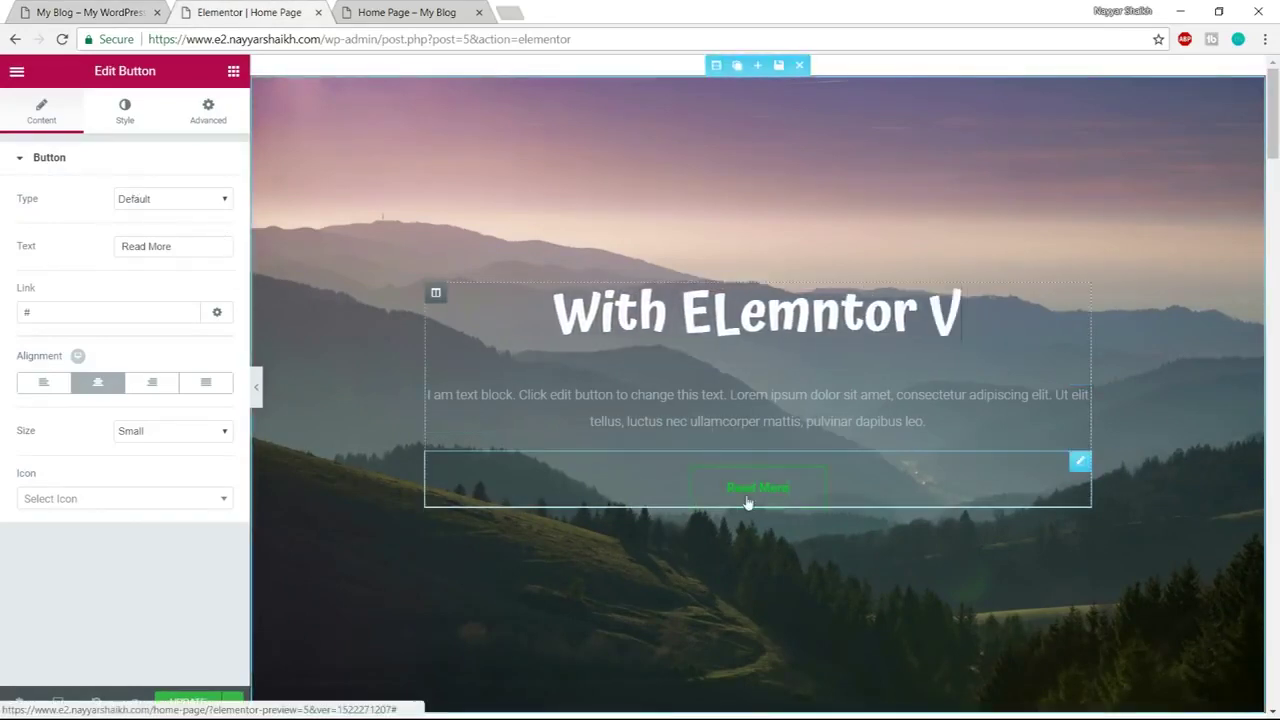
click(100, 6)
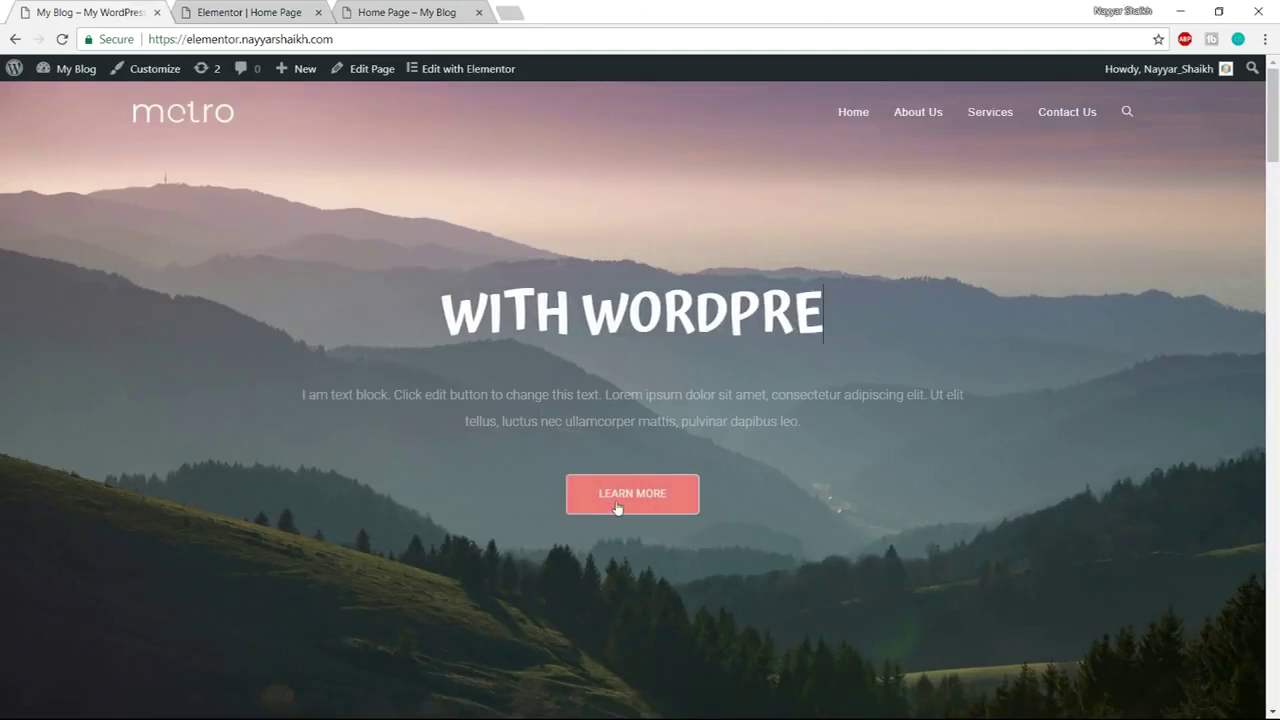
click(260, 10)
drag(190, 248, 100, 253)
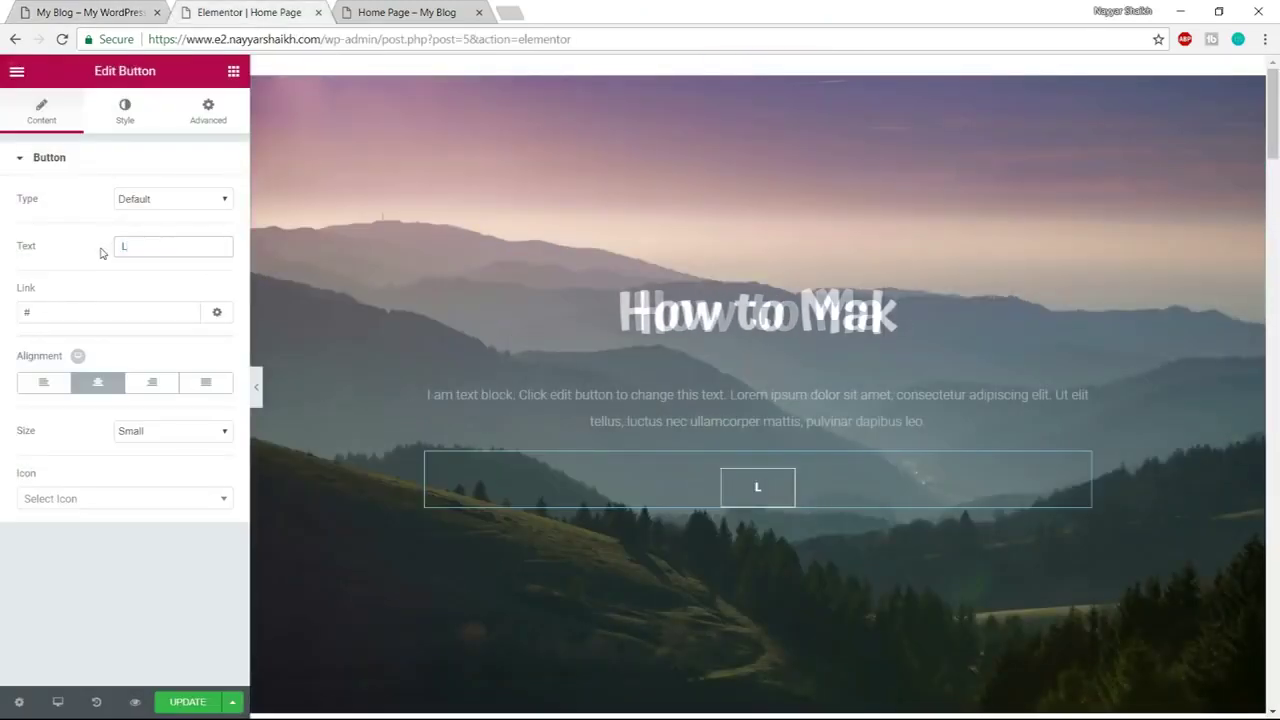
text(Learn More)
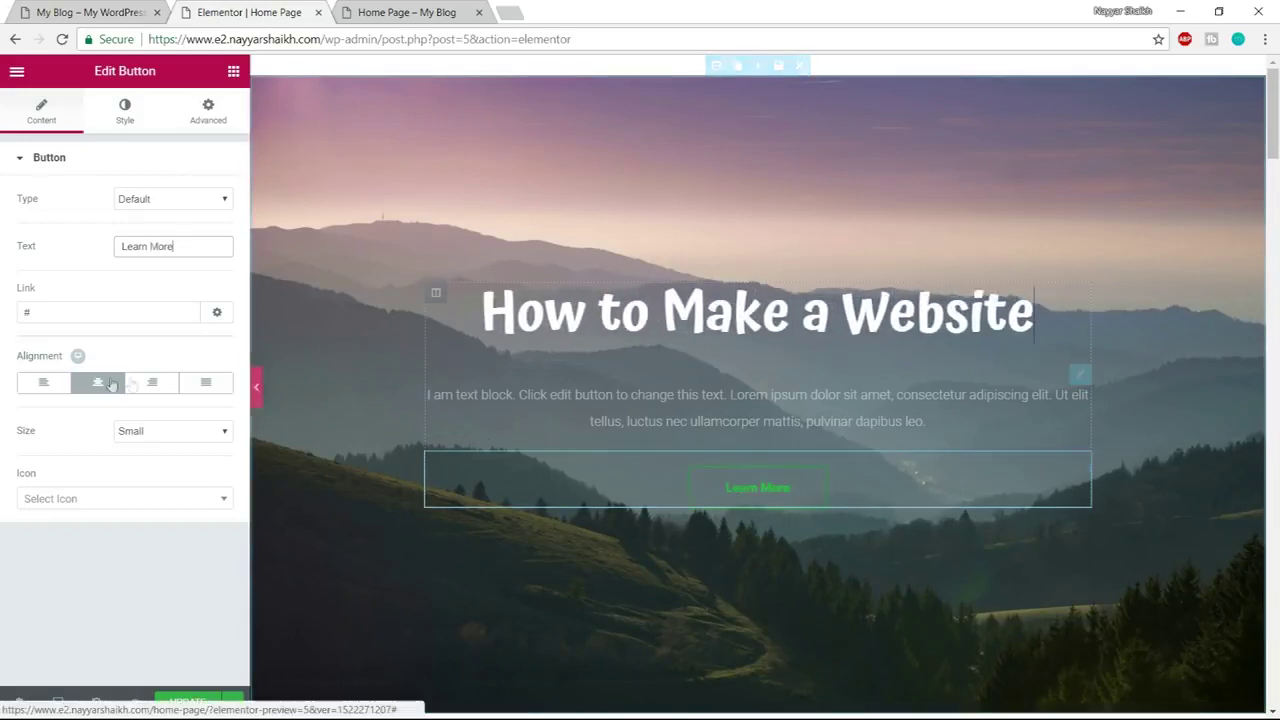
click(125, 108)
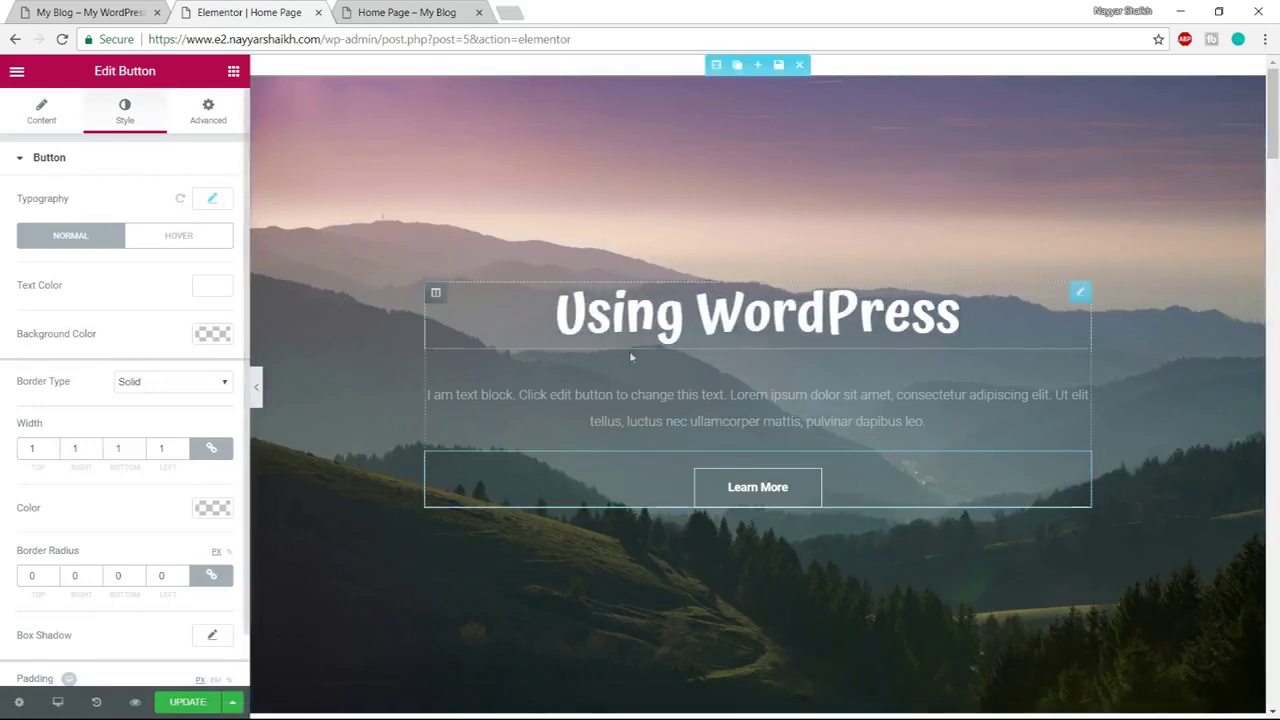
Step: Set the Learn More button's typography font family to Poppins
click(215, 200)
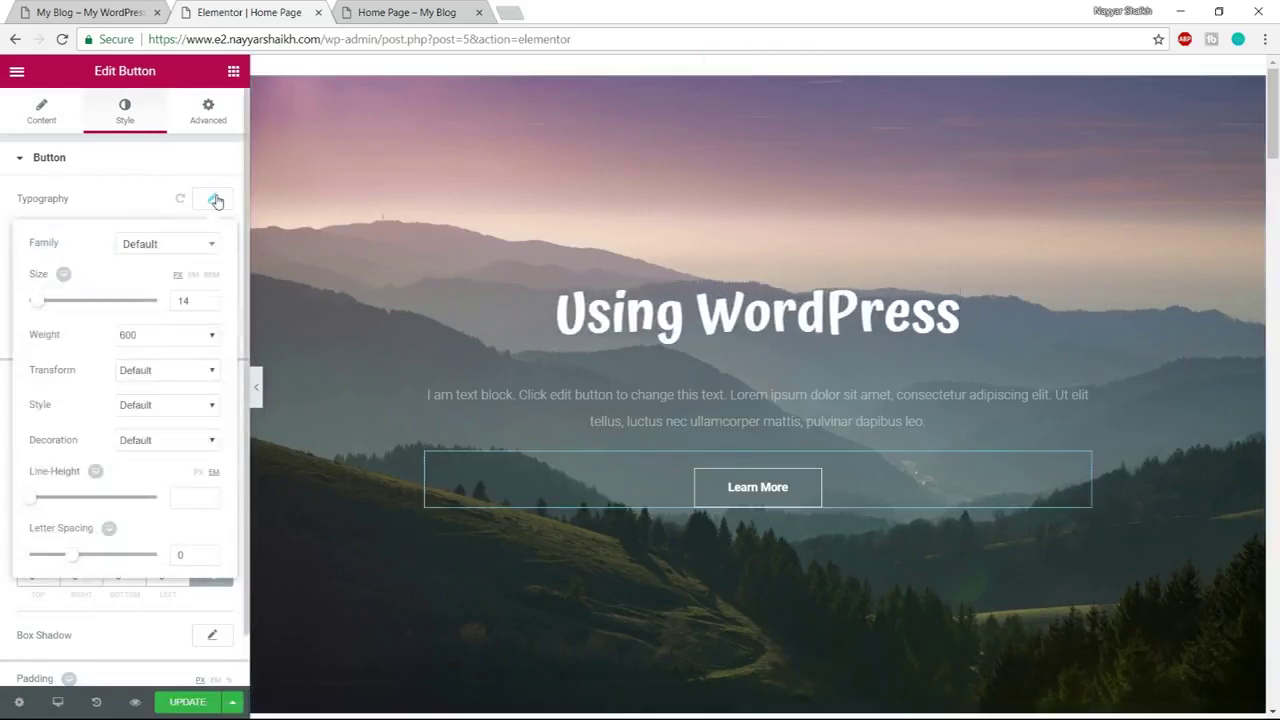
click(166, 246)
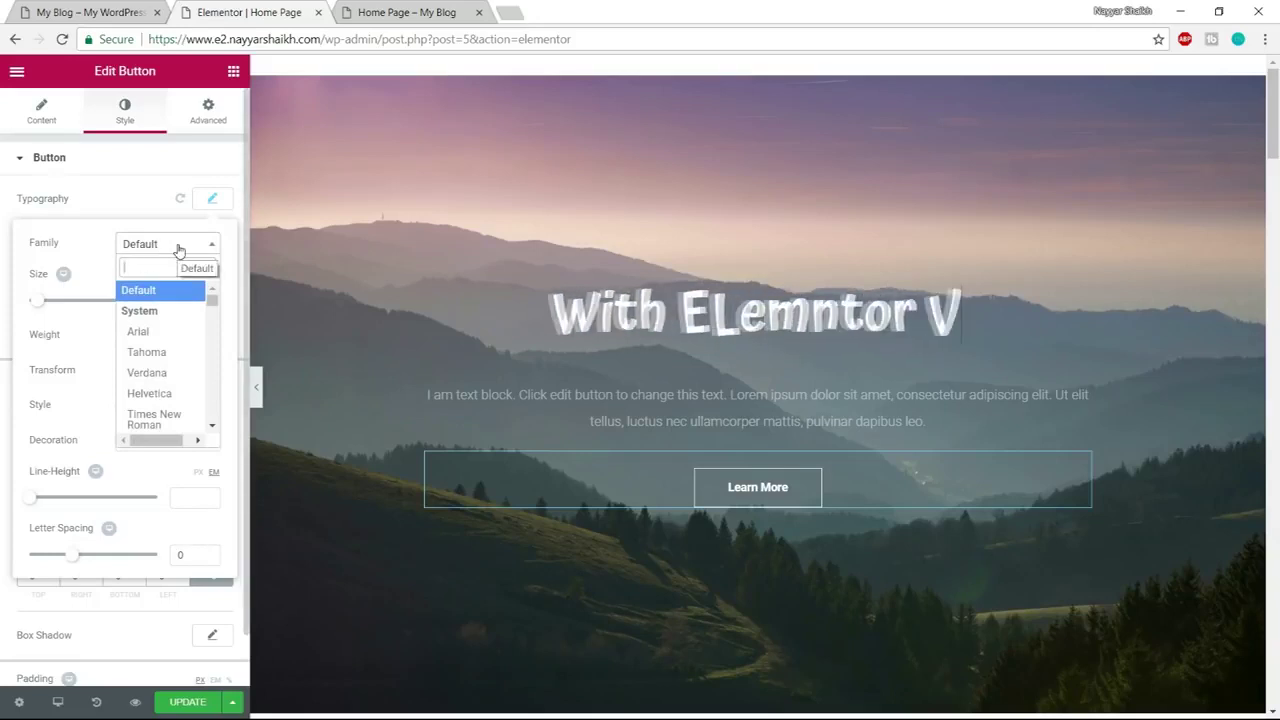
text(atm)
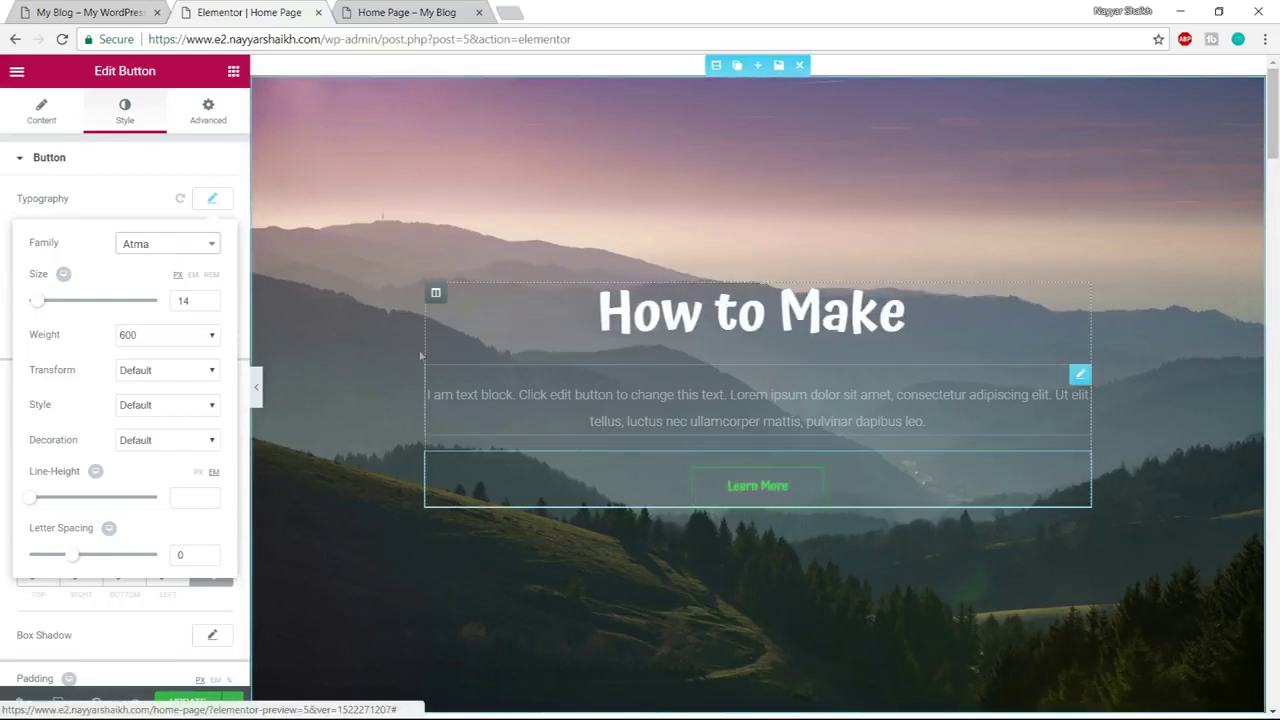
click(170, 250)
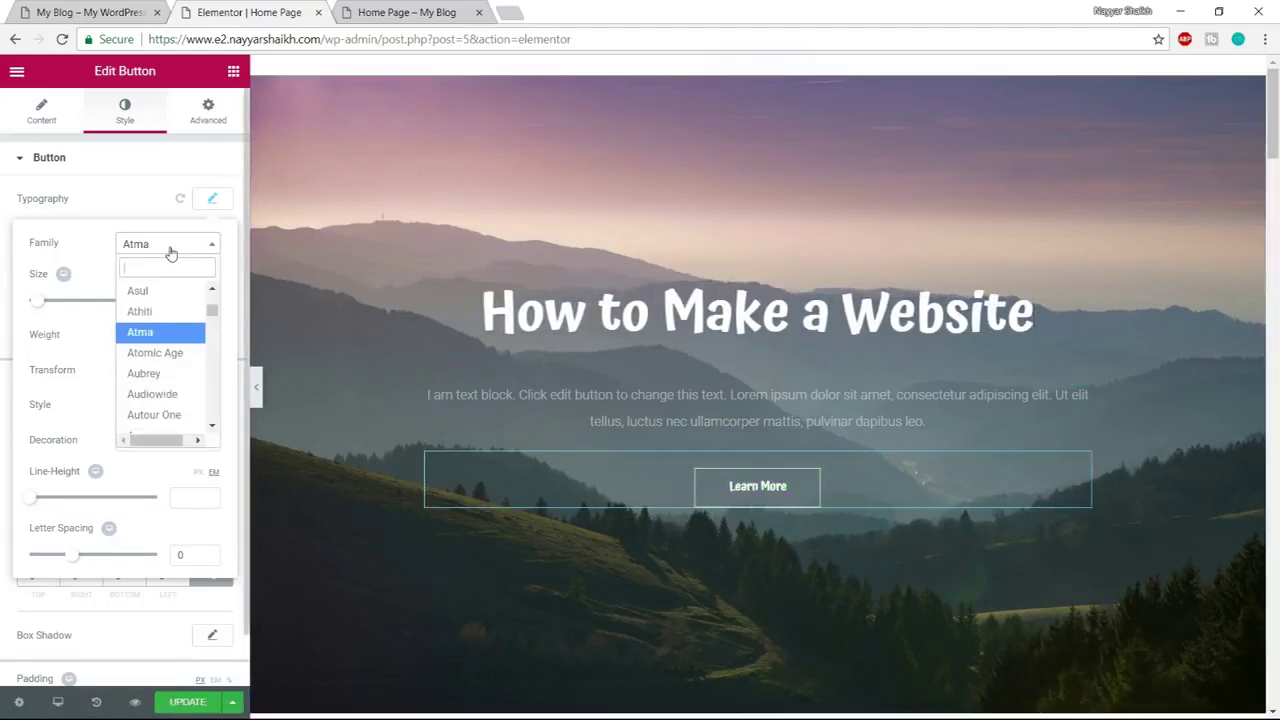
text(p)
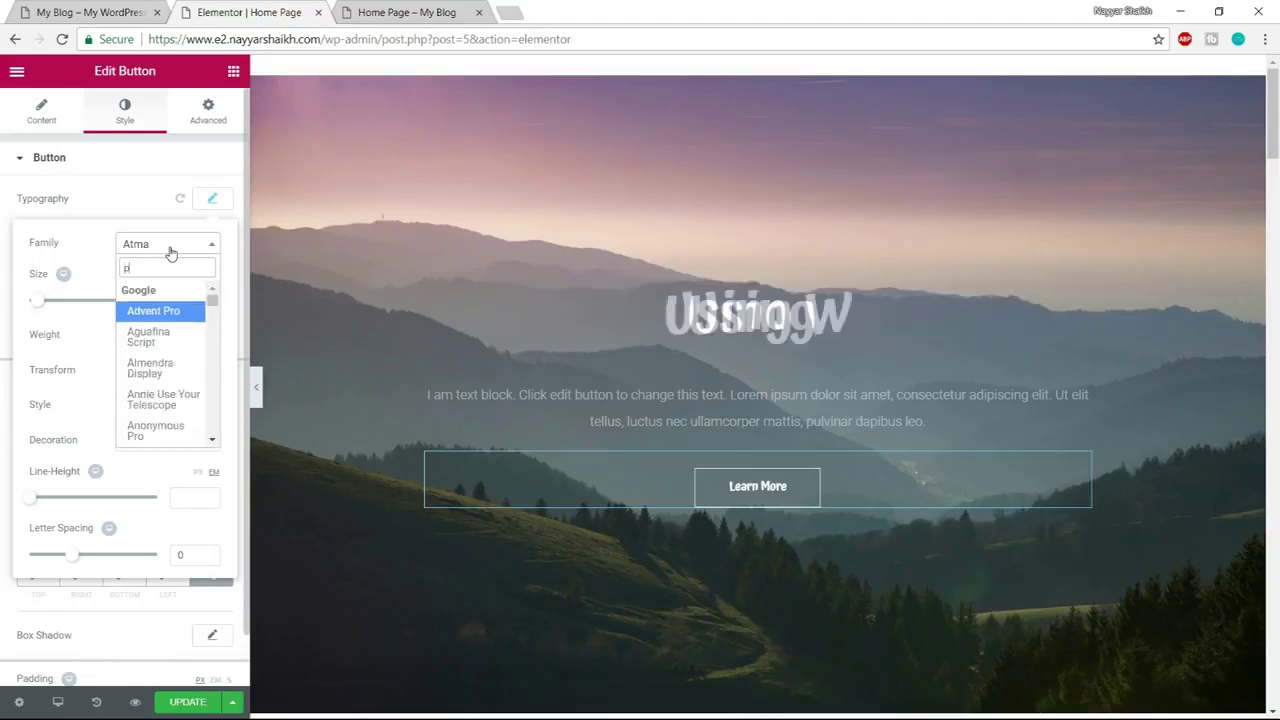
text(on)
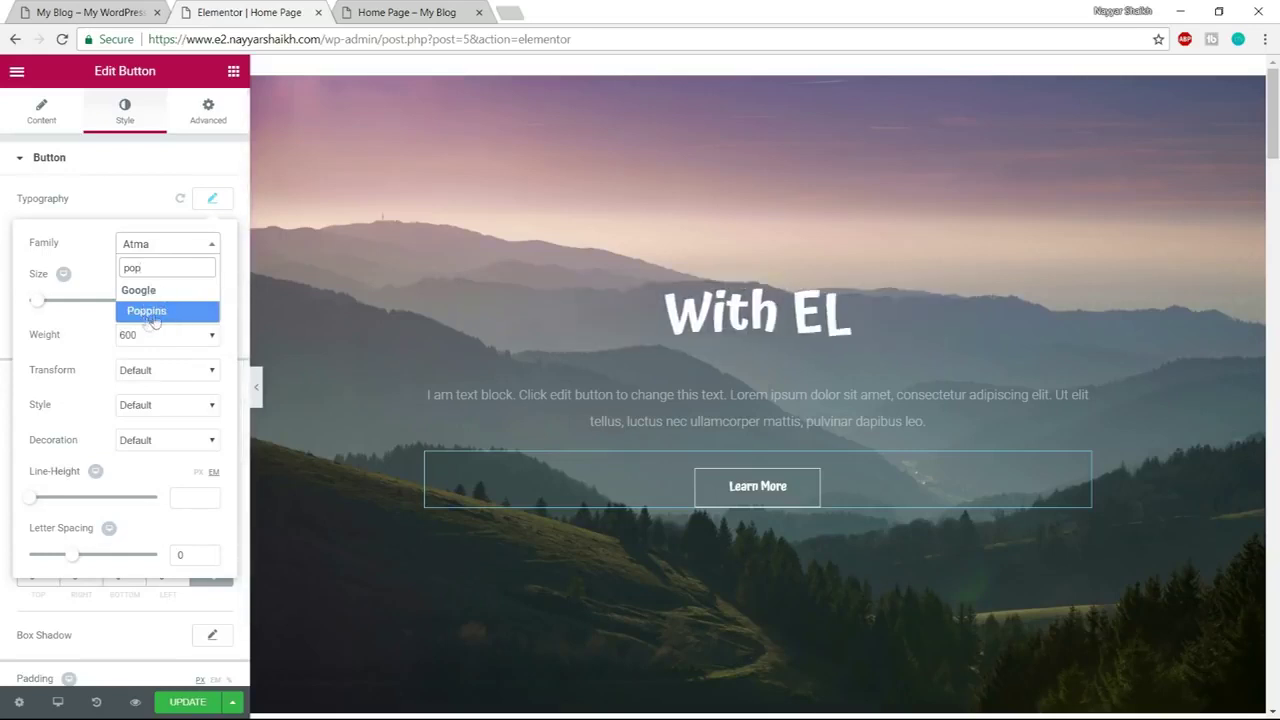
click(152, 316)
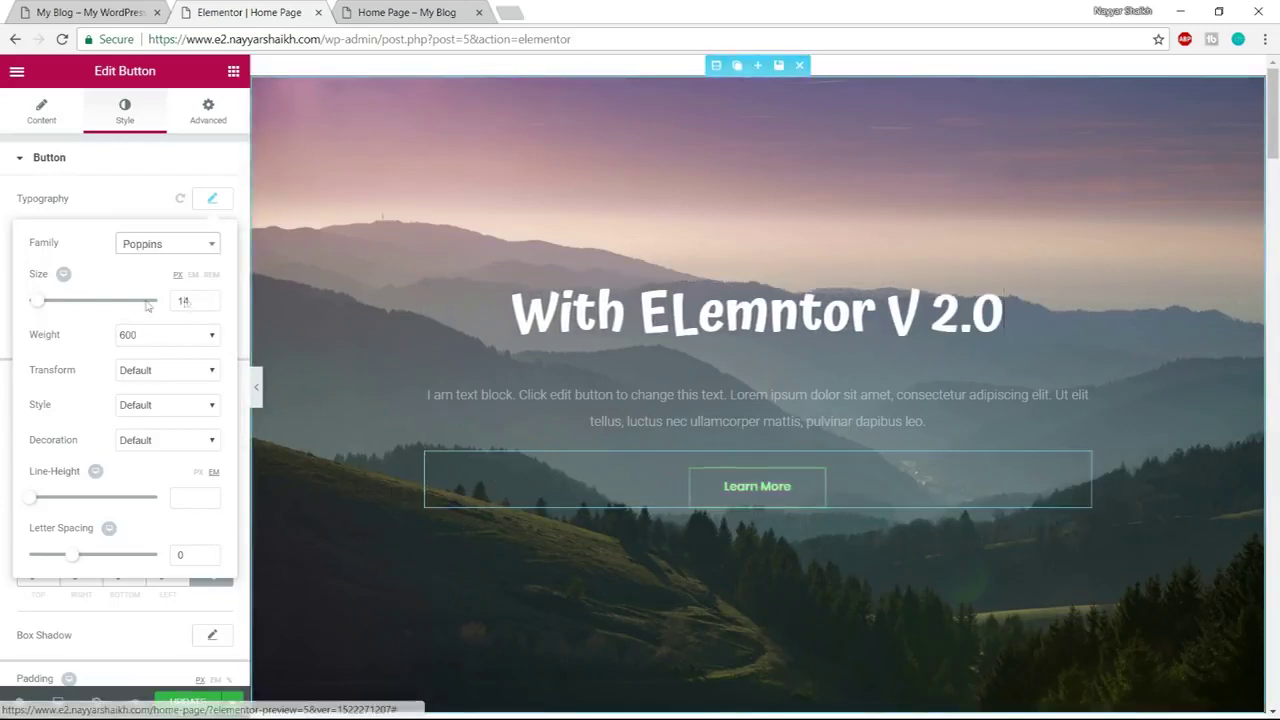
click(100, 12)
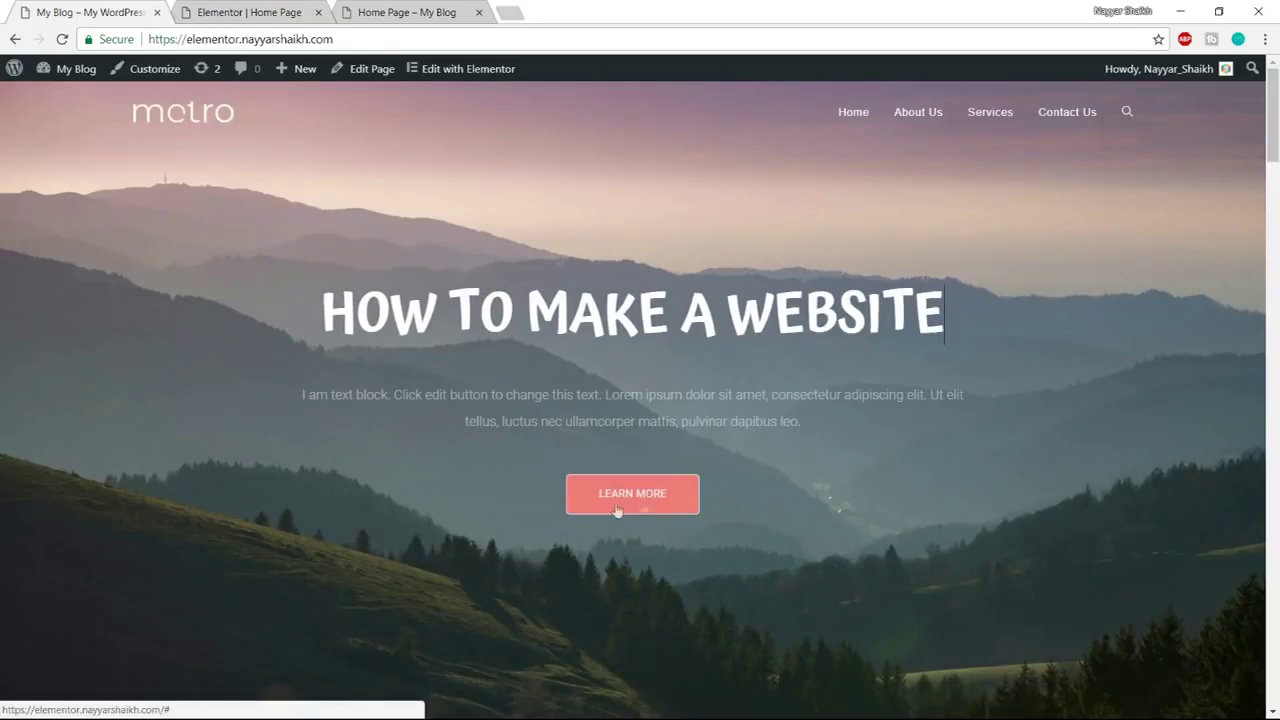
Step: Make the button text uppercase at weight 400 with 1.5 letter spacing
click(250, 10)
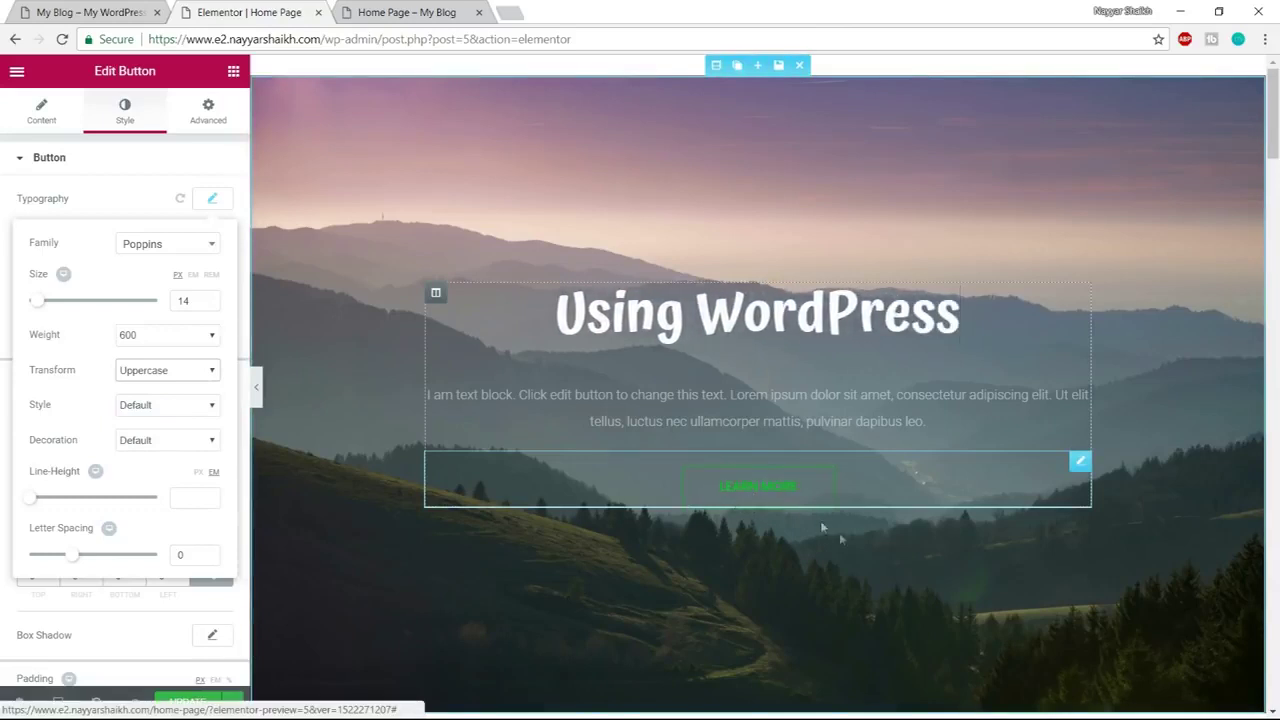
click(190, 336)
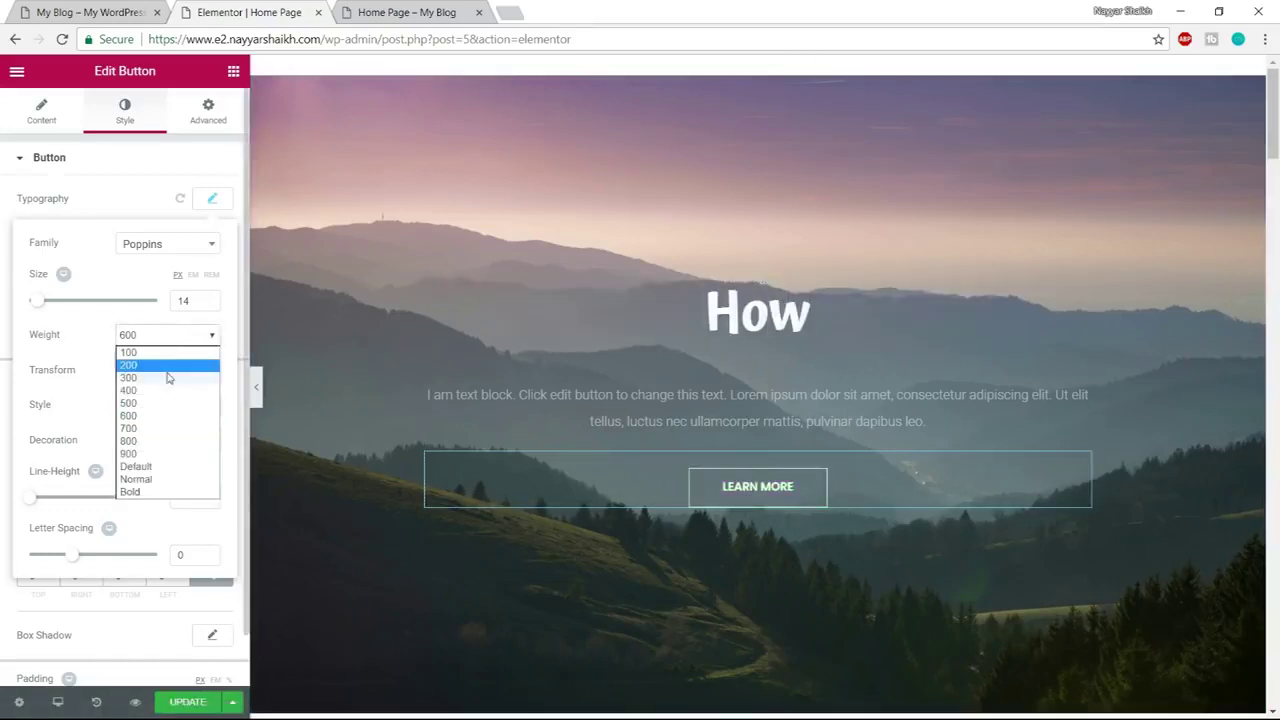
click(161, 391)
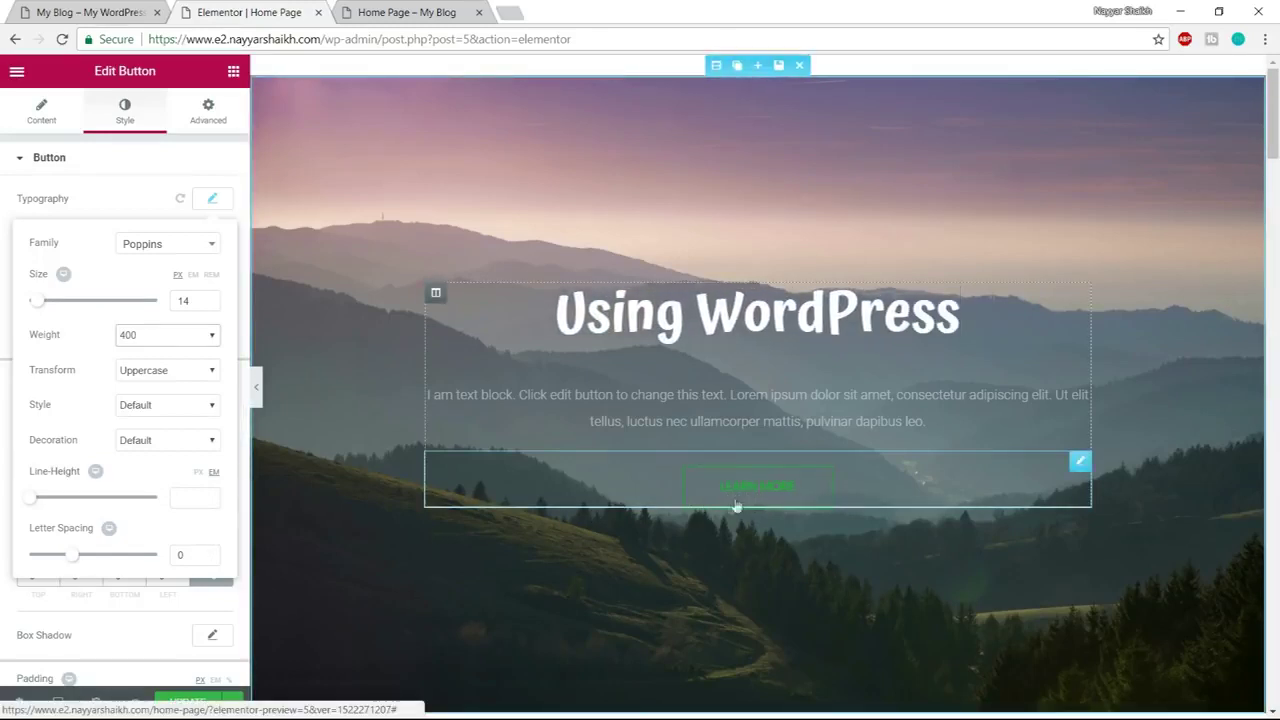
drag(70, 556, 73, 558)
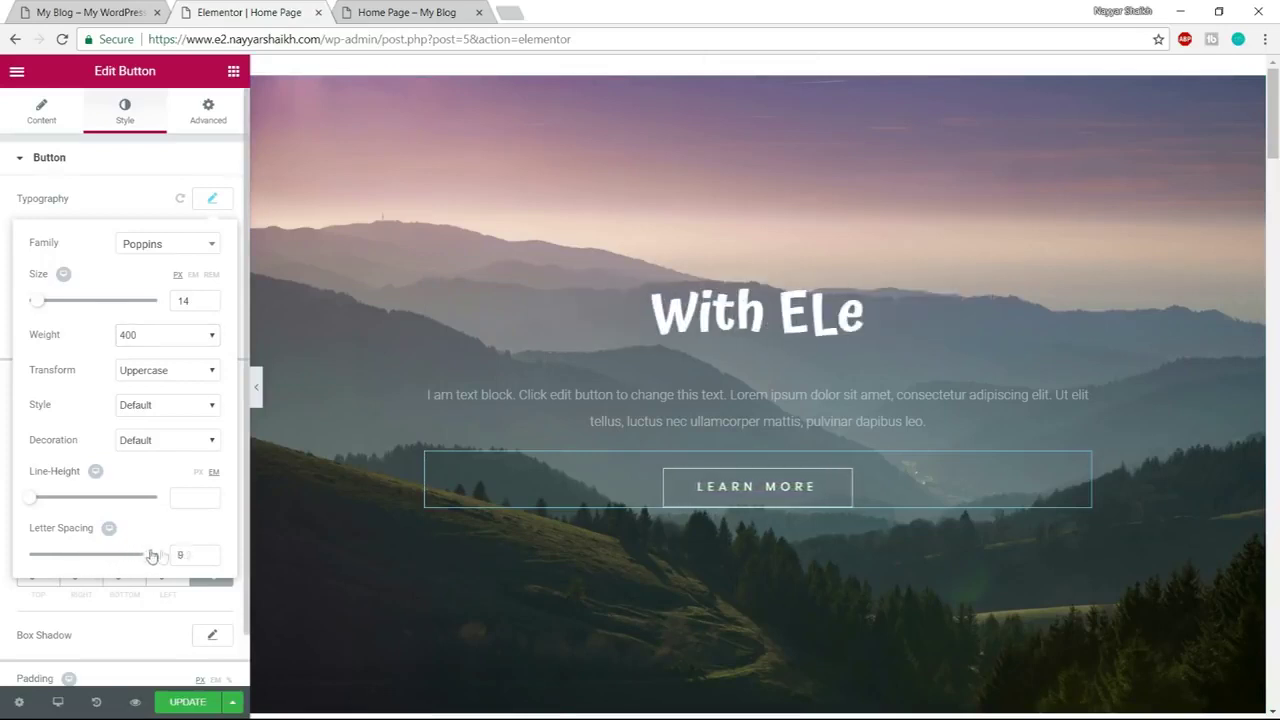
drag(156, 554, 136, 558)
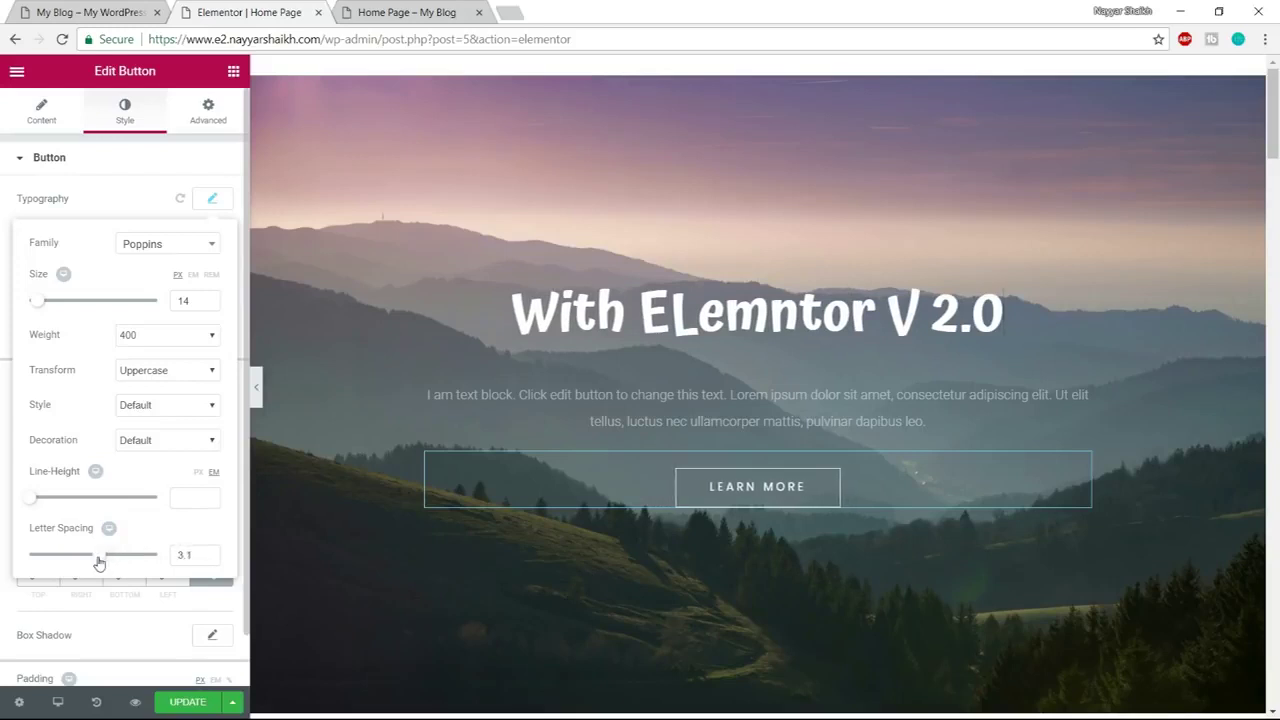
drag(99, 563, 83, 556)
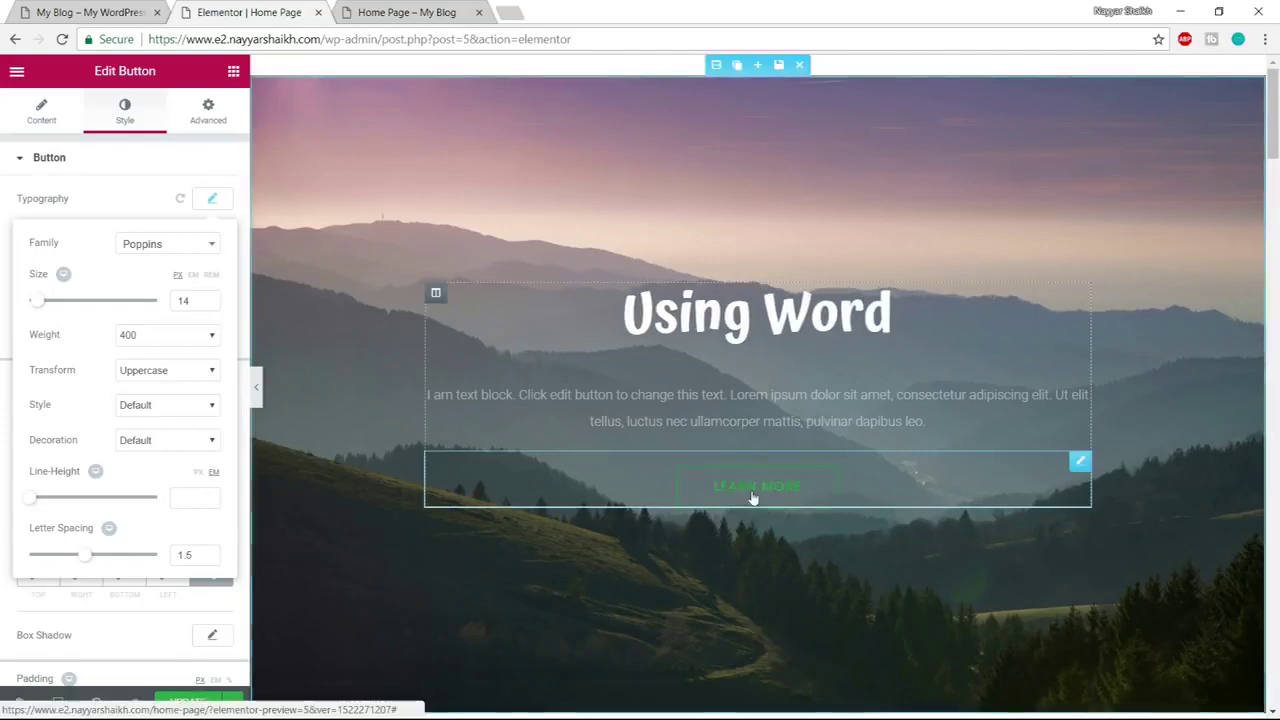
click(212, 201)
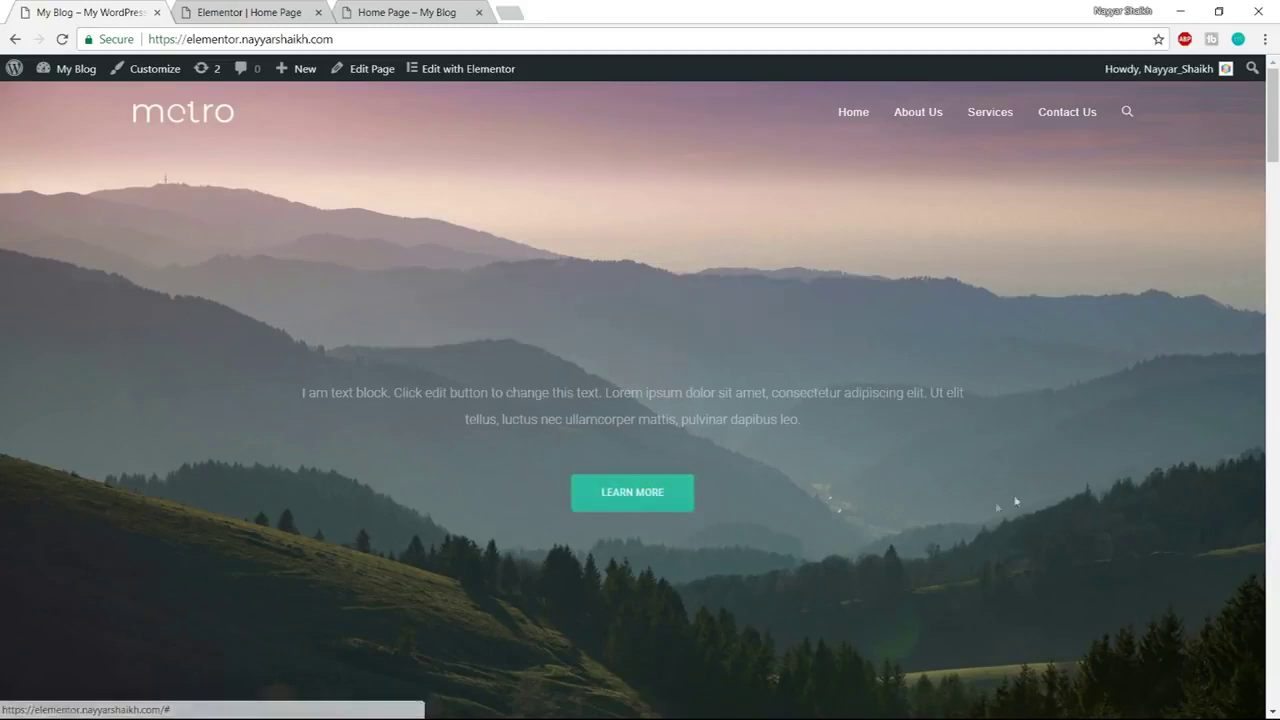
Step: Inspect the live LEARN MORE button in DevTools and copy its #10c5a7 background colour
right_click(677, 500)
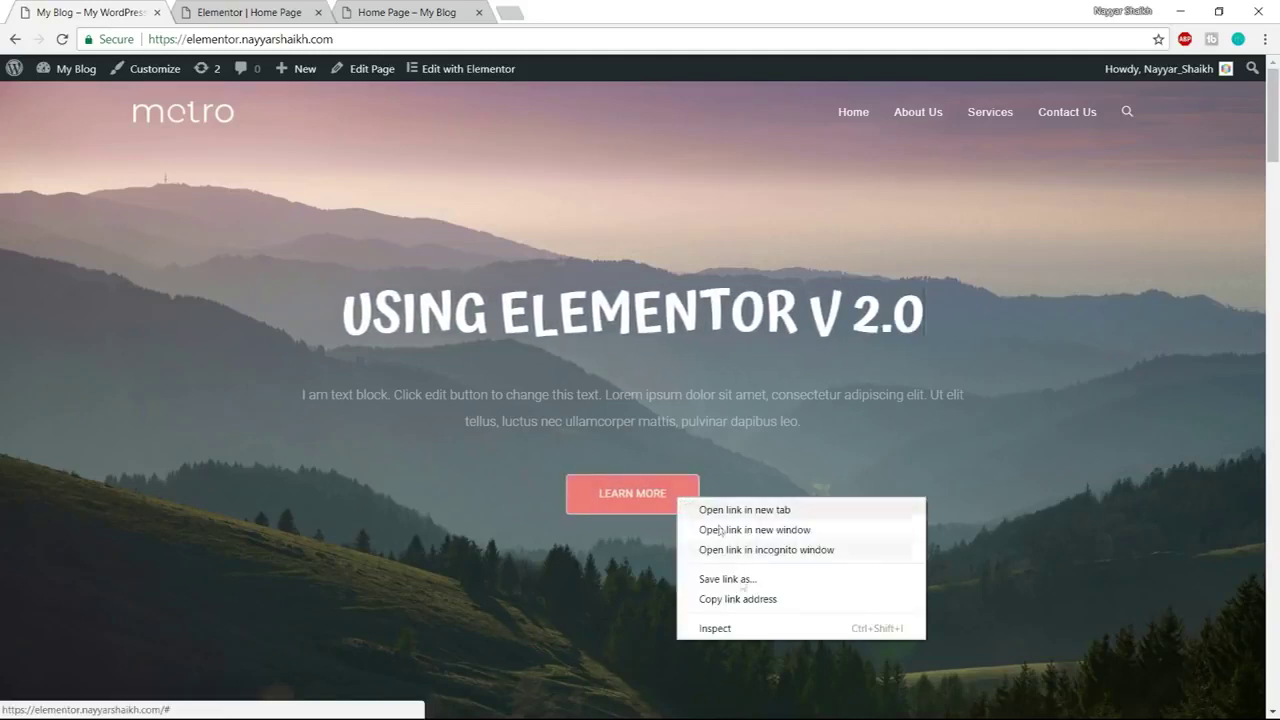
click(745, 626)
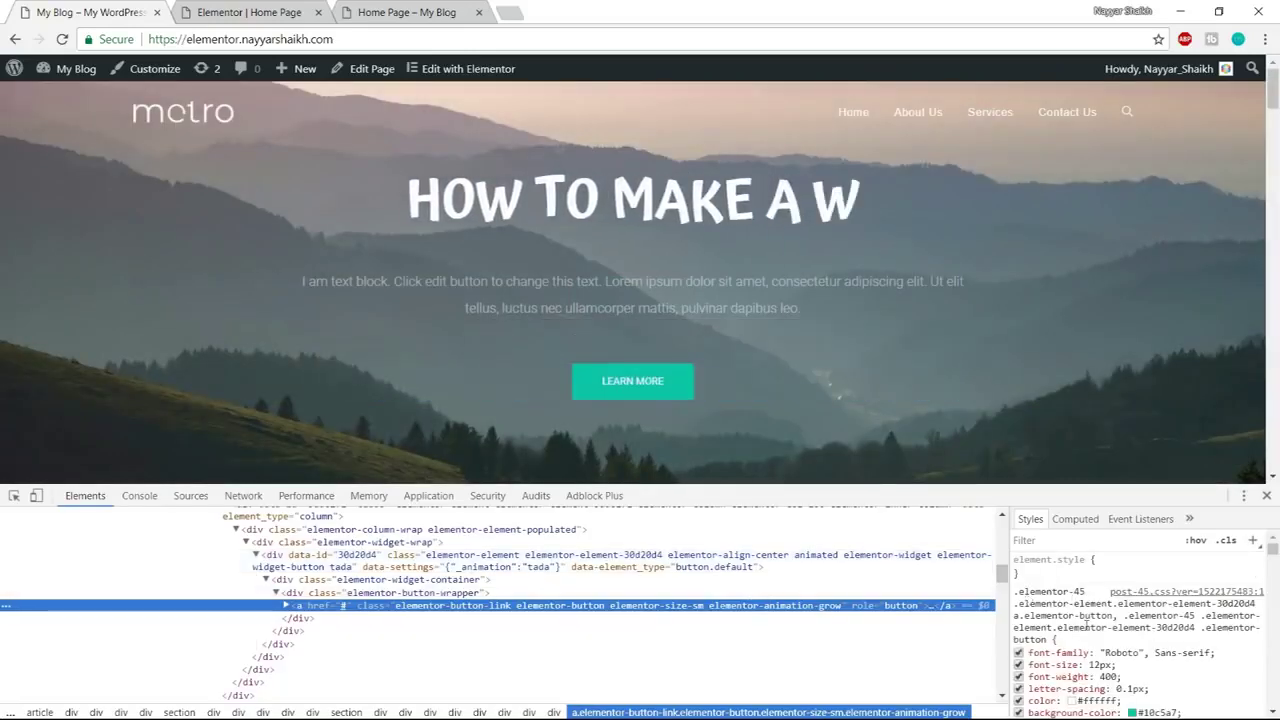
click(1157, 630)
key(ctrl+c)
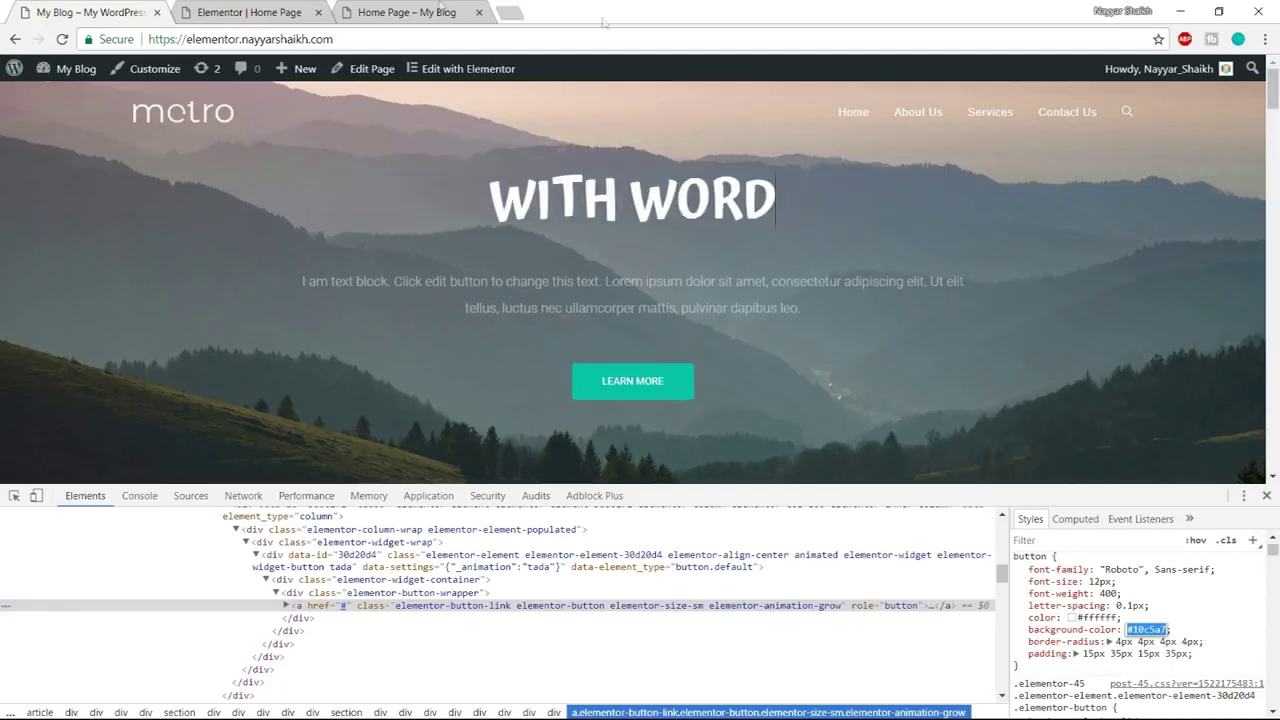
click(1266, 496)
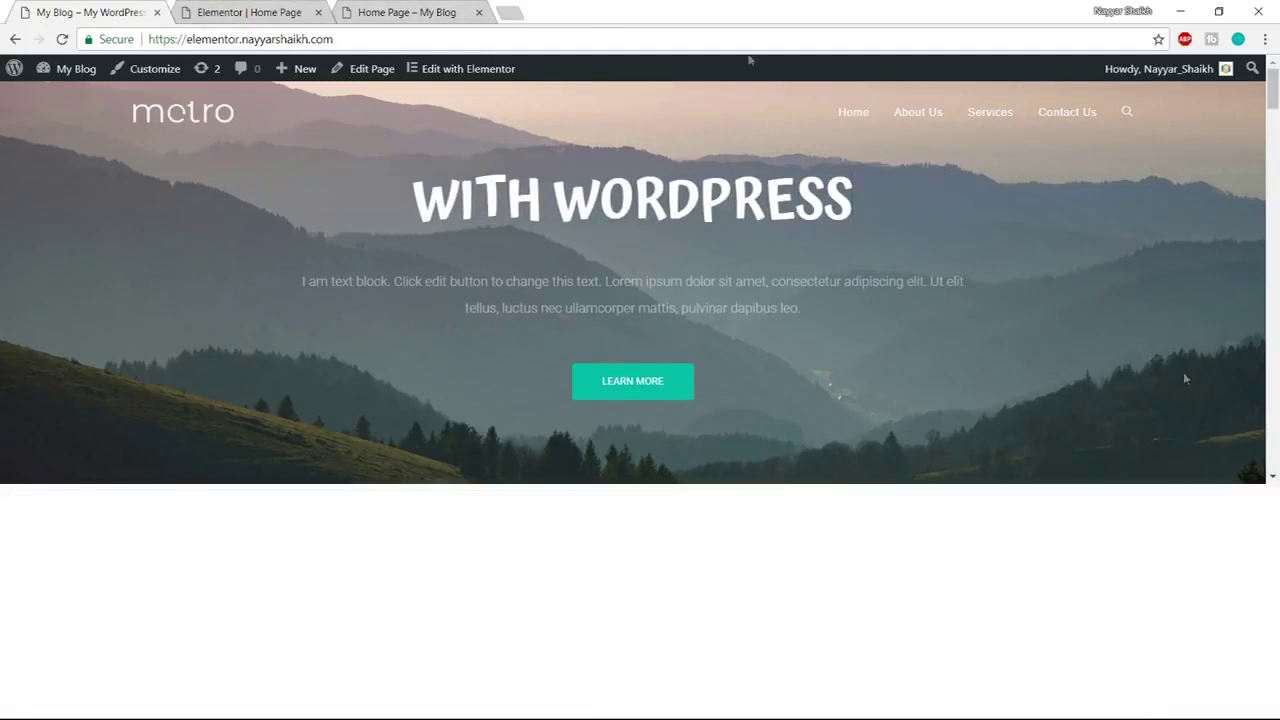
click(249, 12)
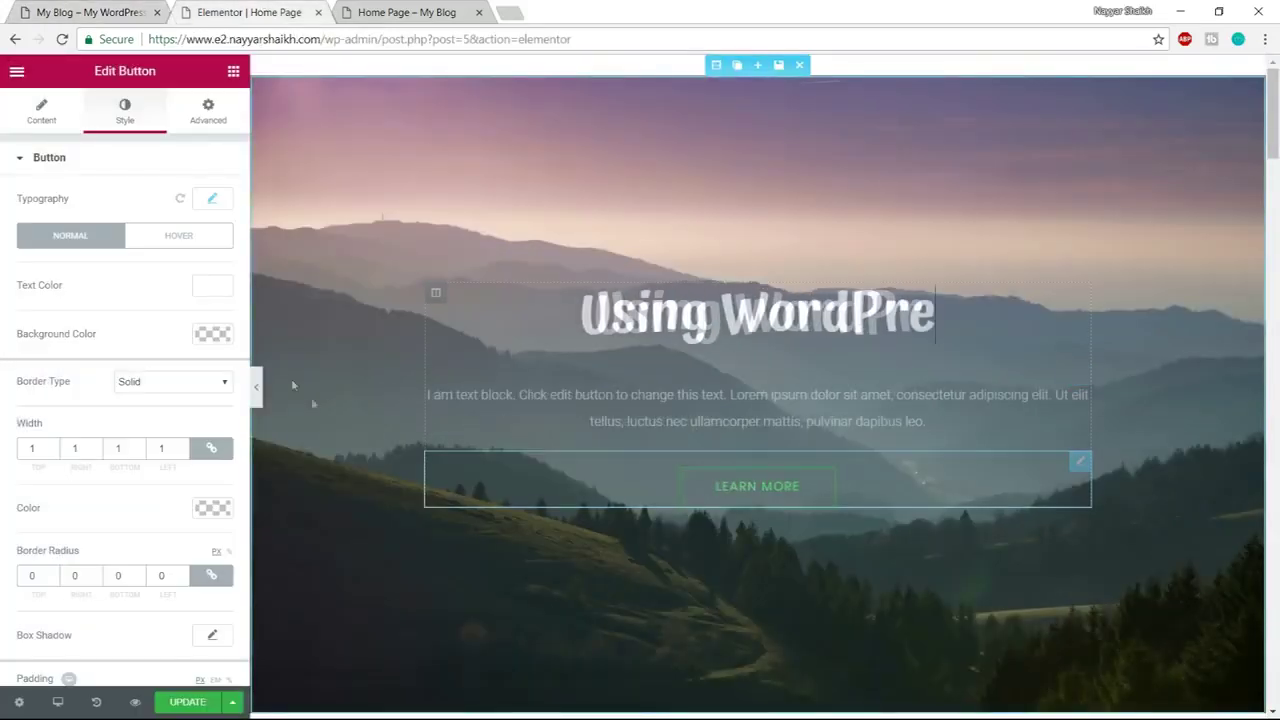
Step: Paste #10c5a7 as the Learn More button's normal background colour
click(212, 336)
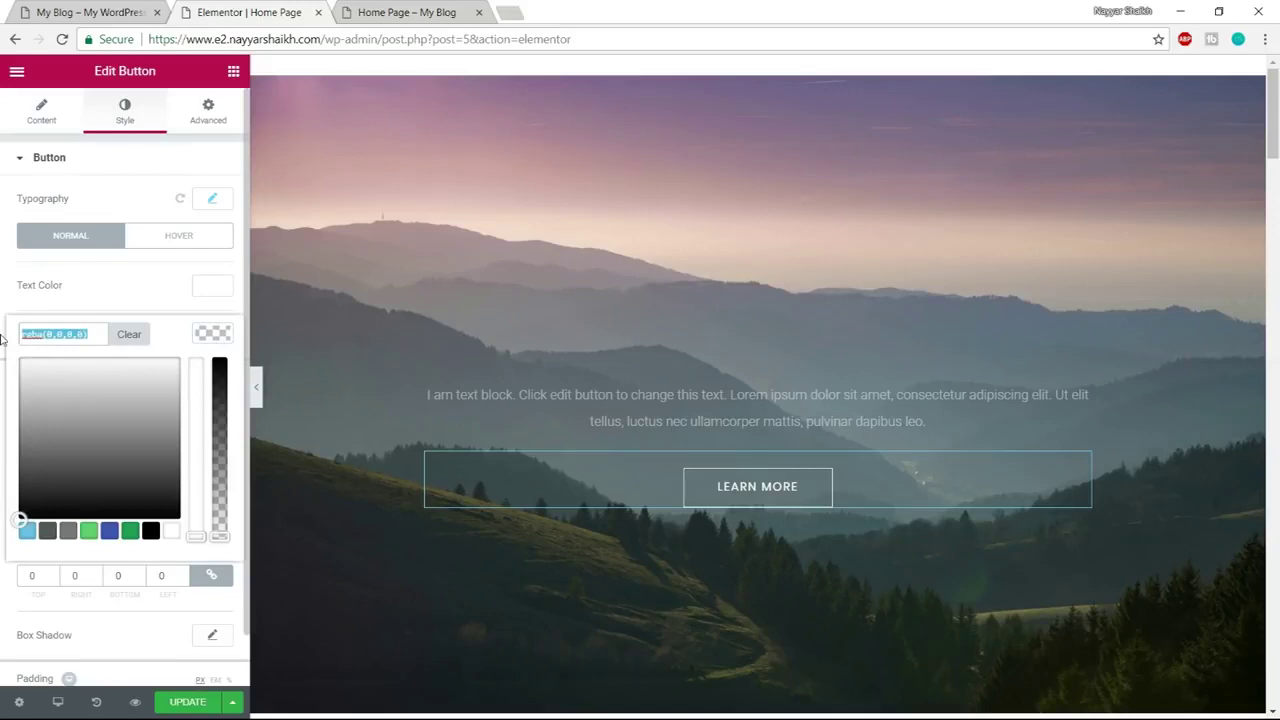
key(ctrl+v)
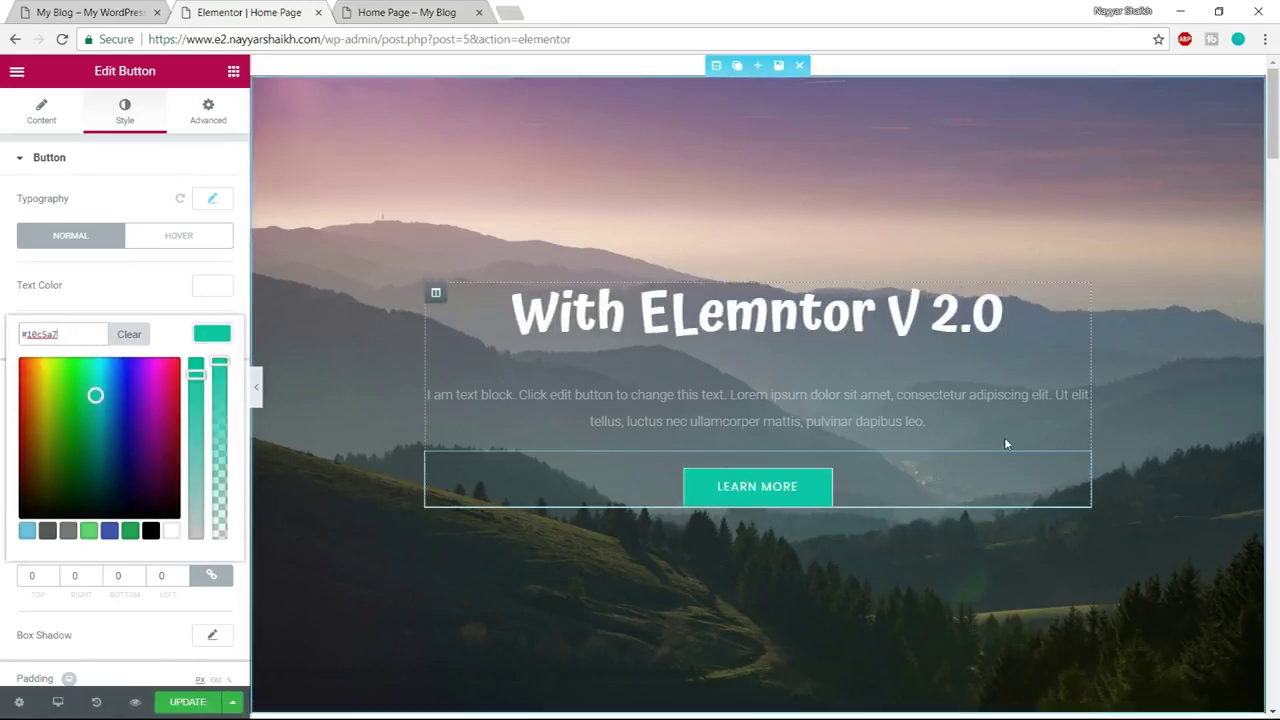
click(735, 494)
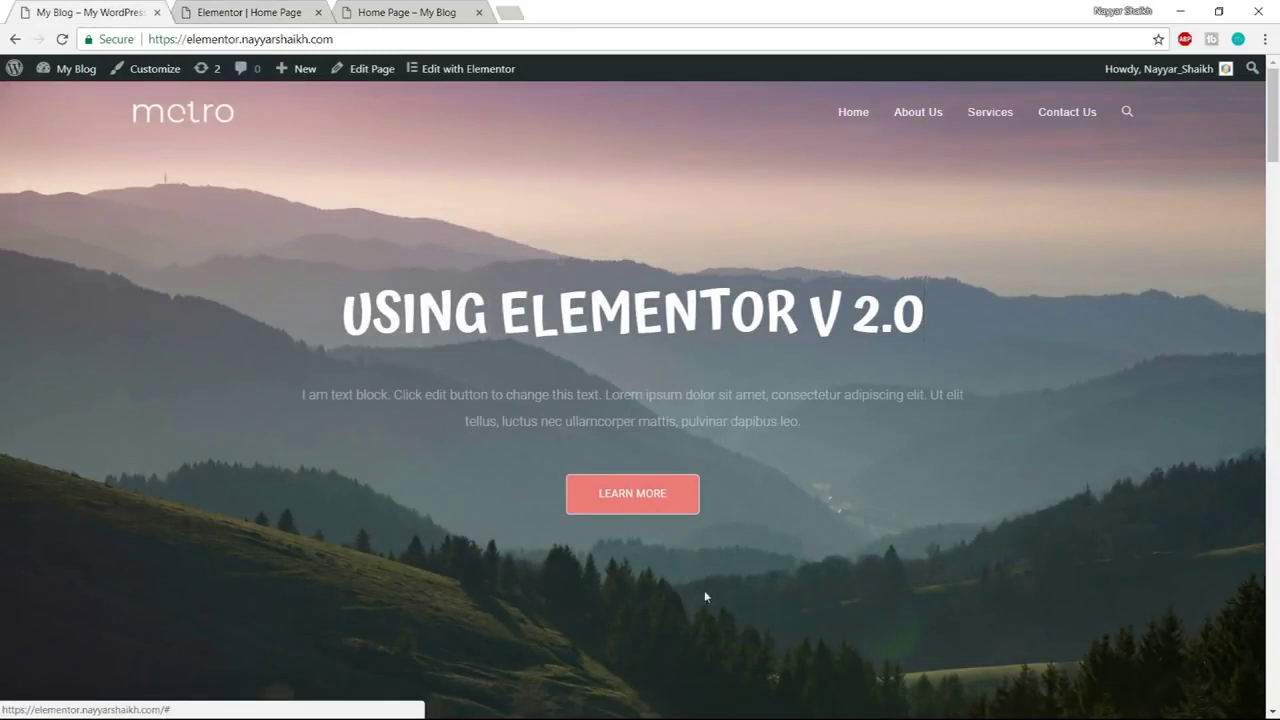
Step: Inspect the live LEARN MORE button in DevTools and copy its hover background colour #ff7a7a
right_click(686, 506)
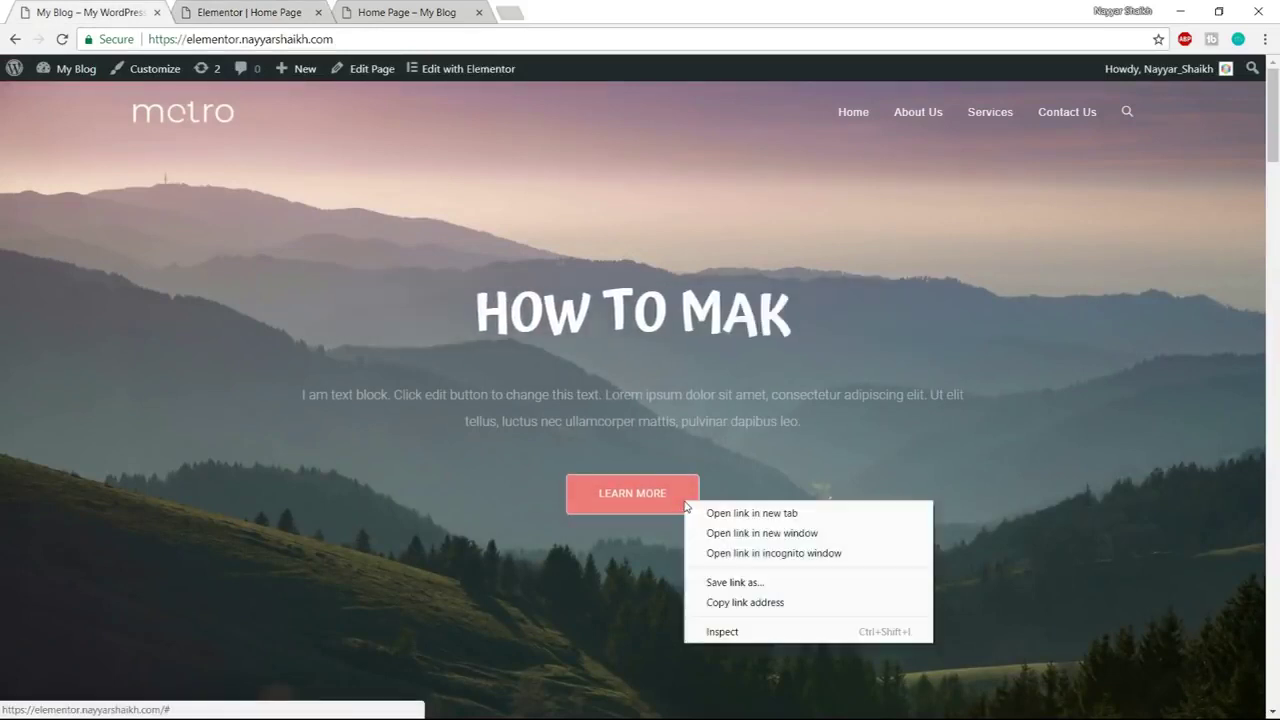
click(752, 630)
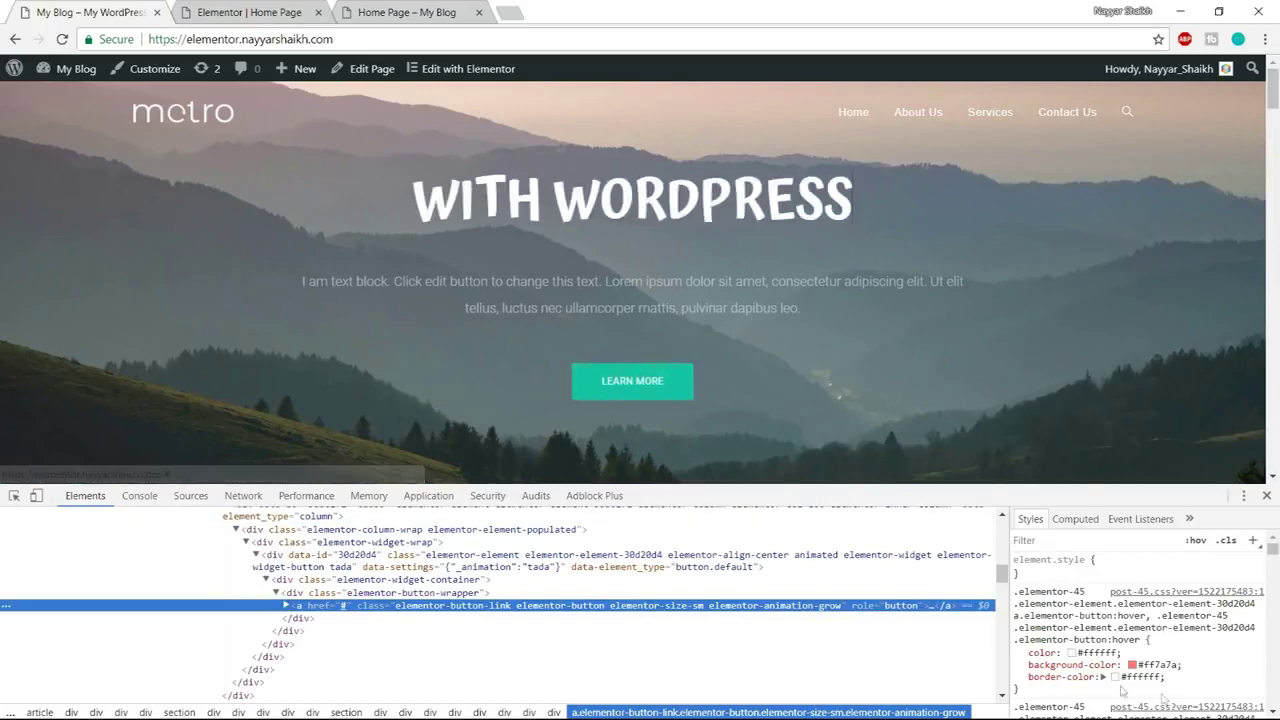
click(1153, 665)
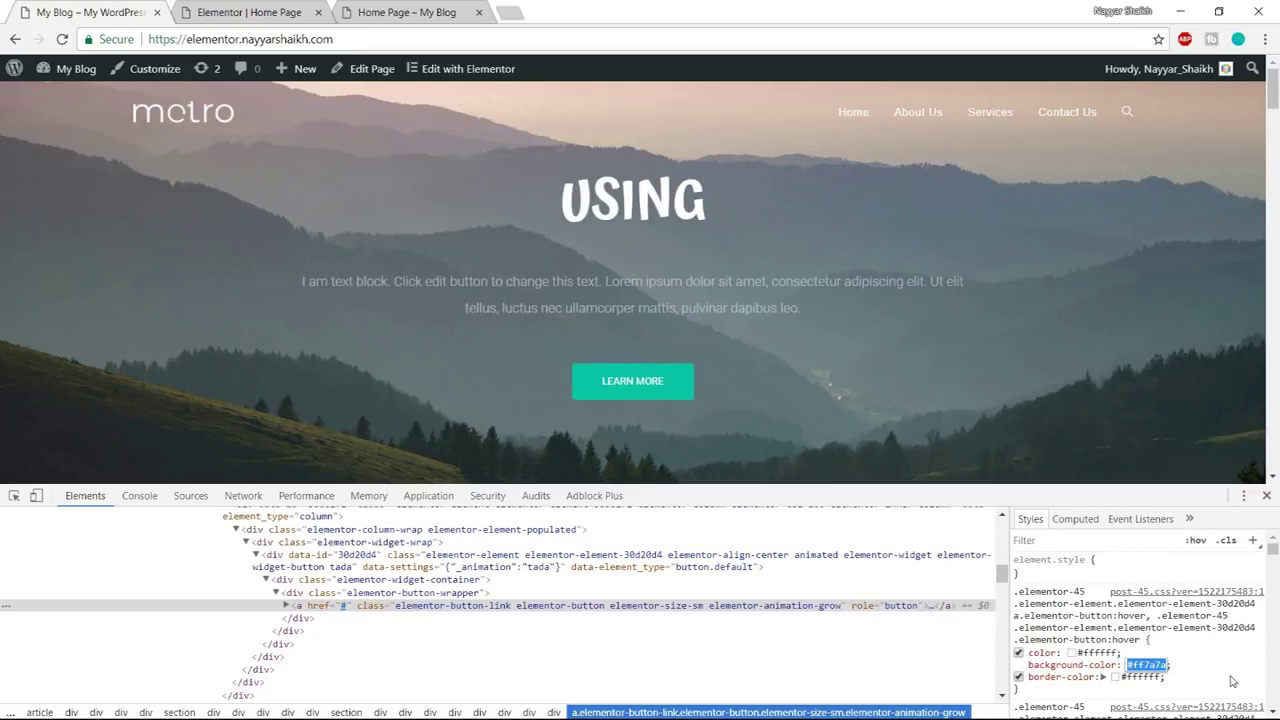
click(1274, 503)
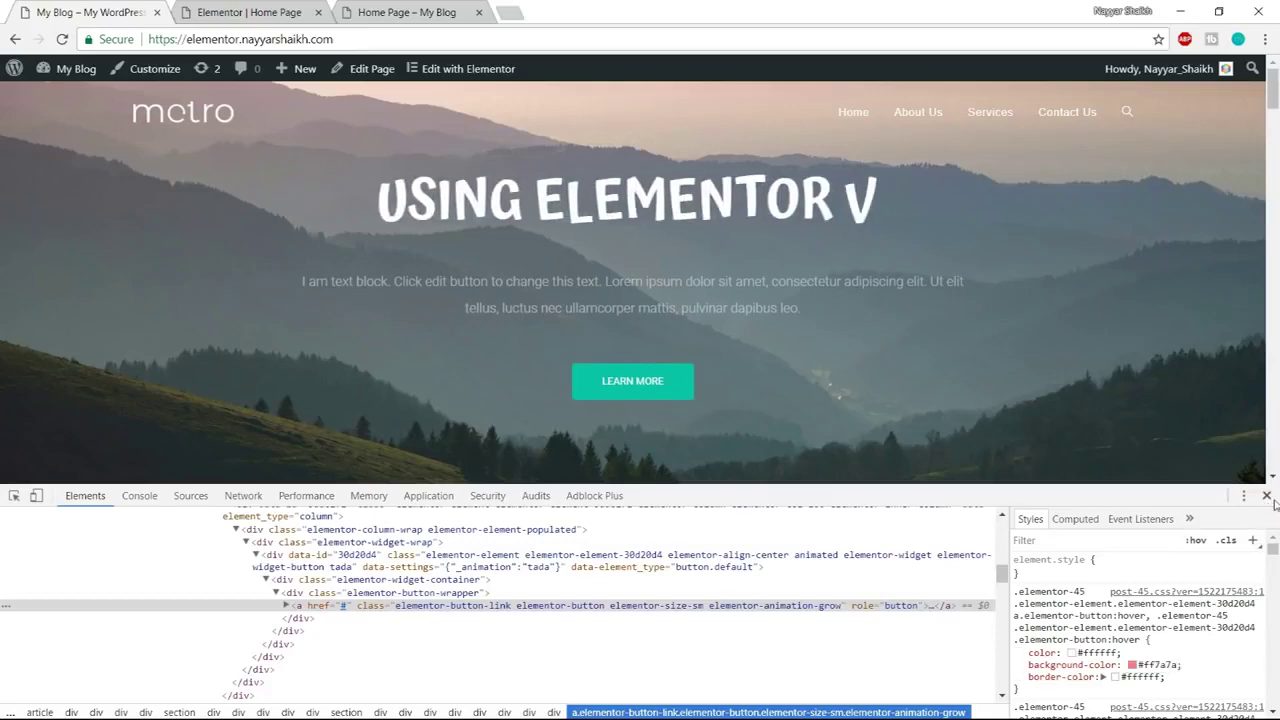
click(1267, 496)
click(245, 11)
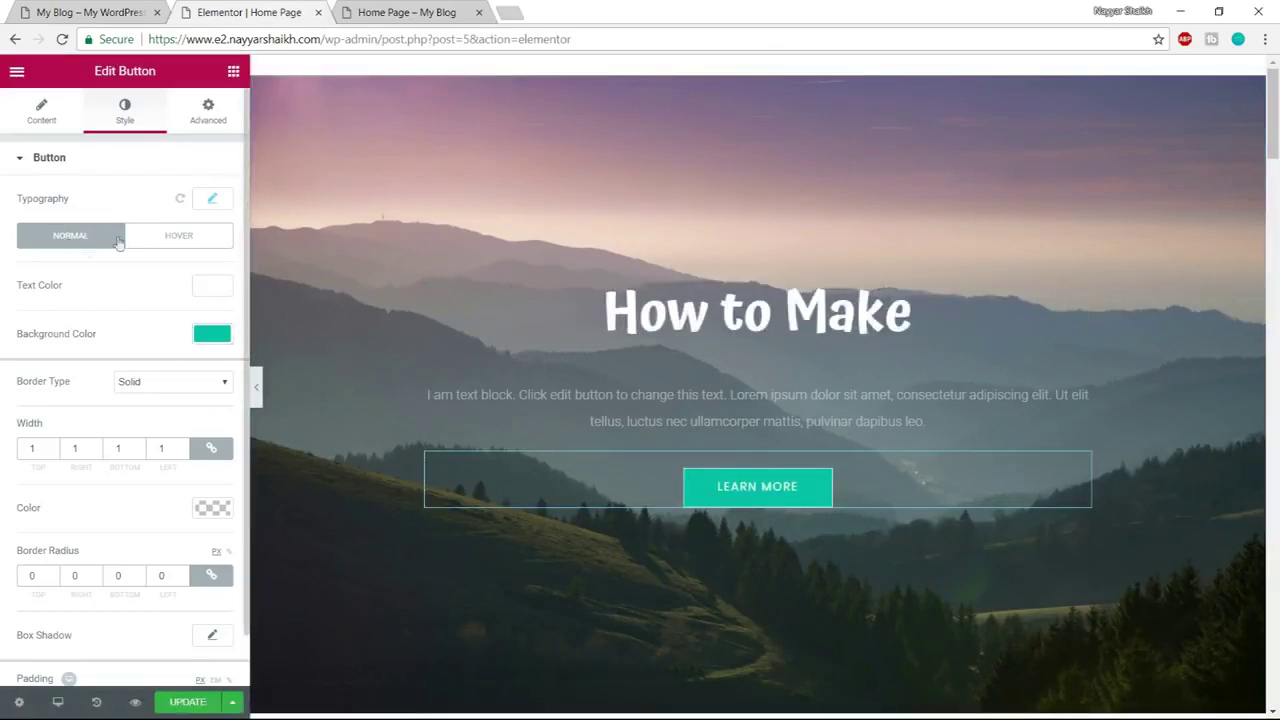
Step: Make the button's hover text colour and border colour white
click(182, 237)
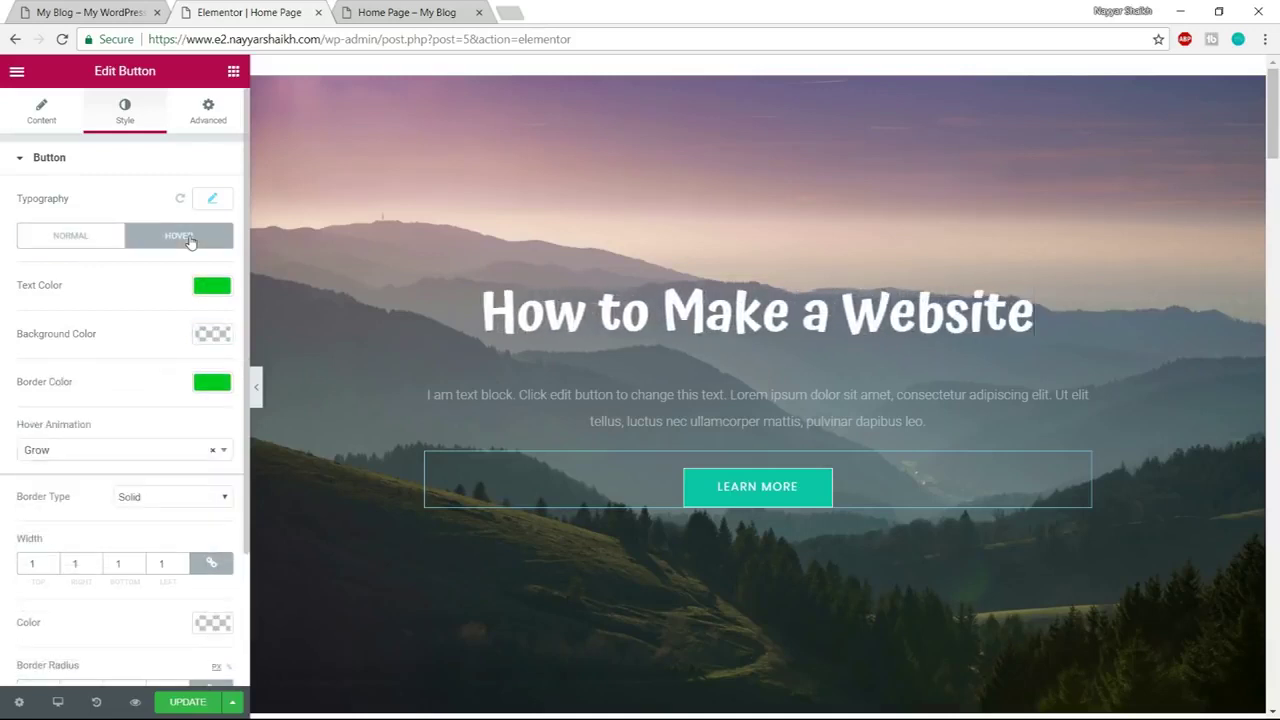
click(207, 287)
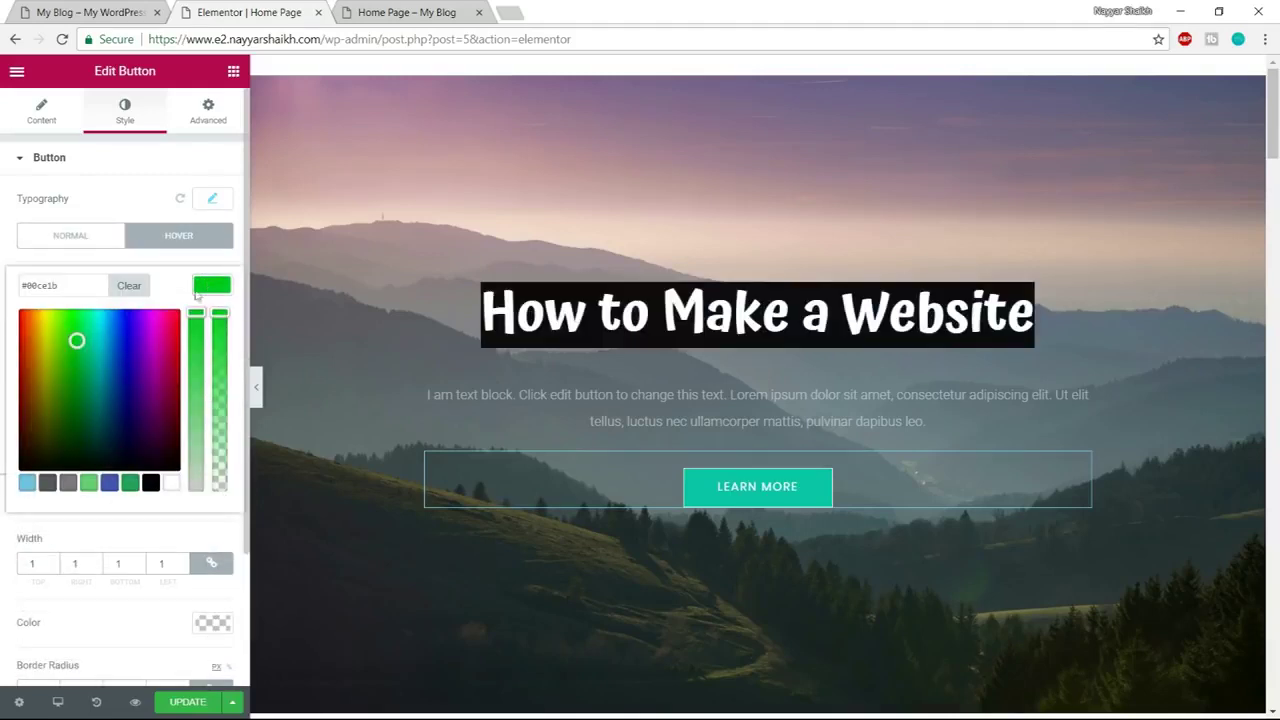
click(169, 485)
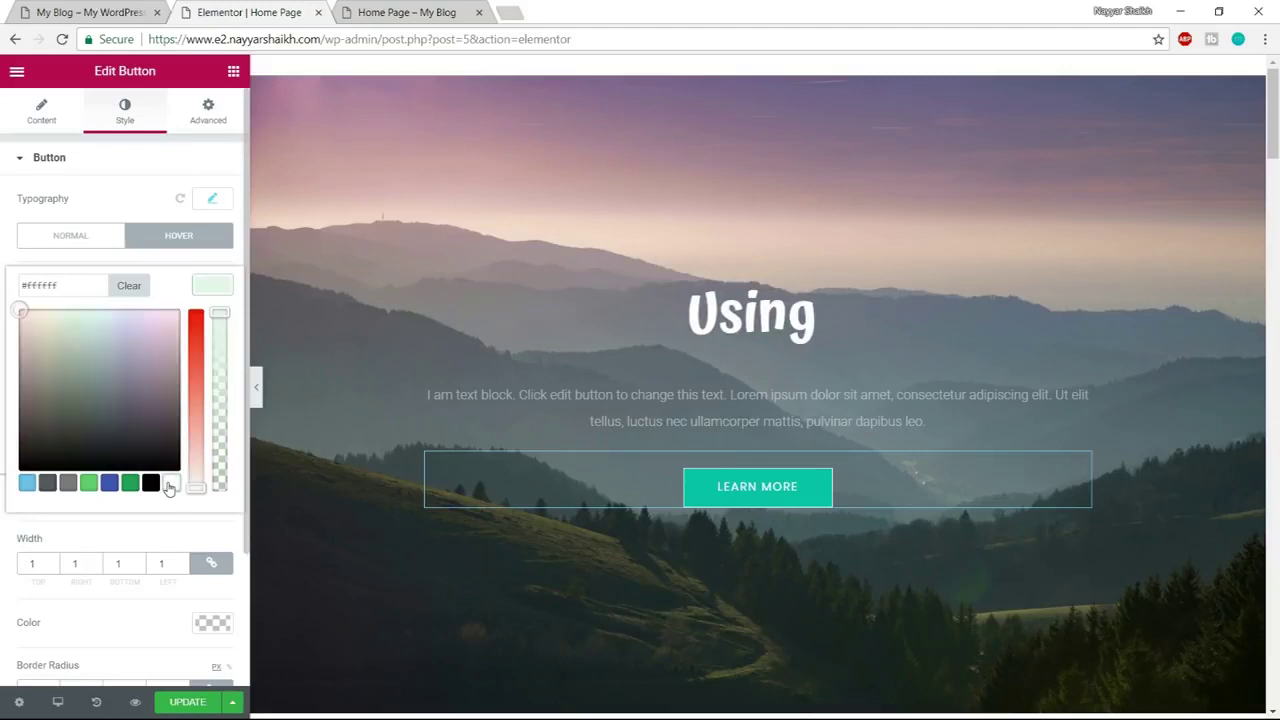
click(226, 291)
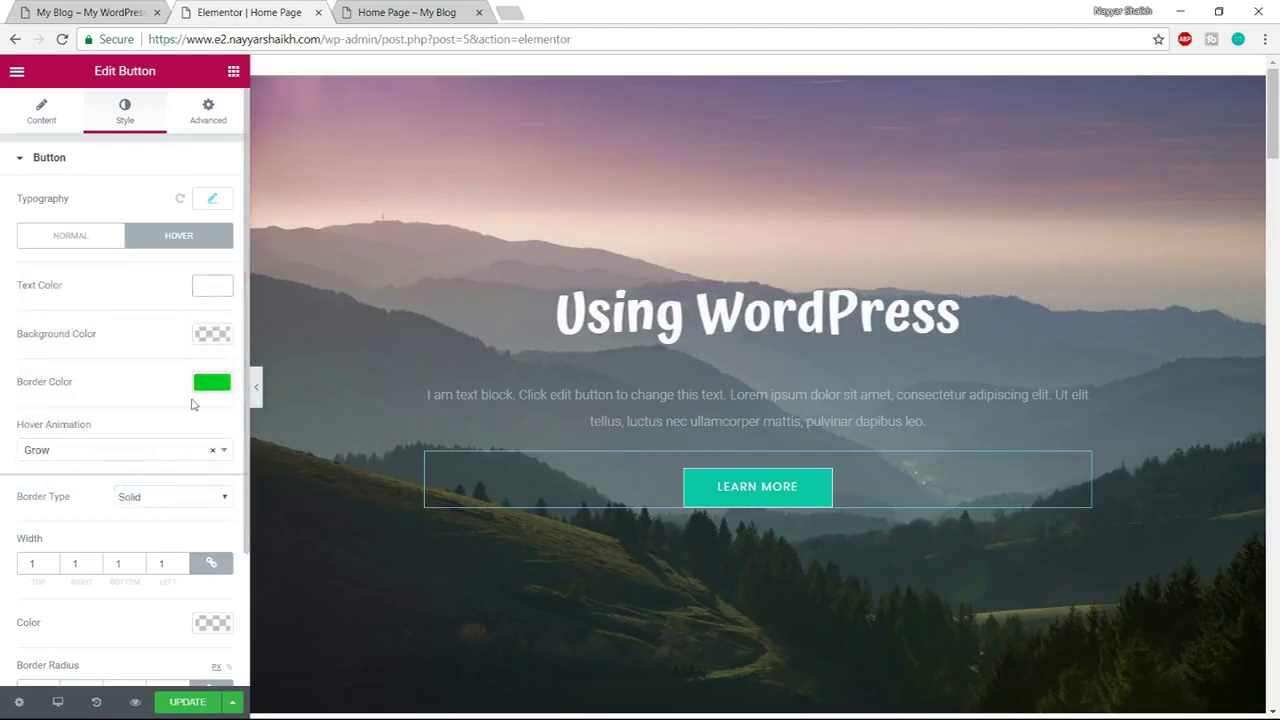
click(220, 389)
click(220, 389)
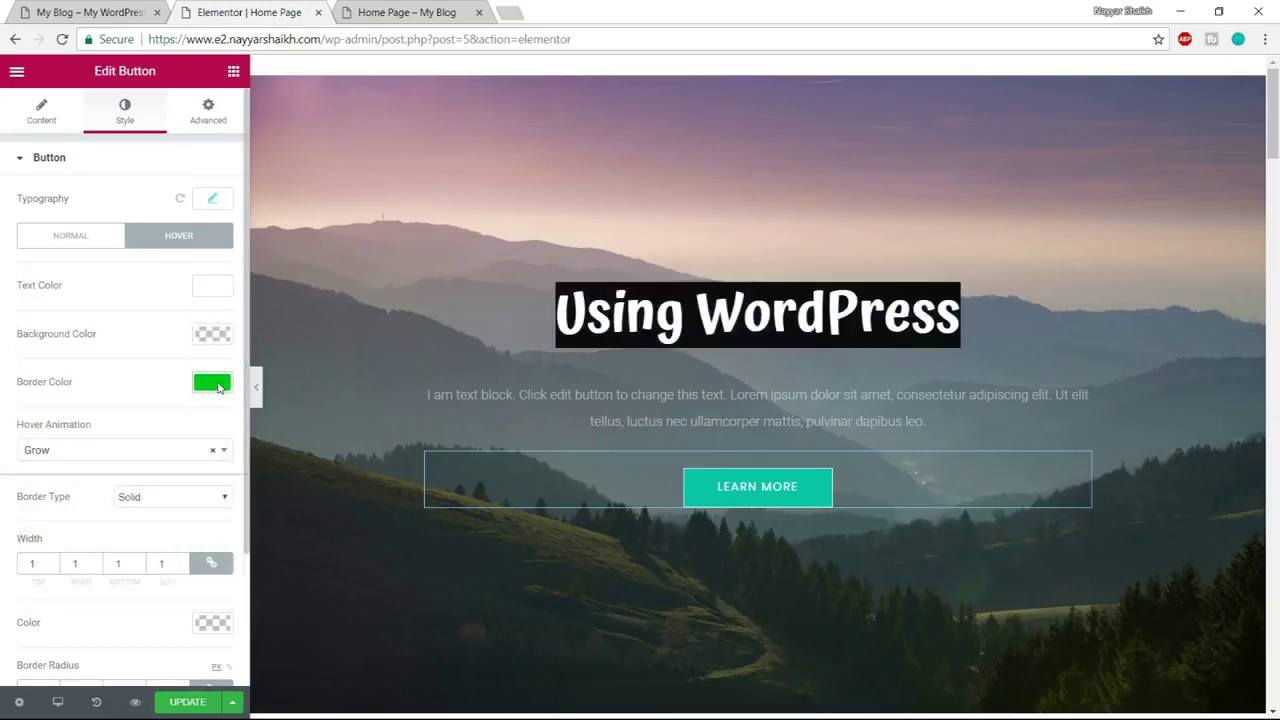
click(219, 388)
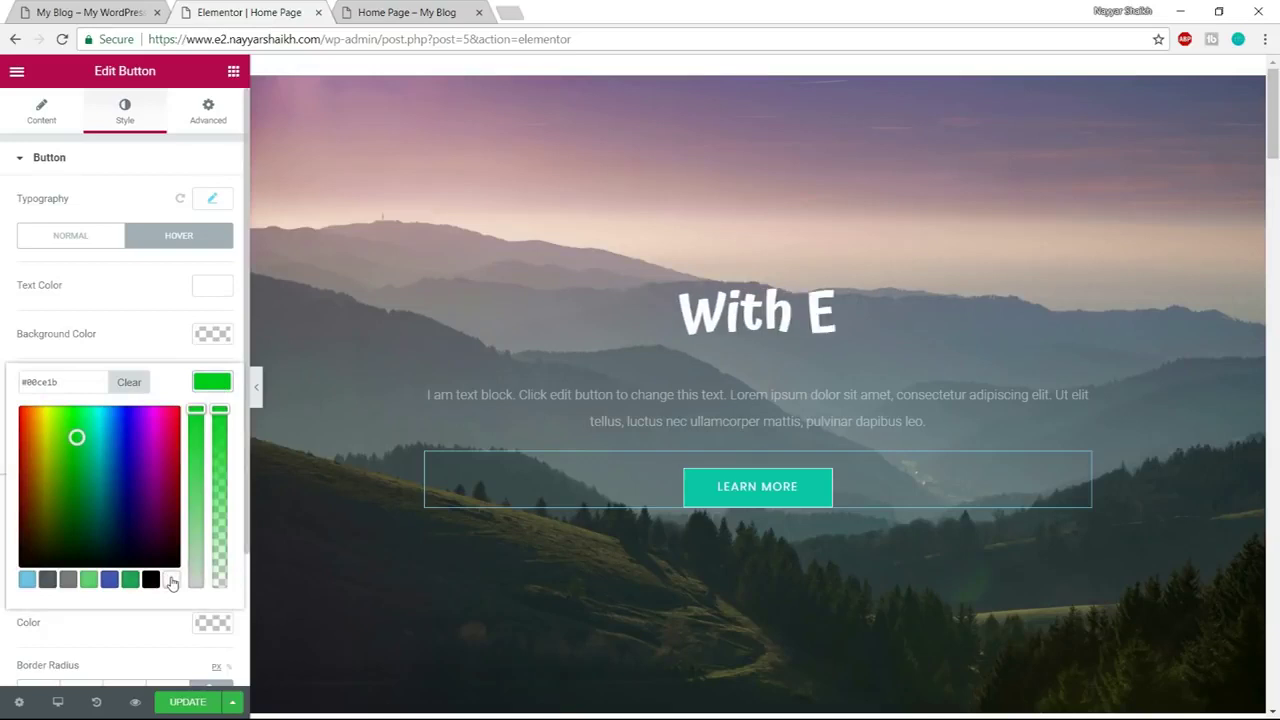
click(171, 580)
click(216, 383)
Step: Apply #ff7a7a as the button's hover background colour and compare with the live site
click(212, 334)
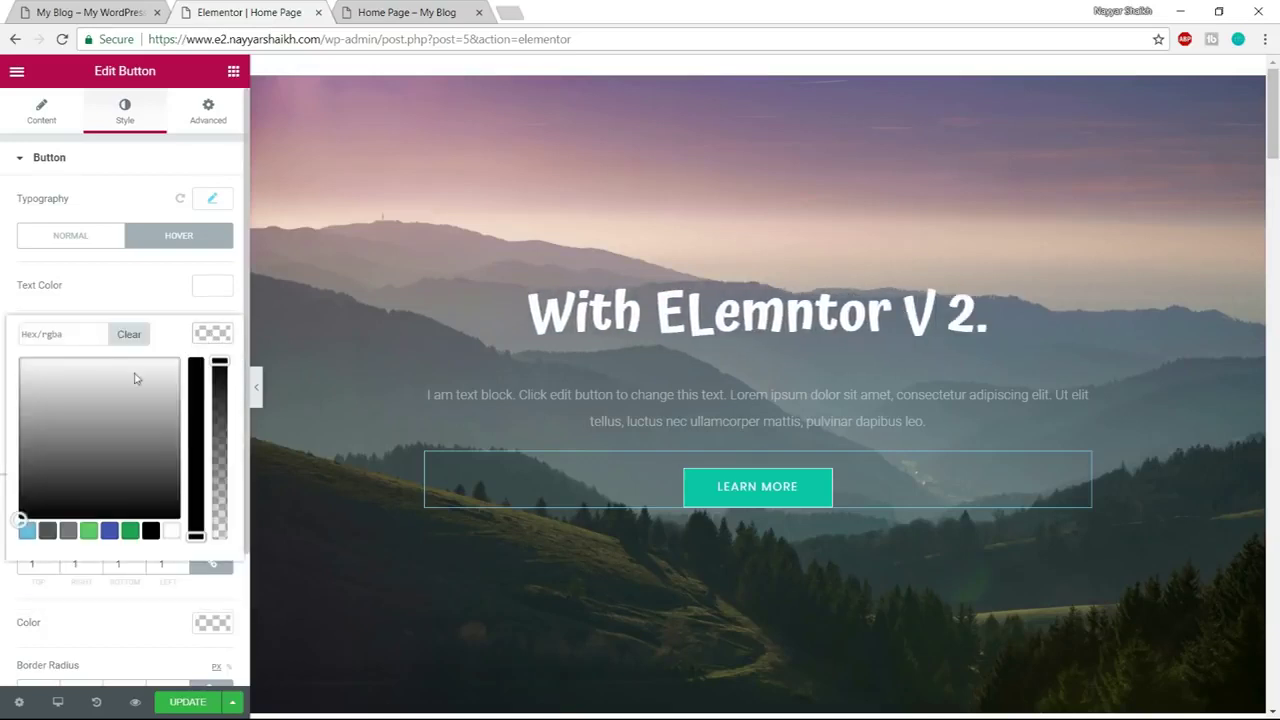
key(Return)
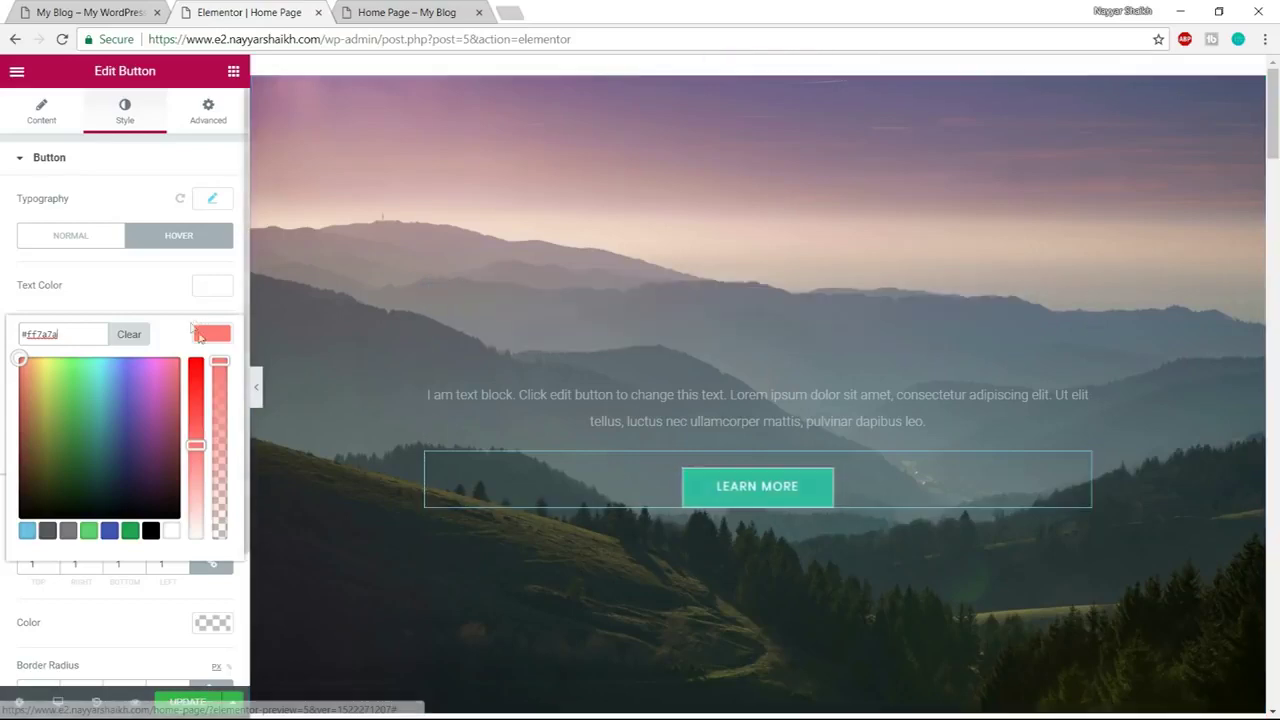
click(205, 334)
key(ctrl+shift+Tab)
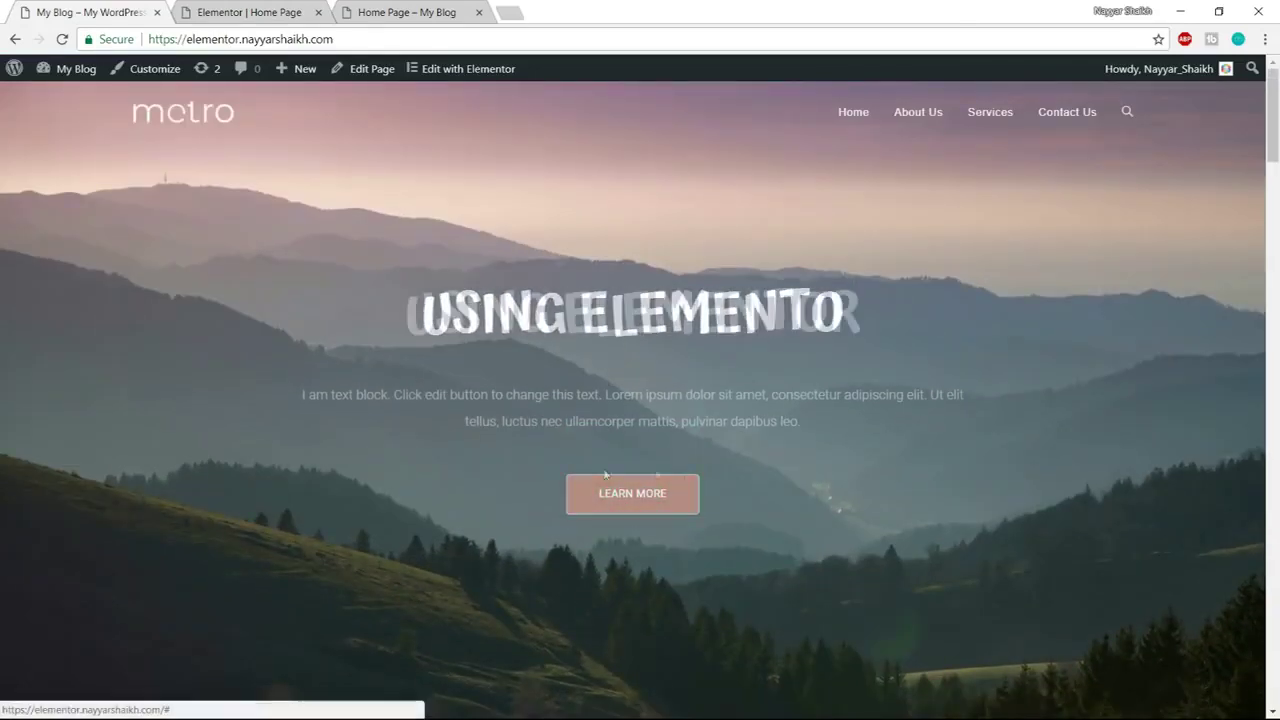
Step: Try border radius values of 100 and 20 against the live site, settling on 5 px for all corners
key(ctrl+Tab)
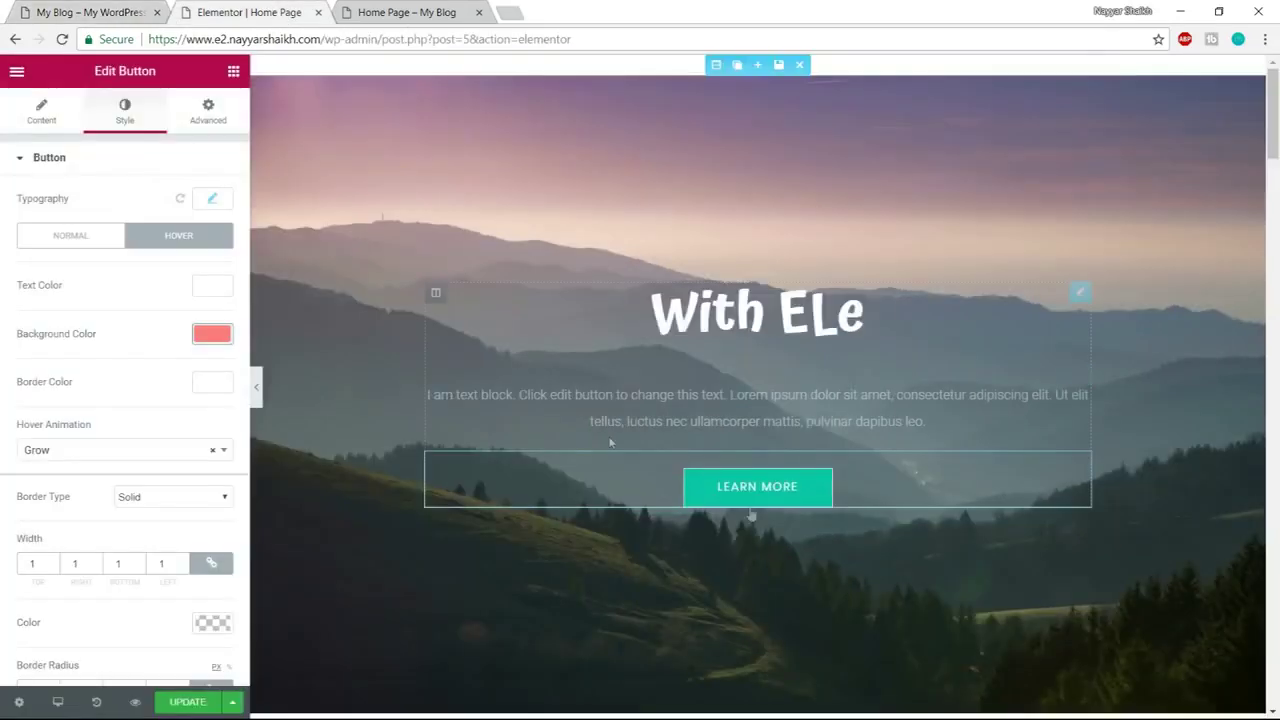
scroll(211, 524, down, 2)
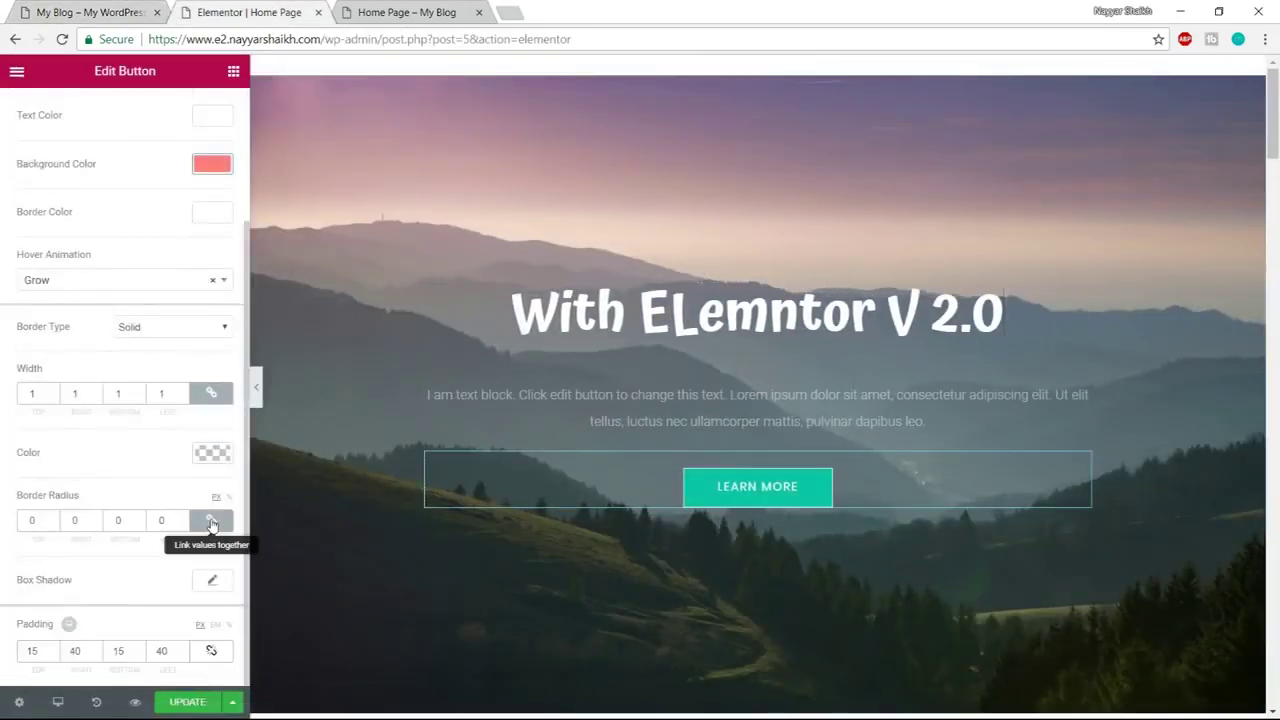
click(48, 524)
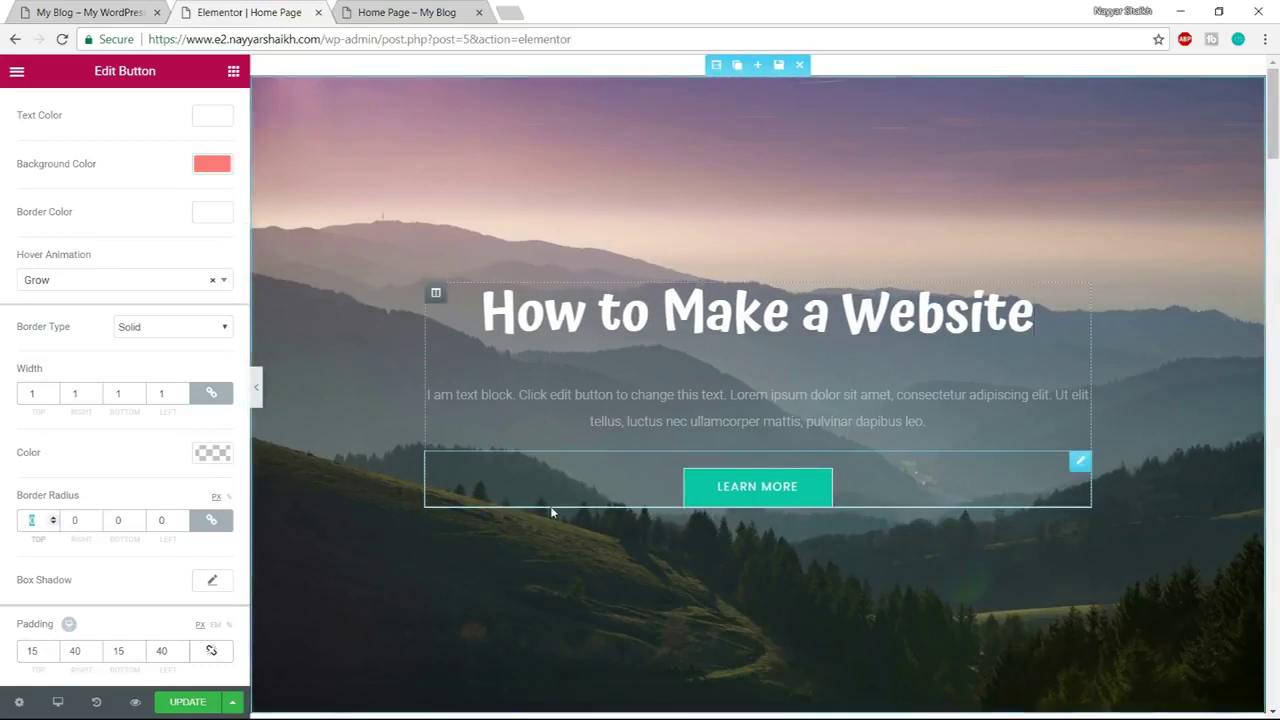
text(100)
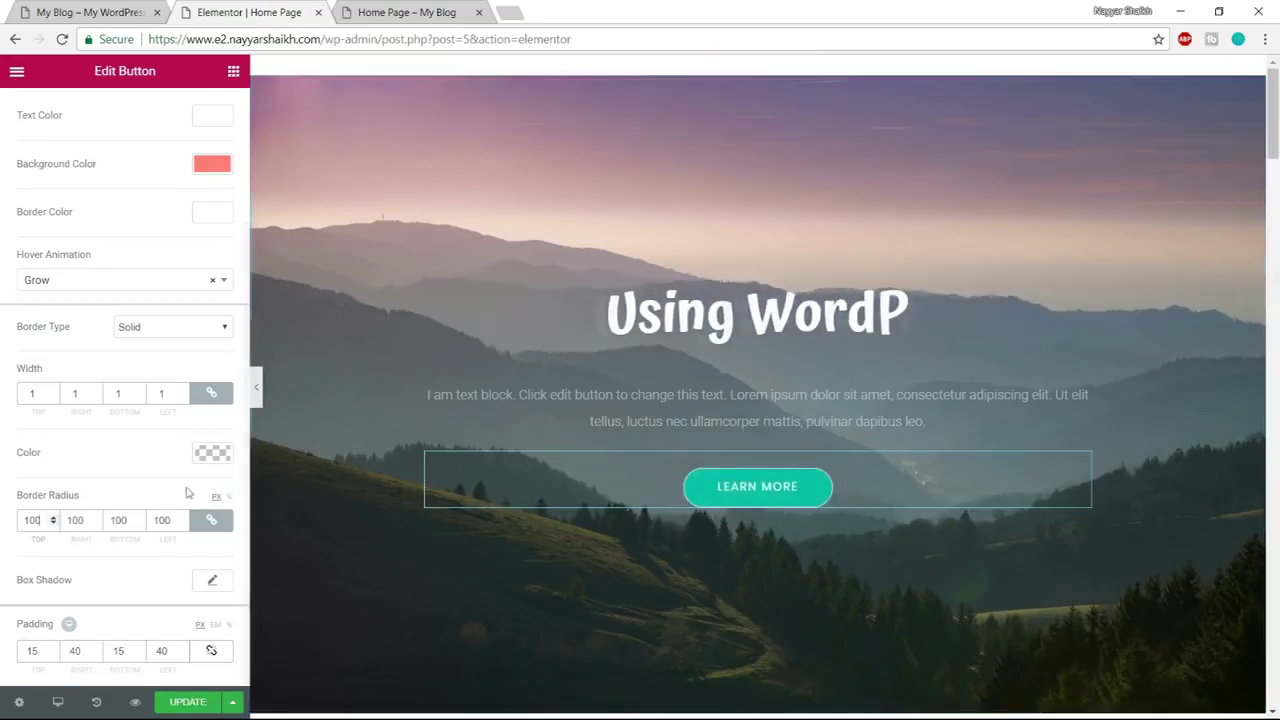
click(77, 12)
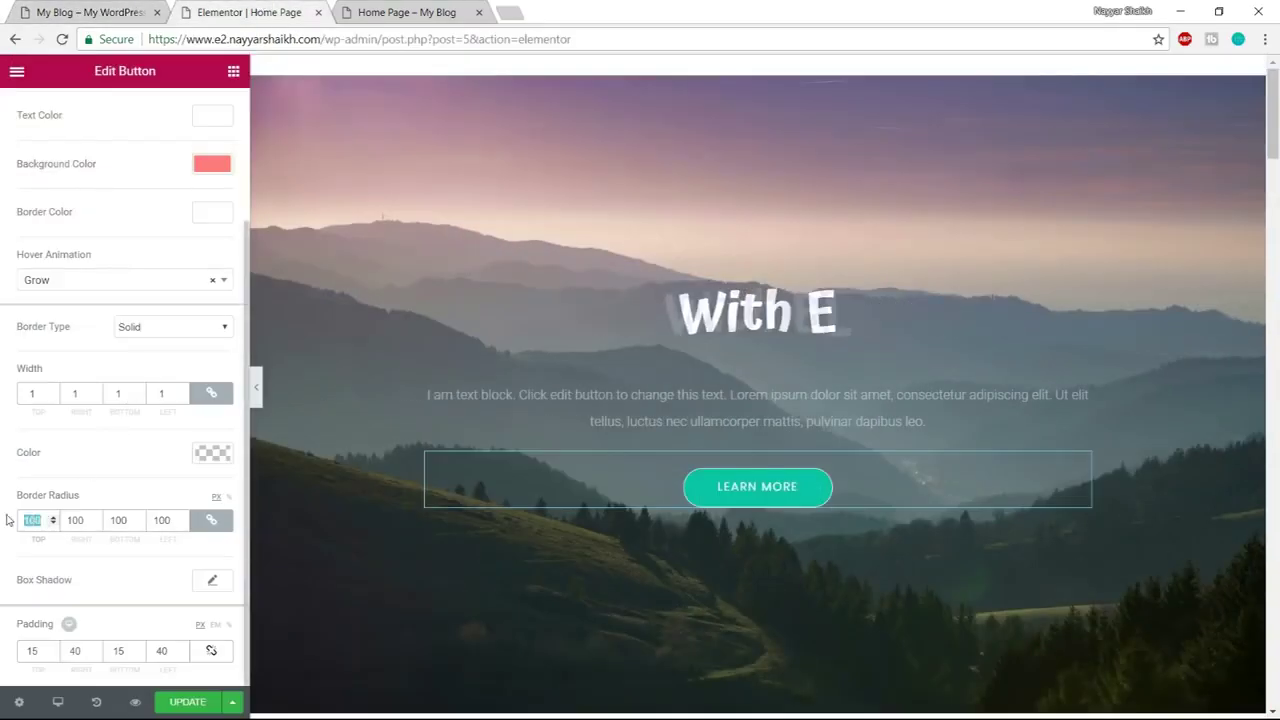
text(20)
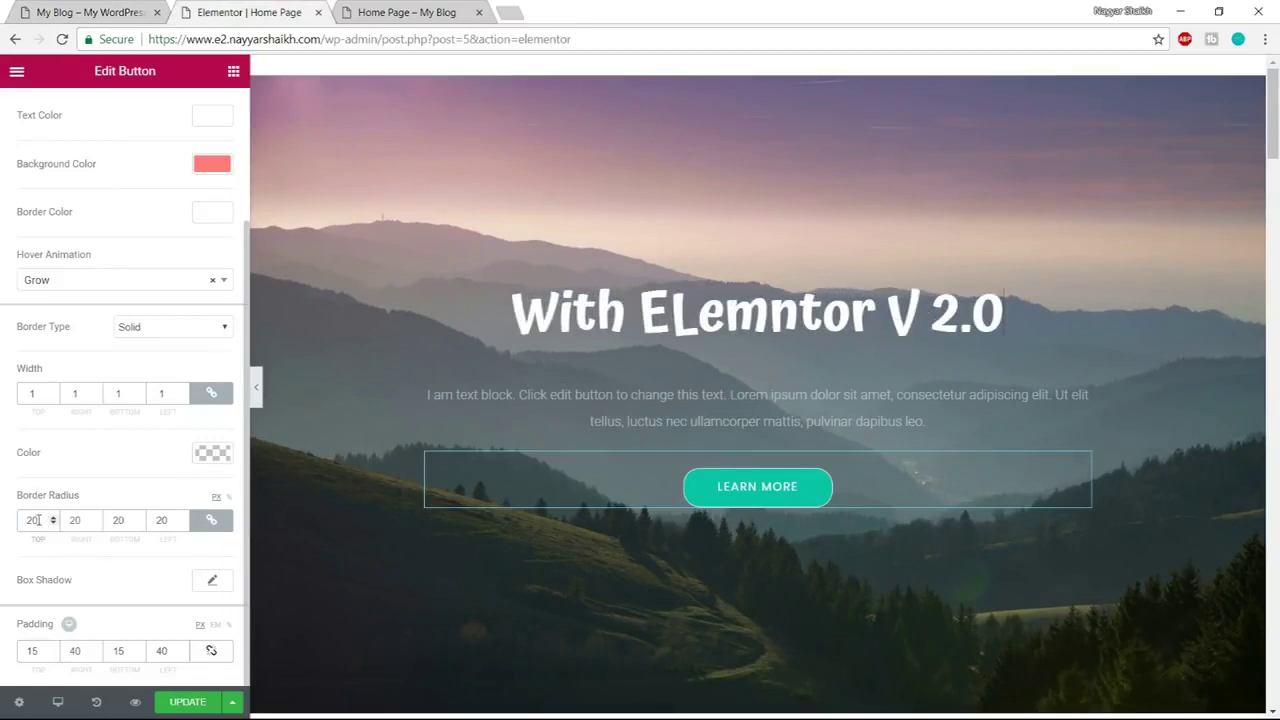
drag(37, 520, 16, 527)
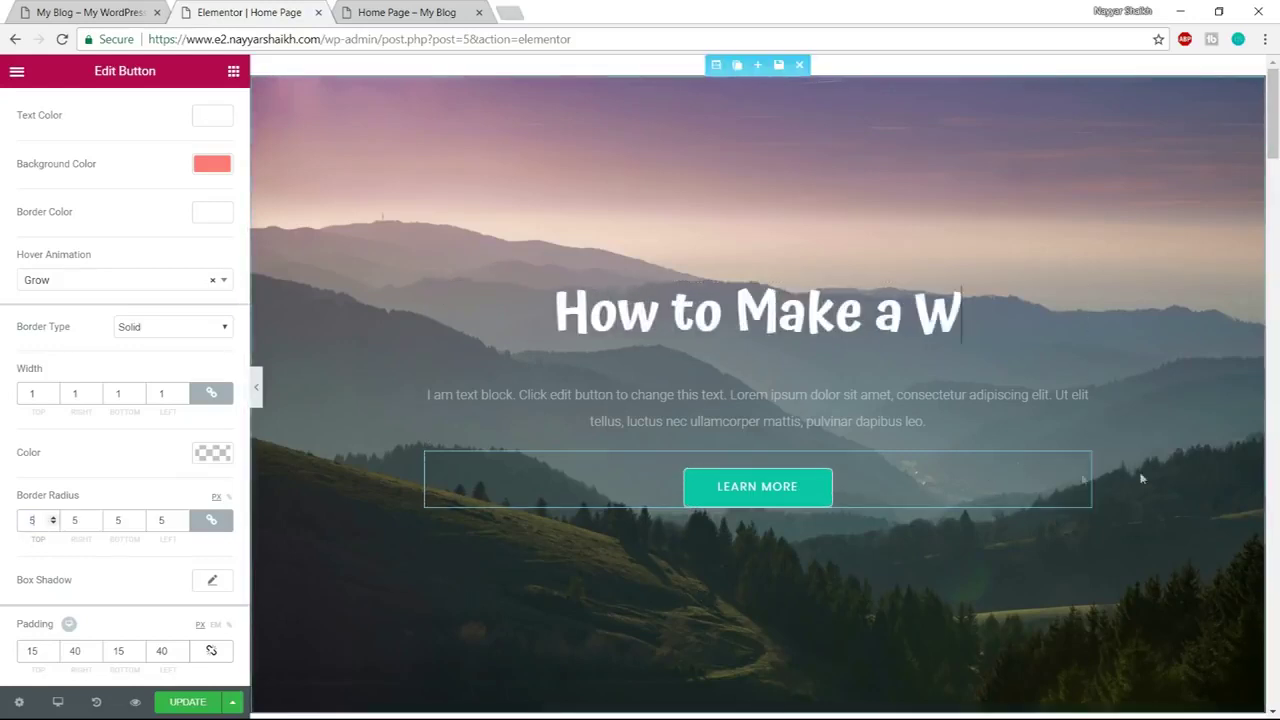
click(113, 7)
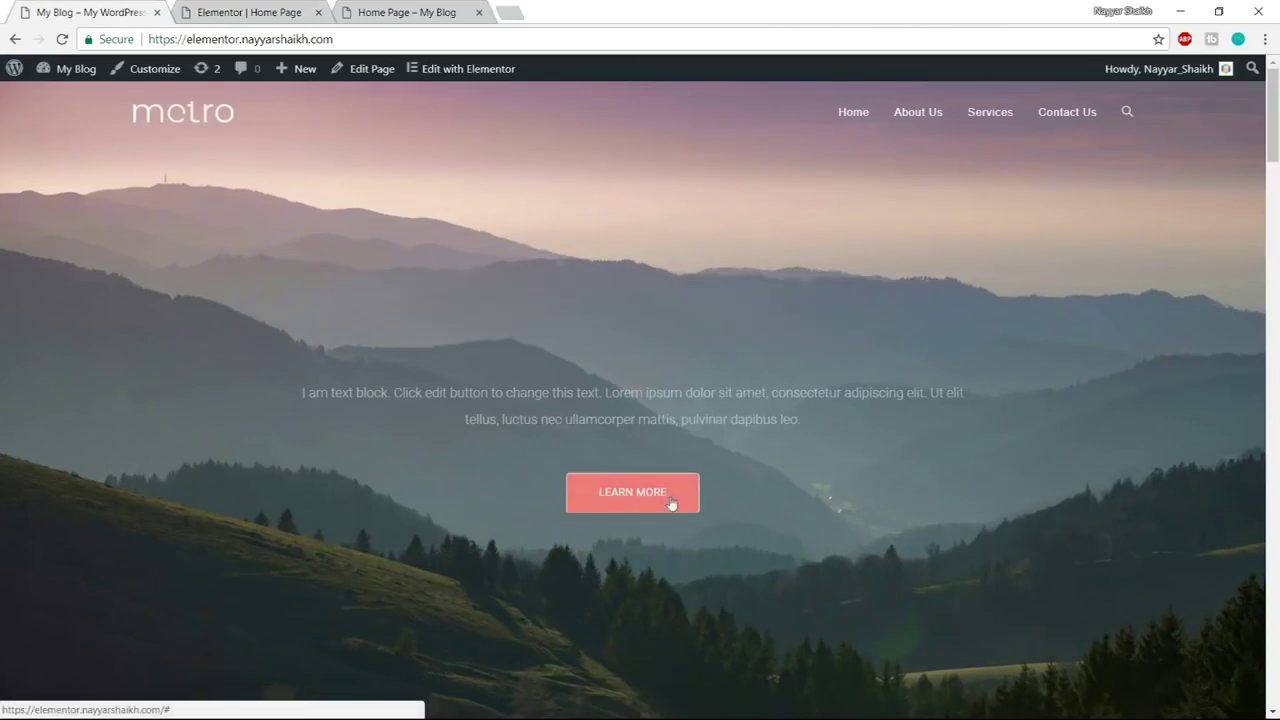
Step: Set the button's left and right padding to 35, then select the hero's placeholder paragraph
key(ctrl+Tab)
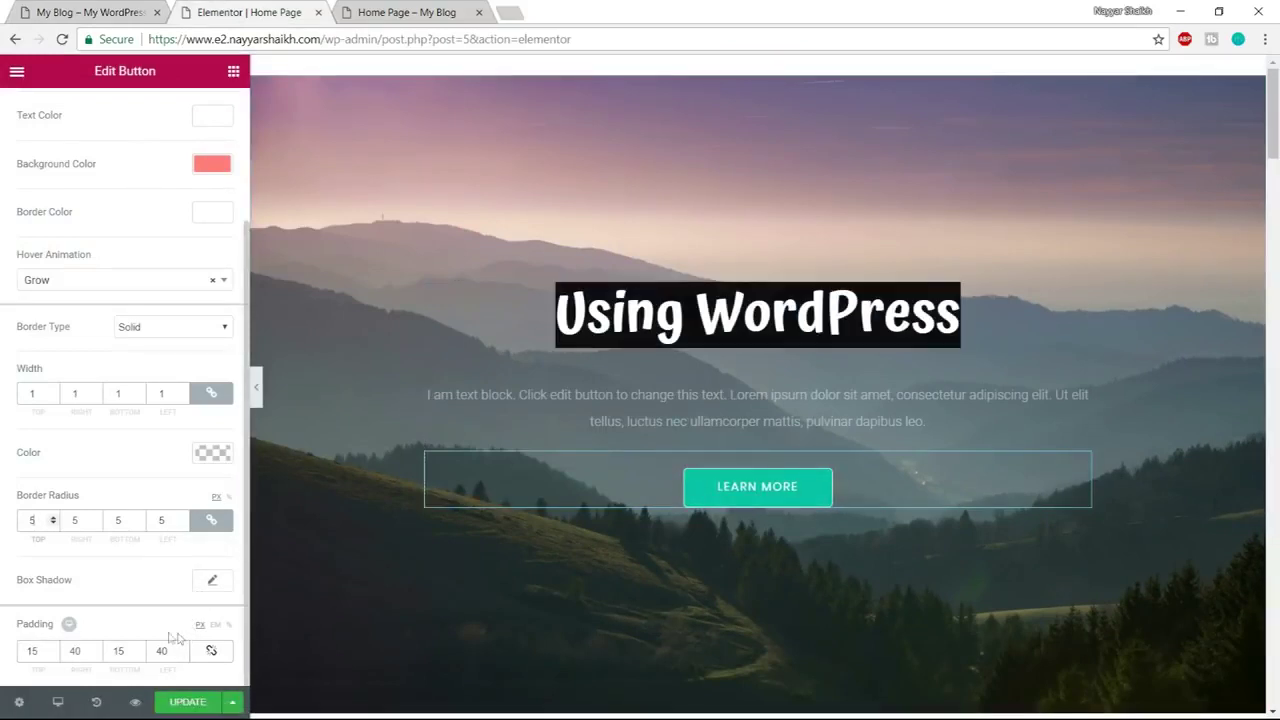
drag(16, 624, 53, 627)
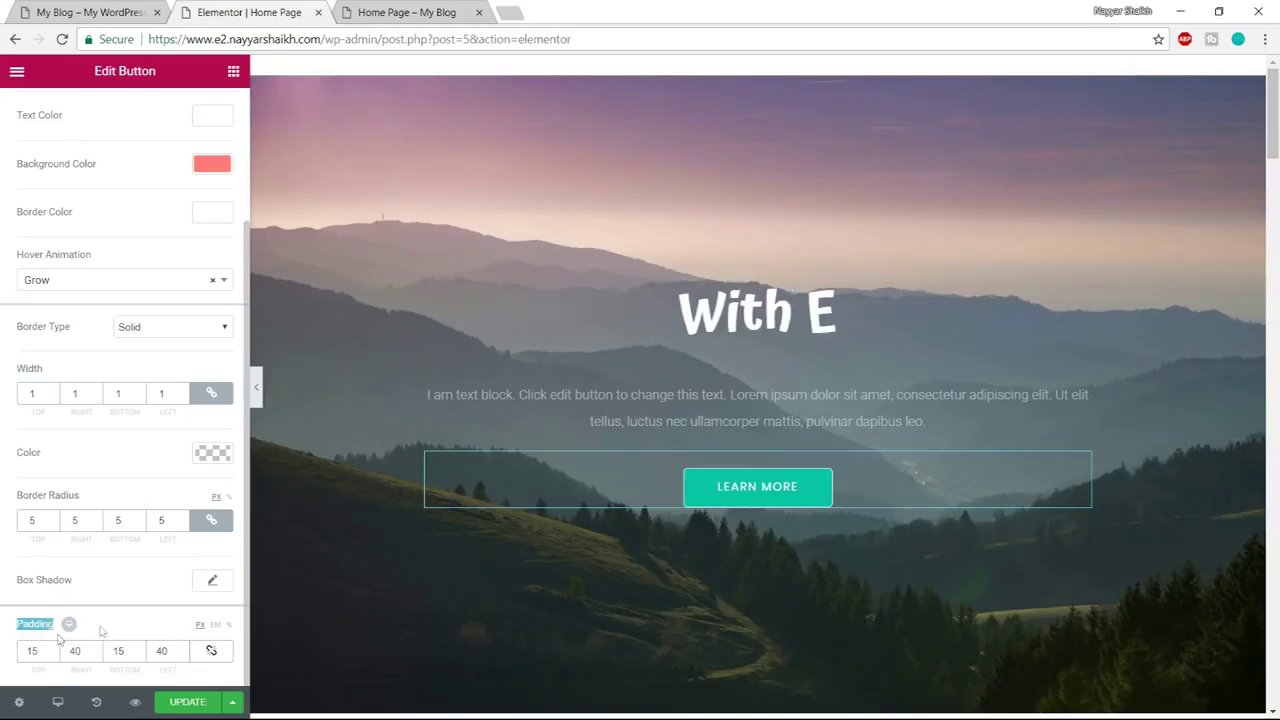
drag(85, 650, 51, 648)
double_click(165, 650)
text(35)
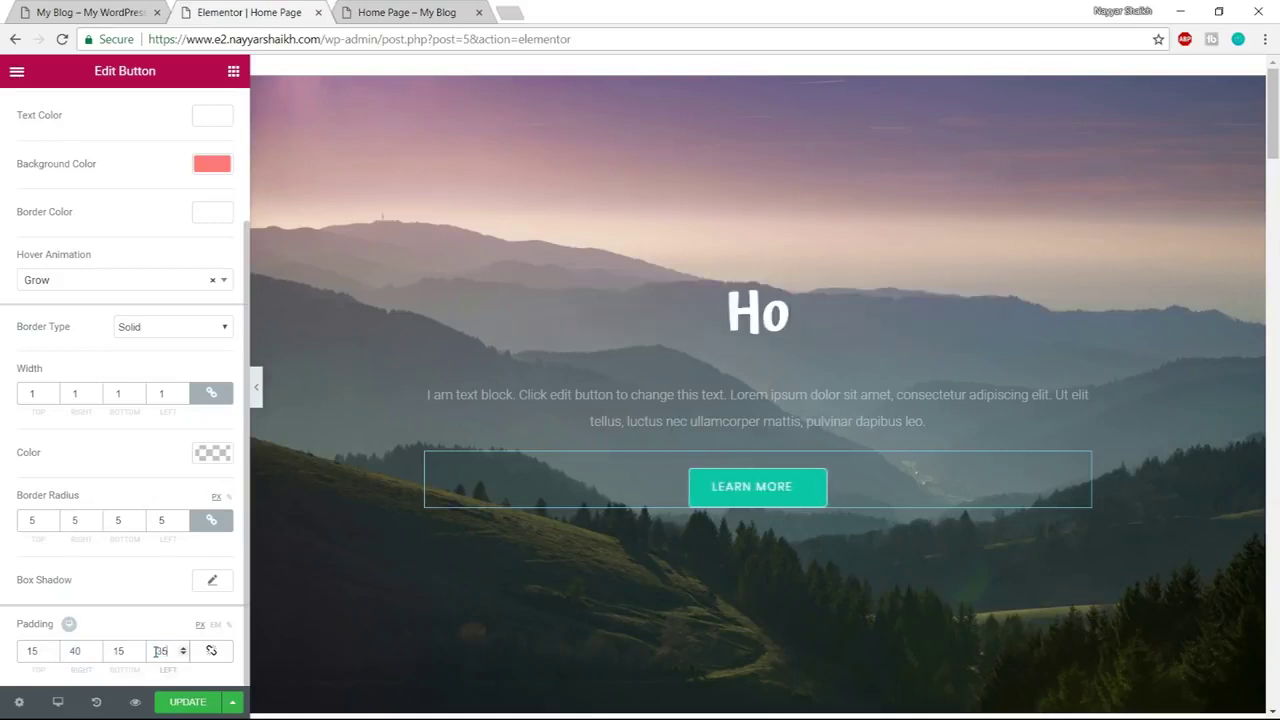
drag(85, 651, 49, 651)
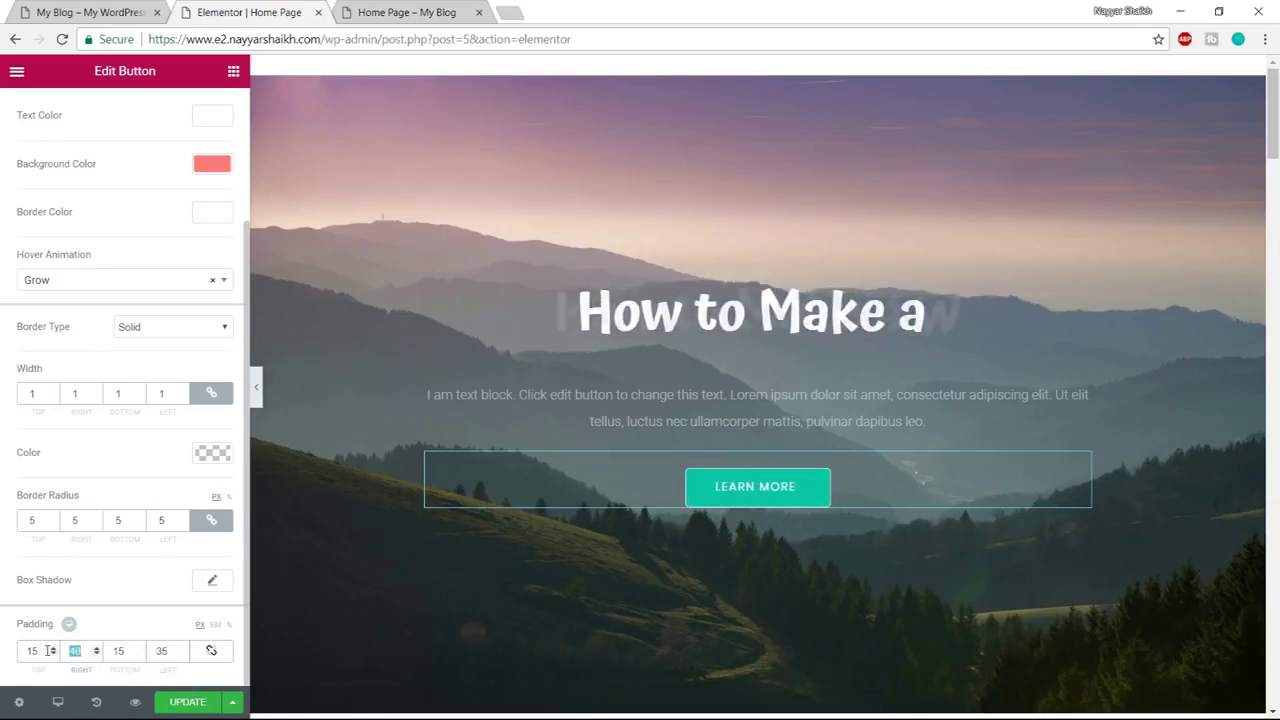
text(35)
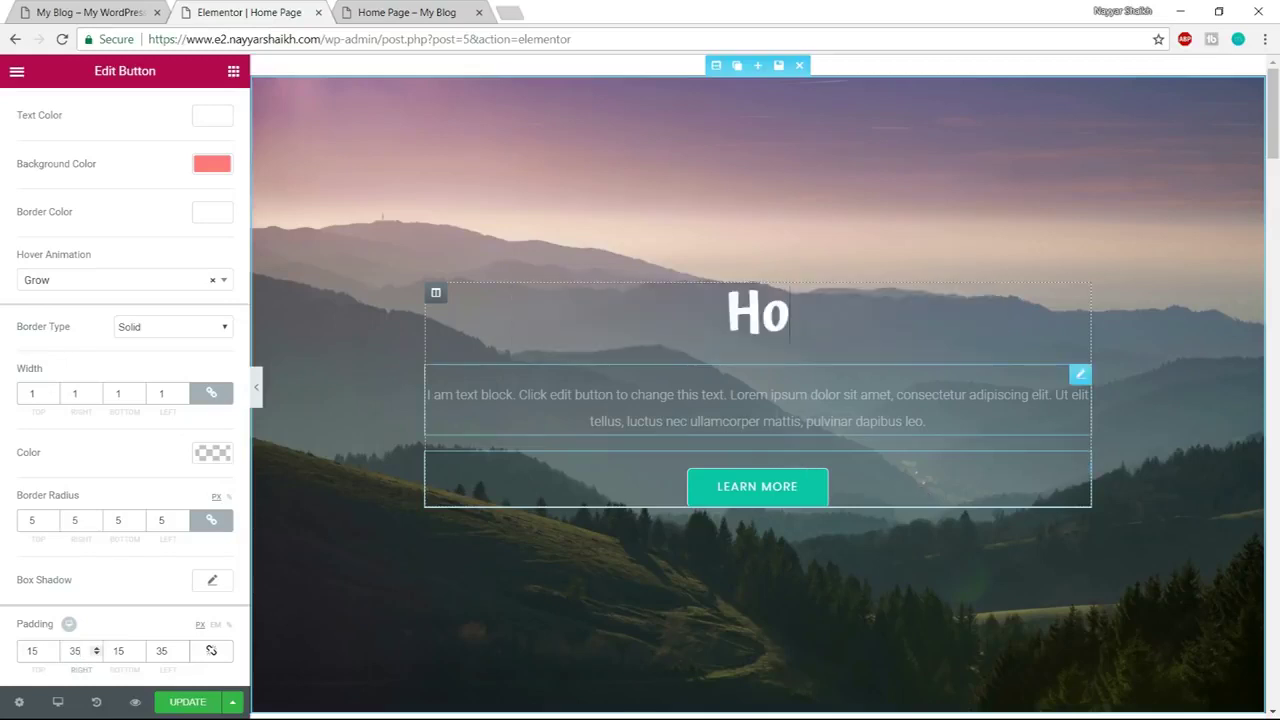
click(791, 409)
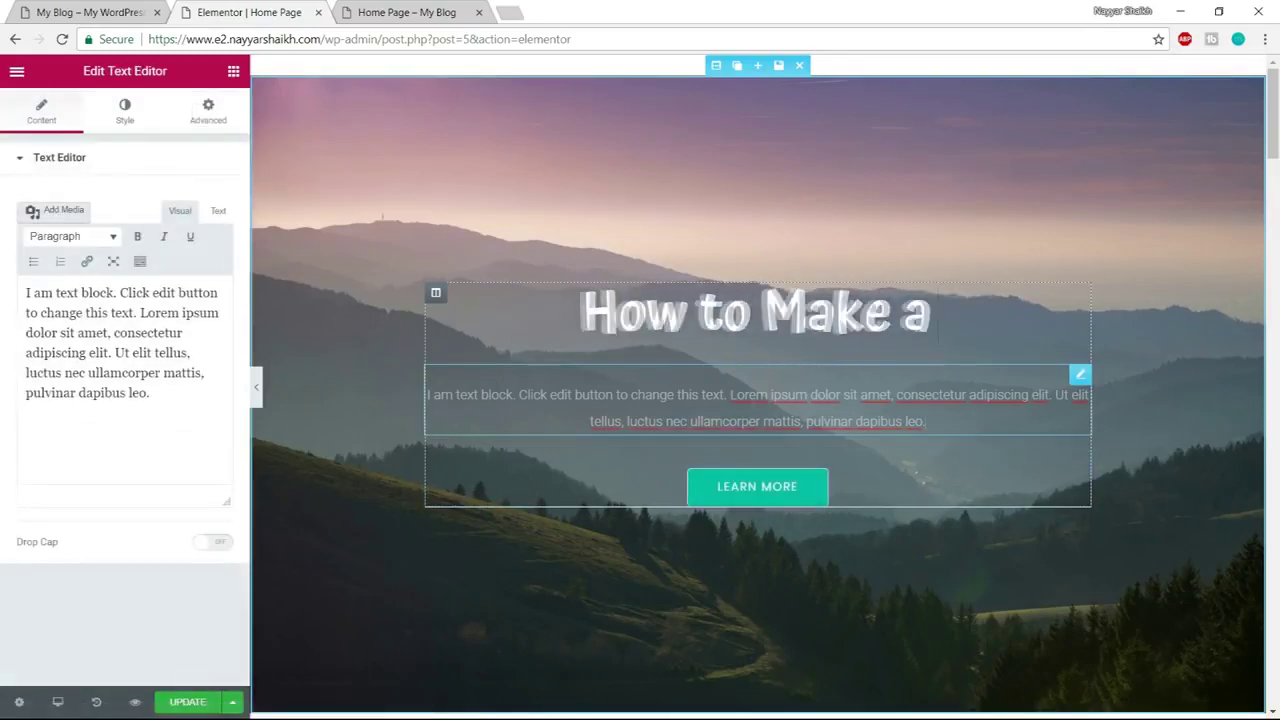
drag(152, 393, 2, 270)
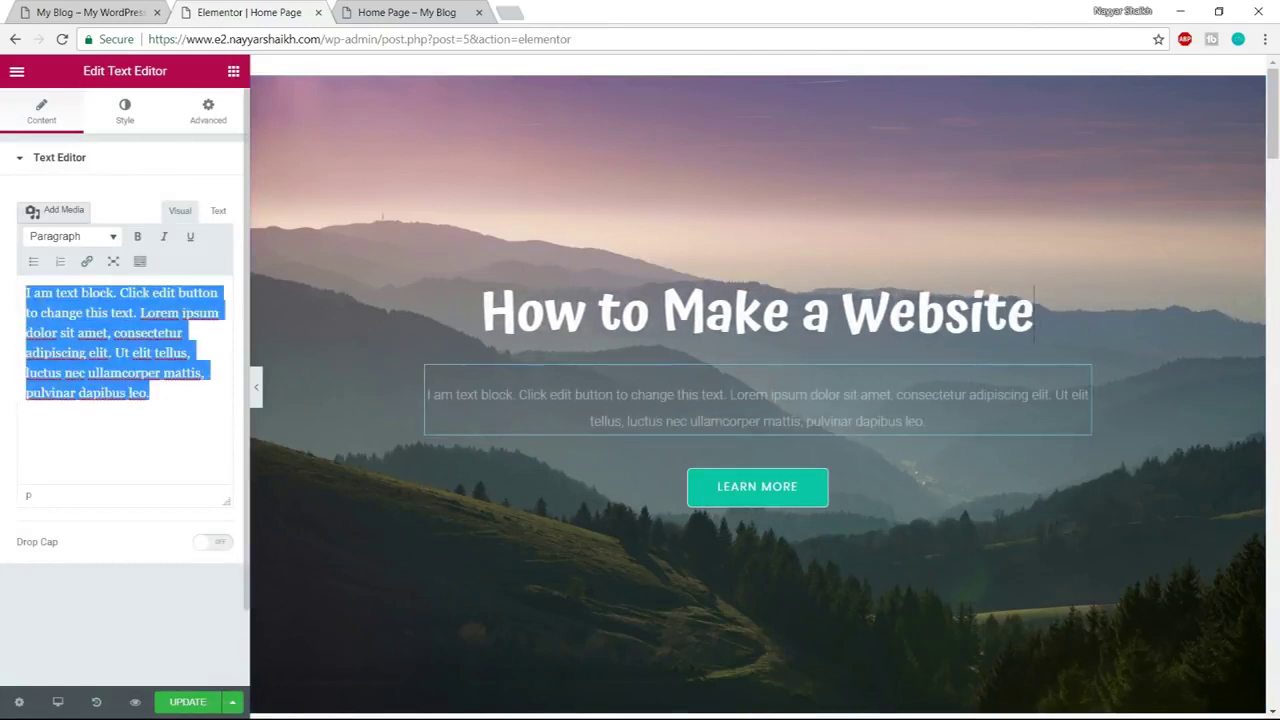
Step: Save the page with UPDATE and reload the preview tab to check the Services section
click(178, 705)
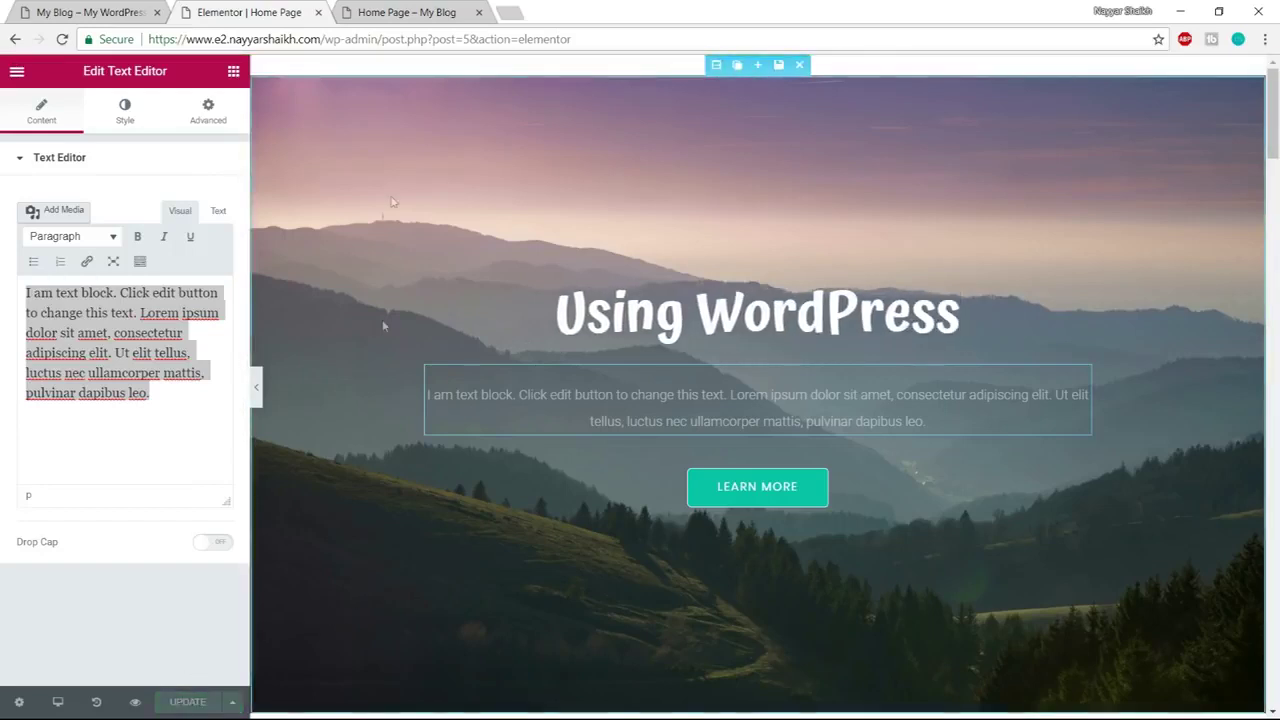
click(401, 12)
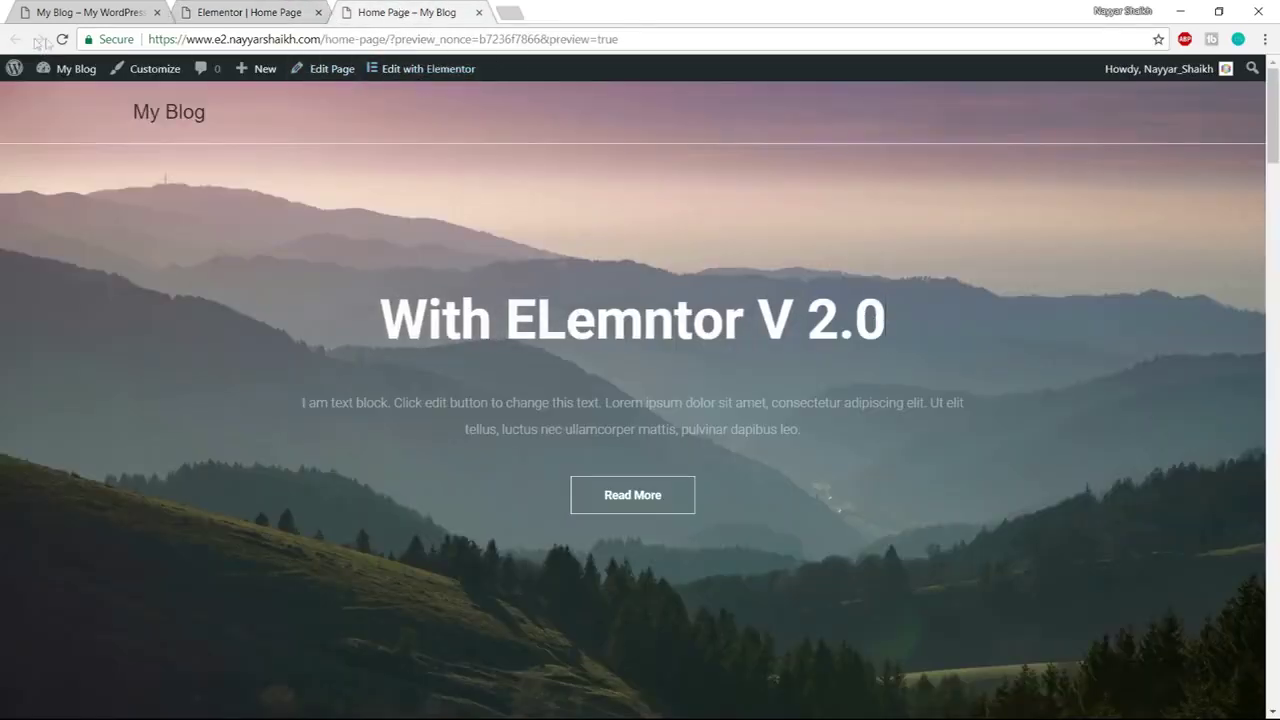
click(61, 40)
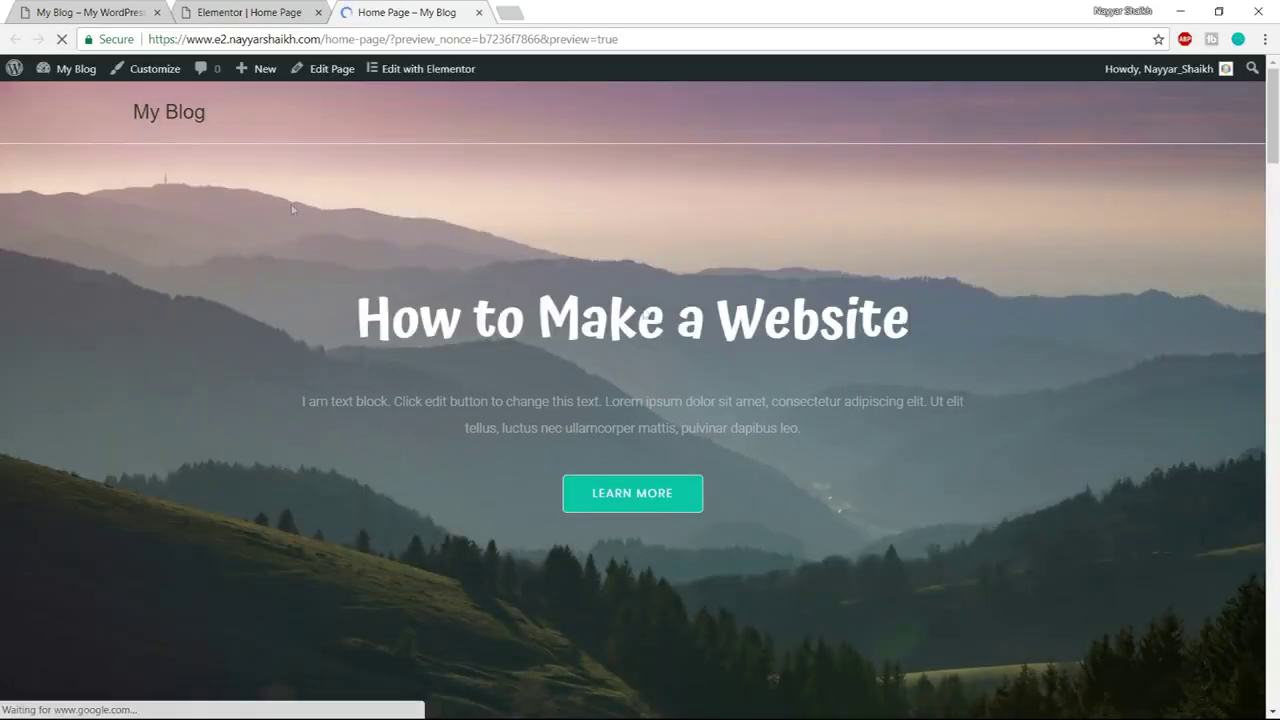
scroll(530, 400, down, 3)
scroll(551, 429, up, 3)
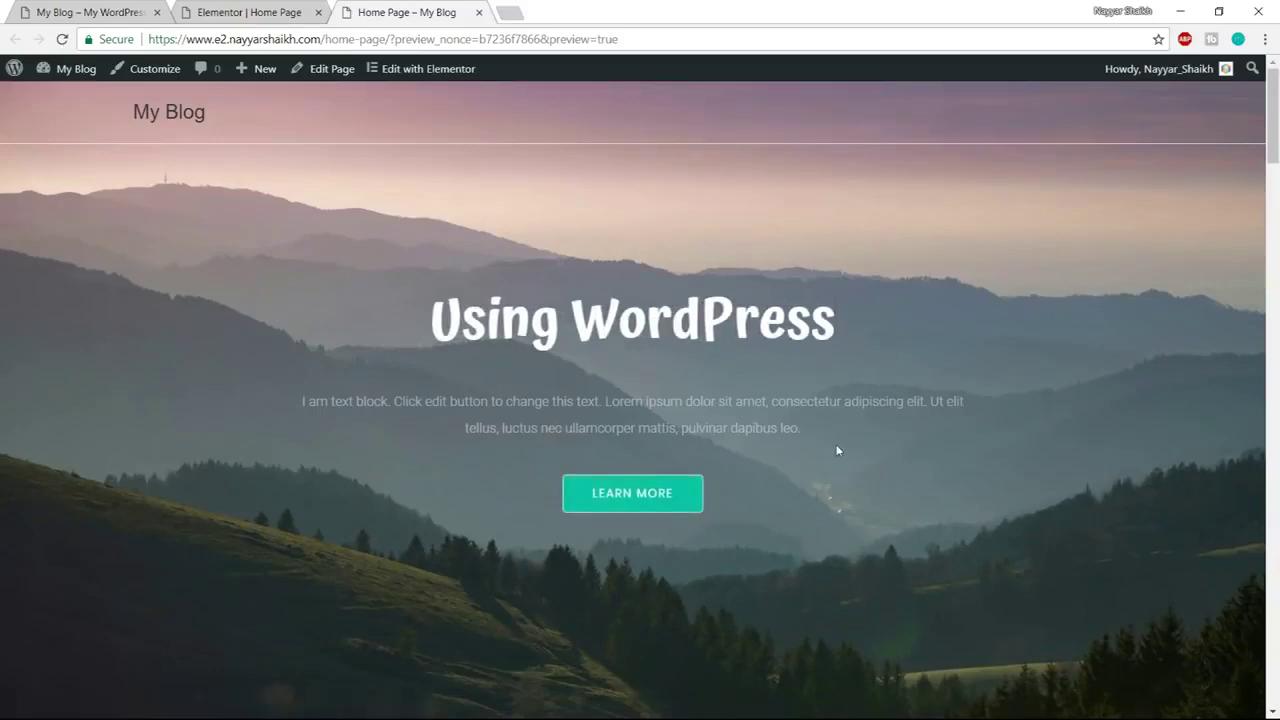
scroll(840, 450, down, 5)
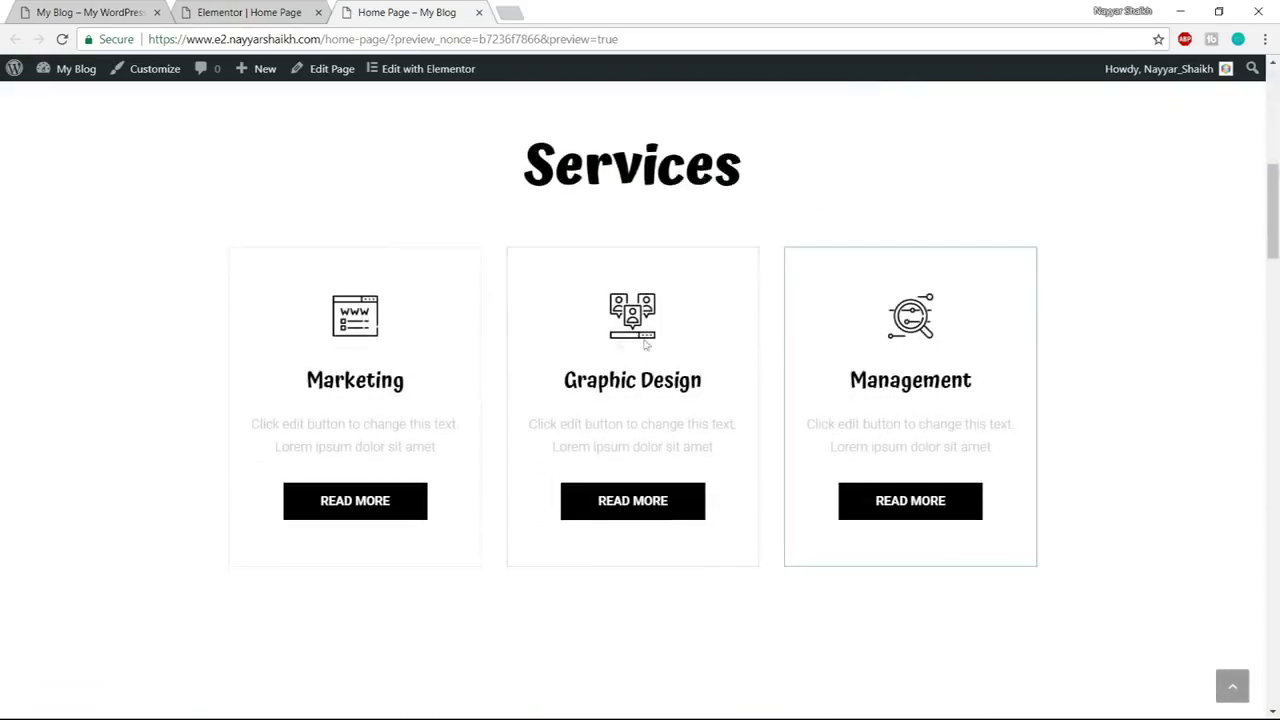
click(249, 12)
scroll(853, 390, down, 7)
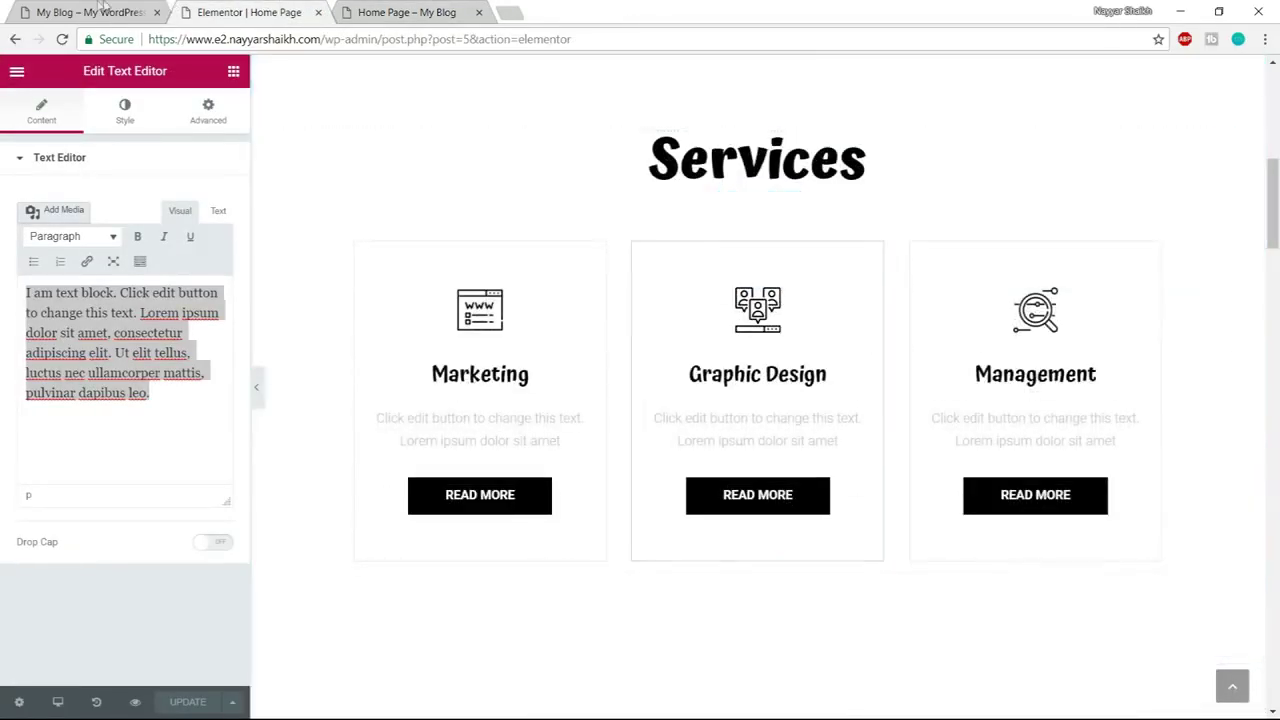
Step: Compare with the reference site and retitle the Services heading to 'Our Services'
key(ctrl+1)
scroll(743, 413, down, 5)
scroll(743, 413, up, 1)
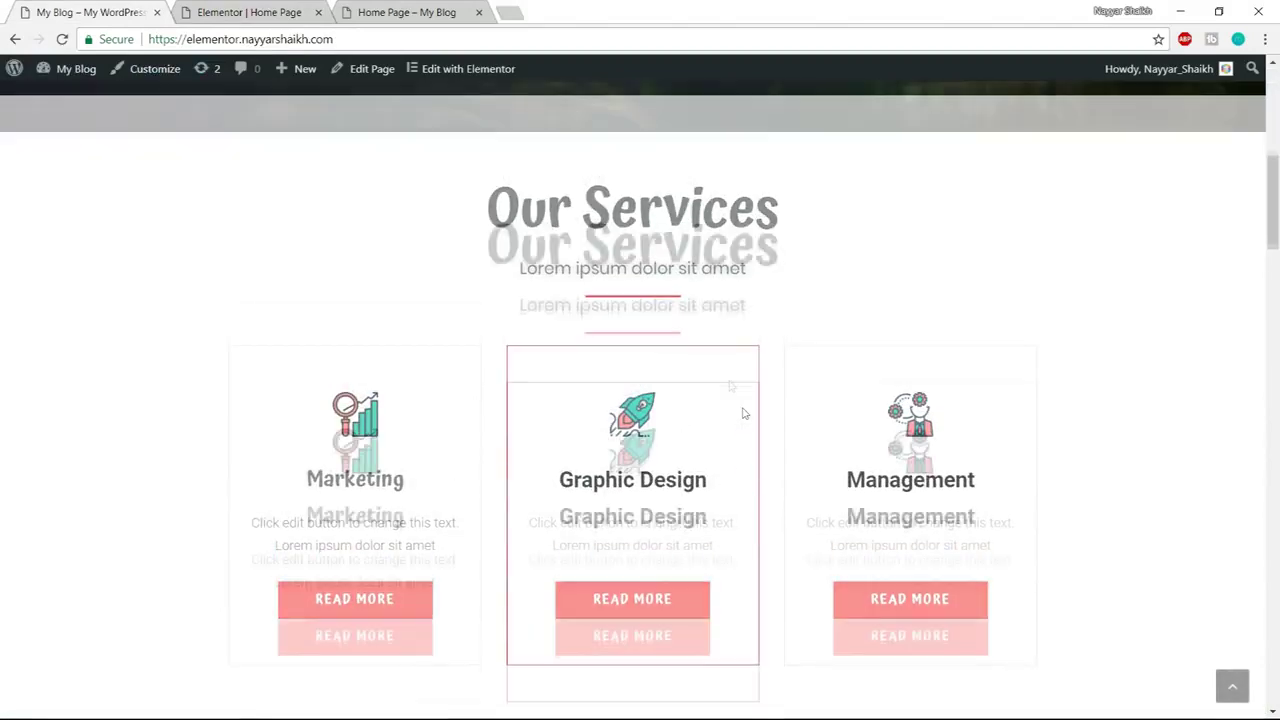
click(308, 14)
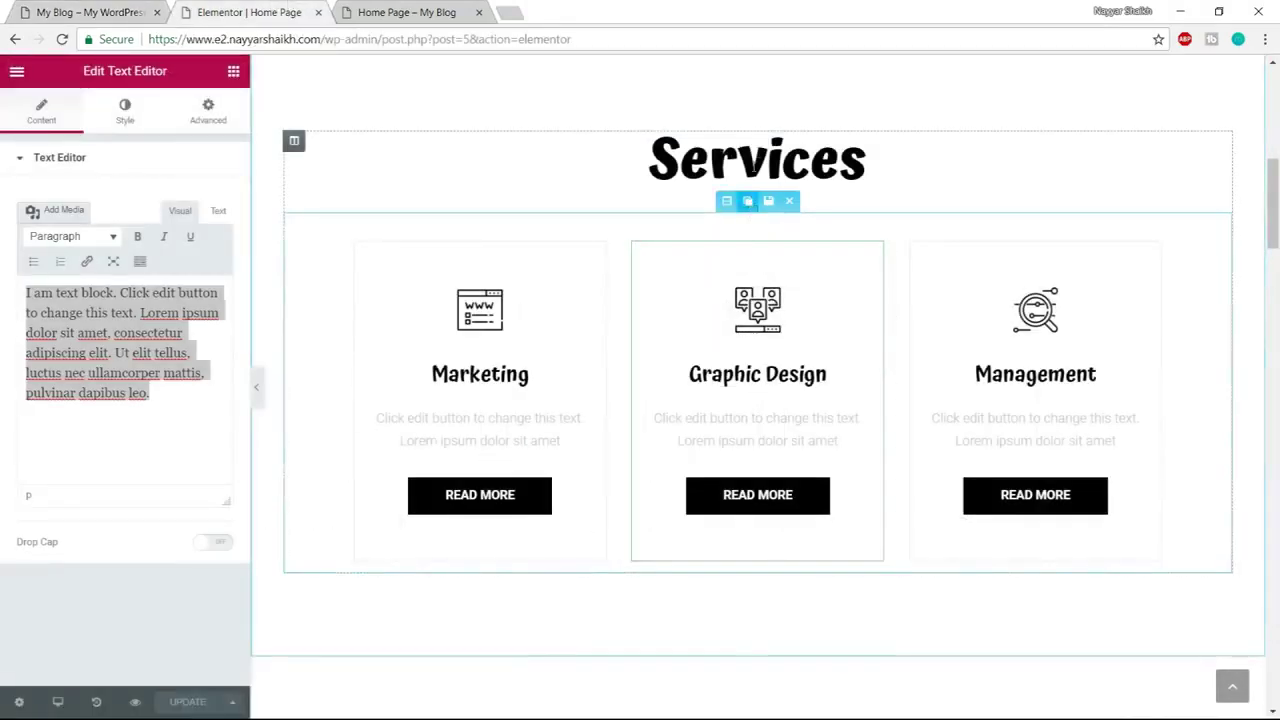
click(55, 11)
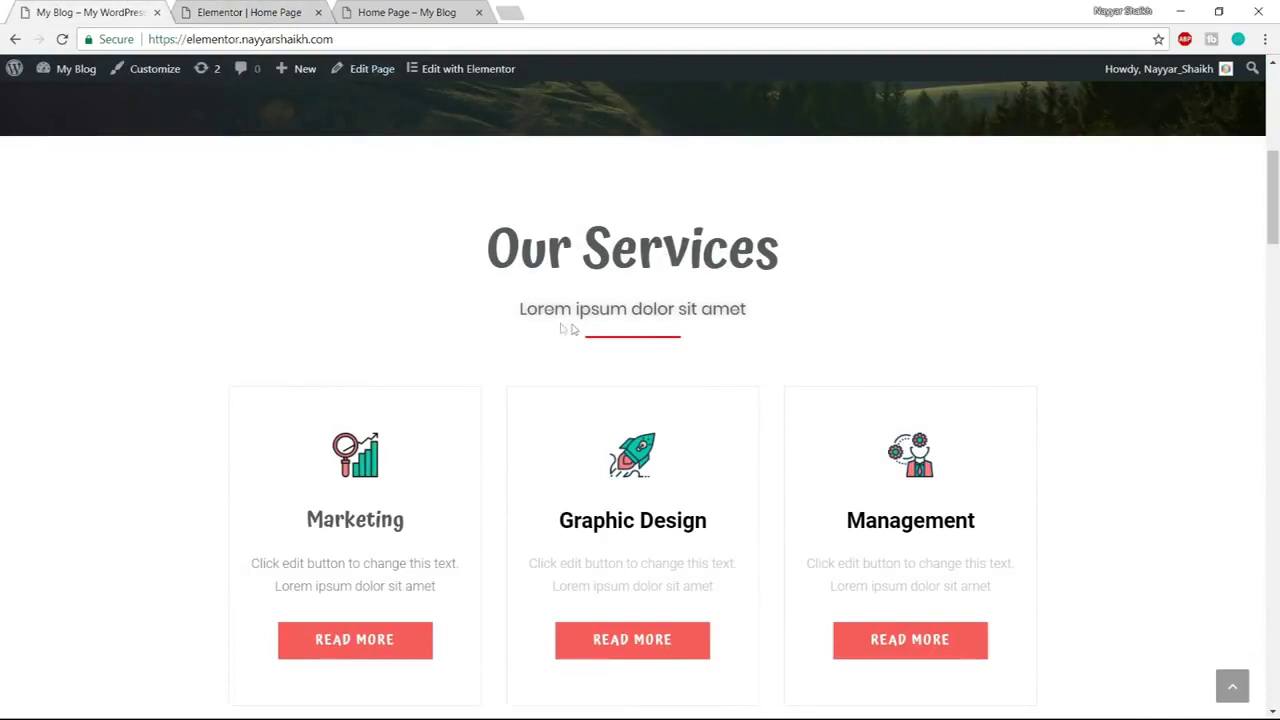
key(ctrl+2)
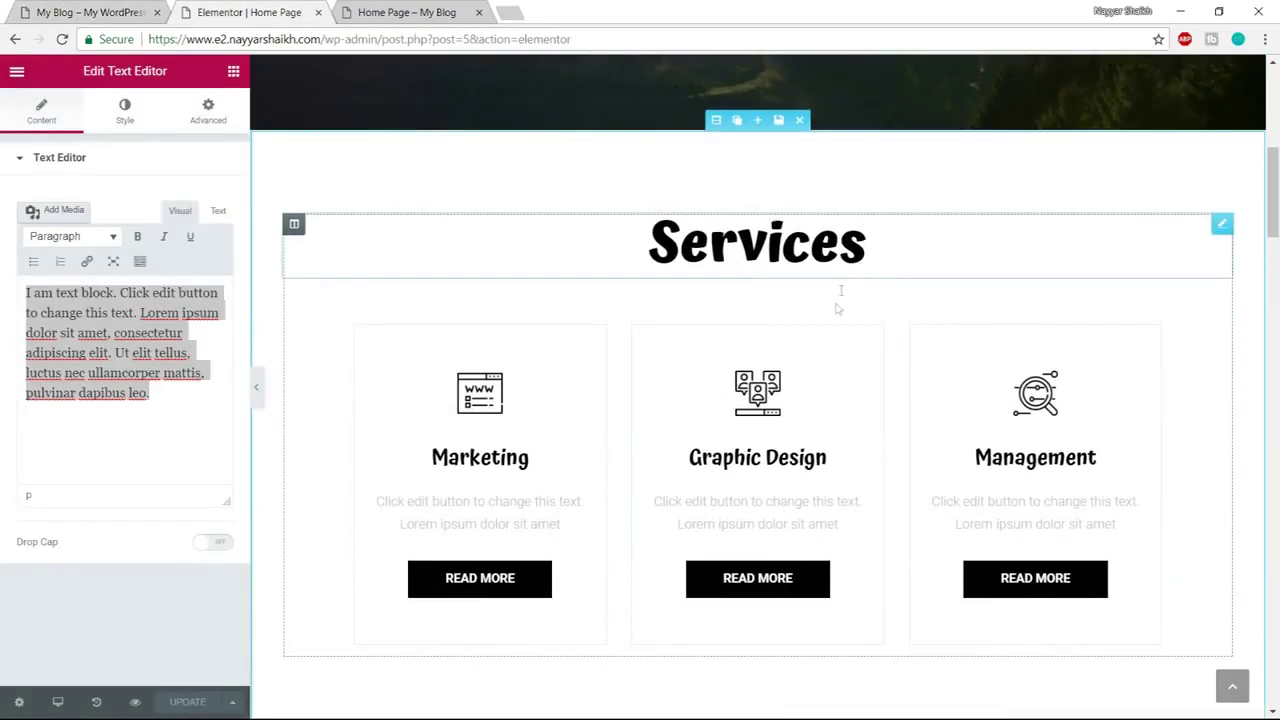
click(663, 238)
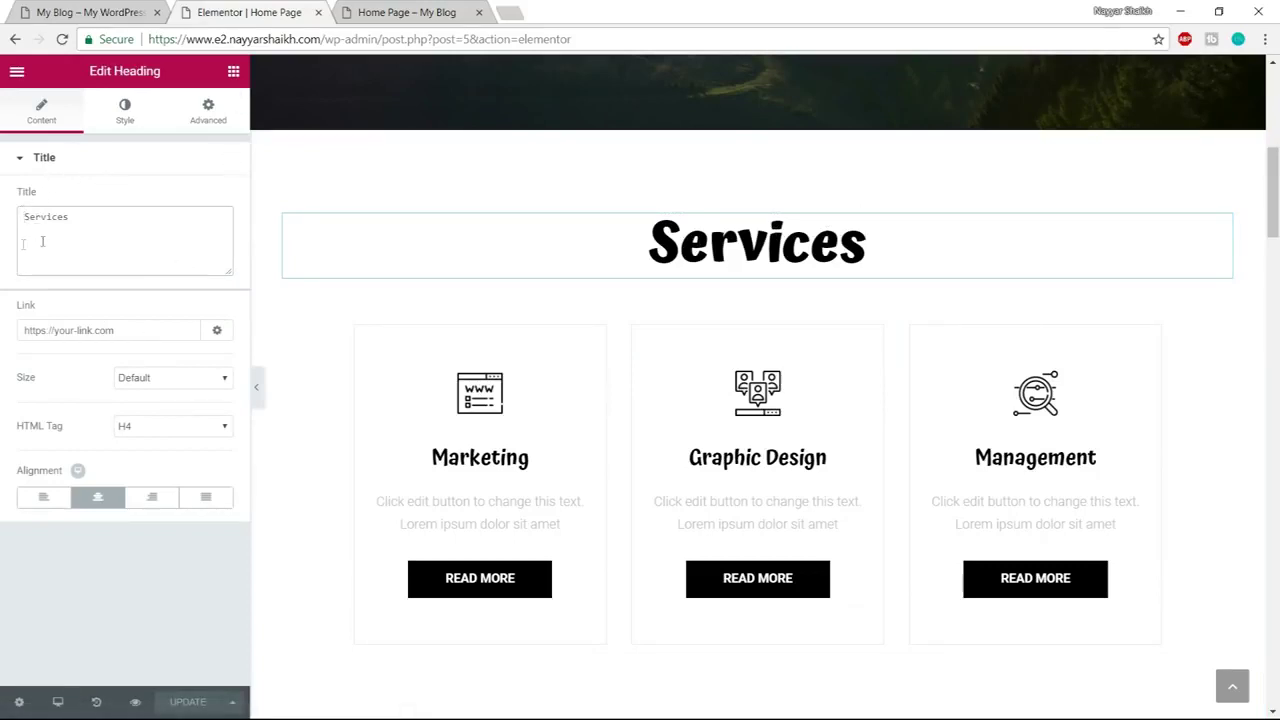
text(Our)
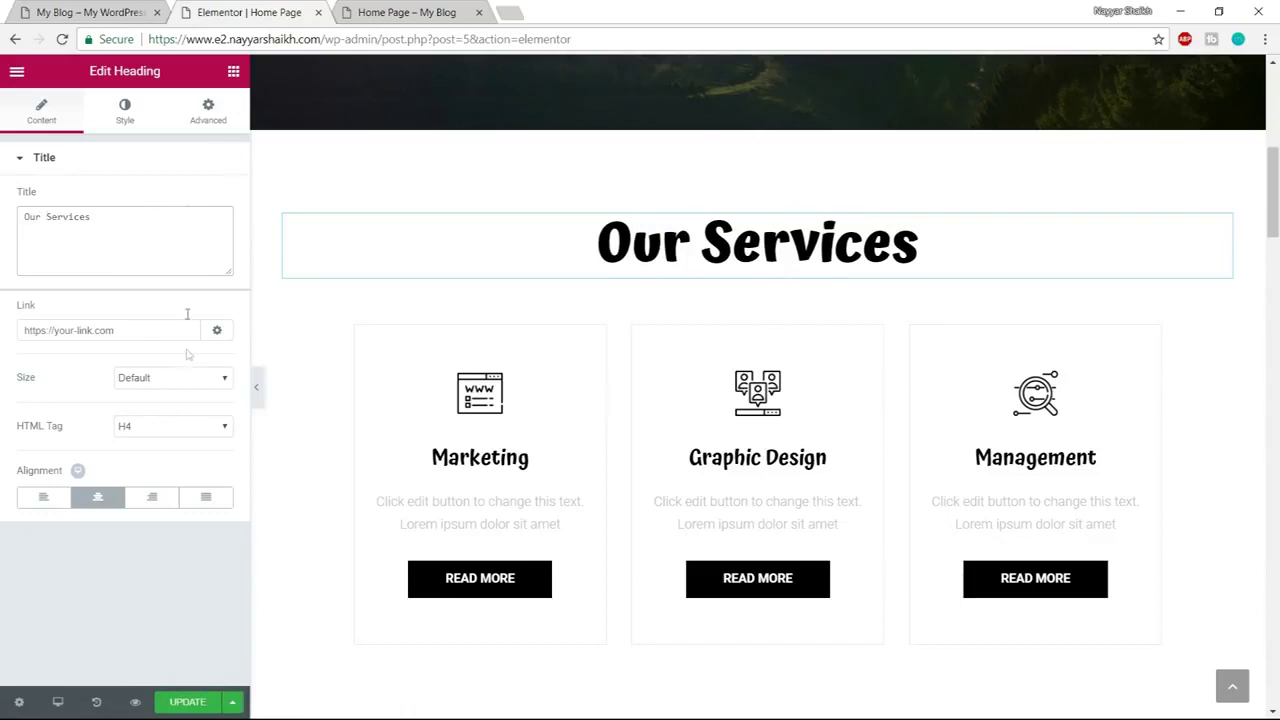
Step: Colour the Our Services heading dark grey #54595f
click(124, 110)
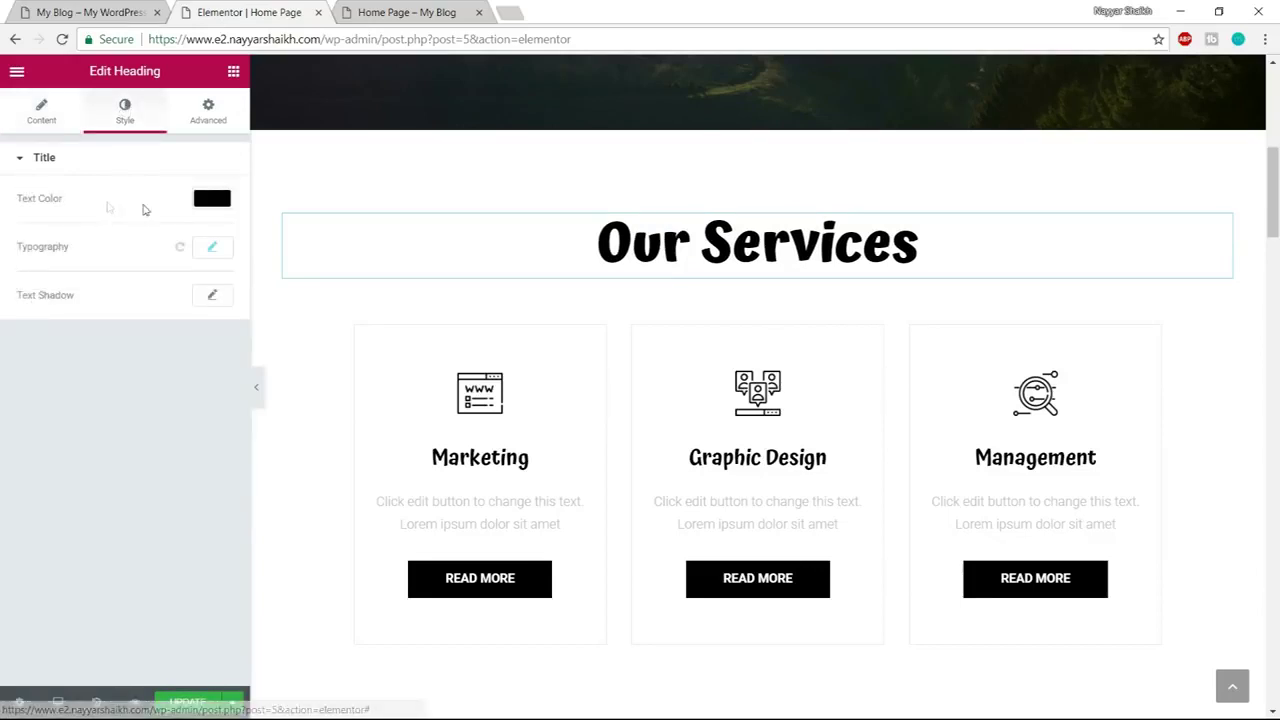
click(205, 199)
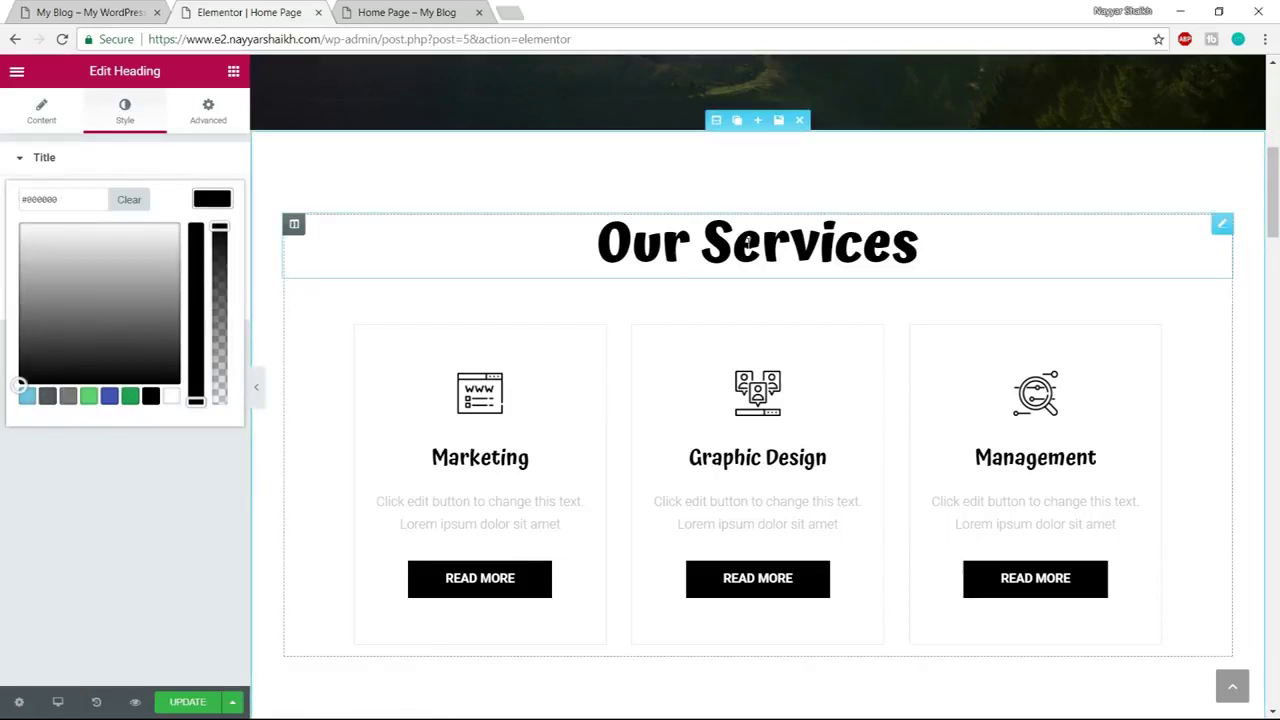
click(48, 398)
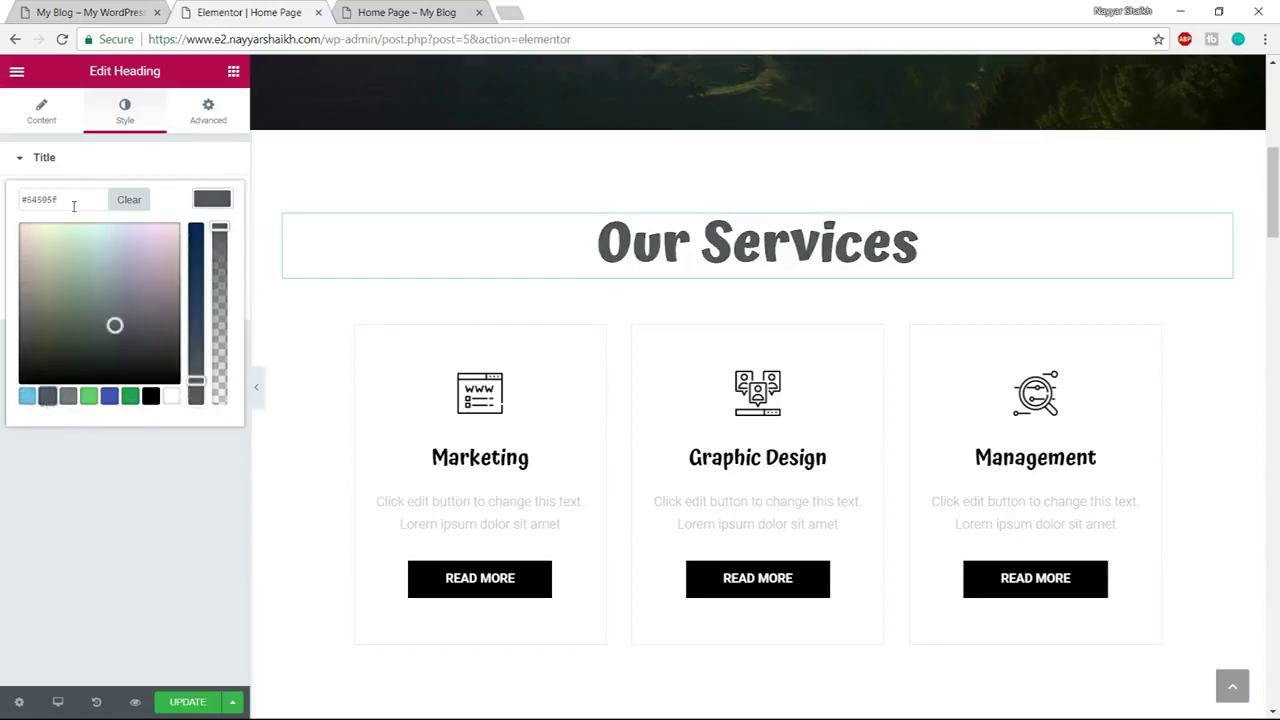
click(760, 248)
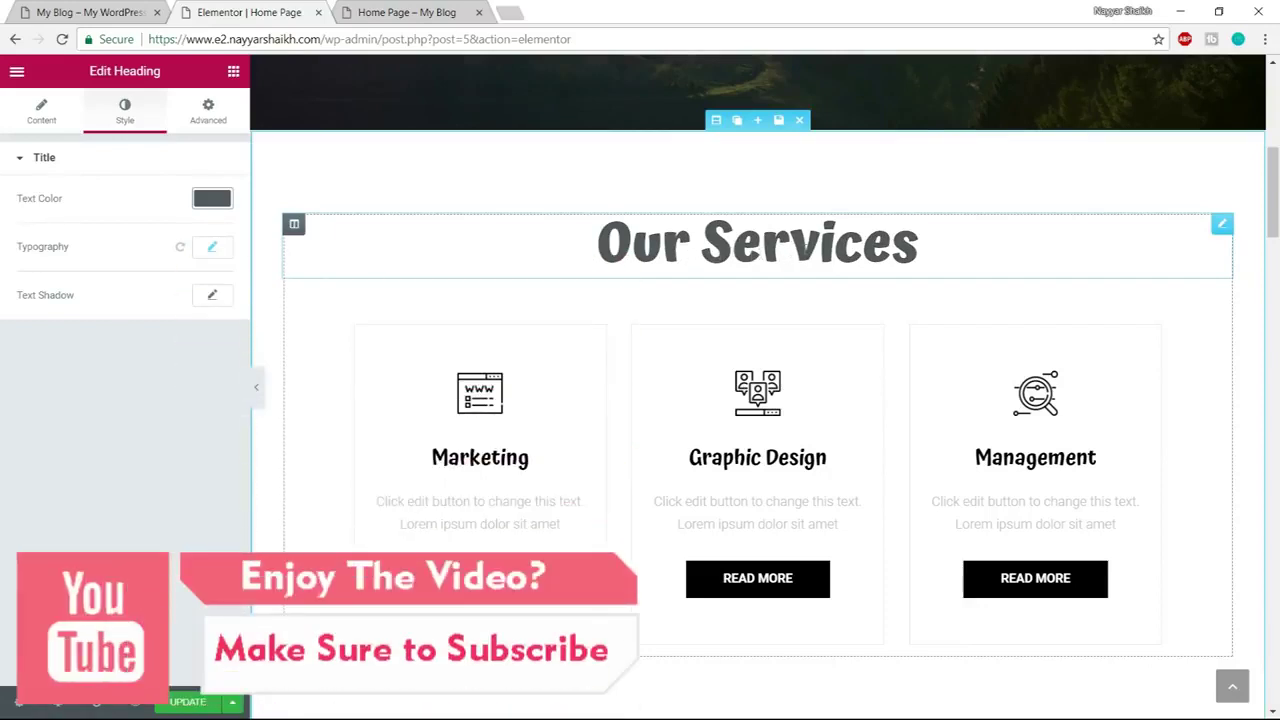
key(ctrl+1)
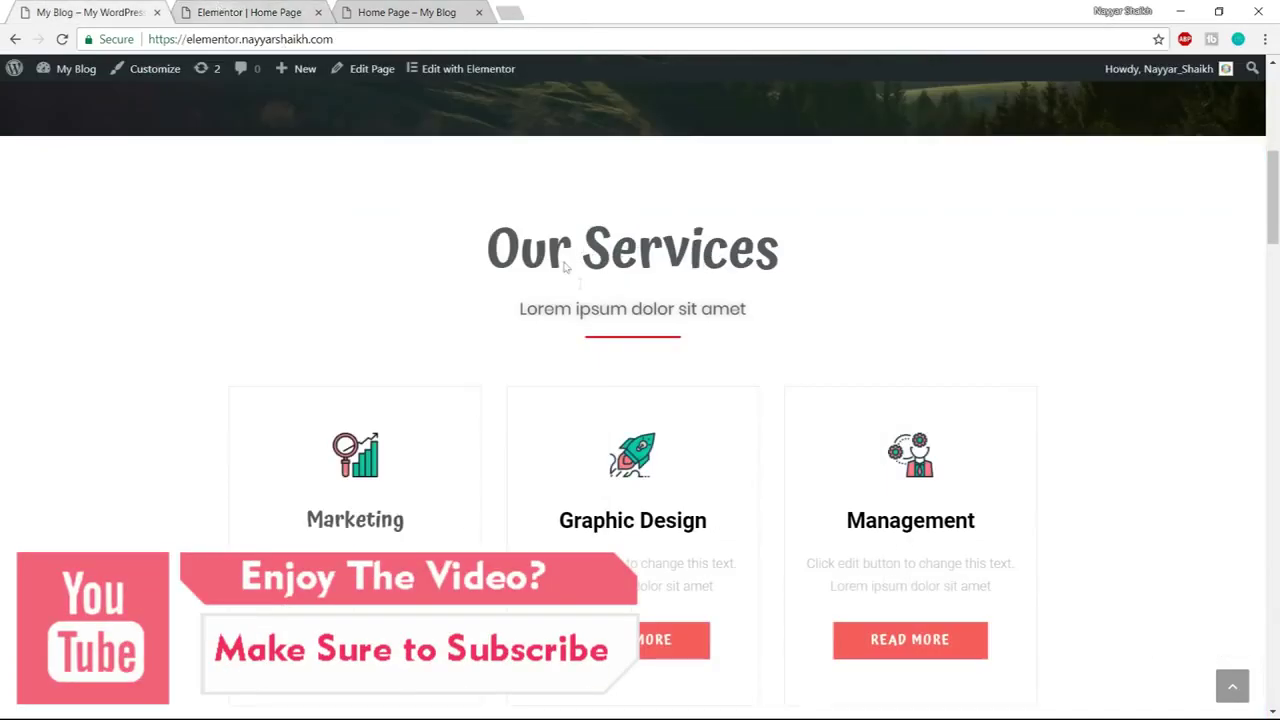
drag(488, 255, 736, 265)
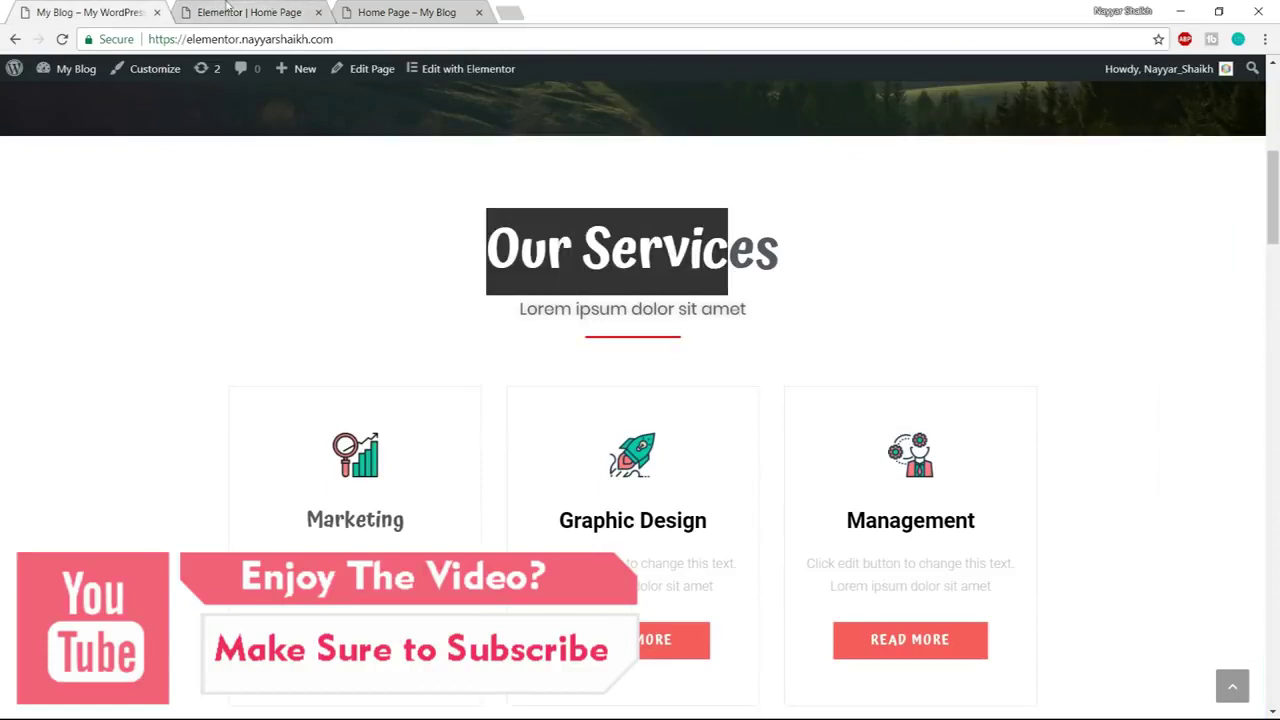
click(240, 12)
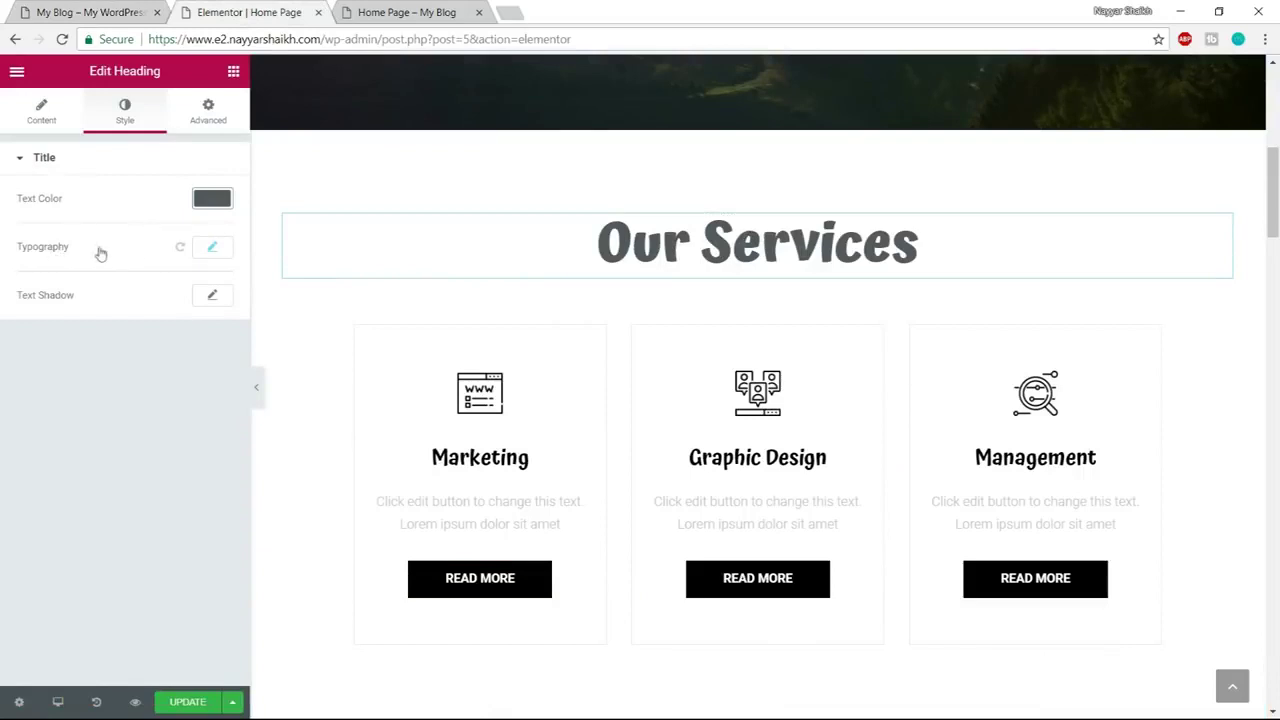
Step: Set the heading's typography weight to 600
click(213, 250)
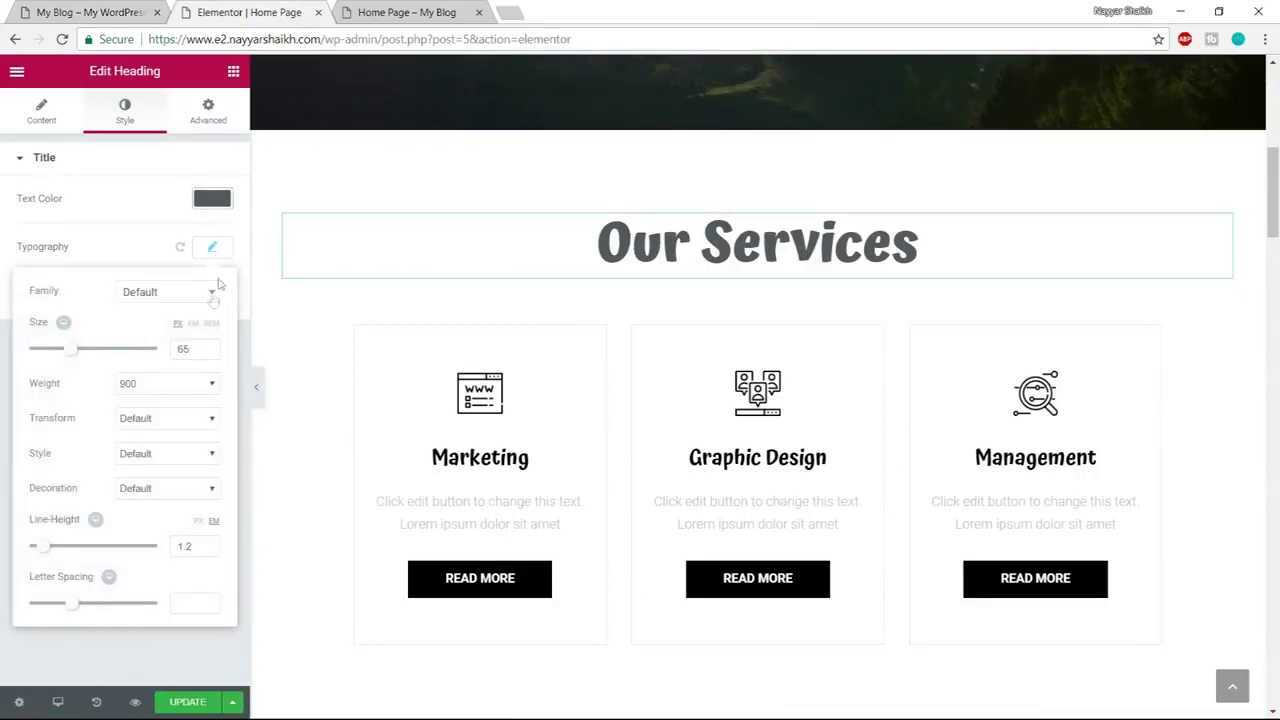
click(152, 393)
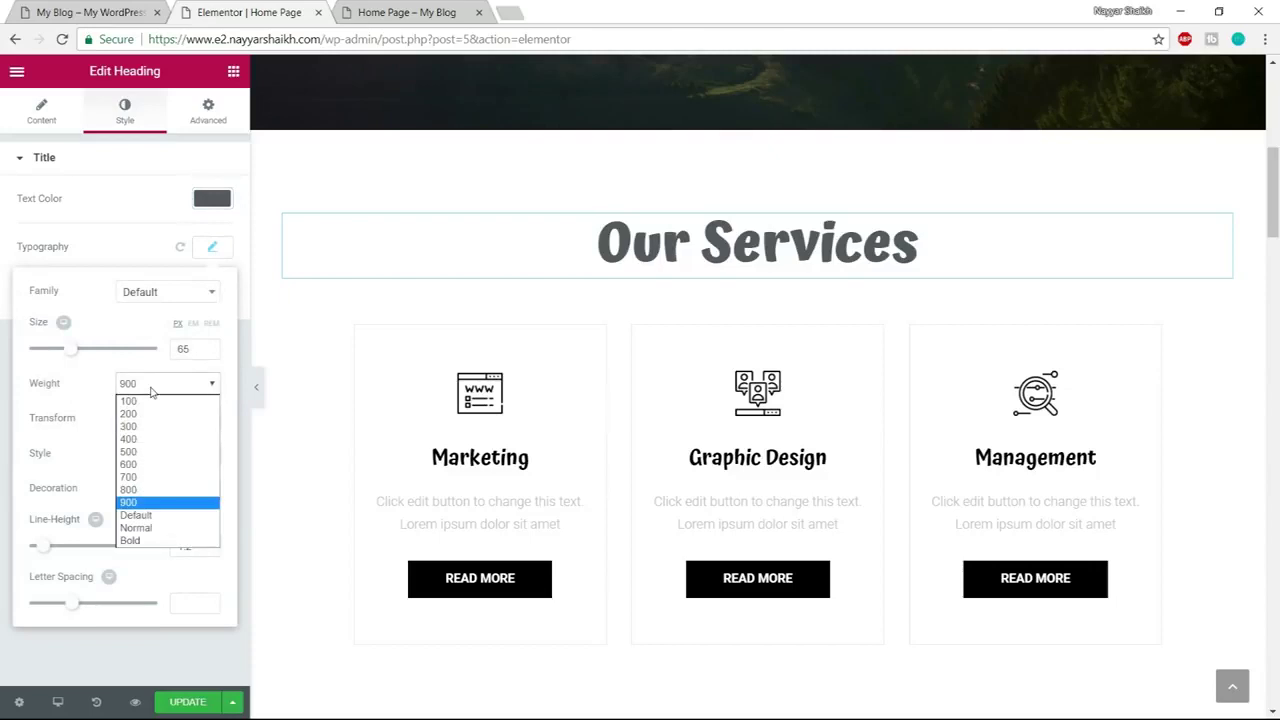
click(140, 465)
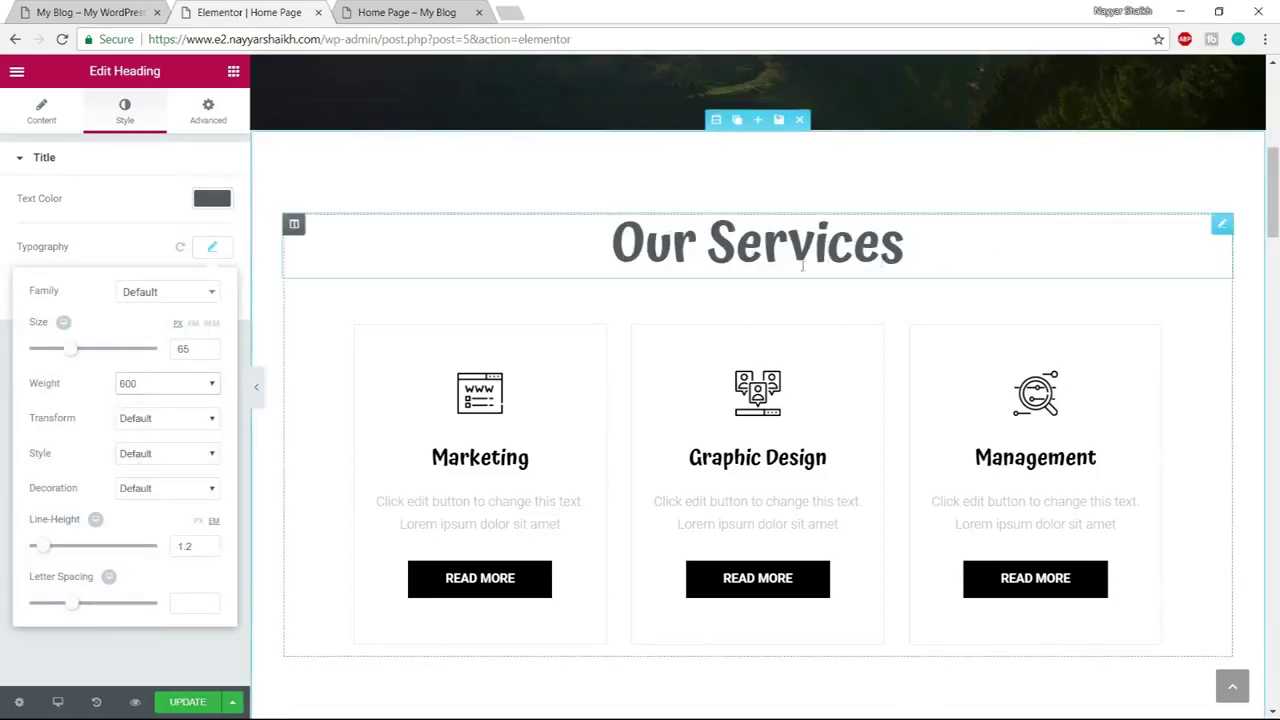
click(212, 257)
click(160, 20)
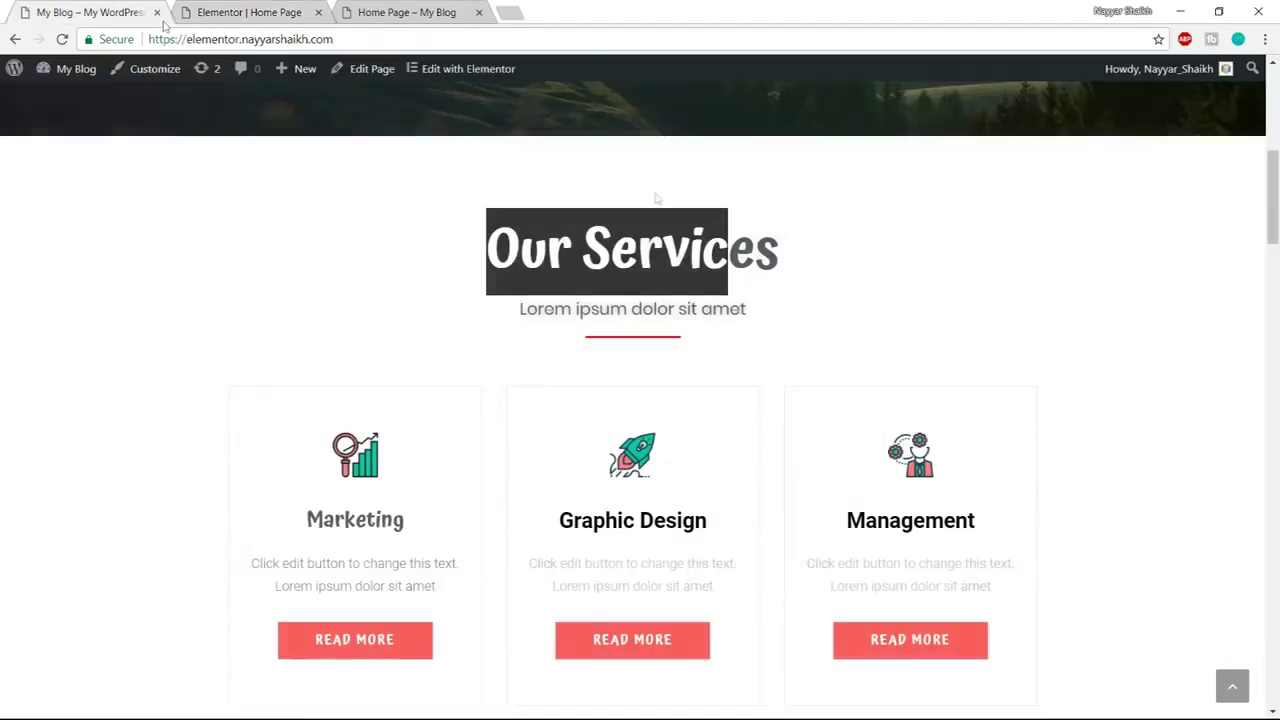
click(790, 308)
click(258, 10)
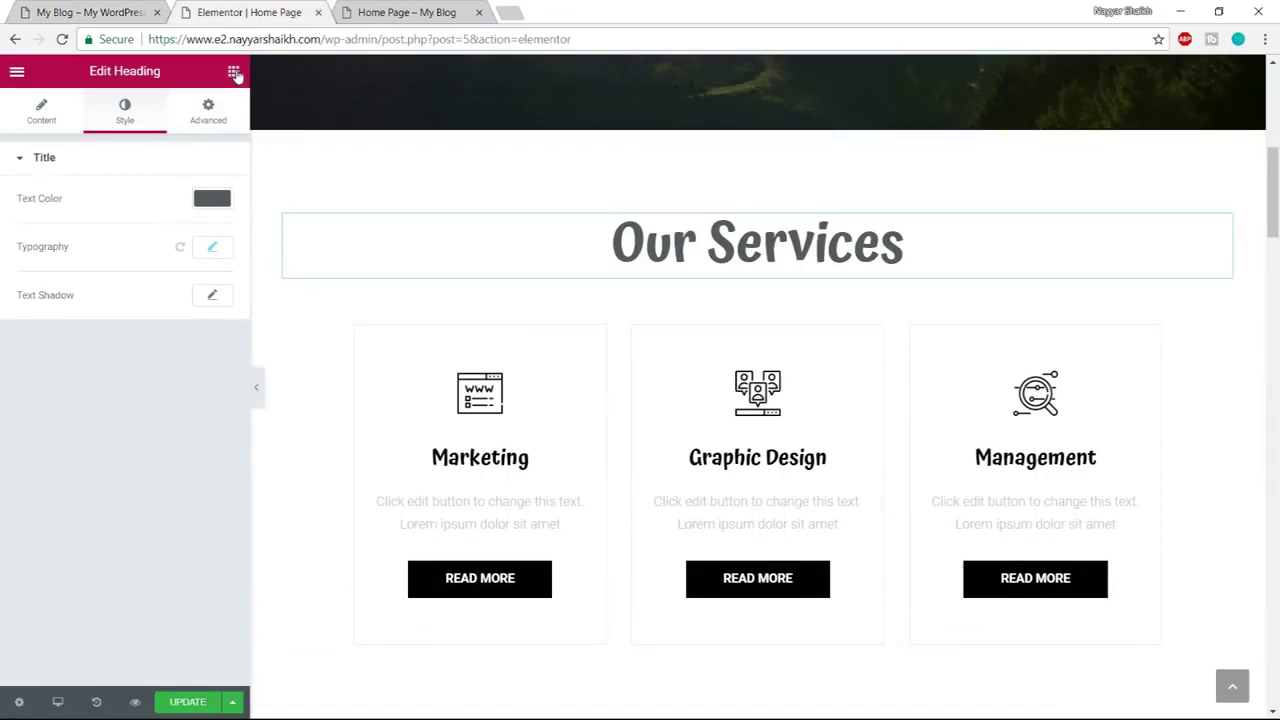
click(233, 73)
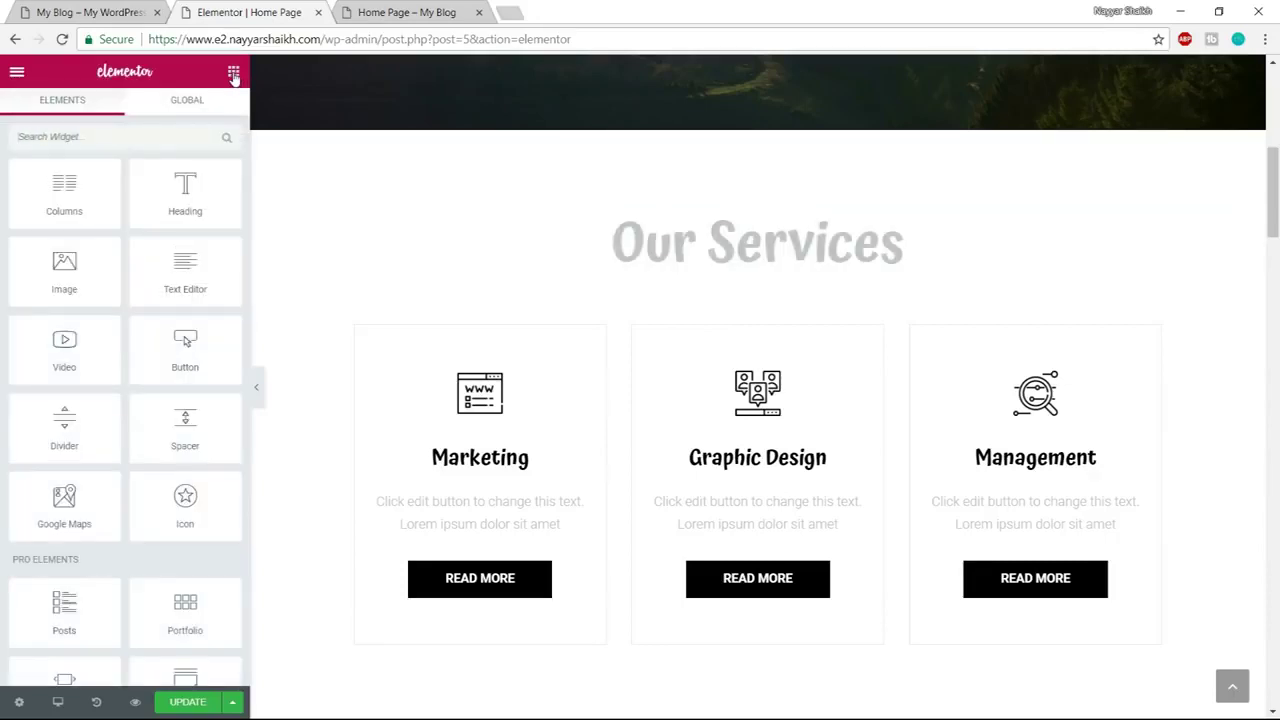
Step: Add a centred heading below Our Services with the reference text 'Lorem ipsum dolor sit amet'
drag(169, 197, 738, 281)
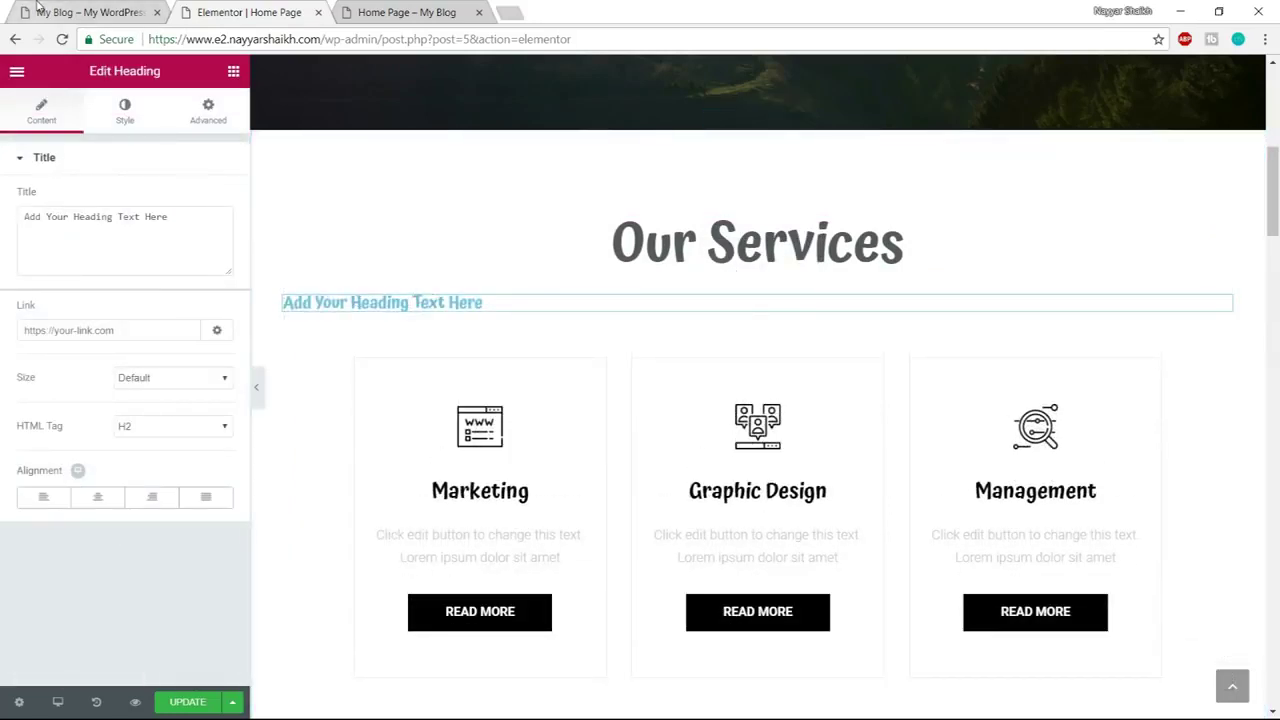
key(ctrl+1)
drag(520, 309, 763, 302)
key(ctrl+c)
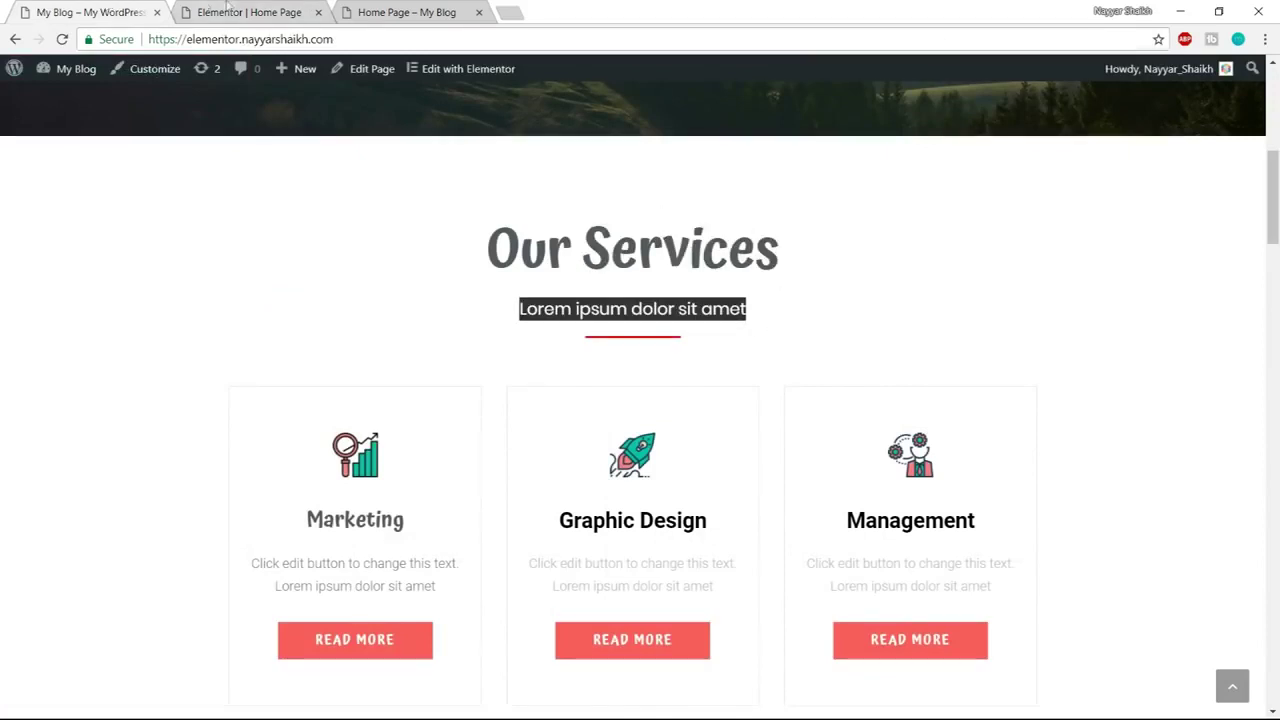
click(205, 8)
triple_click(186, 236)
key(ctrl+v)
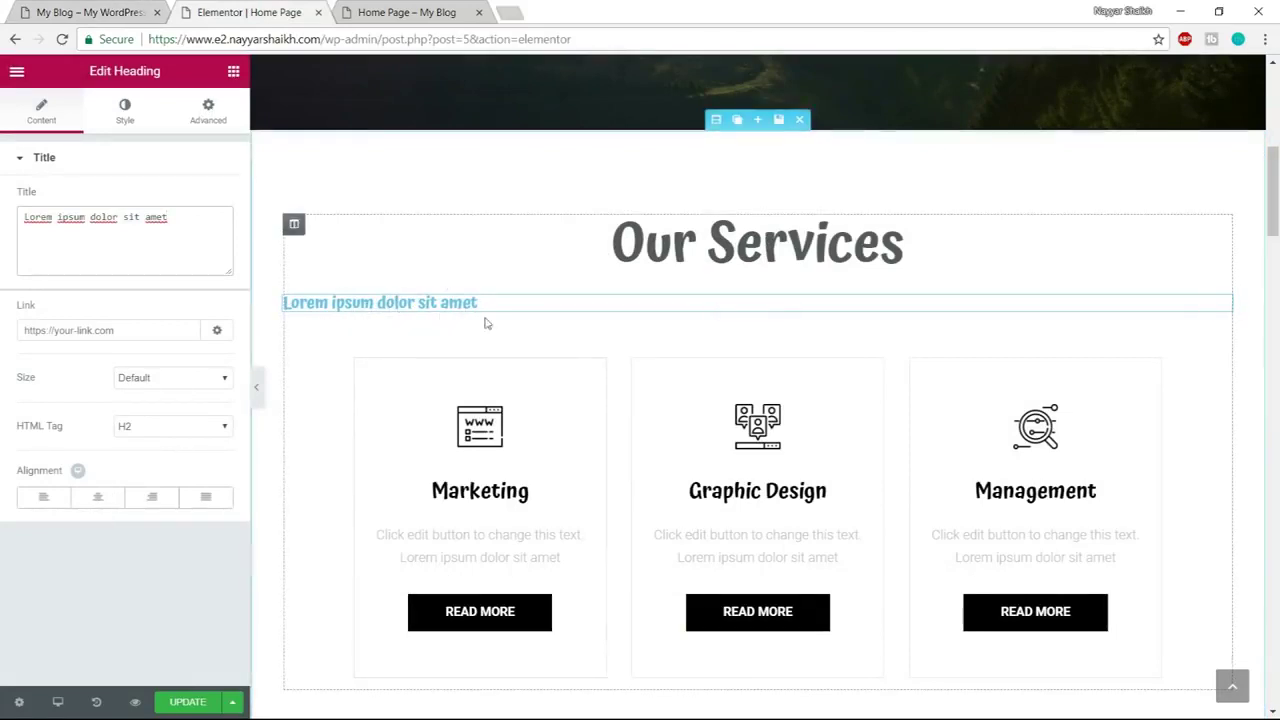
click(99, 497)
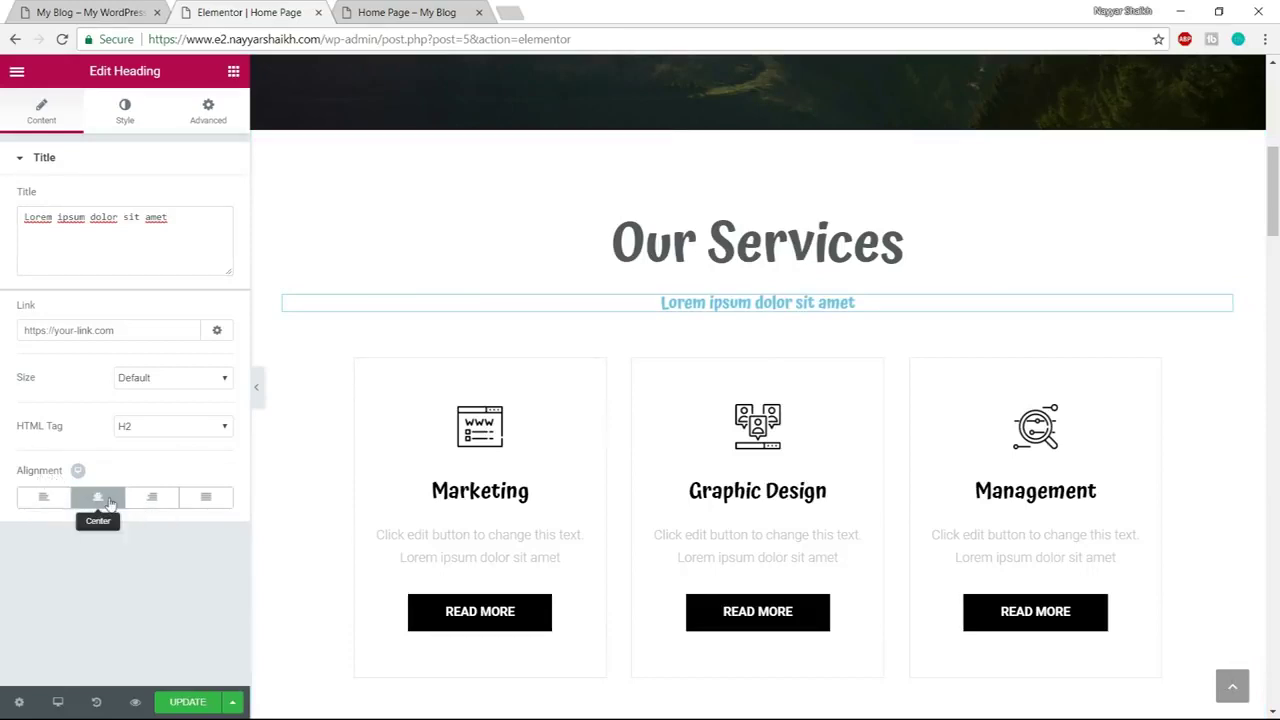
Step: Colour the subheading text dark grey #54595F
click(125, 112)
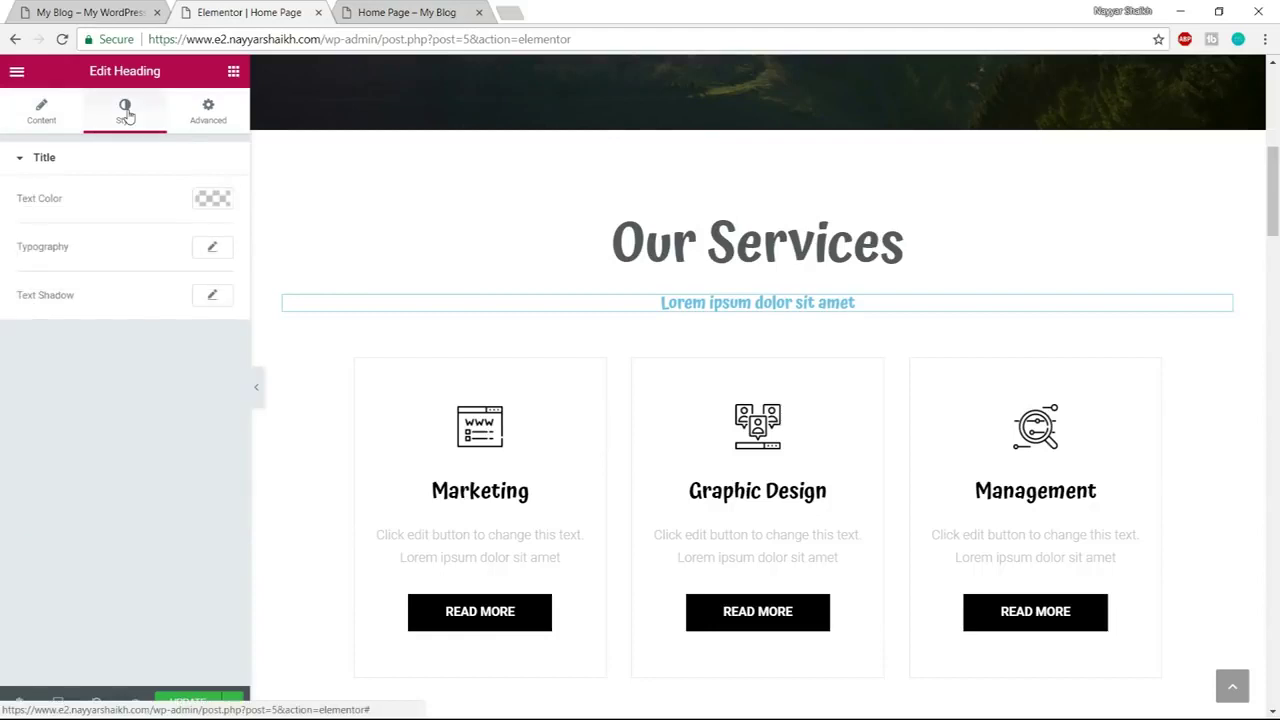
click(212, 200)
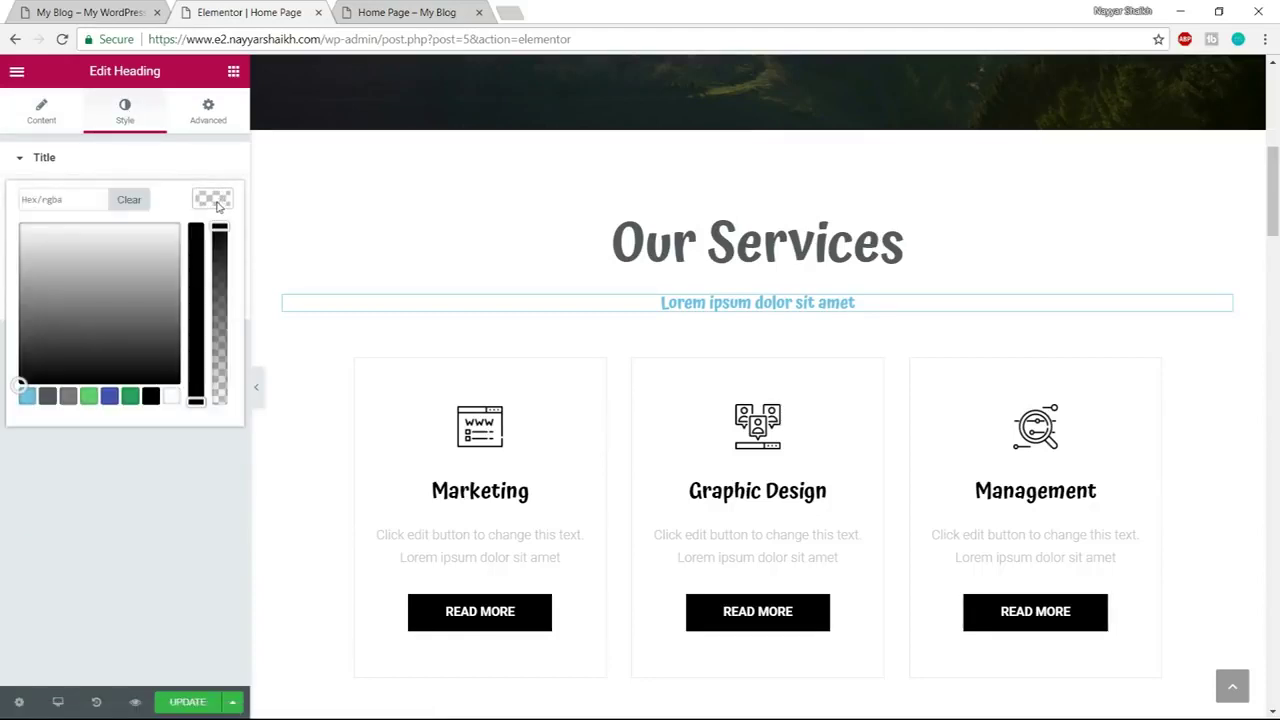
click(48, 397)
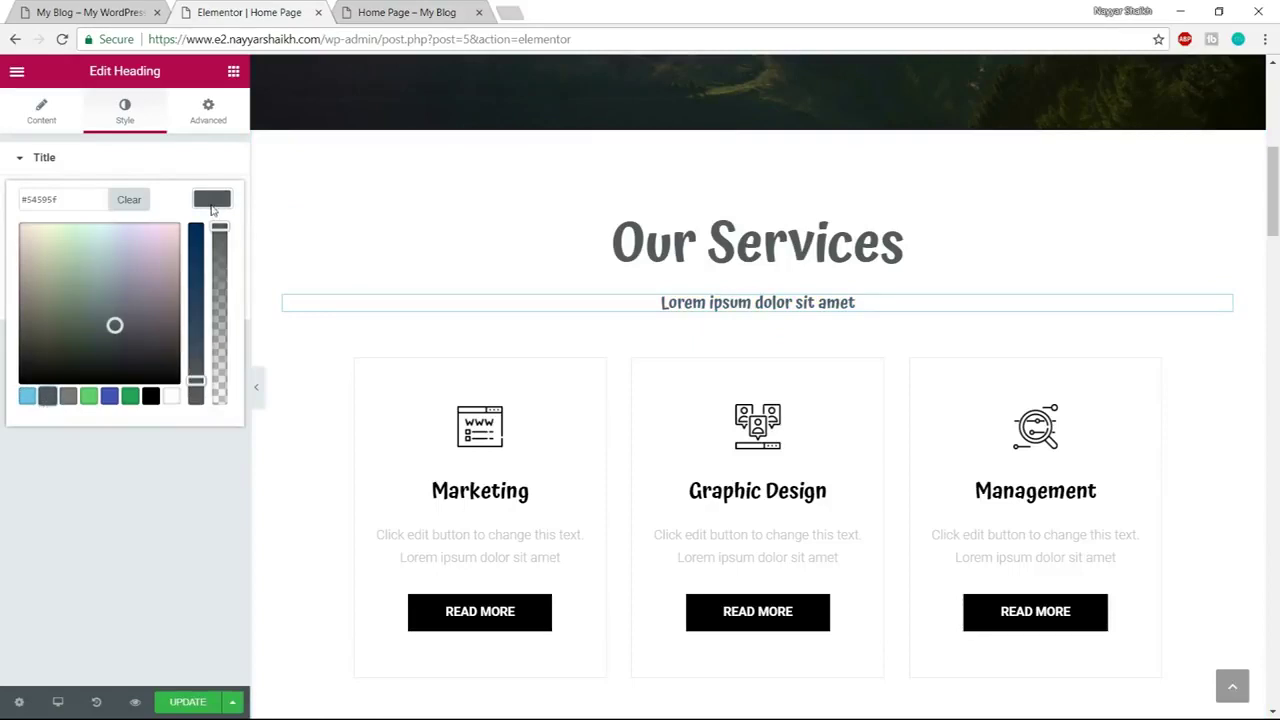
click(212, 200)
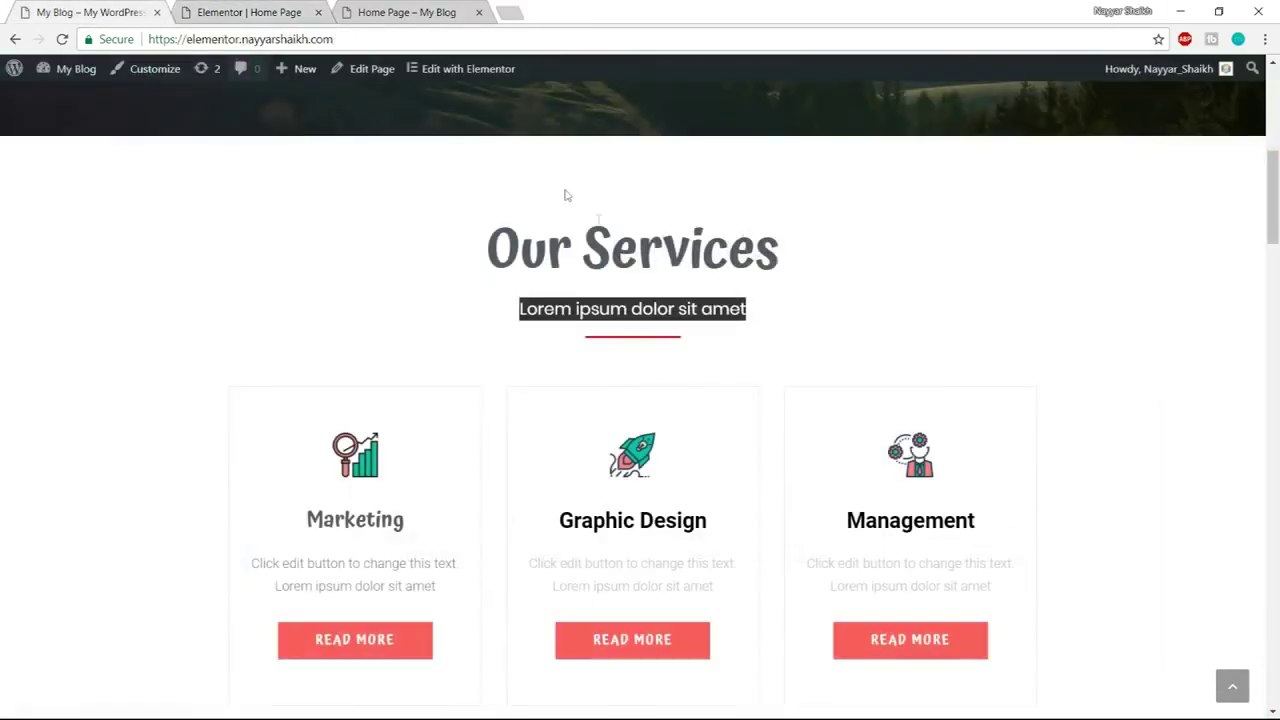
click(644, 310)
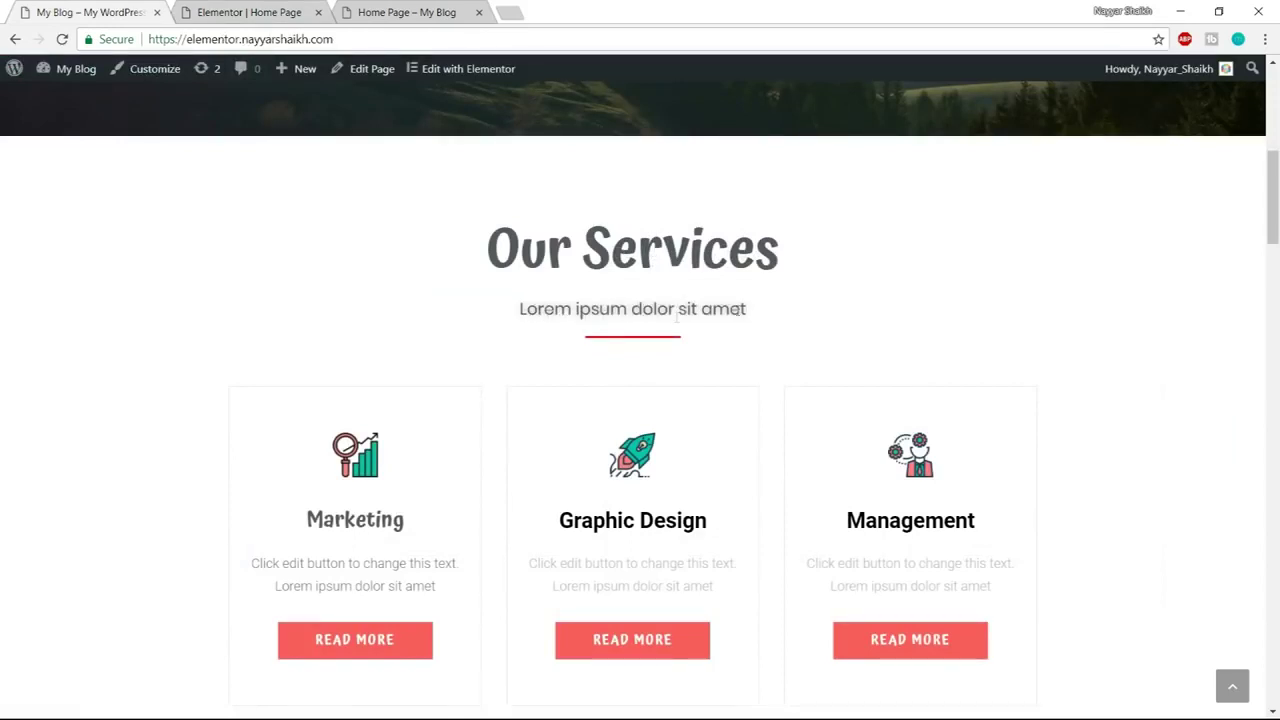
click(250, 12)
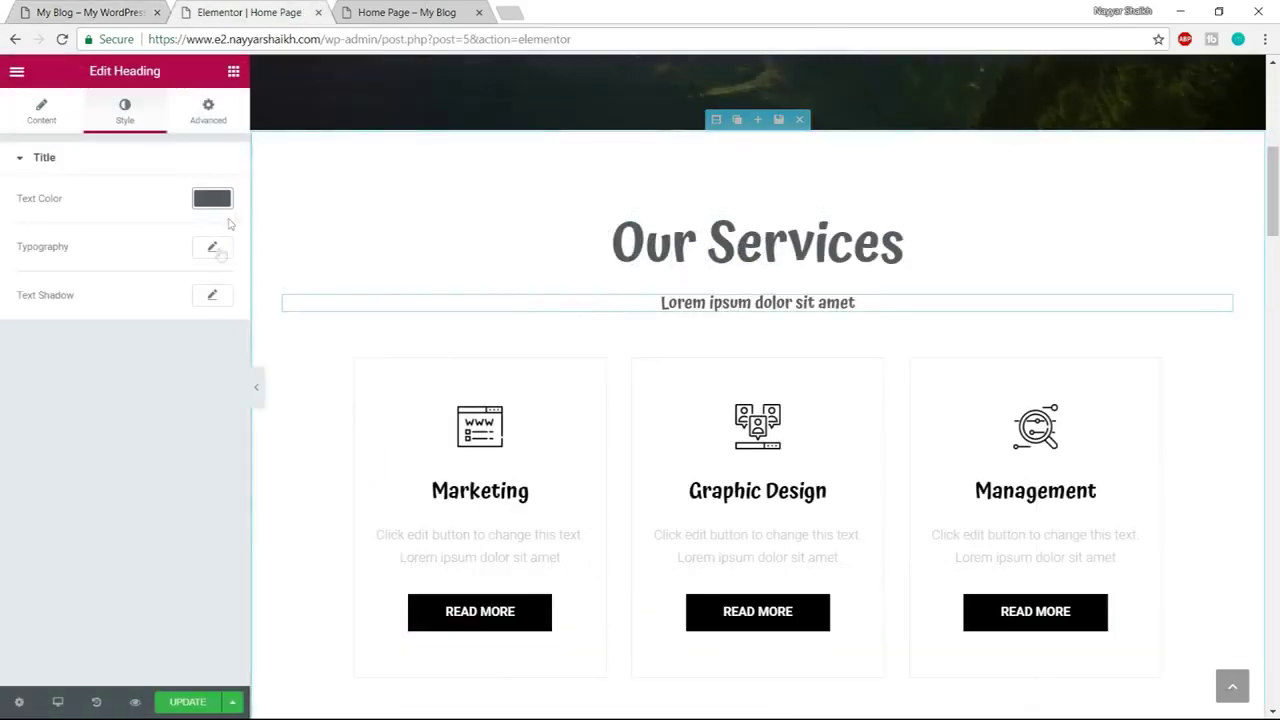
Step: Set the subheading's font to Poppins at weight 400 and compare with the demo site
click(212, 248)
click(181, 293)
text(popp)
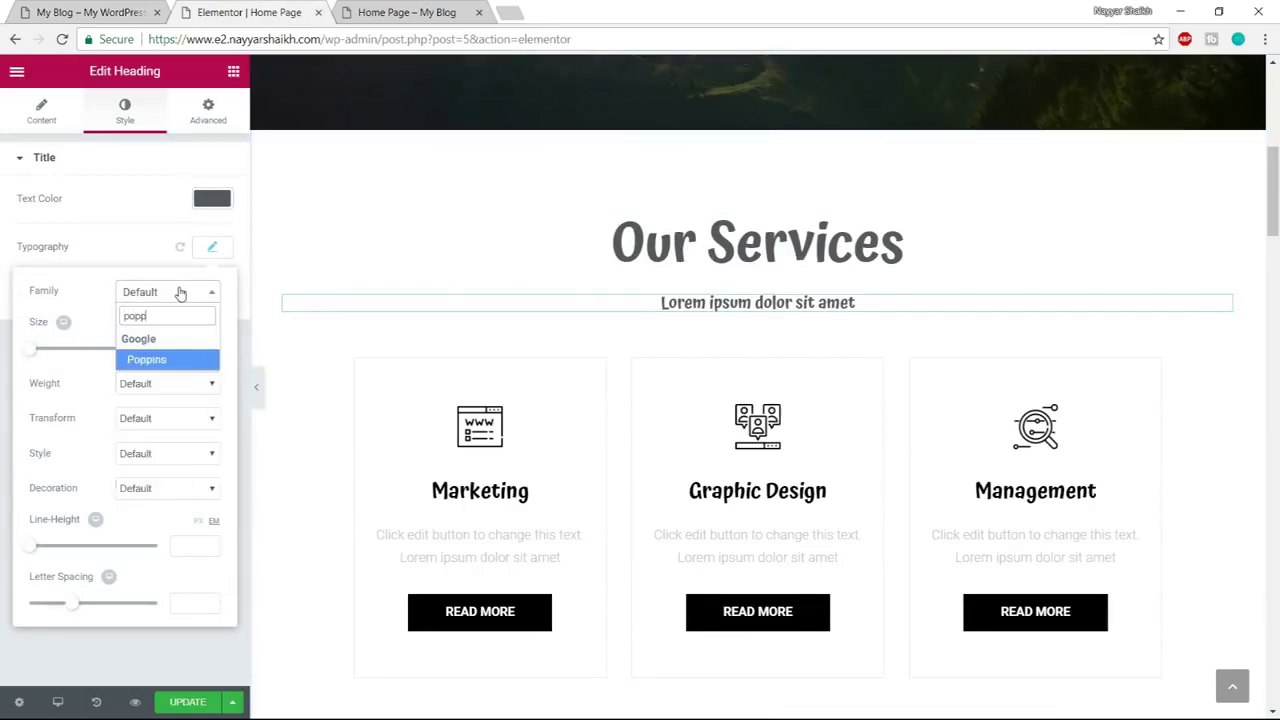
key(Return)
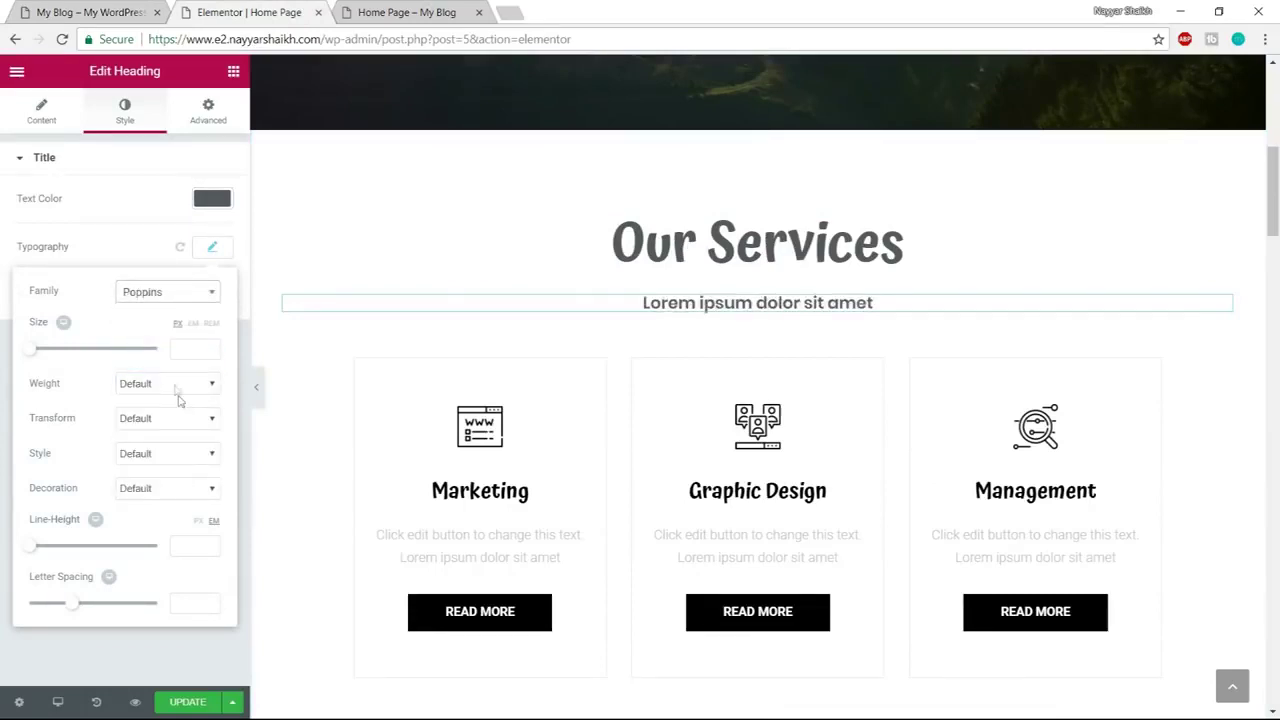
click(179, 390)
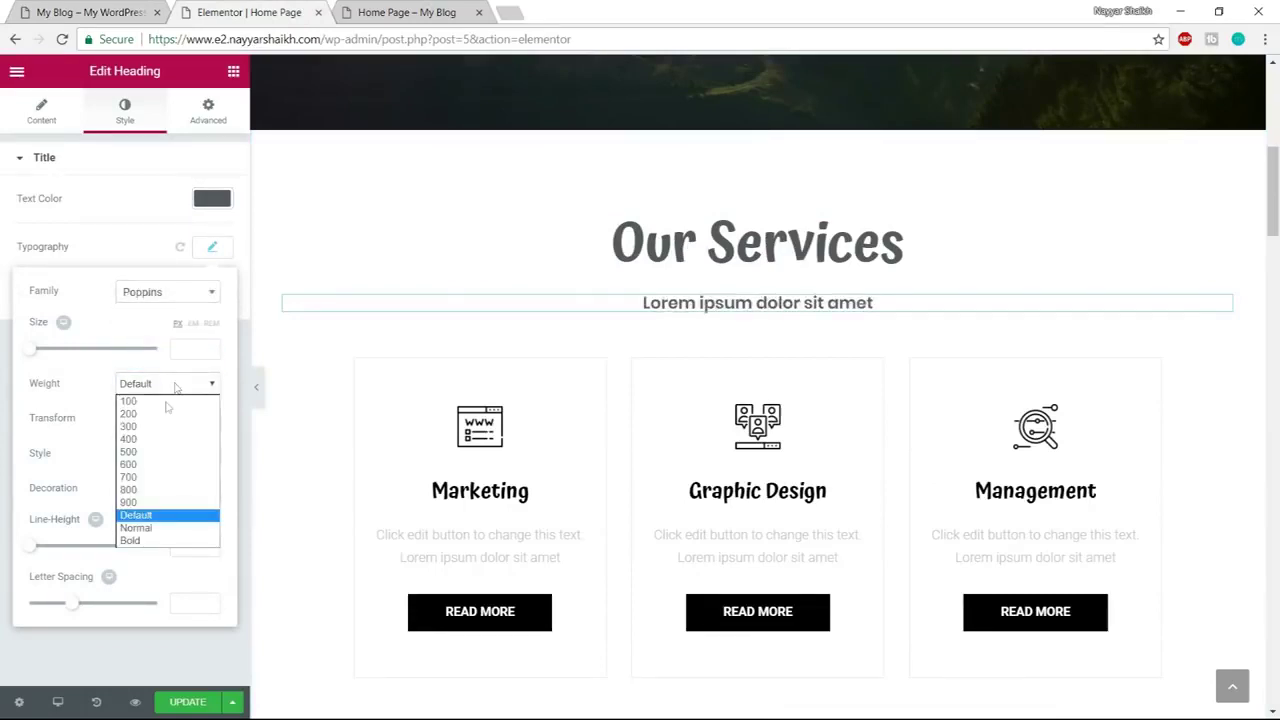
click(153, 465)
click(157, 389)
click(162, 440)
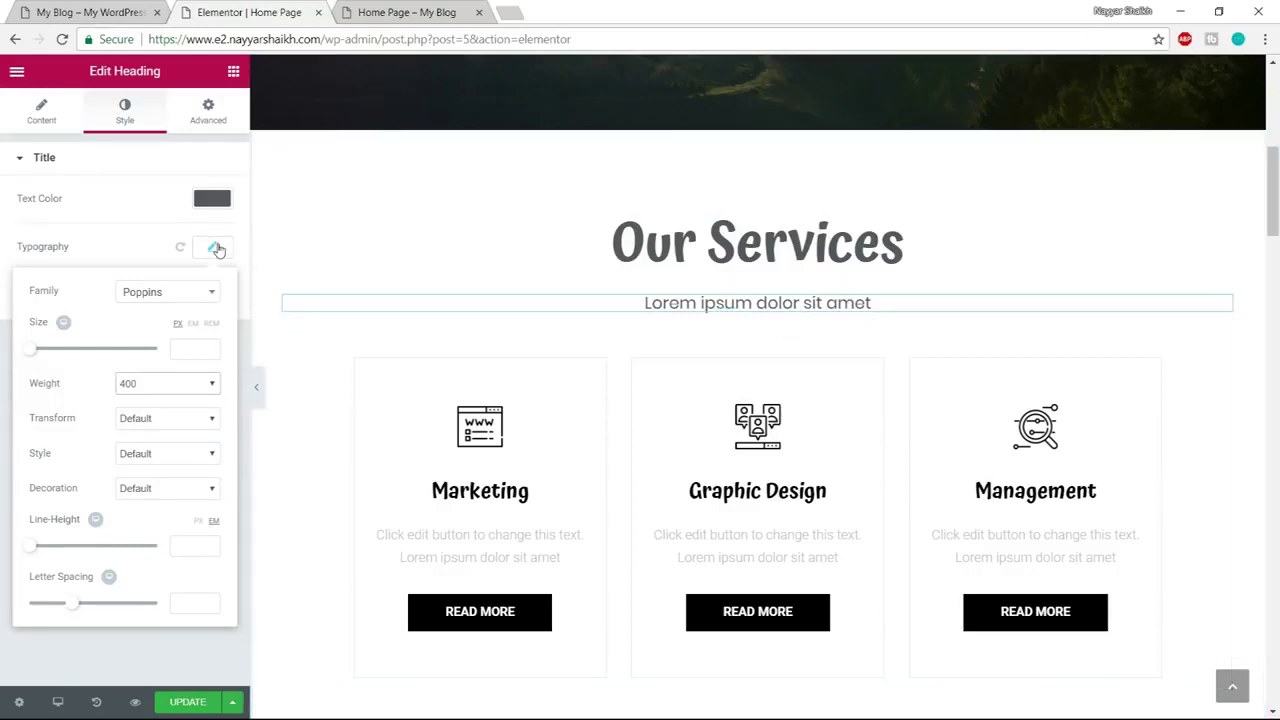
click(214, 248)
click(90, 12)
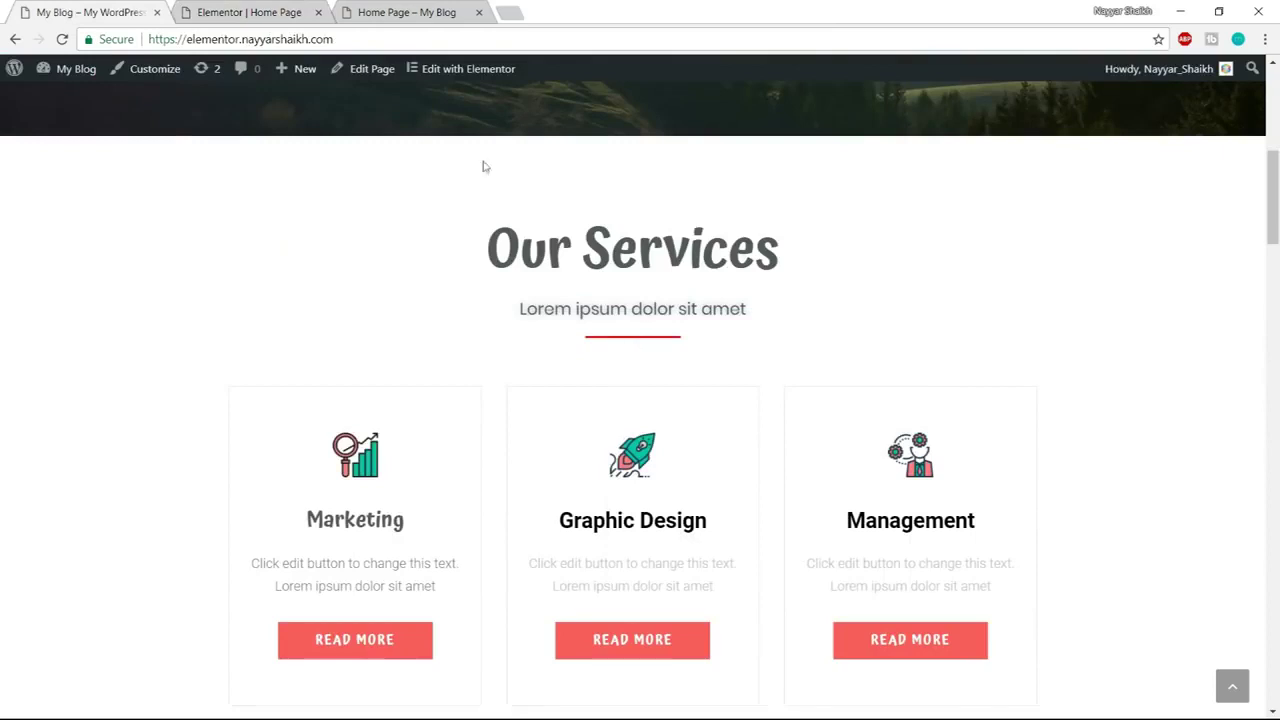
click(220, 8)
key(ctrl+shift+Tab)
click(281, 10)
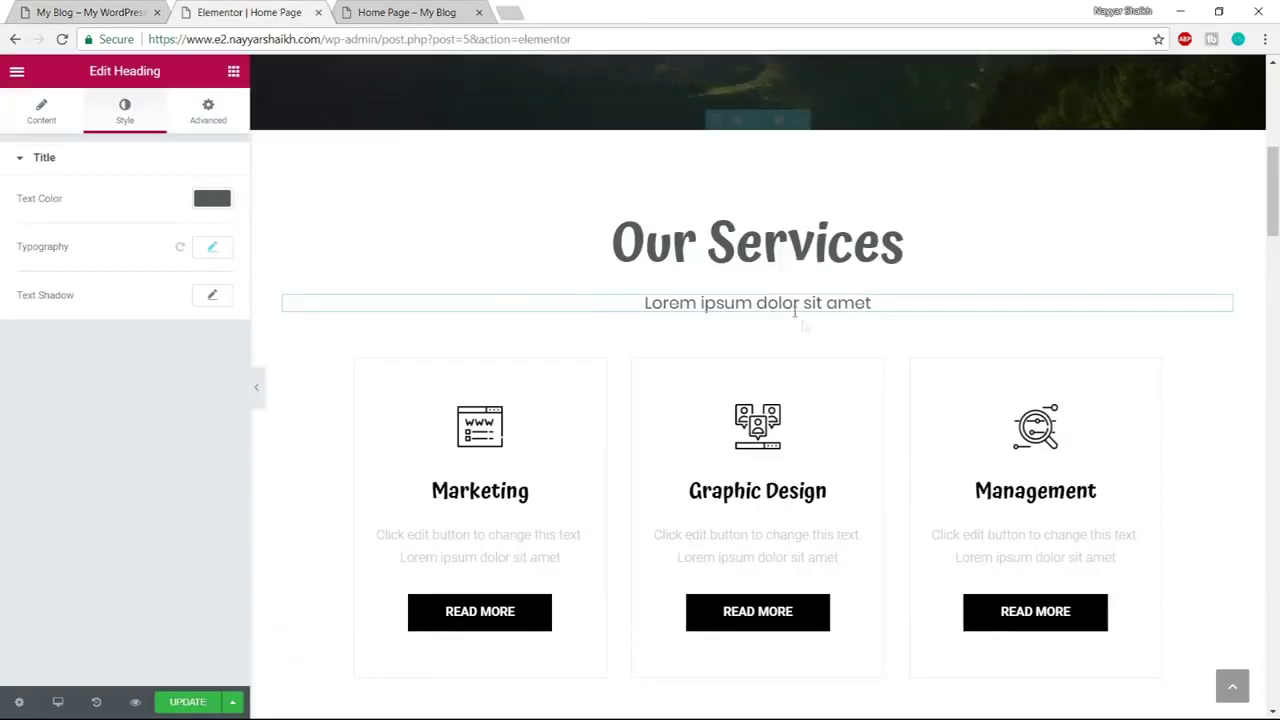
Step: Add a Divider widget below the subheading with weight 3
click(233, 73)
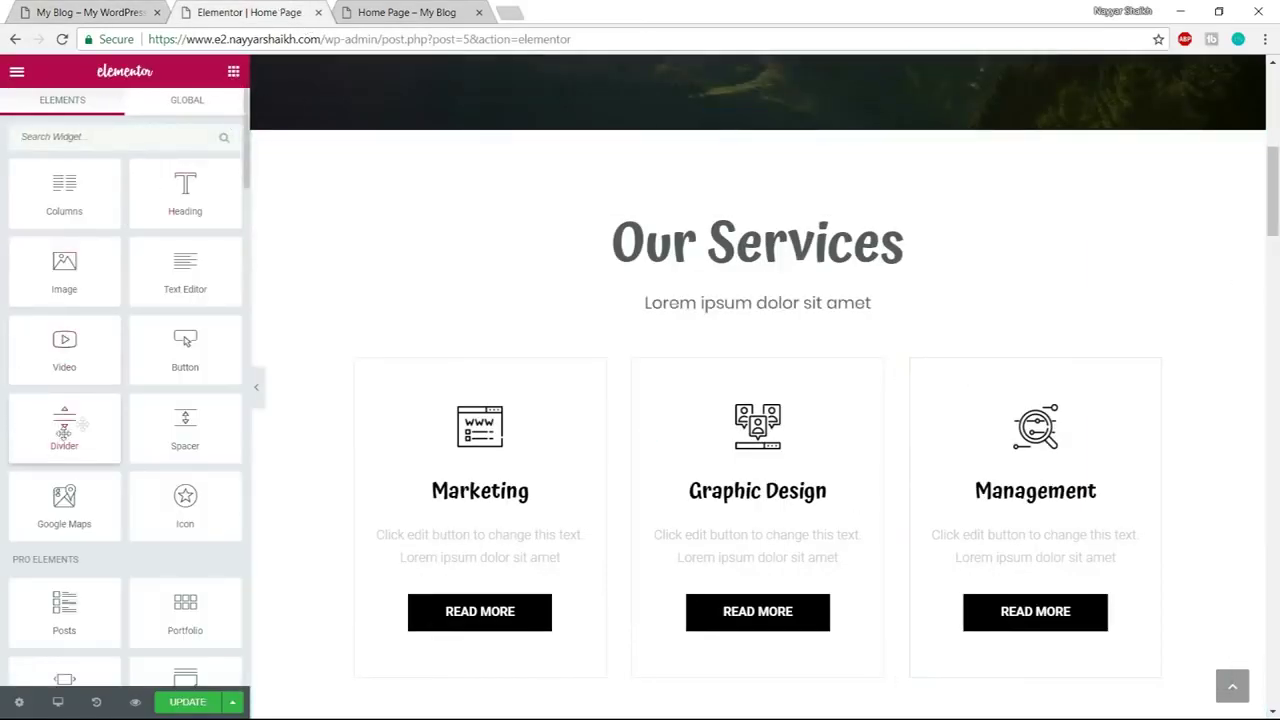
drag(62, 425, 754, 345)
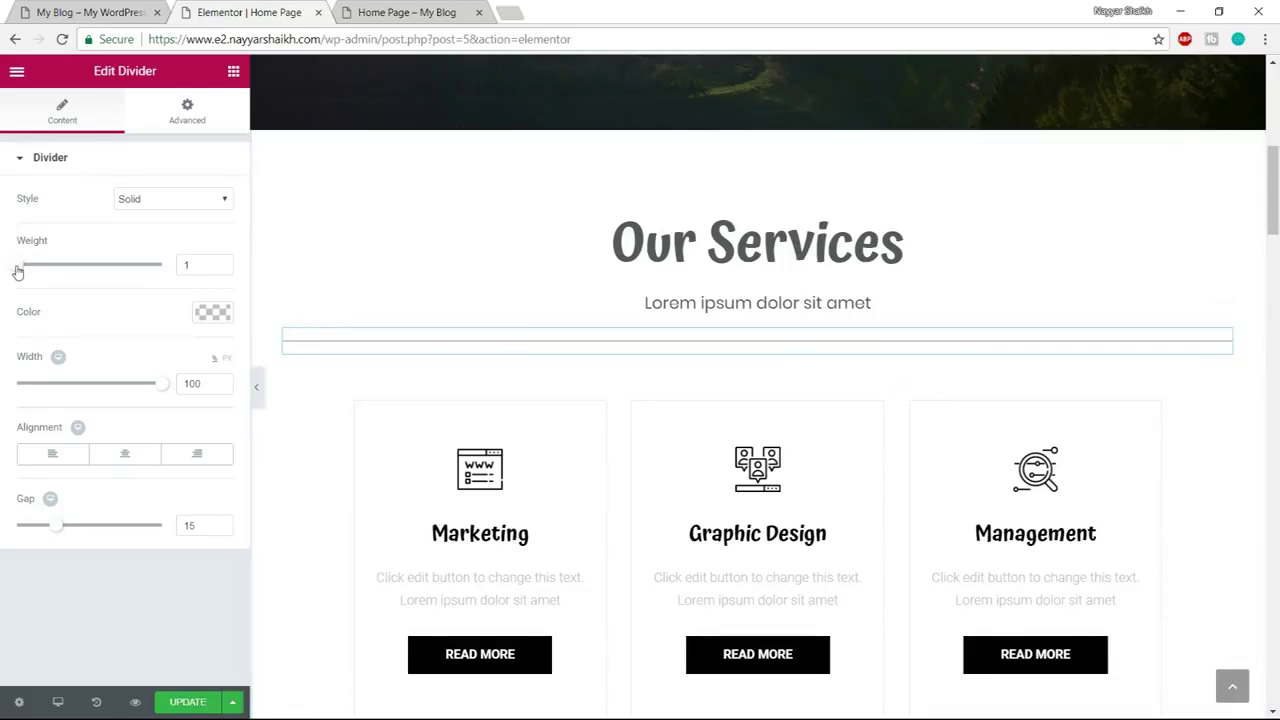
drag(29, 268, 57, 267)
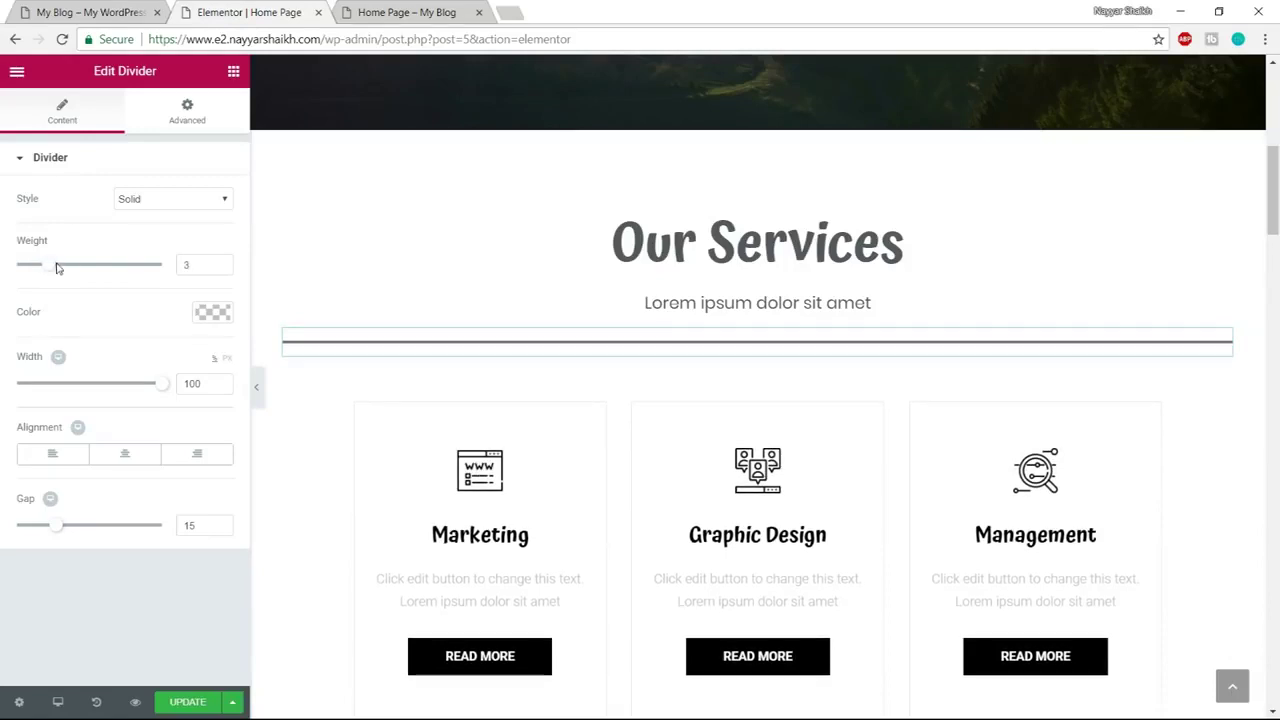
Step: Colour the divider red (#ff3a3a)
click(212, 313)
click(94, 449)
click(22, 449)
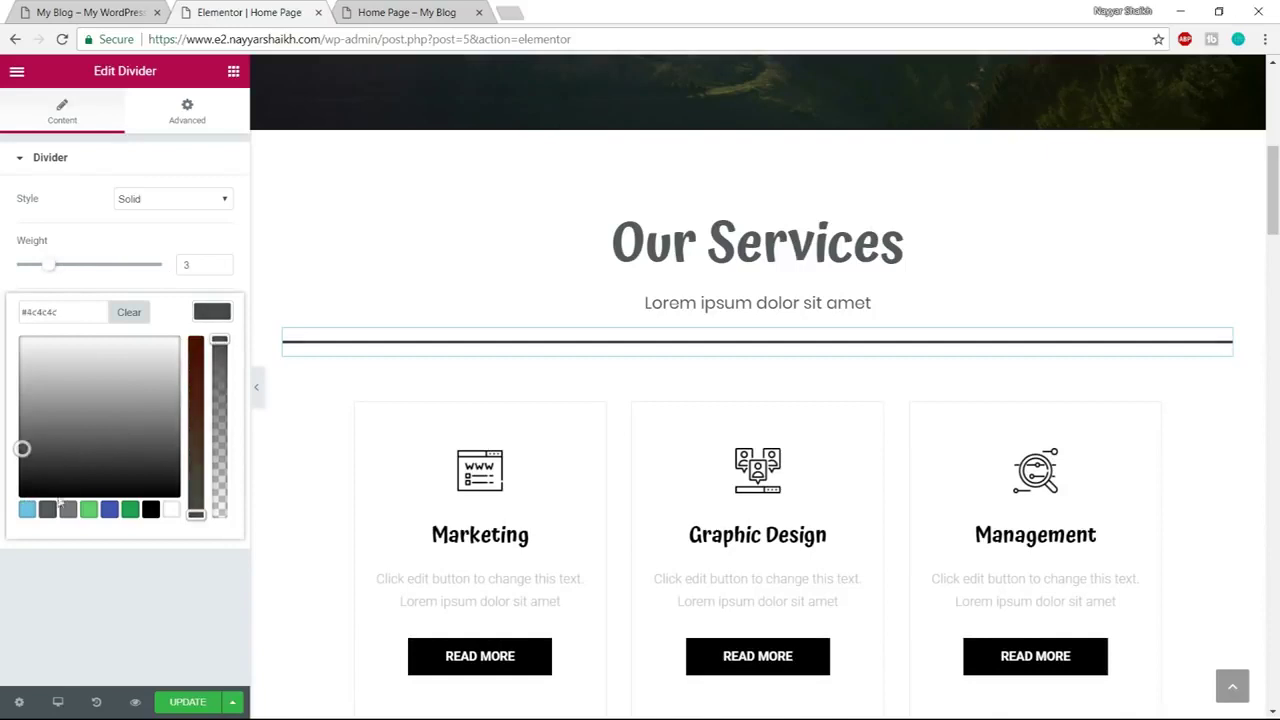
click(26, 510)
drag(60, 480, 4, 318)
click(3, 292)
click(209, 310)
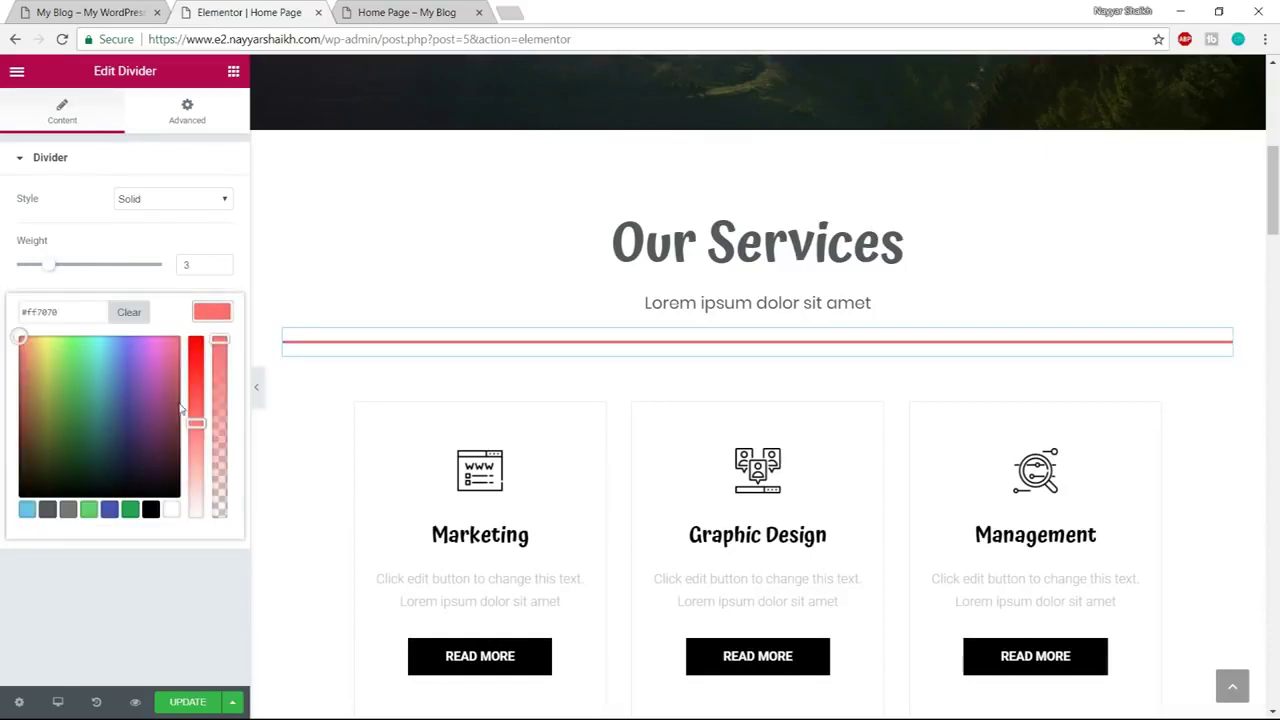
drag(195, 422, 194, 378)
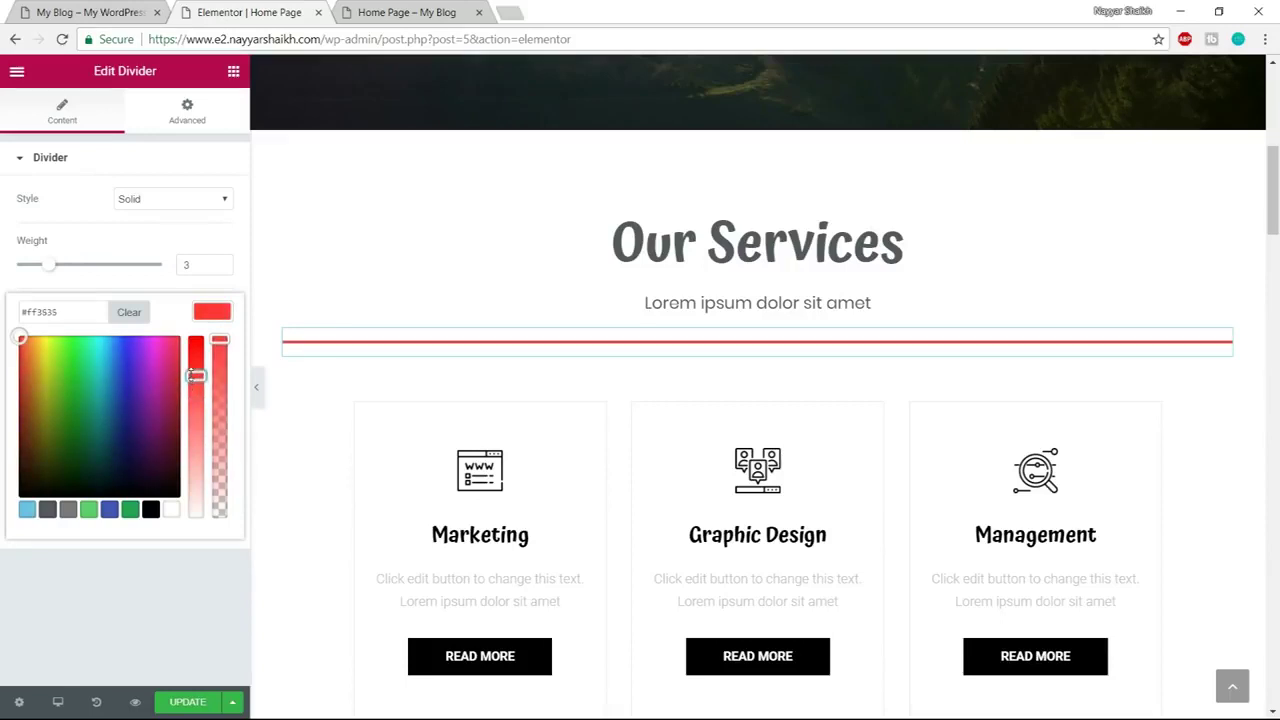
click(225, 311)
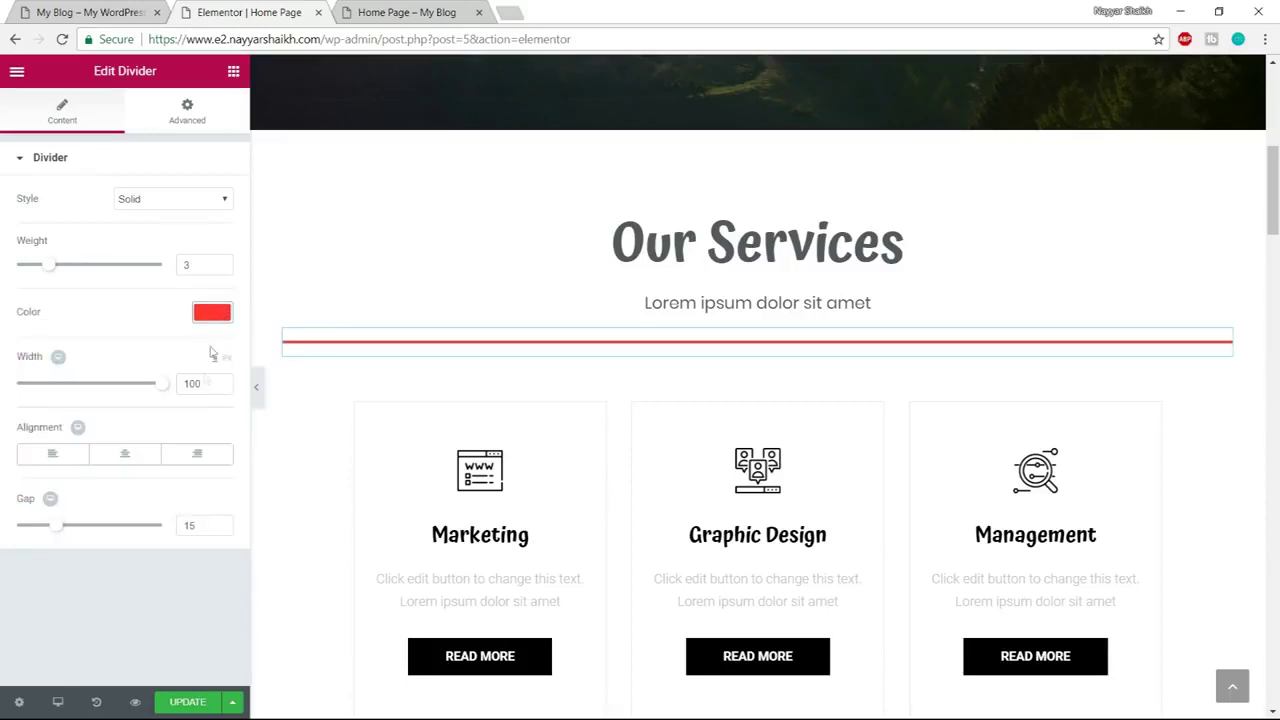
Step: Set the divider width to 15, centre it, and save the page
drag(160, 394, 54, 396)
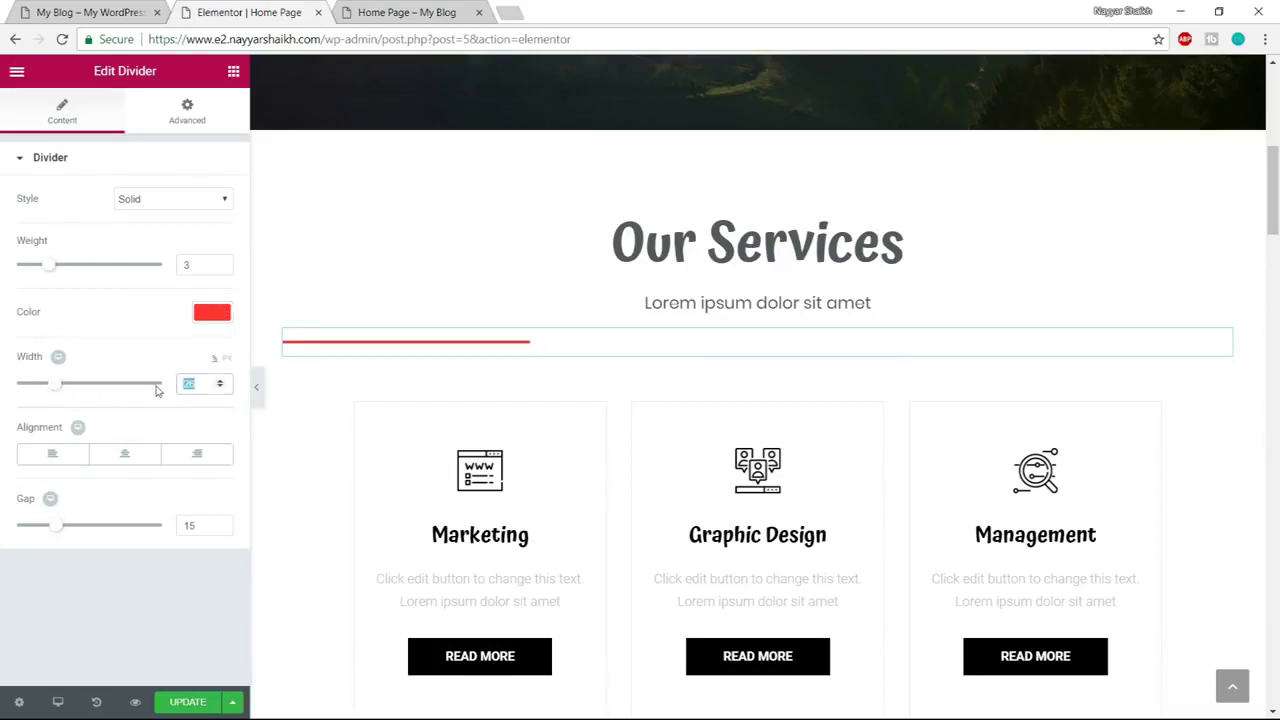
text(15)
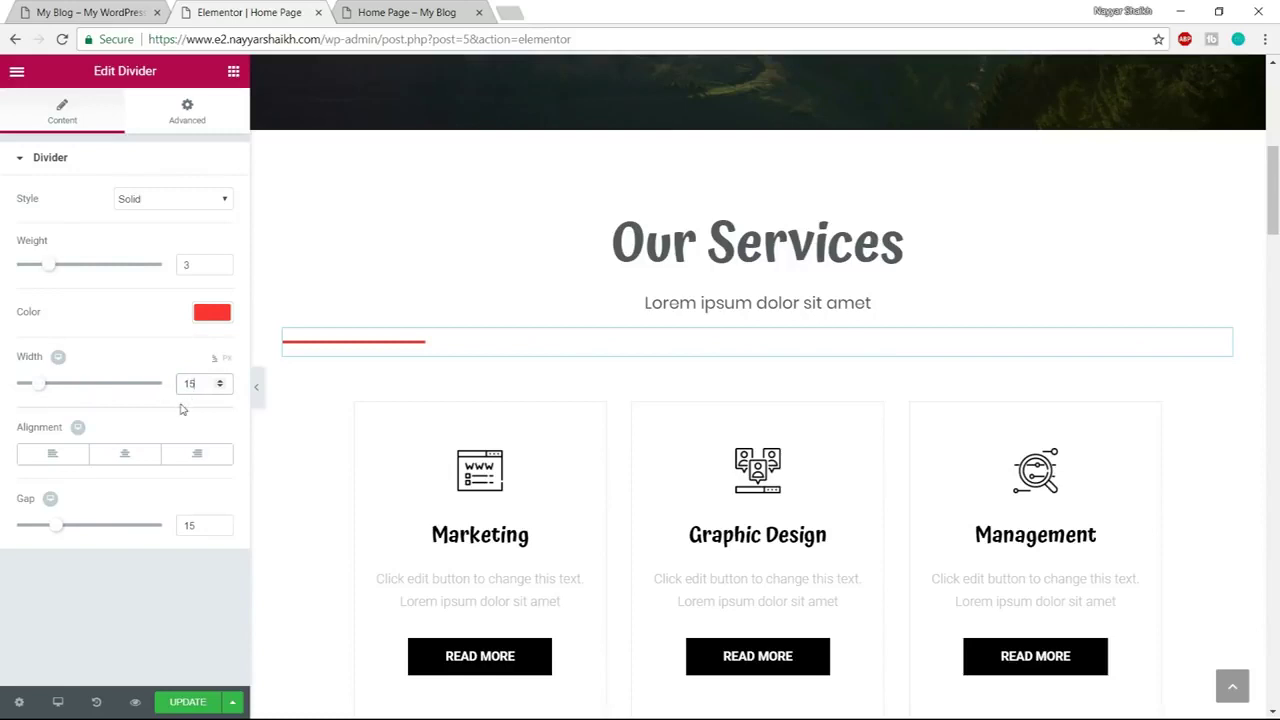
click(125, 455)
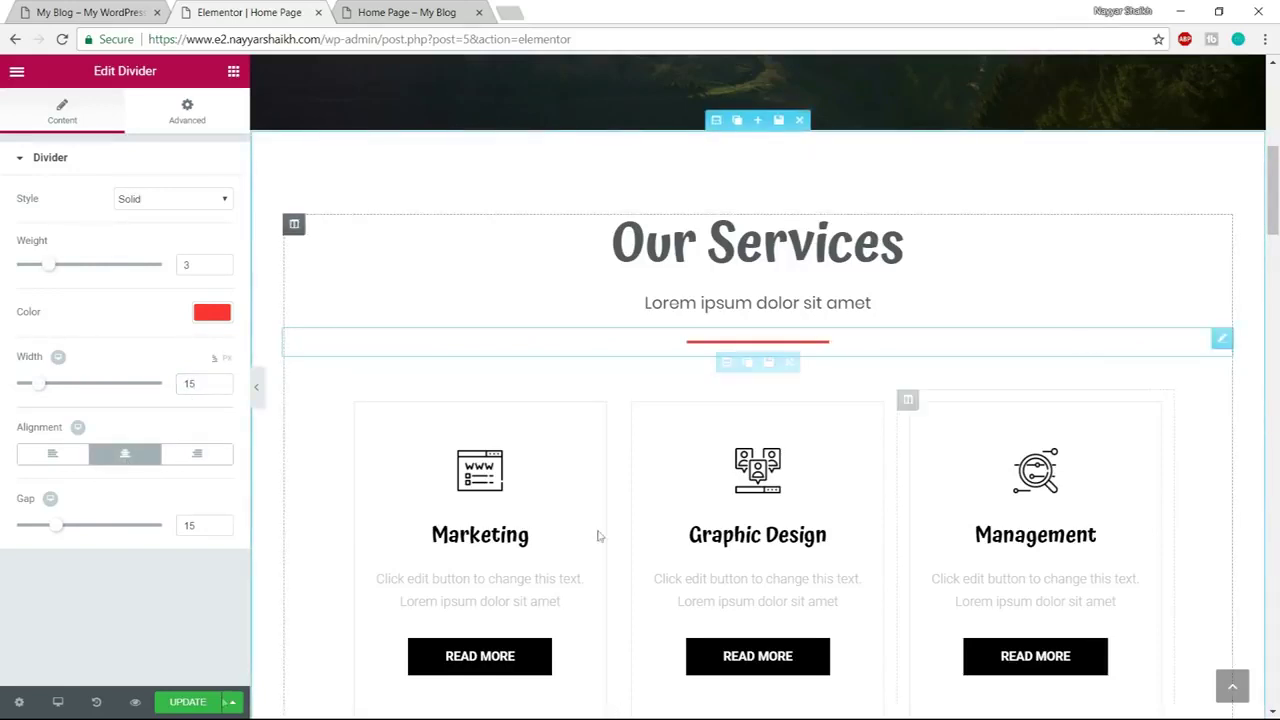
click(188, 702)
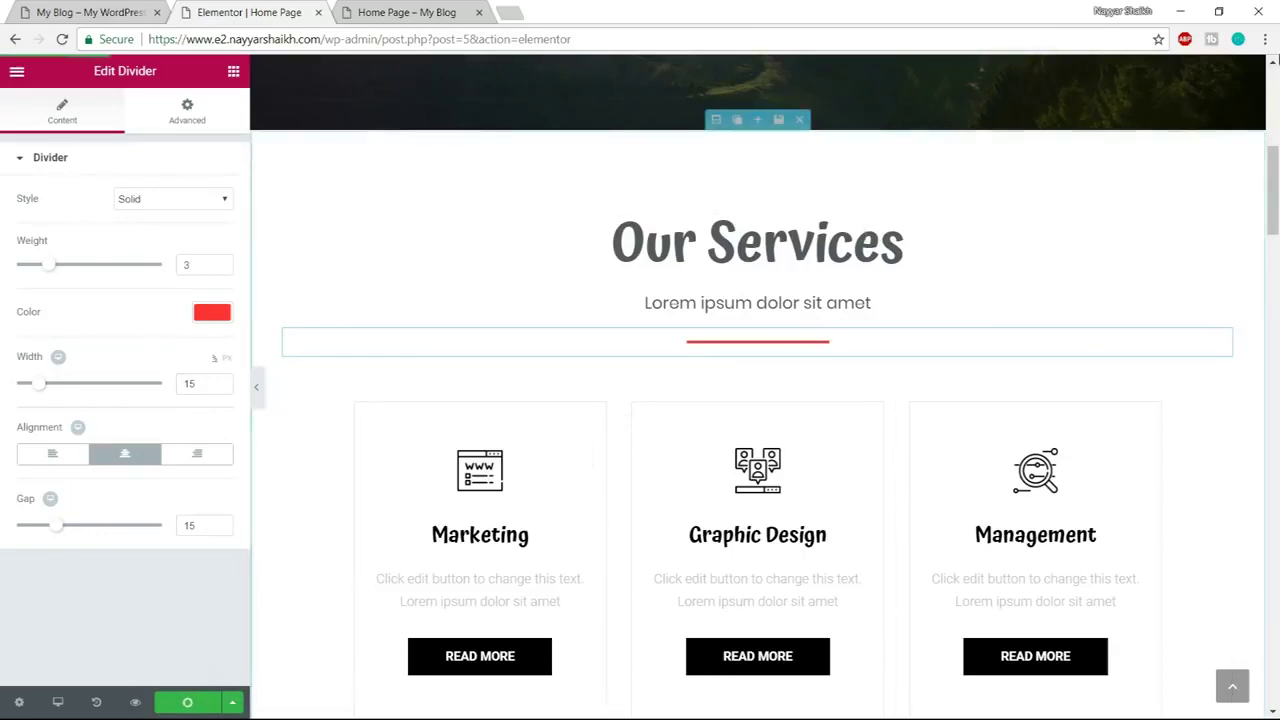
Step: Check the three service cards on the live site
scroll(1173, 378, up, 2)
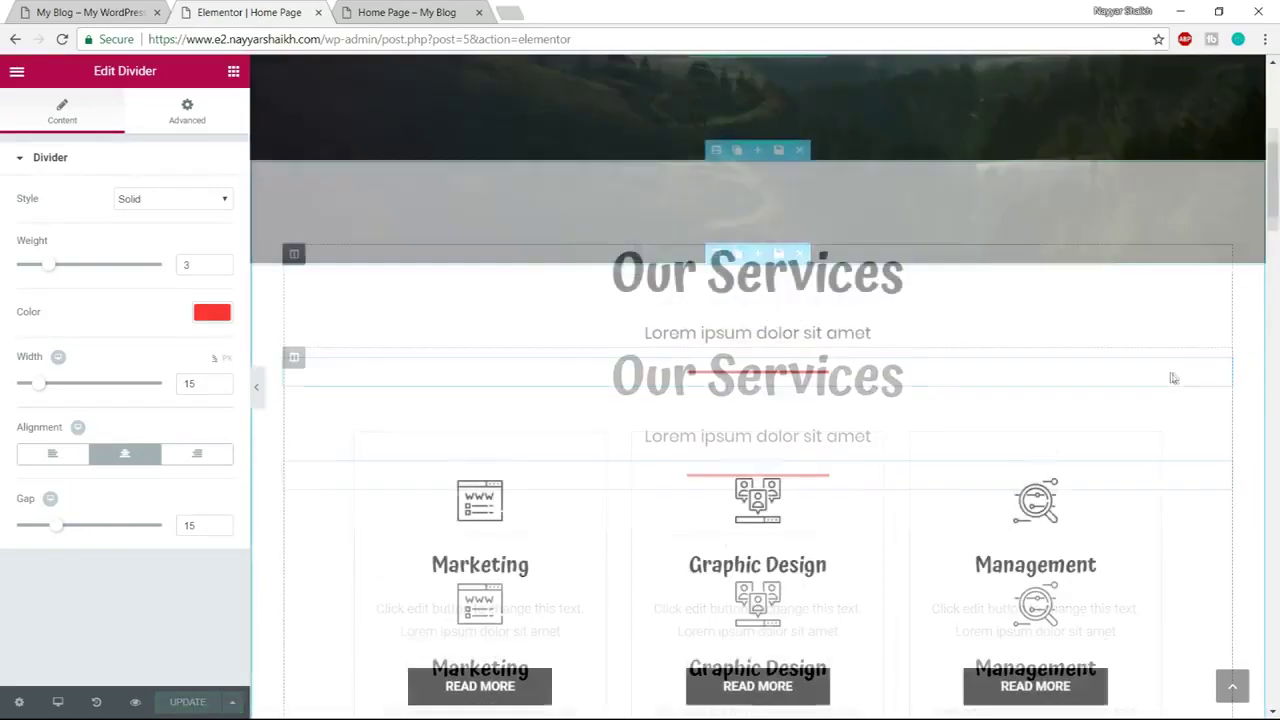
scroll(1172, 372, down, 5)
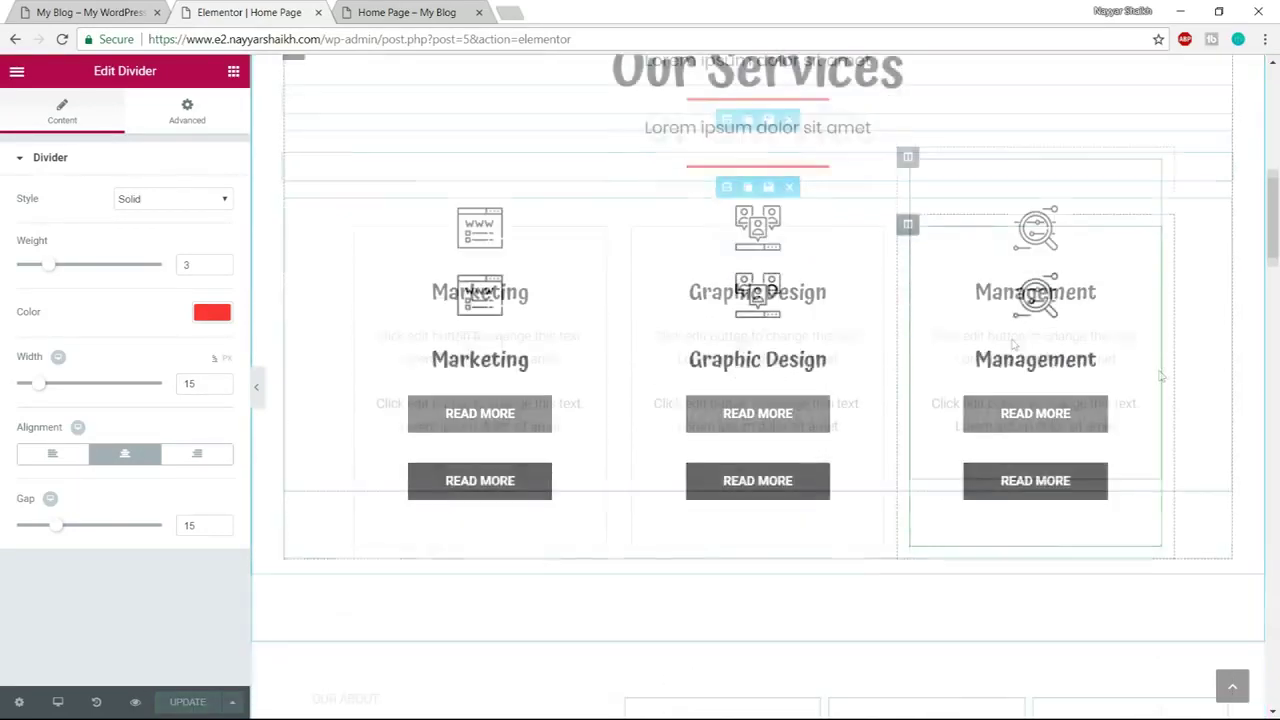
click(35, 10)
scroll(480, 420, down, 2)
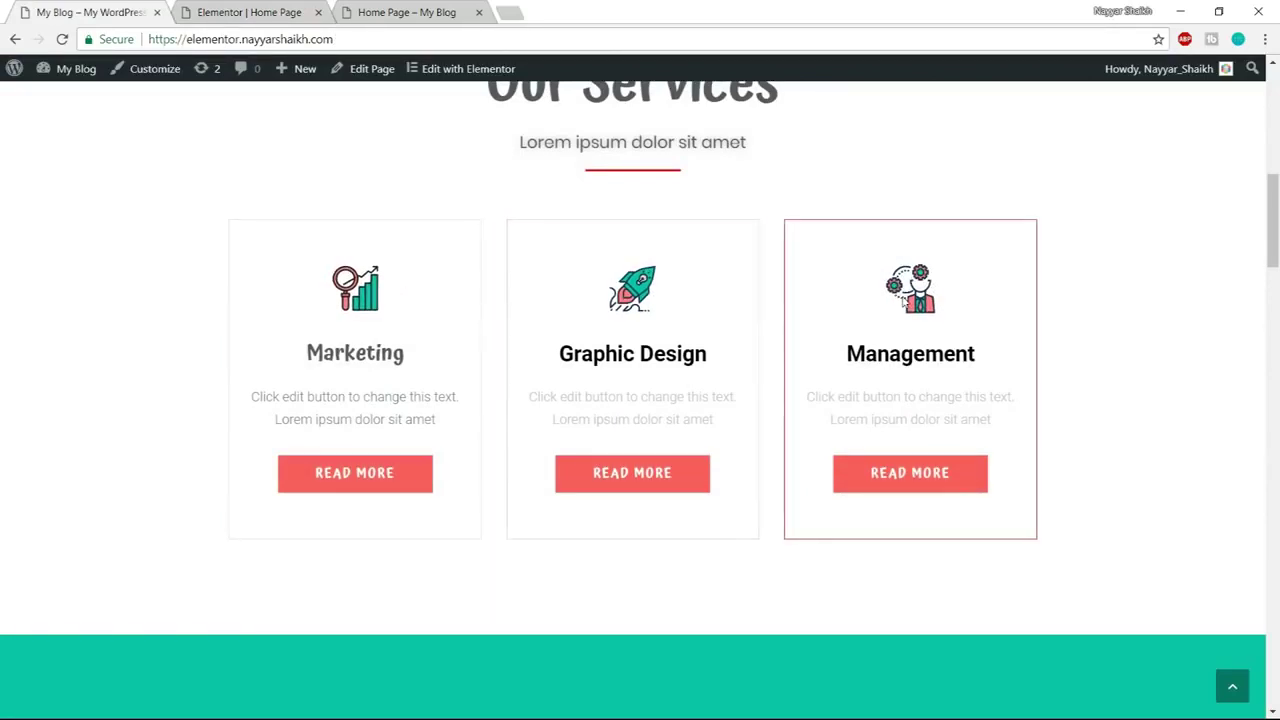
Step: Open flaticon.com in a new browser tab
click(512, 12)
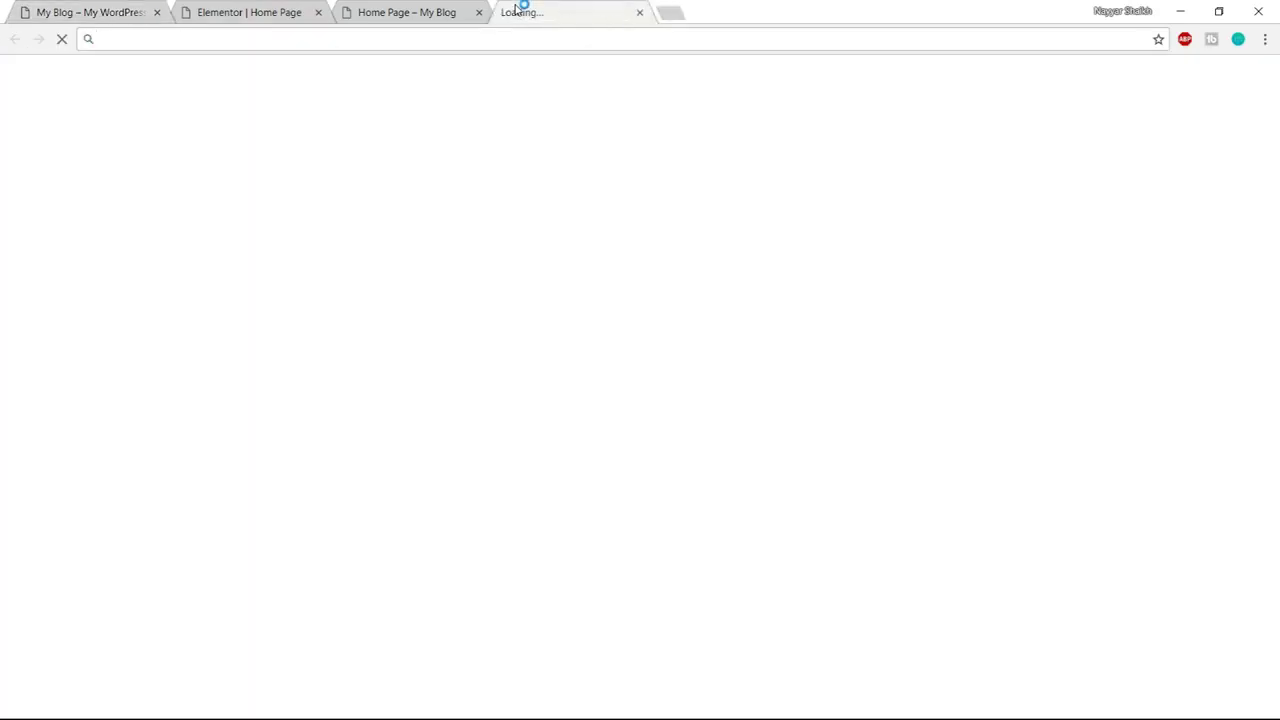
text(flaticon.com)
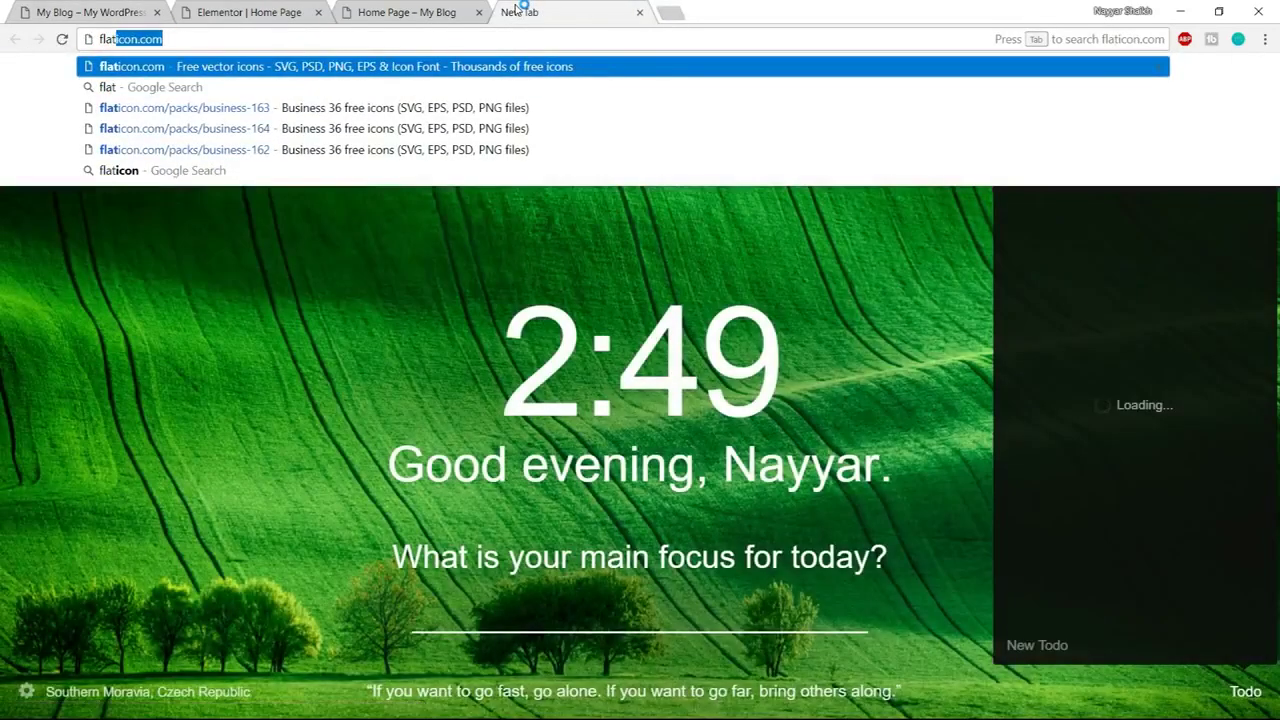
key(Return)
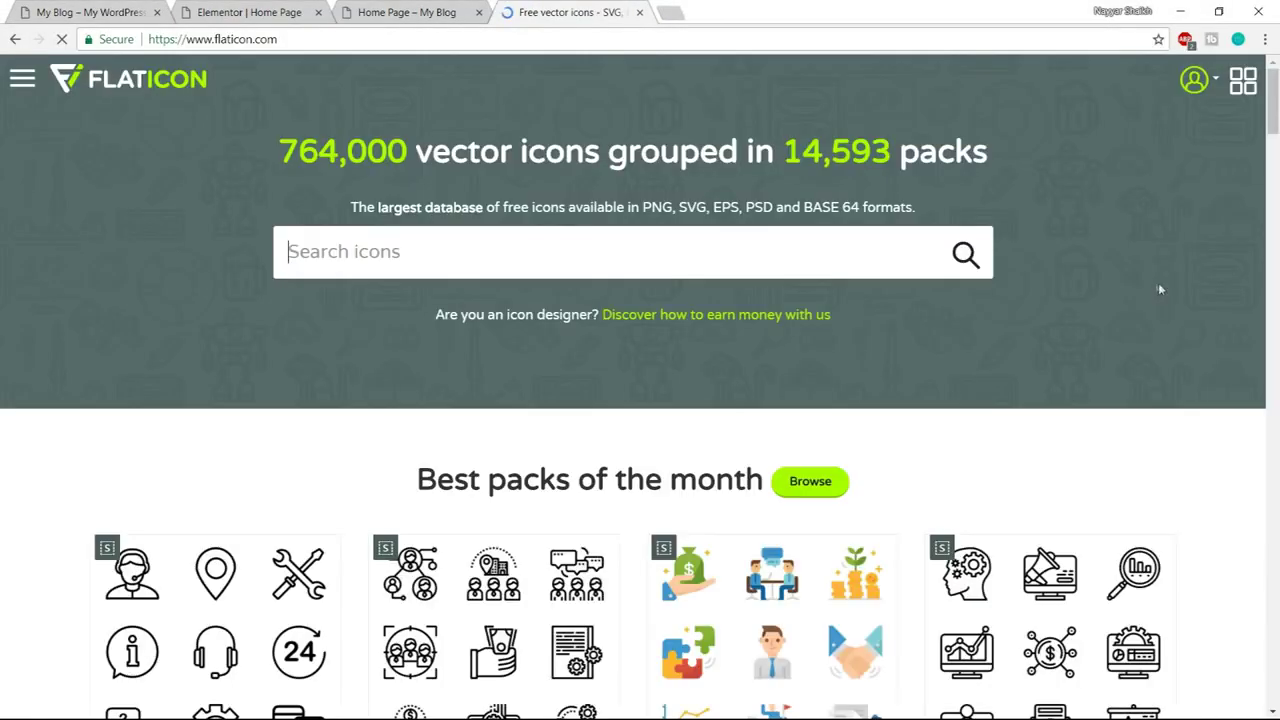
Step: Browse Flaticon and open the black outline Business icon pack
scroll(1273, 338, down, 6)
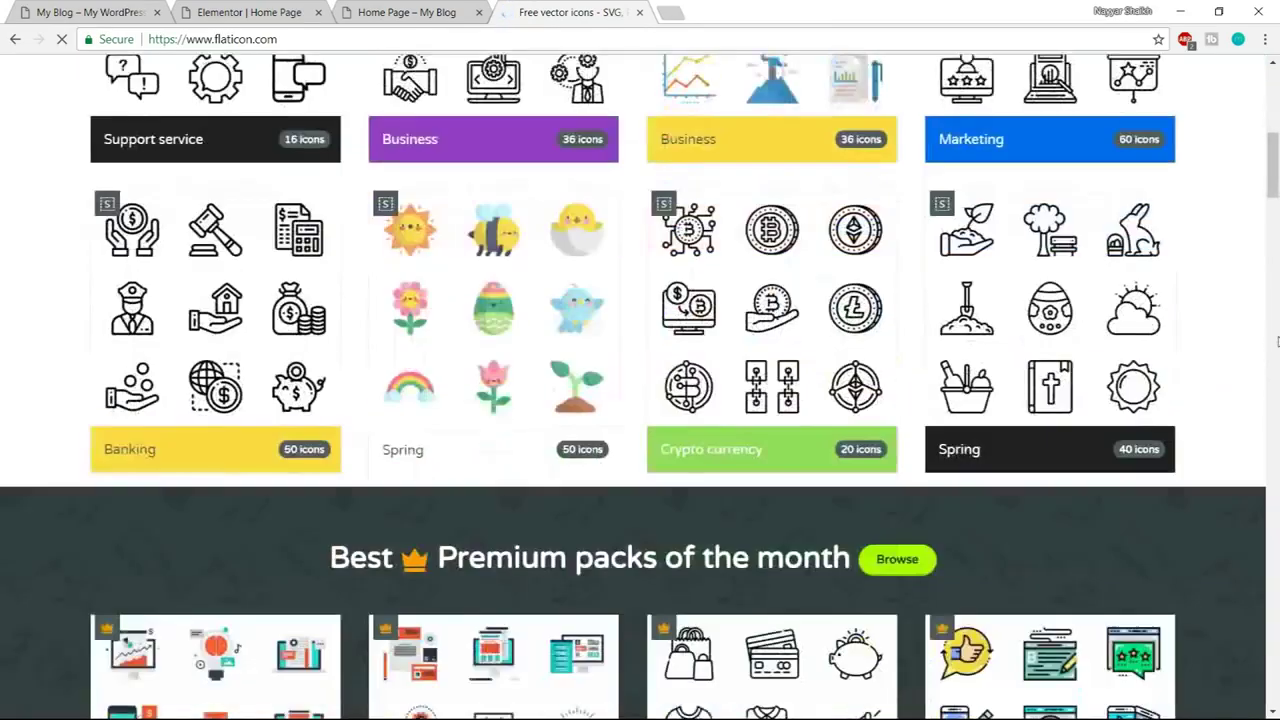
scroll(1277, 342, down, 3)
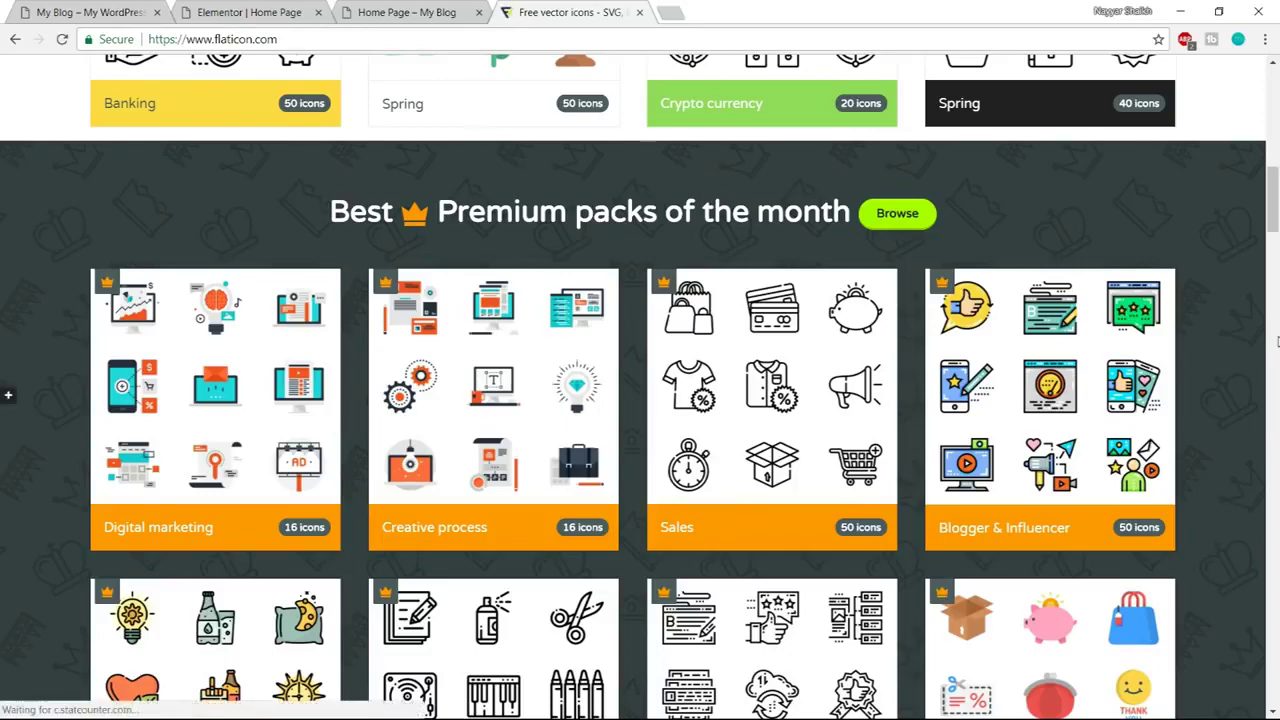
scroll(1277, 342, up, 3)
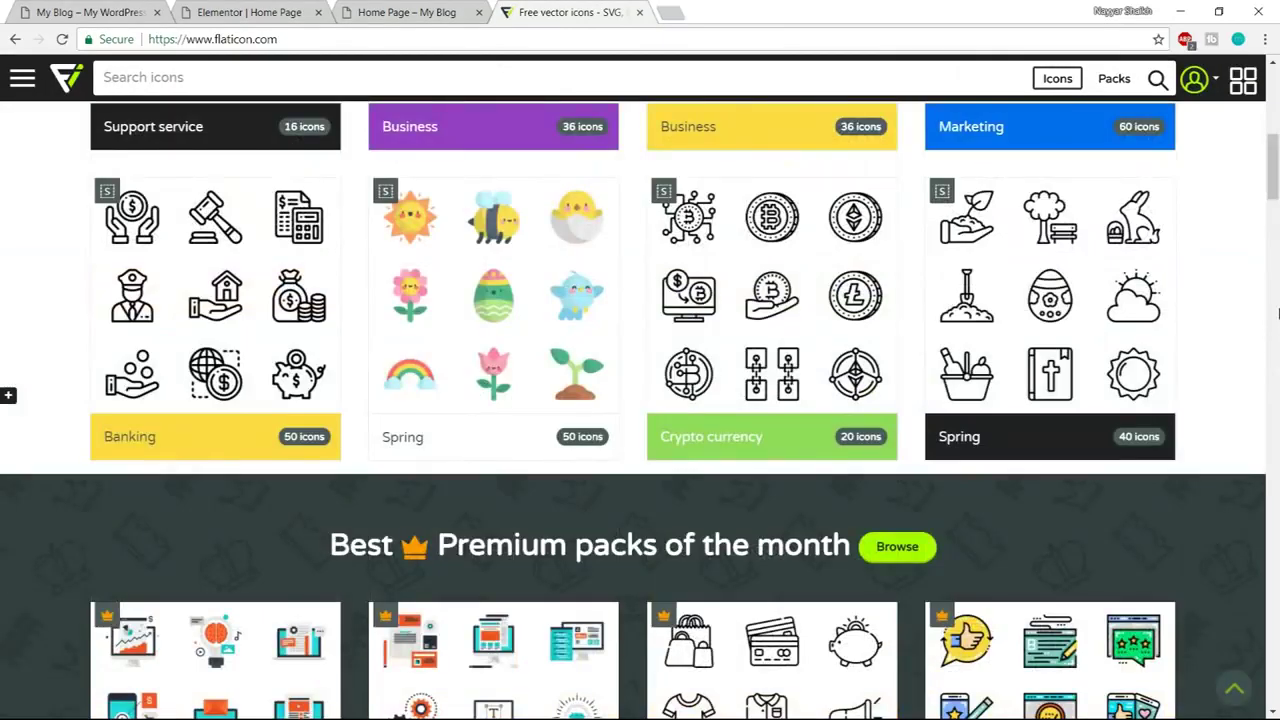
scroll(1277, 314, up, 5)
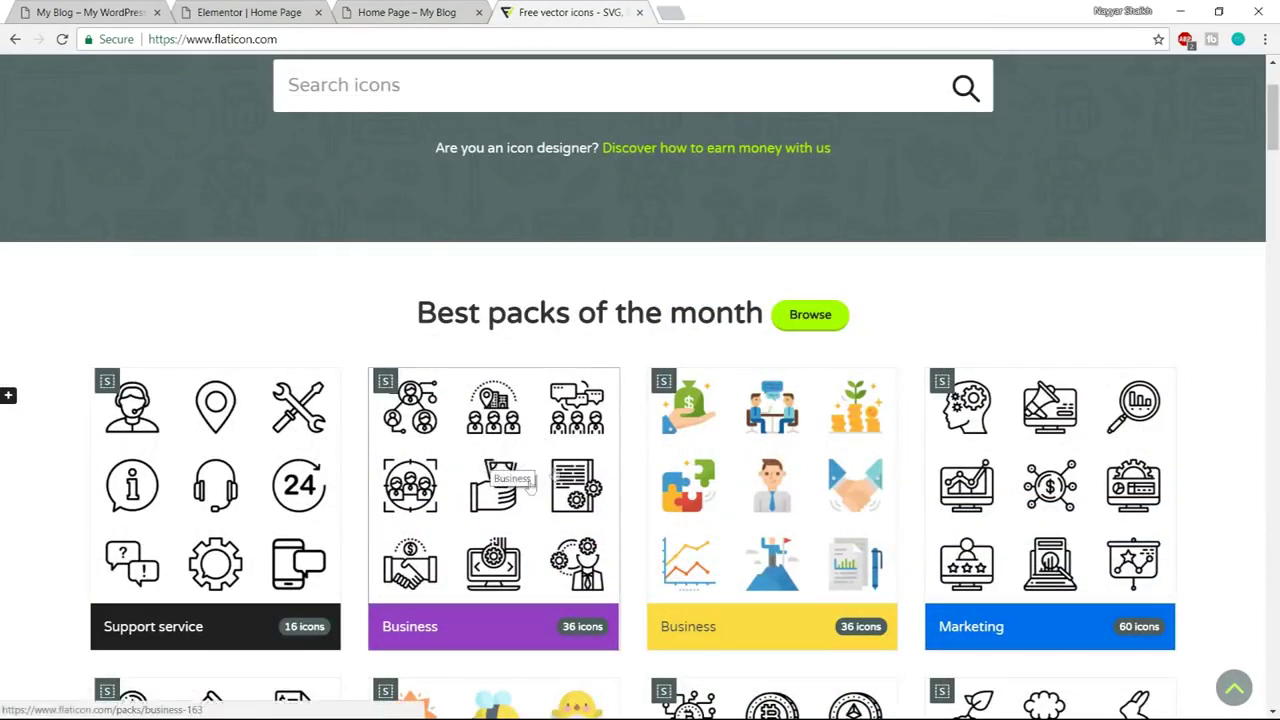
click(515, 477)
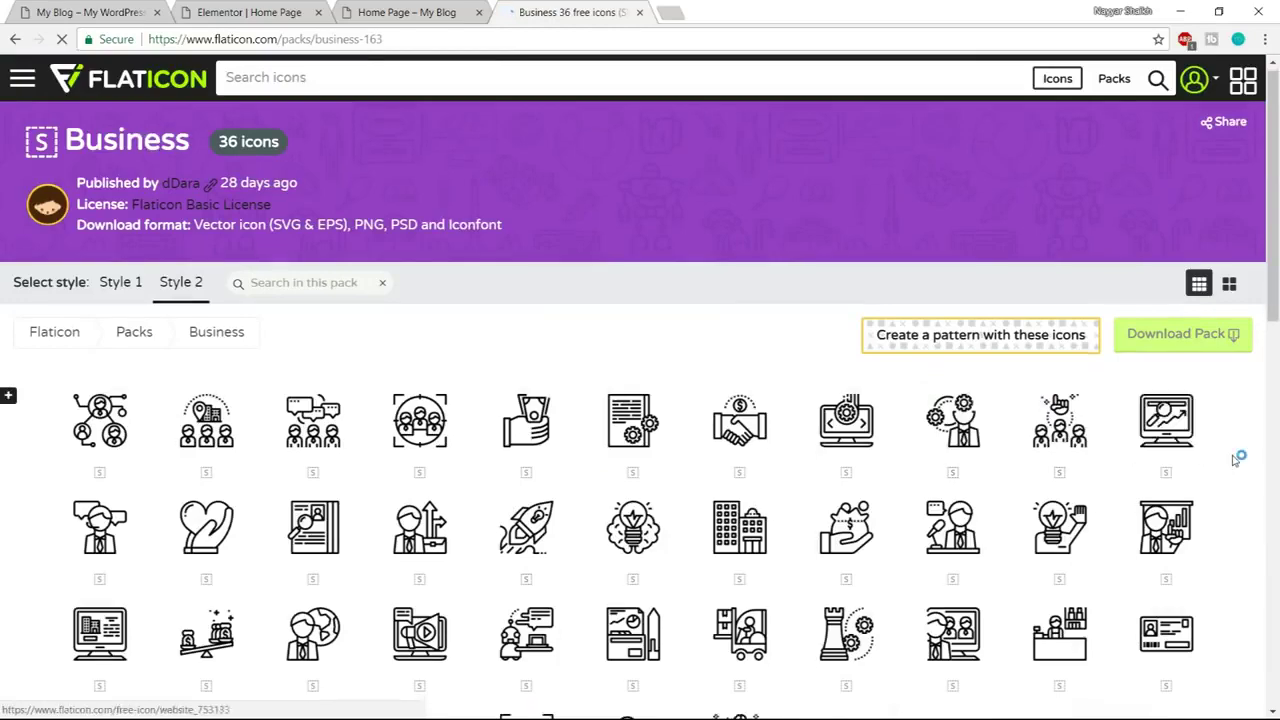
scroll(597, 477, down, 3)
scroll(597, 418, up, 2)
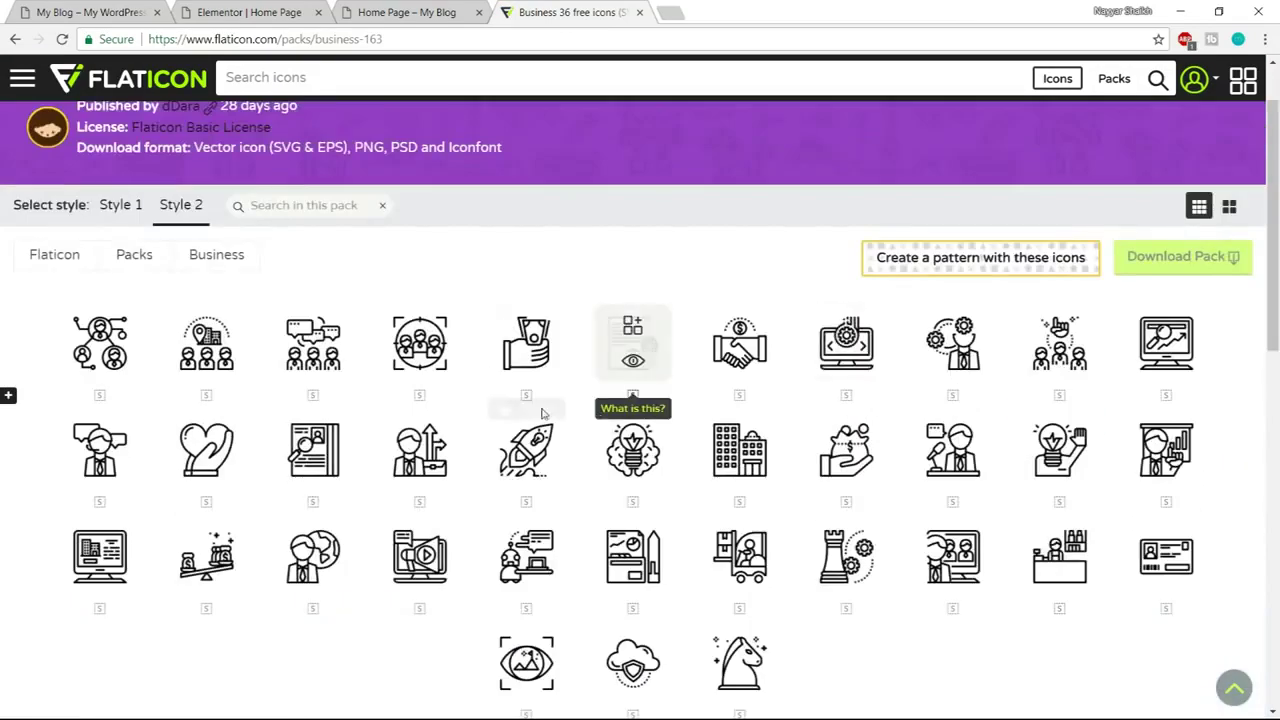
Step: Compare against the live site's icons and open the author's coloured 36-icon Business pack
click(281, 13)
click(410, 12)
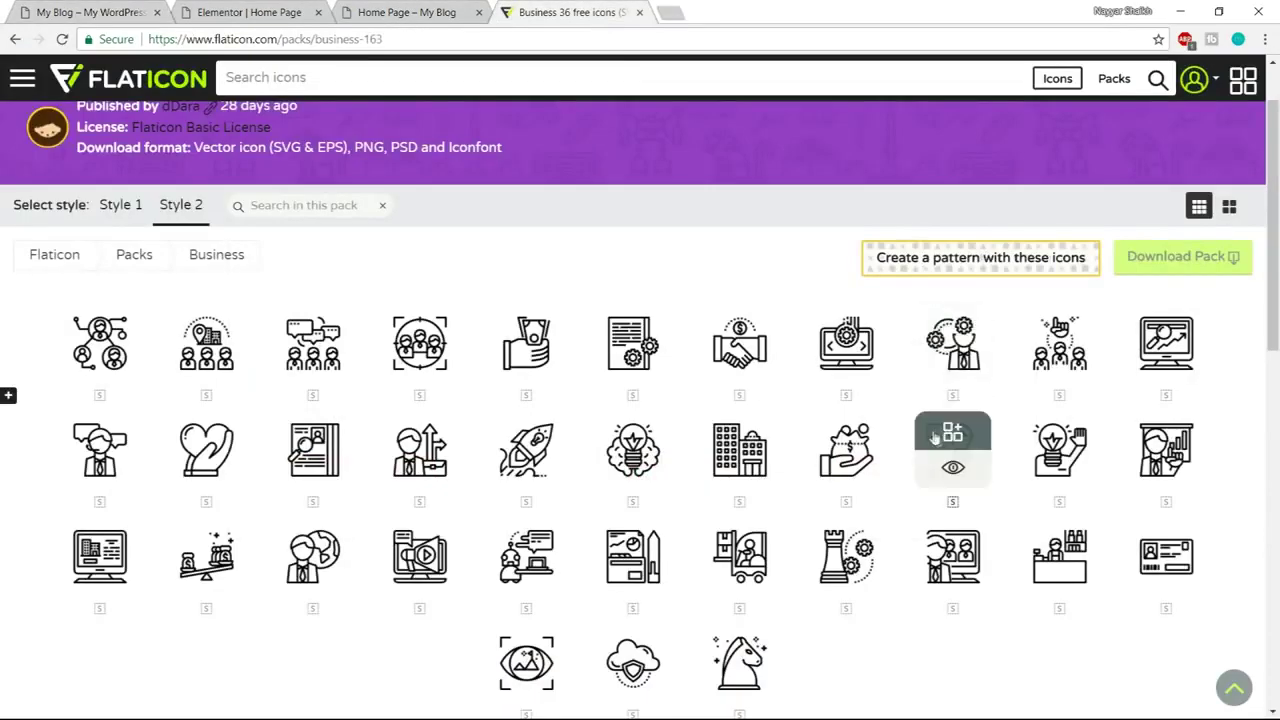
scroll(948, 460, down, 4)
scroll(948, 460, down, 2)
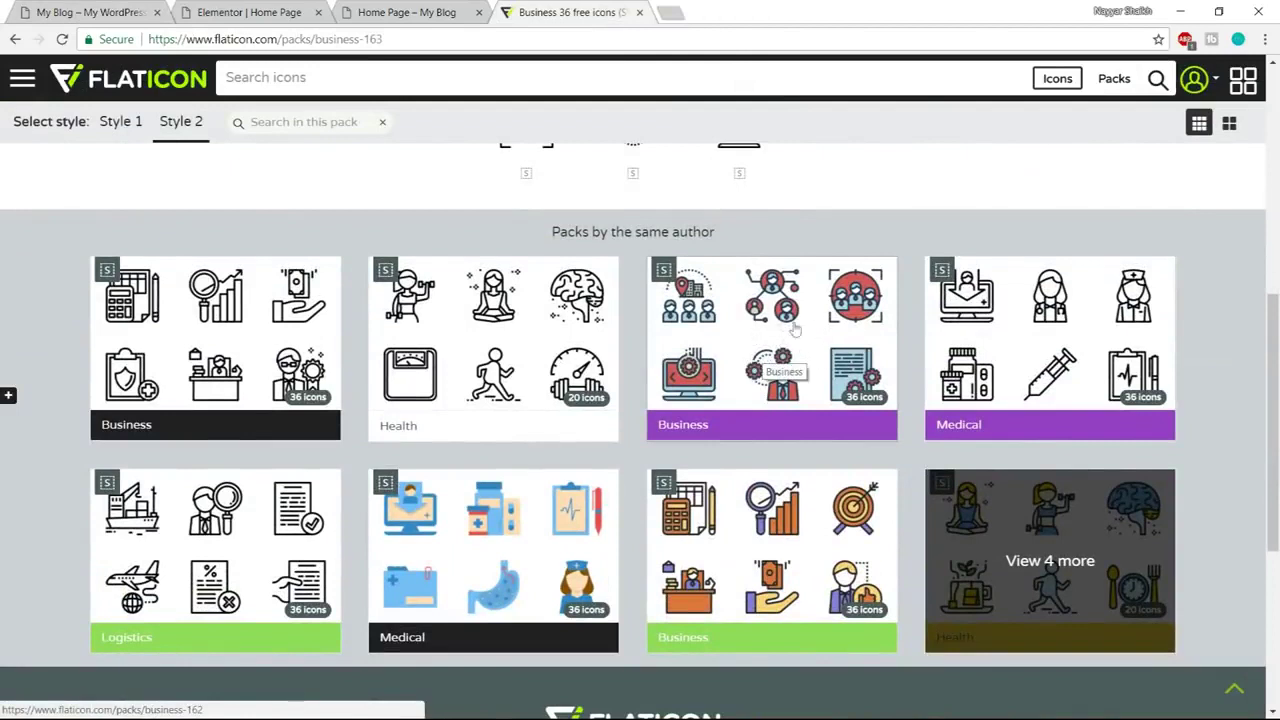
click(760, 527)
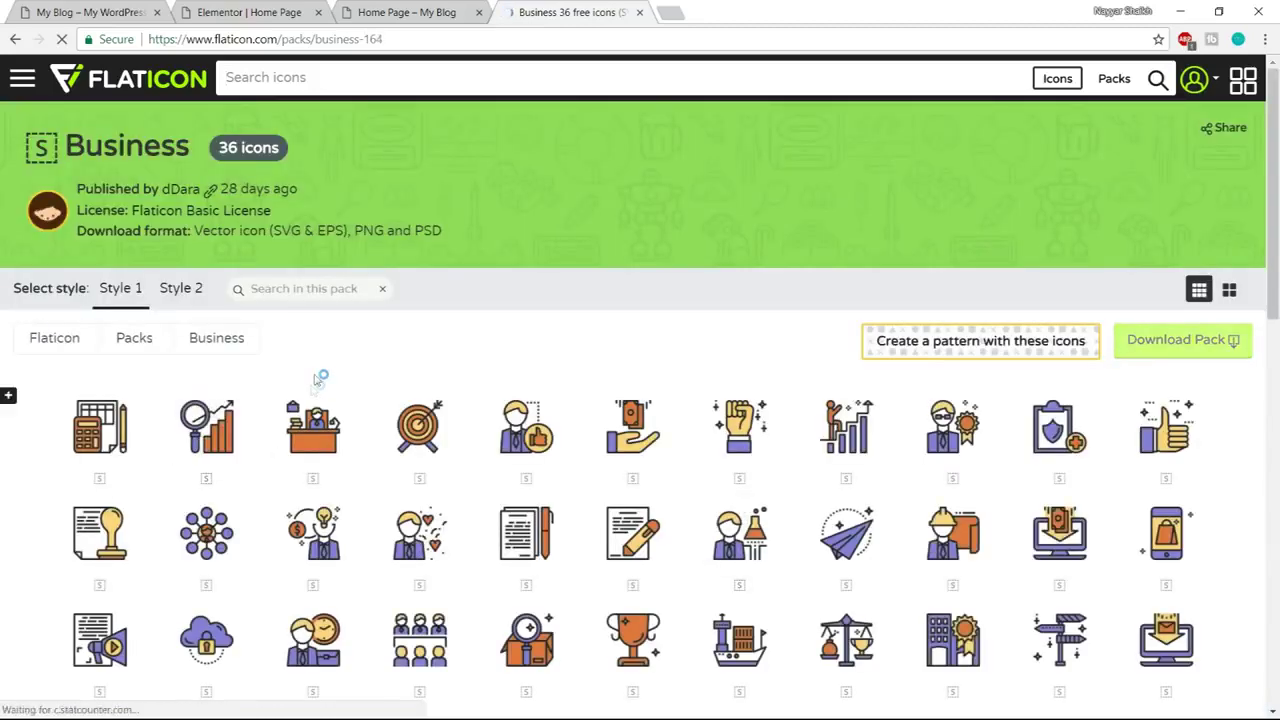
Step: Preview the Growth icon from the coloured Business pack against the site's Marketing card icon
click(90, 12)
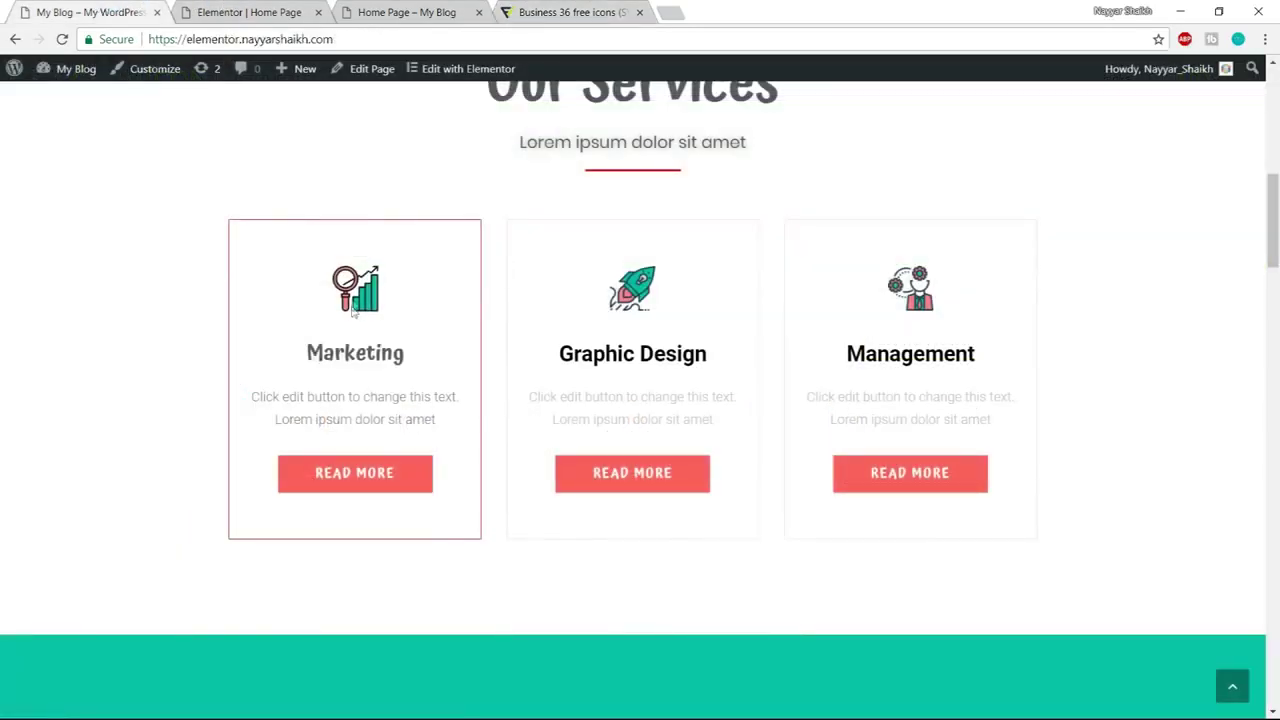
click(570, 11)
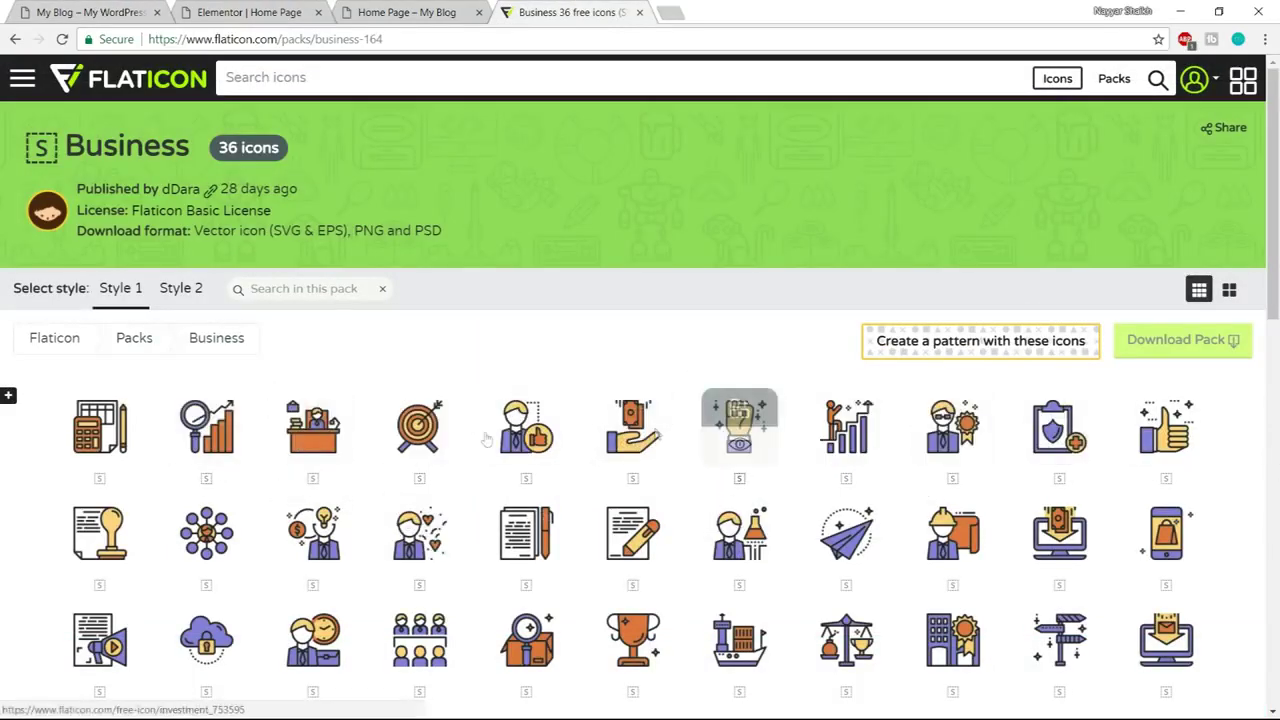
mouse_move(205, 440)
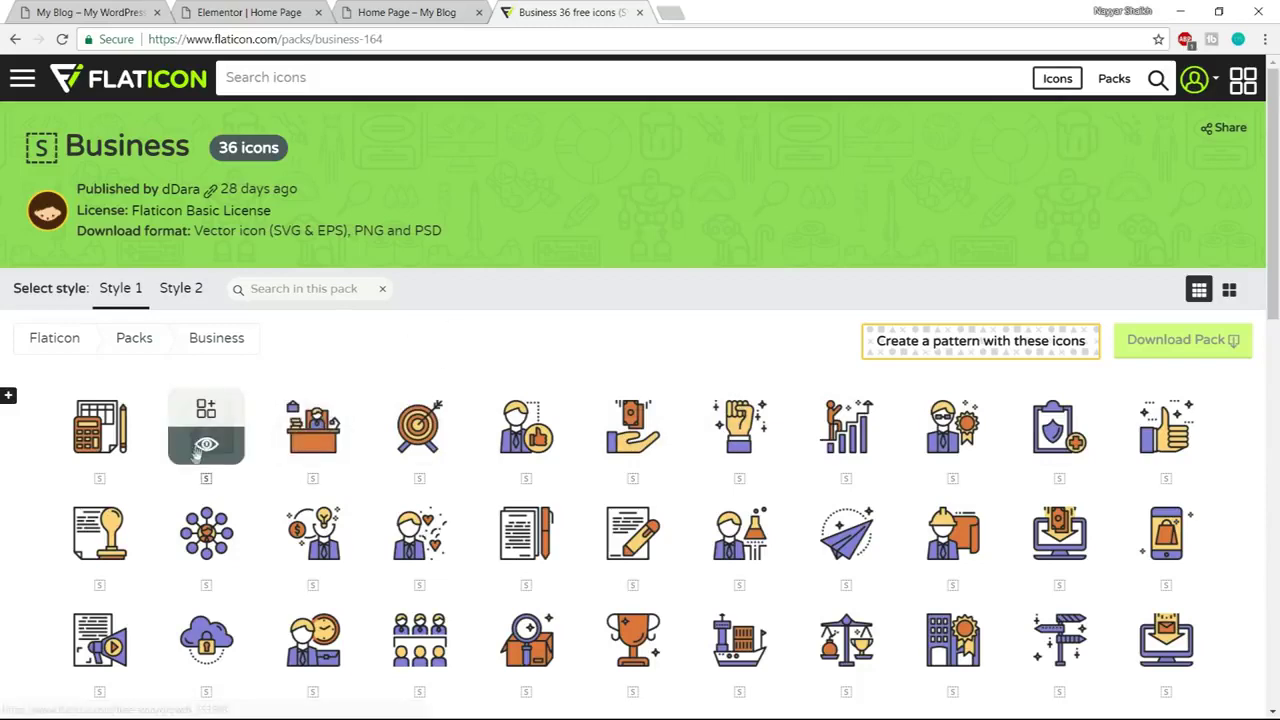
click(208, 447)
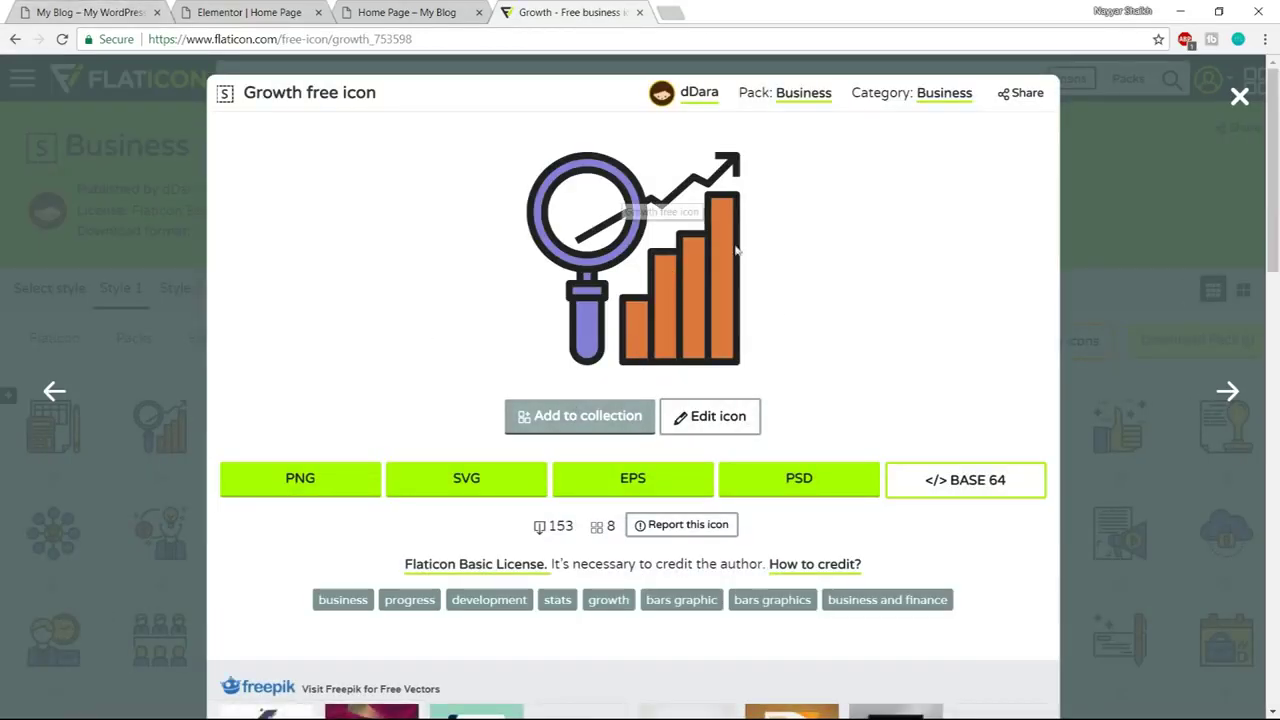
click(118, 12)
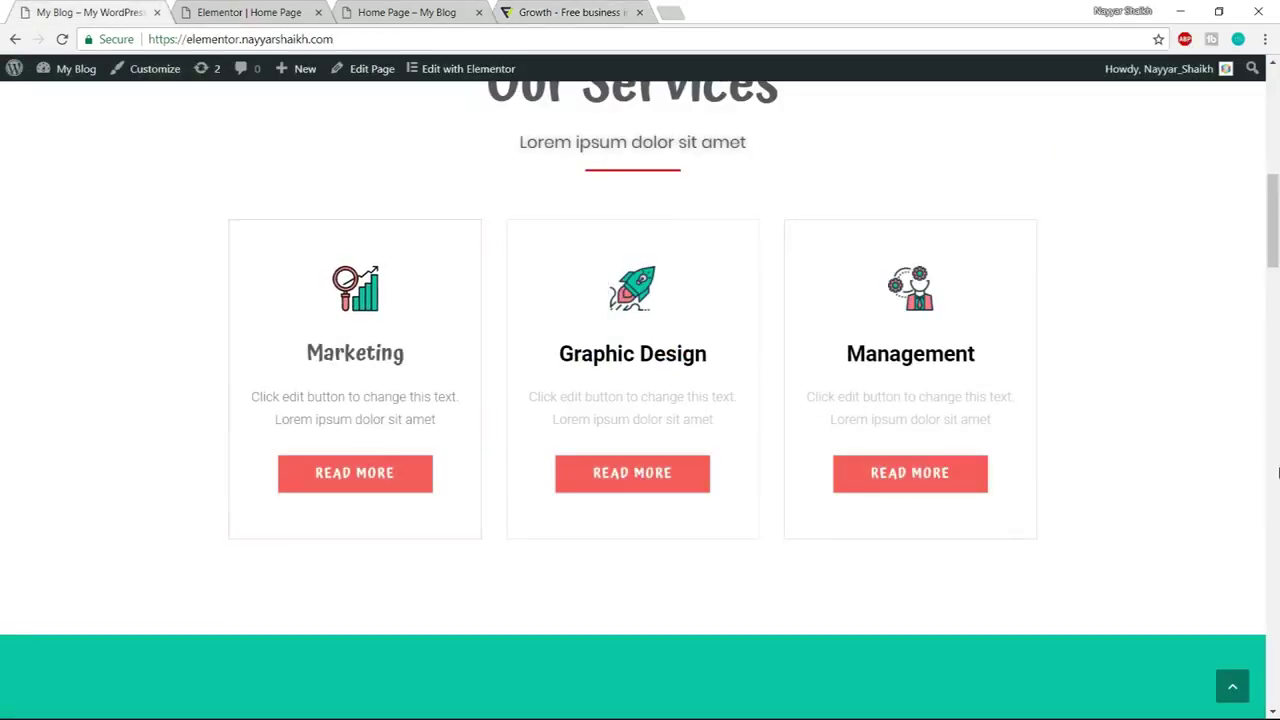
scroll(1277, 473, up, 9)
scroll(470, 667, down, 8)
scroll(470, 667, down, 2)
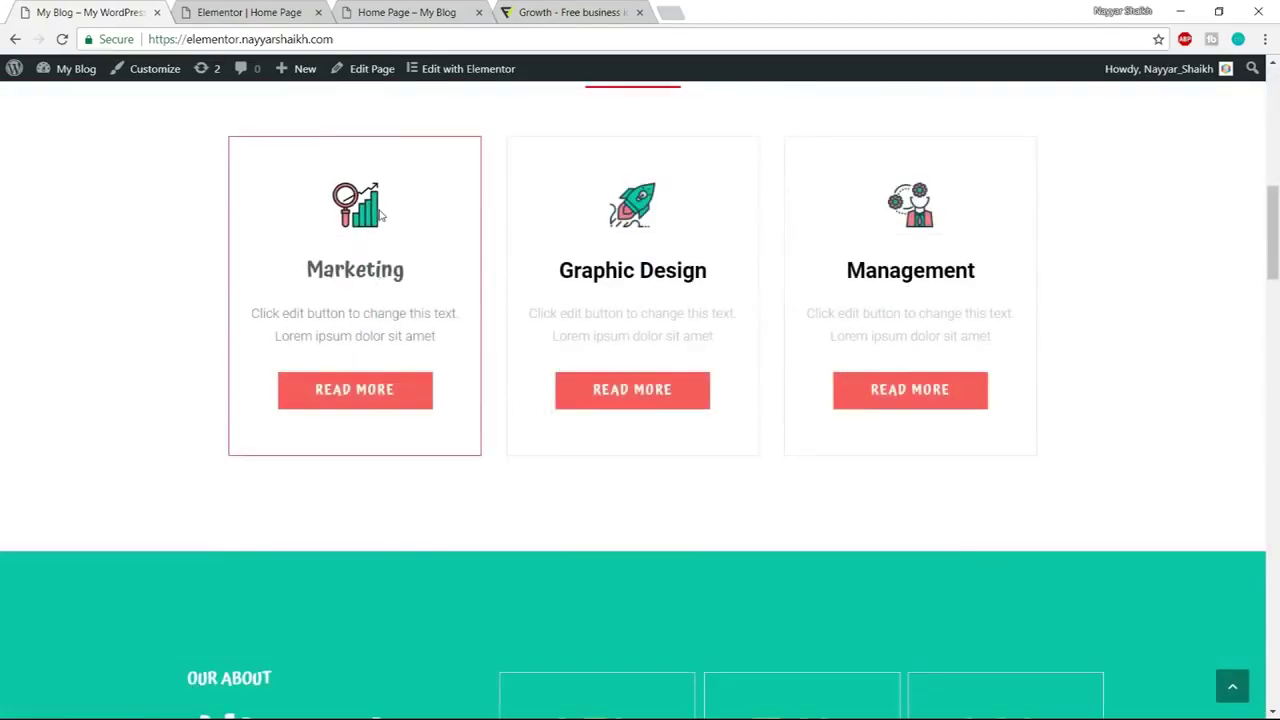
click(568, 12)
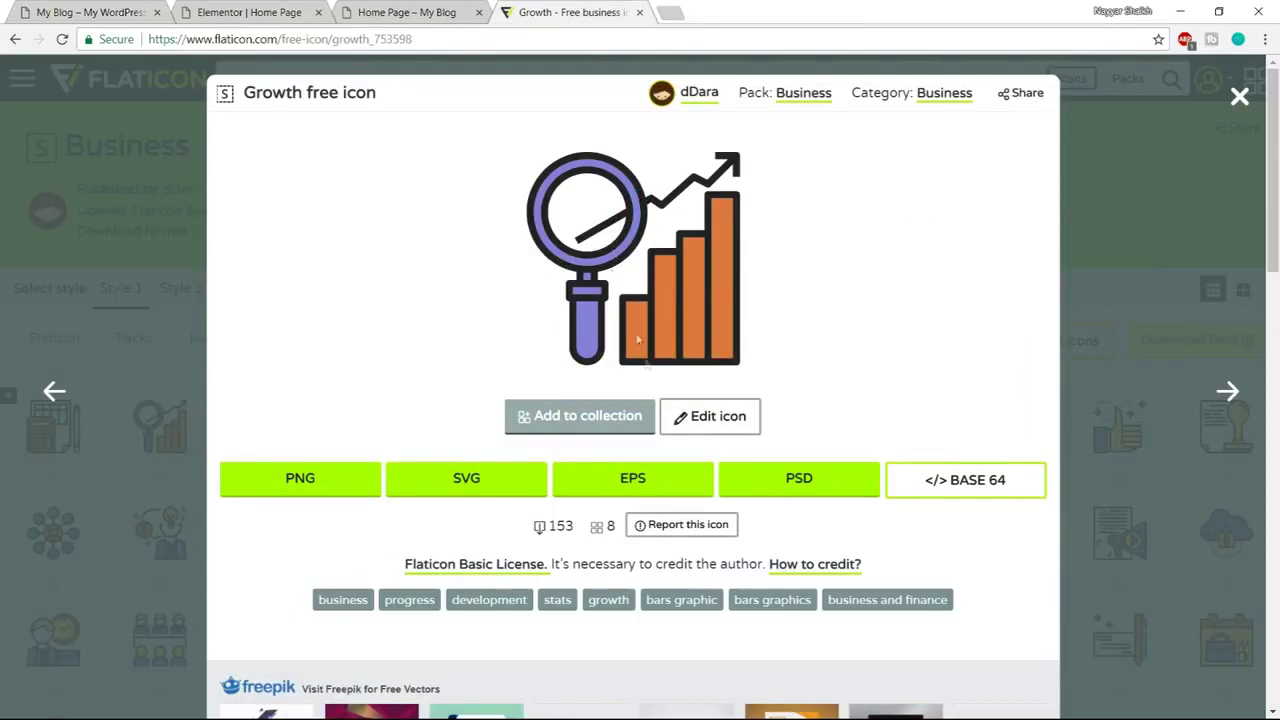
Step: Sign in to Flaticon with Google and open the Growth icon in the colour editor
click(712, 428)
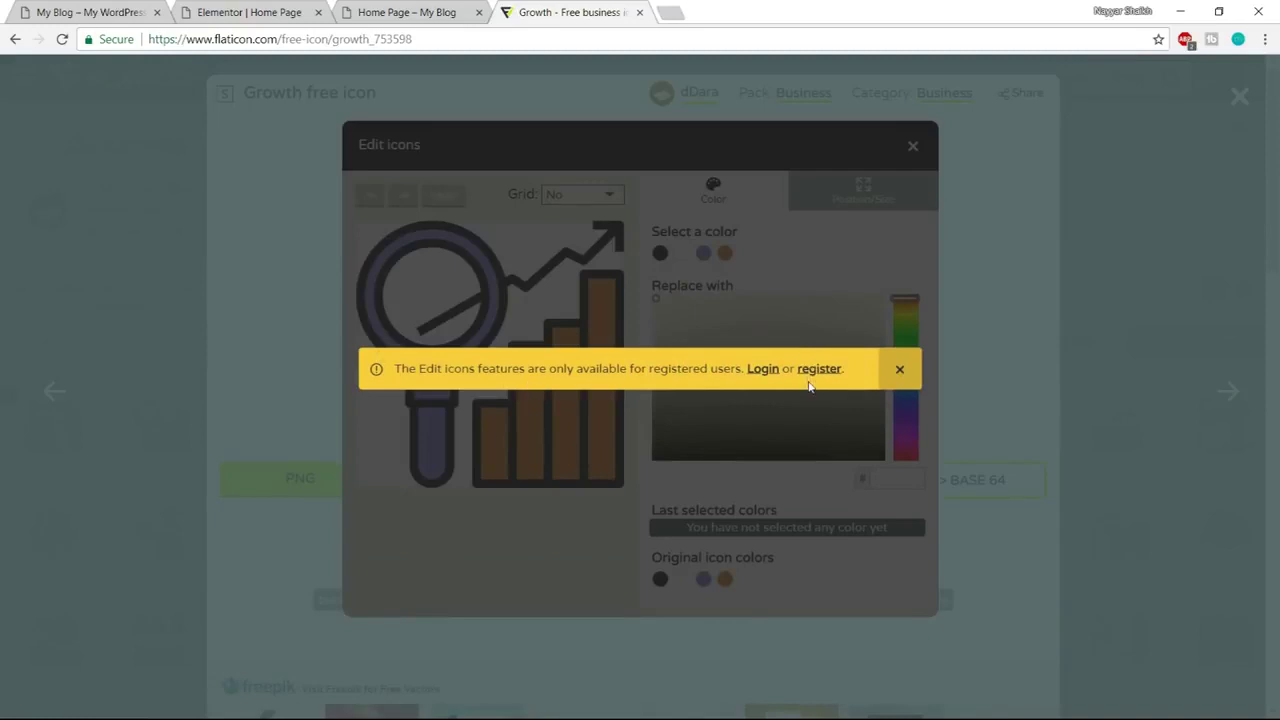
click(761, 372)
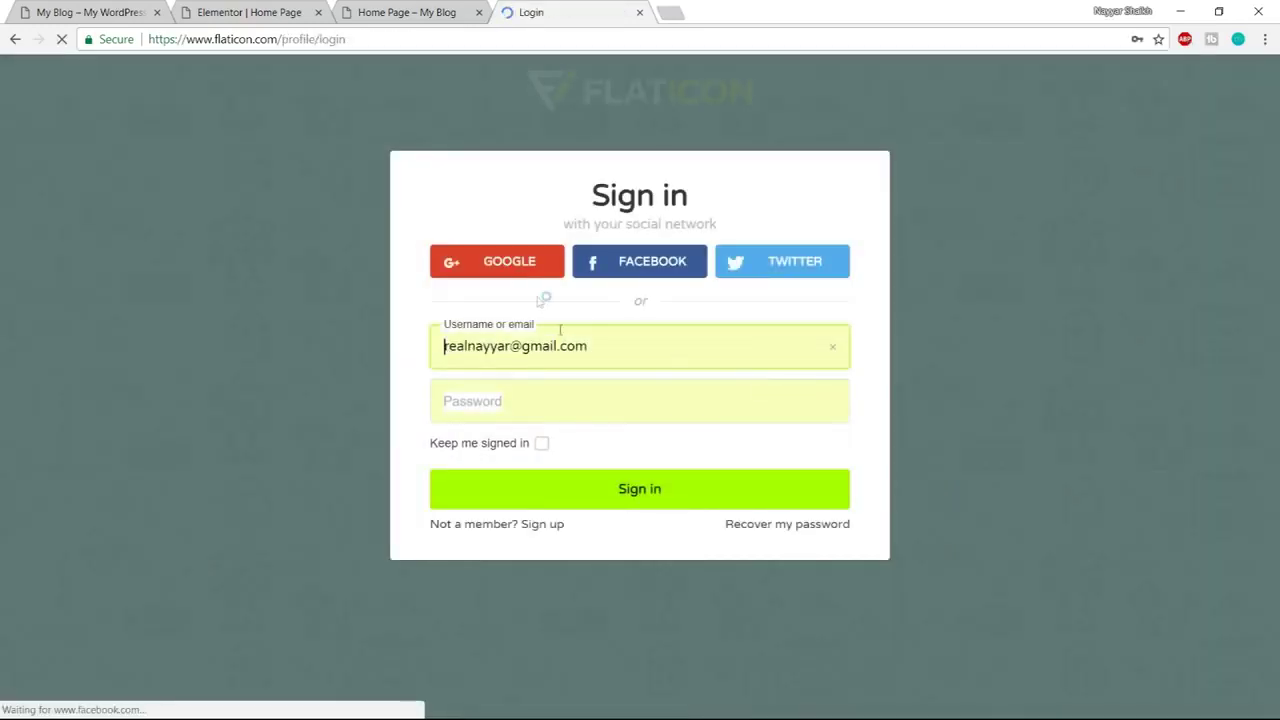
click(514, 262)
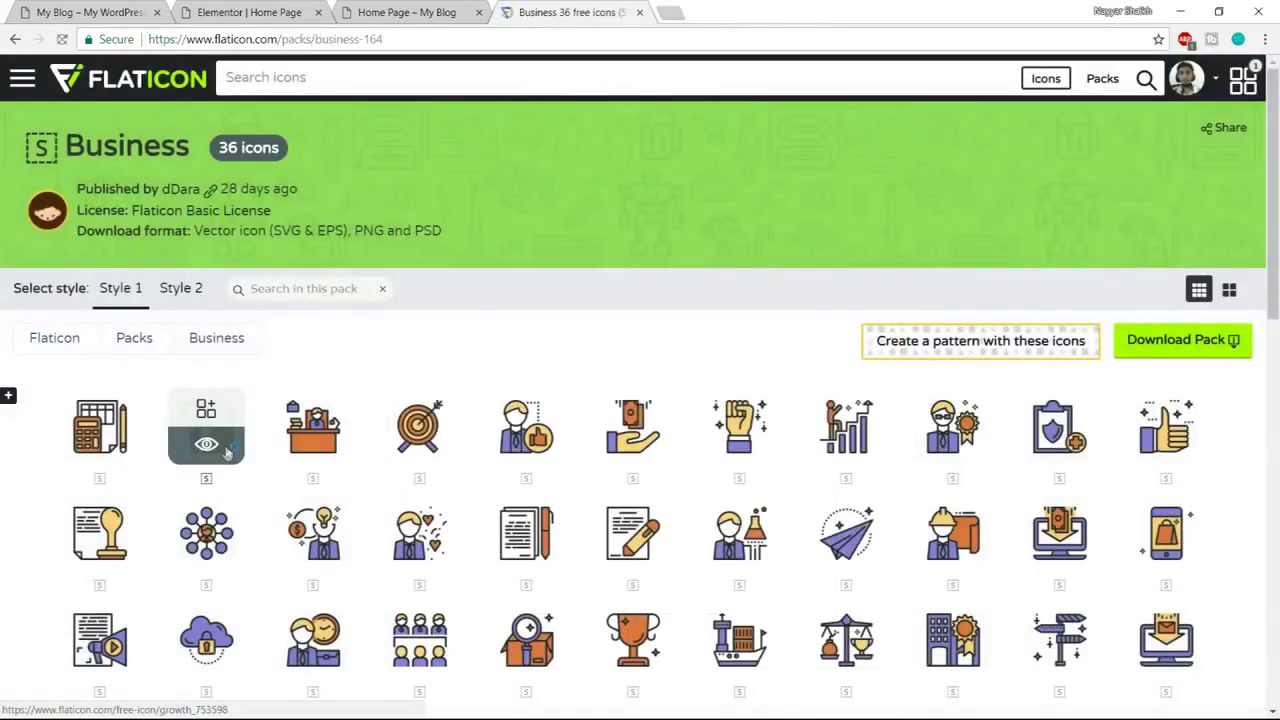
click(240, 448)
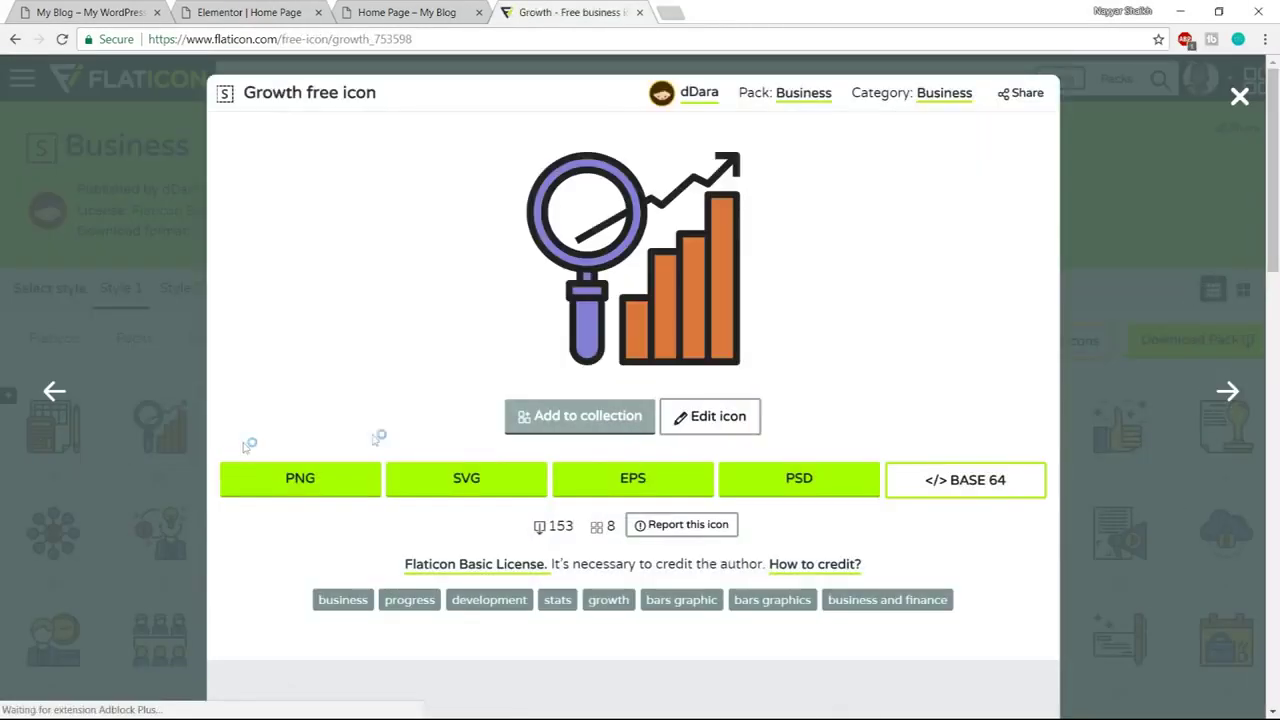
click(705, 417)
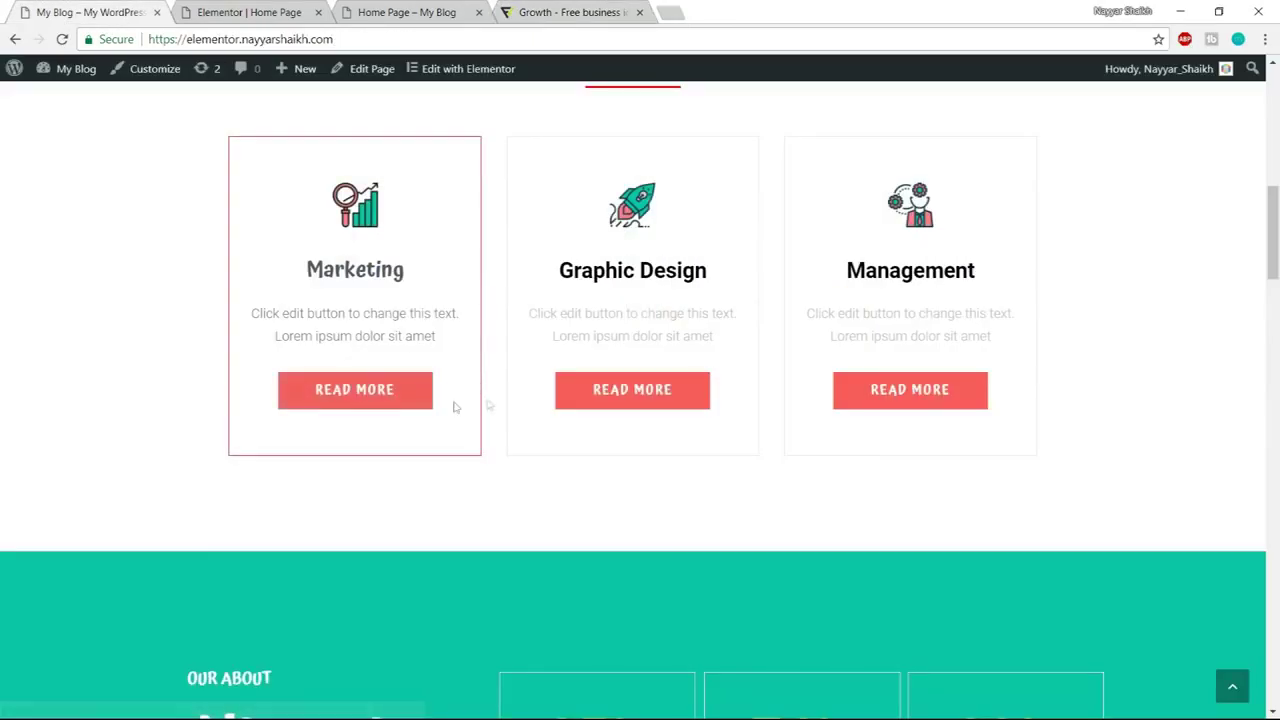
right_click(414, 402)
Step: Copy the READ MORE button's background colour #f75b5b and search it in Google
click(490, 535)
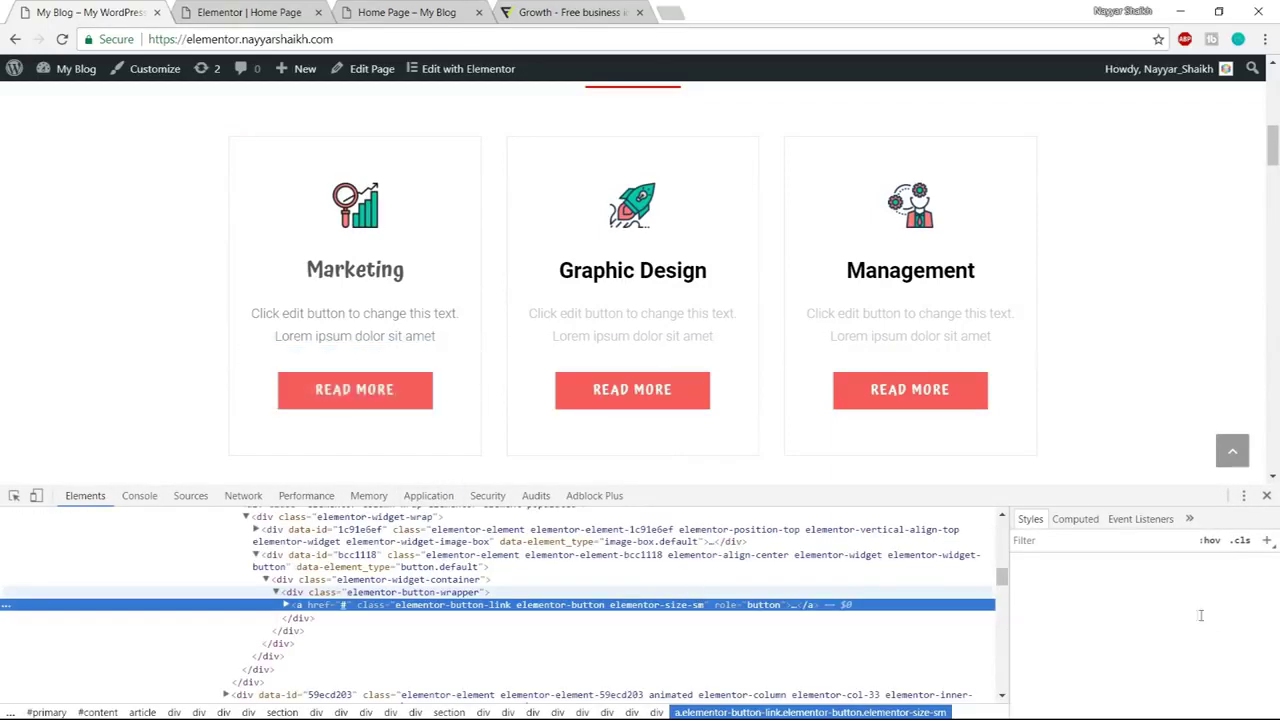
scroll(1170, 645, down, 2)
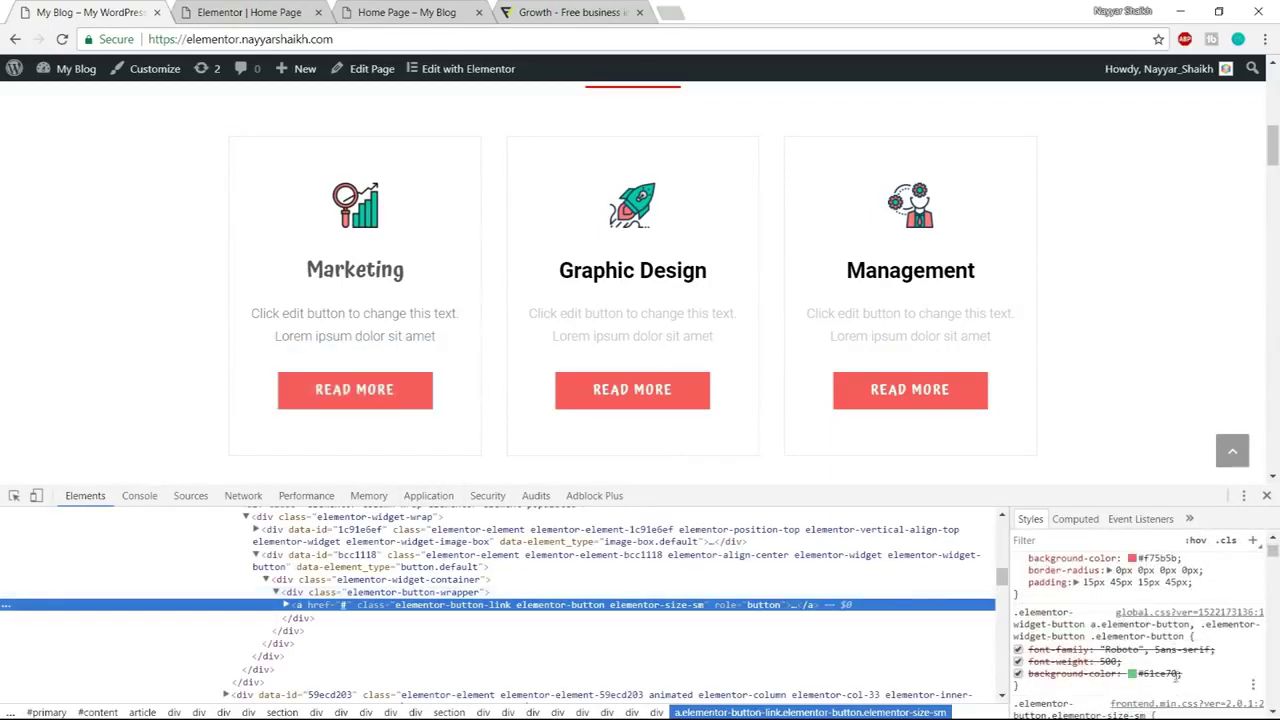
scroll(1236, 675, up, 2)
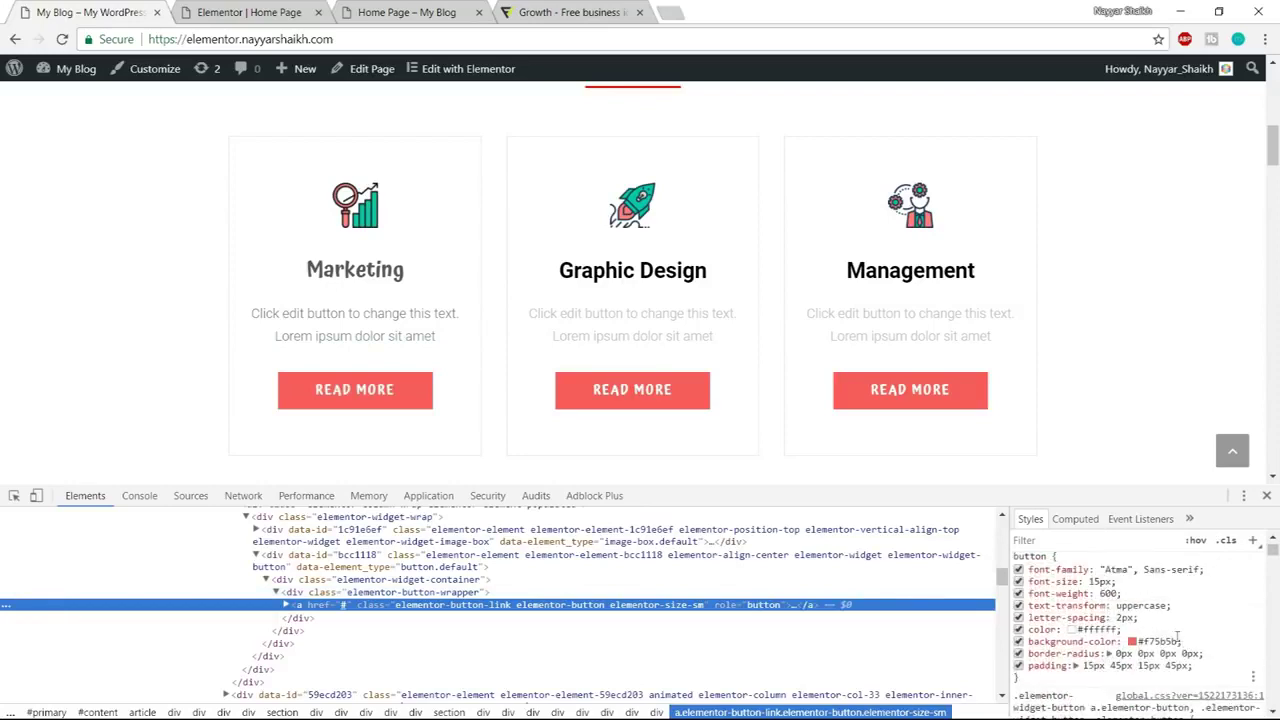
click(1147, 641)
key(ctrl+c)
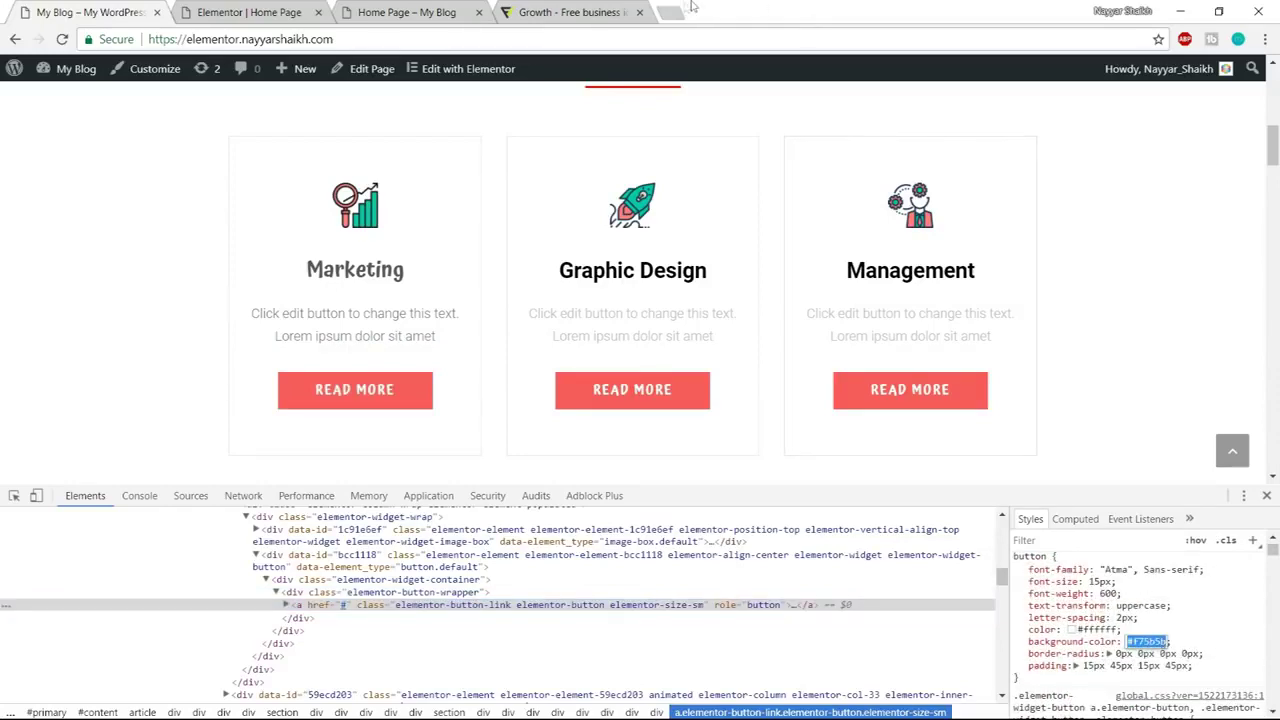
click(668, 11)
key(ctrl+v)
key(Return)
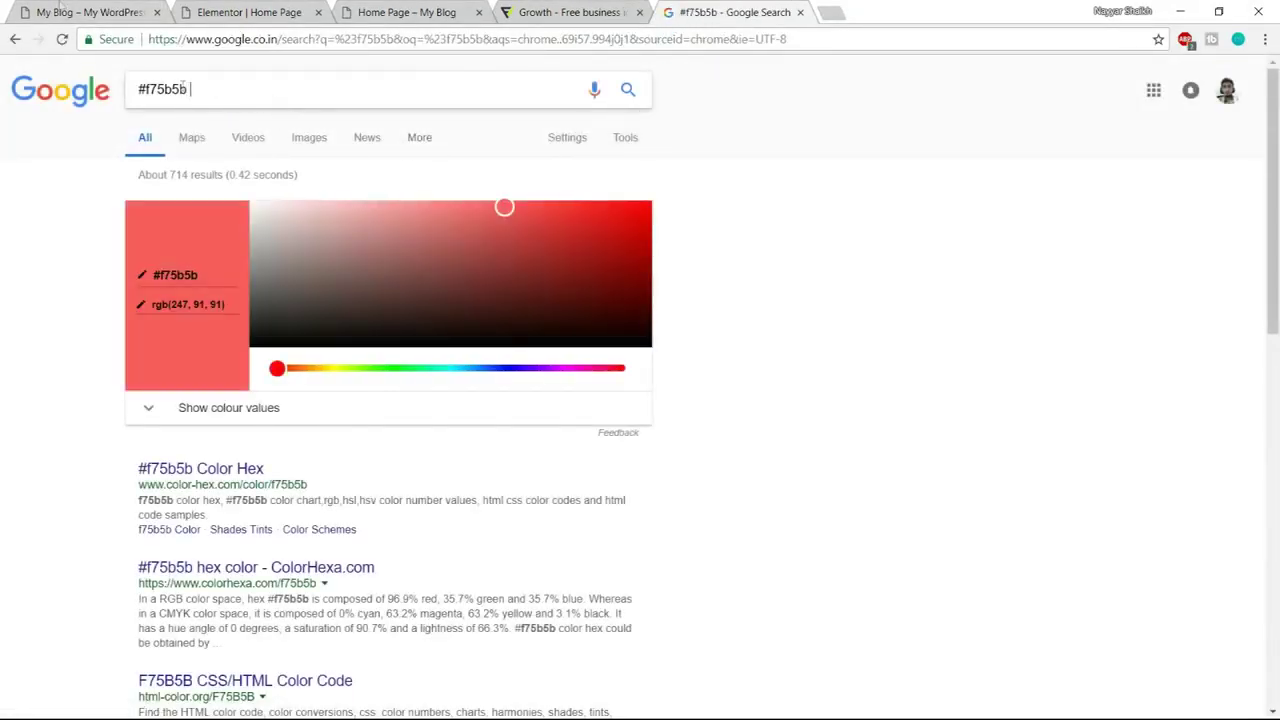
Step: Copy the hero LEARN MORE button's border colour #10c5a7 into the same search
click(80, 11)
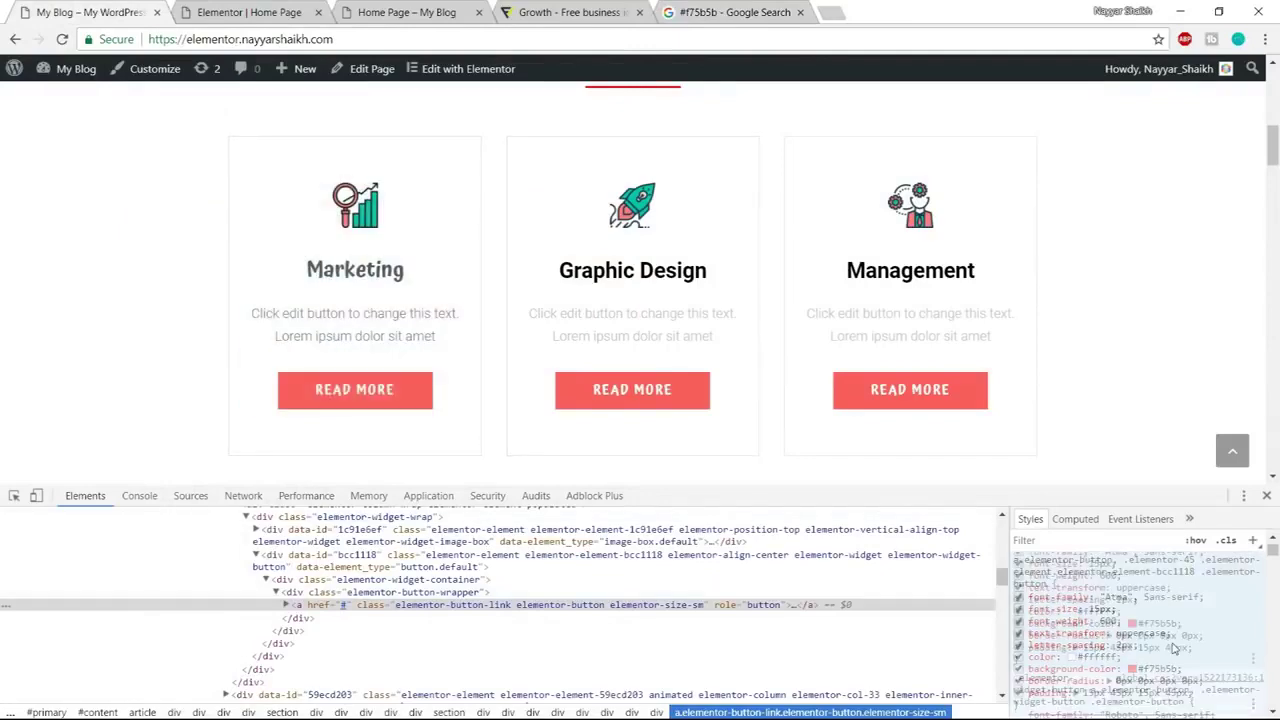
scroll(1175, 648, down, 3)
scroll(1175, 648, down, 5)
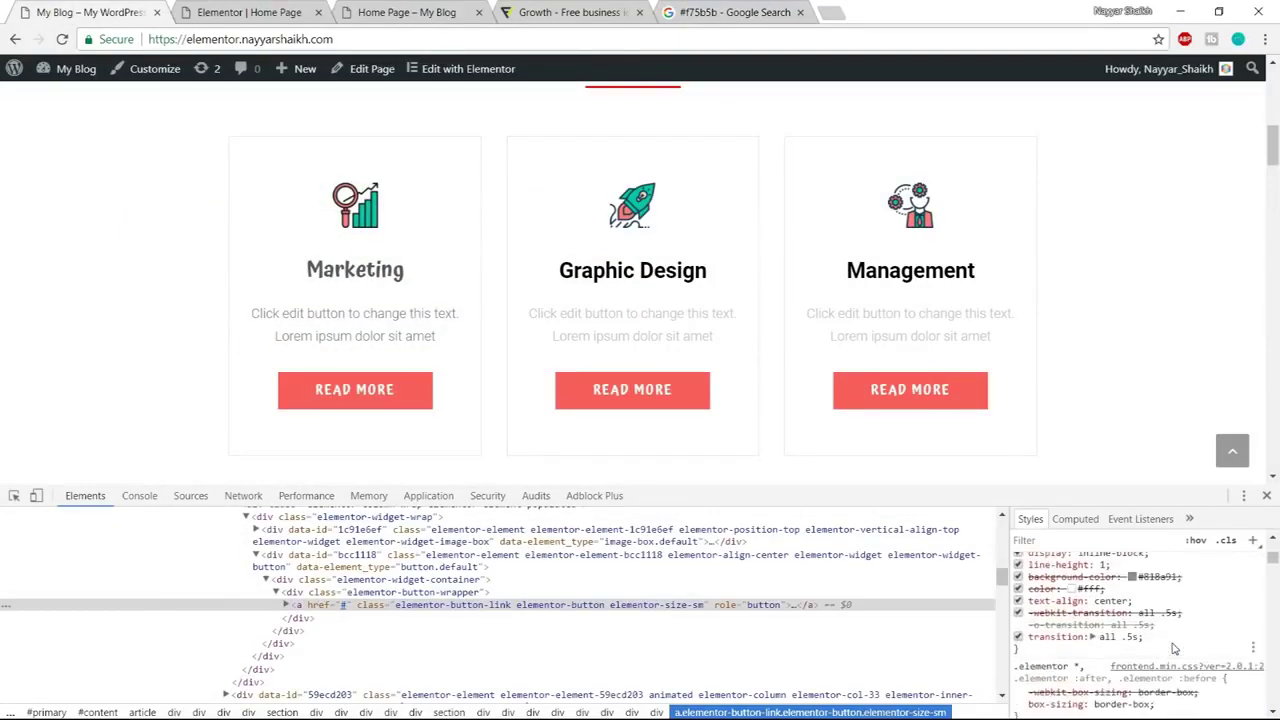
scroll(1178, 650, up, 5)
scroll(1030, 400, up, 8)
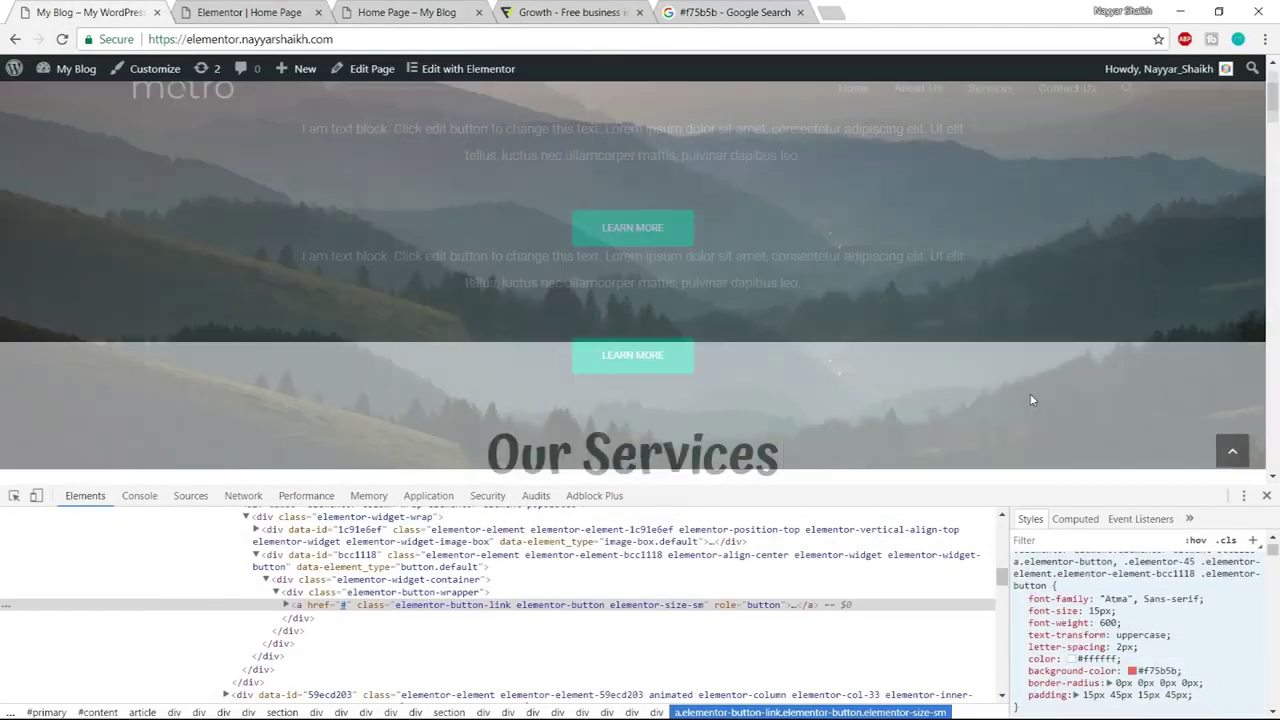
right_click(685, 369)
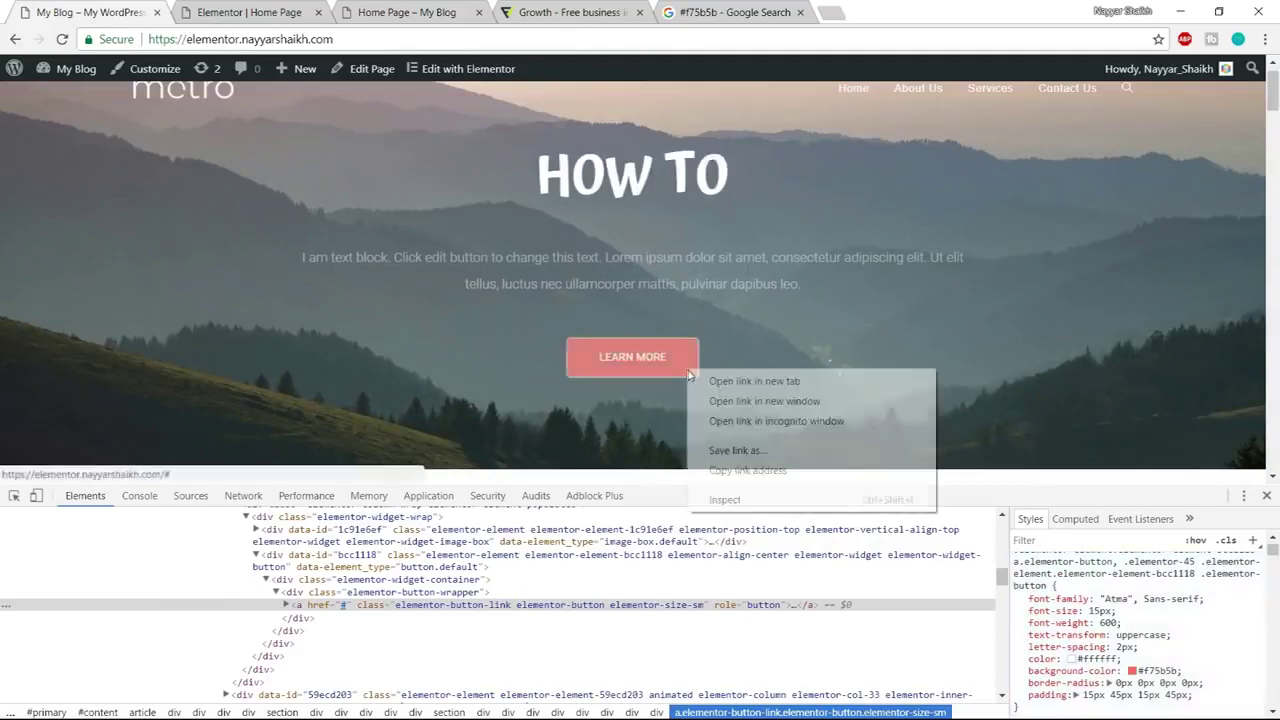
click(753, 507)
click(1125, 611)
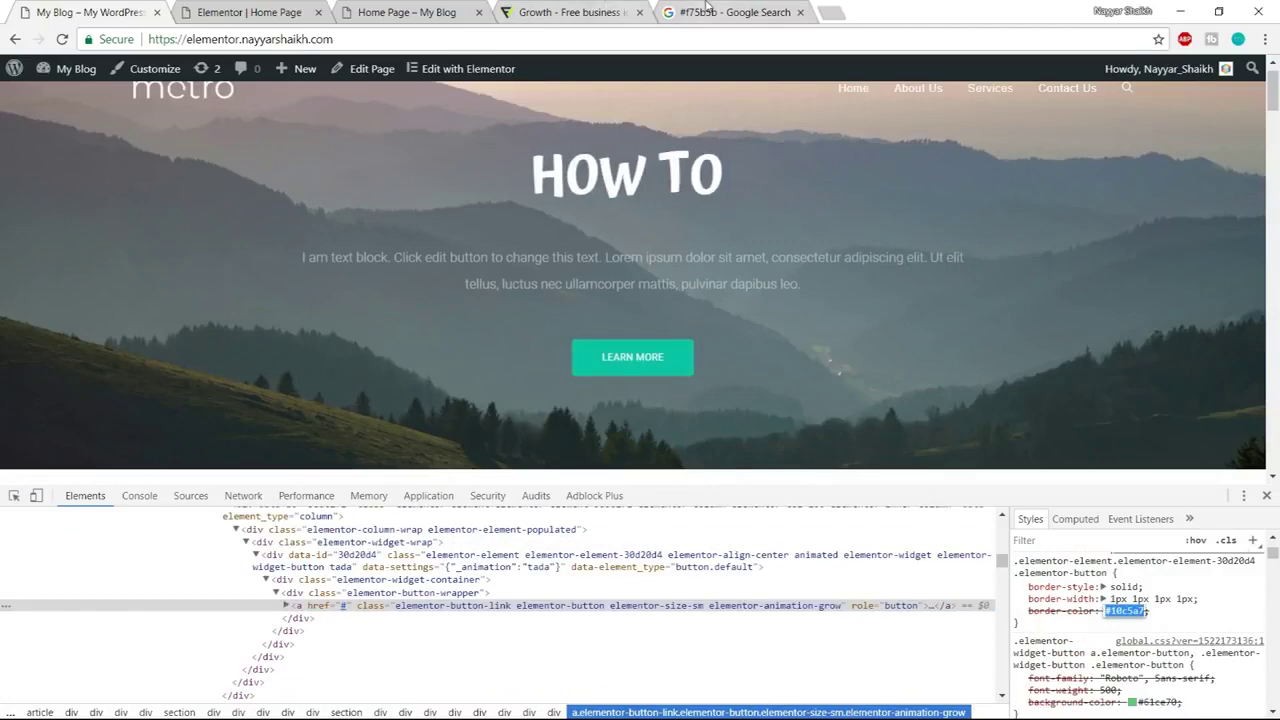
click(710, 12)
key(ctrl+v)
Step: Tidy the search text, dismiss suggestions, and return to the blog tab with DevTools closed
drag(317, 90, 157, 90)
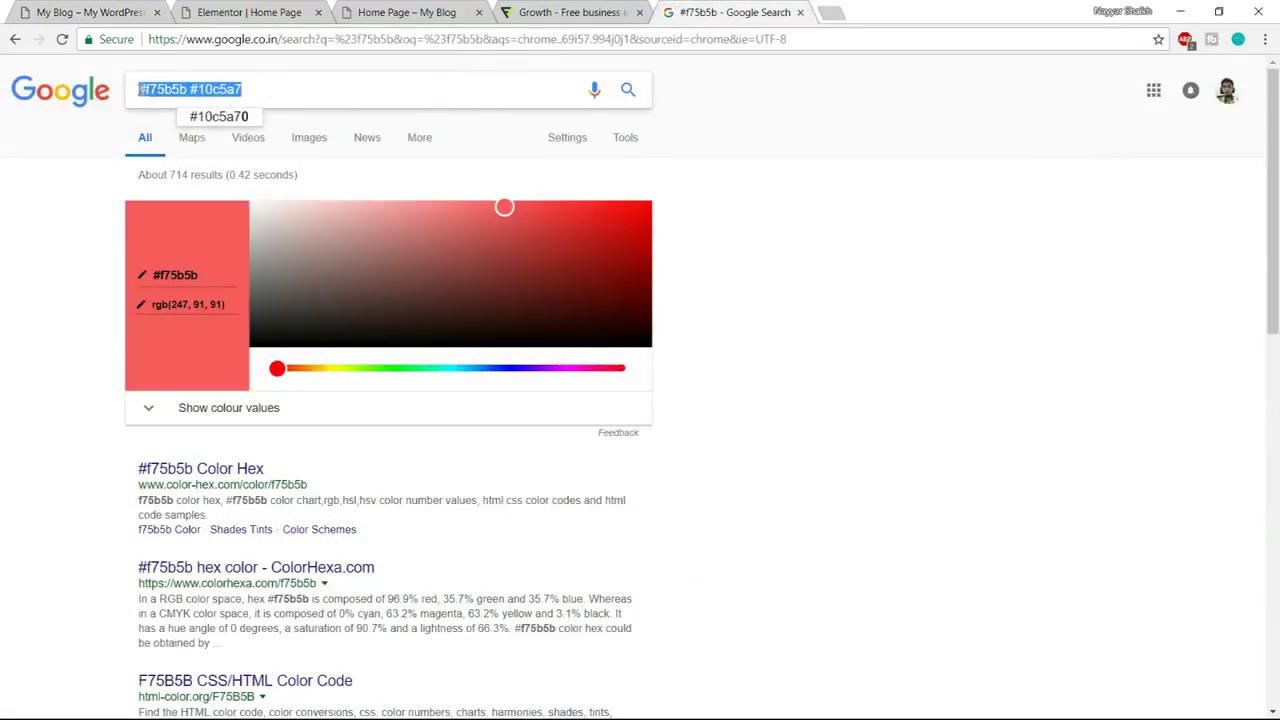
click(199, 89)
drag(177, 89, 128, 93)
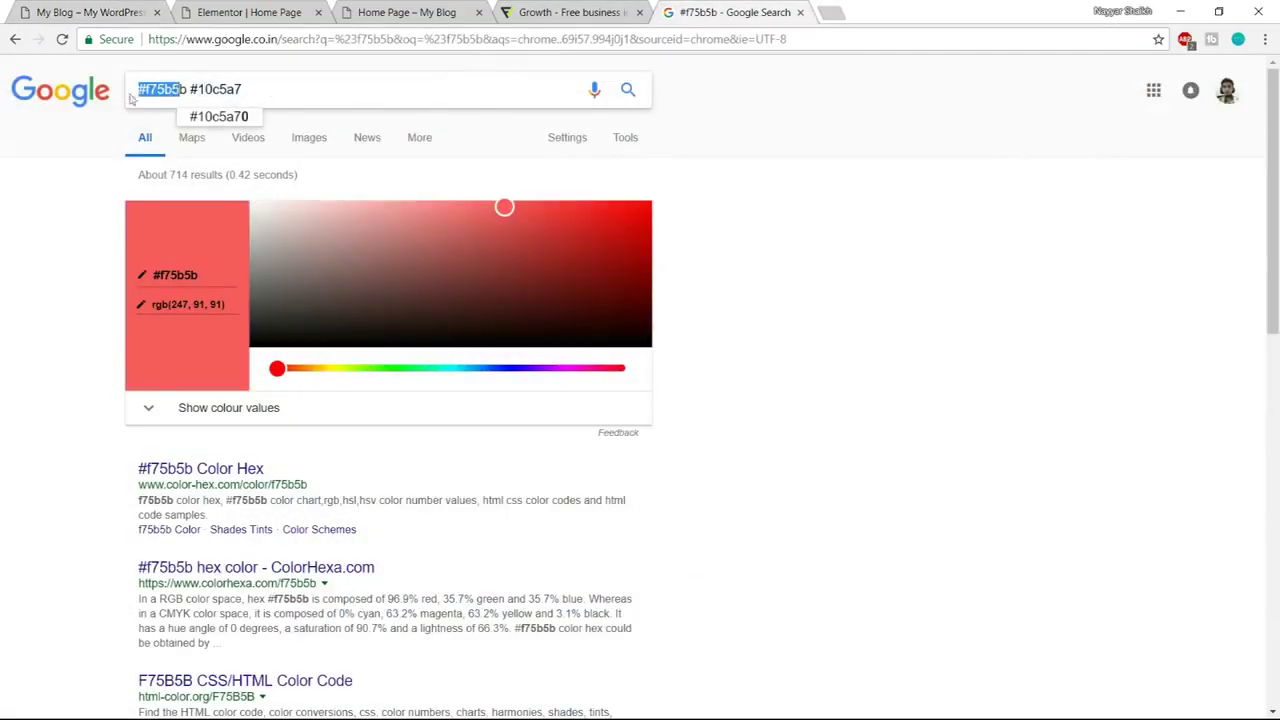
key(End)
click(902, 194)
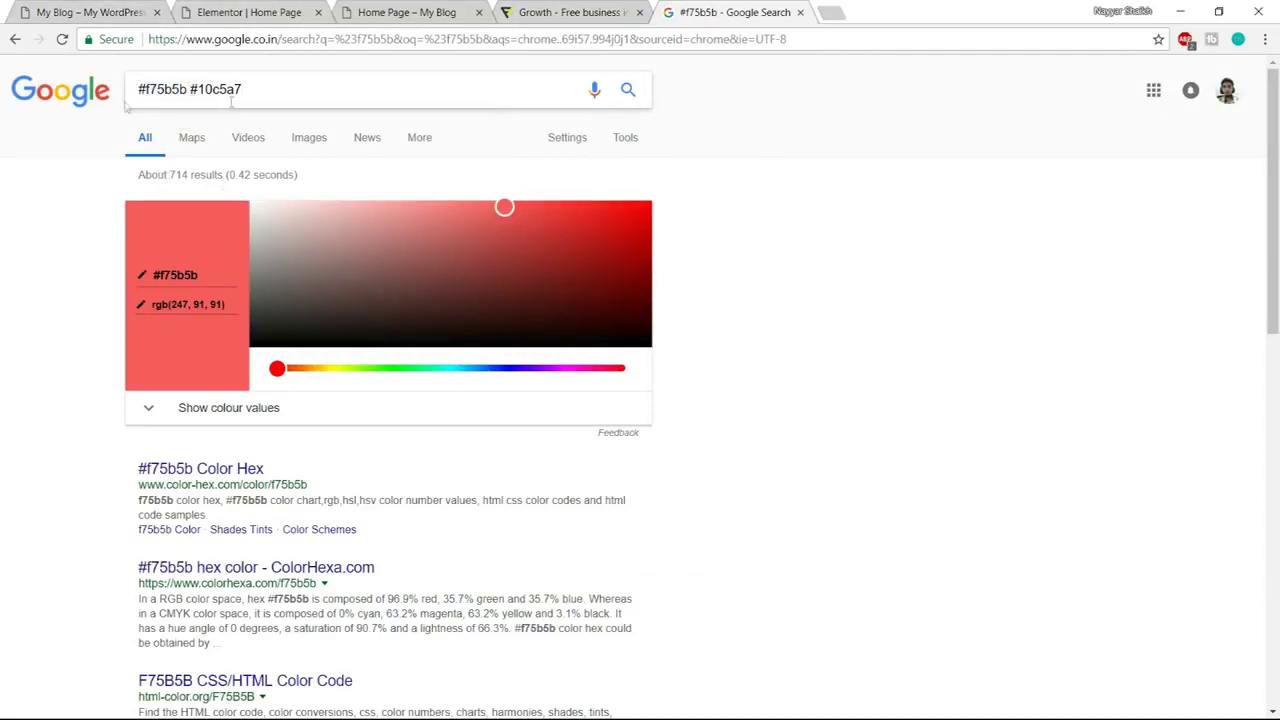
key(ctrl+1)
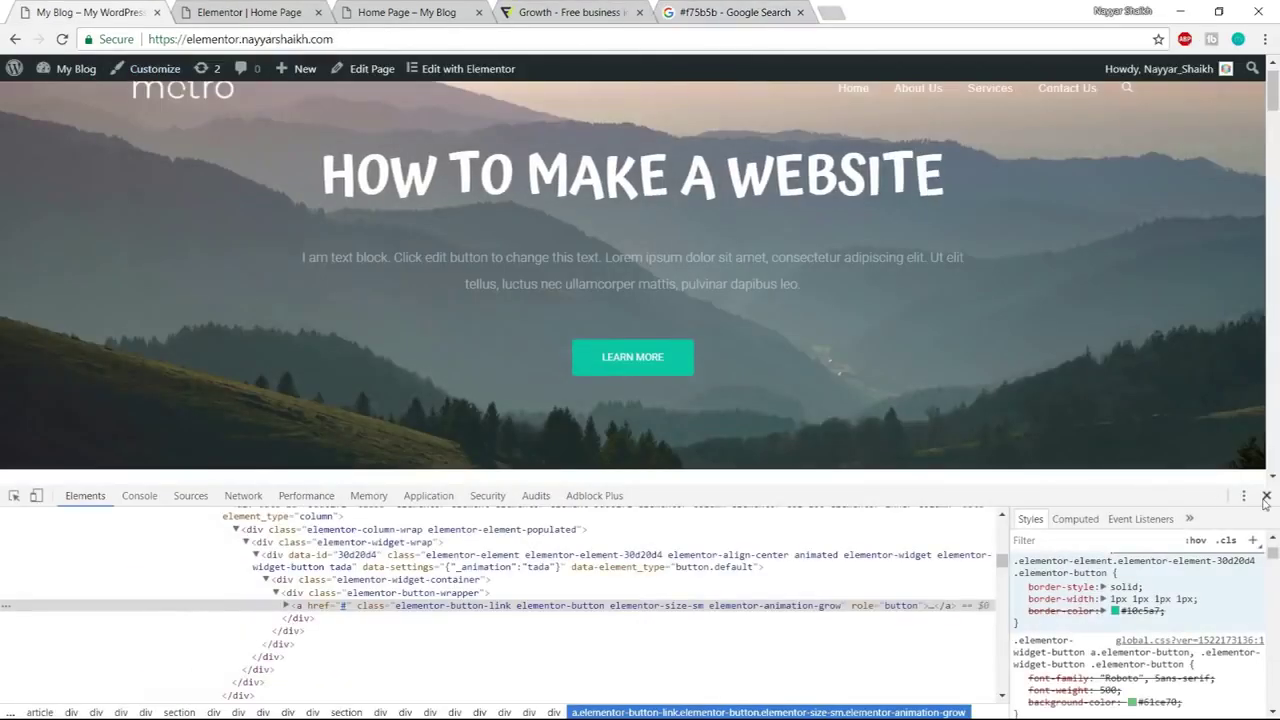
click(1266, 496)
Step: Recolour the Growth icon's purple magnifier (827ED9) to red #f75b5b
click(565, 10)
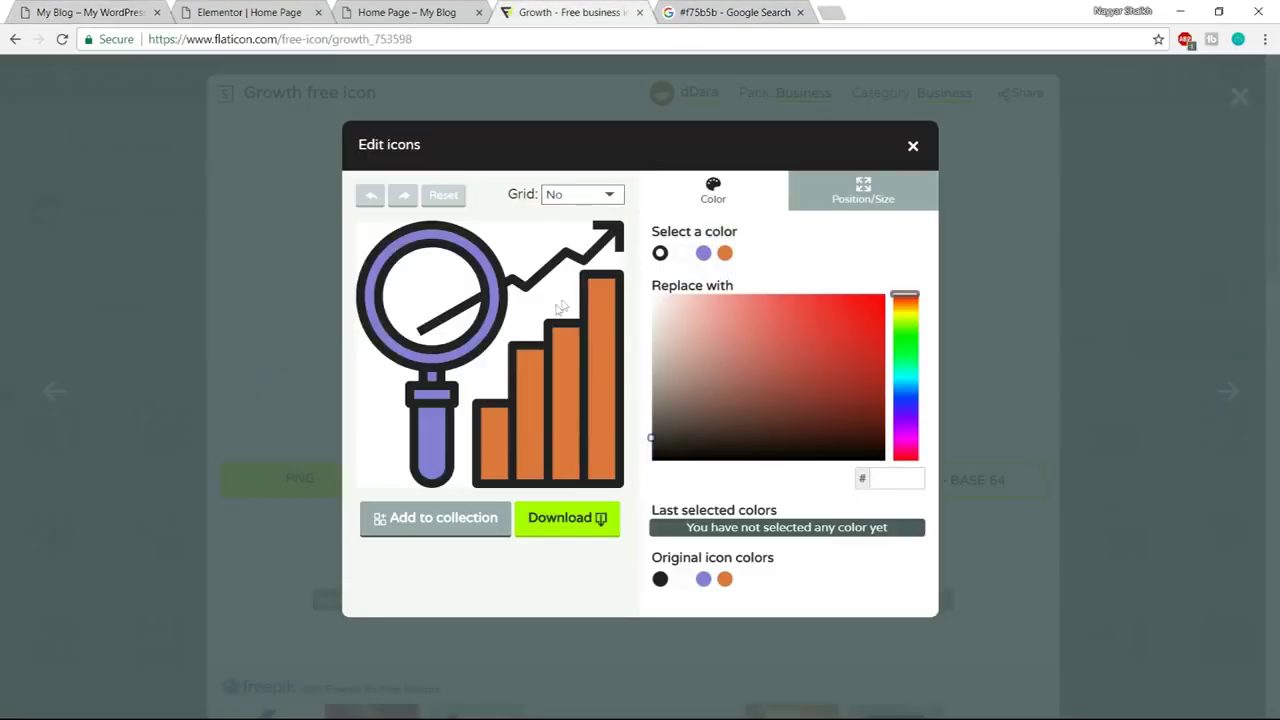
click(433, 442)
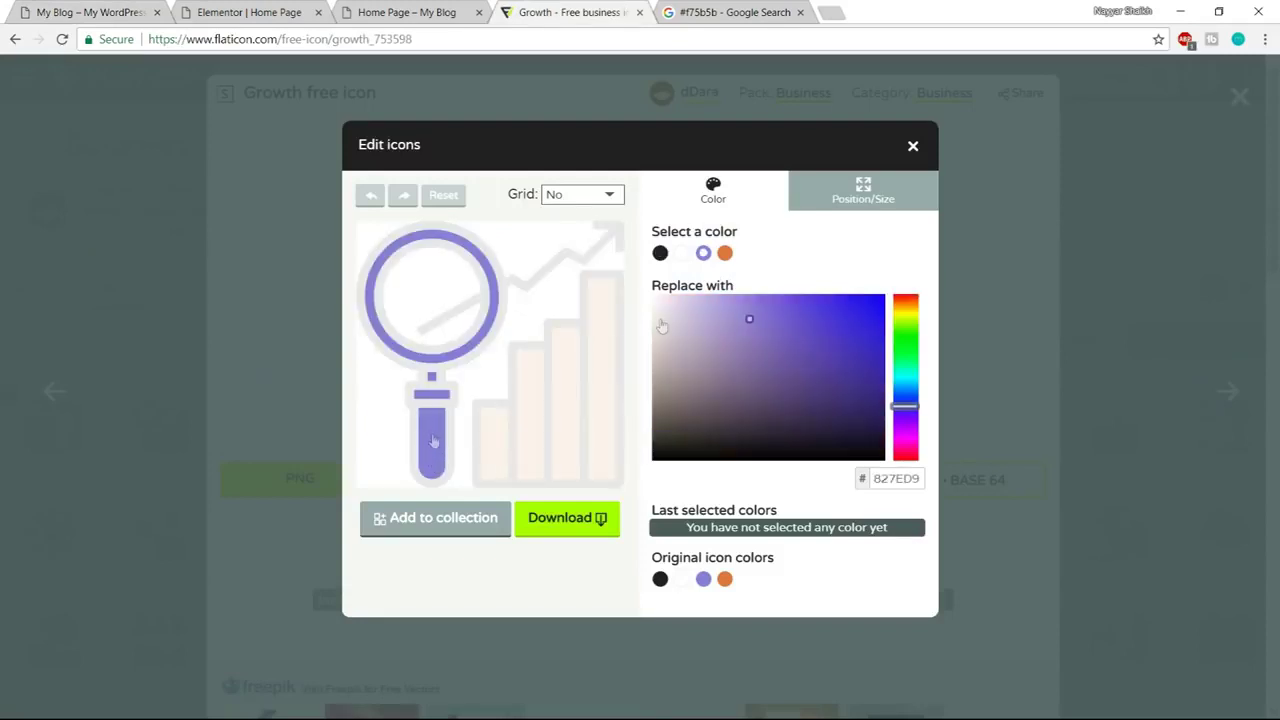
click(712, 10)
click(265, 8)
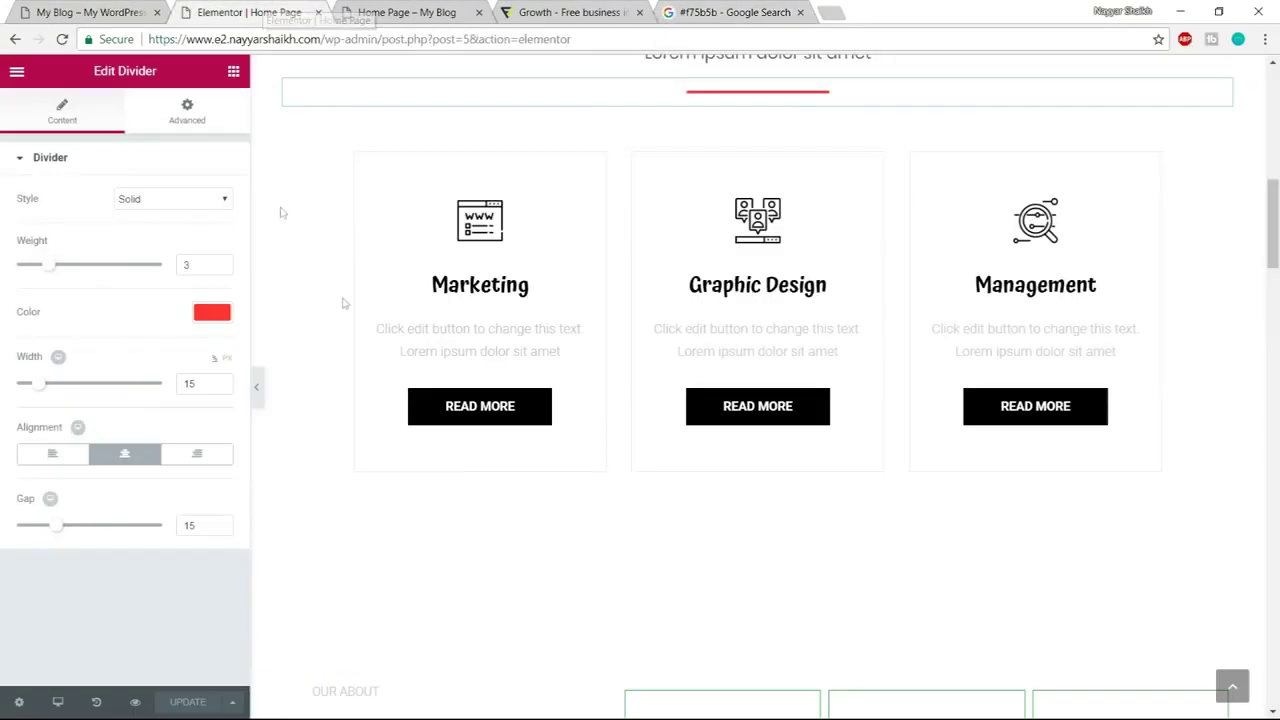
click(40, 10)
scroll(500, 418, down, 6)
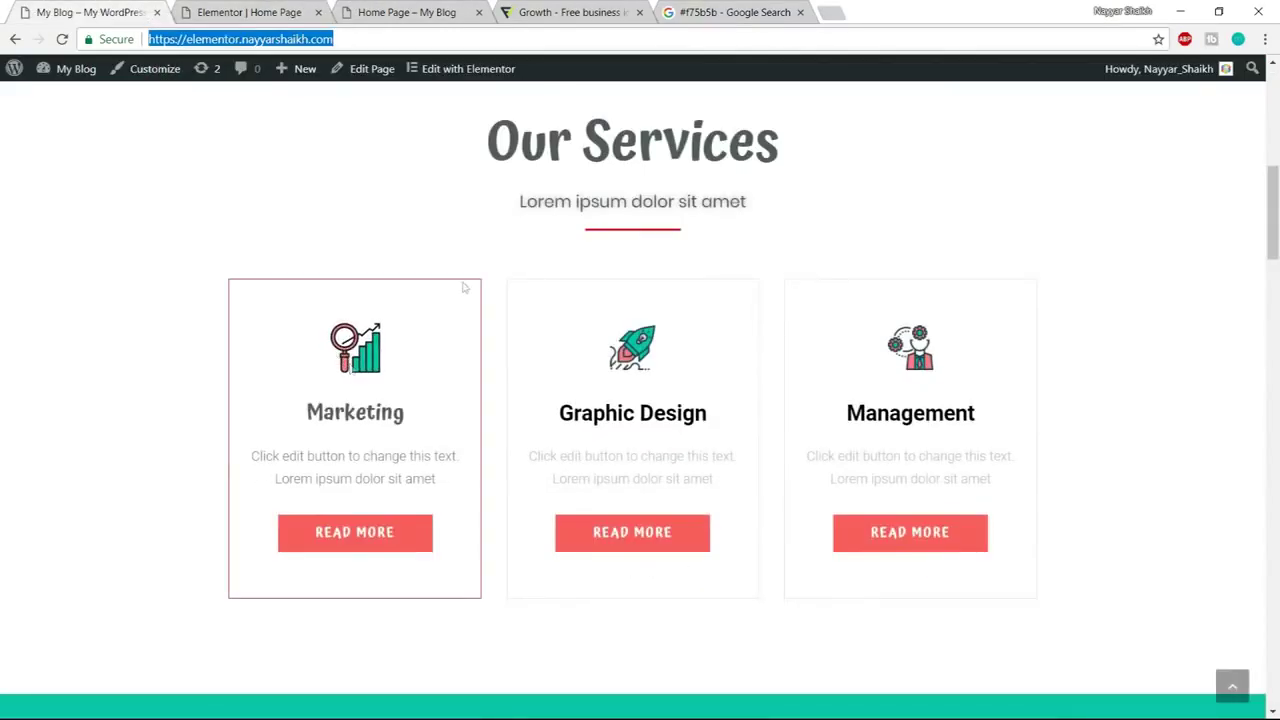
click(712, 10)
drag(186, 89, 134, 90)
key(ctrl+c)
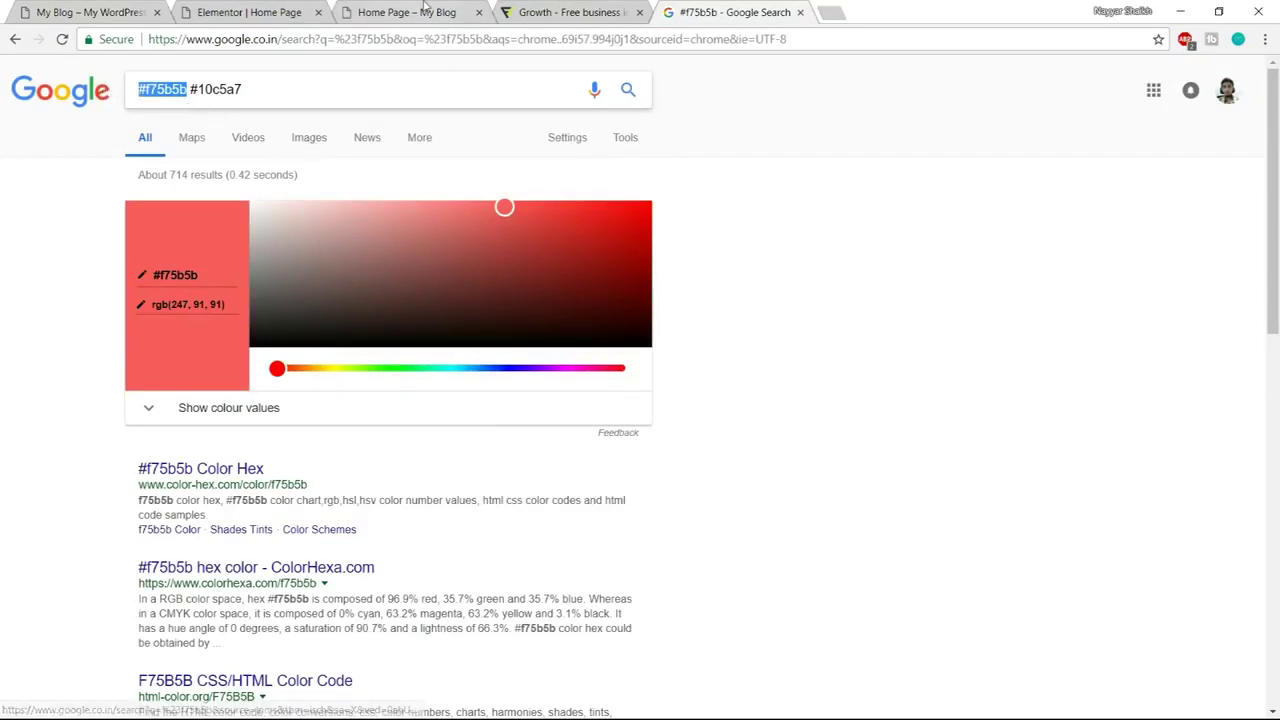
click(568, 12)
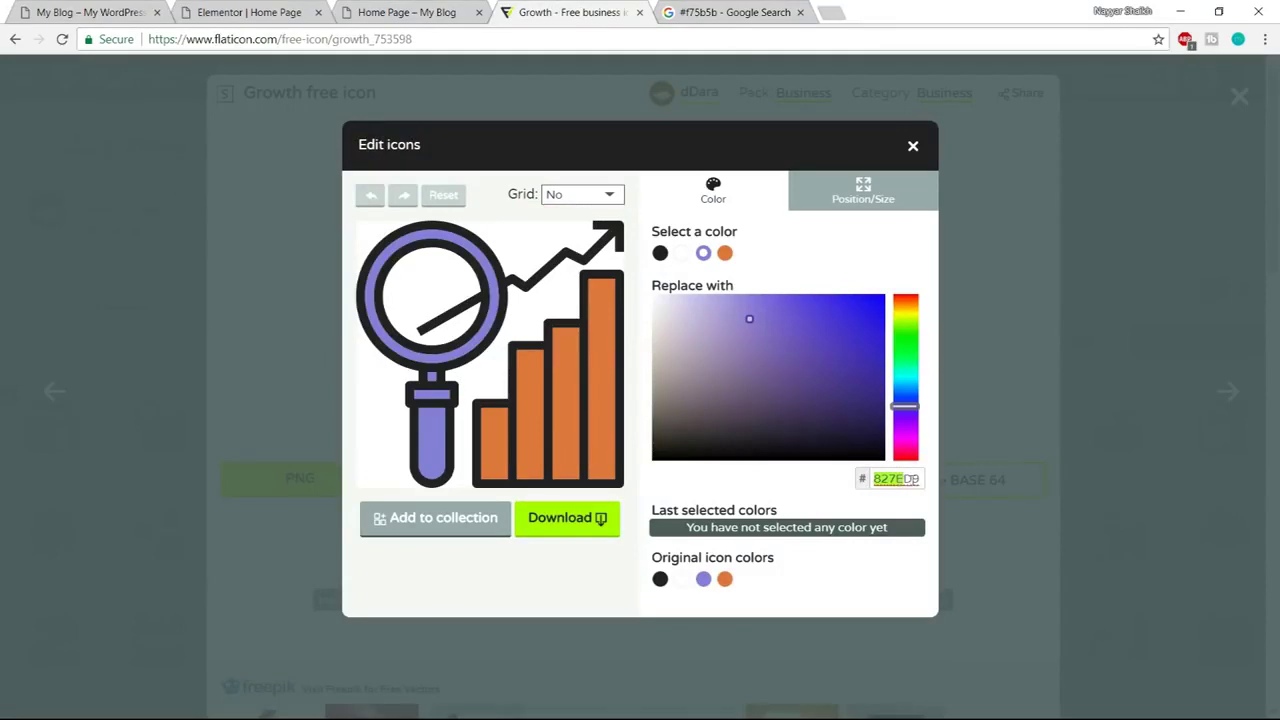
click(738, 13)
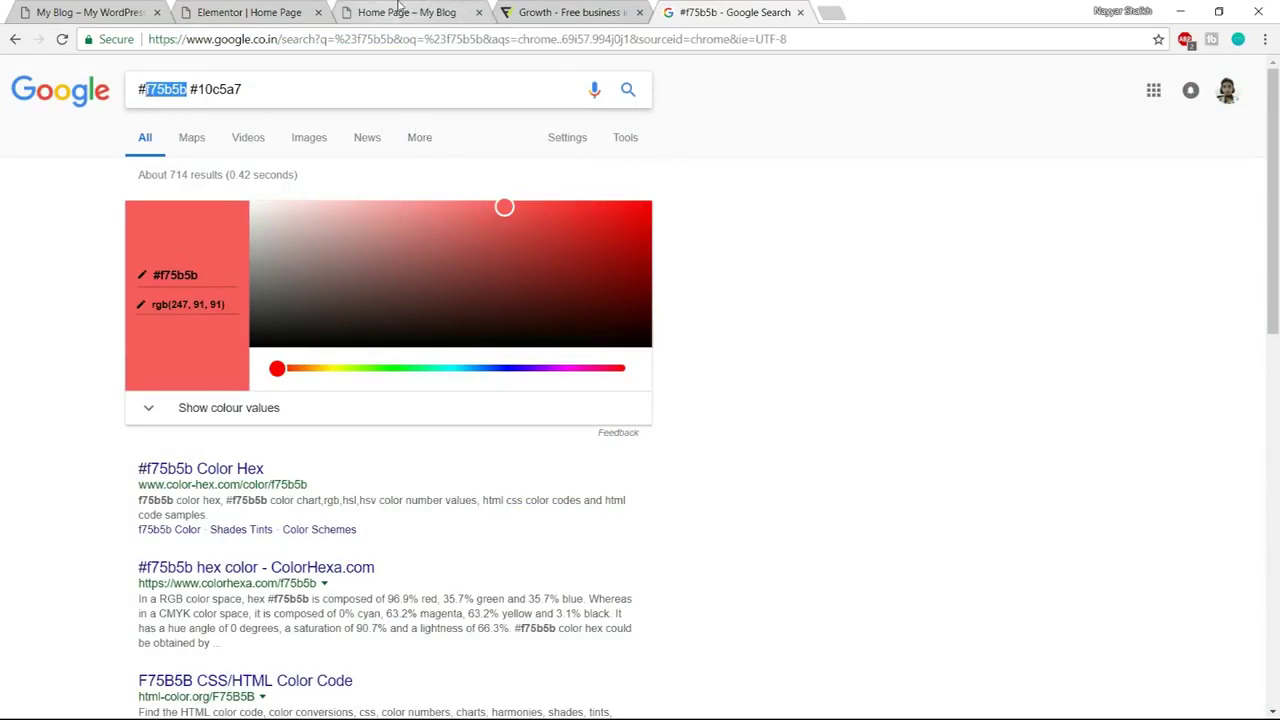
click(590, 12)
drag(874, 479, 923, 481)
key(ctrl+v)
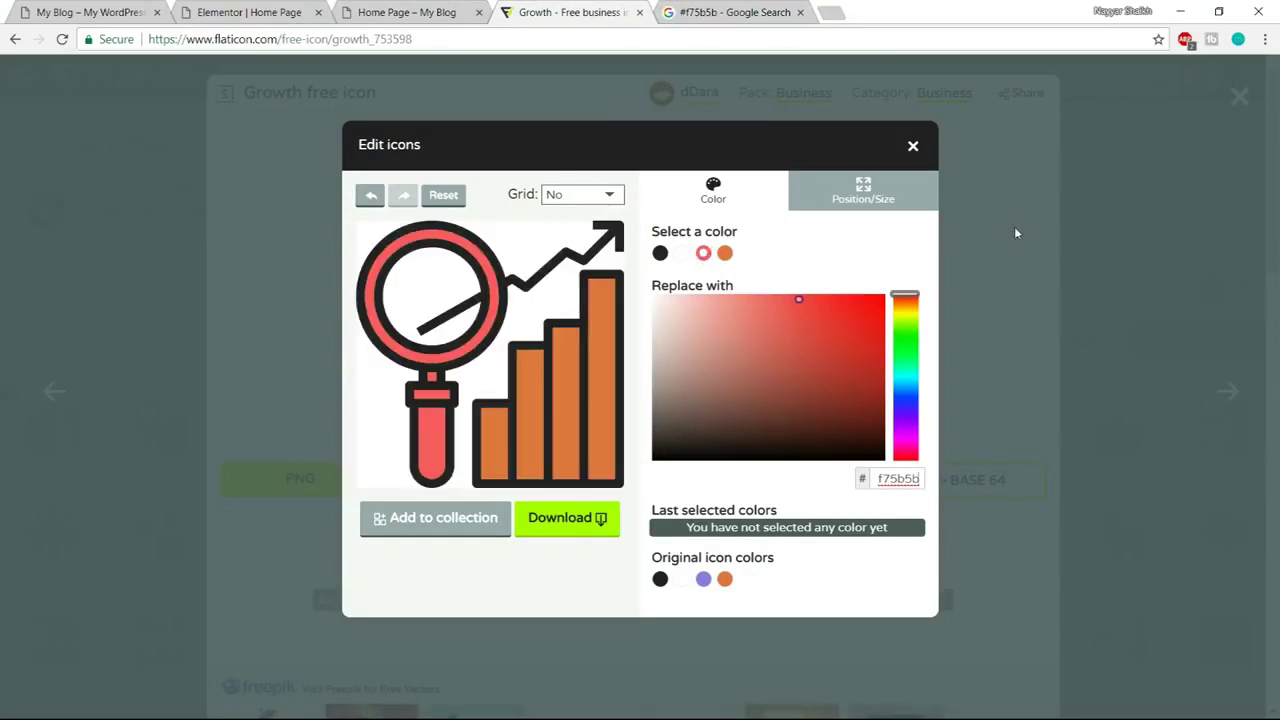
Step: Recolour the orange chart bars (DD763E) to teal #10c5a7 and compare with the live services section
click(606, 342)
click(677, 8)
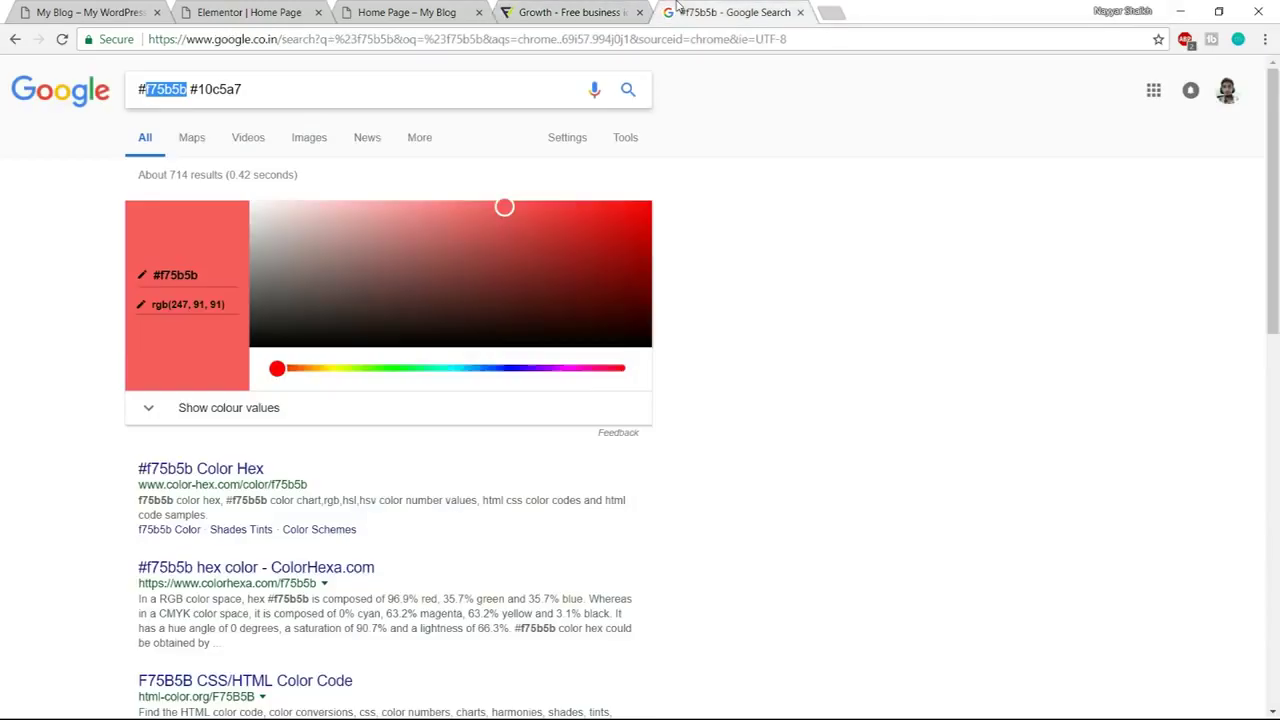
click(263, 92)
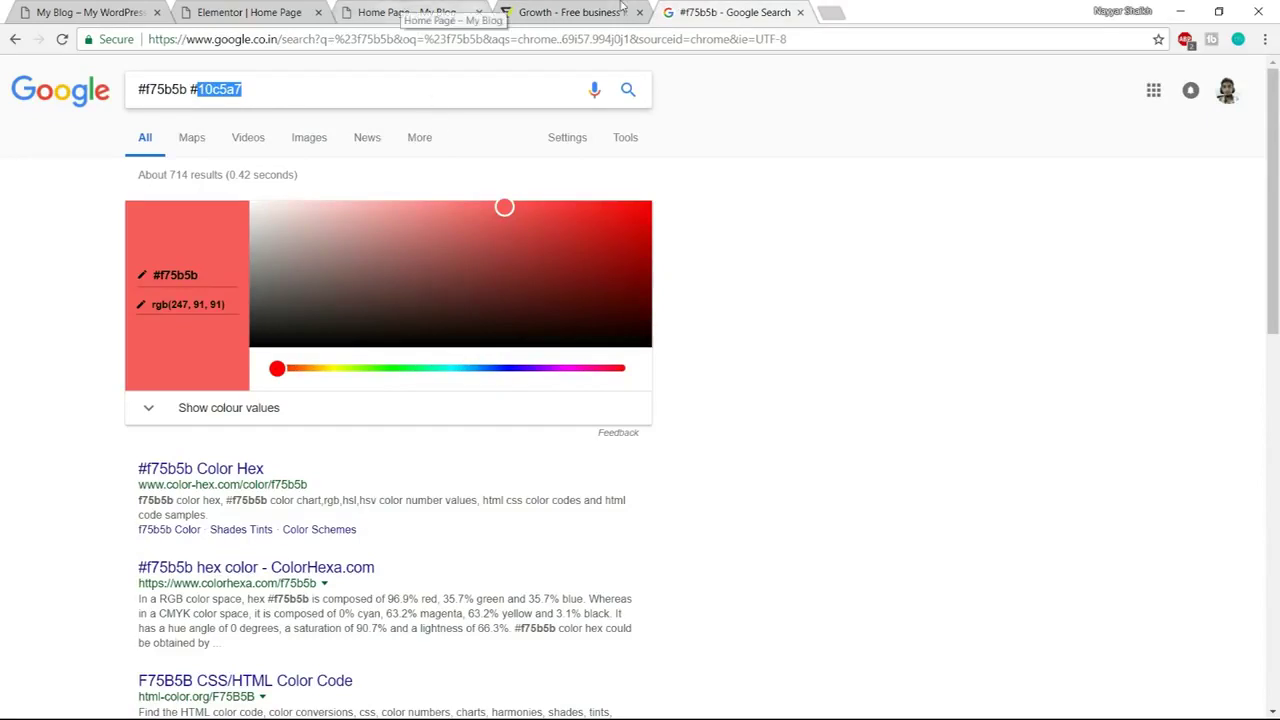
click(570, 12)
drag(876, 479, 940, 485)
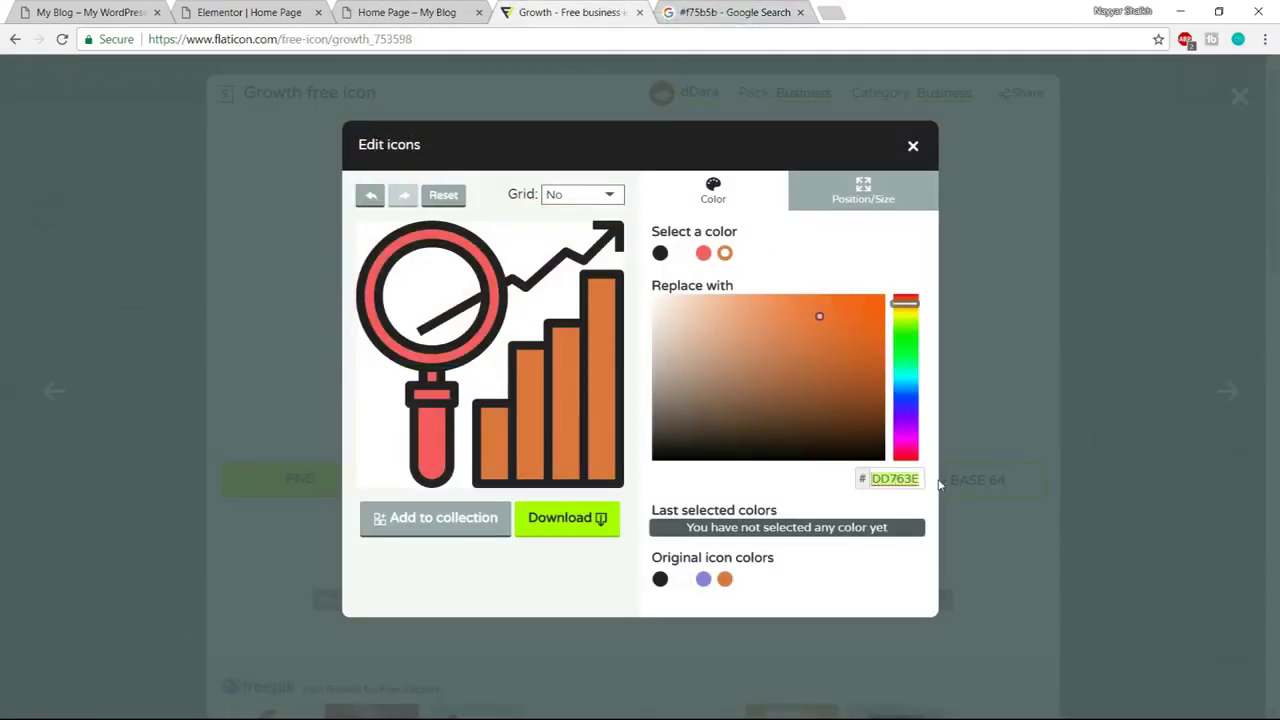
text(10c5a7)
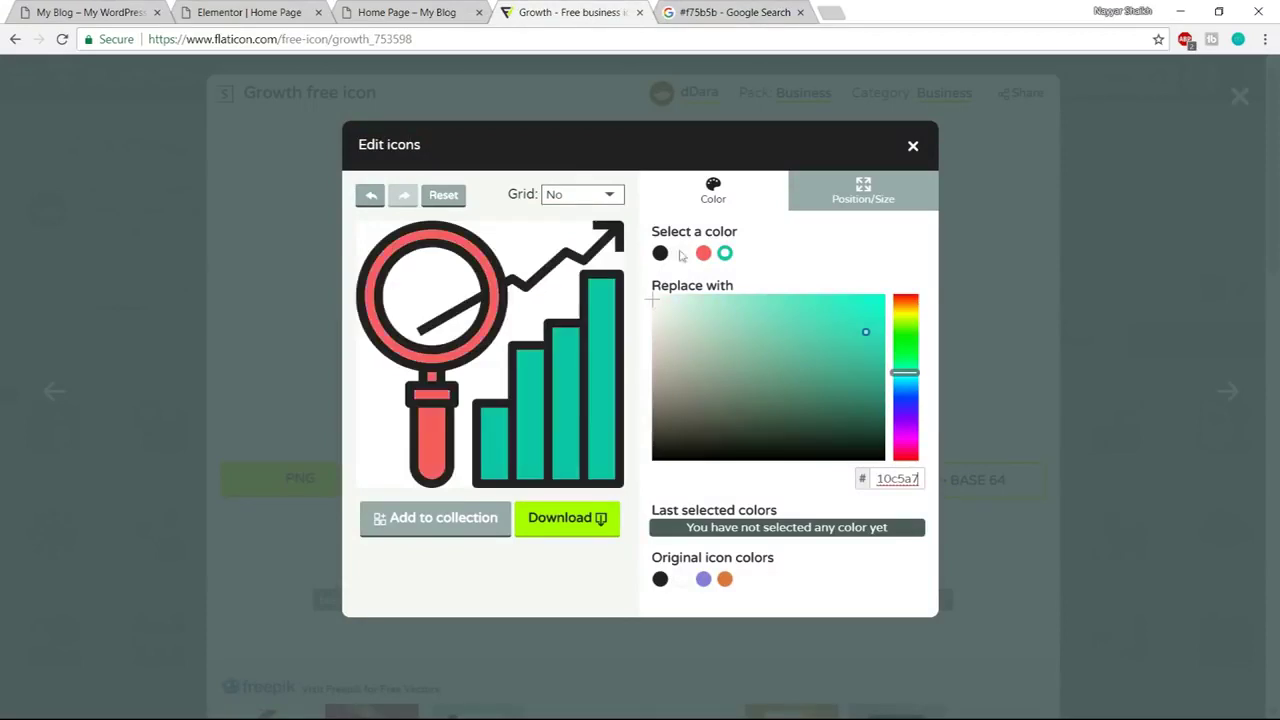
click(98, 8)
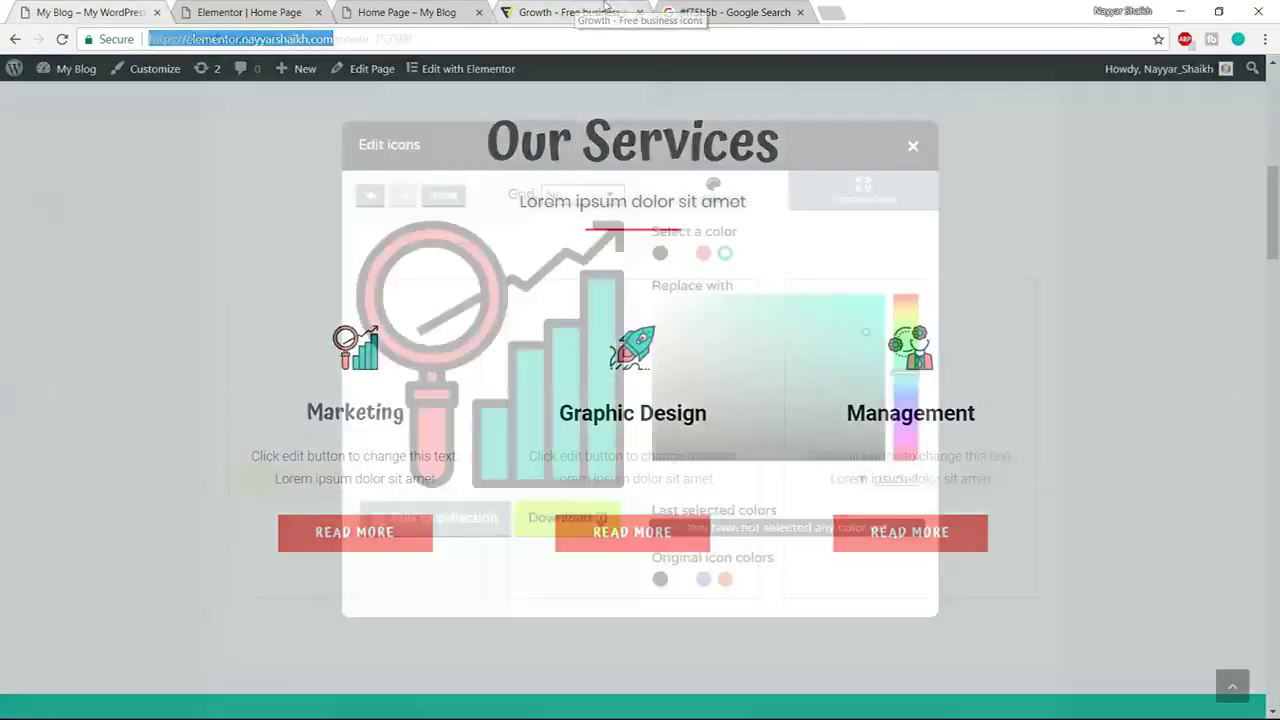
Step: Download the recoloured Growth icon as a 256-pixel PNG
click(618, 8)
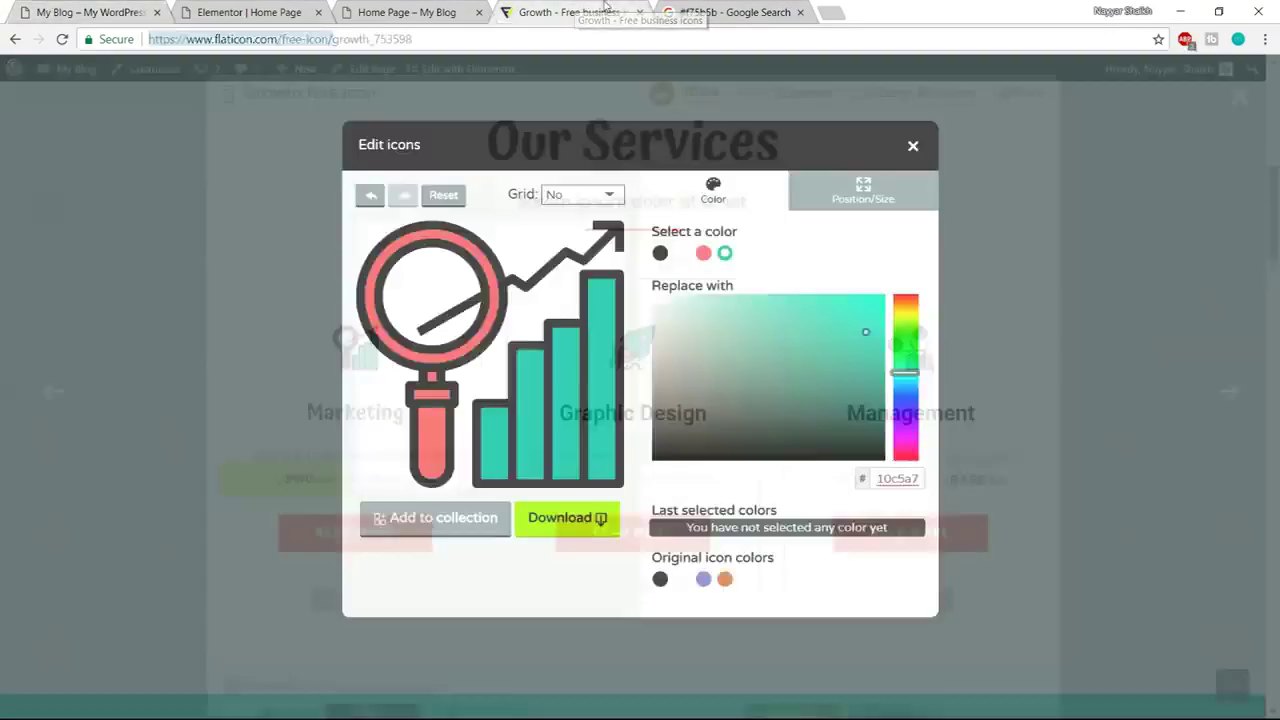
click(572, 527)
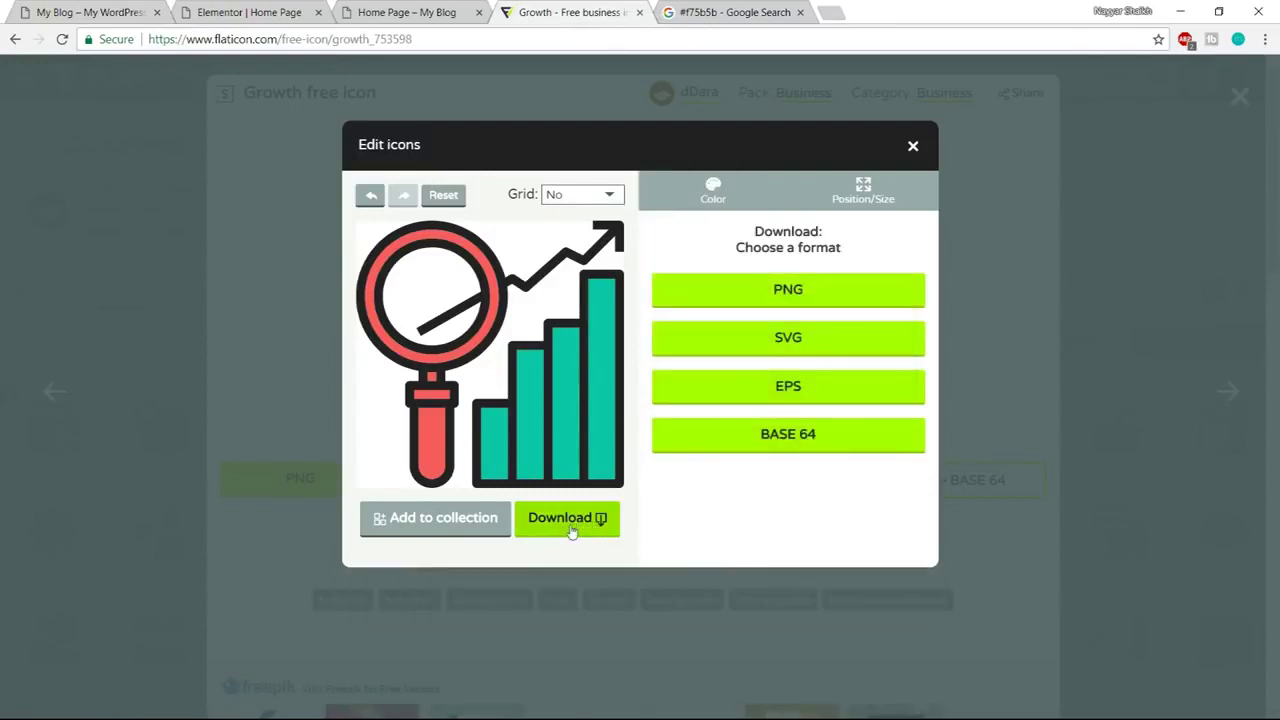
click(823, 298)
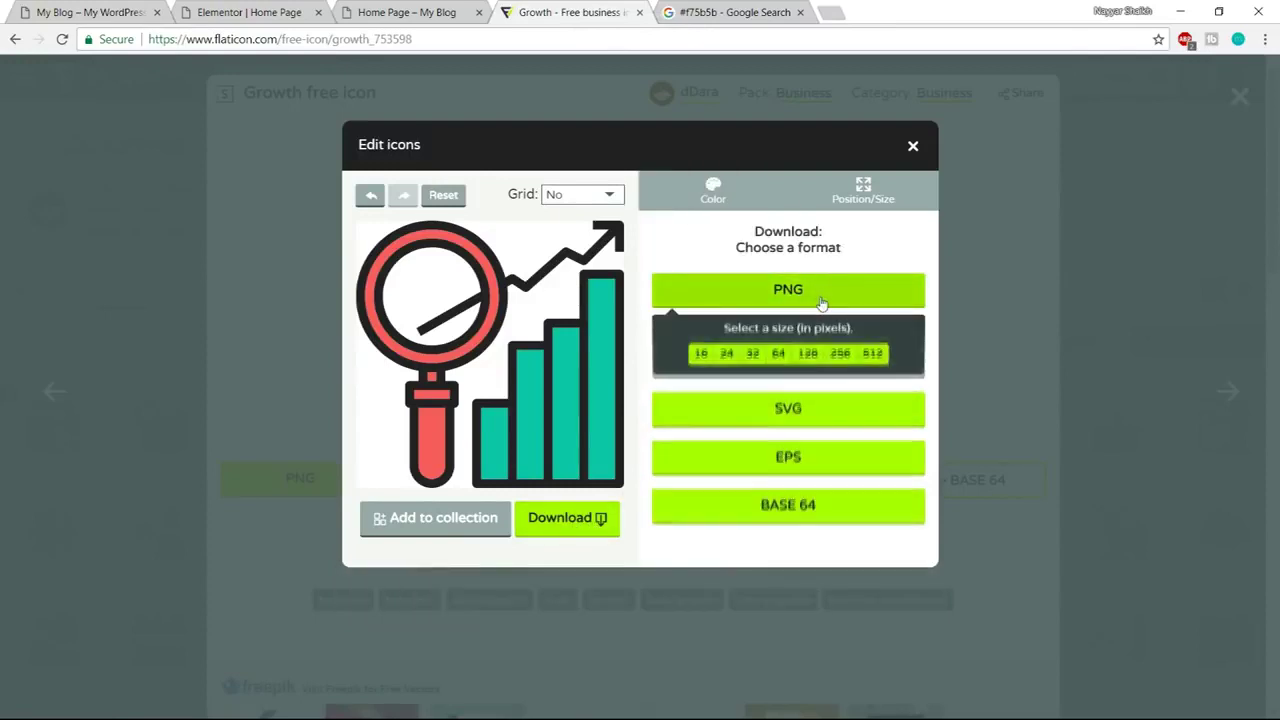
click(848, 368)
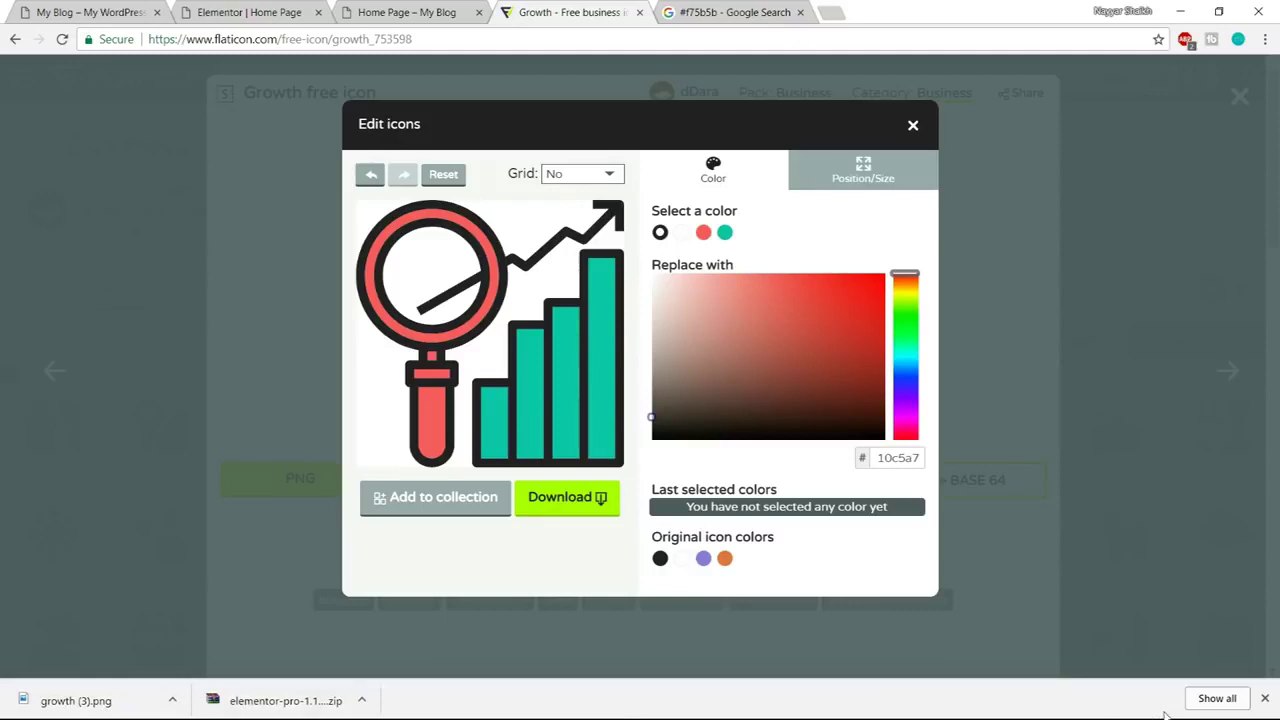
click(1265, 699)
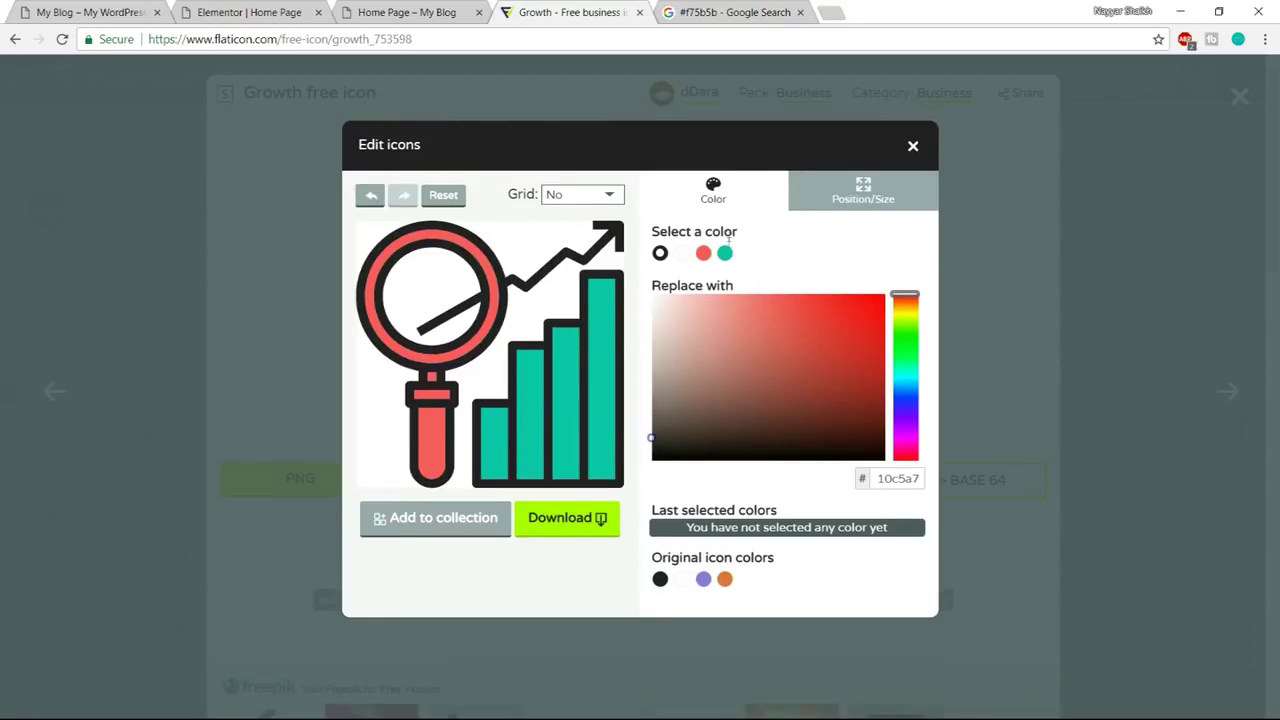
Step: Close the Flaticon tab and return to the Elementor editor
click(100, 12)
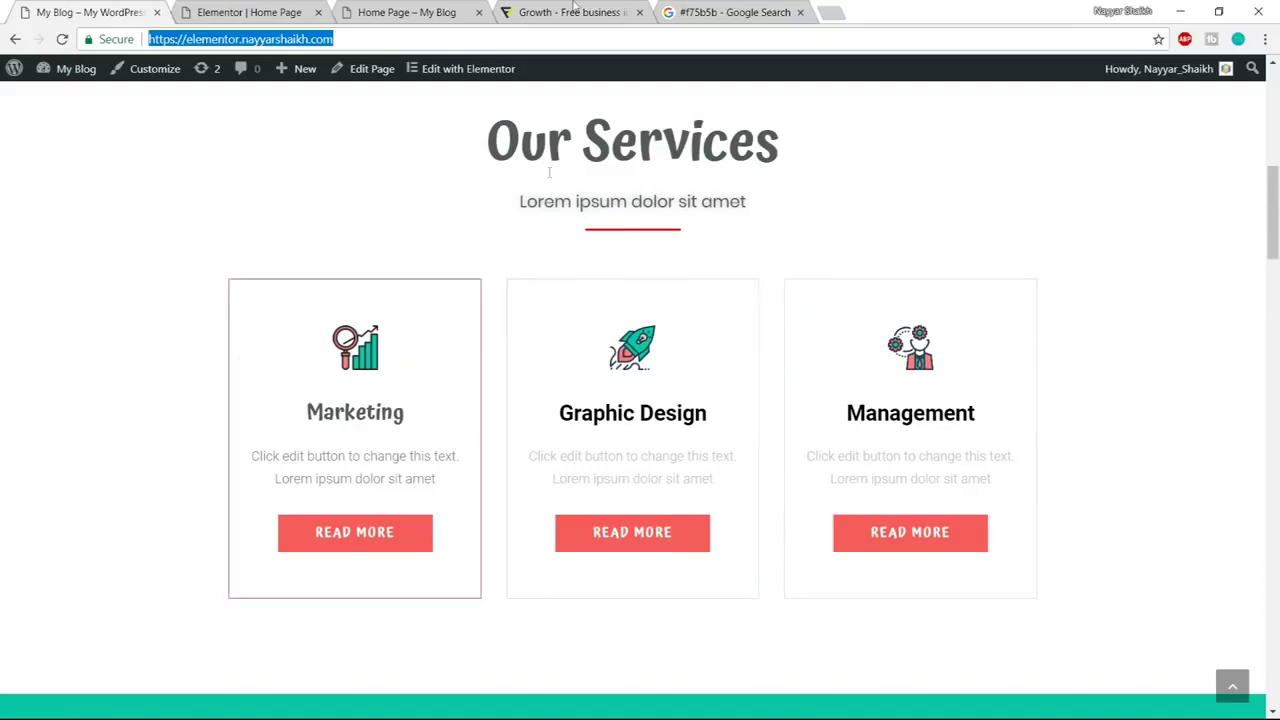
click(628, 14)
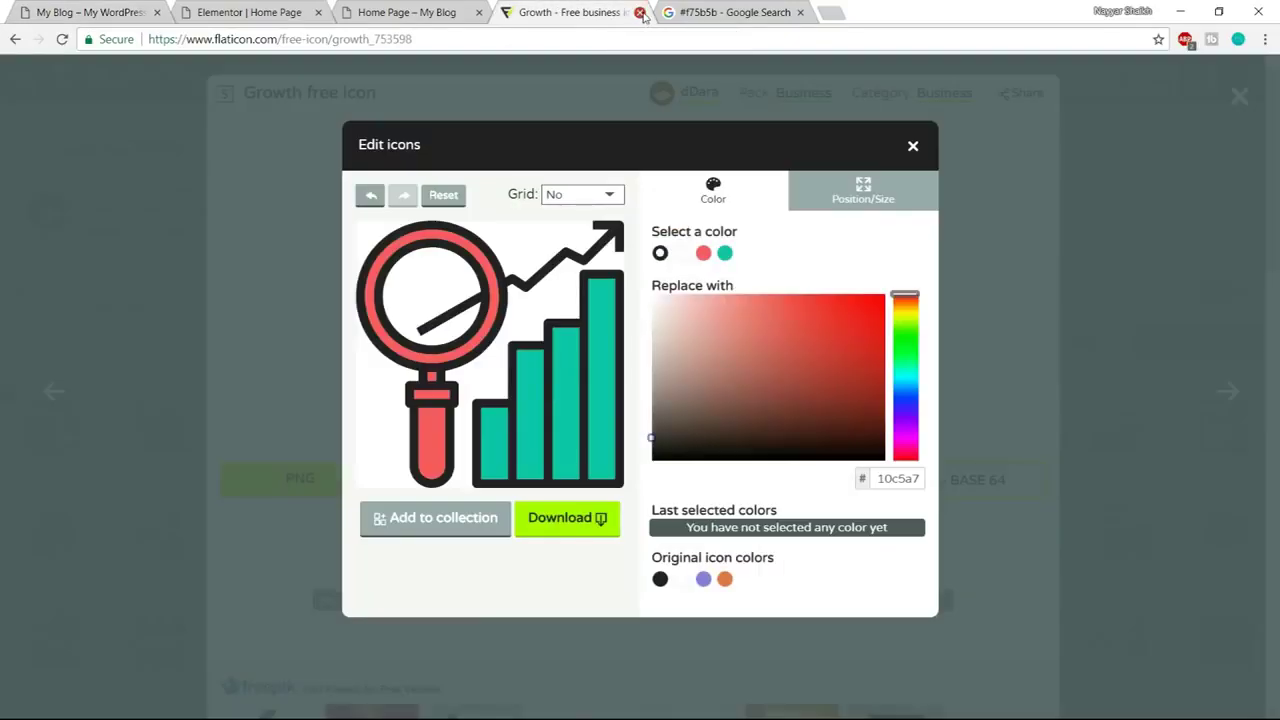
click(640, 12)
click(248, 12)
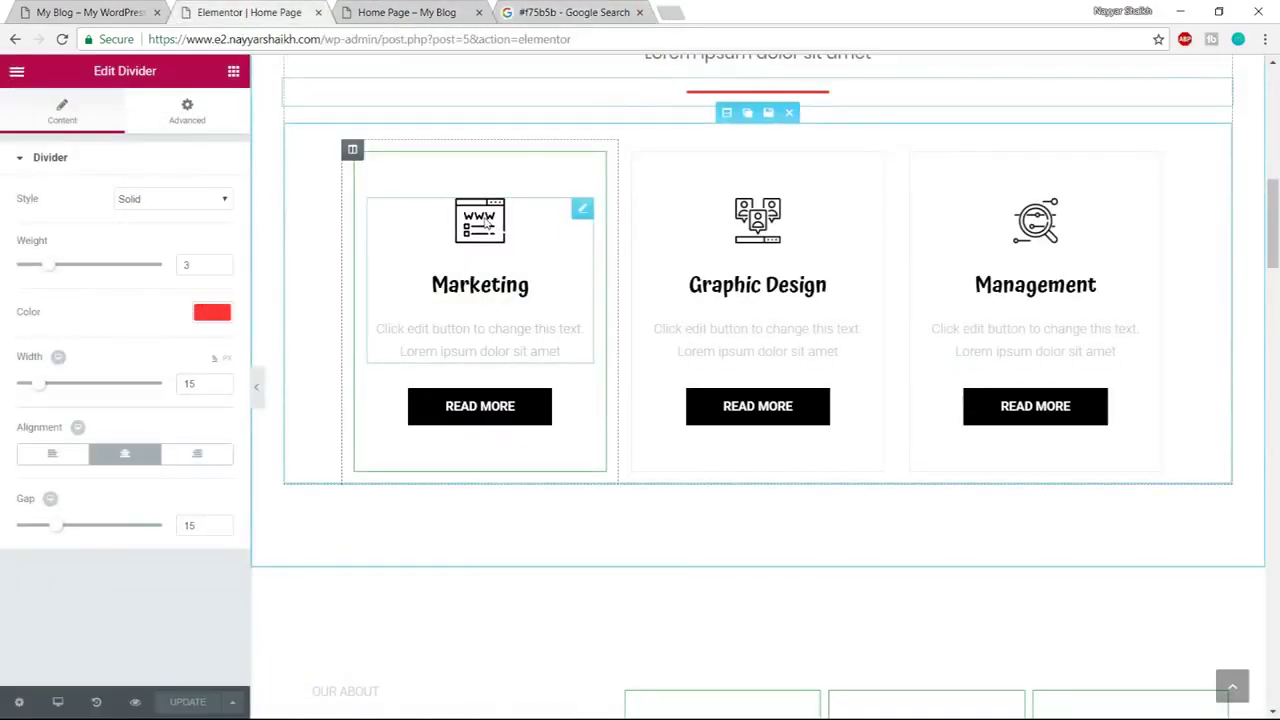
Step: Upload growth-2, planning-1 and startup-1, and put growth-2 in the Marketing card
click(472, 243)
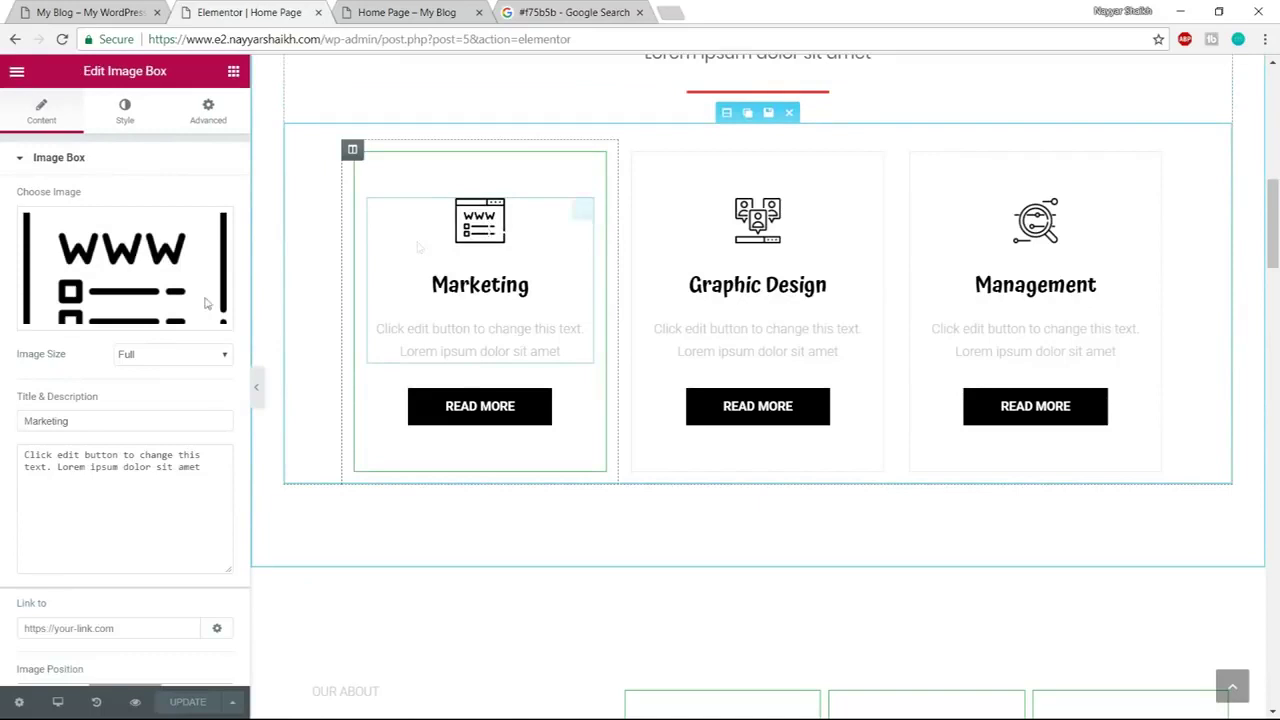
click(162, 314)
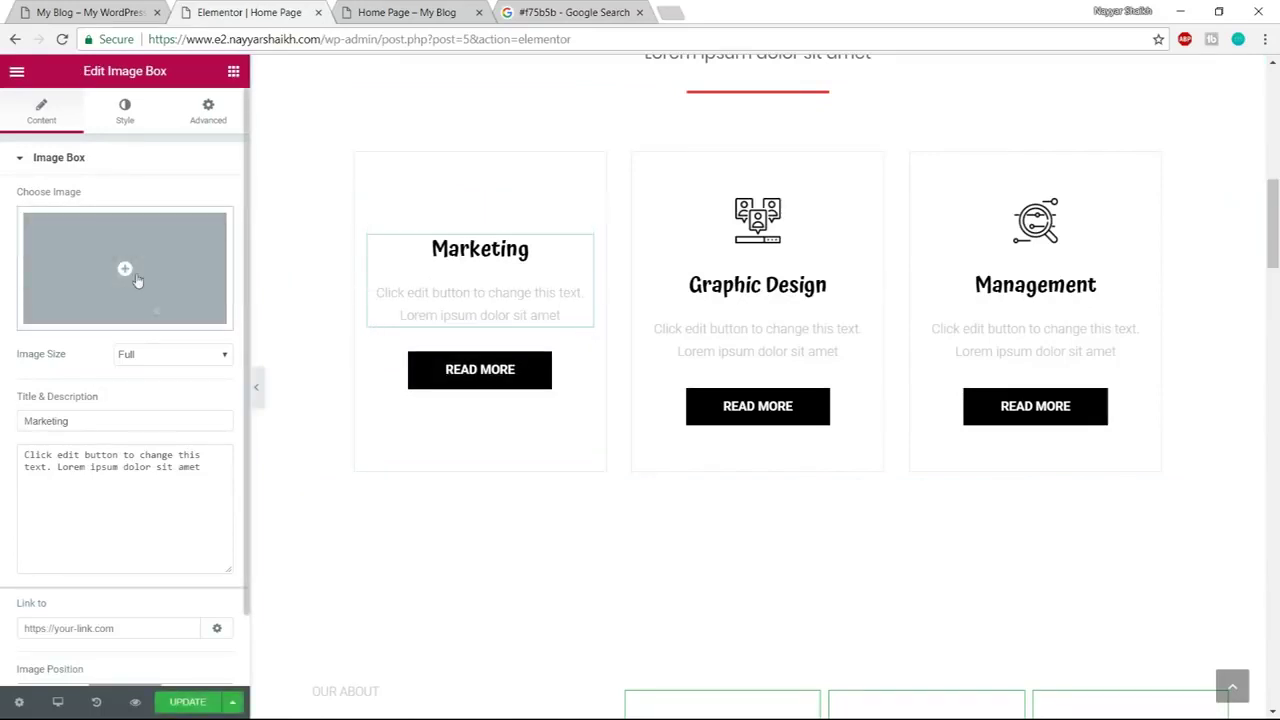
click(137, 281)
click(64, 139)
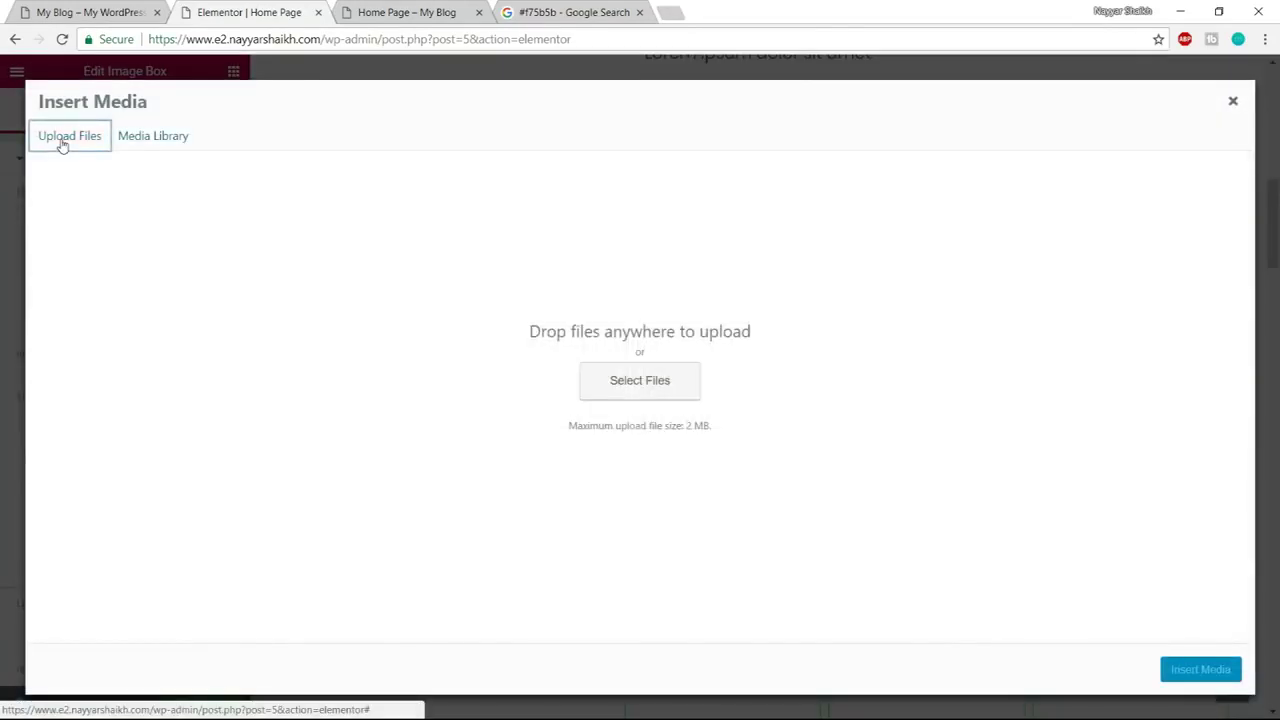
click(590, 382)
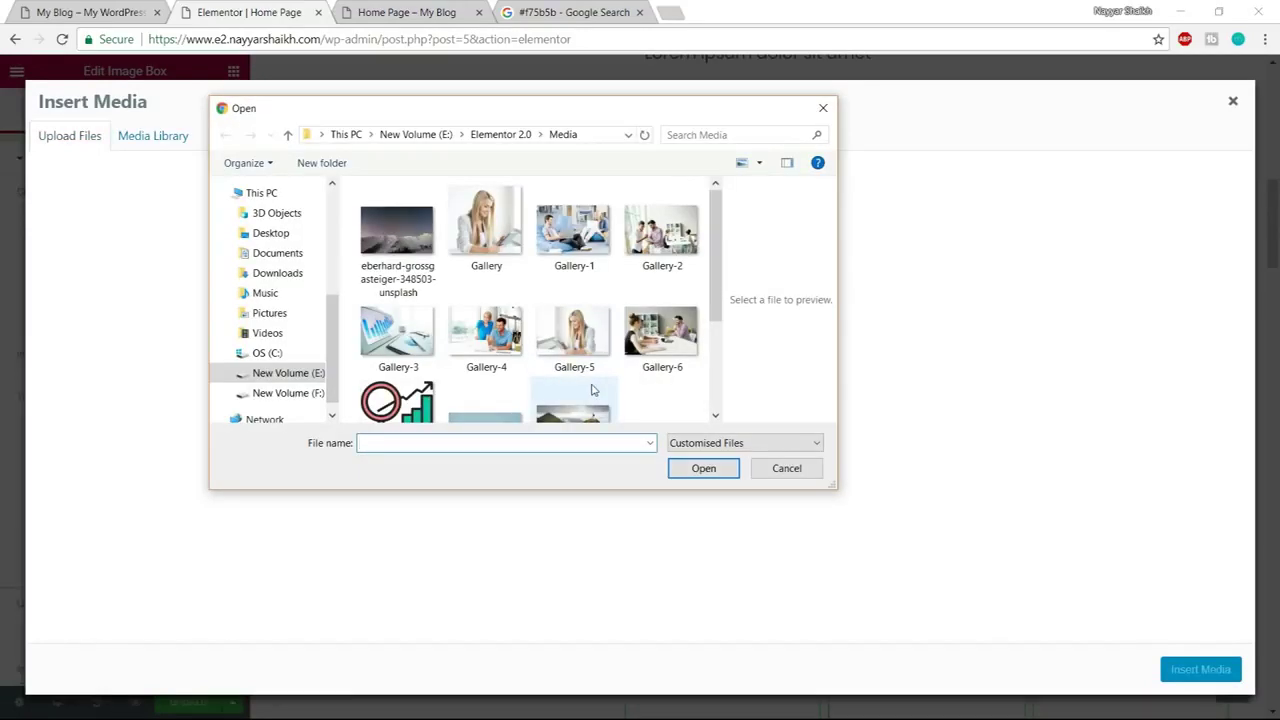
scroll(403, 288, down, 2)
click(400, 260)
ctrl+click(572, 358)
ctrl+click(660, 358)
click(703, 468)
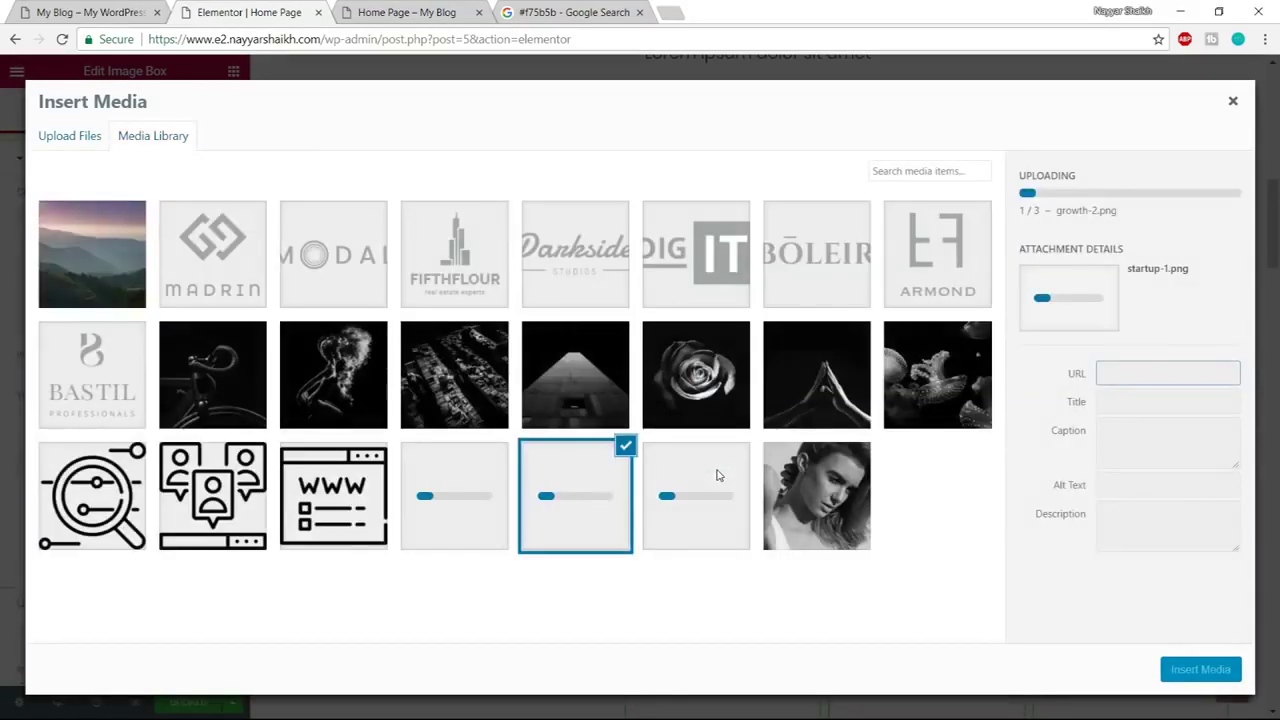
click(340, 262)
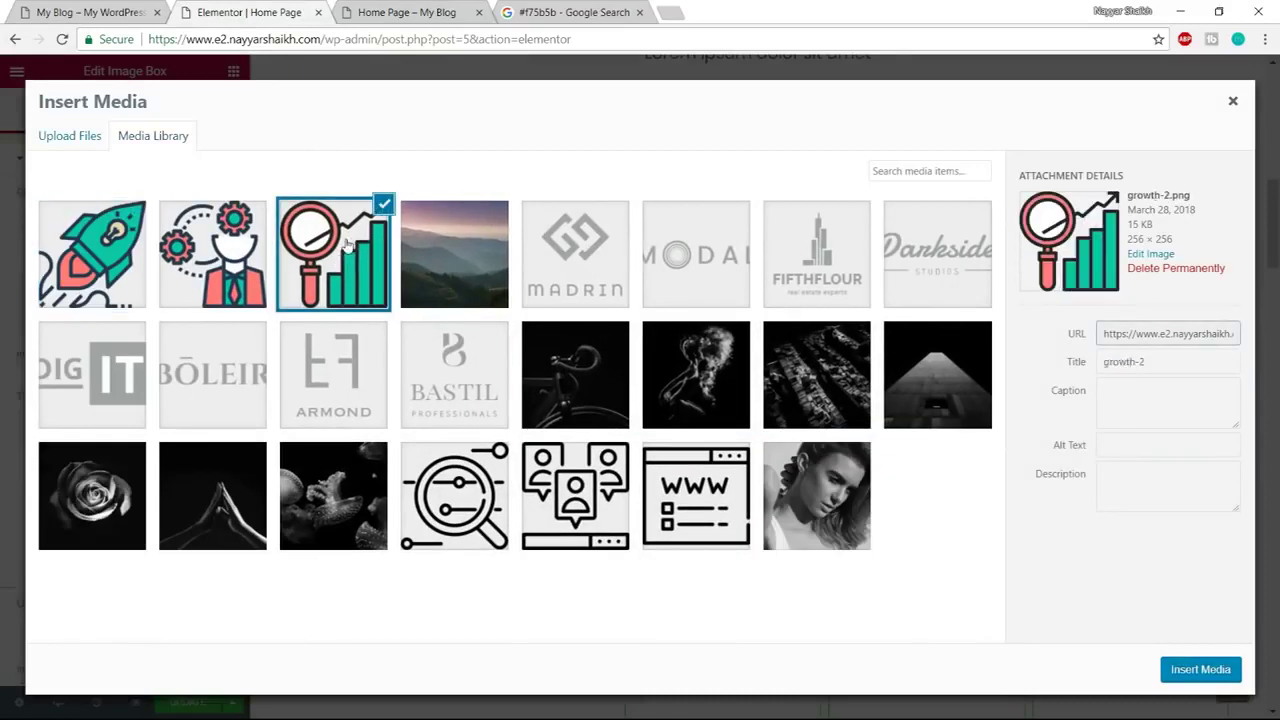
click(1200, 669)
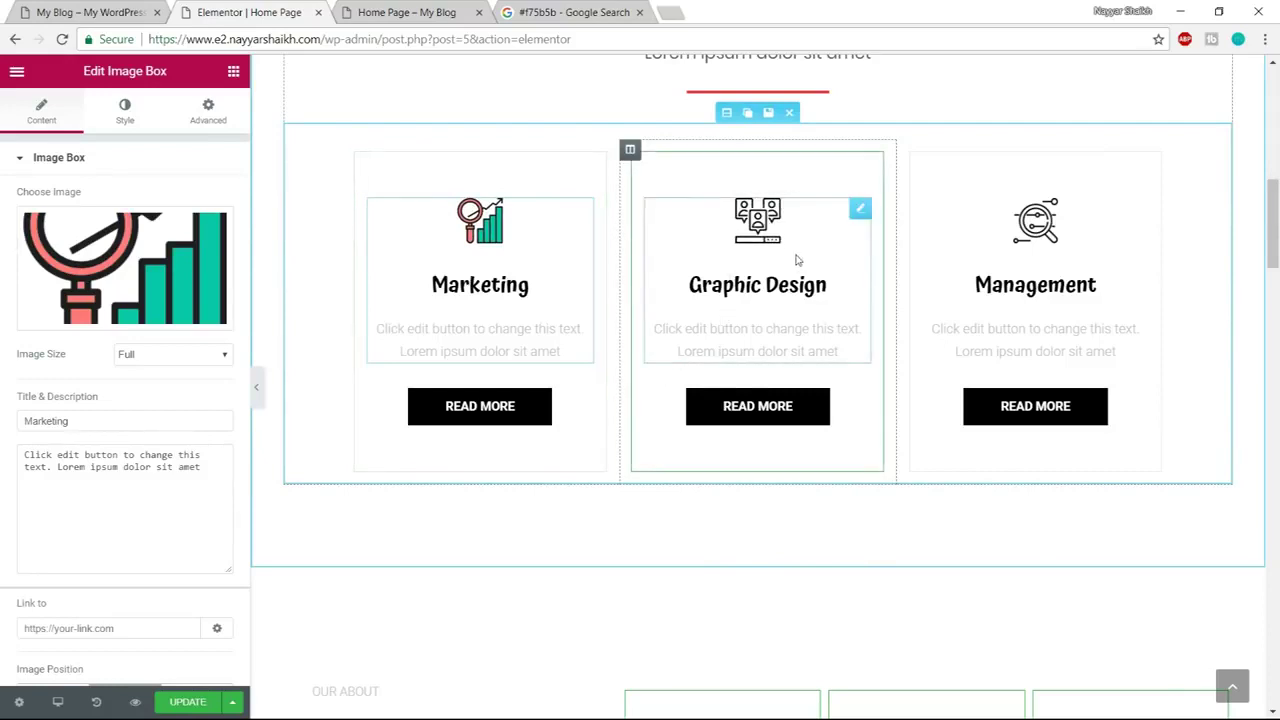
Step: Replace the Graphic Design card's image with the rocket icon
click(772, 232)
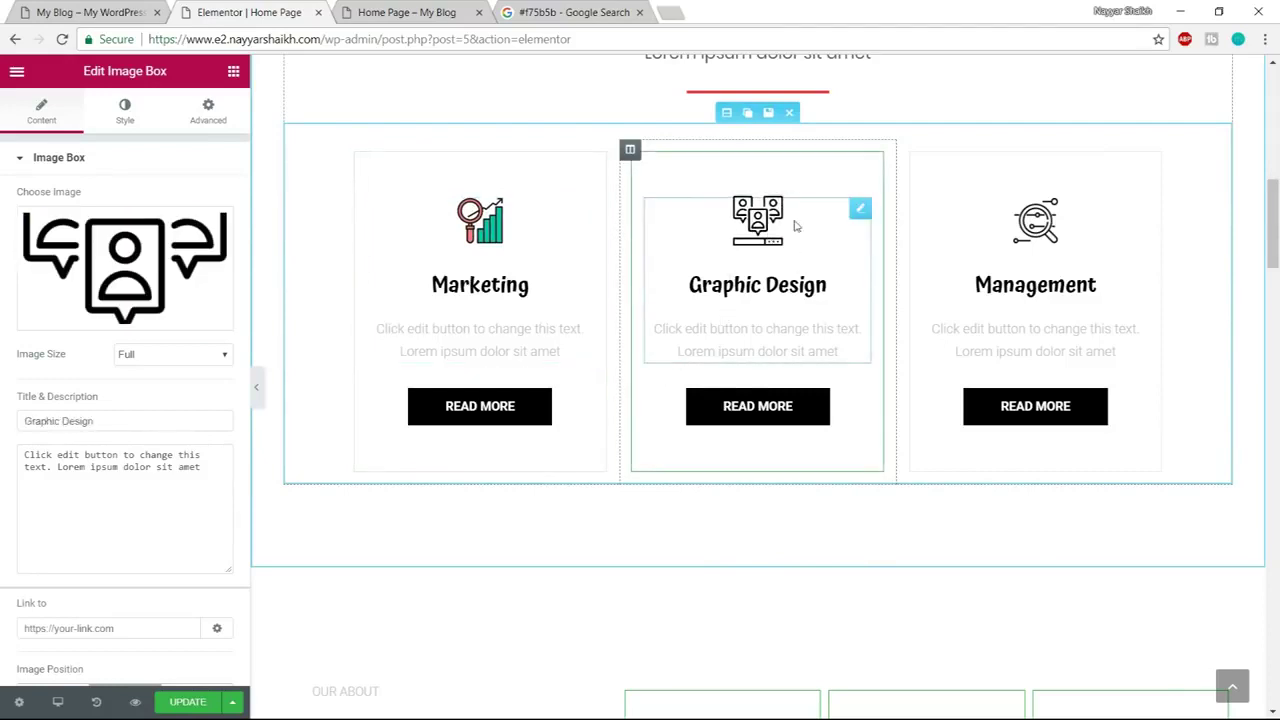
click(147, 319)
click(106, 259)
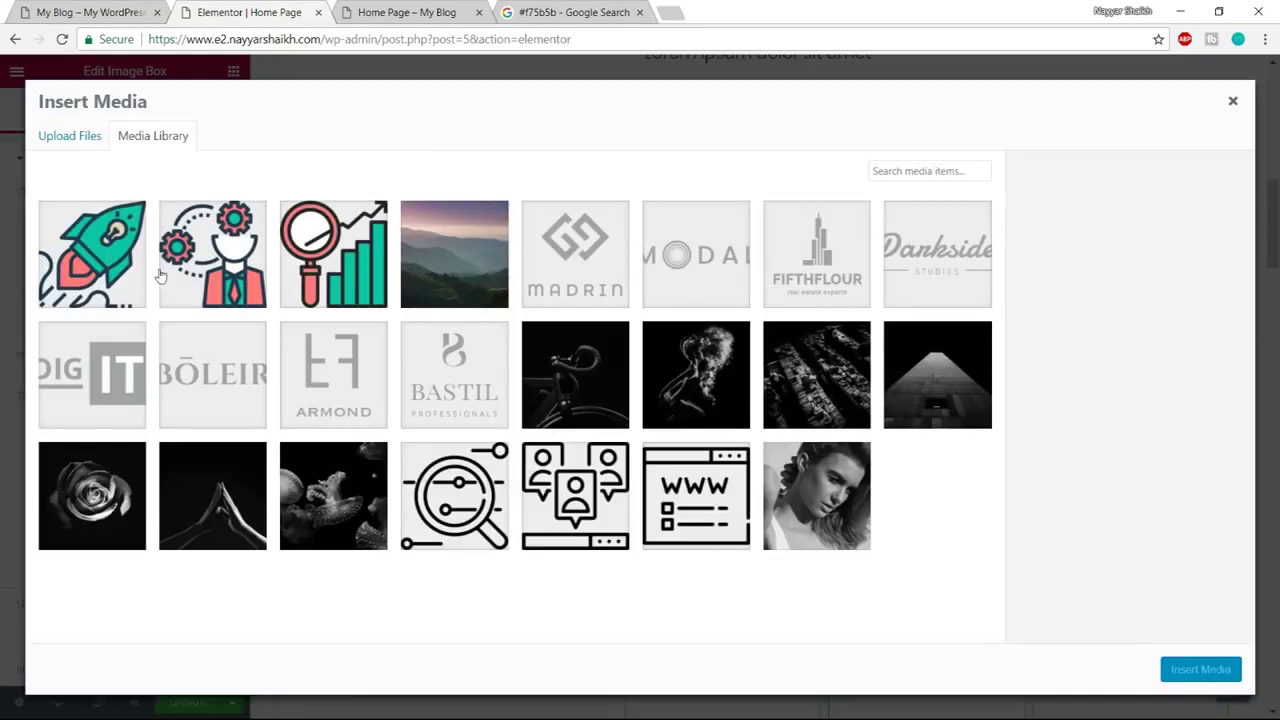
click(92, 257)
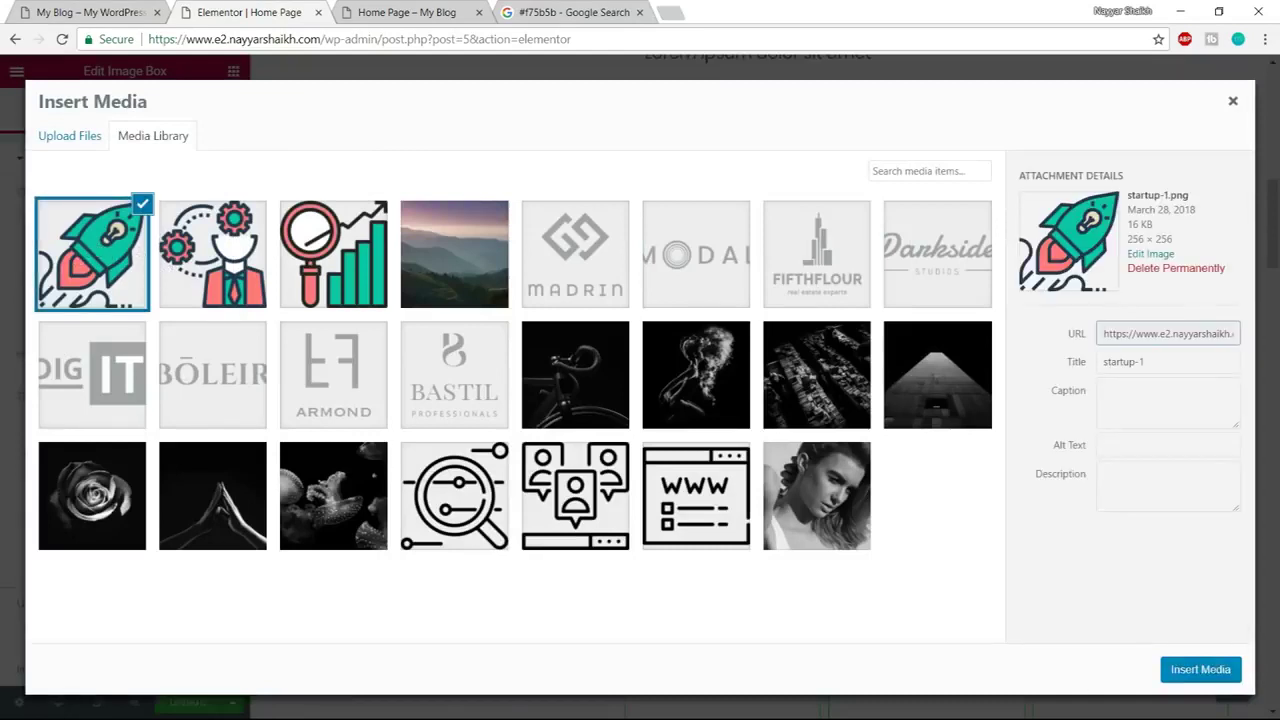
click(1199, 670)
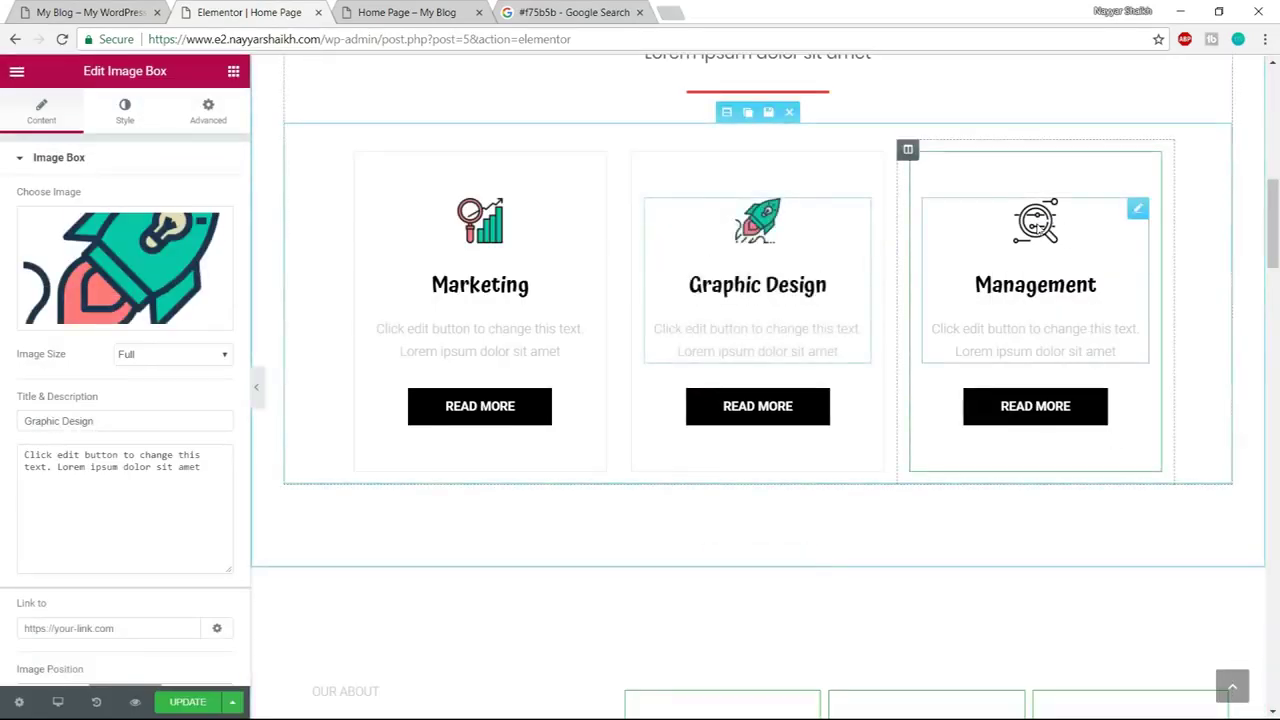
Step: Give the Management card the planning icon, then check the live page and preview
click(1040, 225)
click(167, 309)
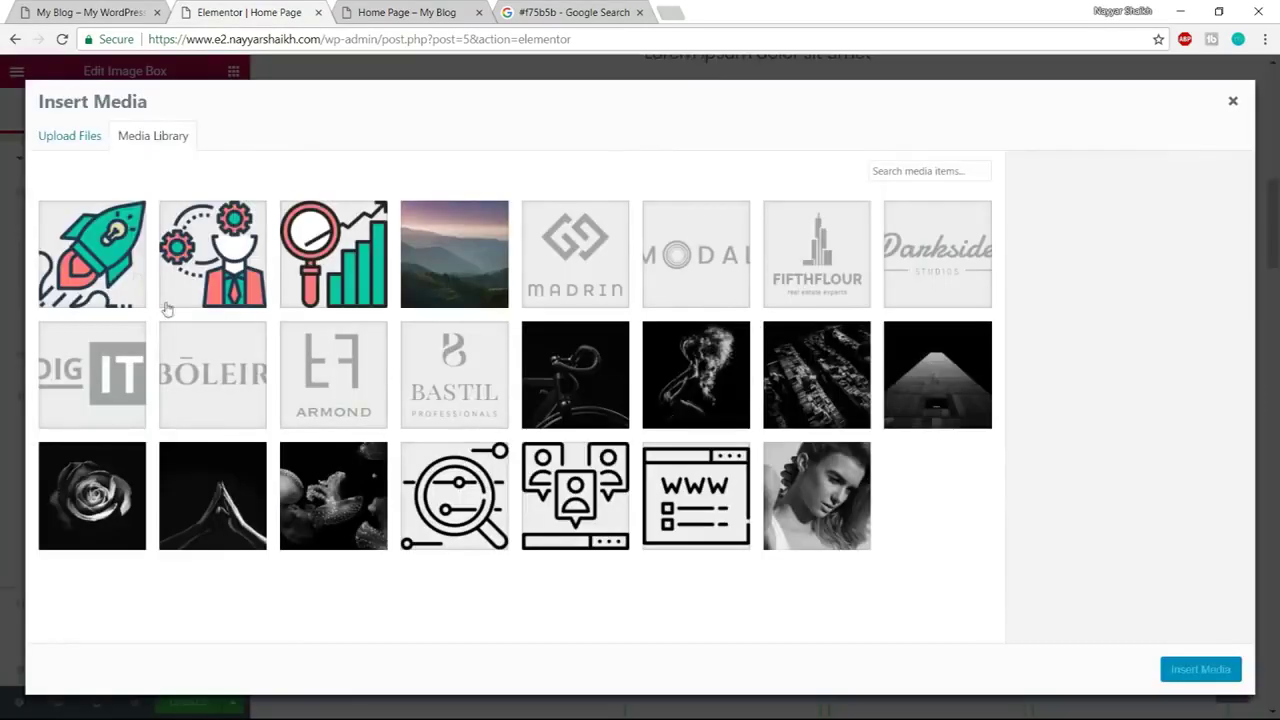
click(258, 250)
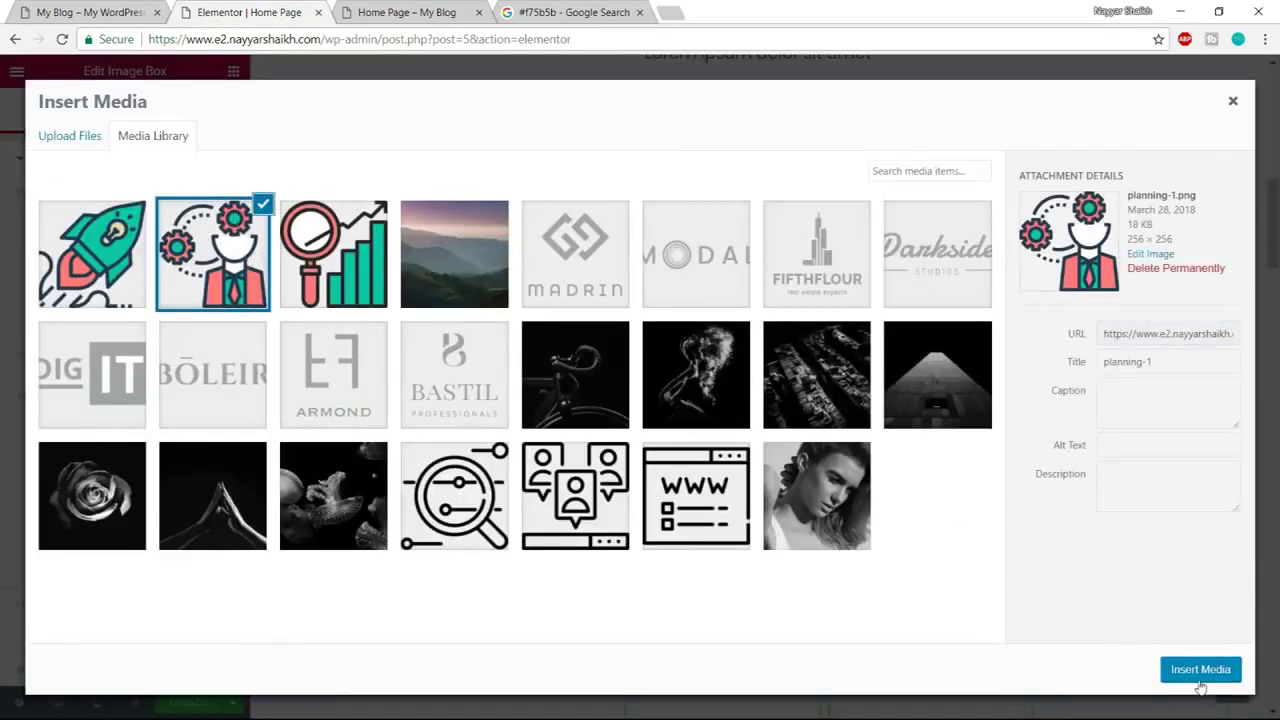
click(1200, 672)
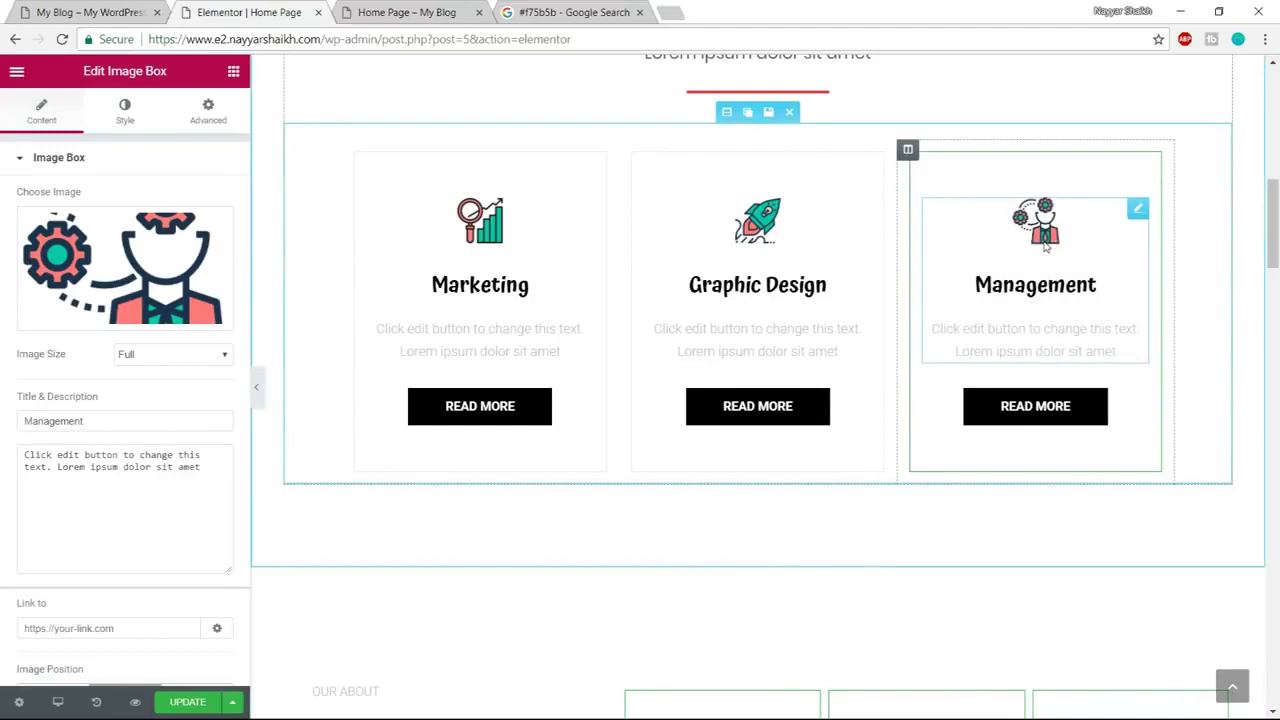
click(60, 12)
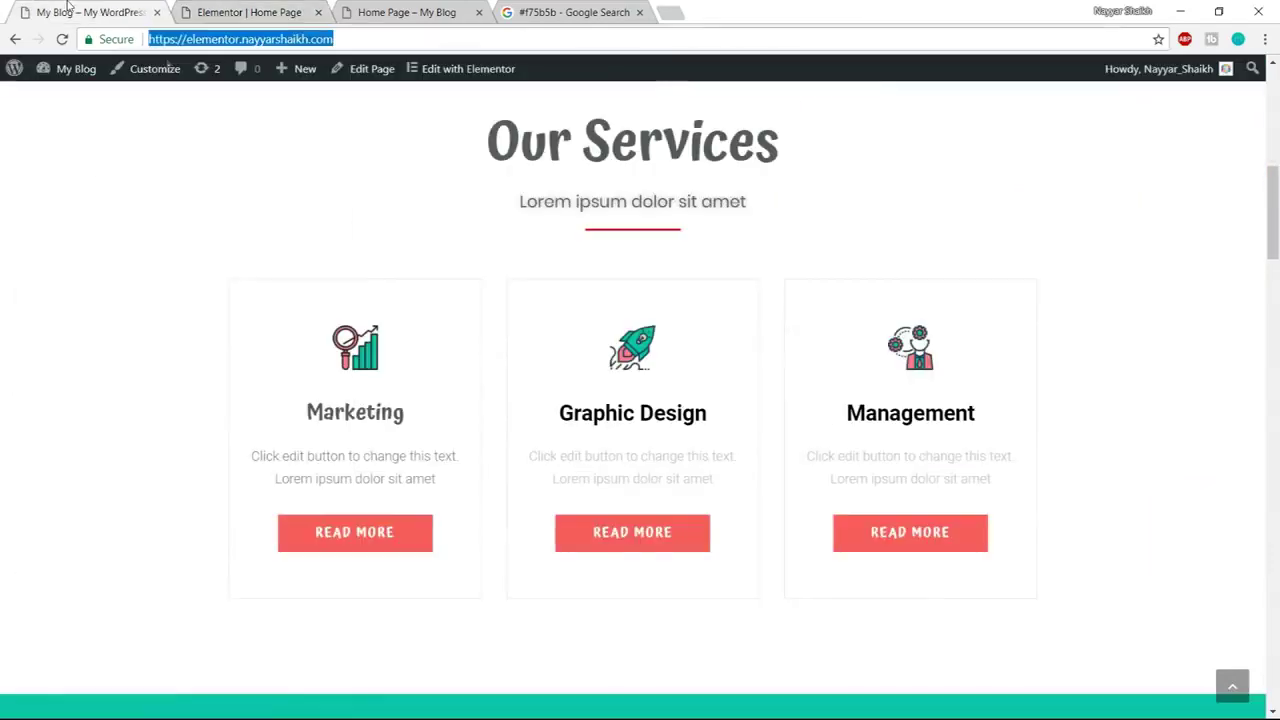
click(352, 10)
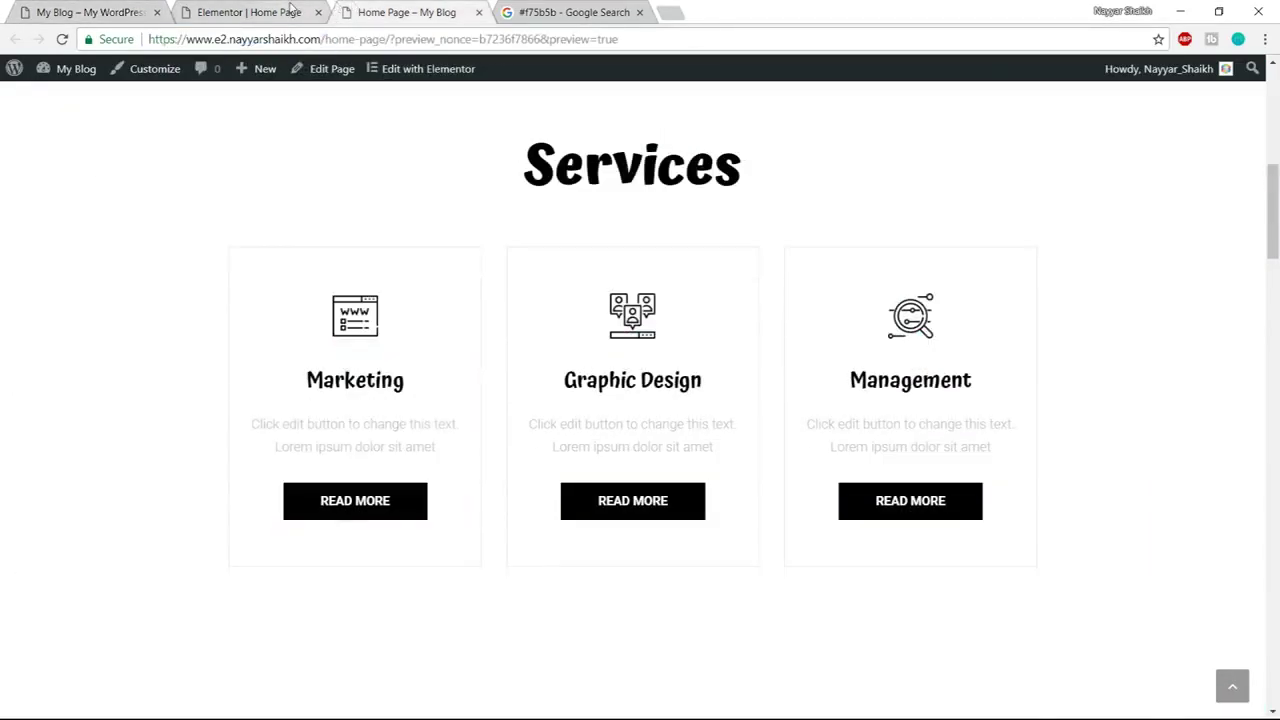
click(290, 12)
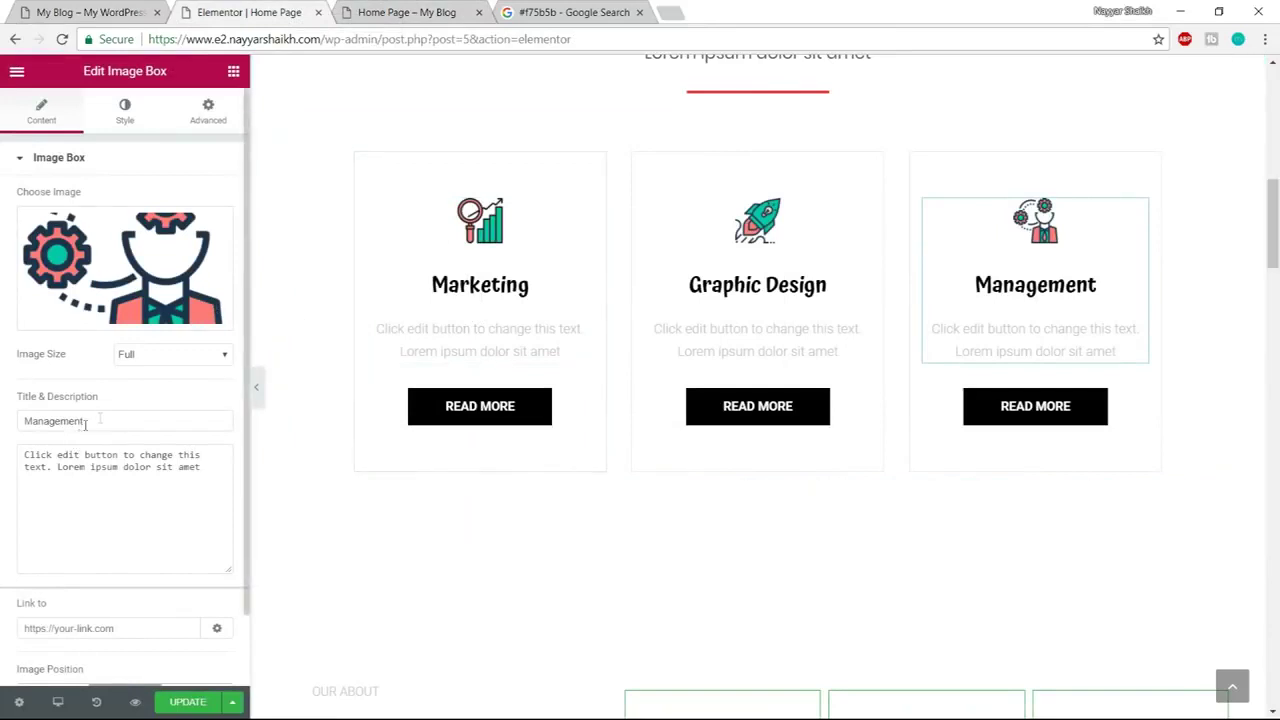
Step: Rename the Marketing card's title to 'Technology'
click(515, 237)
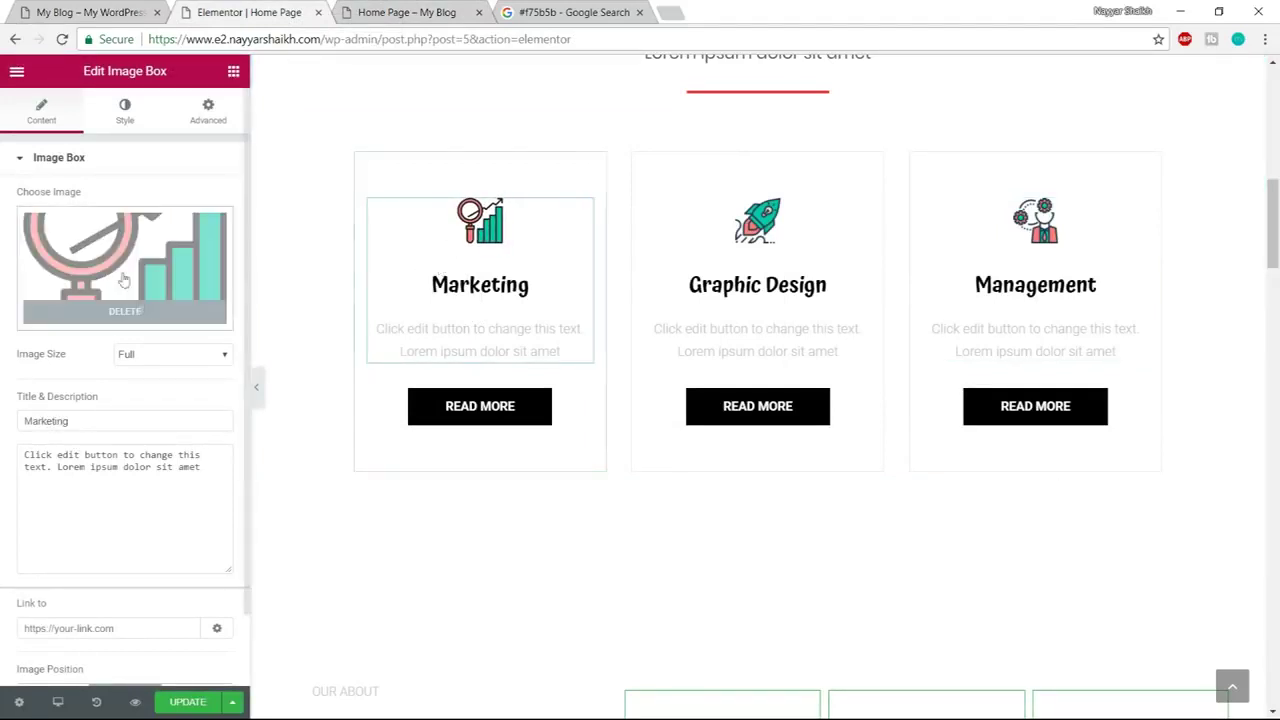
scroll(125, 300, down, 1)
drag(94, 347, 21, 343)
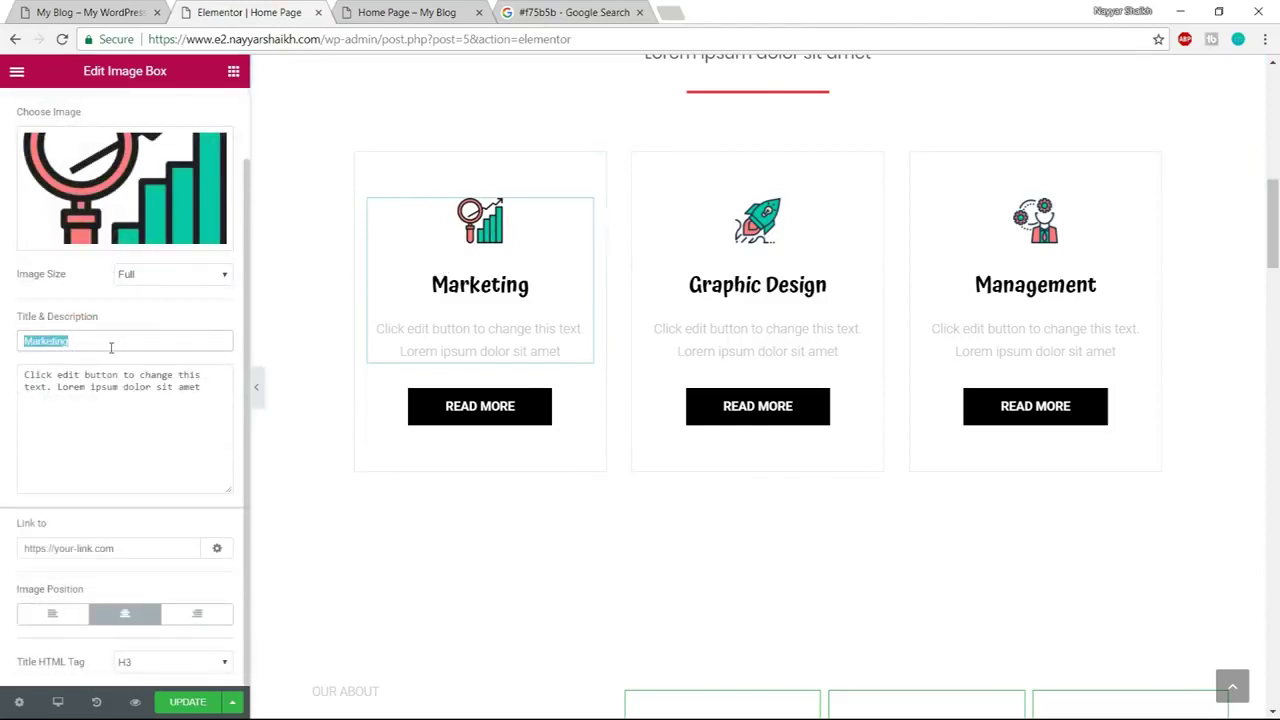
key(BackSpace)
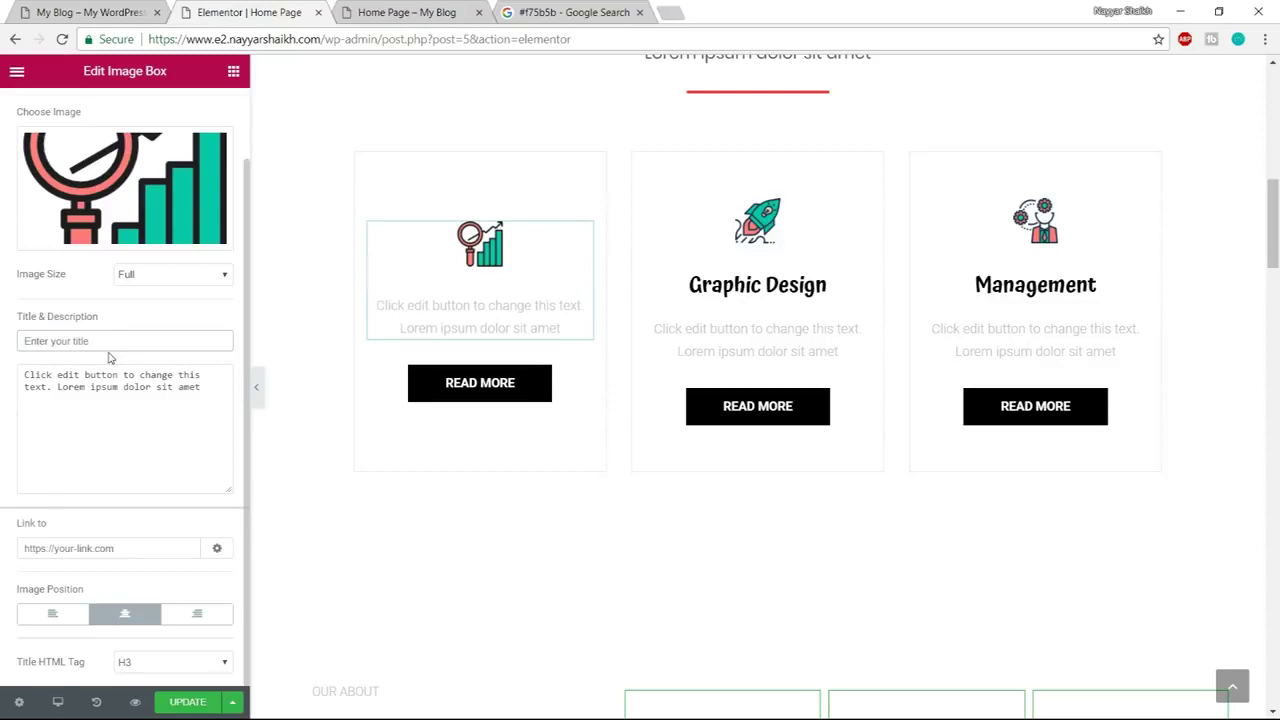
text(Technol)
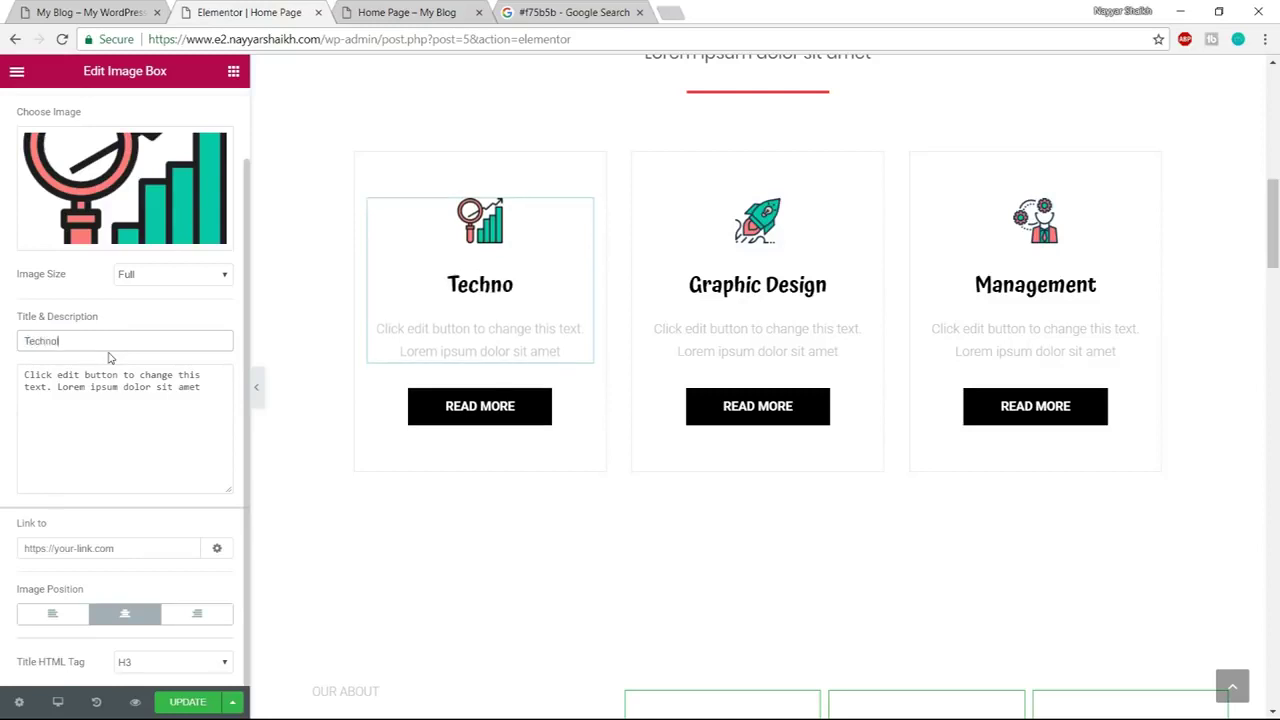
text(ogy)
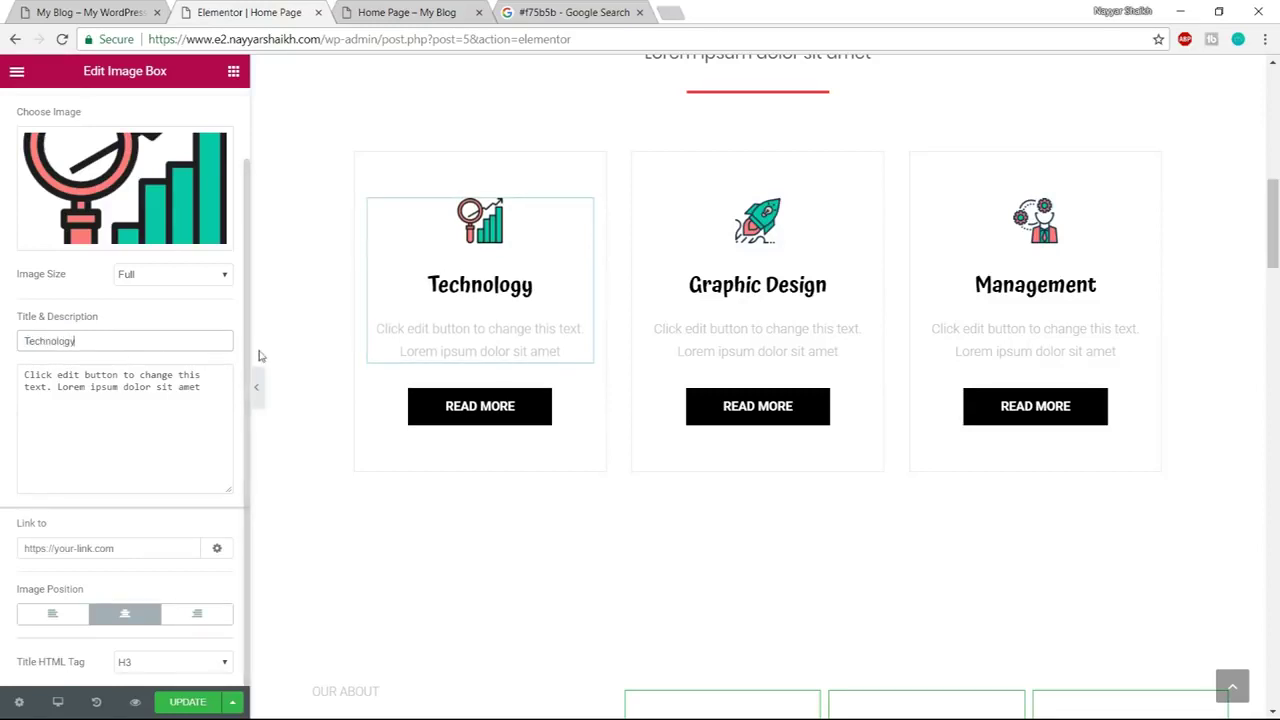
Step: Change the description to 'Lorem ipsum dolor sit amet, Lorem ipsum dolor sit amet'
click(183, 406)
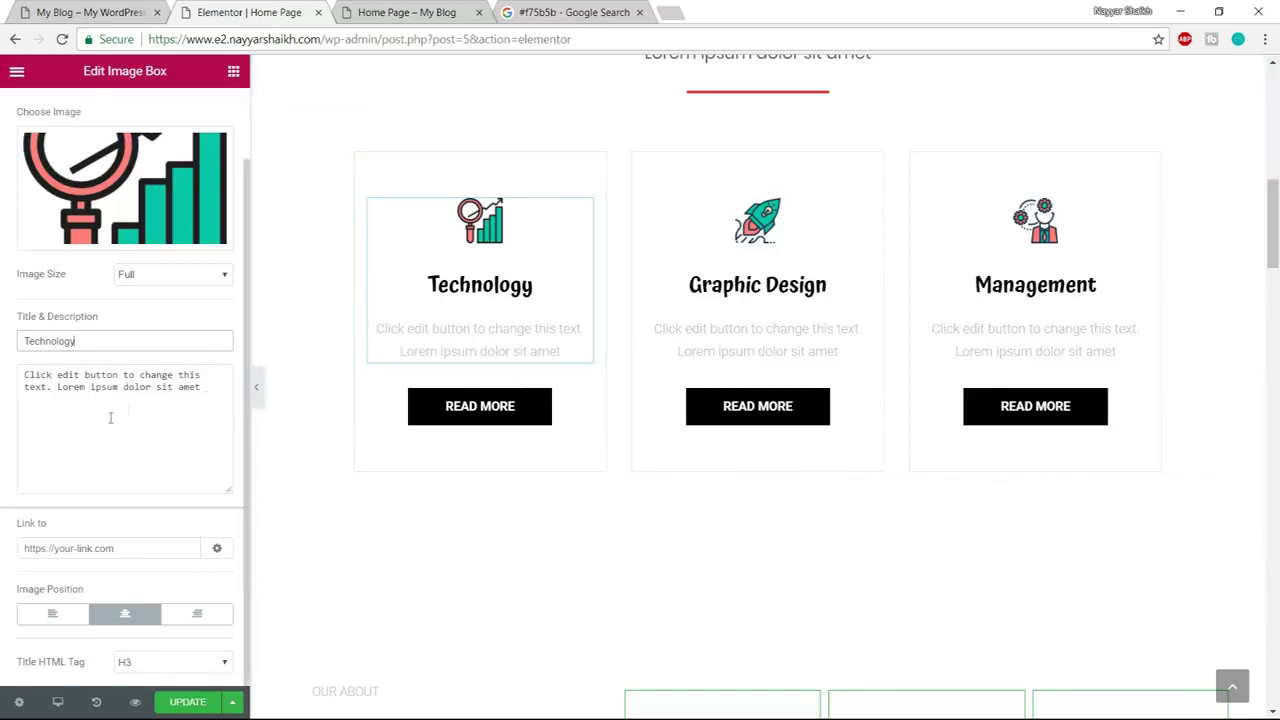
drag(228, 404, 2, 370)
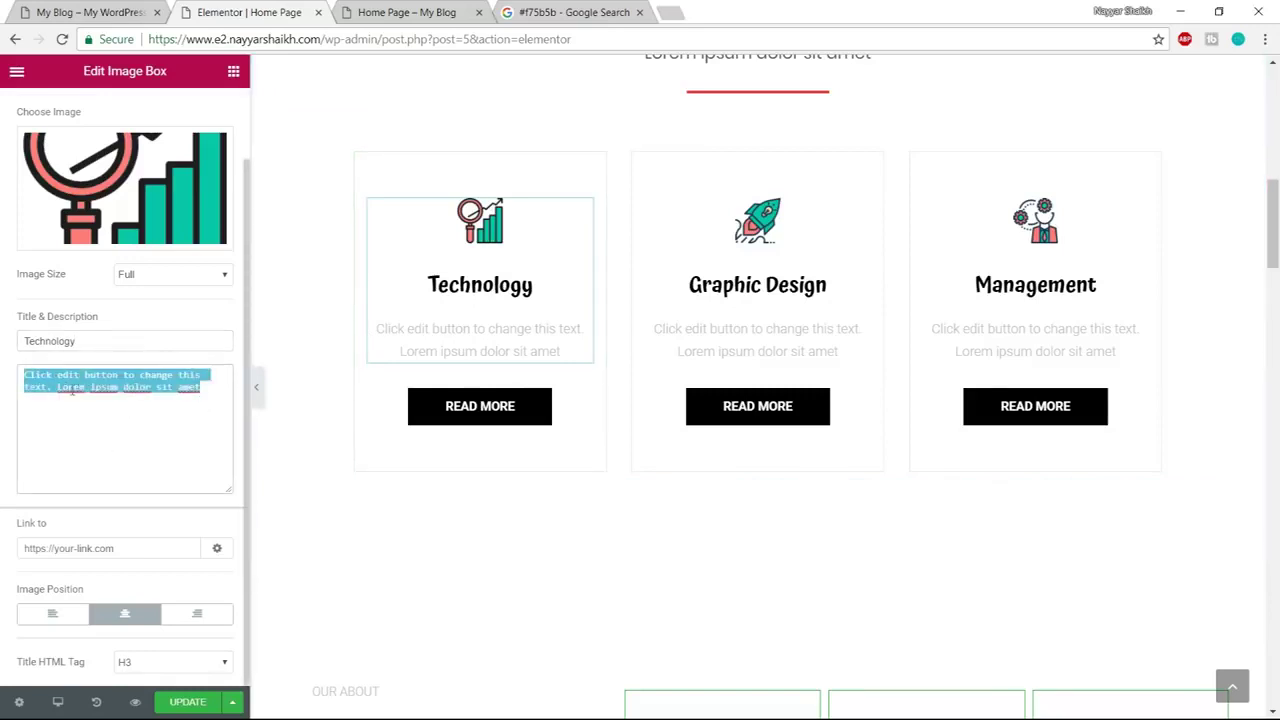
click(50, 390)
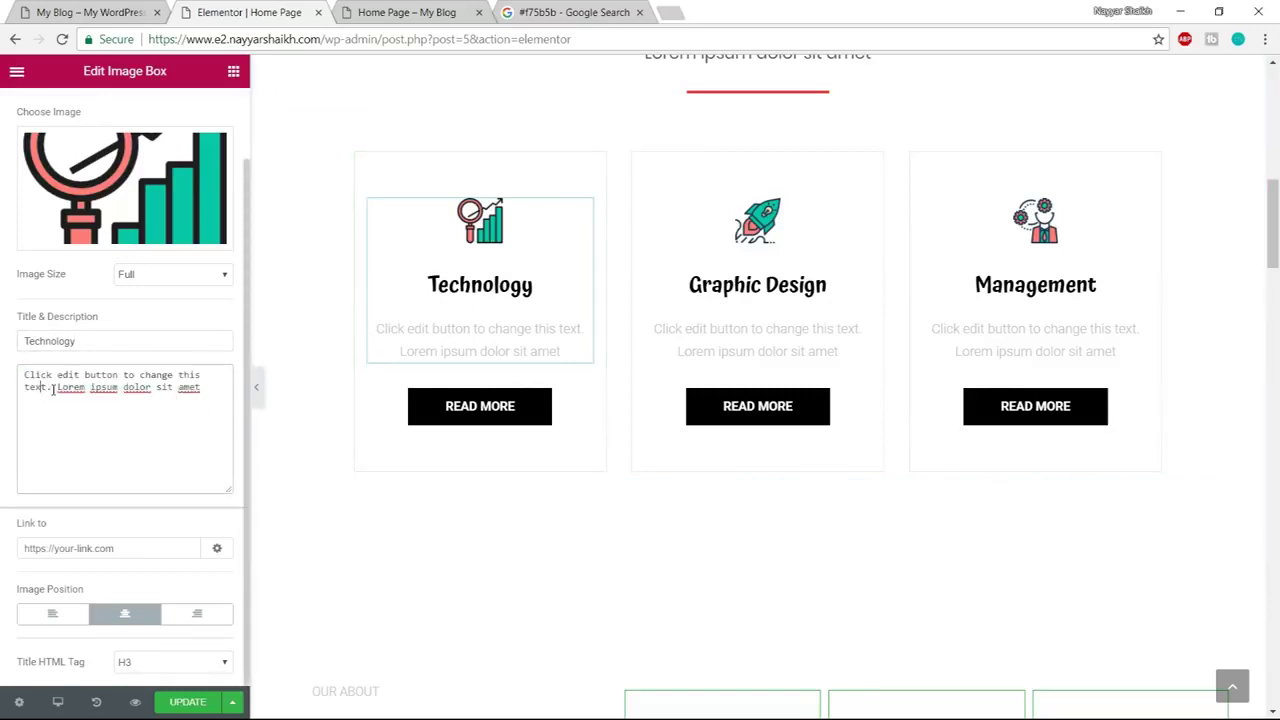
drag(55, 387, 2, 372)
key(BackSpace)
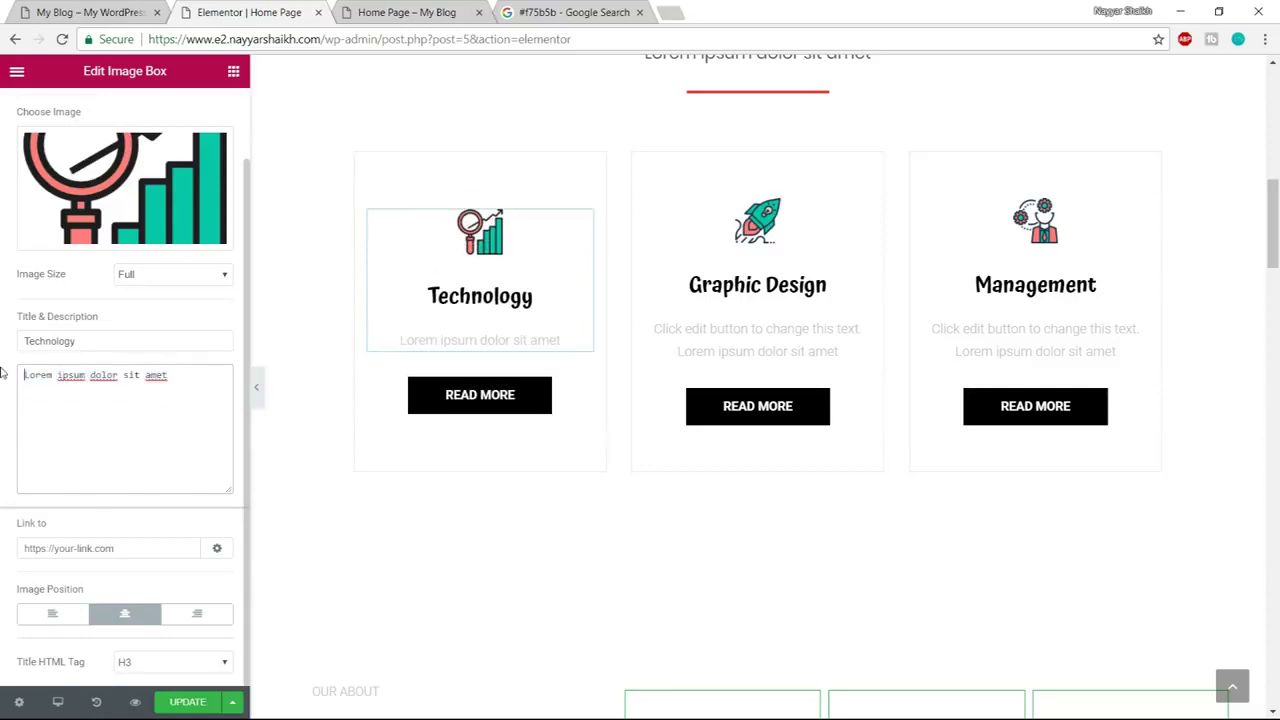
drag(170, 375, 2, 374)
key(ctrl+c)
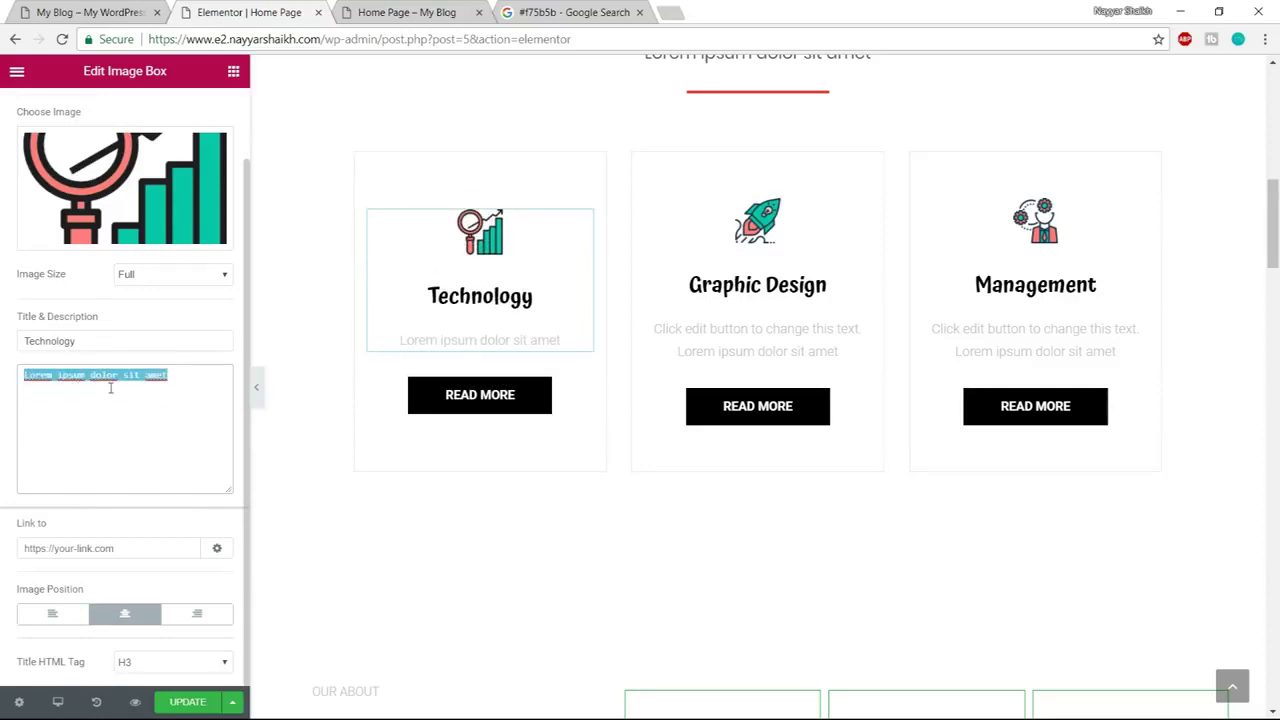
click(180, 383)
text(,)
key(ctrl+v)
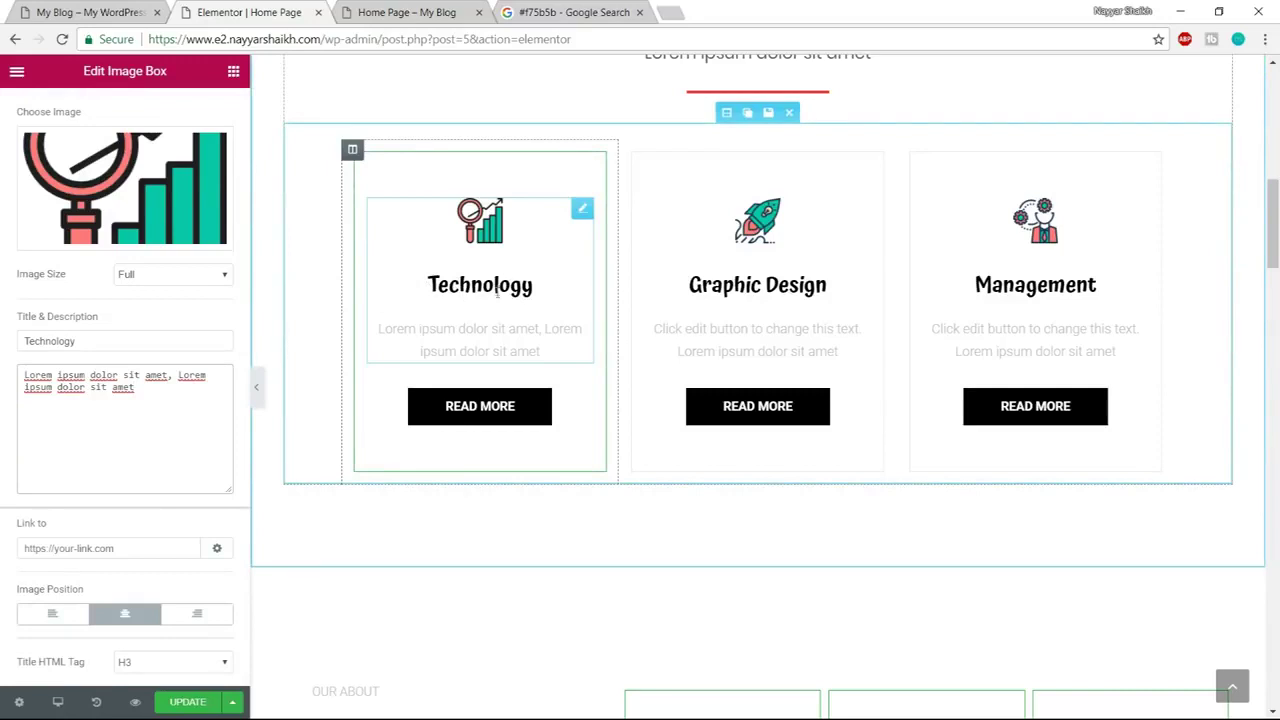
click(90, 12)
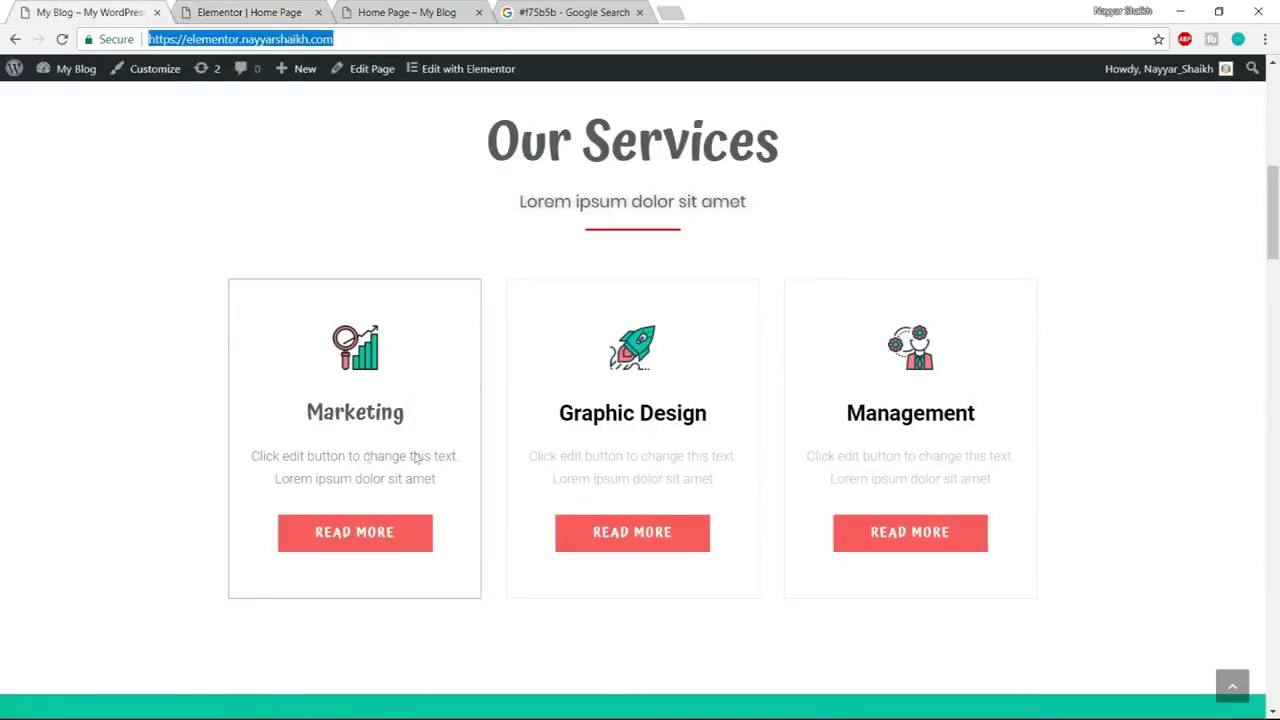
Step: In the Technology card's Style settings, try the Image Size slider, then set it to 20
key(ctrl+Tab)
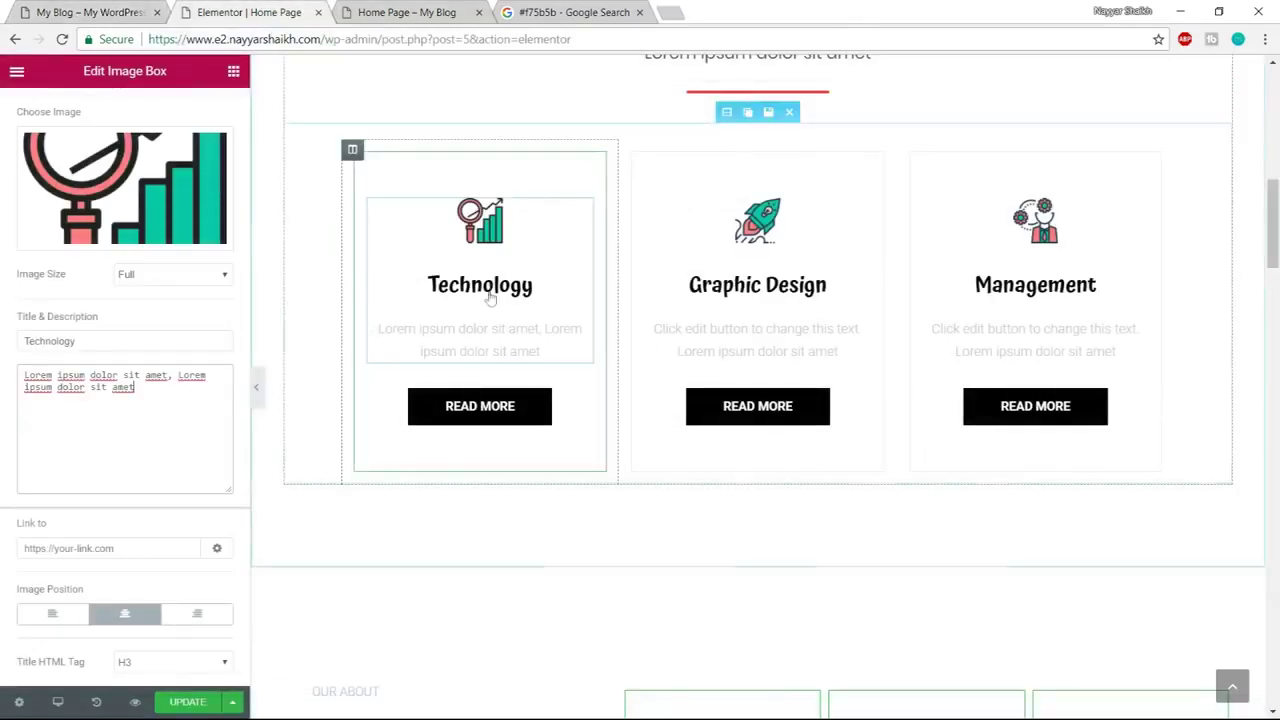
scroll(286, 323, up, 3)
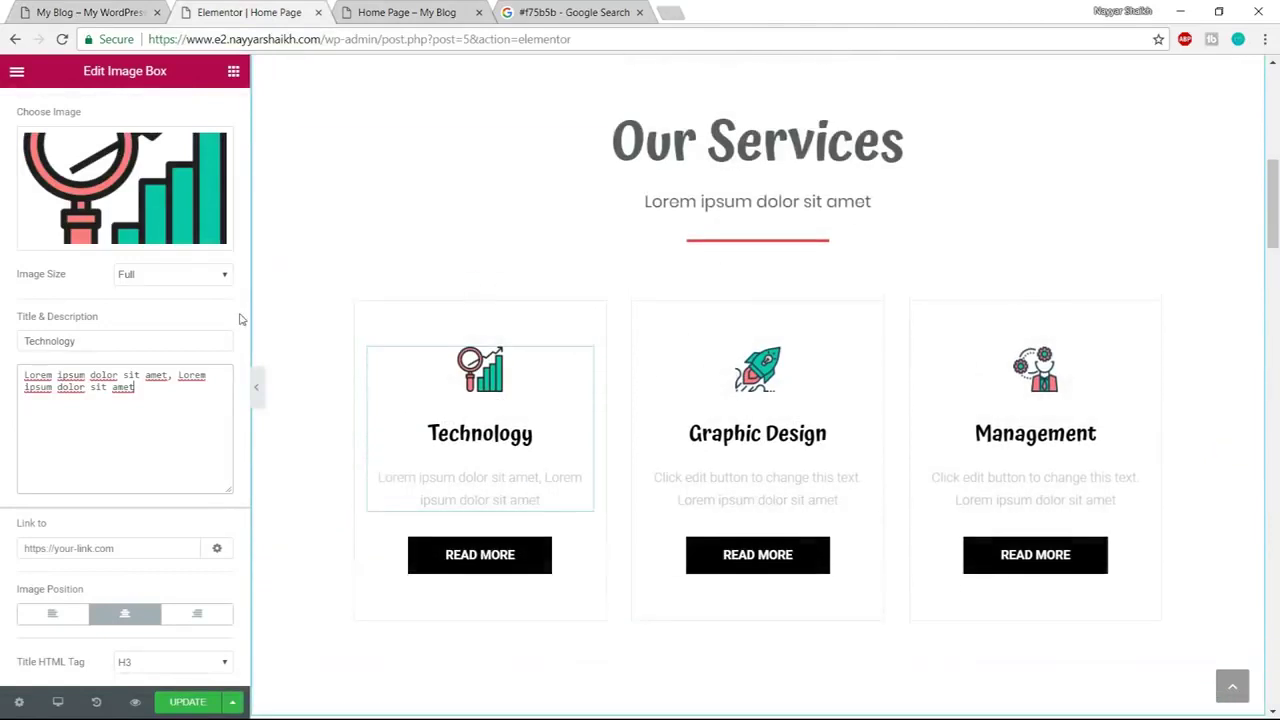
scroll(137, 345, up, 1)
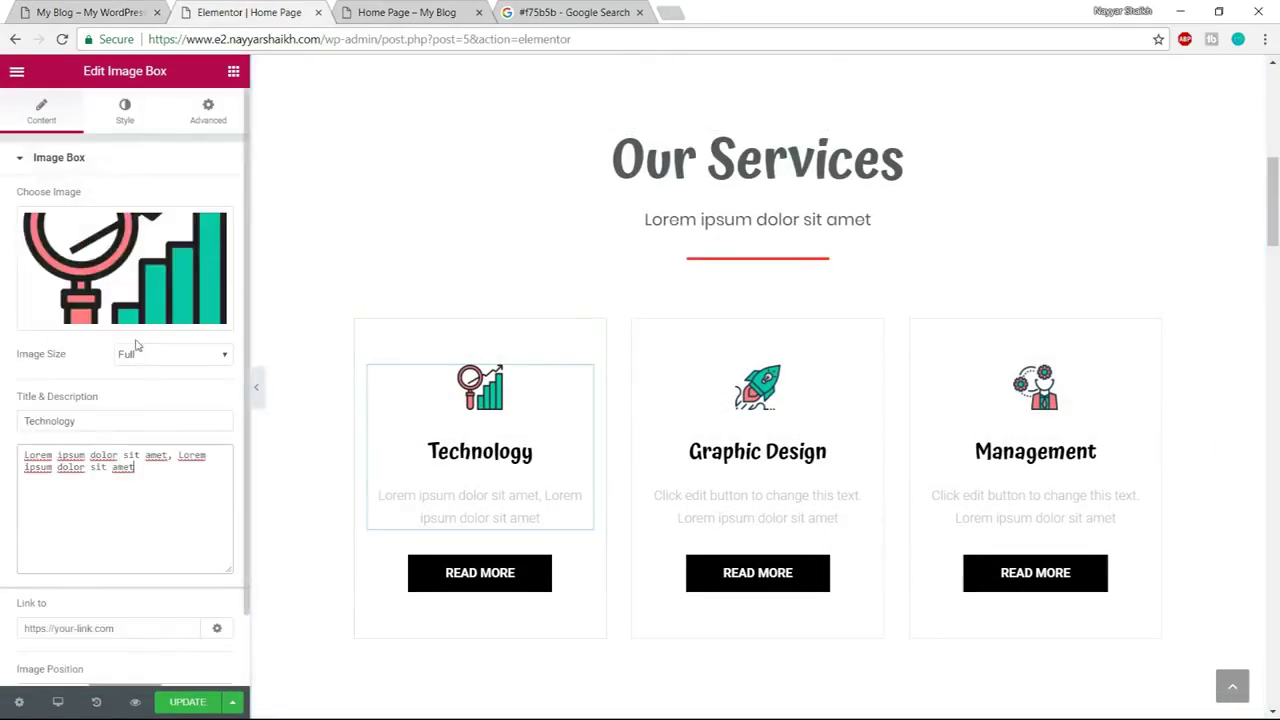
click(121, 119)
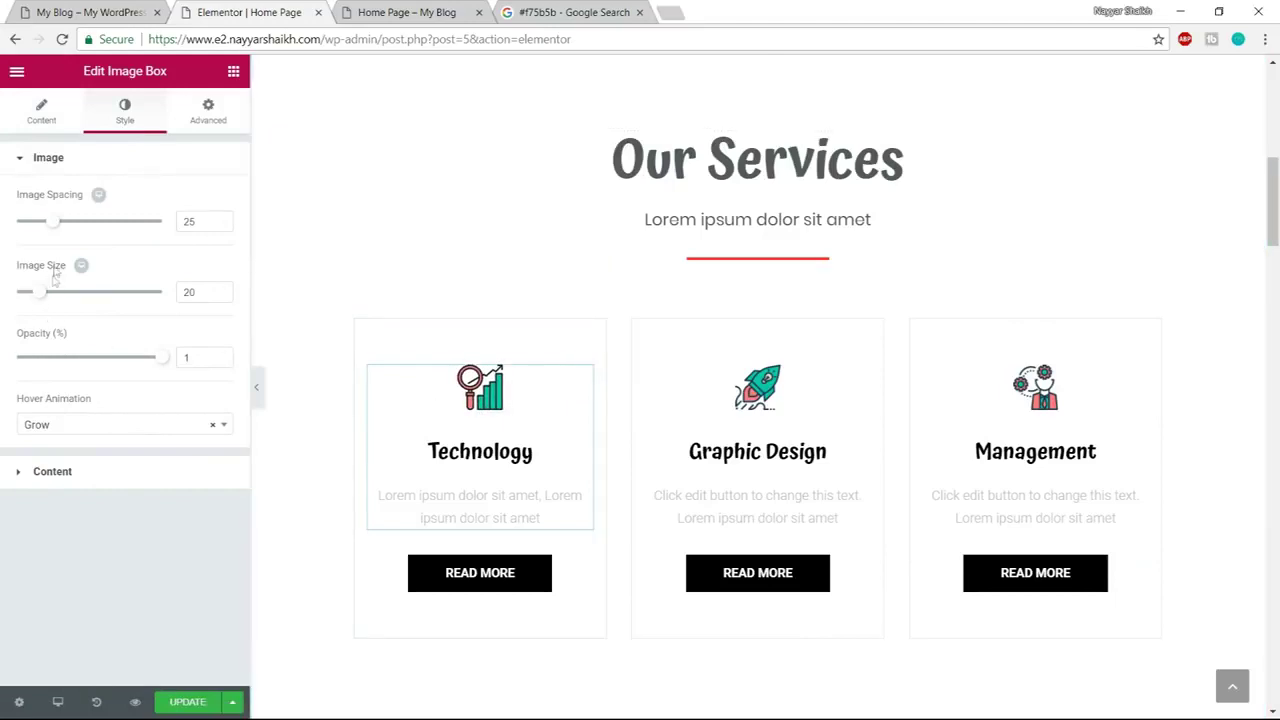
drag(41, 294, 118, 294)
scroll(480, 450, down, 2)
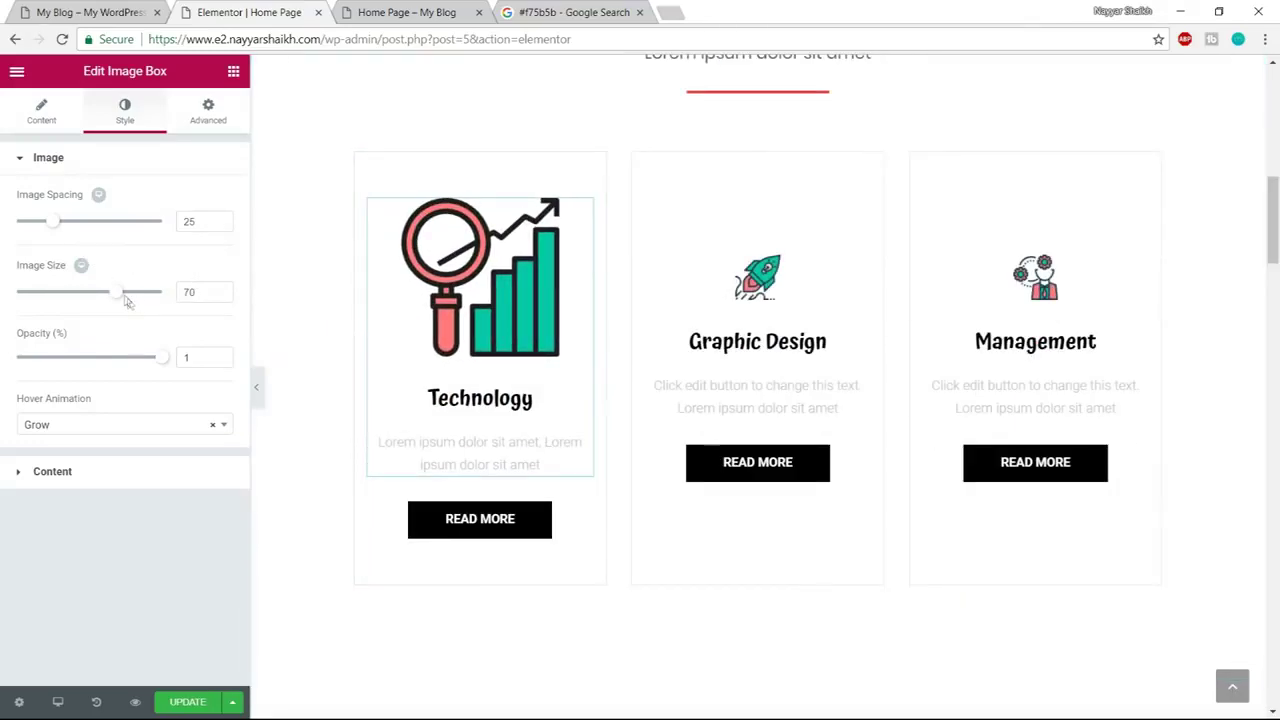
drag(120, 298, 20, 297)
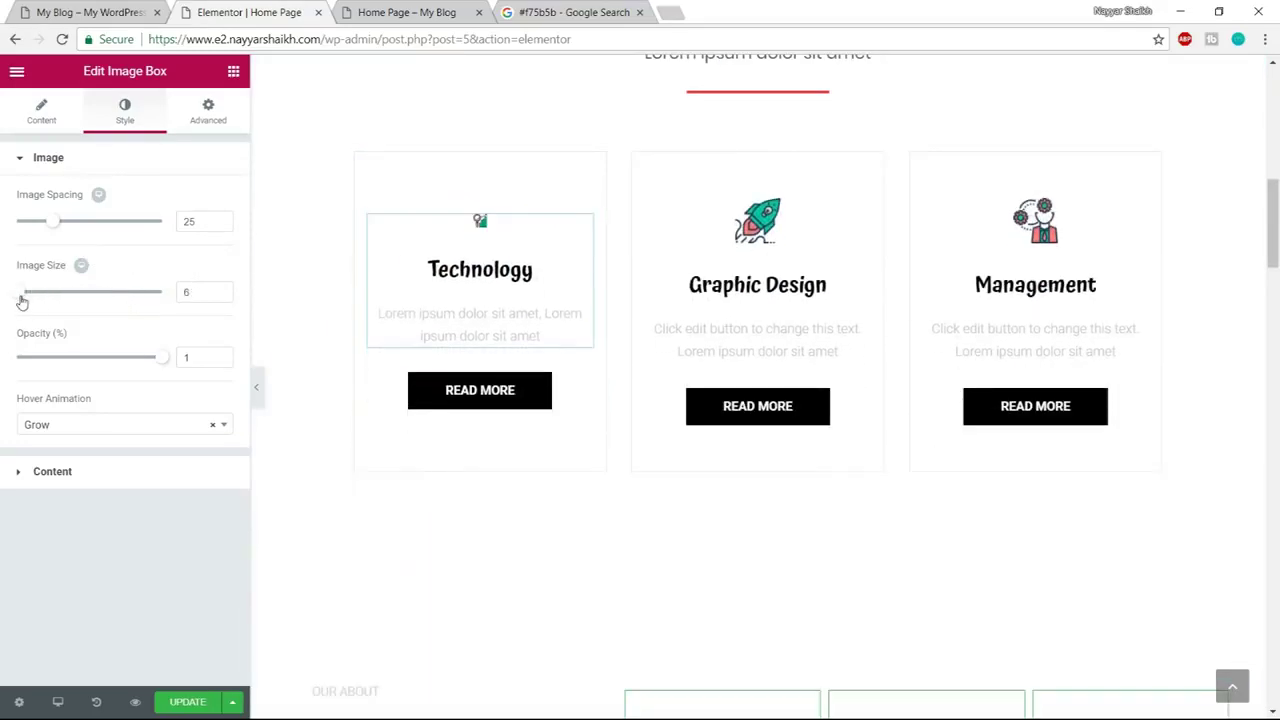
double_click(203, 299)
text(20)
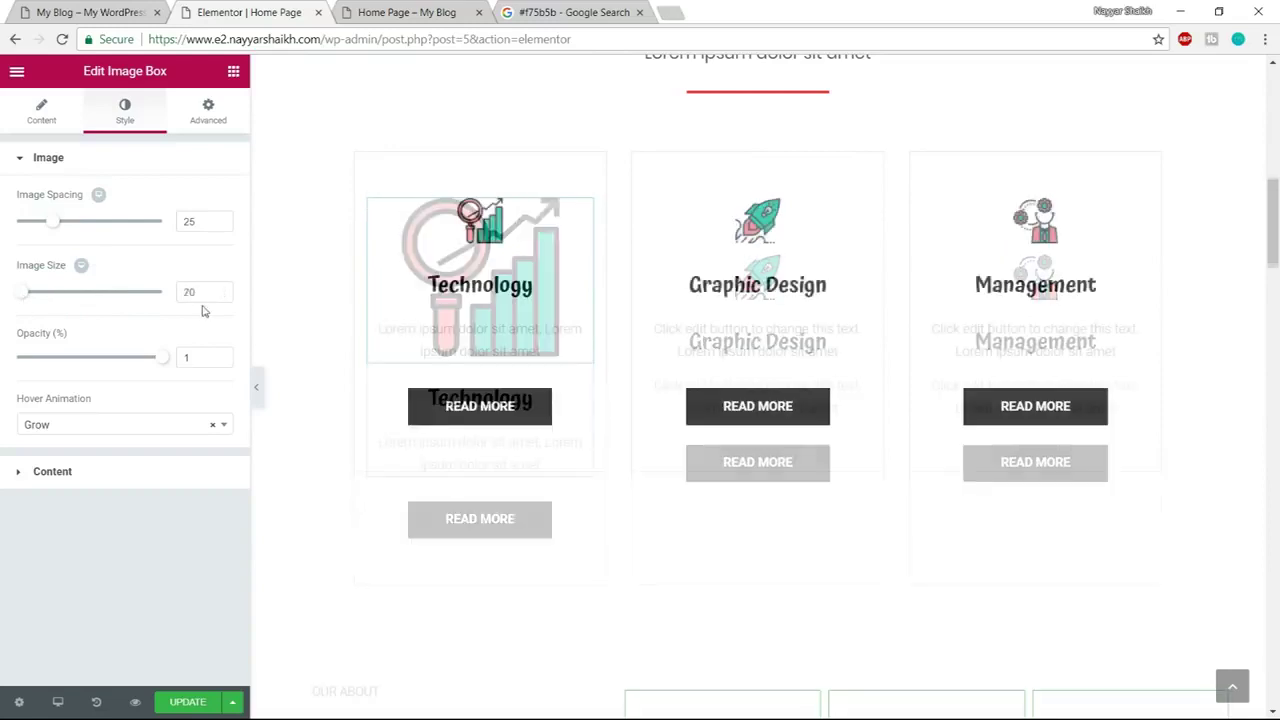
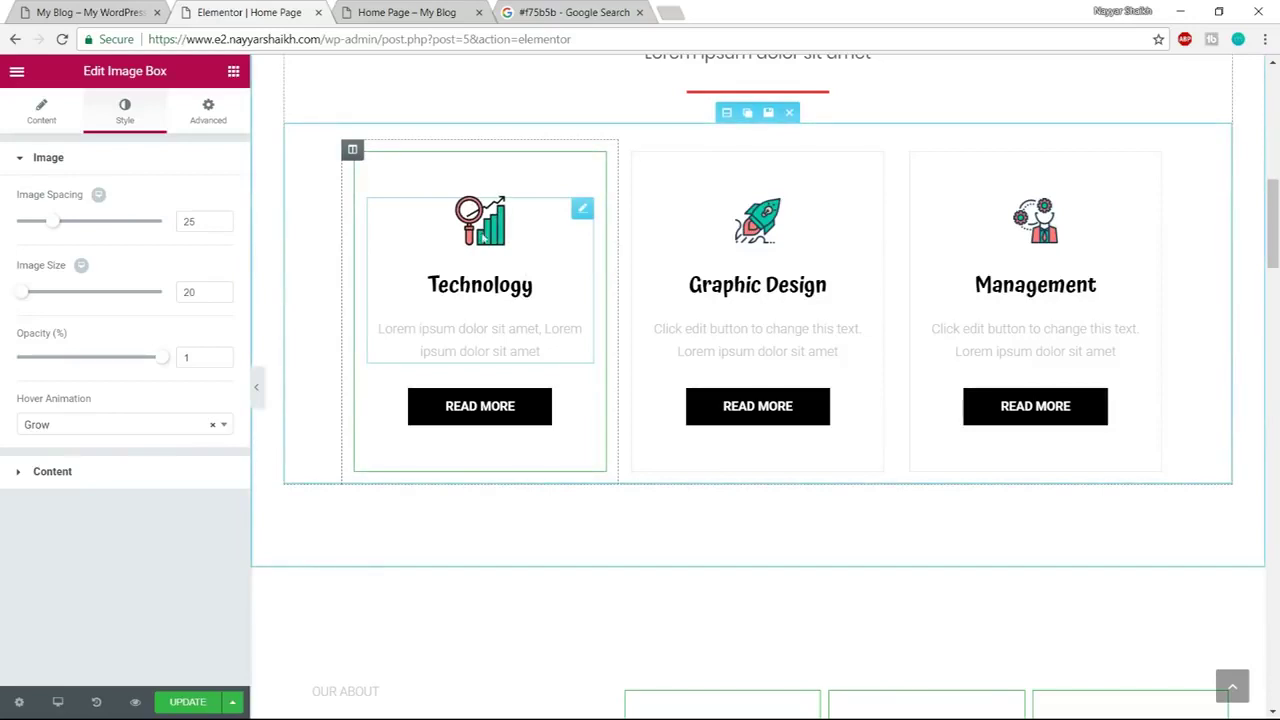
Step: Try the Pop and then Float hover animations on the Technology image
click(110, 430)
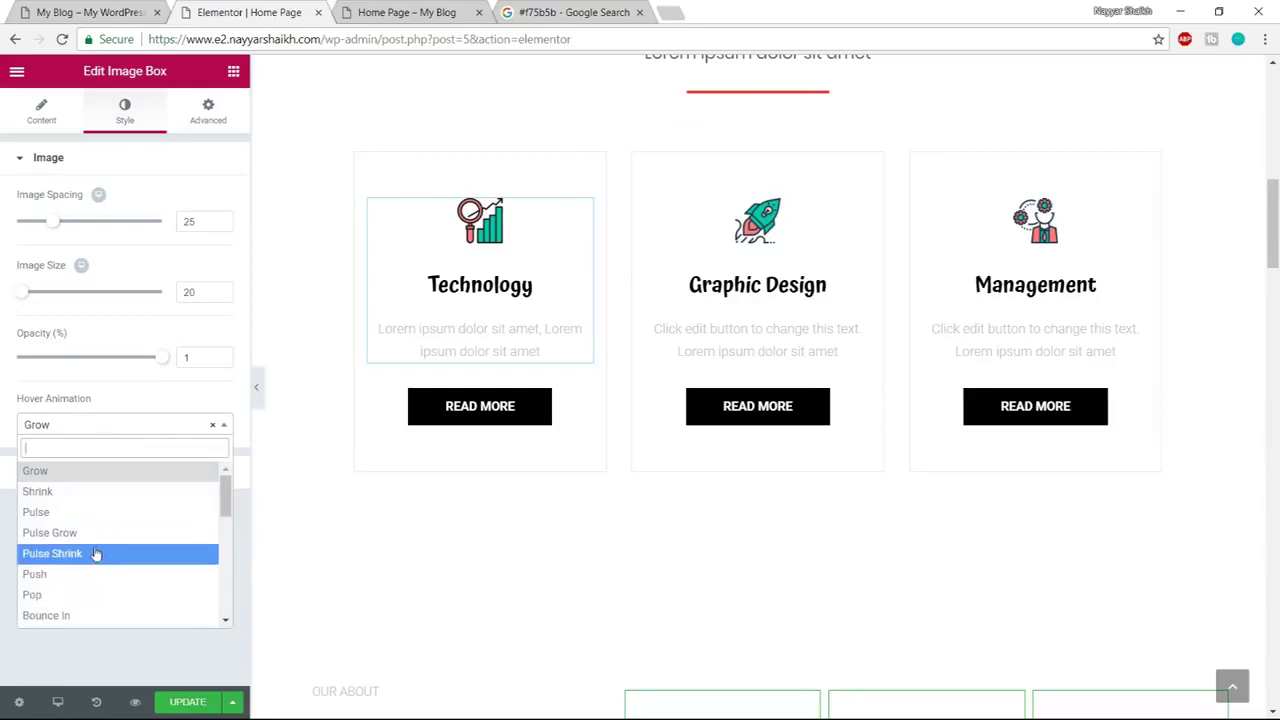
click(73, 597)
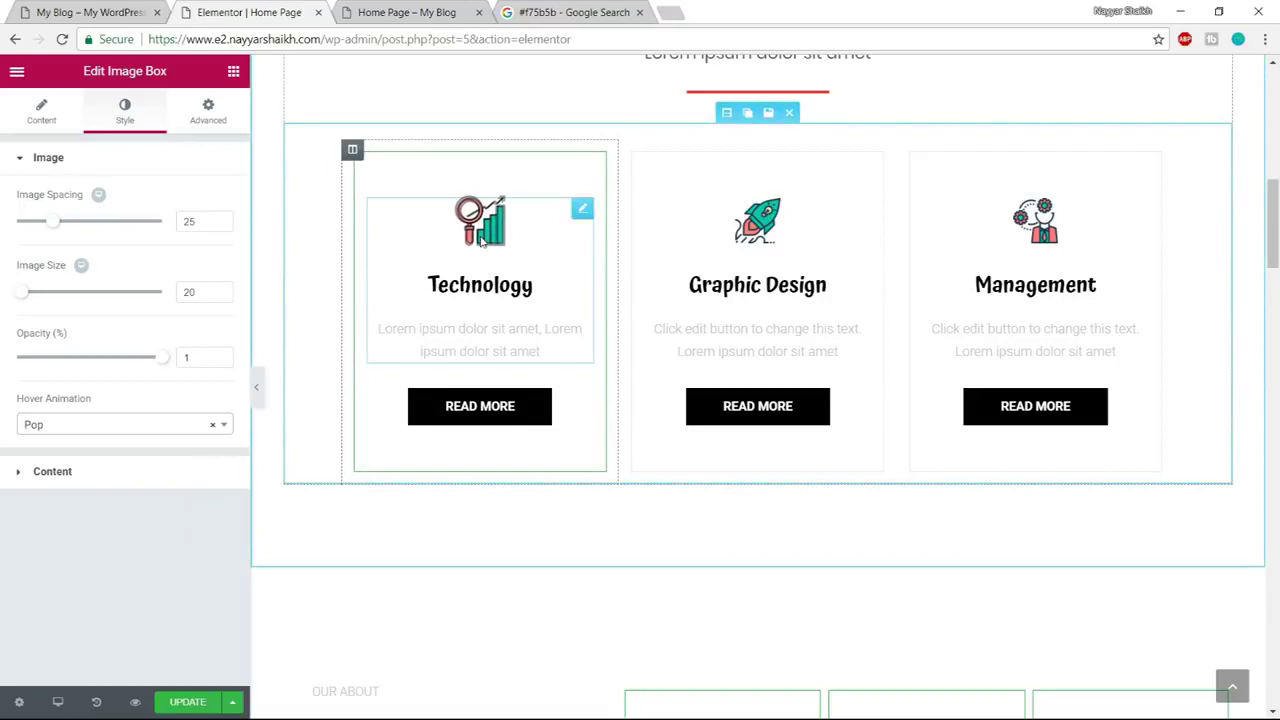
click(94, 432)
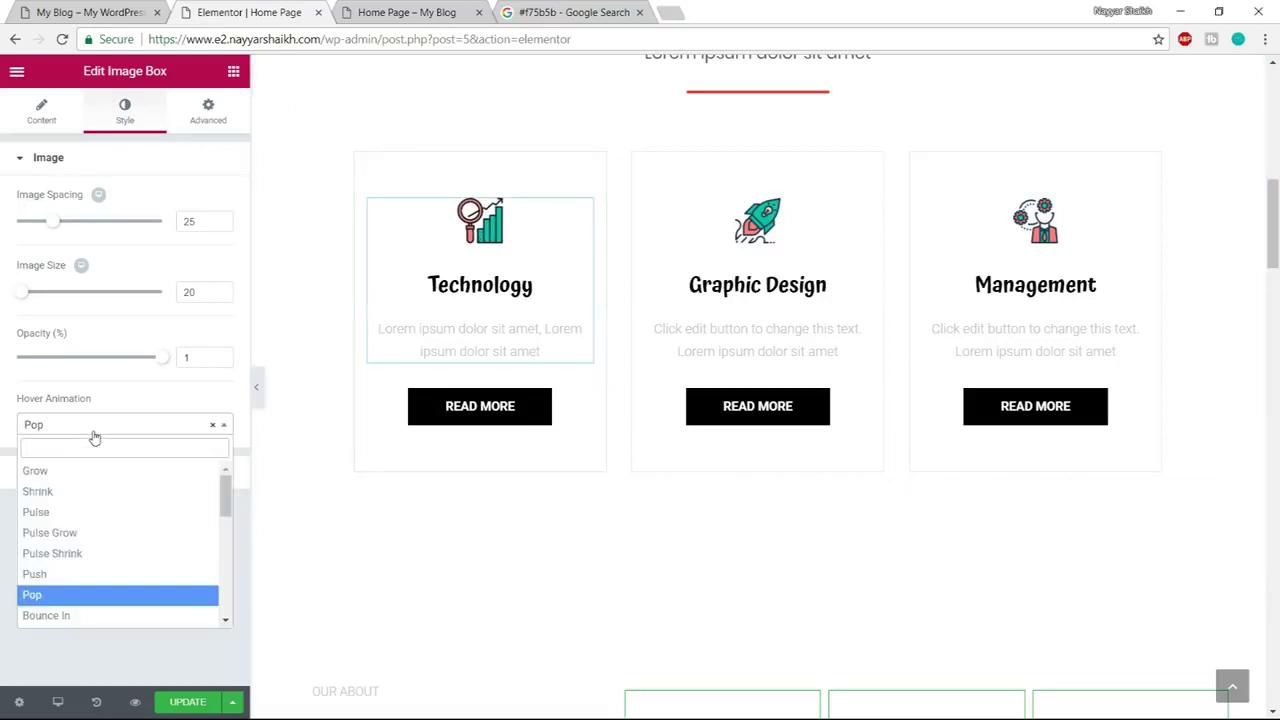
scroll(106, 592, down, 2)
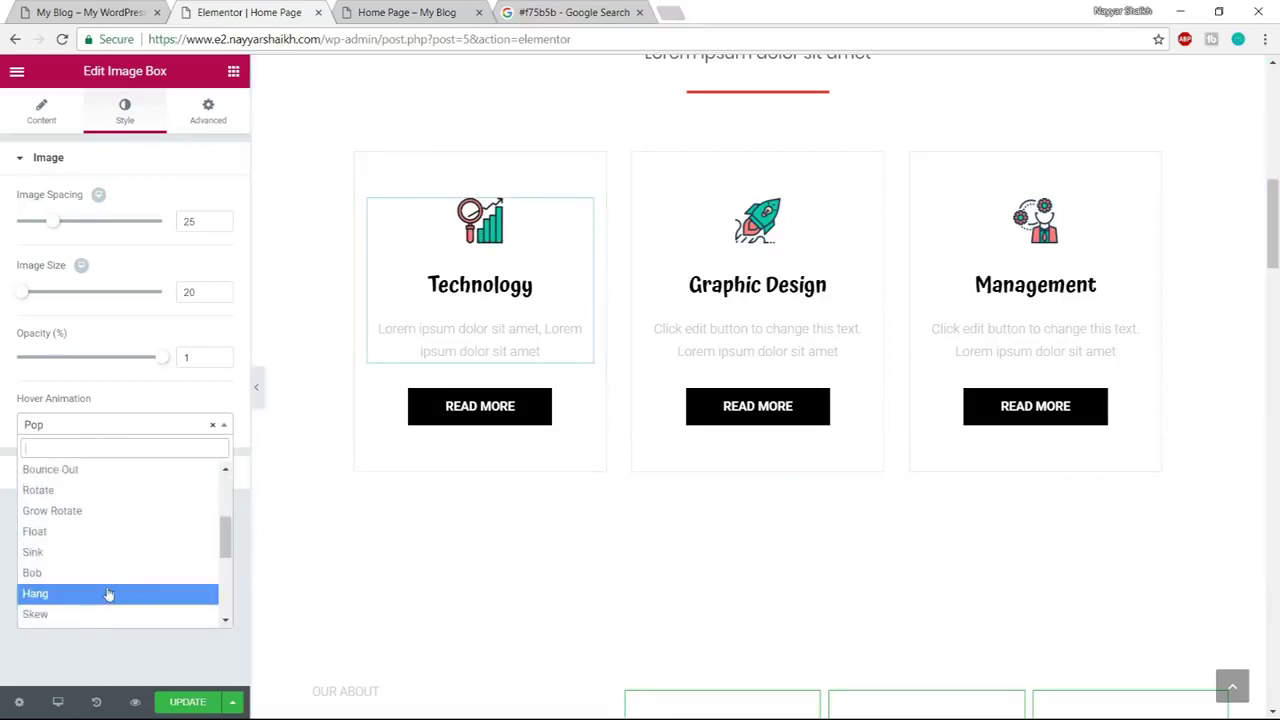
click(89, 533)
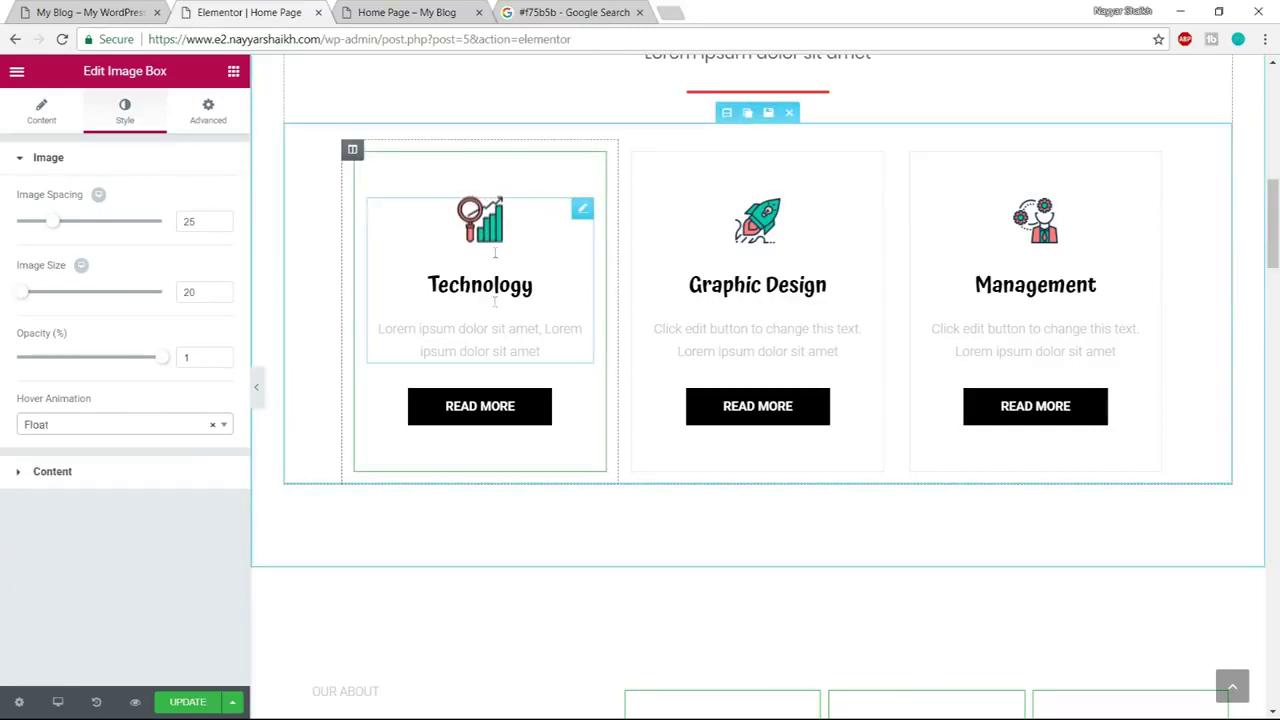
Step: Try Buzz, restore the Grow hover animation, and expand the title and description style settings
click(117, 426)
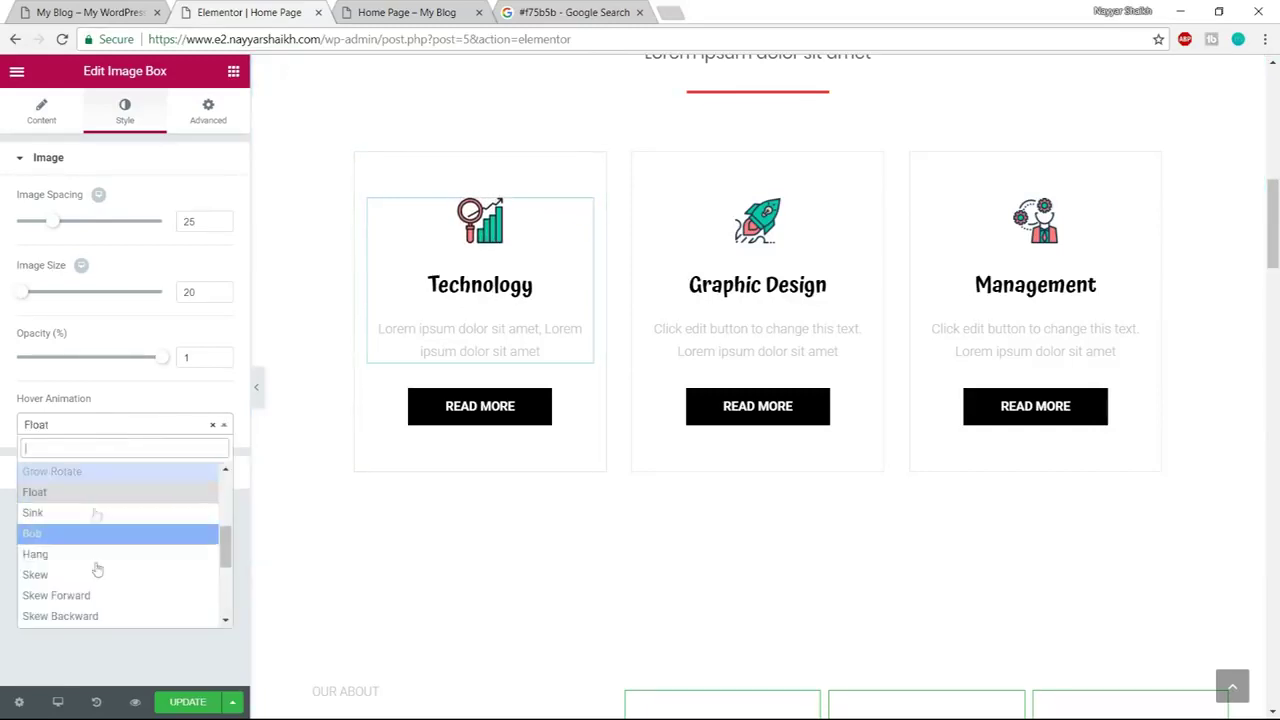
scroll(100, 570, down, 5)
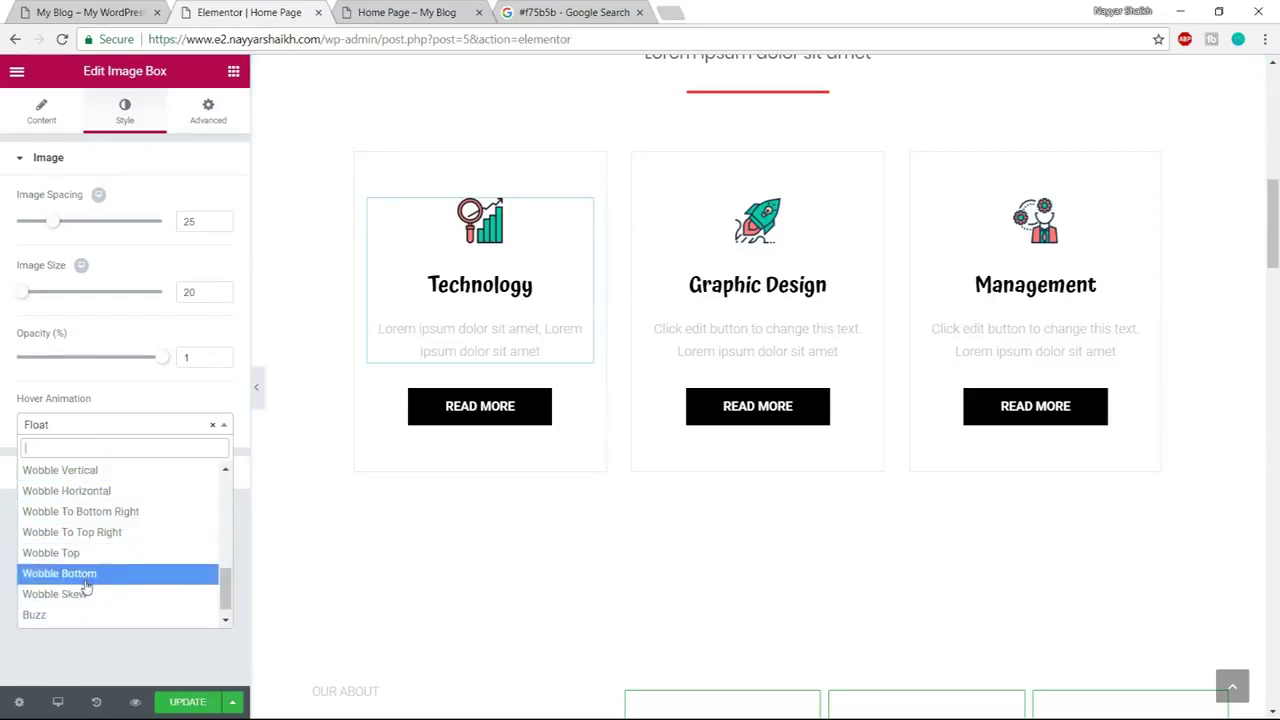
scroll(100, 592, down, 1)
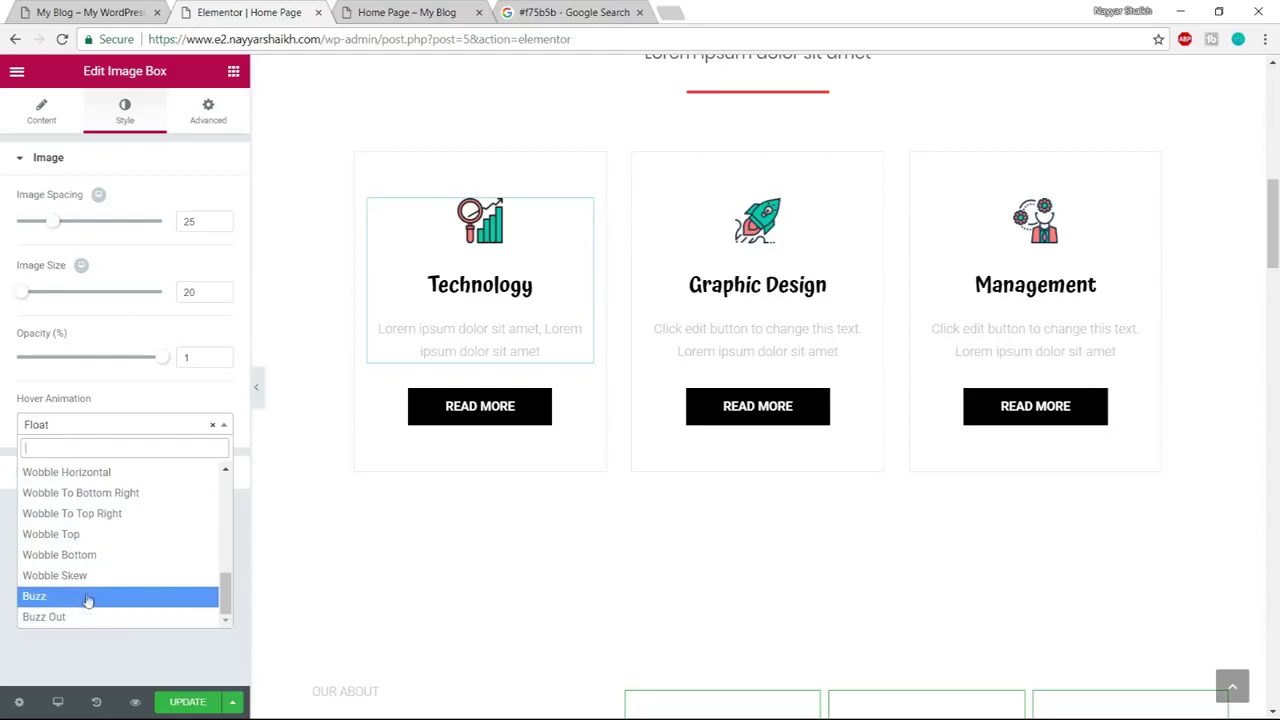
click(89, 596)
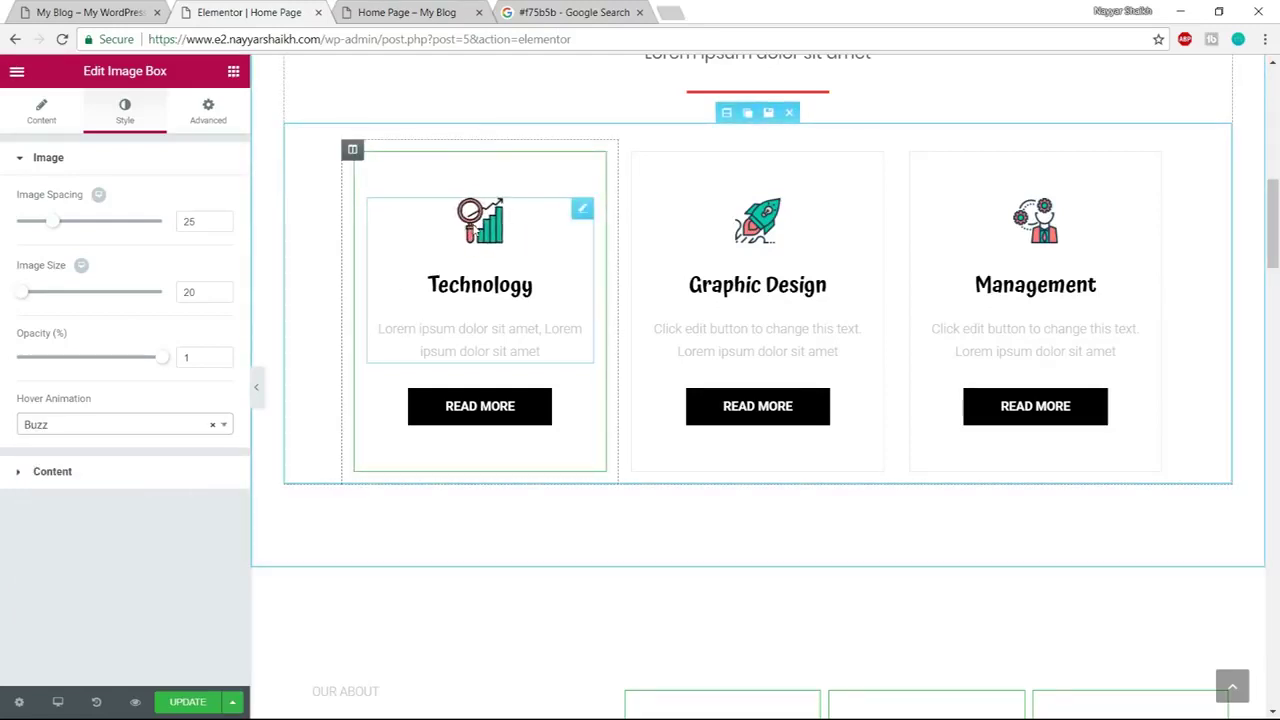
click(86, 425)
scroll(90, 520, up, 5)
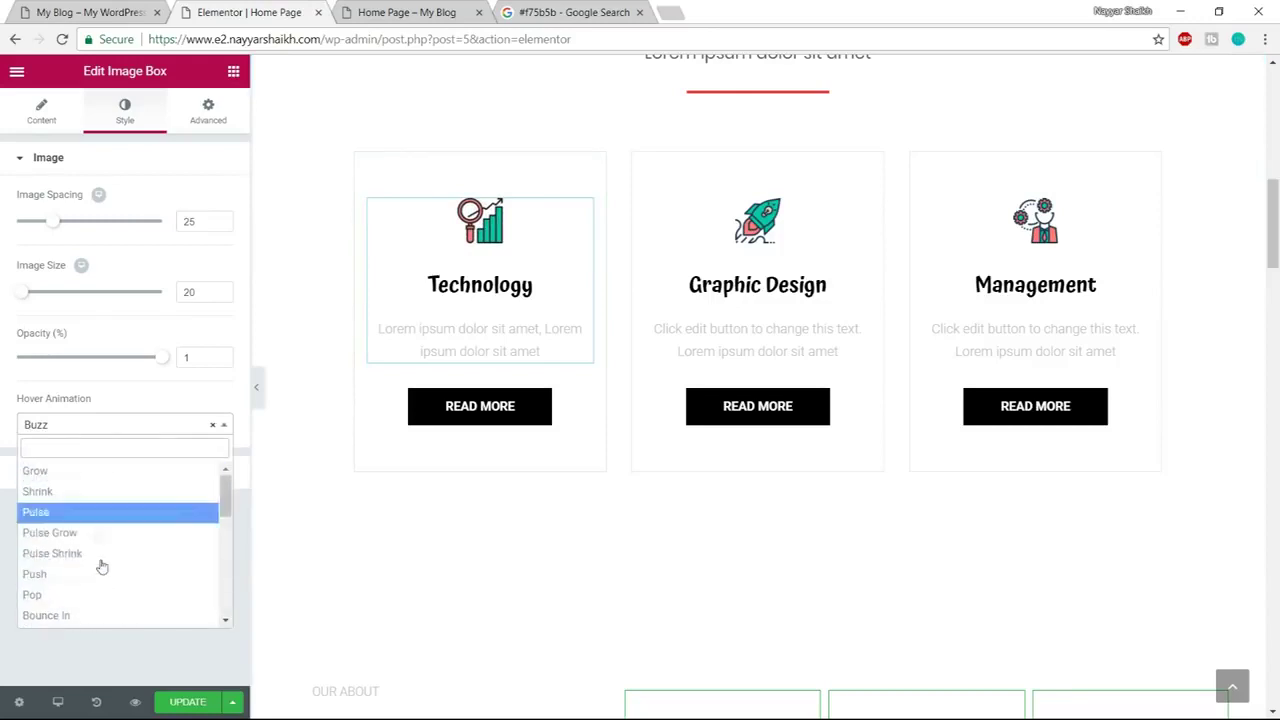
click(88, 471)
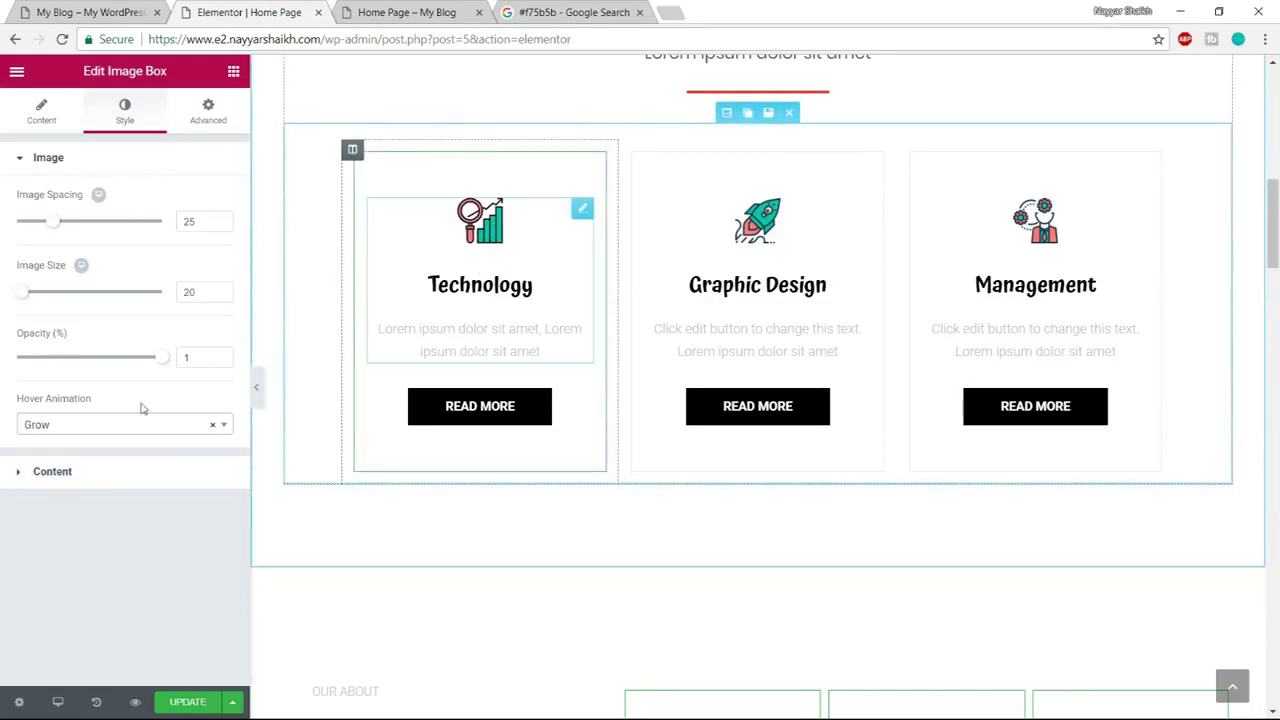
click(108, 486)
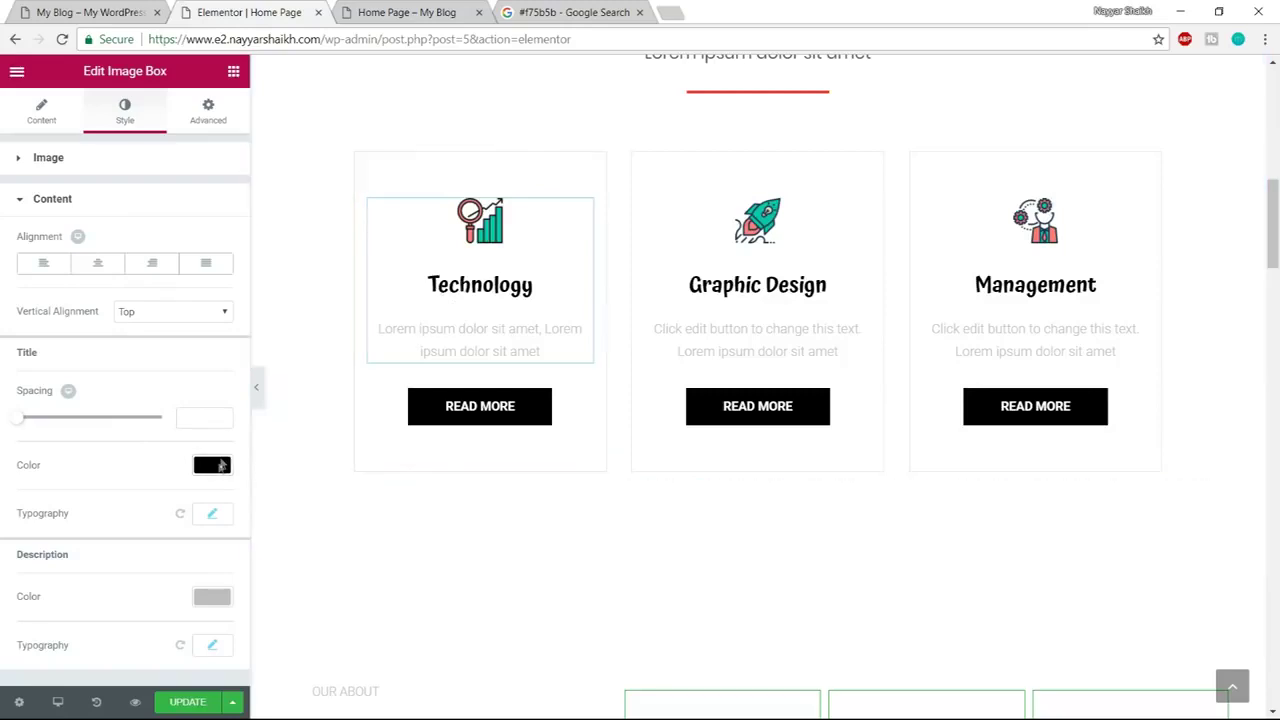
Step: Make the Technology title and description dark grey #54595f, then view the live Our Services section
click(222, 465)
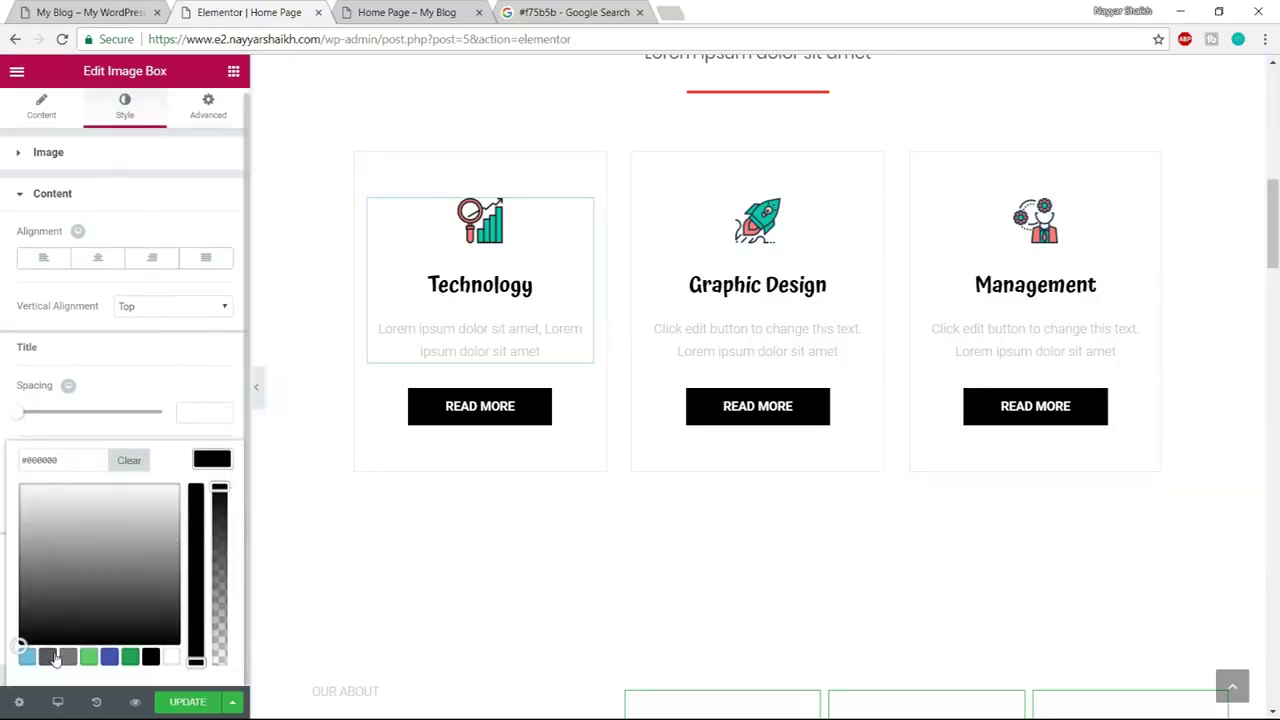
click(50, 656)
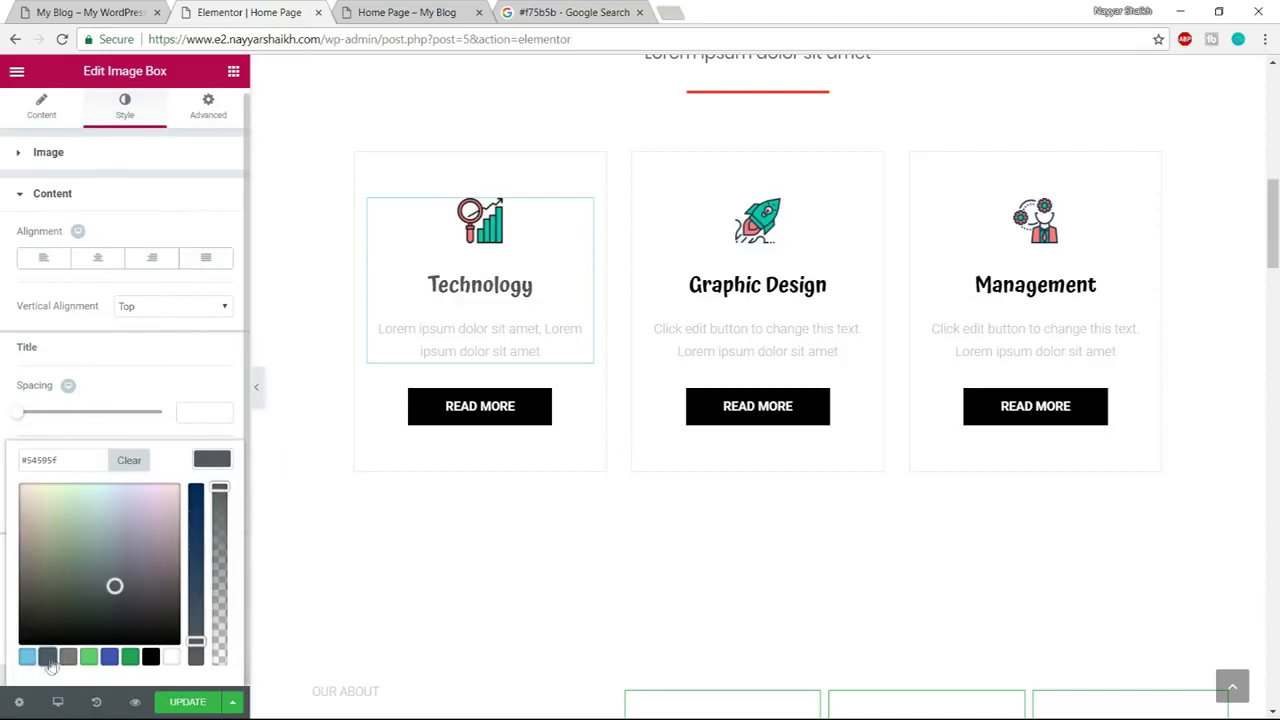
click(218, 459)
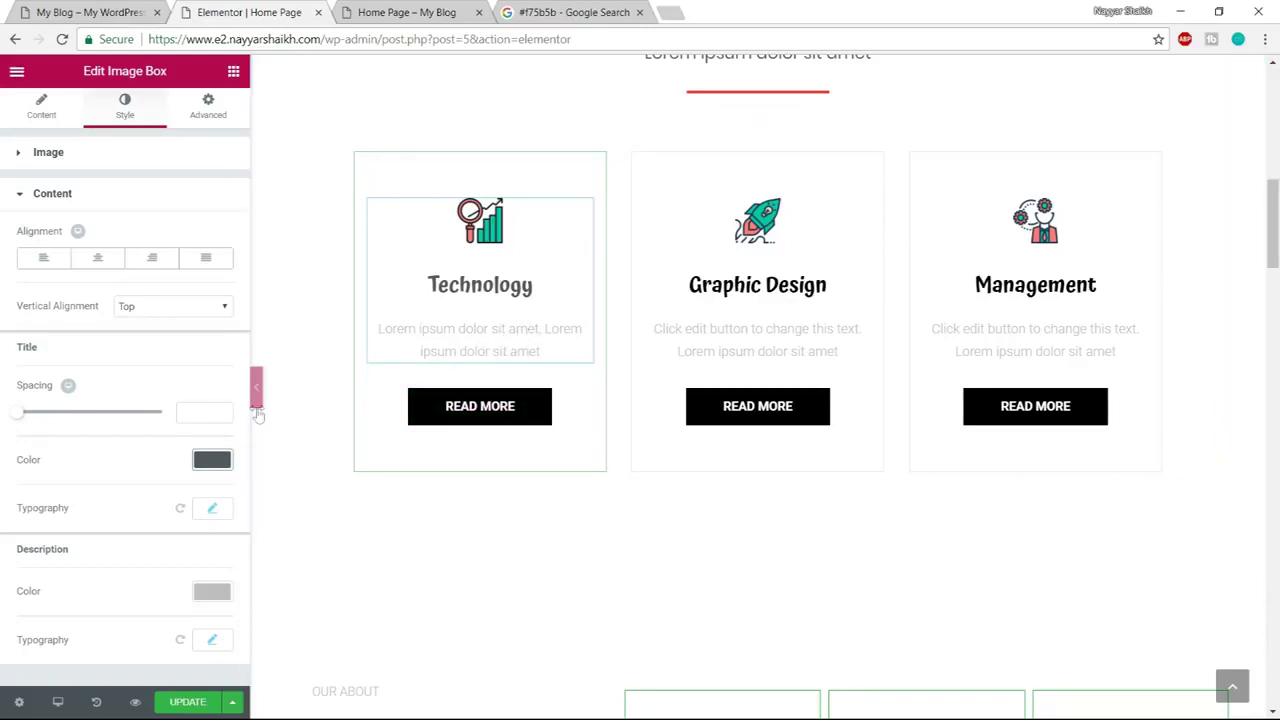
click(206, 594)
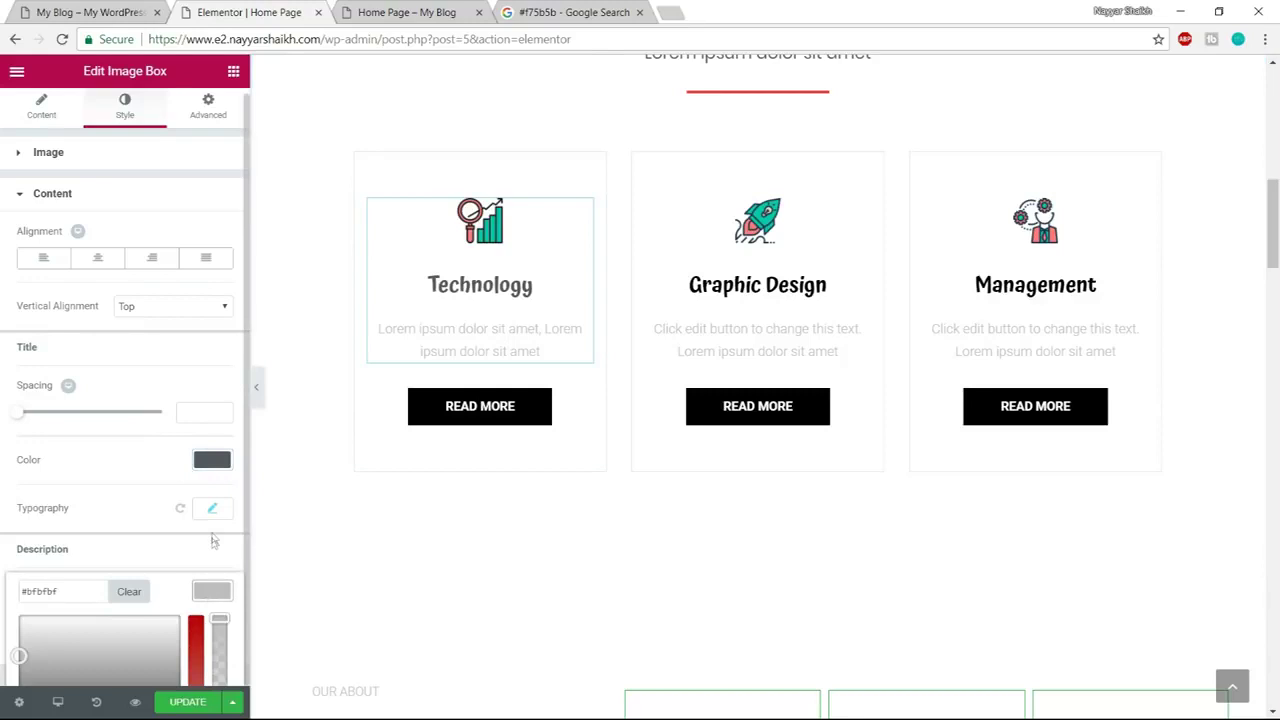
scroll(210, 597, down, 1)
click(47, 659)
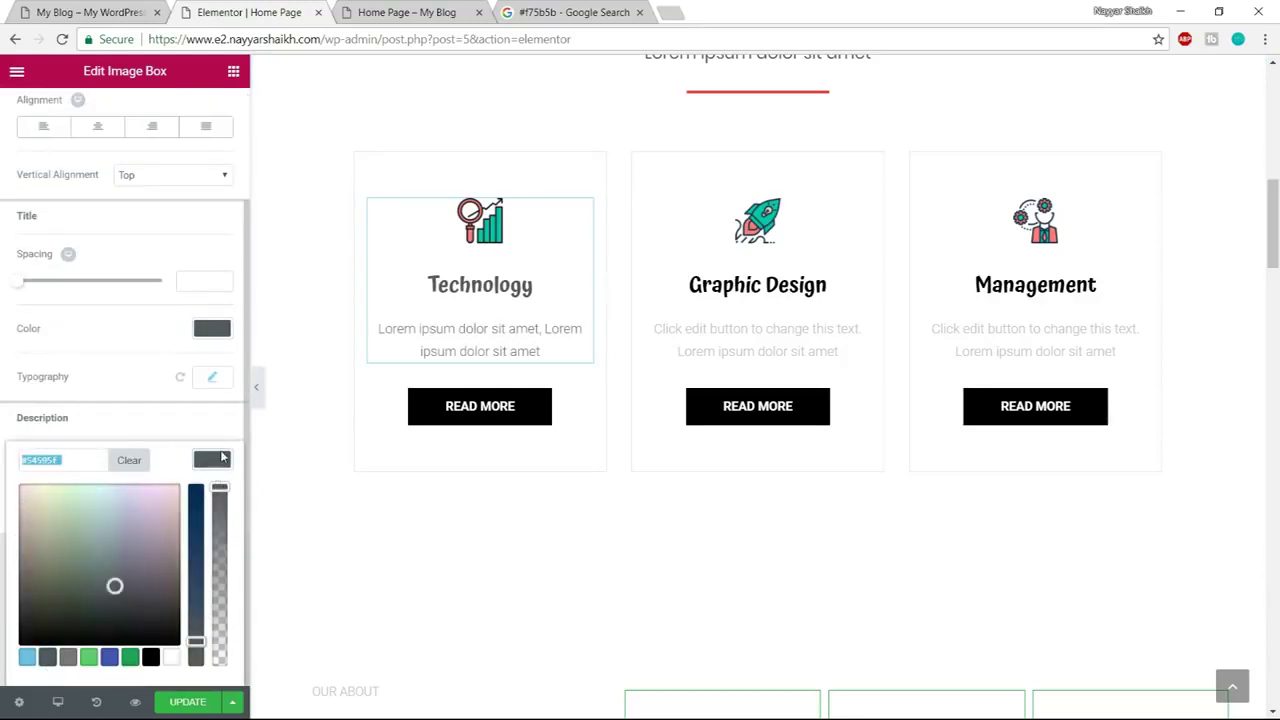
click(222, 457)
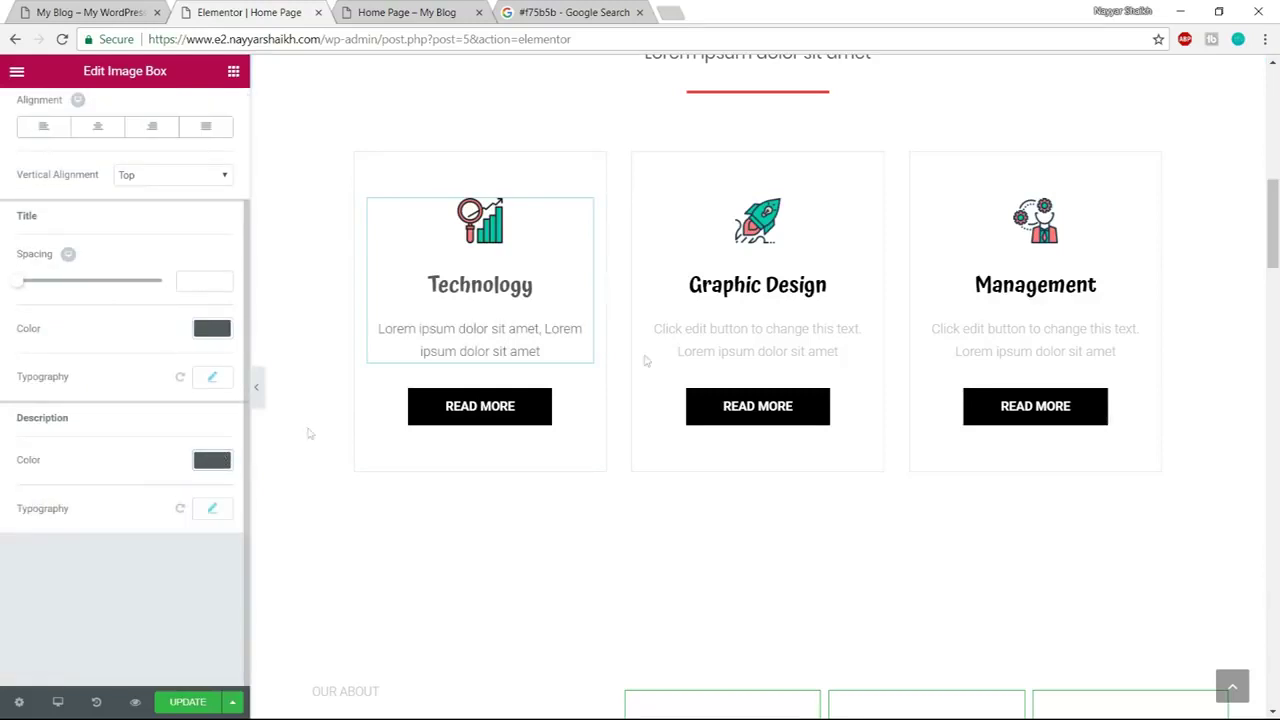
click(484, 424)
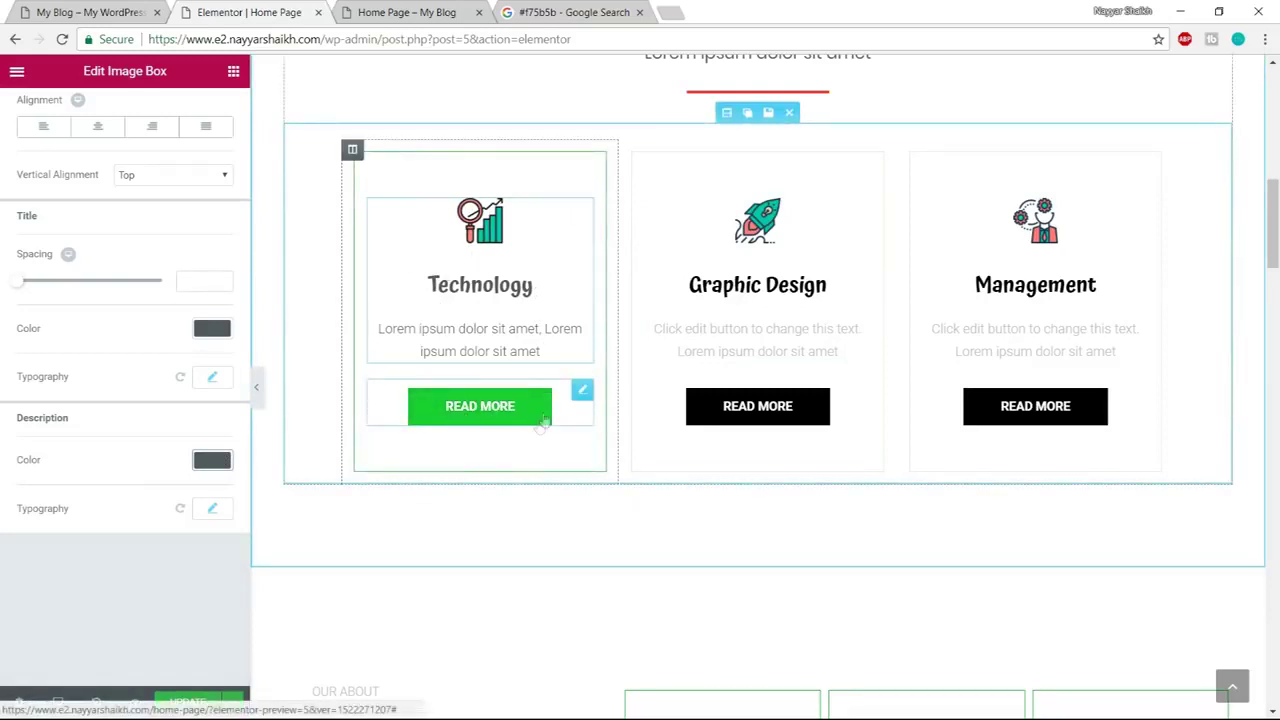
click(90, 12)
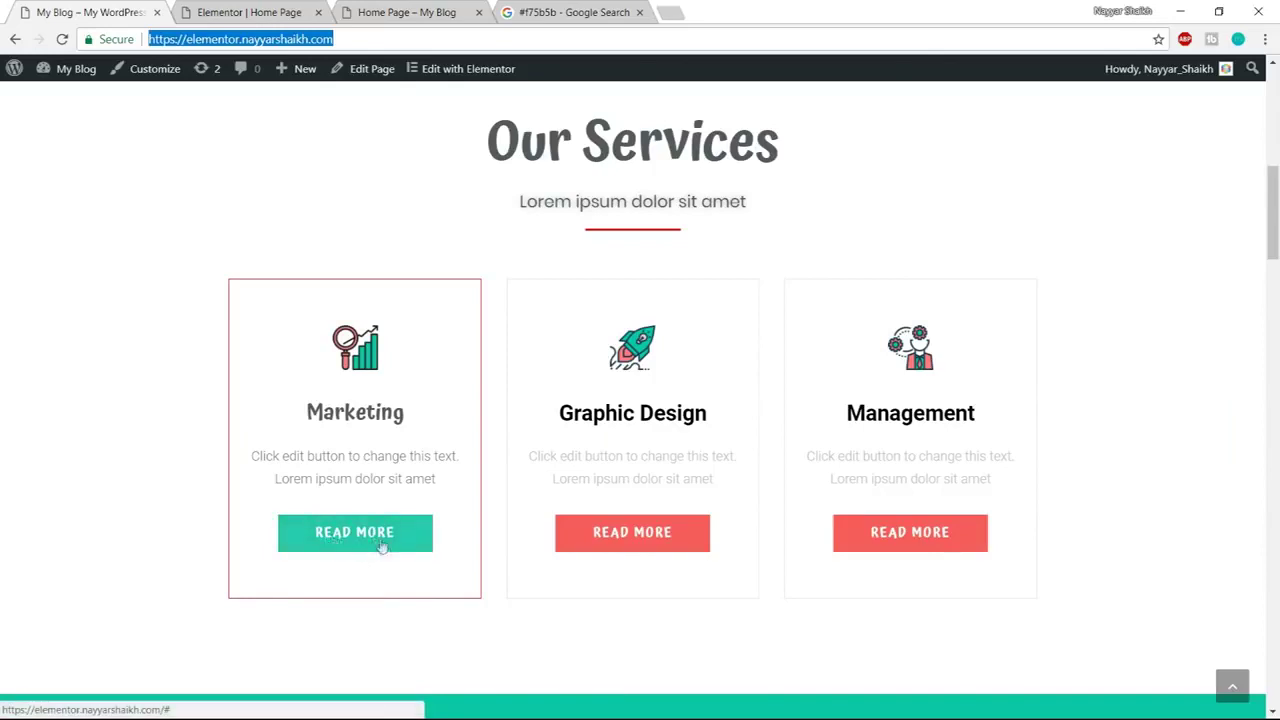
Step: Select the Technology READ MORE button and compare it against the reference button colours
click(245, 12)
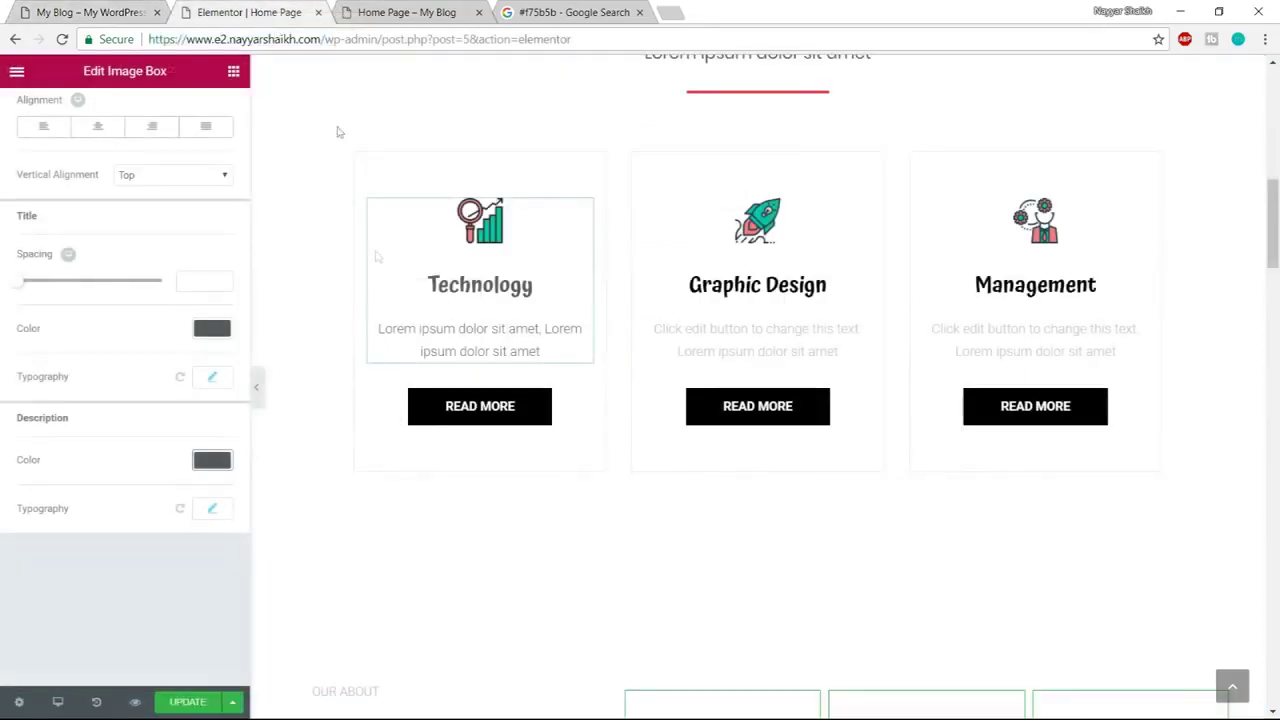
click(514, 425)
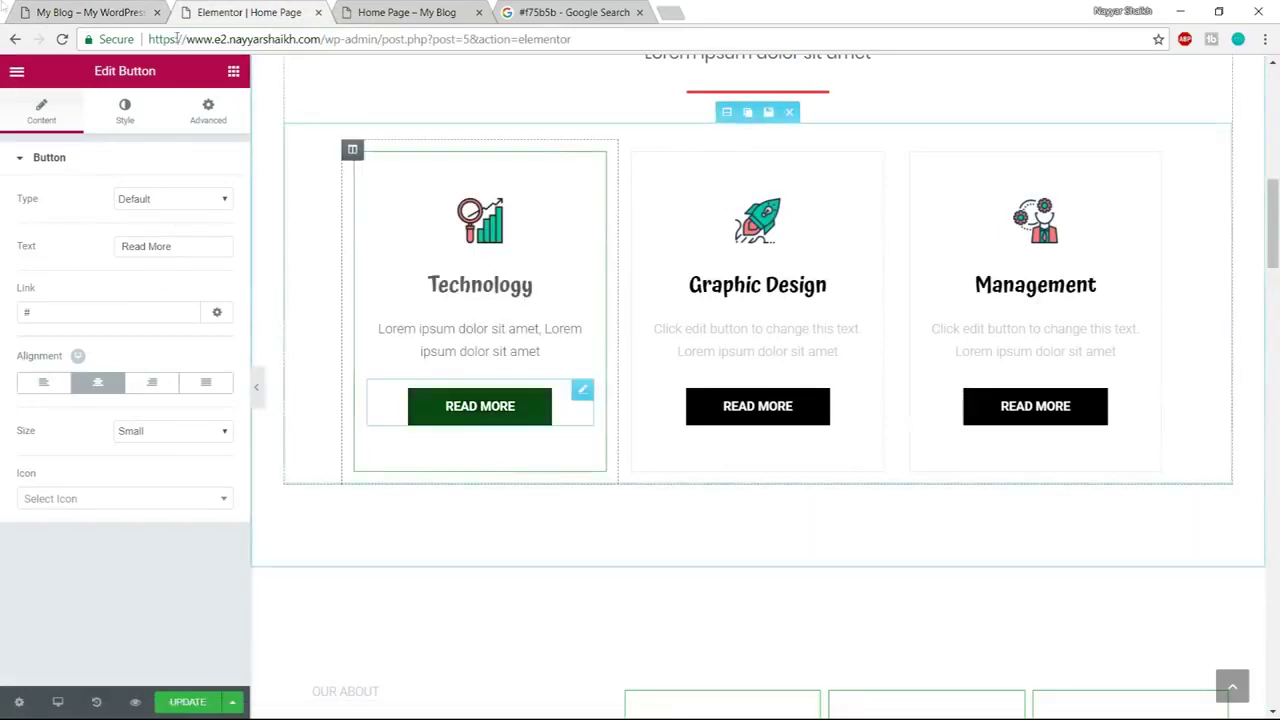
key(ctrl+shift+Tab)
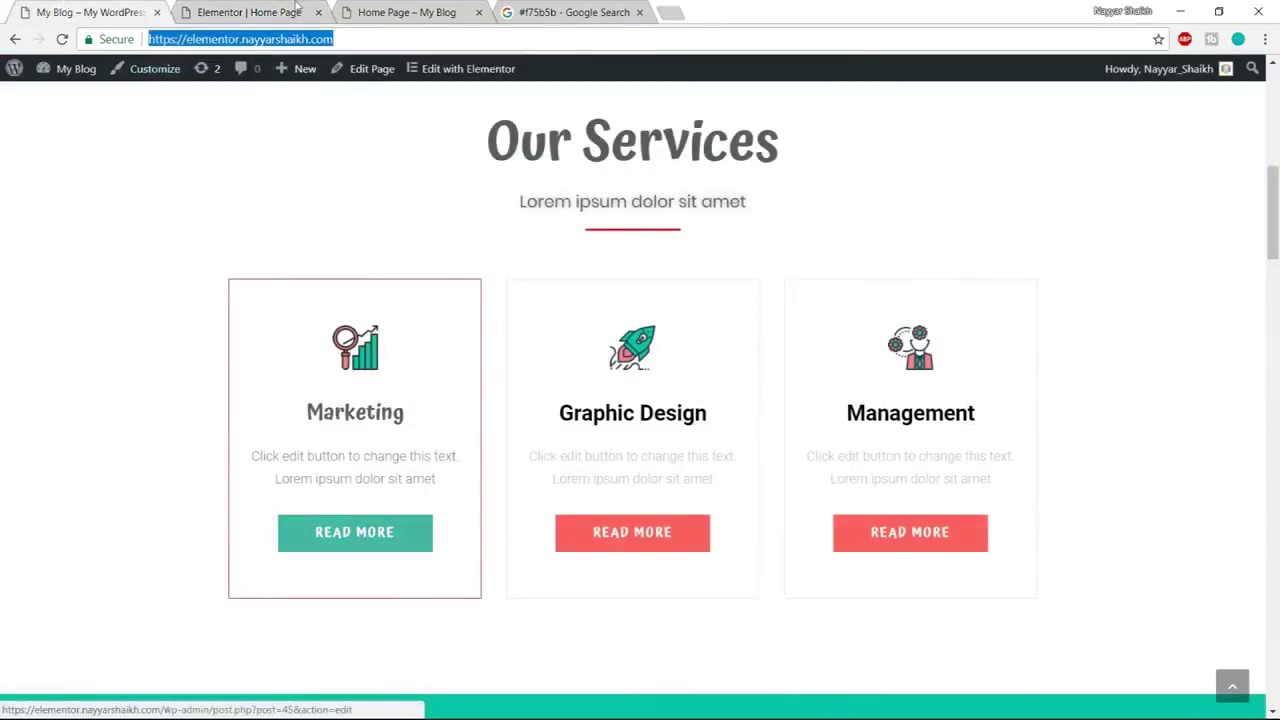
key(ctrl+Tab)
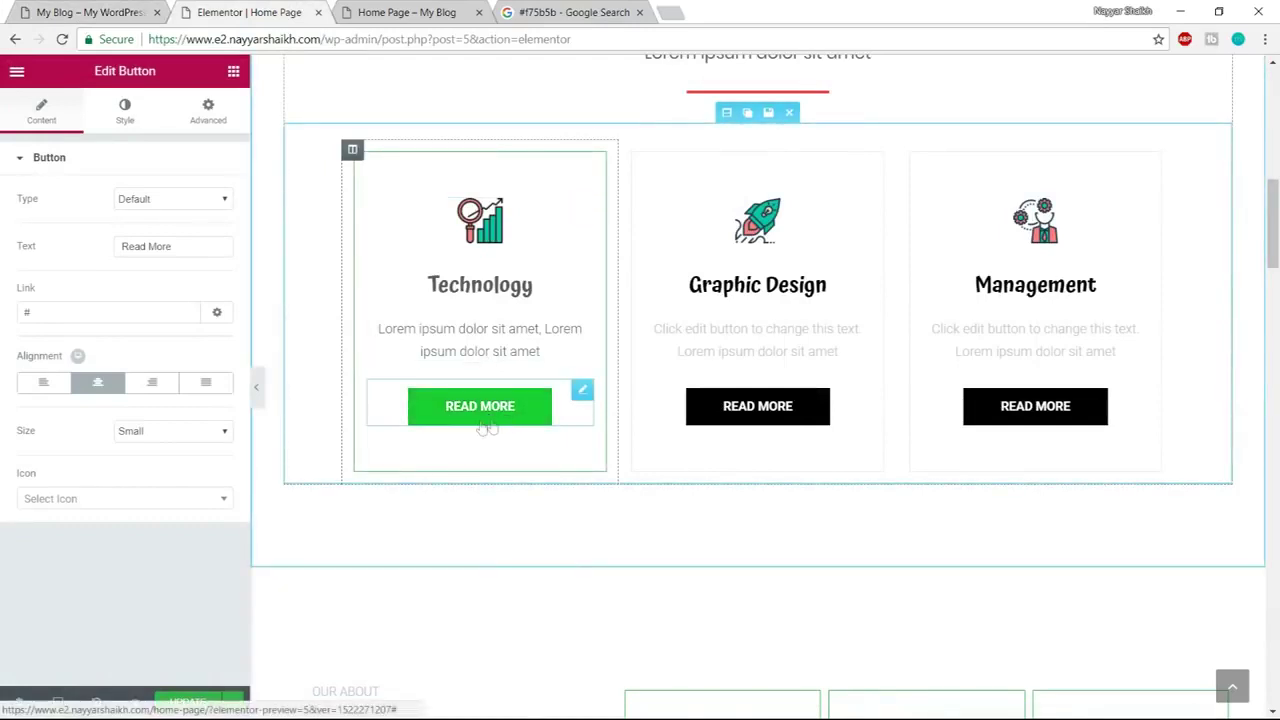
click(125, 115)
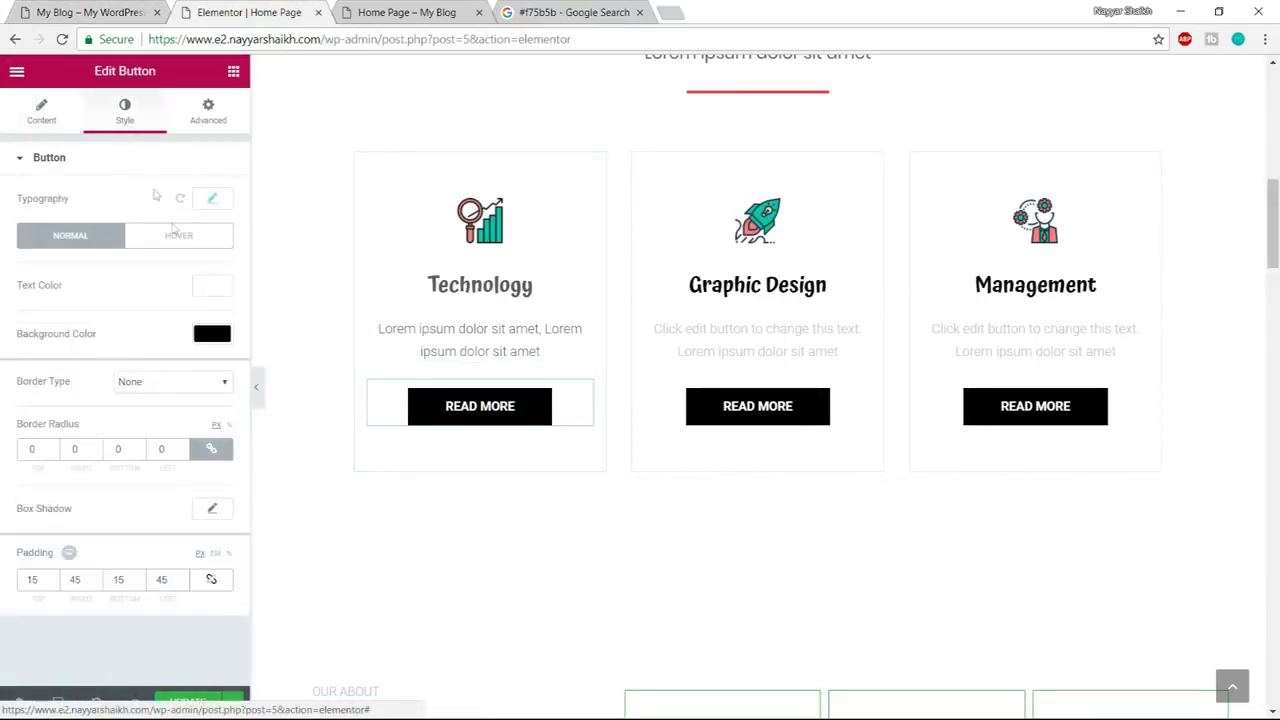
Step: Copy #f75b5b from the reference tab and make it the button's background colour
click(212, 335)
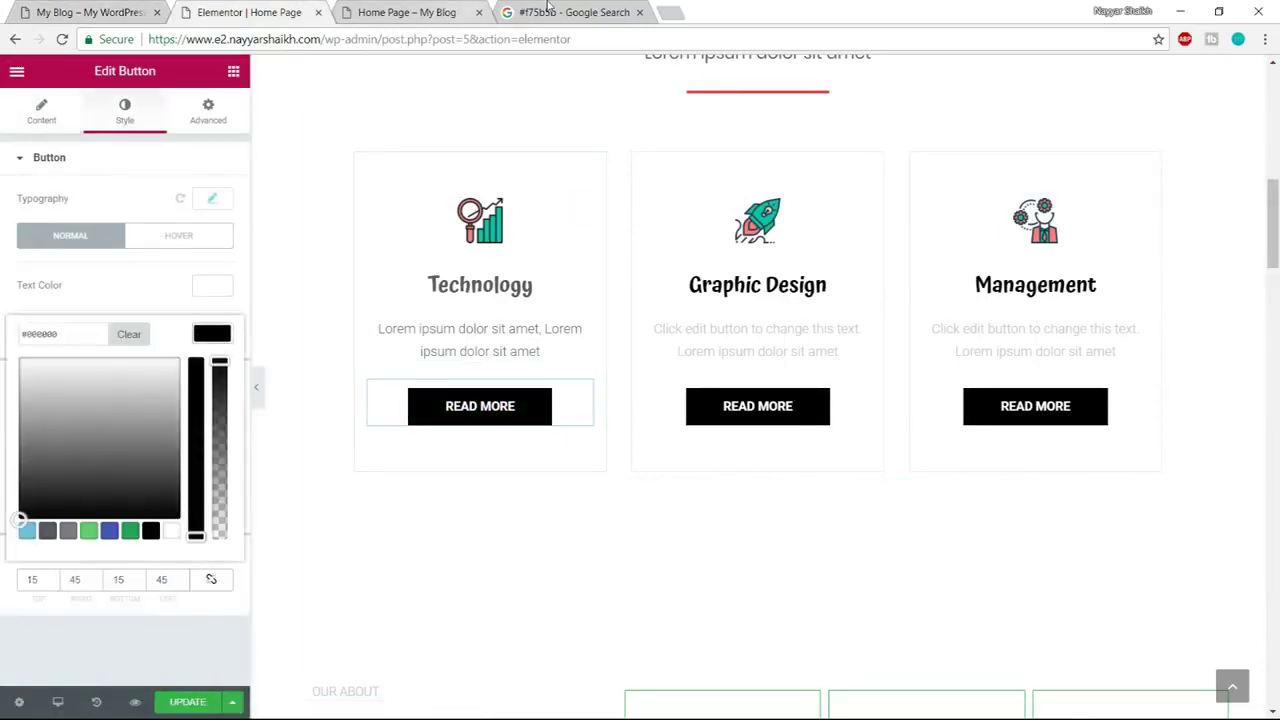
click(560, 12)
double_click(183, 92)
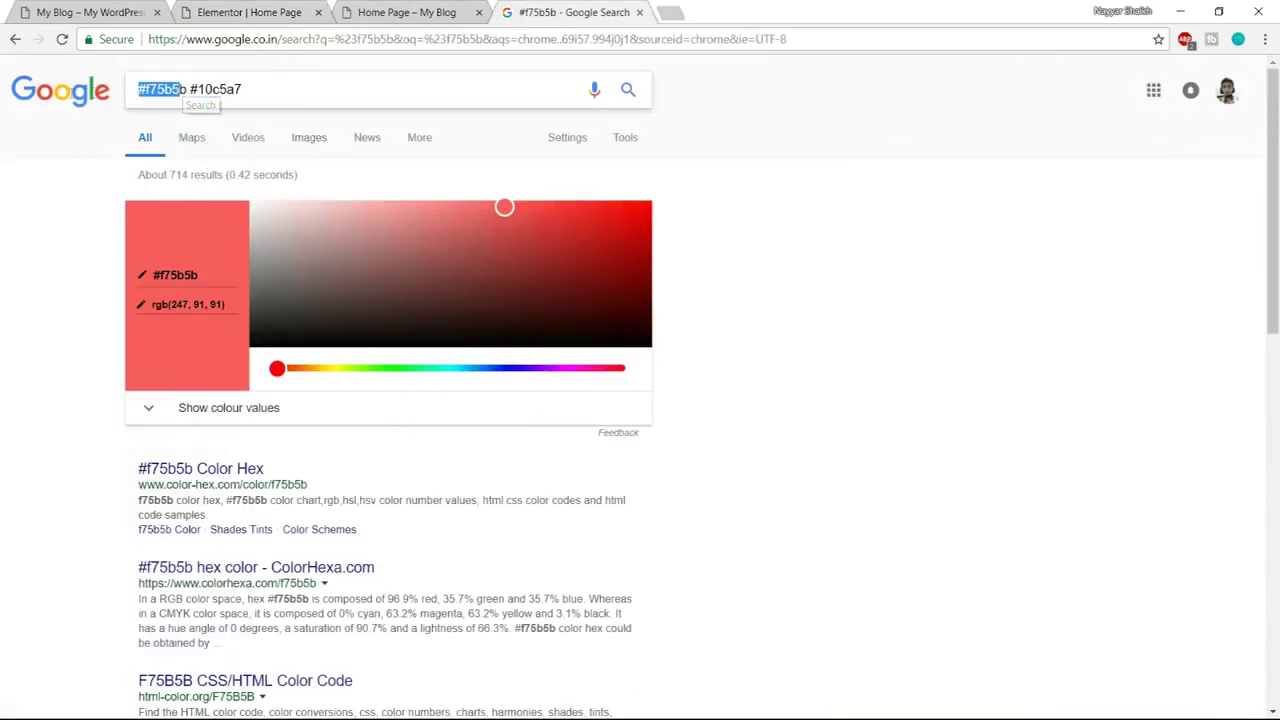
click(199, 92)
double_click(183, 89)
key(ctrl+c)
click(249, 12)
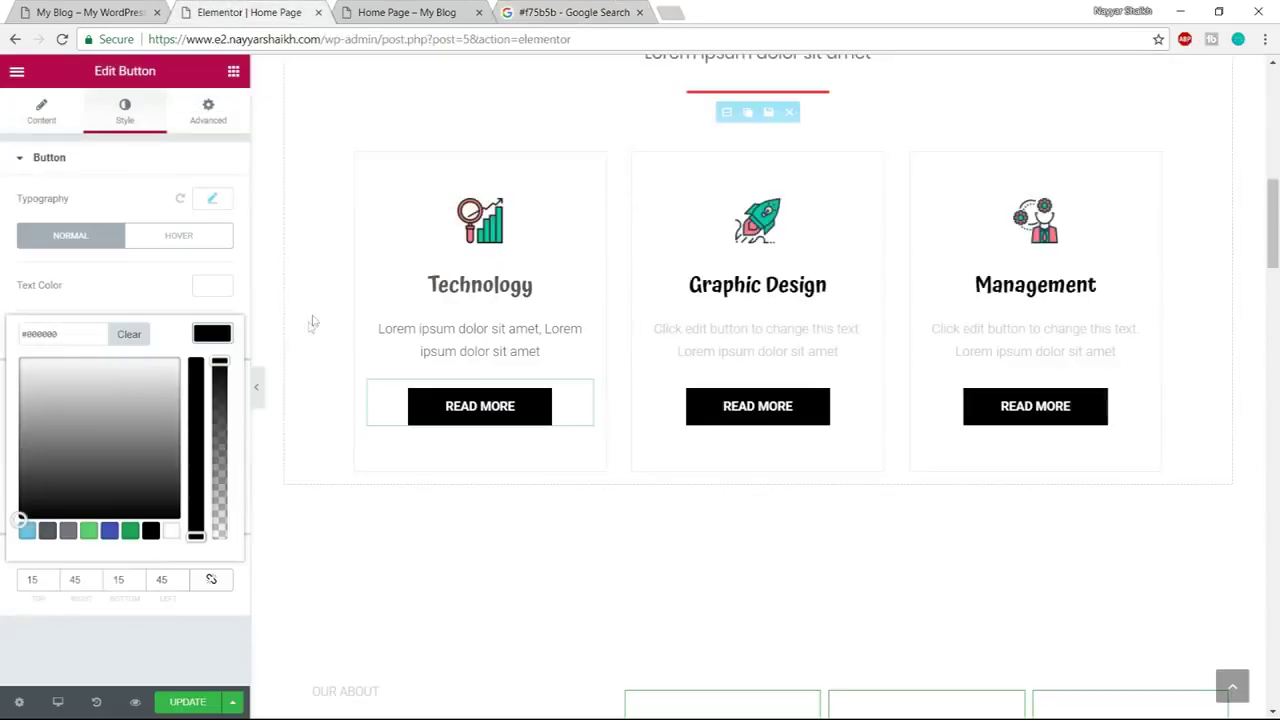
key(ctrl+a)
key(ctrl+v)
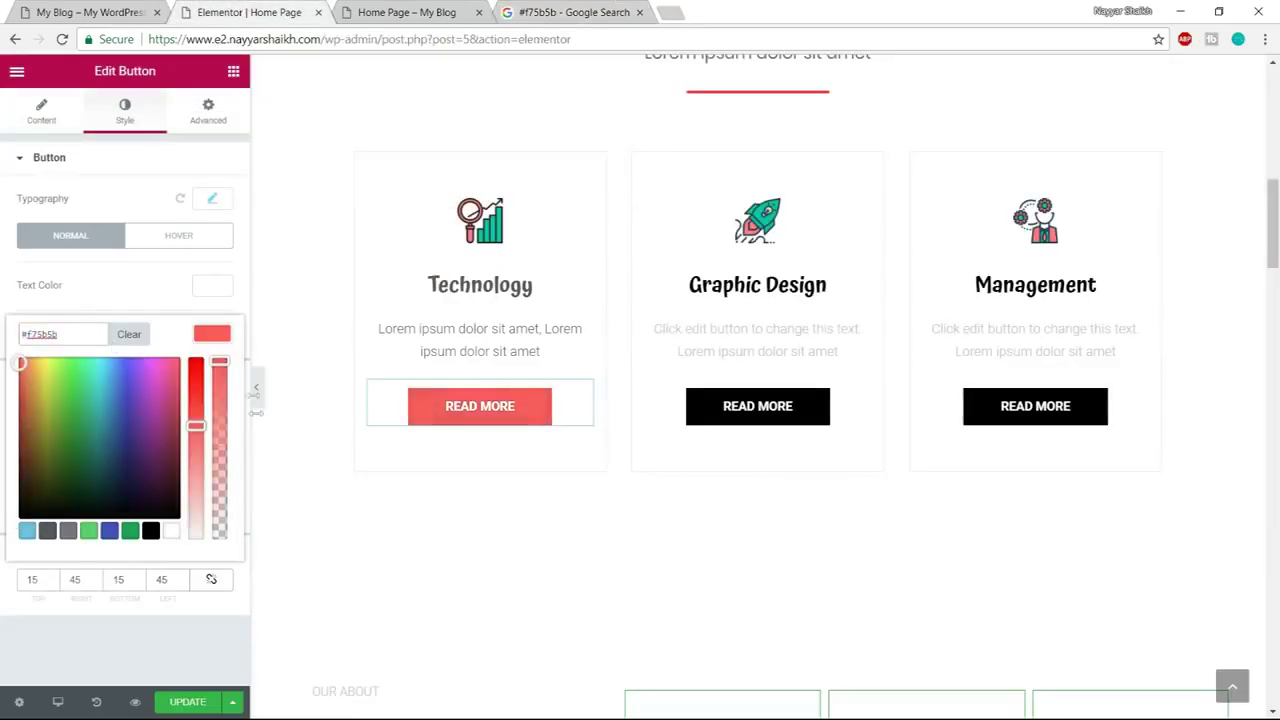
click(170, 252)
click(185, 238)
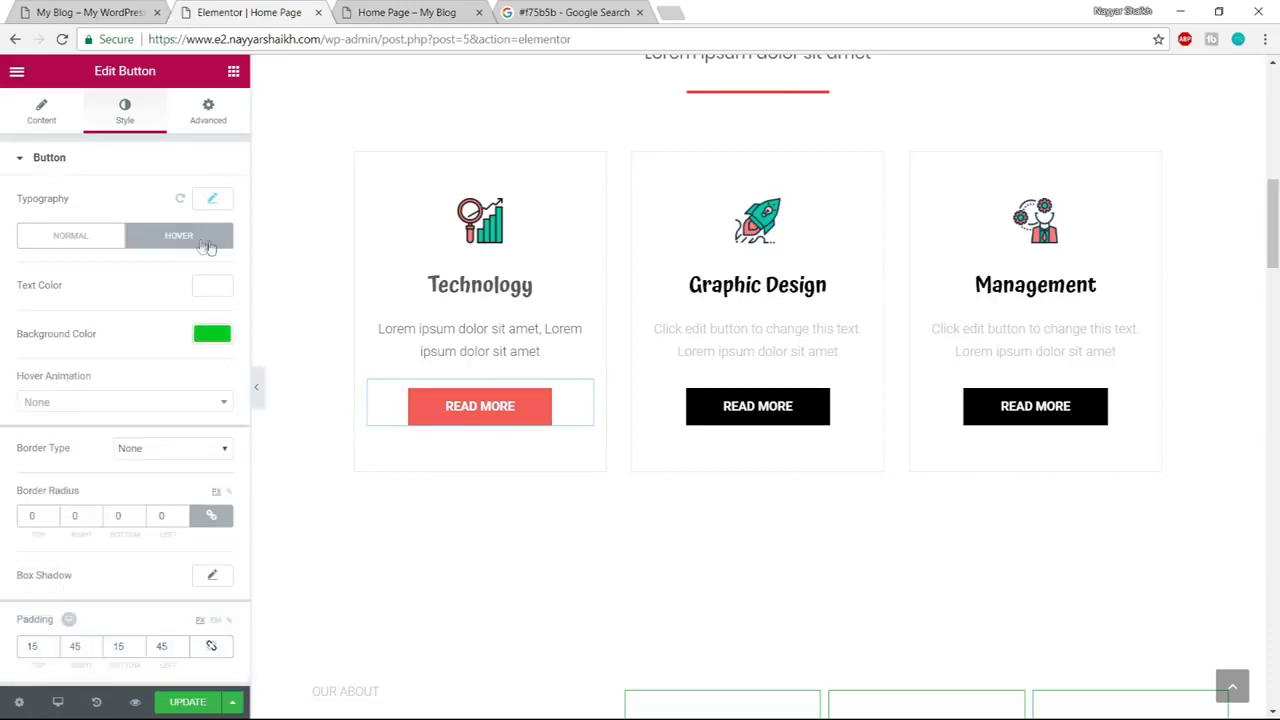
Step: Copy teal #10c5a7 and set it as the READ MORE button's hover background colour
click(605, 12)
drag(287, 87, 191, 88)
key(ctrl+c)
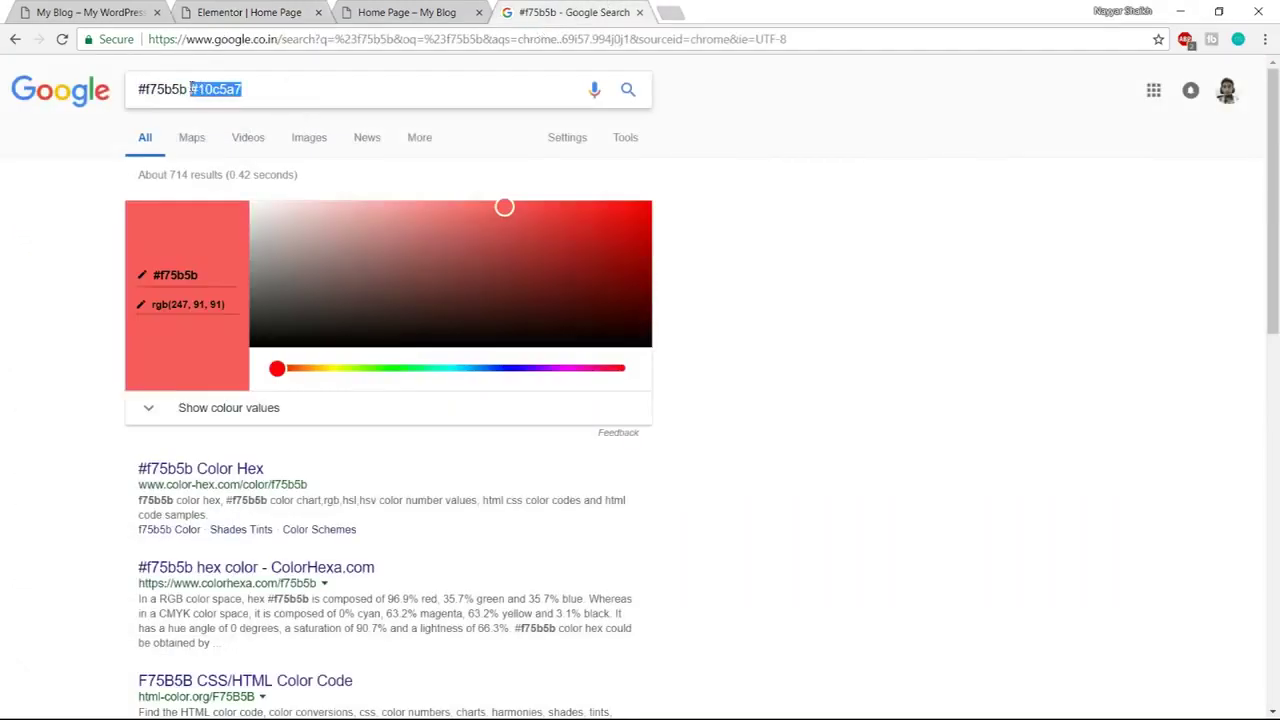
click(222, 10)
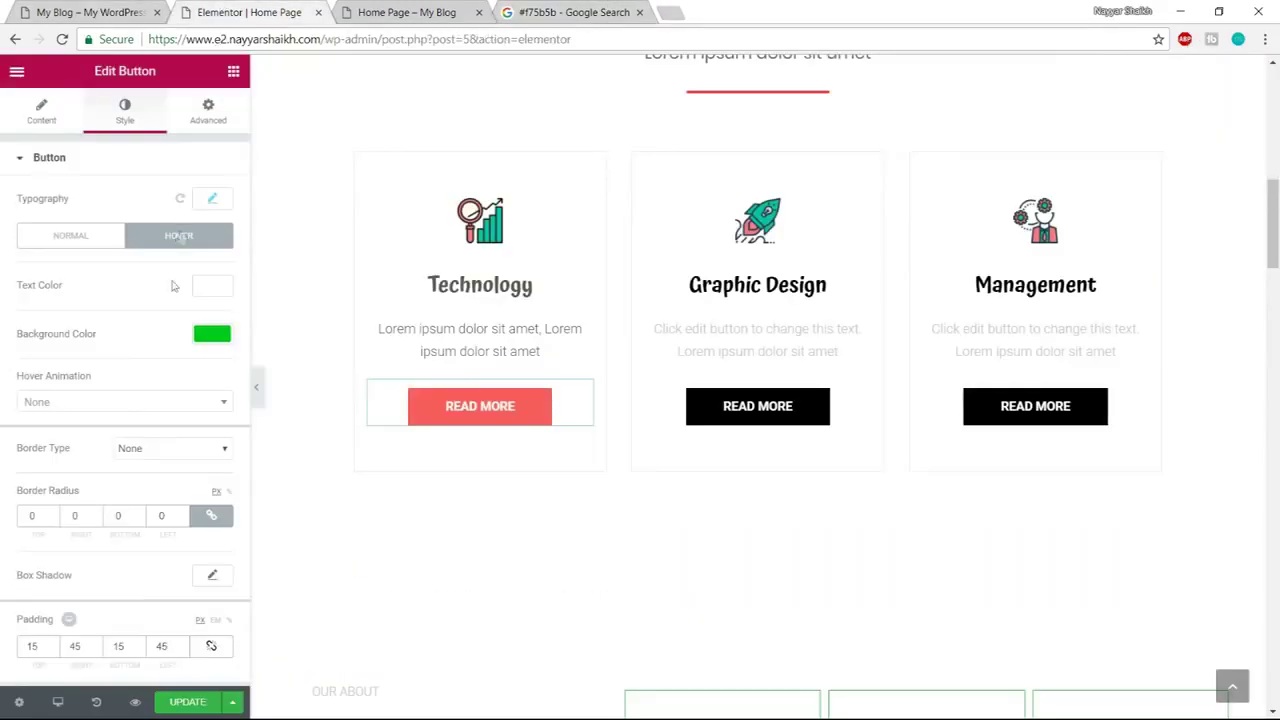
click(211, 334)
key(ctrl+v)
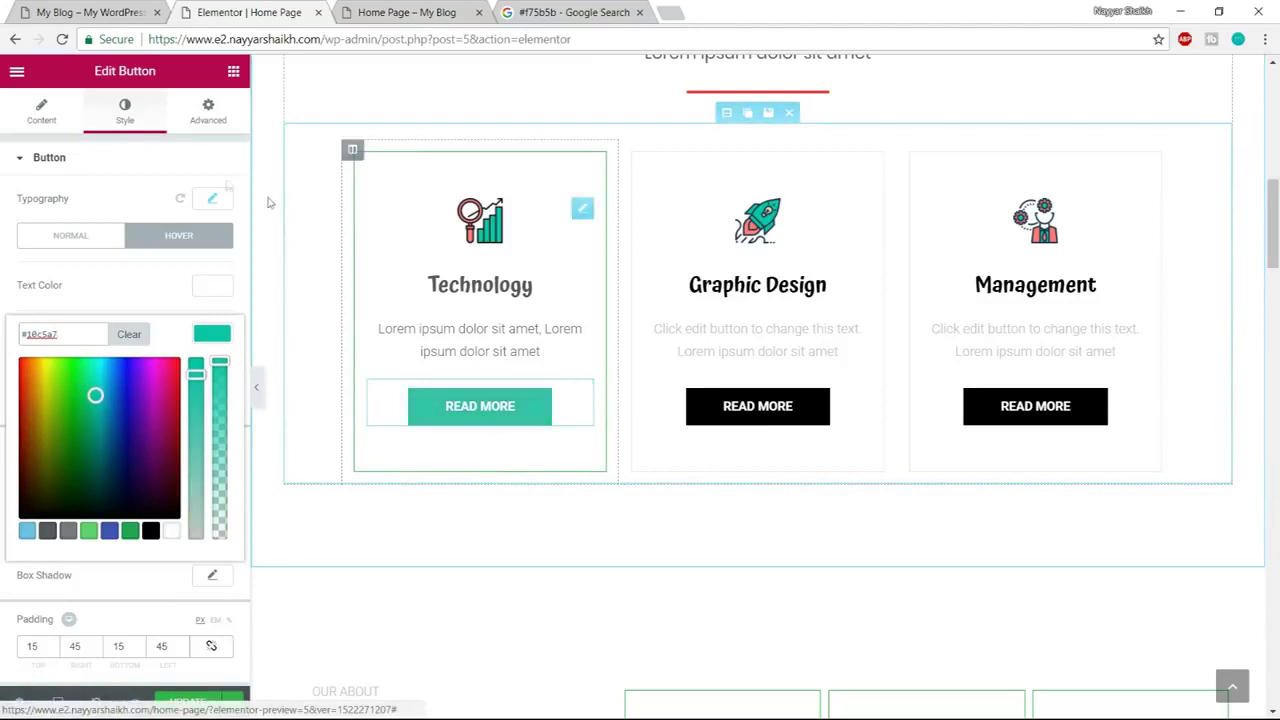
click(212, 198)
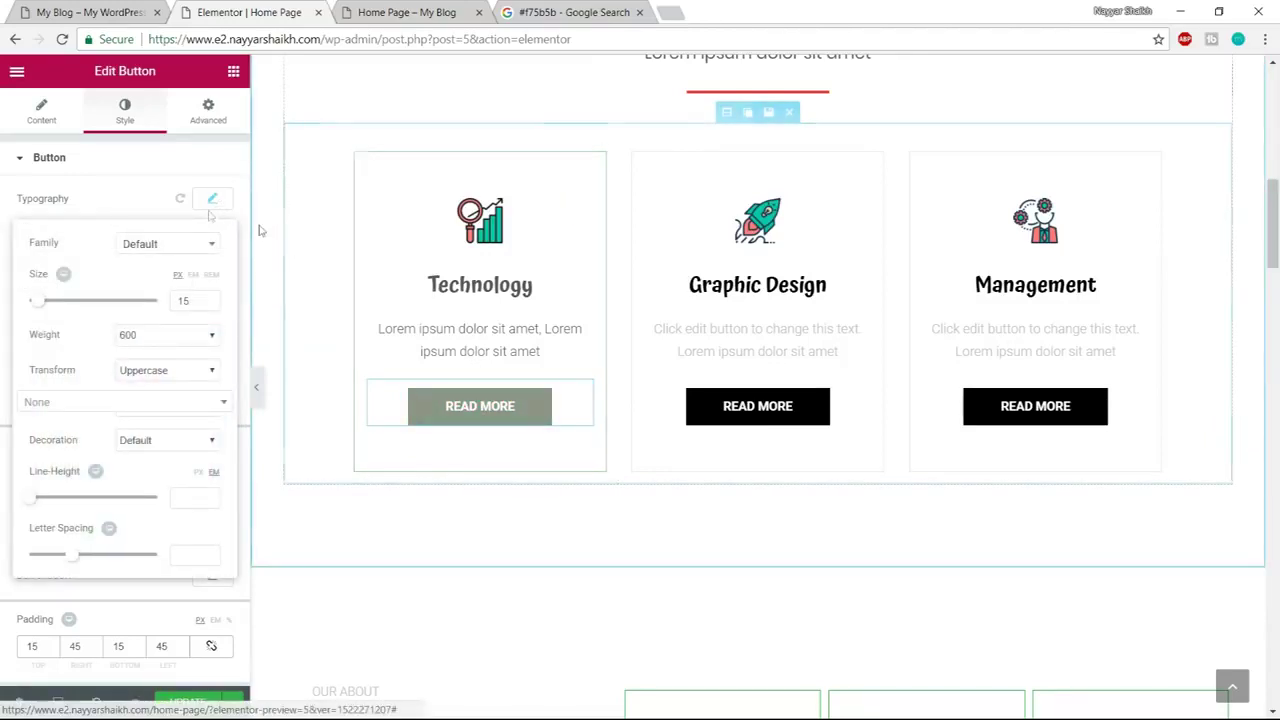
click(210, 199)
scroll(1277, 428, up, 2)
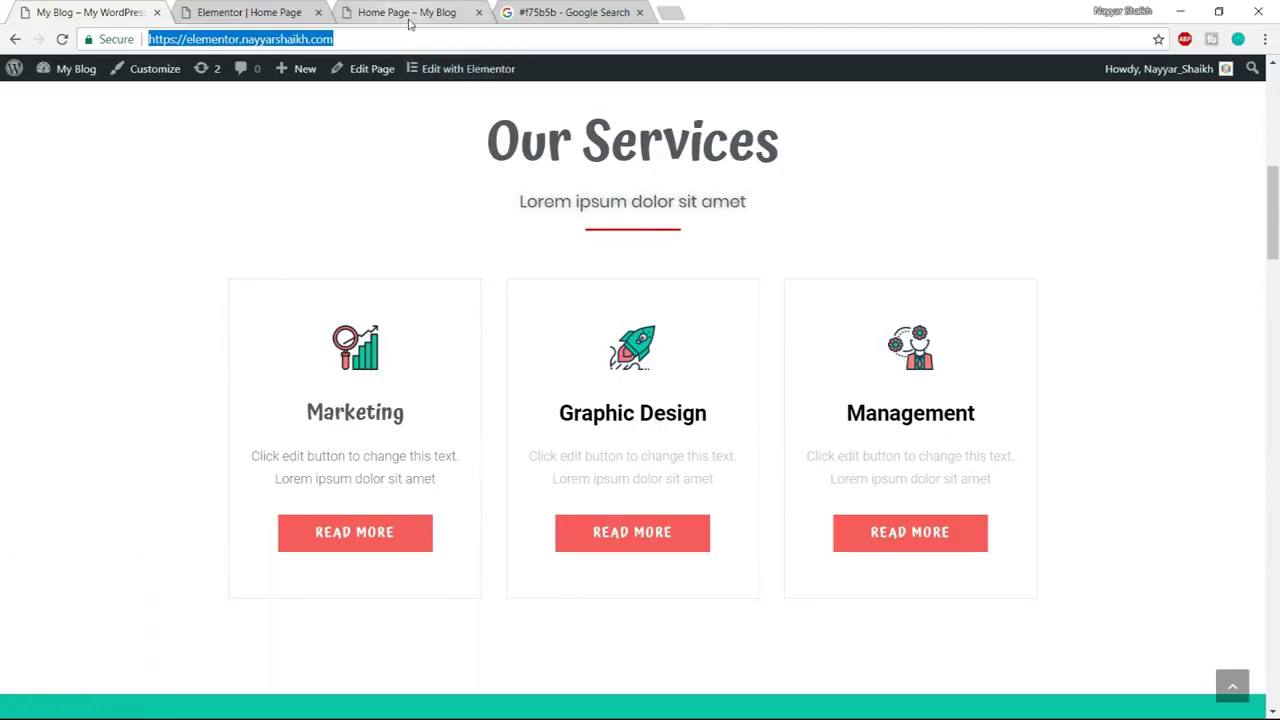
Step: Preview the page, scroll through the service cards, and return to the Elementor editor
click(335, 12)
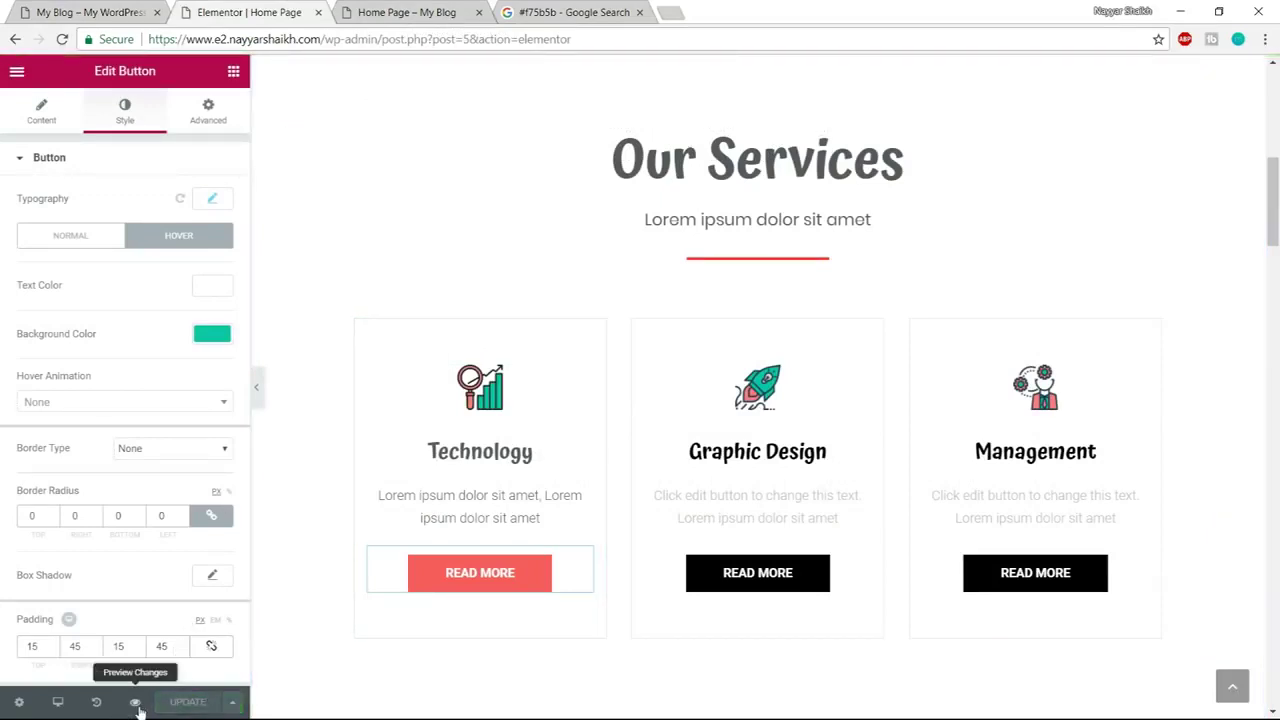
click(135, 703)
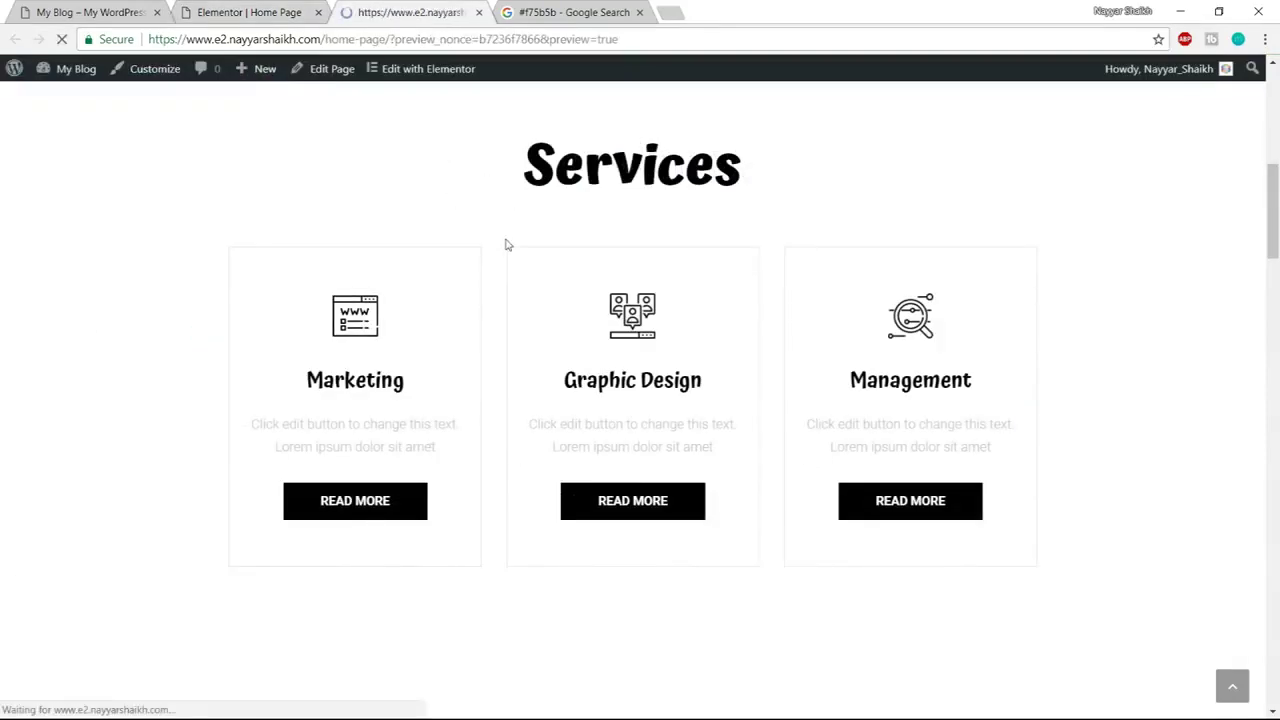
scroll(859, 474, down, 2)
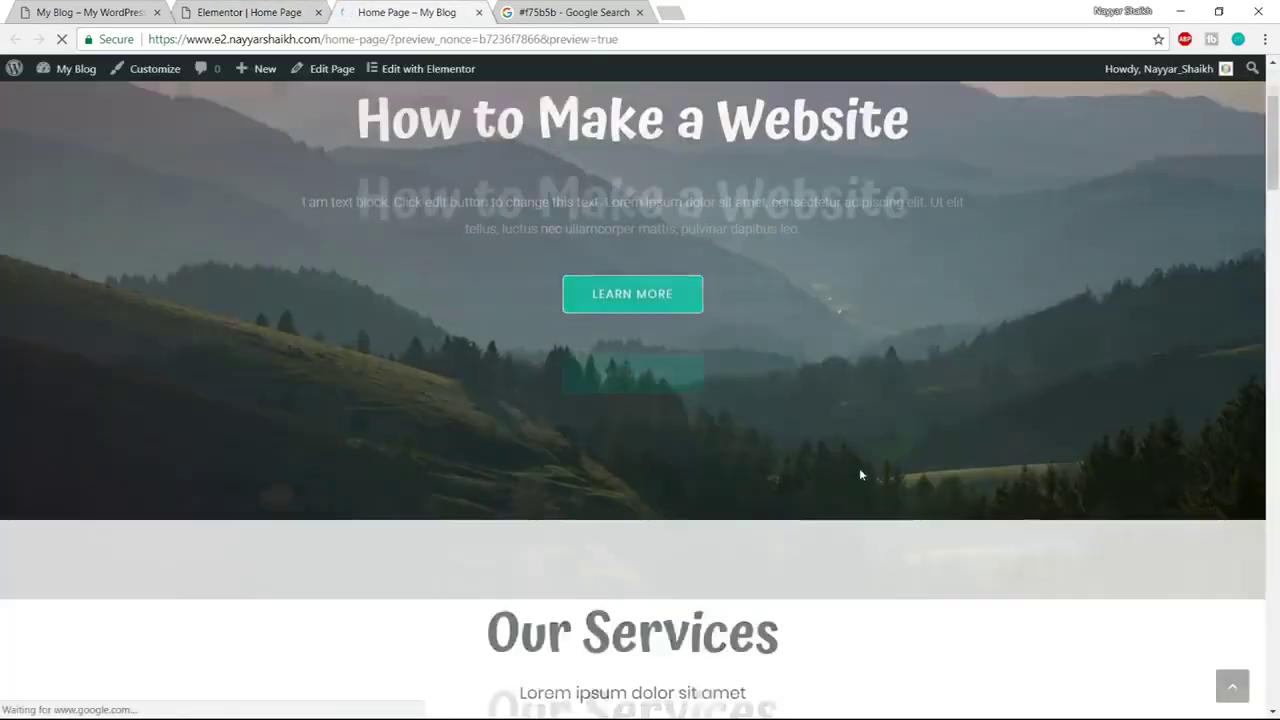
scroll(859, 474, down, 6)
scroll(834, 477, up, 2)
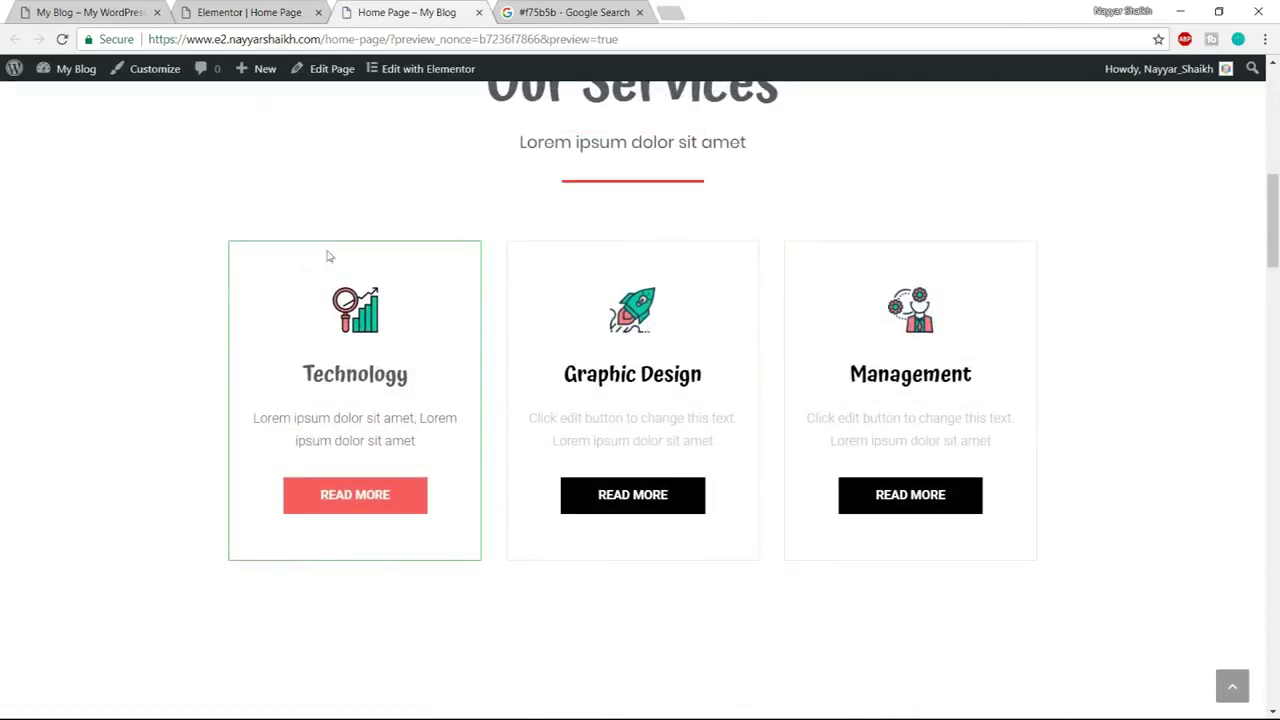
click(249, 12)
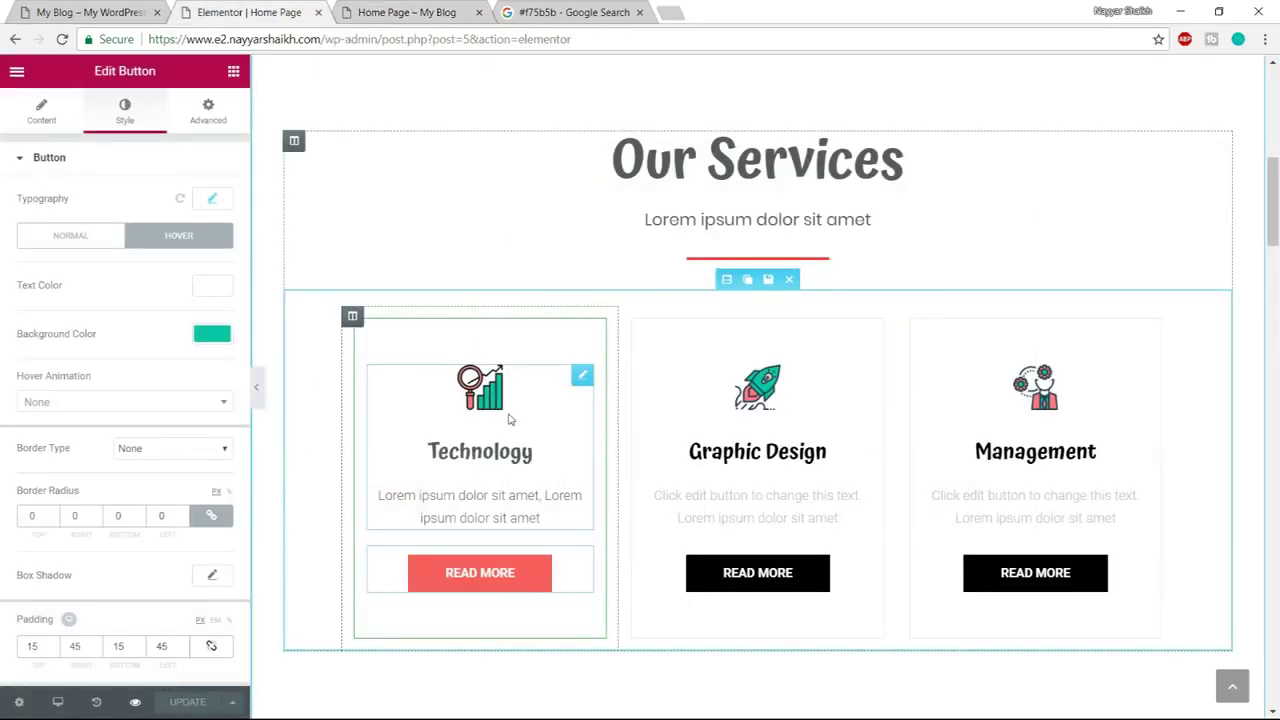
click(407, 12)
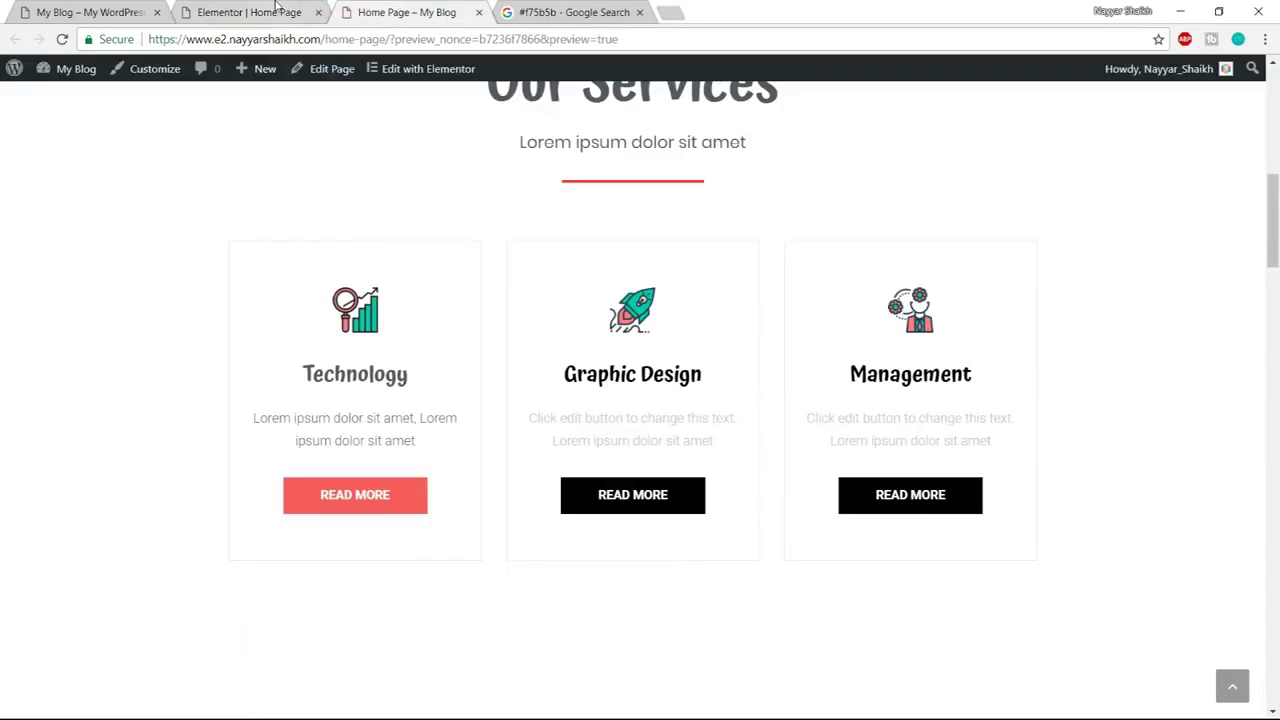
click(255, 12)
mouse_move(351, 316)
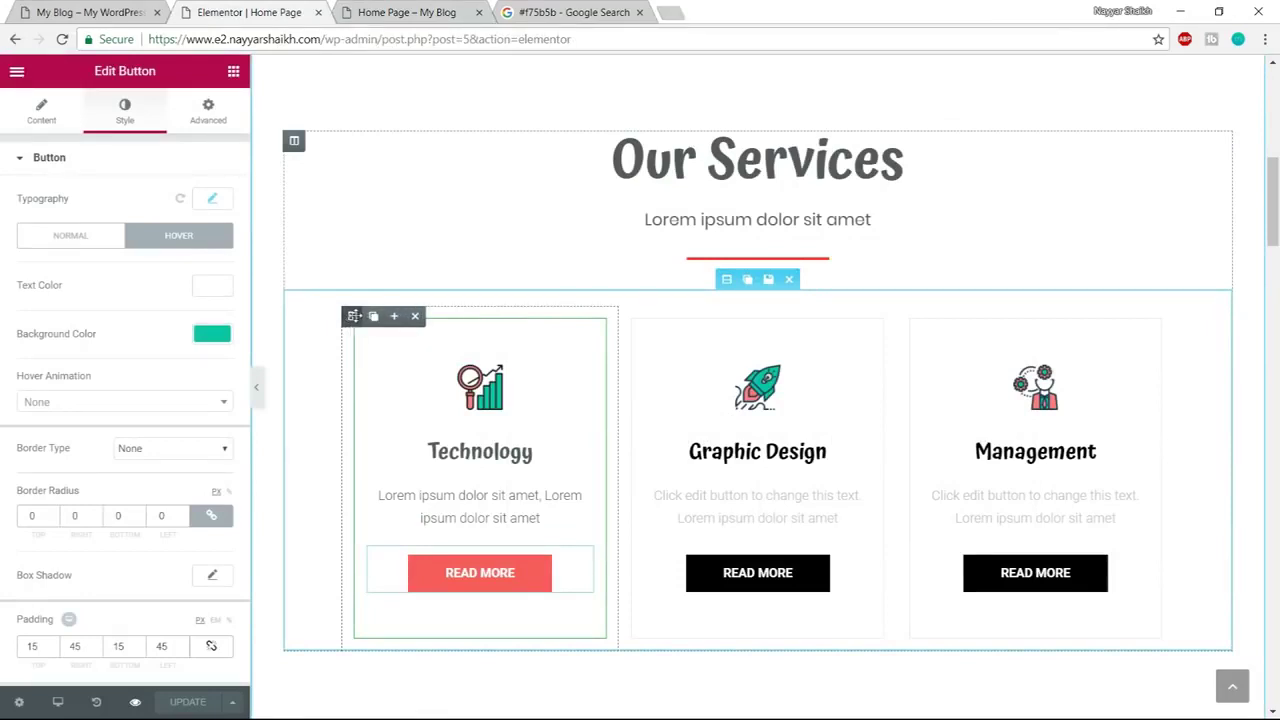
Step: Select the Technology card's column and open its hover border settings
click(353, 317)
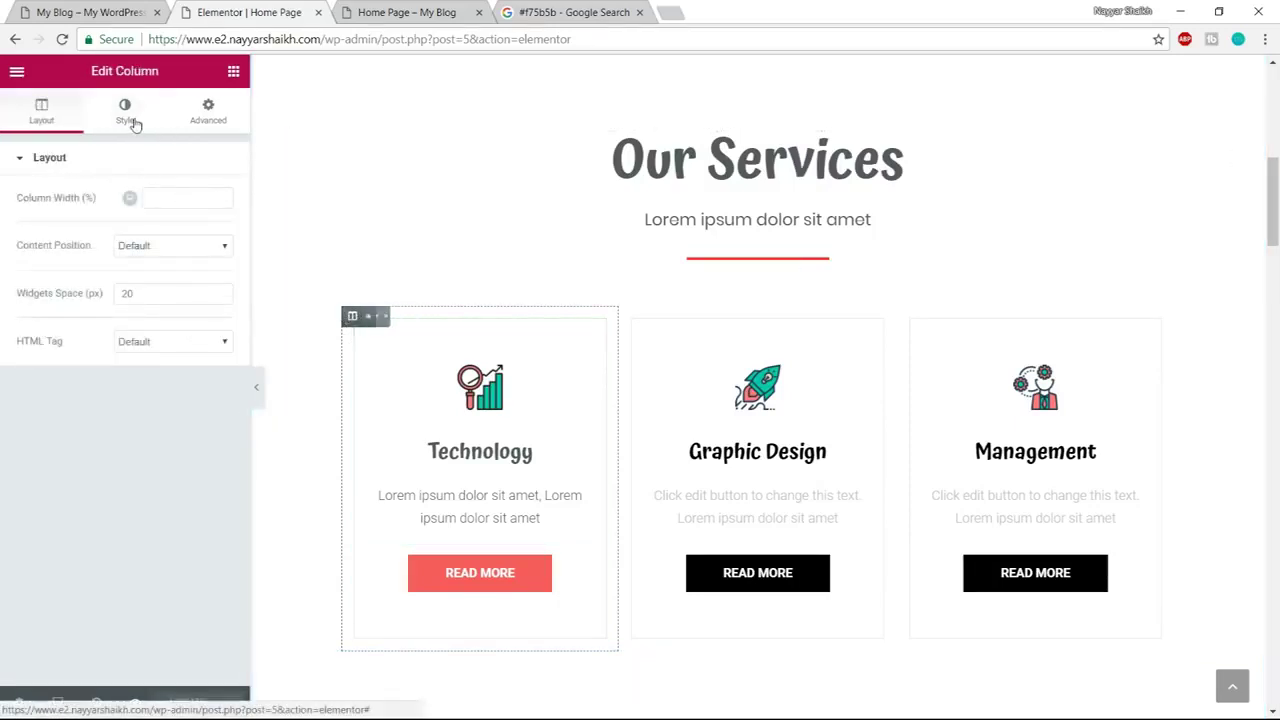
click(128, 118)
click(118, 310)
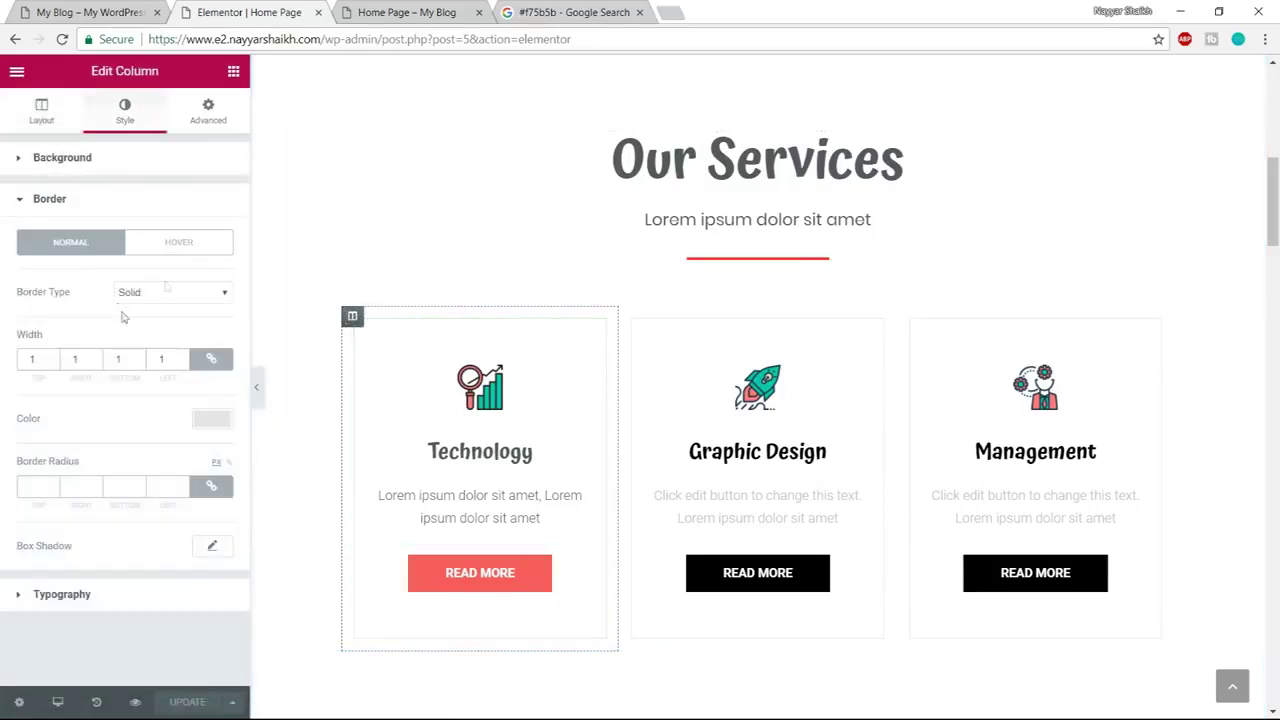
click(181, 247)
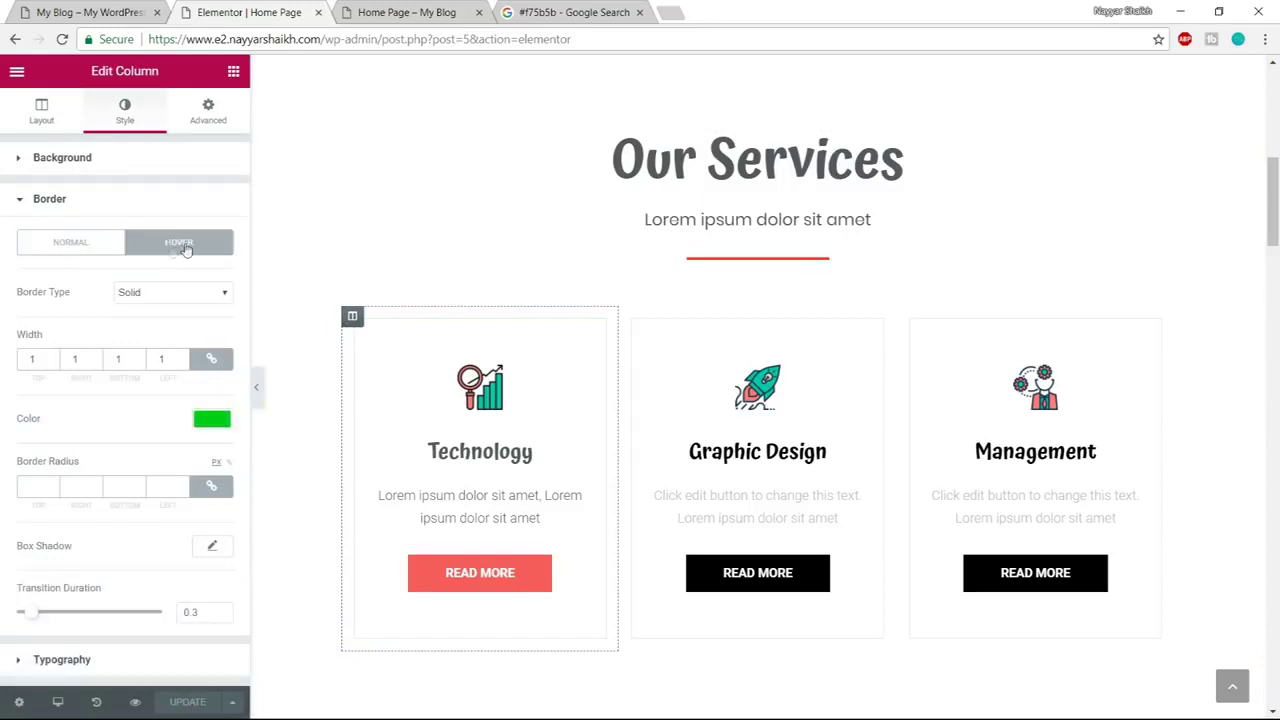
click(345, 10)
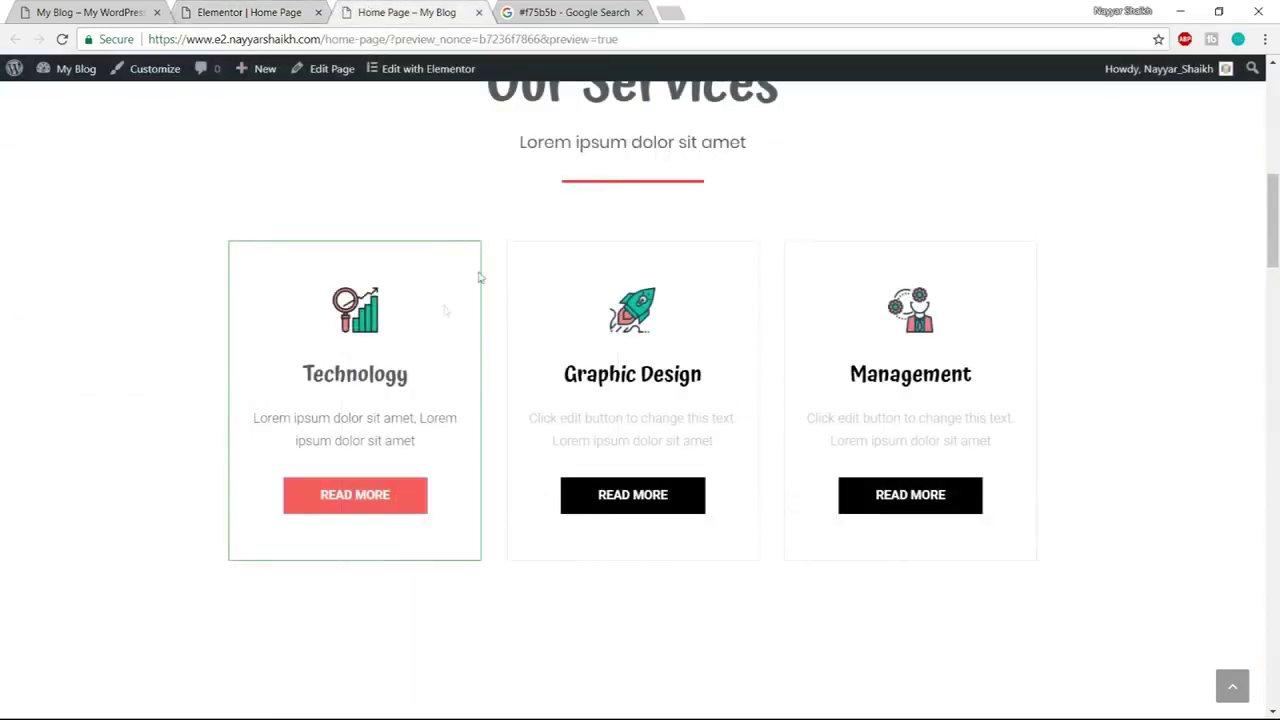
click(233, 13)
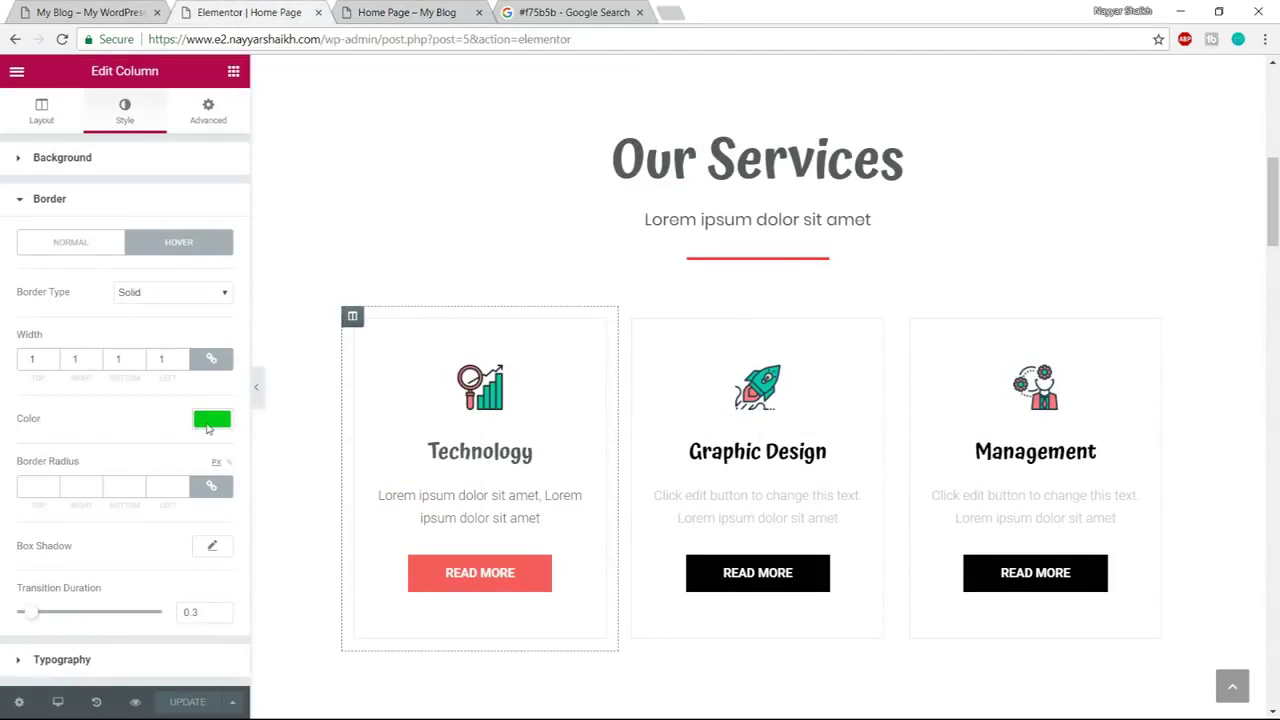
Step: Paste #f75b5b as the column's hover border colour and update the page
click(208, 422)
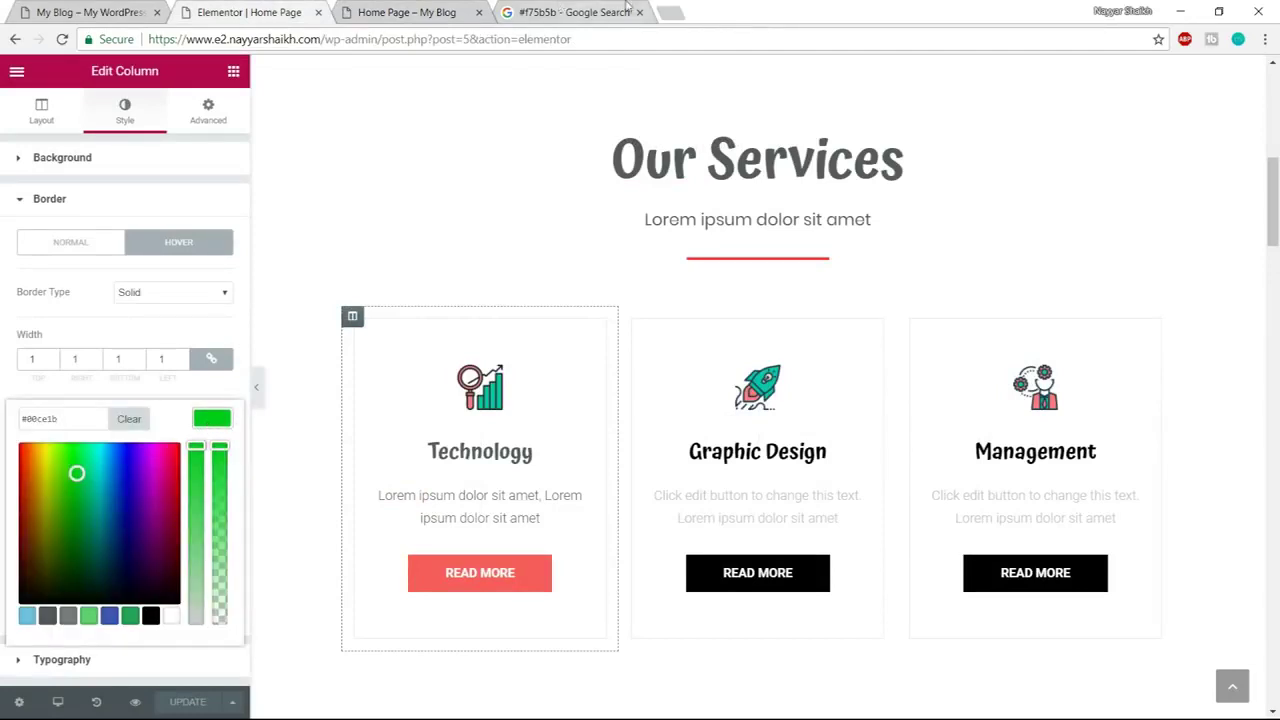
click(573, 12)
text(#10c5a7)
drag(187, 89, 139, 89)
key(ctrl+c)
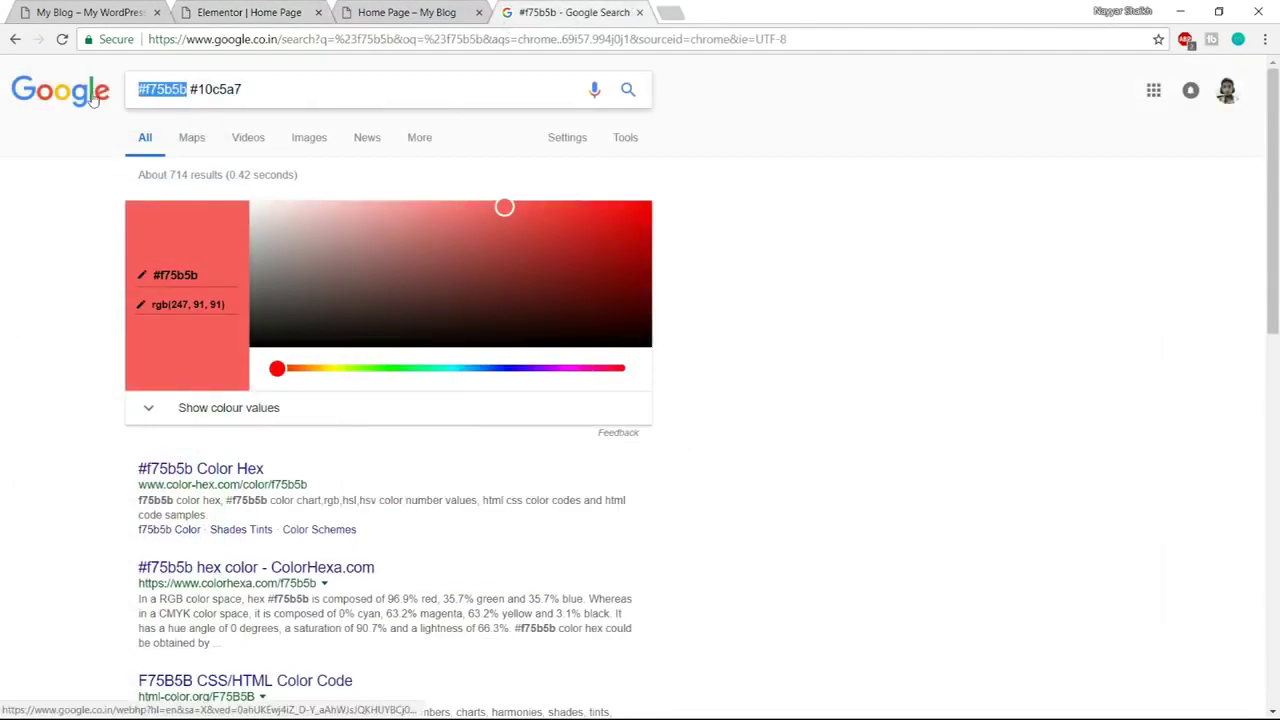
click(252, 10)
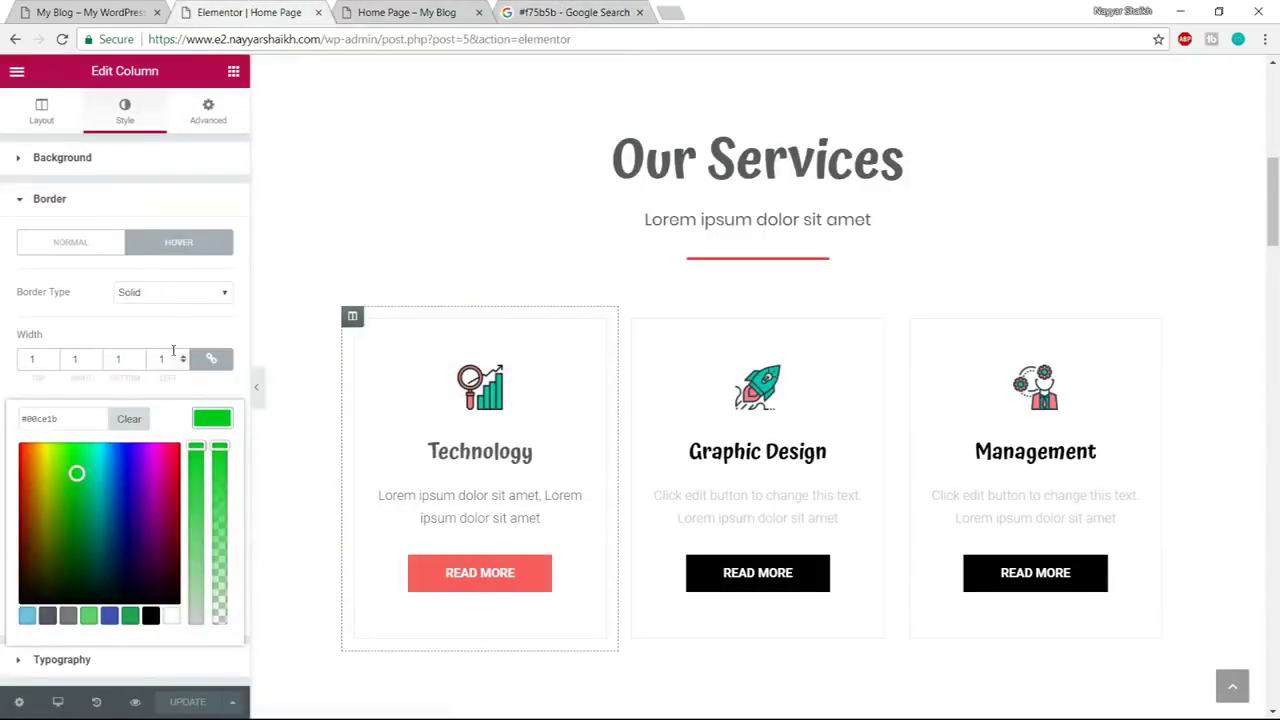
drag(80, 418, 15, 422)
key(ctrl+v)
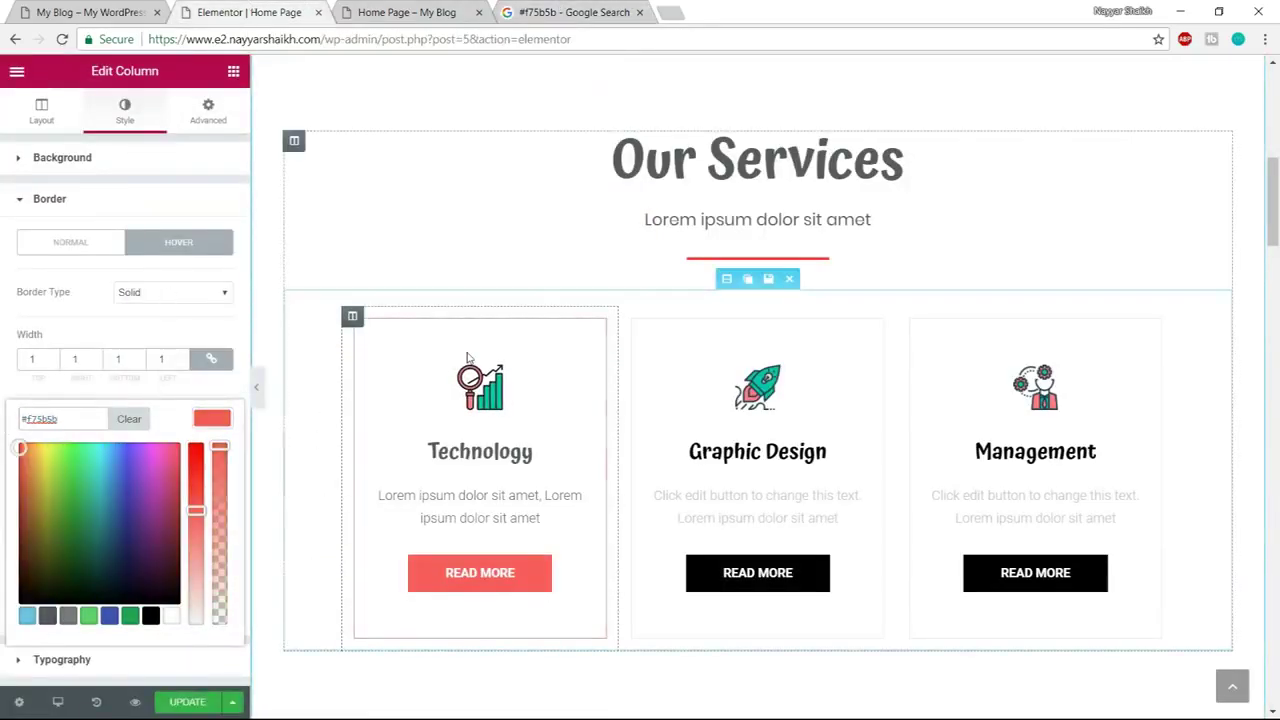
click(188, 709)
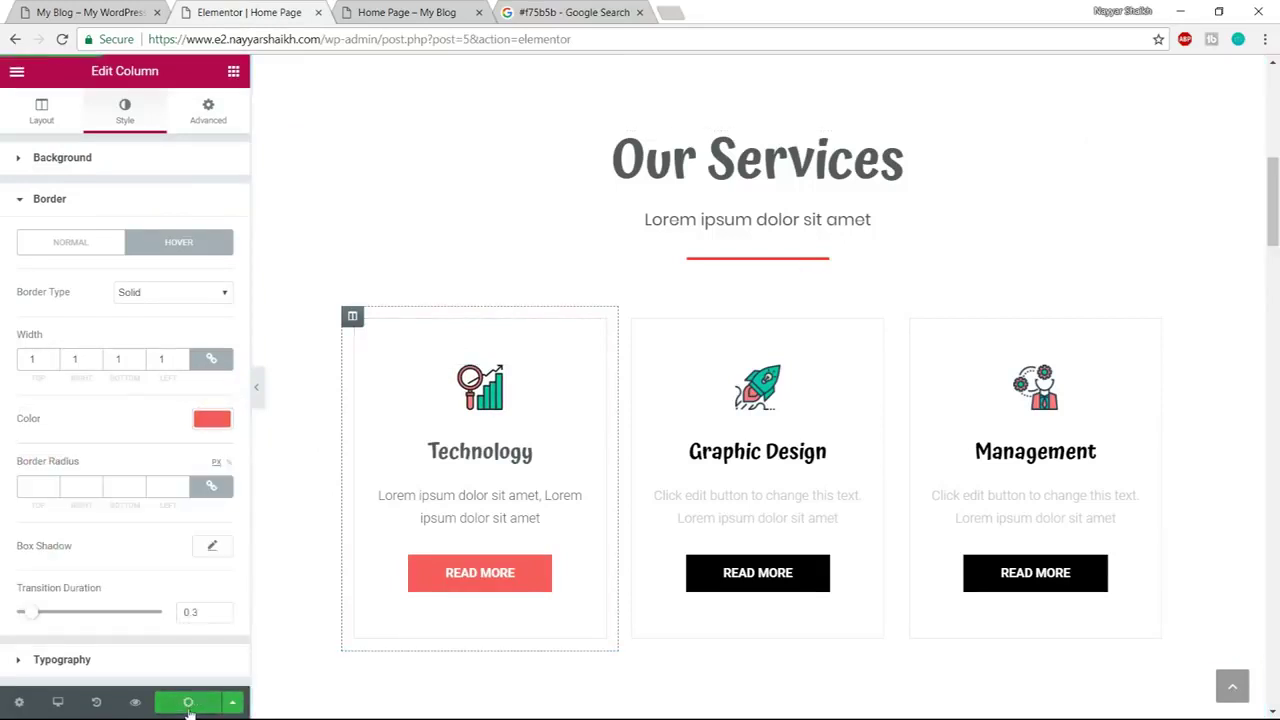
click(455, 10)
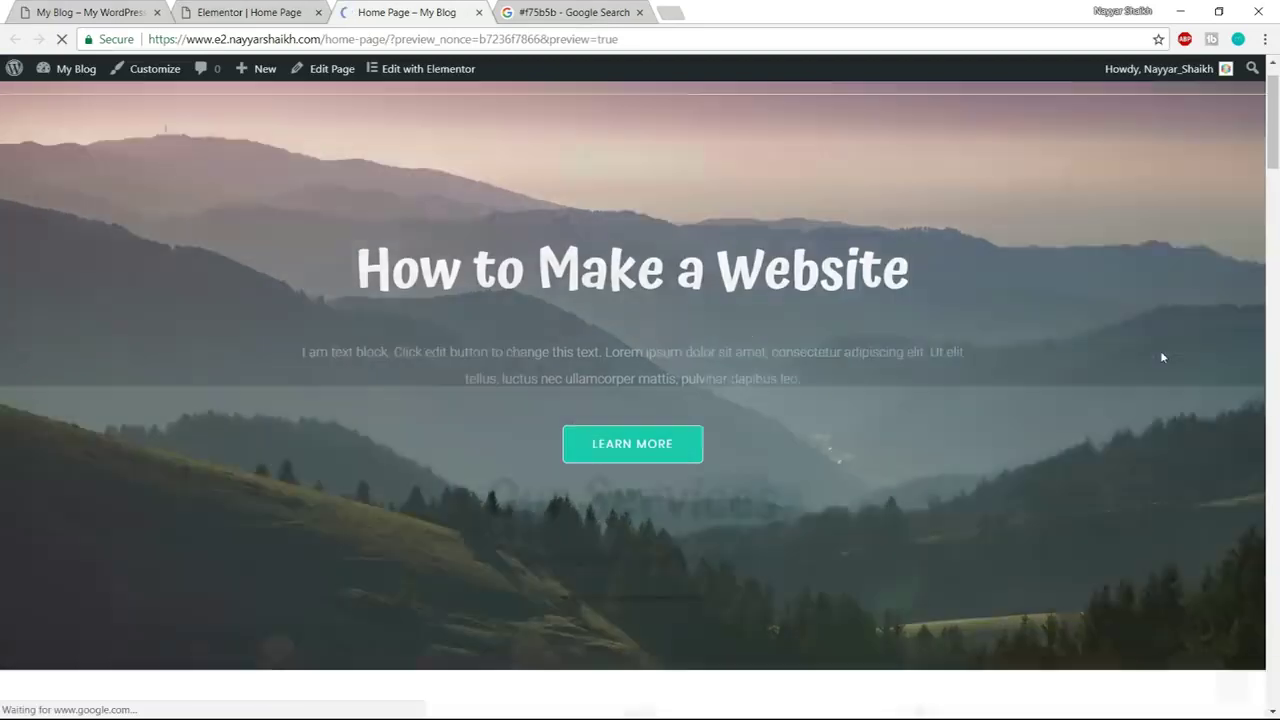
Step: Scroll the reloaded preview to confirm the Technology card's coral hover border, then return to the editor
scroll(706, 434, down, 2)
scroll(486, 306, up, 1)
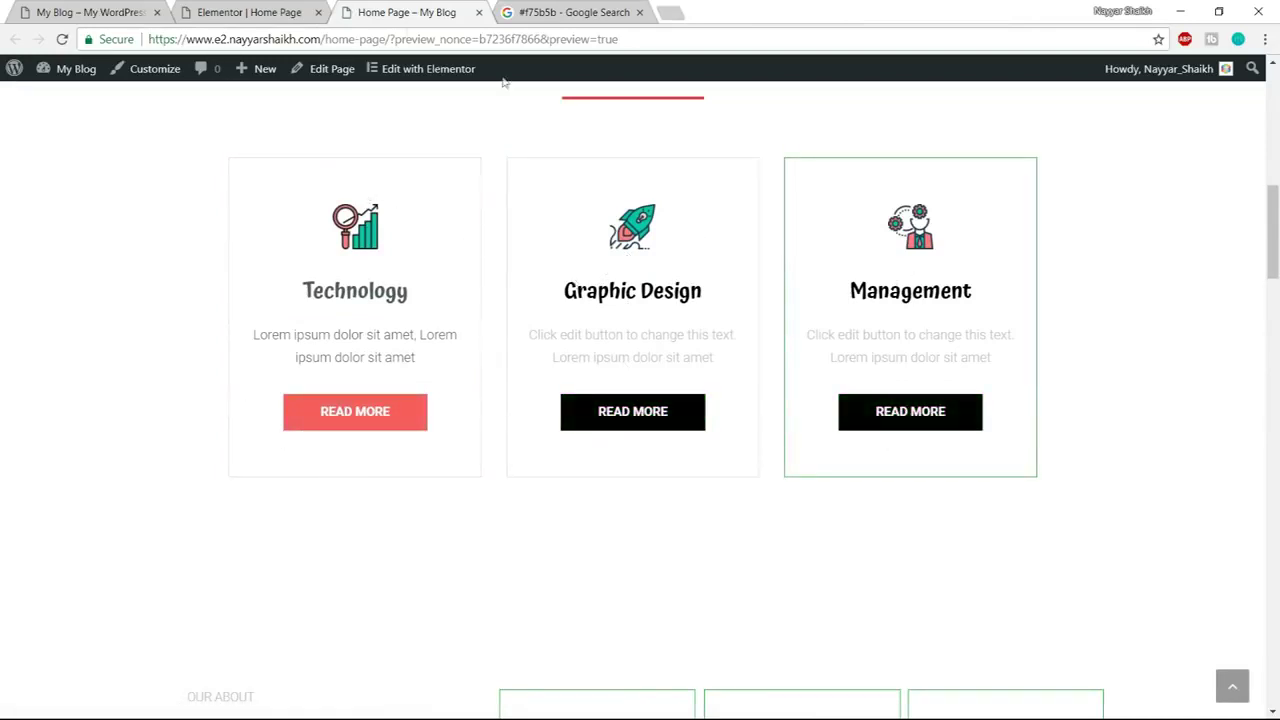
click(280, 11)
scroll(576, 320, down, 1)
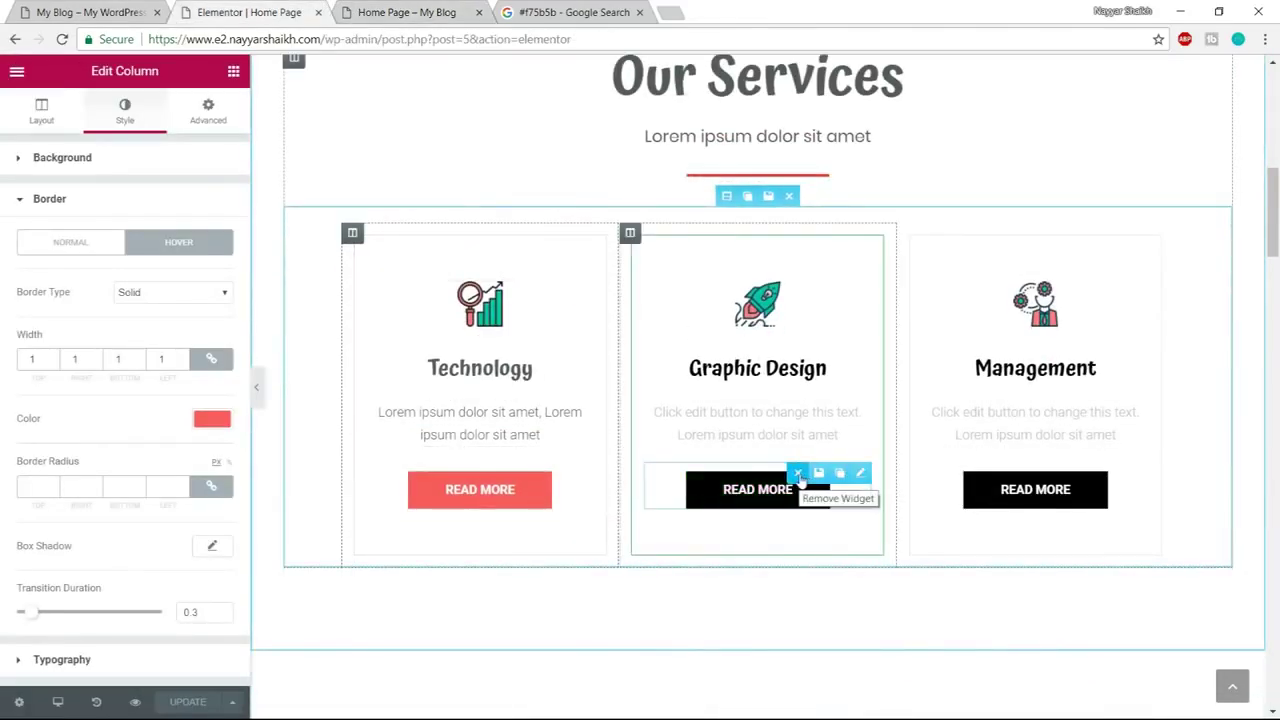
Step: Replace the Graphic Design and Management READ MORE buttons with copies of the red Technology button
click(798, 476)
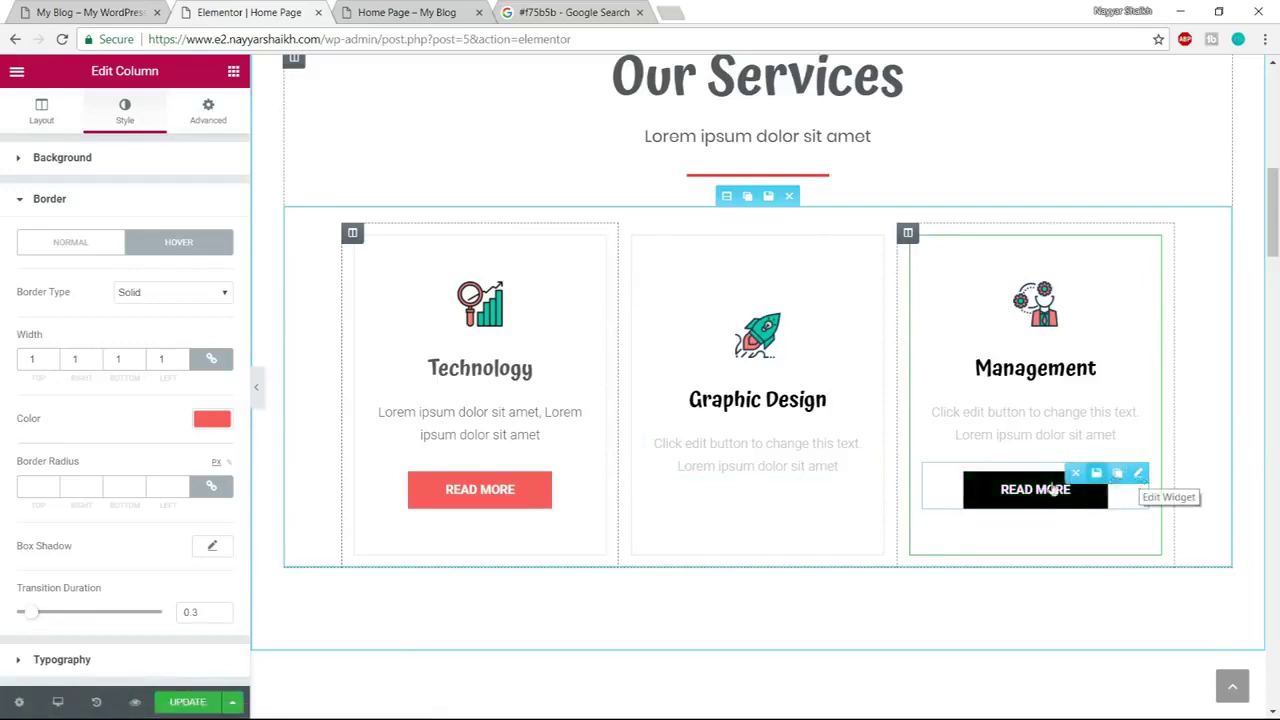
click(1076, 477)
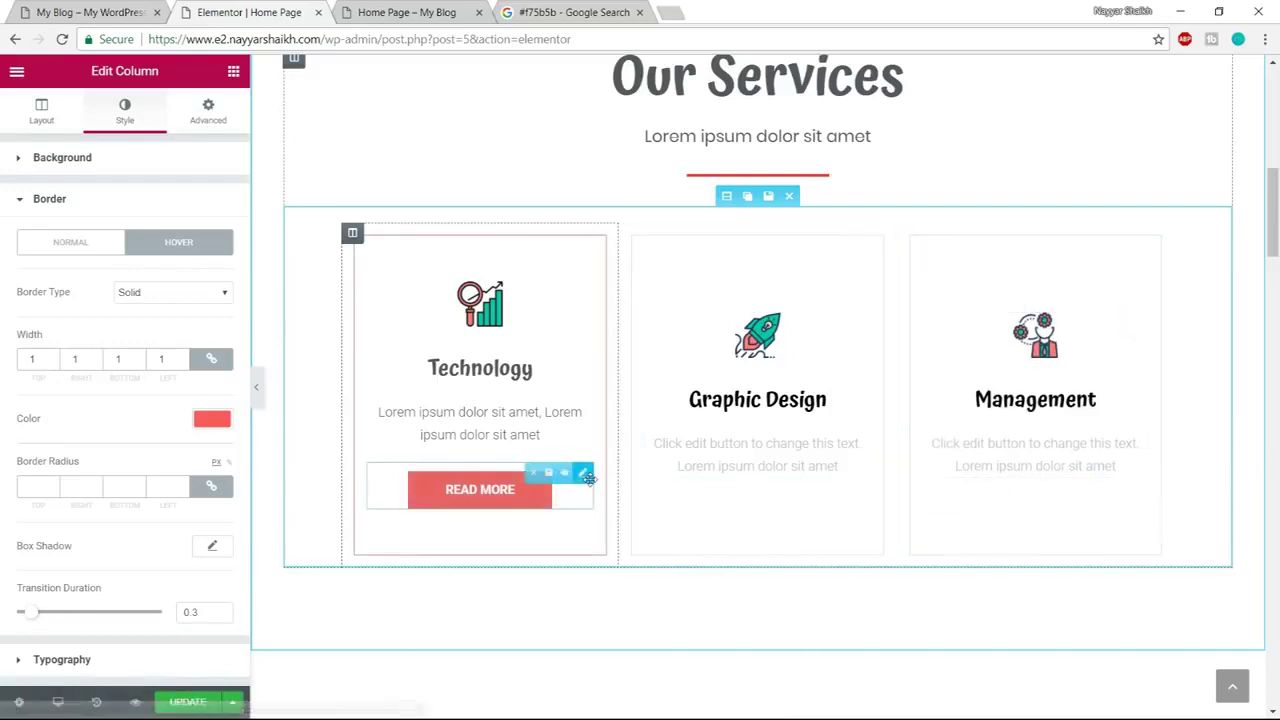
click(561, 473)
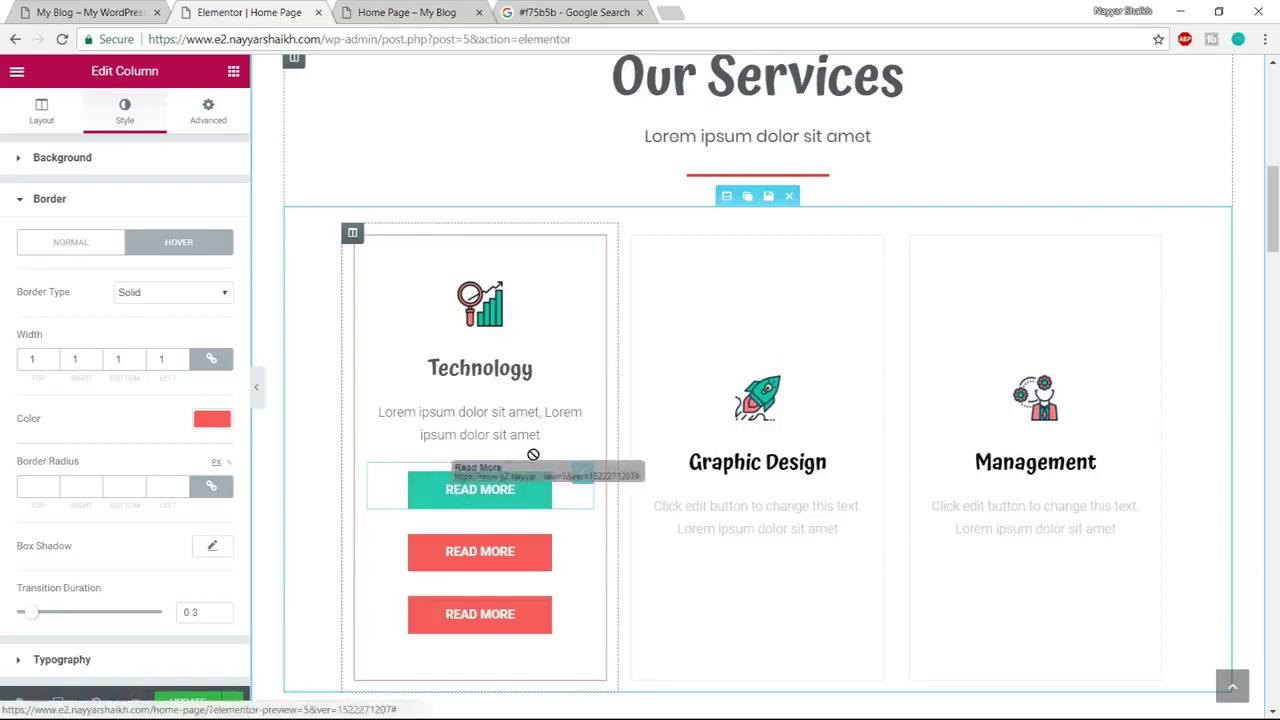
drag(578, 478, 771, 506)
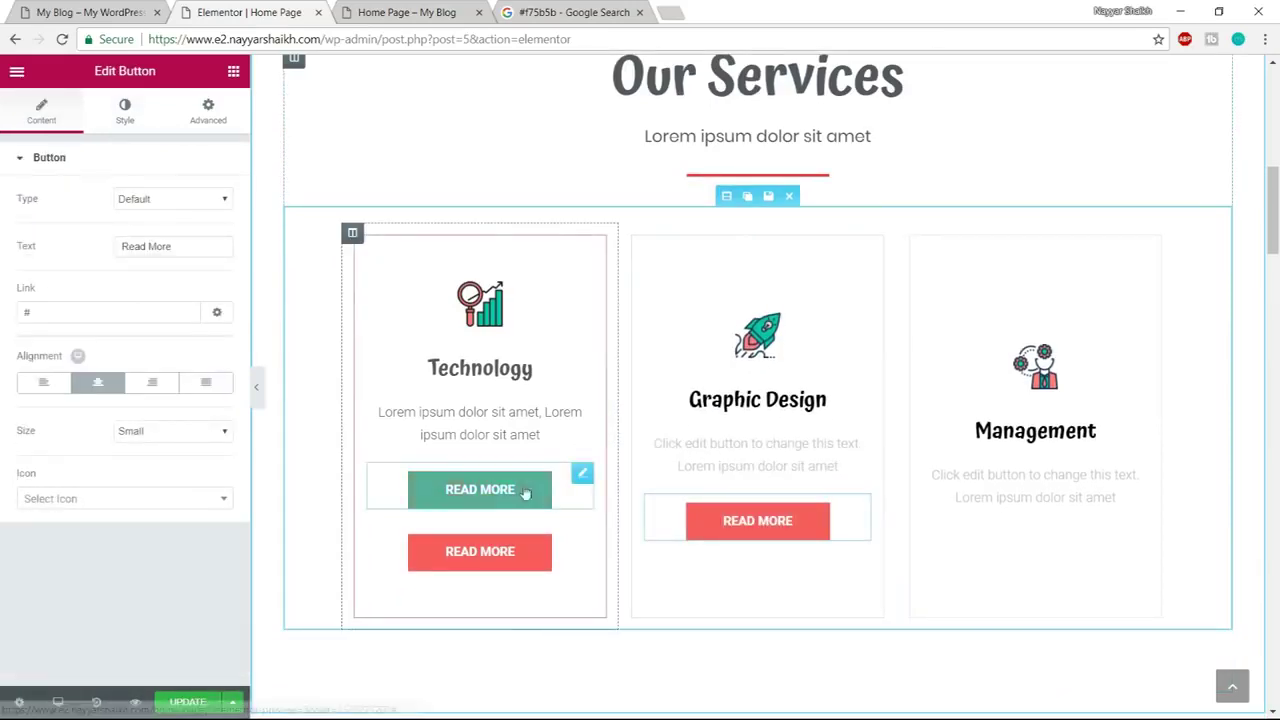
drag(1000, 376, 1000, 478)
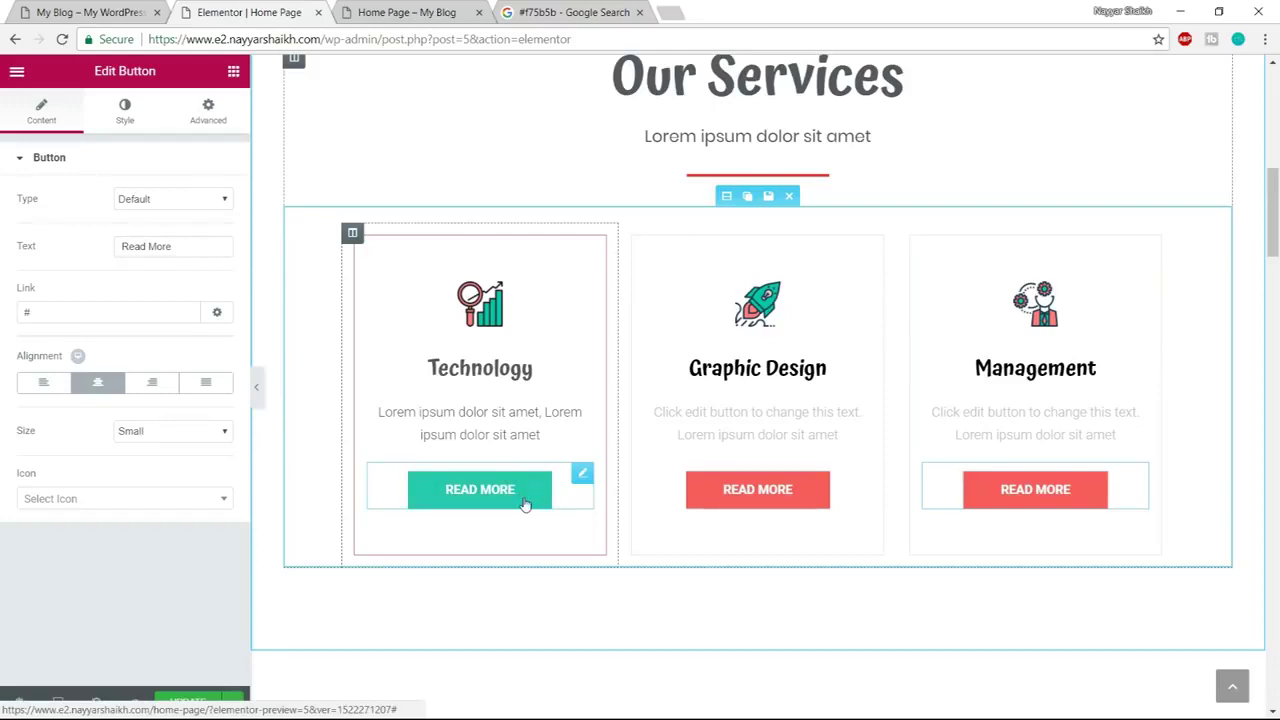
click(90, 12)
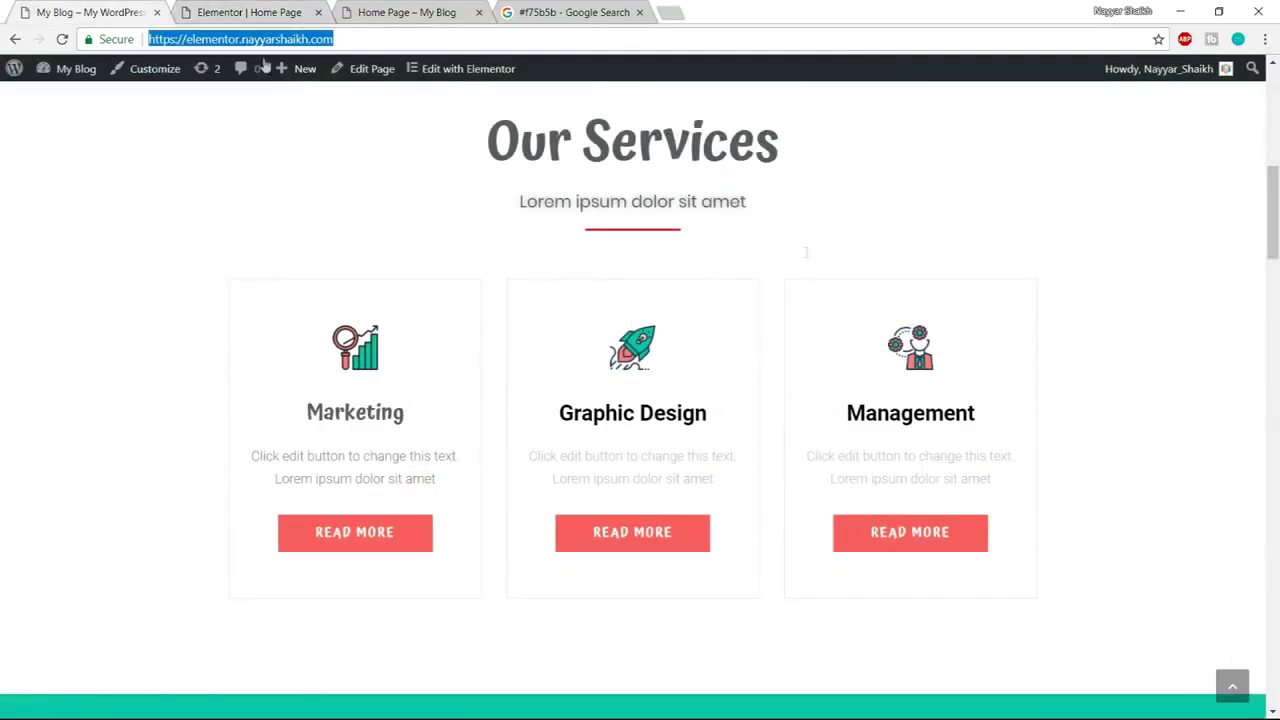
Step: Compare the editor's white Alternate numbers section with the reference's teal numbers block
scroll(1120, 386, down, 7)
scroll(1125, 385, up, 2)
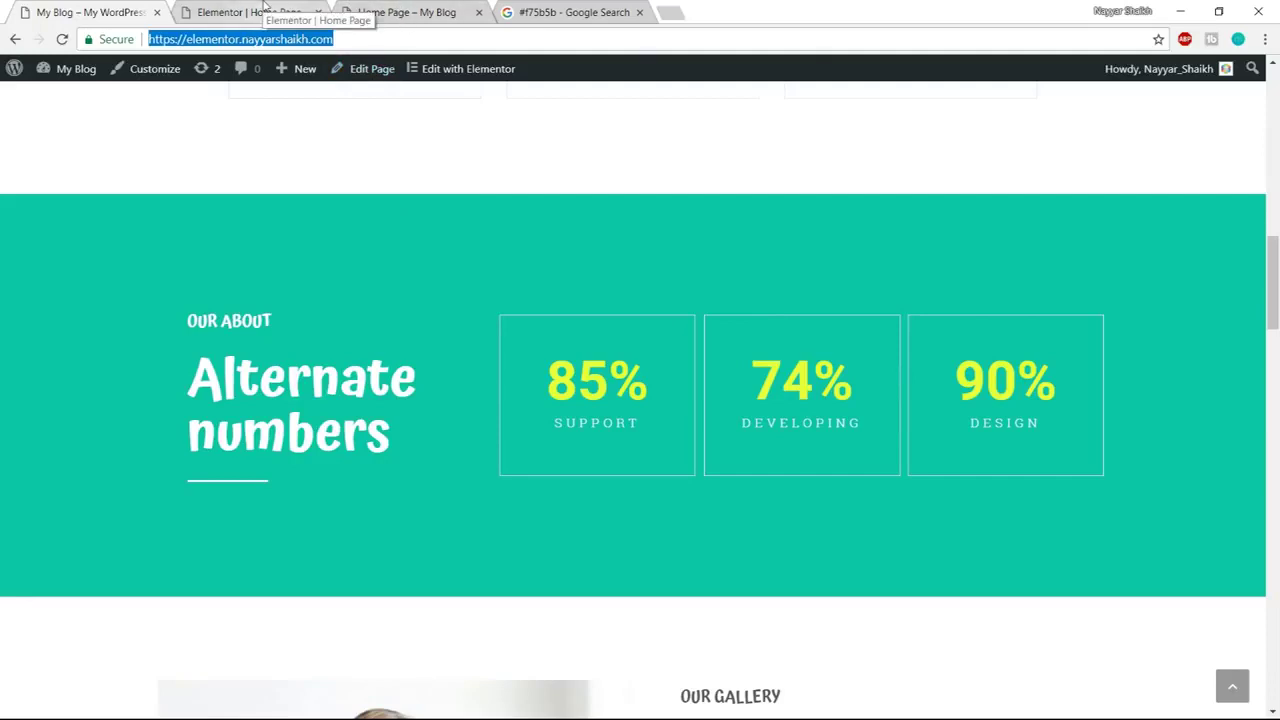
click(265, 10)
scroll(1059, 381, down, 3)
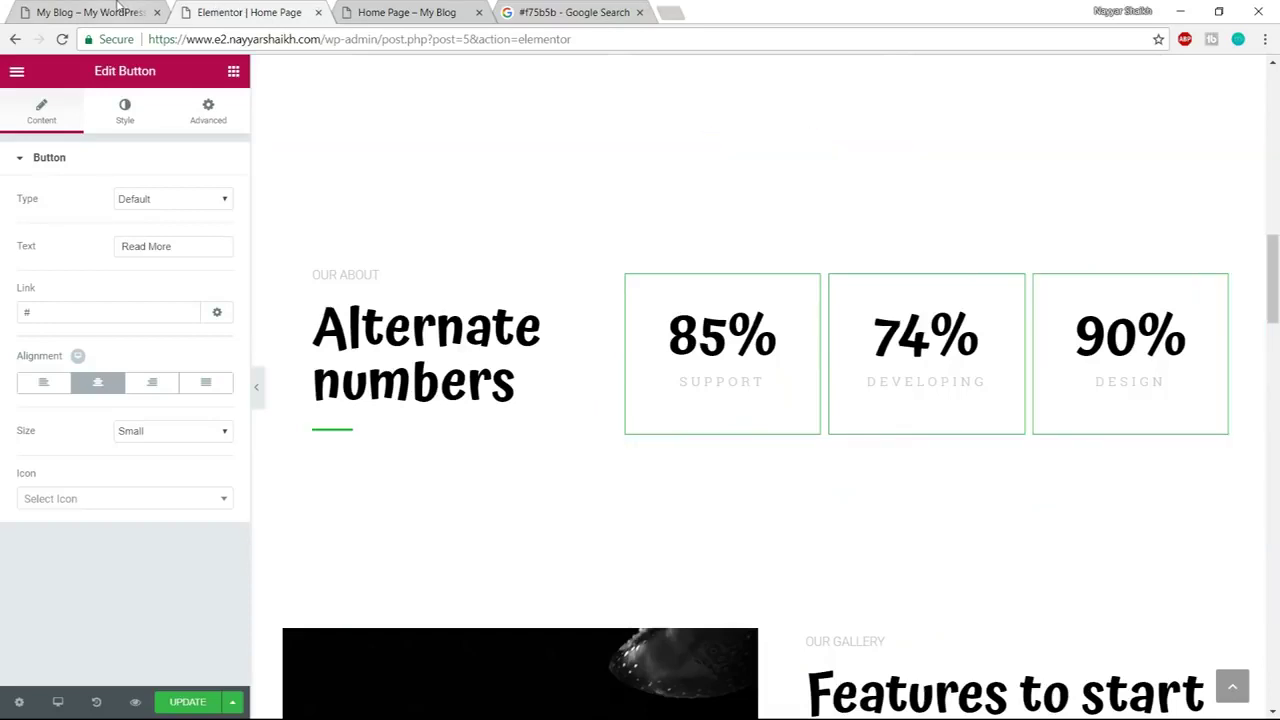
click(117, 10)
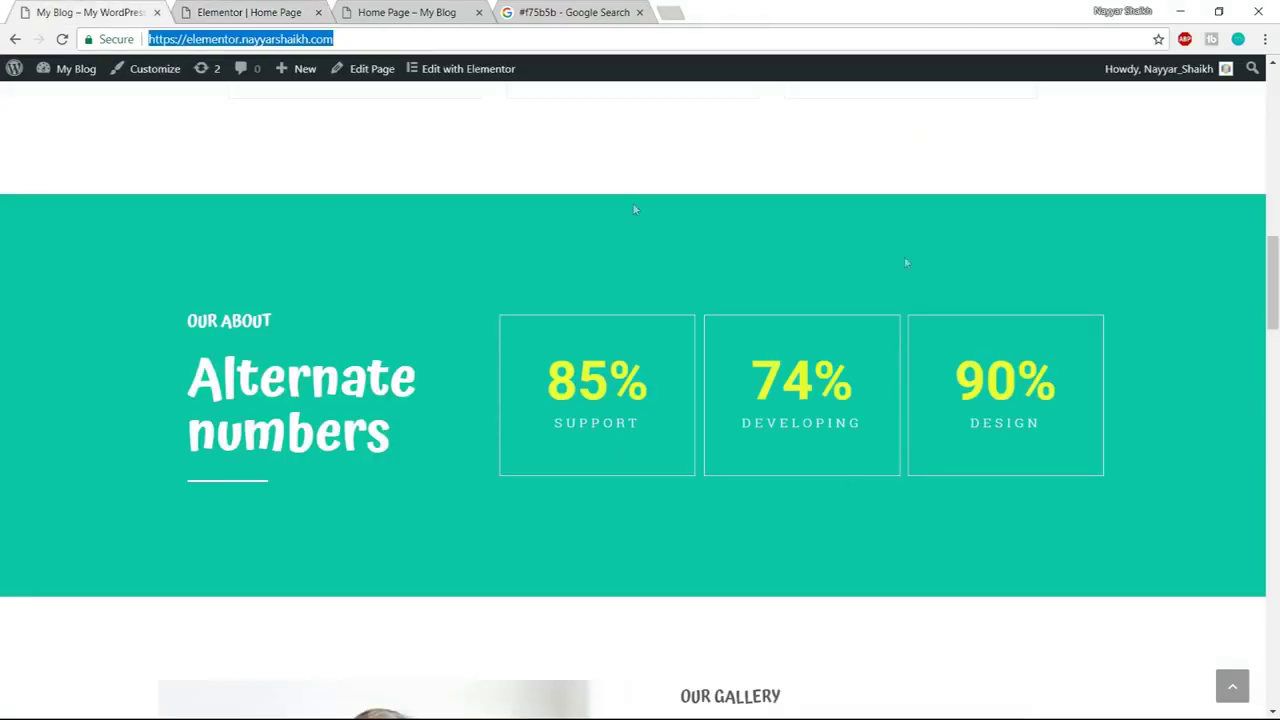
click(268, 12)
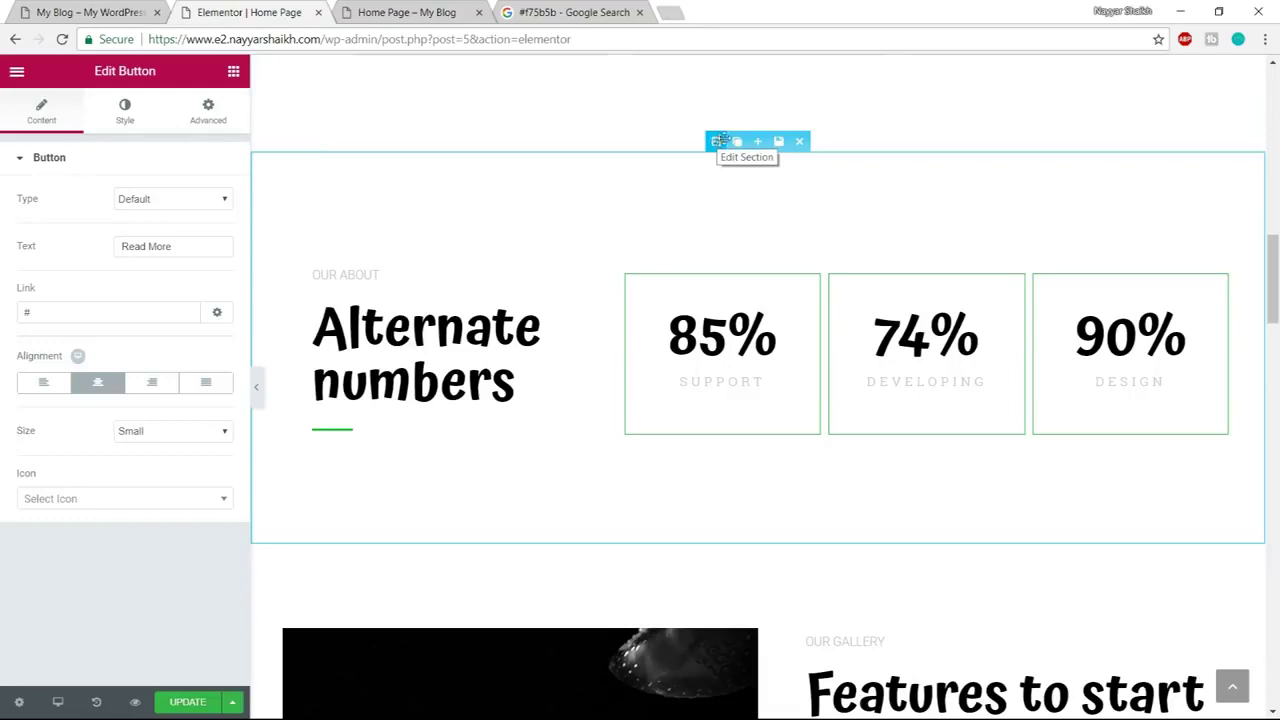
Step: Give the Alternate numbers section a Classic background coloured teal #10c5a7
click(719, 141)
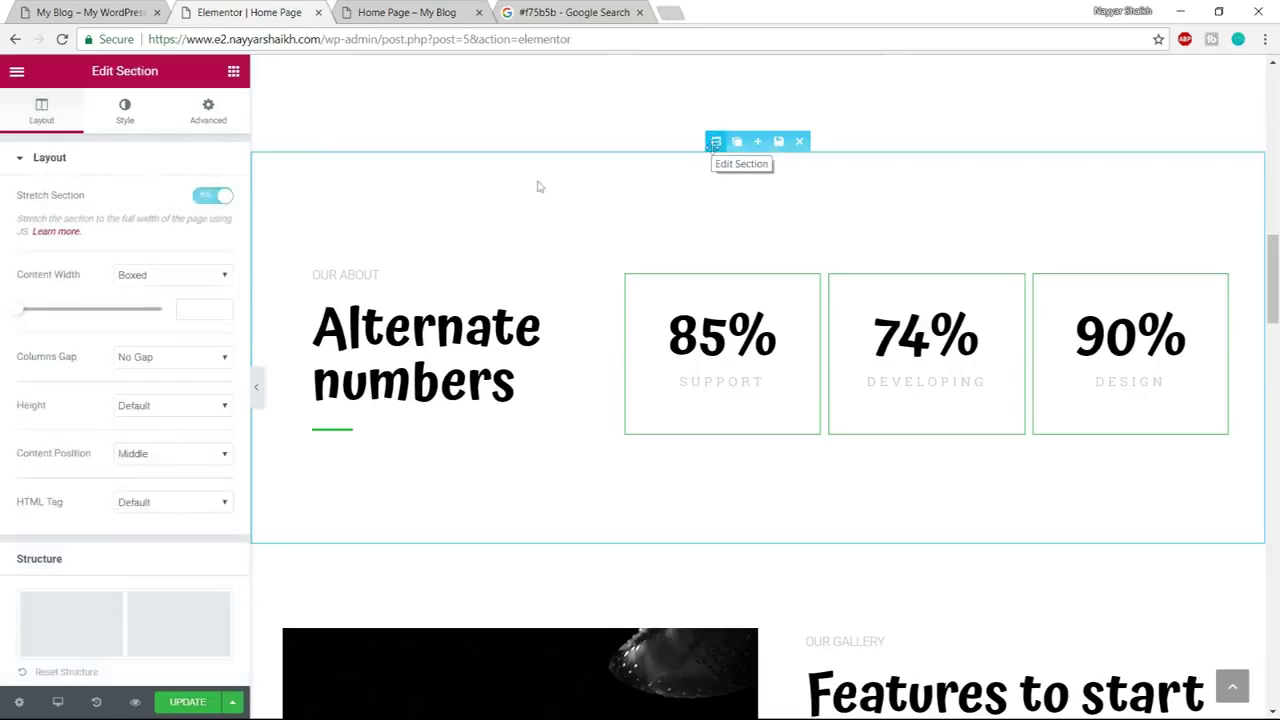
click(125, 118)
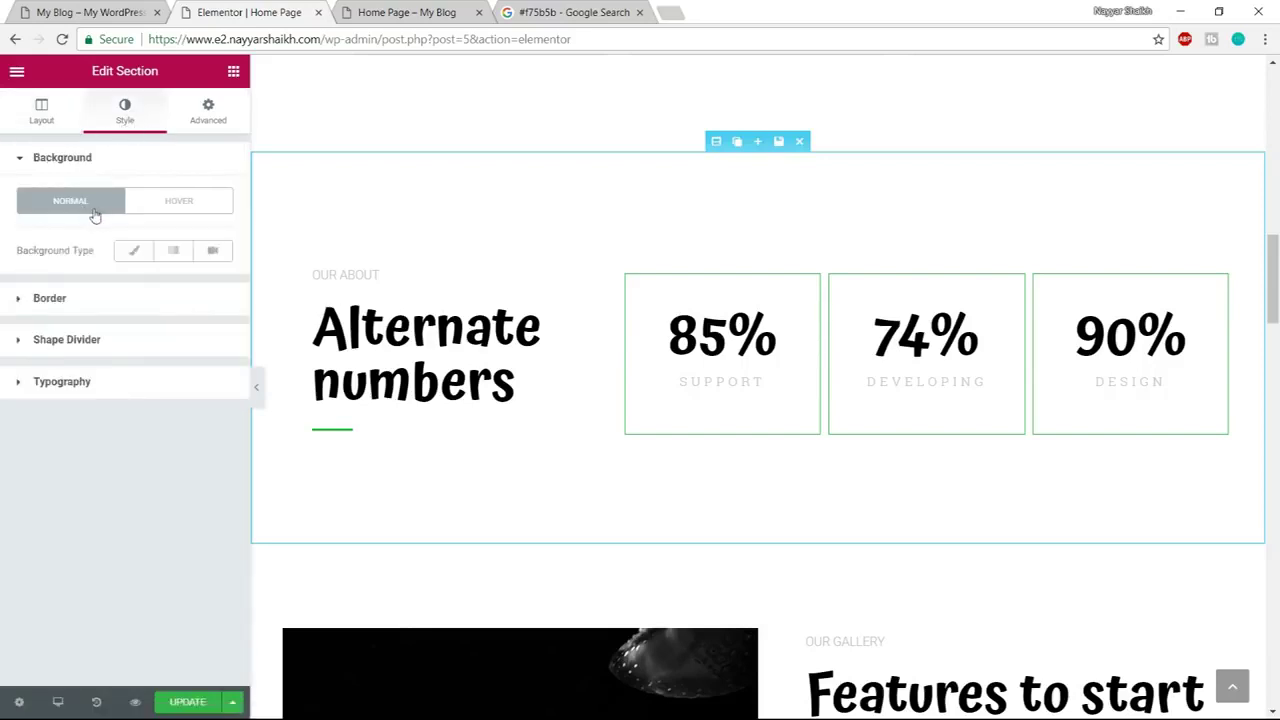
click(133, 251)
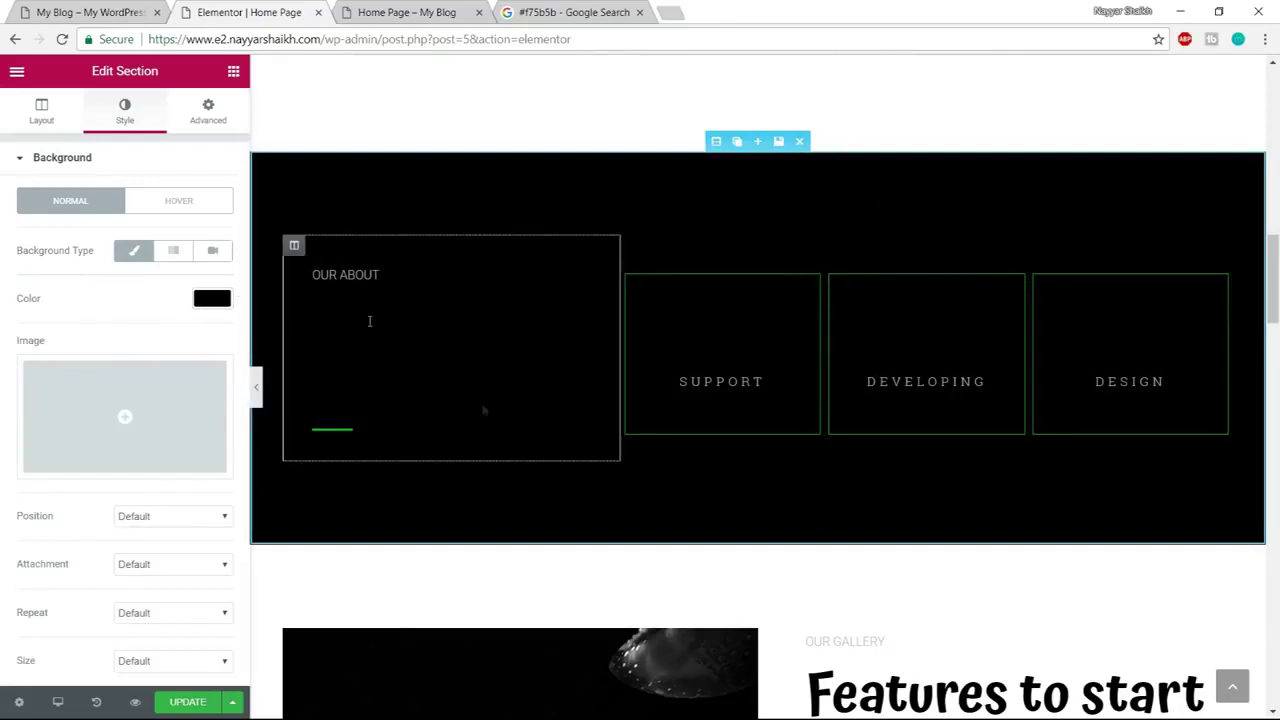
click(540, 14)
drag(243, 89, 184, 90)
key(ctrl+c)
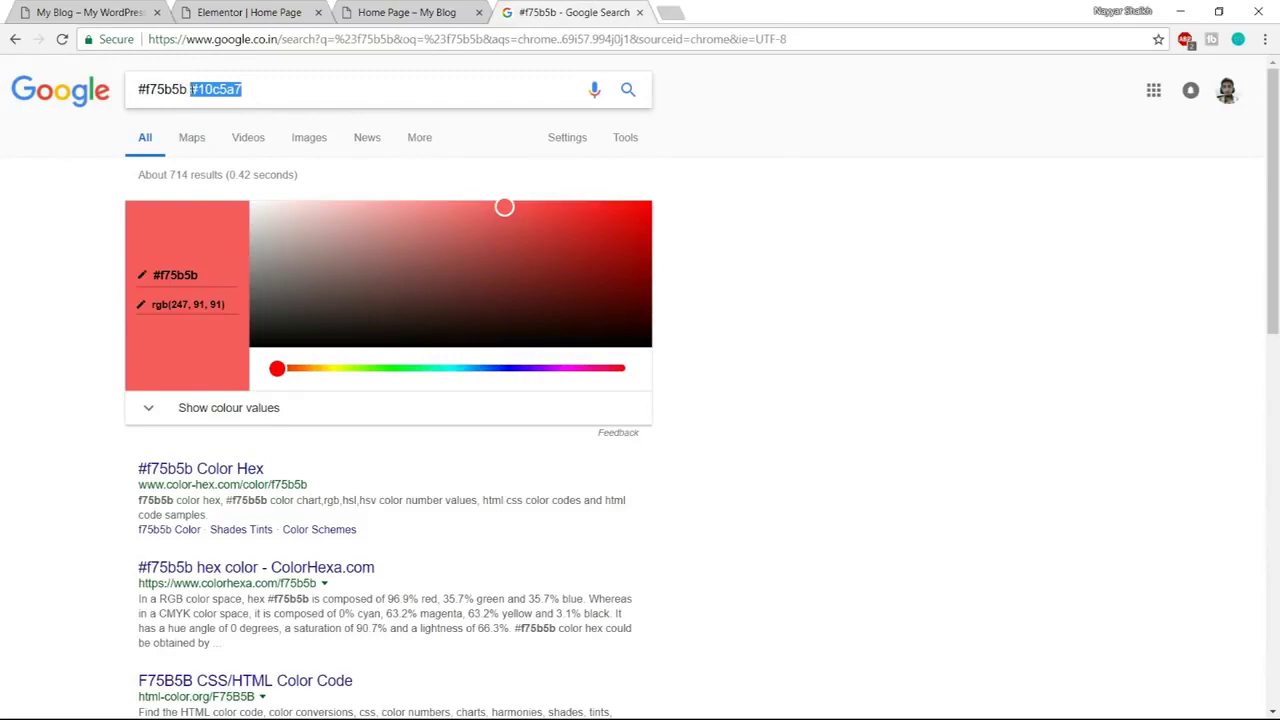
click(290, 14)
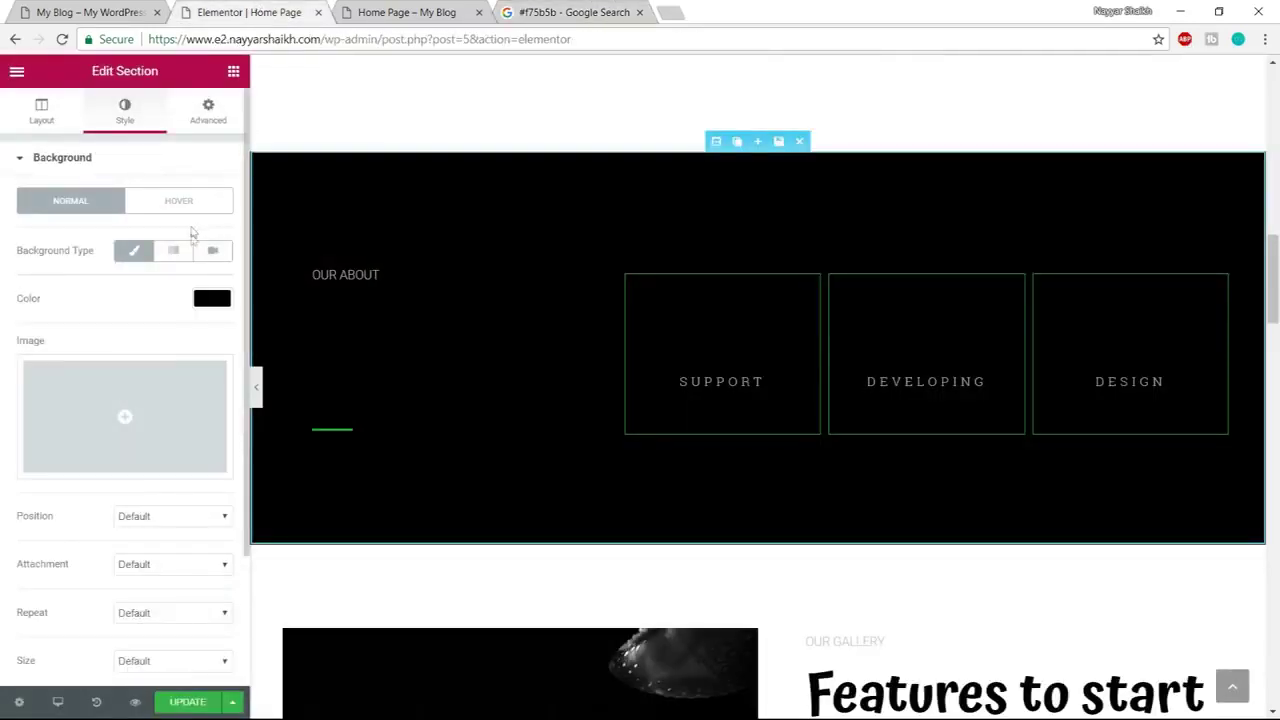
click(210, 300)
drag(71, 298, 5, 297)
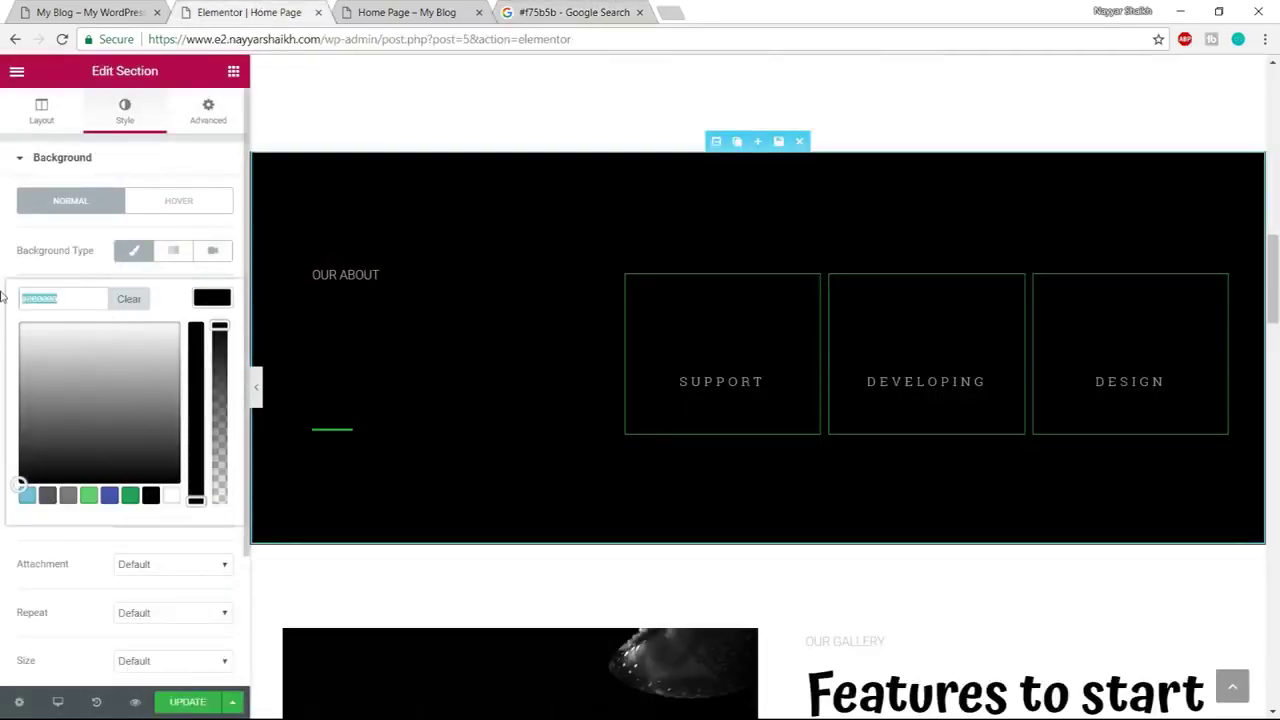
key(ctrl+v)
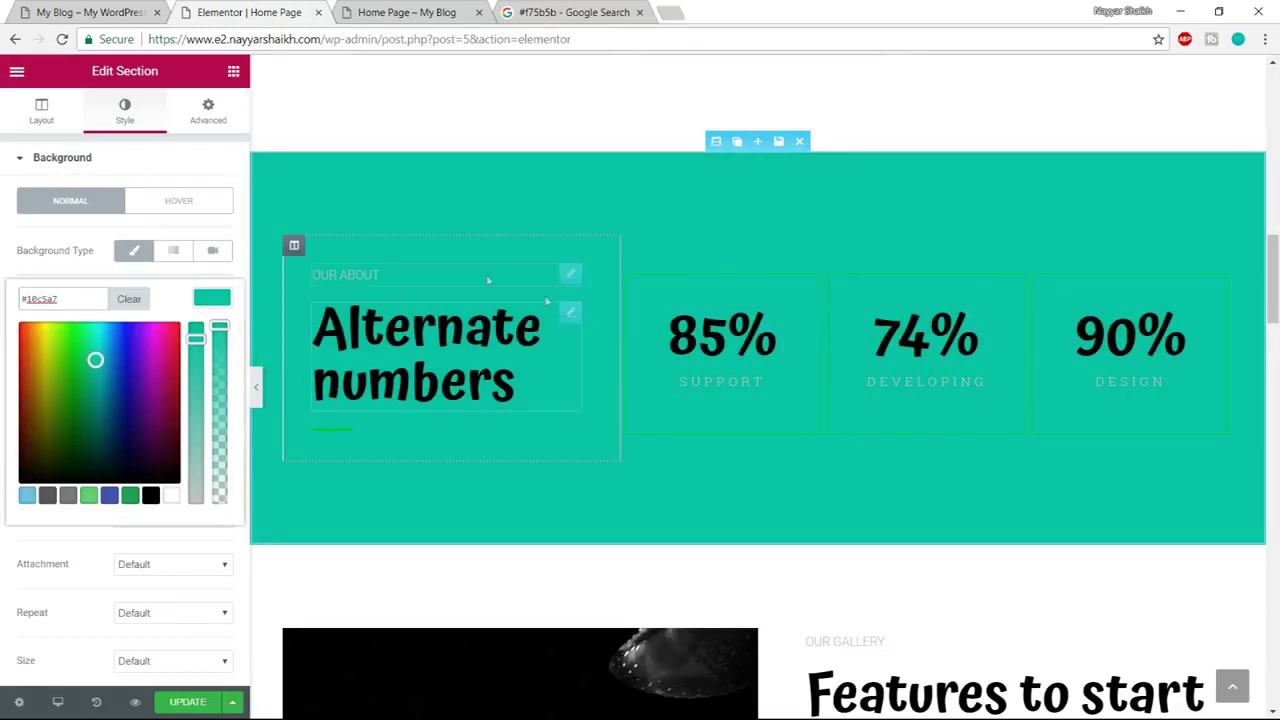
Step: Check the teal section against the reference, then select the Alternate numbers heading
click(121, 8)
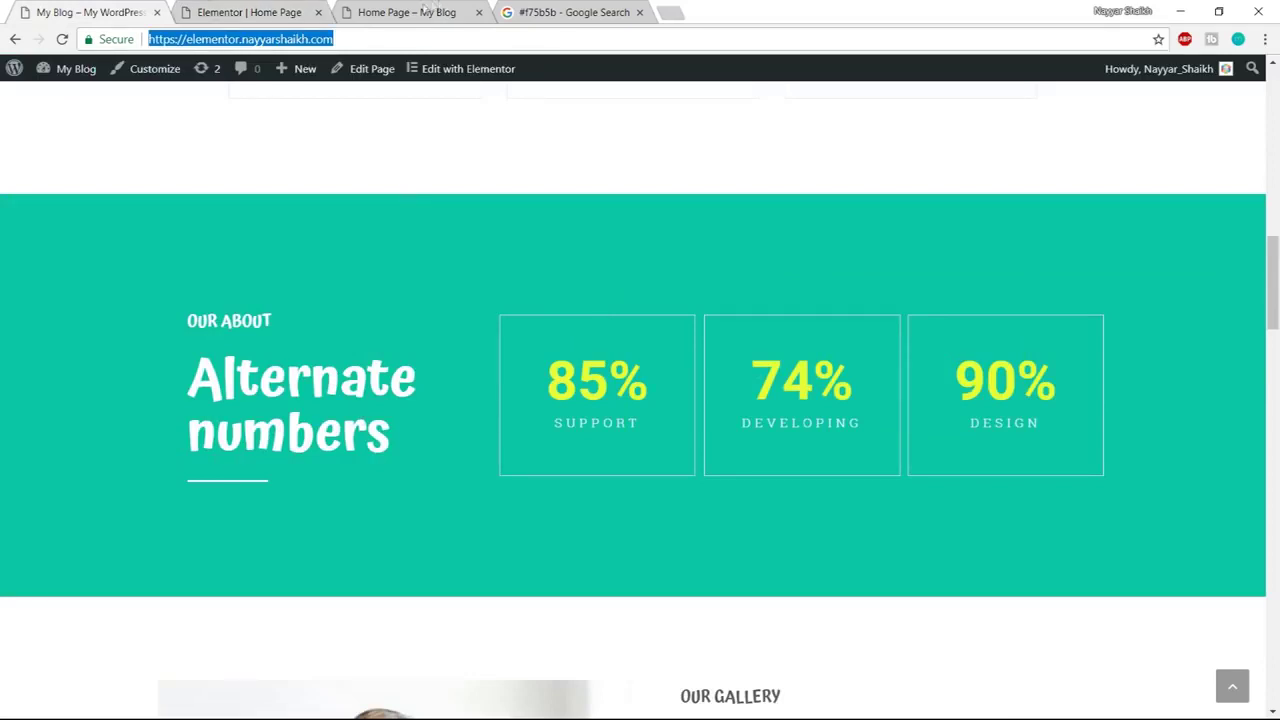
click(425, 10)
click(262, 8)
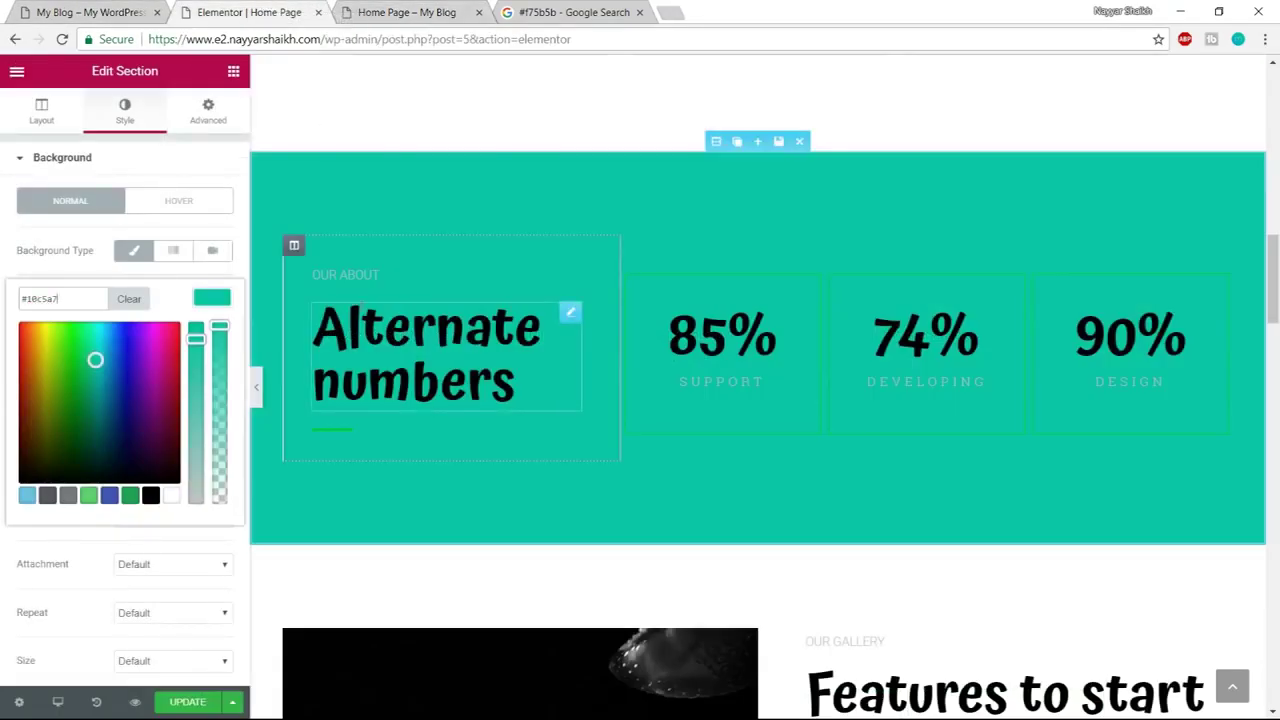
click(515, 380)
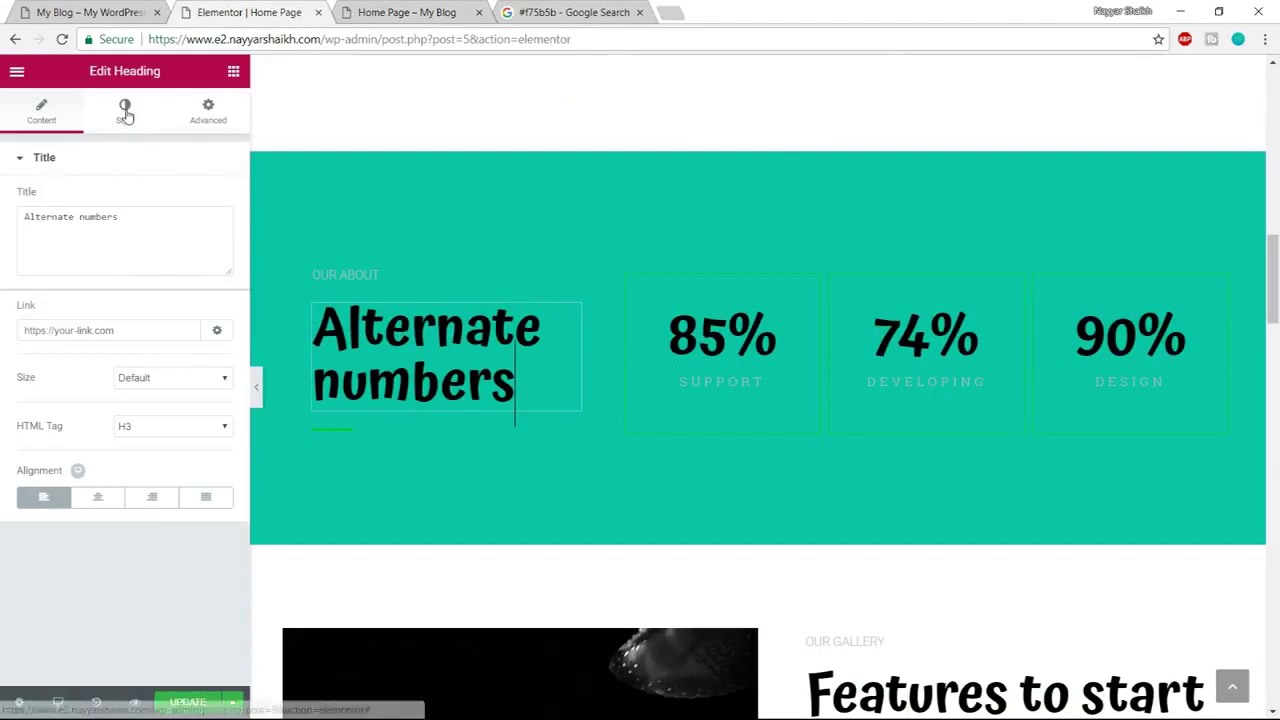
Step: Replace the heading title with the person's full name on two lines and make it white
drag(143, 224, 2, 220)
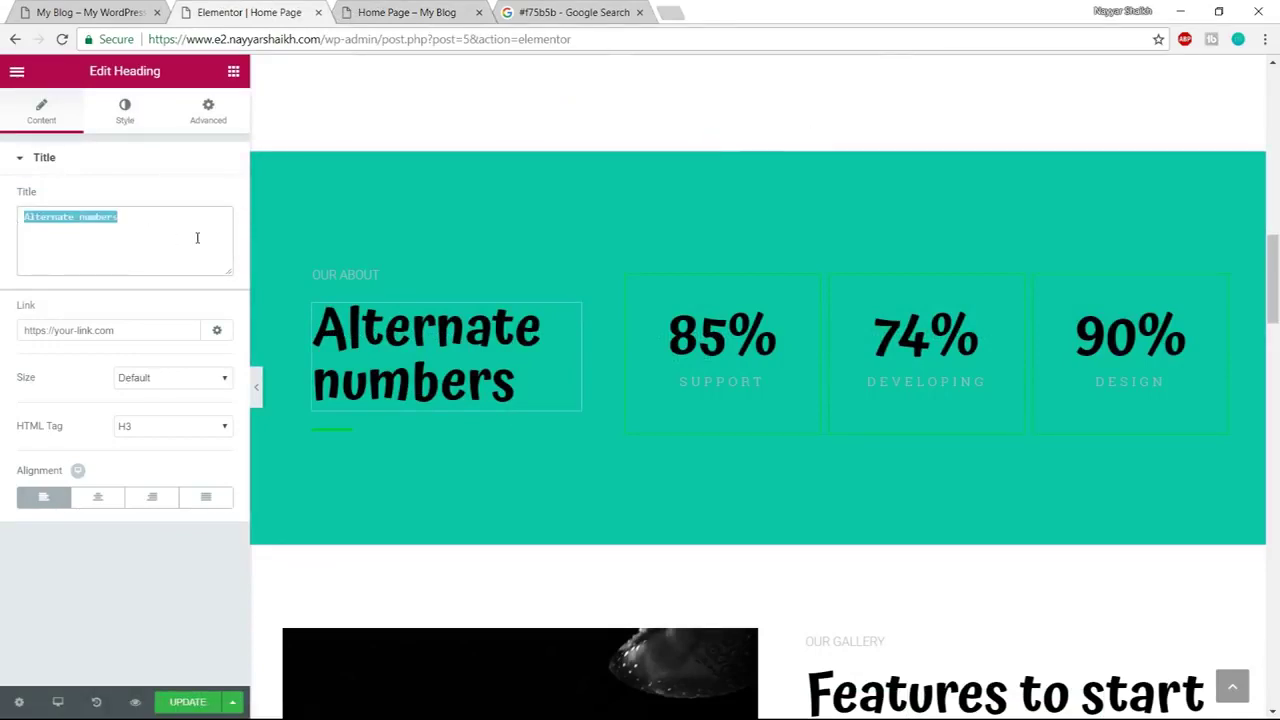
key(Return)
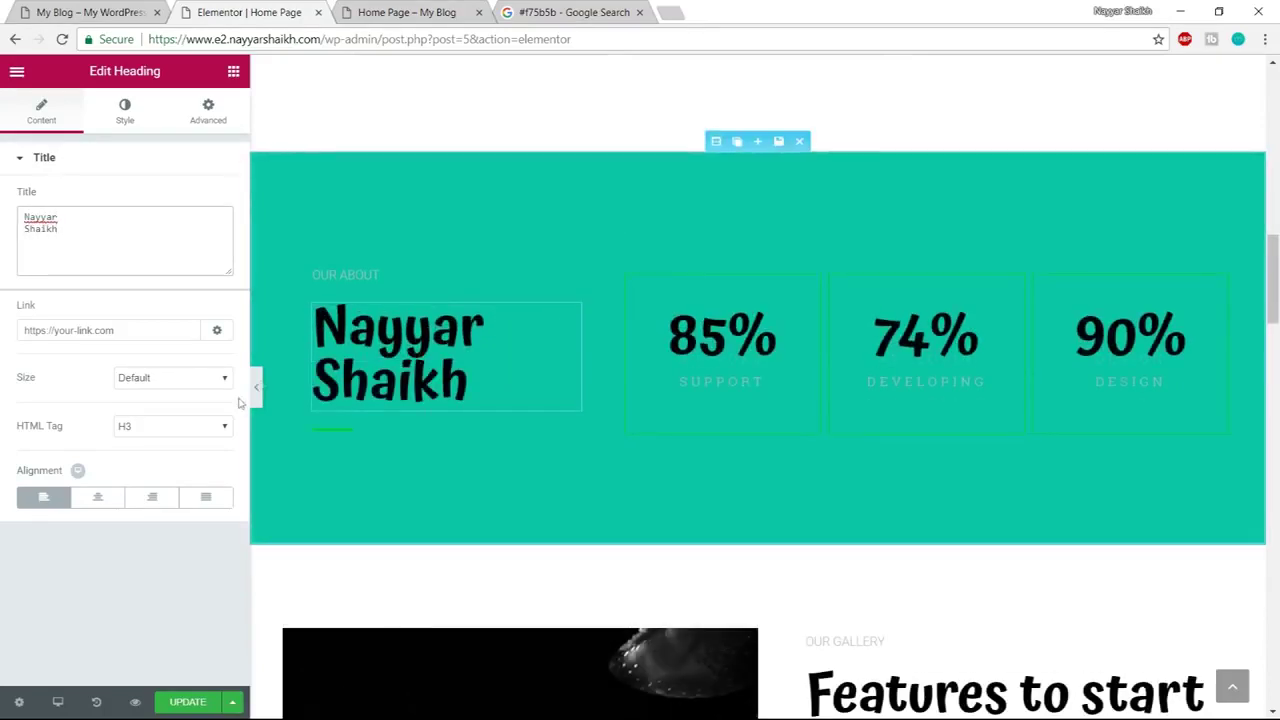
click(123, 117)
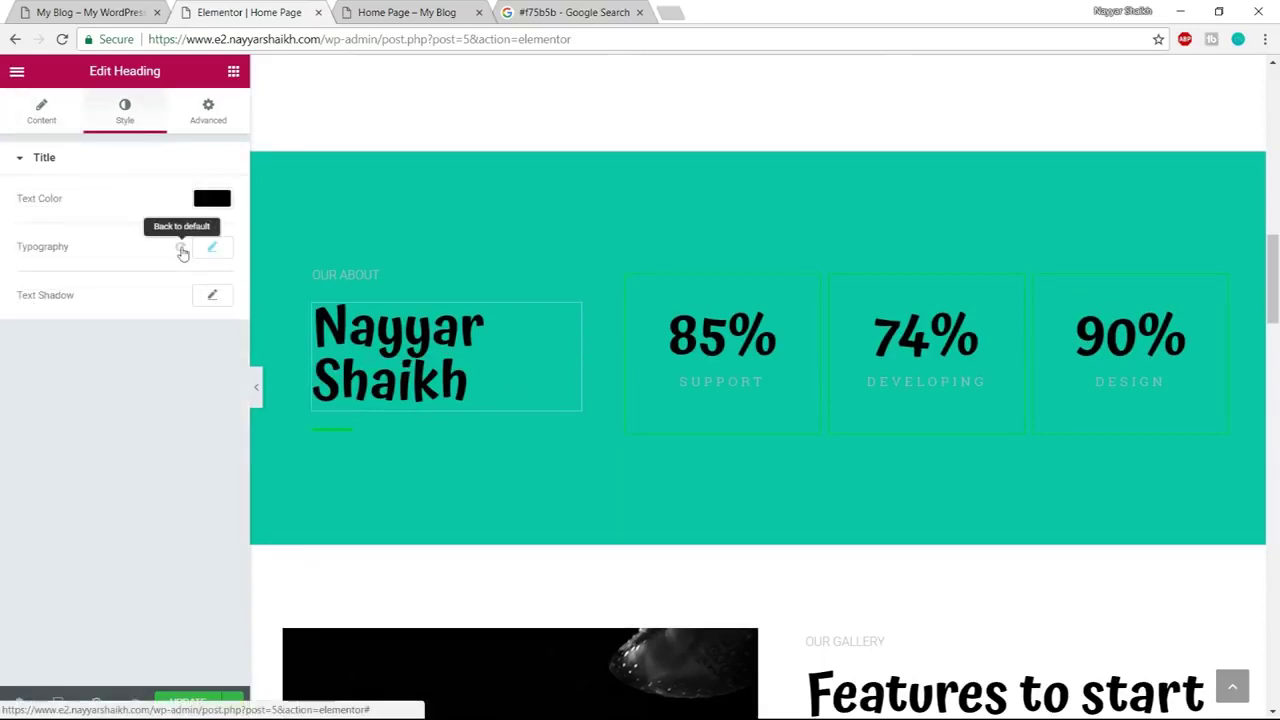
click(212, 198)
click(172, 397)
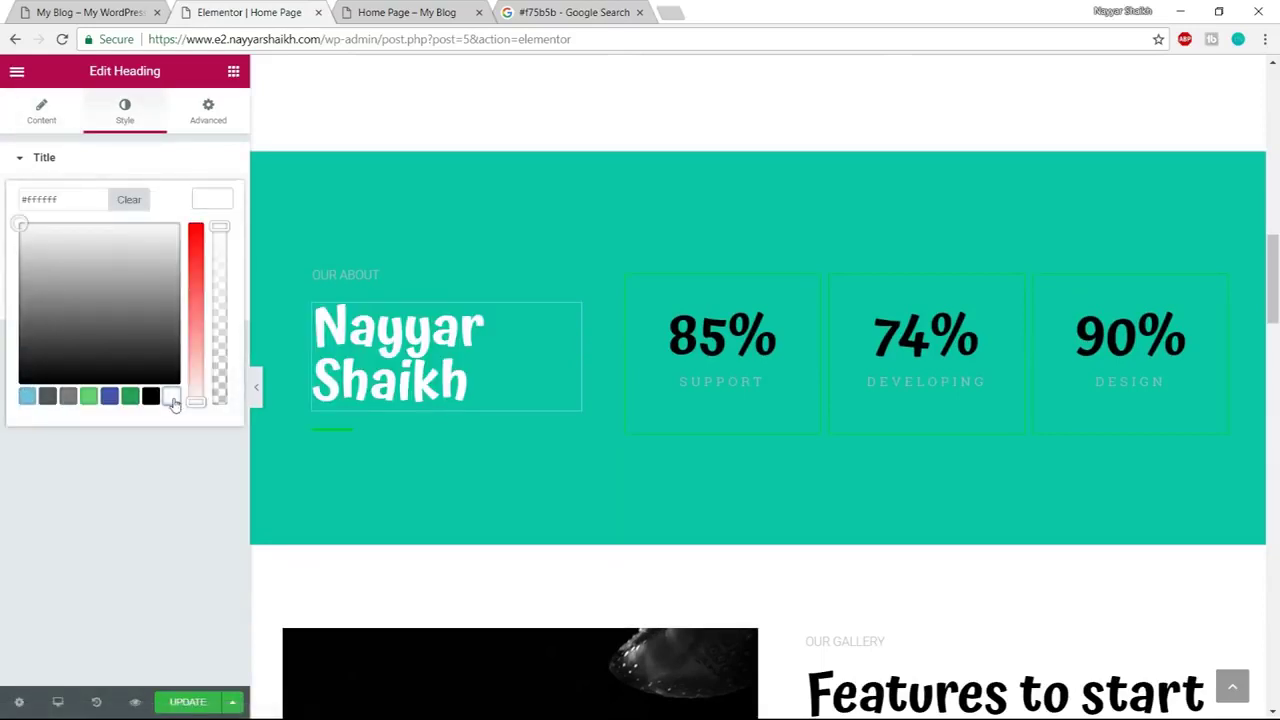
click(211, 201)
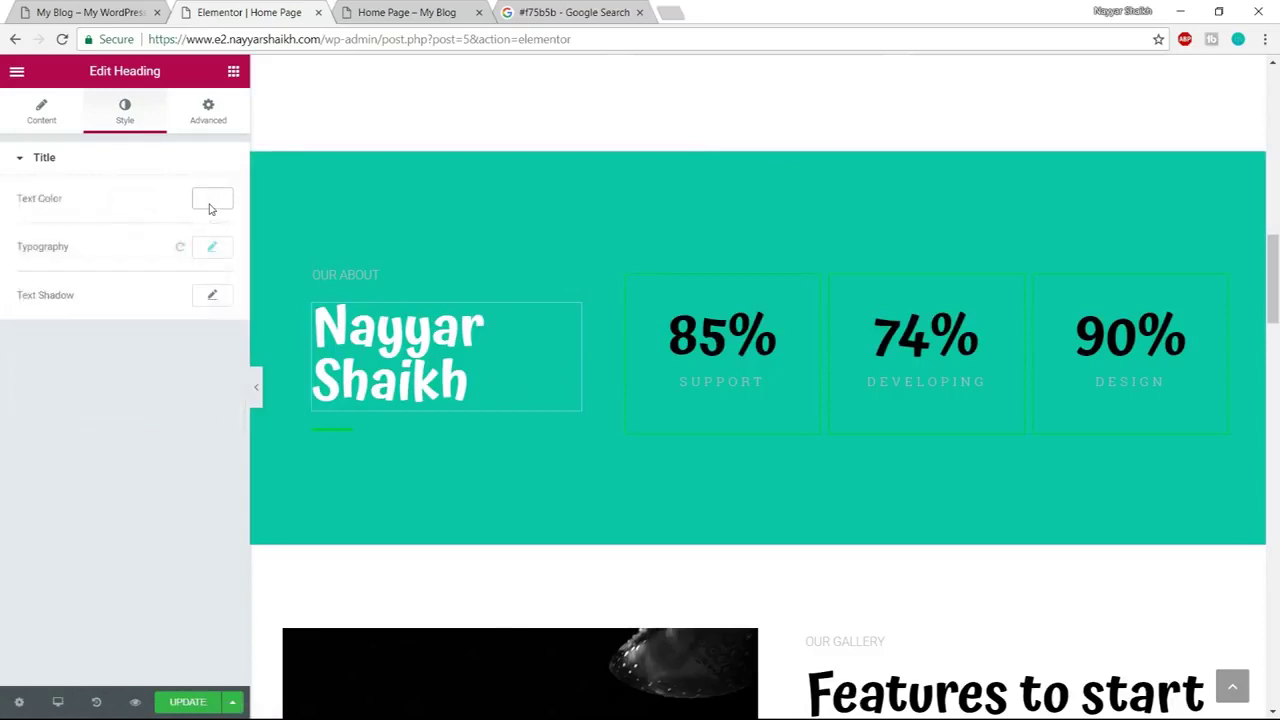
Step: After checking the reference, make the OUR ABOUT label text white
key(ctrl+1)
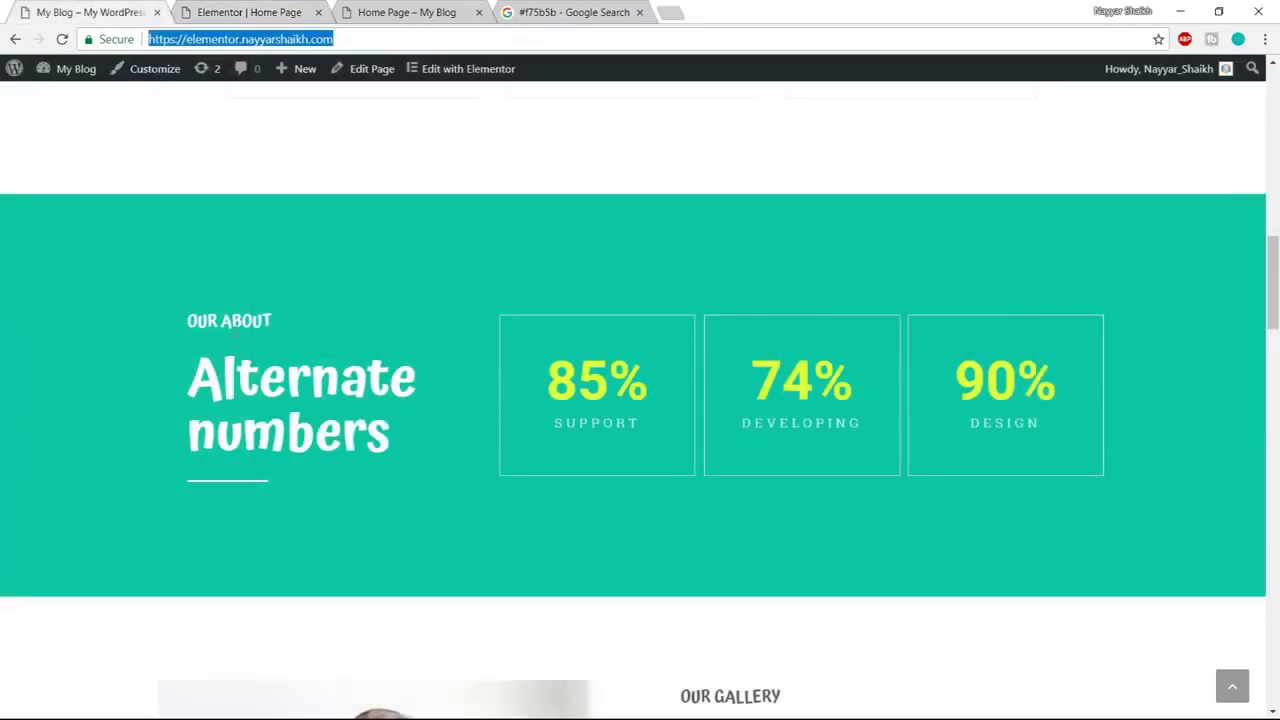
drag(187, 321, 290, 323)
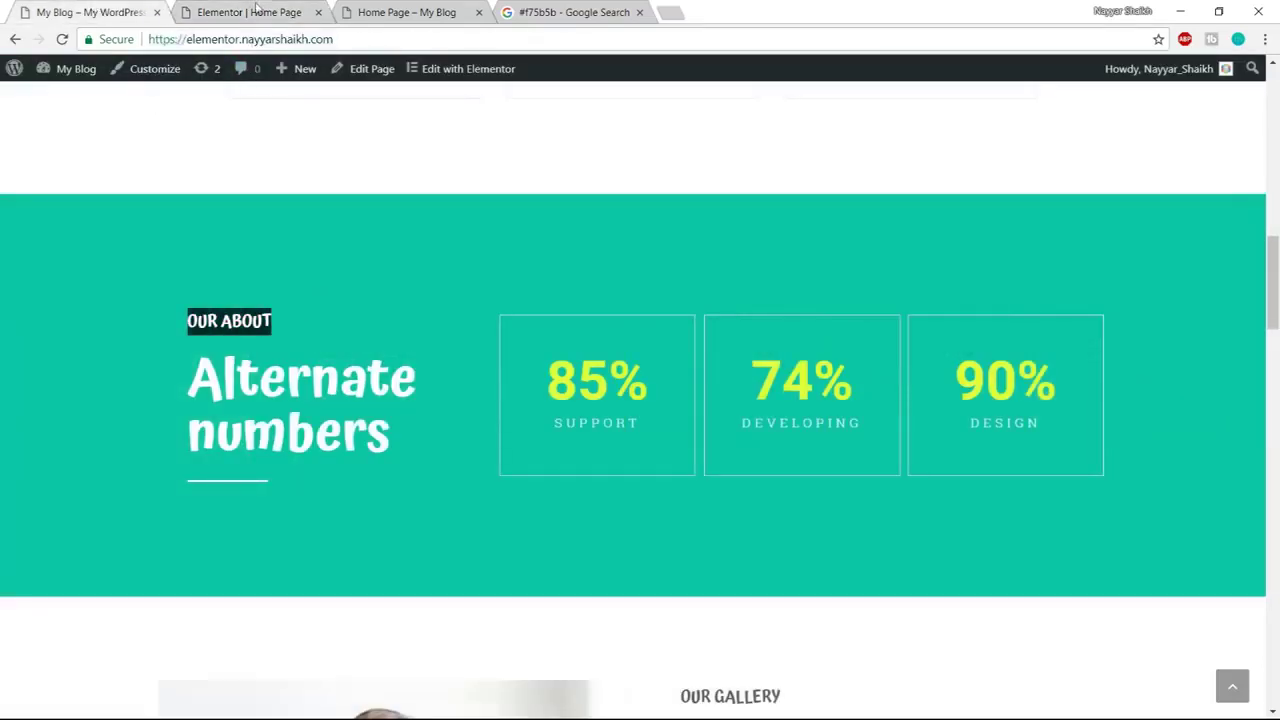
click(256, 10)
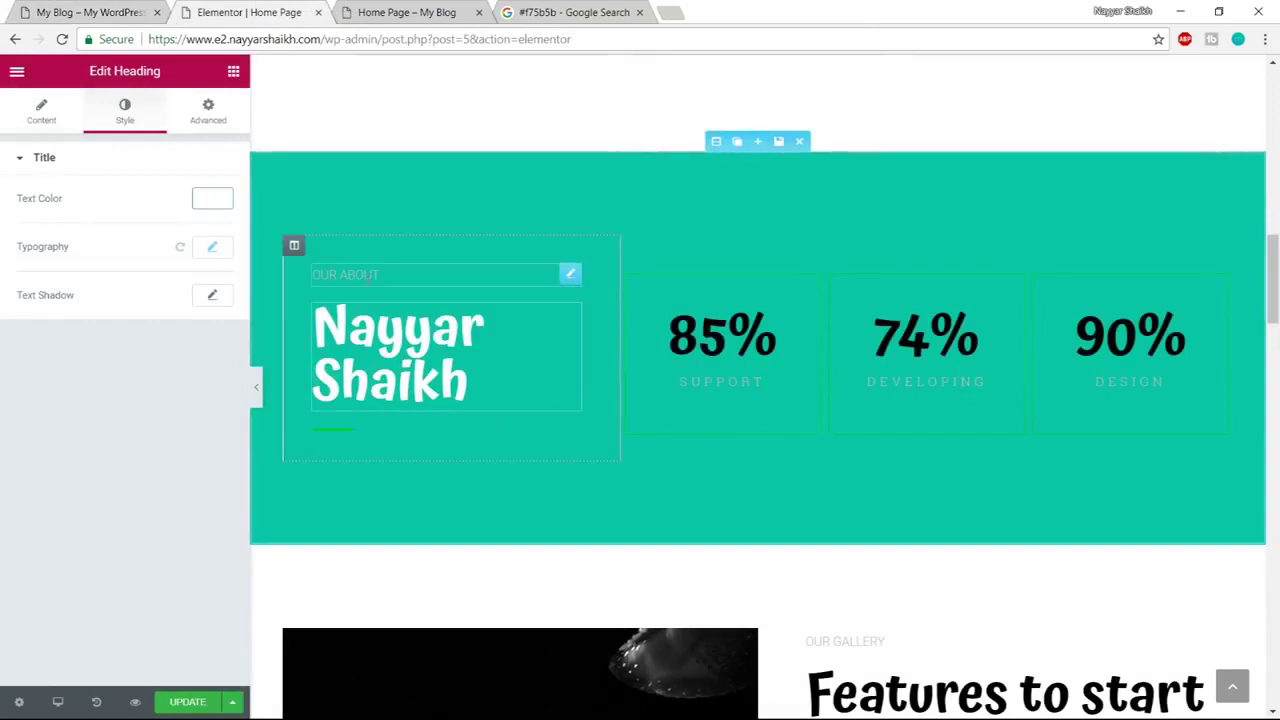
click(385, 277)
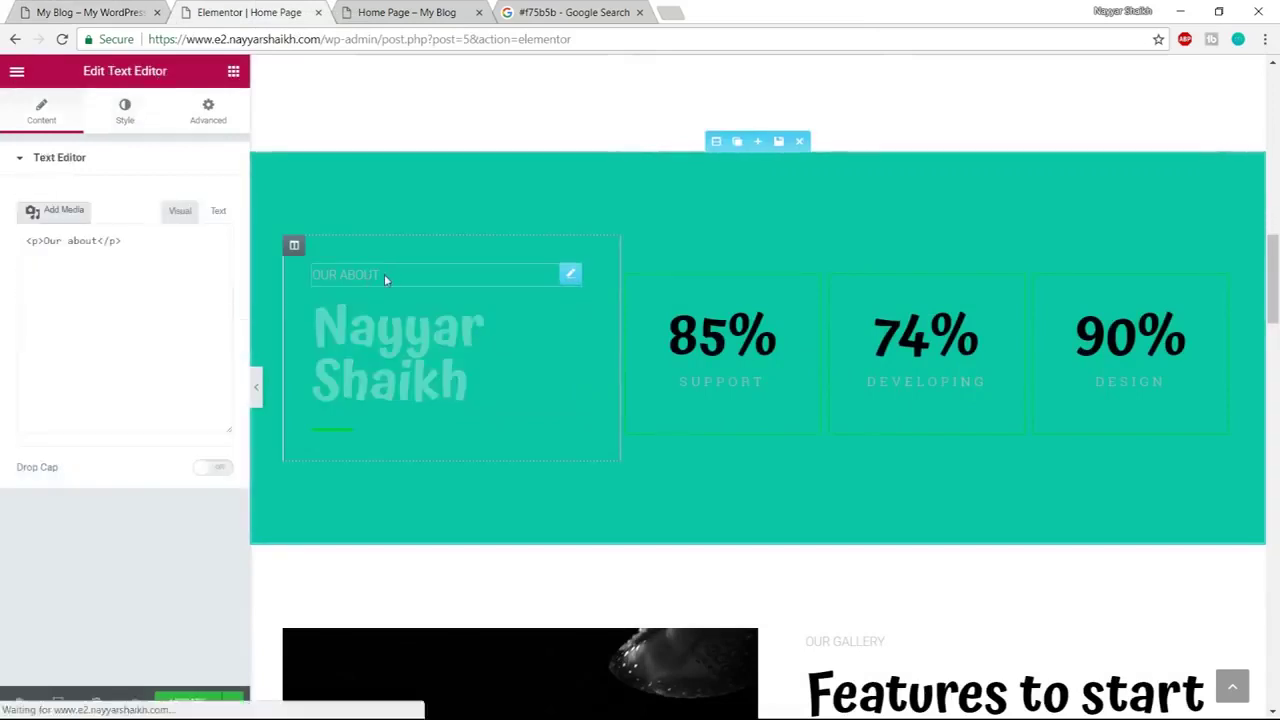
click(138, 110)
click(215, 271)
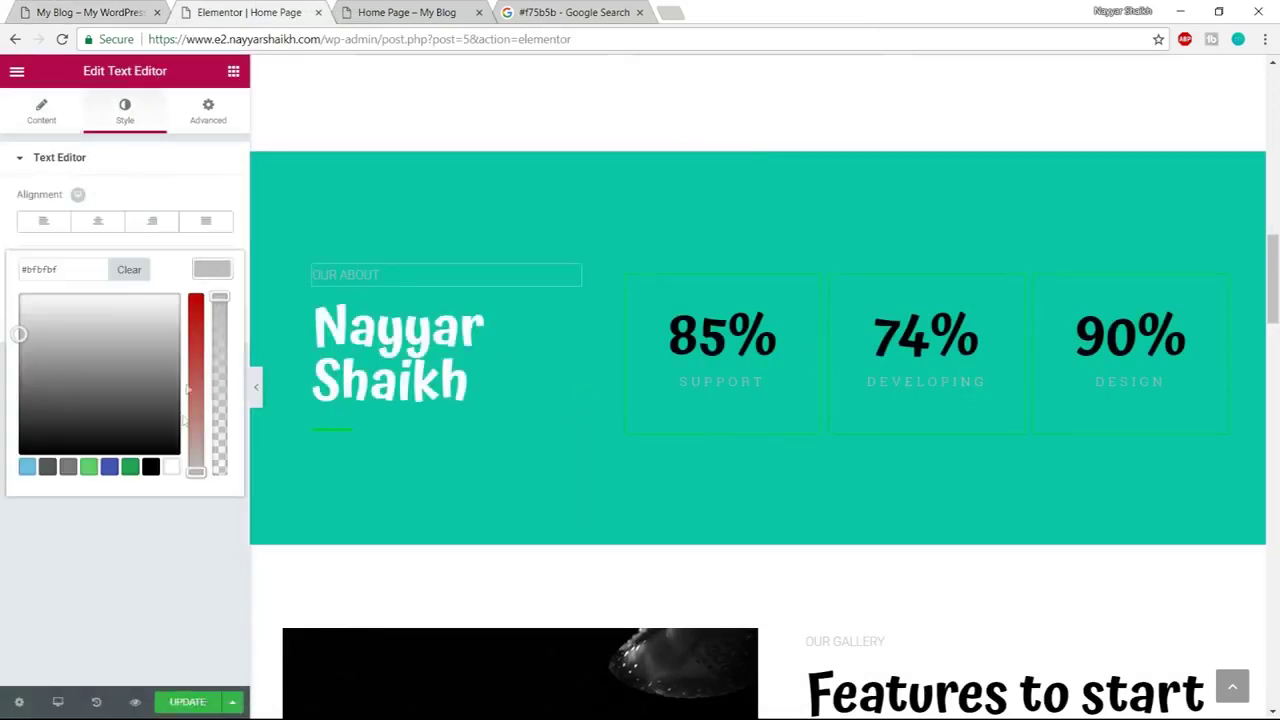
click(172, 467)
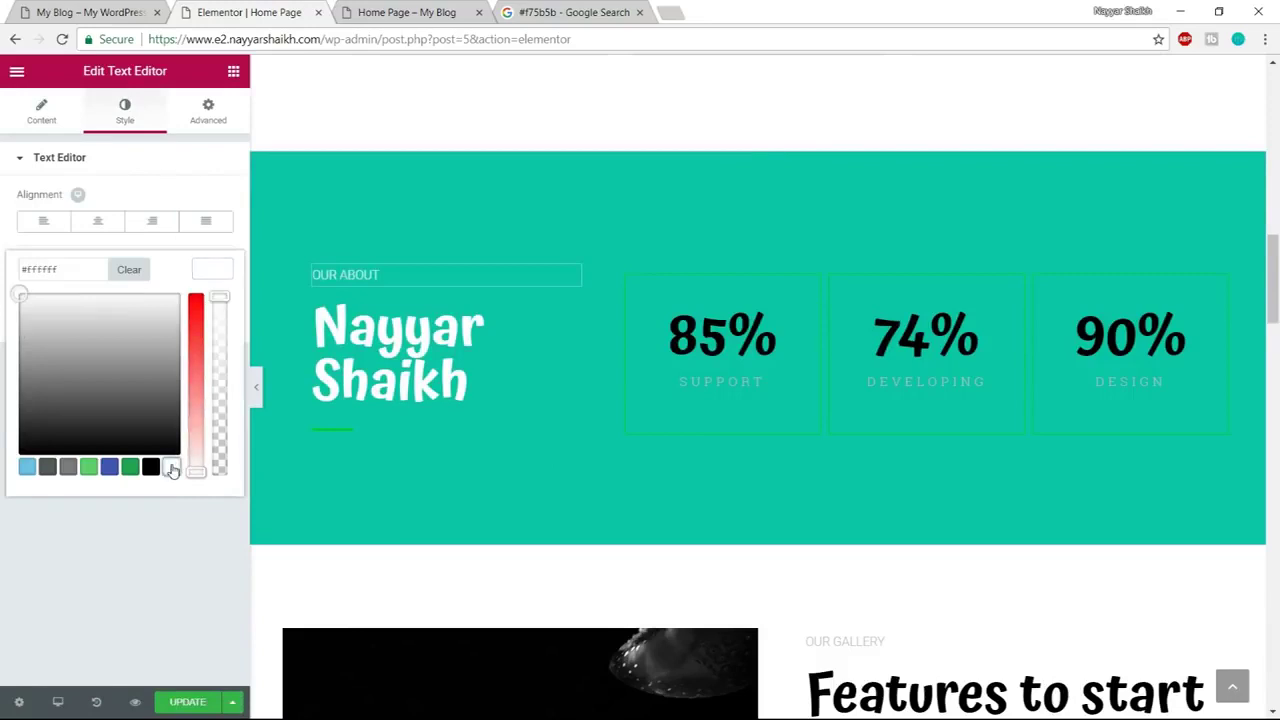
Step: Set the OUR ABOUT label to Atma font, size 20, weight 600, and compare with the live site
click(213, 268)
click(213, 320)
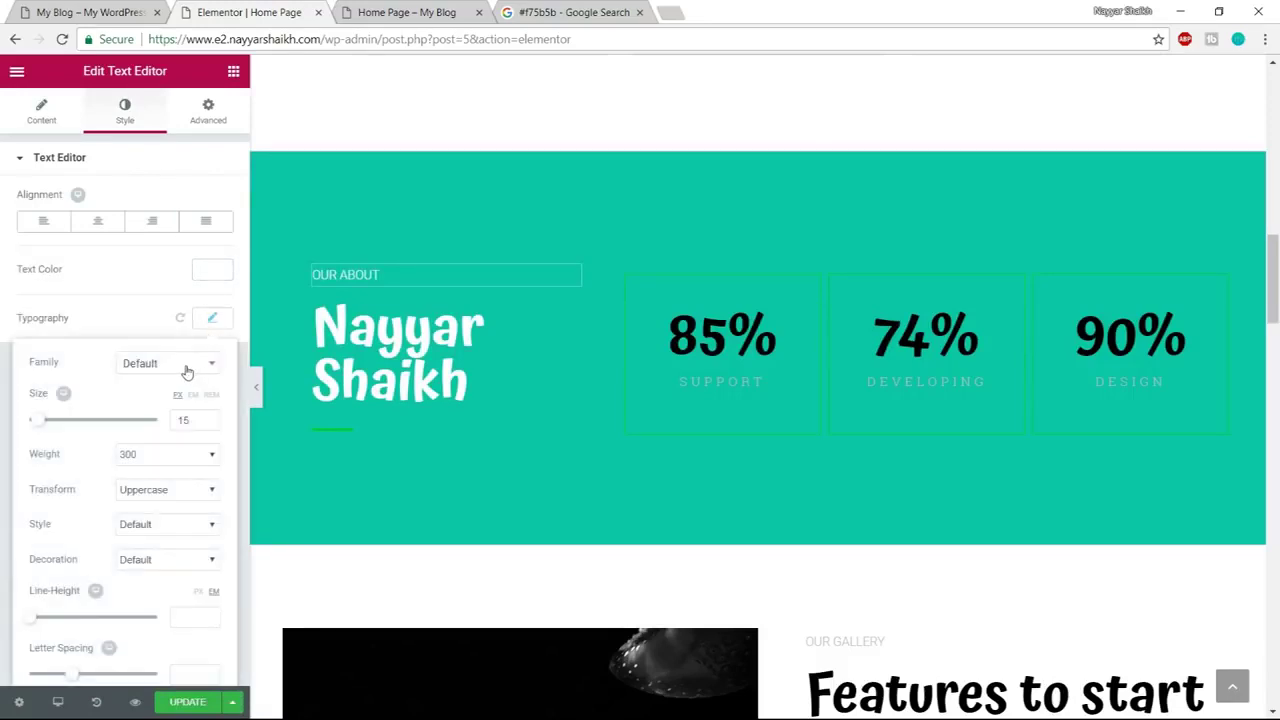
click(186, 370)
text(atm)
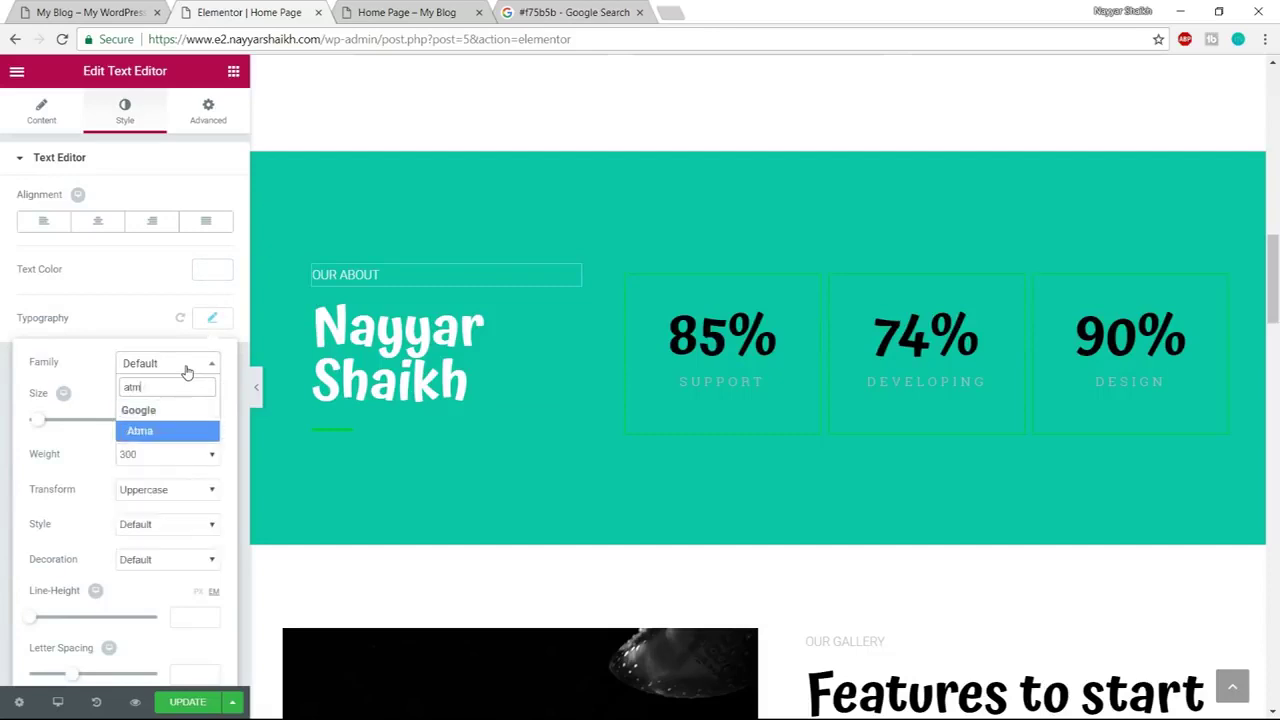
key(Return)
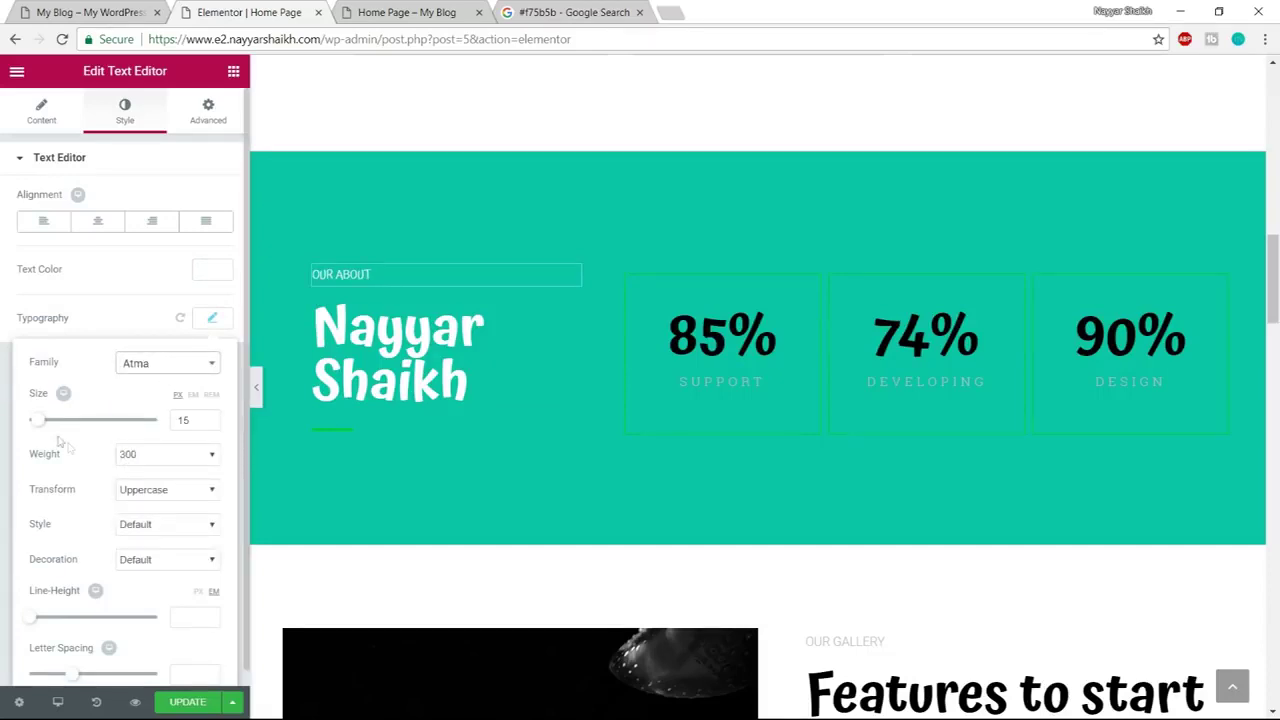
drag(38, 428, 41, 422)
text(20)
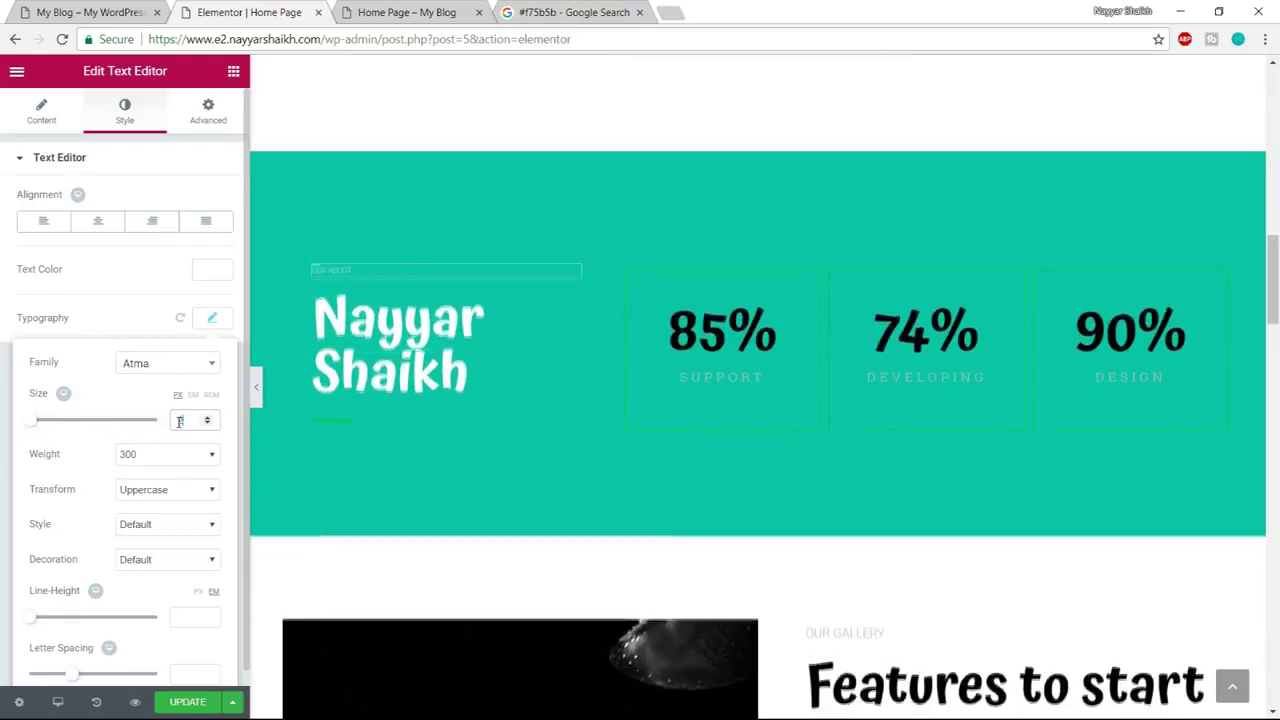
click(170, 453)
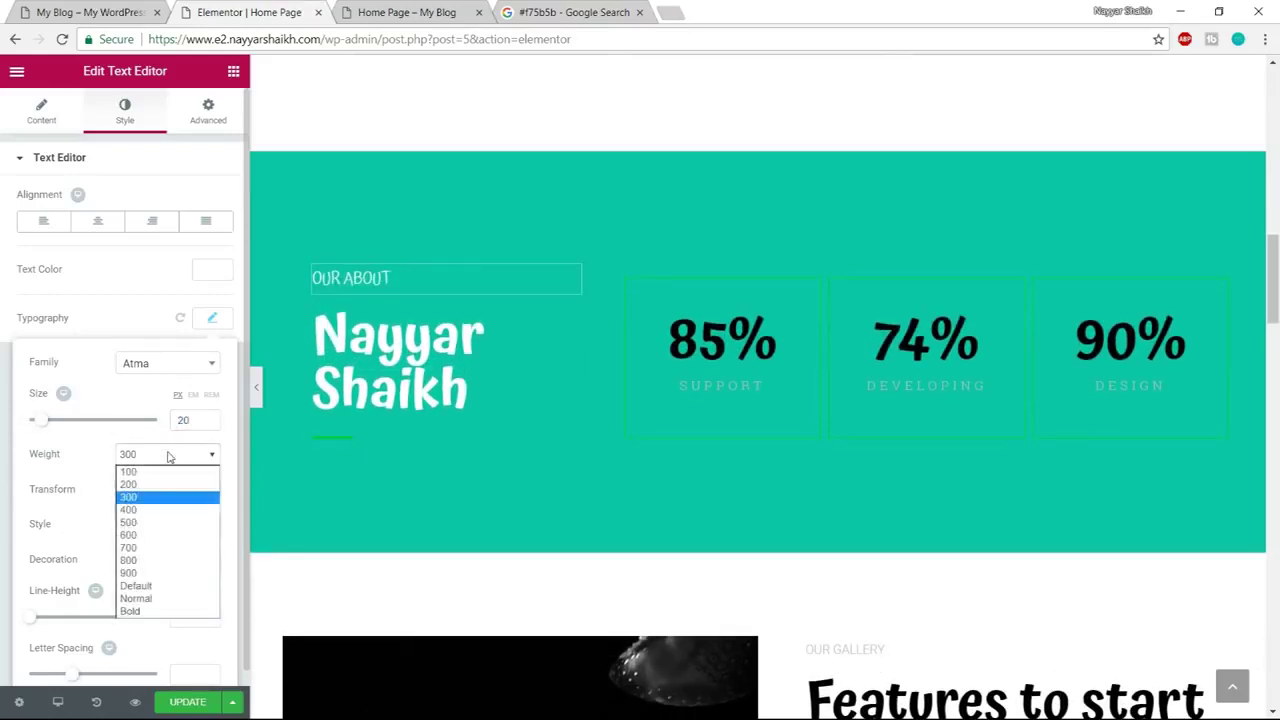
click(165, 531)
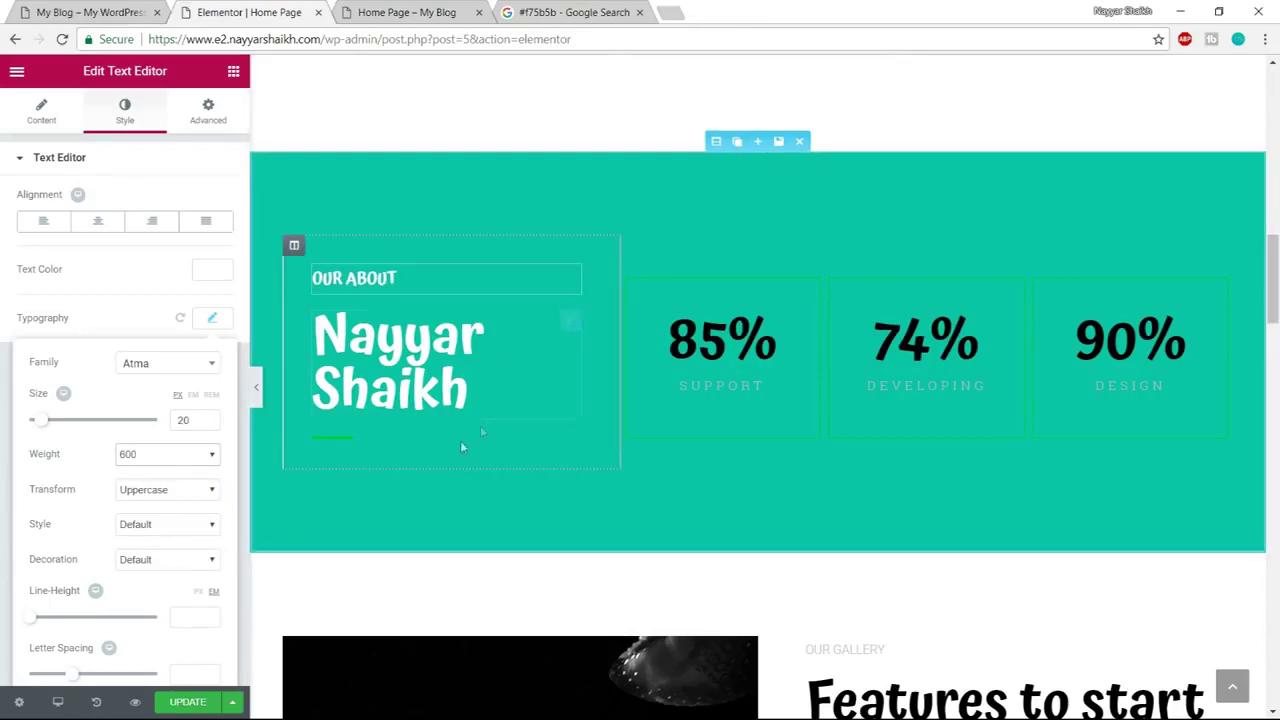
click(90, 12)
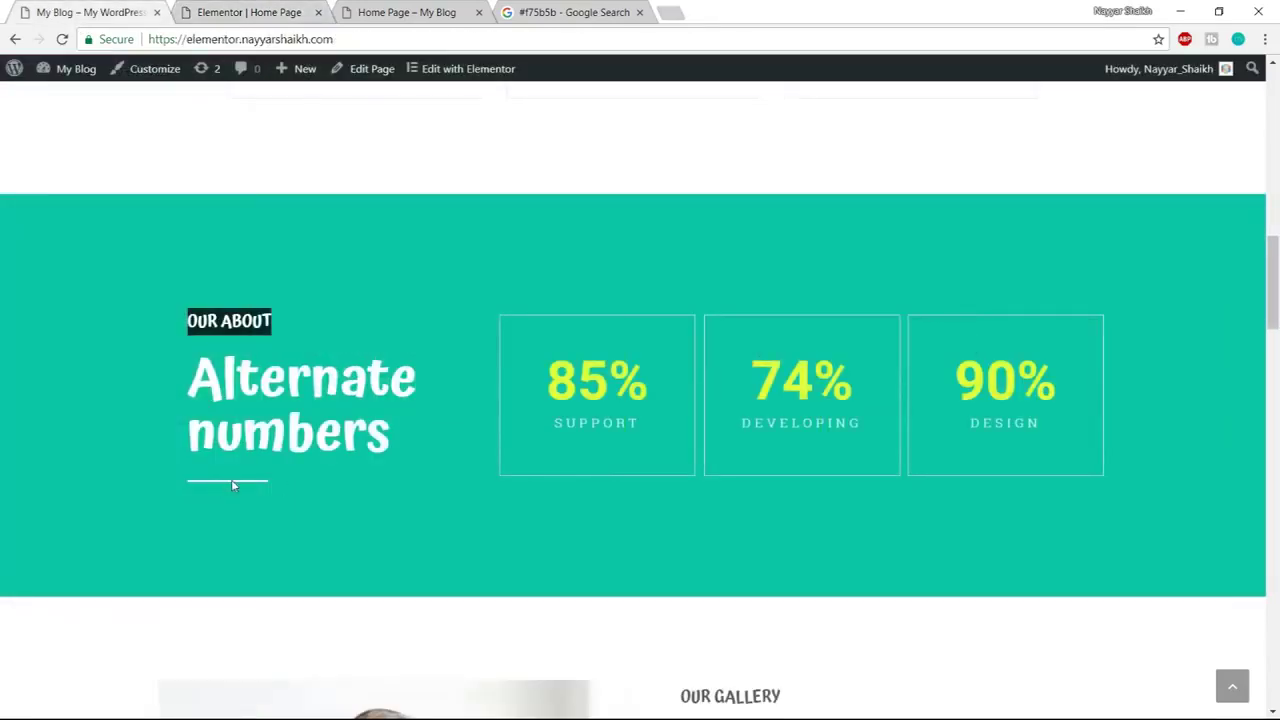
click(249, 12)
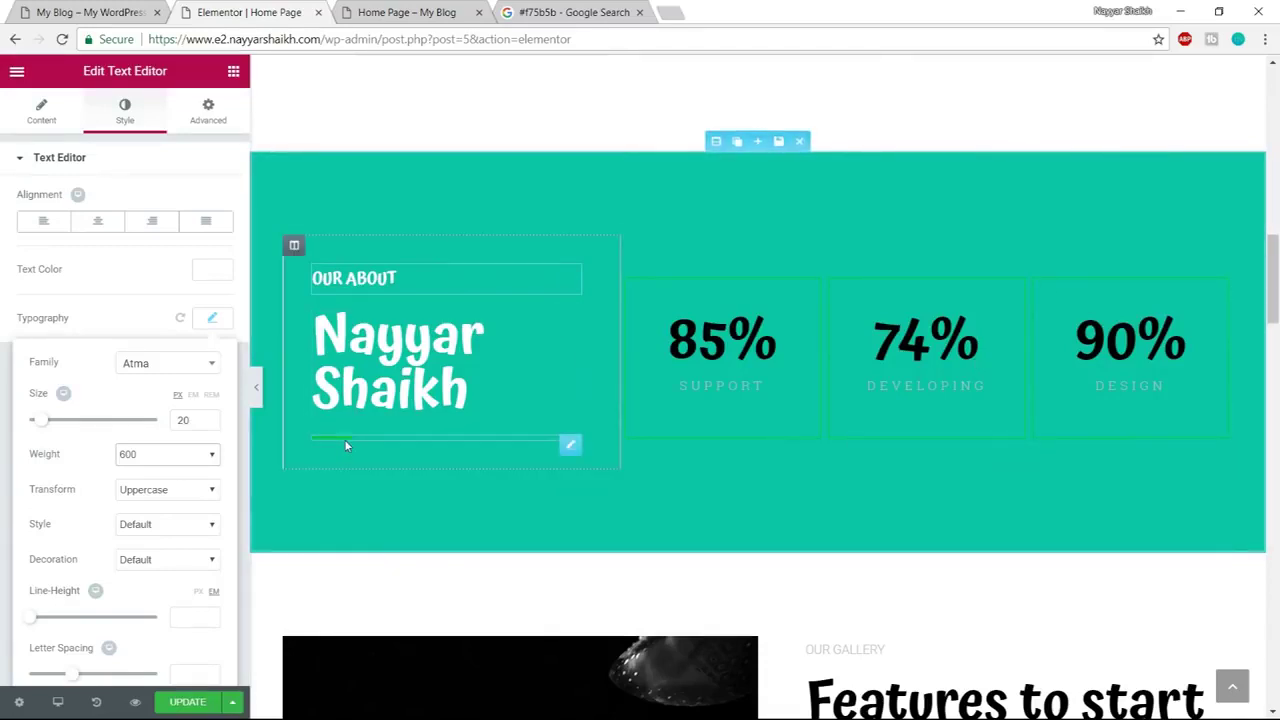
Step: Make the divider under the name white, width 30 and weight 3
click(342, 445)
click(213, 314)
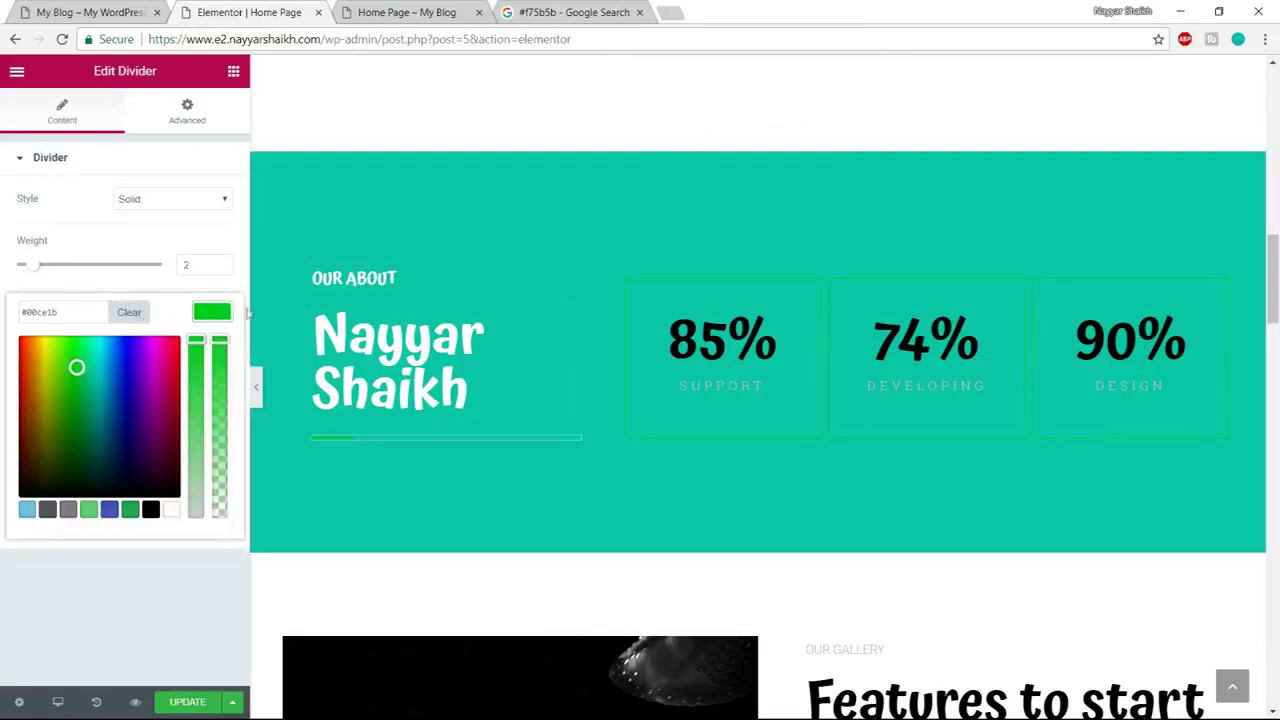
click(171, 512)
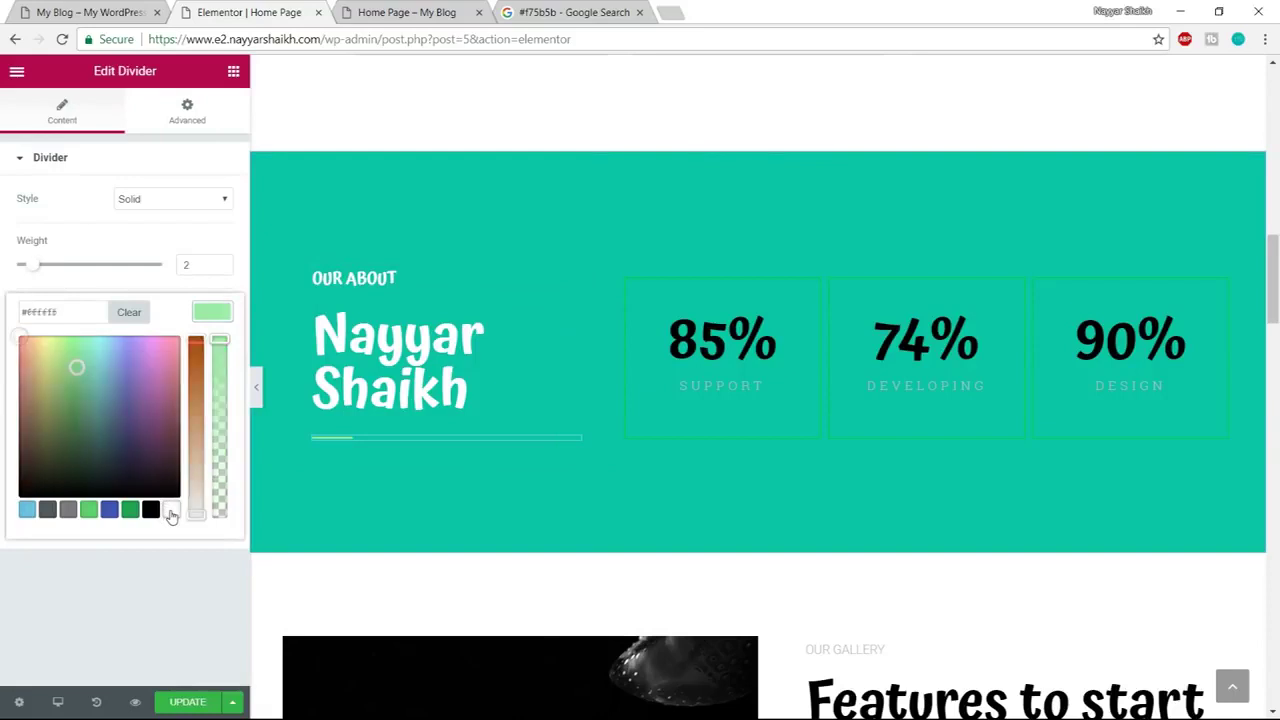
click(217, 311)
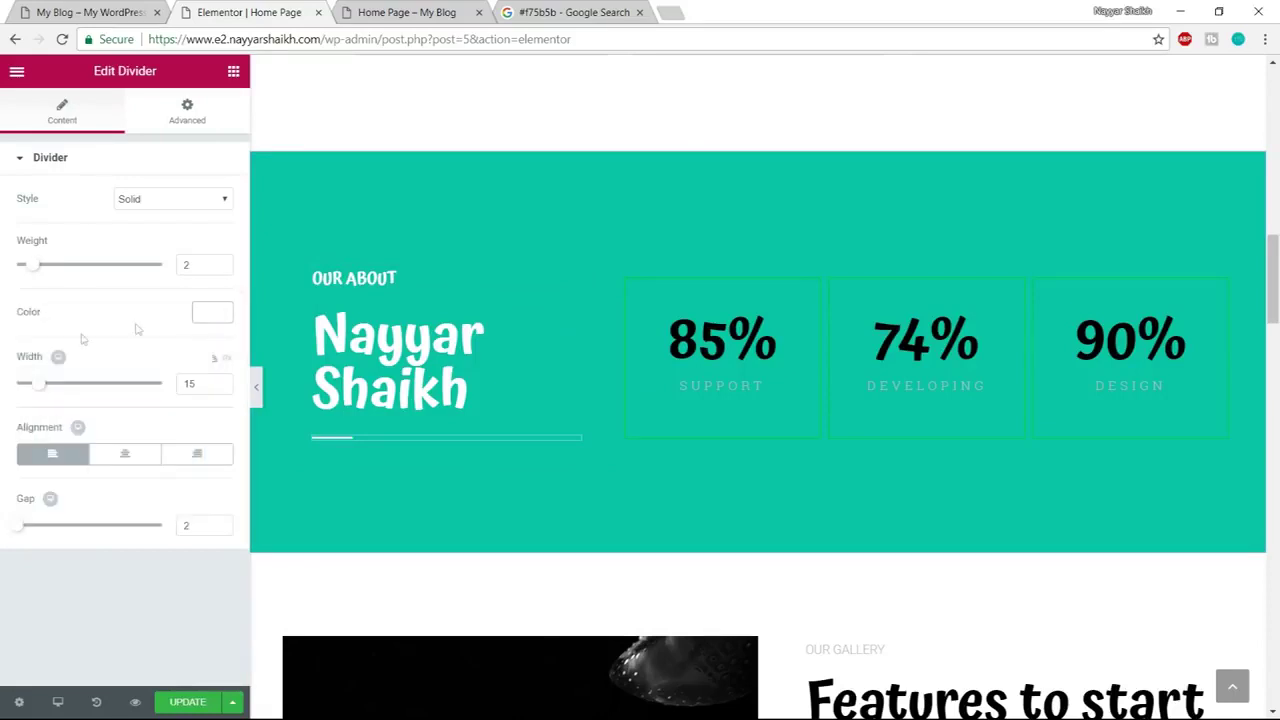
double_click(197, 393)
text(30)
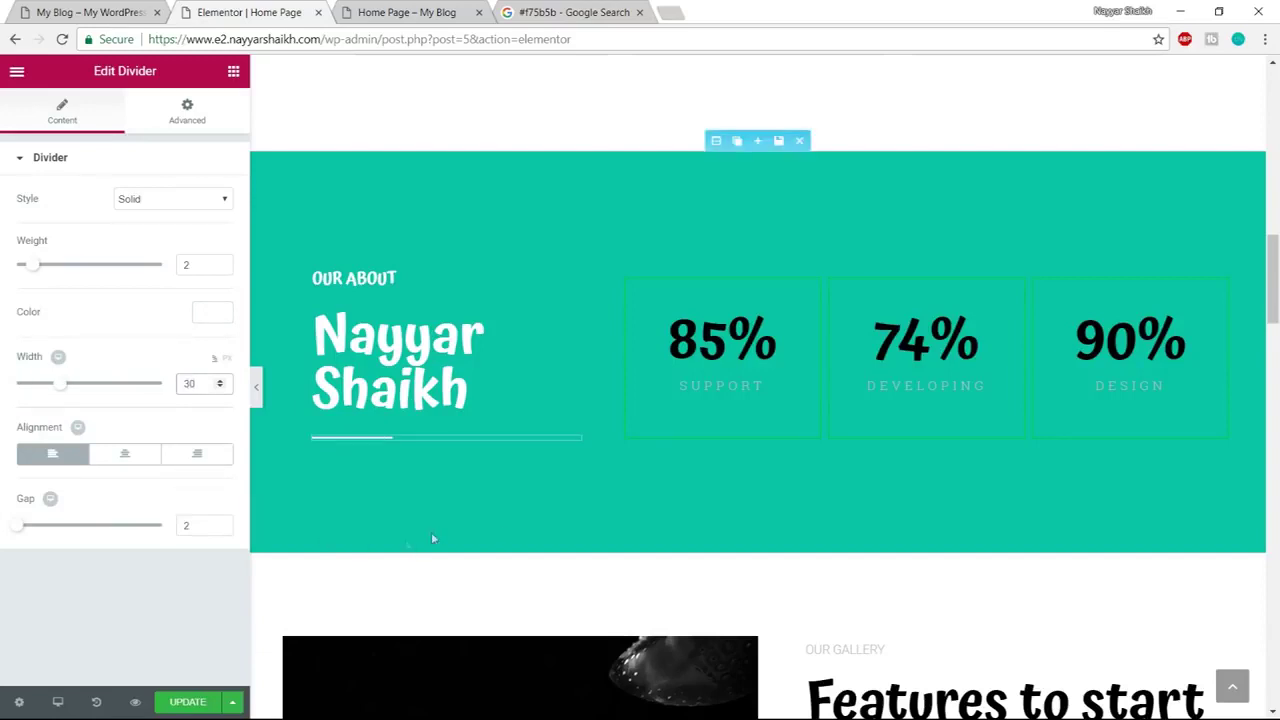
click(46, 265)
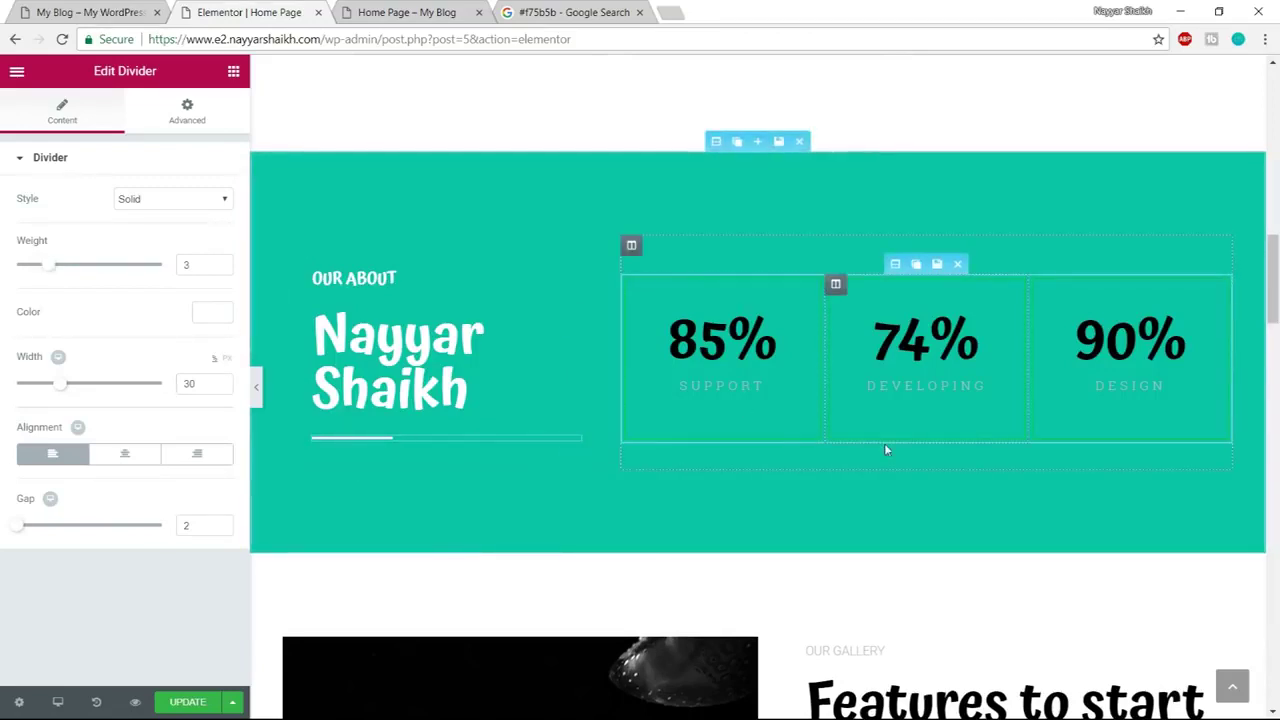
Step: Inspect the SUPPORT label on the live page, then go back to the editor
scroll(884, 443, up, 1)
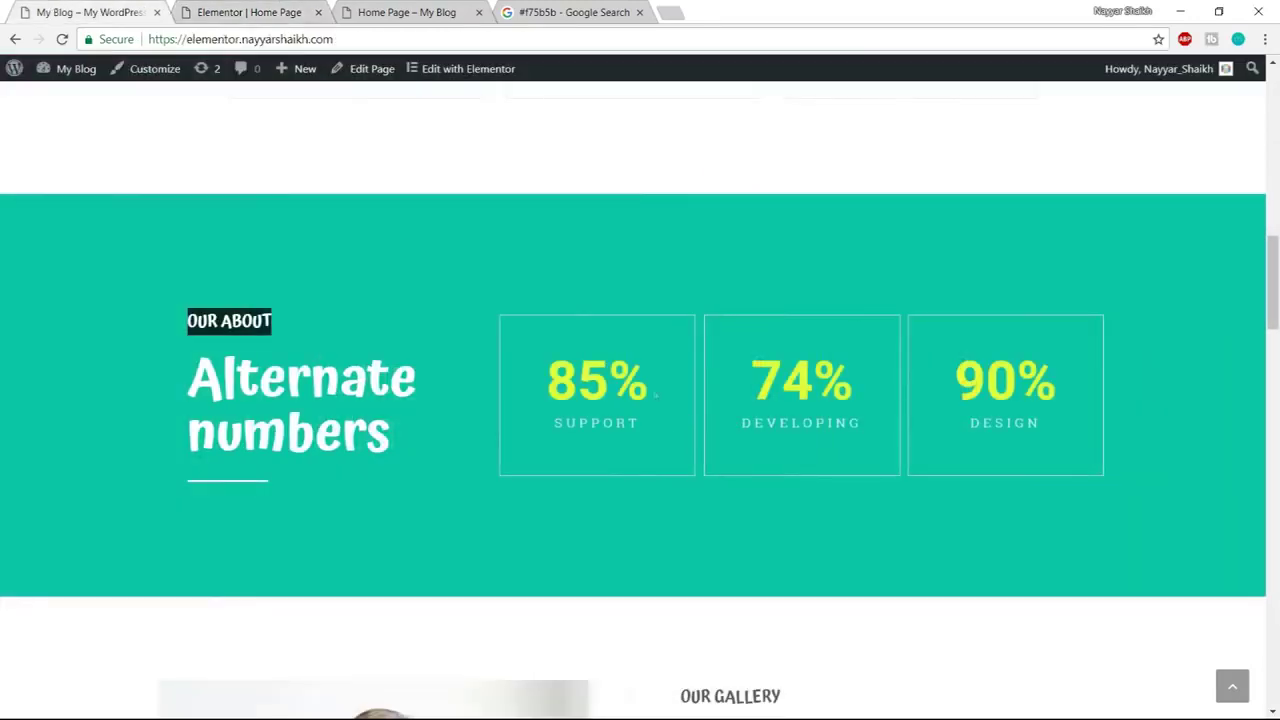
drag(553, 424, 644, 424)
click(644, 424)
drag(552, 432, 603, 424)
click(622, 428)
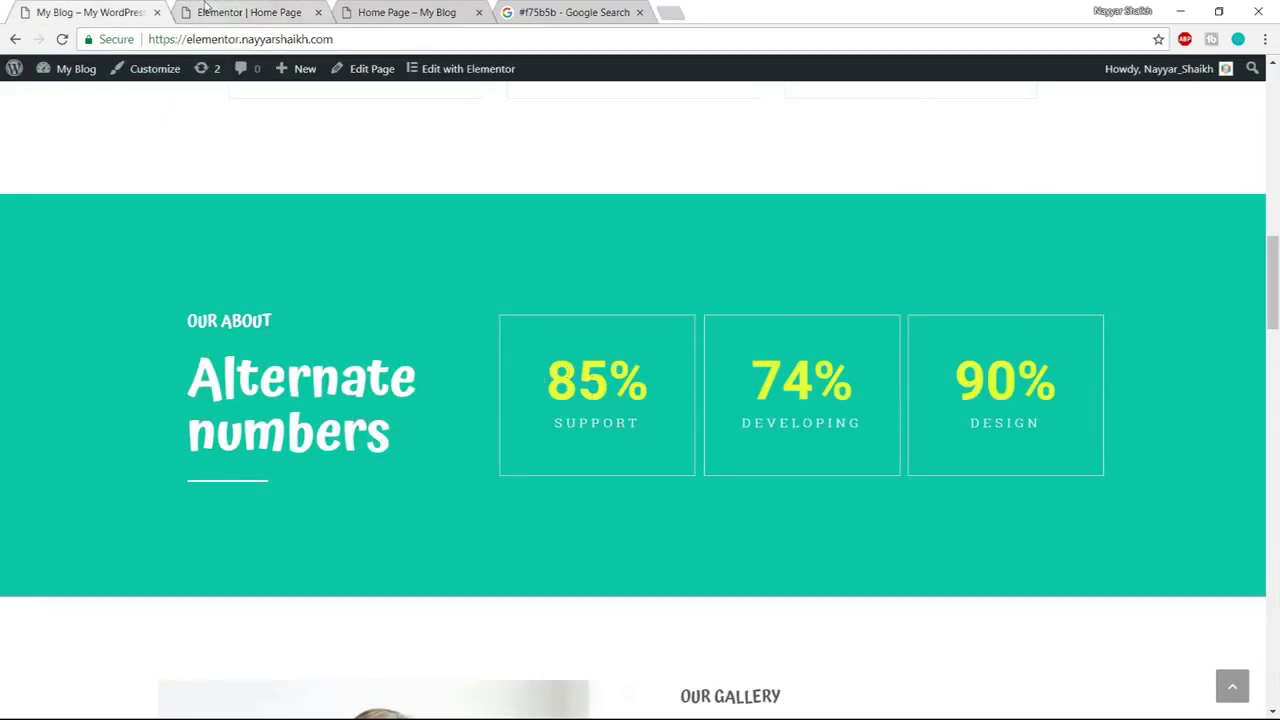
click(249, 12)
Step: Change the 85% counter to end at 73 with the title Design
click(706, 372)
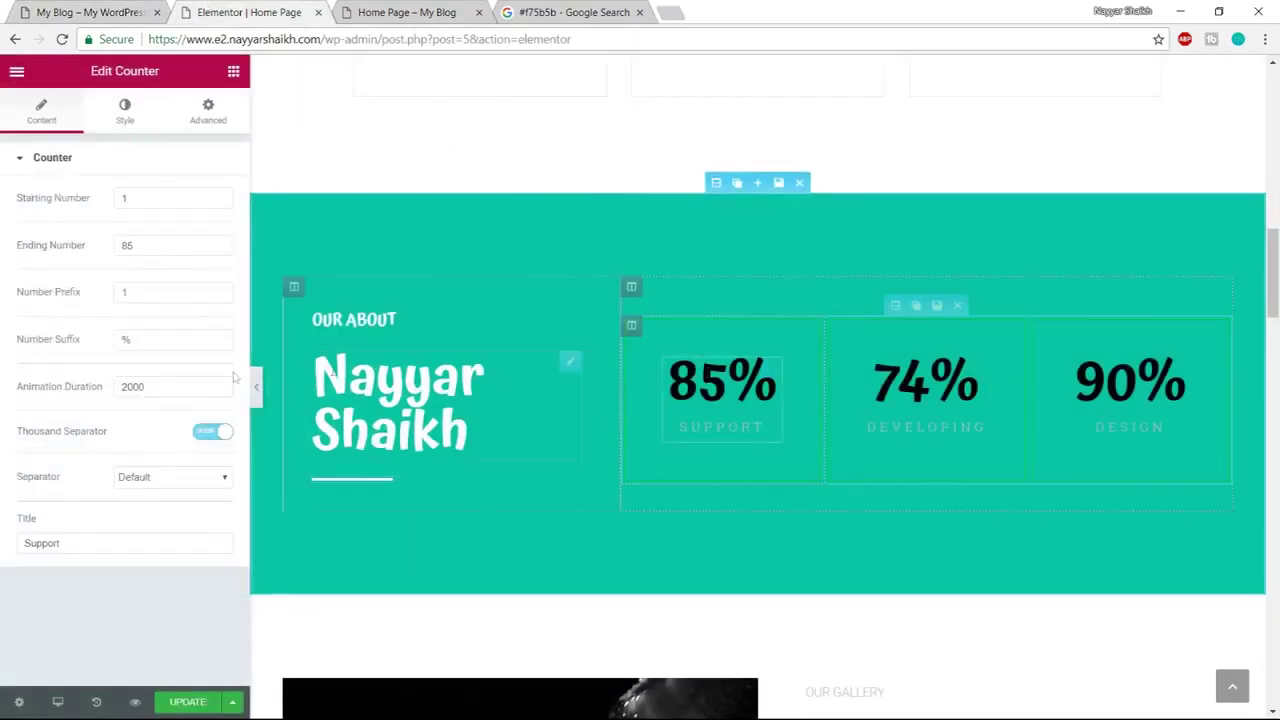
click(144, 203)
drag(152, 242, 93, 249)
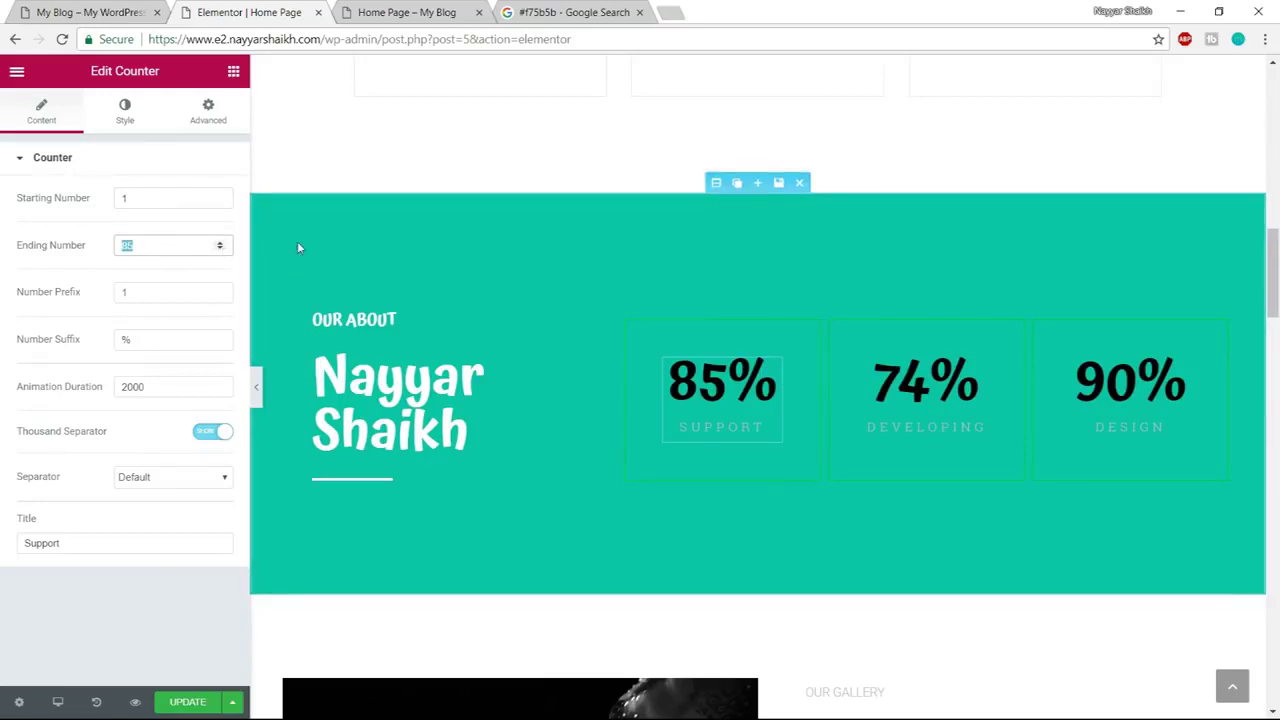
text(73)
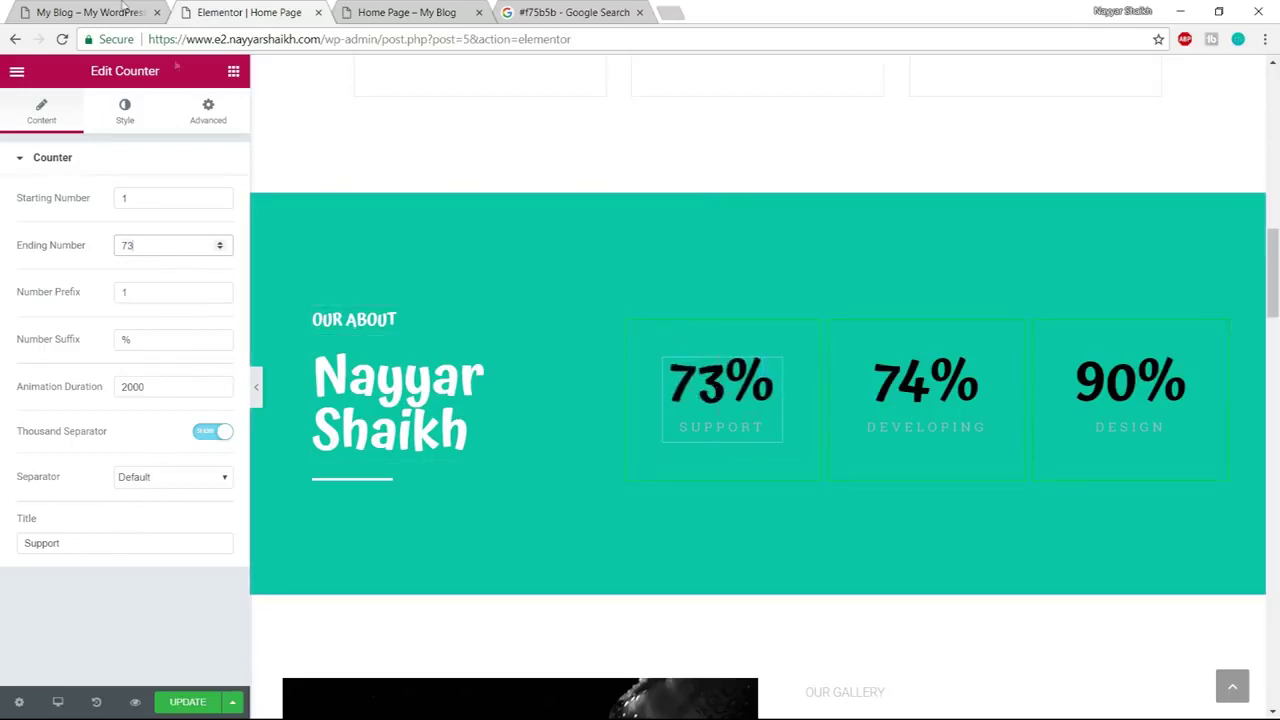
drag(111, 545, 3, 556)
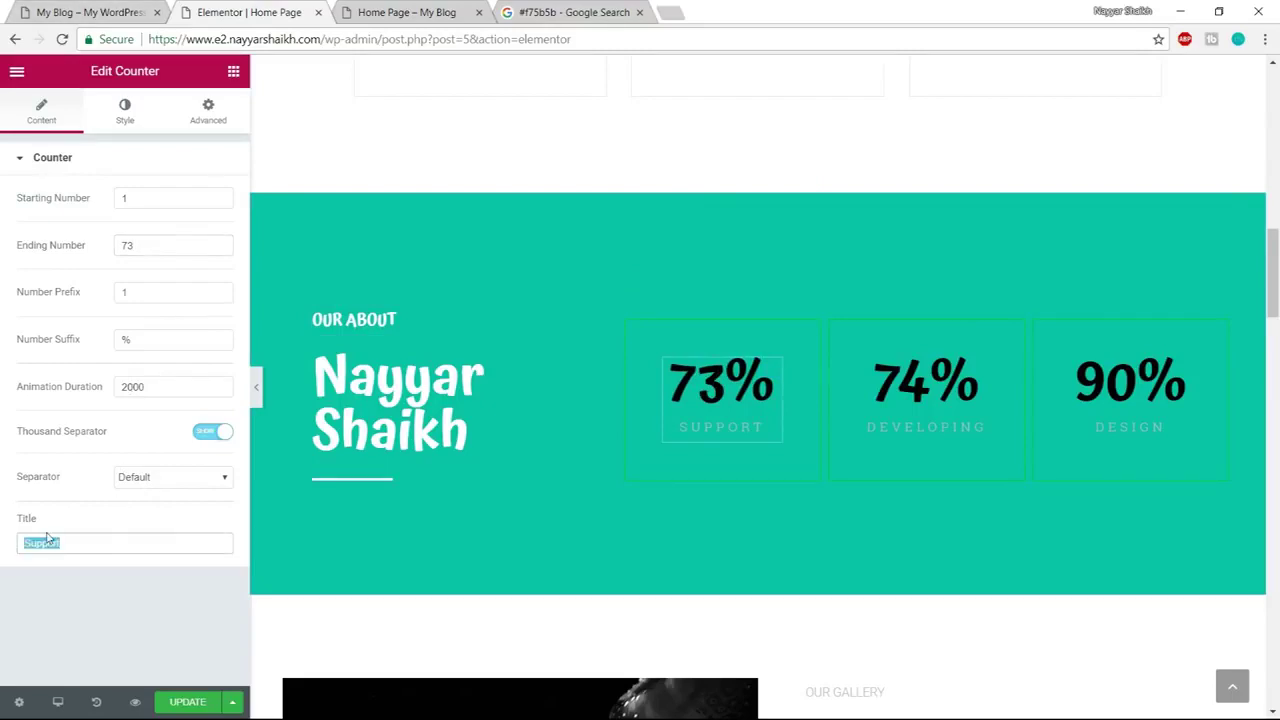
text(Design)
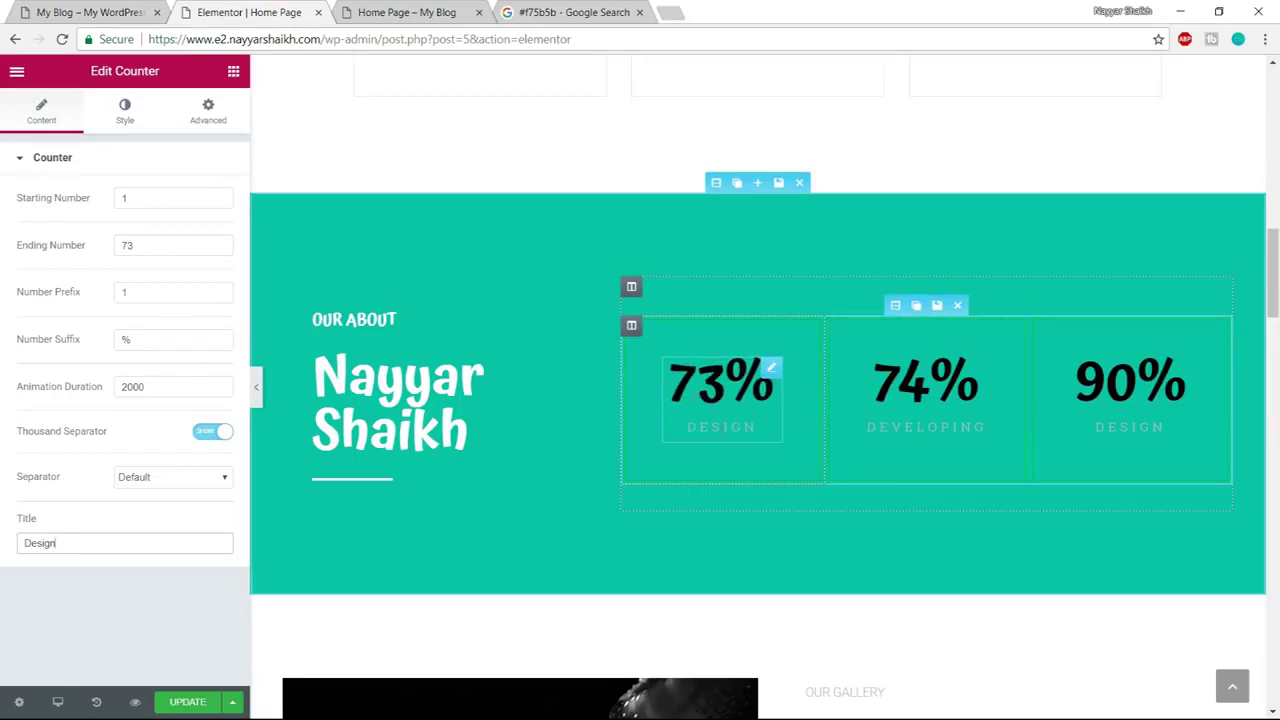
Step: Make the counter's 73% number and DESIGN title text white
click(129, 119)
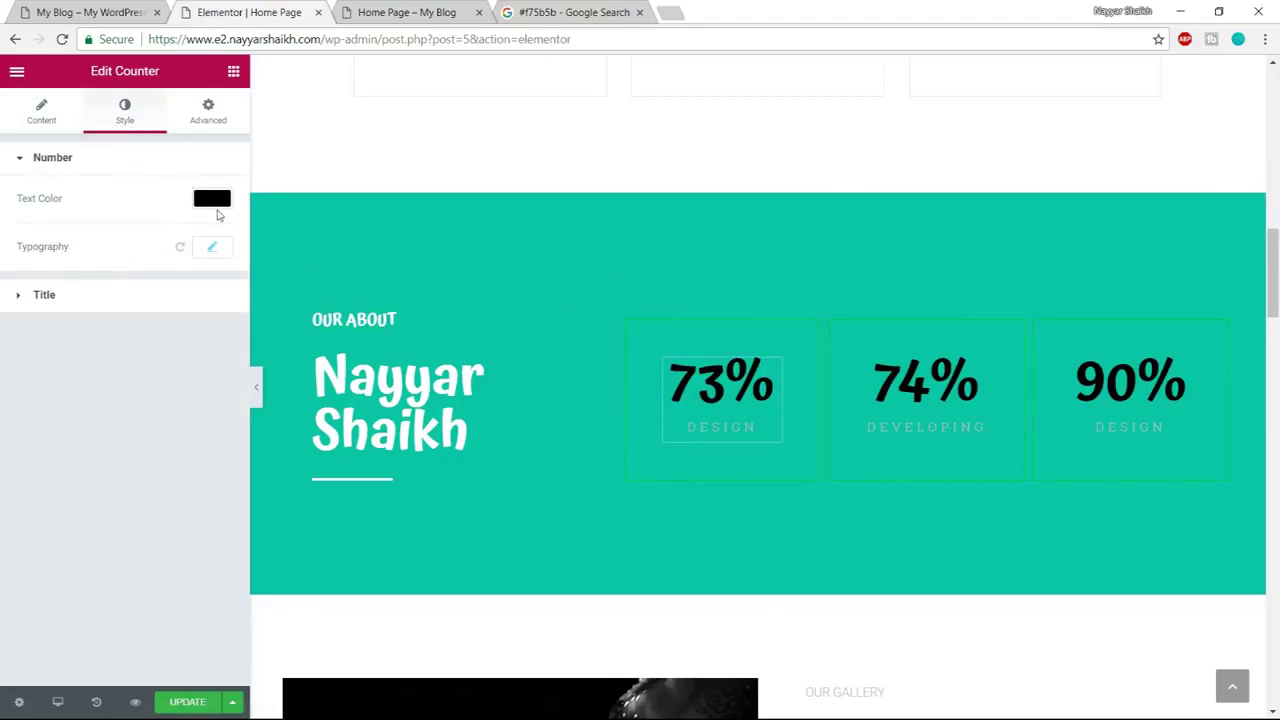
click(209, 201)
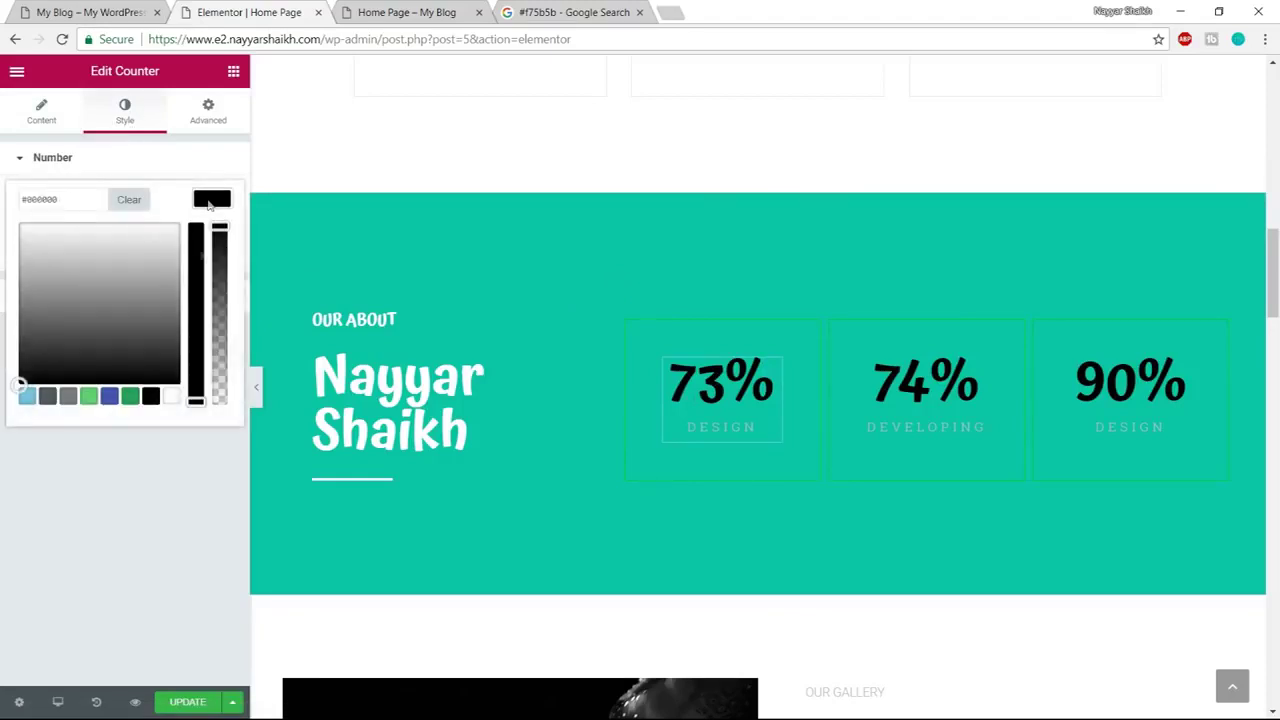
click(171, 398)
click(215, 201)
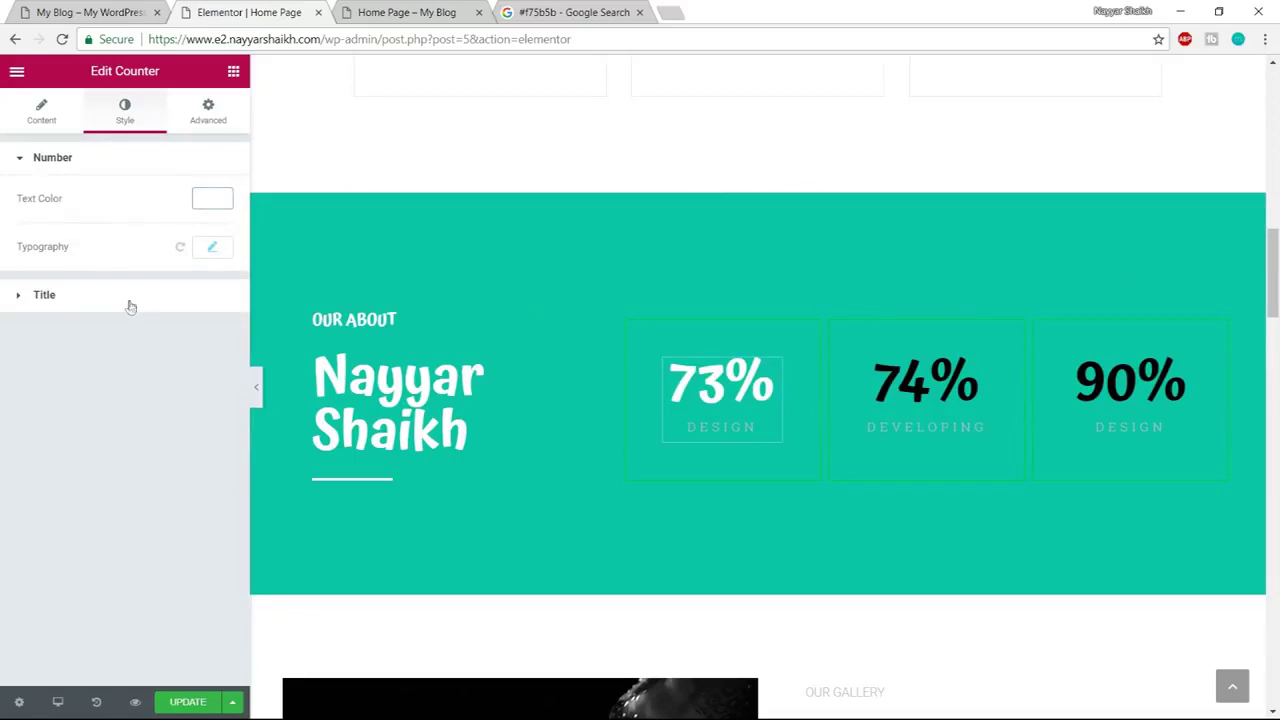
click(130, 305)
click(213, 243)
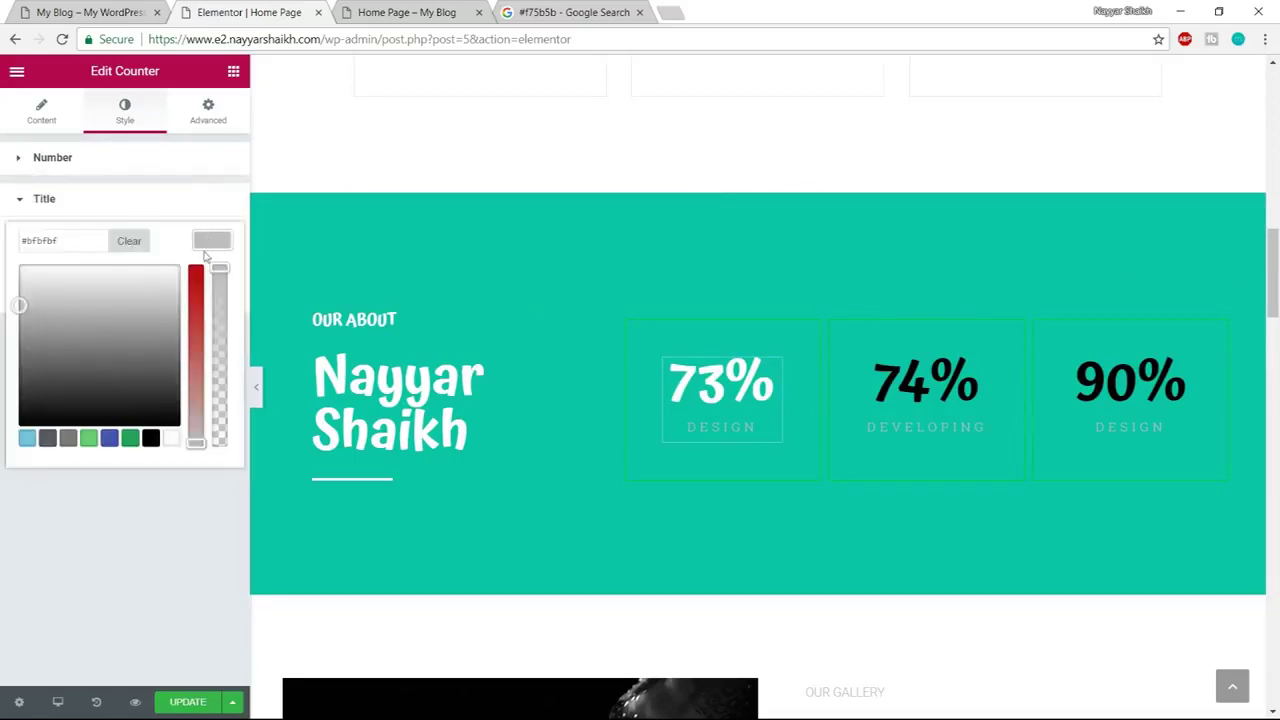
click(171, 438)
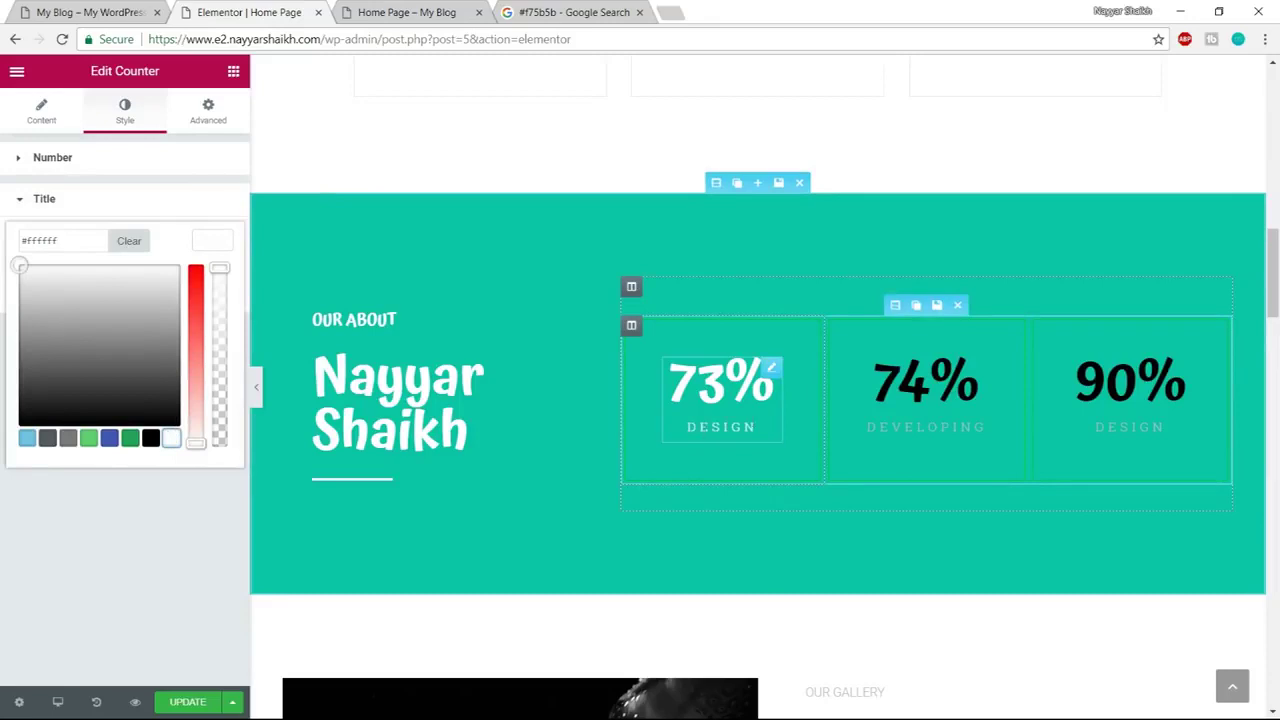
click(216, 240)
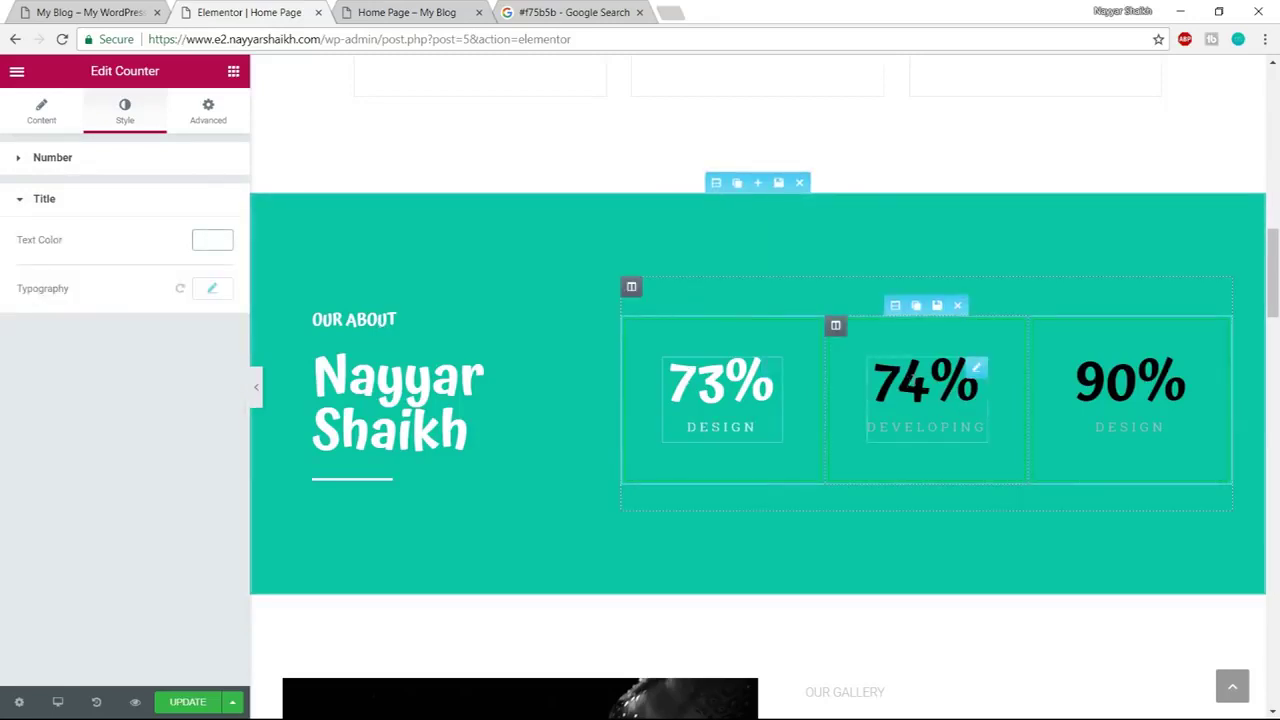
Step: Set the Developing counter's ending number to 85 and its number colour to white
click(977, 368)
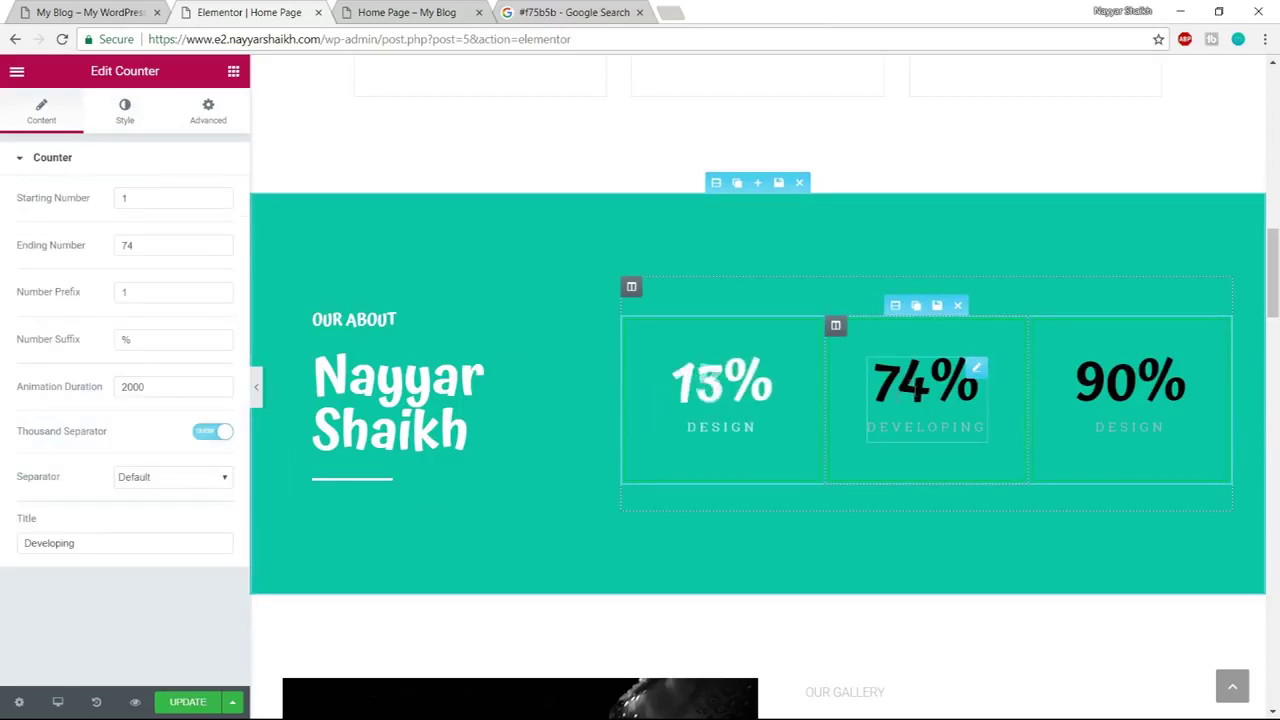
drag(161, 240, 107, 245)
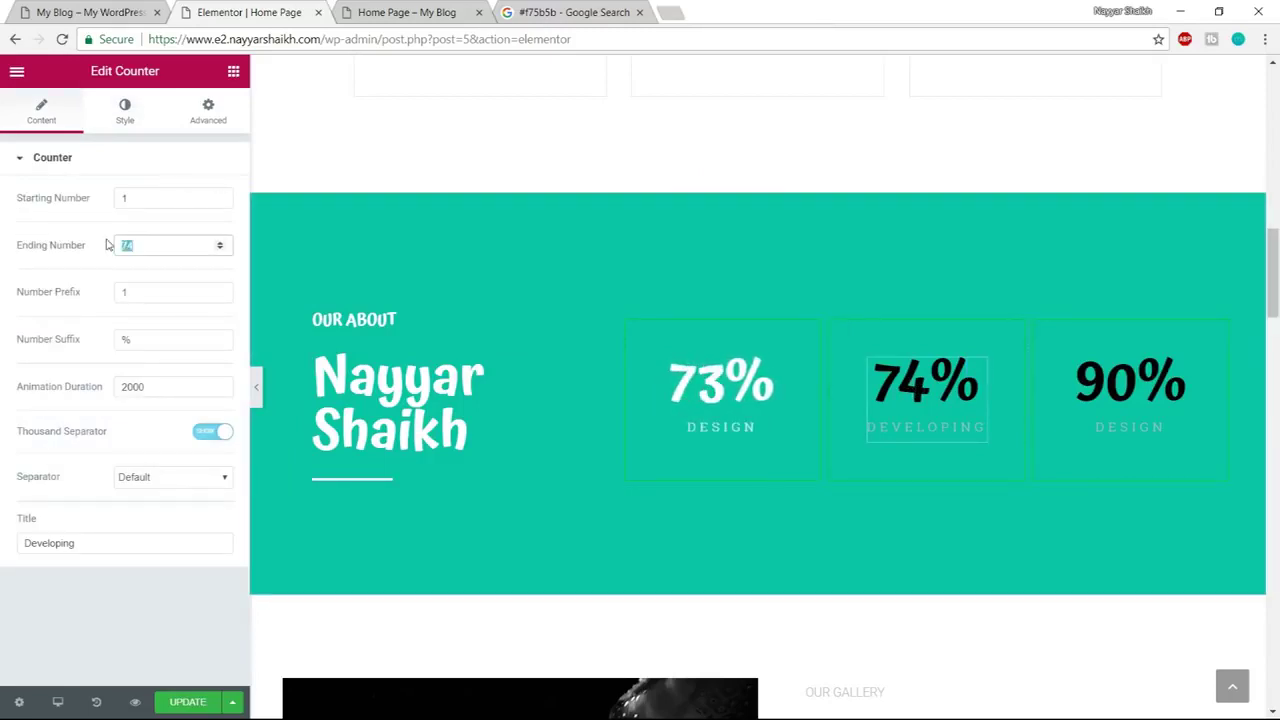
text(85)
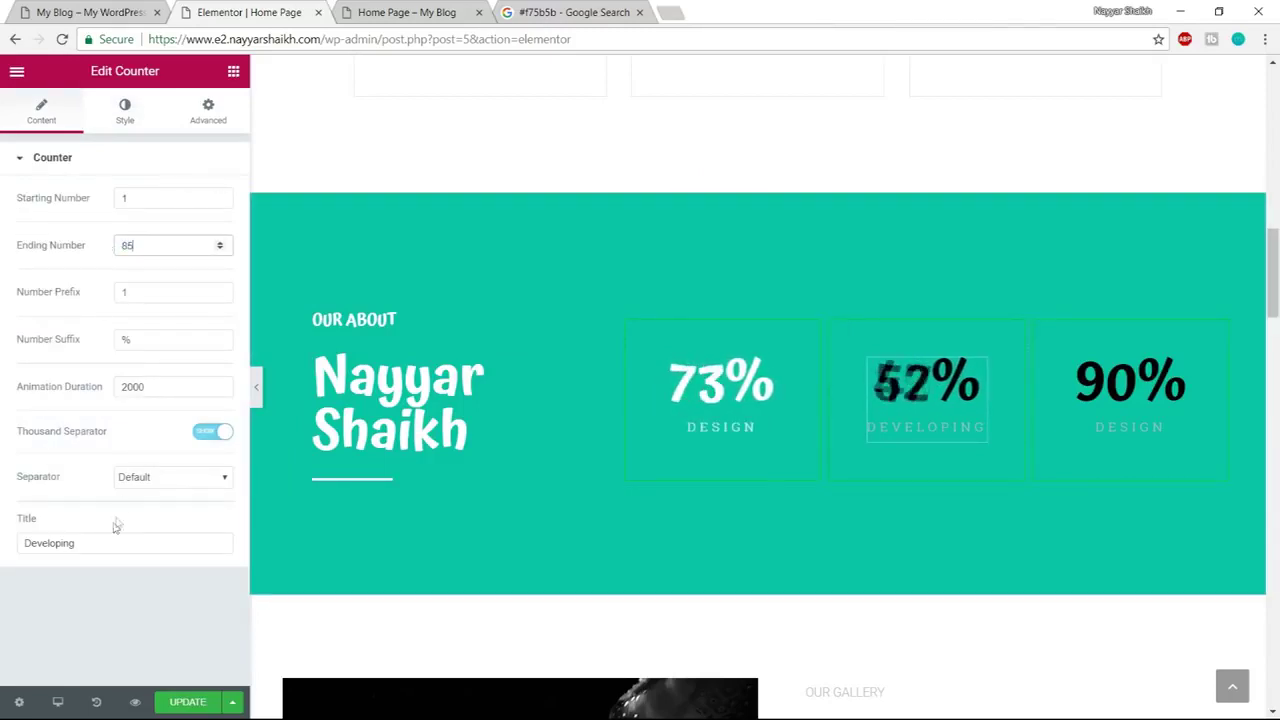
click(124, 110)
click(211, 196)
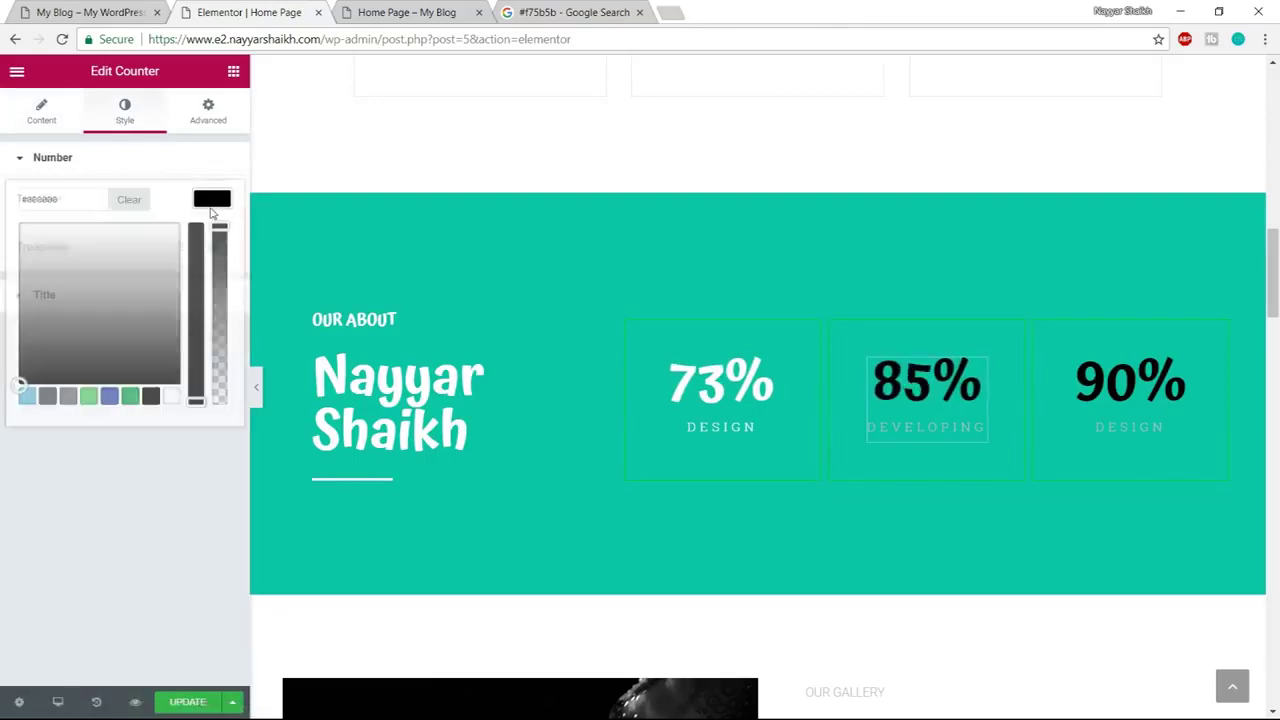
click(172, 396)
click(216, 200)
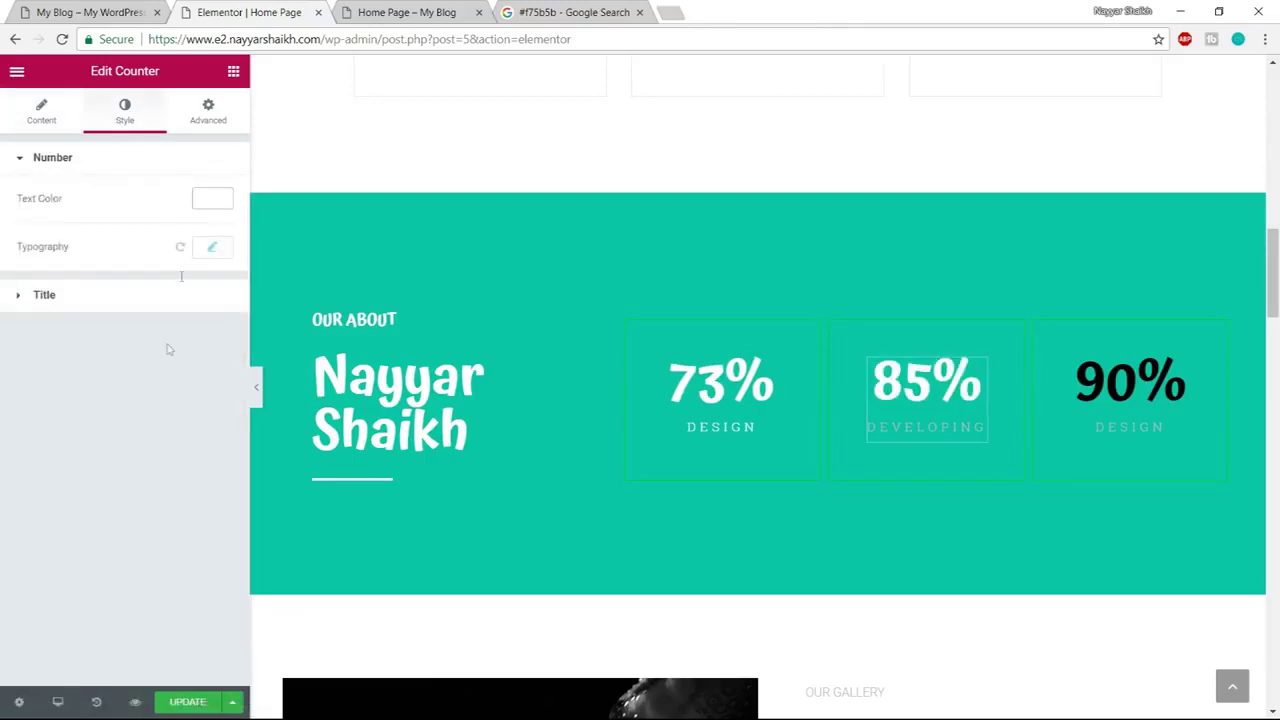
click(143, 300)
click(212, 240)
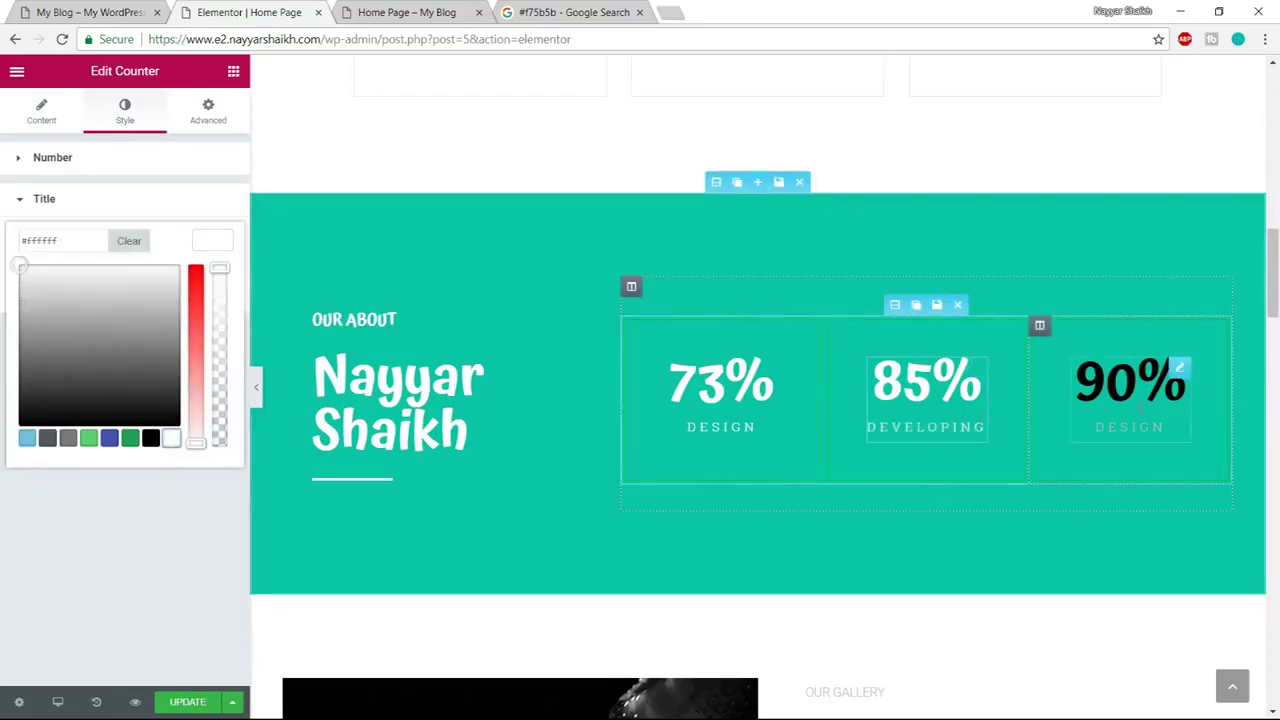
Step: Make the 90% counter's number and DESIGN label white
click(1177, 367)
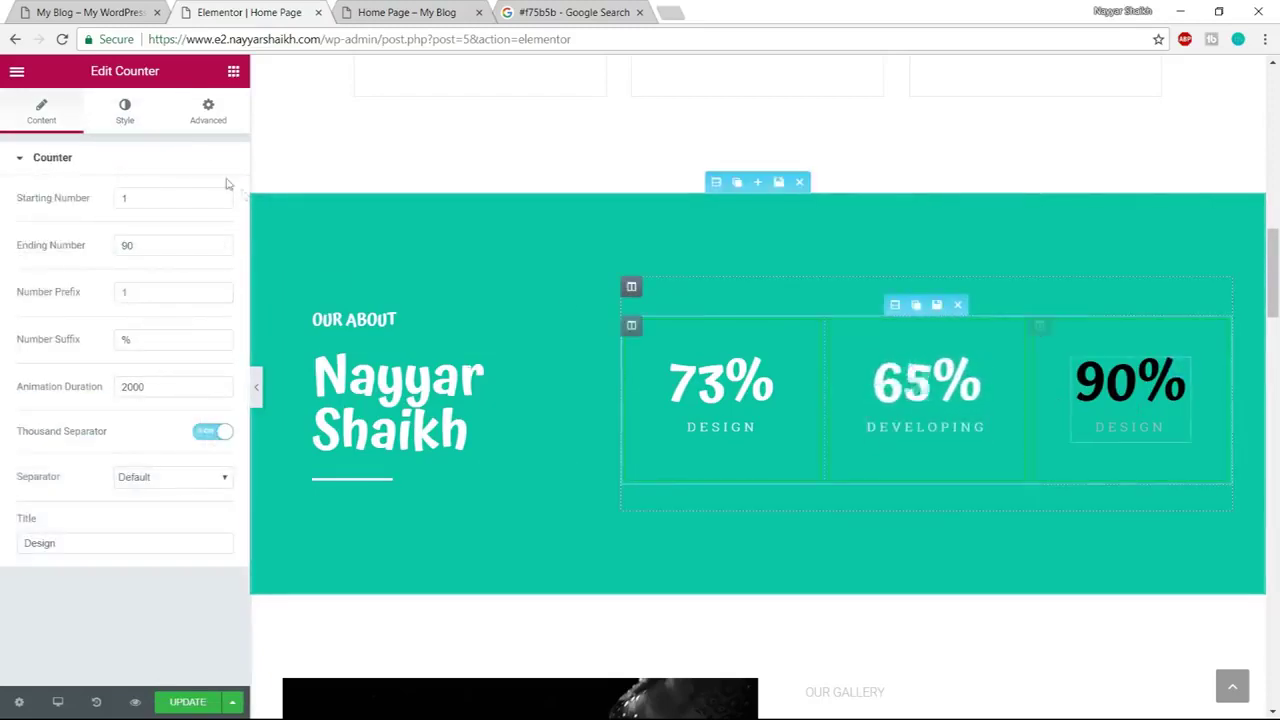
click(142, 122)
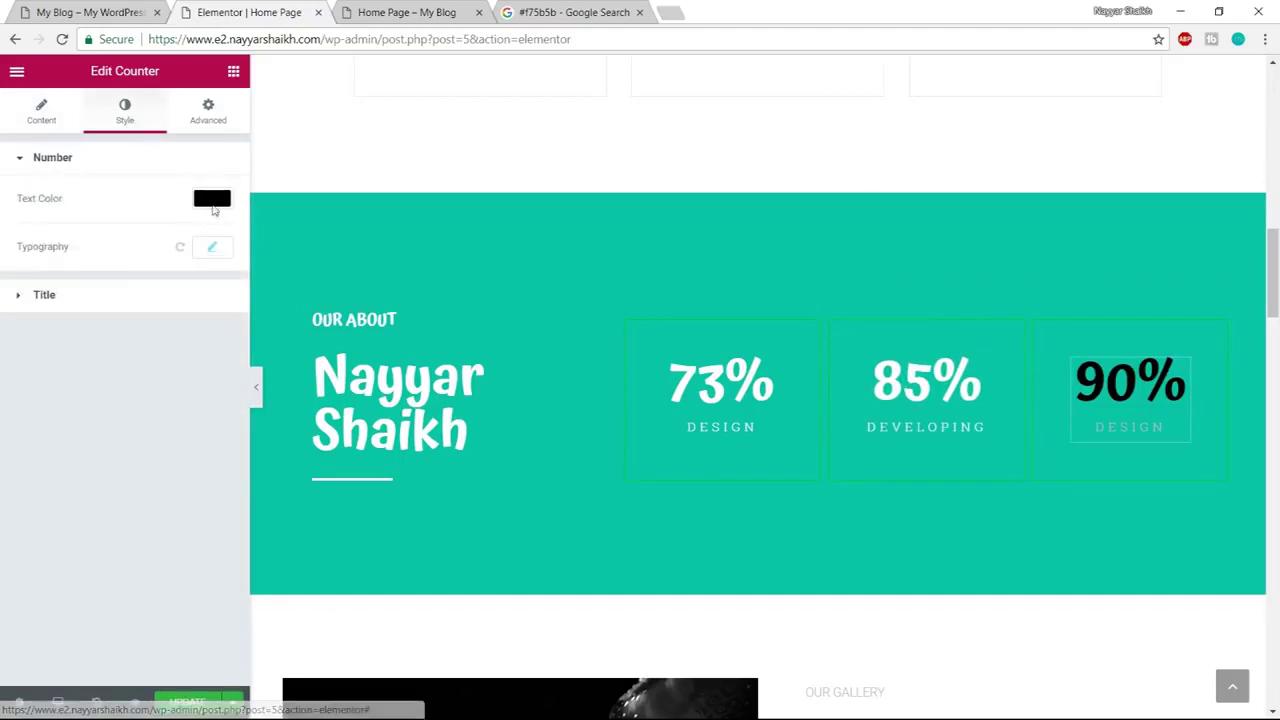
click(212, 206)
click(171, 397)
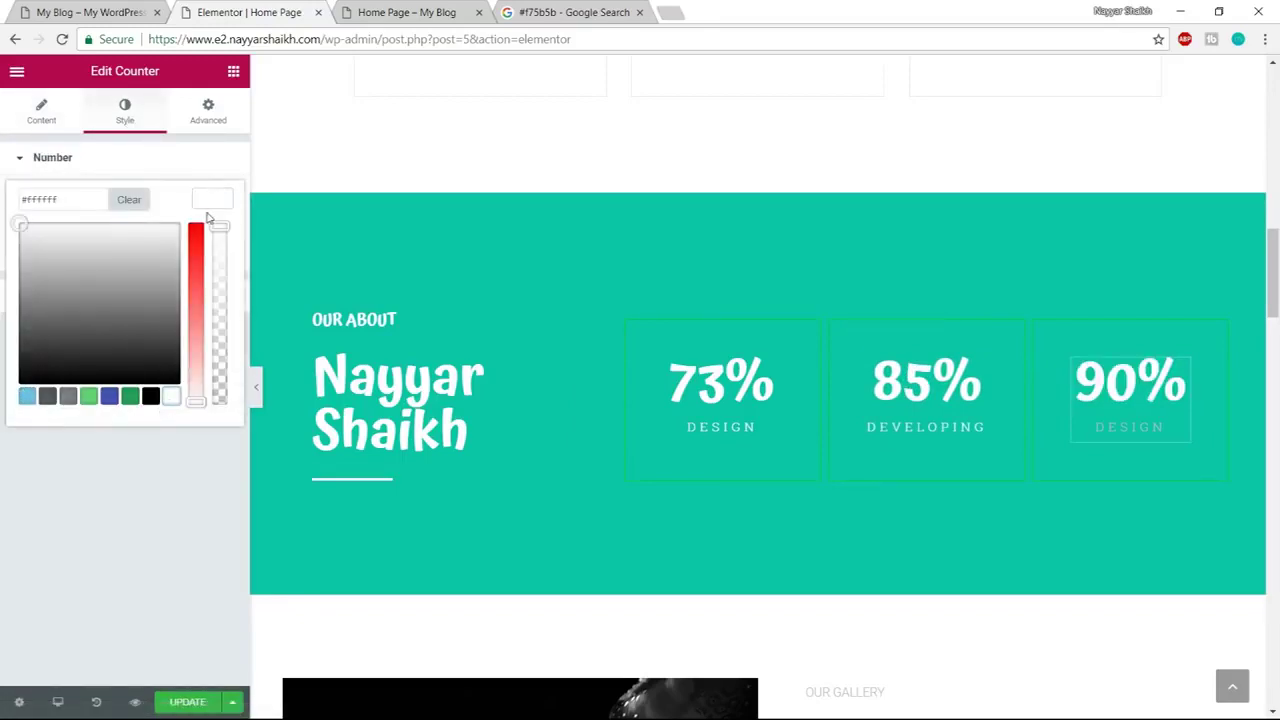
click(204, 315)
click(188, 300)
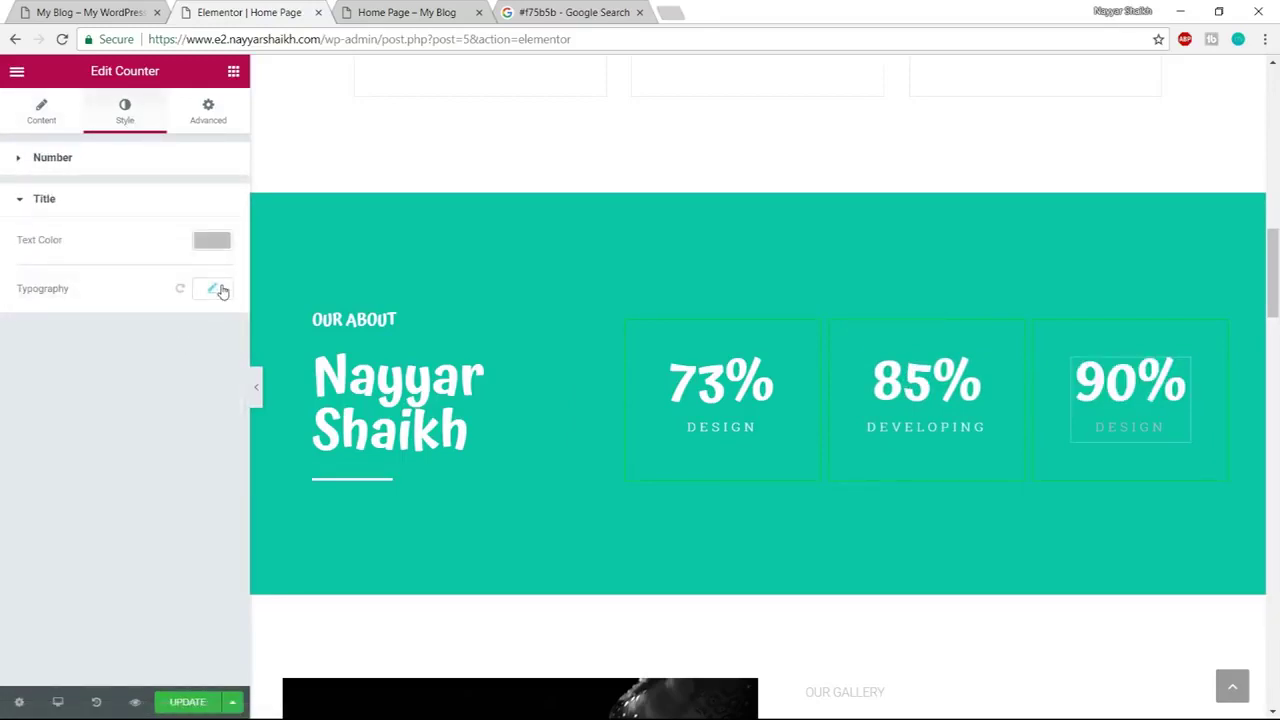
click(222, 291)
click(212, 243)
click(176, 440)
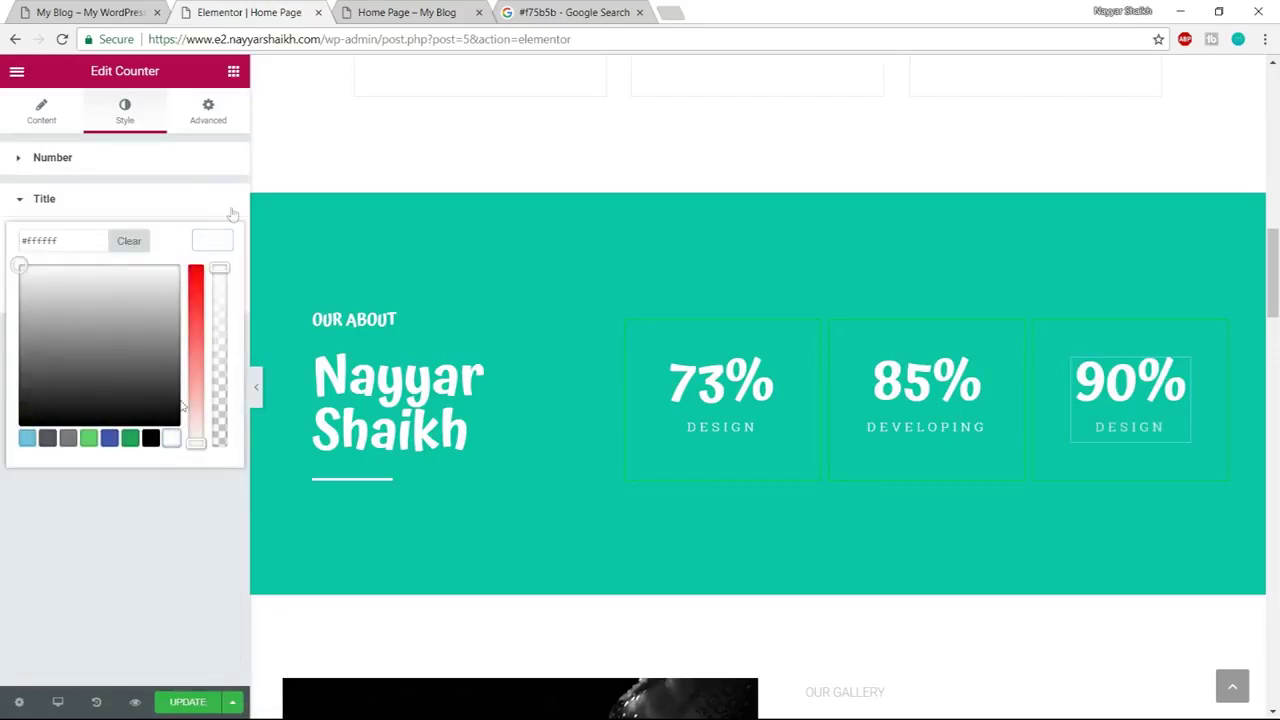
click(216, 240)
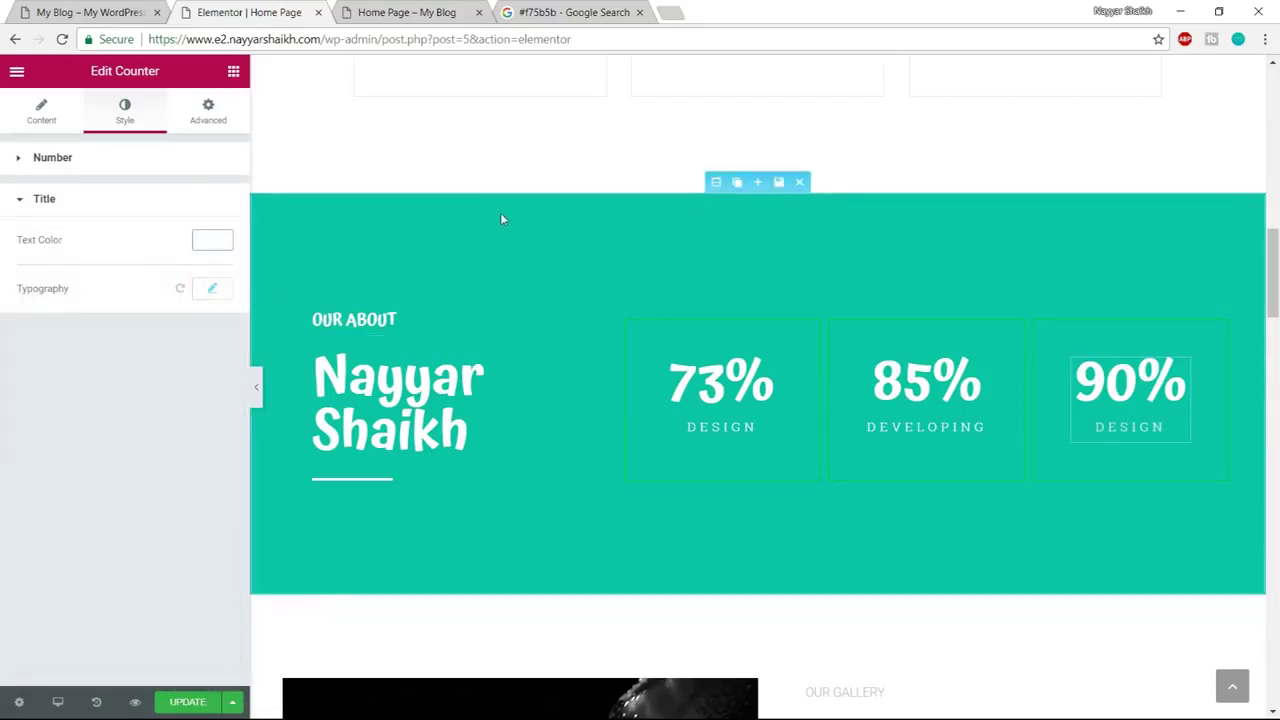
Step: Compare the counters with the reference, then bring up the 73% counter column's style settings
key(ctrl+1)
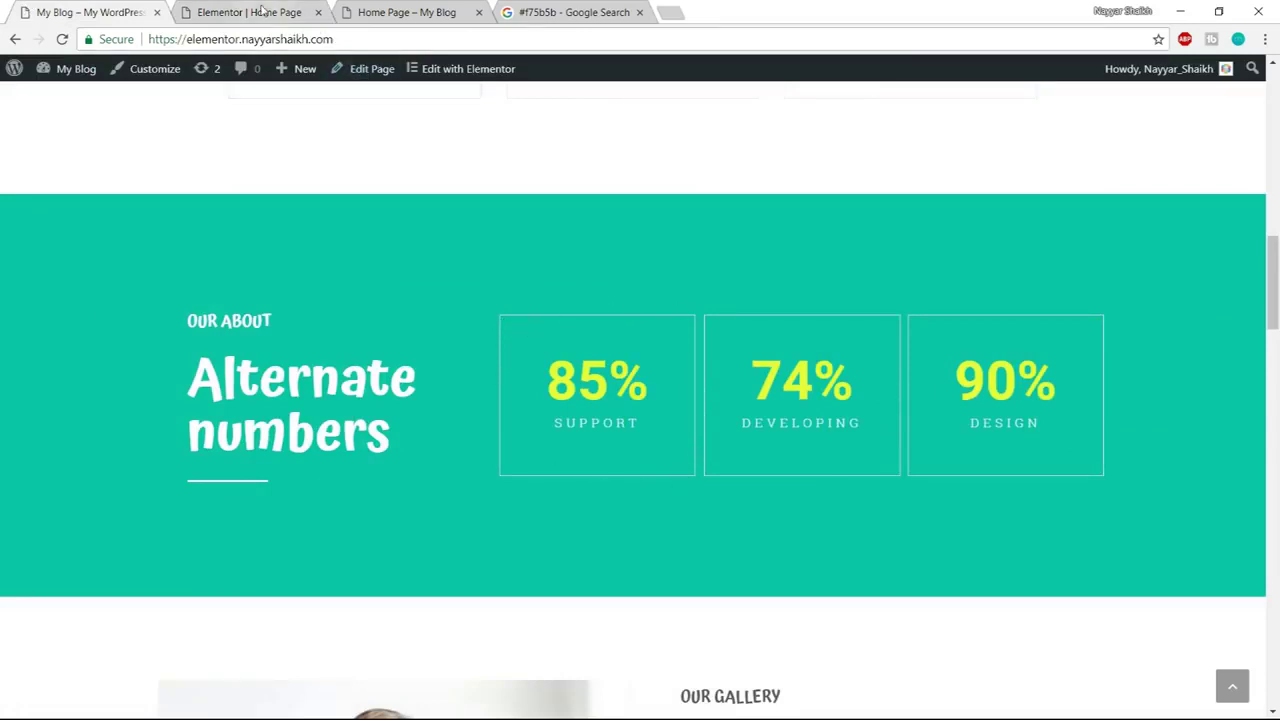
key(ctrl+2)
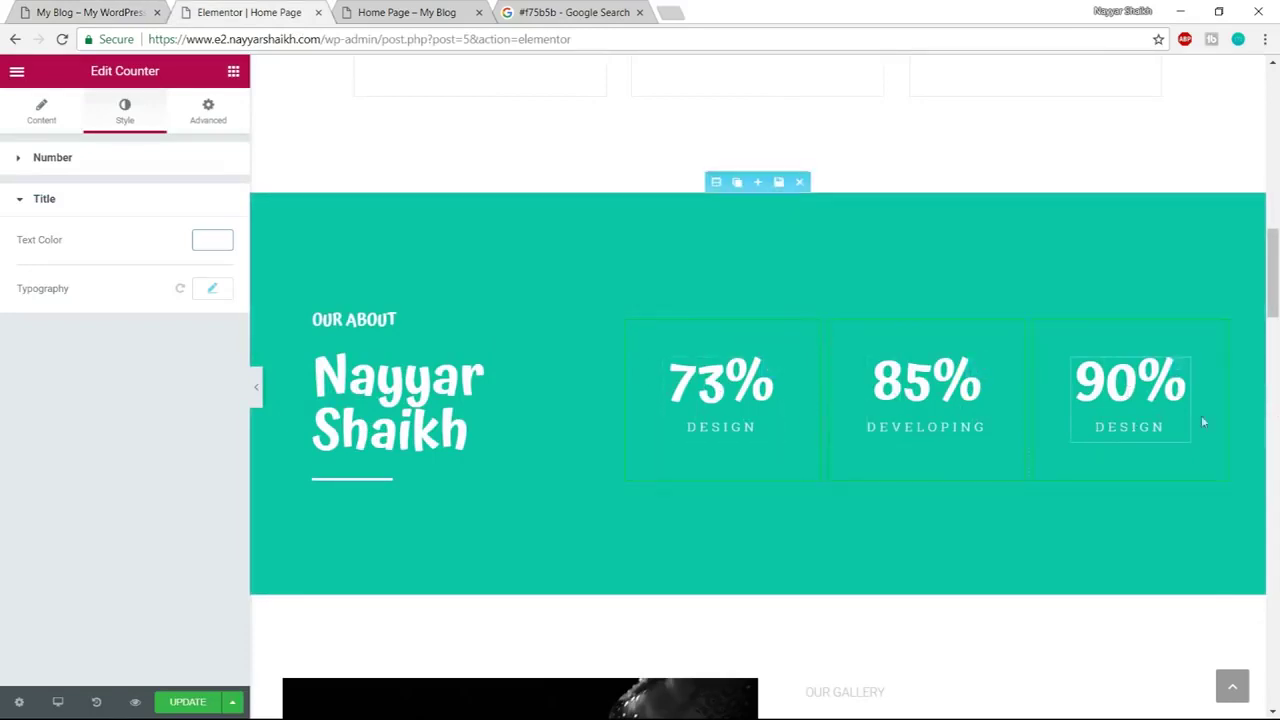
mouse_move(632, 327)
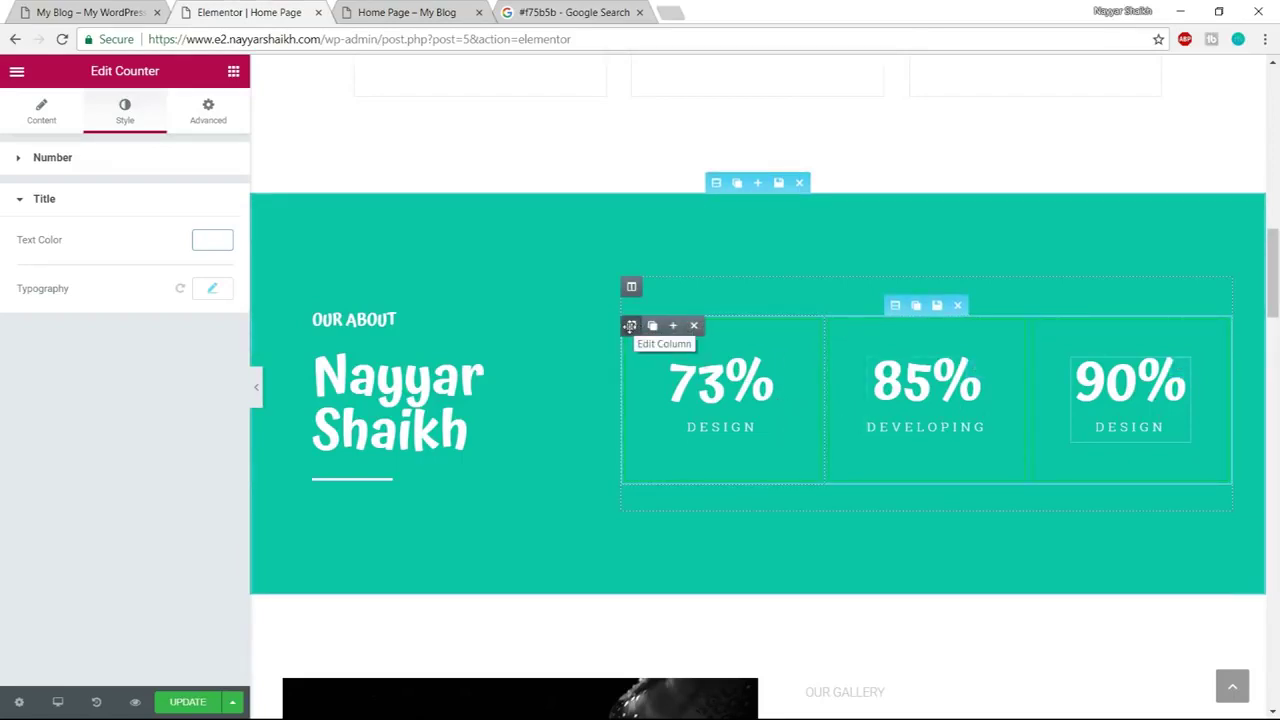
click(630, 326)
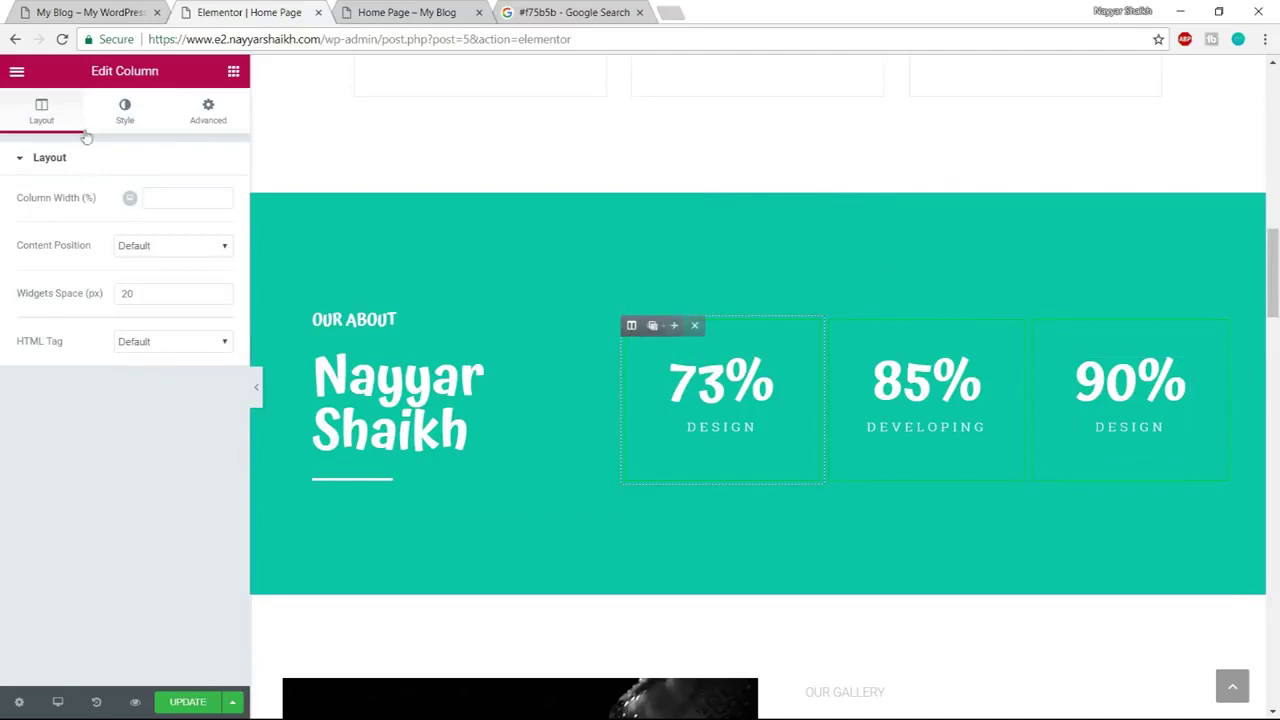
click(127, 104)
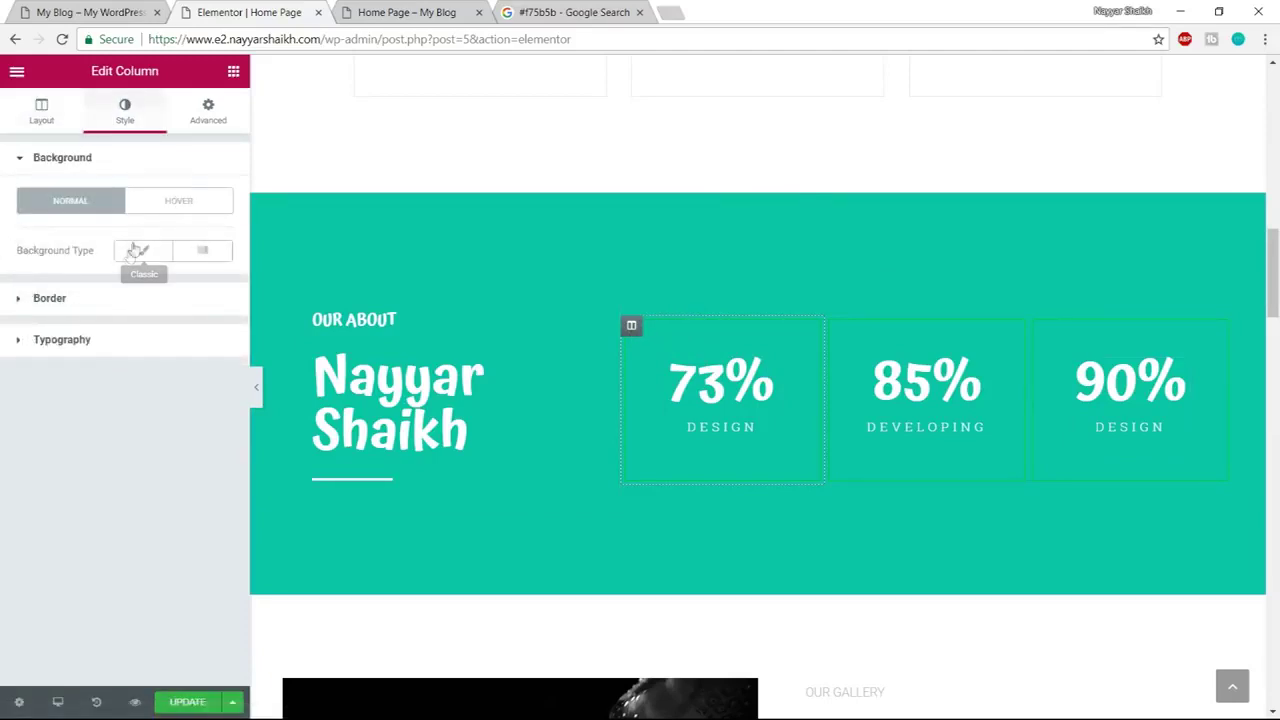
Step: Give the 73% and 85% counter columns white borders
click(107, 314)
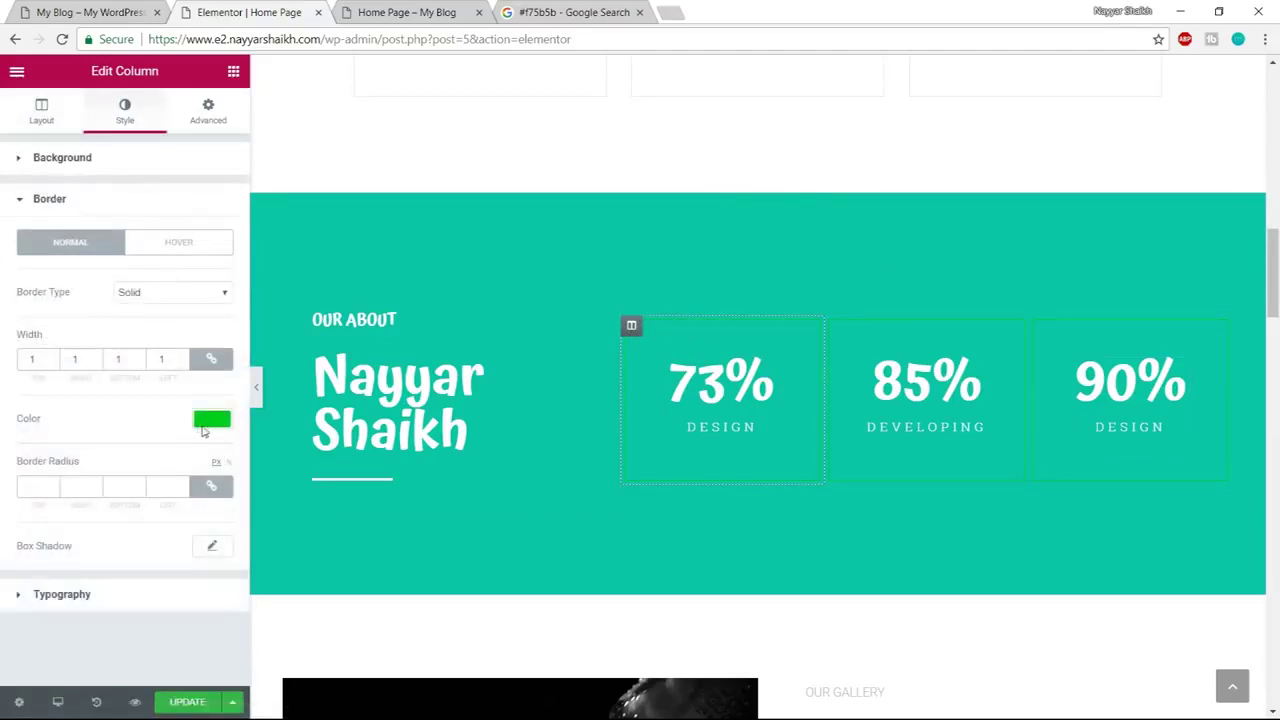
click(211, 420)
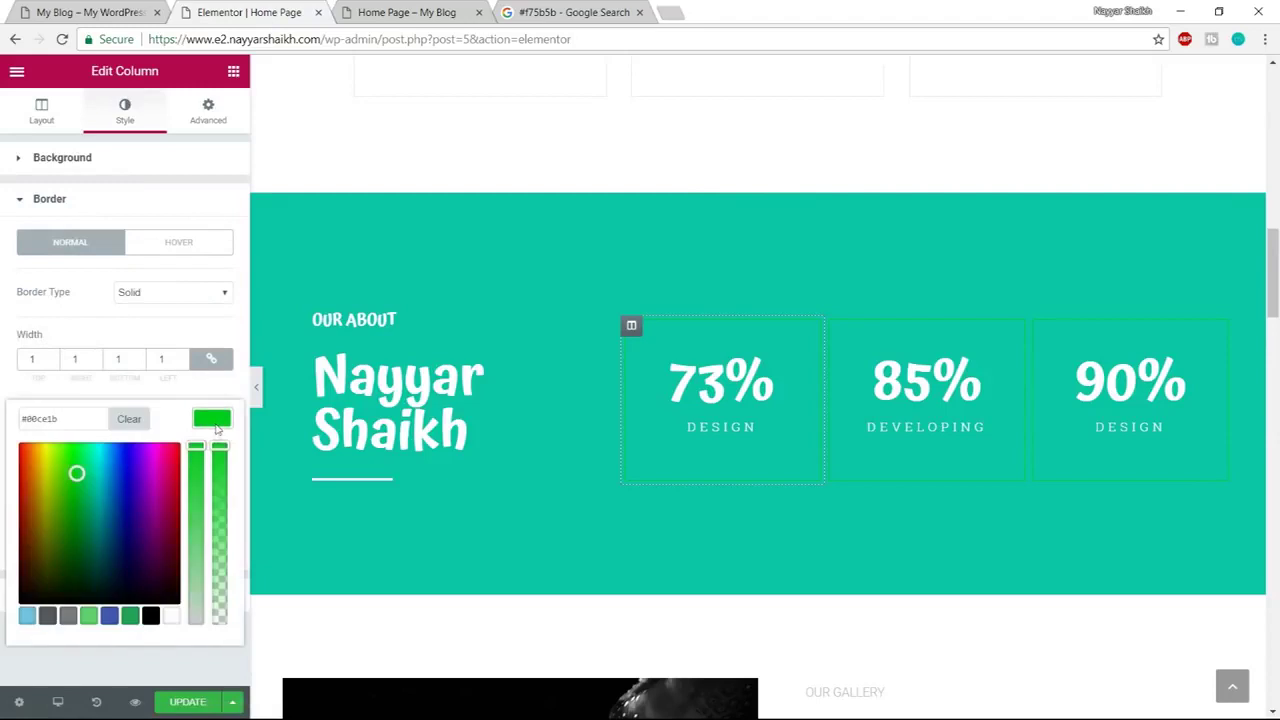
click(171, 616)
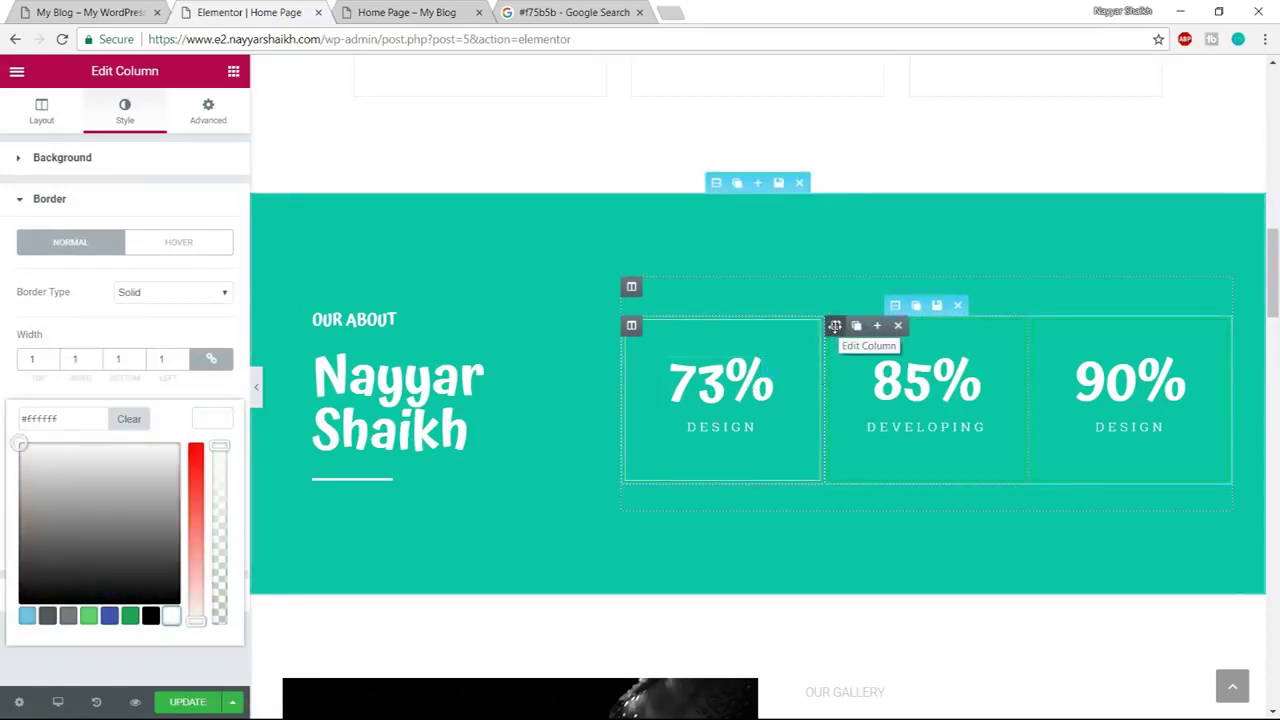
click(835, 326)
click(138, 118)
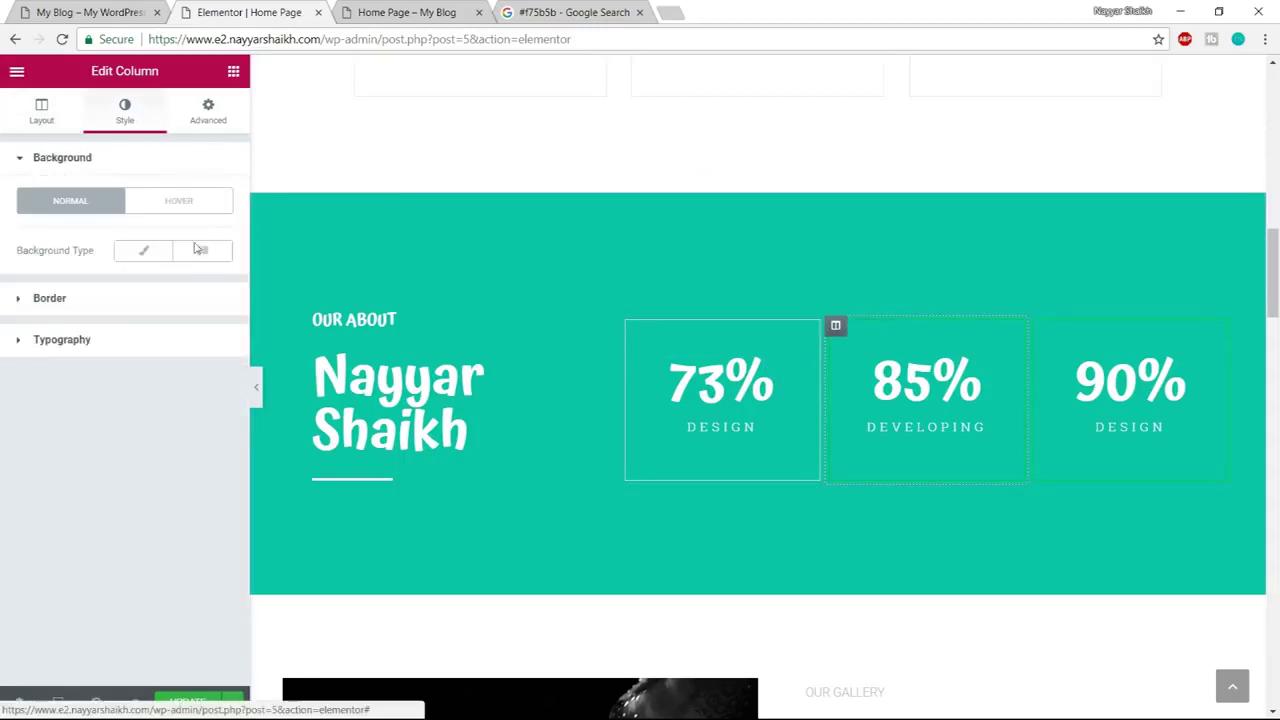
click(128, 303)
click(203, 421)
click(171, 615)
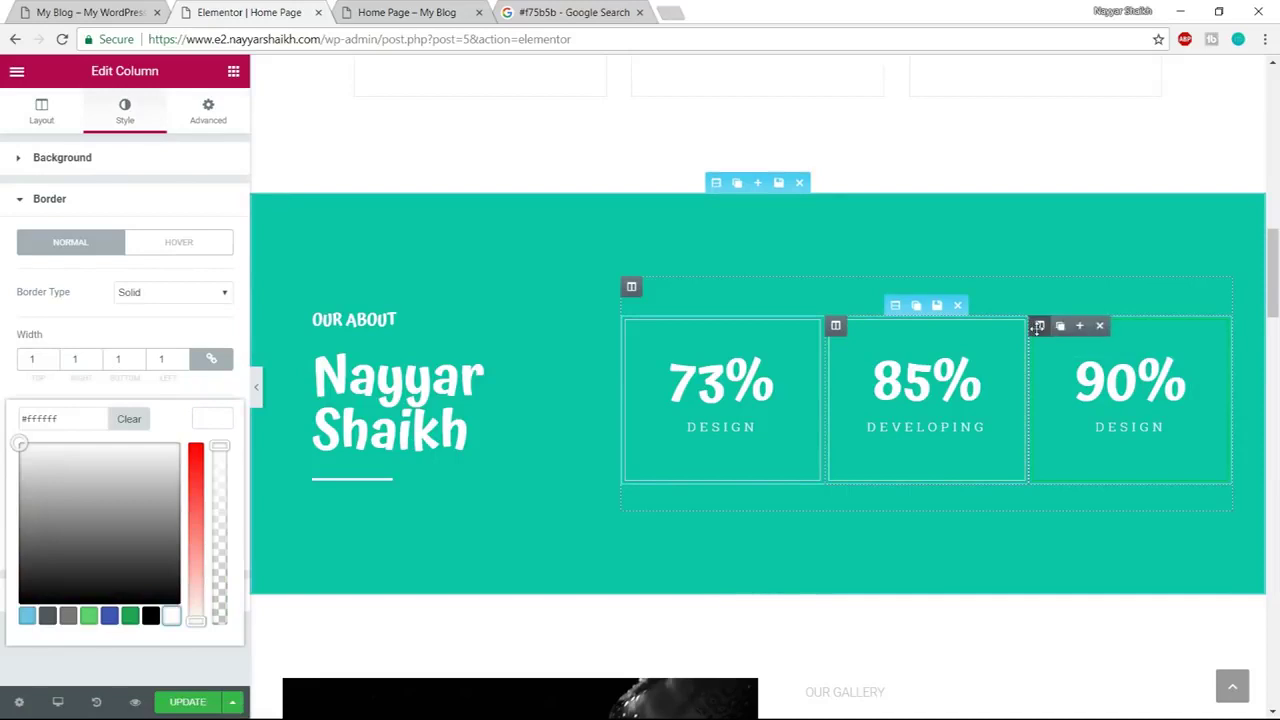
Step: Give the 90% counter column a white border, then update the page and preview it
click(1040, 325)
click(125, 110)
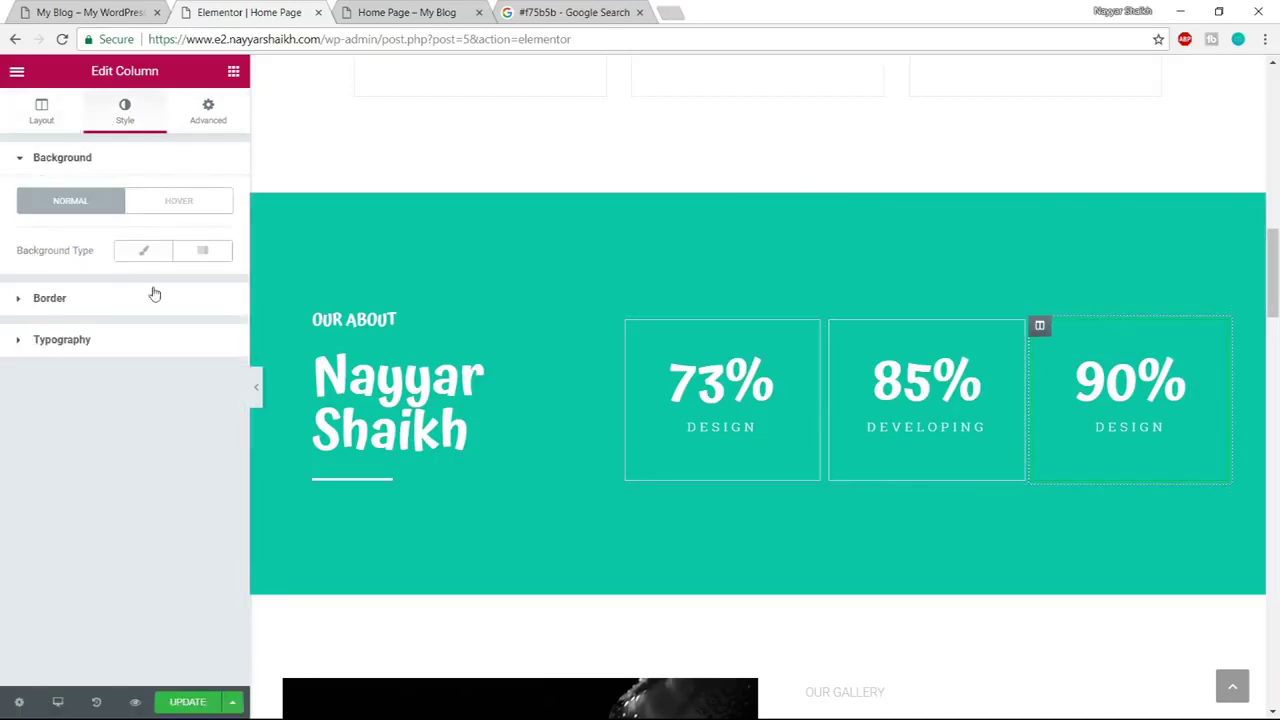
click(150, 298)
click(211, 420)
click(171, 615)
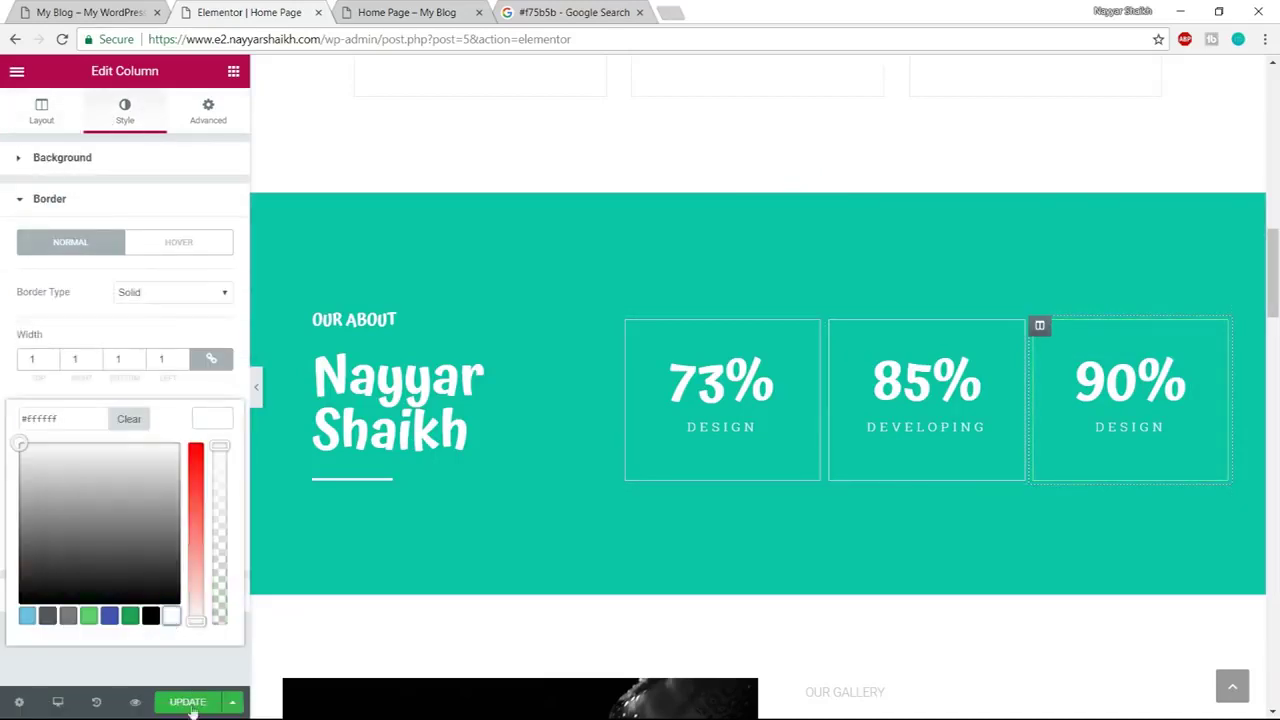
click(189, 710)
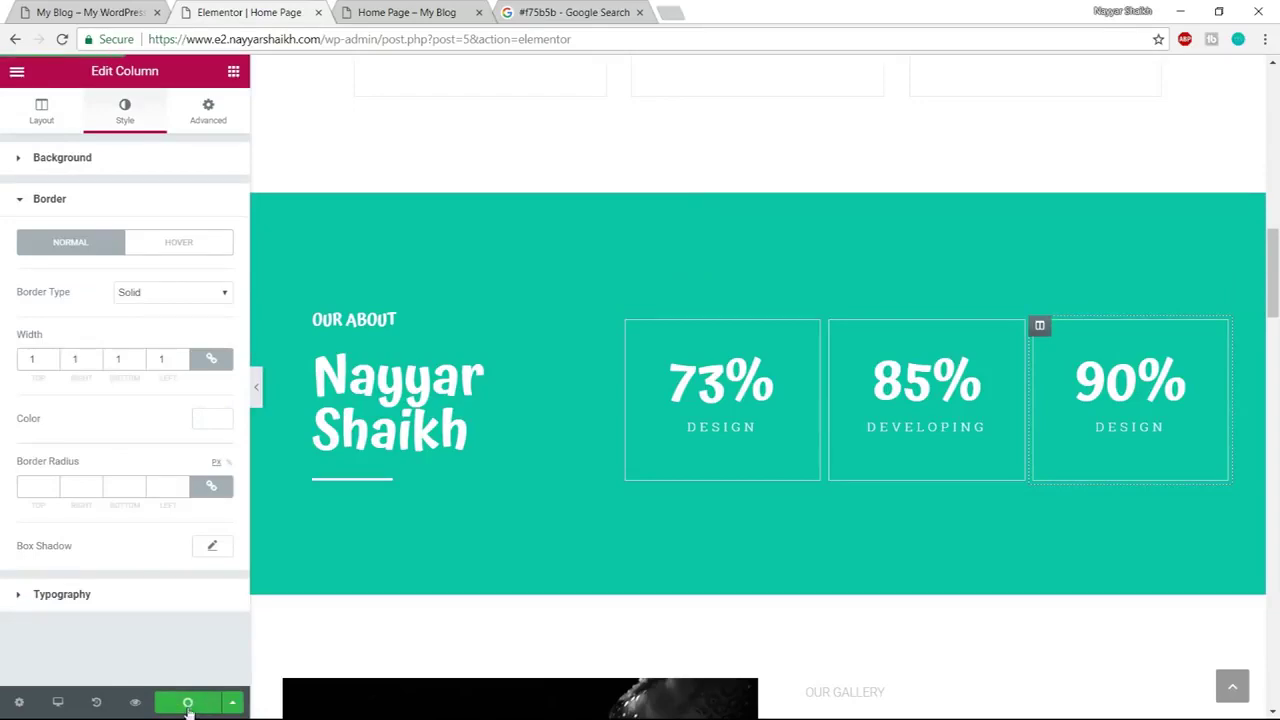
click(370, 6)
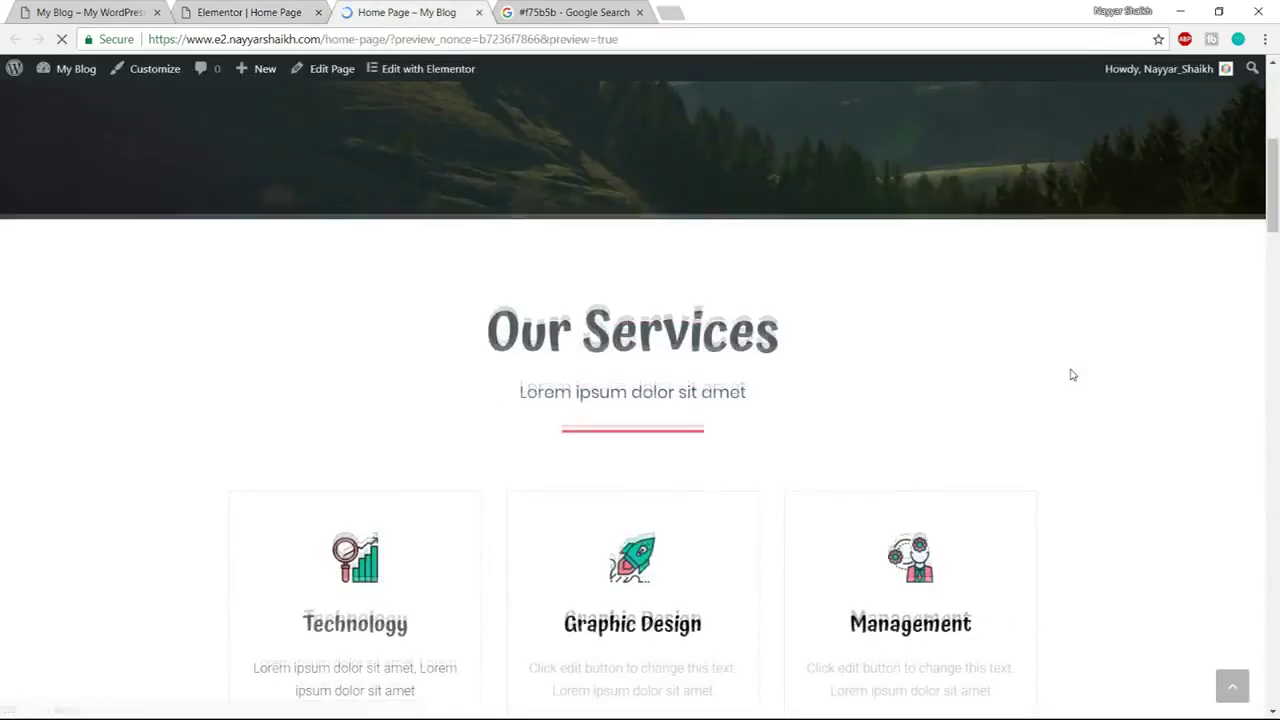
Step: Scroll the preview to check the white-bordered counters against the reference, then return to Elementor
scroll(1072, 374, down, 5)
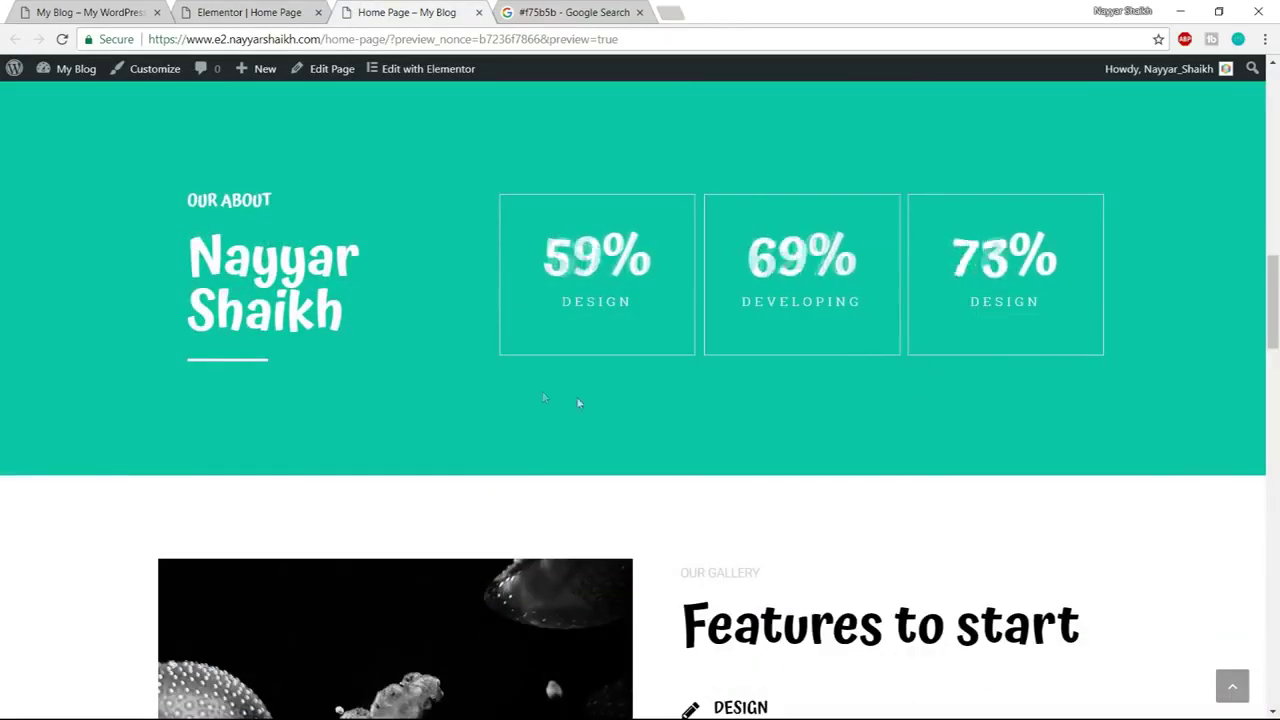
scroll(543, 397, up, 1)
scroll(817, 380, down, 5)
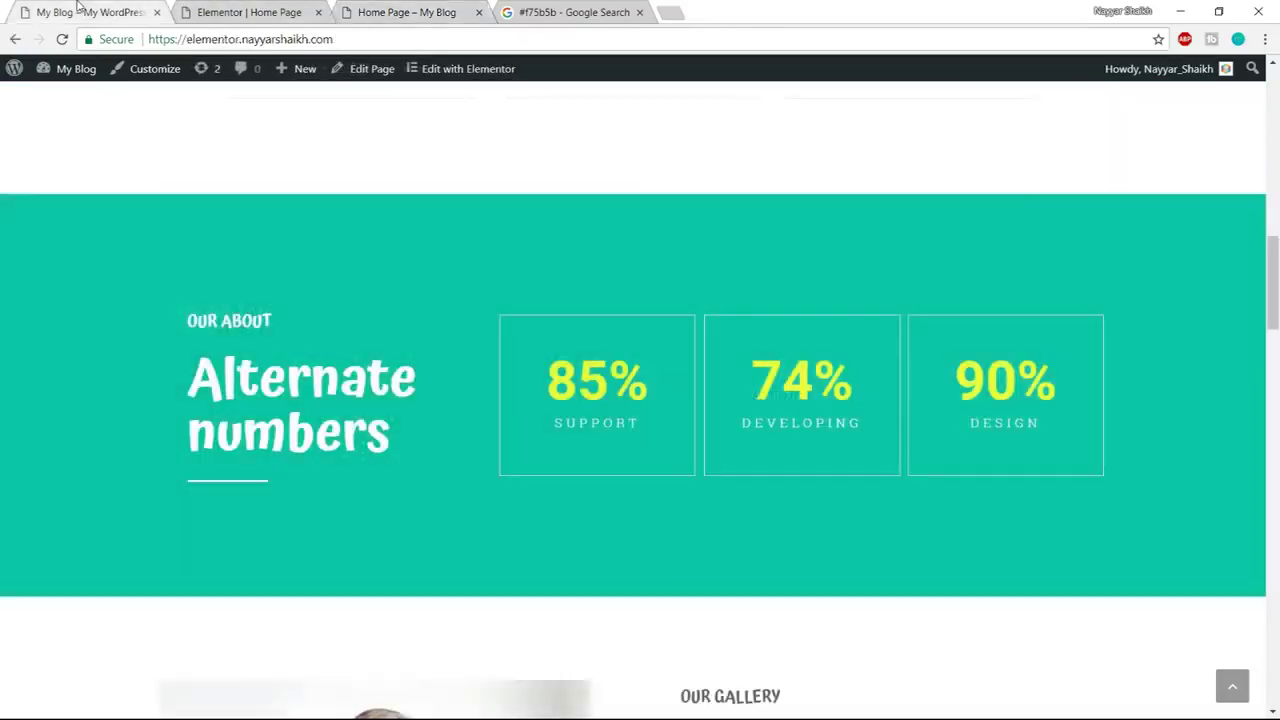
scroll(650, 475, down, 4)
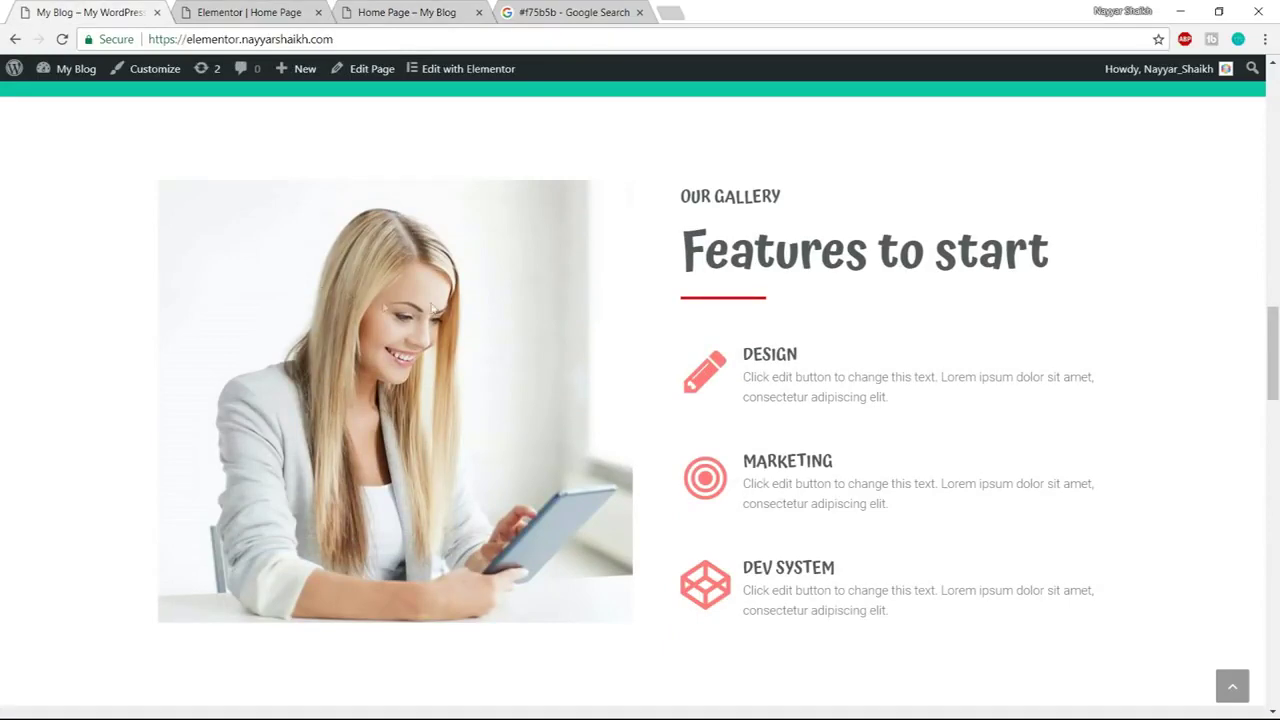
click(265, 8)
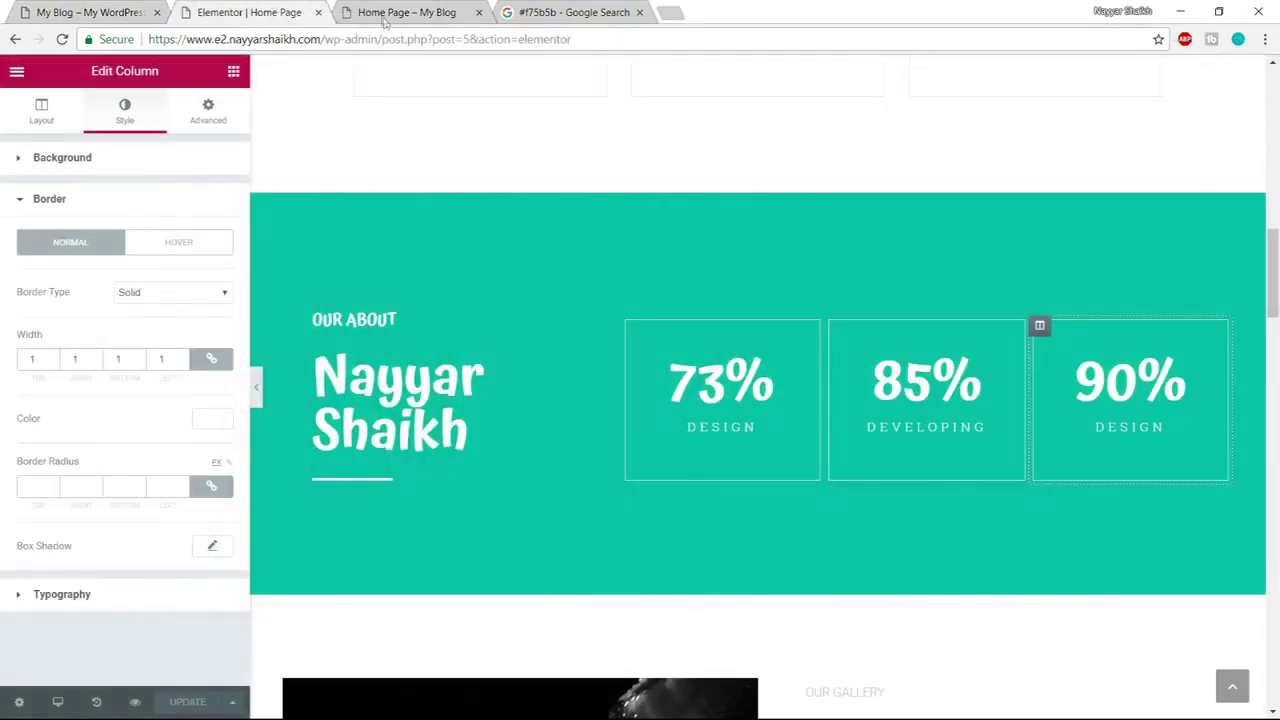
scroll(578, 428, down, 5)
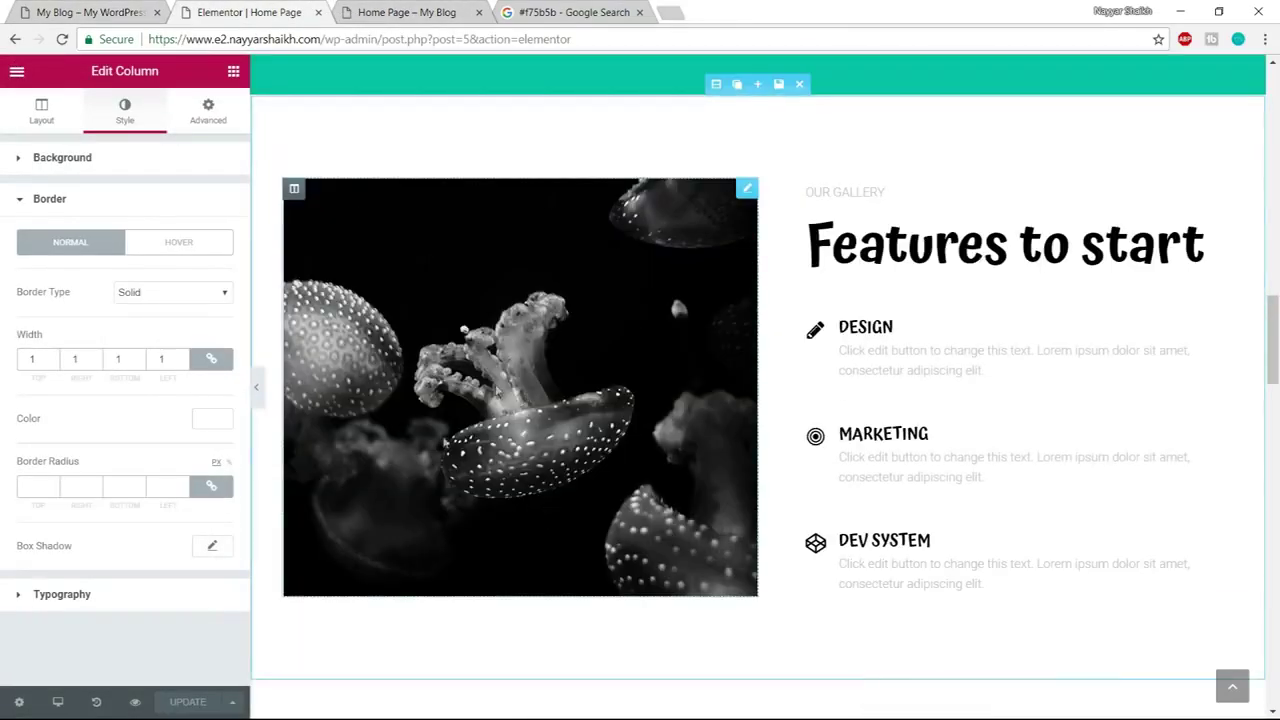
click(644, 391)
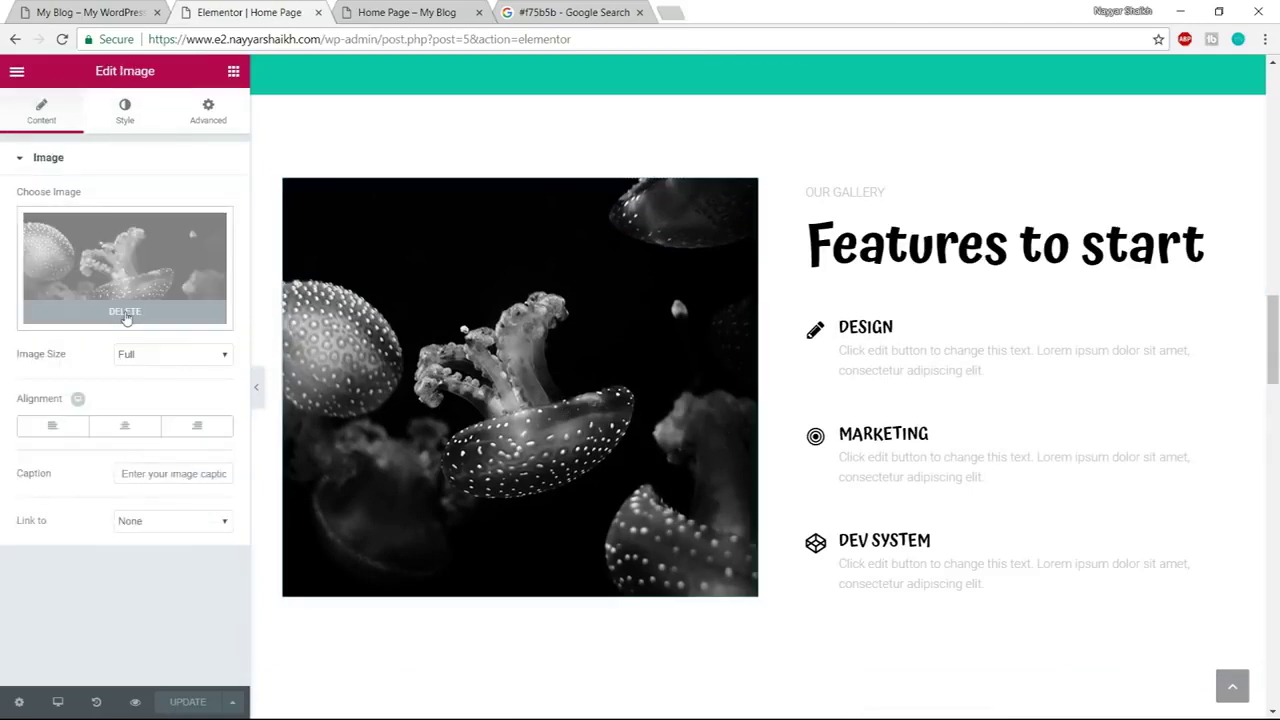
click(125, 313)
click(127, 300)
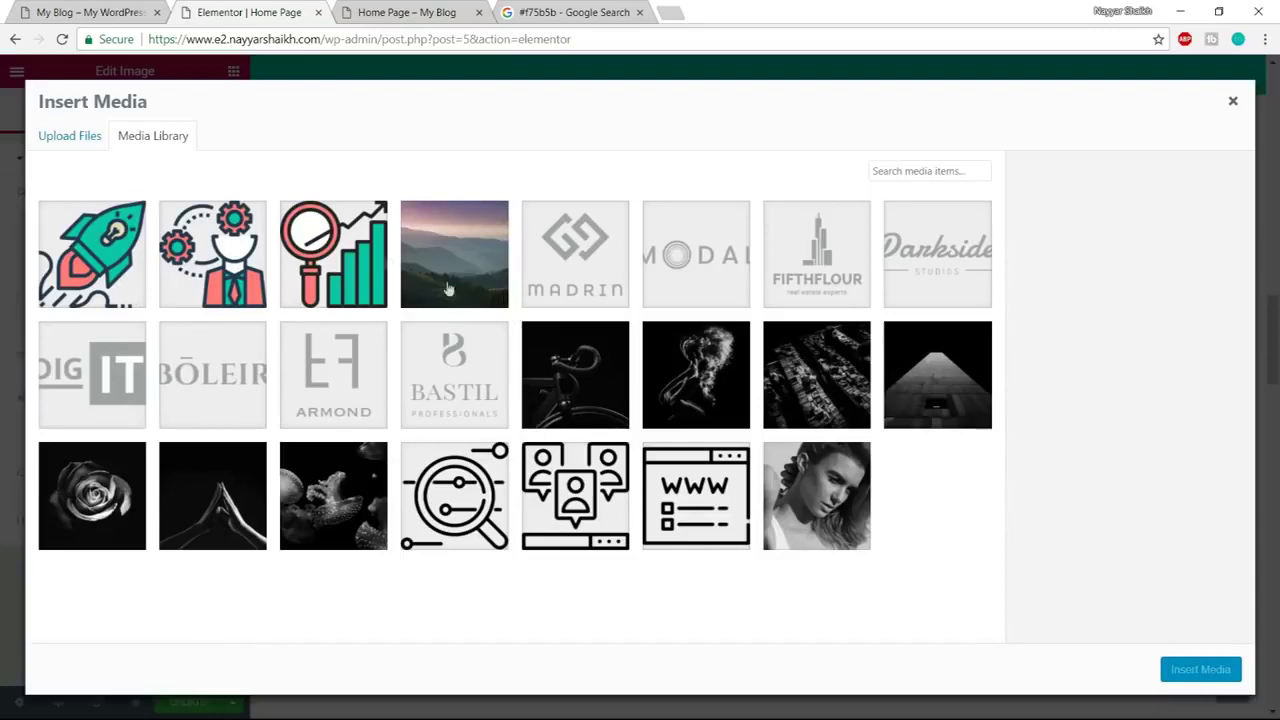
click(84, 140)
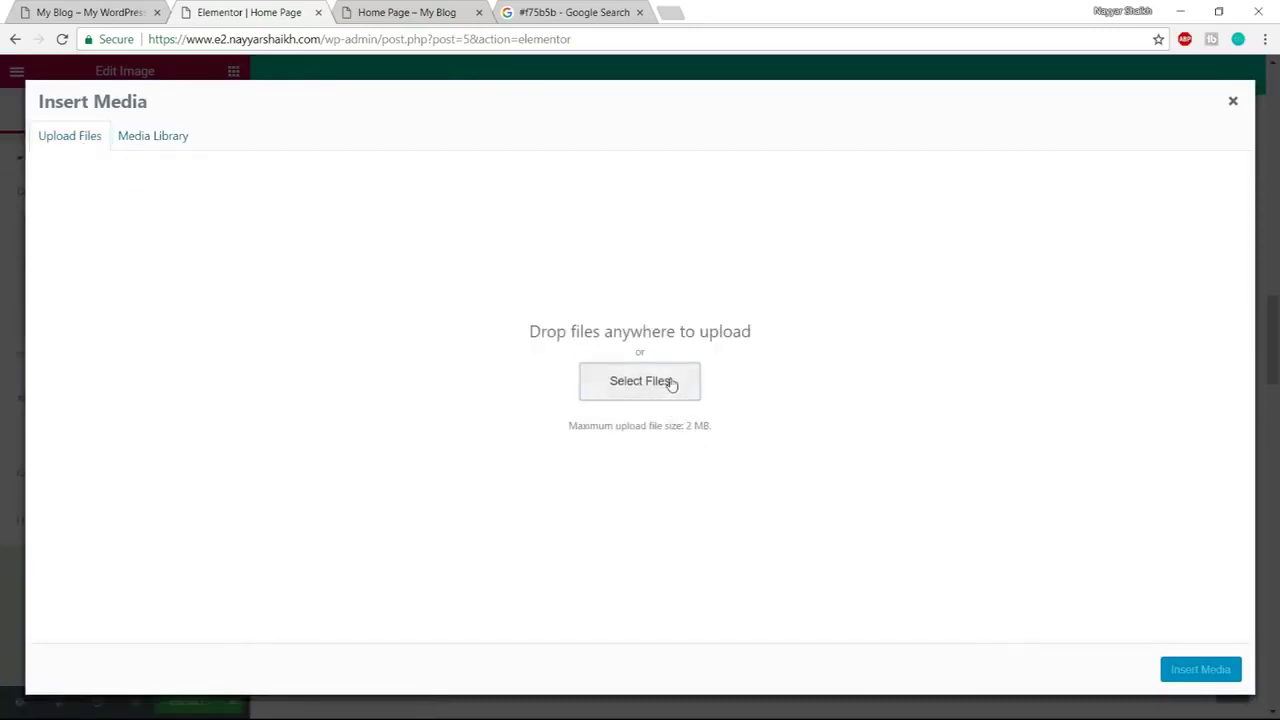
click(672, 381)
click(486, 228)
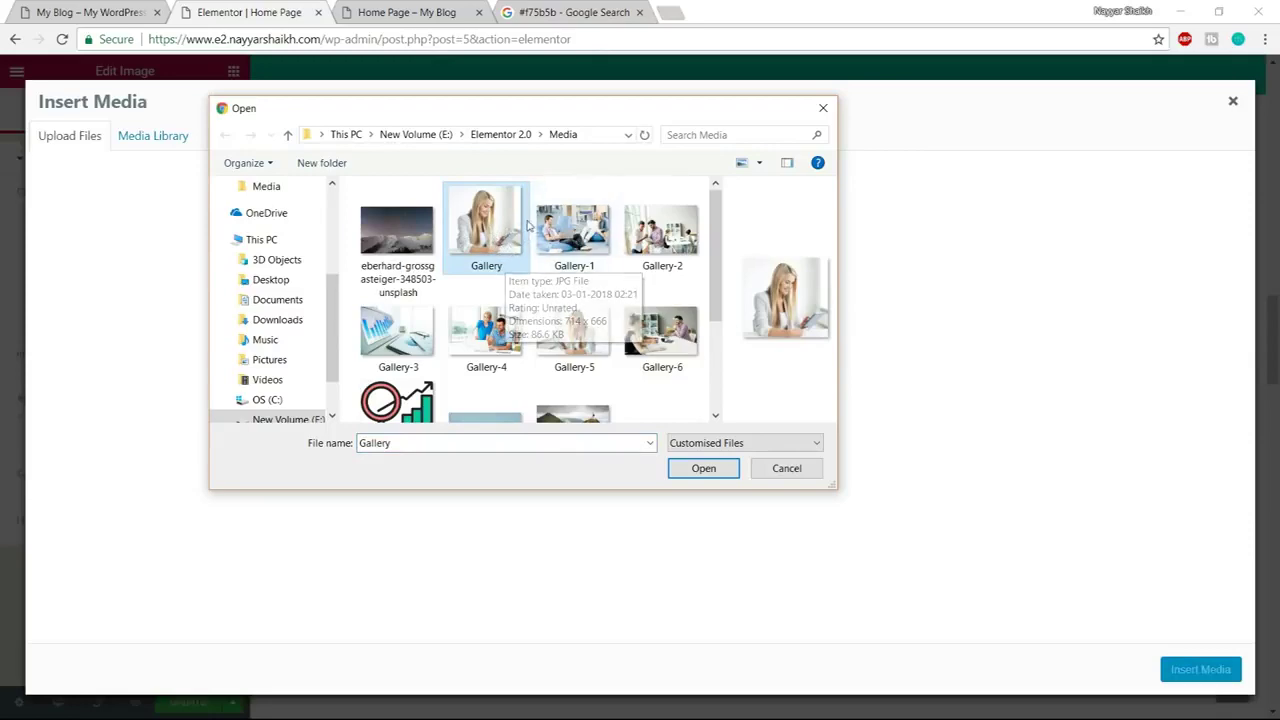
click(703, 468)
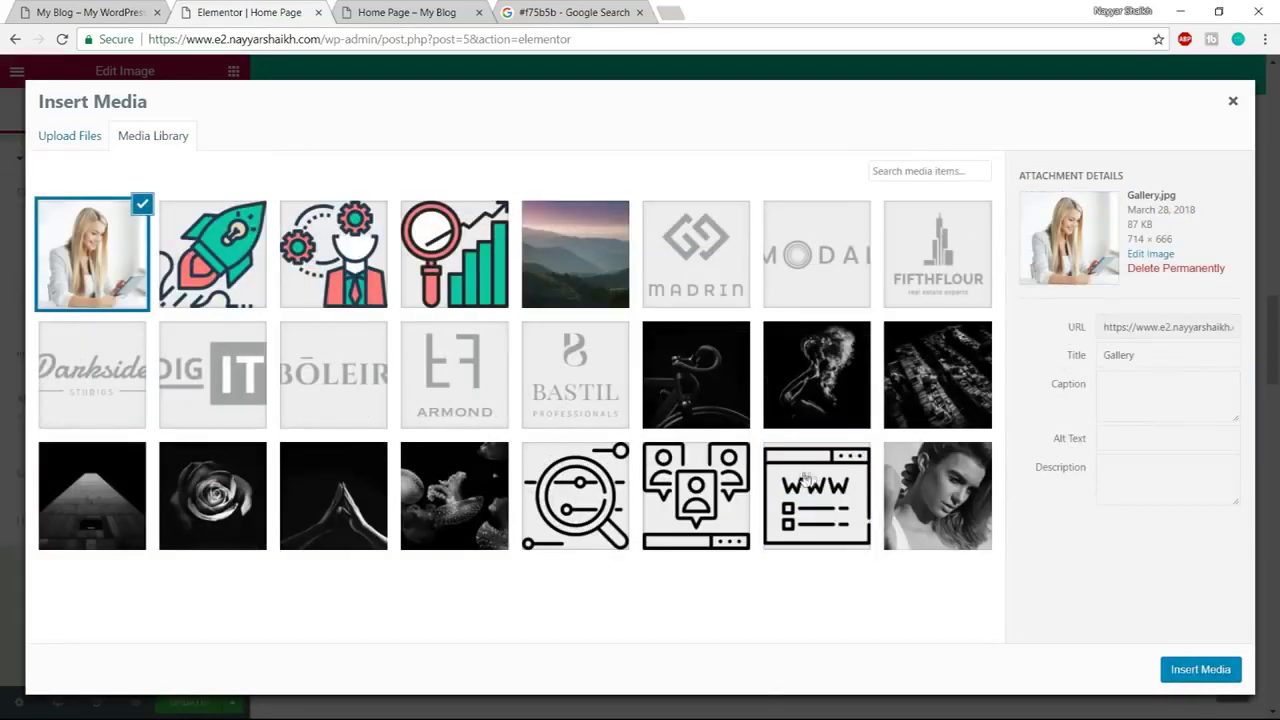
click(1200, 669)
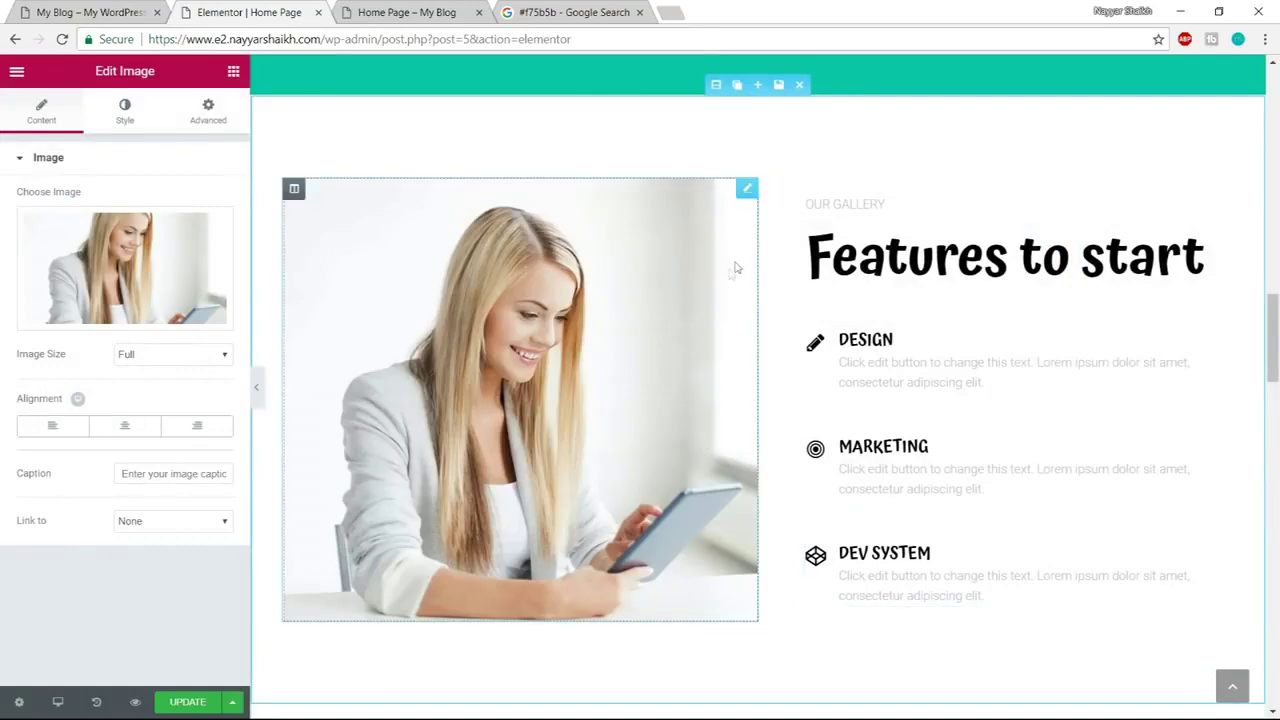
scroll(978, 480, up, 5)
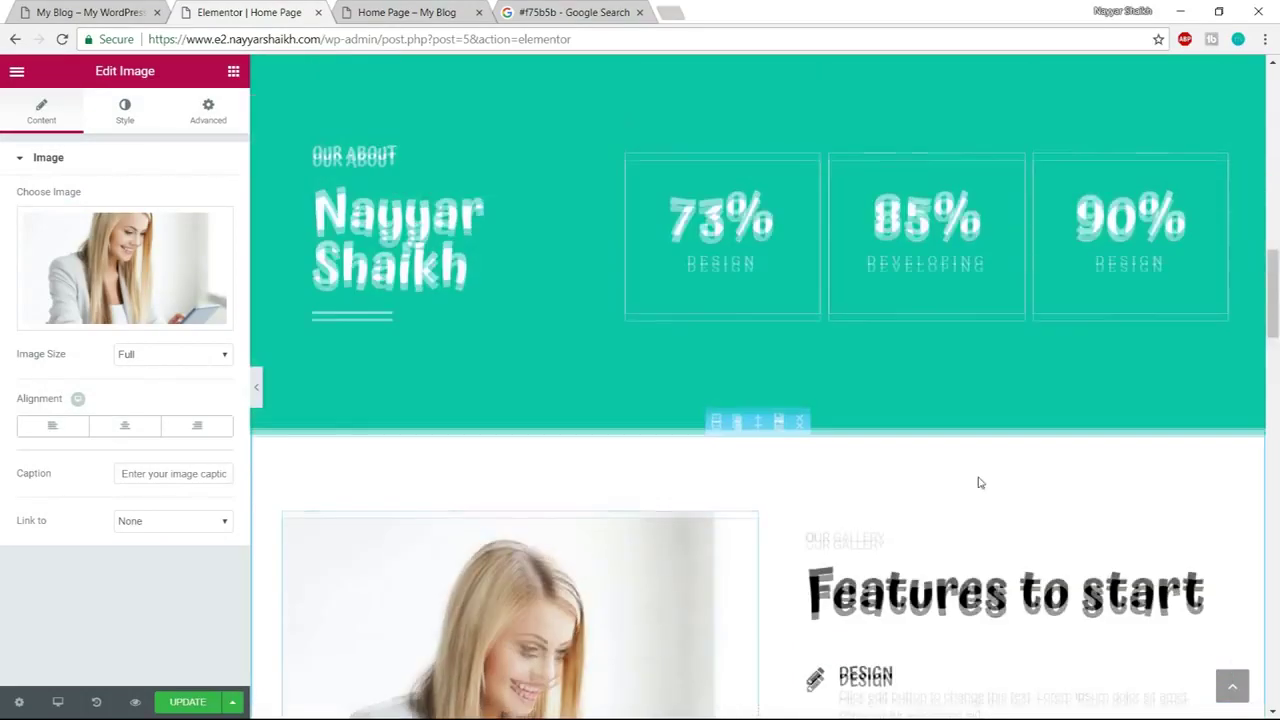
scroll(978, 482, down, 3)
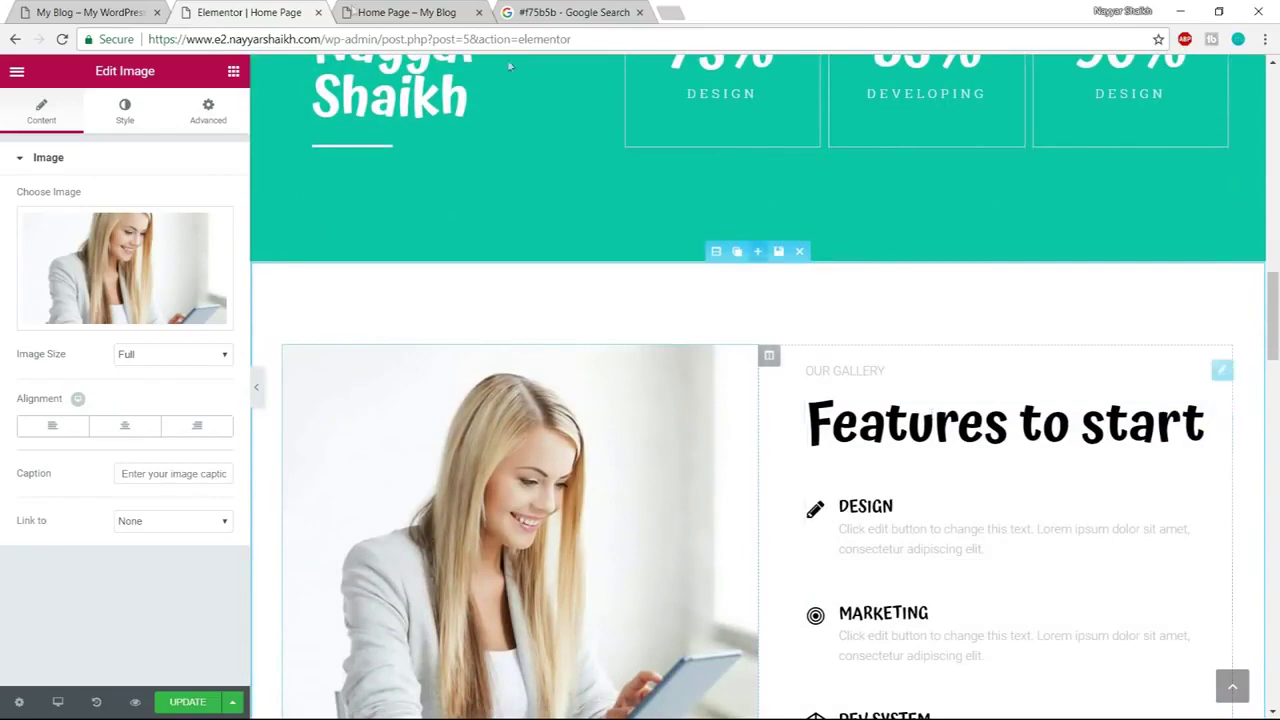
Step: Review the live Features to start heading and OUR GALLERY label for comparison
click(62, 8)
drag(680, 250, 1048, 252)
click(1064, 254)
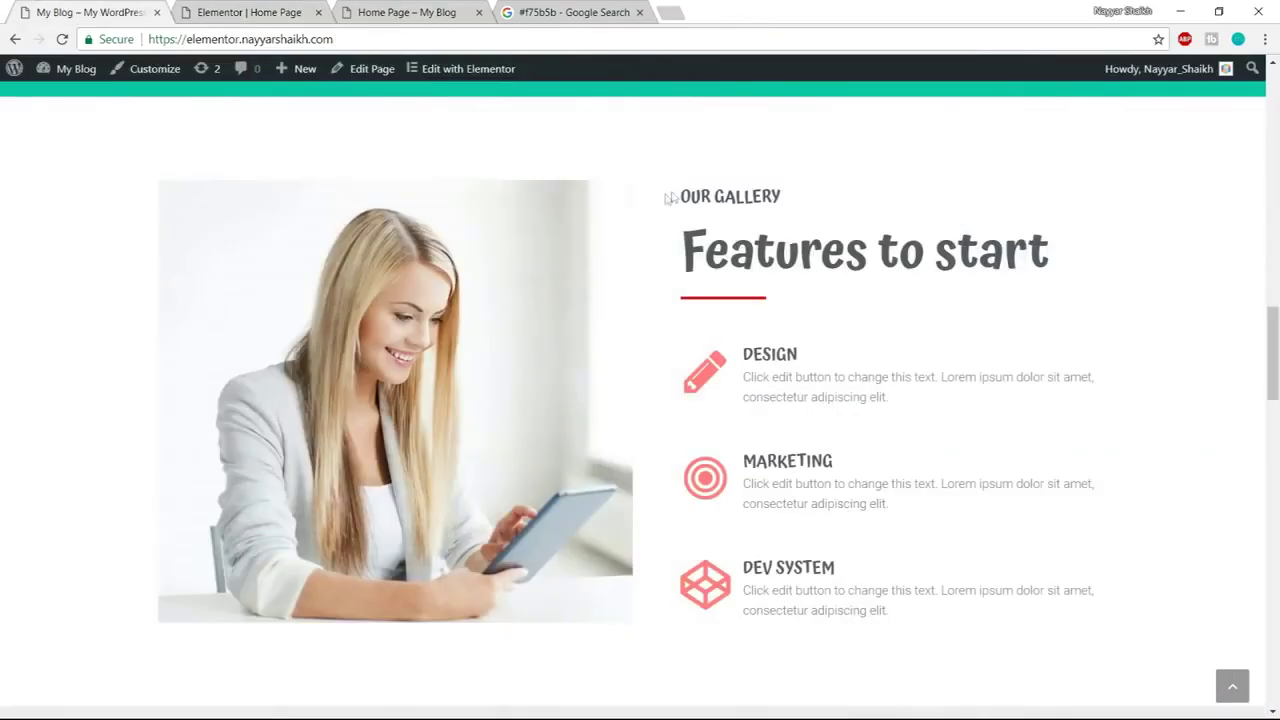
drag(674, 195, 786, 197)
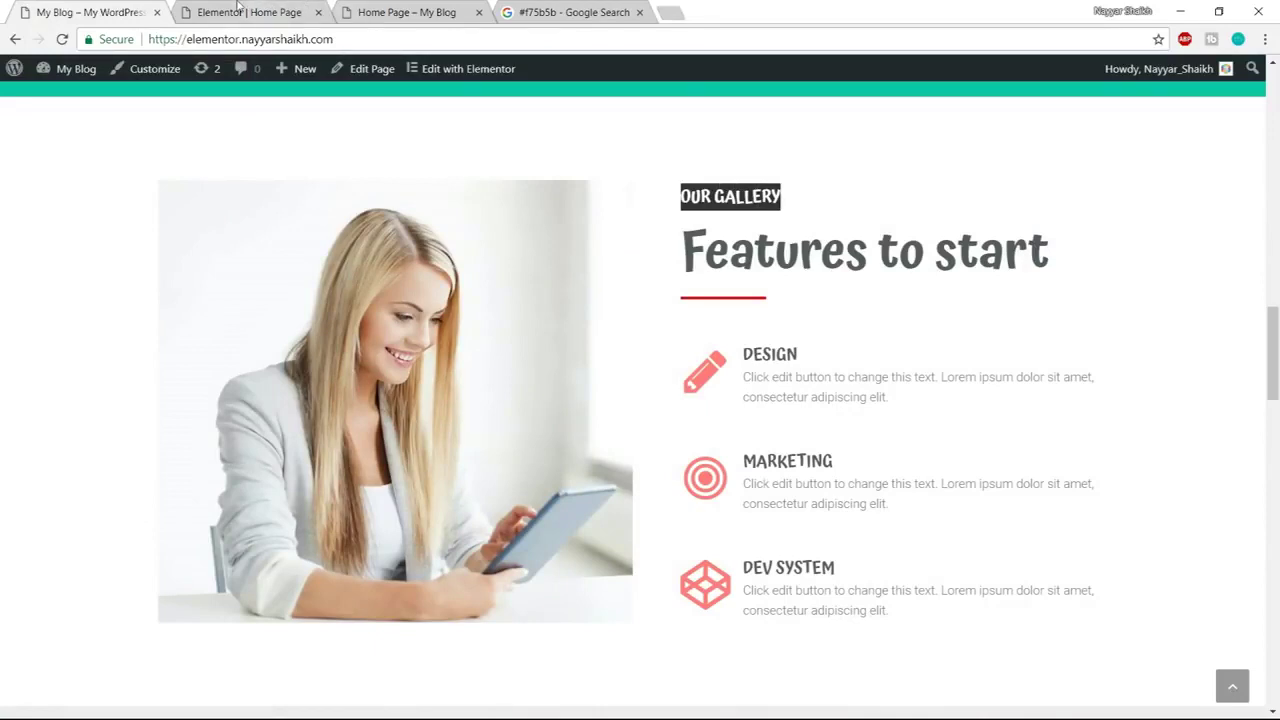
click(238, 8)
Step: Open the Features to start heading, try retyping its title as the person's full name, then undo
scroll(950, 360, down, 1)
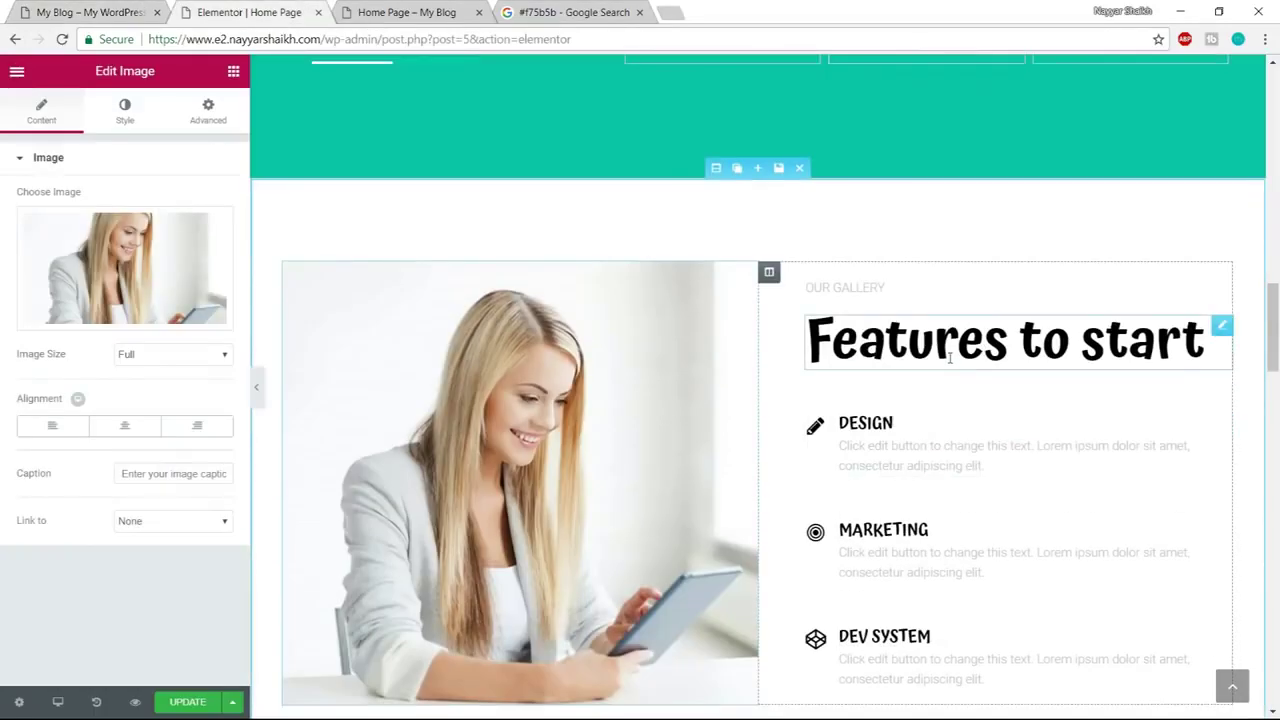
click(950, 358)
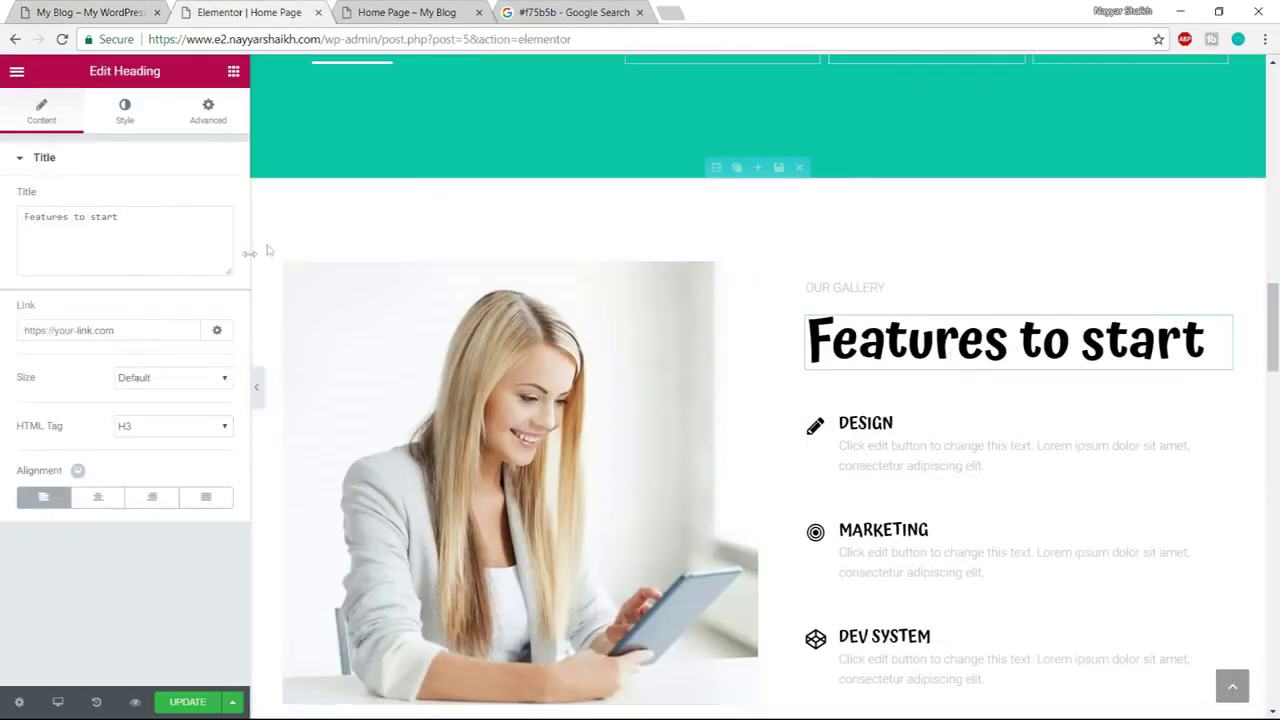
drag(148, 246, 4, 220)
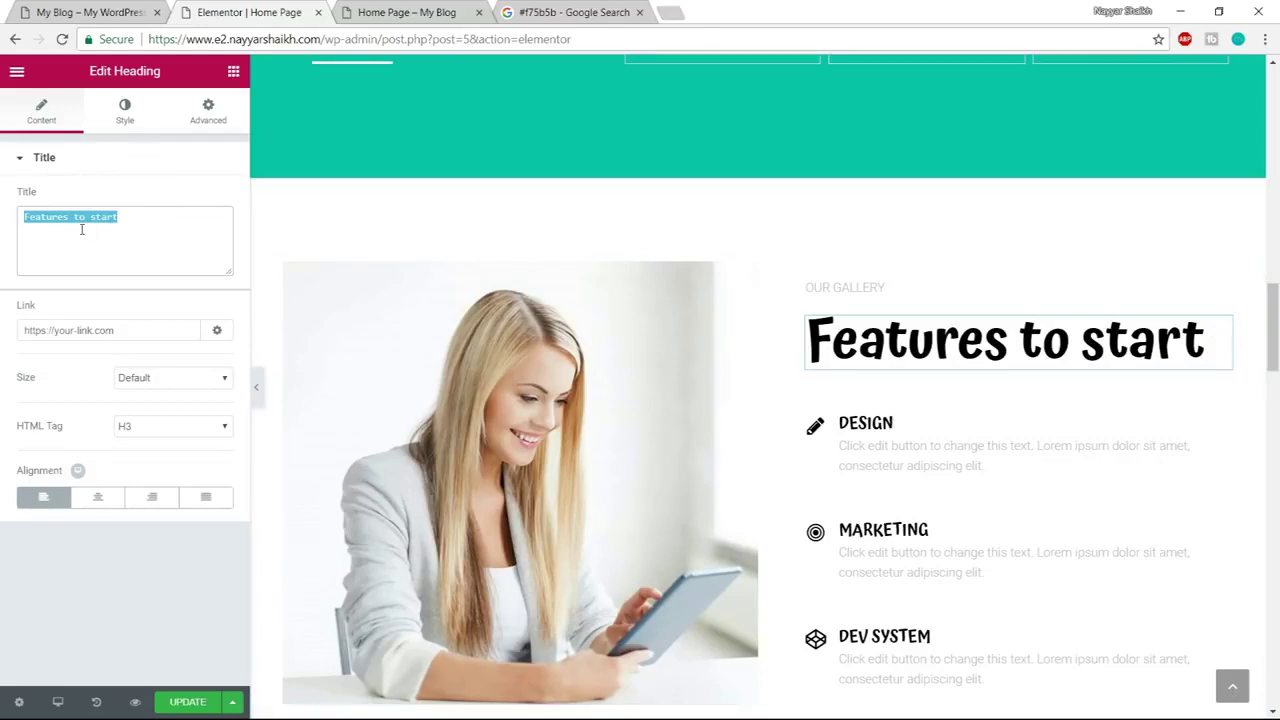
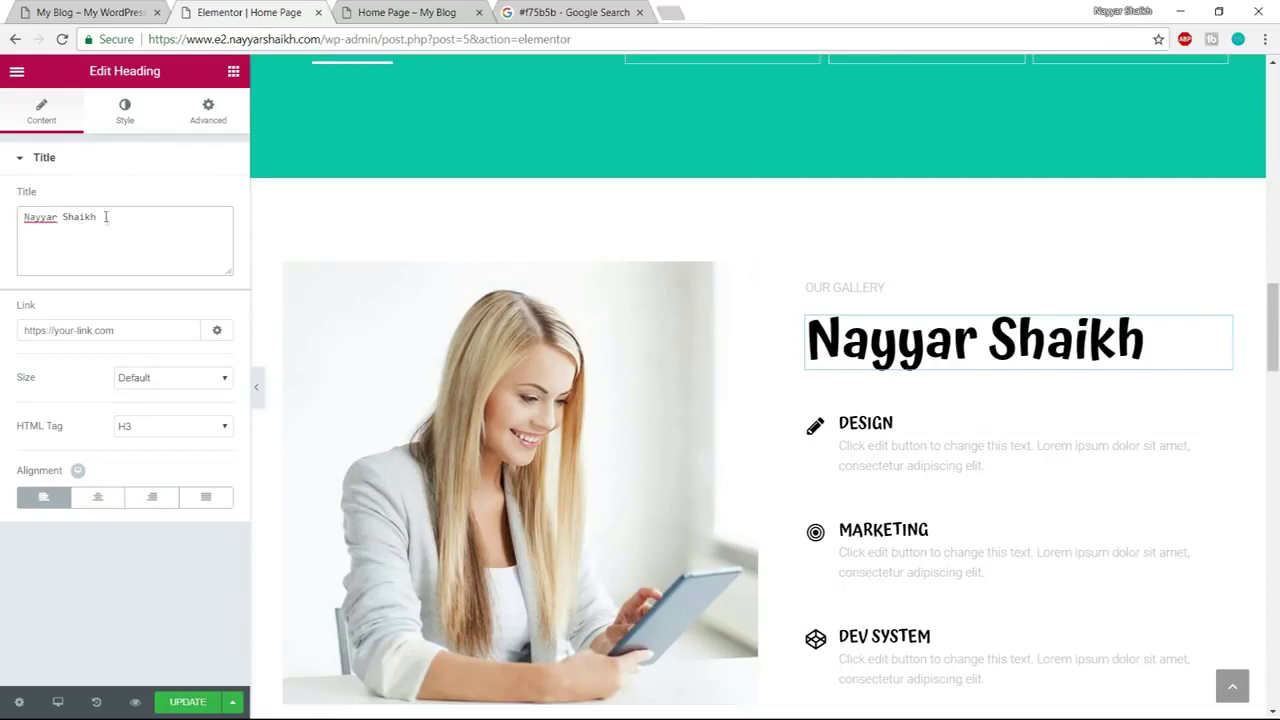
key(ctrl+z)
Step: Make the Features to start heading and OUR GALLERY label text dark grey
click(128, 132)
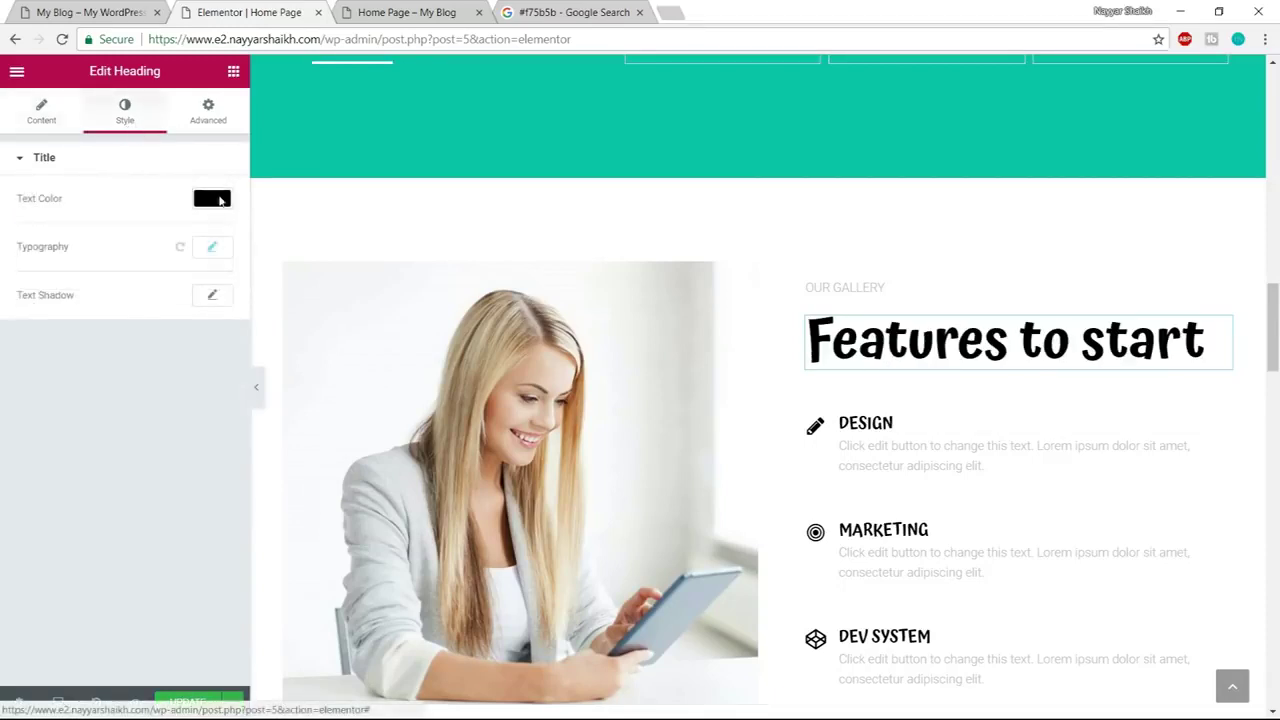
click(221, 201)
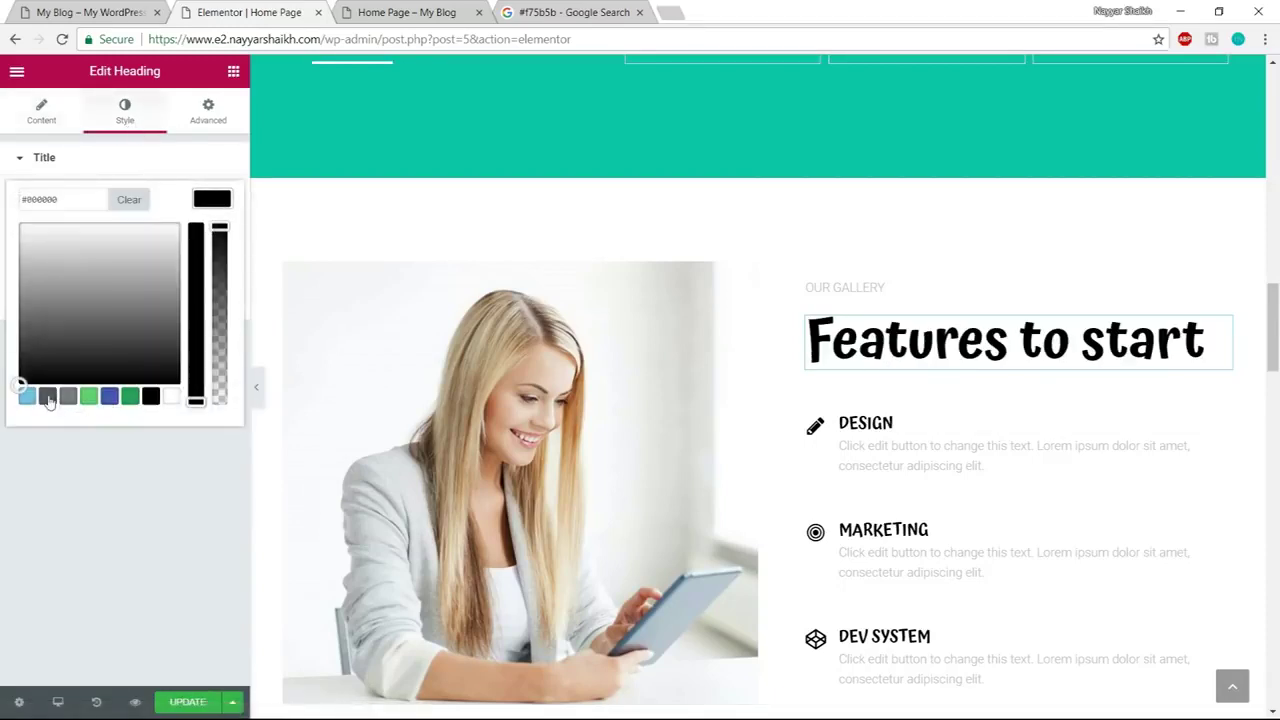
click(47, 397)
click(203, 207)
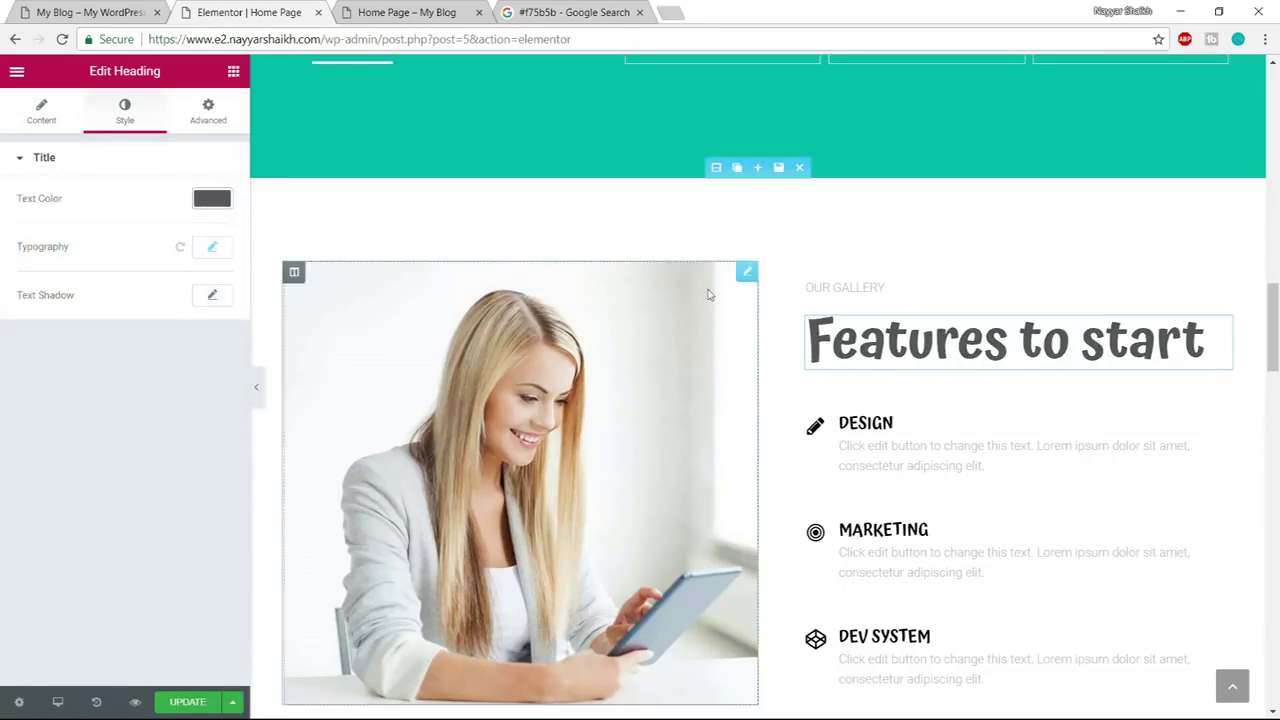
click(845, 287)
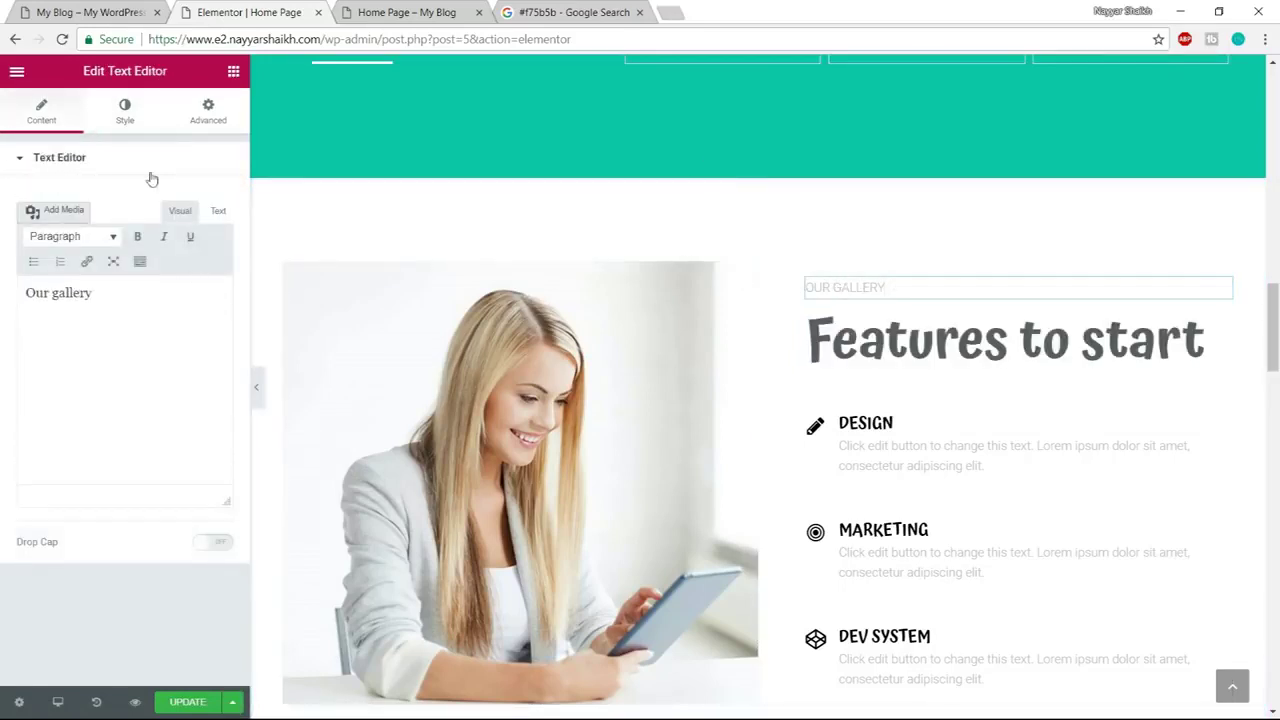
click(127, 126)
click(210, 268)
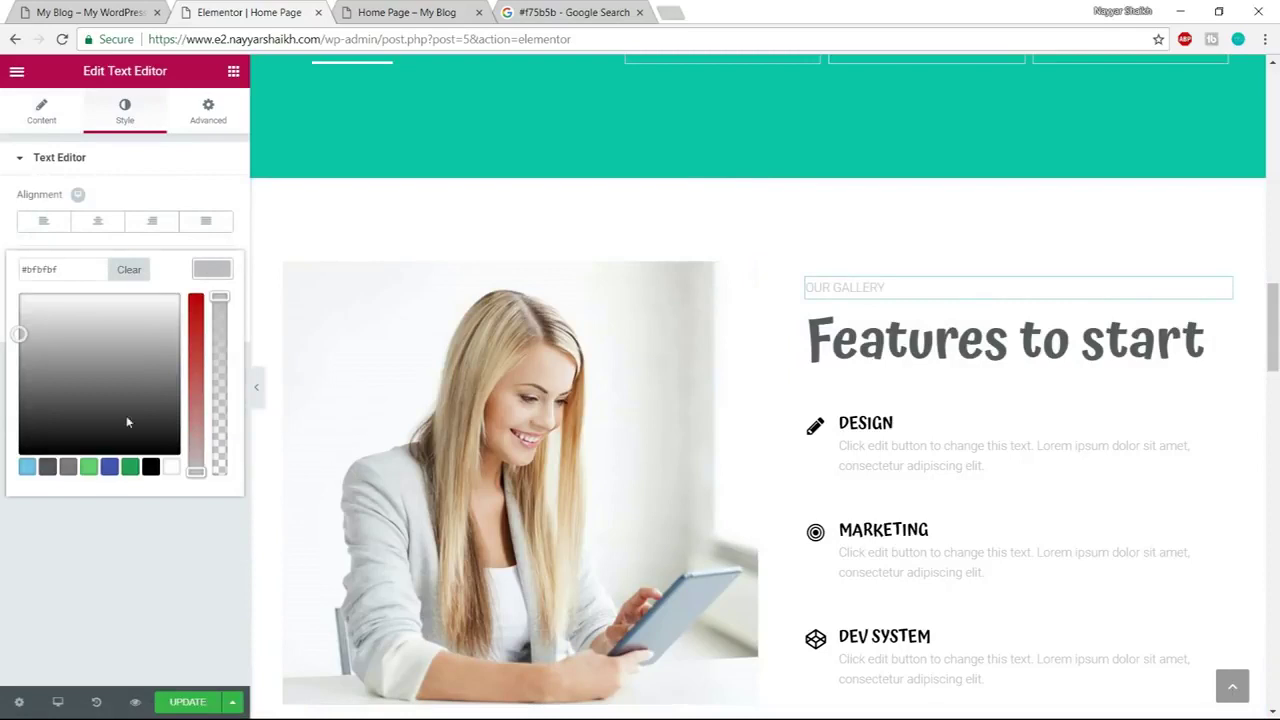
click(47, 467)
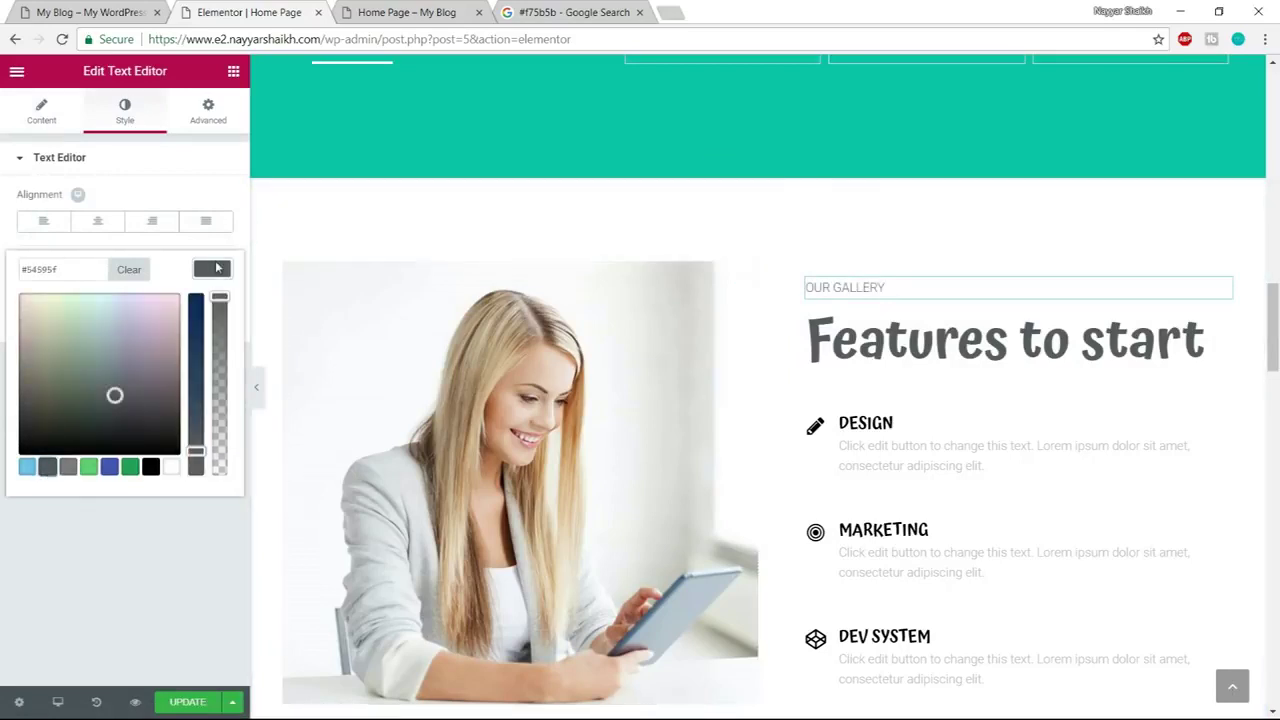
click(212, 268)
Step: Set the OUR GALLERY label typography to Atma, size 20, weight 600
click(221, 322)
click(163, 366)
text(a)
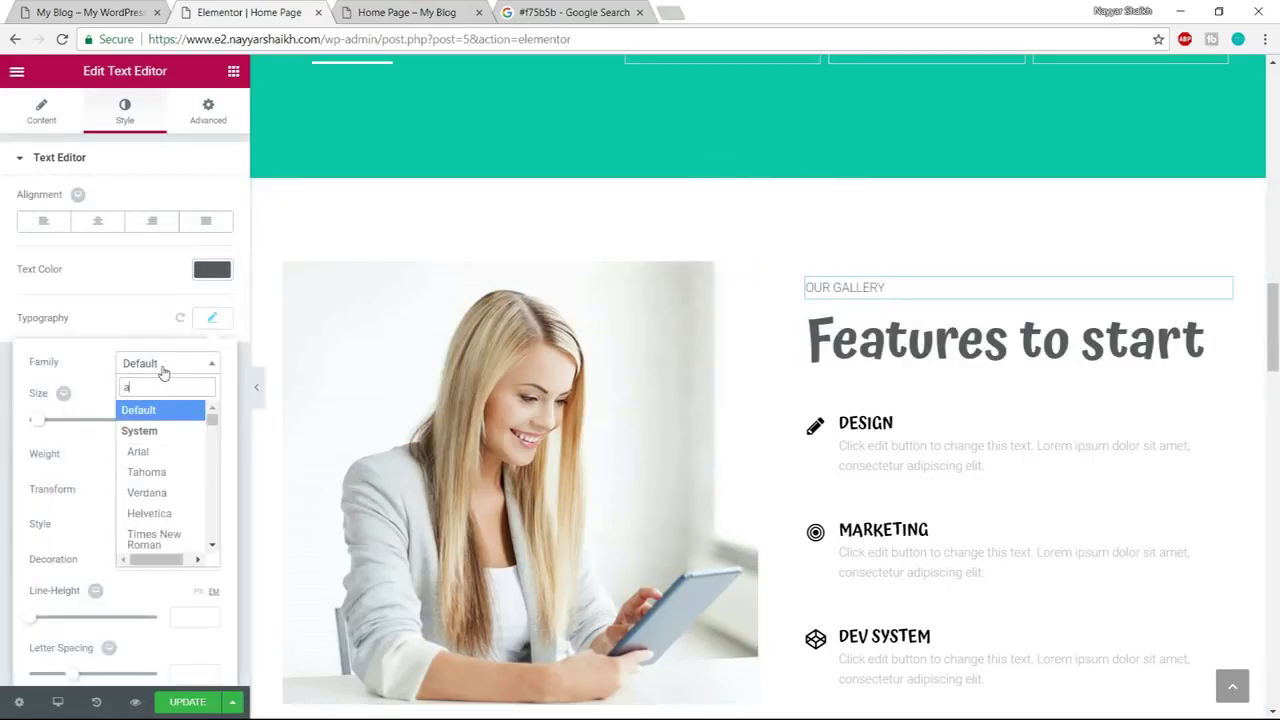
text(tma)
key(Return)
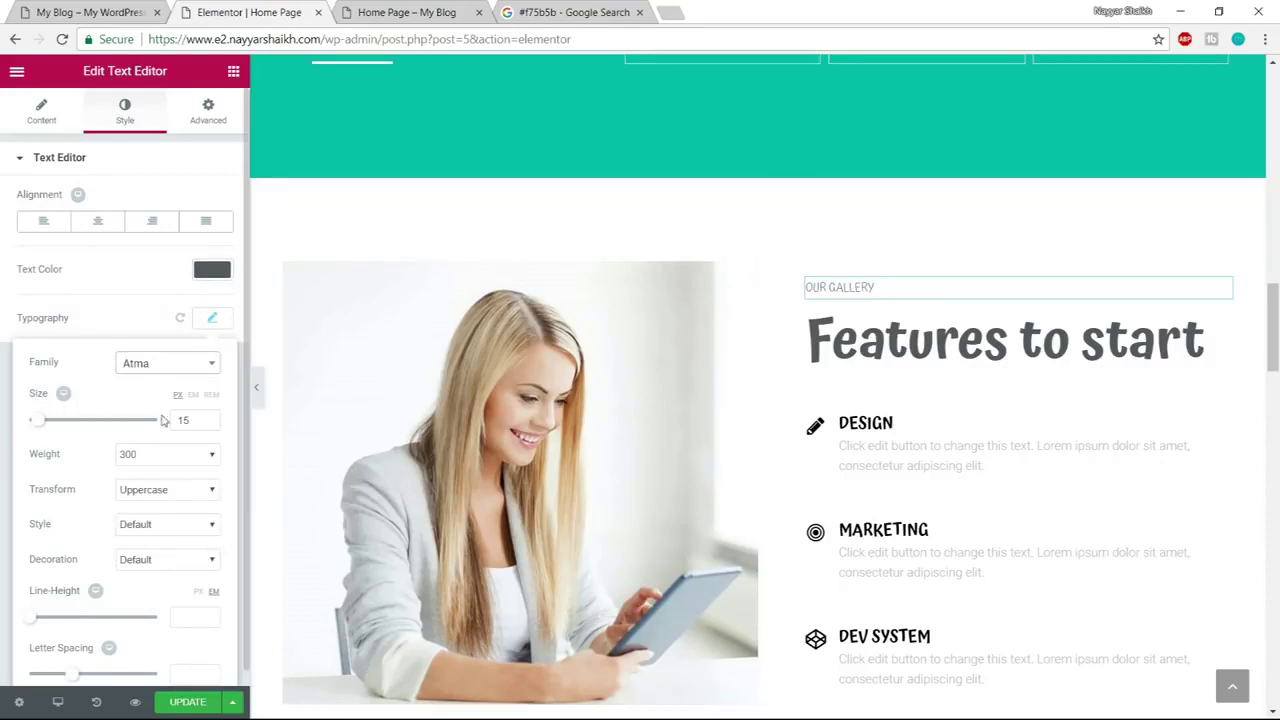
double_click(186, 421)
text(20)
click(167, 458)
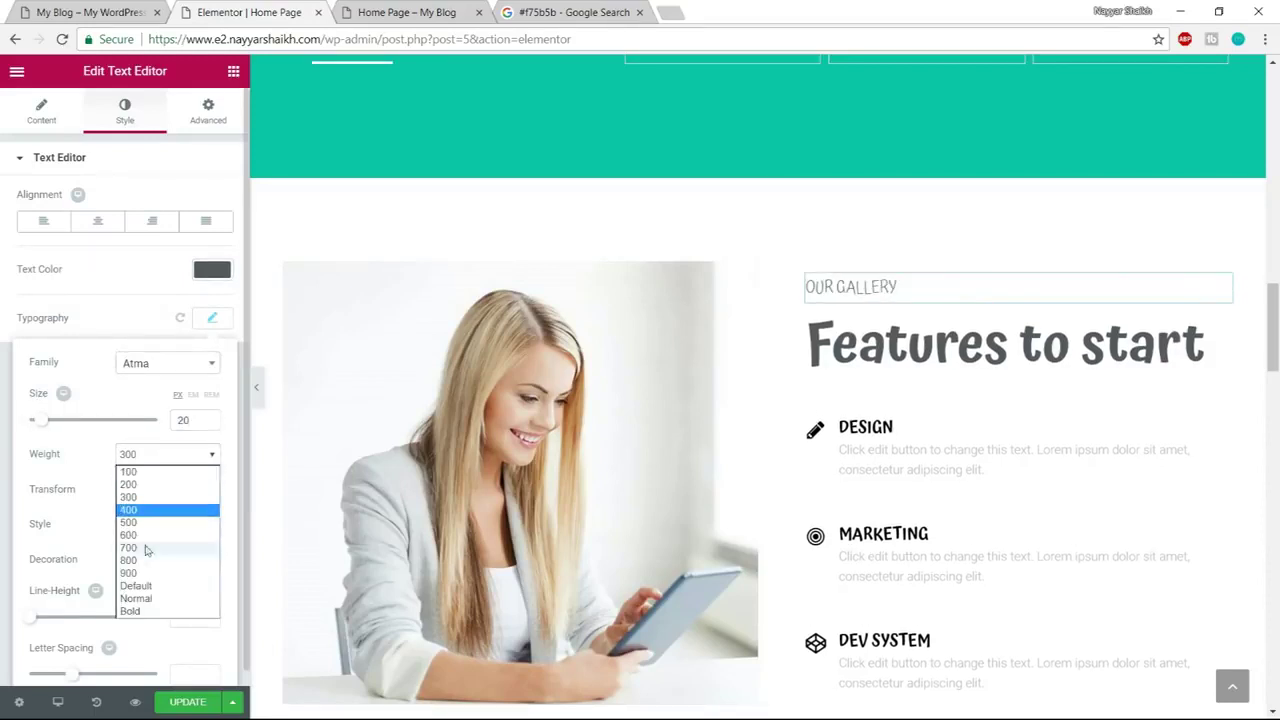
click(150, 535)
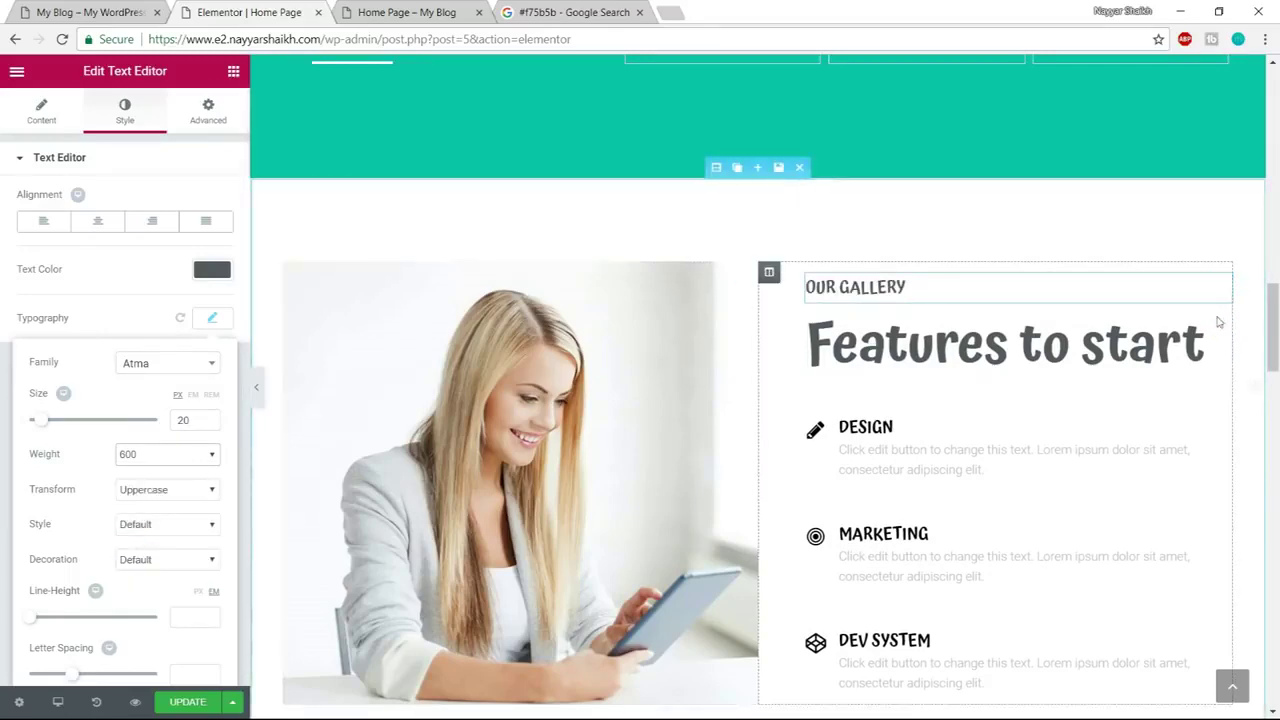
Step: Select the Design feature, check the live features section, and copy the #f75b5b colour code
scroll(1003, 356, down, 1)
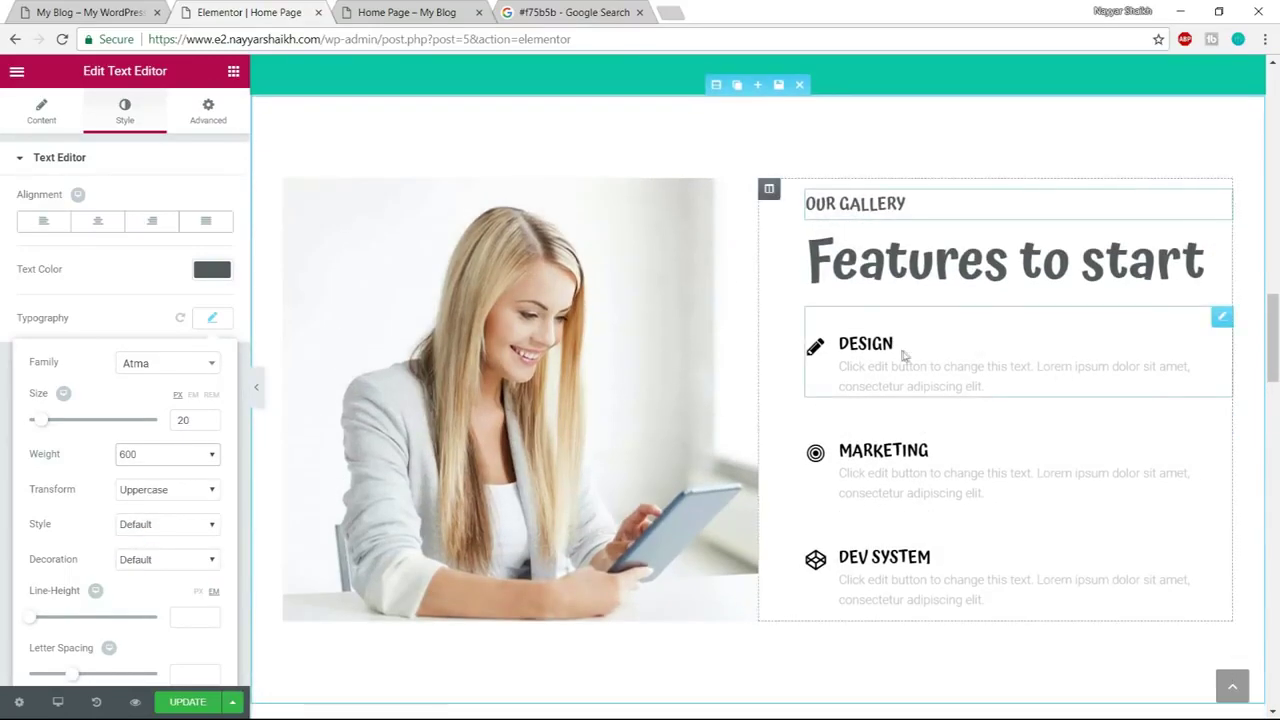
click(895, 360)
click(100, 6)
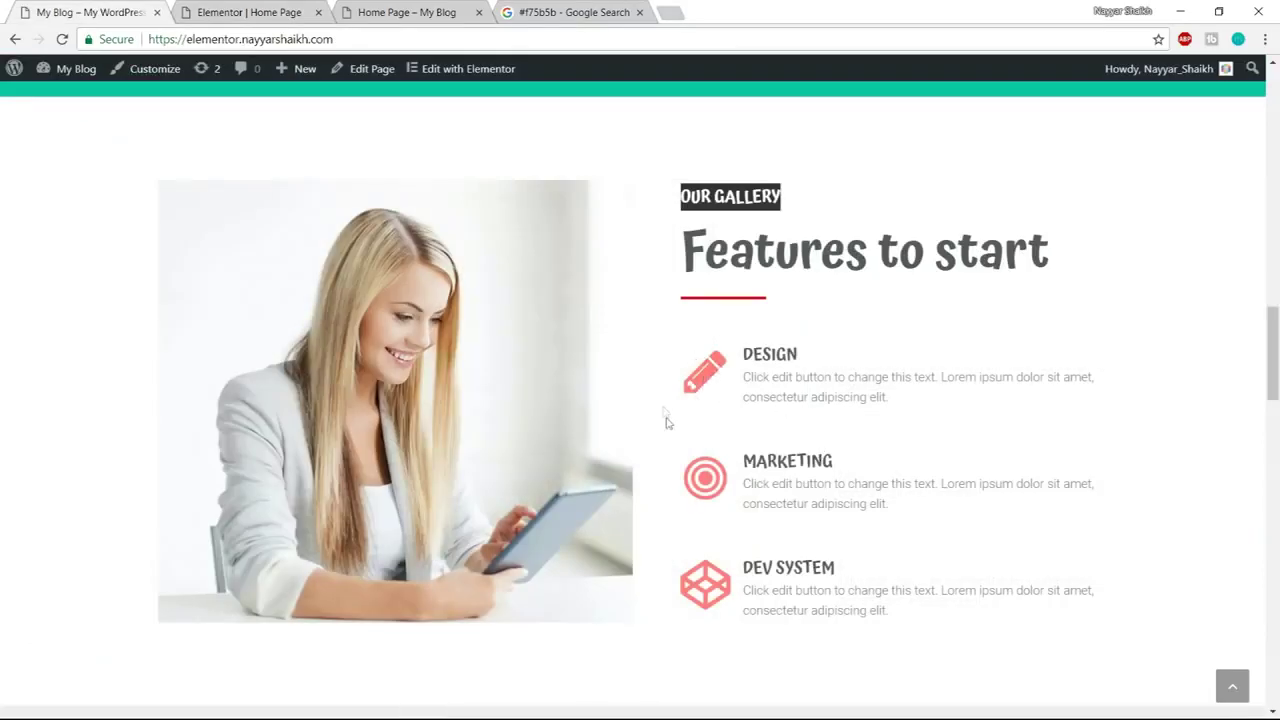
click(558, 8)
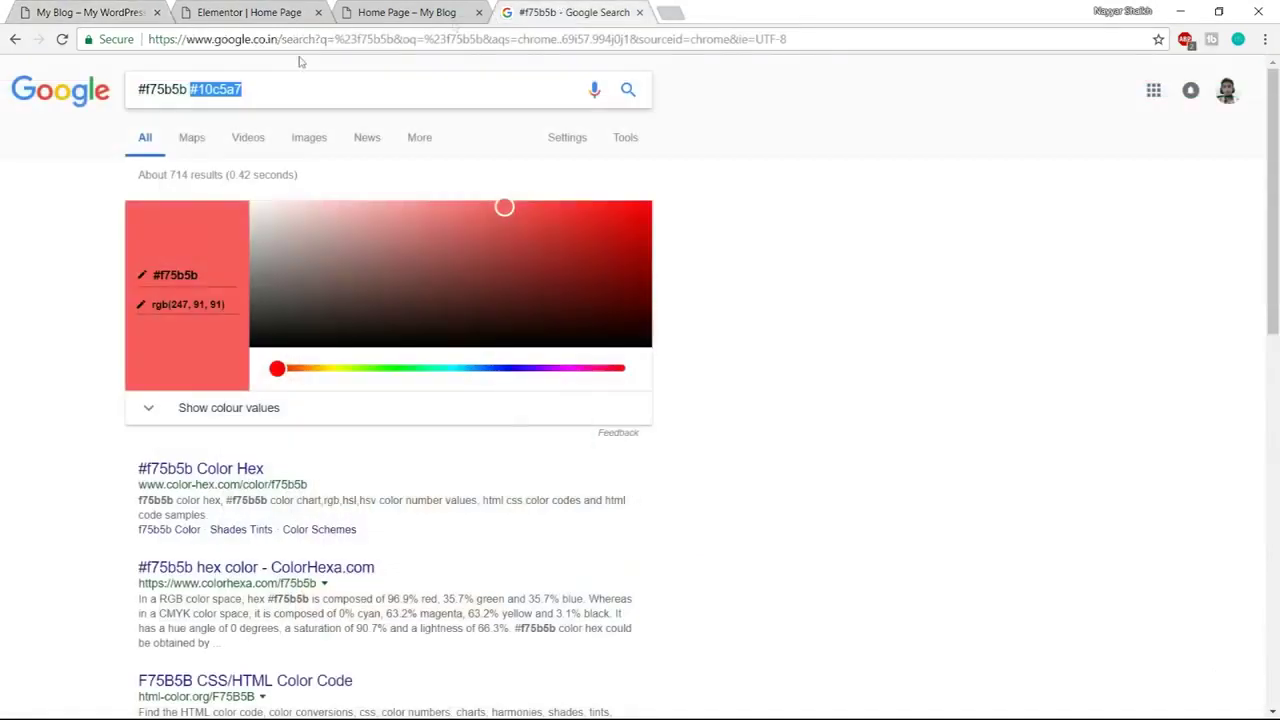
drag(187, 89, 123, 78)
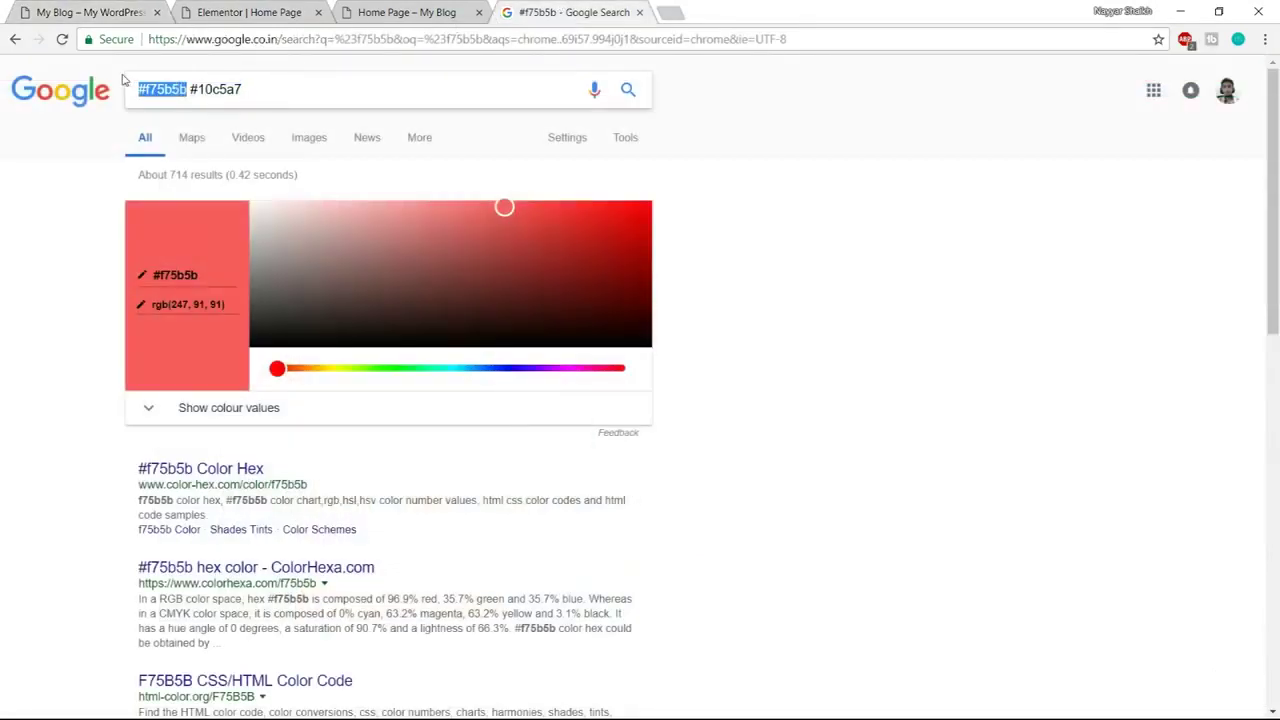
Step: Search the icon library and set the first feature box's icon to a pencil
click(245, 14)
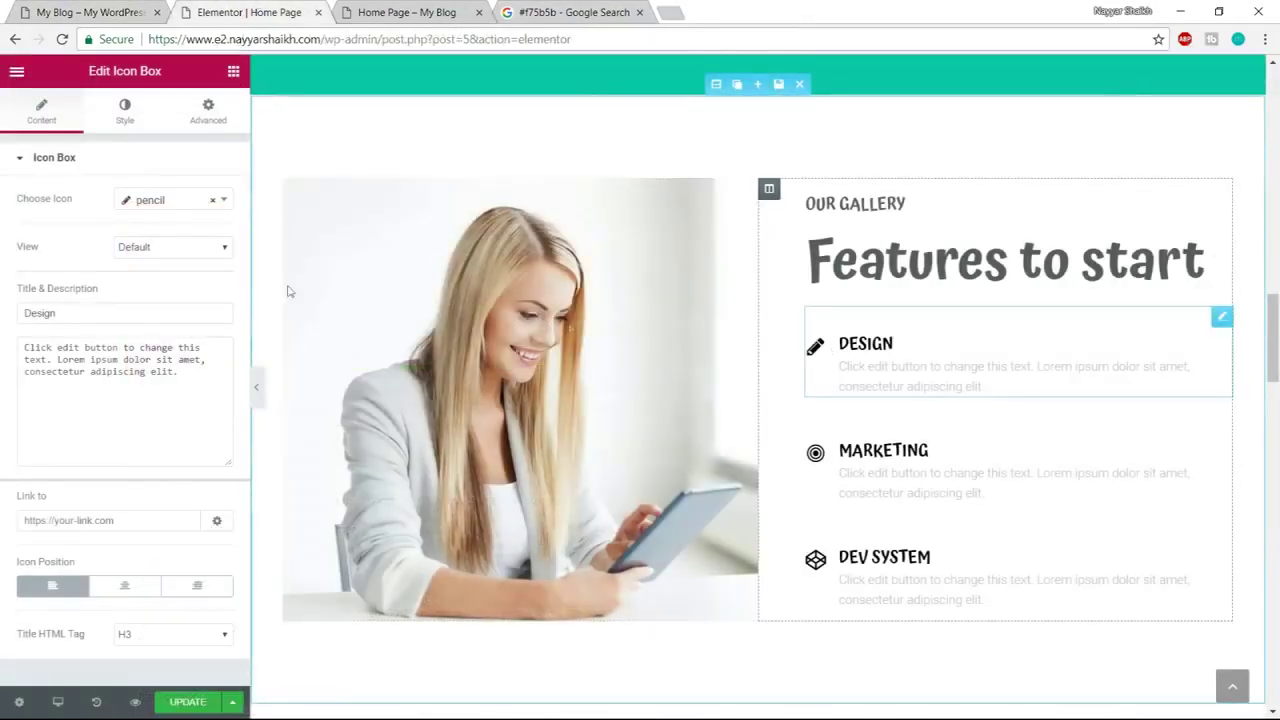
click(160, 211)
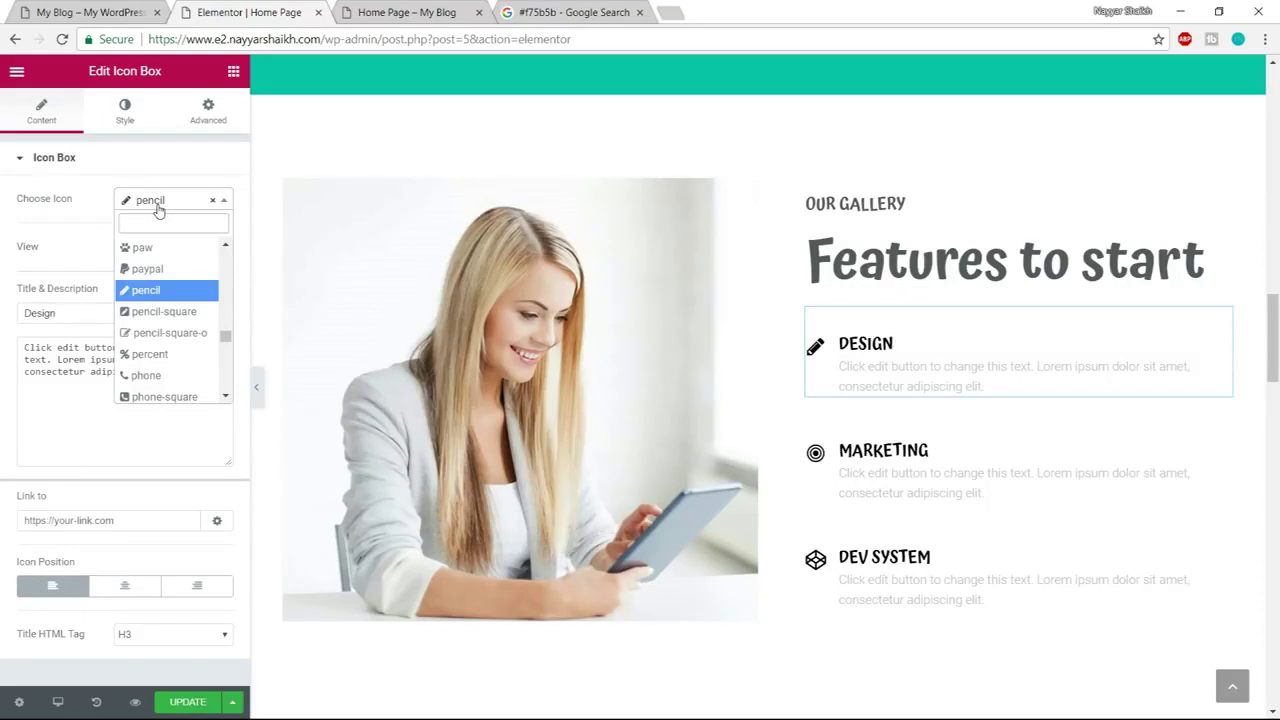
text(desi)
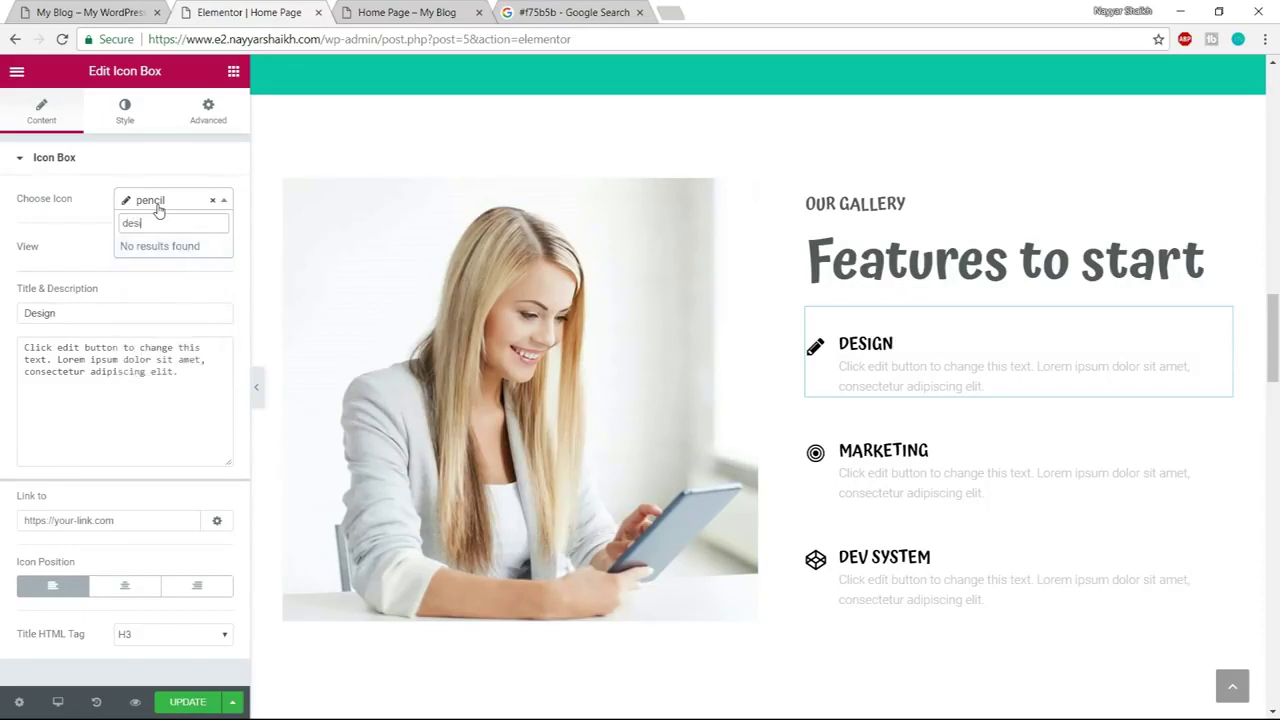
key(BackSpace)
text(cat)
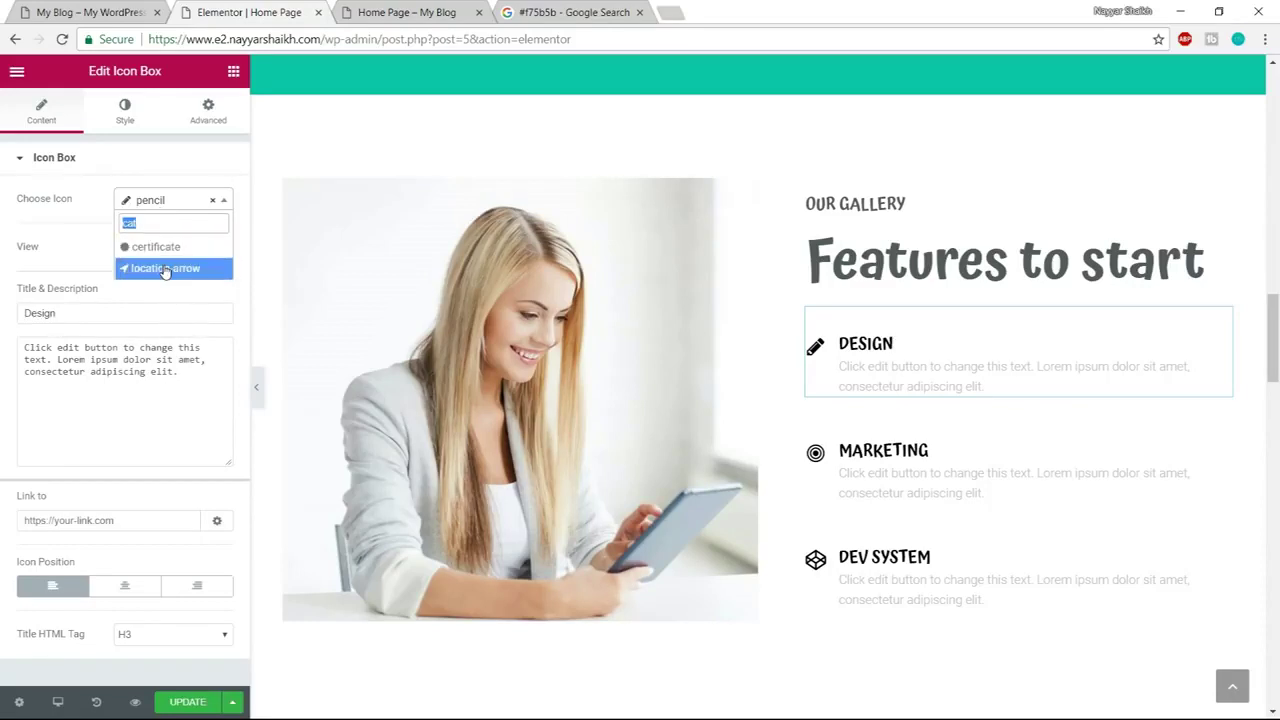
text(trop)
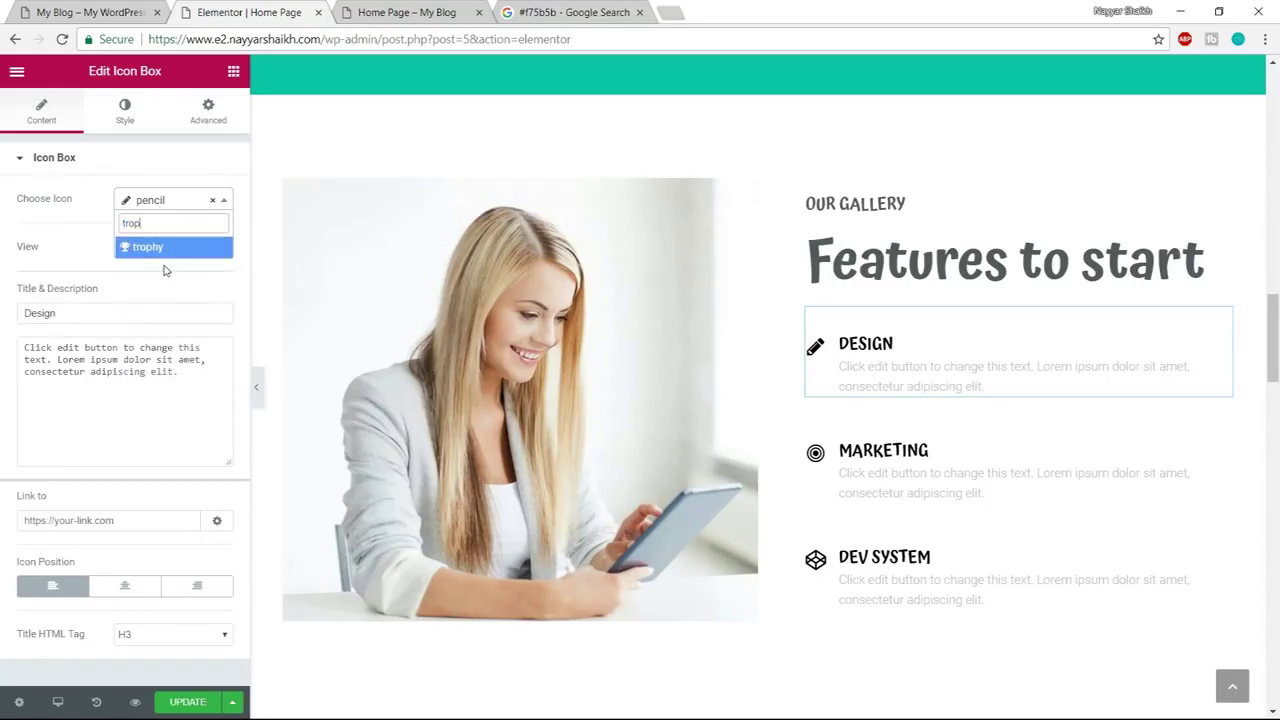
click(172, 248)
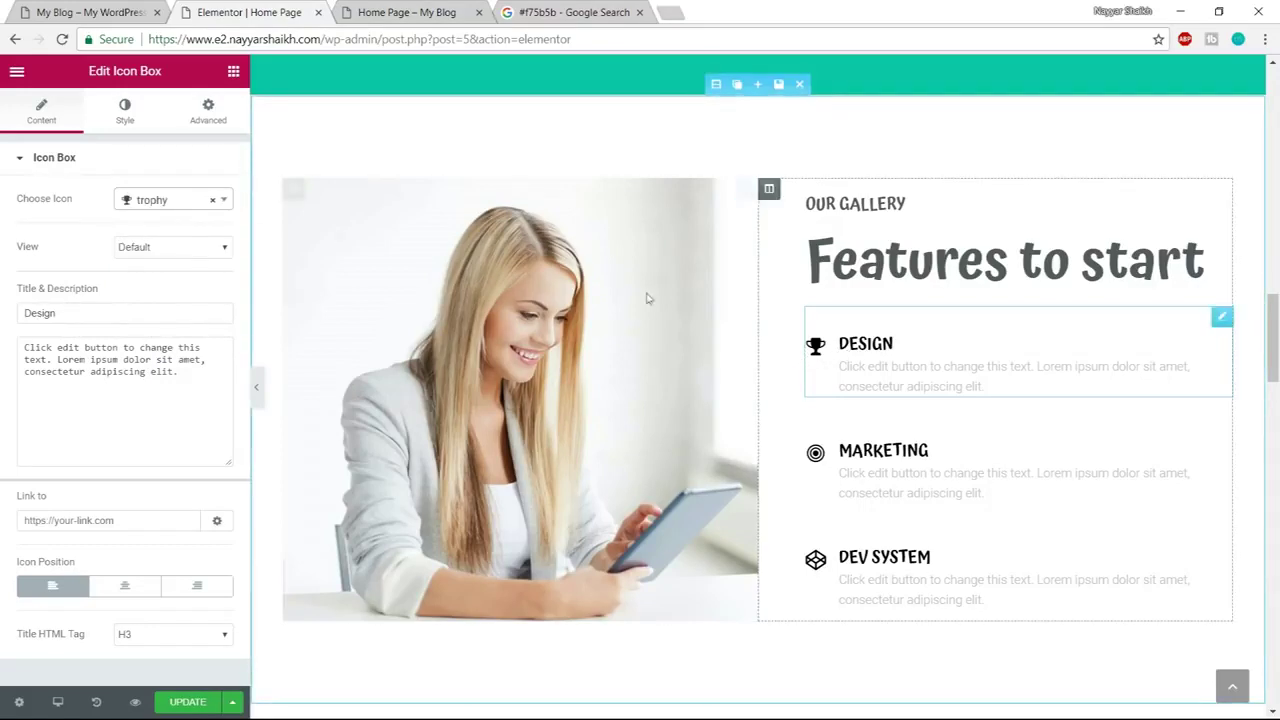
click(150, 205)
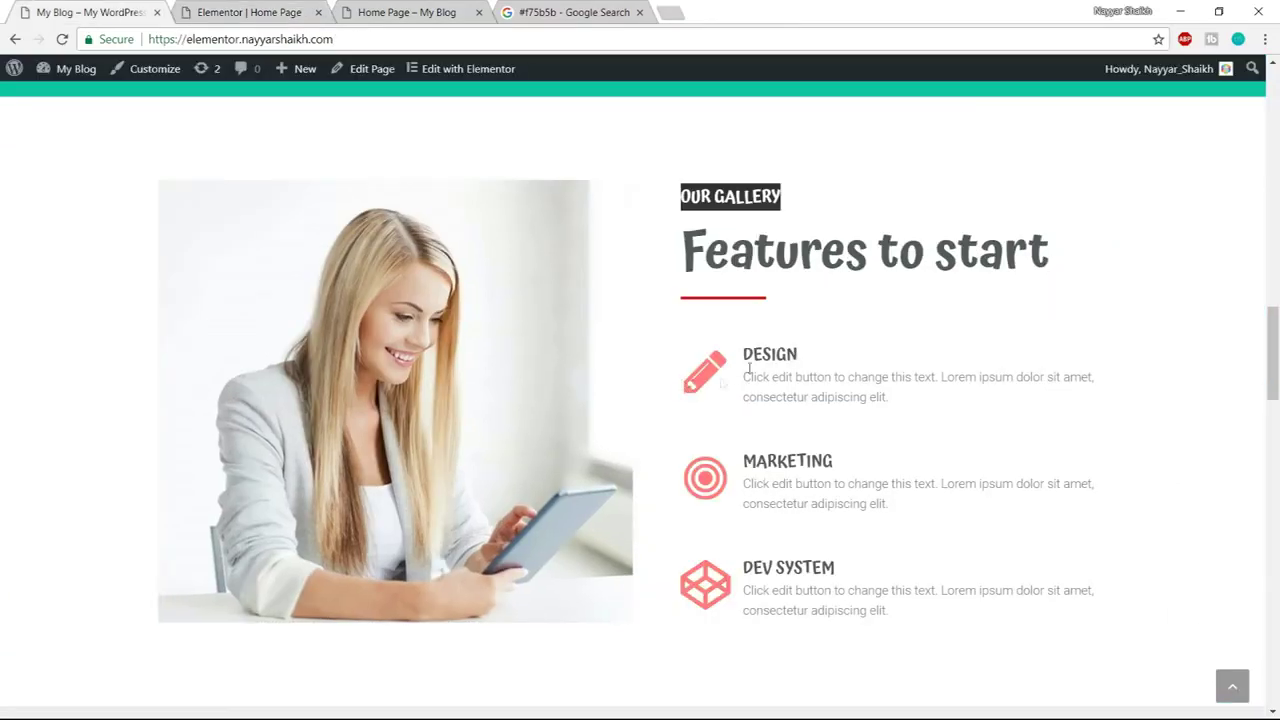
click(240, 10)
text(ped)
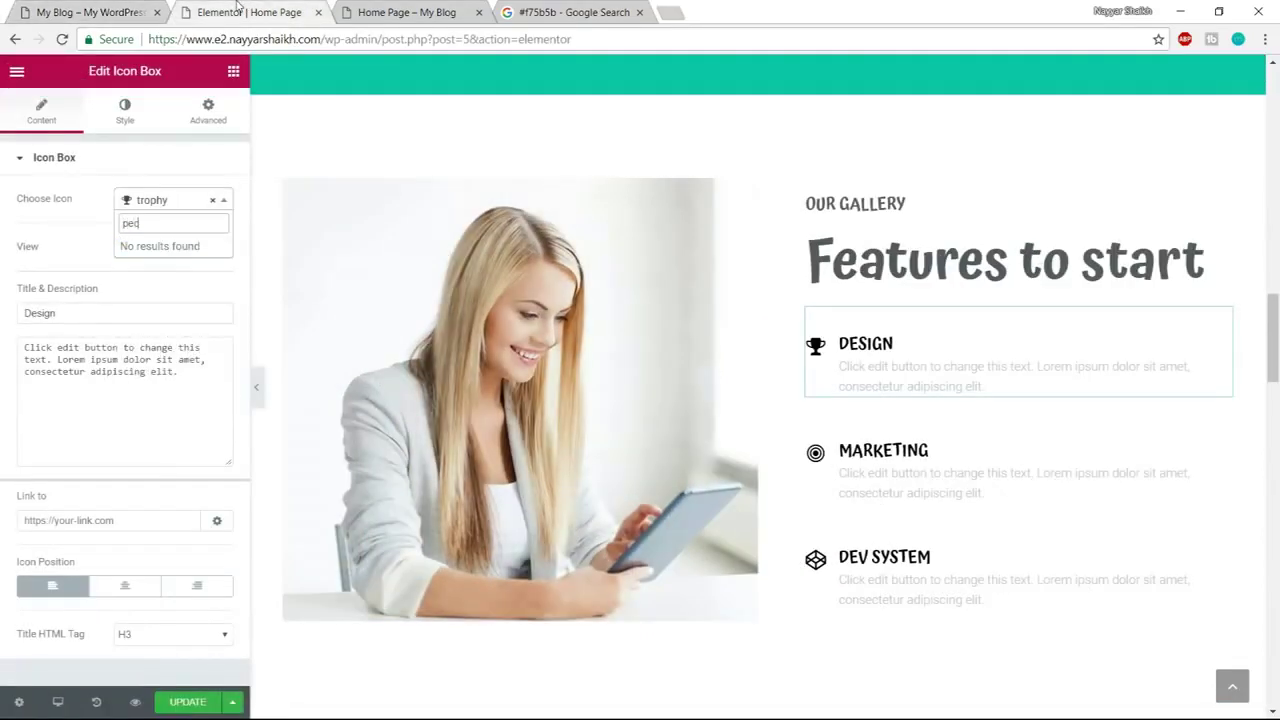
key(BackSpace)
text(nc)
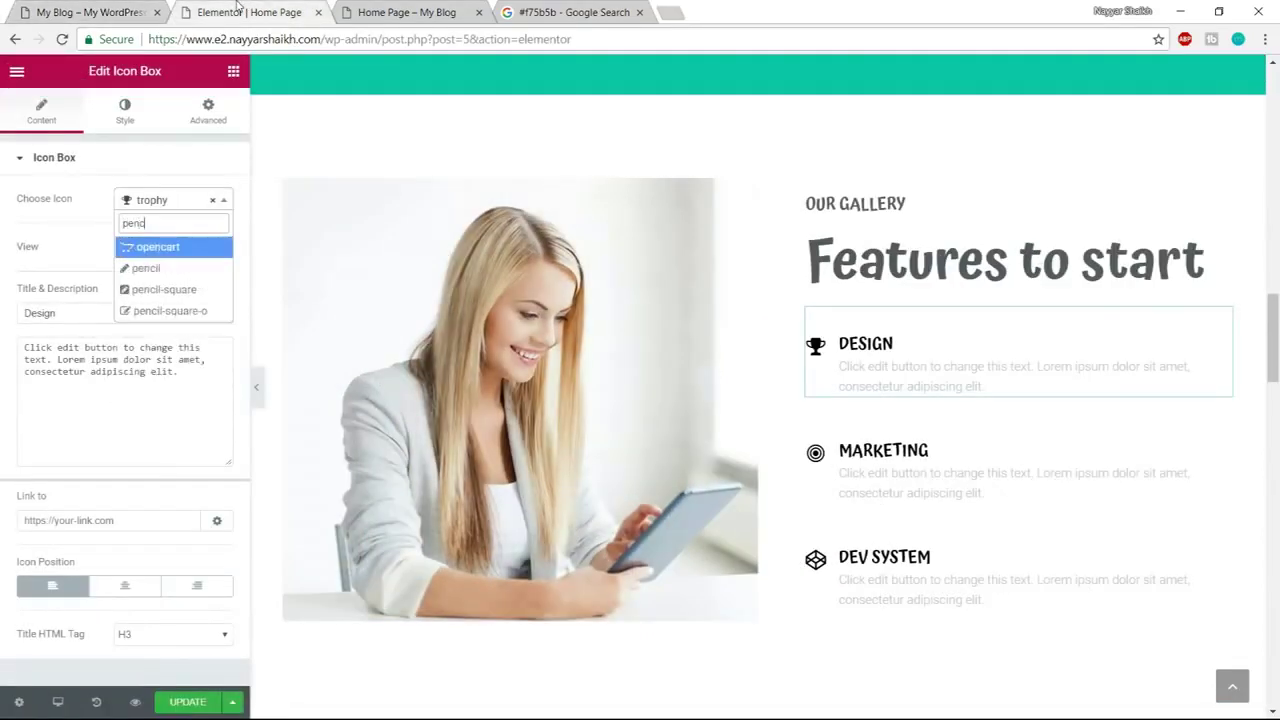
click(146, 268)
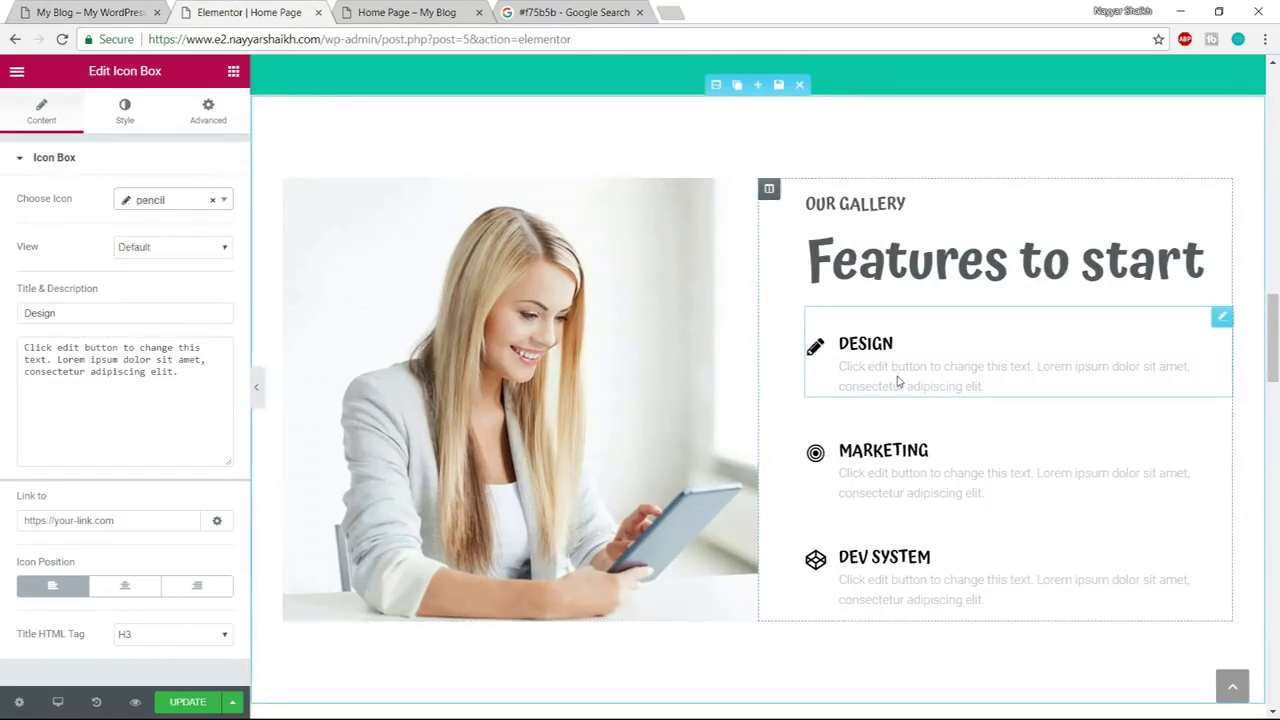
Step: Replace the box title 'Design' with 'SEO'
drag(91, 317, 4, 320)
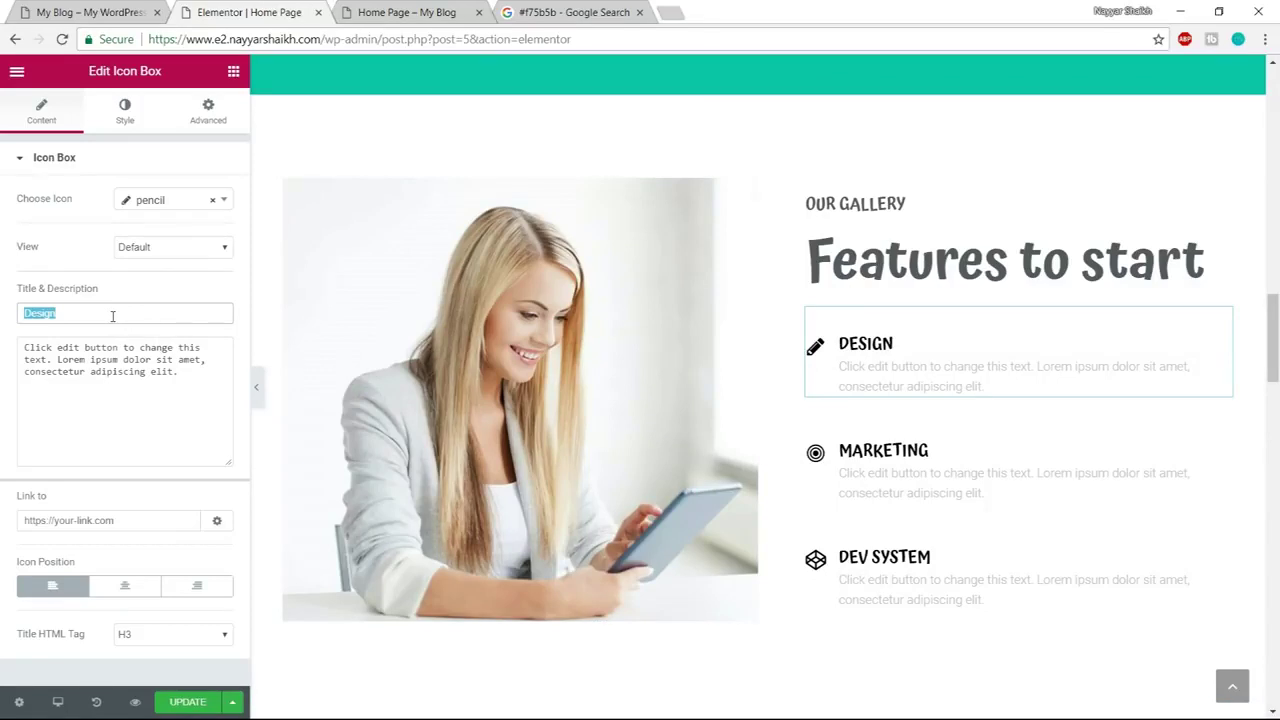
text(SEO)
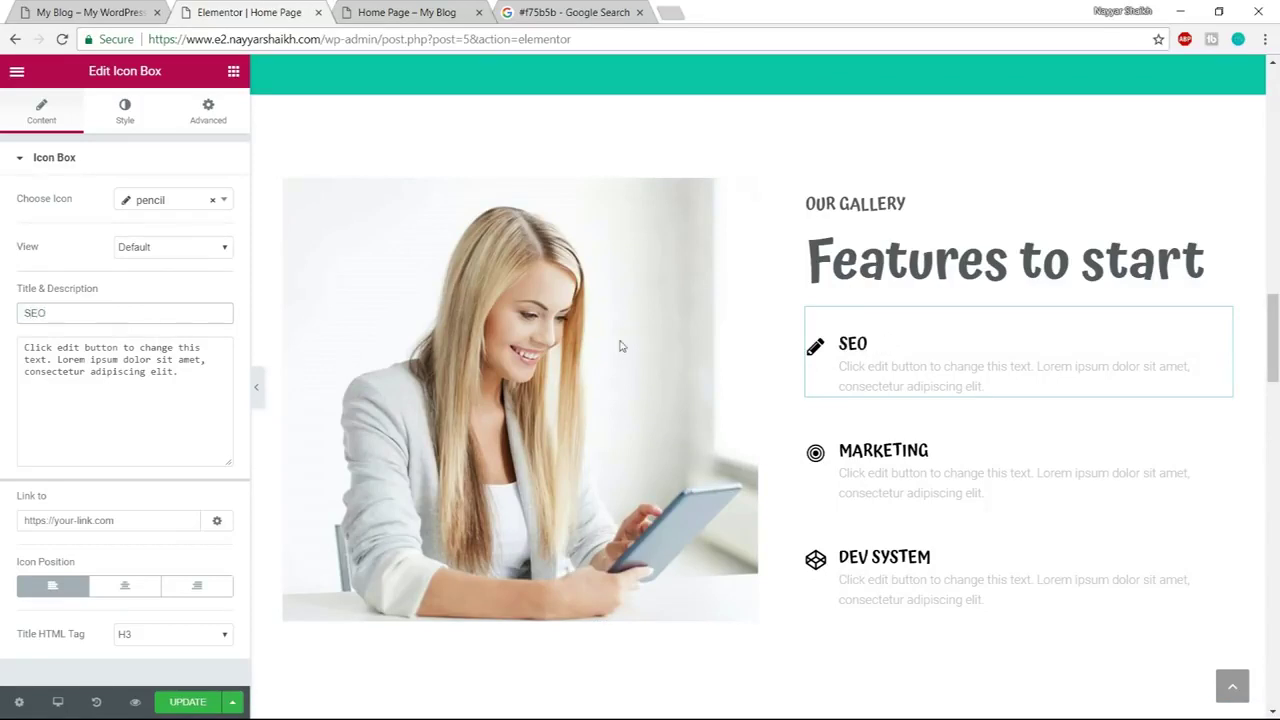
click(136, 112)
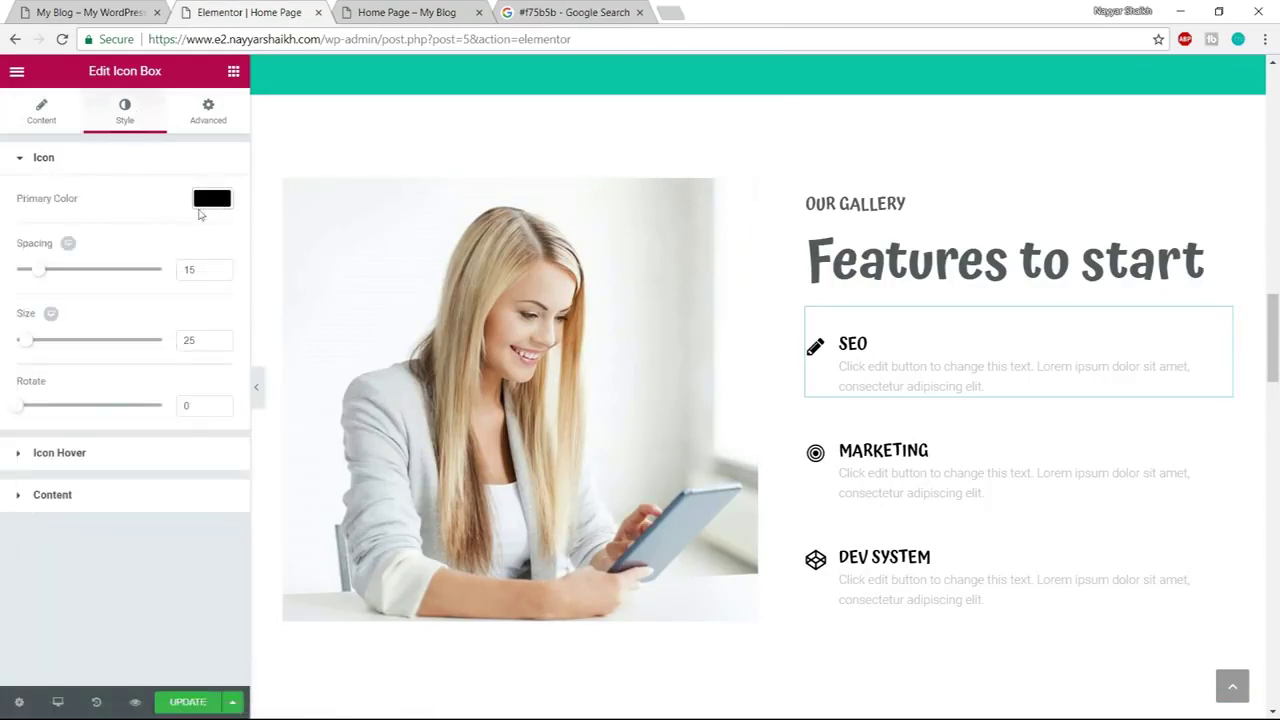
Step: Colour the SEO pencil icon #f75b5b and enlarge it to size 60
click(212, 199)
triple_click(74, 197)
text(#f75b5b)
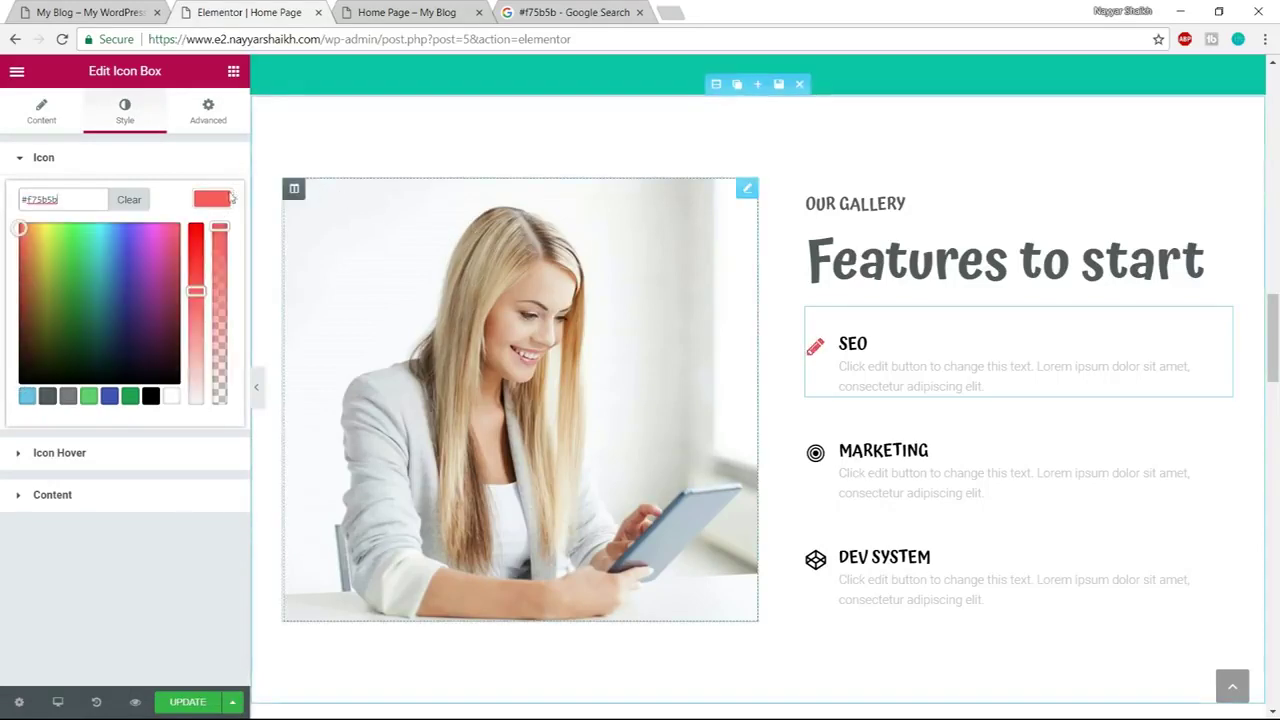
click(233, 192)
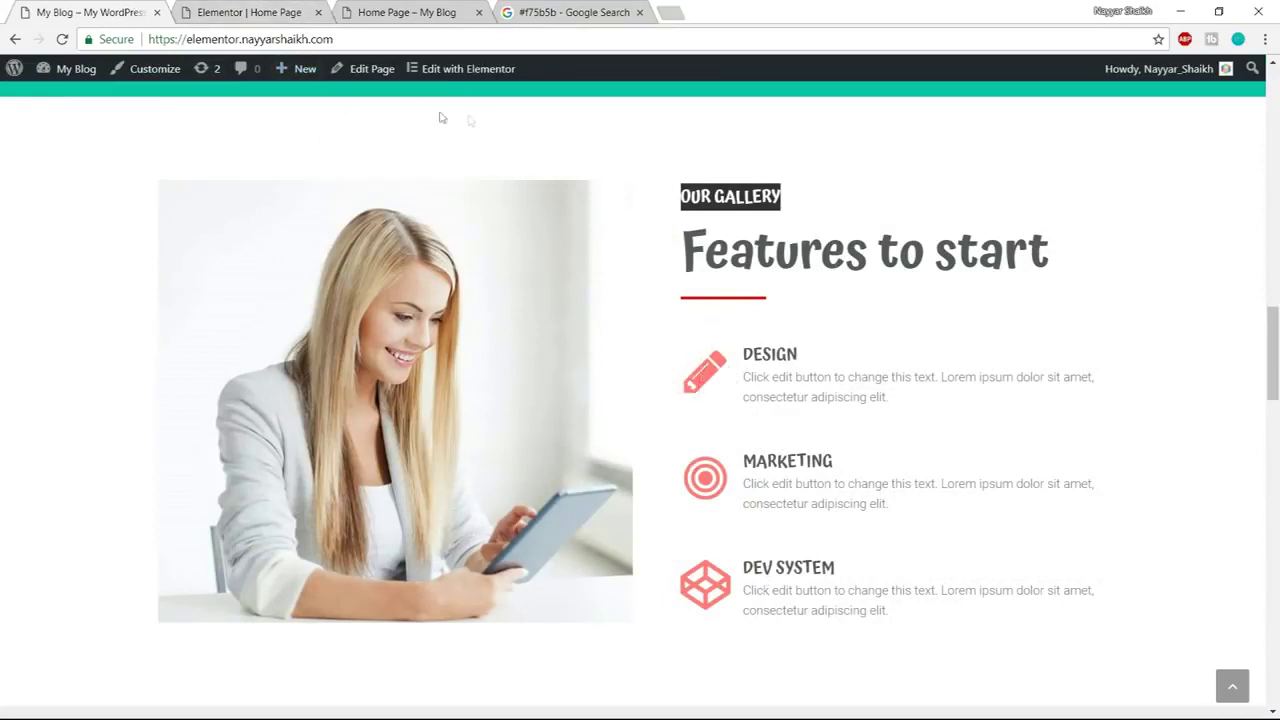
click(240, 12)
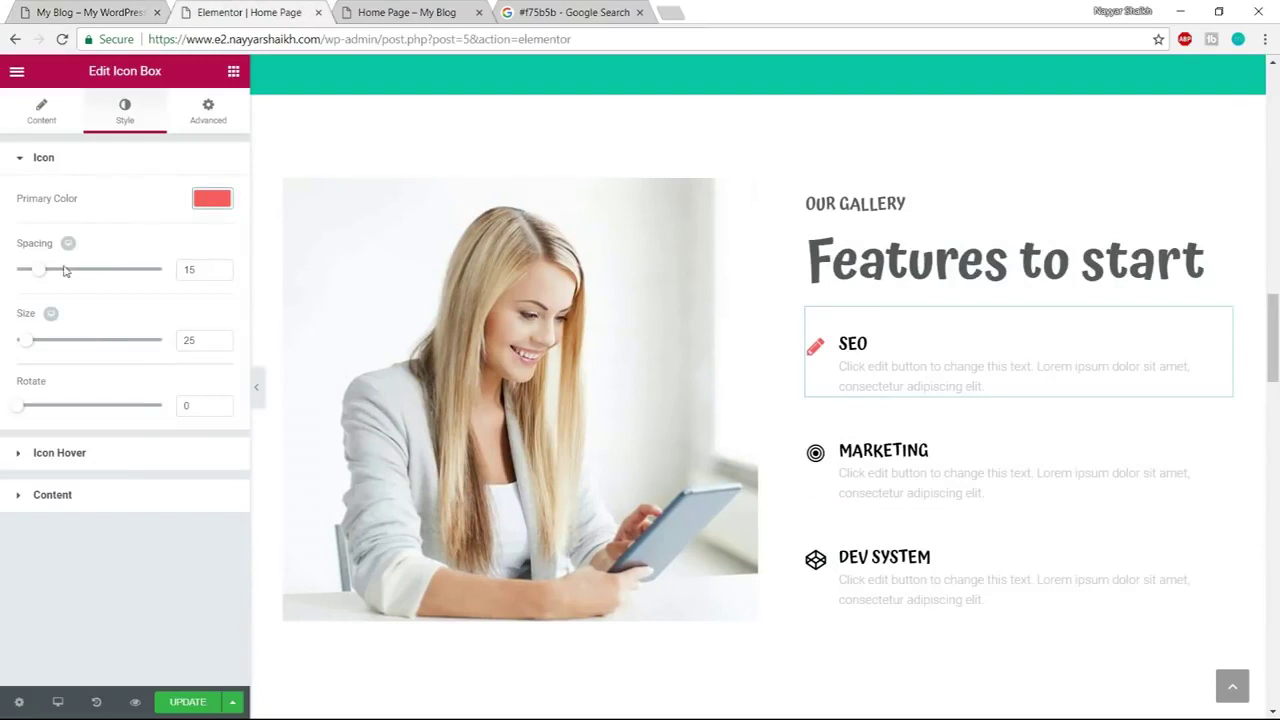
mouse_move(27, 344)
mouse_down()
mouse_move(70, 350)
mouse_move(44, 353)
mouse_up()
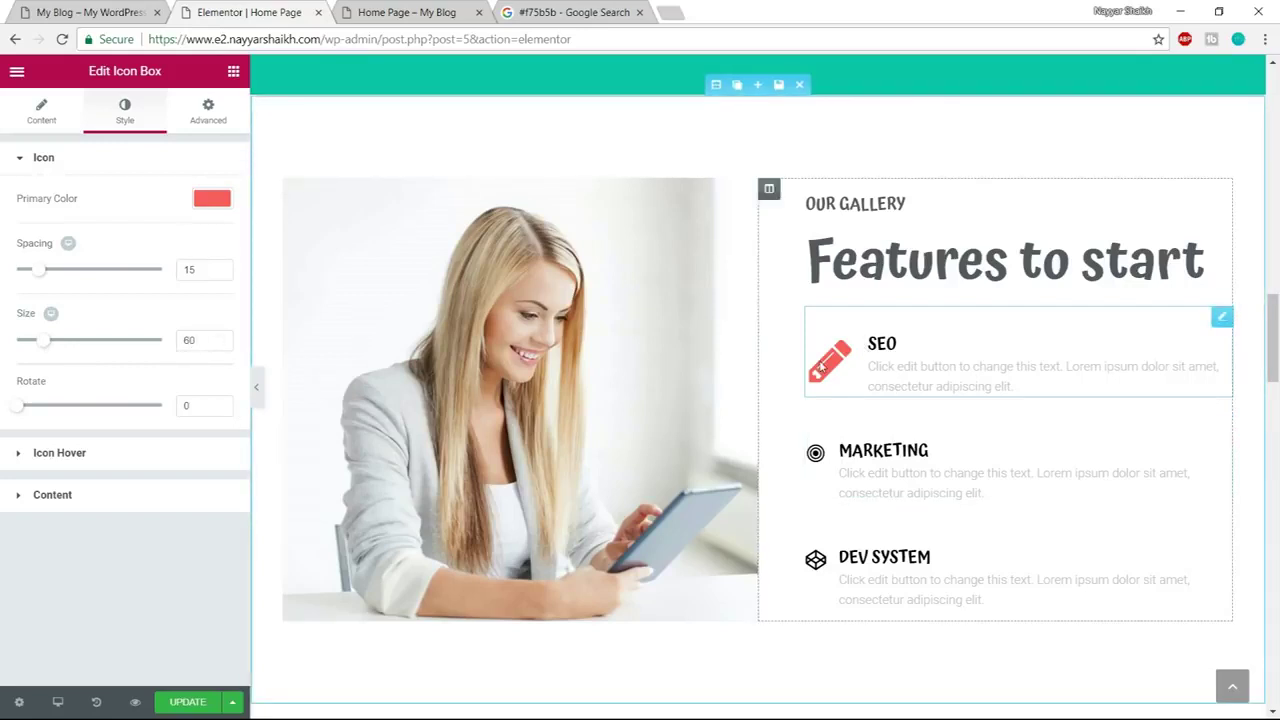
Step: Give the icon the Grow hover animation and preview it on the live page
click(118, 459)
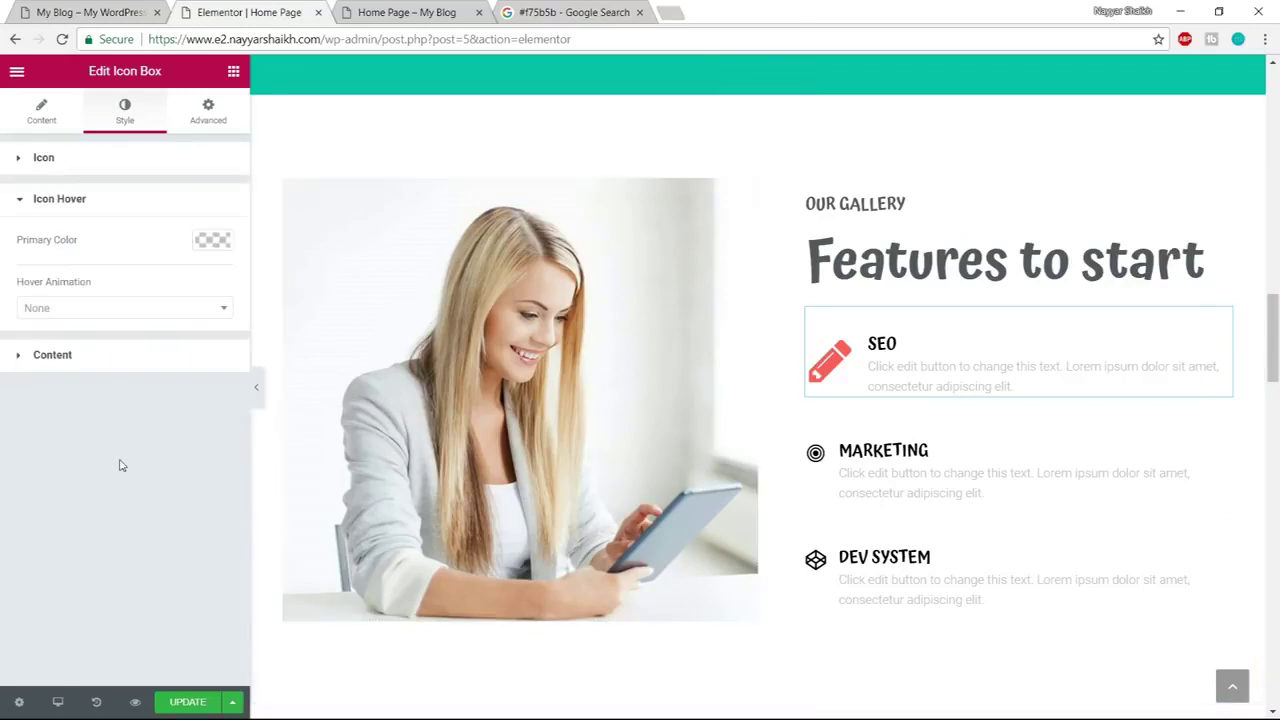
click(128, 309)
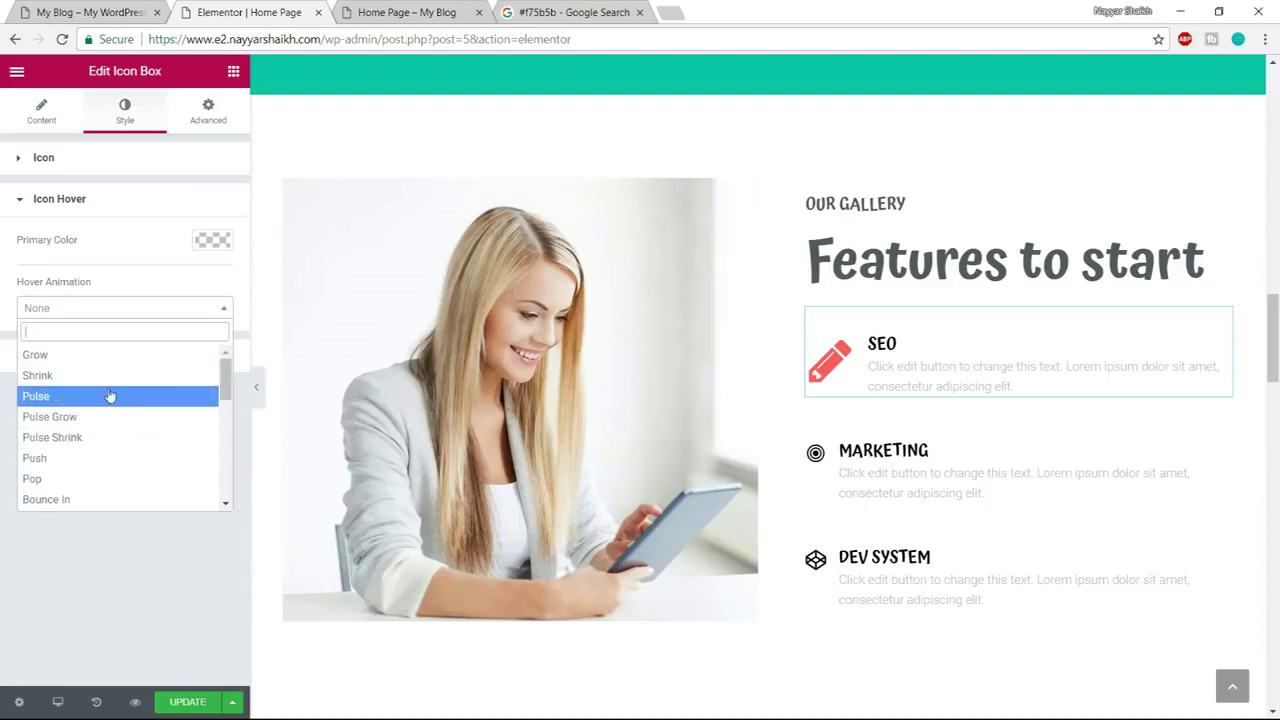
click(107, 358)
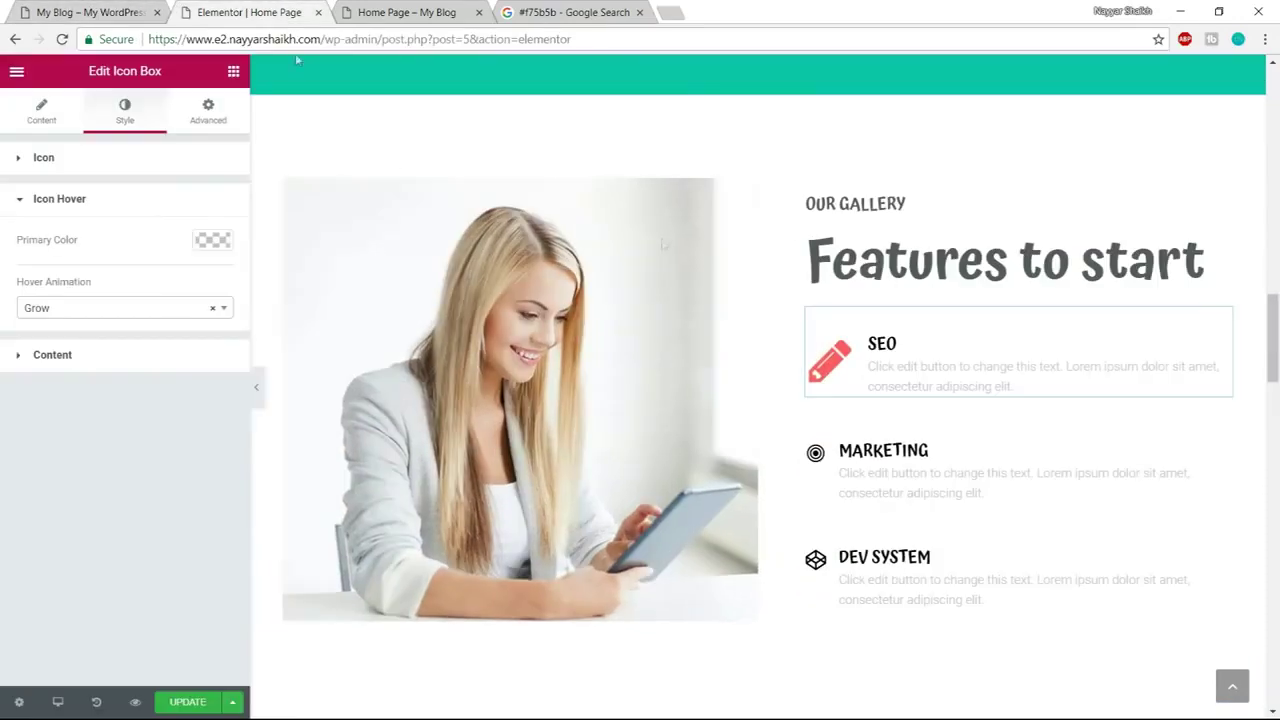
click(243, 12)
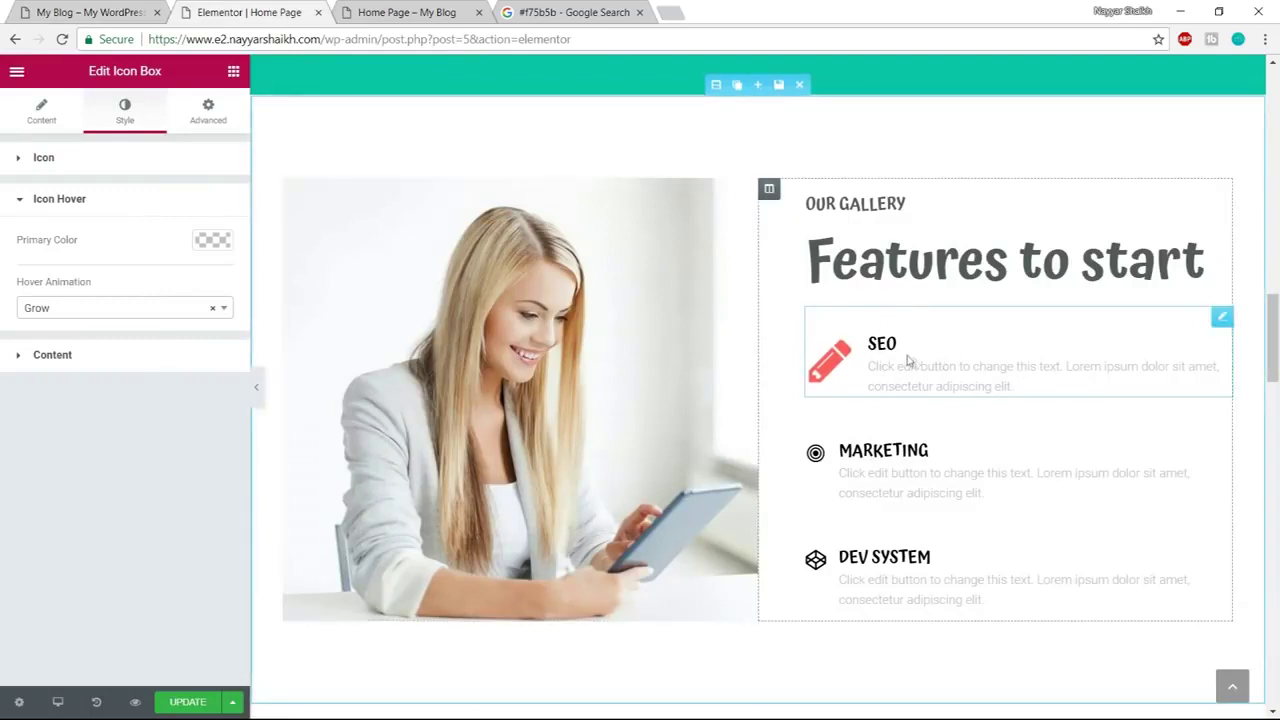
key(ctrl+shift+Tab)
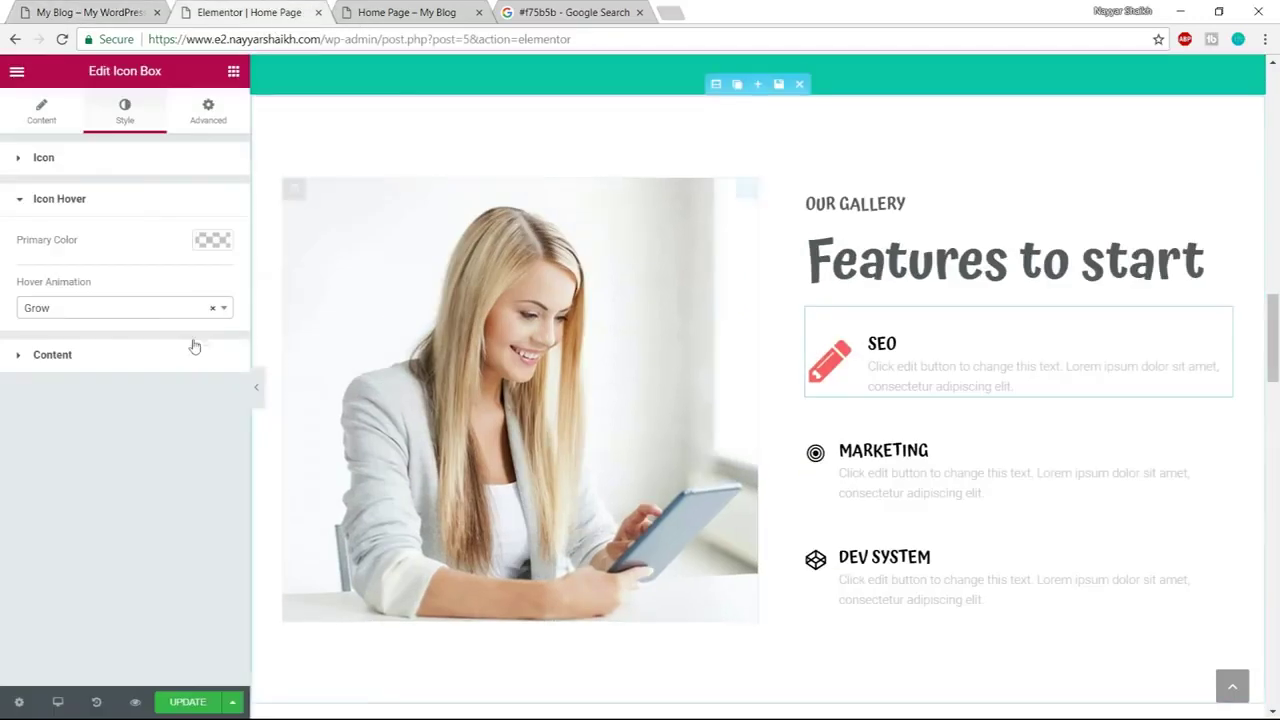
Step: Set the SEO box's title colour to the dark grey #54595f preset
click(146, 366)
scroll(212, 530, down, 1)
click(212, 486)
scroll(212, 490, down, 1)
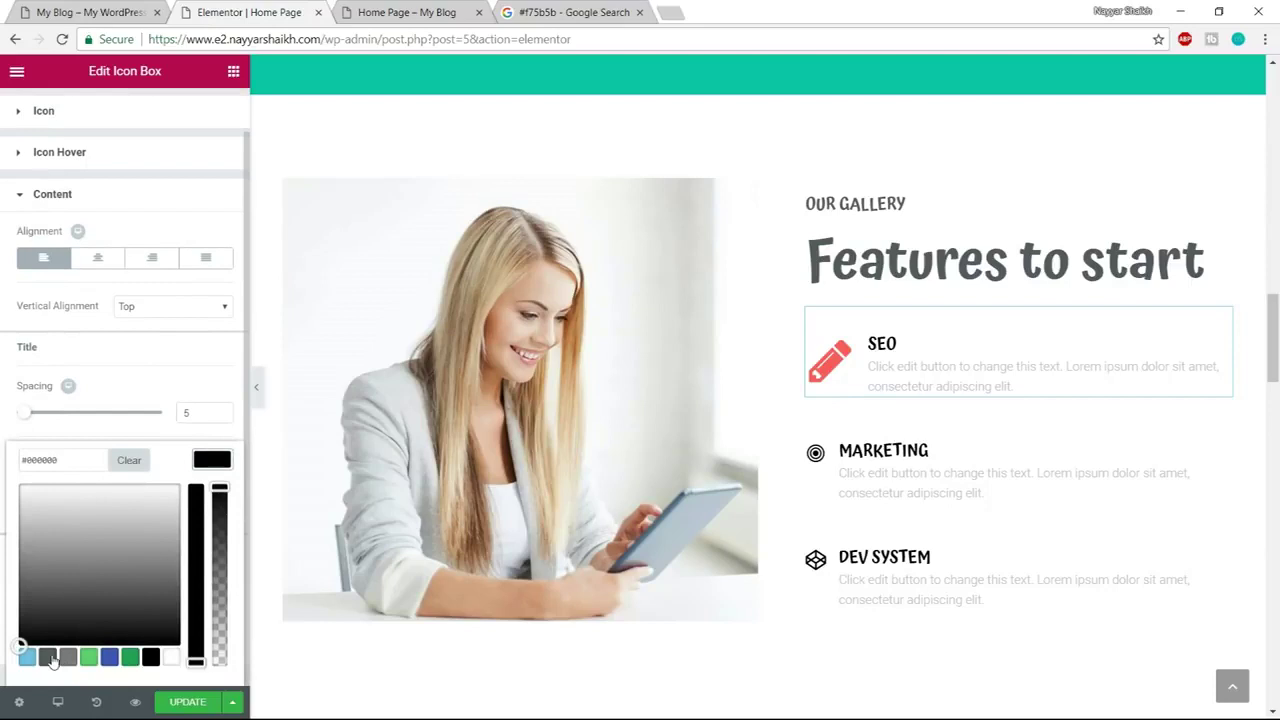
click(48, 657)
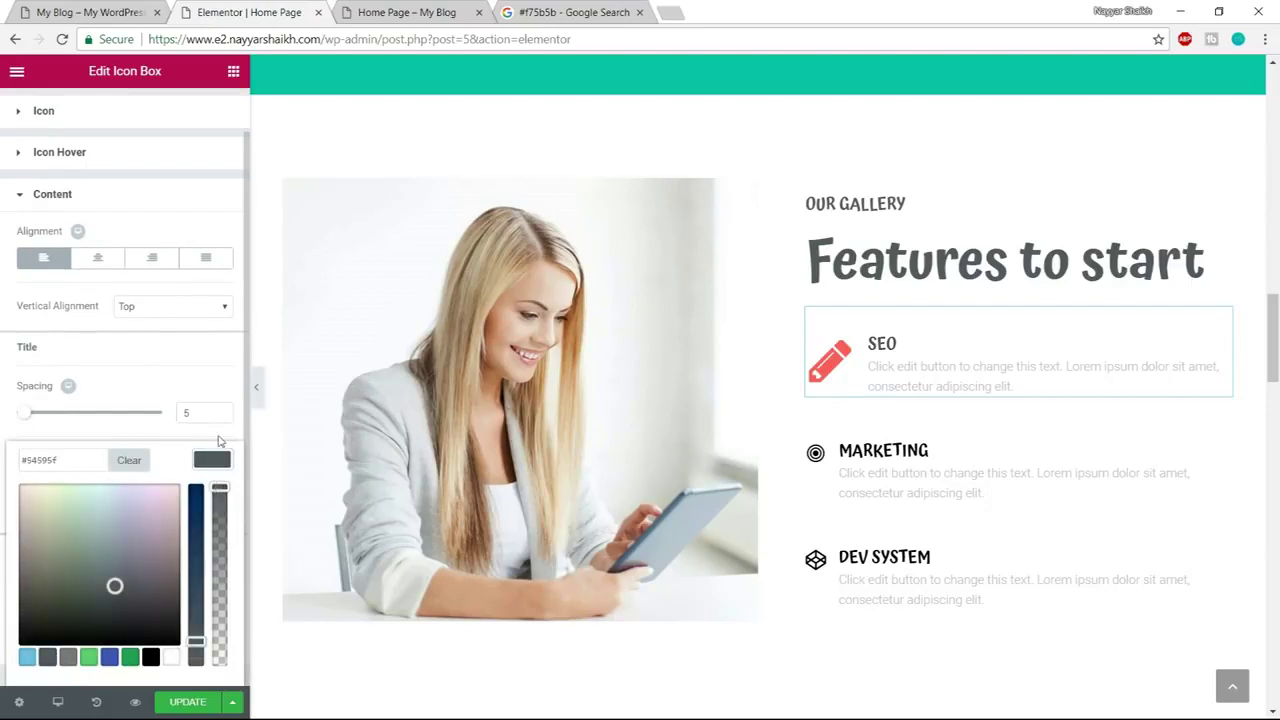
click(213, 459)
click(213, 459)
click(213, 459)
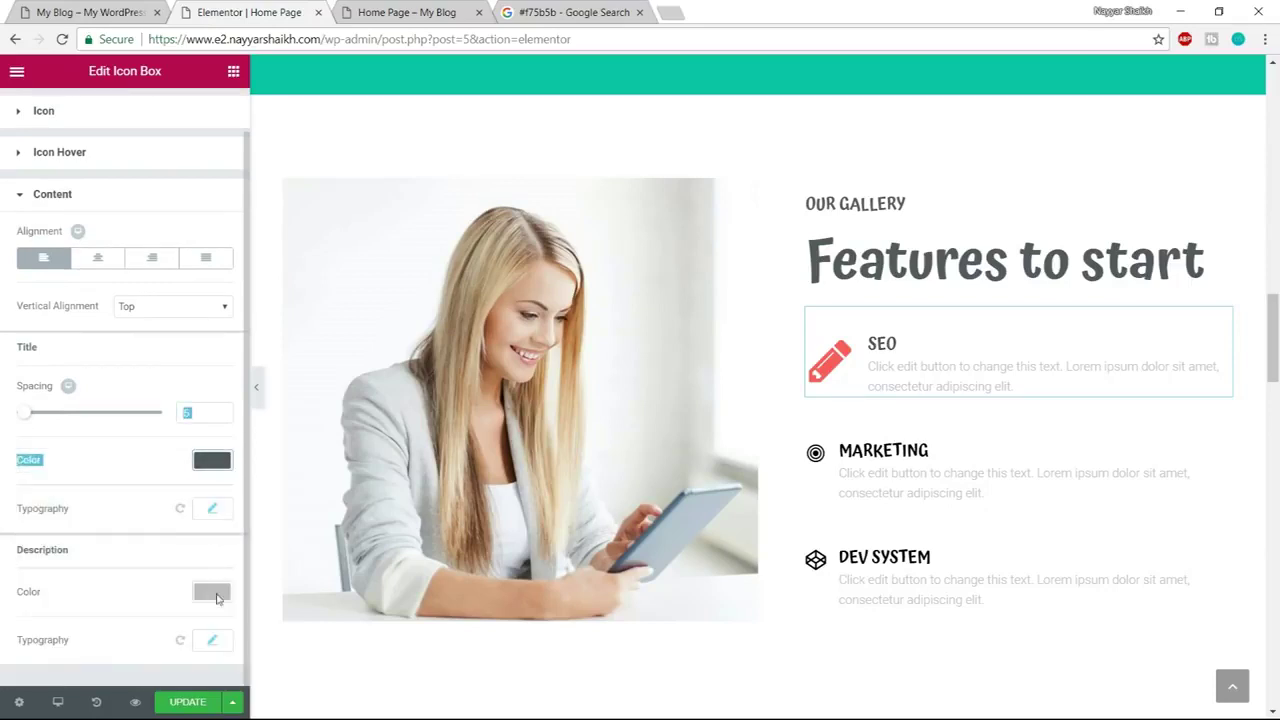
Step: Make the description text the same dark grey and check it on the live page
click(216, 592)
scroll(155, 600, down, 3)
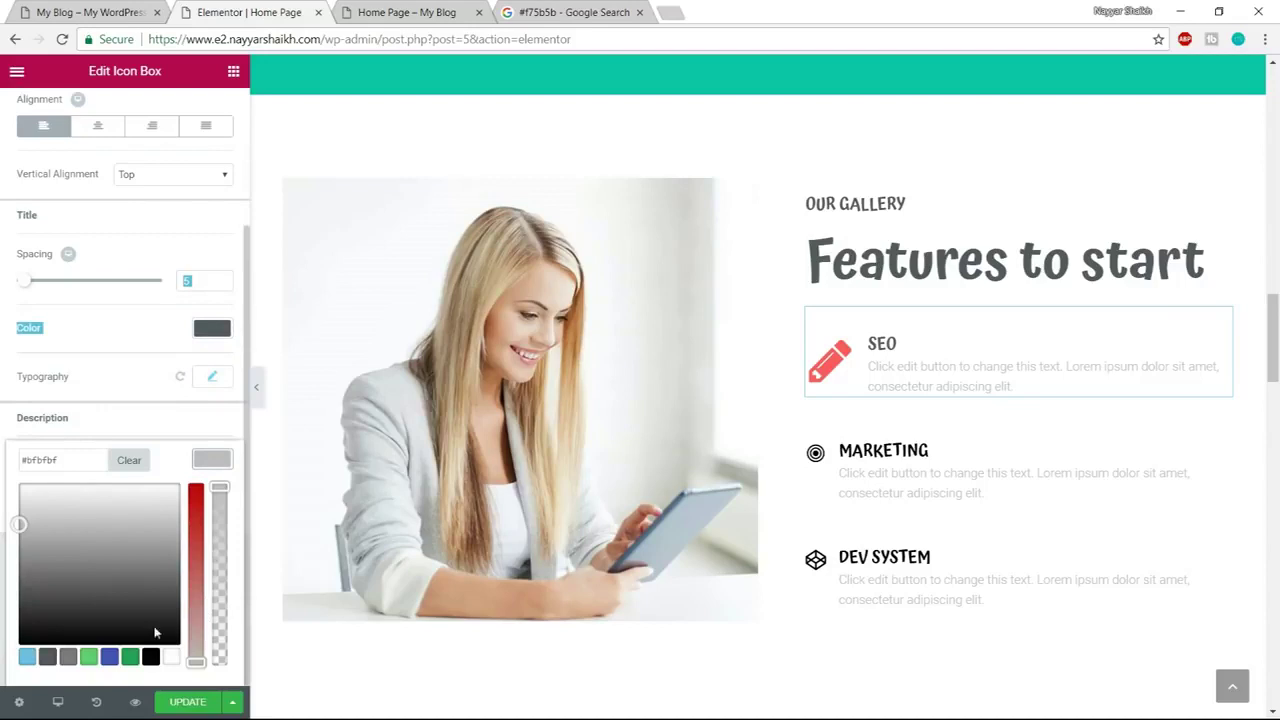
click(48, 657)
click(928, 357)
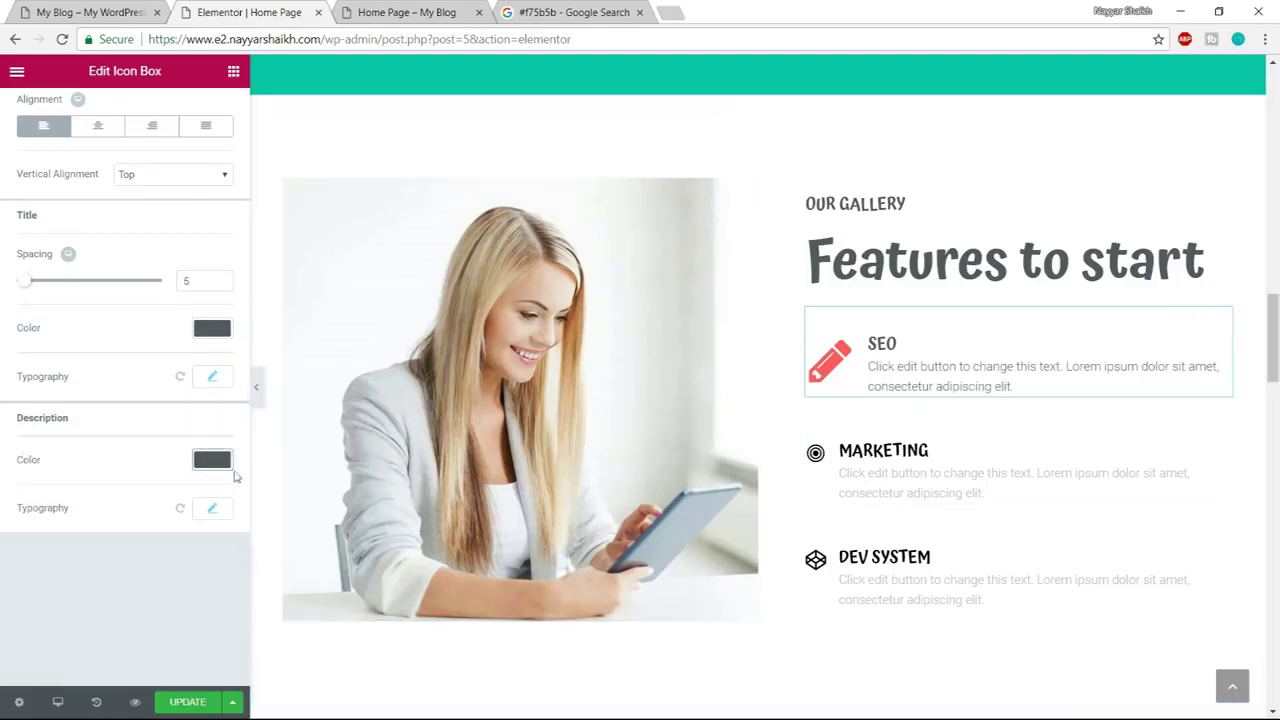
key(ctrl+shift+Tab)
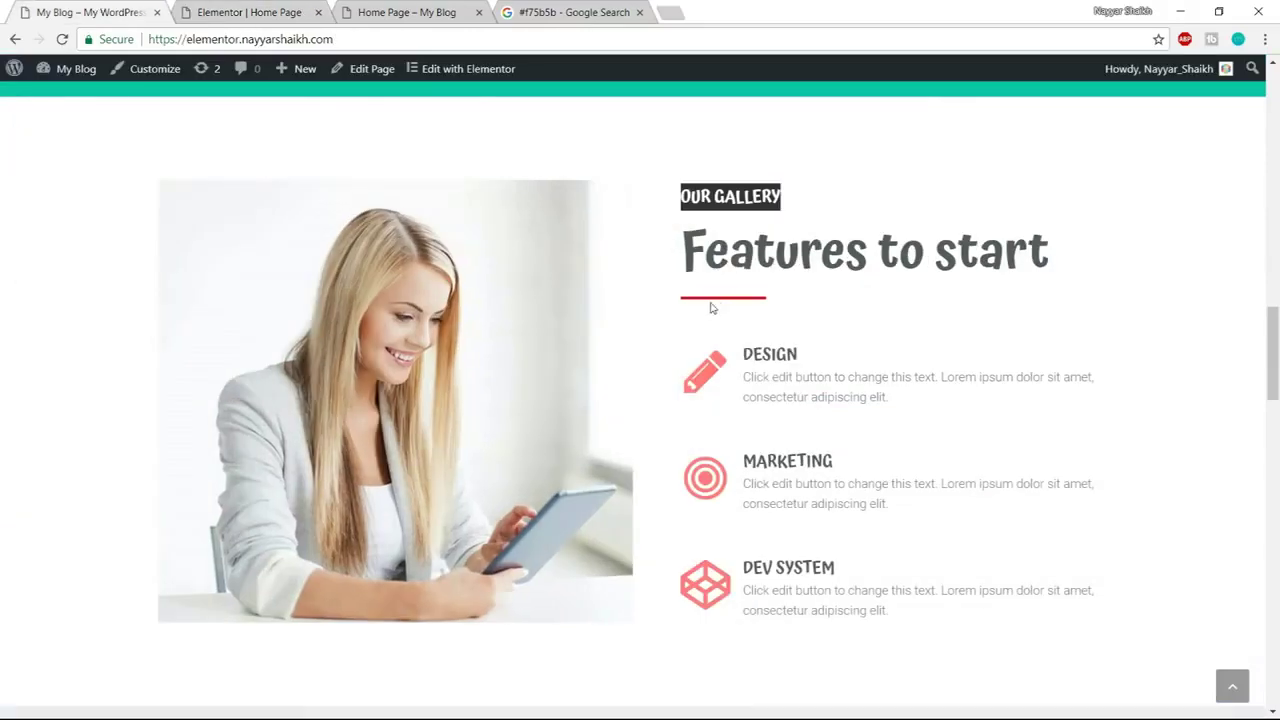
click(265, 6)
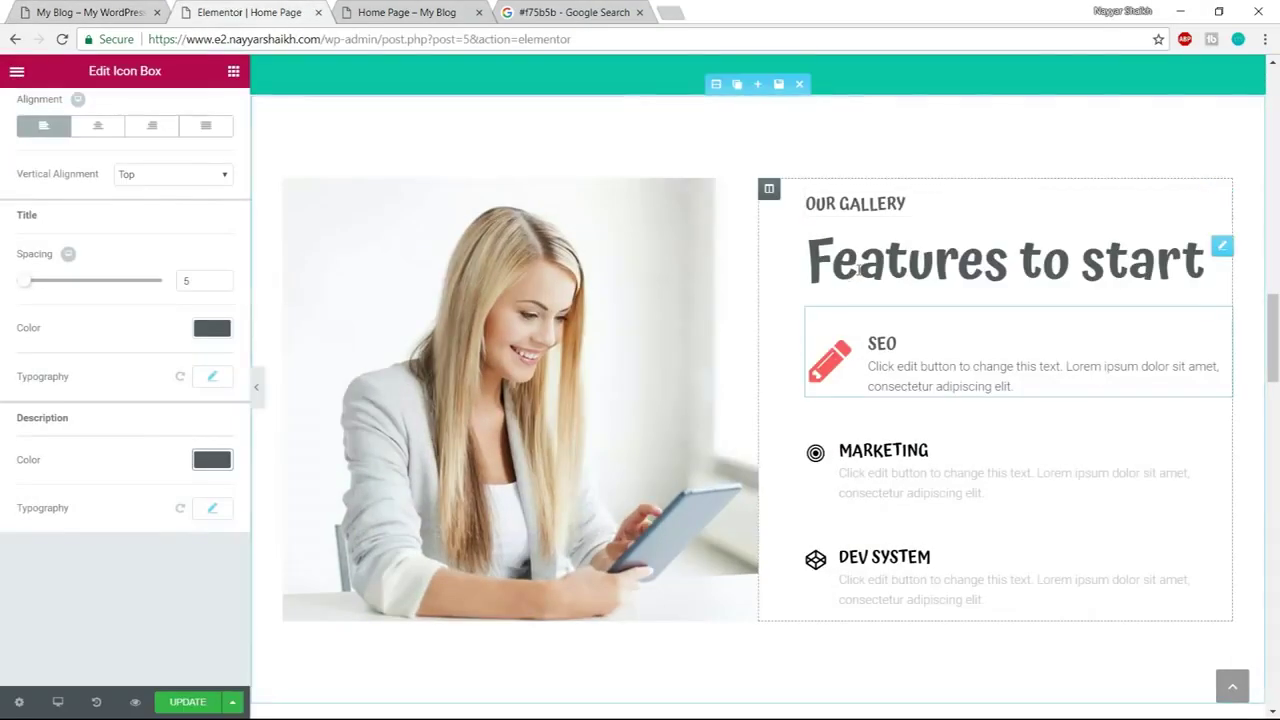
scroll(897, 434, up, 3)
Step: Save the red divider under Our Services as a global widget named 'Divider'
scroll(897, 434, down, 2)
scroll(951, 534, up, 8)
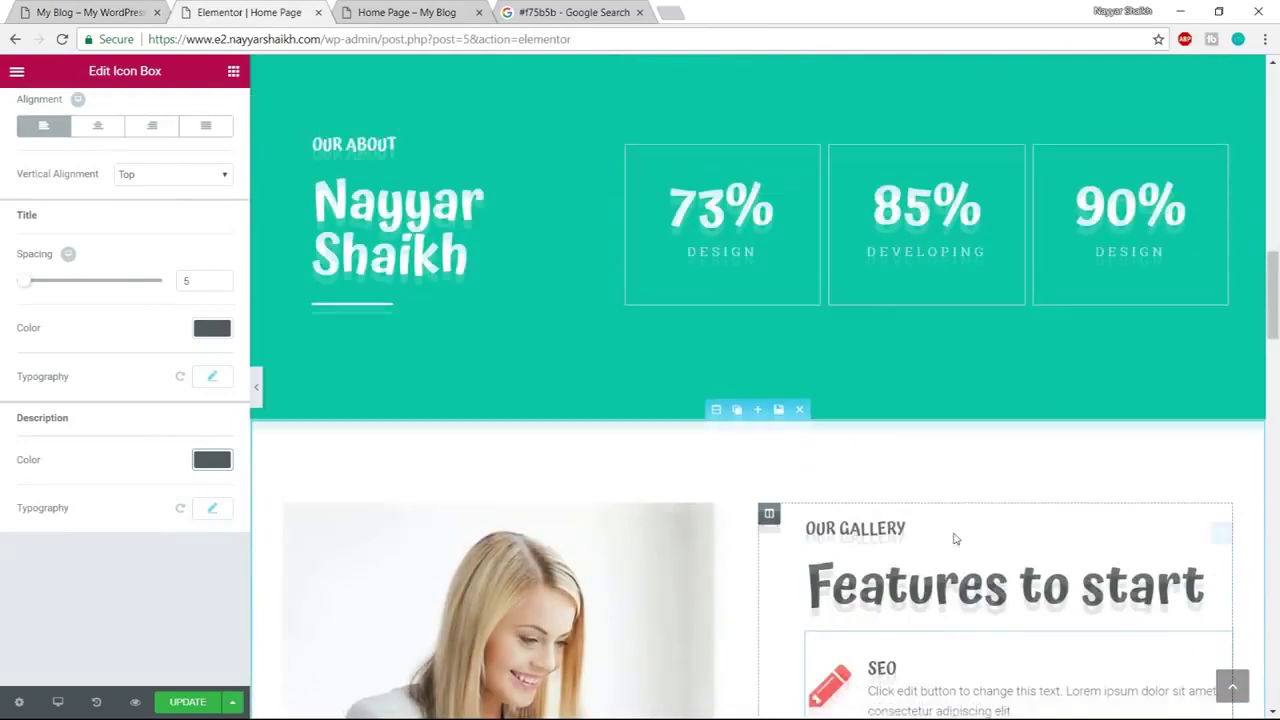
scroll(954, 545, up, 8)
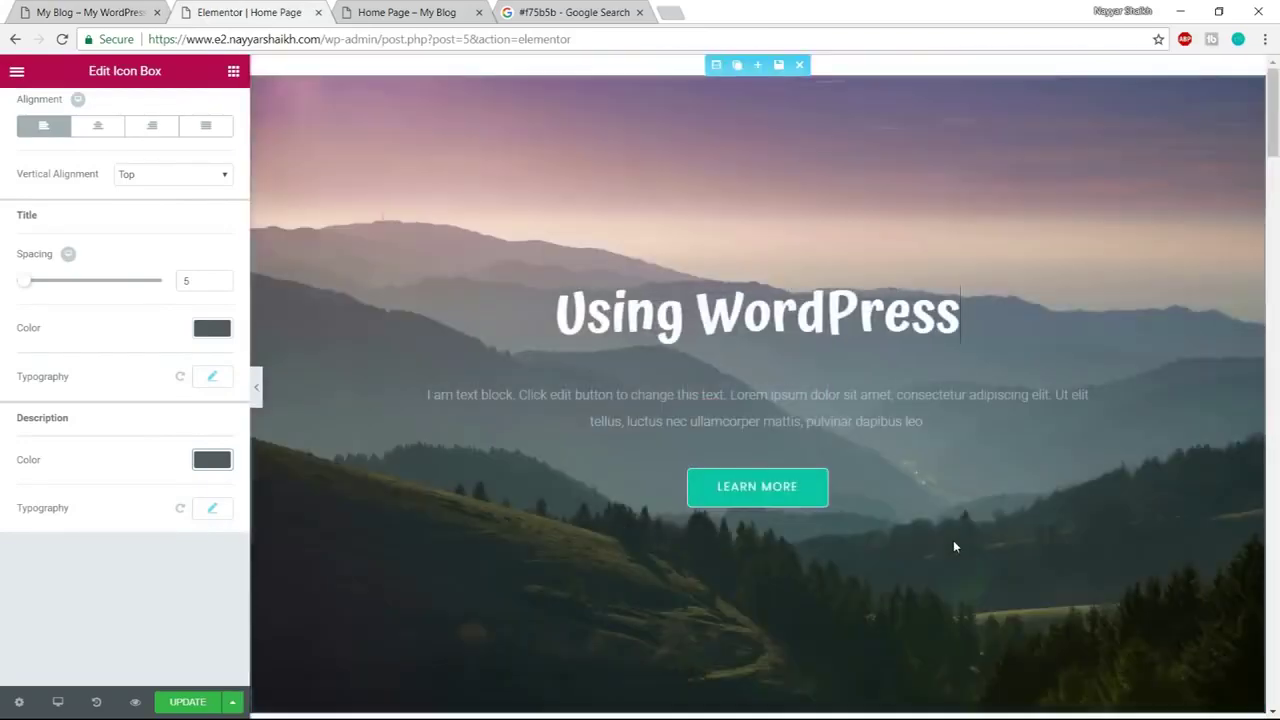
scroll(905, 520, down, 4)
scroll(911, 519, down, 3)
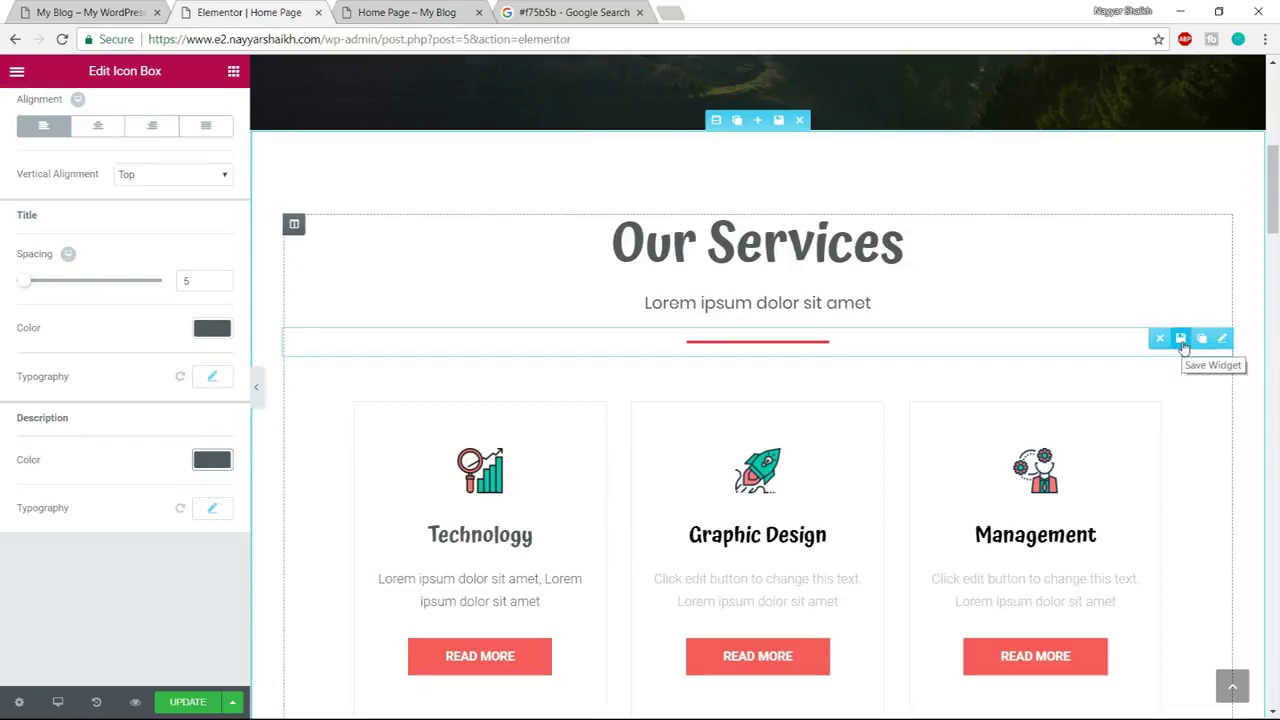
click(1180, 340)
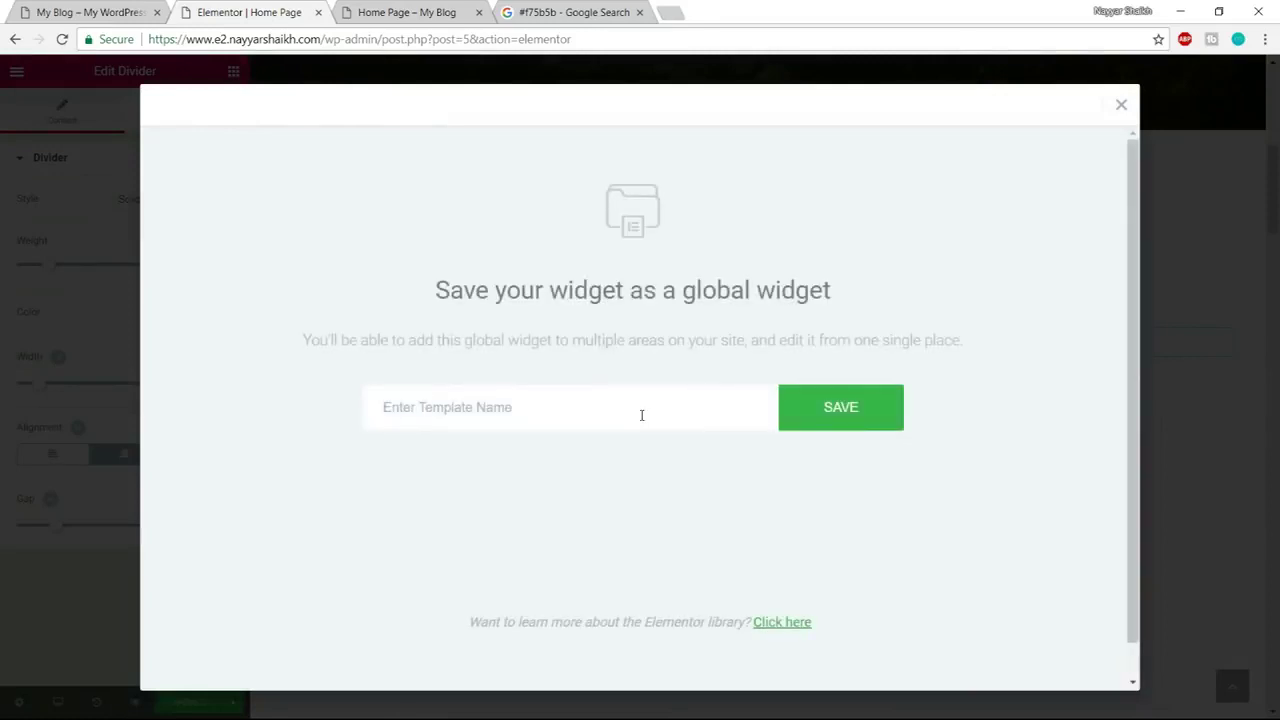
text(Divide)
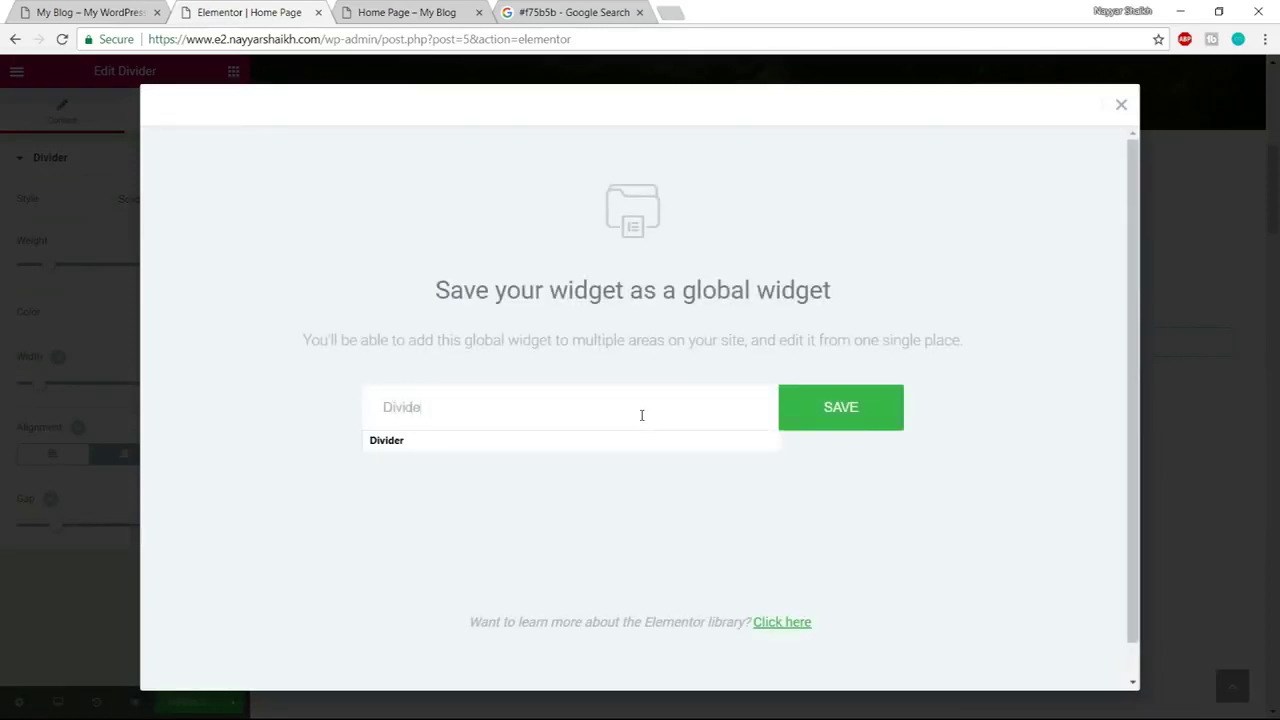
text(r)
click(848, 412)
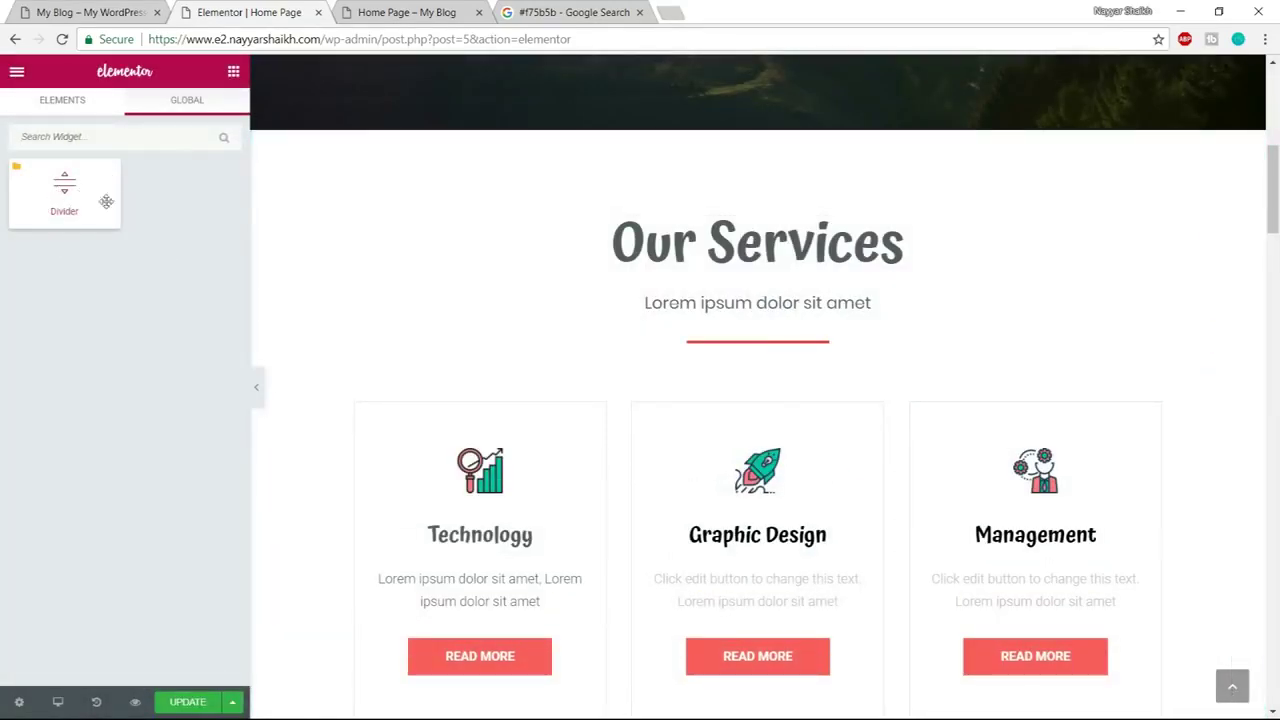
Step: Insert the saved global Divider under the Features to start heading
click(80, 106)
scroll(803, 520, down, 10)
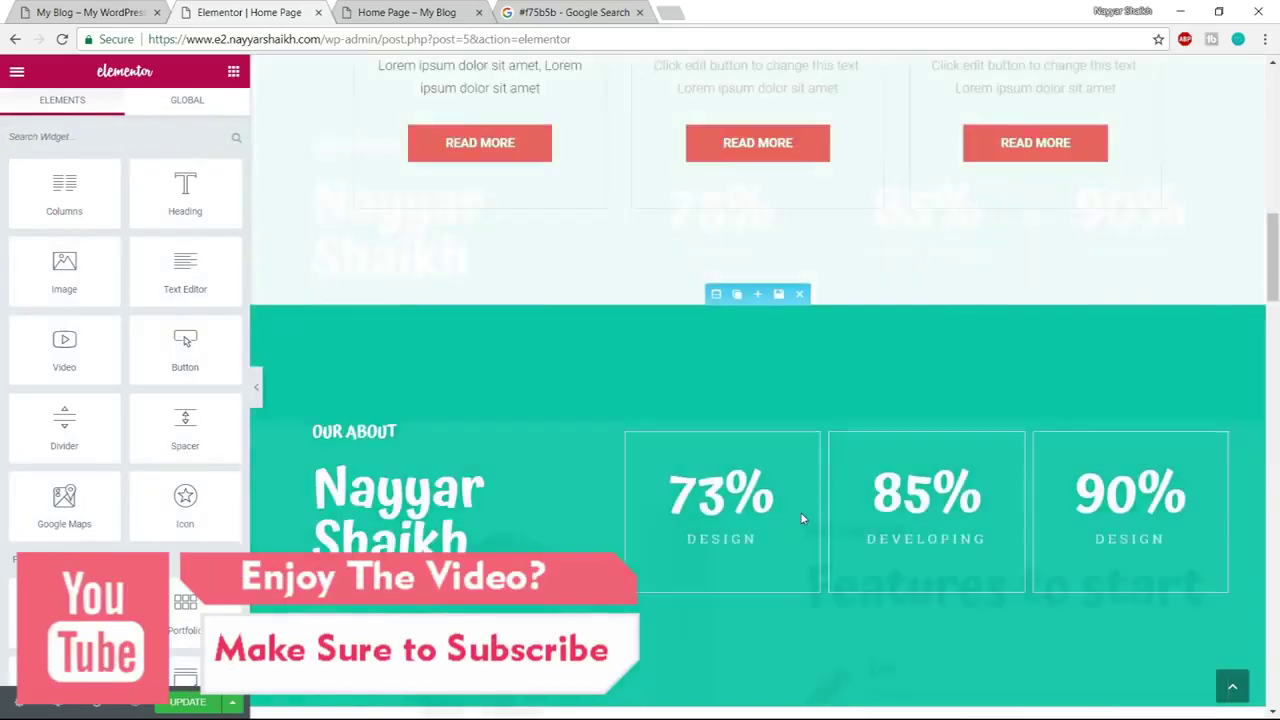
scroll(800, 517, up, 2)
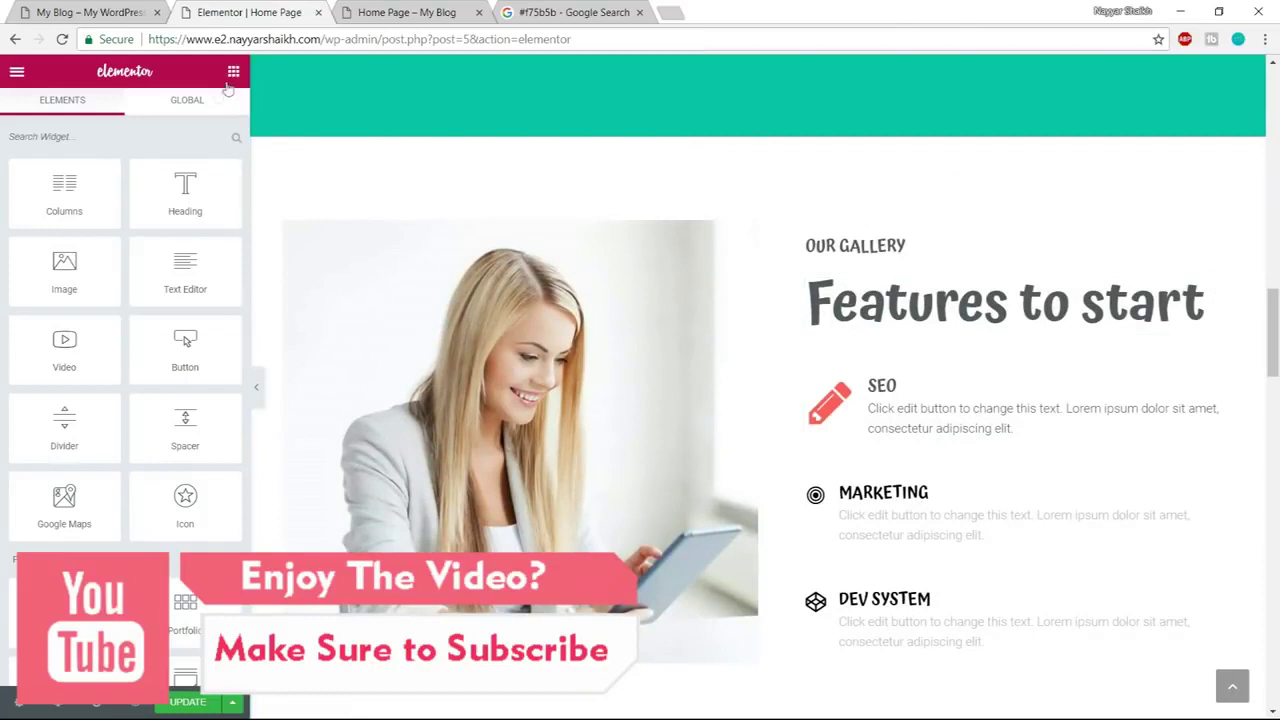
click(200, 103)
drag(68, 188, 918, 354)
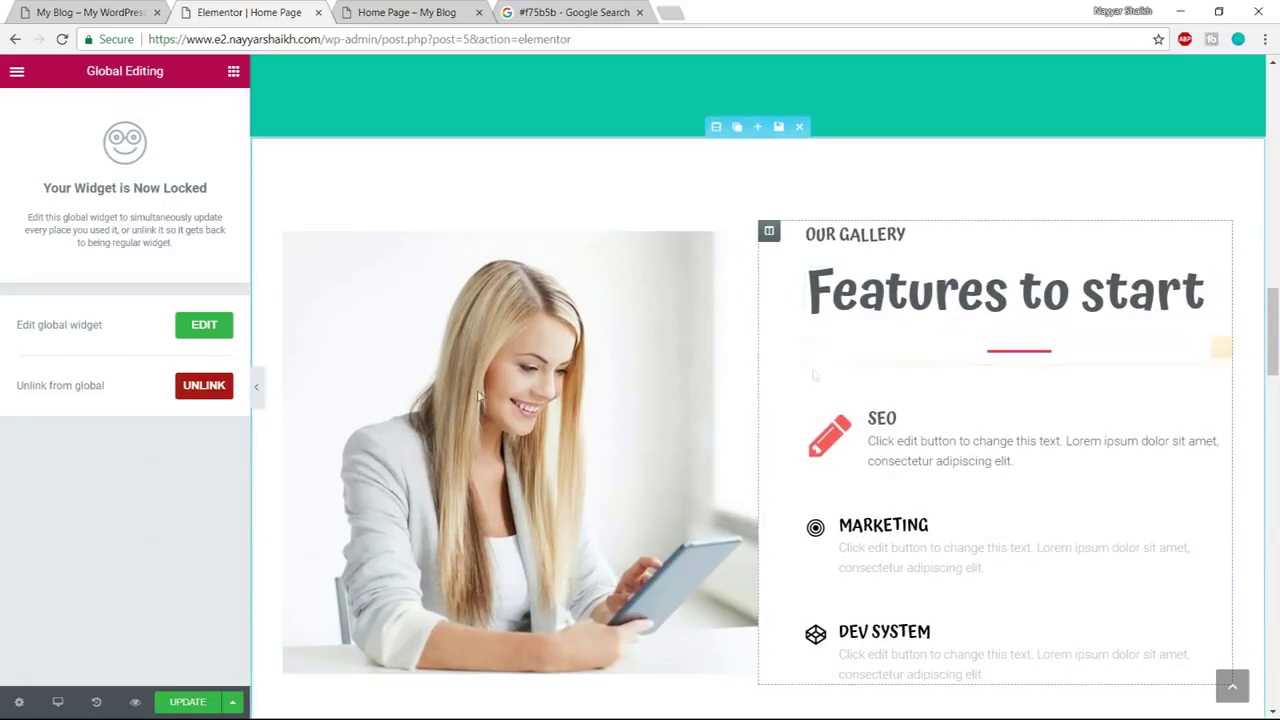
Step: Unlink the divider into a regular widget, set its width to 30 and align it left
click(216, 394)
click(724, 425)
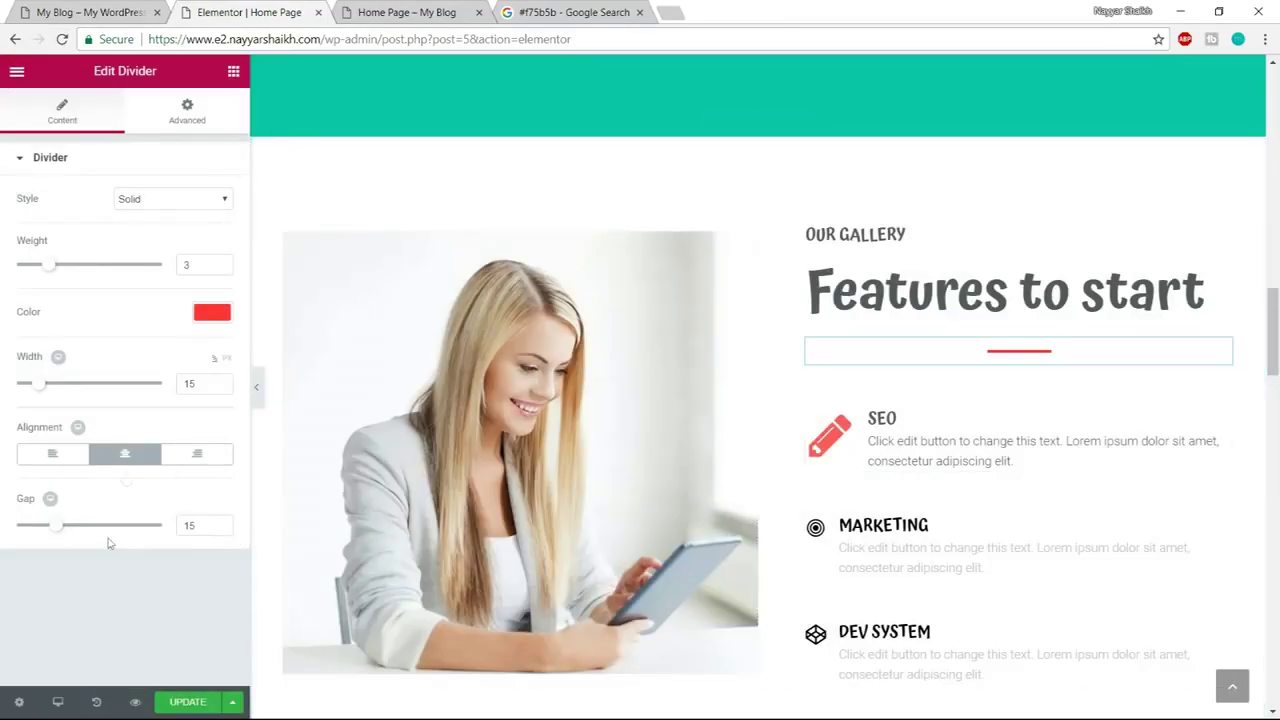
drag(204, 387, 165, 388)
text(330)
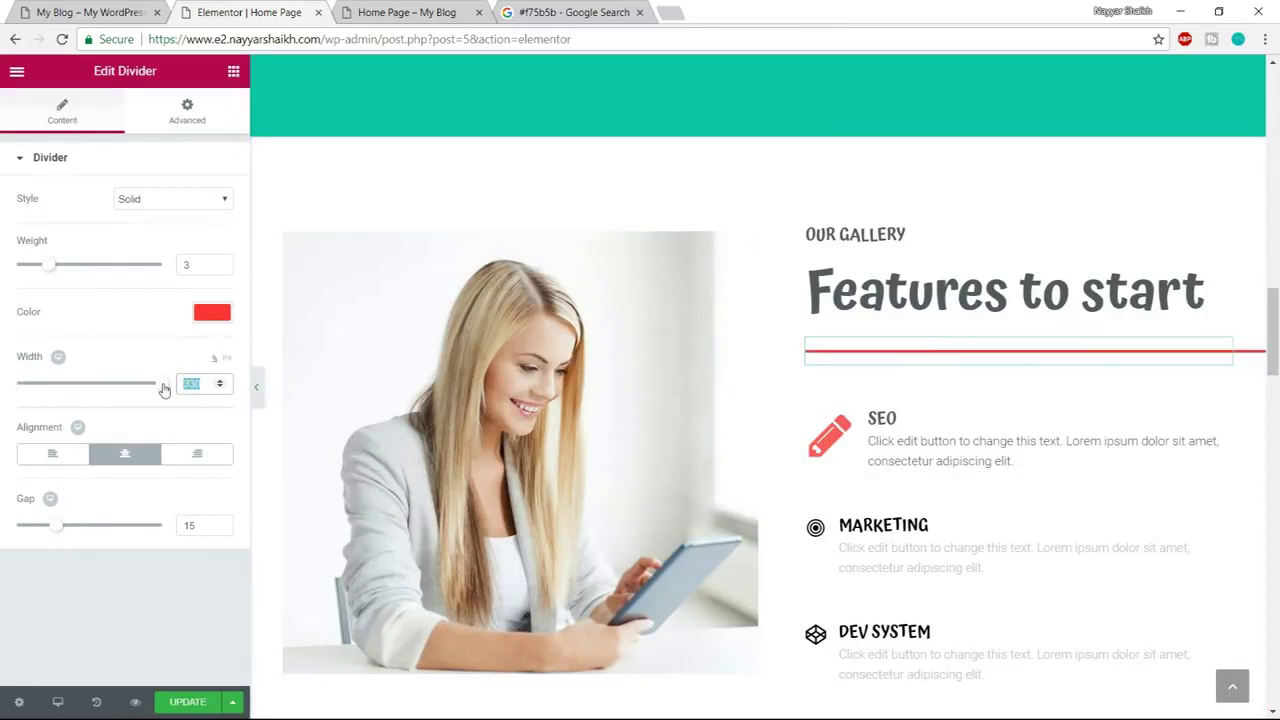
text(30)
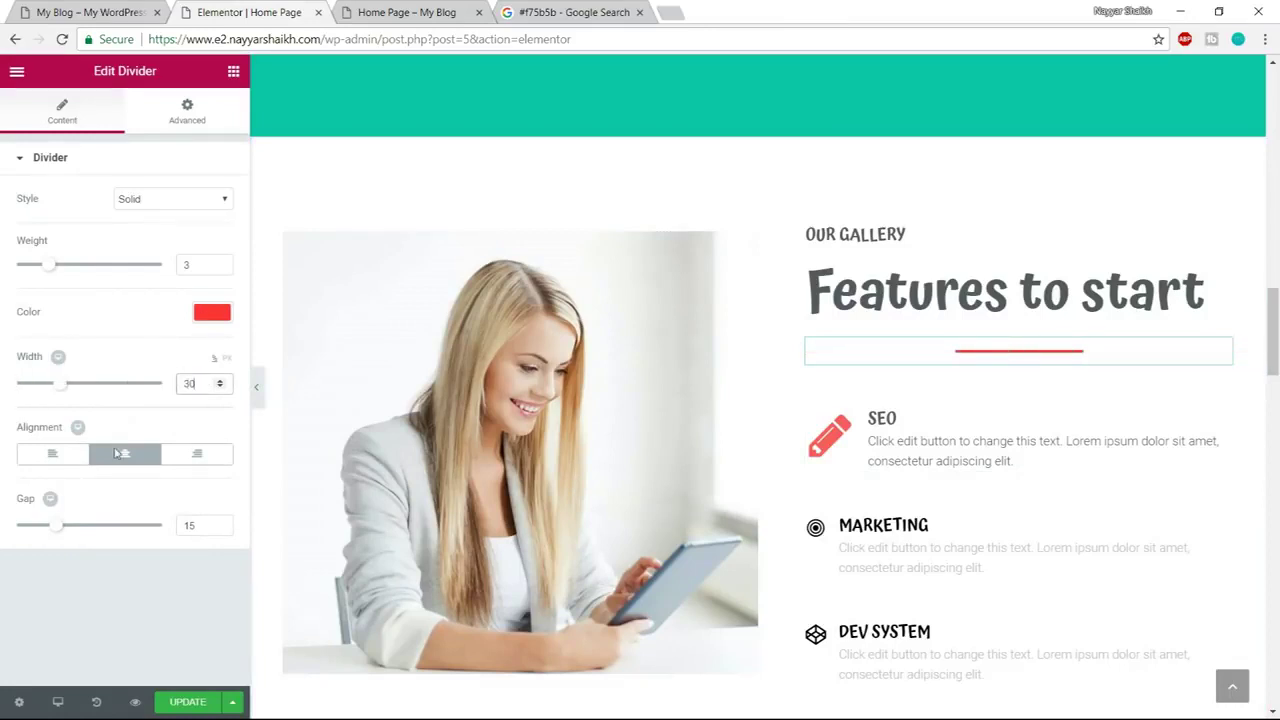
click(52, 454)
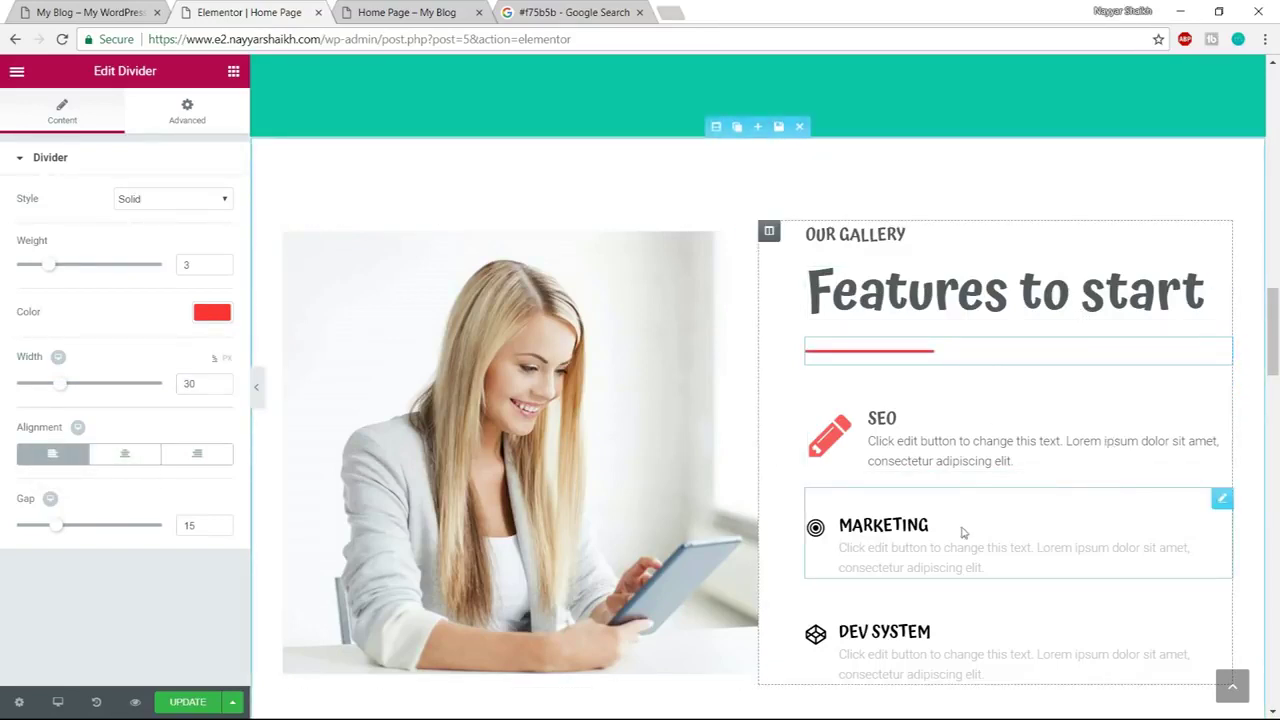
scroll(976, 543, down, 1)
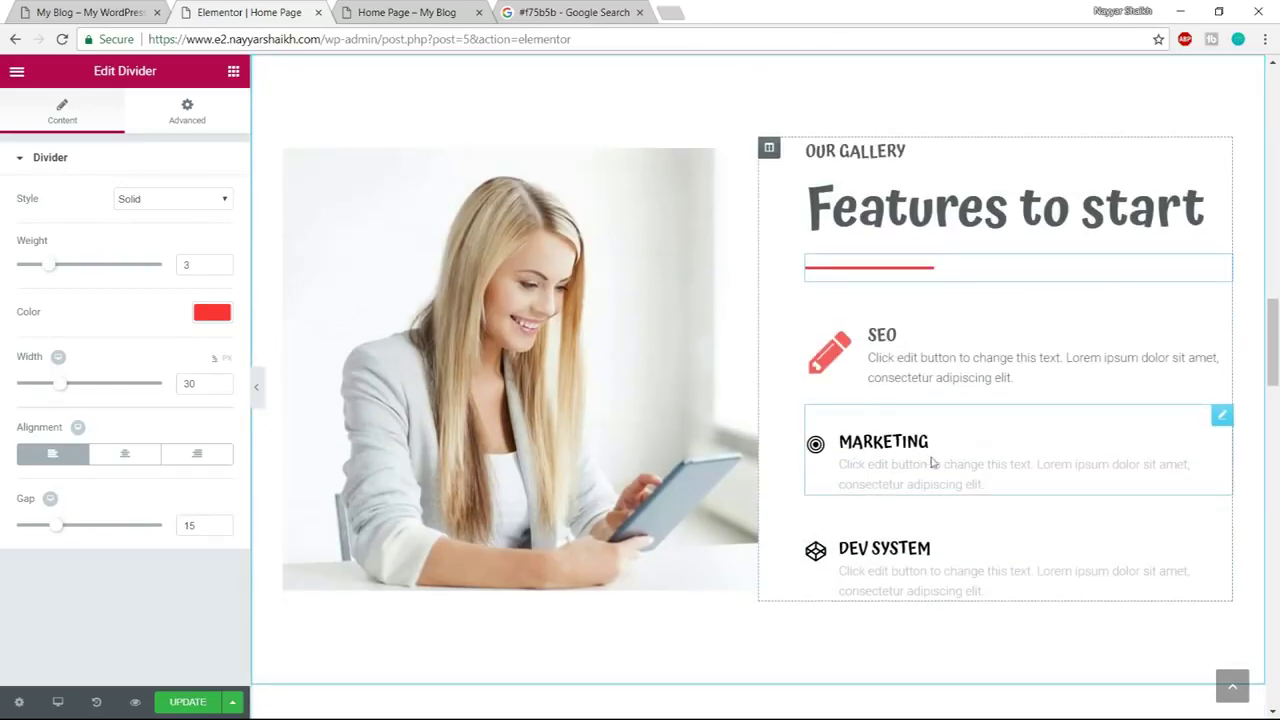
scroll(976, 464, down, 6)
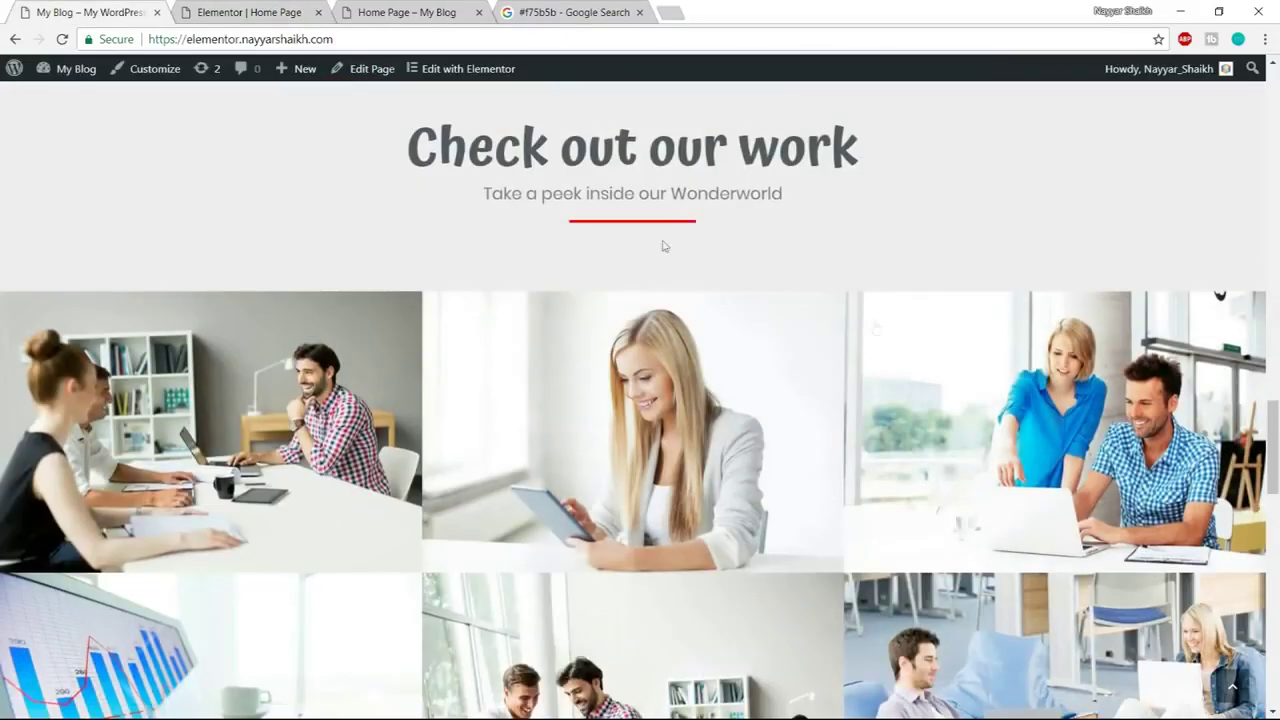
scroll(1100, 580, down, 3)
scroll(1084, 592, up, 3)
scroll(794, 297, up, 2)
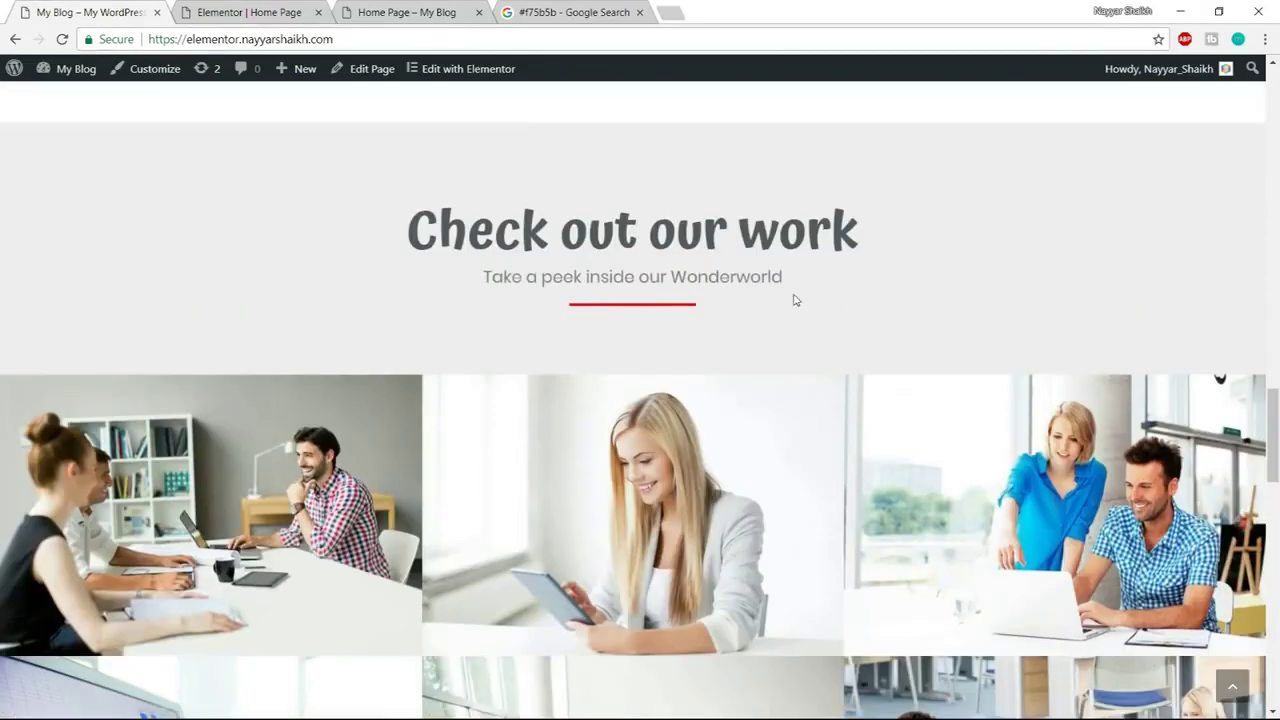
scroll(492, 273, up, 2)
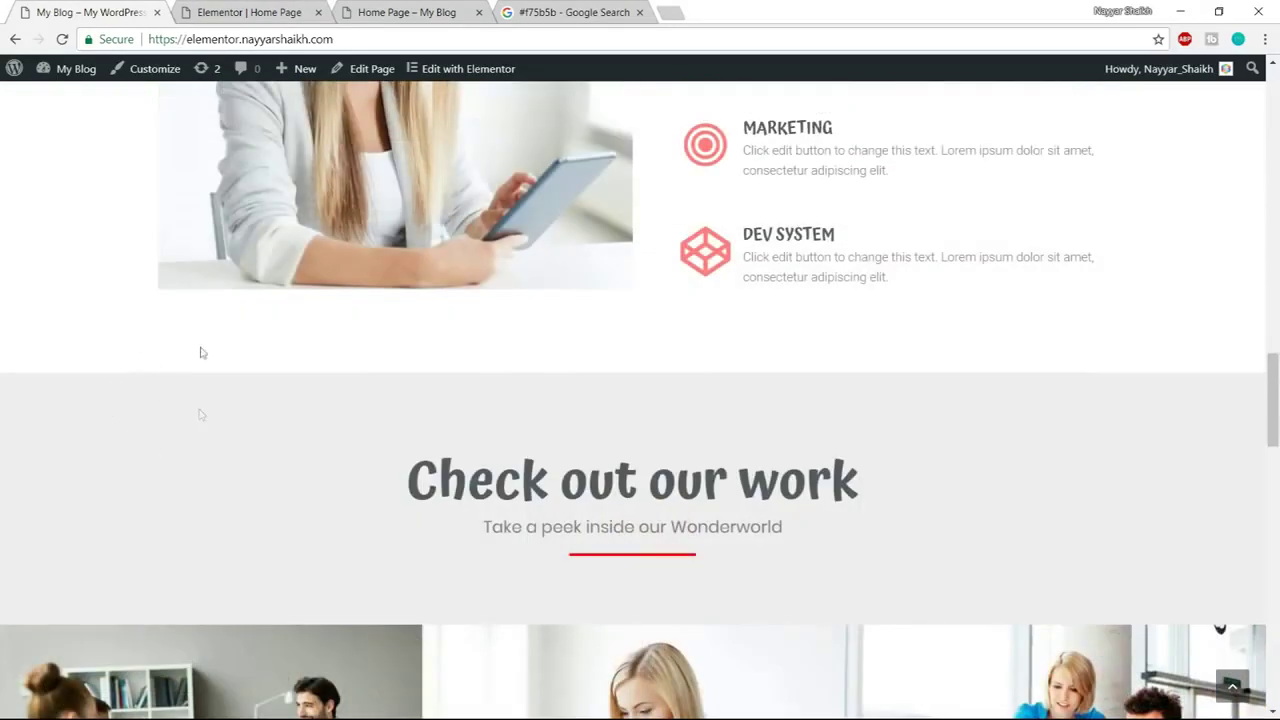
scroll(175, 505, up, 2)
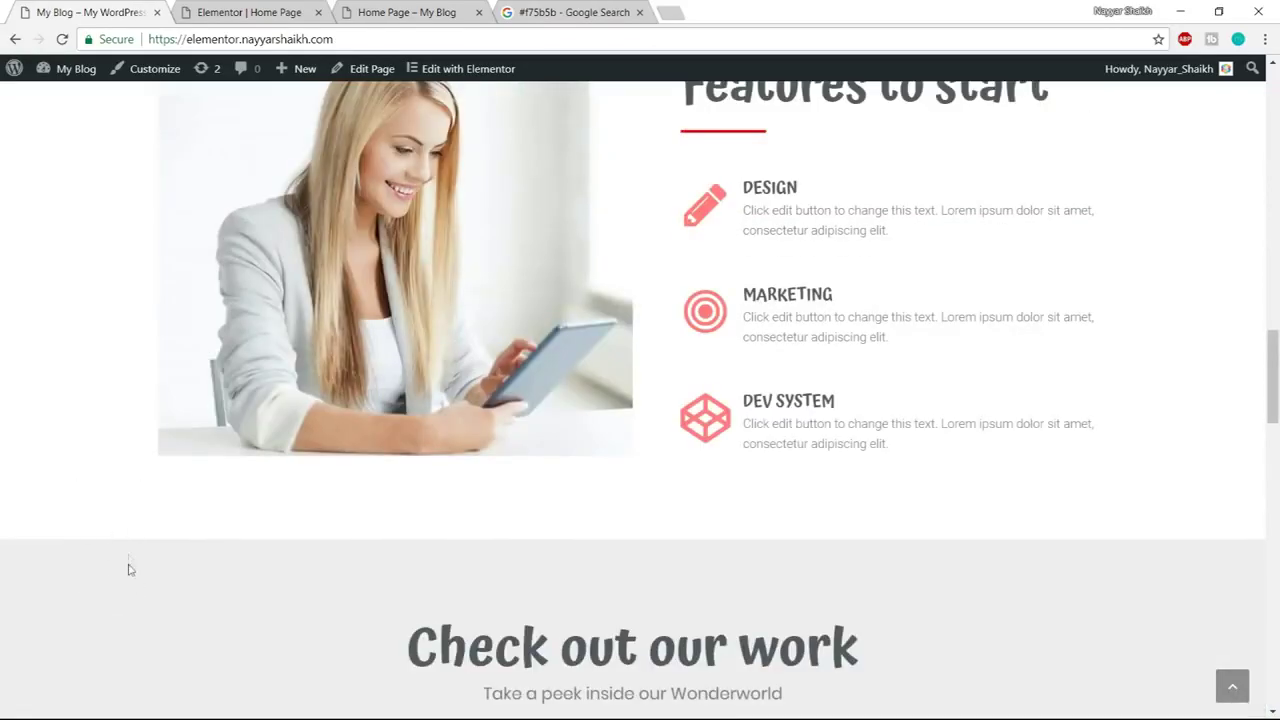
click(250, 10)
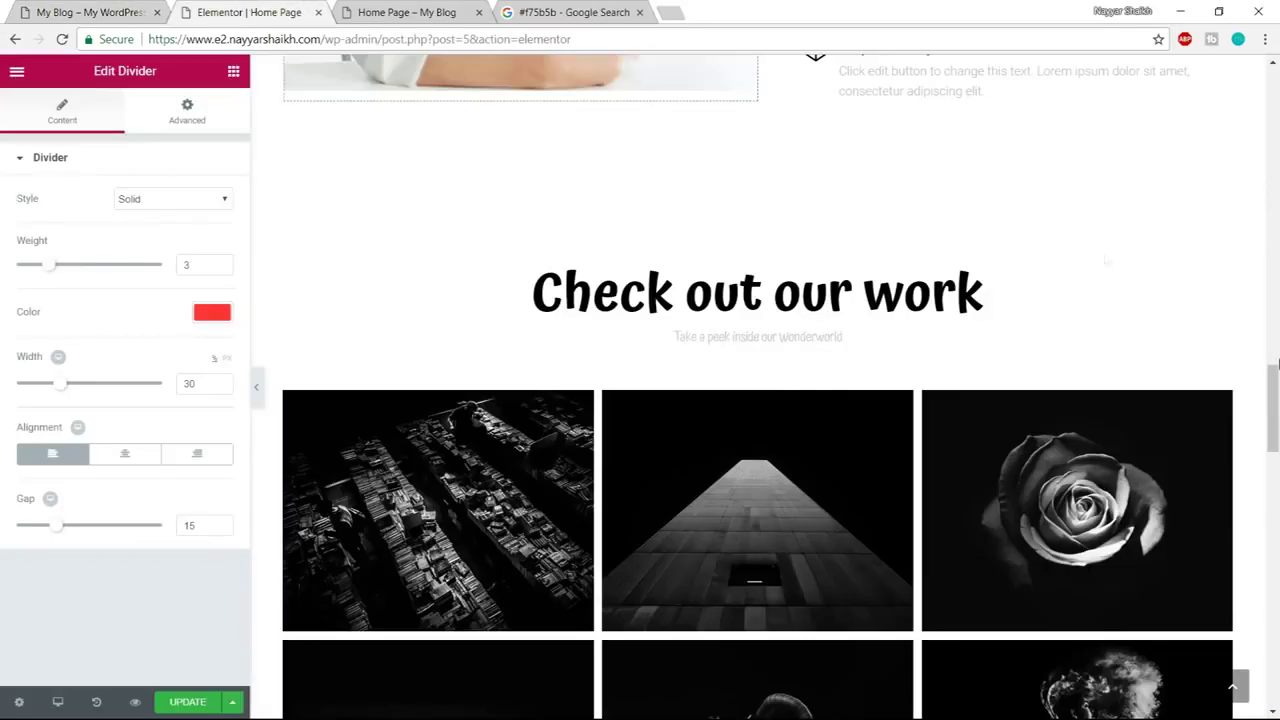
Step: Give the Check out our work section a Classic background in light grey #ededed
click(715, 176)
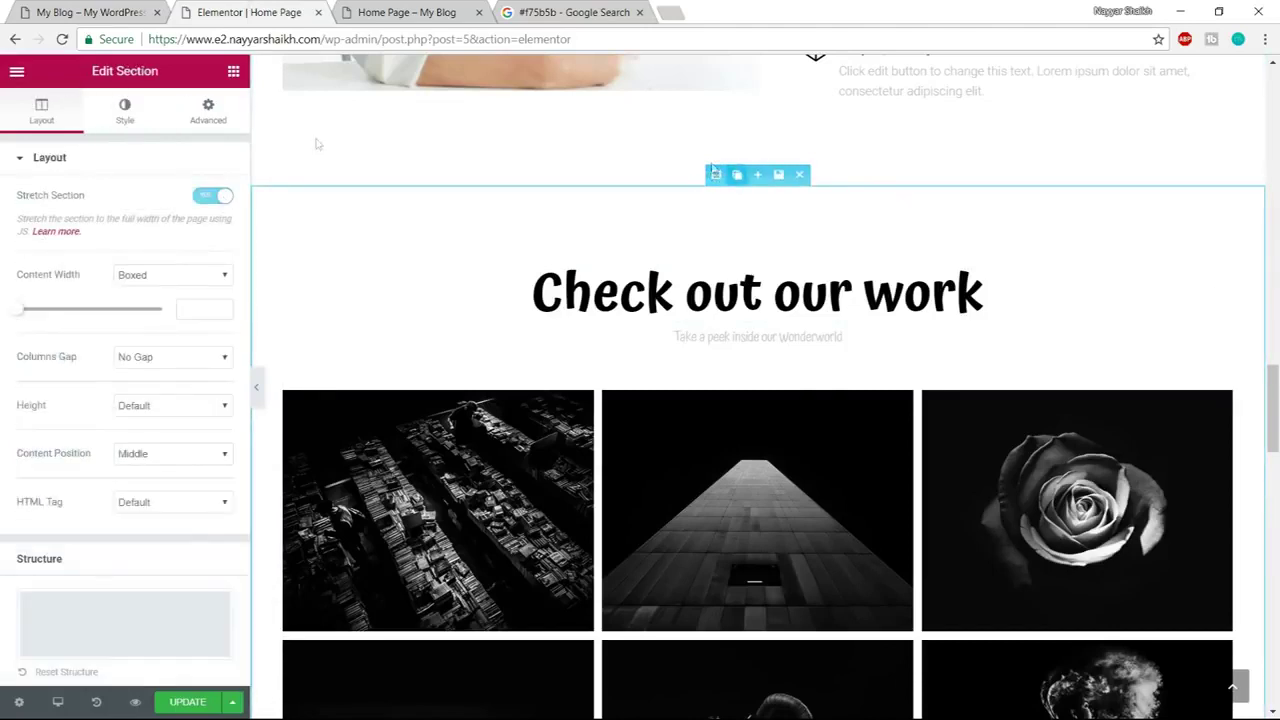
click(124, 112)
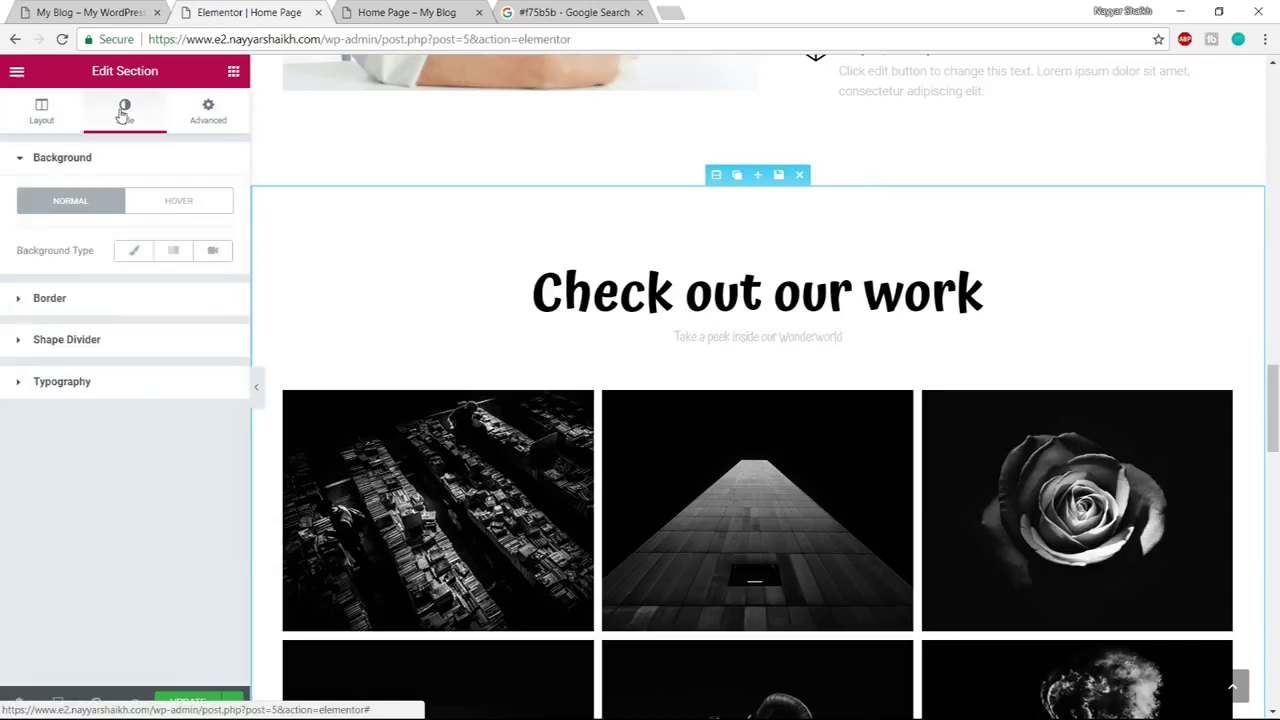
click(133, 251)
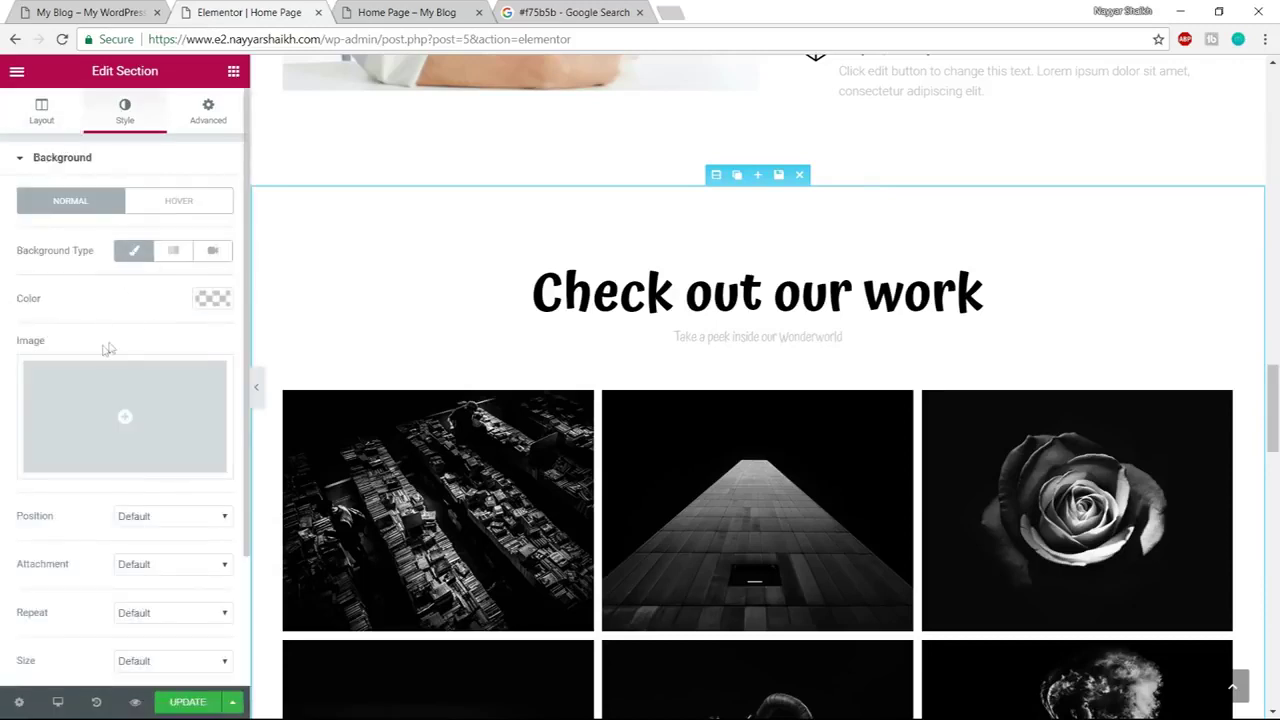
click(211, 299)
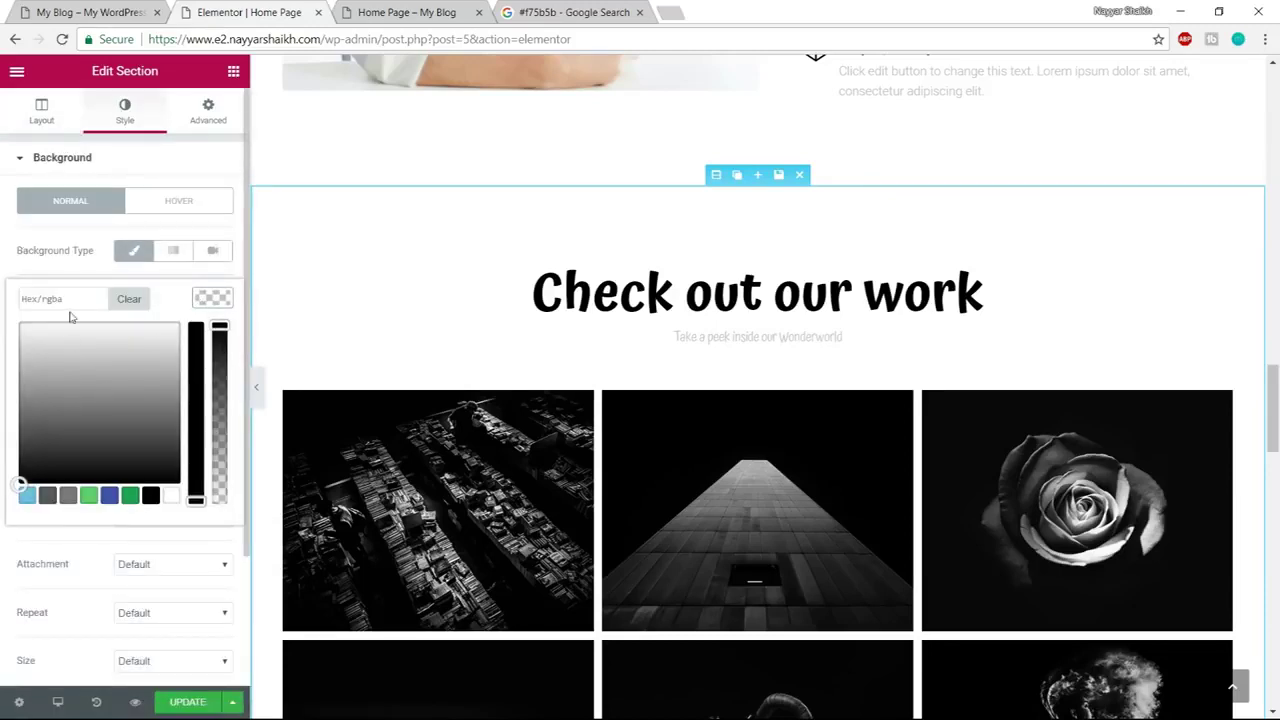
drag(46, 400, 14, 331)
click(4, 341)
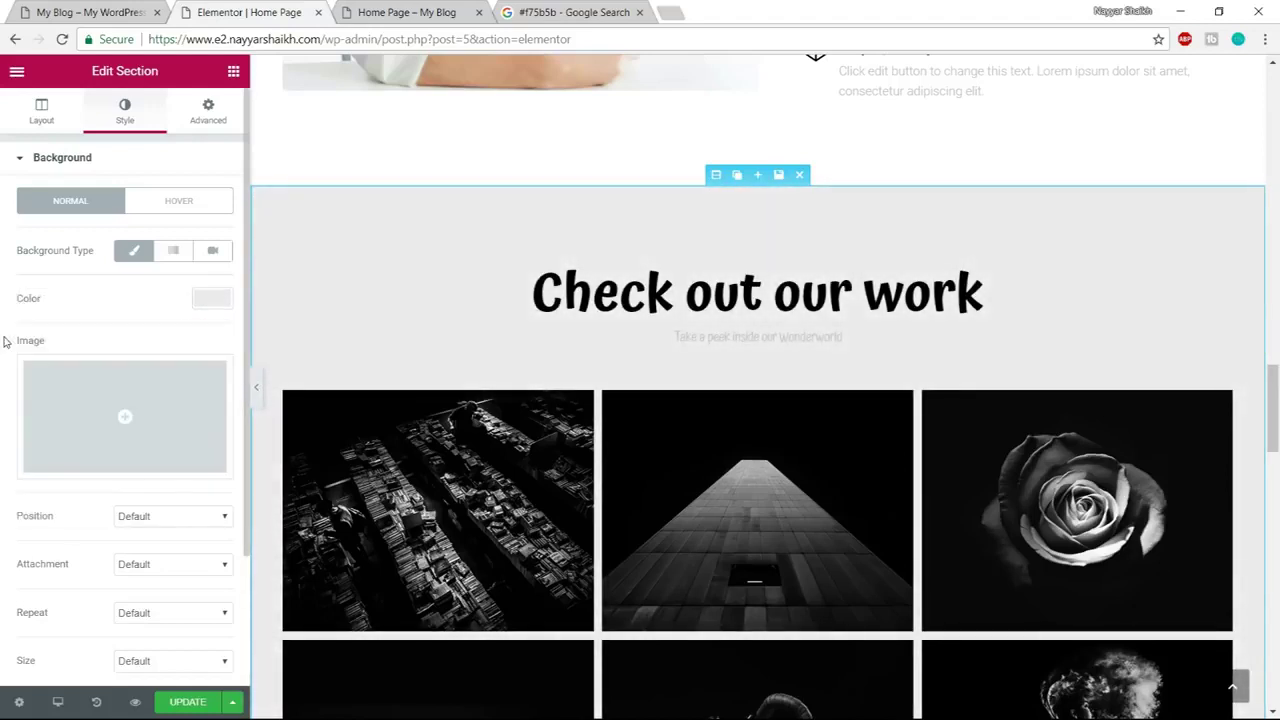
click(212, 299)
drag(81, 298, 16, 298)
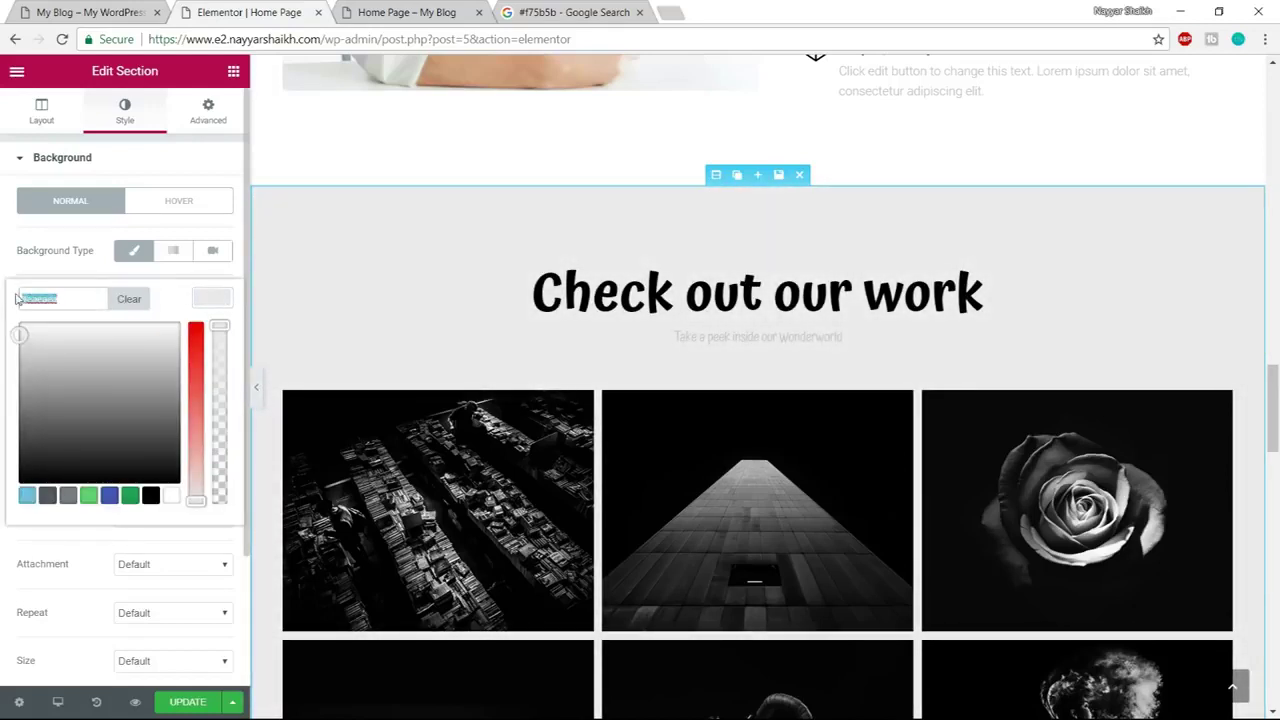
text(#f7f7f7)
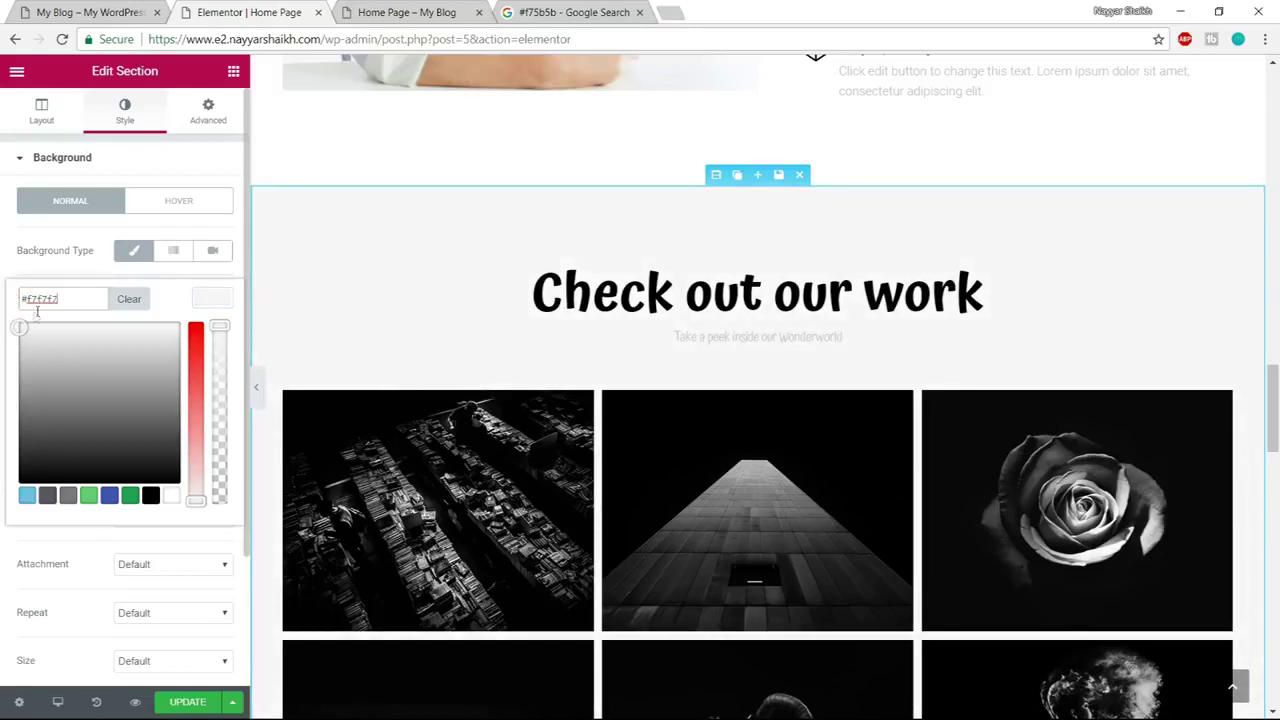
drag(26, 328, 12, 335)
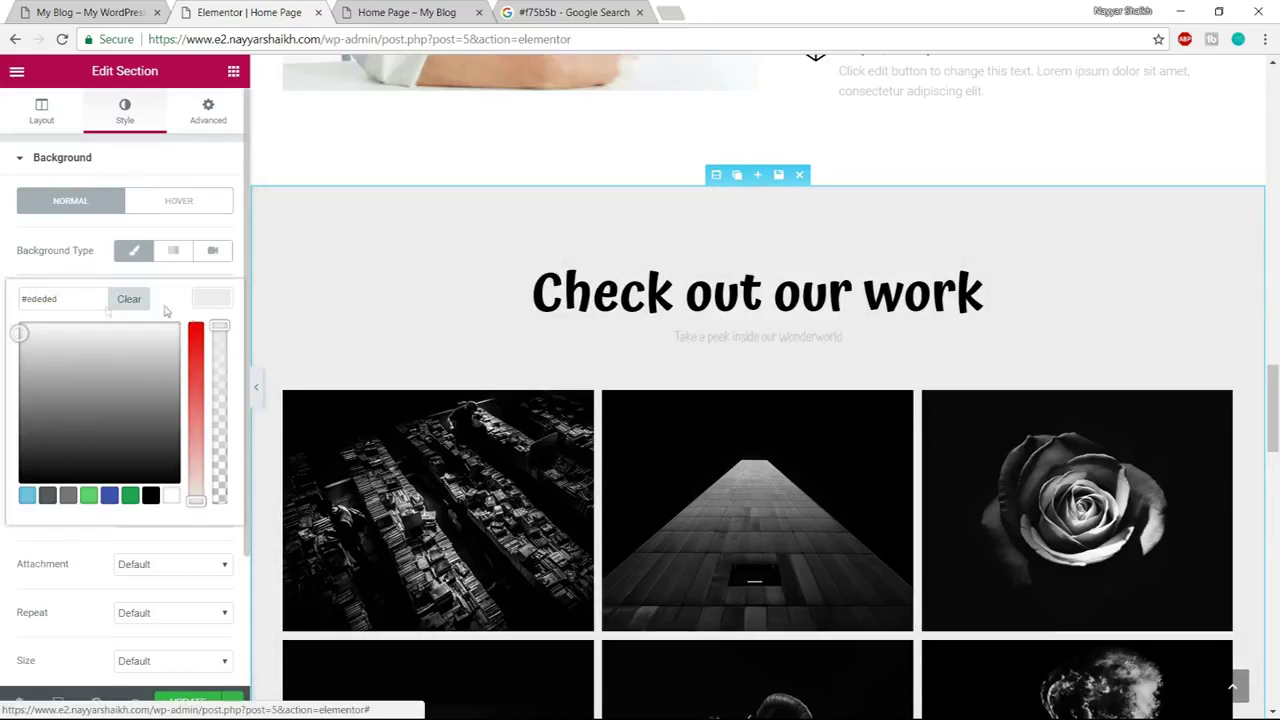
drag(66, 298, 20, 303)
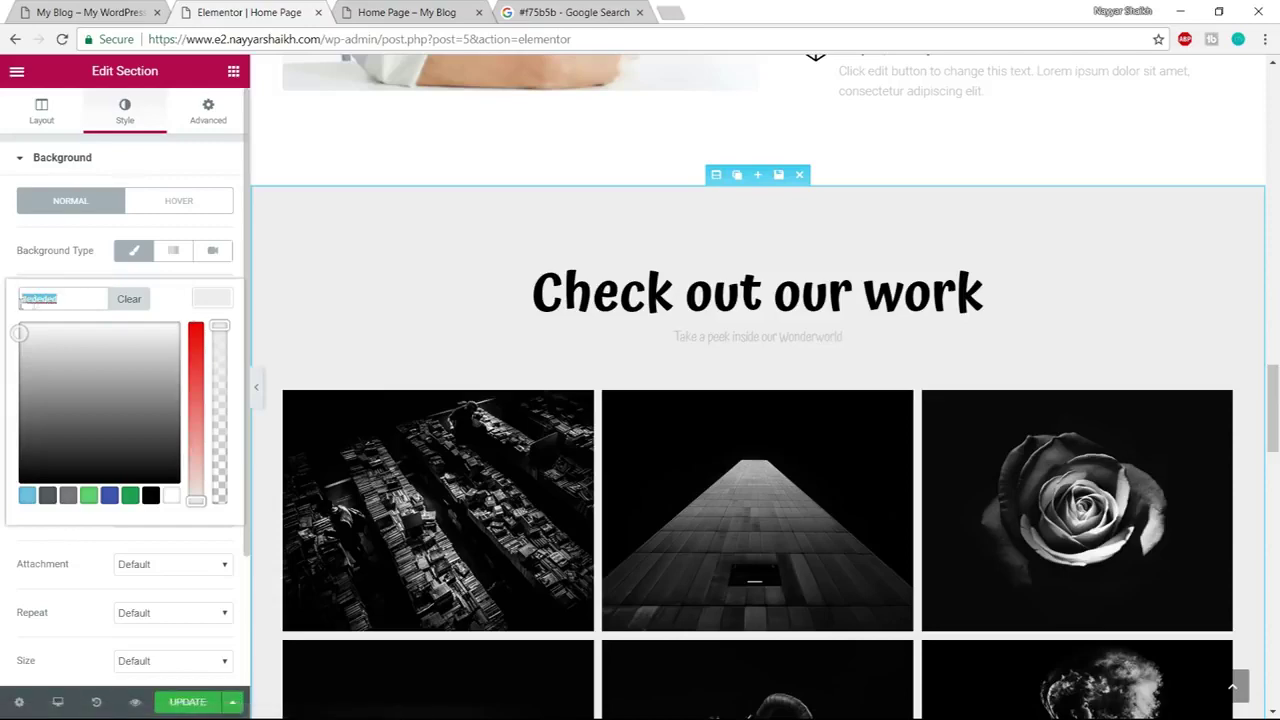
click(212, 311)
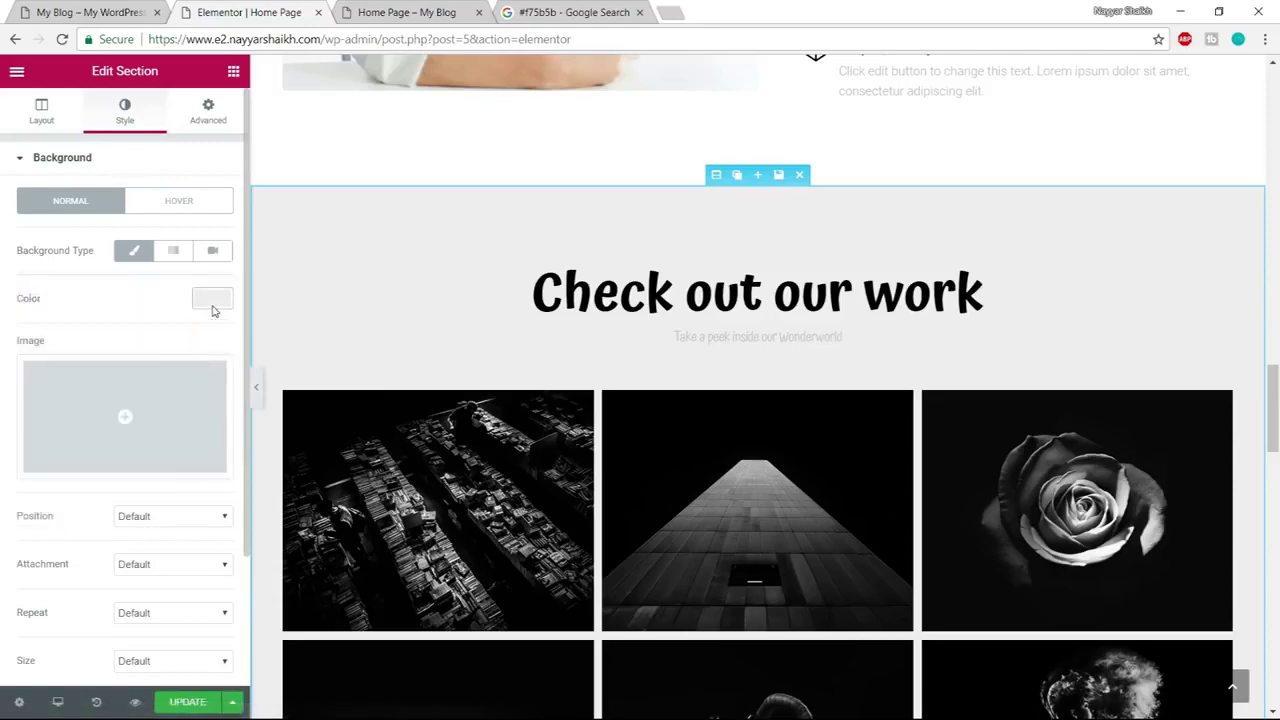
scroll(614, 399, up, 3)
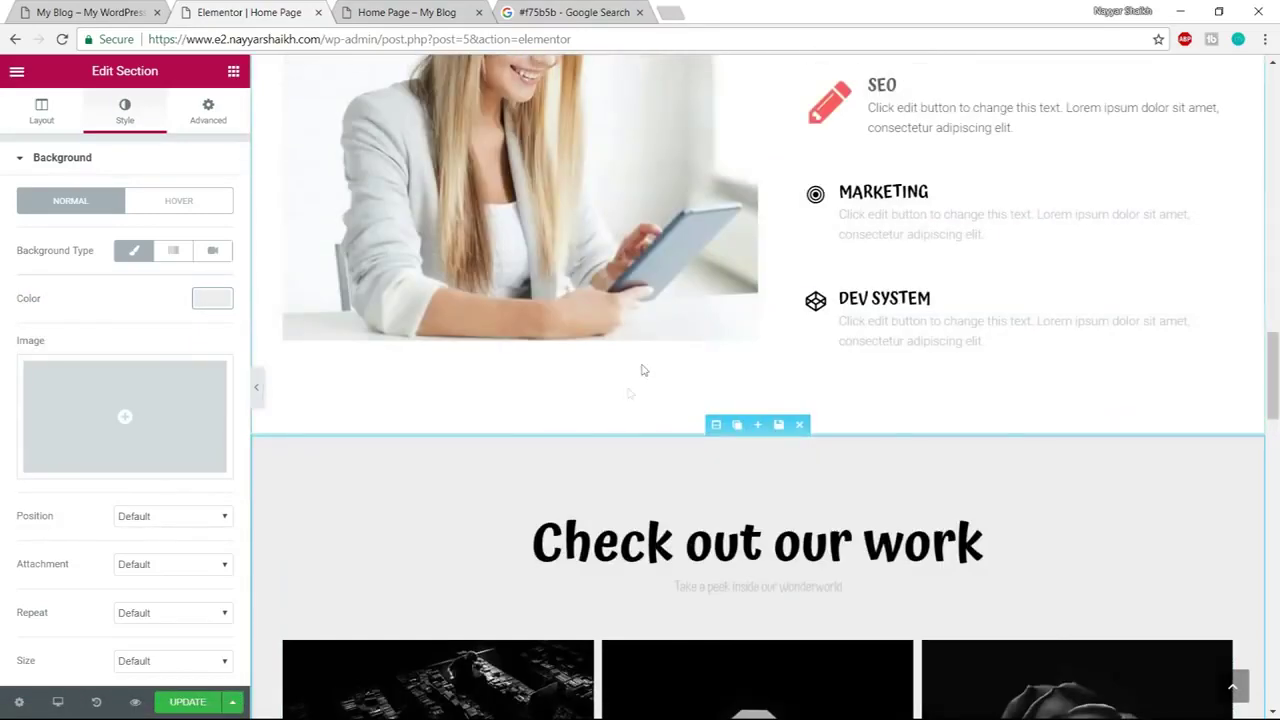
scroll(640, 380, down, 3)
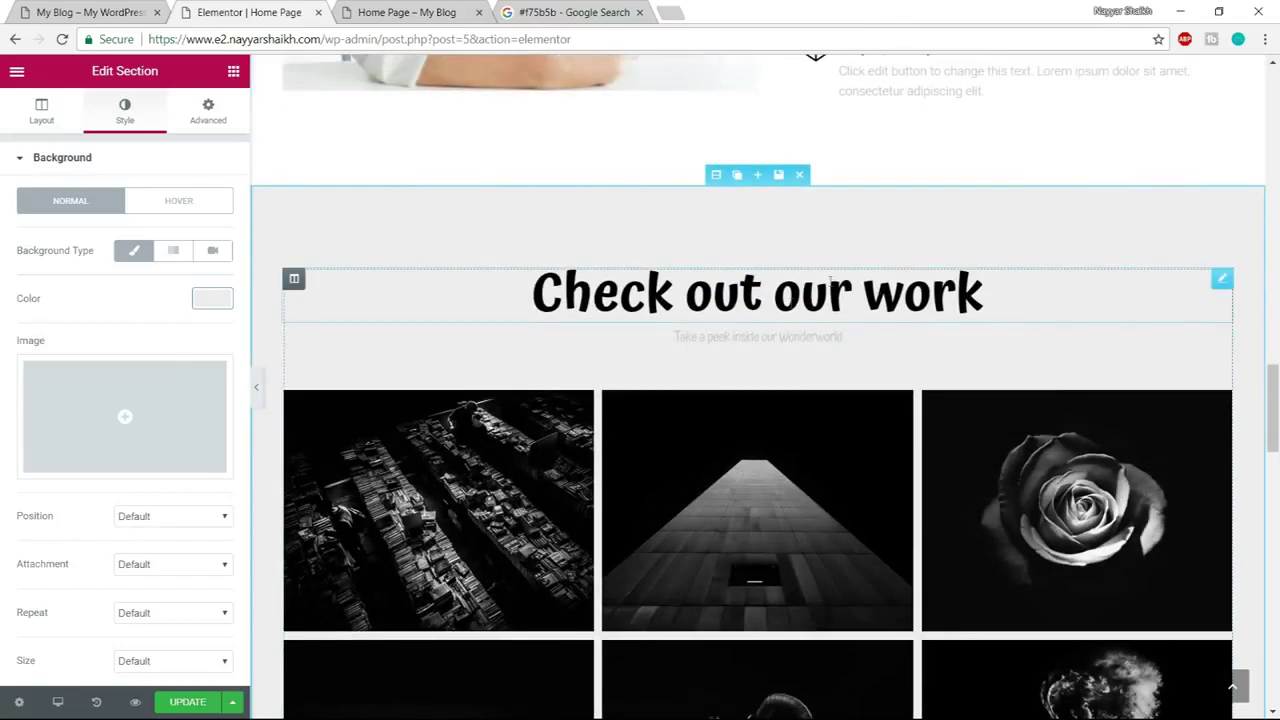
Step: Change the gallery heading text to 'Check out our Portfolio'
click(771, 305)
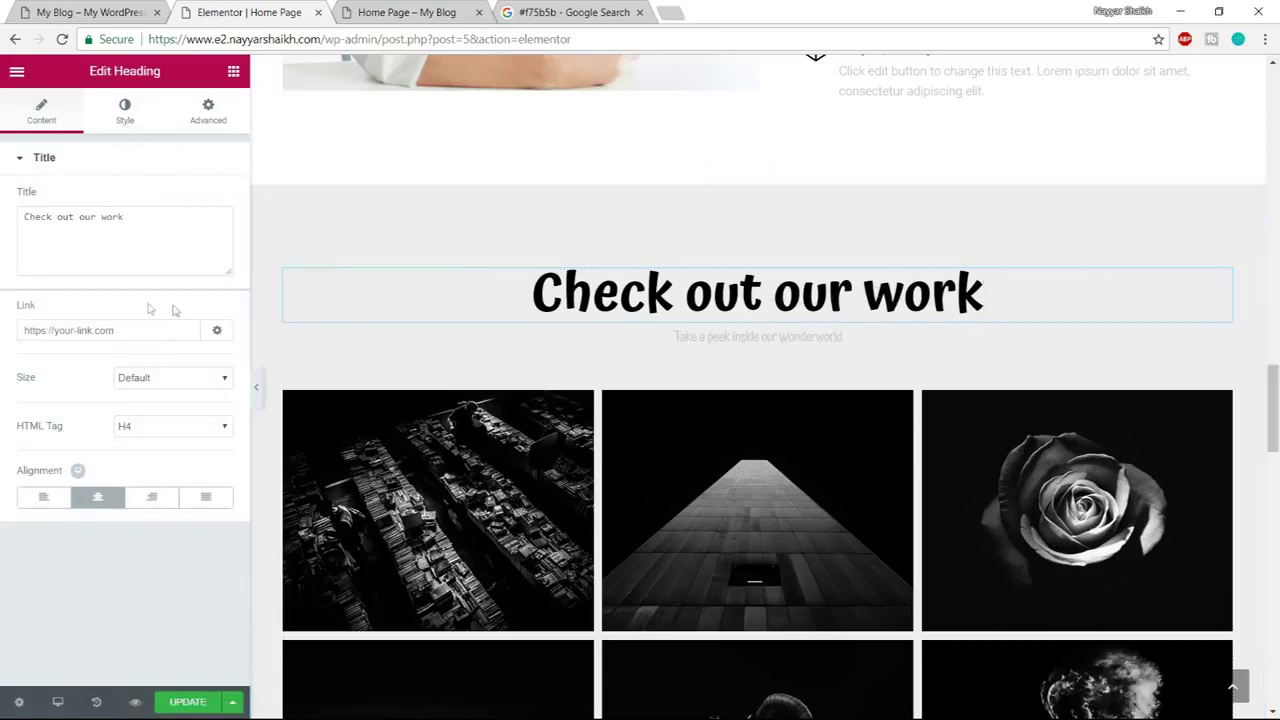
click(170, 221)
triple_click(59, 220)
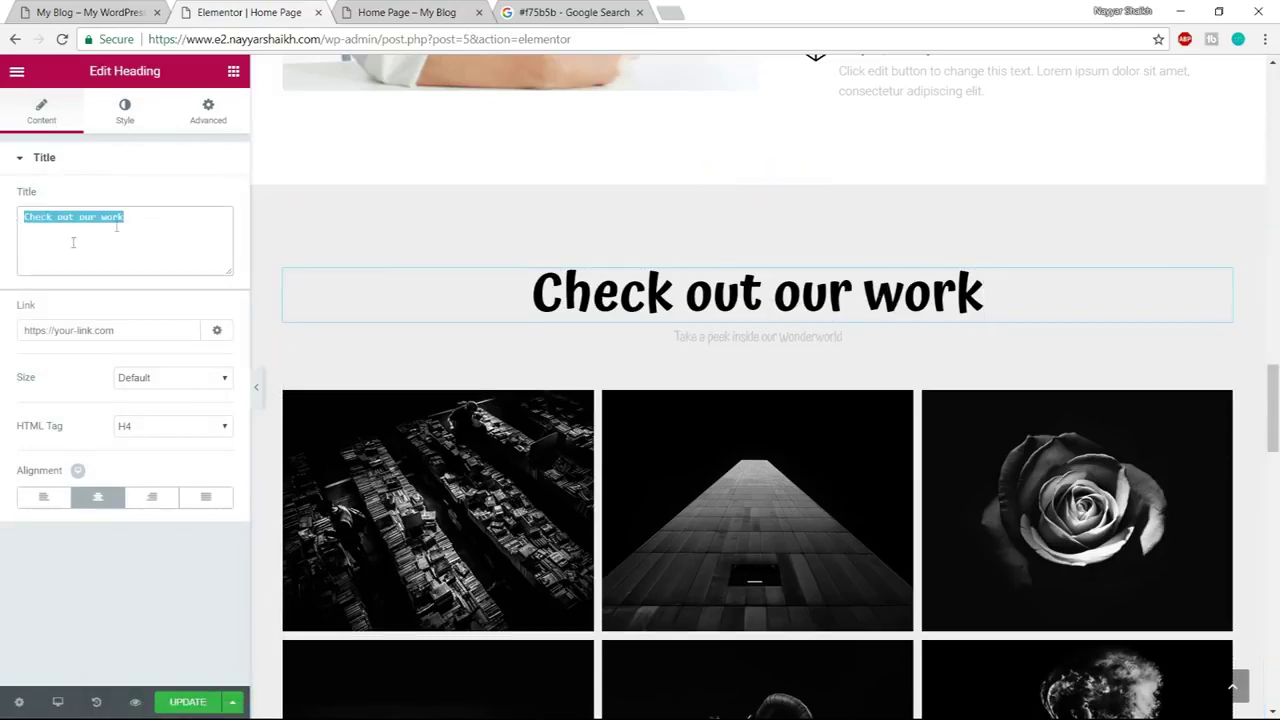
click(119, 264)
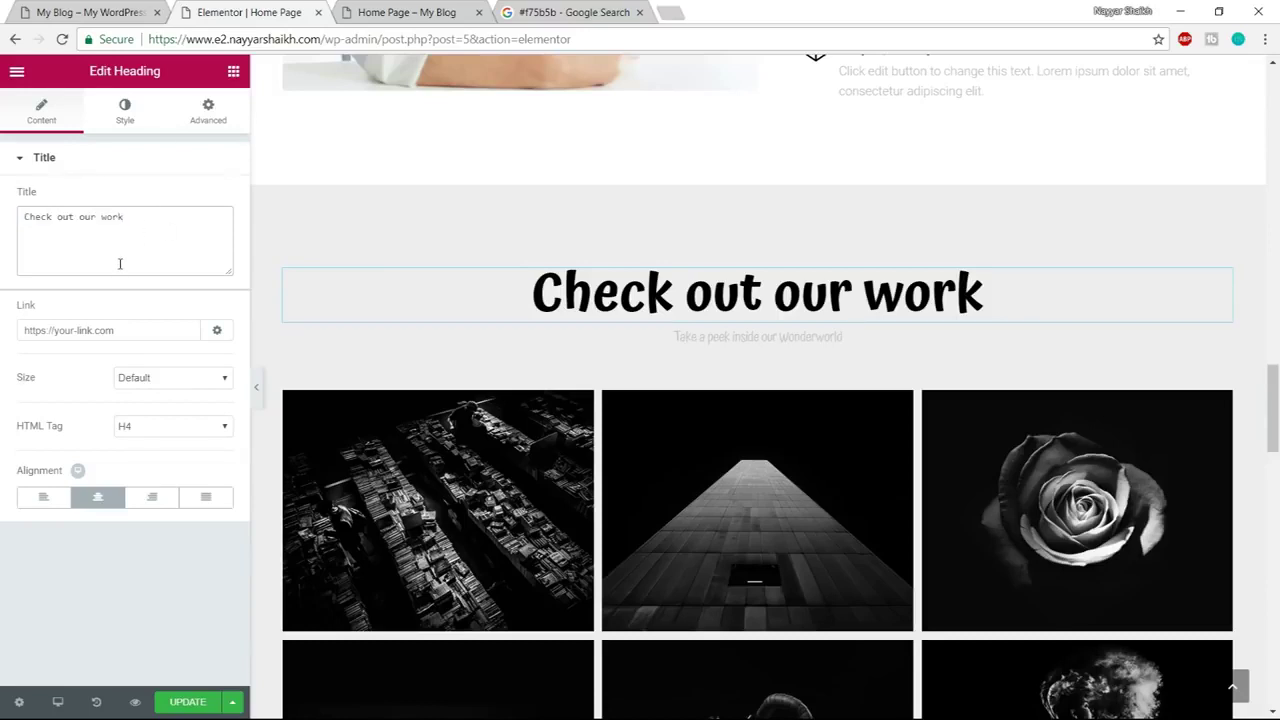
key(BackSpace)
key(BackSpace)
key(BackSpace)
key(BackSpace)
text(Portfolio)
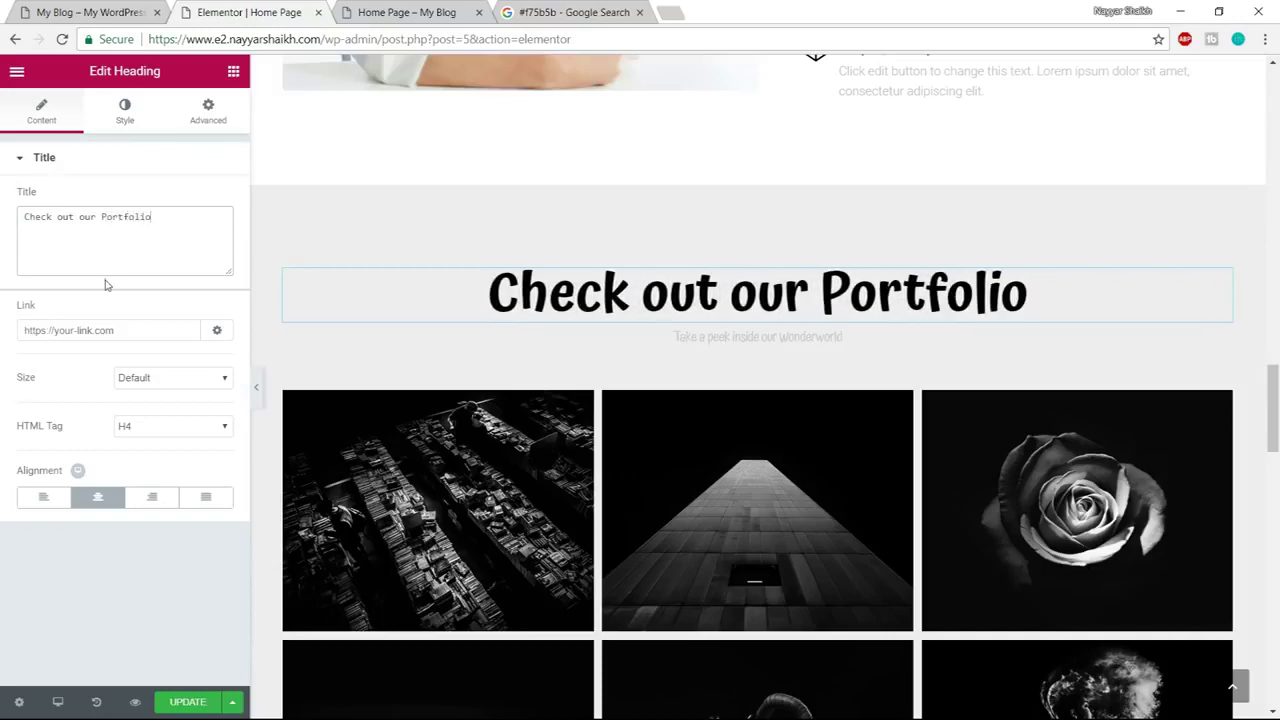
Step: Make the heading dark grey #54595f and compare it with the live site's section
click(130, 124)
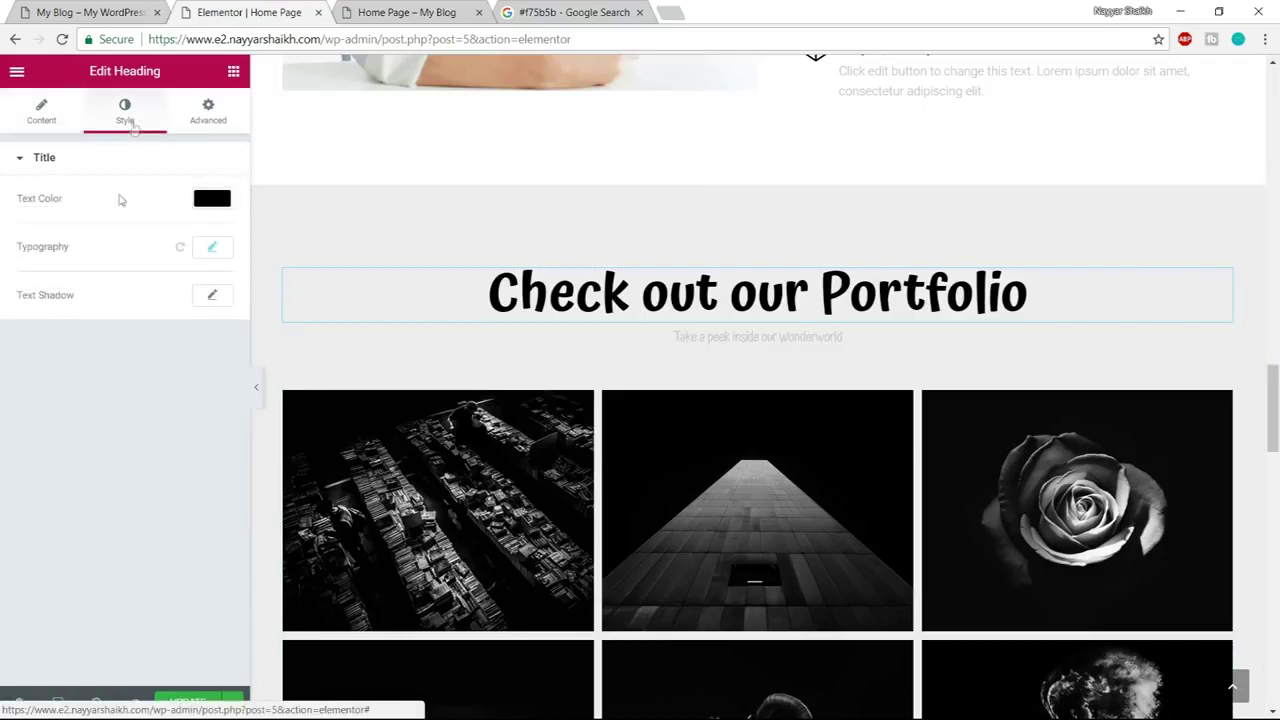
click(214, 198)
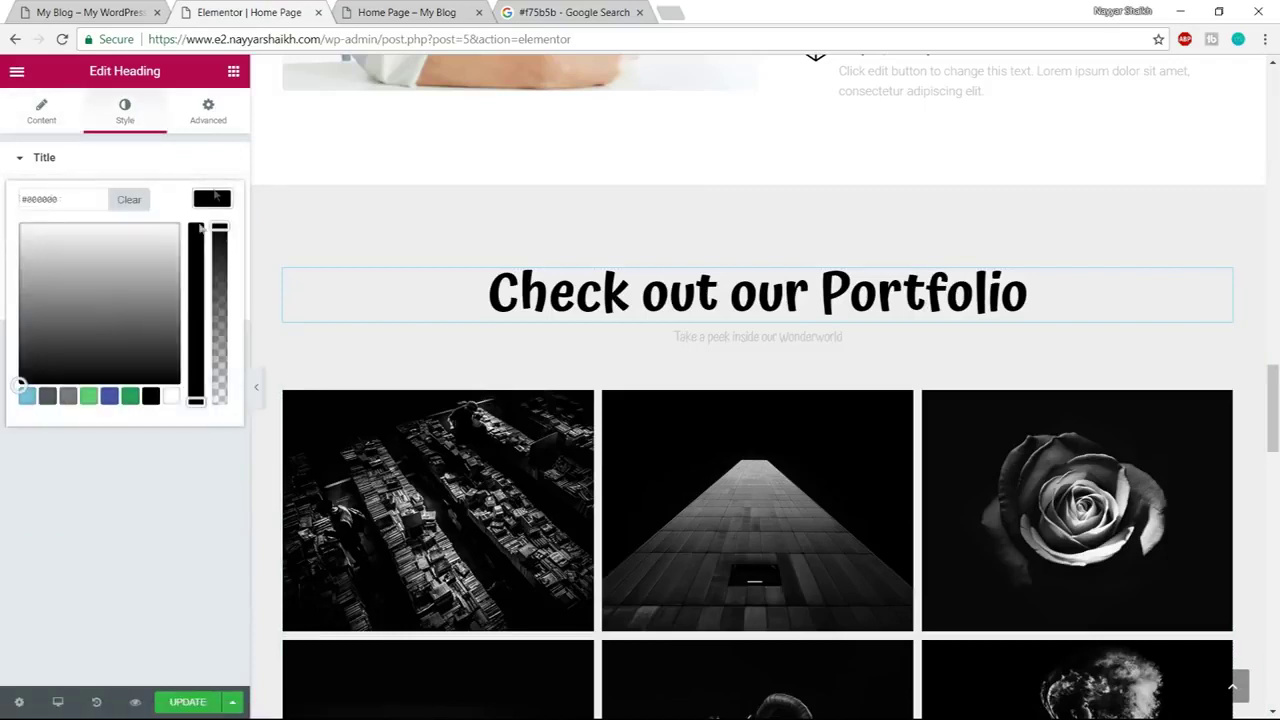
click(46, 398)
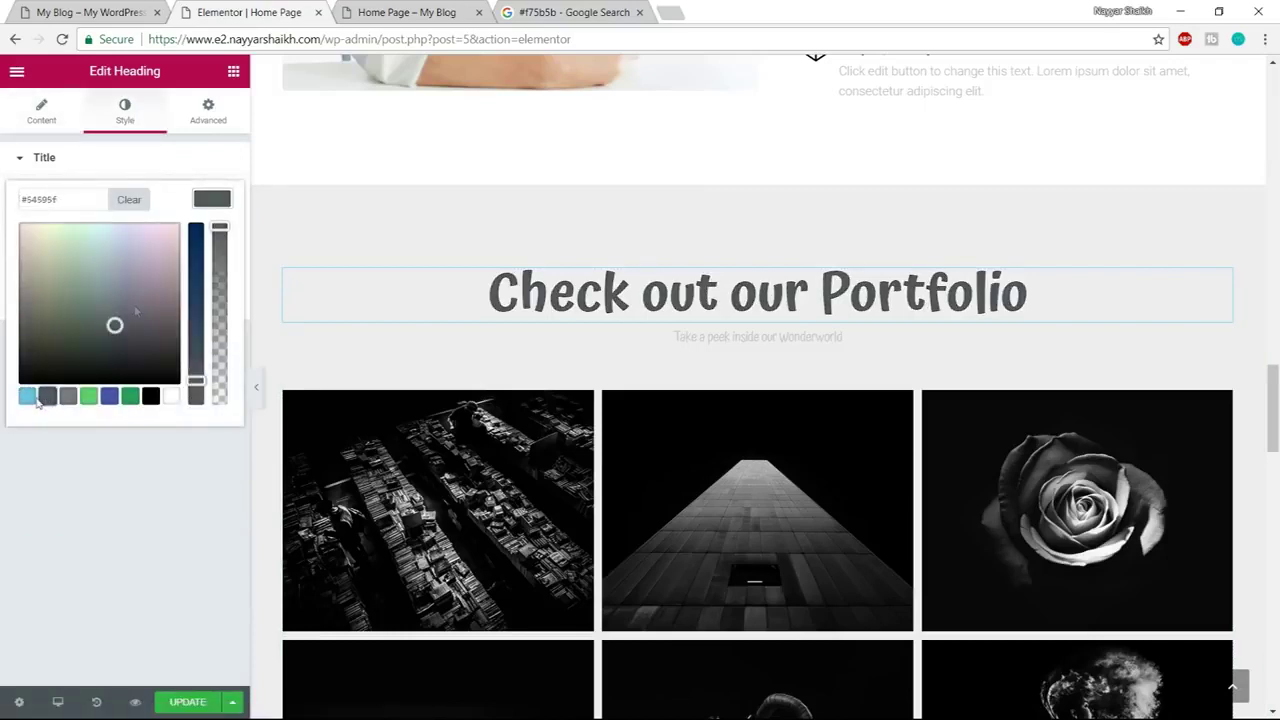
click(210, 200)
click(92, 12)
scroll(742, 578, down, 1)
scroll(742, 578, down, 3)
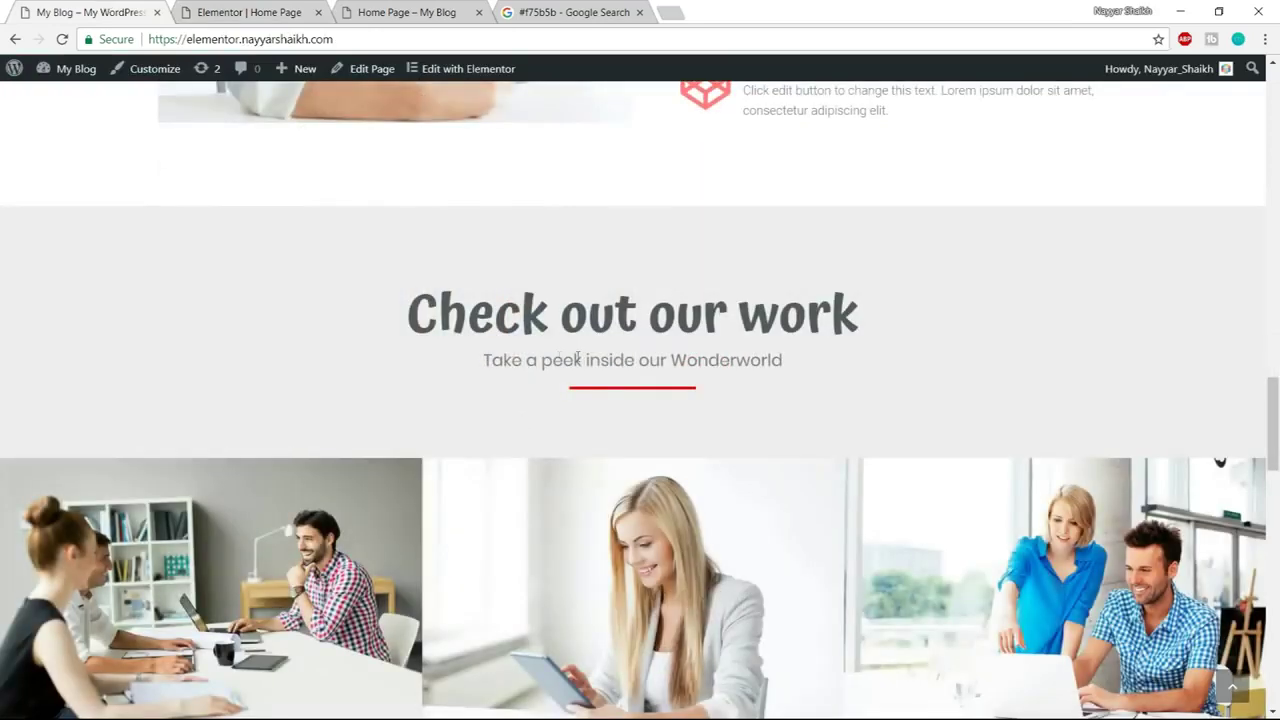
click(249, 12)
Step: Make the 'Take a peek inside our Wonderworld' subtitle dark grey #54595f
click(728, 335)
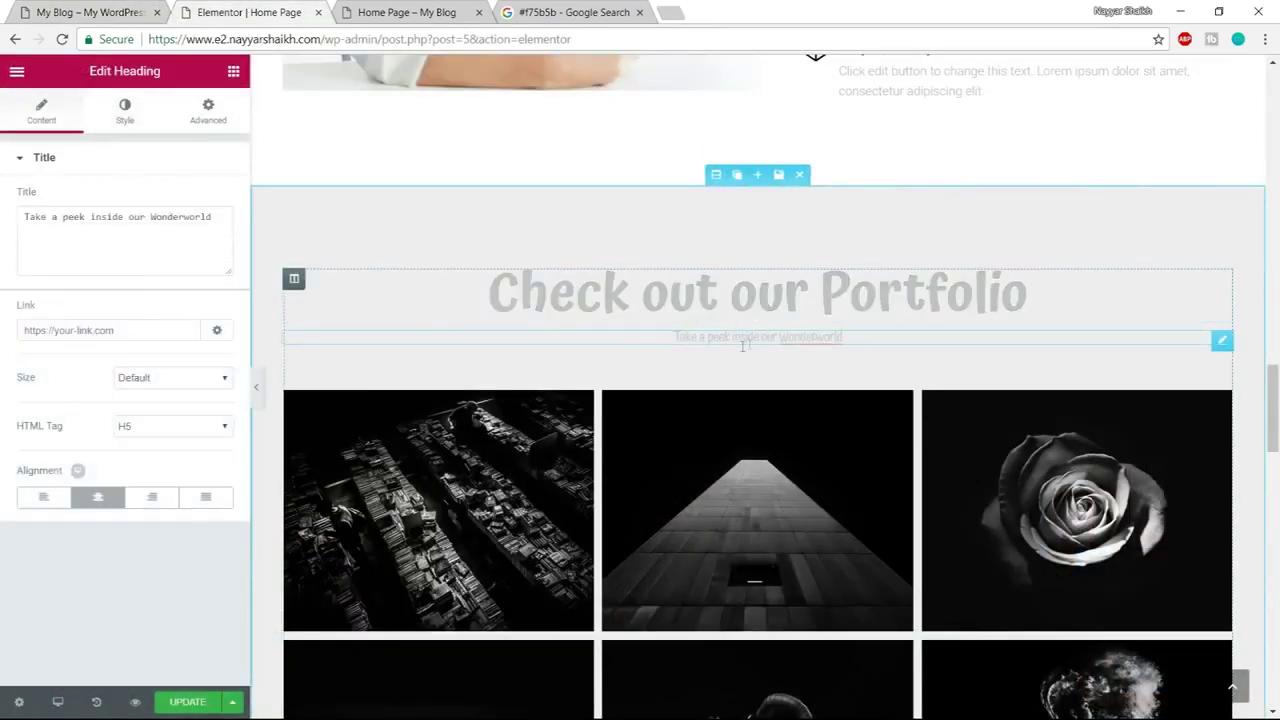
click(125, 112)
click(212, 199)
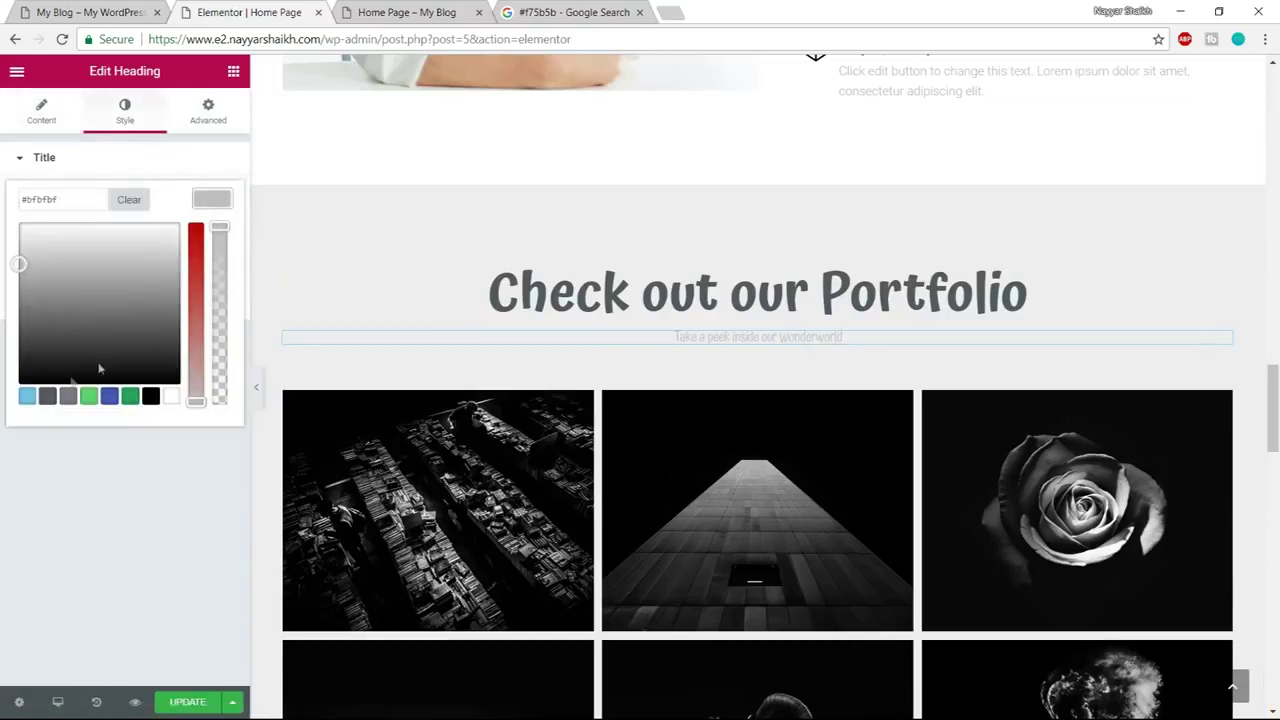
click(45, 397)
click(229, 199)
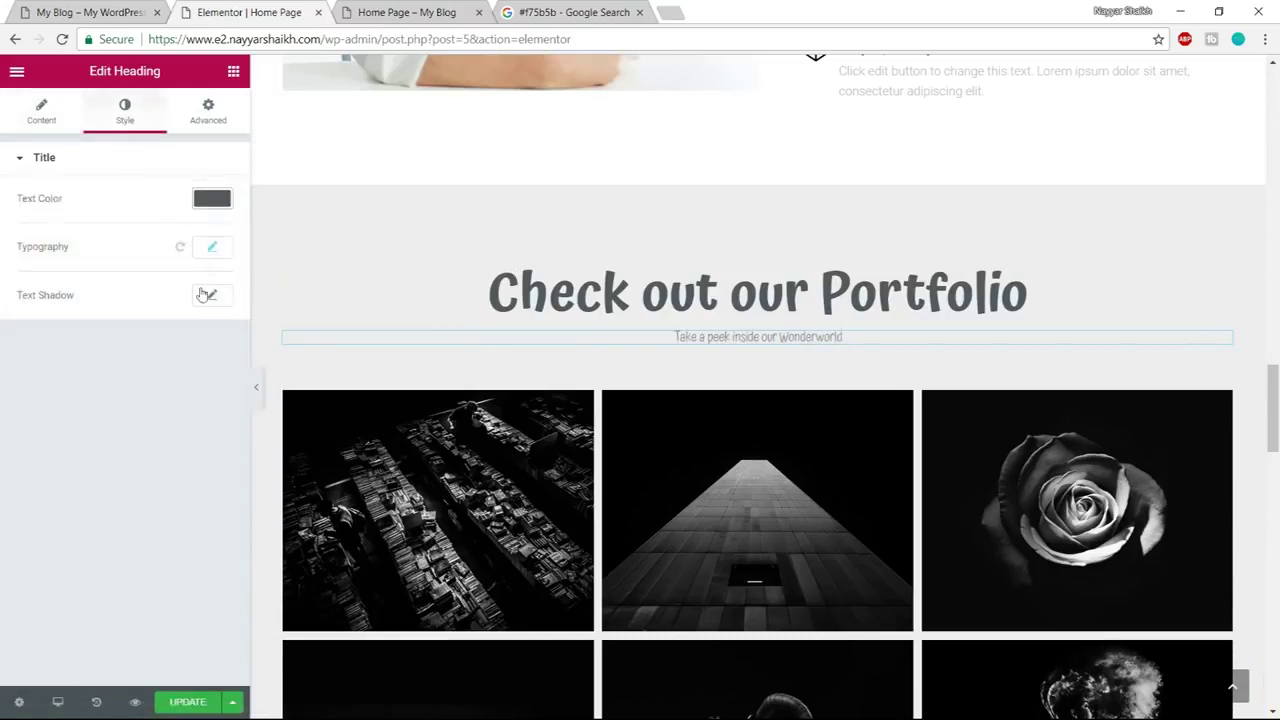
Step: Set the subtitle to Poppins, size 20, weight 400, then compare with the live site
click(219, 255)
click(166, 292)
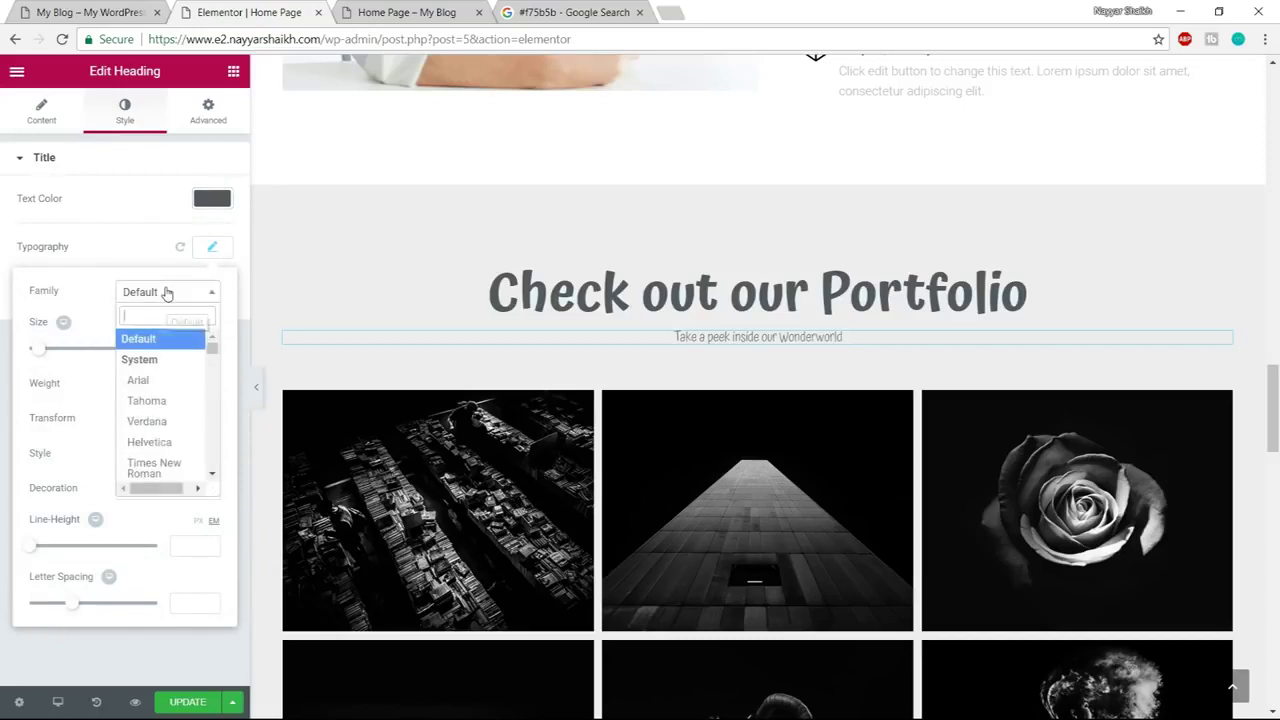
text(popp)
key(Return)
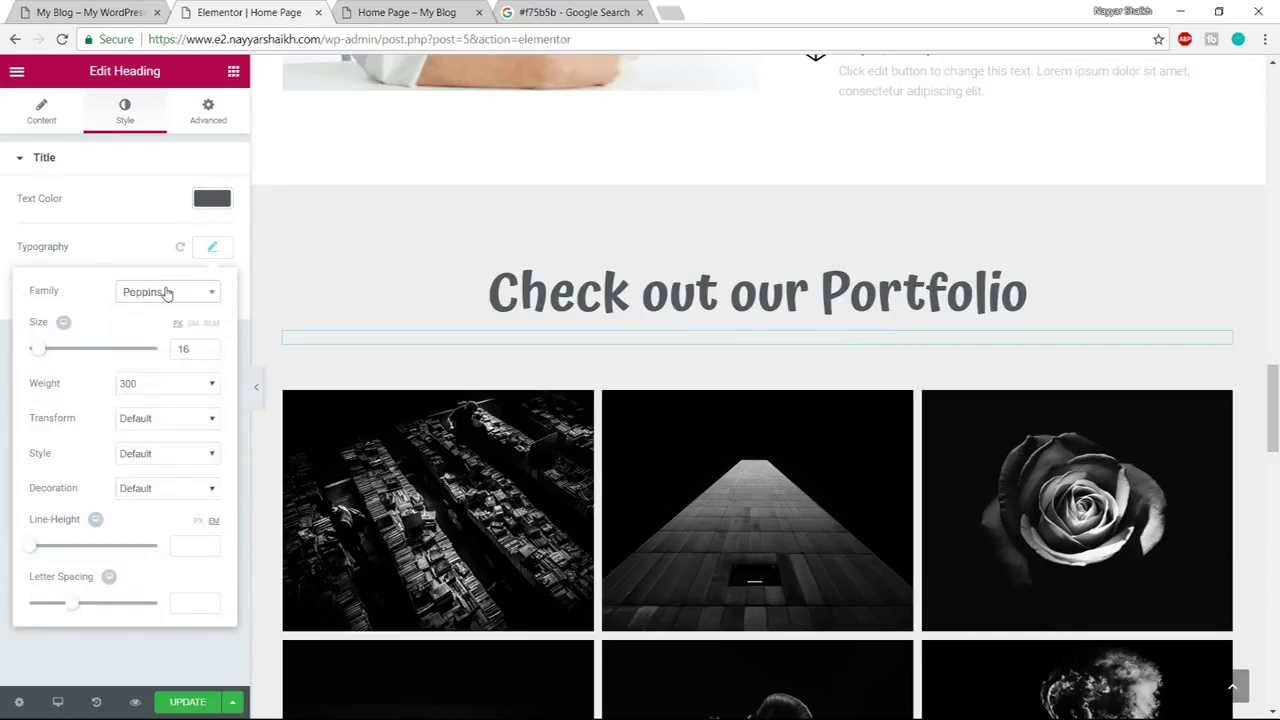
drag(195, 350, 155, 349)
text(20)
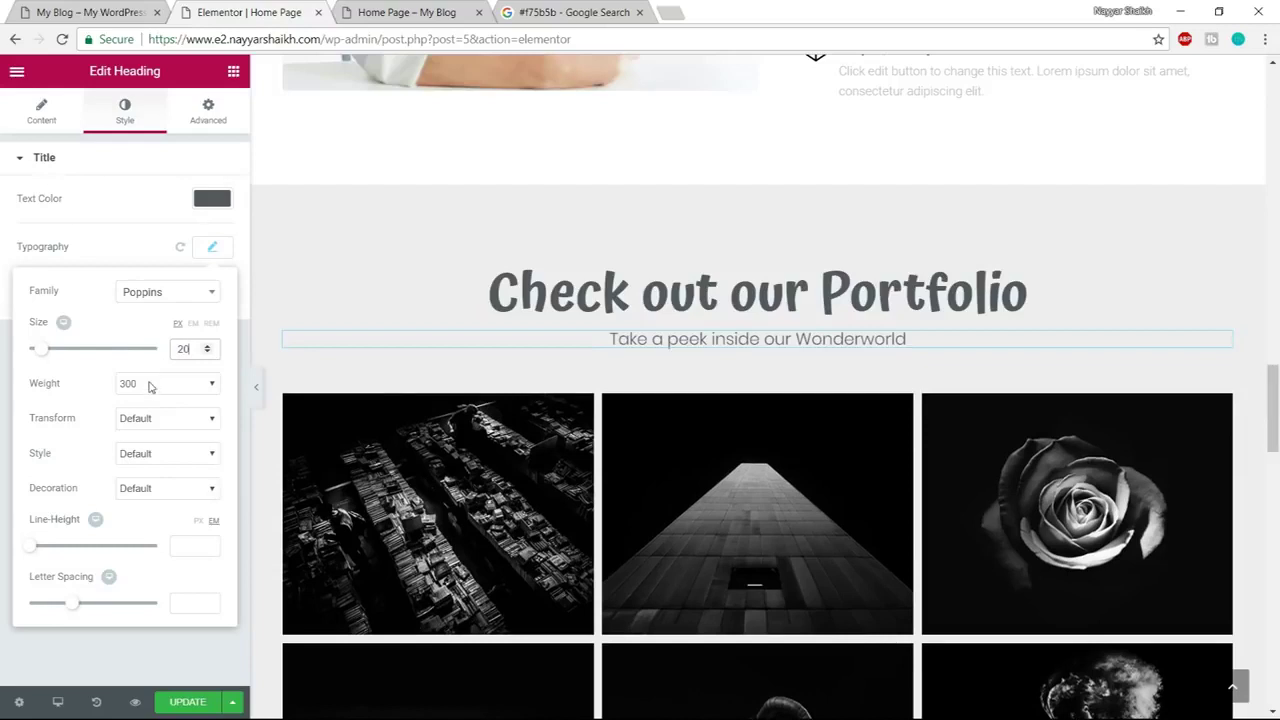
click(150, 386)
click(139, 445)
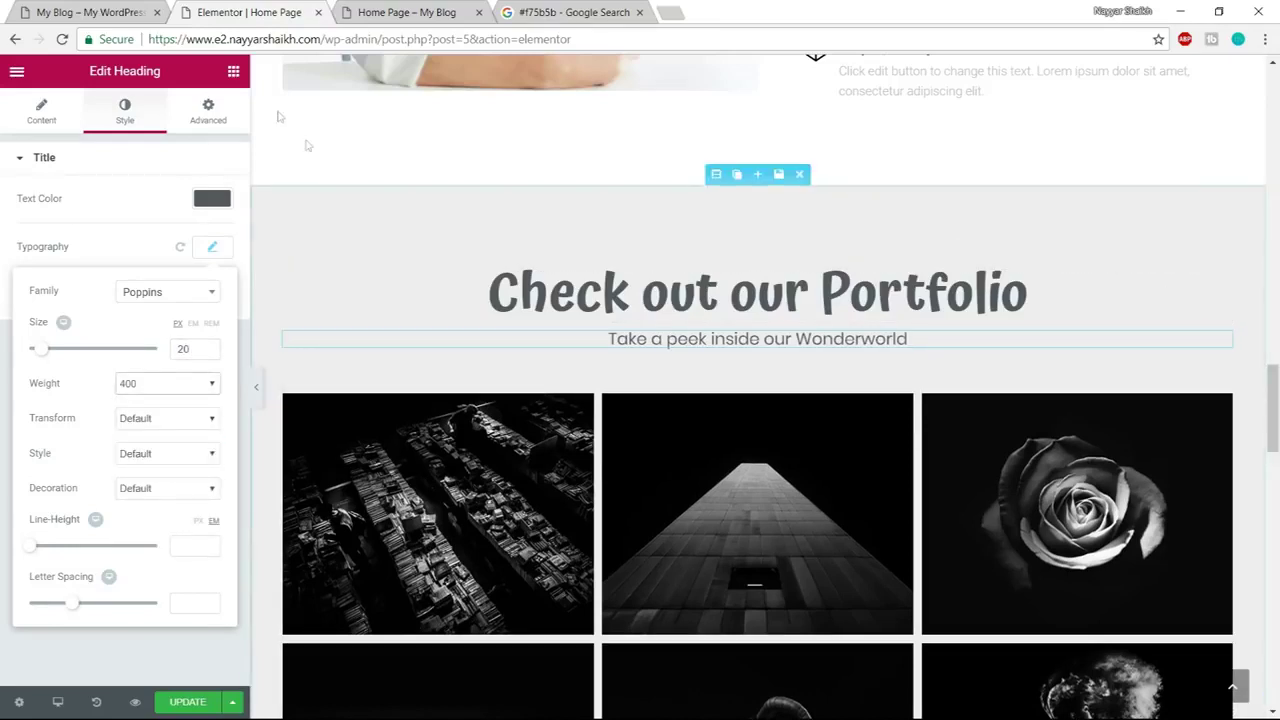
click(90, 12)
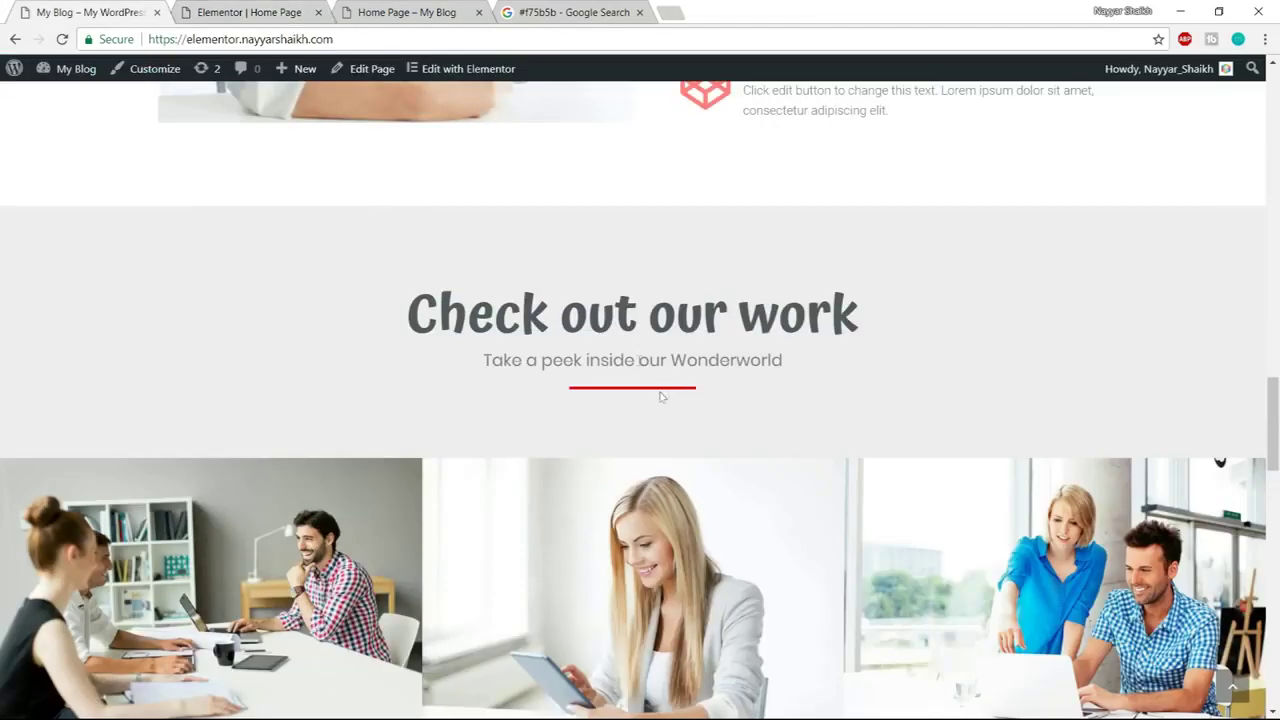
click(232, 10)
Step: Place the global red Divider under the subtitle, then select the portfolio gallery
click(232, 73)
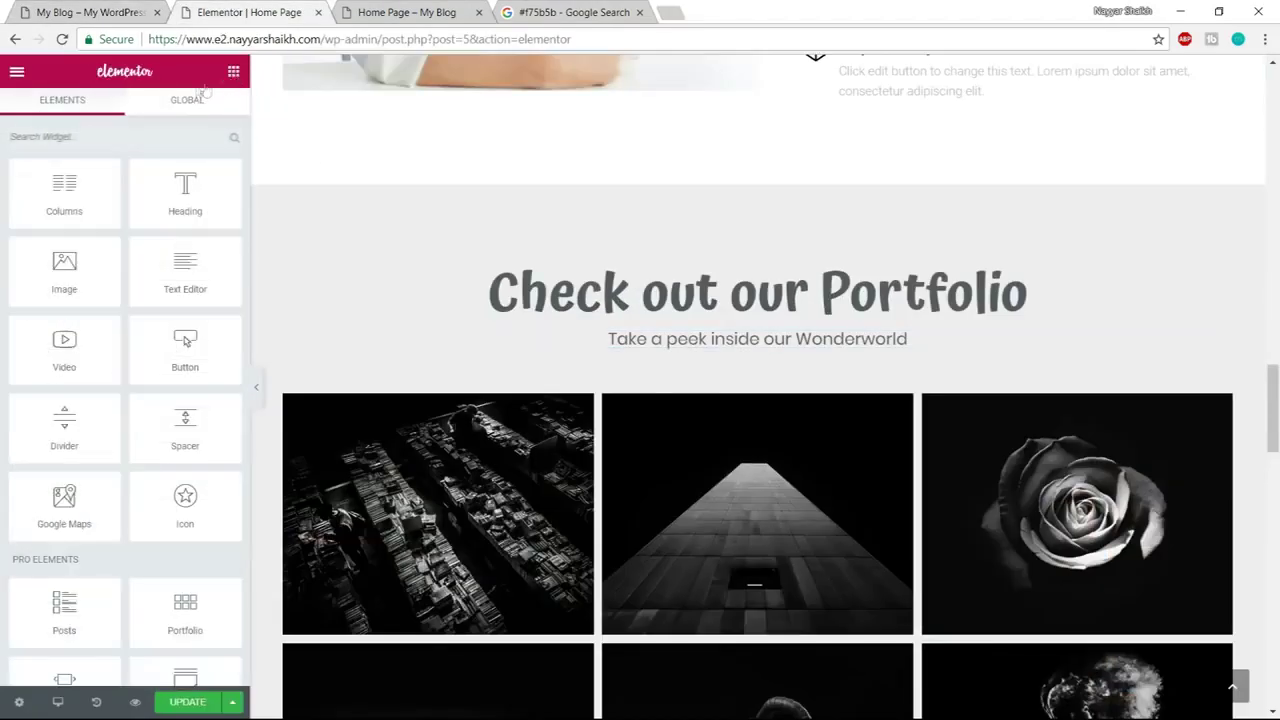
click(177, 108)
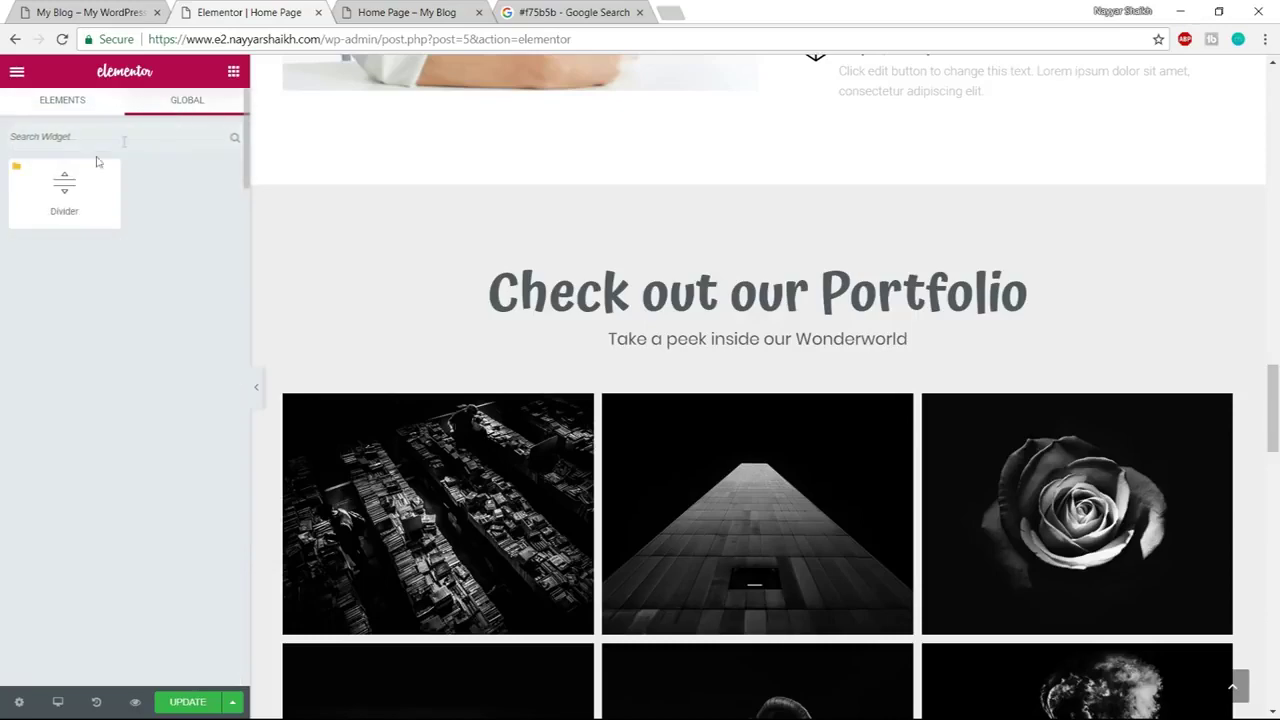
drag(30, 190, 737, 380)
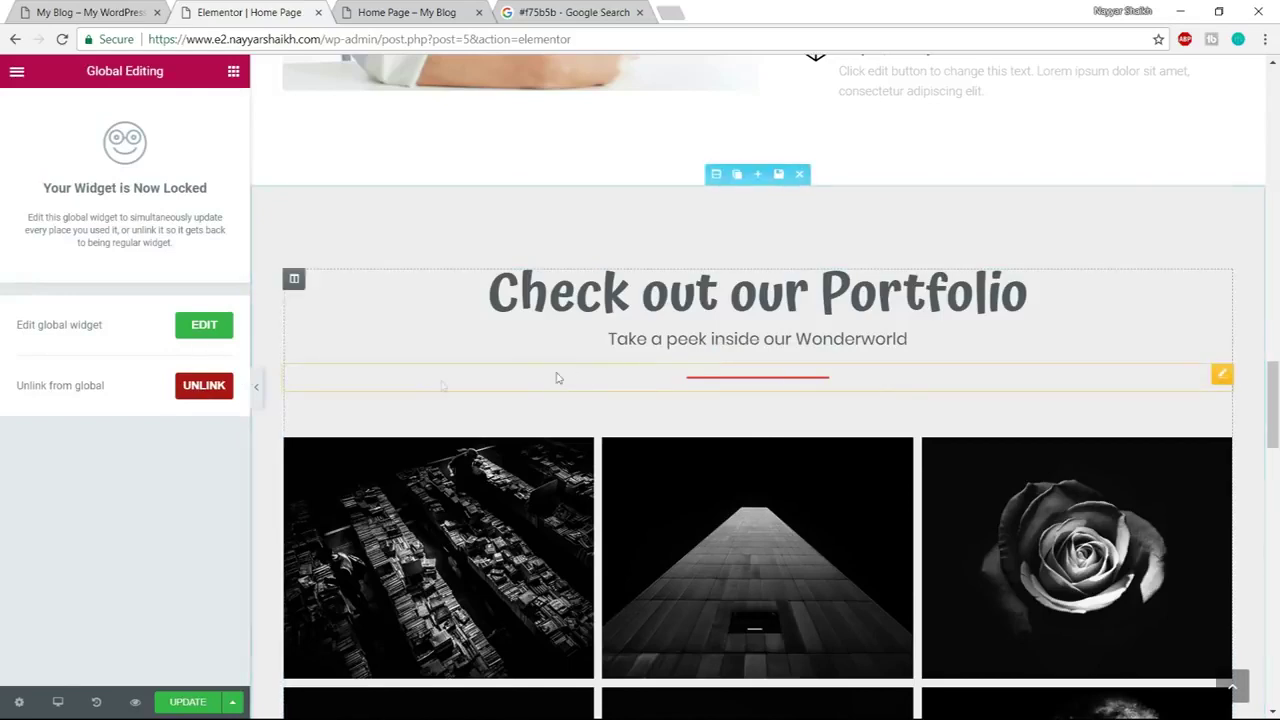
scroll(985, 442, down, 2)
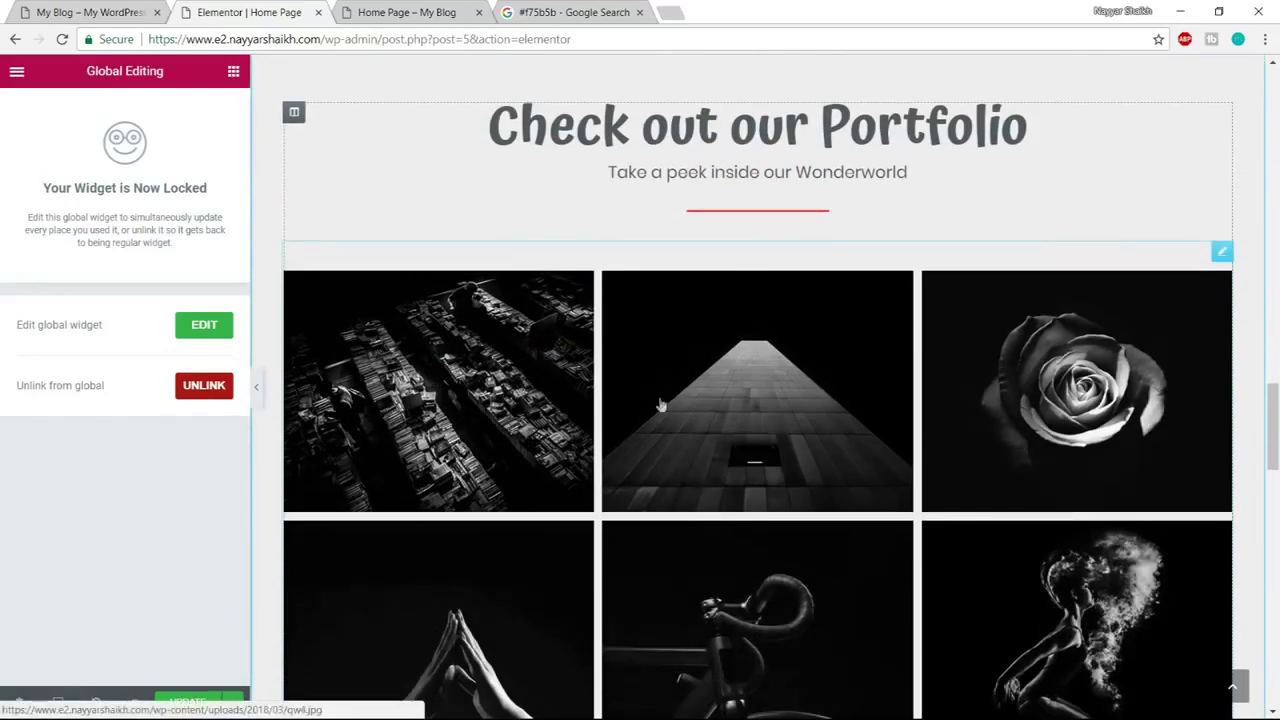
click(432, 360)
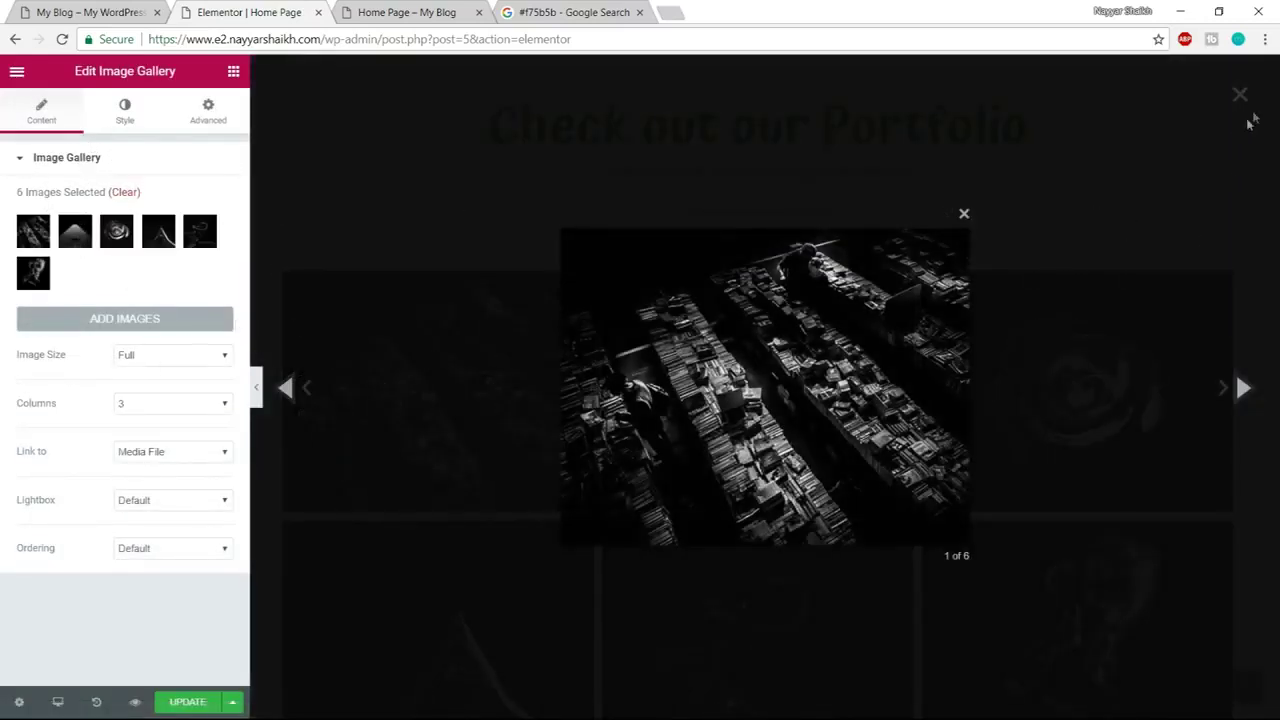
Step: Clear all the black-and-white images from the portfolio gallery
click(963, 214)
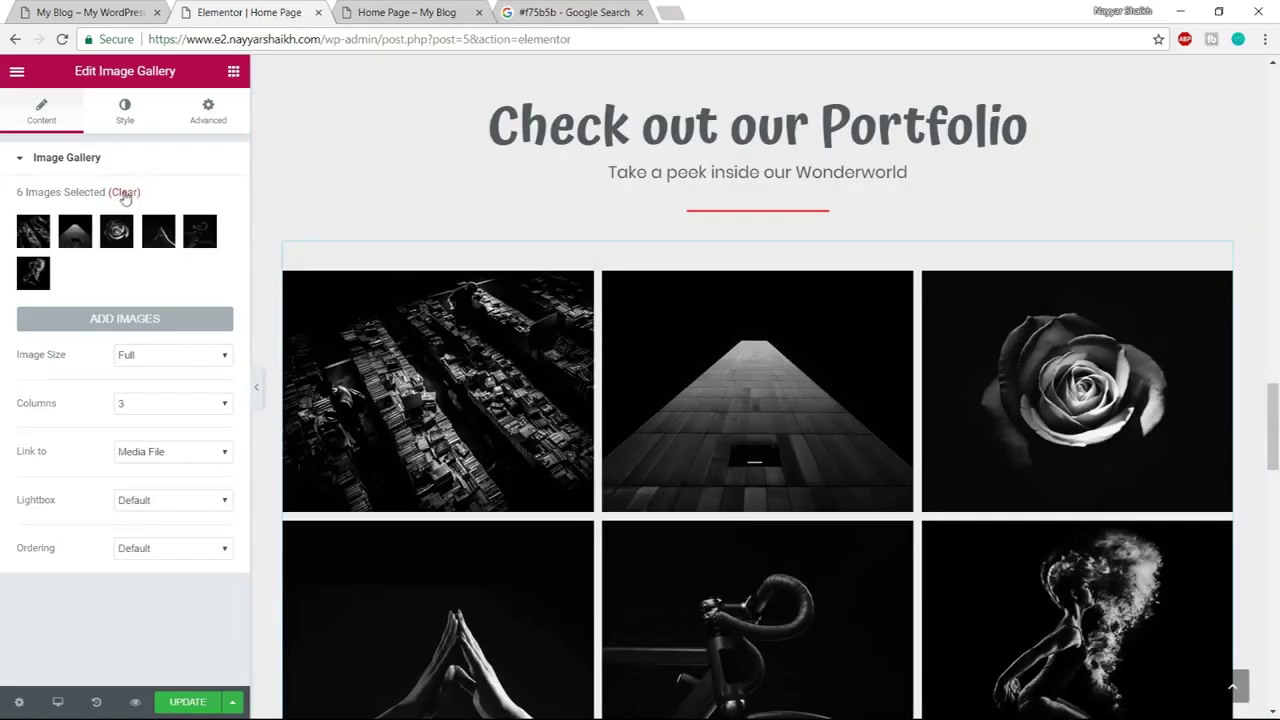
click(124, 194)
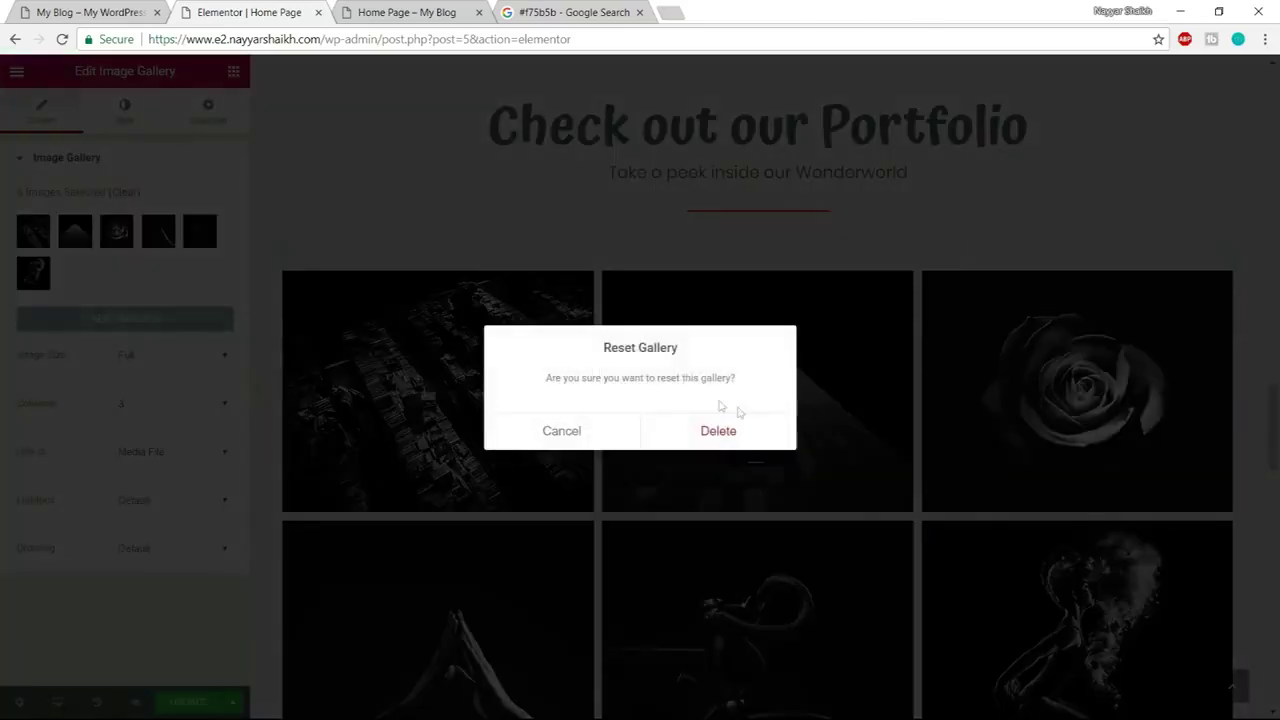
click(743, 429)
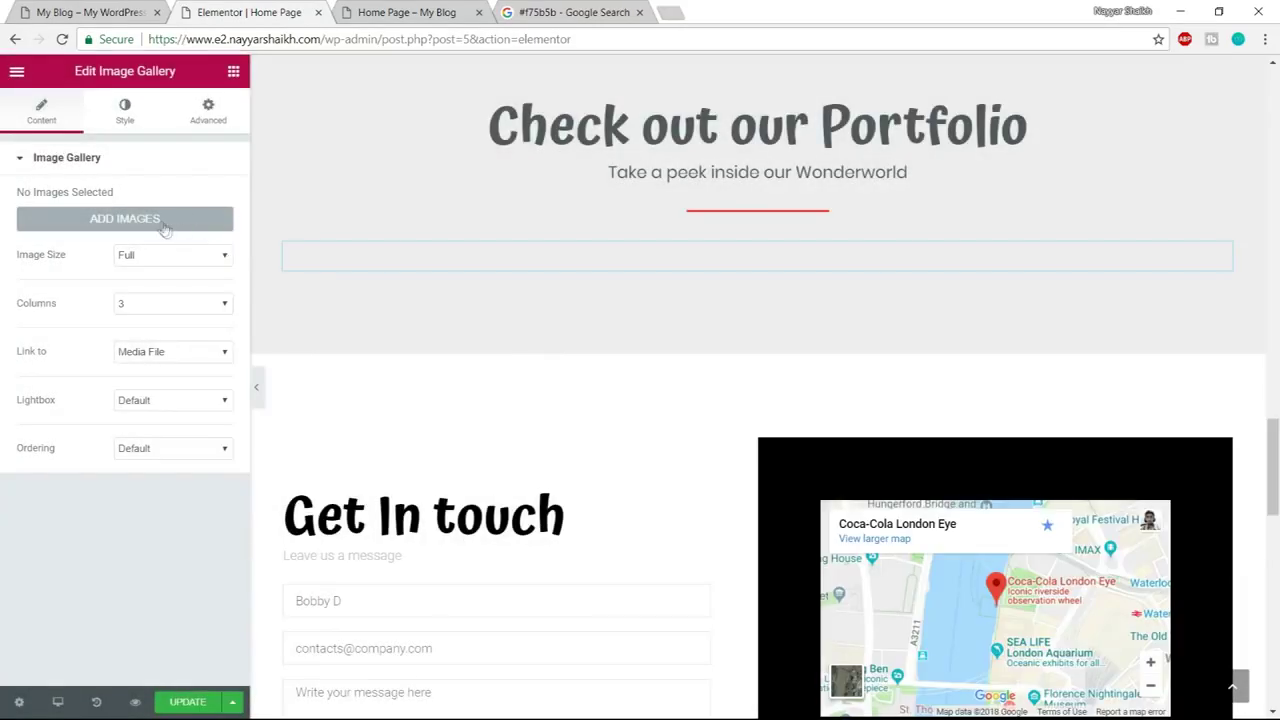
Step: Upload photos Gallery-1 to Gallery-6 and insert them into the gallery
click(160, 222)
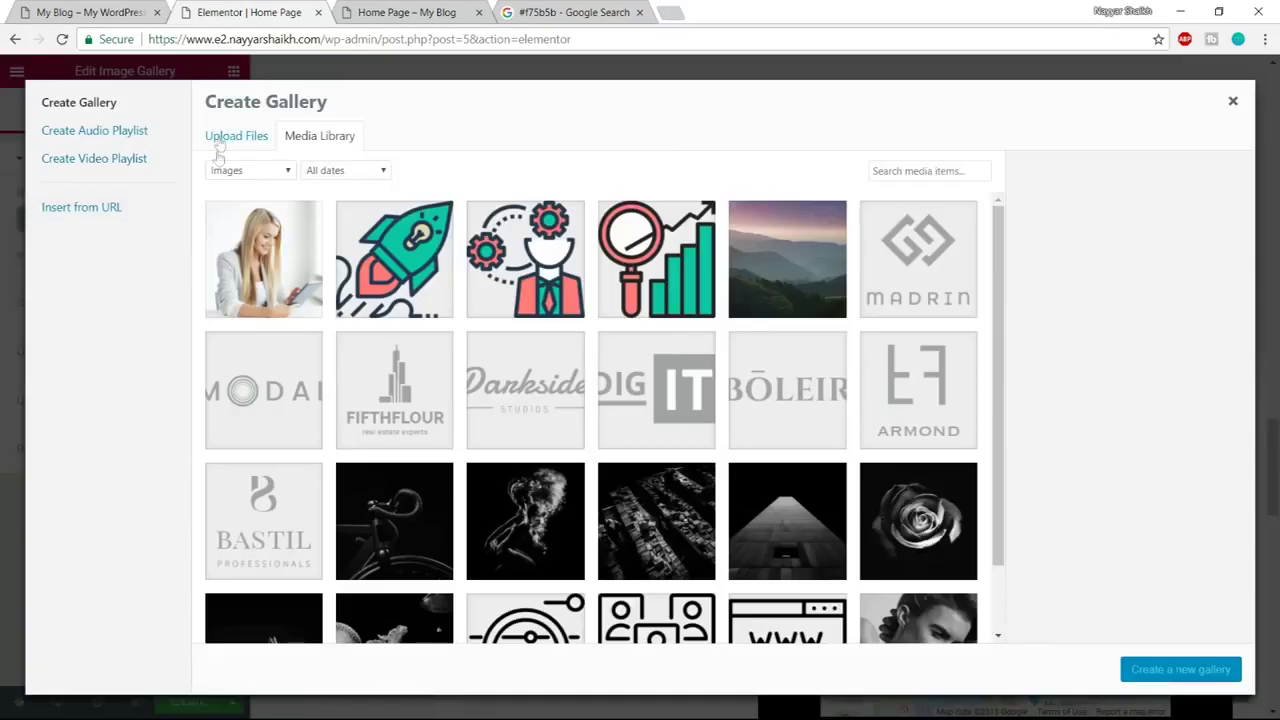
click(232, 140)
click(727, 376)
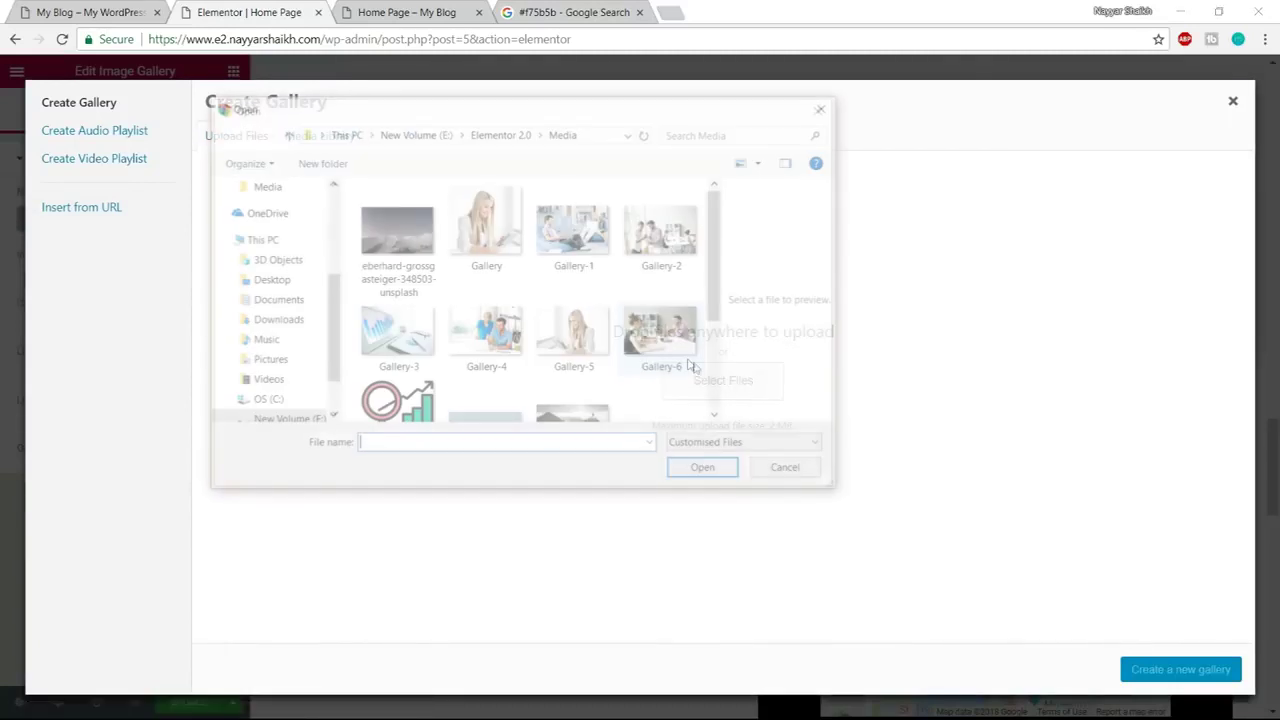
click(573, 230)
ctrl+click(661, 230)
ctrl+click(661, 332)
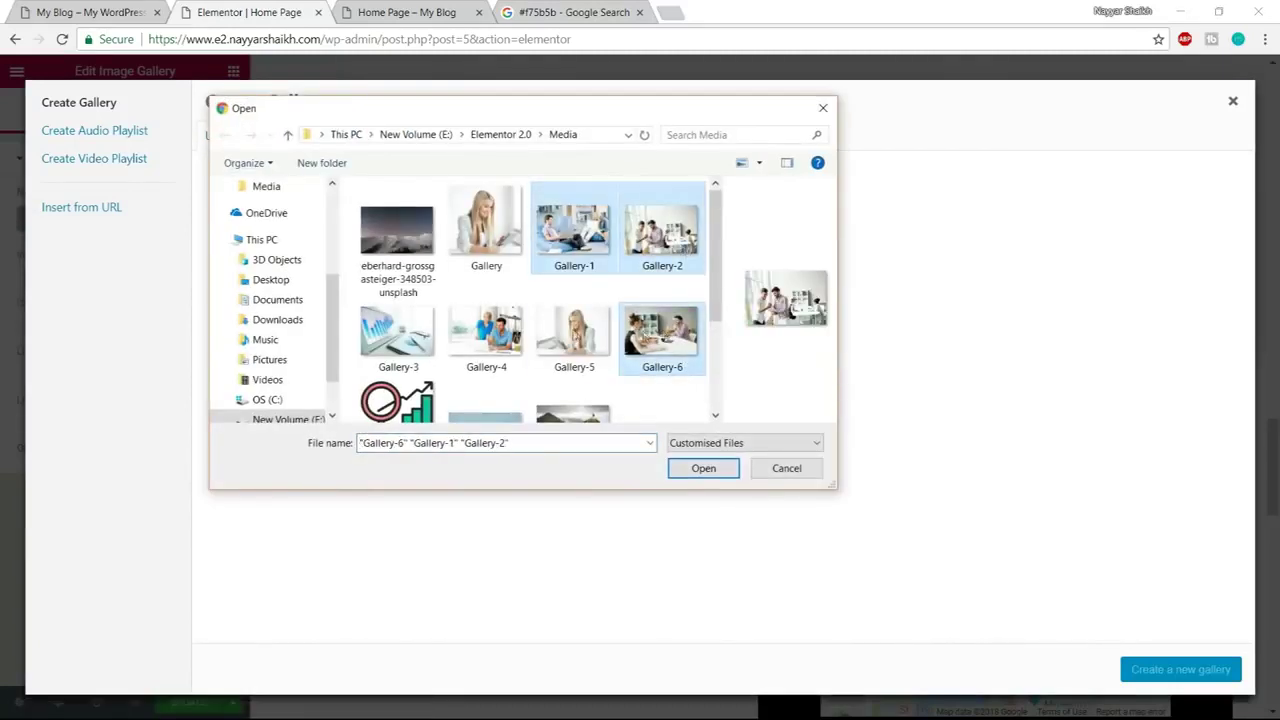
ctrl+click(573, 332)
ctrl+click(486, 332)
ctrl+click(397, 332)
scroll(689, 351, down, 1)
scroll(686, 370, up, 1)
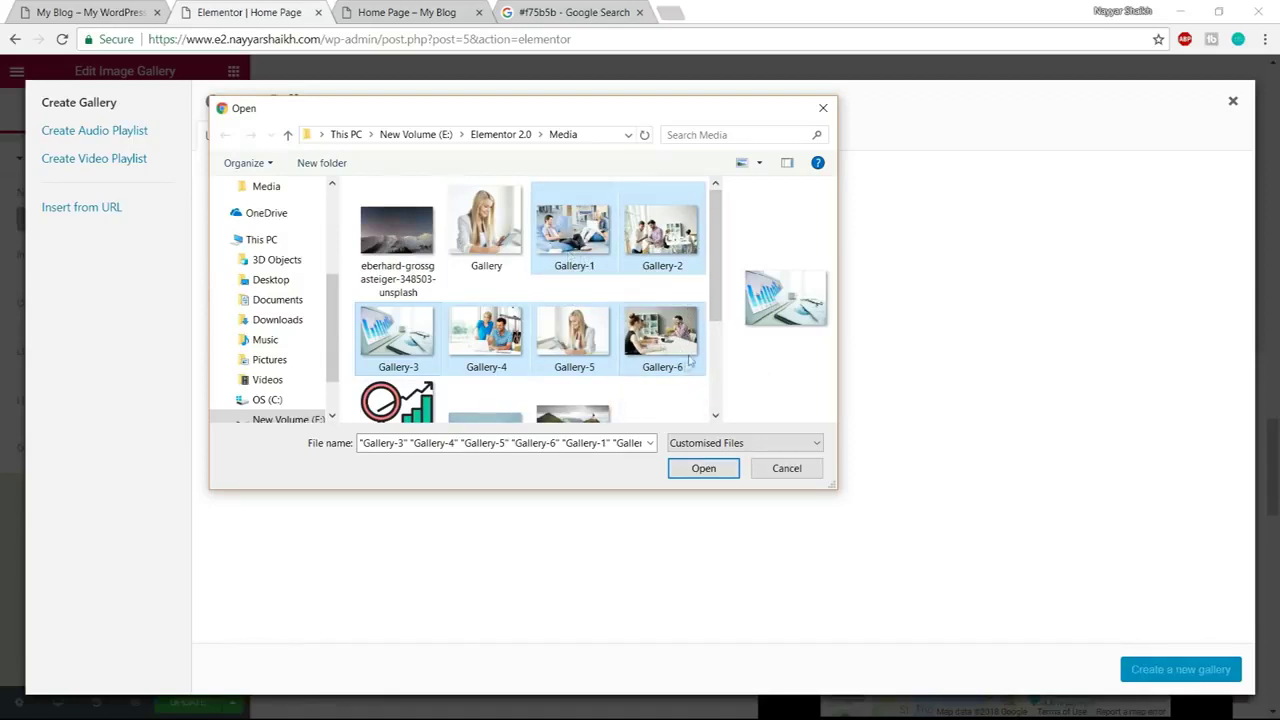
click(704, 468)
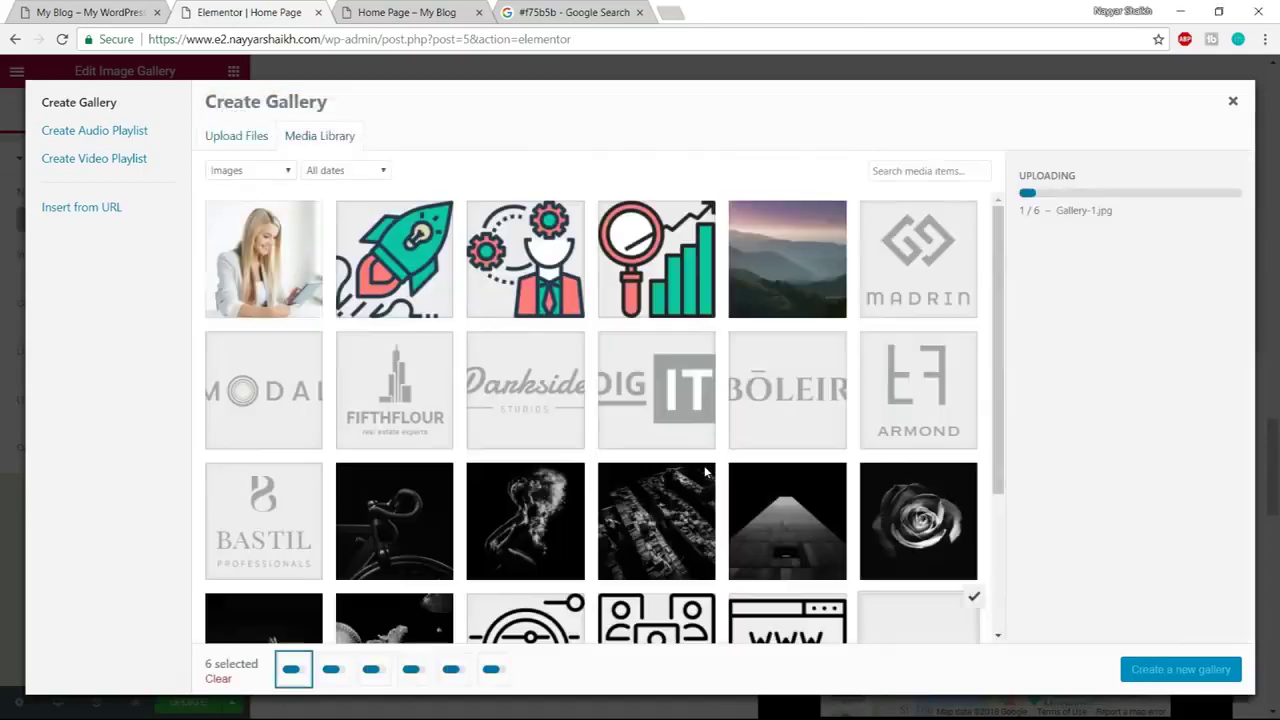
click(1182, 670)
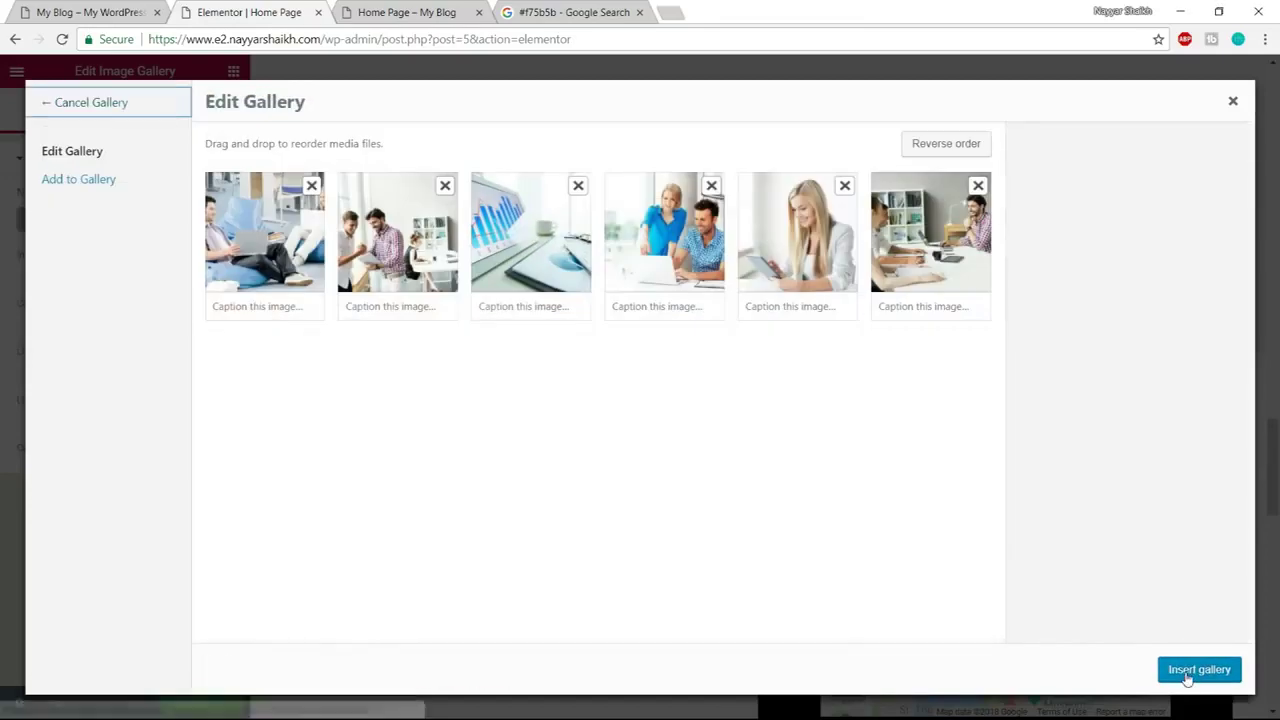
click(1199, 670)
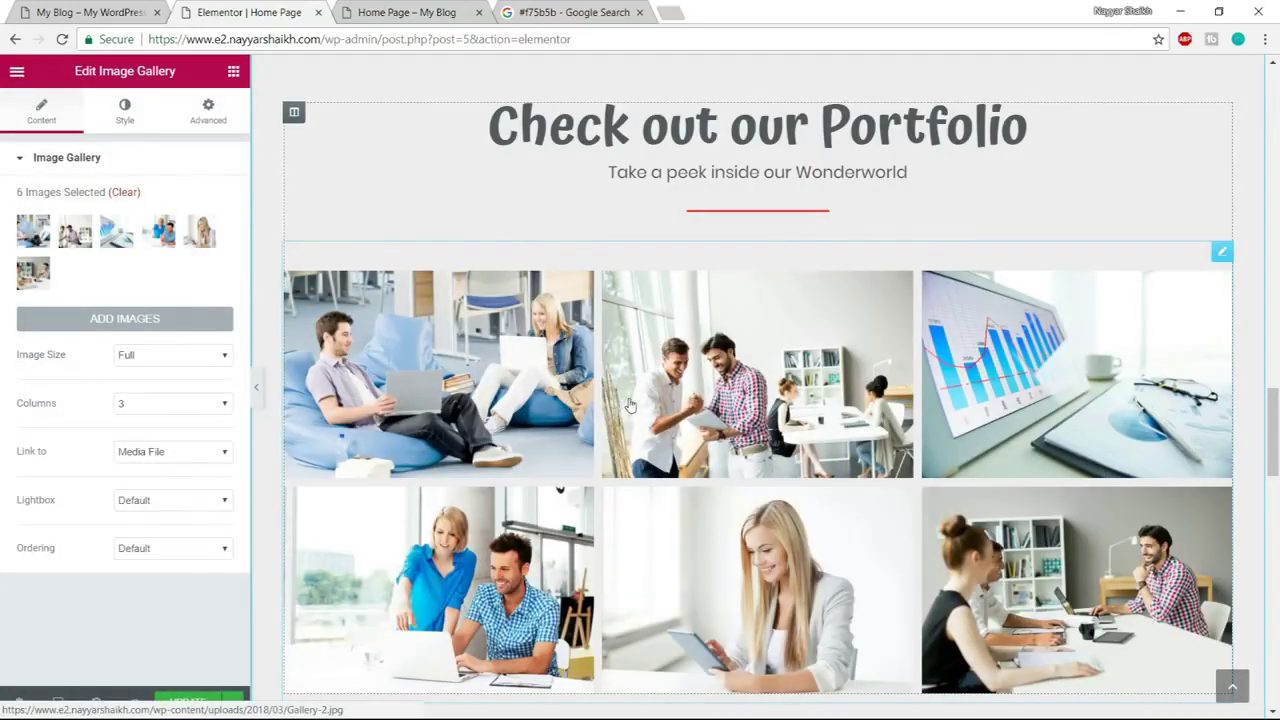
Step: Compare the live reference site's portfolio gallery, then return to the Elementor editor
click(72, 10)
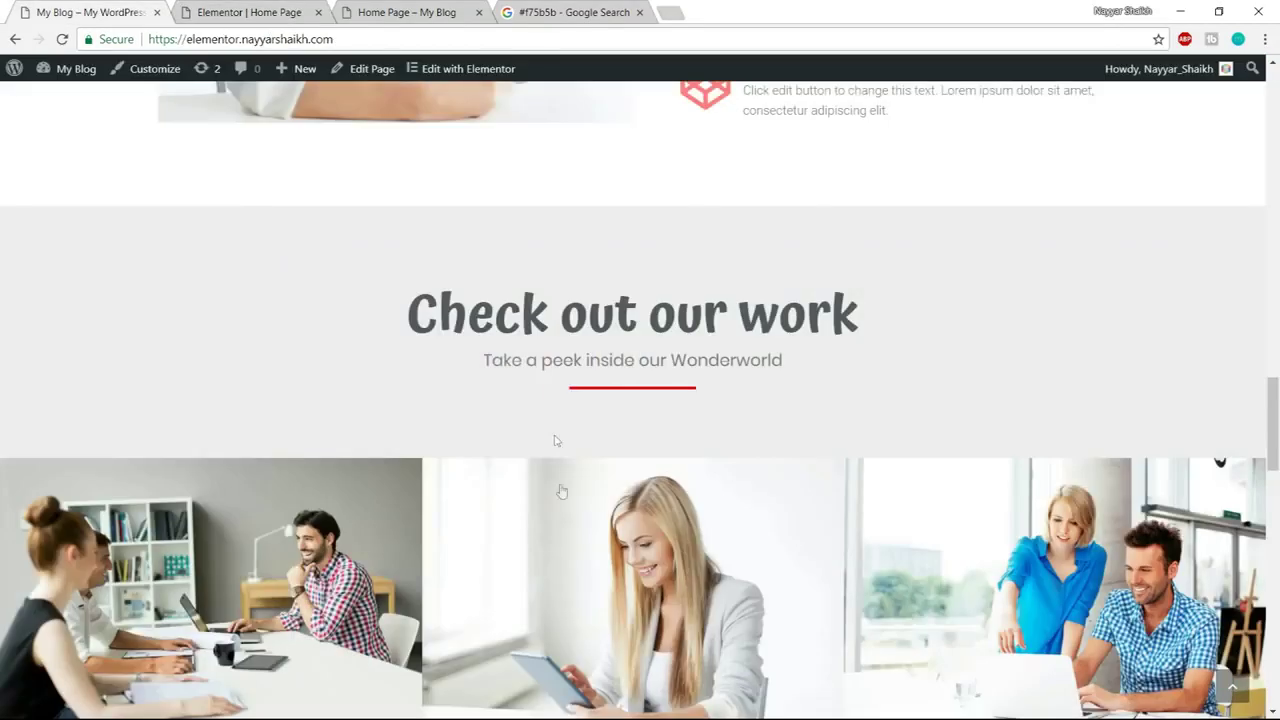
scroll(577, 512, down, 2)
scroll(577, 512, down, 2)
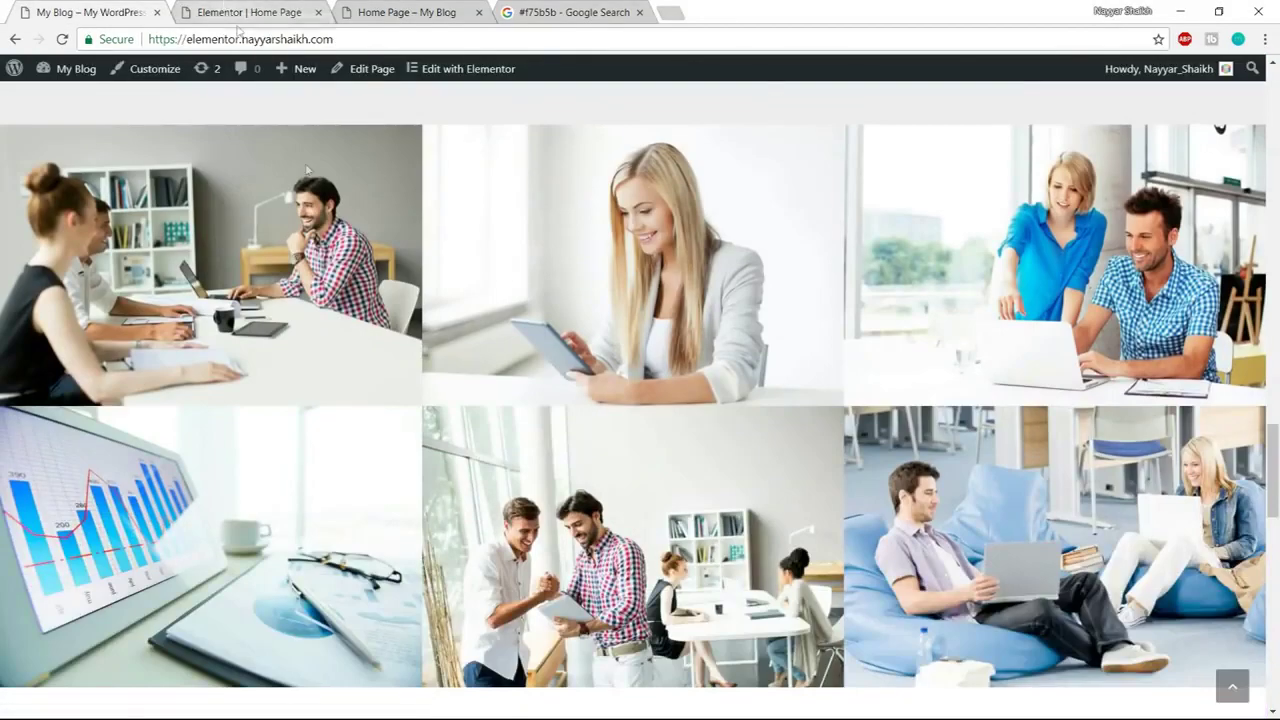
scroll(1020, 350, up, 2)
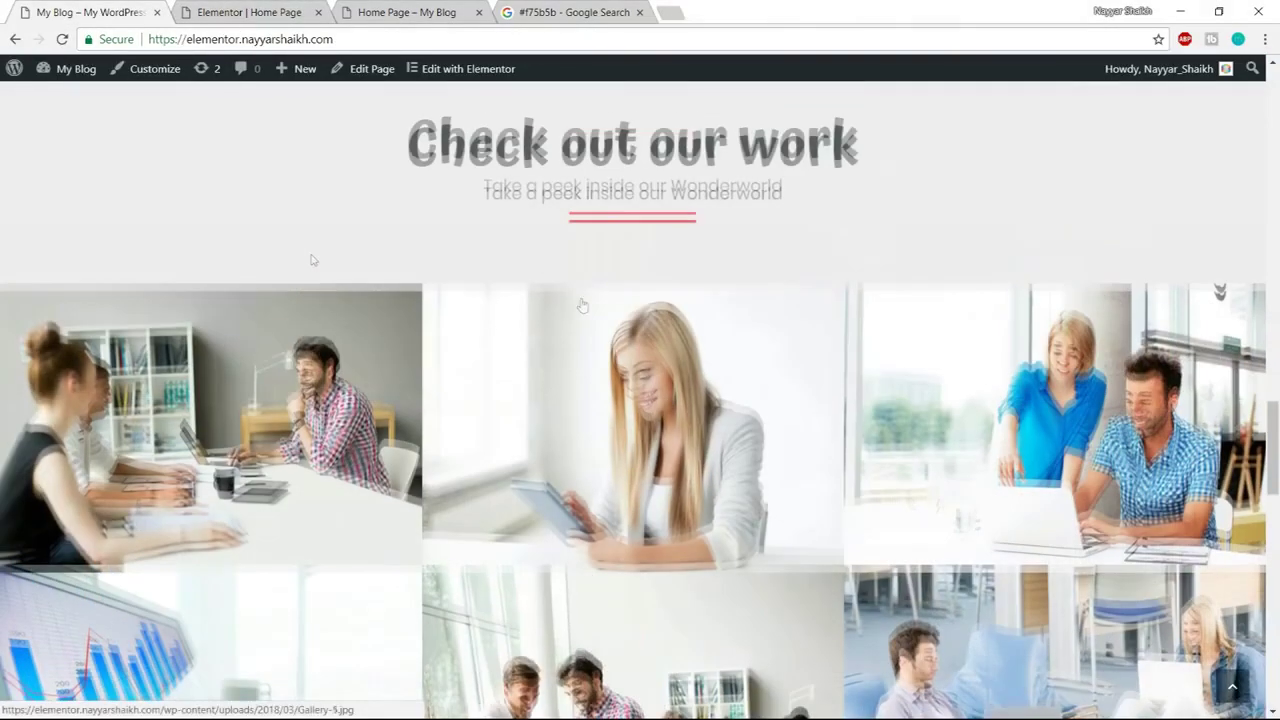
click(249, 12)
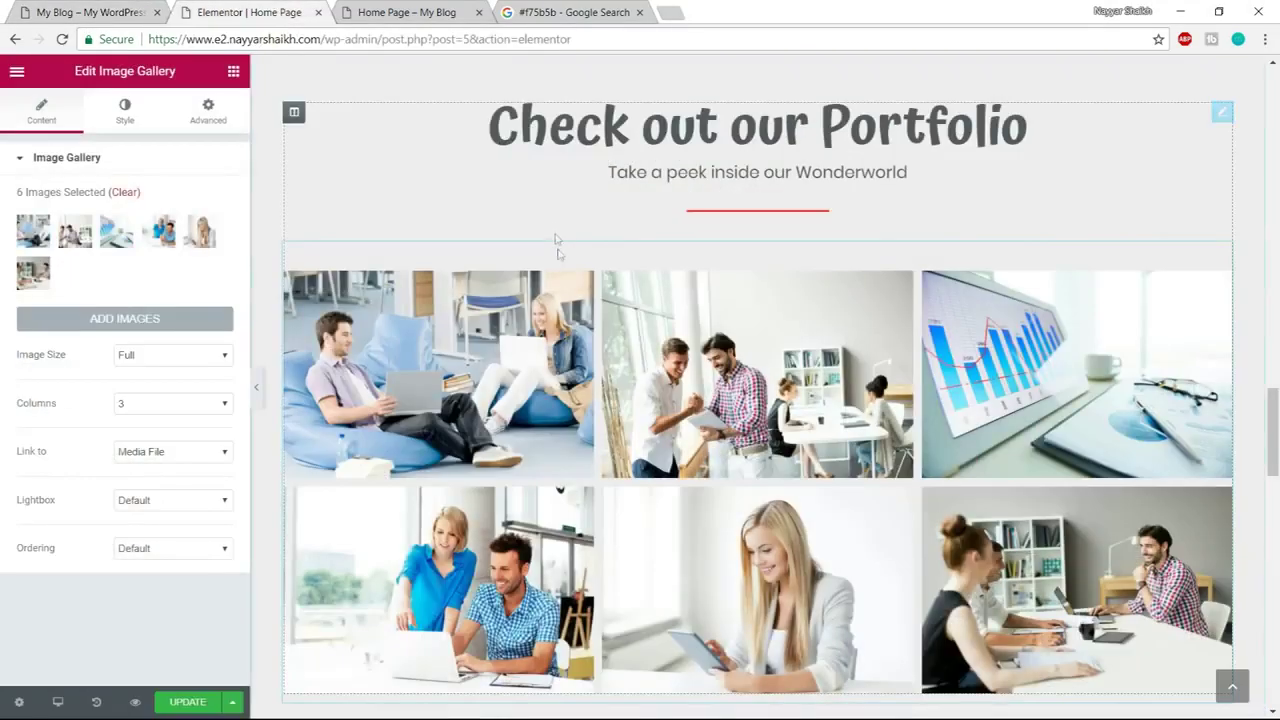
Step: Open the portfolio column's settings, then select the whole portfolio section's layout settings
click(294, 112)
scroll(700, 400, up, 2)
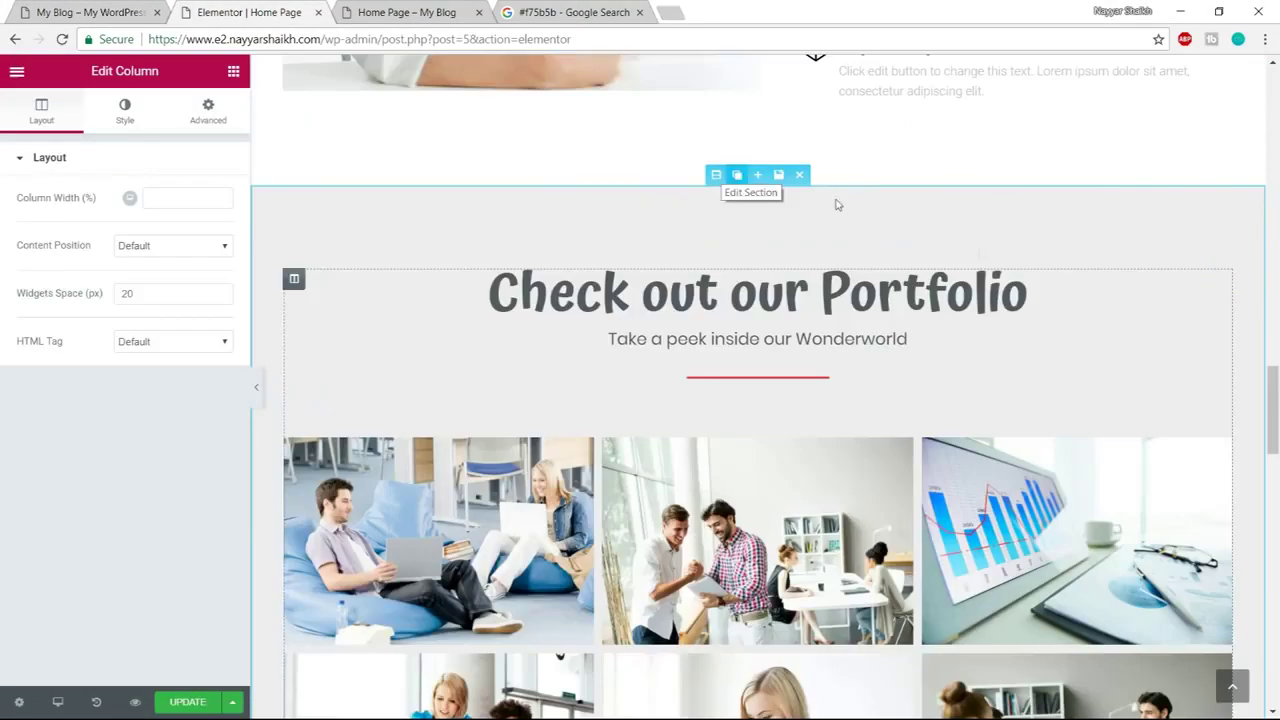
scroll(1110, 388, down, 1)
scroll(1110, 388, up, 1)
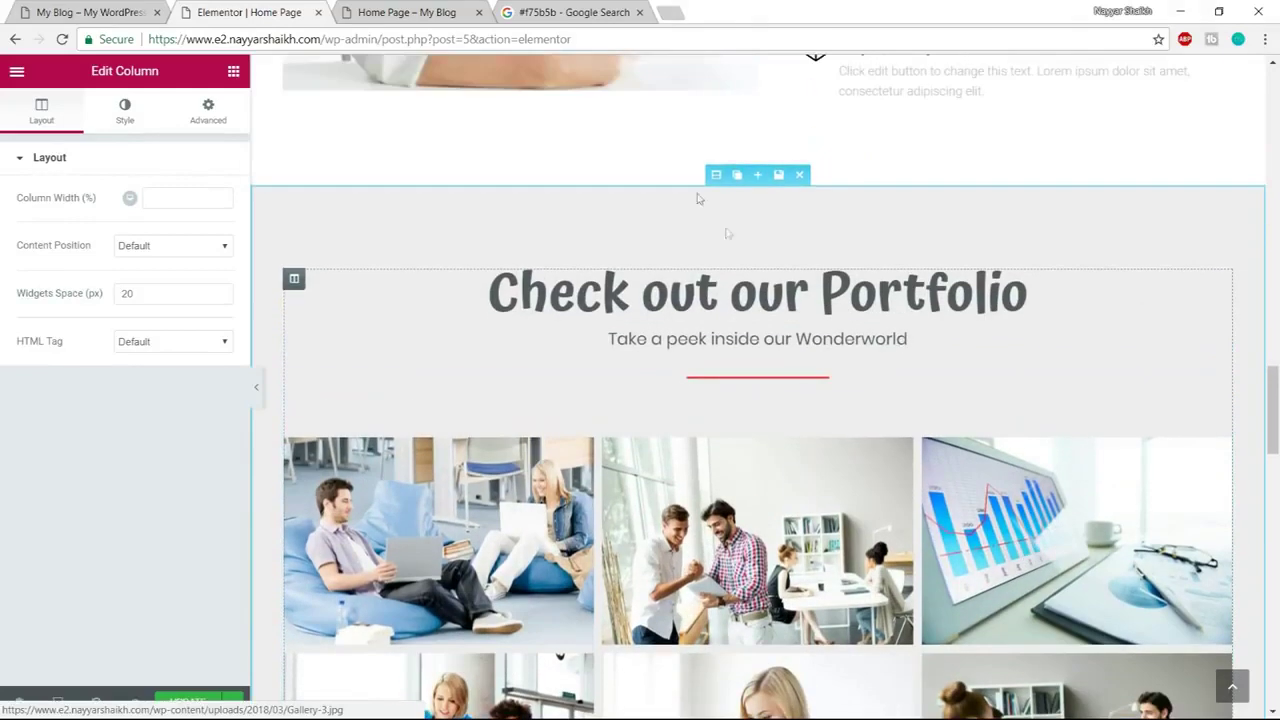
click(715, 175)
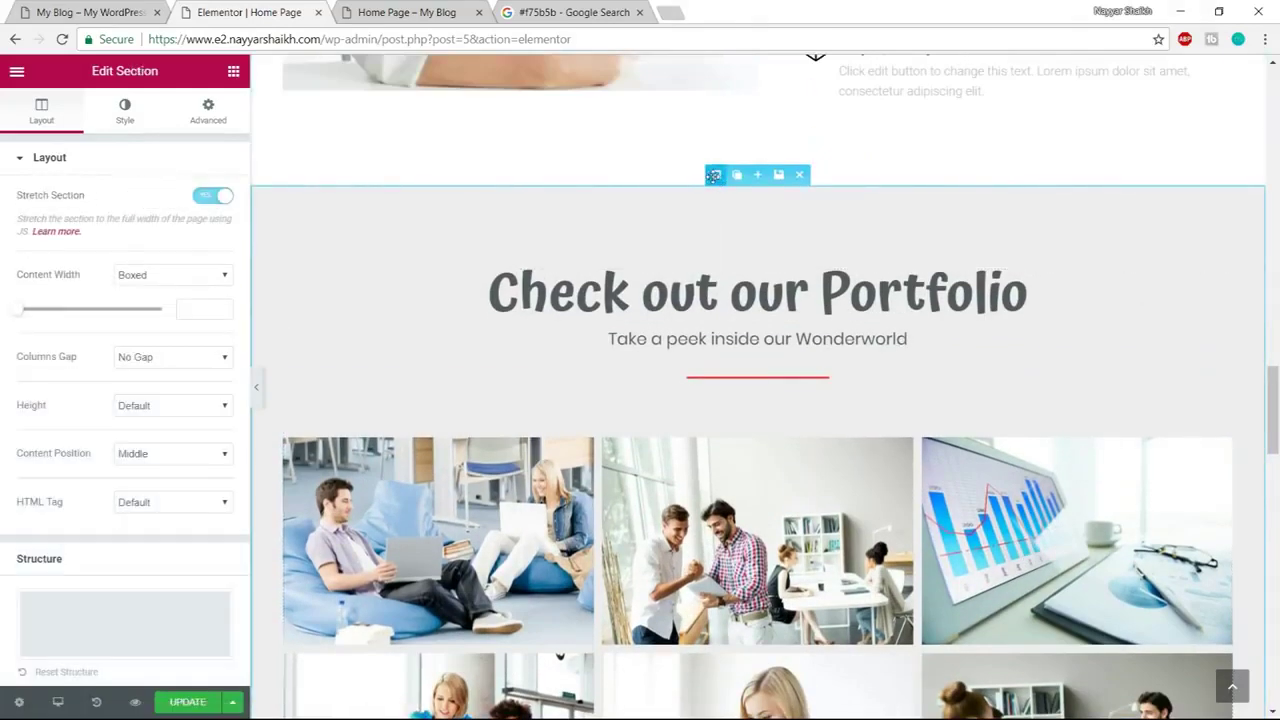
Step: Set the portfolio section's Content Width to Full Width
click(171, 280)
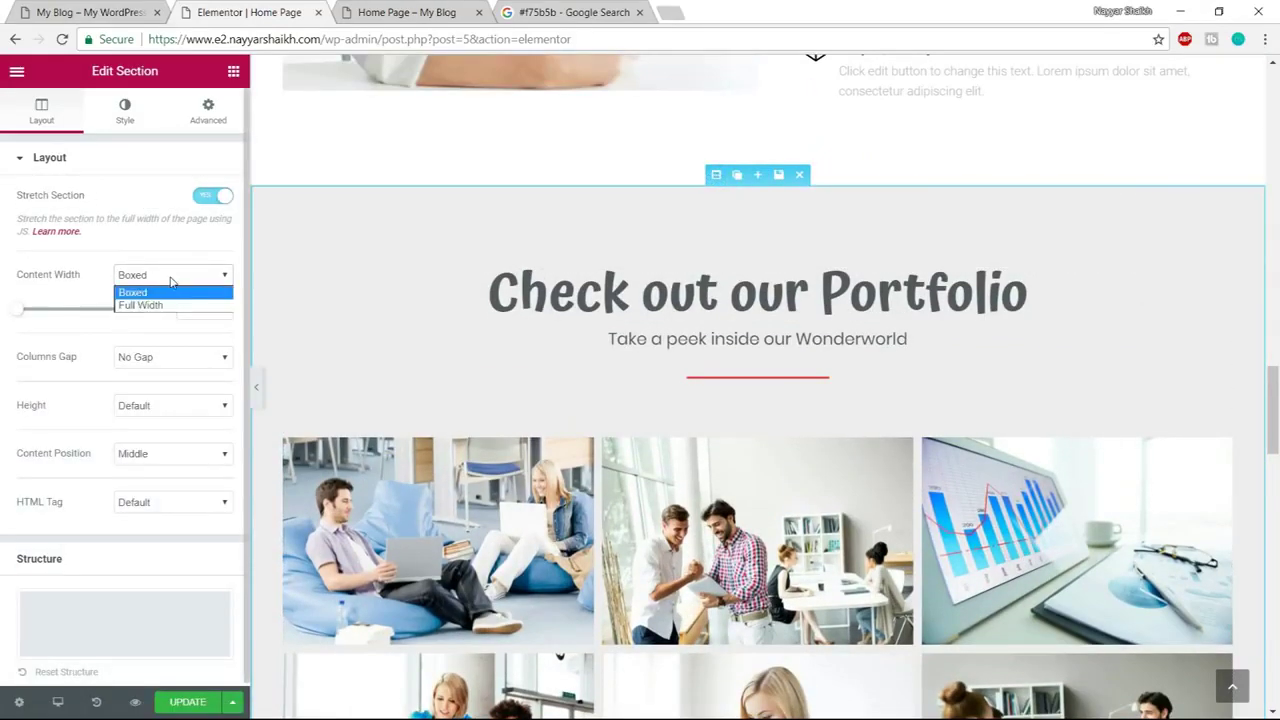
click(166, 306)
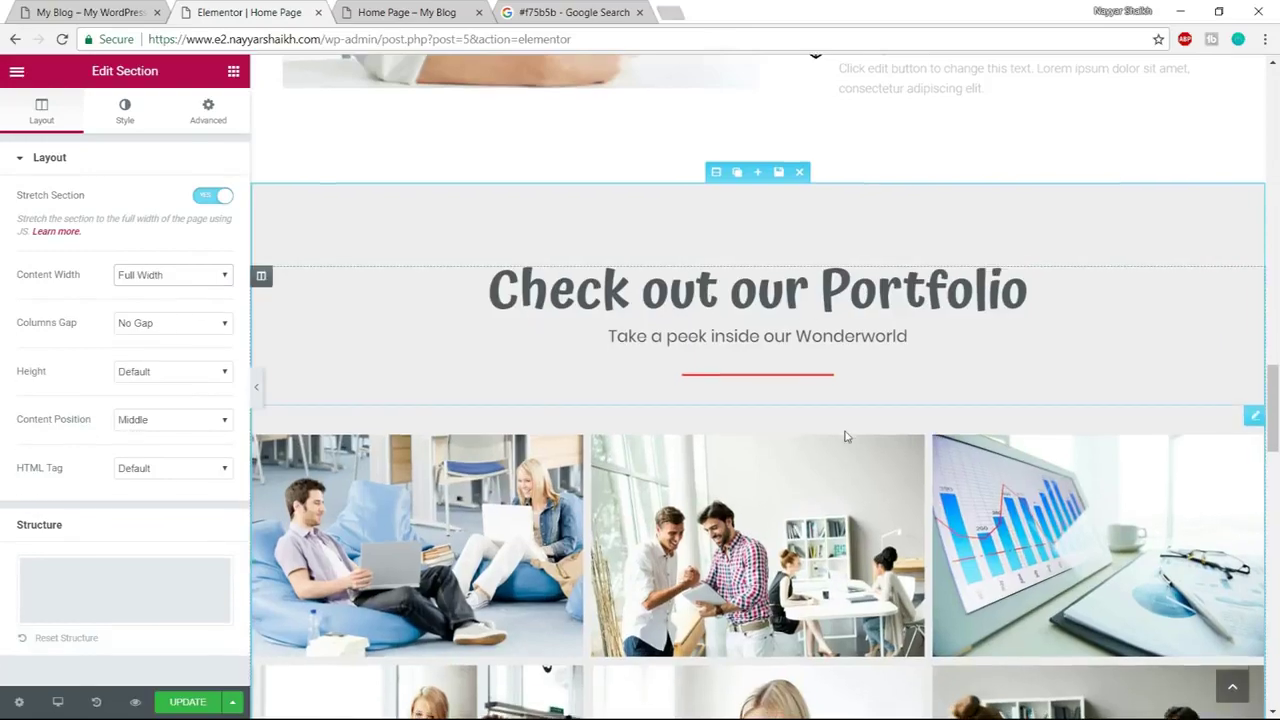
scroll(657, 493, down, 4)
scroll(588, 465, up, 1)
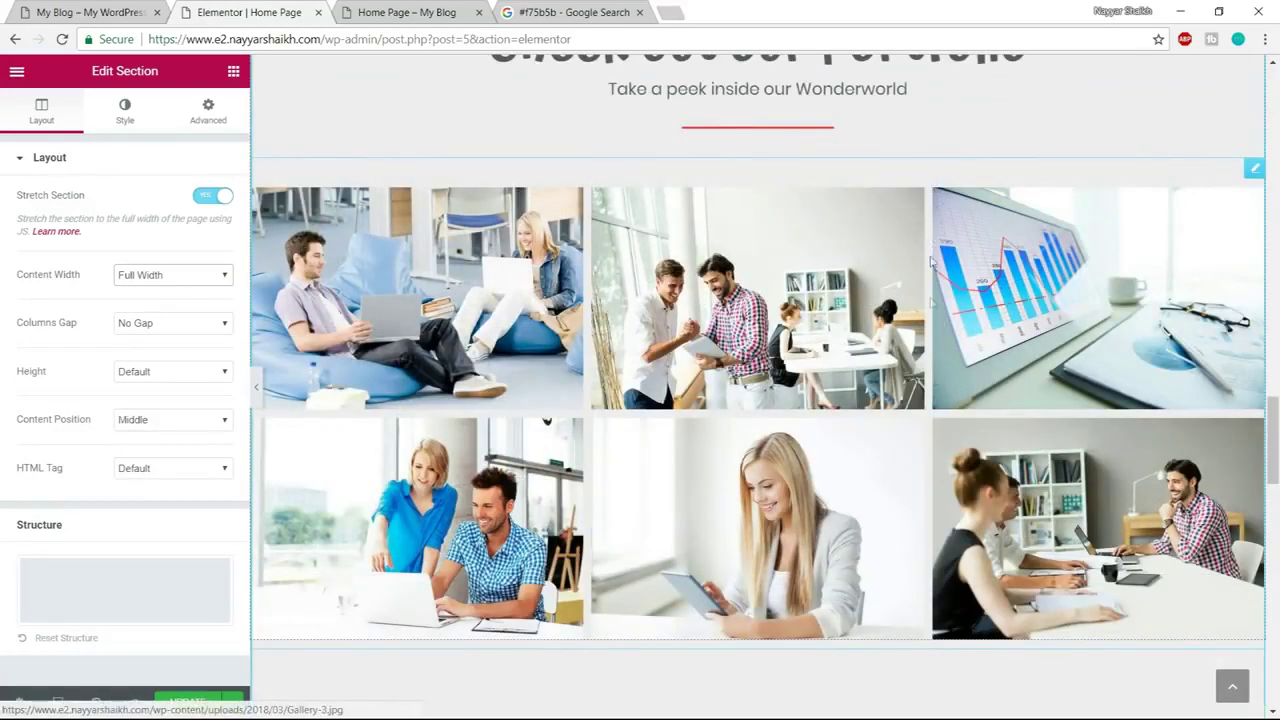
Step: Keep the section's Columns Gap at No Gap and open the image gallery's settings
click(163, 323)
click(163, 322)
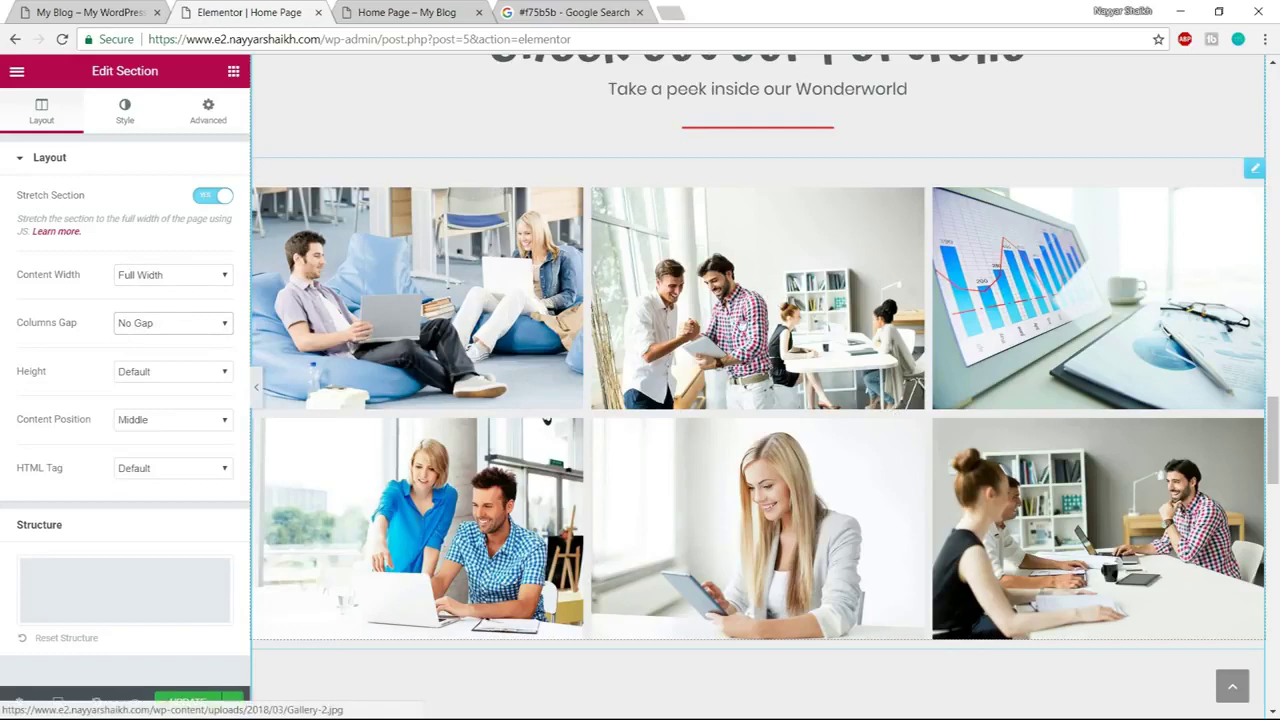
scroll(588, 262, up, 2)
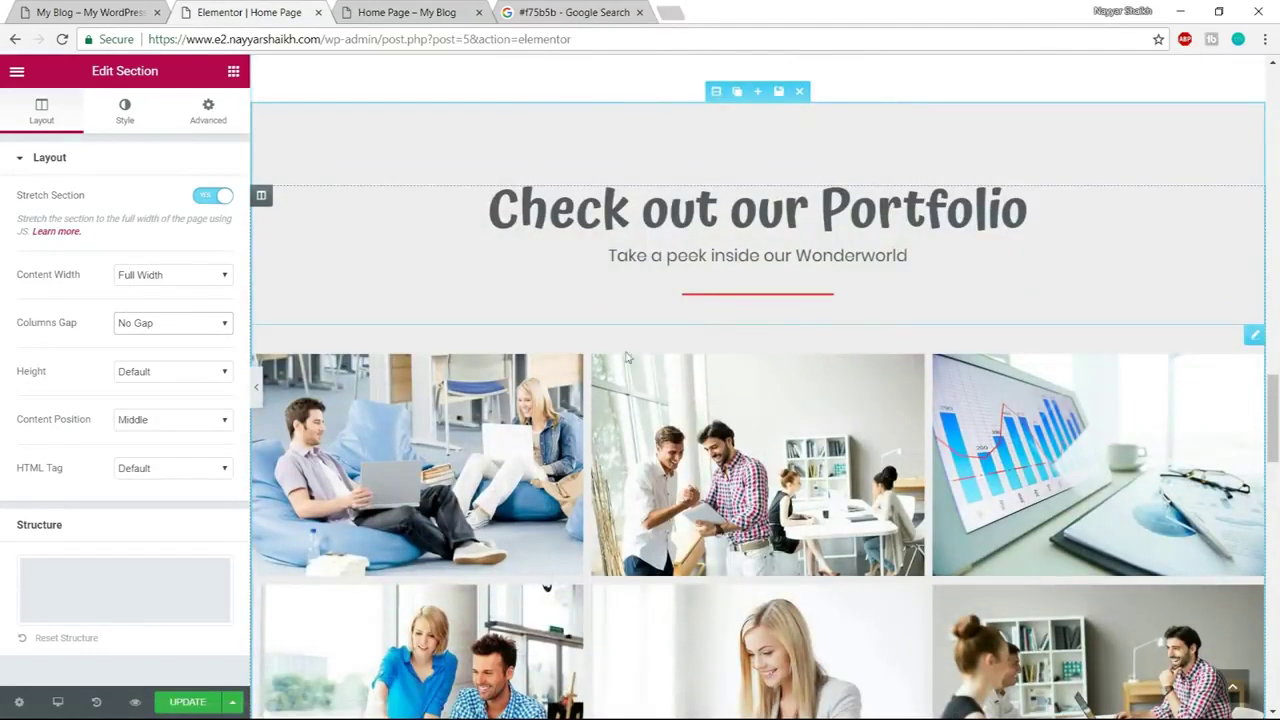
click(1254, 334)
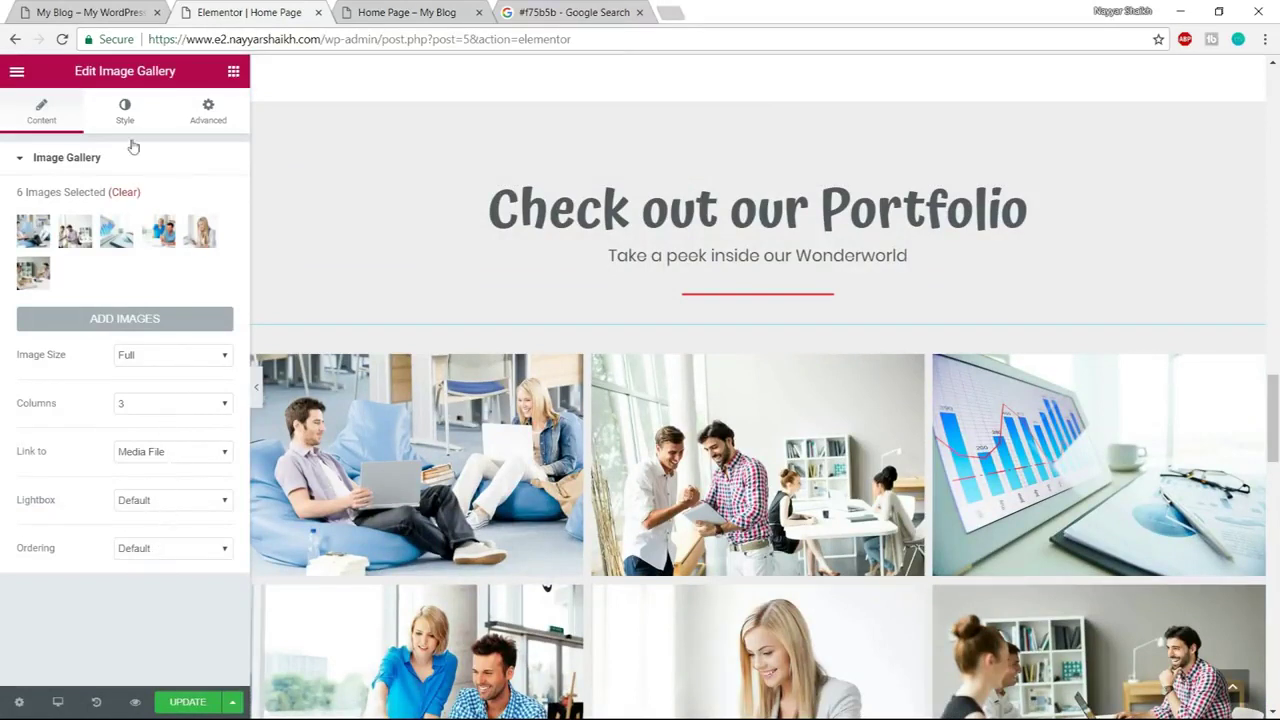
Step: Set the gallery's image spacing to Custom 0 and save the page with Update
click(140, 118)
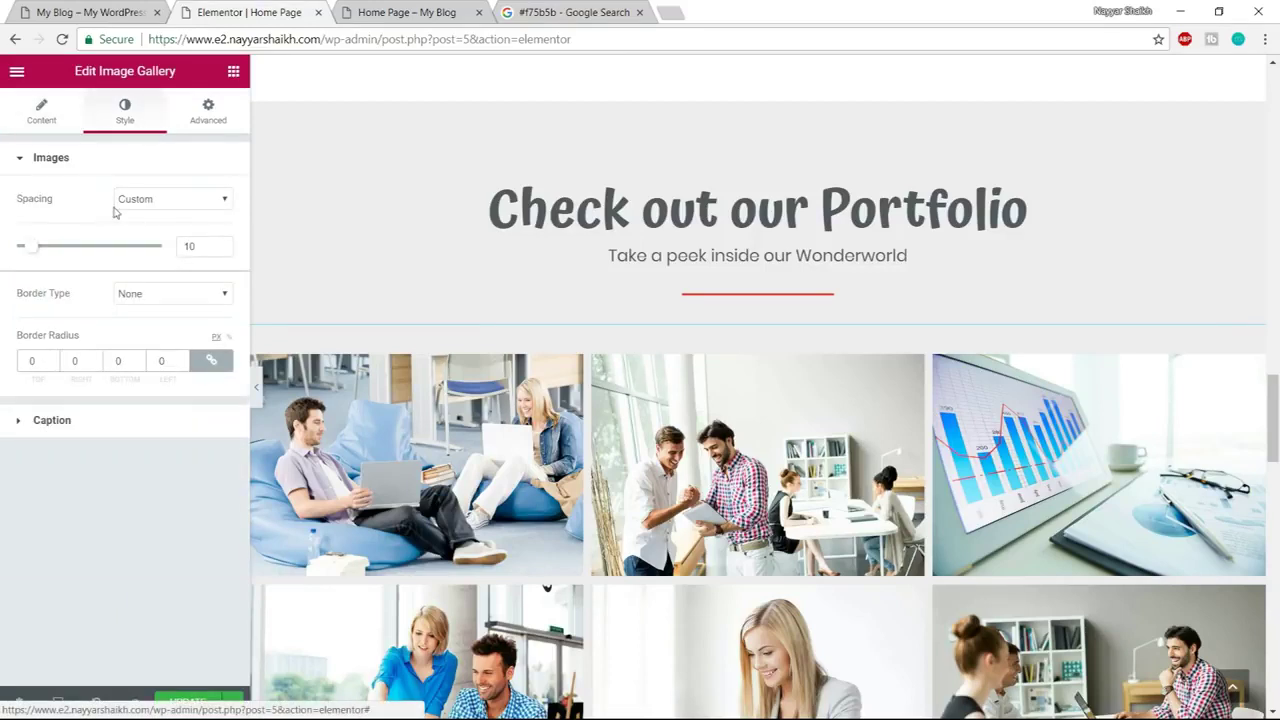
click(156, 200)
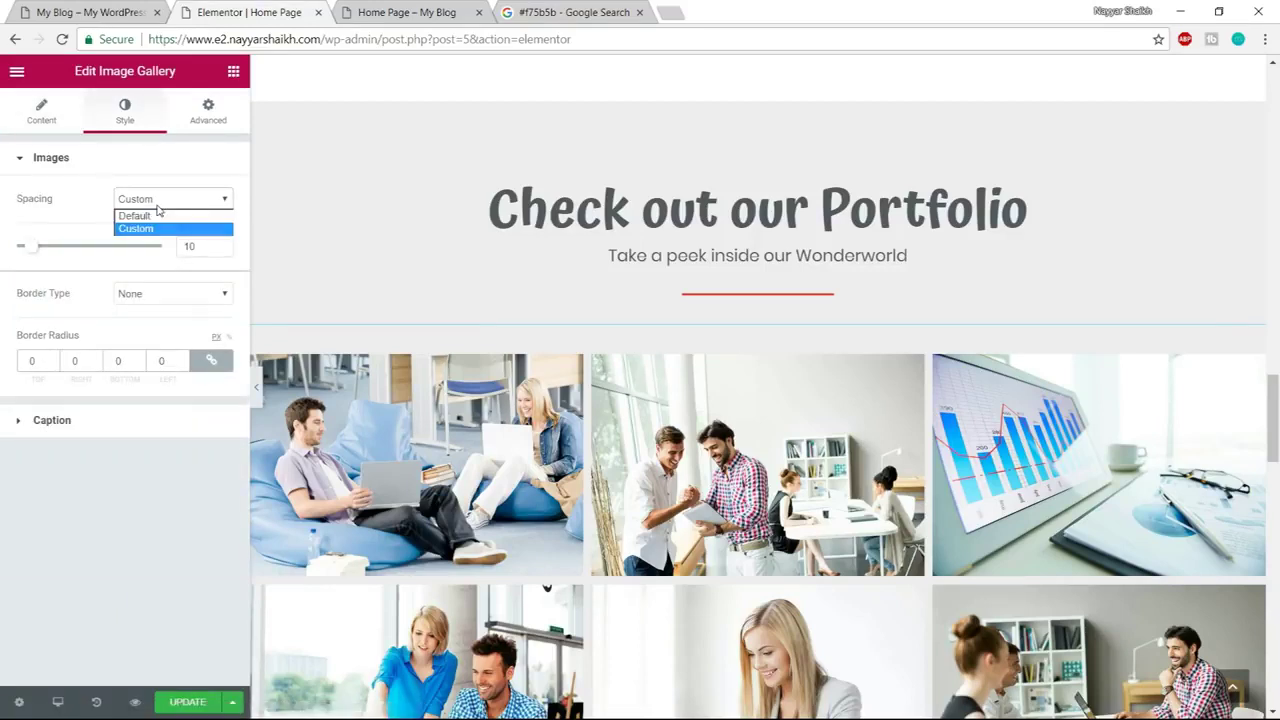
click(157, 207)
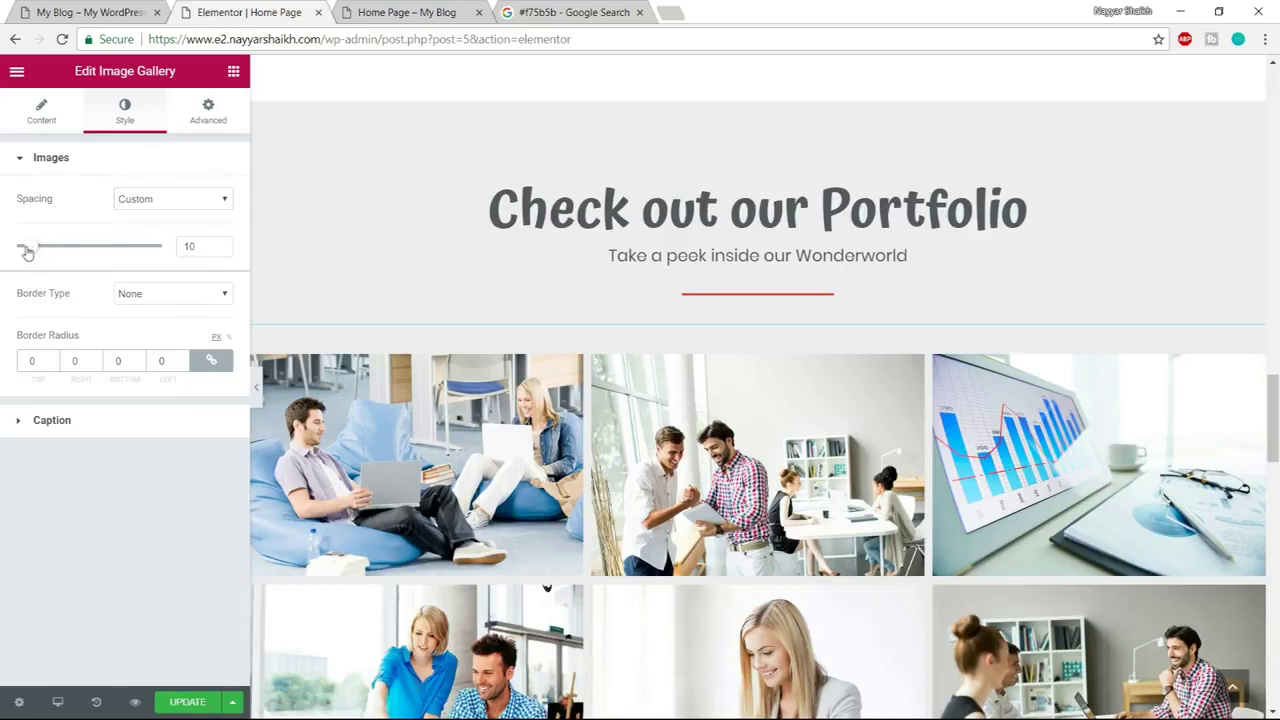
drag(30, 248, 1, 248)
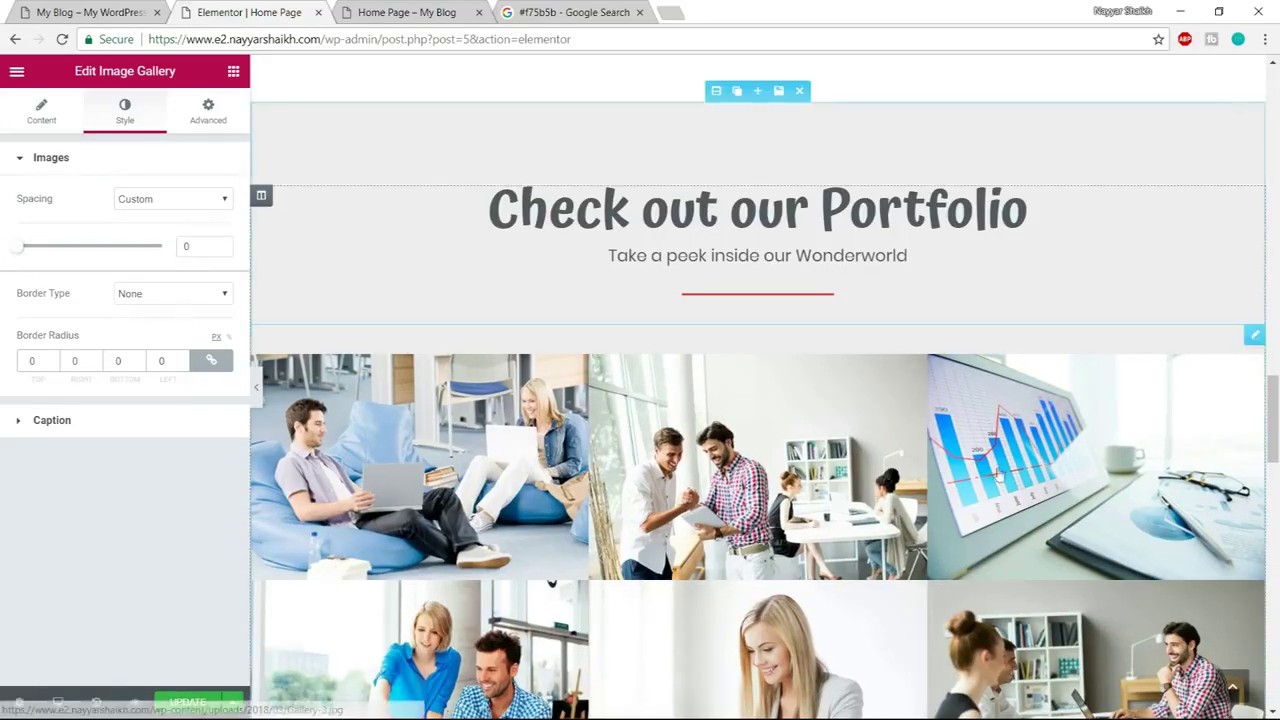
scroll(420, 450, down, 2)
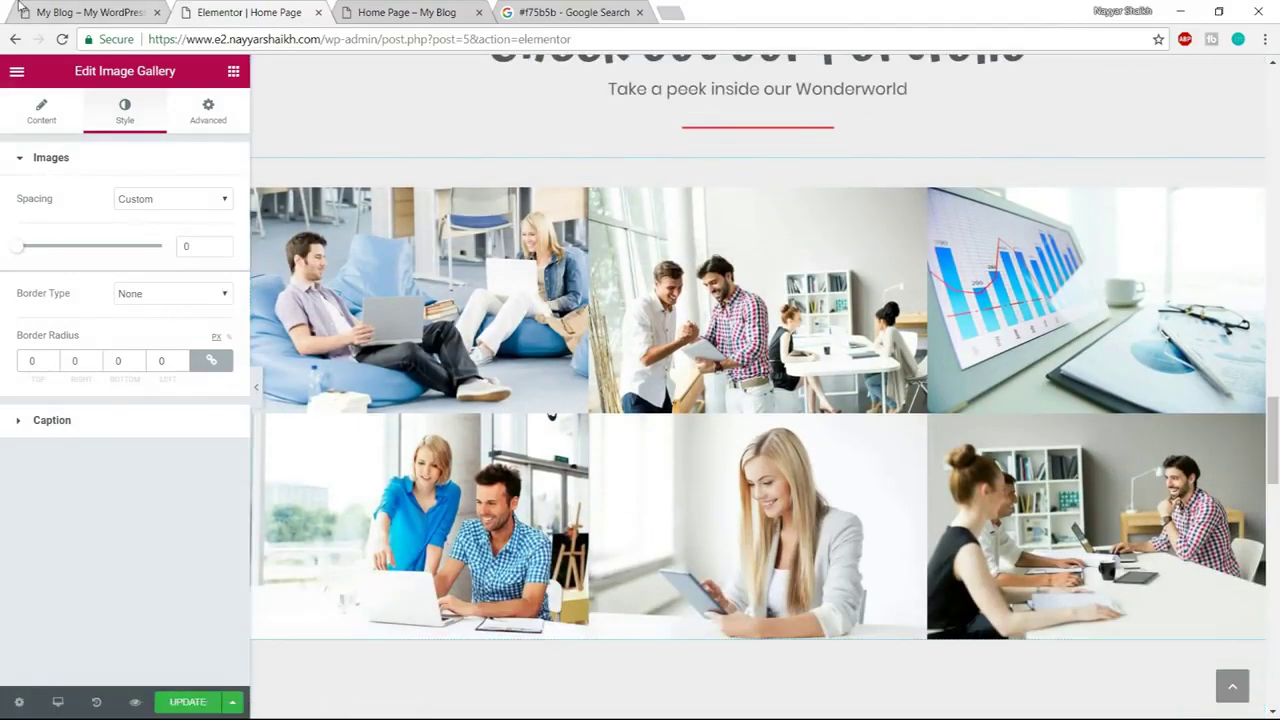
click(186, 703)
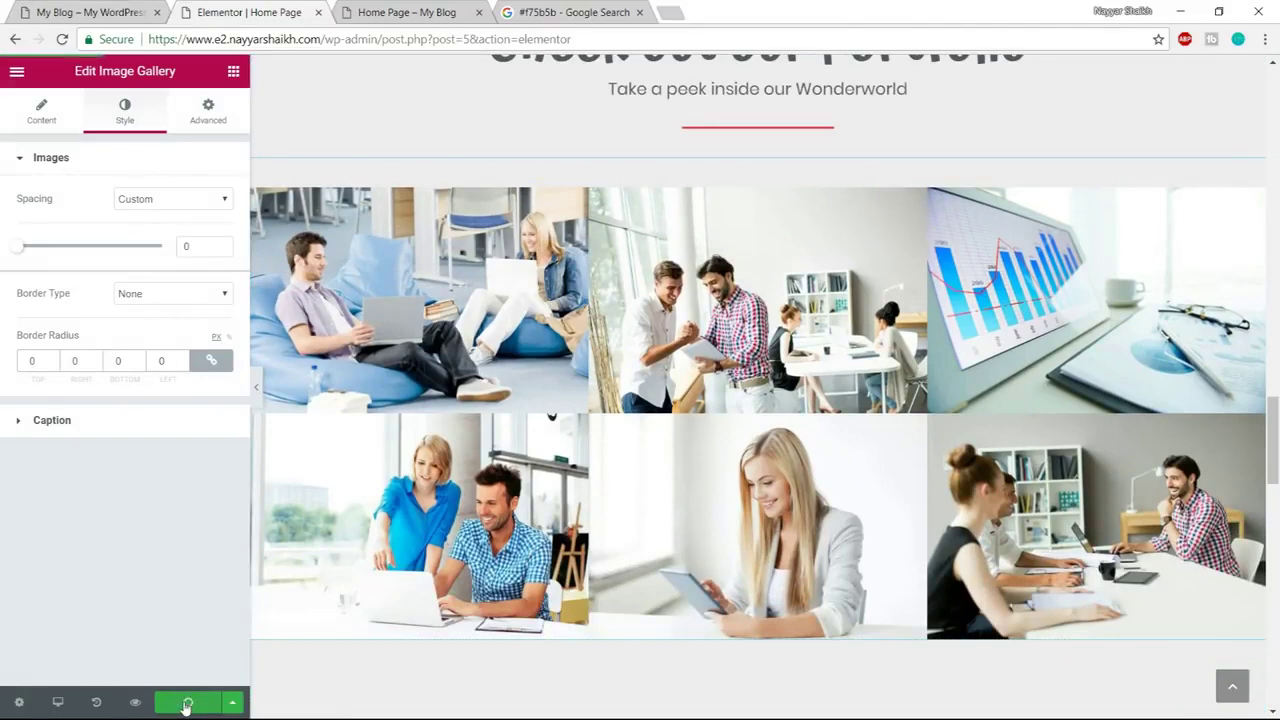
click(437, 10)
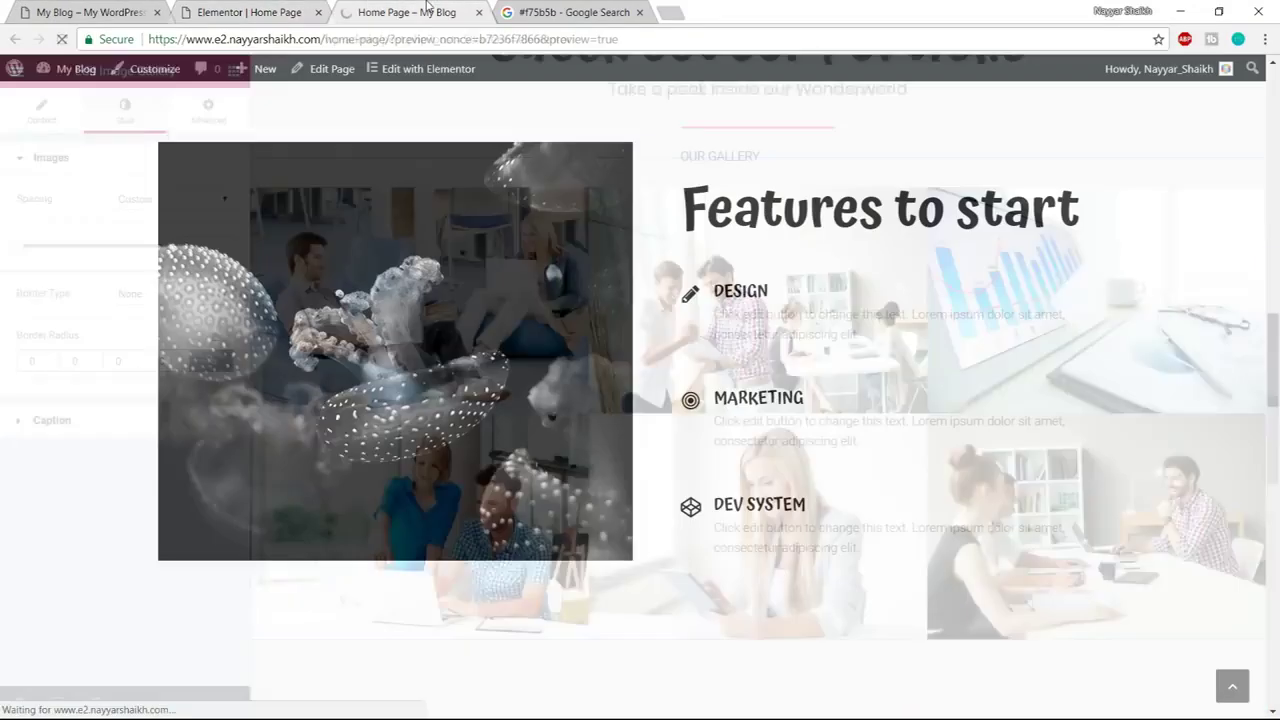
key(F5)
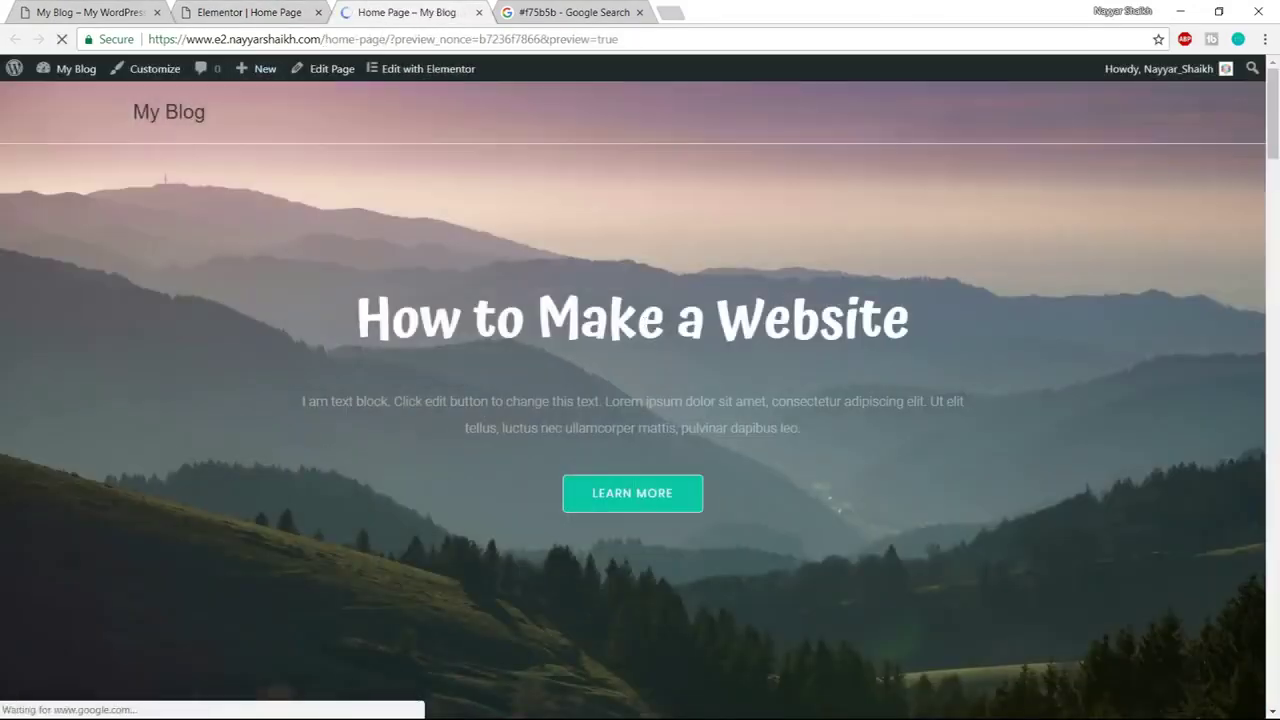
scroll(856, 504, down, 10)
scroll(857, 512, down, 10)
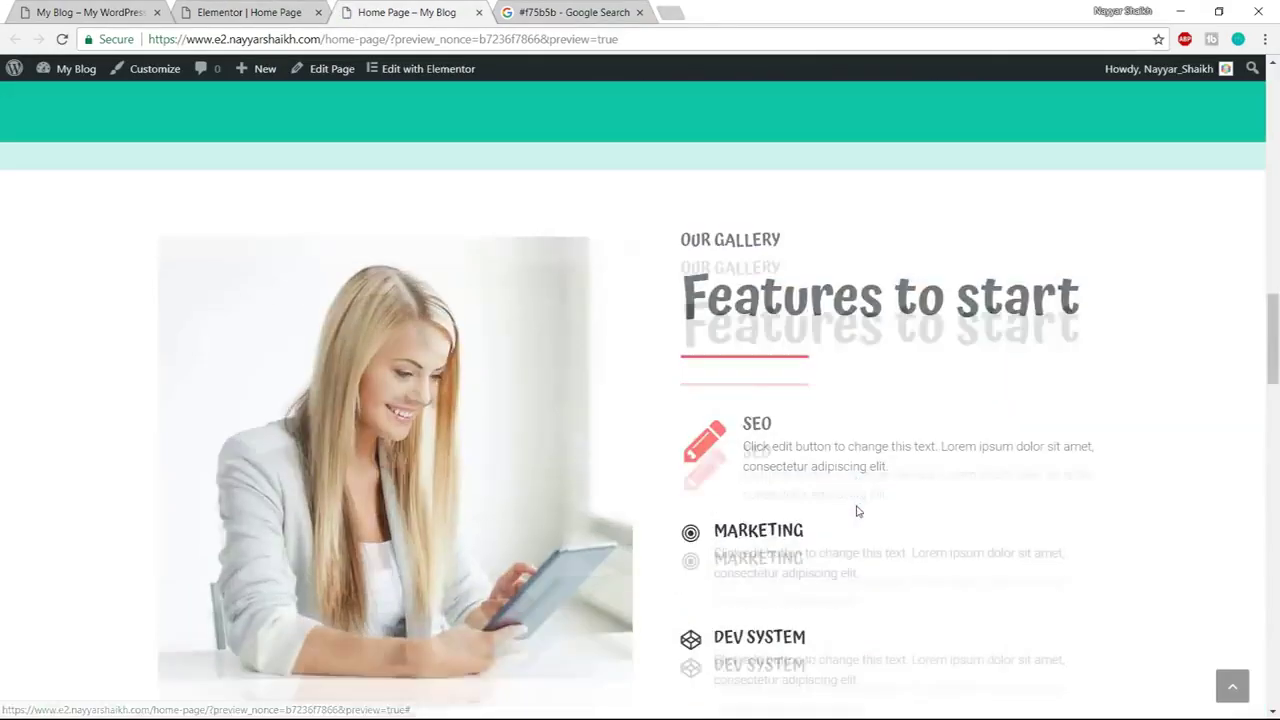
scroll(857, 511, down, 5)
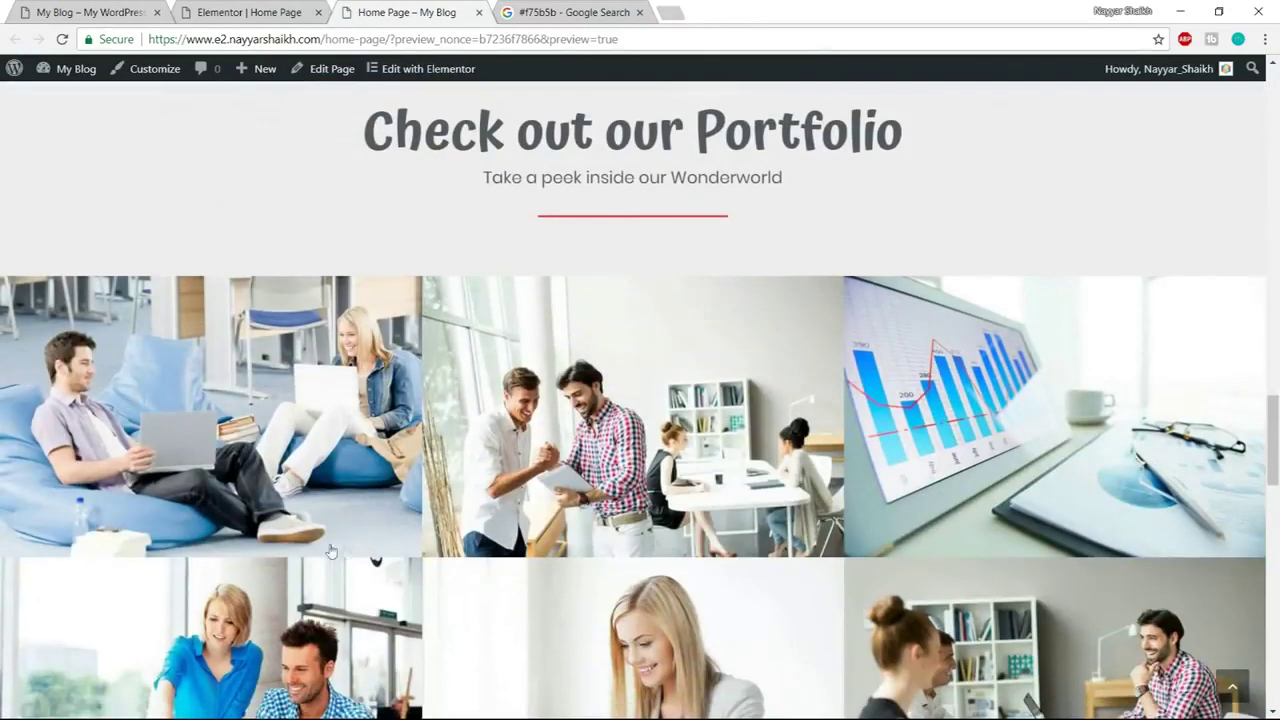
scroll(696, 539, down, 4)
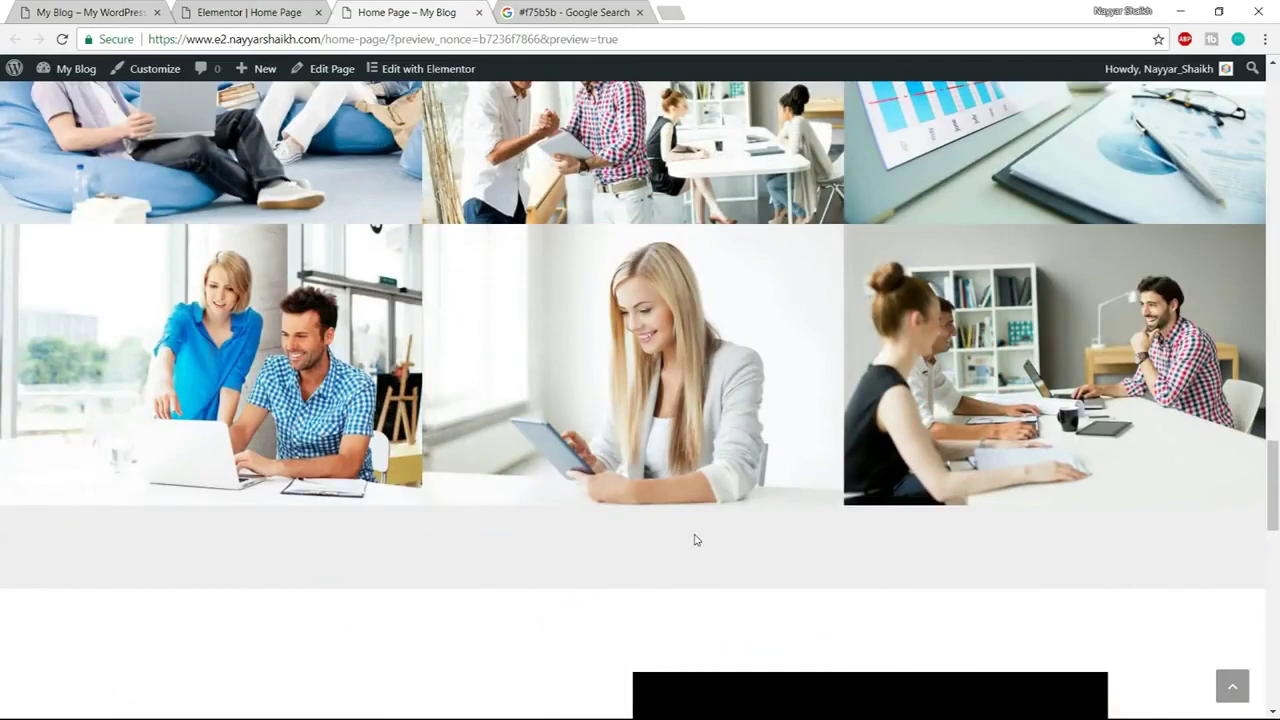
scroll(696, 539, up, 3)
scroll(691, 537, down, 3)
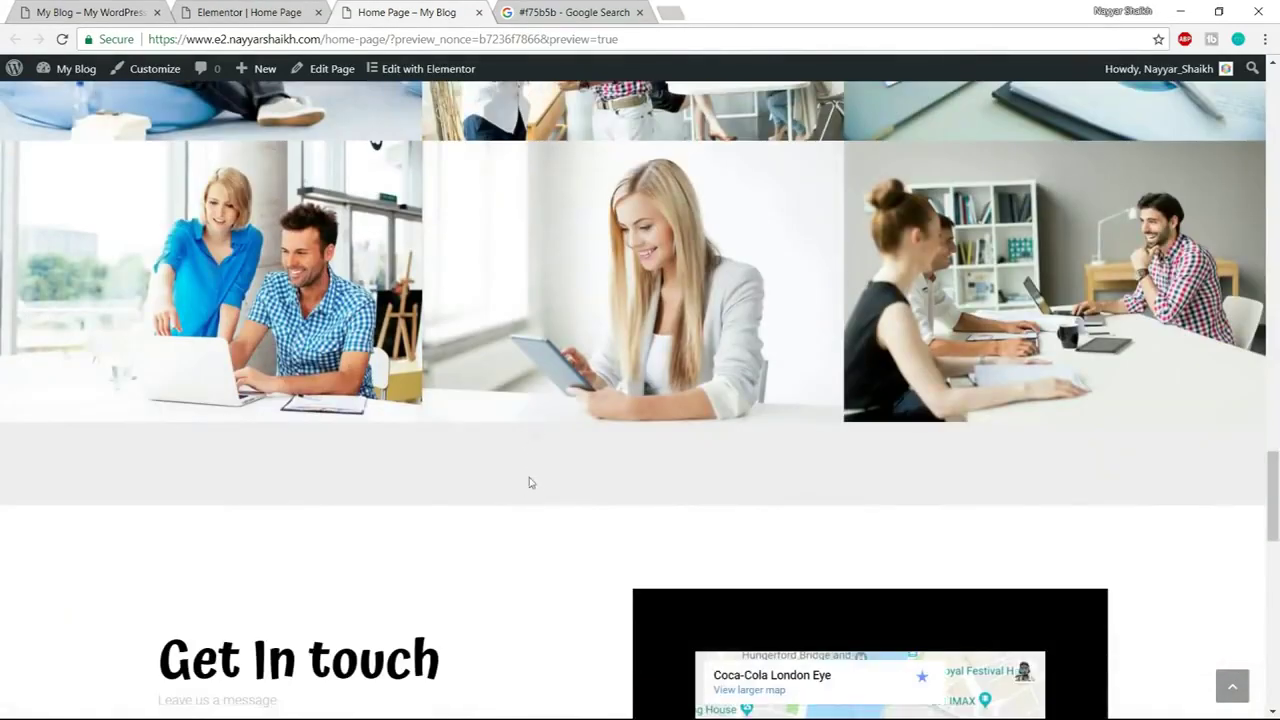
click(245, 12)
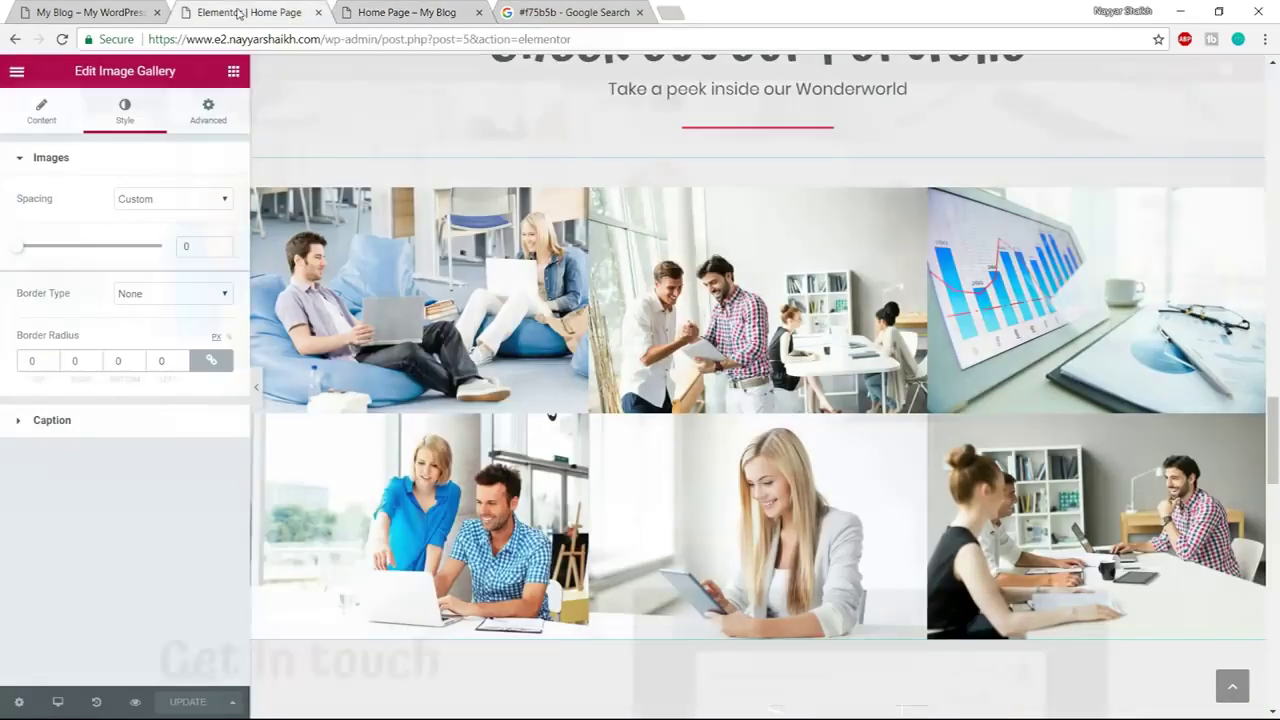
Step: Change the portfolio section's bottom padding from 100 to 0
scroll(640, 505, down, 5)
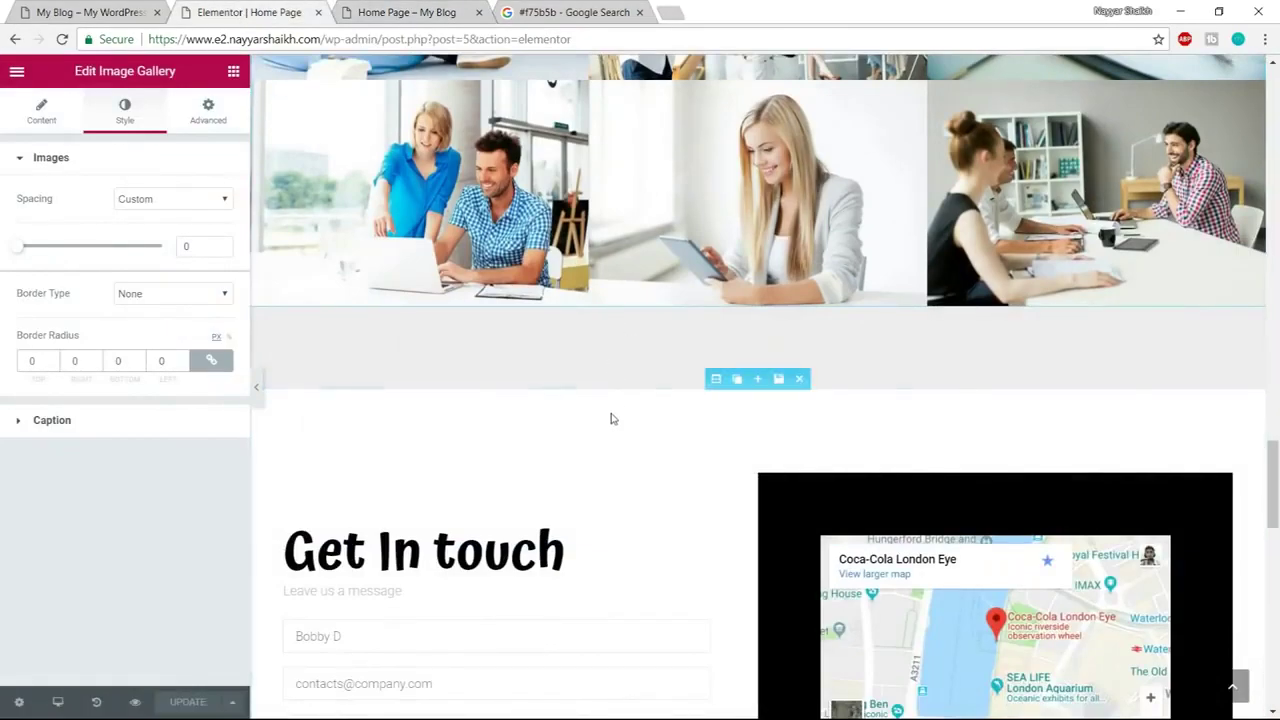
scroll(609, 420, up, 6)
click(706, 216)
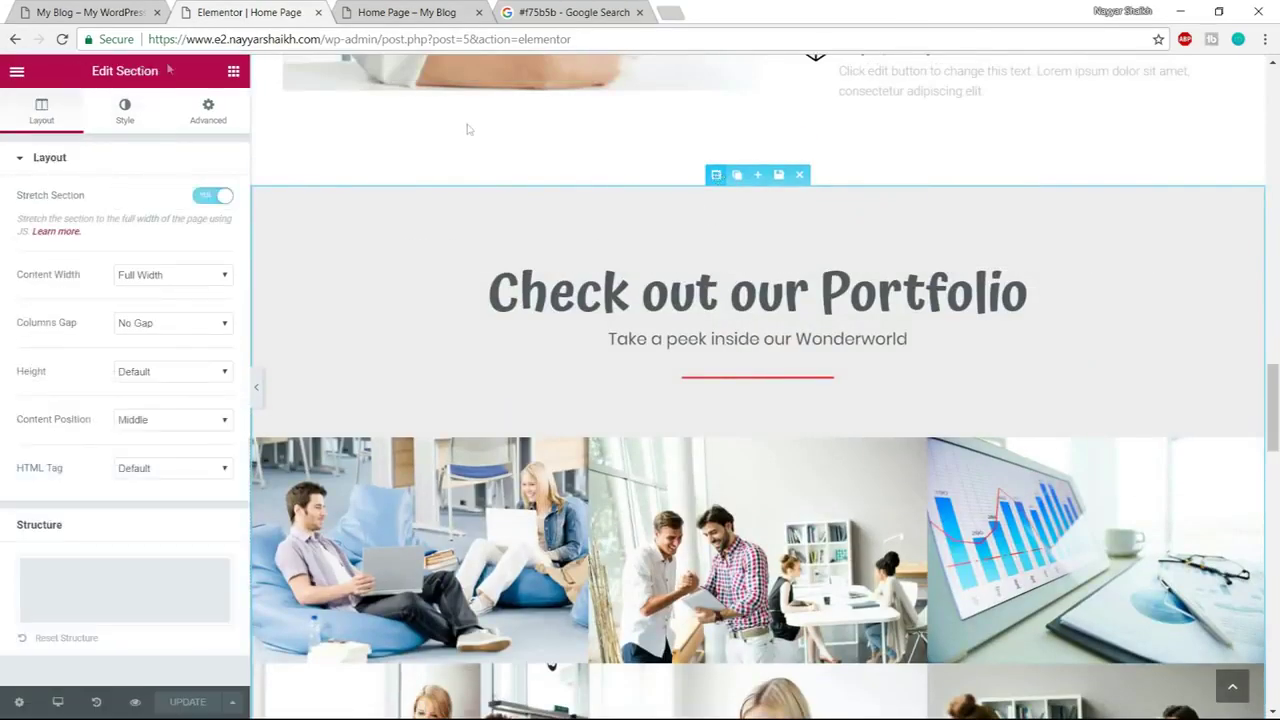
click(206, 118)
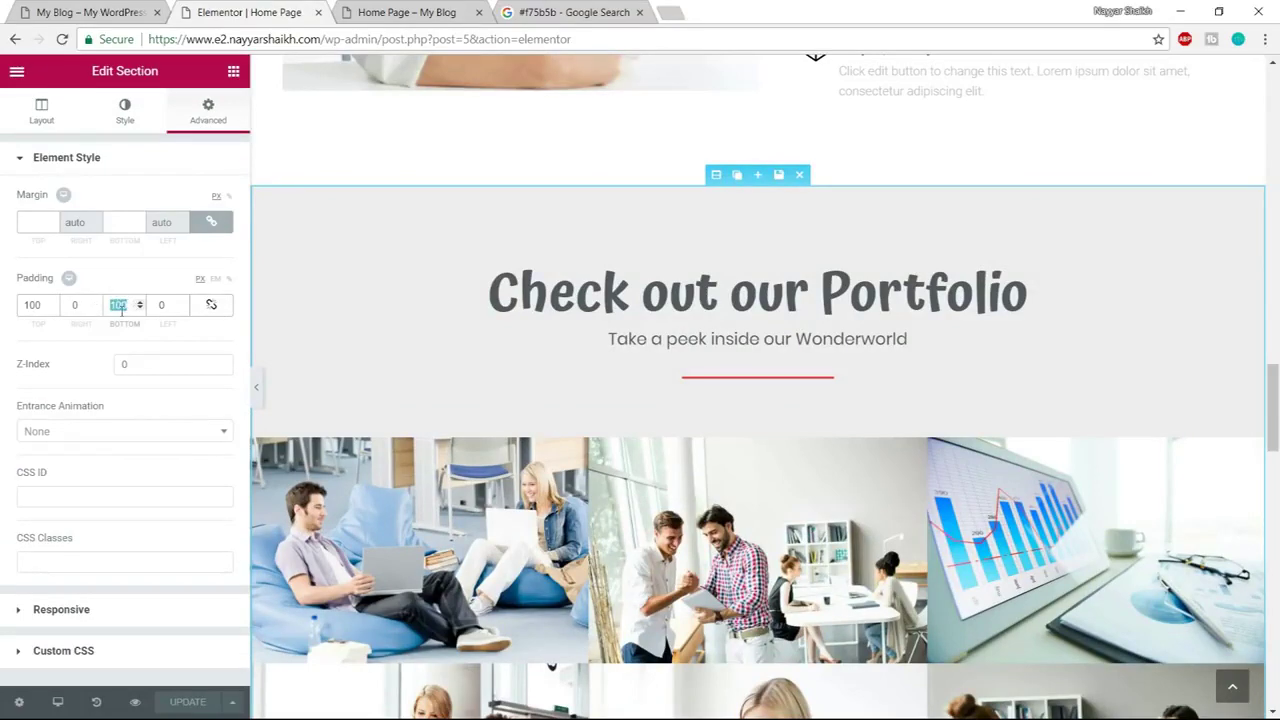
text(0)
Step: Scroll the reference site down to its Get In touch contact form and map
scroll(983, 403, down, 4)
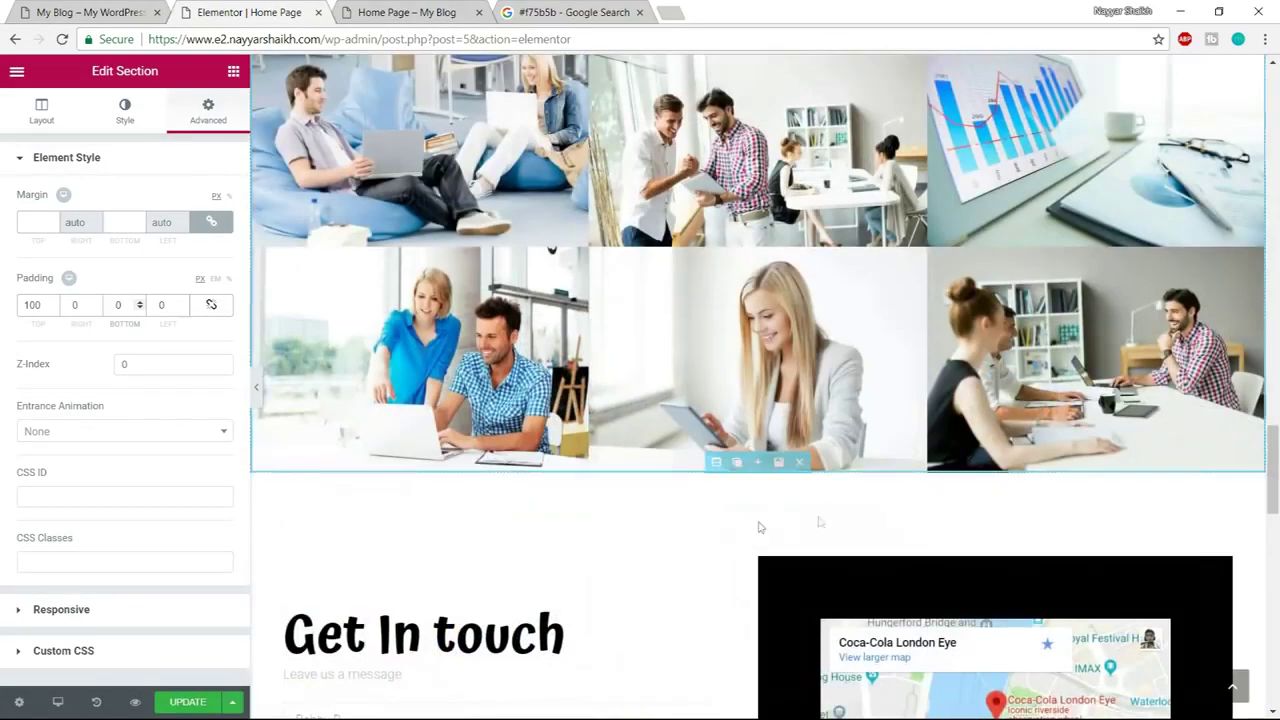
scroll(687, 532, down, 1)
scroll(687, 532, down, 2)
click(90, 12)
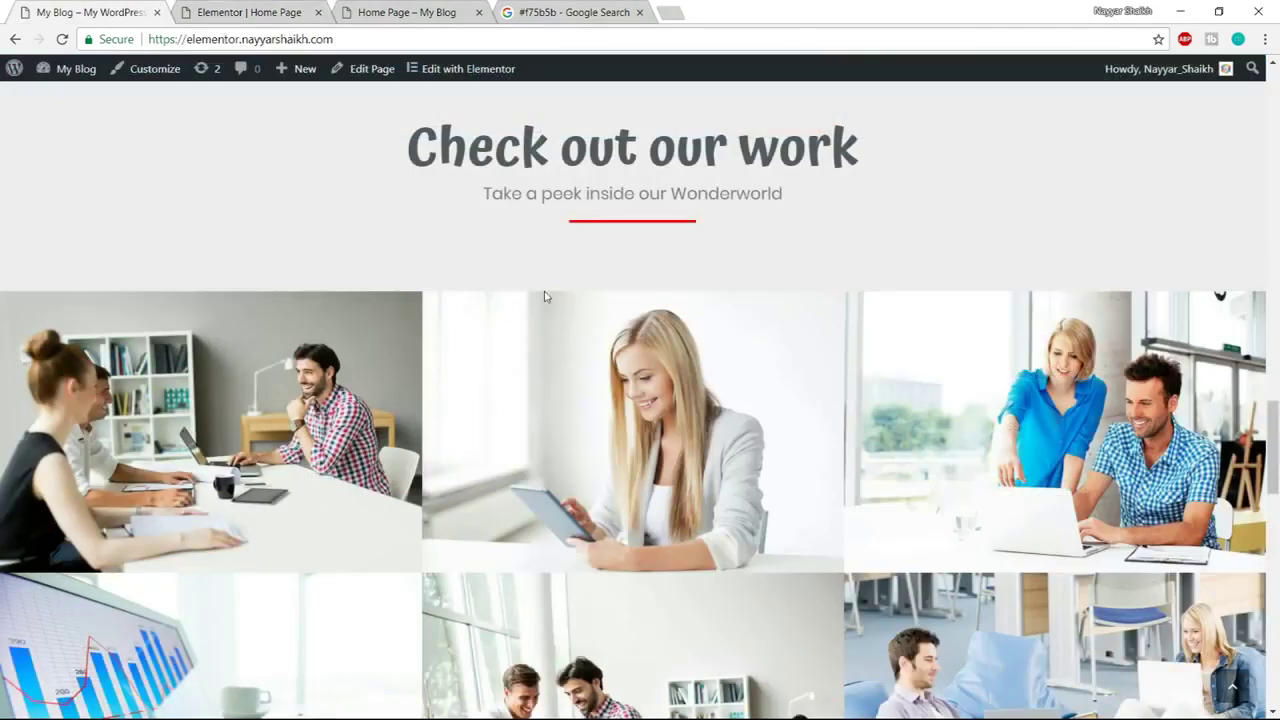
scroll(544, 291, down, 5)
scroll(618, 374, down, 3)
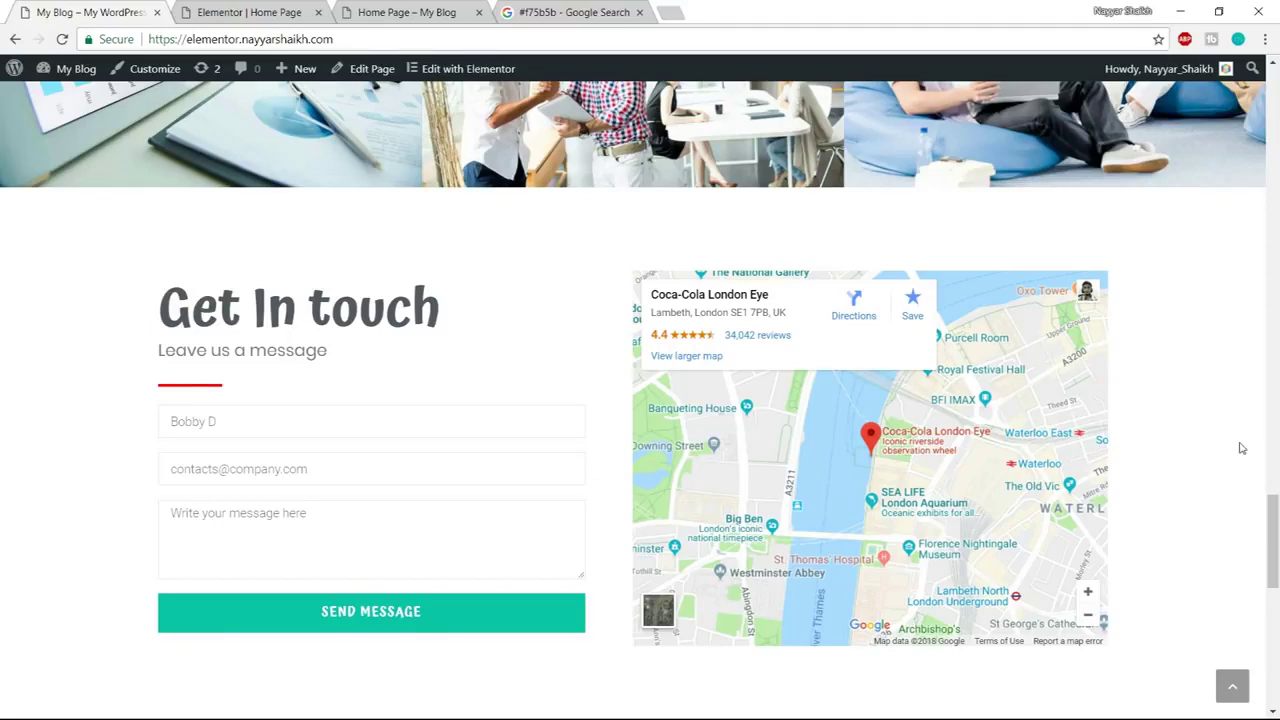
Step: Set the Get In touch heading's text colour to grey #54595f
click(280, 12)
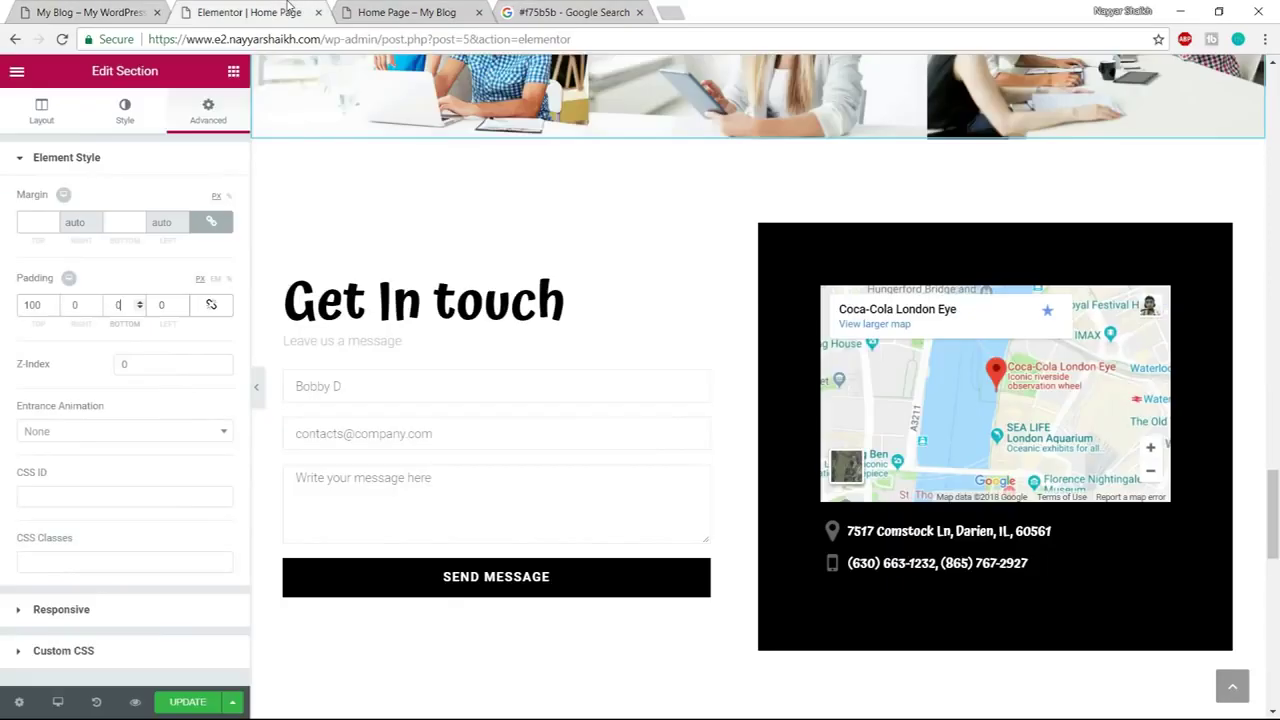
click(490, 300)
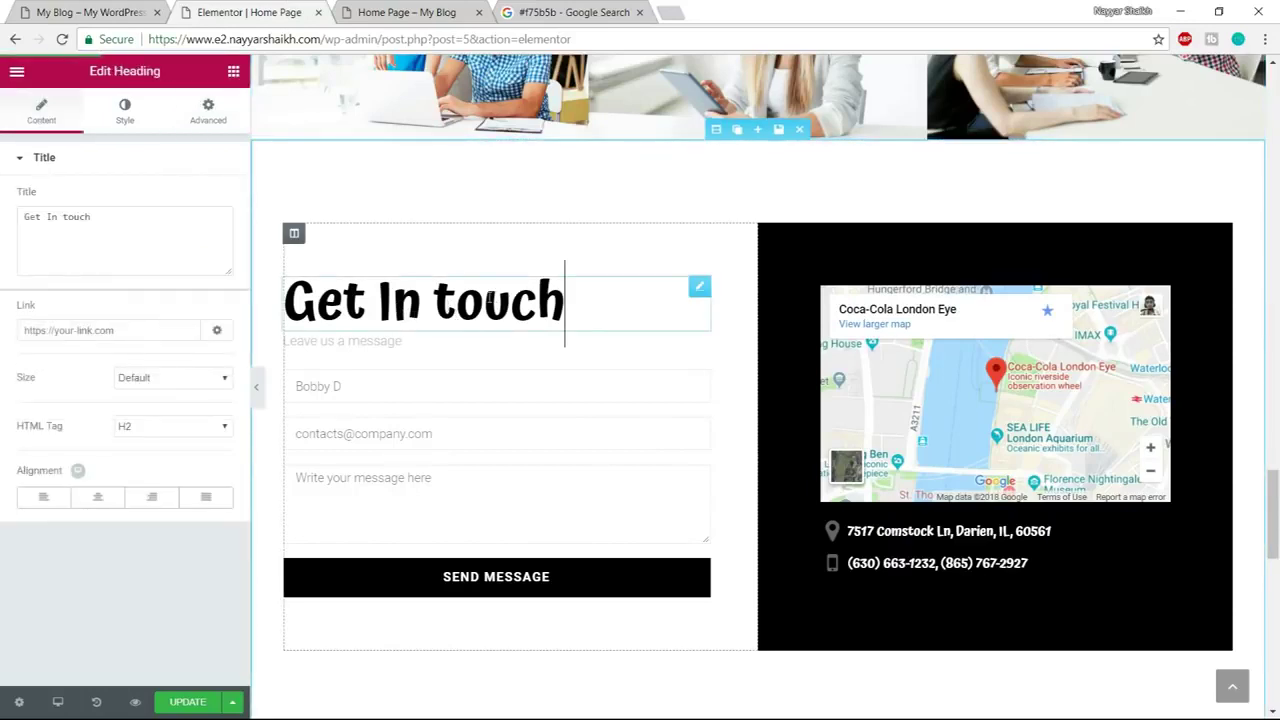
click(125, 110)
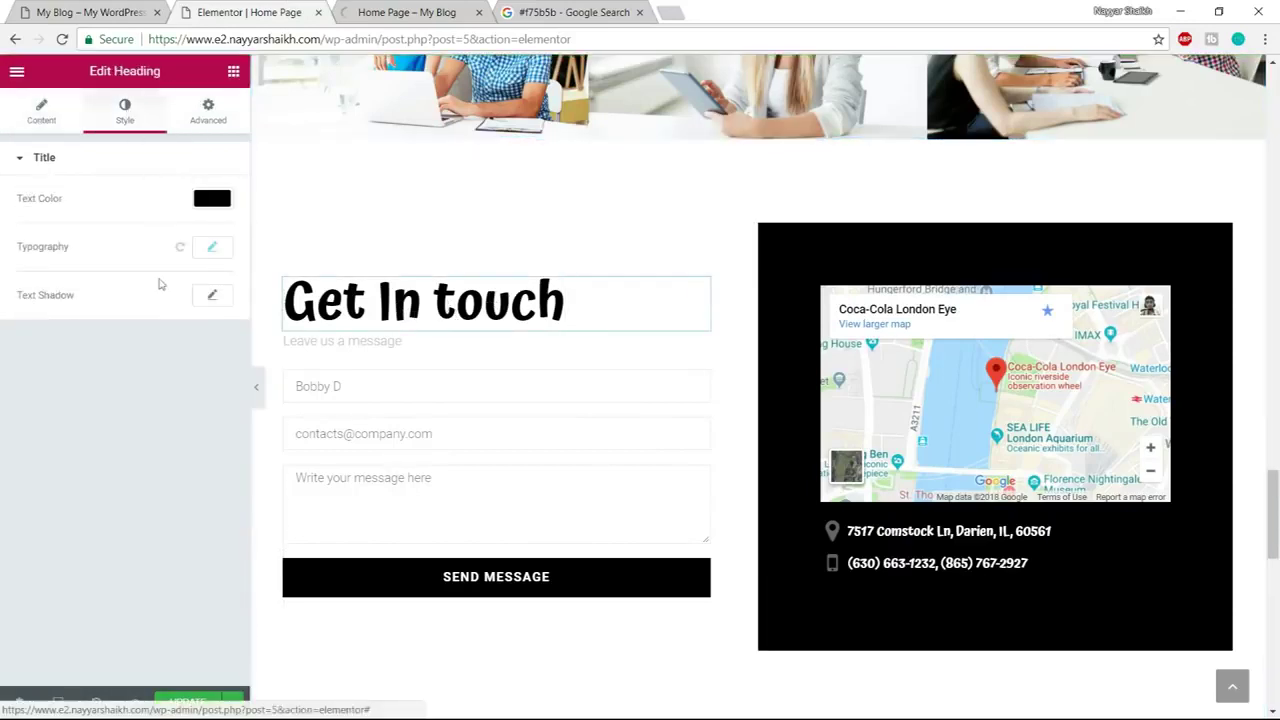
click(211, 199)
click(47, 396)
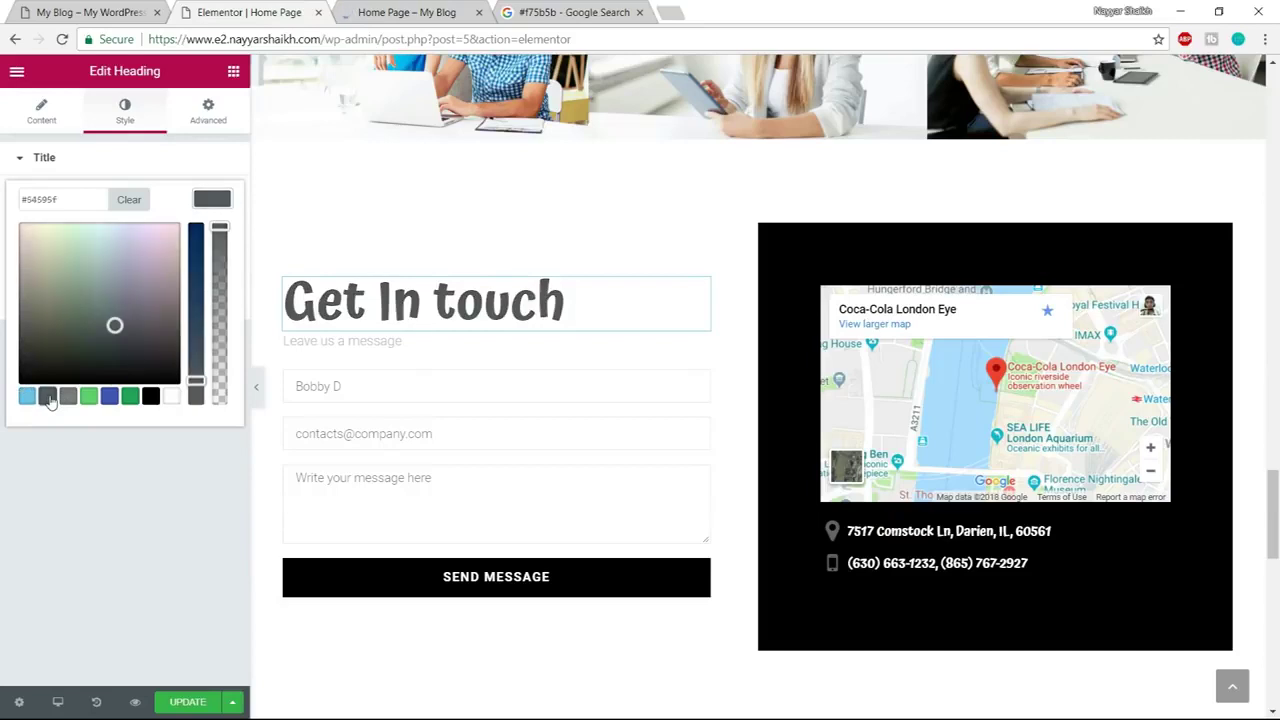
Step: Set the Leave us a message text colour to dark grey
click(330, 341)
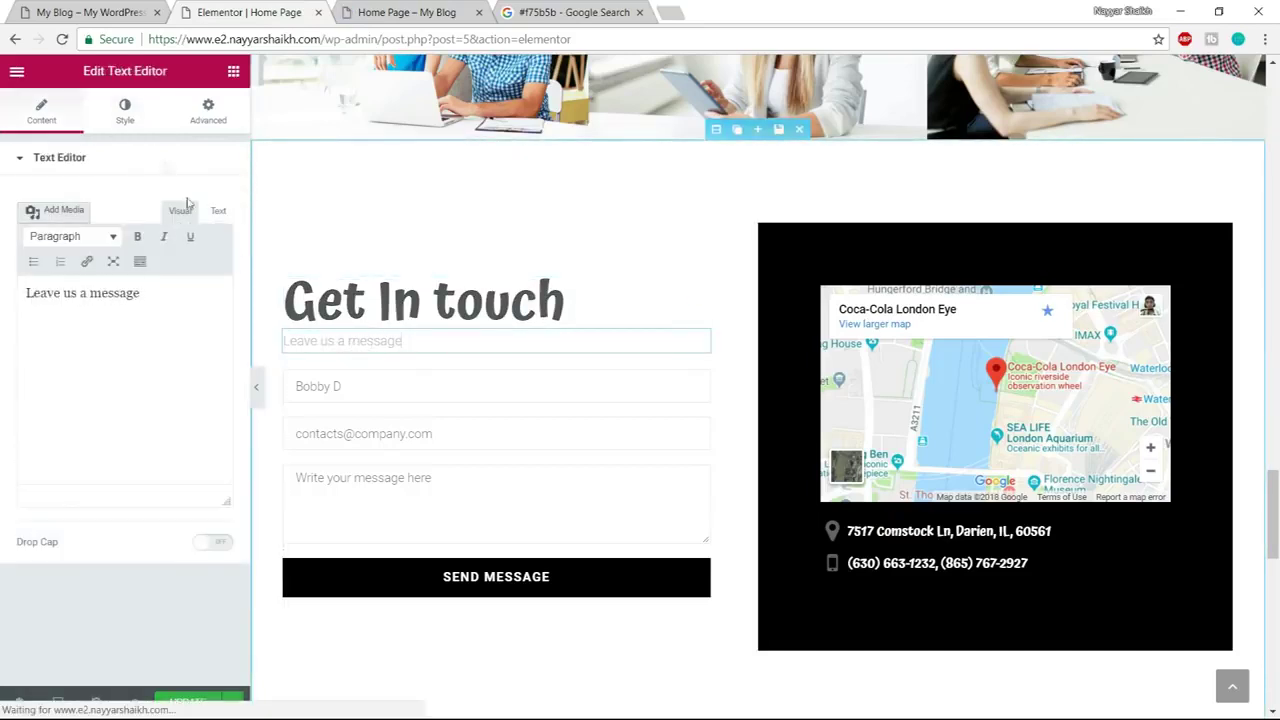
click(128, 110)
click(211, 268)
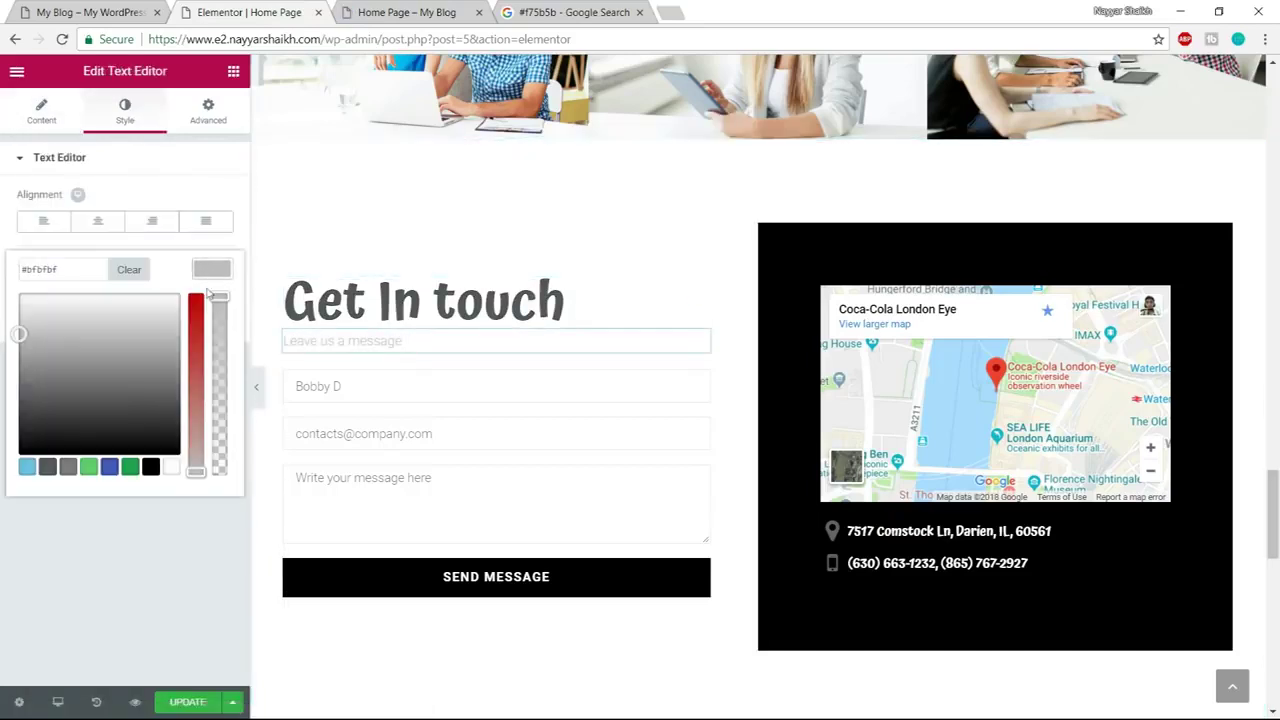
click(47, 467)
Step: Set the Leave us a message typography to Poppins, size 20, weight 400
click(212, 318)
click(160, 365)
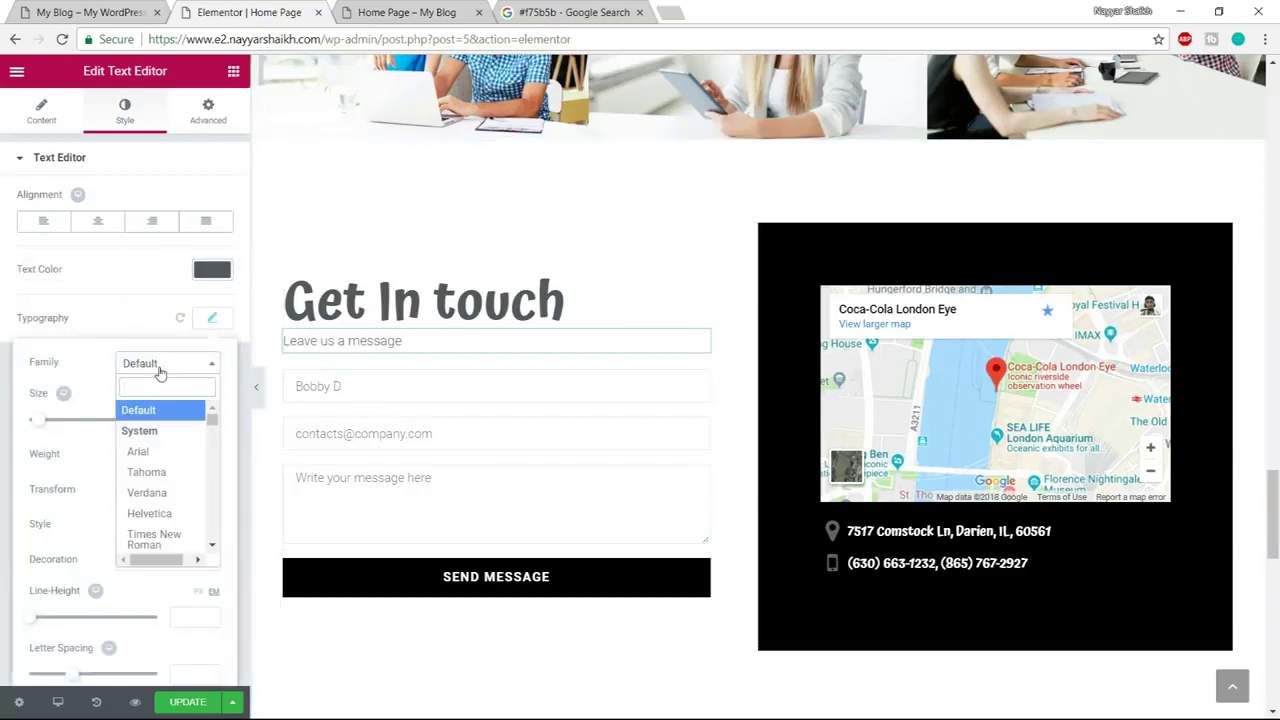
text(poppi)
key(Return)
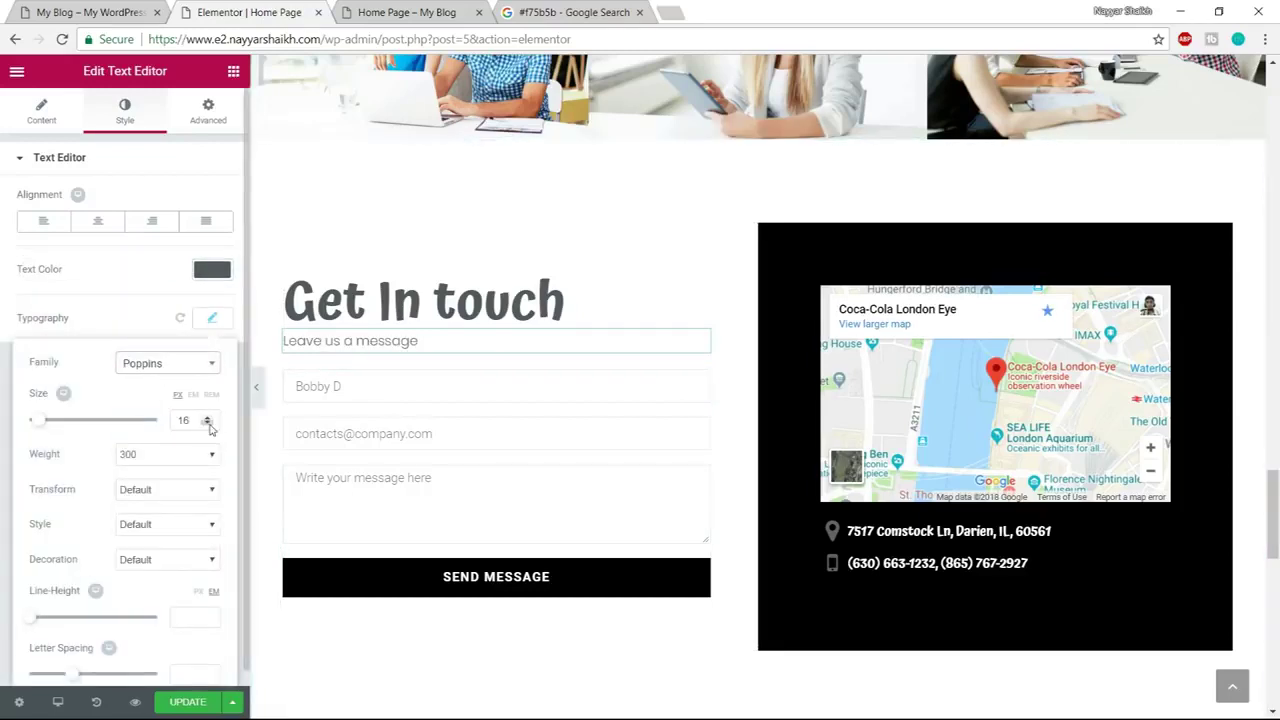
drag(186, 422, 165, 428)
text(20)
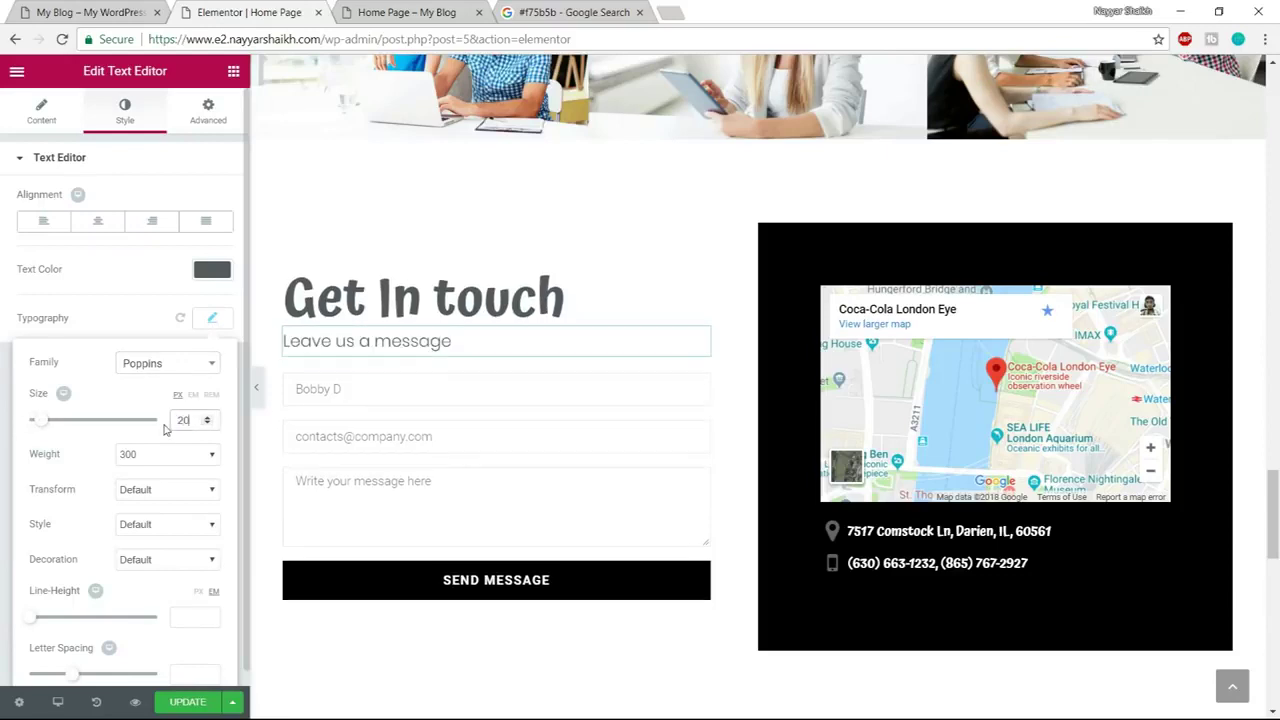
click(171, 454)
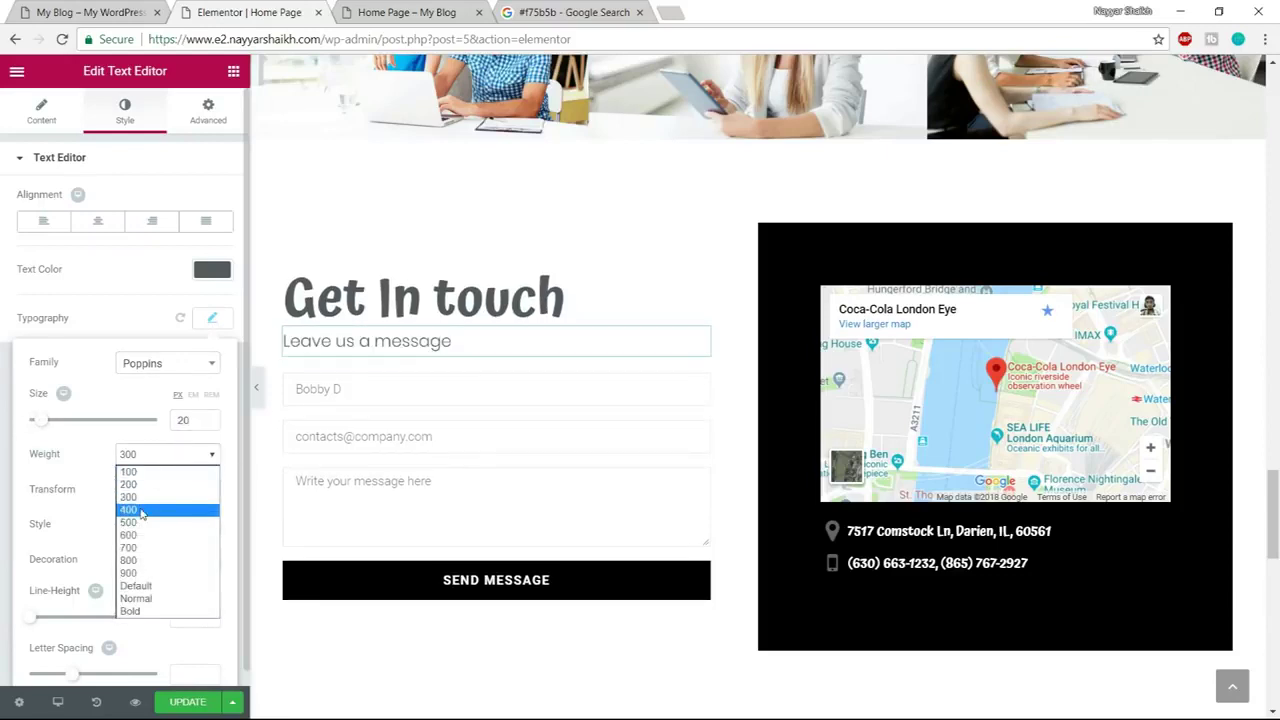
click(141, 513)
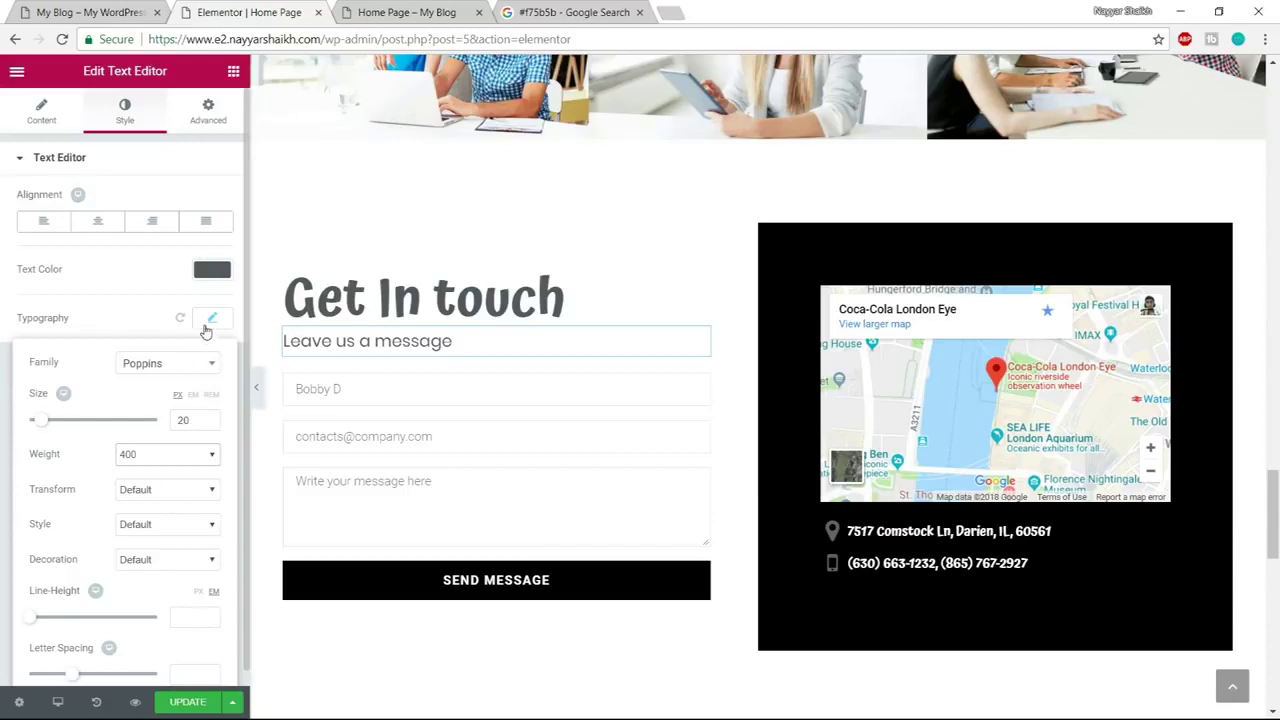
click(211, 318)
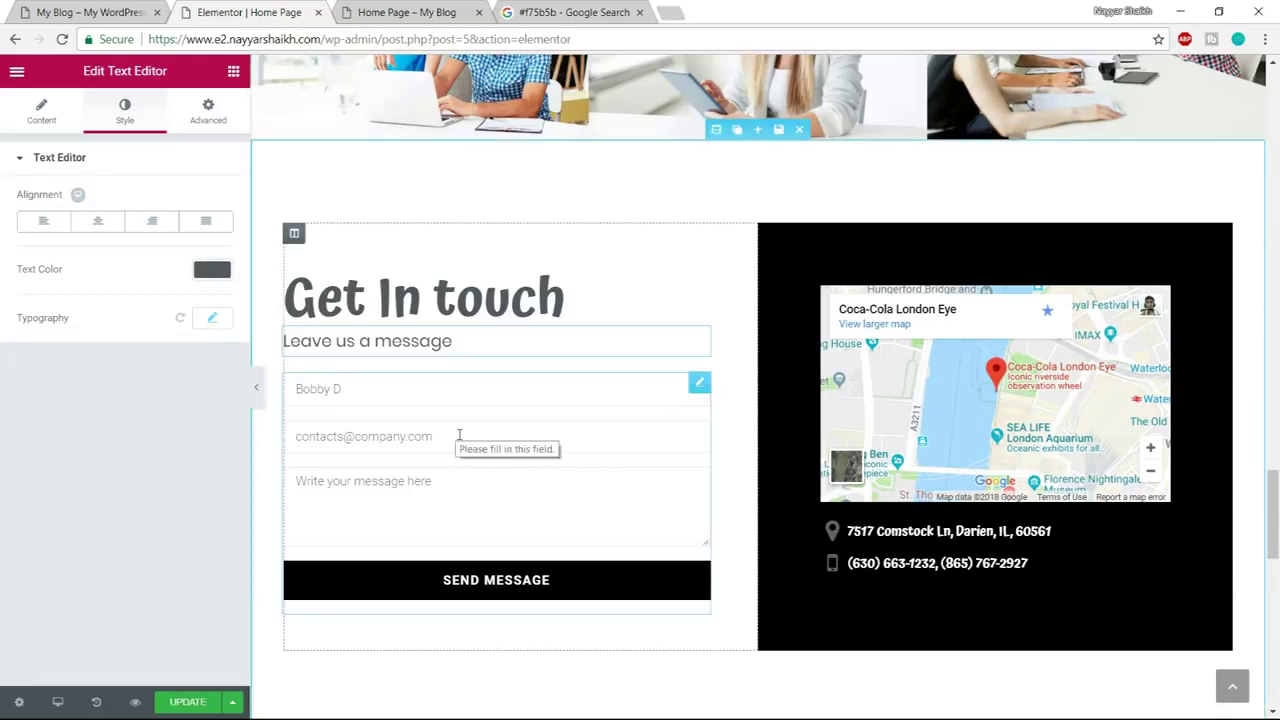
click(494, 434)
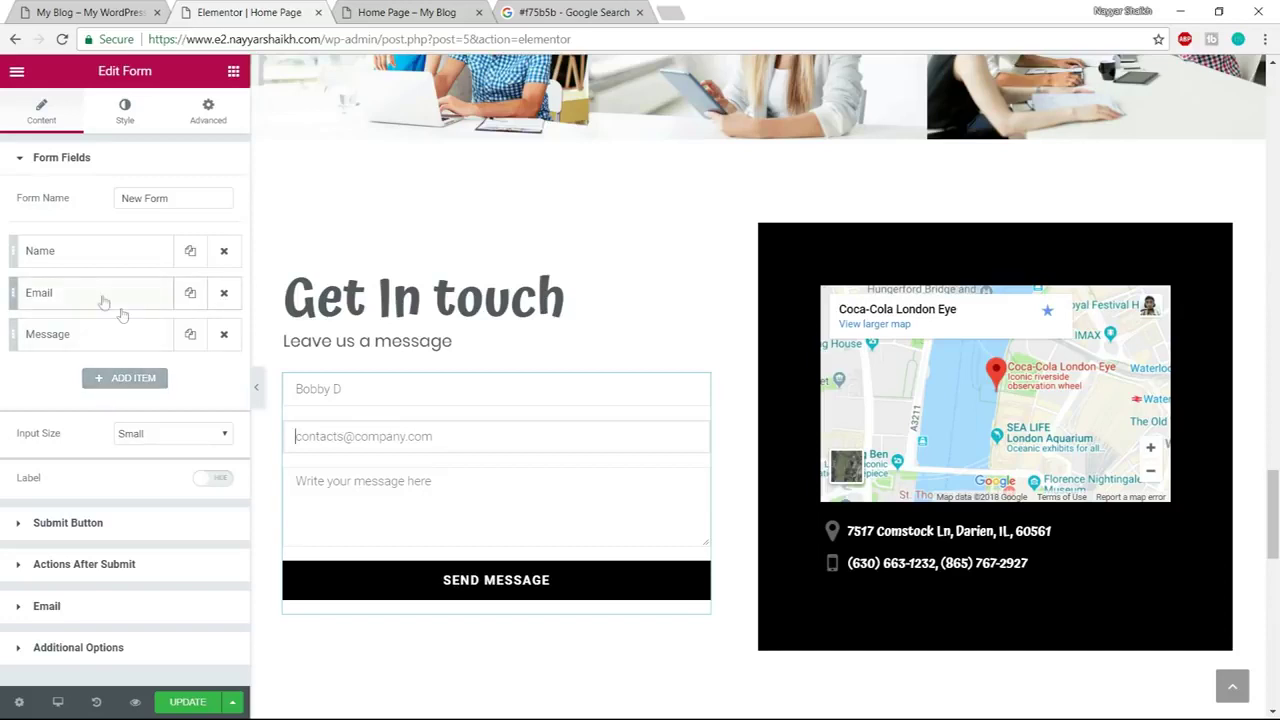
Step: Delete the form's Name field, restore it, and expand the Name field's settings
click(227, 253)
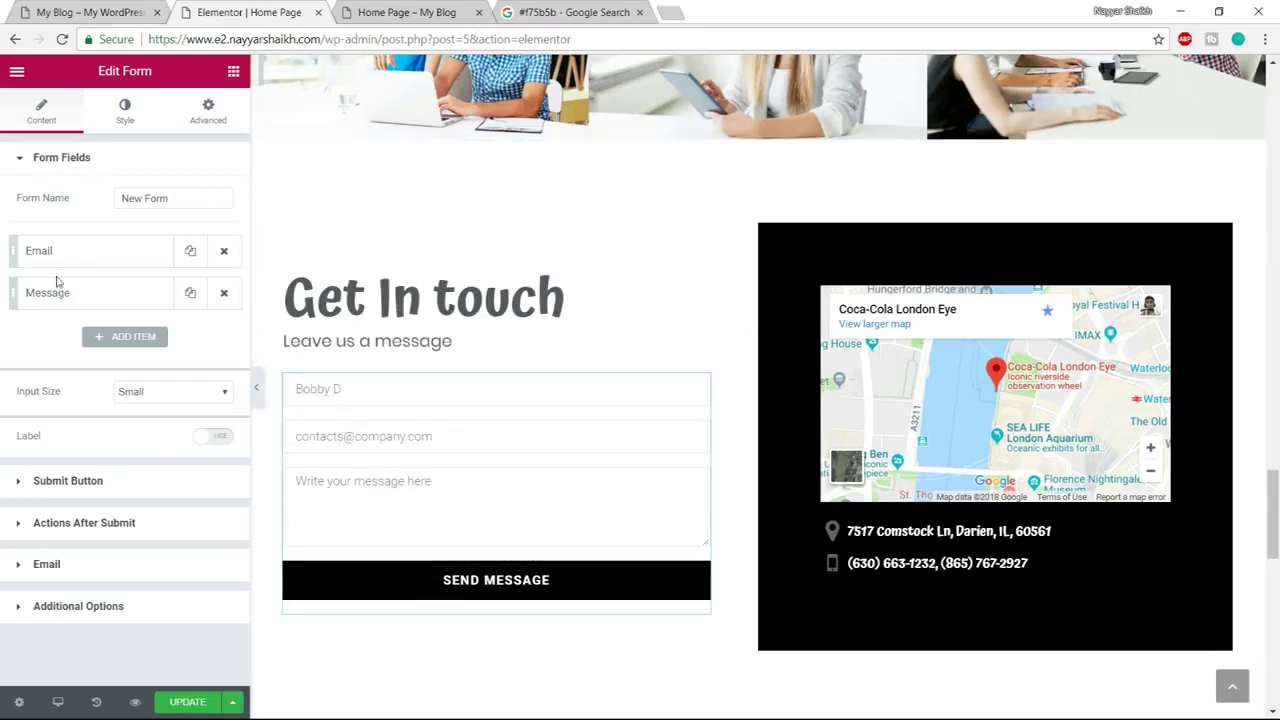
click(108, 128)
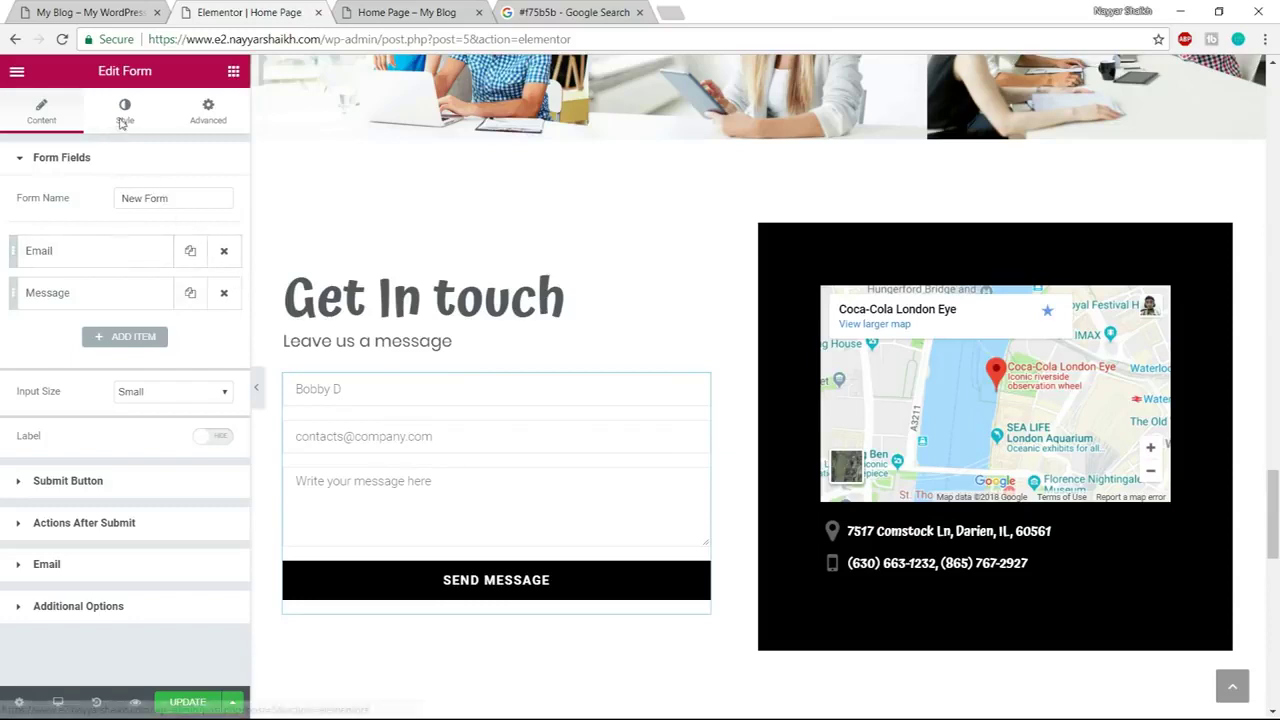
click(46, 126)
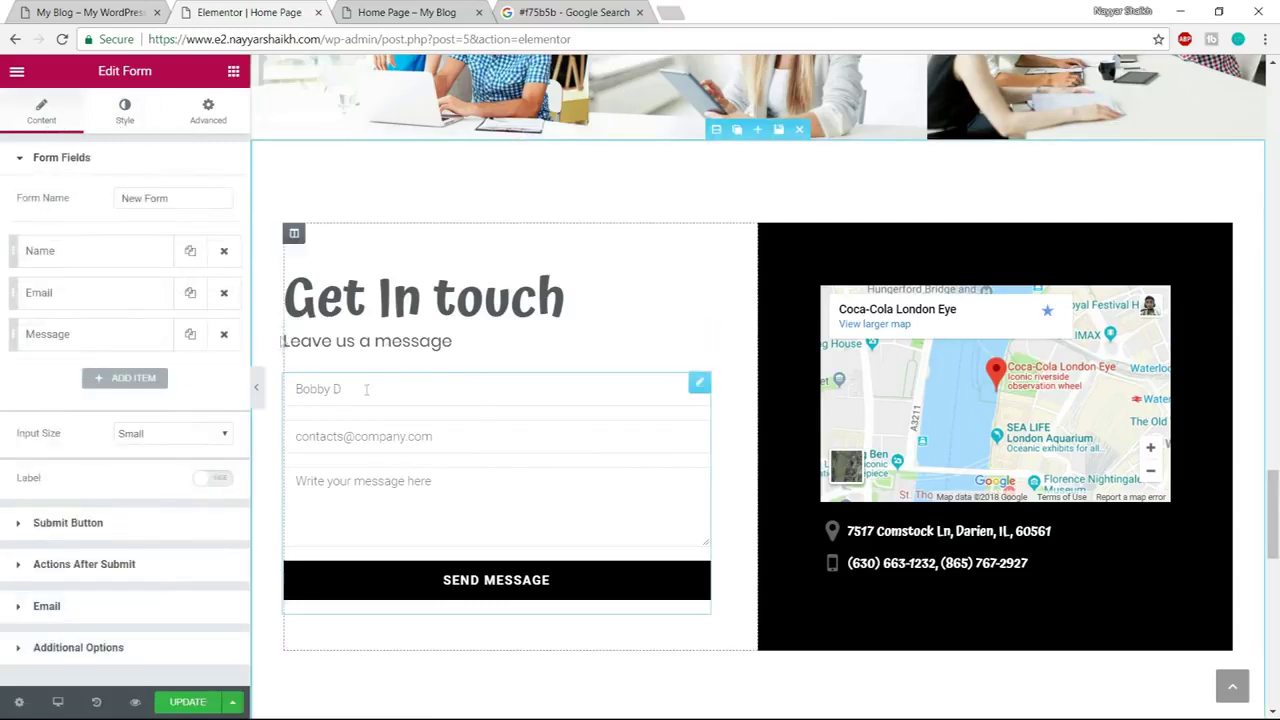
click(98, 262)
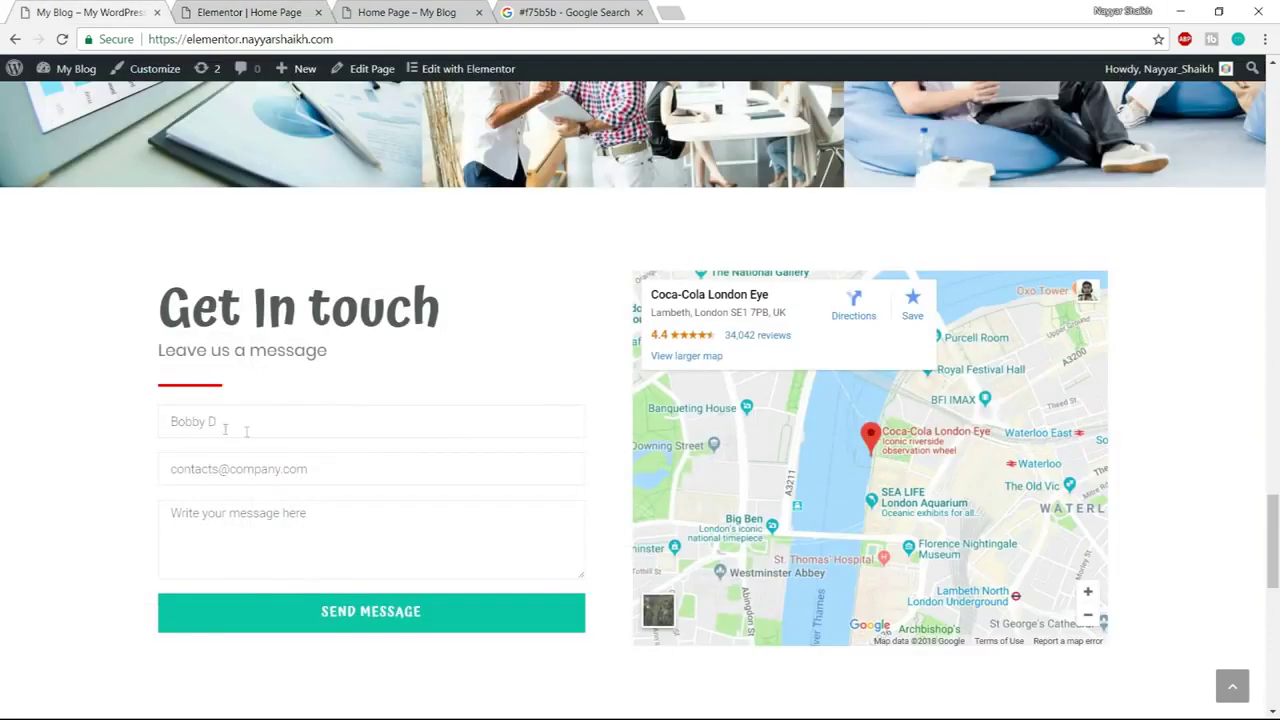
Step: Change the Name field's placeholder to 'Enter Your Name Here'
click(165, 421)
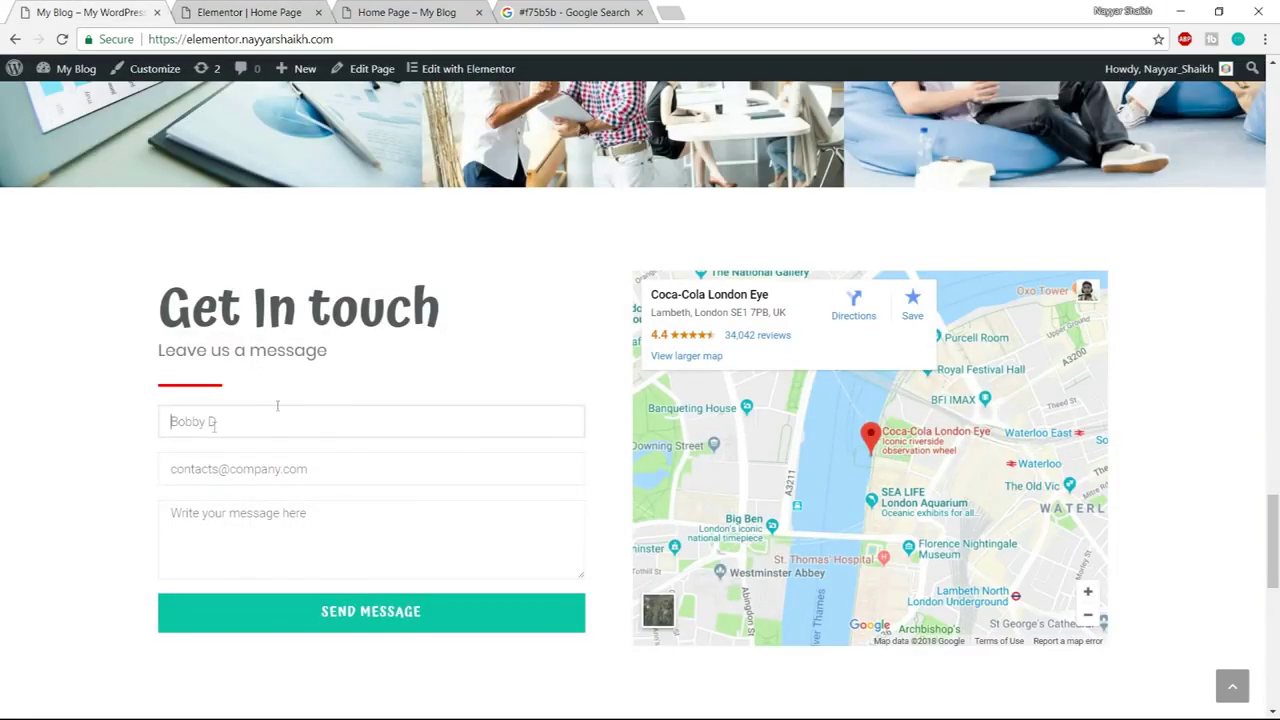
click(248, 20)
drag(175, 438, 82, 445)
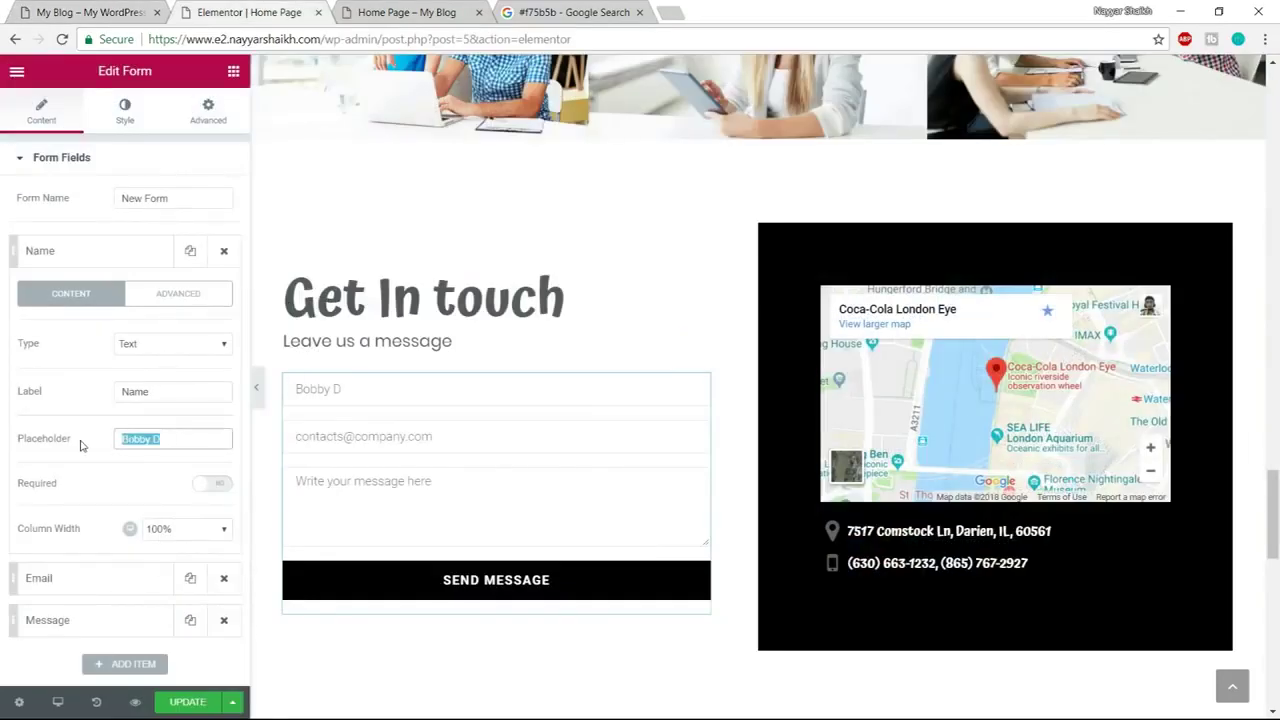
text(Enter Your Name Here)
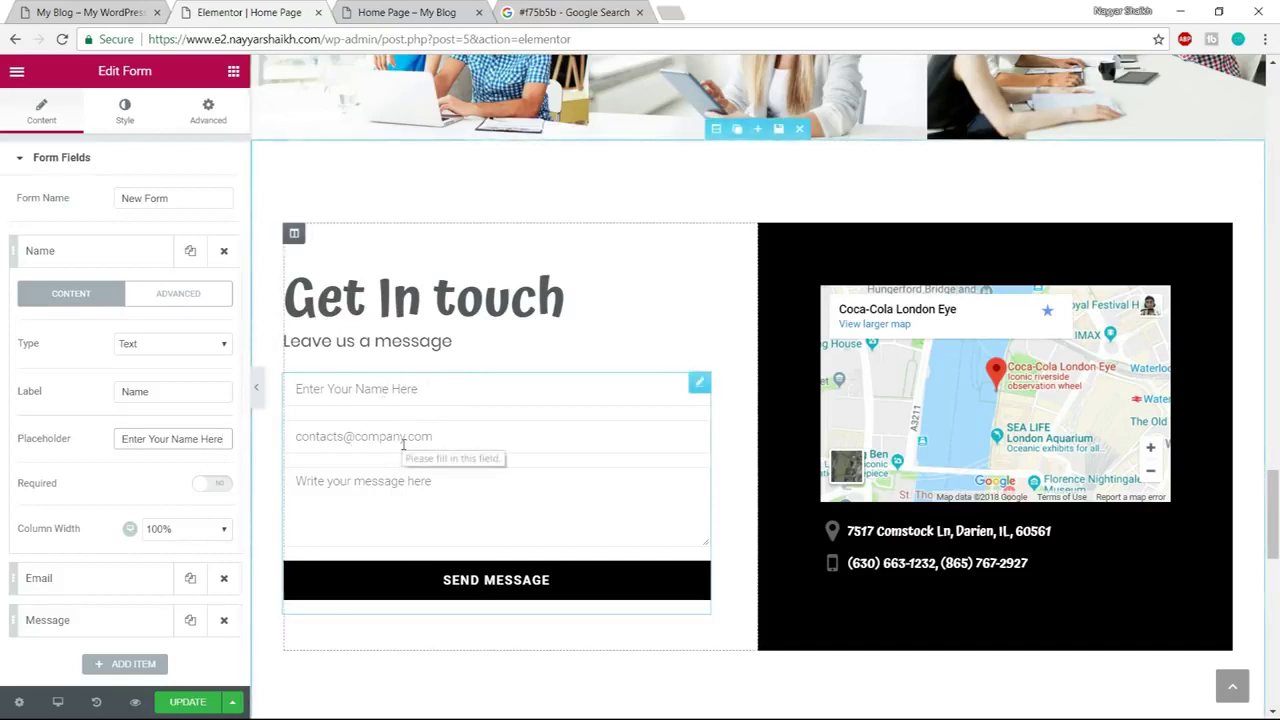
Step: Leave the Name field optional and set its column width to 40%, then back to 100%
scroll(151, 522, down, 1)
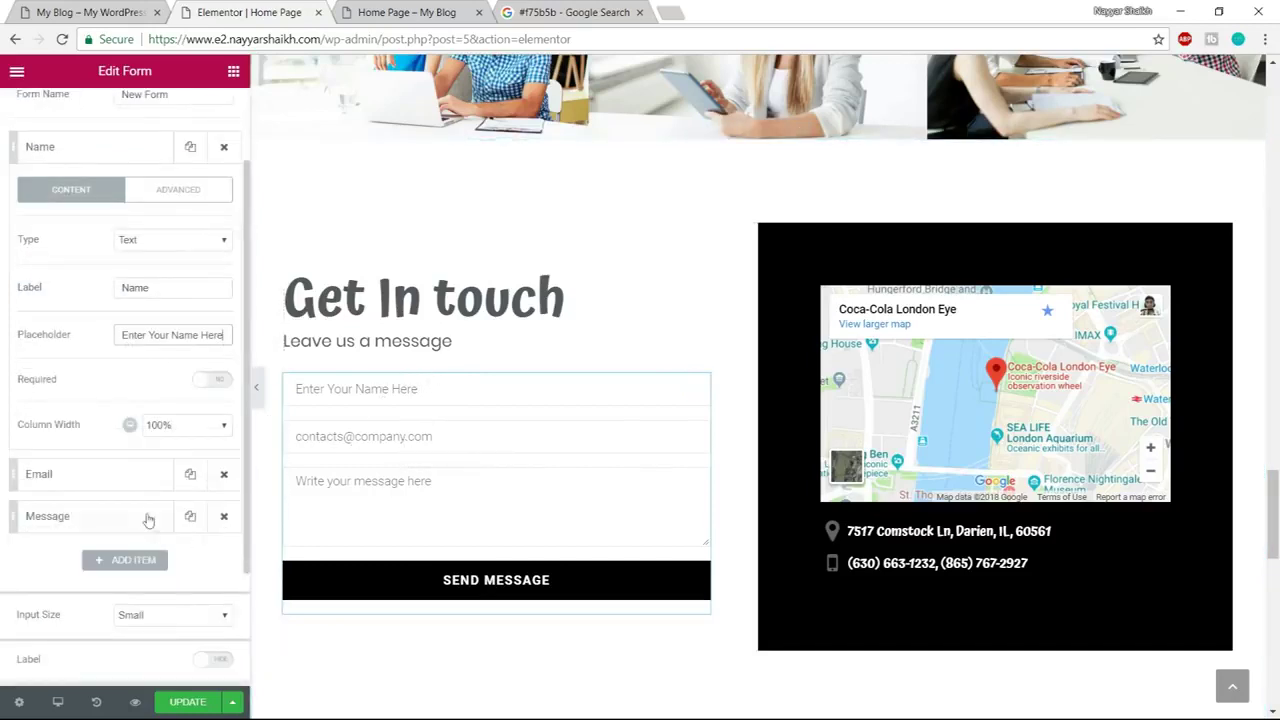
click(221, 385)
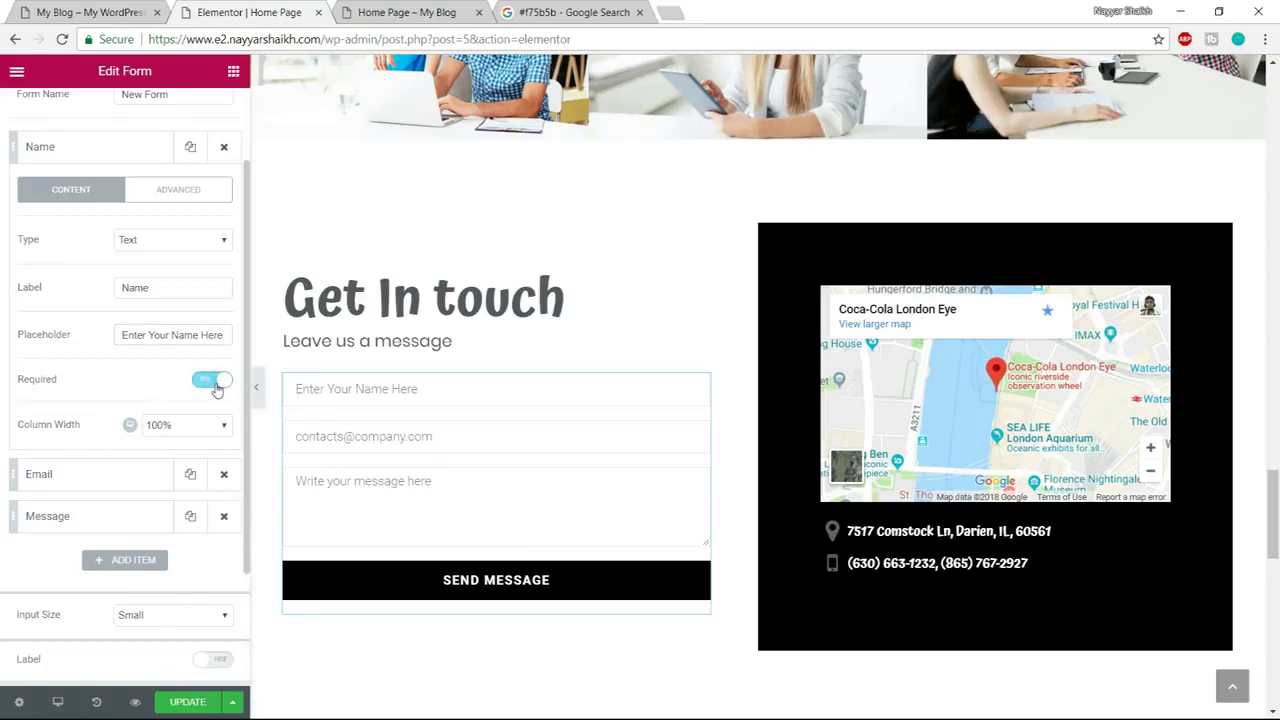
click(217, 388)
click(186, 428)
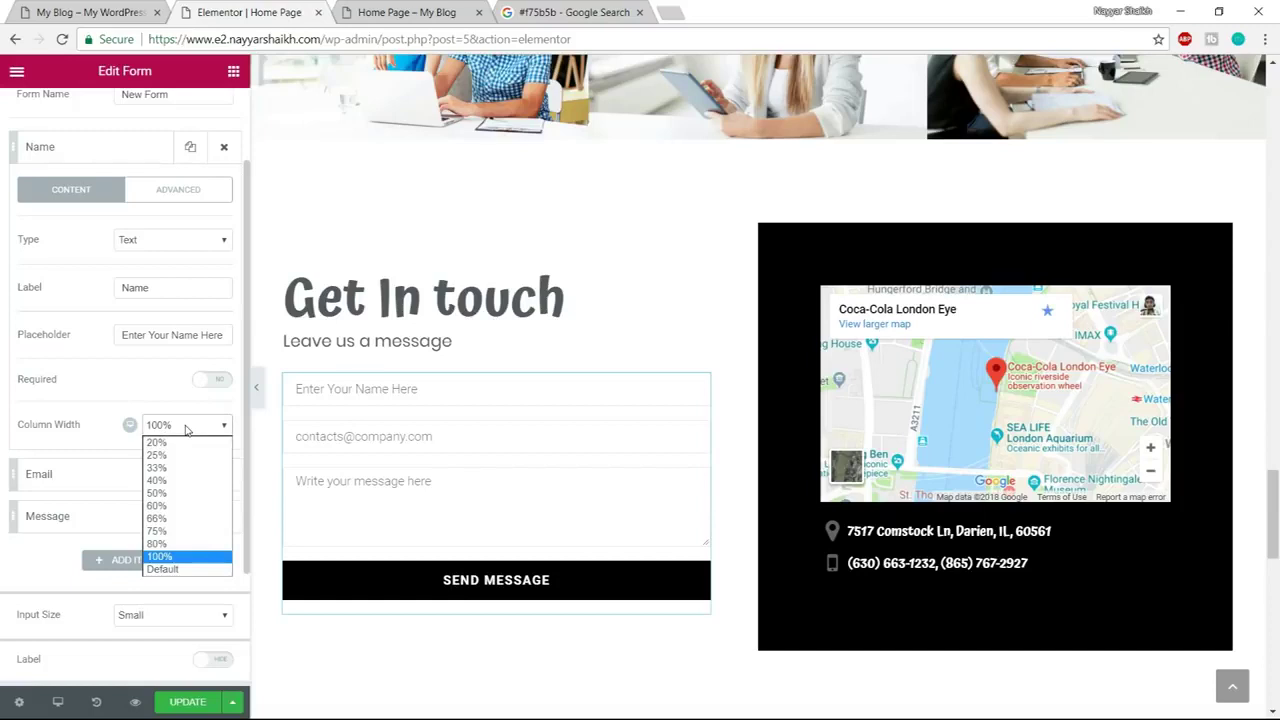
click(175, 481)
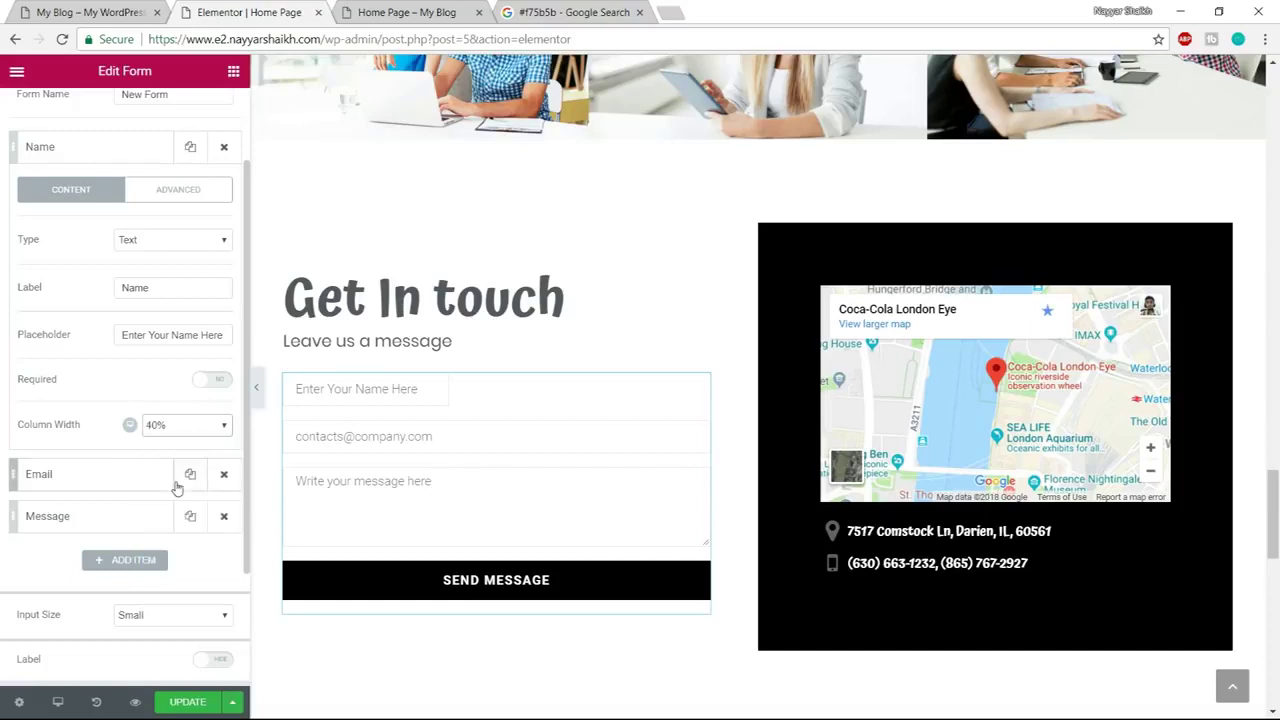
click(176, 430)
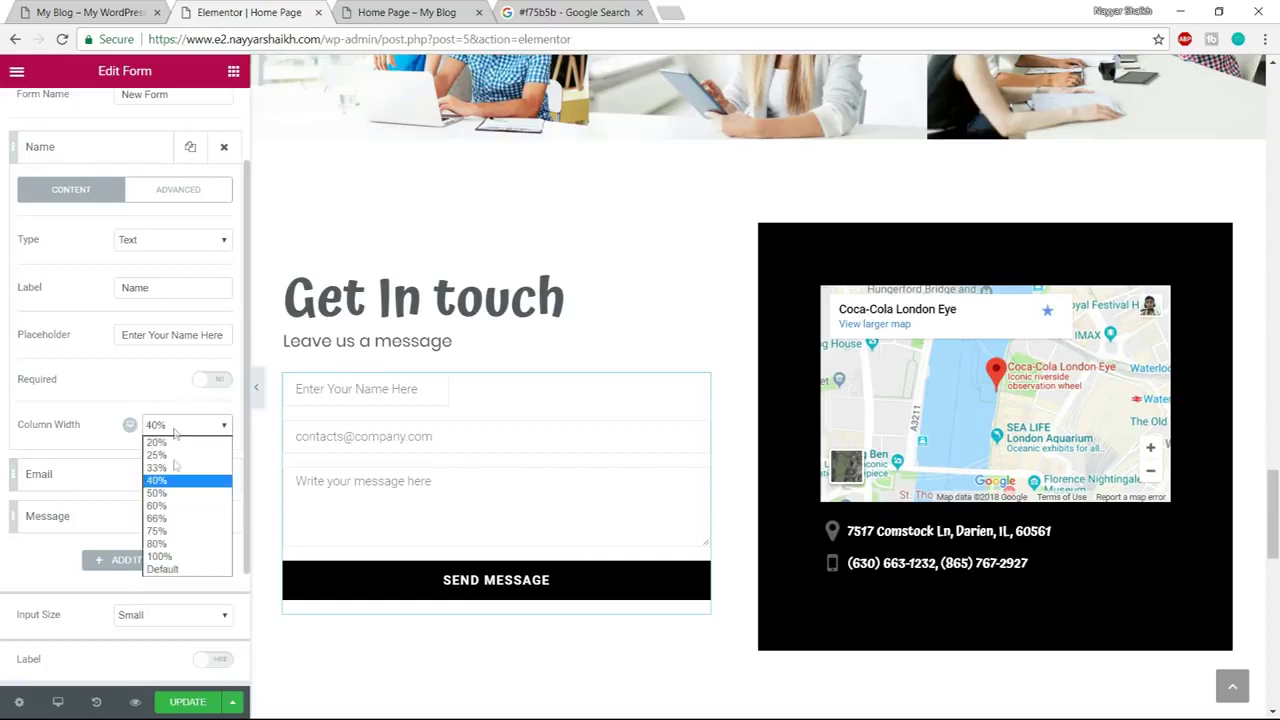
click(160, 556)
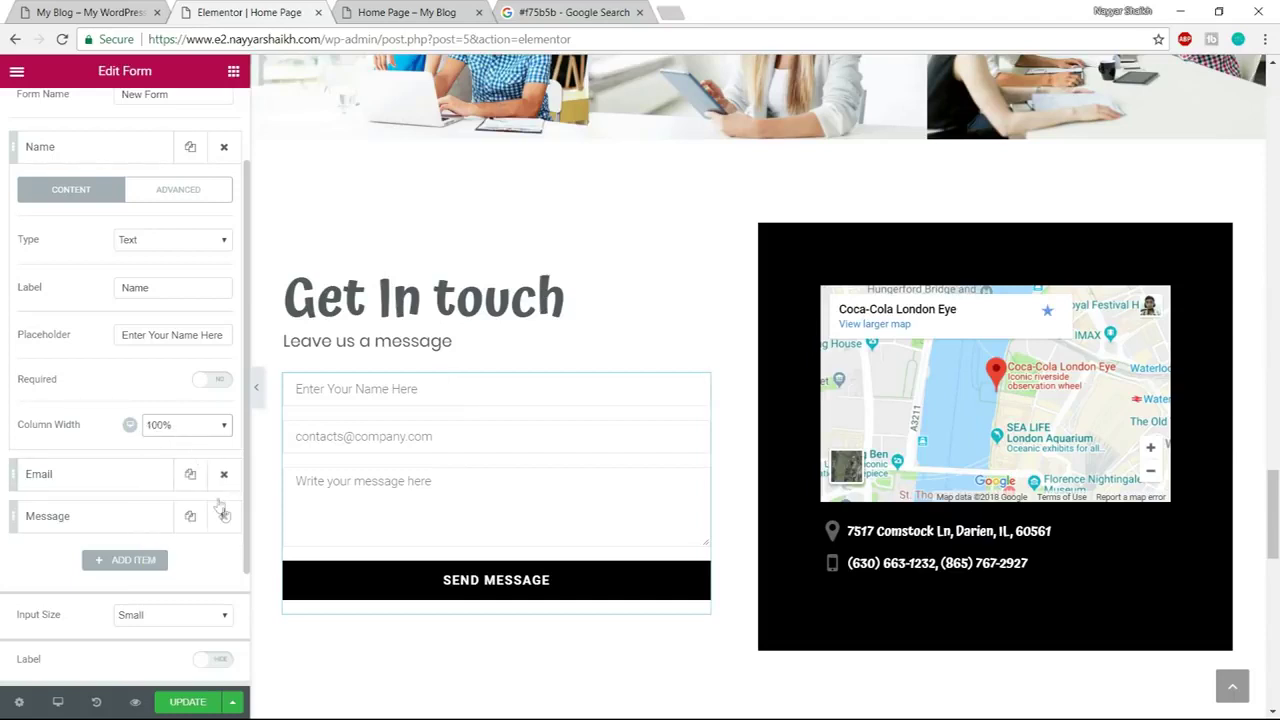
scroll(222, 510, up, 2)
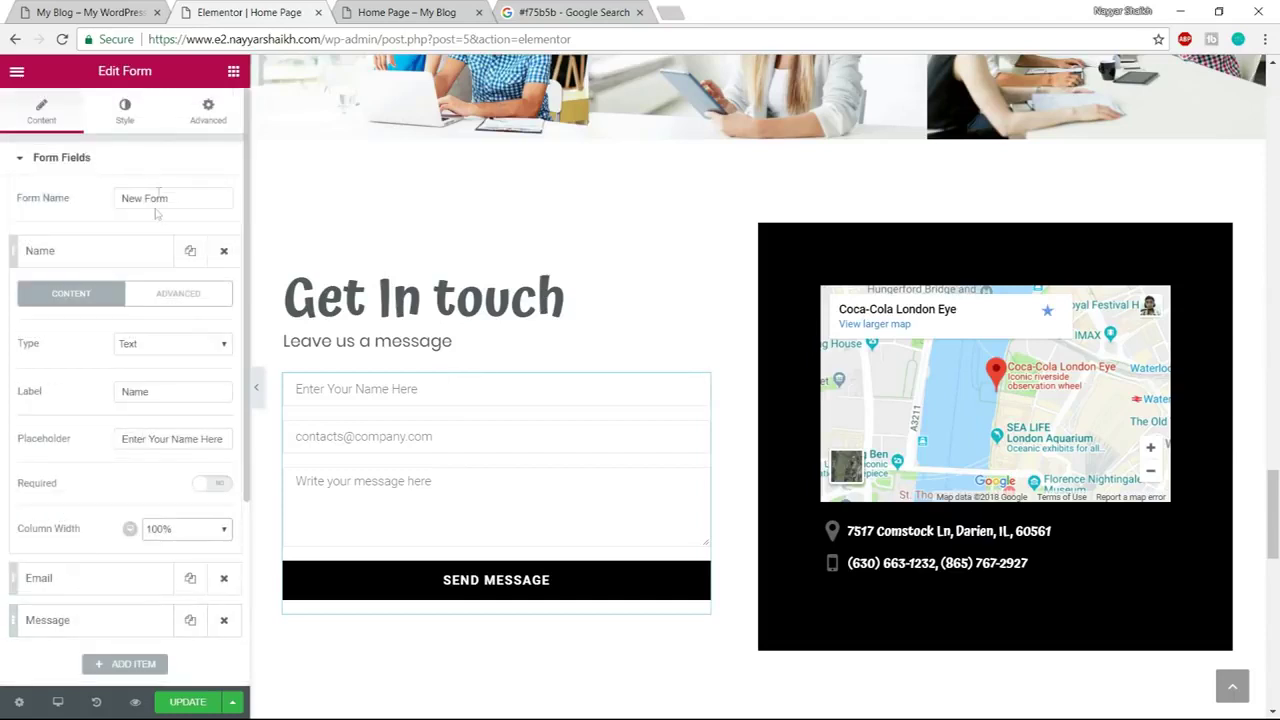
Step: Change the Email field's placeholder to 'Enter Your Email Here'
click(110, 168)
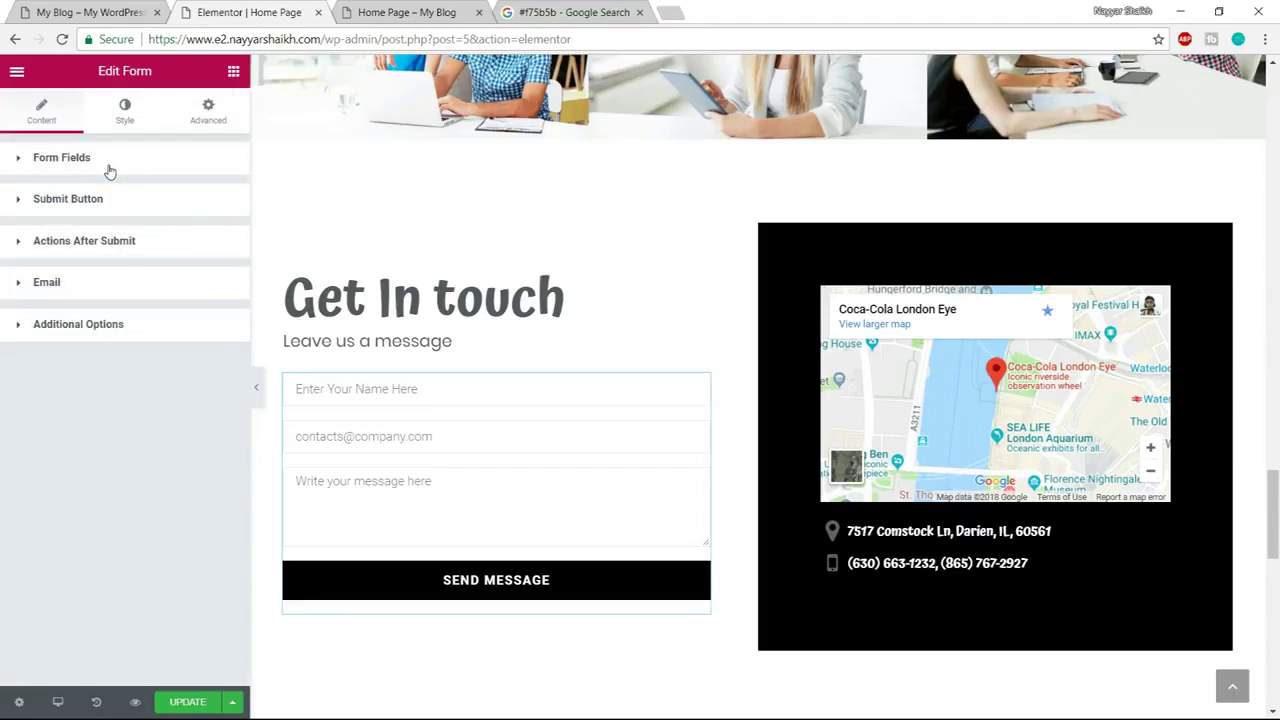
click(110, 170)
click(95, 295)
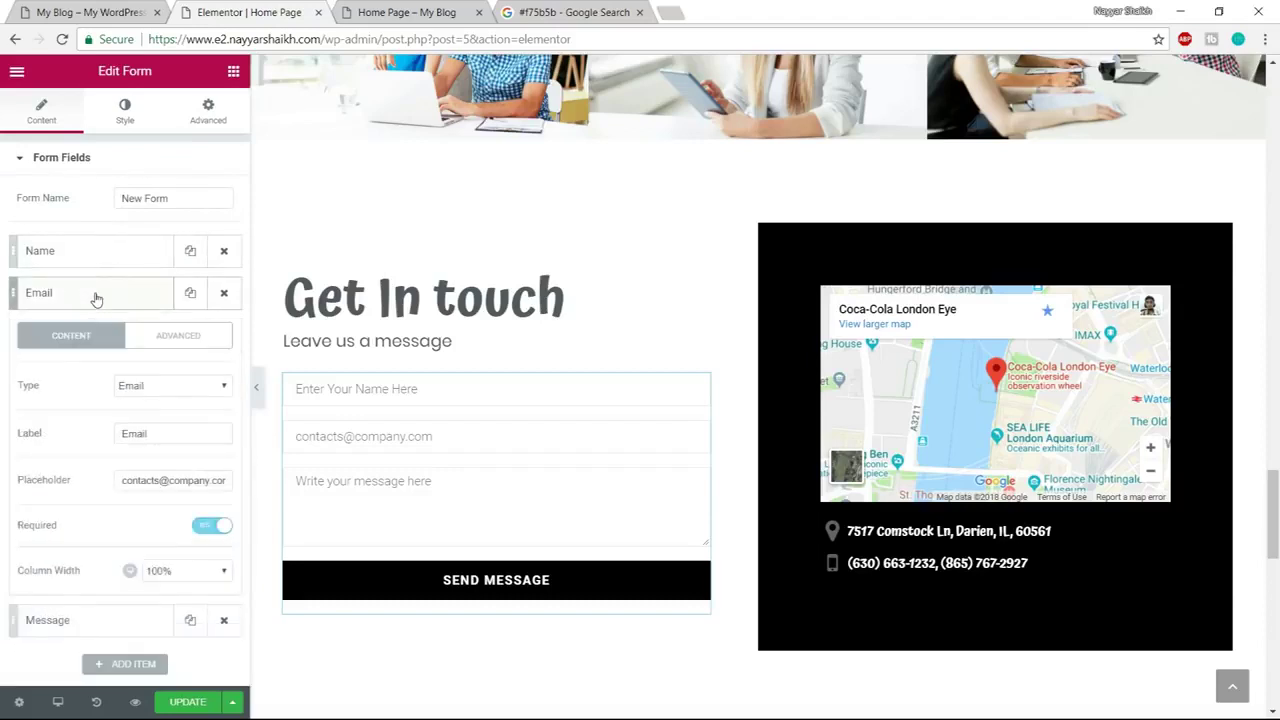
click(162, 481)
key(ctrl+a)
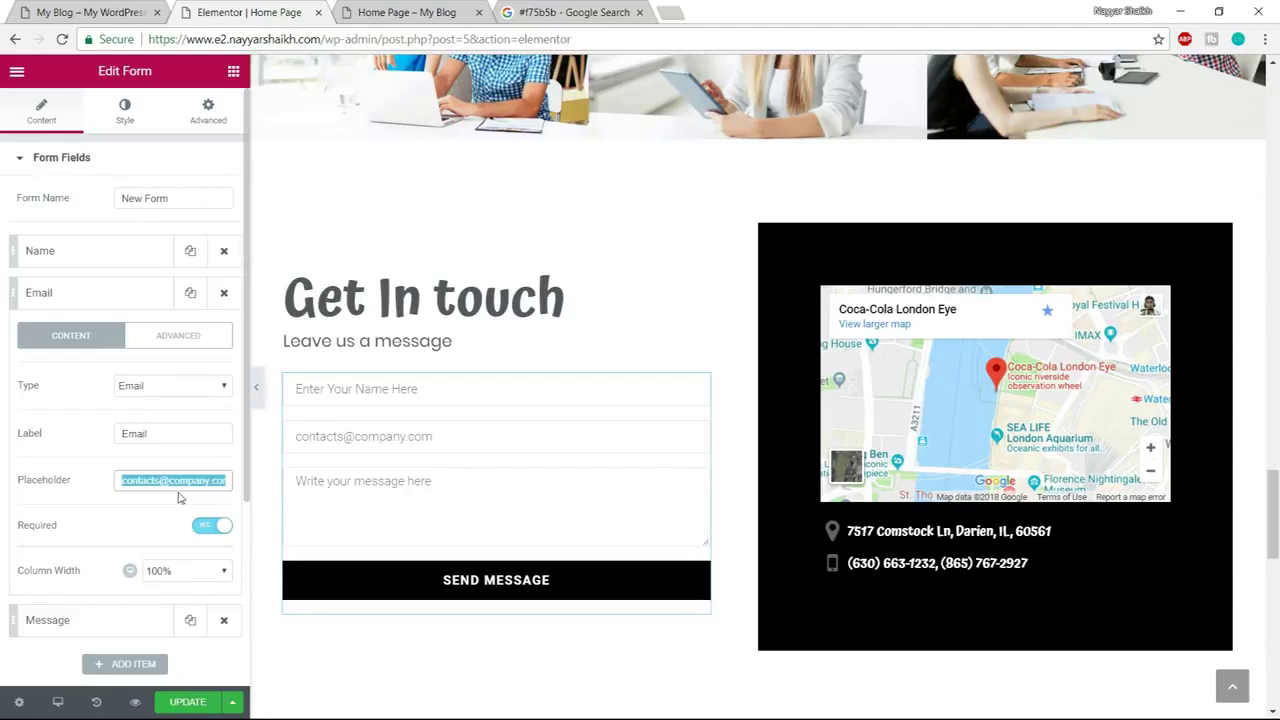
text(Enter Yo)
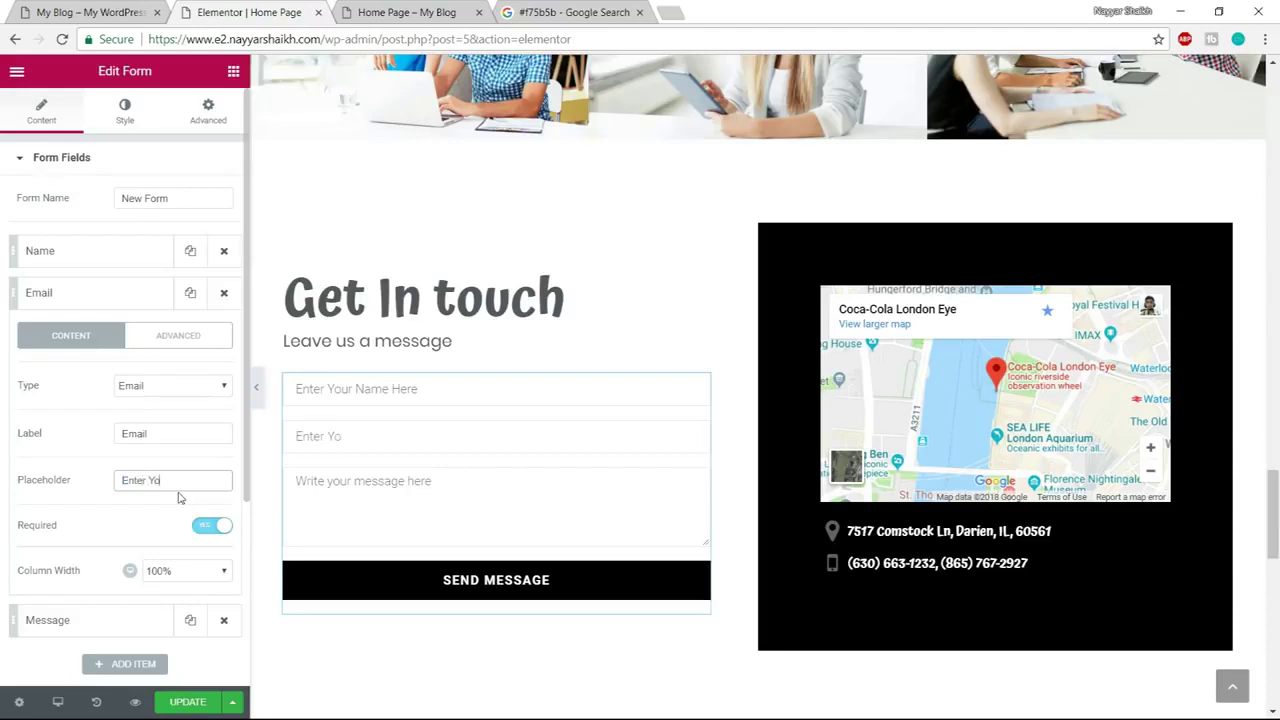
text(ur Email Here)
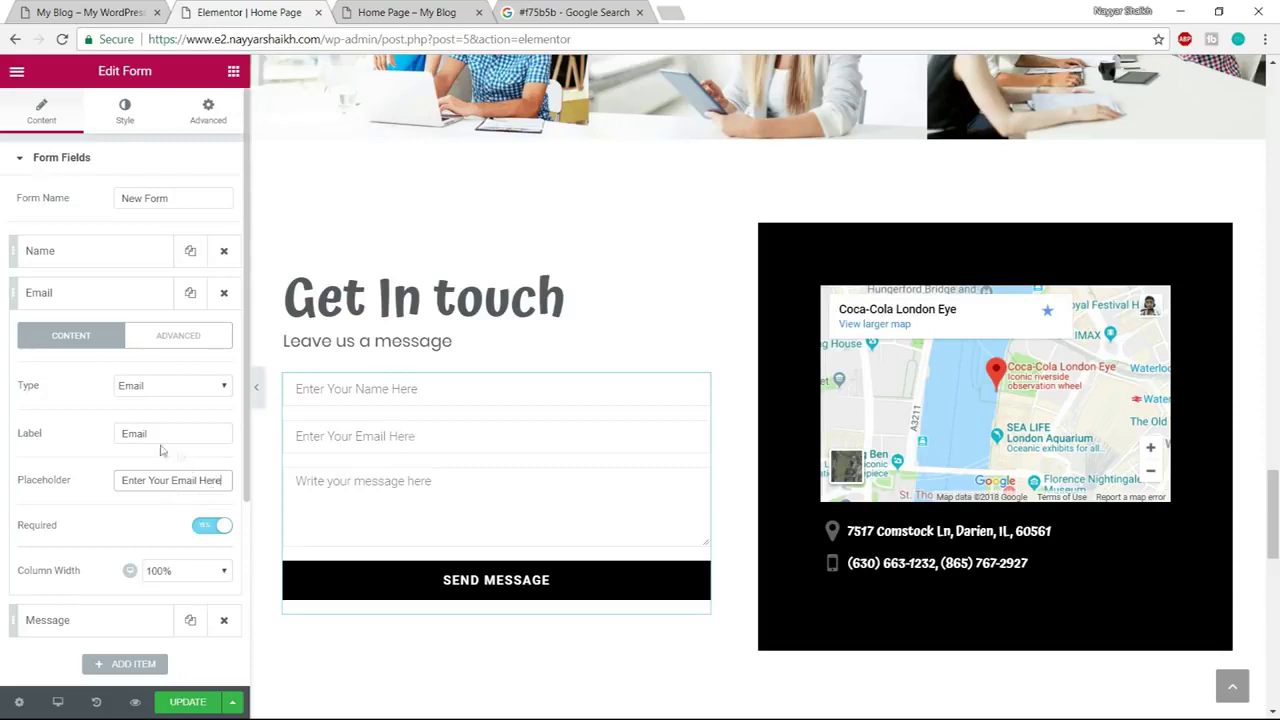
Step: Keep the Email field's type set to Email and bring up the live blog page
click(157, 396)
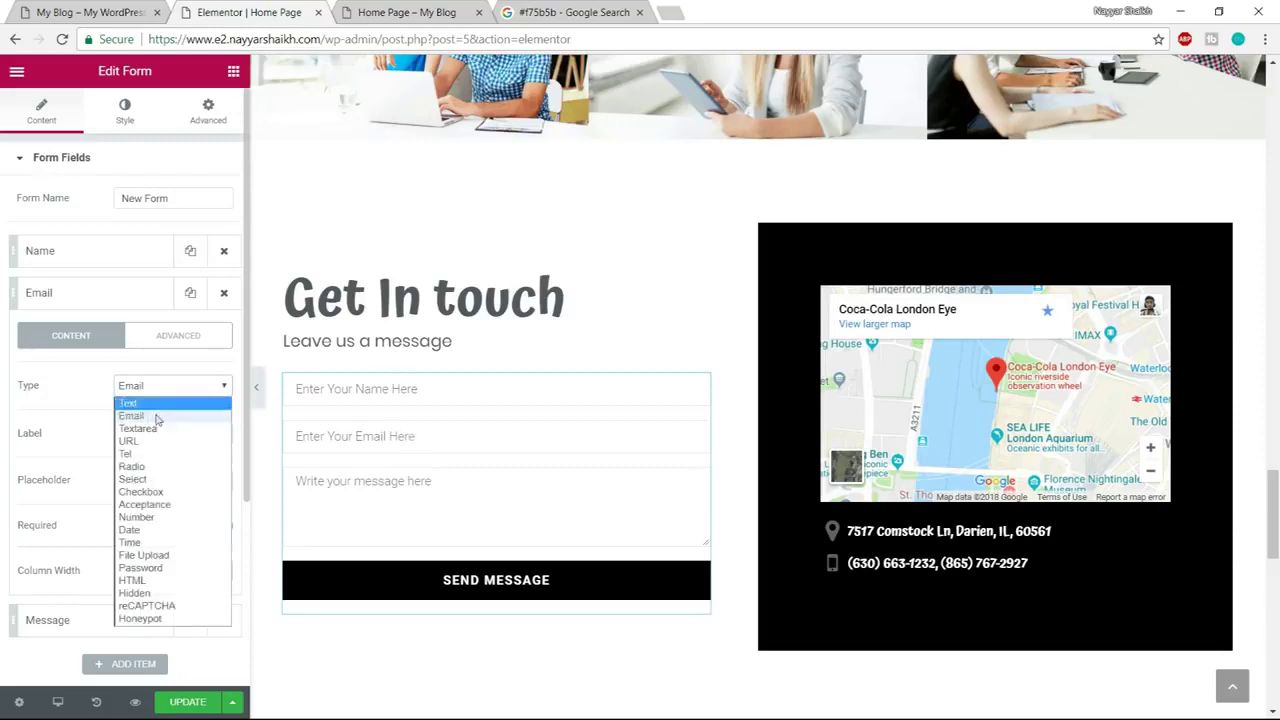
click(150, 394)
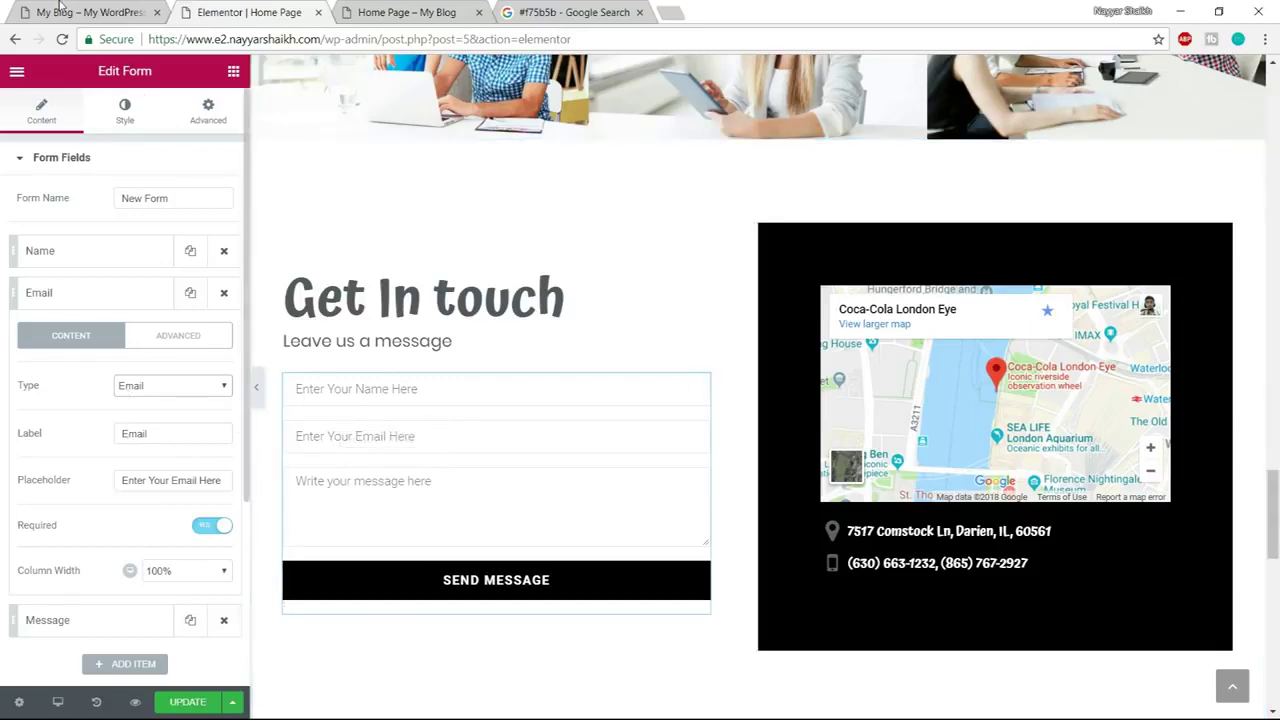
click(60, 8)
Step: Test the live form's email validation by sending 41556 as the email, then clear it
click(353, 476)
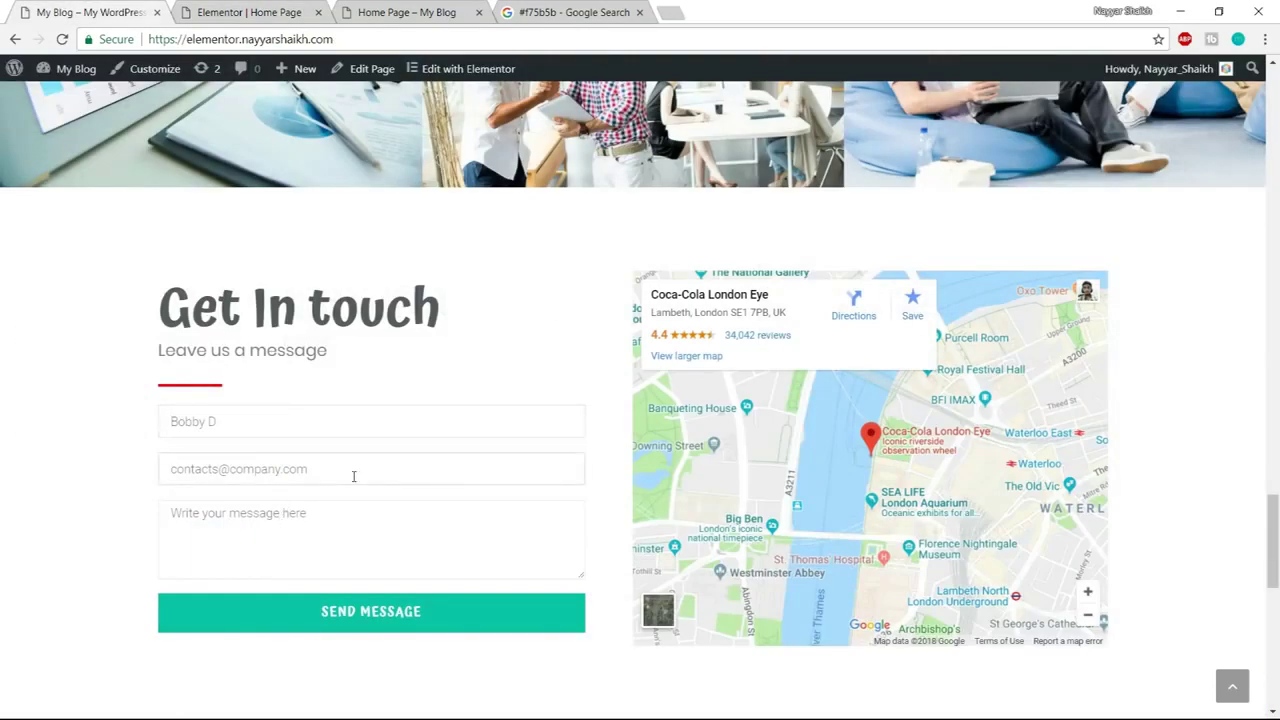
text(41556)
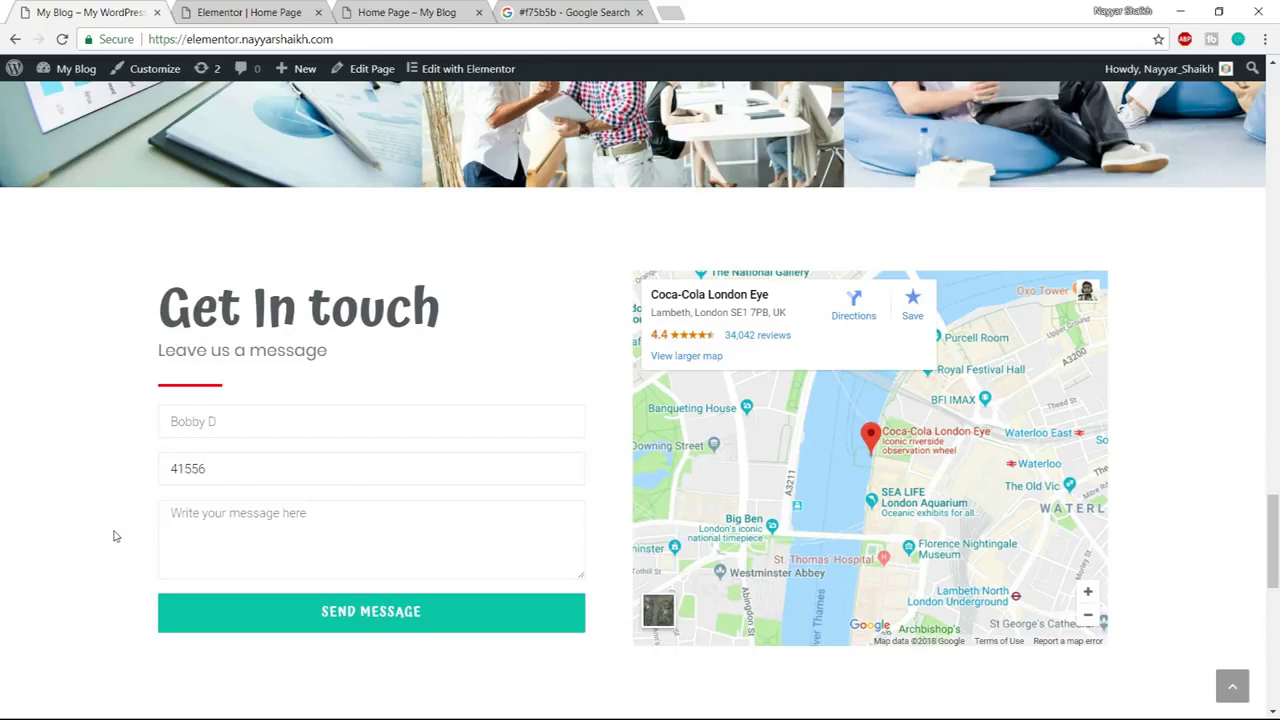
click(284, 610)
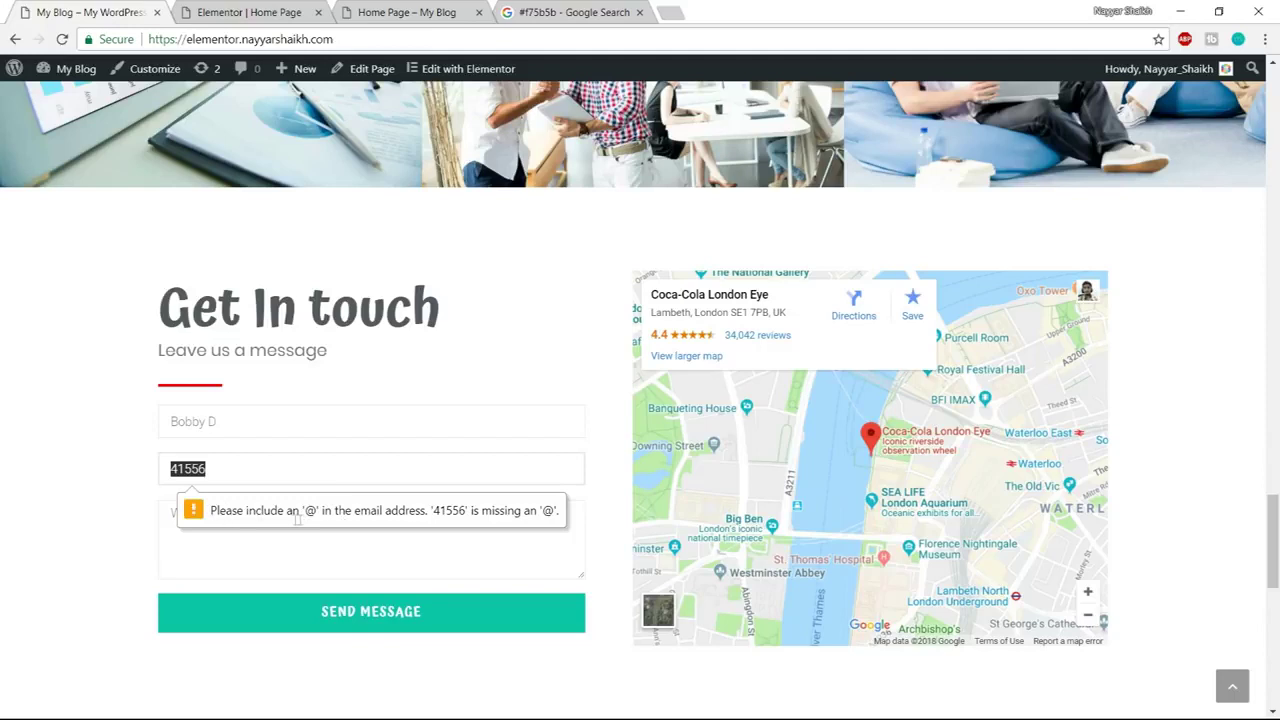
key(BackSpace)
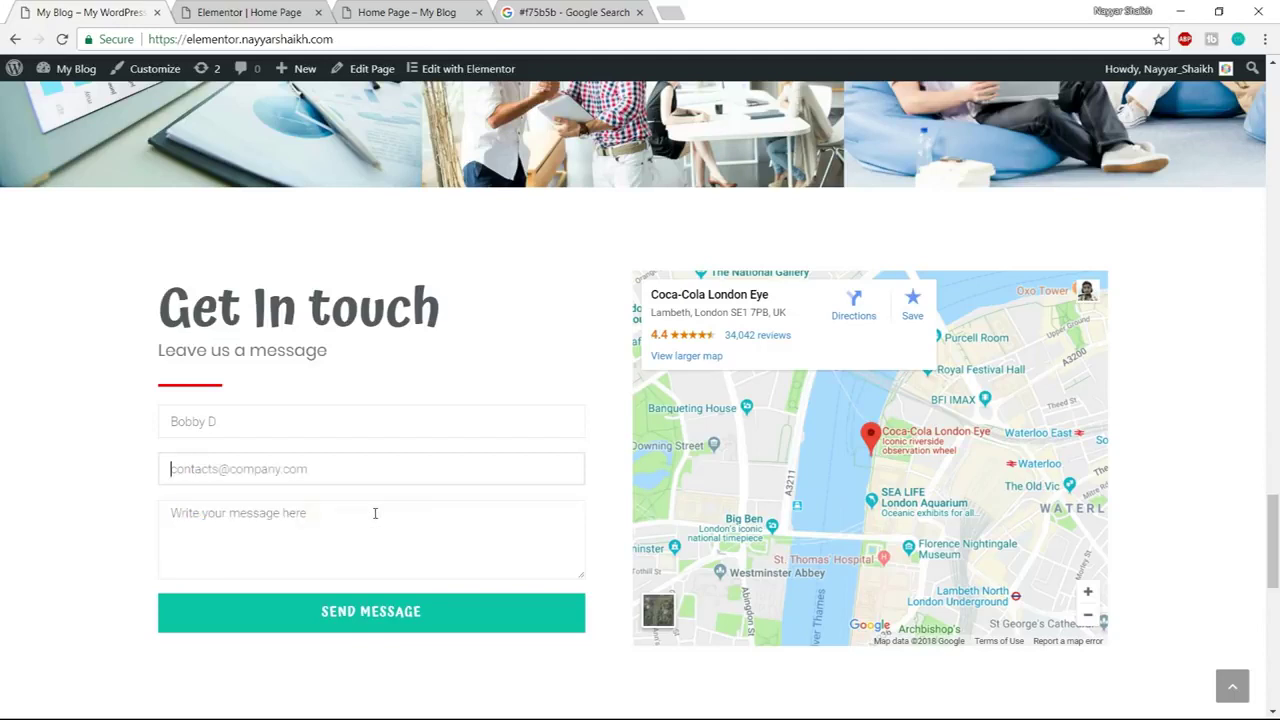
key(Return)
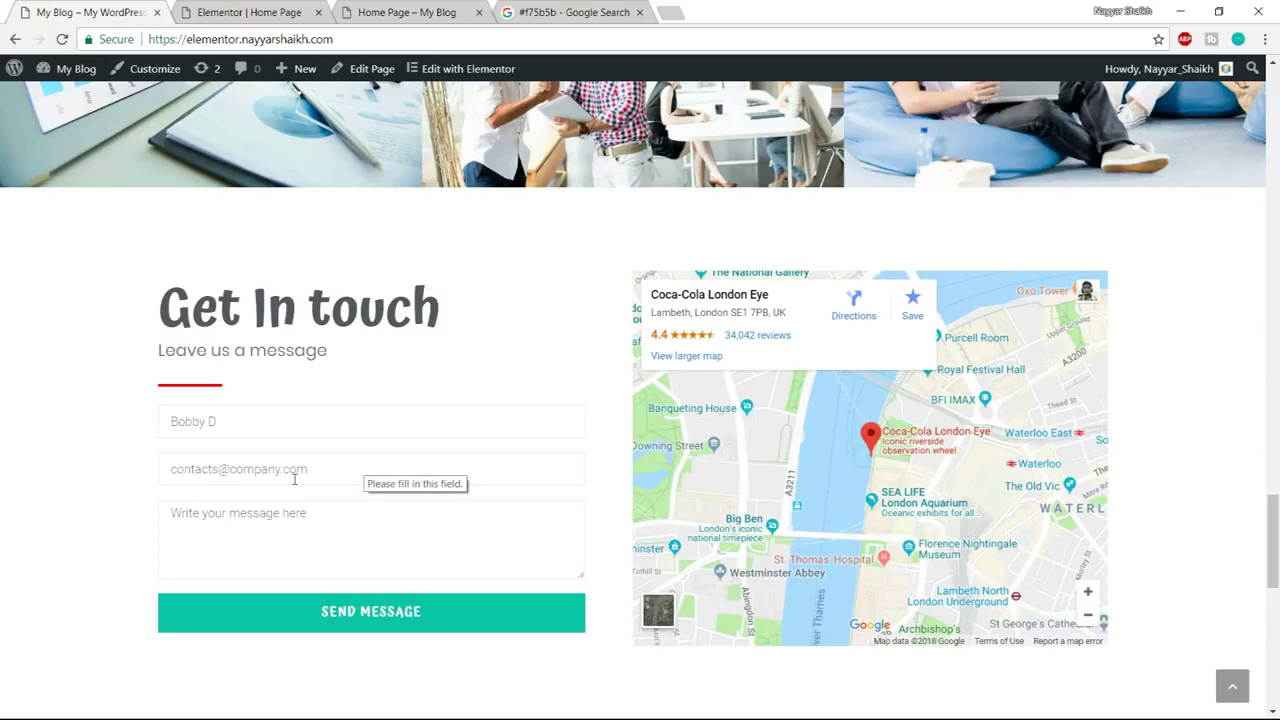
click(249, 12)
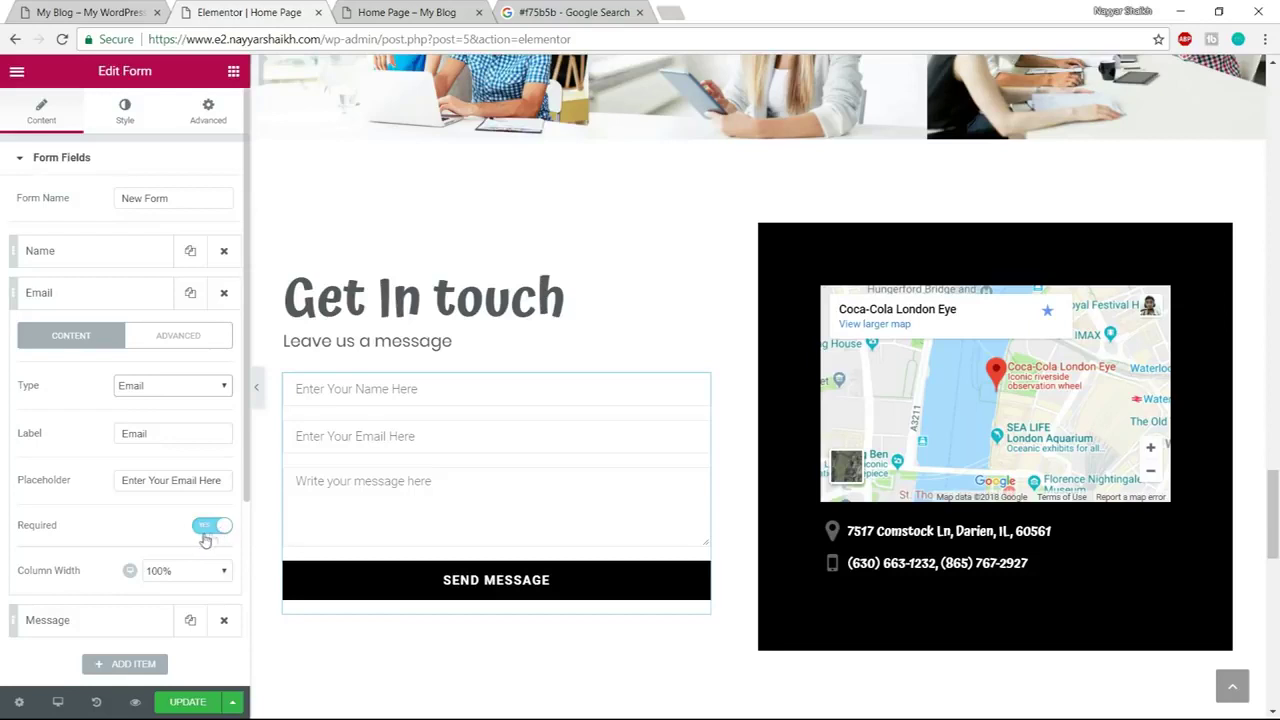
Step: Collapse the Email field and review the Submit Button's Send Message text against the live page
click(108, 292)
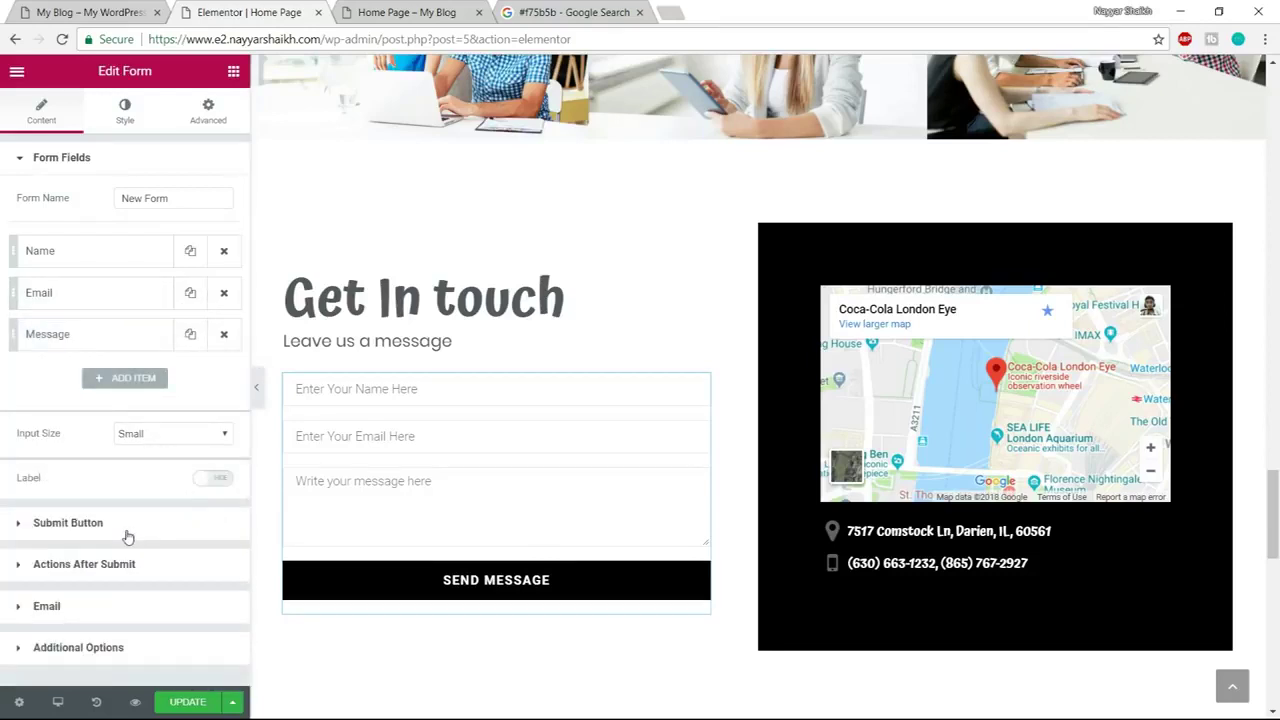
click(68, 523)
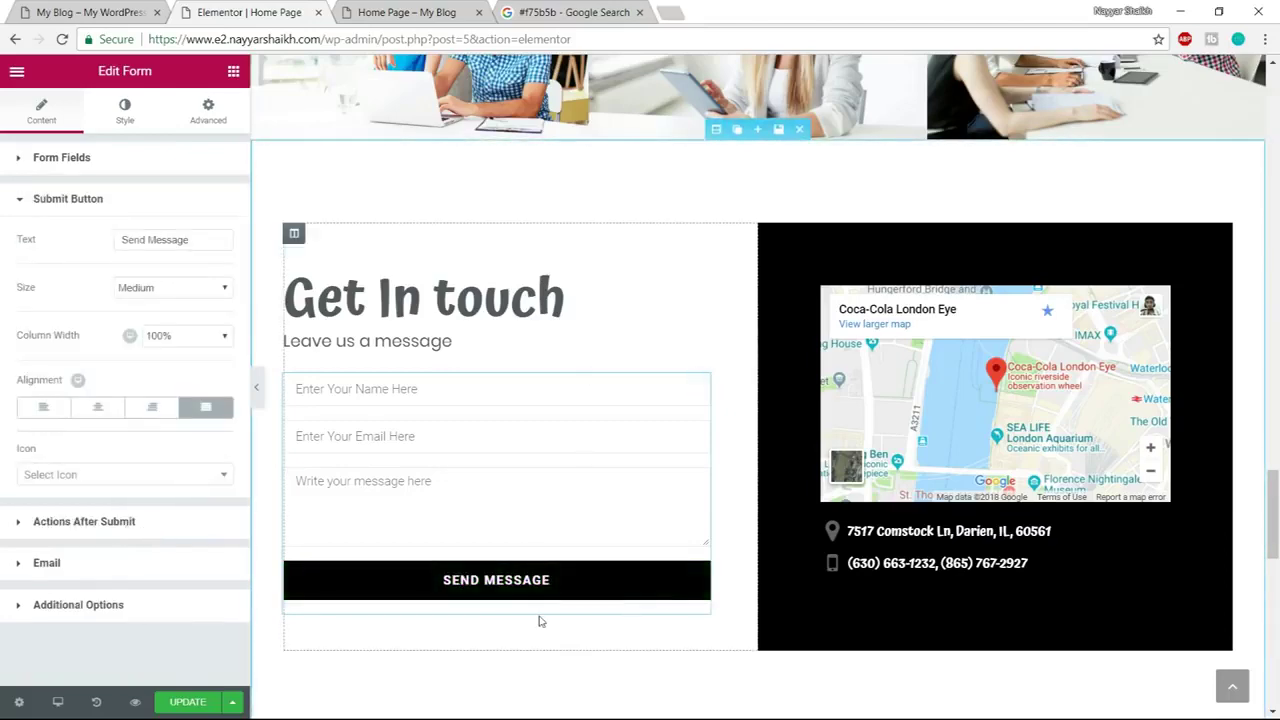
key(ctrl+1)
scroll(760, 398, down, 2)
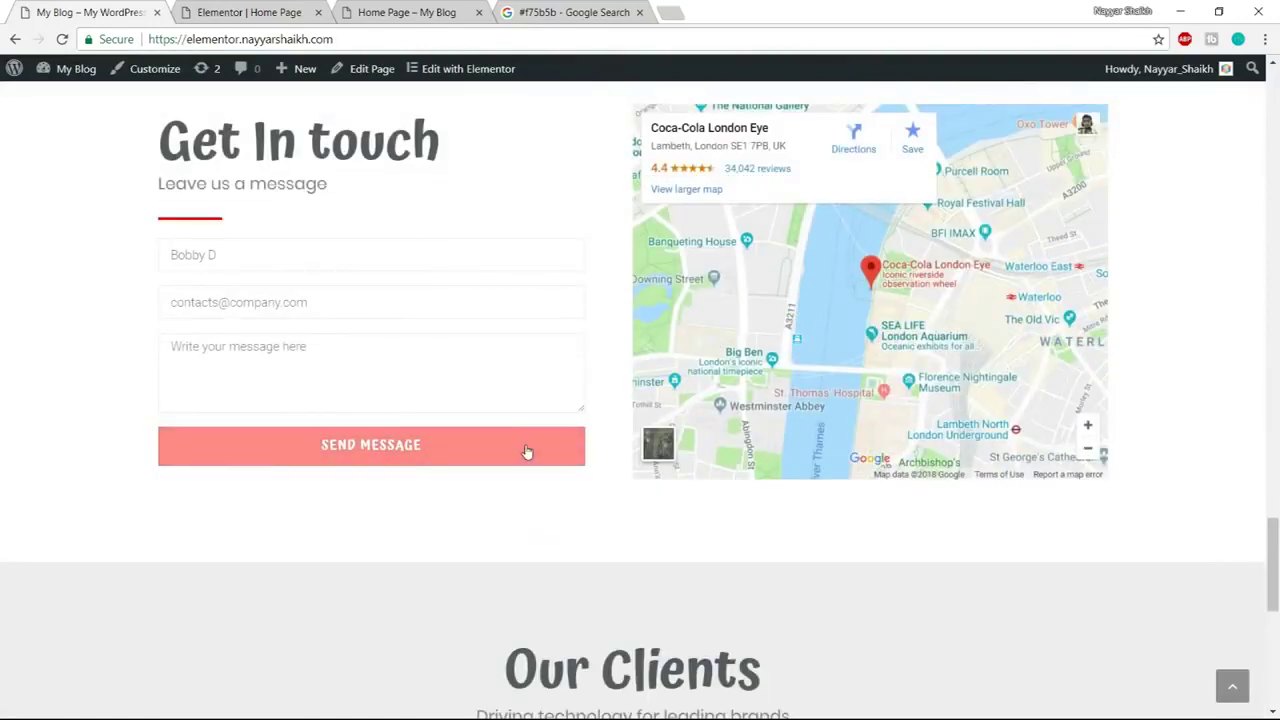
click(230, 12)
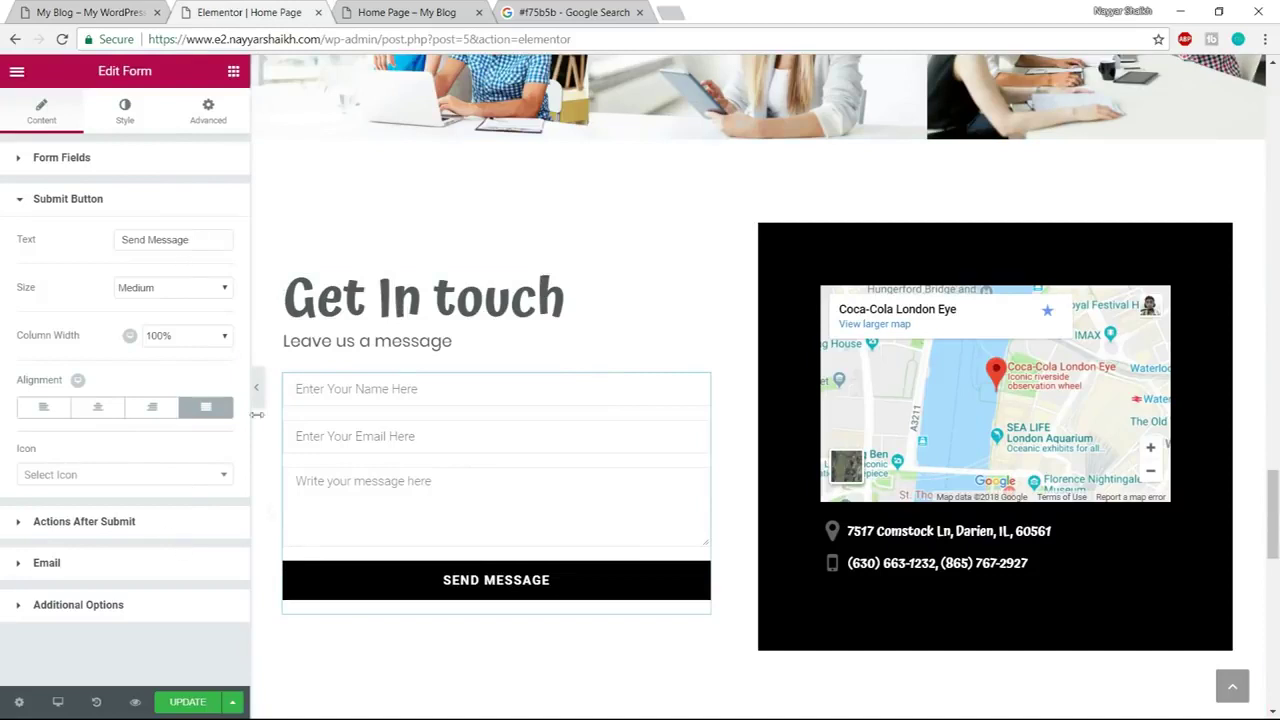
drag(201, 243, 120, 245)
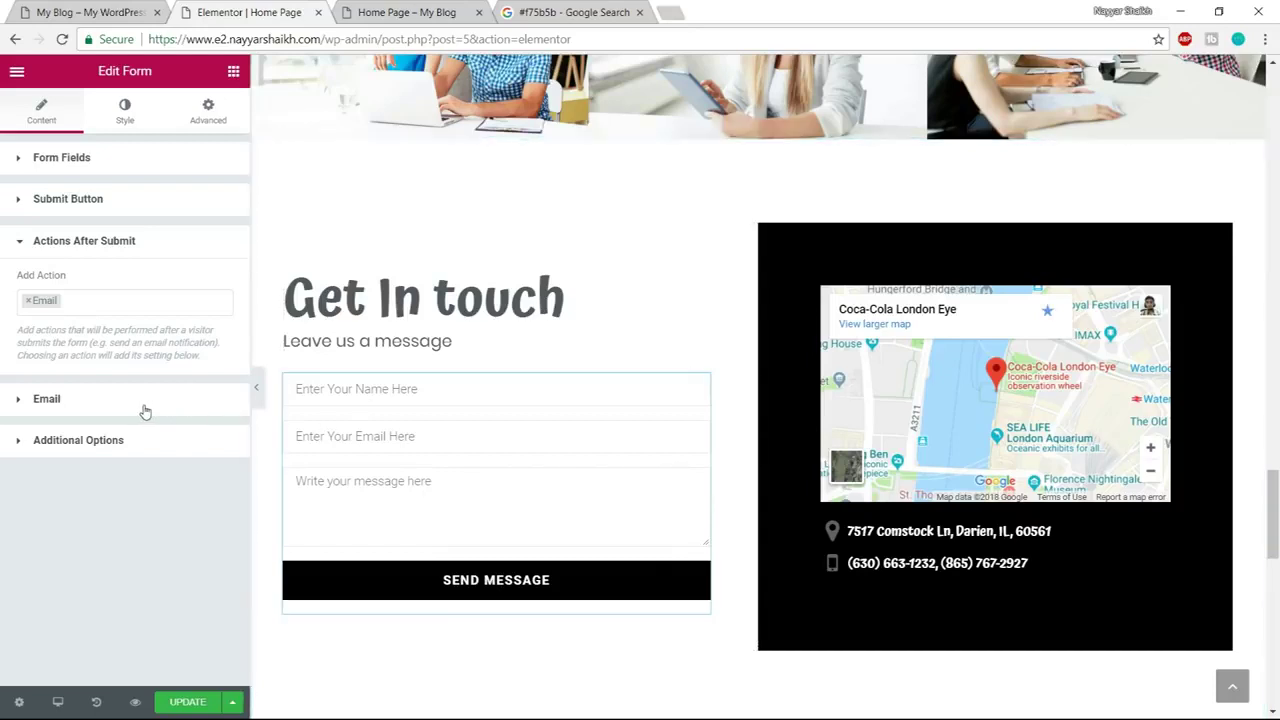
Step: Replace the email notification recipient with the site owner's address and save the page
click(47, 399)
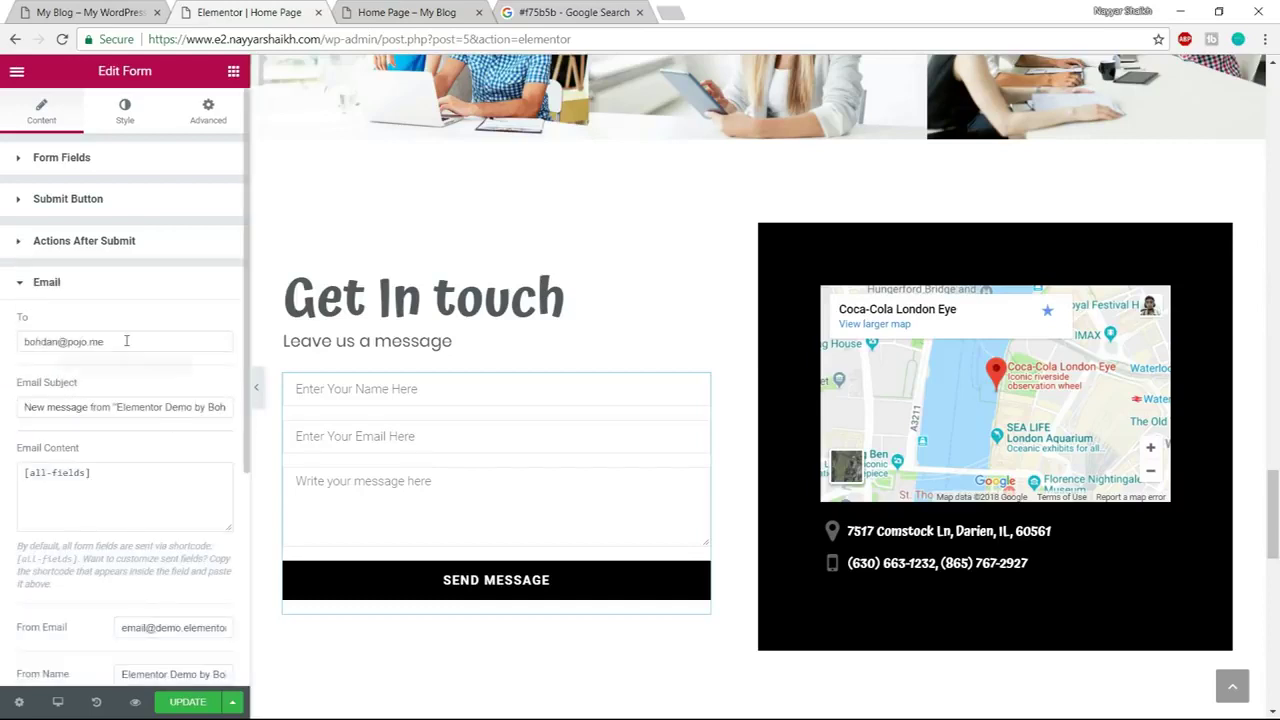
drag(126, 341, 22, 341)
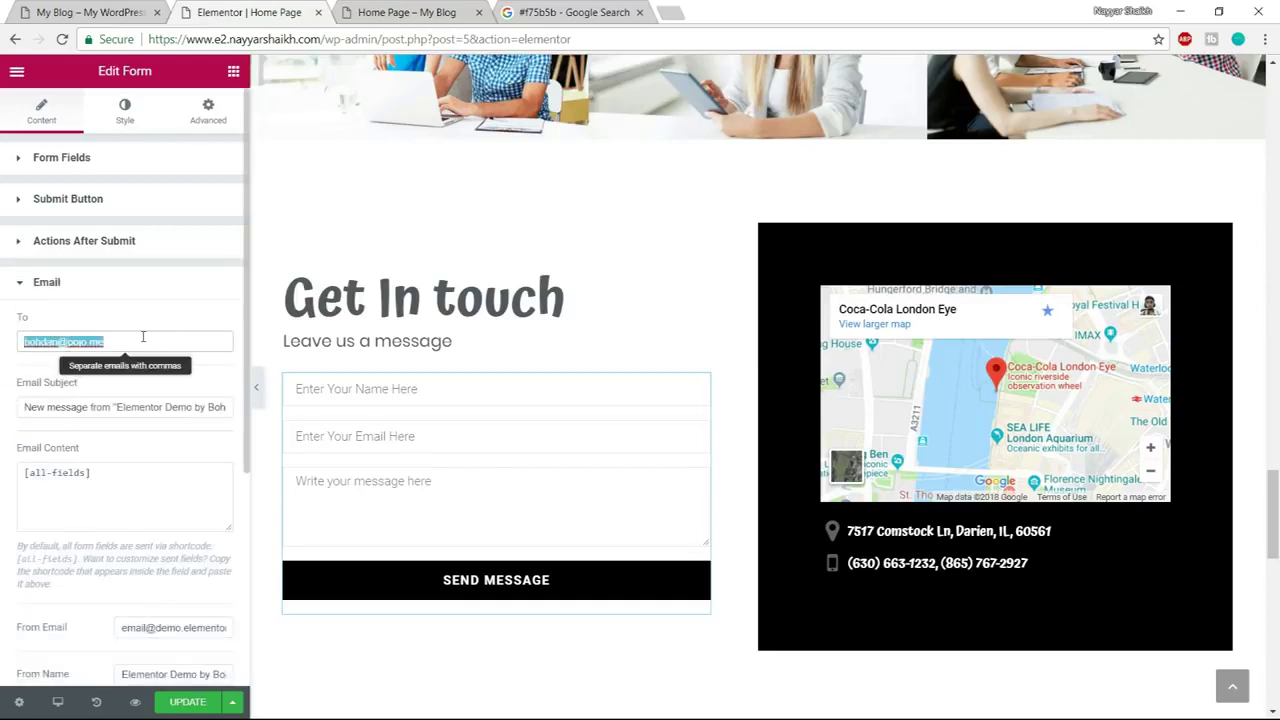
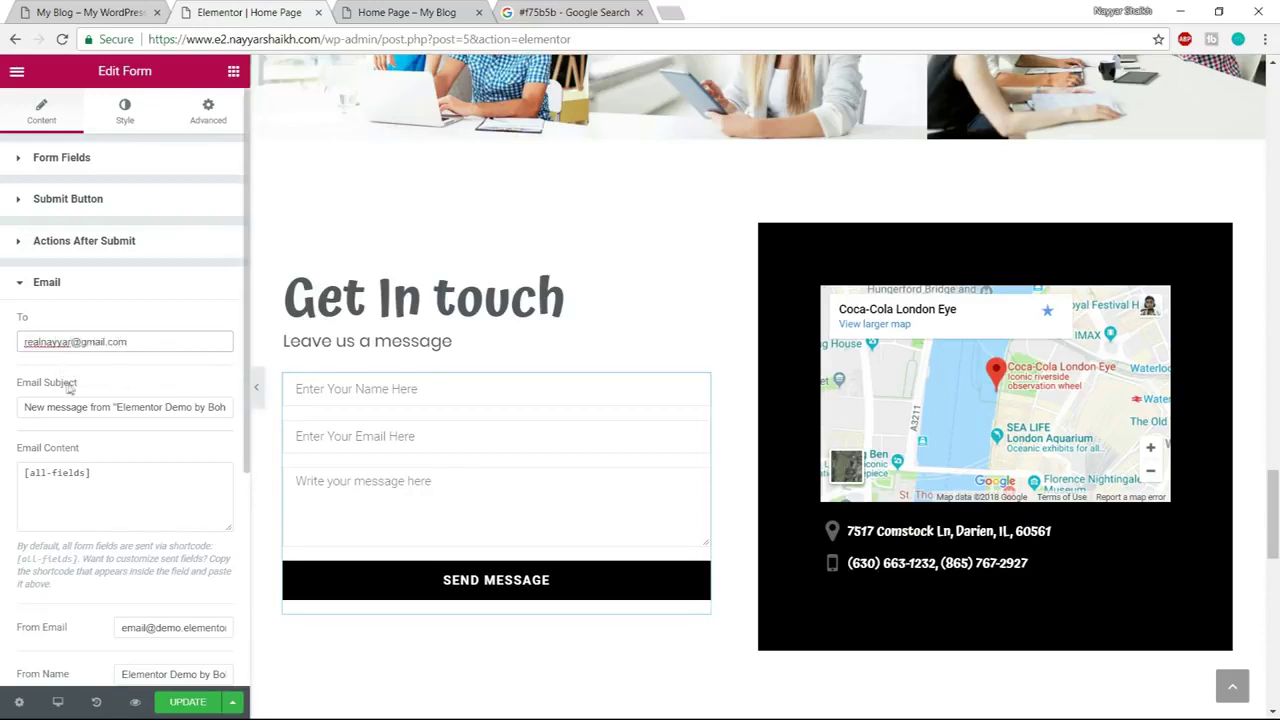
drag(46, 337, 6, 341)
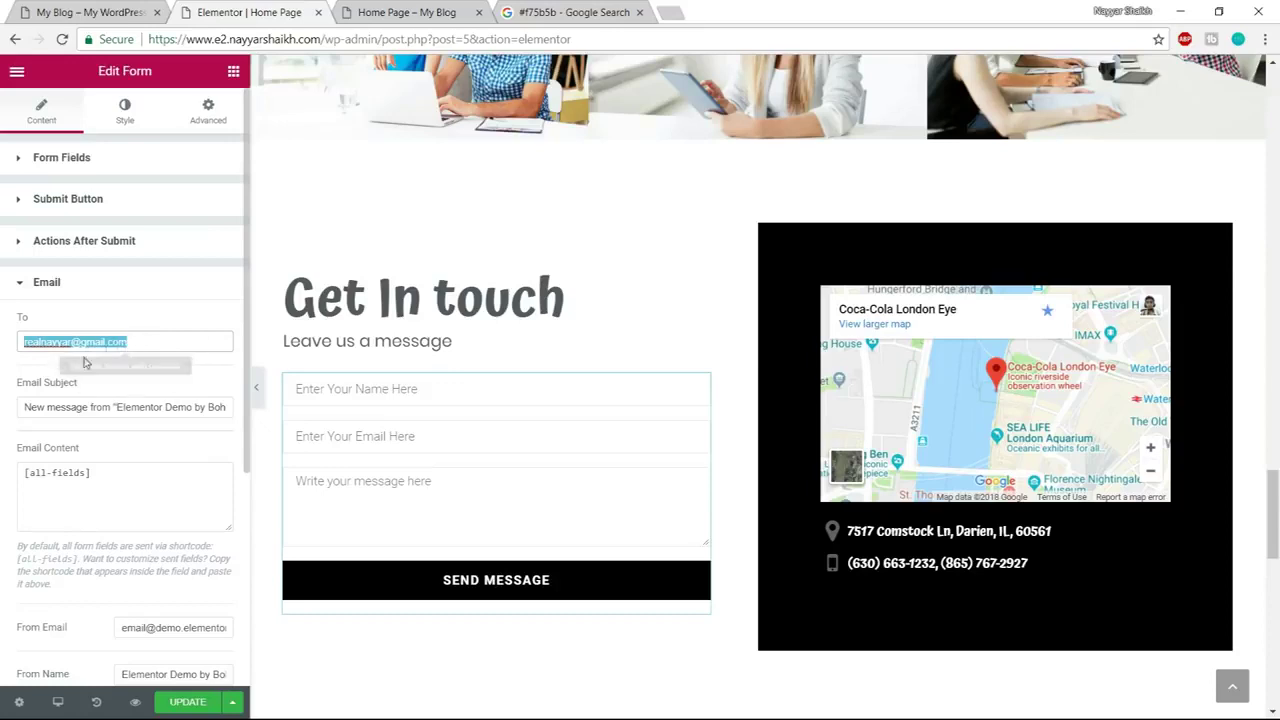
scroll(168, 470, down, 1)
scroll(168, 470, down, 2)
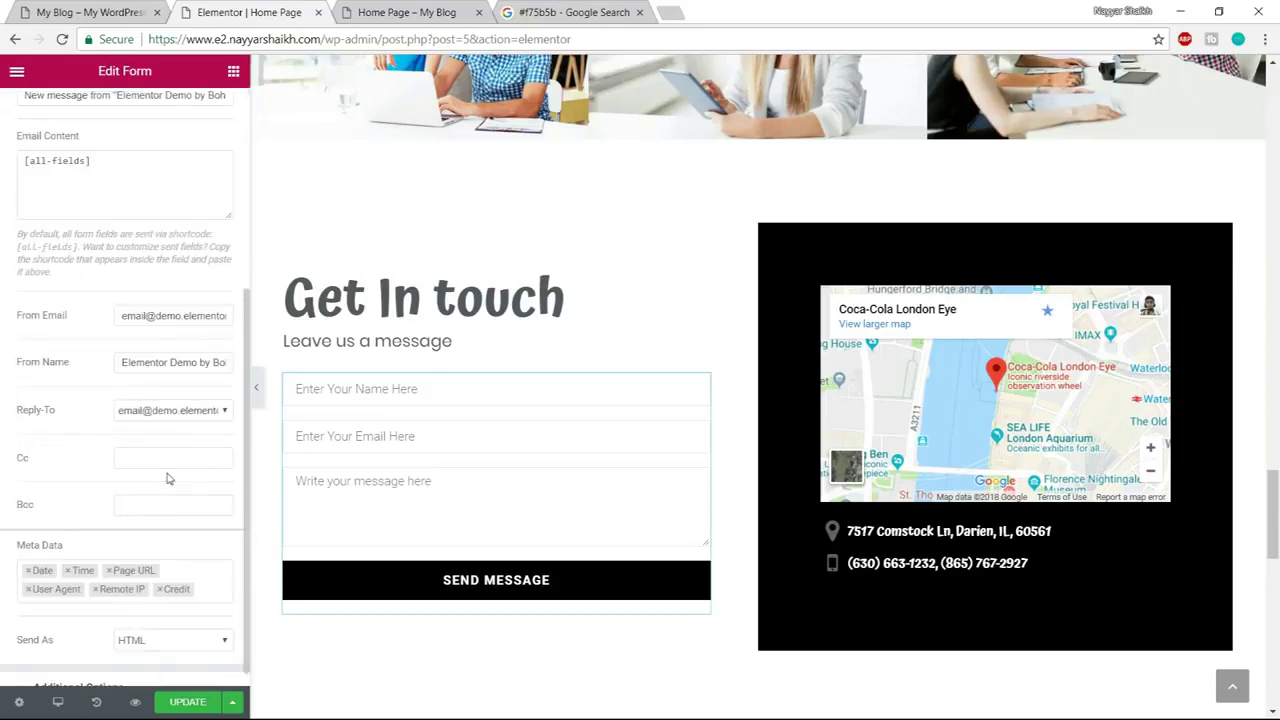
scroll(163, 347, up, 1)
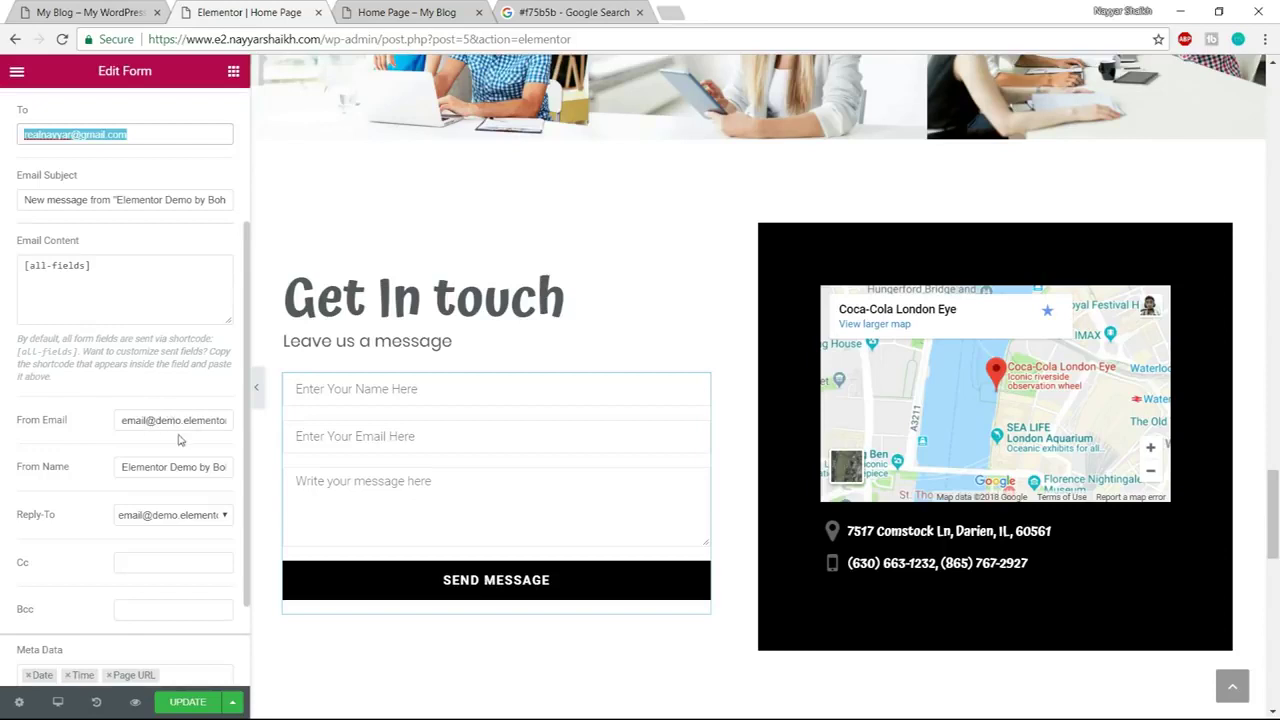
scroll(175, 546, down, 1)
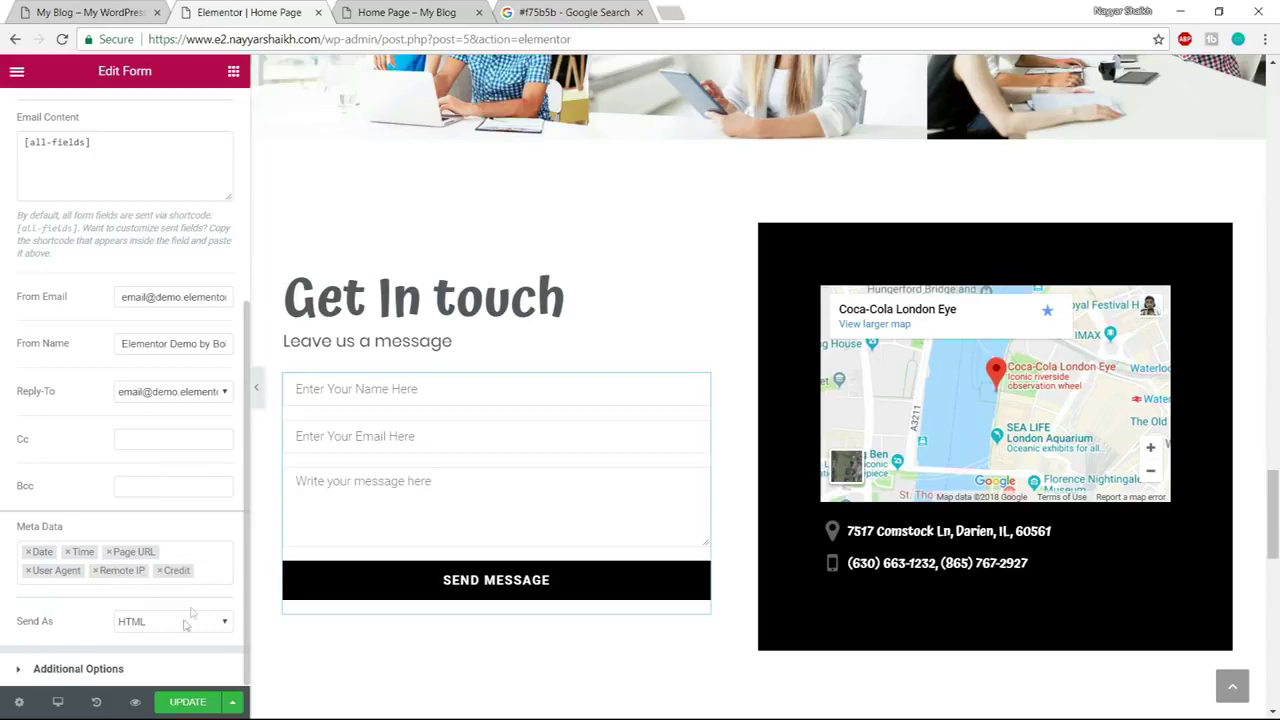
click(189, 702)
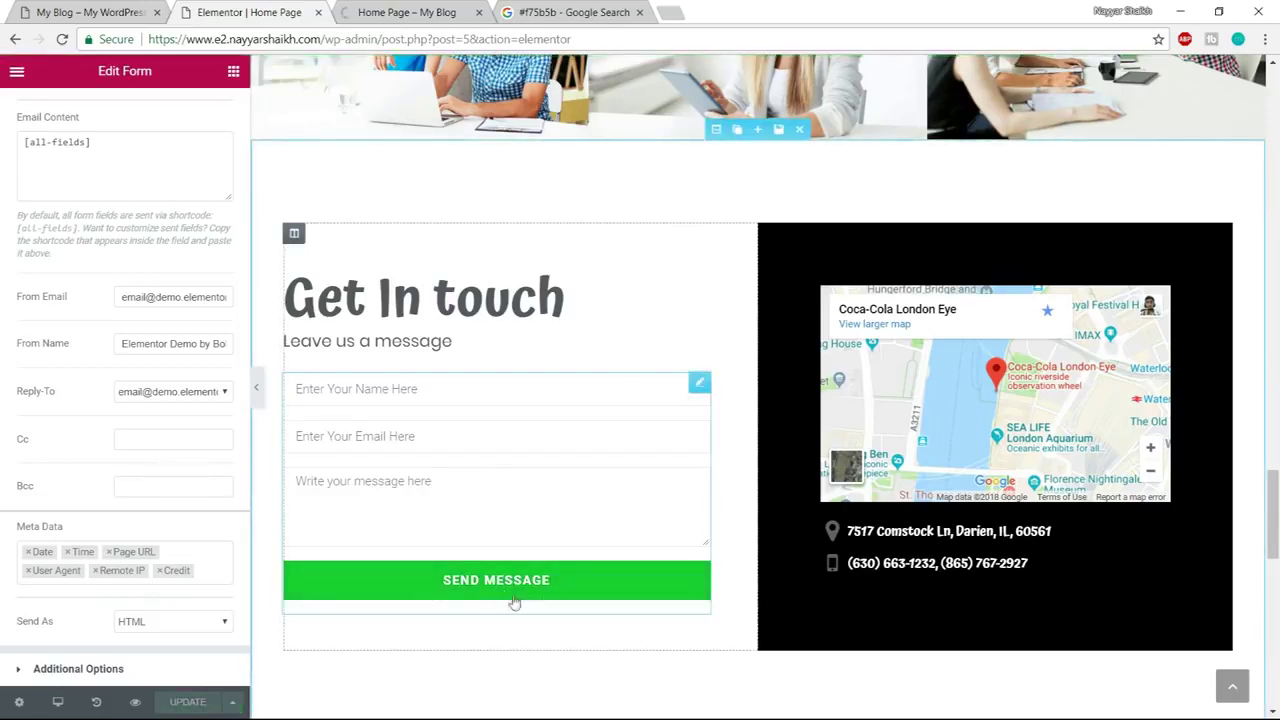
click(433, 460)
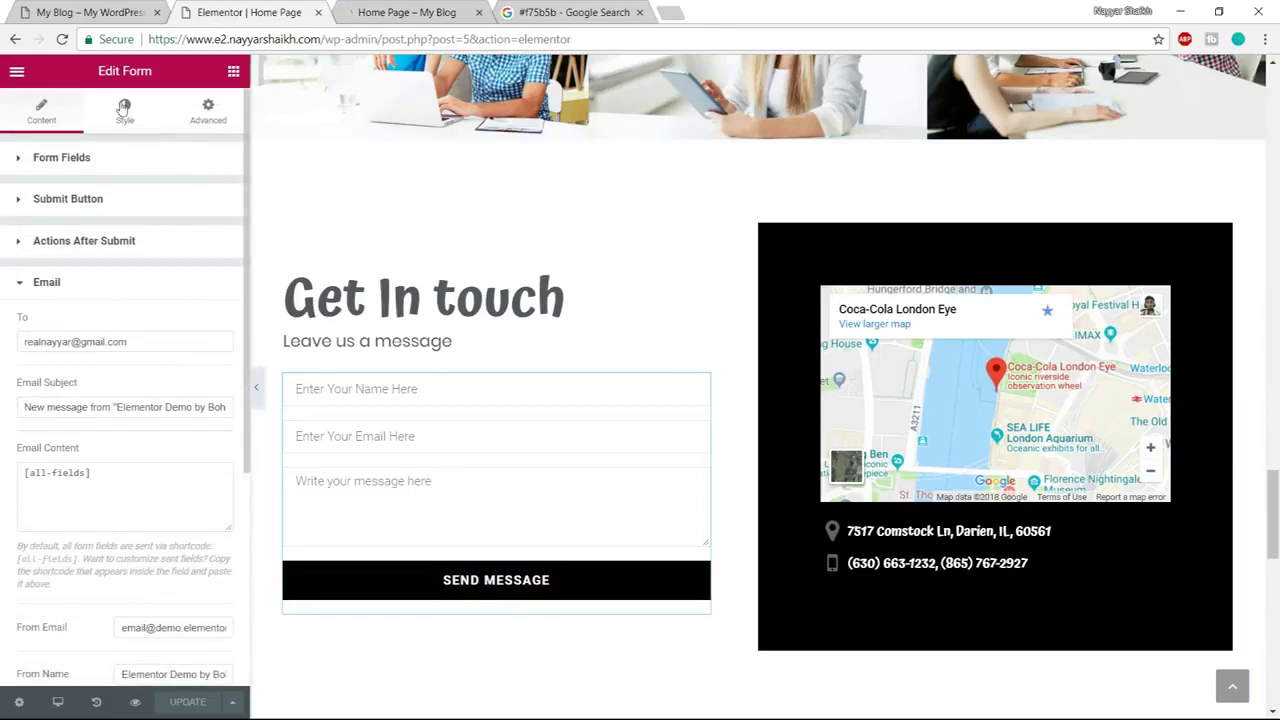
Step: Set the form button's background colour to teal #10c5a7
click(124, 108)
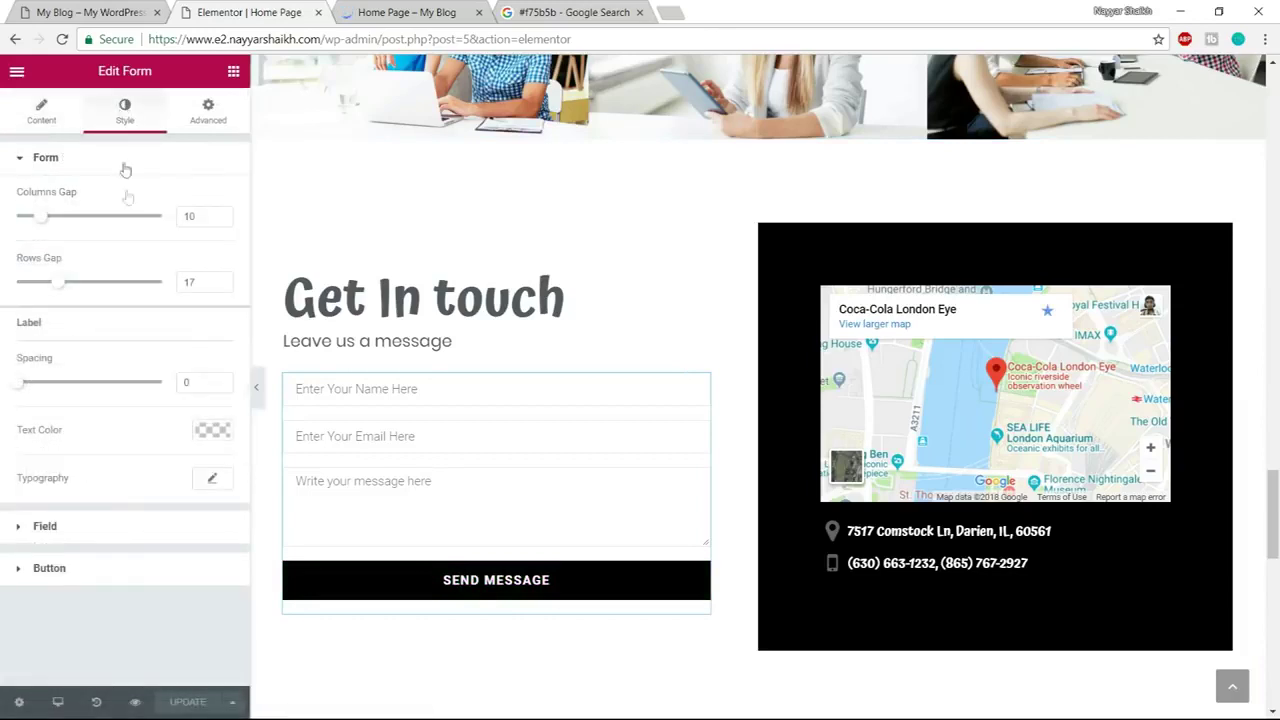
click(114, 581)
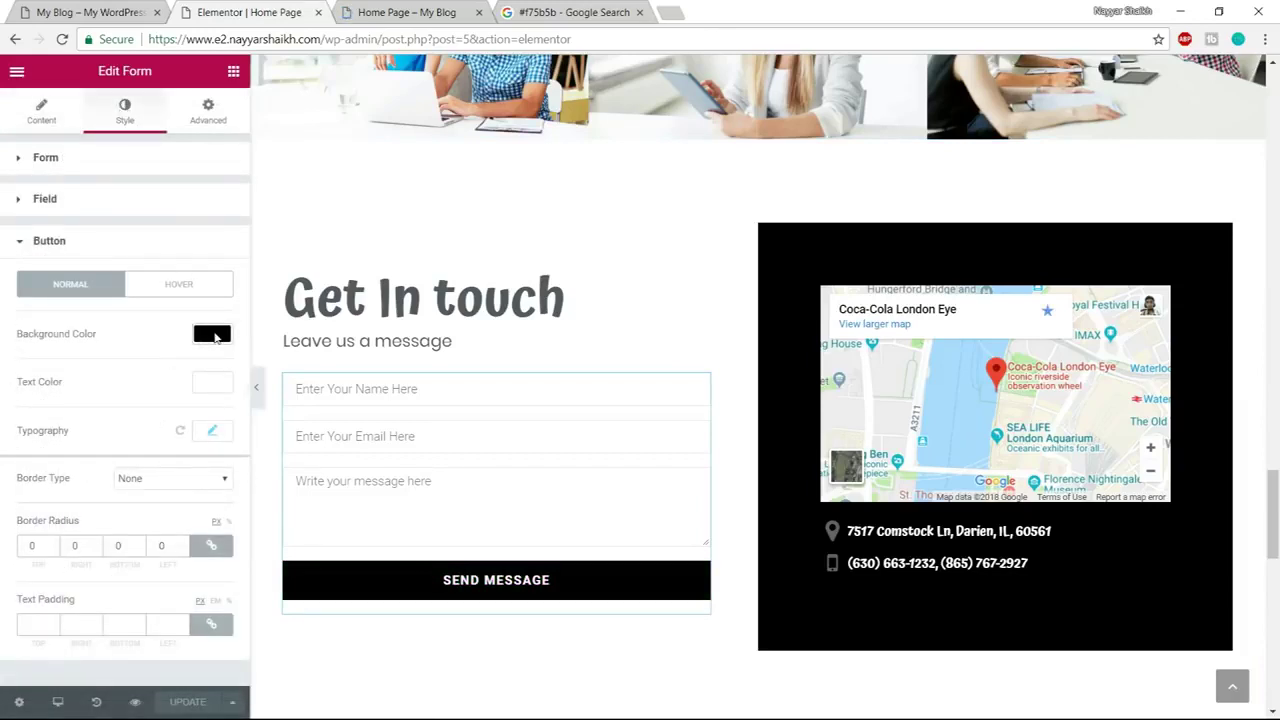
click(212, 334)
click(570, 12)
drag(243, 89, 192, 98)
key(ctrl+c)
click(245, 12)
click(60, 334)
drag(60, 334, 3, 342)
key(ctrl+v)
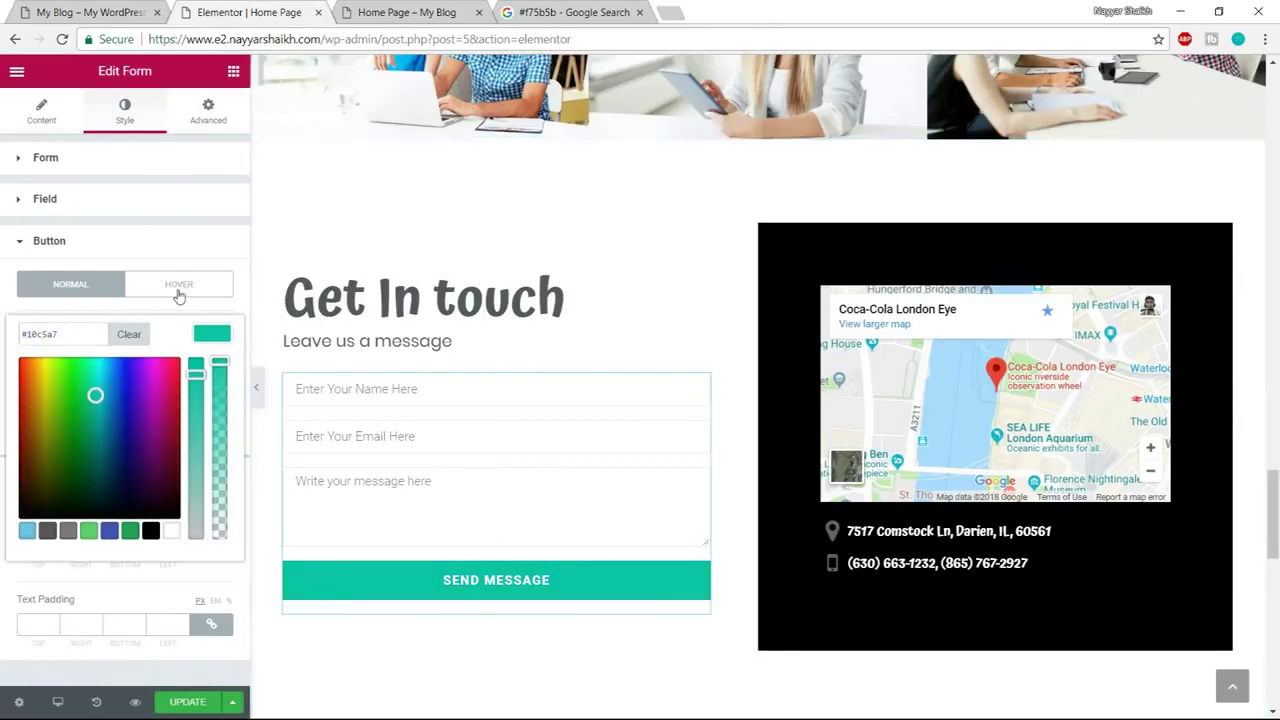
Step: Set the button's hover background colour to #f75b5b and check it on the live page
click(179, 285)
click(572, 12)
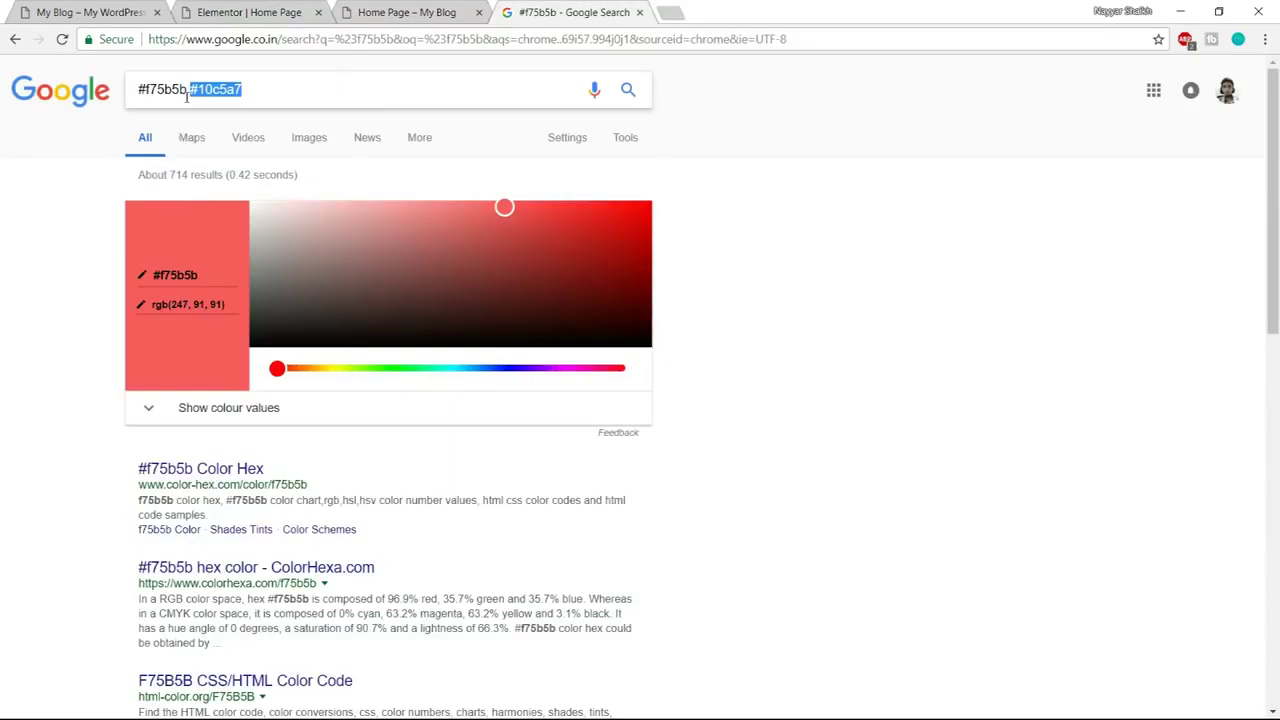
drag(186, 97, 35, 77)
key(ctrl+c)
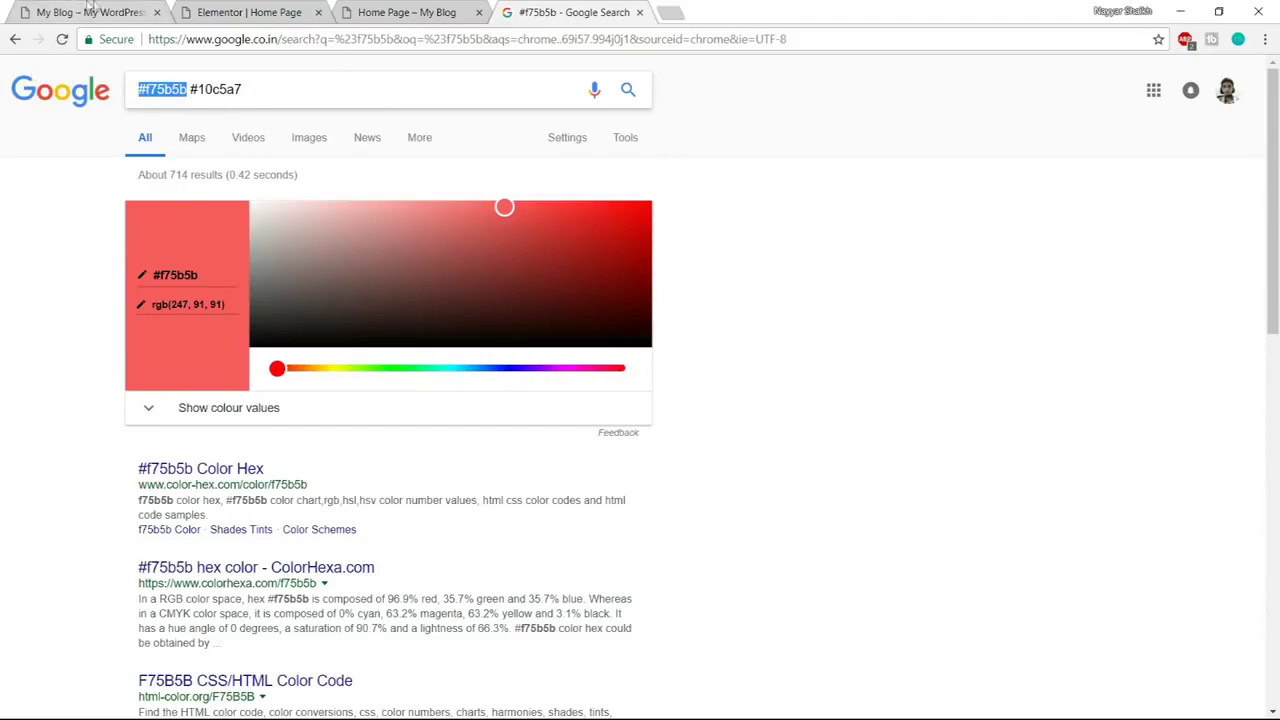
click(238, 12)
click(211, 333)
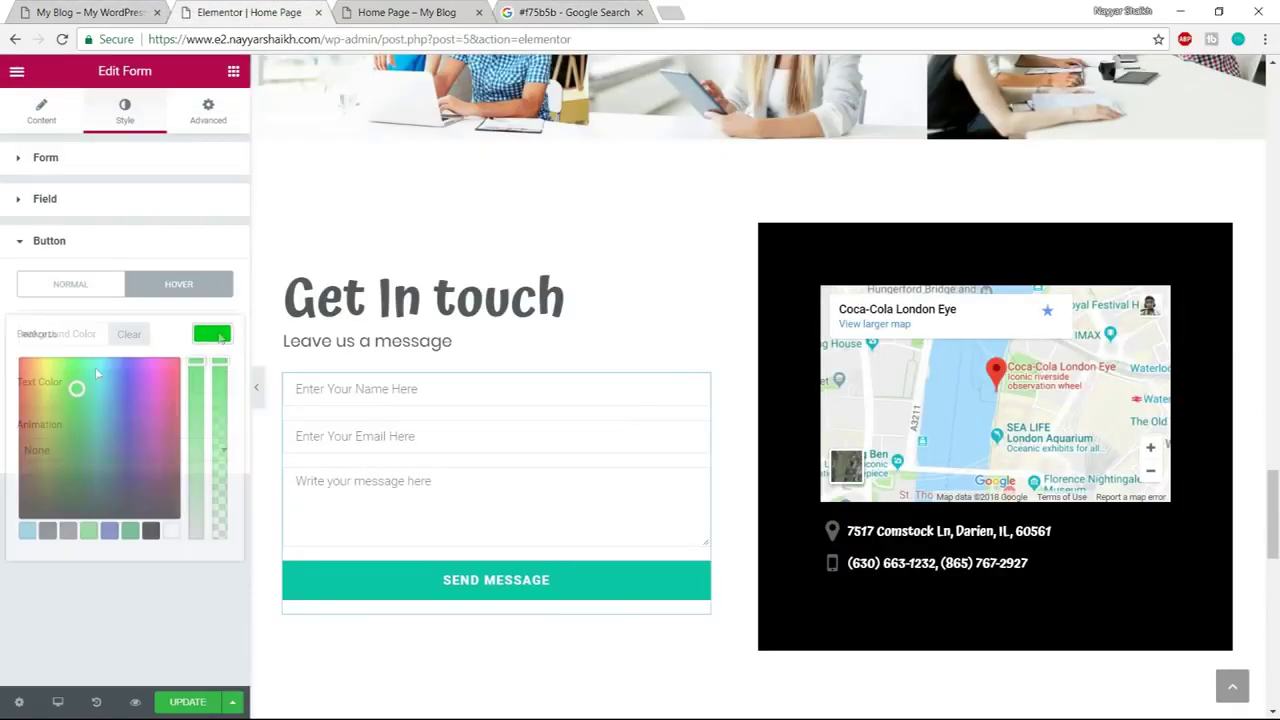
key(ctrl+v)
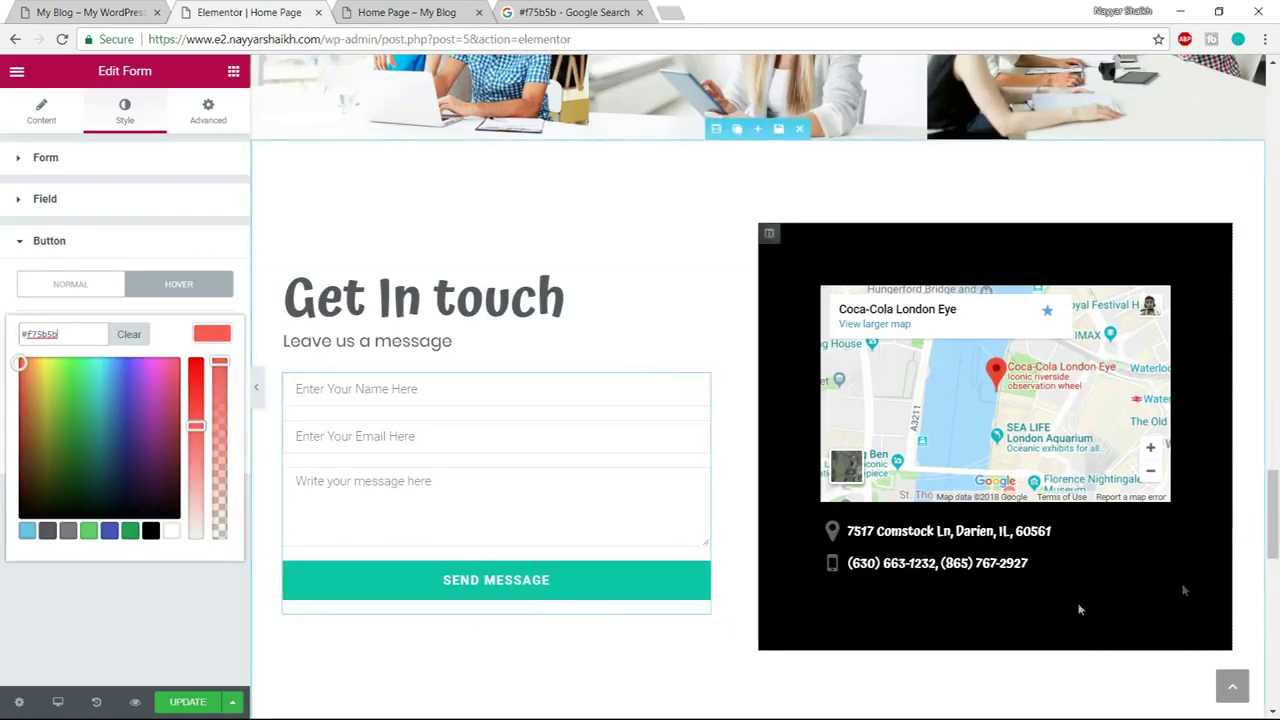
click(90, 12)
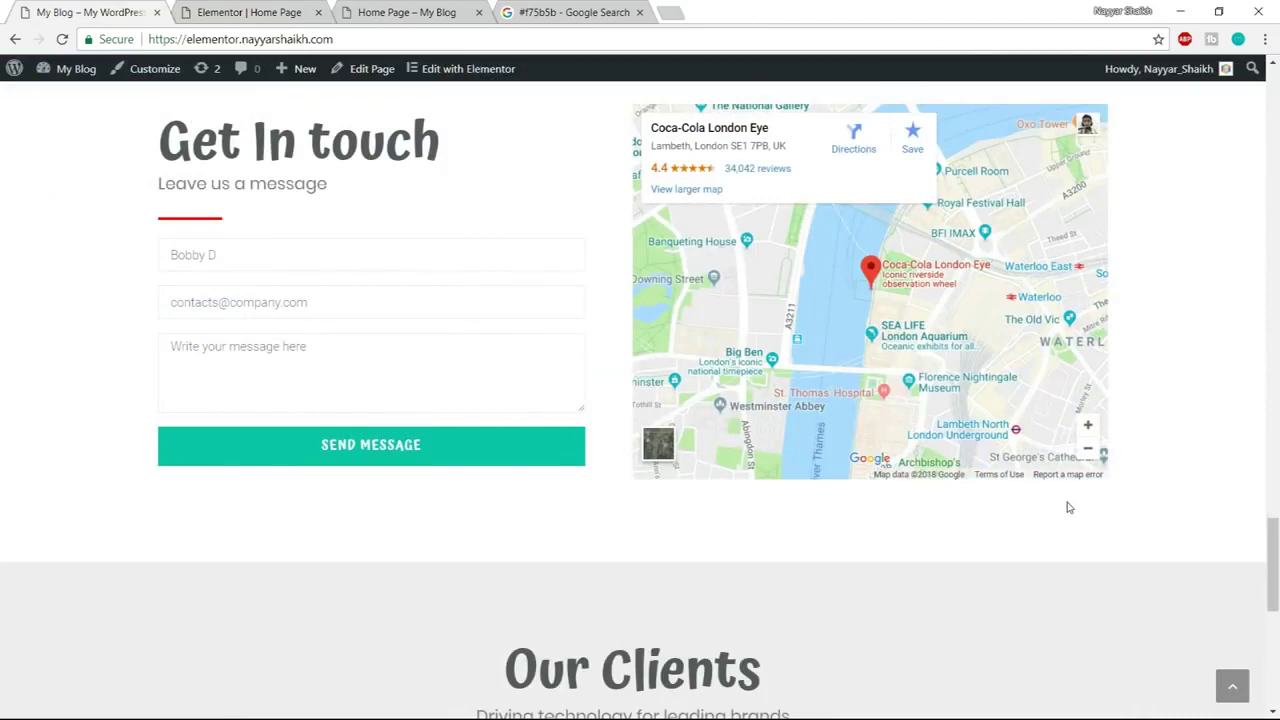
scroll(763, 345, up, 1)
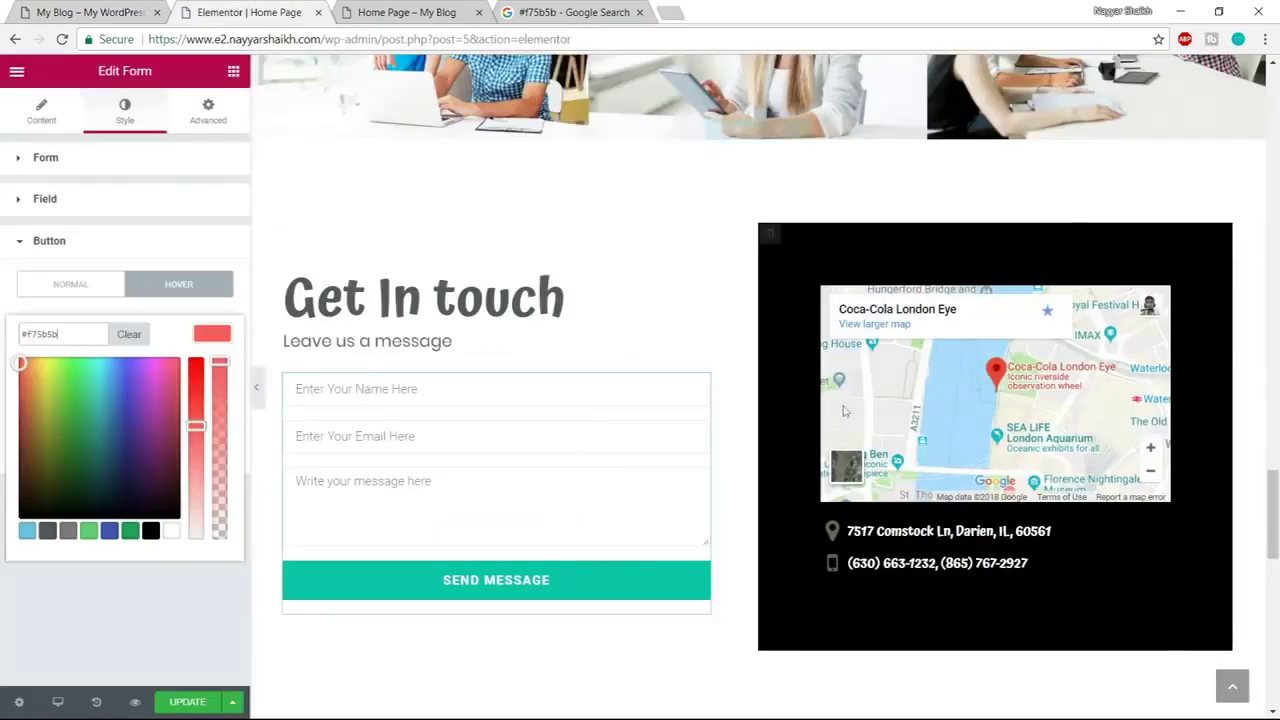
click(249, 12)
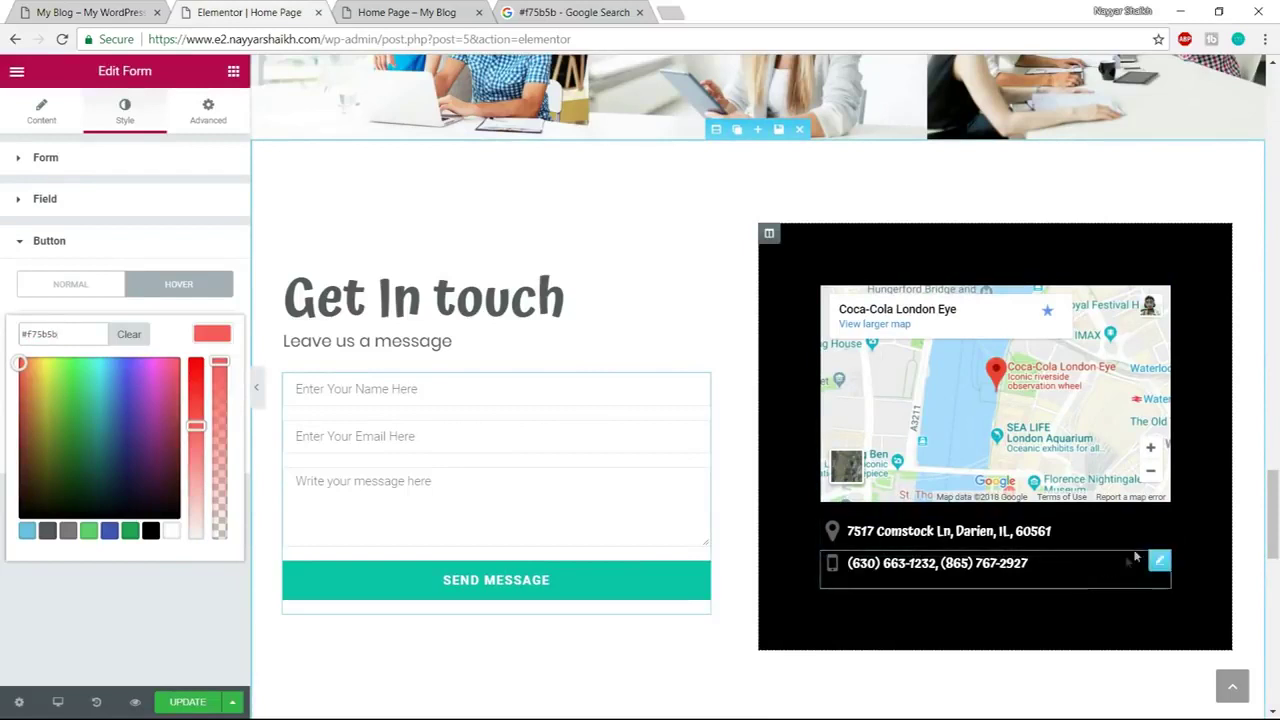
Step: Delete the address and phone number lines beneath the map
mouse_move(1155, 532)
click(1098, 531)
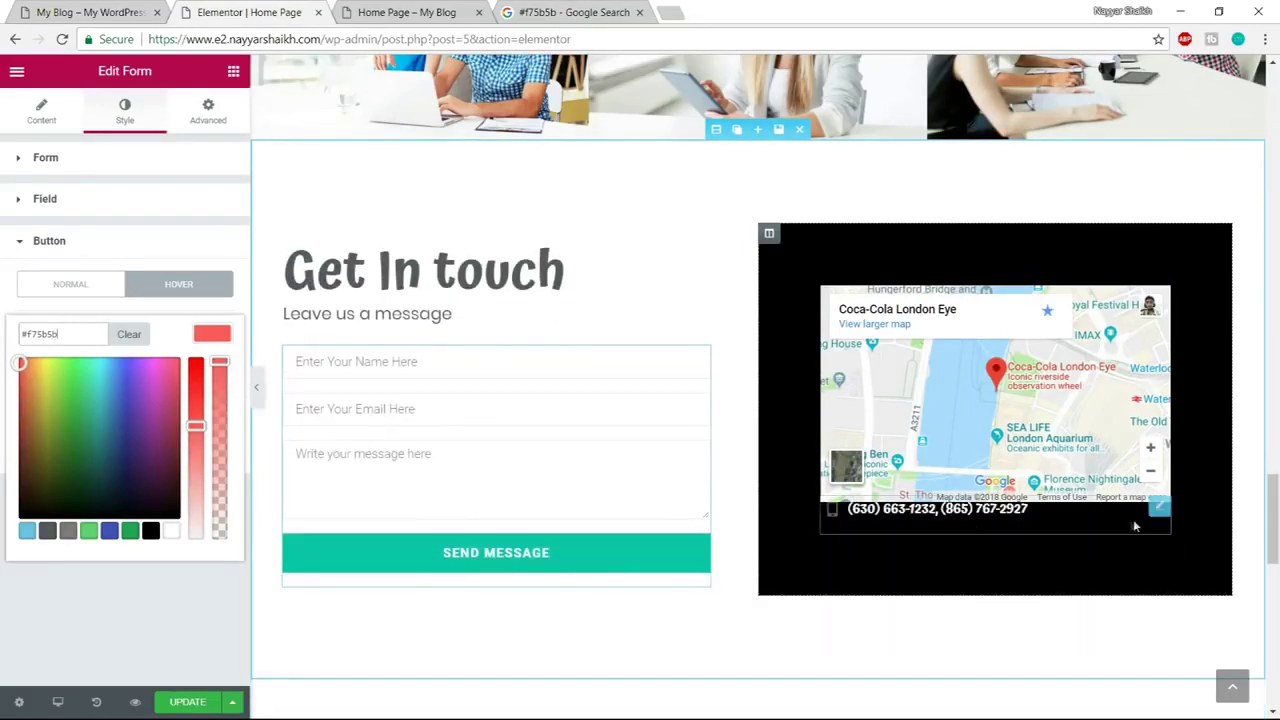
click(1099, 513)
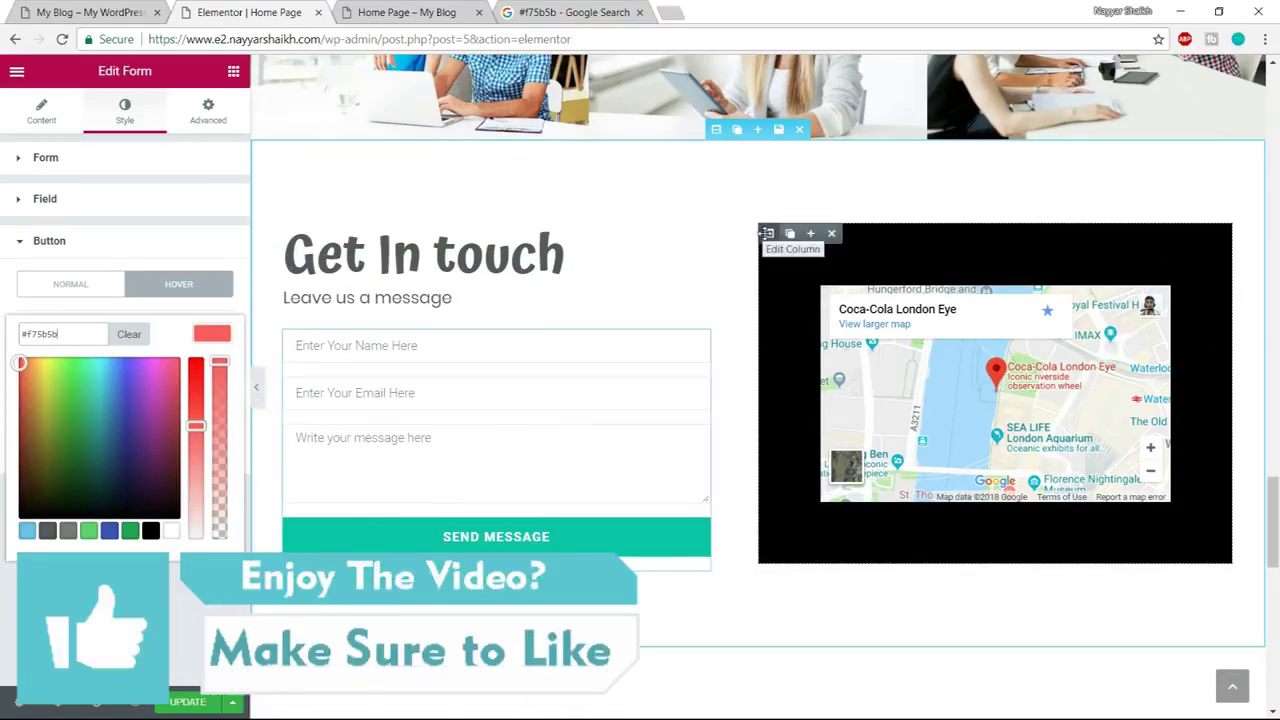
Step: Clear the black background colour from the map column
click(770, 233)
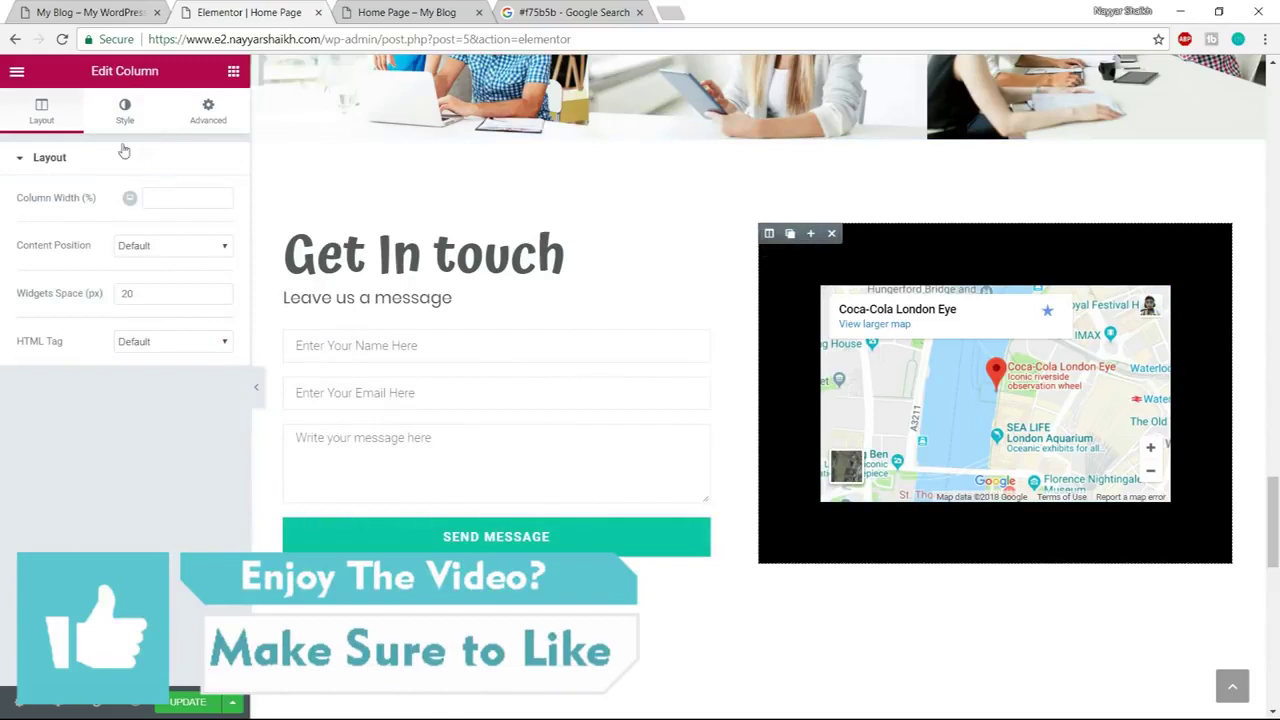
click(124, 110)
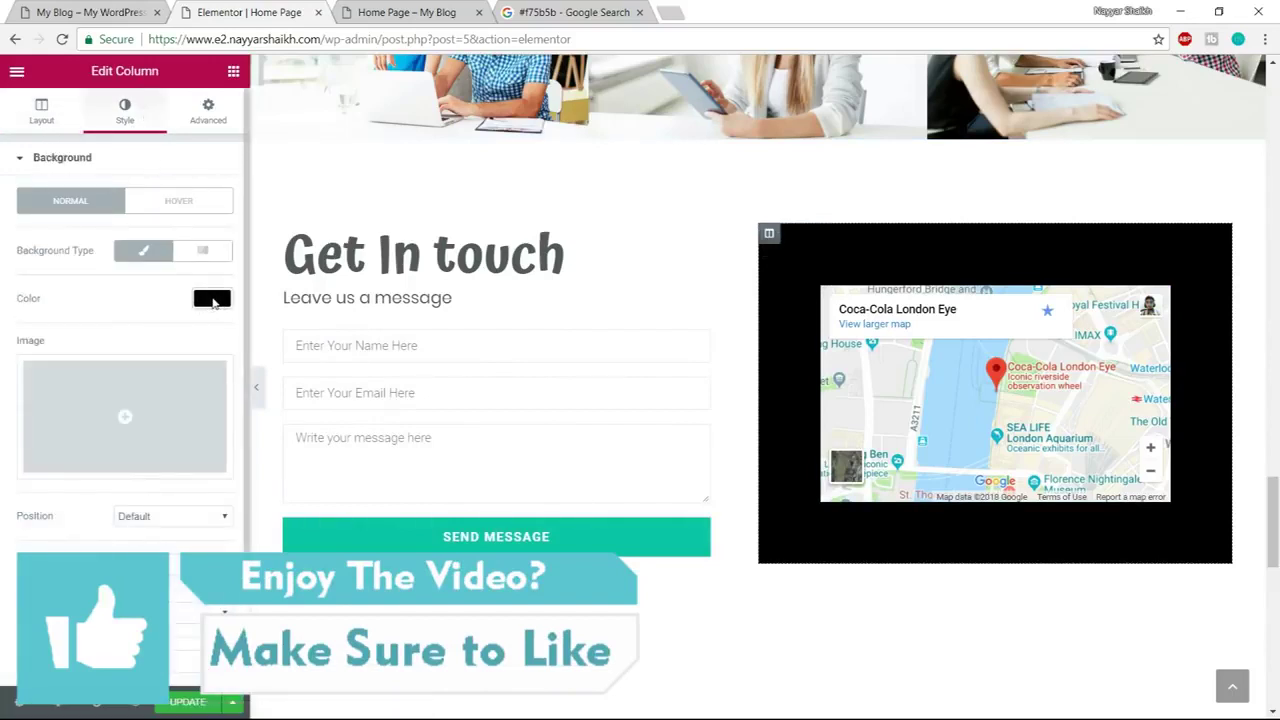
click(212, 300)
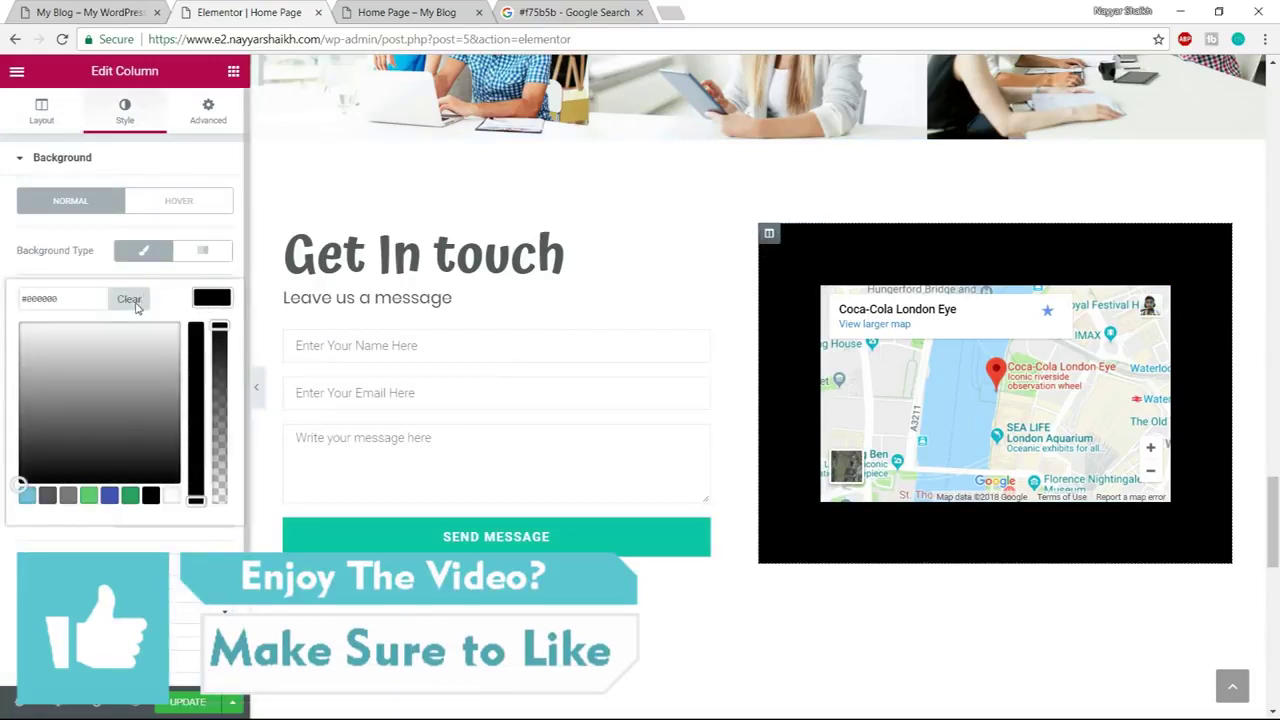
click(134, 302)
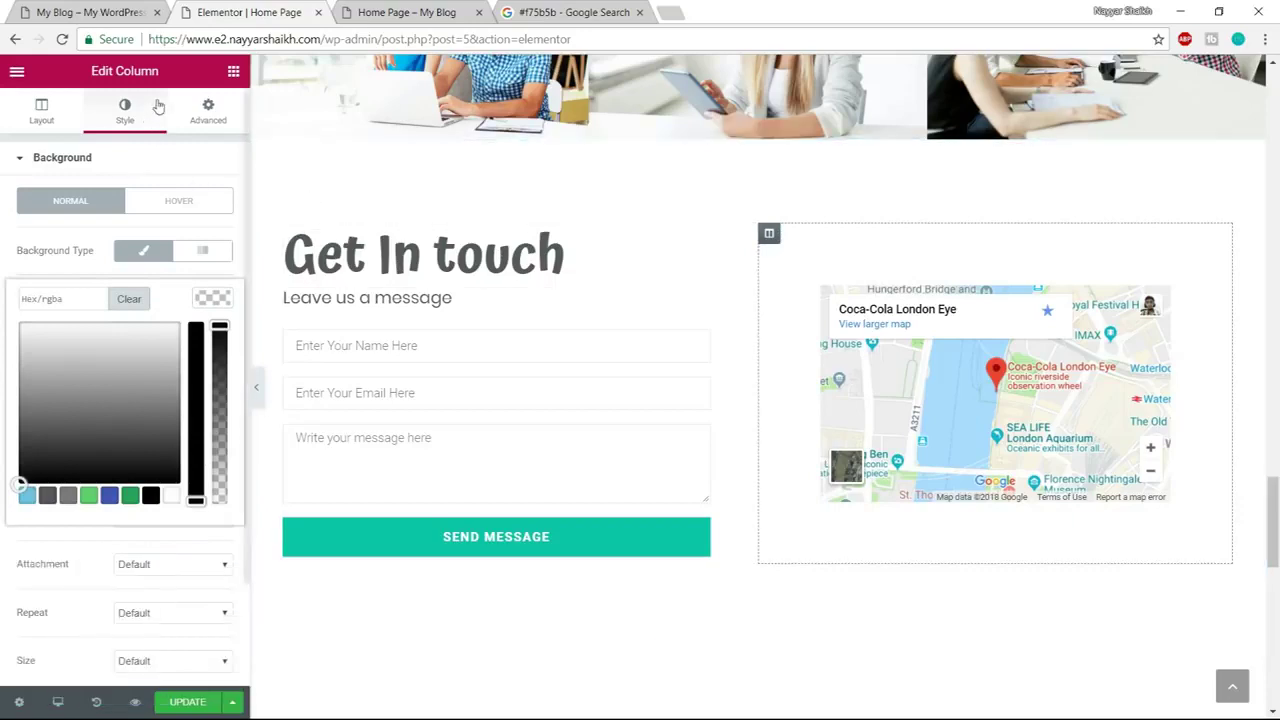
Step: Point the Google Map to Mumbai and set its height to 450
click(936, 378)
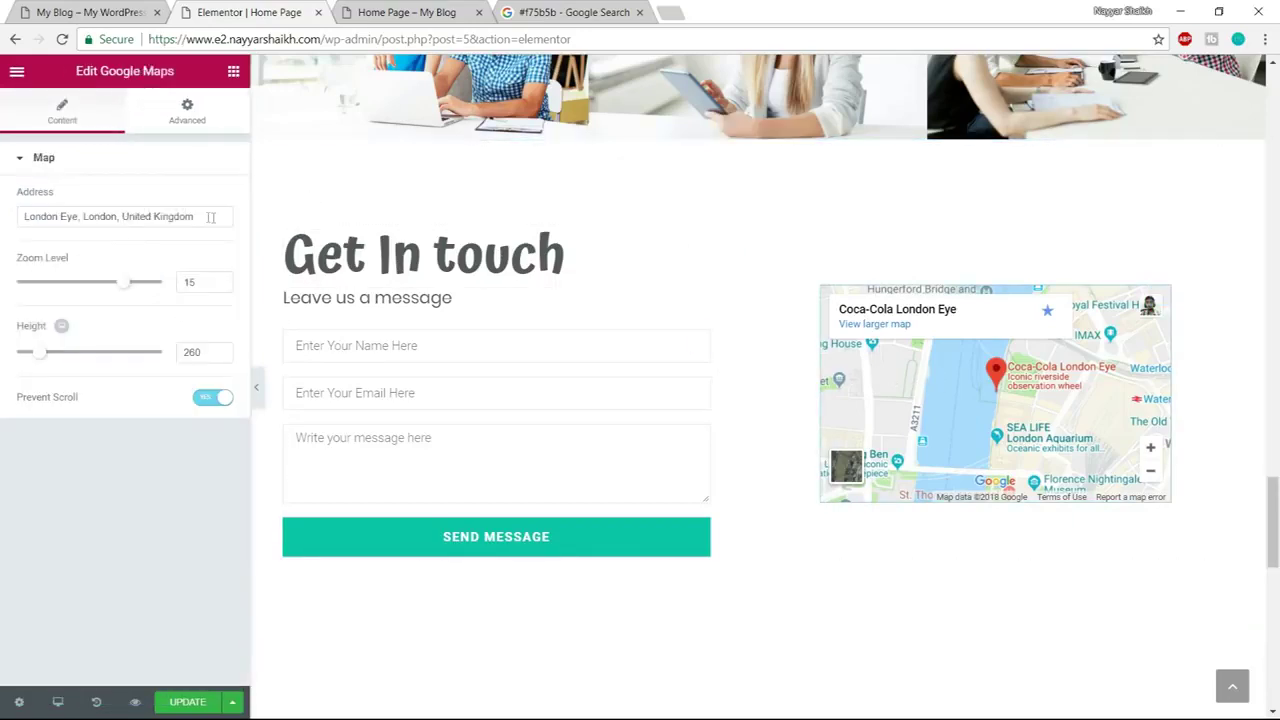
drag(215, 218, 36, 217)
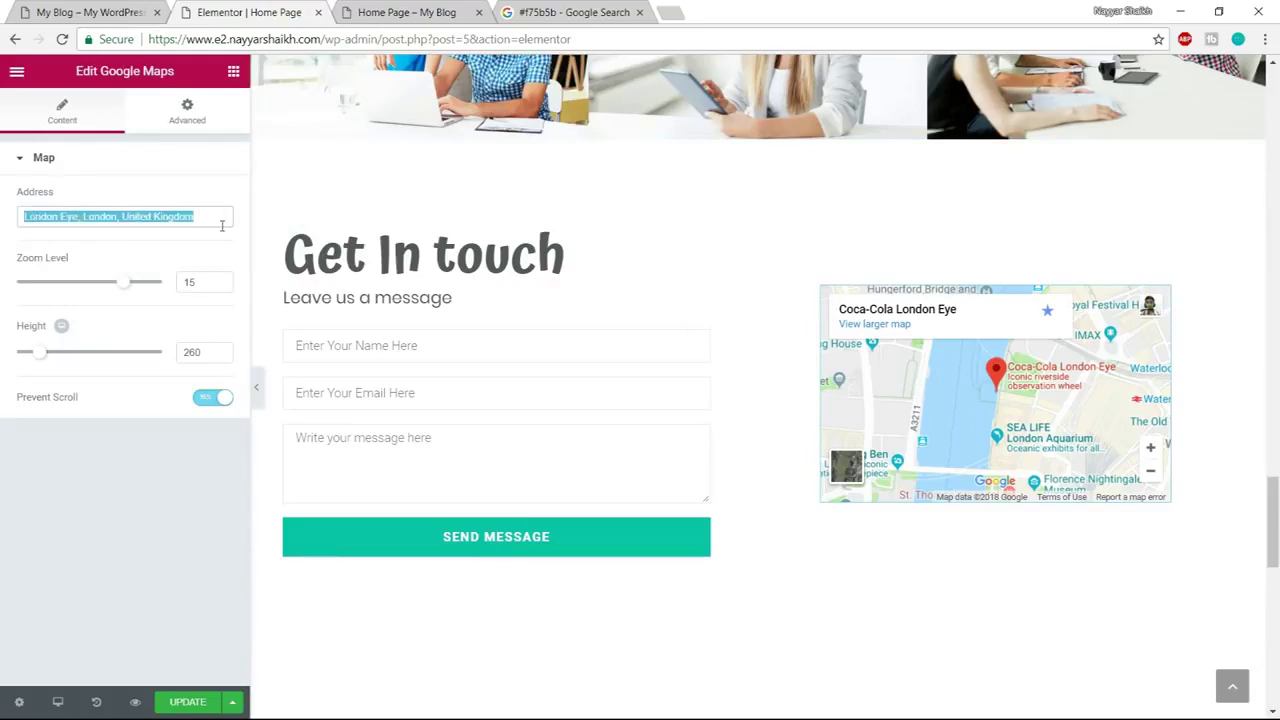
text(Mumbai)
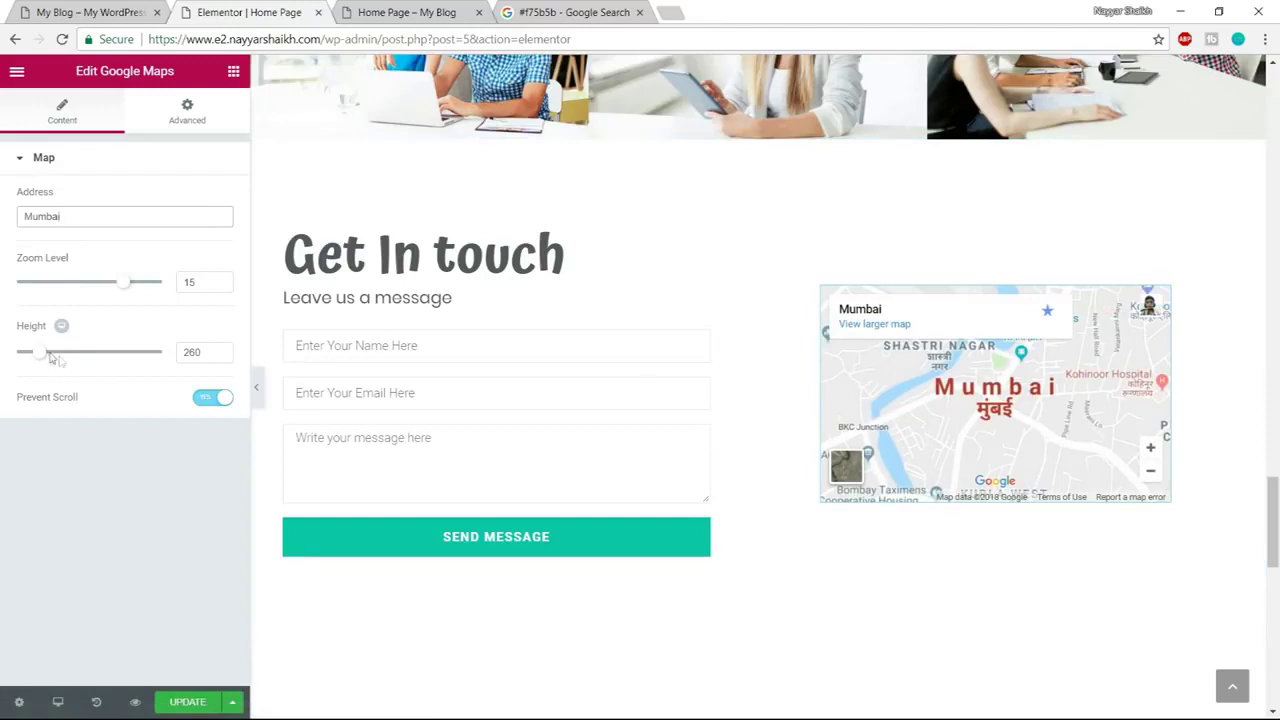
drag(43, 357, 62, 357)
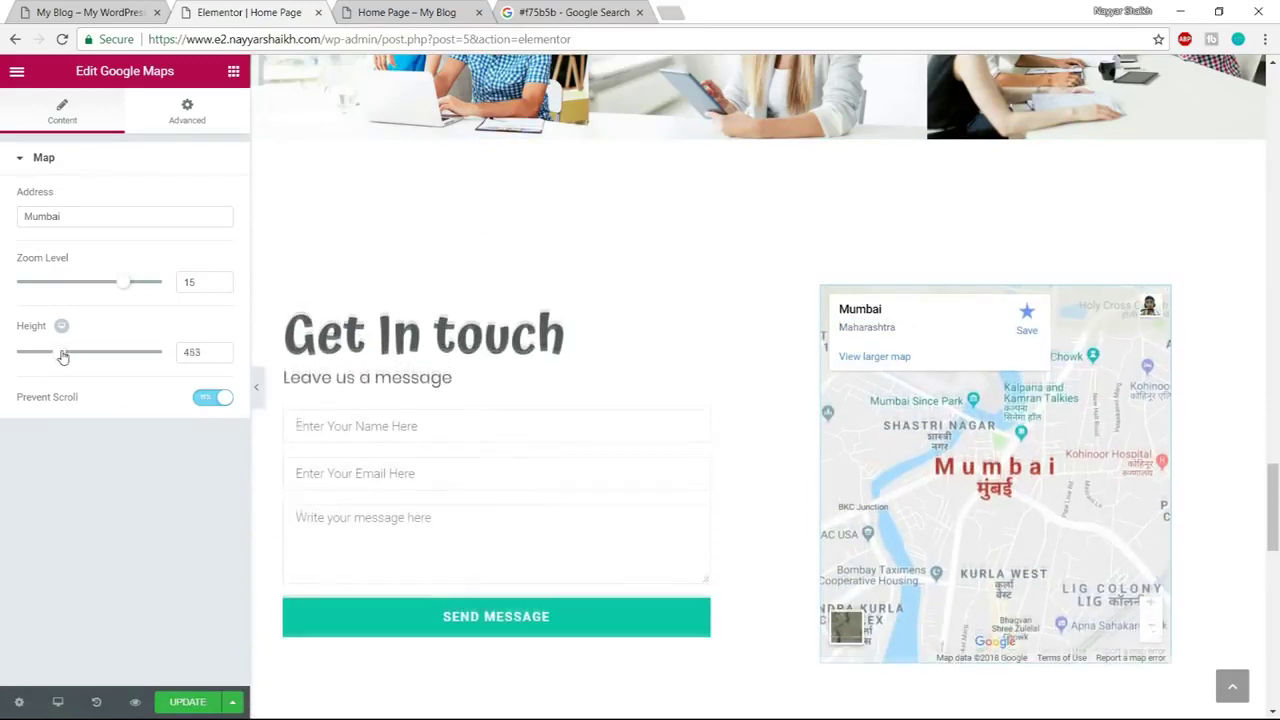
drag(208, 351, 156, 349)
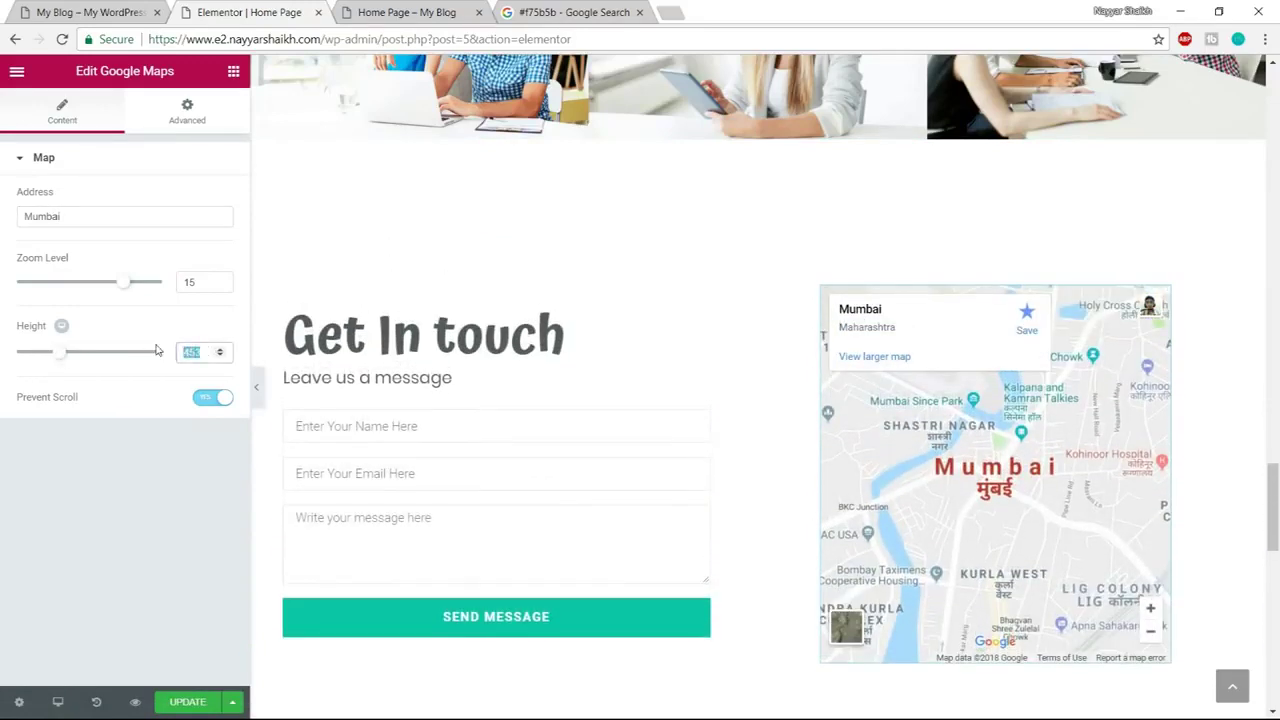
text(450)
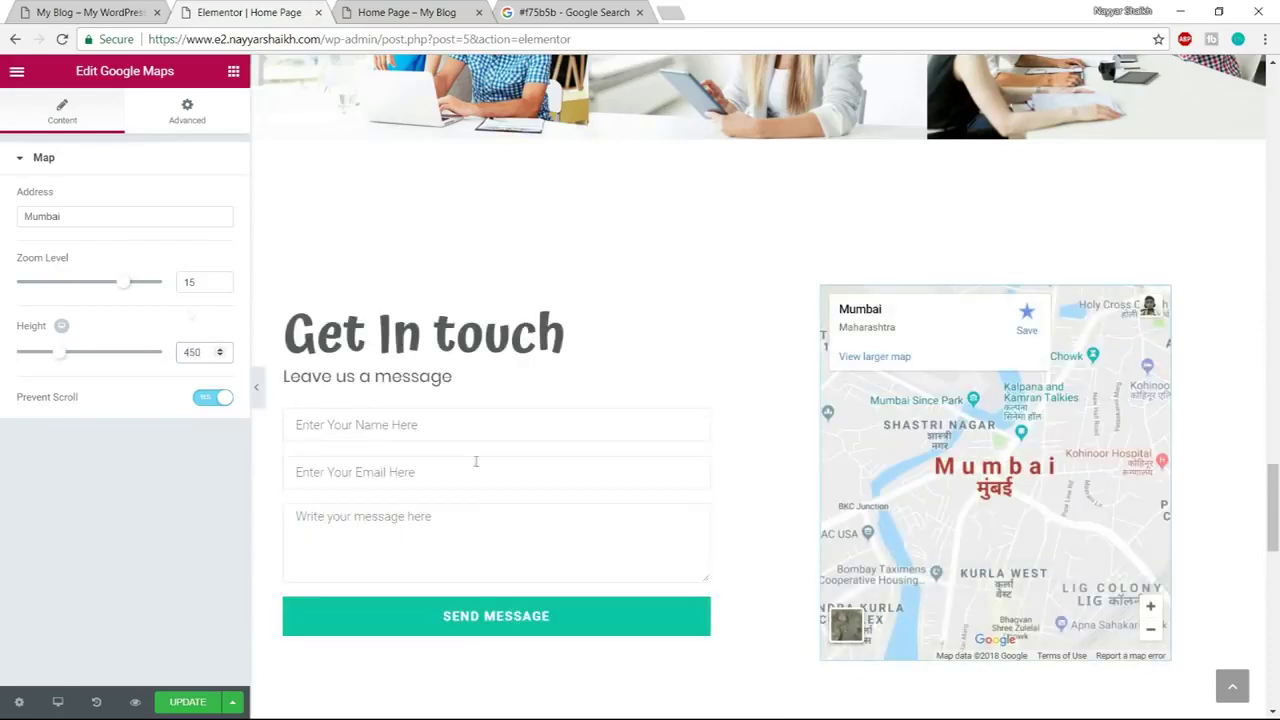
click(212, 117)
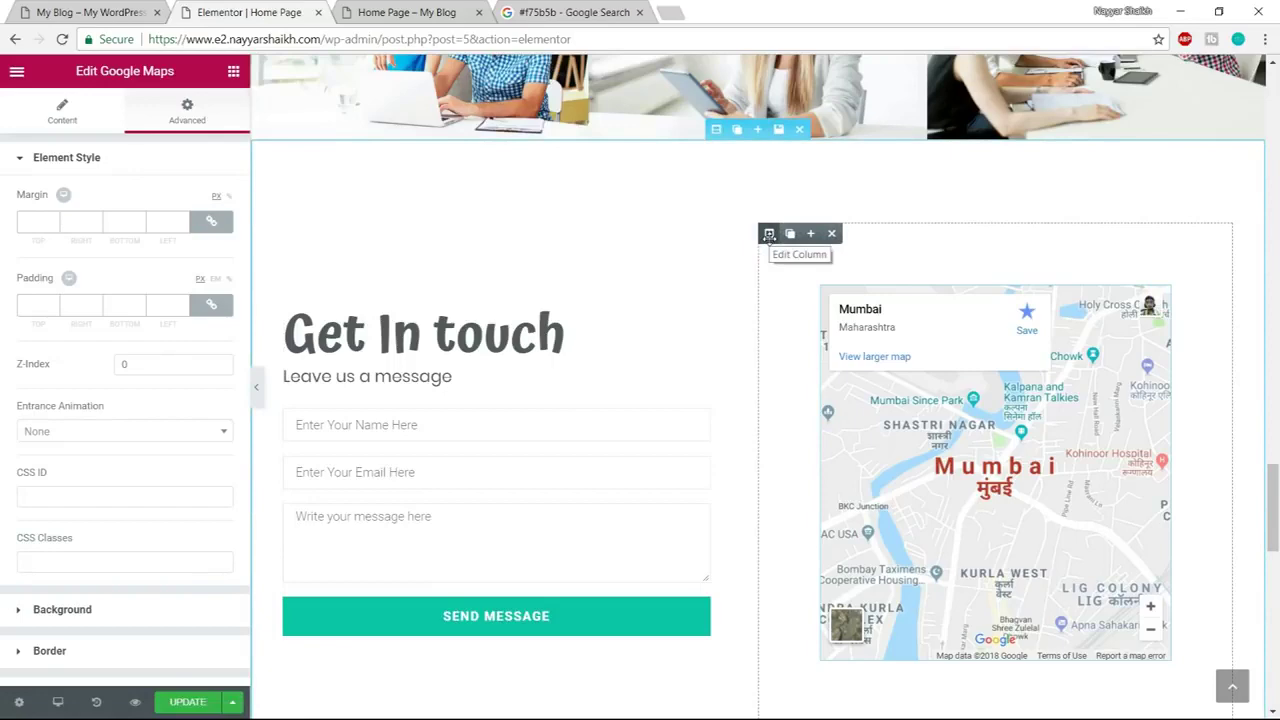
Step: Set the map column's padding to 0 on all sides and update the page
click(769, 234)
click(208, 112)
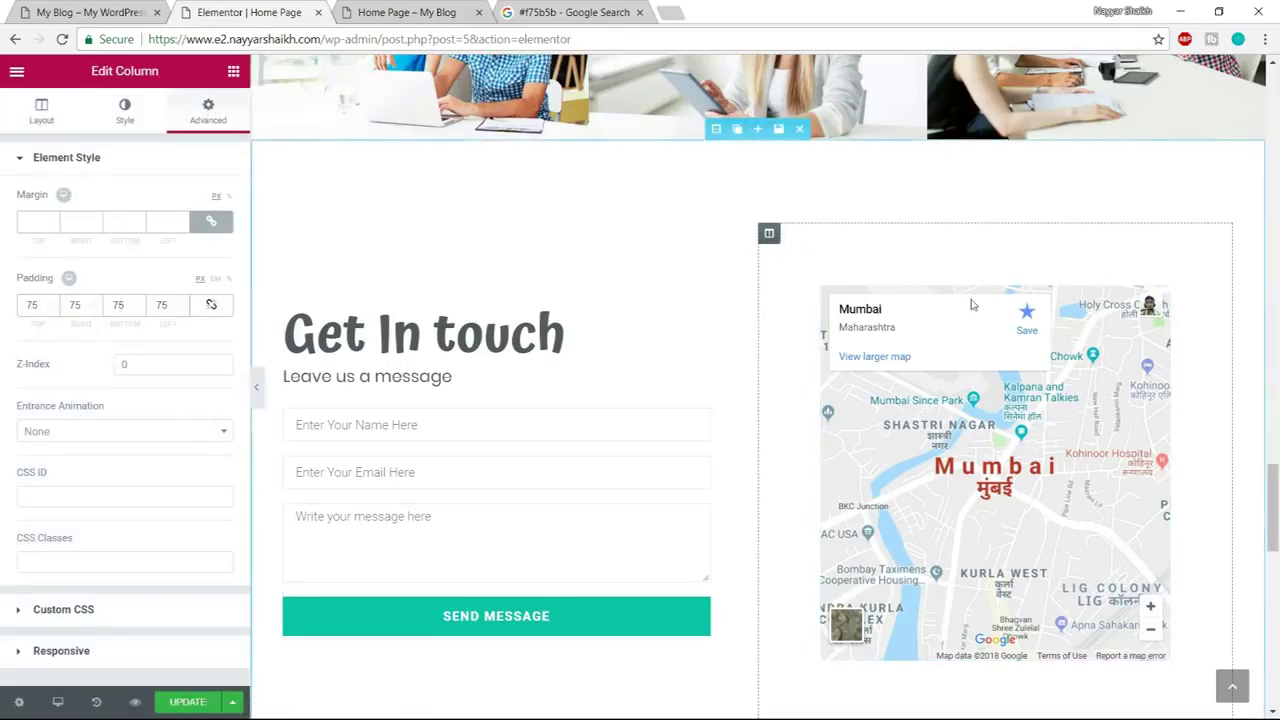
scroll(865, 545, down, 2)
scroll(865, 545, up, 1)
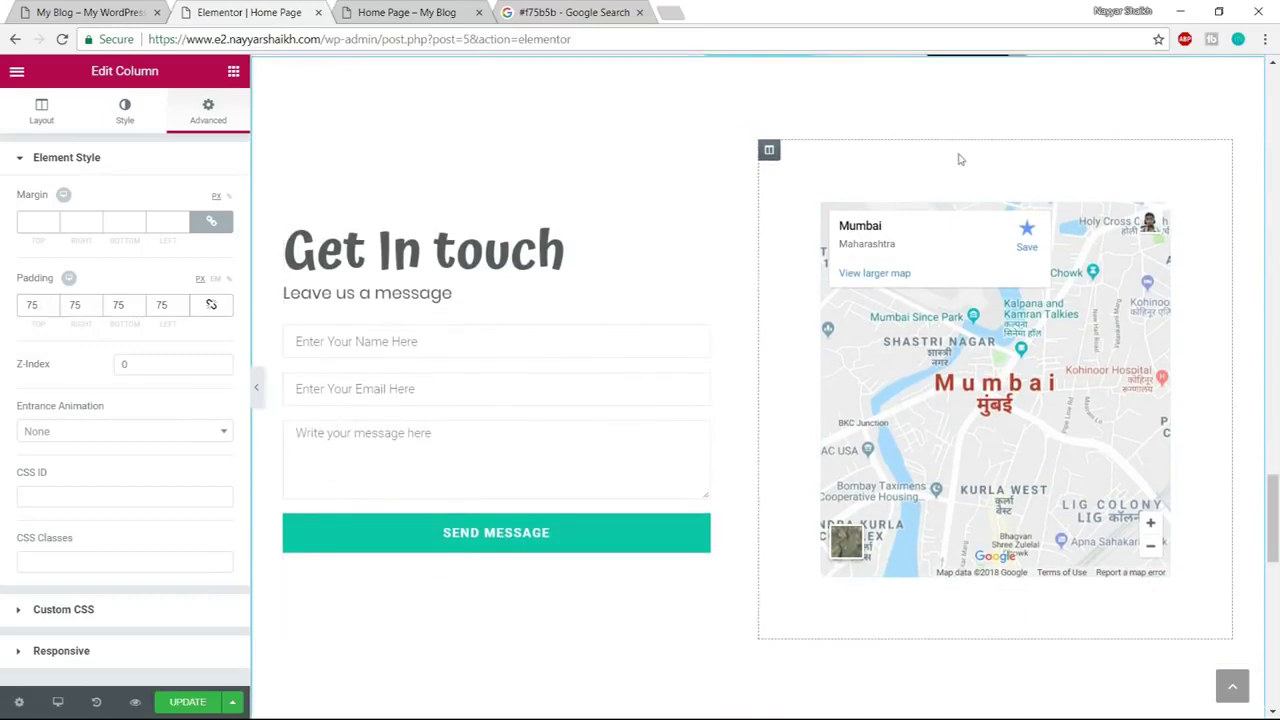
key(ctrl+shift+Tab)
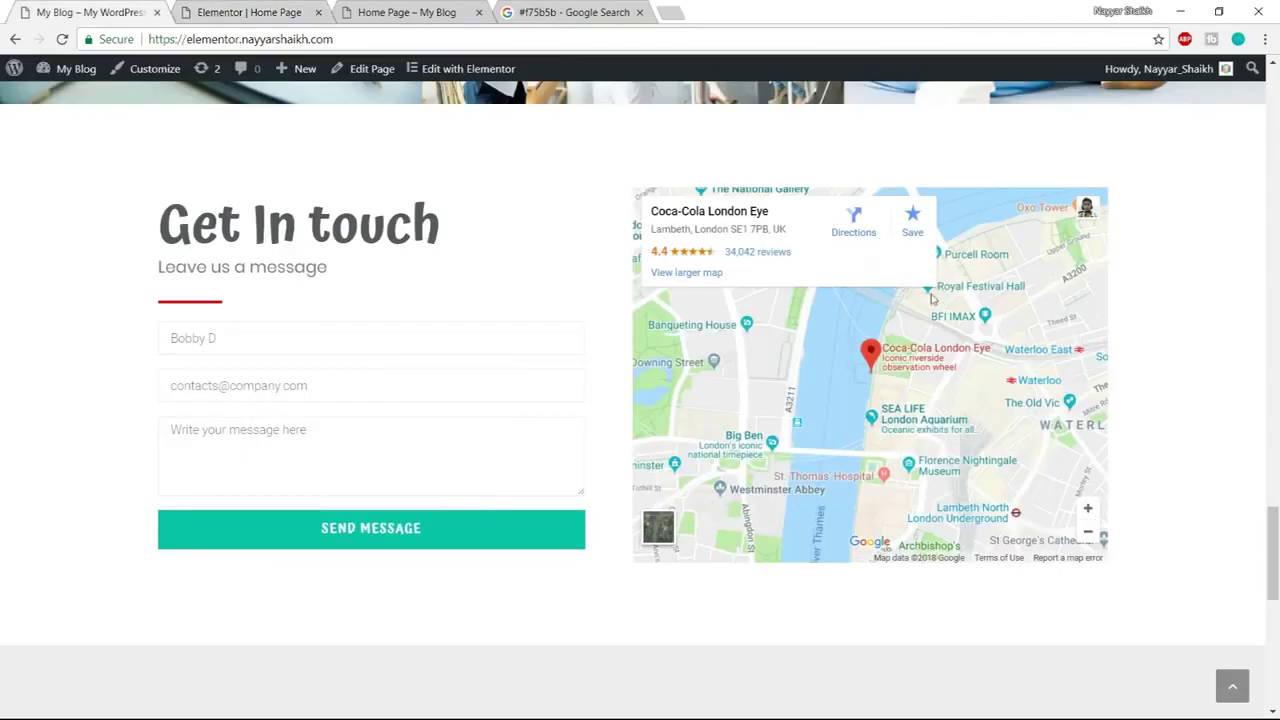
click(286, 8)
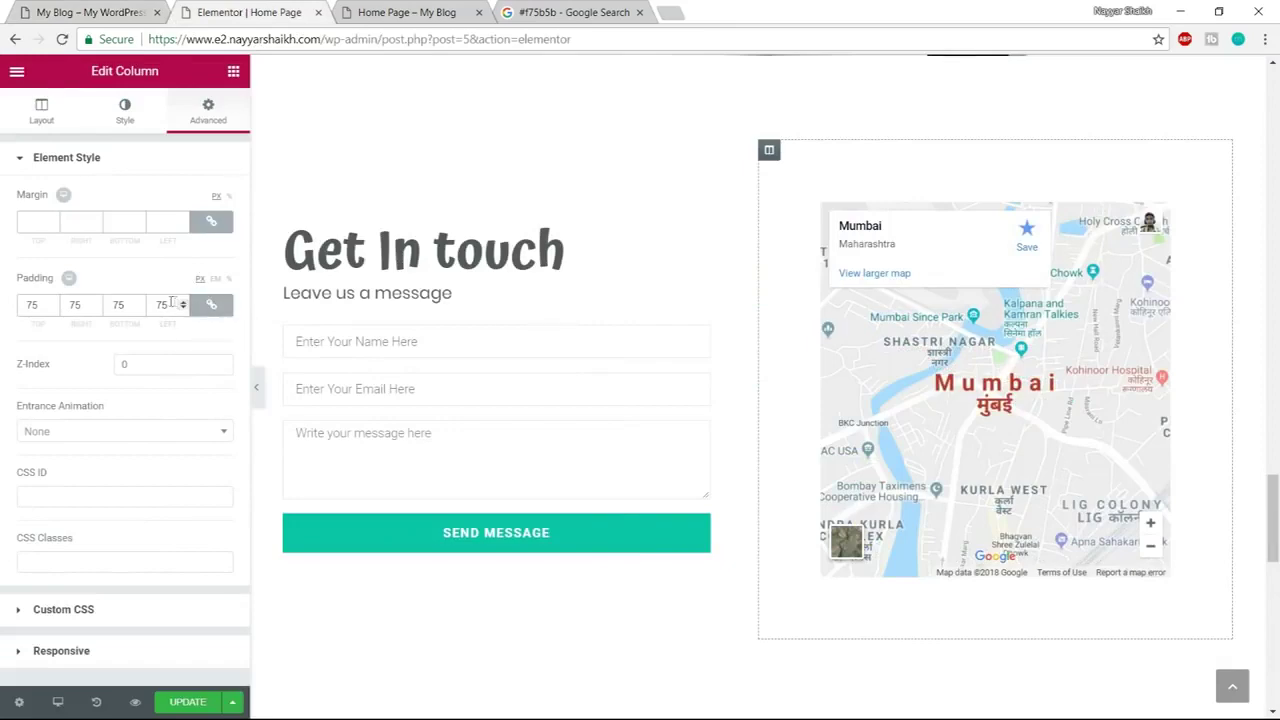
text(0)
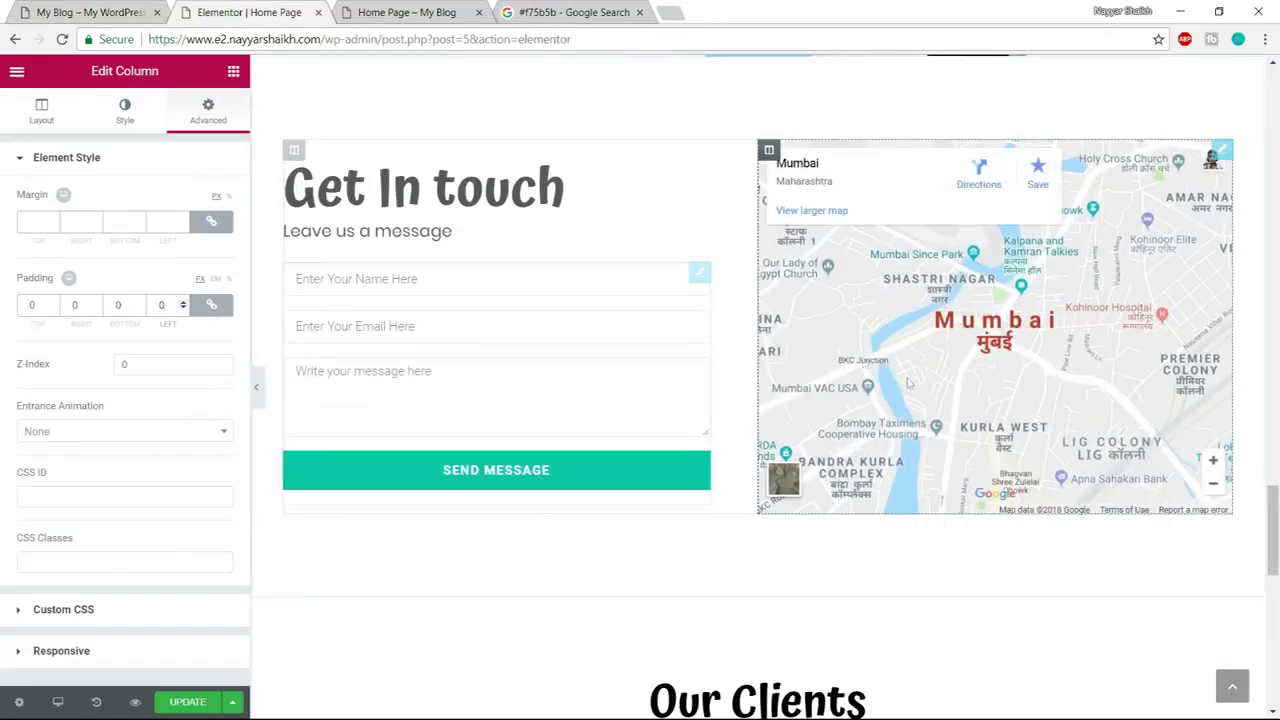
scroll(1010, 493, up, 1)
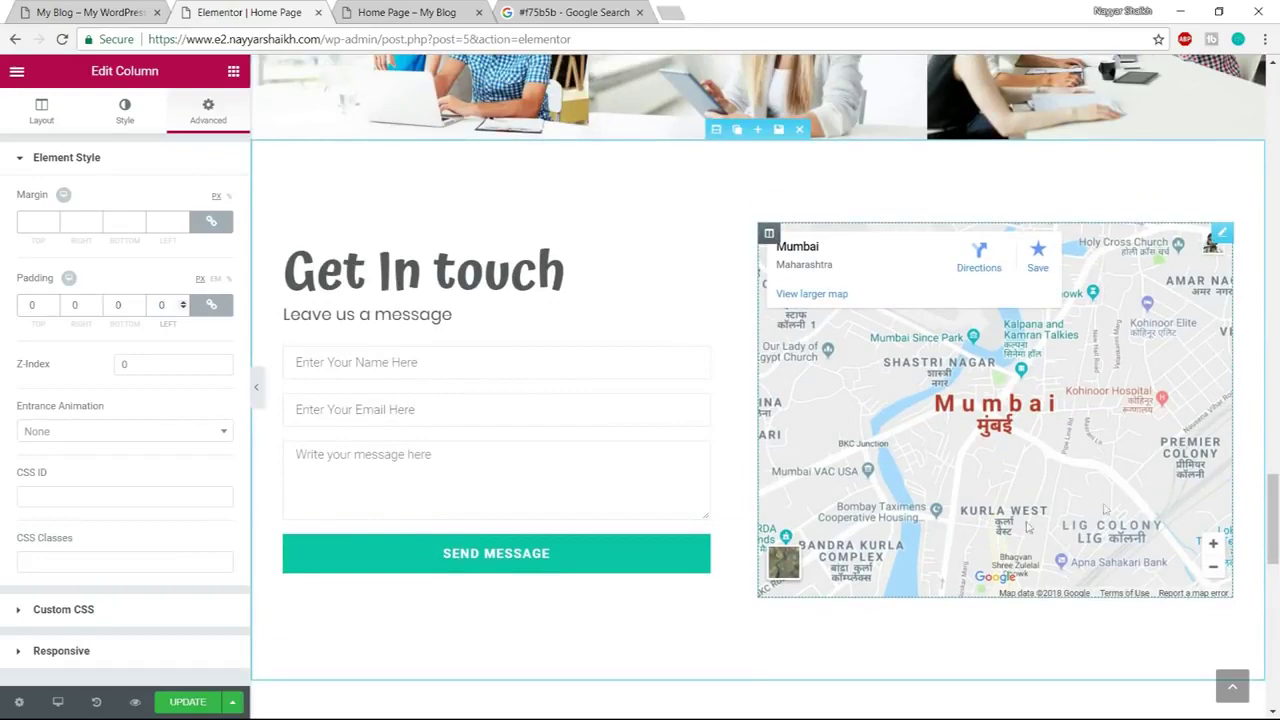
click(190, 702)
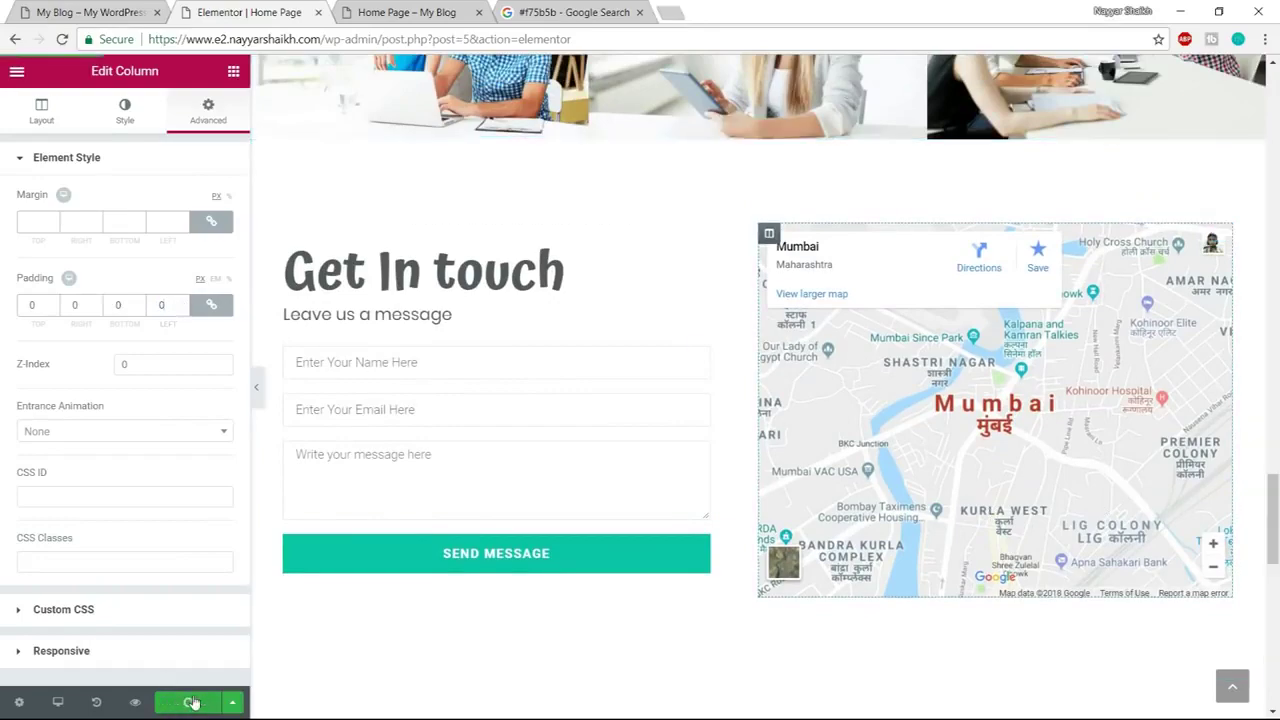
Step: Scroll through the demo site's contact section for comparison
click(60, 10)
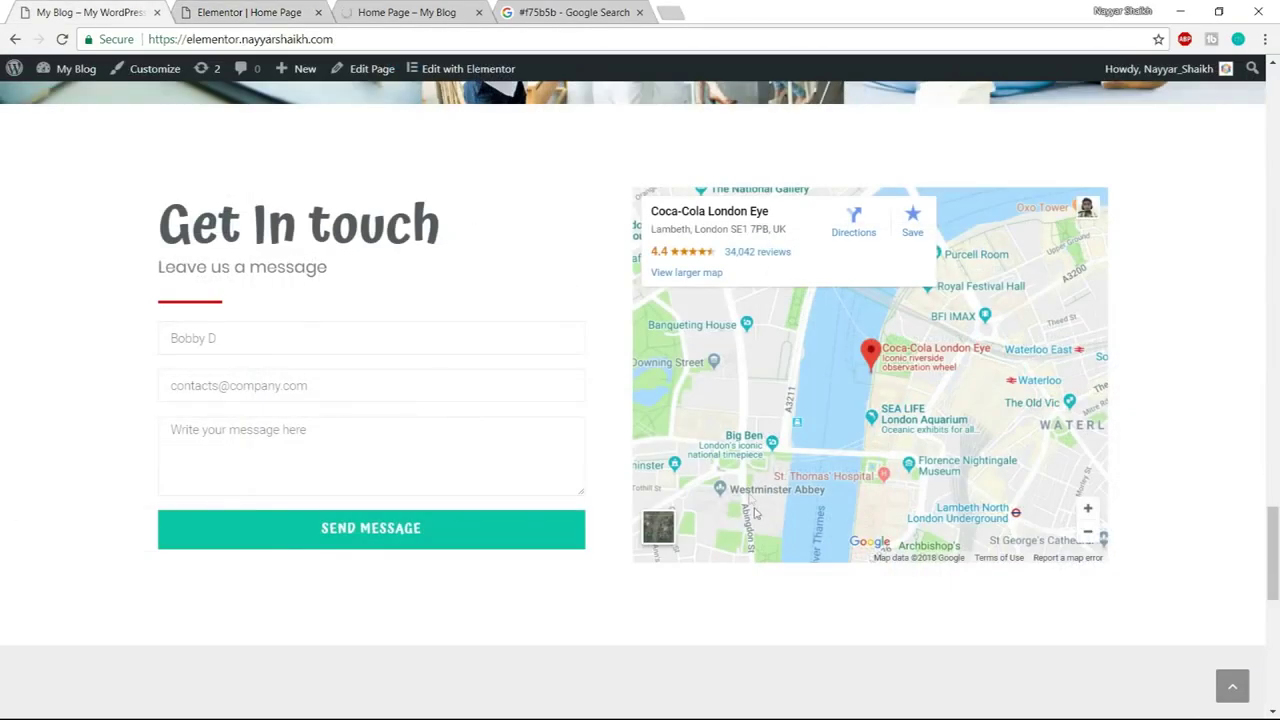
scroll(755, 513, up, 5)
scroll(785, 638, down, 4)
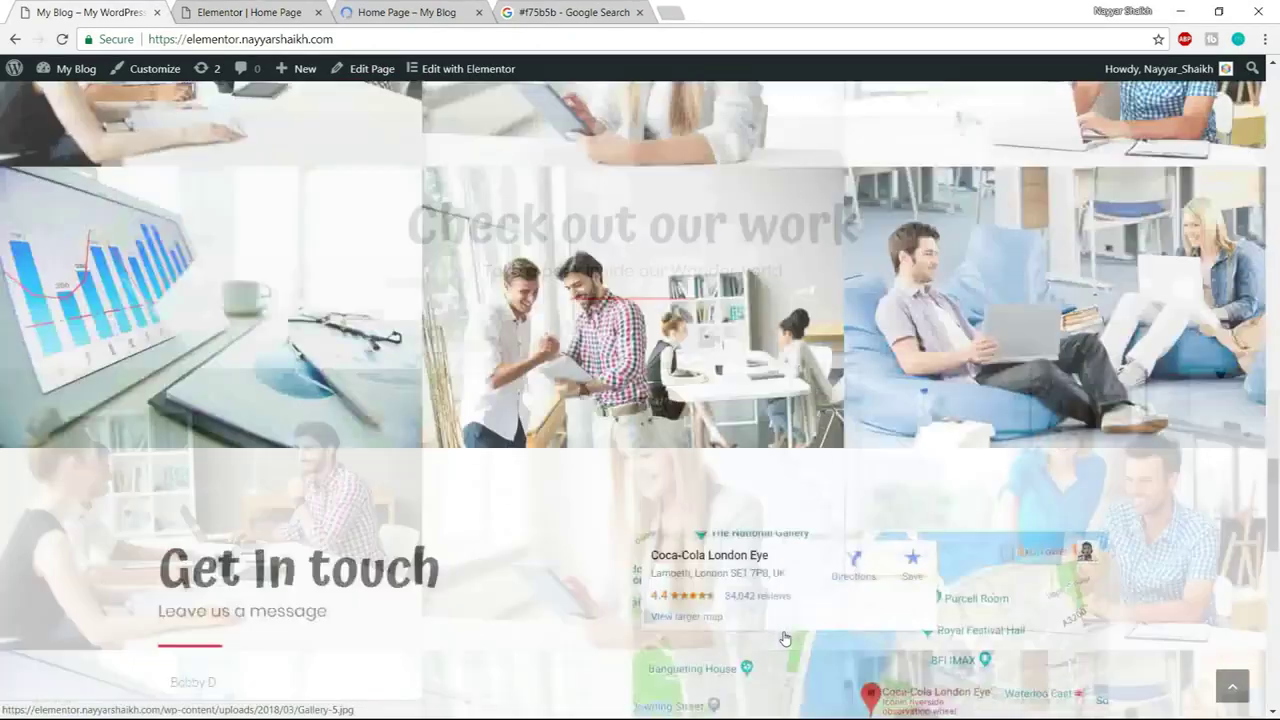
scroll(785, 638, down, 5)
scroll(785, 632, up, 8)
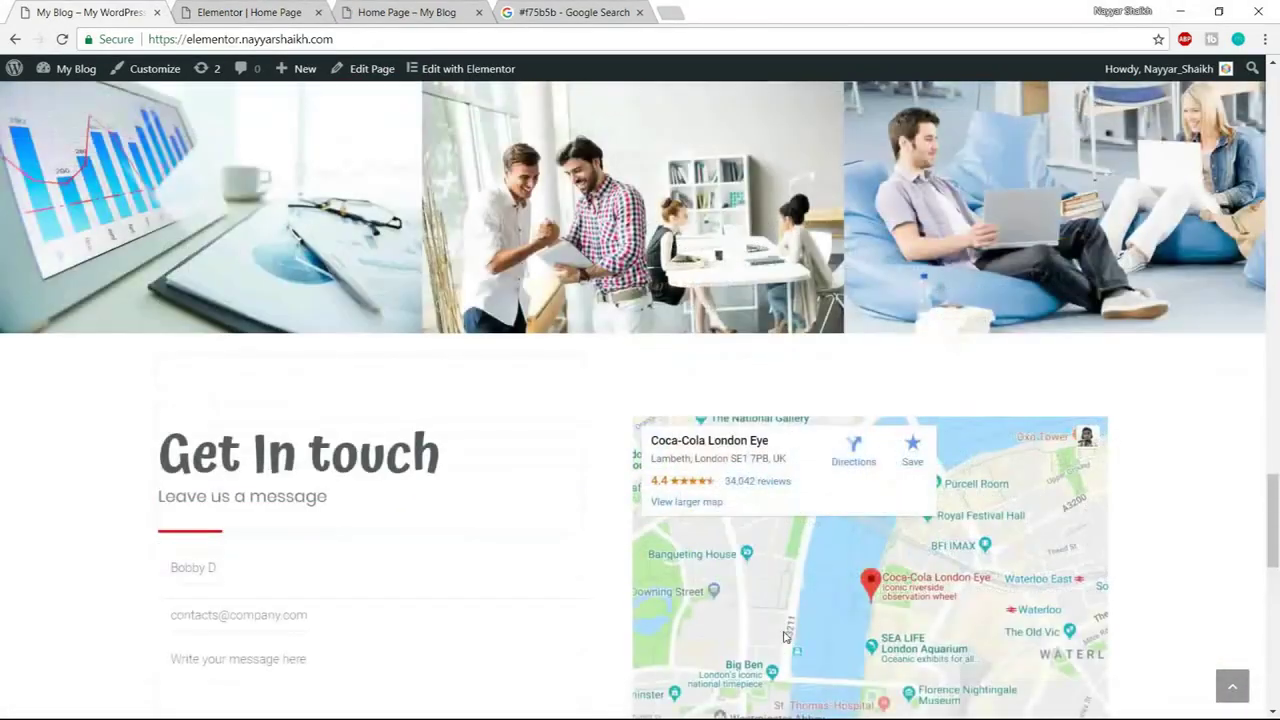
Step: Compare the saved page preview with the demo site's Our Clients section, then return to the editor
click(369, 10)
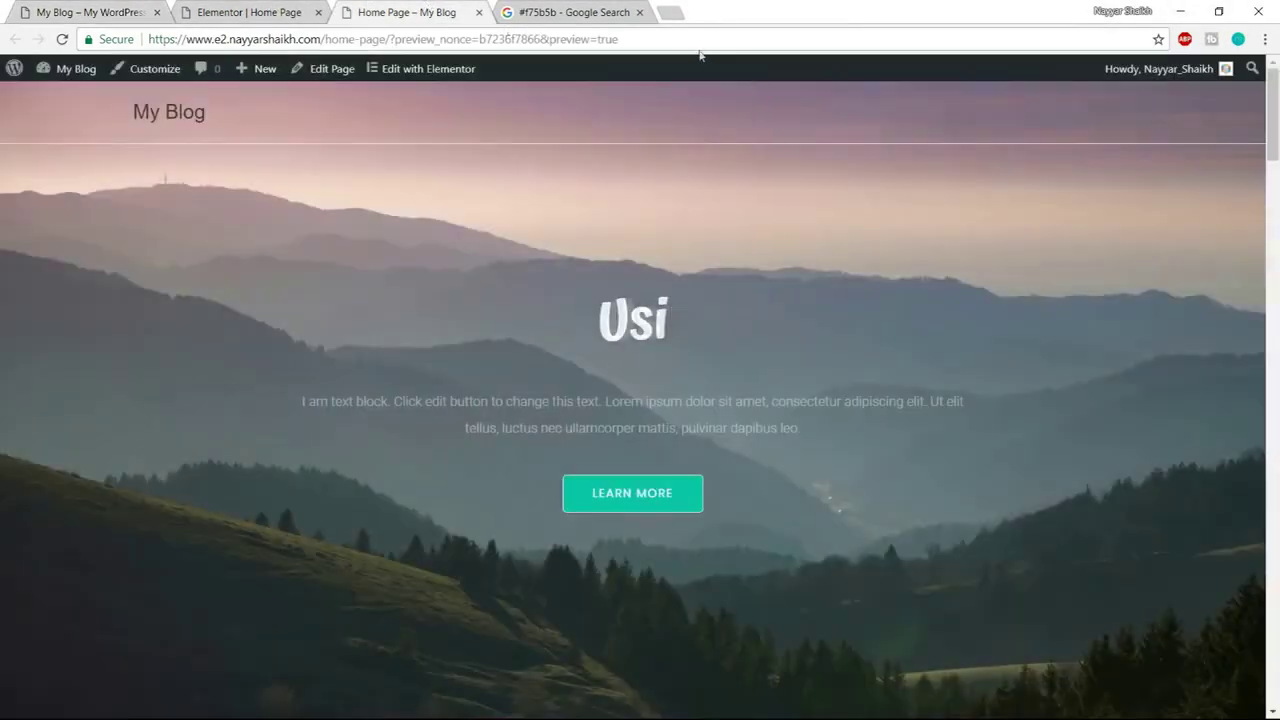
scroll(906, 575, down, 4)
scroll(906, 575, down, 6)
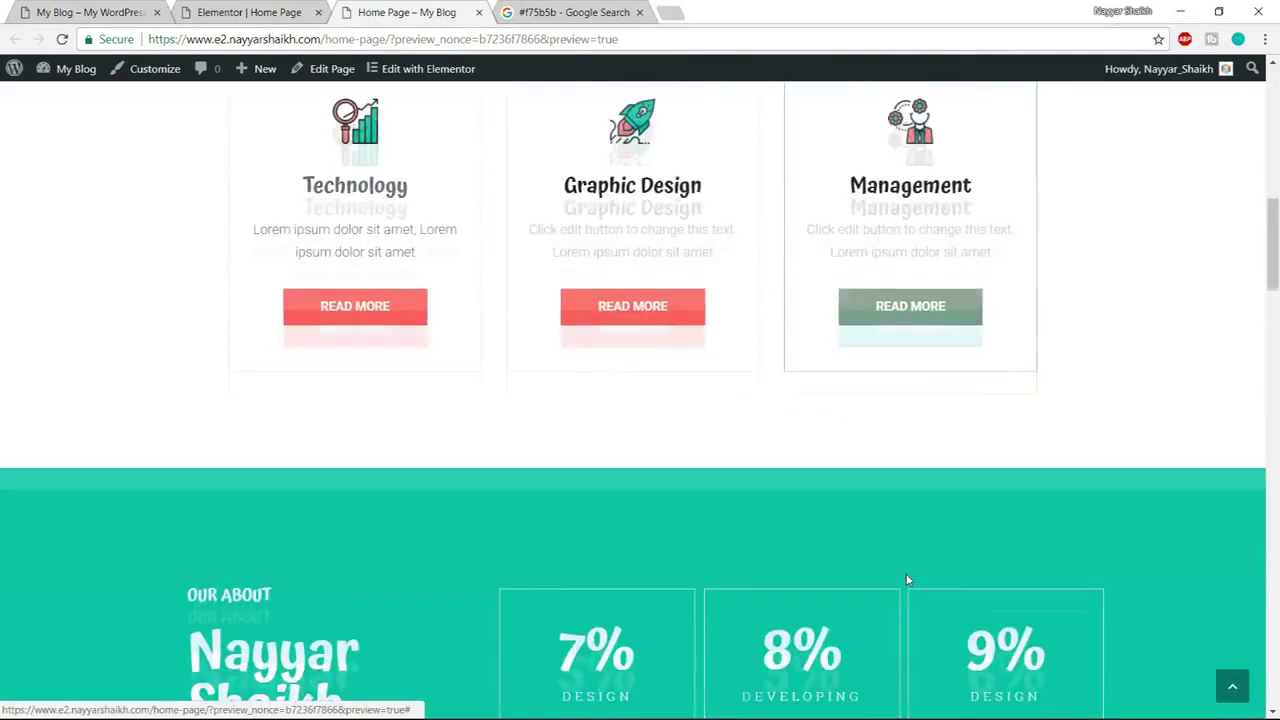
scroll(906, 578, down, 8)
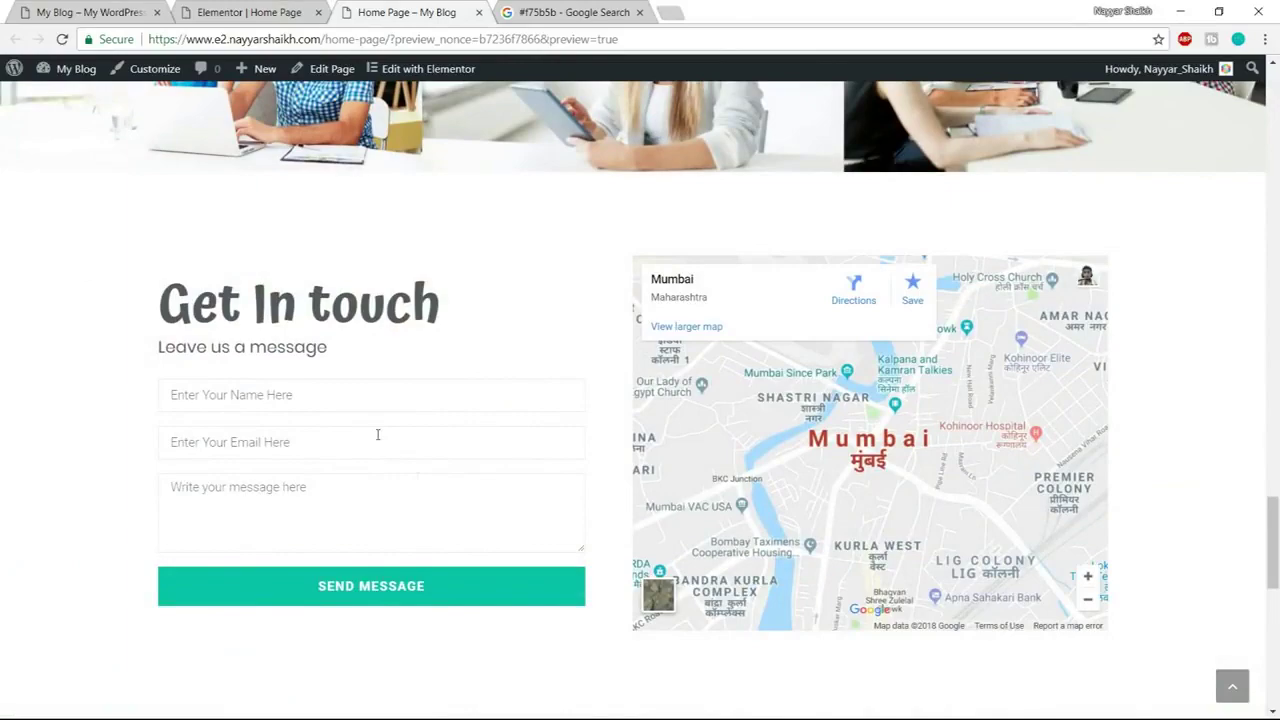
scroll(796, 440, down, 6)
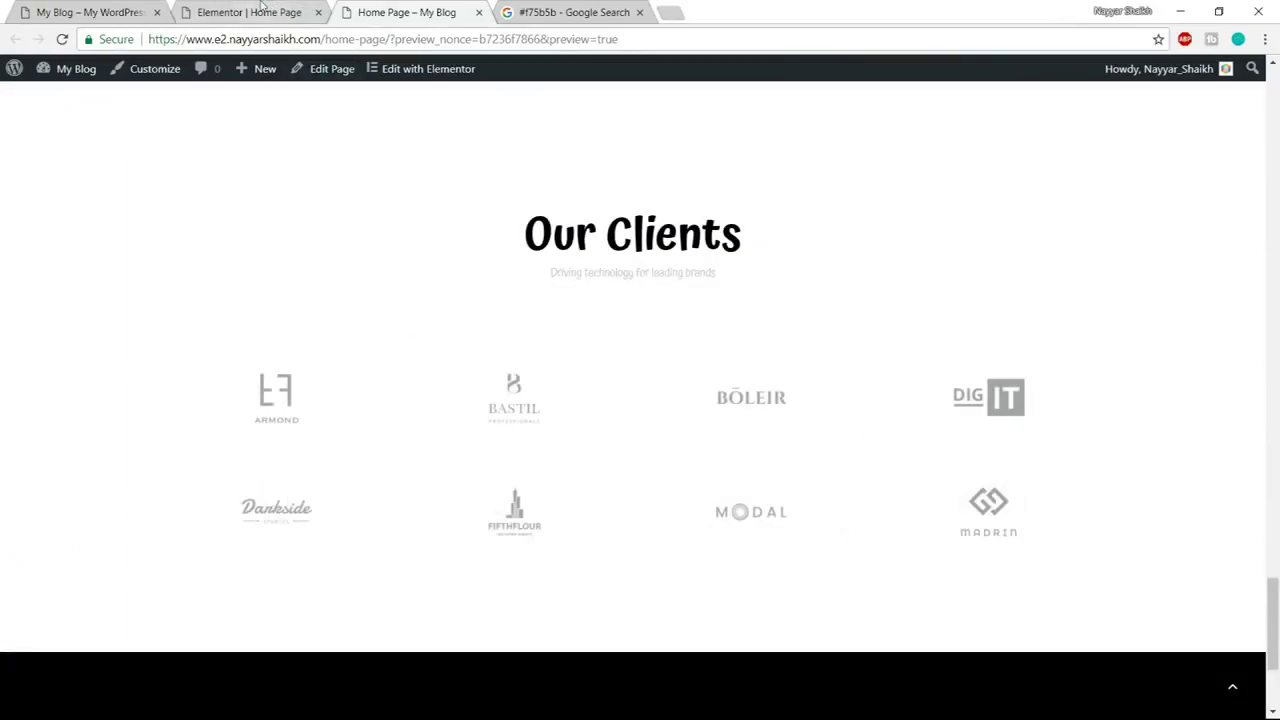
click(262, 5)
scroll(997, 423, down, 5)
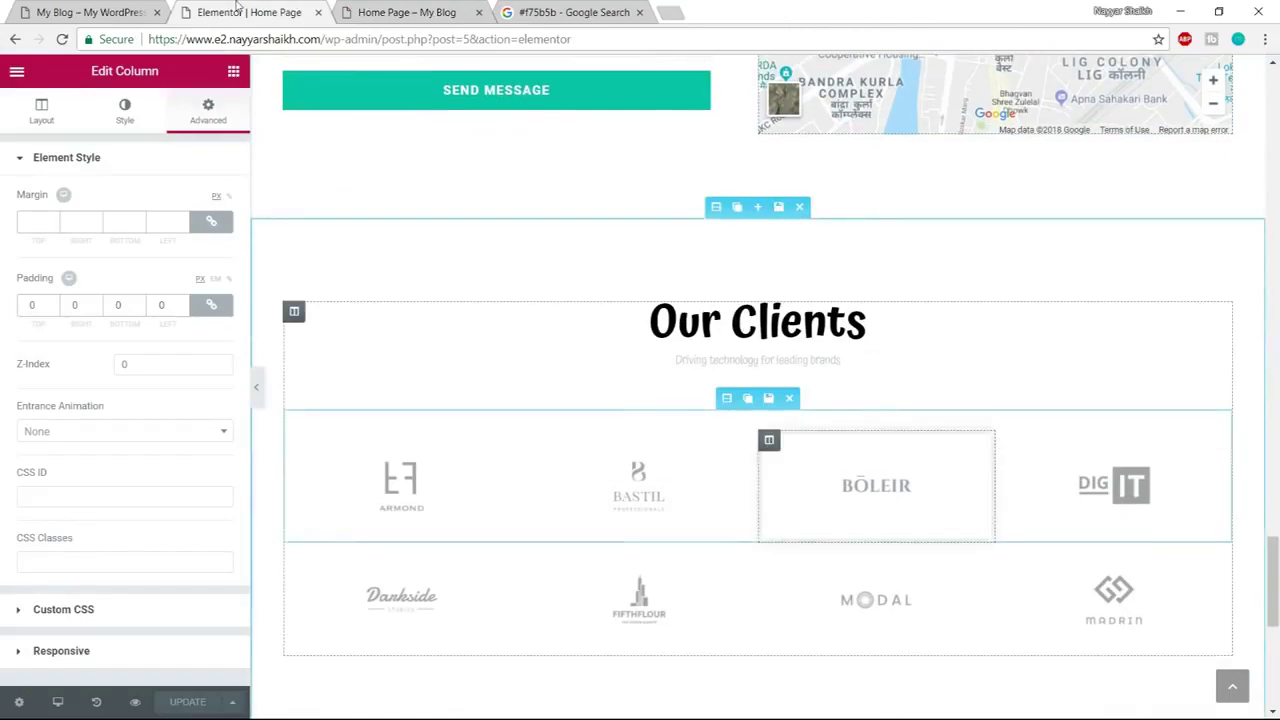
click(90, 12)
scroll(679, 483, down, 5)
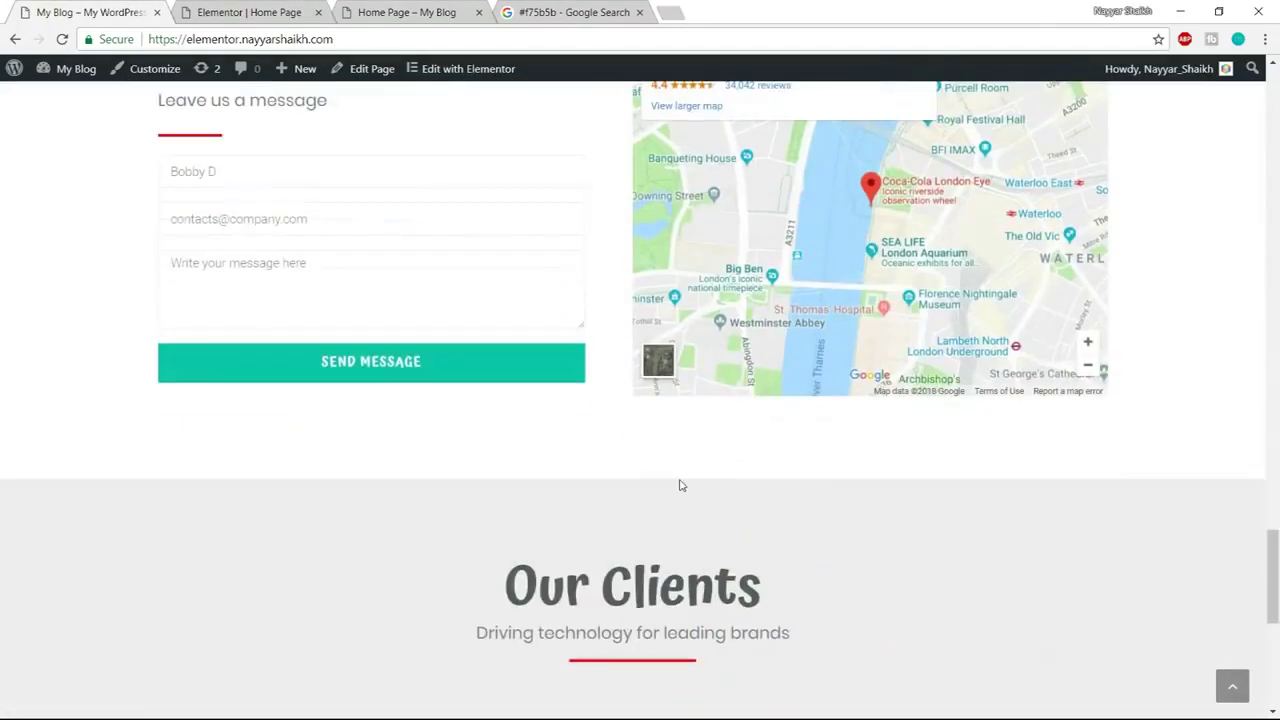
scroll(679, 483, down, 3)
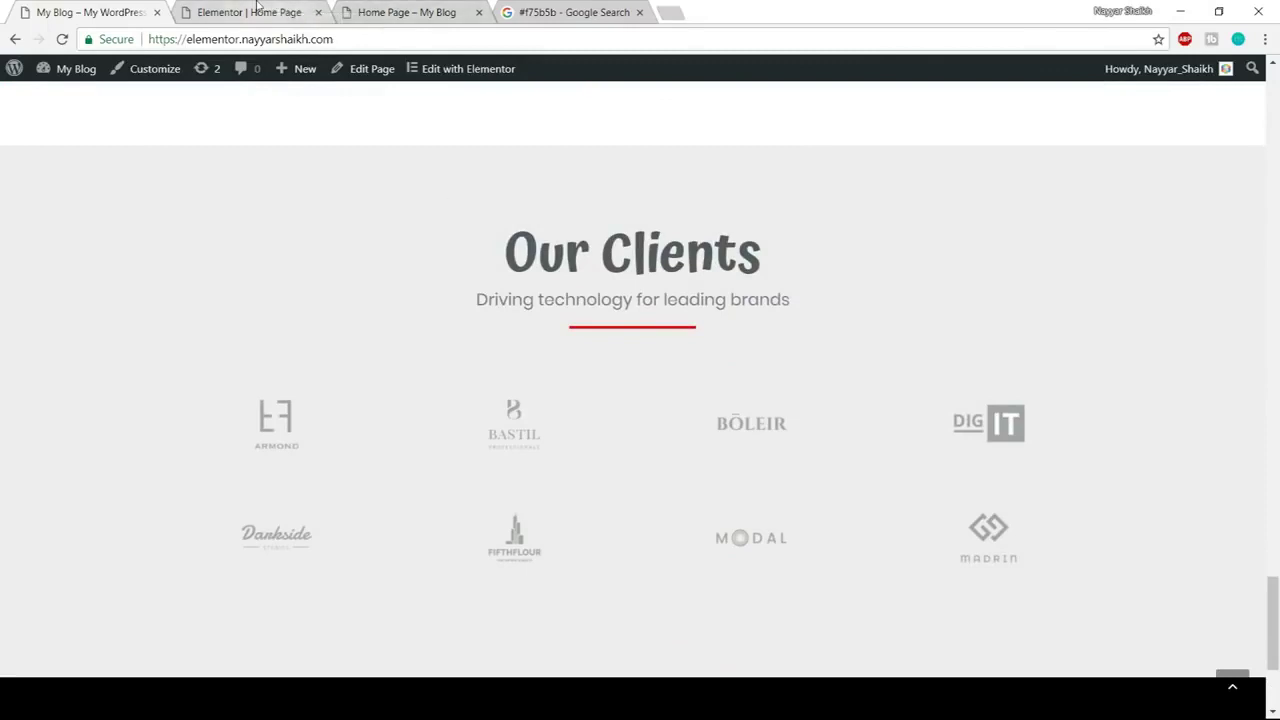
key(ctrl+Tab)
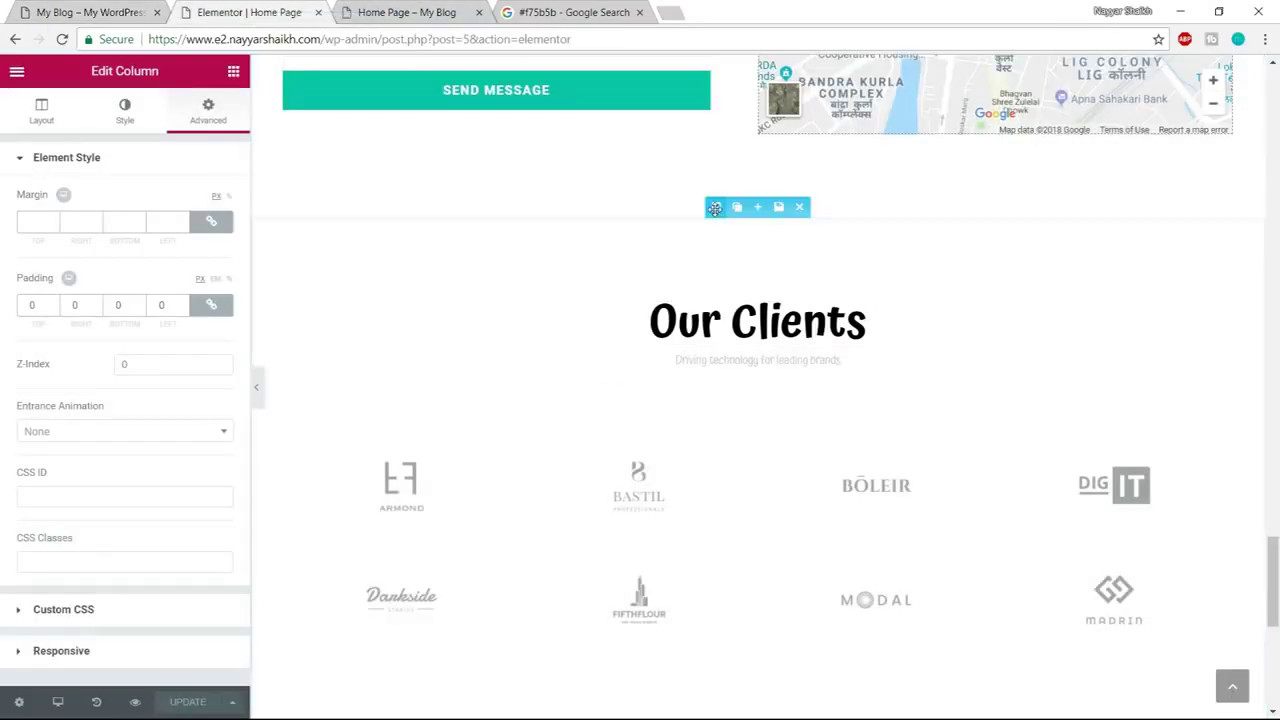
Step: Give the Our Clients section a classic light grey #ededed background
click(716, 207)
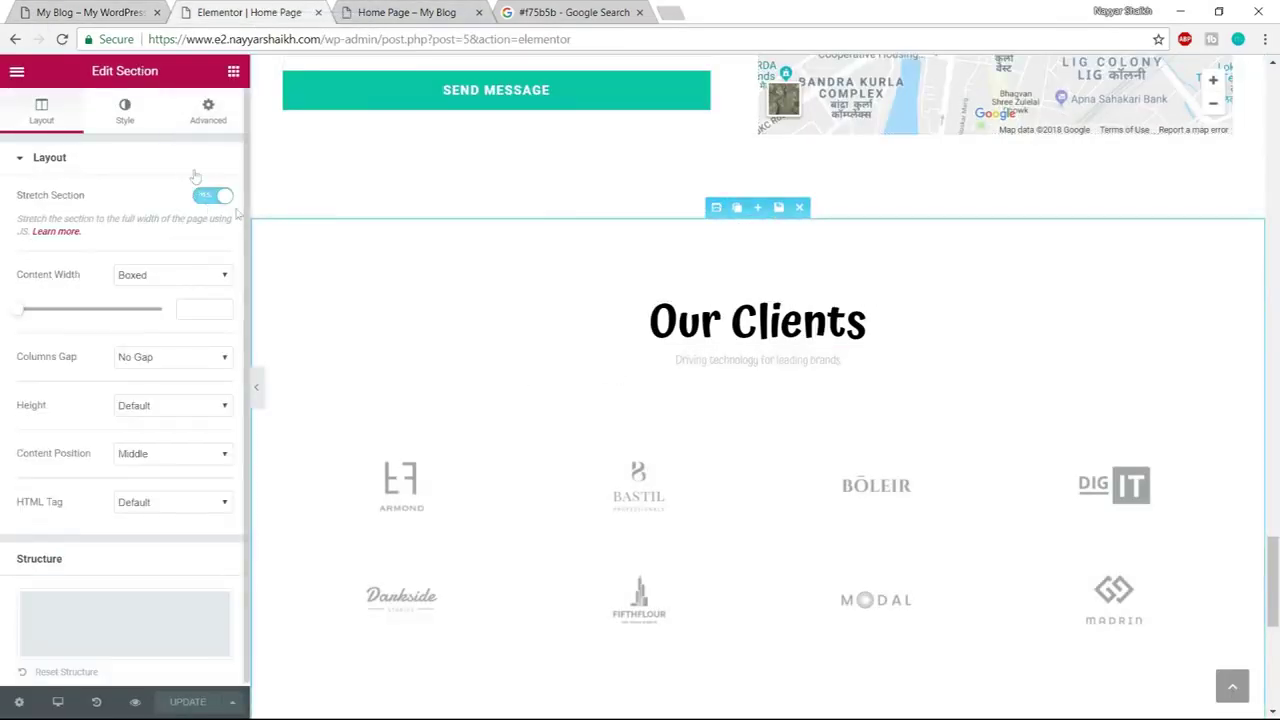
click(124, 110)
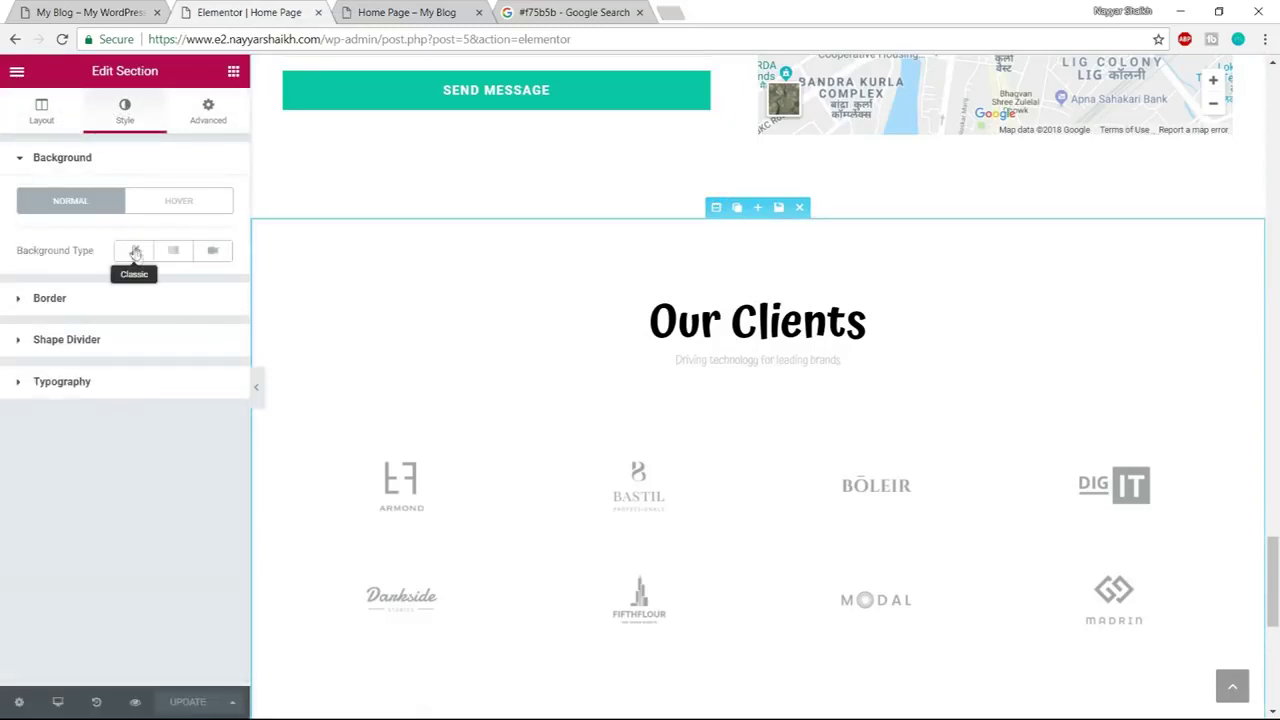
click(134, 251)
click(213, 298)
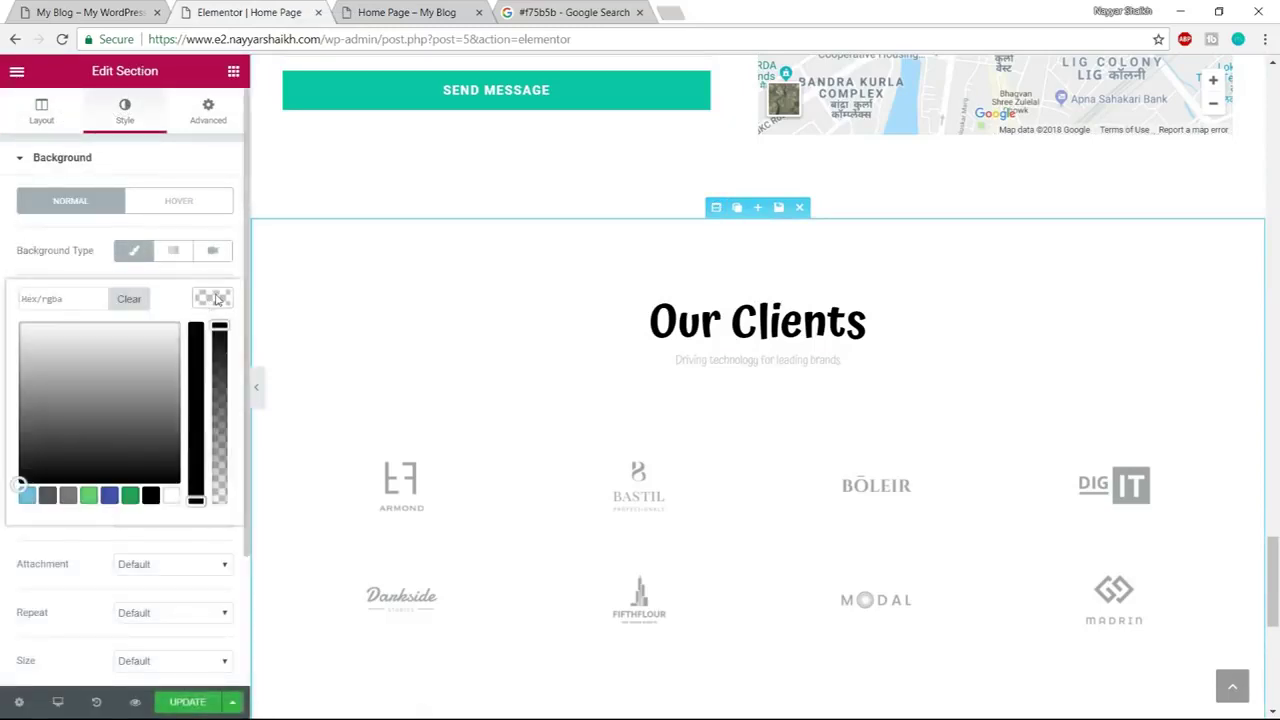
click(58, 297)
text(ede)
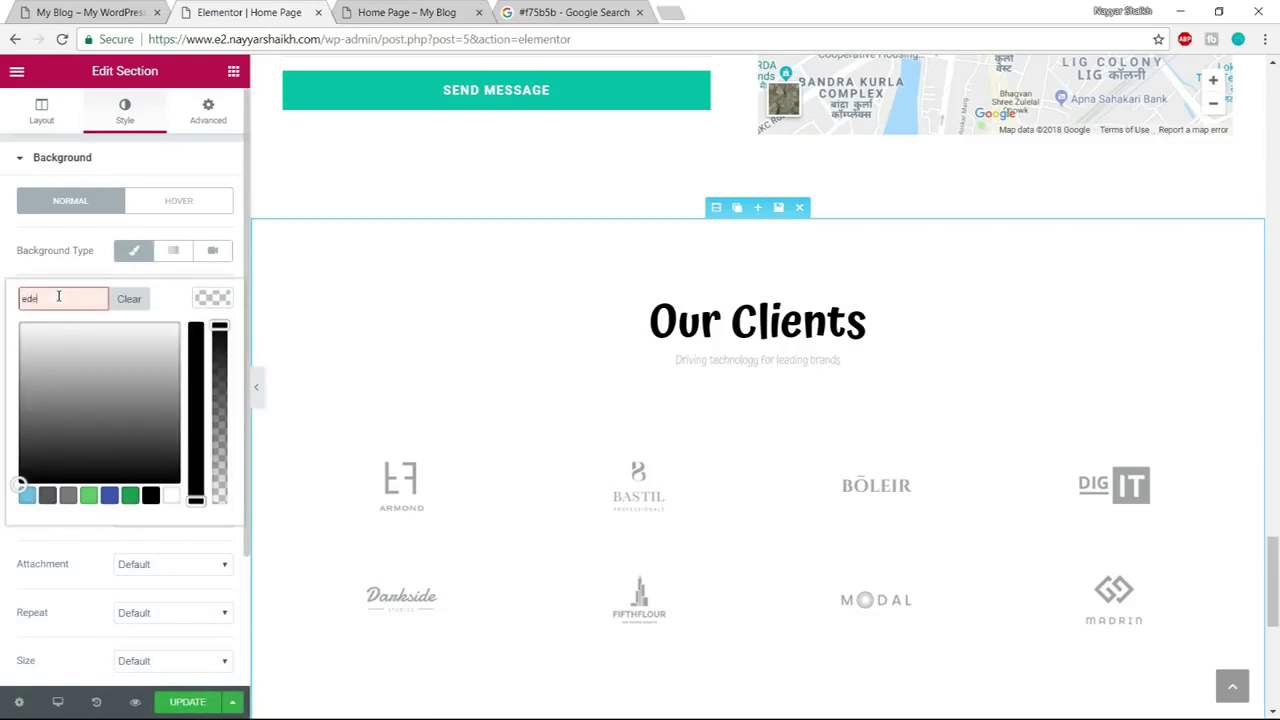
text(ded)
key(Return)
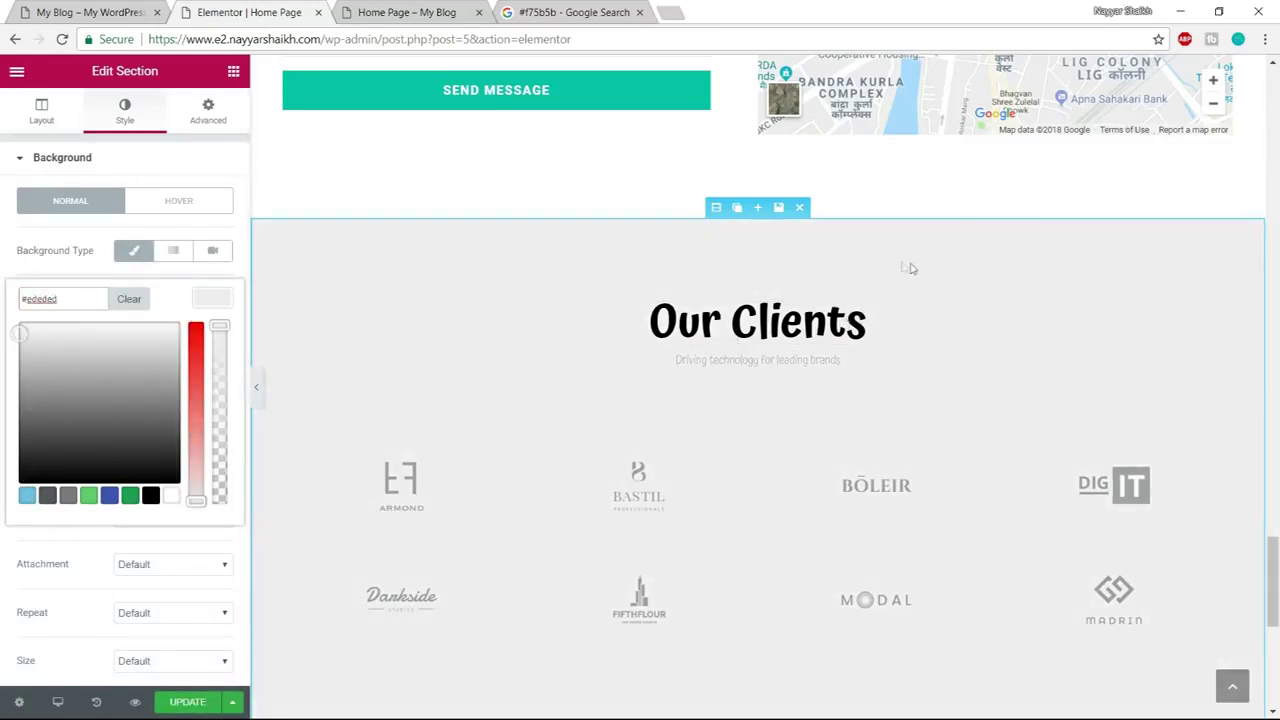
Step: Make the Our Clients heading and tagline text colour dark grey
click(808, 325)
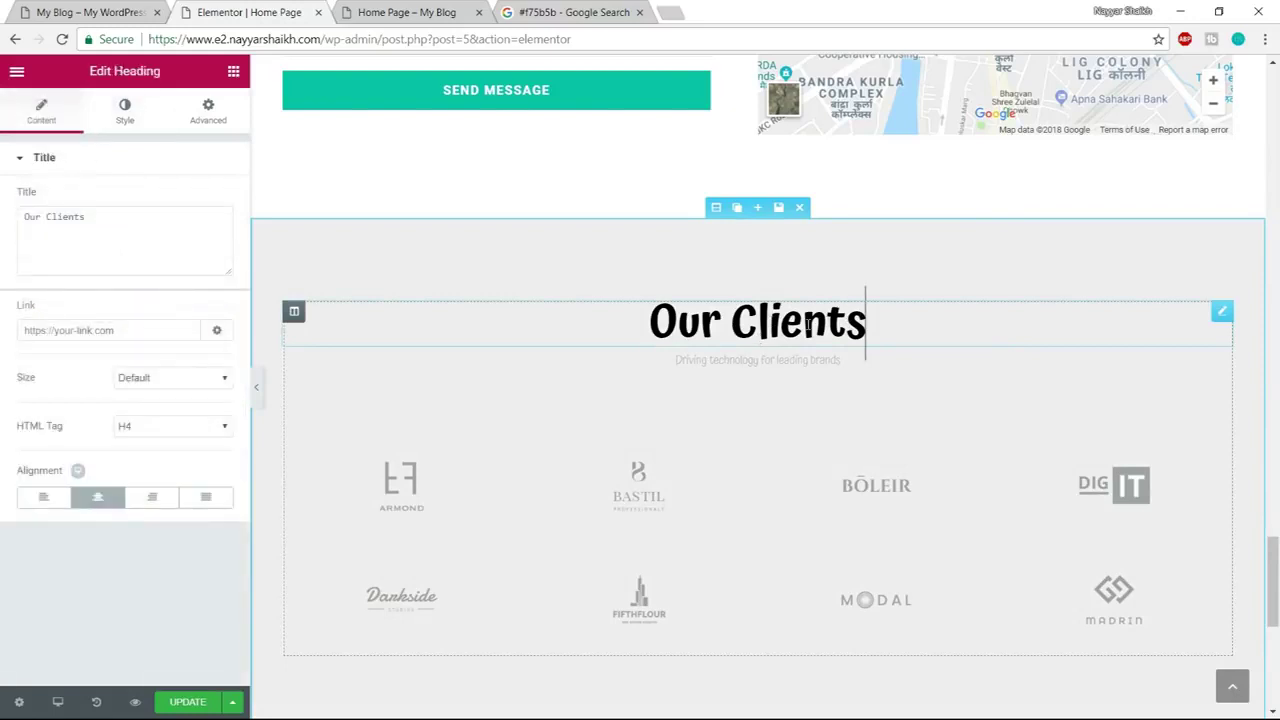
click(124, 110)
click(212, 199)
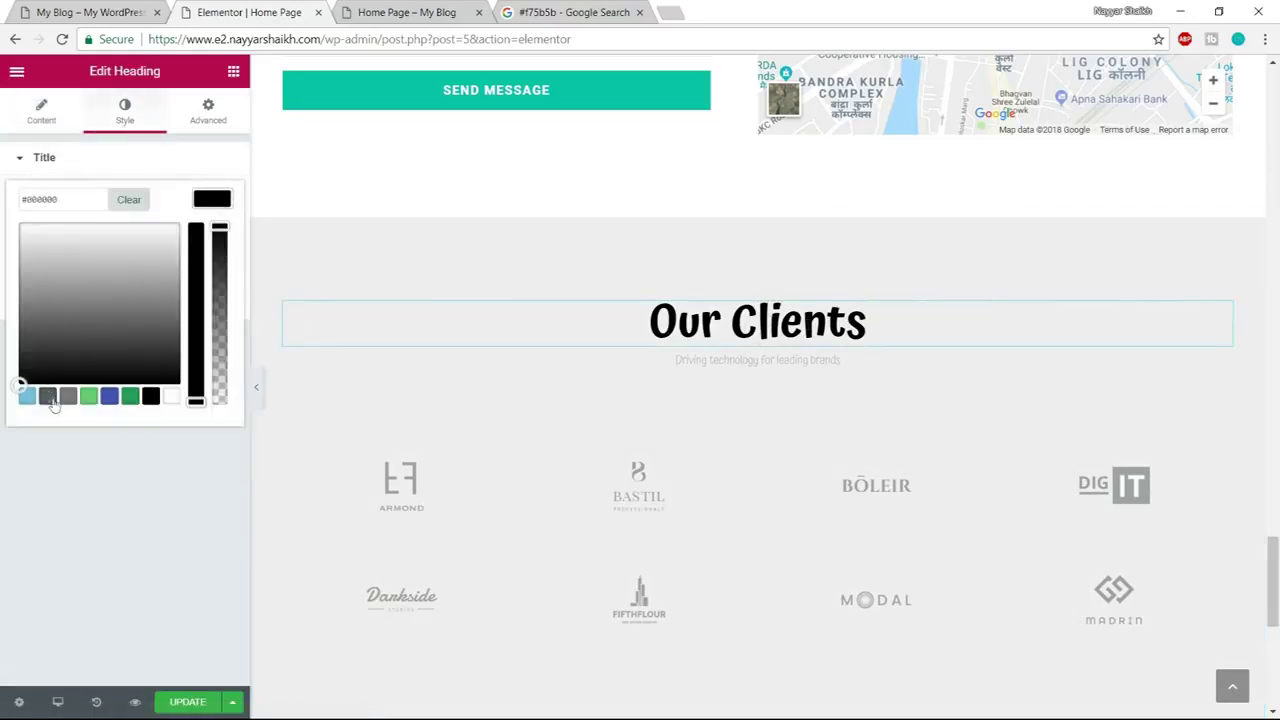
click(48, 396)
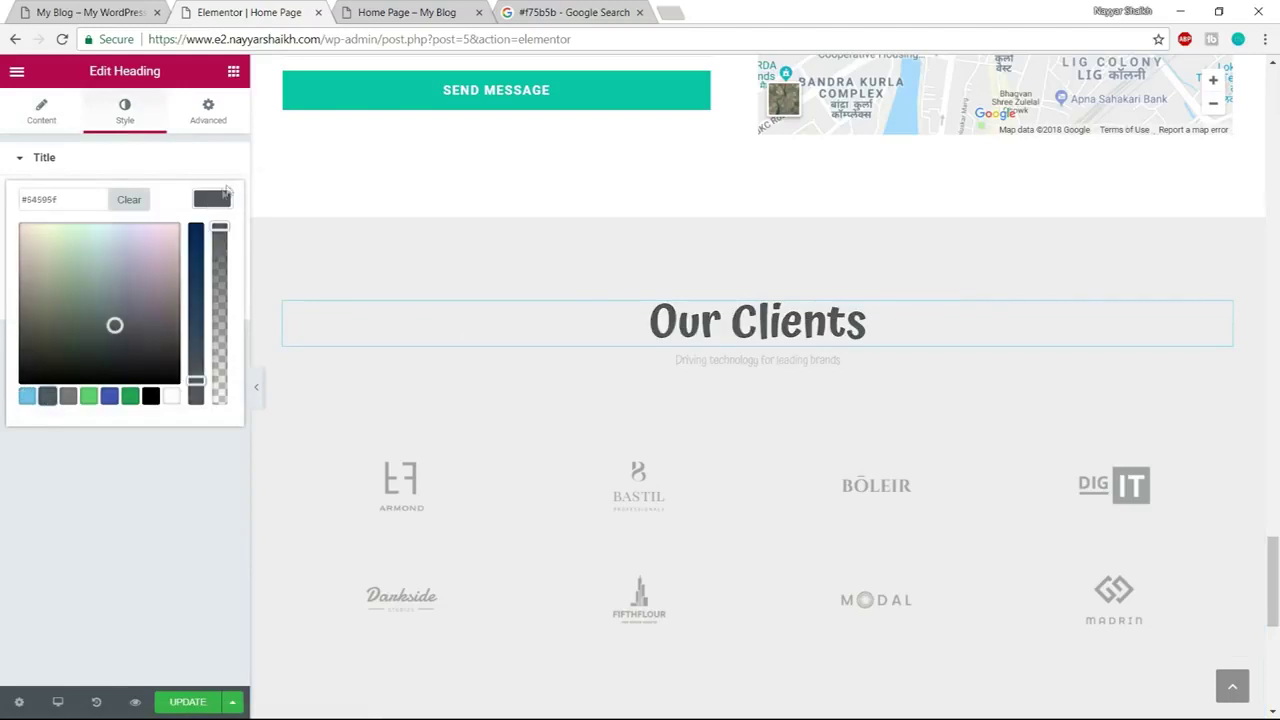
click(725, 356)
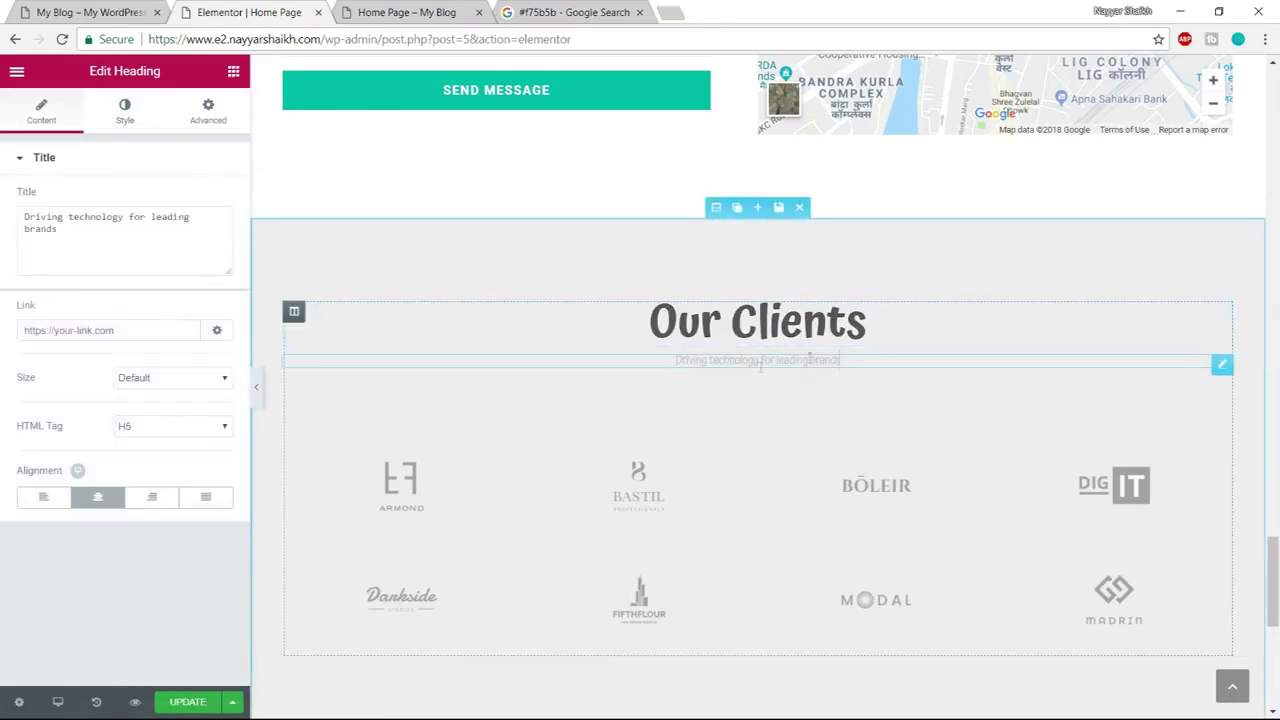
click(127, 115)
click(212, 199)
click(48, 396)
click(115, 326)
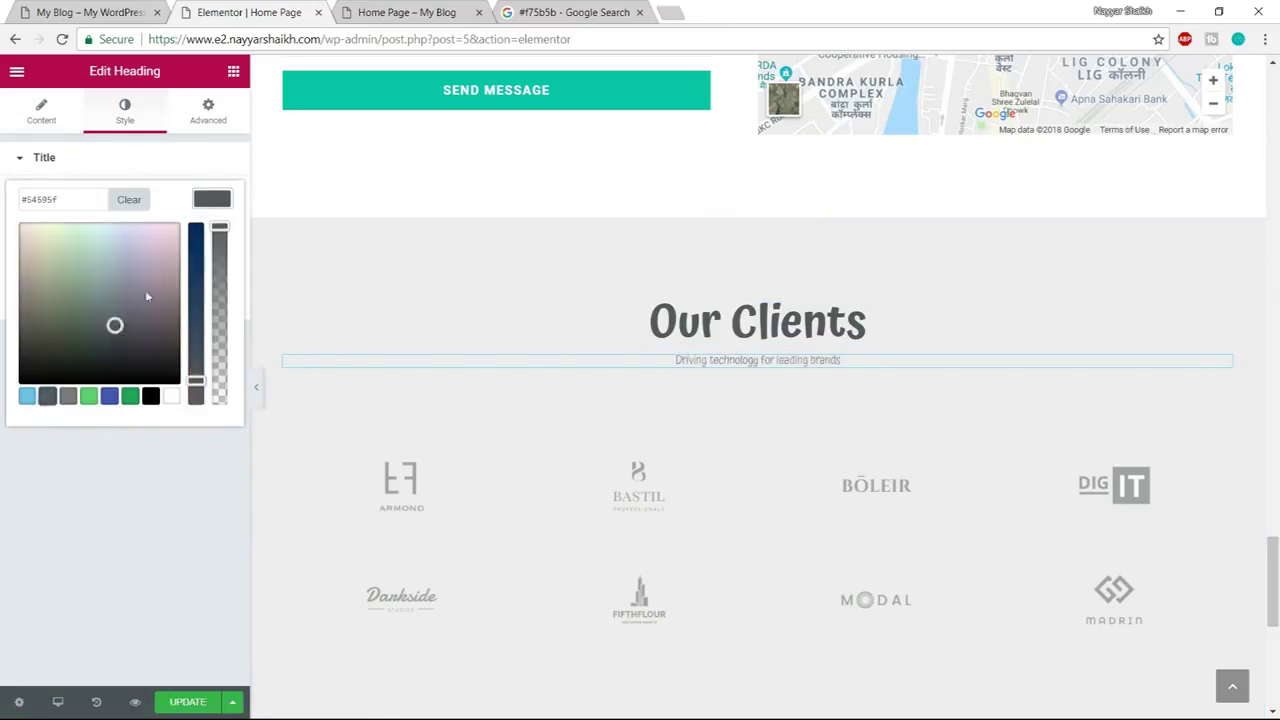
click(213, 199)
Step: Set the tagline typography to Poppins, size 20, weight 400, then compare with the live site
click(213, 249)
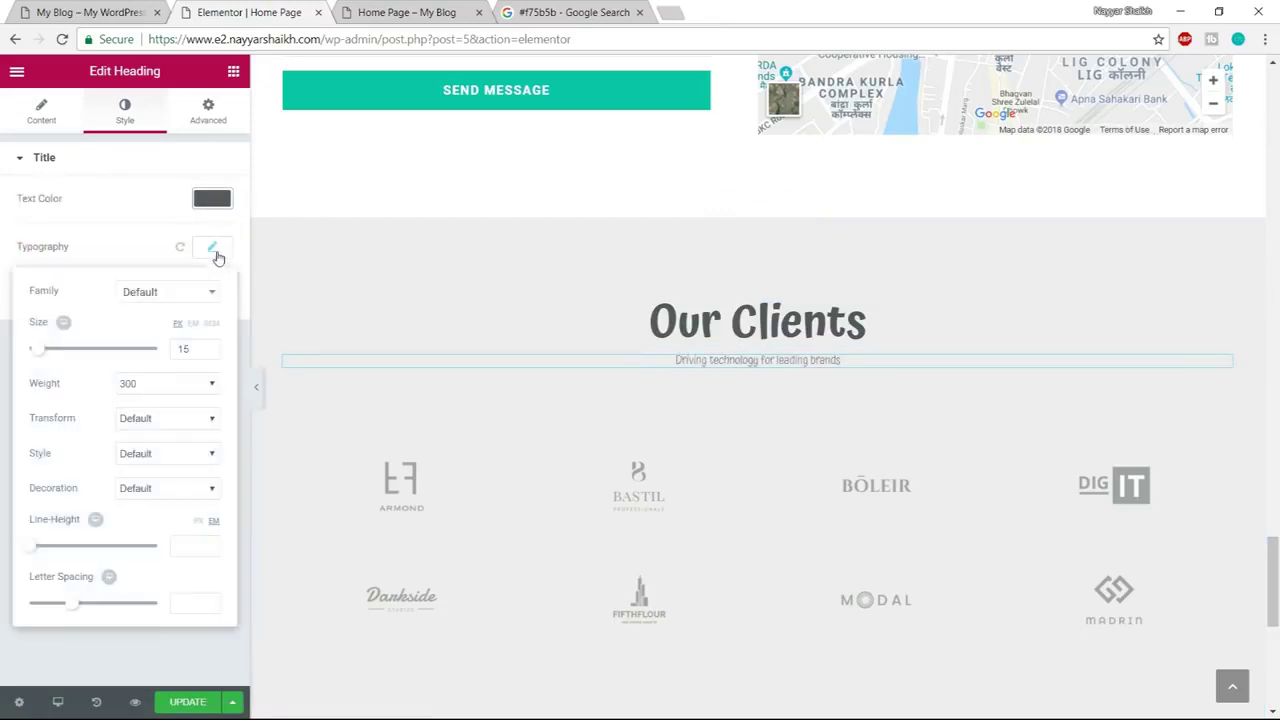
click(184, 300)
text(popp)
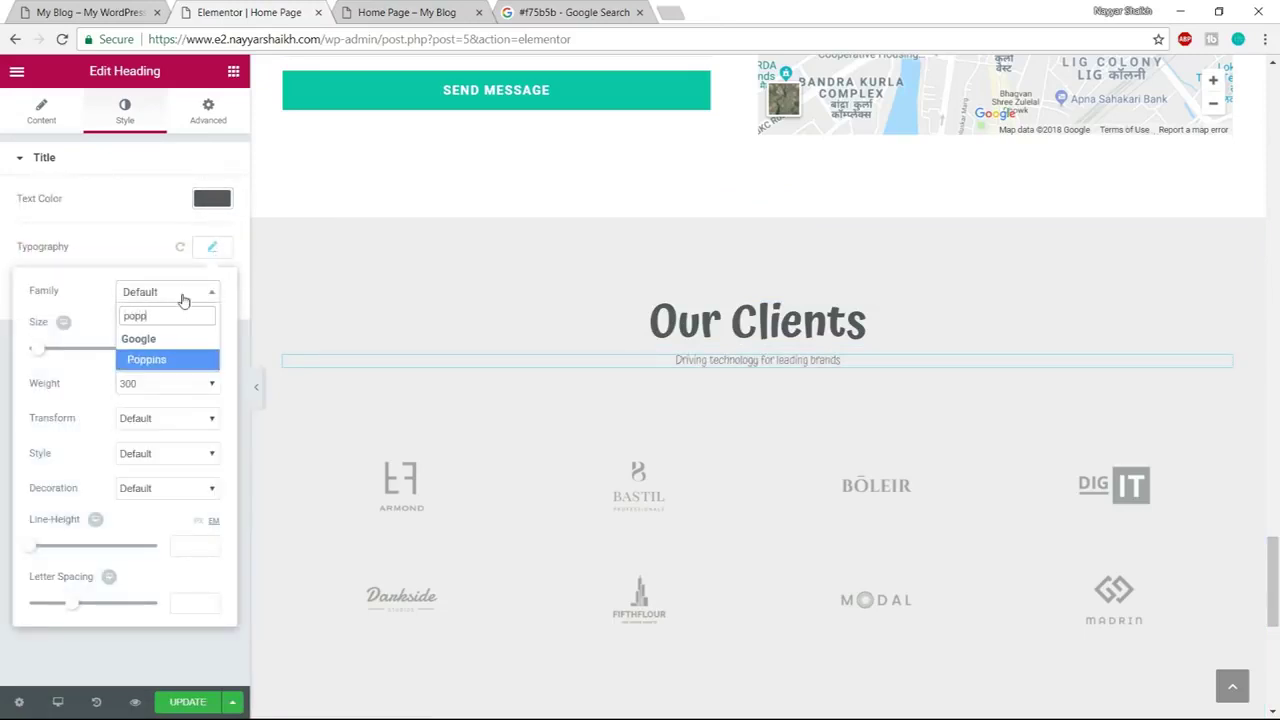
key(Return)
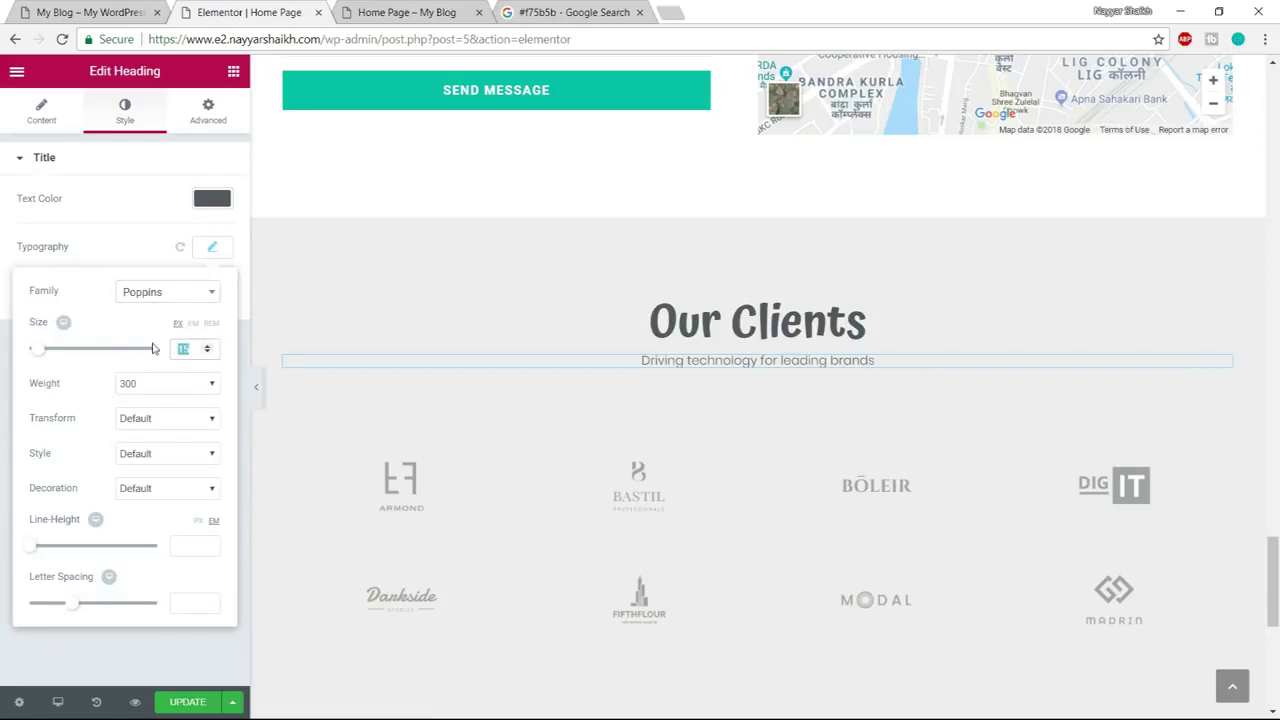
text(20)
click(130, 384)
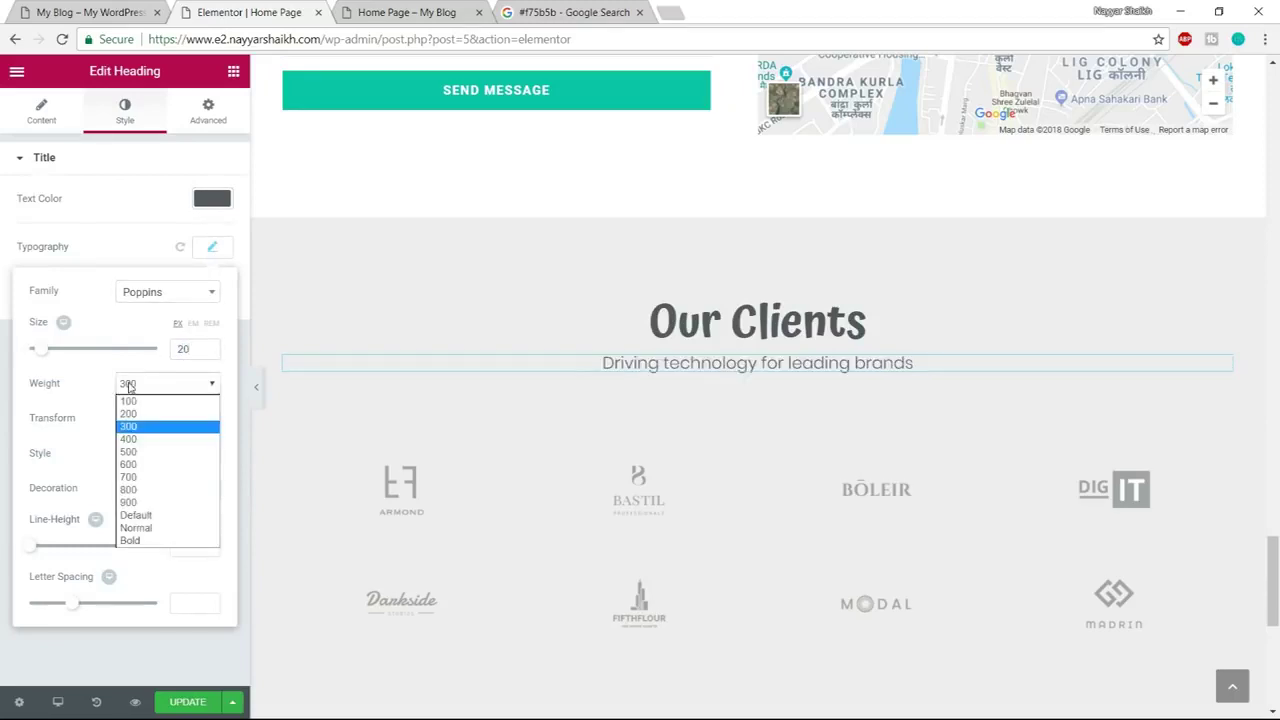
click(135, 435)
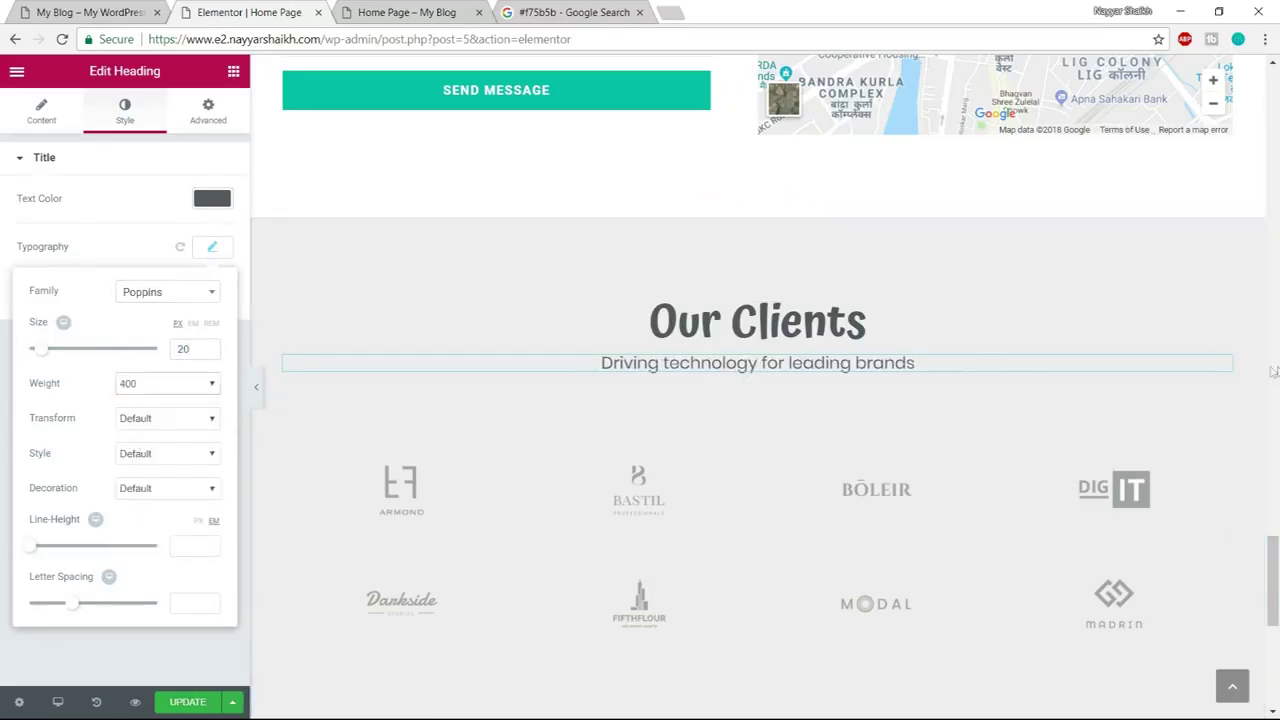
key(ctrl+shift+Tab)
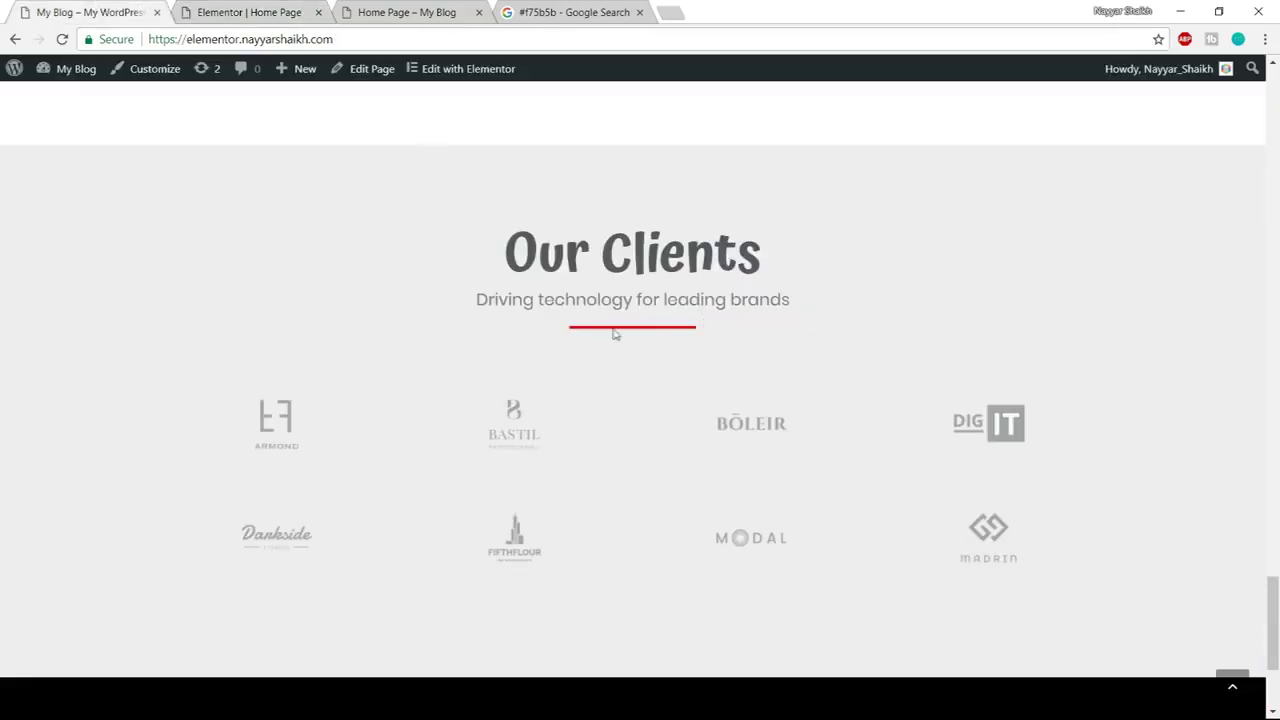
Step: Place the red Divider global widget under the Our Clients tagline
click(256, 10)
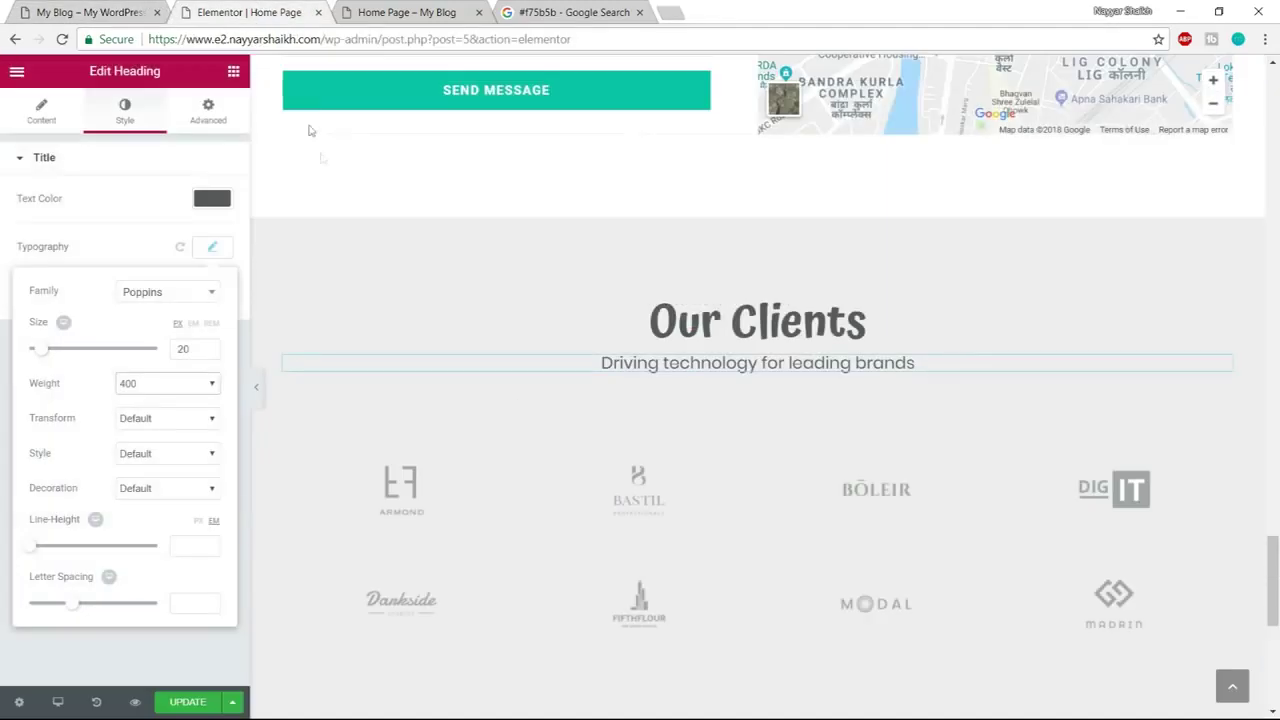
click(233, 73)
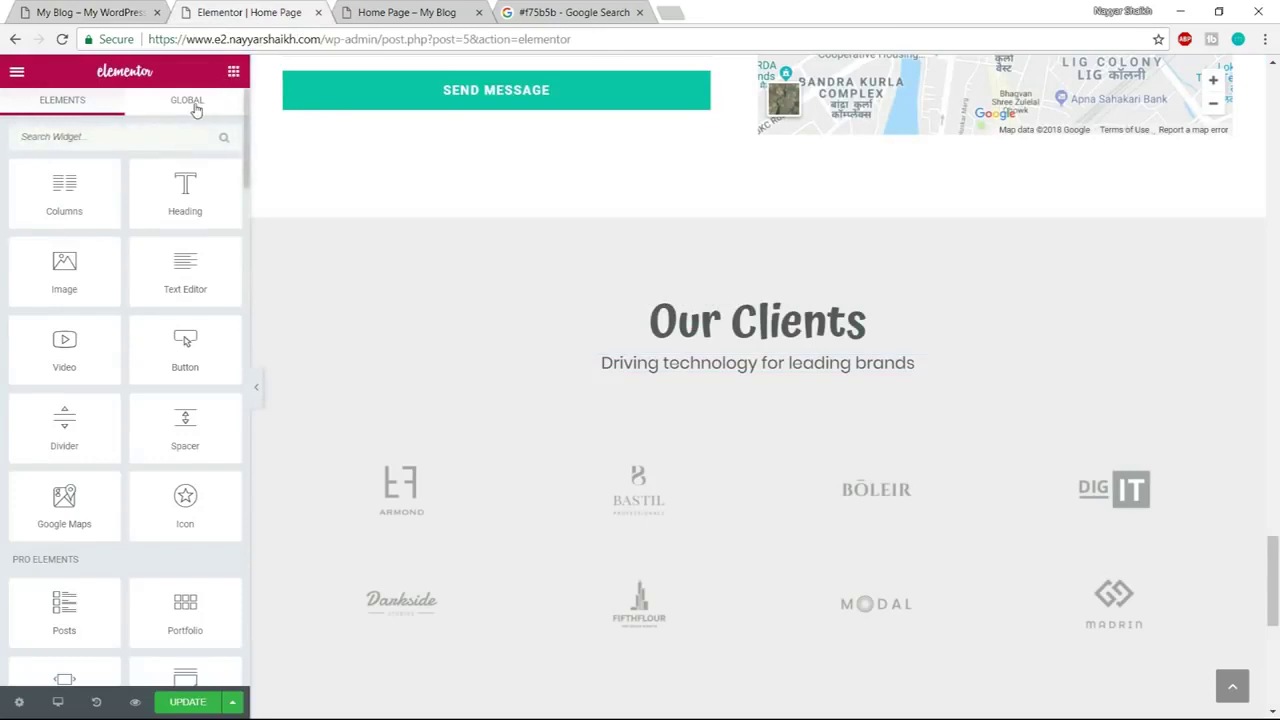
click(196, 106)
drag(64, 182, 745, 420)
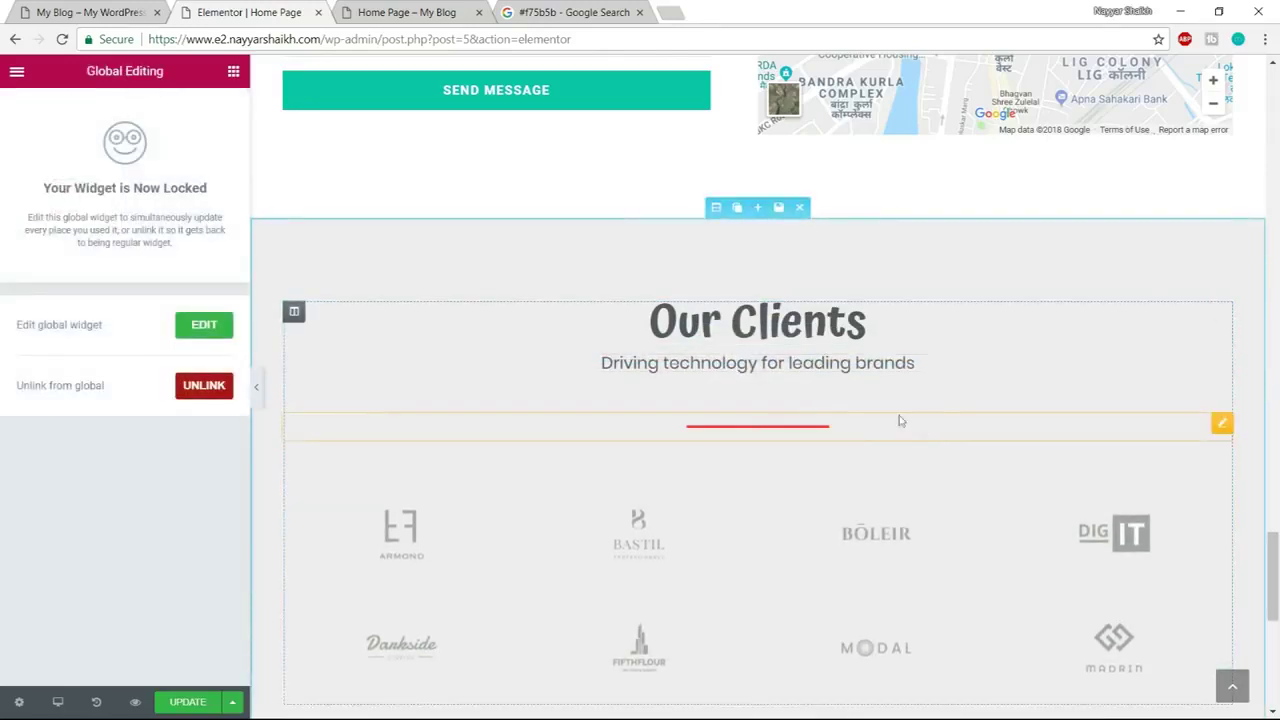
click(159, 5)
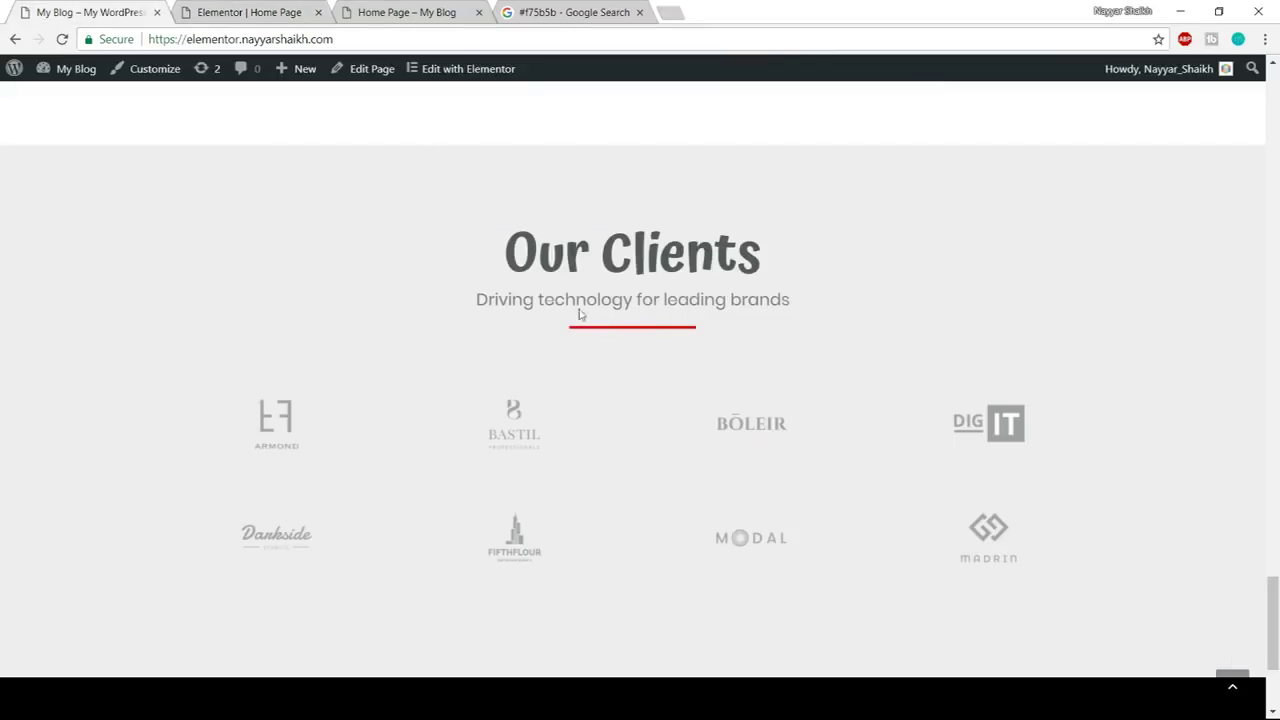
click(265, 8)
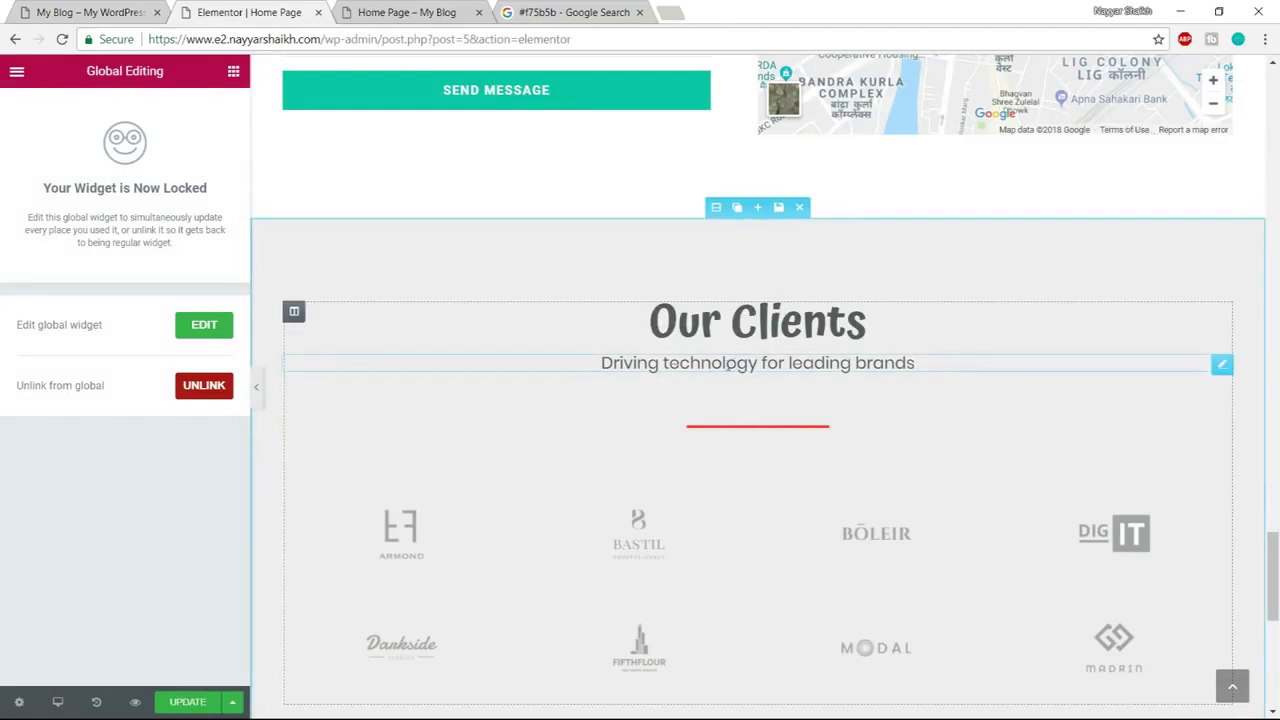
Step: Set the tagline's margin to -10 so it sits closer to the heading
click(733, 362)
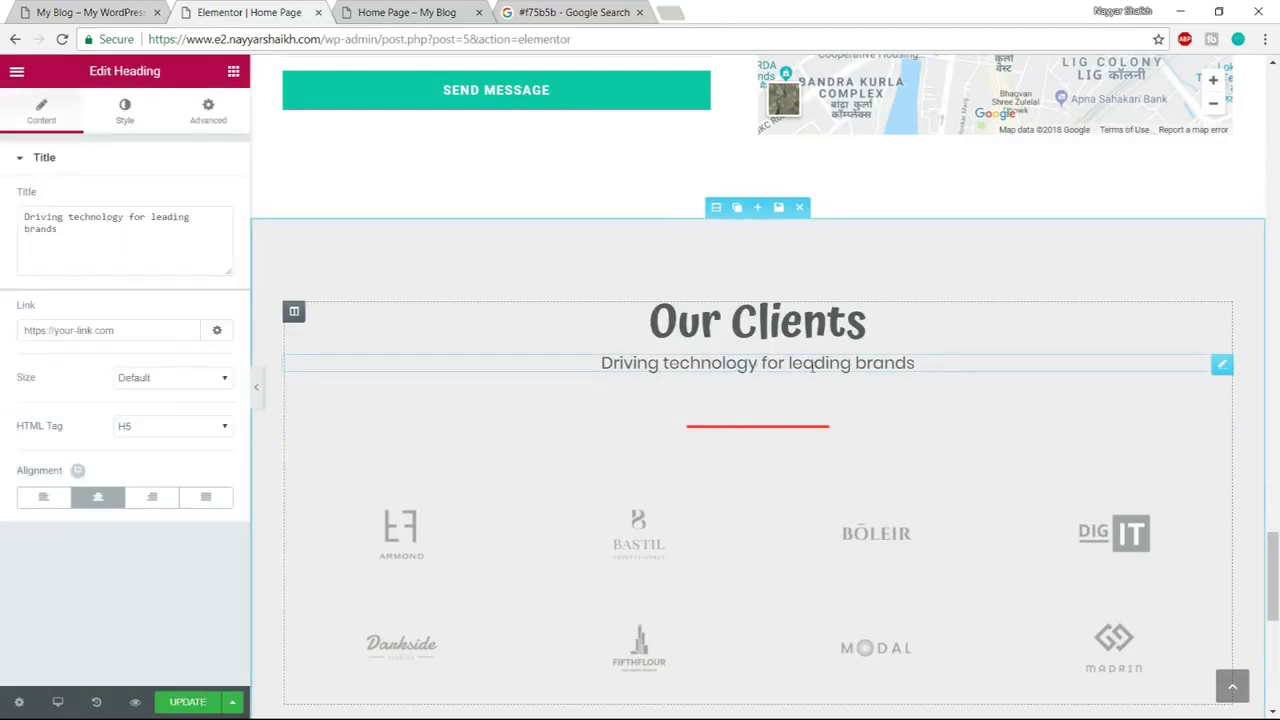
click(208, 110)
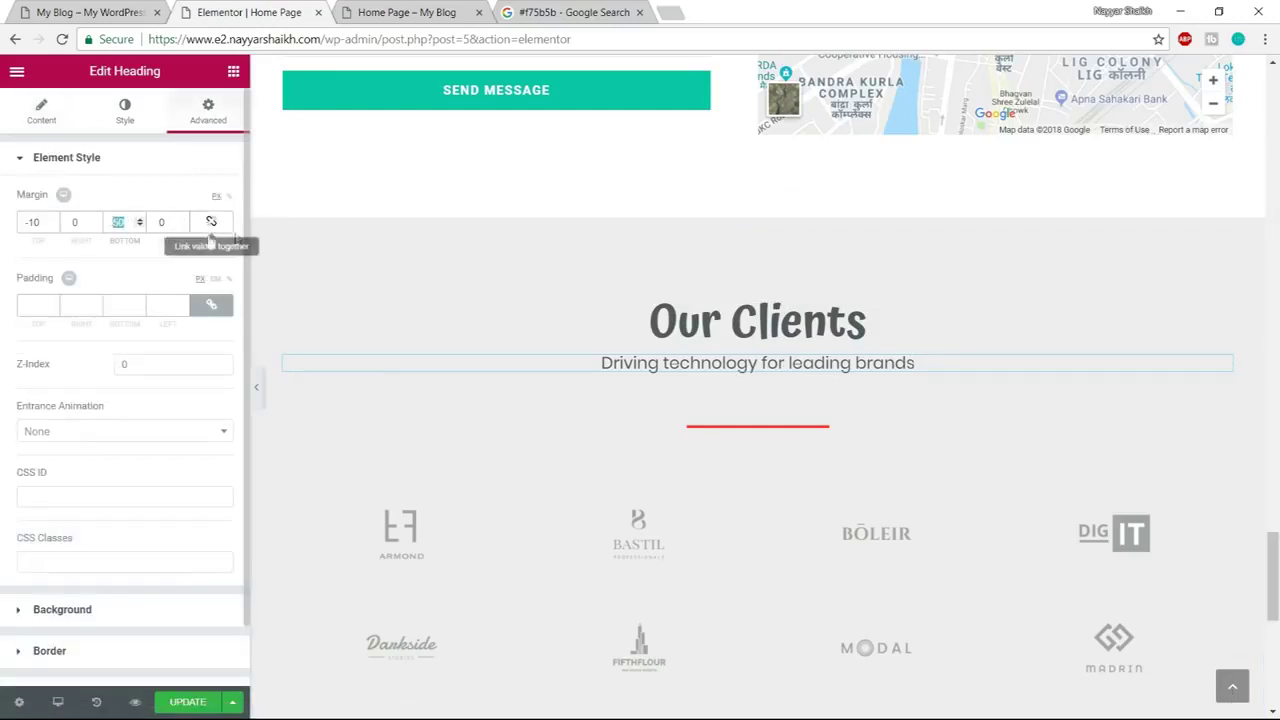
text(10)
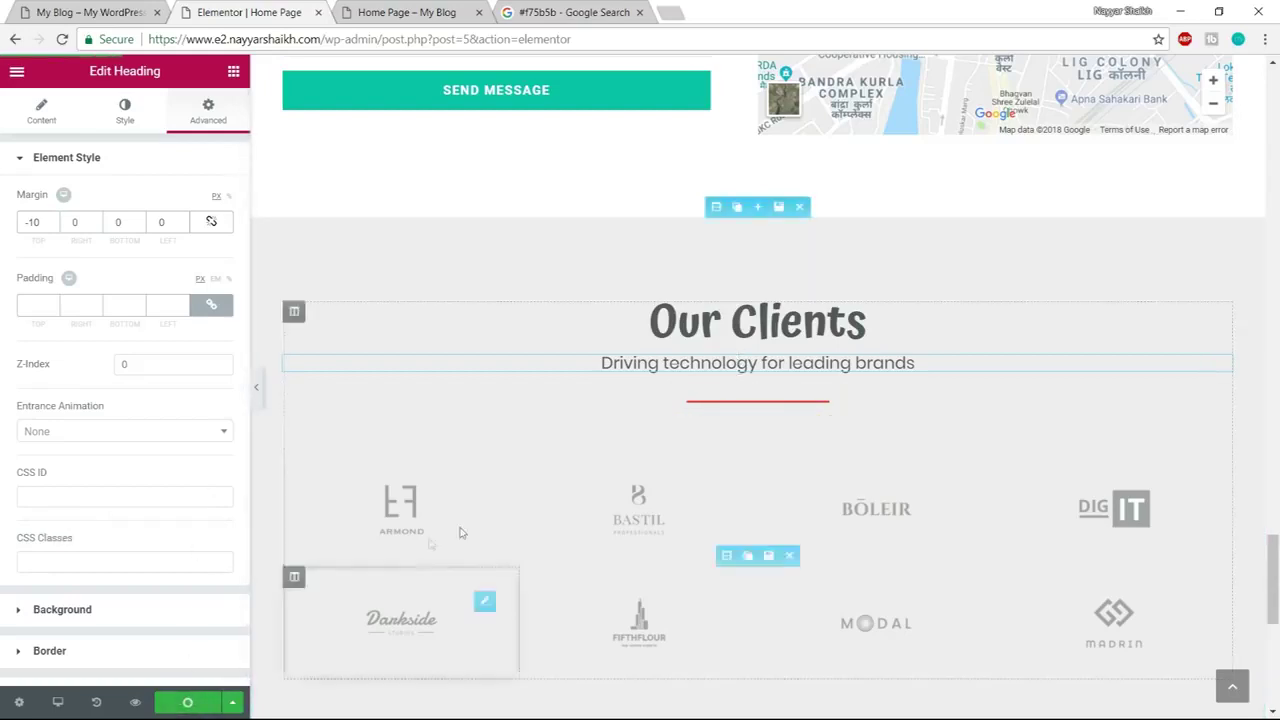
scroll(1278, 352, down, 1)
click(128, 10)
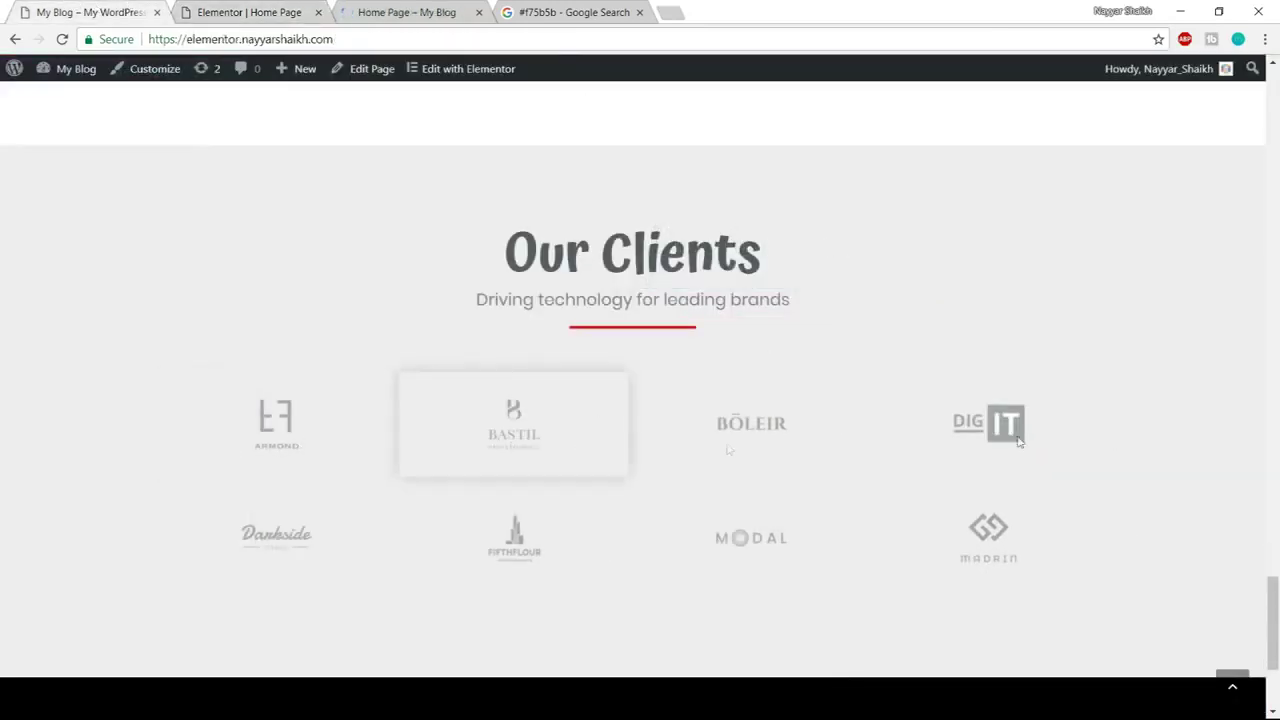
click(240, 12)
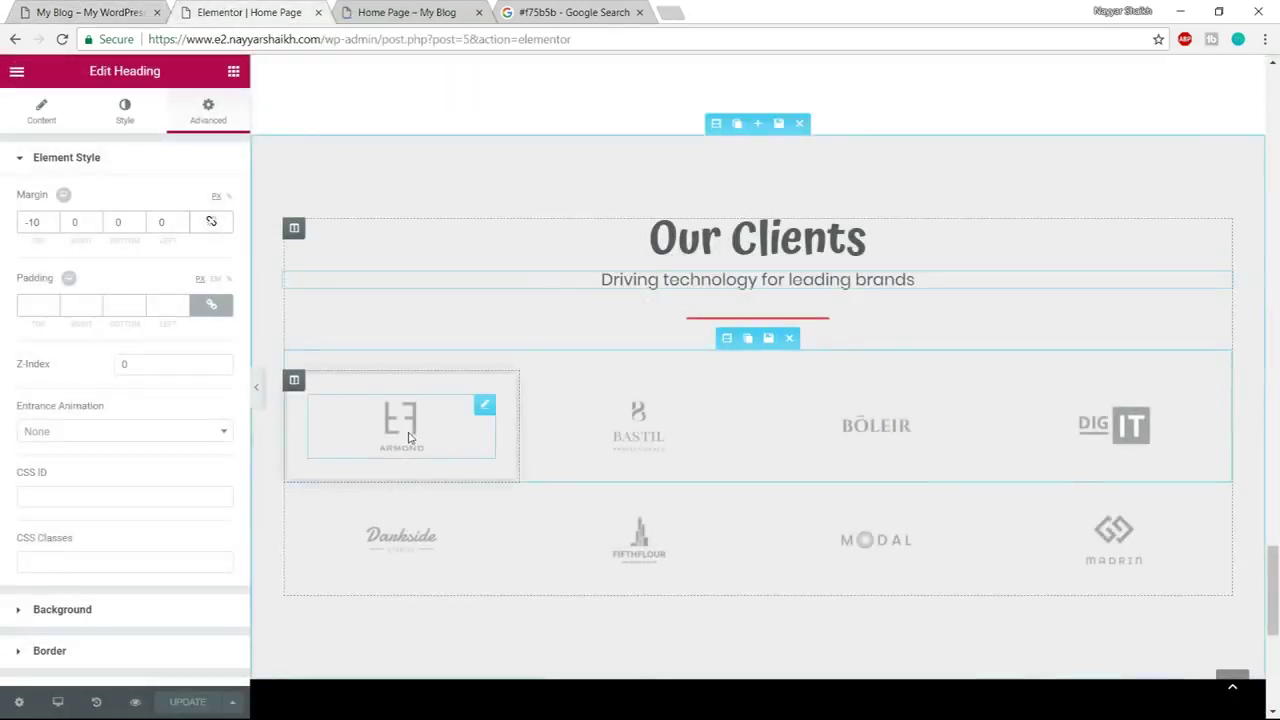
Step: Replace the ARMOND logo in the first client slot with darkside.png from the Media Library
click(440, 420)
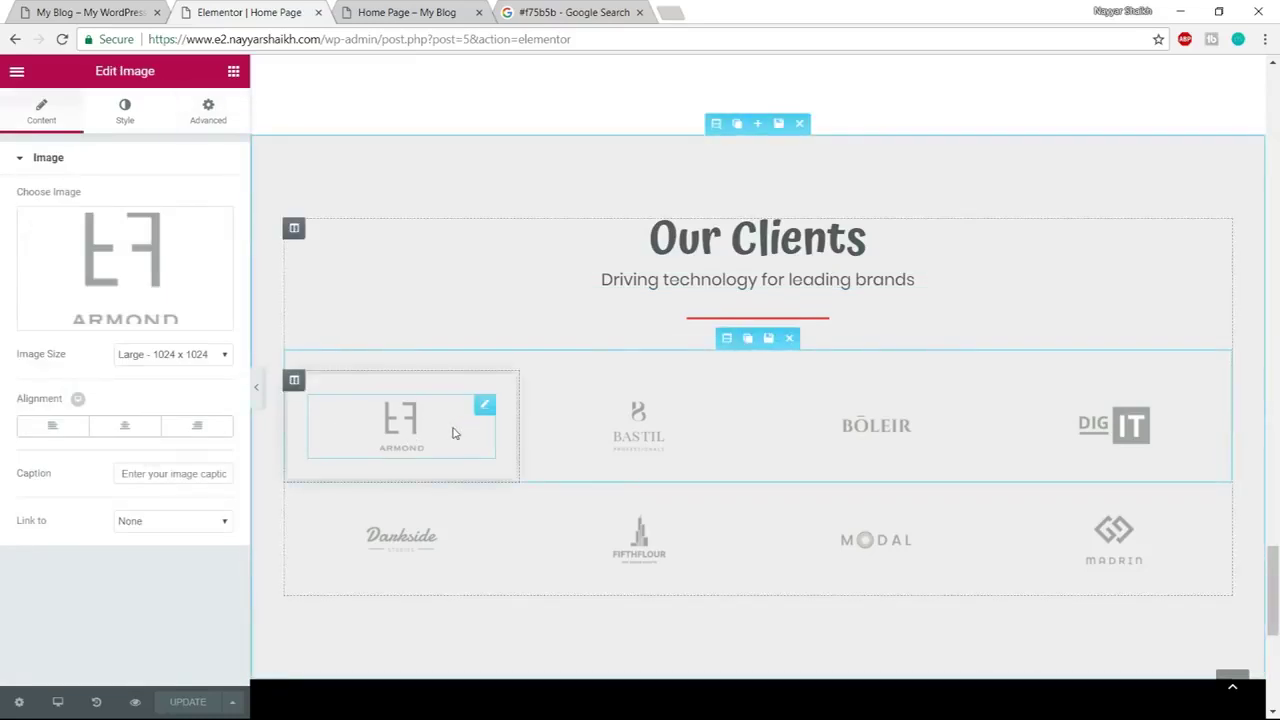
mouse_move(118, 259)
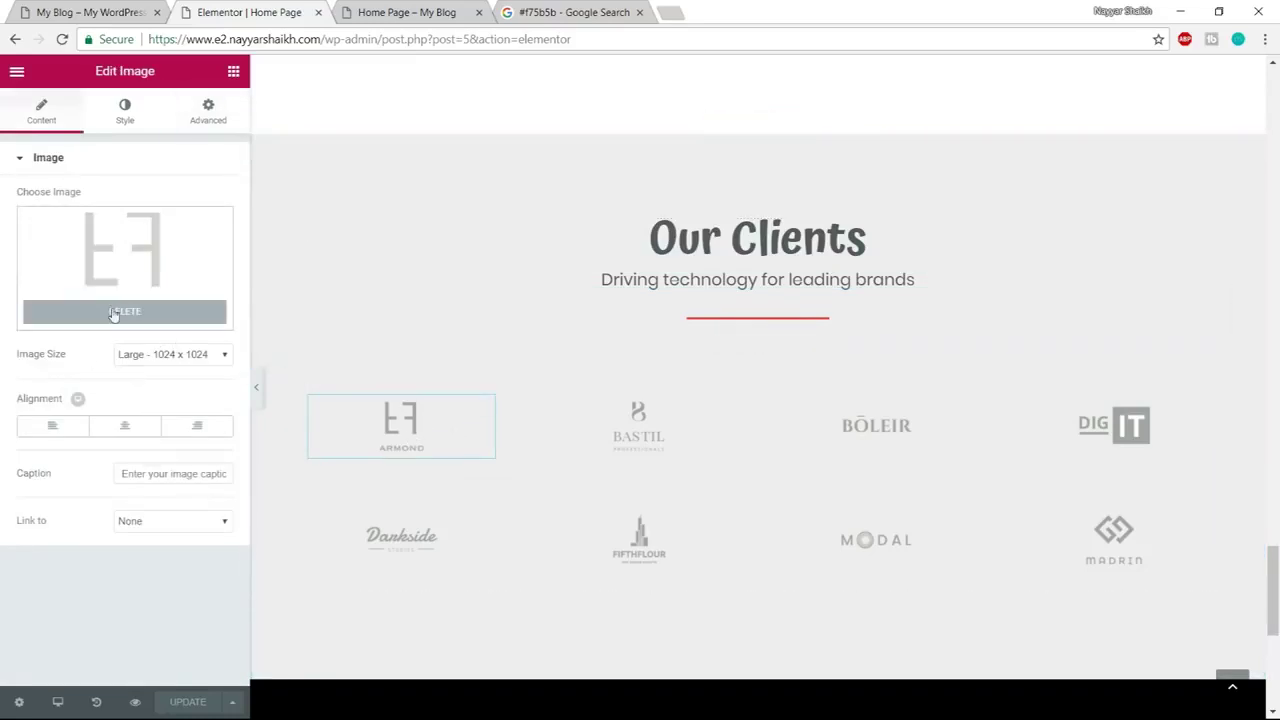
click(114, 310)
click(136, 262)
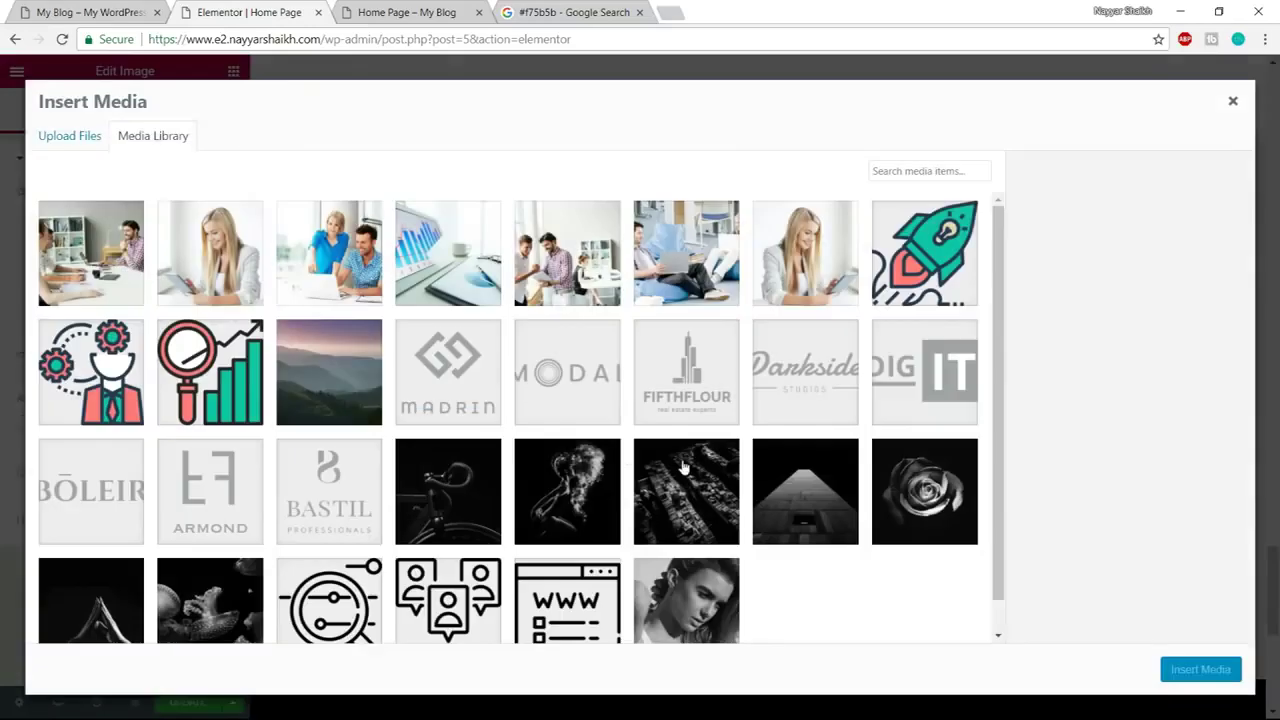
scroll(695, 450, down, 1)
click(828, 354)
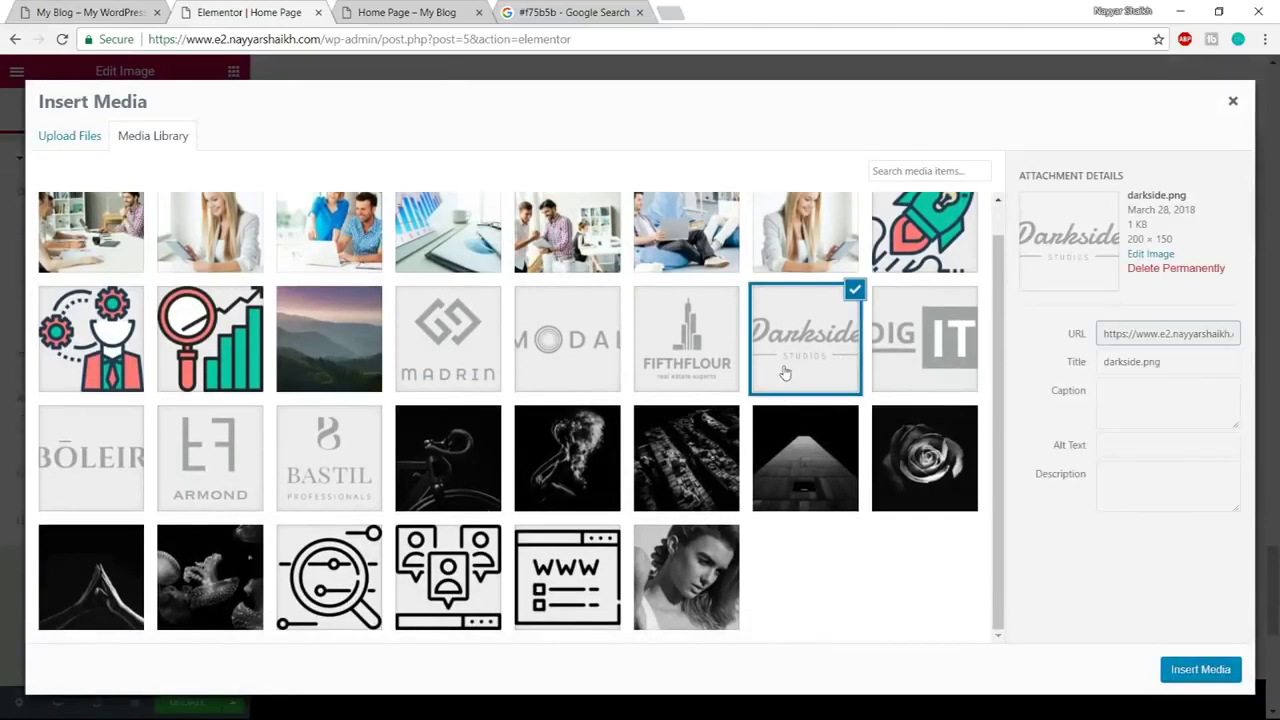
click(1200, 670)
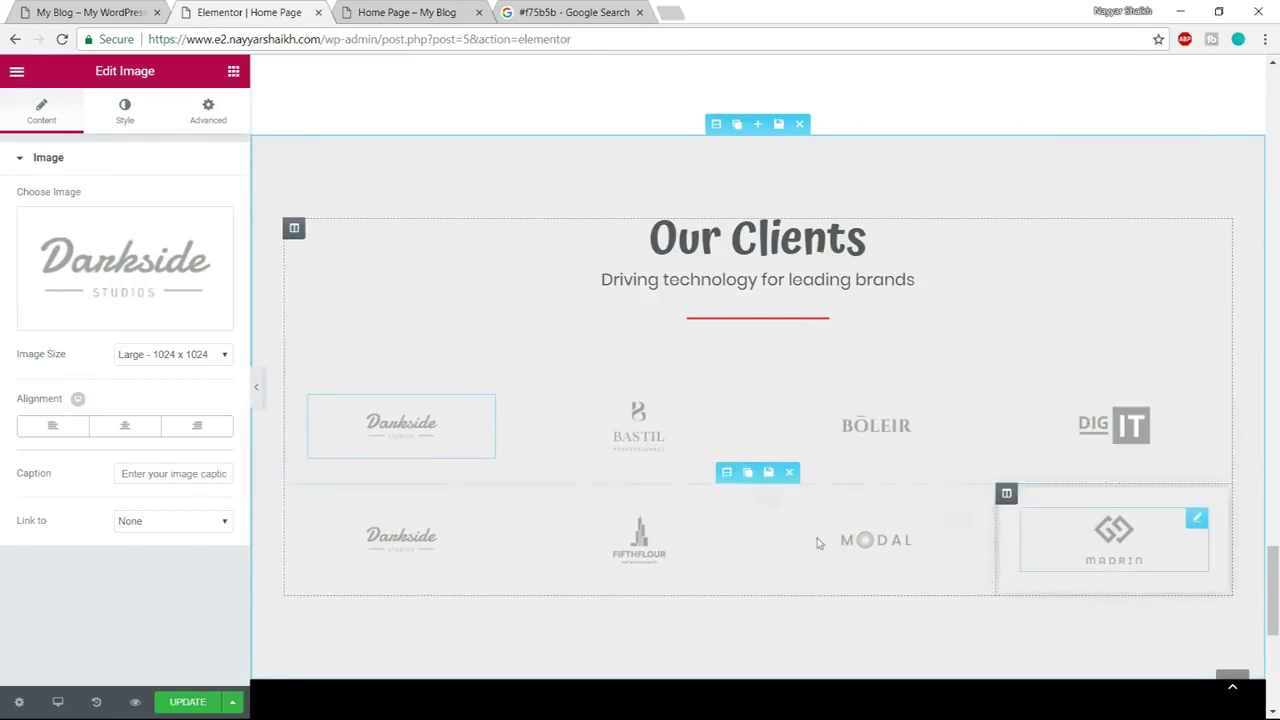
scroll(1022, 493, down, 5)
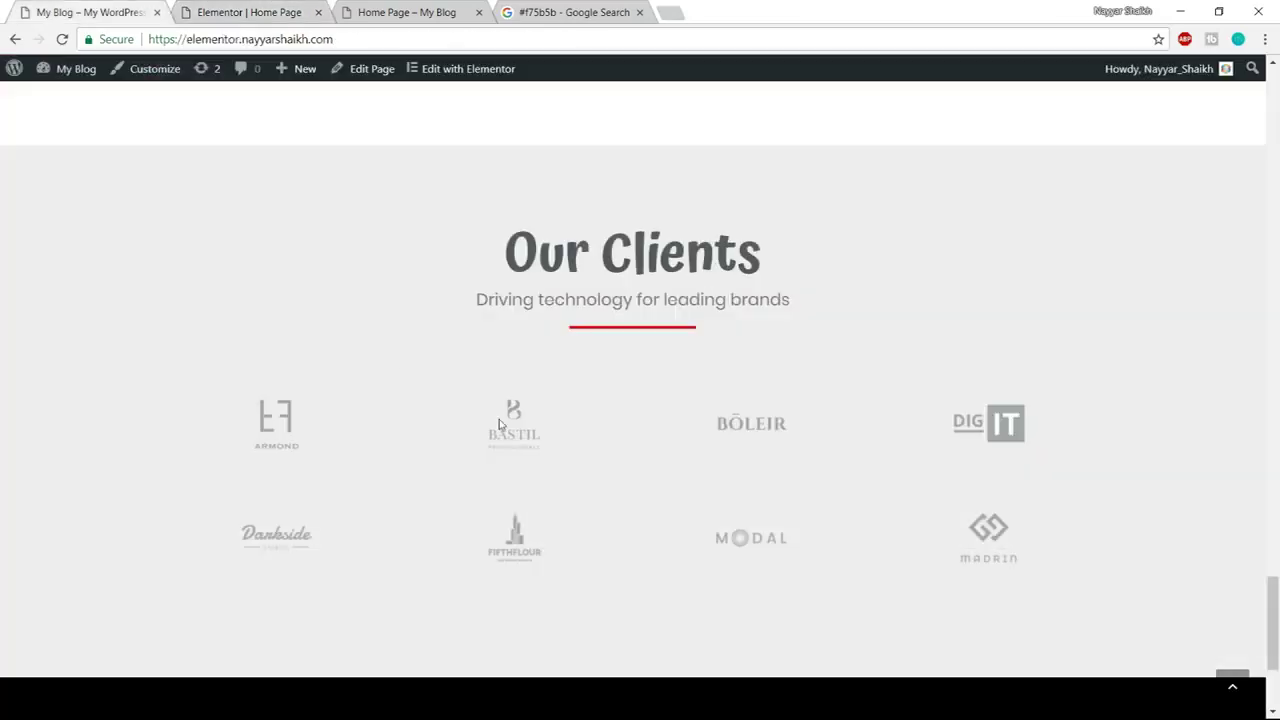
scroll(499, 419, down, 3)
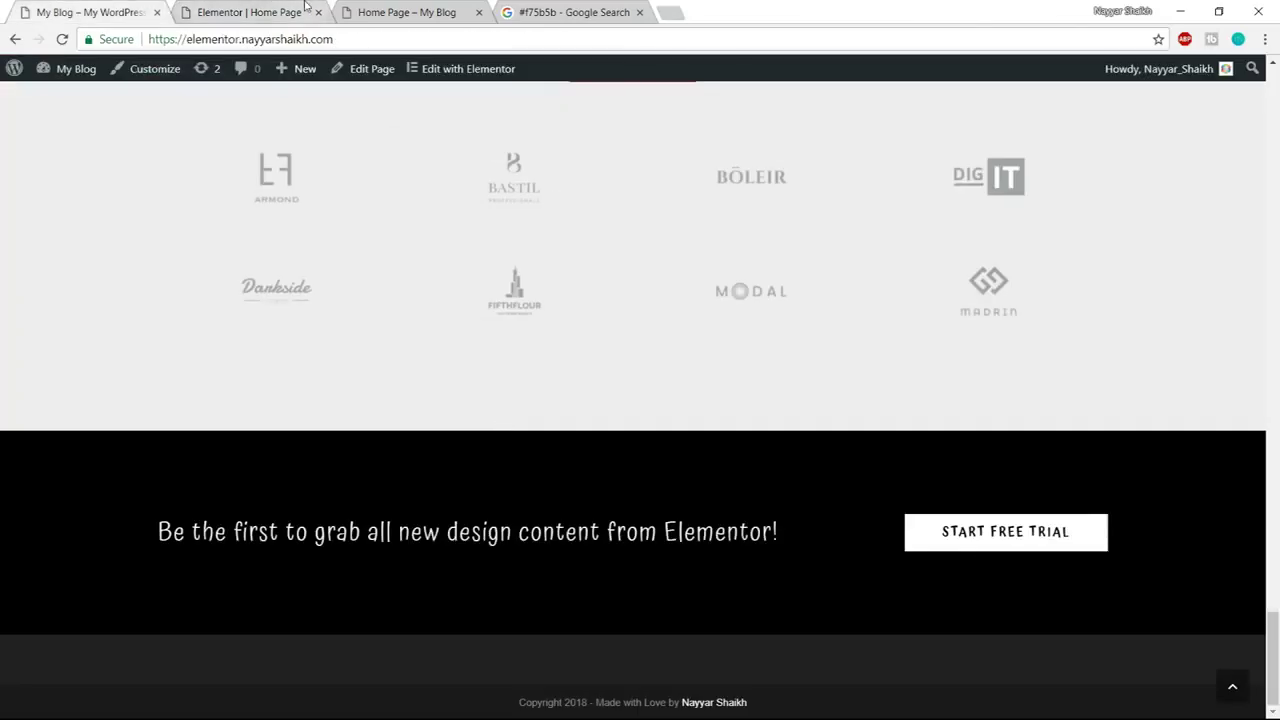
Step: Delete the TRY IT FOR FREE subtitle from the black call-to-action banner
click(306, 8)
click(540, 358)
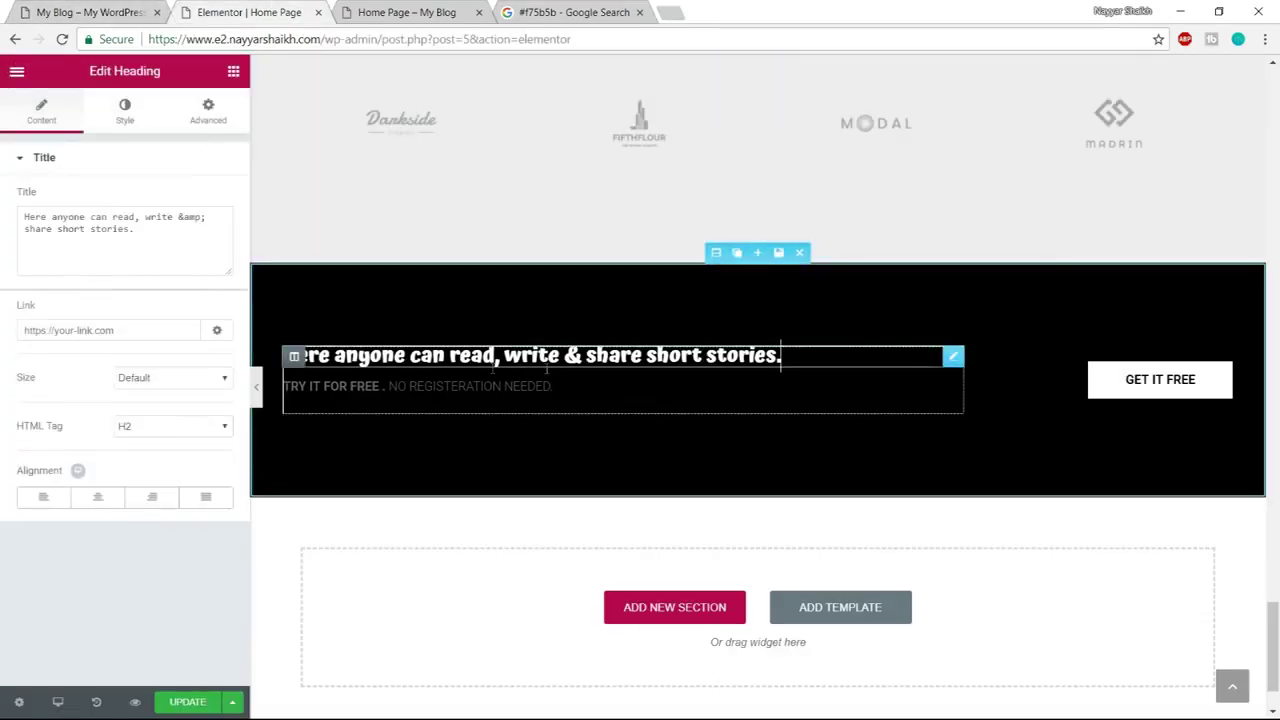
scroll(563, 380, up, 1)
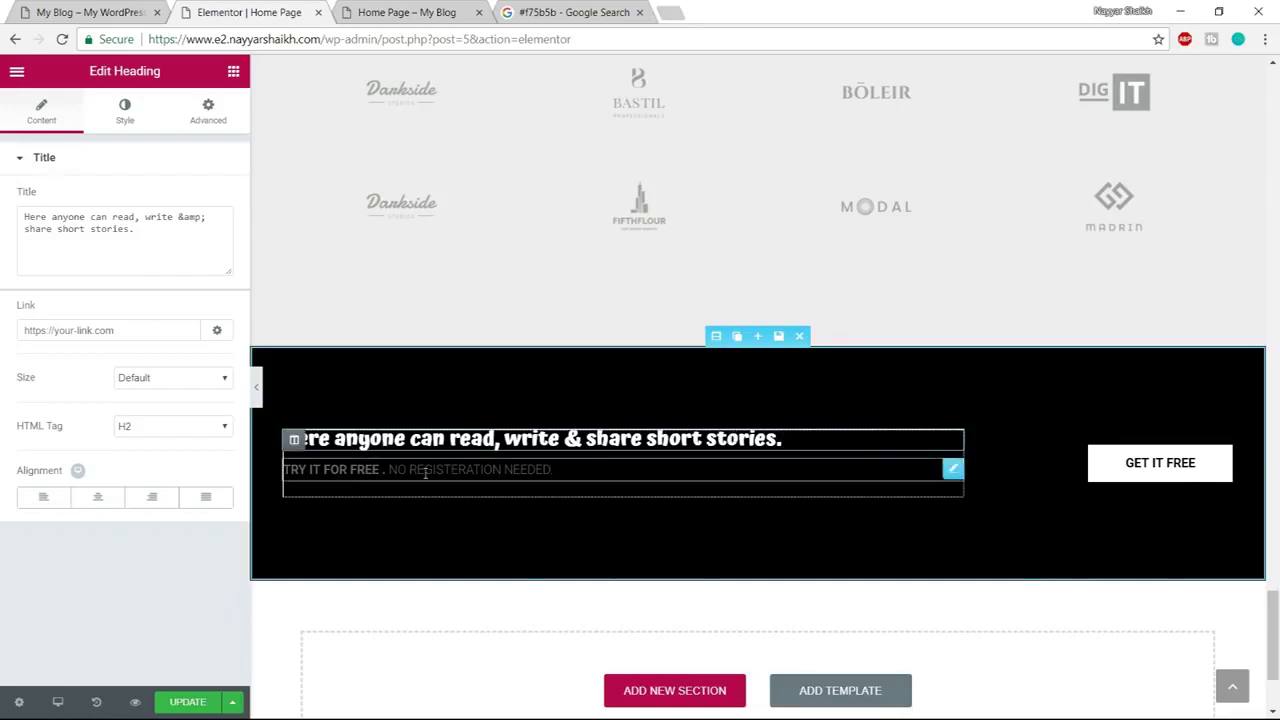
click(953, 467)
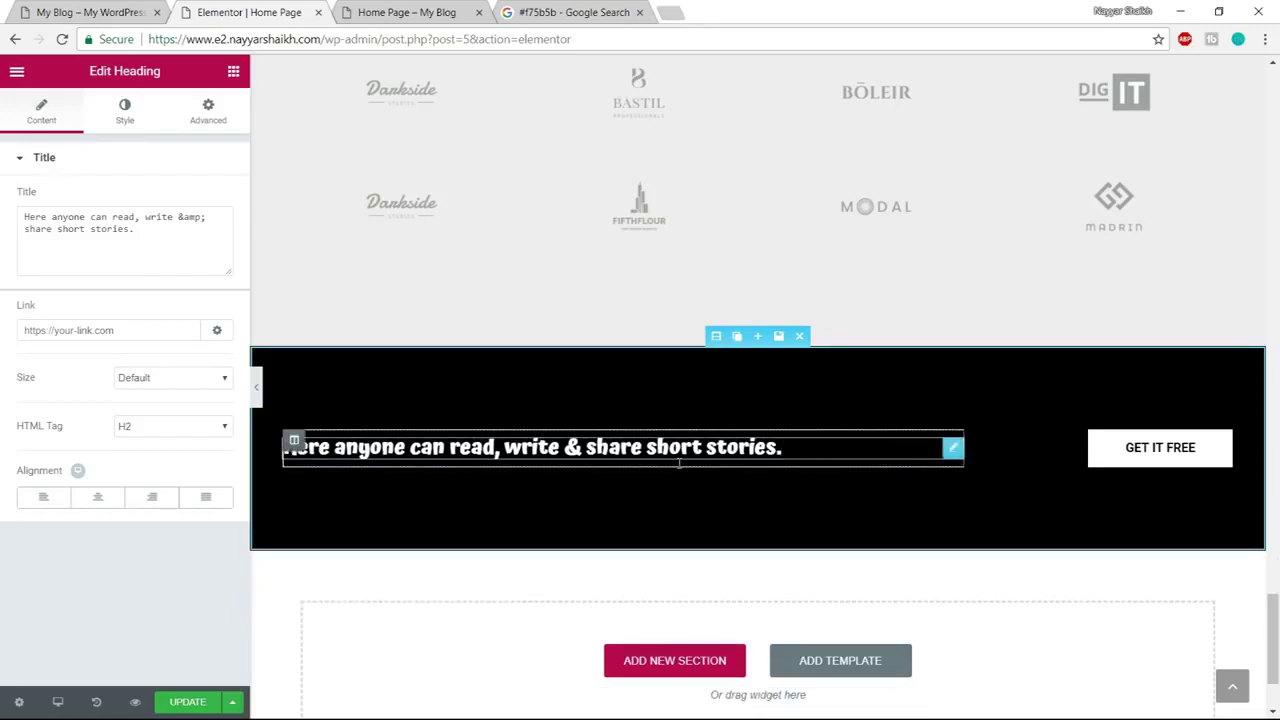
Step: Set the call-to-action heading typography to Poppins, size 25, weight 600
click(118, 116)
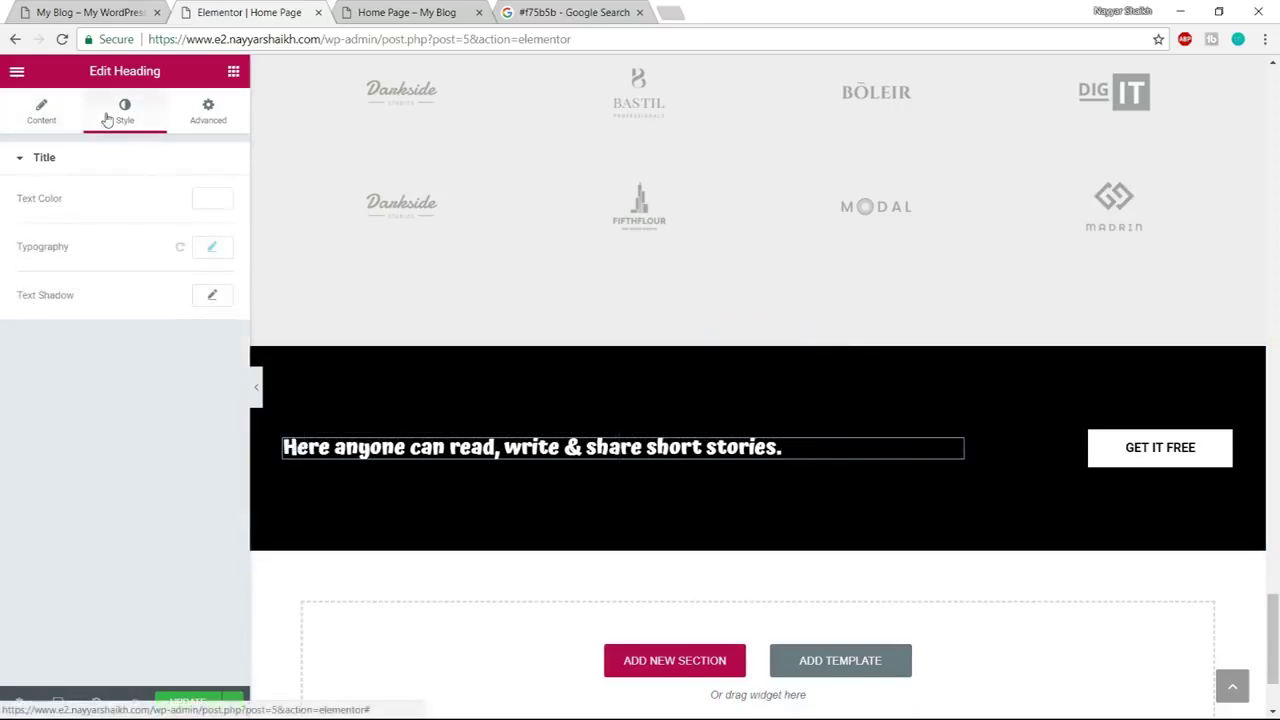
click(213, 249)
click(180, 295)
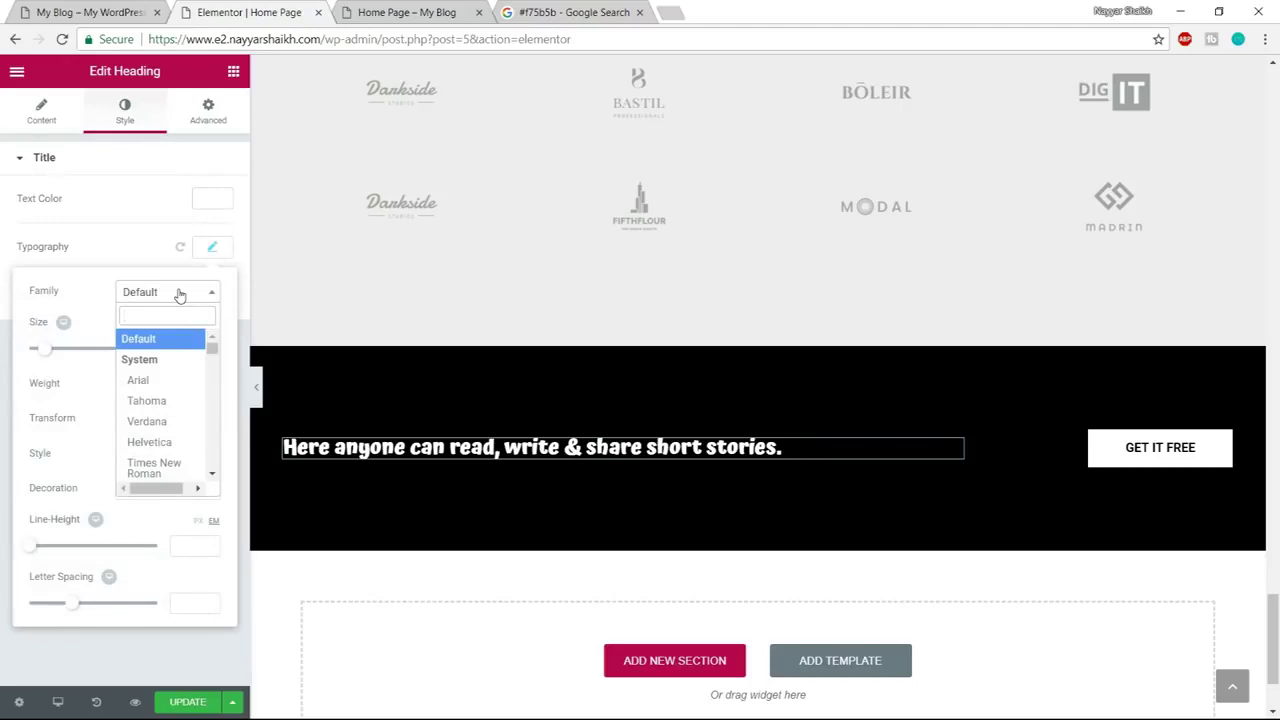
text(pop)
key(Return)
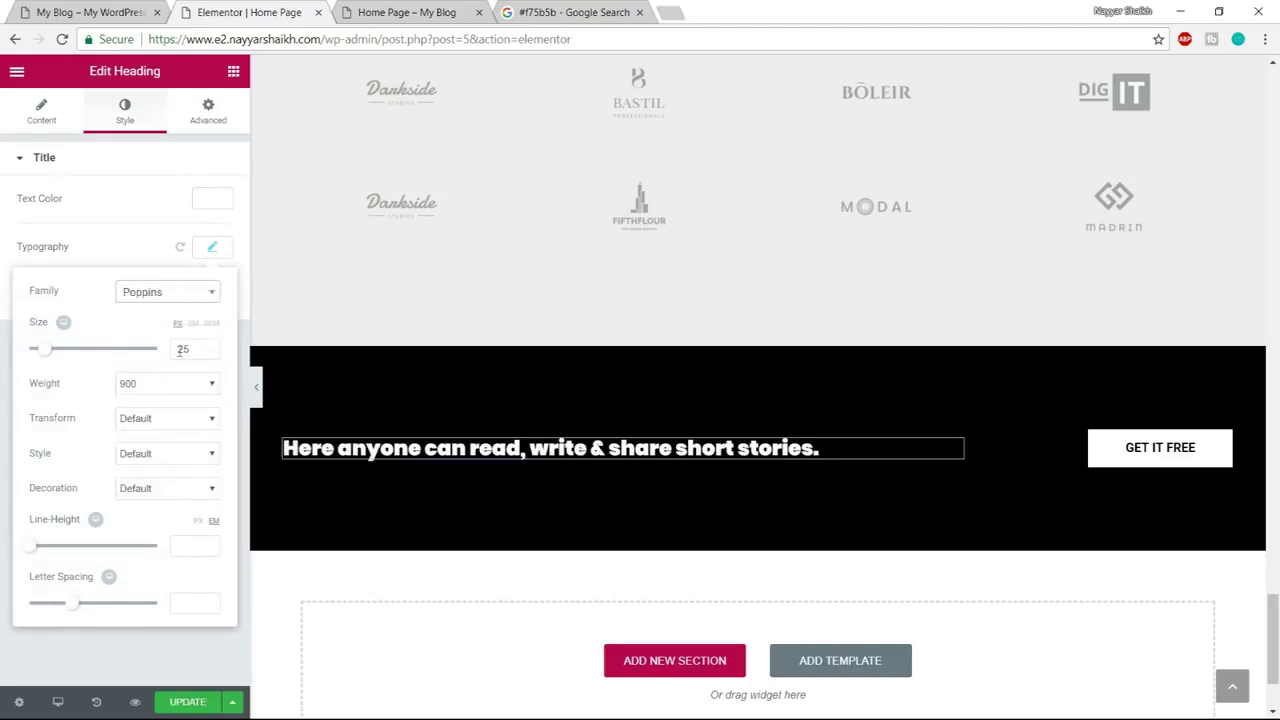
click(173, 390)
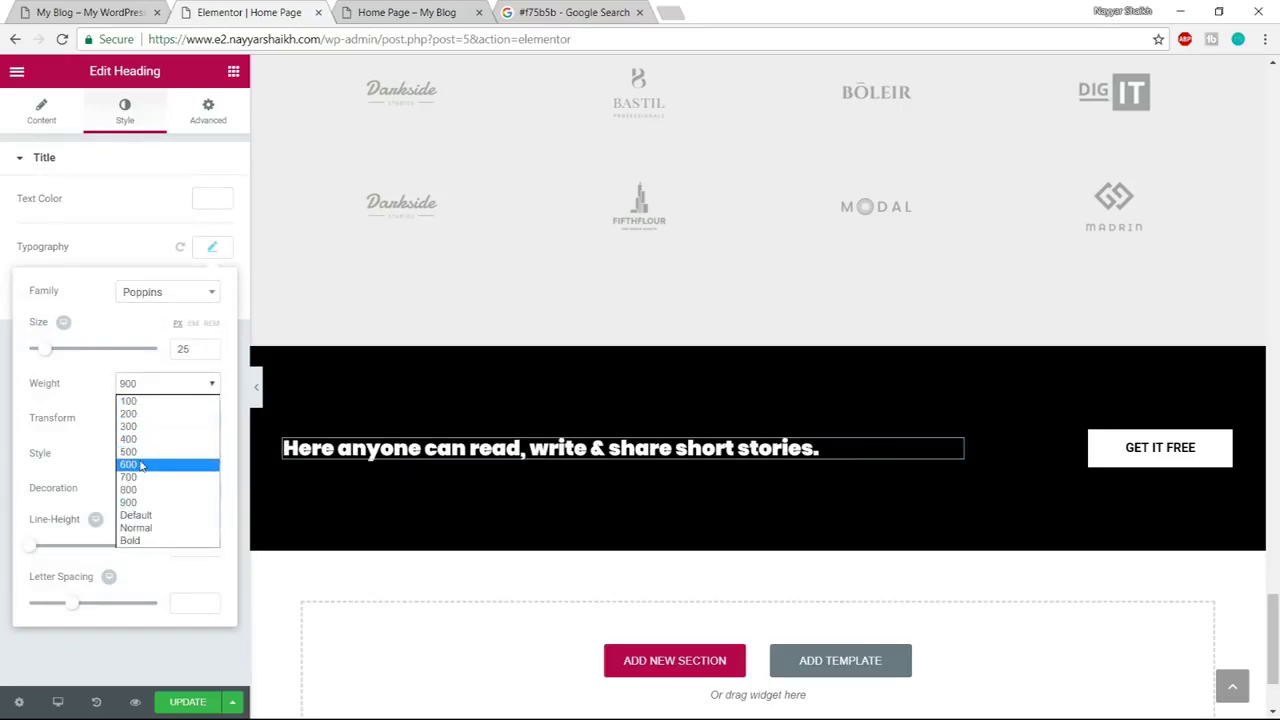
click(141, 465)
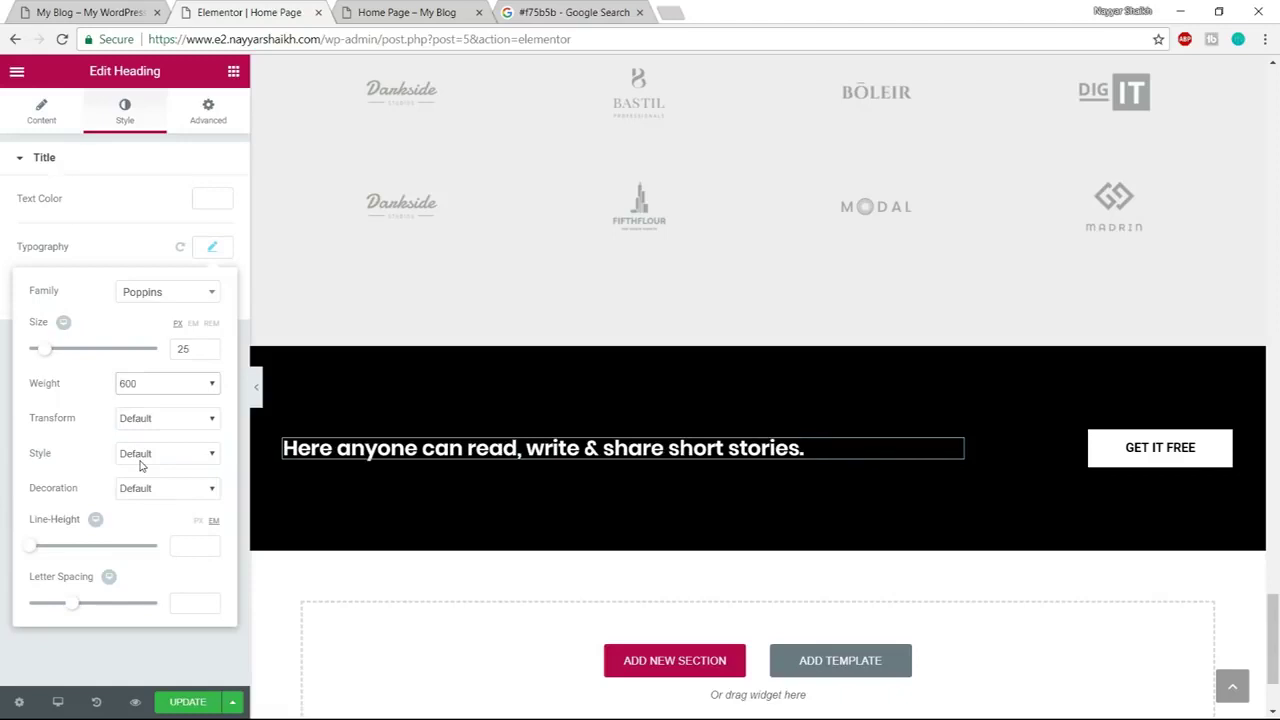
click(152, 390)
click(152, 390)
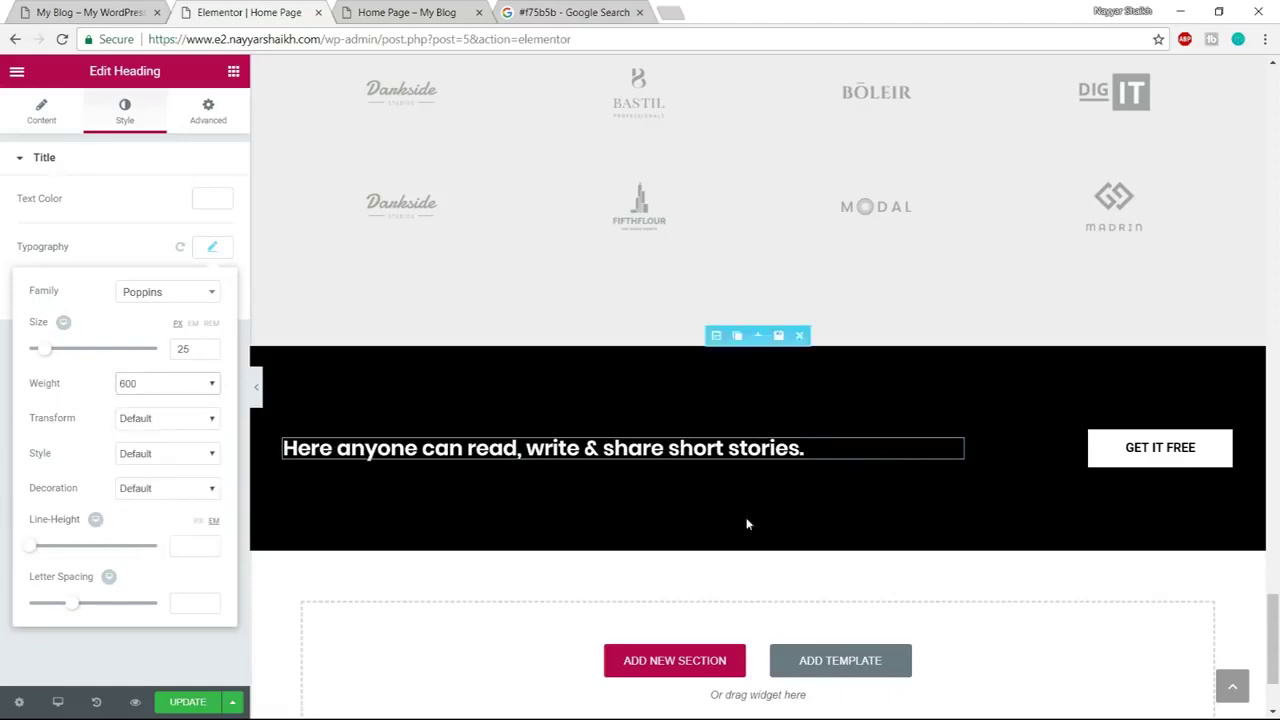
click(827, 570)
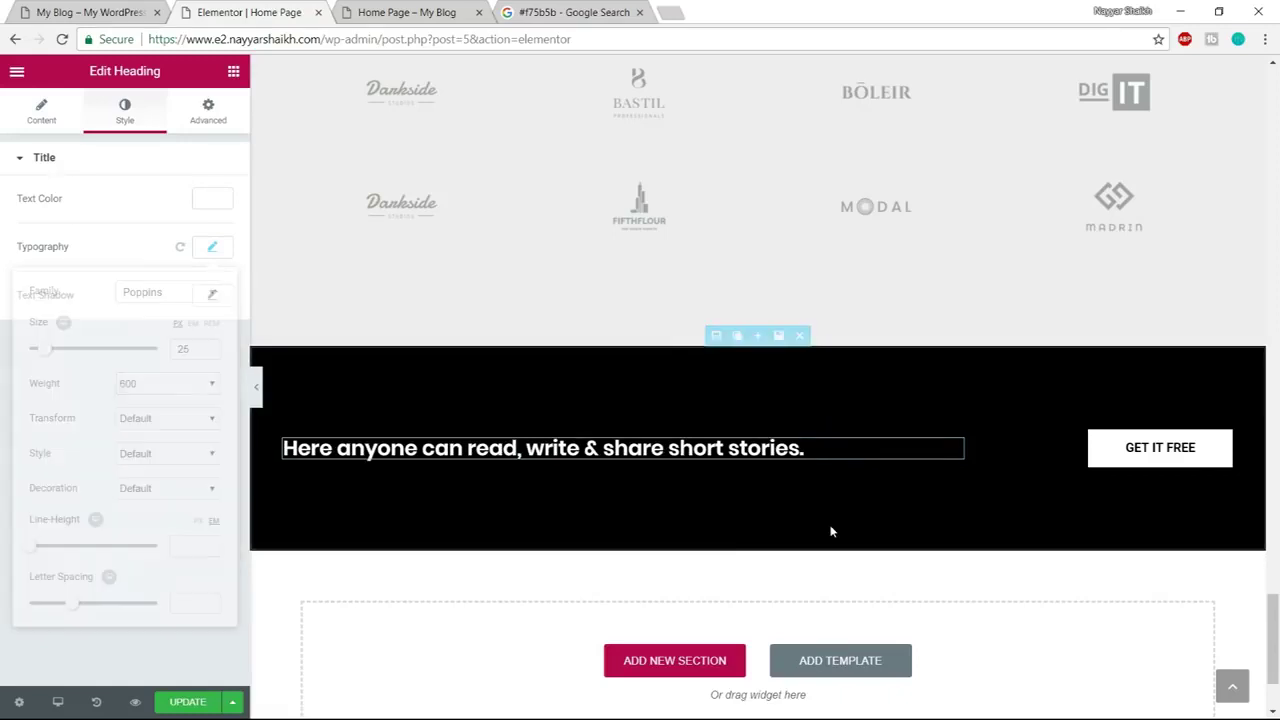
Step: Save the Technology READ MORE button as a global widget named 'Button'
click(1190, 468)
scroll(1148, 606, up, 10)
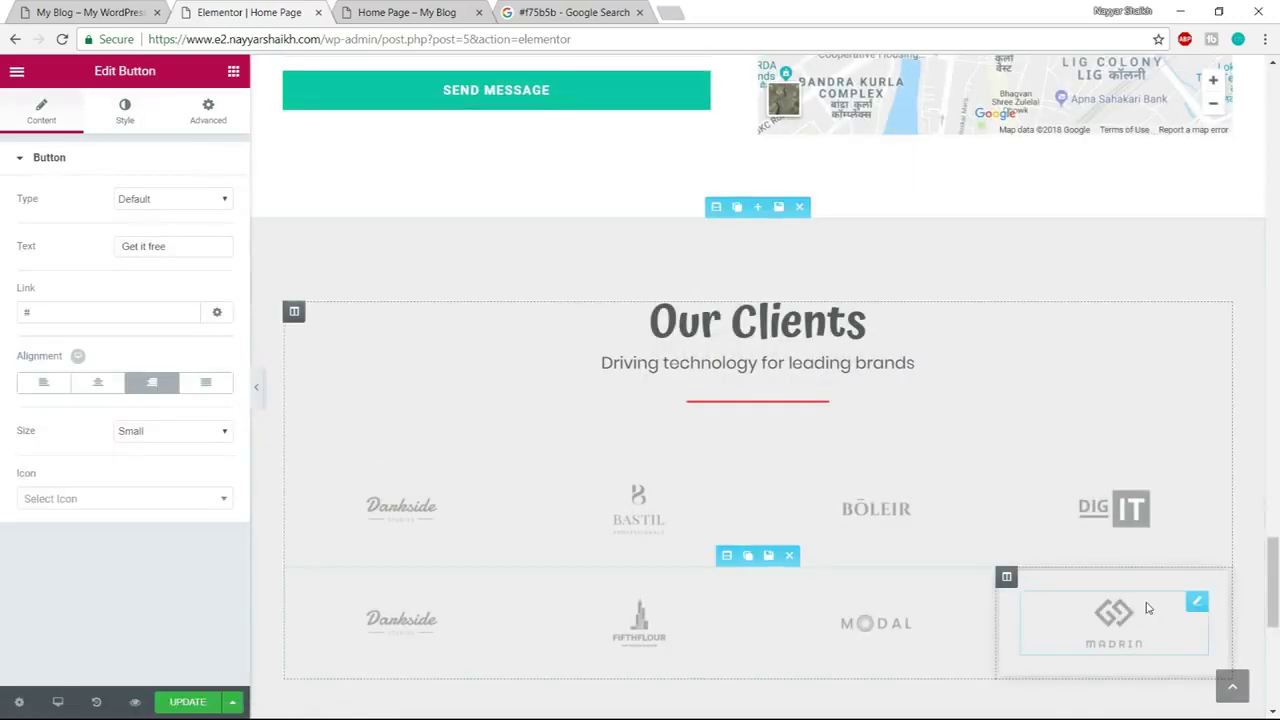
scroll(1148, 606, up, 15)
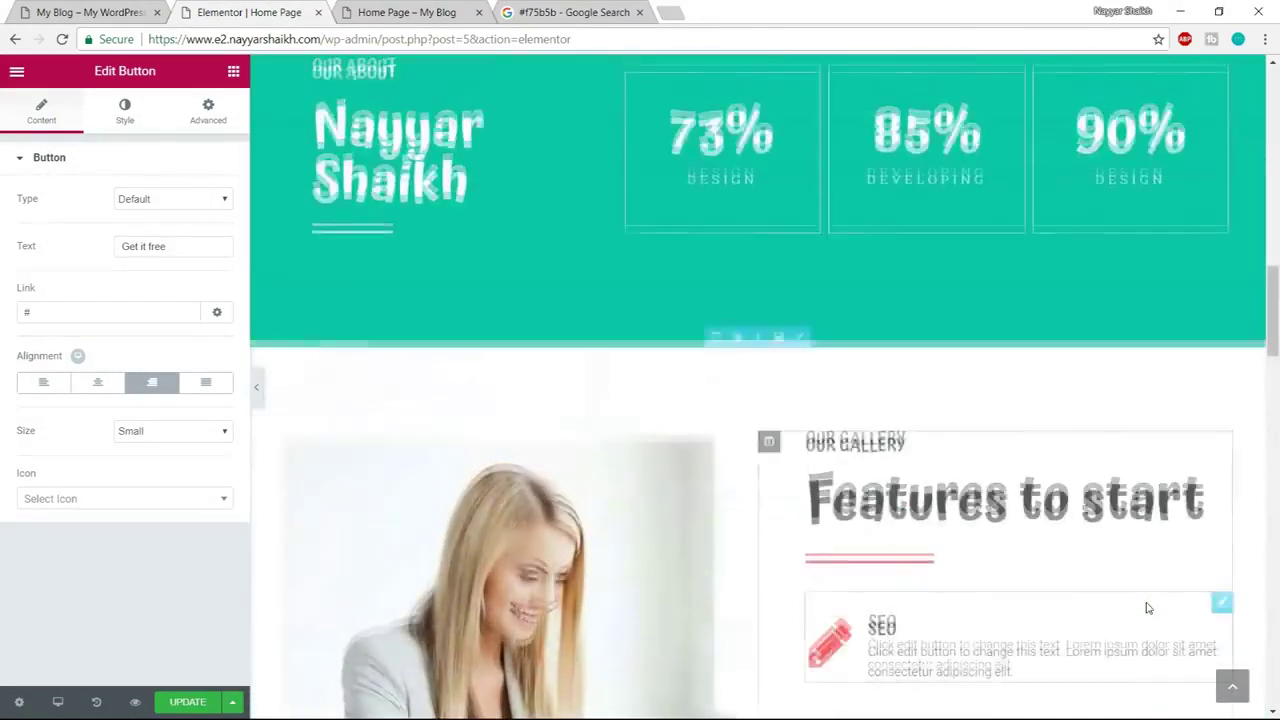
scroll(1125, 613, down, 3)
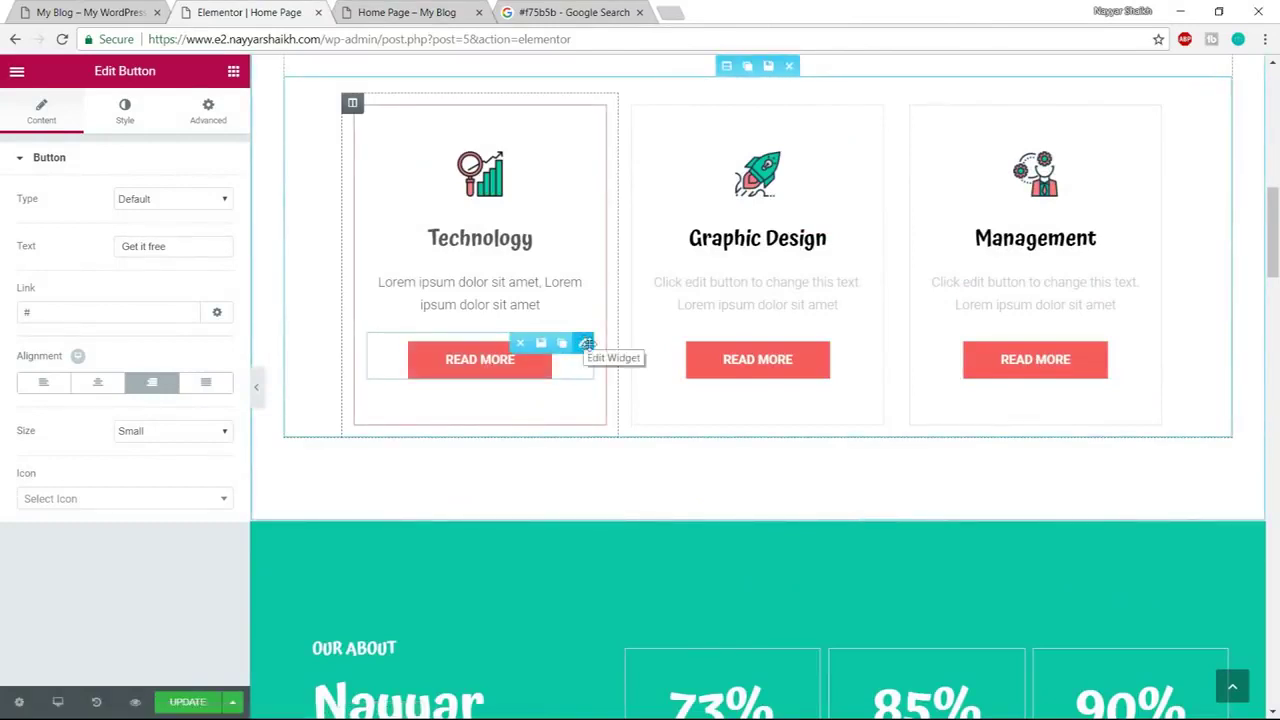
click(541, 345)
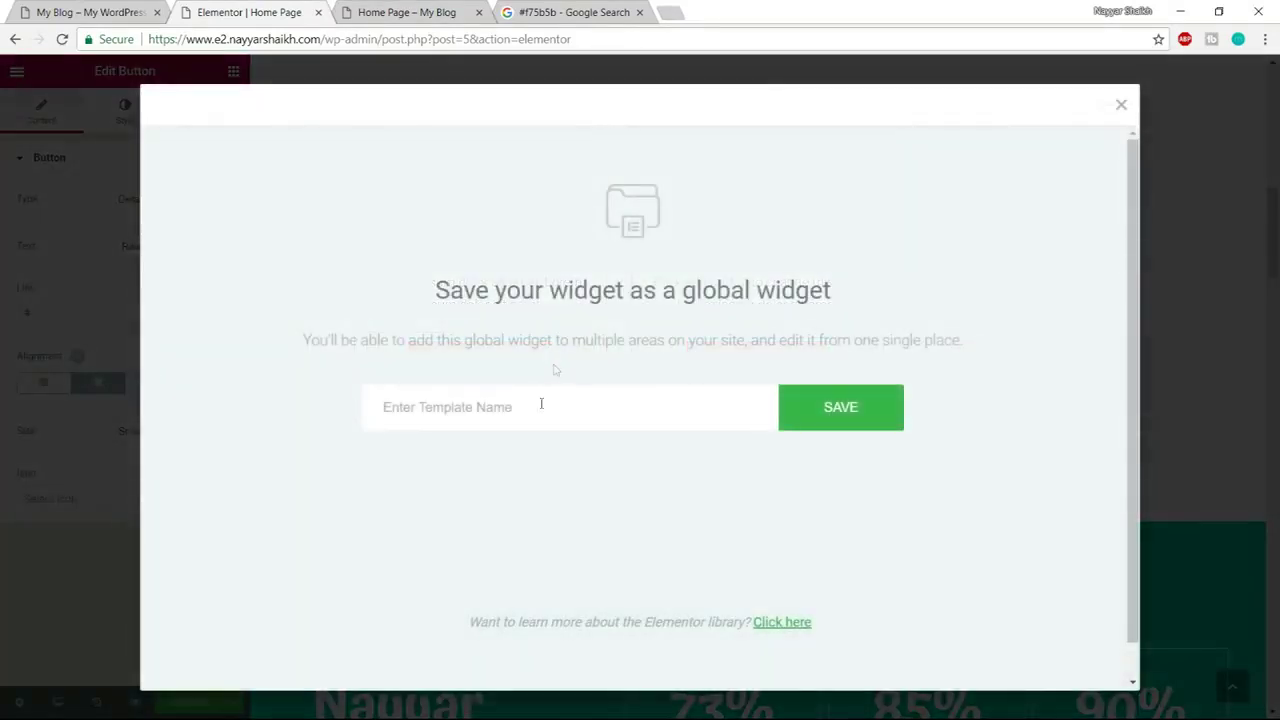
text(Button)
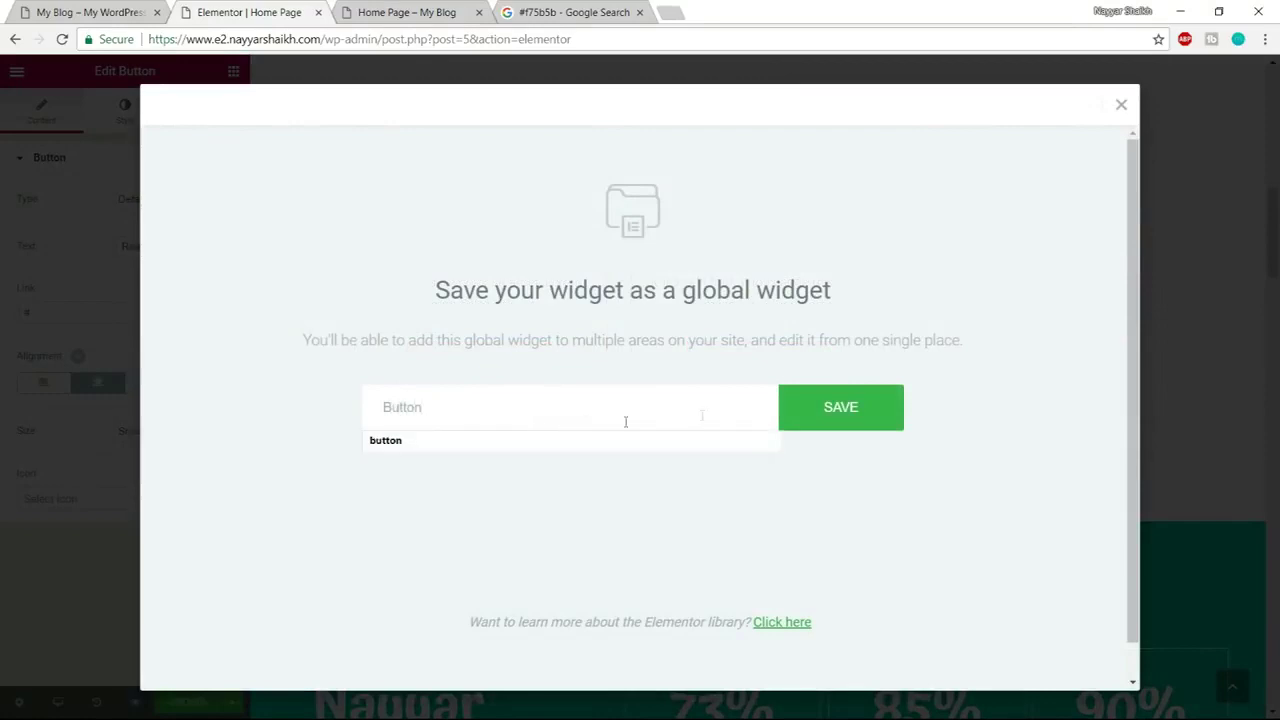
click(813, 410)
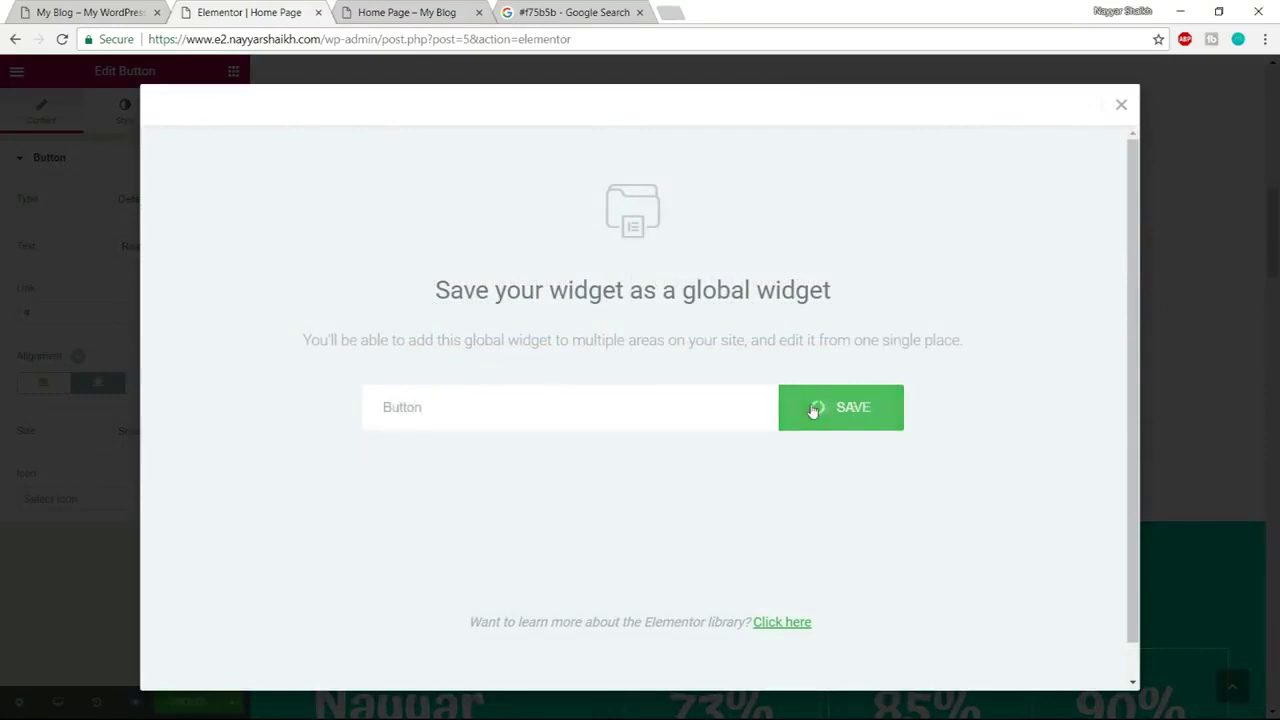
Step: Delete GET IT FREE, insert the global Button in its column, and unlink it
scroll(1040, 529, down, 15)
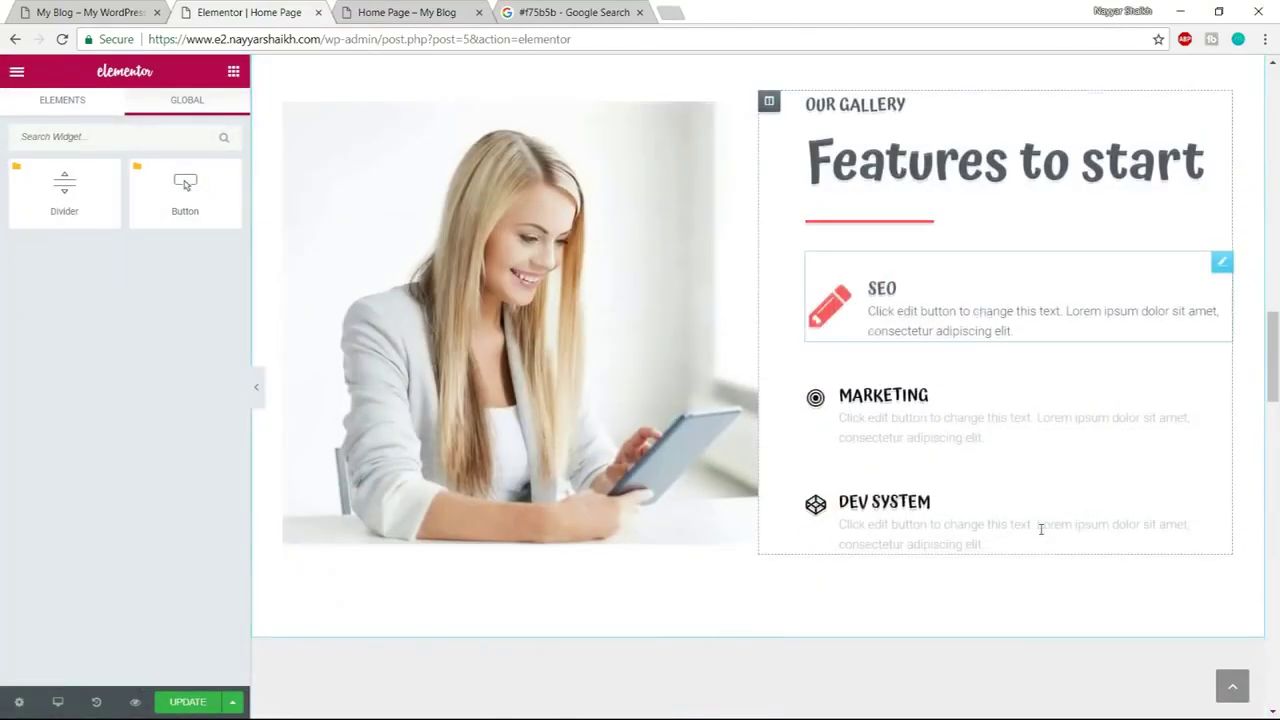
scroll(1040, 537, down, 10)
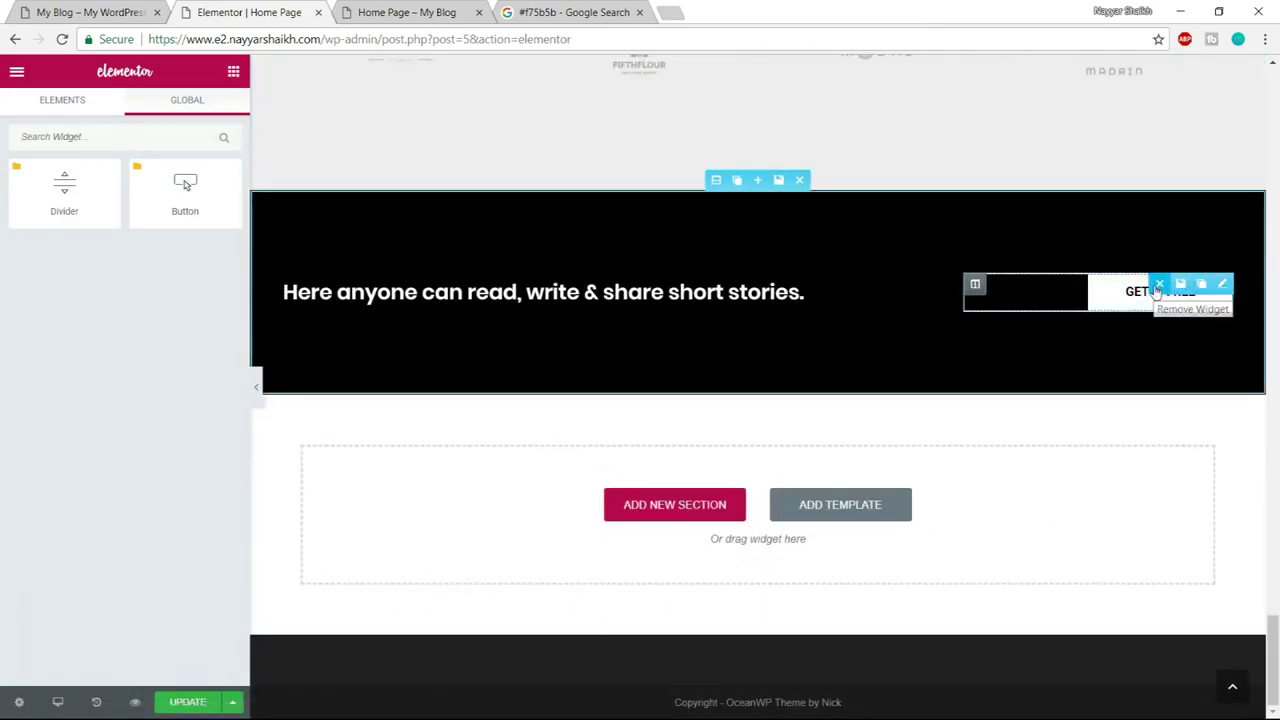
click(1221, 284)
drag(185, 185, 1098, 294)
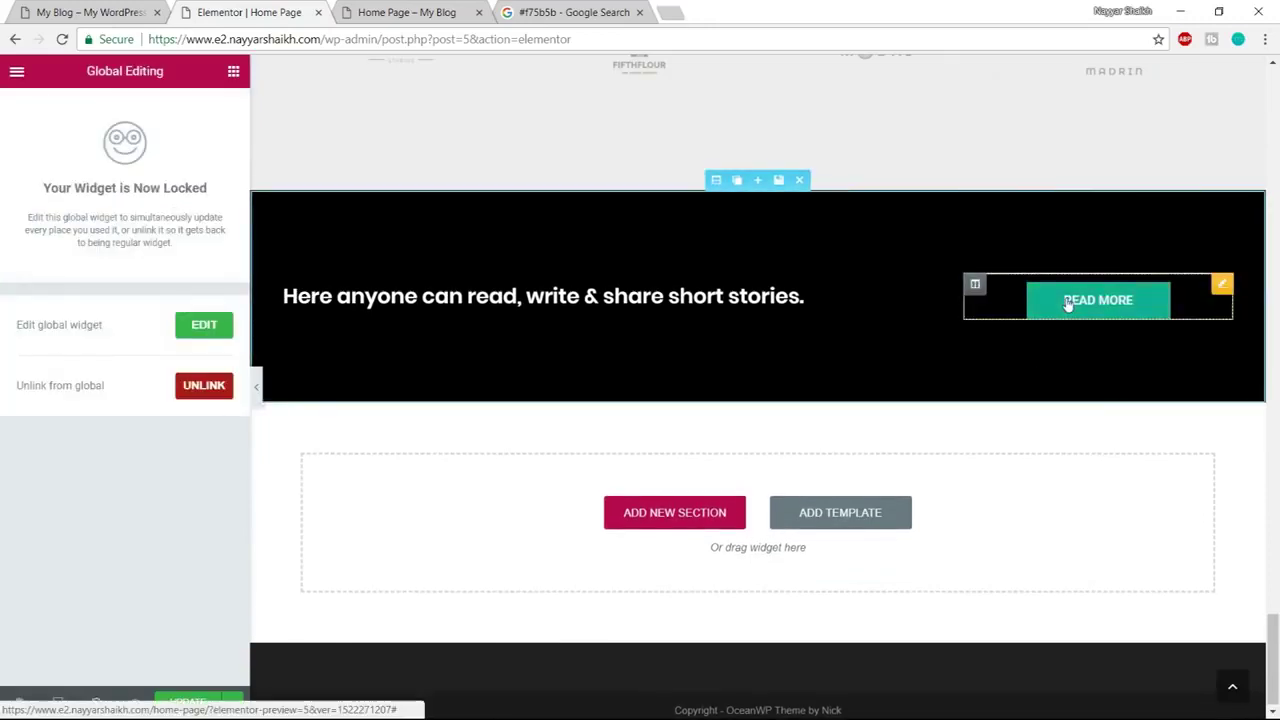
click(190, 387)
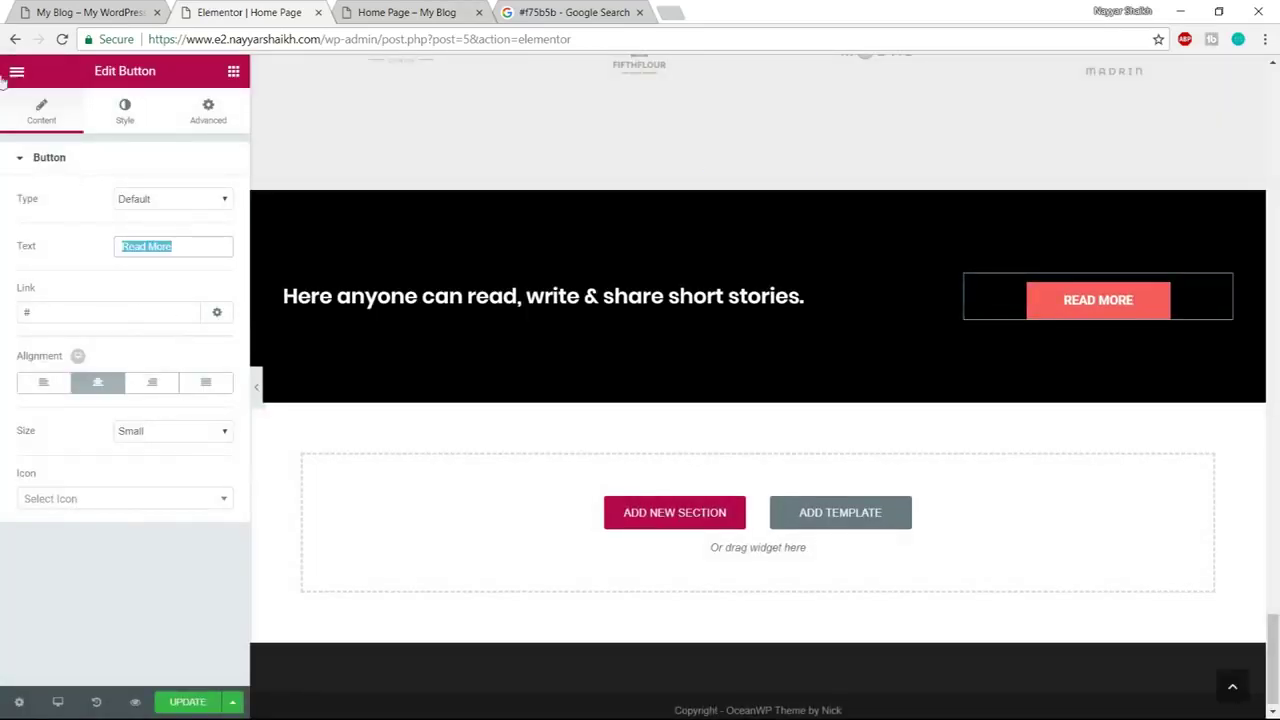
Step: Change the banner button text to 'Start Free trial', select its link, and update the page
click(50, 10)
click(201, 8)
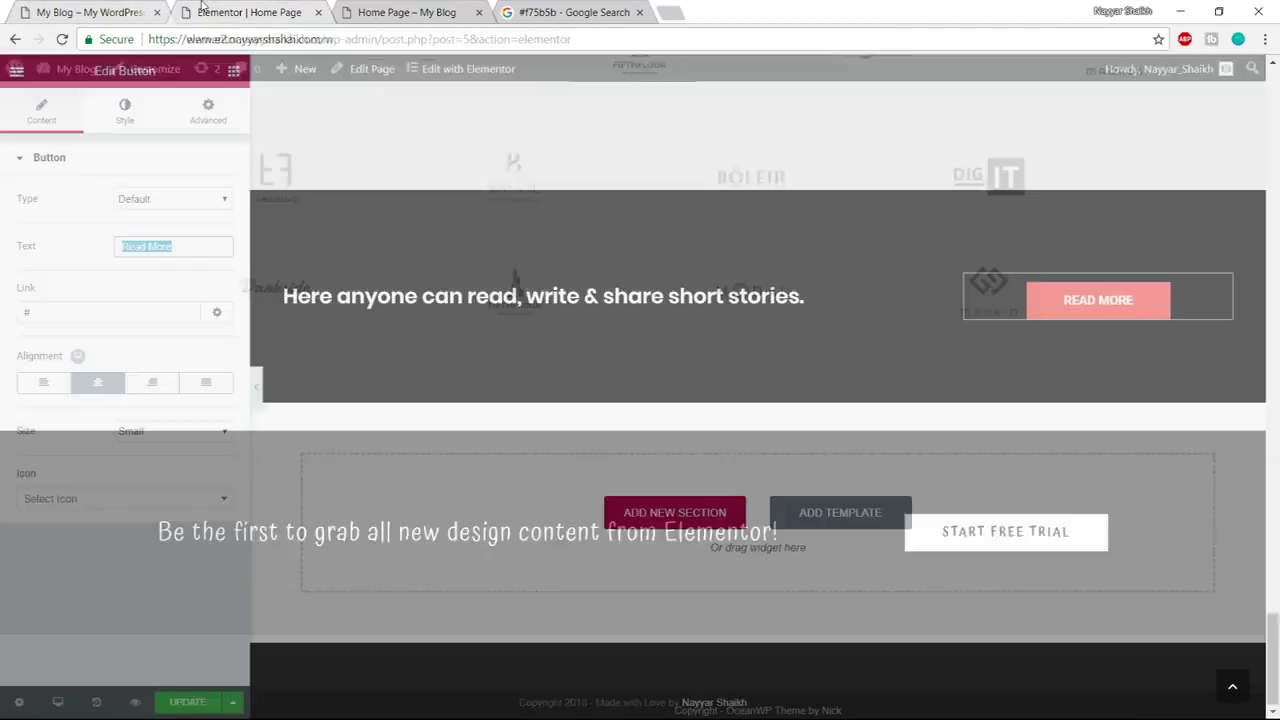
text(Start)
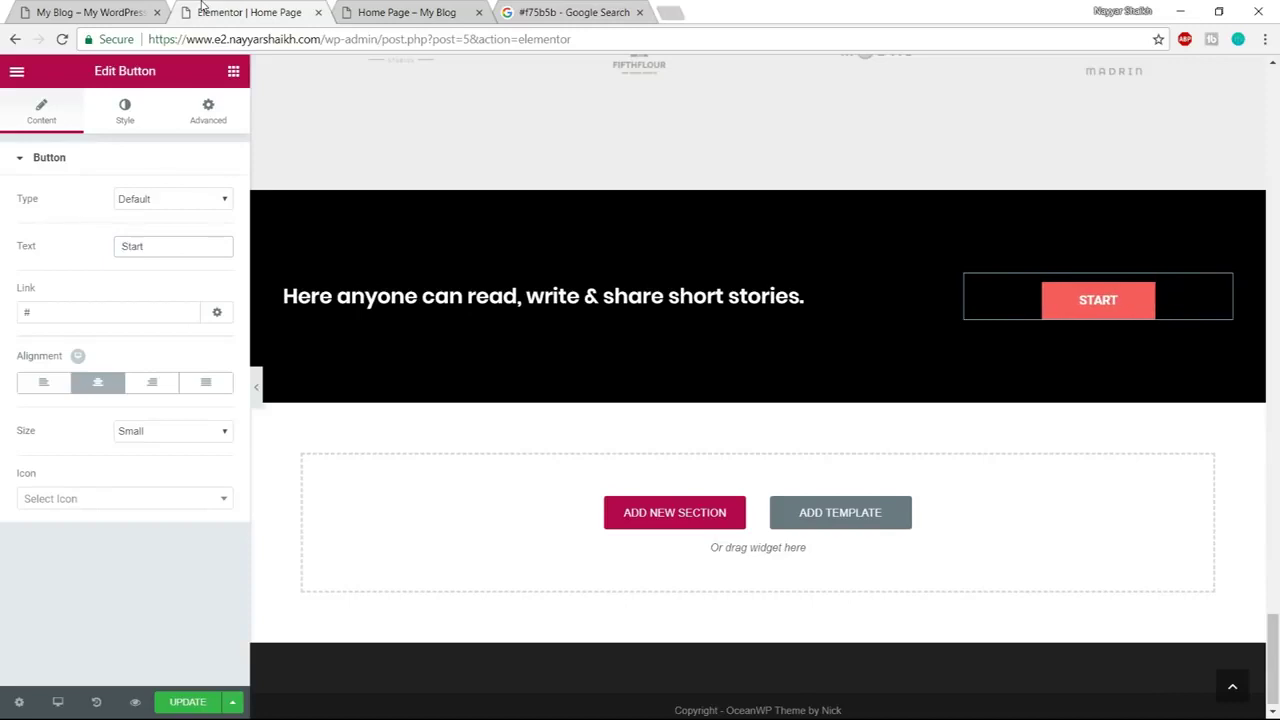
text( Free trial)
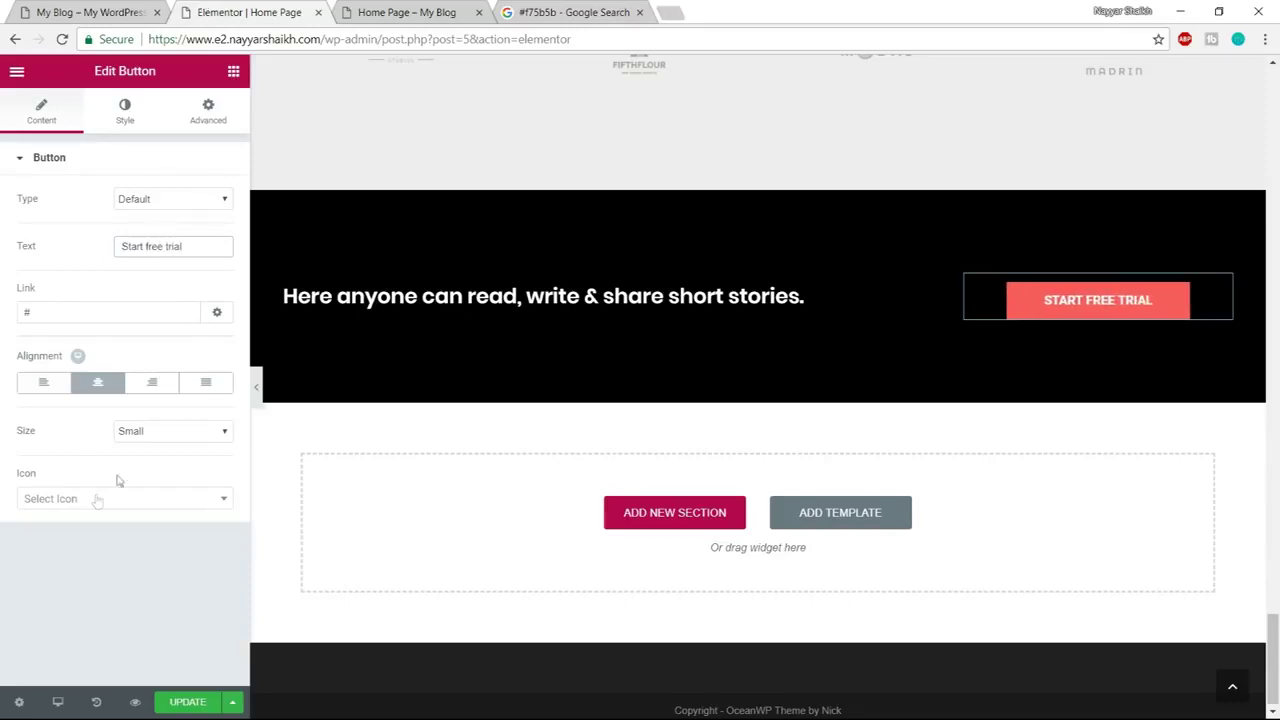
drag(40, 314, 12, 320)
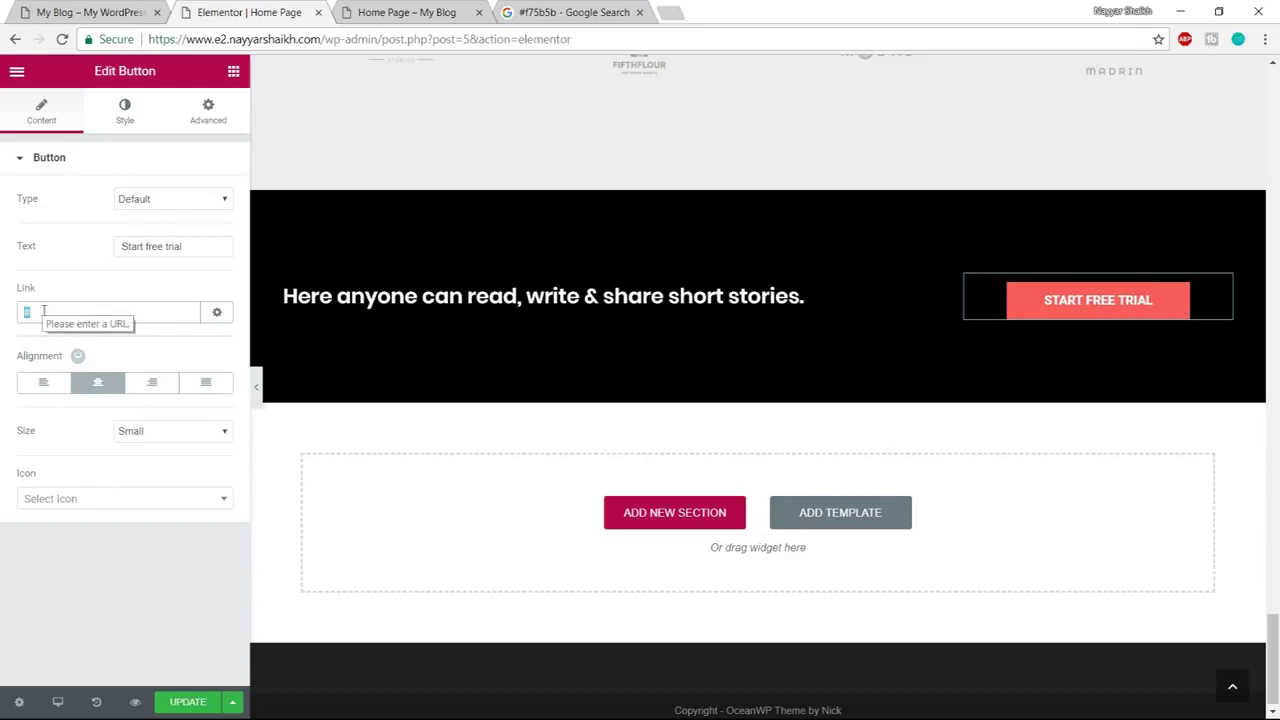
click(178, 705)
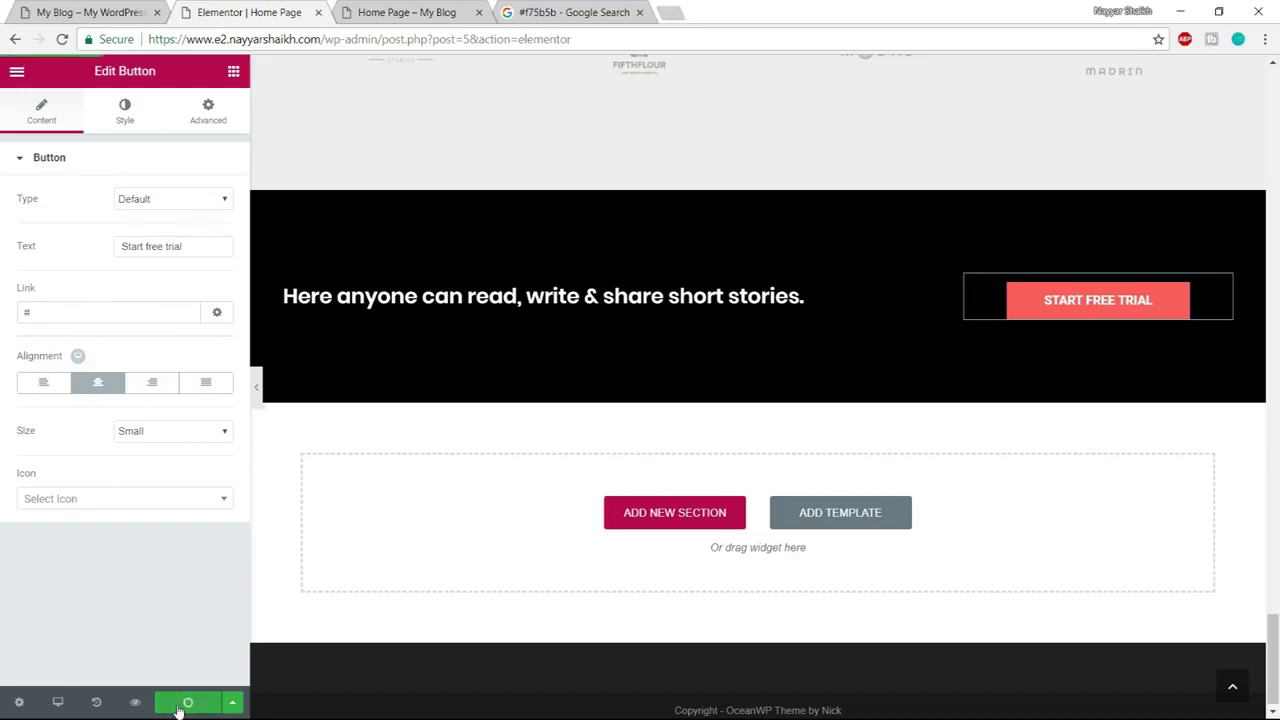
Step: Reload the page preview and scroll through it to check the saved changes
click(407, 12)
key(F5)
scroll(789, 390, down, 15)
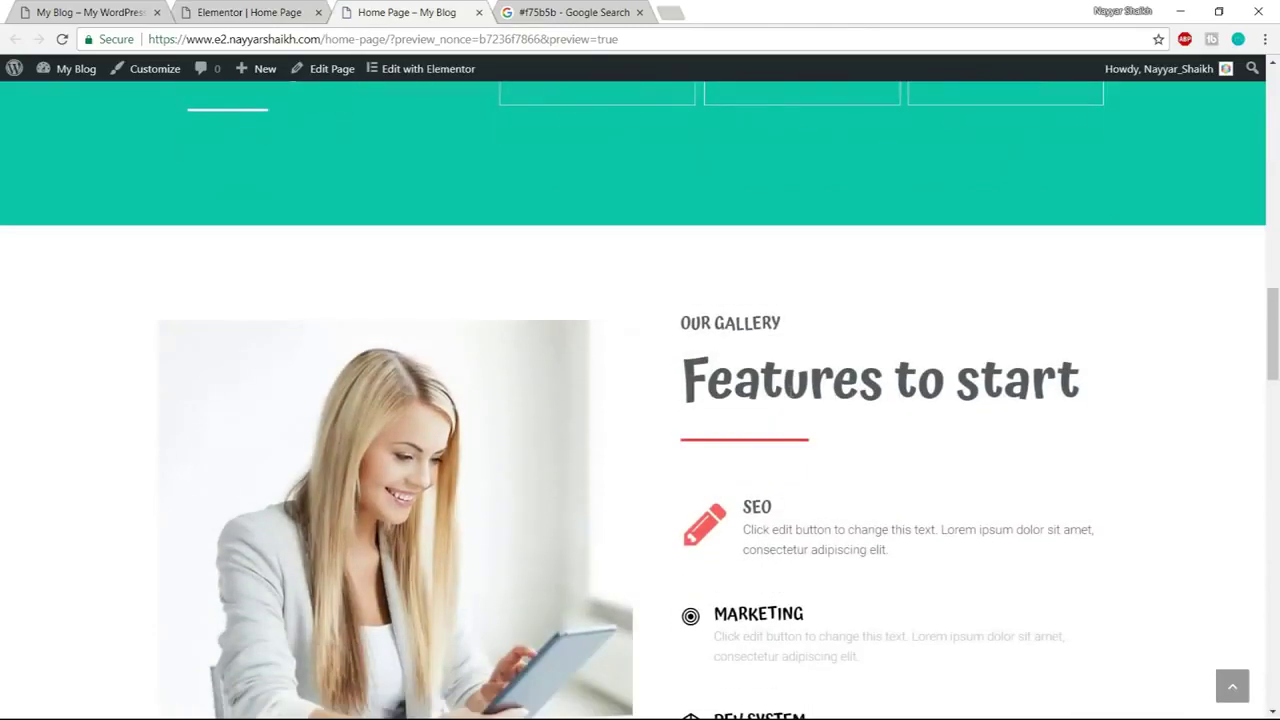
scroll(826, 490, down, 20)
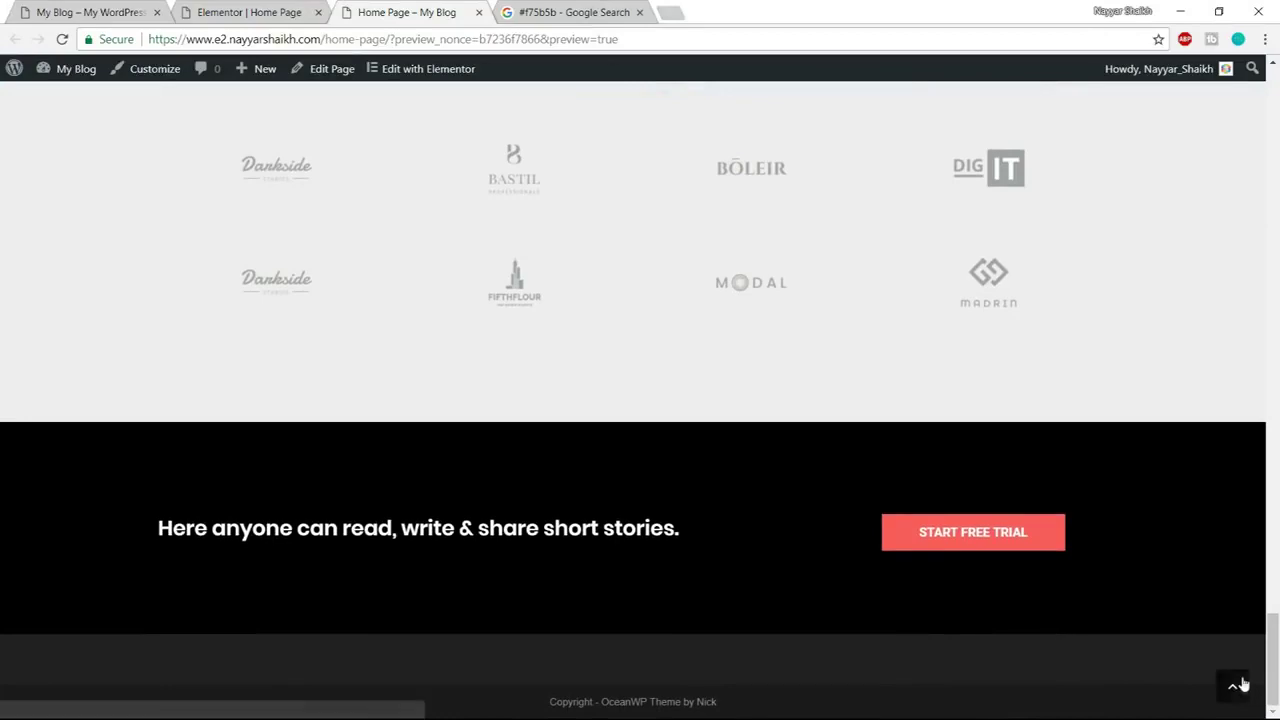
click(1232, 686)
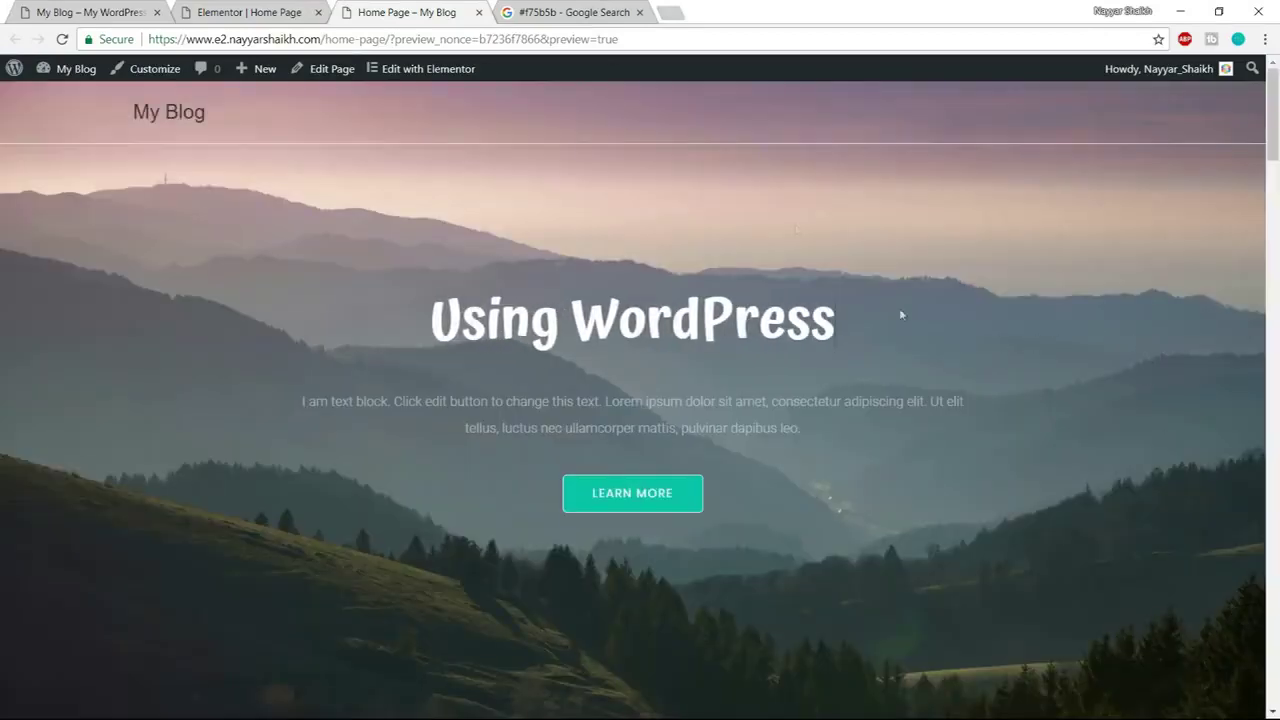
Step: Reload the live site, scroll down to its footer, then return to the Home Page editor
click(94, 14)
scroll(614, 431, up, 3)
click(1232, 686)
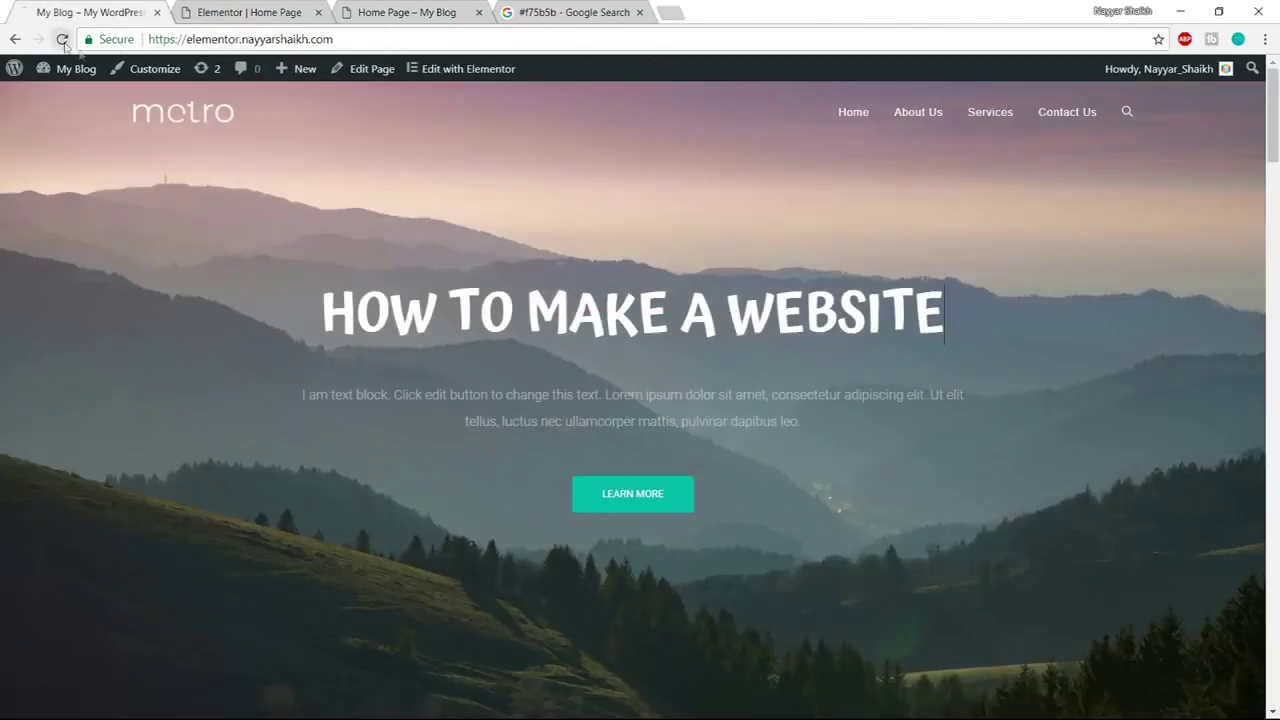
click(62, 40)
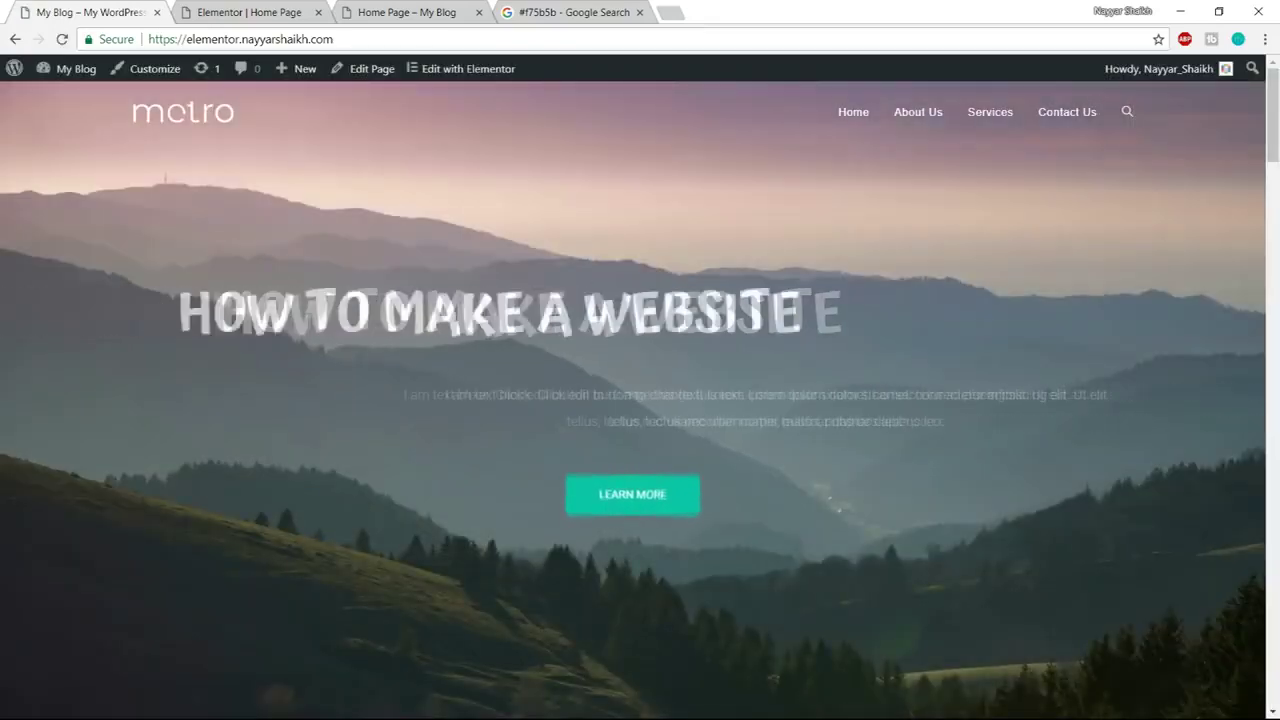
scroll(694, 431, down, 10)
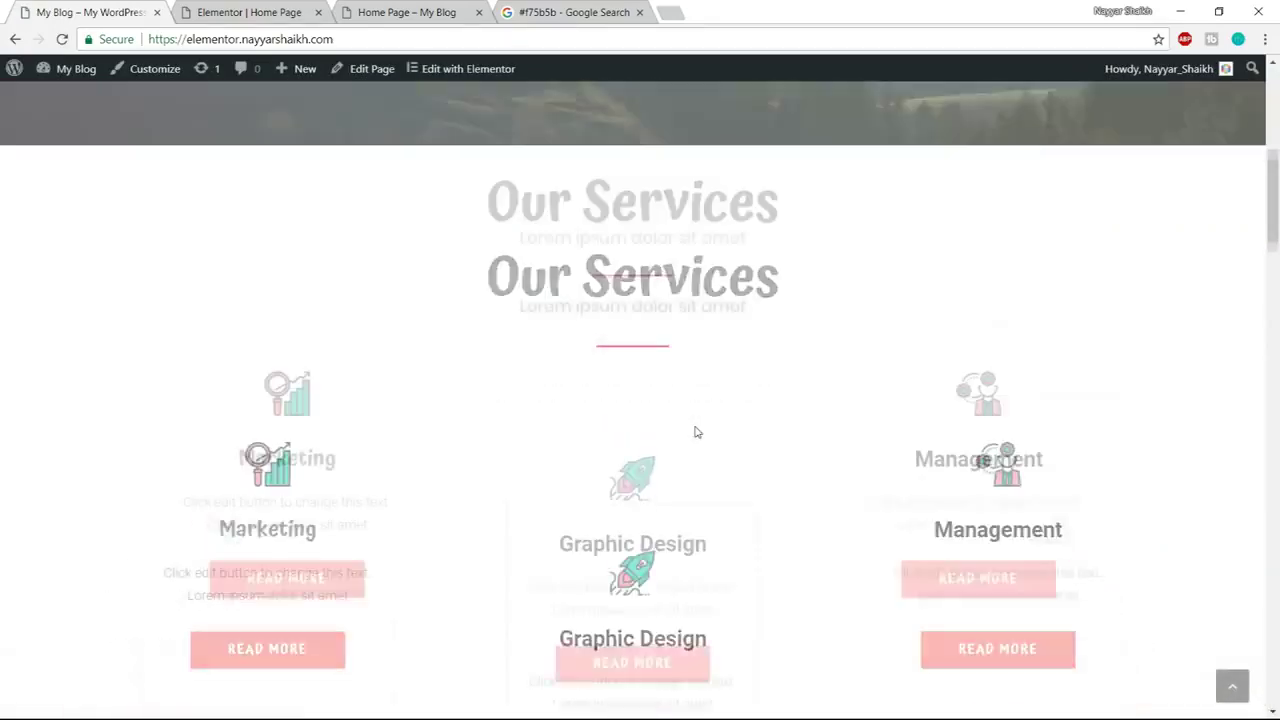
scroll(826, 417, down, 15)
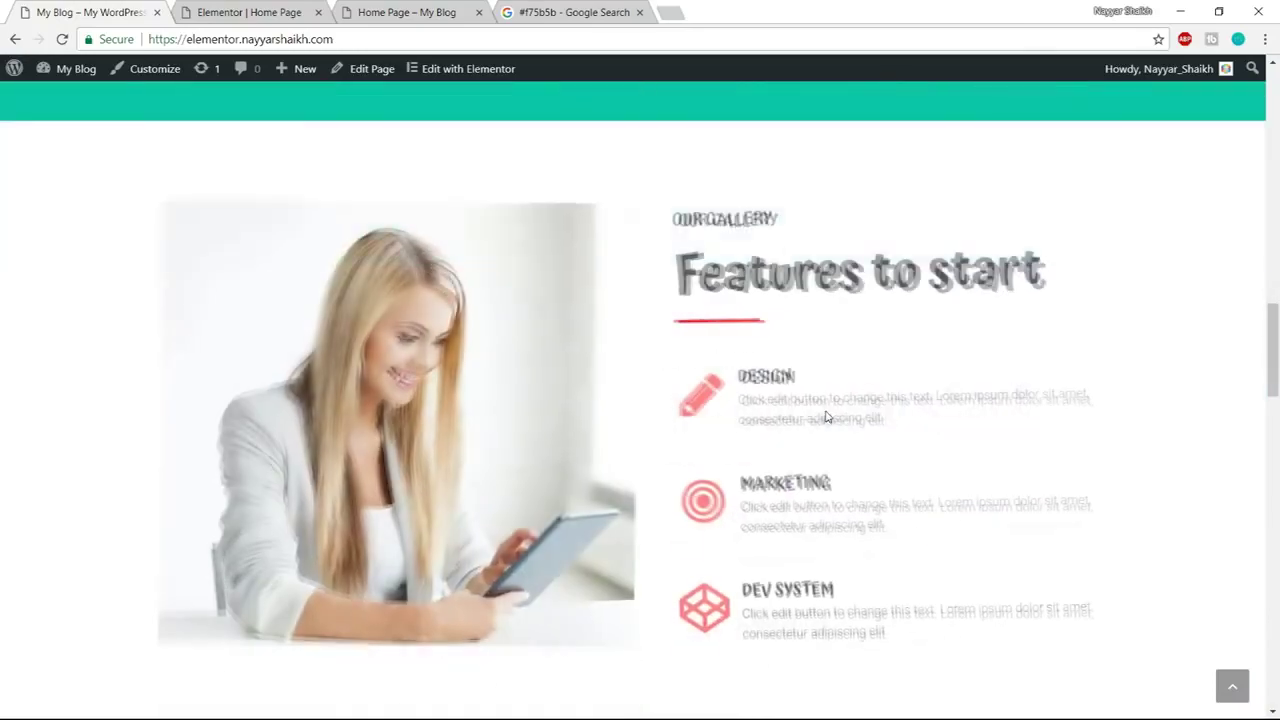
scroll(826, 417, down, 15)
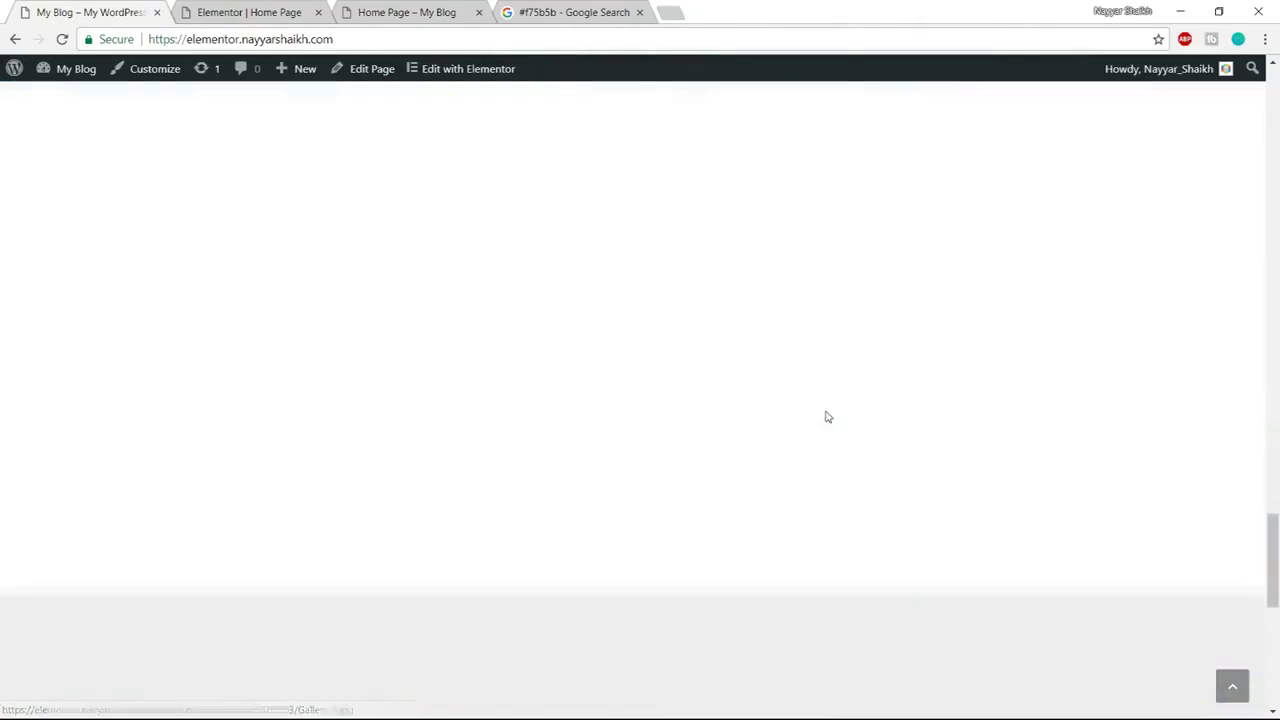
scroll(826, 417, down, 8)
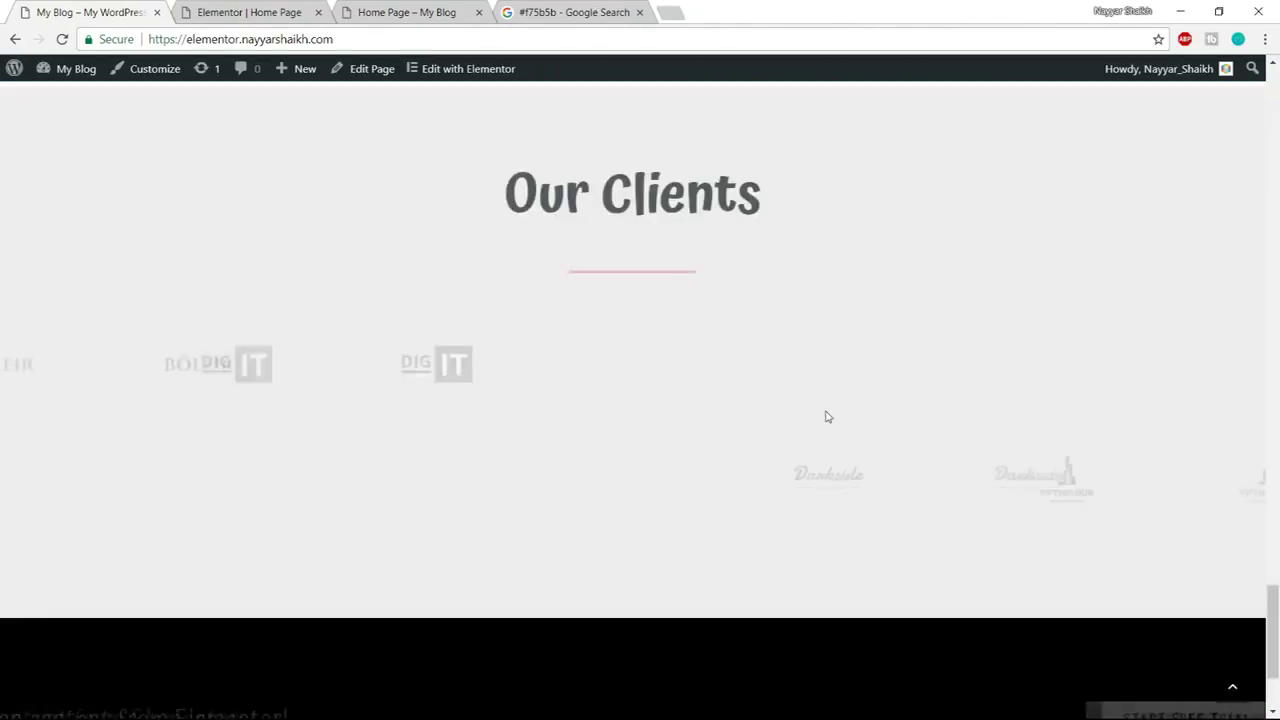
key(ctrl+Tab)
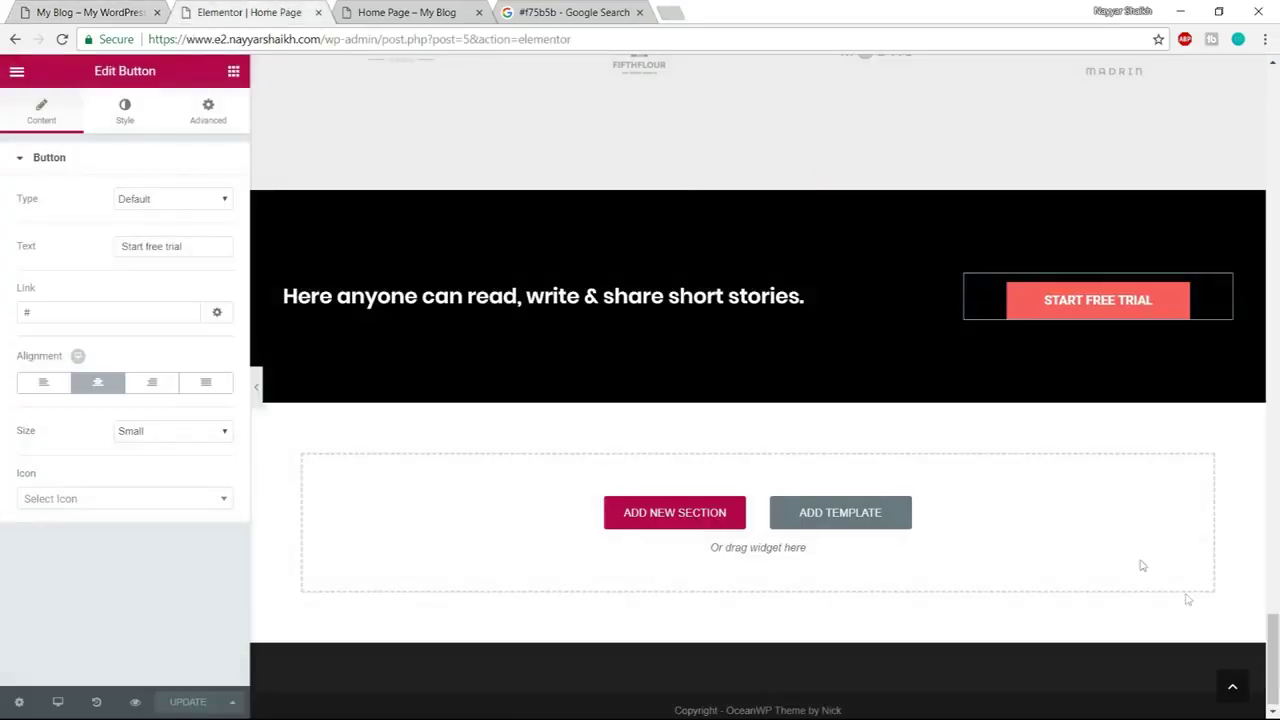
Step: Give the hero animated headline a Slide In Left entrance animation
click(1238, 688)
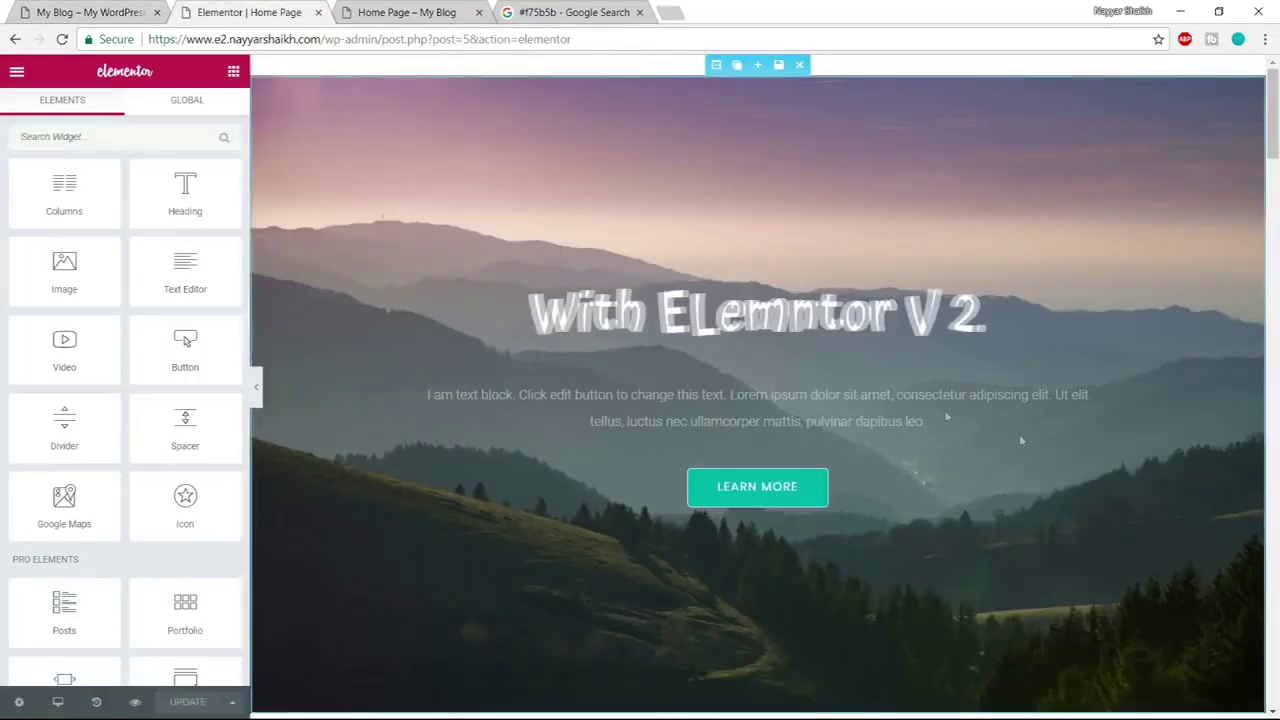
click(790, 310)
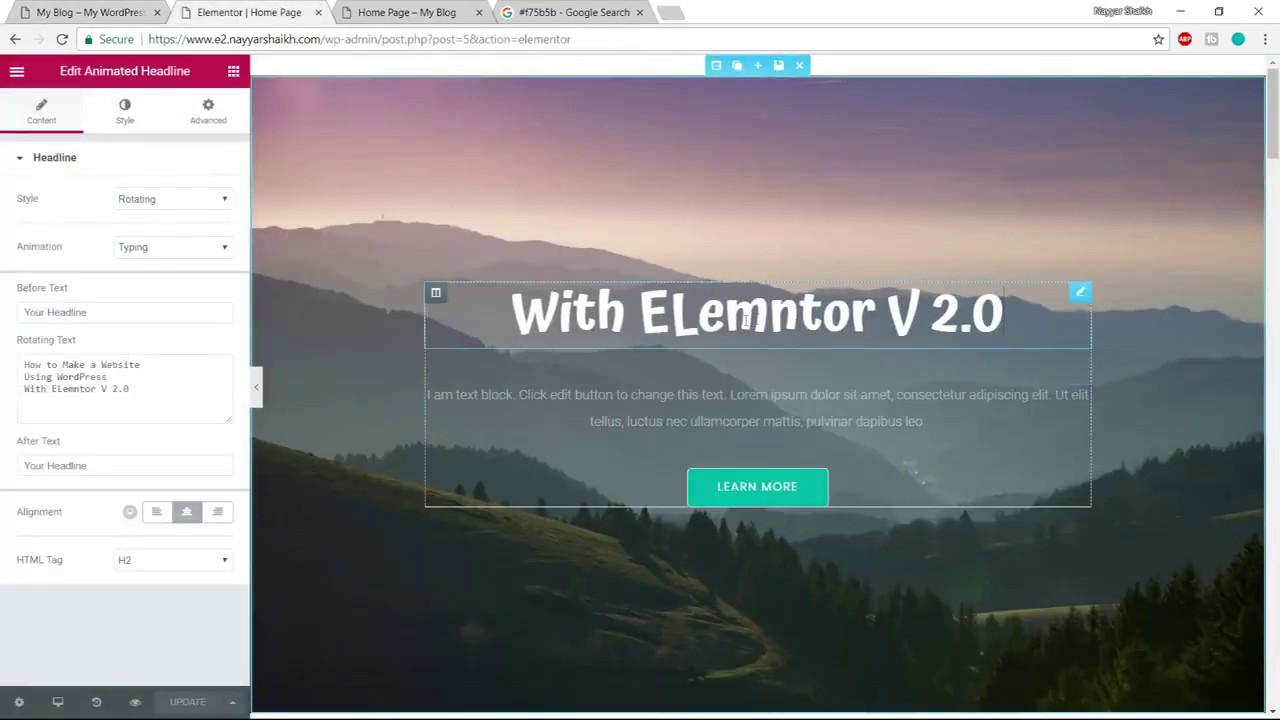
click(210, 110)
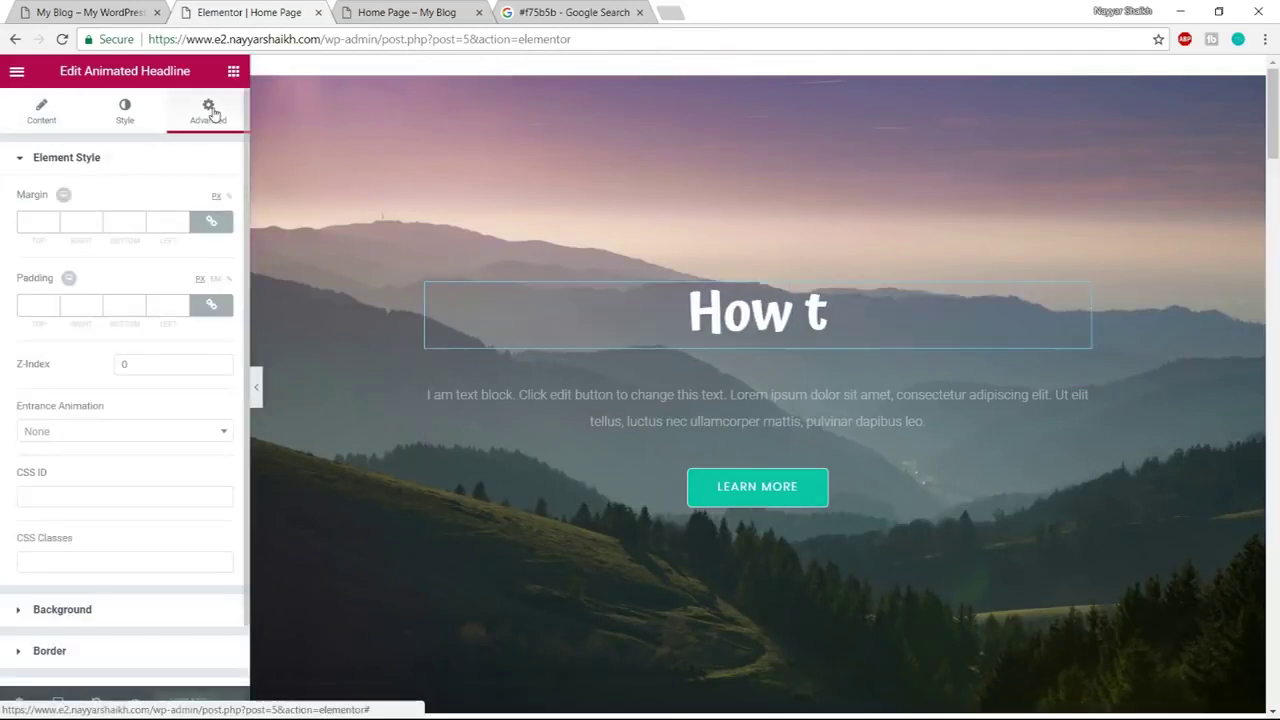
click(113, 432)
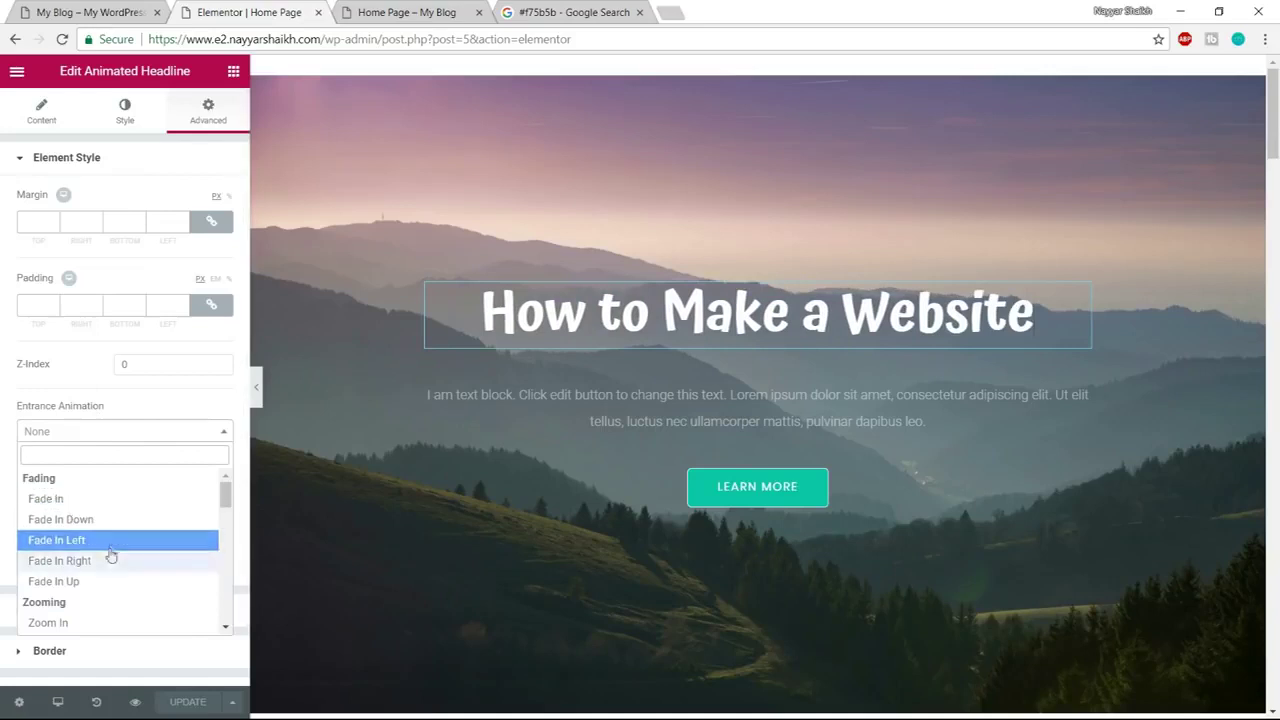
scroll(110, 558, down, 3)
scroll(116, 568, down, 3)
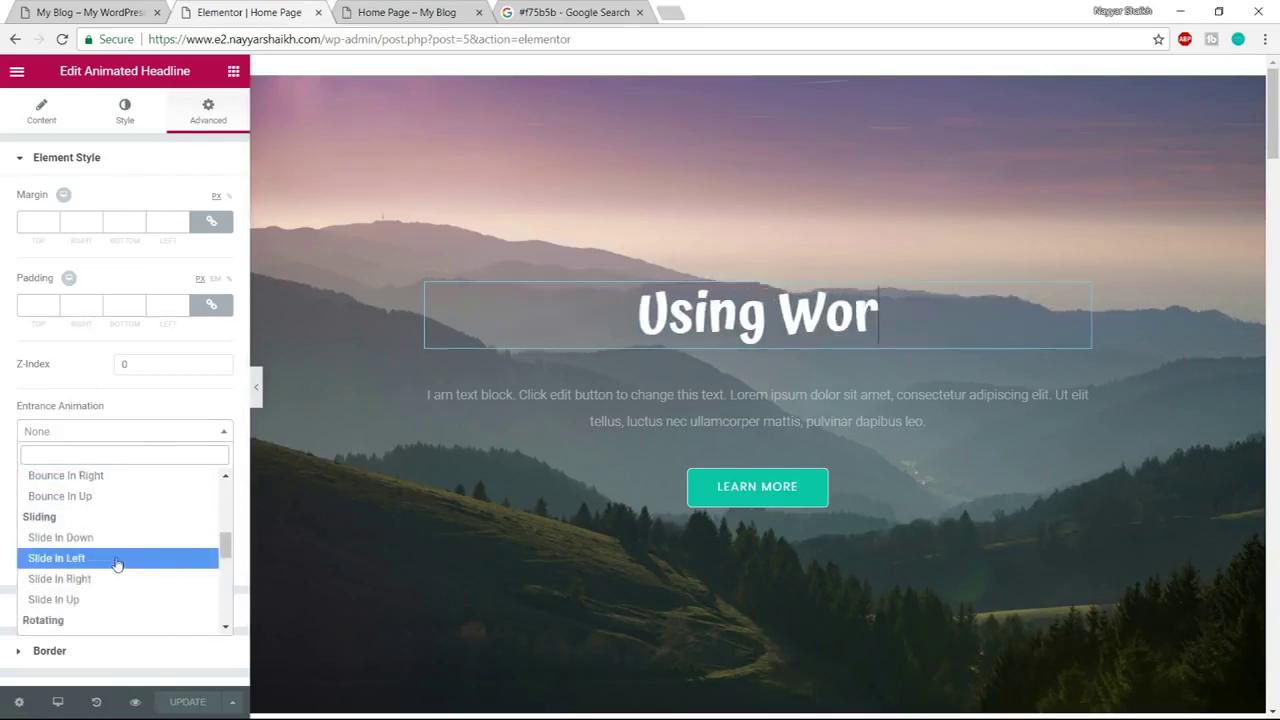
click(86, 560)
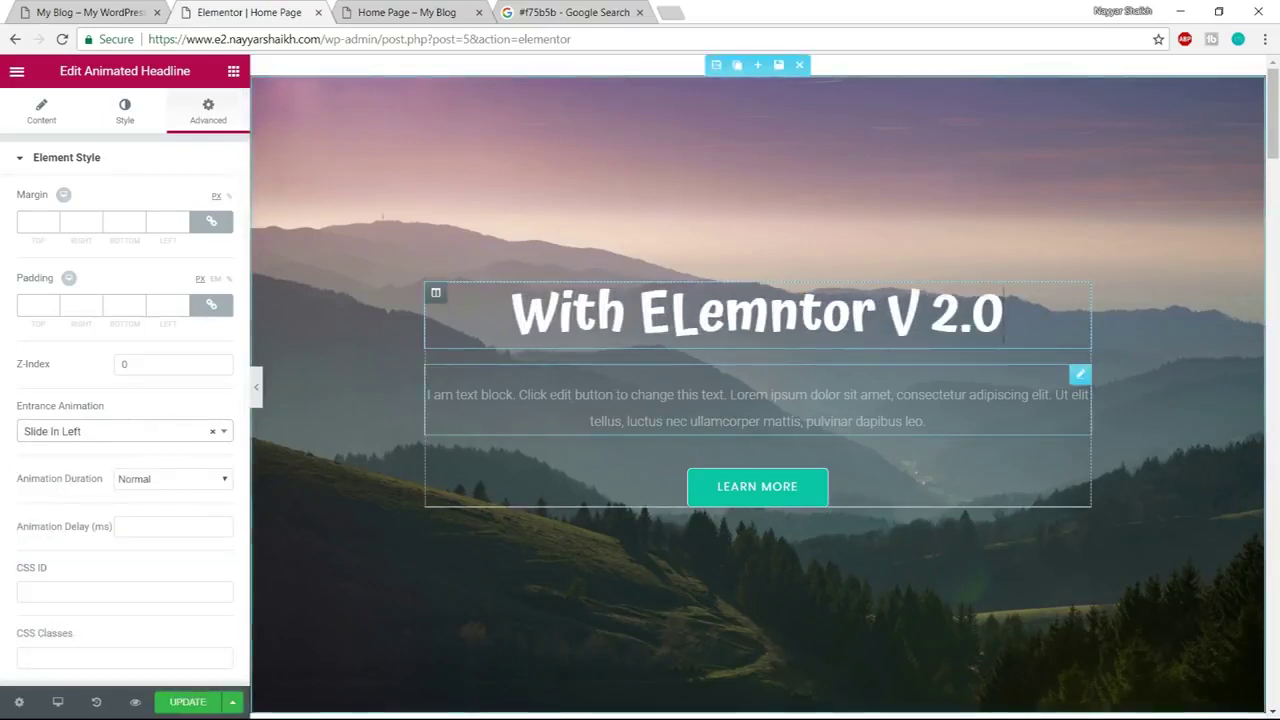
Step: Give the text block beneath the headline a Slide In Right entrance animation
click(734, 405)
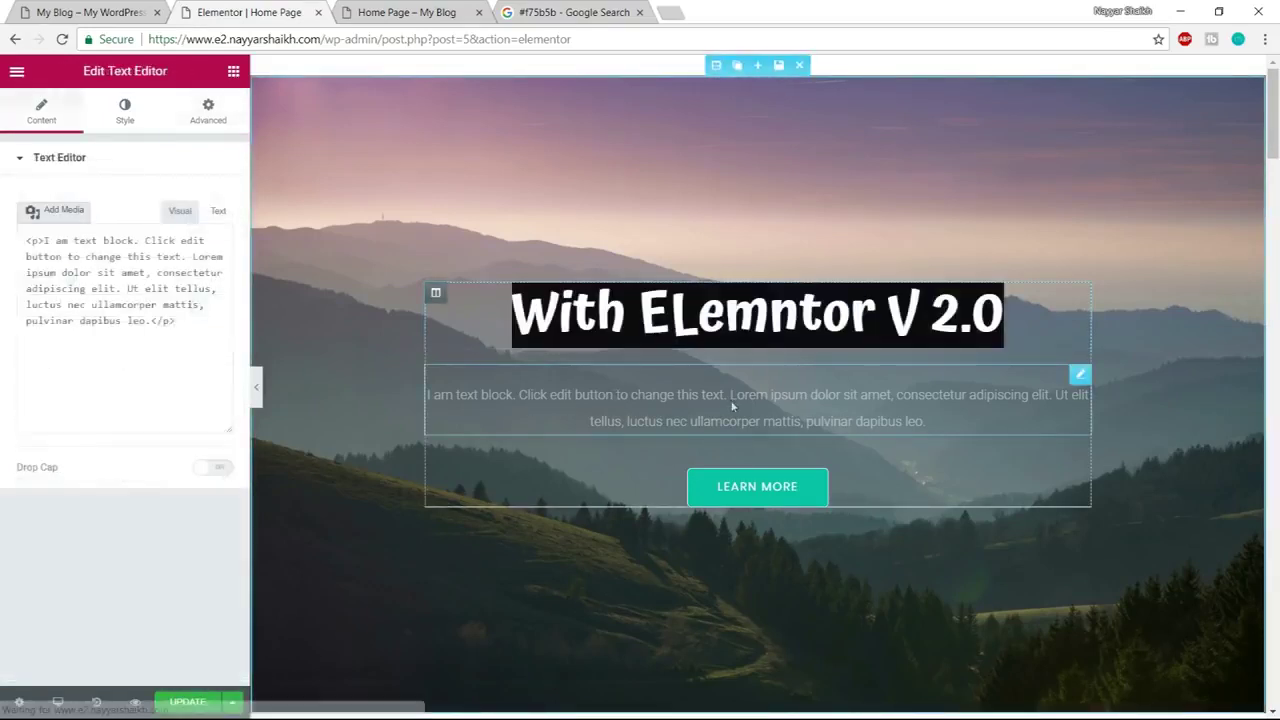
click(208, 110)
click(113, 433)
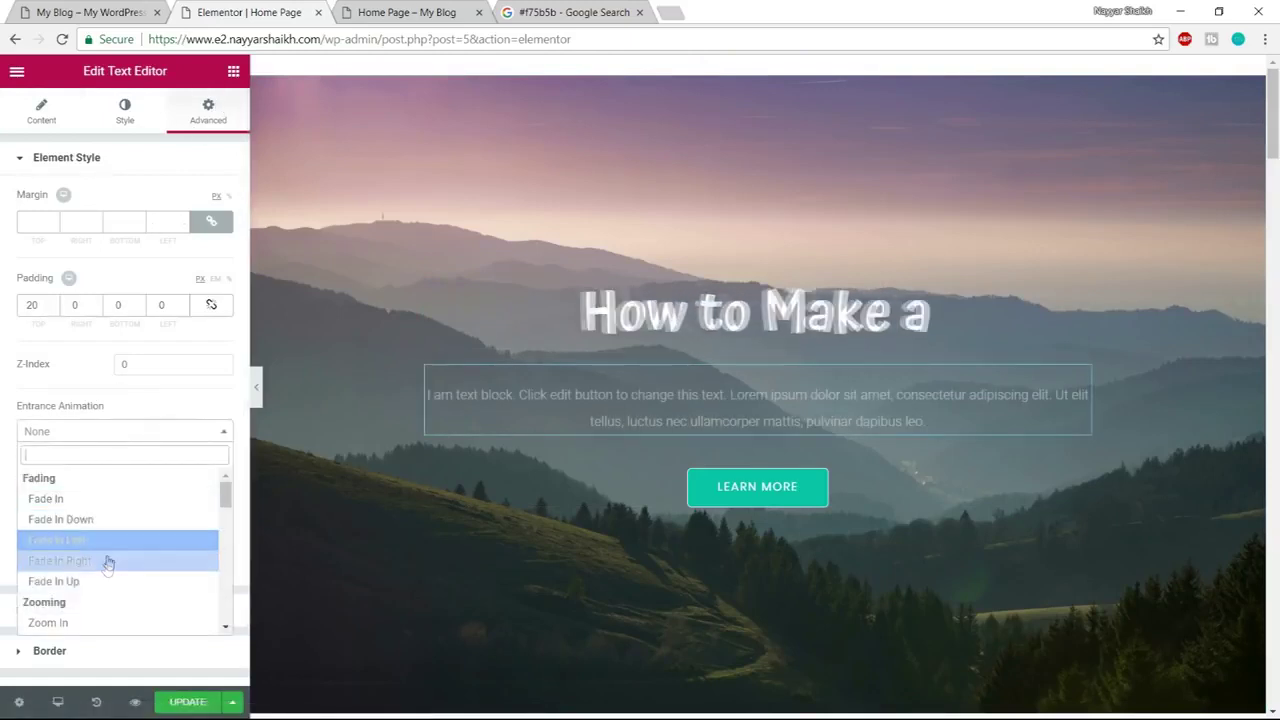
scroll(107, 568, down, 5)
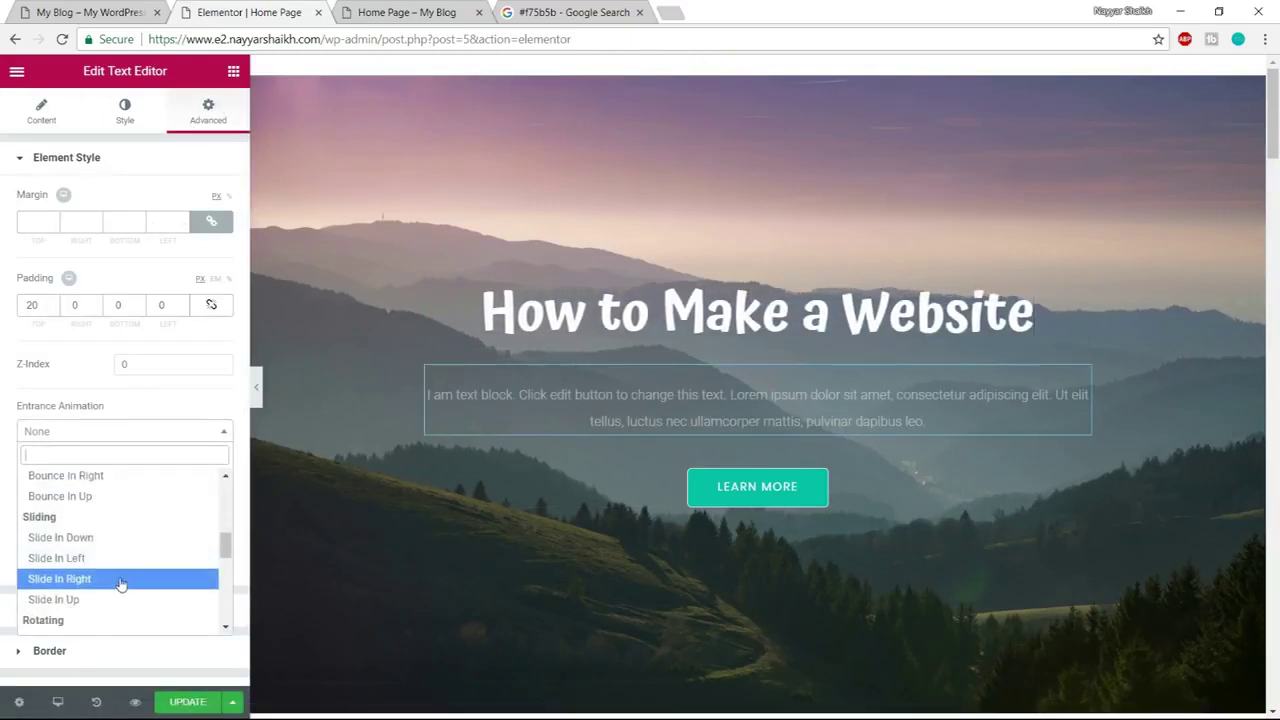
click(120, 580)
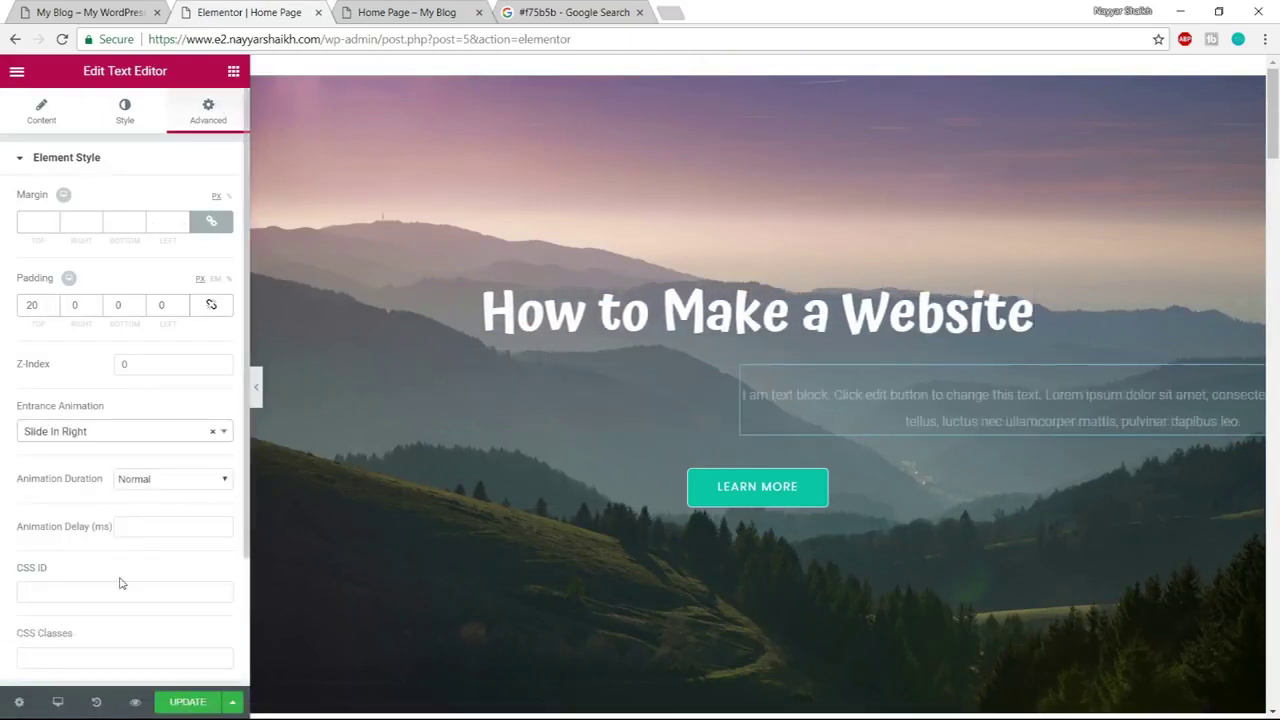
click(789, 488)
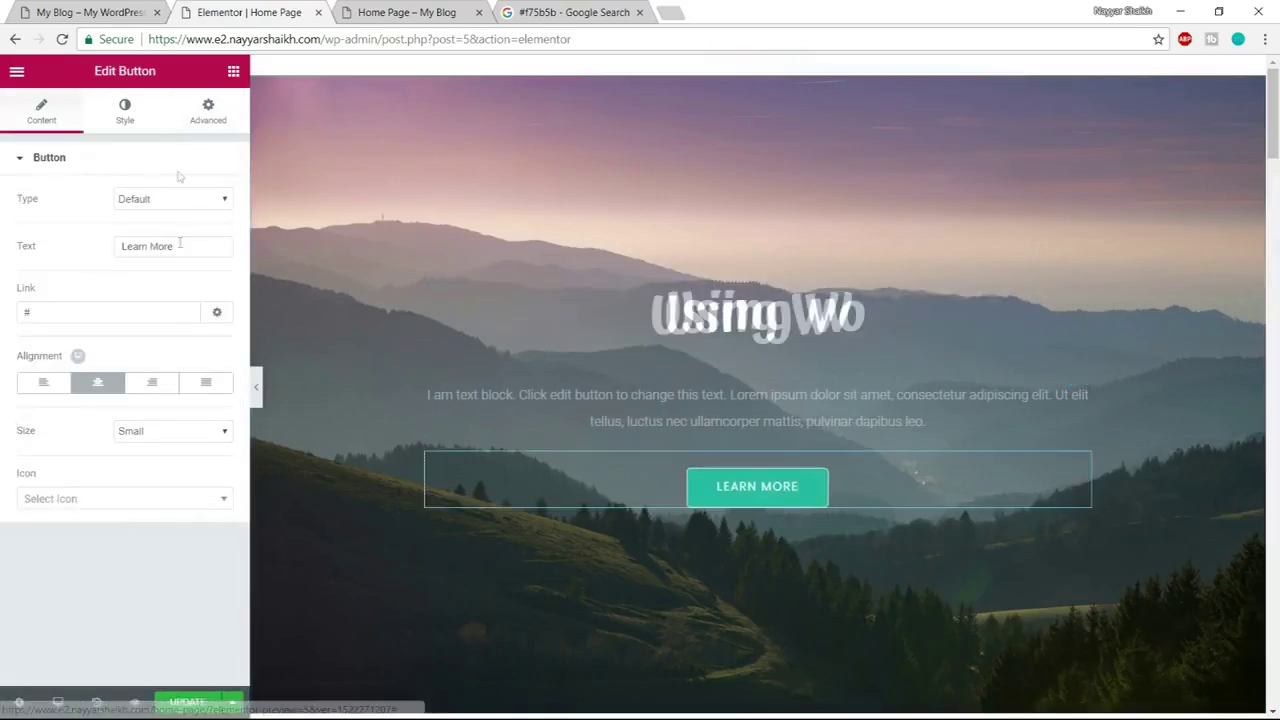
Step: Give the Learn More button a Zoom In Up entrance animation
click(193, 114)
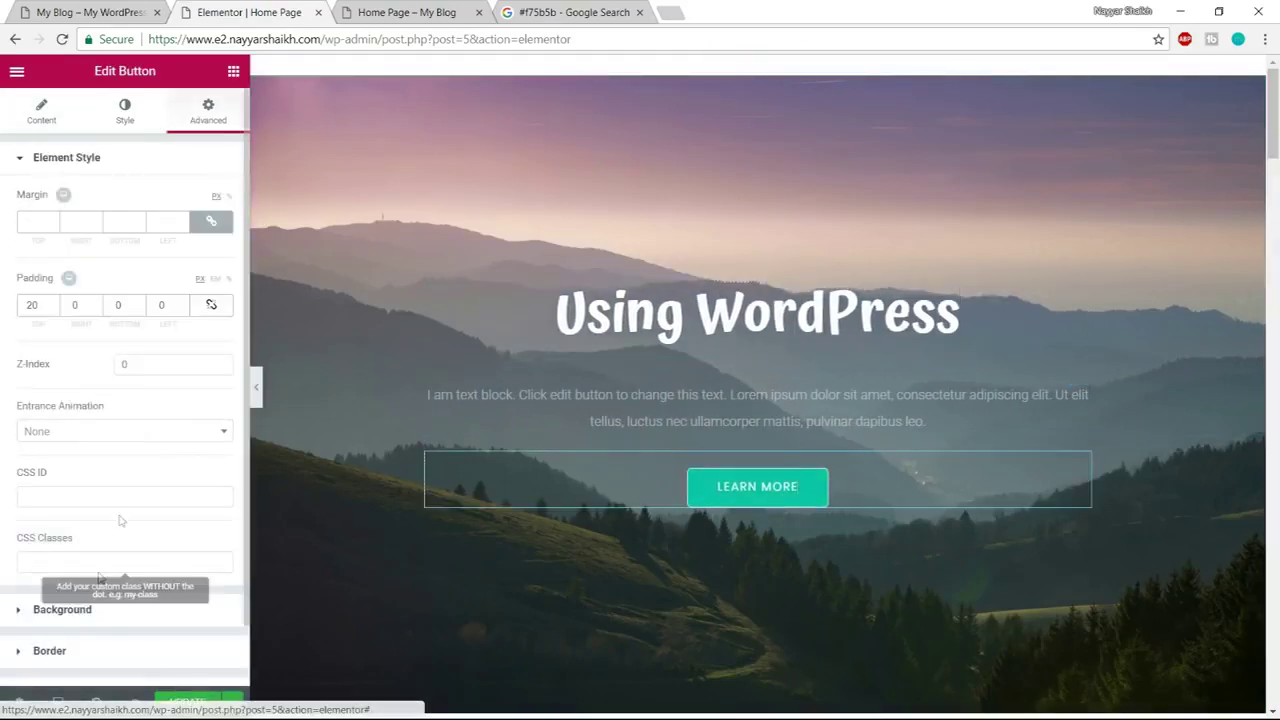
click(136, 434)
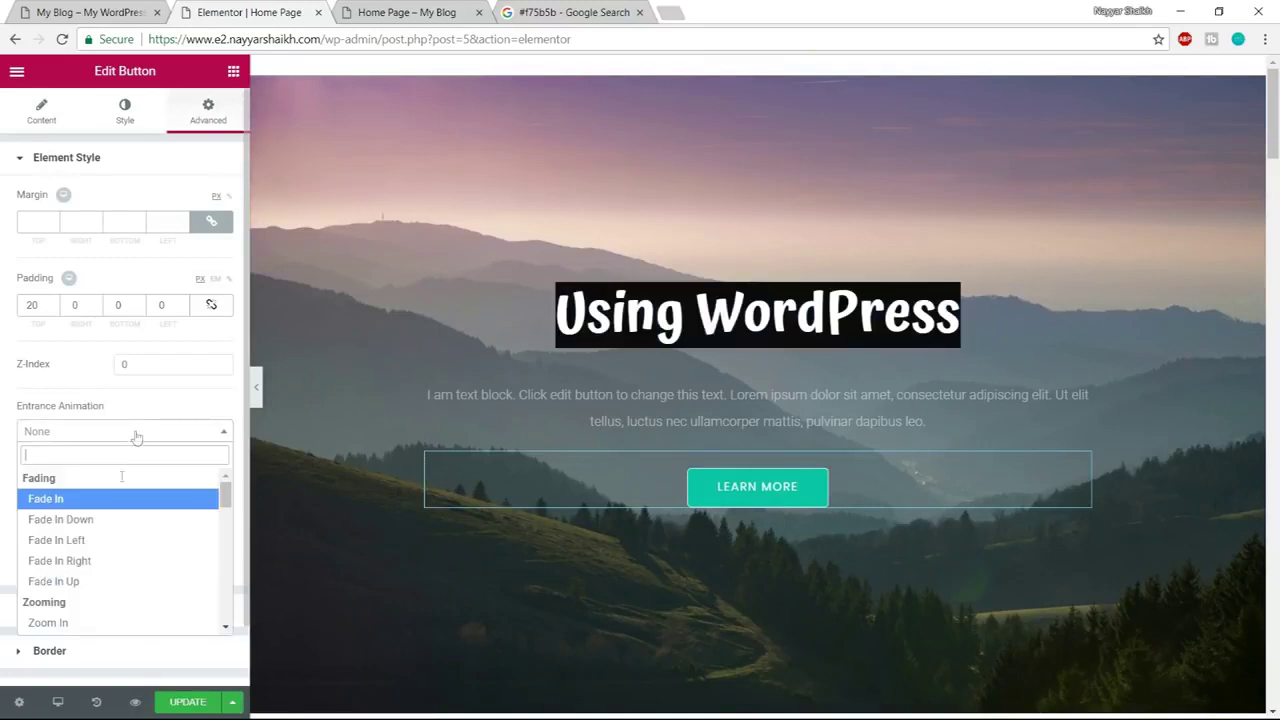
scroll(118, 600, down, 2)
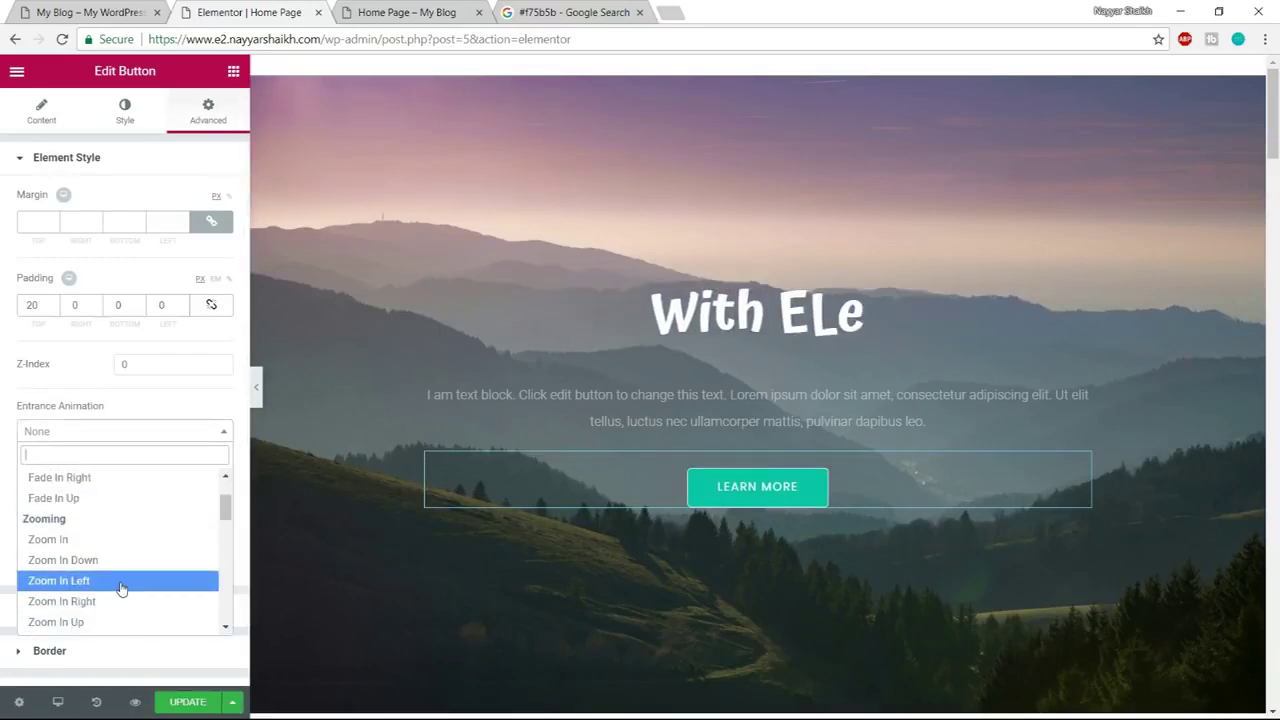
click(123, 622)
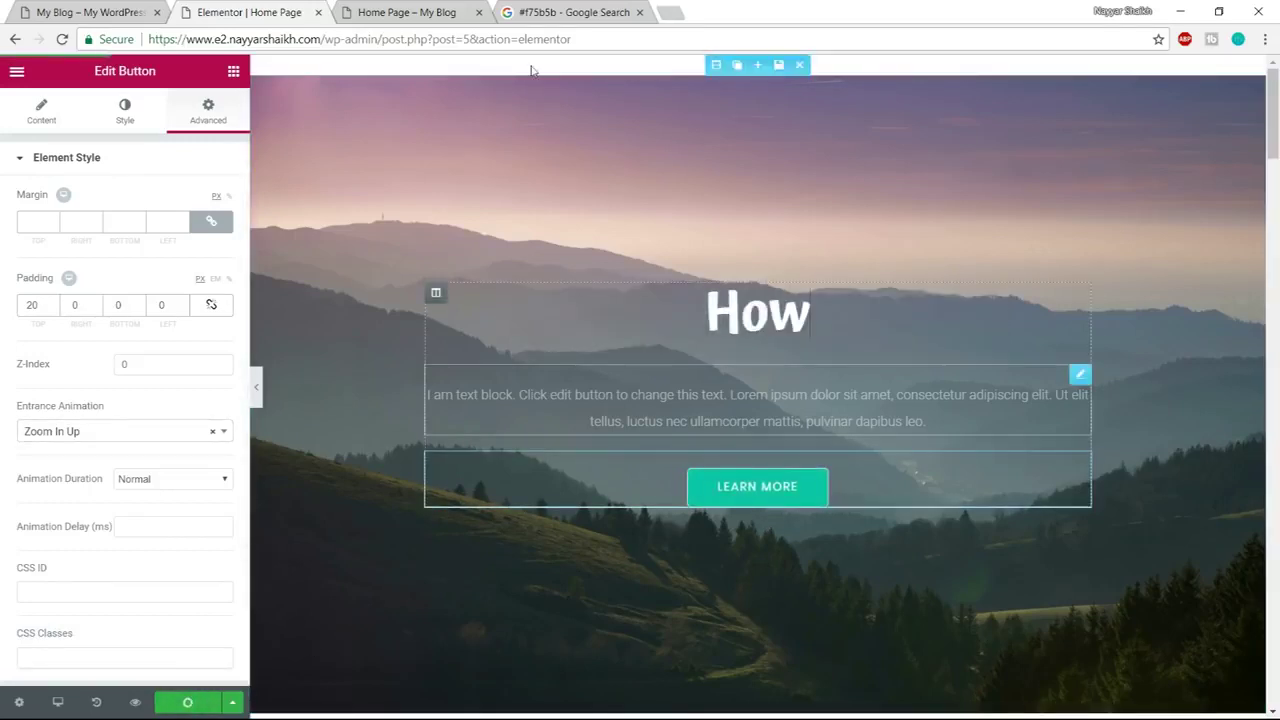
Step: Update the page and check the animations in the preview
click(135, 702)
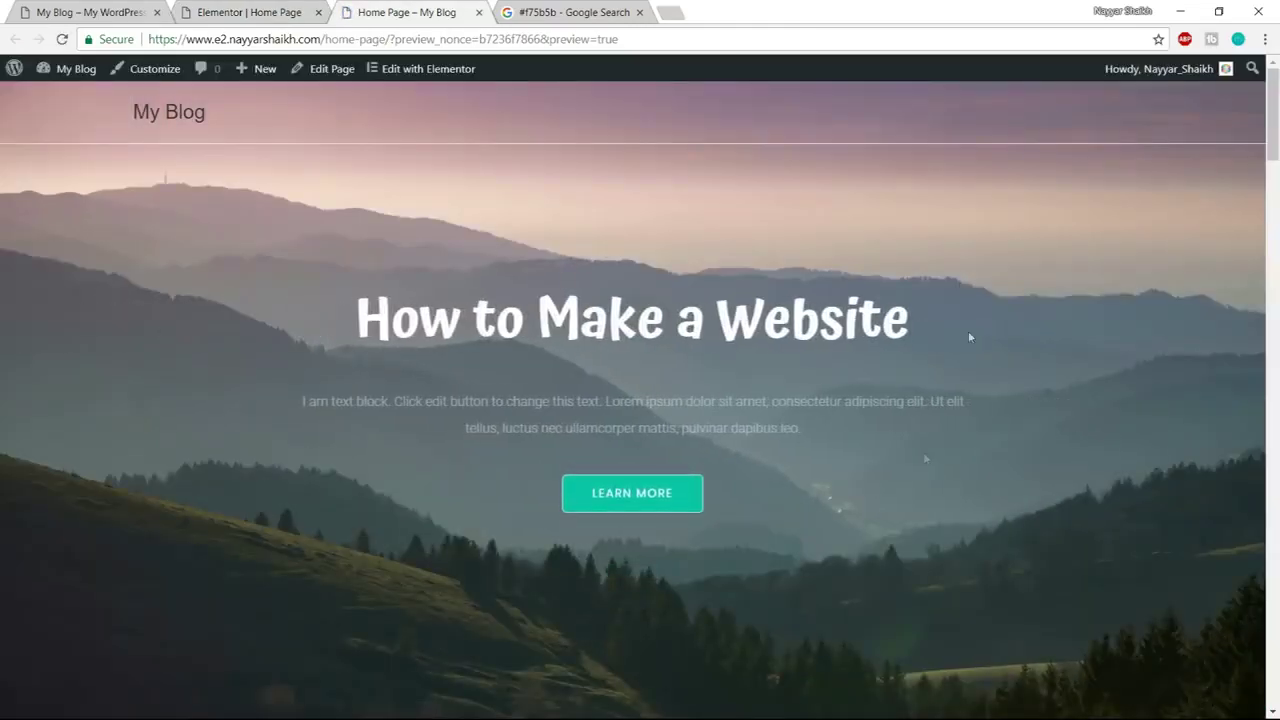
scroll(835, 400, down, 5)
click(278, 10)
scroll(940, 394, down, 5)
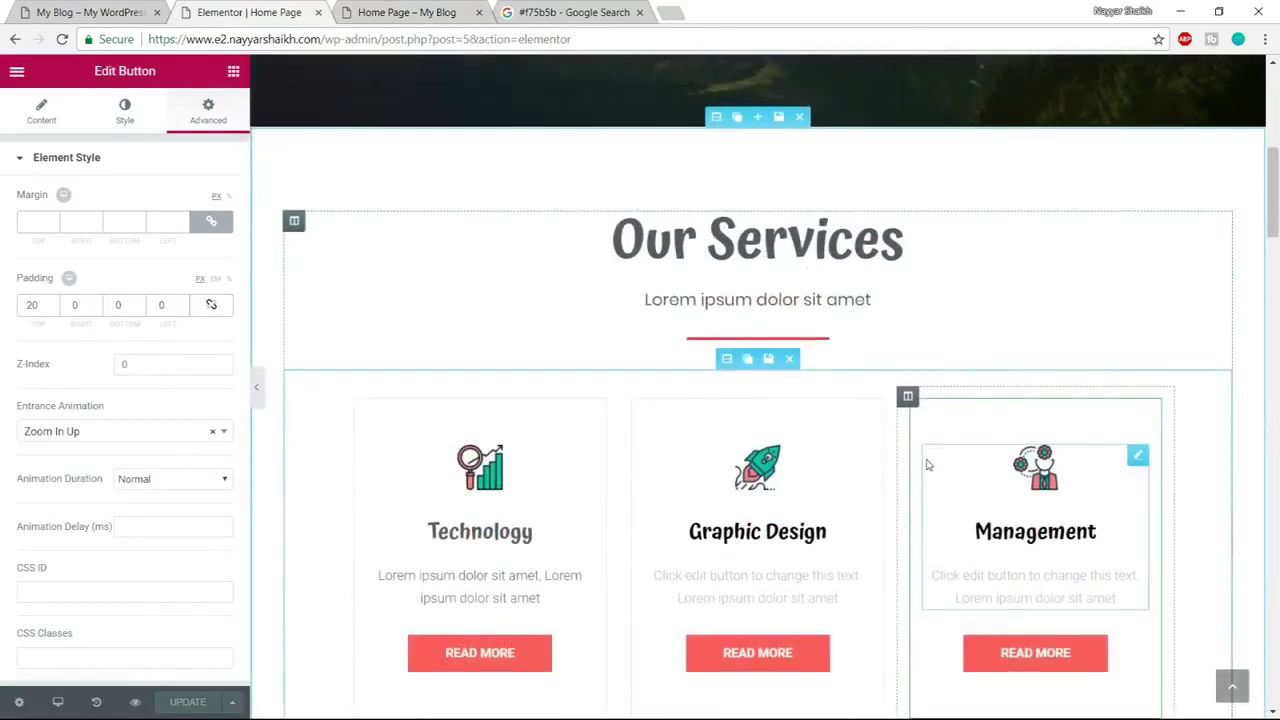
Step: Give the Technology column Fade In Left and the Management column Fade In Right entrances
scroll(923, 463, down, 2)
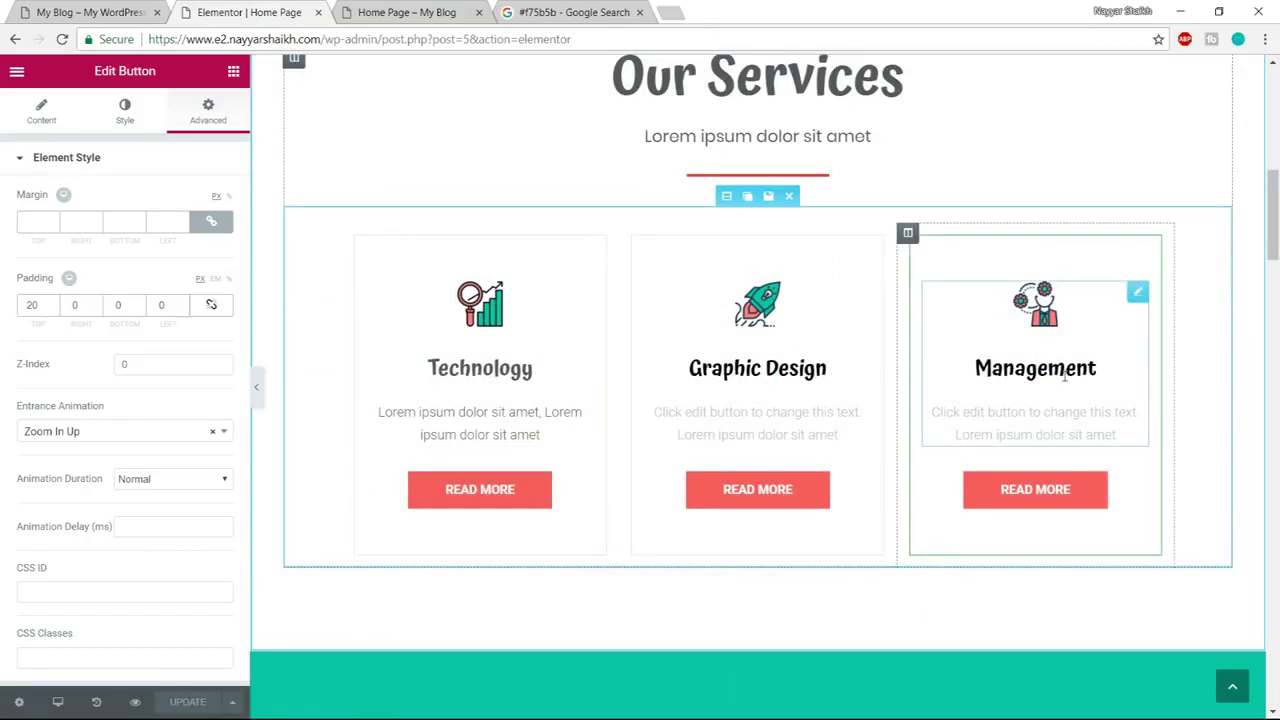
scroll(1065, 376, up, 1)
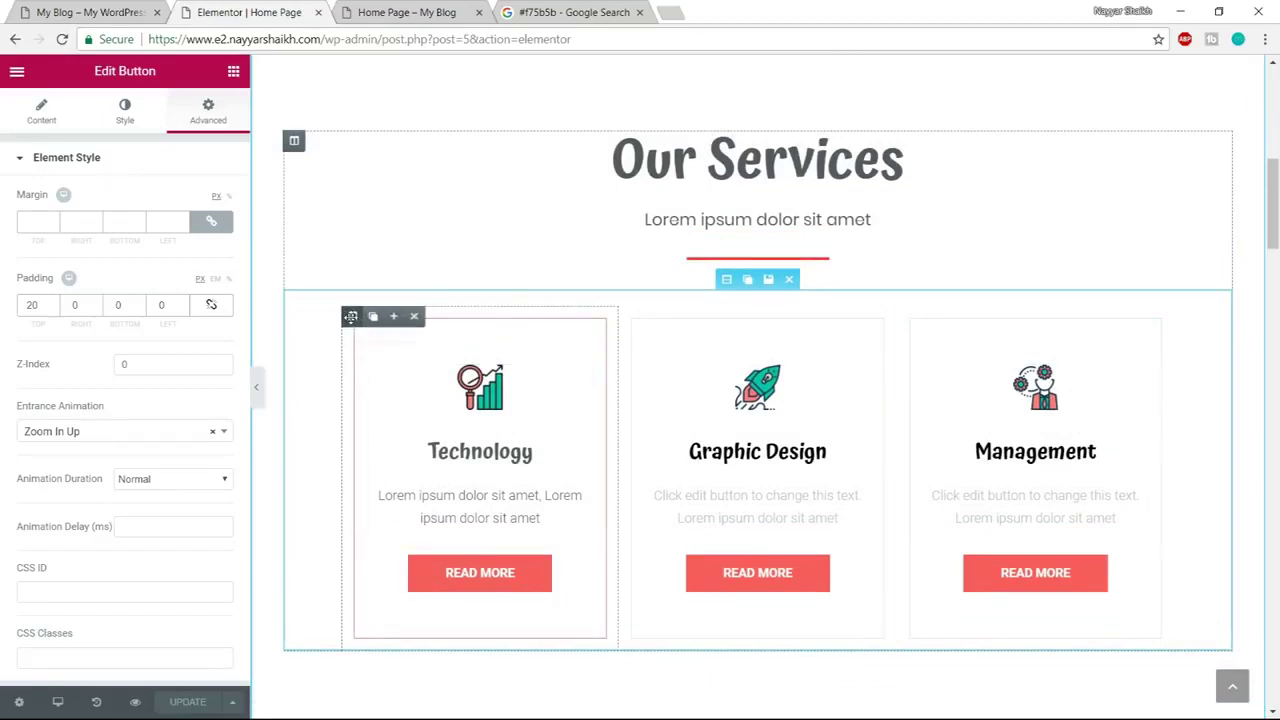
click(351, 316)
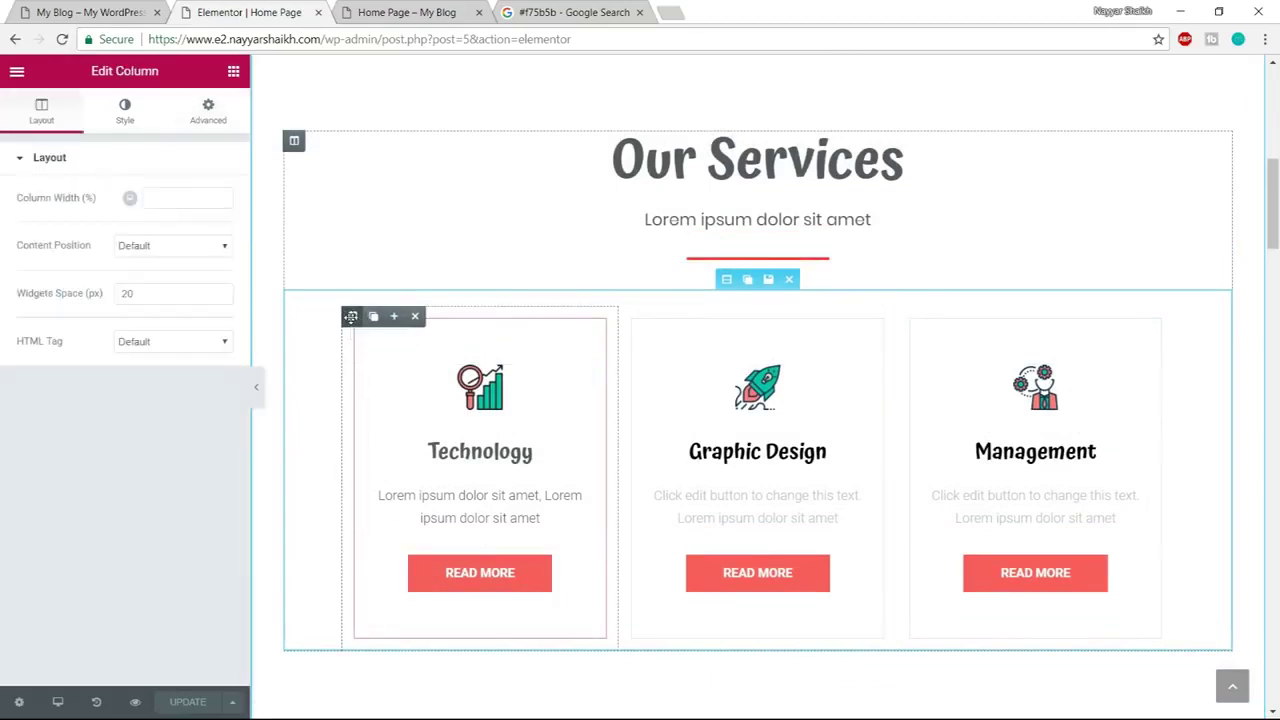
click(212, 112)
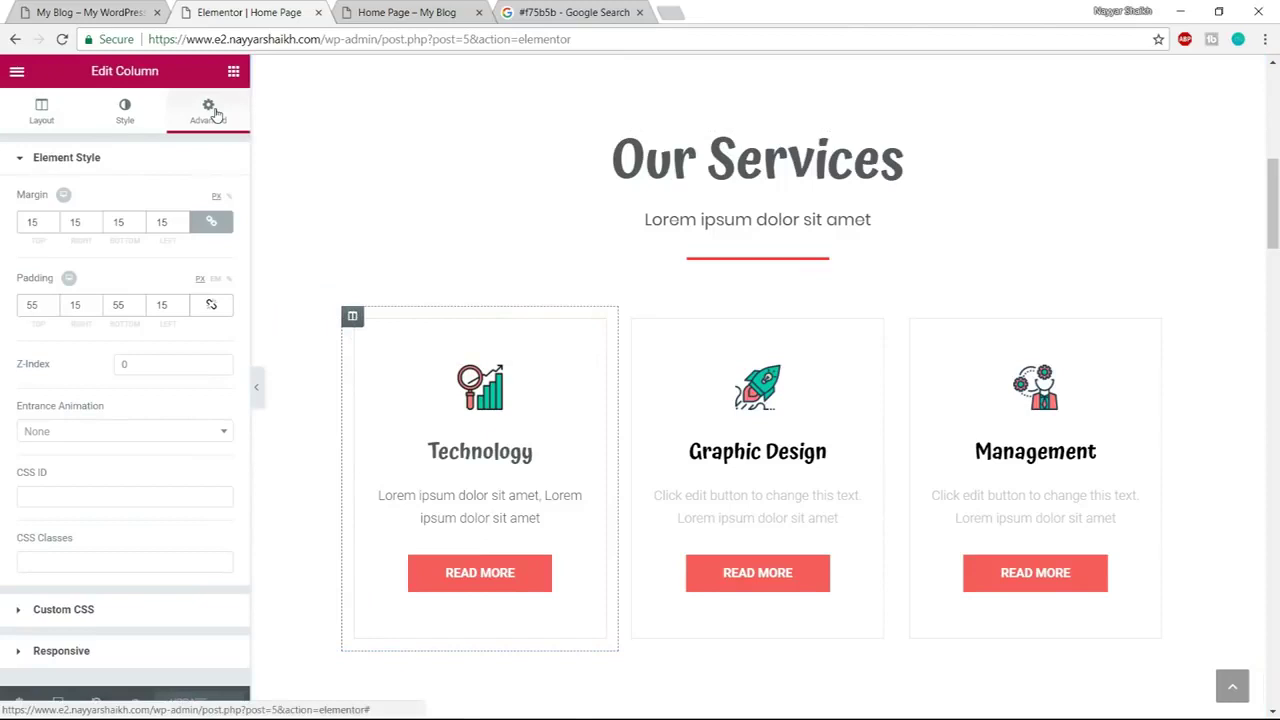
click(137, 438)
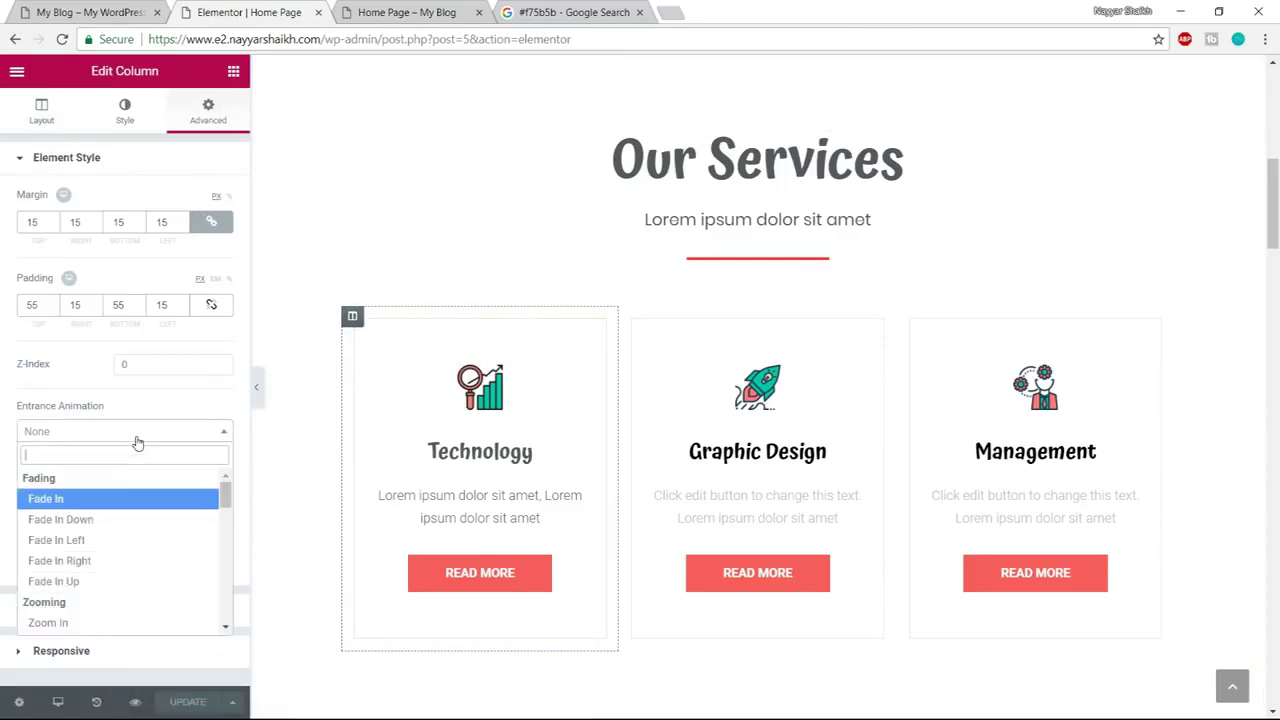
click(118, 544)
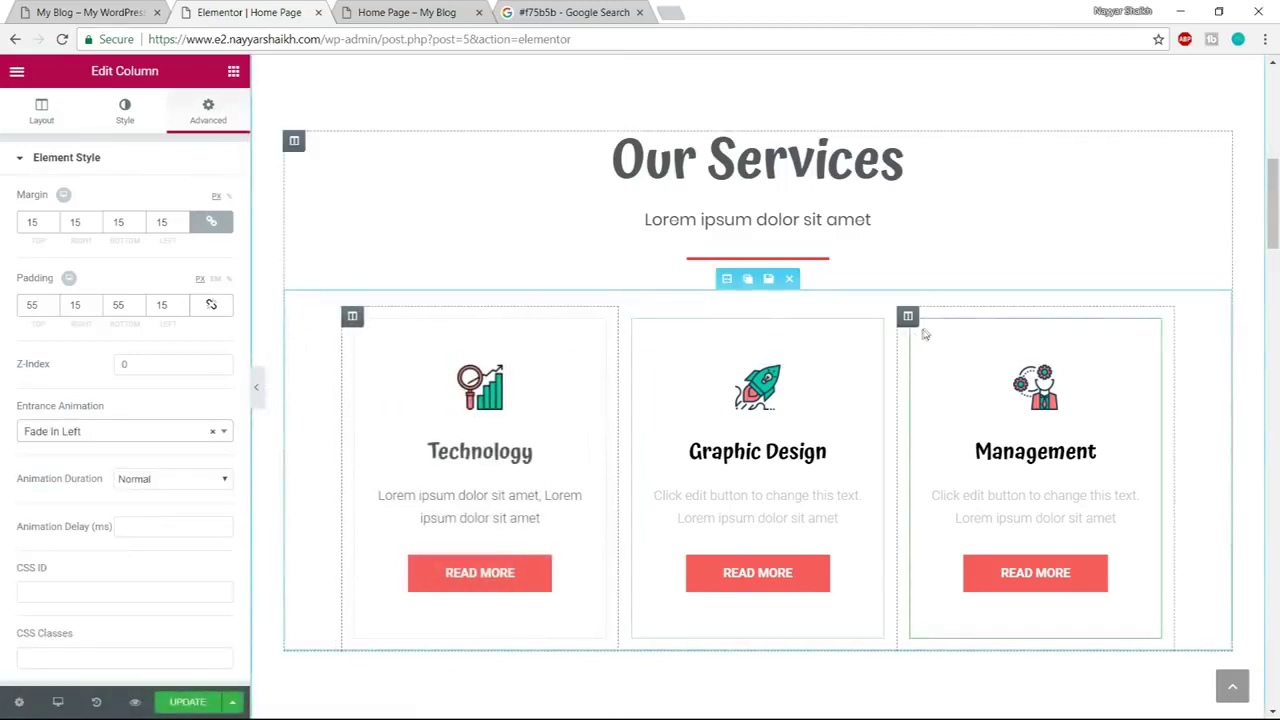
click(910, 315)
click(208, 110)
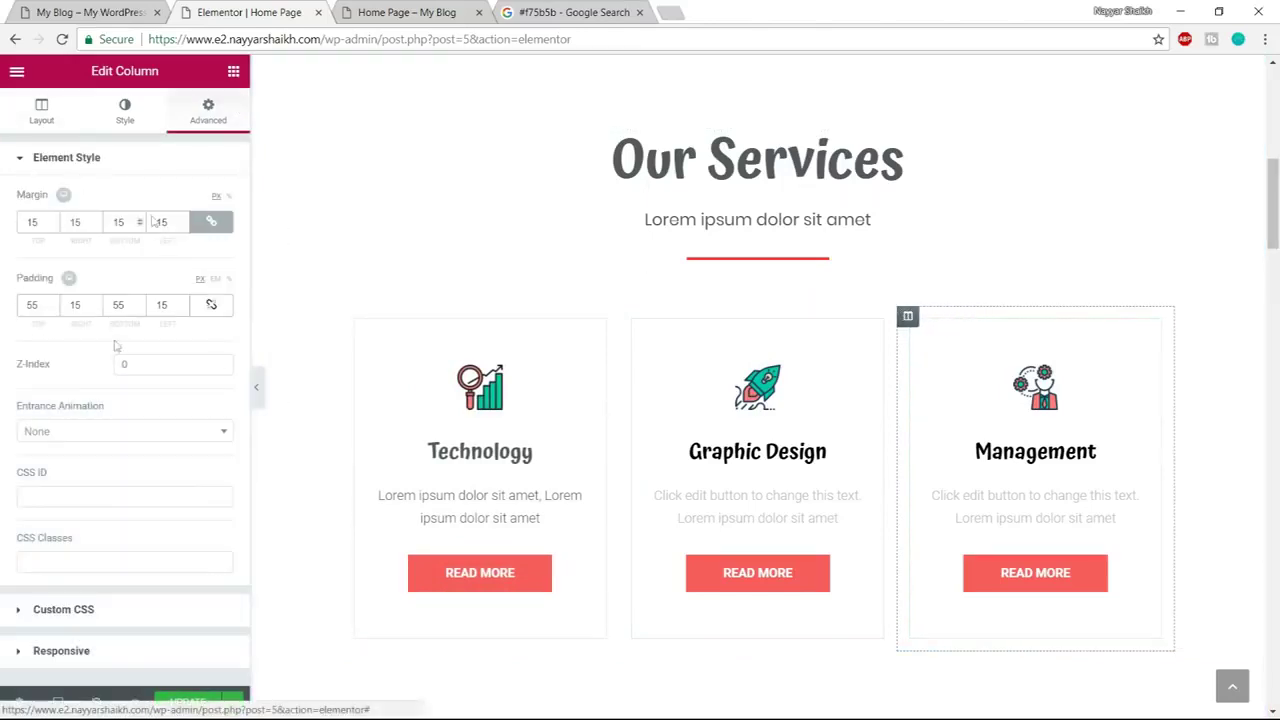
click(120, 431)
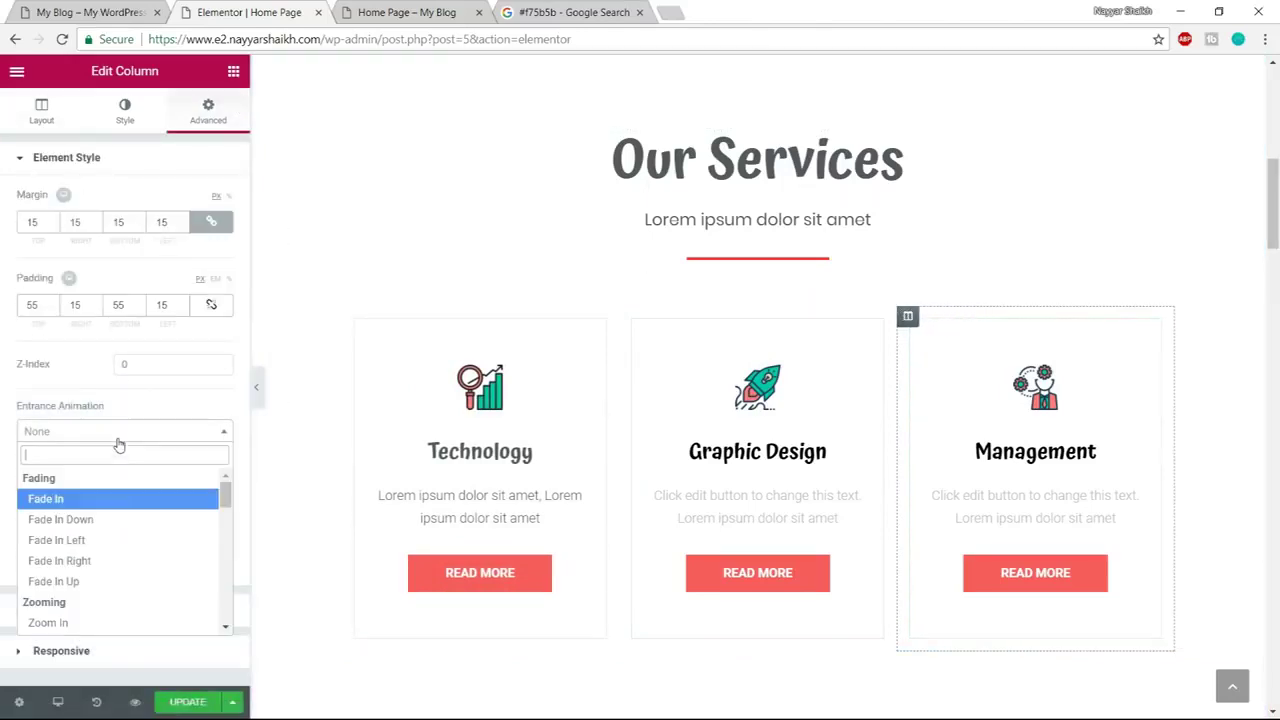
click(117, 562)
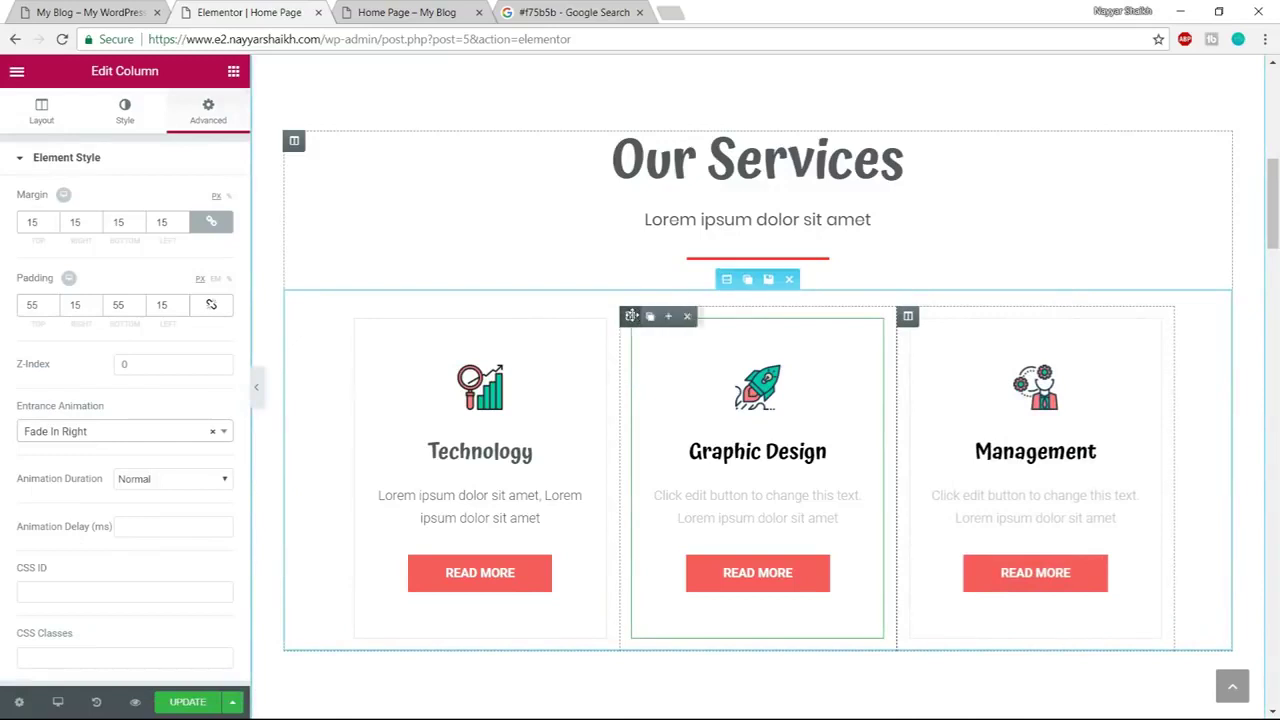
Step: Give the Graphic Design column a Fade In Up entrance animation
click(631, 315)
click(208, 110)
click(104, 432)
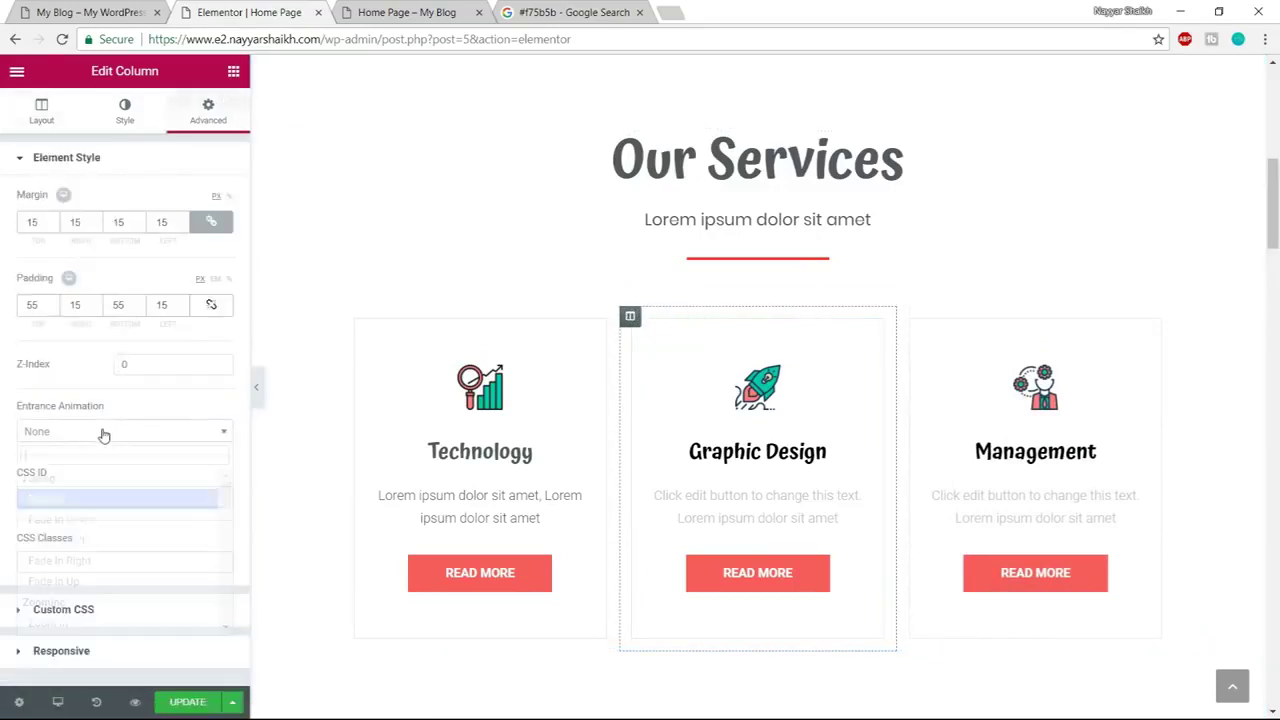
click(106, 581)
scroll(940, 280, up, 1)
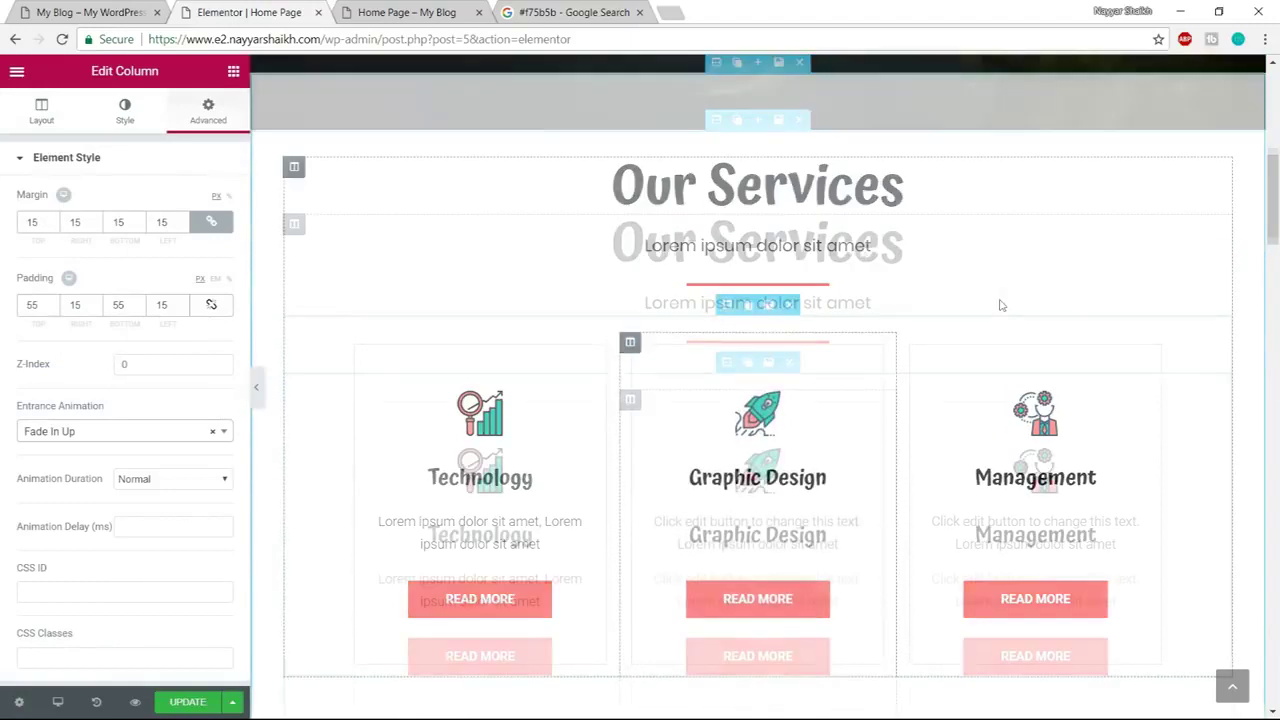
Step: Give the Our Services heading a Slide In Up entrance animation
click(900, 242)
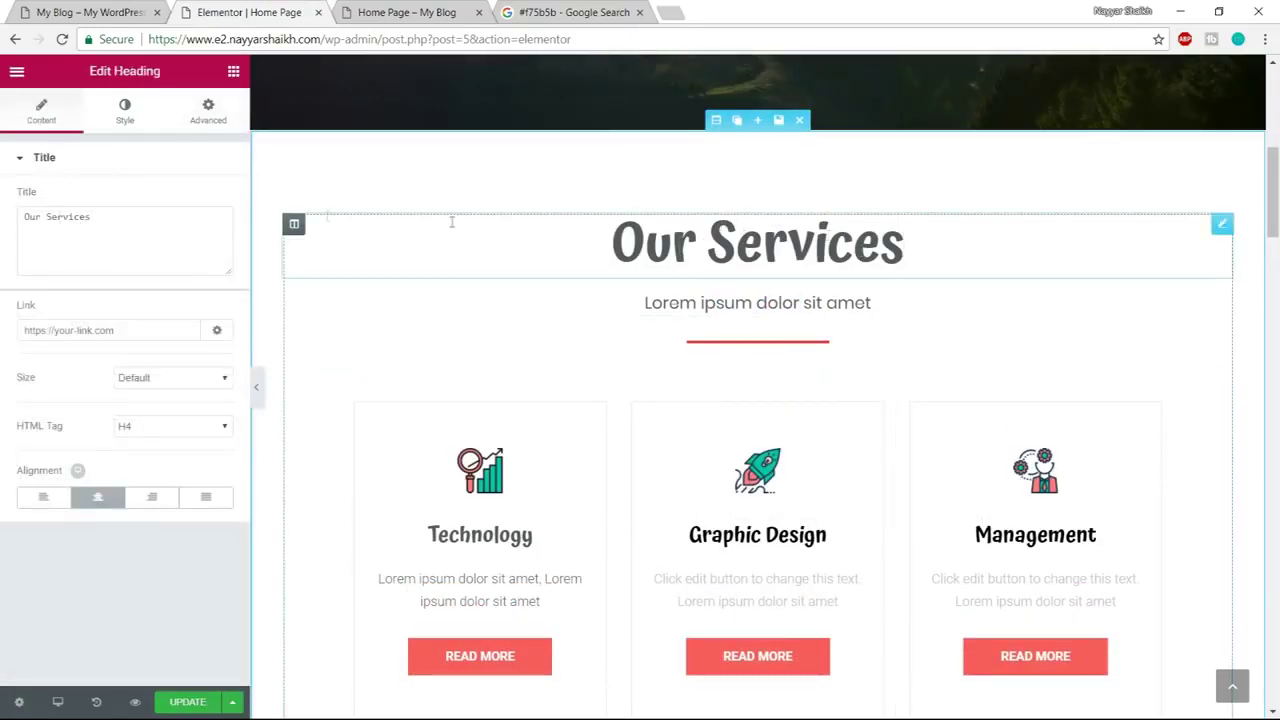
click(208, 110)
click(106, 431)
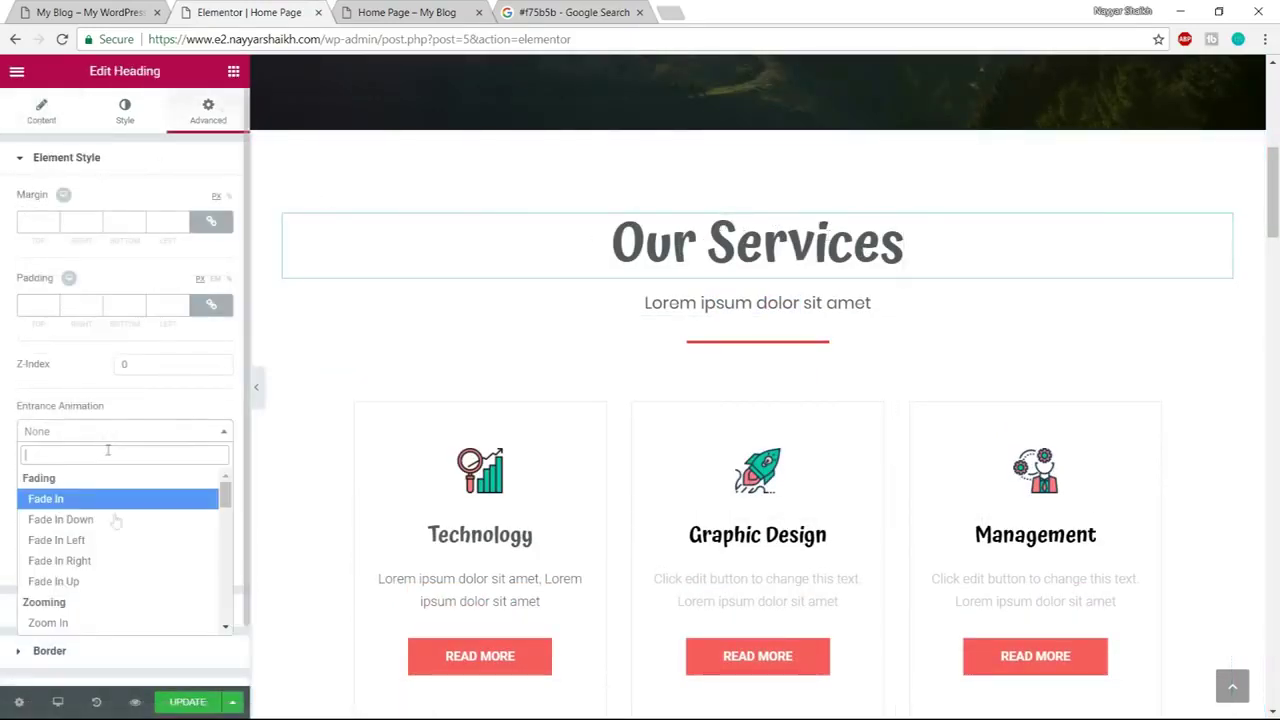
scroll(120, 598, down, 2)
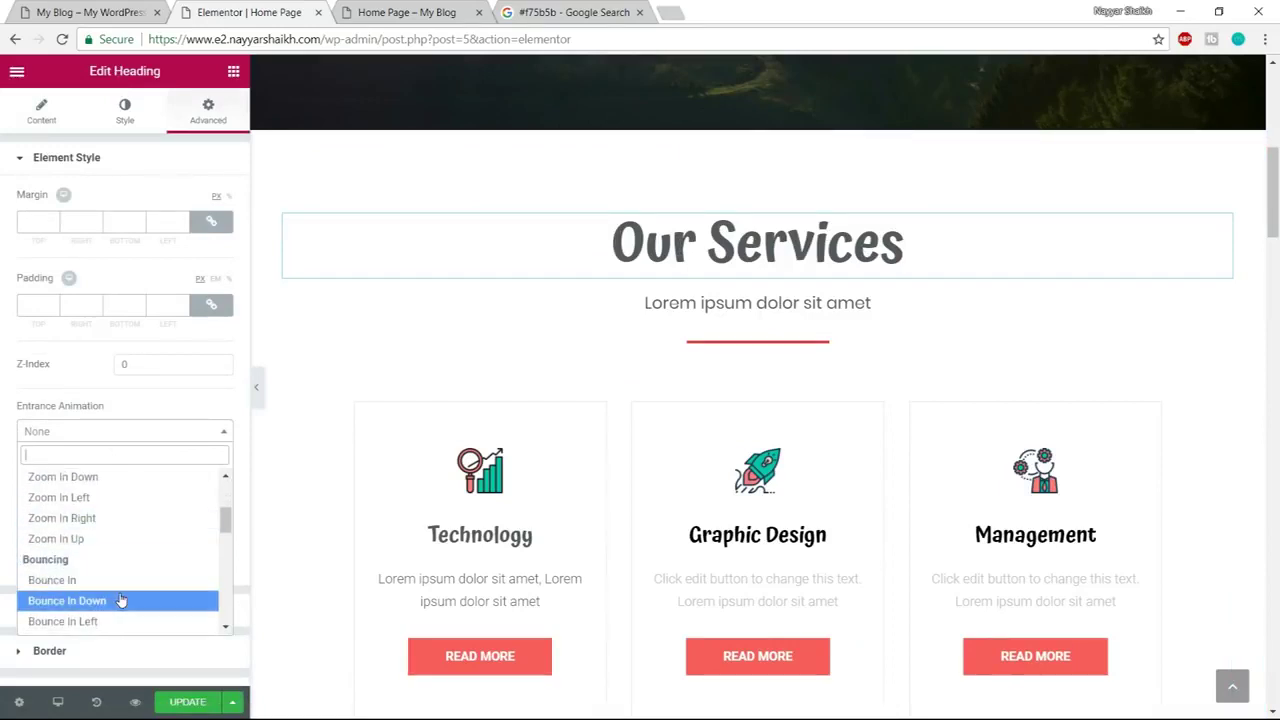
scroll(120, 600, down, 3)
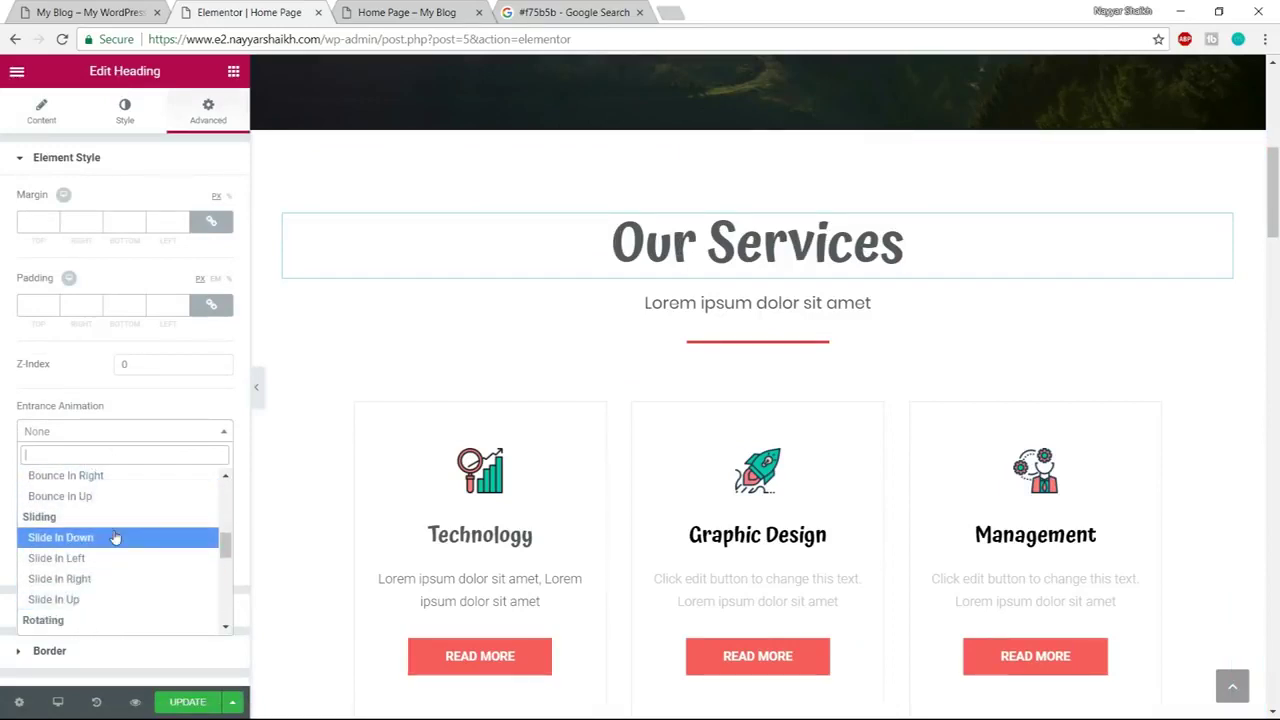
click(98, 600)
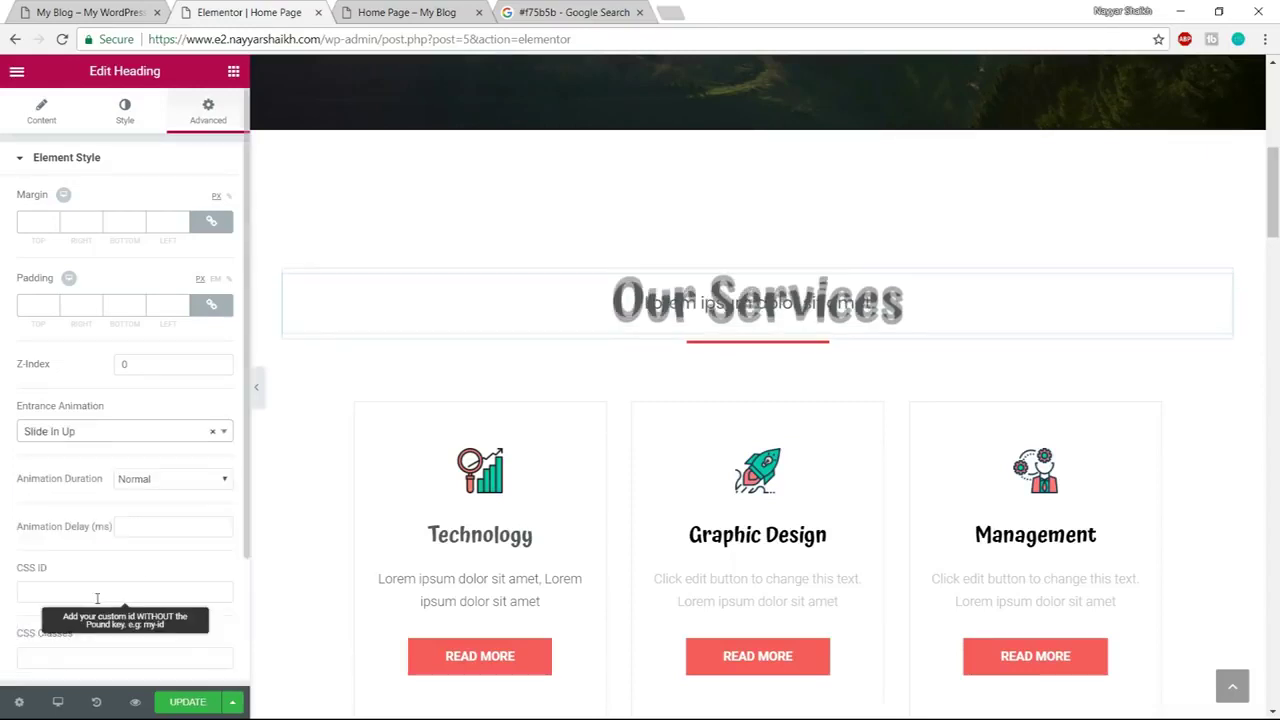
Step: Give the Lorem ipsum subtitle a Slide In Down entrance animation
click(705, 302)
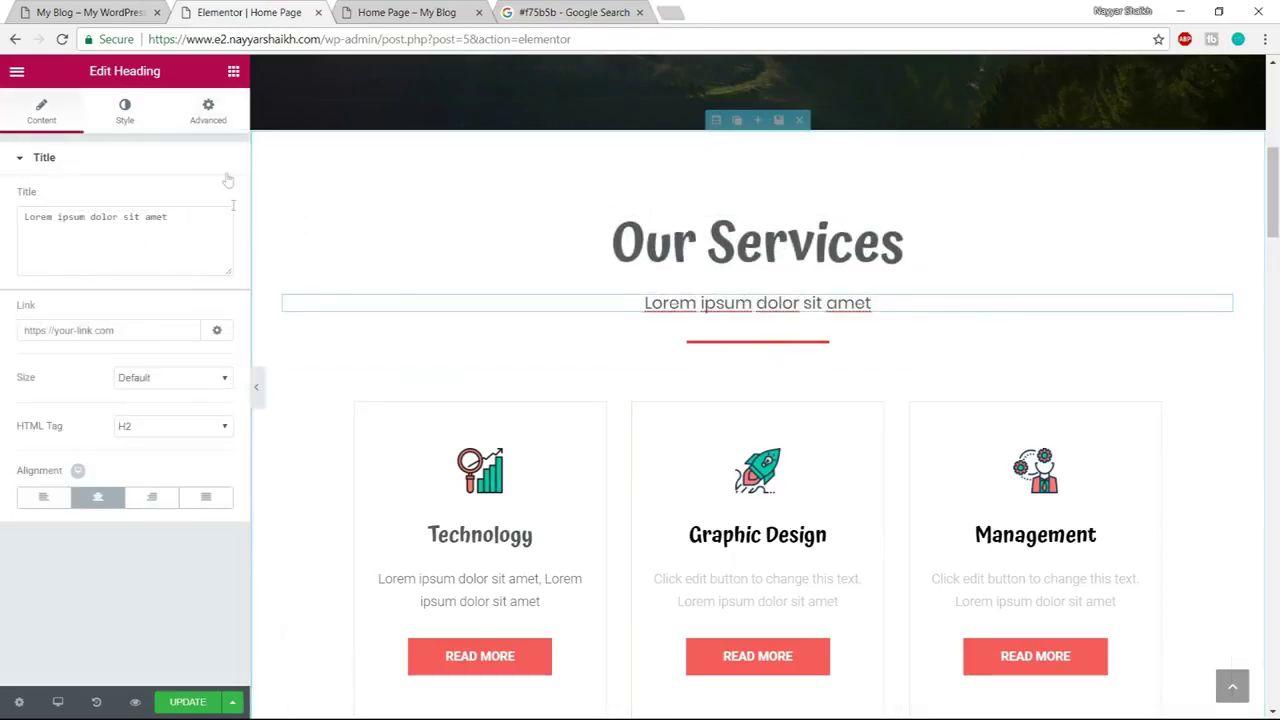
click(208, 108)
click(146, 434)
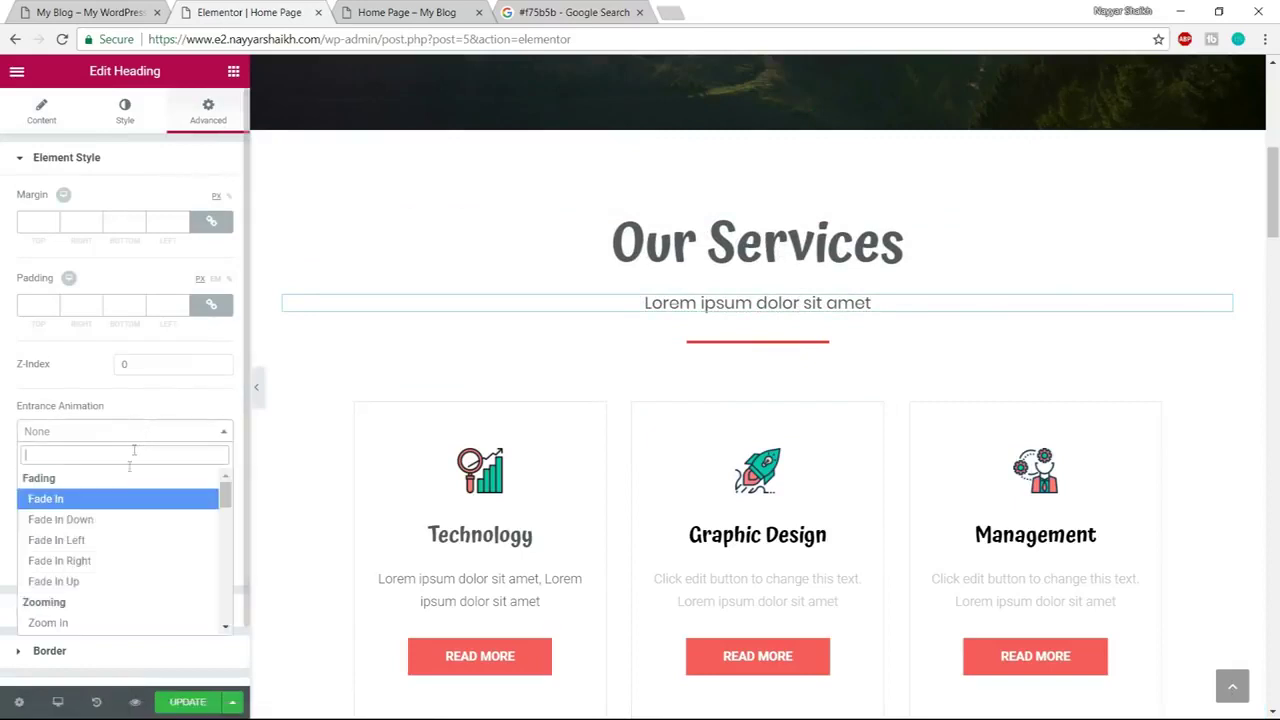
scroll(145, 560, down, 3)
scroll(120, 530, down, 3)
click(117, 542)
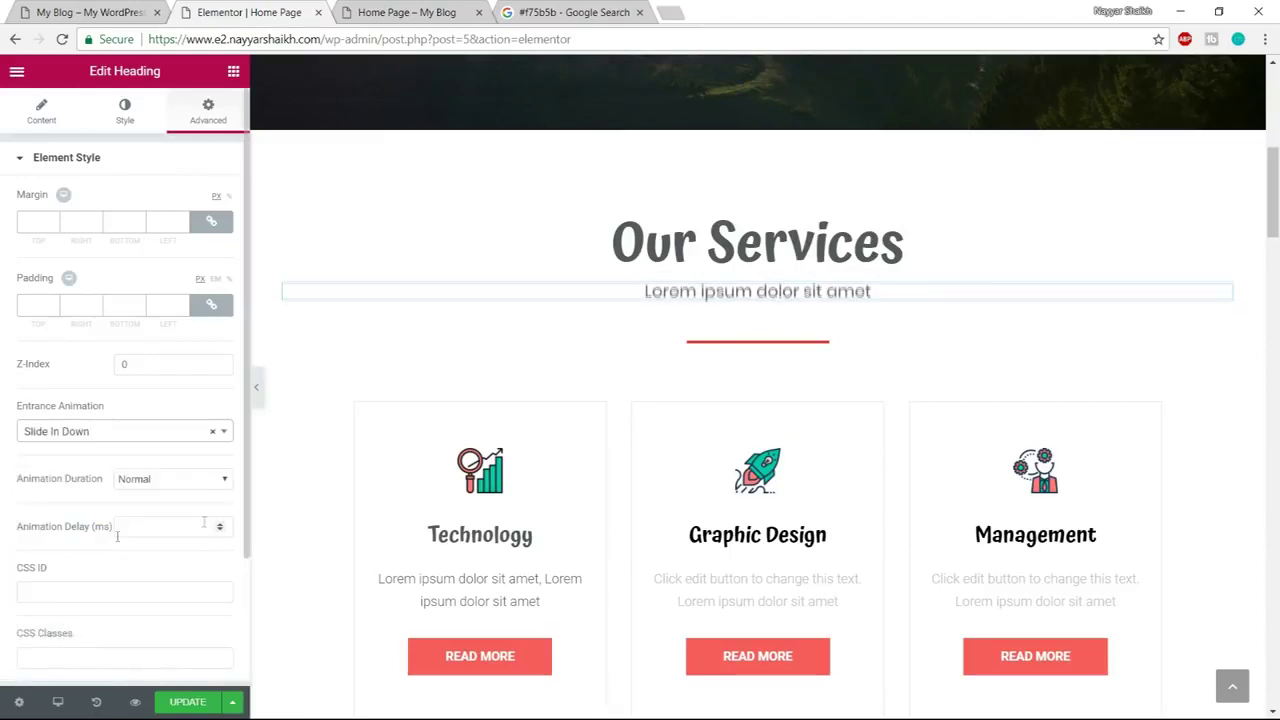
click(724, 344)
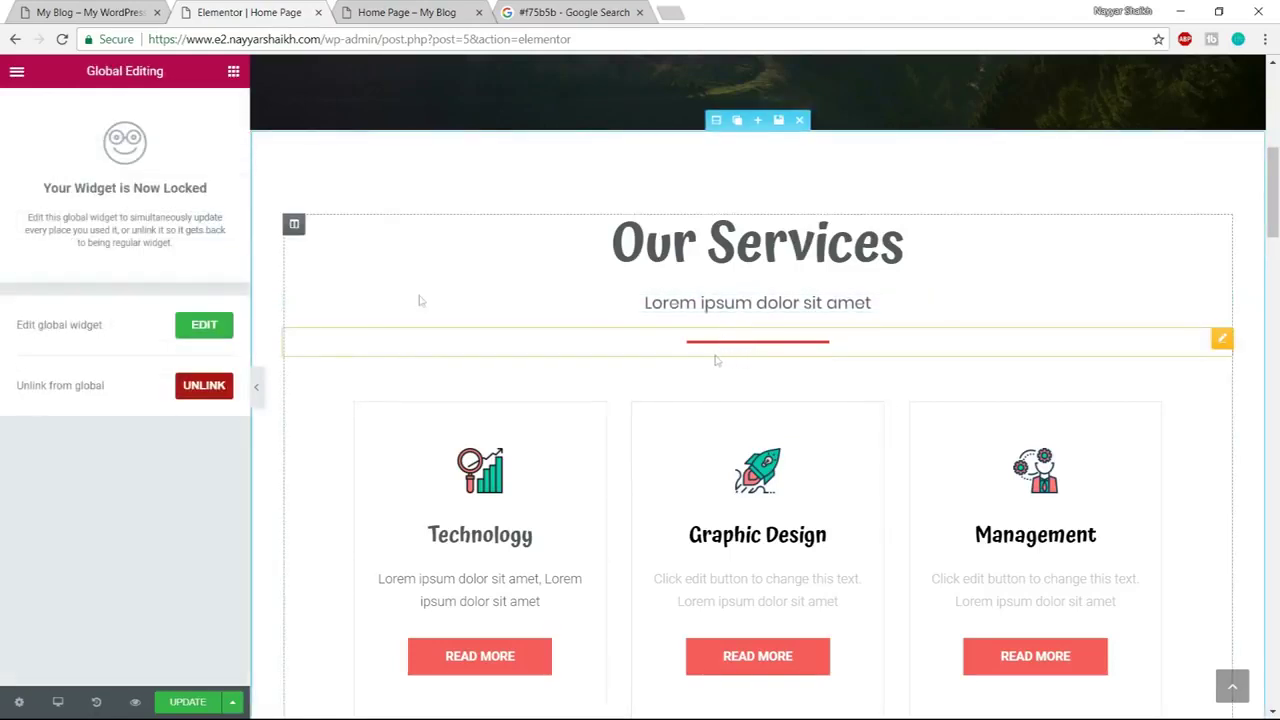
Step: Unlink the red divider from its global version and give it a Bounce In Up entrance
click(197, 388)
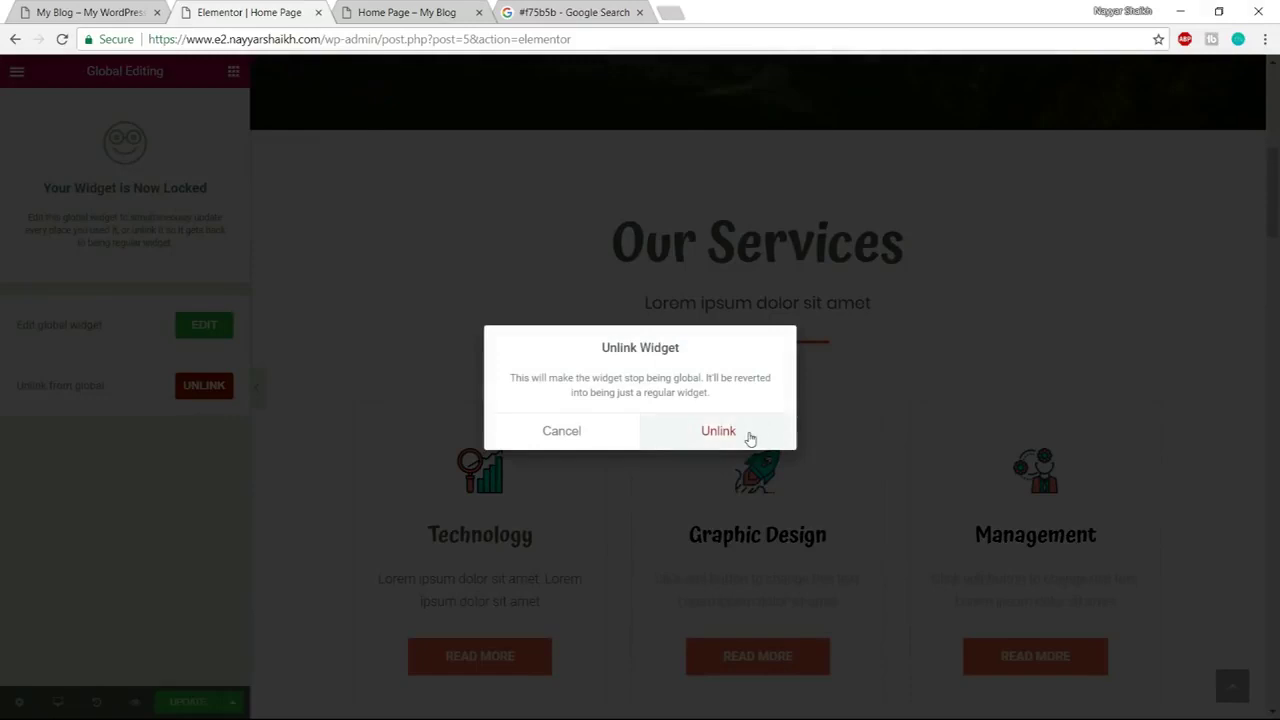
click(748, 433)
click(164, 107)
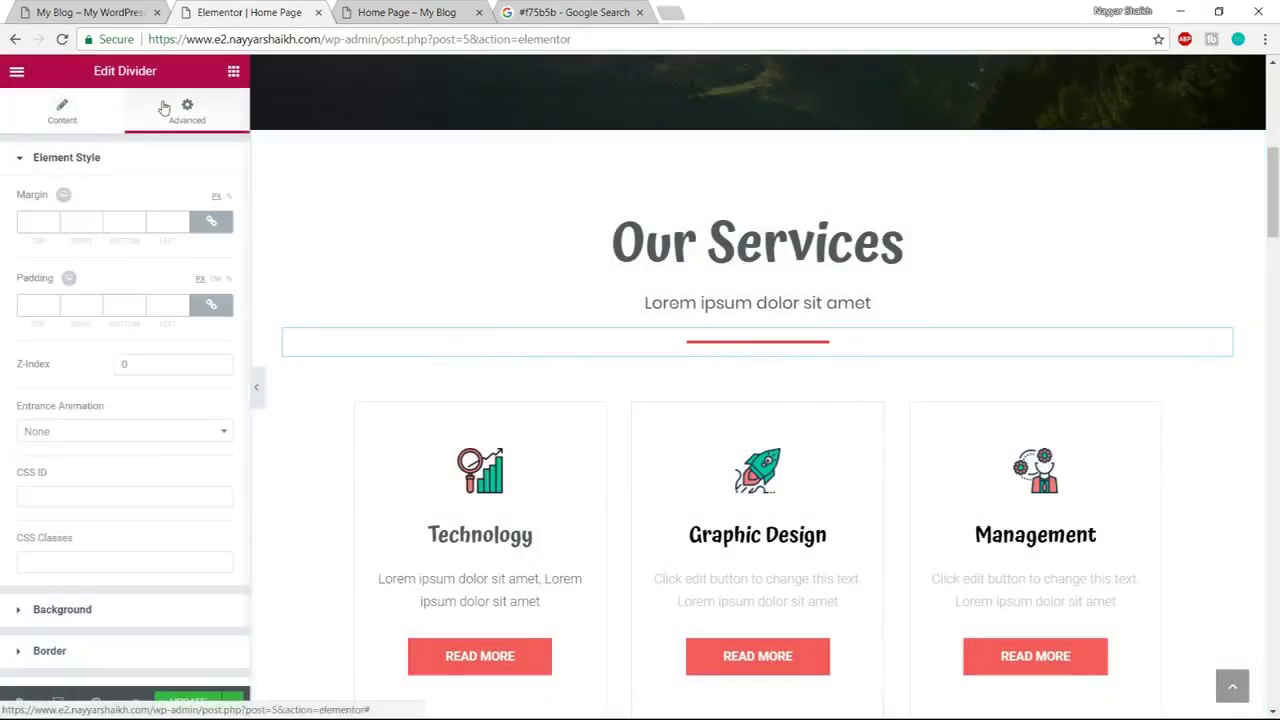
click(120, 432)
scroll(120, 540, down, 3)
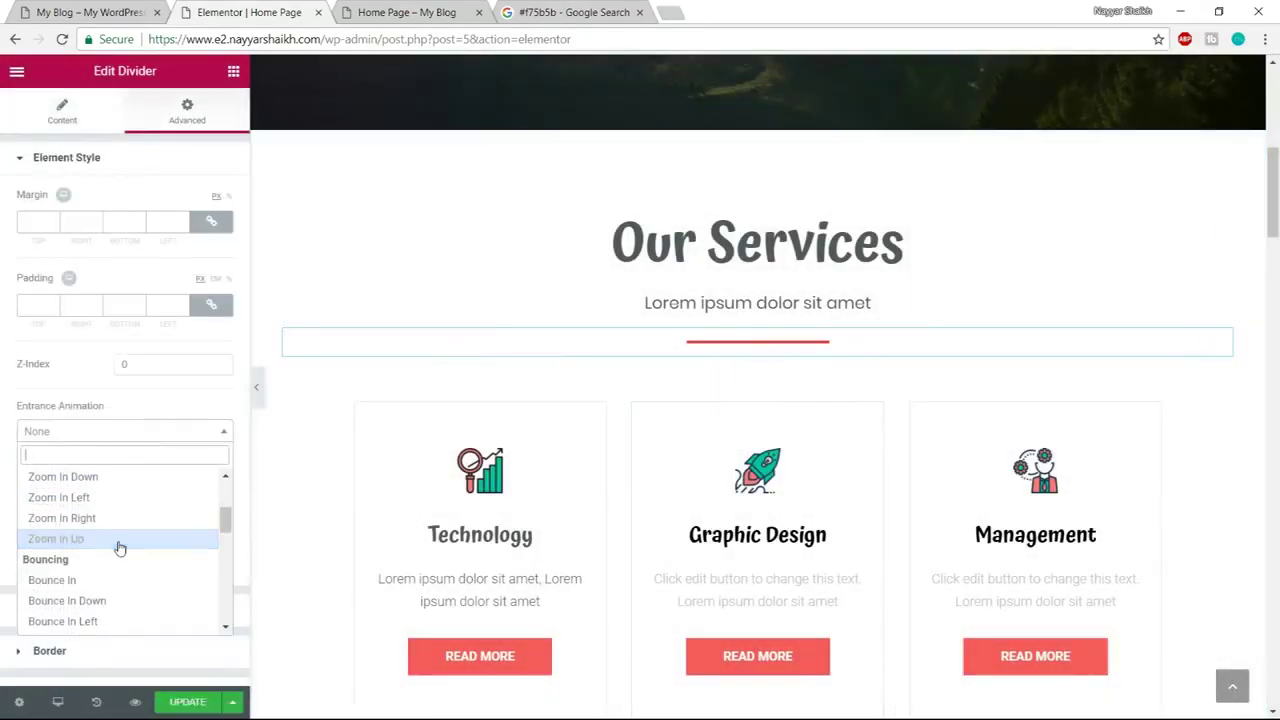
scroll(115, 553, down, 4)
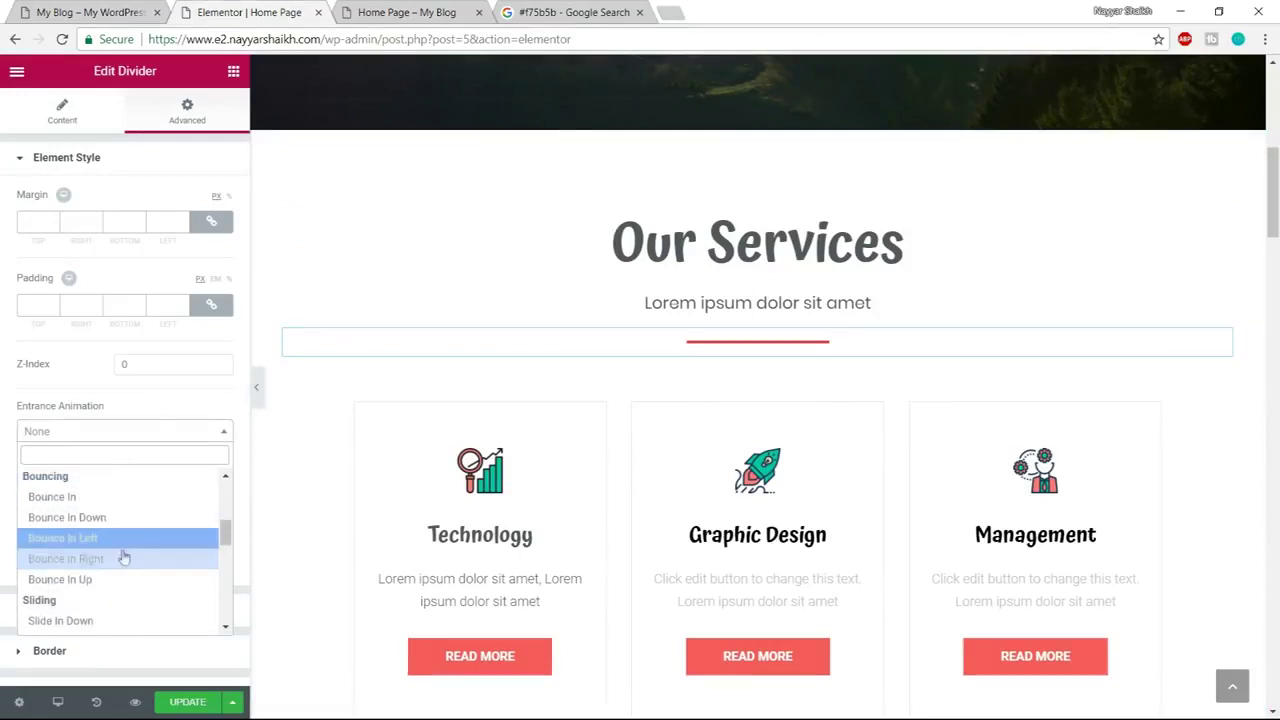
click(114, 579)
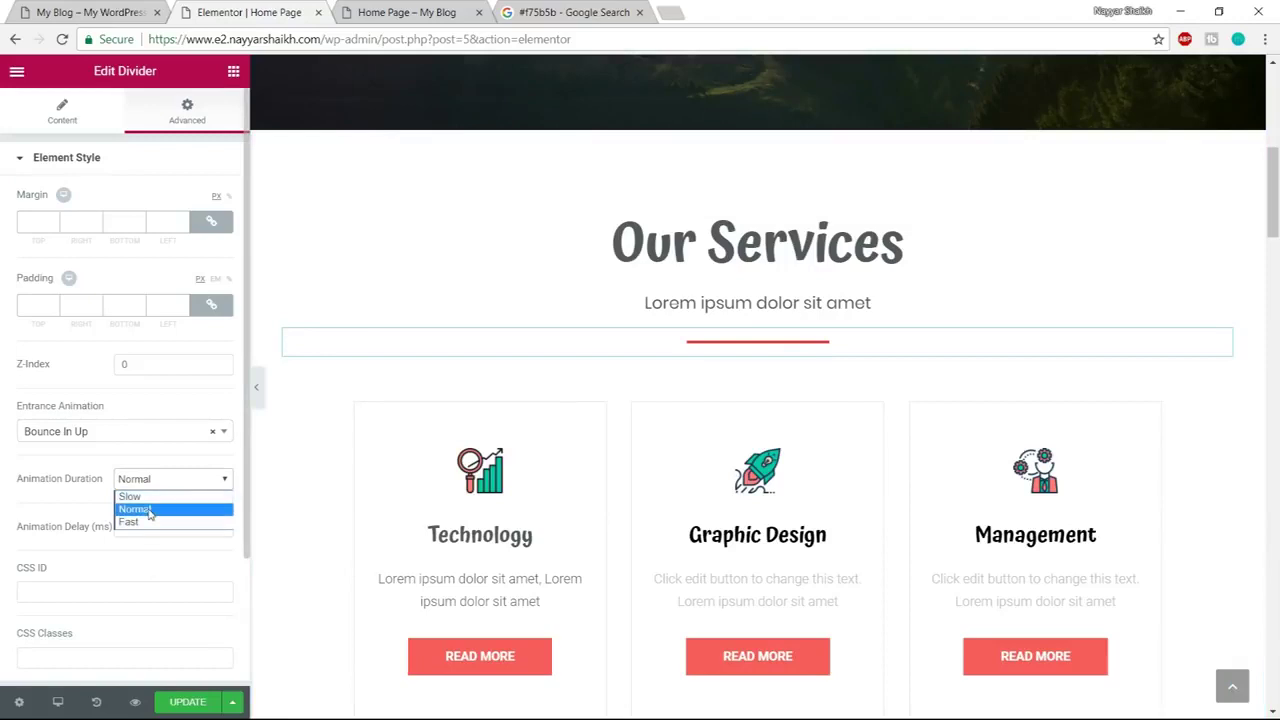
Step: Set the divider's animation duration to Fast and switch to the page preview
click(146, 522)
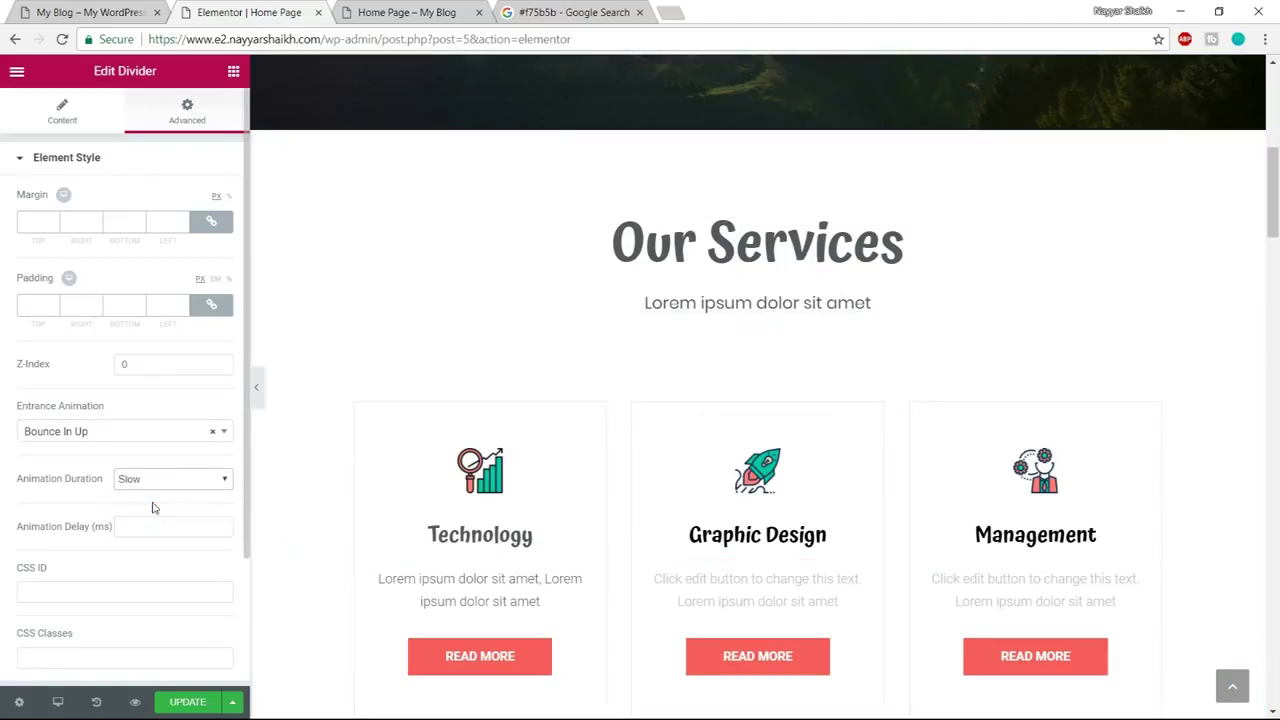
click(168, 482)
click(160, 522)
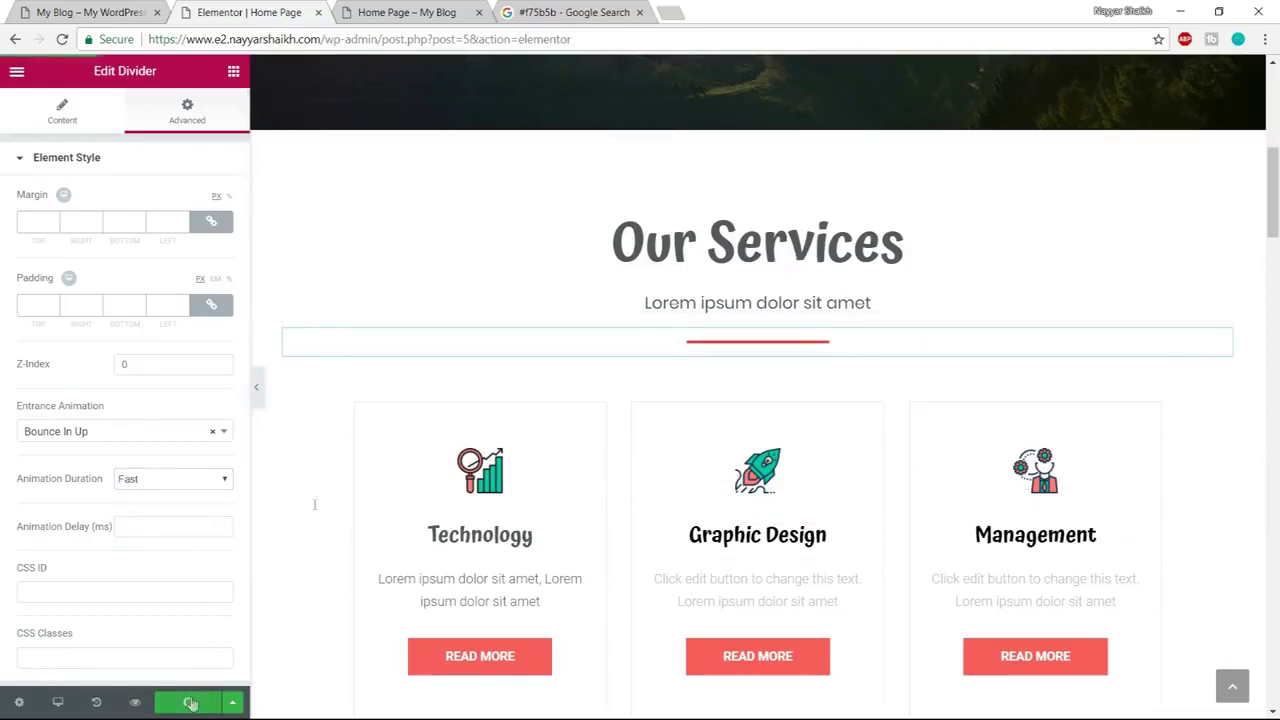
click(420, 8)
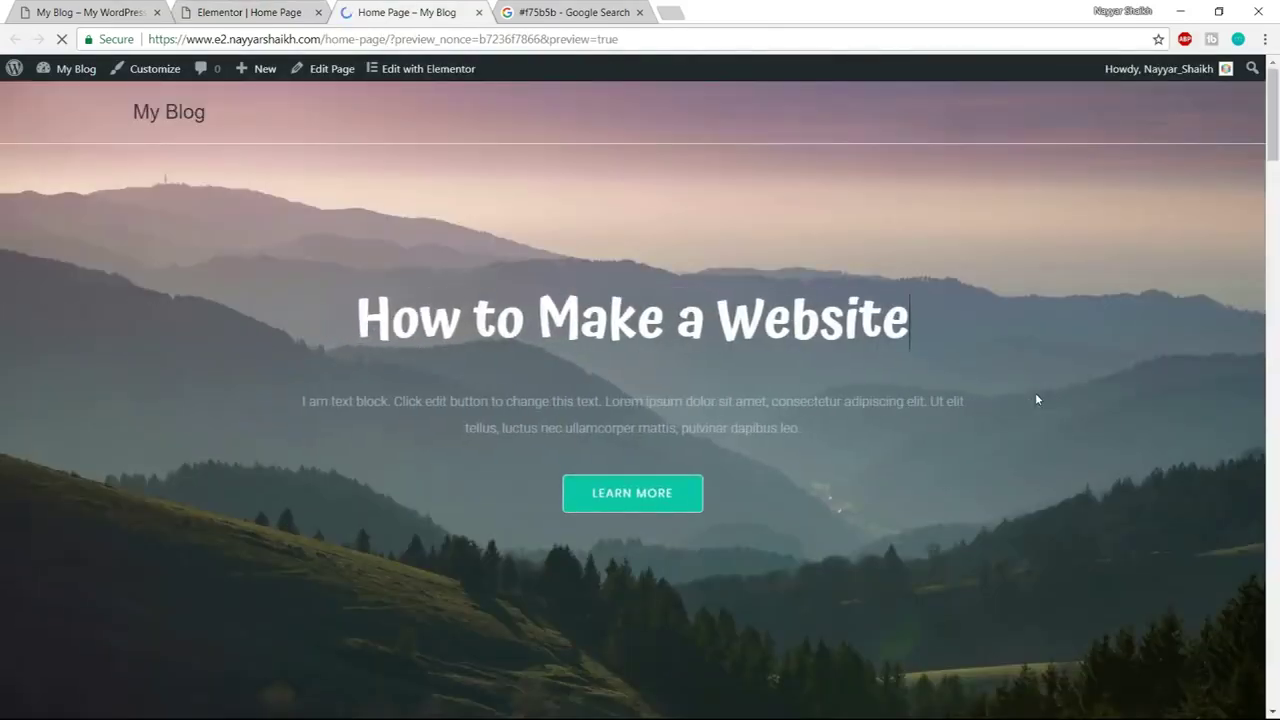
Step: Scroll the preview, return to the Elementor editor and jump back to the page top
scroll(1037, 399, down, 8)
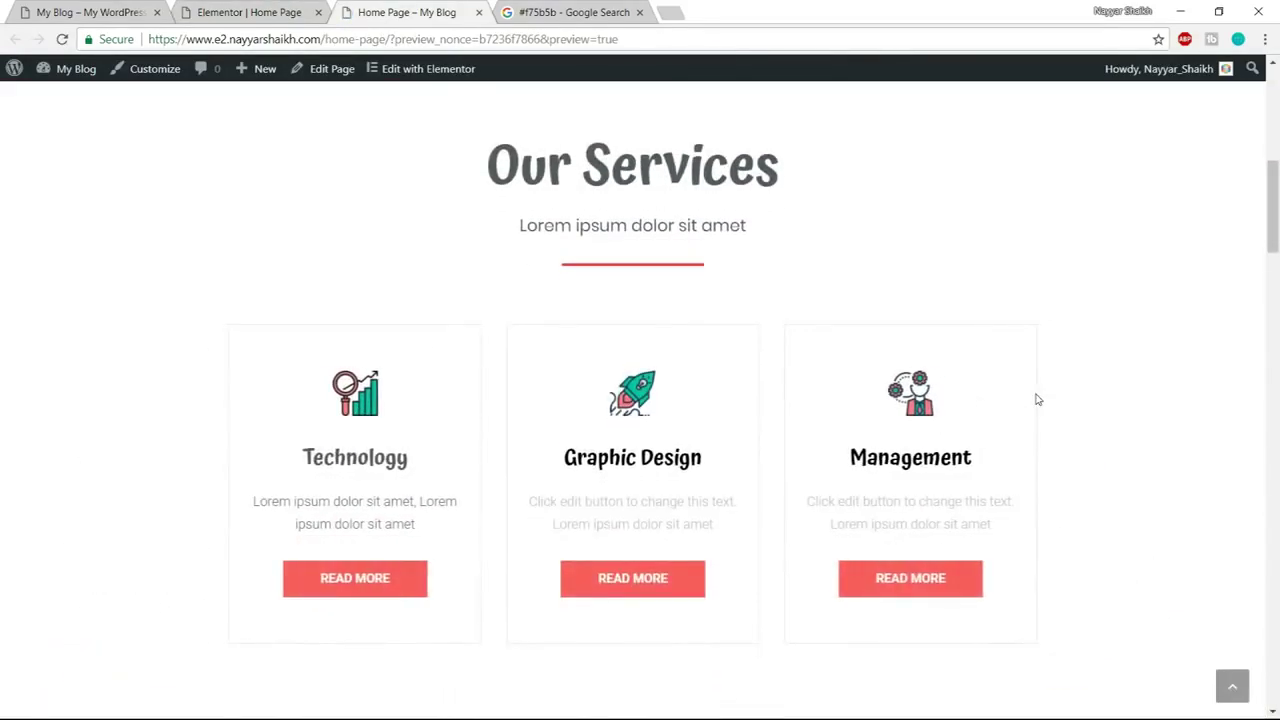
click(326, 12)
scroll(895, 457, down, 12)
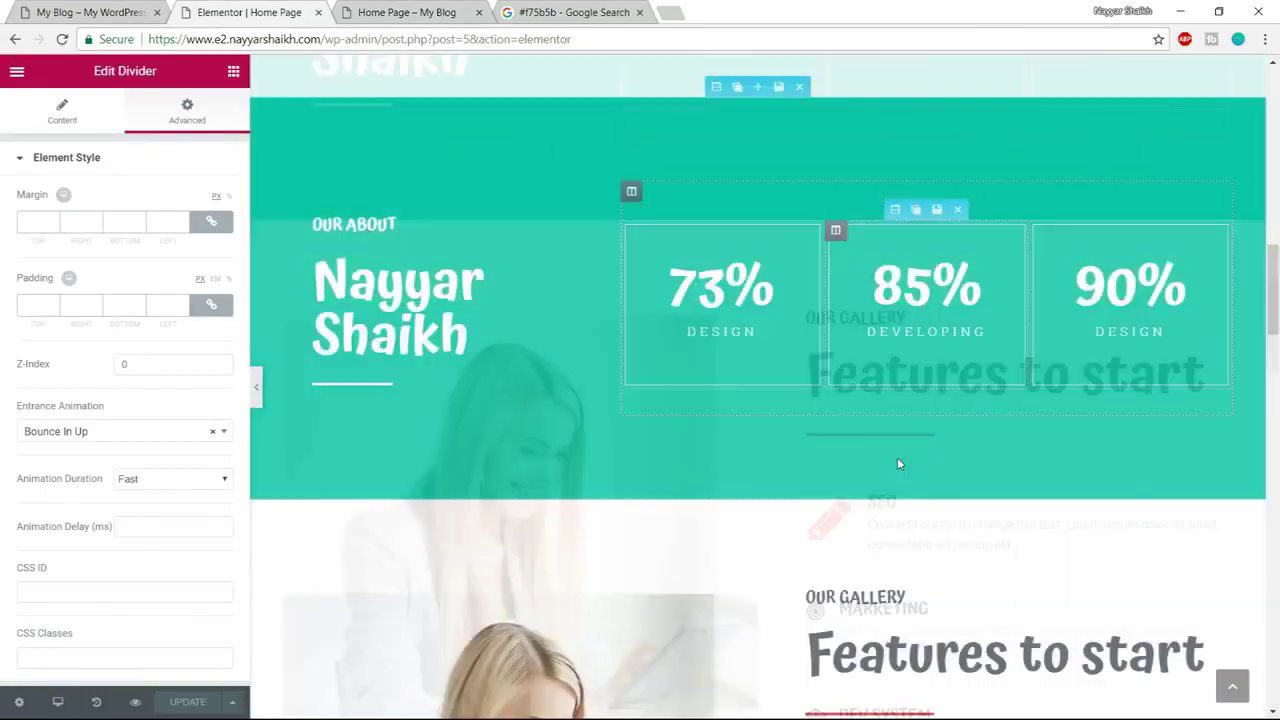
scroll(897, 460, down, 15)
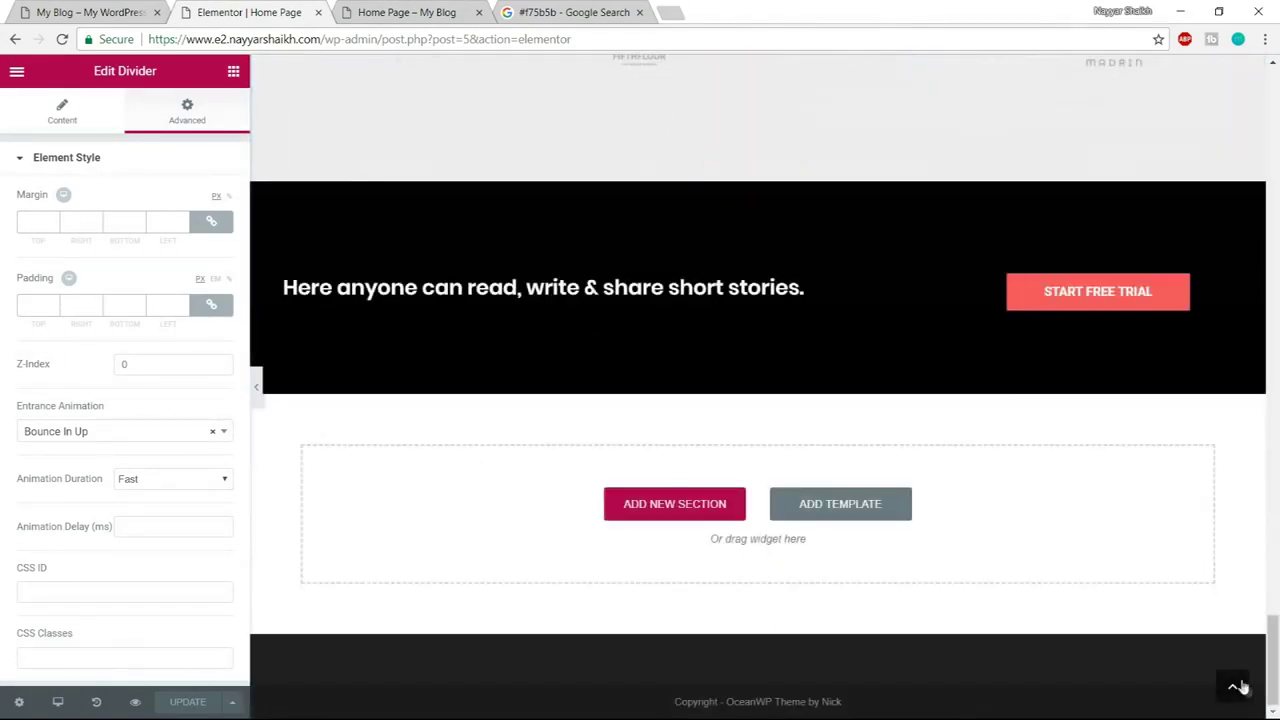
click(1240, 686)
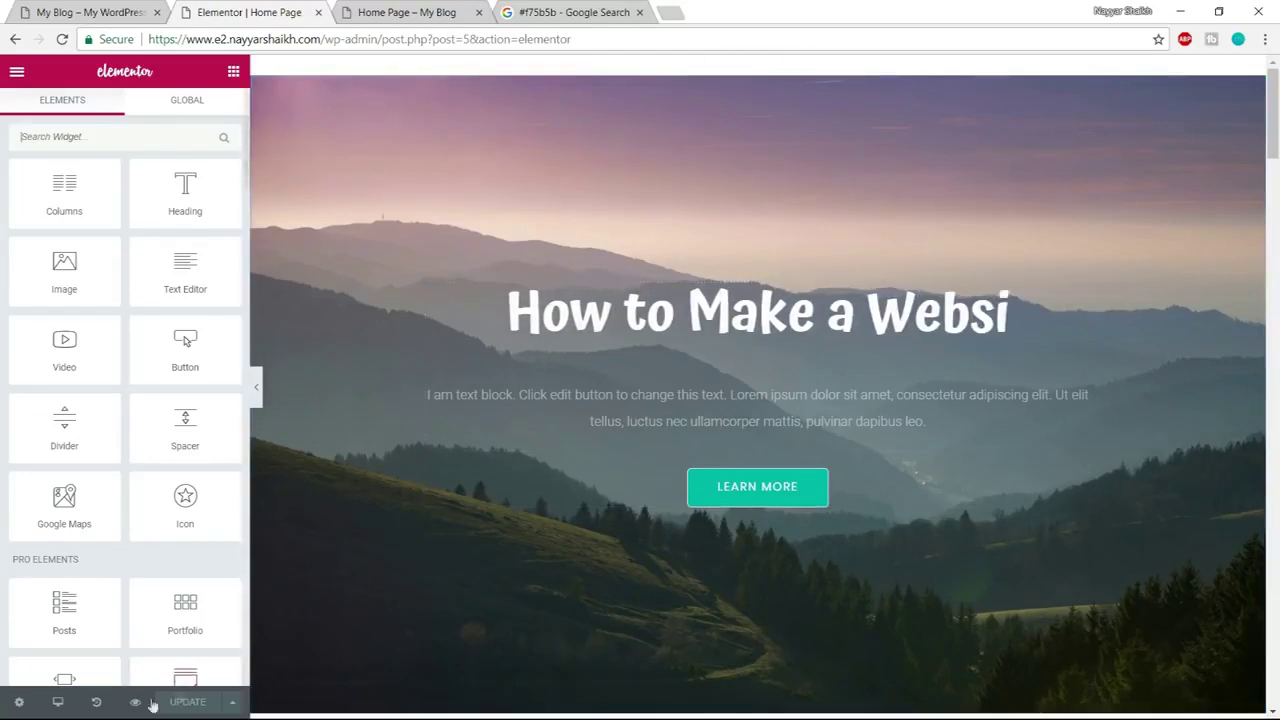
Step: Switch to Mobile responsive mode and scroll through the 360px phone preview
click(58, 703)
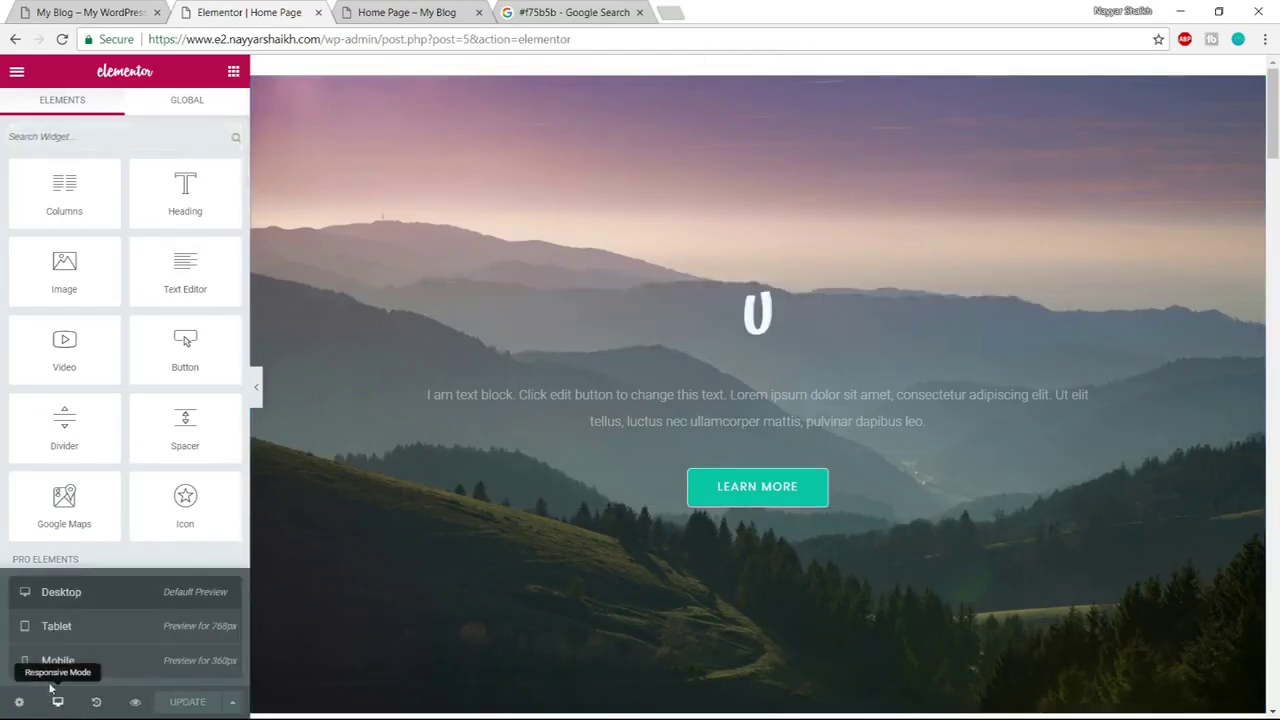
click(80, 668)
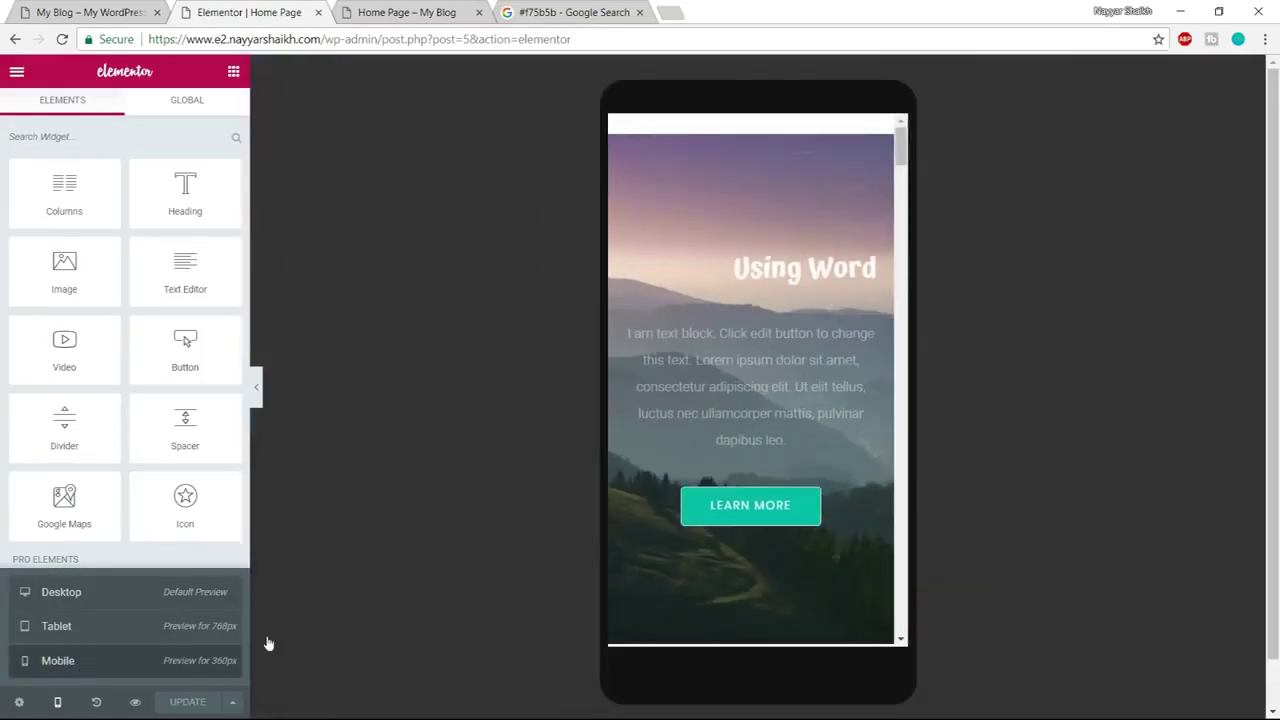
scroll(798, 482, down, 15)
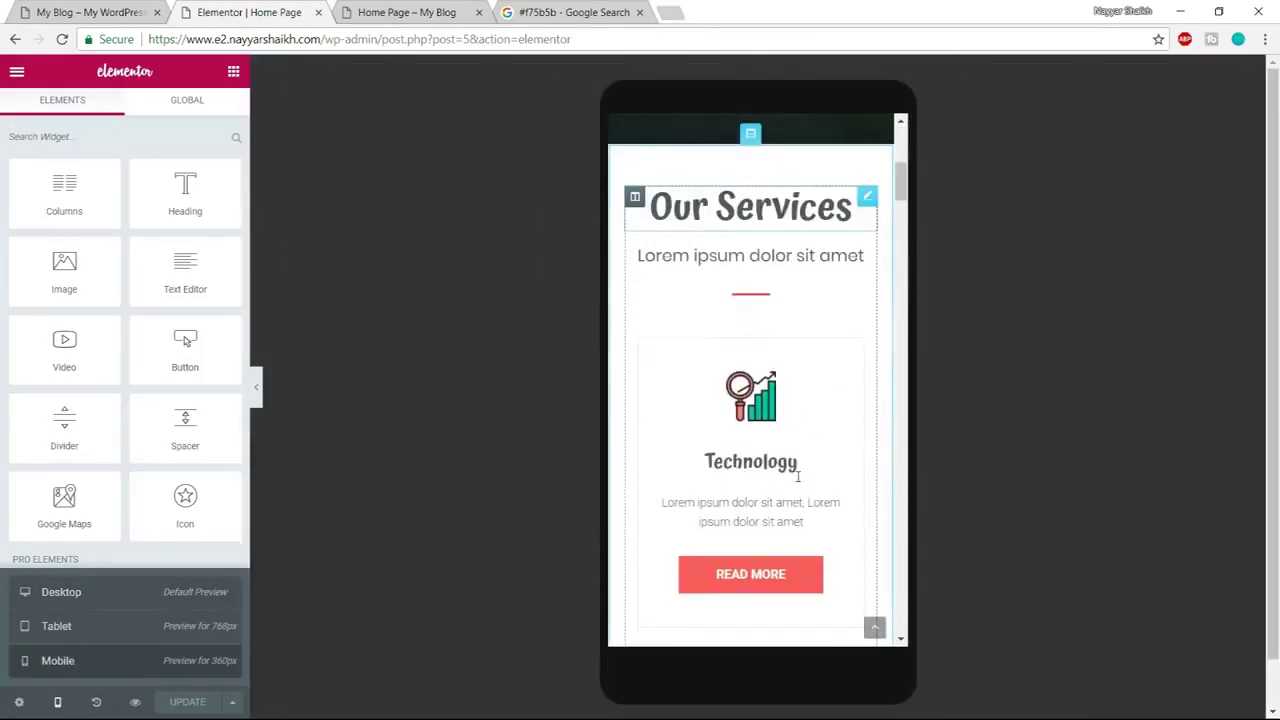
scroll(798, 482, down, 10)
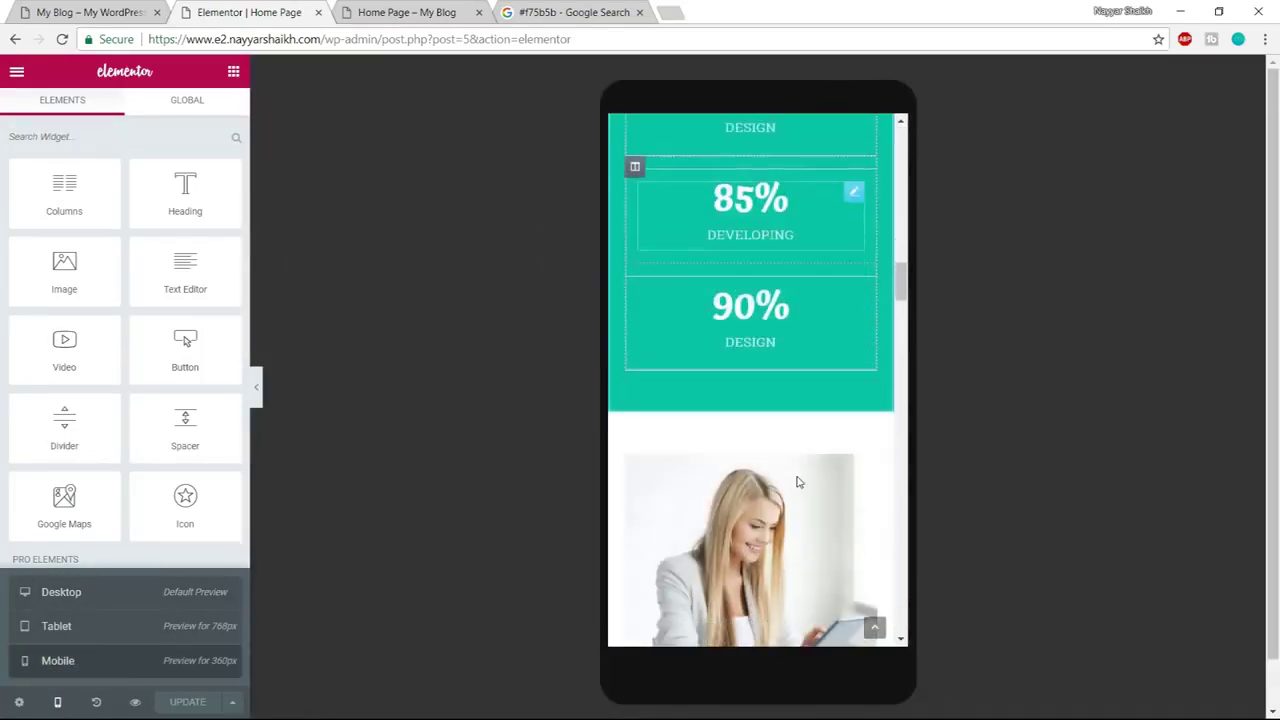
scroll(825, 451, down, 10)
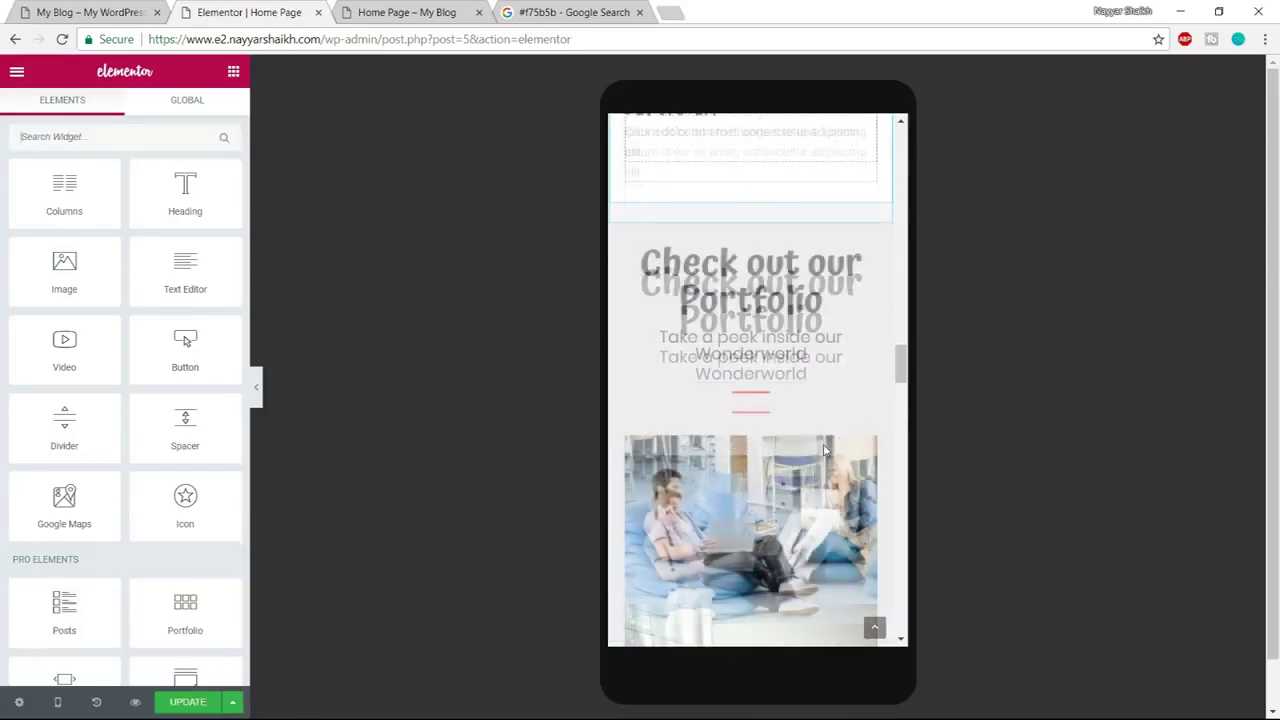
scroll(825, 452, down, 10)
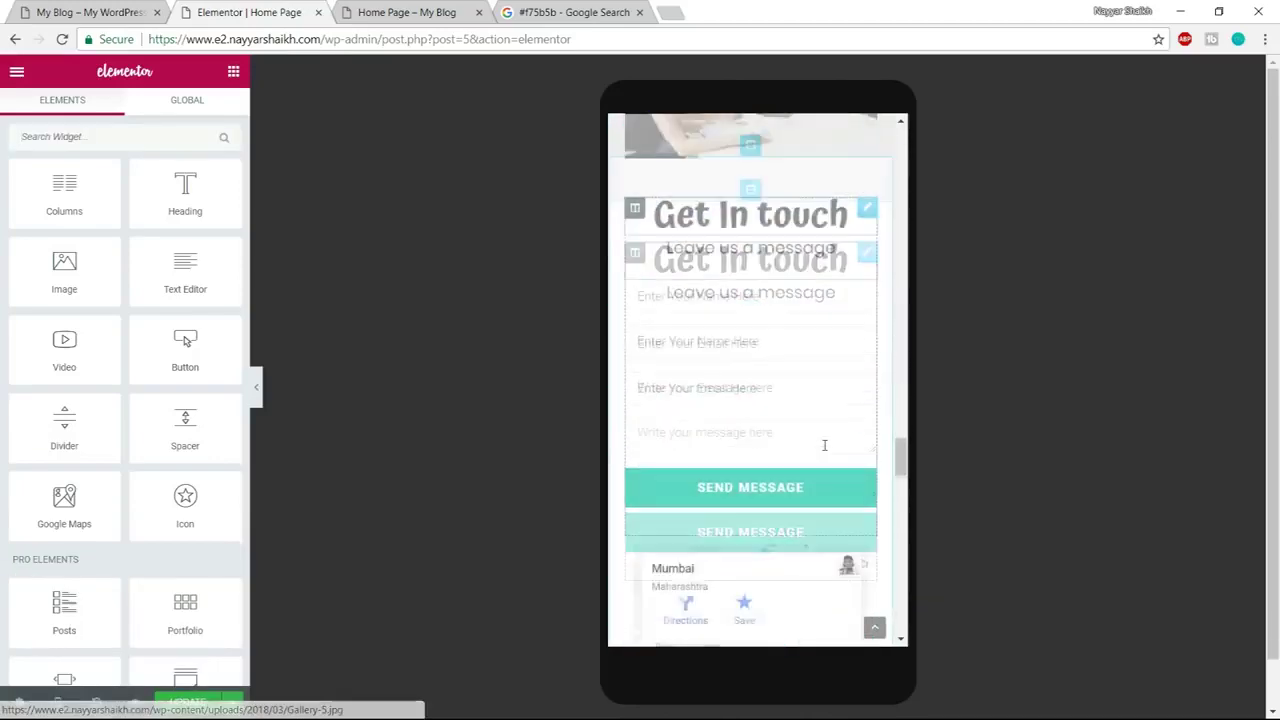
scroll(825, 451, down, 10)
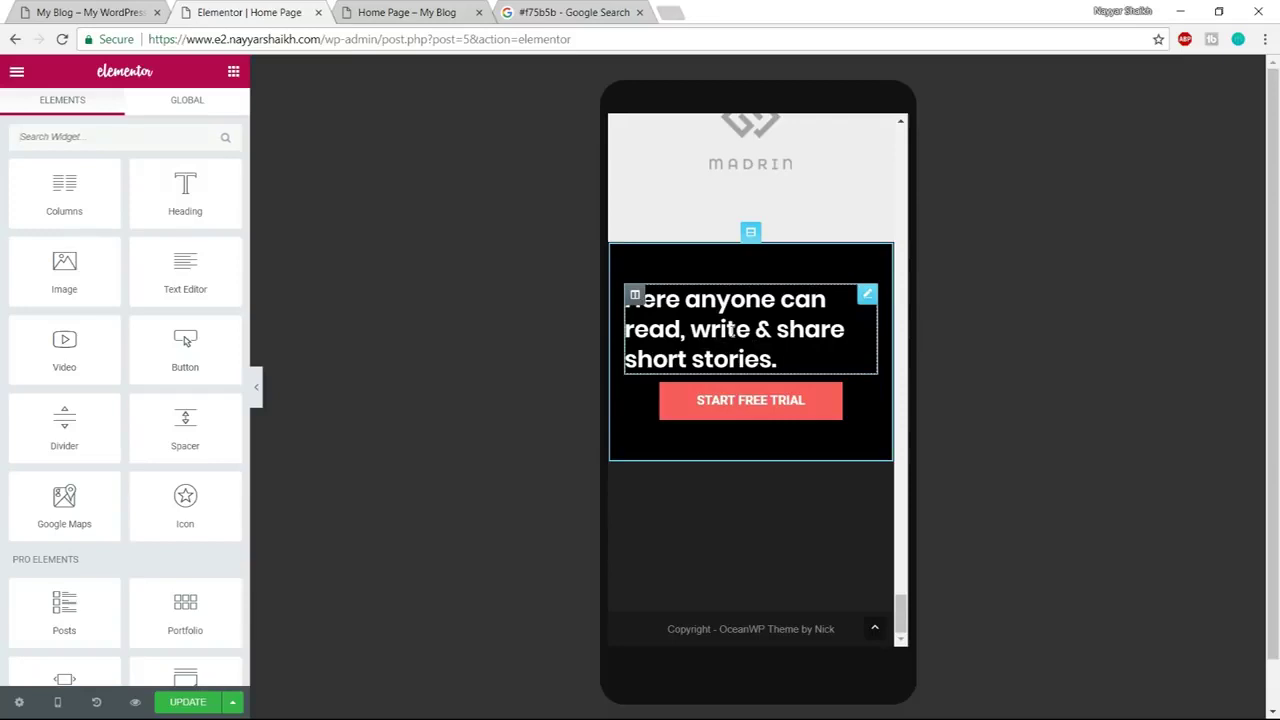
Step: Center the short-stories heading and set its mobile font size to 20px
click(734, 330)
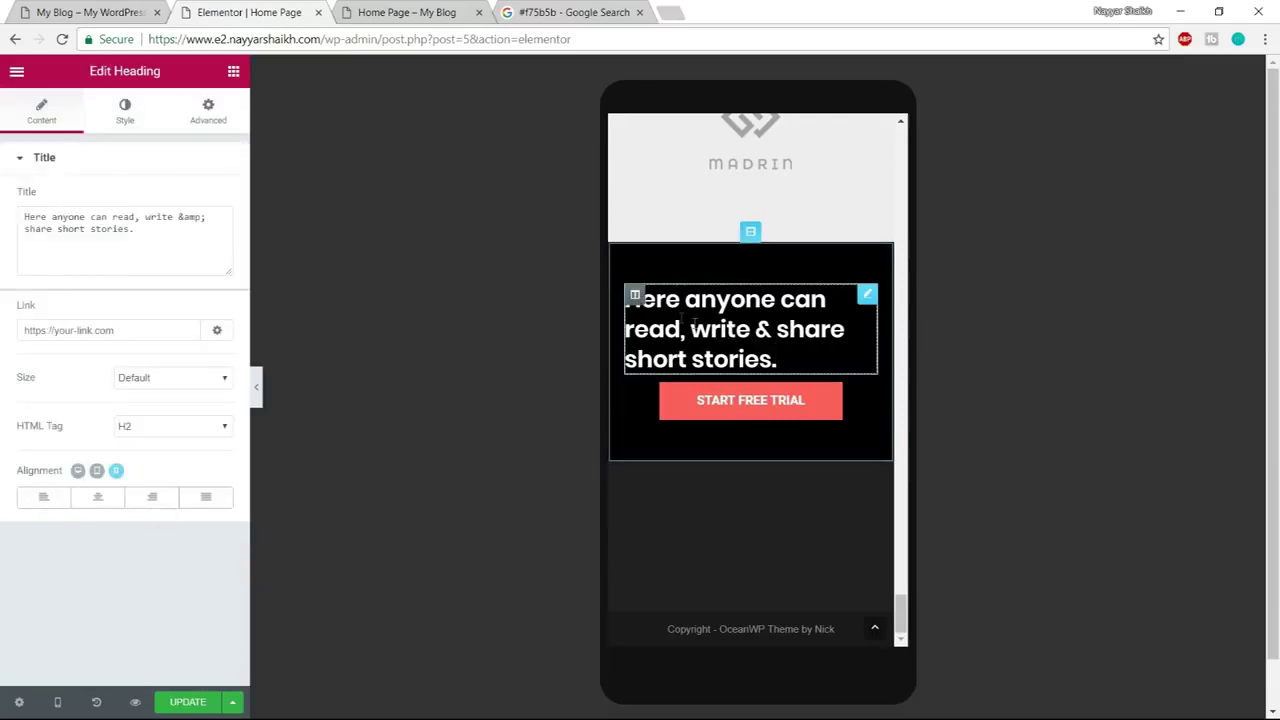
click(98, 498)
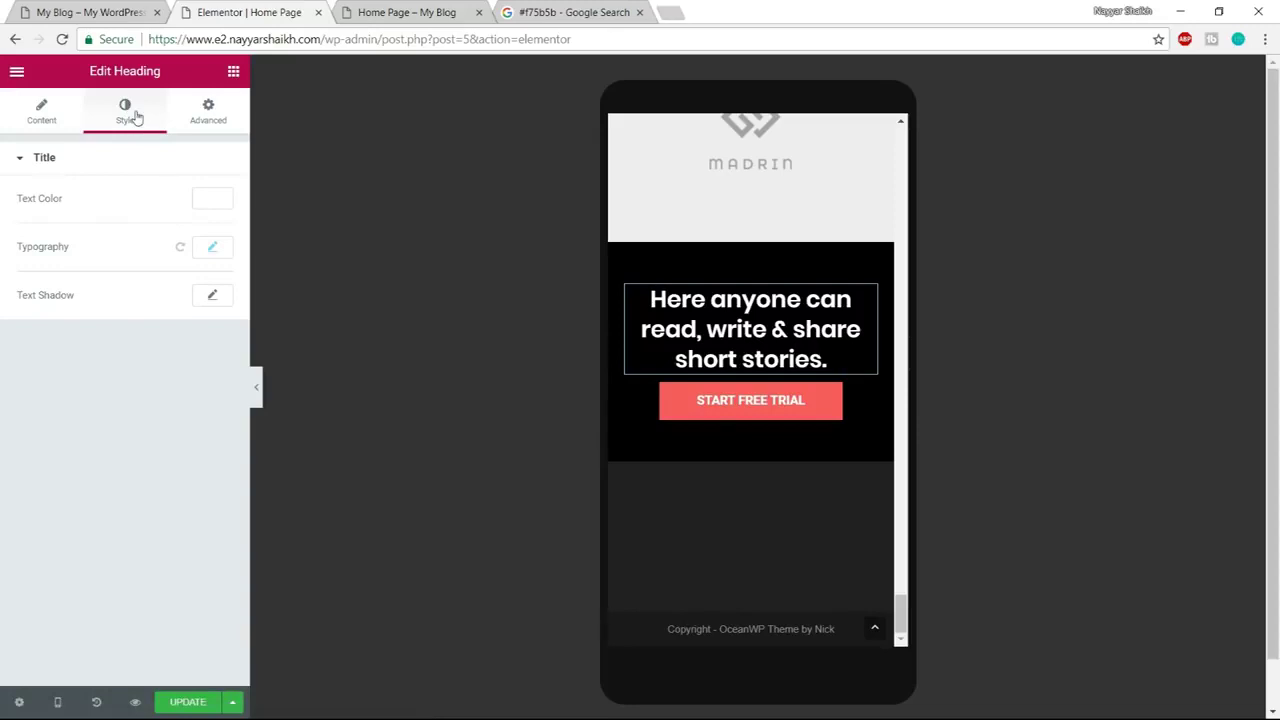
click(211, 248)
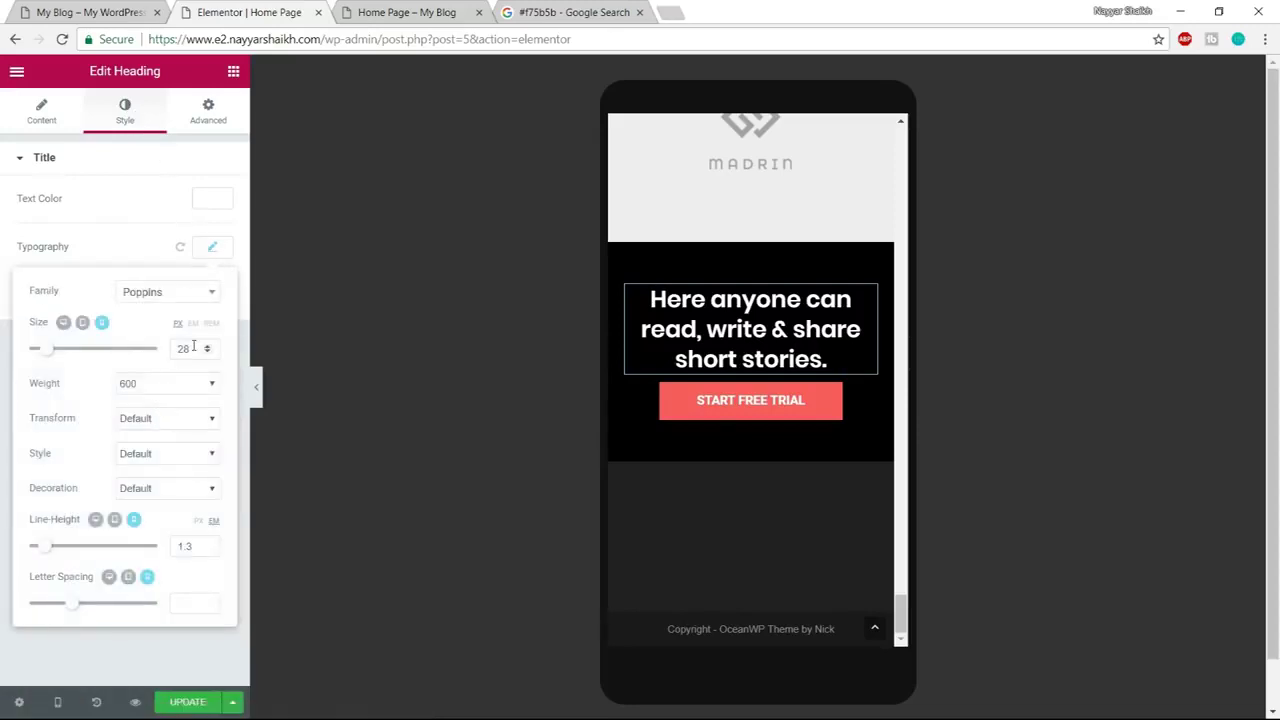
text(20)
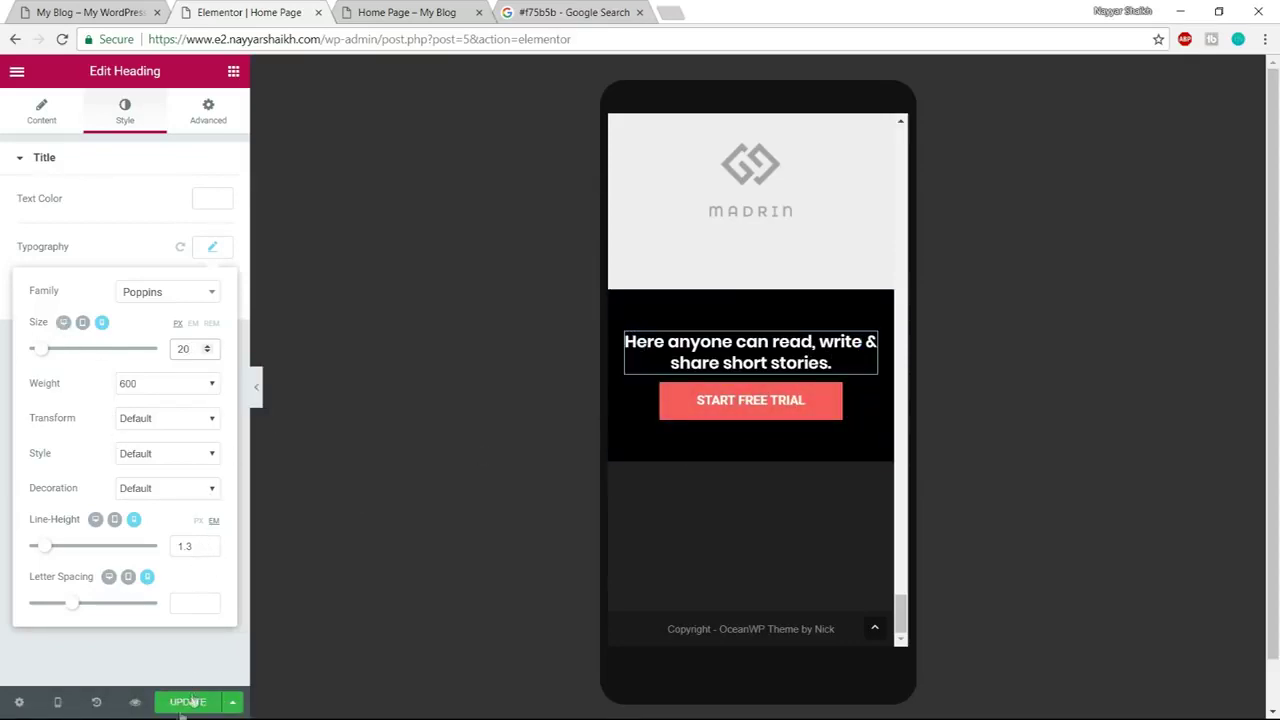
scroll(897, 642, up, 10)
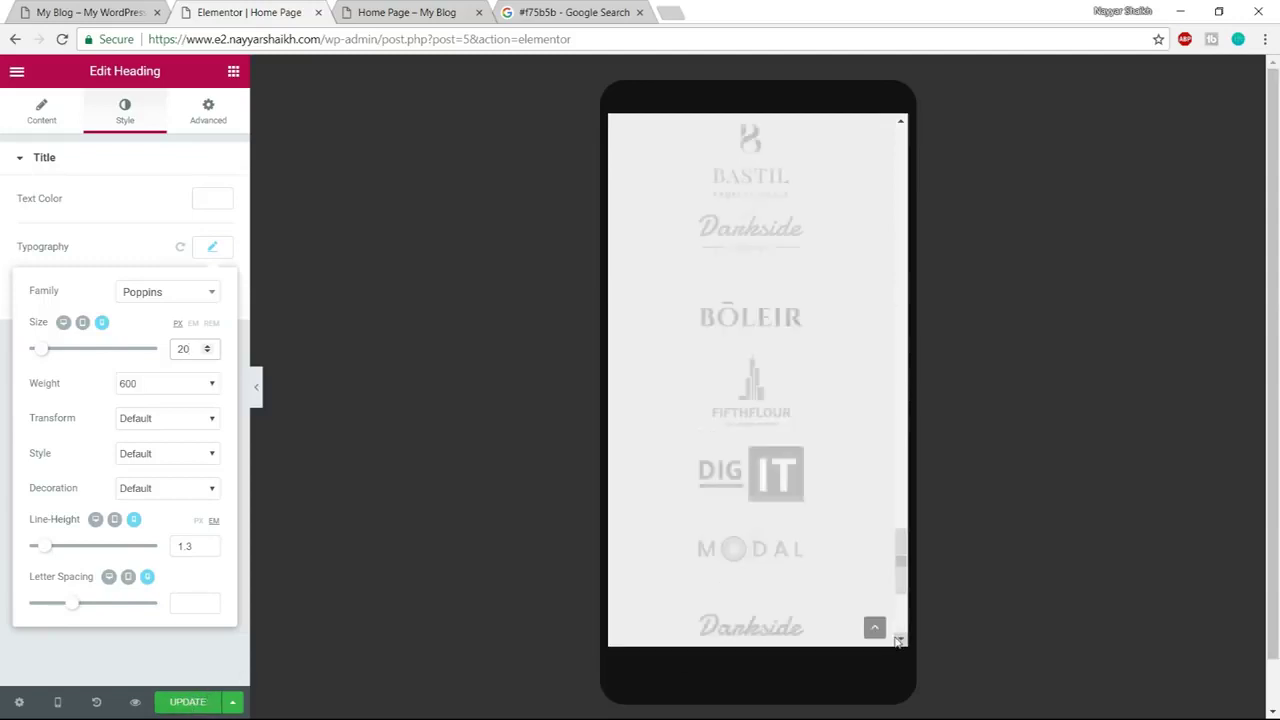
click(188, 703)
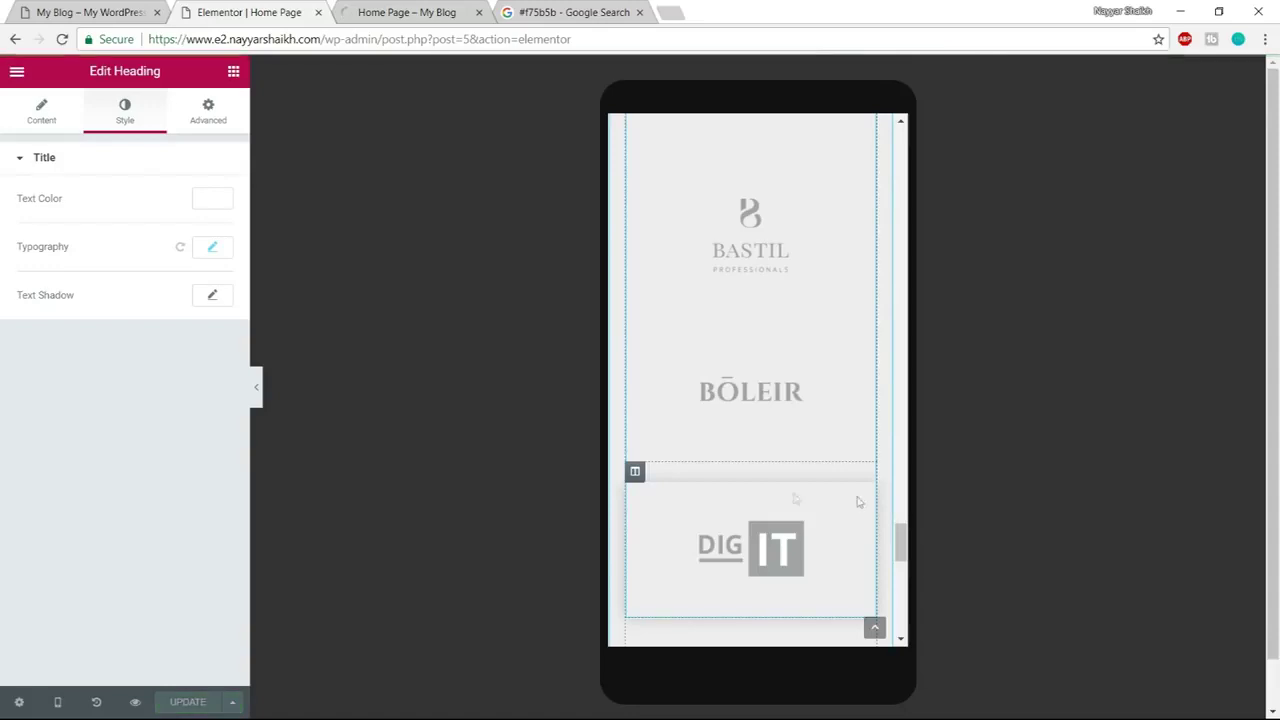
Step: Return the editor preview to Desktop width and move to the live site
mouse_move(57, 702)
click(87, 604)
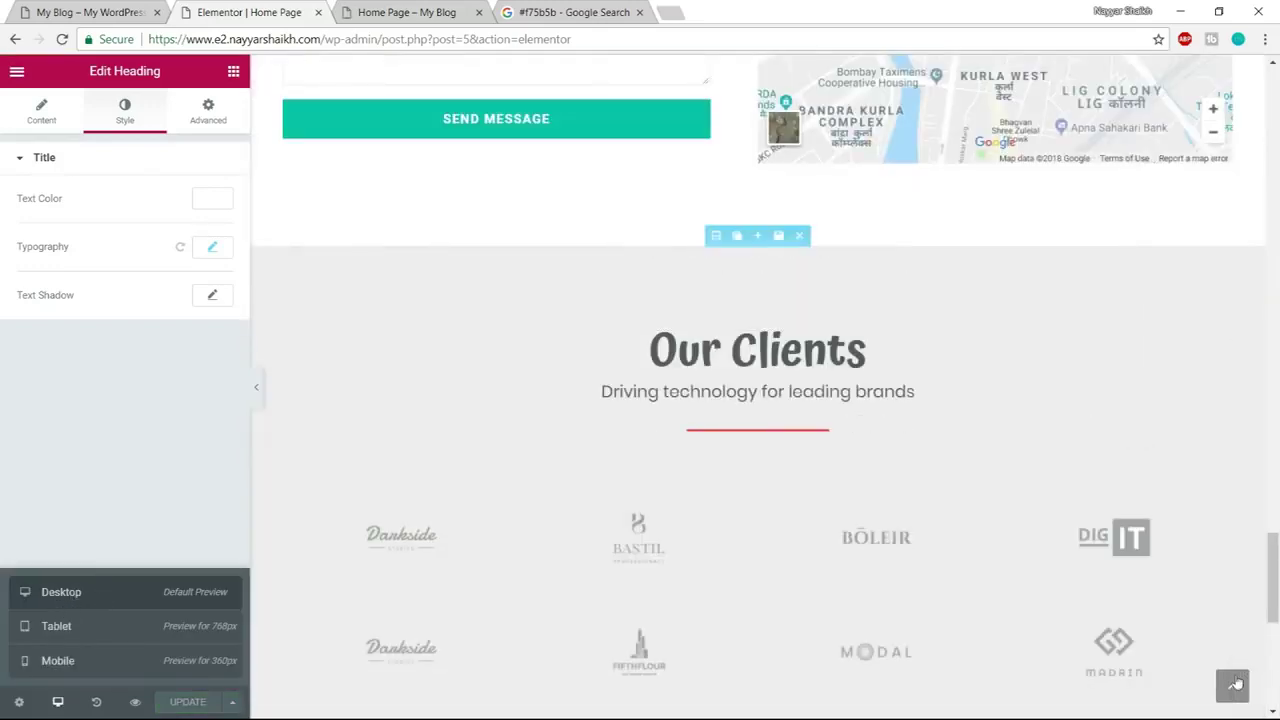
click(1229, 668)
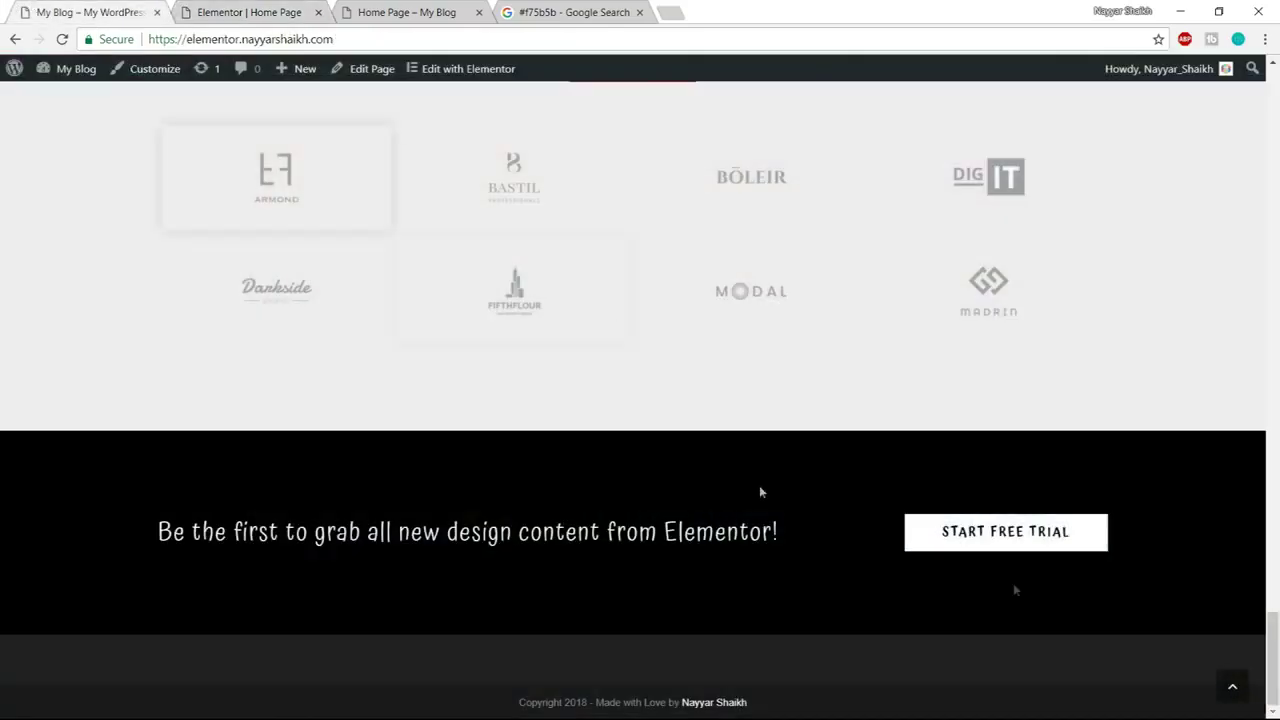
Step: Review the live About Us page down to its footer, then return to the Home Page editor
click(1236, 694)
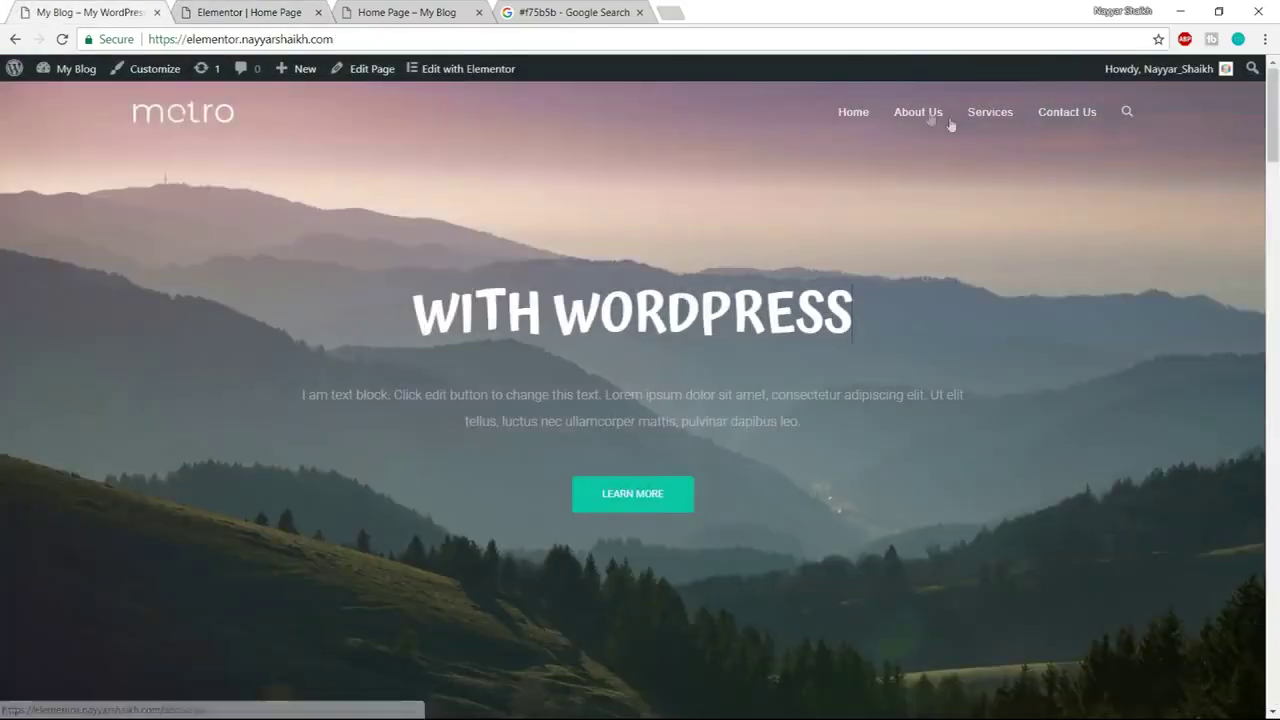
click(912, 128)
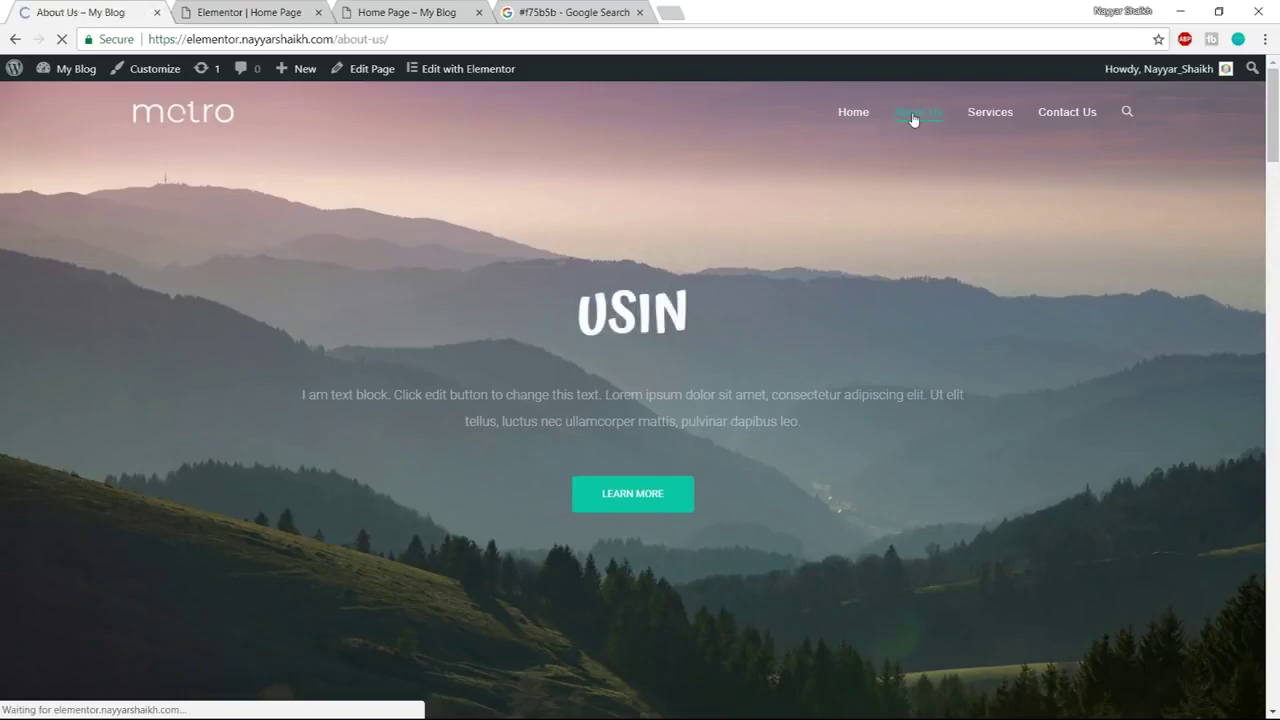
scroll(1055, 425, down, 15)
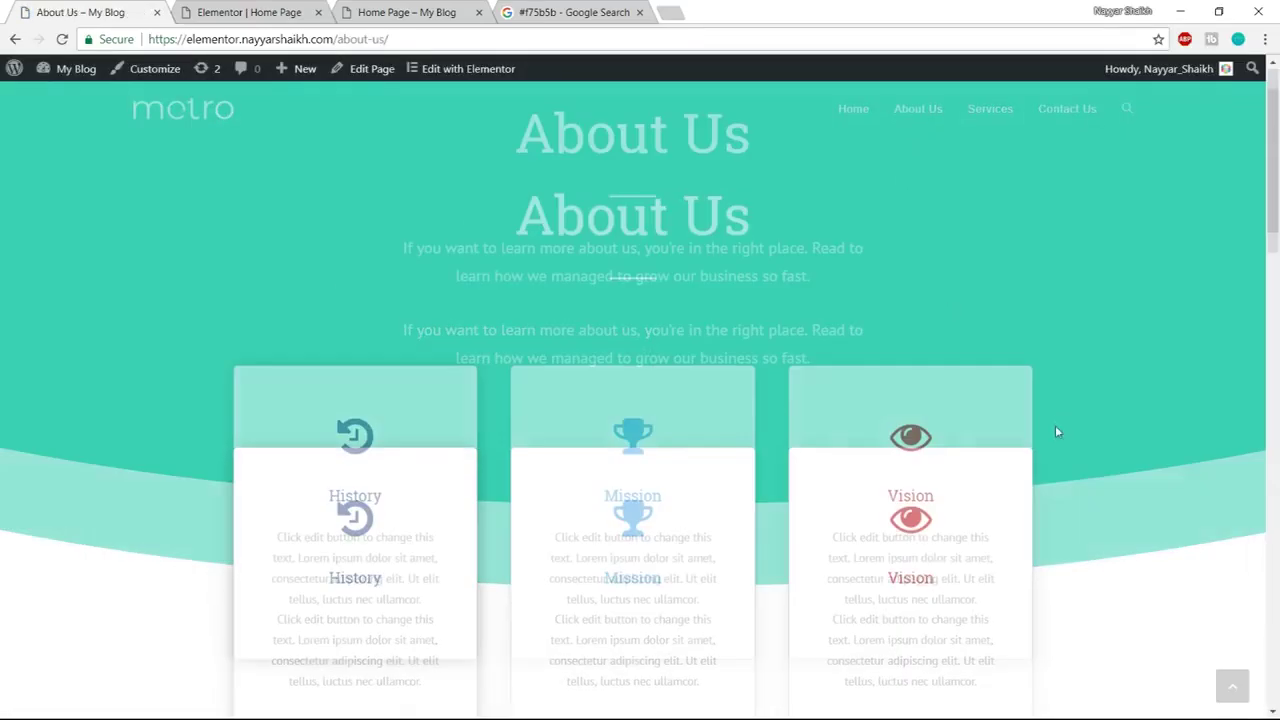
scroll(1058, 432, down, 10)
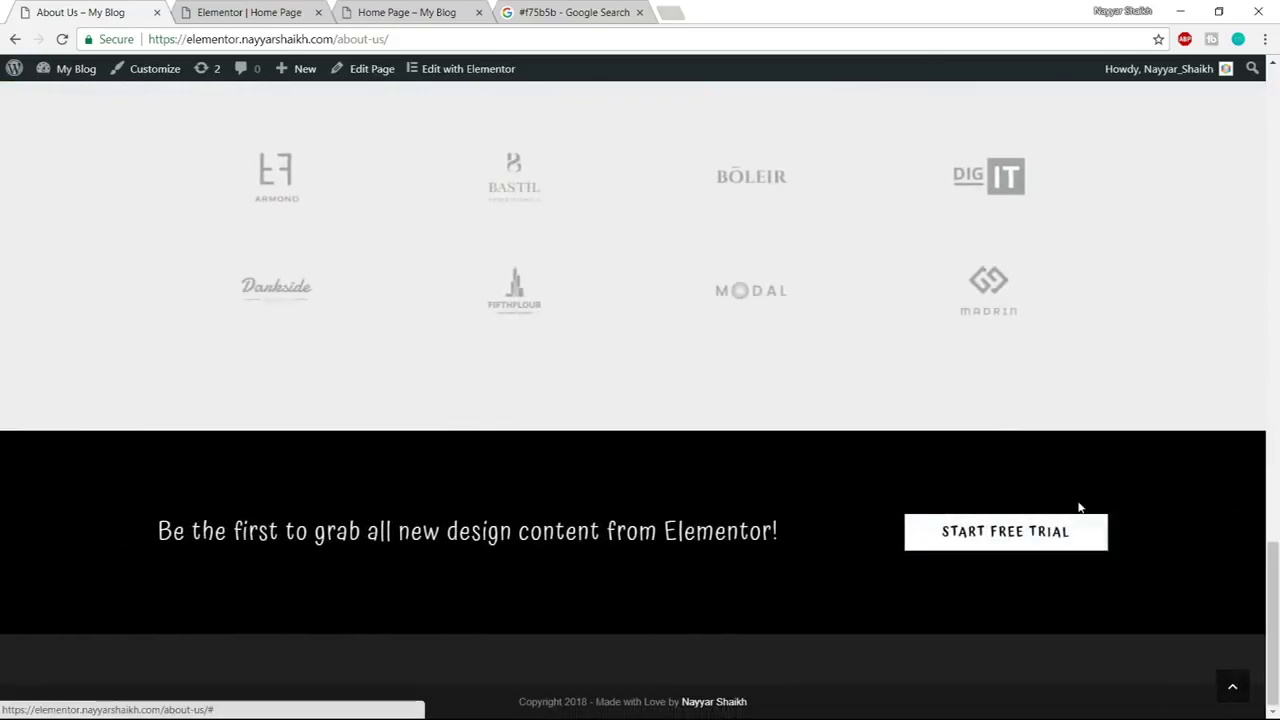
scroll(1077, 506, up, 3)
drag(501, 343, 762, 345)
scroll(720, 437, down, 3)
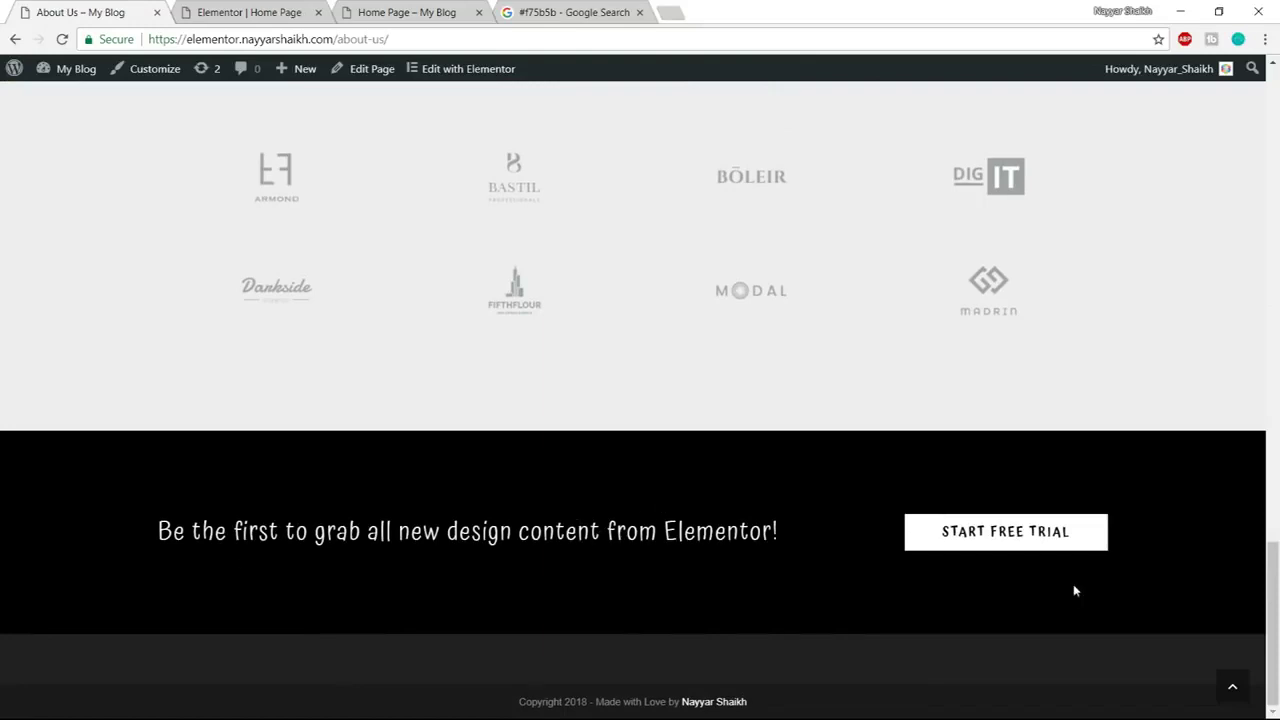
scroll(1073, 590, up, 3)
scroll(722, 290, down, 3)
click(273, 6)
scroll(971, 457, down, 15)
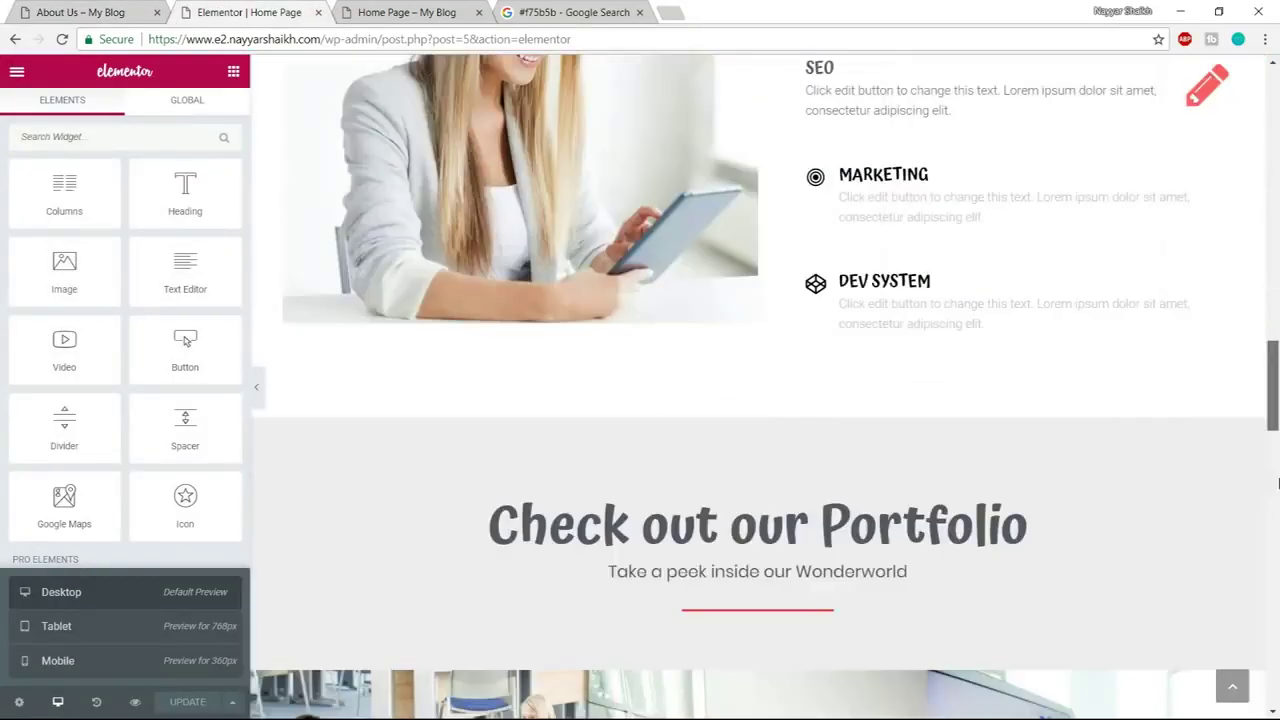
Step: Save the Our Clients section to the library as the 'Clients' template
scroll(1278, 484, down, 10)
scroll(1186, 571, up, 8)
scroll(1022, 487, down, 3)
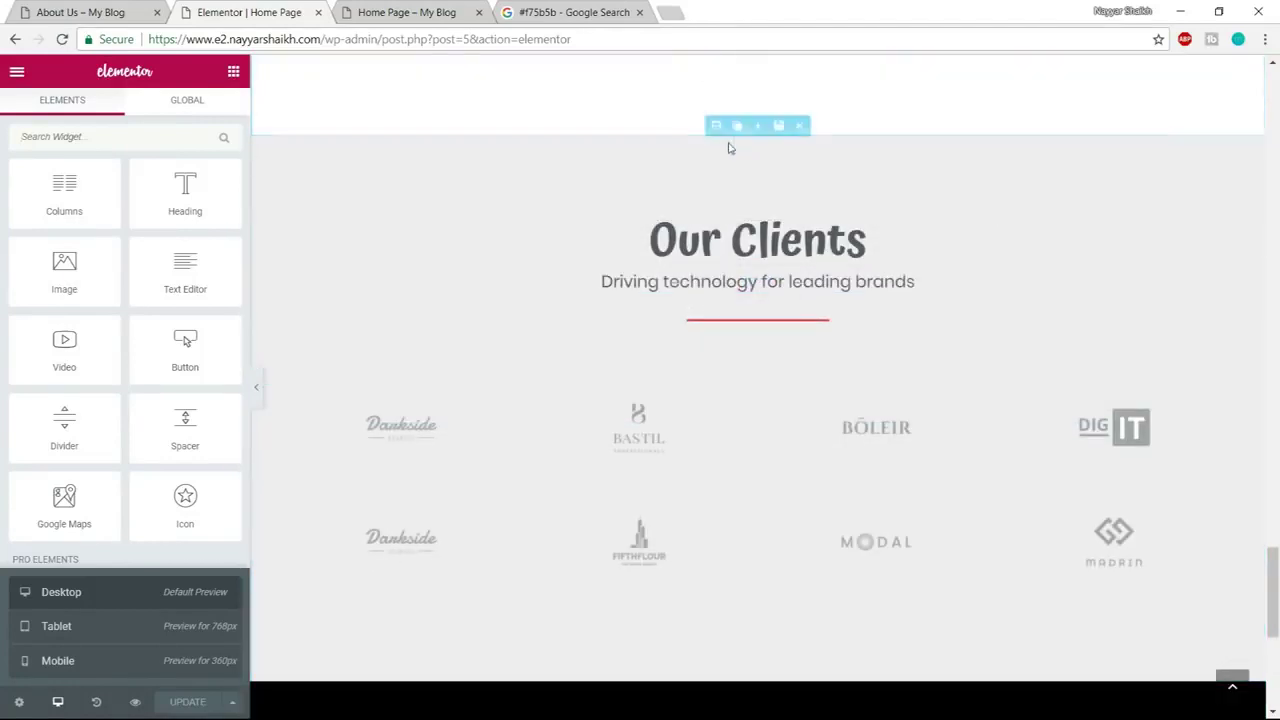
click(778, 131)
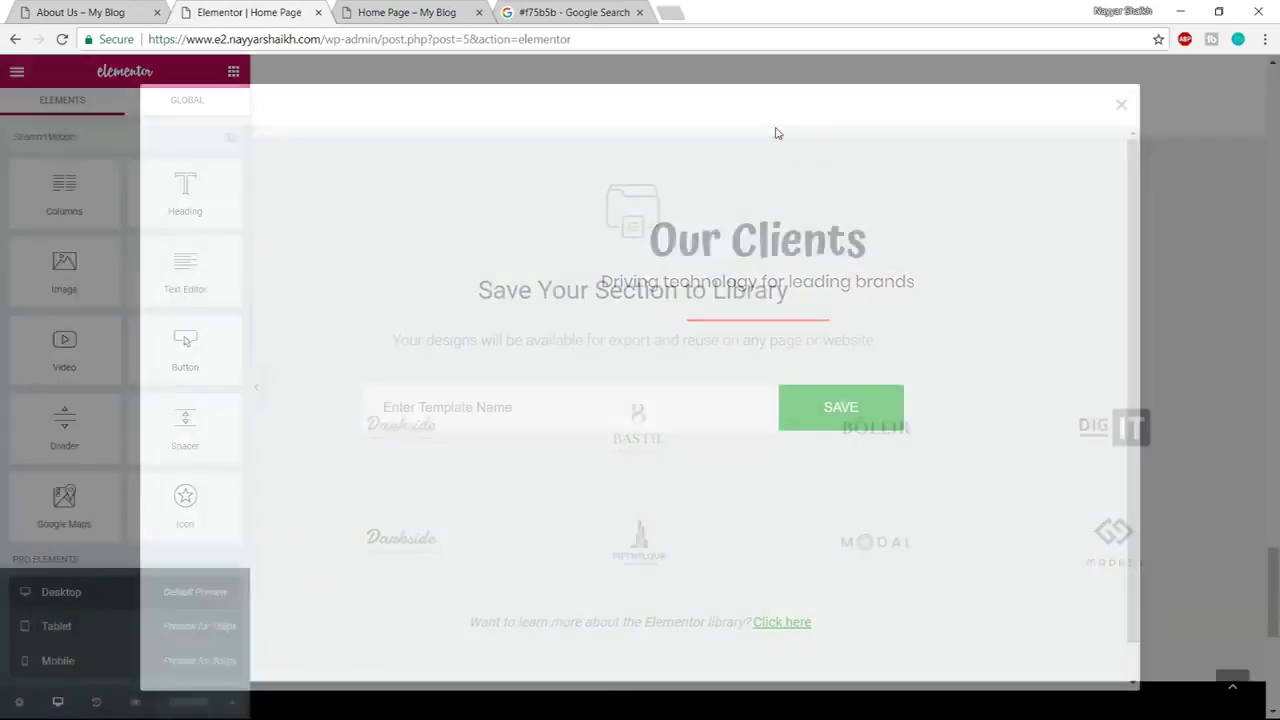
text(Cline)
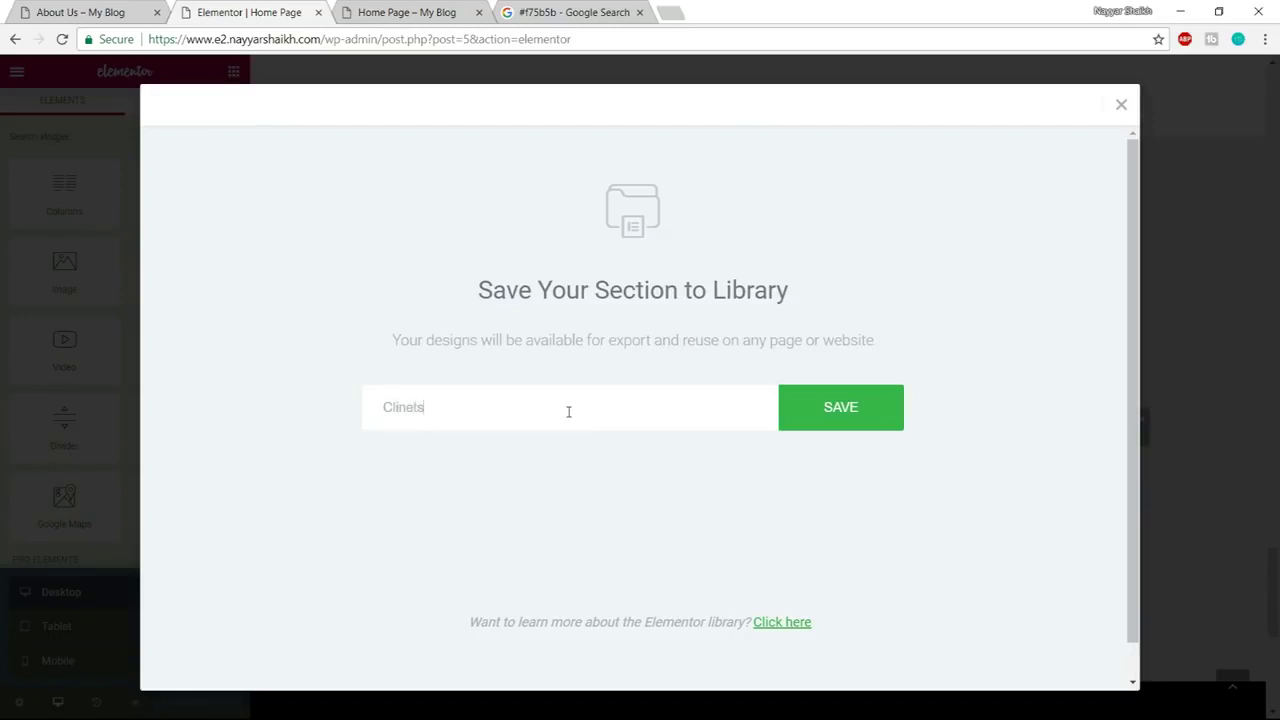
text(ts)
key(BackSpace)
key(BackSpace)
key(BackSpace)
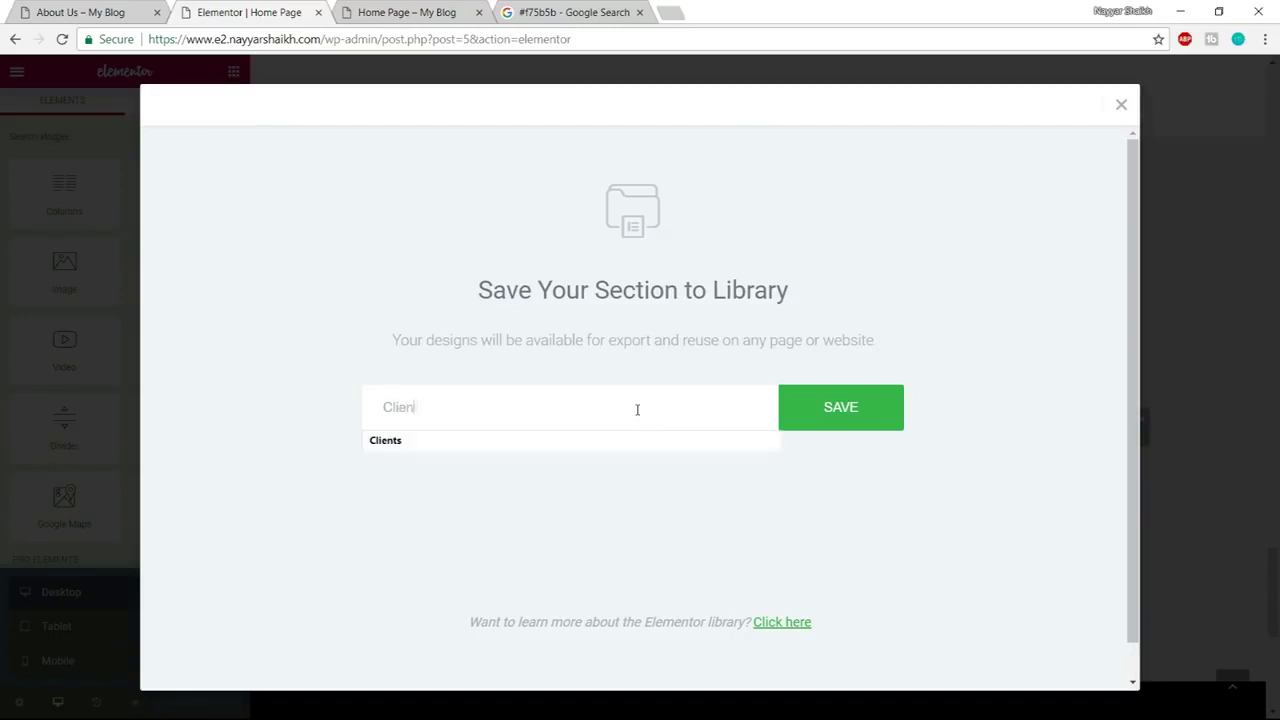
click(803, 420)
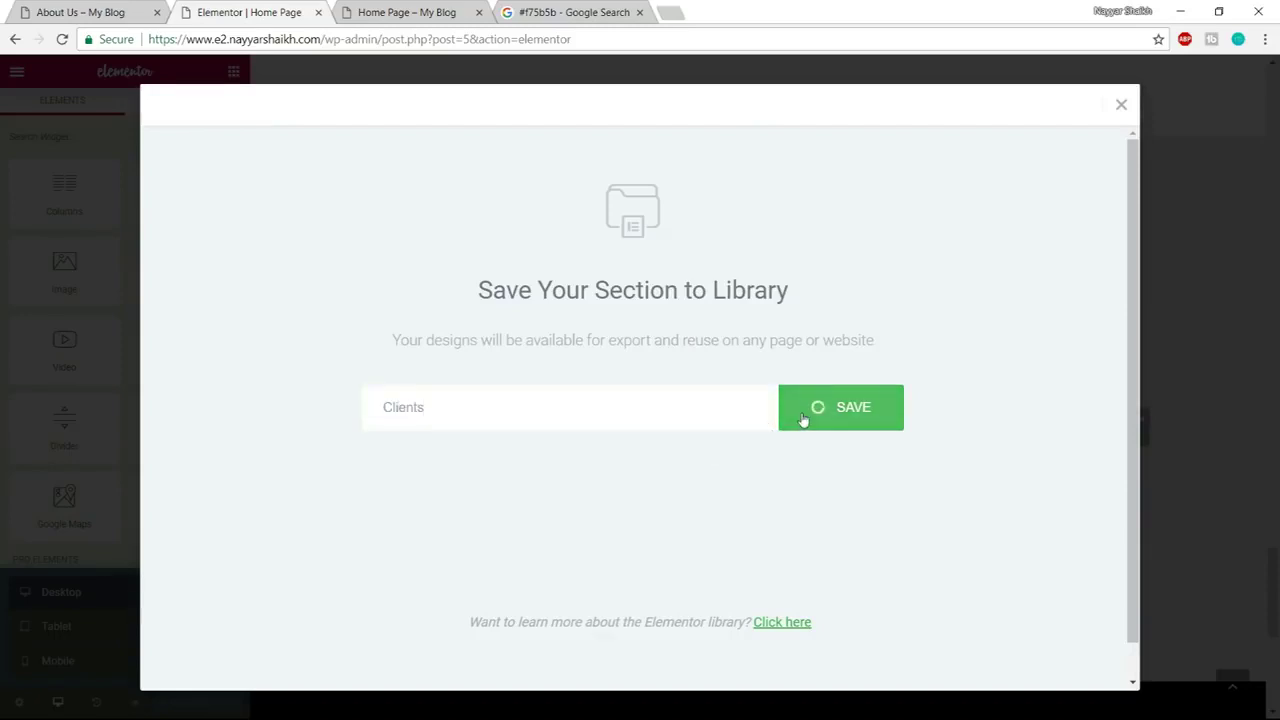
click(1121, 106)
Step: Begin saving the black call-to-action section as a library template, entering its name
scroll(1103, 500, down, 5)
scroll(935, 383, up, 1)
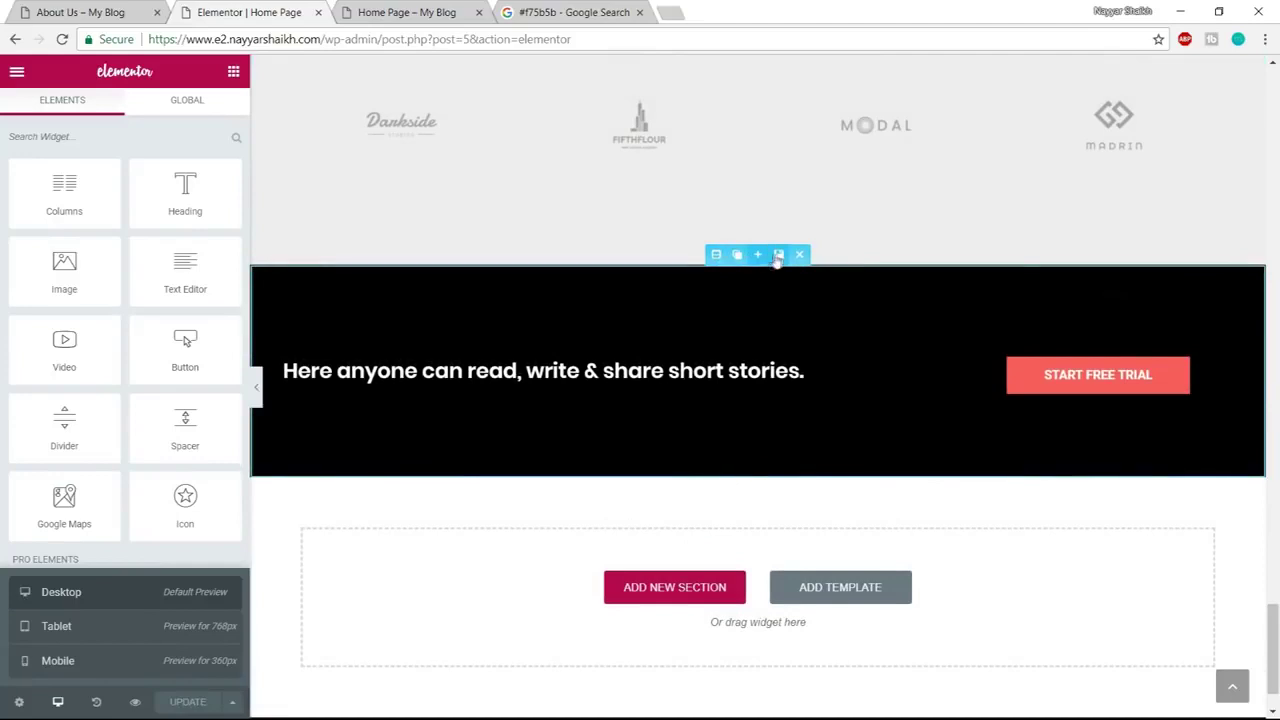
click(779, 256)
text(Footer)
Step: Save the section as the 'Footer' template and close the Elementor editor
click(820, 425)
click(1121, 105)
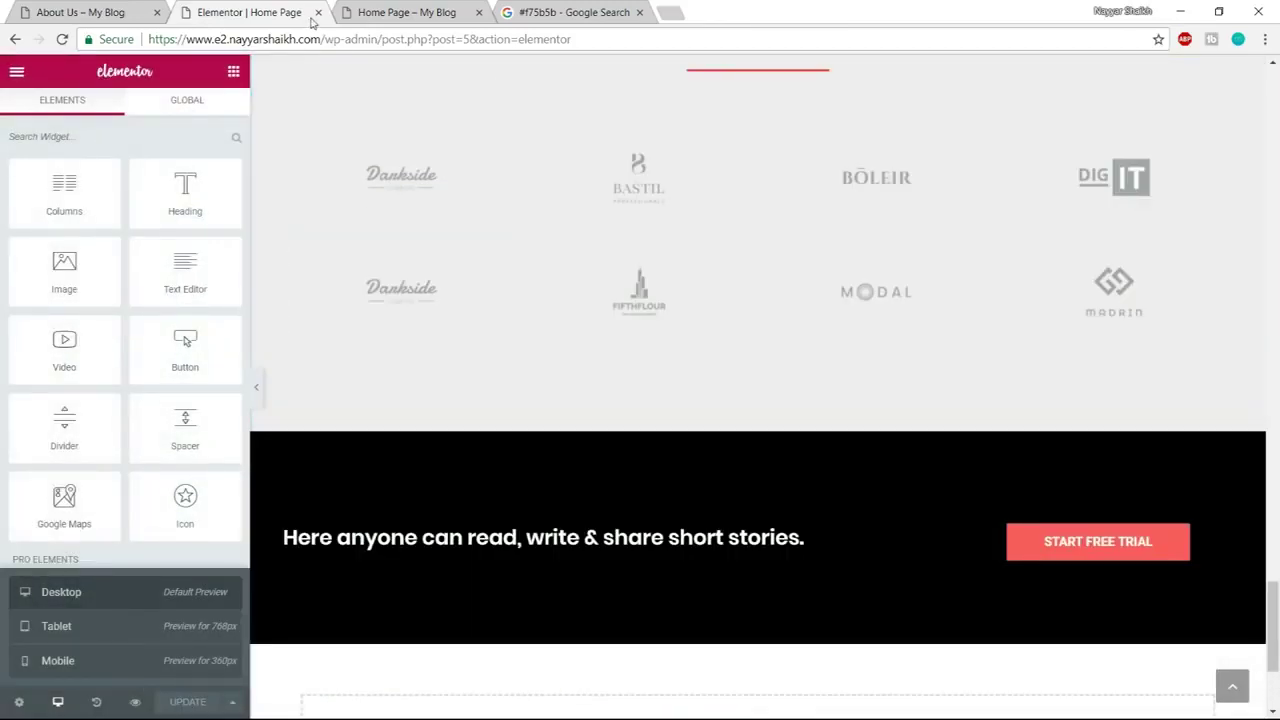
click(319, 12)
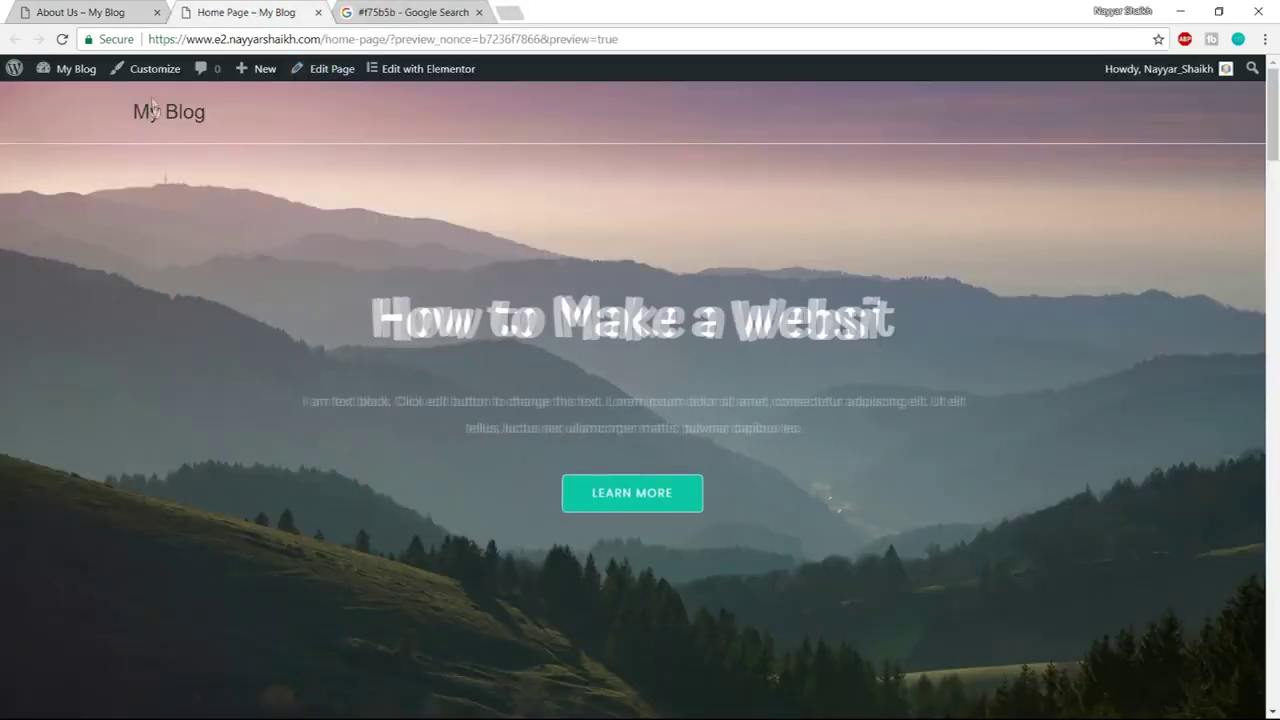
Step: Glance over the About Us and home page views, then start a new page
click(120, 14)
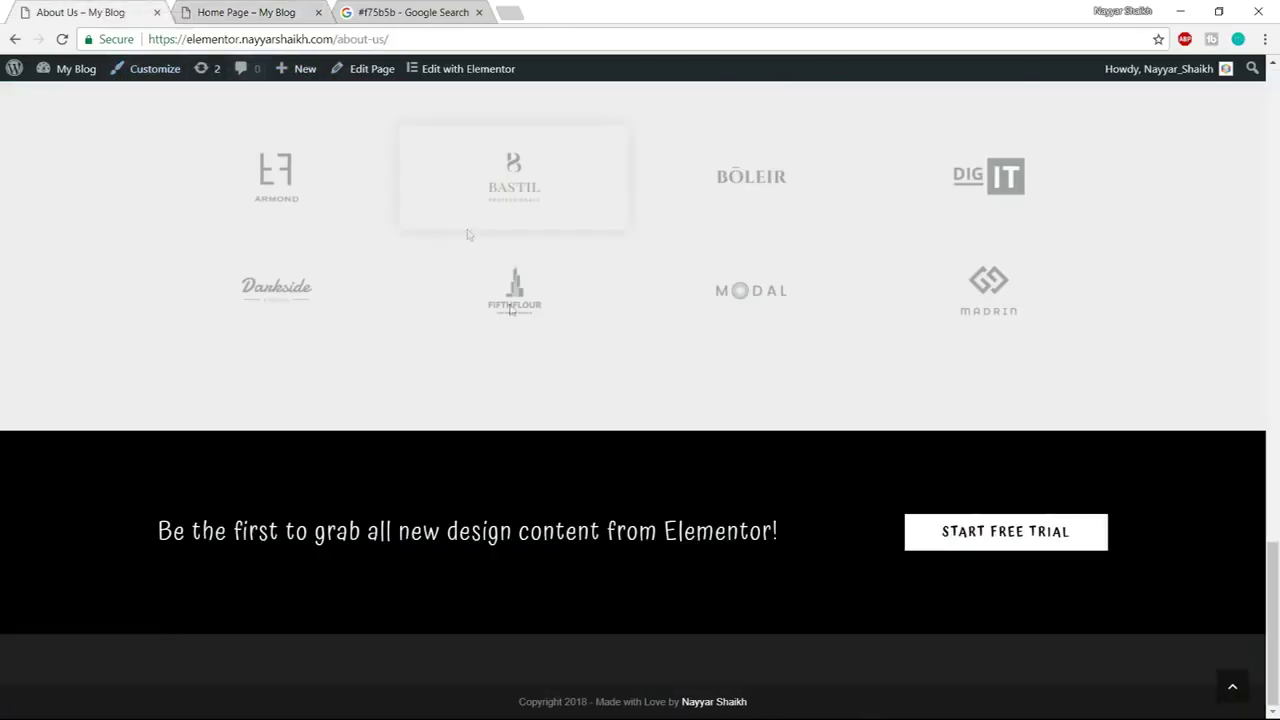
click(1232, 686)
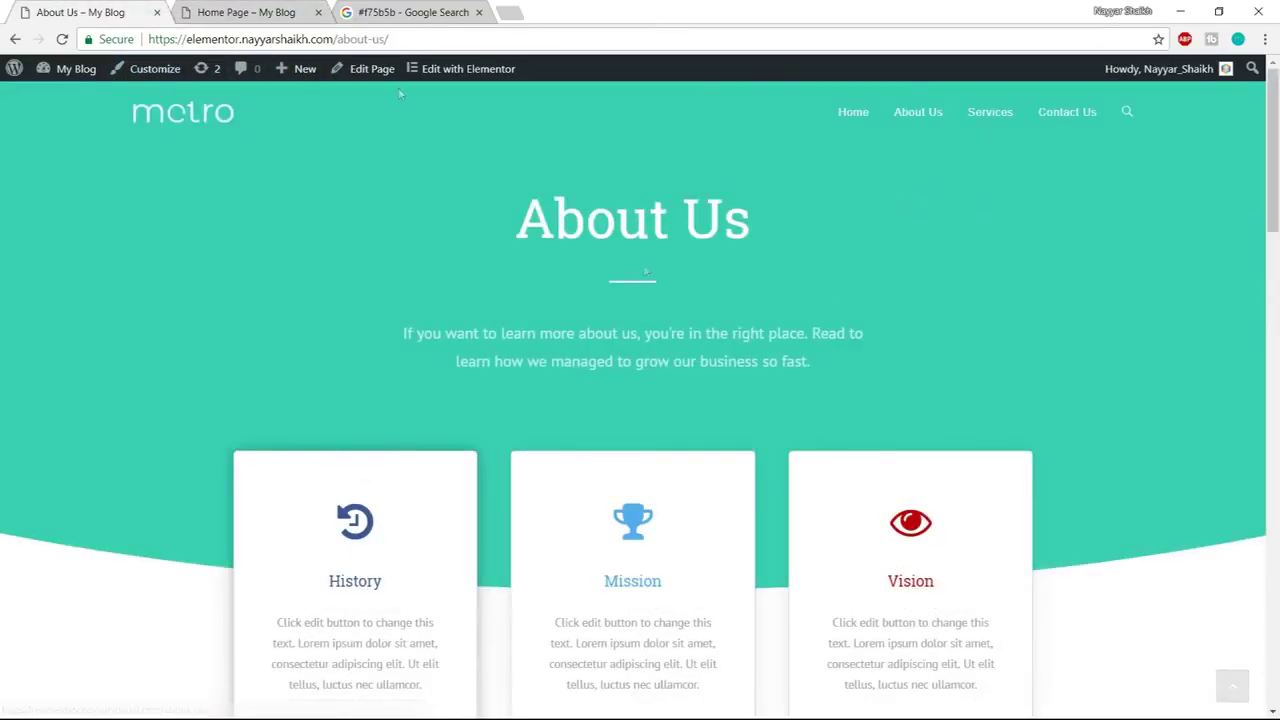
click(228, 12)
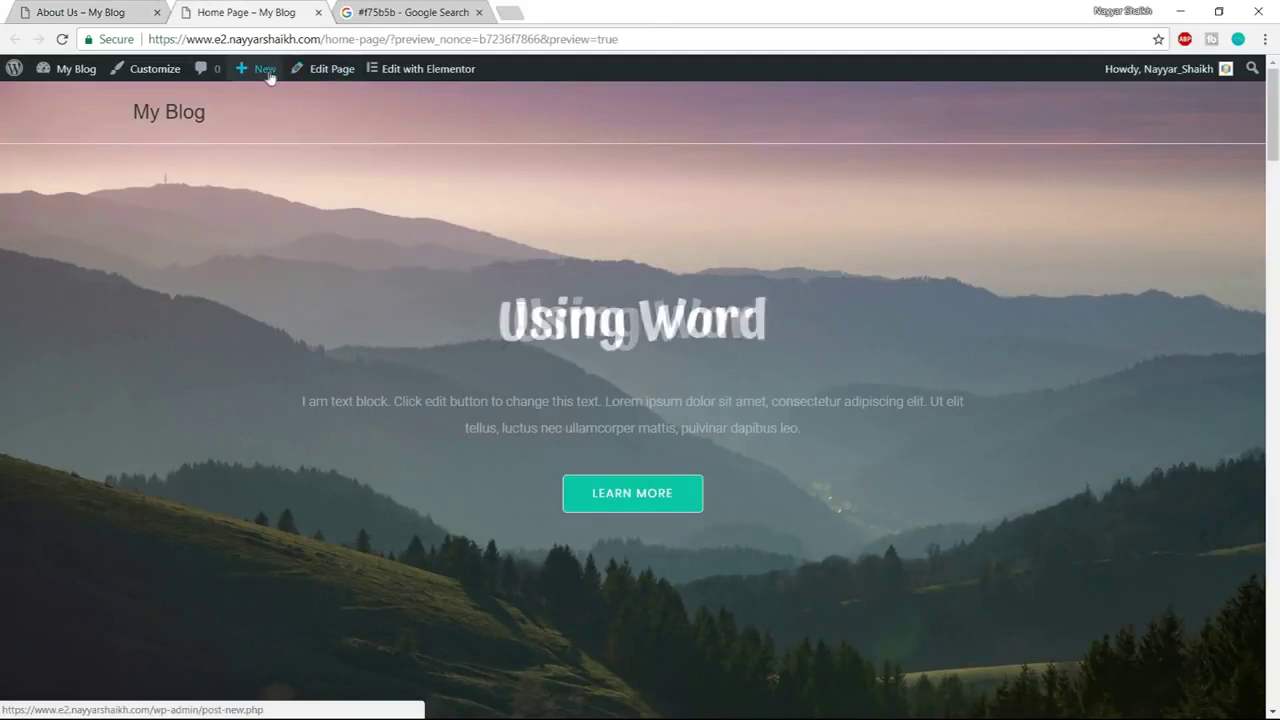
mouse_move(268, 76)
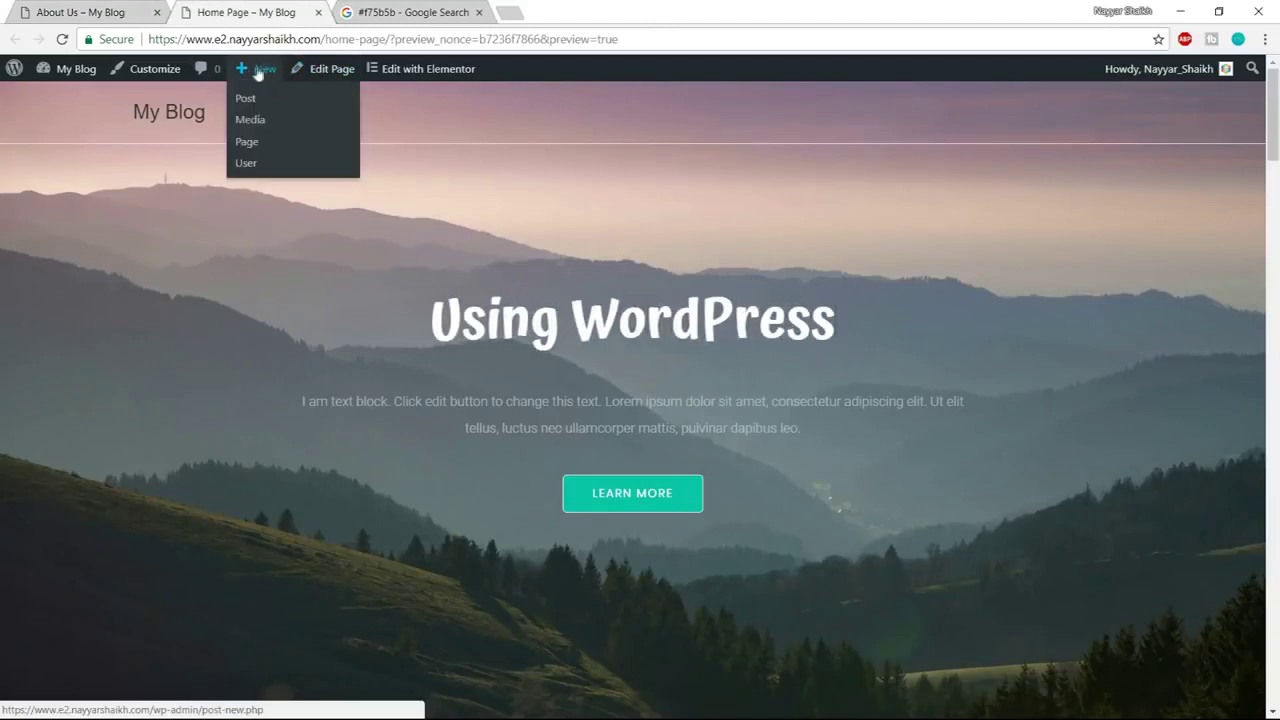
click(249, 151)
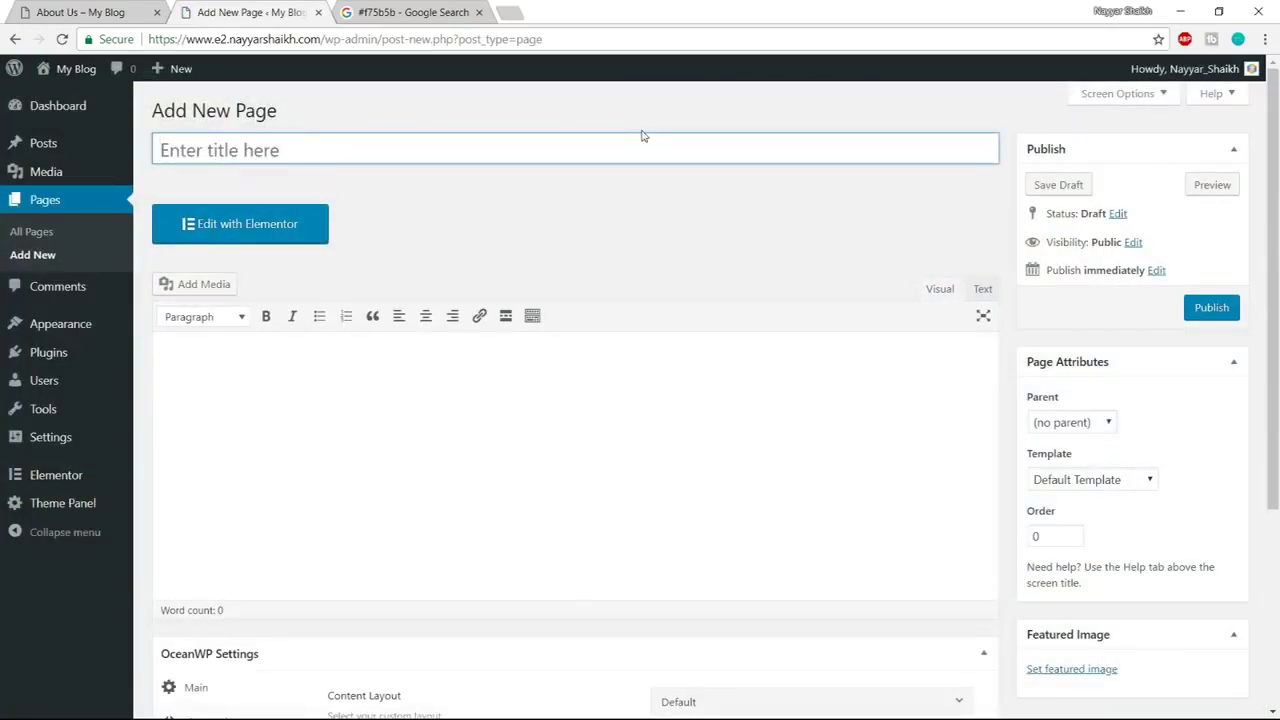
Step: Title the page About Us, use Full Width layout and remove its top and bottom margins
text(About)
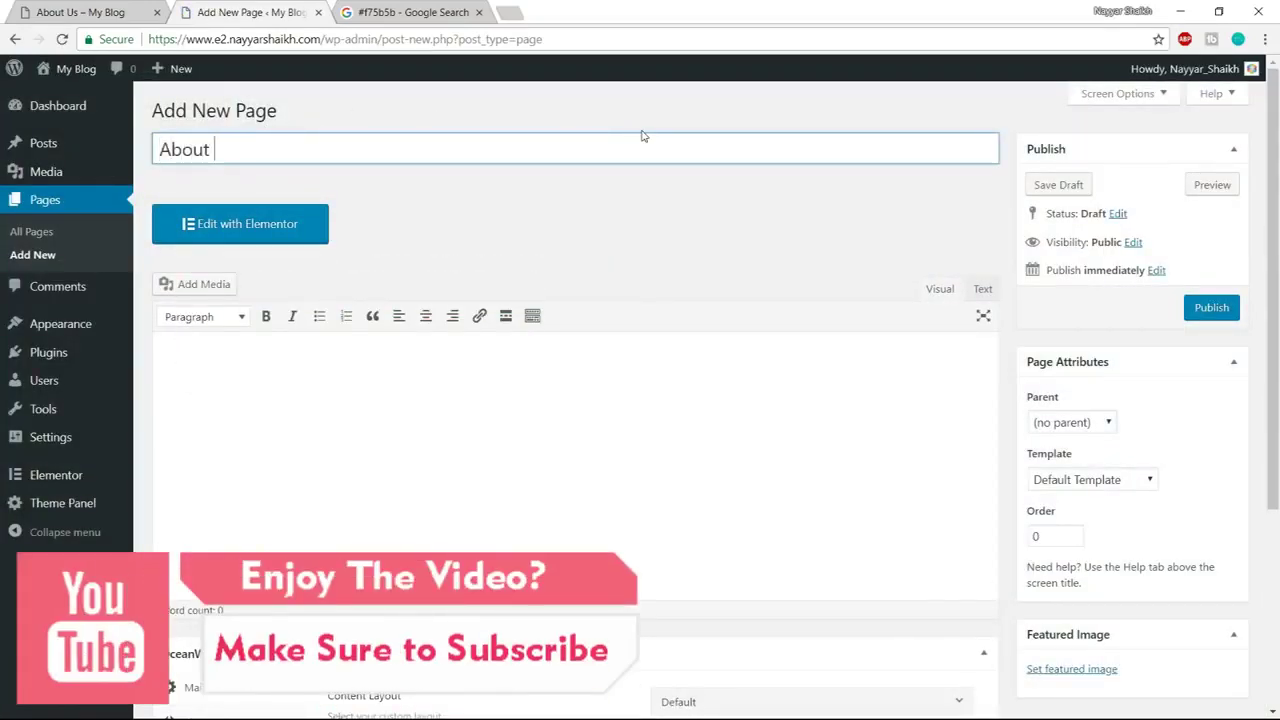
scroll(1247, 344, down, 3)
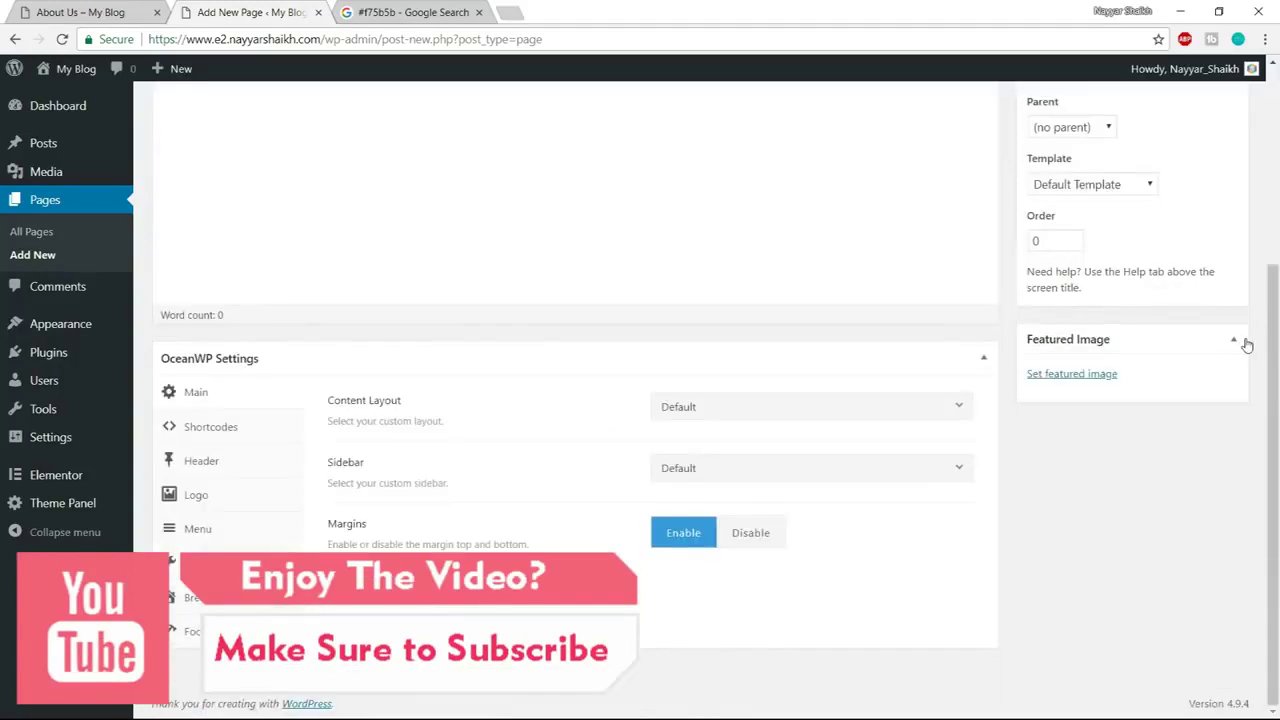
click(726, 419)
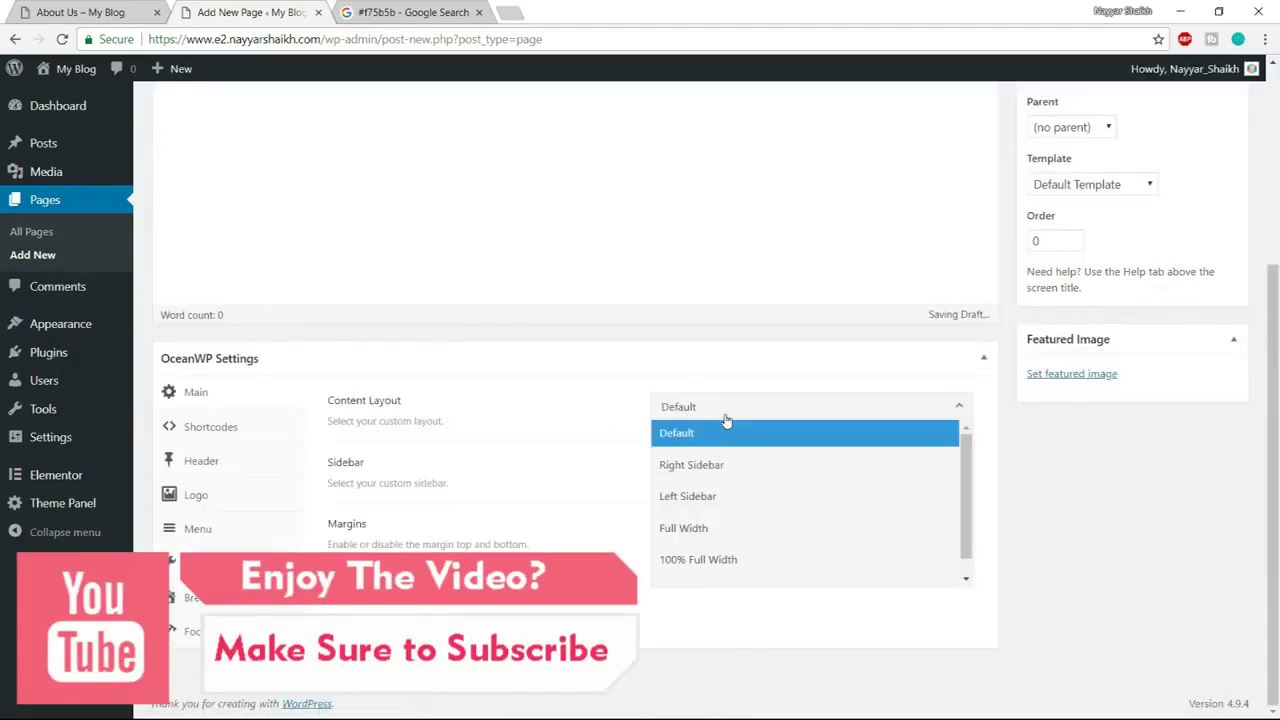
click(720, 527)
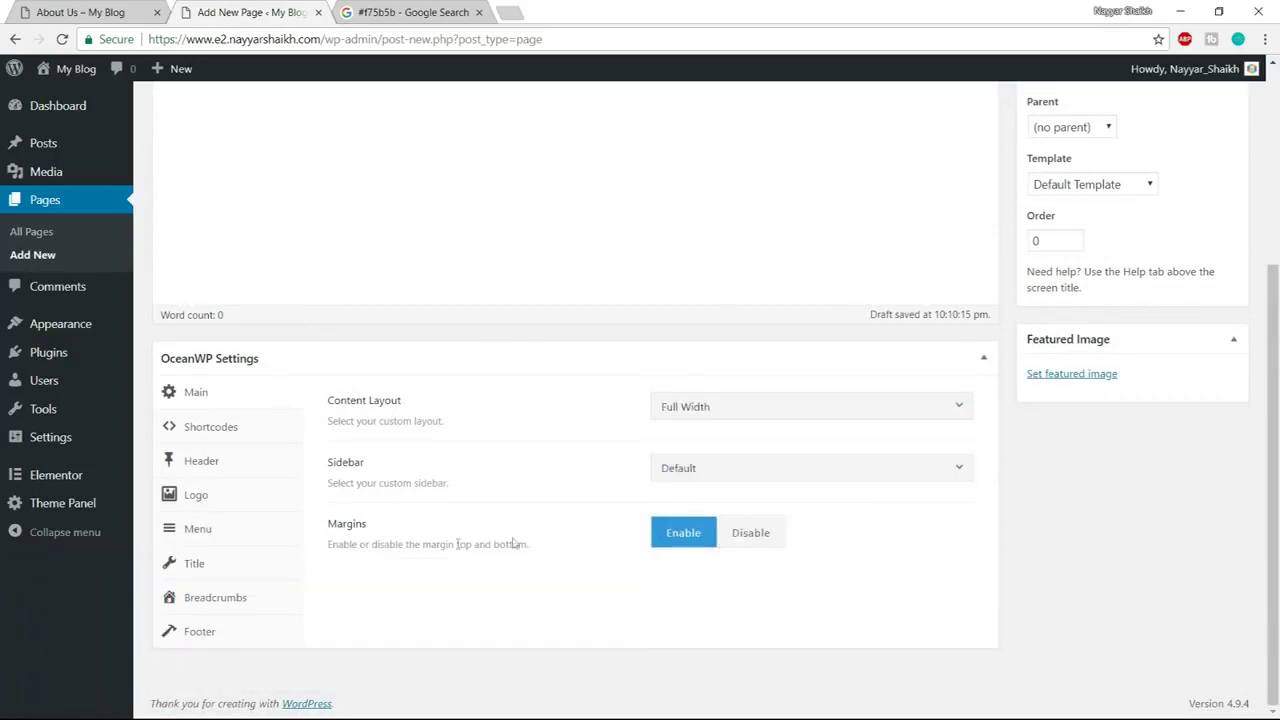
click(766, 534)
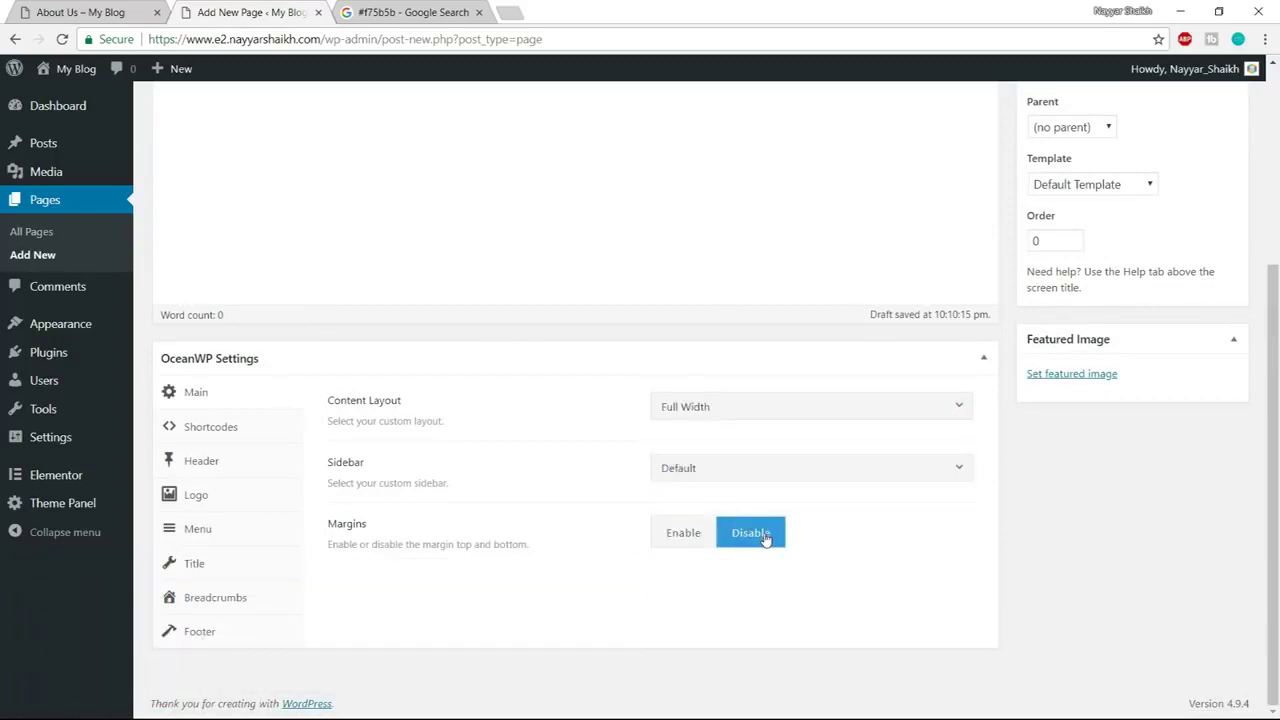
Step: Hide the top bar and set the header style to Transparent
click(240, 470)
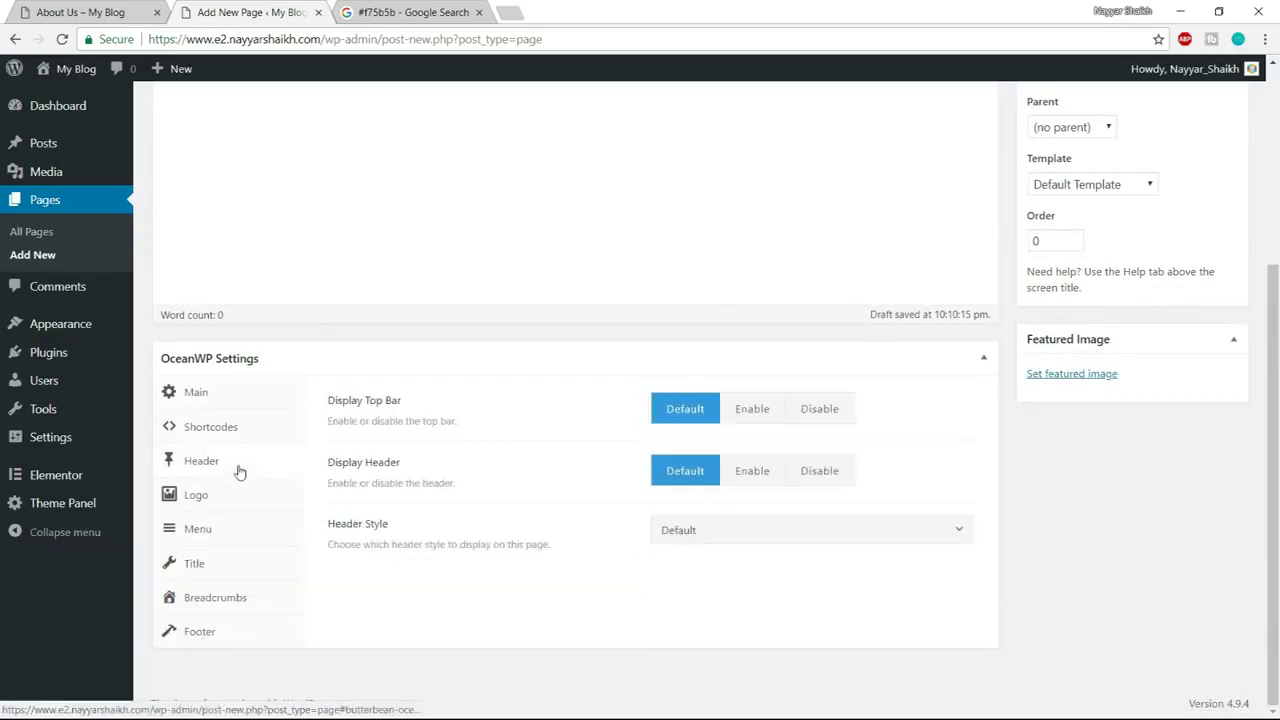
click(811, 420)
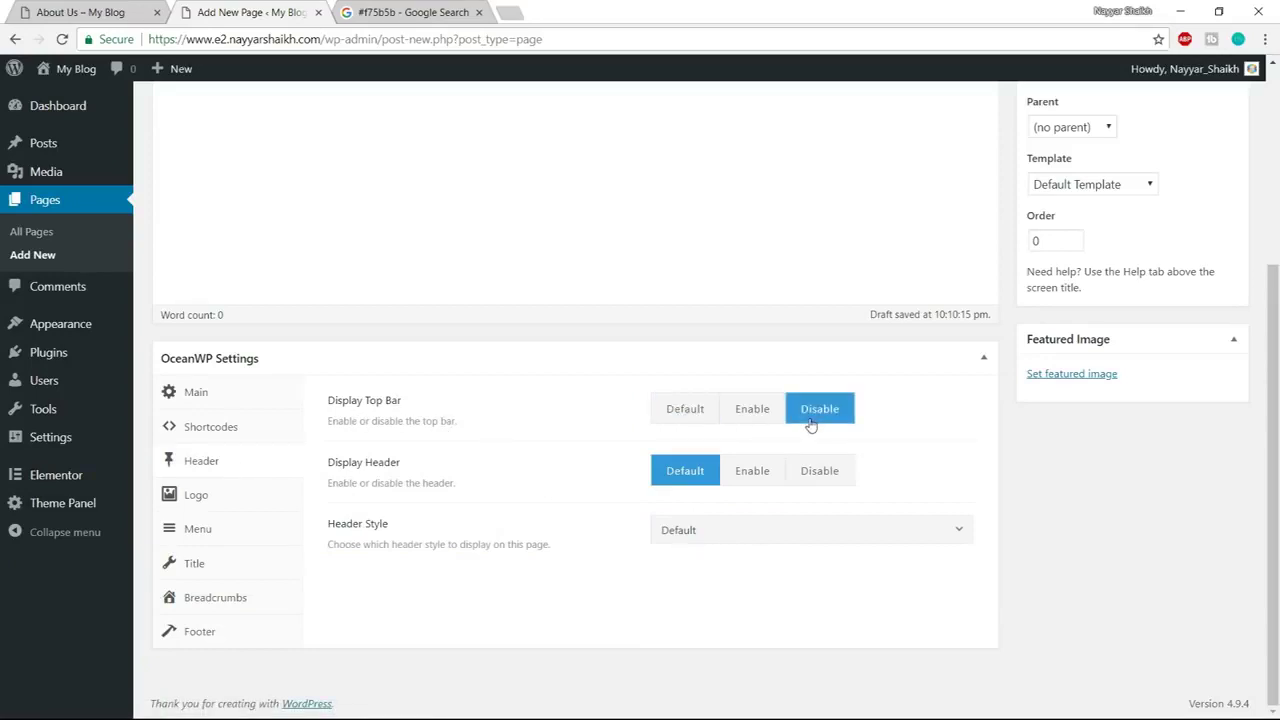
click(712, 531)
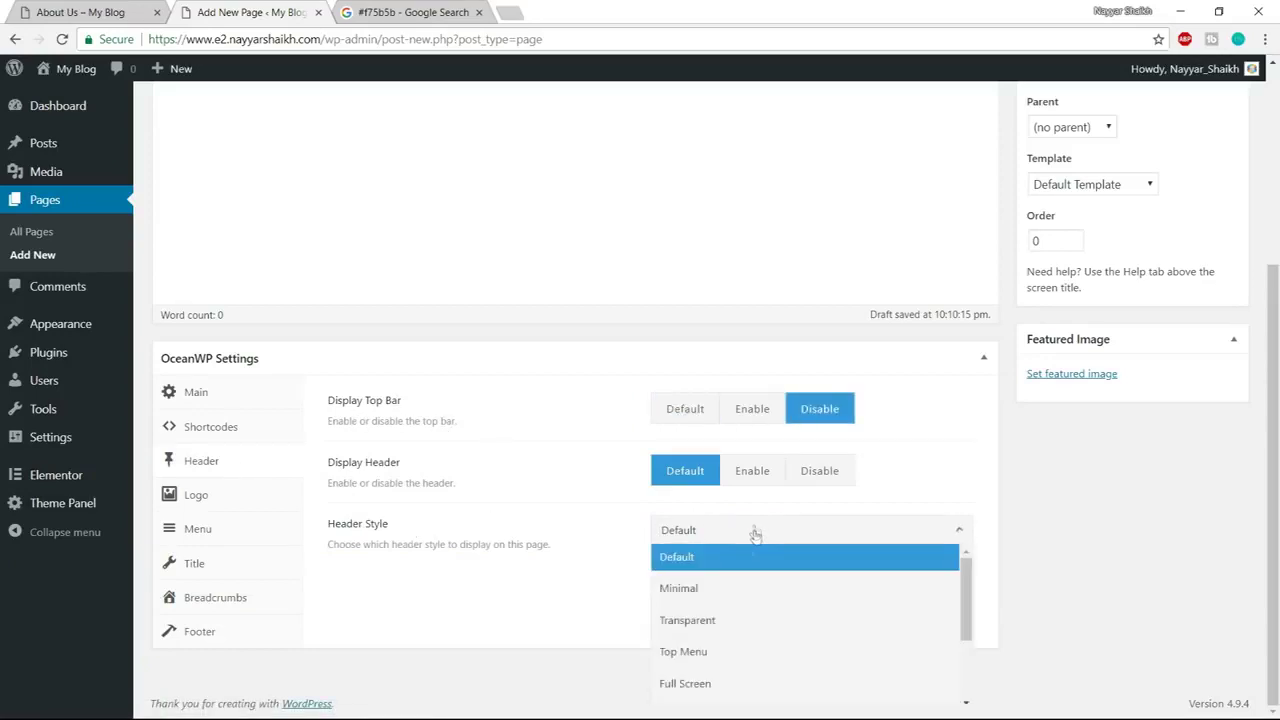
click(716, 626)
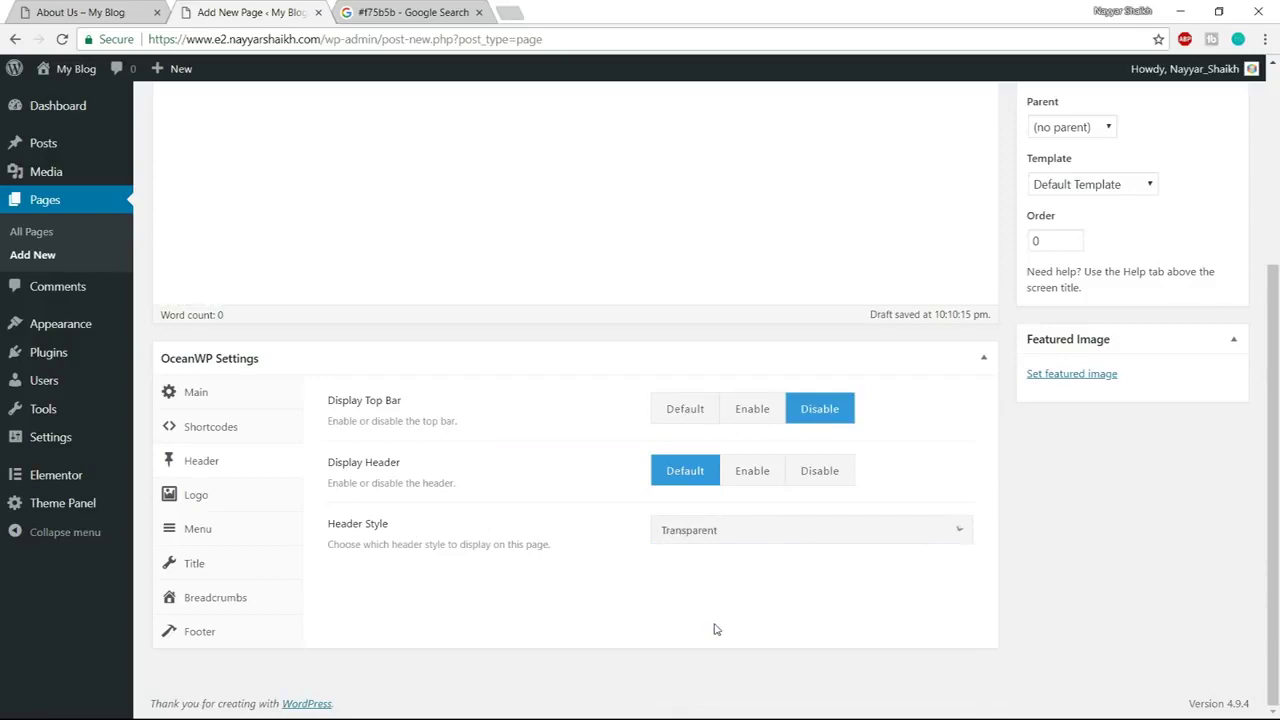
Step: Disable the page title and breadcrumbs, then publish the About Us page
click(192, 566)
click(825, 413)
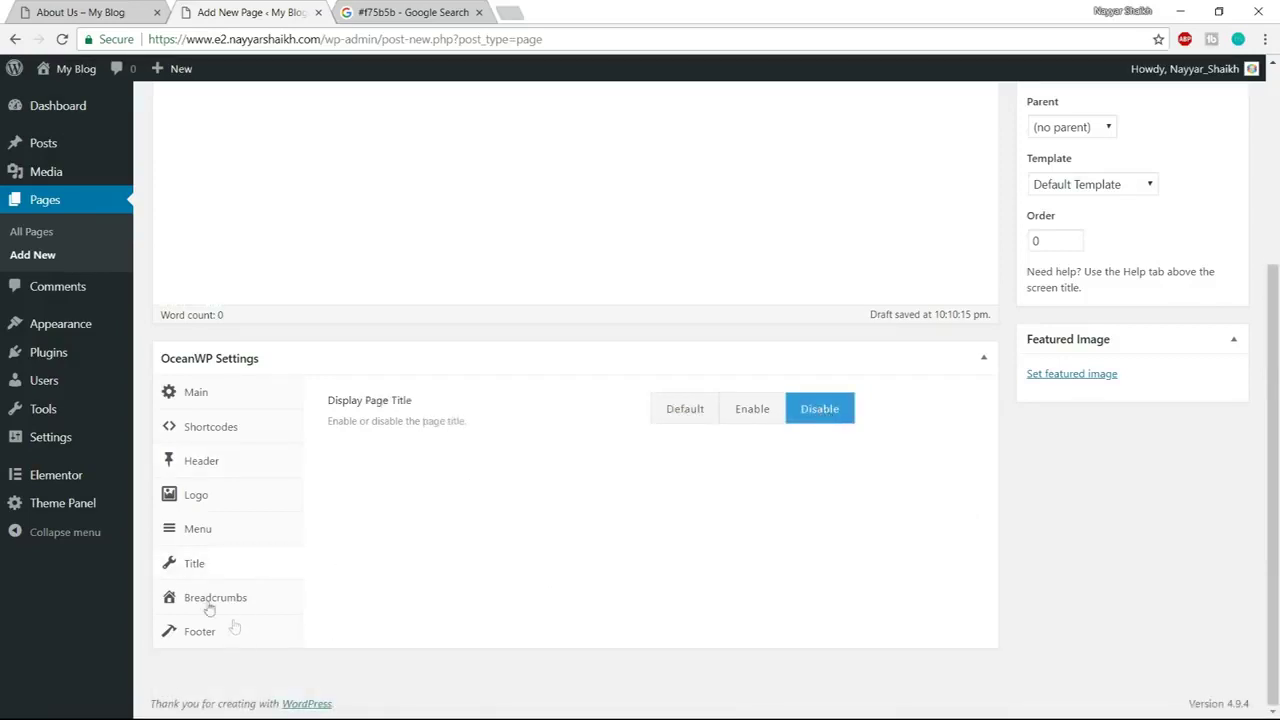
click(208, 598)
click(820, 409)
scroll(1013, 563, up, 3)
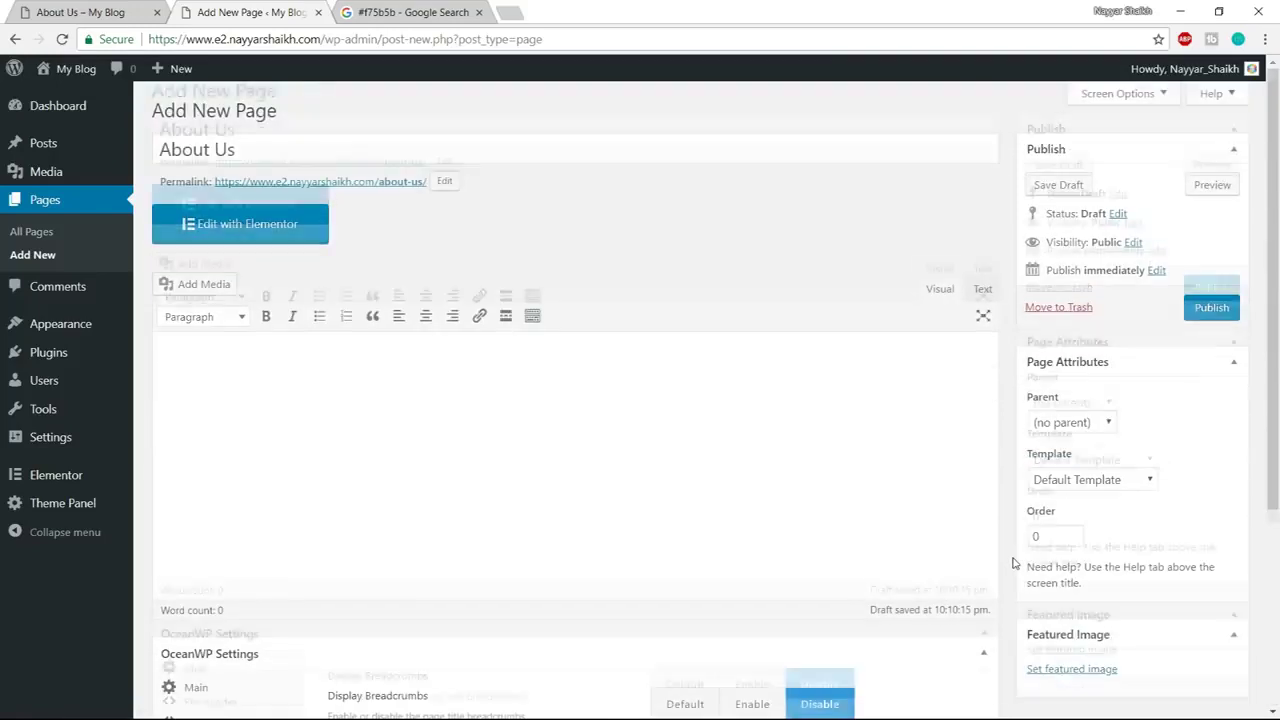
click(1234, 309)
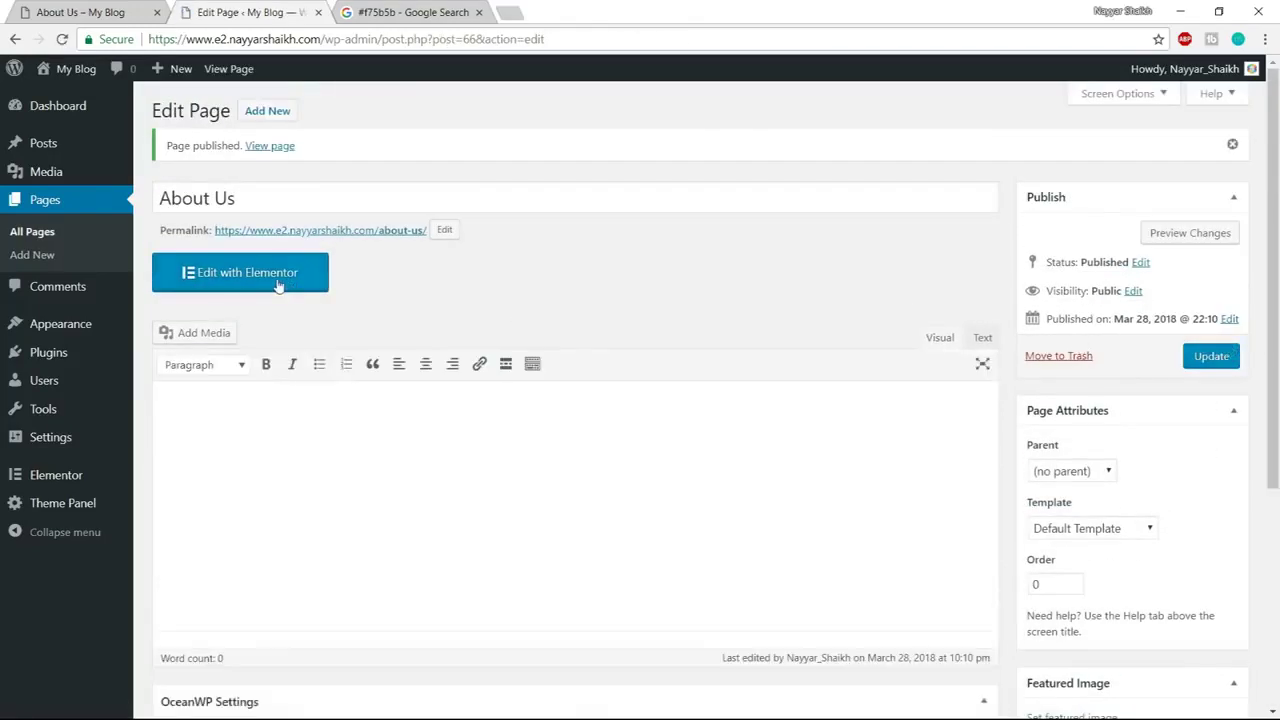
Step: Open the new page in Elementor, checking the live About Us page for reference
click(292, 282)
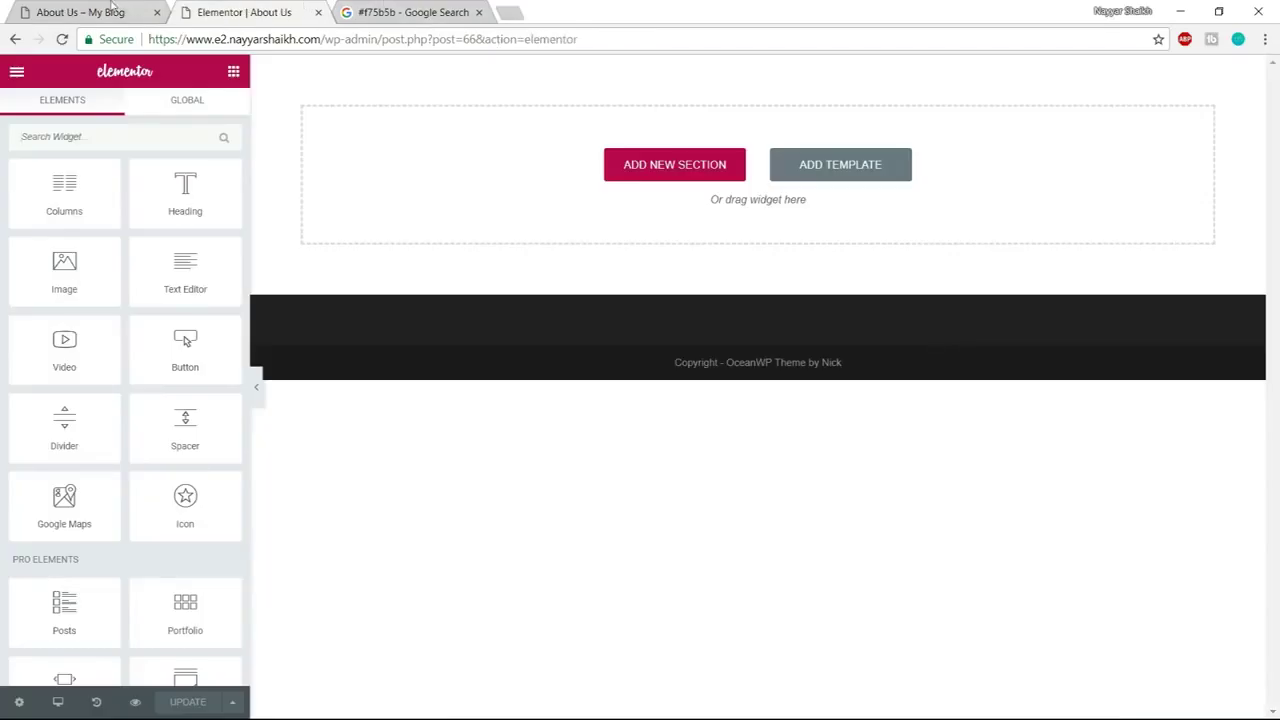
click(113, 10)
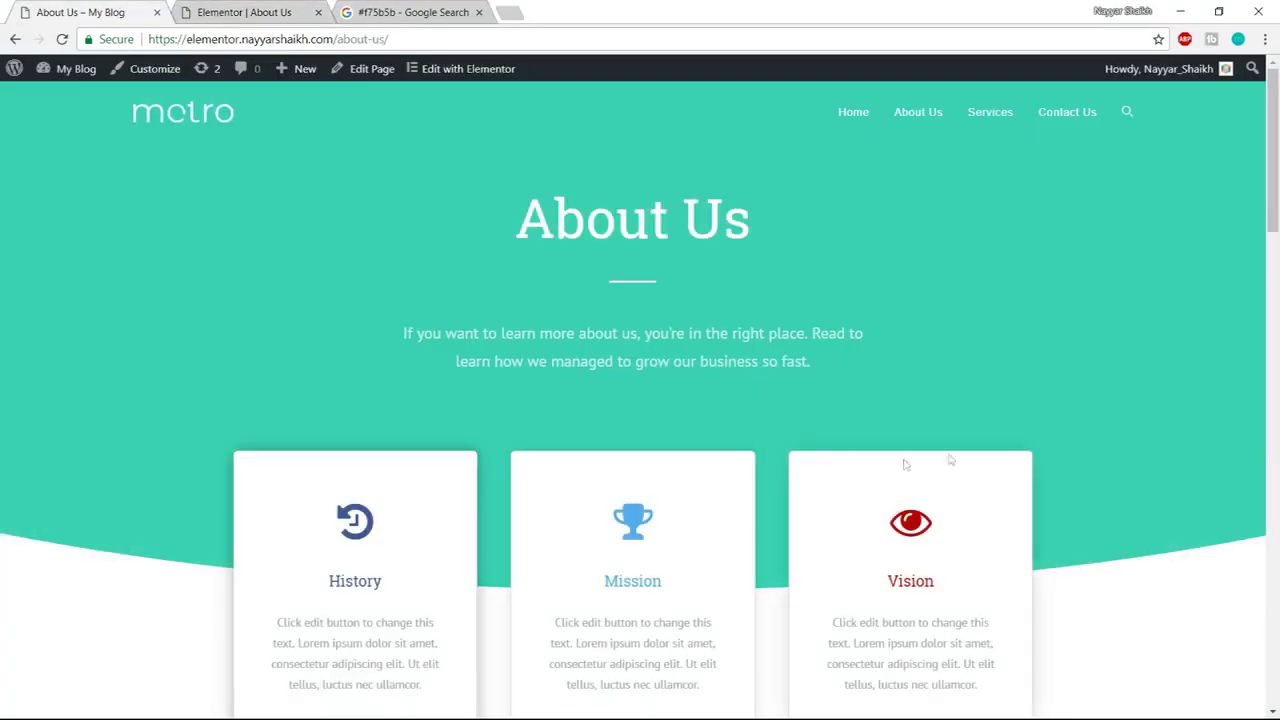
scroll(905, 465, down, 3)
scroll(820, 434, up, 3)
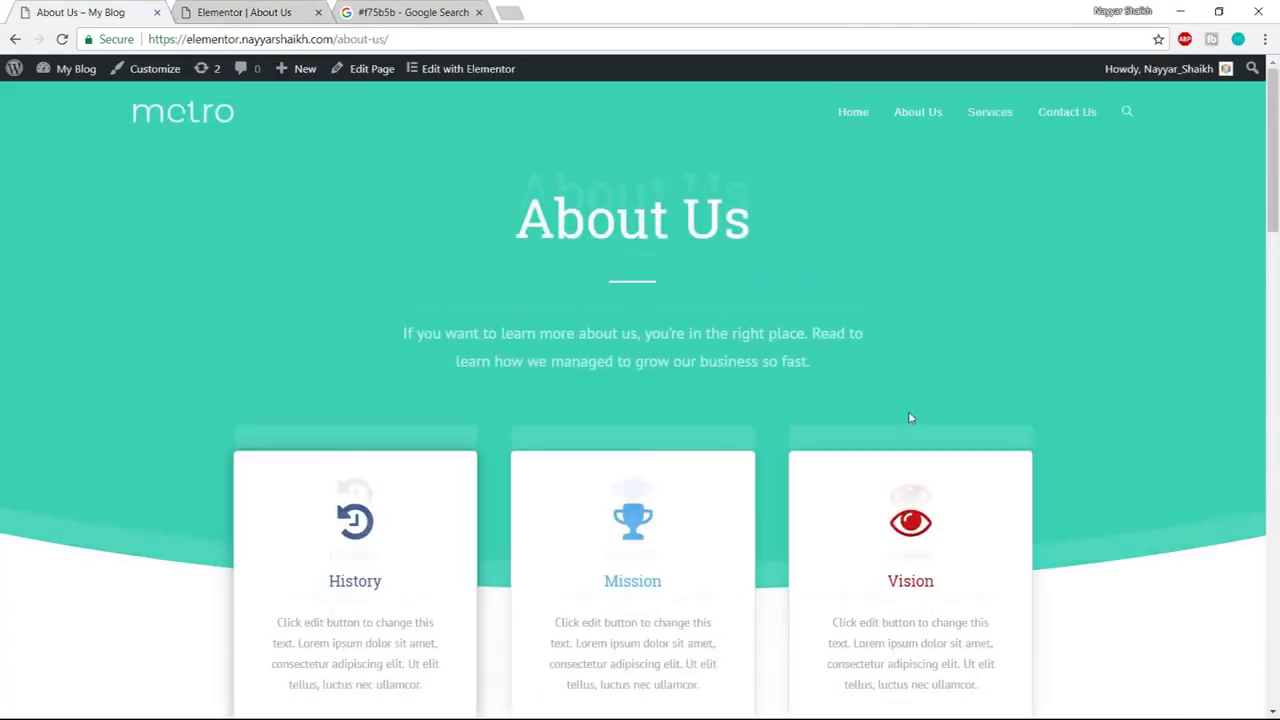
click(240, 8)
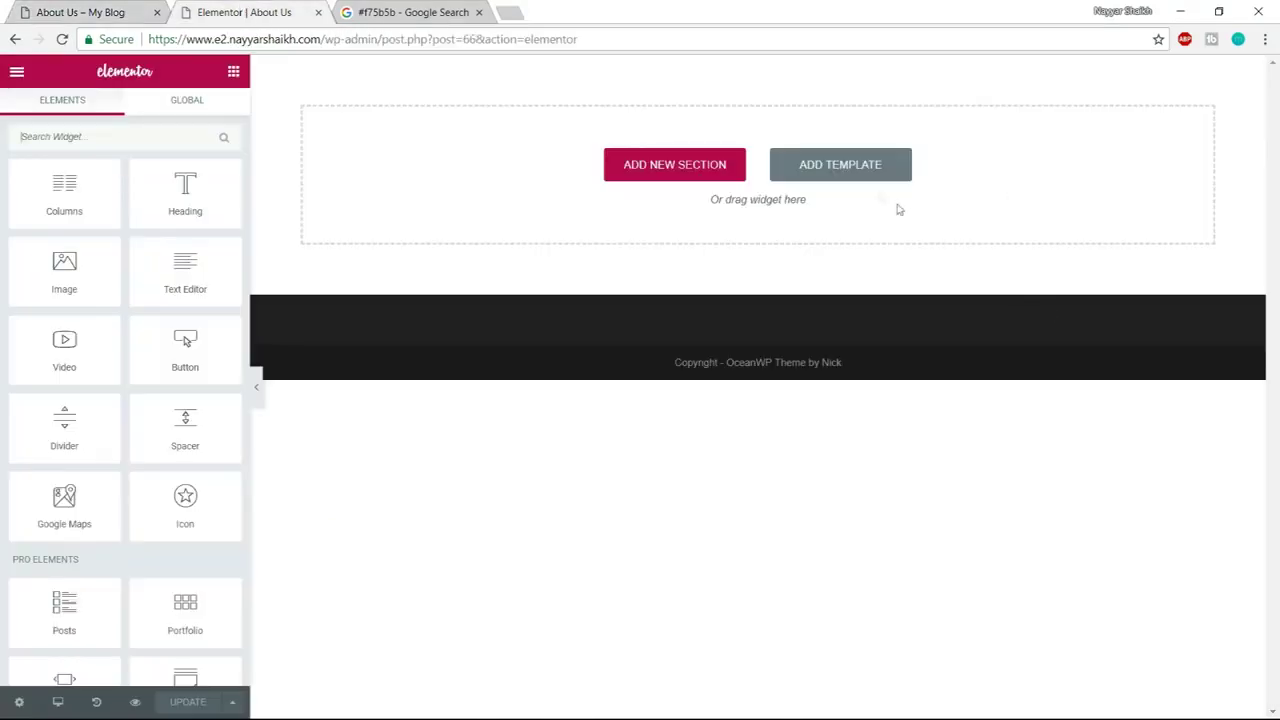
Step: Show Blocks in the template library filtered to the Services category
click(870, 177)
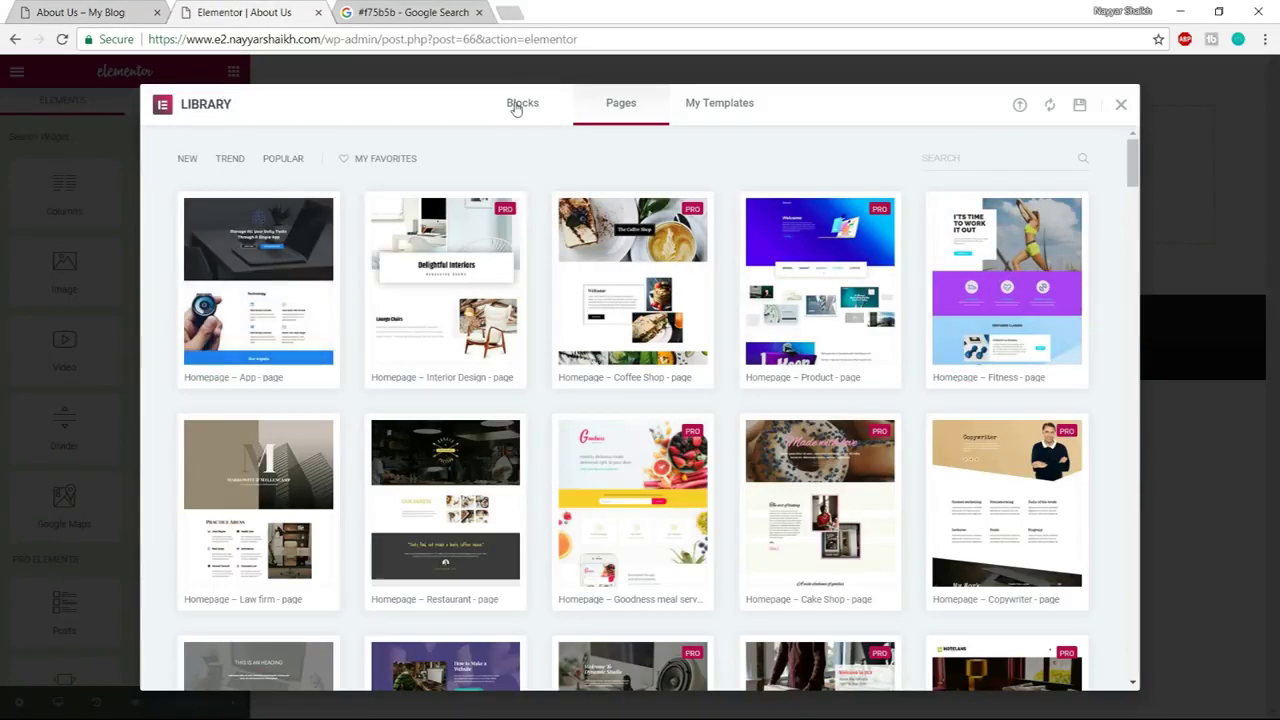
click(516, 106)
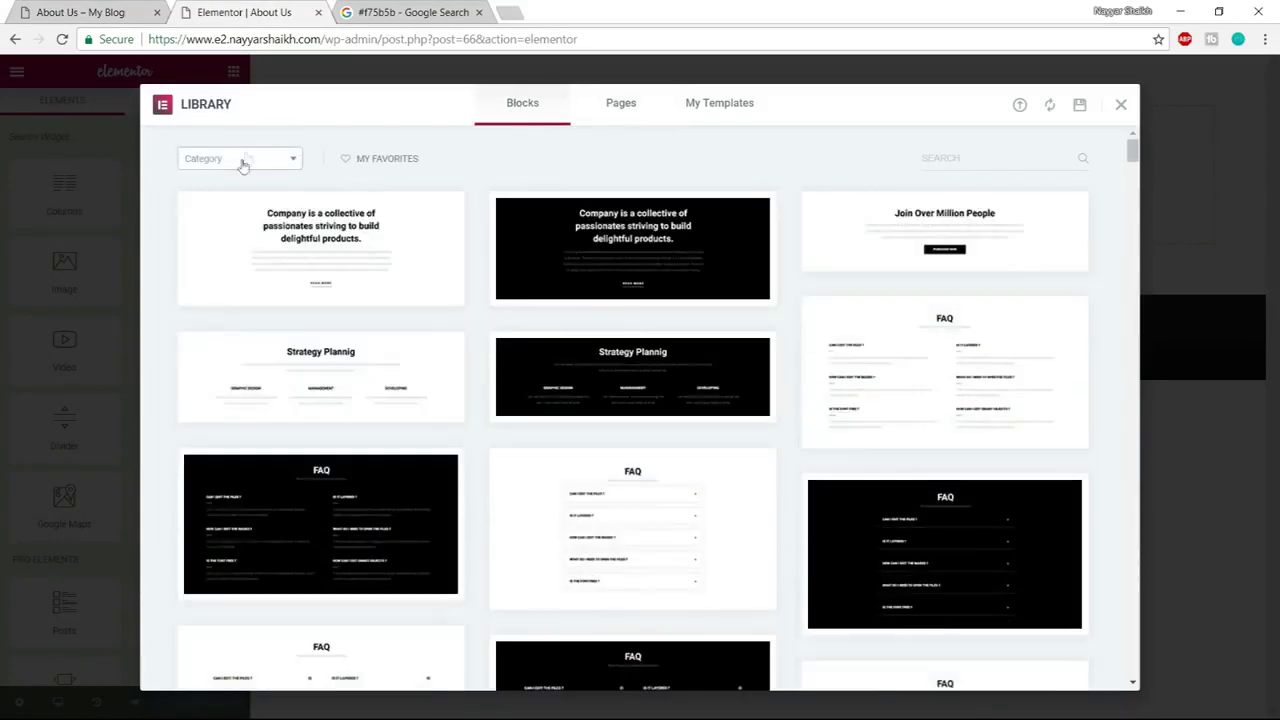
click(245, 158)
scroll(240, 335, down, 4)
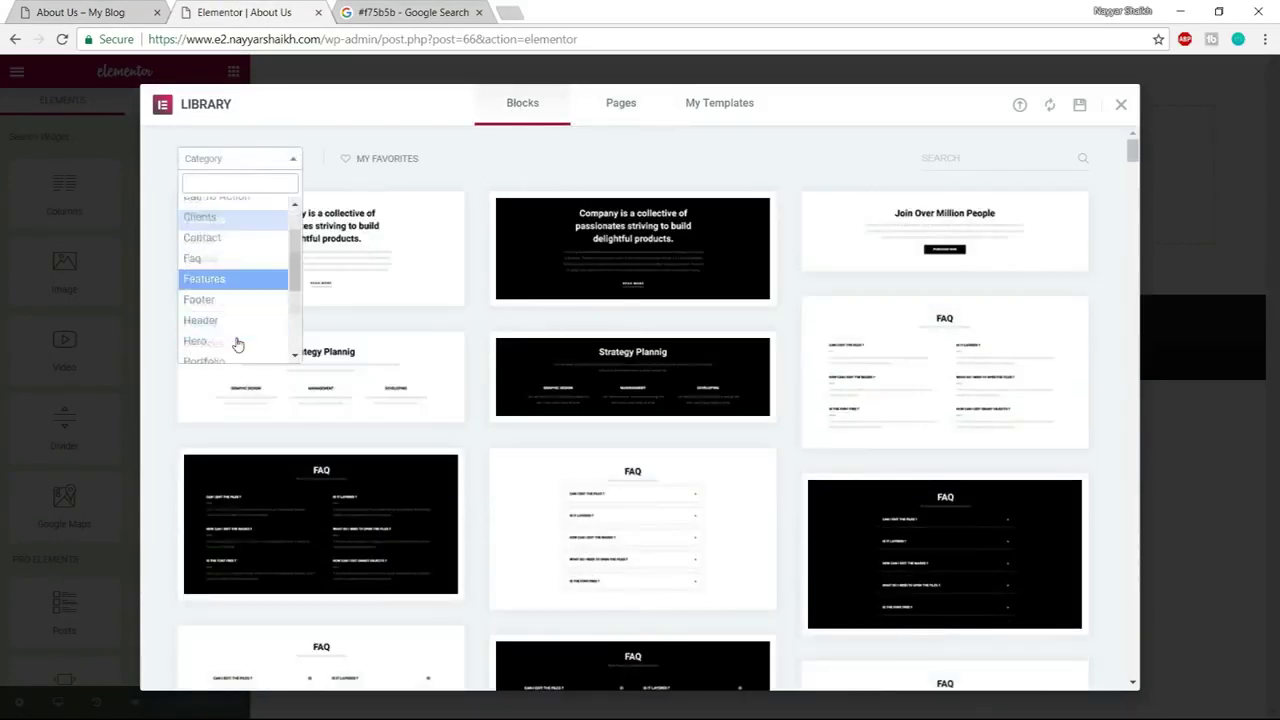
click(238, 287)
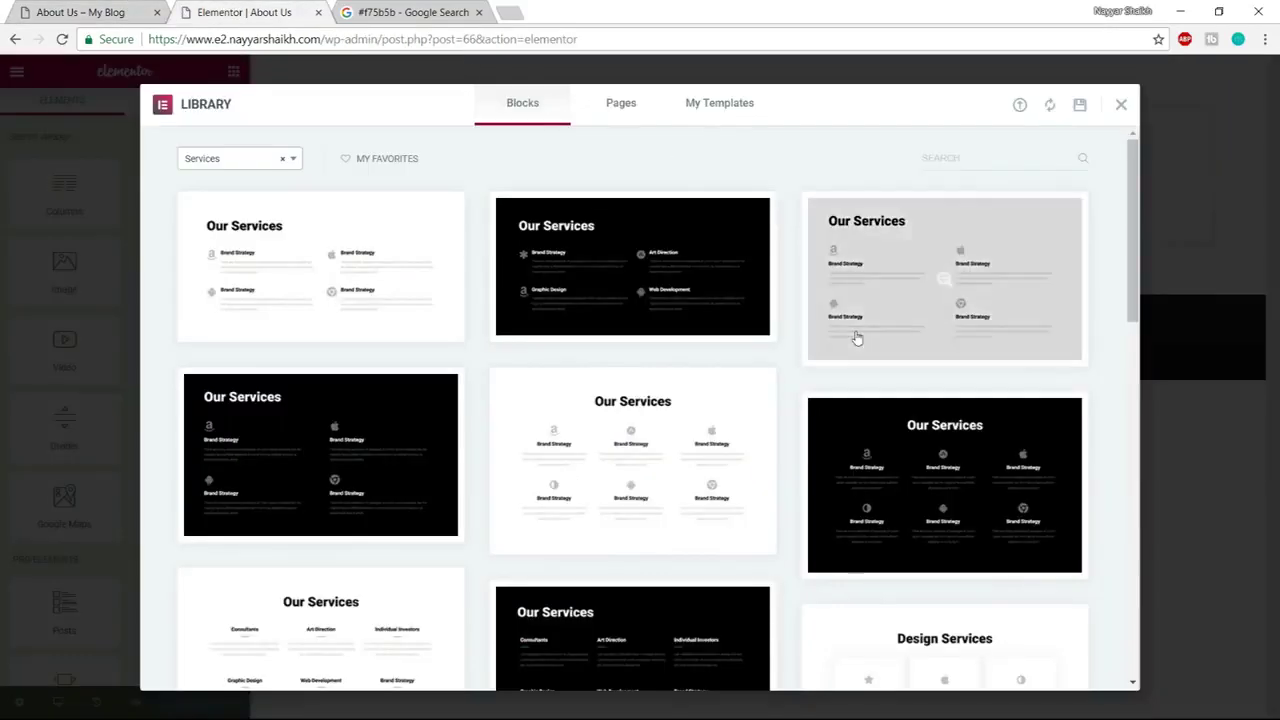
Step: Compare against the live page and insert the Design Services block
scroll(900, 335, down, 1)
scroll(948, 337, down, 2)
click(150, 15)
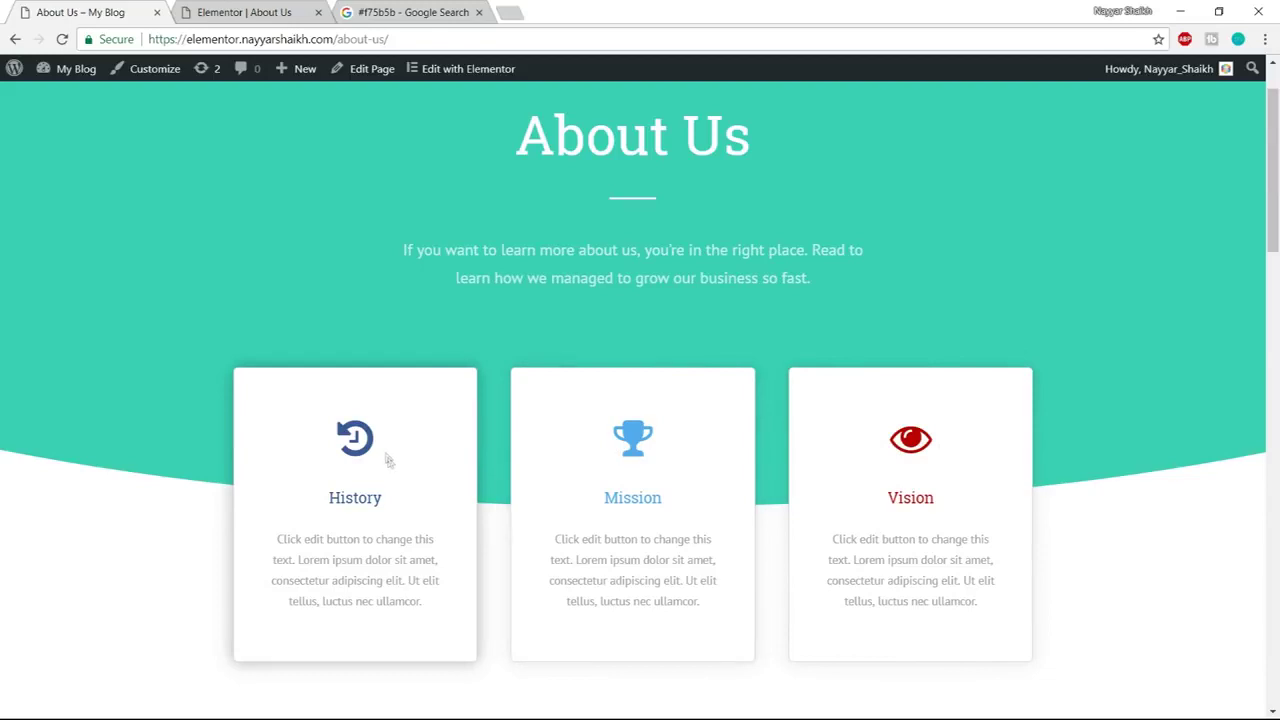
click(267, 8)
scroll(1023, 463, down, 2)
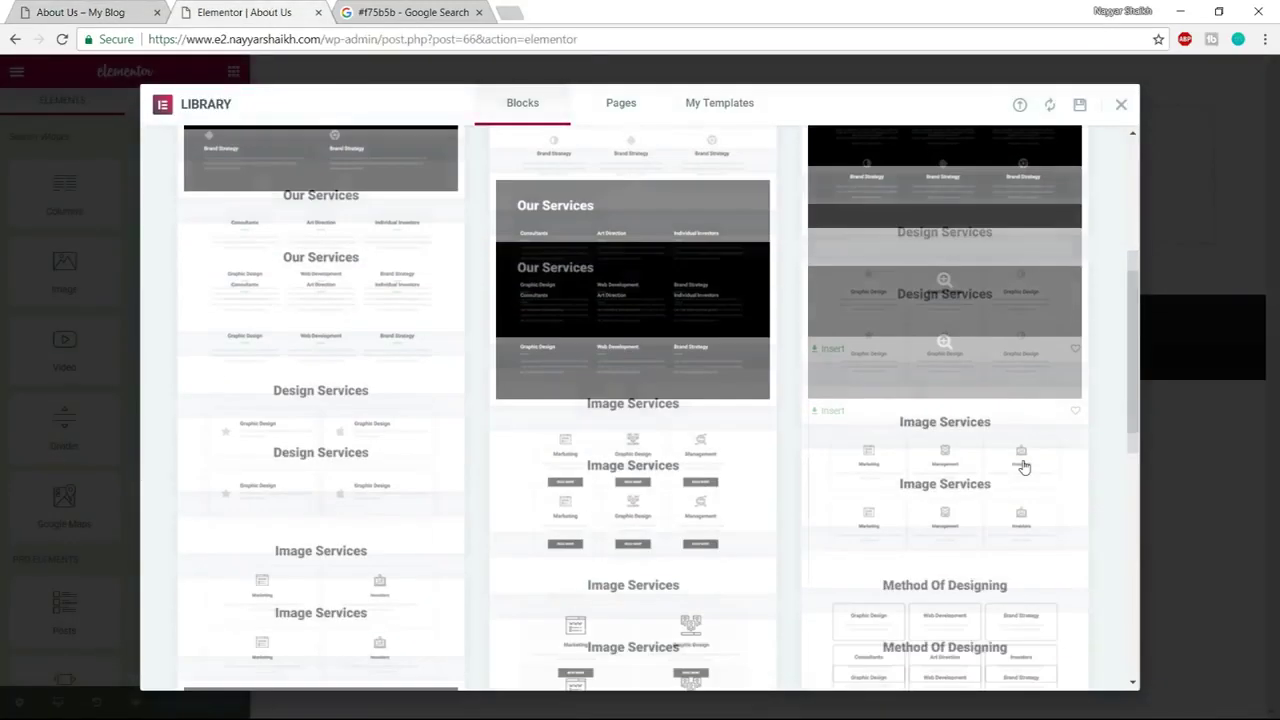
scroll(1040, 470, up, 2)
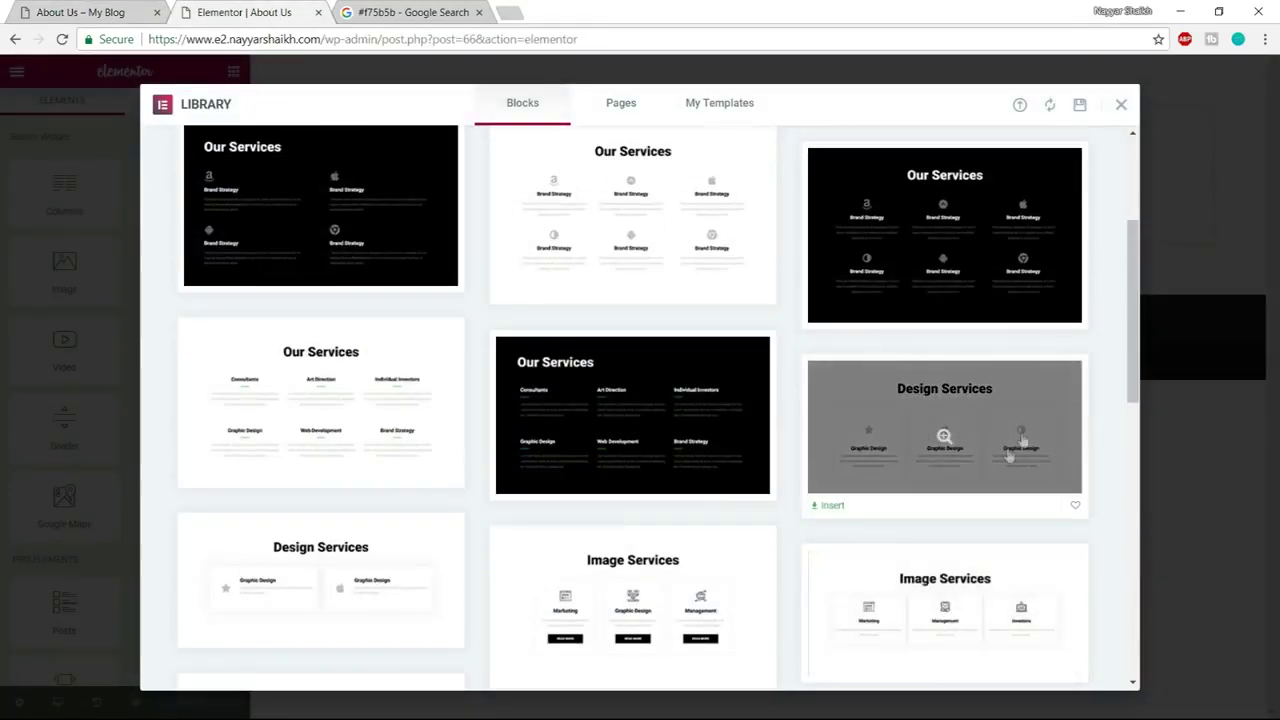
click(834, 508)
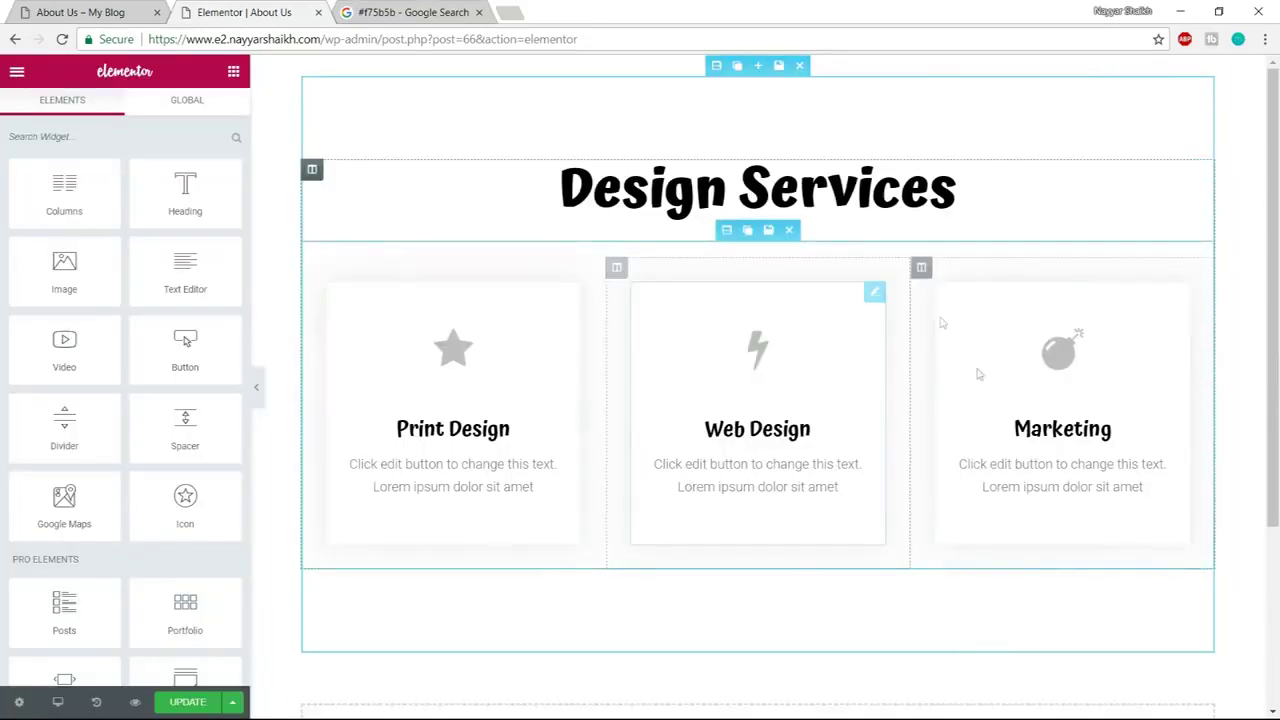
Step: Compare against the live About Us page, then stretch the Design Services section to full width
click(80, 12)
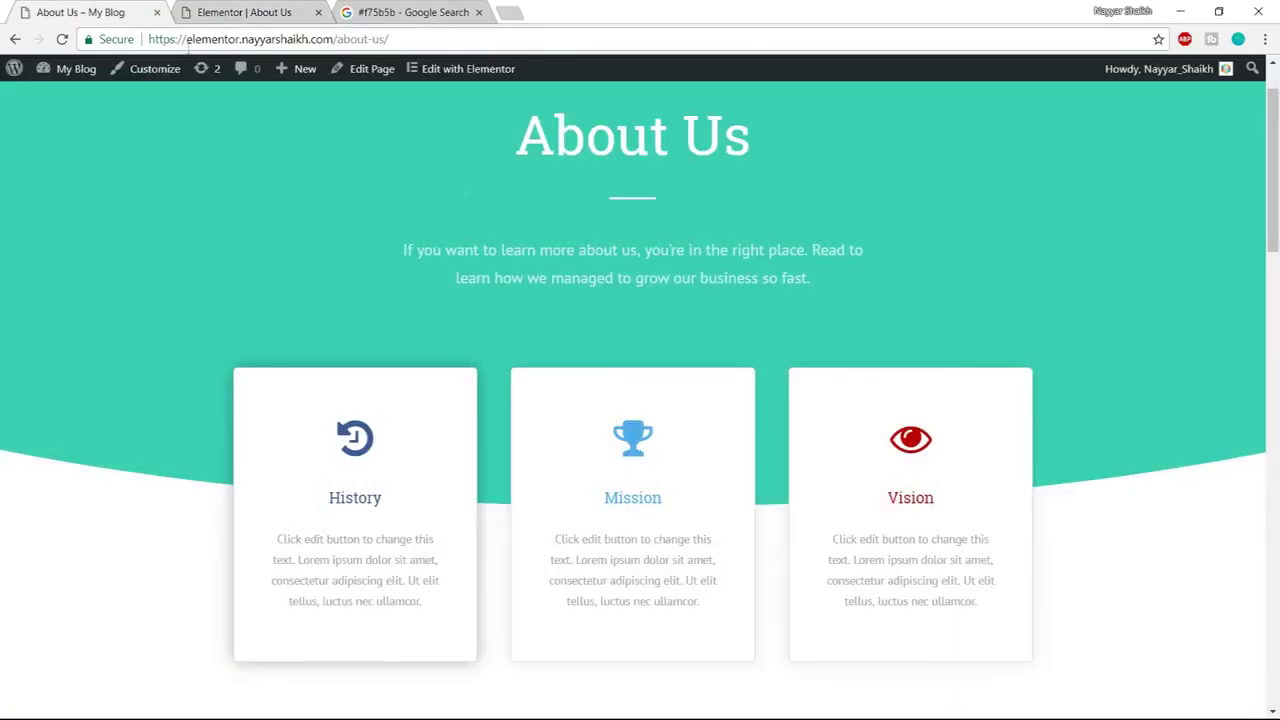
scroll(543, 446, up, 1)
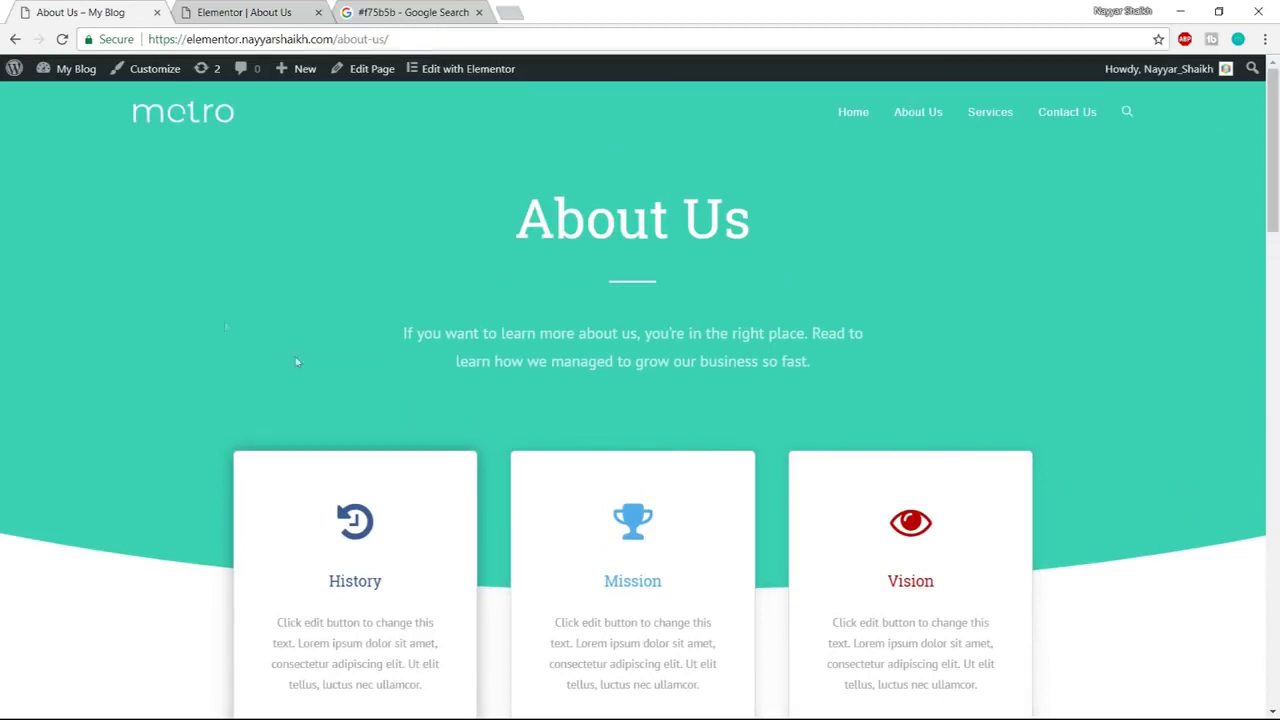
scroll(1065, 577, down, 2)
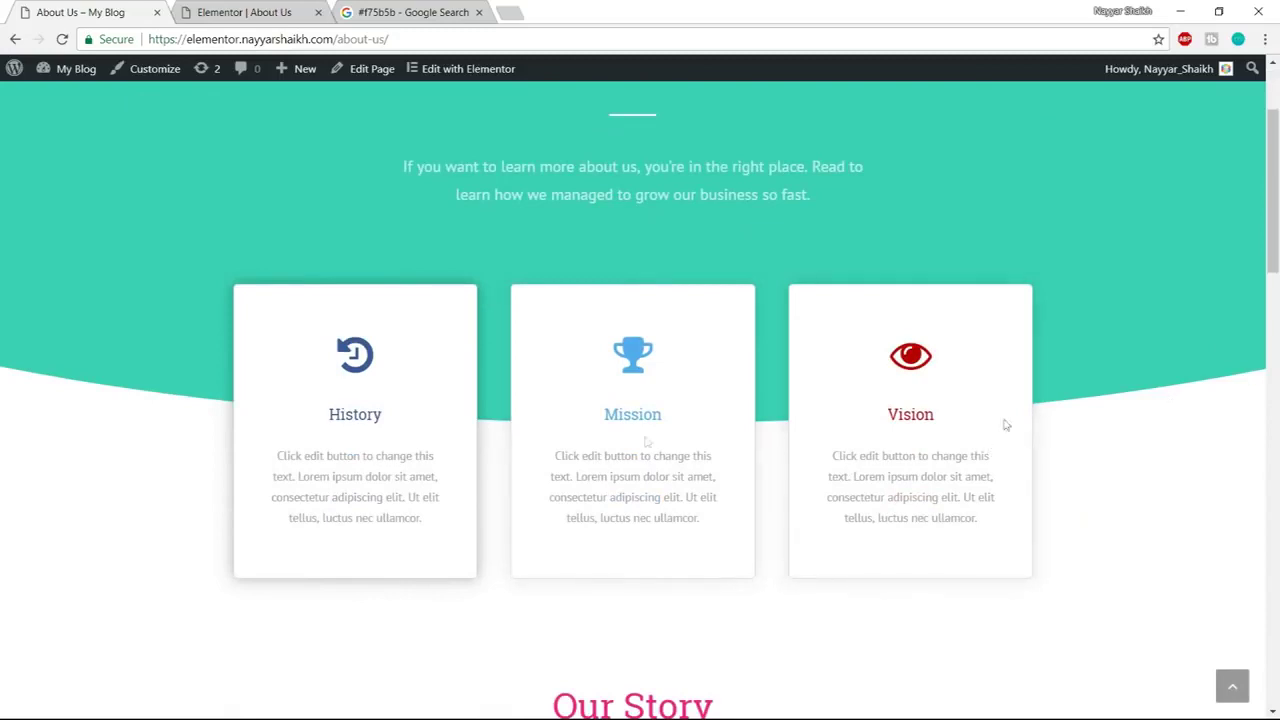
scroll(900, 462, up, 3)
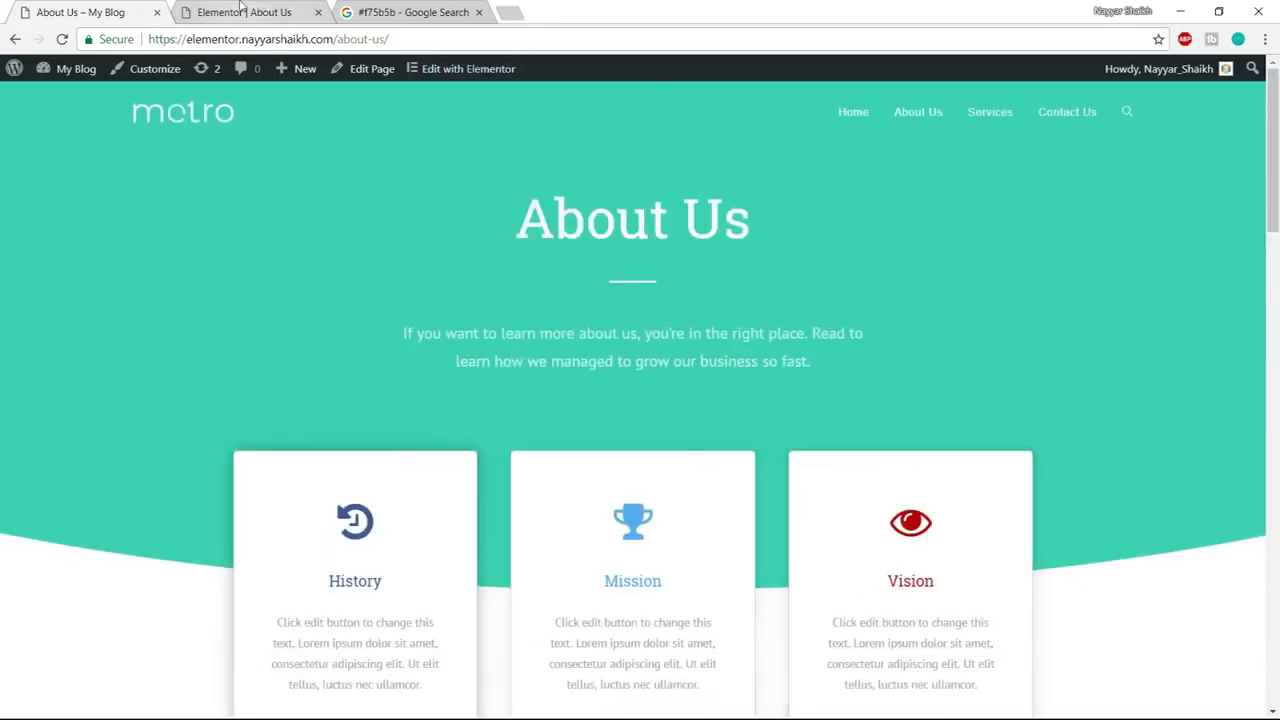
key(ctrl+Tab)
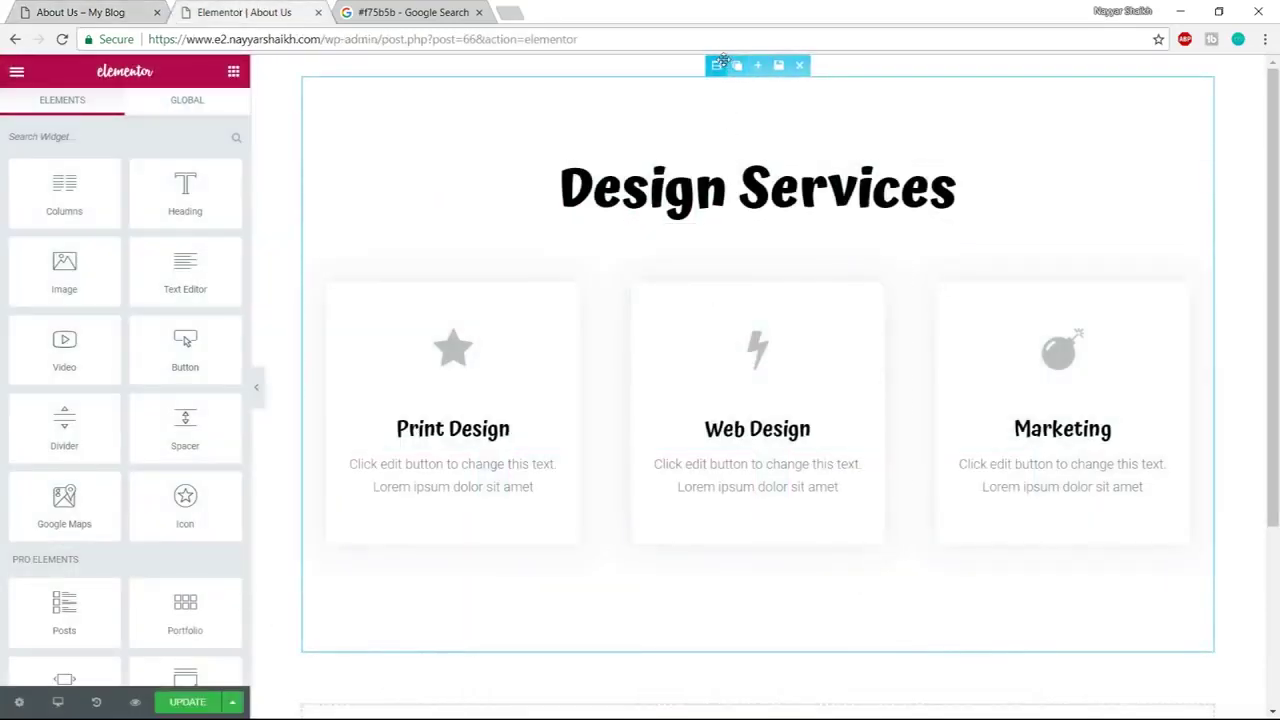
click(718, 66)
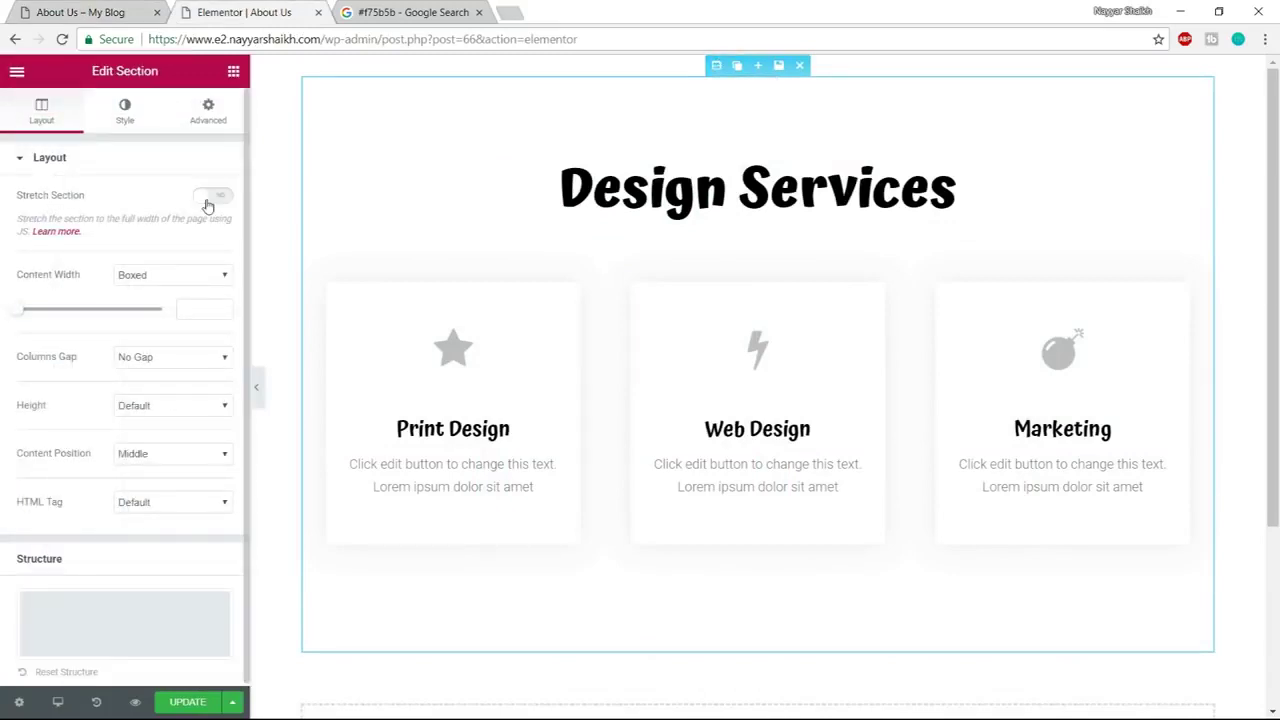
click(207, 200)
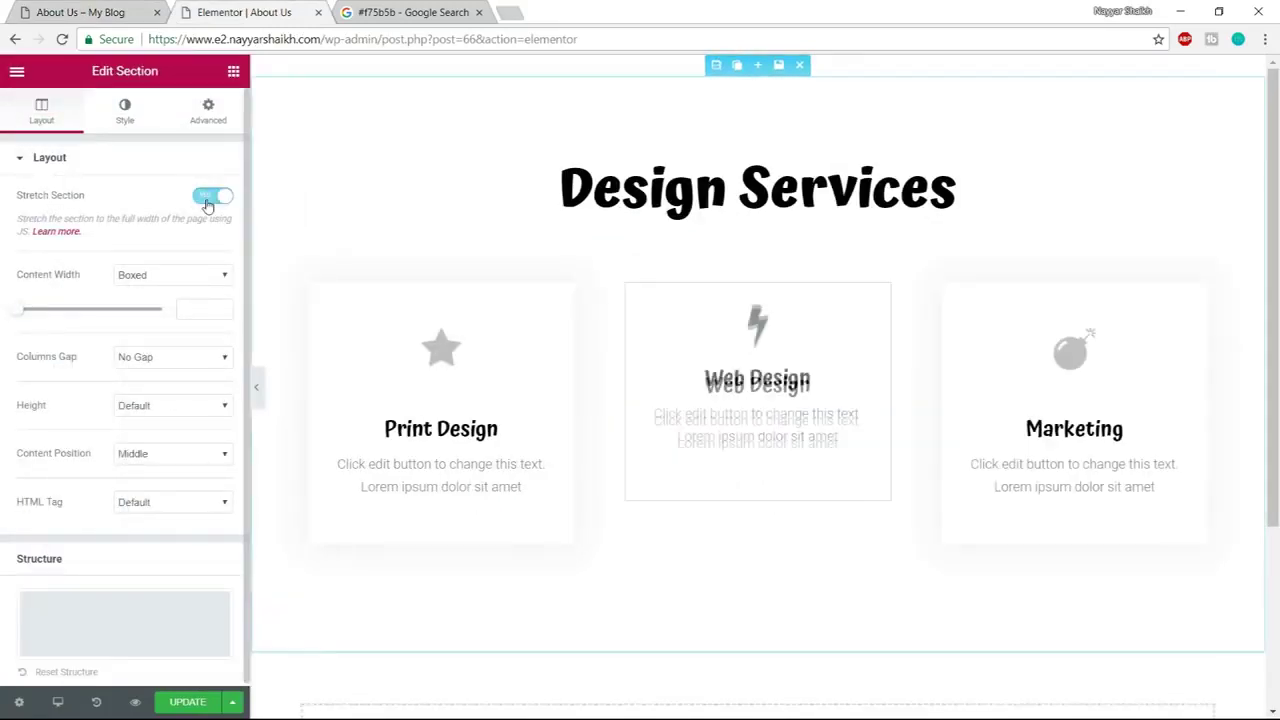
Step: Set the Design Services section's Style background type to Classic
click(125, 118)
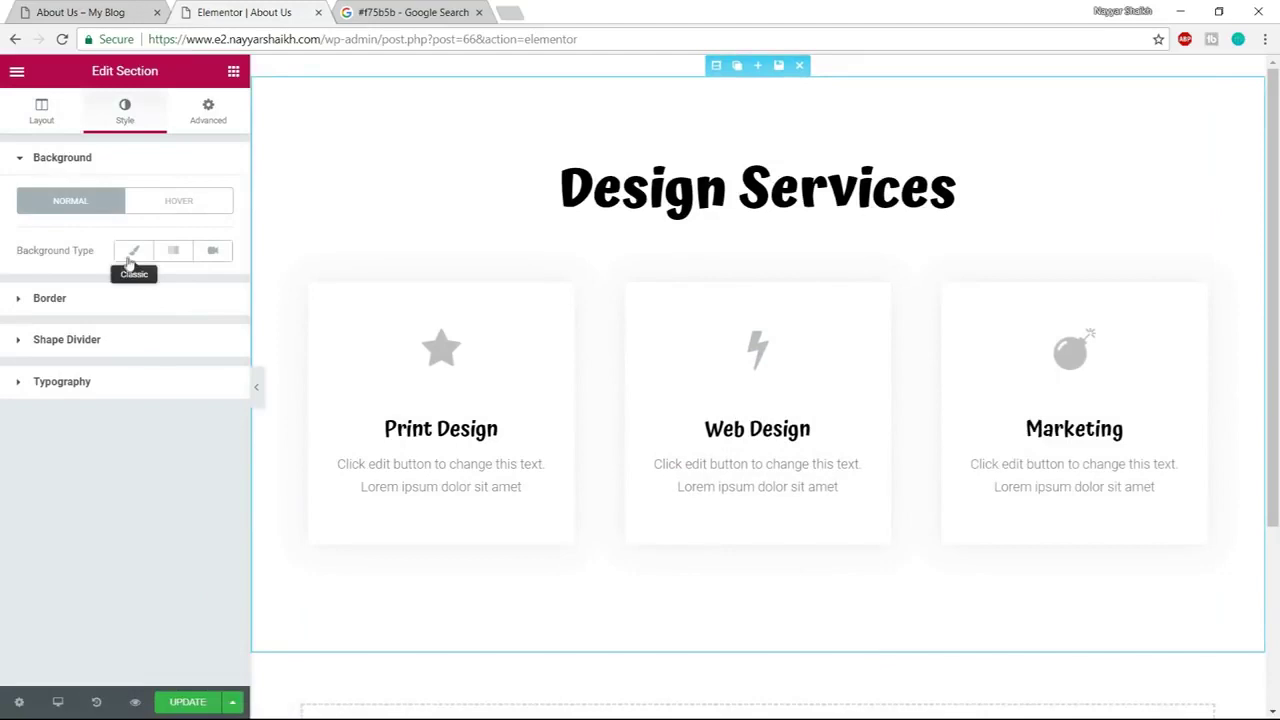
click(132, 252)
click(131, 256)
click(136, 258)
scroll(206, 356, down, 2)
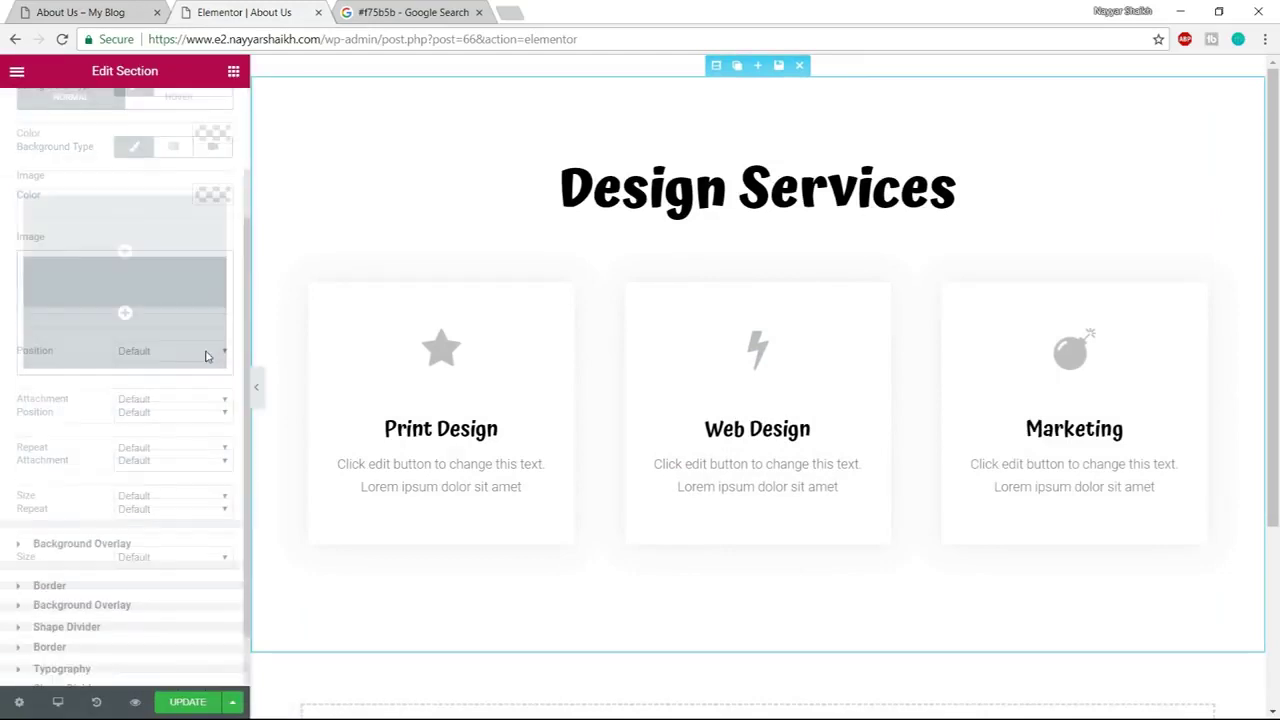
Step: Choose a Classic background overlay and copy the #10c5a7 colour code for its colour
click(151, 543)
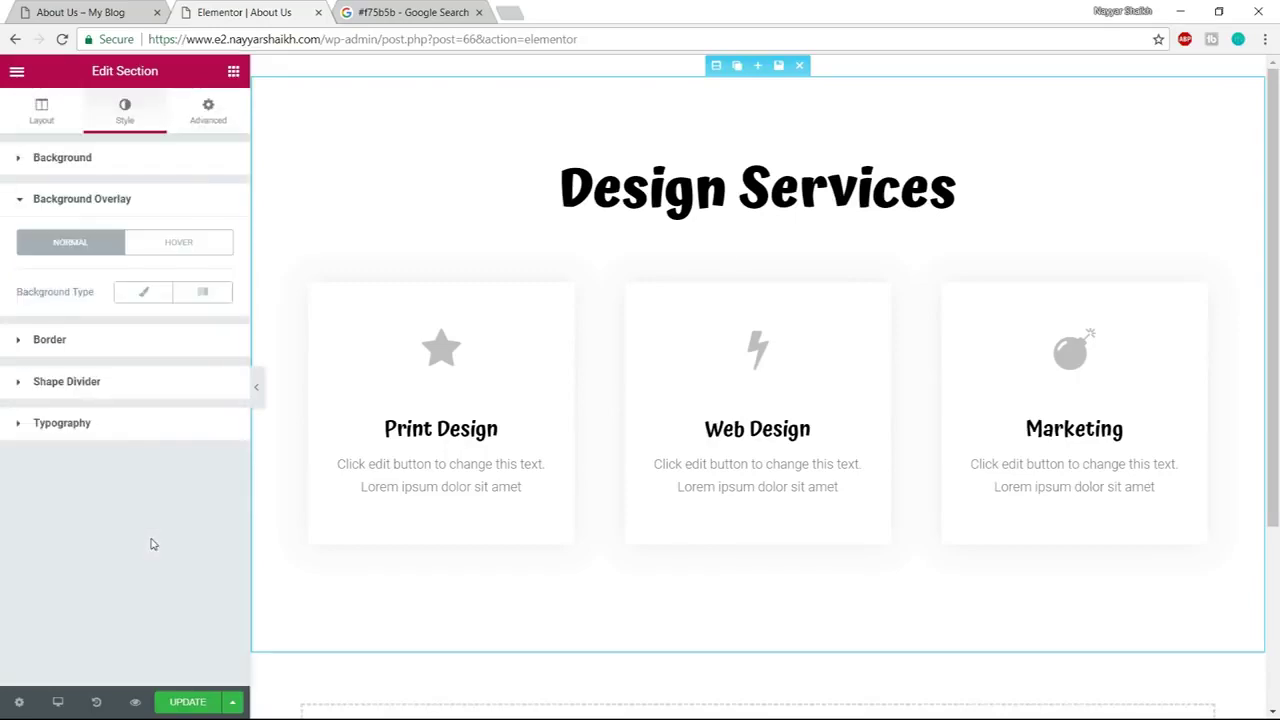
click(144, 293)
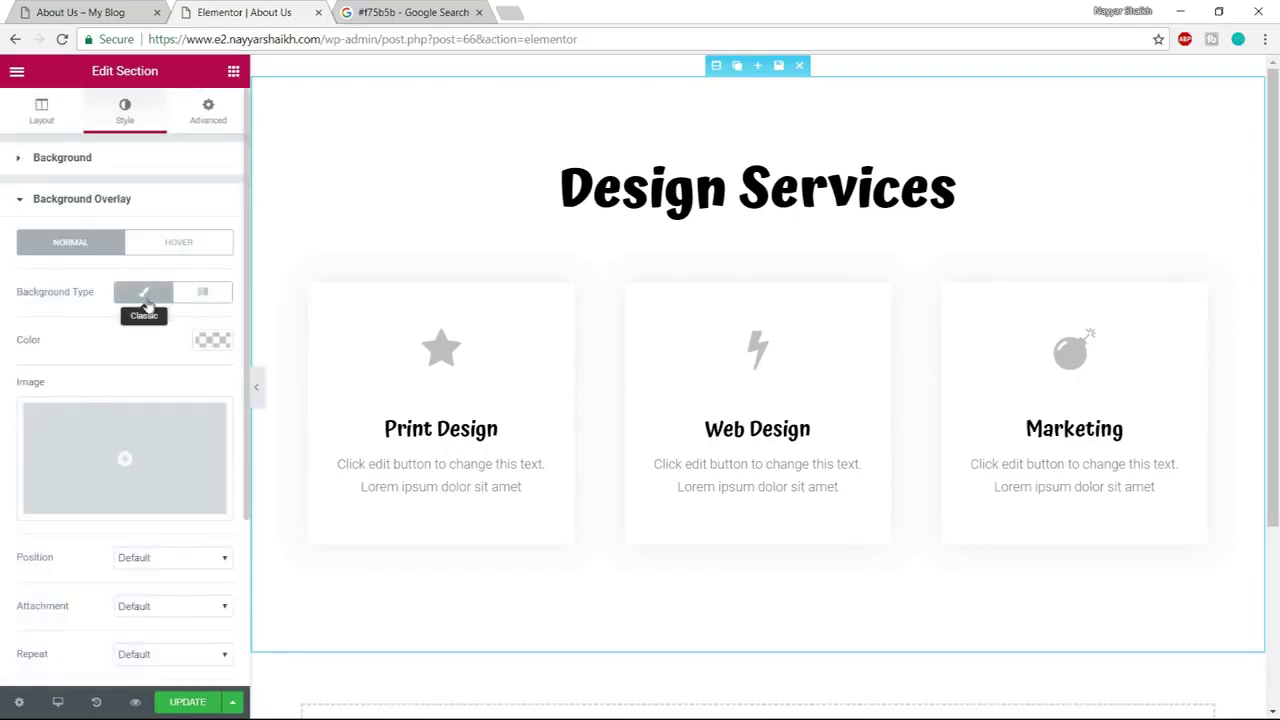
click(398, 13)
drag(314, 97, 220, 94)
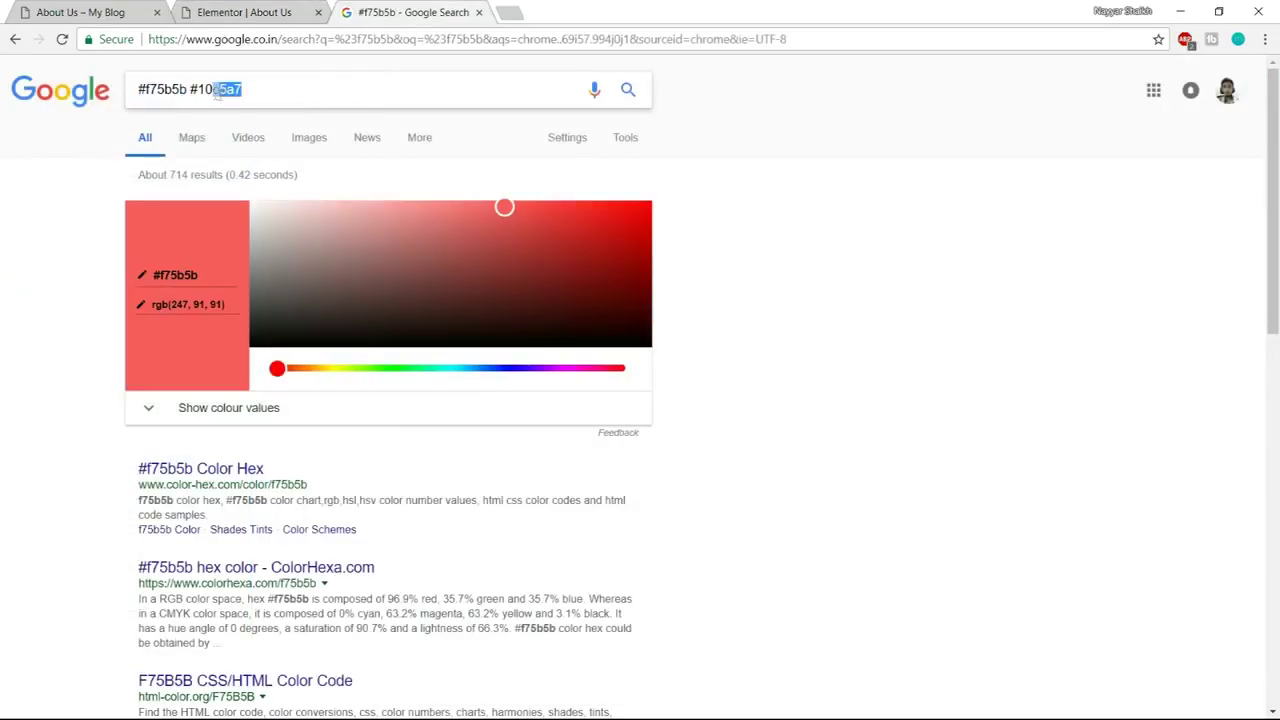
click(250, 12)
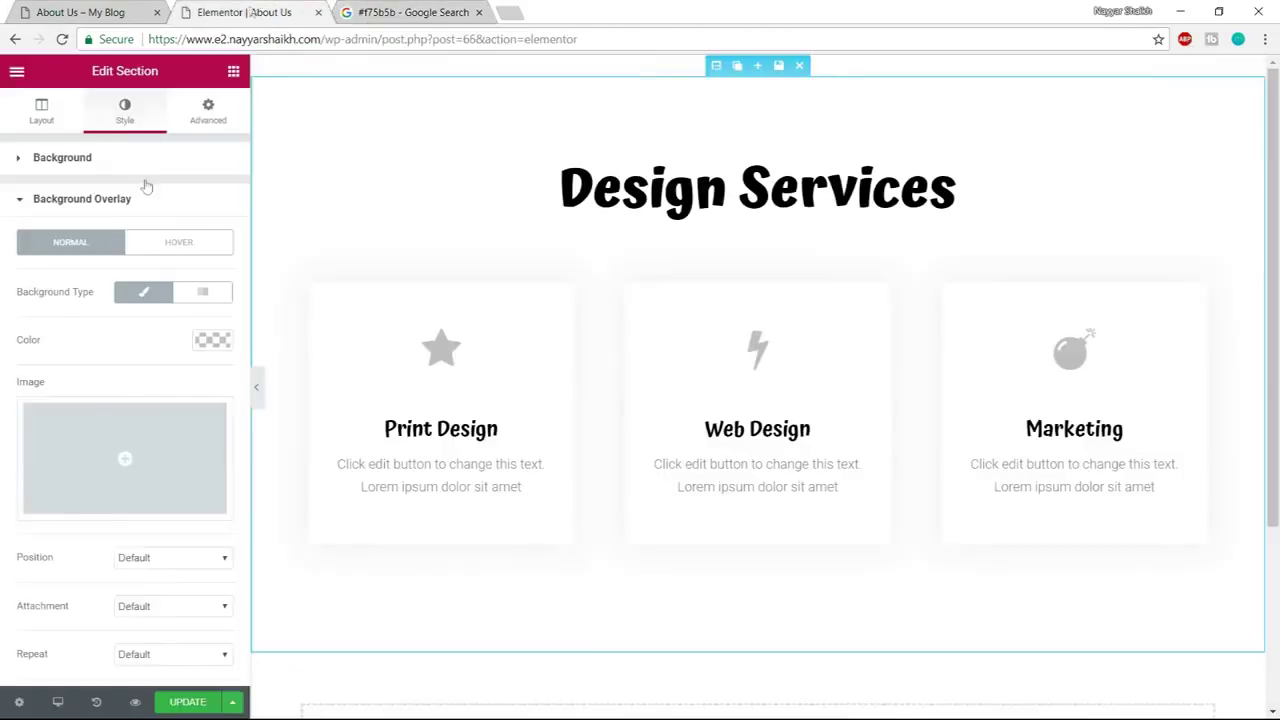
click(214, 340)
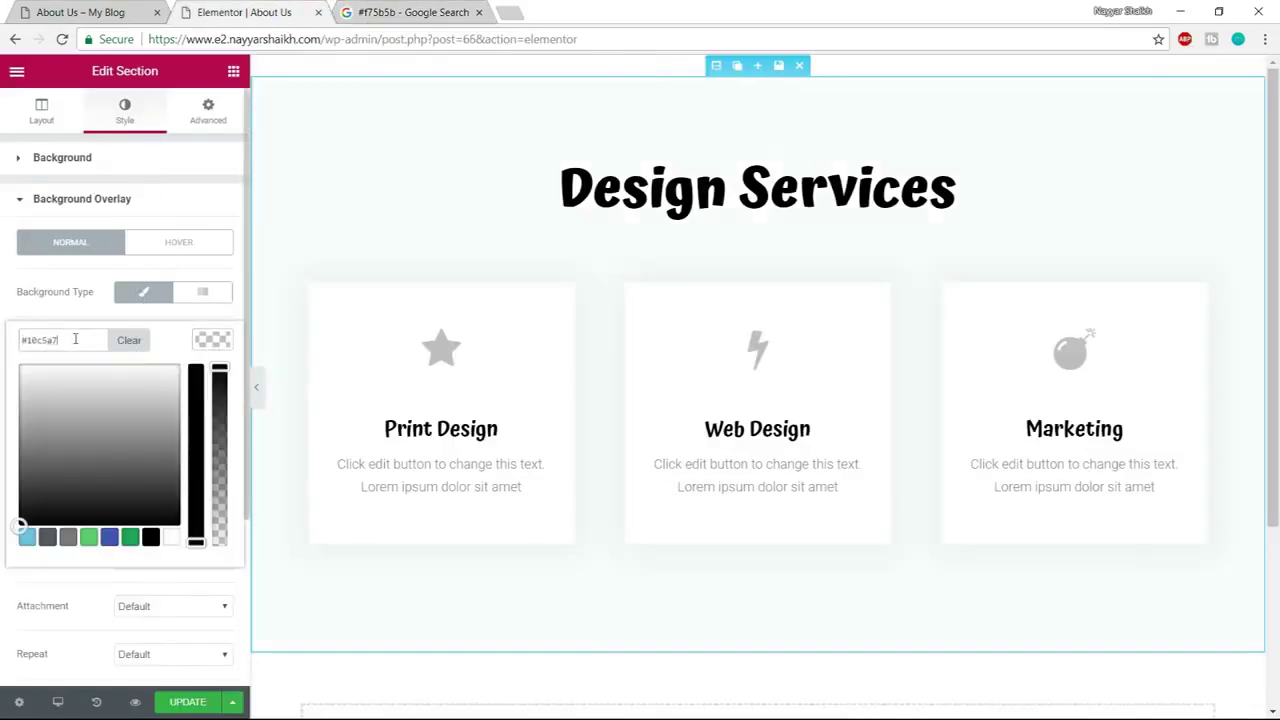
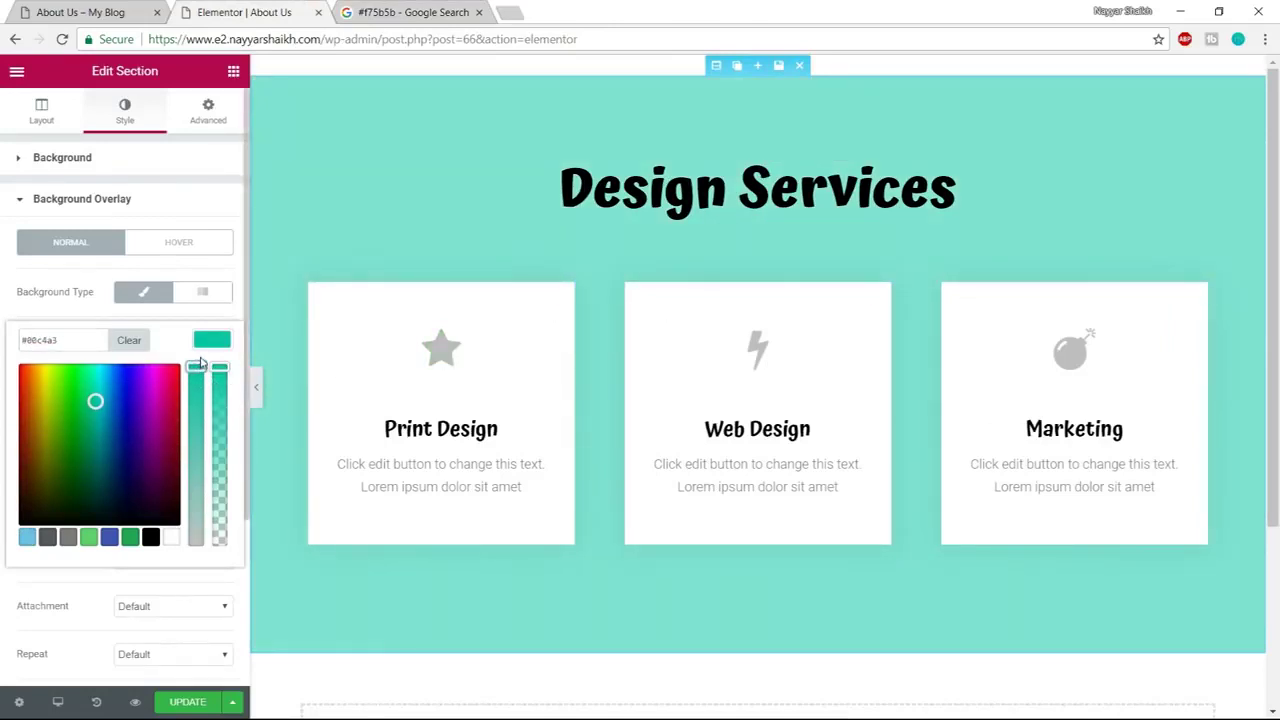
Step: Lower the teal Background Overlay's alpha to a light semi-transparent tint, then collapse the overlay settings
drag(219, 368, 219, 521)
click(216, 440)
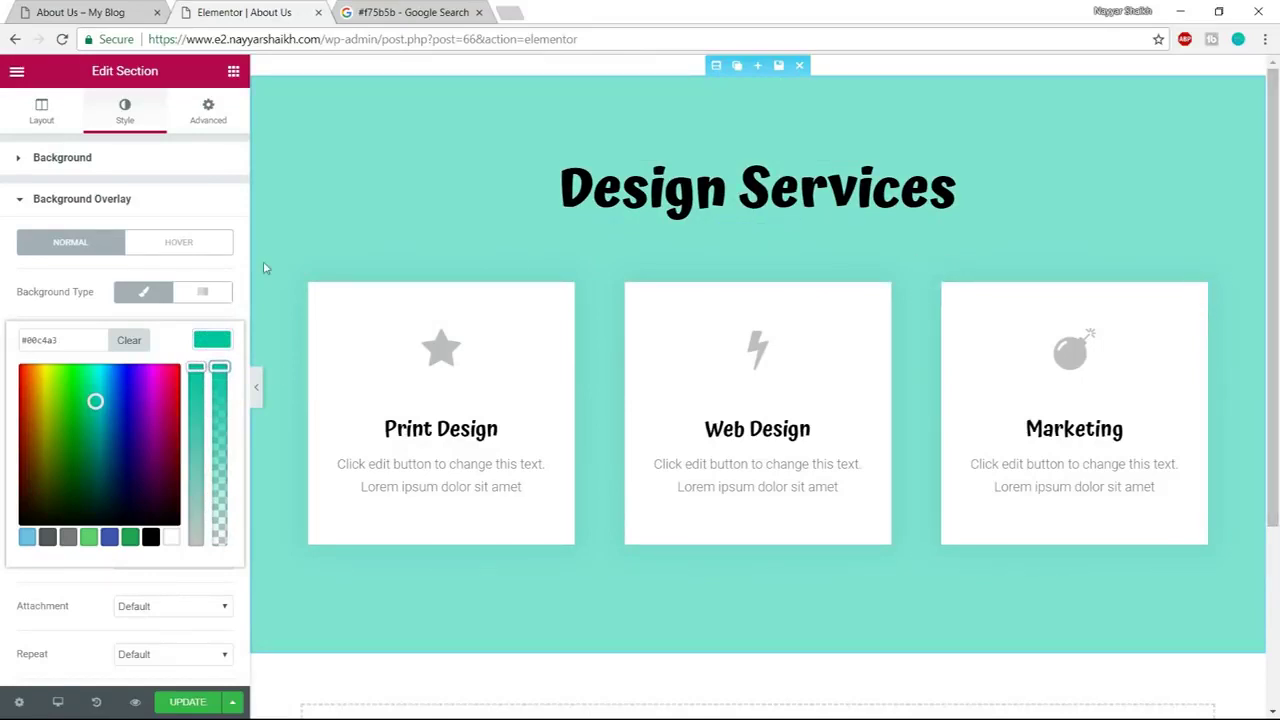
click(226, 342)
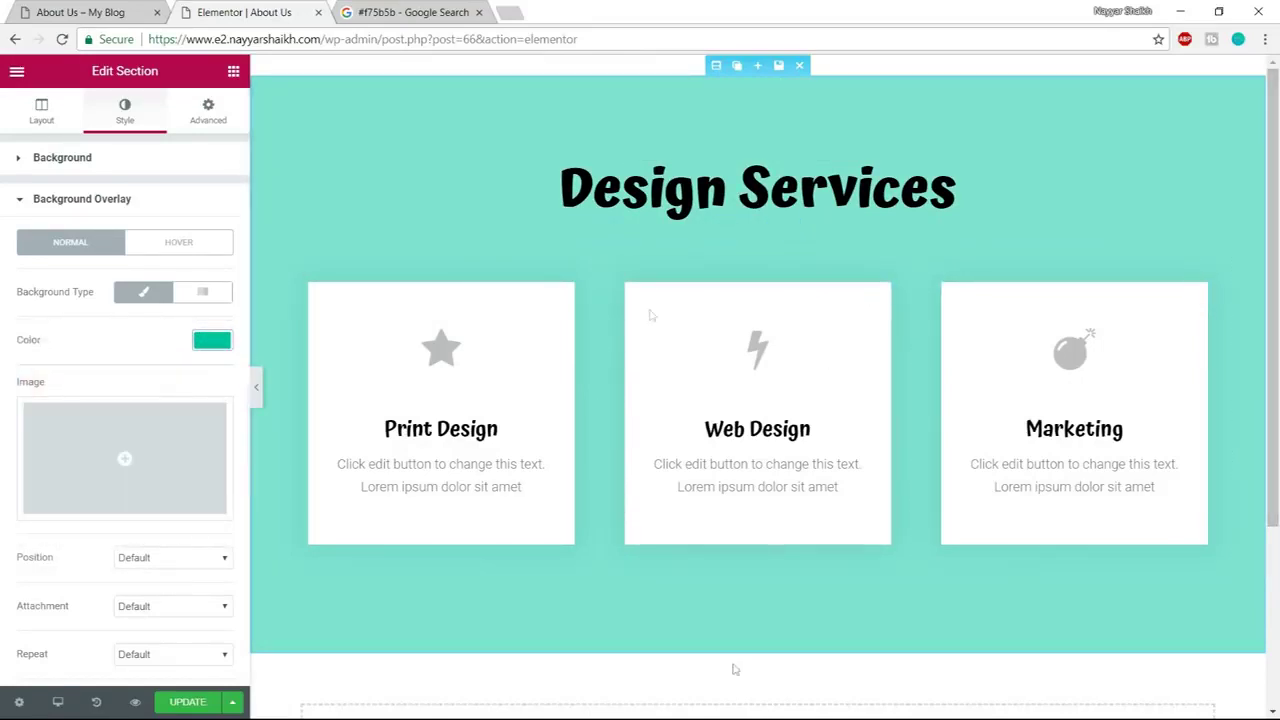
click(97, 10)
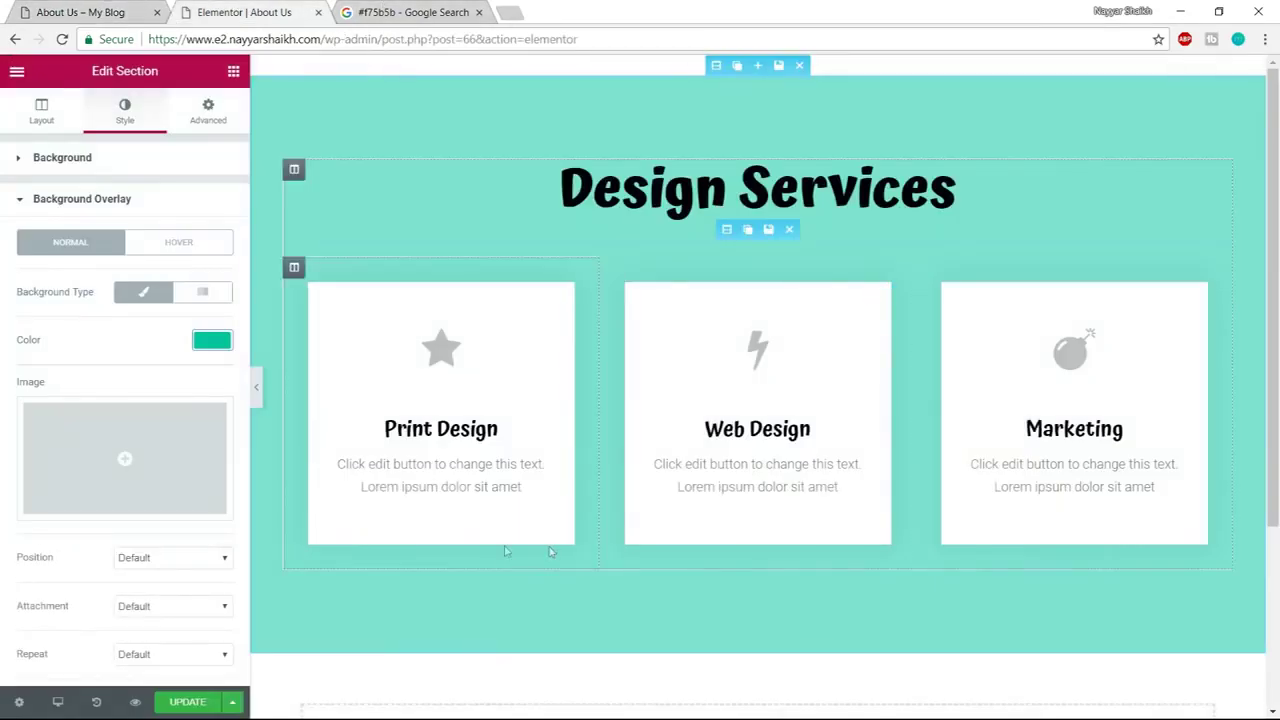
click(158, 205)
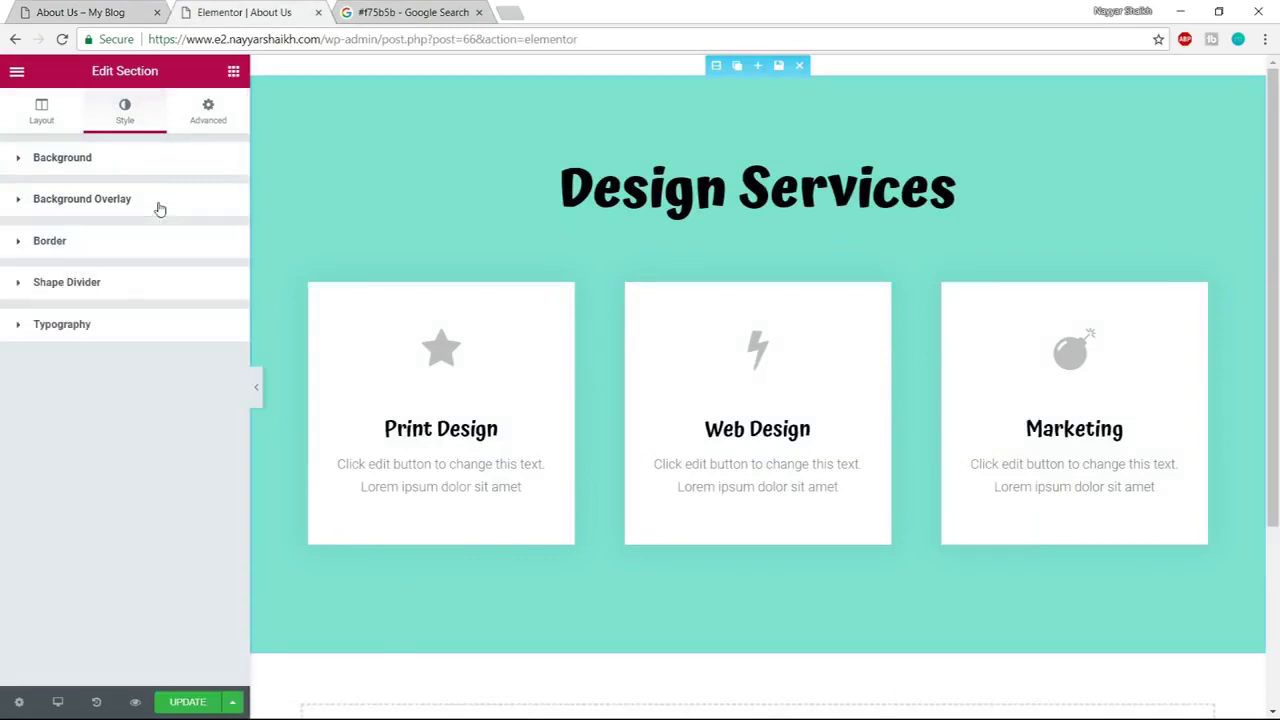
Step: Add an inverted Curve shape divider to the section's bottom edge and preview it
click(101, 286)
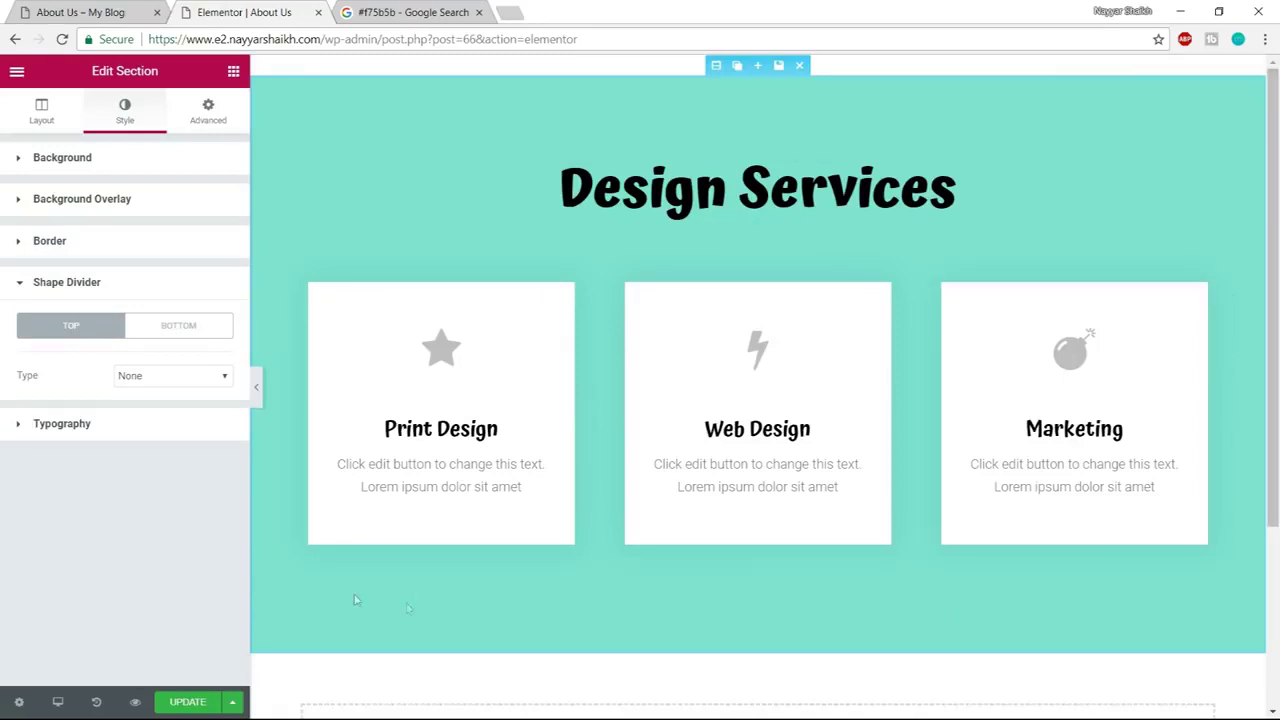
click(185, 326)
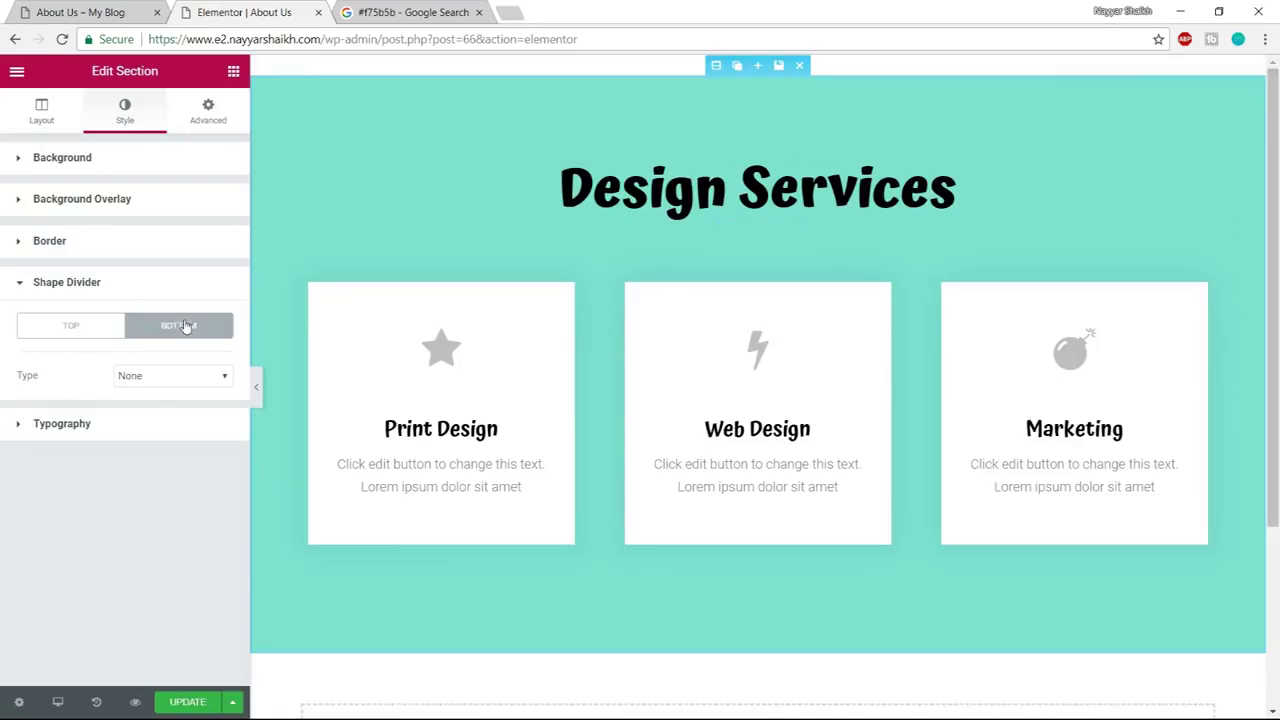
click(185, 379)
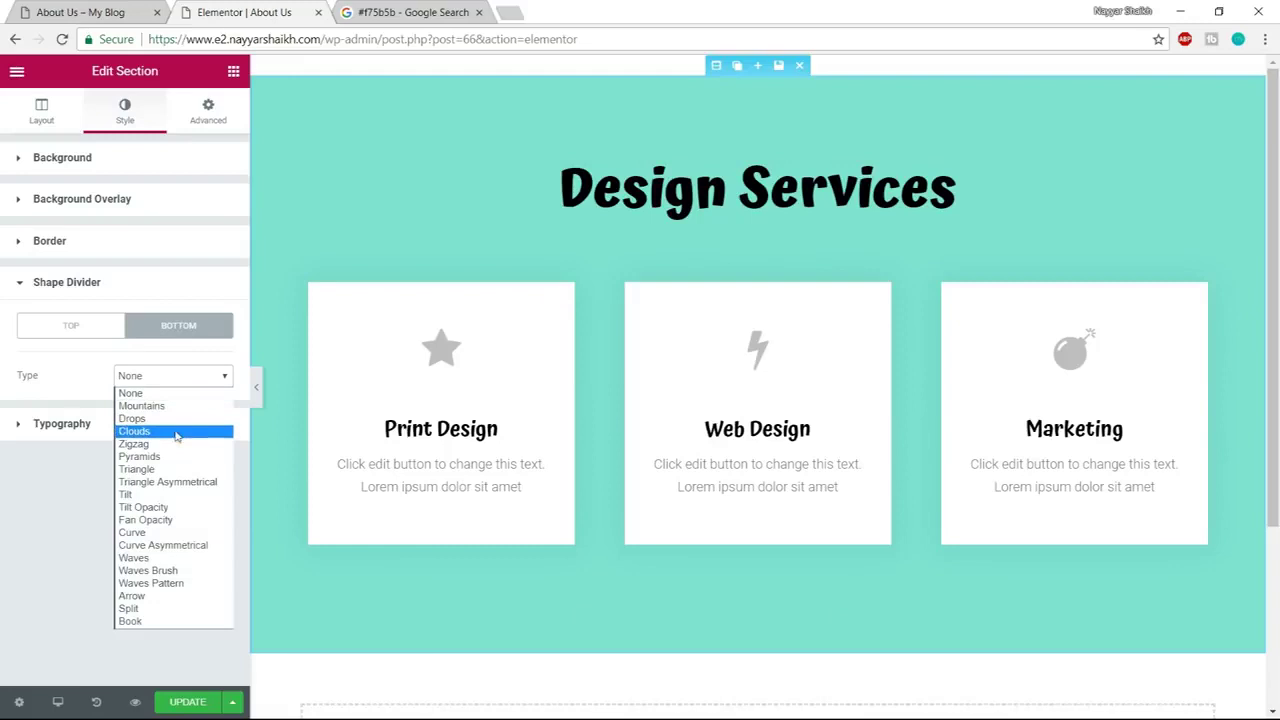
click(172, 532)
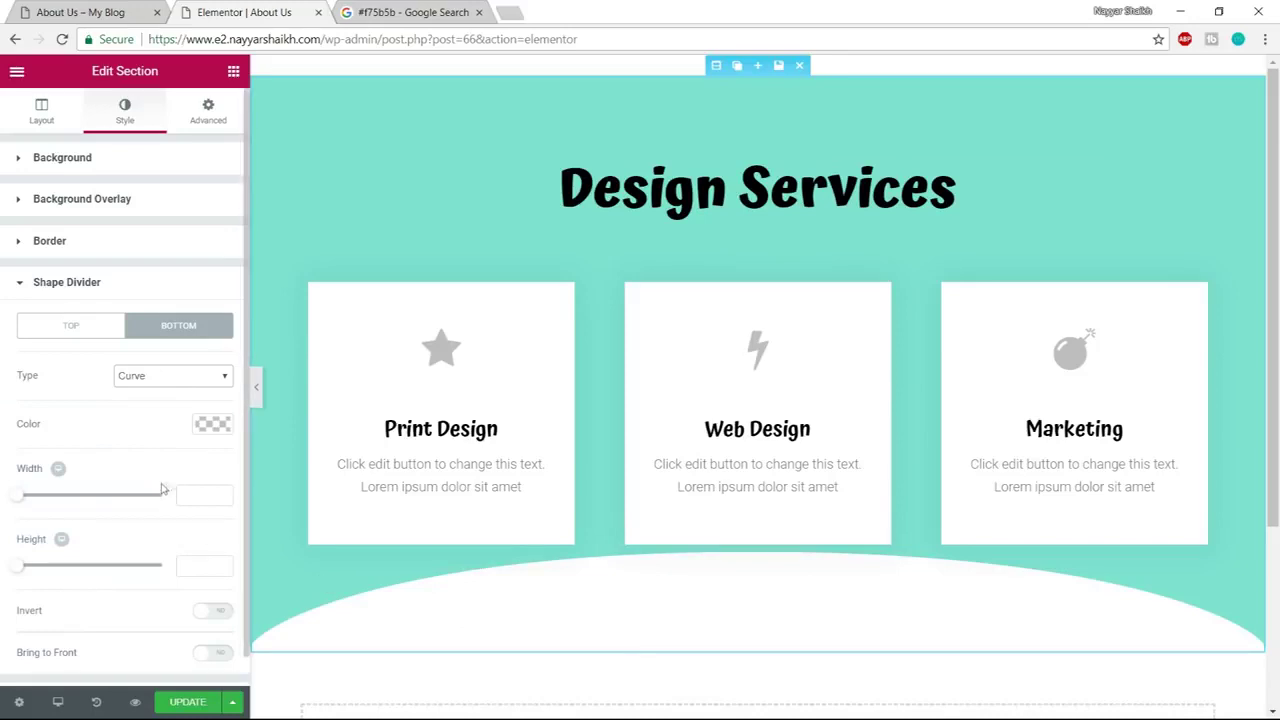
scroll(208, 513, down, 1)
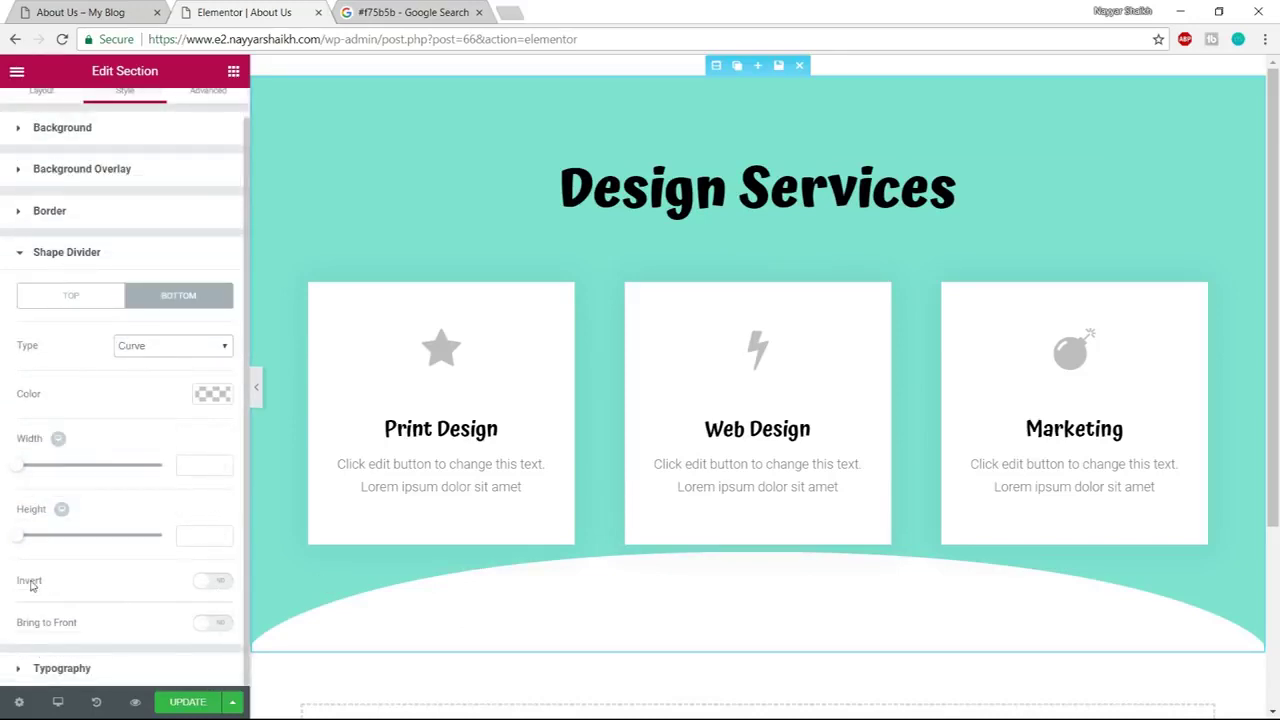
click(214, 581)
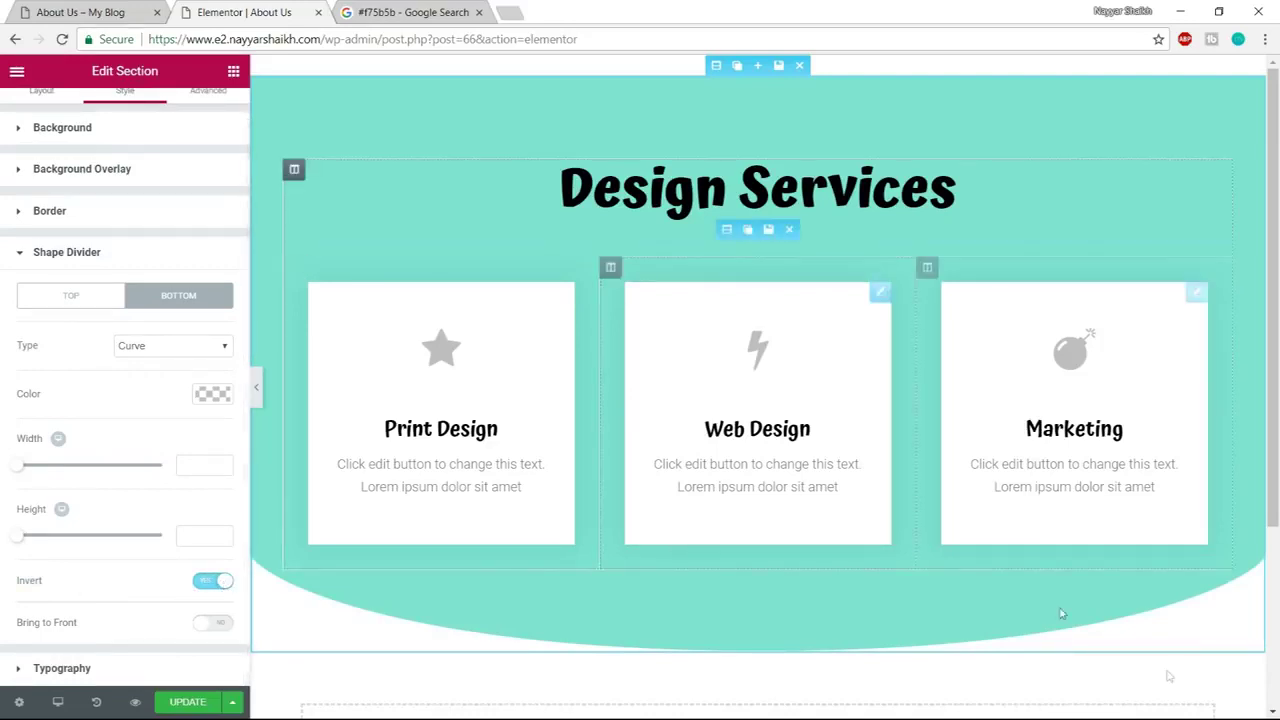
click(256, 388)
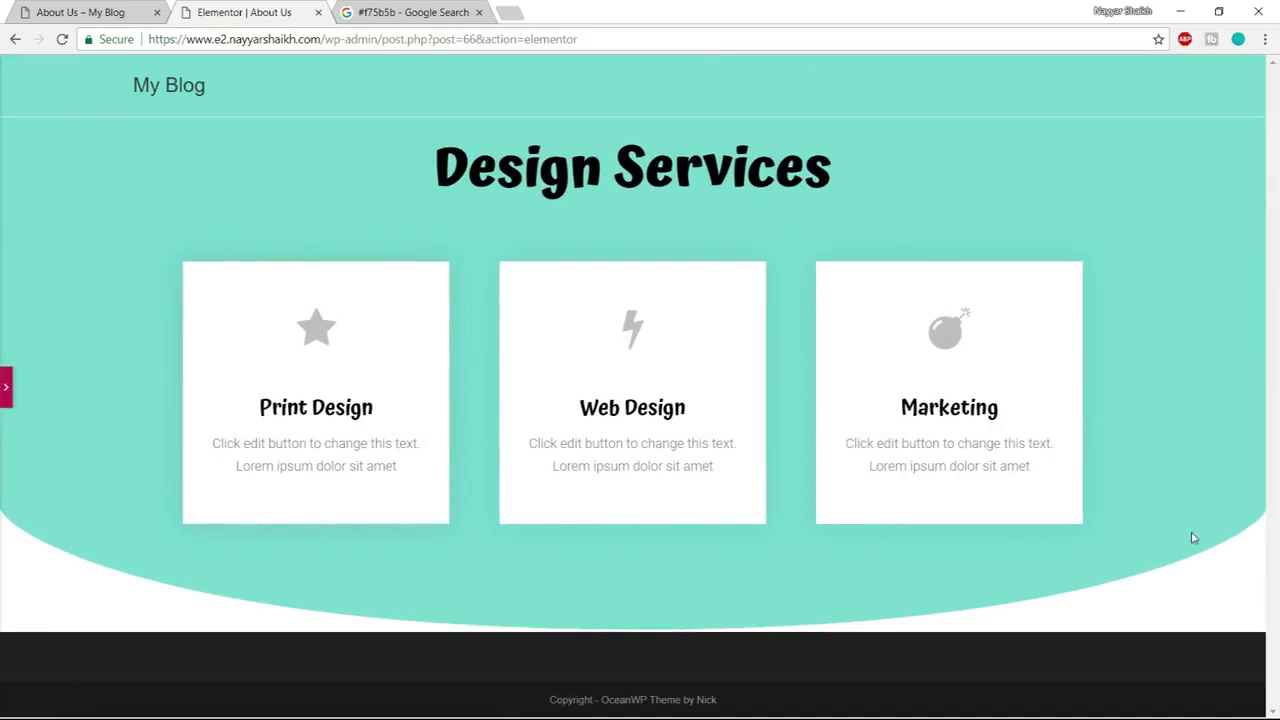
click(7, 388)
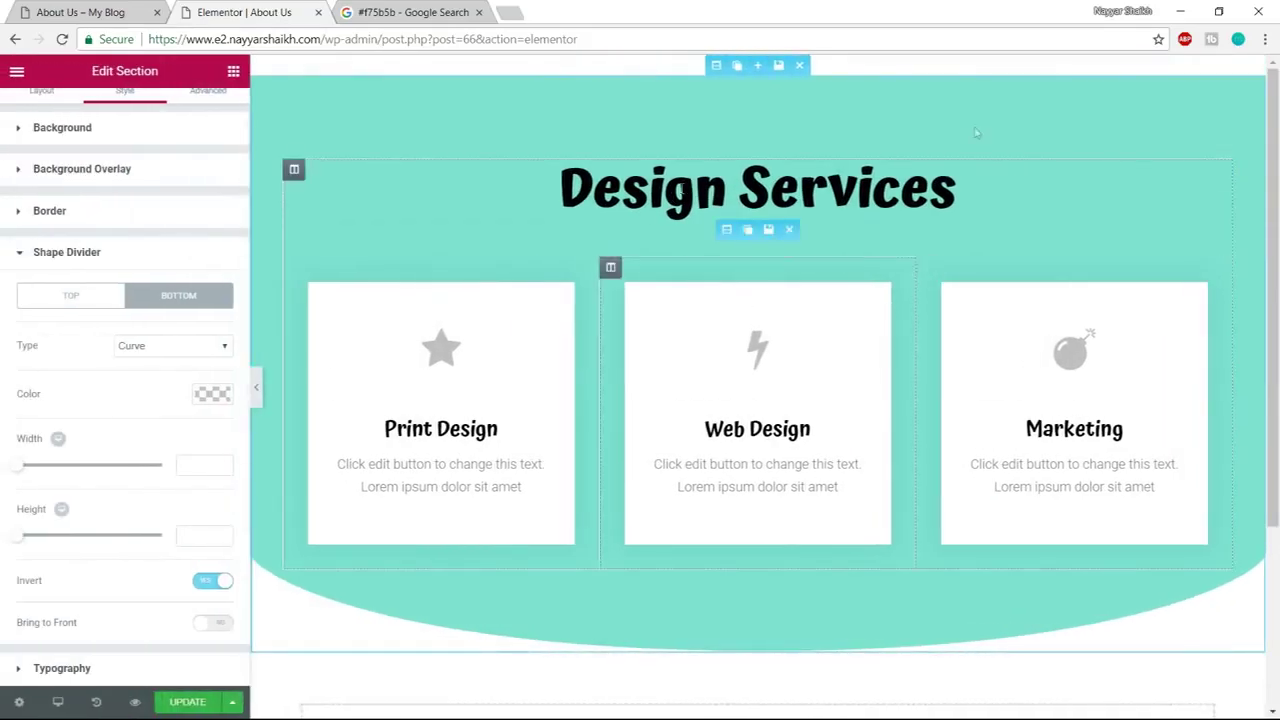
Step: Clear the section's Background Overlay colour
click(144, 178)
click(212, 342)
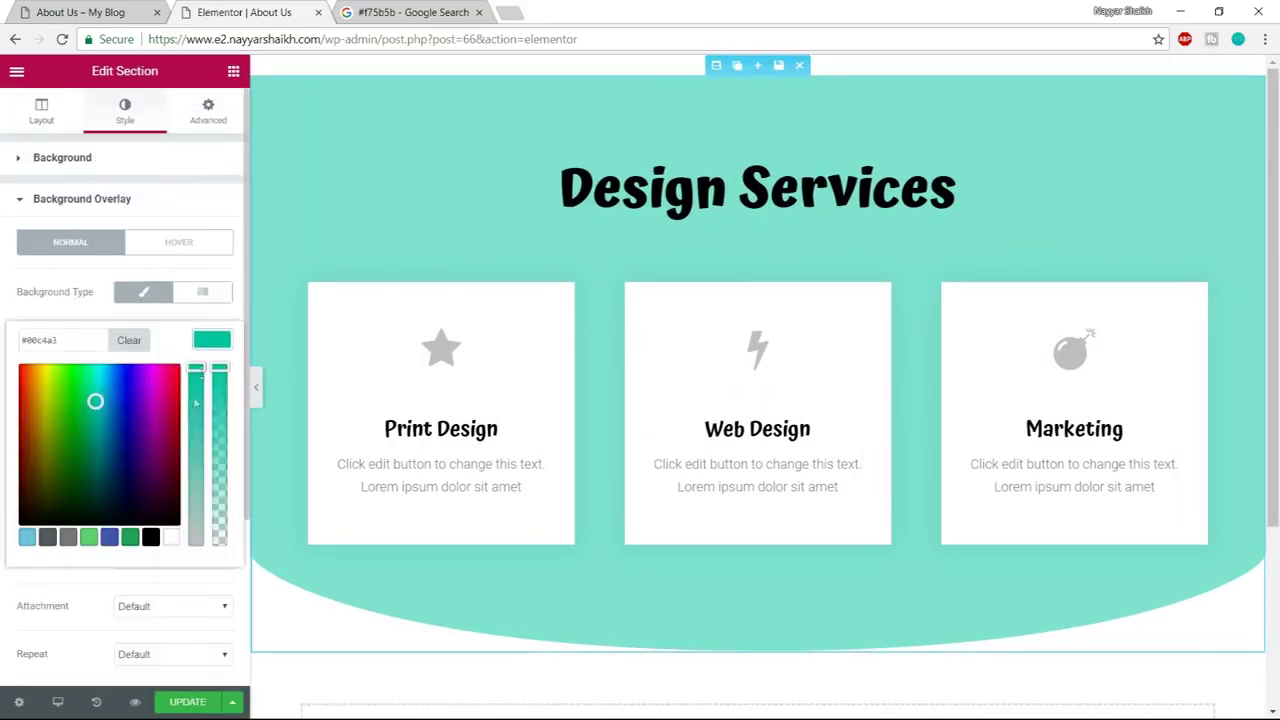
drag(93, 398, 88, 383)
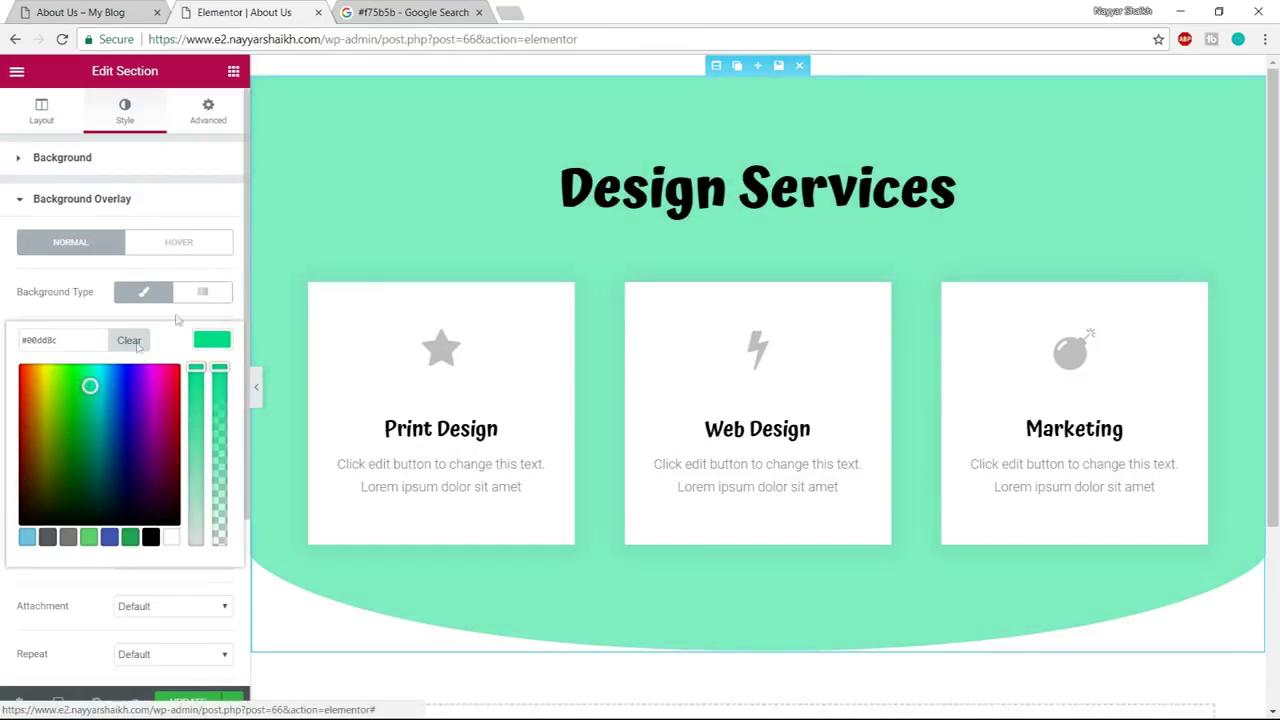
click(208, 342)
click(211, 340)
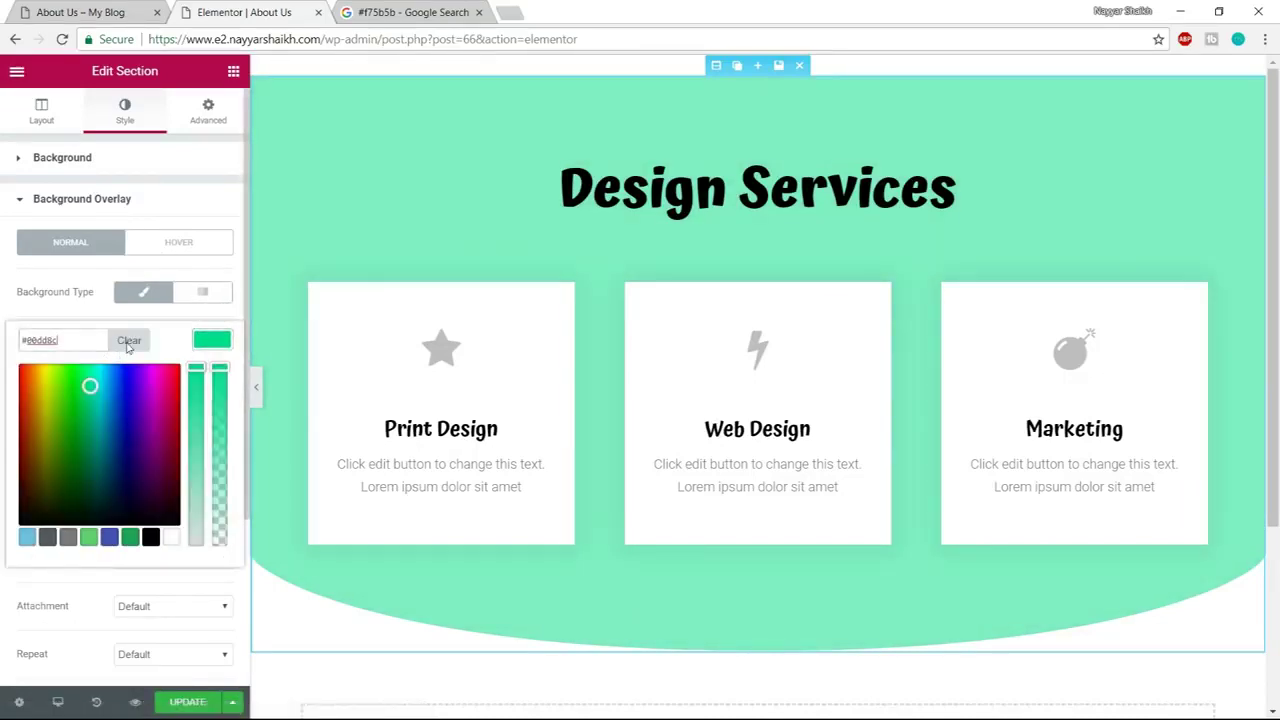
click(129, 340)
Step: Set the section background colour to #10c5a7 and preview the page
click(133, 165)
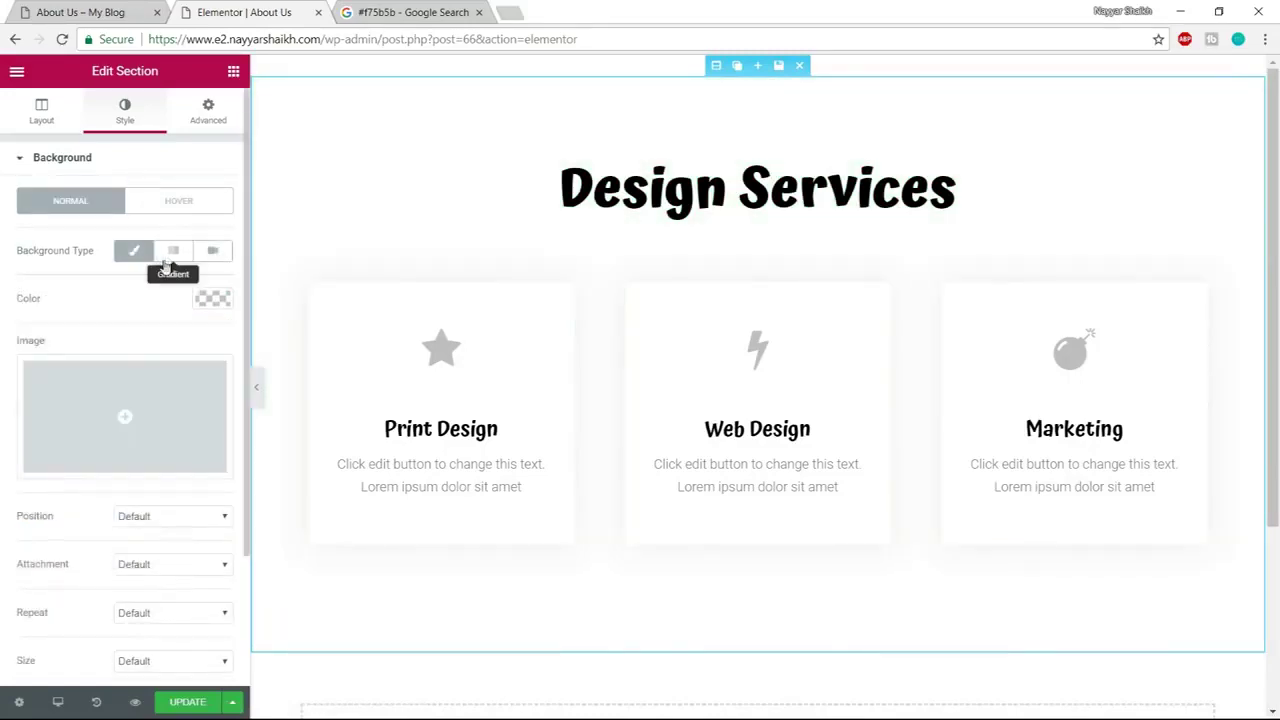
click(210, 297)
text(#10c5a7)
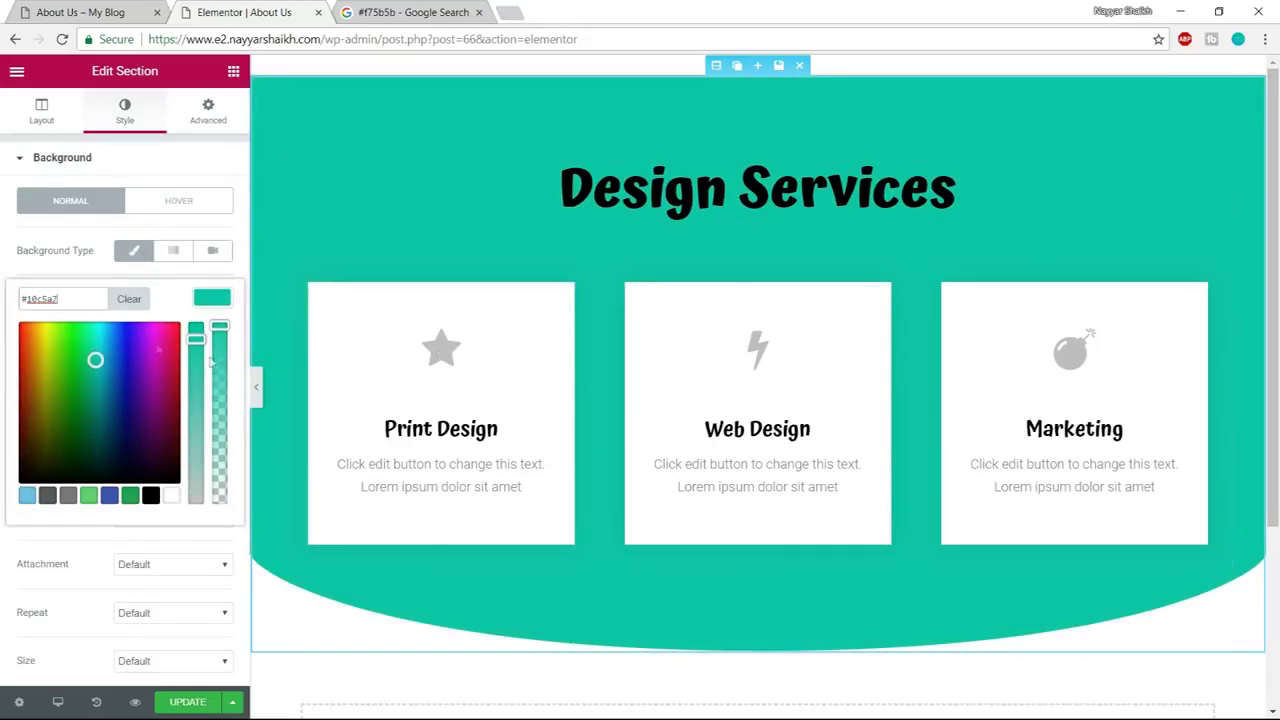
click(134, 251)
click(256, 388)
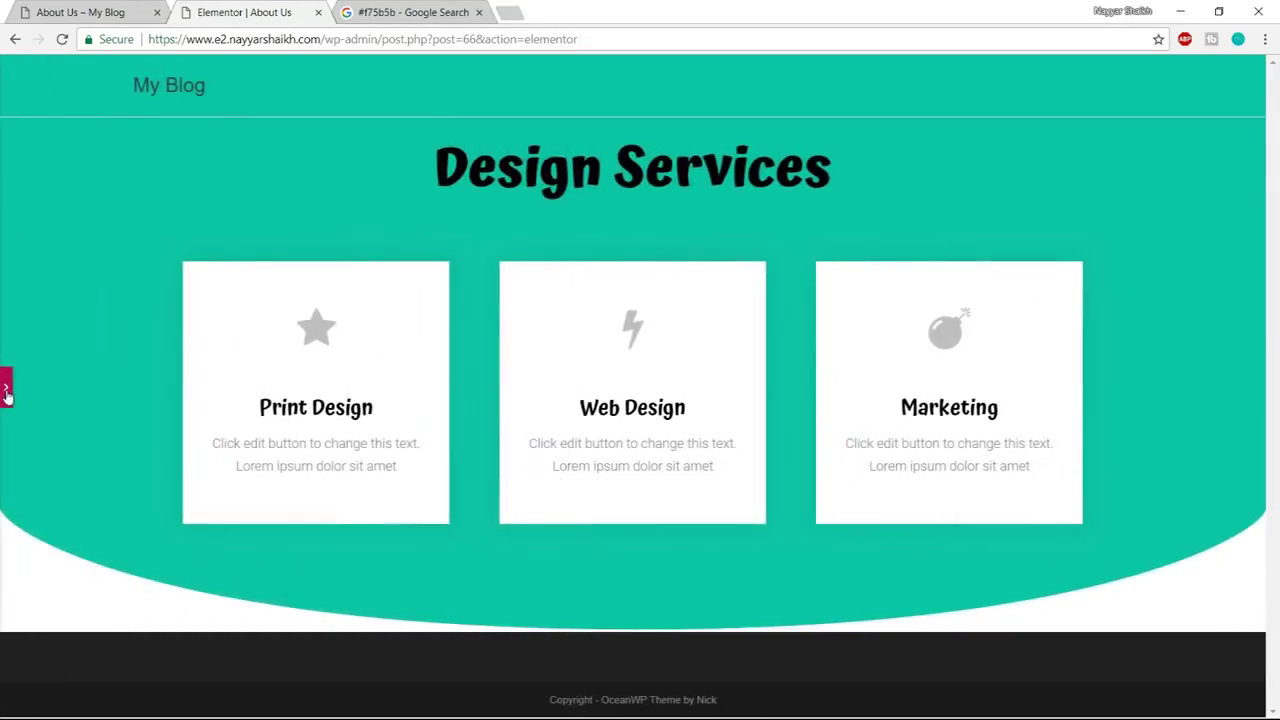
click(6, 390)
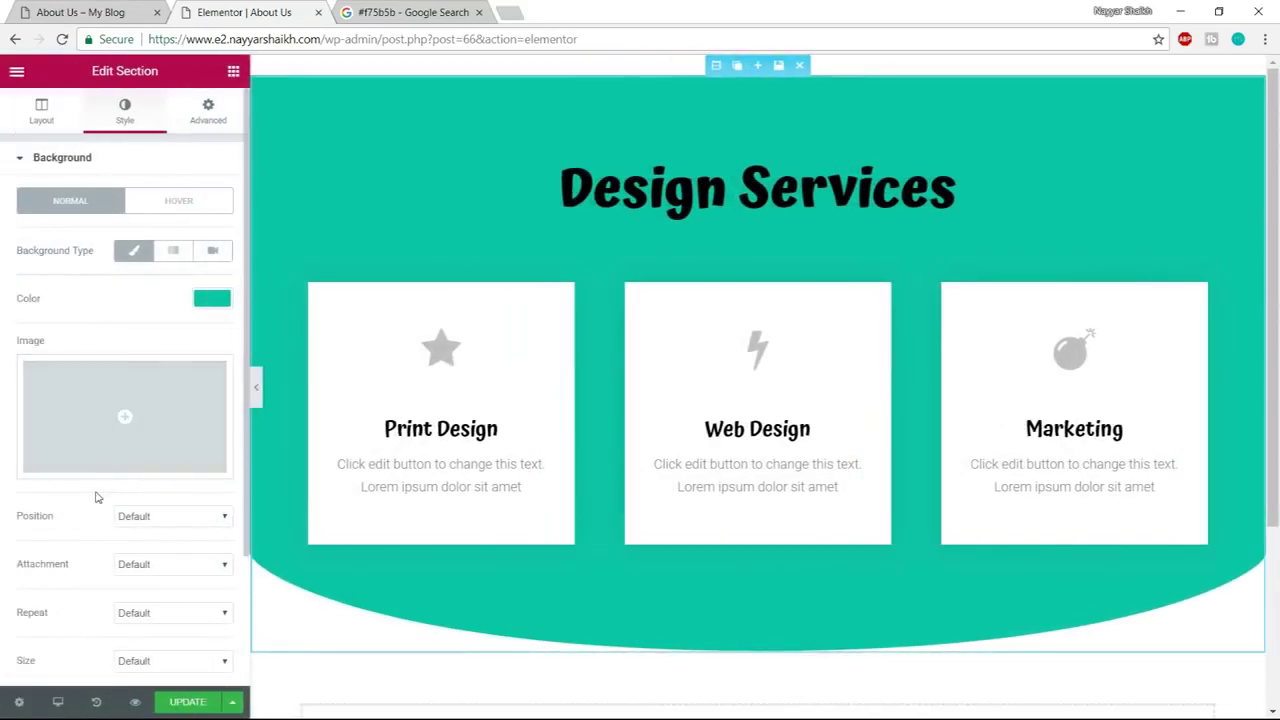
scroll(110, 498, down, 2)
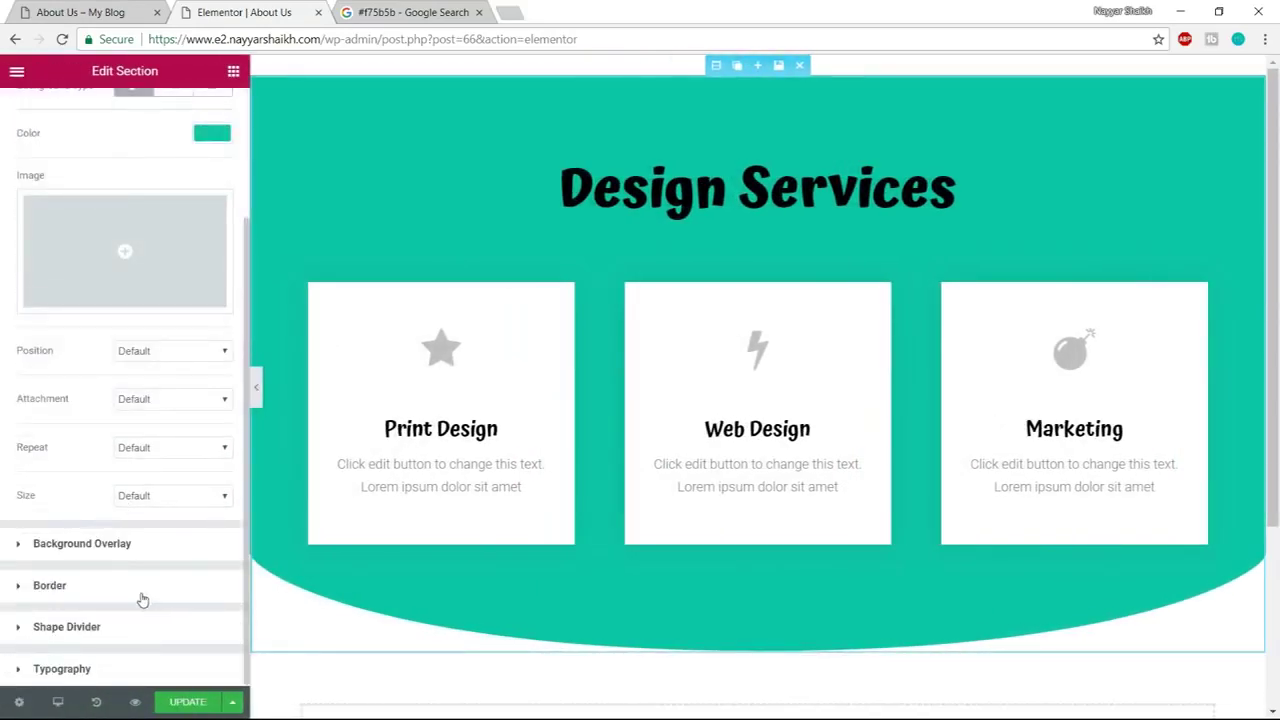
click(67, 627)
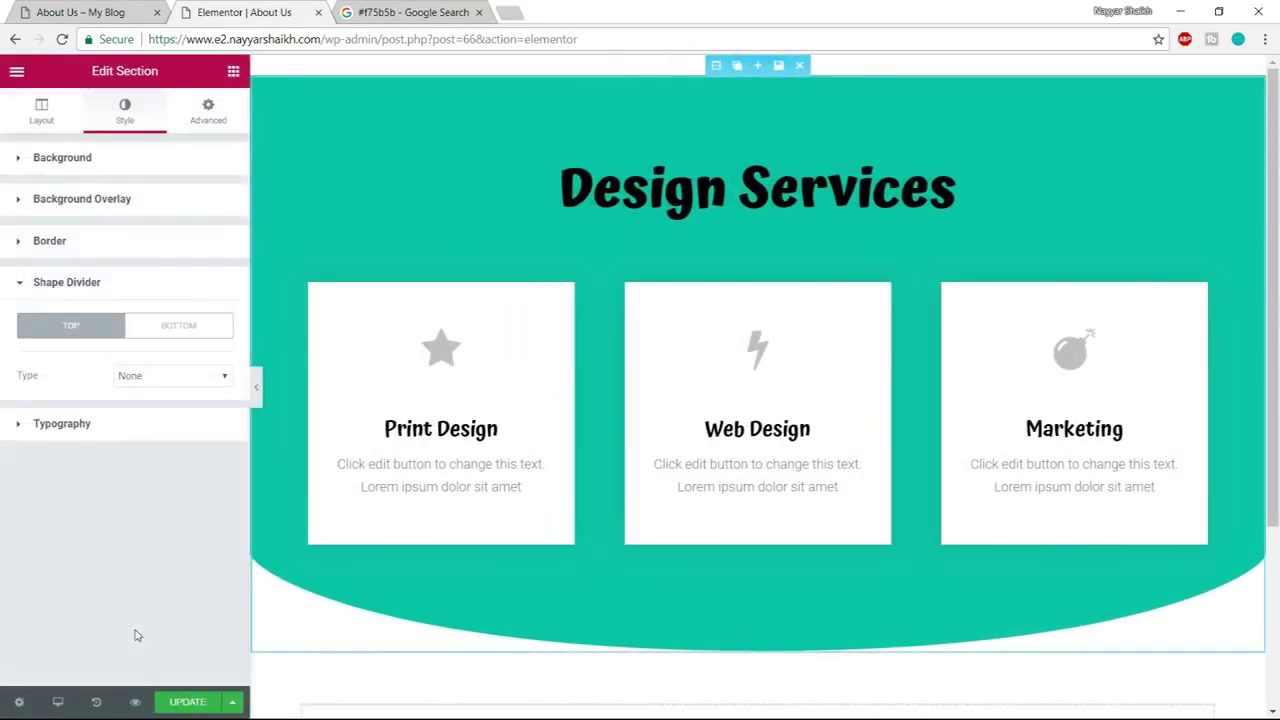
Step: Set the bottom Curve divider's width to 200 and height to 450, then save with UPDATE
click(180, 330)
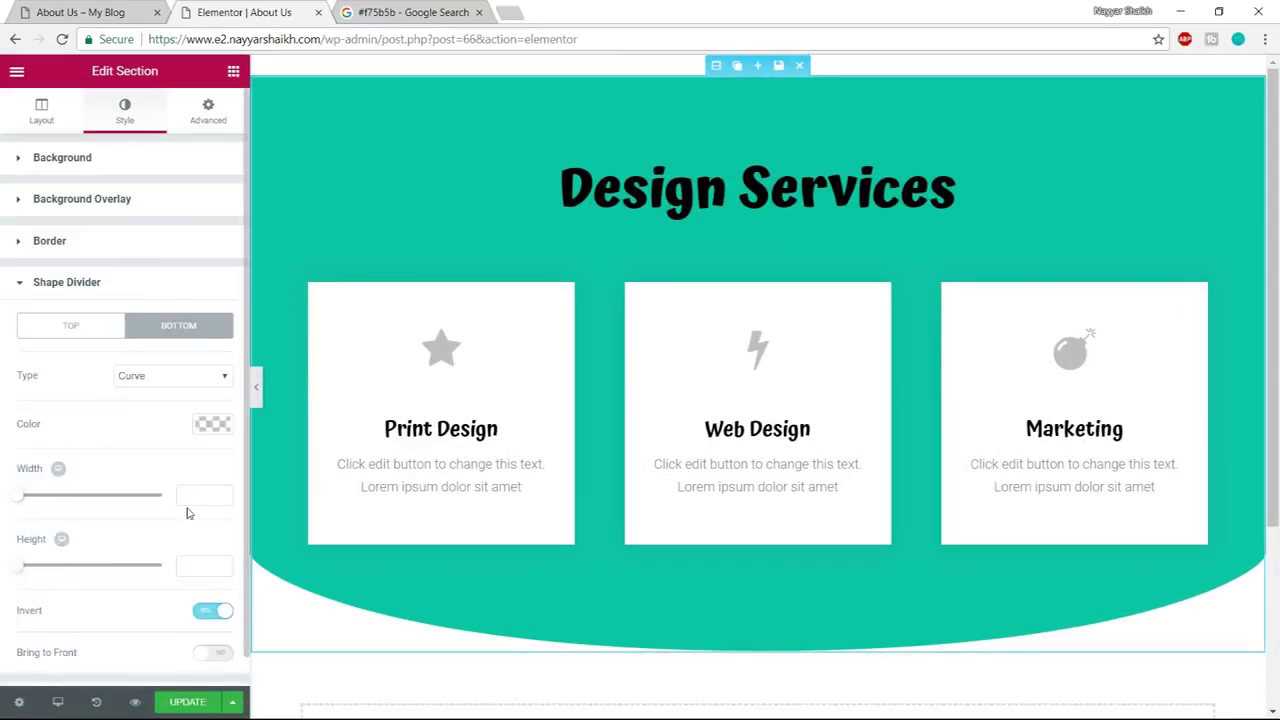
drag(20, 500, 60, 500)
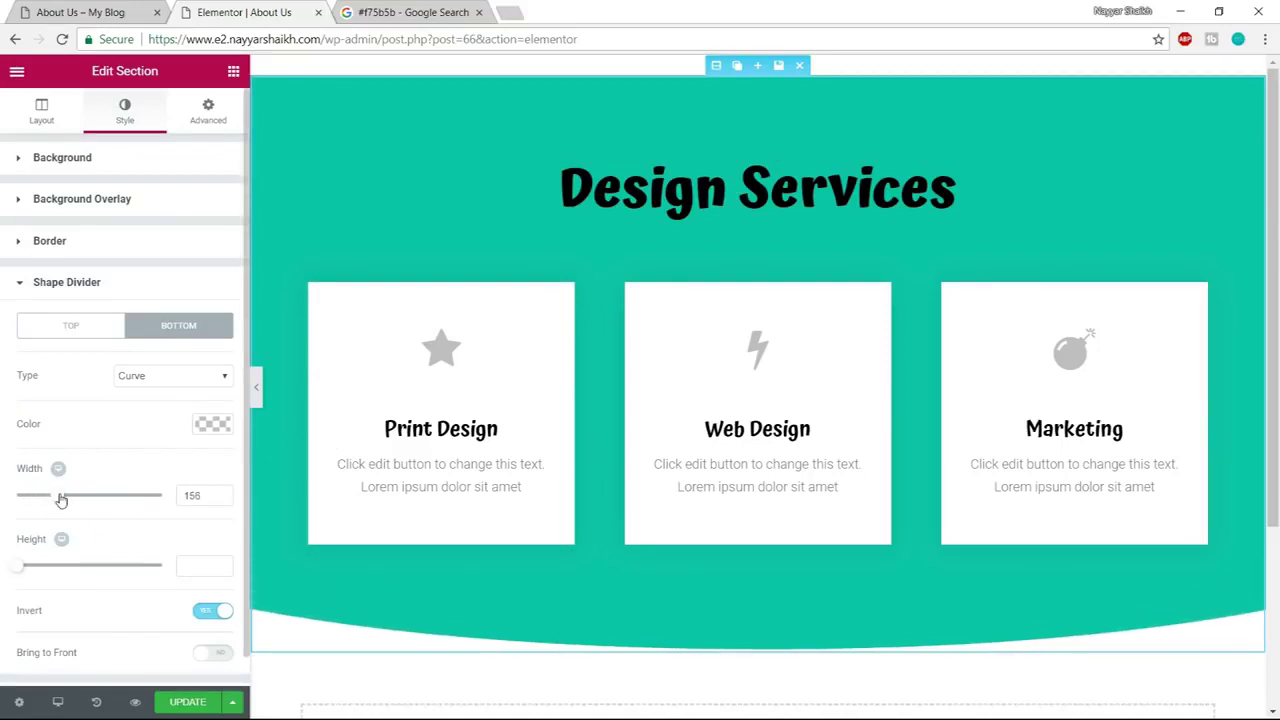
double_click(190, 497)
text(200)
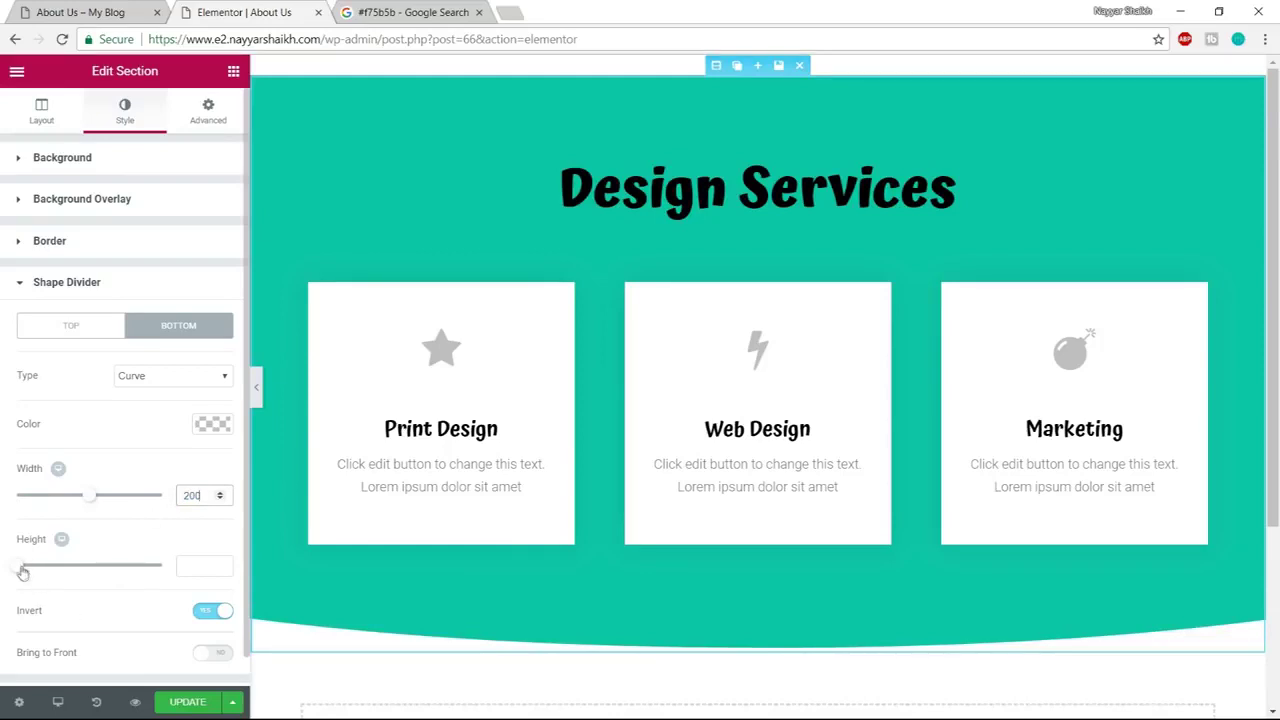
drag(23, 567, 142, 577)
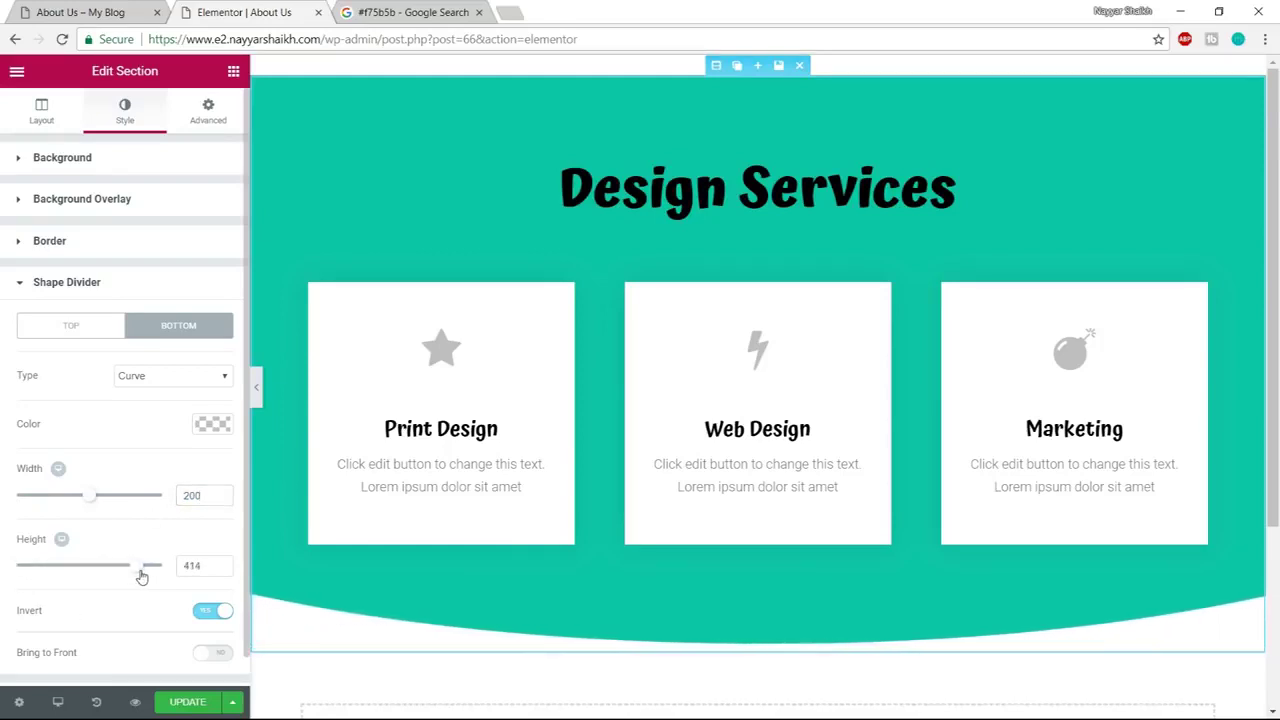
double_click(191, 566)
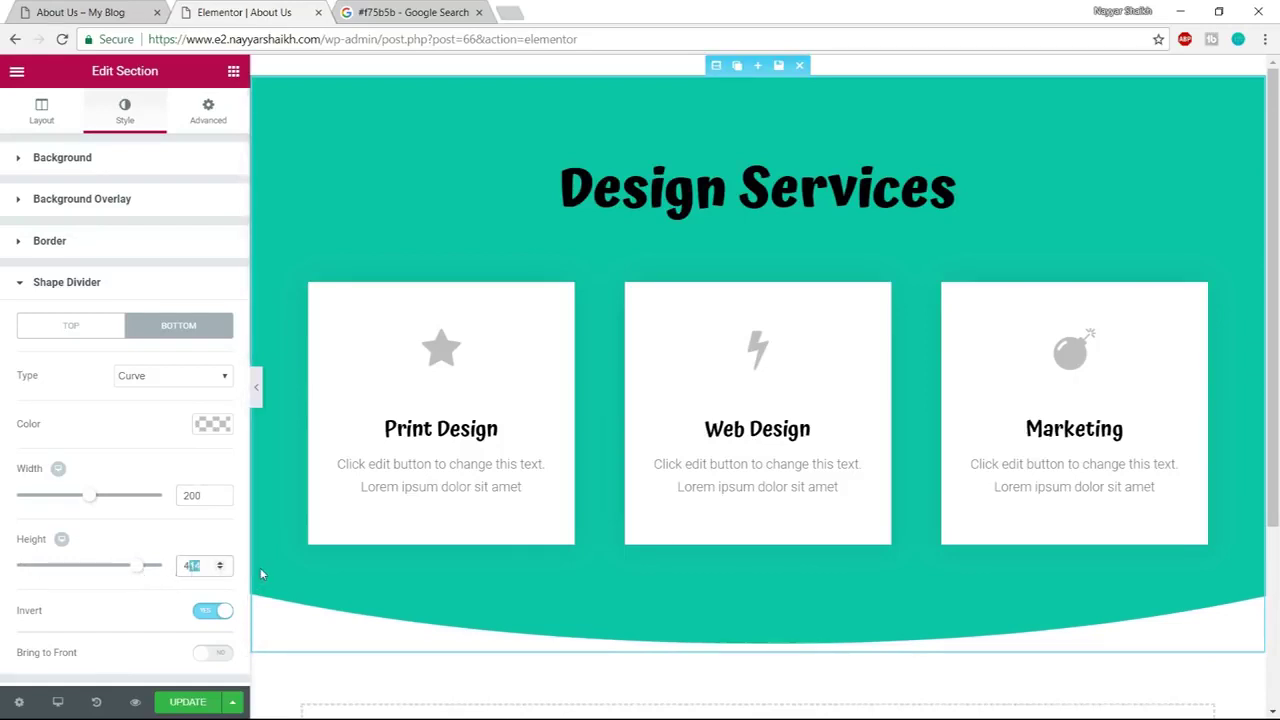
text(450)
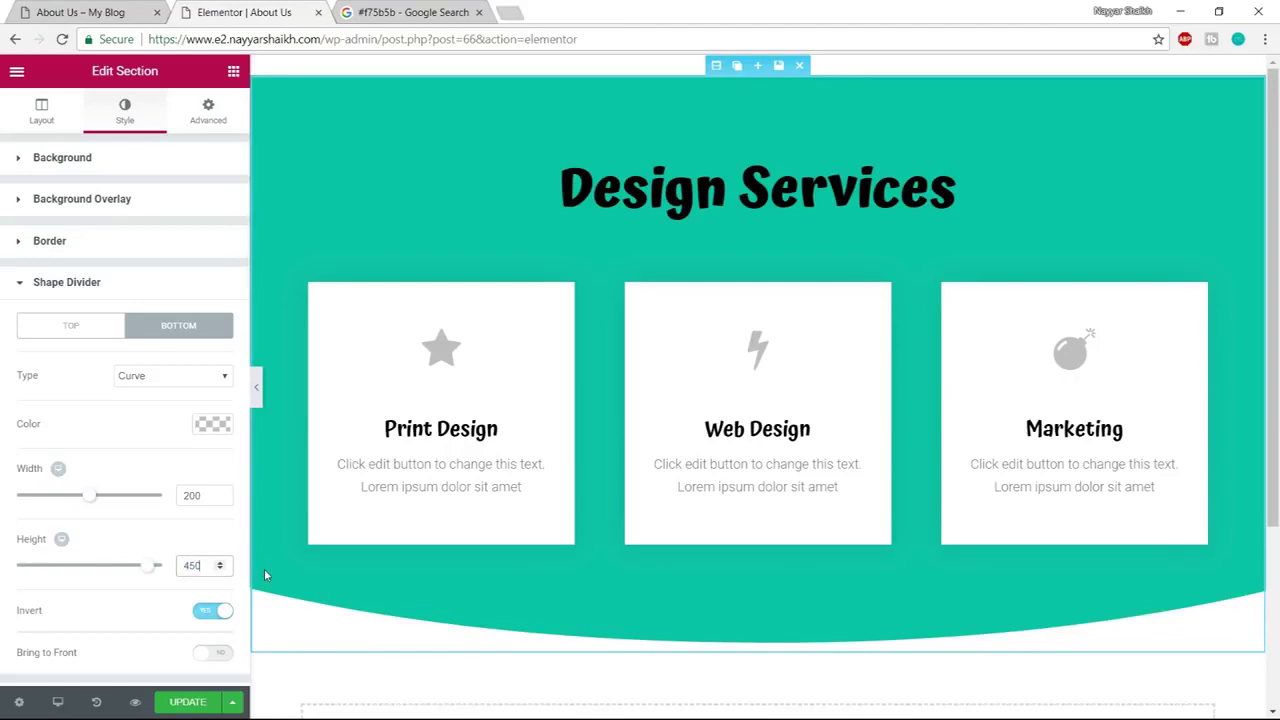
scroll(208, 660, down, 1)
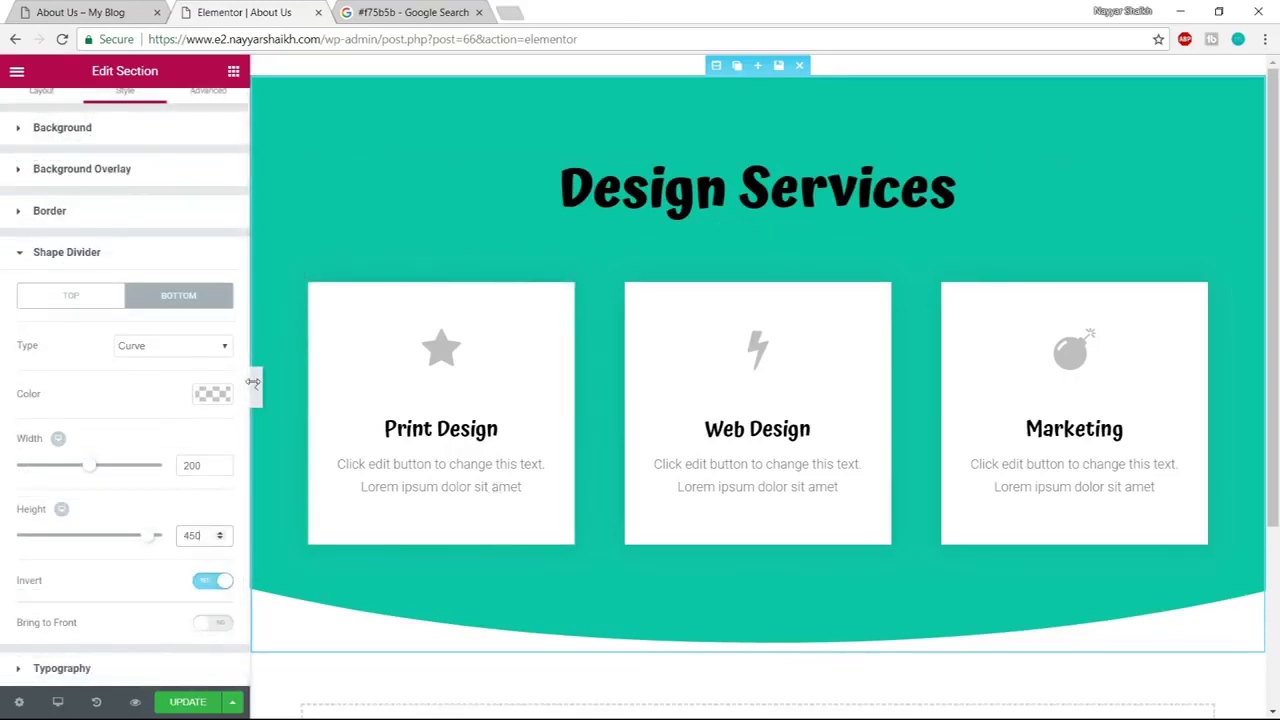
click(176, 706)
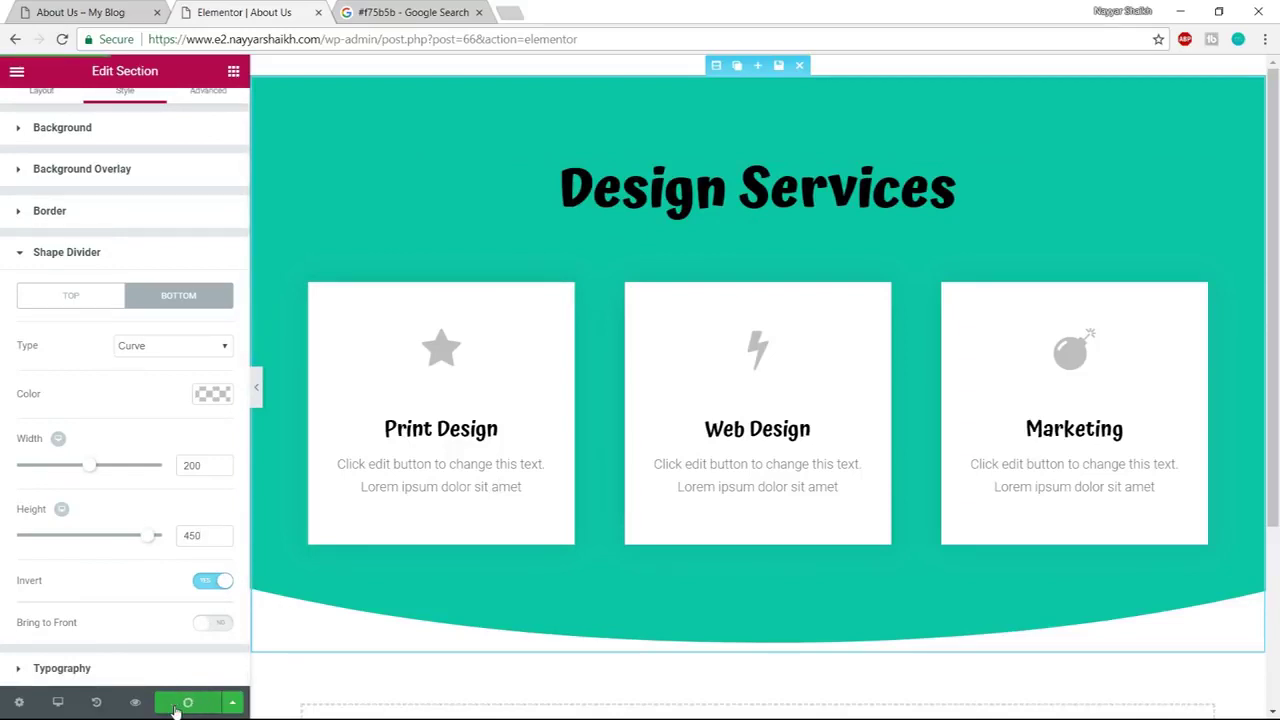
Step: Preview the page in a new tab, compare it with the live About Us page, then select the Design Services heading
click(135, 705)
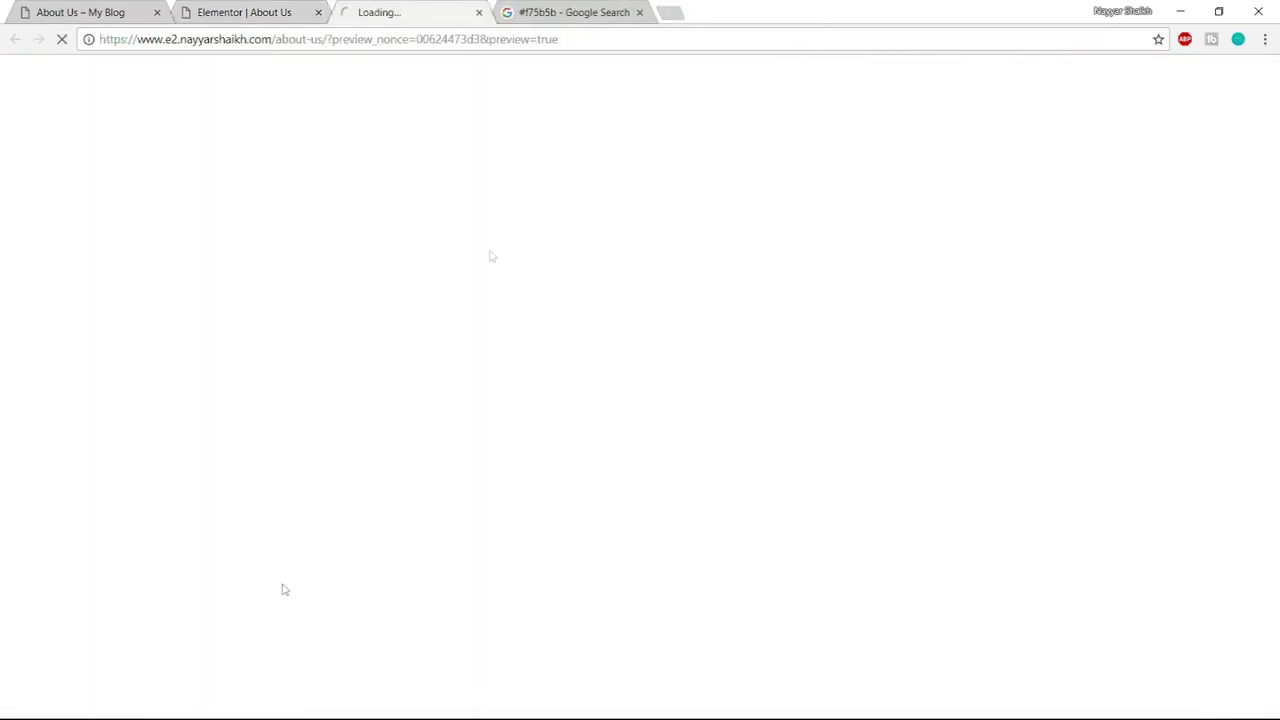
scroll(647, 343, down, 1)
scroll(686, 486, up, 1)
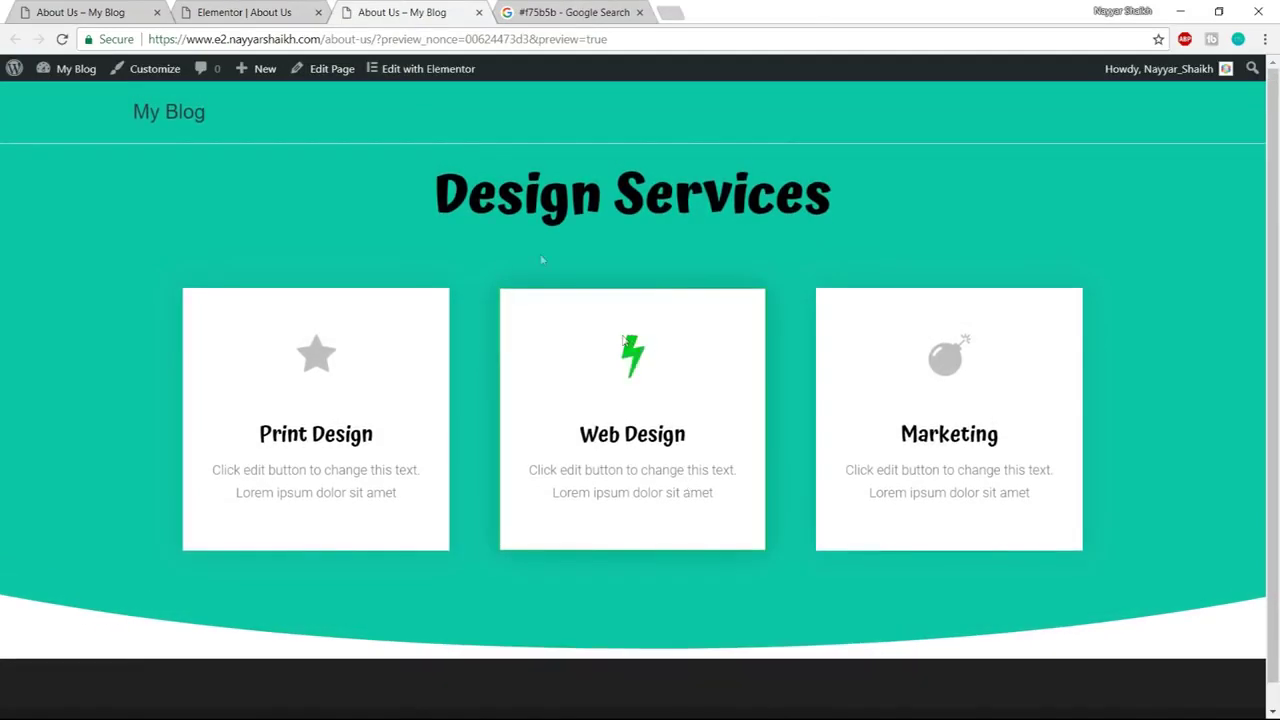
click(245, 12)
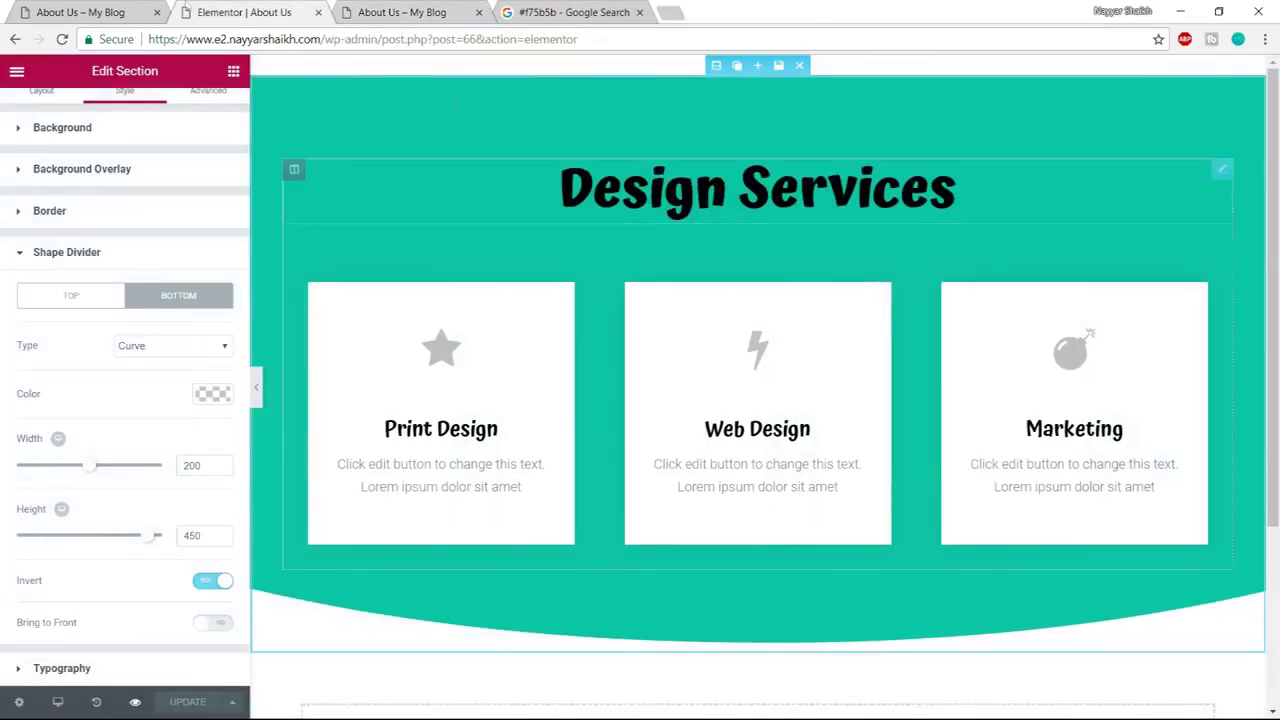
key(ctrl+shift+Tab)
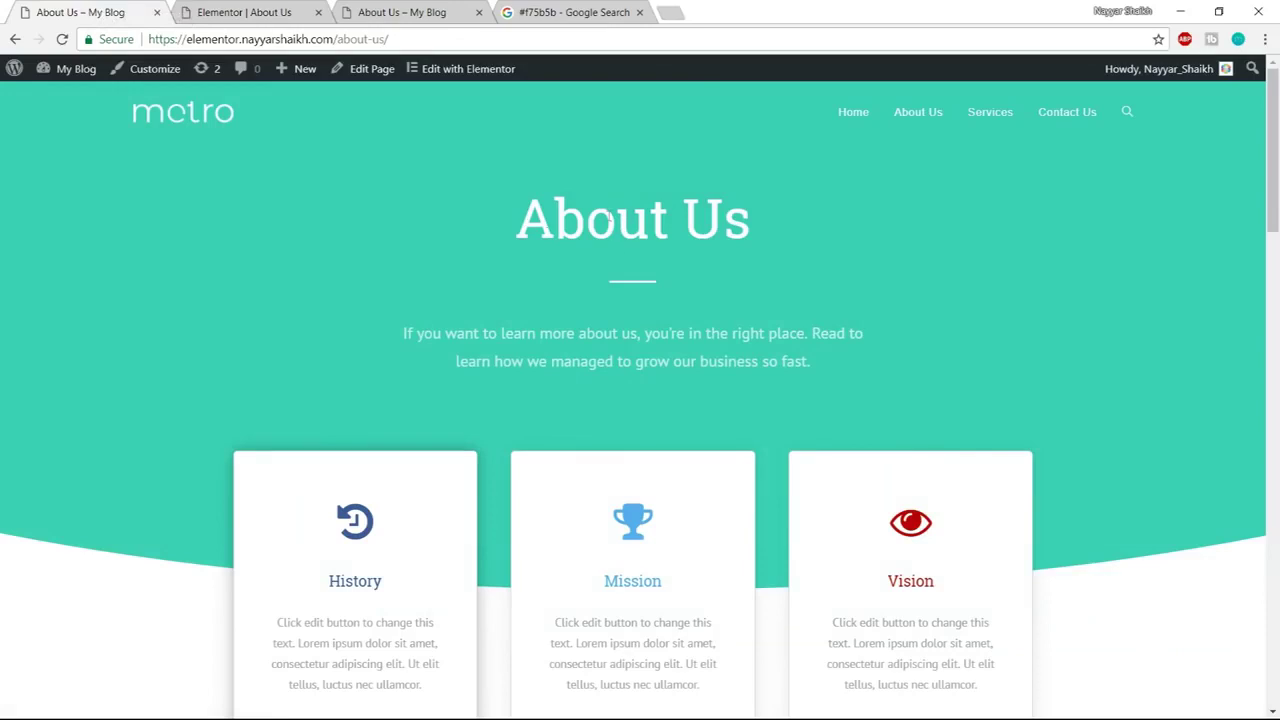
click(242, 10)
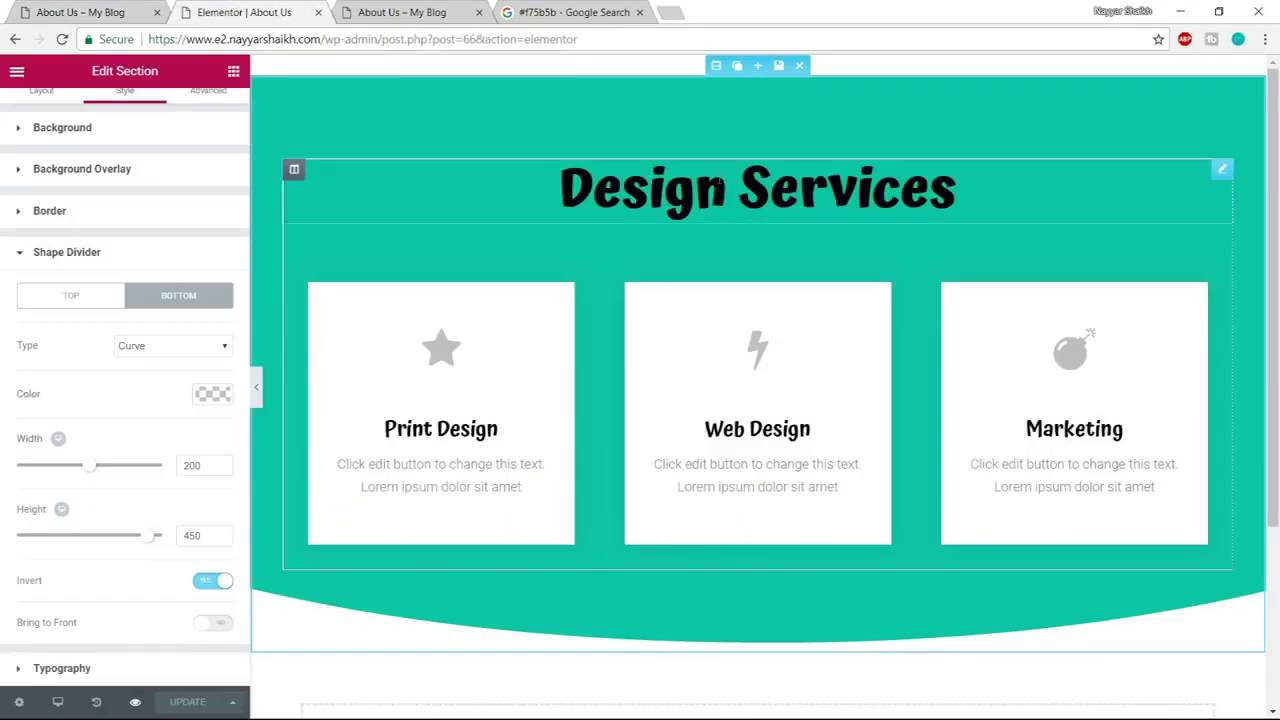
click(670, 190)
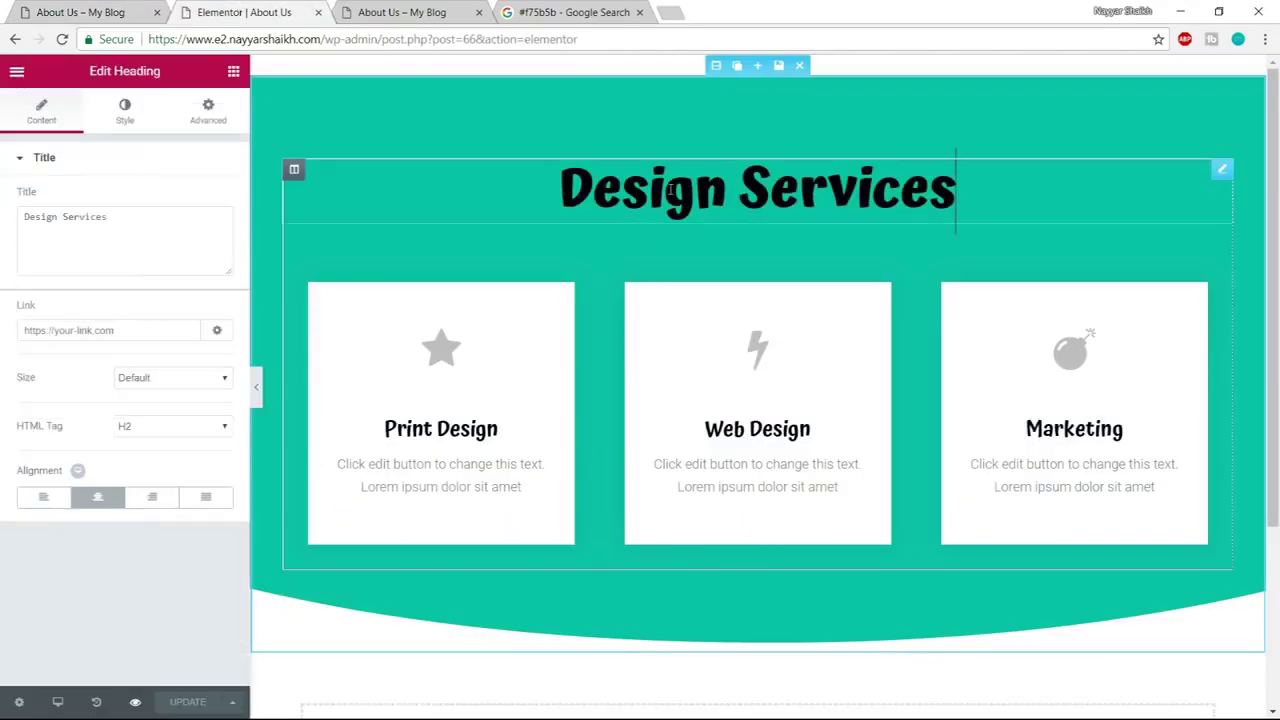
Step: Change the heading title from Design Services to 'About Us'
click(125, 110)
key(ctrl+shift+Tab)
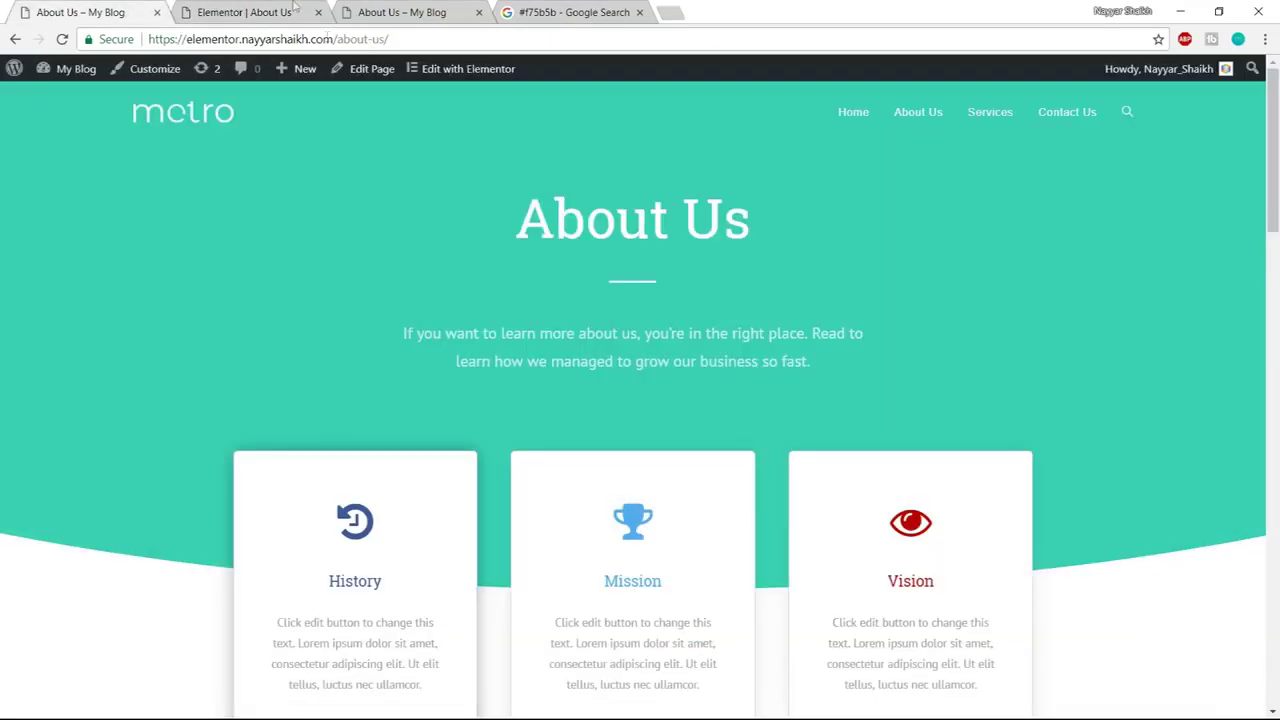
click(290, 12)
click(45, 117)
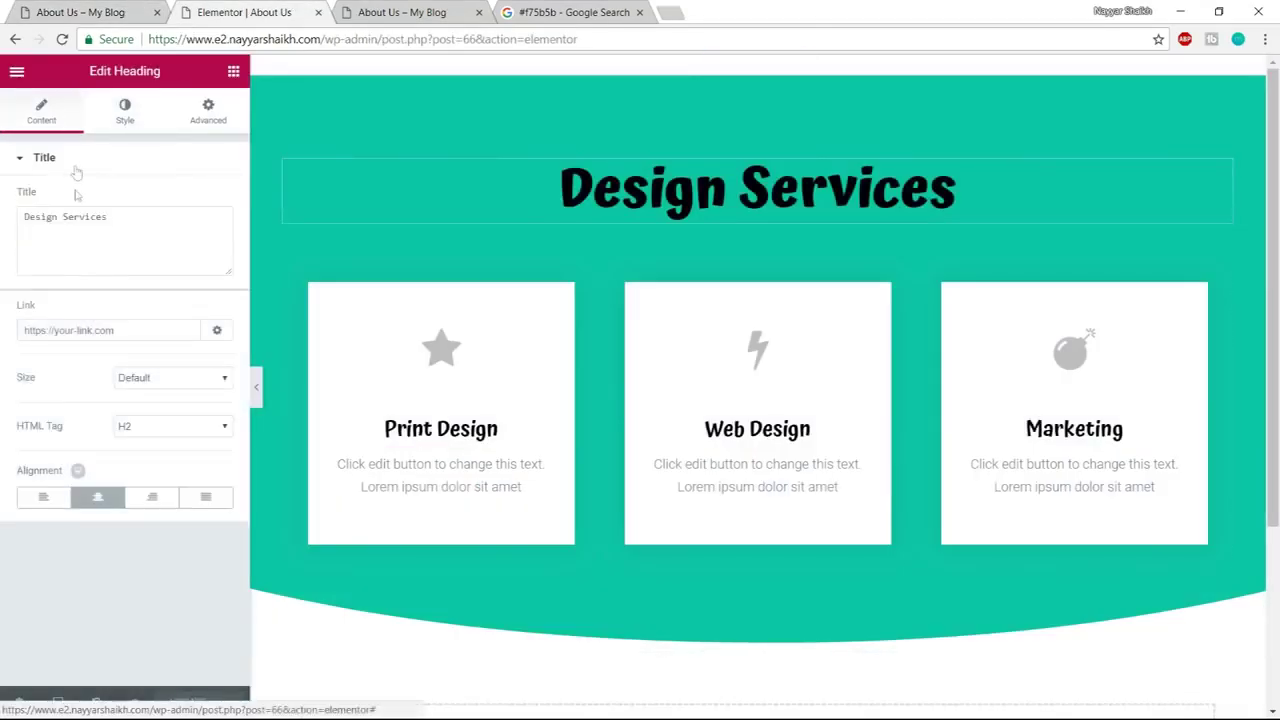
drag(110, 217, 6, 228)
text(About Us)
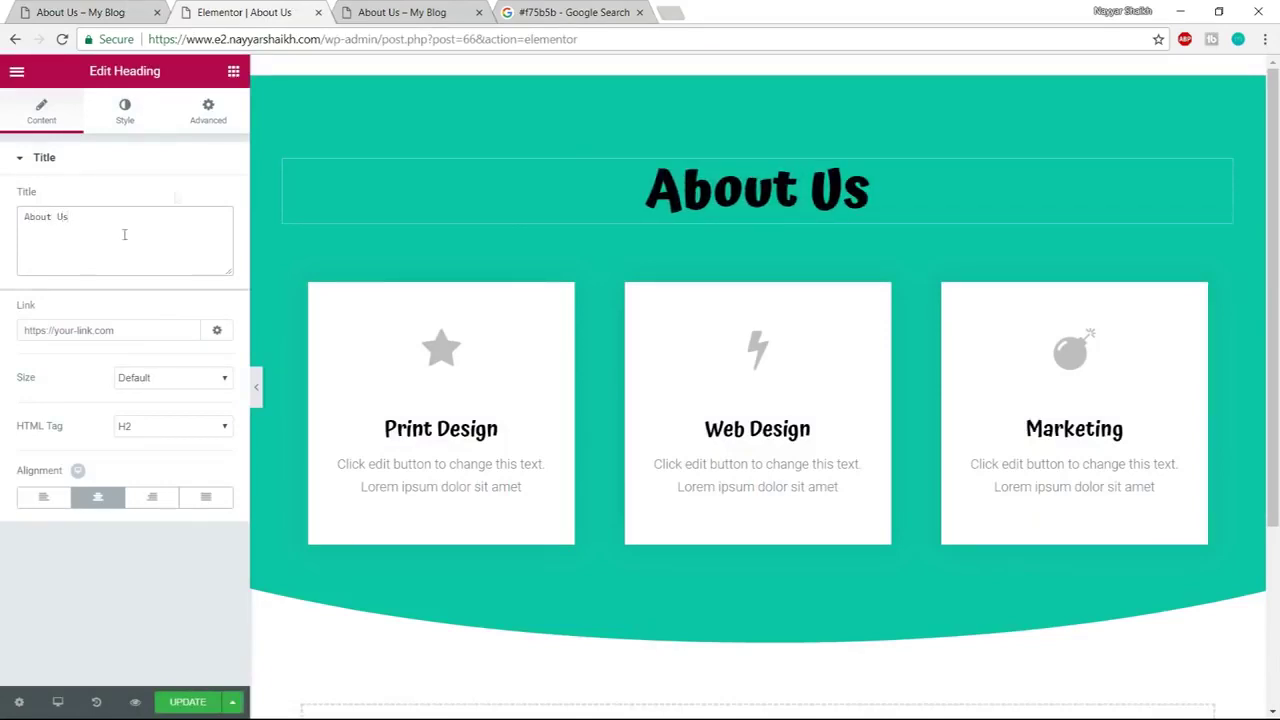
Step: Make the heading white with font weight 600, then select the reference page's subtitle to copy
click(124, 112)
click(210, 199)
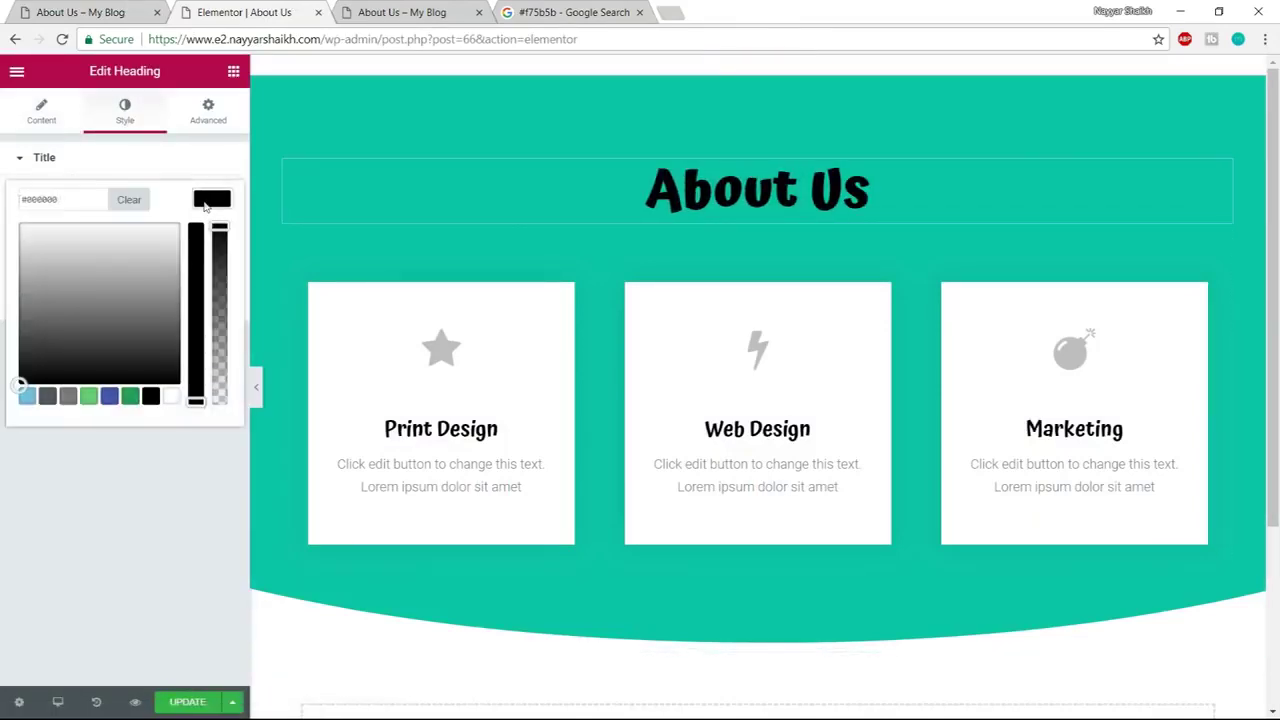
click(172, 396)
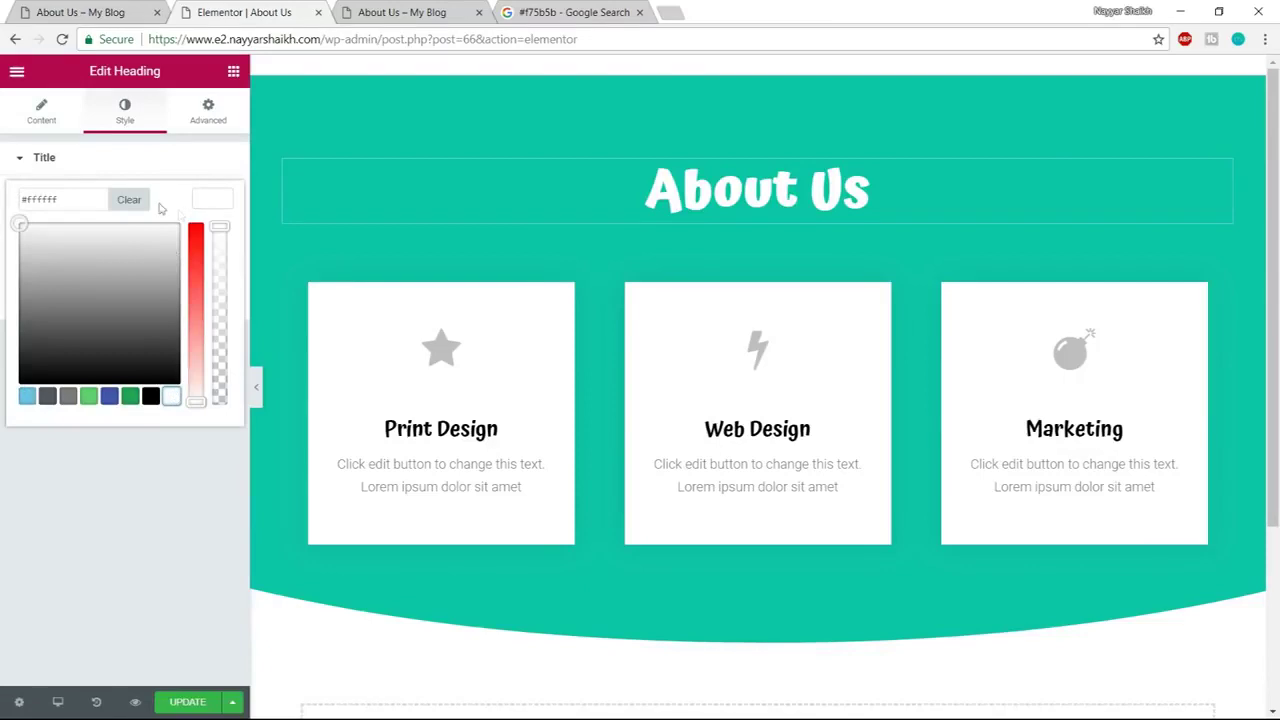
click(211, 200)
click(214, 256)
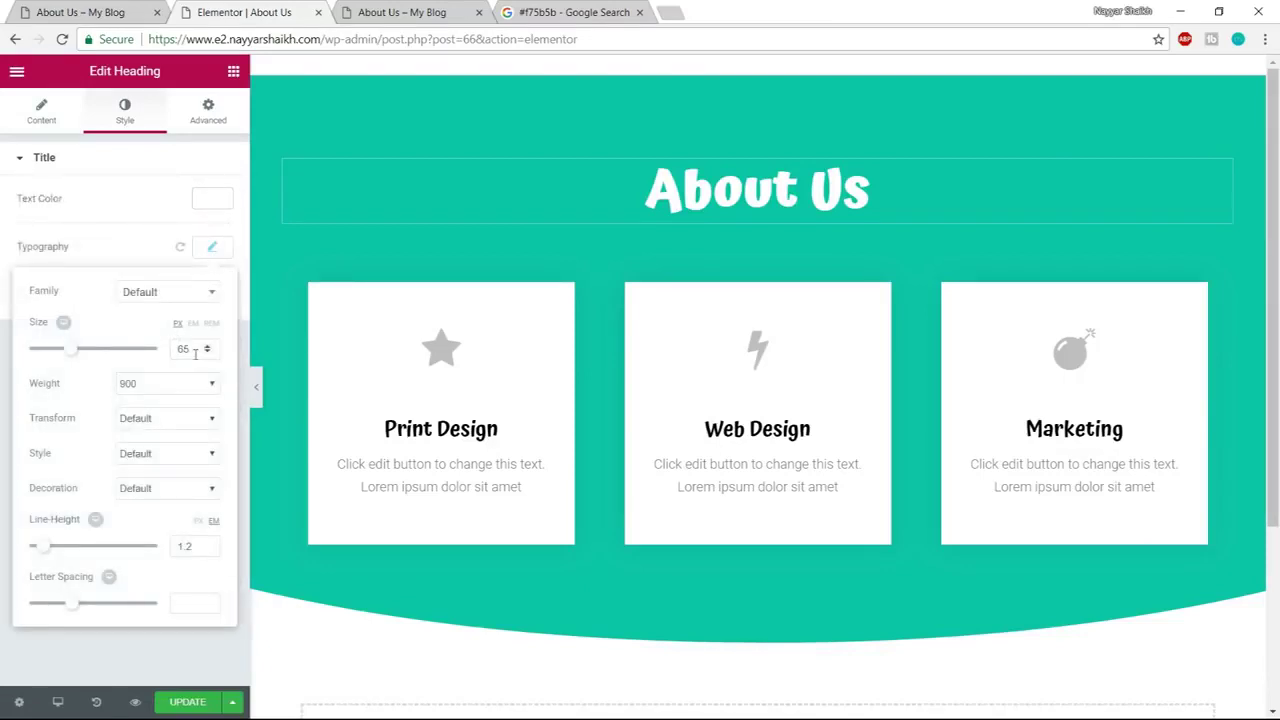
click(138, 388)
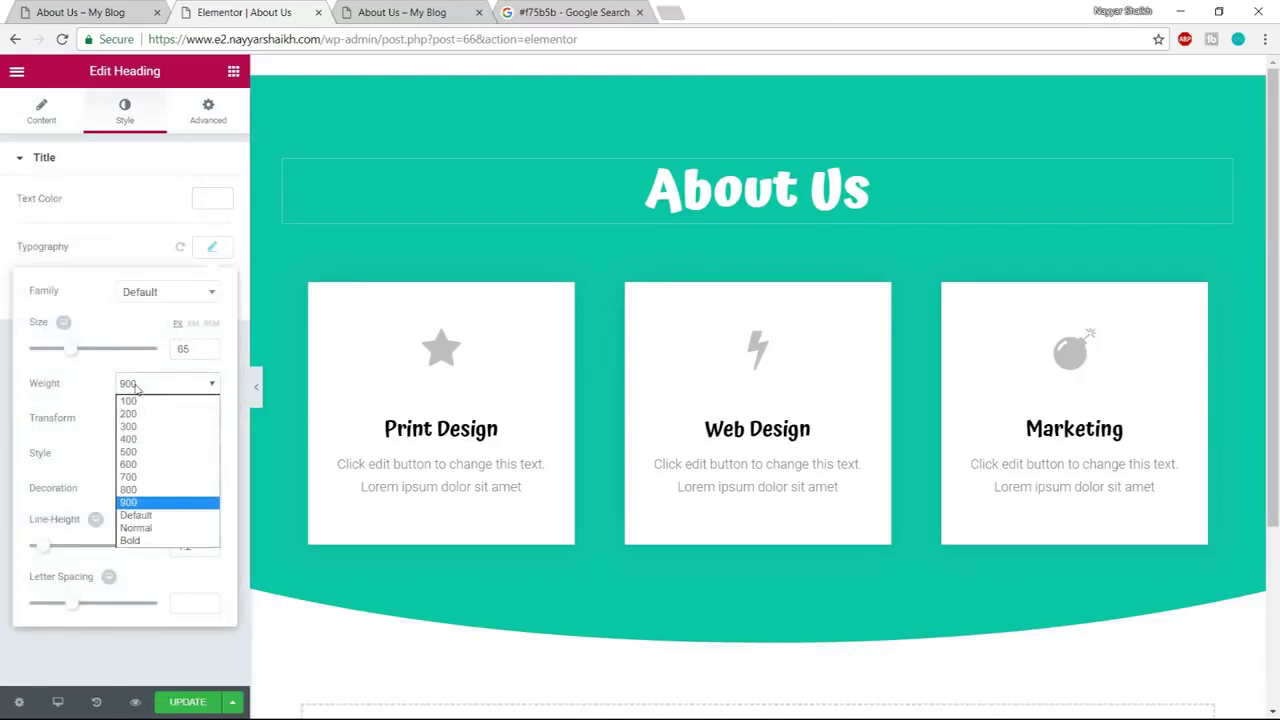
click(145, 479)
click(160, 382)
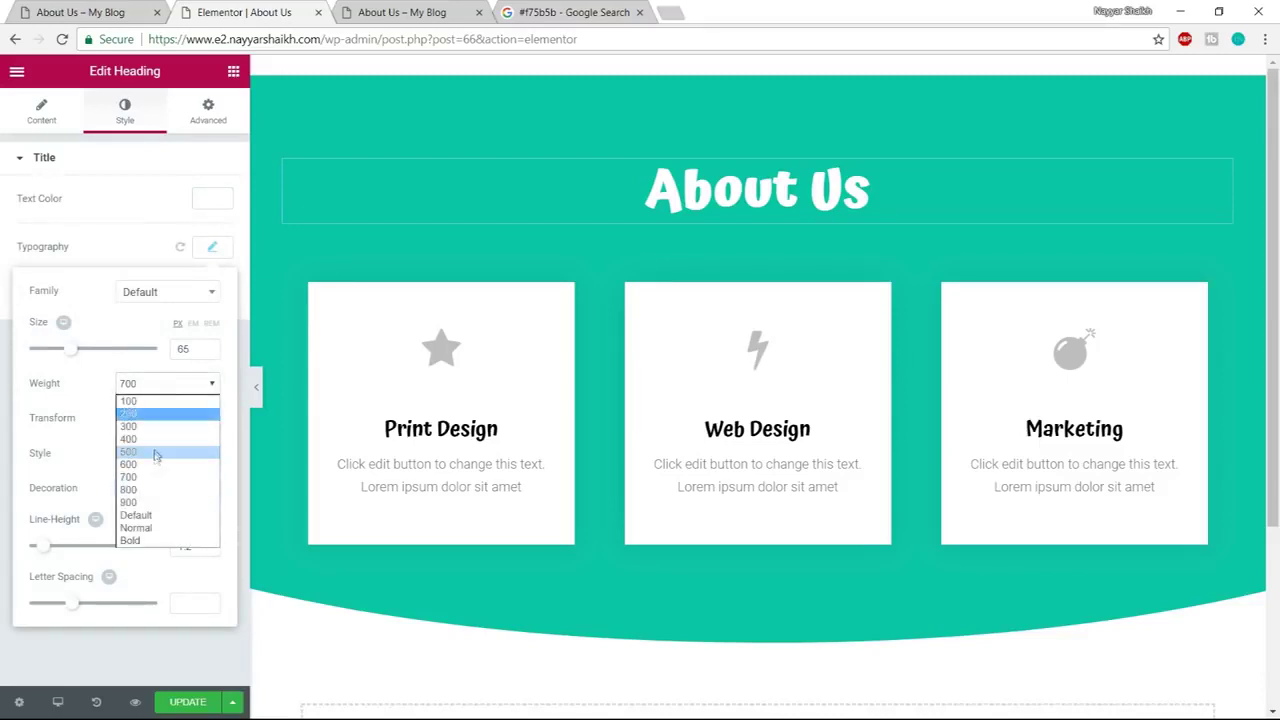
click(160, 465)
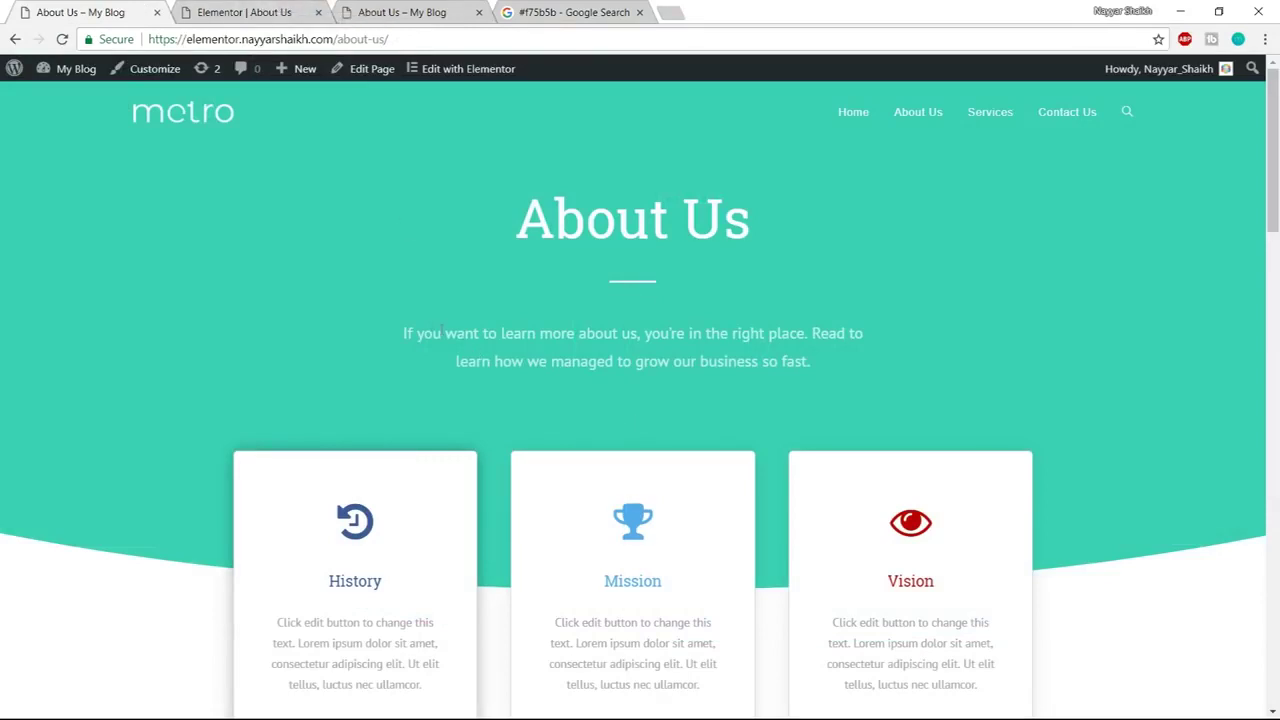
drag(404, 330, 892, 380)
key(ctrl+c)
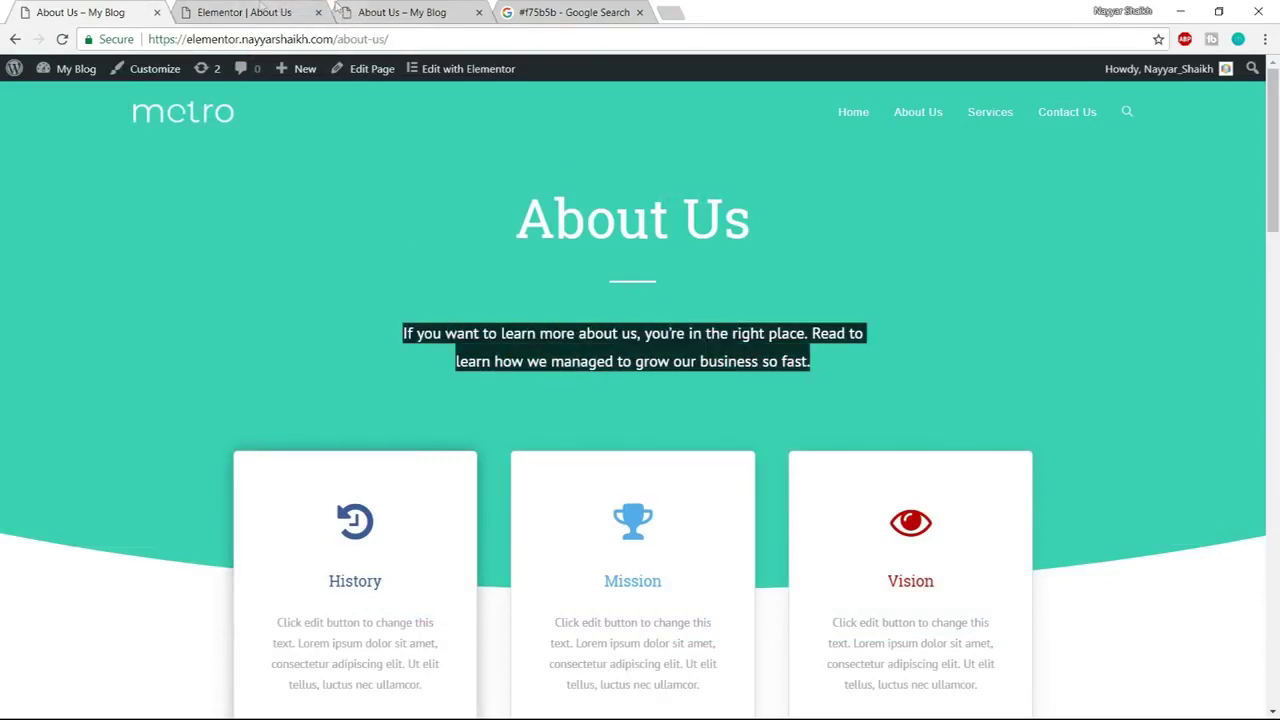
Step: Place the global Divider under the About Us heading and unlink it from the global widget
click(258, 10)
click(232, 74)
click(203, 108)
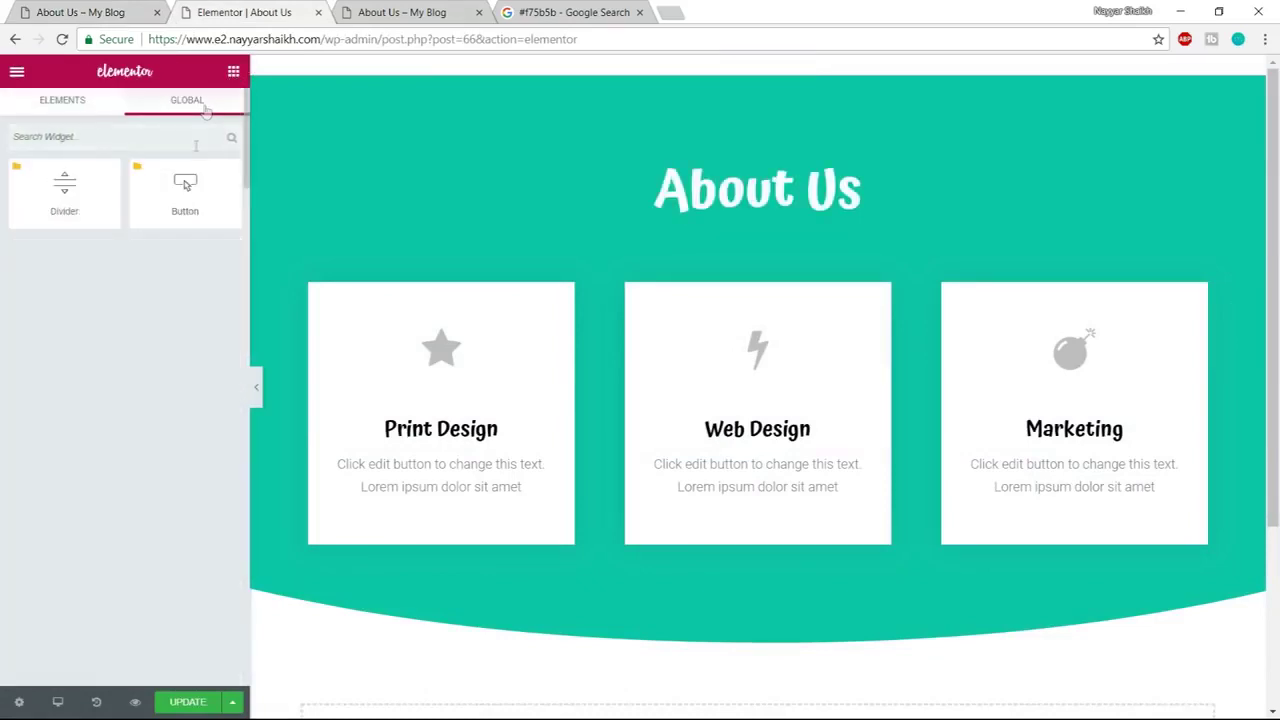
drag(64, 190, 790, 226)
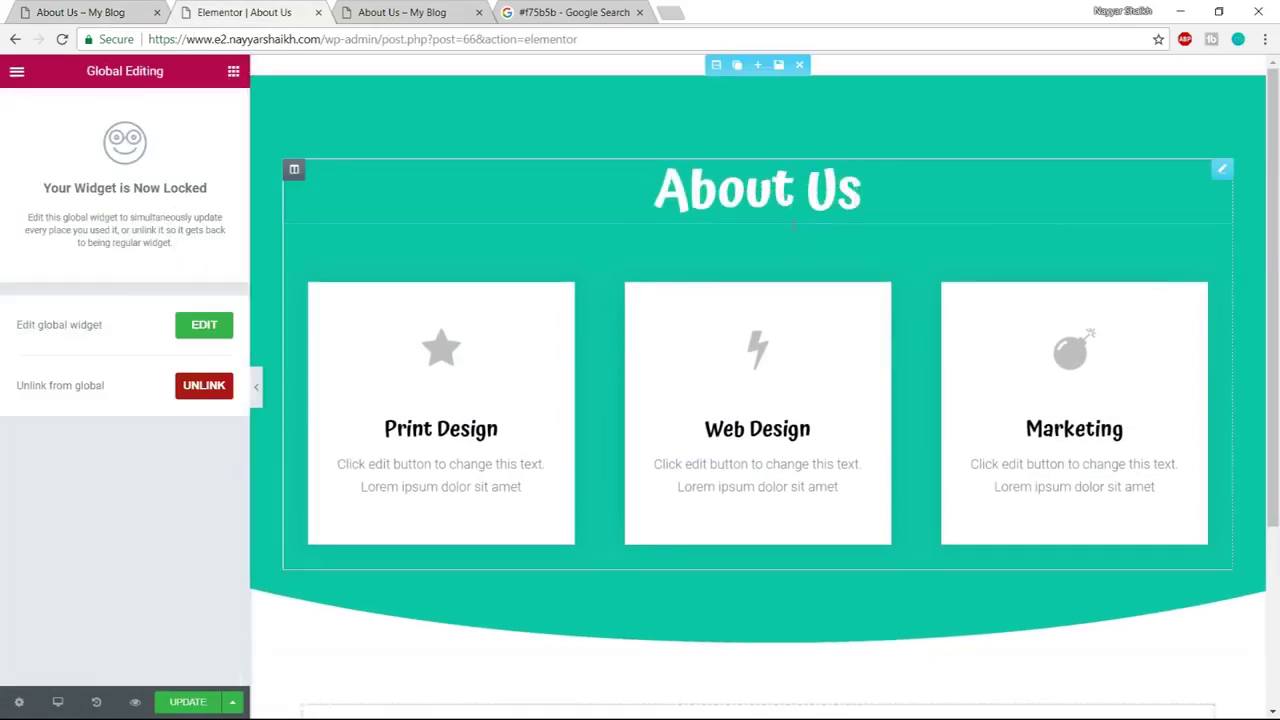
click(203, 396)
click(718, 431)
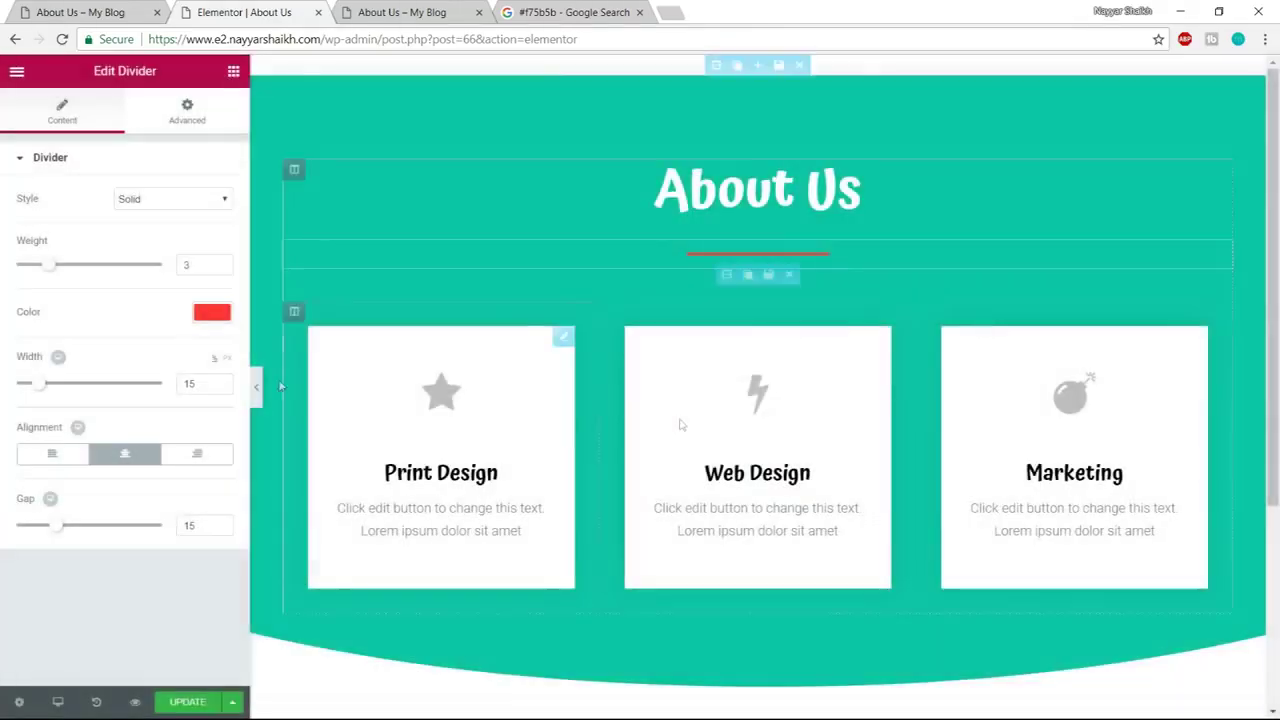
Step: Make the divider white with width 10, checking it against the reference page
click(211, 311)
click(172, 510)
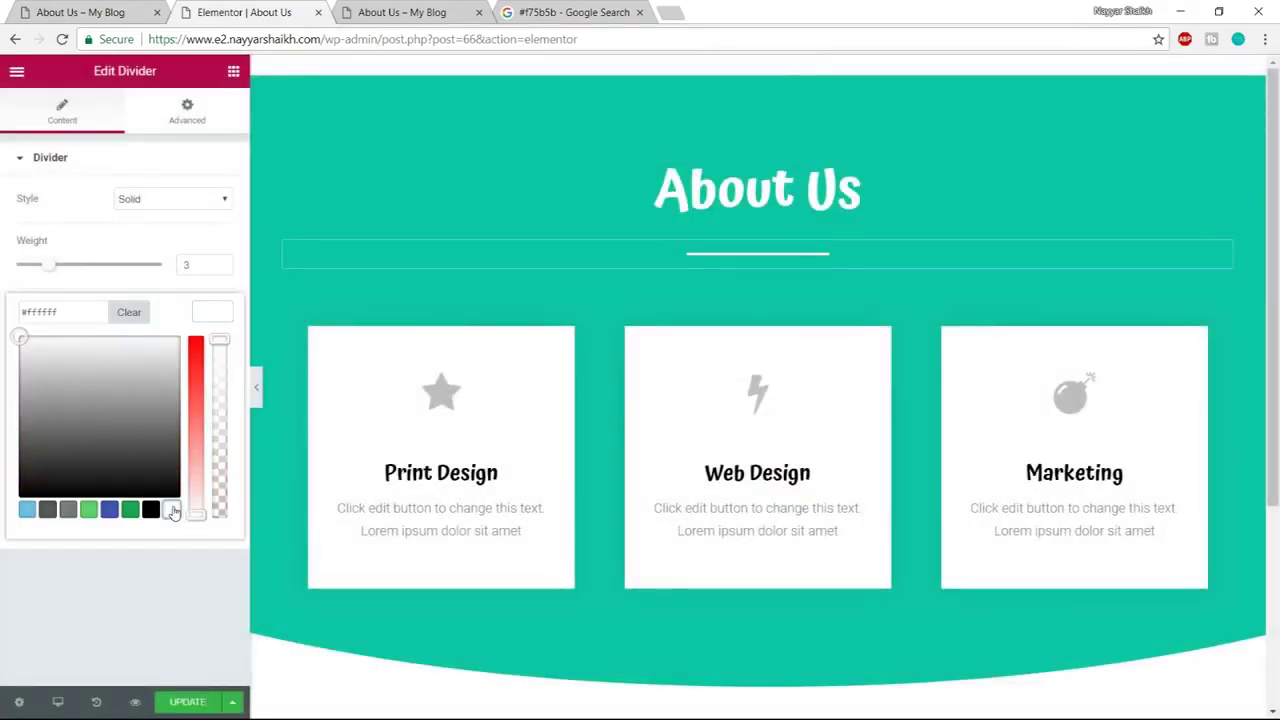
click(203, 231)
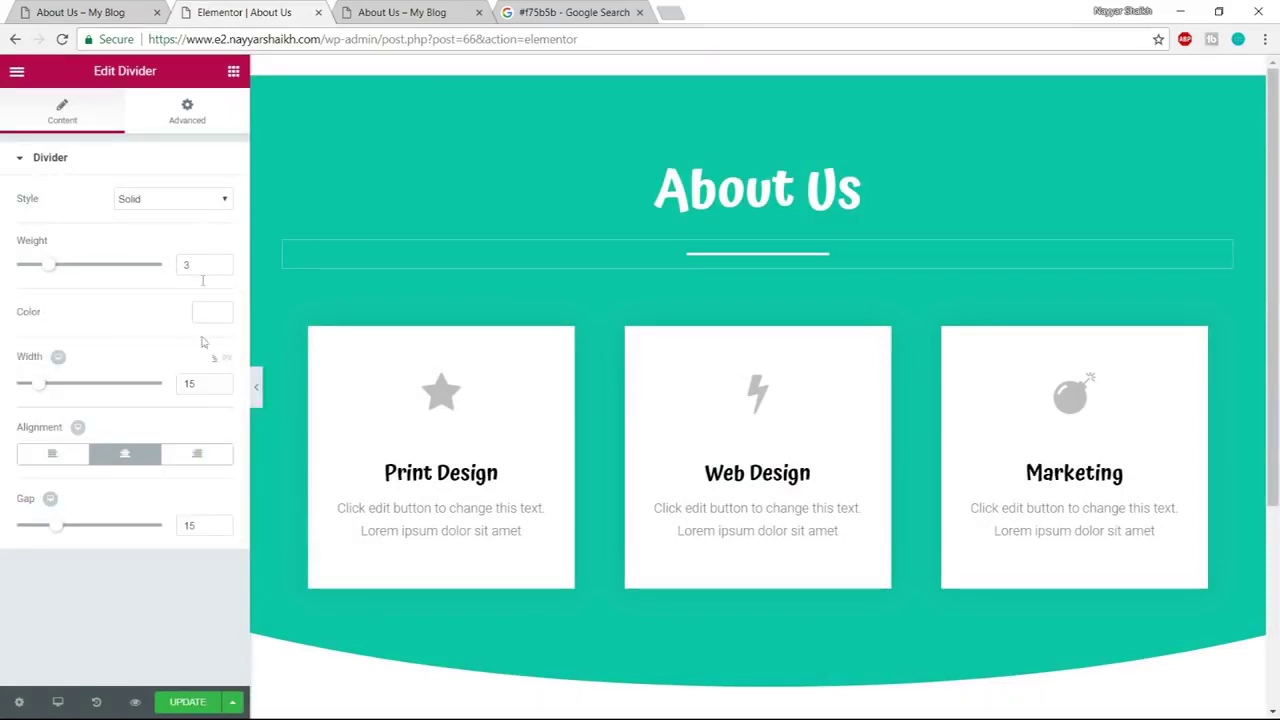
drag(198, 383, 170, 386)
text(10)
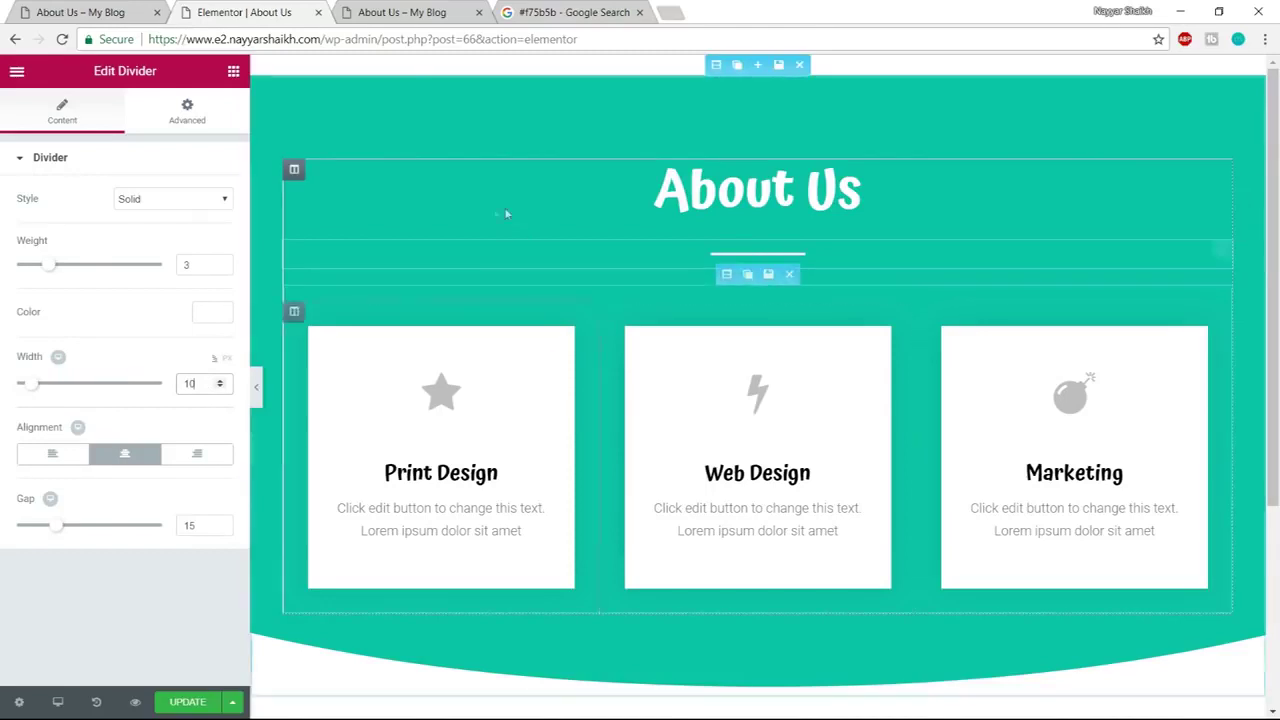
click(94, 10)
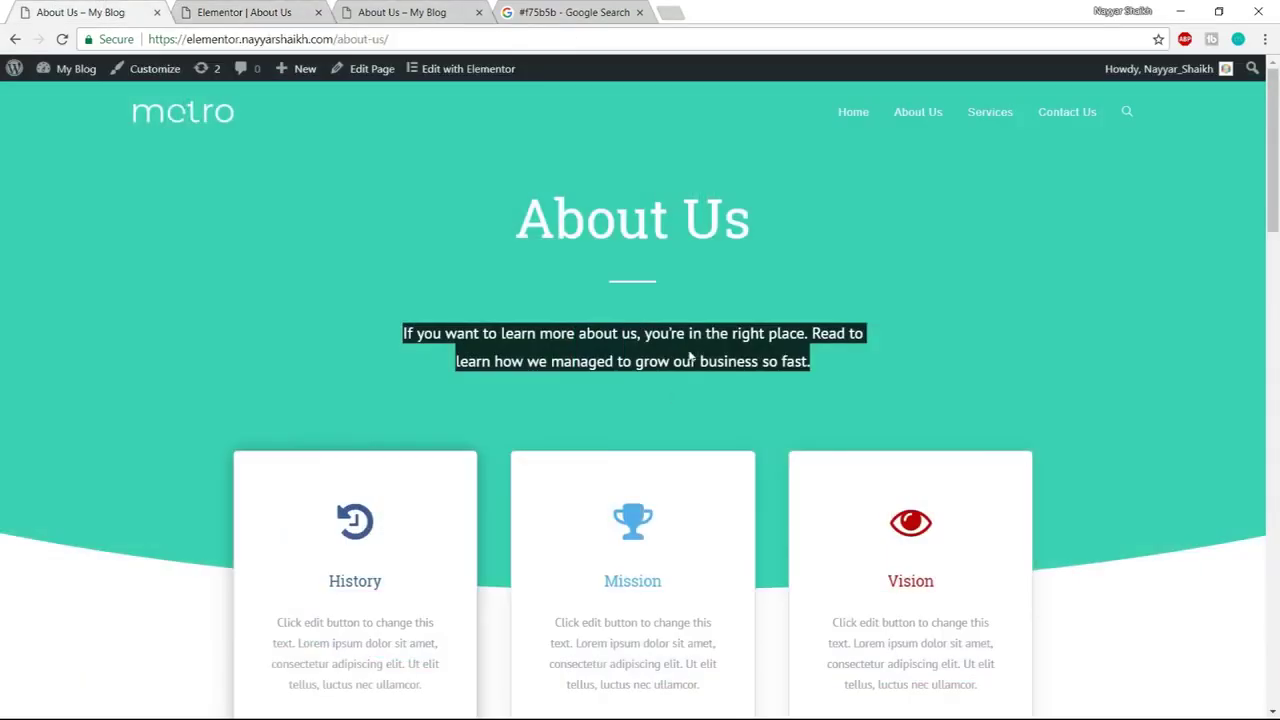
click(240, 10)
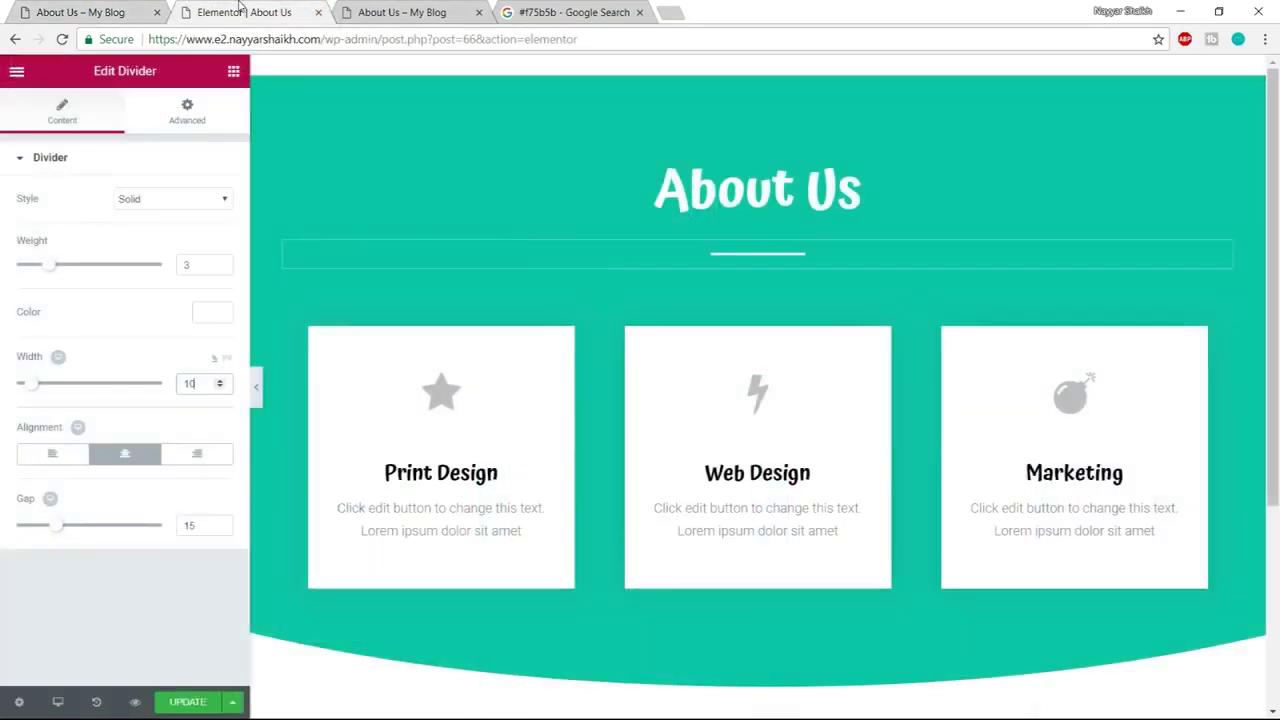
click(233, 71)
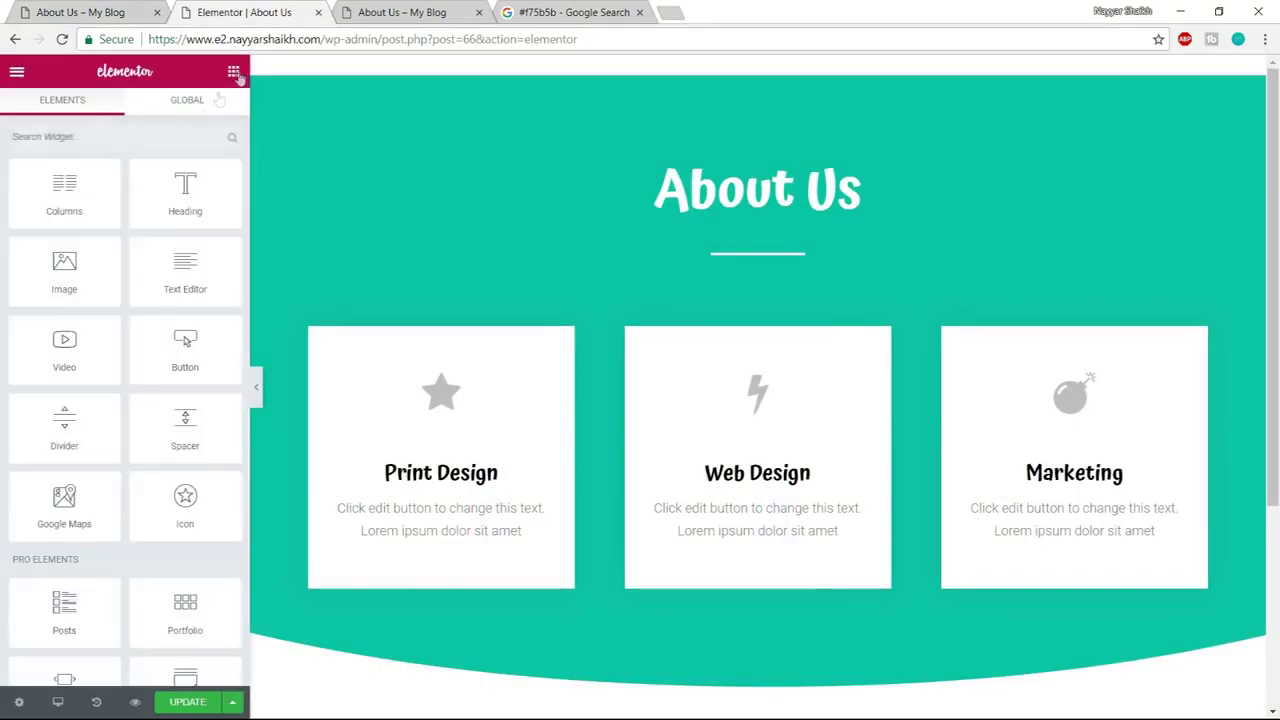
Step: Add a heading under the divider with the pasted subtitle sentence, centred and white
drag(185, 195, 778, 268)
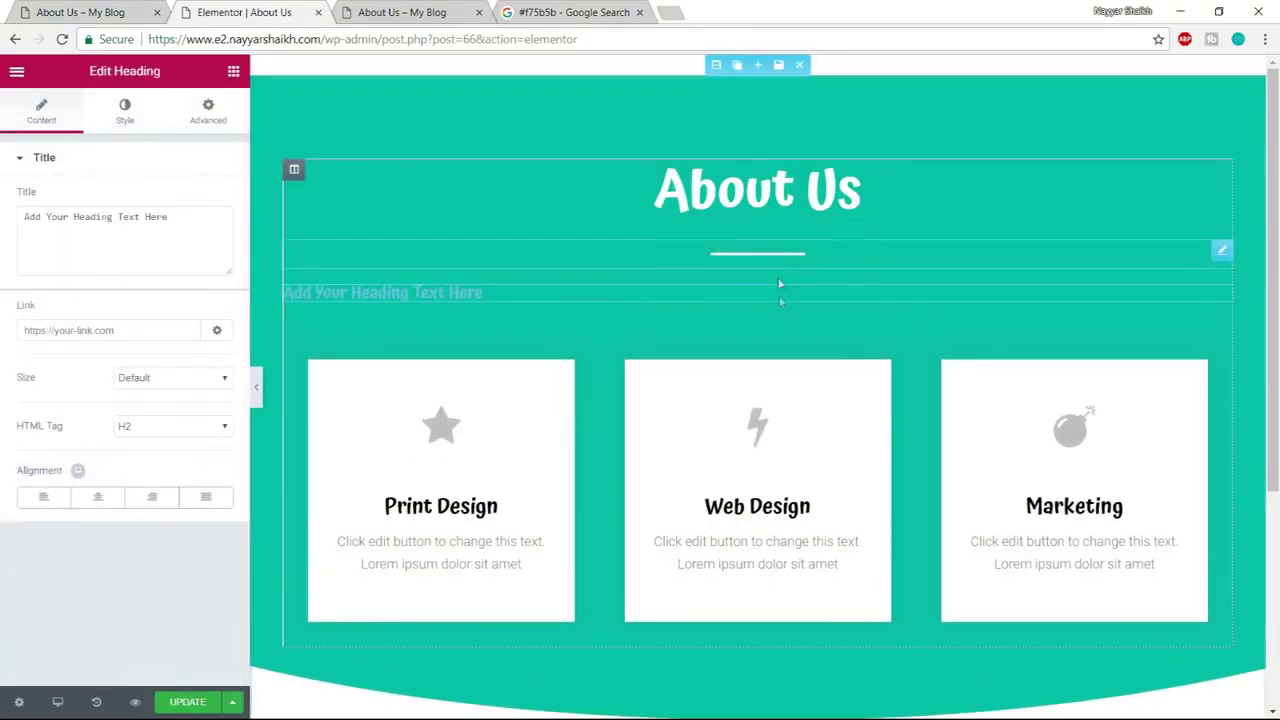
triple_click(134, 216)
key(ctrl+v)
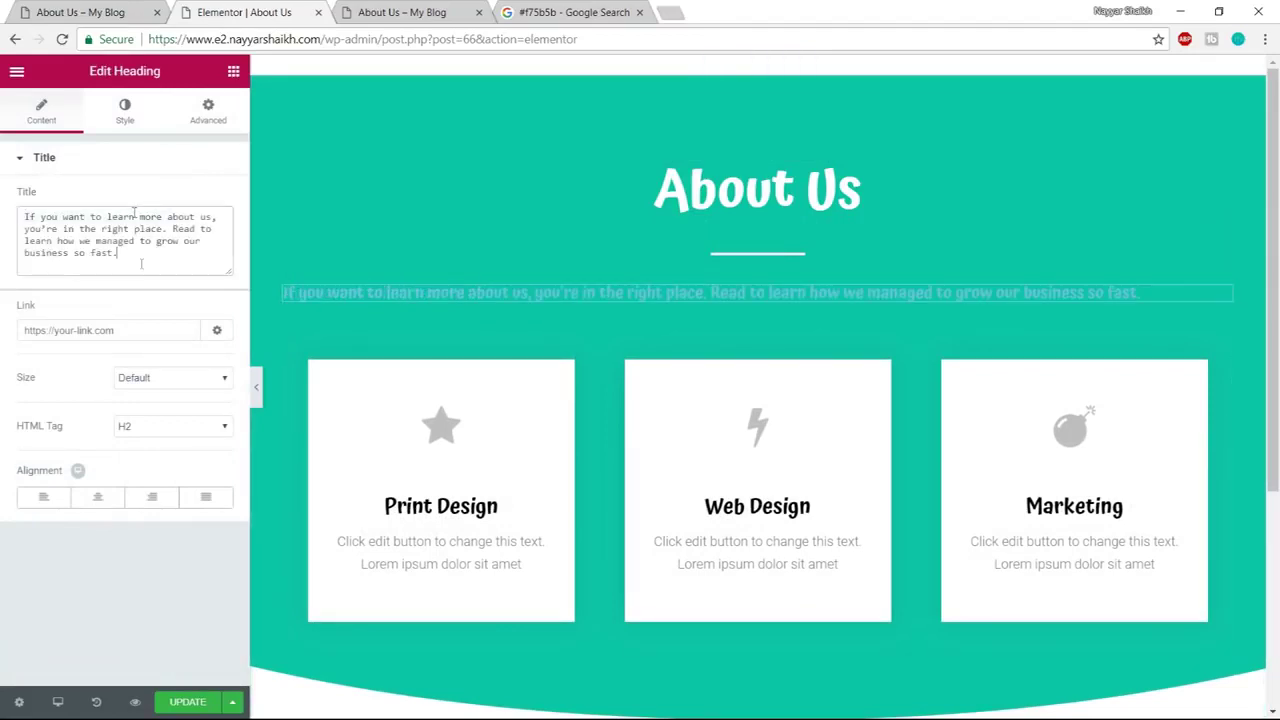
click(98, 498)
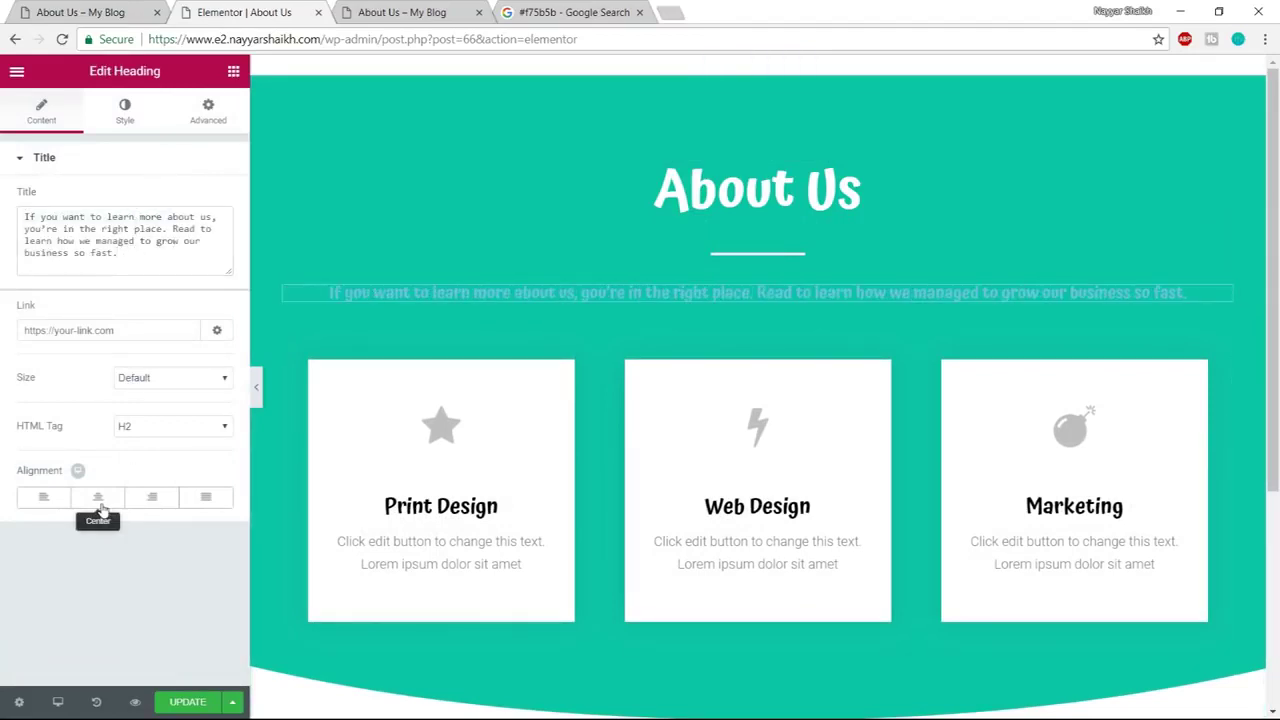
click(130, 112)
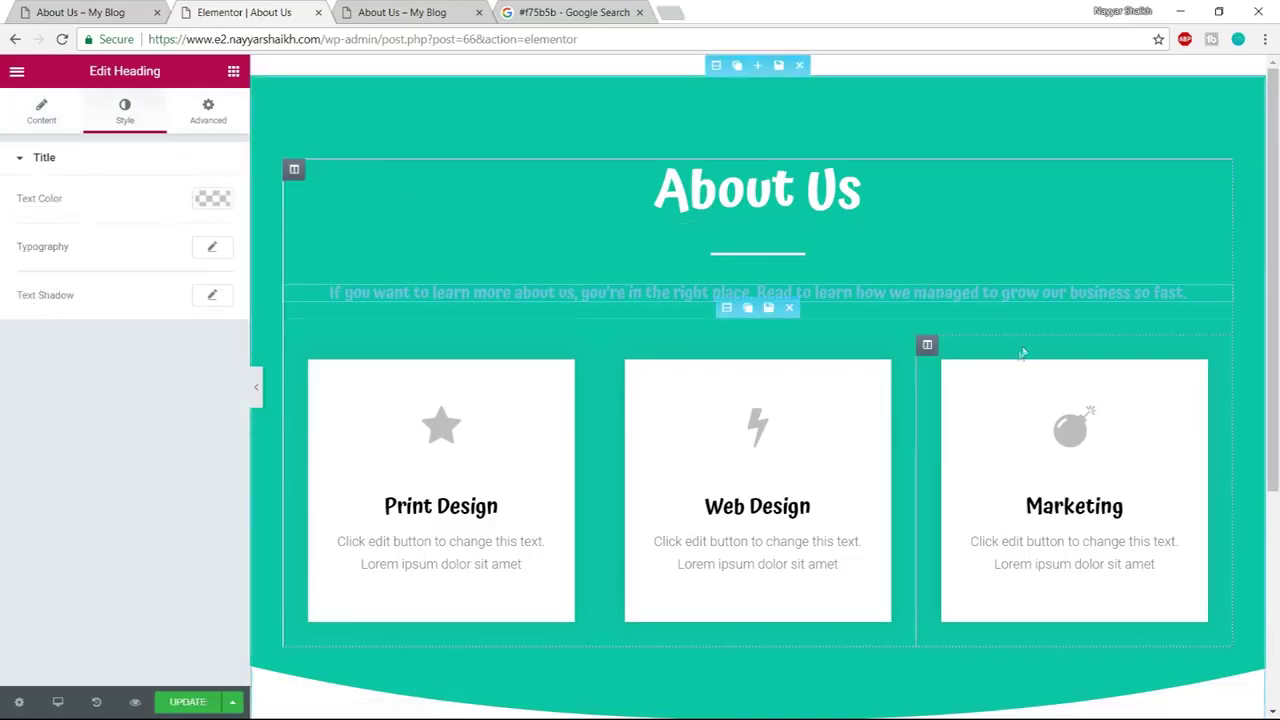
click(212, 198)
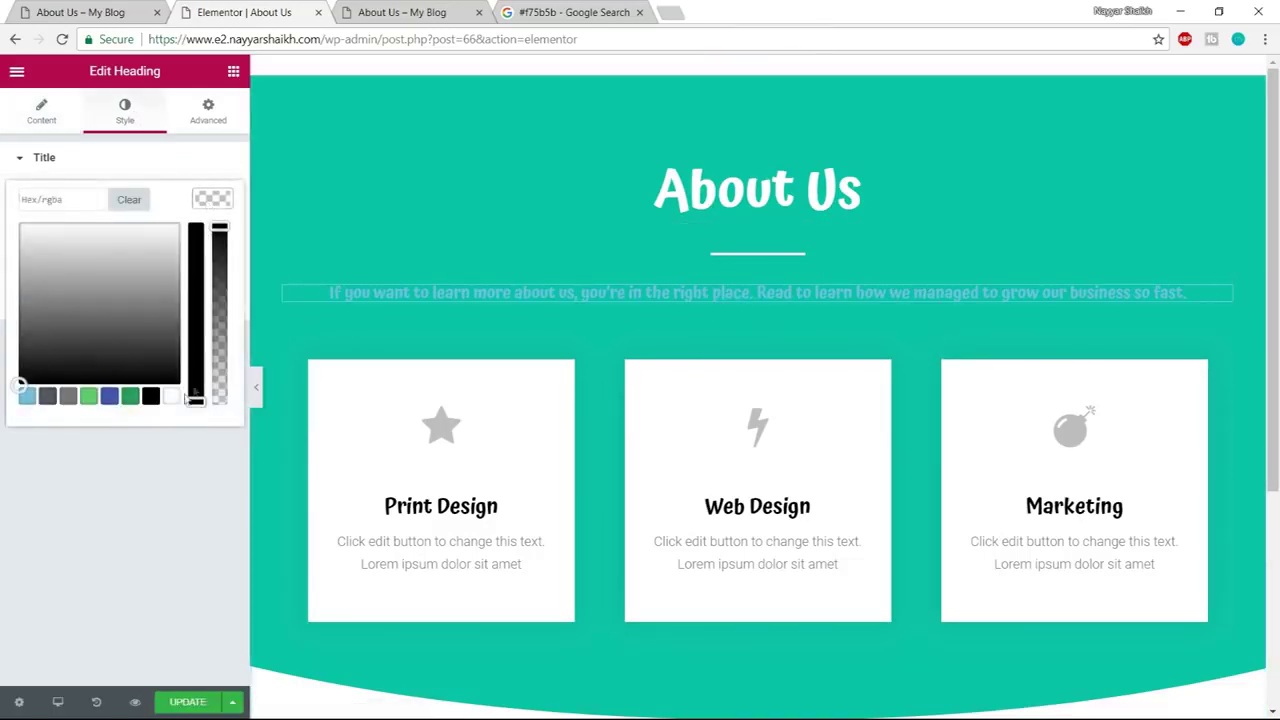
click(172, 396)
click(208, 202)
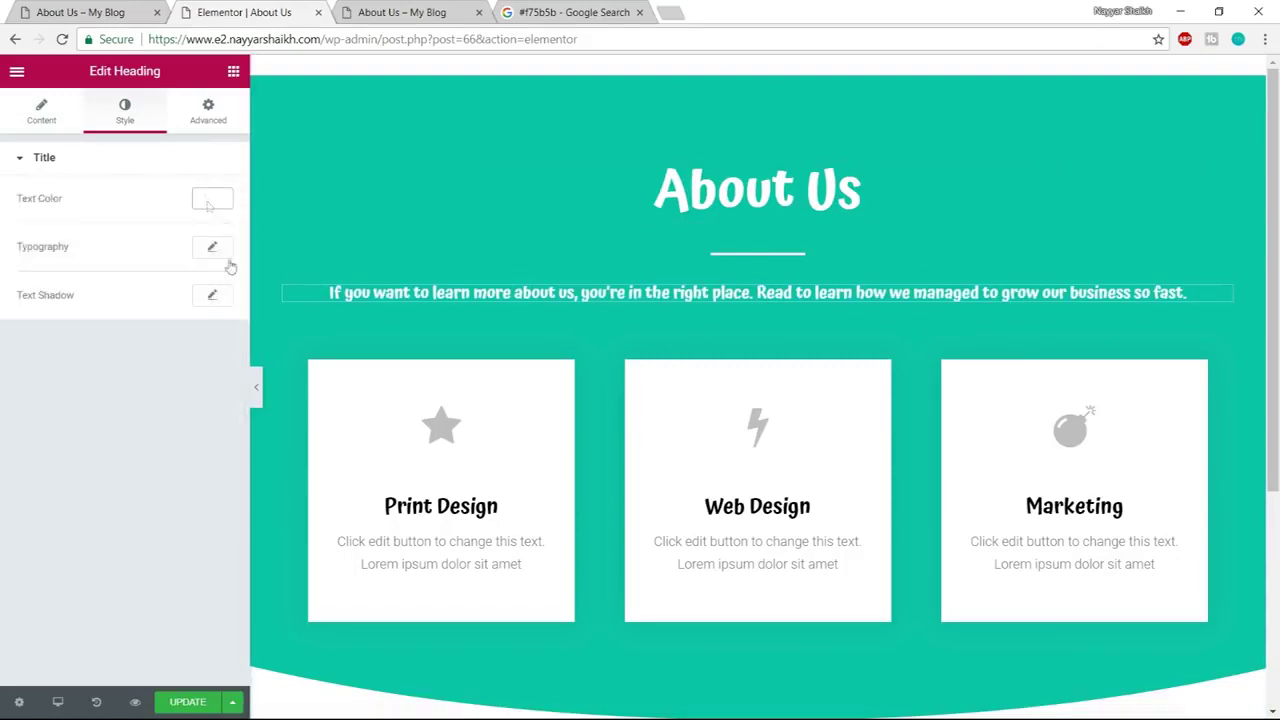
Step: Set the subtitle typography to Poppins, size 18, weight 400
click(212, 248)
click(148, 298)
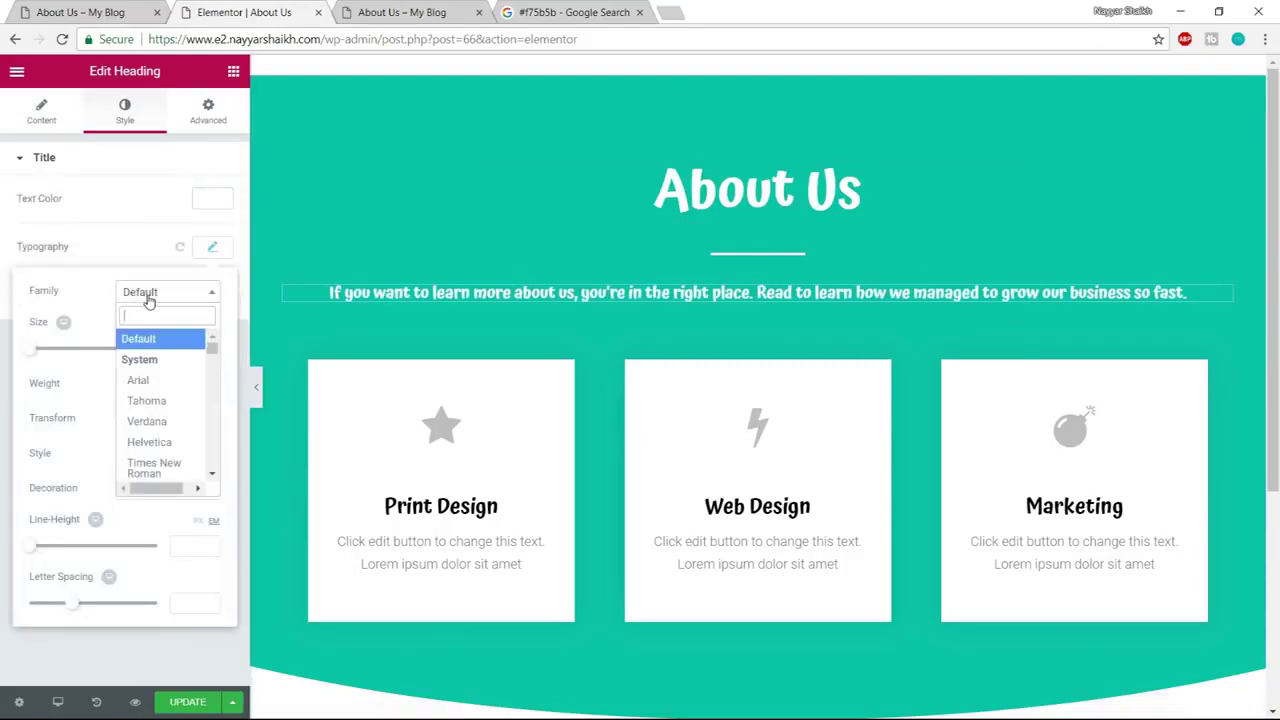
text(popp)
key(Return)
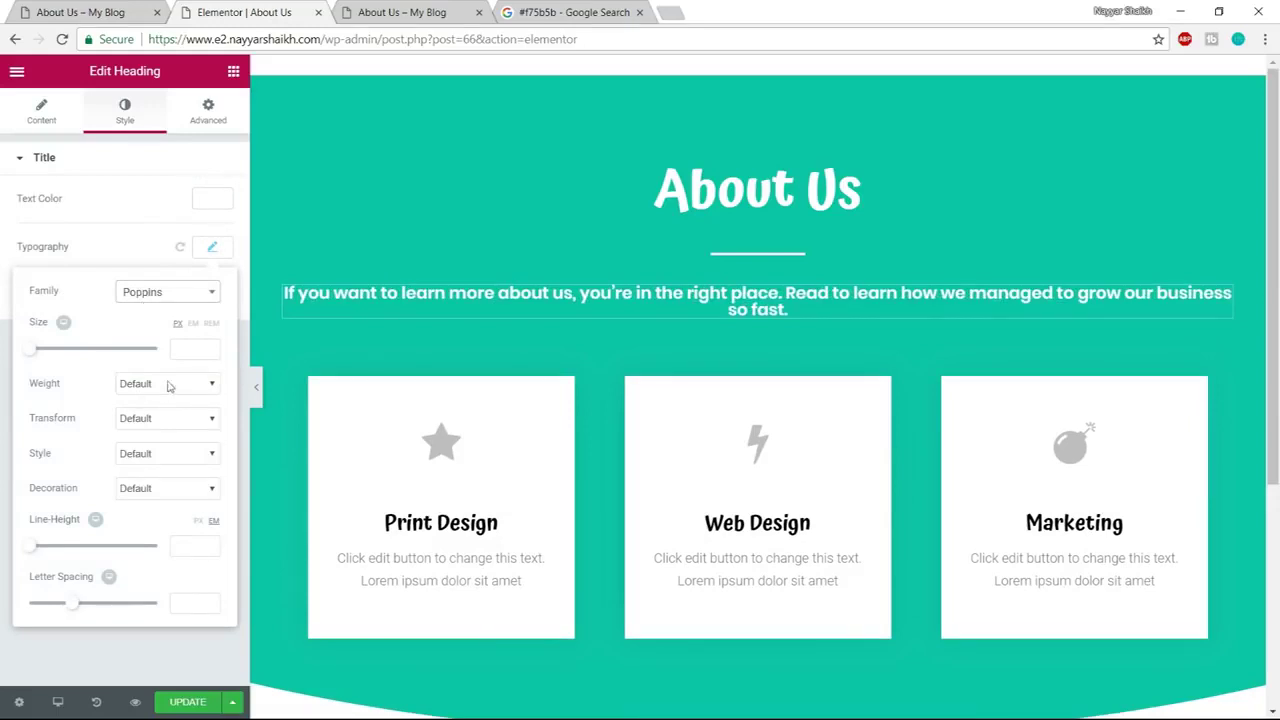
click(194, 349)
text(20)
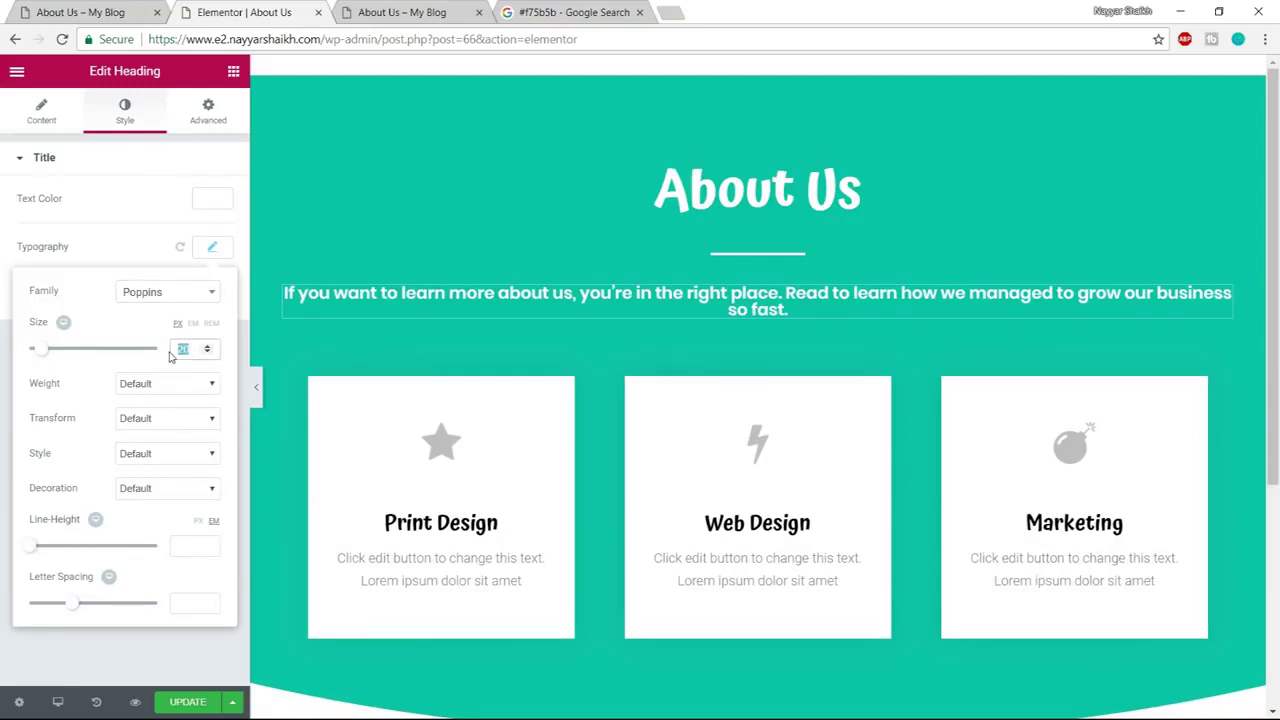
text(18)
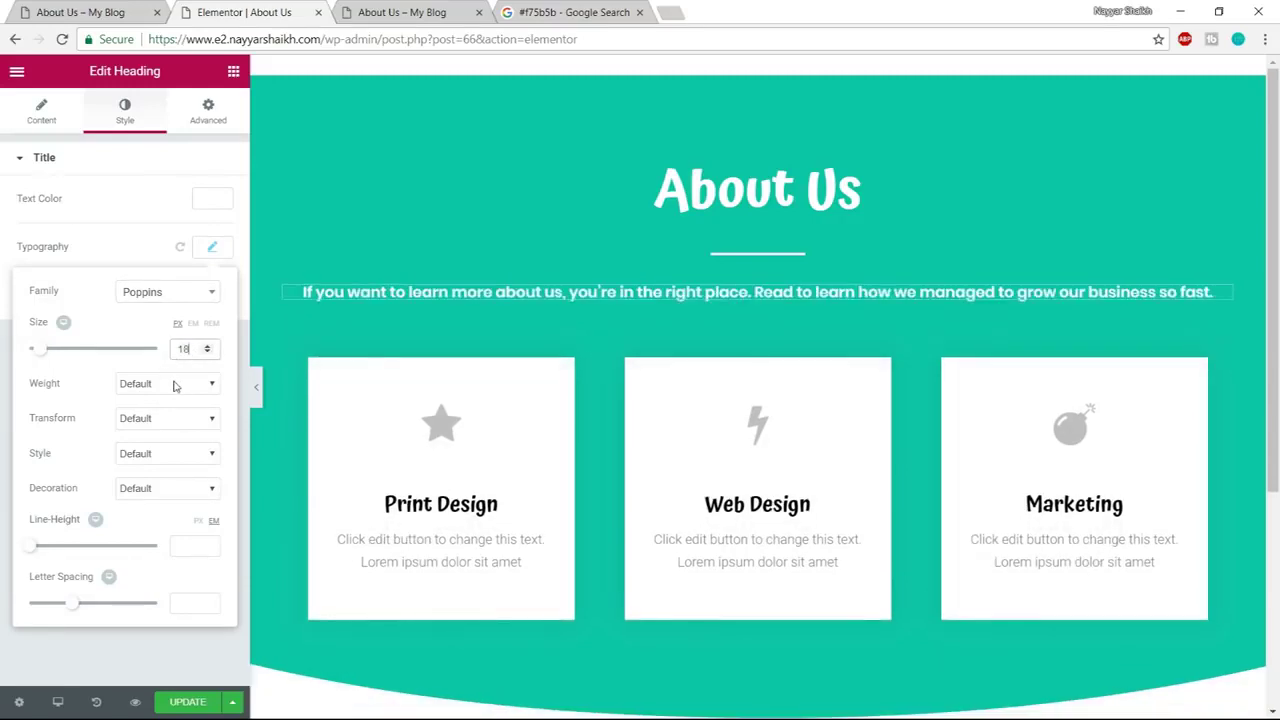
click(174, 386)
click(157, 438)
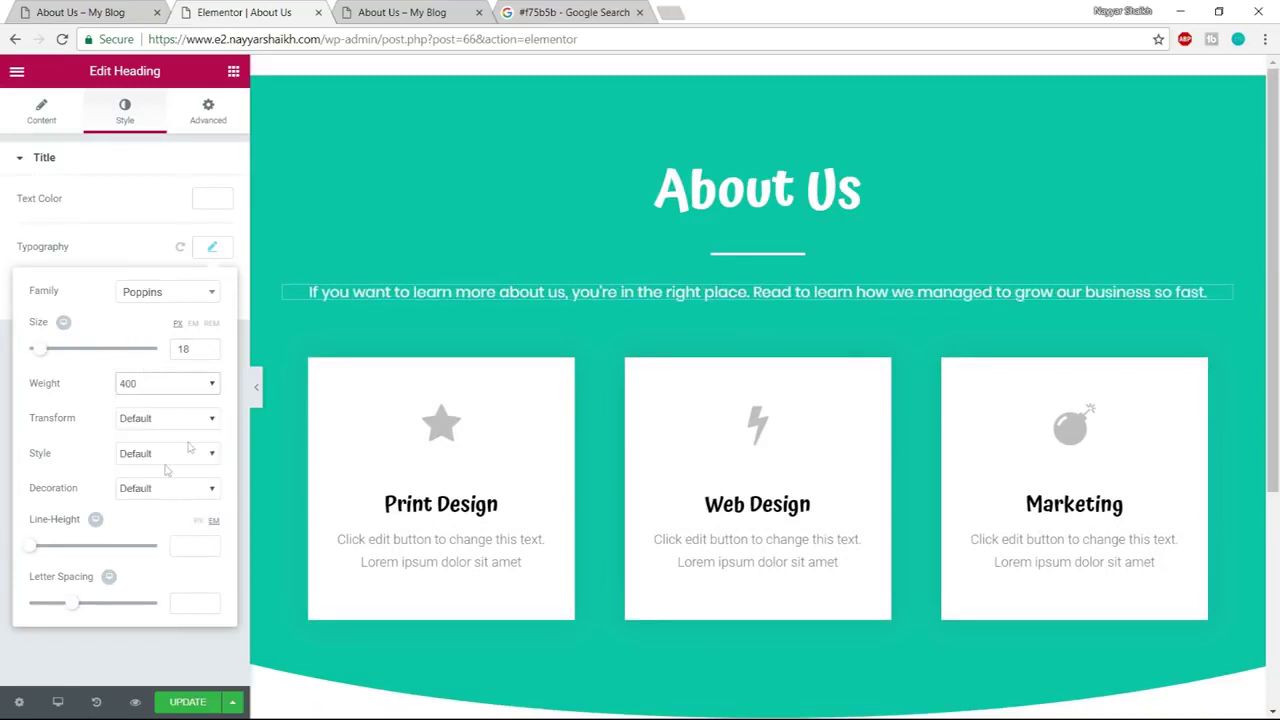
click(212, 250)
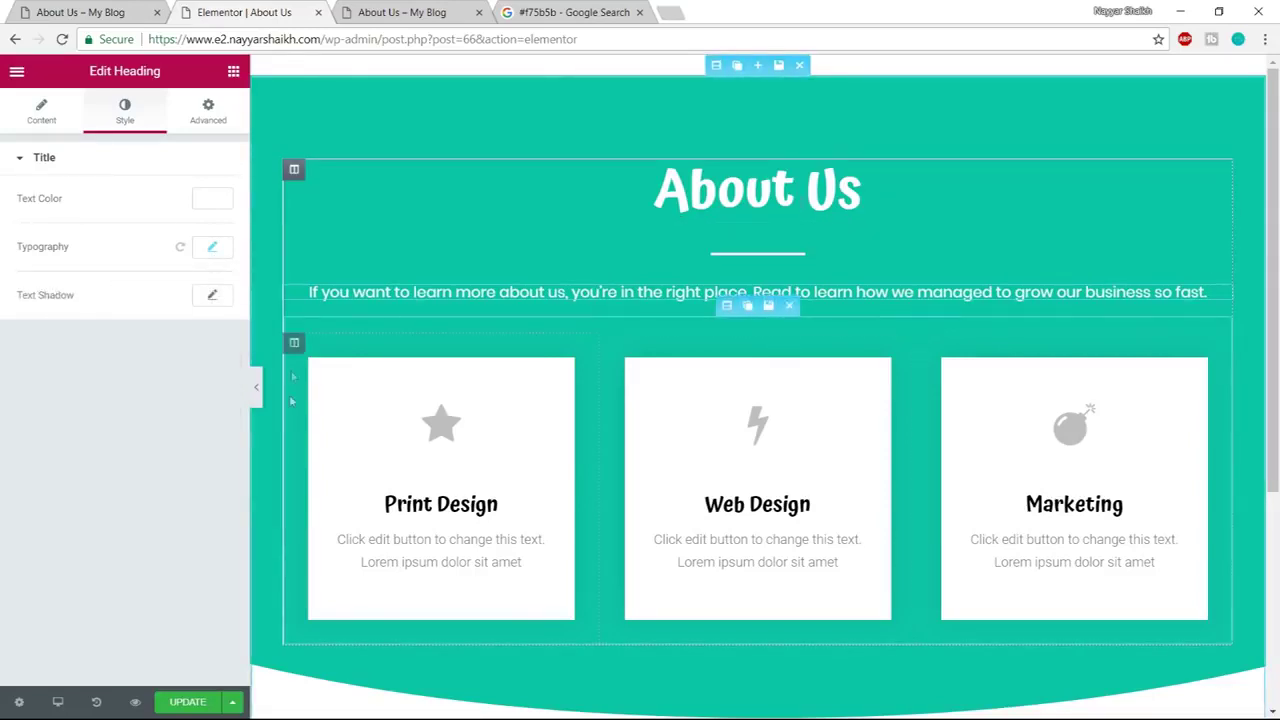
Step: Review the live About Us page layout for comparison
click(105, 10)
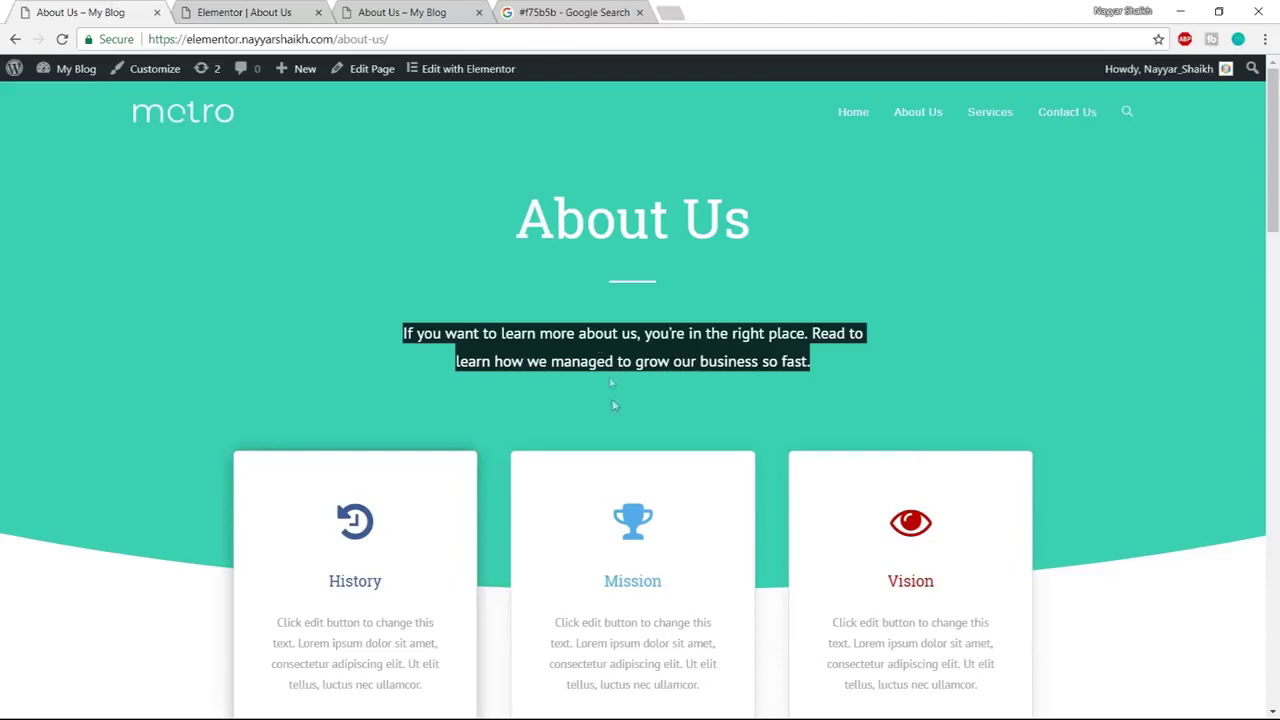
scroll(420, 410, down, 2)
scroll(420, 412, up, 1)
scroll(480, 420, up, 1)
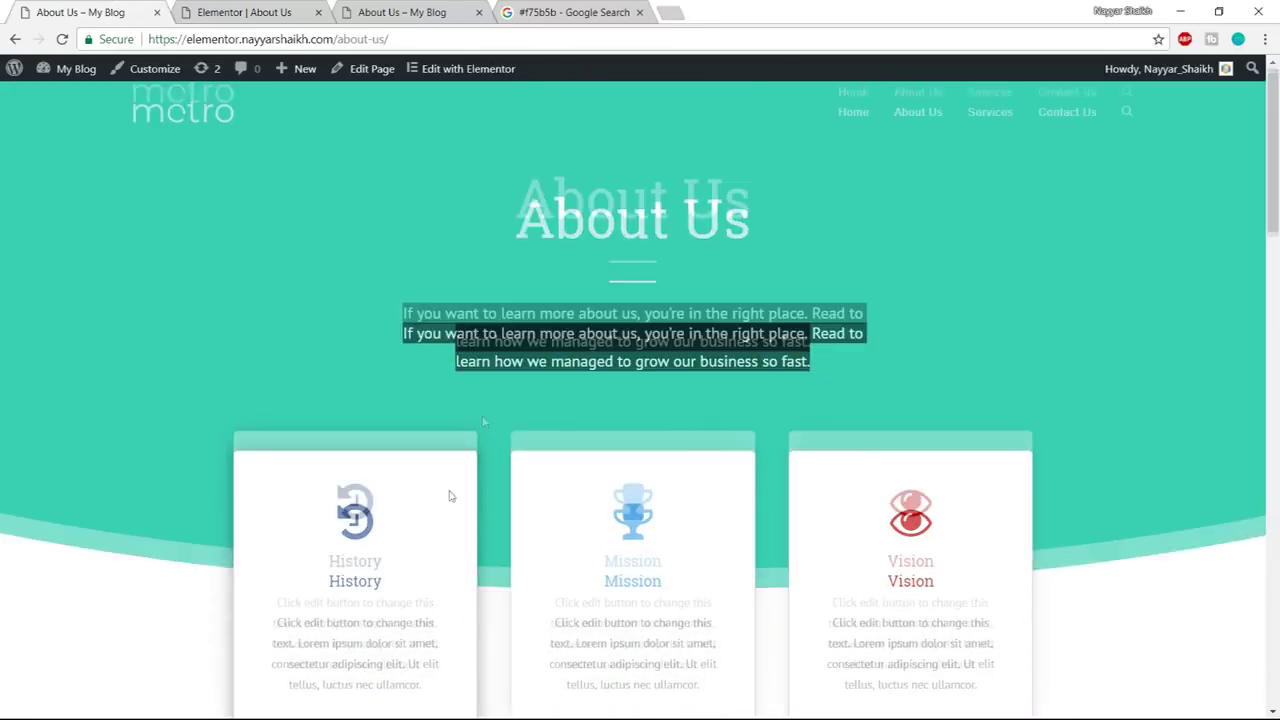
click(832, 354)
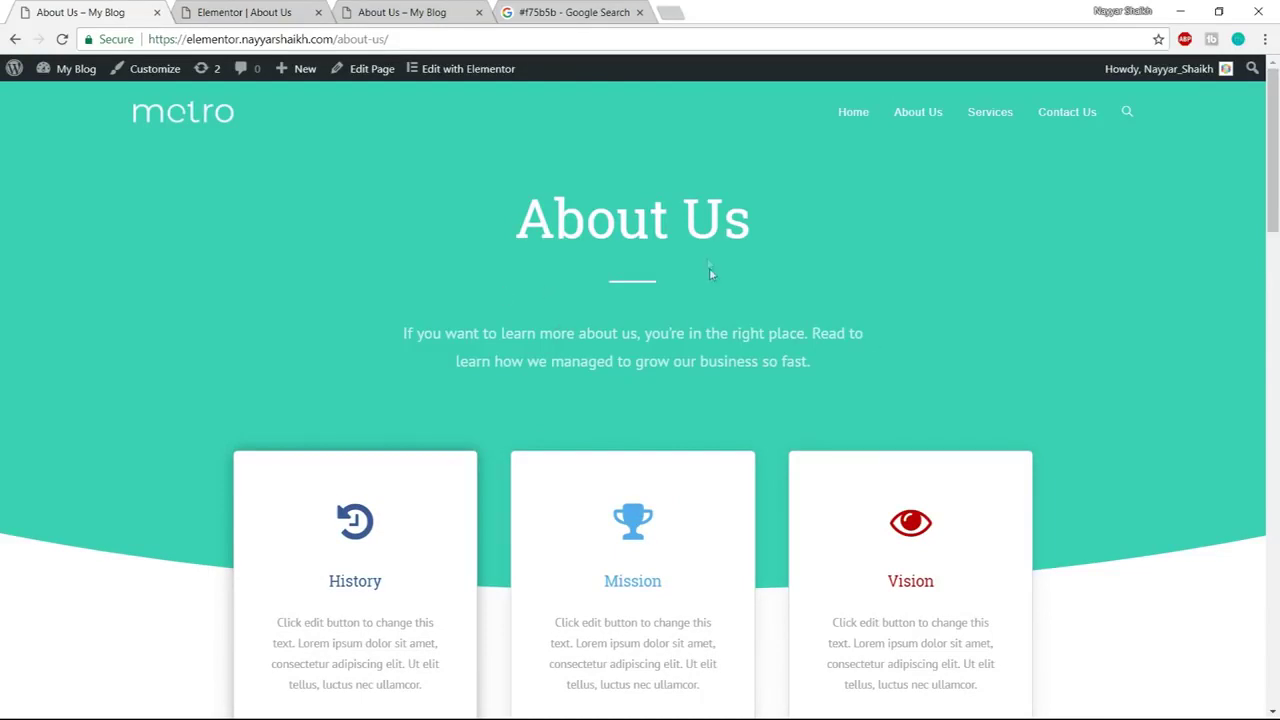
scroll(262, 562, down, 2)
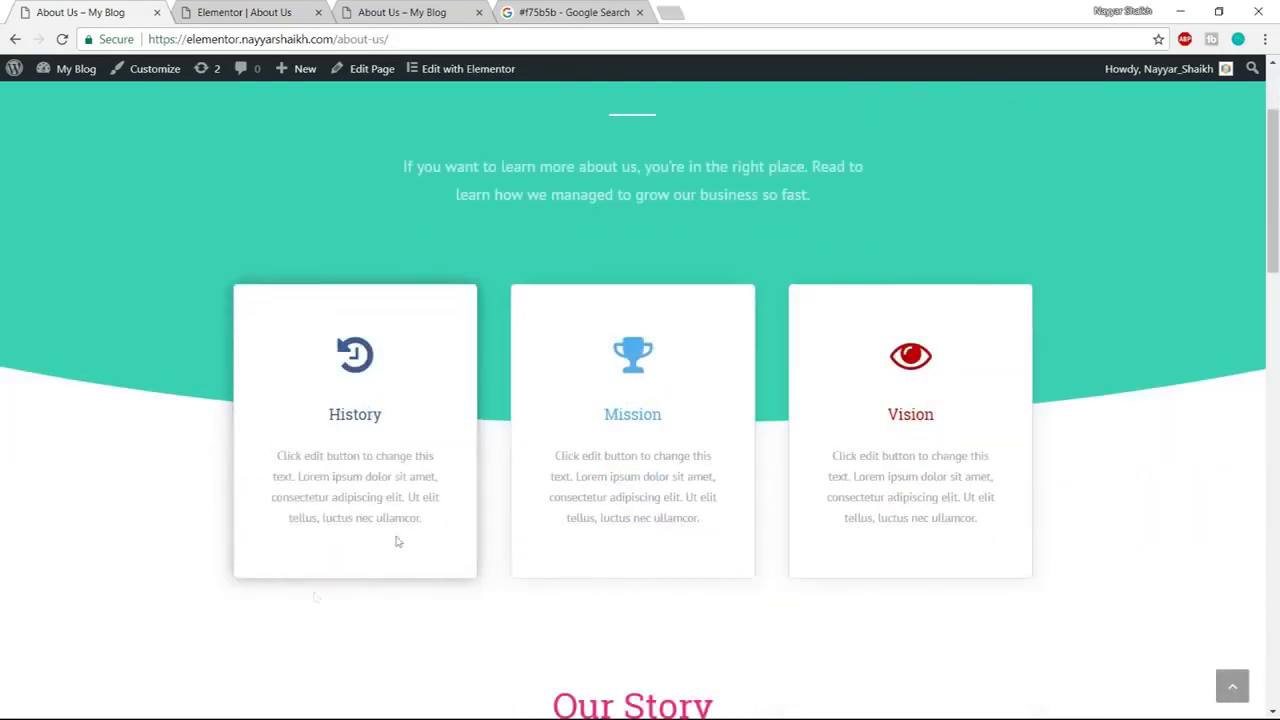
click(248, 12)
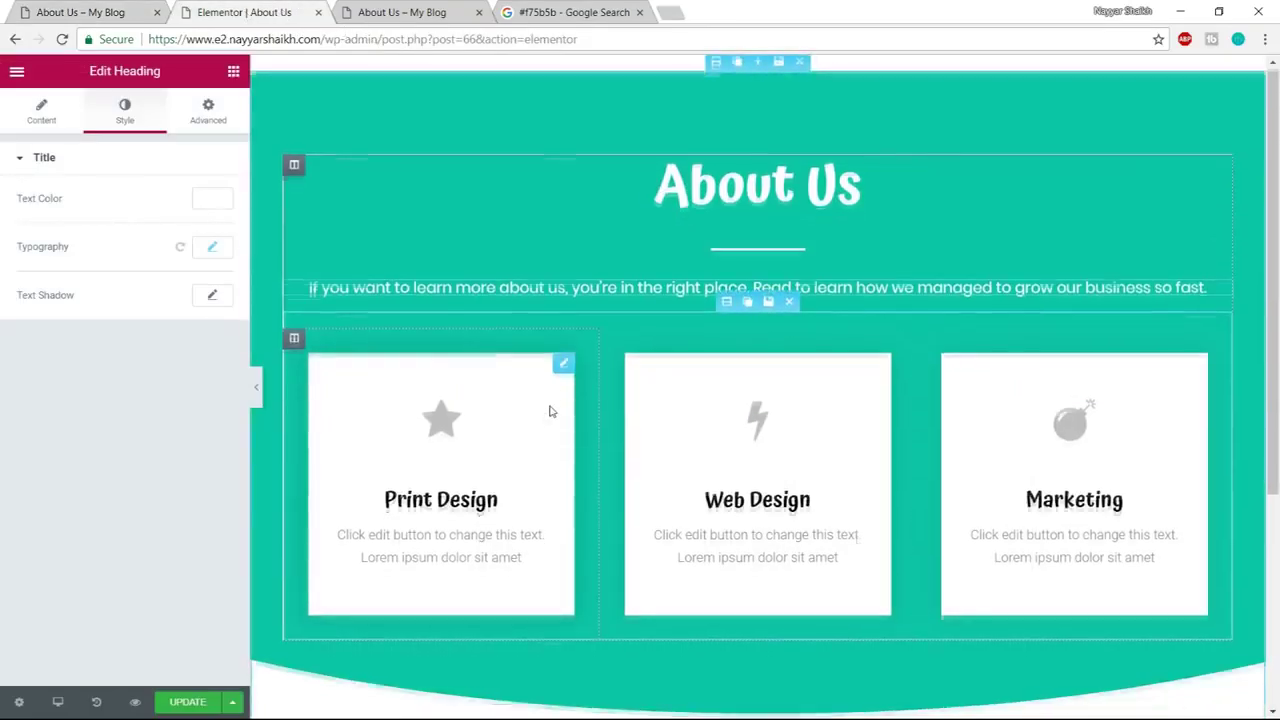
Step: Add a single-column section at the page bottom and move the three service cards into it
scroll(551, 409, down, 1)
drag(727, 223, 907, 350)
scroll(921, 500, down, 4)
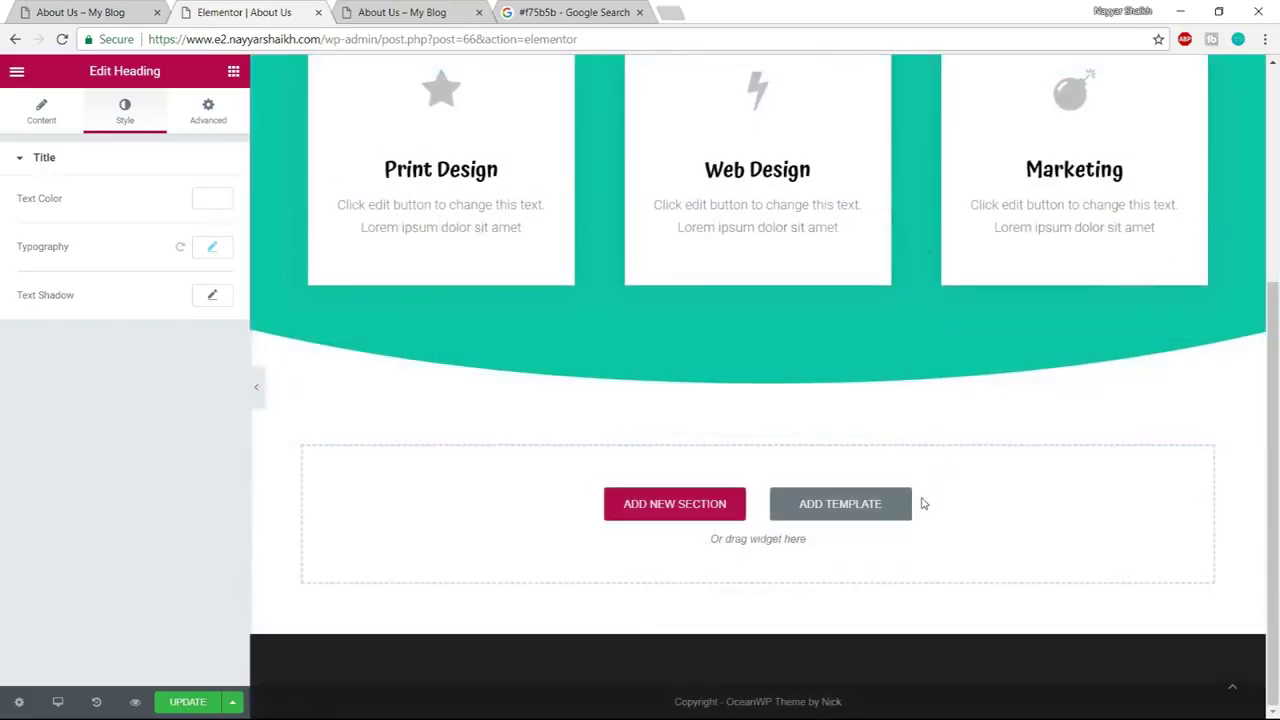
click(666, 518)
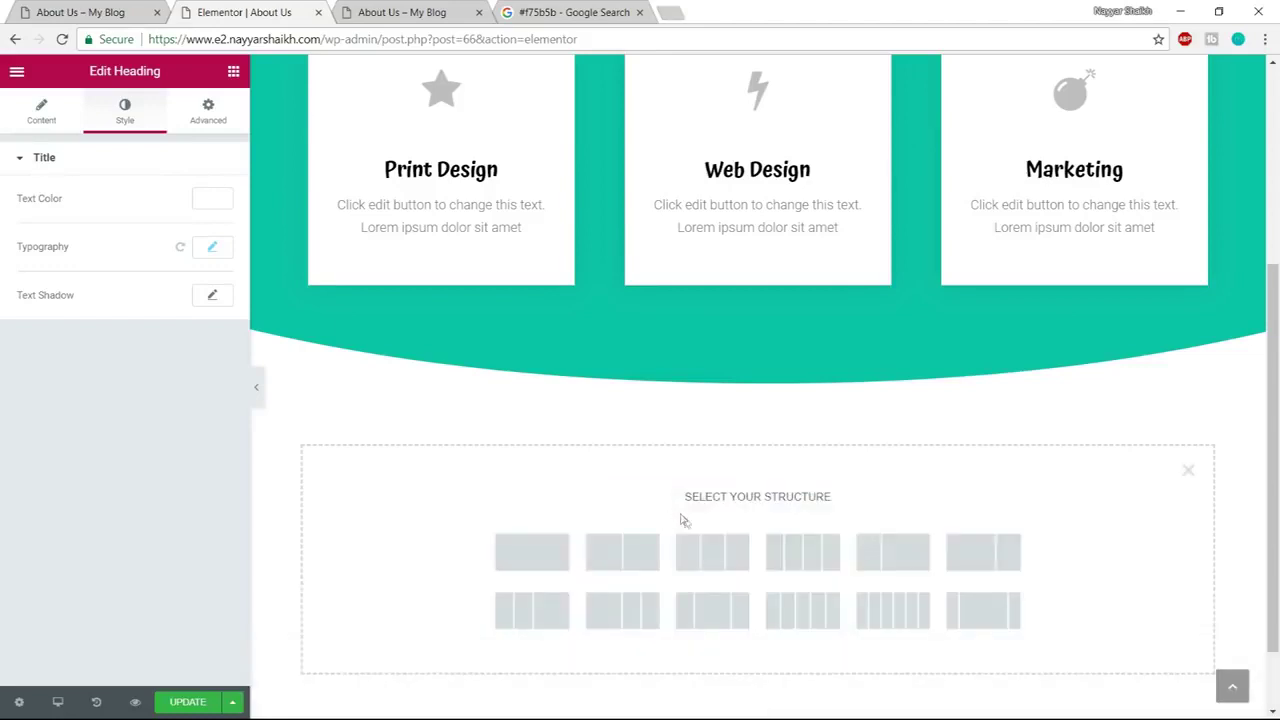
click(538, 565)
scroll(744, 550, up, 2)
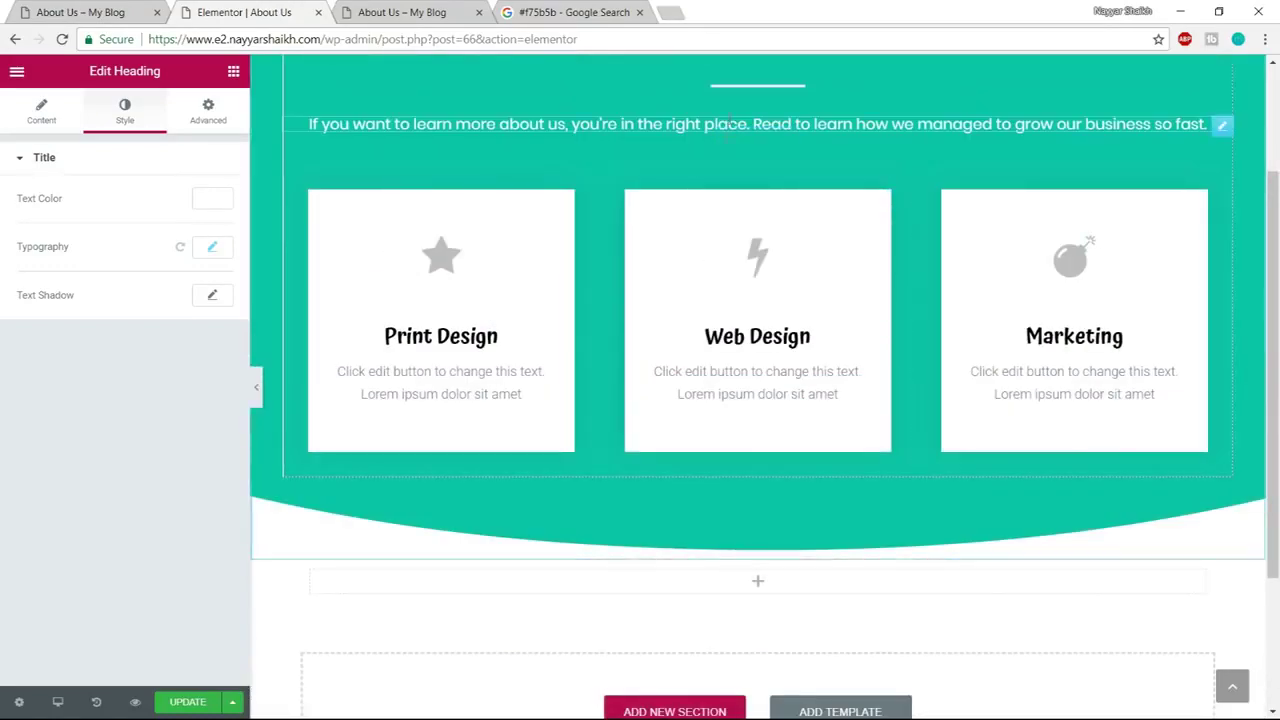
drag(751, 137, 706, 376)
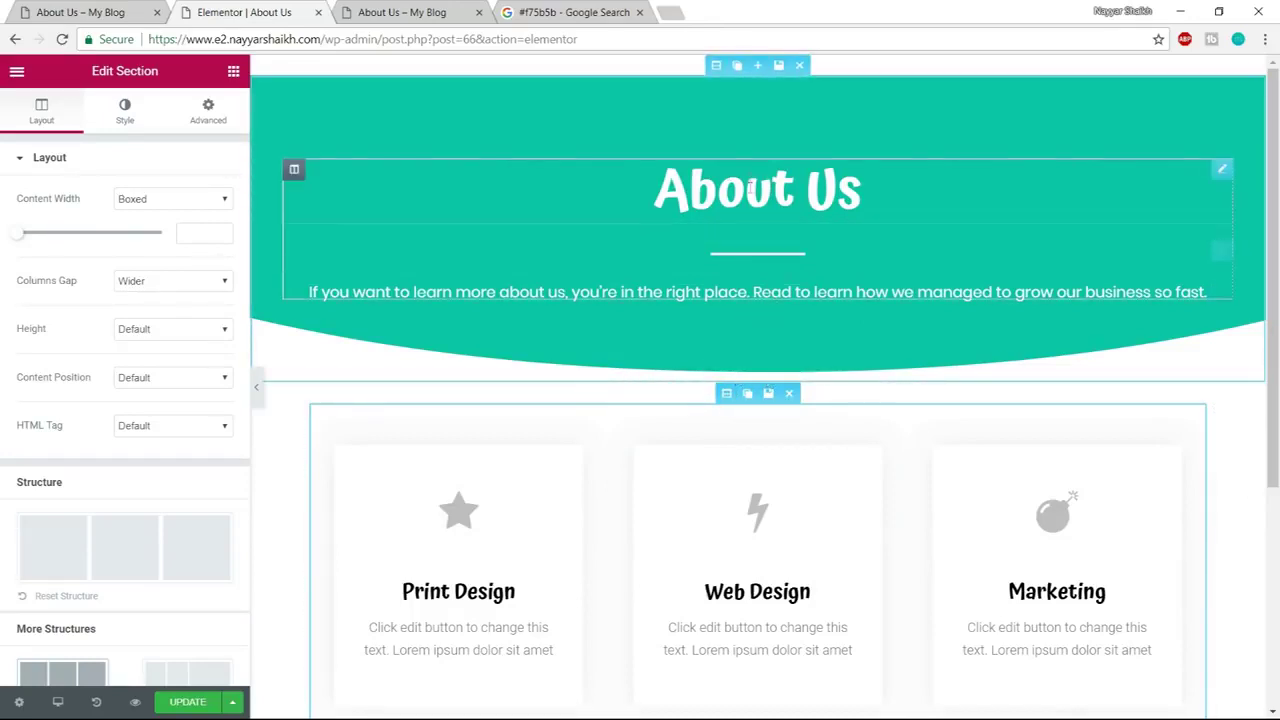
Step: Give the teal header section a bottom padding of 300
click(716, 65)
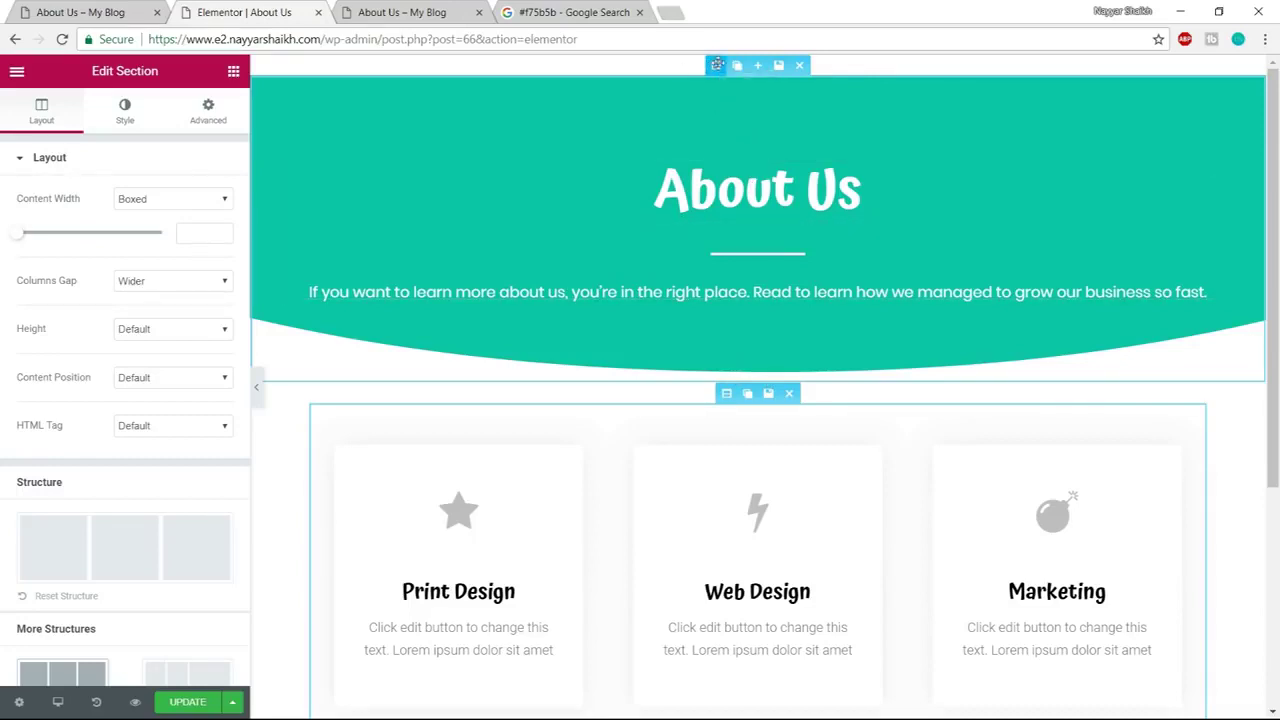
click(208, 110)
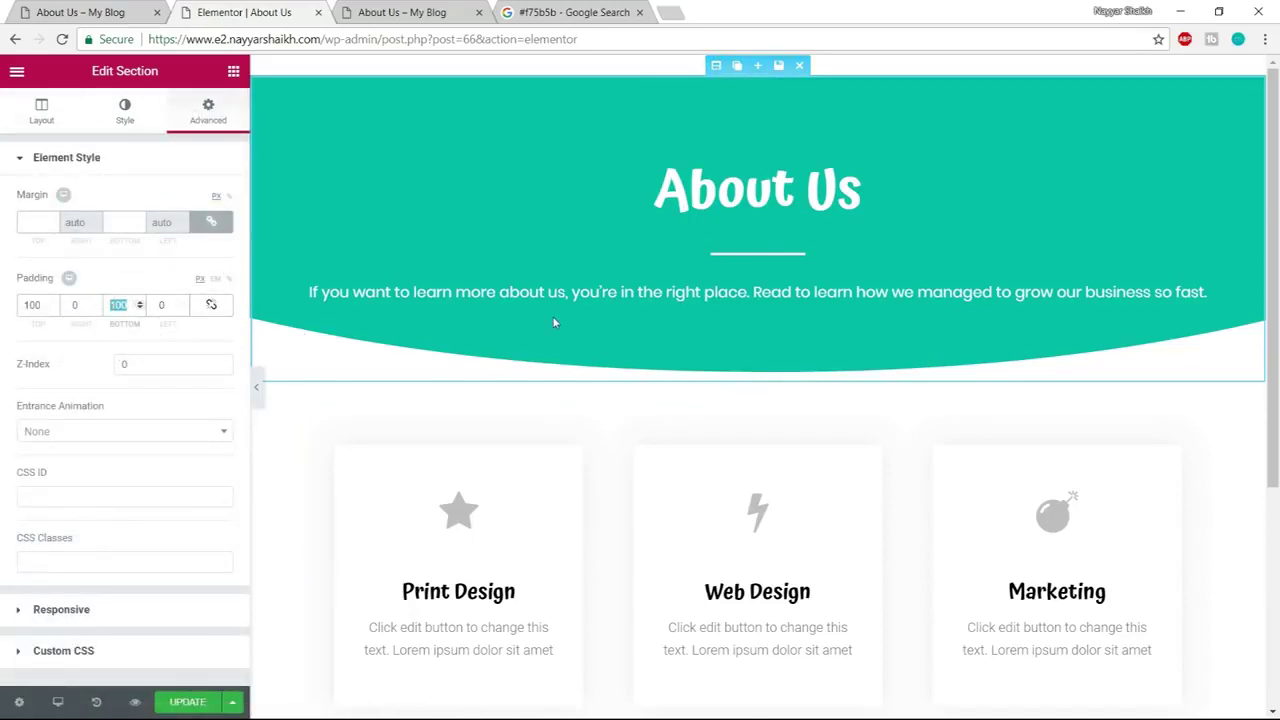
text(300)
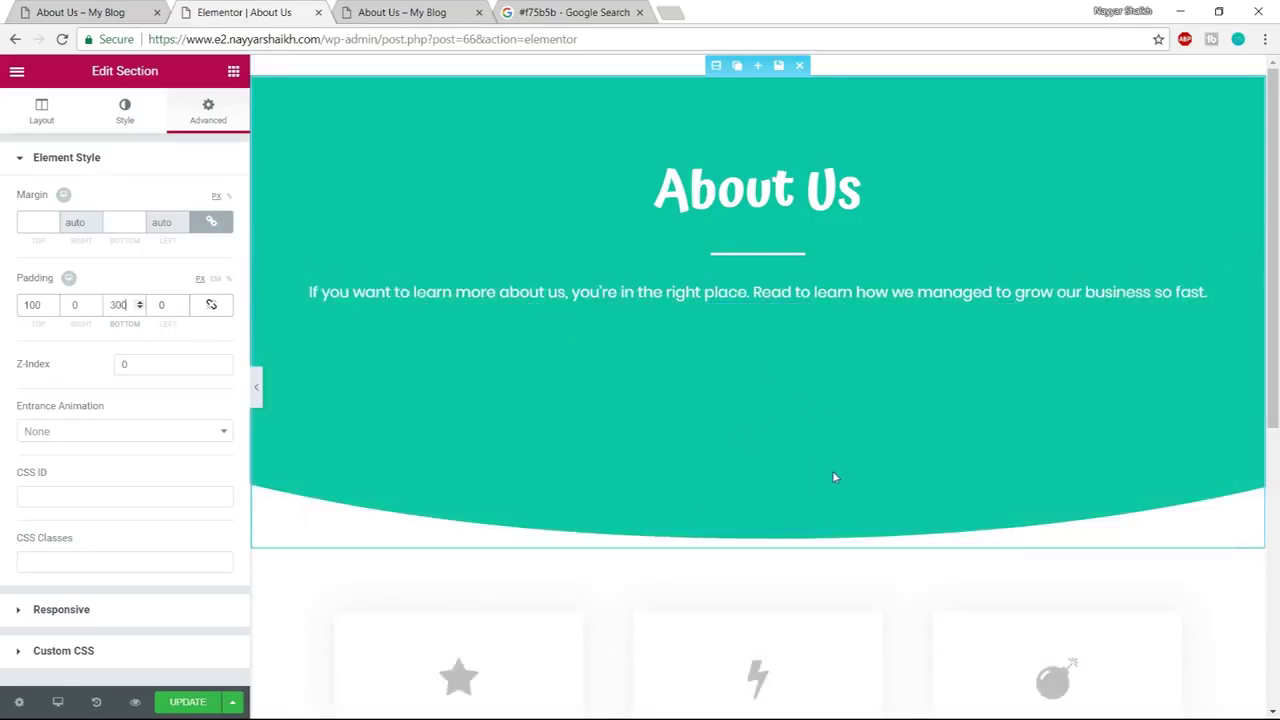
scroll(834, 474, down, 3)
scroll(694, 394, up, 2)
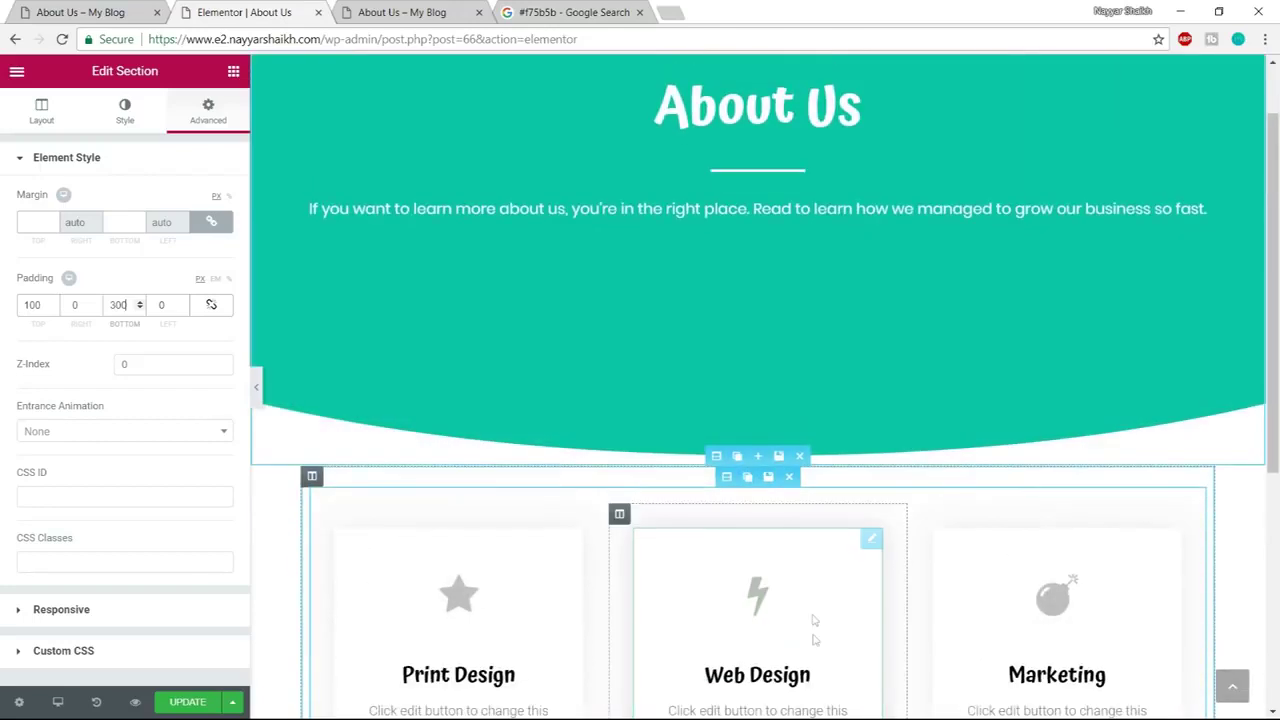
Step: Unlink the cards section's margins and set its top margin to -250
click(720, 457)
click(208, 110)
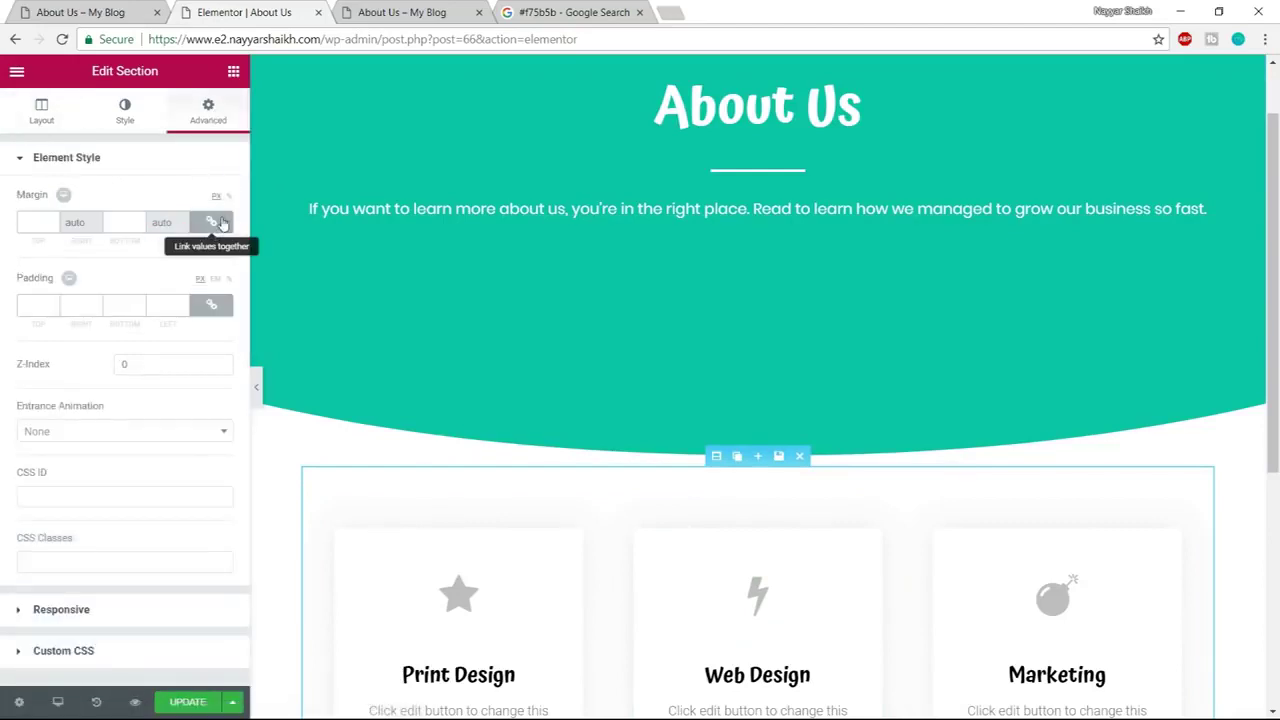
click(222, 222)
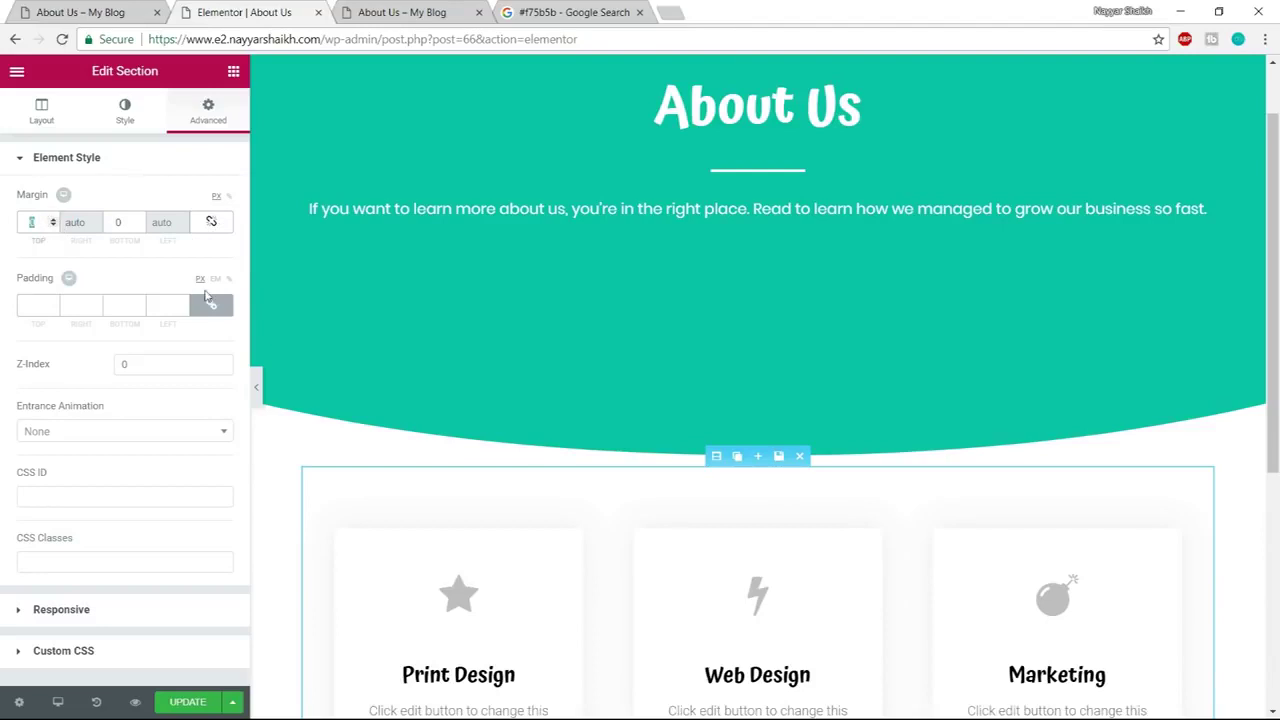
text(150)
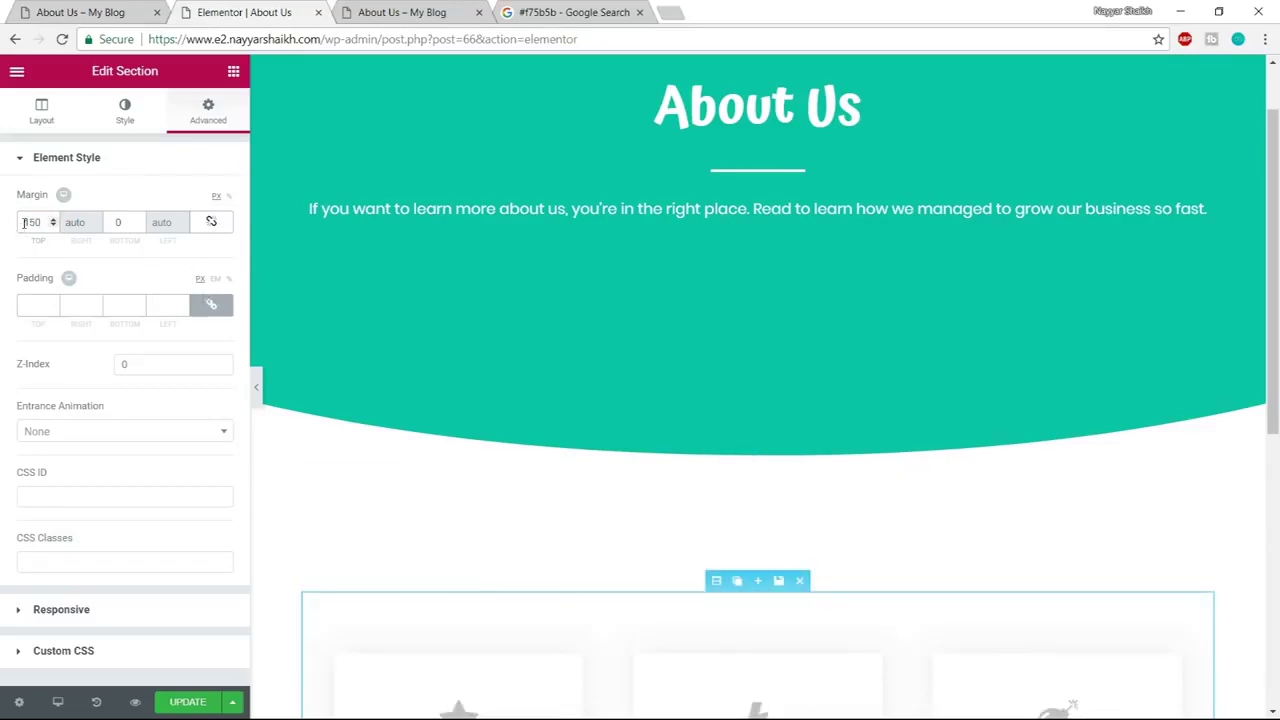
text(-)
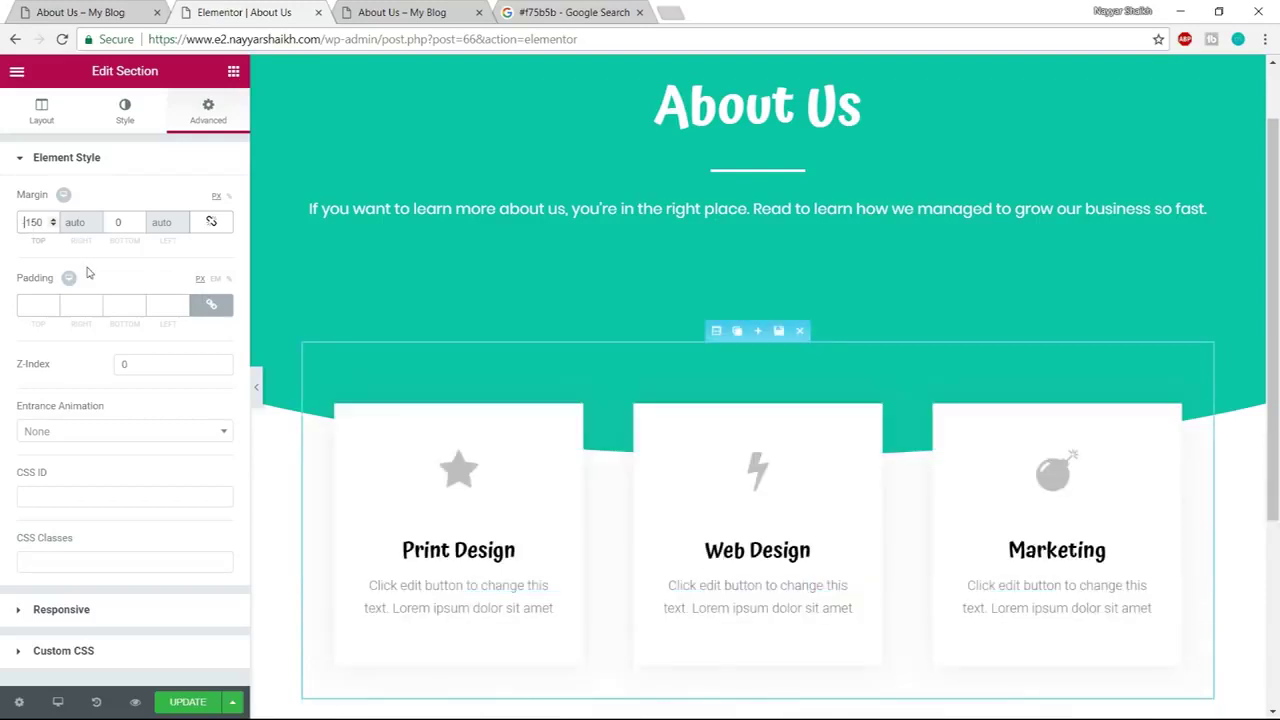
scroll(680, 437, up, 2)
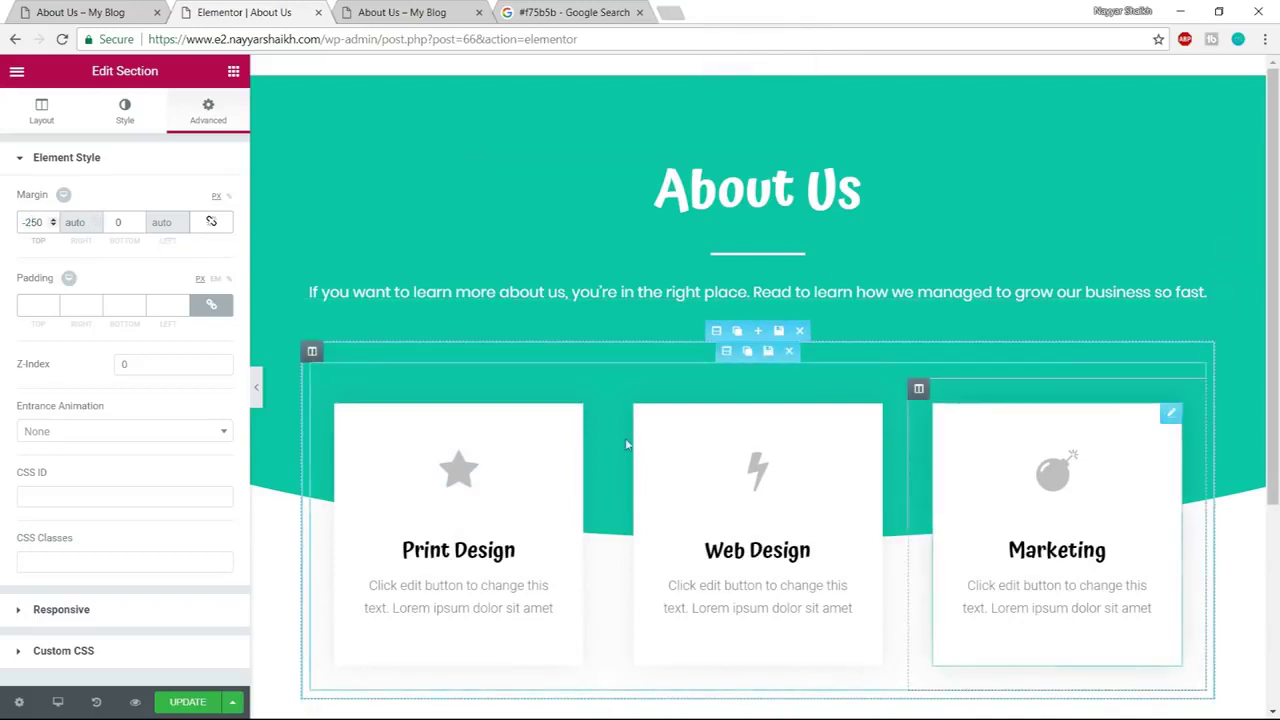
Step: Save the page changes after comparing the editor with the live About Us page
click(95, 12)
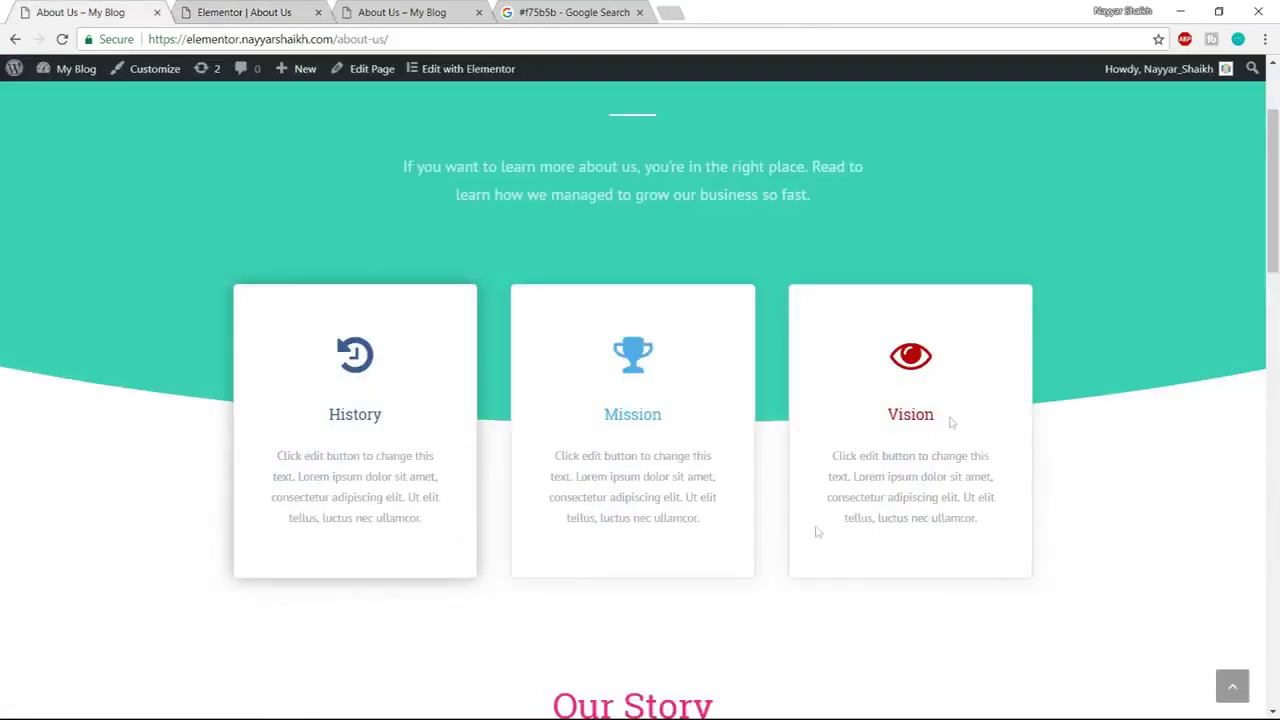
scroll(817, 532, up, 3)
key(ctrl+Tab)
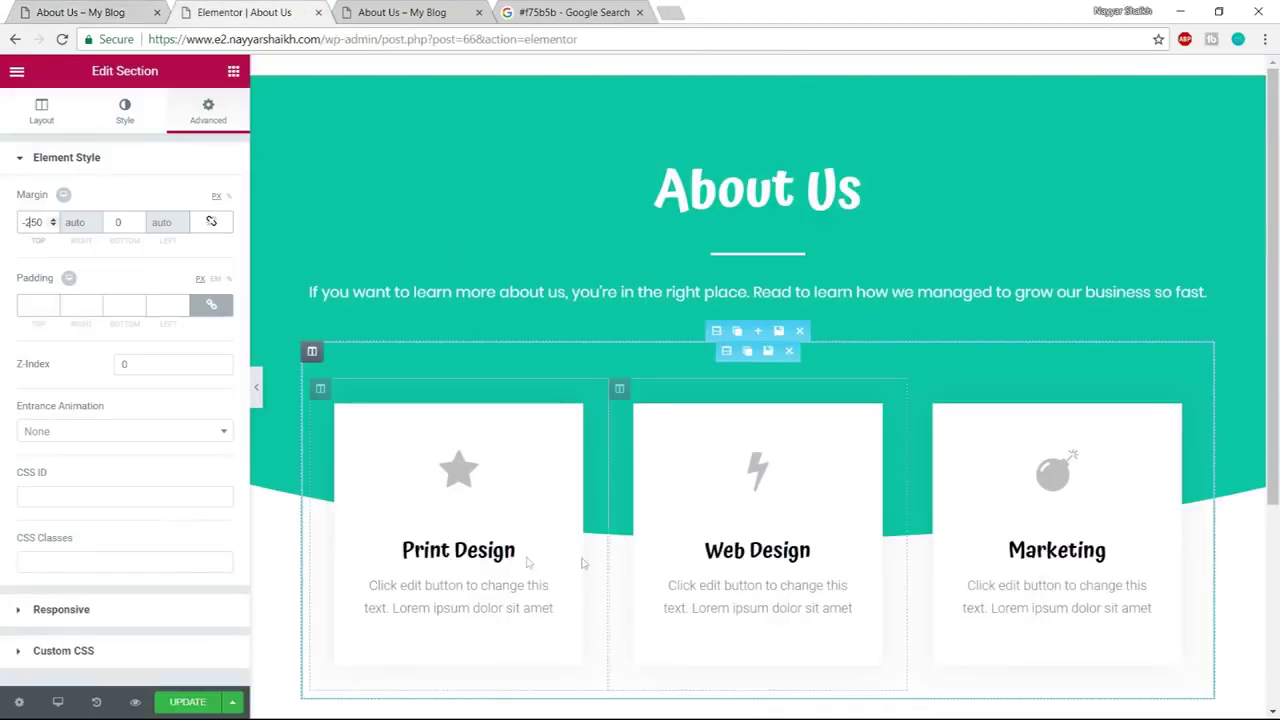
click(188, 703)
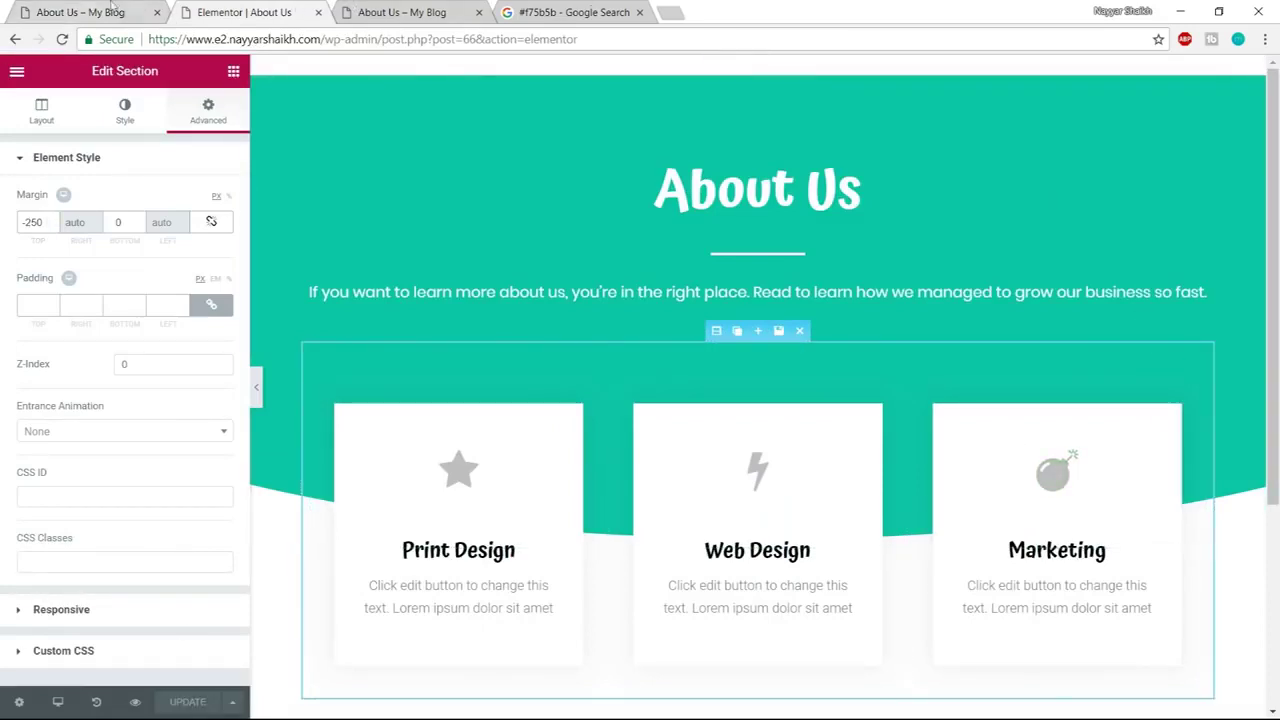
Step: Check the History card heading on the live page, then select the Print Design icon box
click(117, 8)
scroll(1240, 490, down, 2)
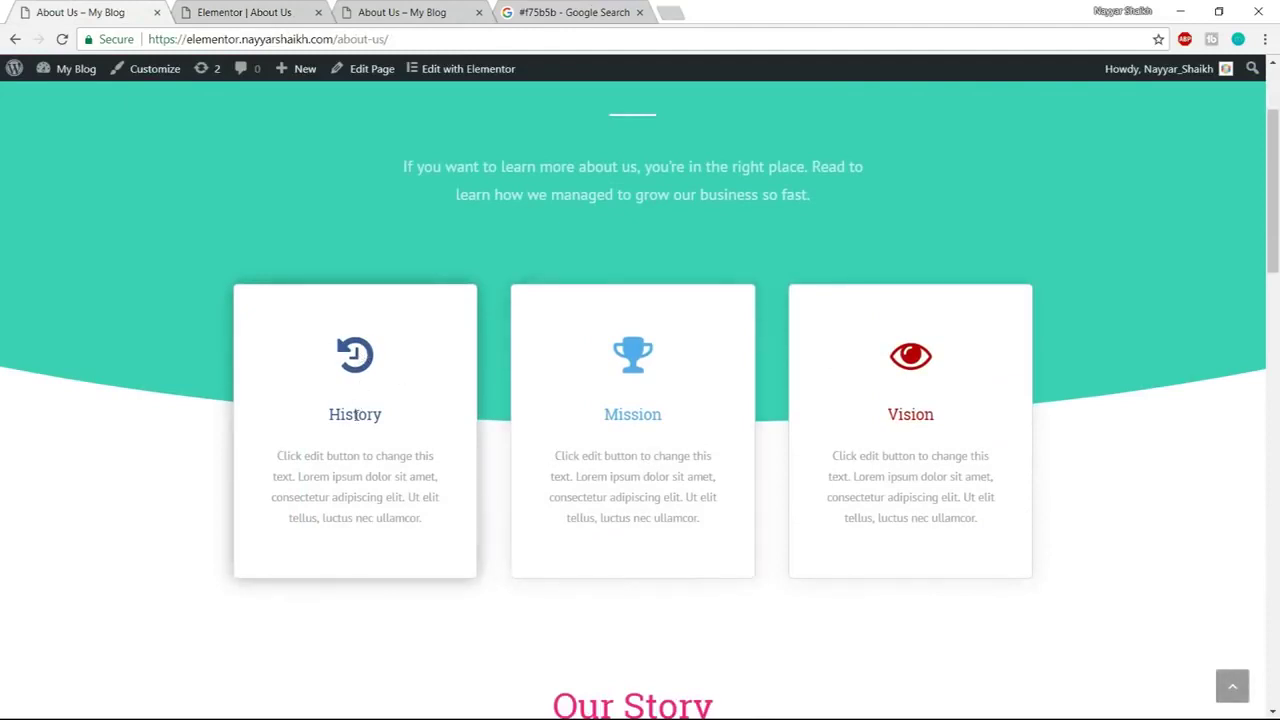
drag(330, 420, 378, 417)
click(381, 416)
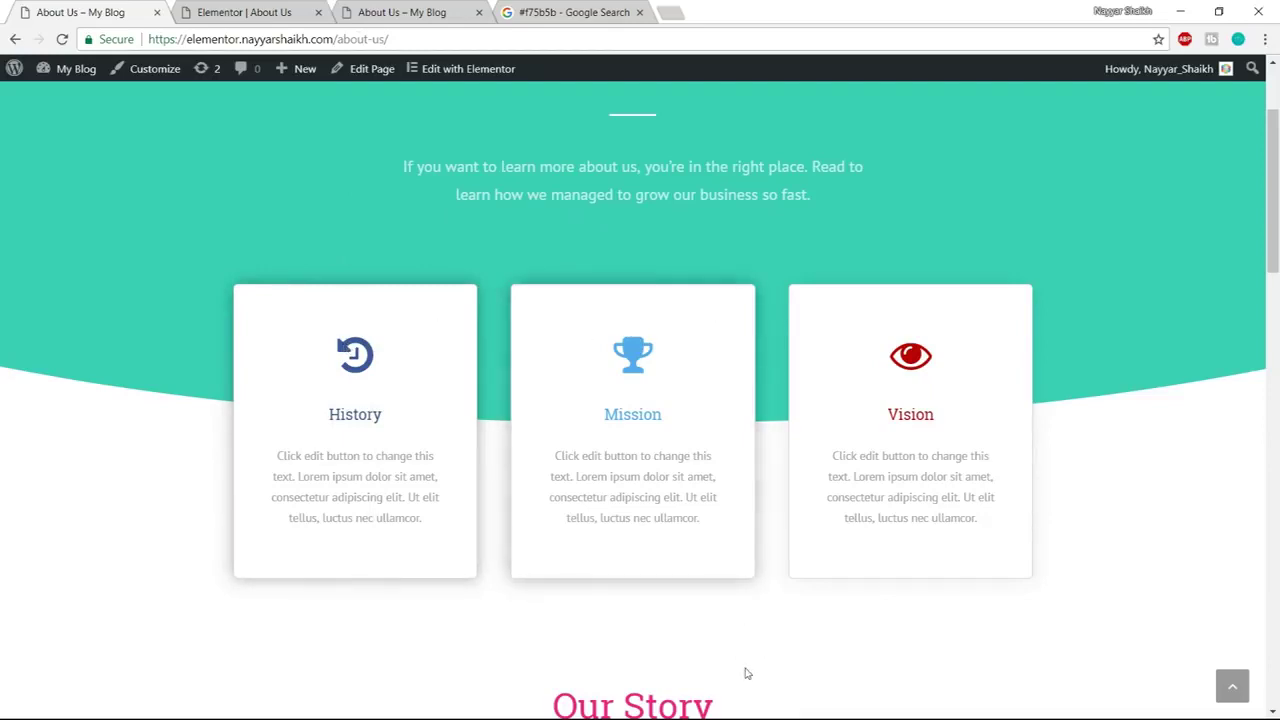
click(262, 10)
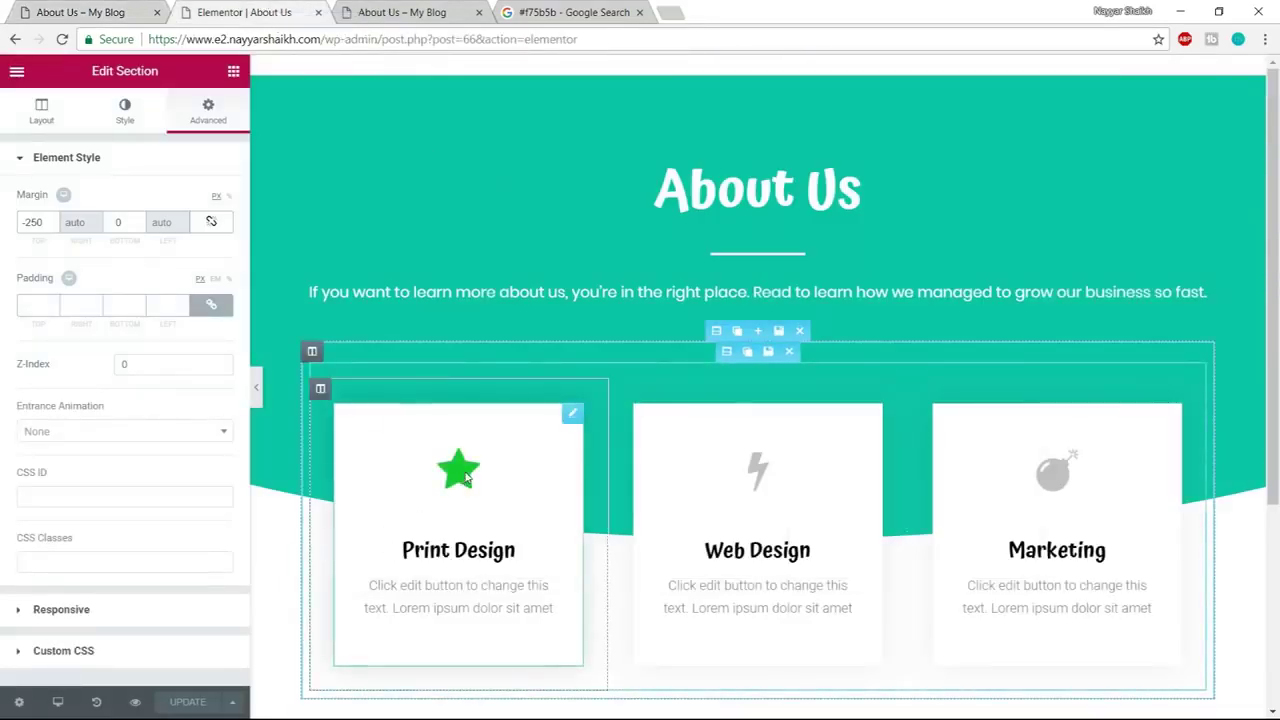
click(465, 478)
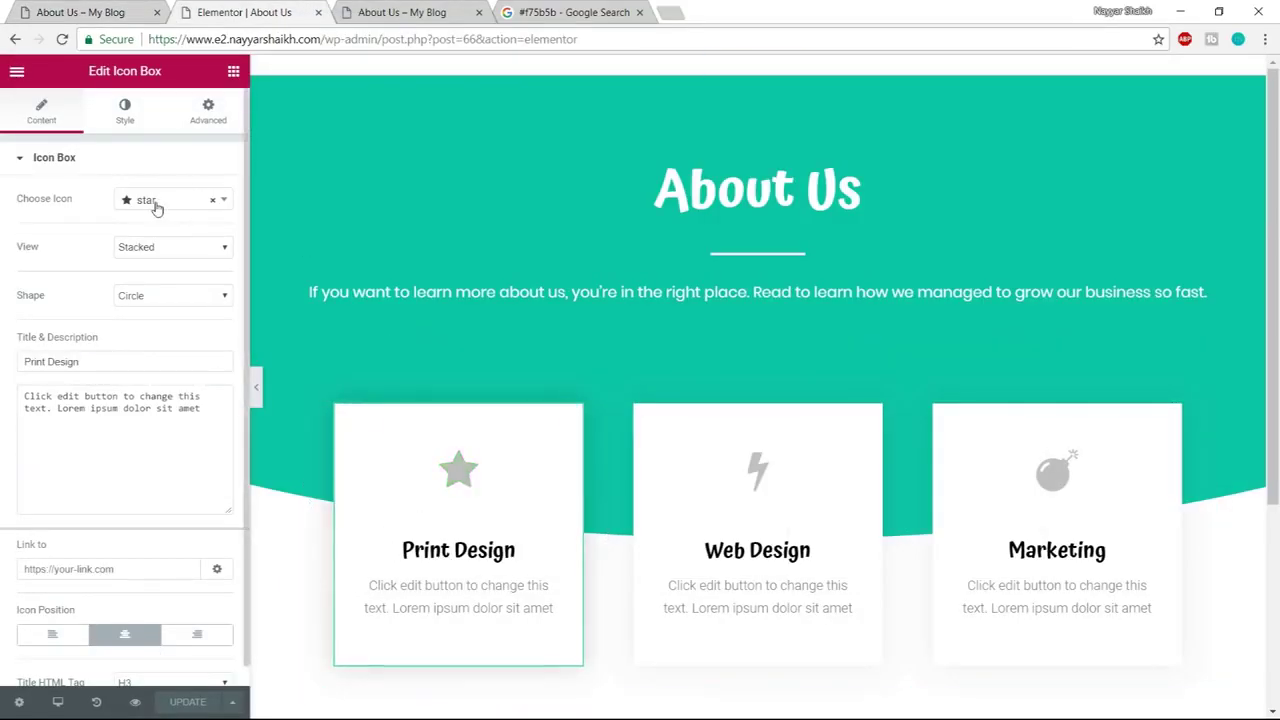
Step: Swap the first card's star icon for the history icon and retitle it 'History'
click(157, 203)
click(93, 10)
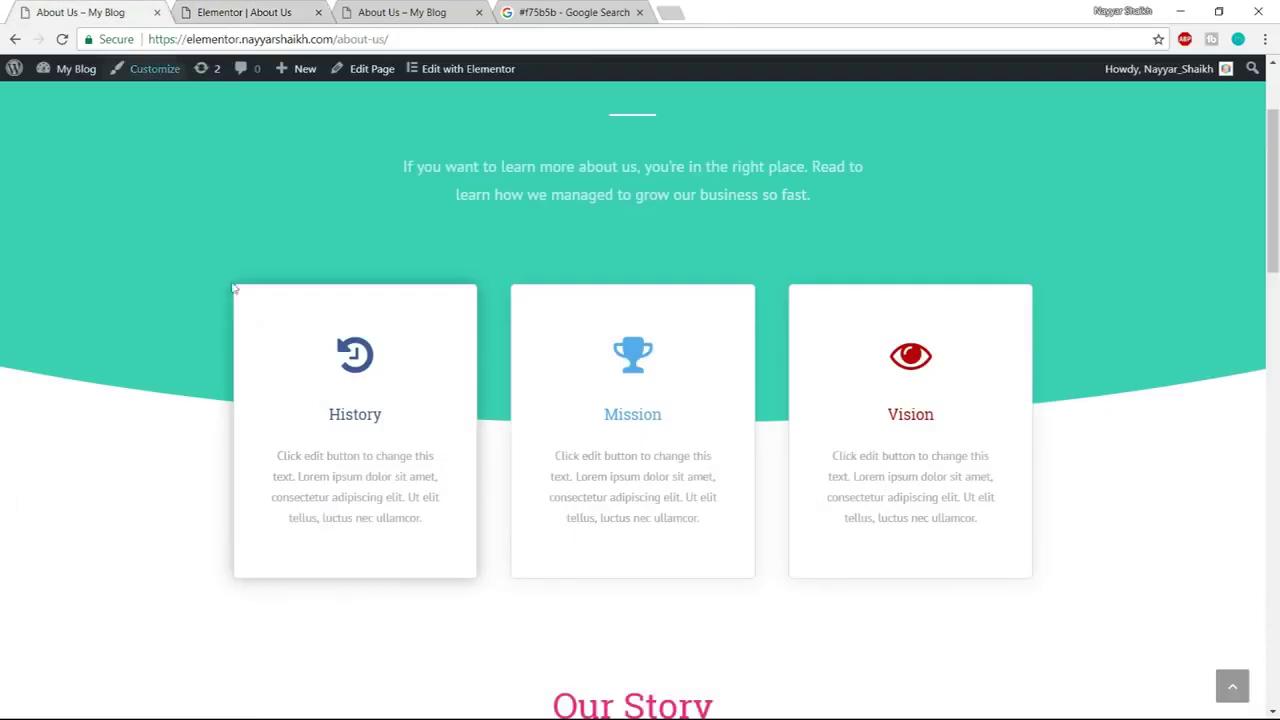
click(243, 12)
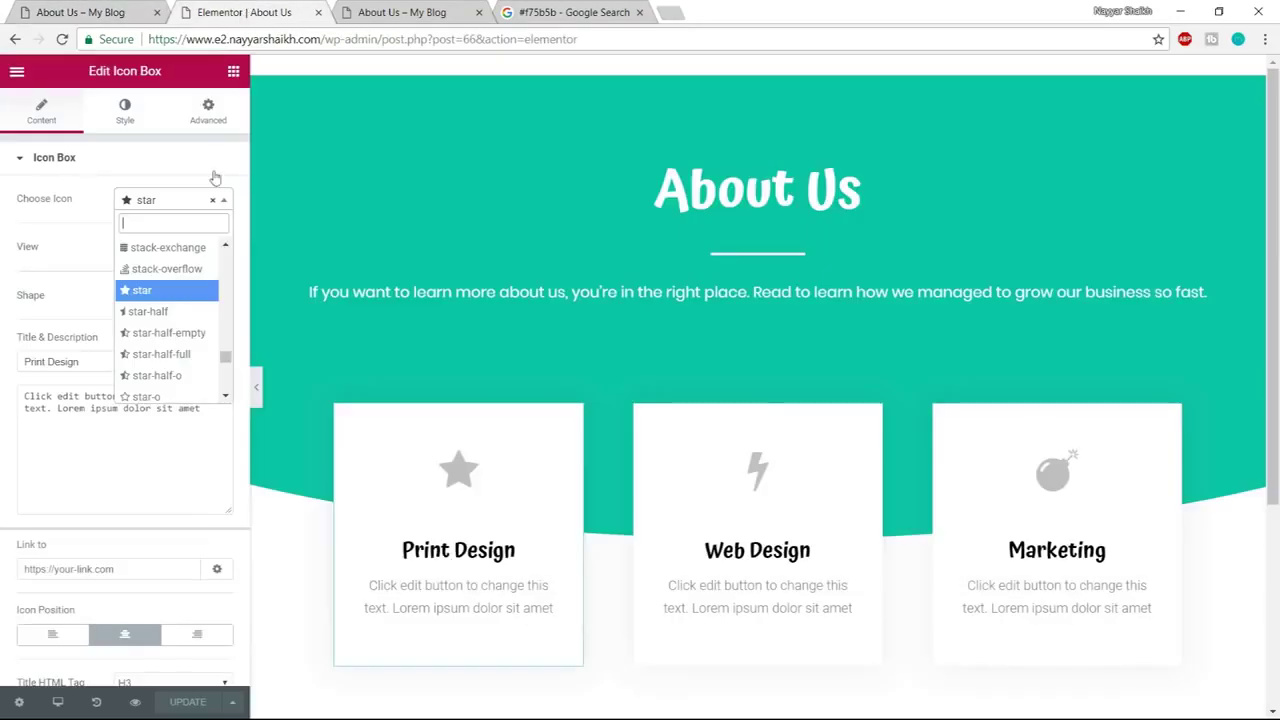
text(hist)
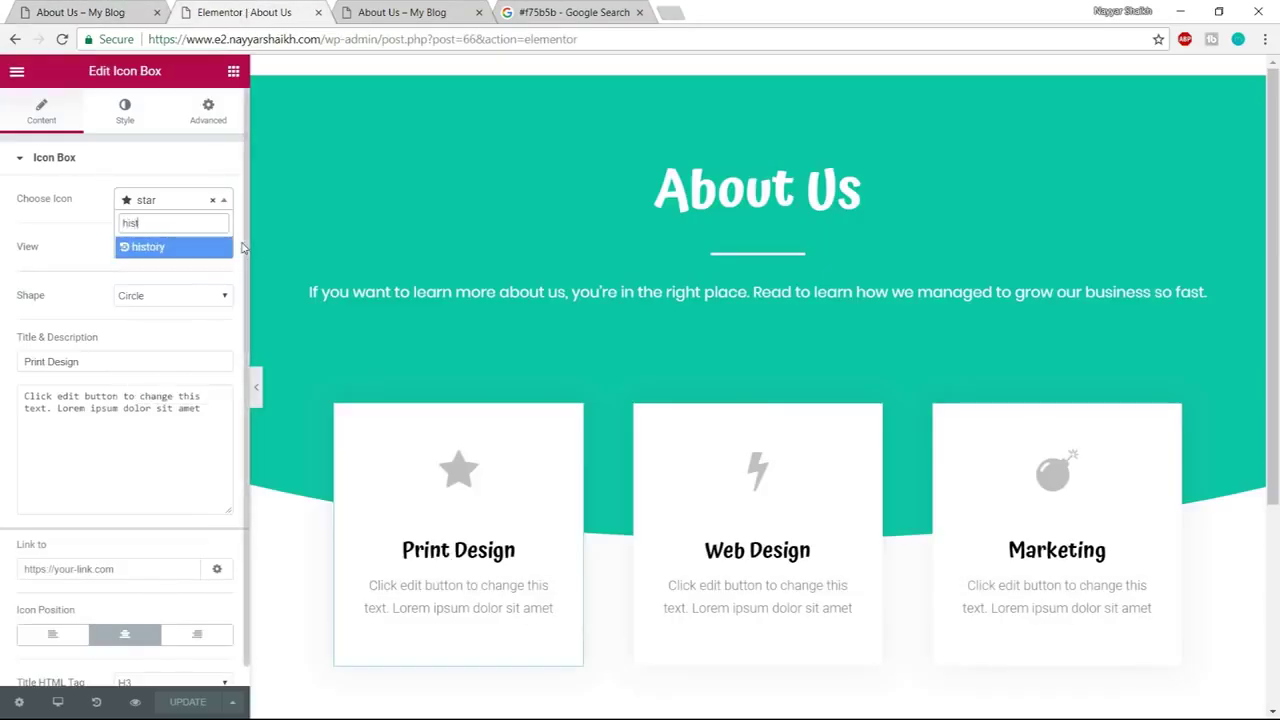
click(170, 250)
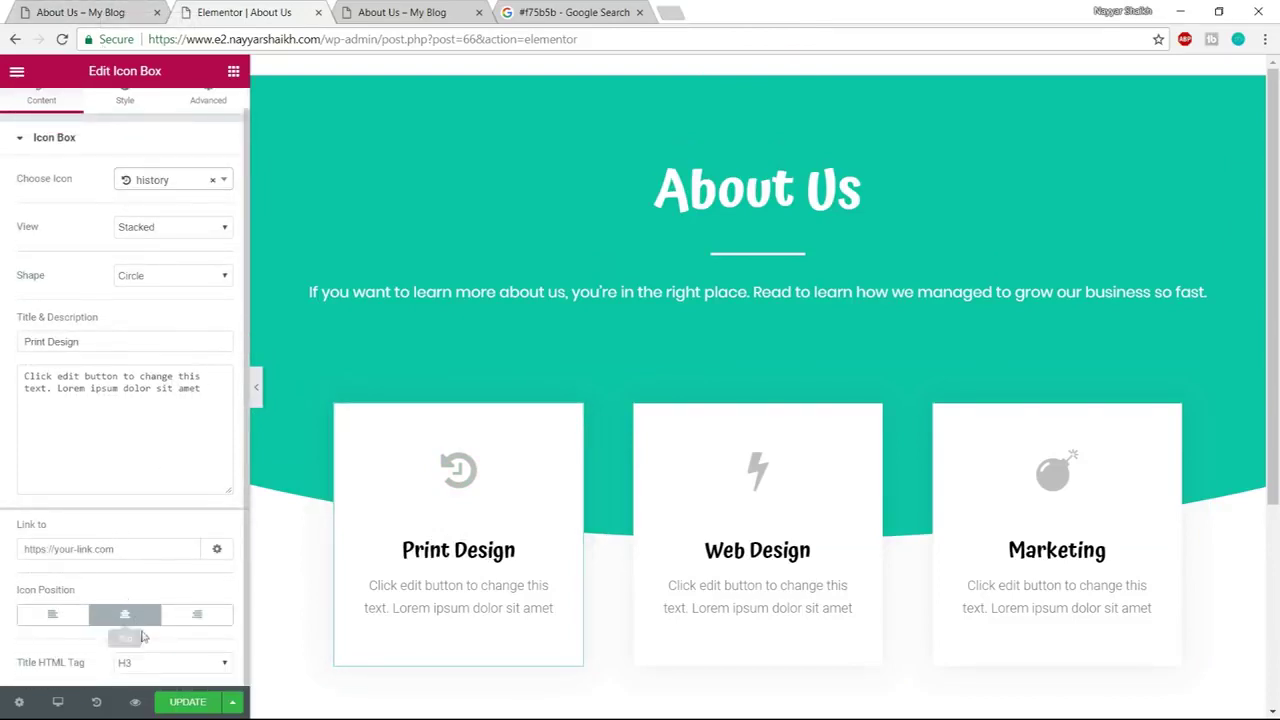
drag(87, 362, 3, 360)
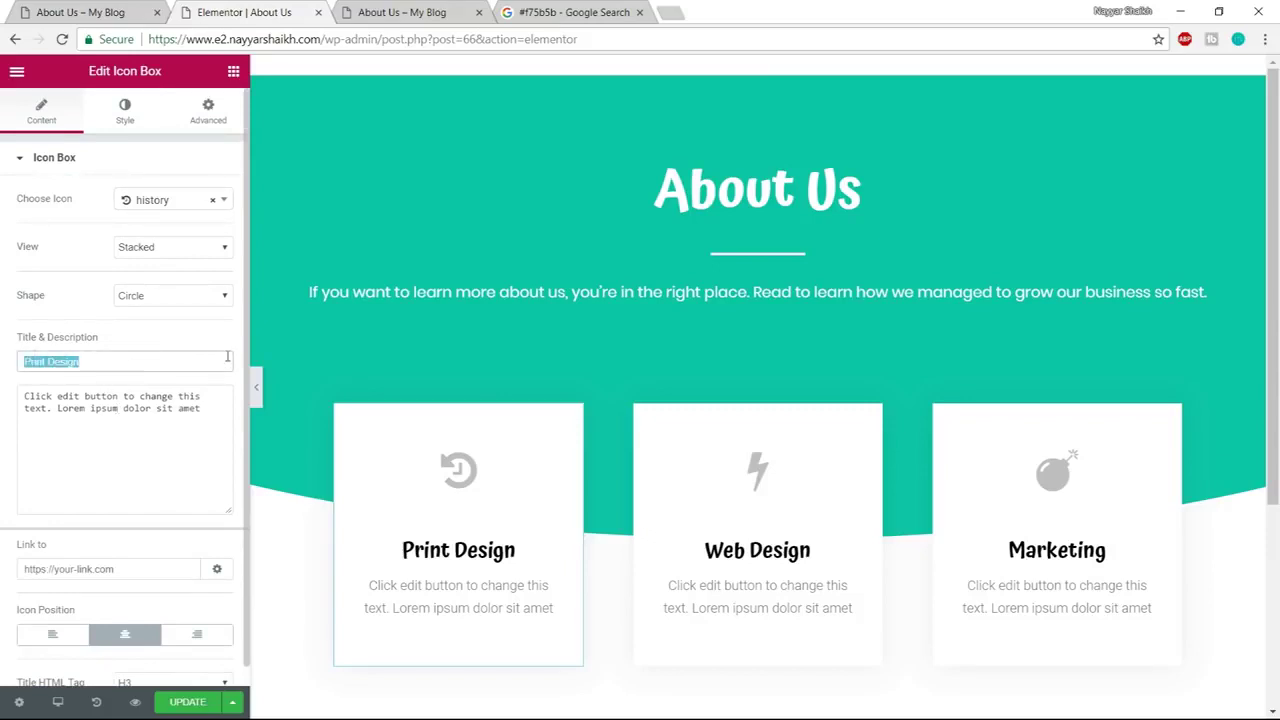
text(History)
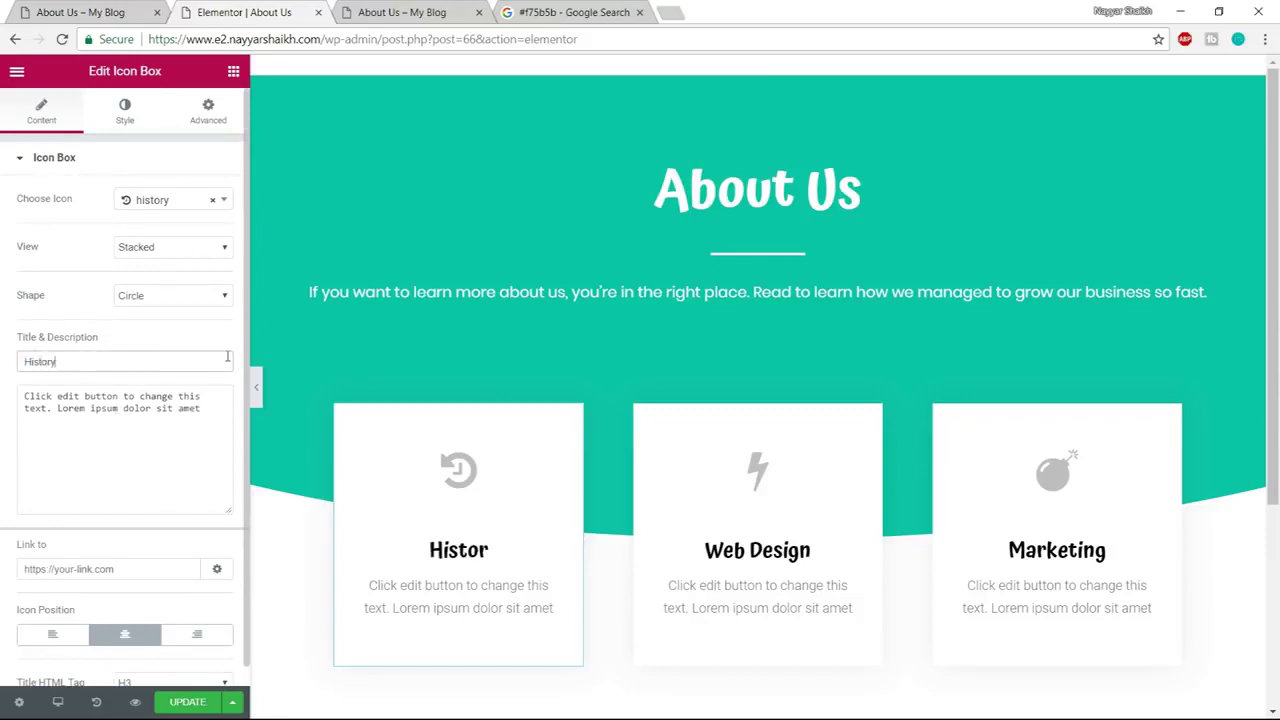
Step: Set the History icon's secondary colour to blue #4054b2
click(125, 114)
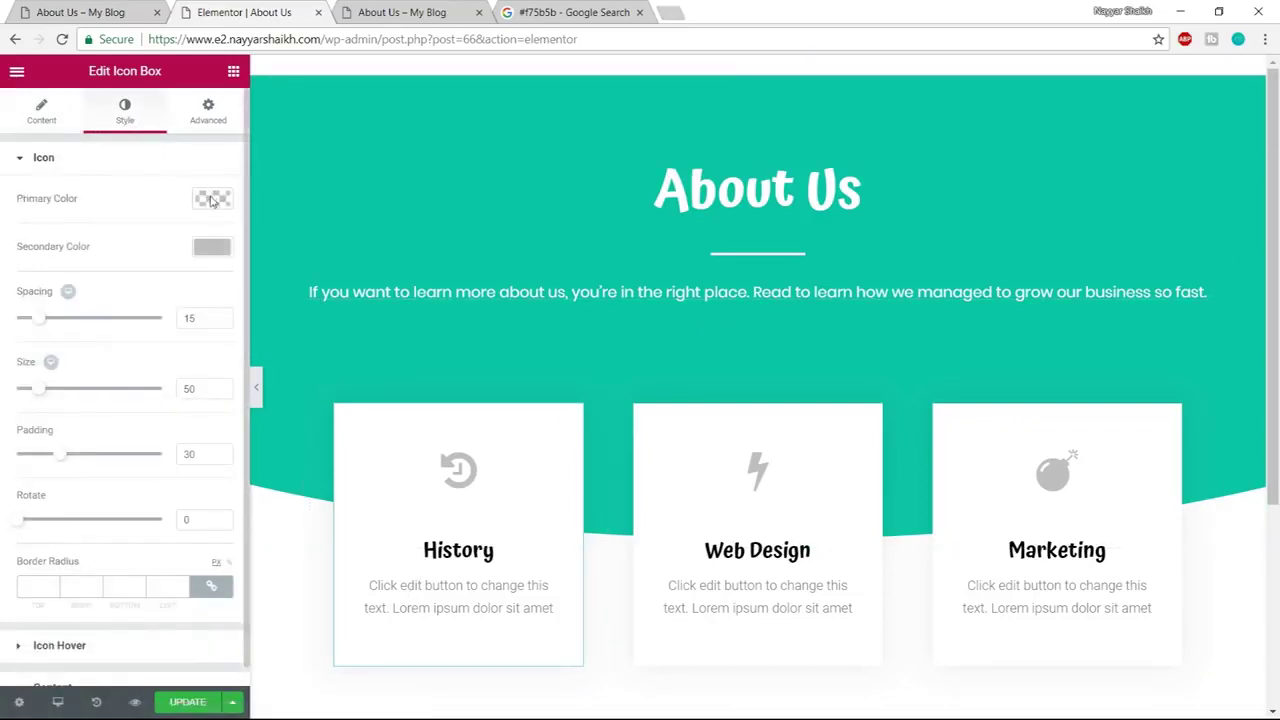
click(212, 248)
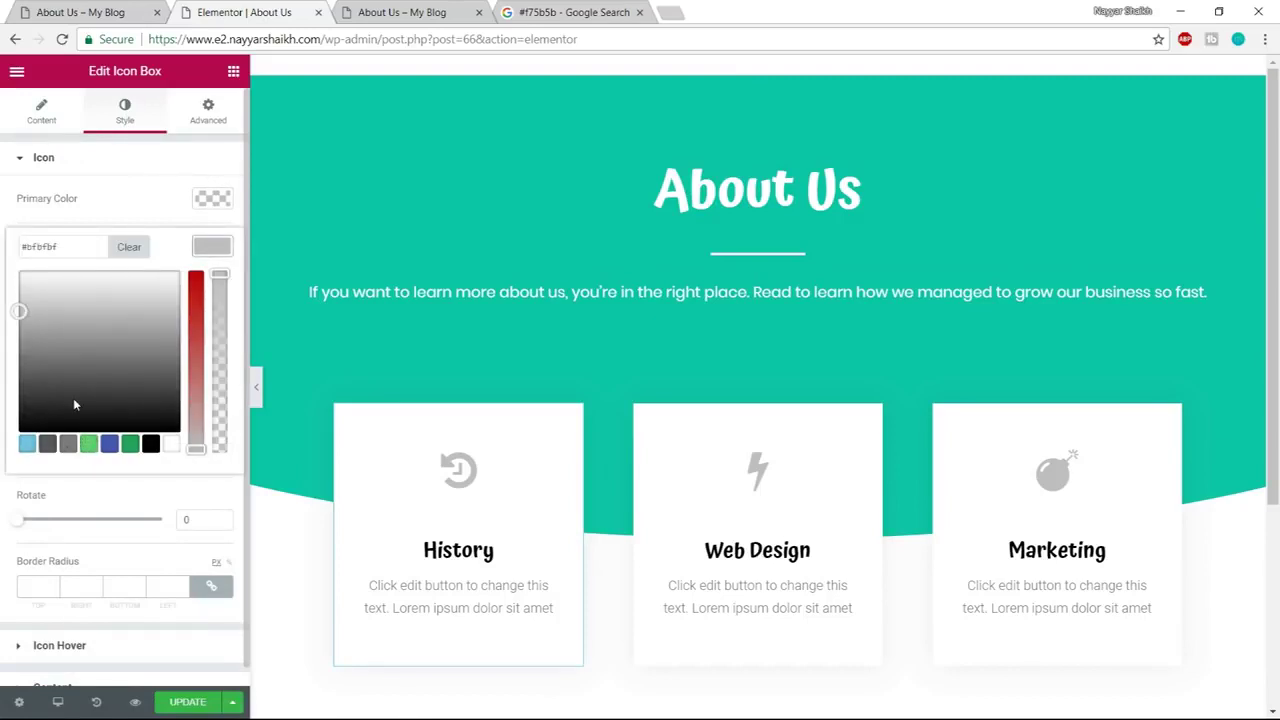
click(110, 444)
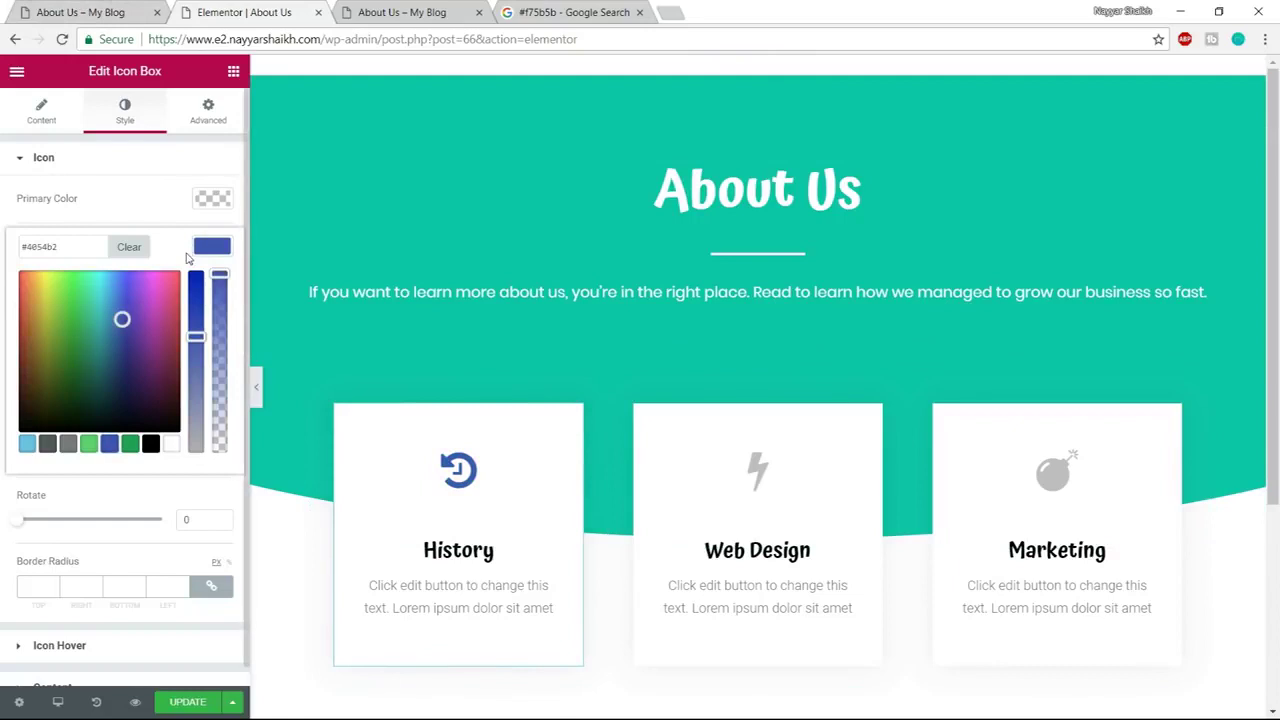
click(200, 254)
Step: Colour the History title #4054b2 and compare with the live About Us page
scroll(163, 640, down, 1)
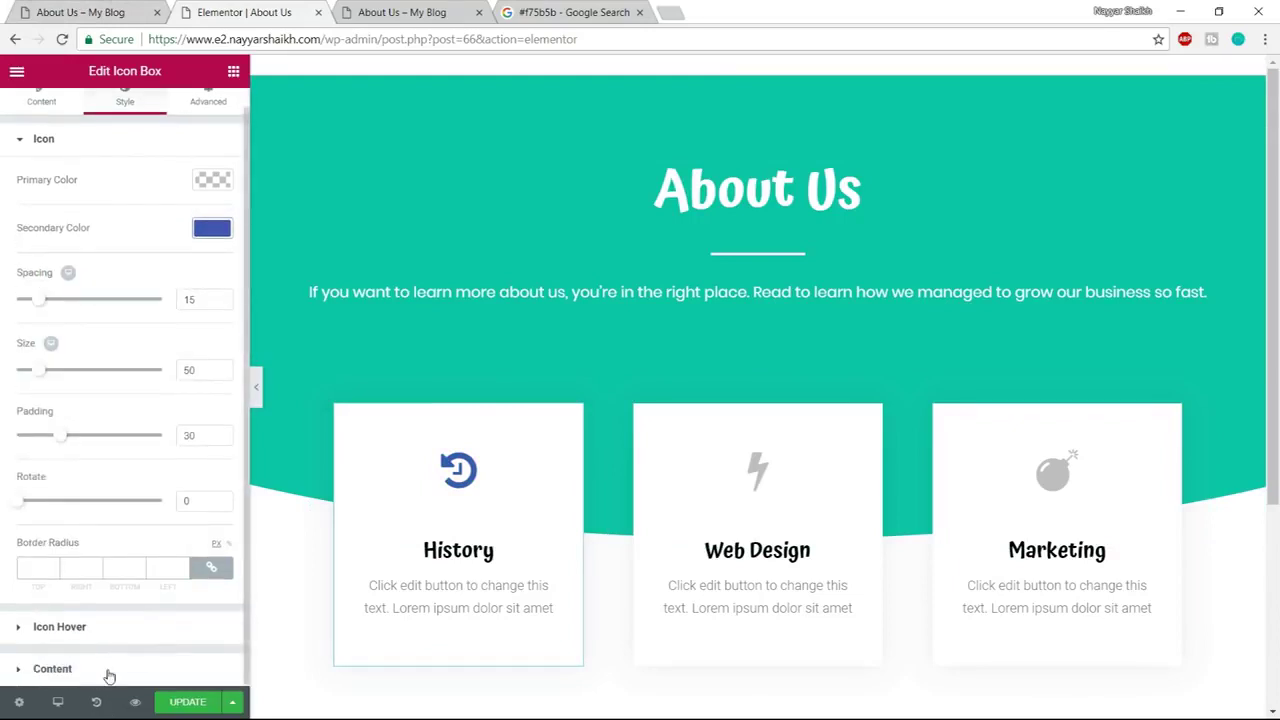
click(110, 672)
click(207, 517)
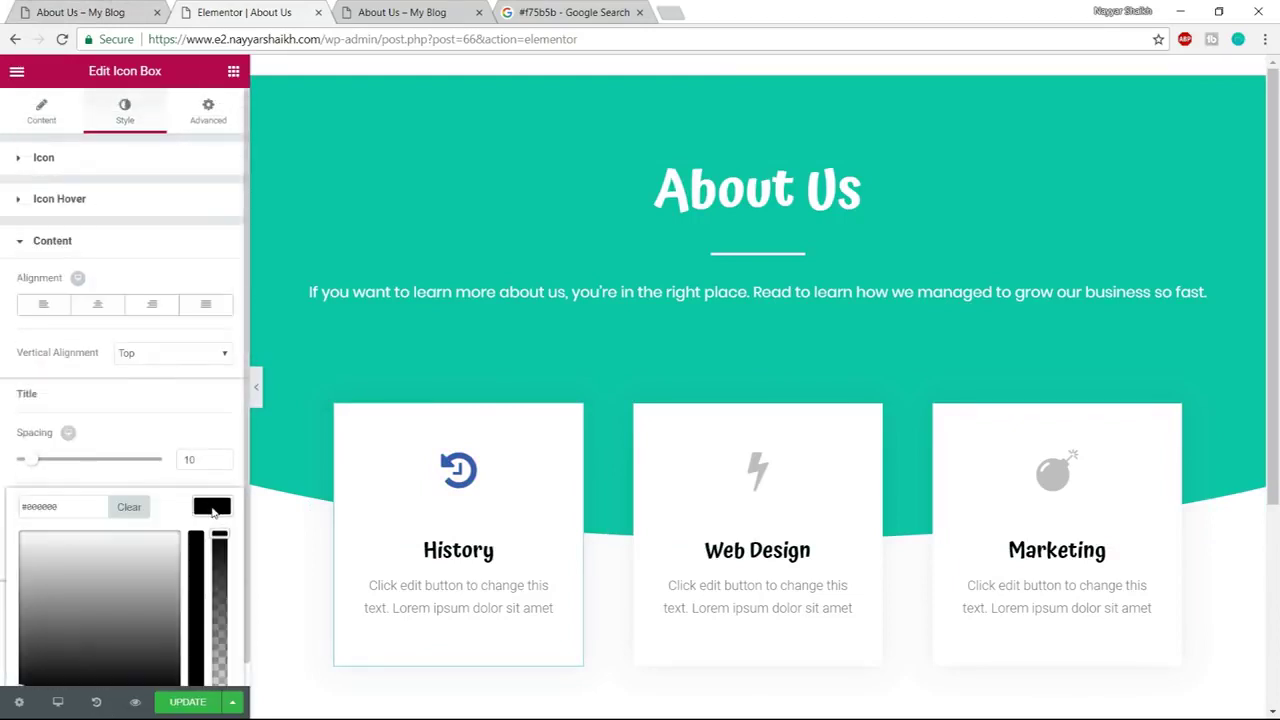
scroll(130, 640, down, 1)
click(109, 657)
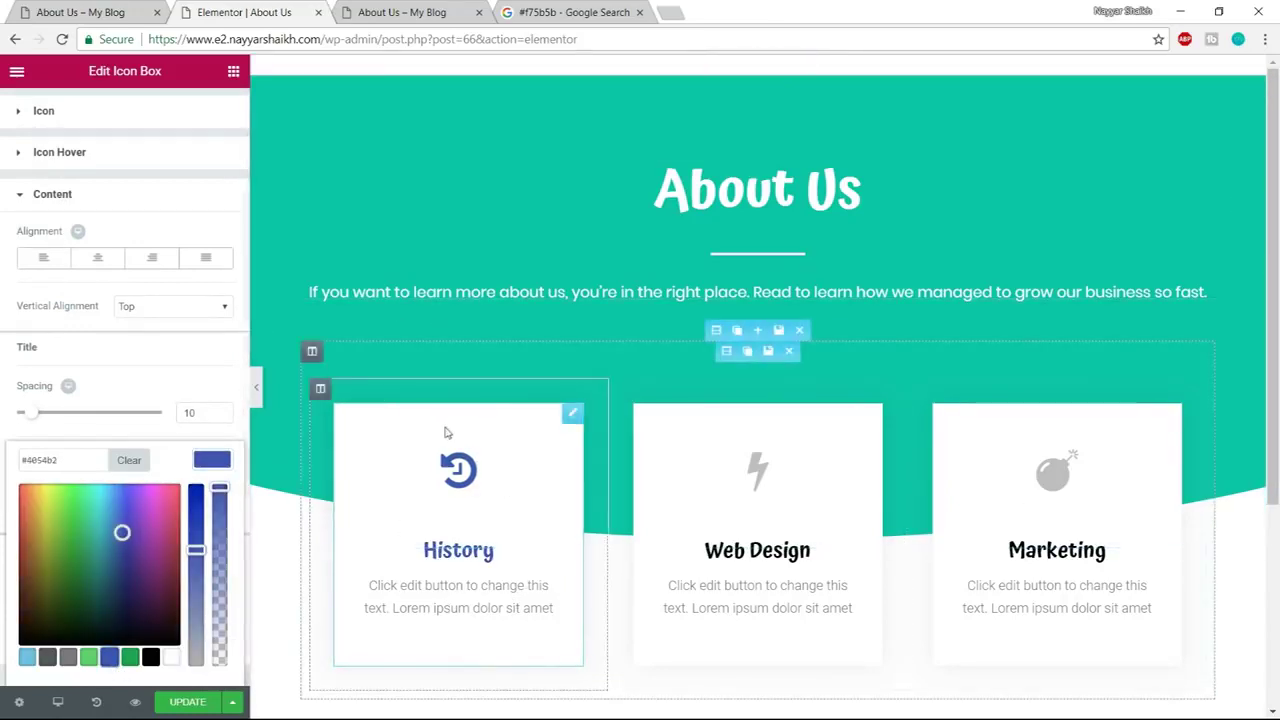
click(47, 8)
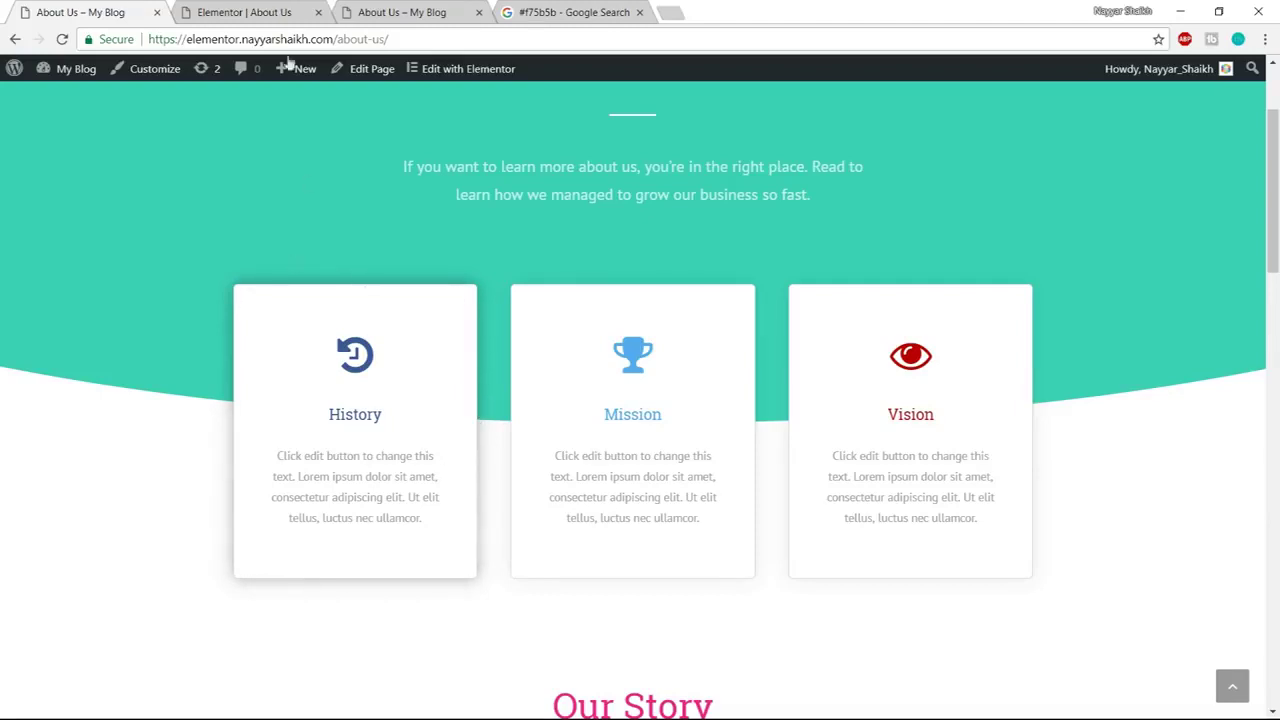
Step: Review the History column's Style > Border options, then reselect the History icon box
click(268, 6)
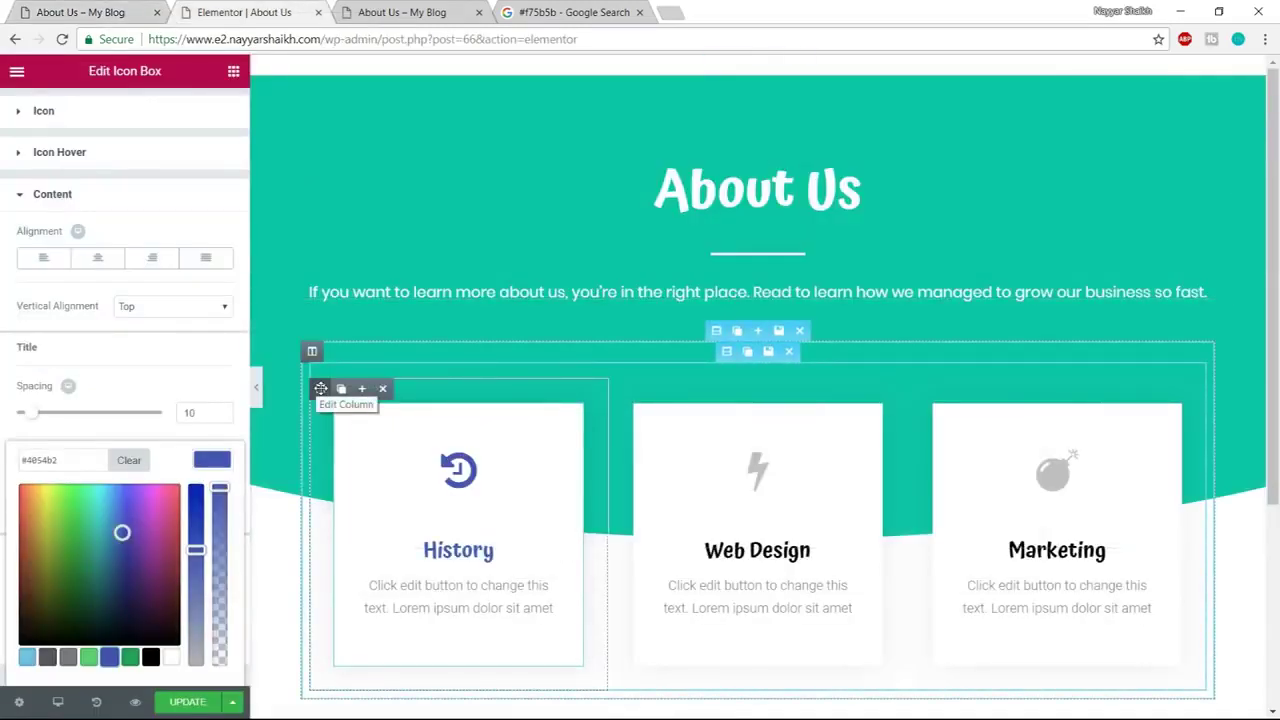
click(320, 388)
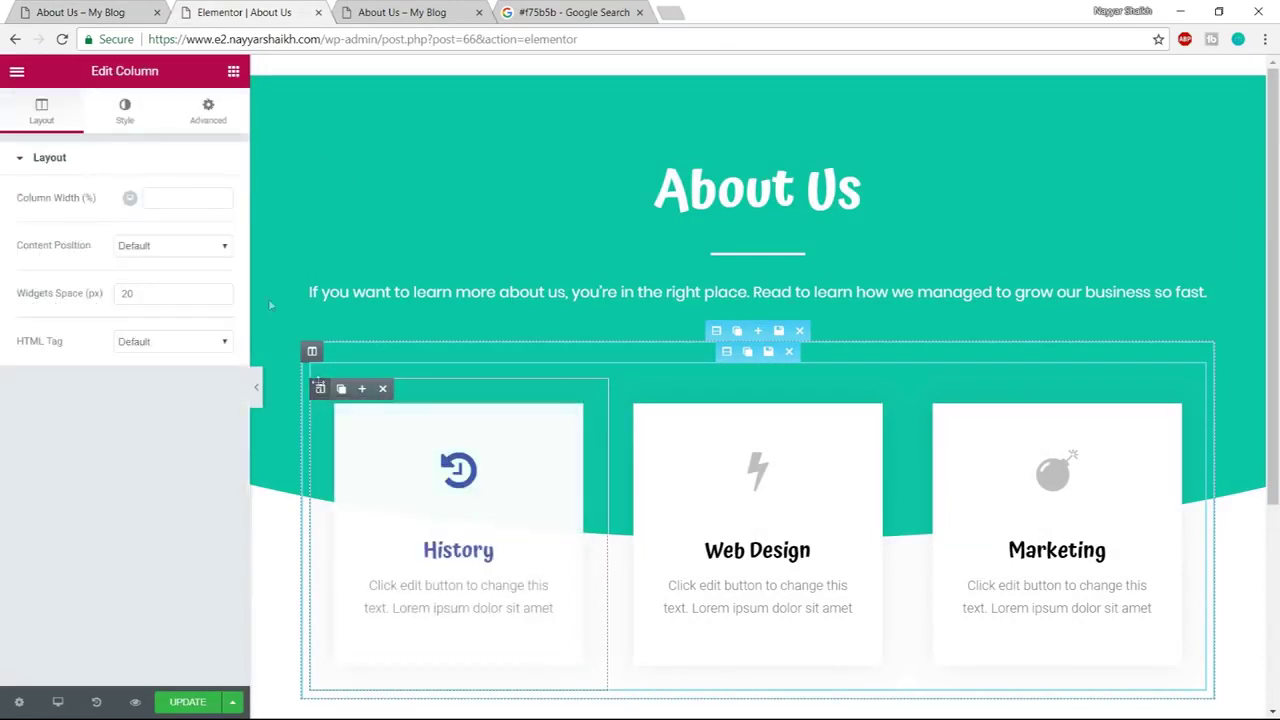
click(128, 112)
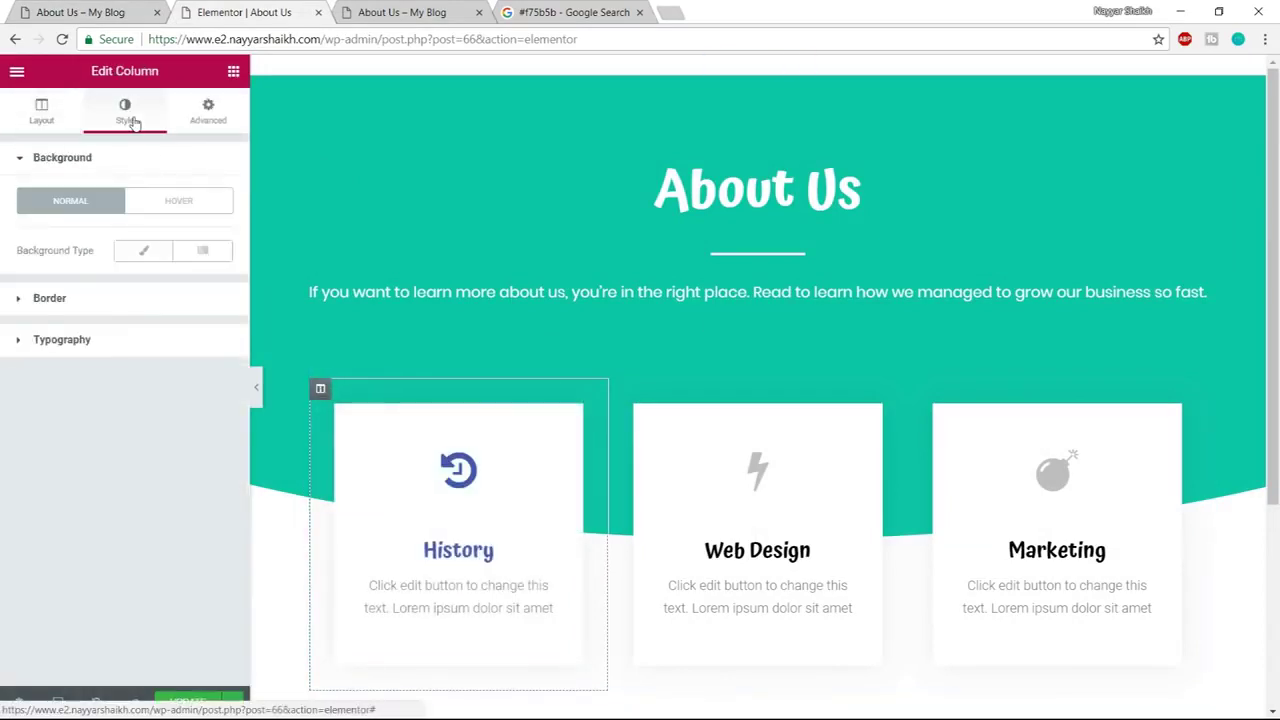
click(101, 300)
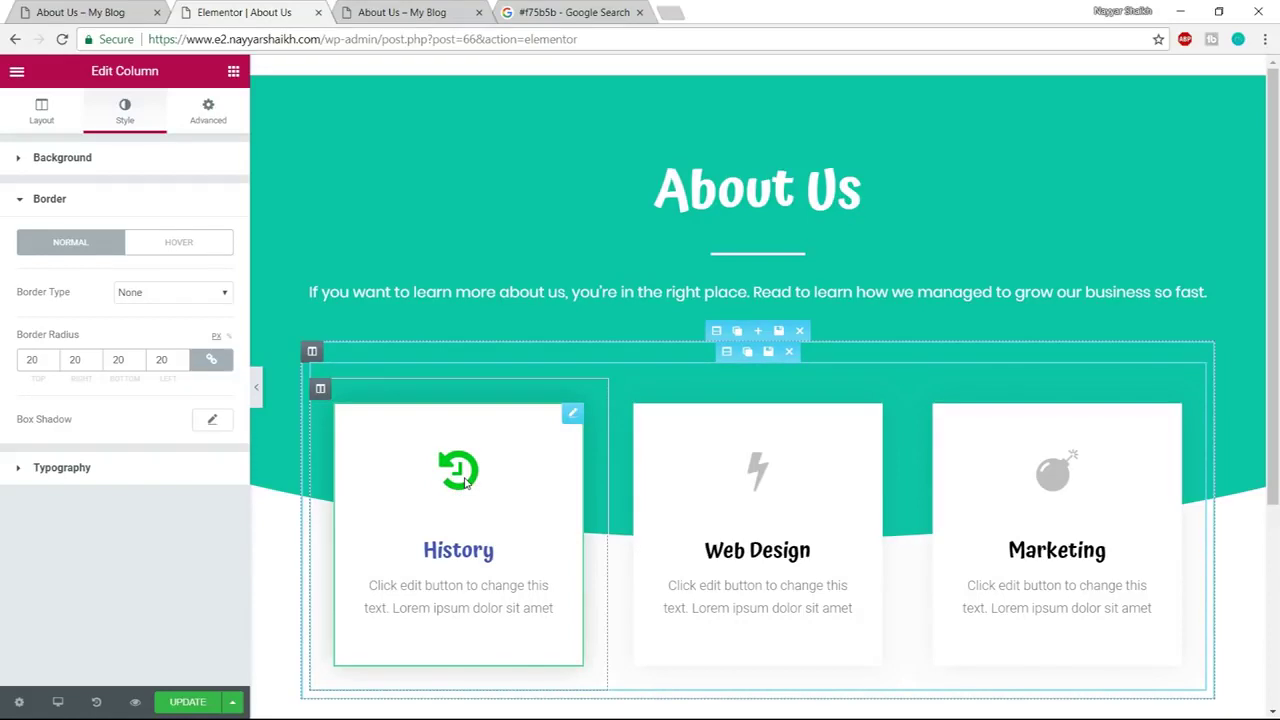
click(465, 482)
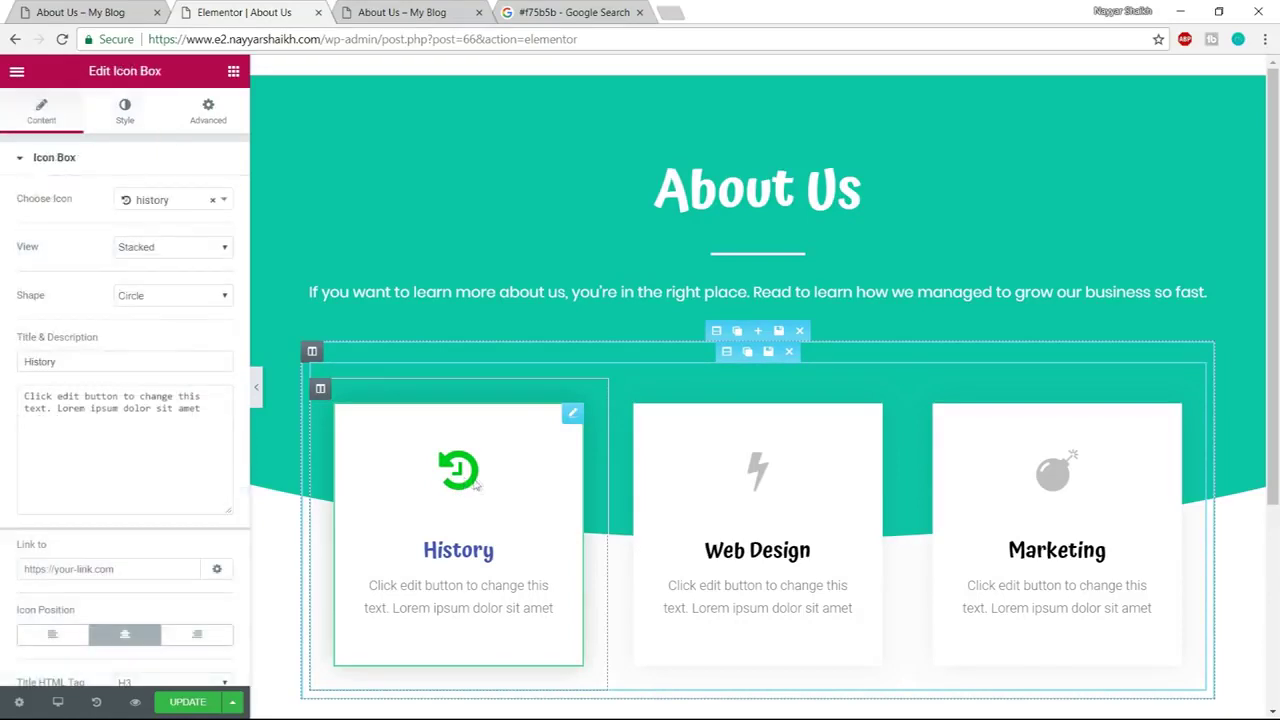
Step: Give the History icon box a solid 1 px border with 20 px corner radius
click(124, 110)
scroll(184, 198, down, 1)
scroll(195, 160, up, 1)
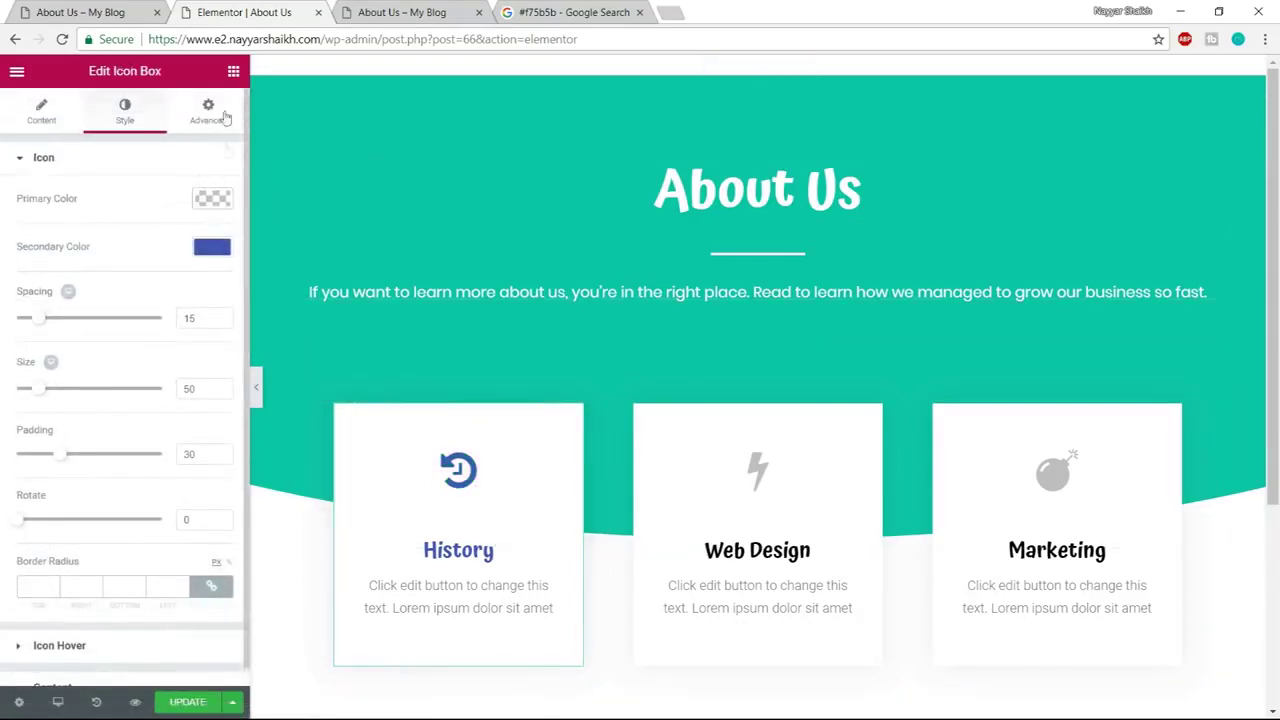
click(210, 108)
scroll(148, 398, down, 1)
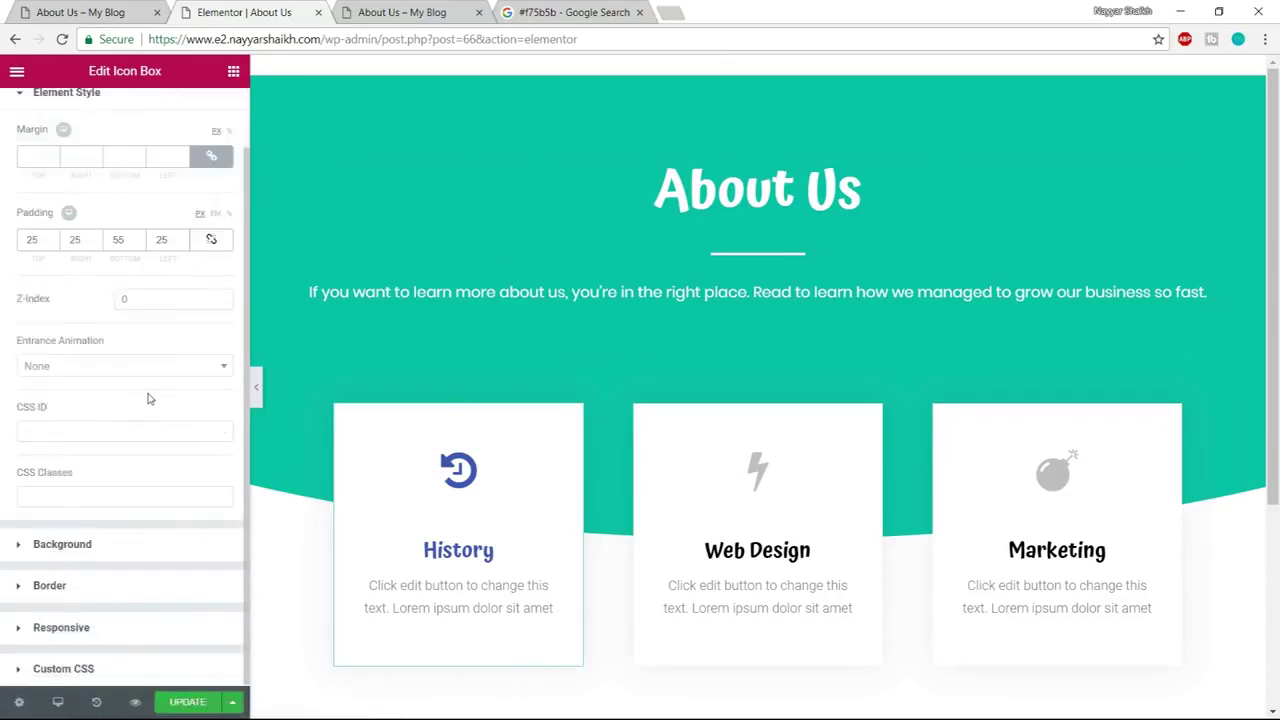
click(113, 588)
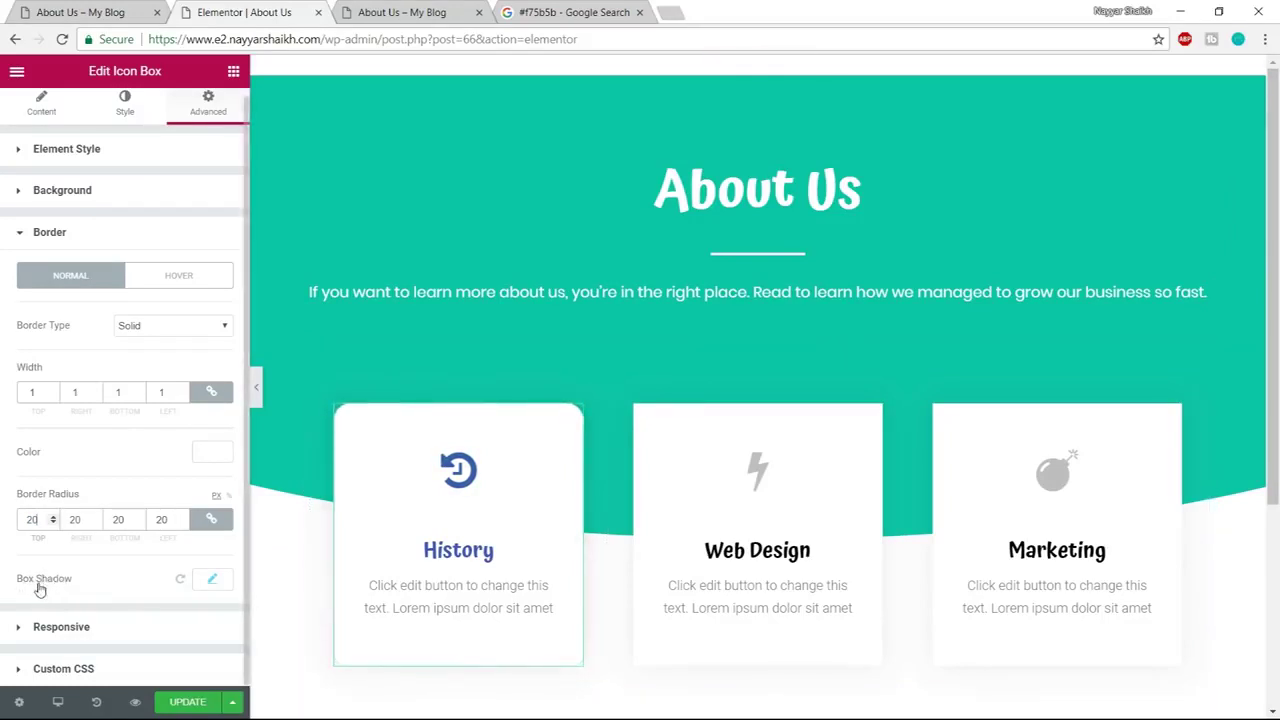
Step: Add a box shadow to the card, widening its spread and darkening its colour
click(210, 590)
scroll(150, 500, down, 2)
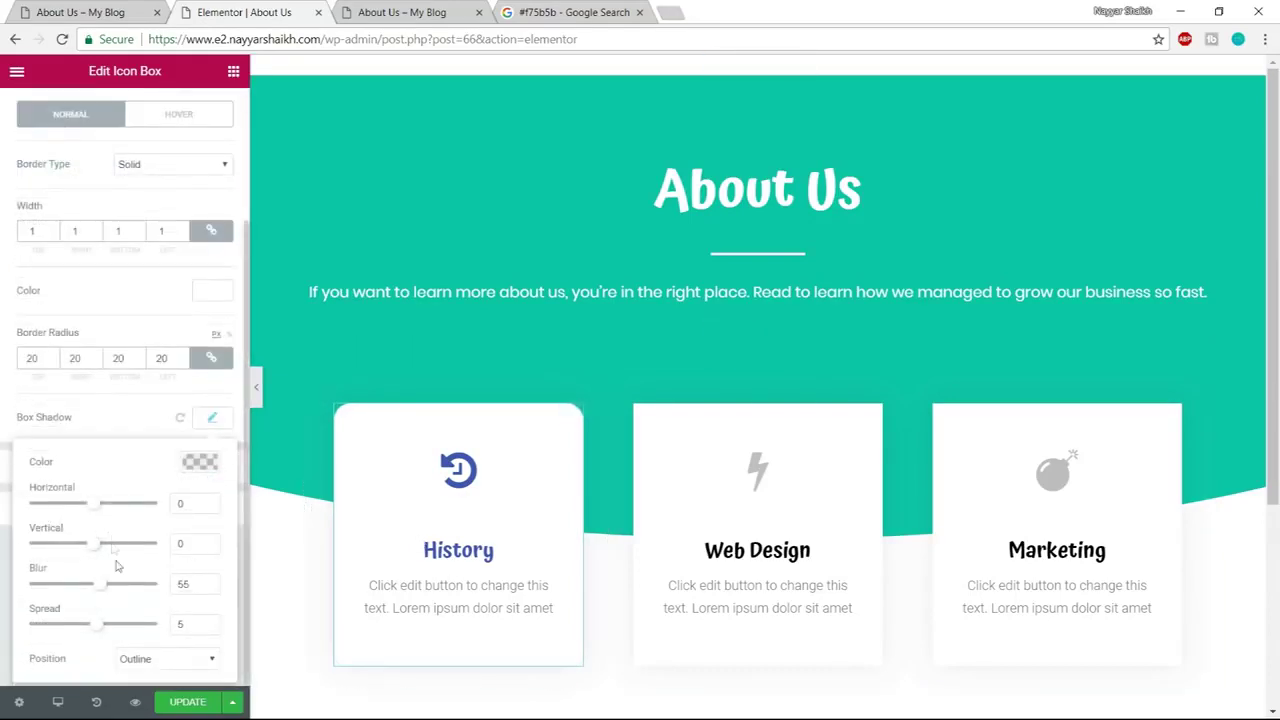
drag(98, 636, 118, 631)
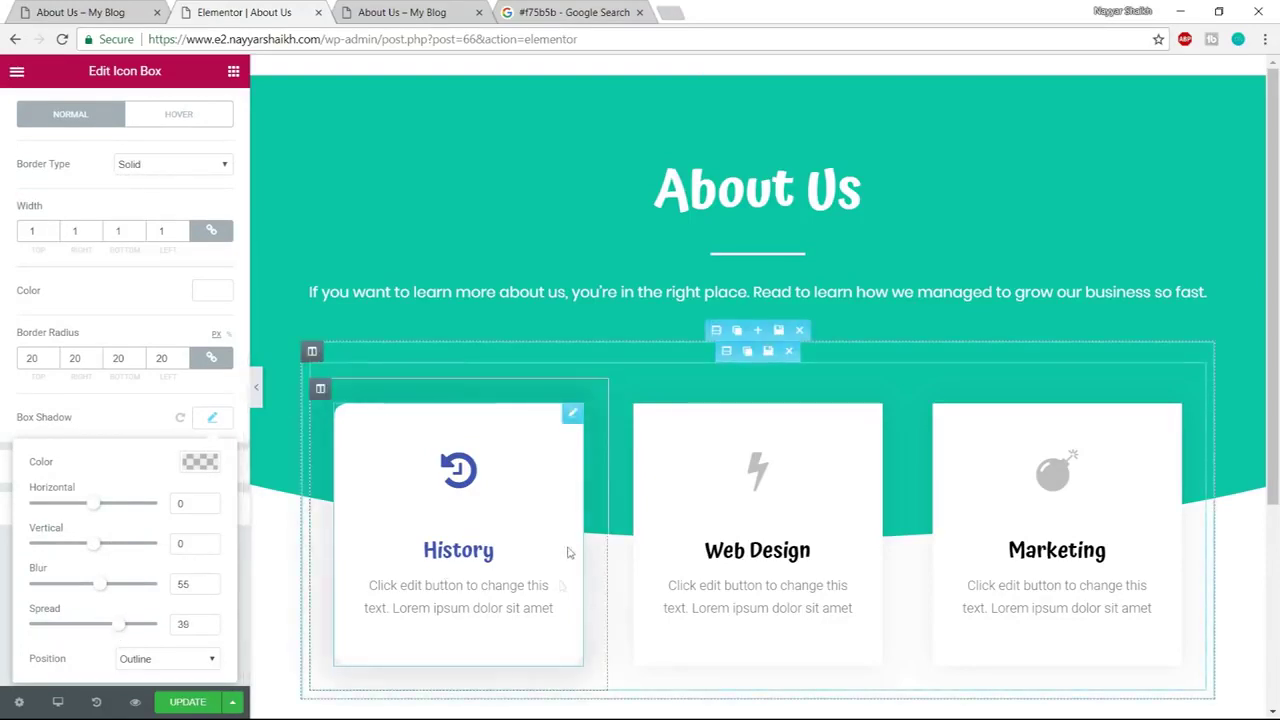
click(199, 462)
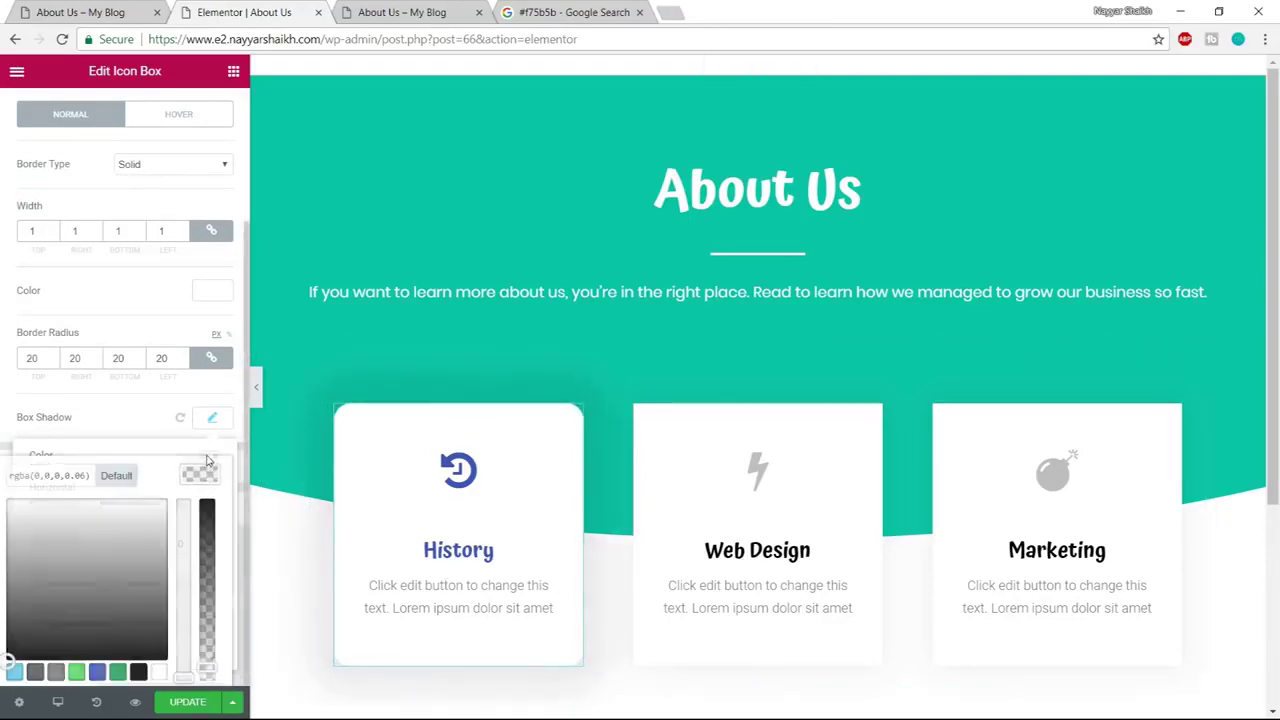
scroll(229, 533, down, 1)
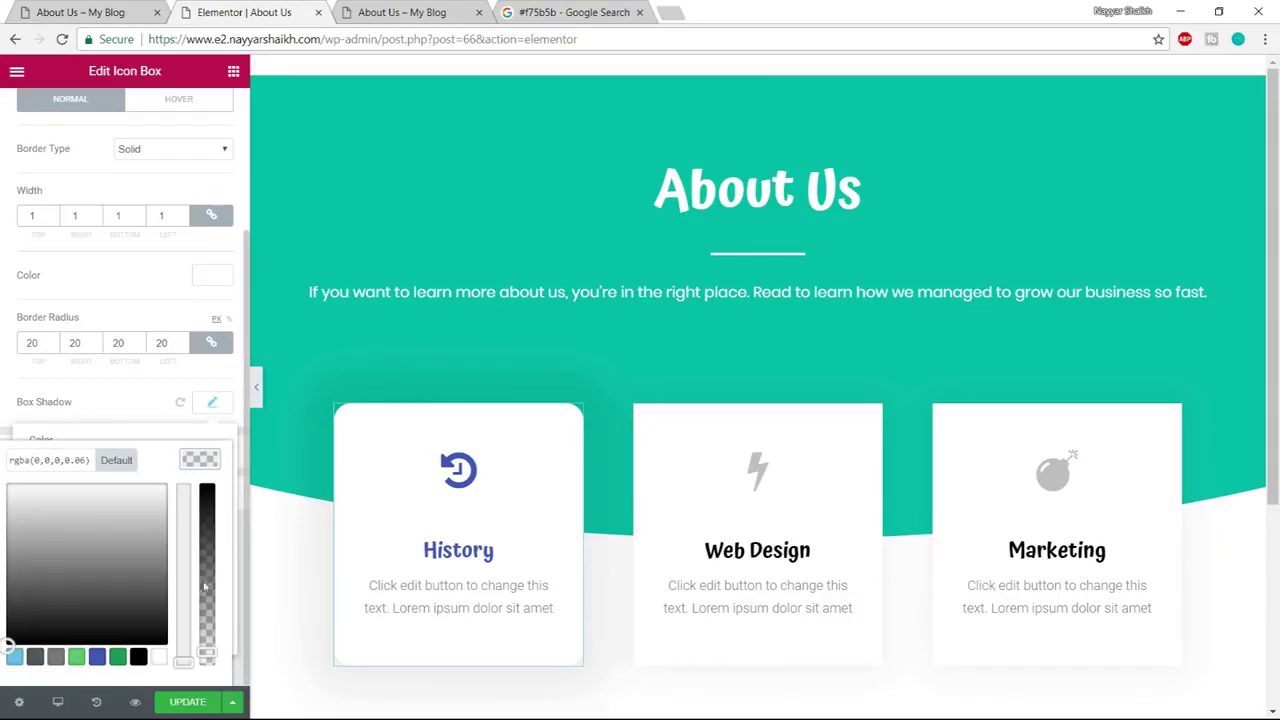
drag(207, 652, 276, 507)
Step: Soften the card shadow to about 0.36 opacity, blur 55 and spread 1
click(211, 403)
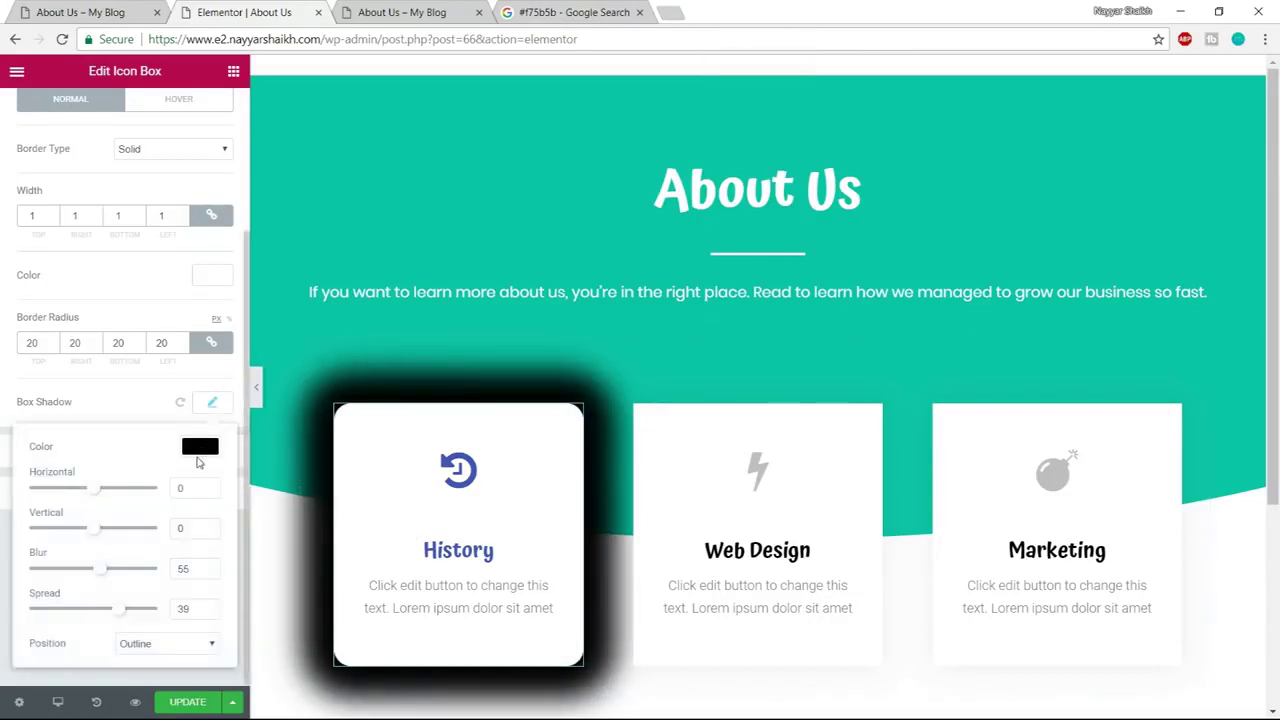
click(200, 458)
drag(207, 490, 208, 616)
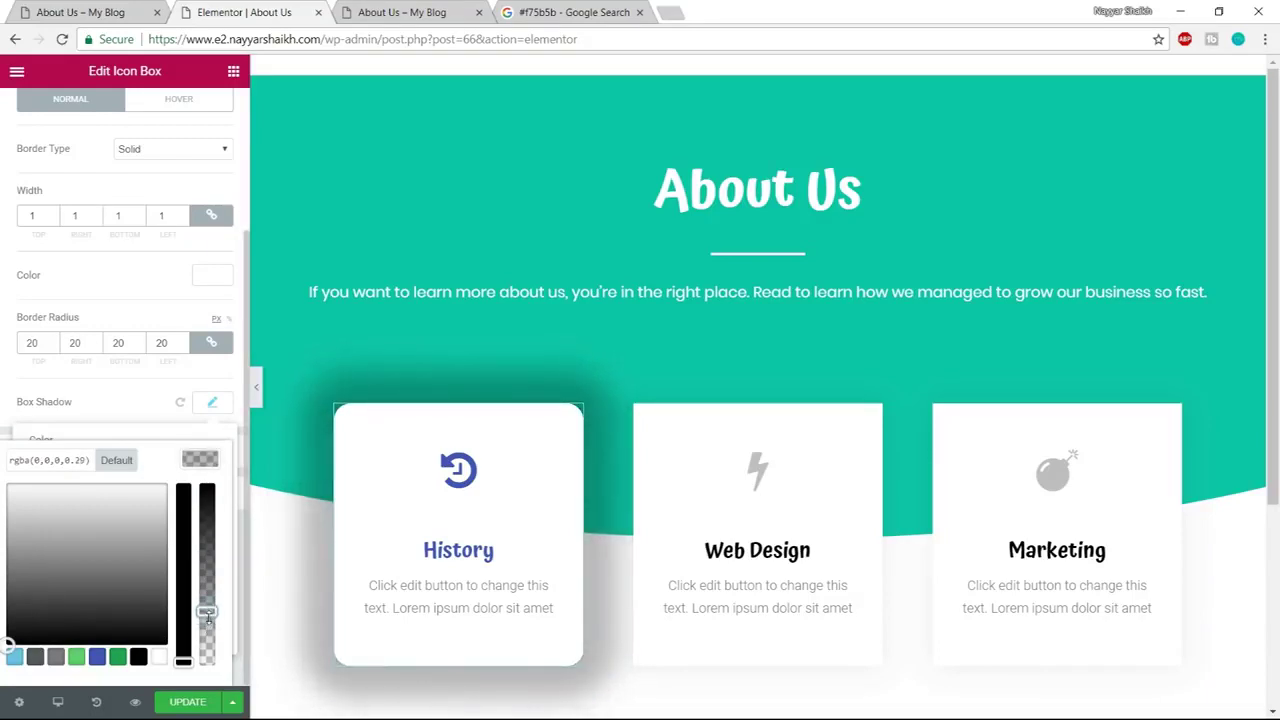
click(211, 415)
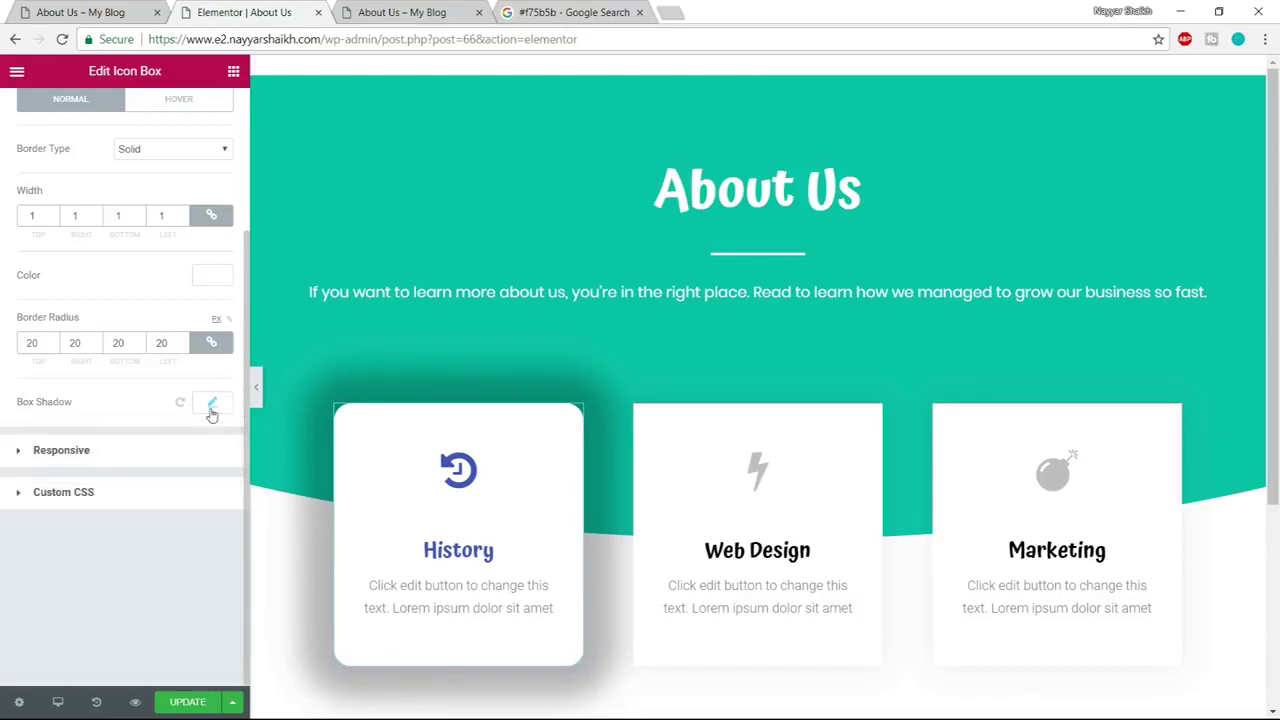
drag(123, 617, 97, 616)
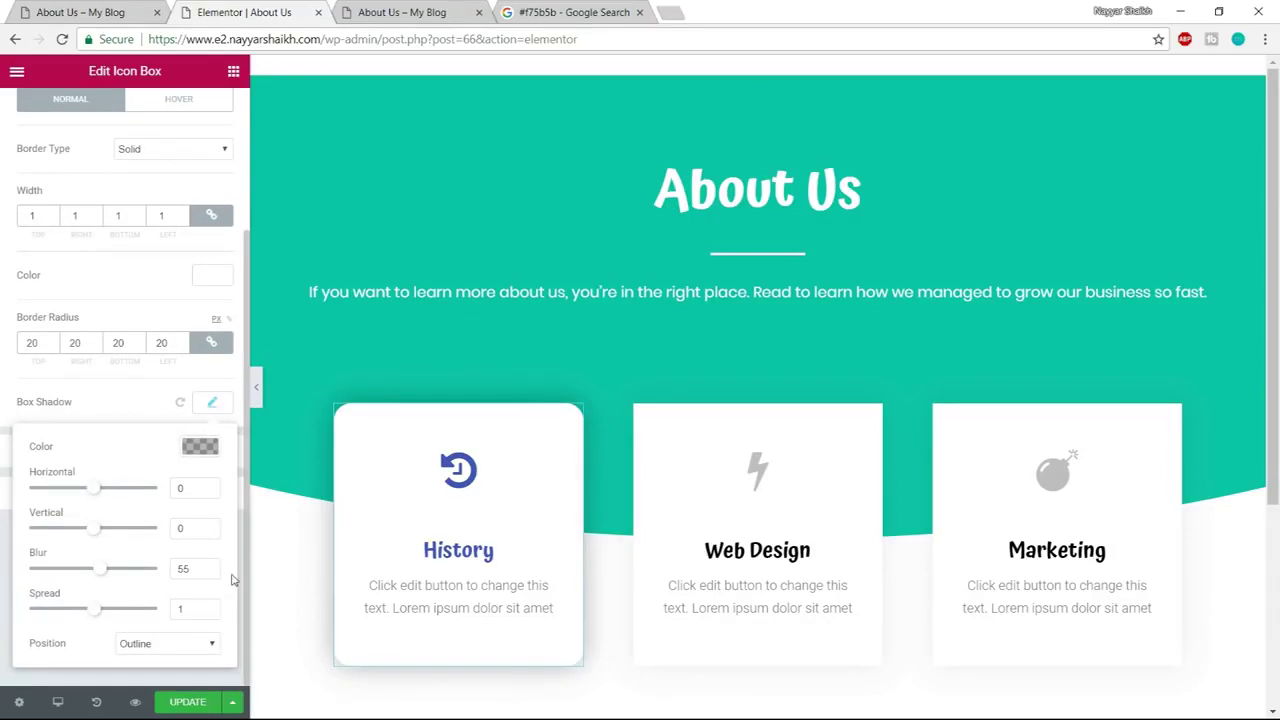
click(211, 403)
click(200, 447)
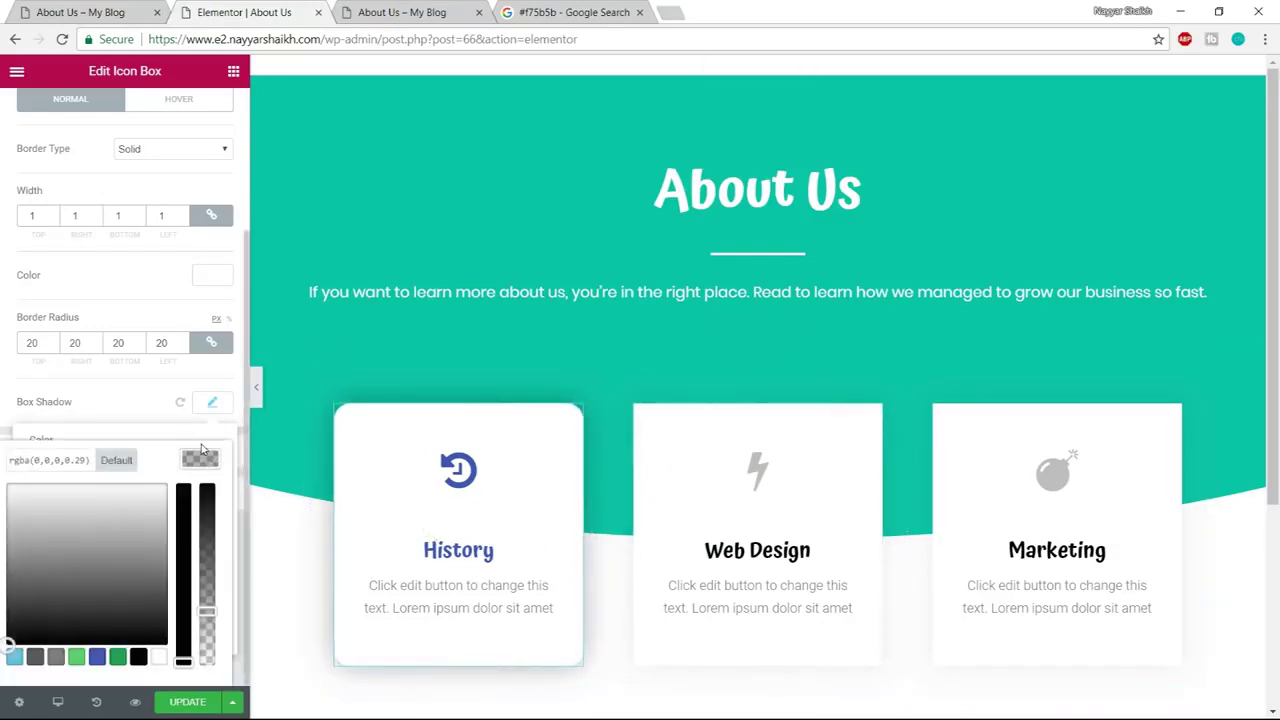
click(203, 460)
click(224, 405)
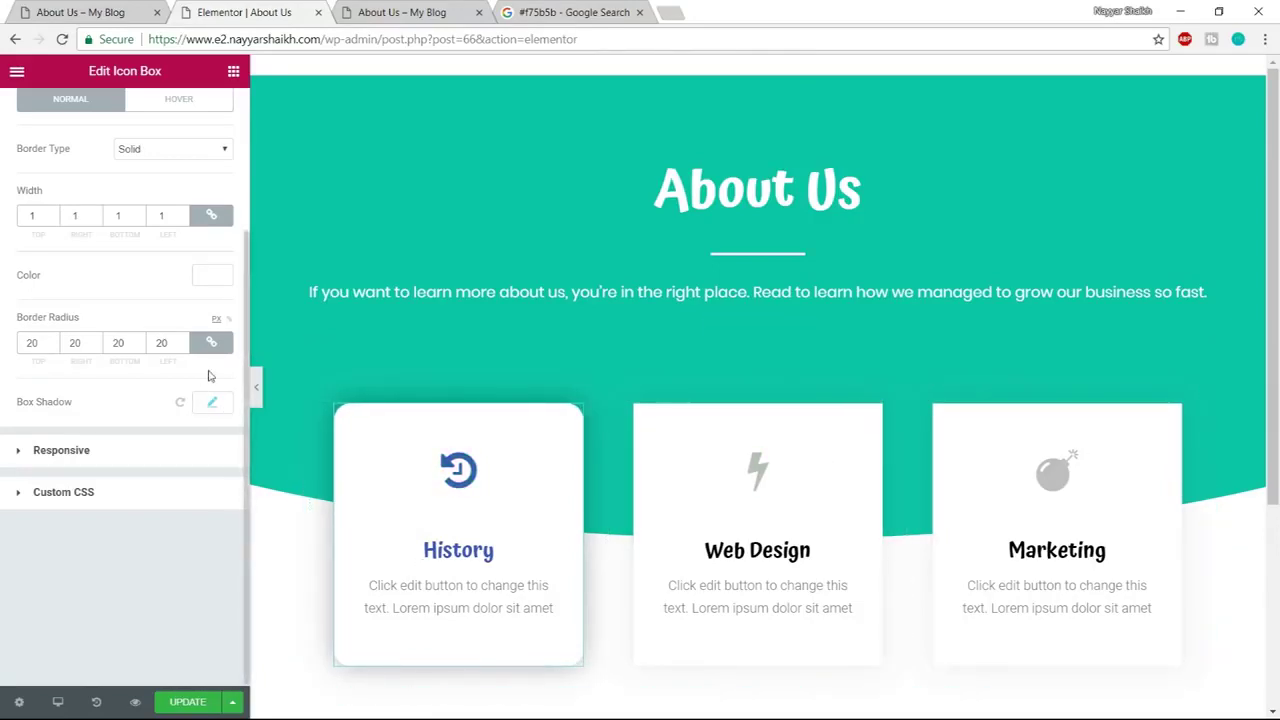
scroll(208, 380, up, 2)
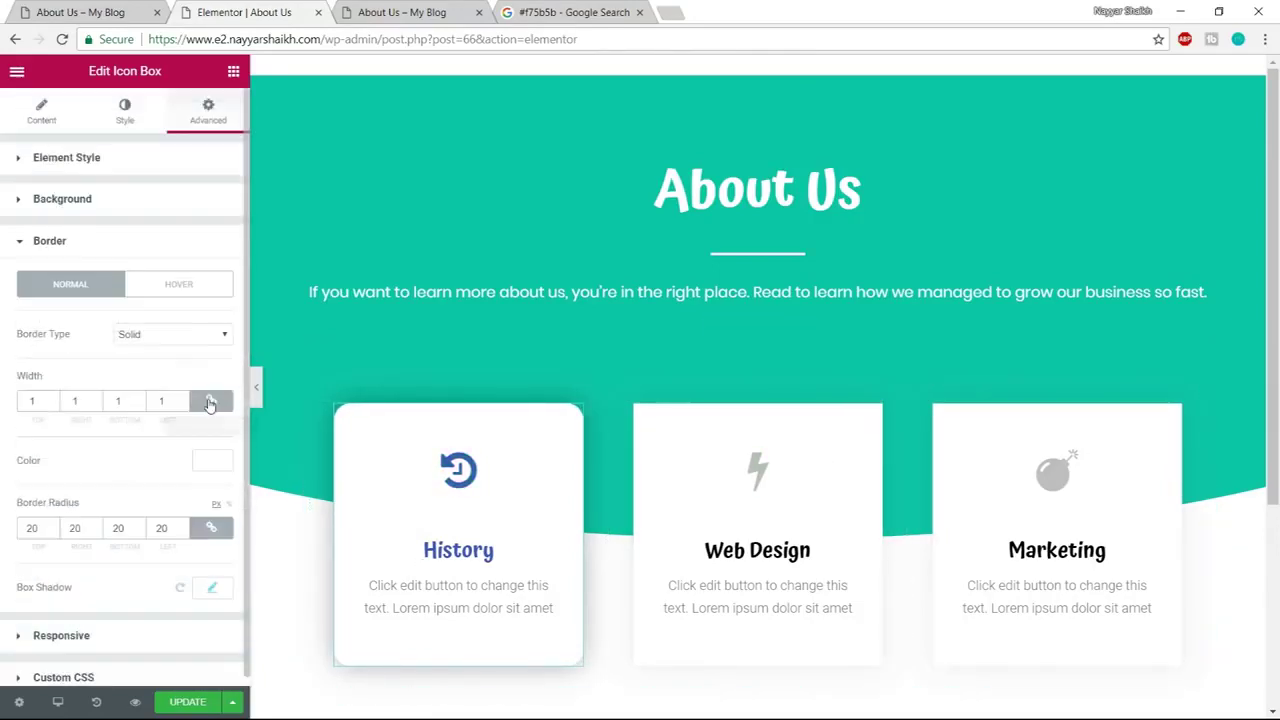
Step: Set the History card's hover border colour to grey #7a7a7a
click(190, 290)
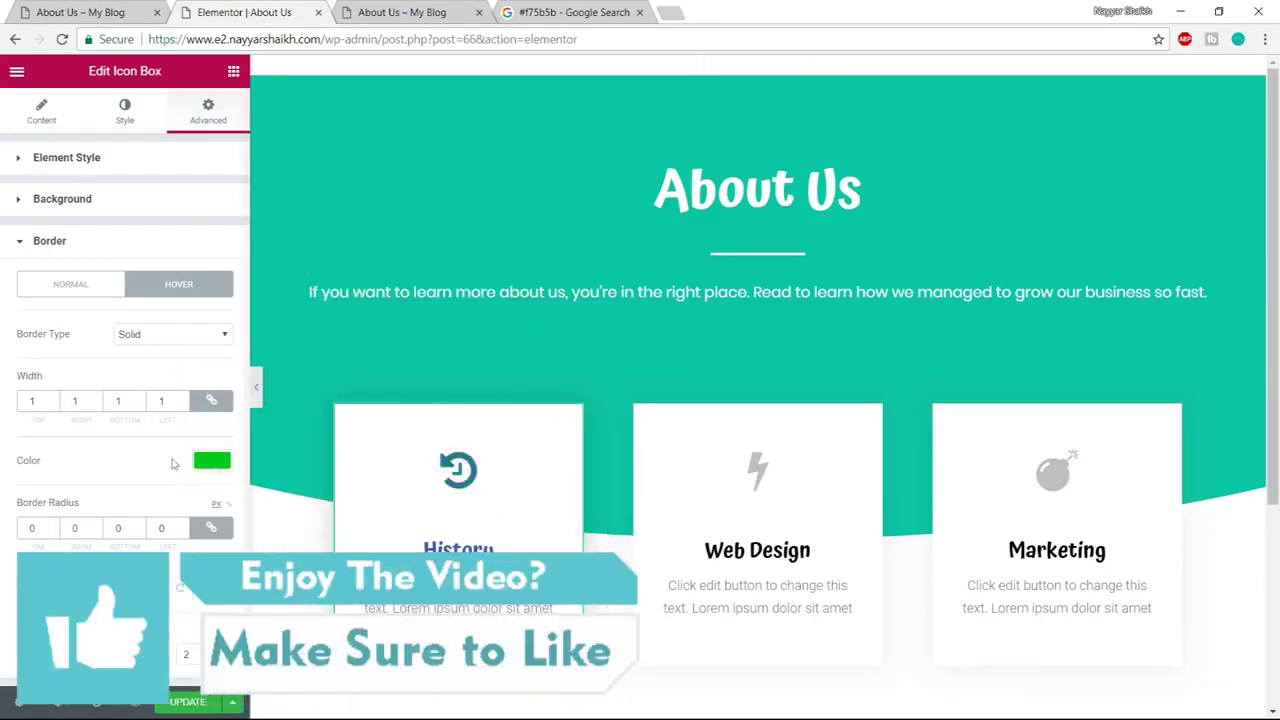
click(212, 460)
scroll(214, 460, down, 1)
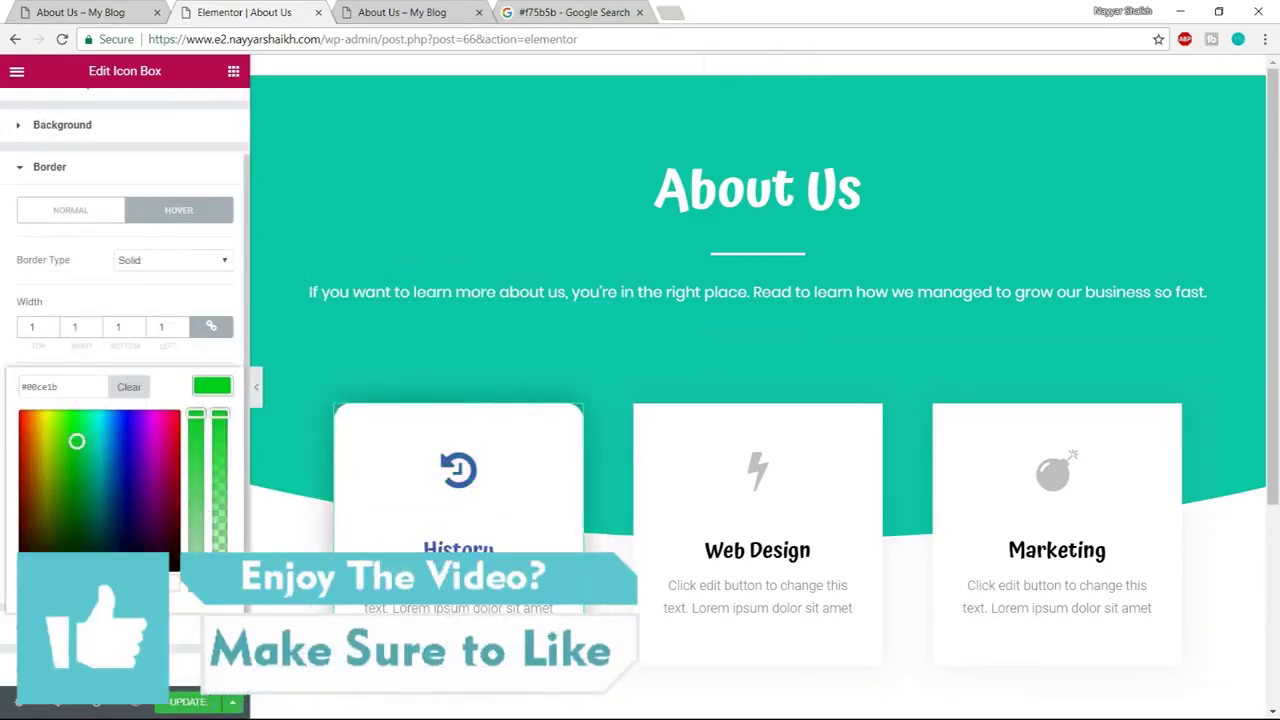
text(#4054b2)
click(212, 390)
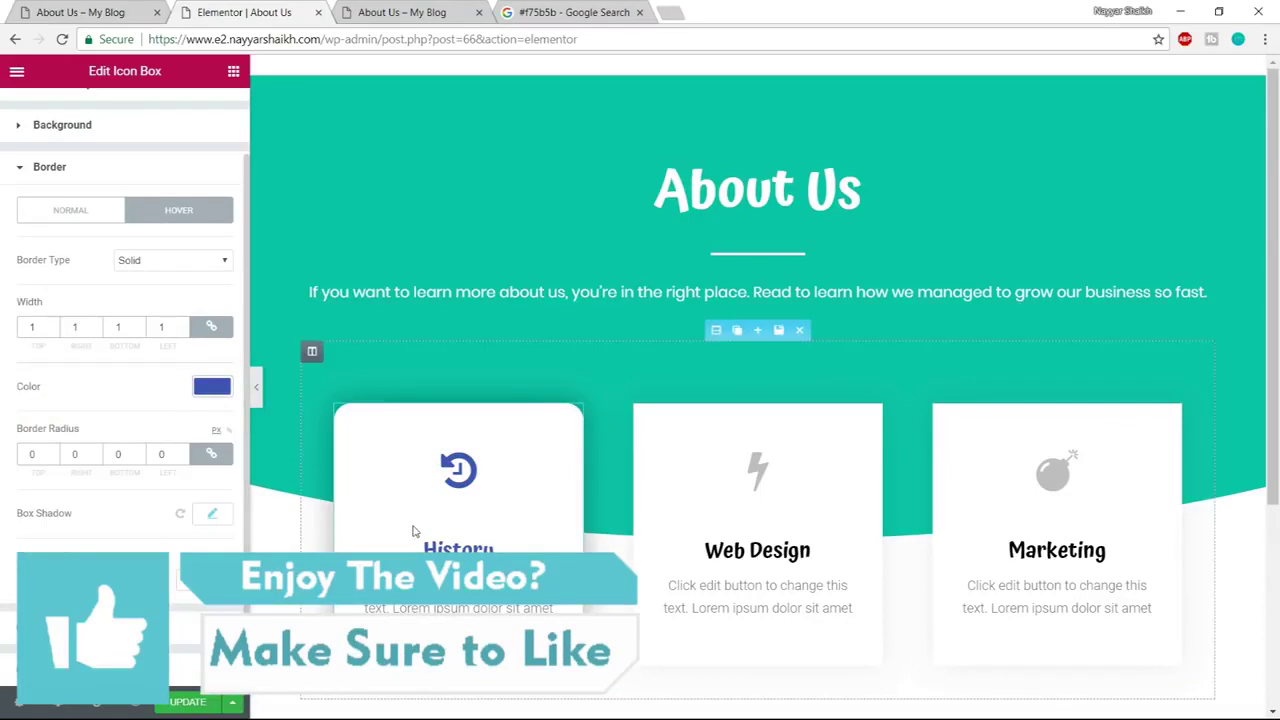
click(214, 388)
click(214, 388)
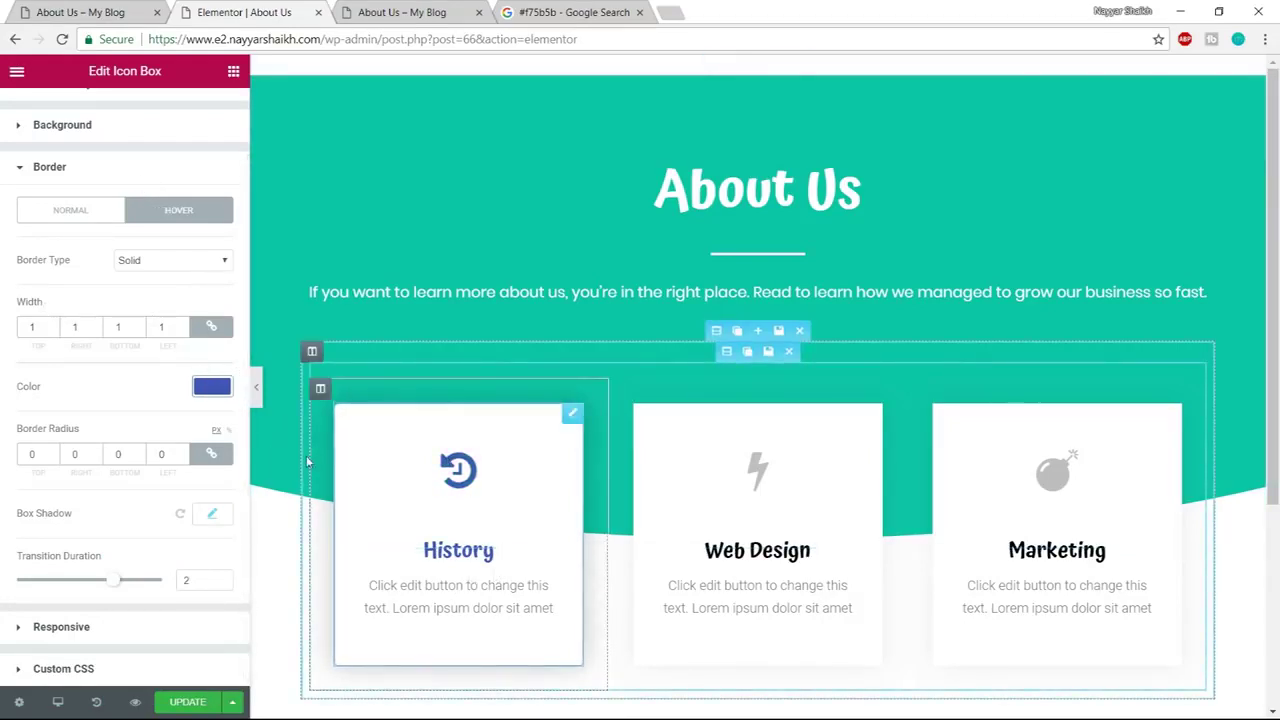
click(211, 386)
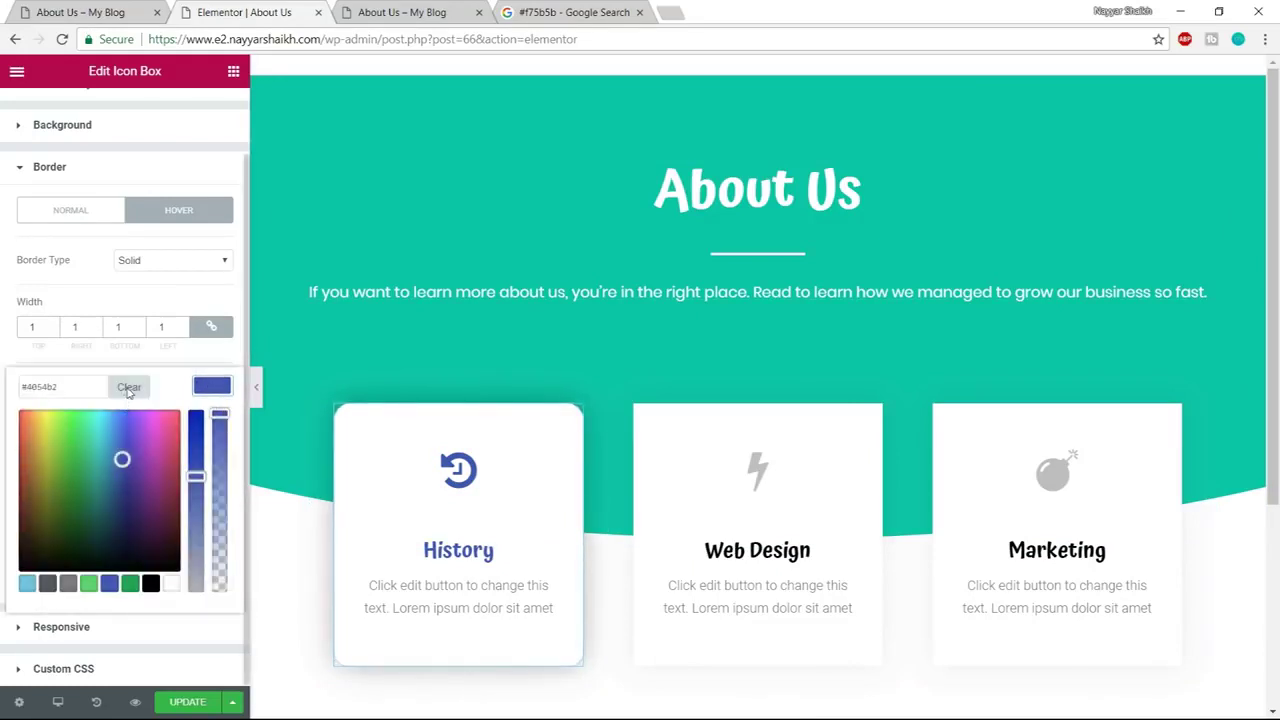
click(68, 584)
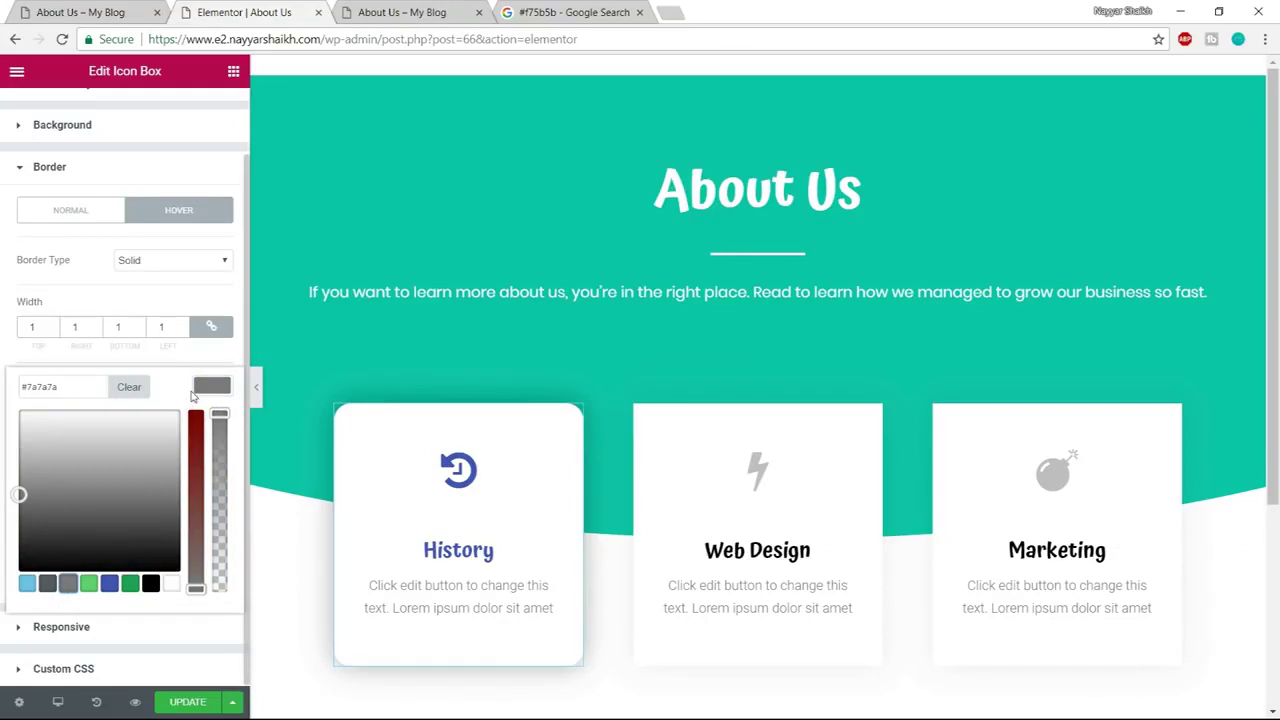
click(197, 390)
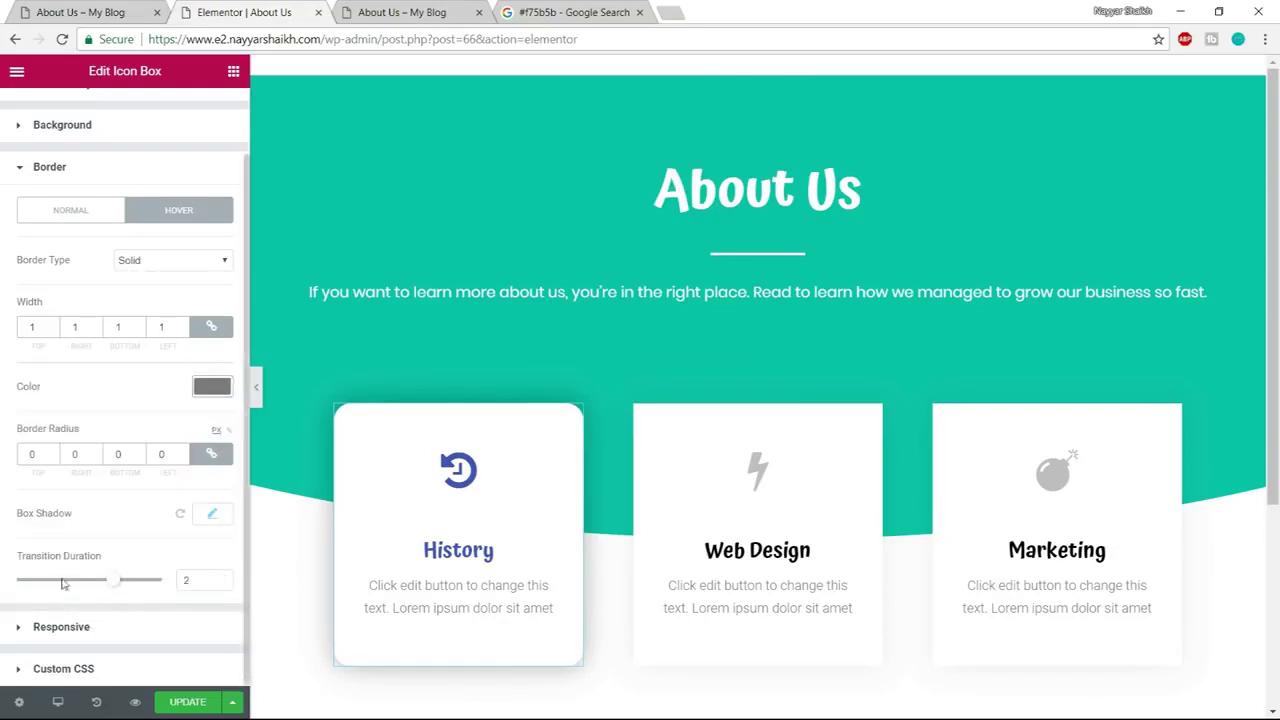
Step: Set the hover transition duration to 1 and the hover shadow opacity to 0.38
drag(115, 587, 55, 587)
drag(197, 587, 148, 588)
text(1)
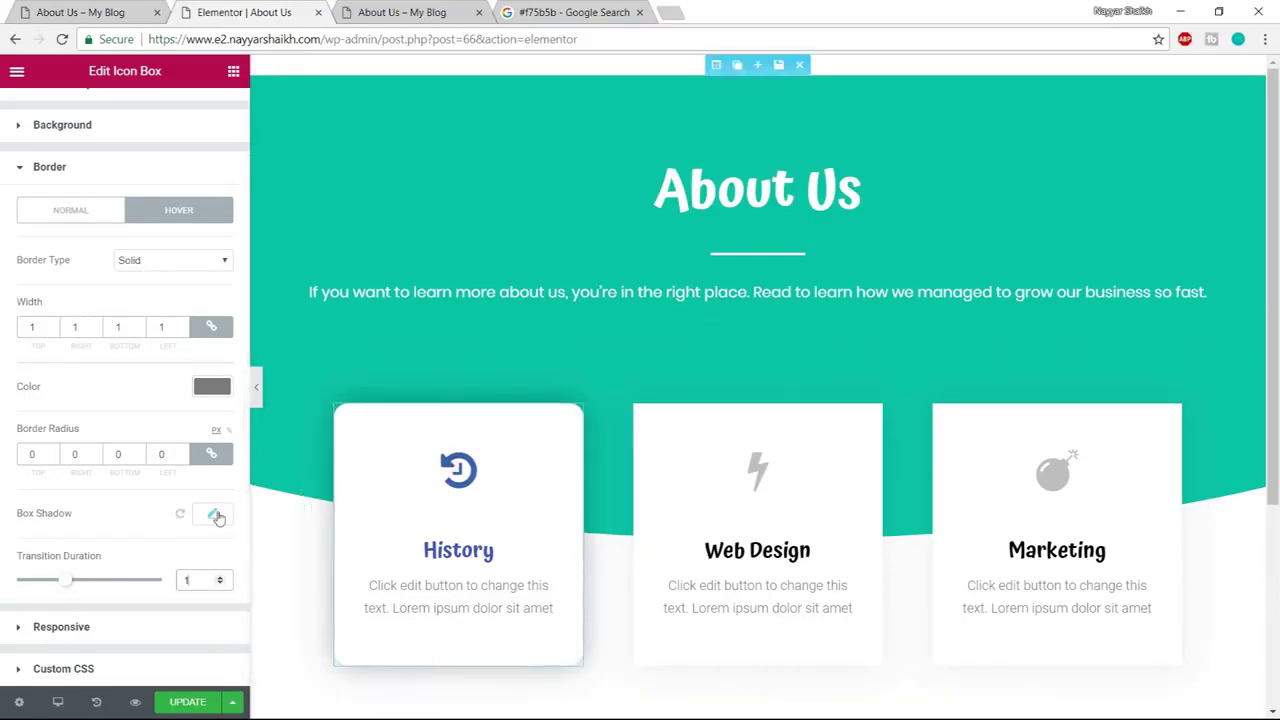
click(213, 517)
scroll(208, 545, down, 1)
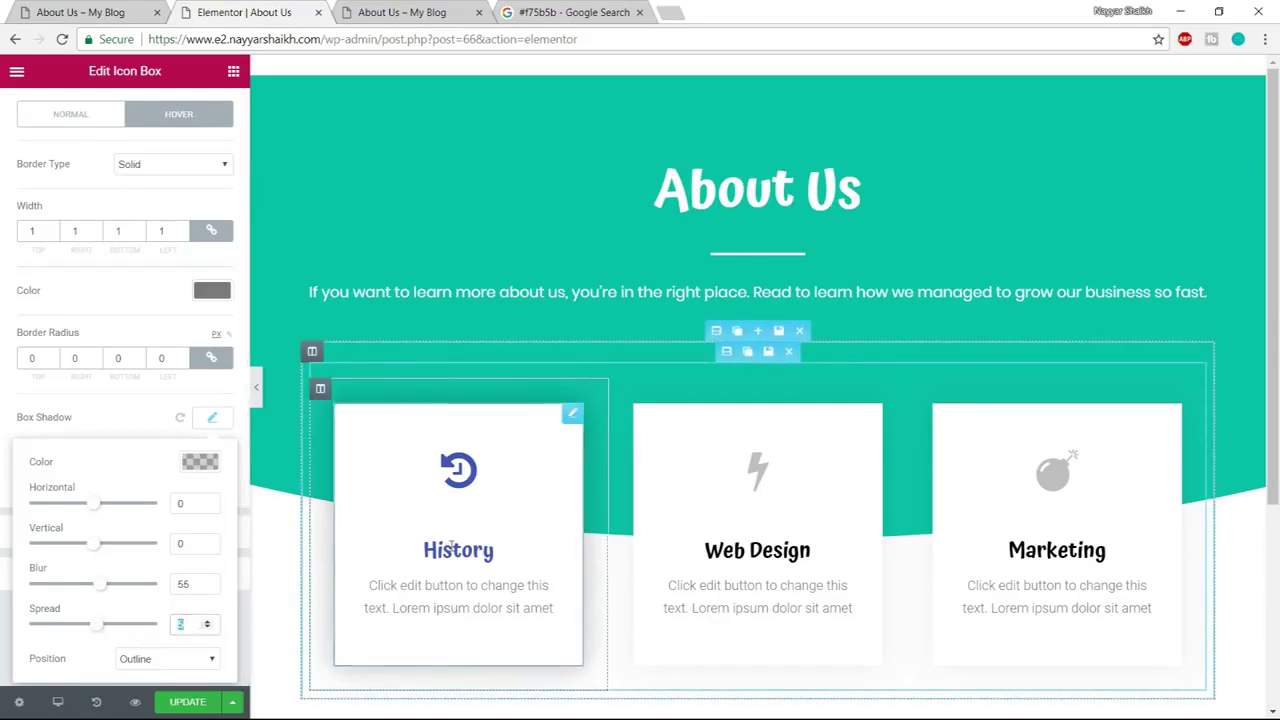
click(208, 462)
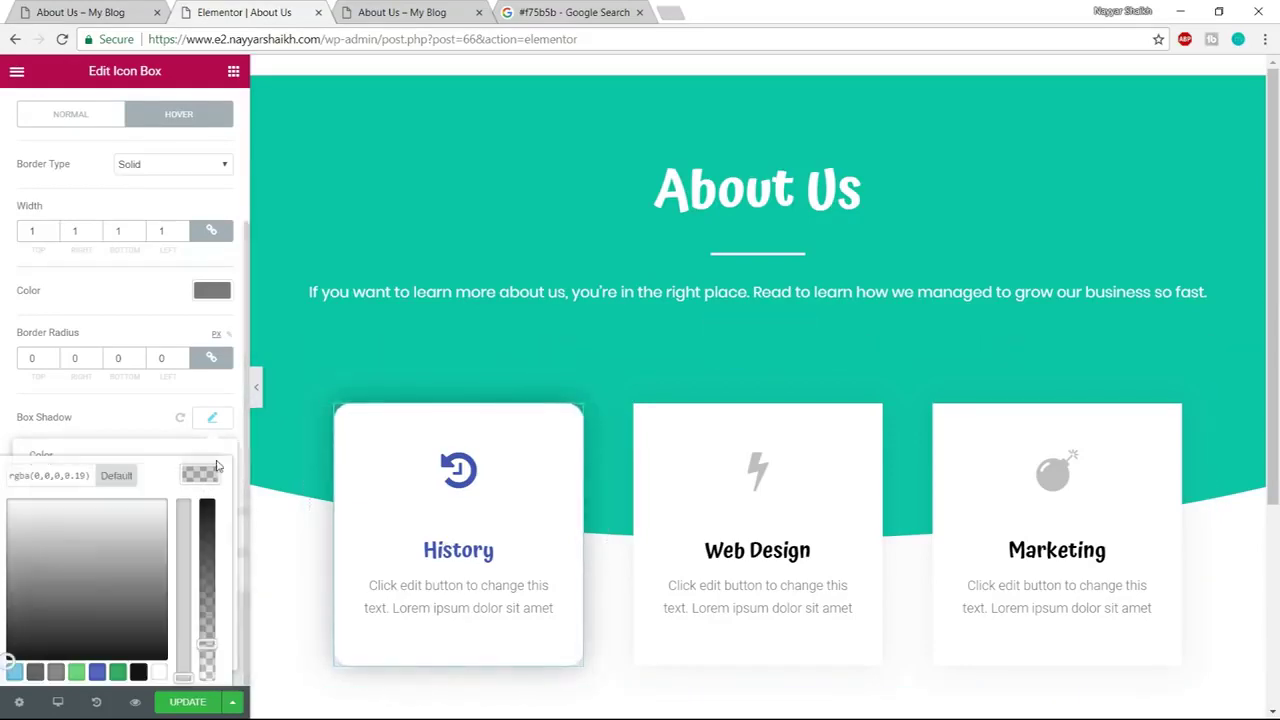
drag(206, 643, 206, 610)
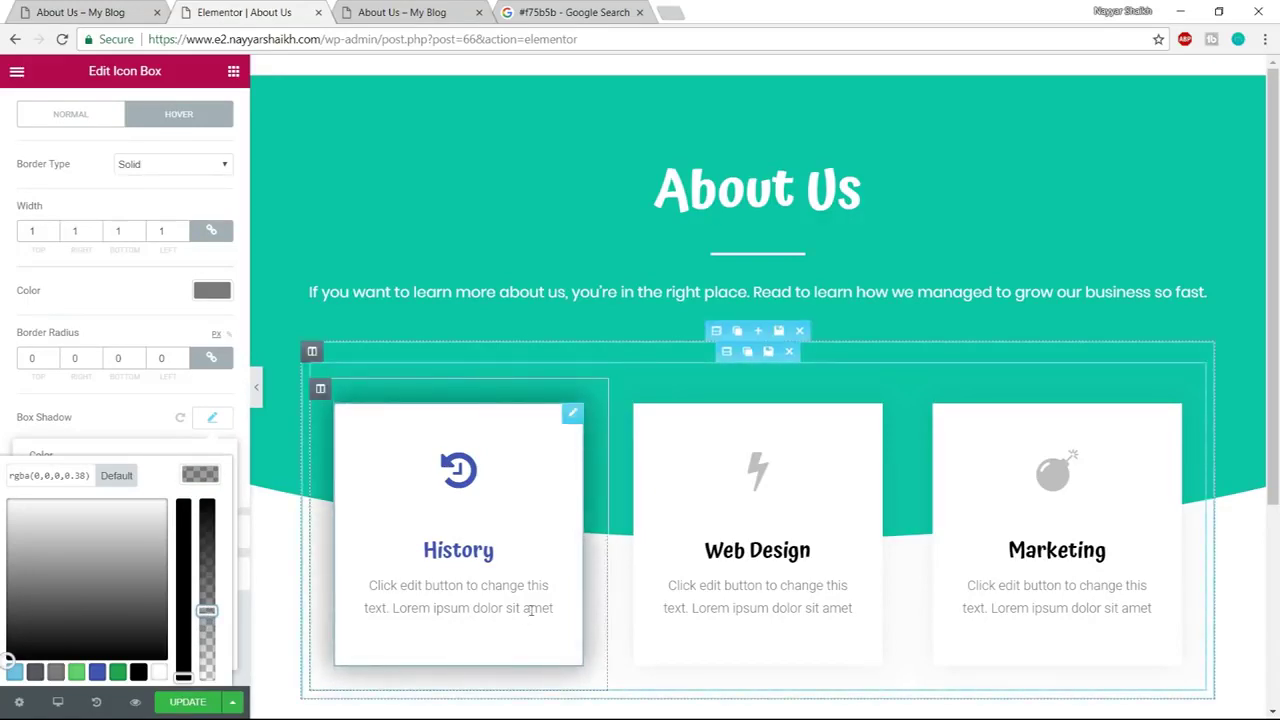
click(216, 517)
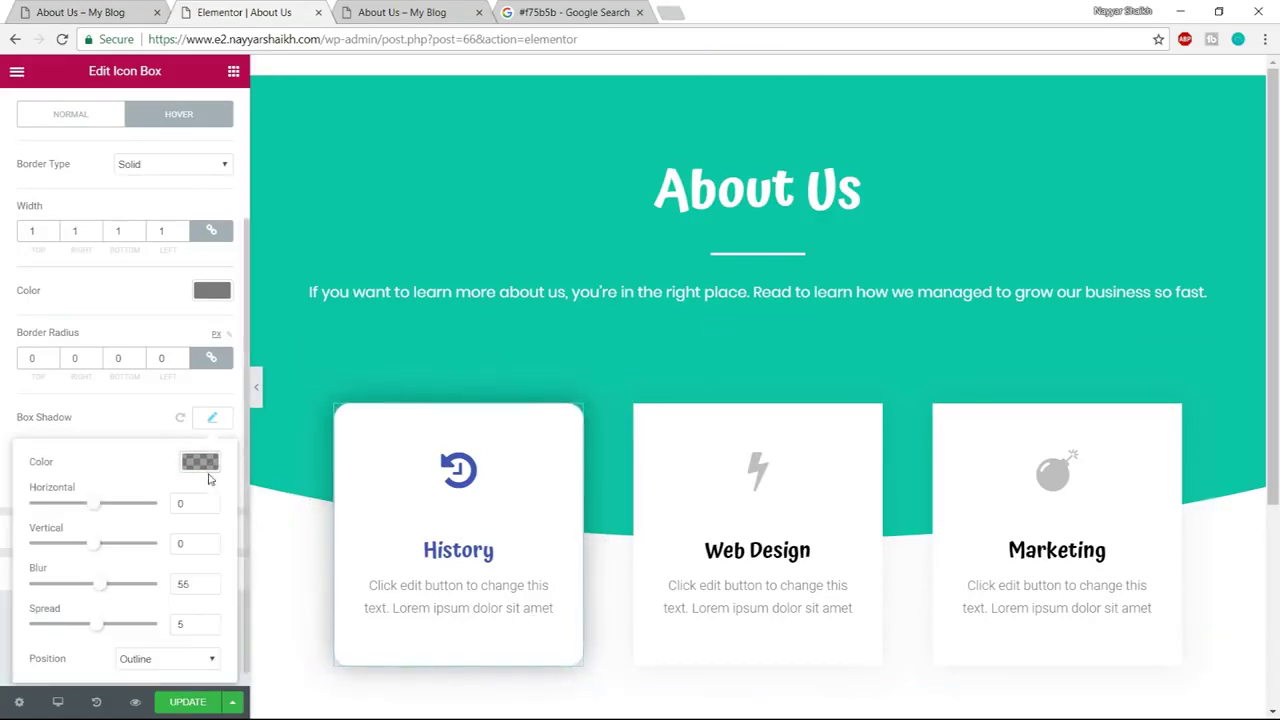
click(214, 419)
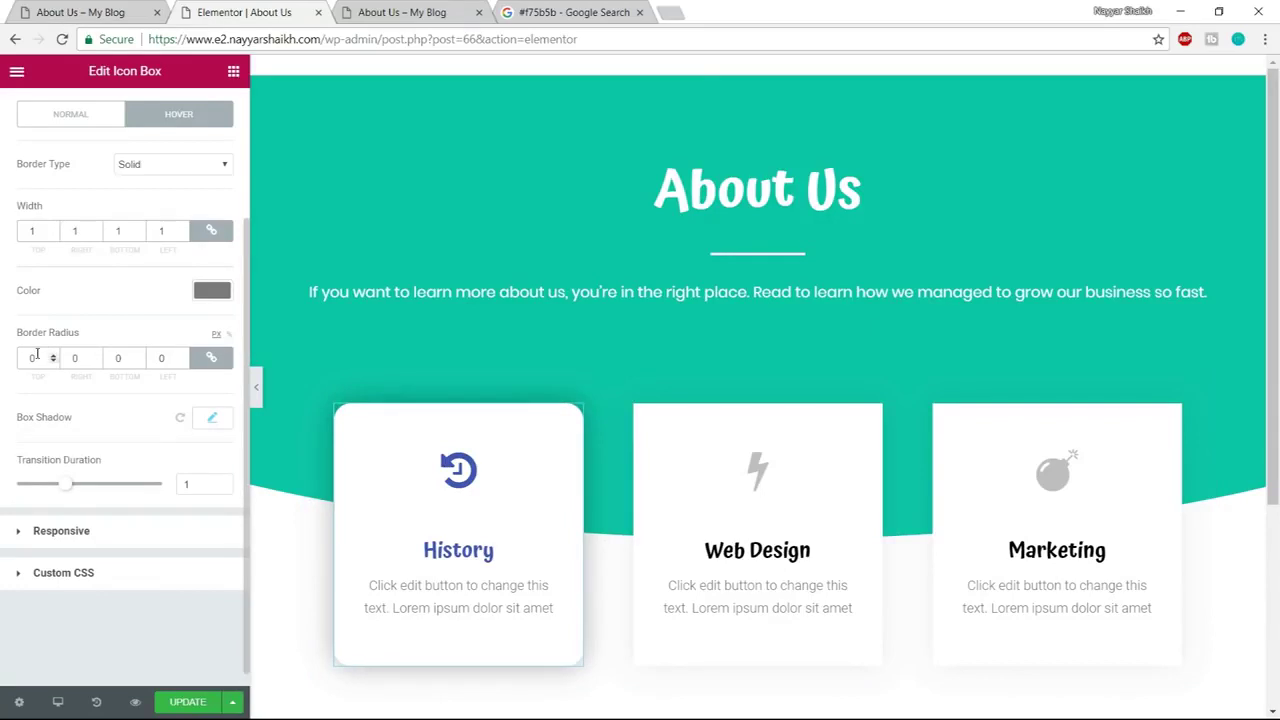
Step: Round the hover corners to 25, save, and check the History card in the live preview
text(25)
scroll(9, 352, up, 1)
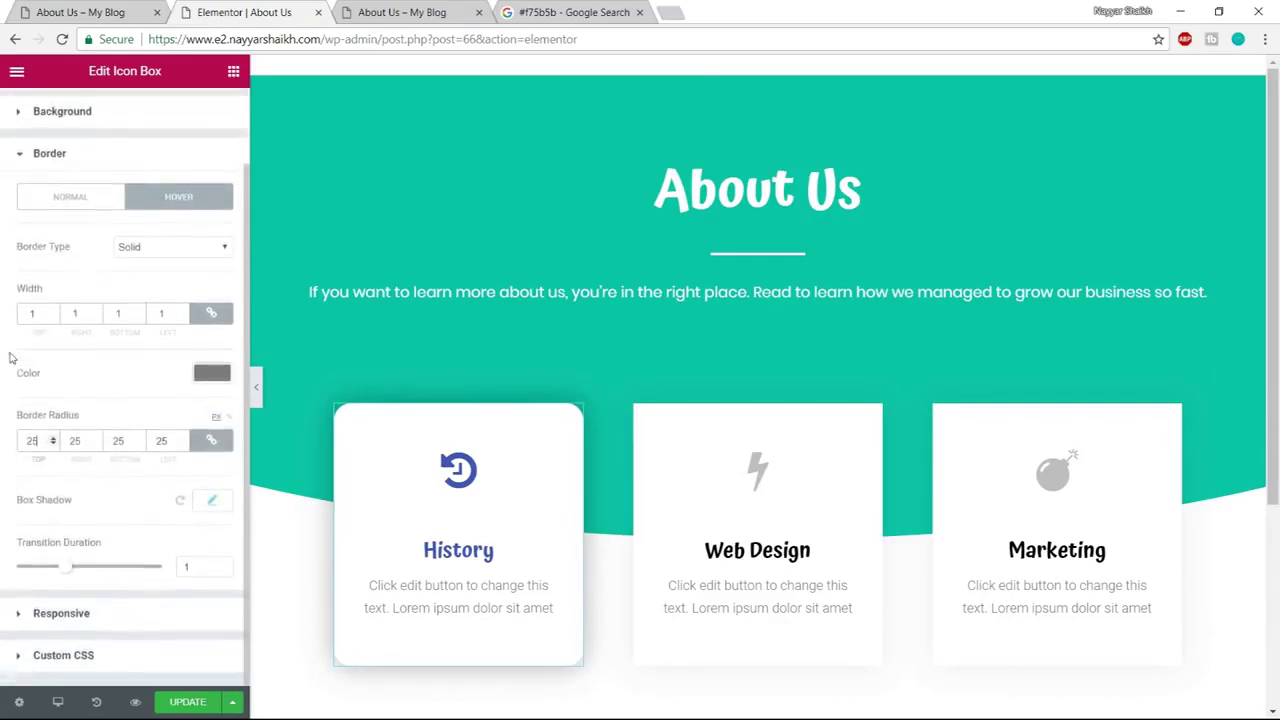
click(192, 702)
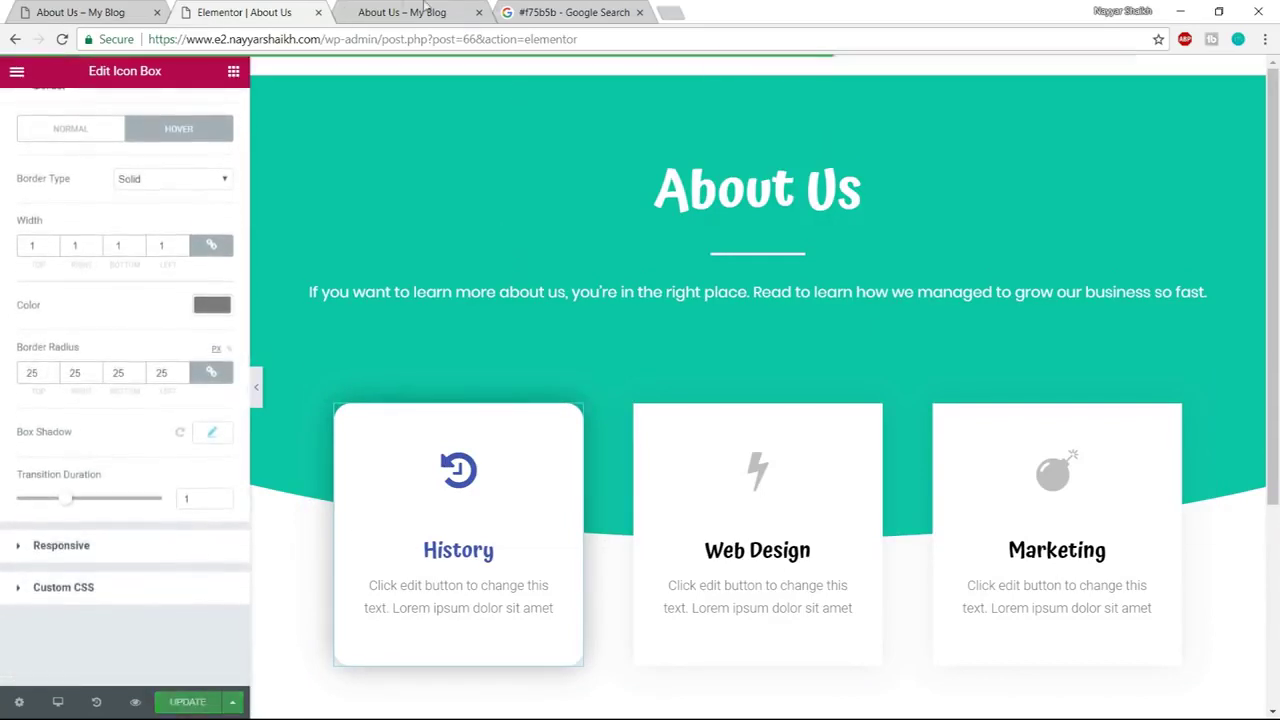
click(135, 702)
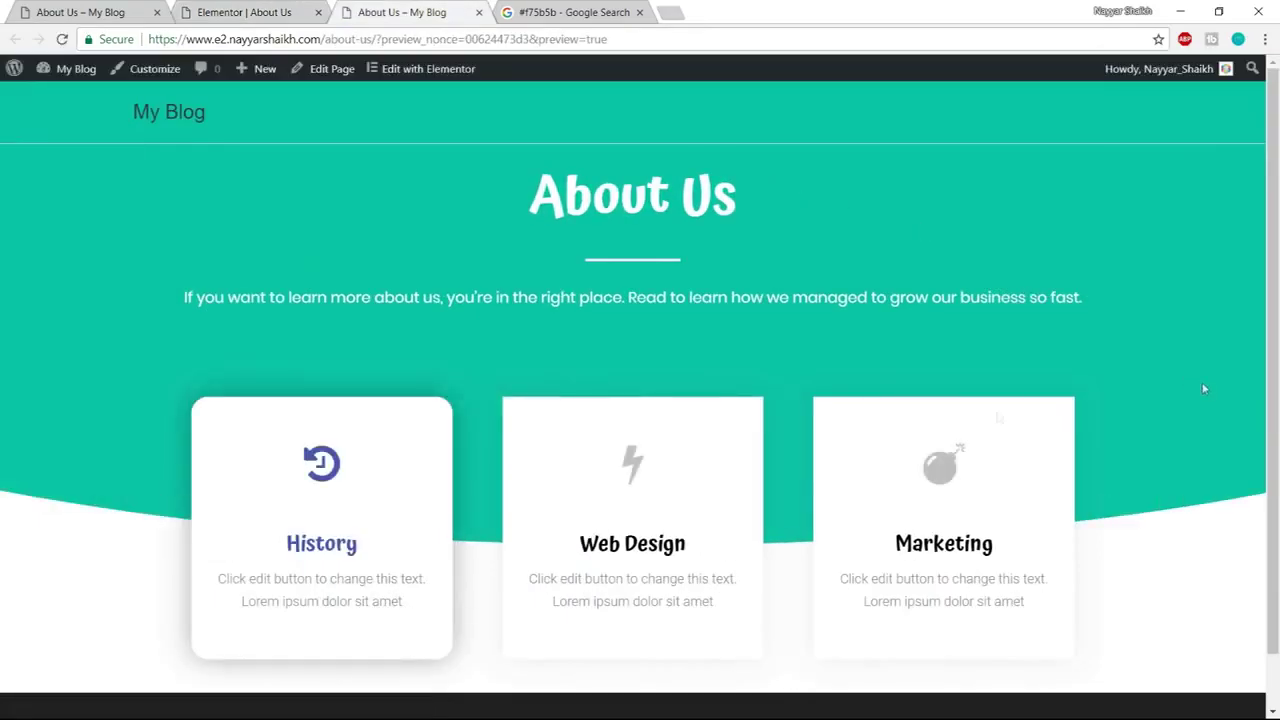
scroll(475, 432, down, 1)
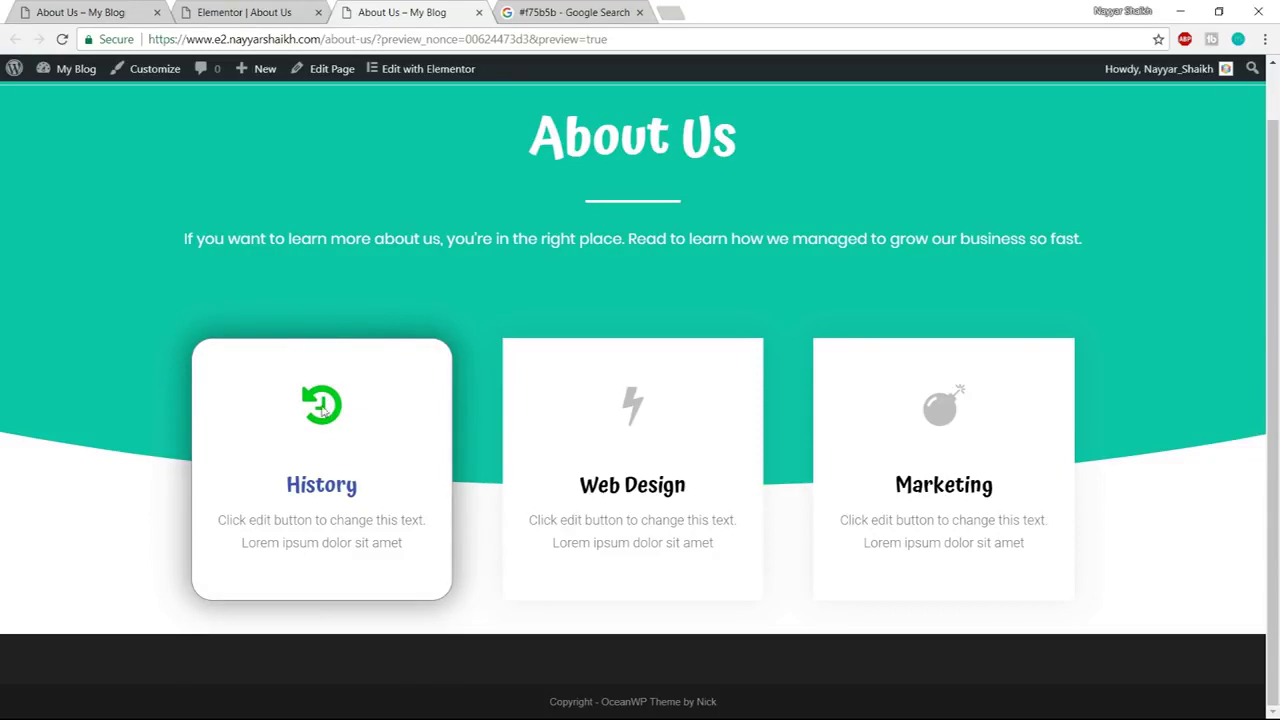
key(ctrl+shift+Tab)
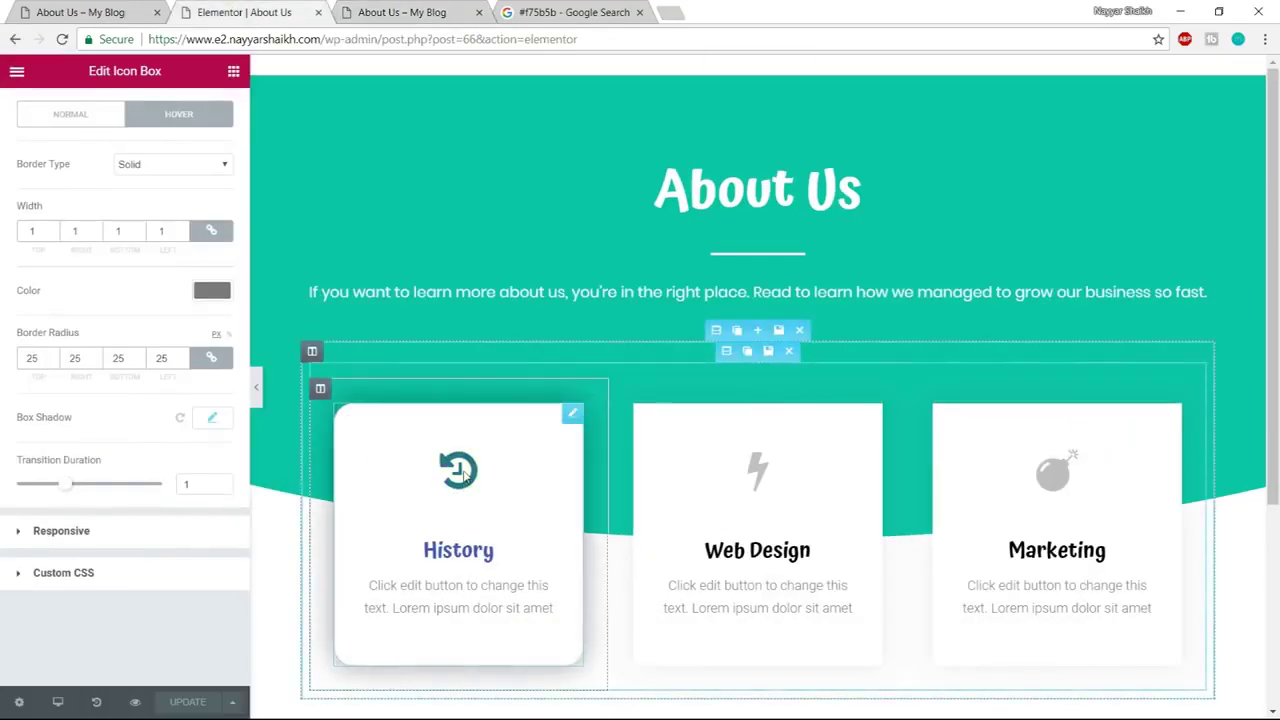
Step: Set the History icon's secondary hover colour to blue #4054b2 and save the page
scroll(170, 286, up, 3)
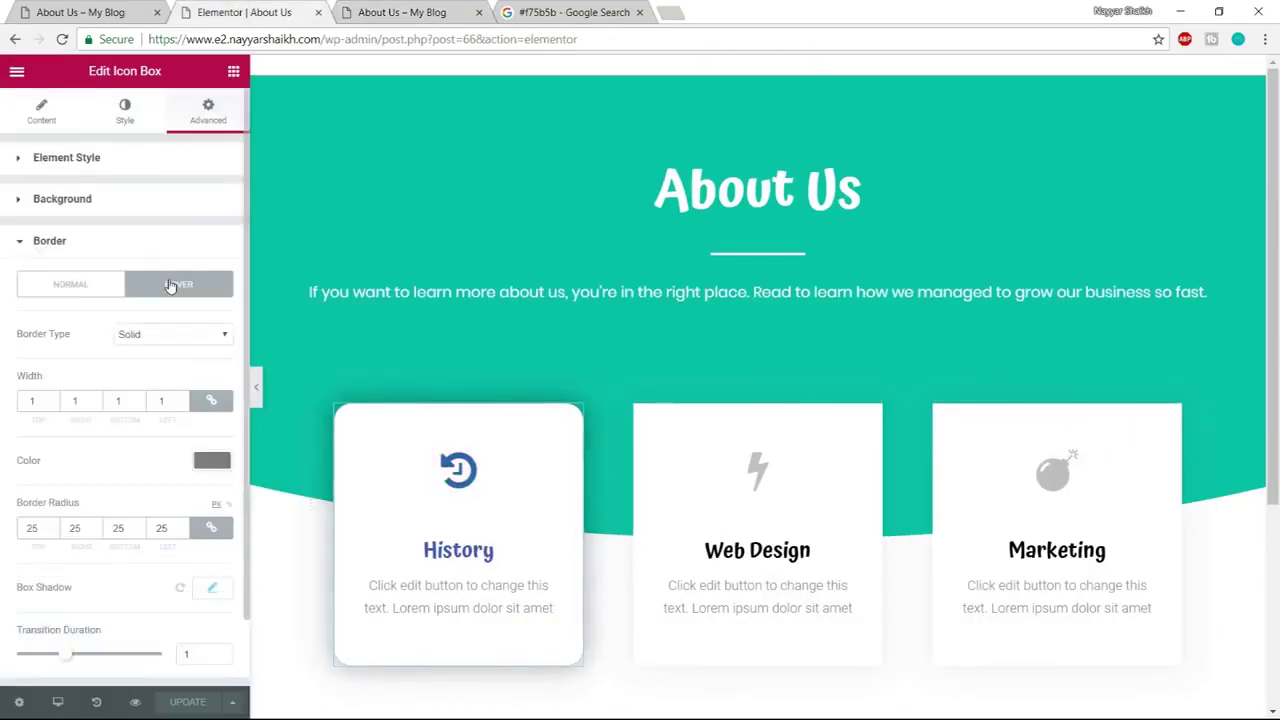
click(118, 114)
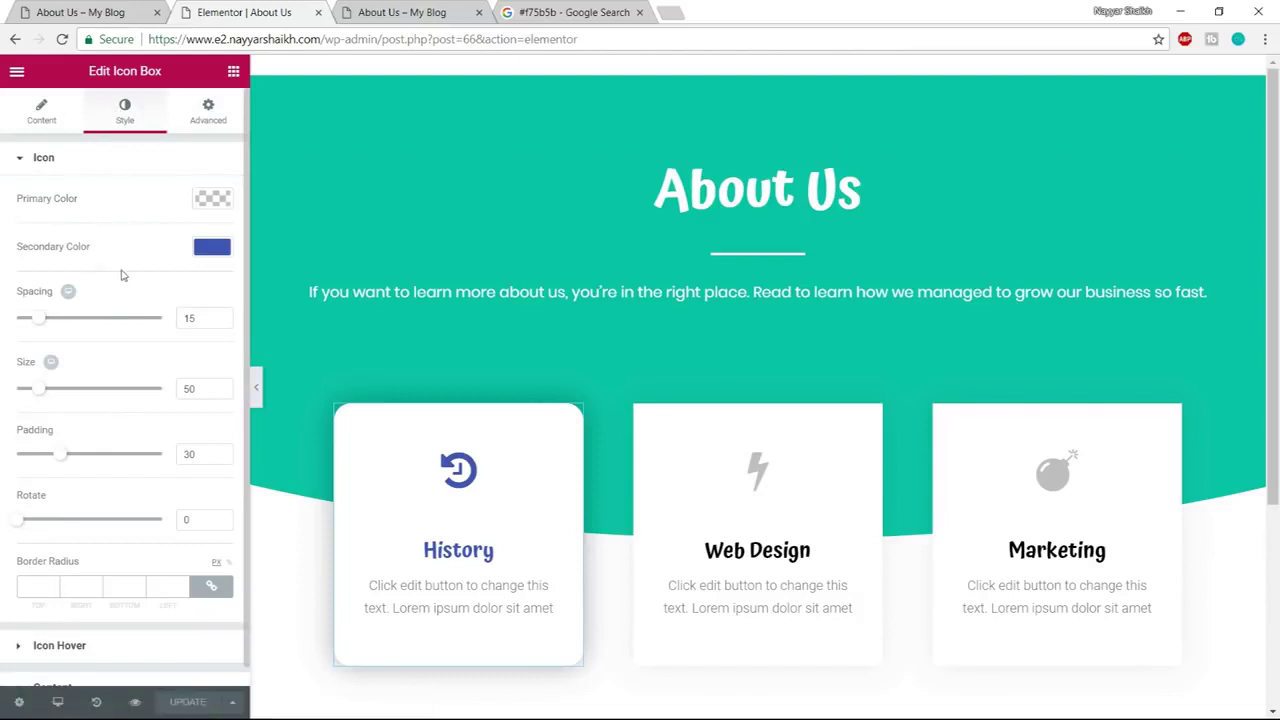
scroll(183, 280, down, 1)
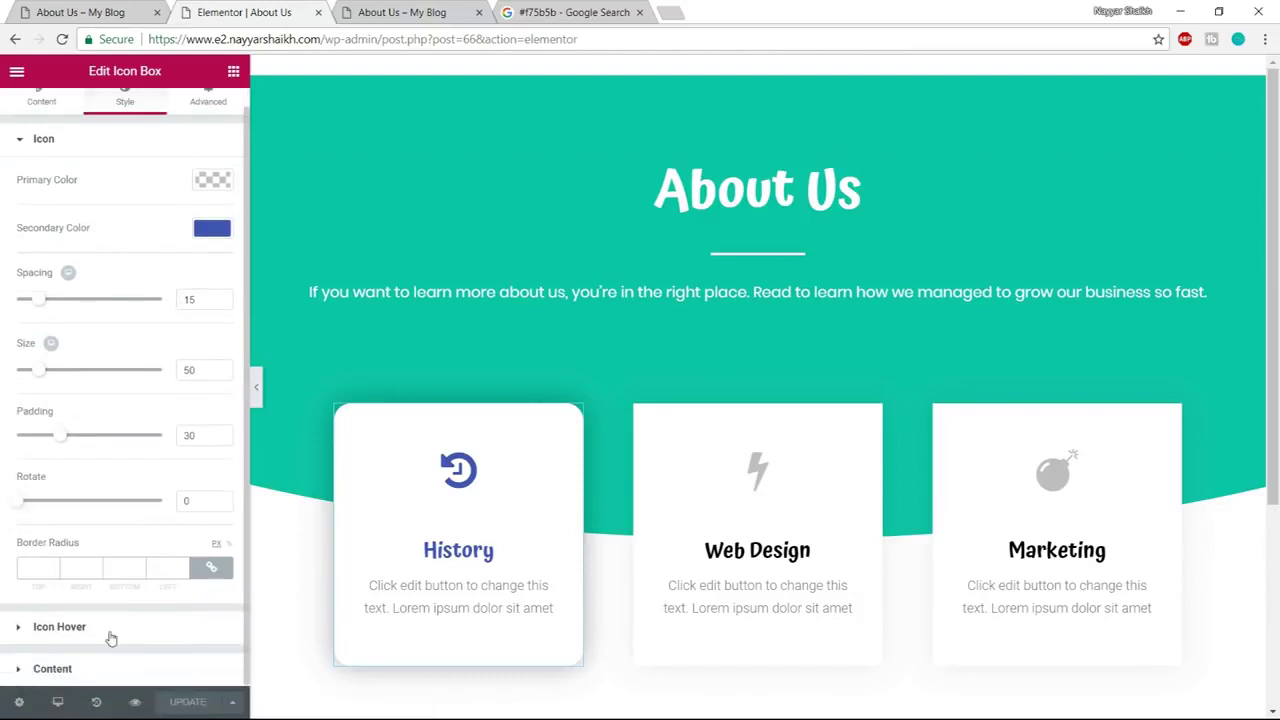
click(60, 627)
click(208, 291)
click(574, 12)
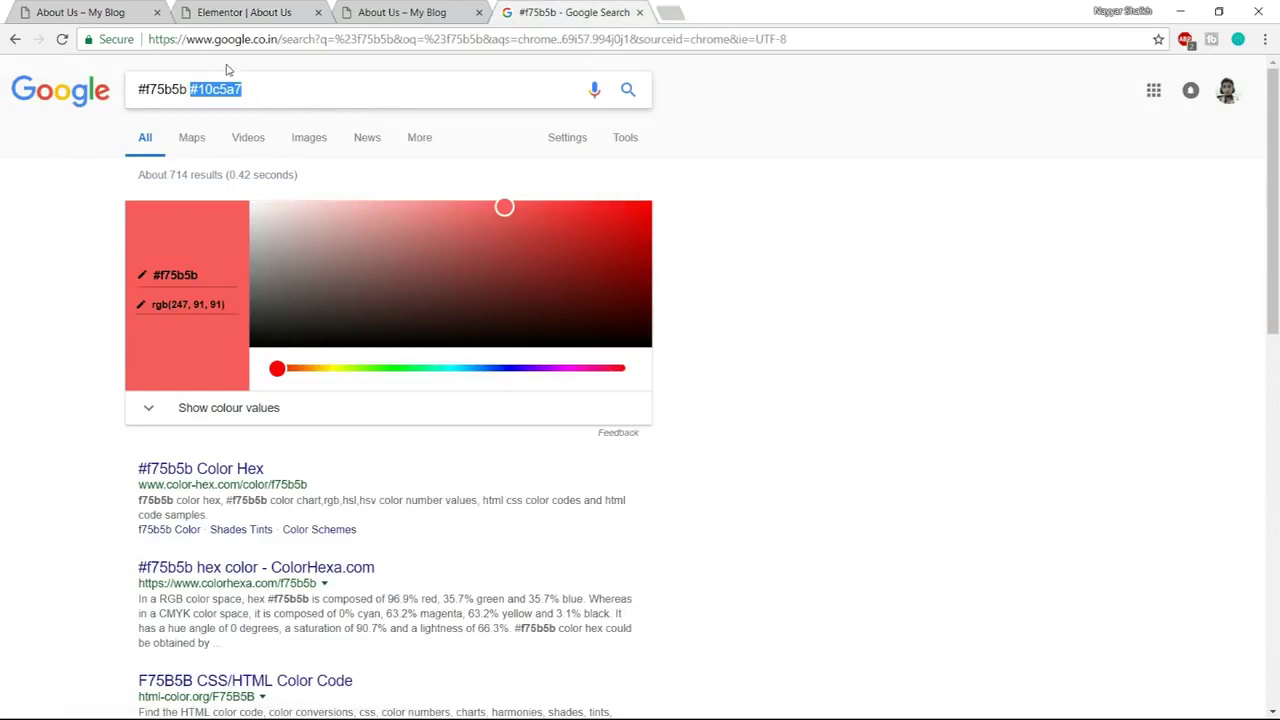
click(273, 8)
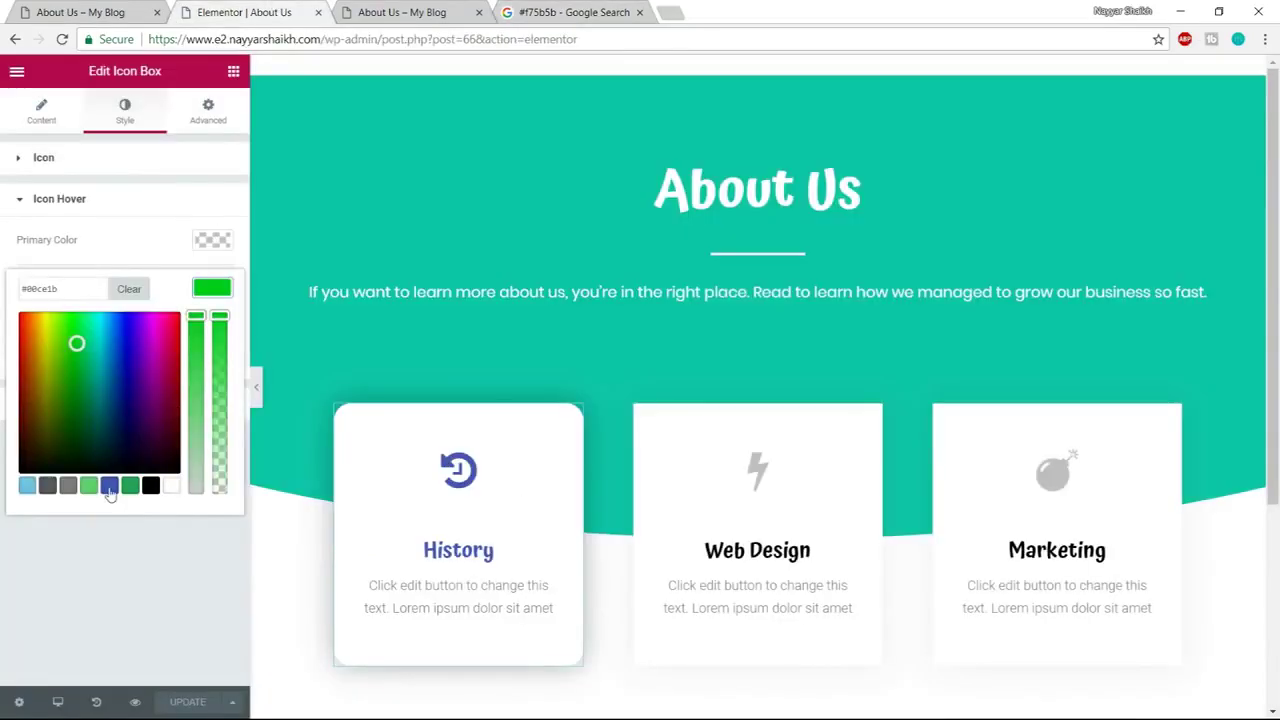
click(109, 487)
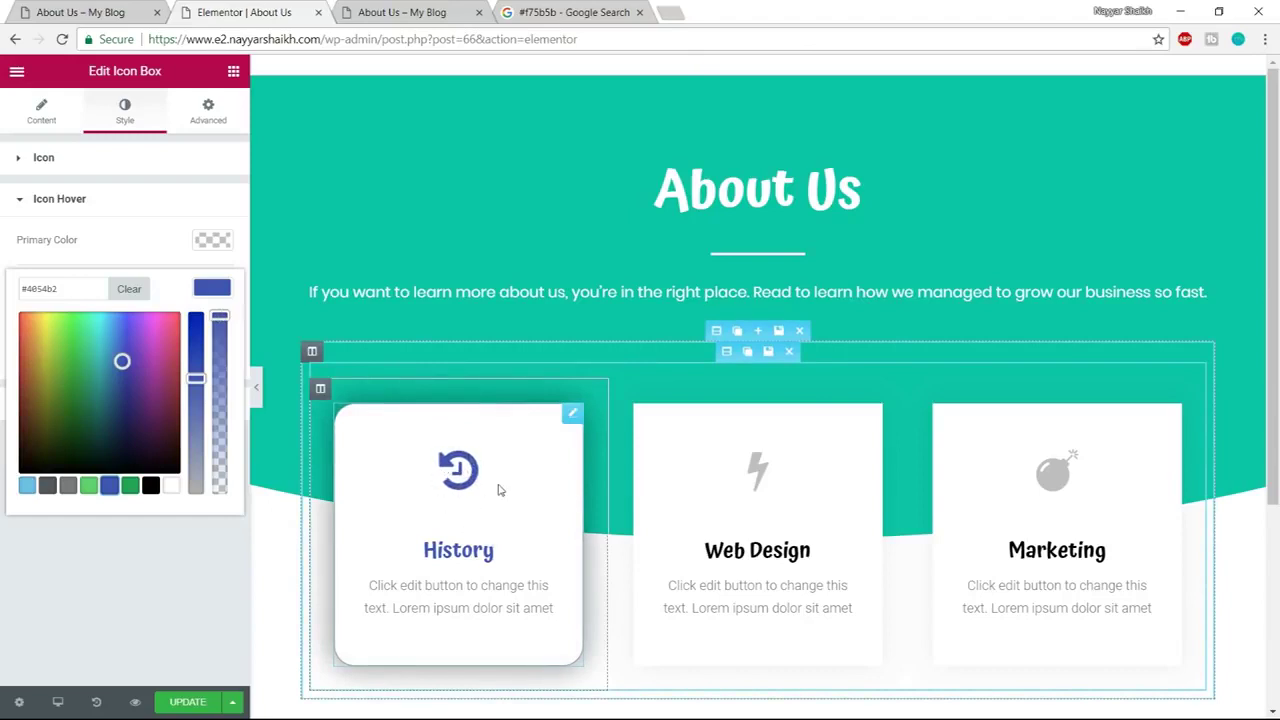
click(178, 704)
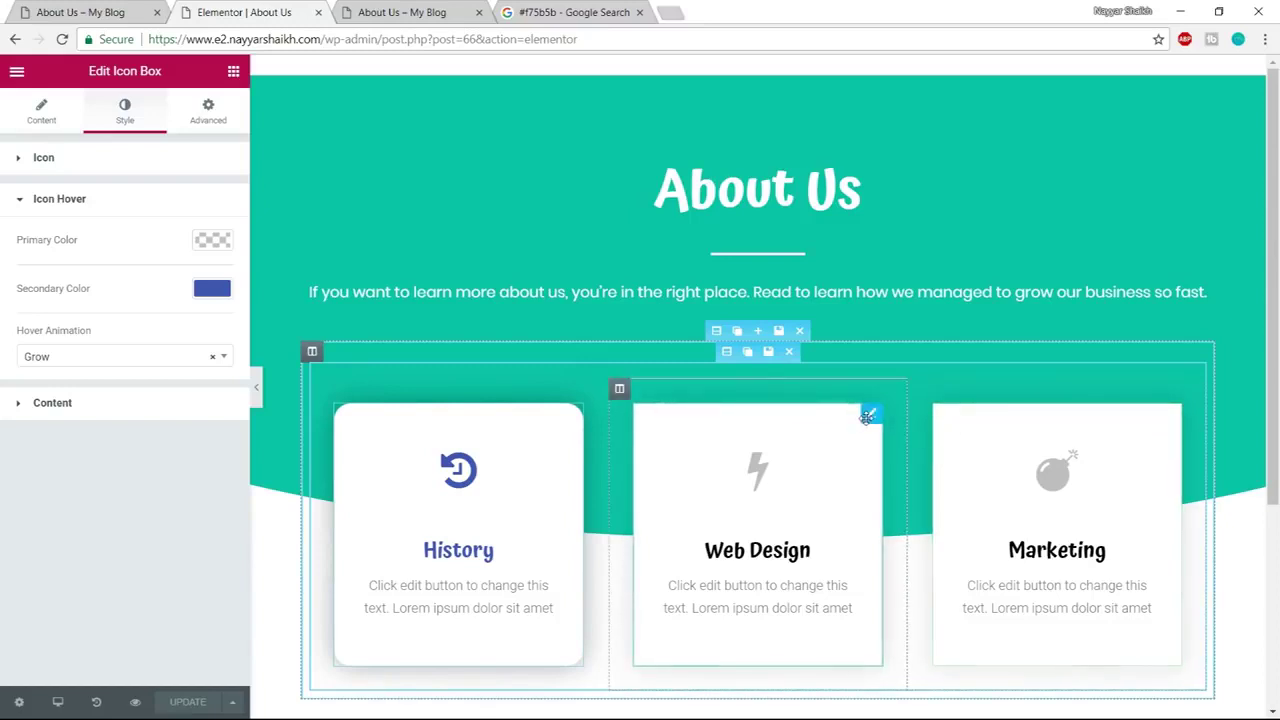
mouse_move(866, 415)
click(810, 414)
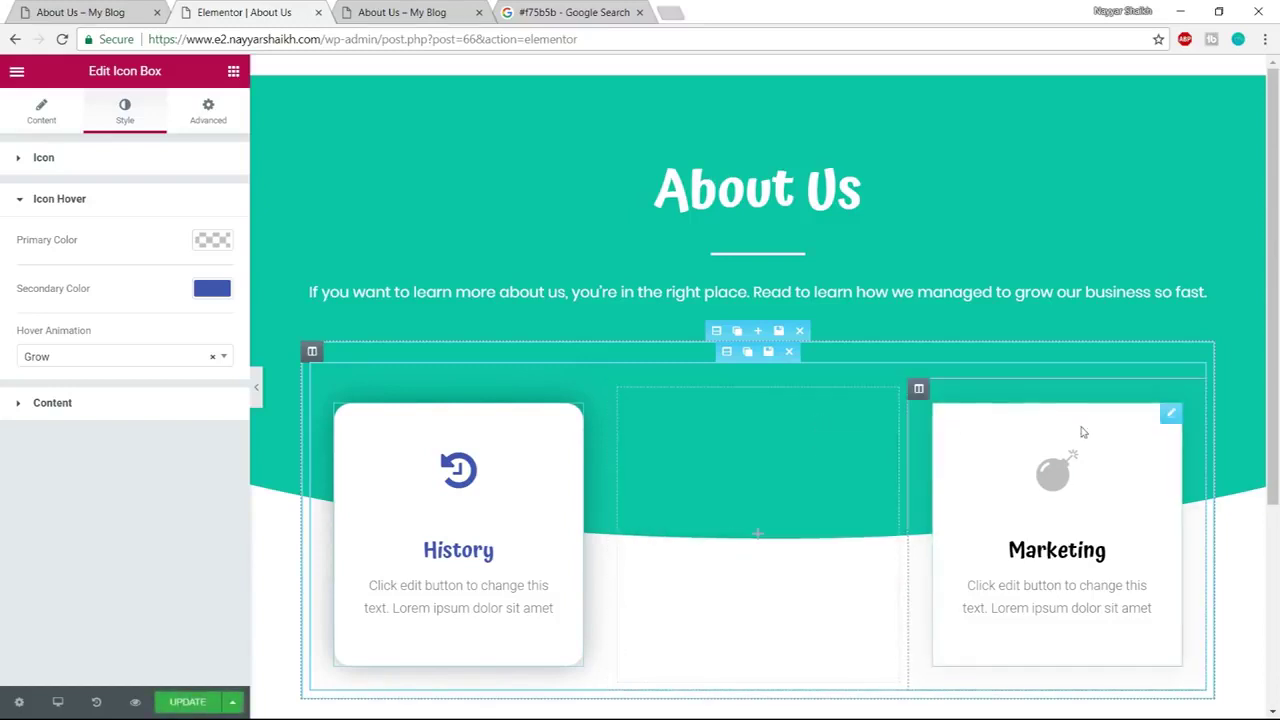
click(1108, 414)
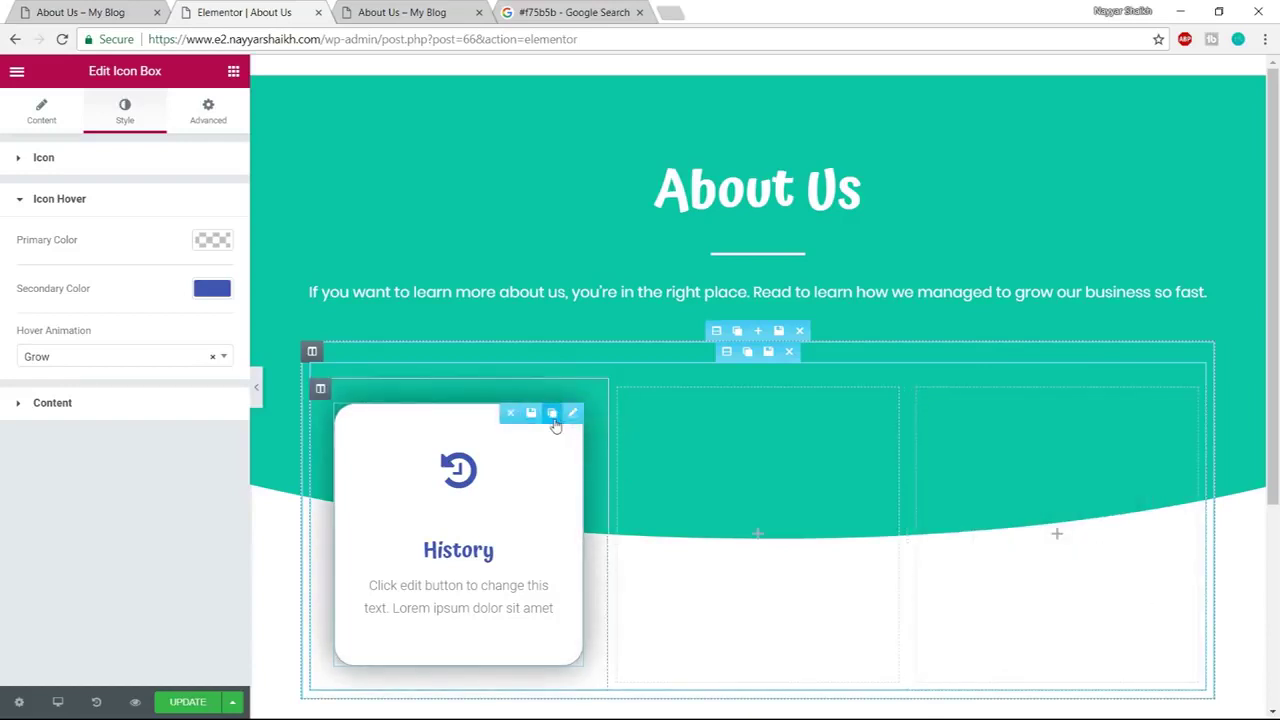
click(552, 413)
drag(556, 414, 712, 432)
drag(523, 480, 1014, 470)
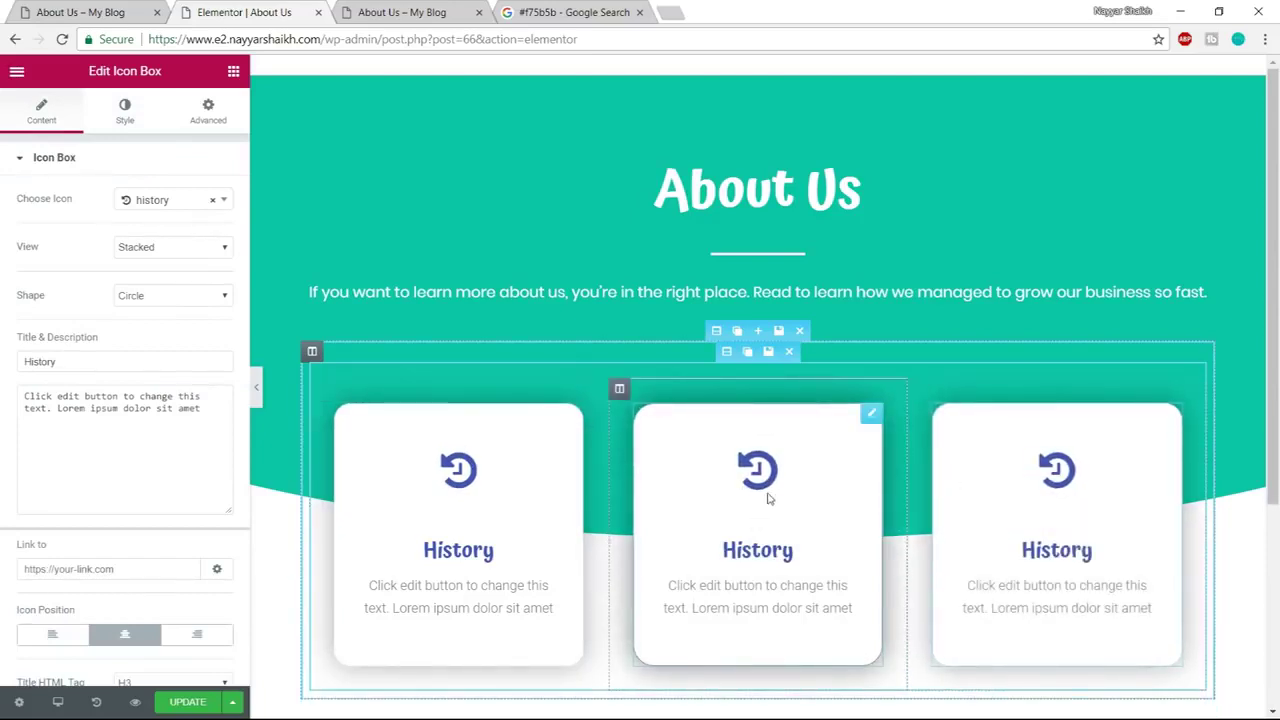
click(119, 12)
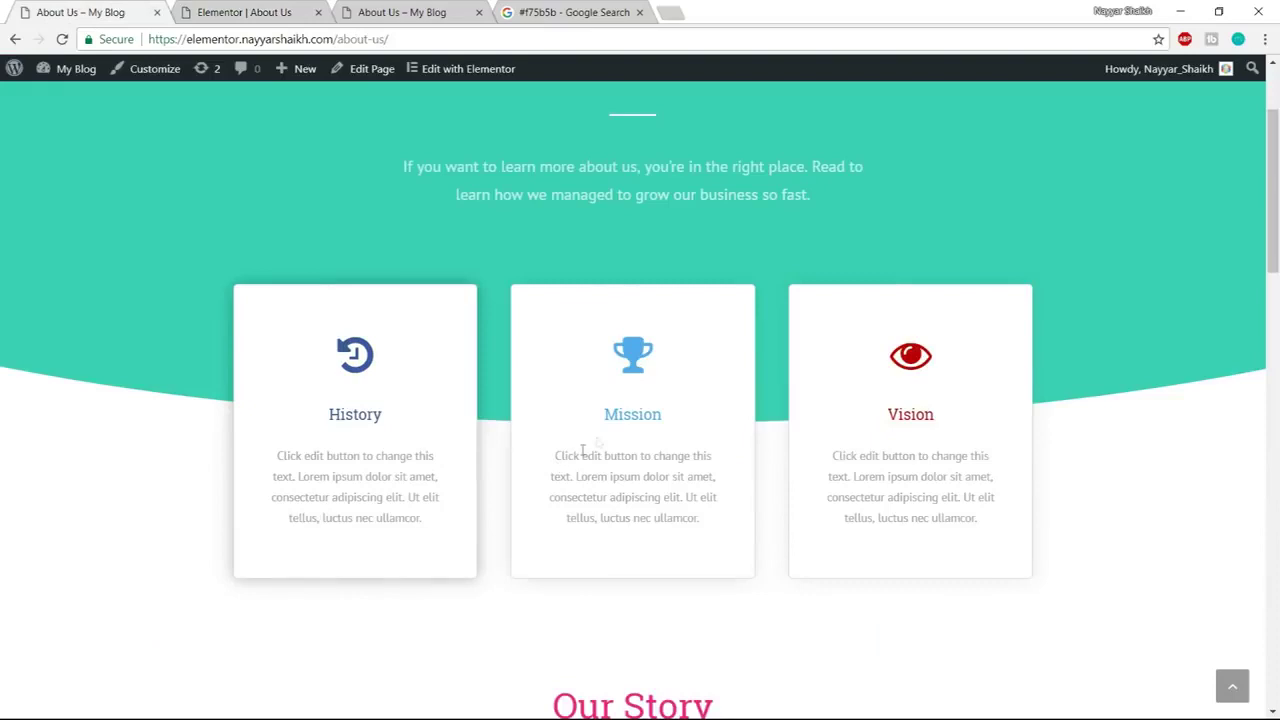
drag(601, 414, 675, 418)
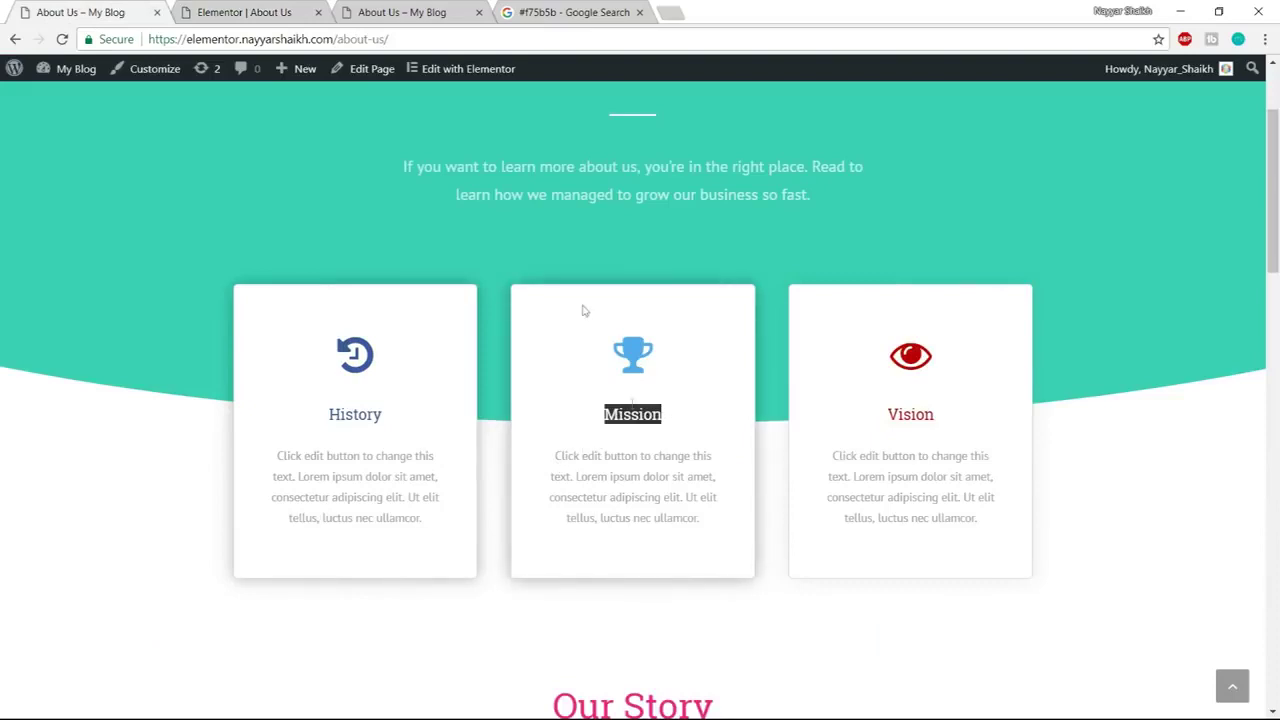
click(286, 8)
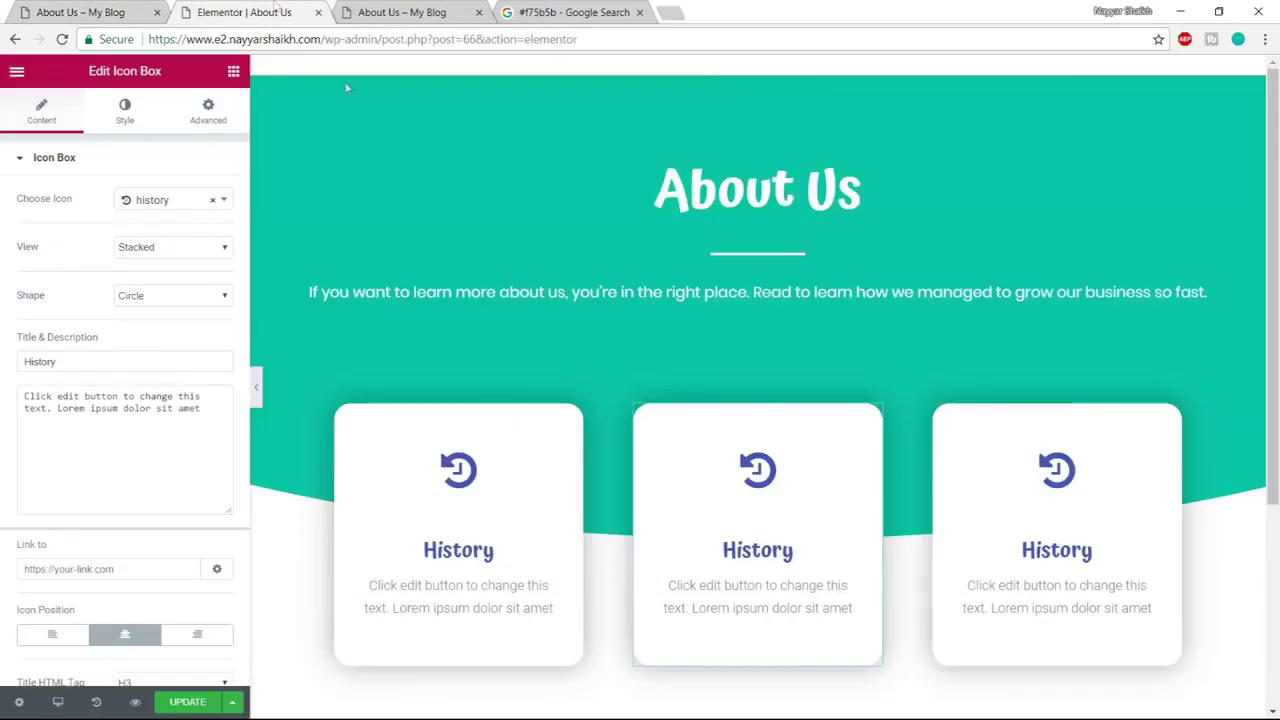
Step: Give the middle card a trophy icon and retitle it 'Mission'
click(155, 207)
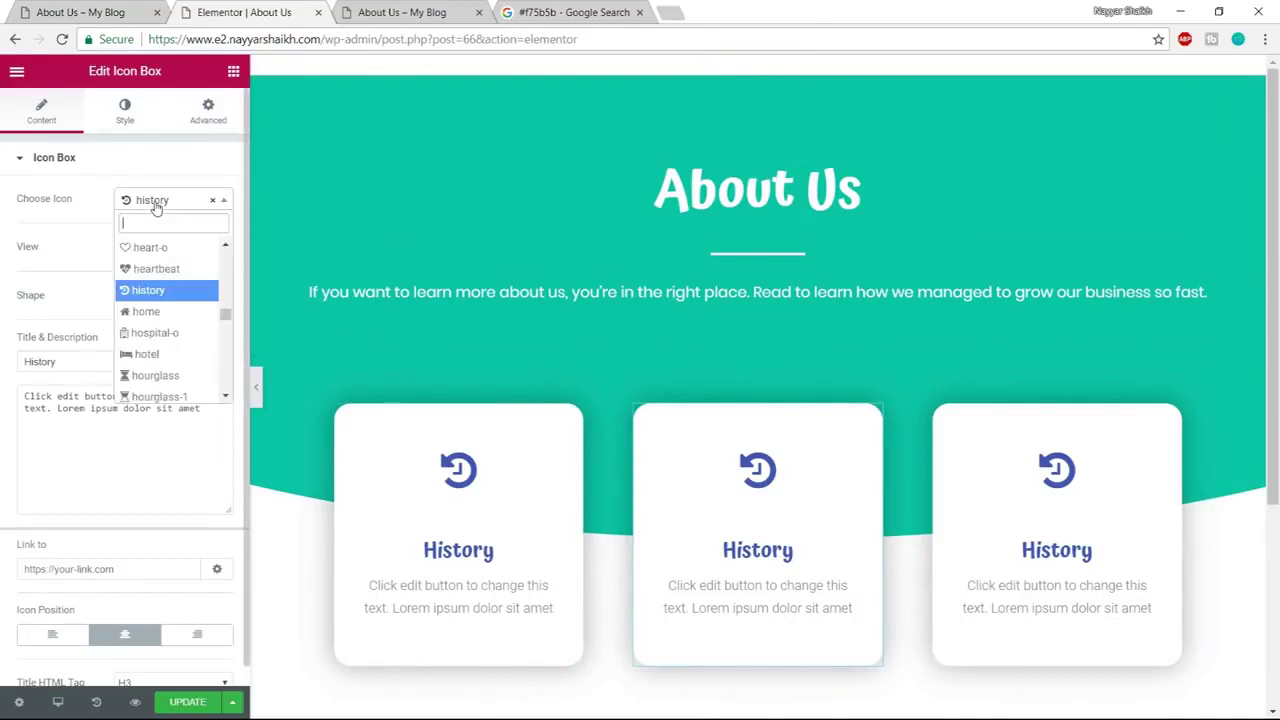
text(trophy)
key(Return)
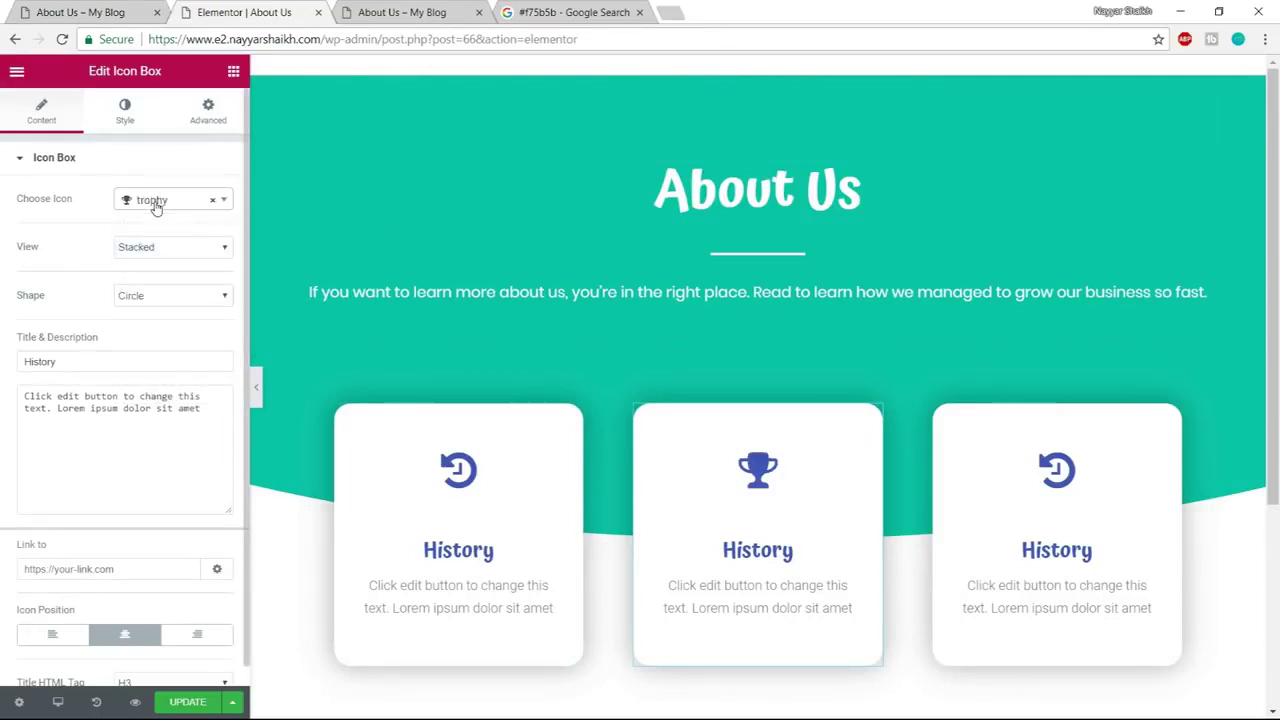
drag(101, 369, 3, 374)
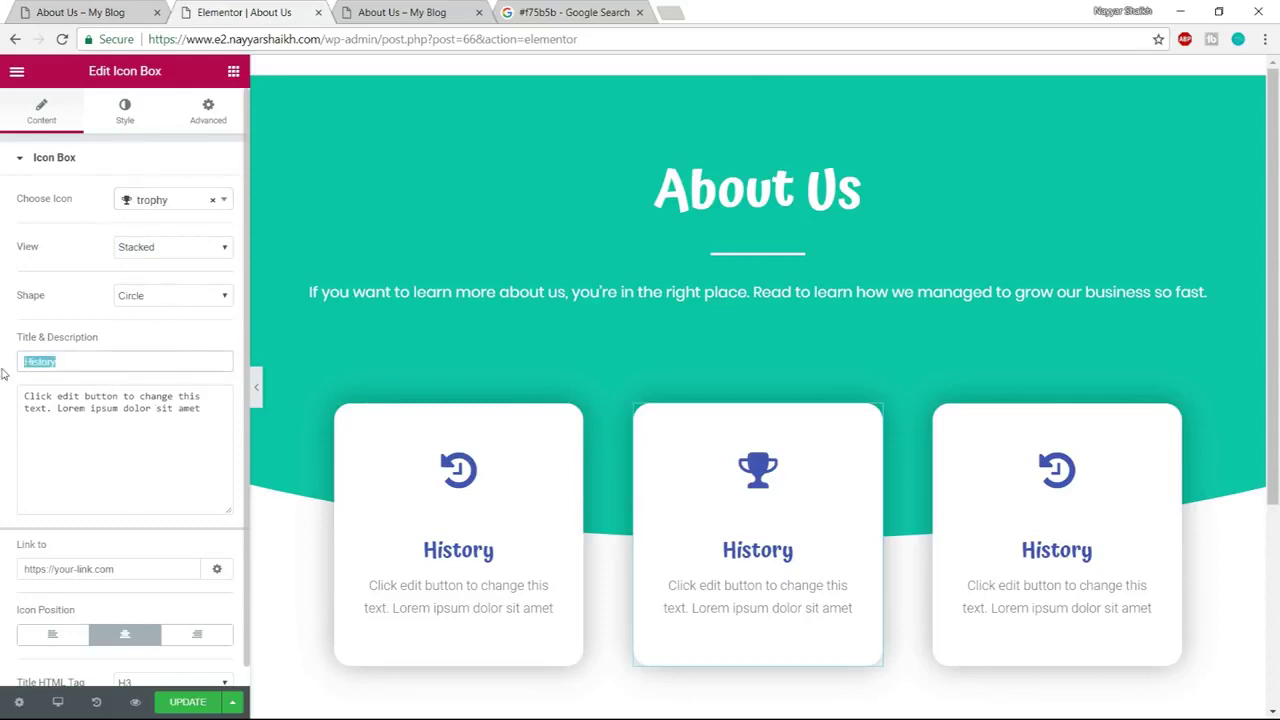
text(Mission)
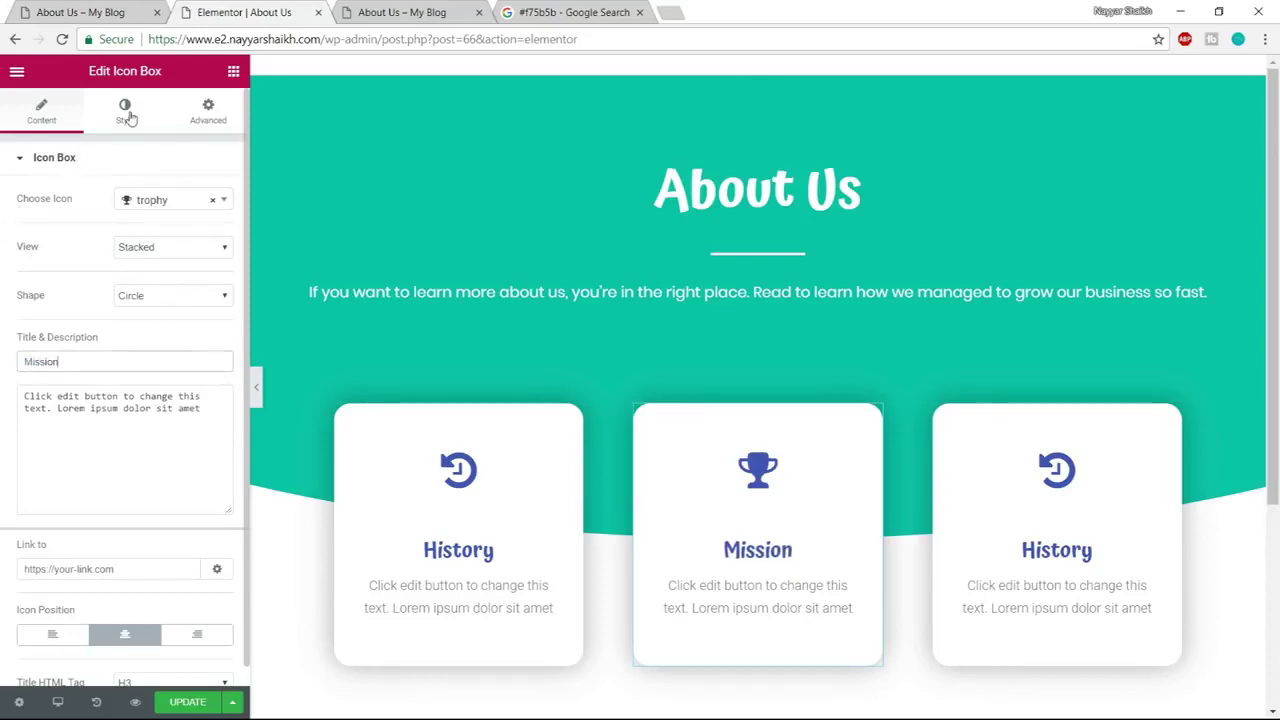
Step: Colour the Mission card's icon and title light blue #6ec1e4
click(125, 112)
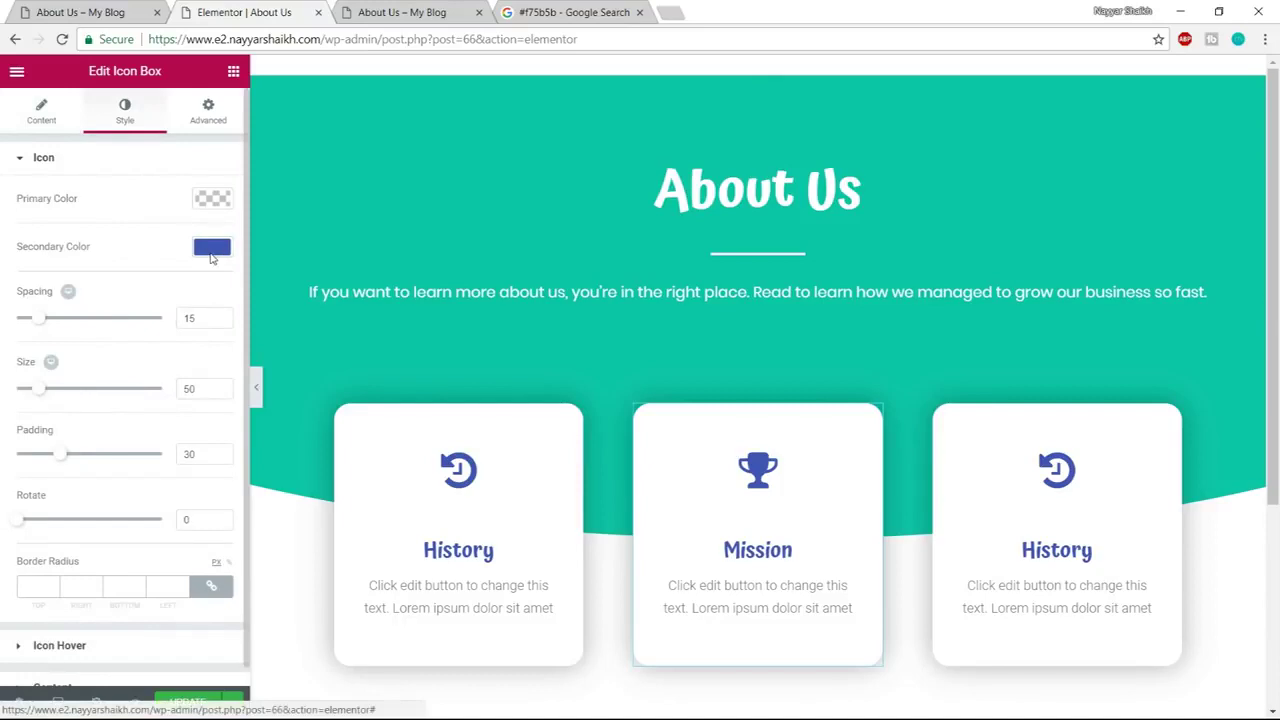
click(212, 246)
click(28, 444)
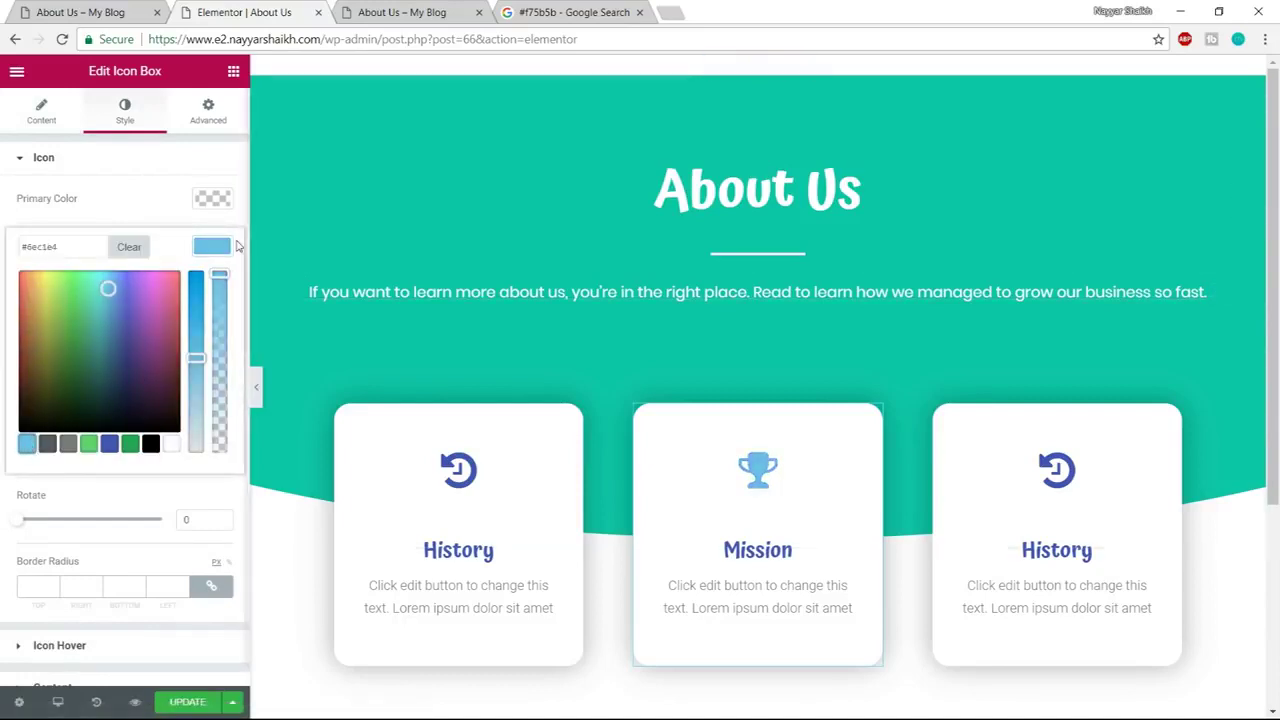
scroll(206, 623, down, 1)
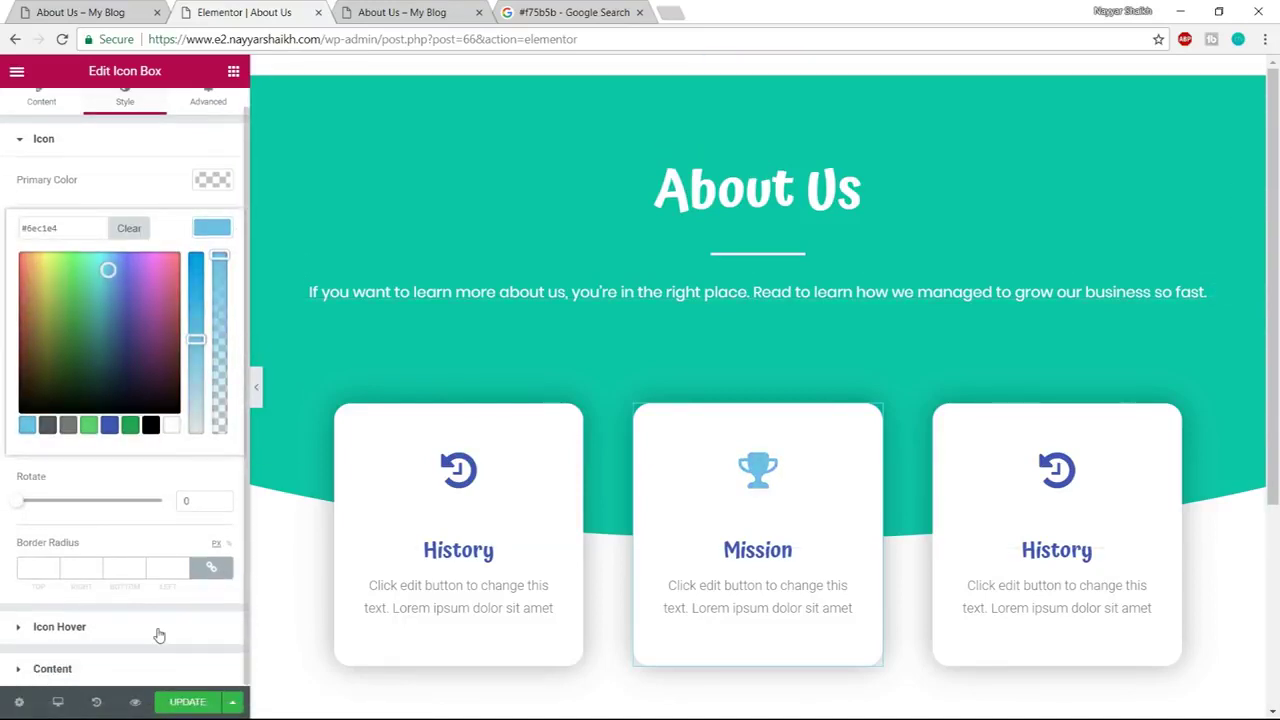
click(139, 669)
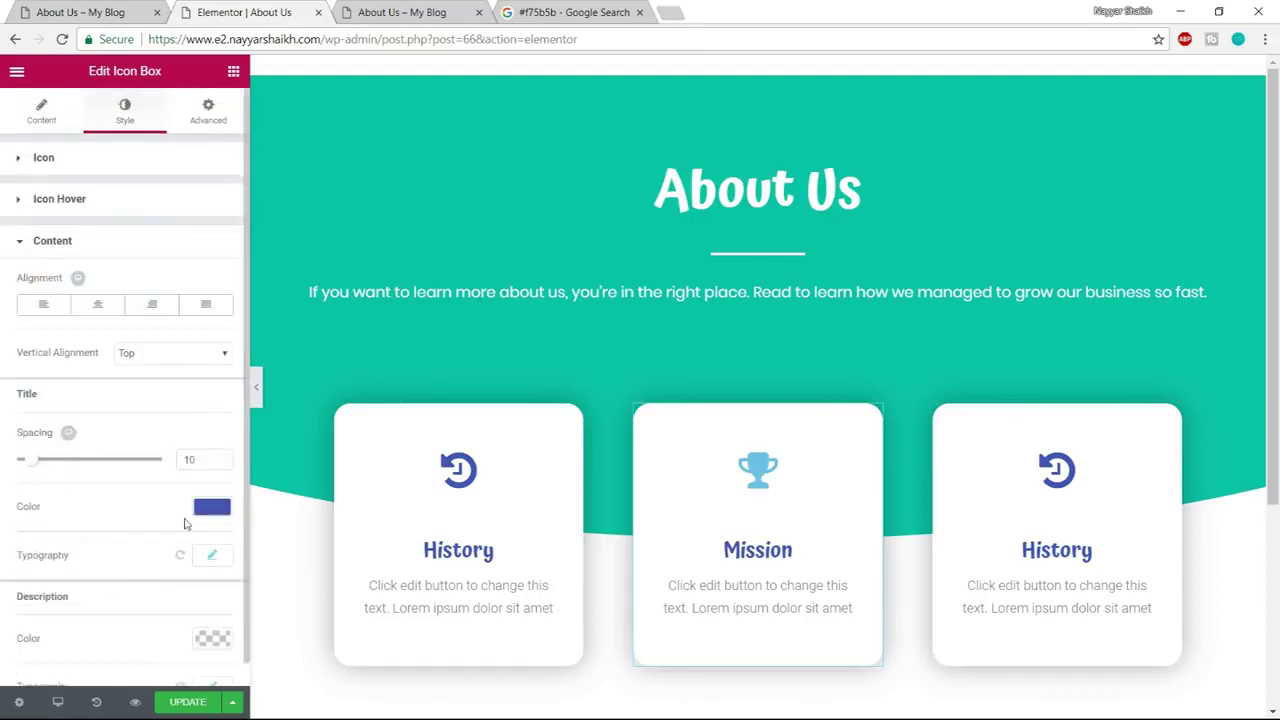
click(212, 507)
scroll(177, 620, down, 1)
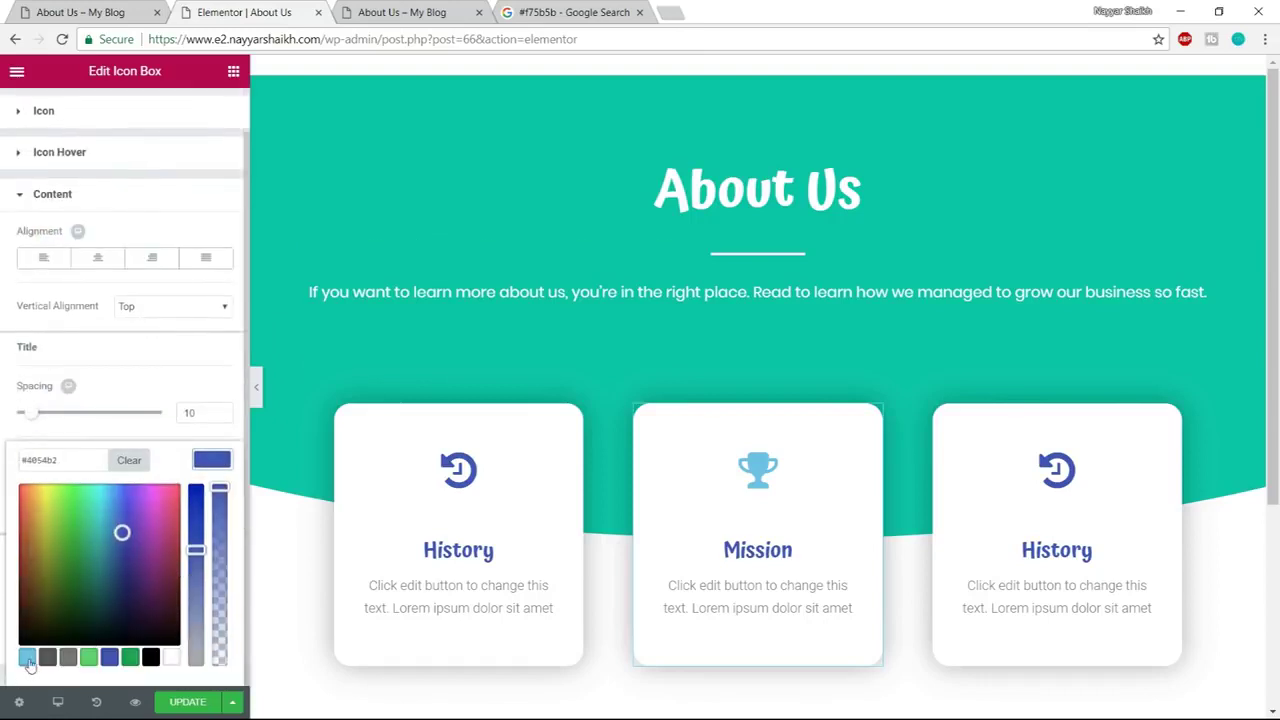
click(27, 659)
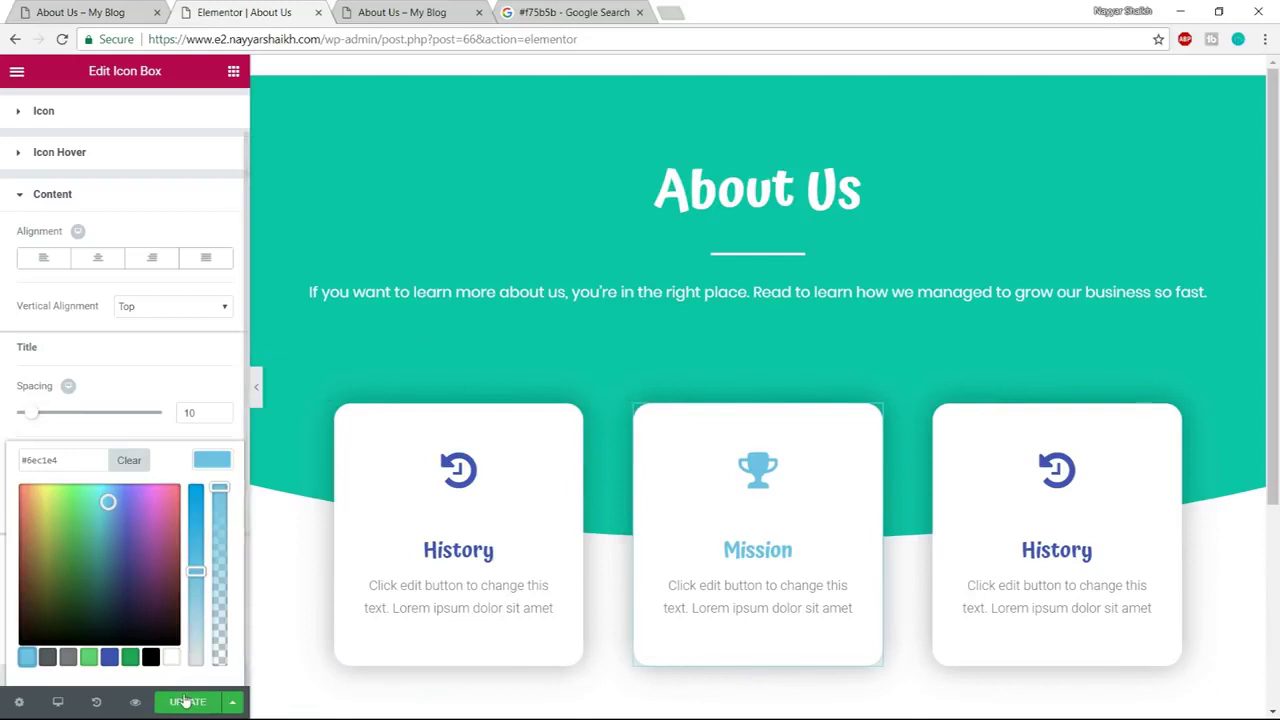
Step: Save the page and review the Our Story heading on the live About Us page
click(185, 702)
click(99, 10)
scroll(873, 355, down, 3)
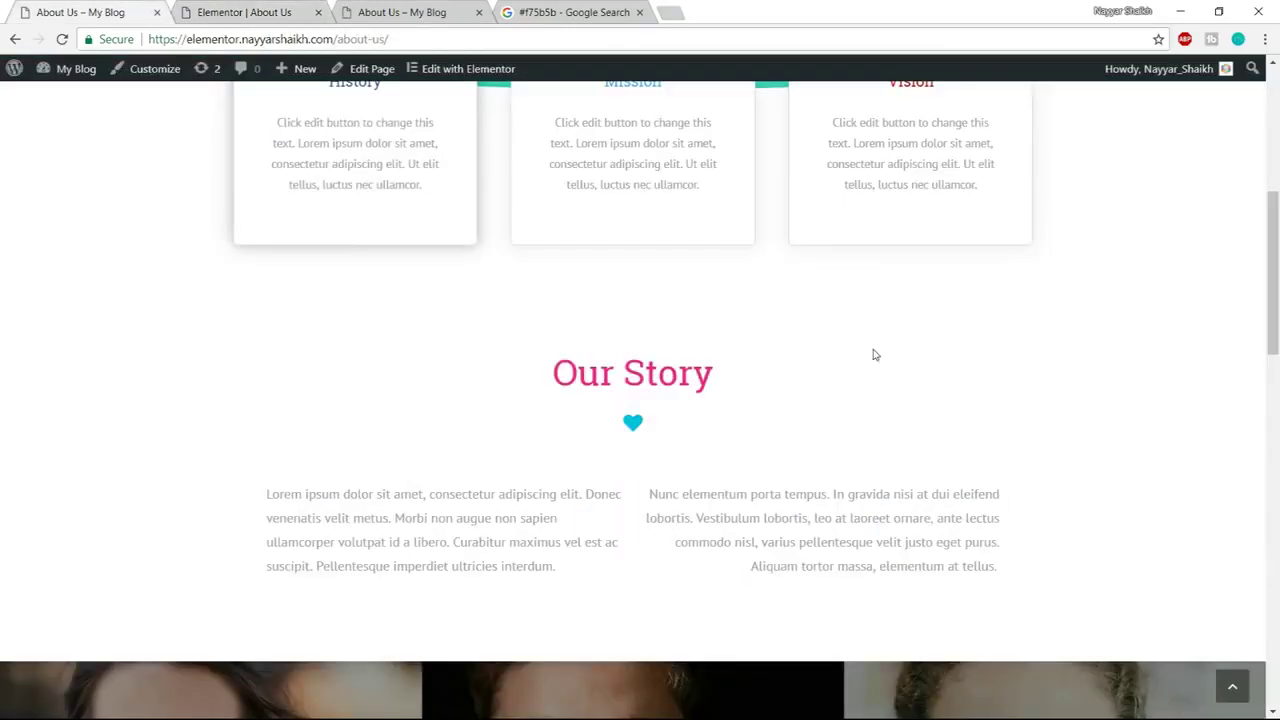
drag(549, 378, 789, 369)
click(658, 427)
click(252, 12)
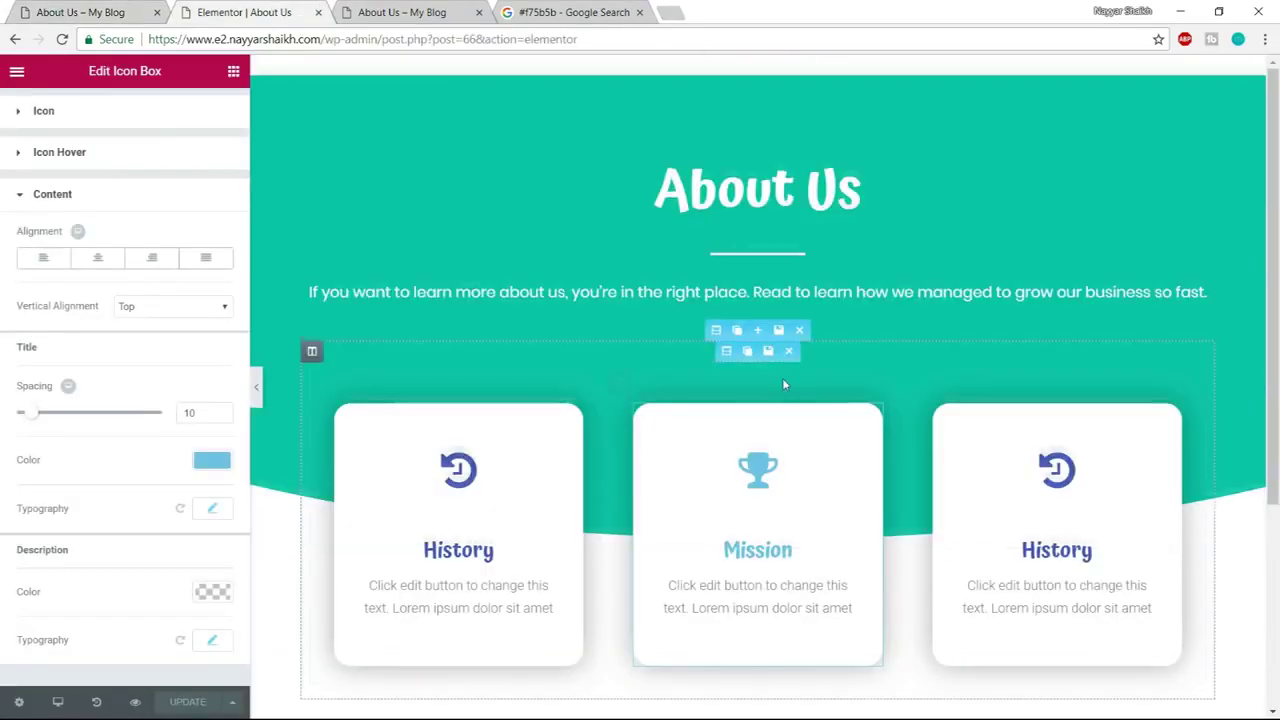
Step: Add a single-column section below the three cards
scroll(785, 390, down, 3)
scroll(797, 430, down, 1)
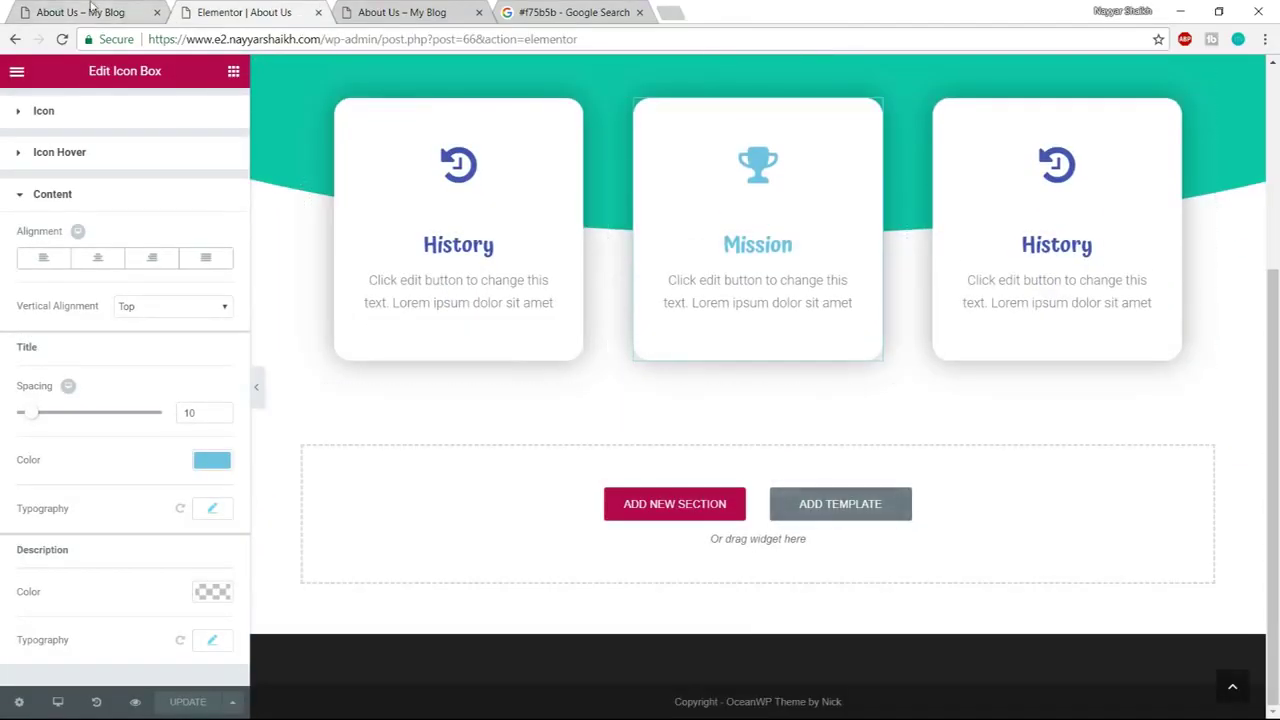
click(99, 10)
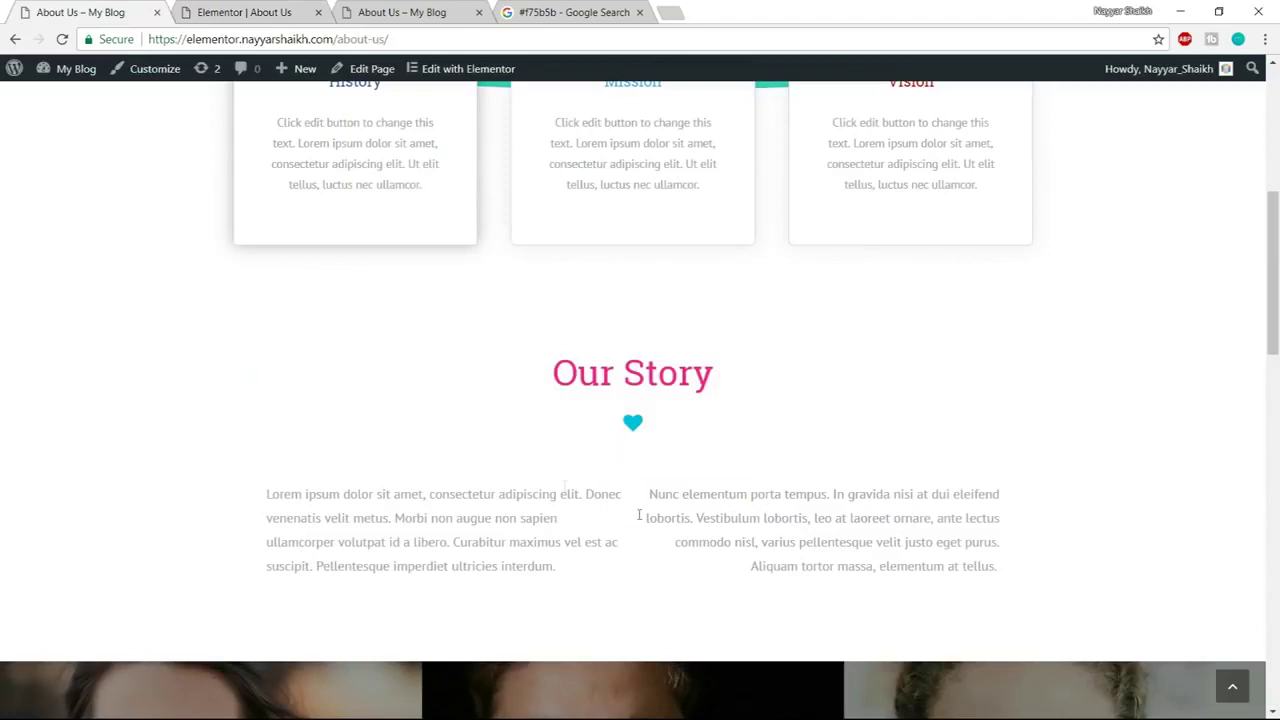
click(255, 15)
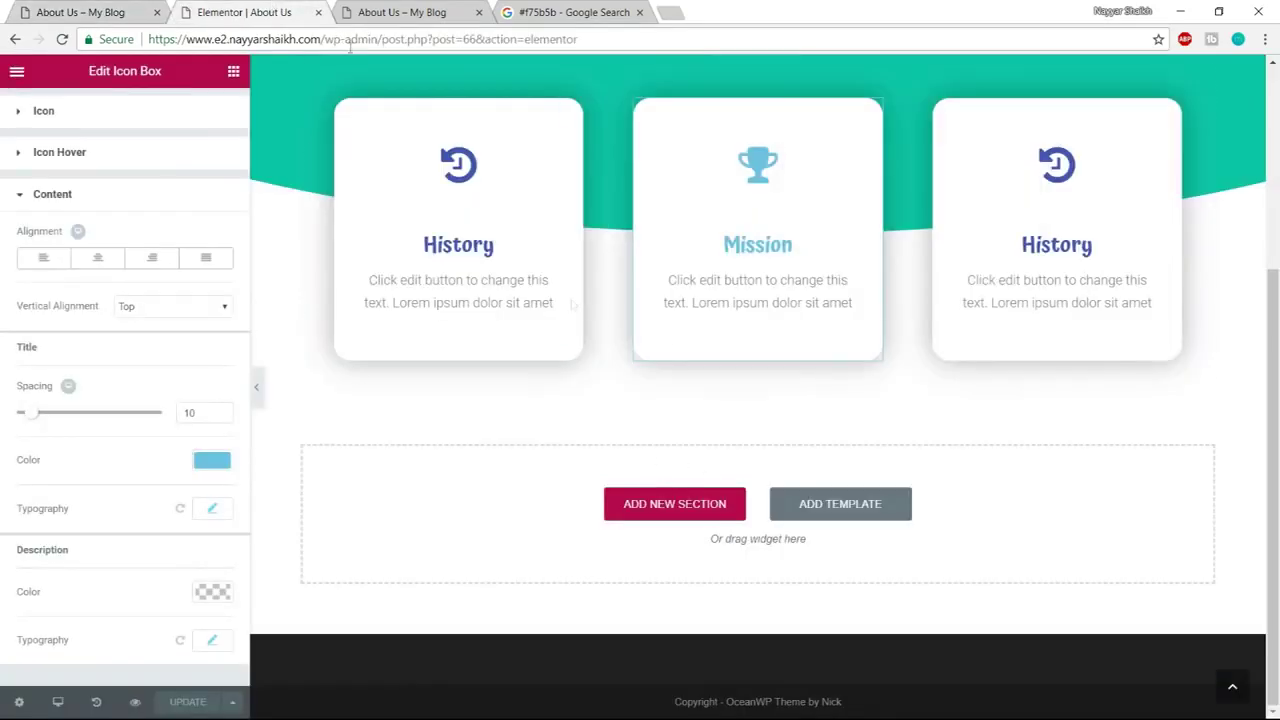
click(677, 510)
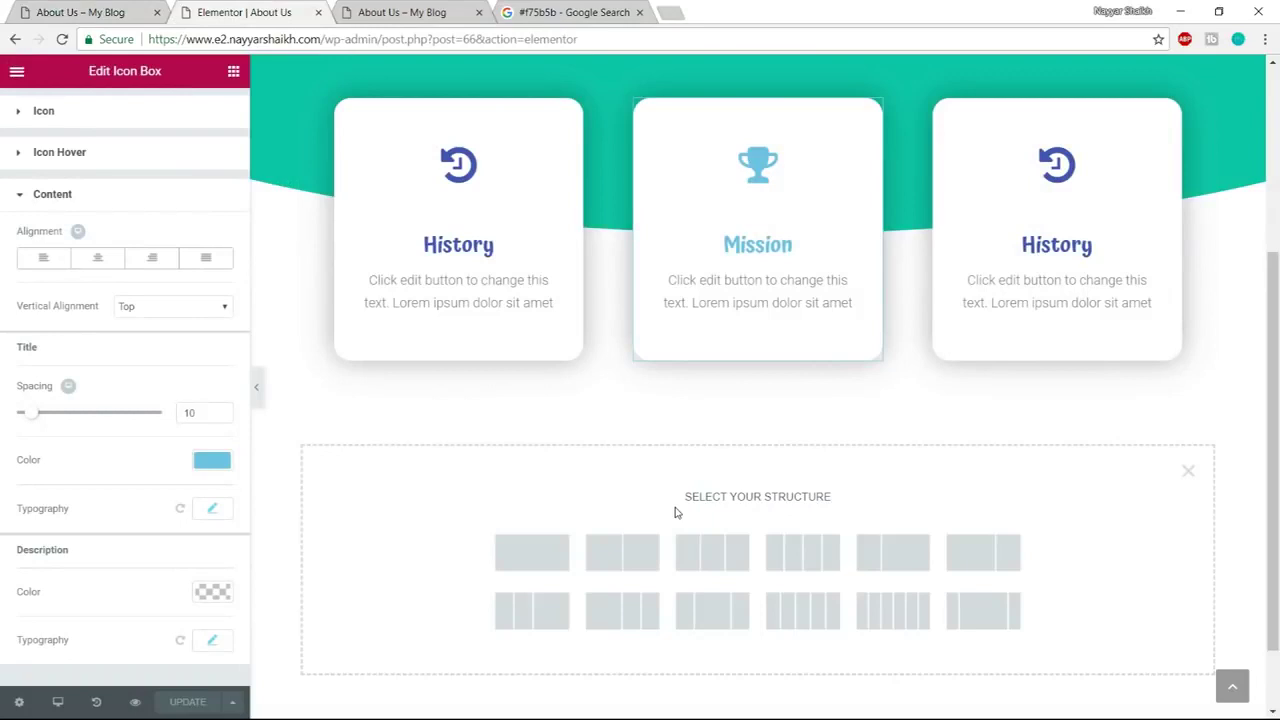
click(532, 567)
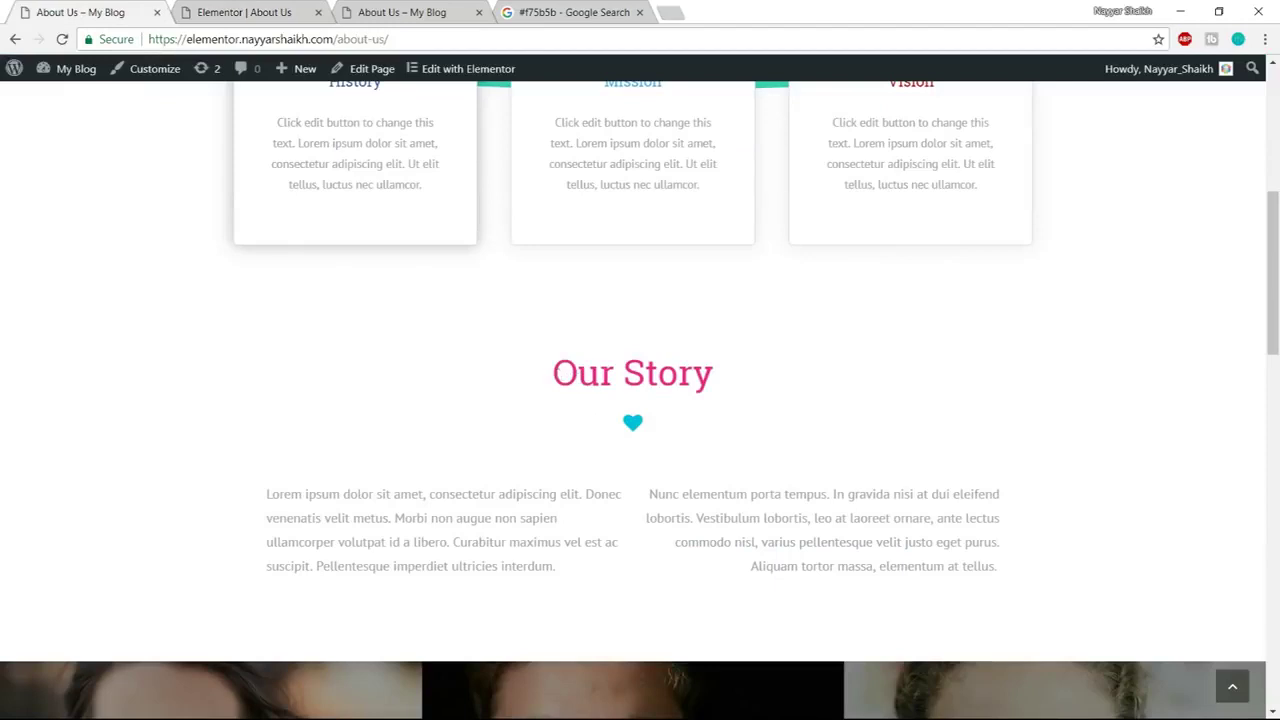
Step: Copy the Our Story heading text from the live page and place a Heading widget in the section
drag(552, 372, 790, 366)
key(ctrl+c)
click(252, 10)
click(233, 71)
drag(185, 207, 737, 428)
Step: Paste 'Our Story' as the heading title, centre it, and colour it pink
key(ctrl+v)
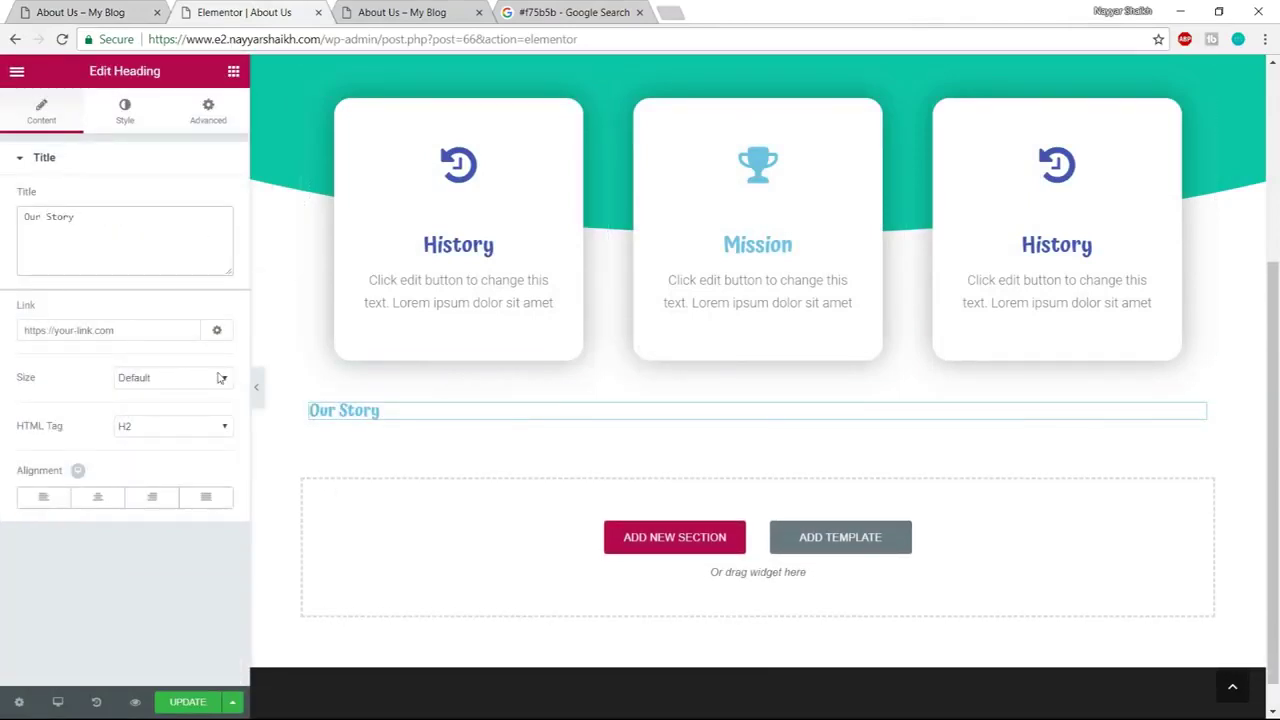
click(97, 497)
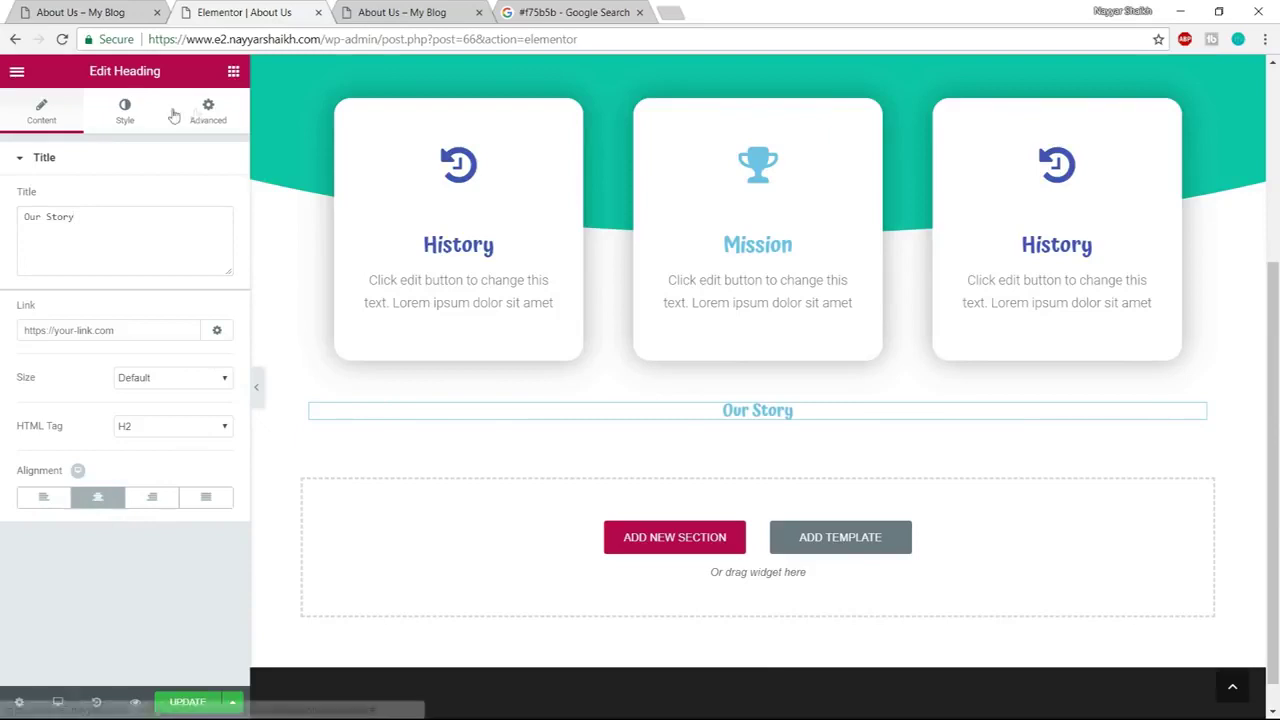
click(125, 110)
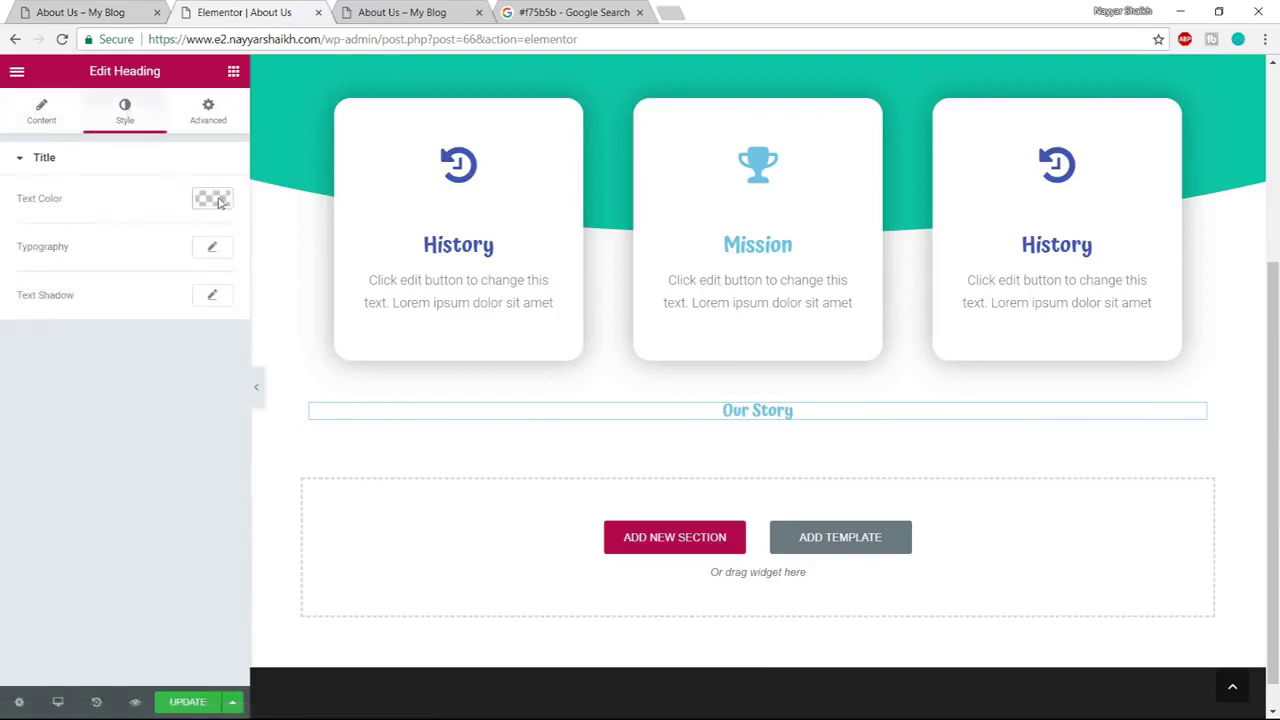
click(220, 201)
click(74, 343)
click(27, 396)
mouse_move(49, 293)
mouse_down()
mouse_move(9, 251)
mouse_move(3, 216)
mouse_move(194, 226)
mouse_up()
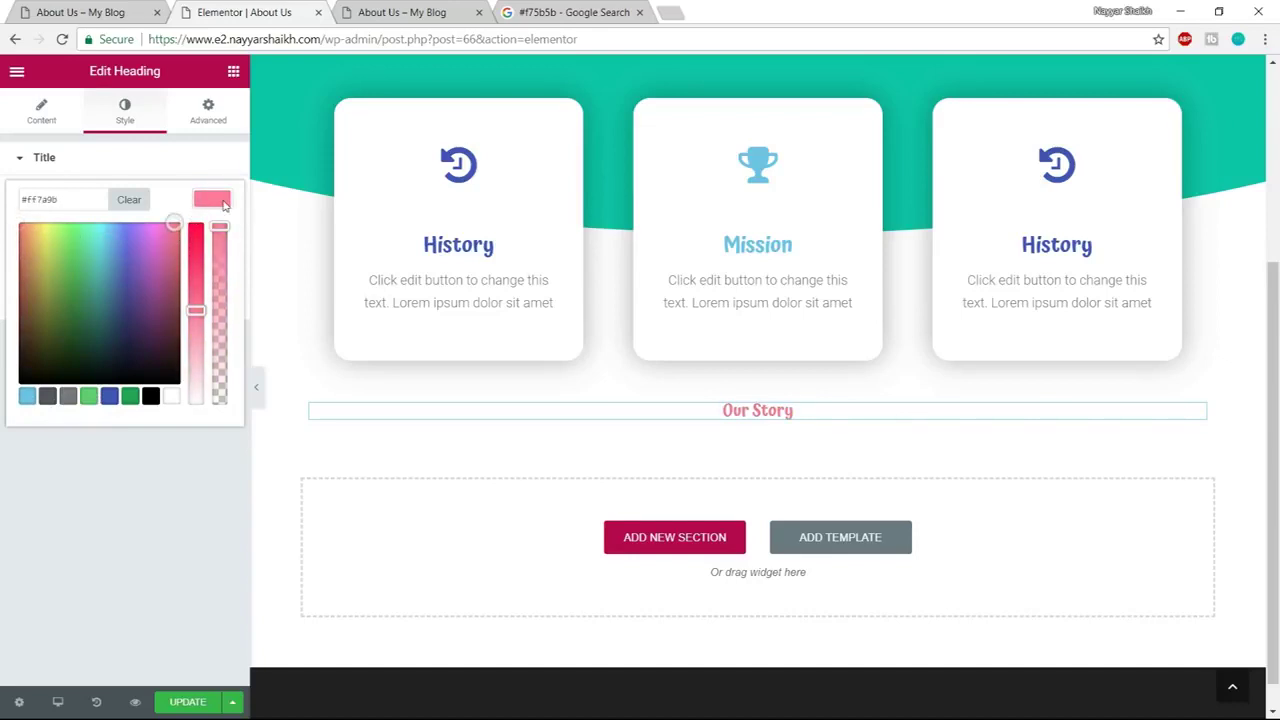
click(224, 204)
Step: Set the heading typography to Poppins, size 40, weight 400
click(212, 250)
click(172, 291)
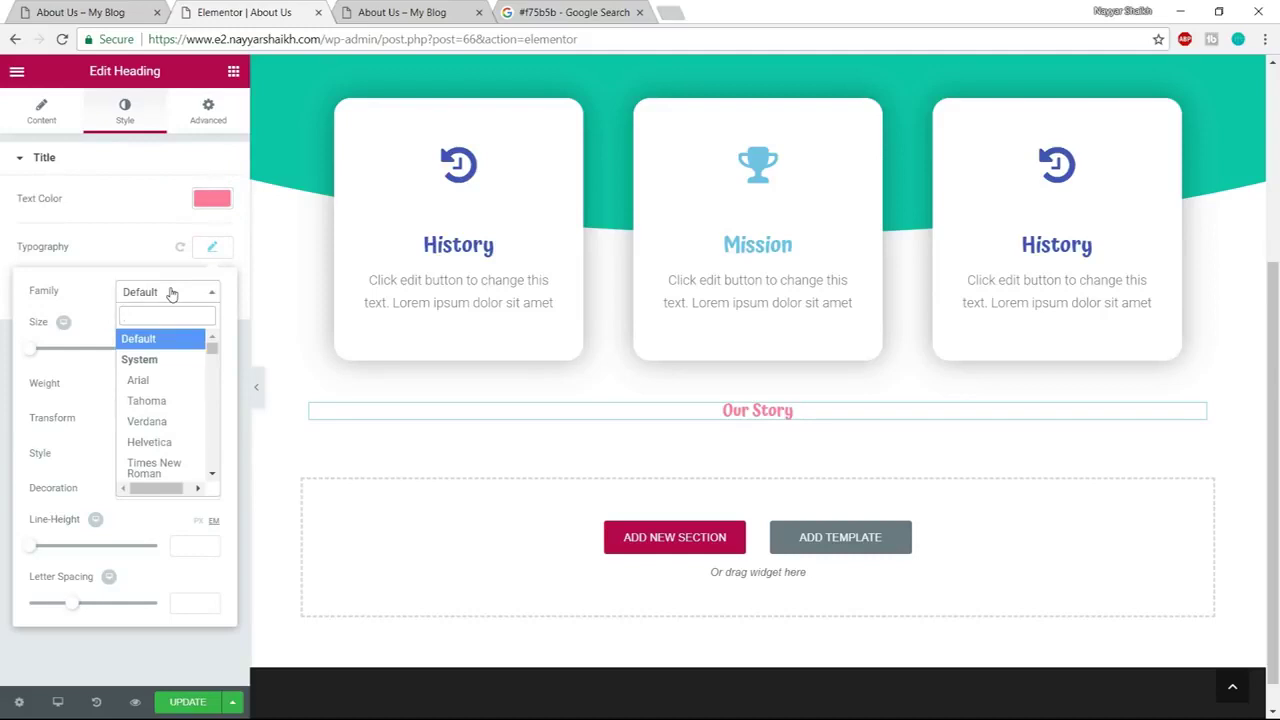
text(pop)
key(Return)
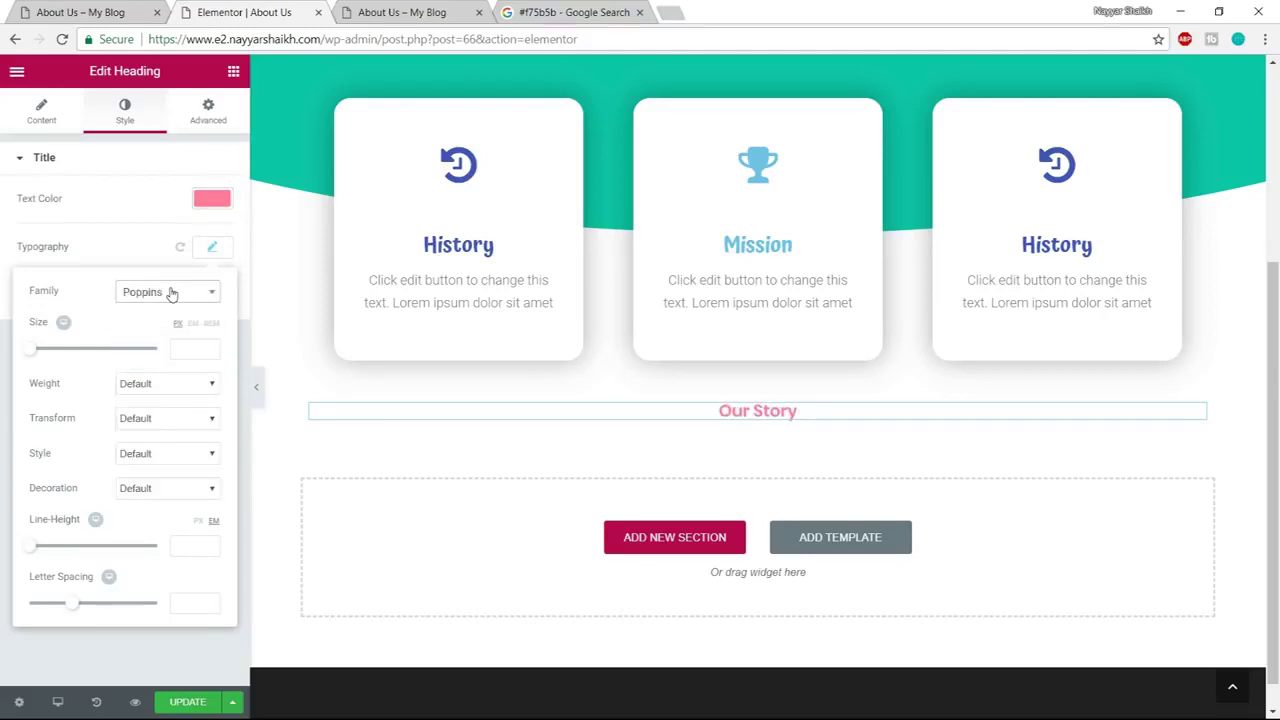
drag(32, 357, 55, 356)
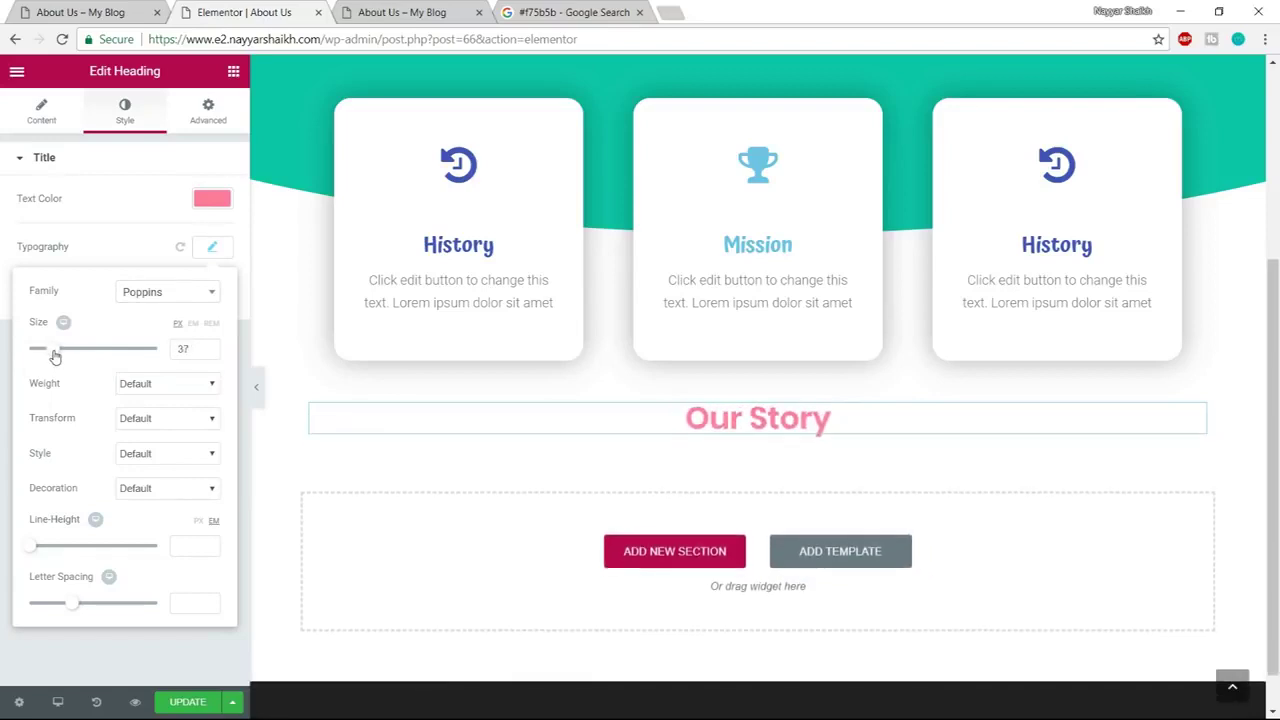
text(40)
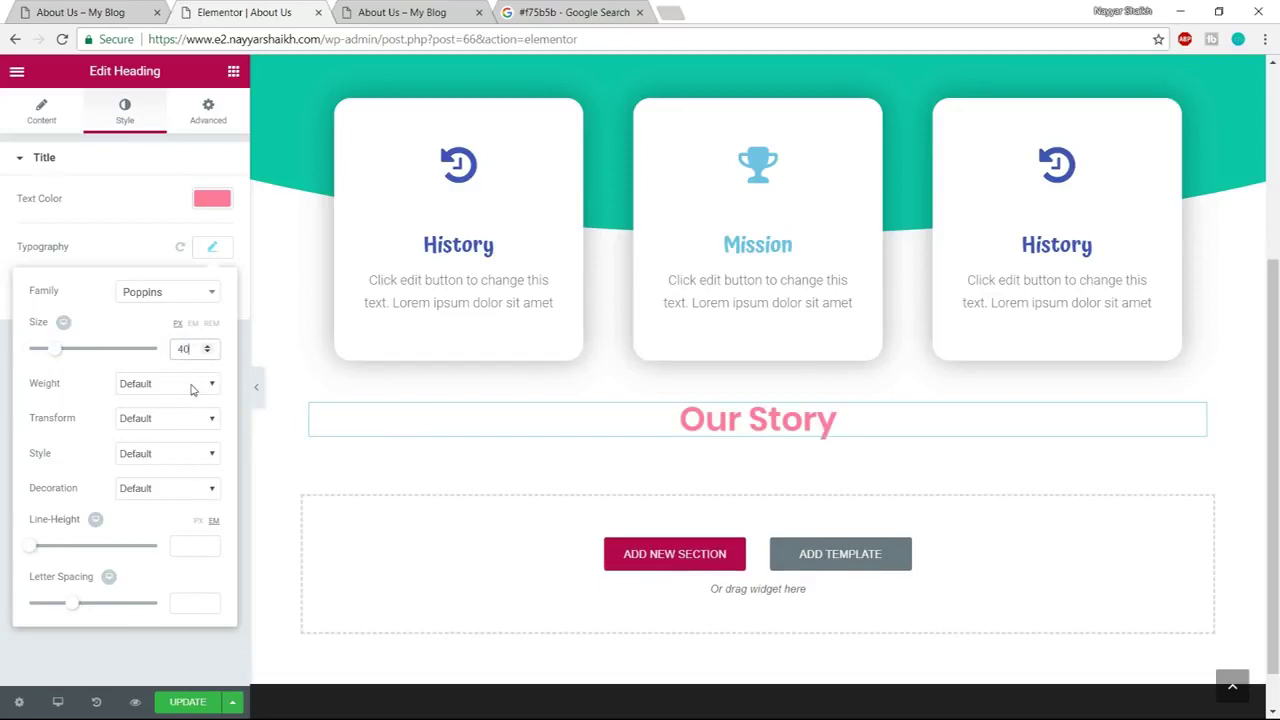
click(193, 390)
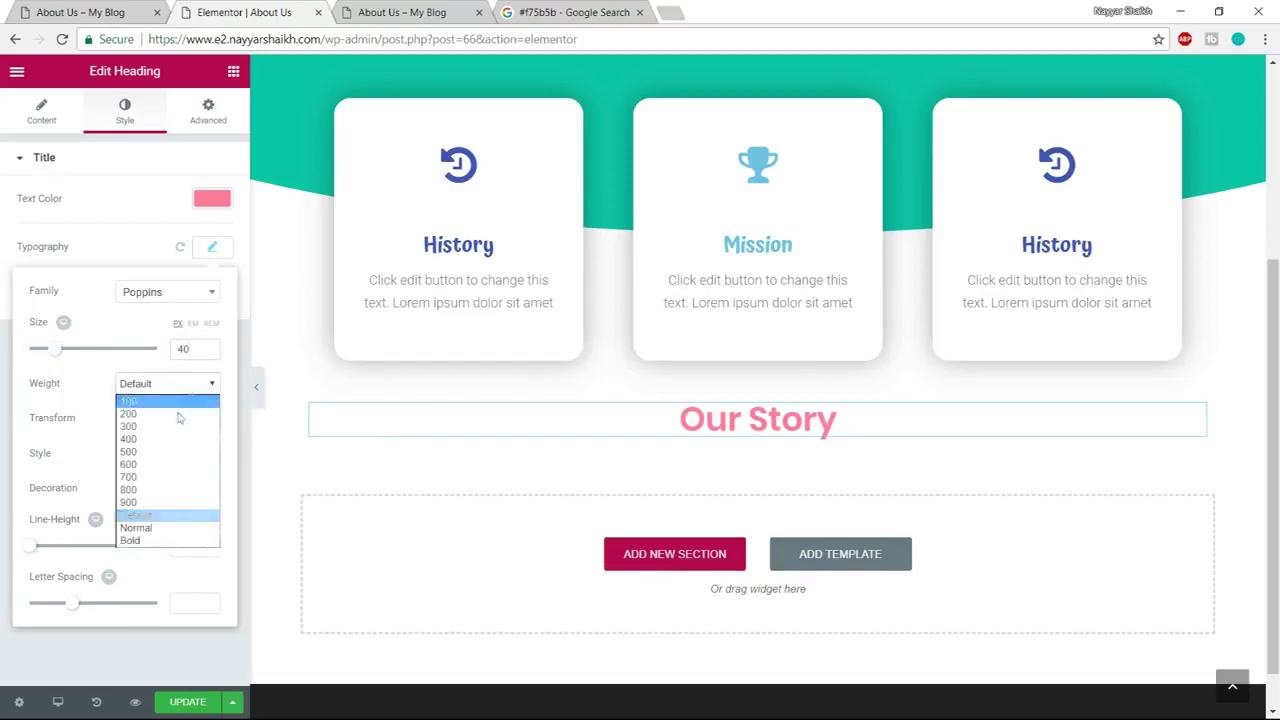
click(160, 448)
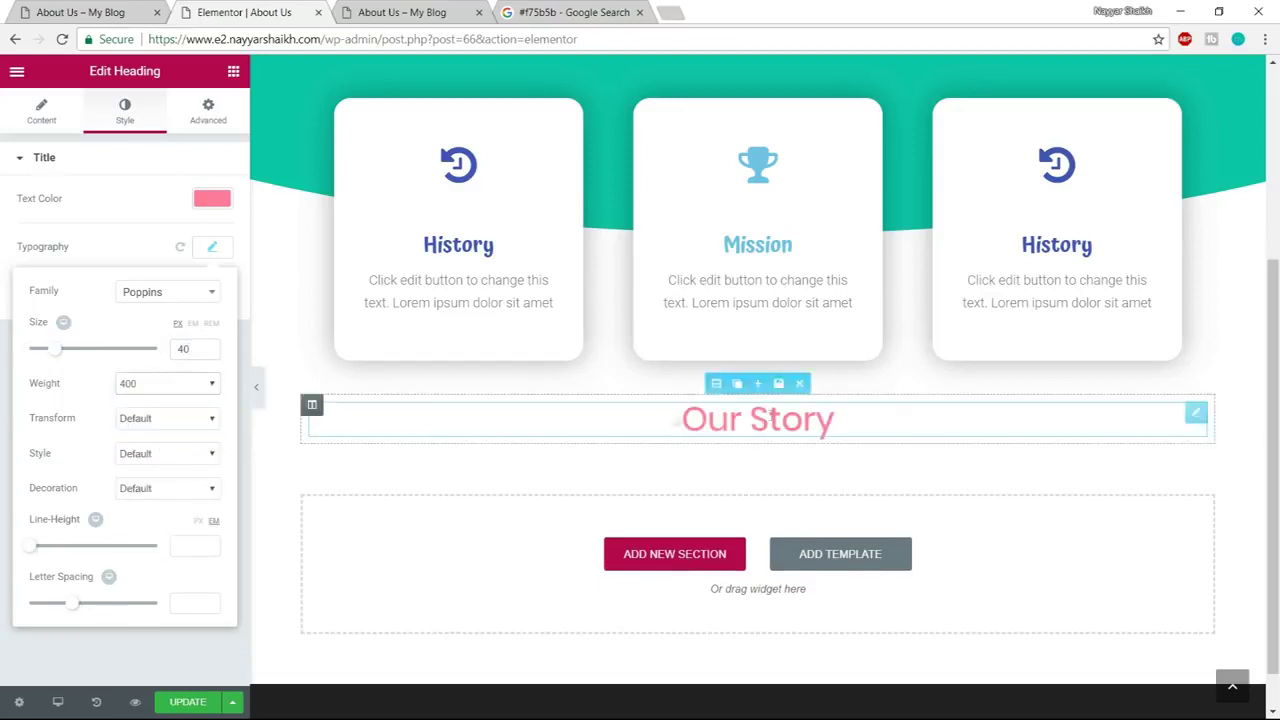
Step: Add a heart icon widget beneath the Our Story heading
click(110, 8)
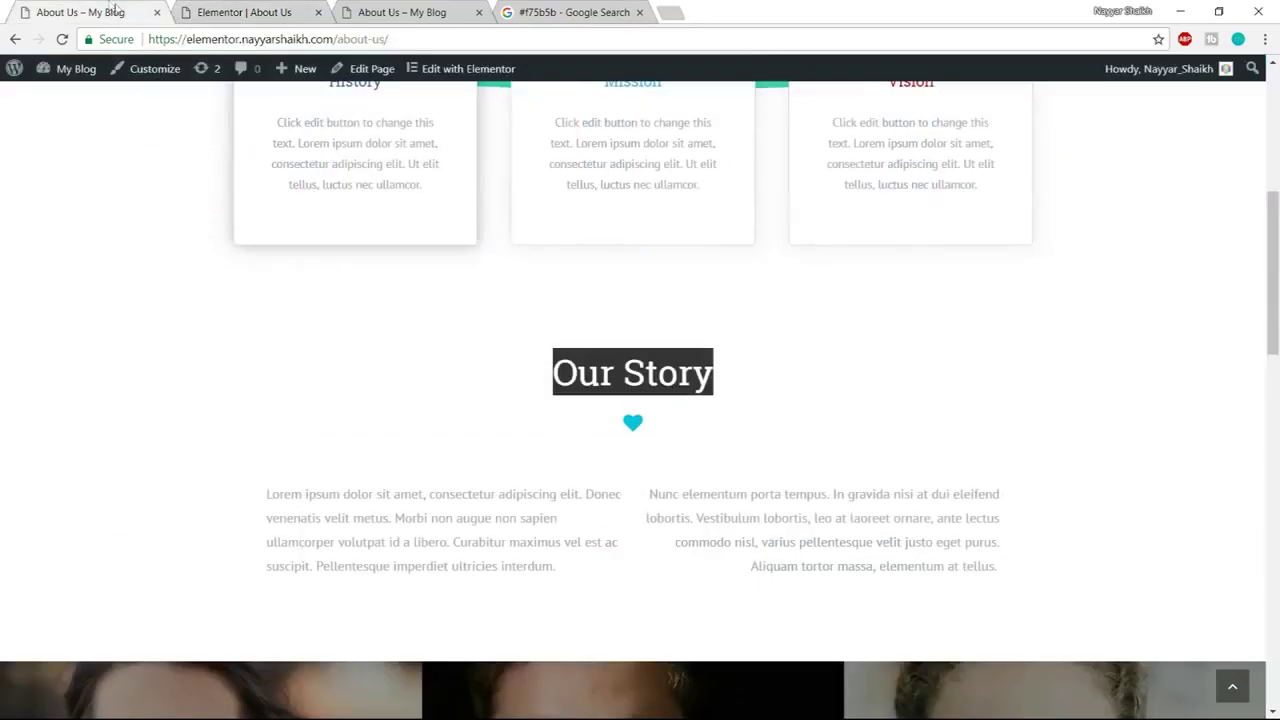
click(640, 436)
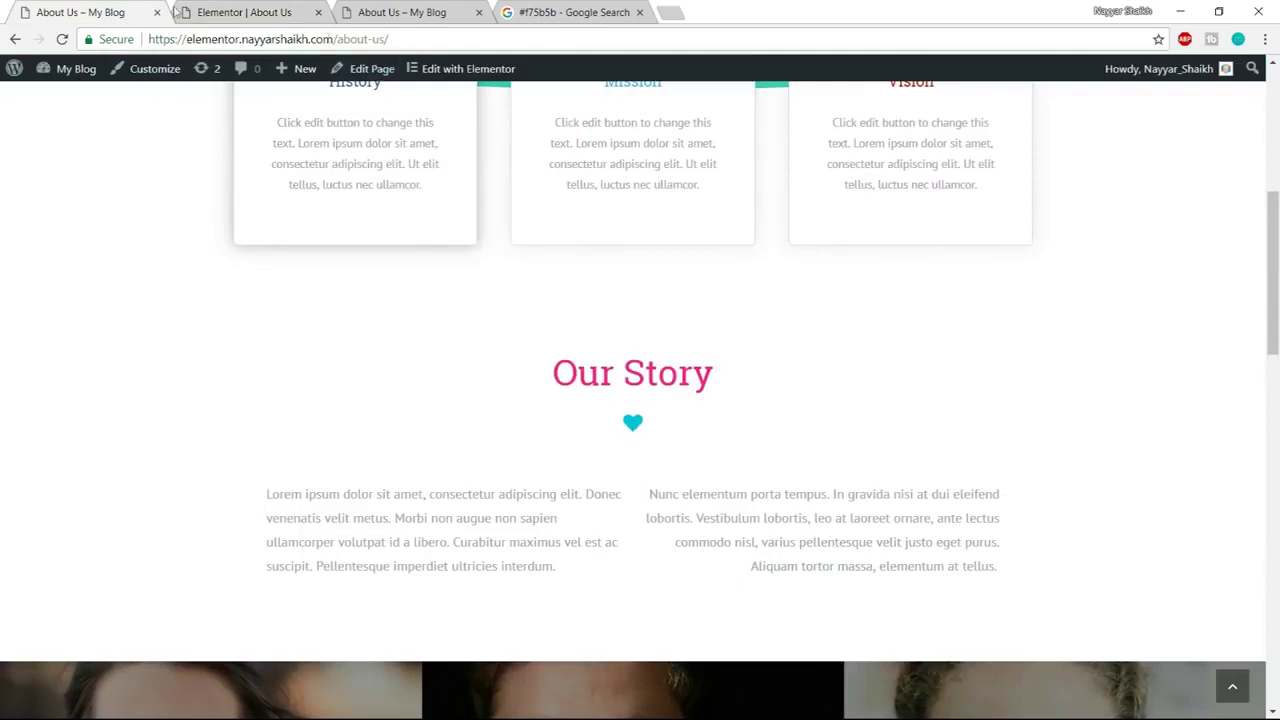
click(180, 11)
click(233, 72)
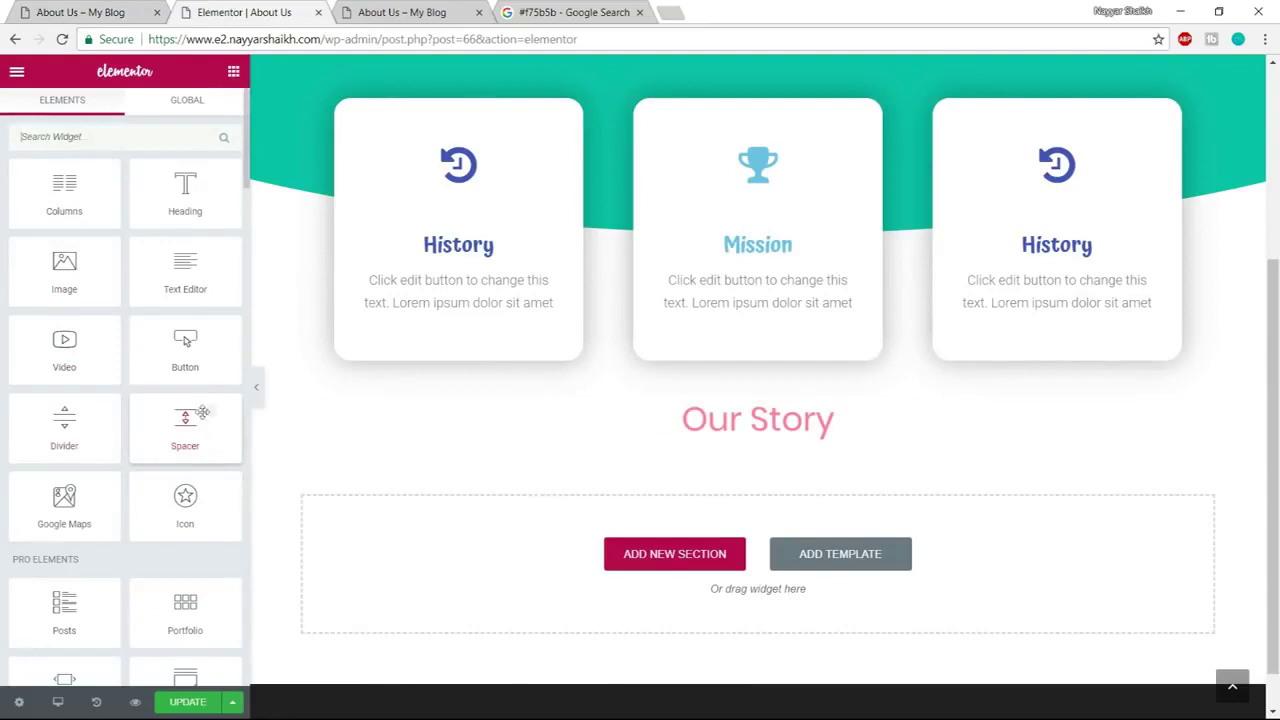
drag(185, 503, 791, 441)
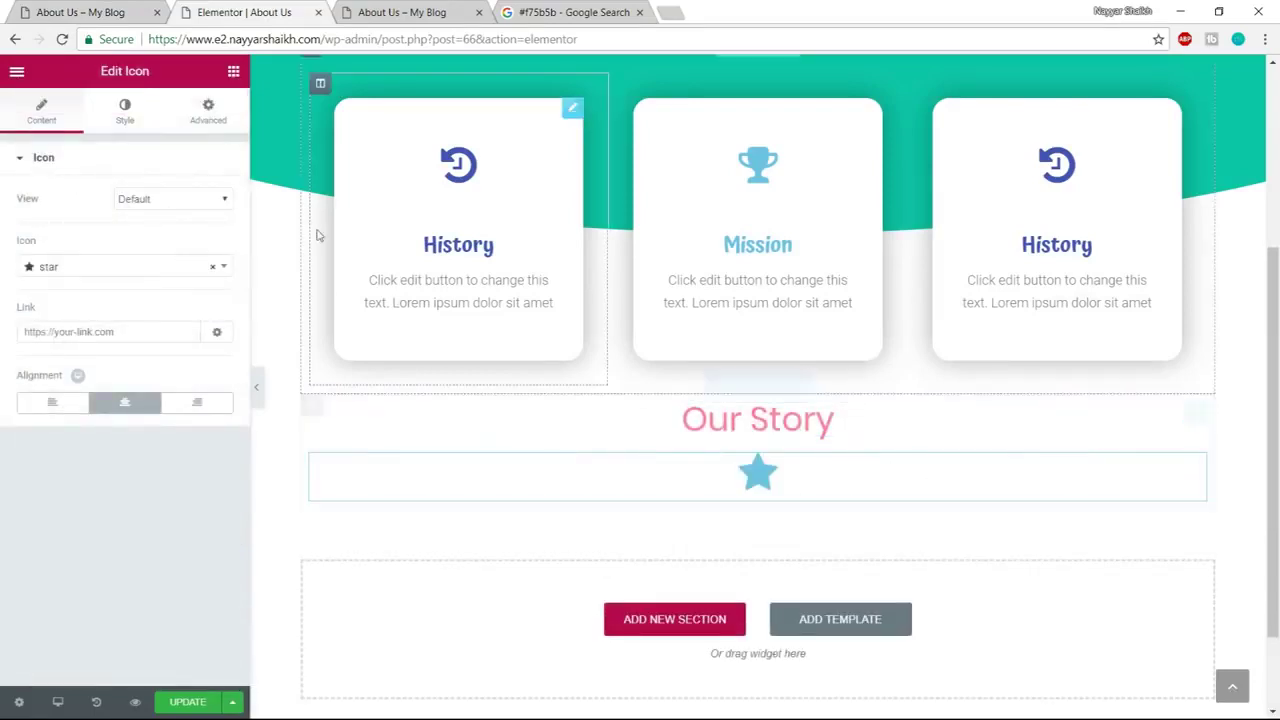
click(104, 272)
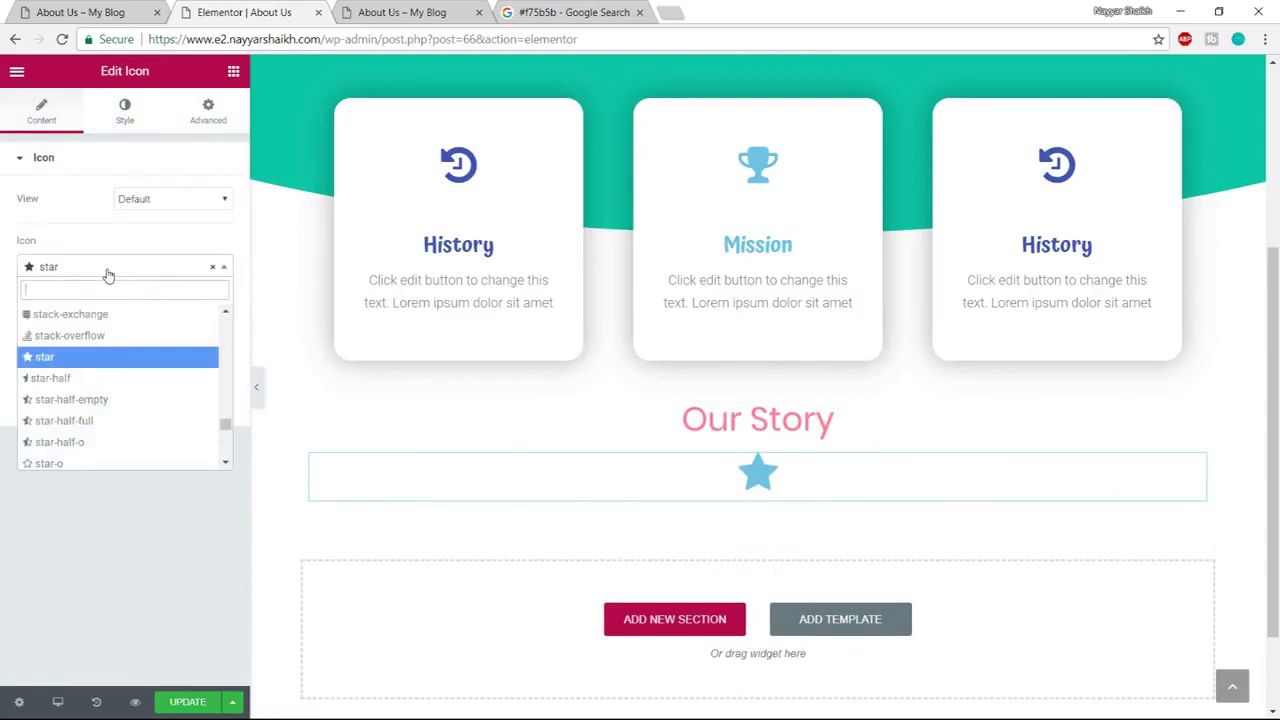
text(heart)
key(Return)
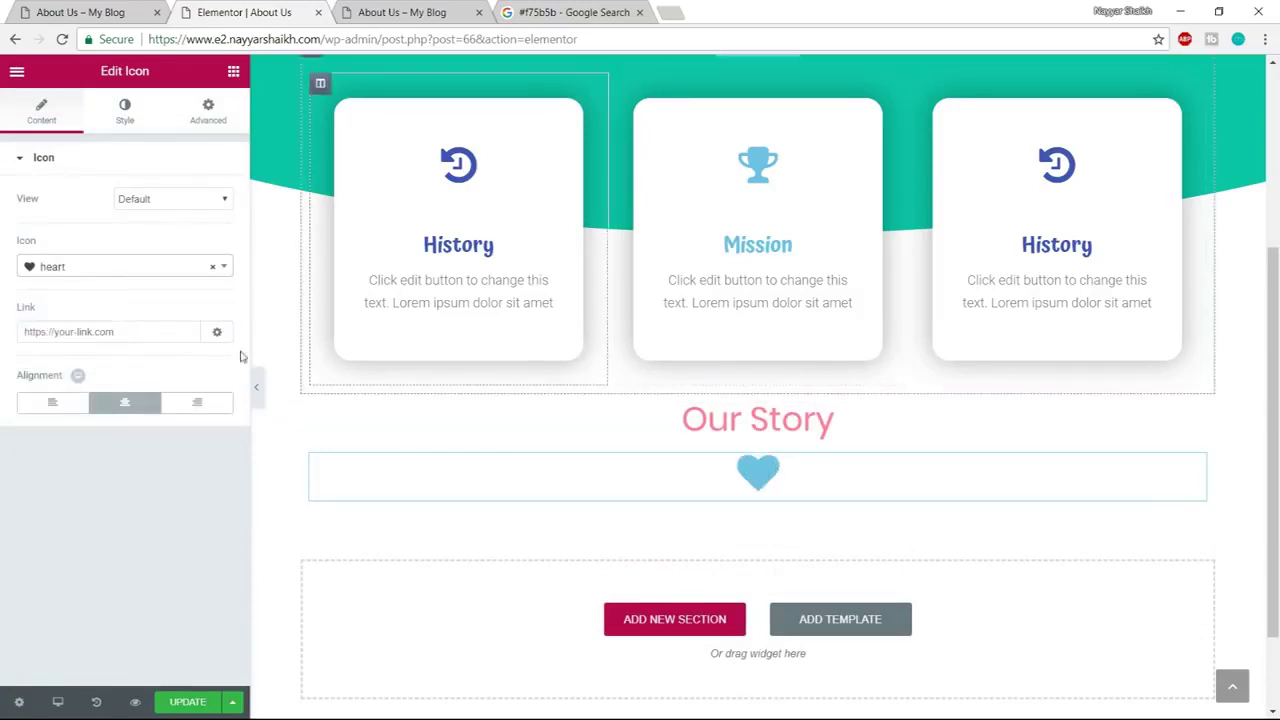
Step: Set the heart icon's size to 25 on the Style tab
click(133, 119)
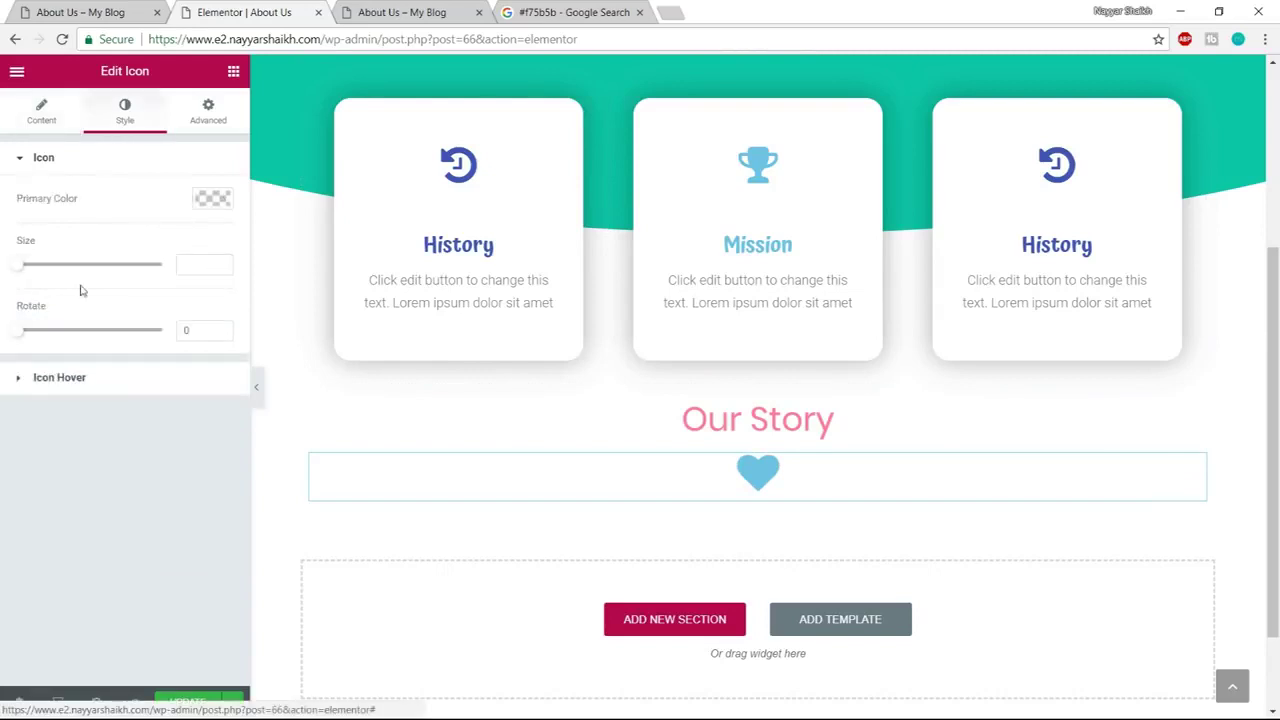
drag(30, 268, 20, 267)
drag(193, 265, 157, 267)
text(20)
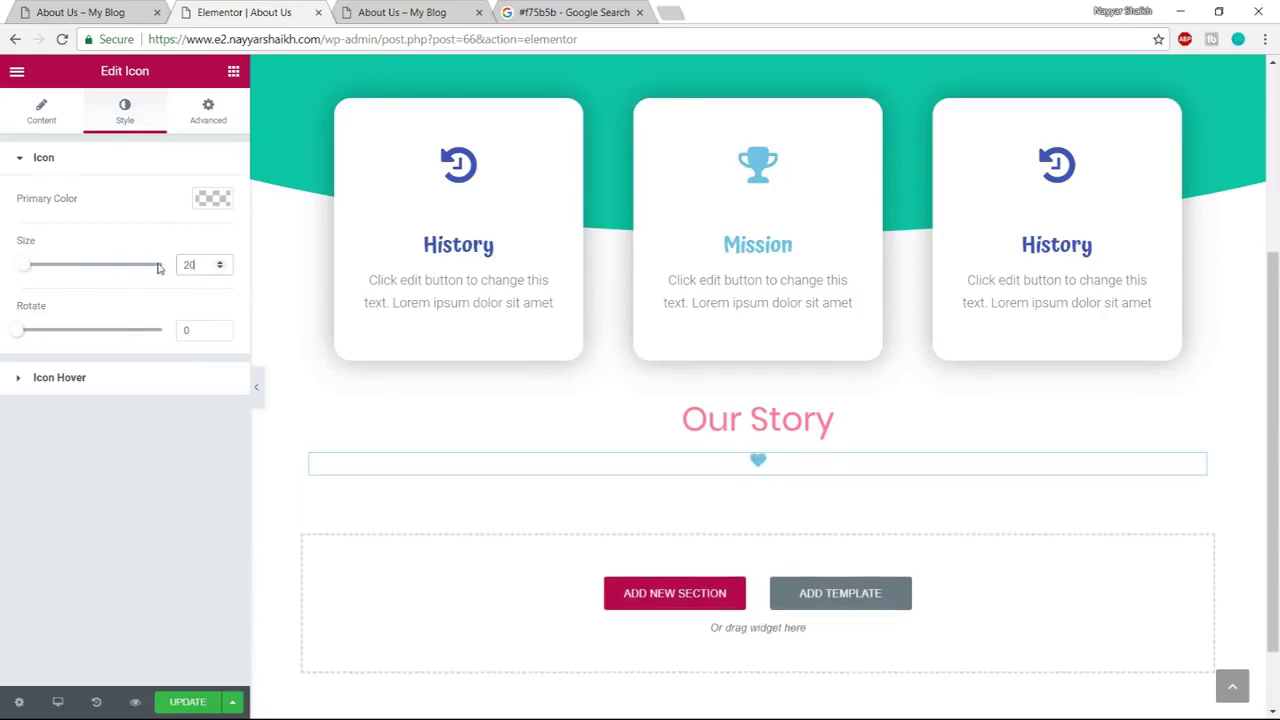
text(25)
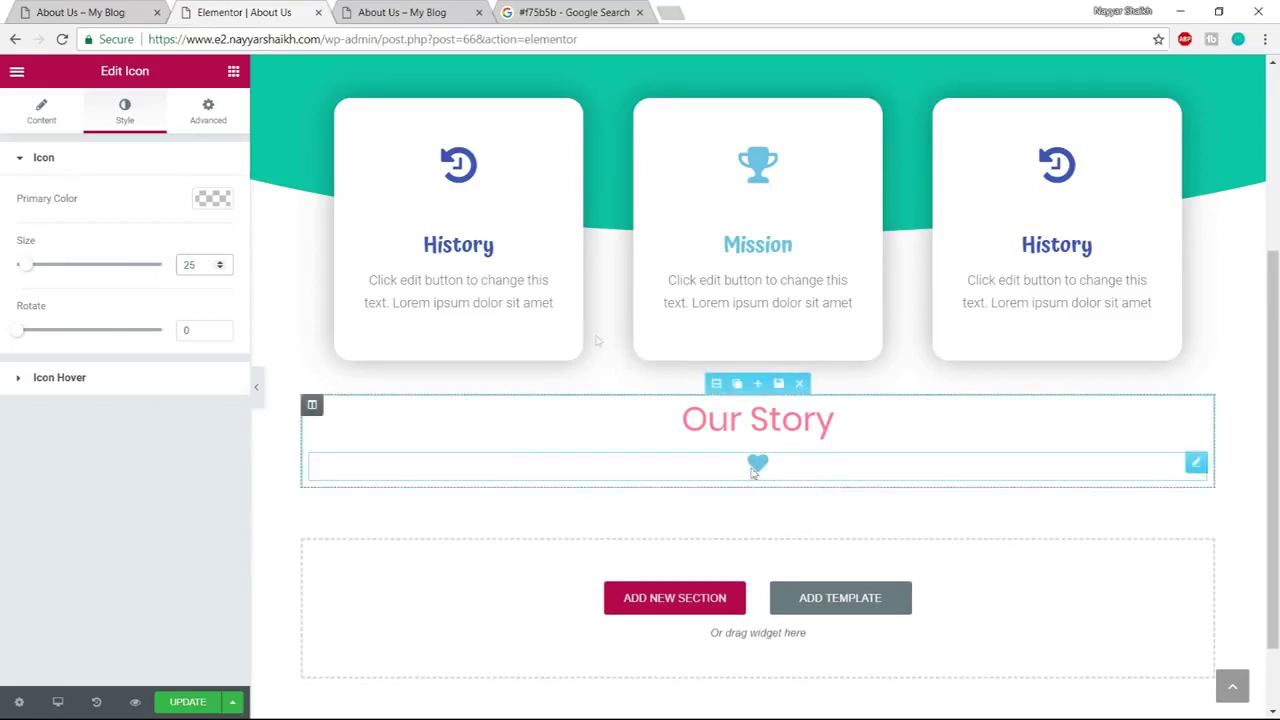
click(80, 12)
Step: Copy the live page's Lorem ipsum story paragraph into a new left-aligned heading under the heart
scroll(328, 440, down, 1)
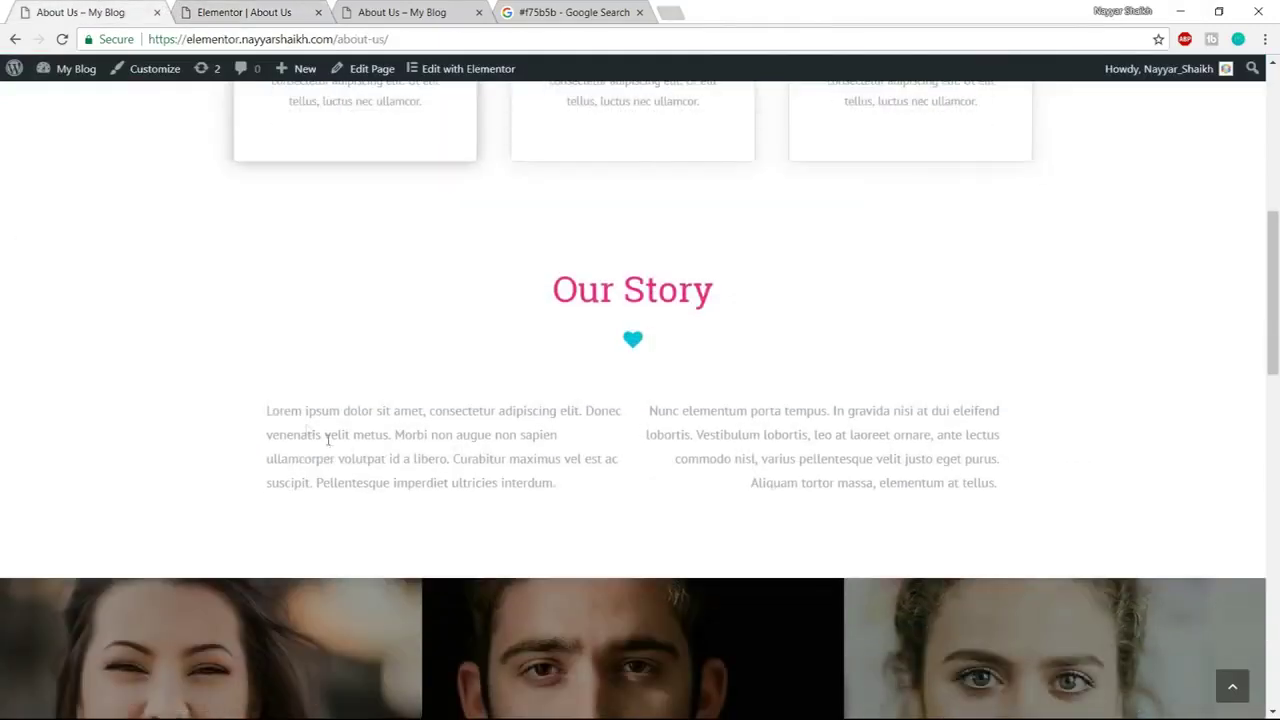
drag(265, 413, 578, 494)
key(ctrl+c)
click(240, 12)
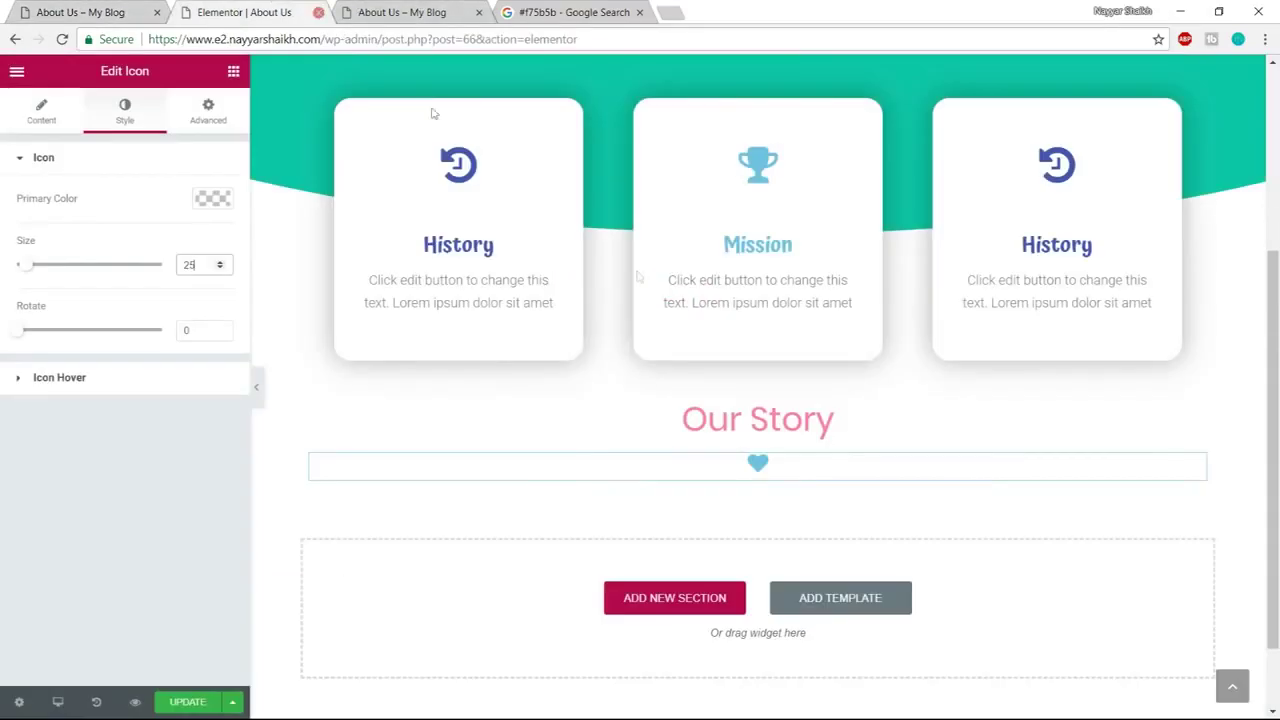
click(233, 72)
drag(185, 190, 790, 486)
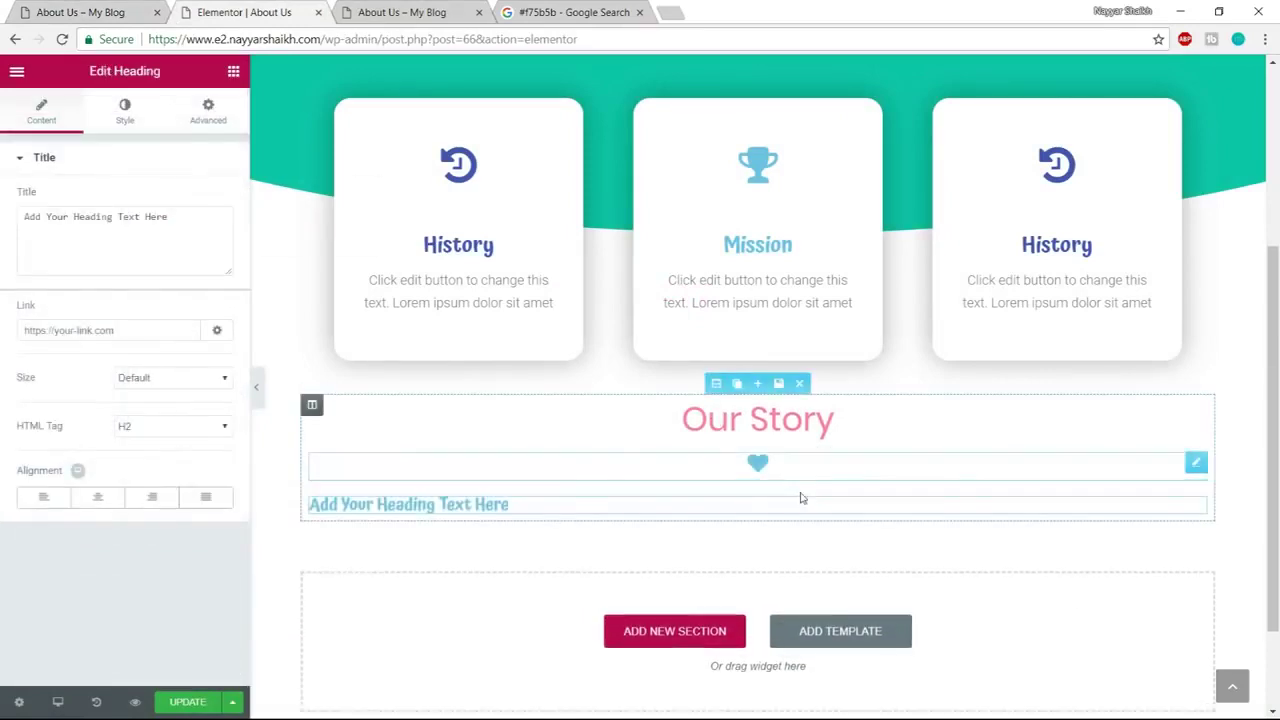
drag(170, 217, 0, 183)
key(ctrl+v)
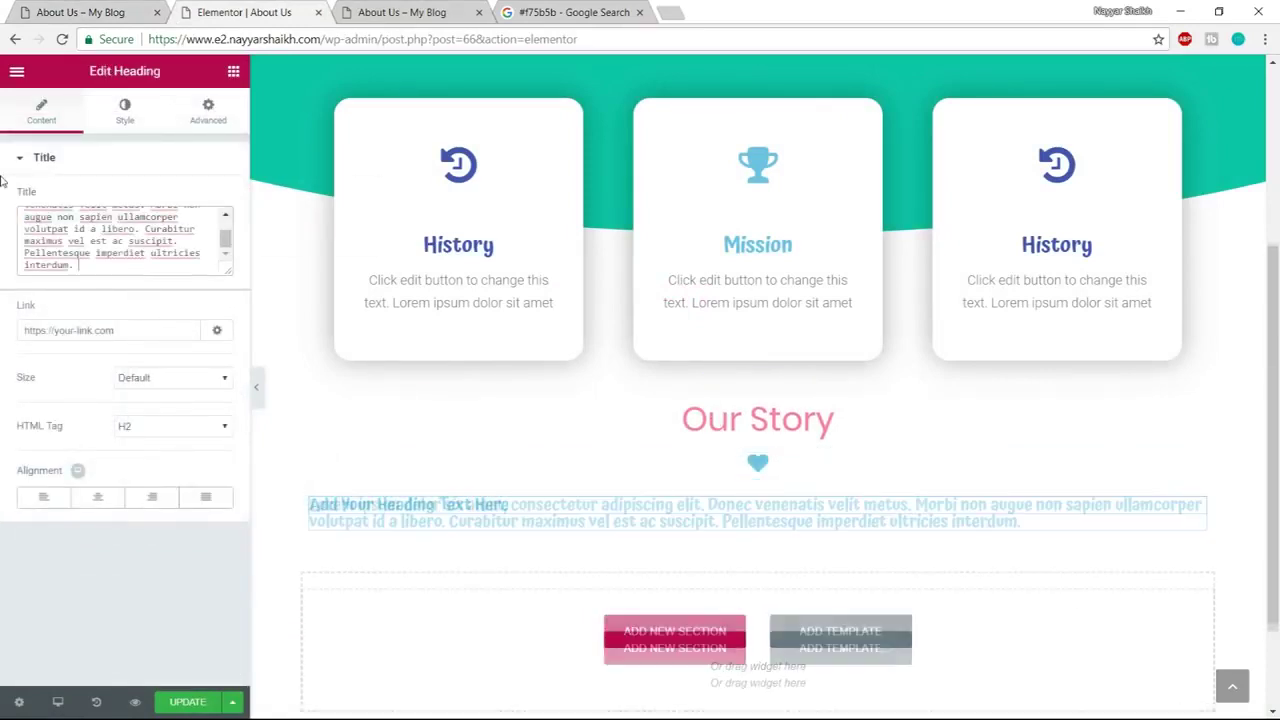
click(43, 497)
click(126, 107)
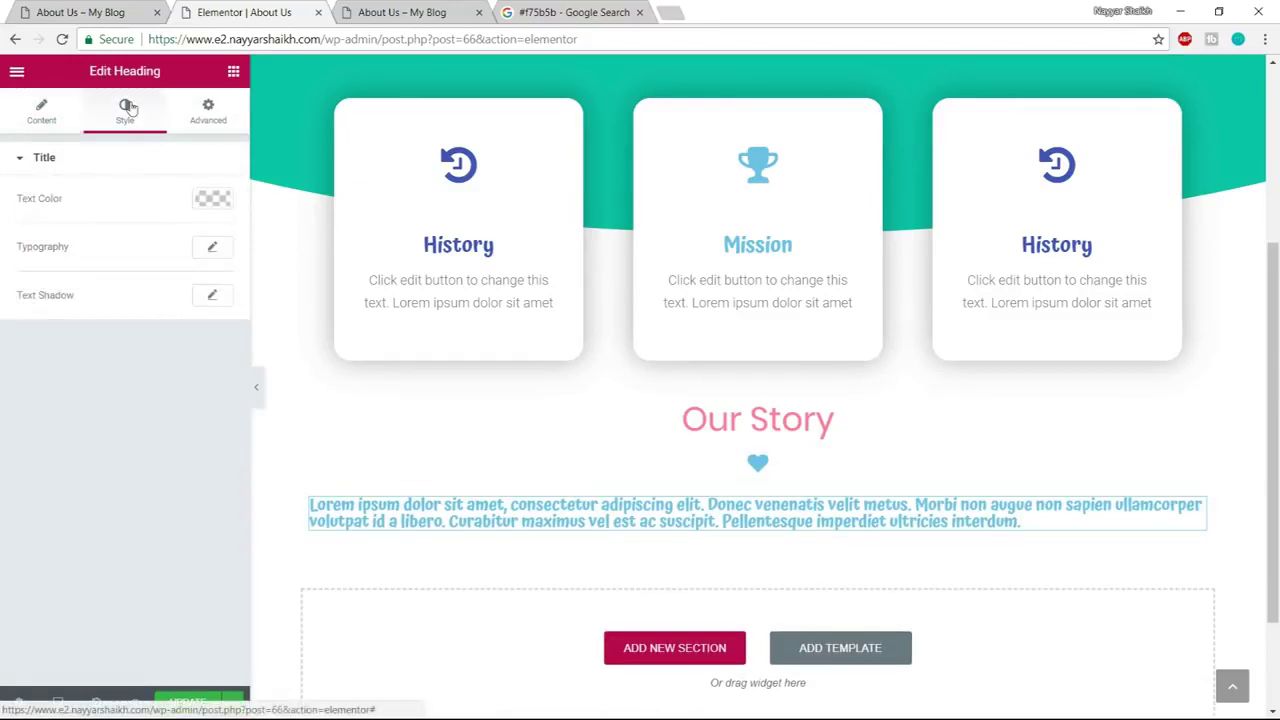
Step: Colour the paragraph dark grey #54595f and set it in Poppins at size 18
click(208, 204)
click(47, 397)
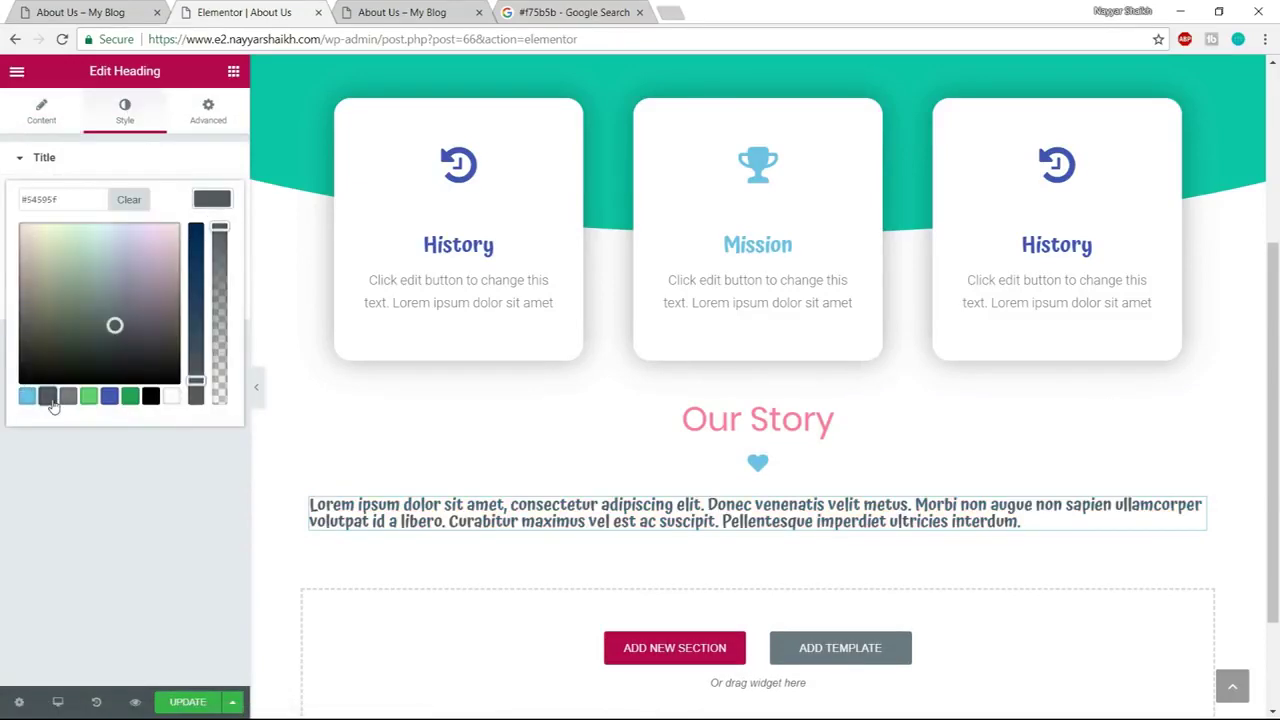
click(220, 195)
click(211, 250)
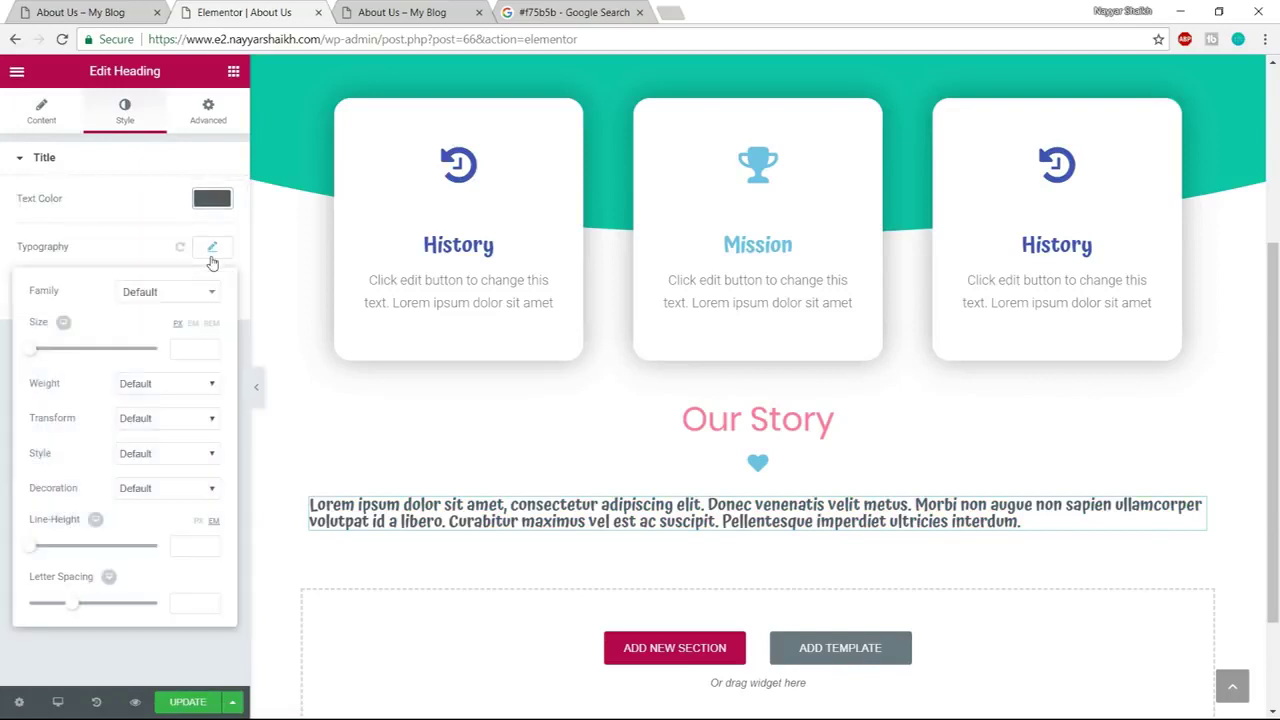
click(182, 292)
text(popp)
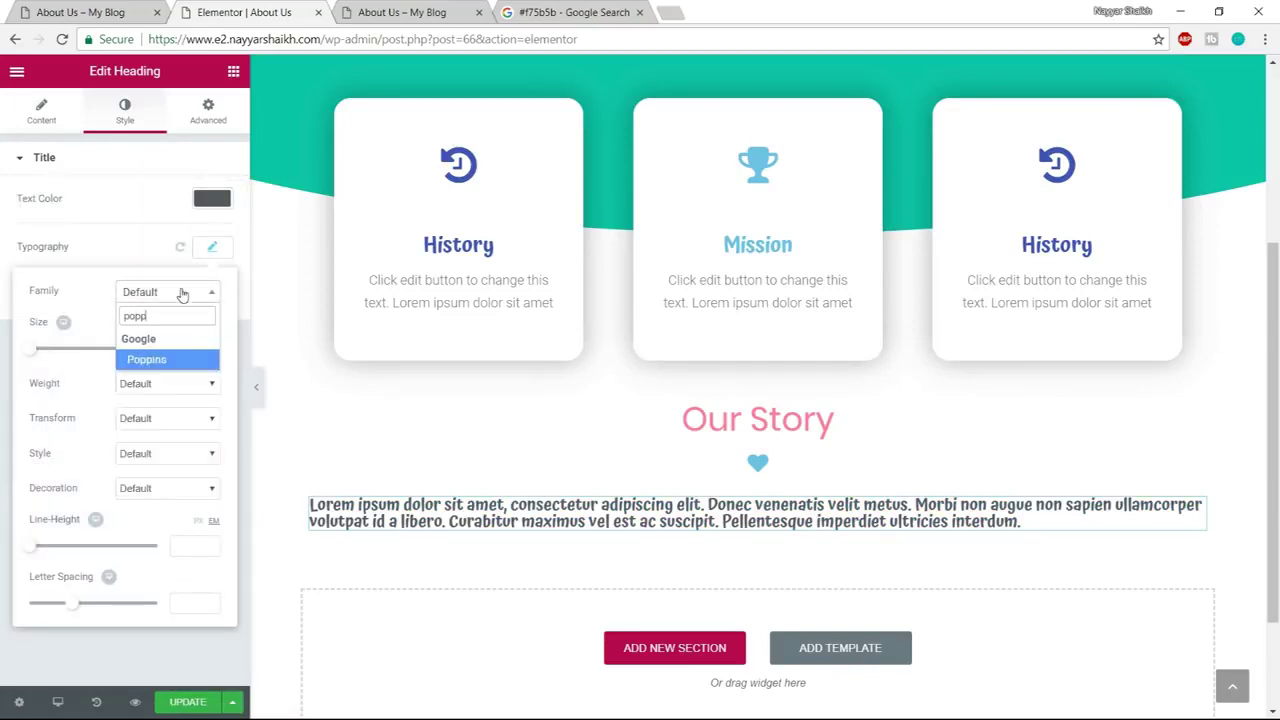
key(Return)
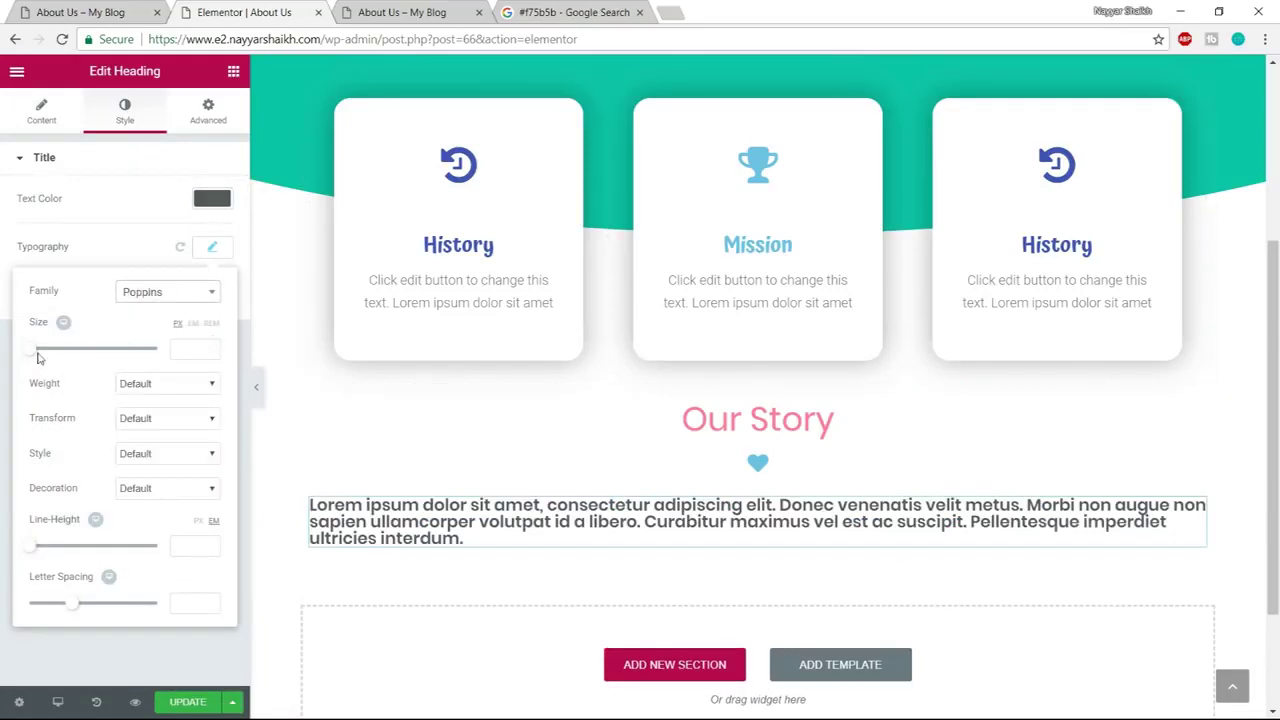
click(36, 357)
drag(36, 357, 50, 358)
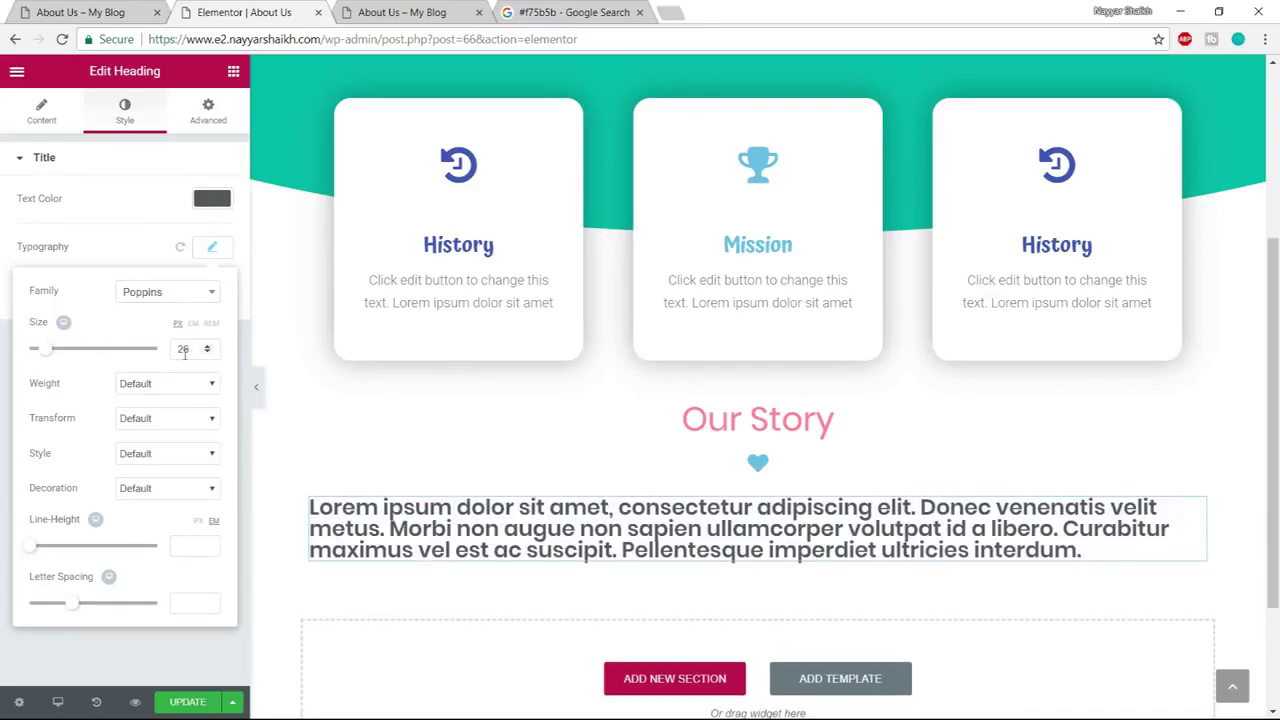
text(20)
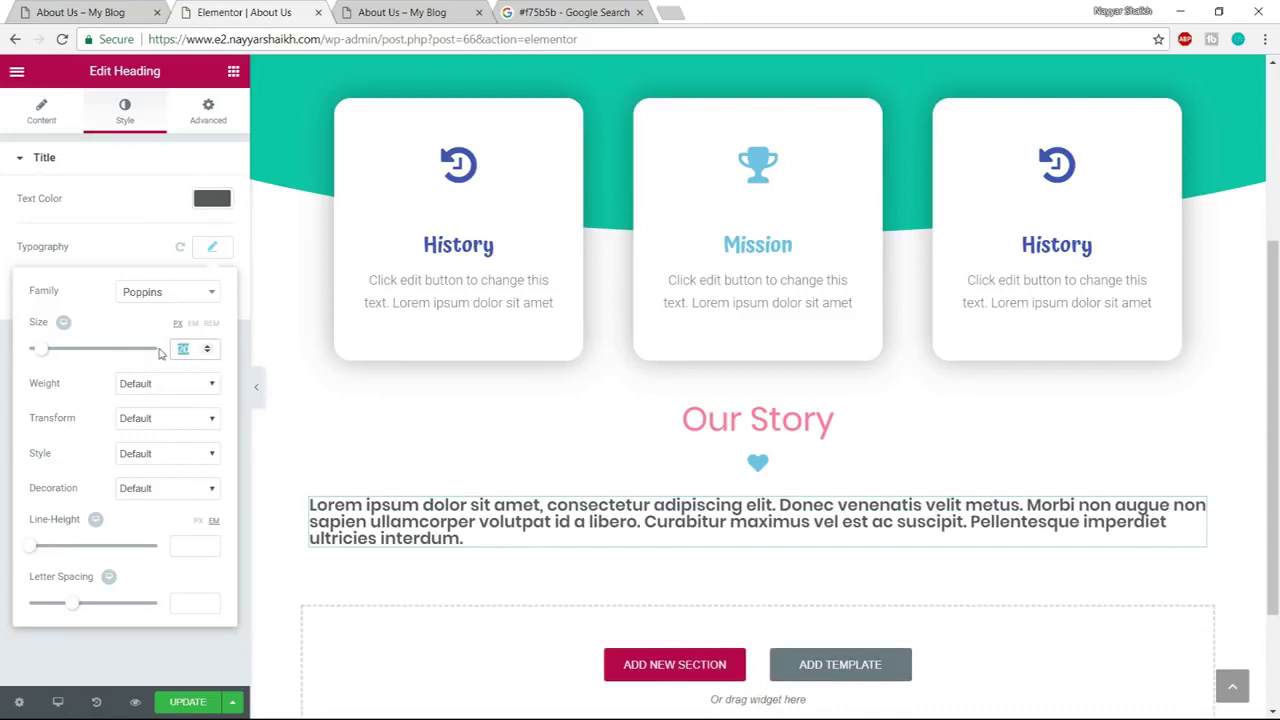
text(16)
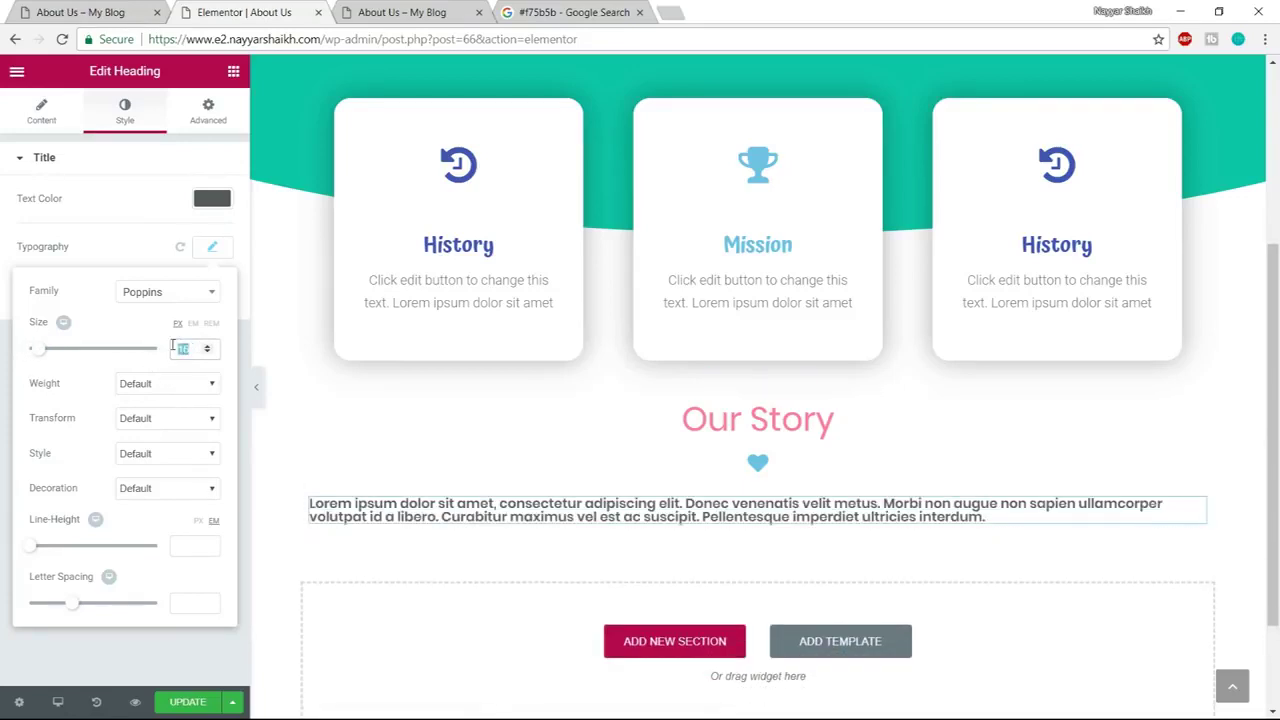
text(18)
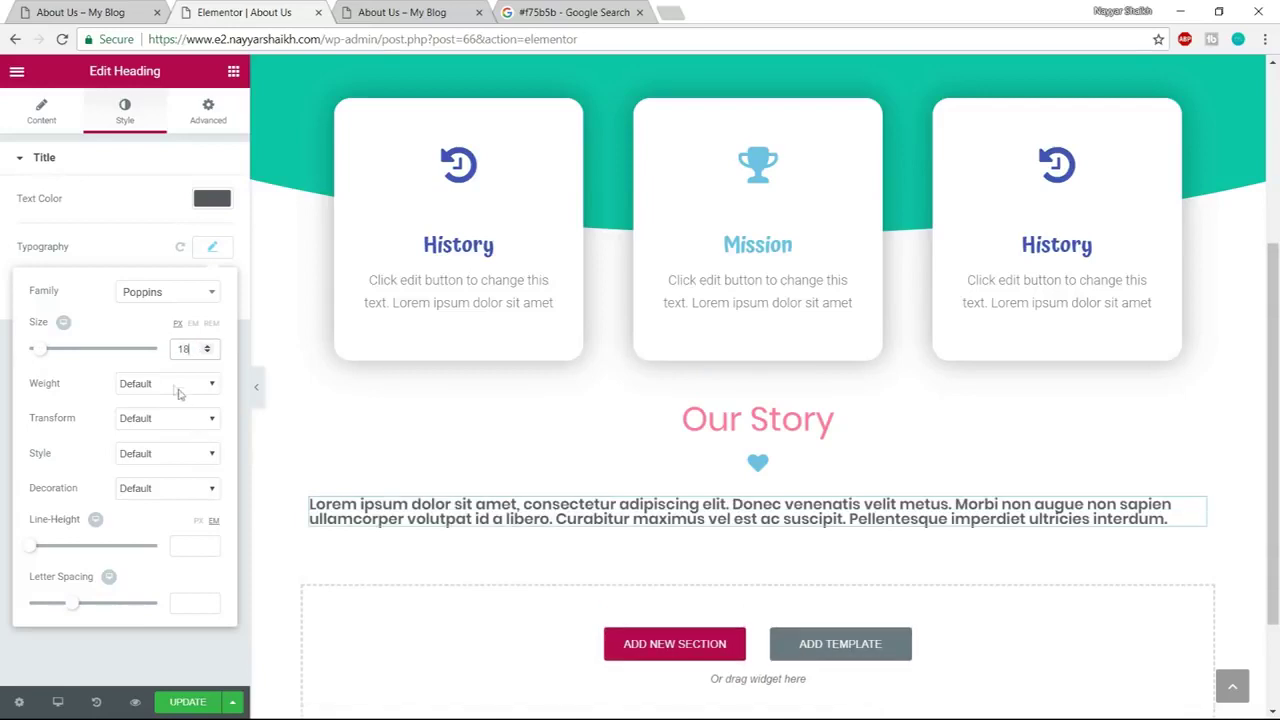
Step: Give the paragraph weight 300 and line-height 2, then add a two-column inner section
click(176, 388)
click(170, 442)
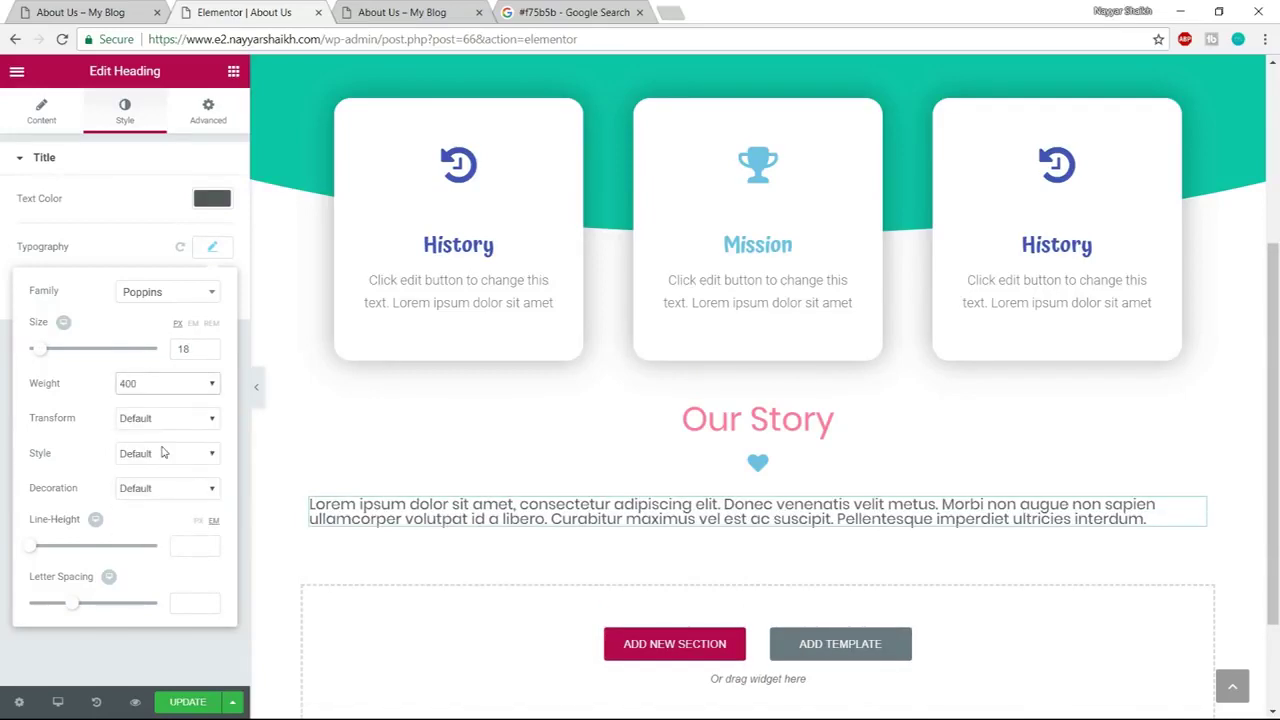
click(172, 386)
click(152, 425)
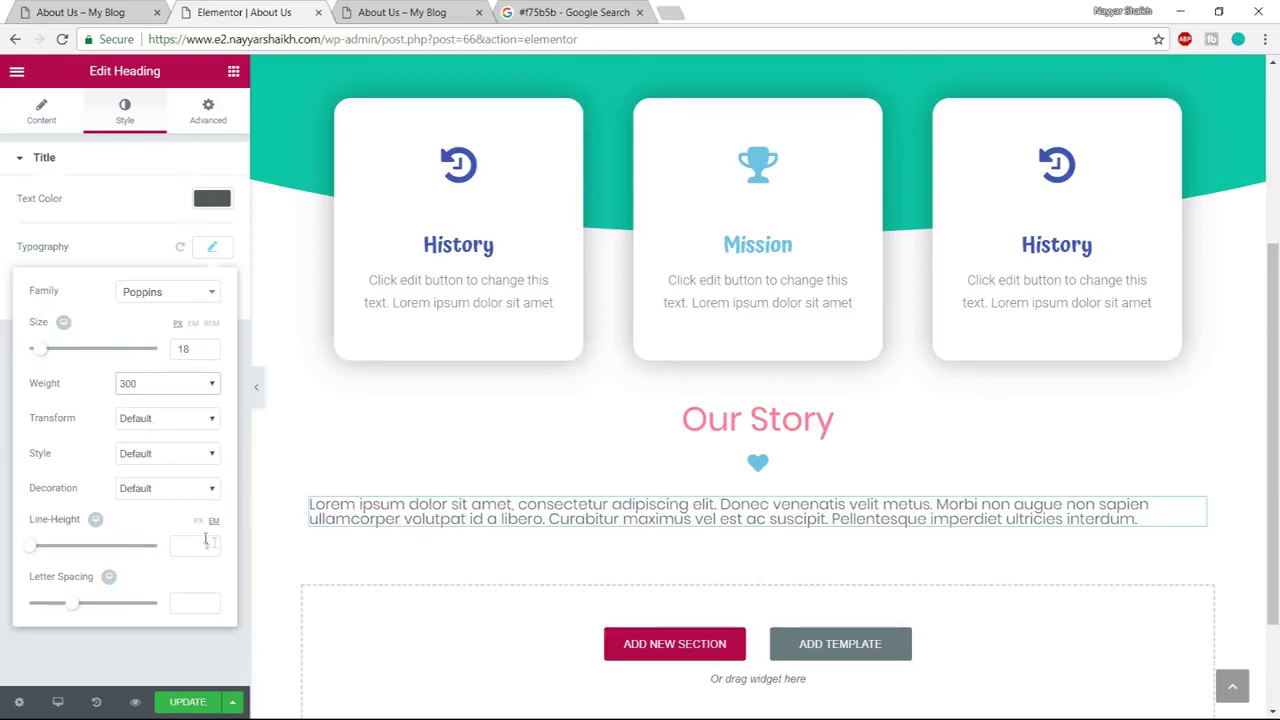
drag(35, 550, 51, 546)
click(128, 13)
click(350, 432)
click(283, 10)
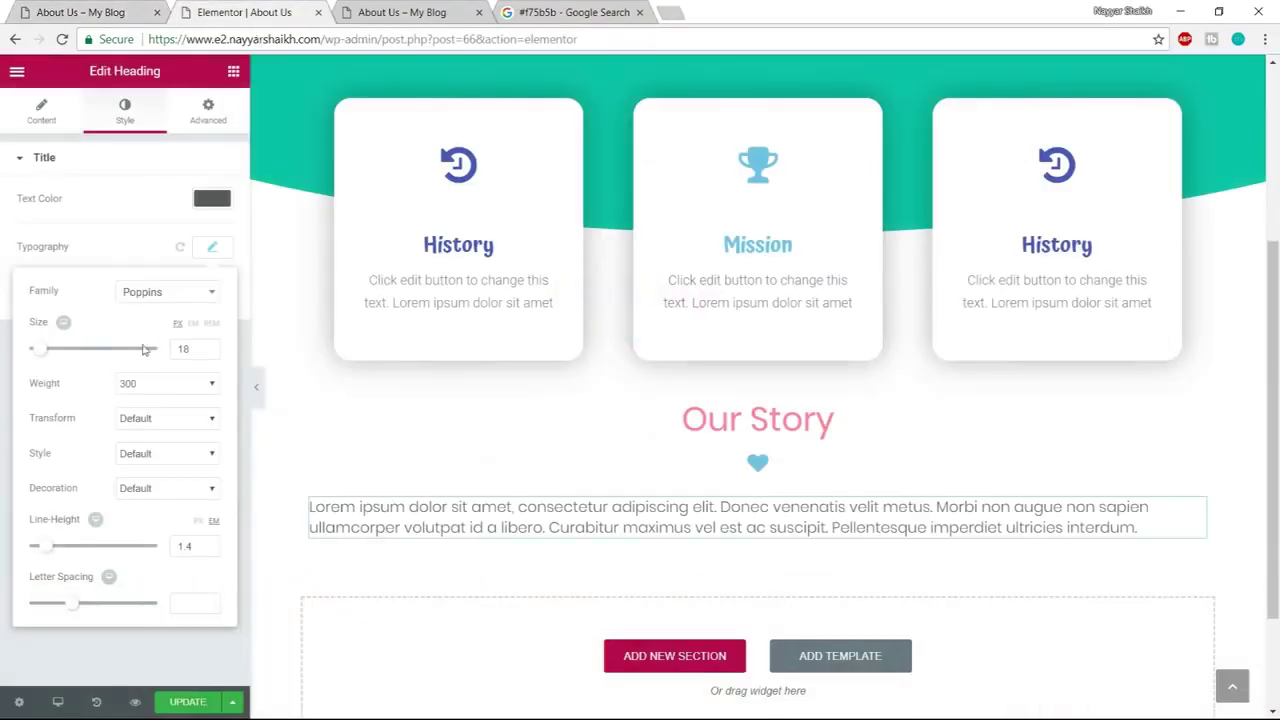
drag(48, 552, 57, 549)
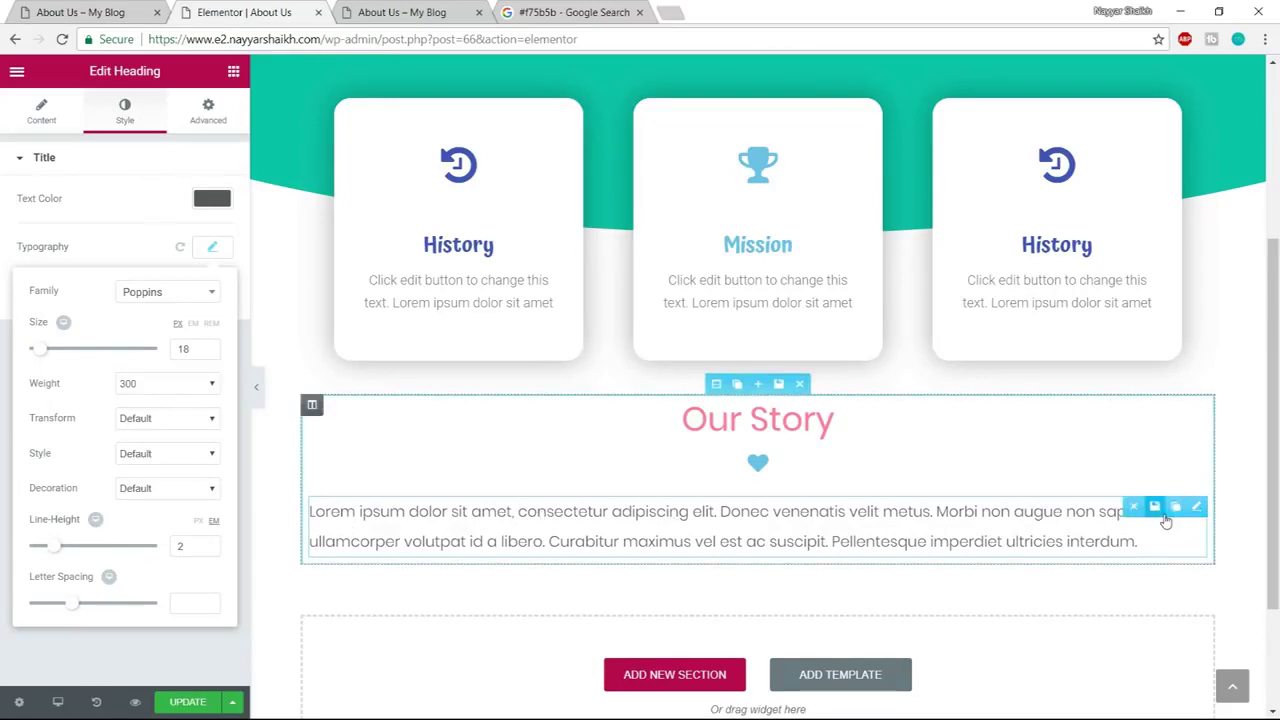
click(233, 72)
drag(64, 192, 648, 372)
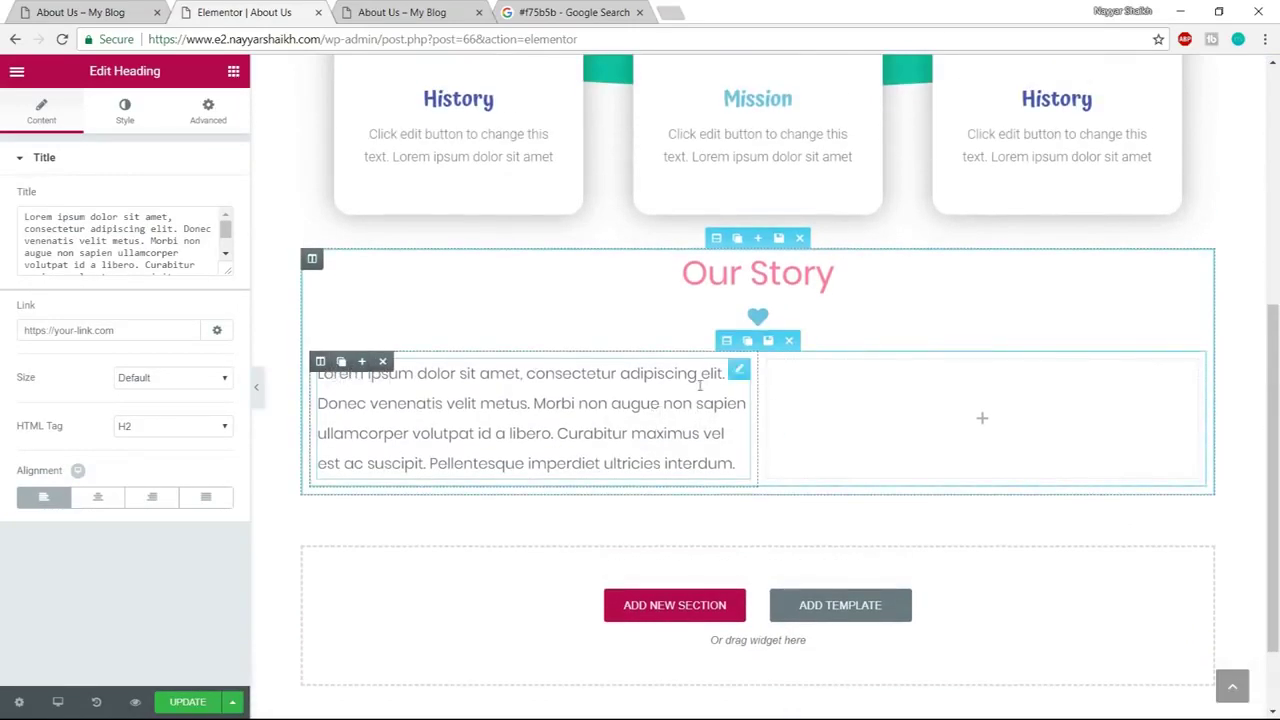
Step: Duplicate the story paragraph into the right column so two paragraphs sit side by side
key(ctrl+z)
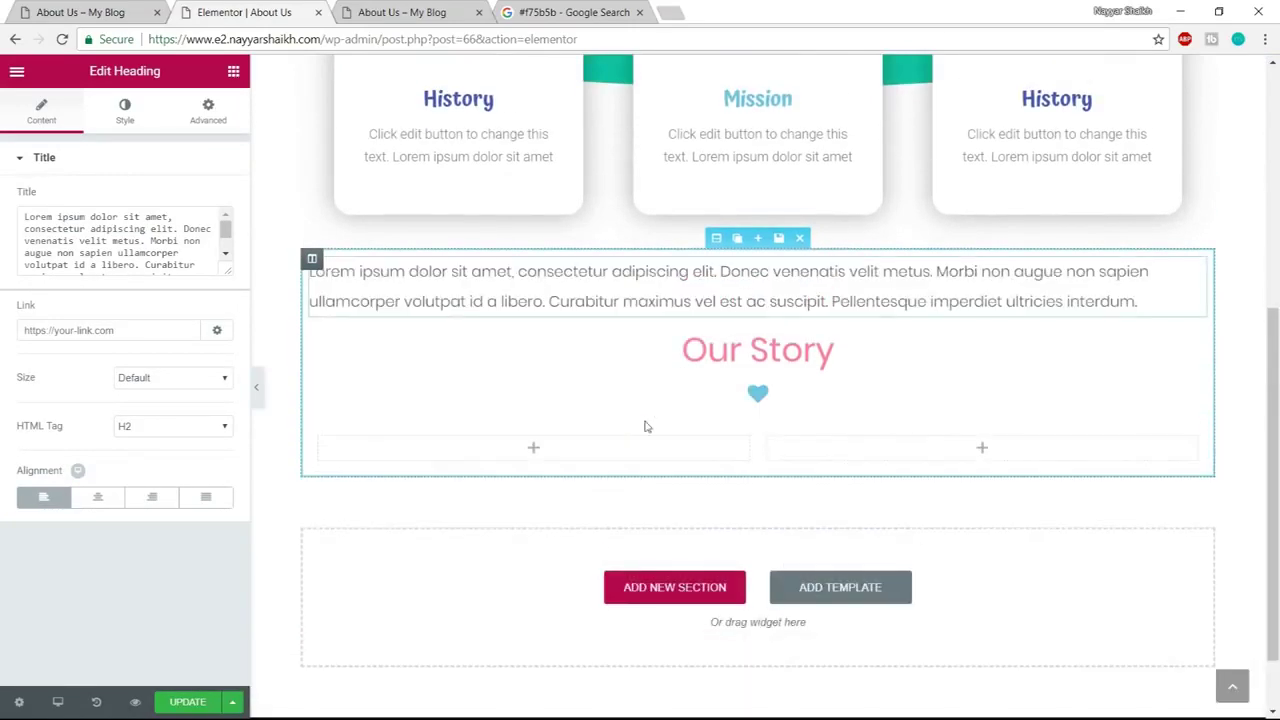
key(ctrl+shift+z)
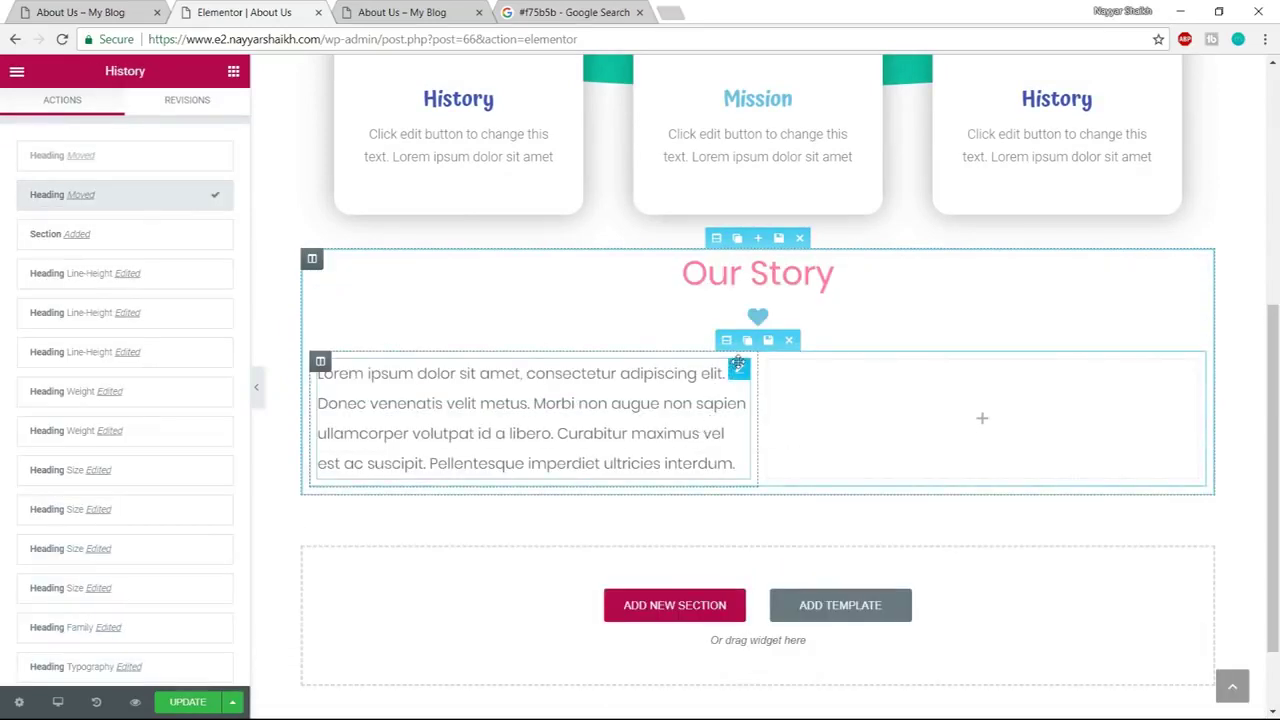
click(716, 372)
drag(524, 537, 827, 432)
drag(731, 505, 977, 425)
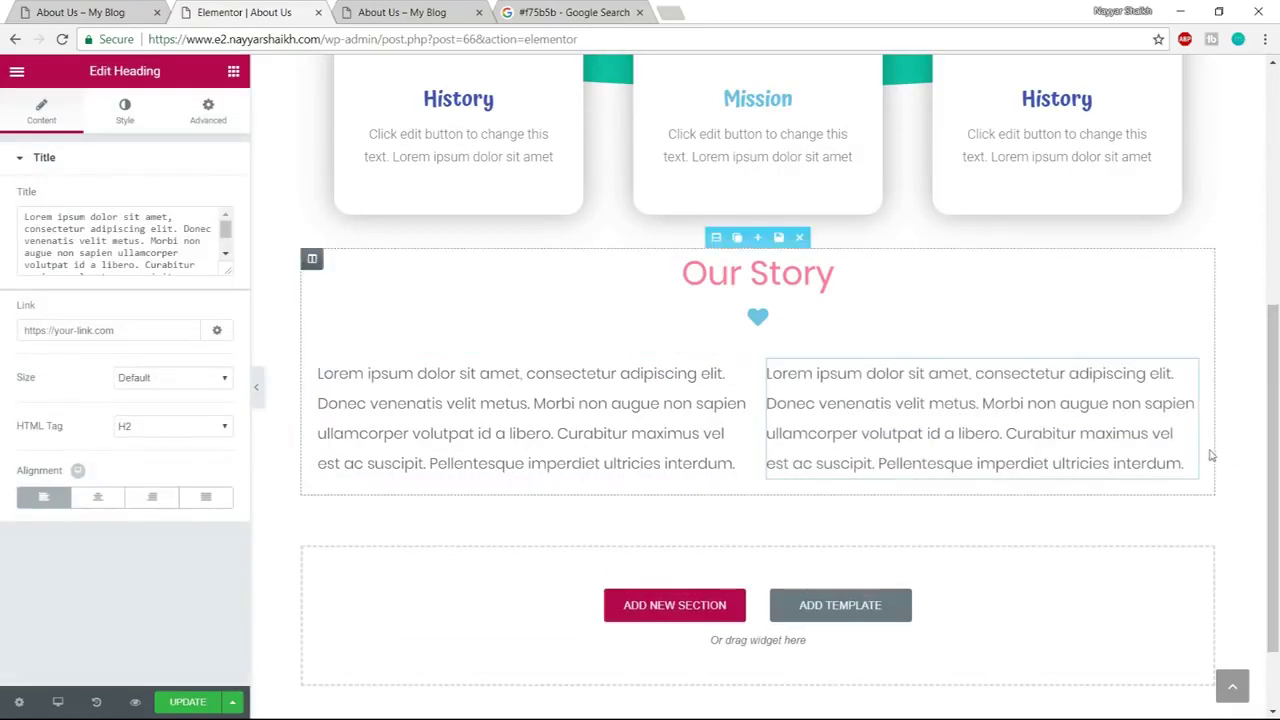
Step: Preview the updated live About Us page around the Our Story section
click(42, 8)
scroll(1040, 272, down, 5)
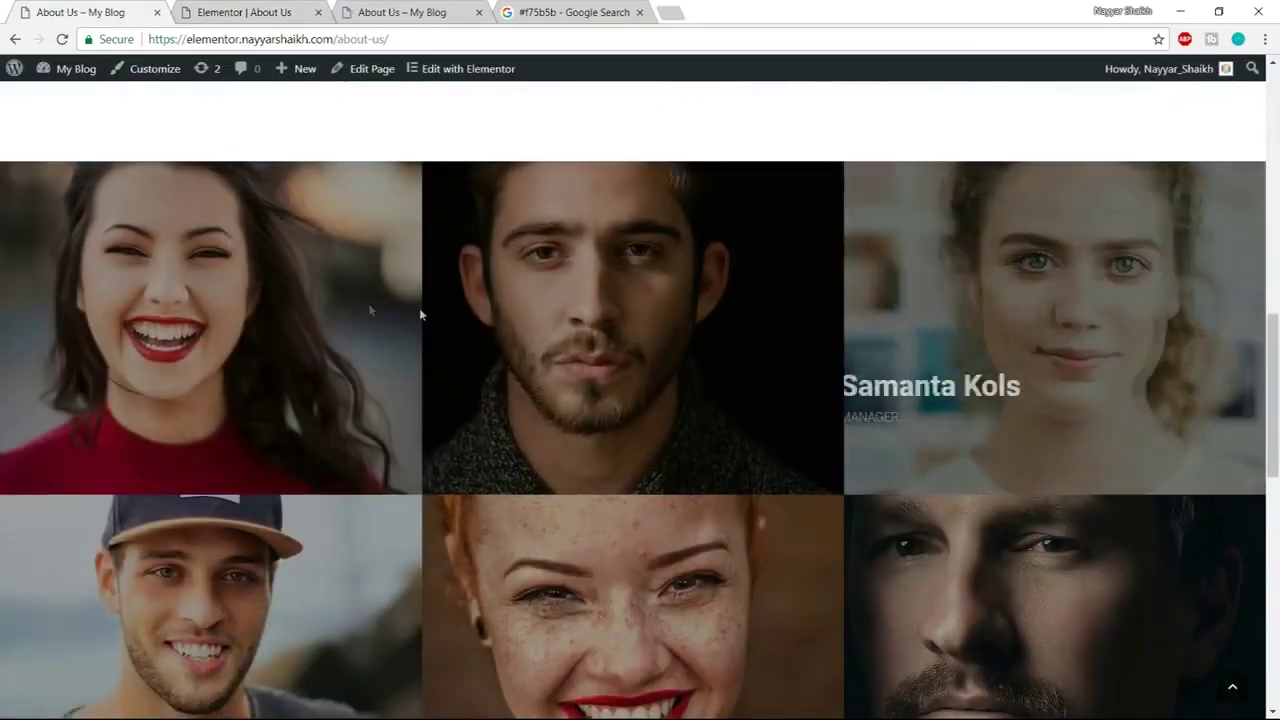
scroll(1145, 316, down, 3)
scroll(1155, 384, up, 2)
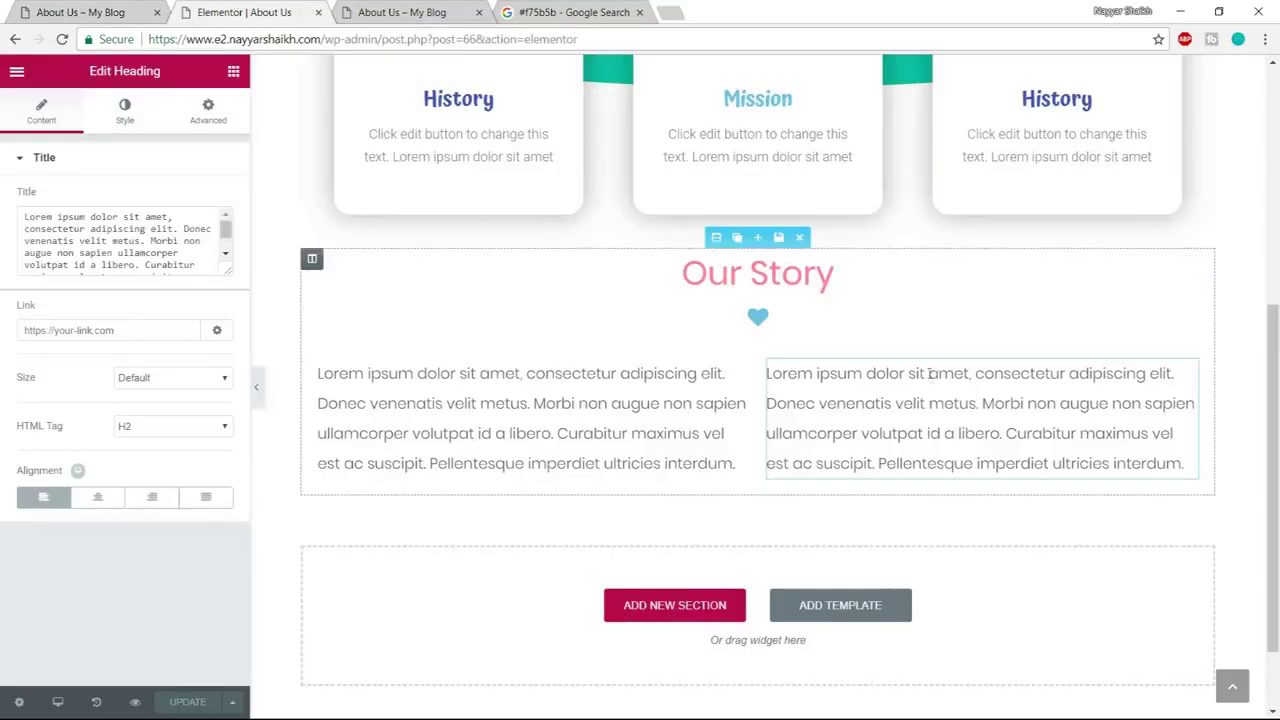
scroll(928, 600, down, 1)
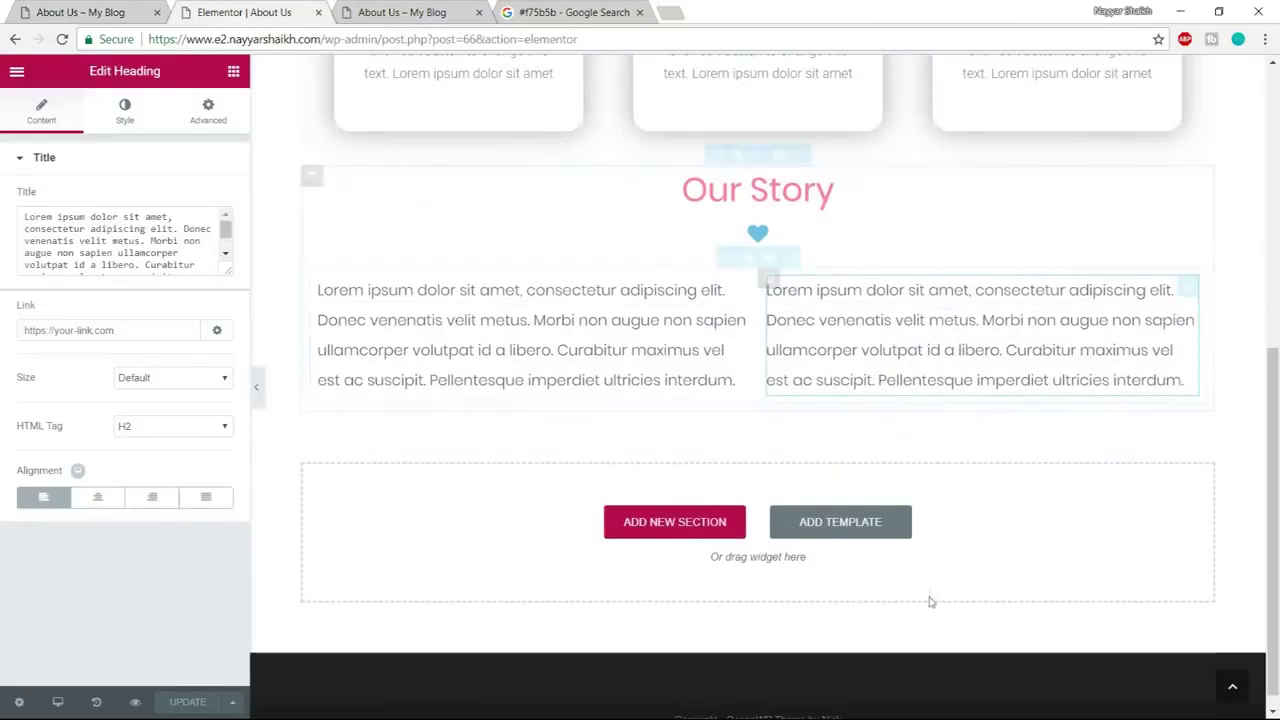
Step: Insert the six-photo team grid block from the Team category of the block library
click(832, 536)
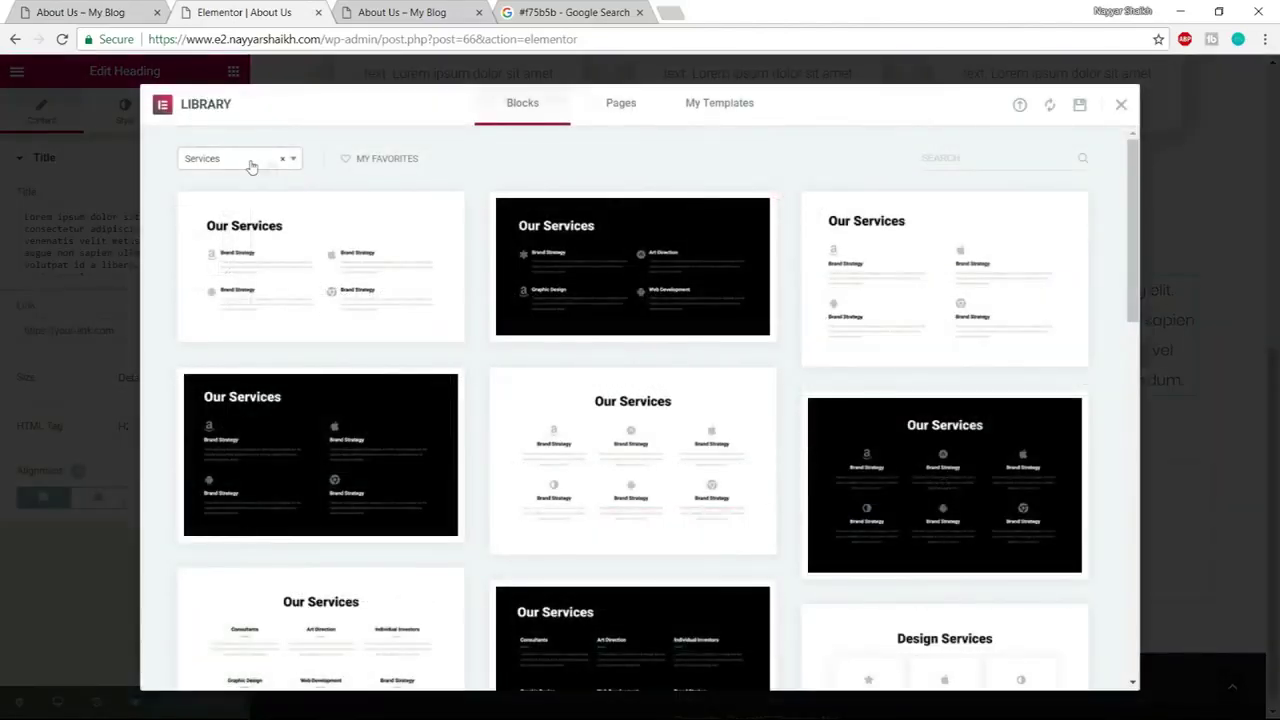
click(230, 158)
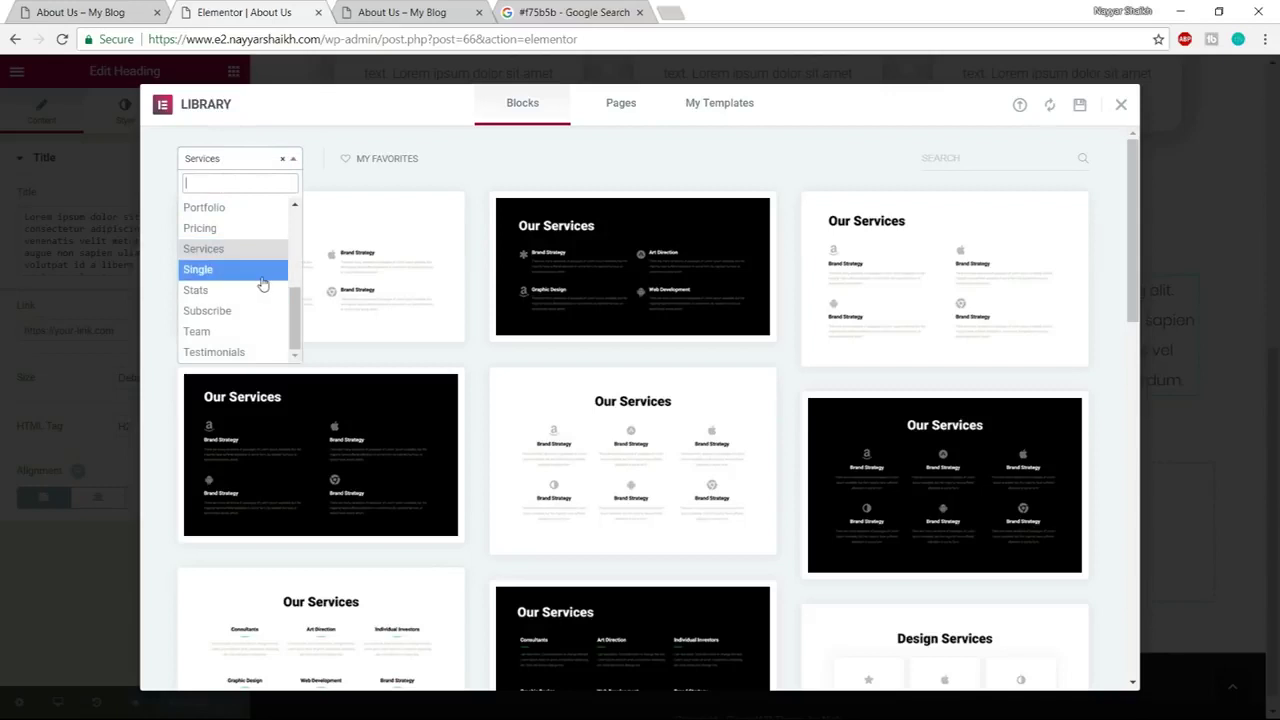
scroll(262, 285, up, 2)
scroll(260, 284, up, 2)
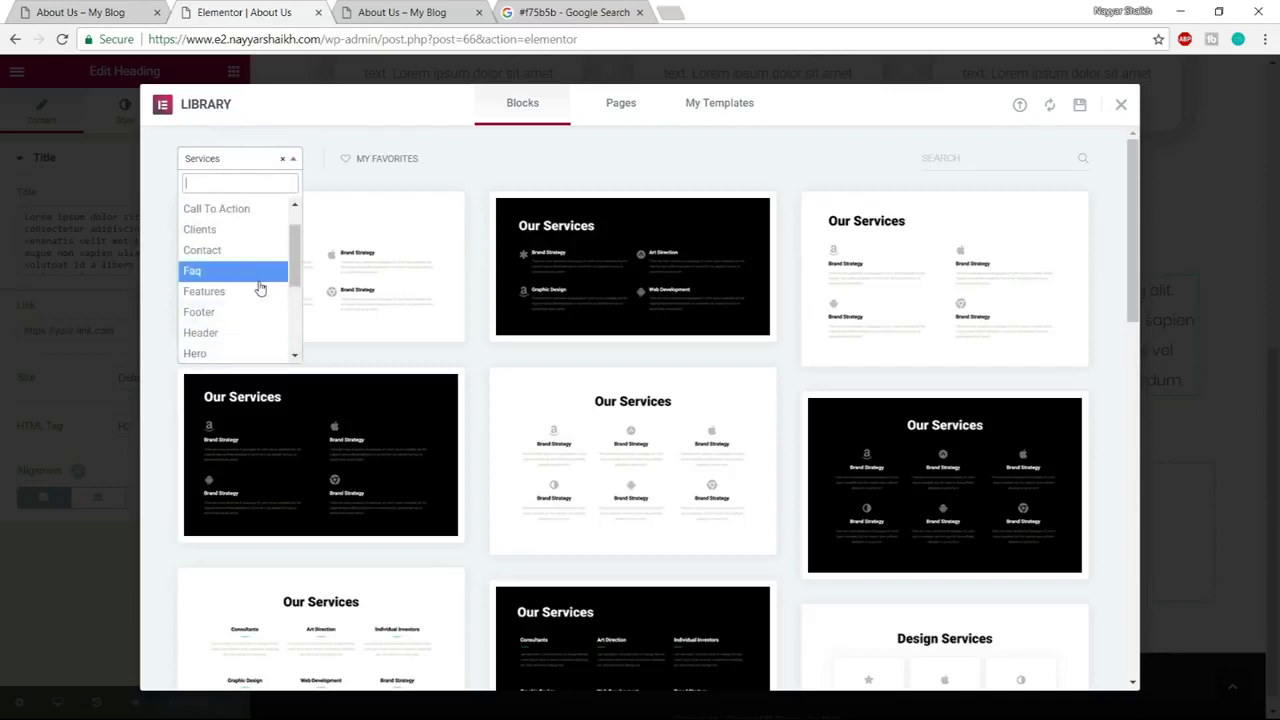
scroll(260, 289, down, 4)
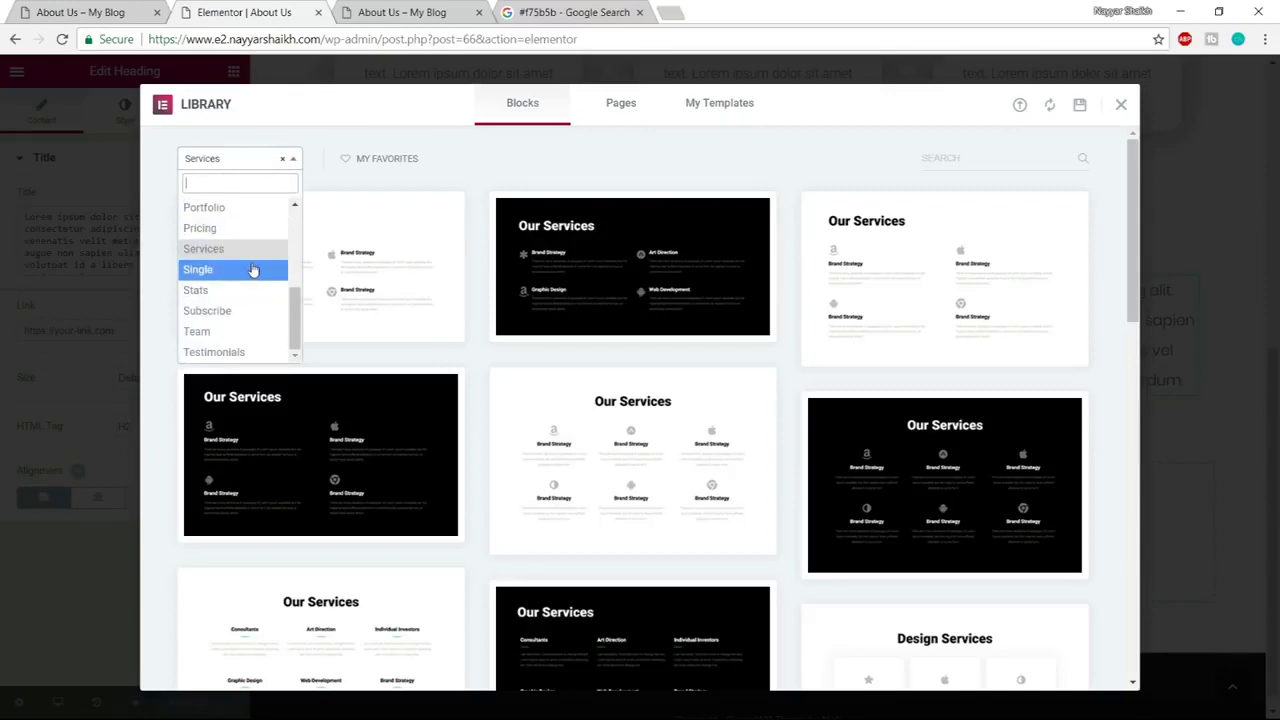
scroll(252, 292, up, 2)
scroll(247, 275, down, 2)
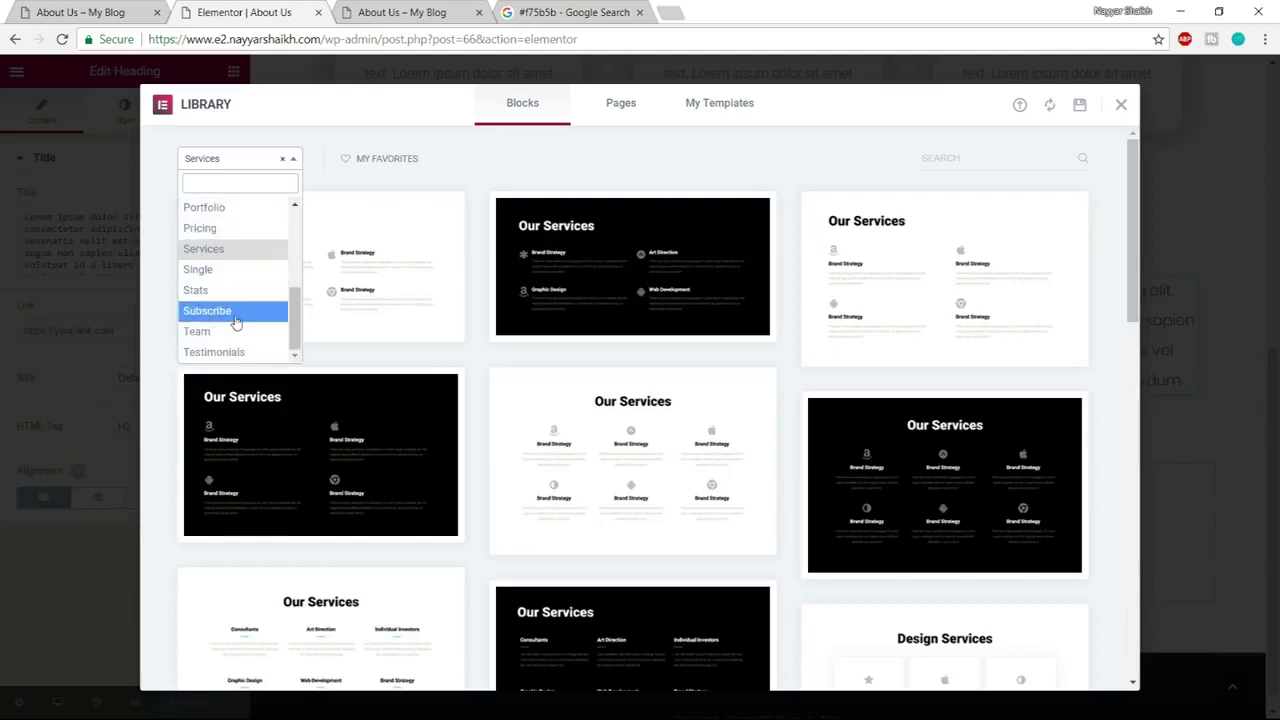
click(208, 340)
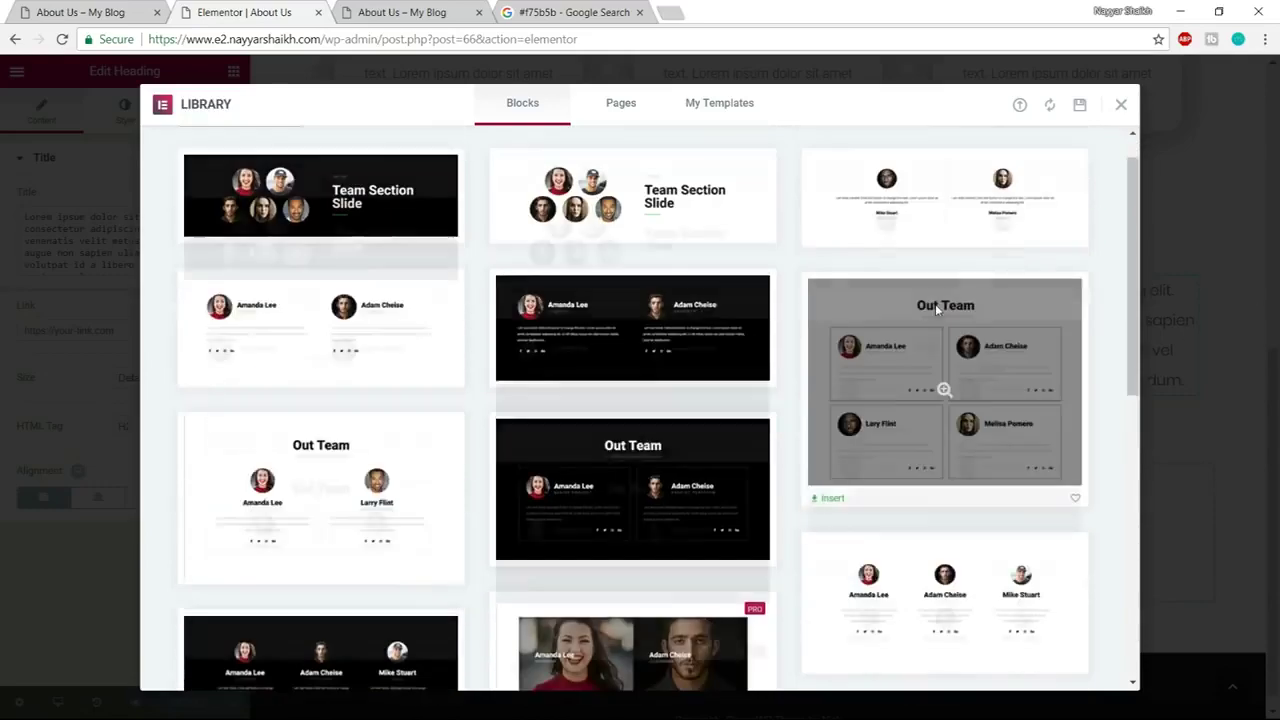
scroll(451, 434, down, 2)
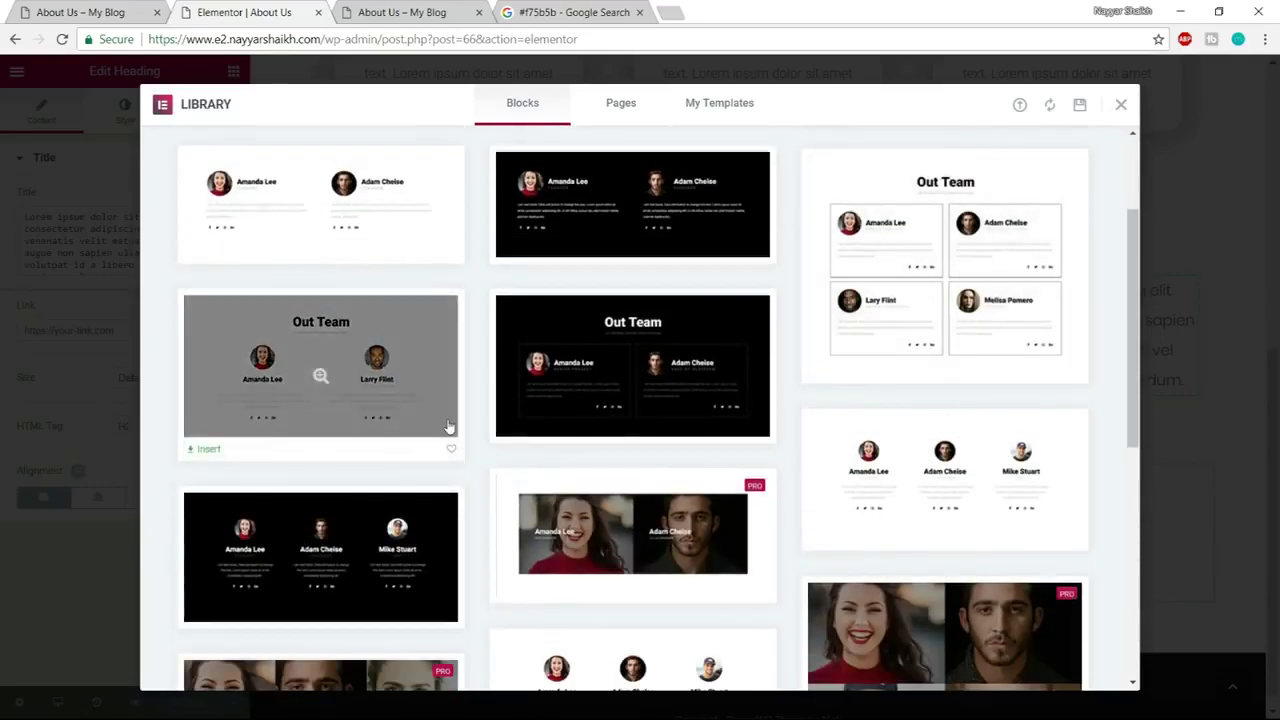
scroll(449, 423, down, 2)
scroll(466, 421, down, 2)
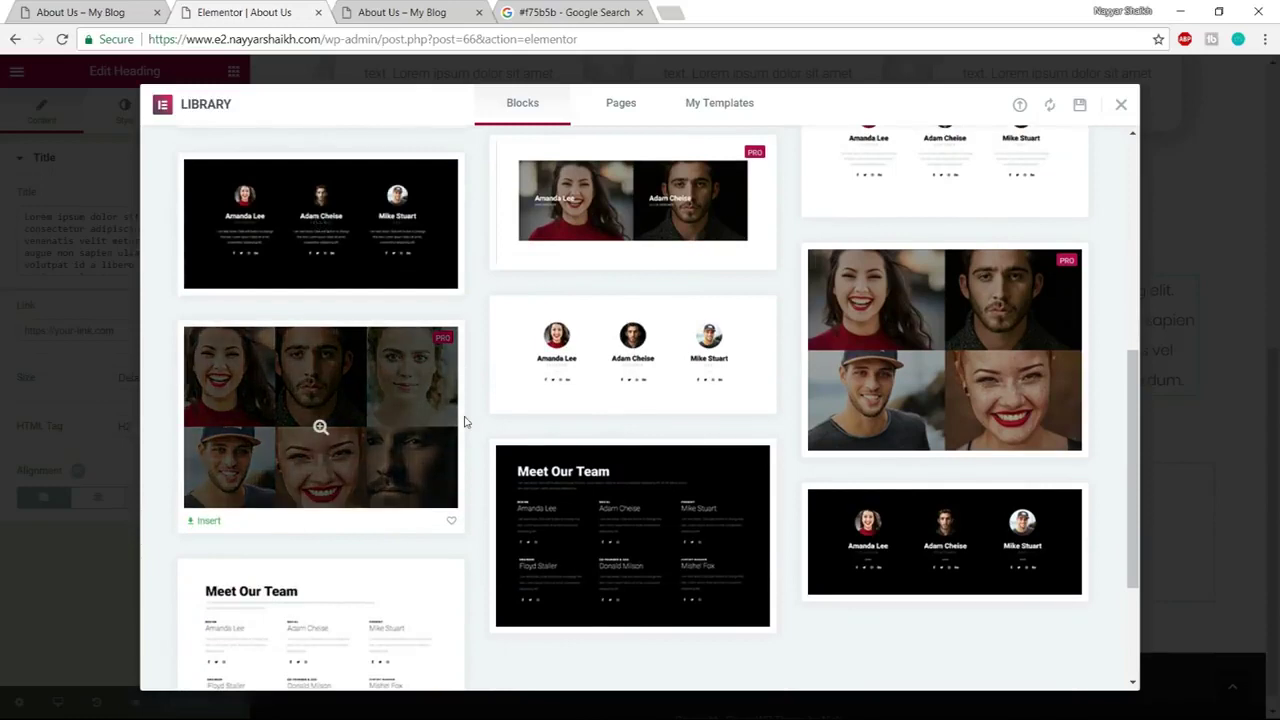
scroll(466, 420, down, 3)
scroll(628, 420, up, 3)
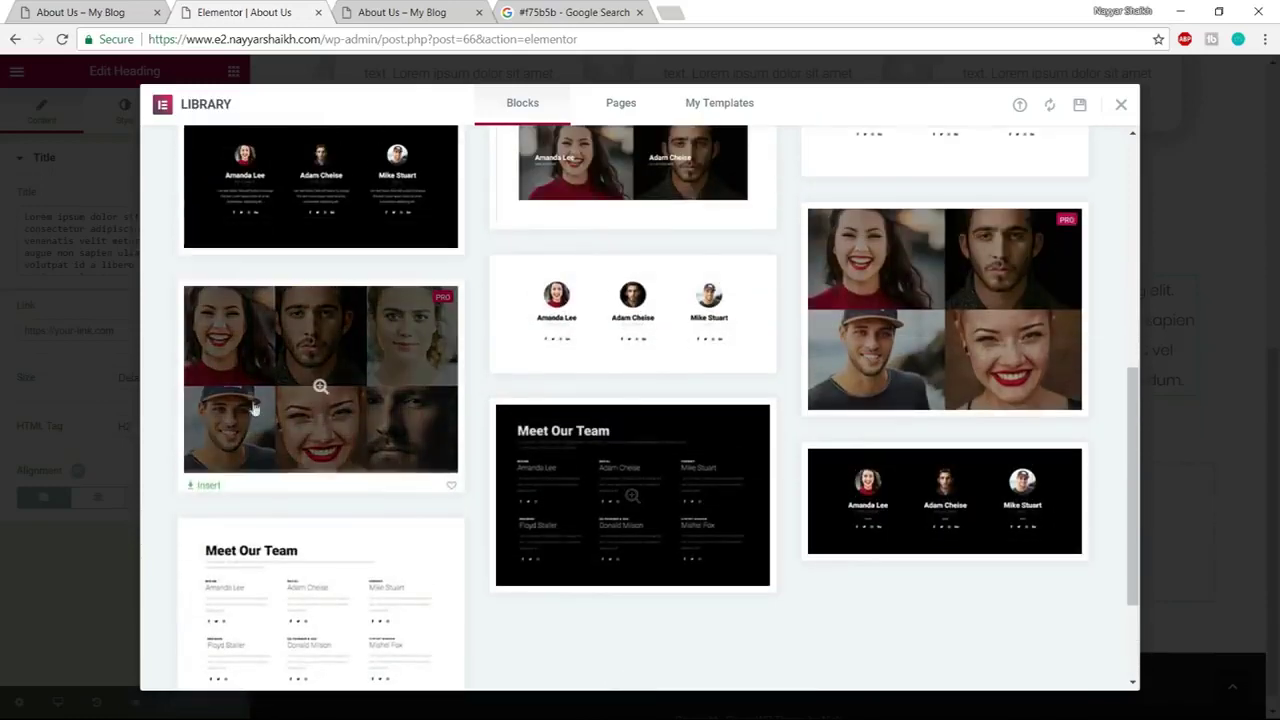
click(204, 481)
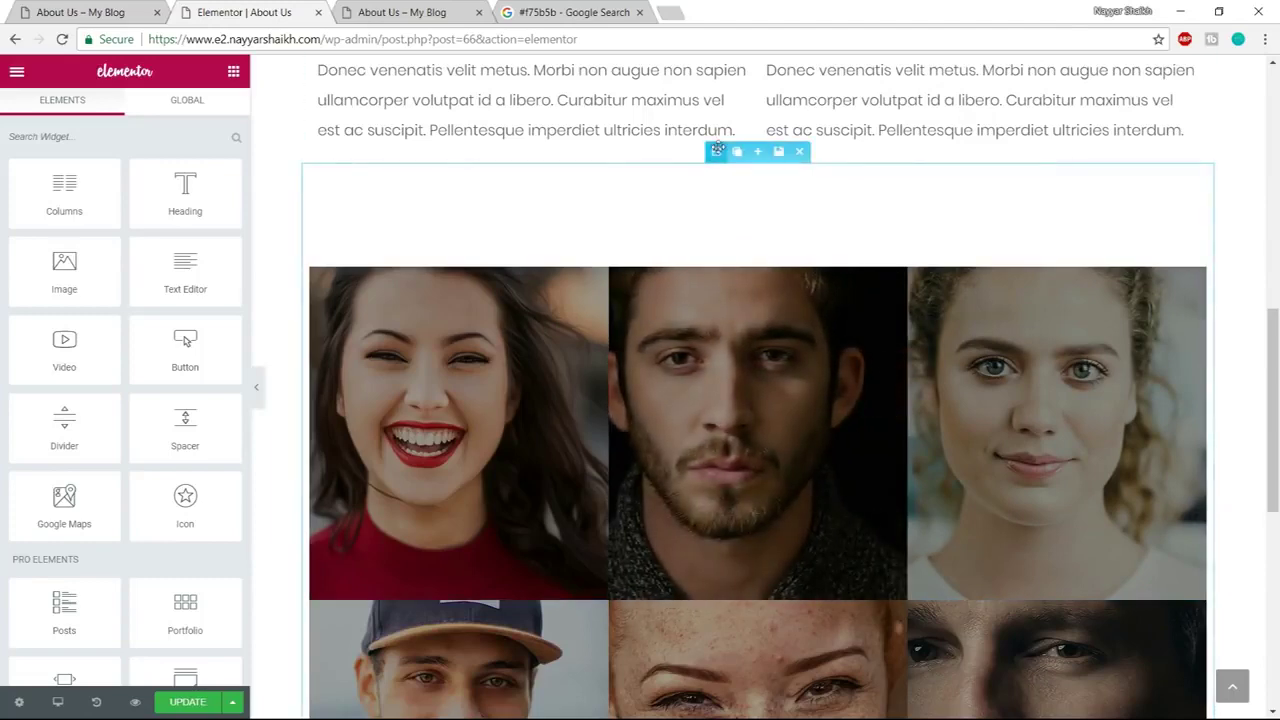
Step: Stretch the team section with full-width content and make the first photo row full width
click(717, 152)
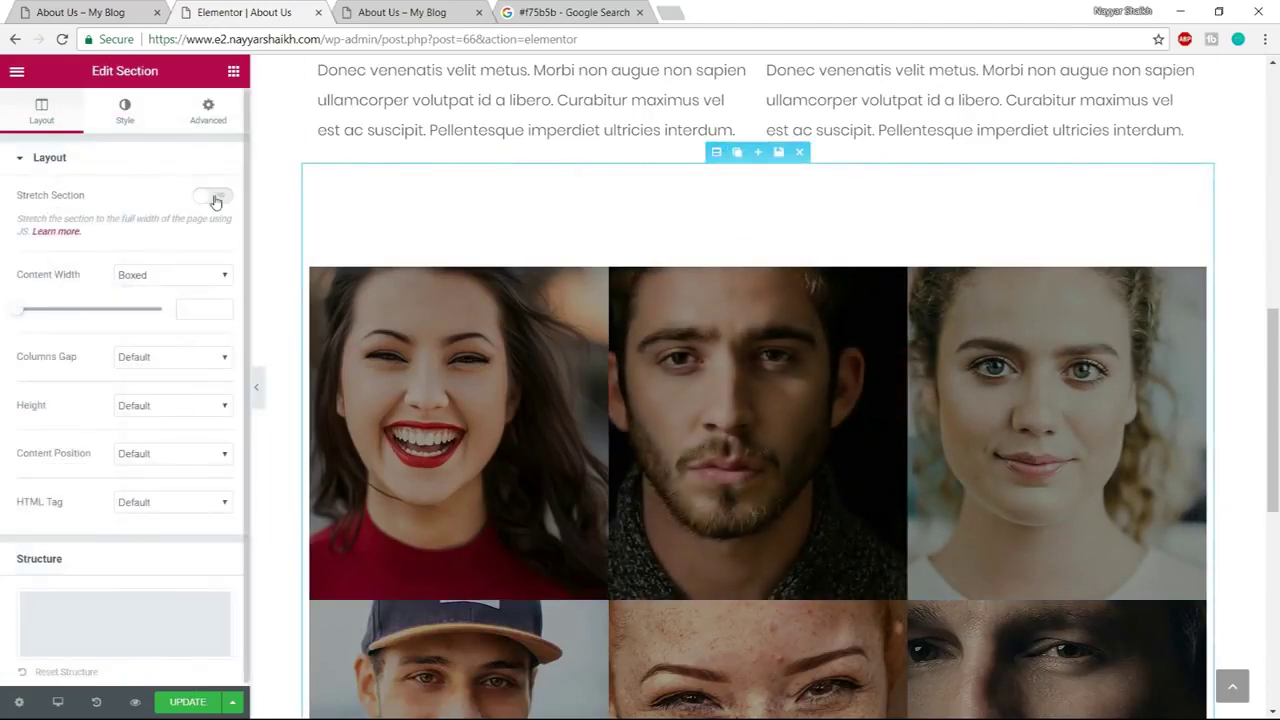
click(214, 197)
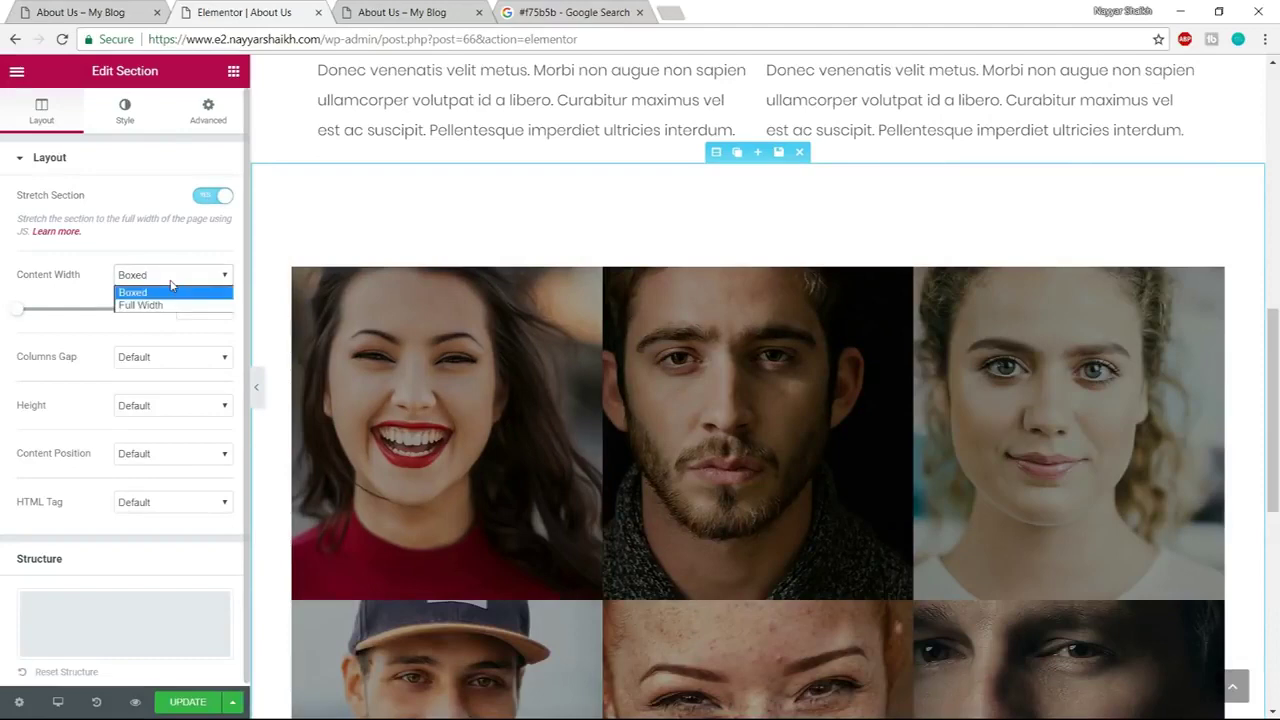
click(165, 305)
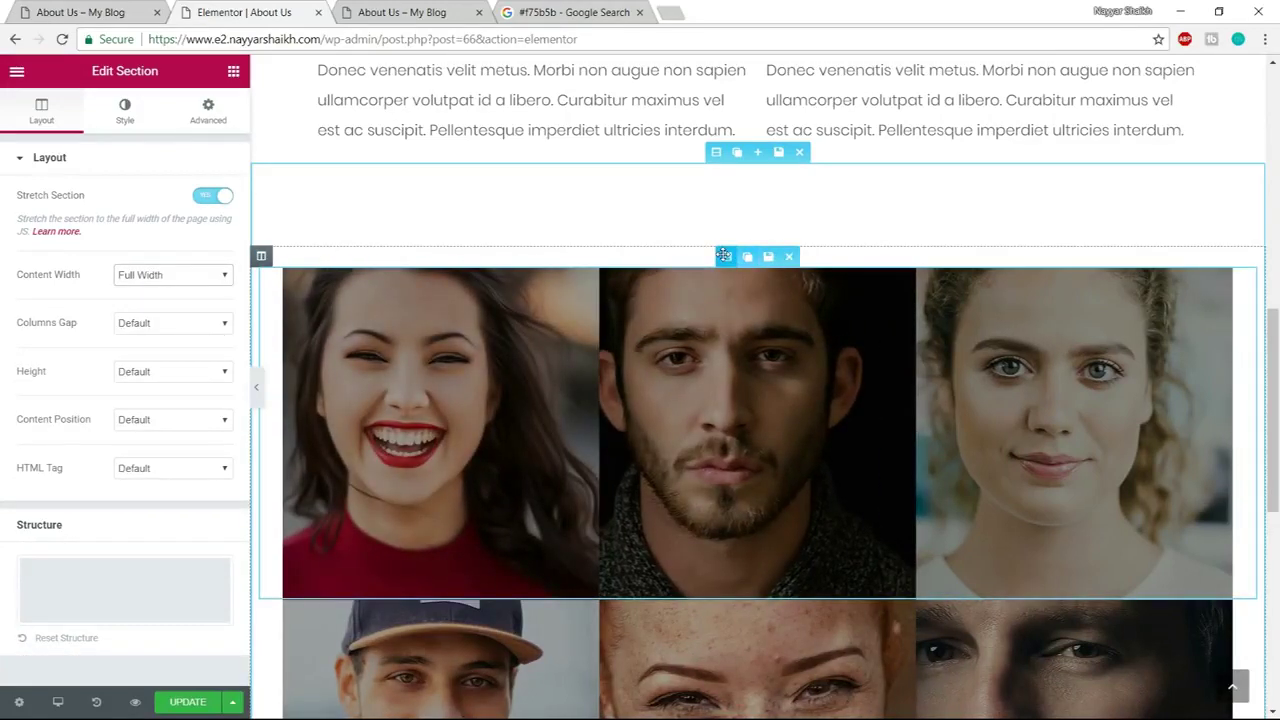
click(723, 256)
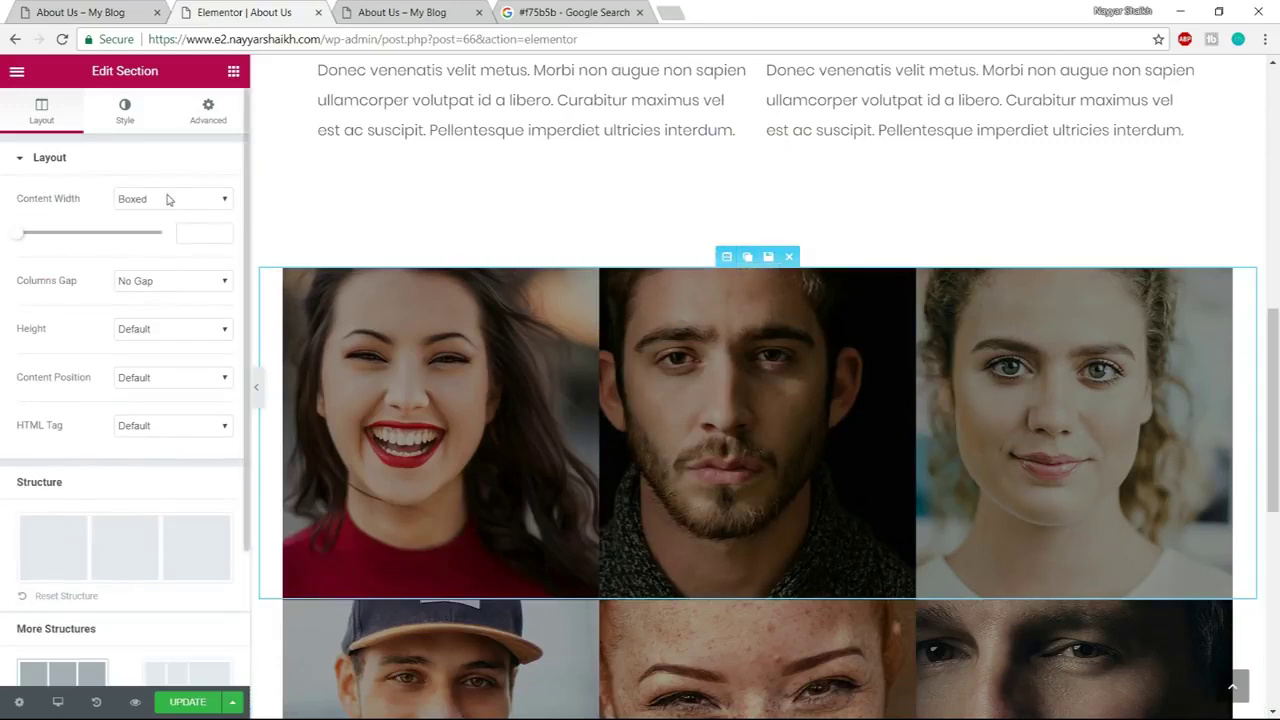
click(160, 229)
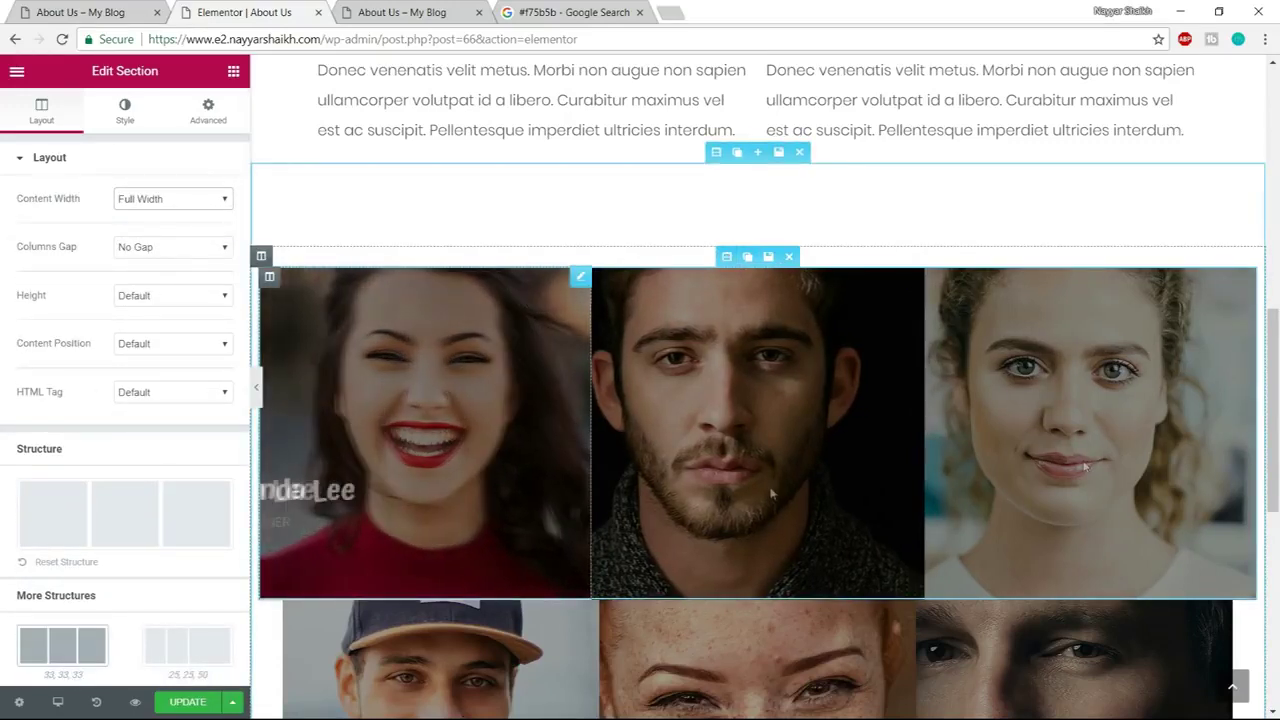
click(255, 395)
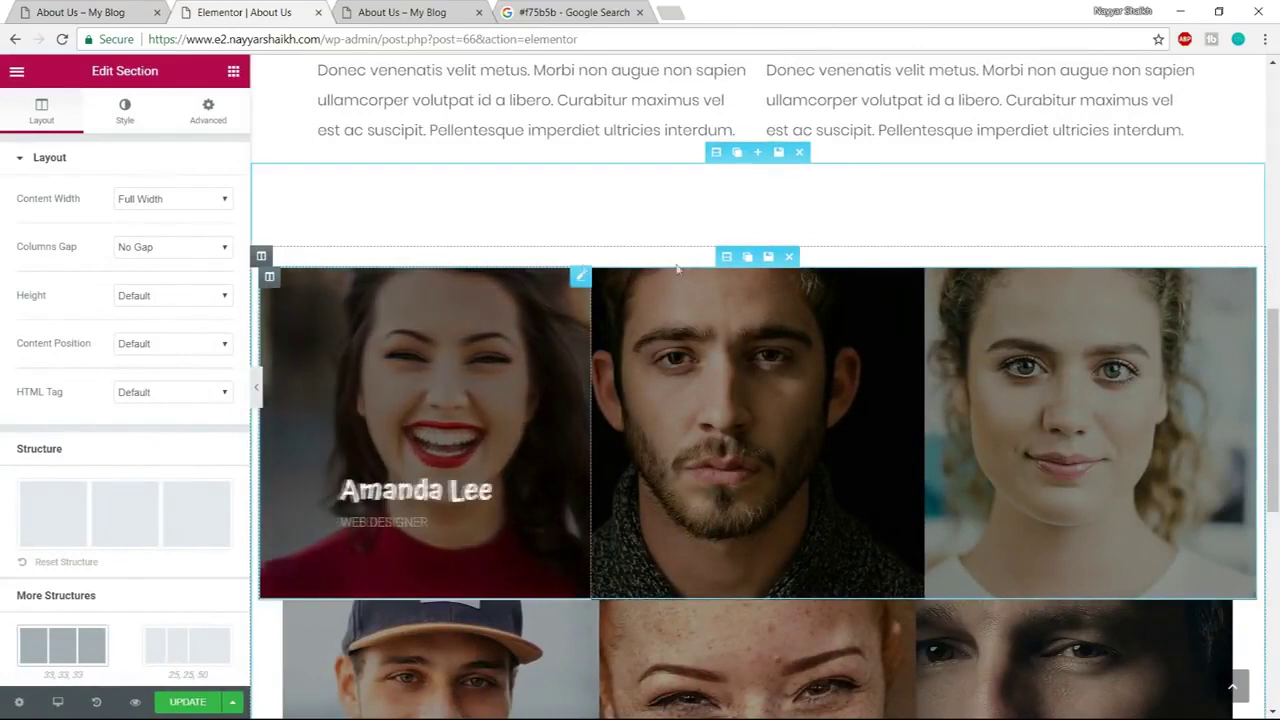
scroll(163, 470, down, 2)
scroll(170, 520, up, 2)
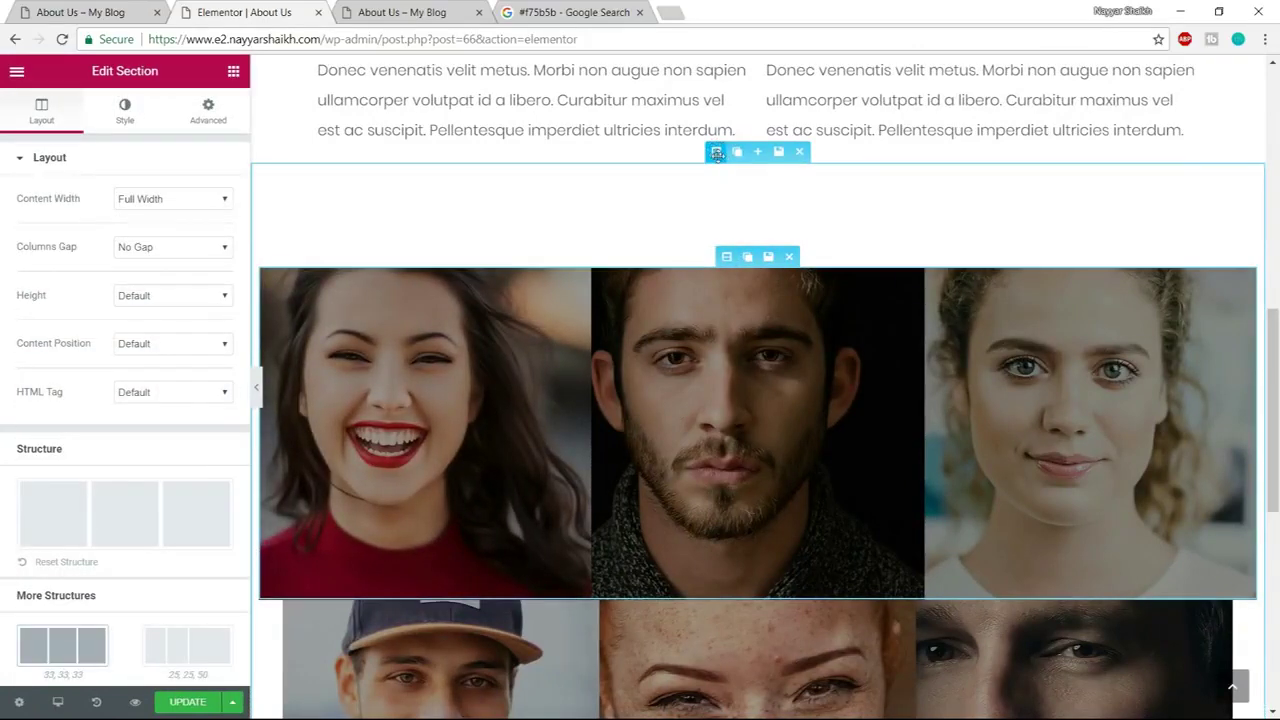
Step: Set the team section's columns to No Gap and make the second photo row full width
click(717, 153)
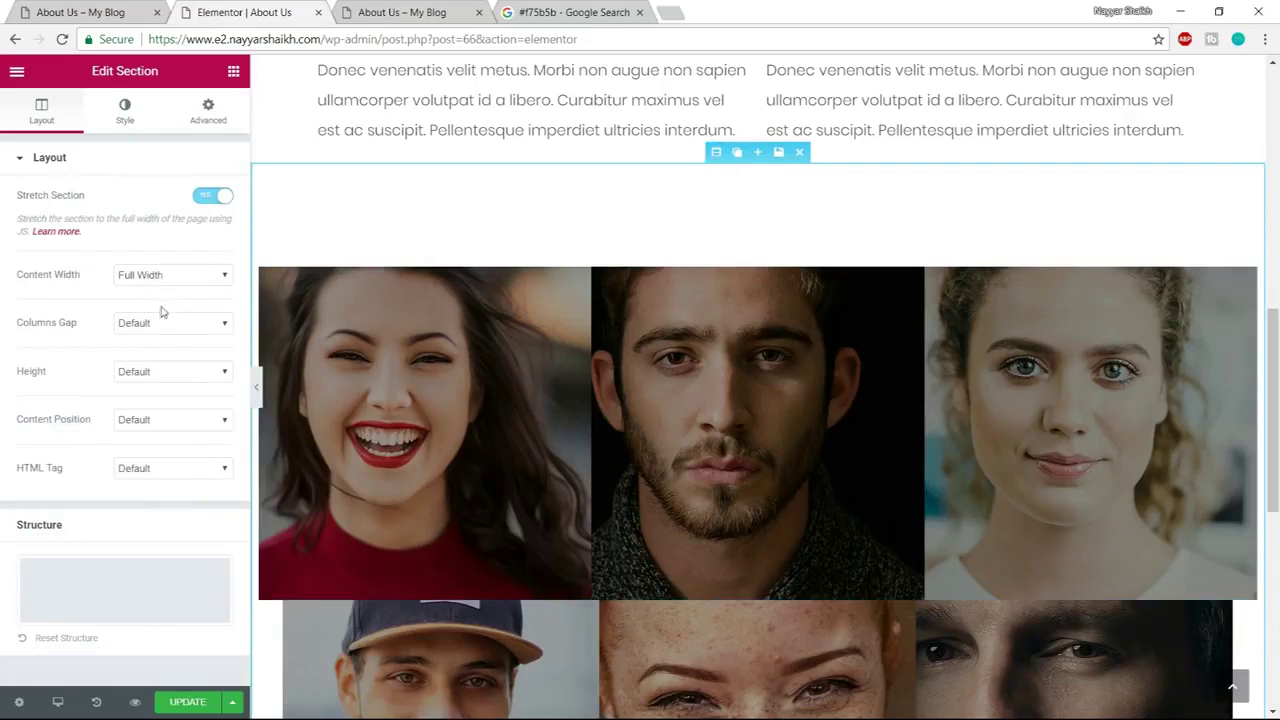
click(140, 354)
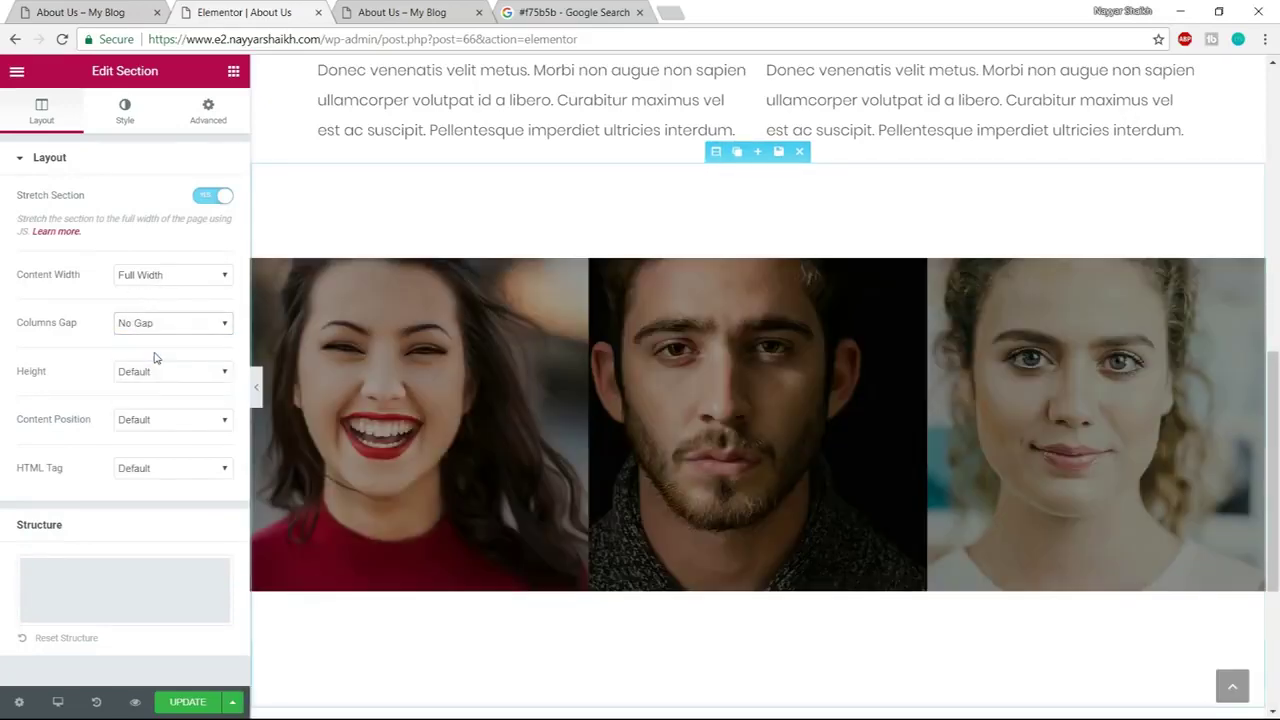
scroll(871, 385, down, 3)
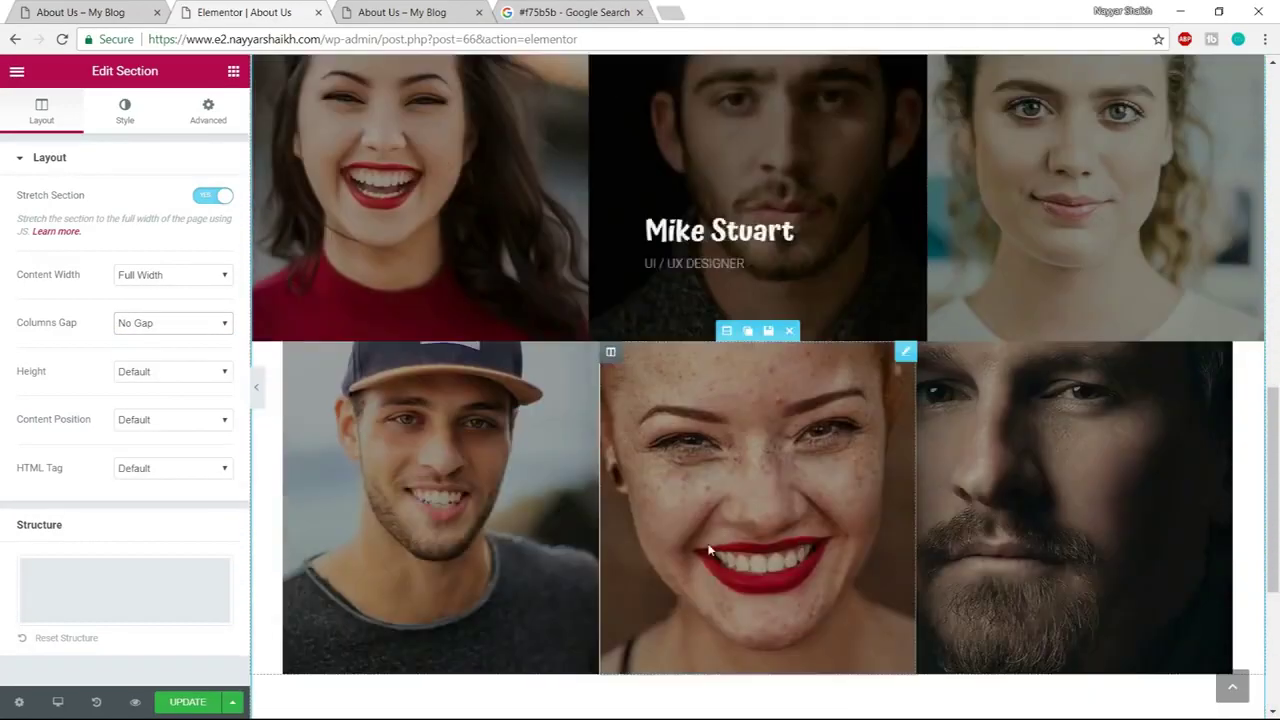
click(726, 333)
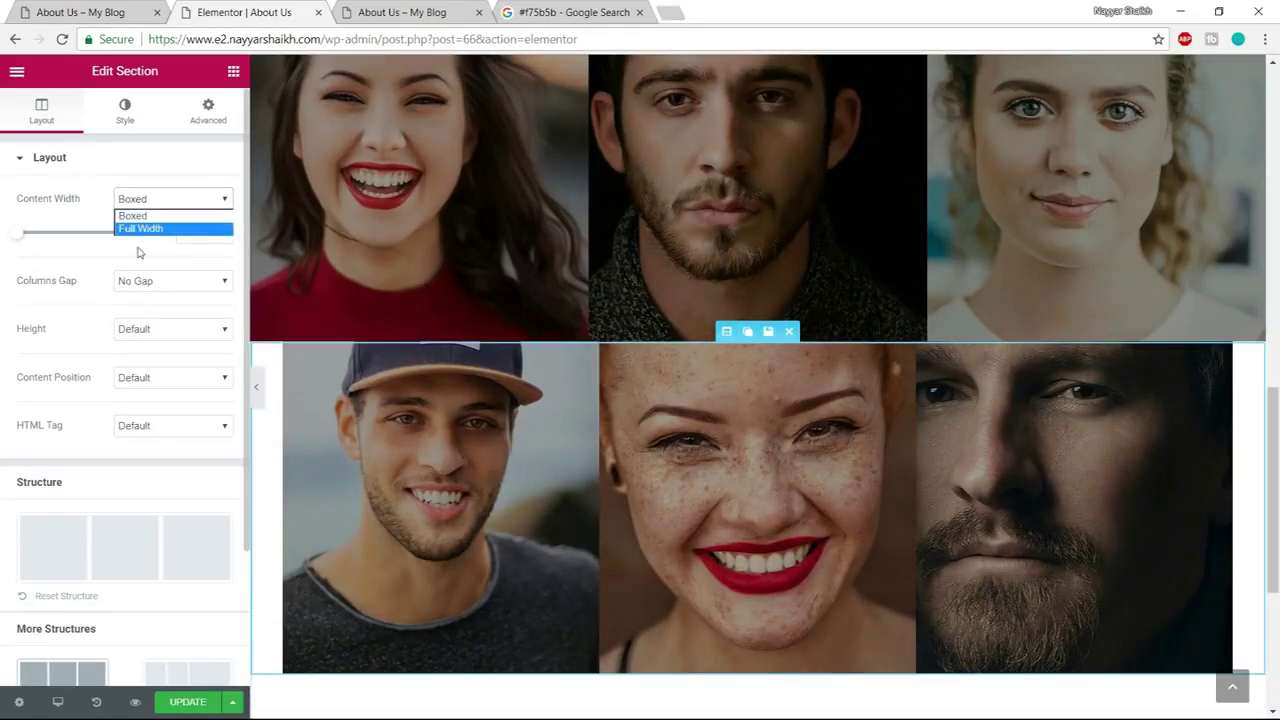
click(146, 230)
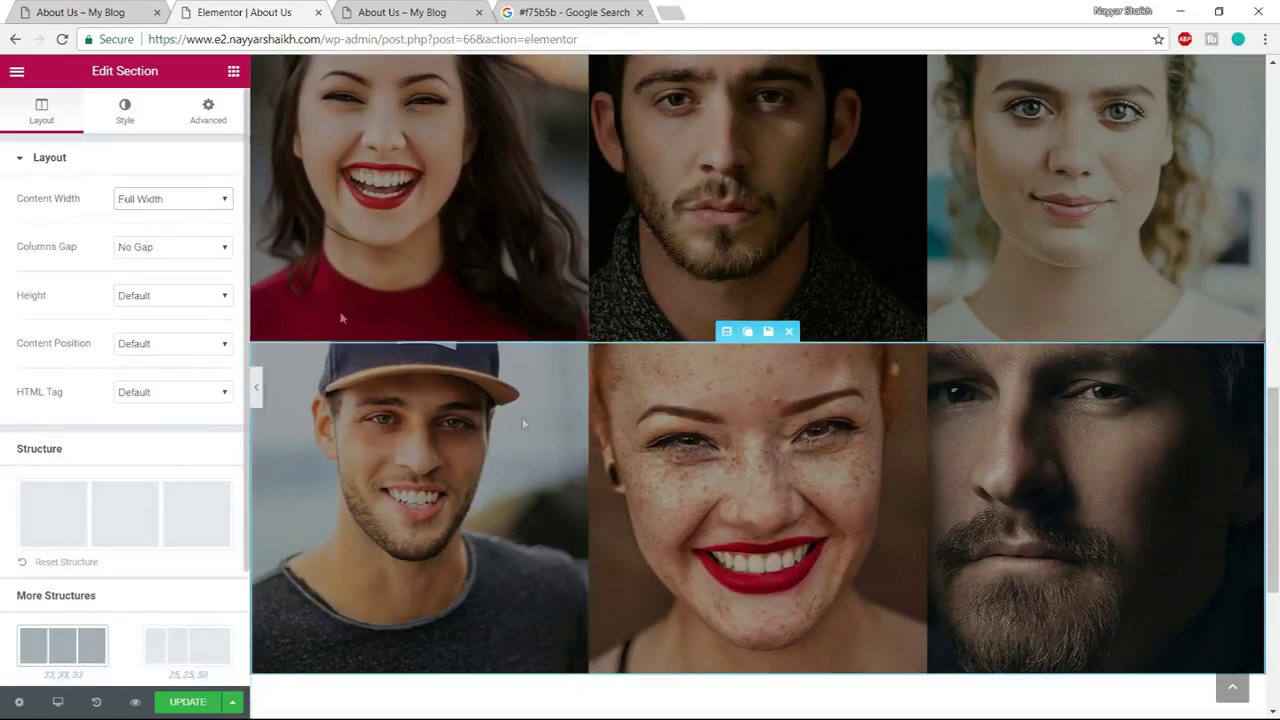
click(257, 390)
scroll(402, 522, up, 3)
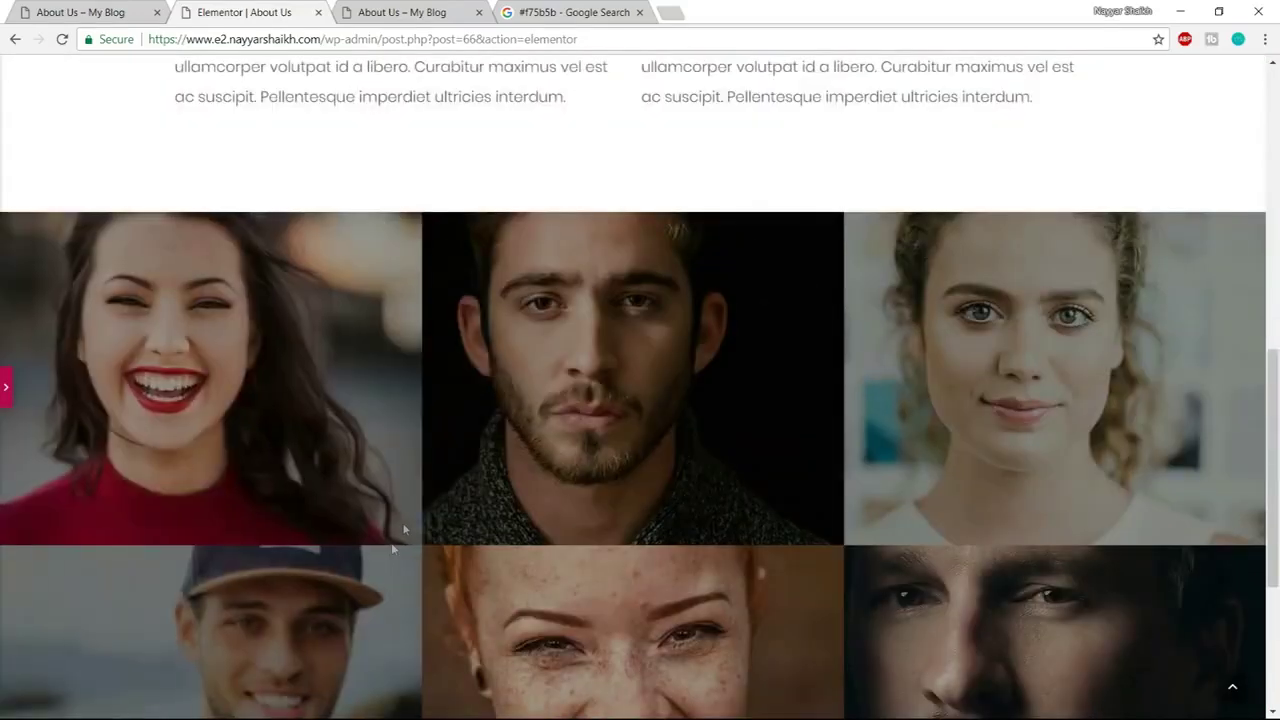
click(90, 12)
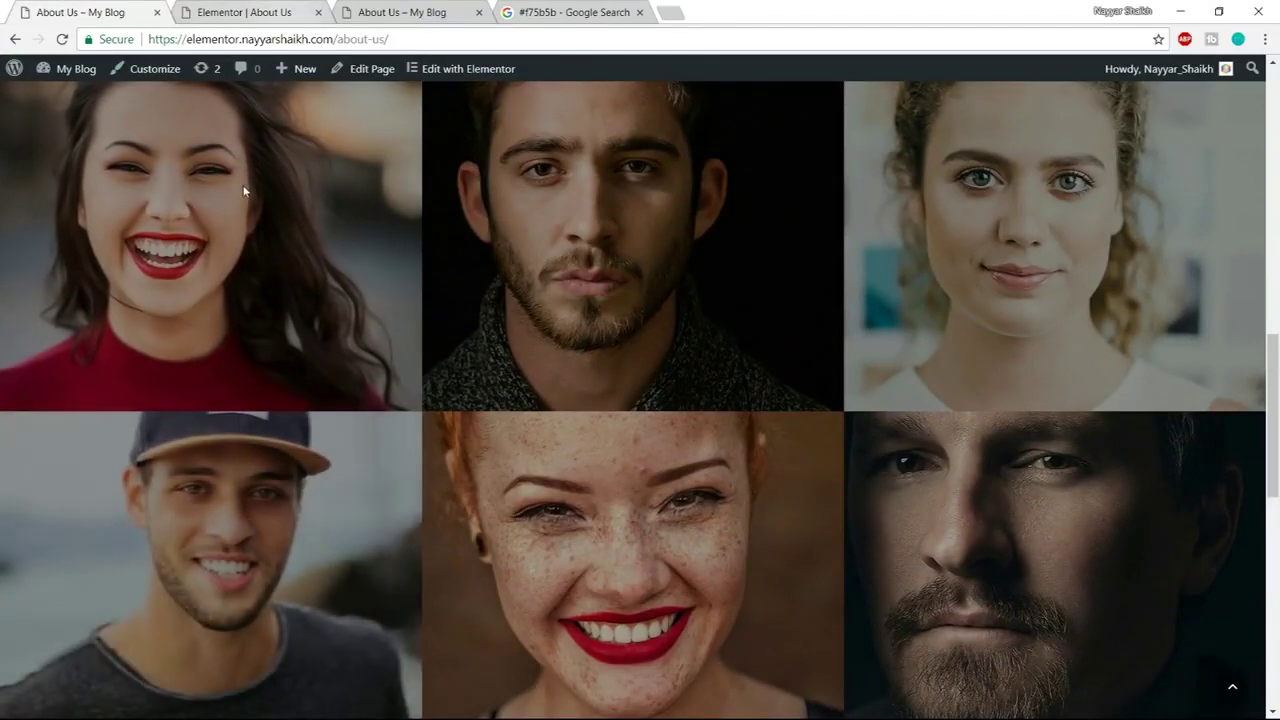
scroll(403, 360, up, 1)
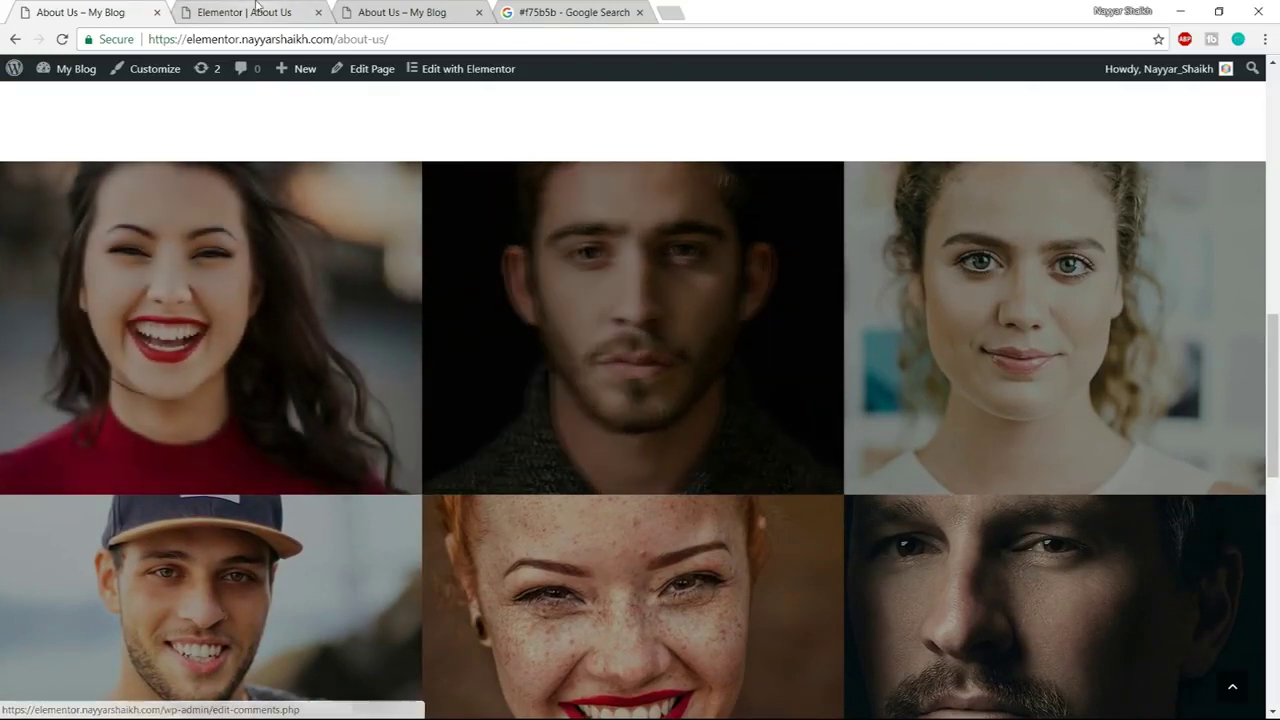
key(ctrl+Tab)
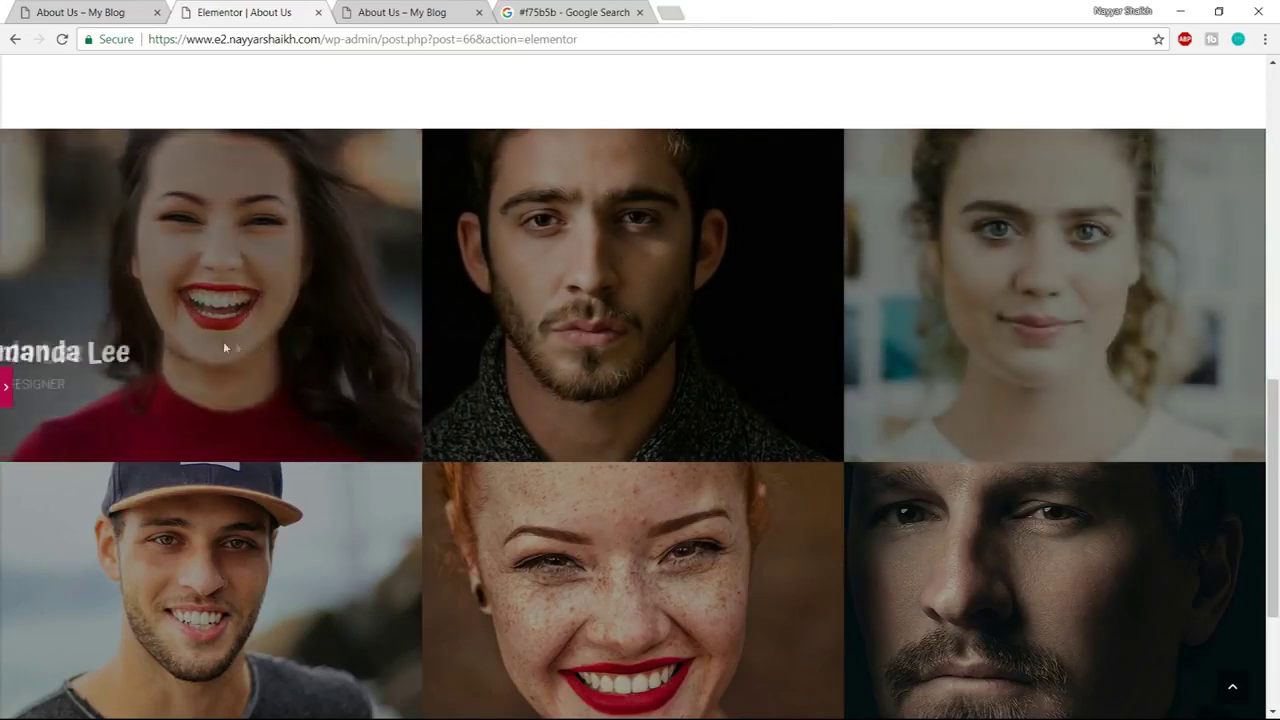
Step: Replace the first team card's photo with the blonde woman image from the media library
click(5, 387)
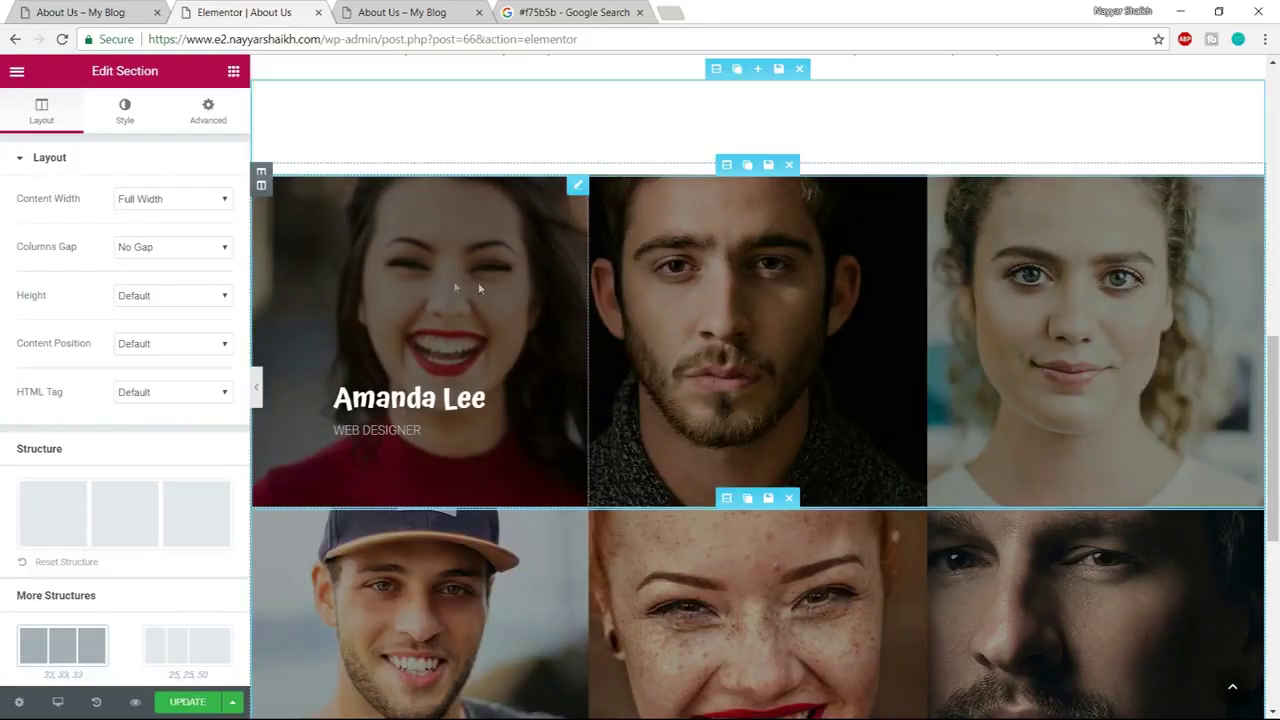
click(443, 280)
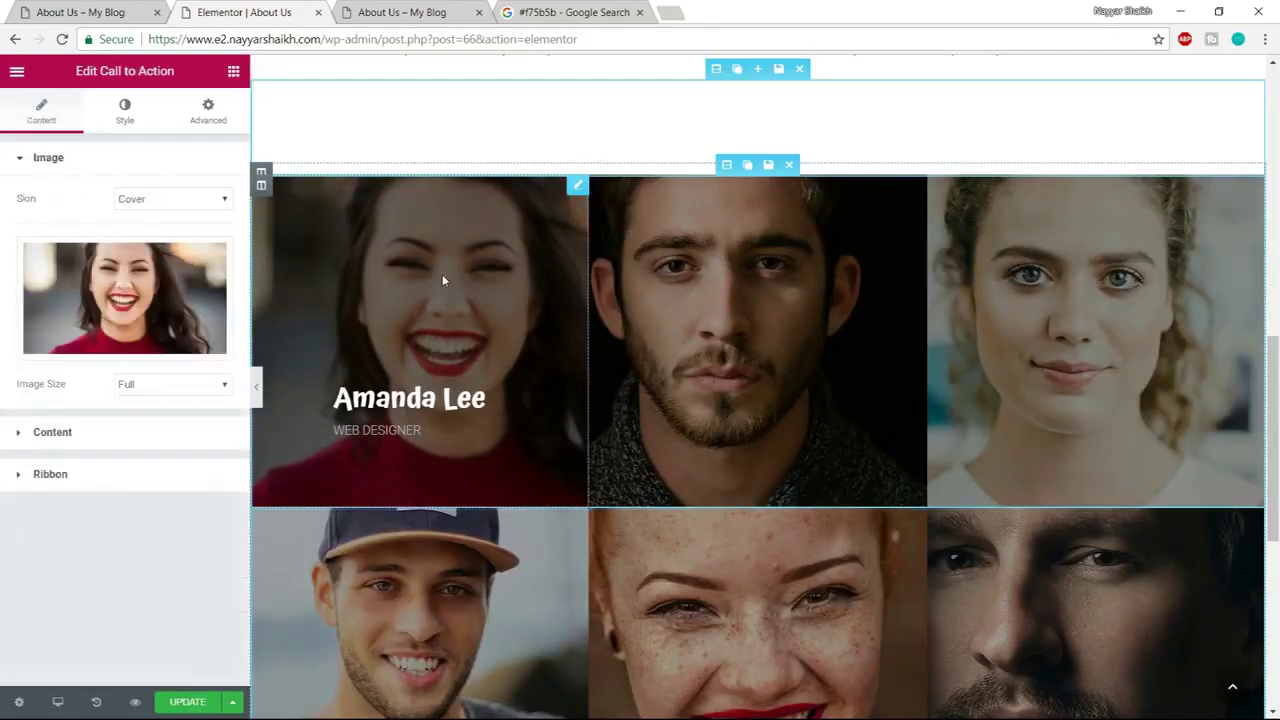
click(143, 300)
click(190, 134)
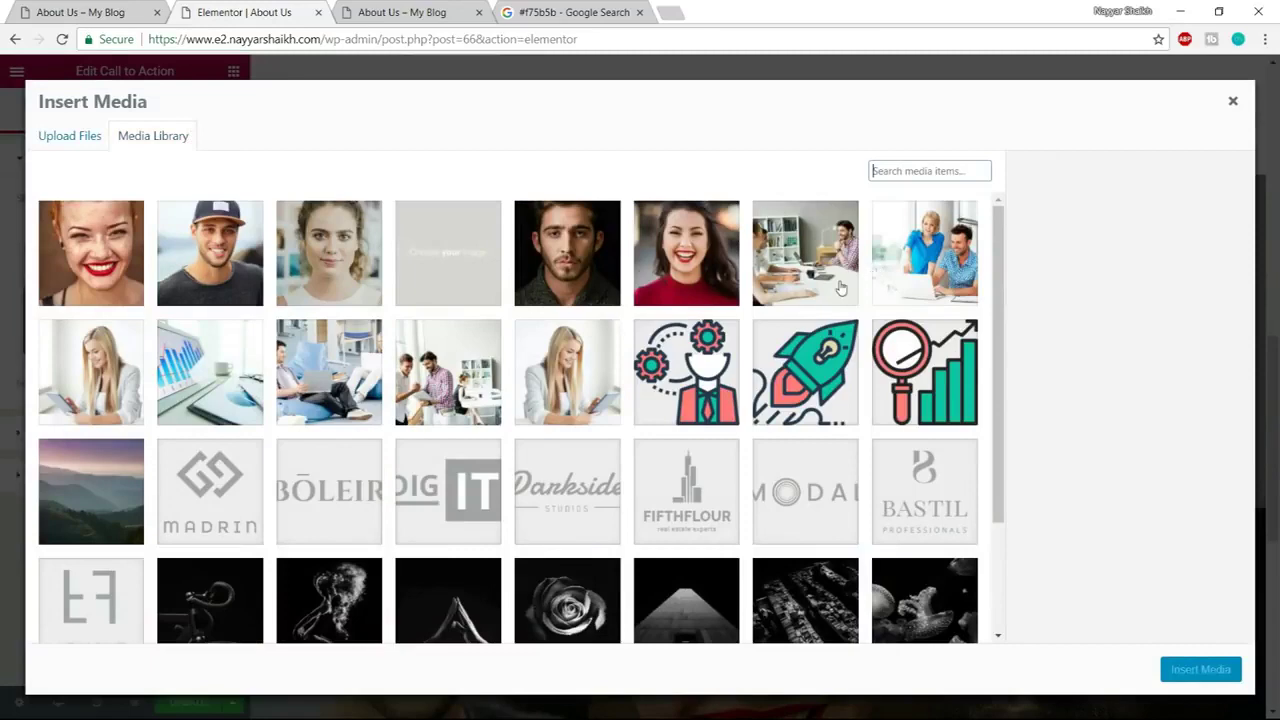
scroll(840, 288, down, 1)
click(91, 289)
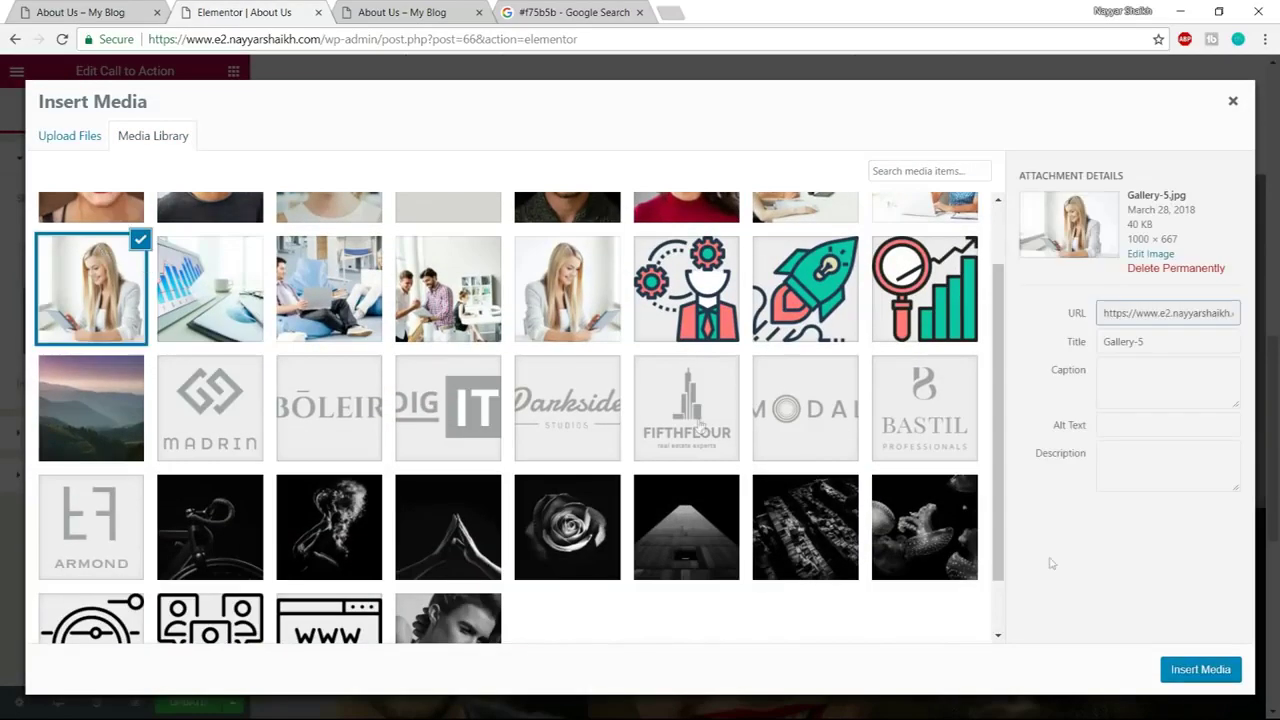
click(1200, 669)
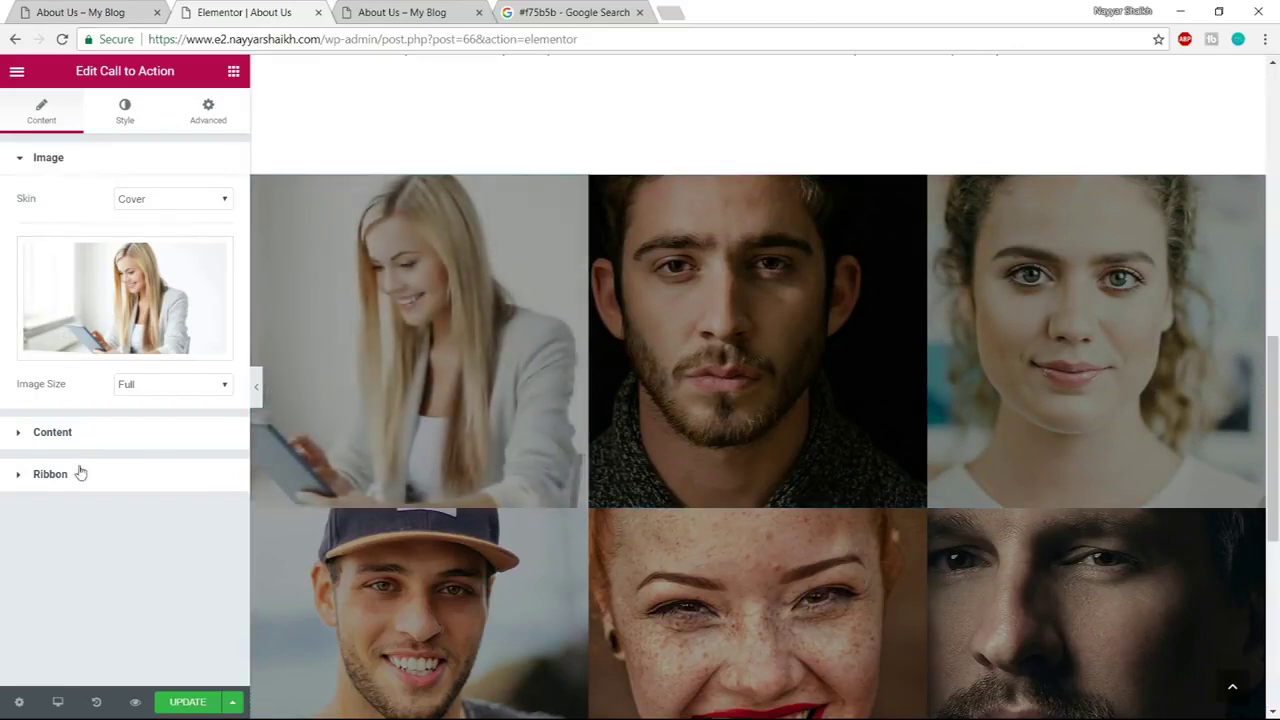
Step: Change the card's Web Designer description to 'Artist'
click(52, 432)
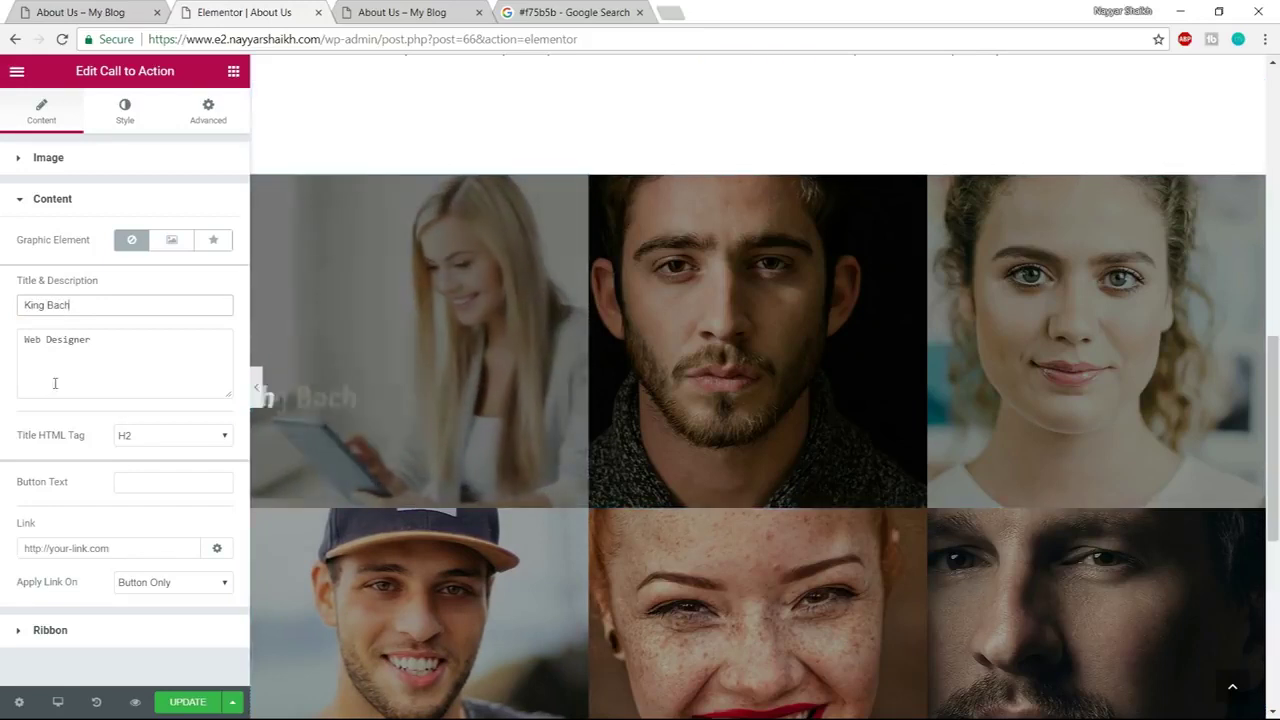
triple_click(108, 346)
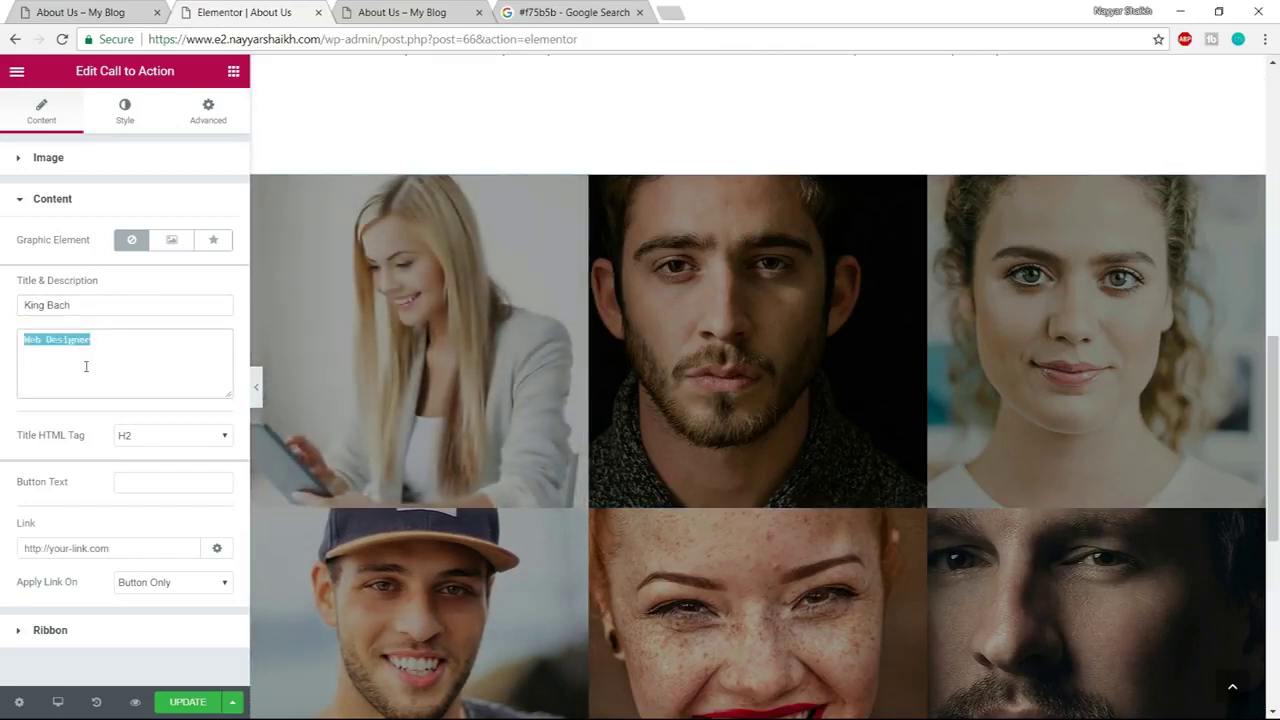
text(Artist)
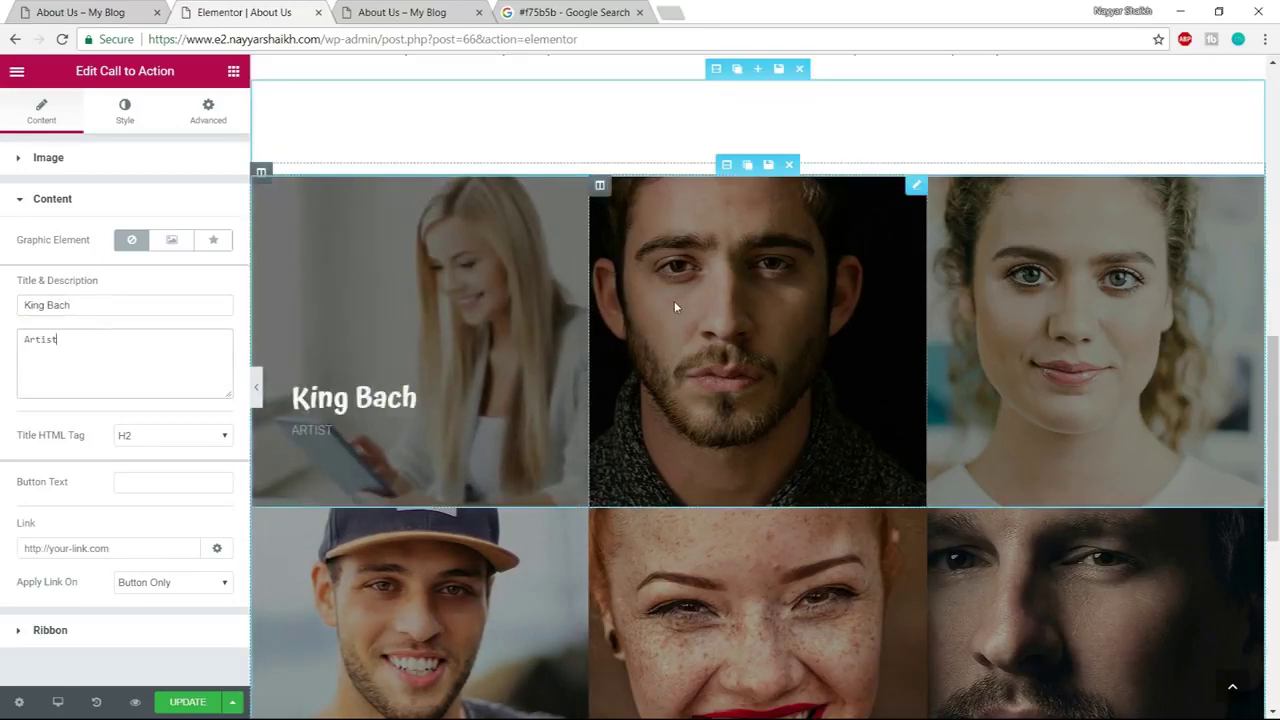
Step: Compare the editor layout with the live About Us page below the team grid
scroll(1108, 466, down, 1)
scroll(1108, 466, down, 2)
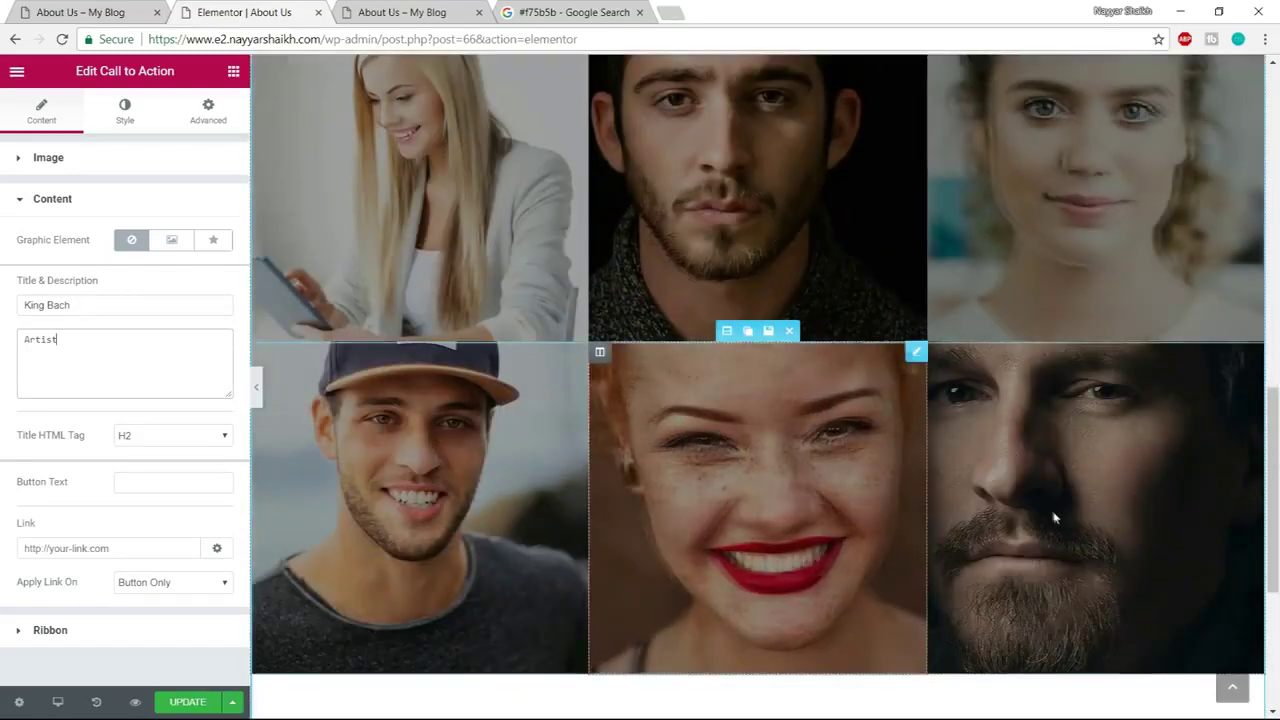
scroll(832, 424, down, 3)
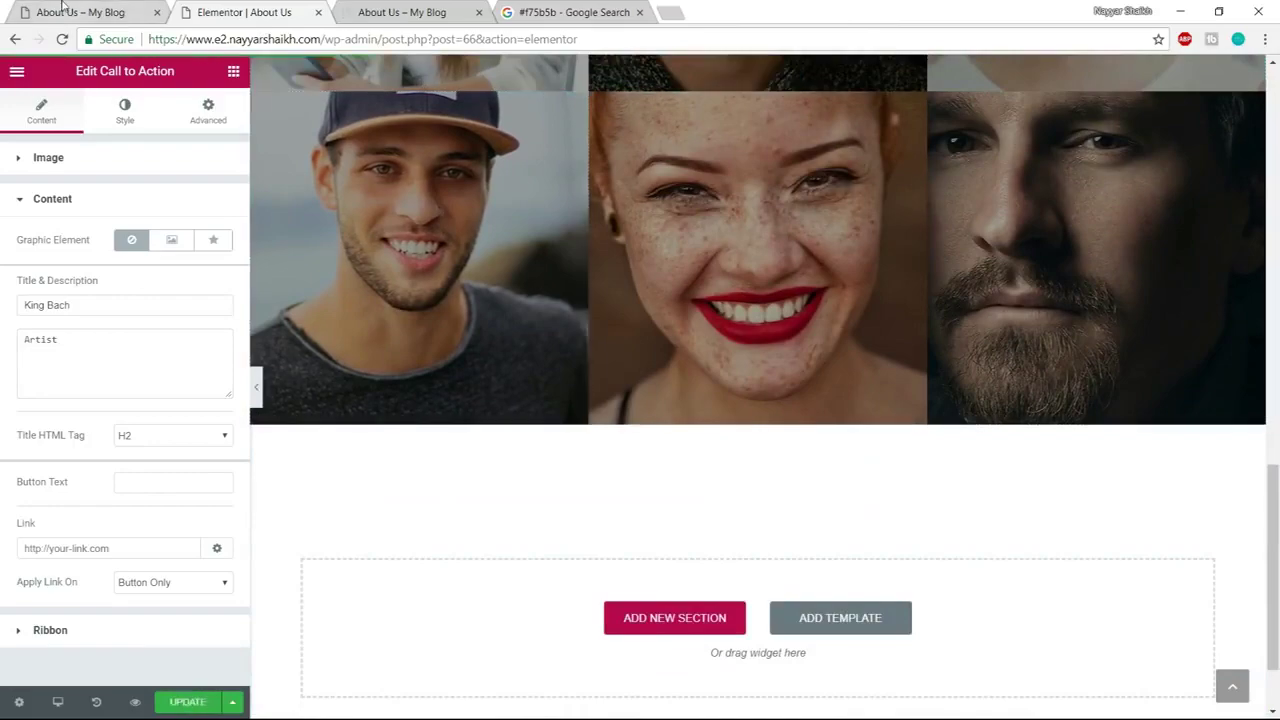
key(ctrl+shift+Tab)
scroll(645, 350, down, 5)
scroll(651, 377, down, 3)
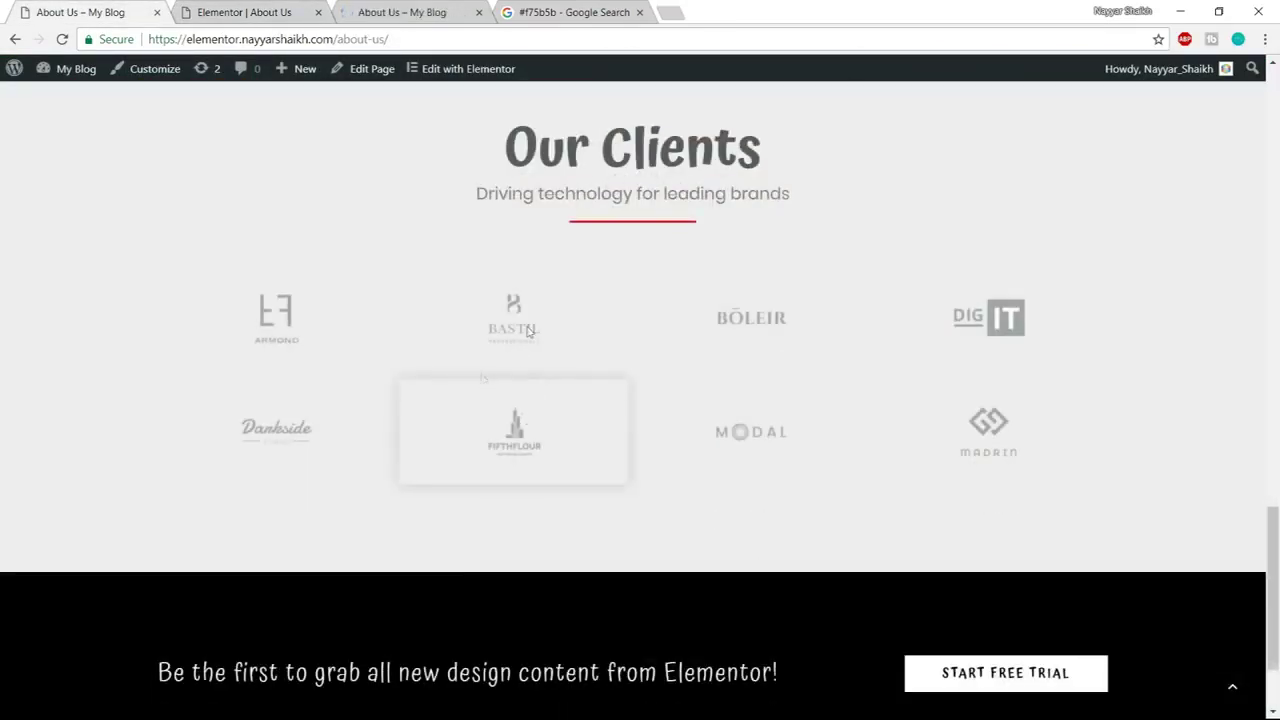
scroll(790, 350, down, 2)
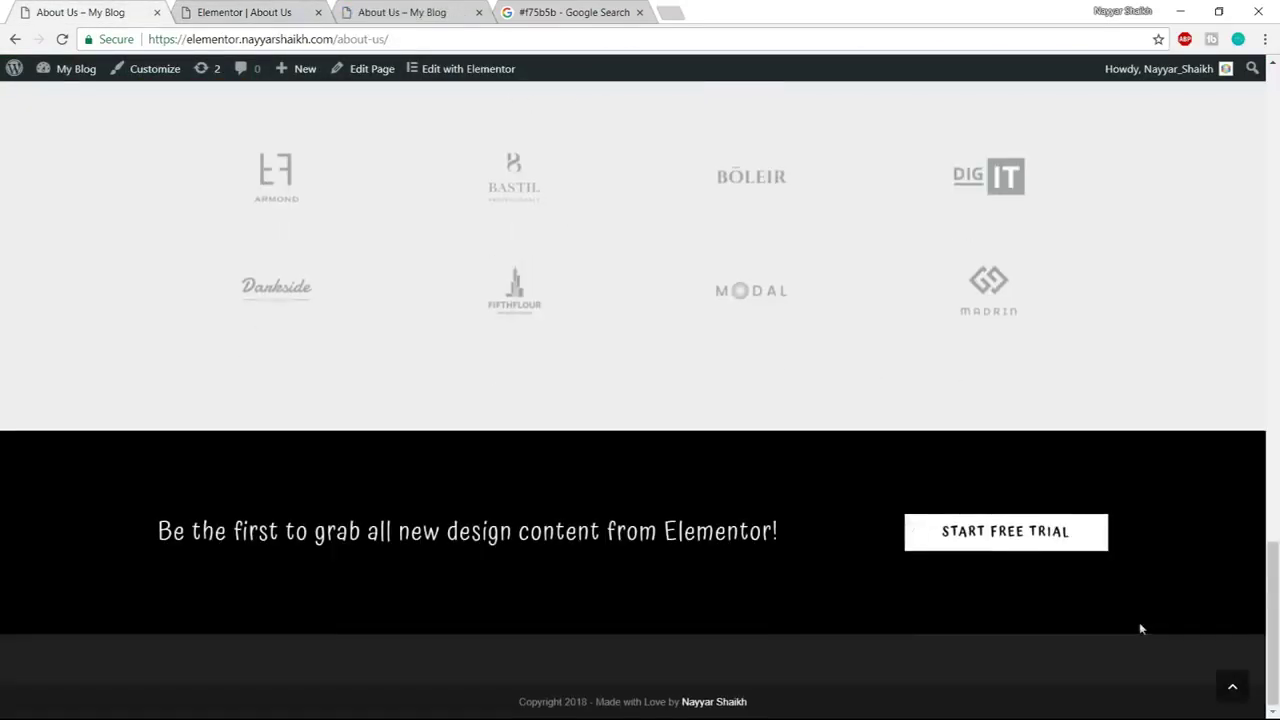
scroll(1123, 586, up, 2)
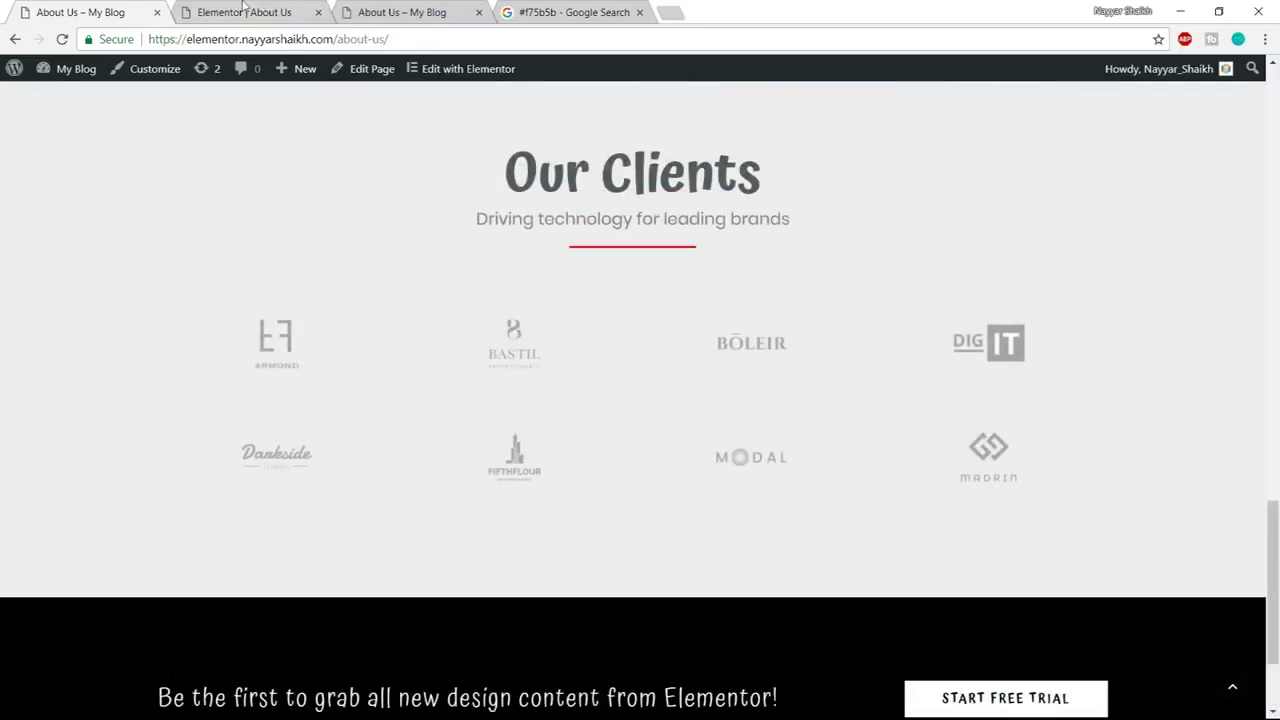
Step: Browse My Templates in the template library for the saved Clients template
click(243, 12)
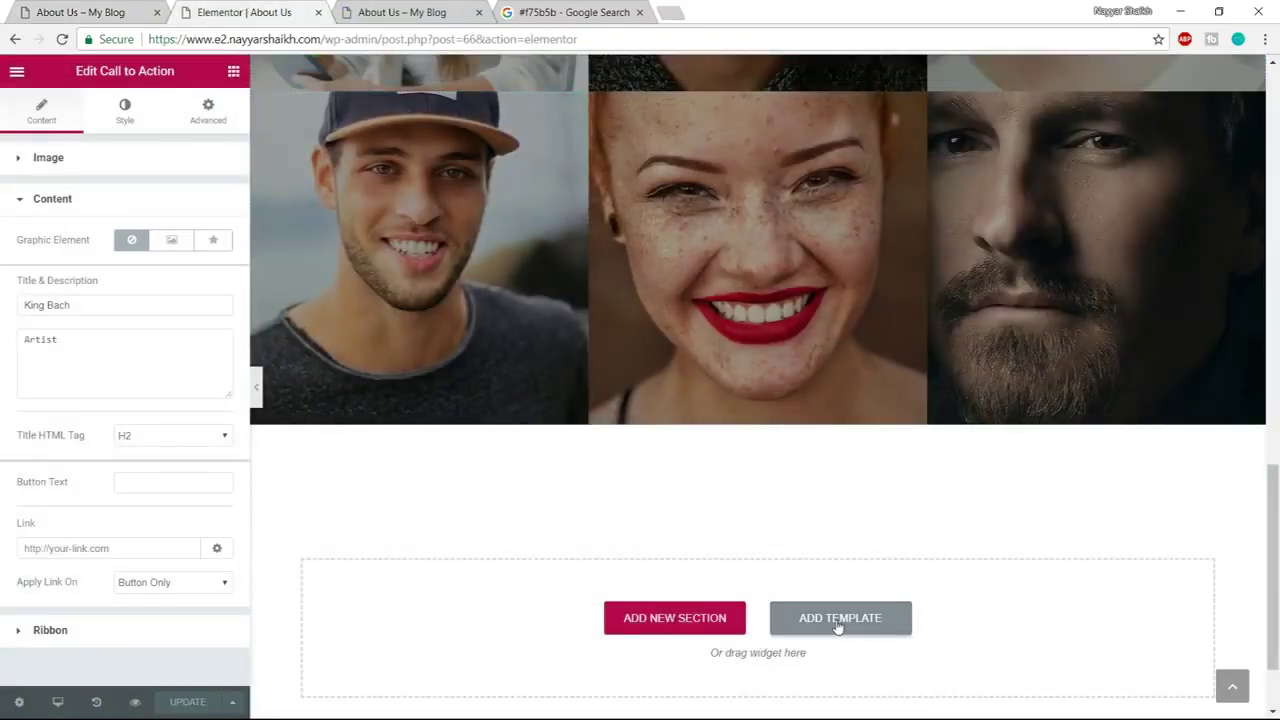
click(838, 618)
click(716, 104)
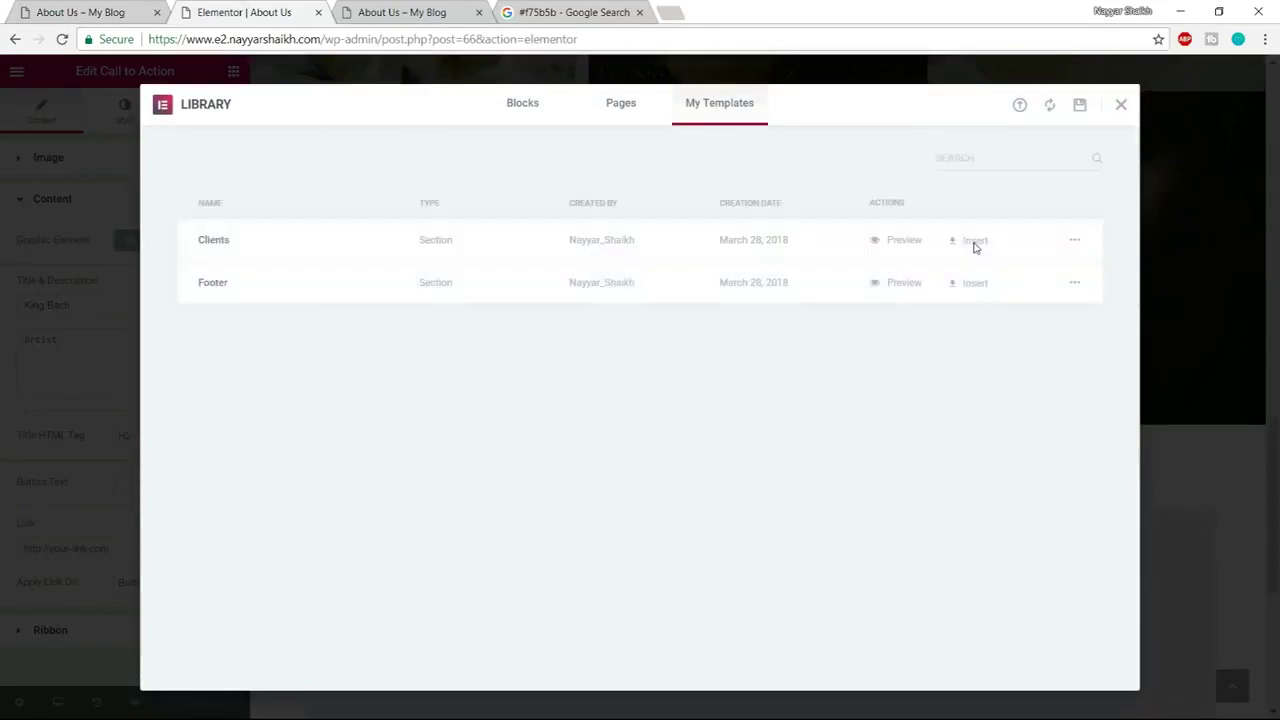
scroll(838, 510, down, 2)
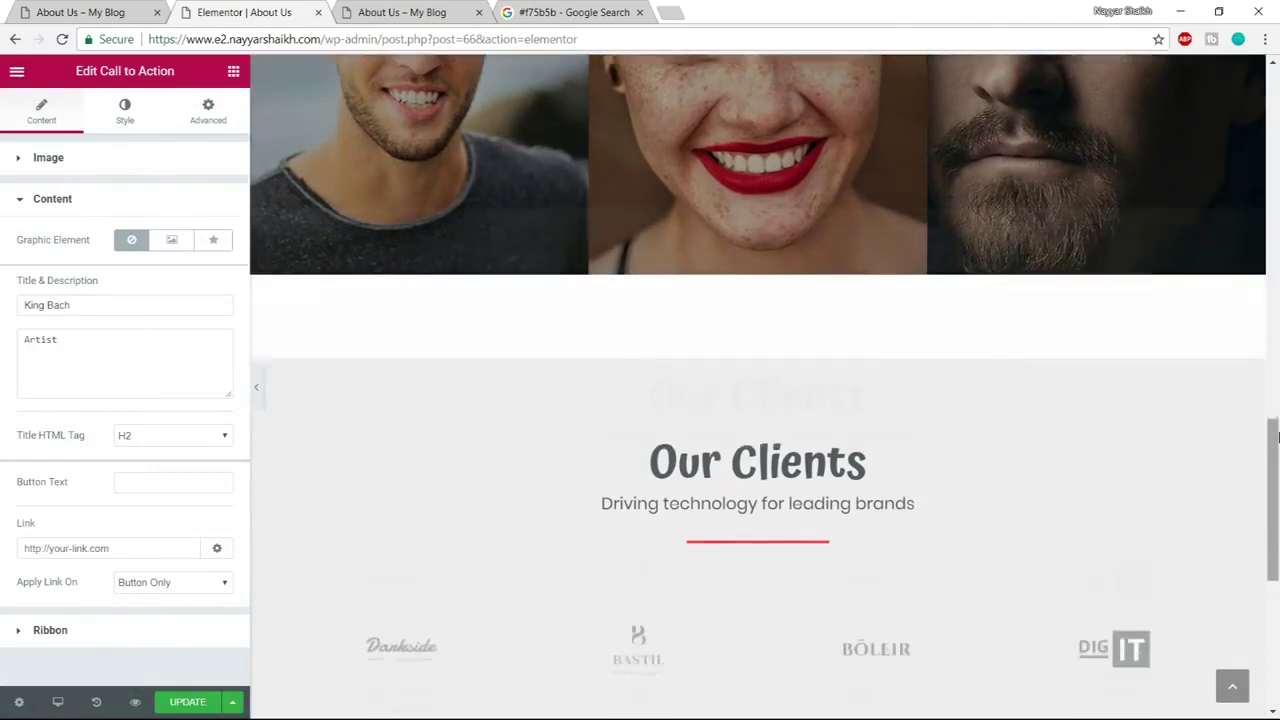
scroll(669, 523, up, 3)
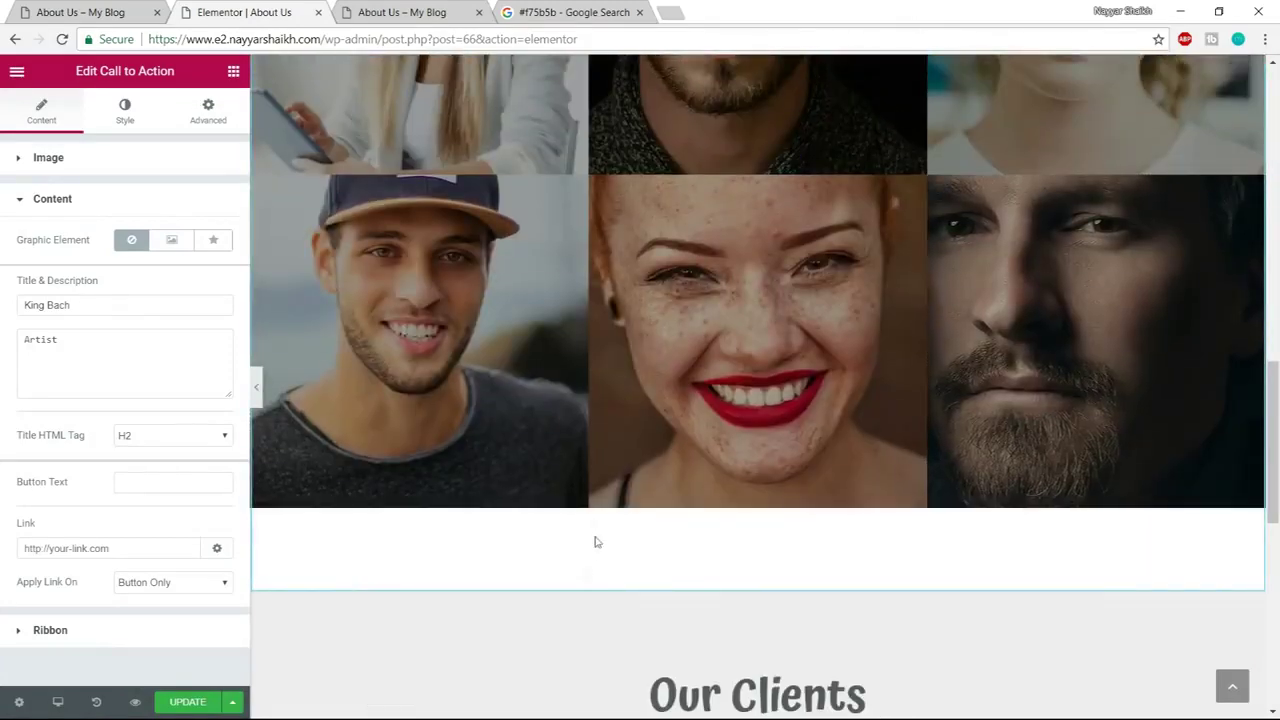
scroll(609, 574, up, 5)
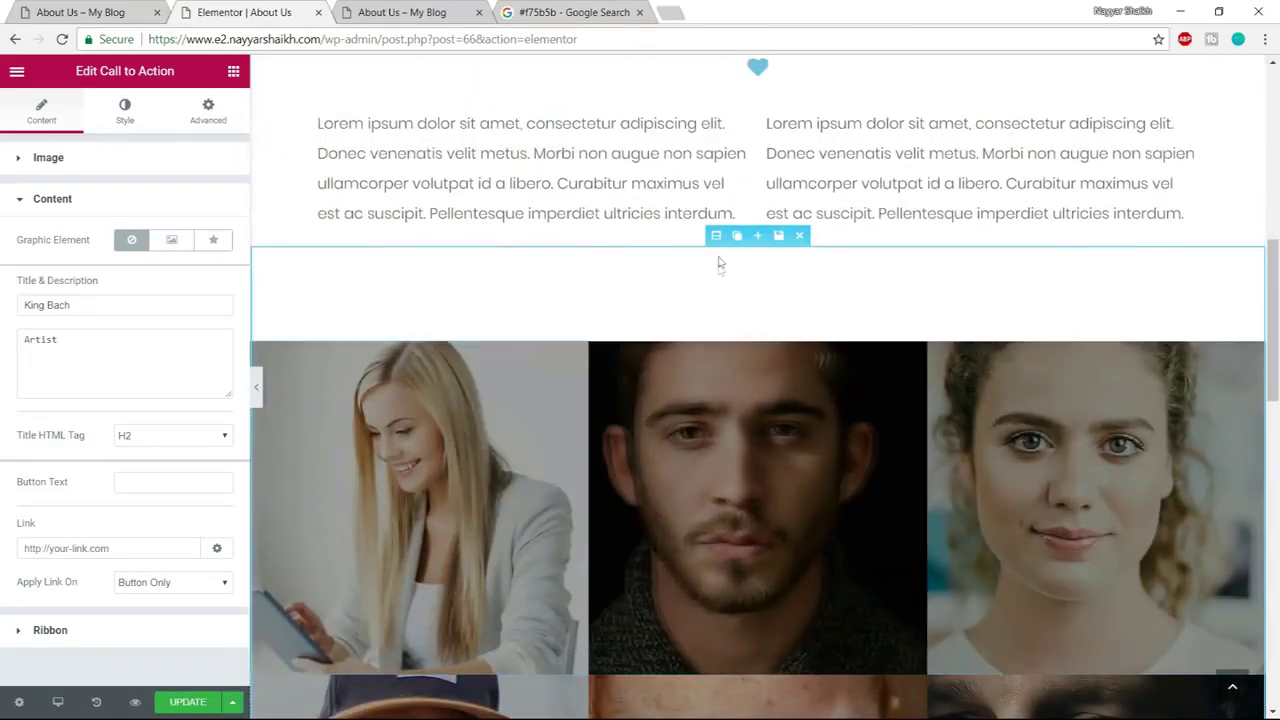
Step: Review the team grid section's Advanced spacing settings
click(716, 236)
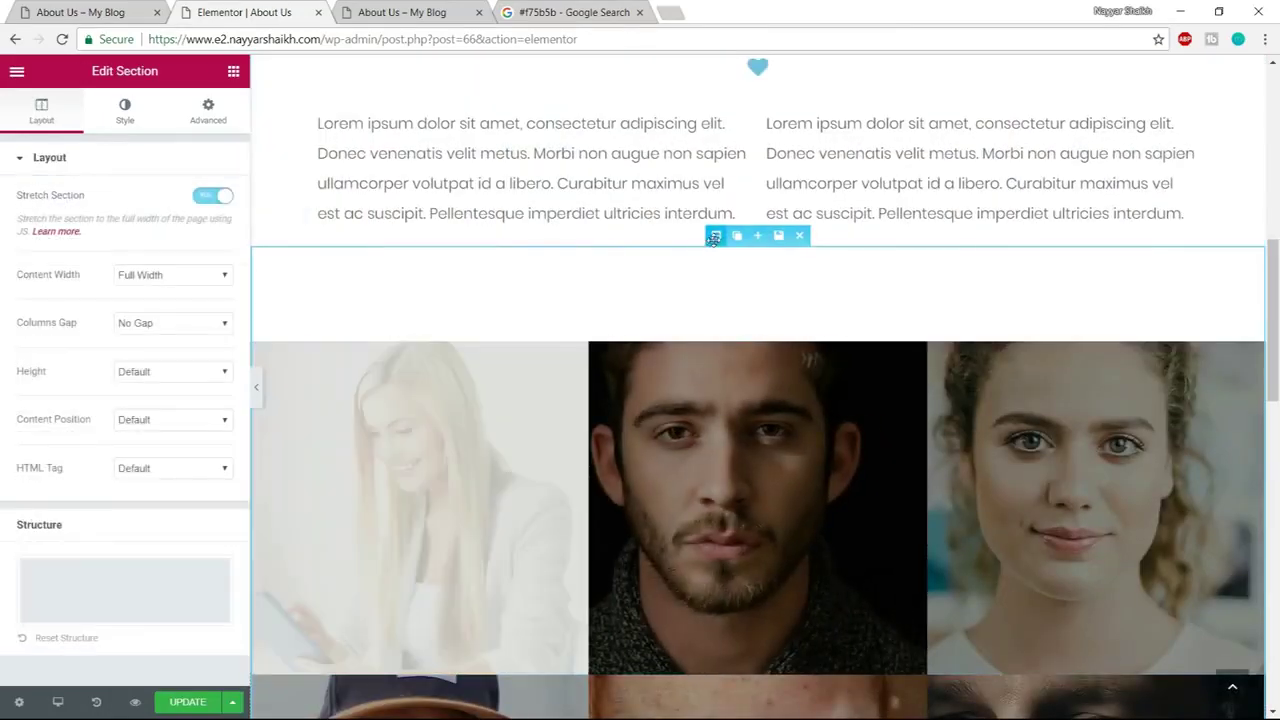
click(216, 116)
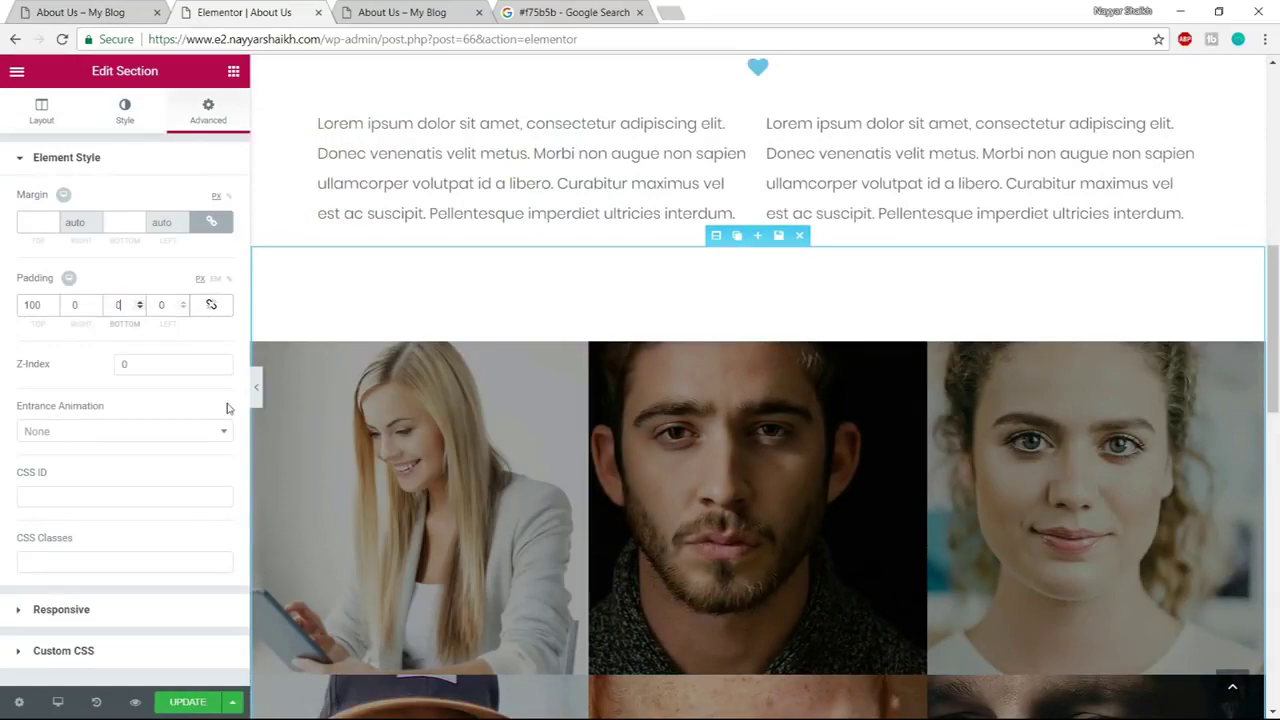
scroll(807, 476, down, 7)
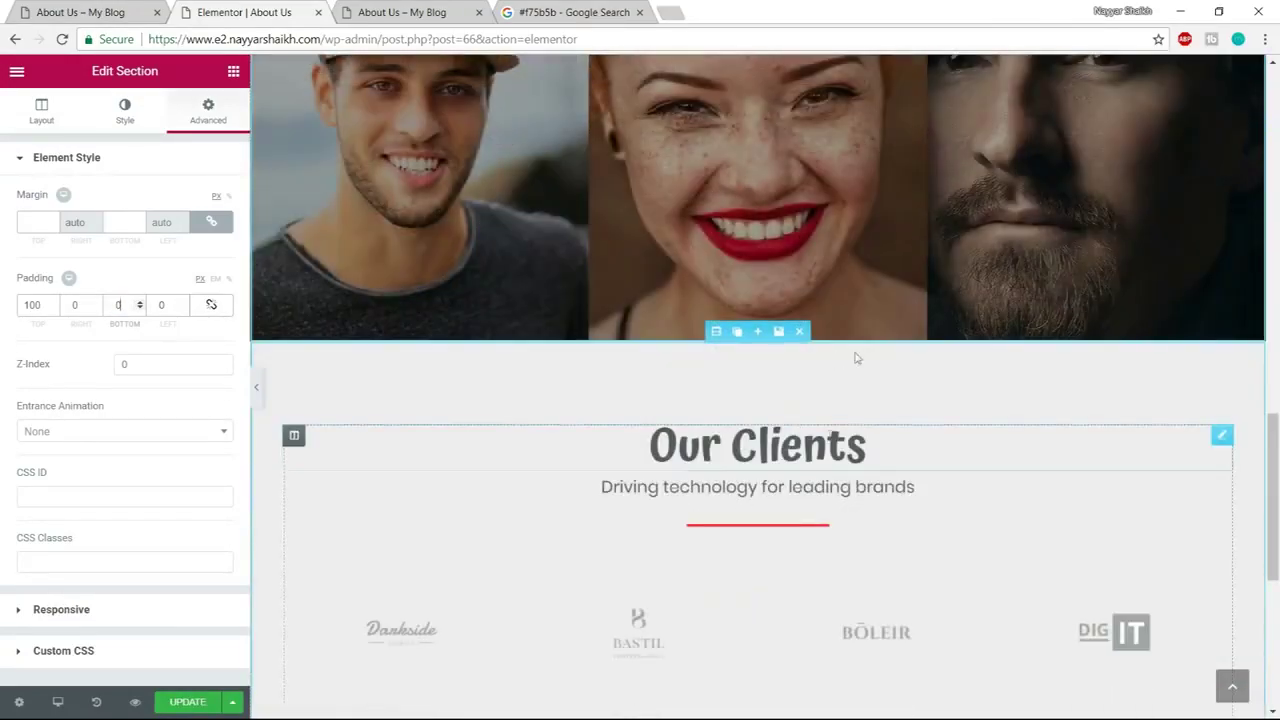
scroll(845, 393, down, 4)
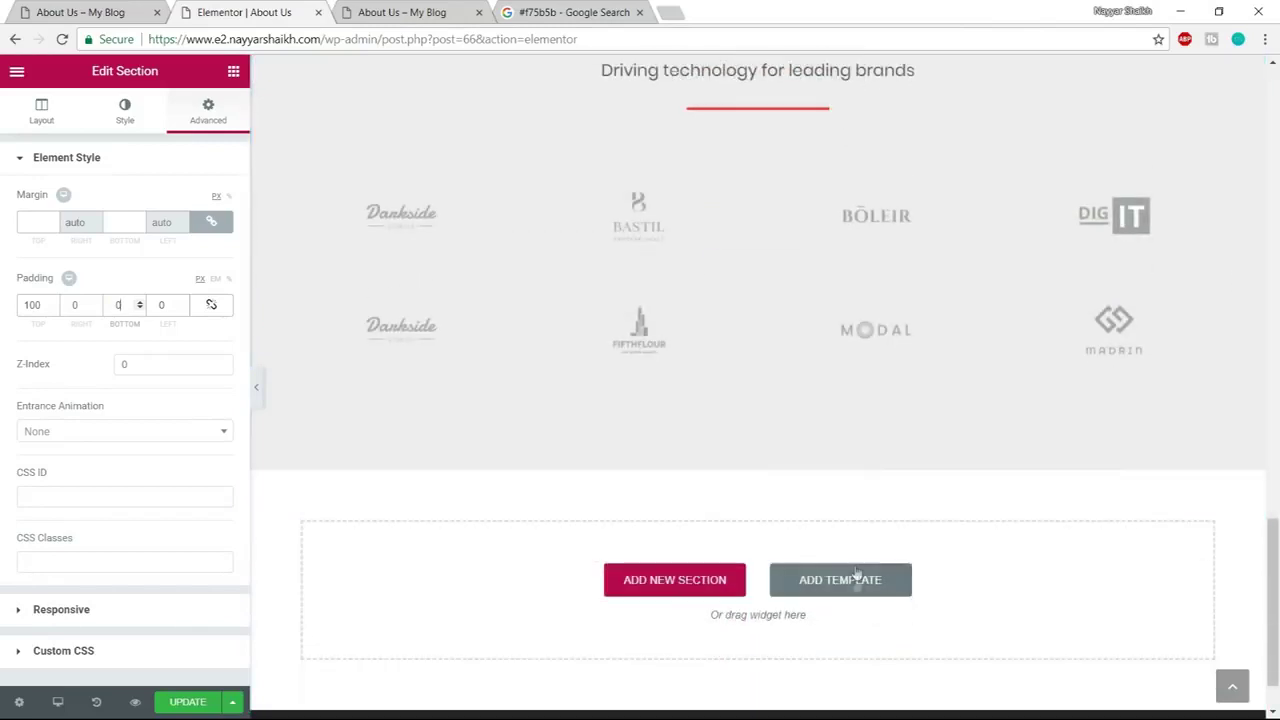
Step: Insert the saved Footer template below Our Clients and update the page
click(857, 579)
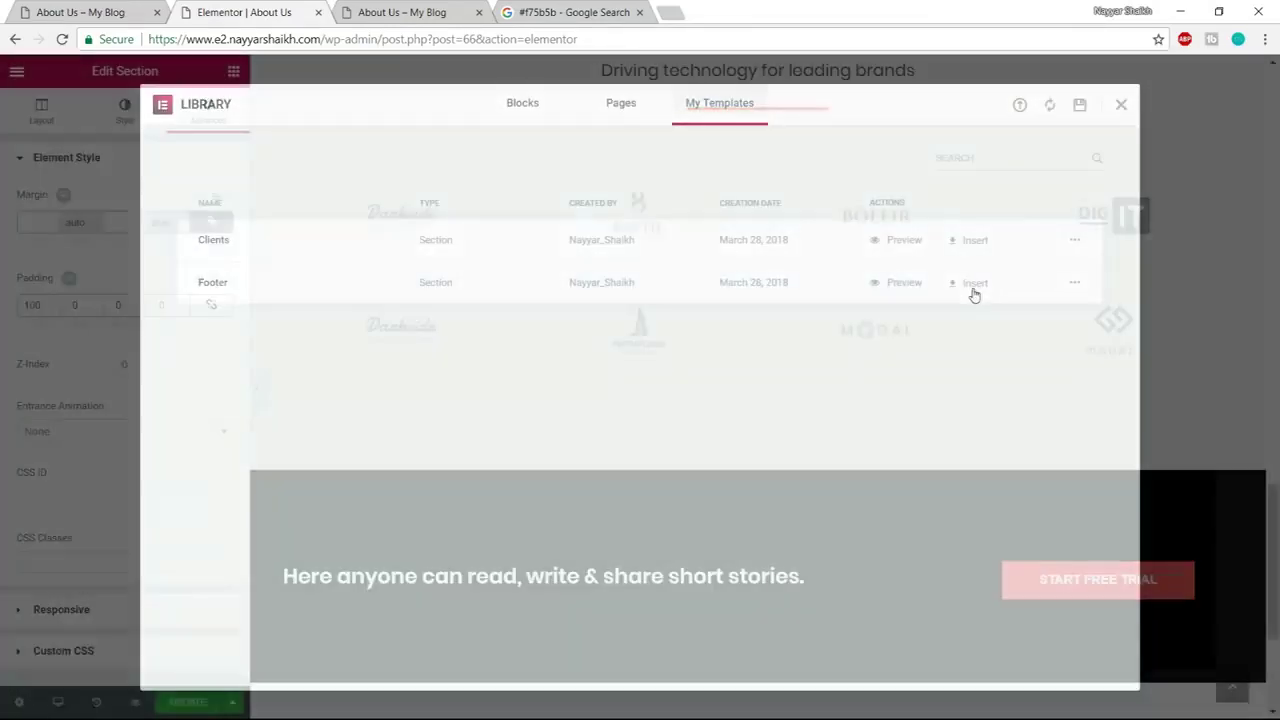
click(975, 290)
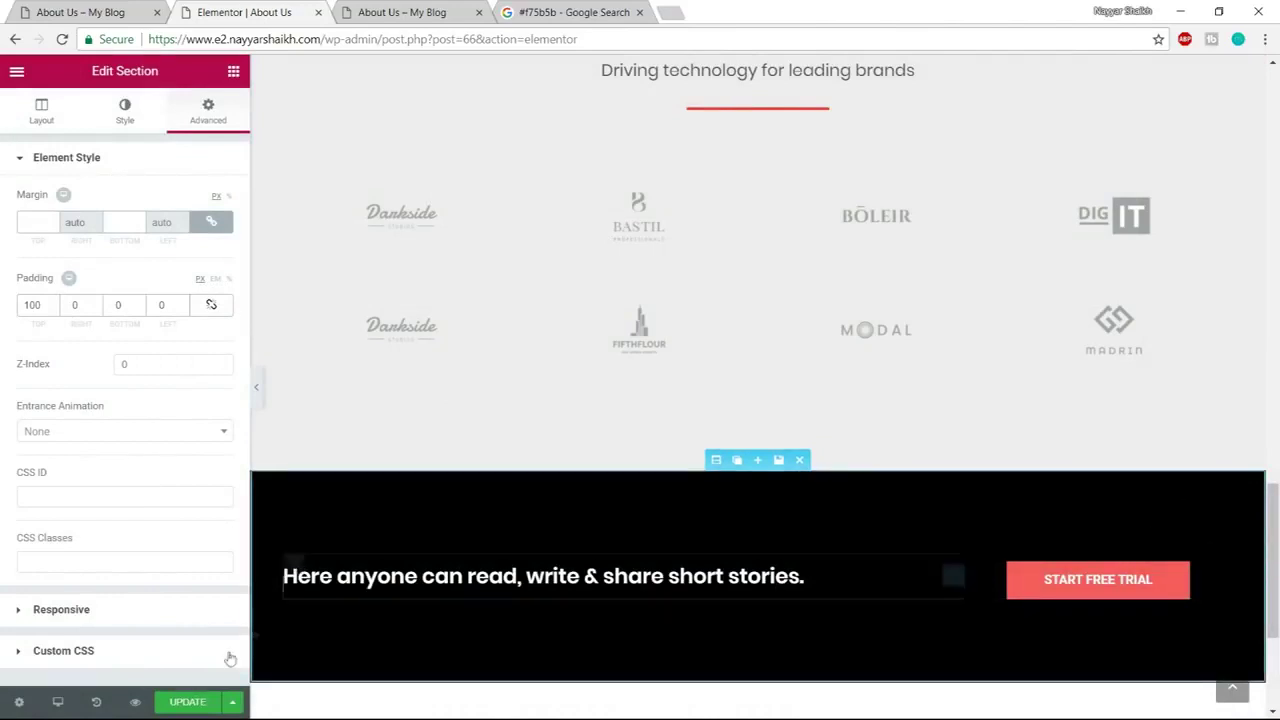
click(197, 703)
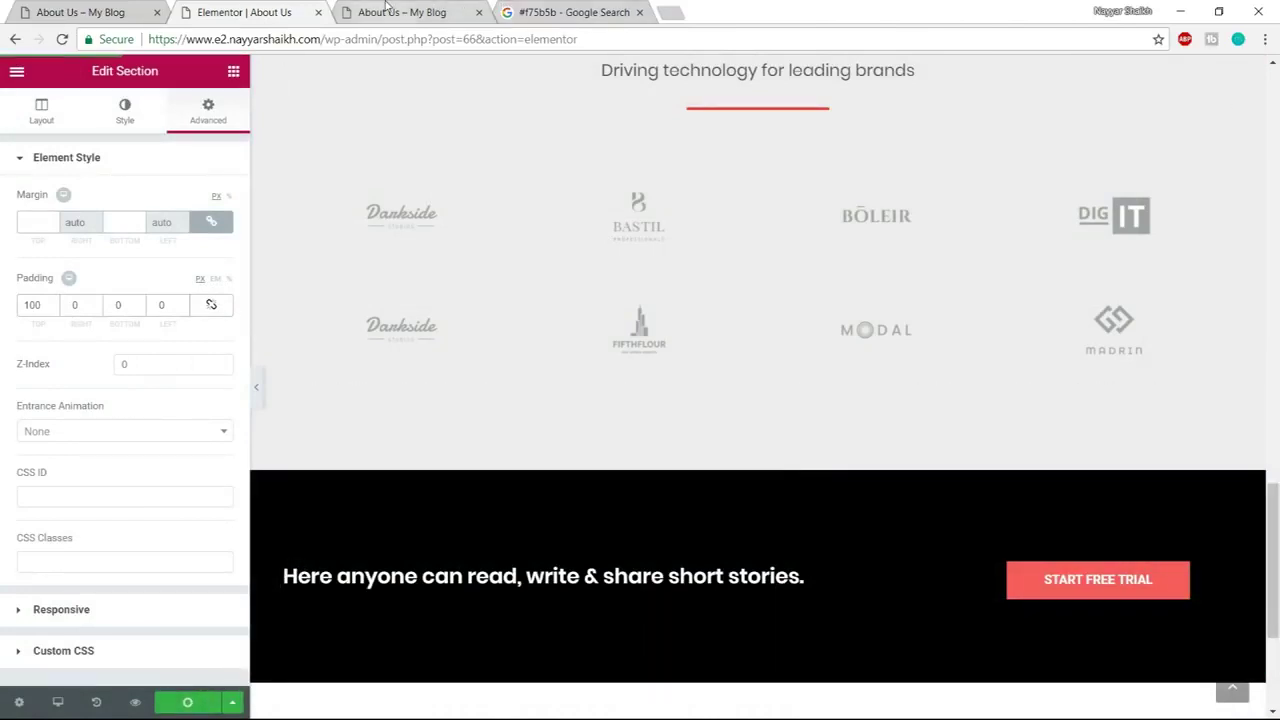
Step: Review the live About Us preview down to the story-sharing banner and footer, then return to top
click(400, 12)
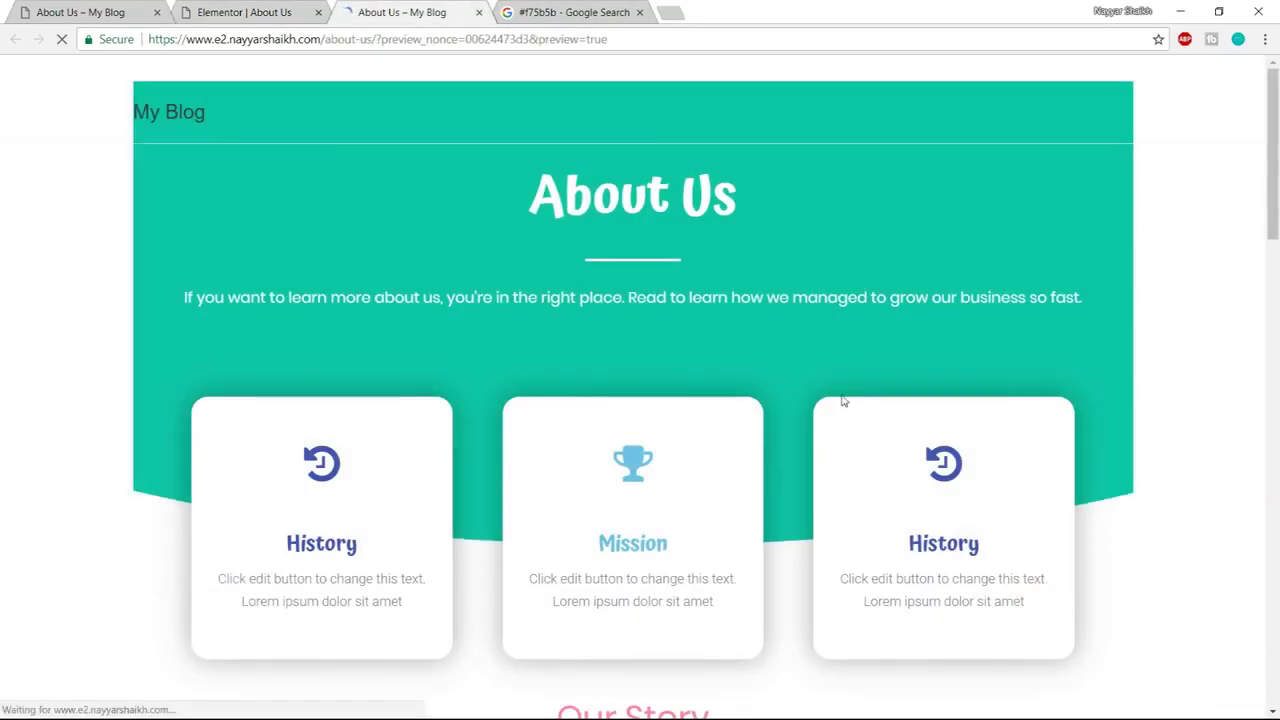
scroll(391, 470, down, 1)
scroll(391, 470, down, 5)
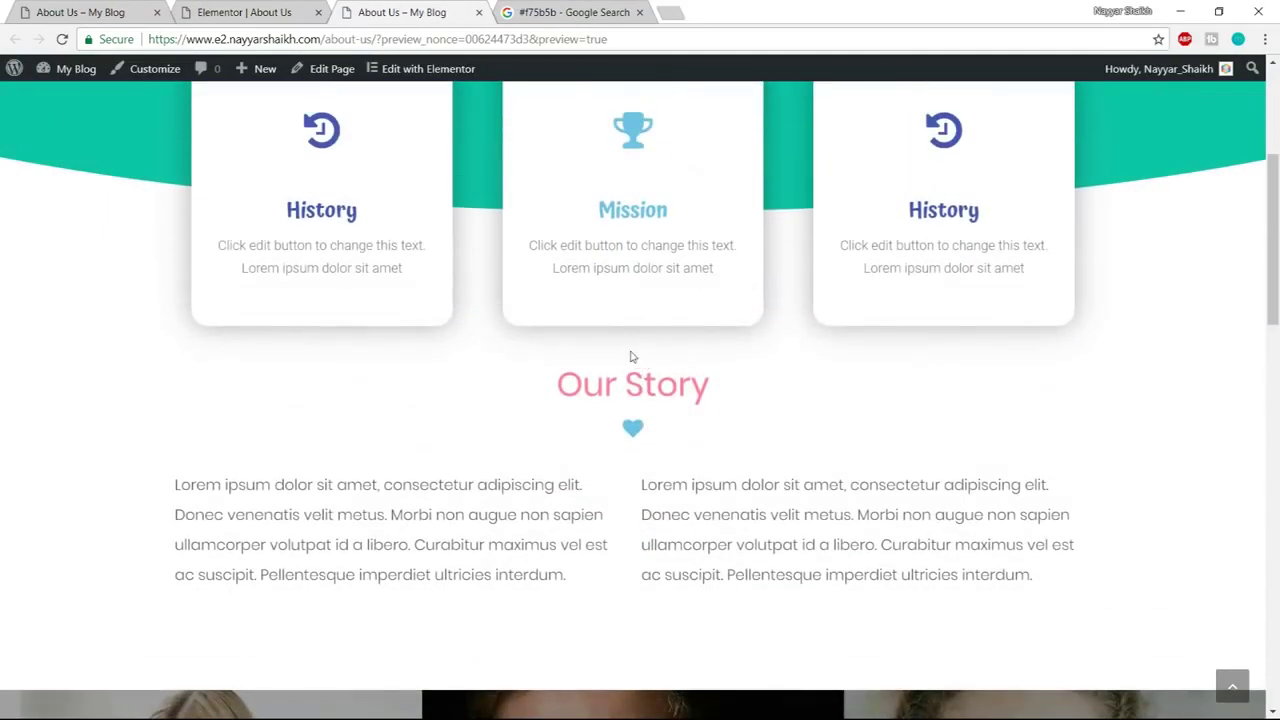
scroll(740, 374, down, 8)
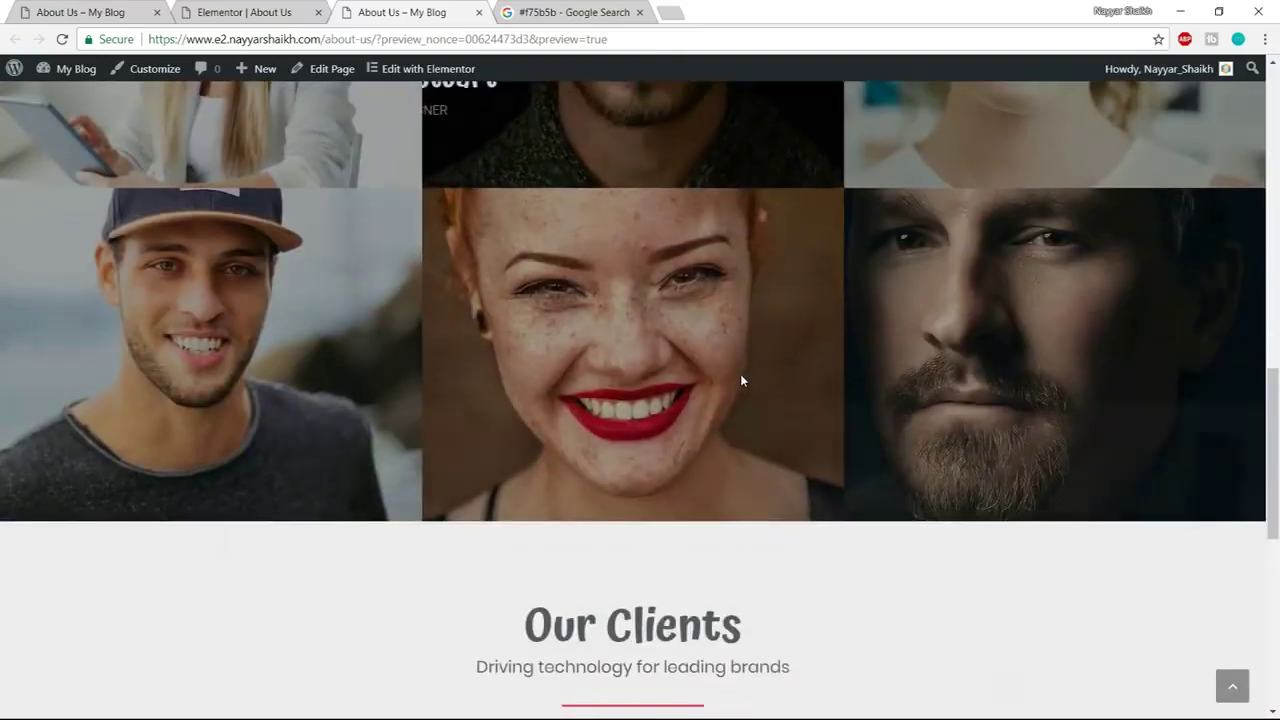
scroll(741, 380, down, 7)
click(1222, 682)
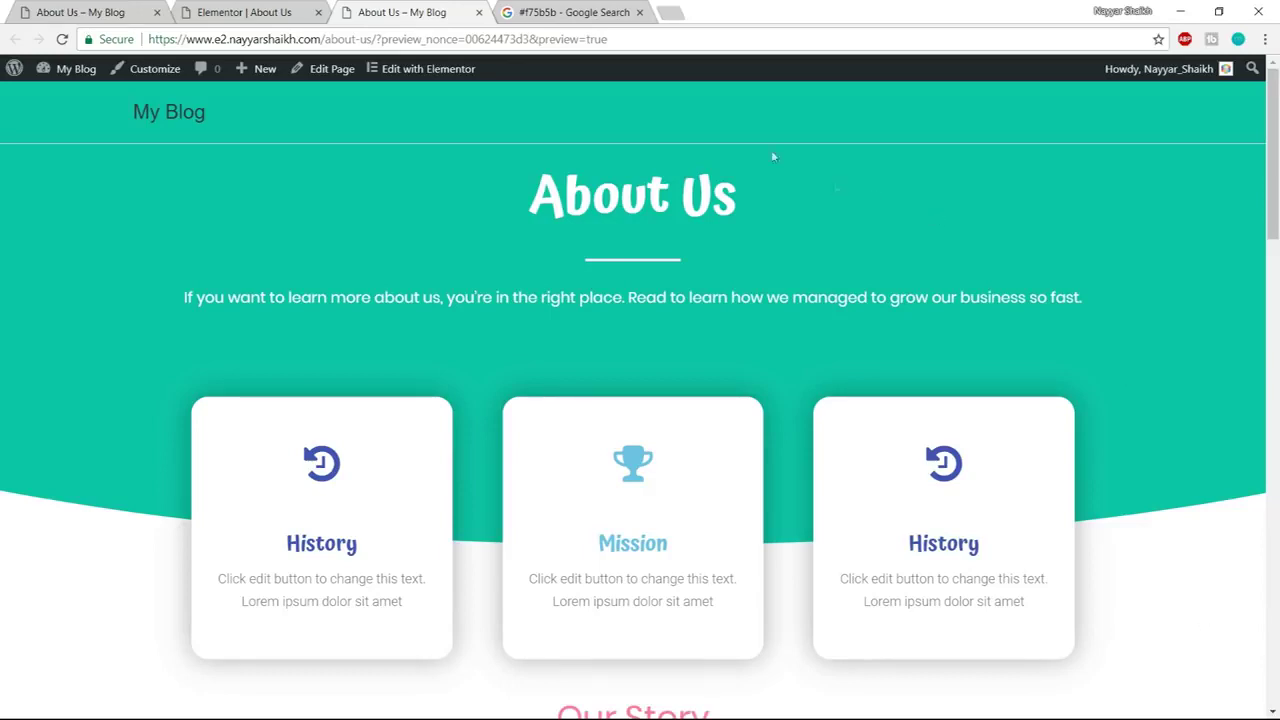
Step: Give the History/Mission cards section 100 px top padding, update the page, and close the editor tab
click(205, 12)
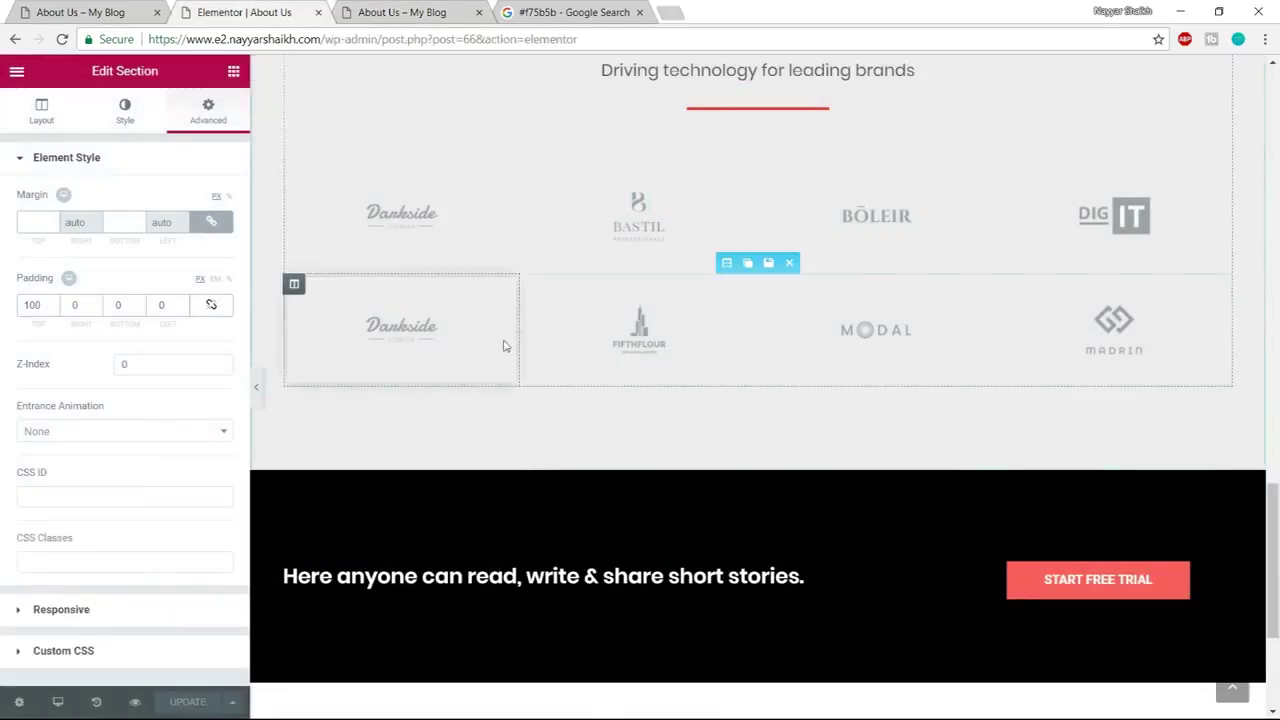
scroll(711, 481, up, 7)
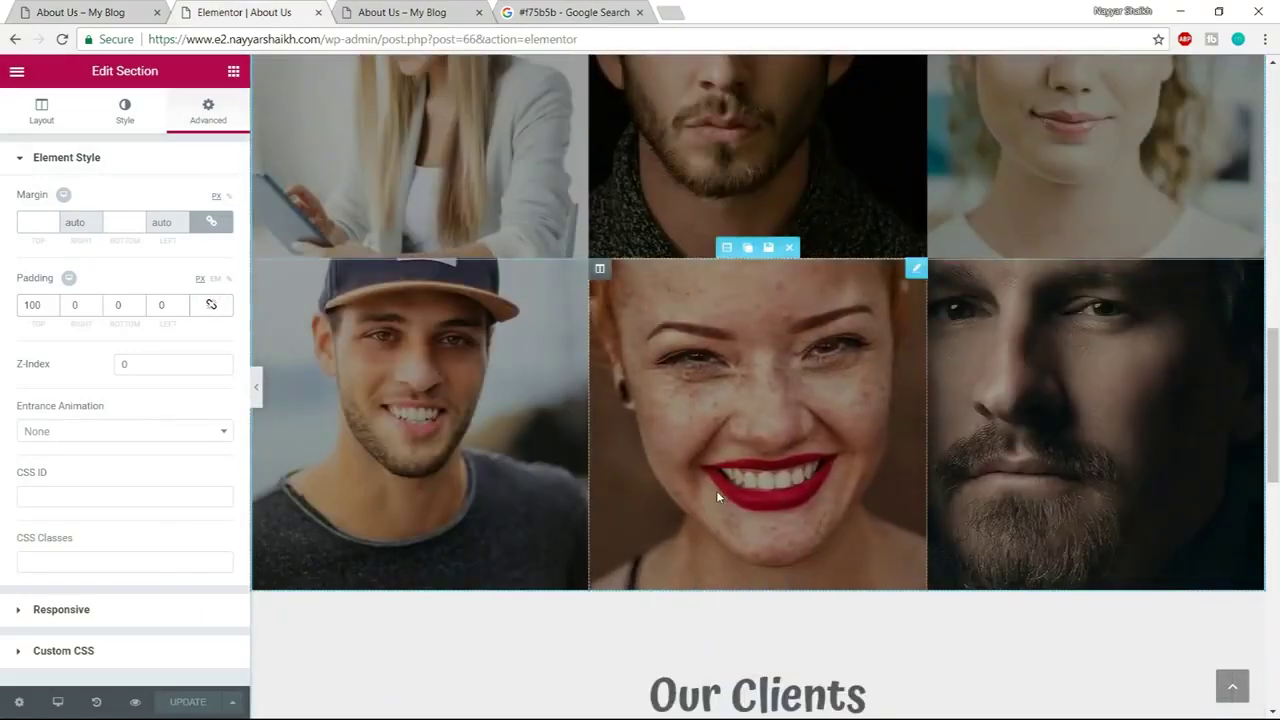
scroll(716, 490, up, 8)
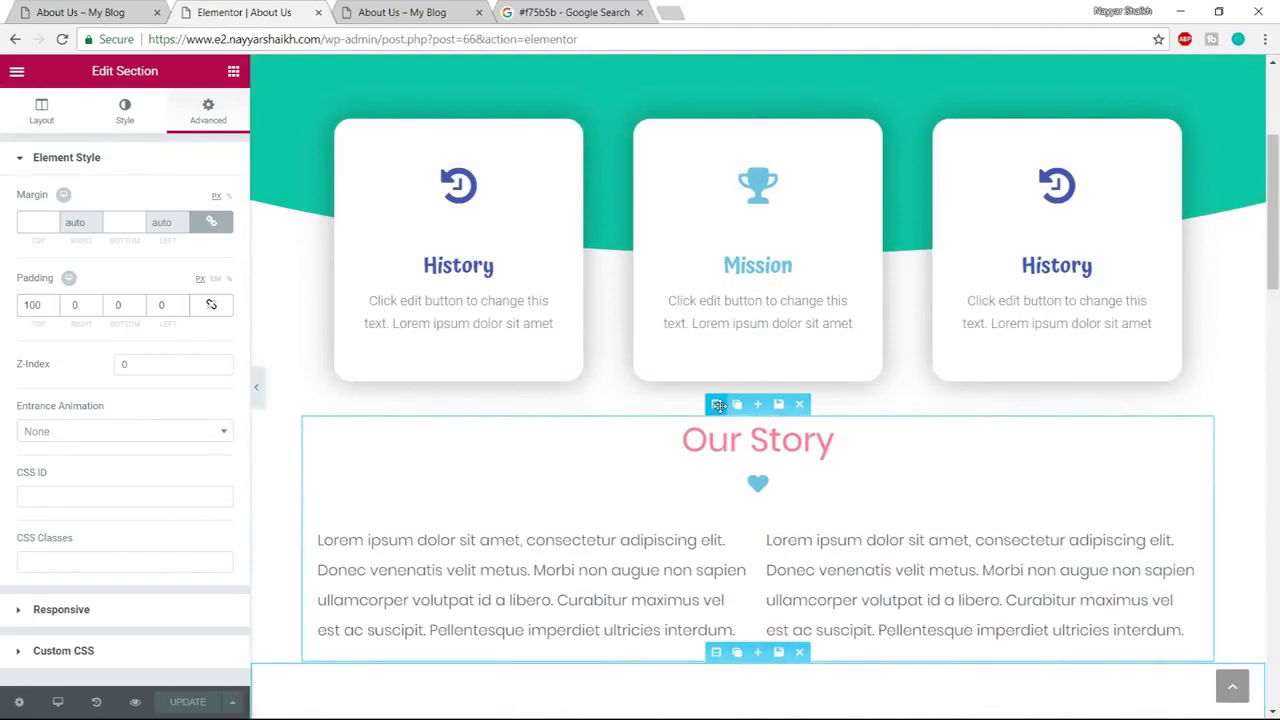
click(432, 136)
click(208, 110)
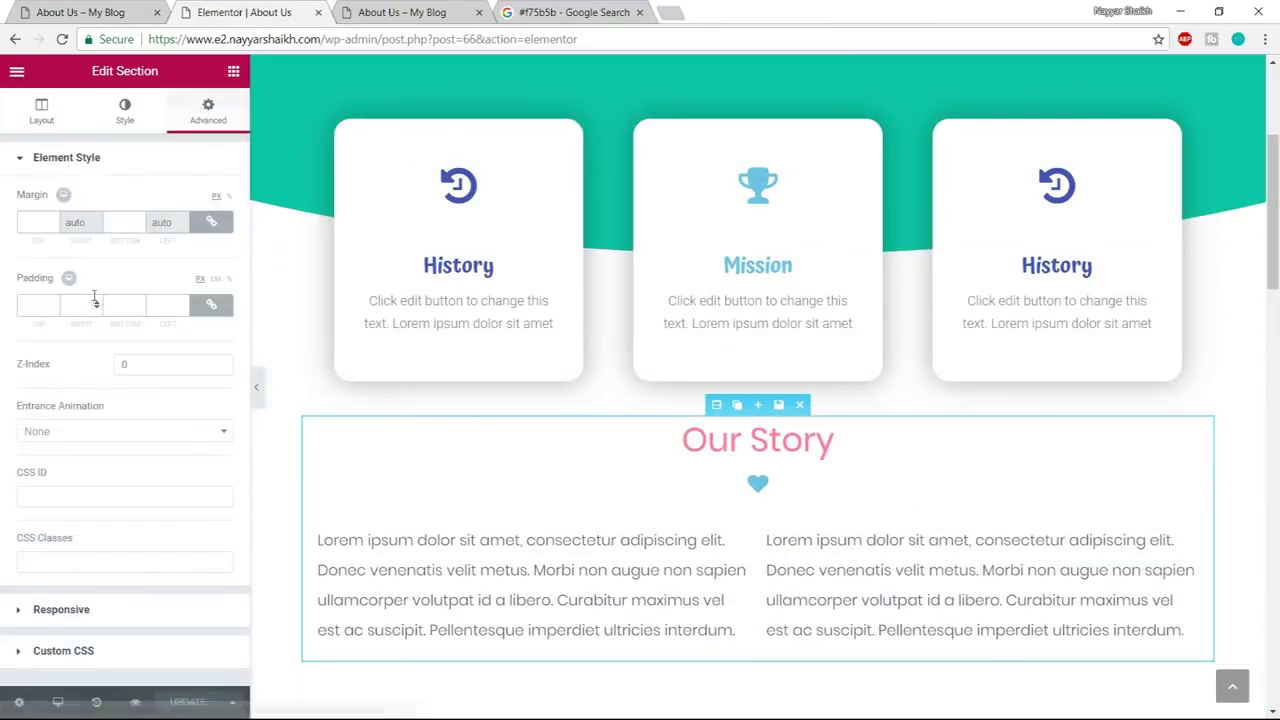
click(211, 306)
click(31, 305)
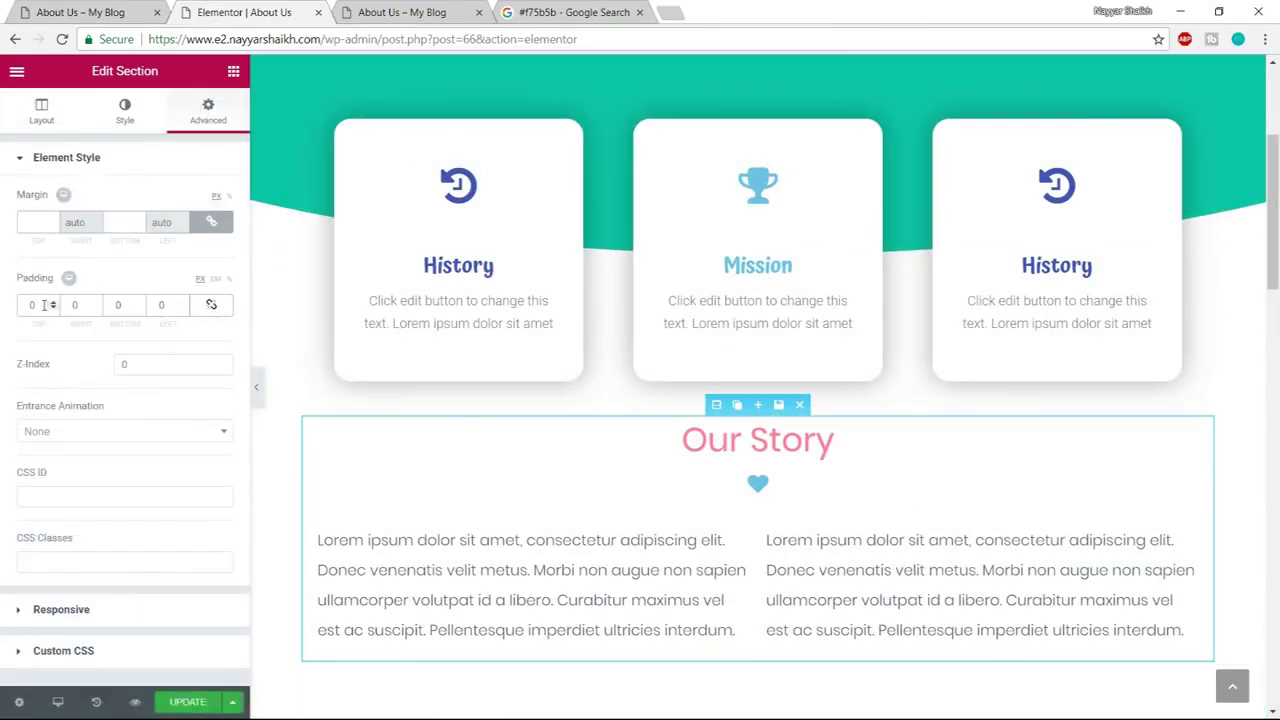
text(100)
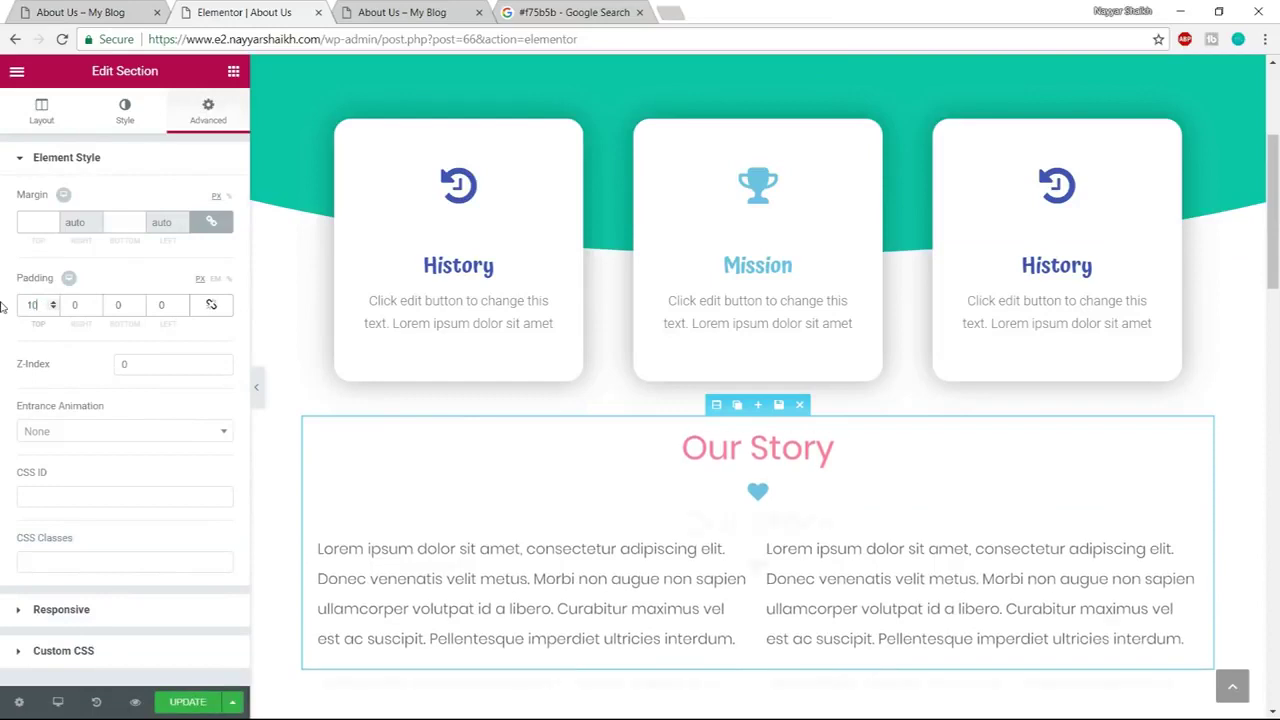
click(186, 702)
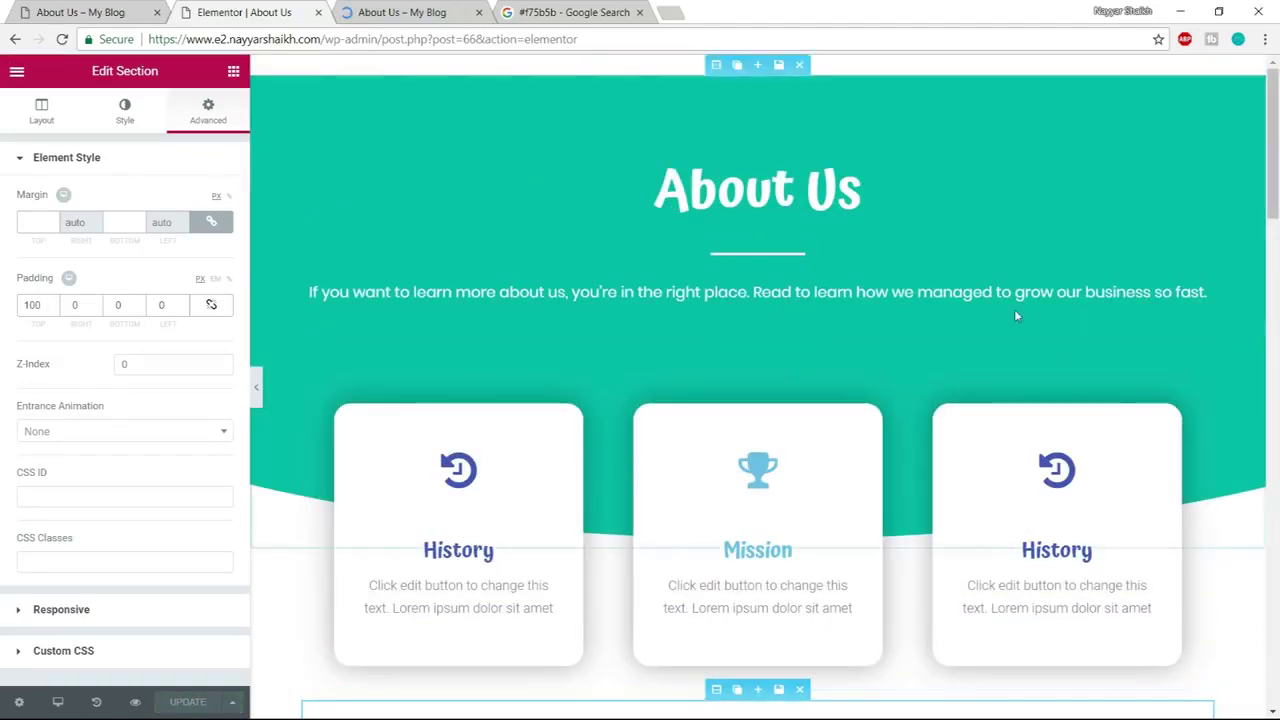
click(318, 12)
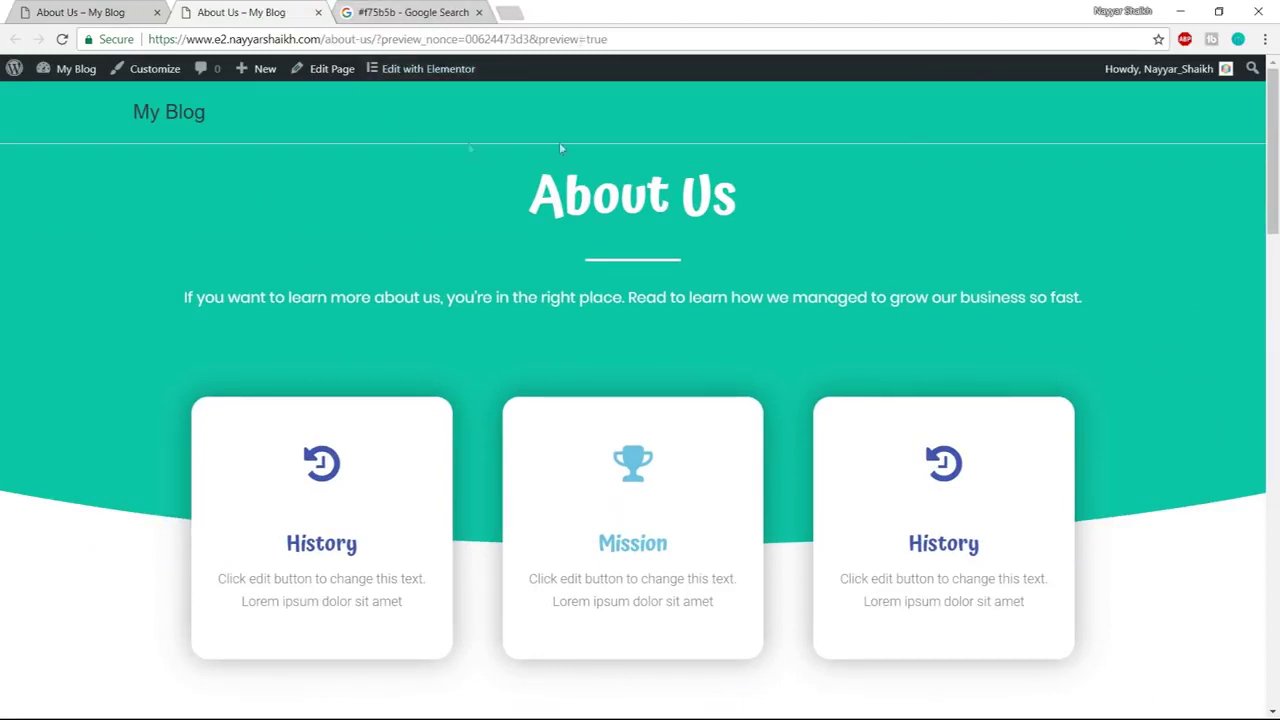
Step: Reopen About Us in Elementor and open the reference site's Services page in a new tab
click(416, 85)
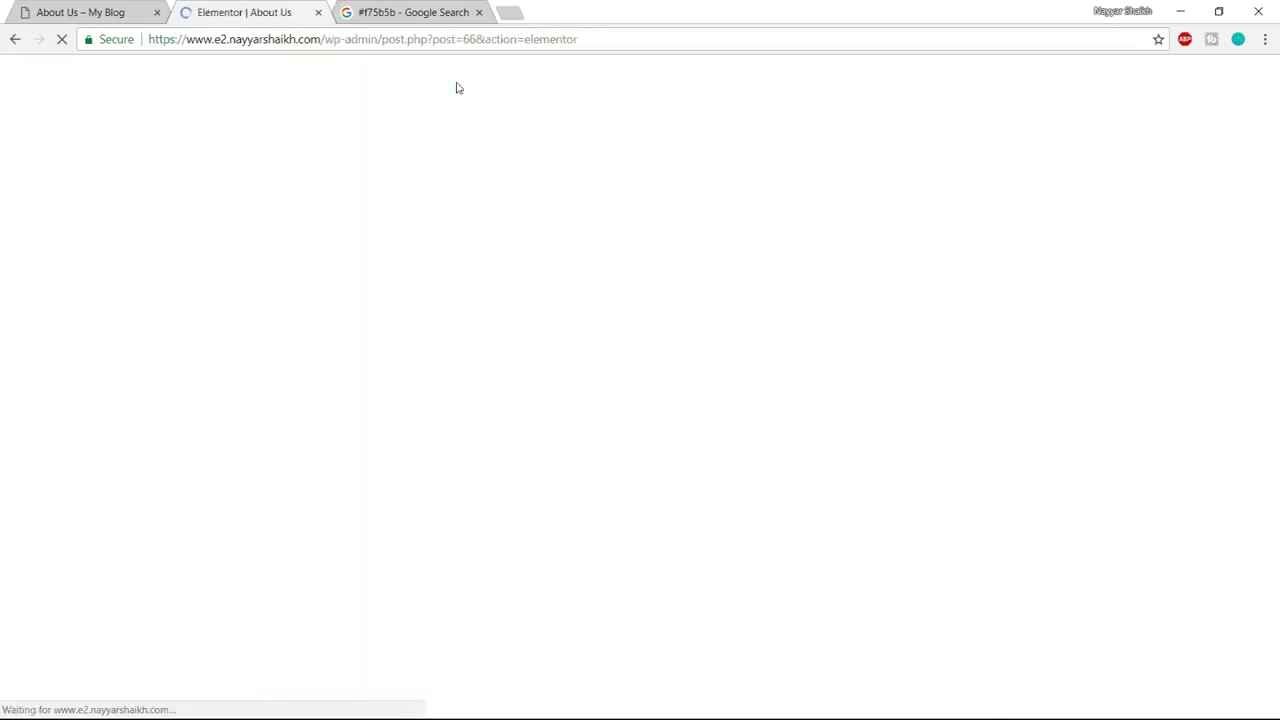
click(80, 12)
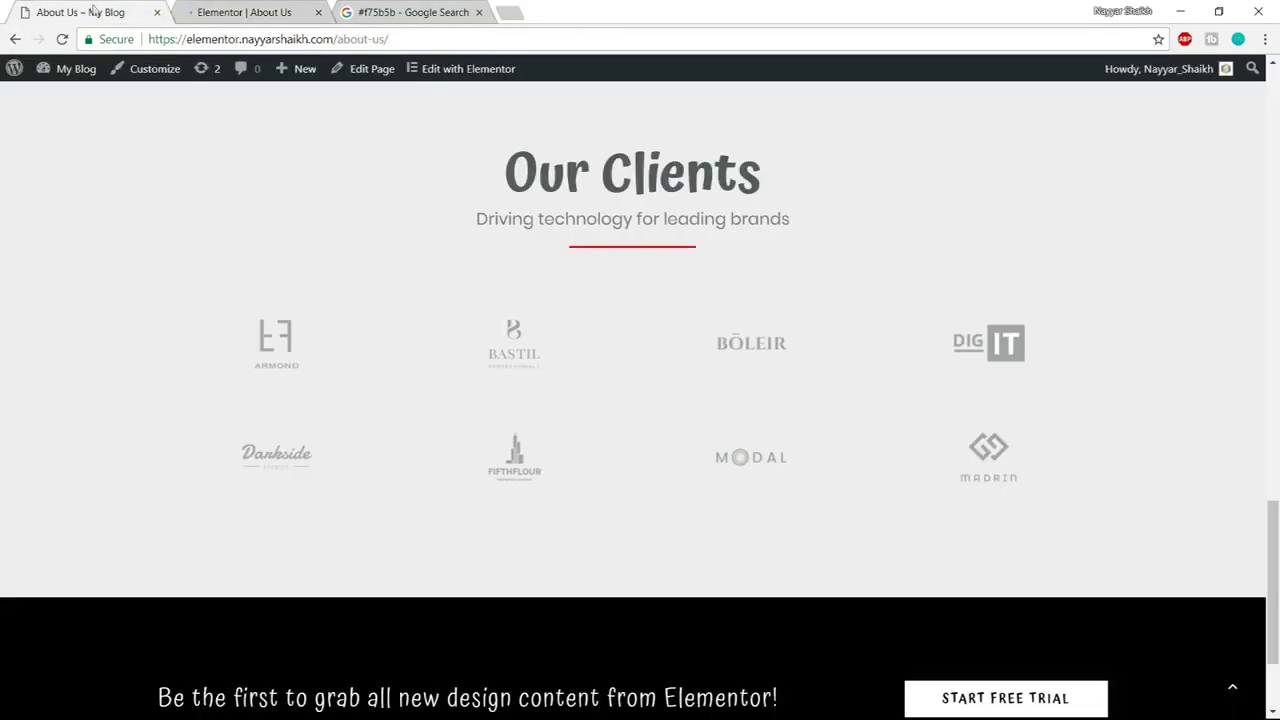
click(1232, 690)
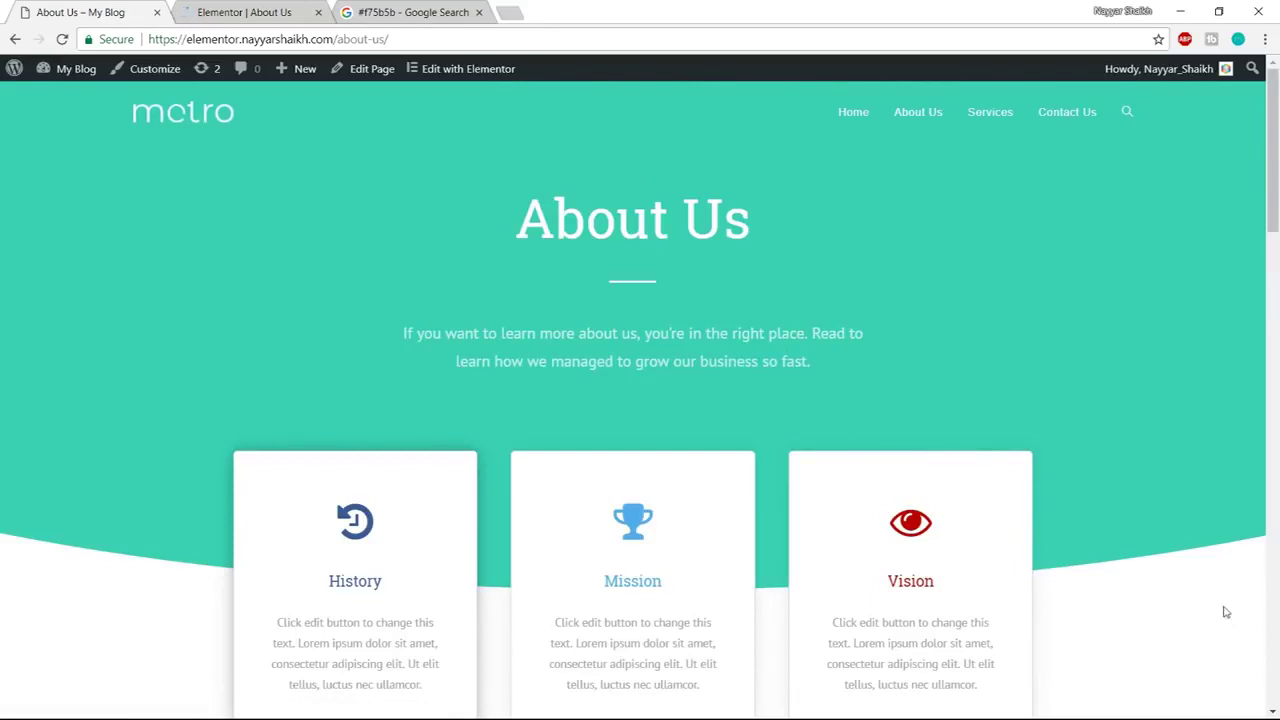
middle_click(989, 123)
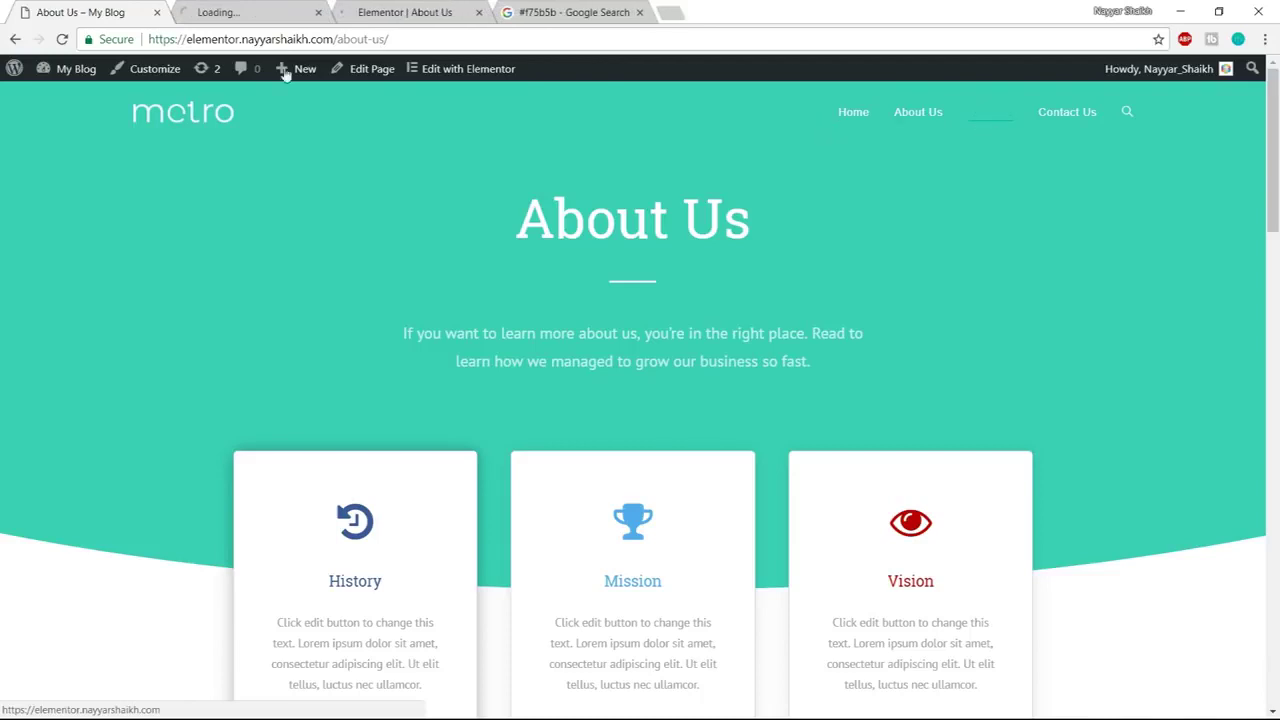
Step: Compare the reference About Us and Services pages, then close Services and return to the editor
click(207, 12)
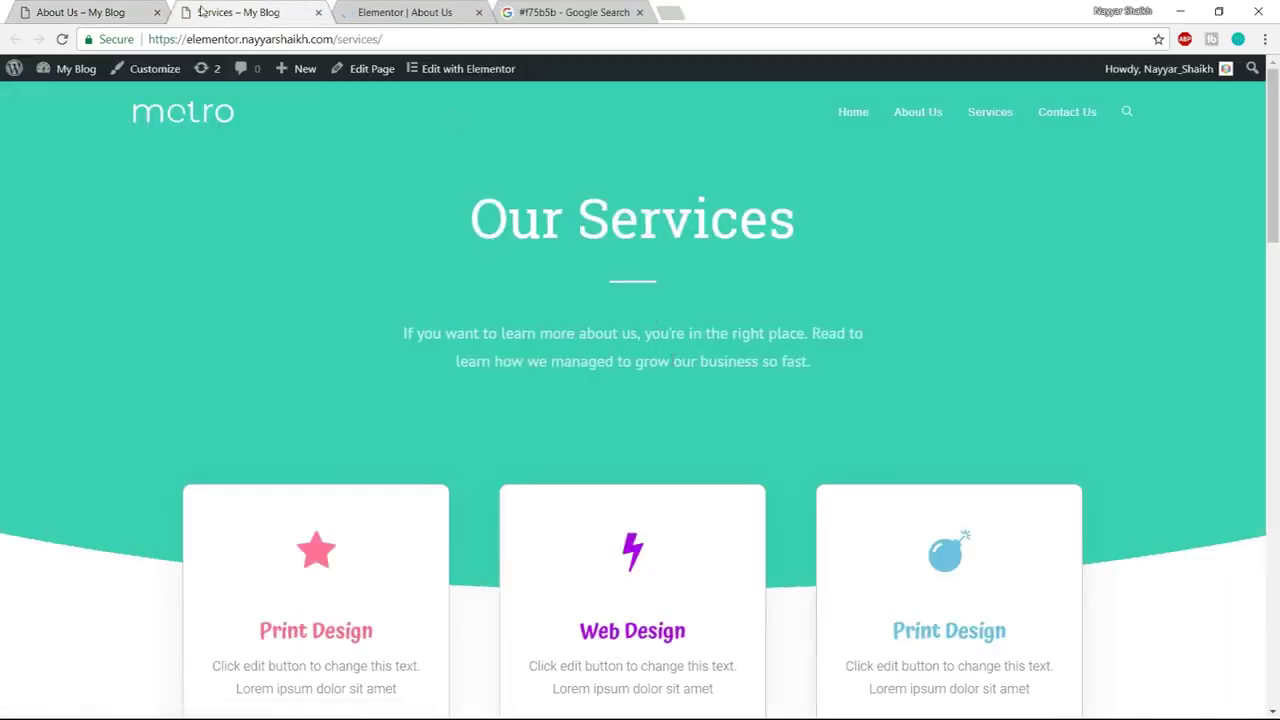
click(92, 10)
click(257, 10)
click(110, 12)
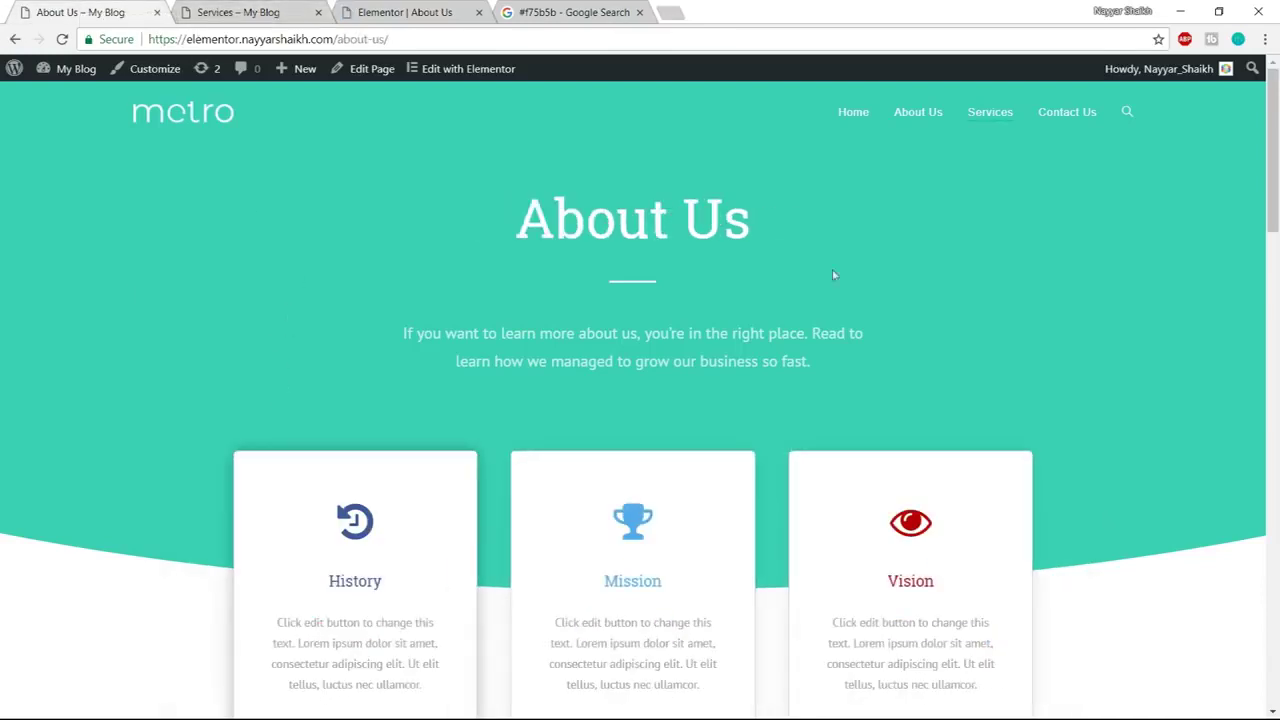
click(241, 8)
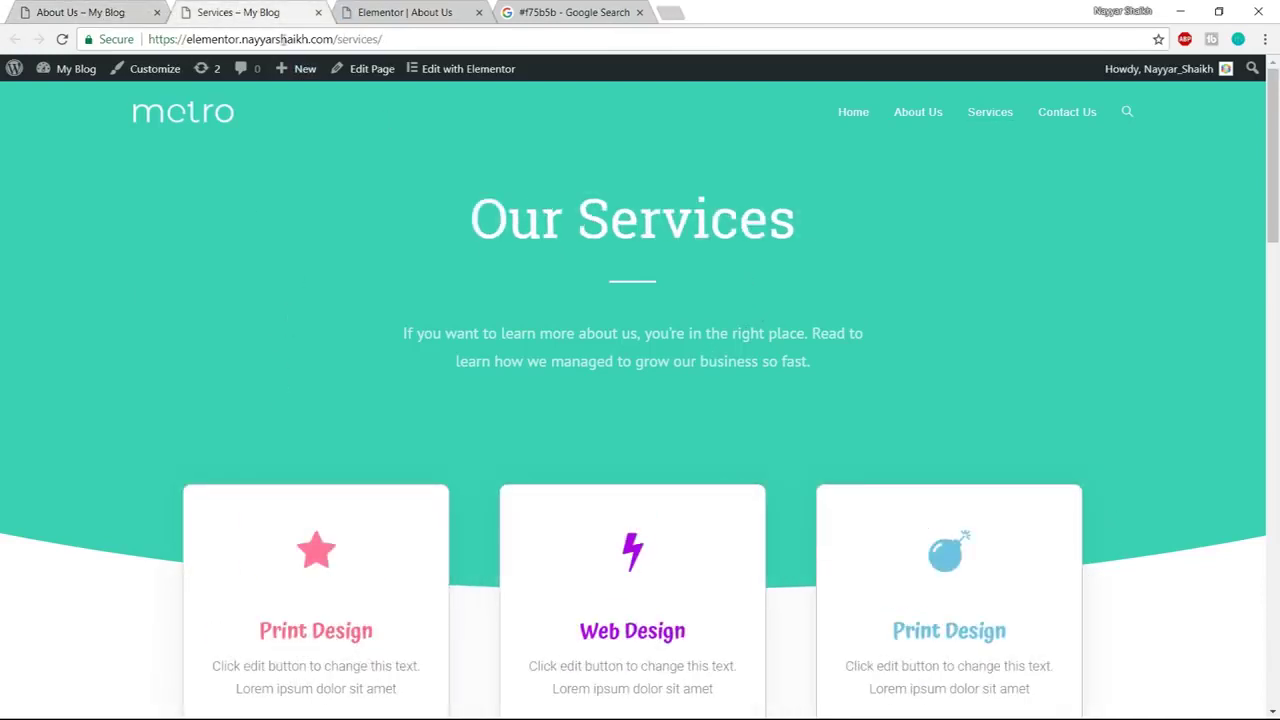
click(91, 8)
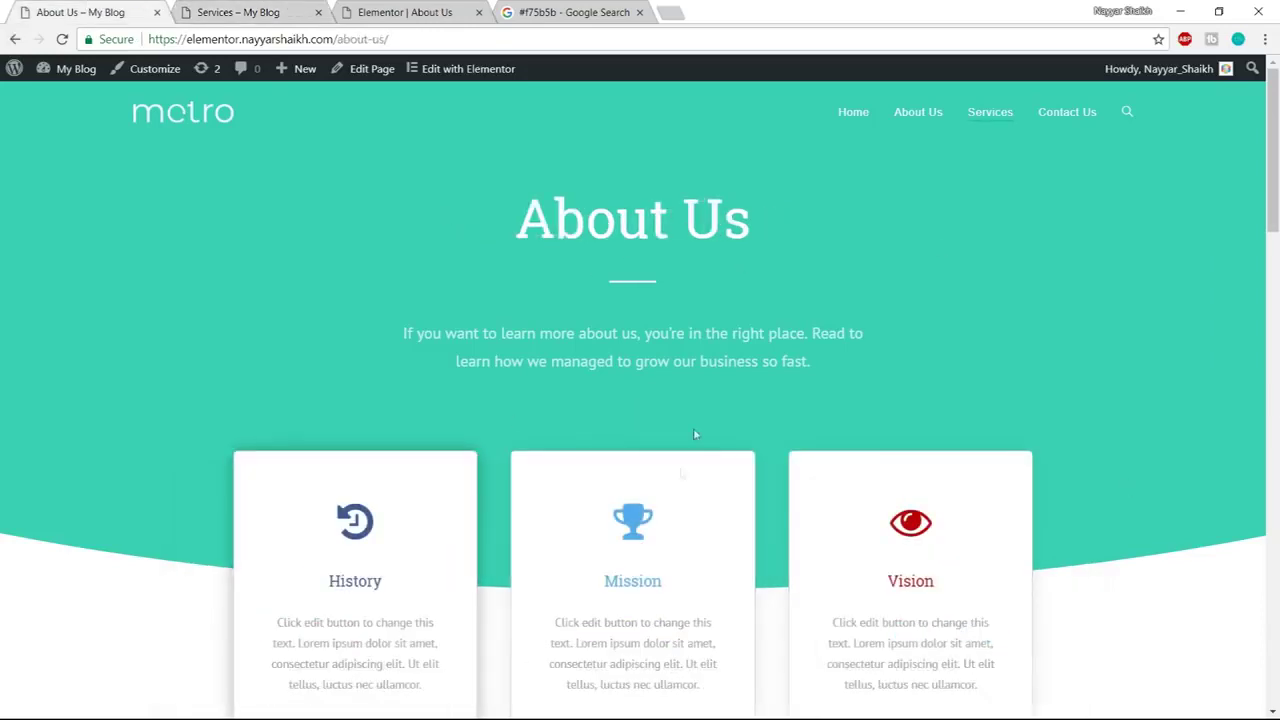
click(238, 9)
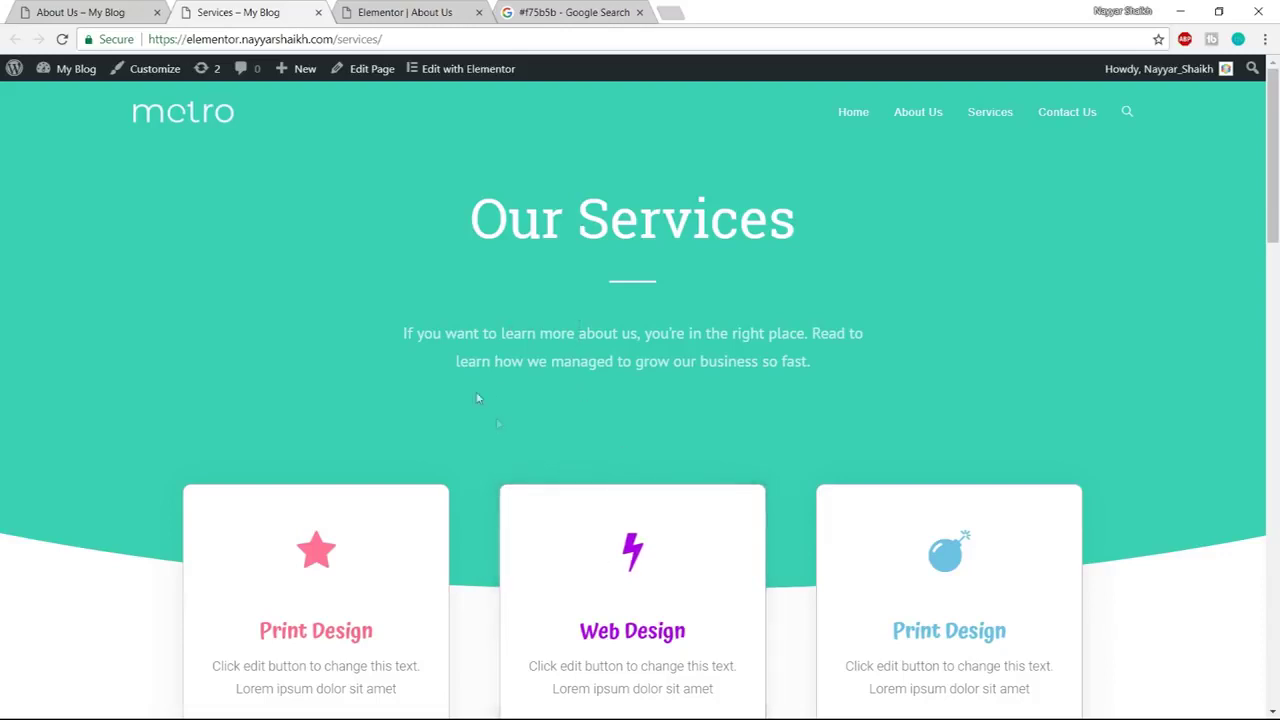
click(318, 13)
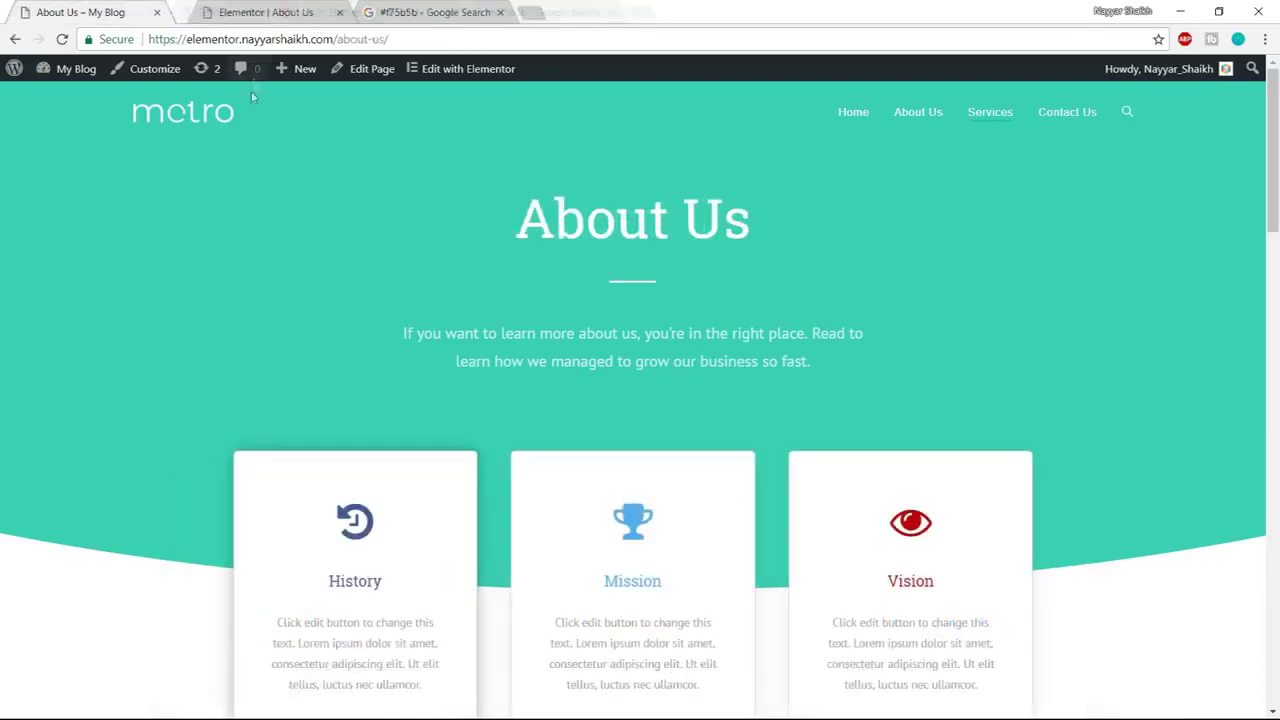
click(246, 13)
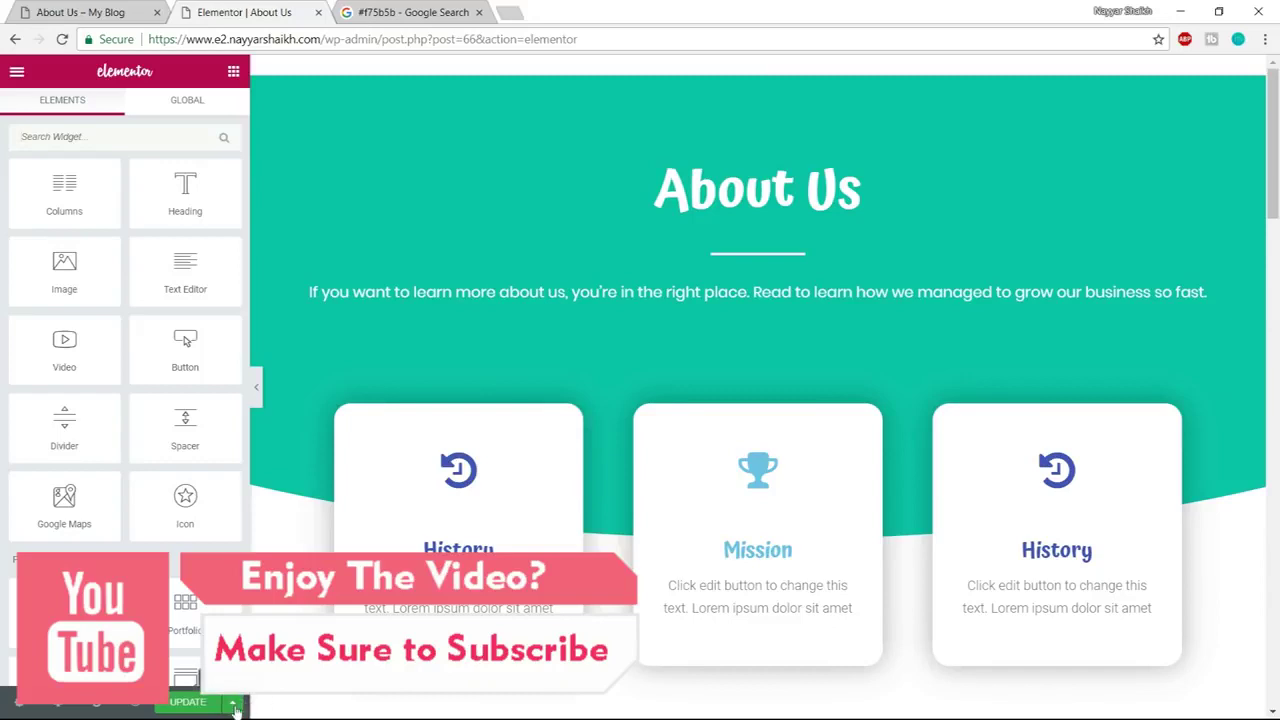
Step: Save the About Us page to the Elementor library as a template named 'Page Template'
click(233, 703)
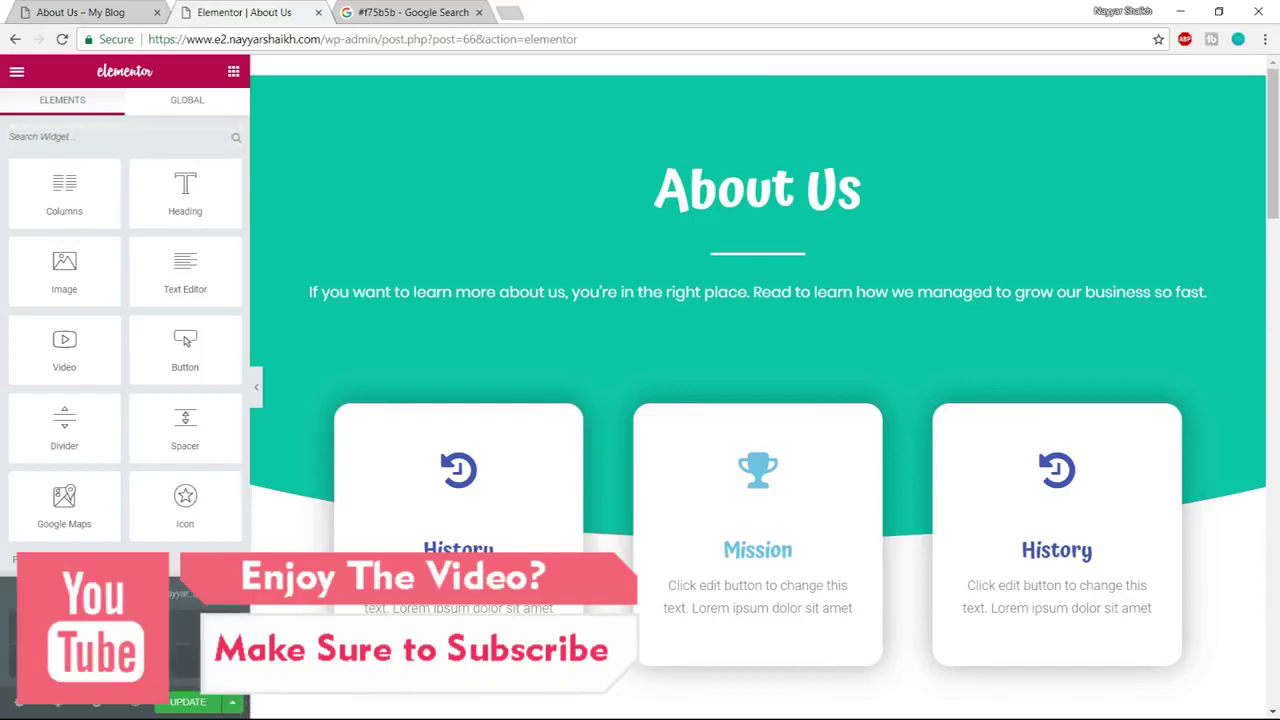
click(120, 655)
click(1123, 110)
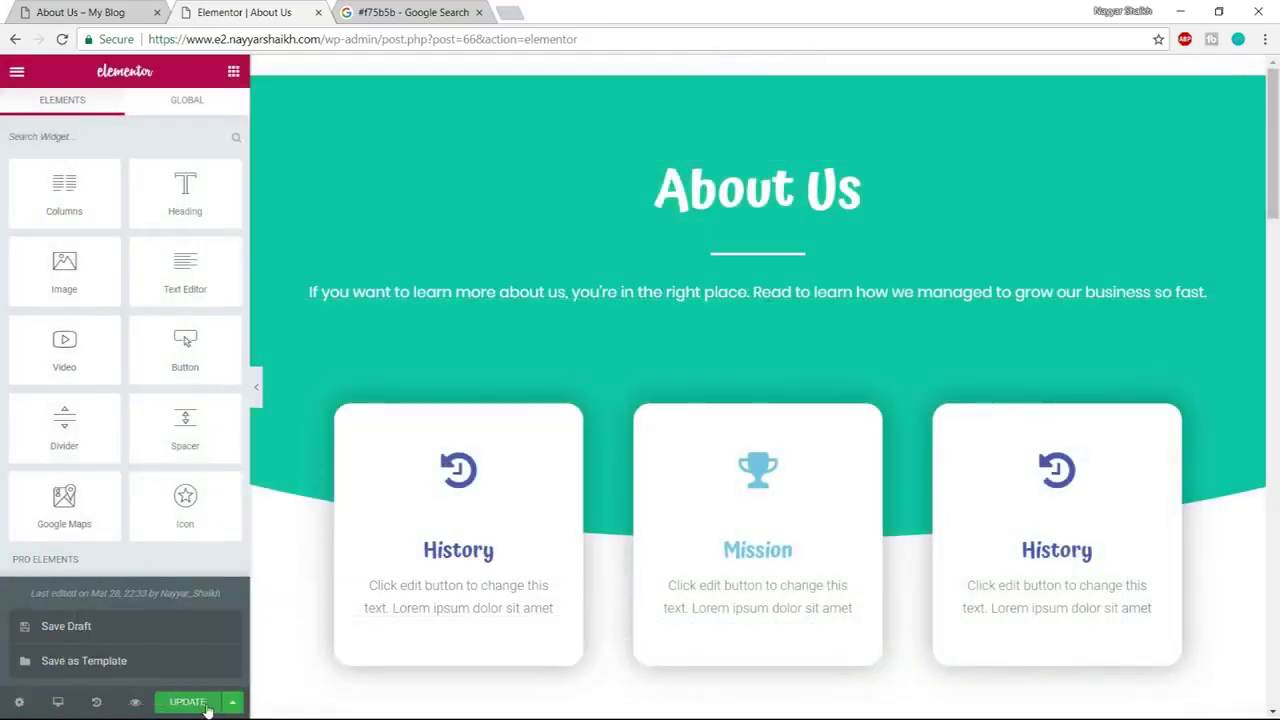
click(233, 704)
click(234, 705)
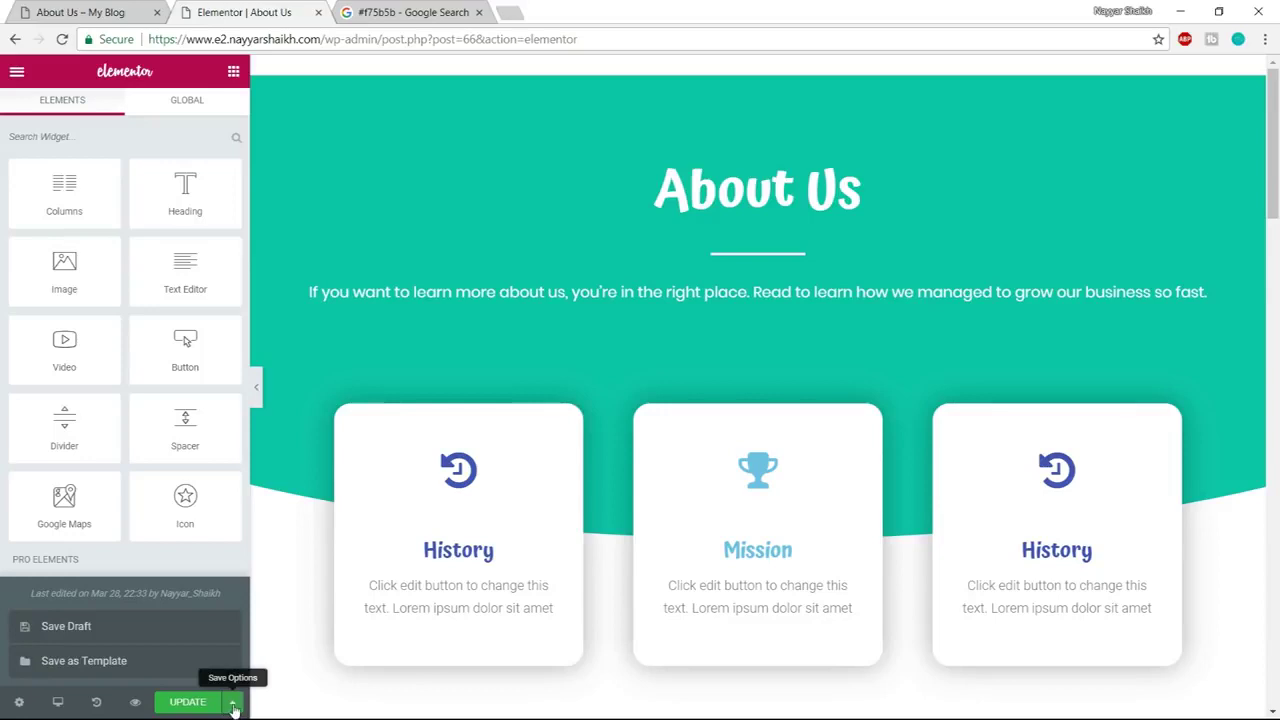
click(132, 663)
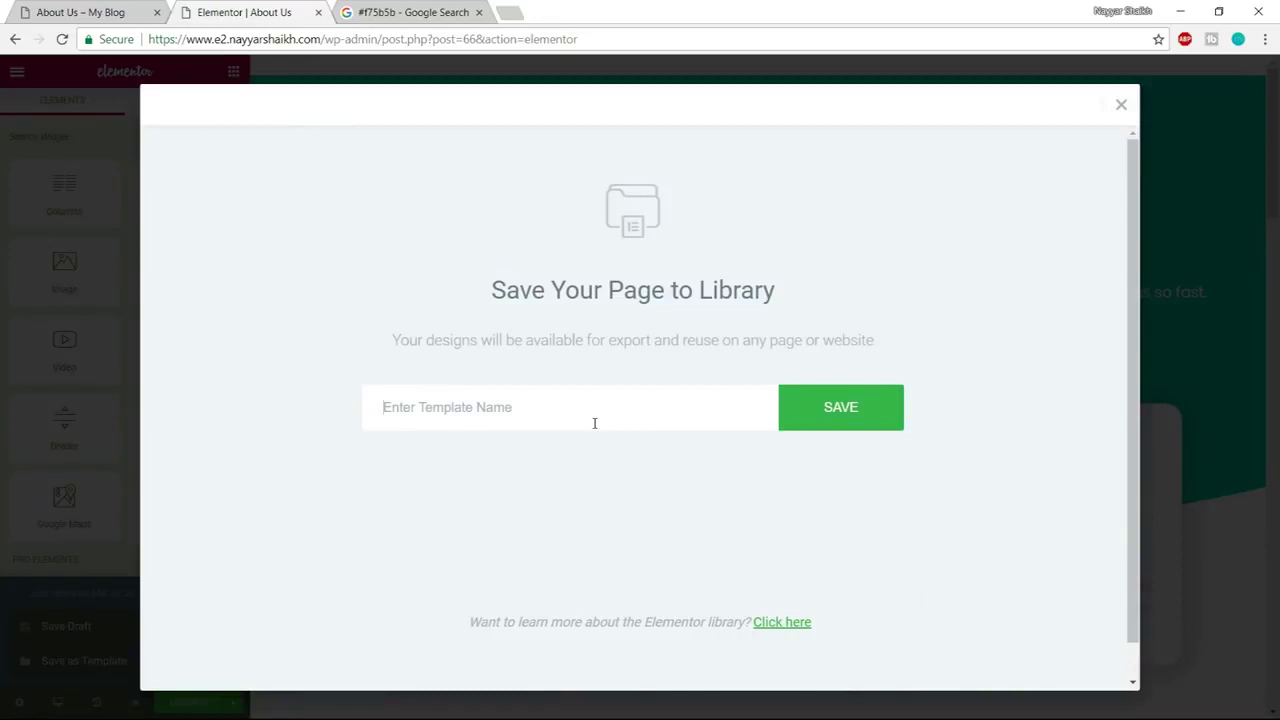
text(Page Template)
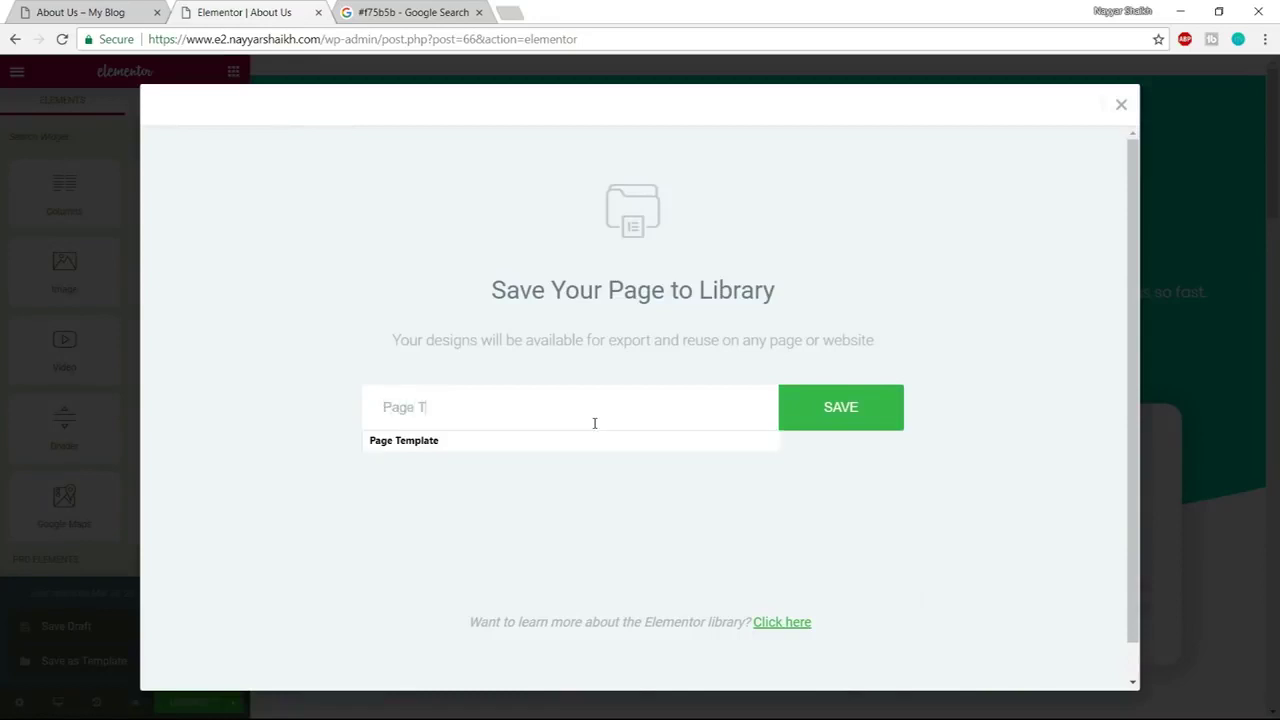
click(877, 415)
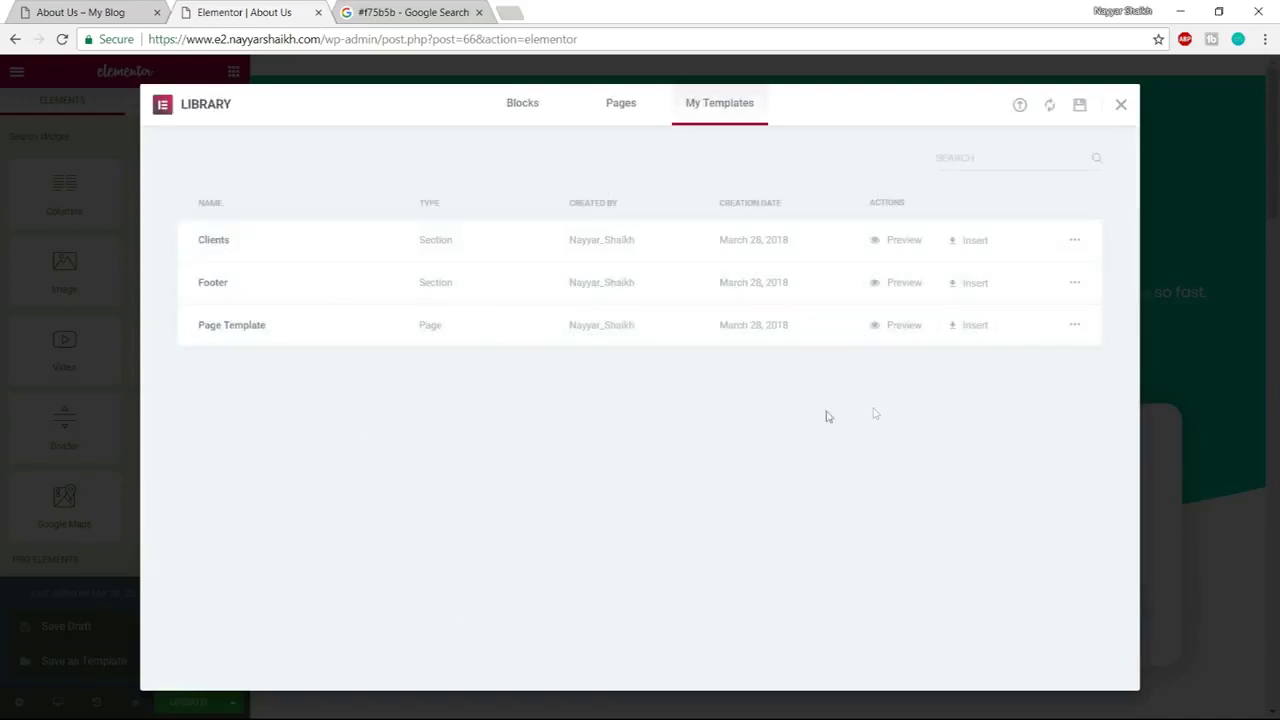
click(1121, 105)
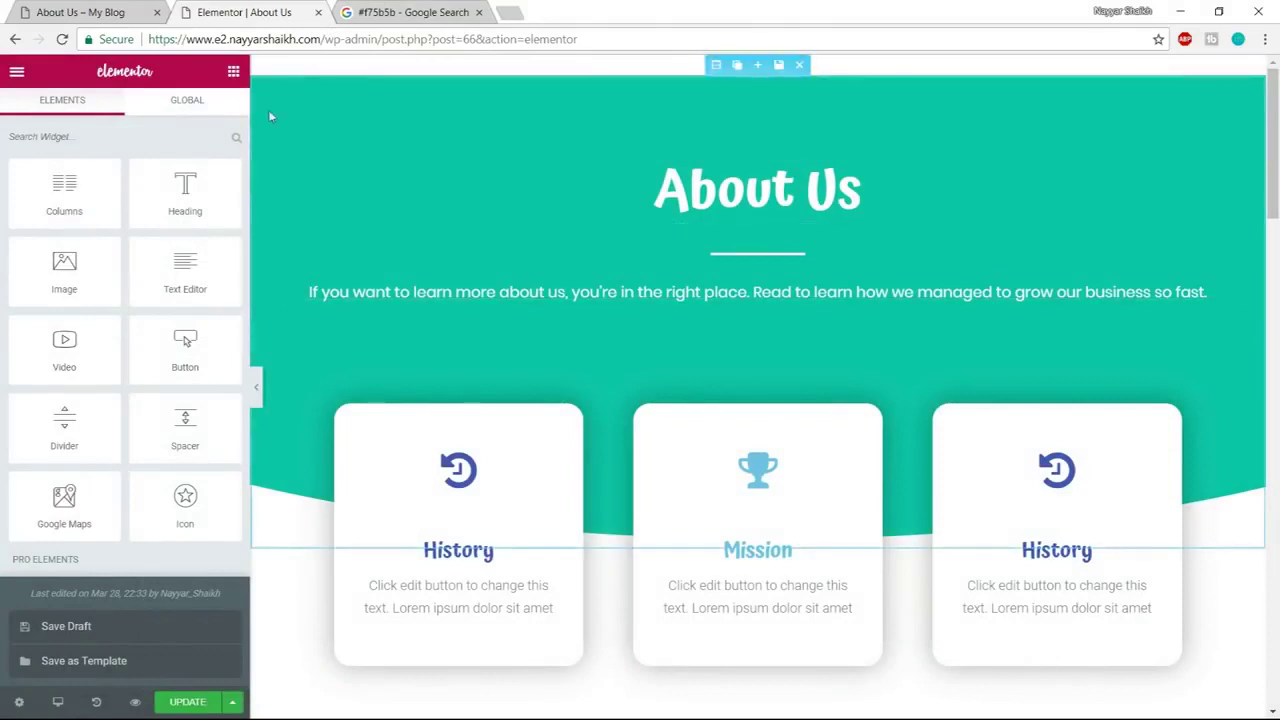
Step: Try loading the site home by trimming the editor path from the address, but stay in the editor
click(329, 38)
click(329, 38)
drag(324, 38, 1115, 33)
key(BackSpace)
key(Return)
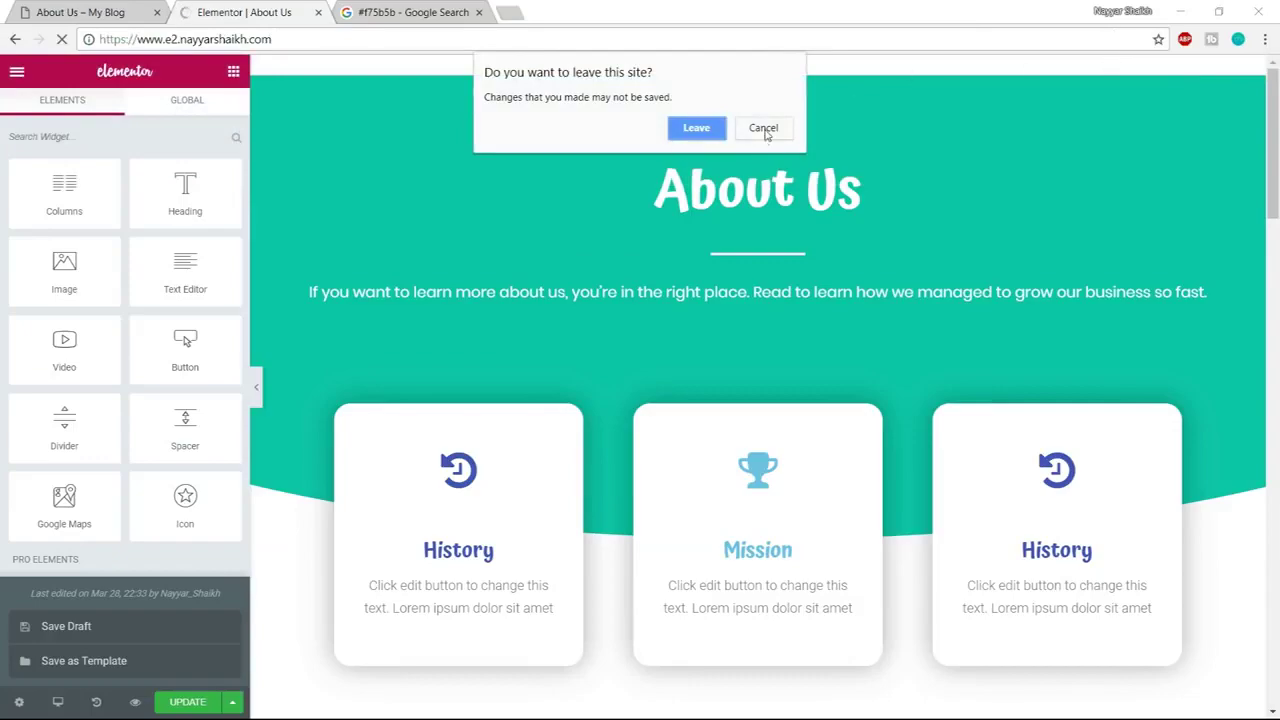
click(763, 129)
Step: Save the page with Ctrl+S and load the site's home page by removing the wp-admin path
scroll(869, 503, down, 10)
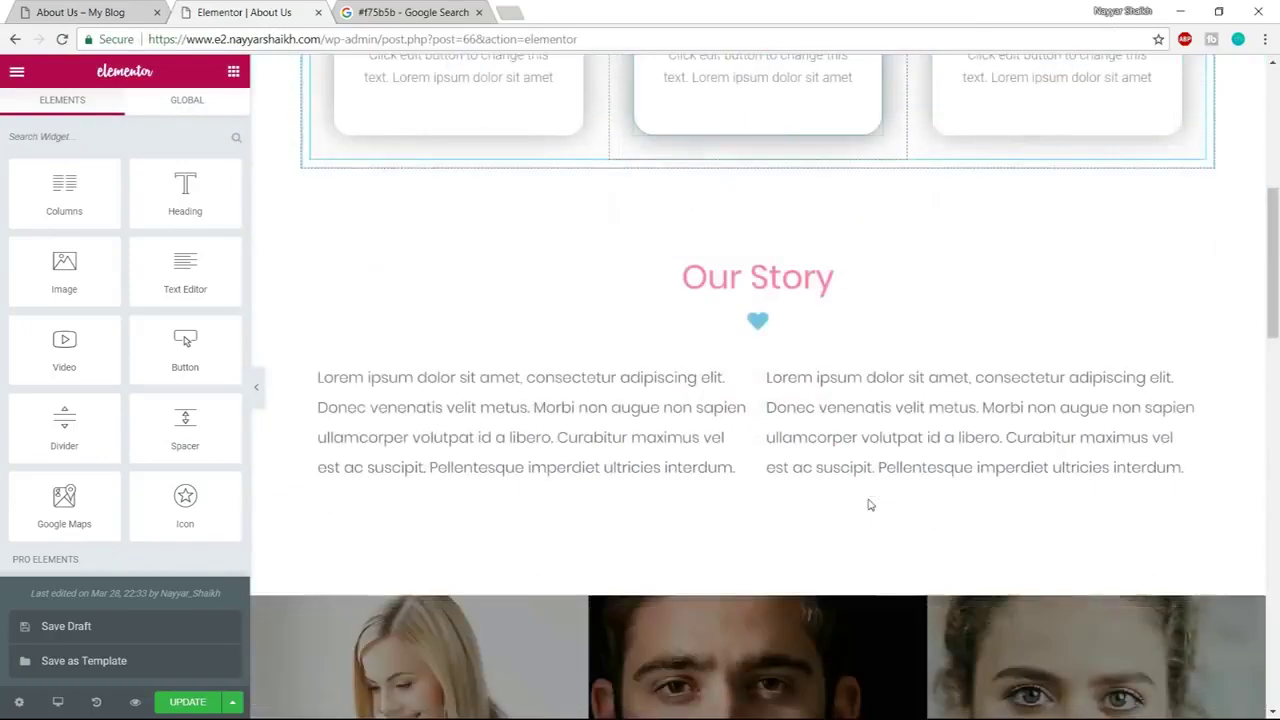
scroll(1208, 487, down, 5)
scroll(1208, 487, up, 10)
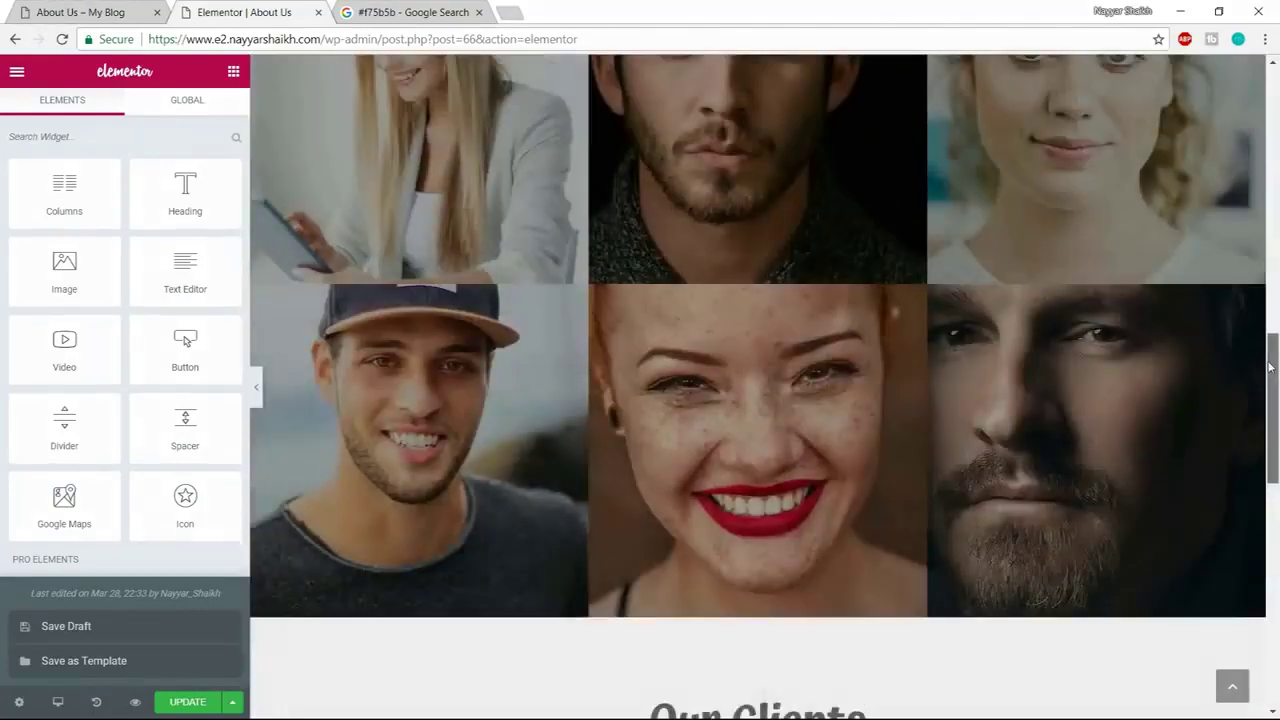
scroll(1208, 487, down, 3)
key(ctrl+s)
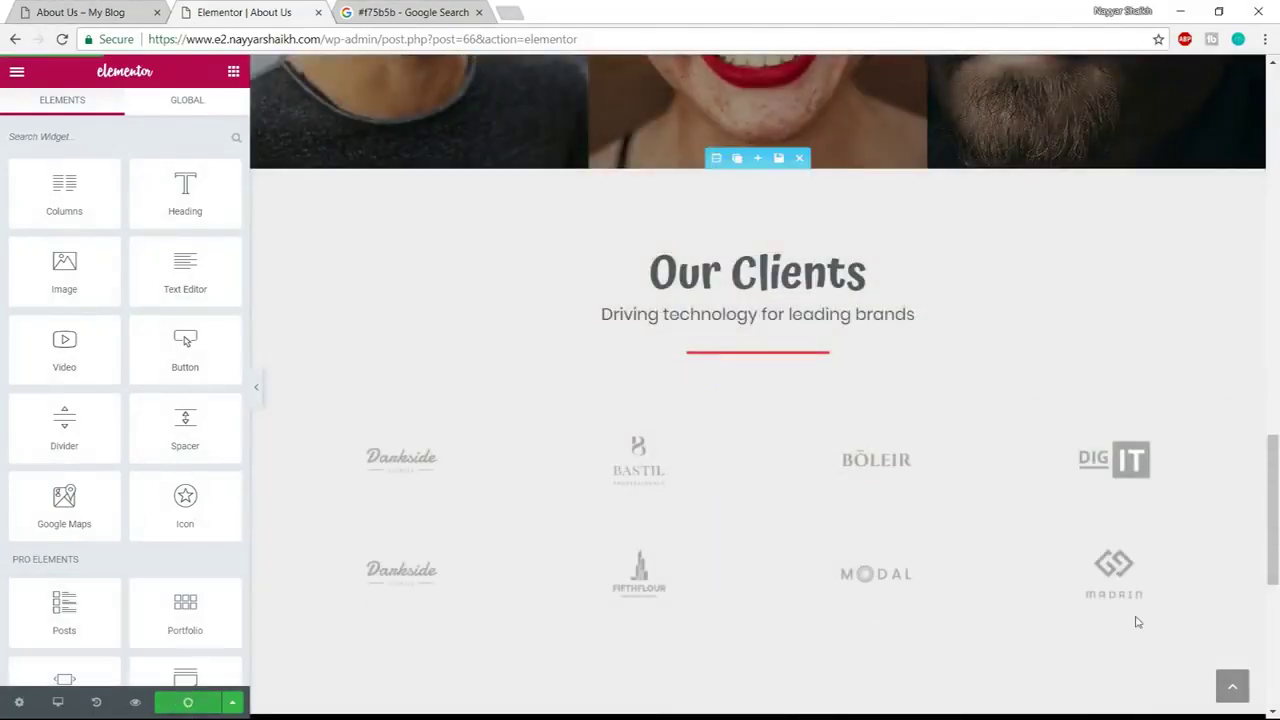
scroll(1260, 635, up, 10)
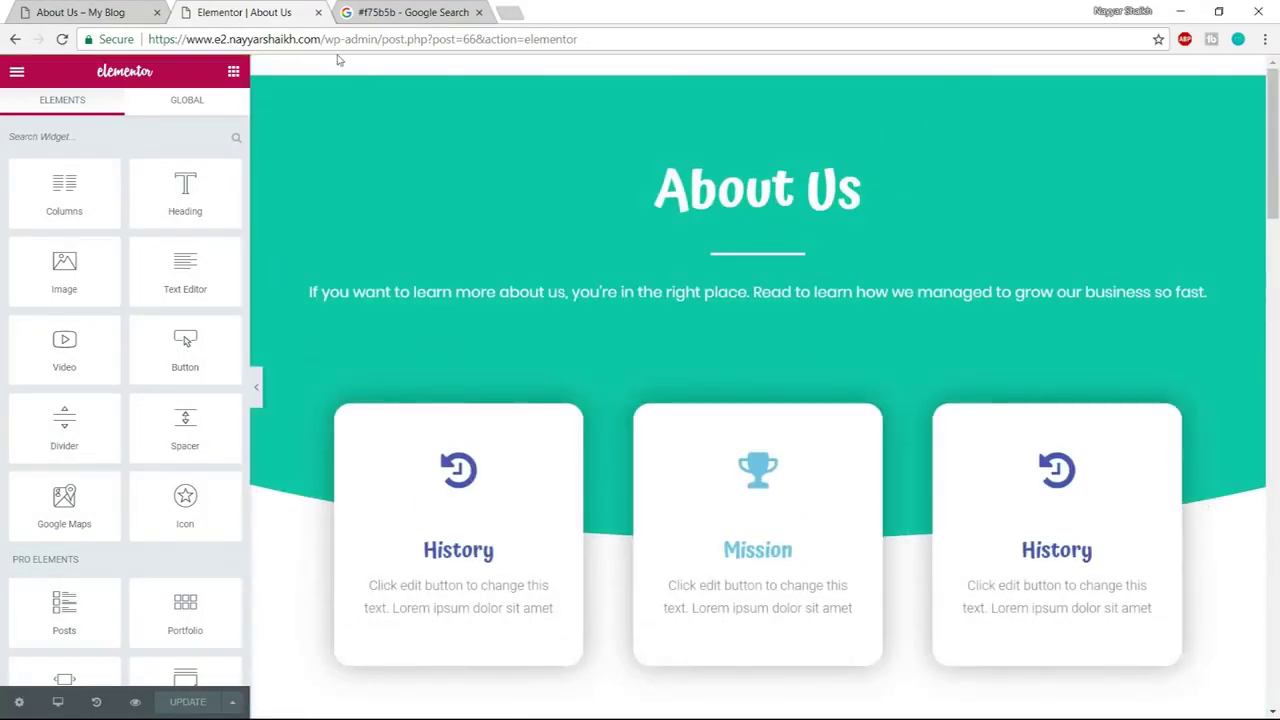
drag(324, 39, 871, 17)
key(BackSpace)
key(Return)
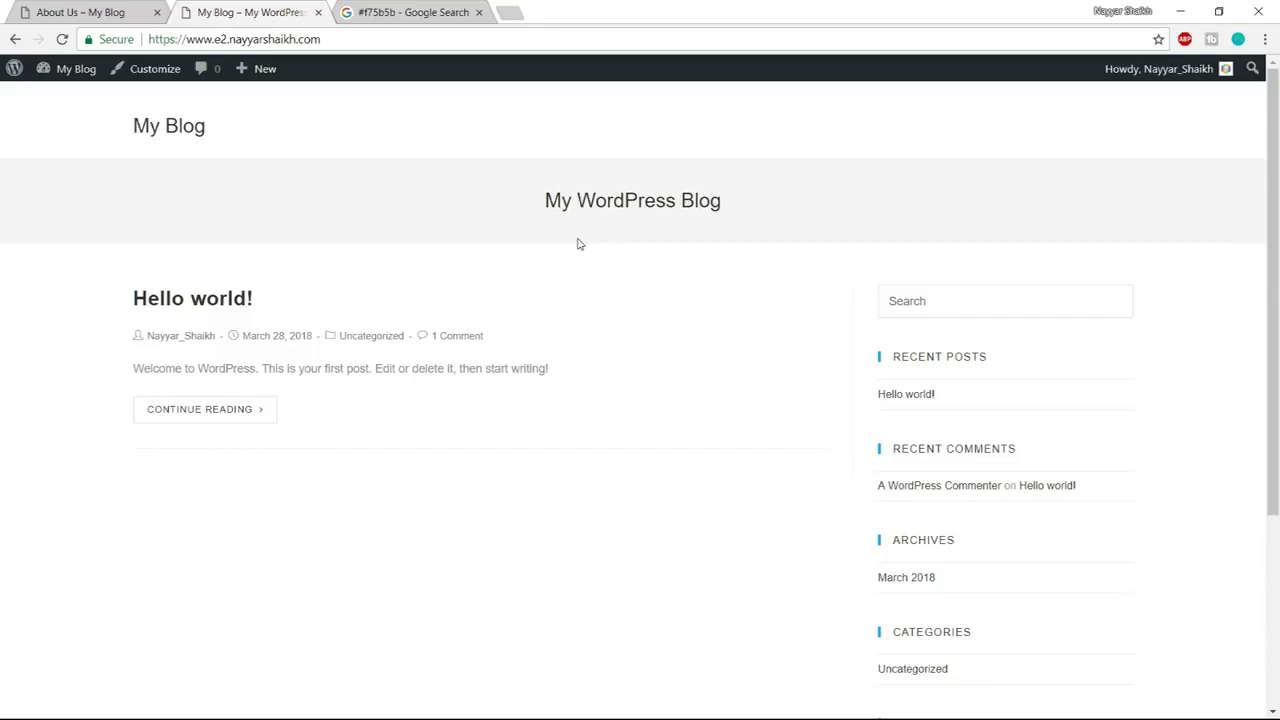
Step: Set Reading Settings to a static homepage using Home Page and save the changes
mouse_move(69, 76)
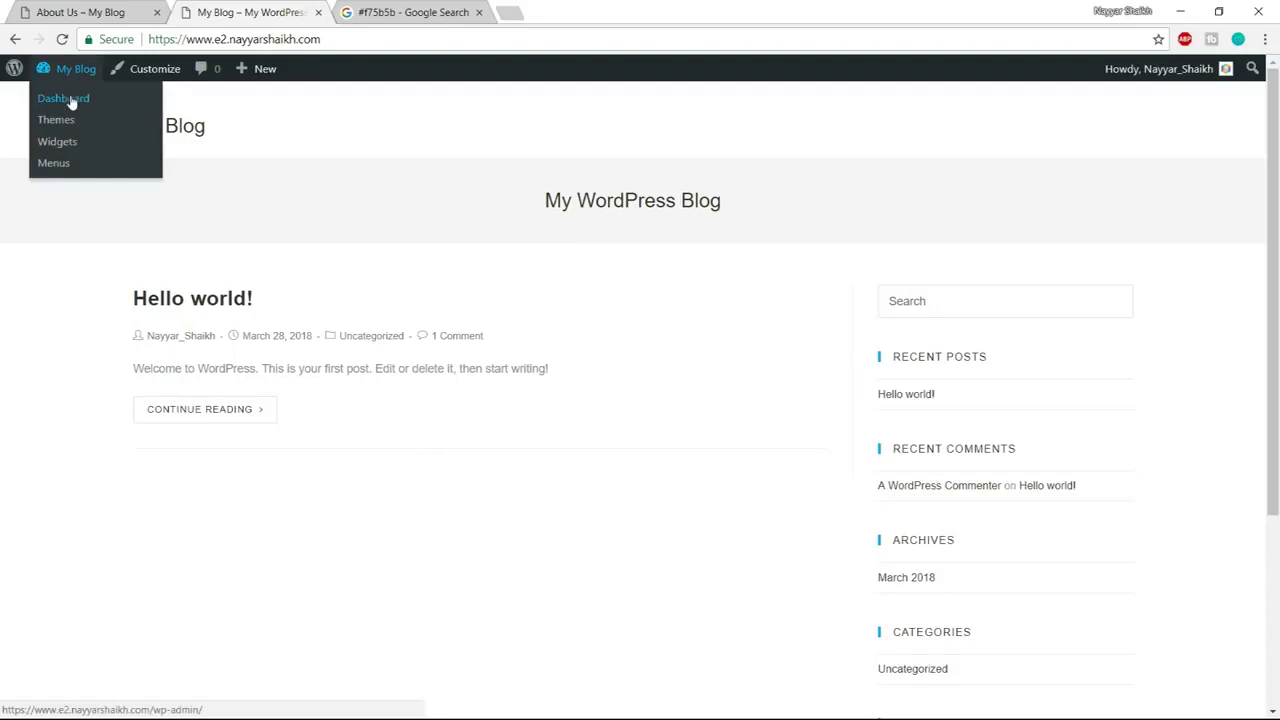
click(77, 101)
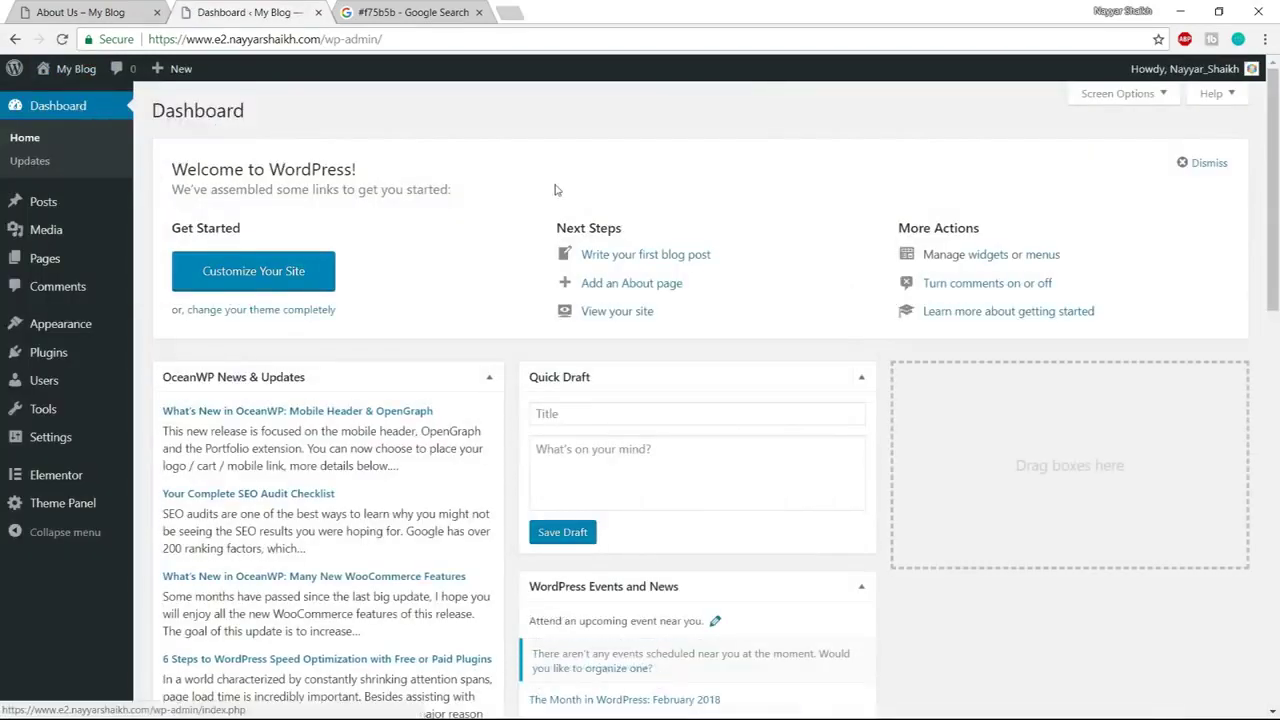
mouse_move(60, 449)
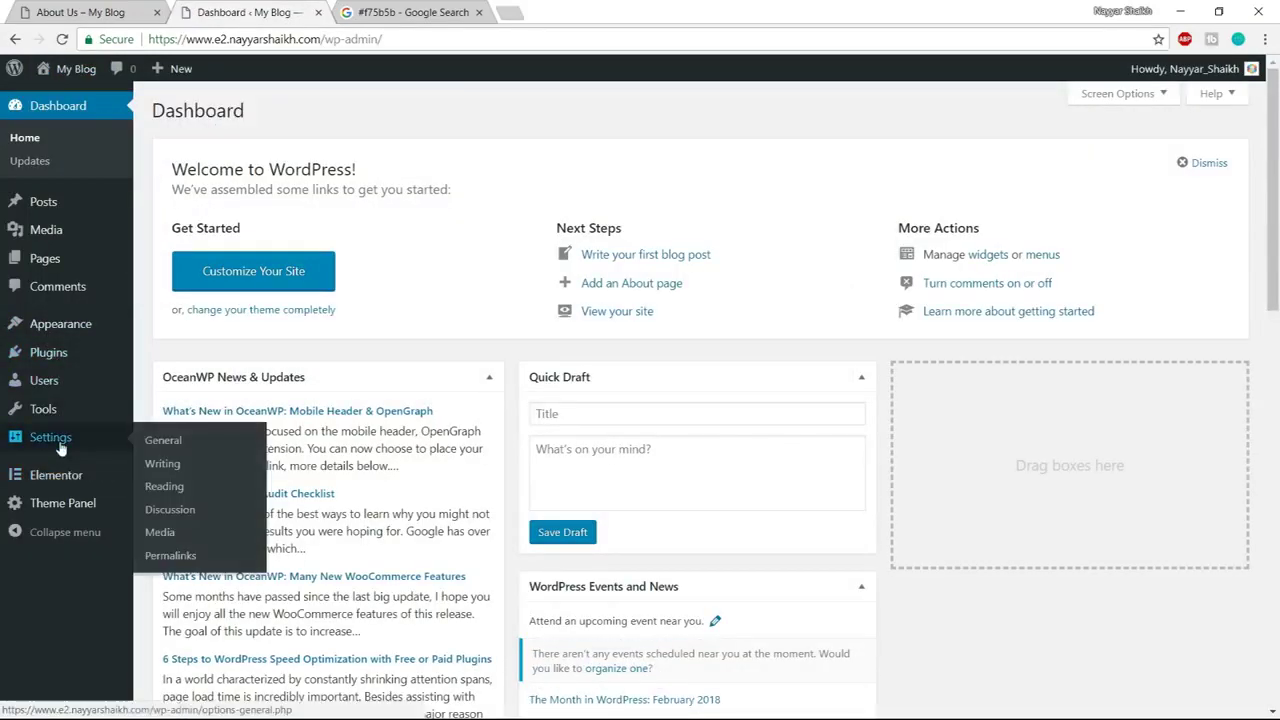
click(166, 497)
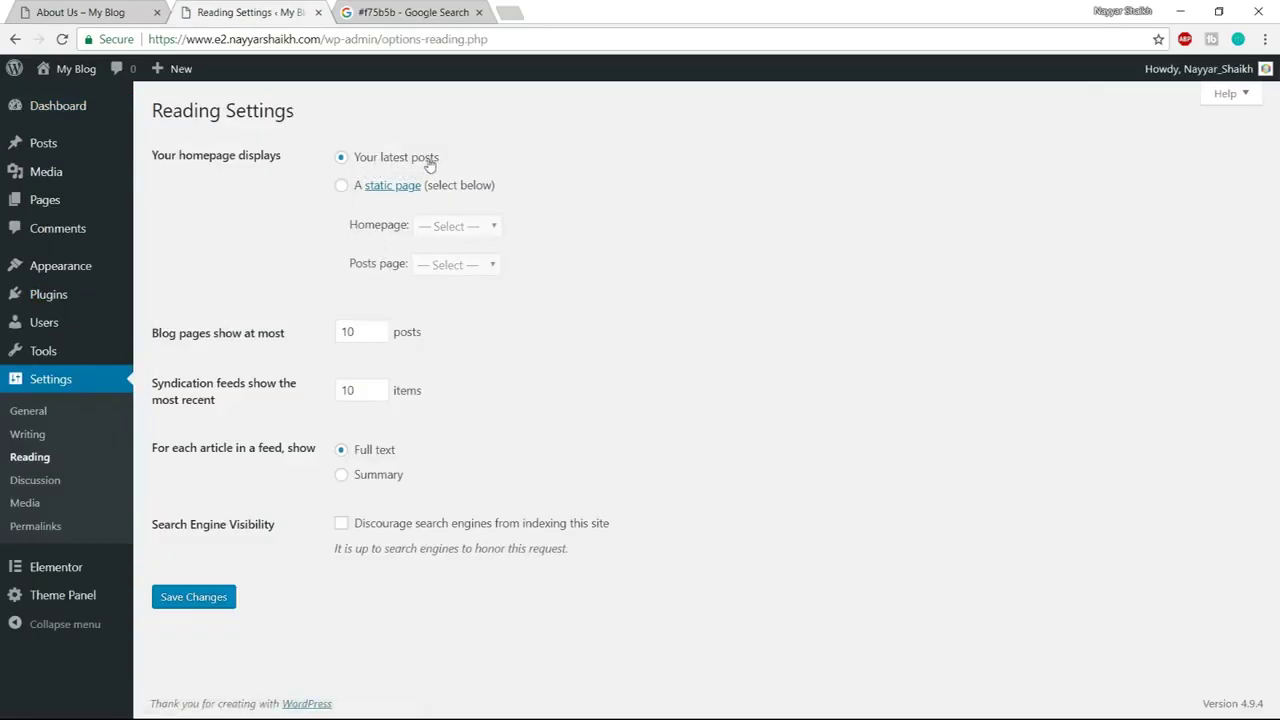
click(345, 188)
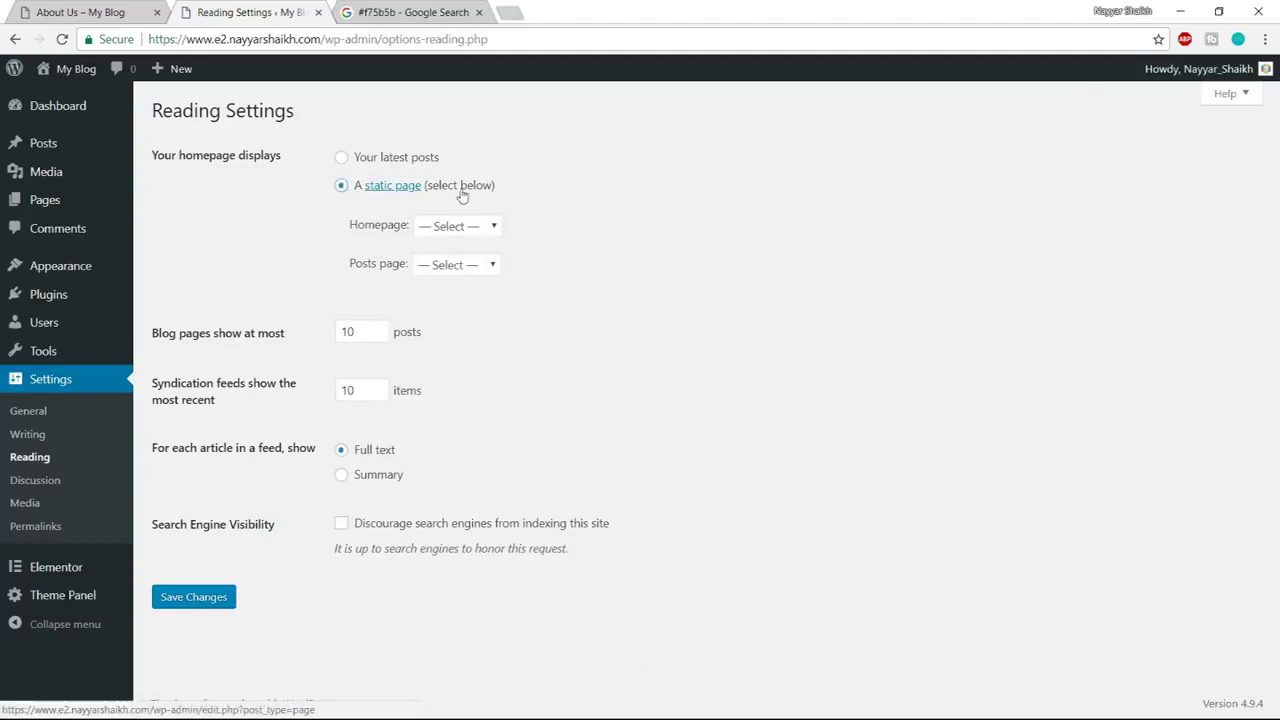
click(438, 230)
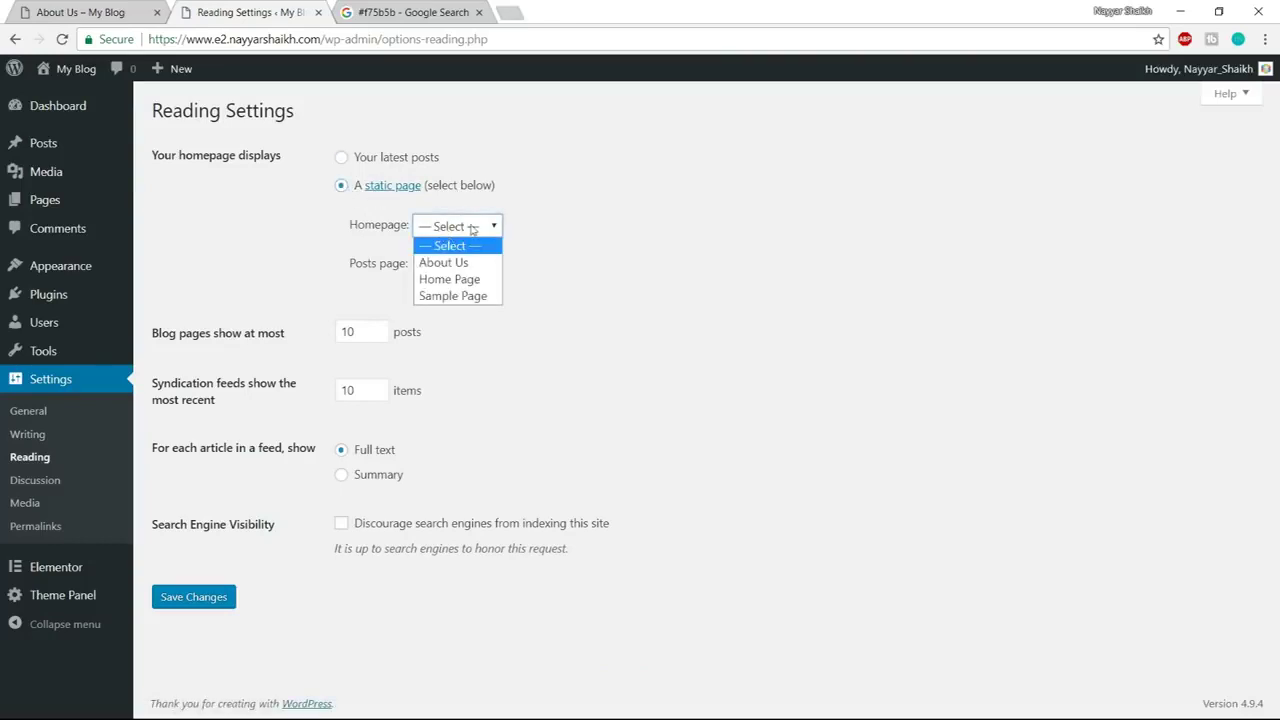
click(465, 288)
click(204, 598)
Step: View the live site's new homepage with its mountain hero section
mouse_move(84, 86)
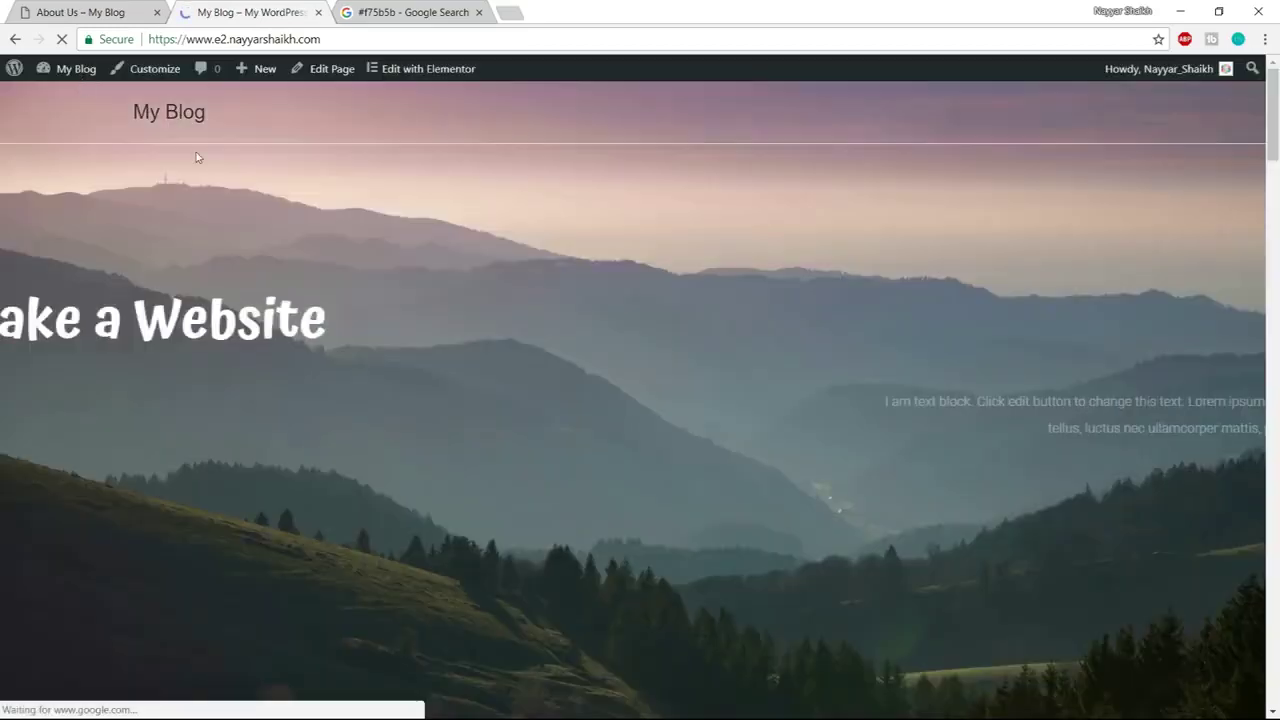
scroll(994, 543, down, 10)
scroll(984, 609, up, 5)
scroll(984, 609, up, 4)
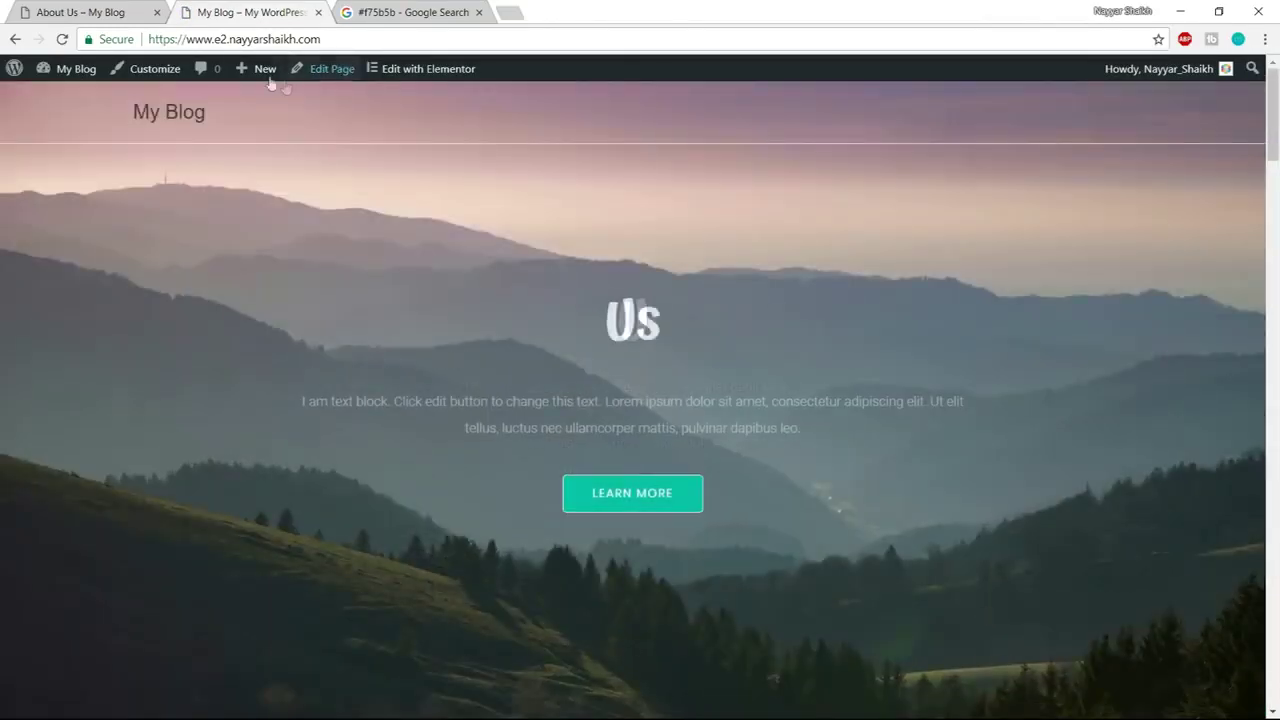
mouse_move(262, 74)
Step: Create a new Services page with a full-width content layout and margins disabled
click(258, 148)
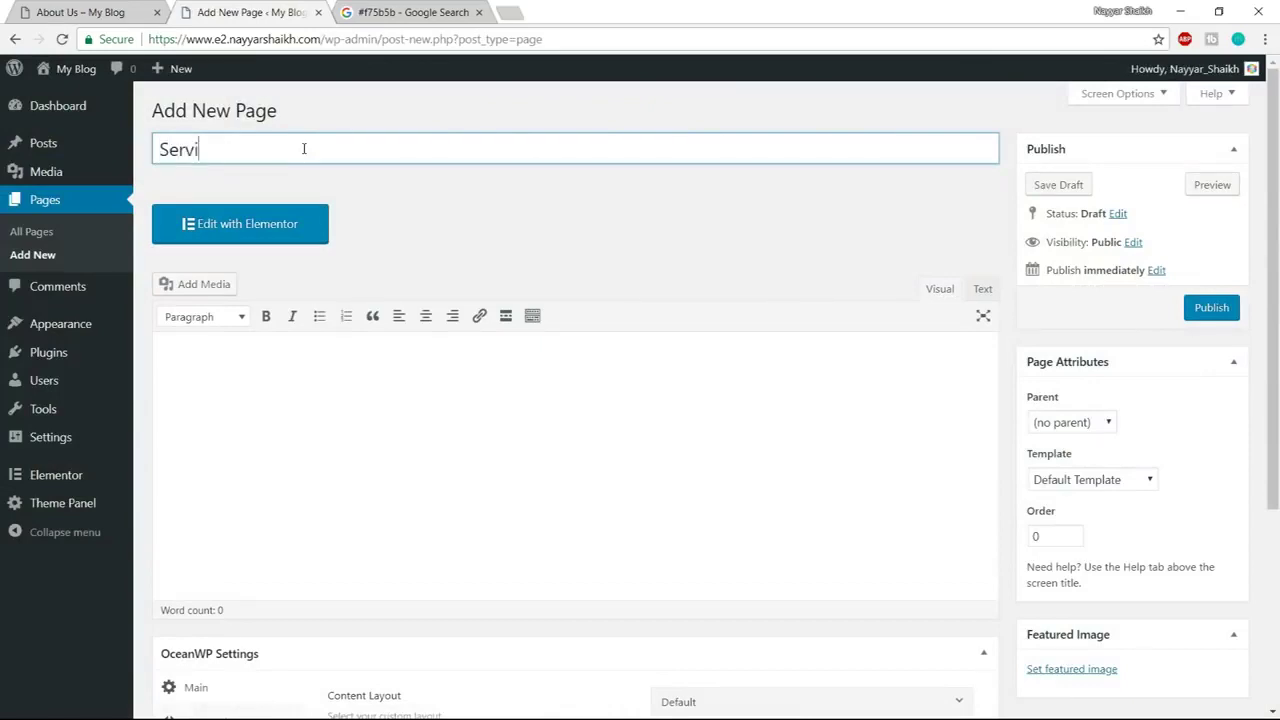
scroll(660, 242, down, 3)
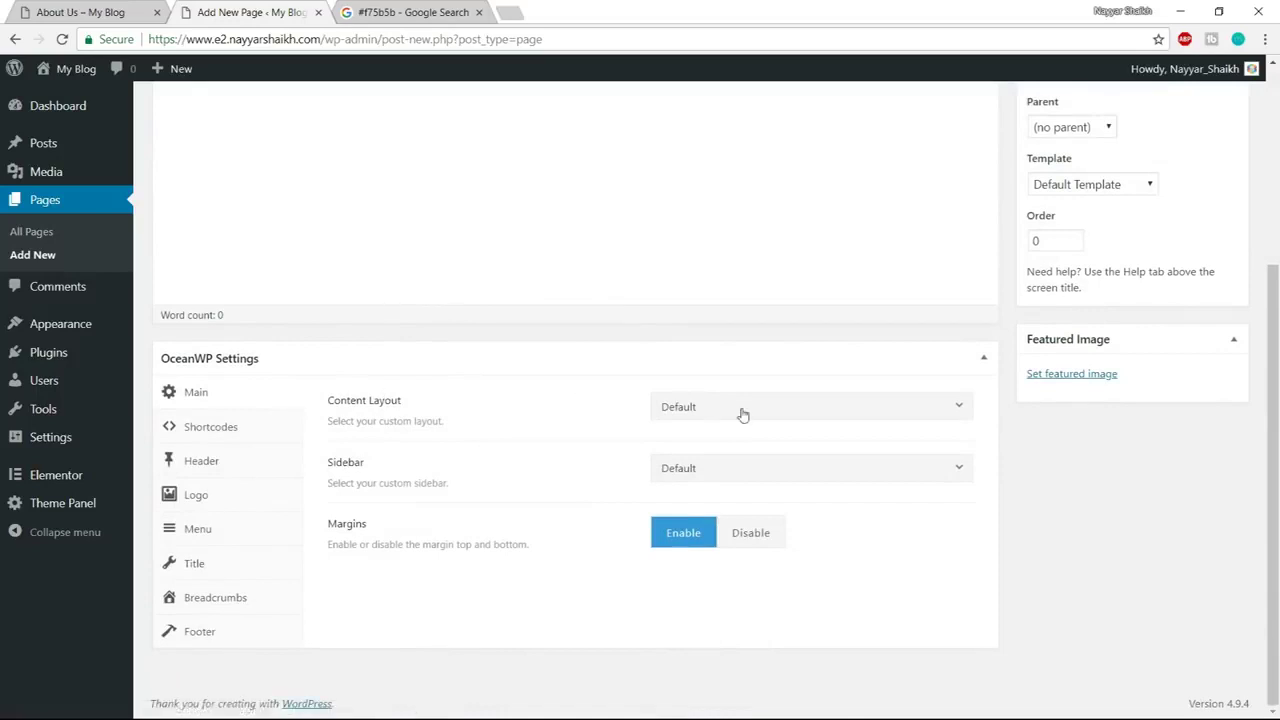
click(740, 411)
click(704, 536)
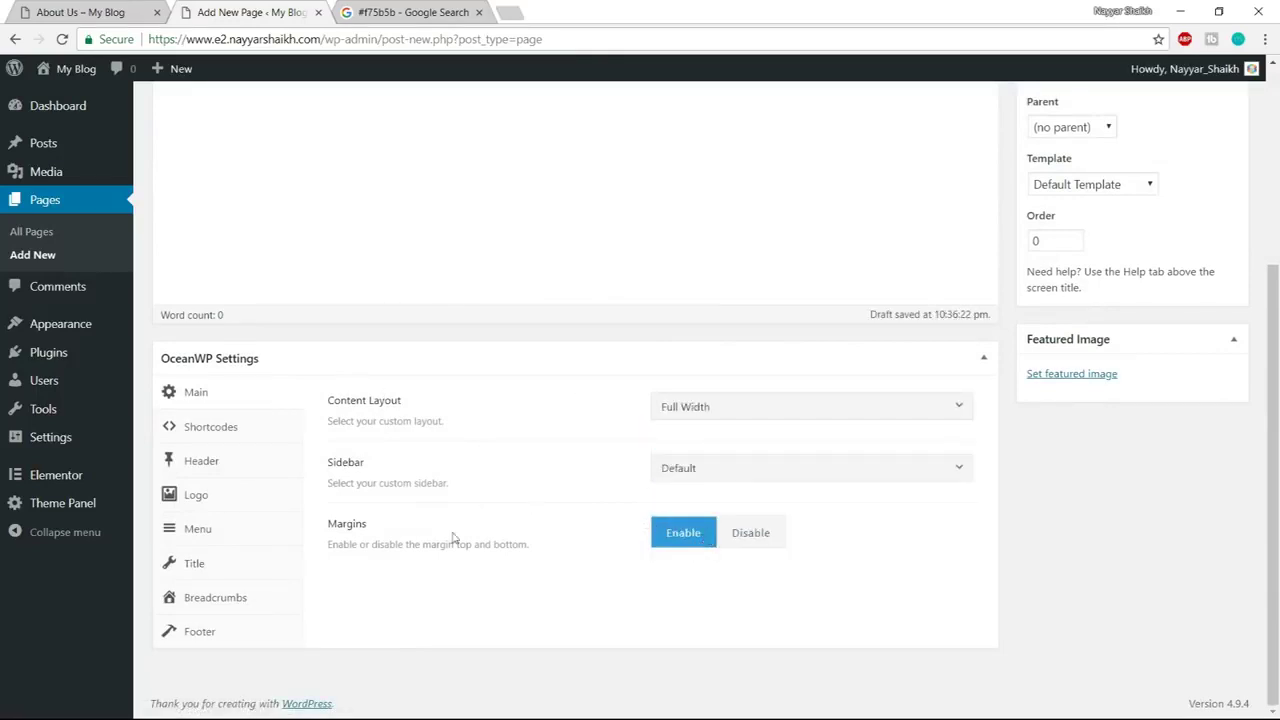
click(755, 545)
Step: Hide the top bar, page title and breadcrumbs, make the header transparent, and publish
click(230, 463)
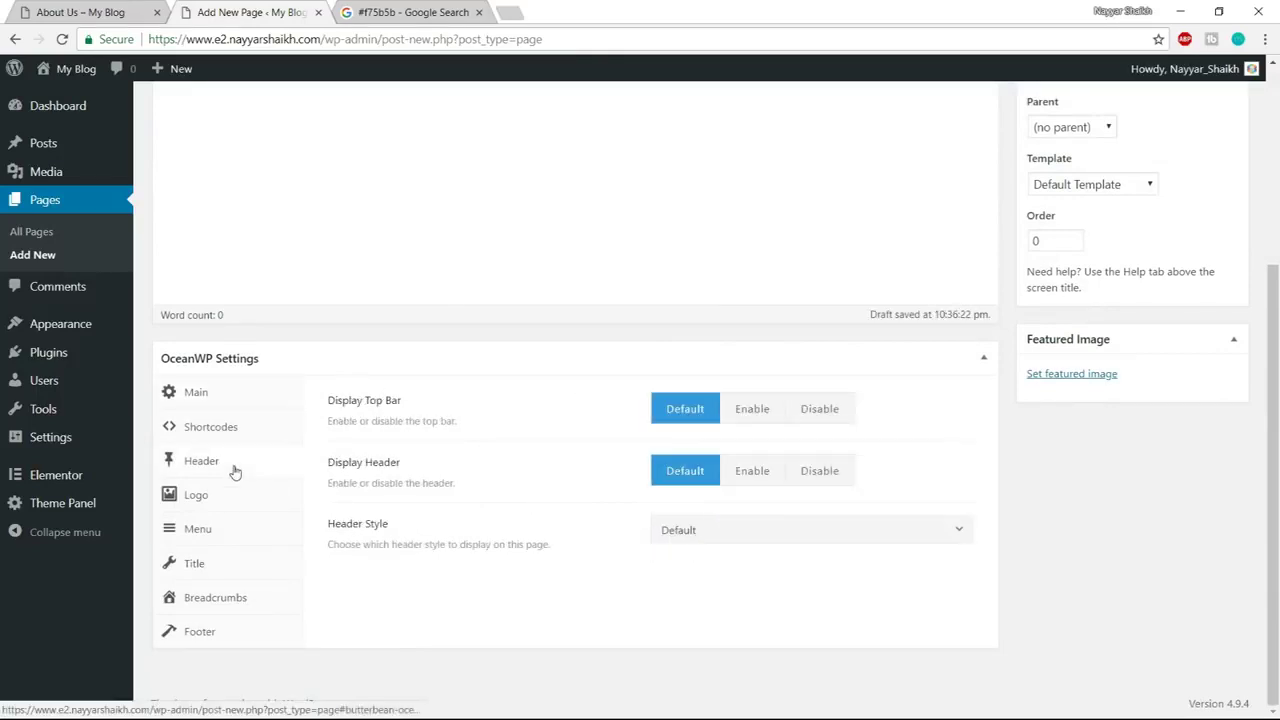
click(851, 412)
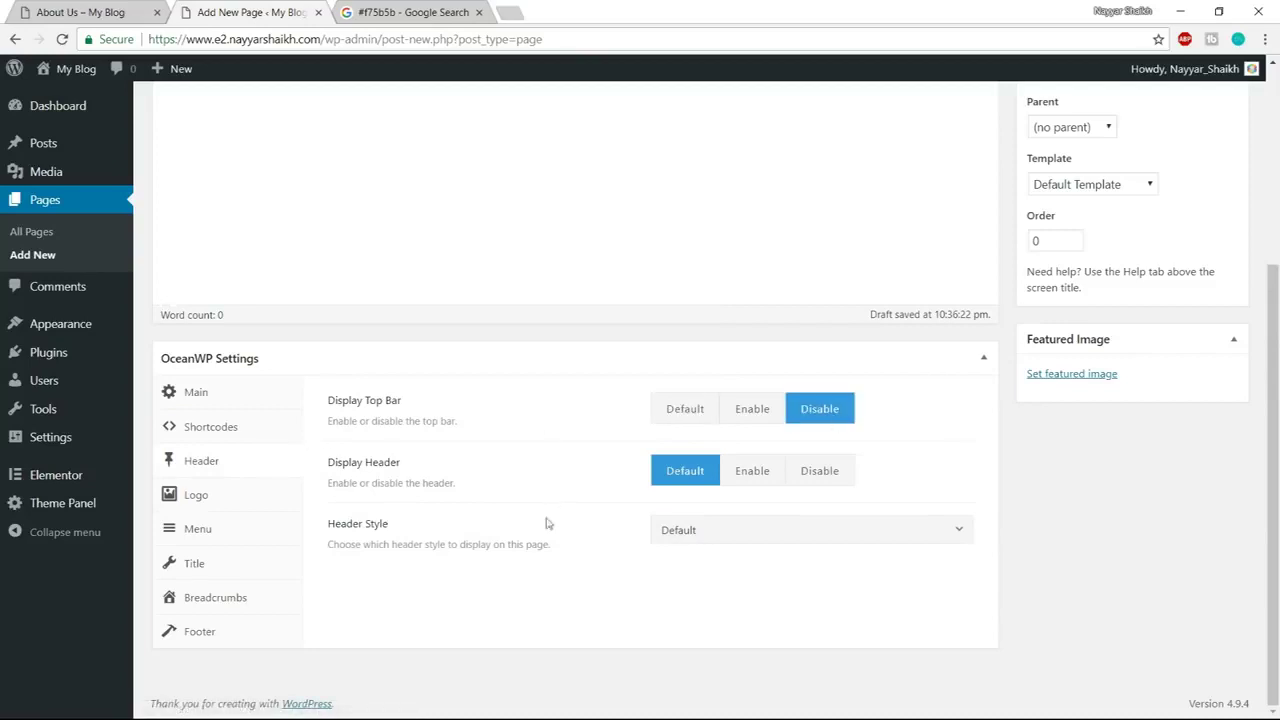
click(688, 534)
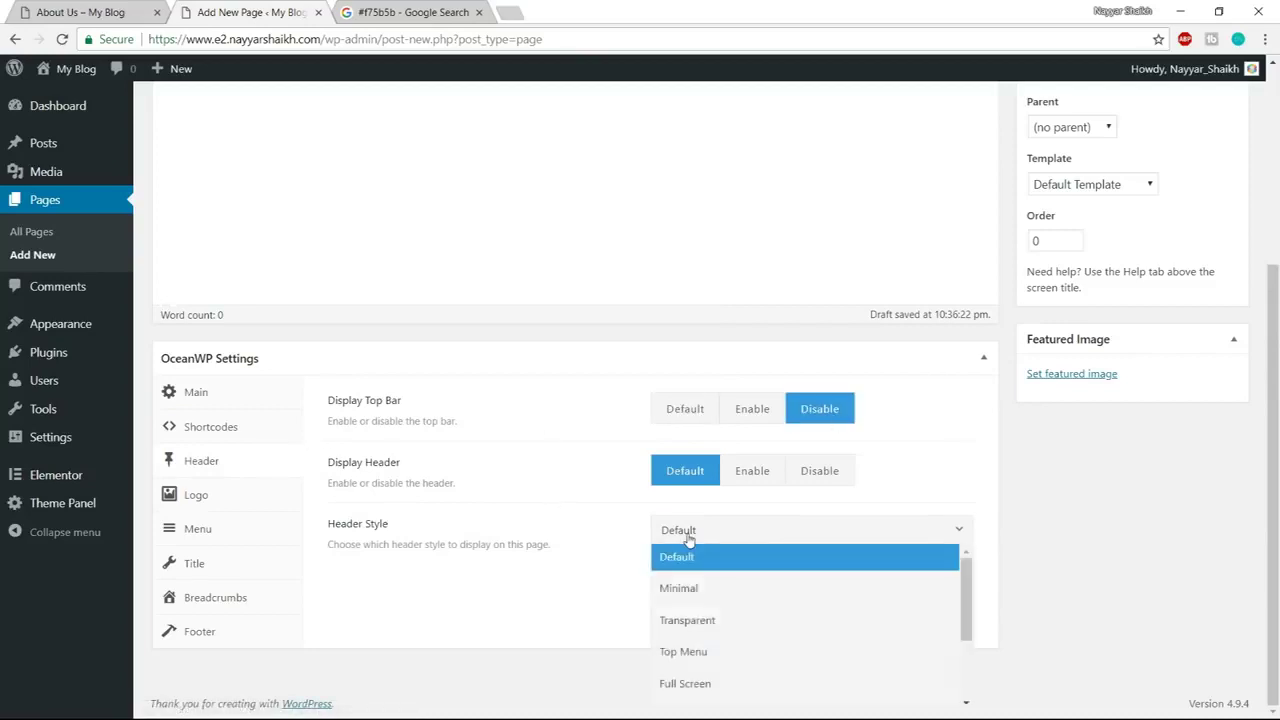
click(730, 621)
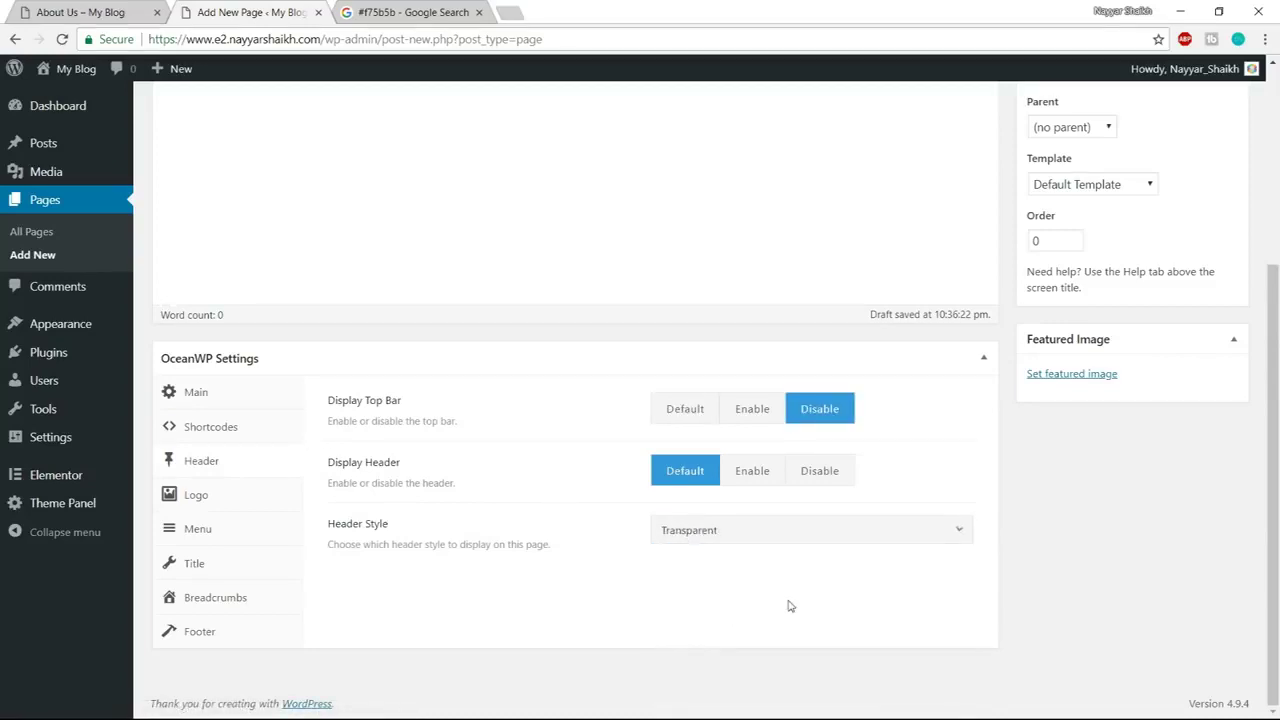
click(228, 567)
click(826, 425)
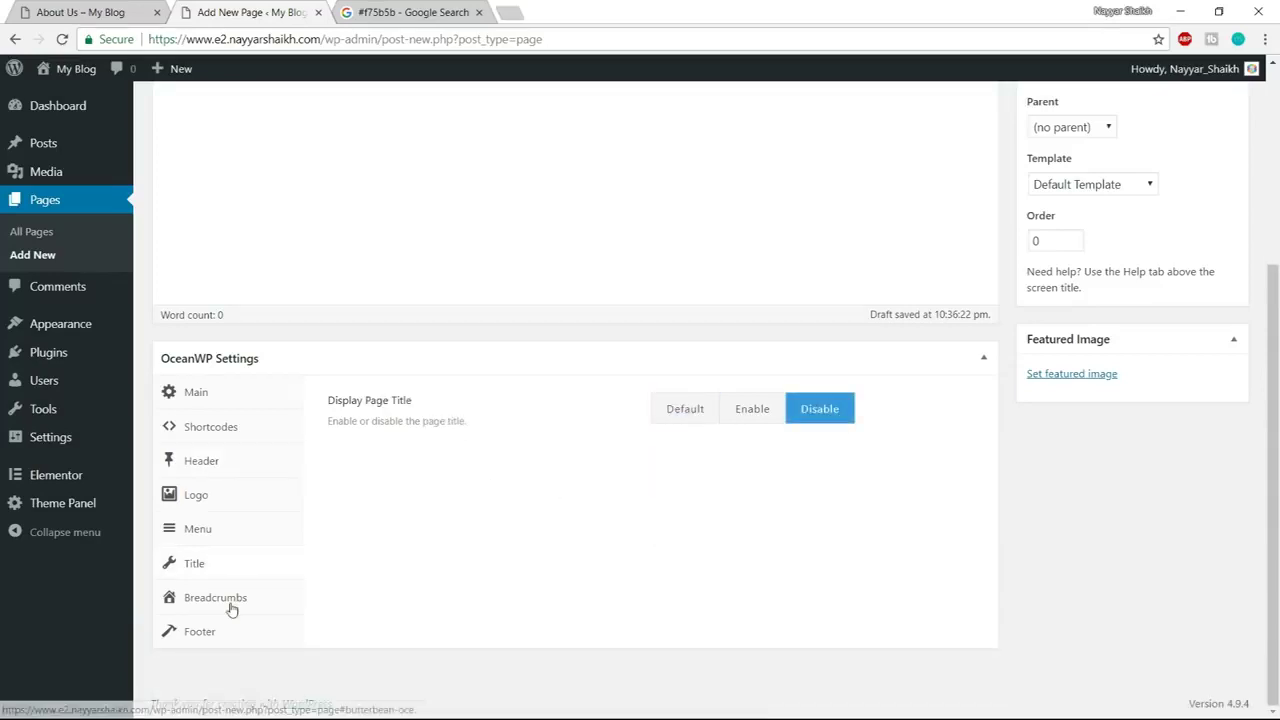
click(231, 607)
click(819, 409)
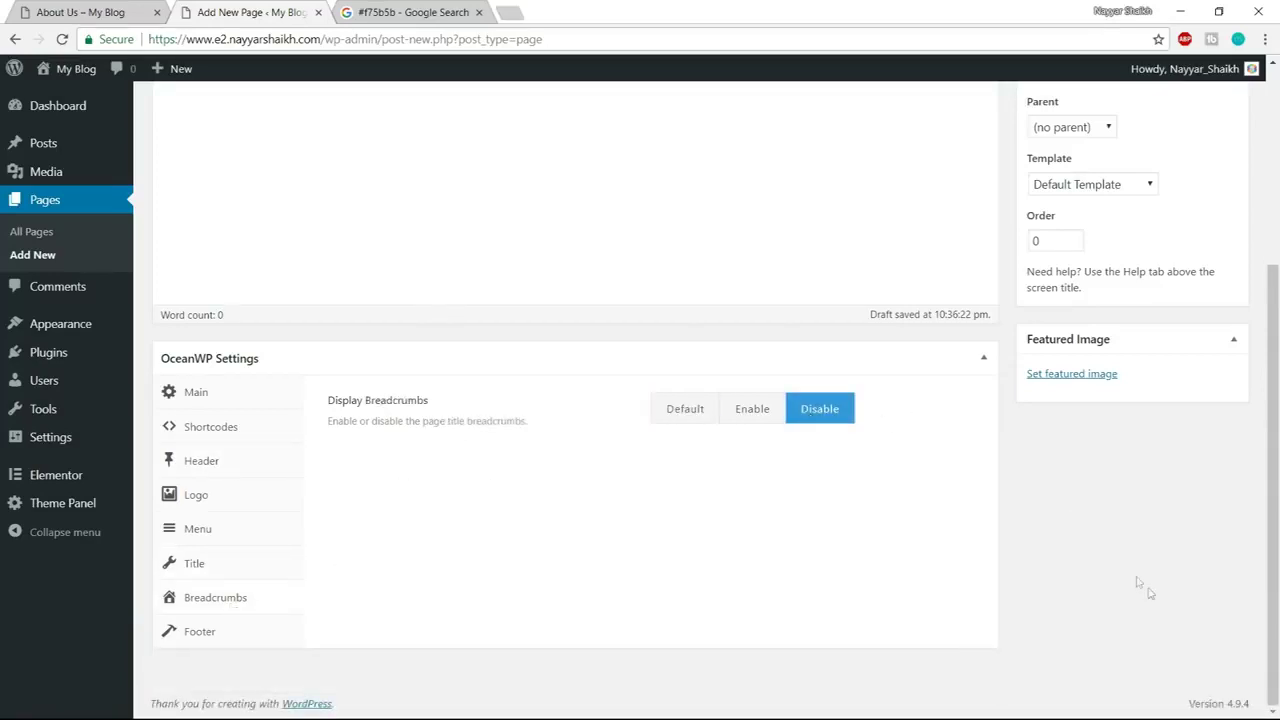
scroll(1140, 520, up, 5)
click(1211, 310)
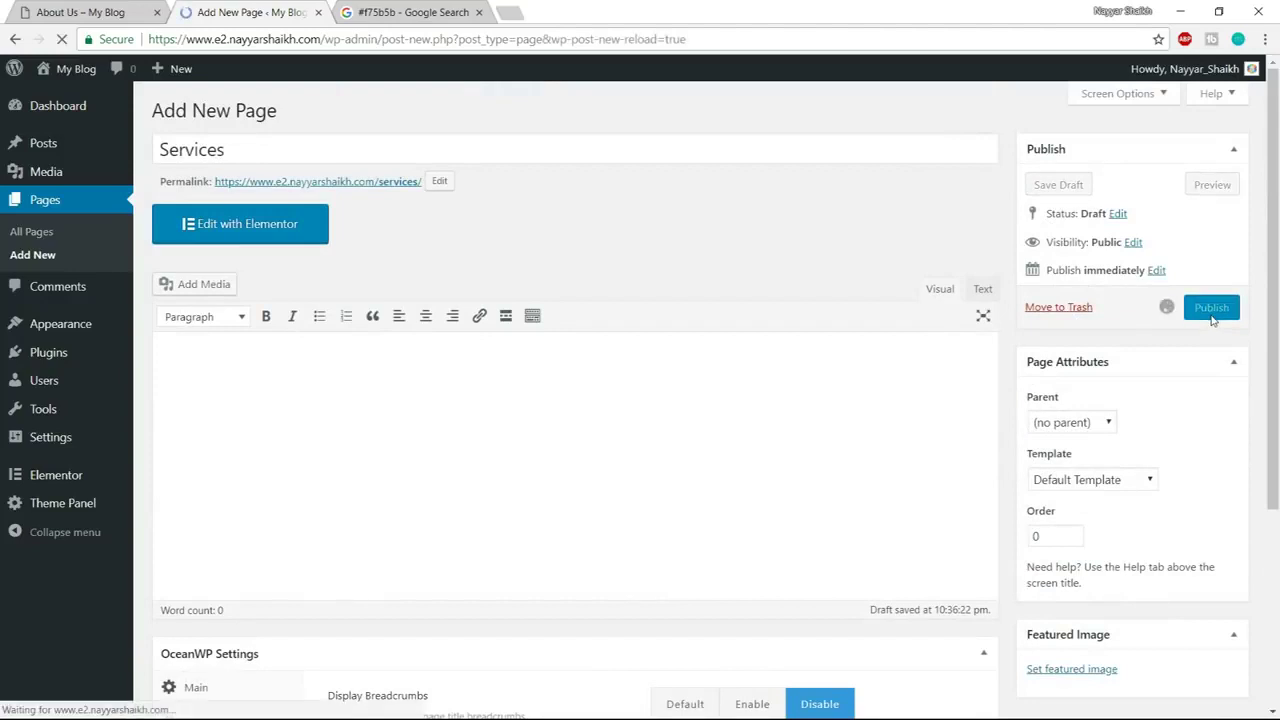
Step: Open the Services page in Elementor and insert the saved 'Page Template' from My Templates
click(246, 285)
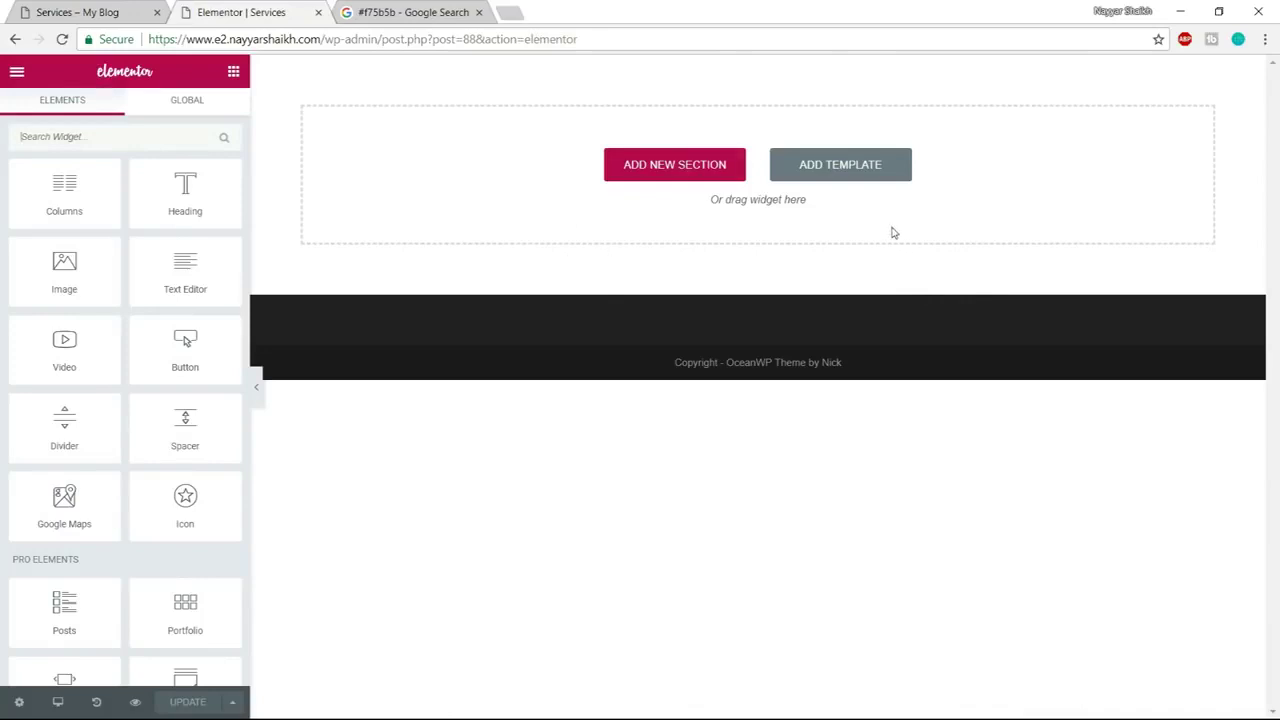
click(872, 176)
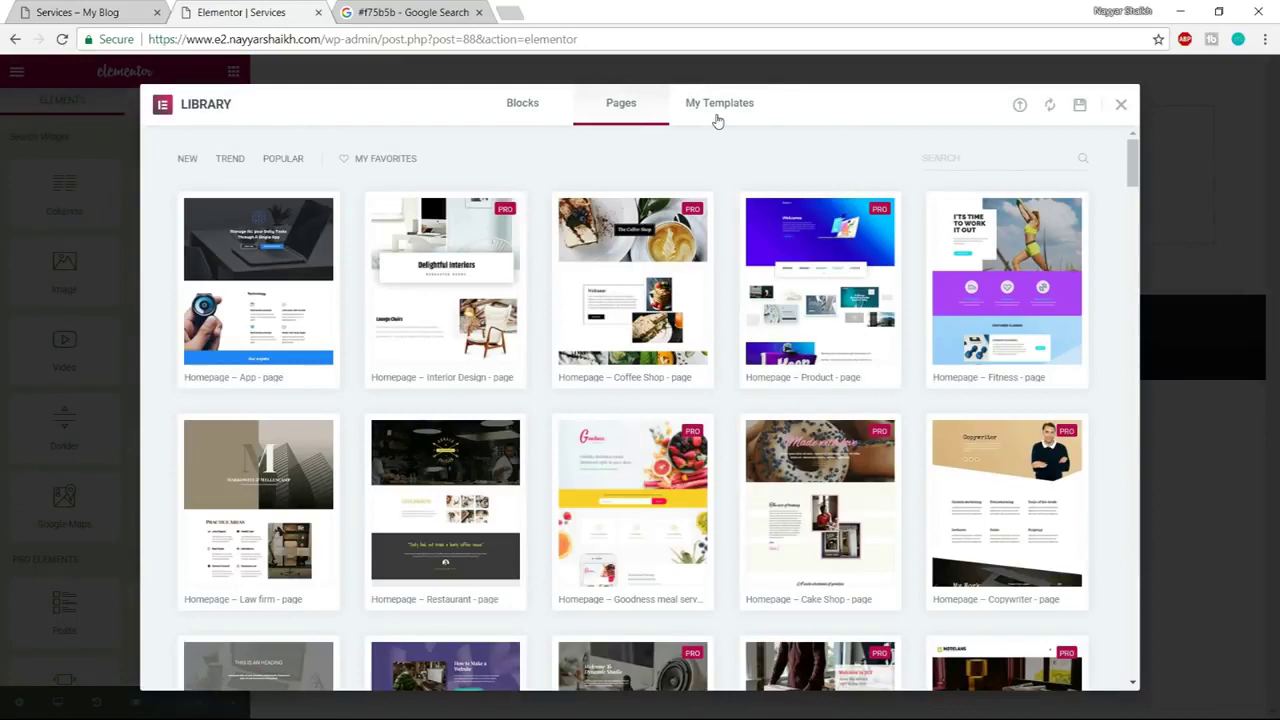
click(717, 112)
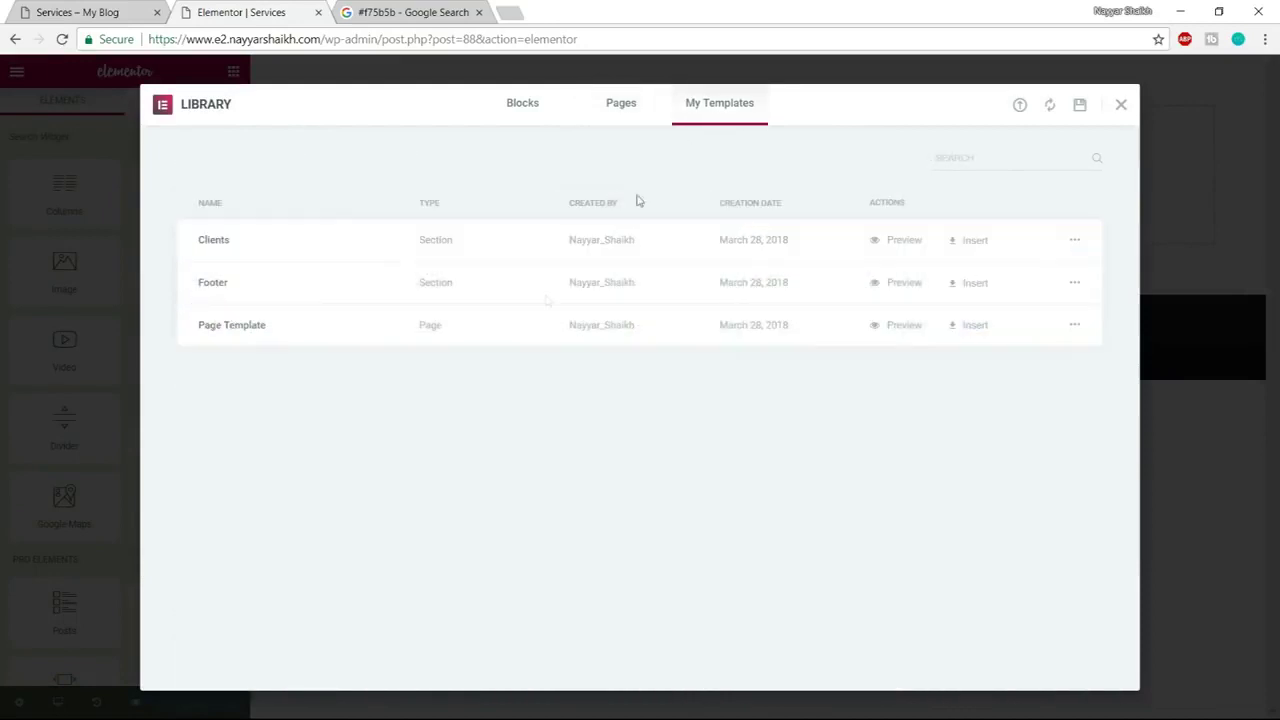
click(984, 327)
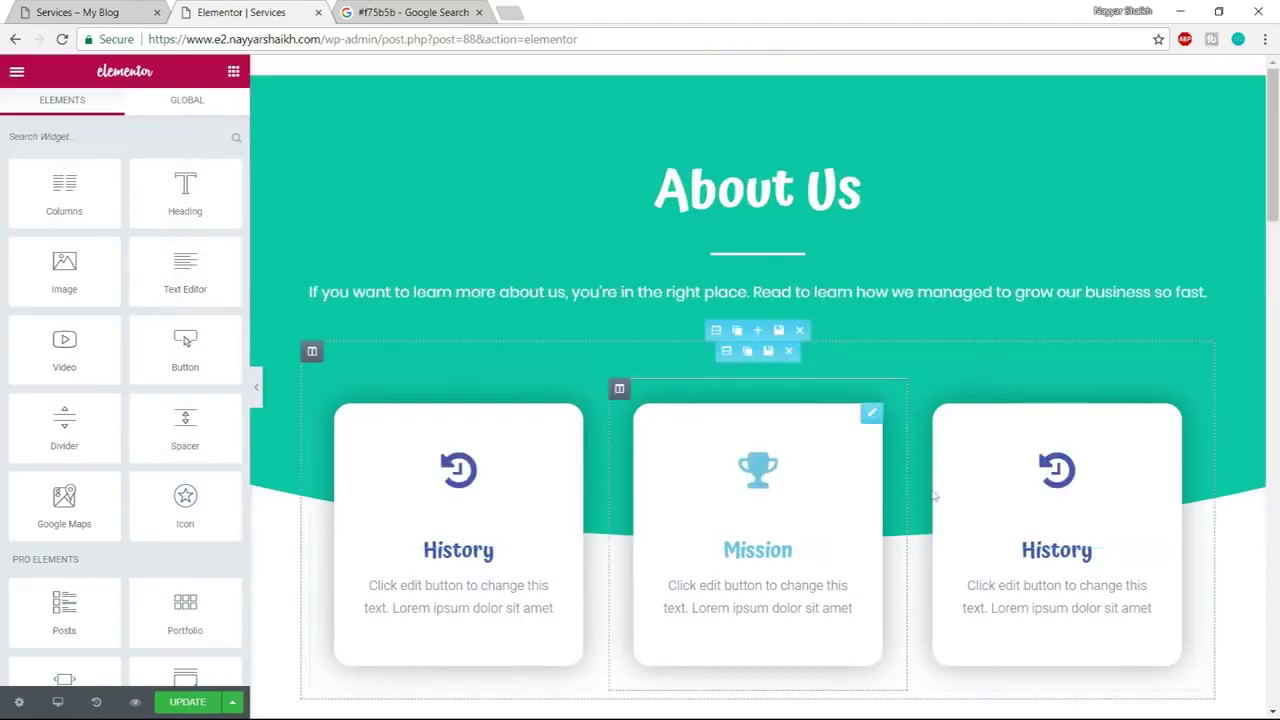
scroll(930, 512, down, 15)
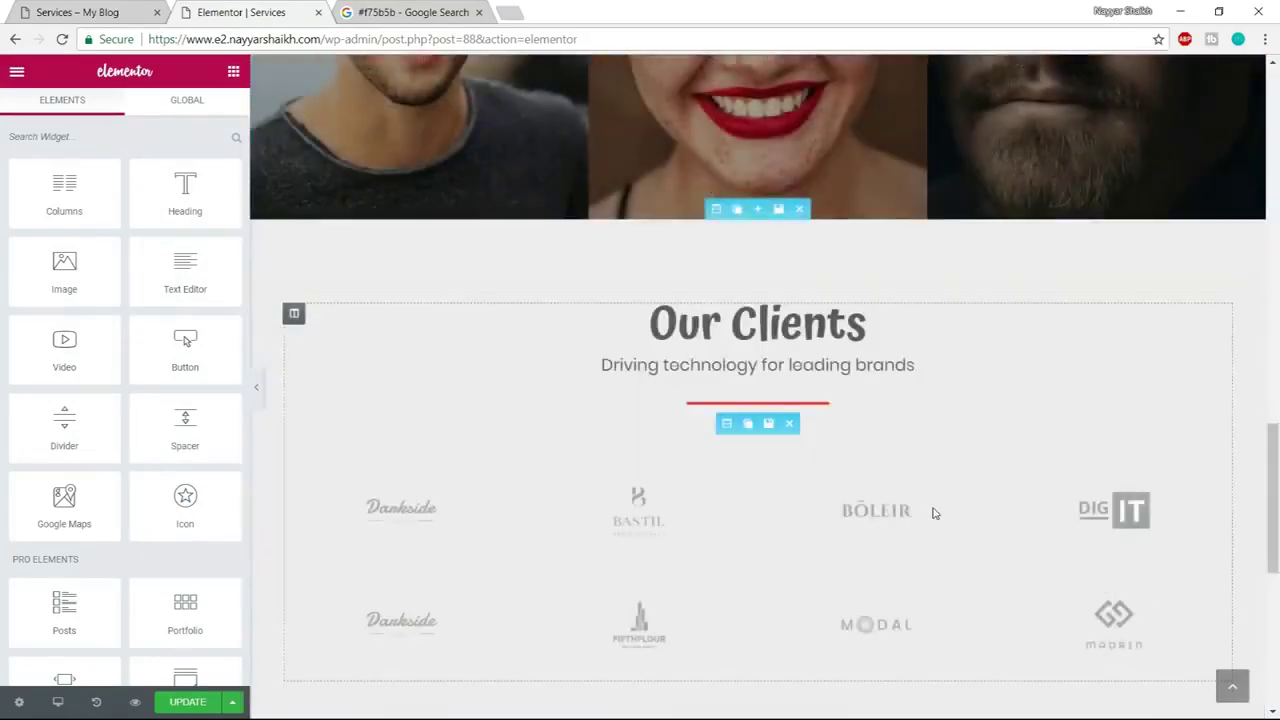
scroll(932, 513, down, 3)
scroll(932, 513, up, 10)
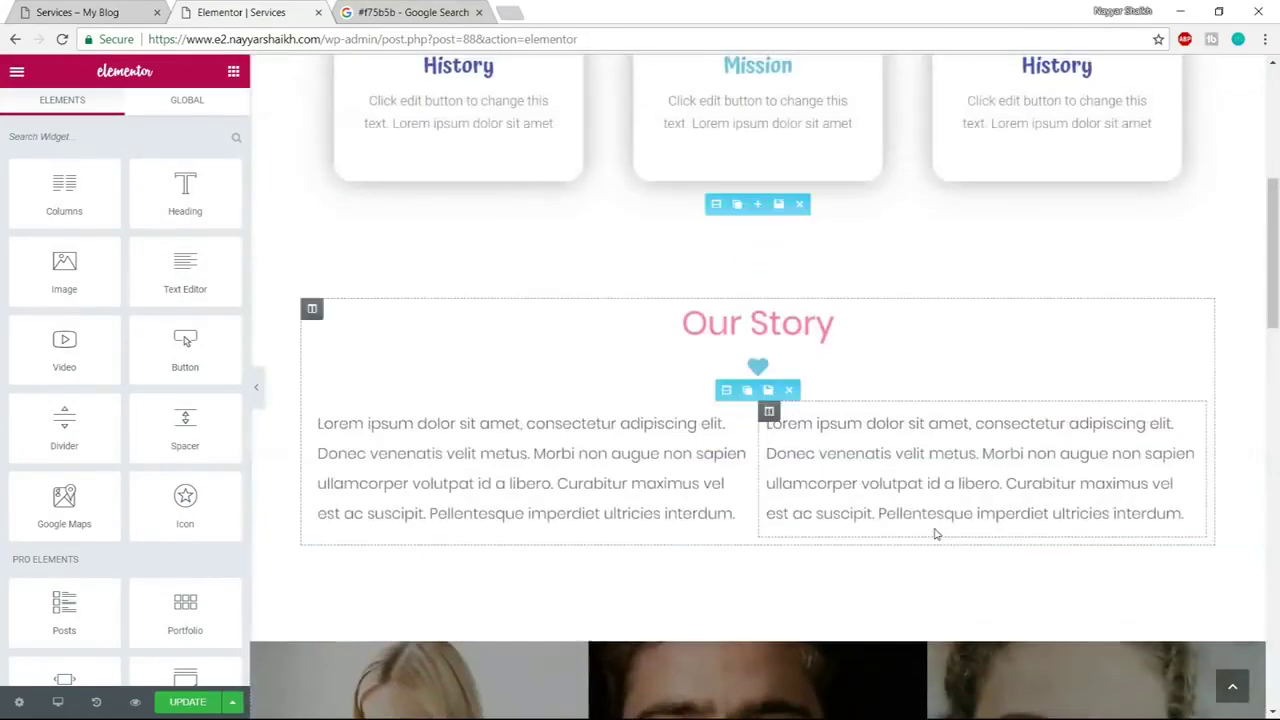
scroll(935, 534, up, 5)
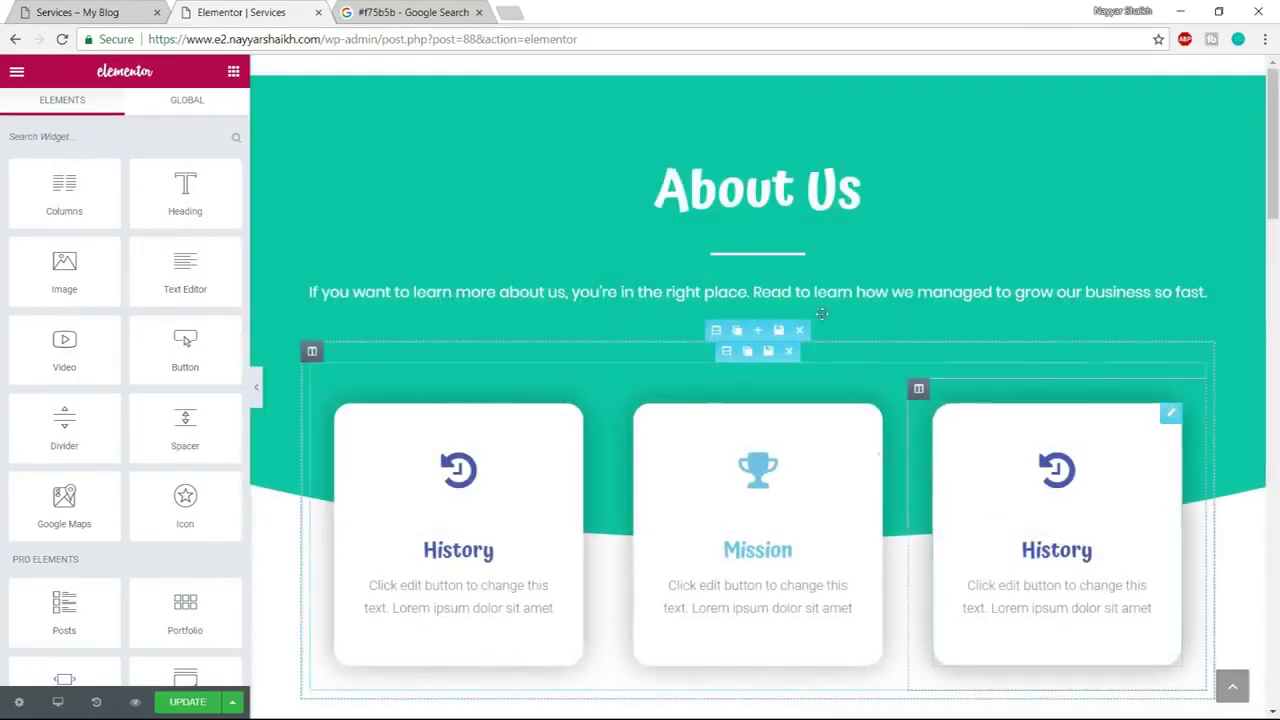
Step: Change the top heading from 'About Us' to 'Our Services' and compare with the reference page
click(709, 198)
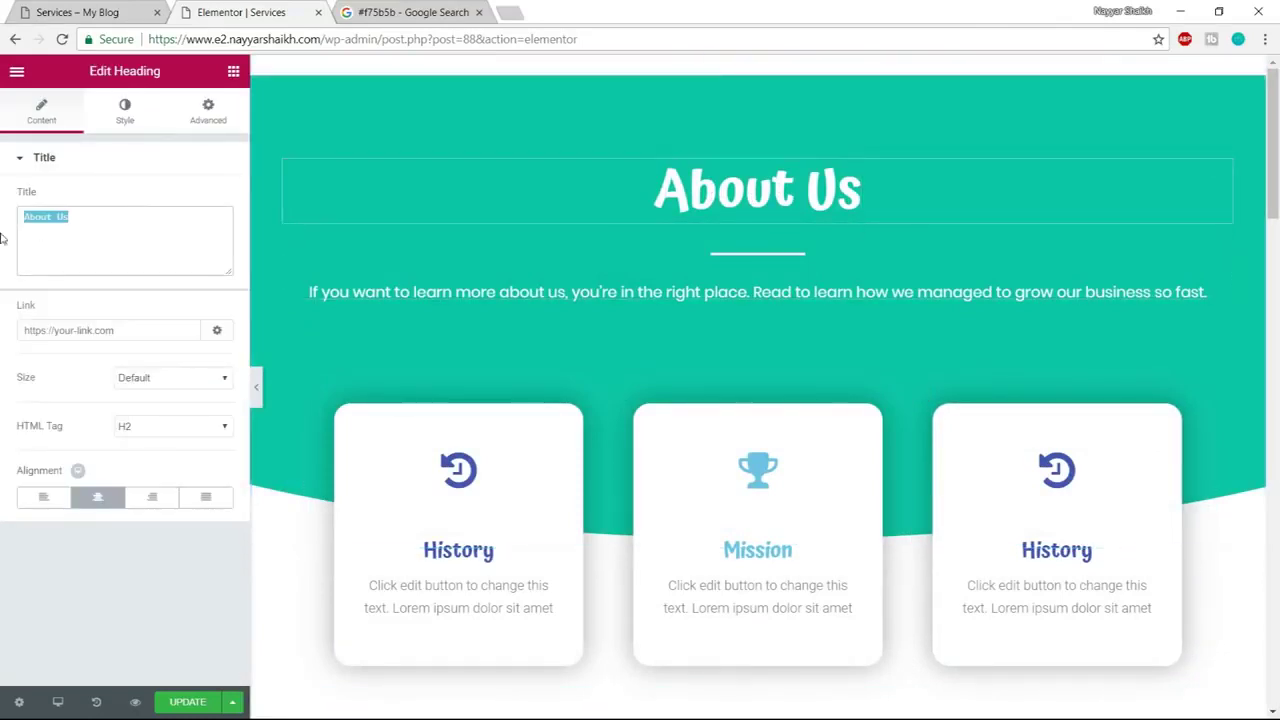
text(Our )
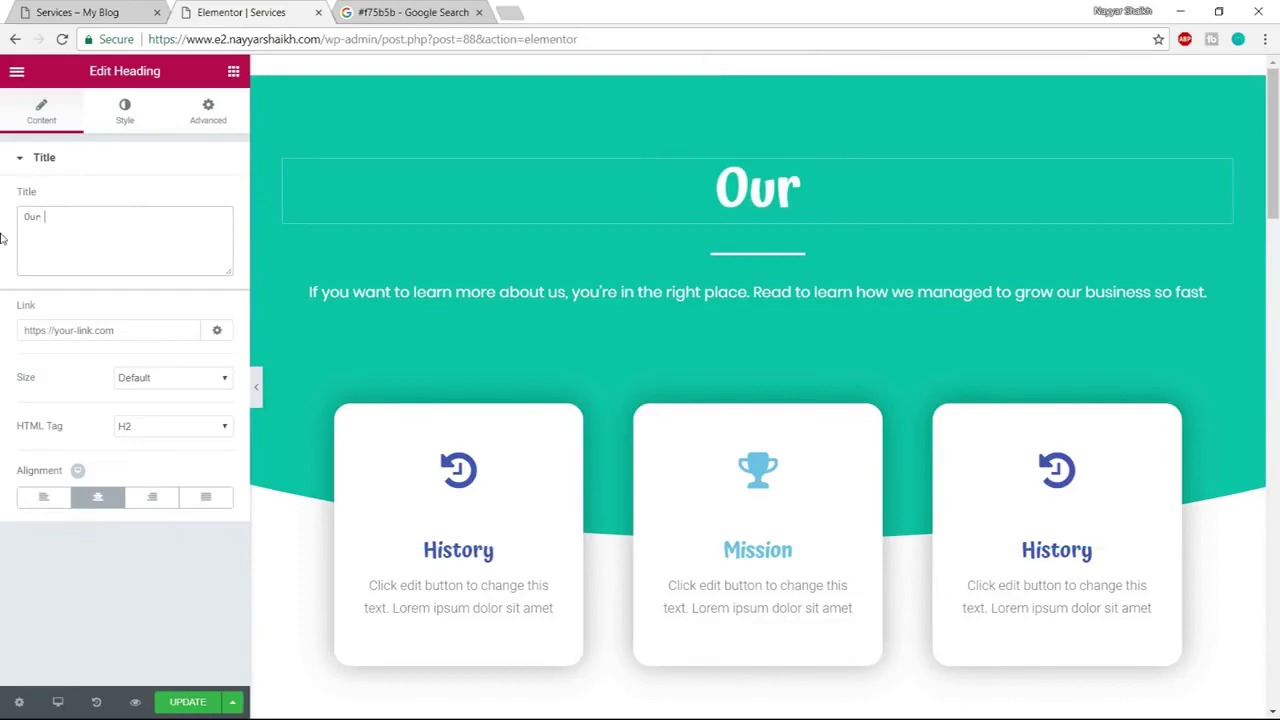
text(Services)
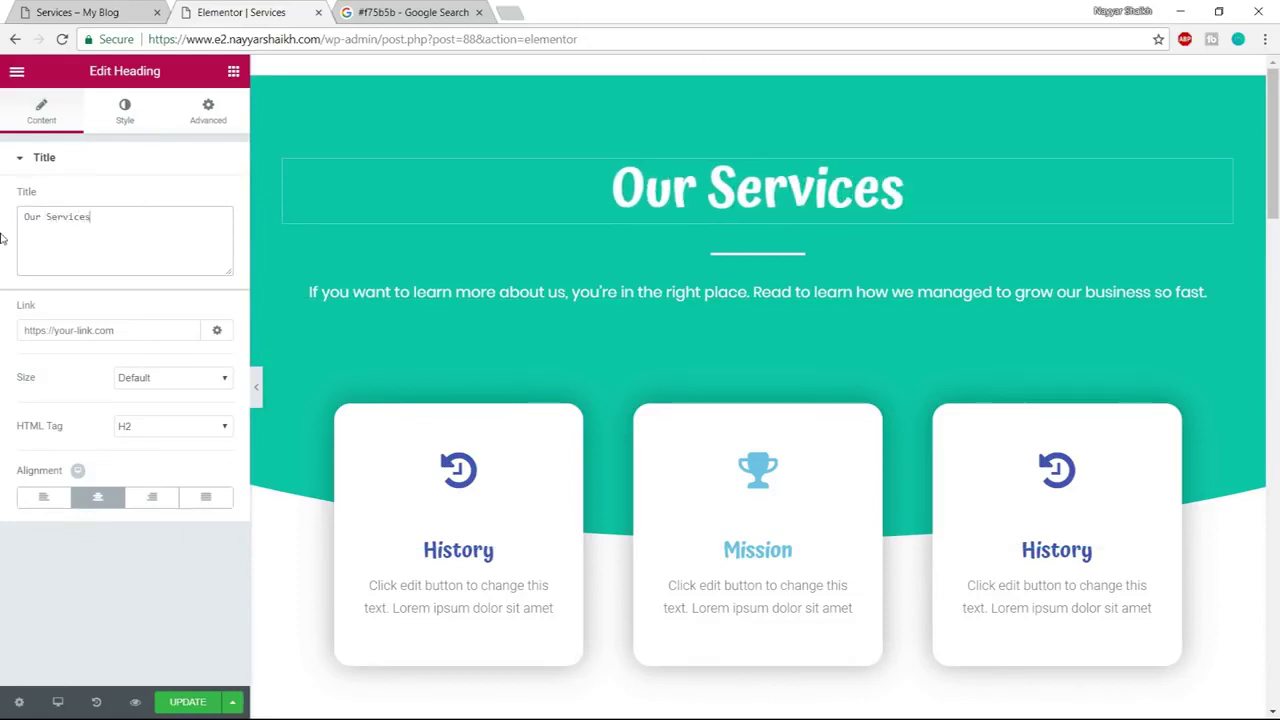
scroll(517, 313, down, 1)
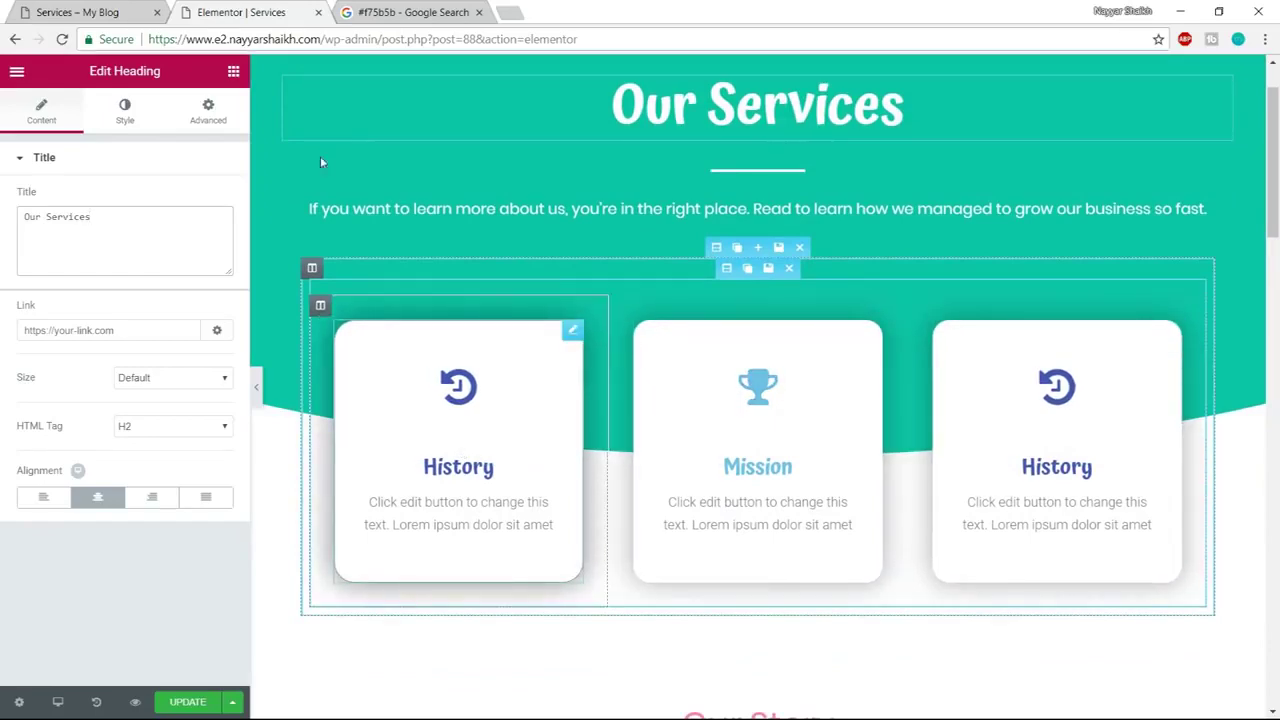
key(ctrl+shift+Tab)
scroll(326, 176, down, 3)
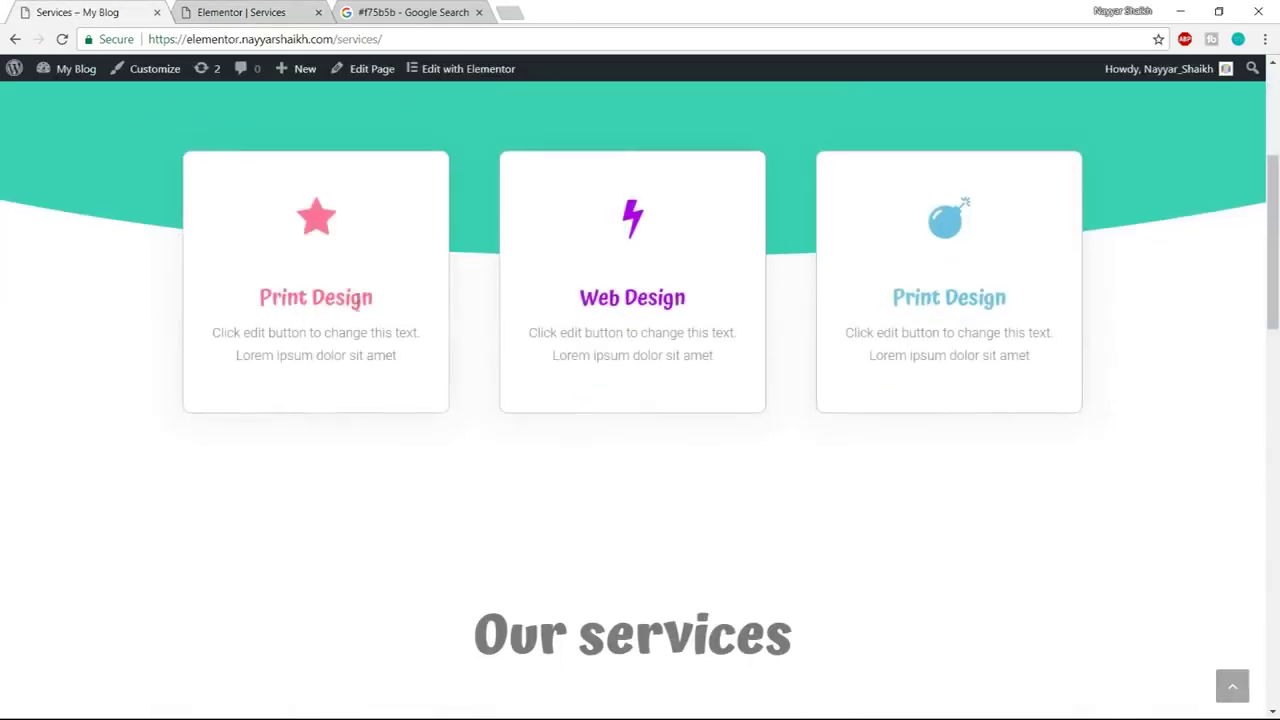
click(285, 7)
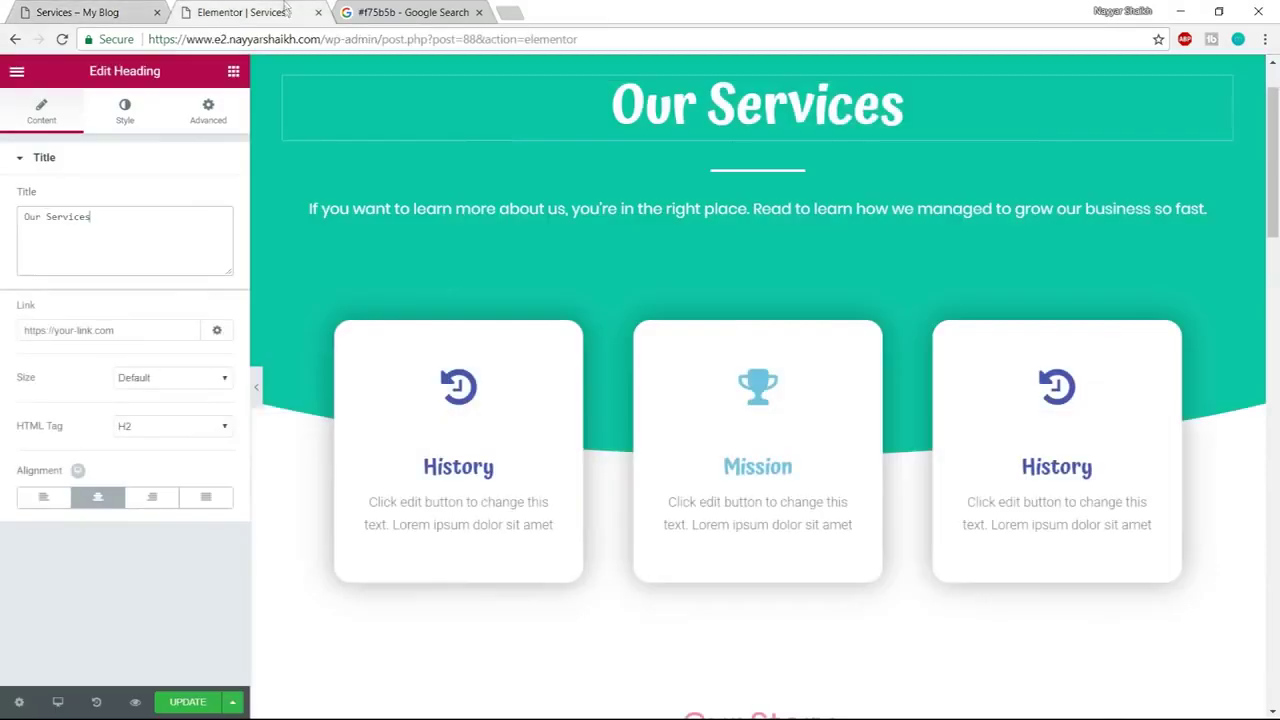
Step: Give the first service card a star icon and the title 'Print Design'
click(483, 388)
click(168, 201)
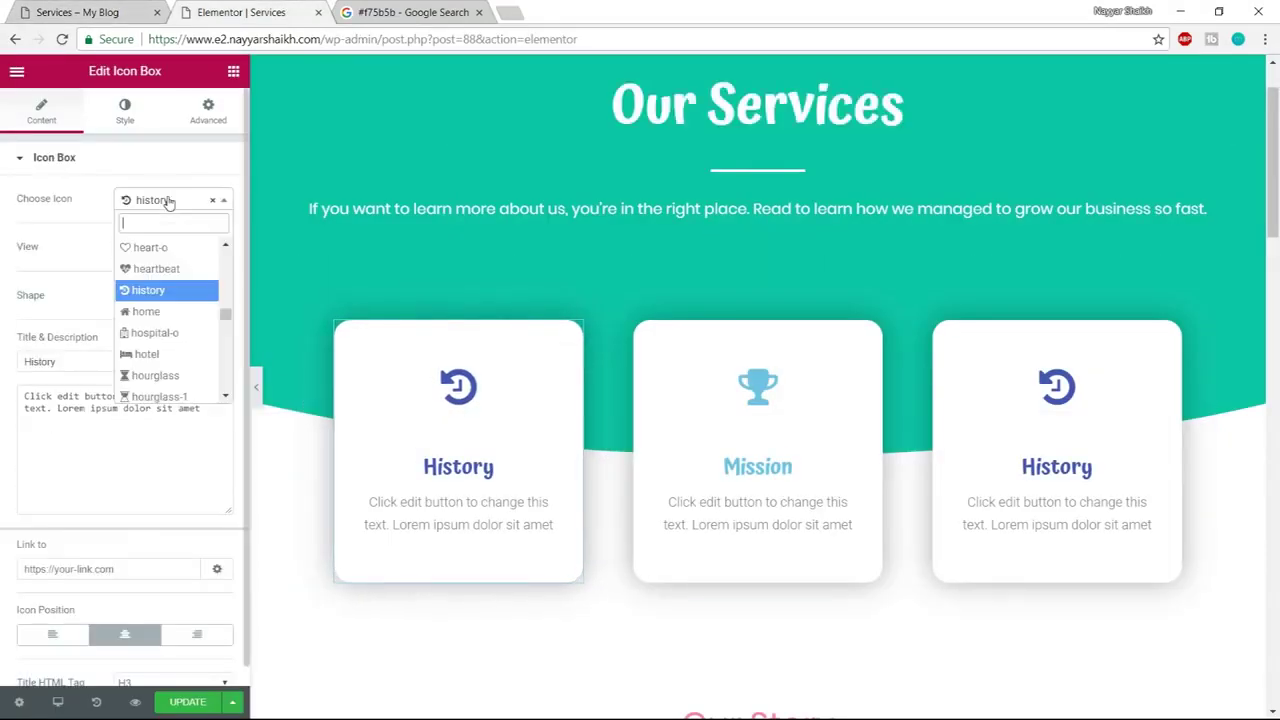
text(star)
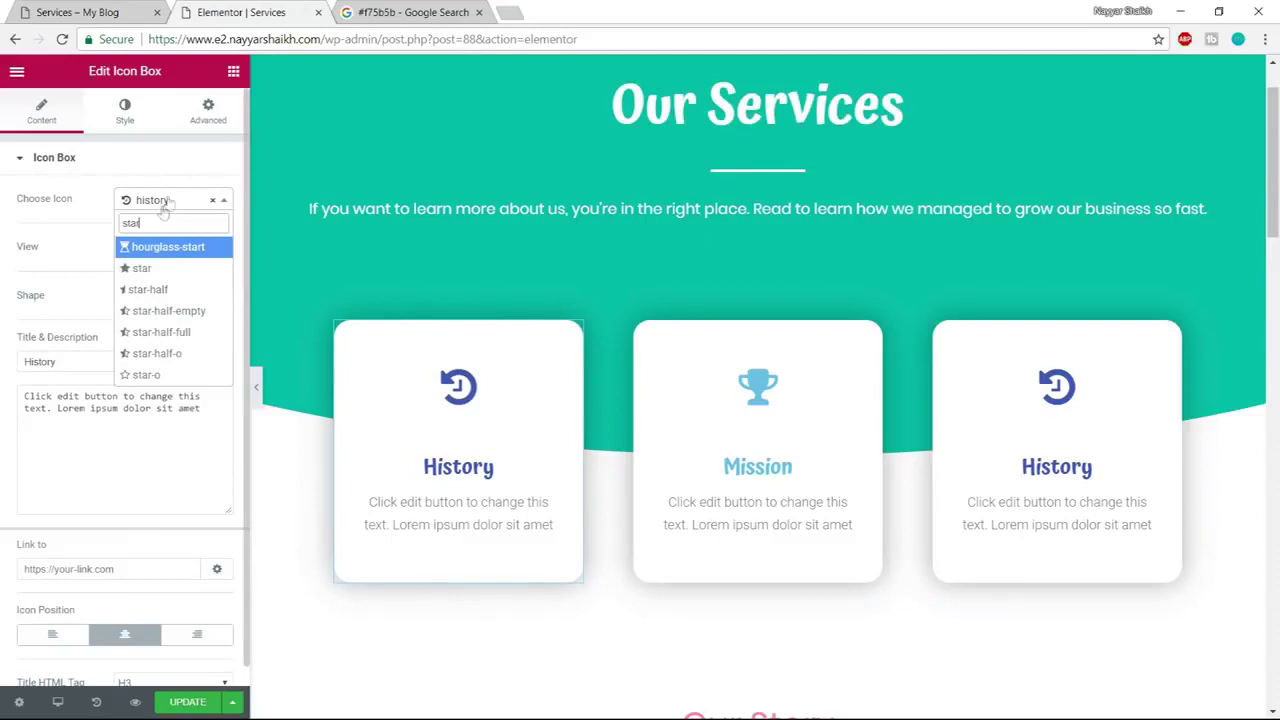
click(145, 268)
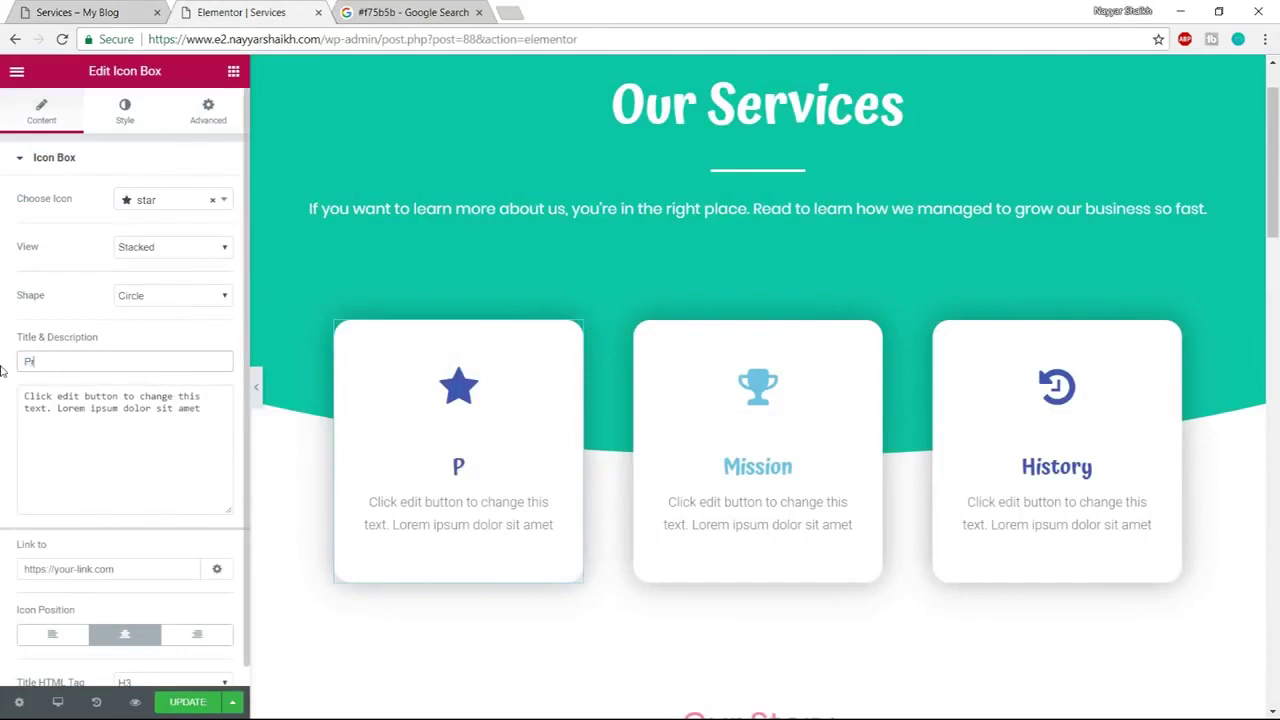
text(Print Design)
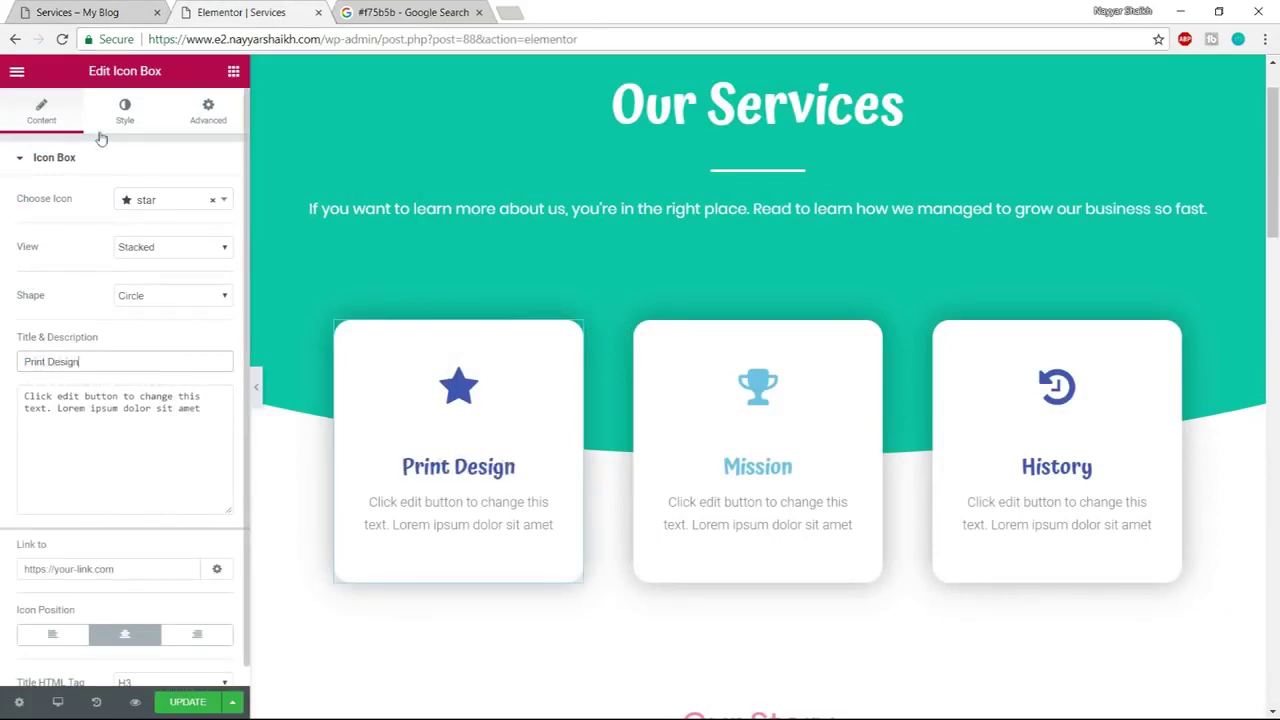
Step: Set the card's icon colour and icon hover colour to pink #ff5b84
click(124, 110)
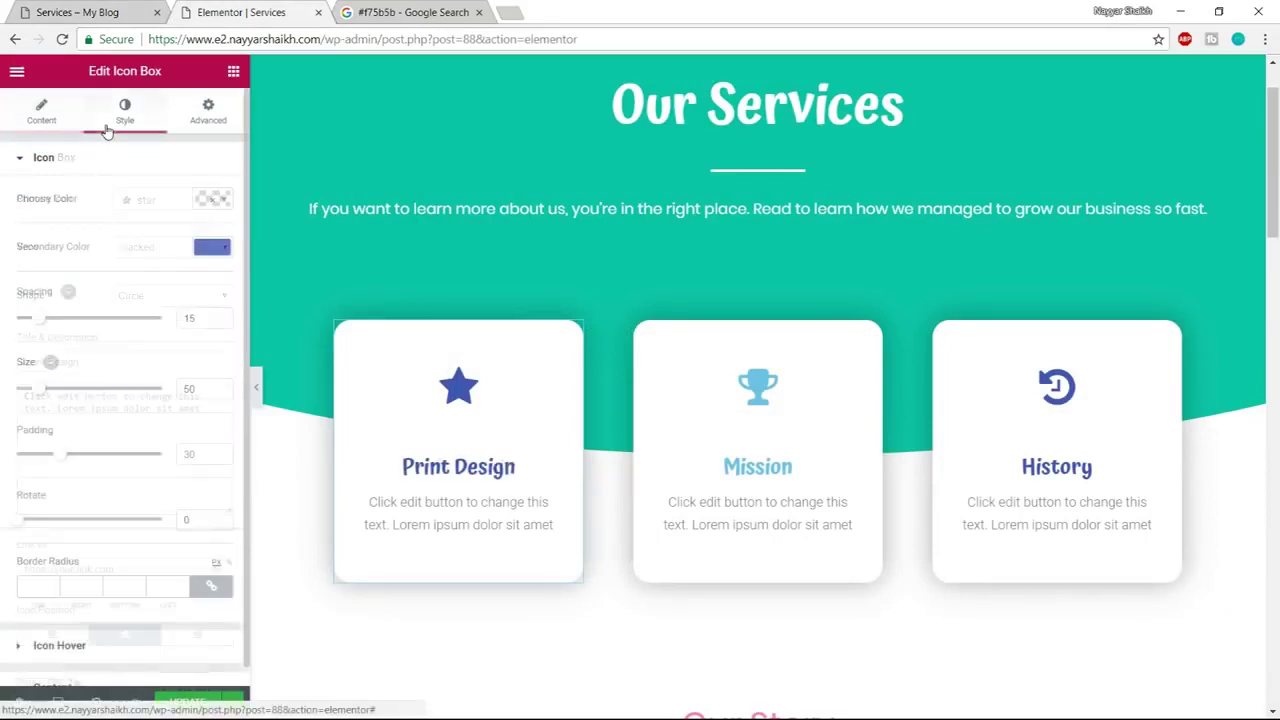
click(211, 247)
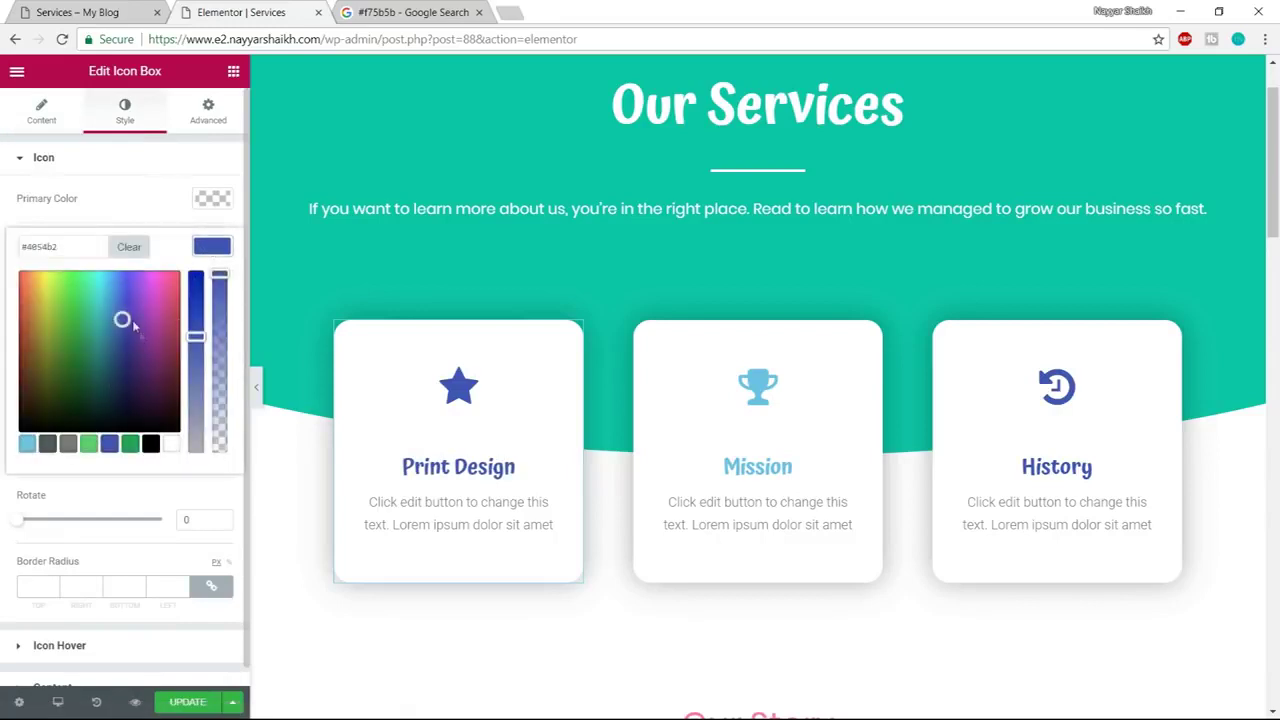
drag(122, 308, 198, 262)
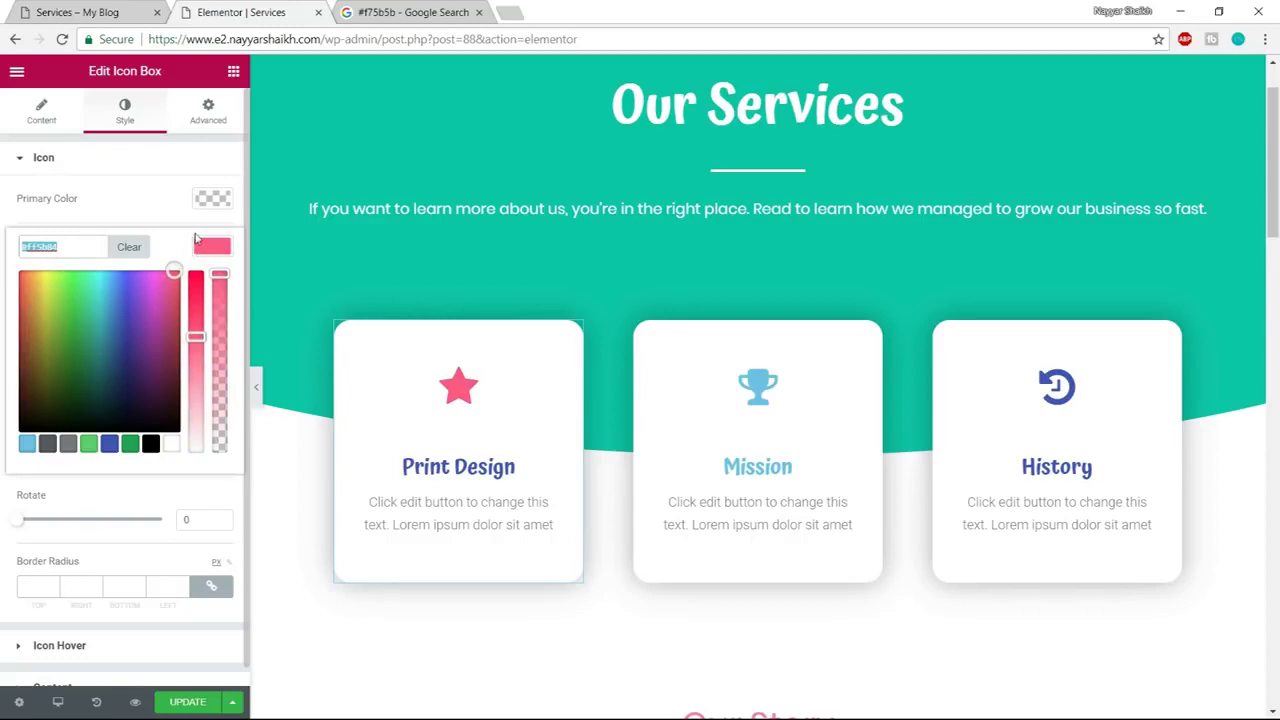
click(199, 242)
scroll(205, 530, down, 1)
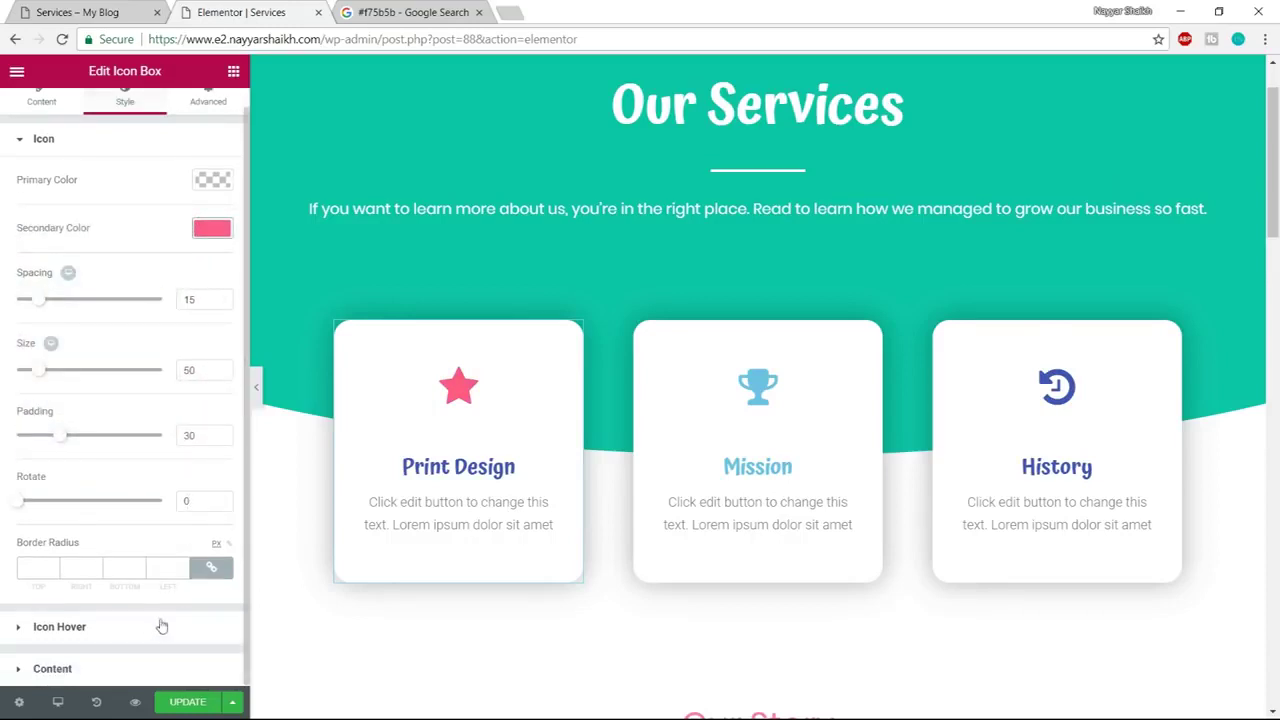
click(86, 628)
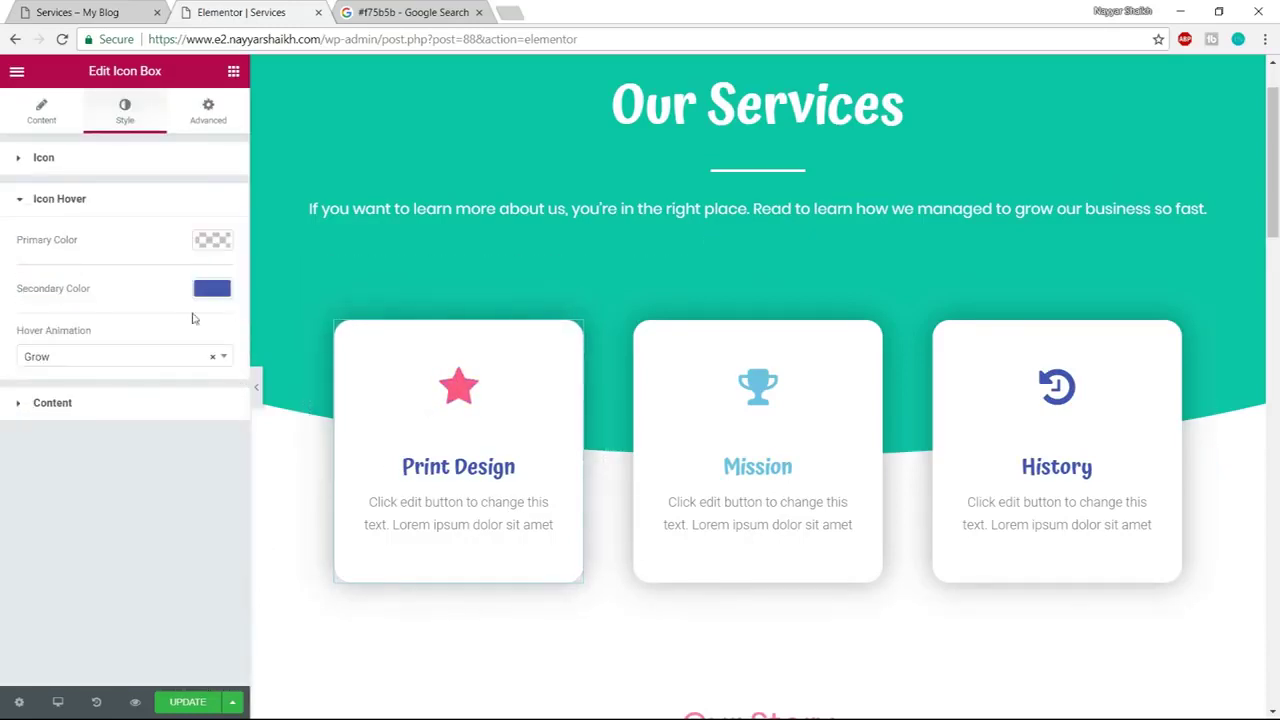
click(201, 292)
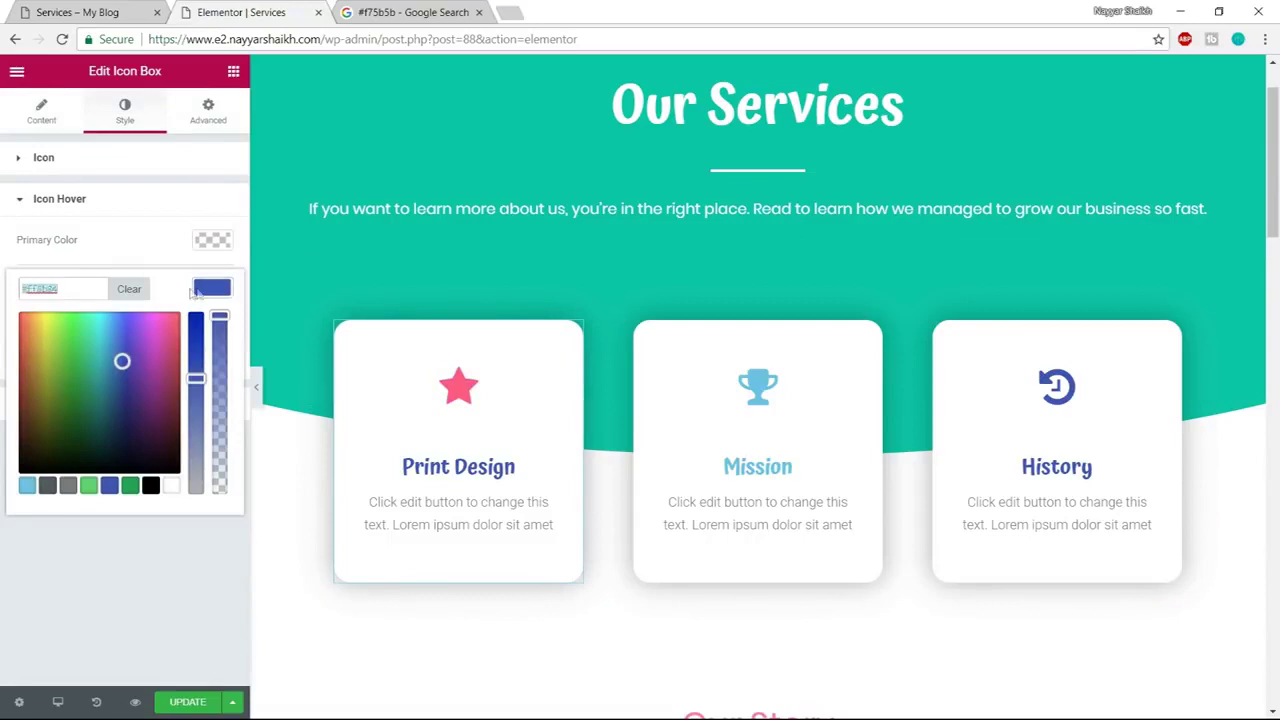
text(#f75b5b)
click(228, 290)
Step: Make the Print Design title pink #ff5b84 and update the page
click(170, 405)
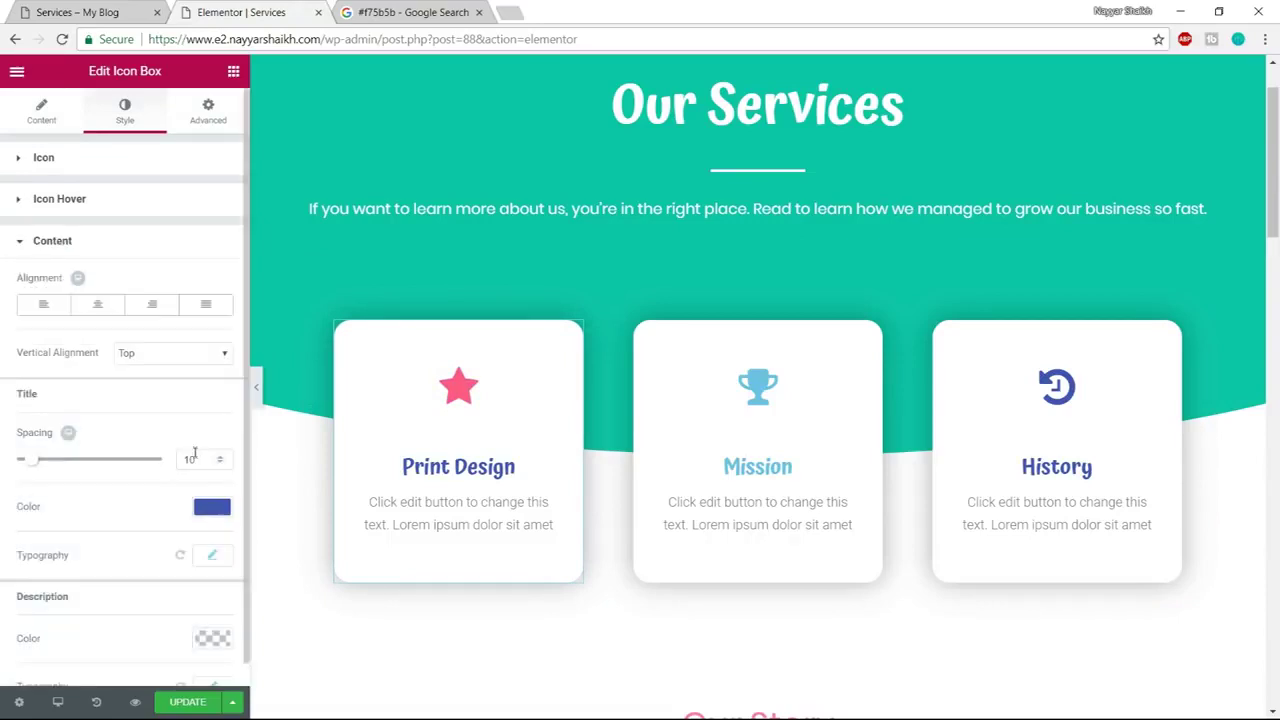
scroll(200, 470, down, 1)
click(211, 483)
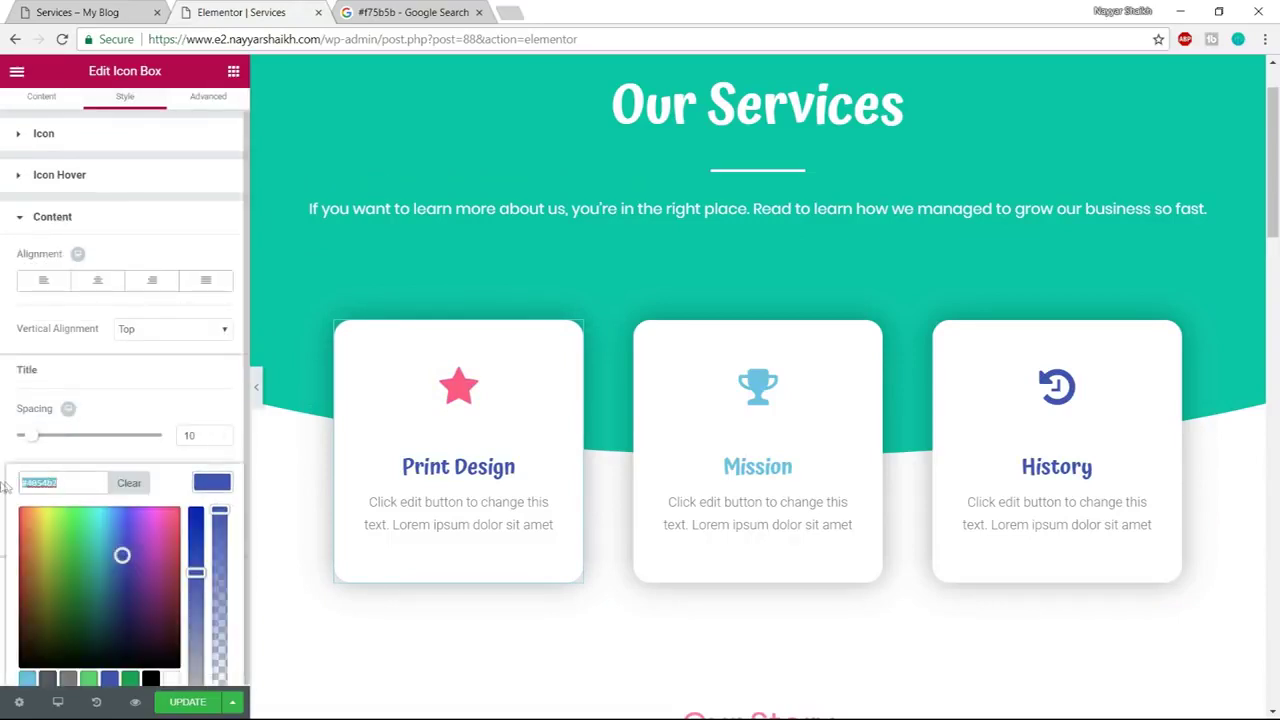
text(#ff5b84)
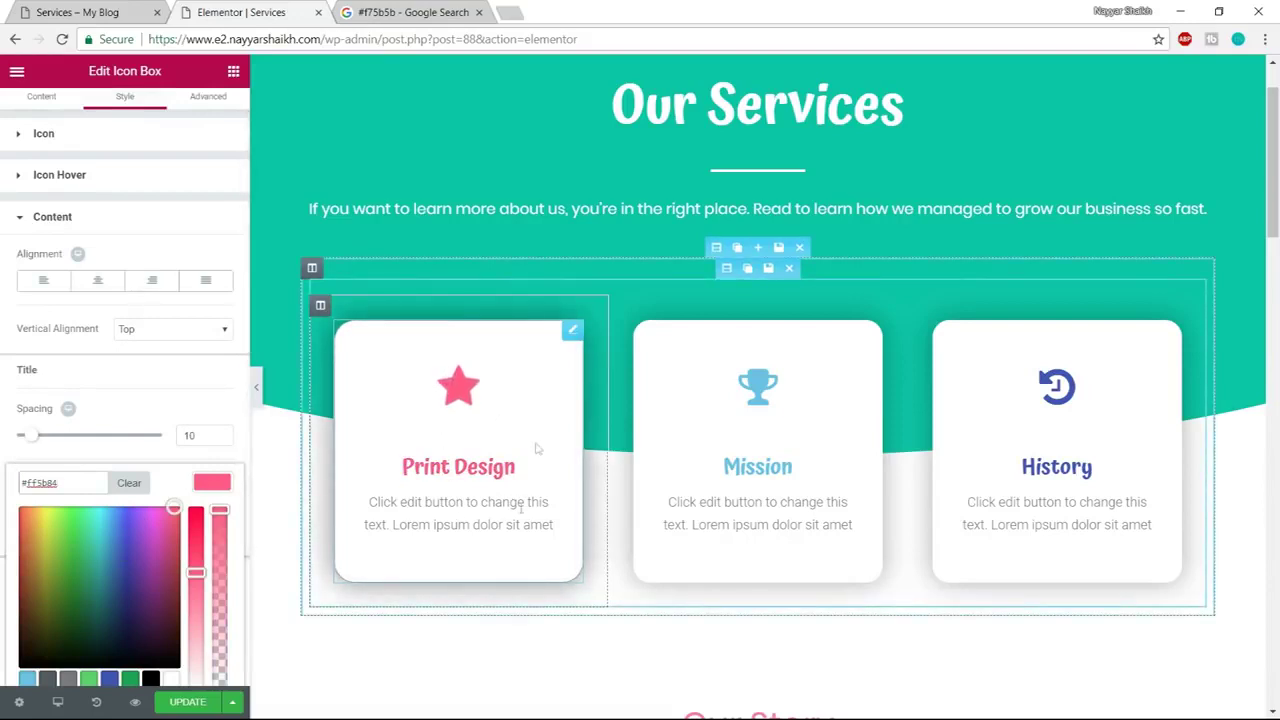
click(189, 703)
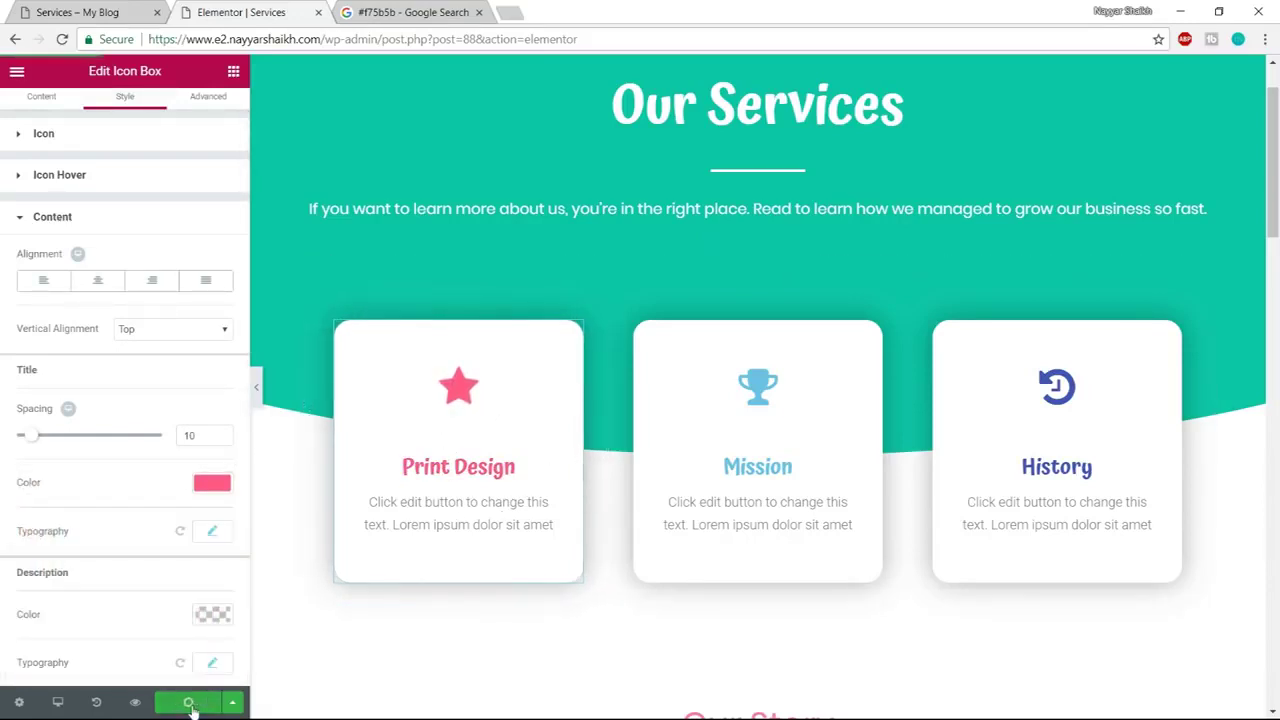
key(ctrl+Page_Up)
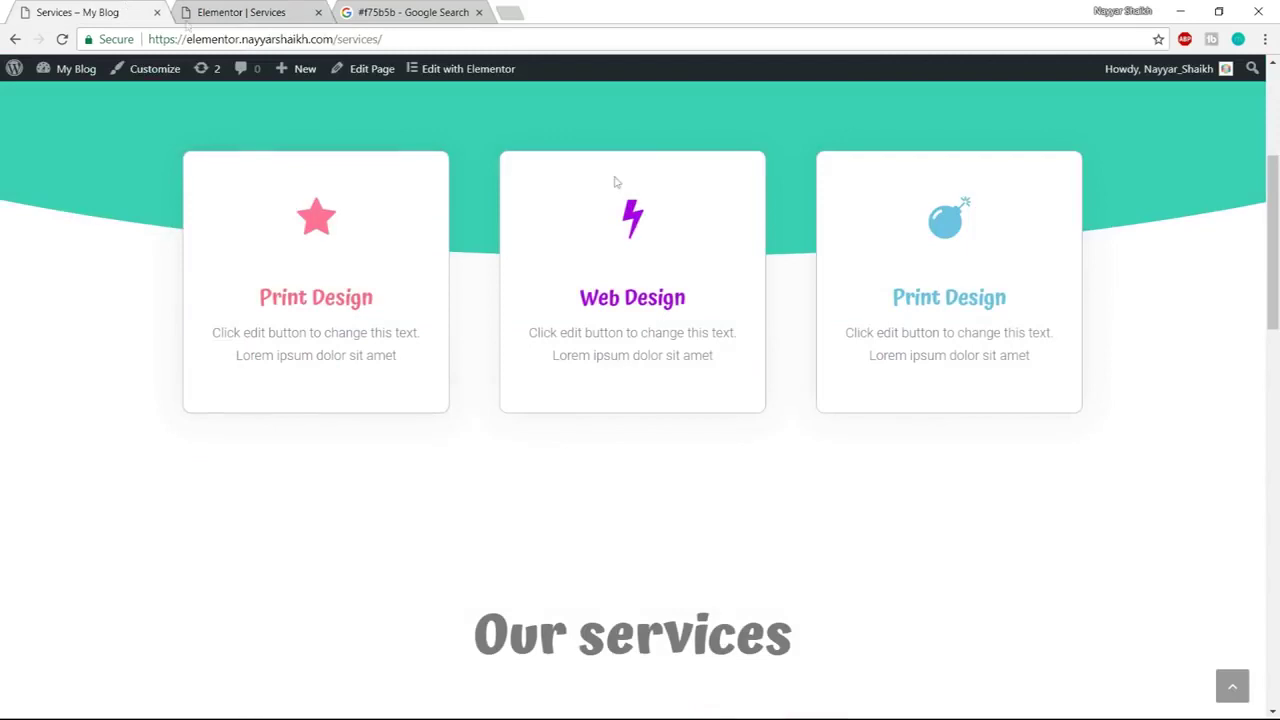
Step: Delete the Our Story and team-photo sections from the Services page
scroll(800, 381, down, 5)
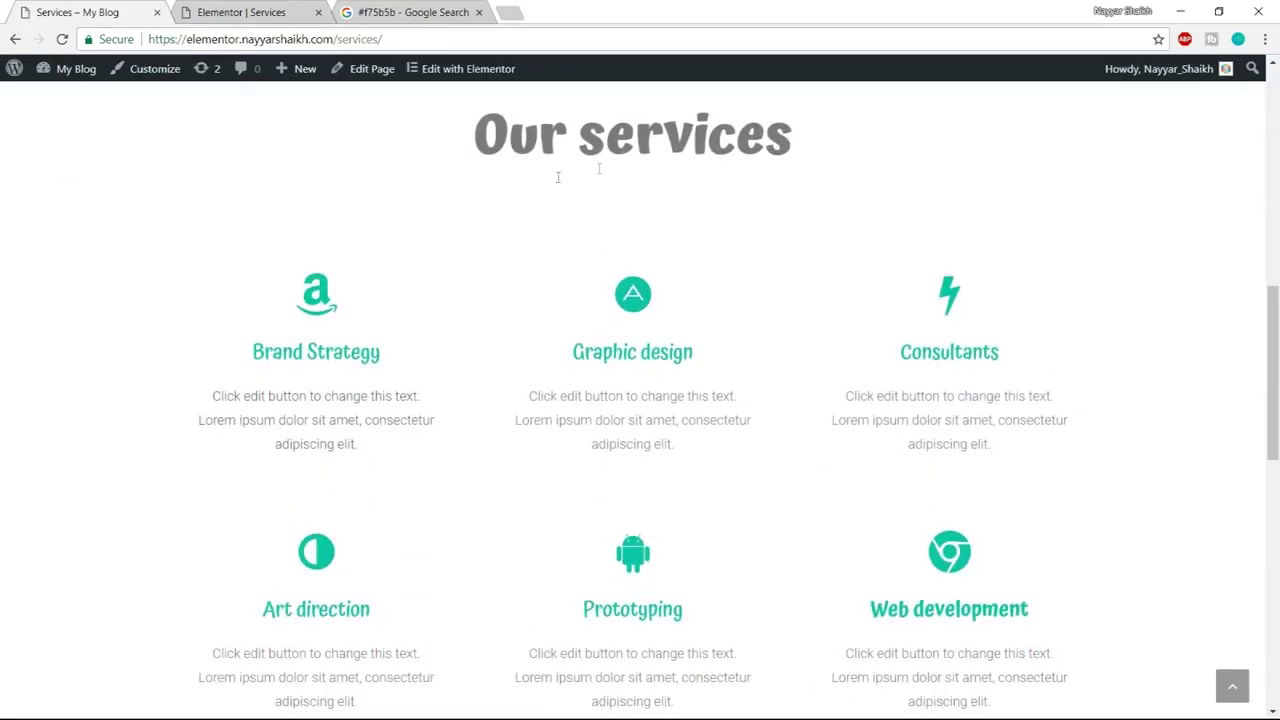
click(228, 8)
scroll(805, 284, down, 3)
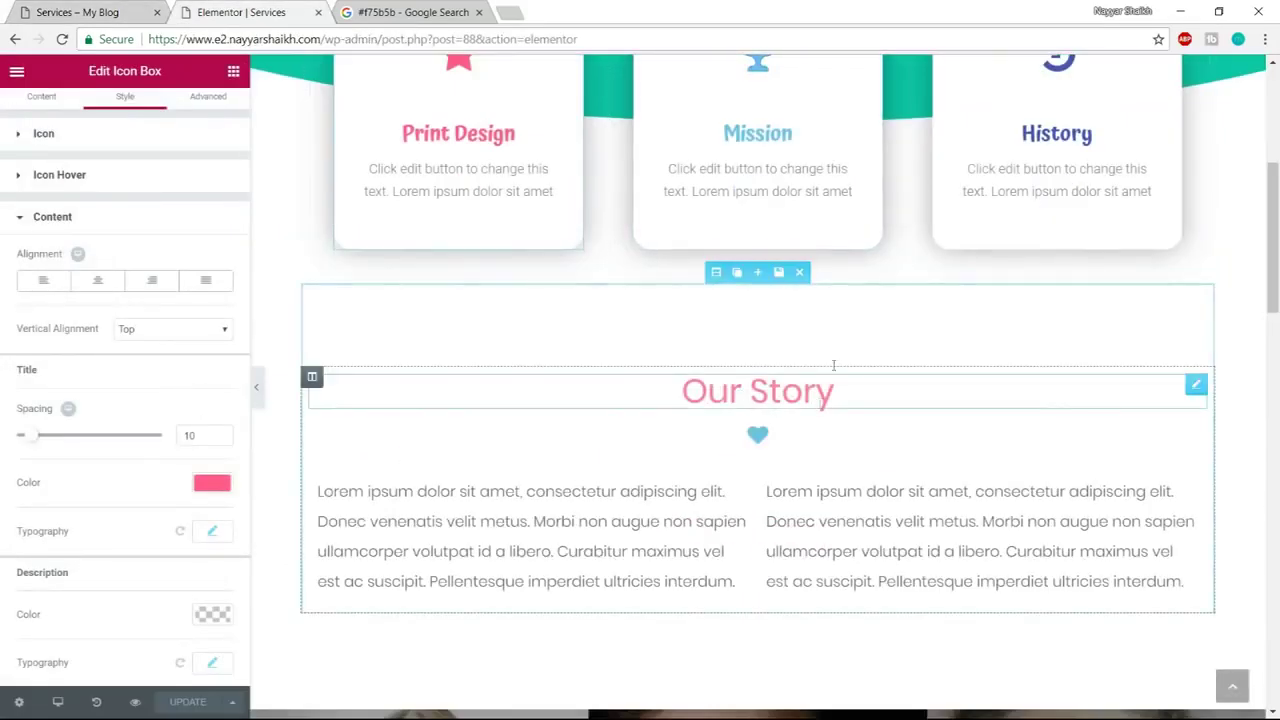
click(801, 272)
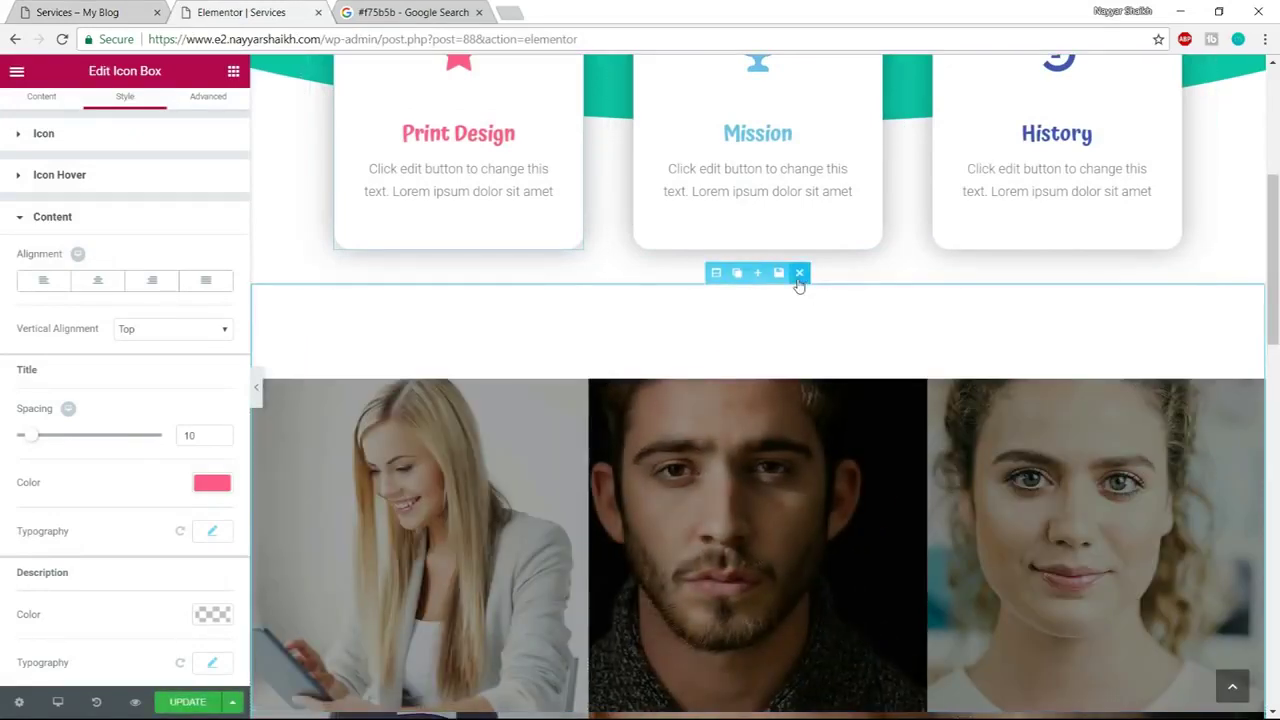
click(799, 286)
Step: Compare the edited Services page against the live reference Services page
key(ctrl+Page_Up)
scroll(777, 460, down, 4)
scroll(773, 461, down, 5)
scroll(1000, 580, up, 5)
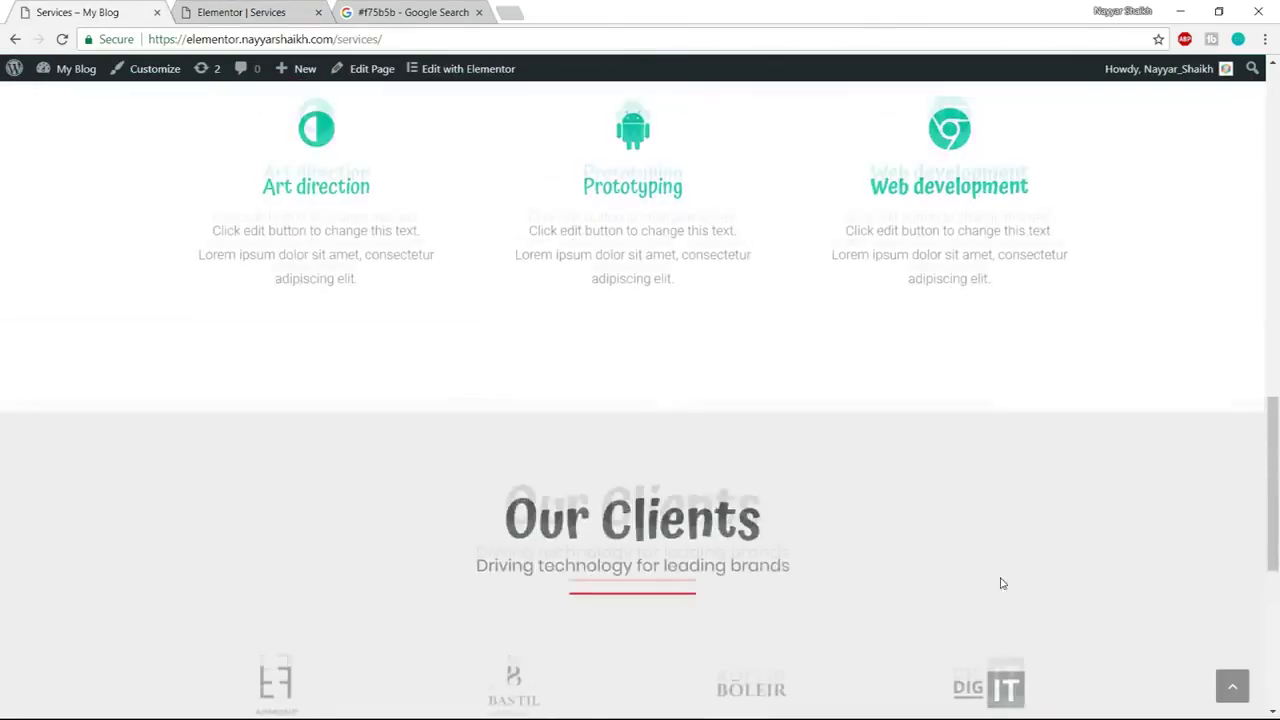
scroll(1003, 583, up, 3)
key(ctrl+Page_Down)
scroll(747, 287, up, 2)
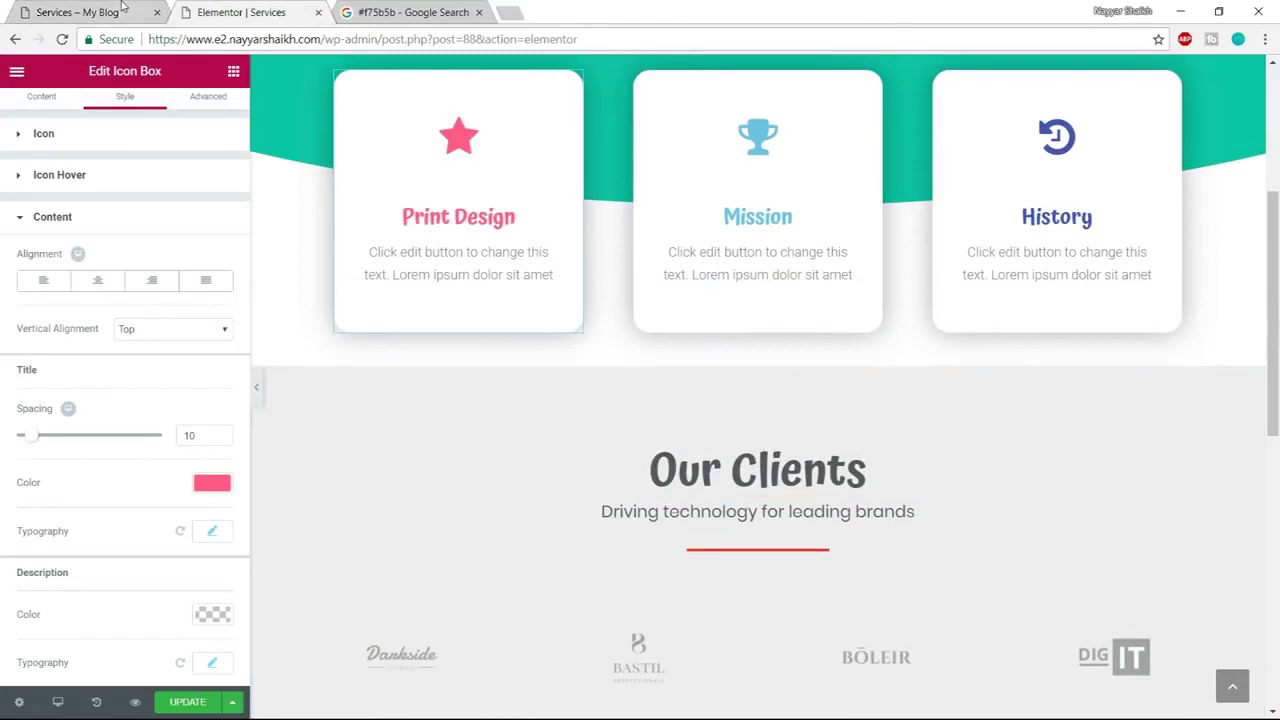
key(ctrl+Page_Up)
scroll(661, 506, up, 3)
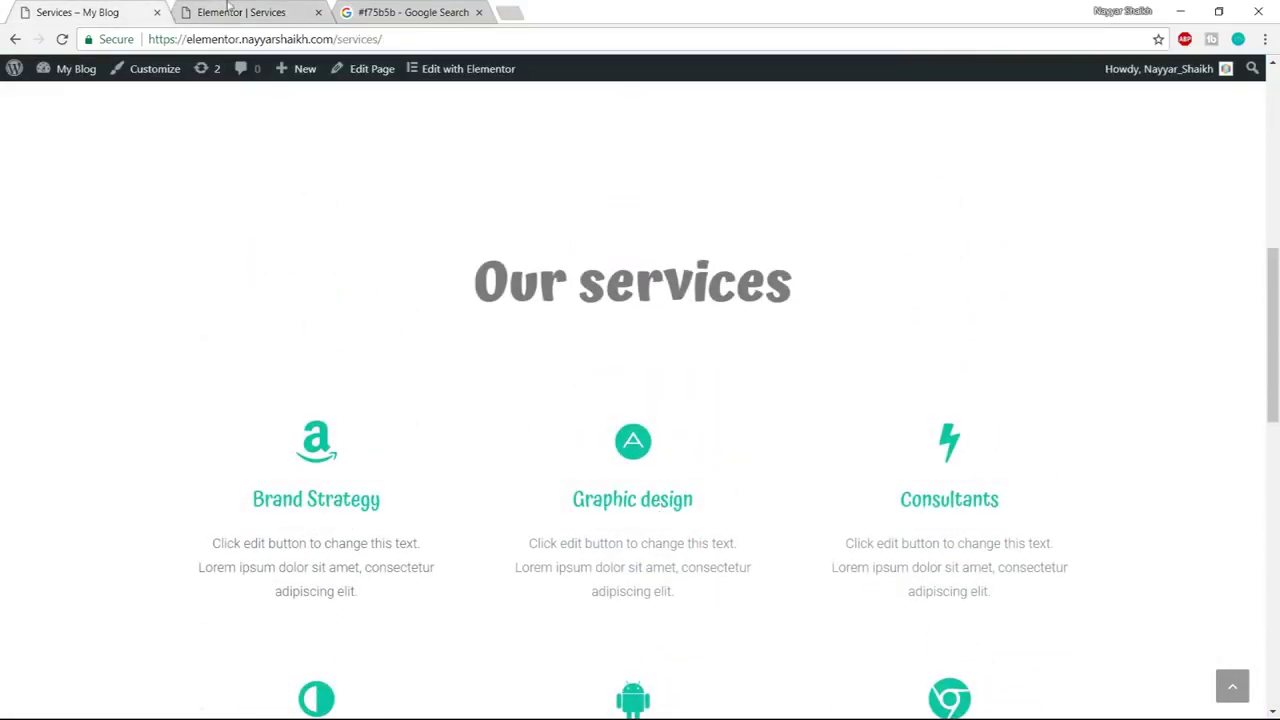
key(ctrl+Page_Down)
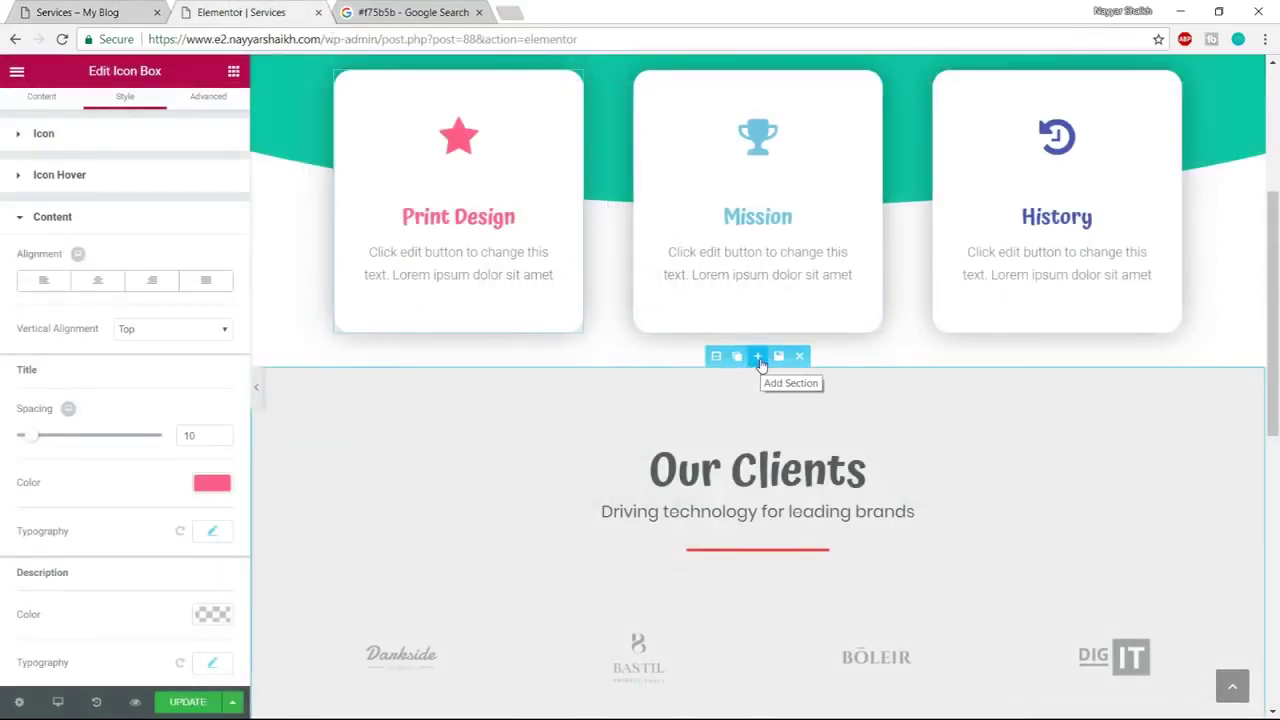
Step: Add an empty section below the cards and filter library blocks to the Services category
click(758, 358)
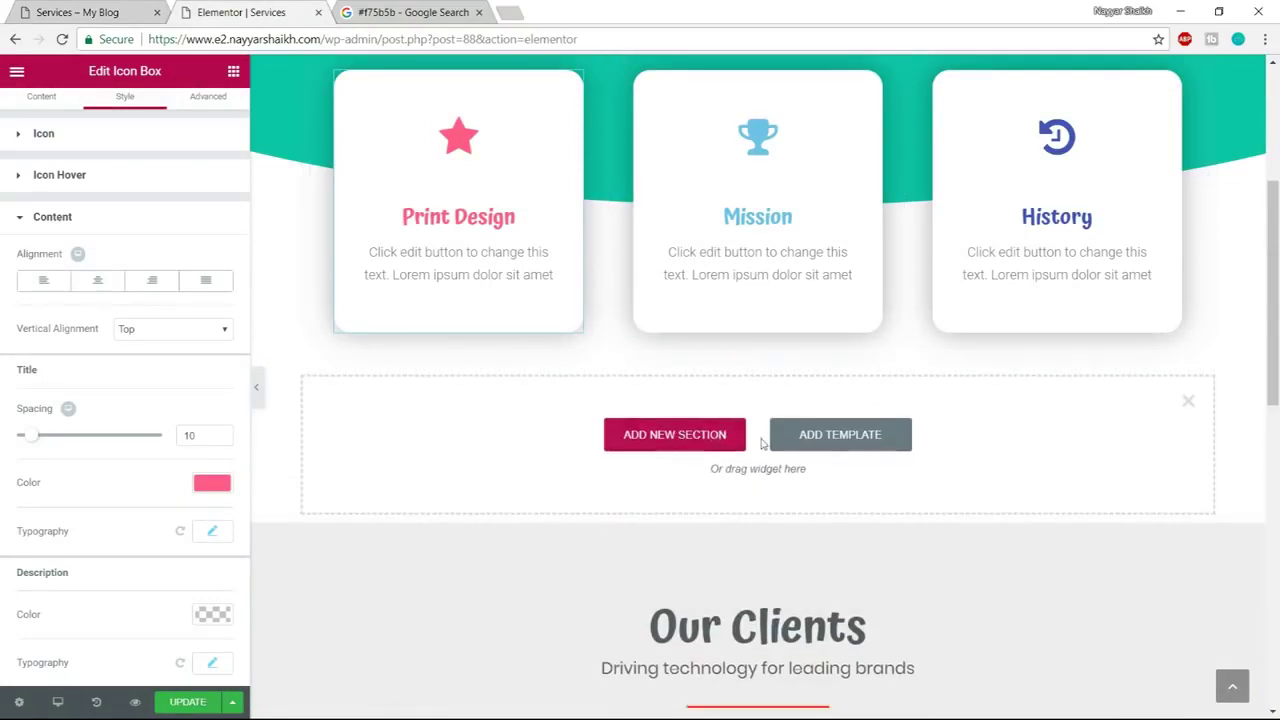
click(843, 435)
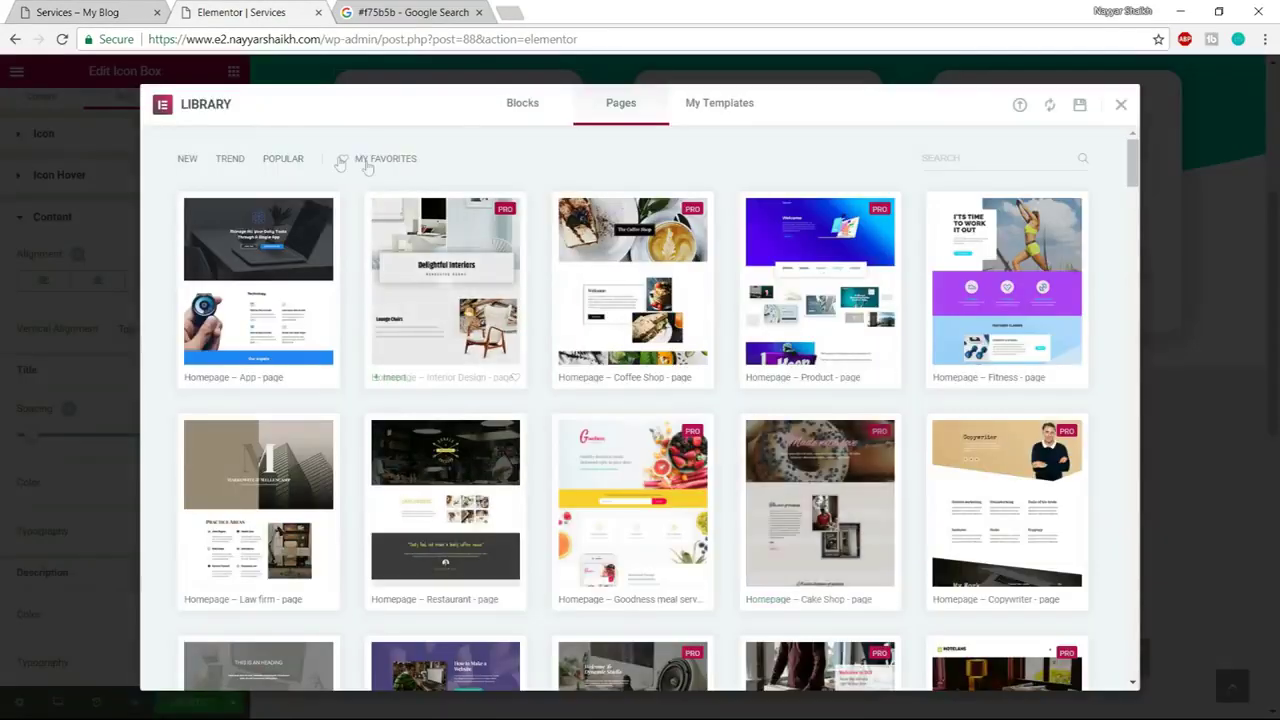
click(547, 116)
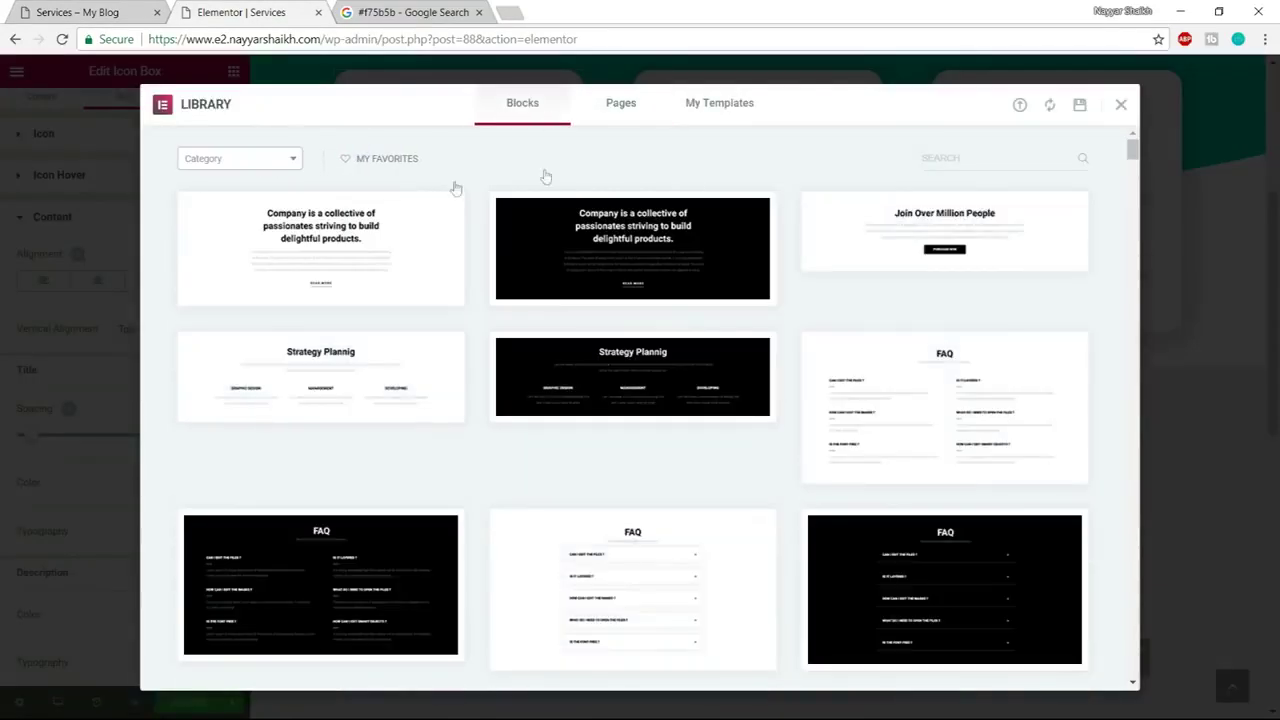
click(266, 166)
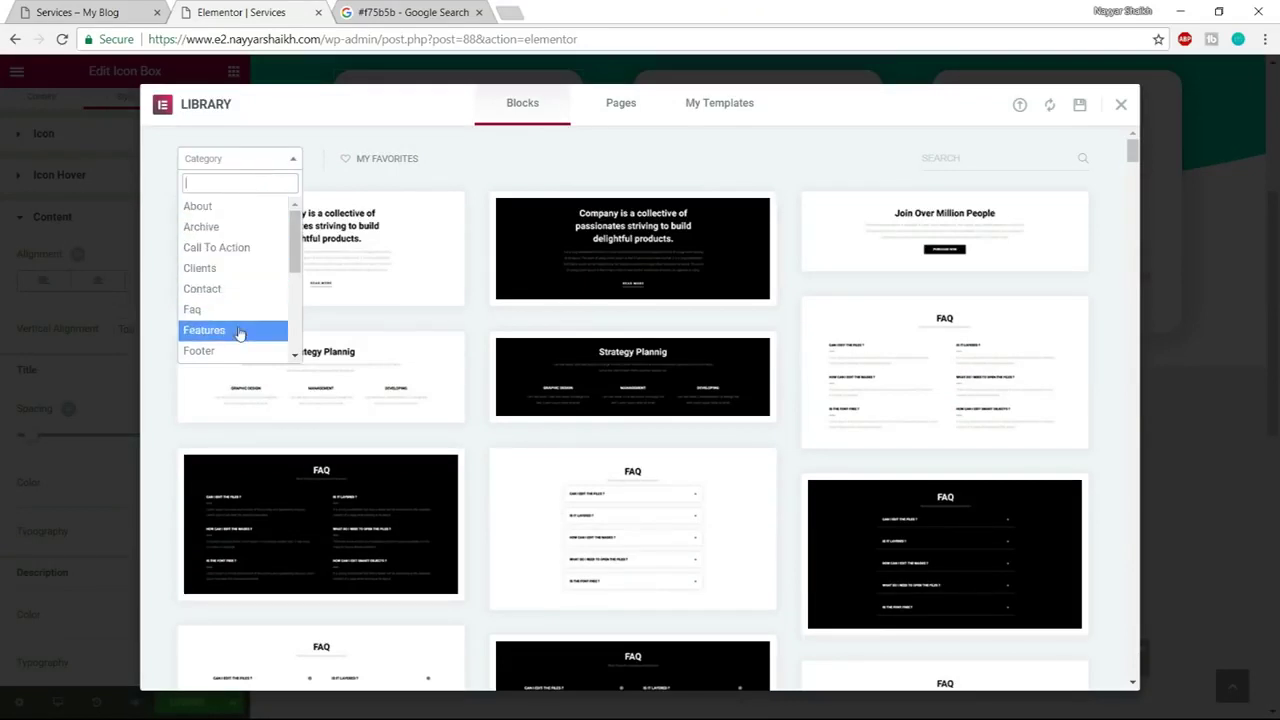
scroll(240, 332, down, 2)
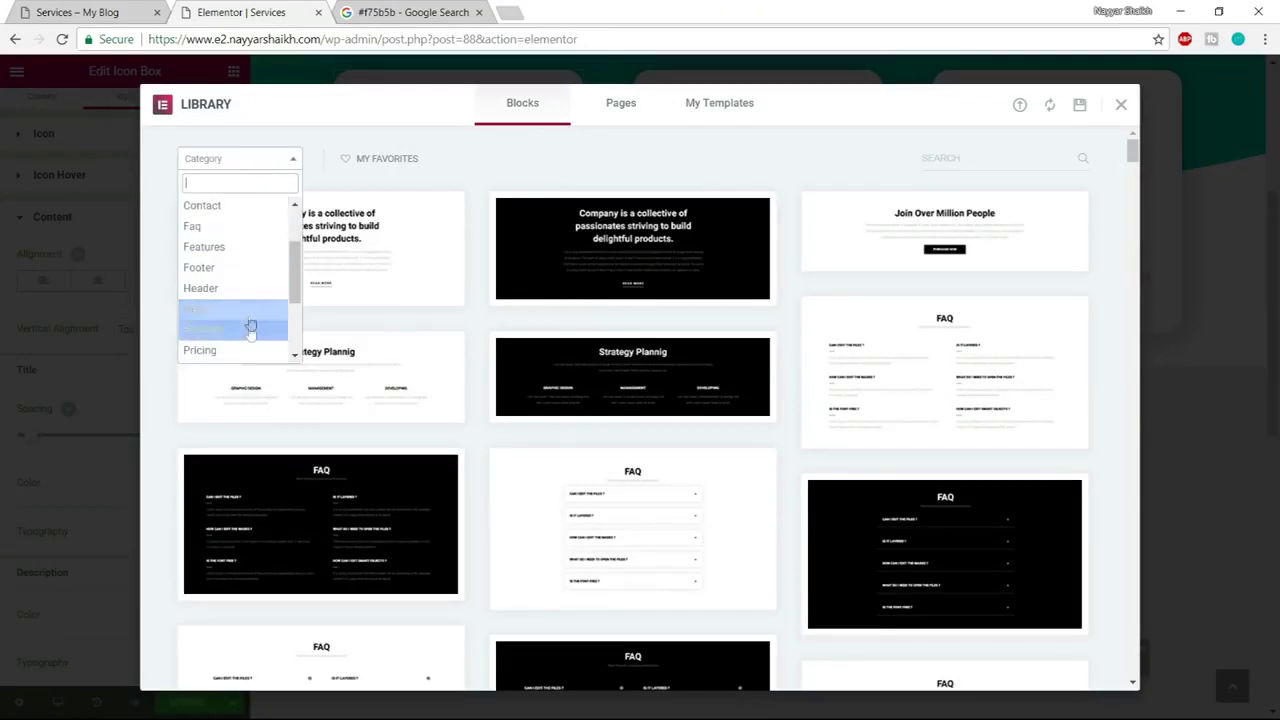
click(240, 287)
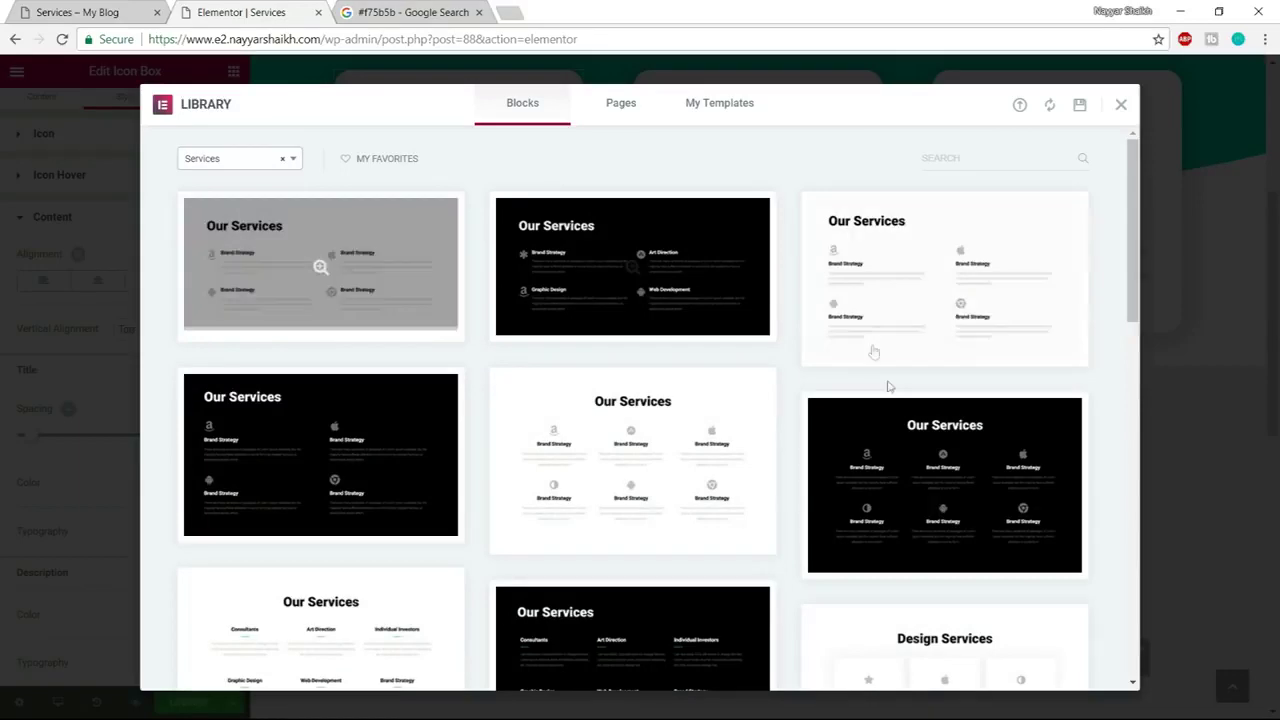
scroll(887, 380, down, 2)
scroll(887, 380, down, 3)
mouse_move(688, 338)
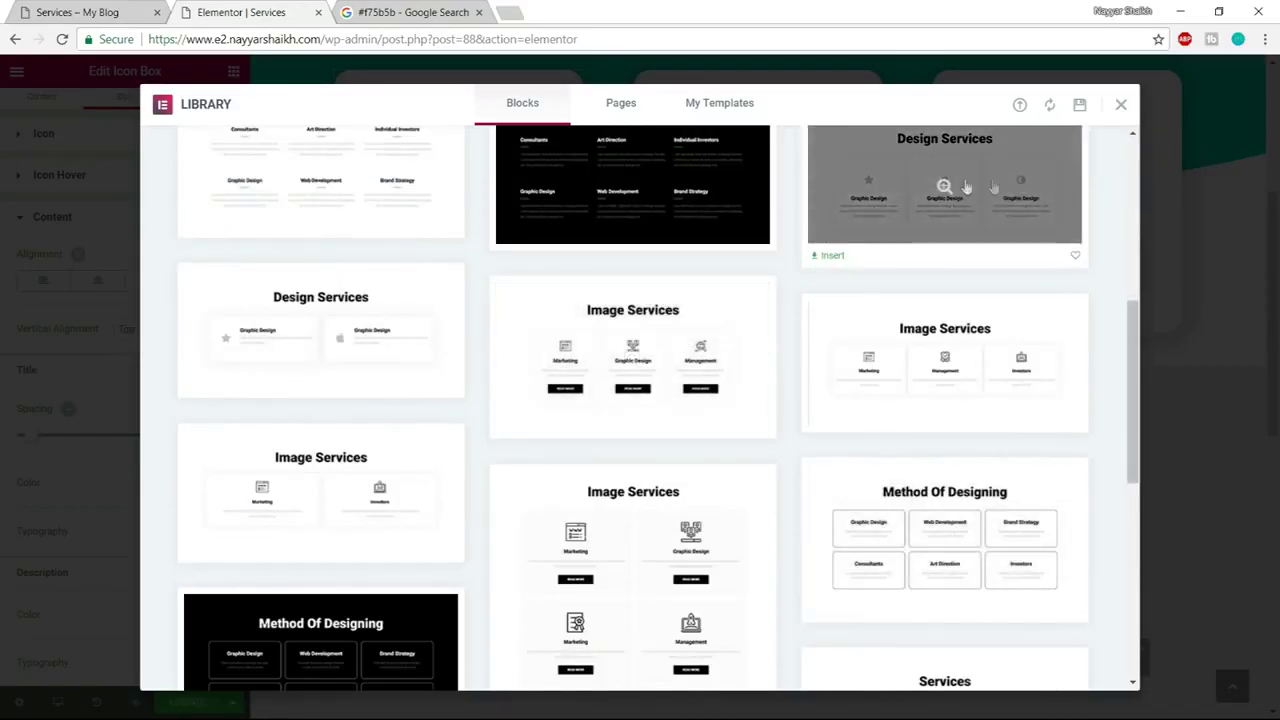
Step: Compare with the live Services page, then insert the middle 'Our Services' block
click(115, 10)
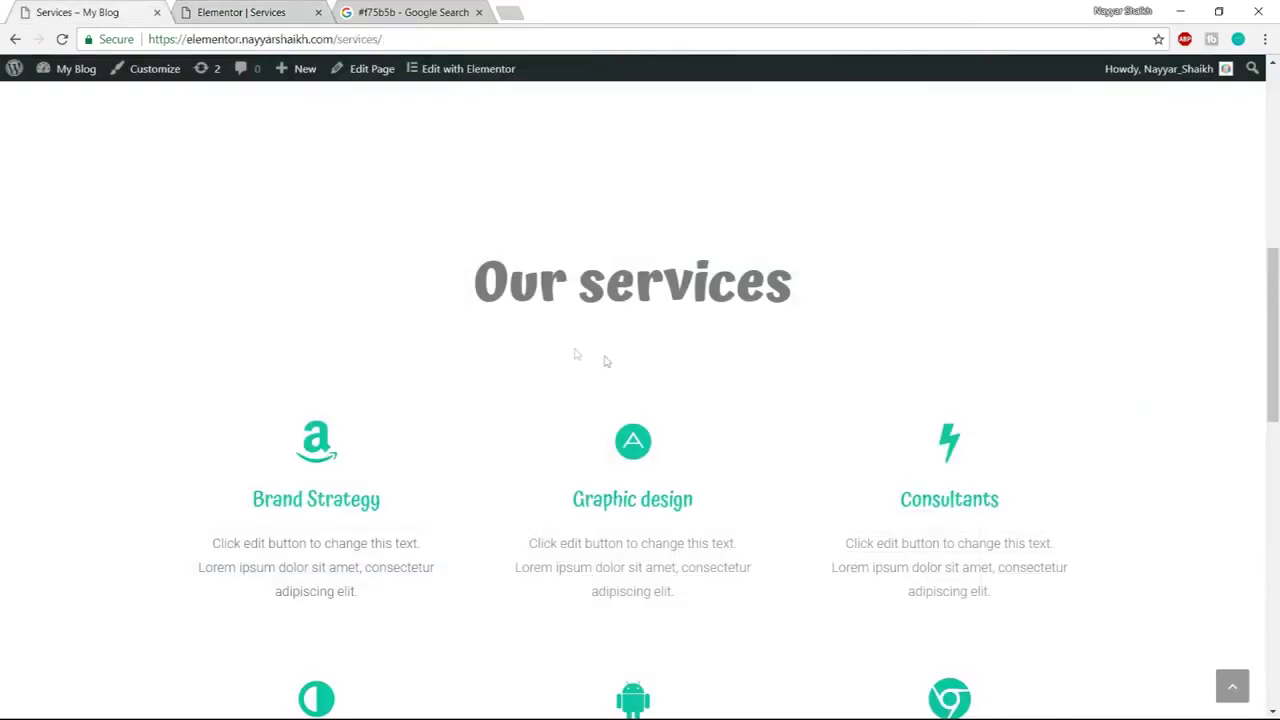
scroll(605, 361, down, 2)
click(222, 10)
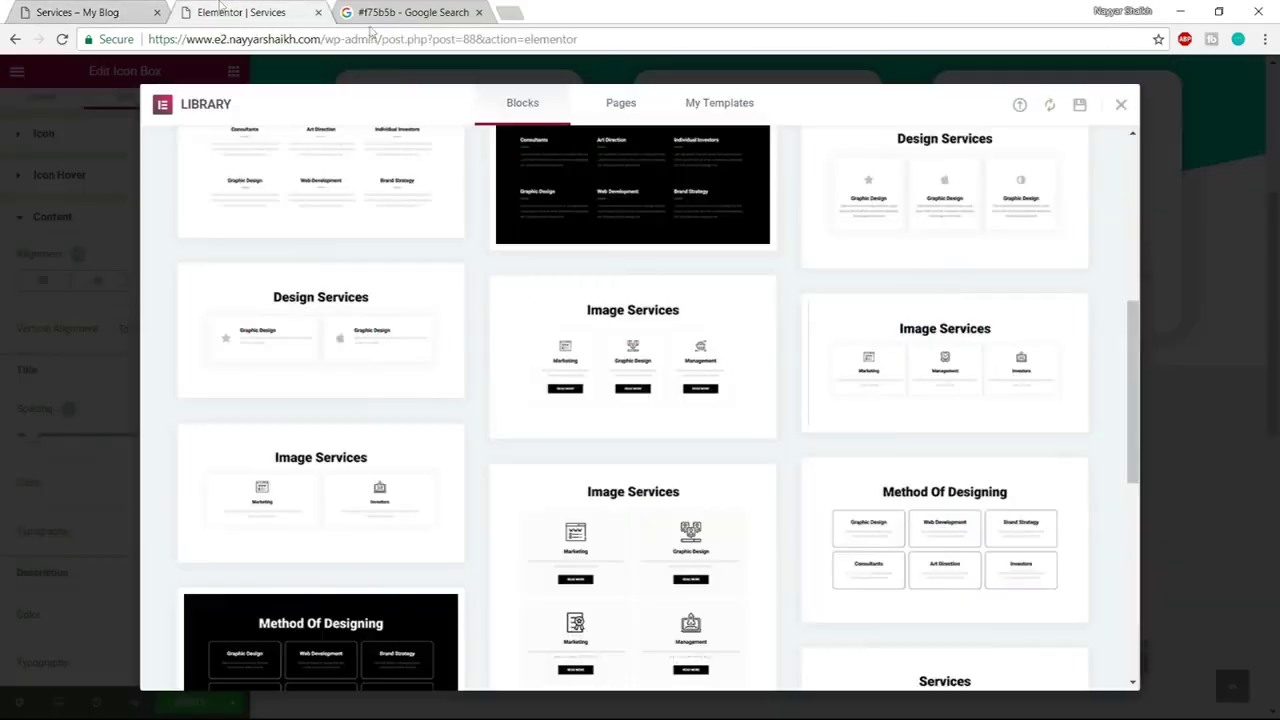
scroll(816, 373, down, 2)
scroll(831, 417, up, 5)
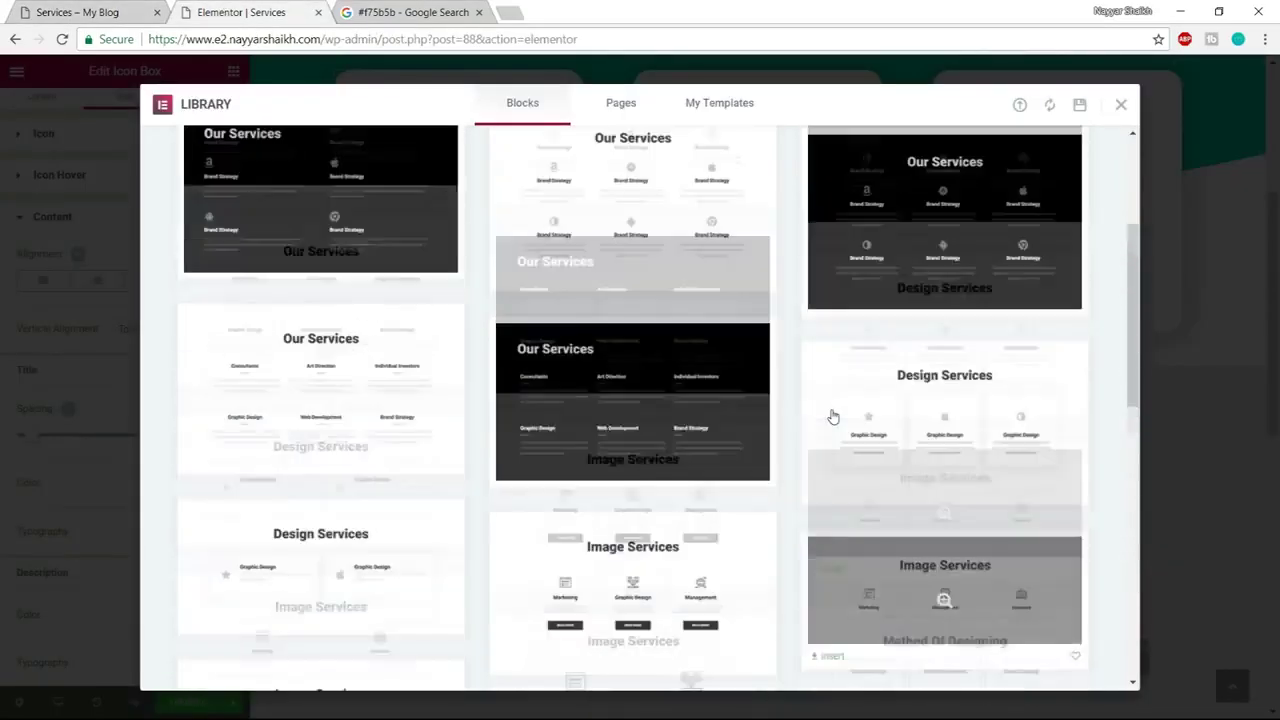
scroll(831, 417, up, 1)
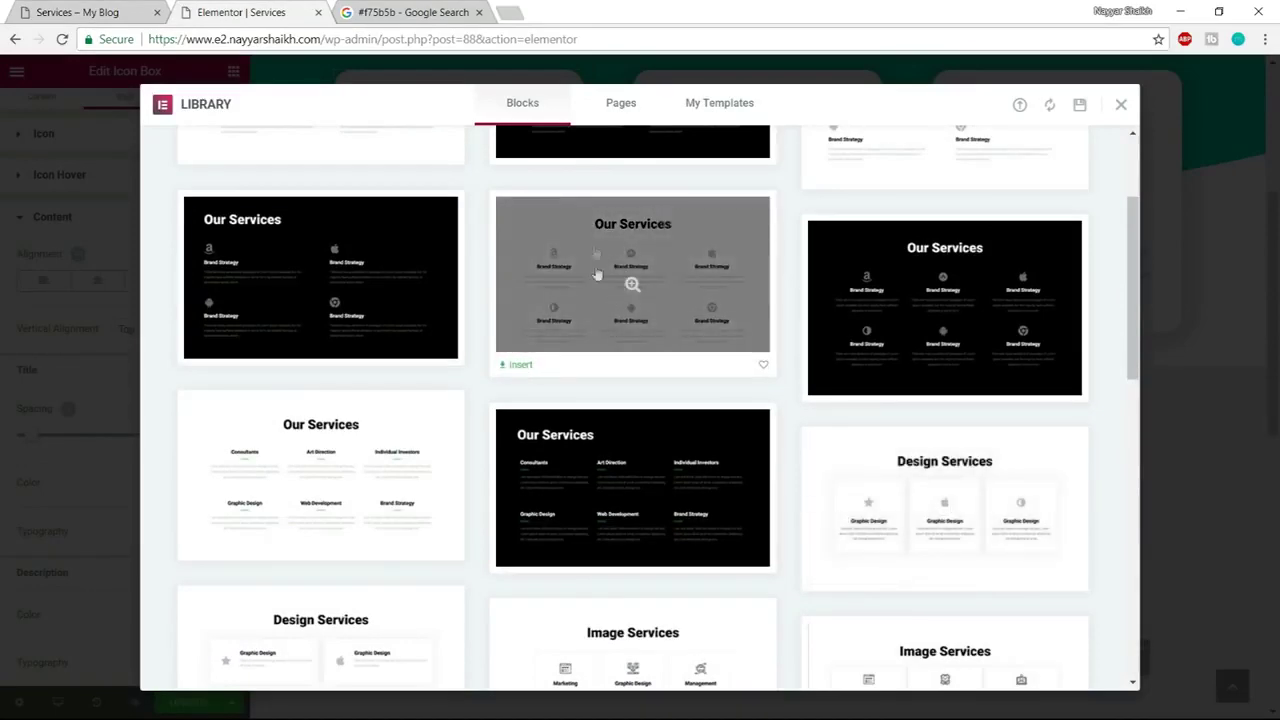
click(80, 12)
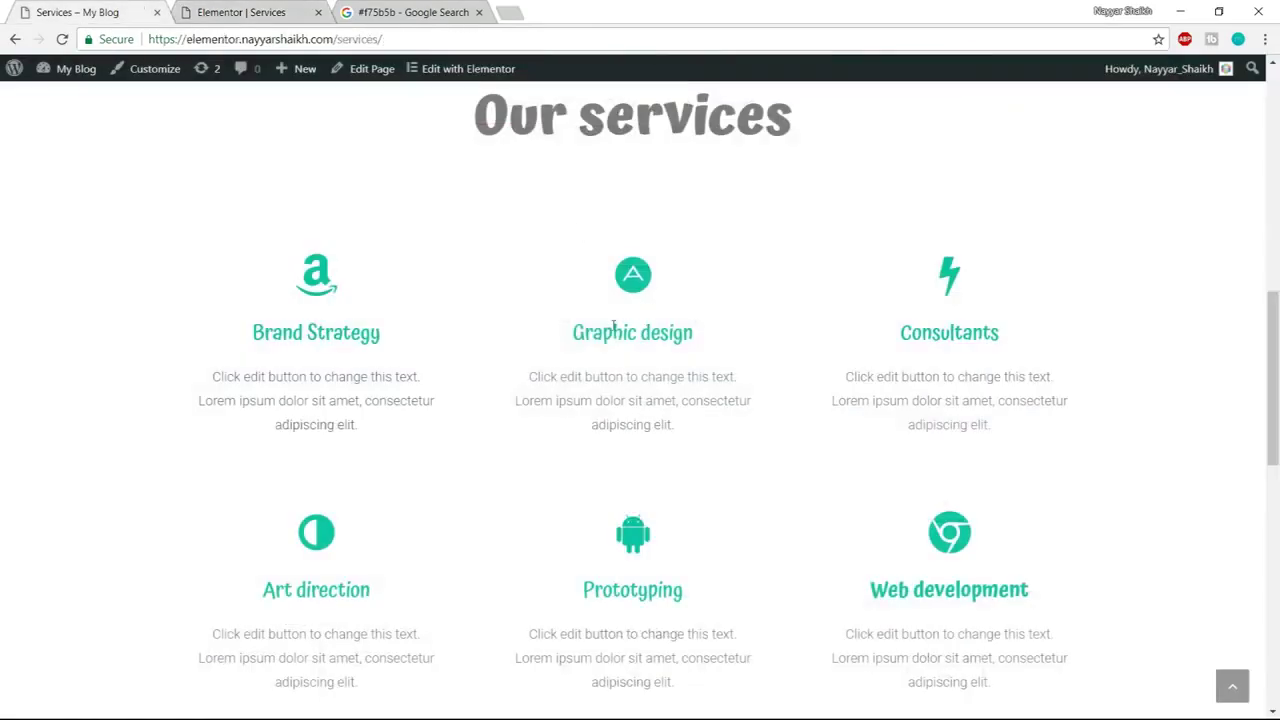
click(255, 8)
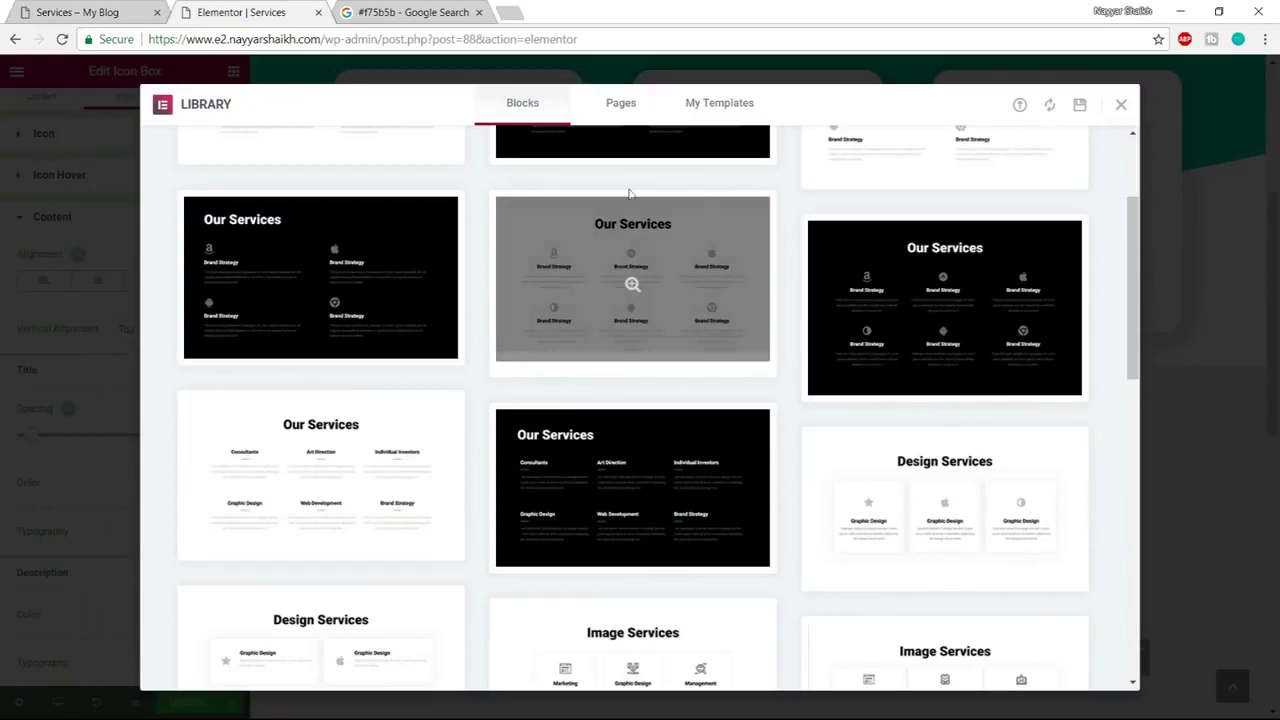
click(513, 366)
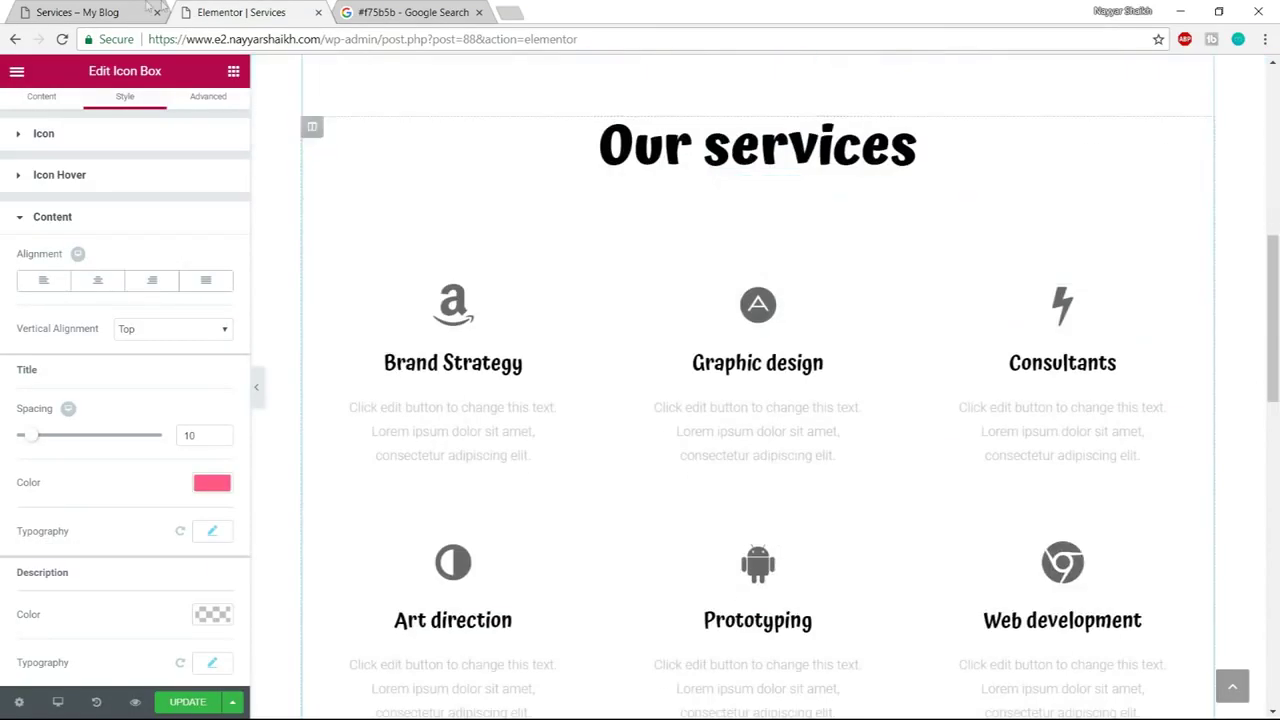
Step: Compare the live Services page with the Elementor editor
click(63, 8)
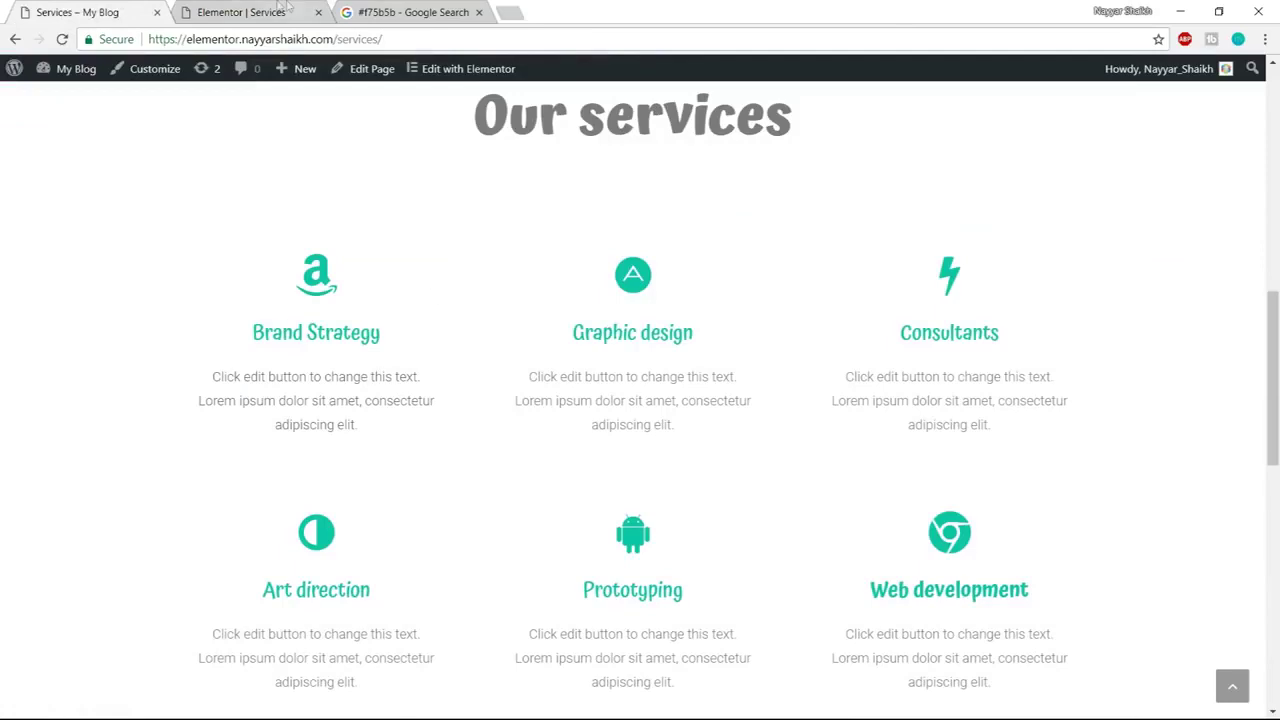
click(286, 10)
click(110, 8)
click(257, 8)
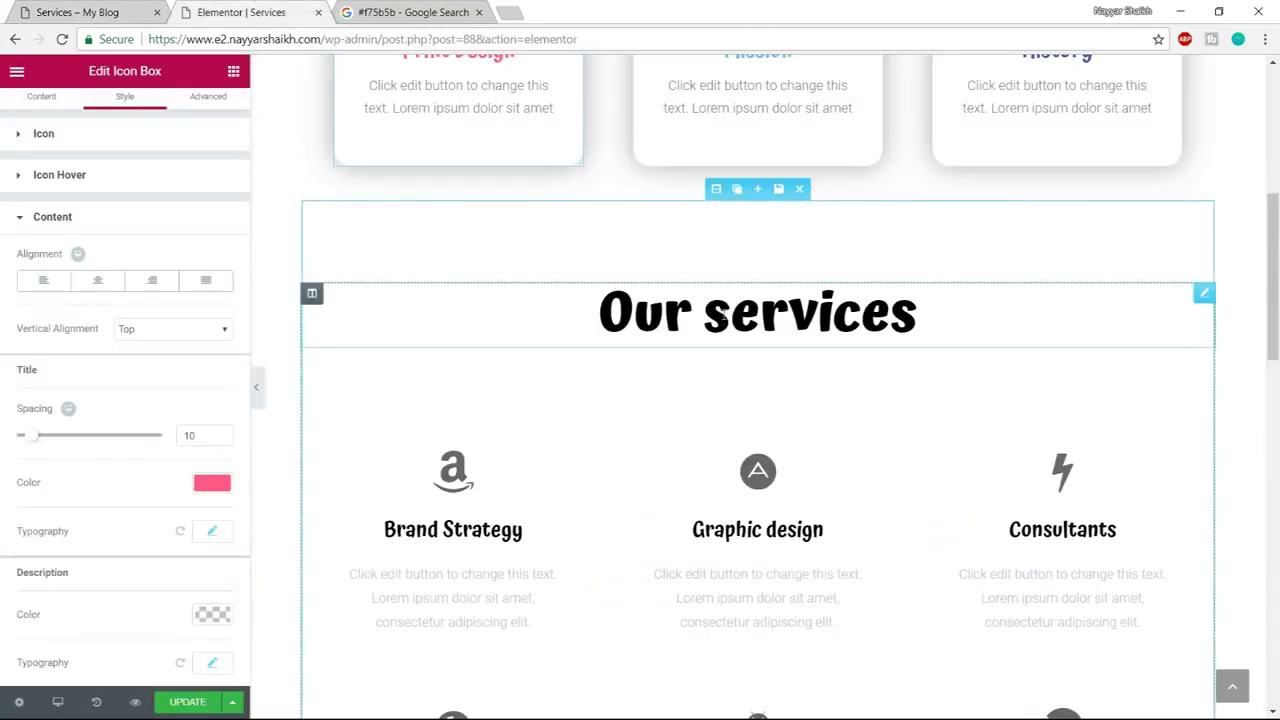
Step: Make the 'Our services' heading text dark grey #54595f, then check the Google colour lookup
click(765, 305)
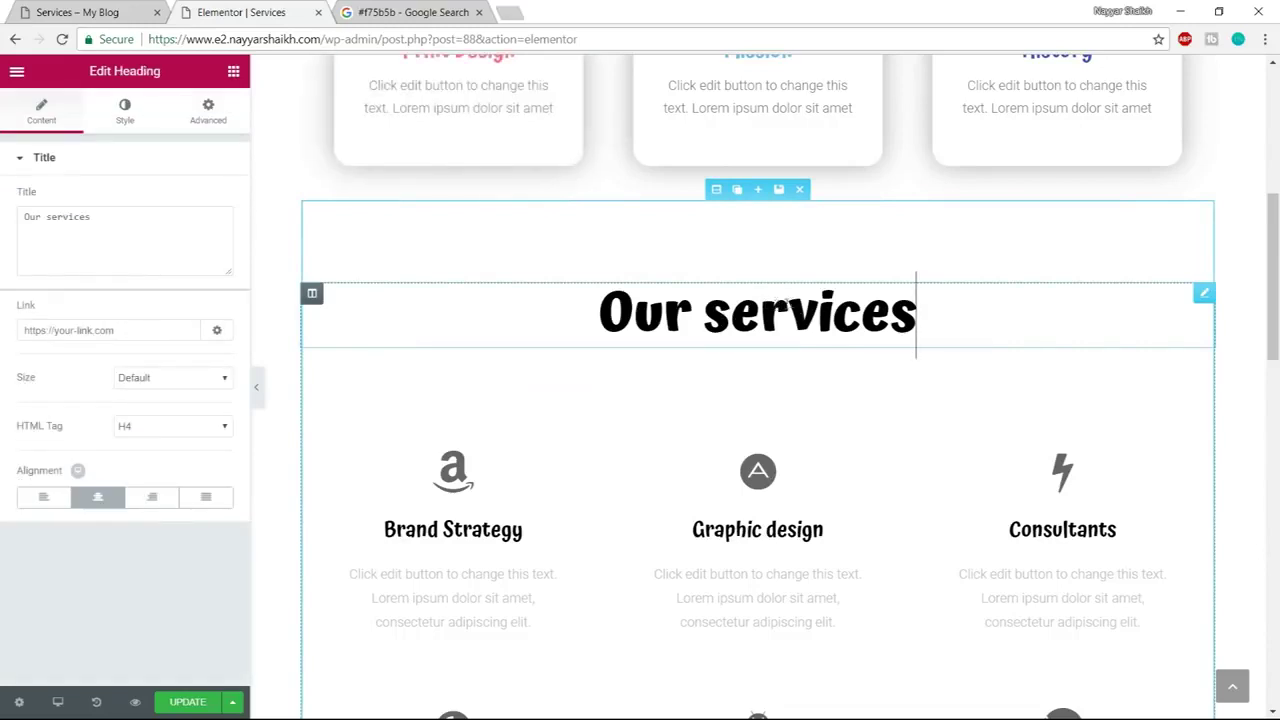
click(118, 116)
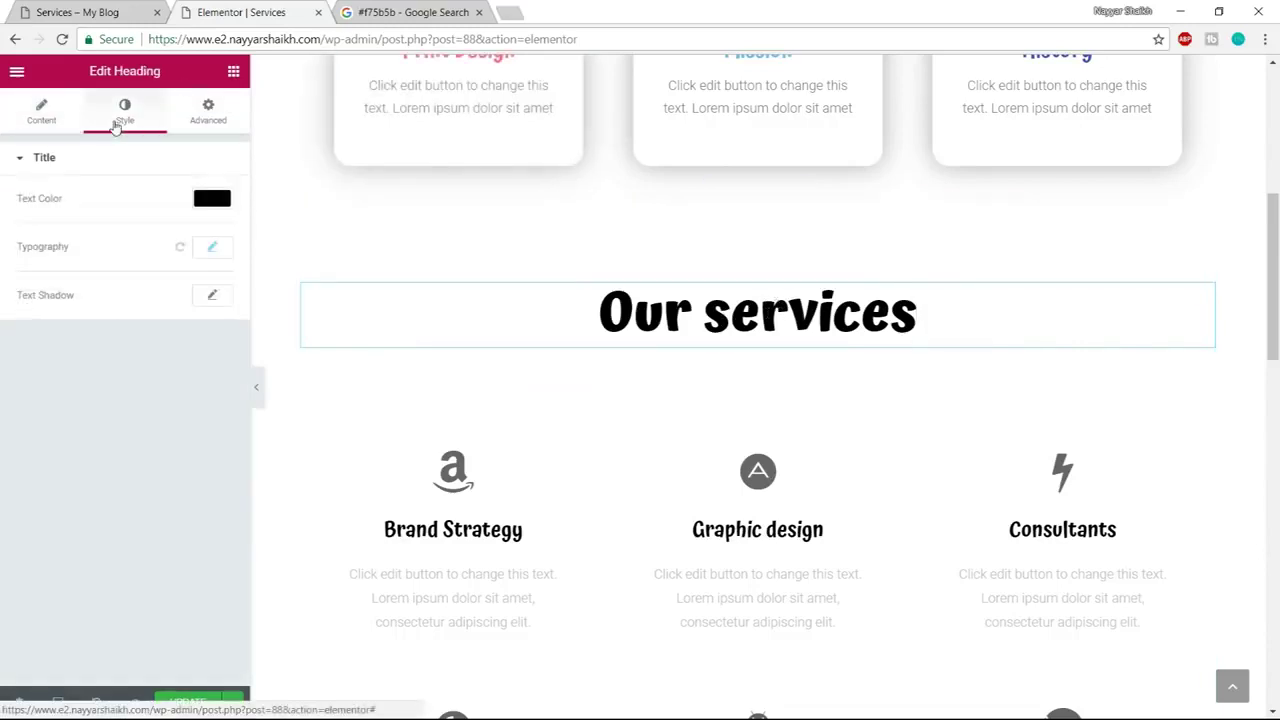
click(213, 199)
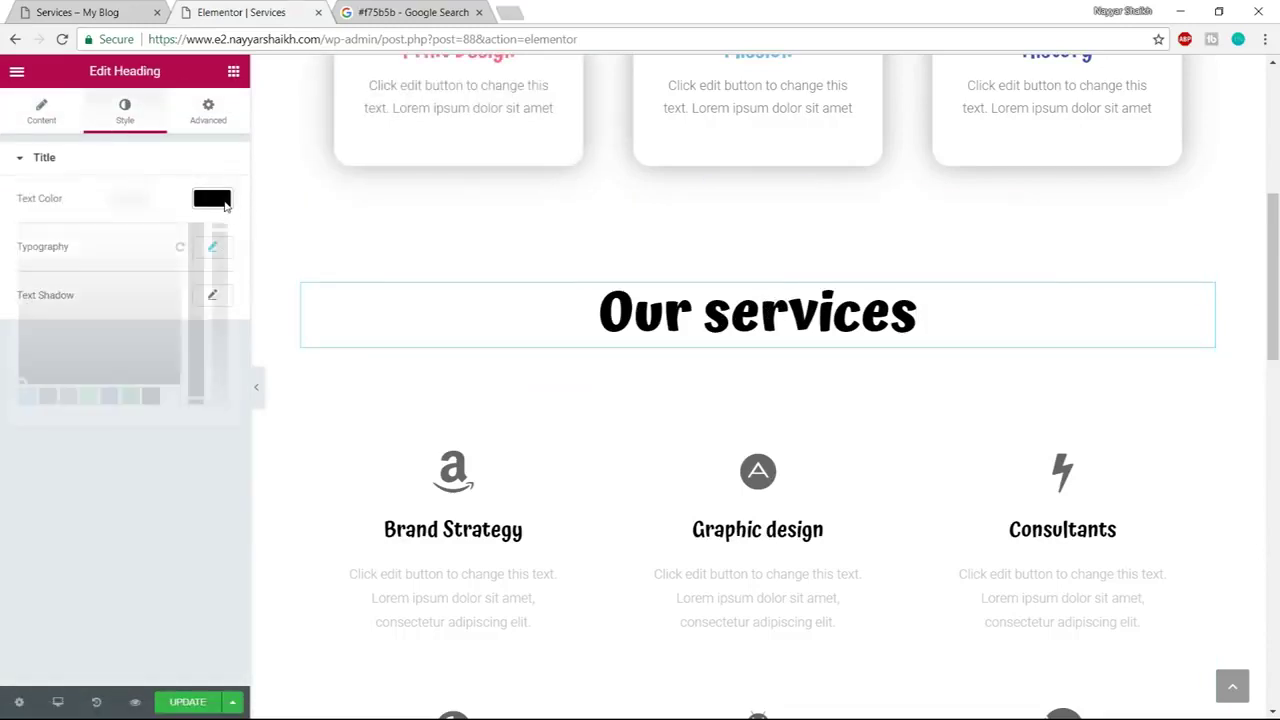
click(49, 398)
scroll(600, 377, down, 2)
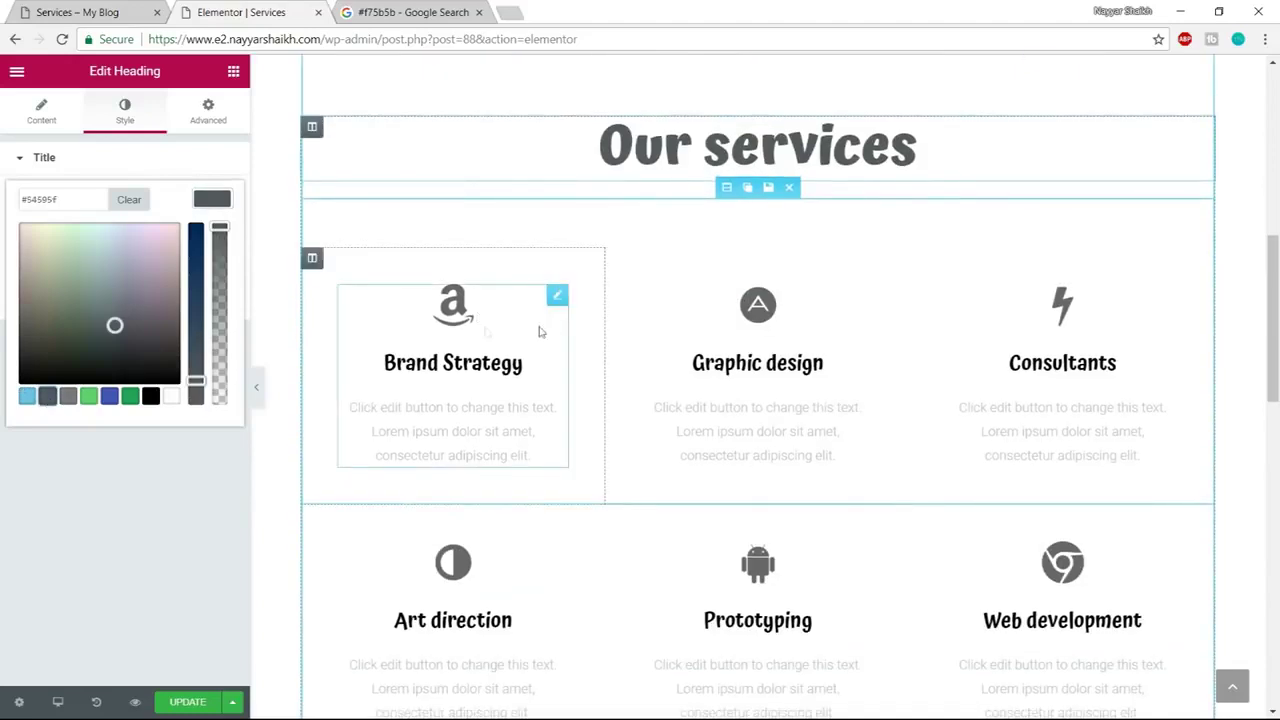
click(405, 12)
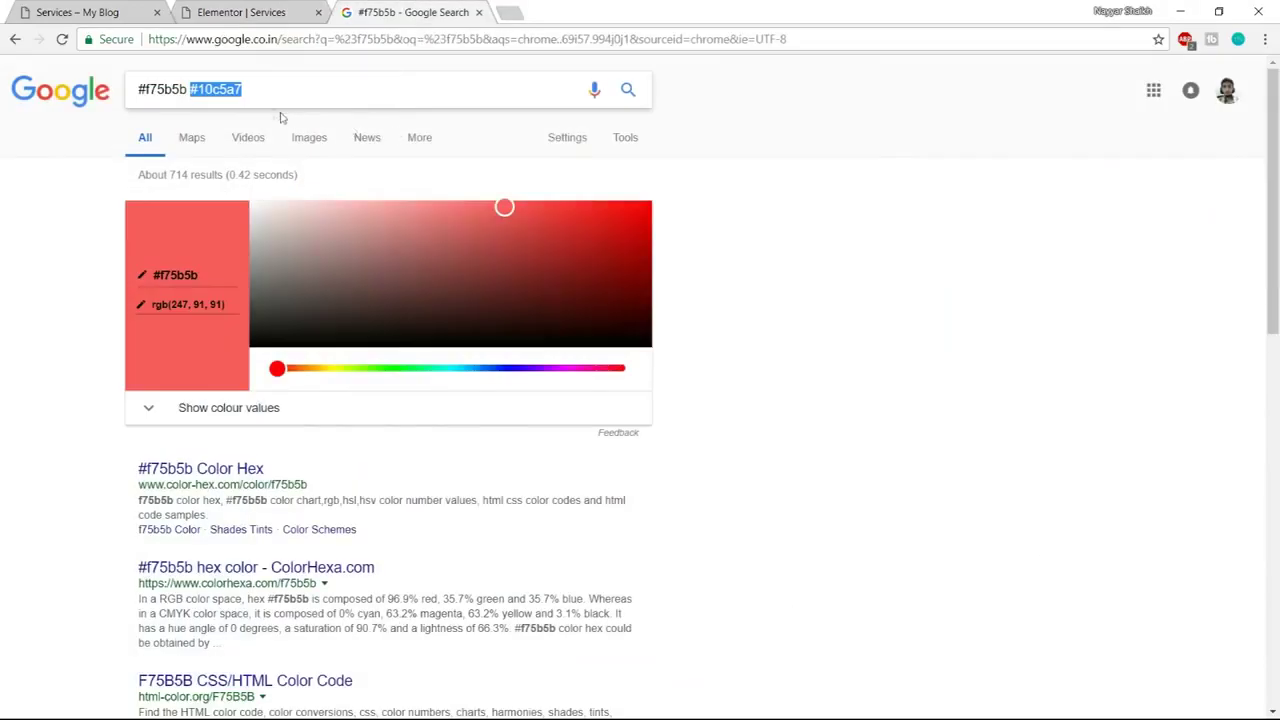
Step: Select the Brand Strategy title on the live page to get its teal #10c5a7, then return to Elementor
click(135, 7)
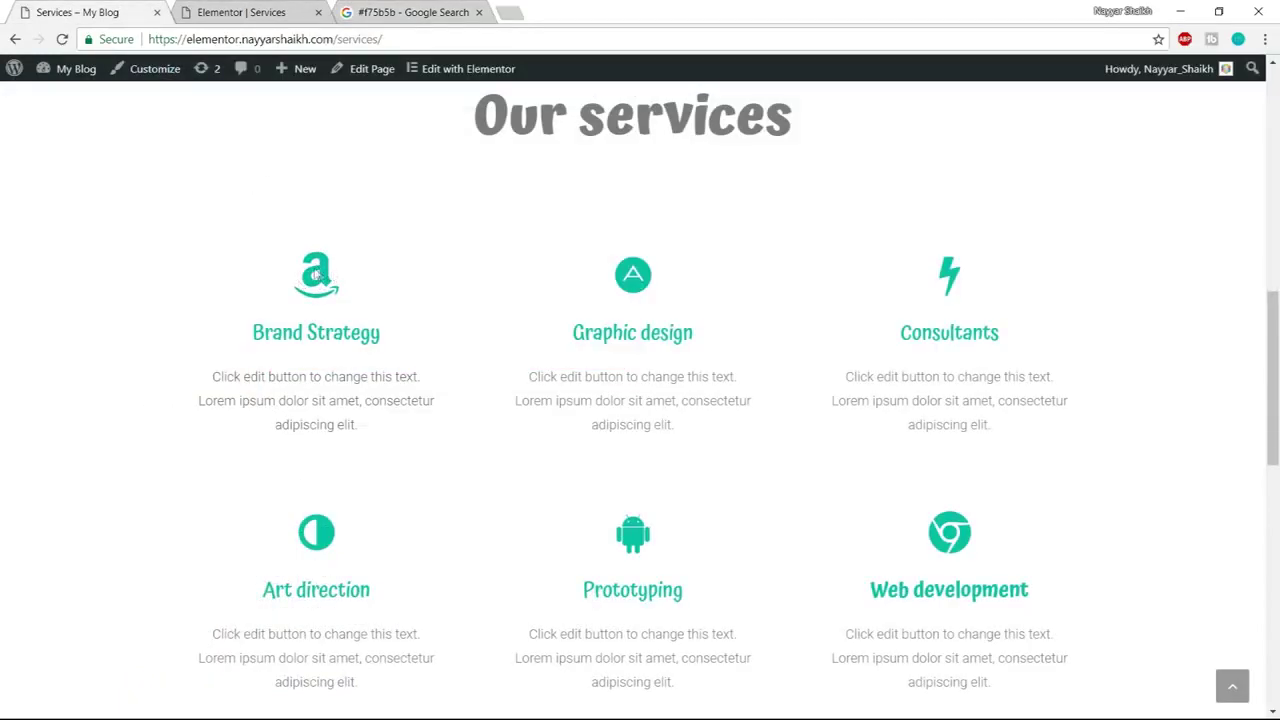
drag(255, 341, 390, 336)
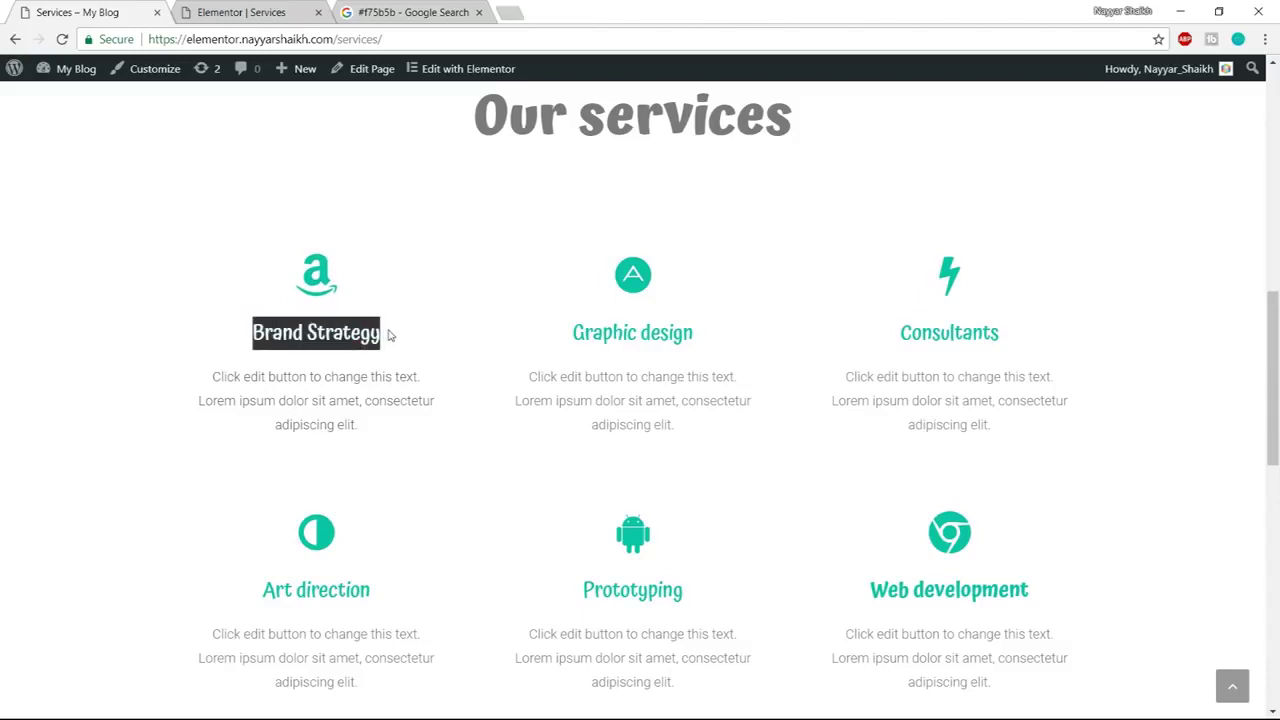
key(ctrl+Tab)
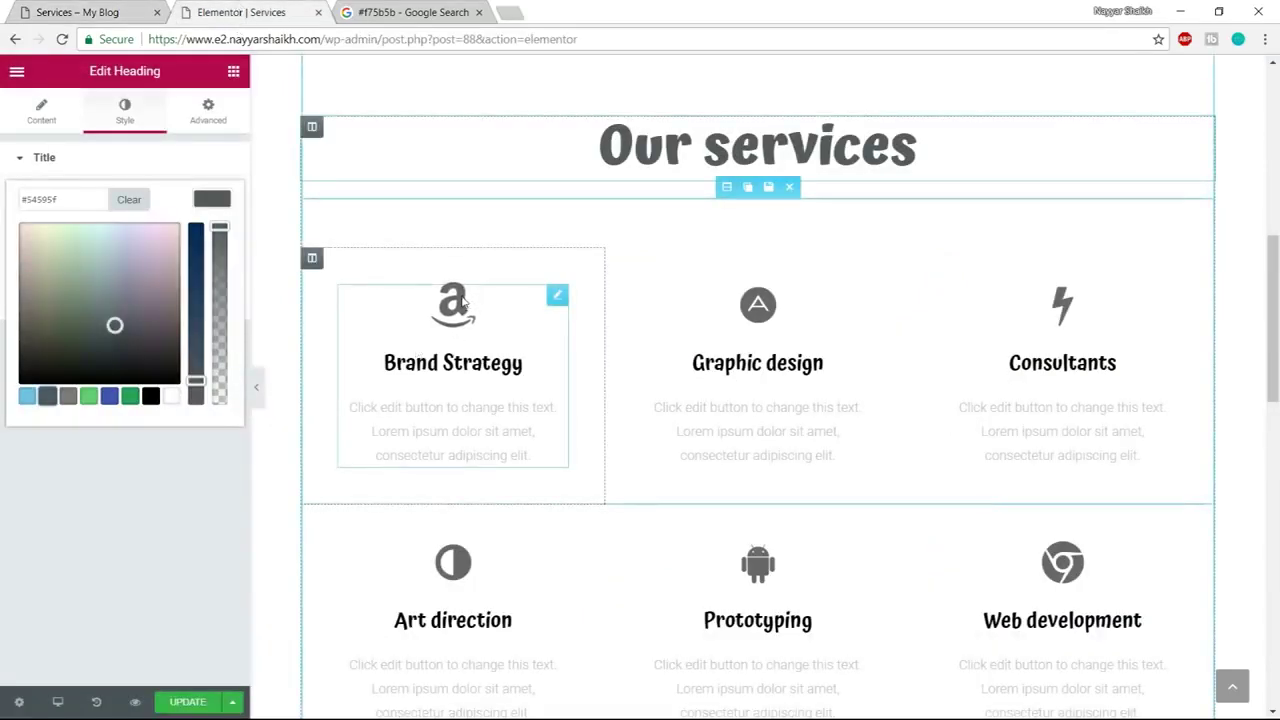
Step: Make the Brand Strategy icon and title teal #10c5a7
click(468, 318)
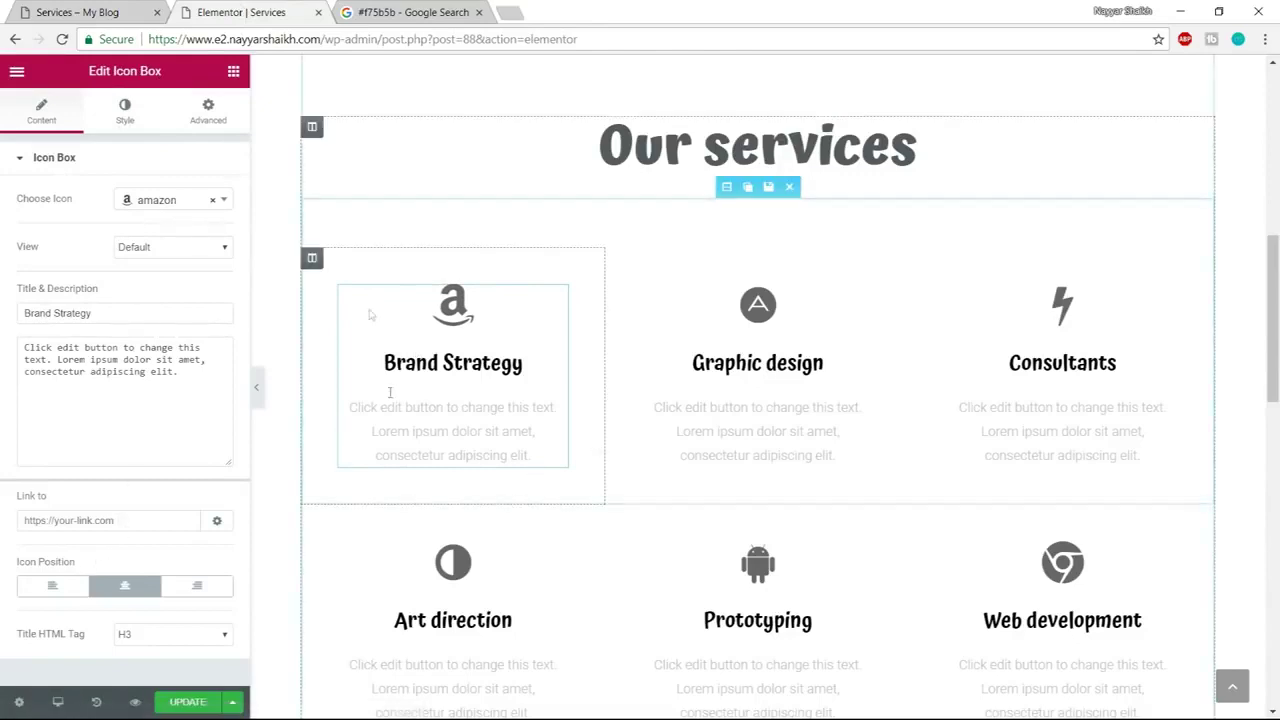
click(117, 110)
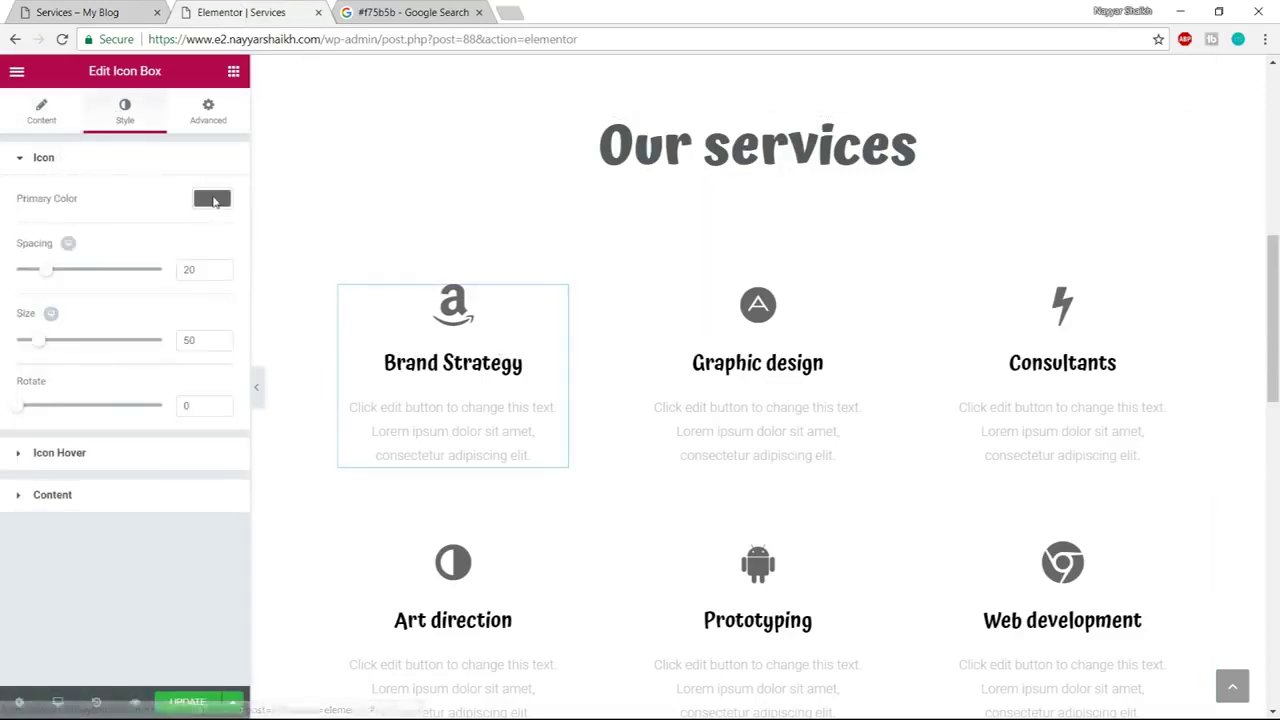
click(212, 199)
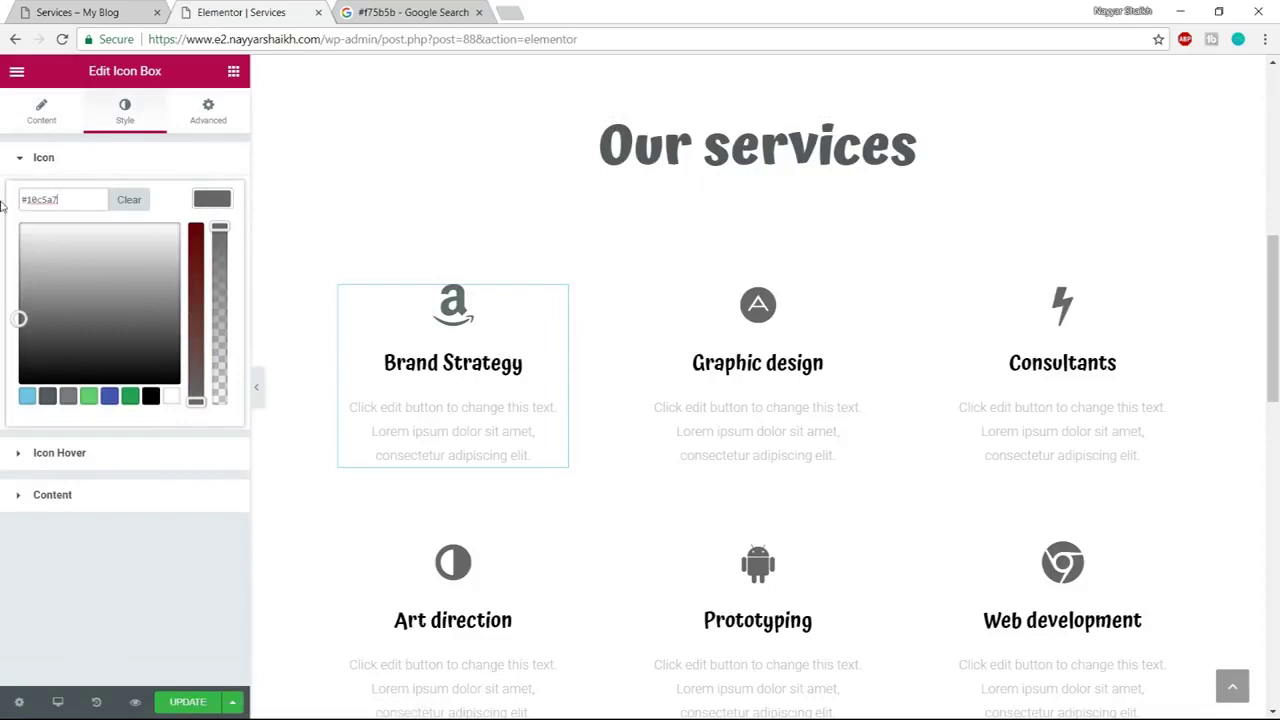
click(168, 199)
click(201, 206)
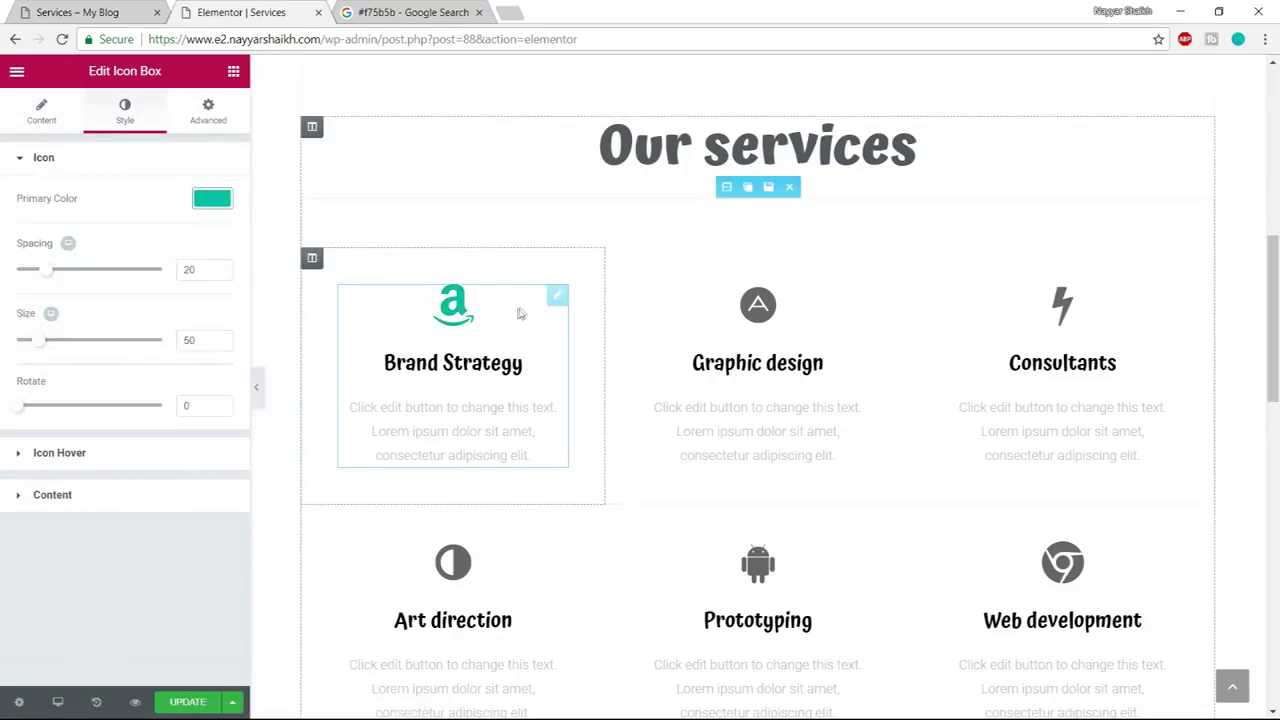
click(152, 496)
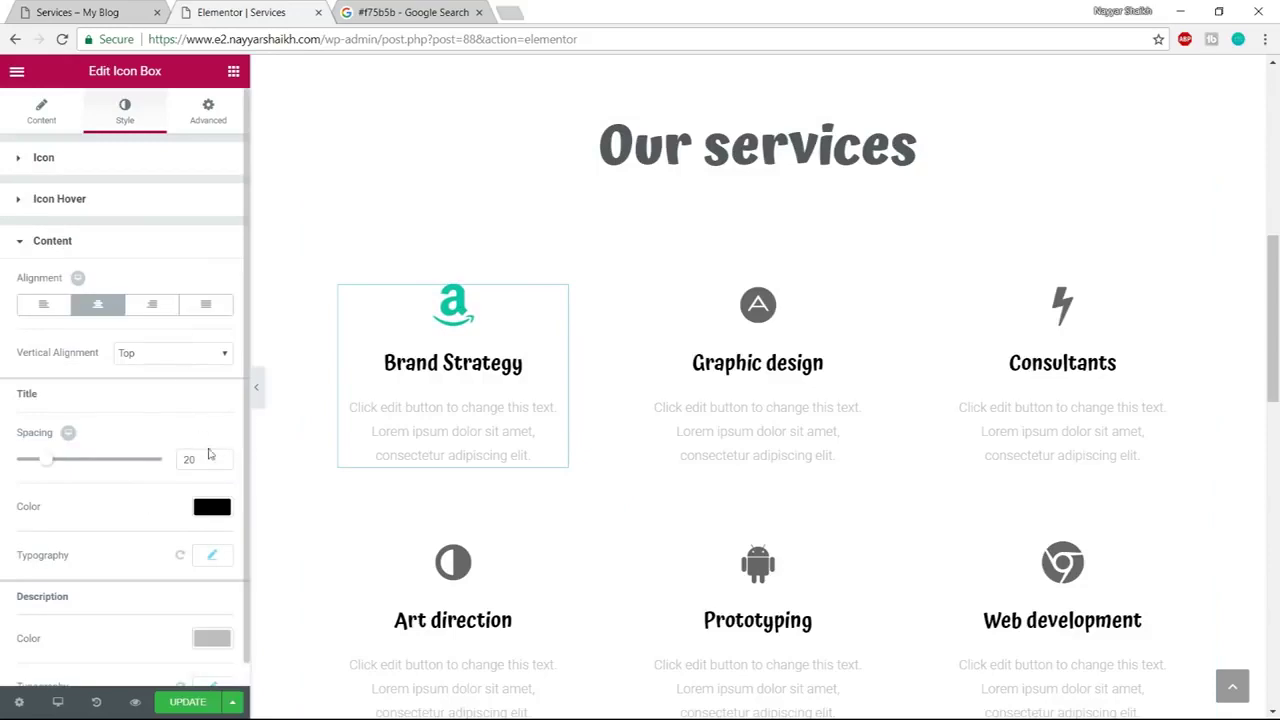
click(221, 511)
text(#10c5a7)
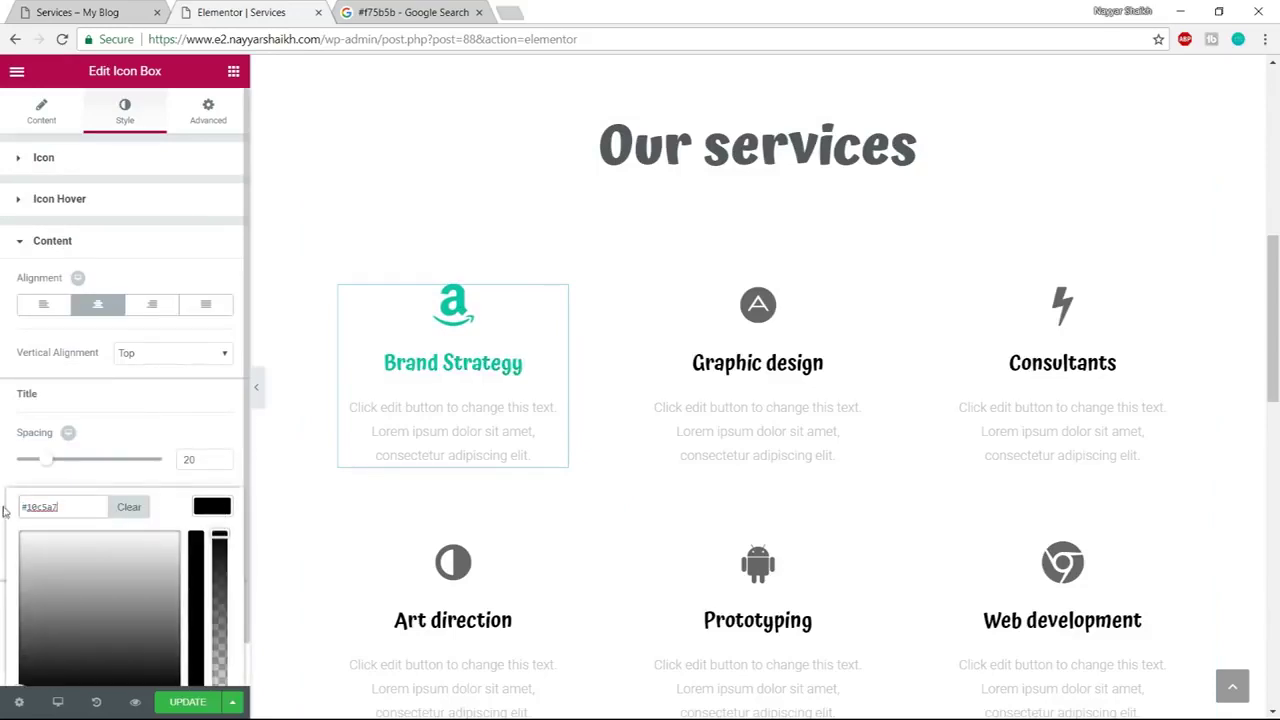
Step: Make the Graphic design icon and title teal #10c5a7
click(779, 316)
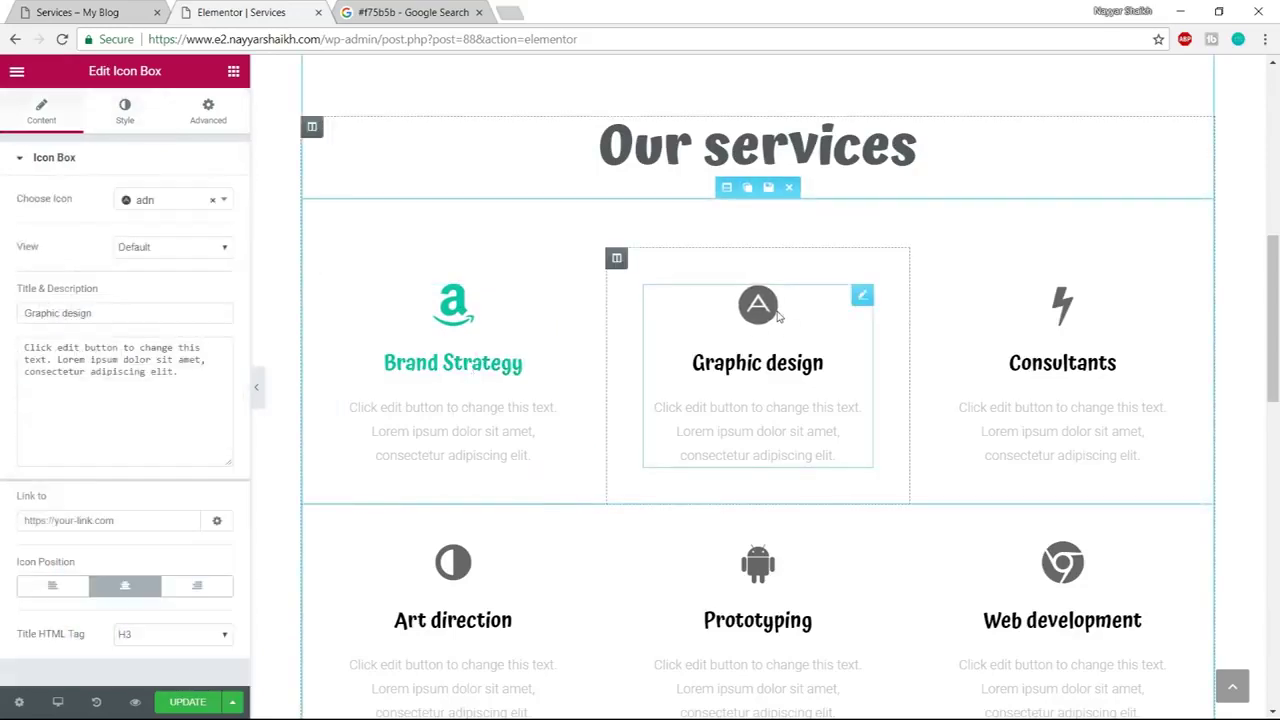
click(140, 121)
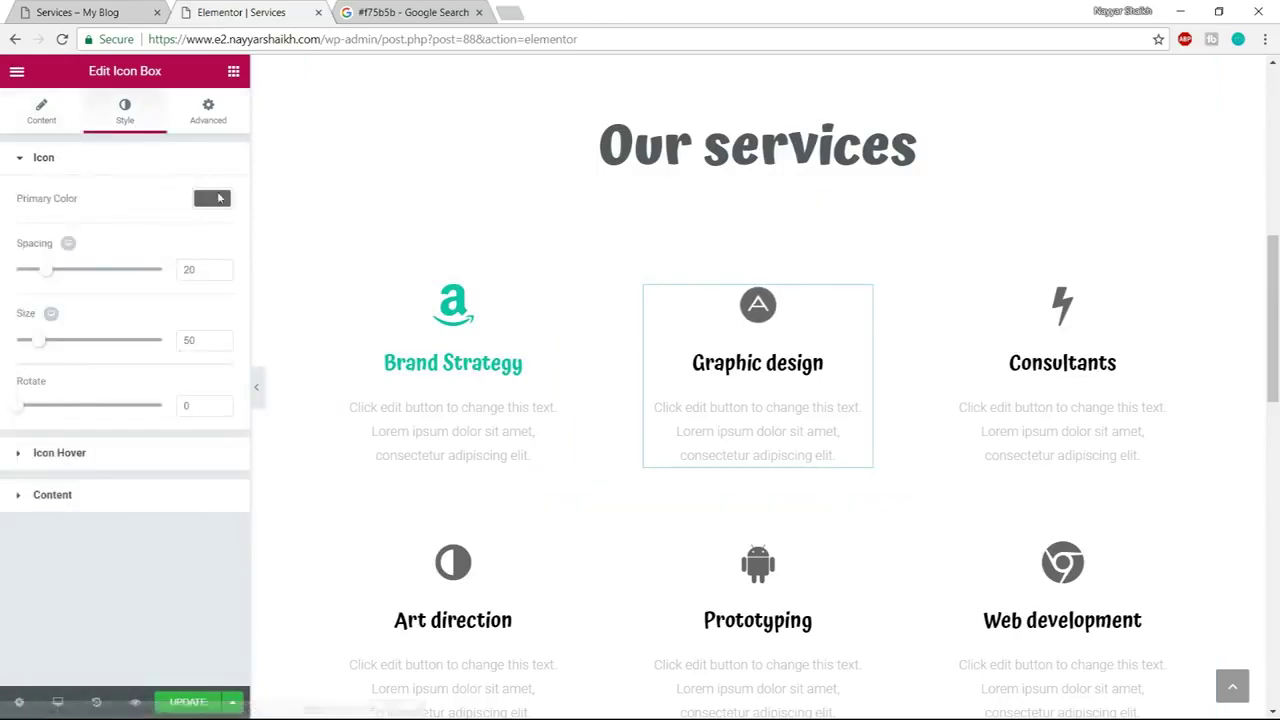
click(205, 203)
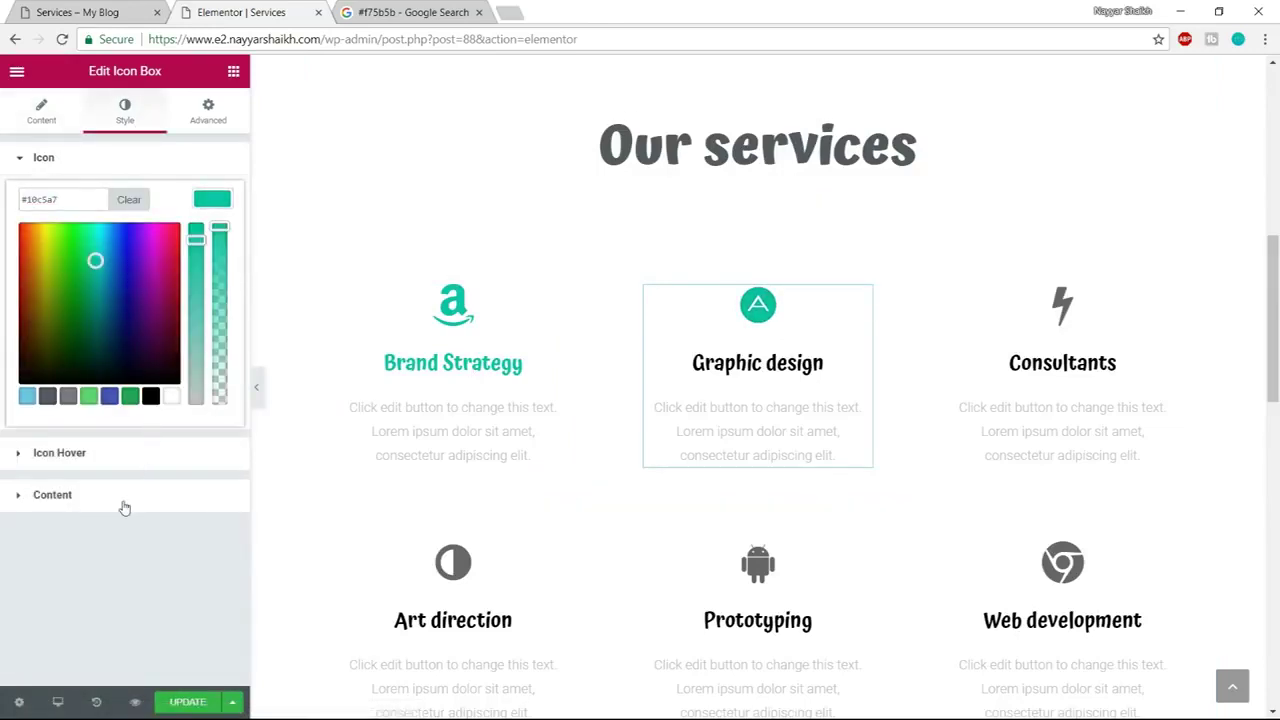
click(121, 505)
click(214, 510)
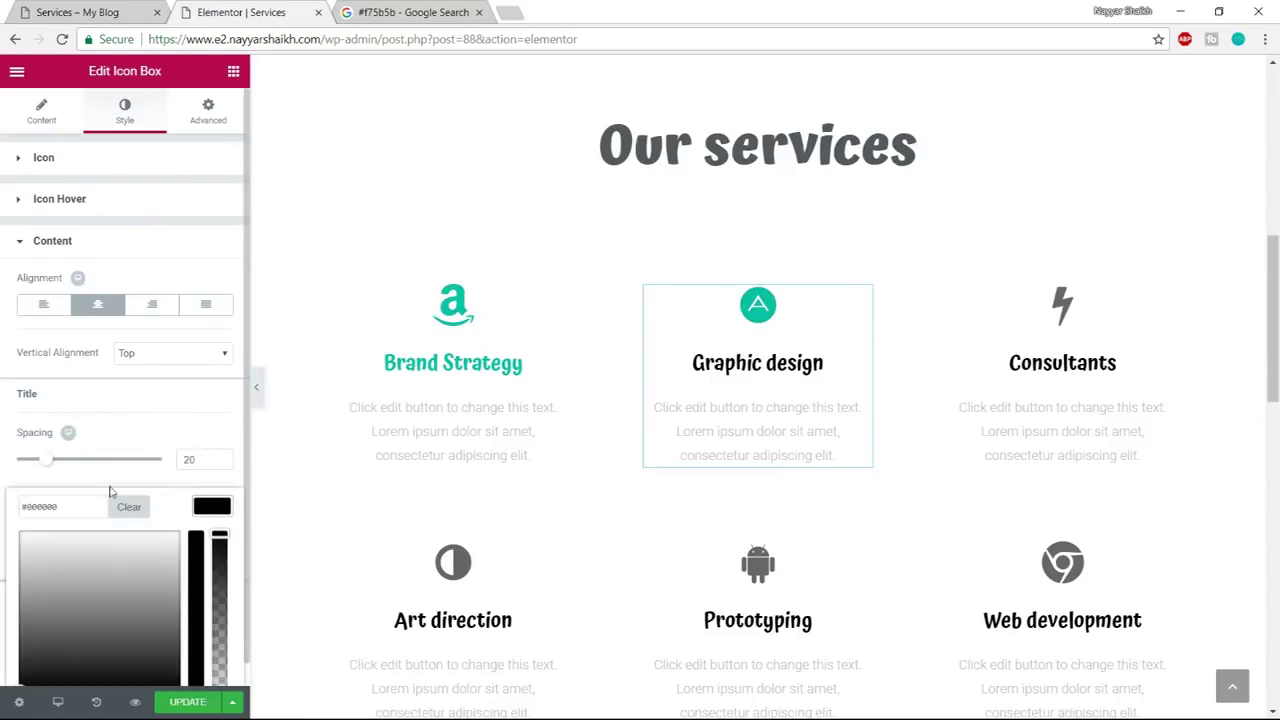
text(#10c5a7)
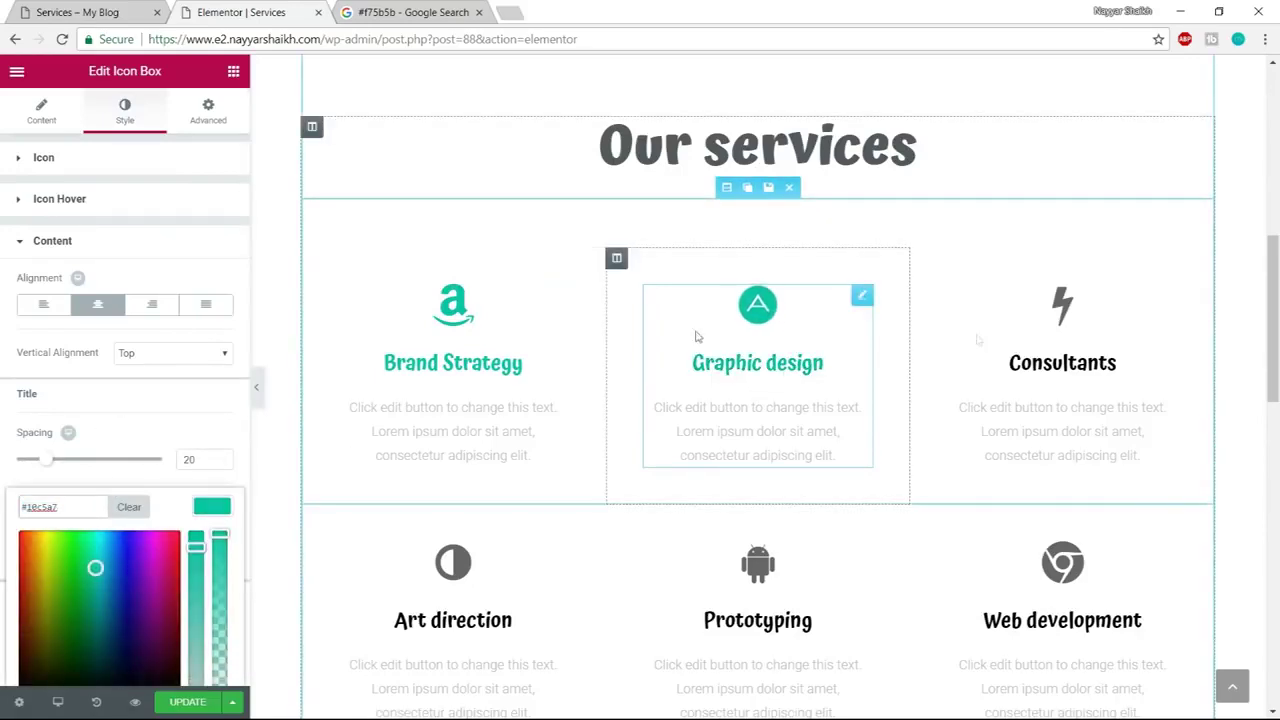
Step: Make the Consultants icon and title teal #10c5a7
click(1077, 311)
click(143, 122)
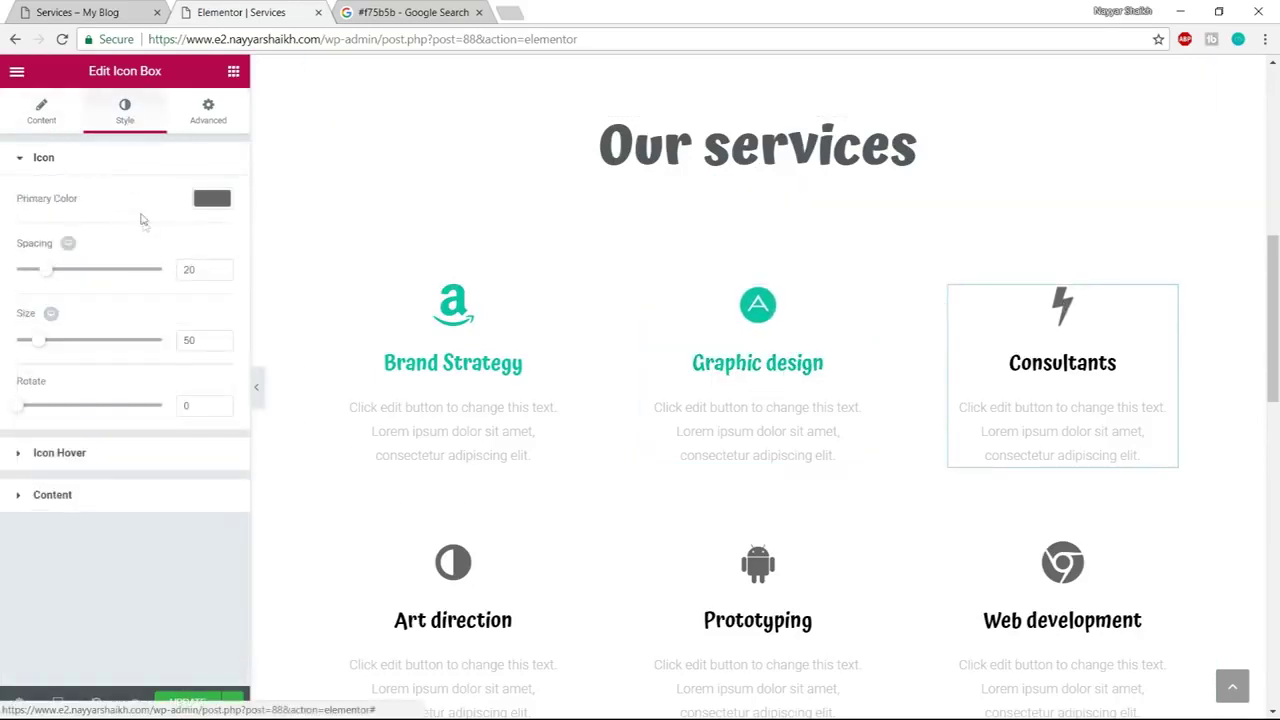
click(212, 198)
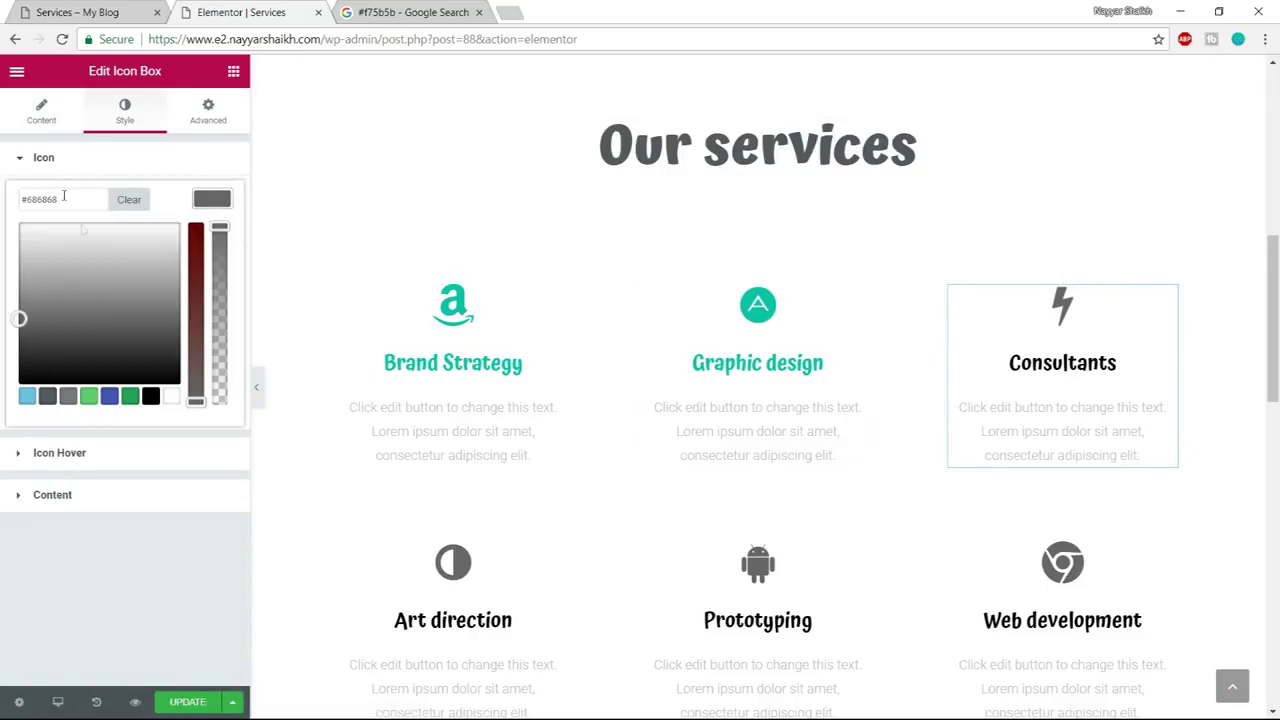
click(145, 495)
click(210, 505)
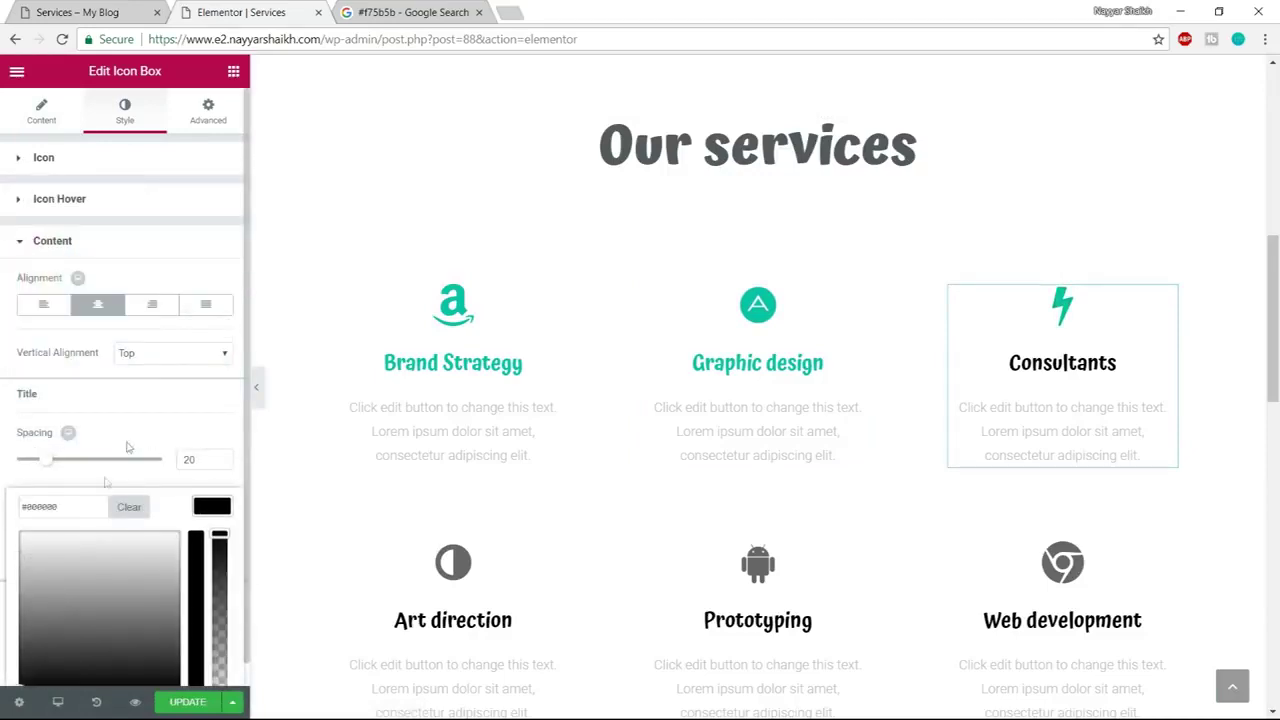
key(ctrl+v)
scroll(1100, 400, down, 1)
click(530, 505)
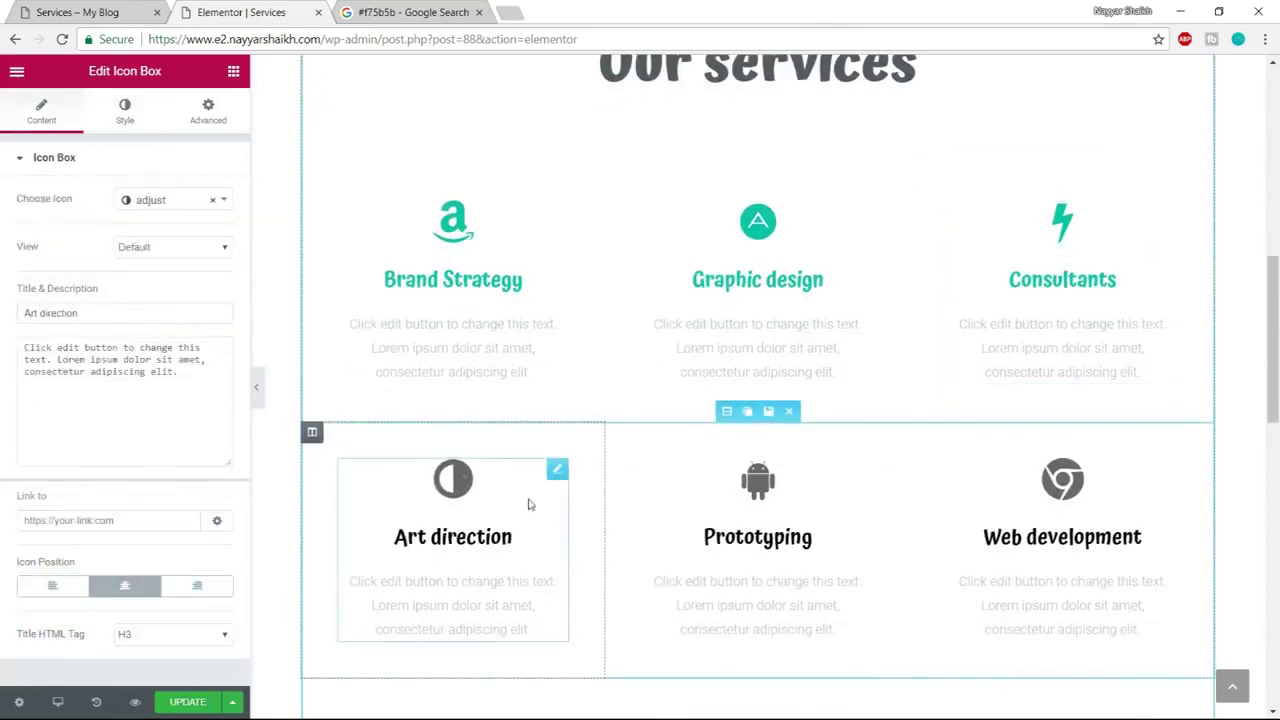
Step: Make the Art direction icon and title teal #10c5a7
click(134, 118)
click(222, 198)
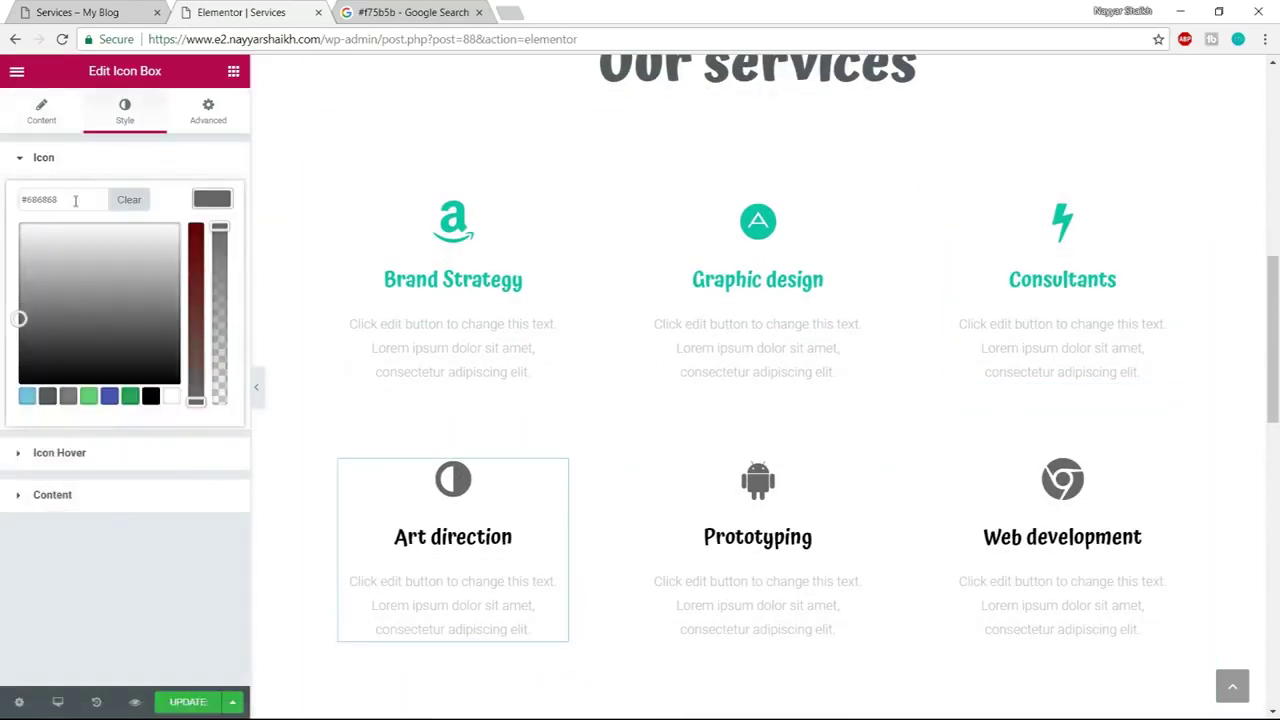
click(86, 495)
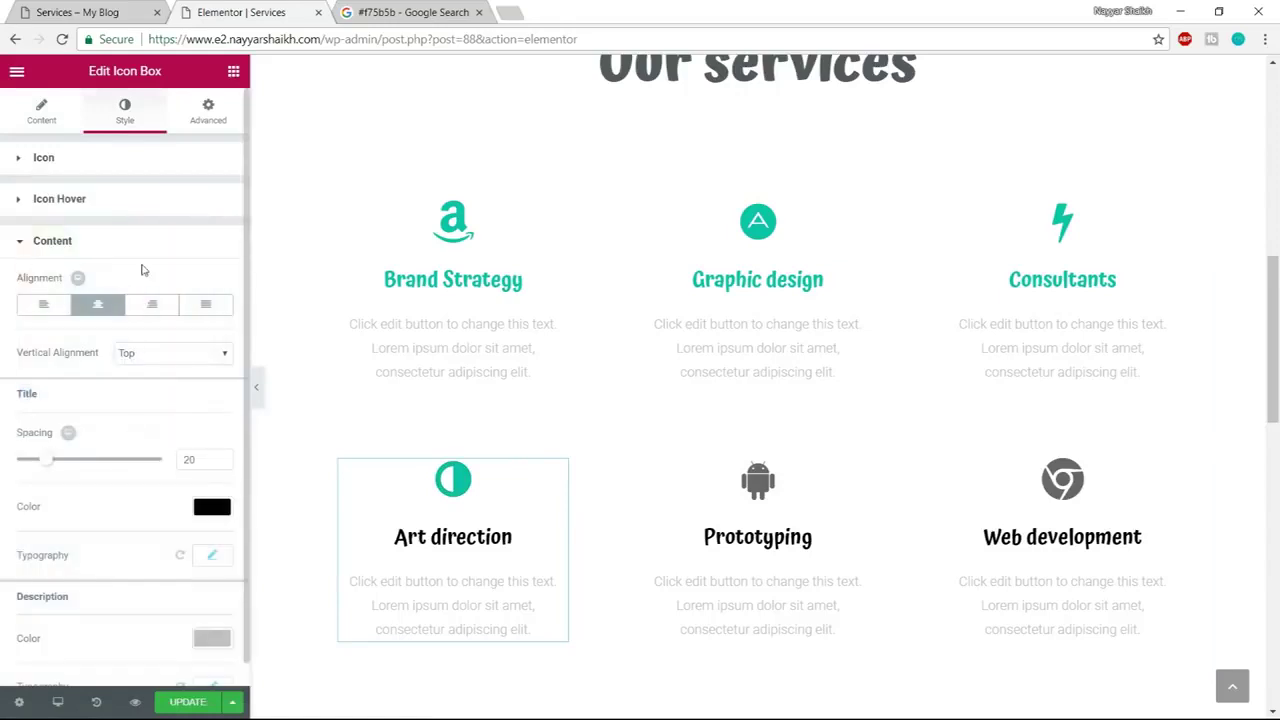
click(212, 507)
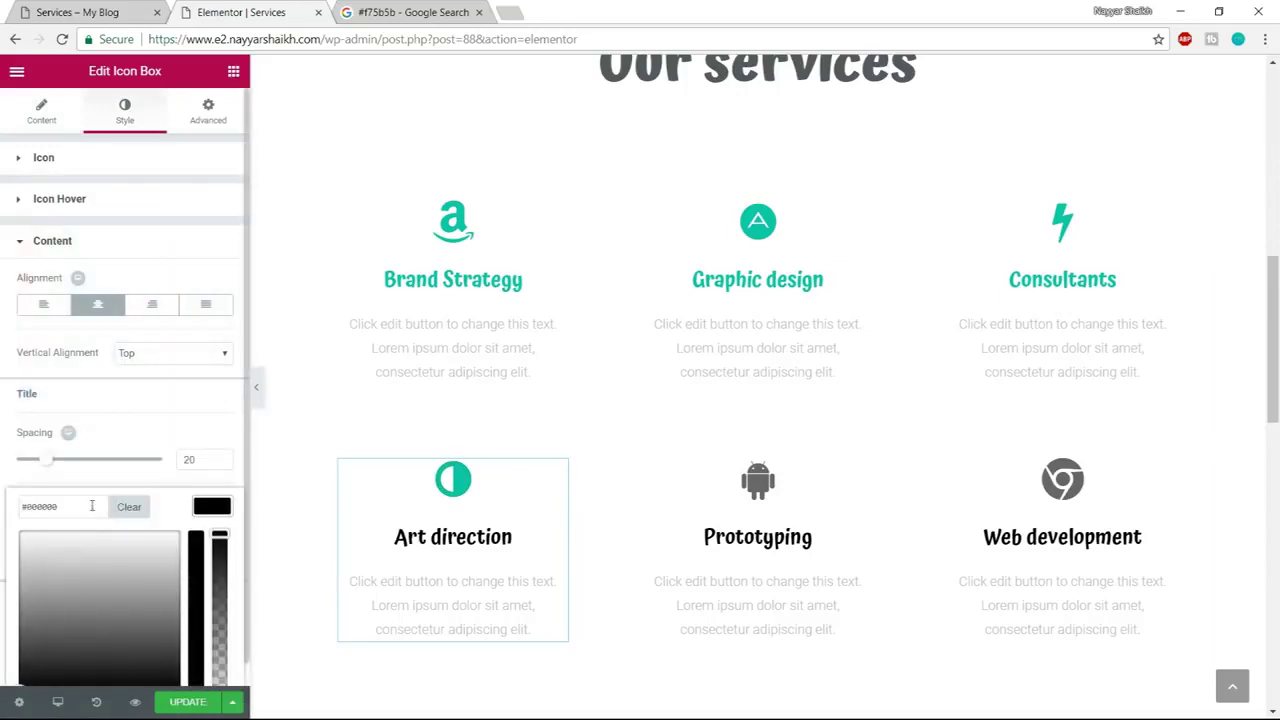
key(ctrl+v)
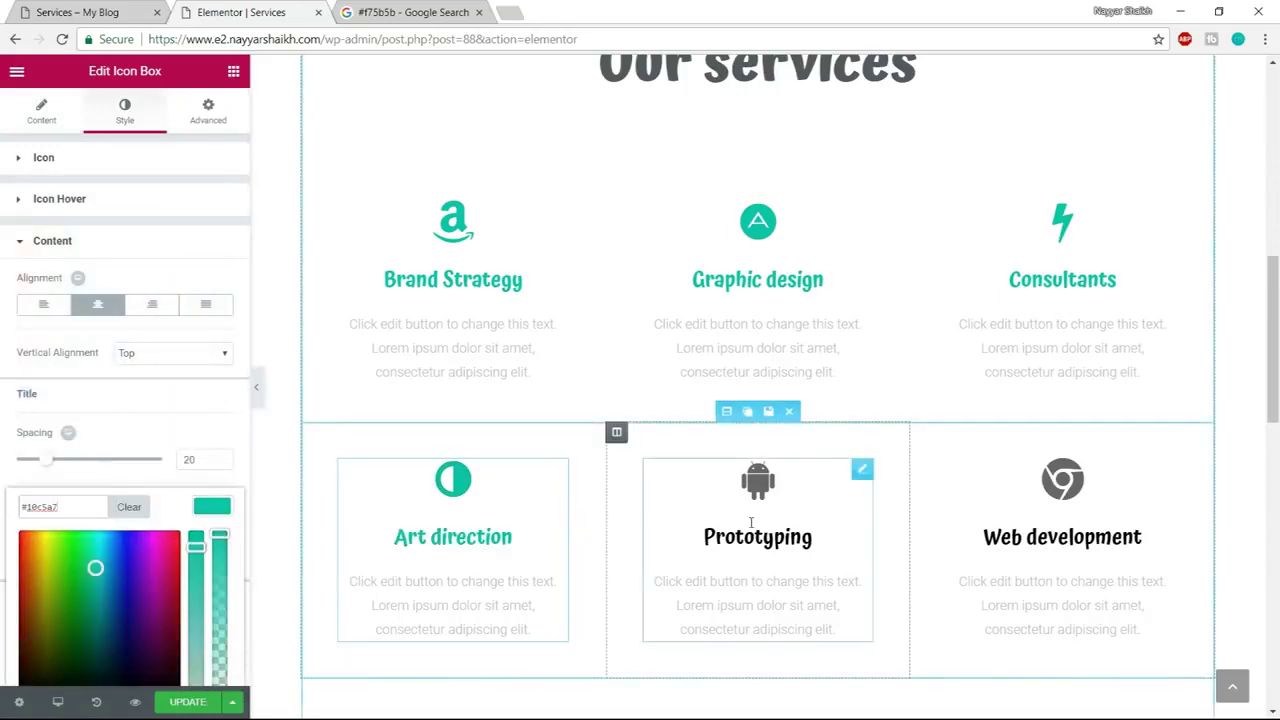
Step: Make the Prototyping icon and title teal #10c5a7
click(772, 488)
click(125, 110)
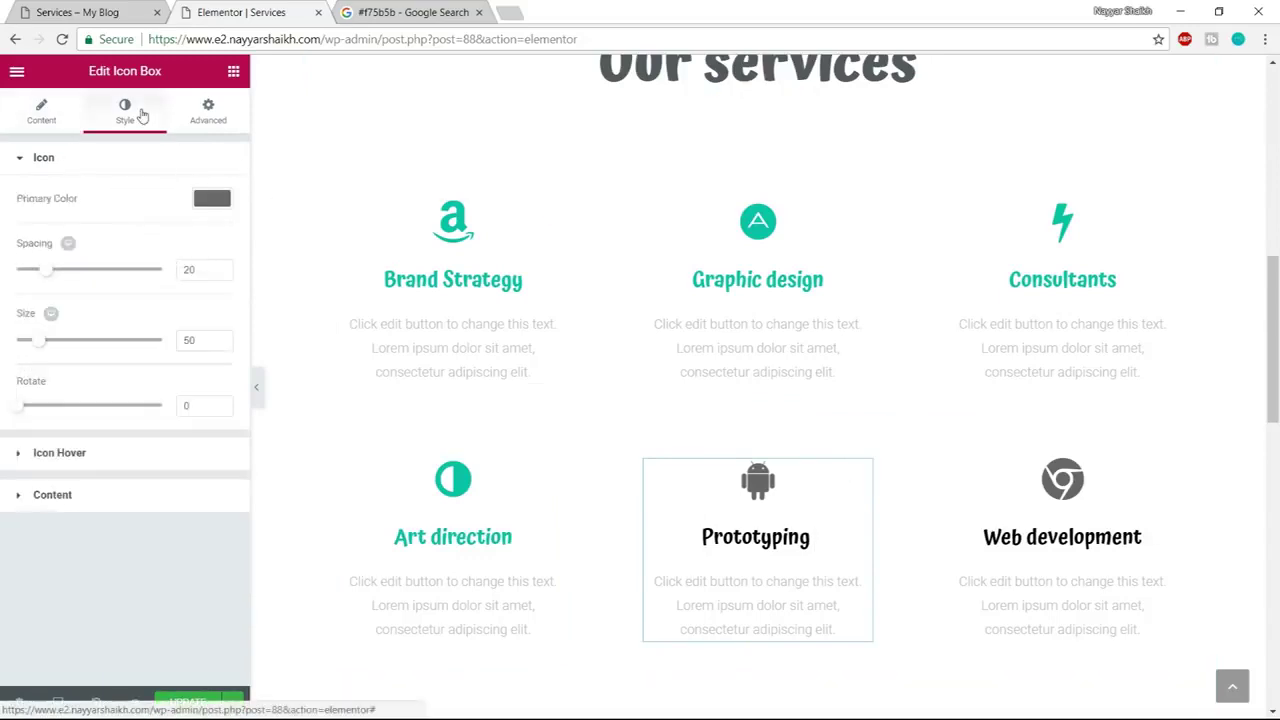
click(211, 201)
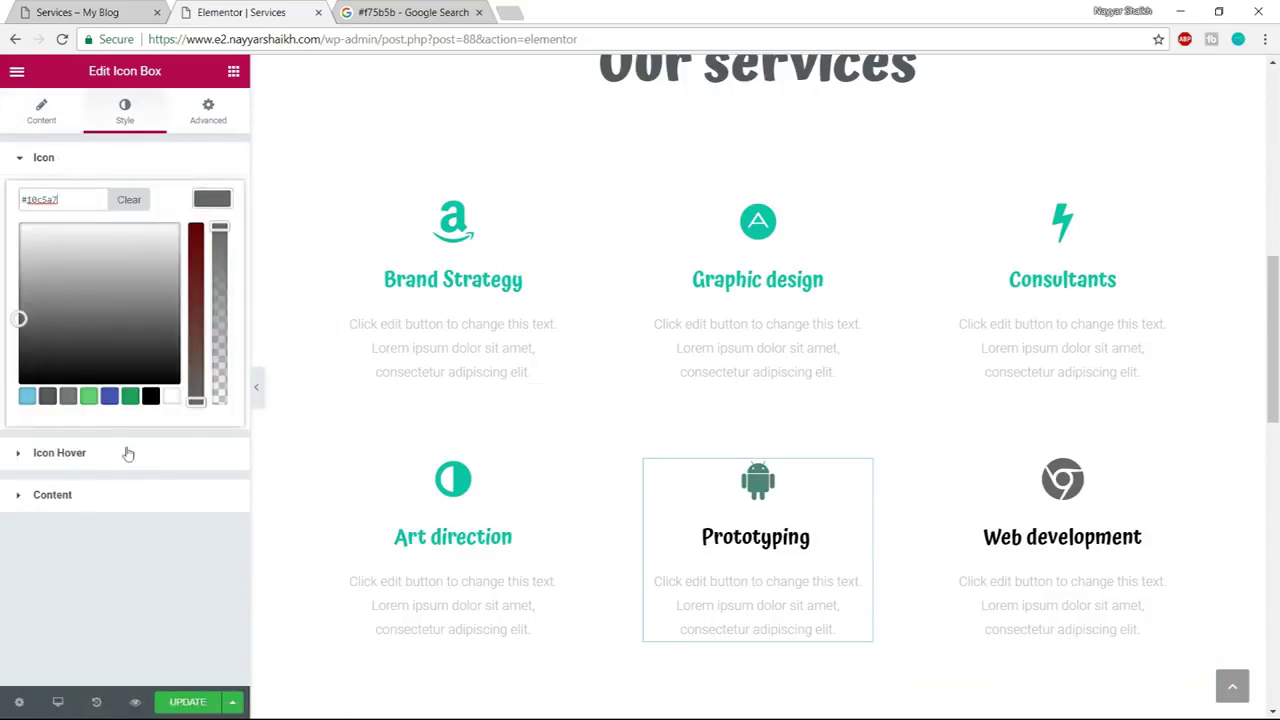
click(120, 495)
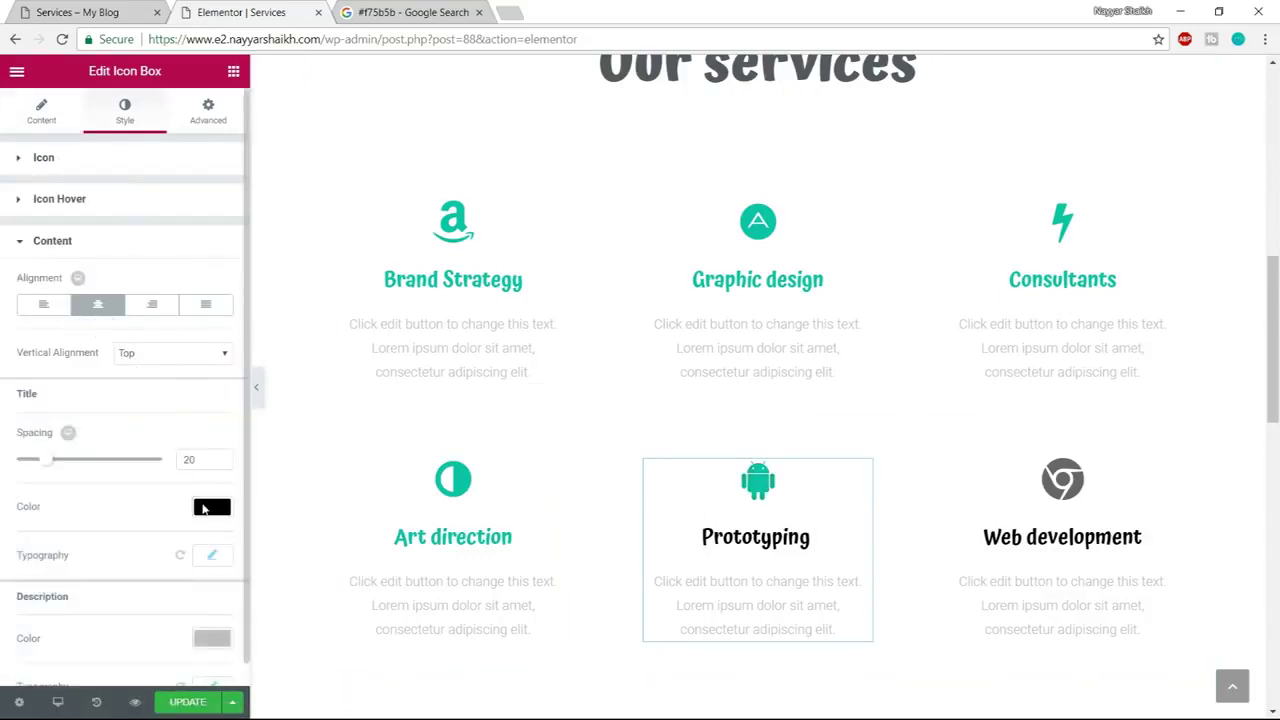
click(211, 507)
text(#10c5a7)
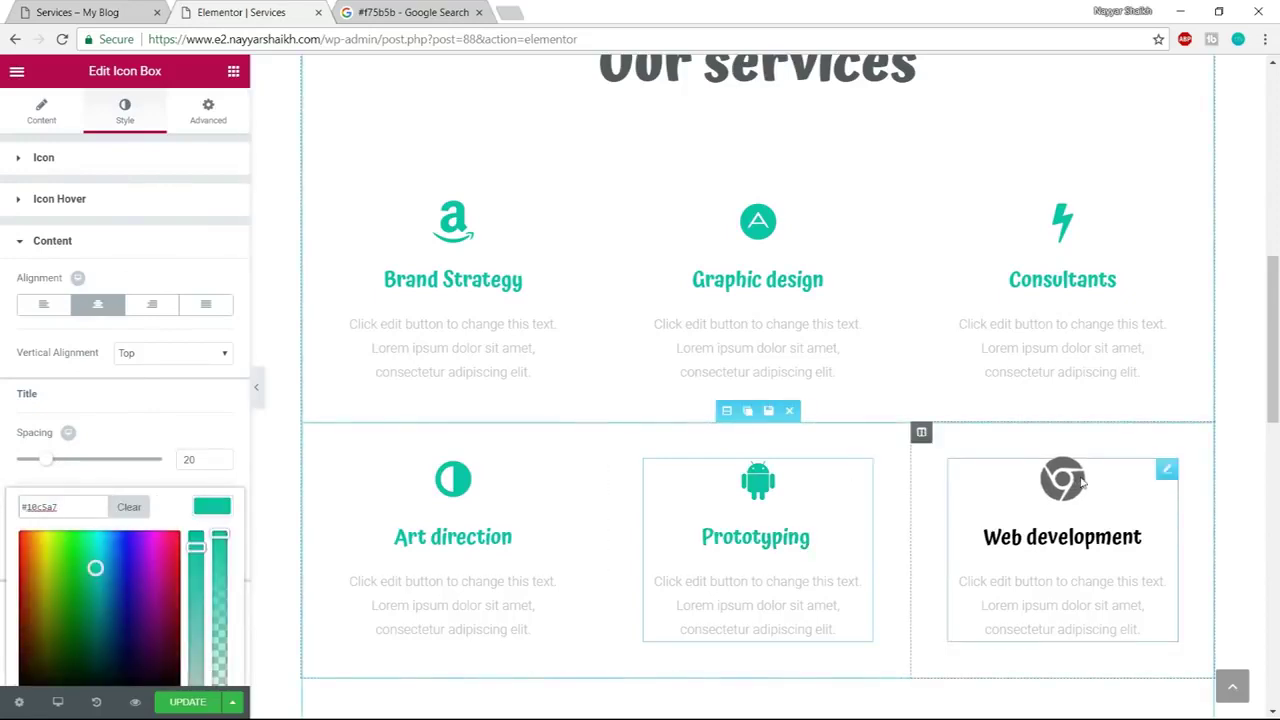
Step: Make the Web development icon and title teal #10c5a7 and update the page
click(1062, 560)
click(123, 108)
click(211, 199)
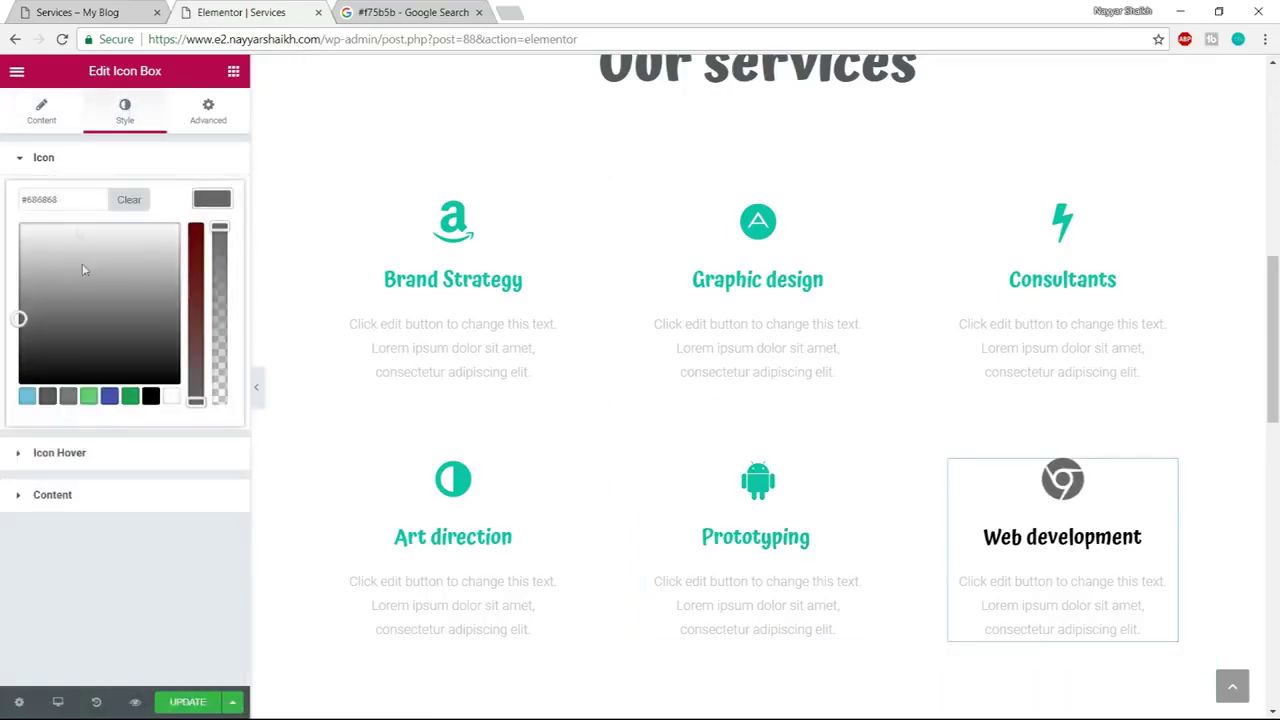
key(ctrl+v)
click(136, 500)
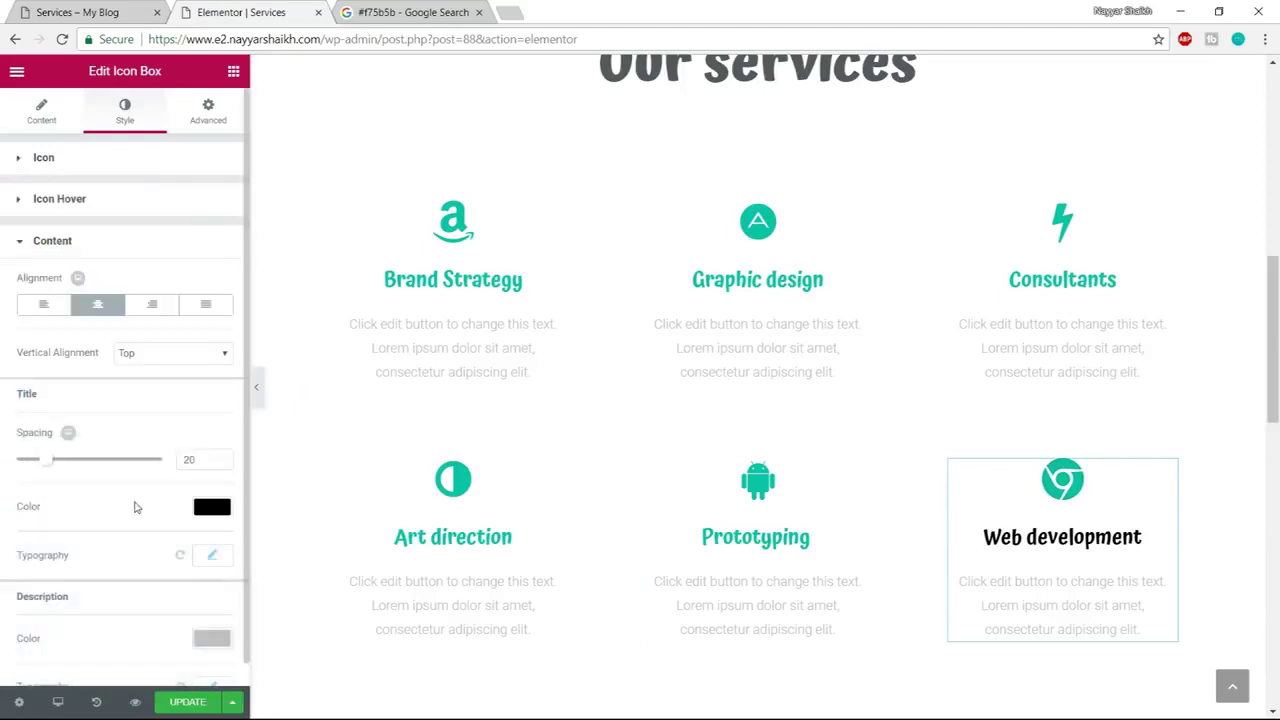
click(213, 507)
text(#10c5a7)
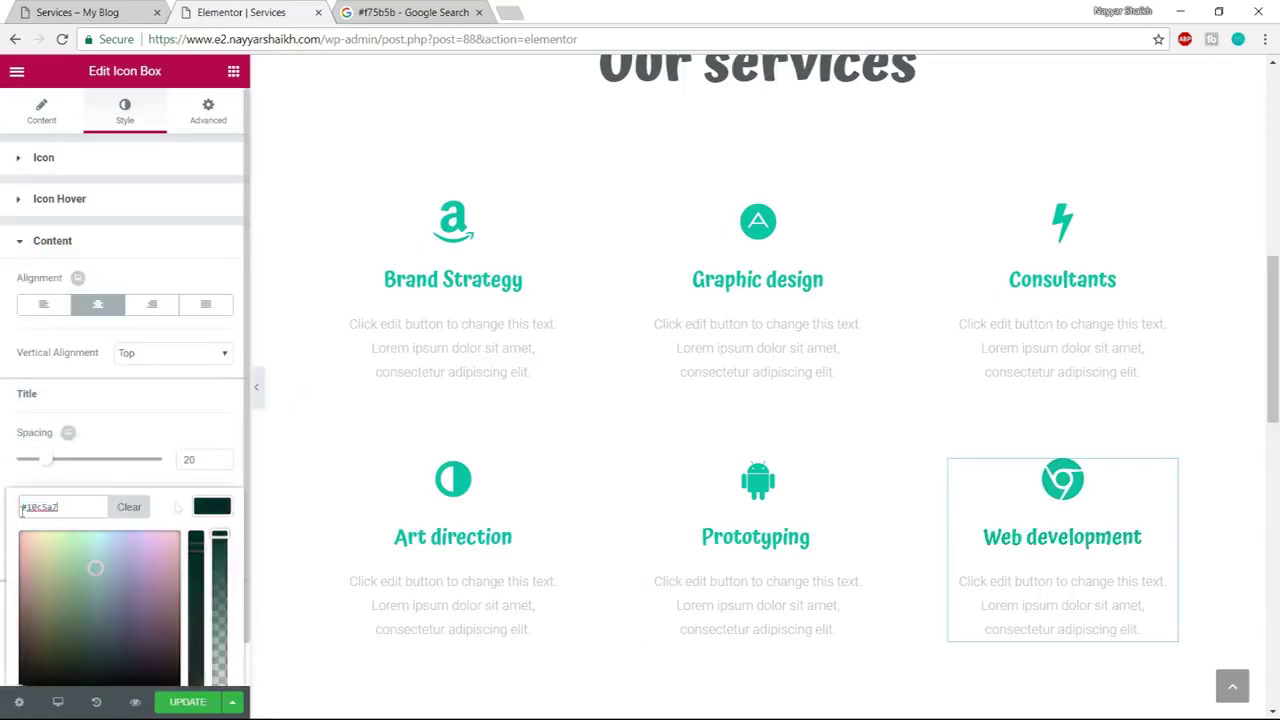
scroll(997, 451, down, 3)
click(185, 703)
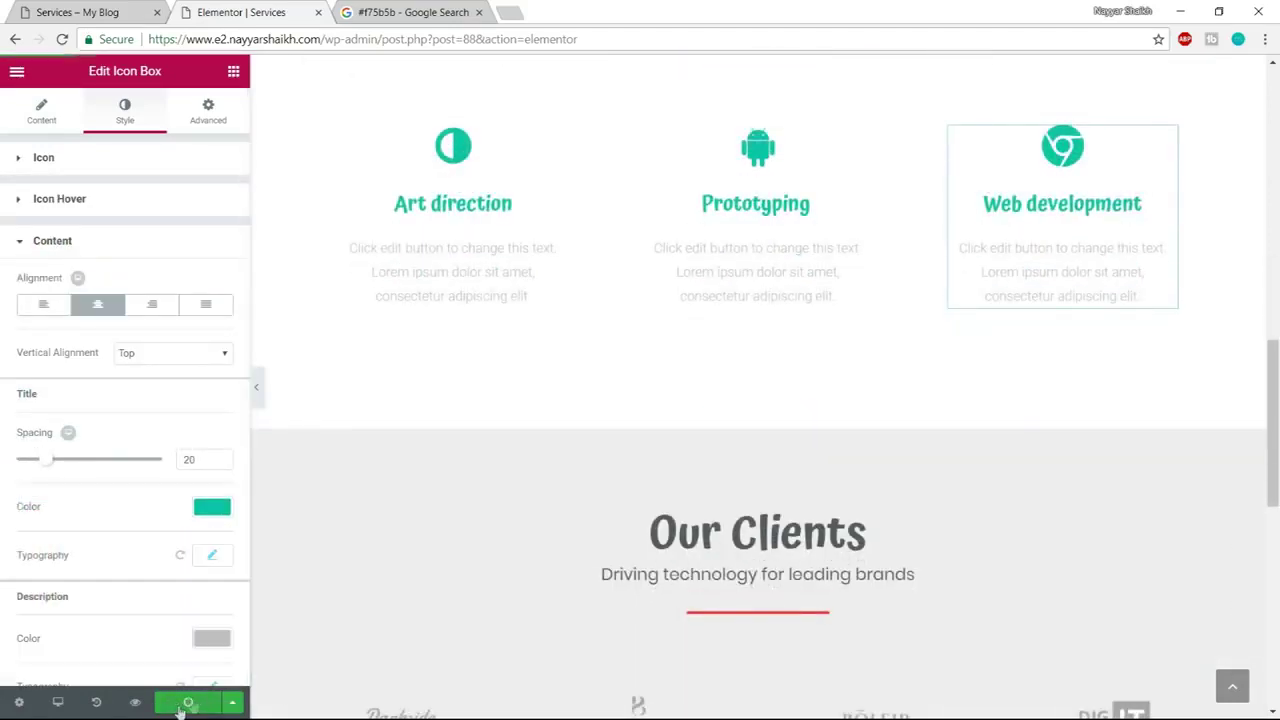
Step: Scroll through the edited Services page, then switch to the live Services page
scroll(1037, 483, up, 5)
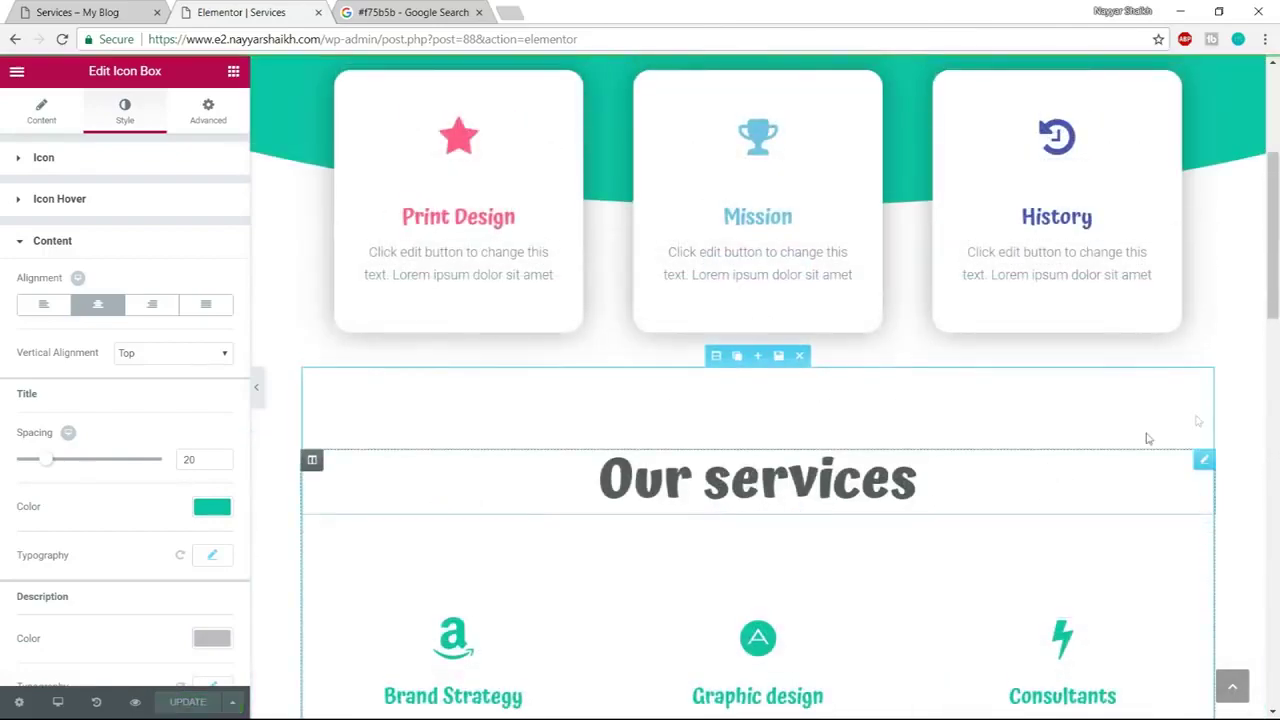
scroll(1277, 356, up, 3)
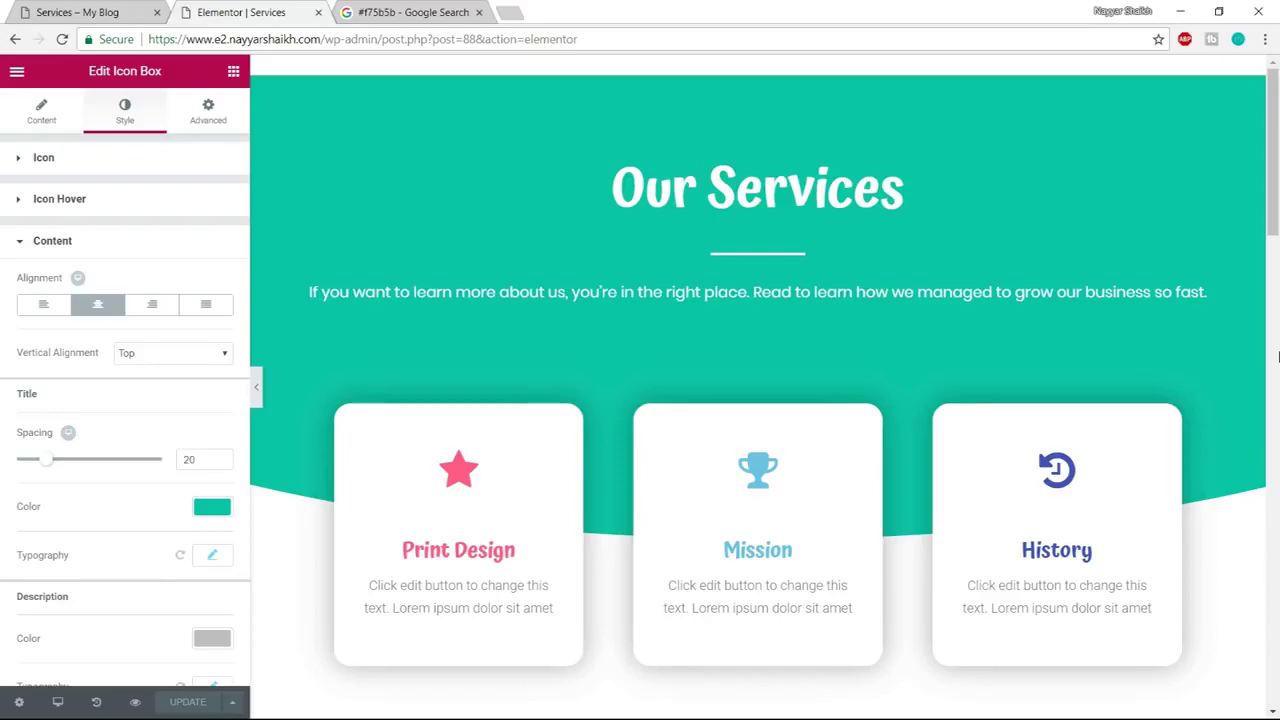
scroll(1277, 357, down, 15)
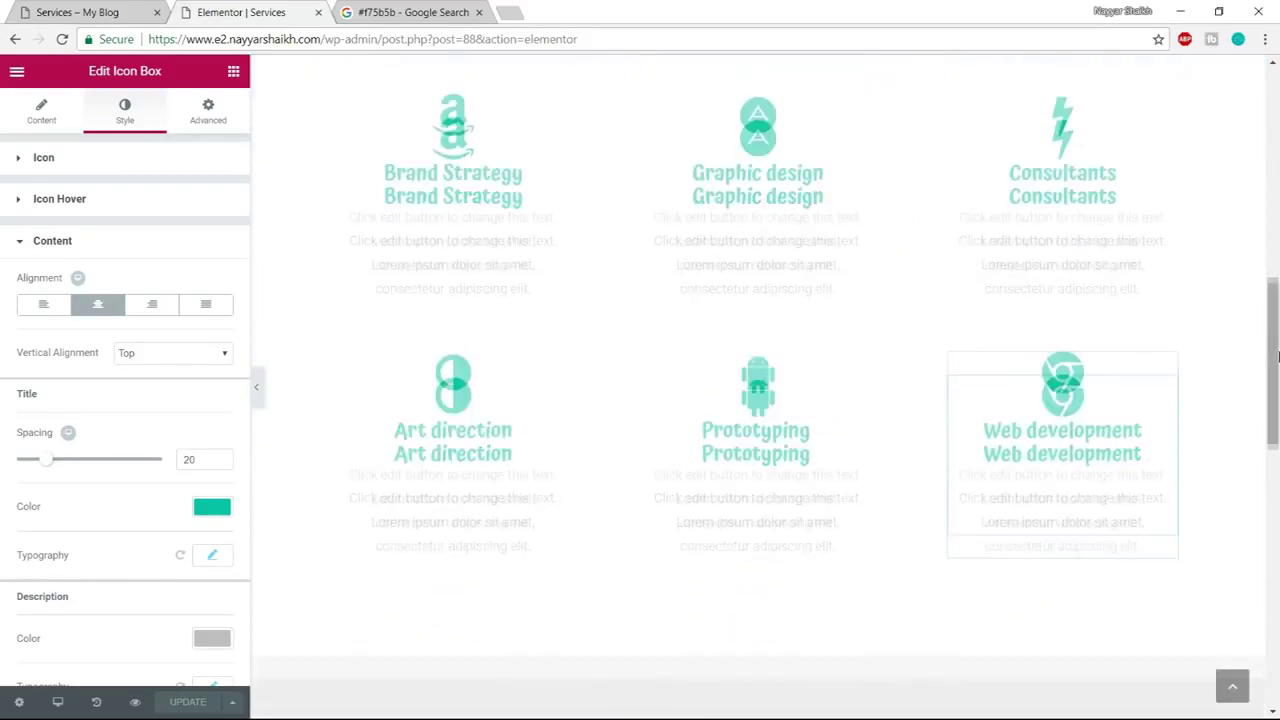
scroll(1277, 357, down, 3)
scroll(1277, 357, up, 15)
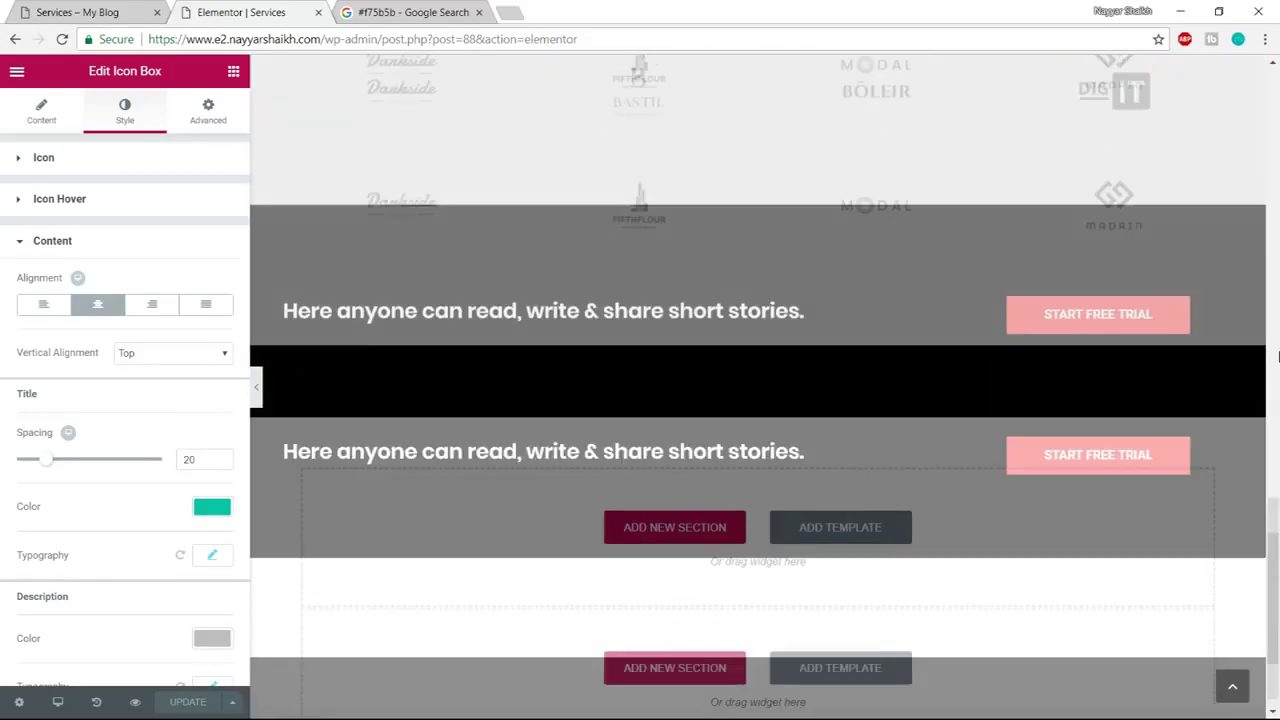
scroll(1277, 357, up, 5)
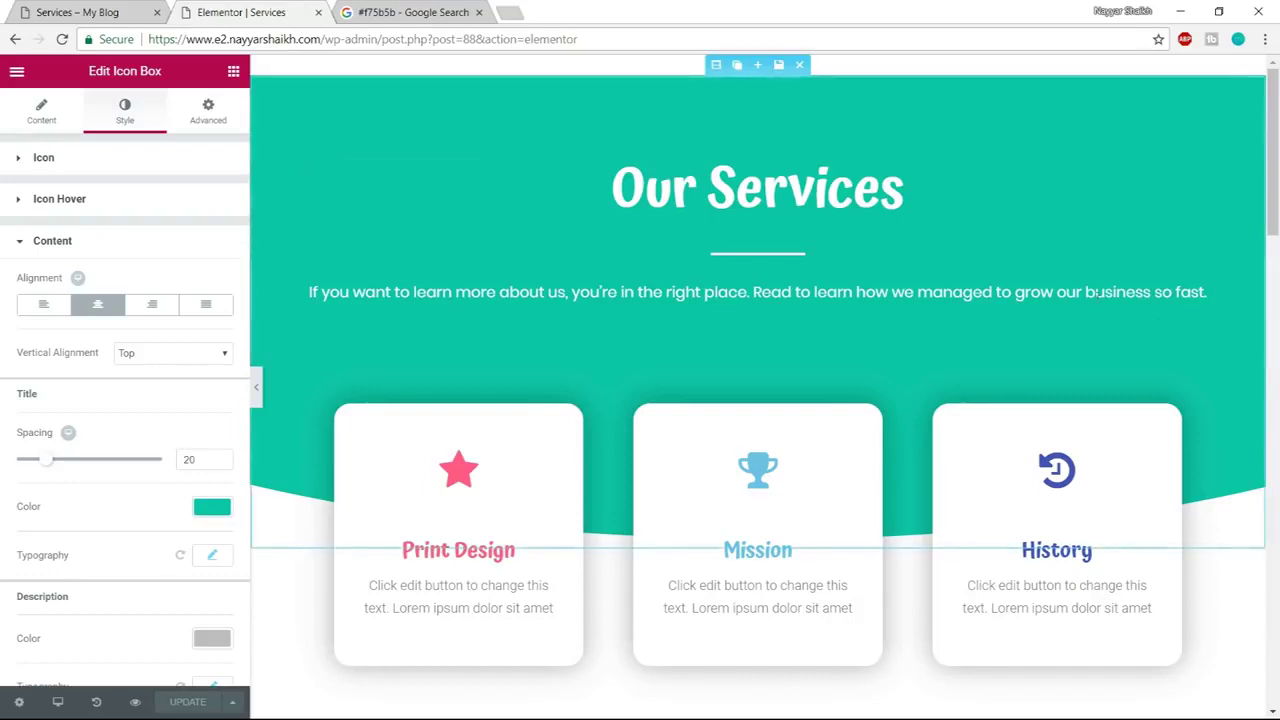
click(77, 11)
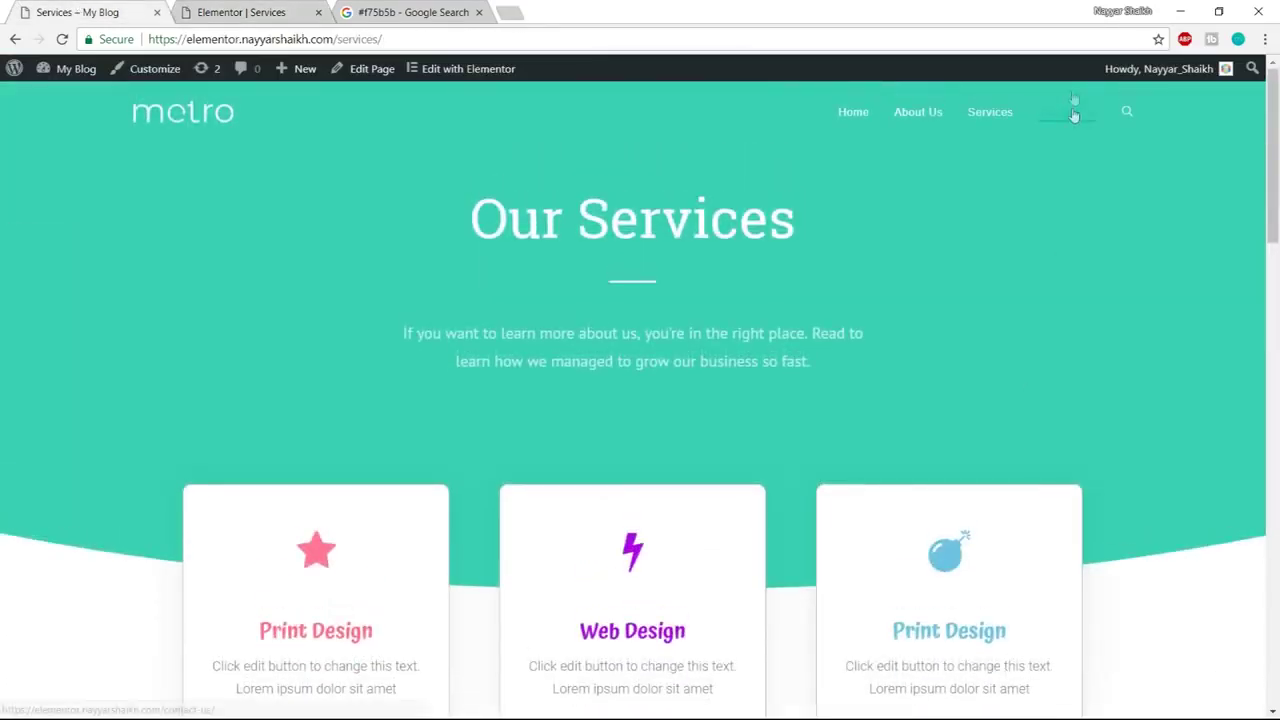
Step: Review the reference Contact Us page, then return to the editor and select its web address
click(1072, 113)
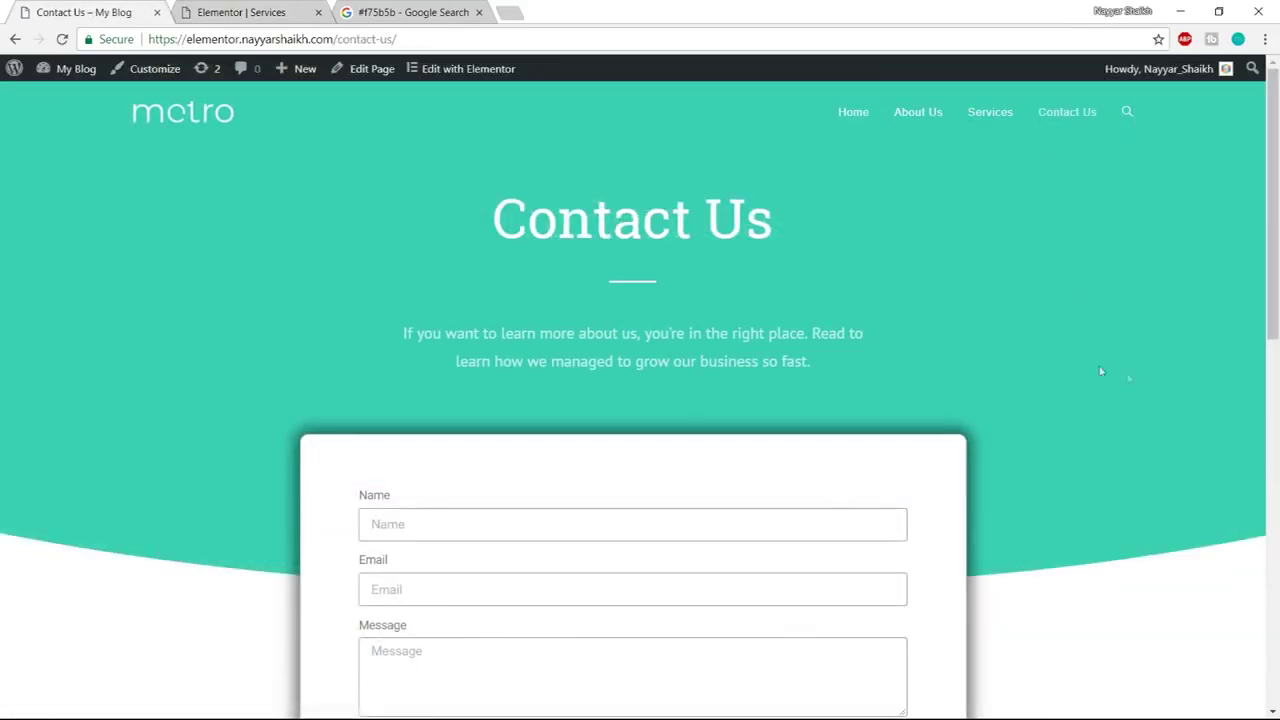
scroll(1157, 471, down, 9)
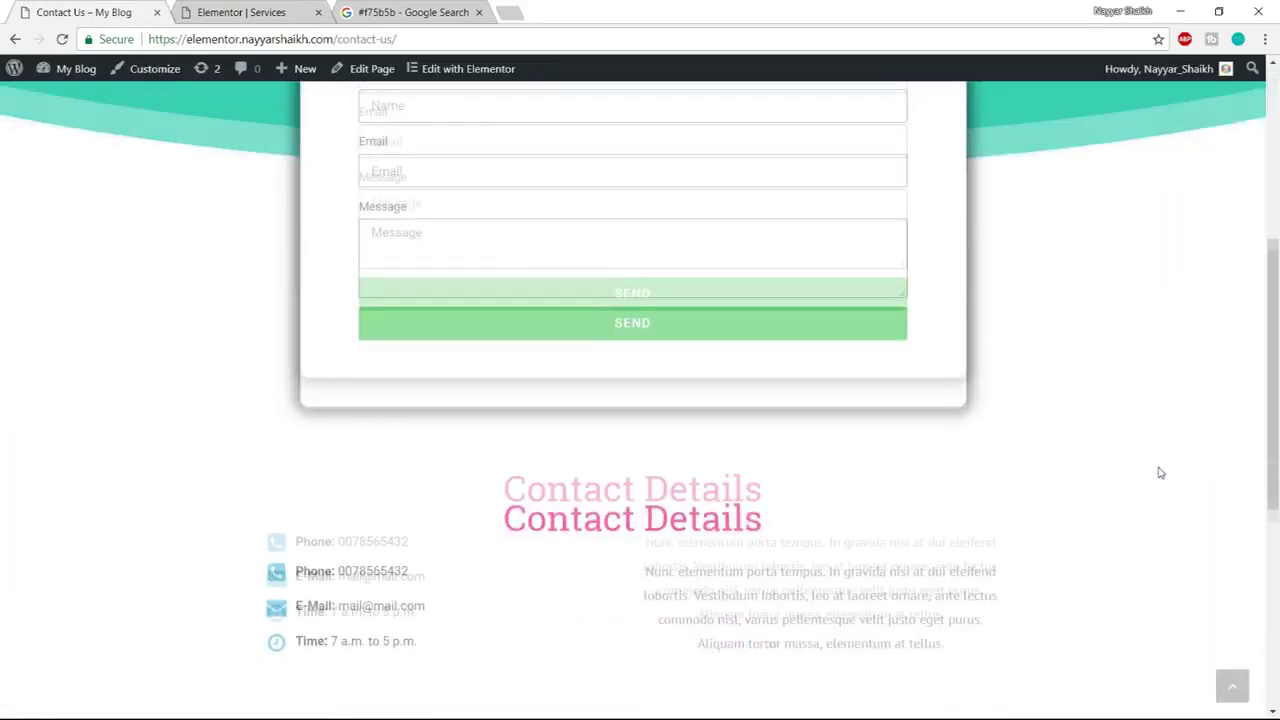
scroll(1157, 563, up, 9)
scroll(1157, 563, down, 9)
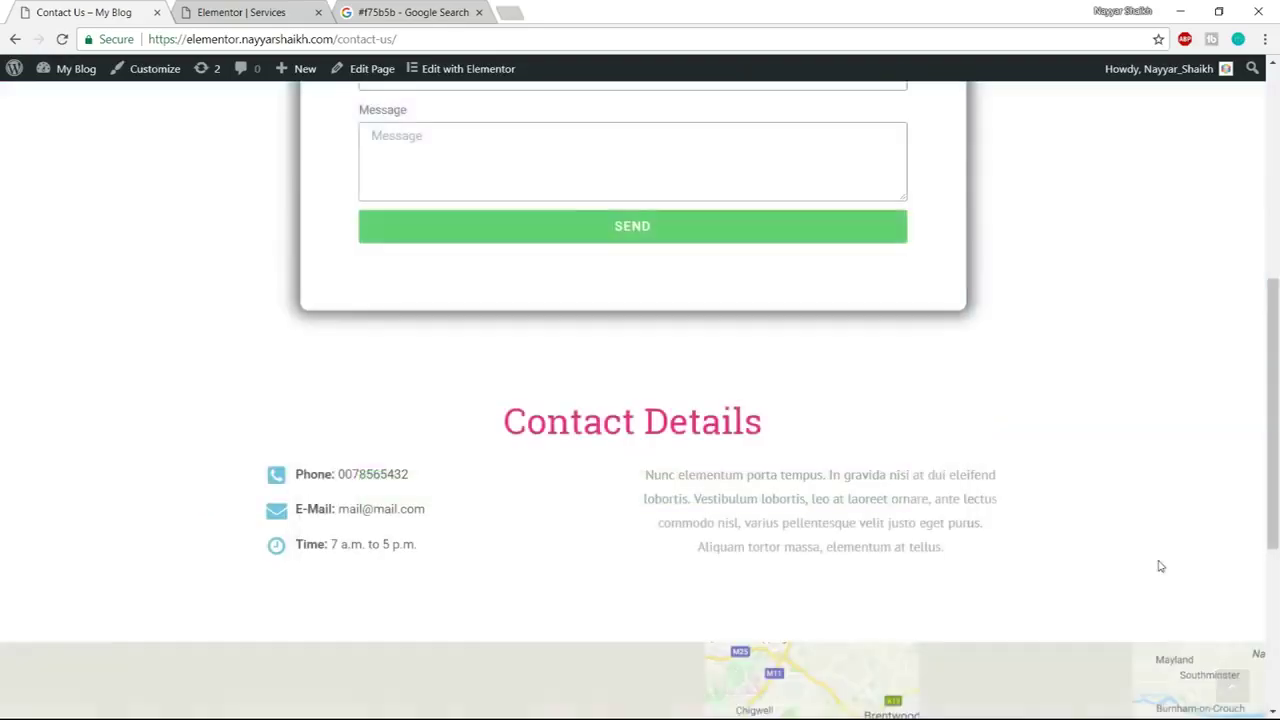
scroll(1157, 563, up, 10)
key(ctrl+Tab)
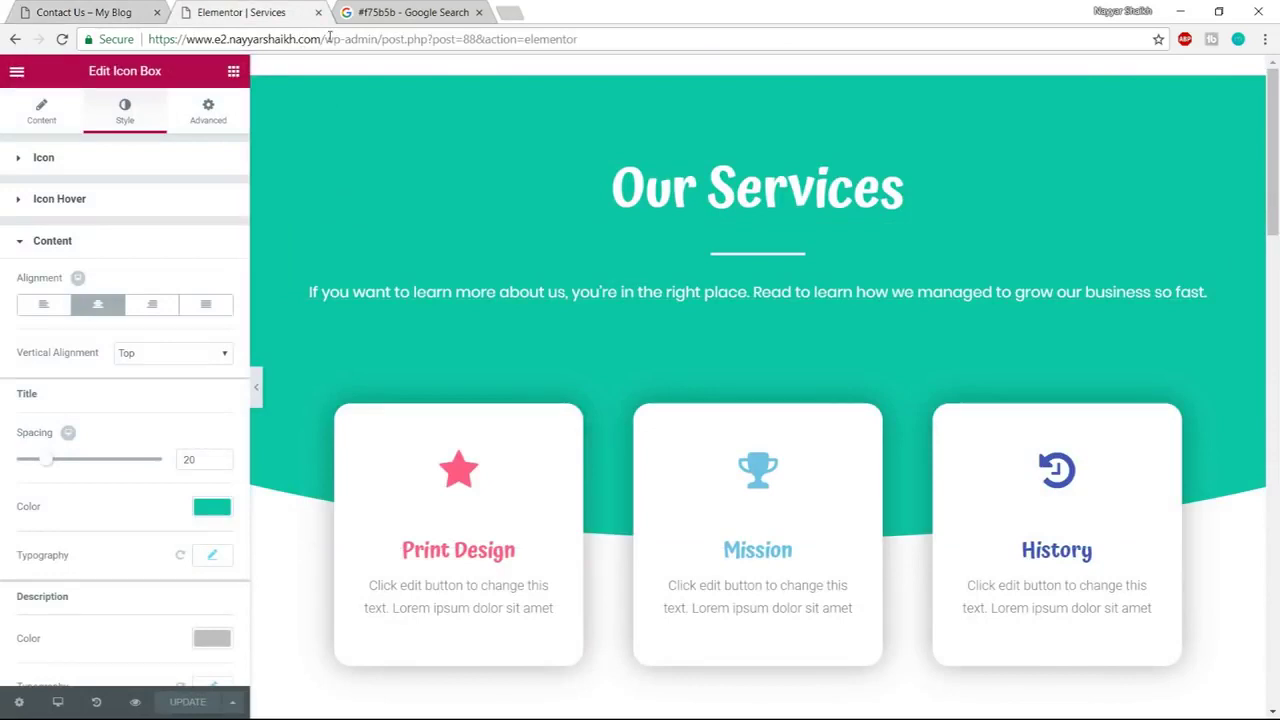
drag(379, 40, 1008, 3)
Step: Go to the WordPress dashboard and start a new page titled Contact Us
key(BackSpace)
key(Return)
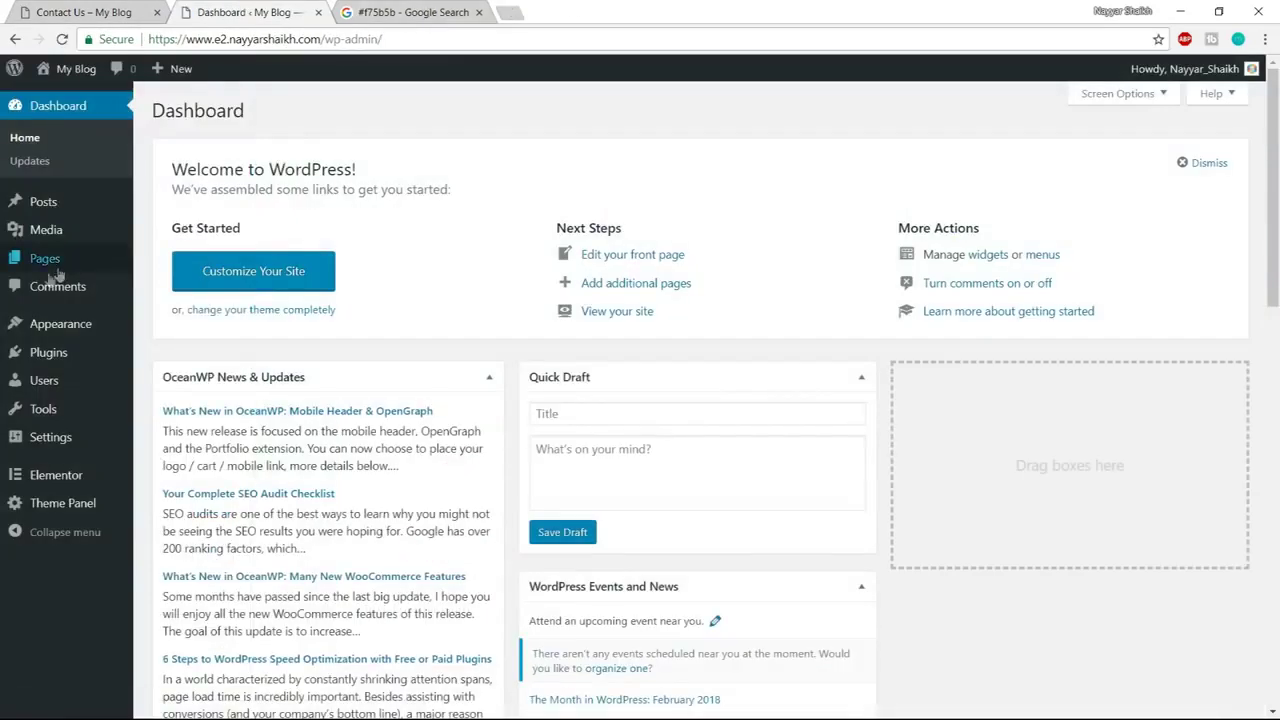
mouse_move(52, 273)
click(170, 284)
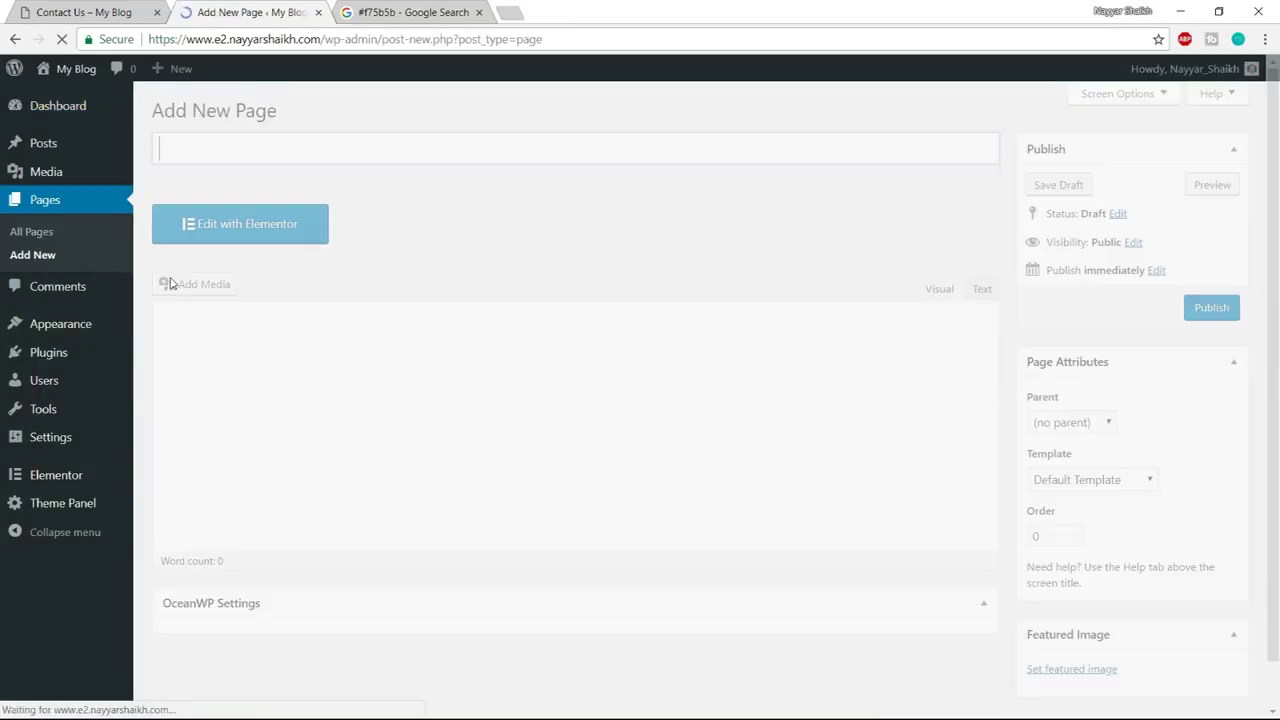
text(Contact Us)
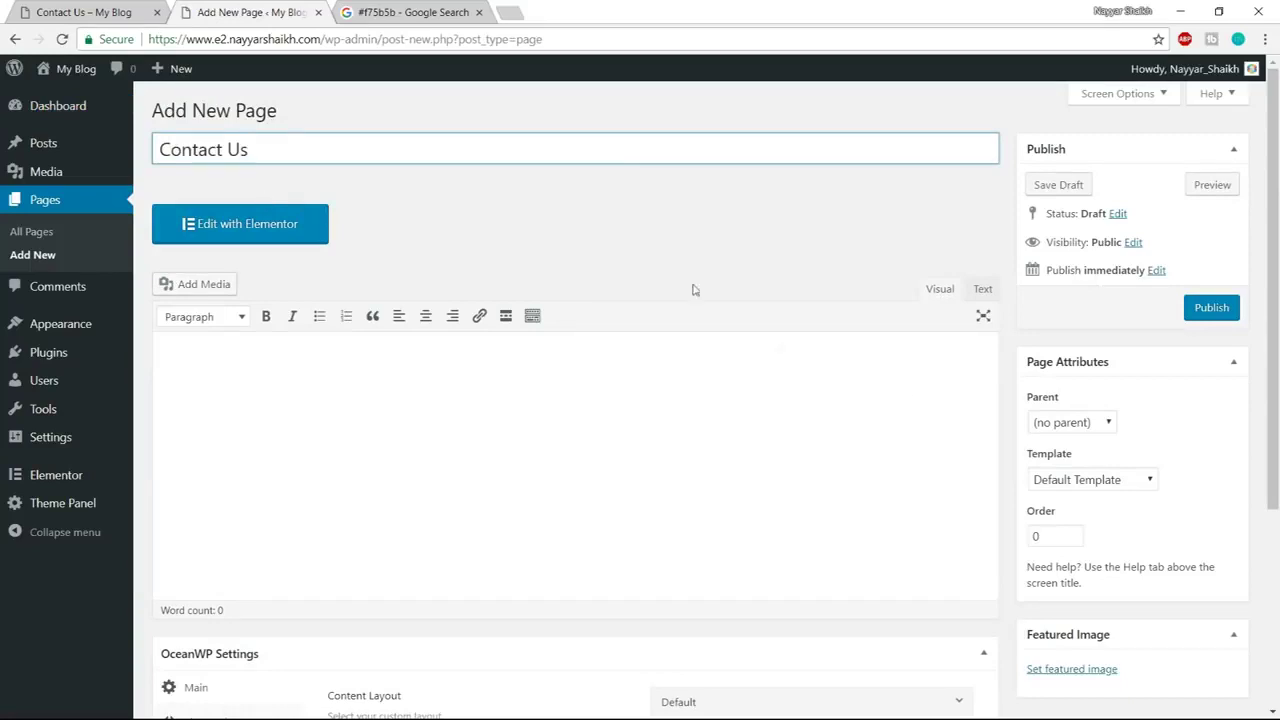
Step: Set OceanWP layout to Full Width, margins off, top bar hidden and header Transparent
scroll(700, 300, down, 3)
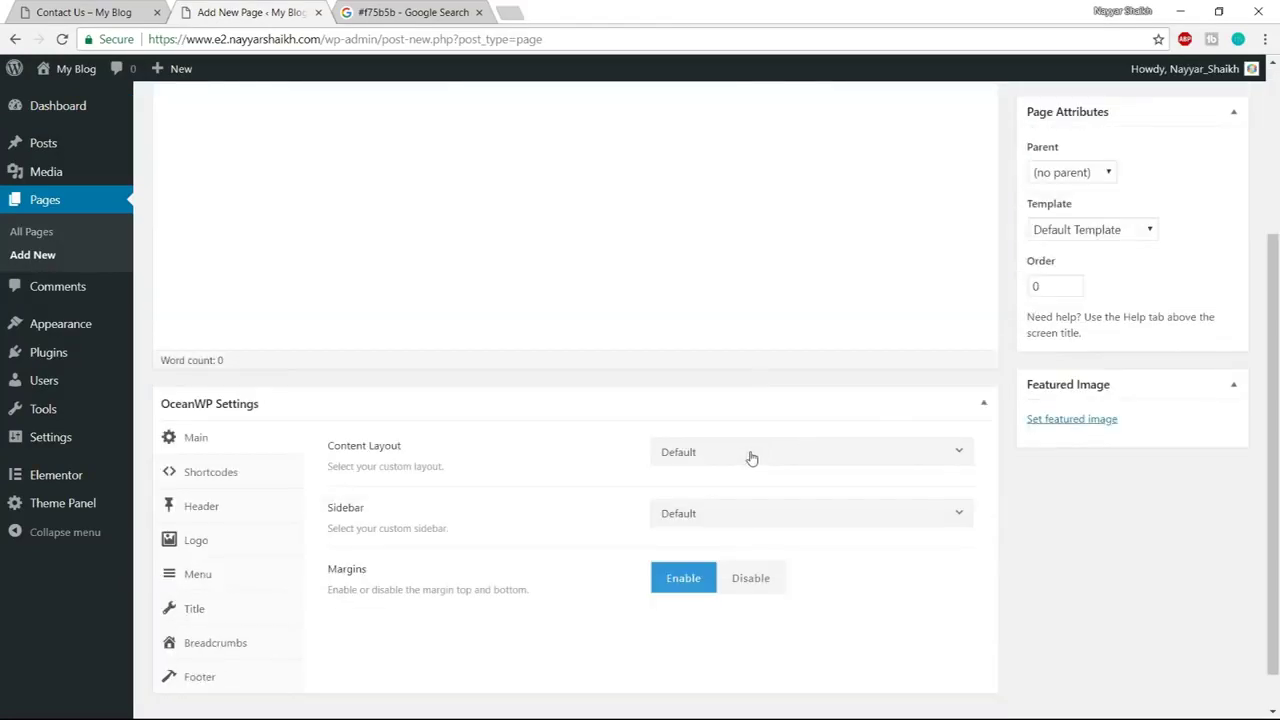
click(767, 407)
click(731, 527)
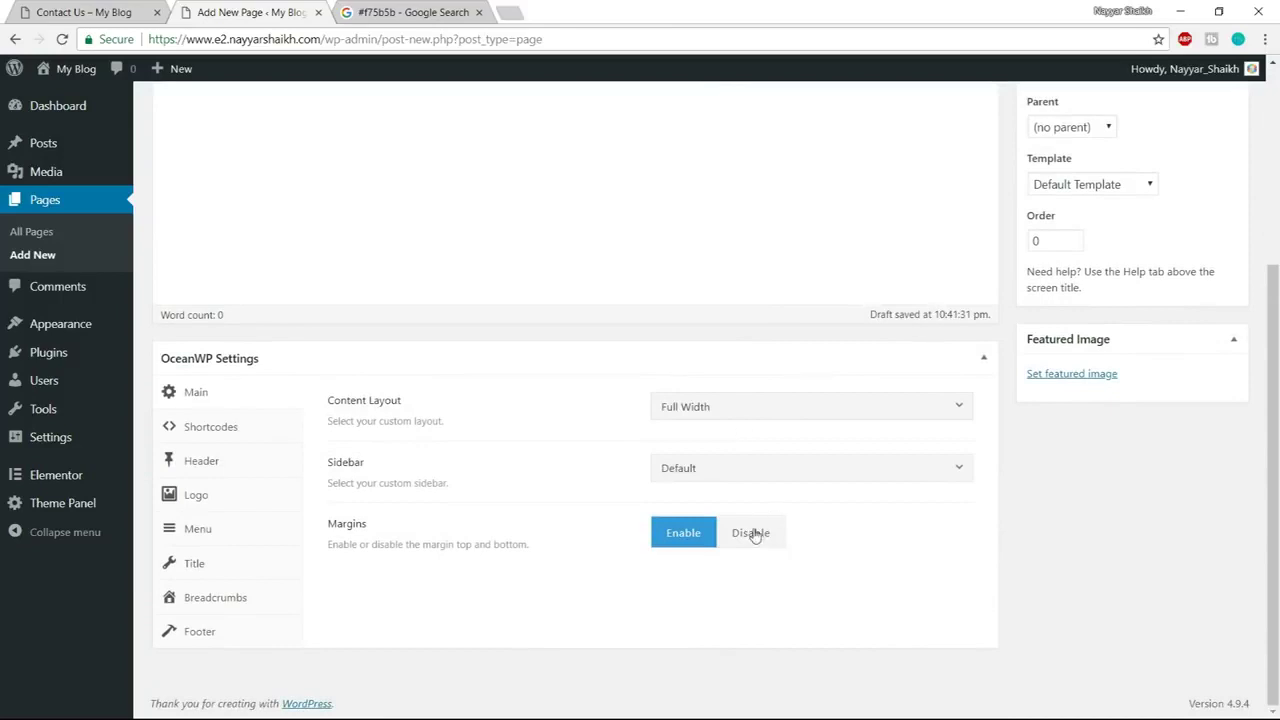
click(752, 533)
click(252, 468)
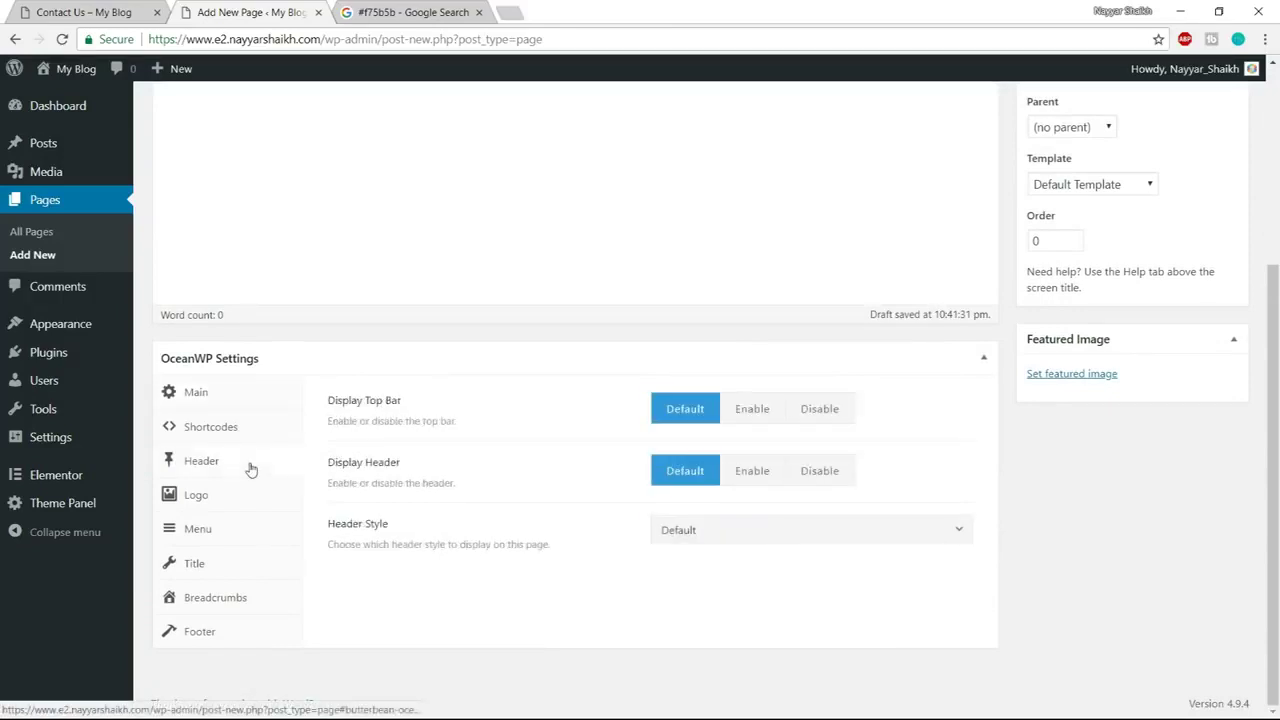
click(845, 409)
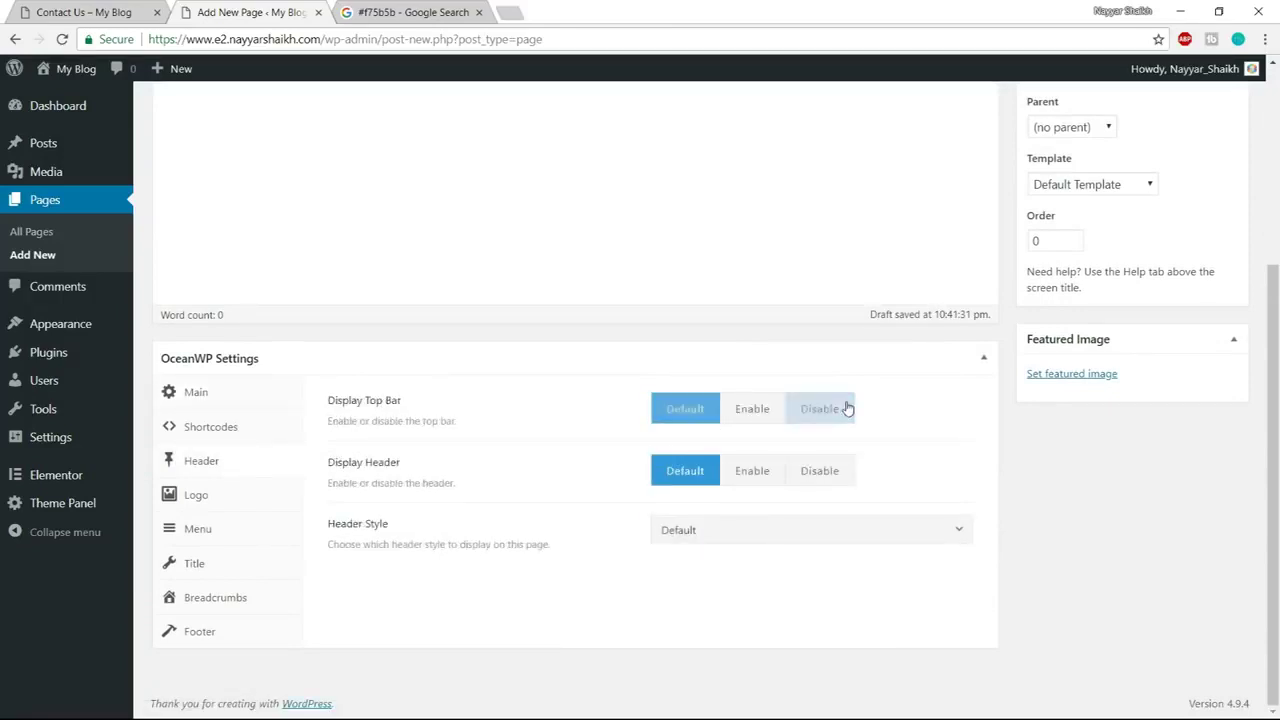
click(816, 545)
click(760, 624)
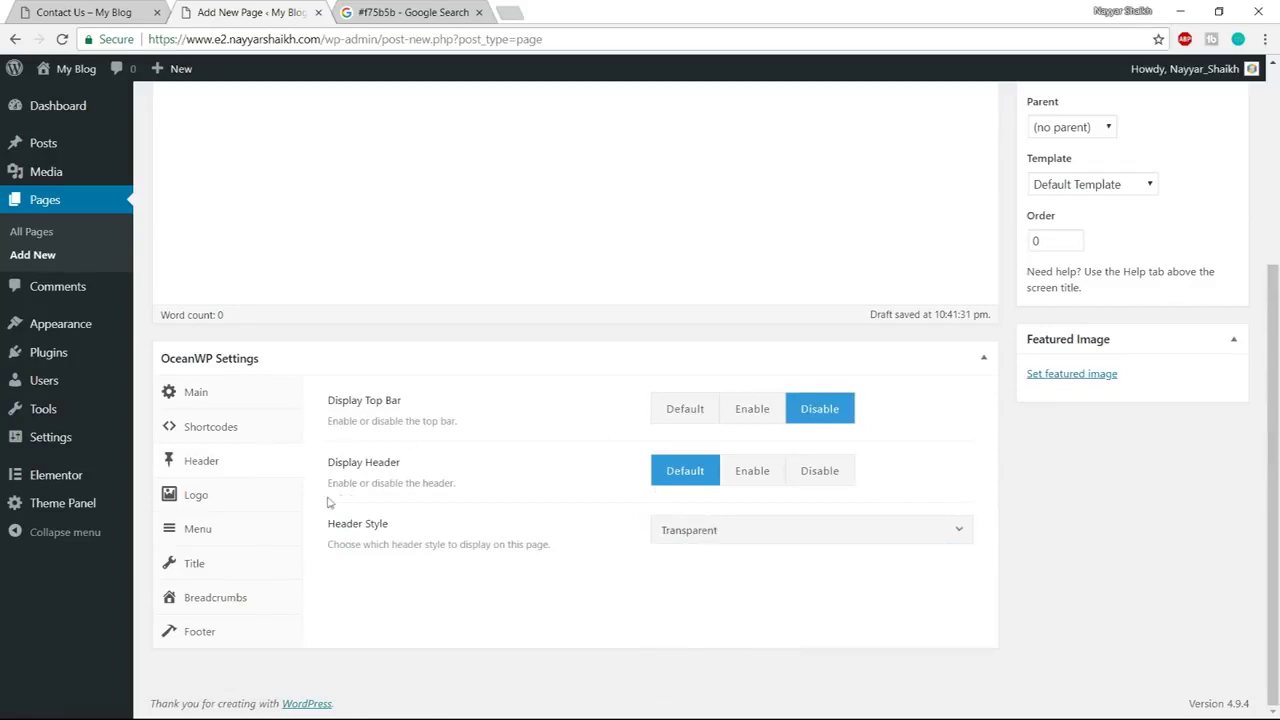
Step: Hide the page title and breadcrumbs, then publish the Contact Us page
click(223, 566)
click(852, 409)
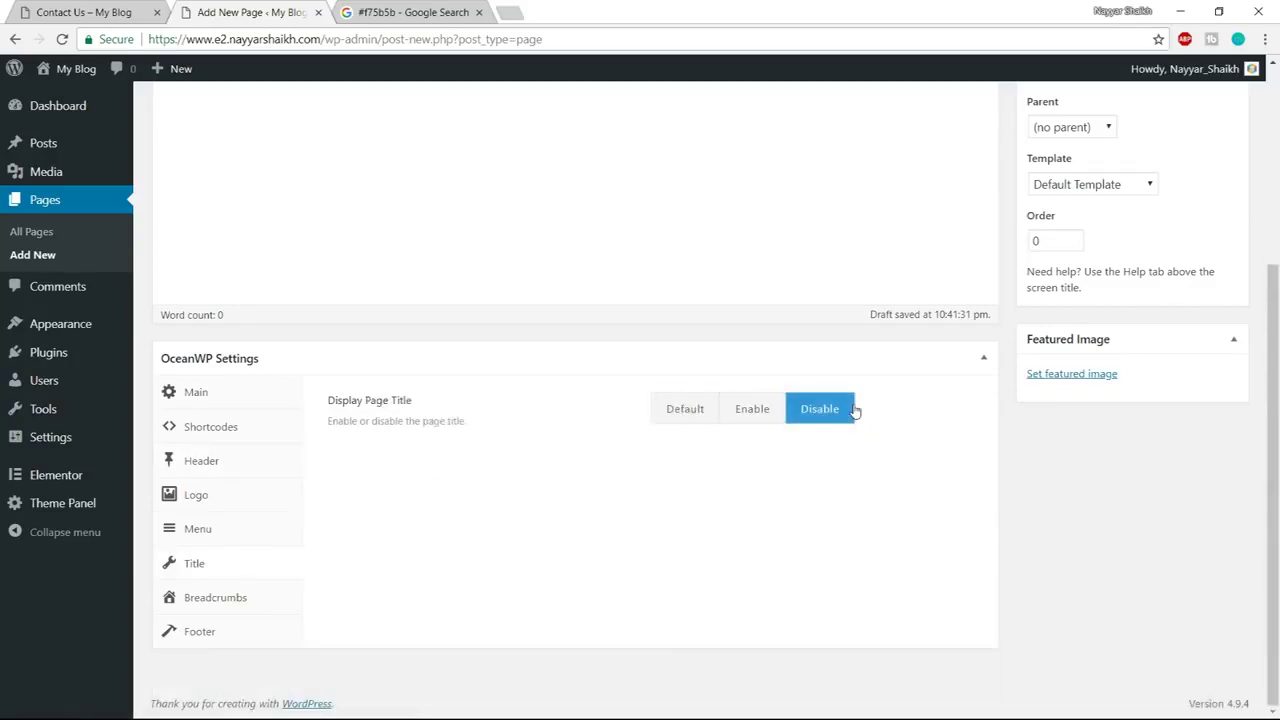
click(214, 596)
click(819, 409)
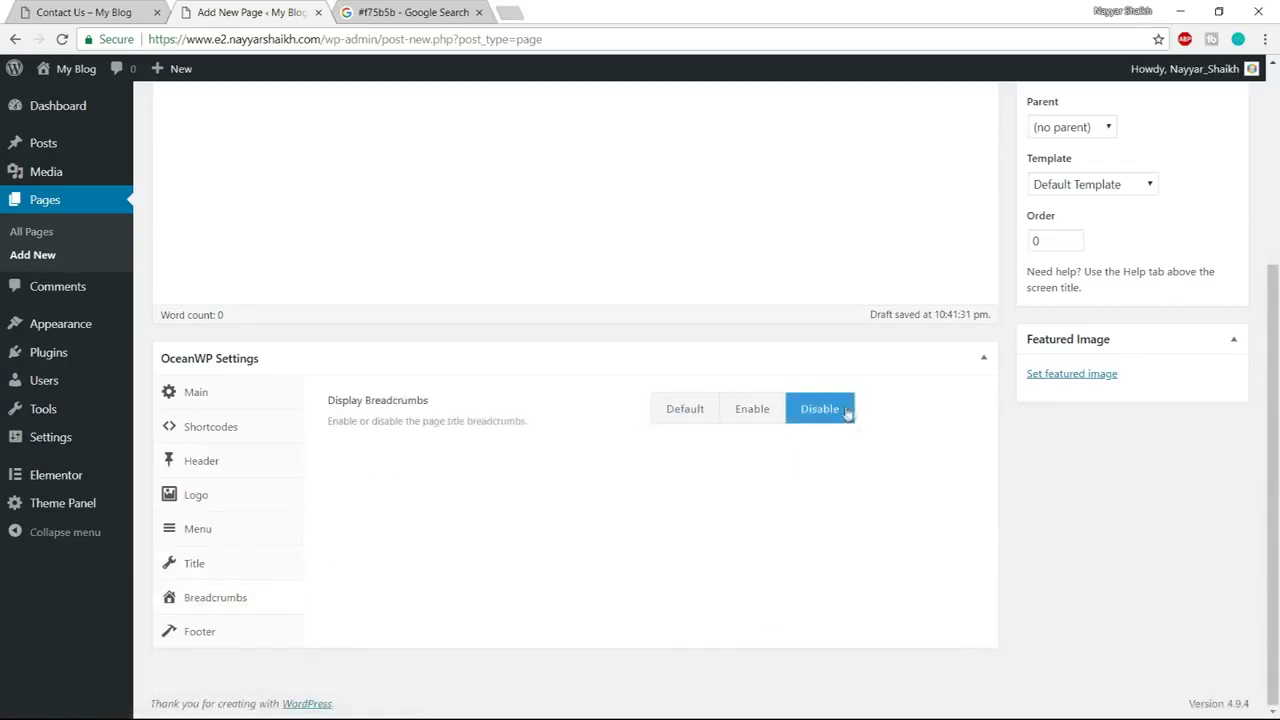
scroll(860, 460, up, 3)
click(1211, 308)
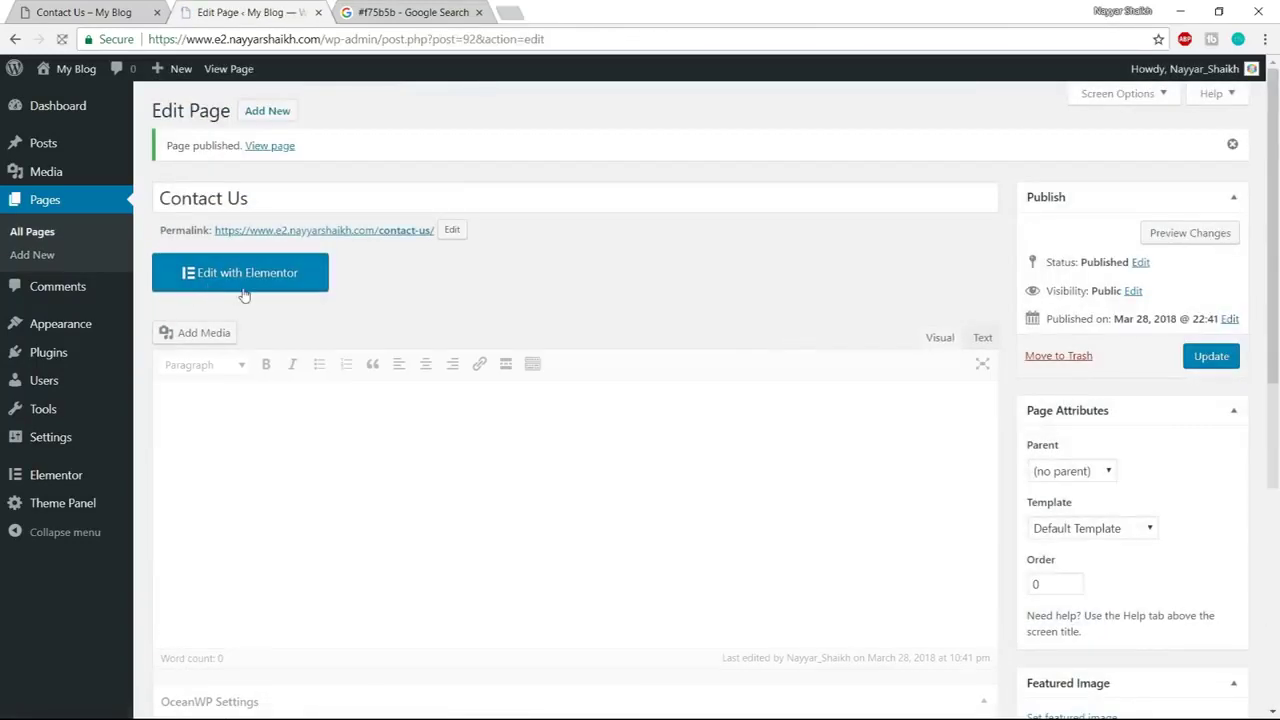
Step: Open the Contact Us page in Elementor, checking the live page for reference
click(230, 283)
click(62, 7)
key(ctrl+Tab)
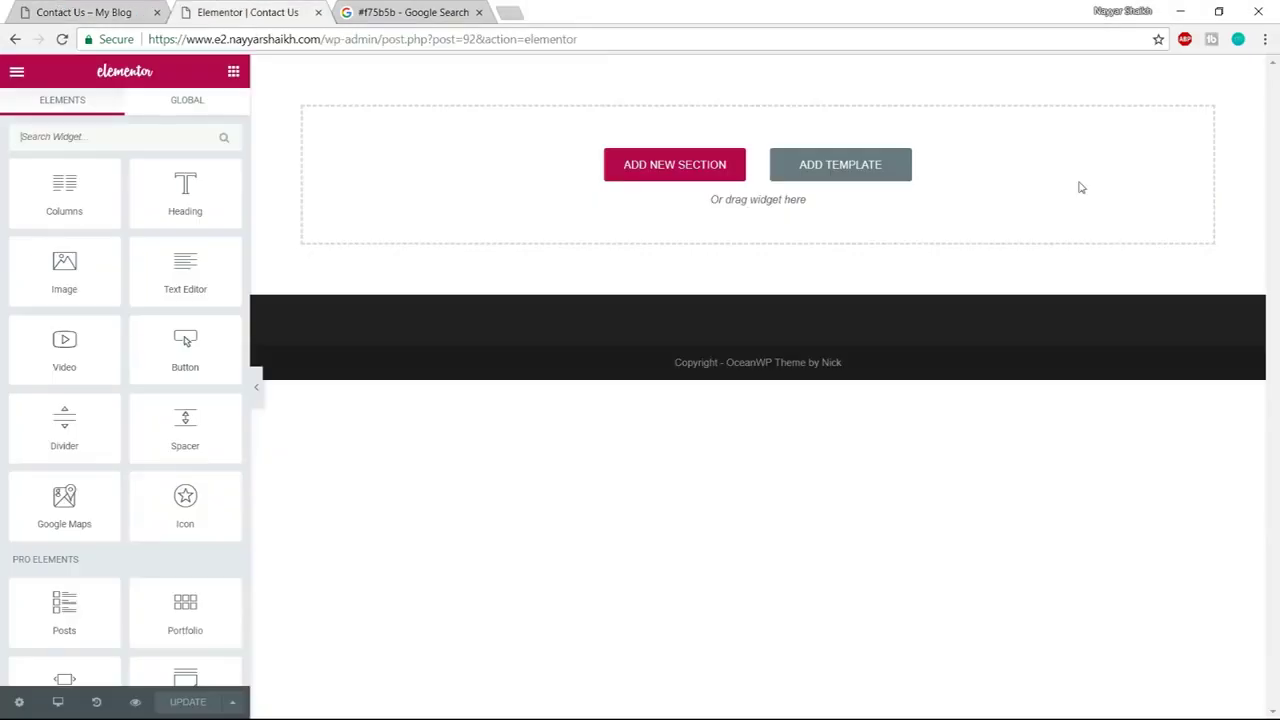
click(145, 8)
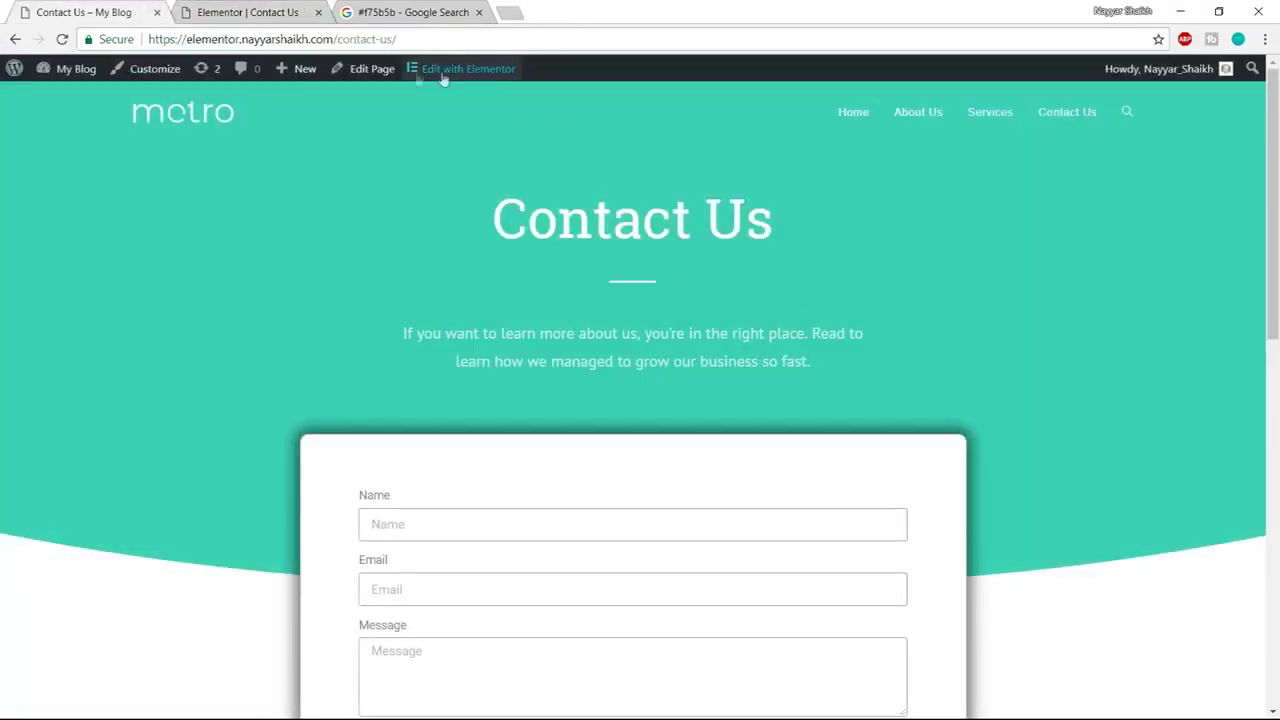
click(222, 8)
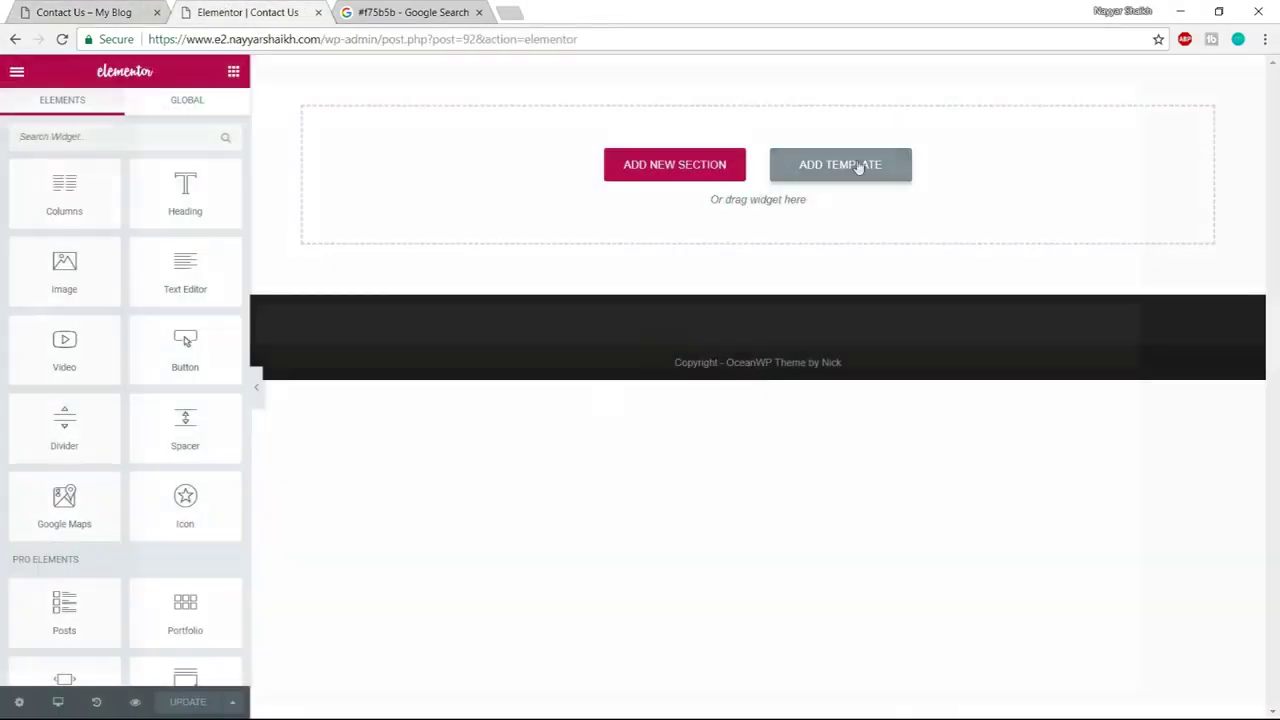
Step: Insert the saved 'Page Template' from My Templates
click(857, 166)
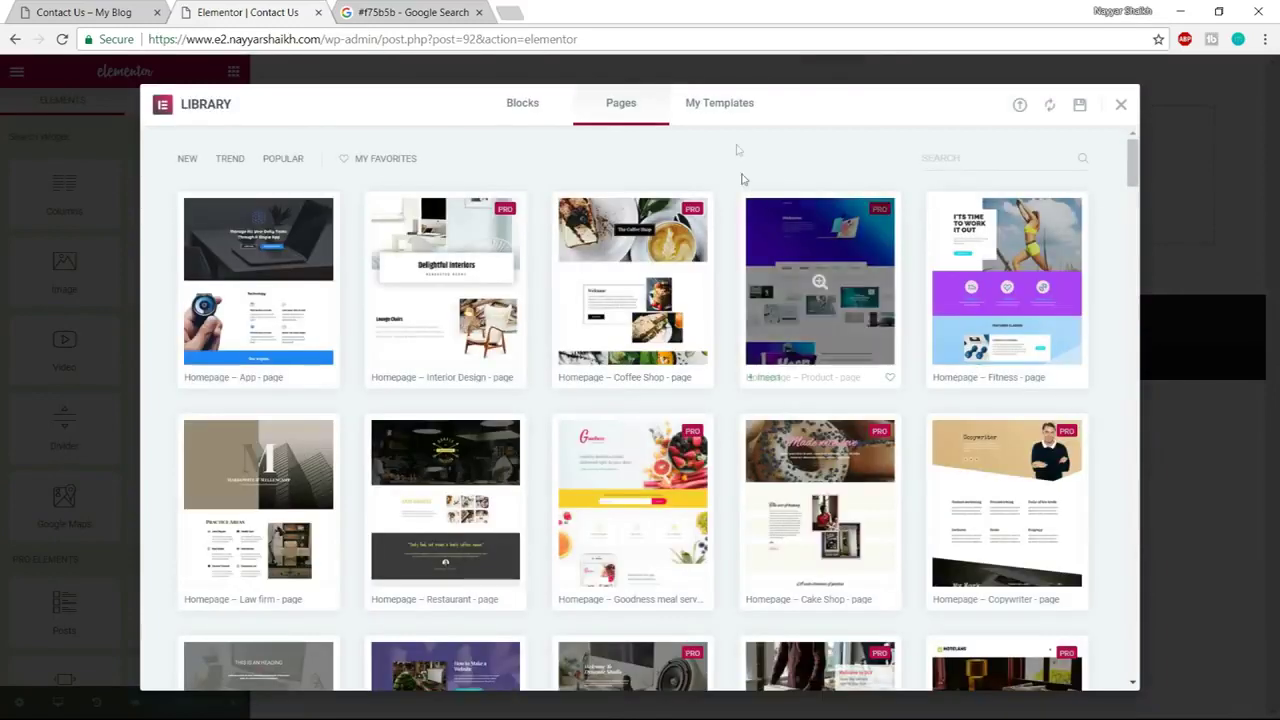
click(724, 118)
click(967, 326)
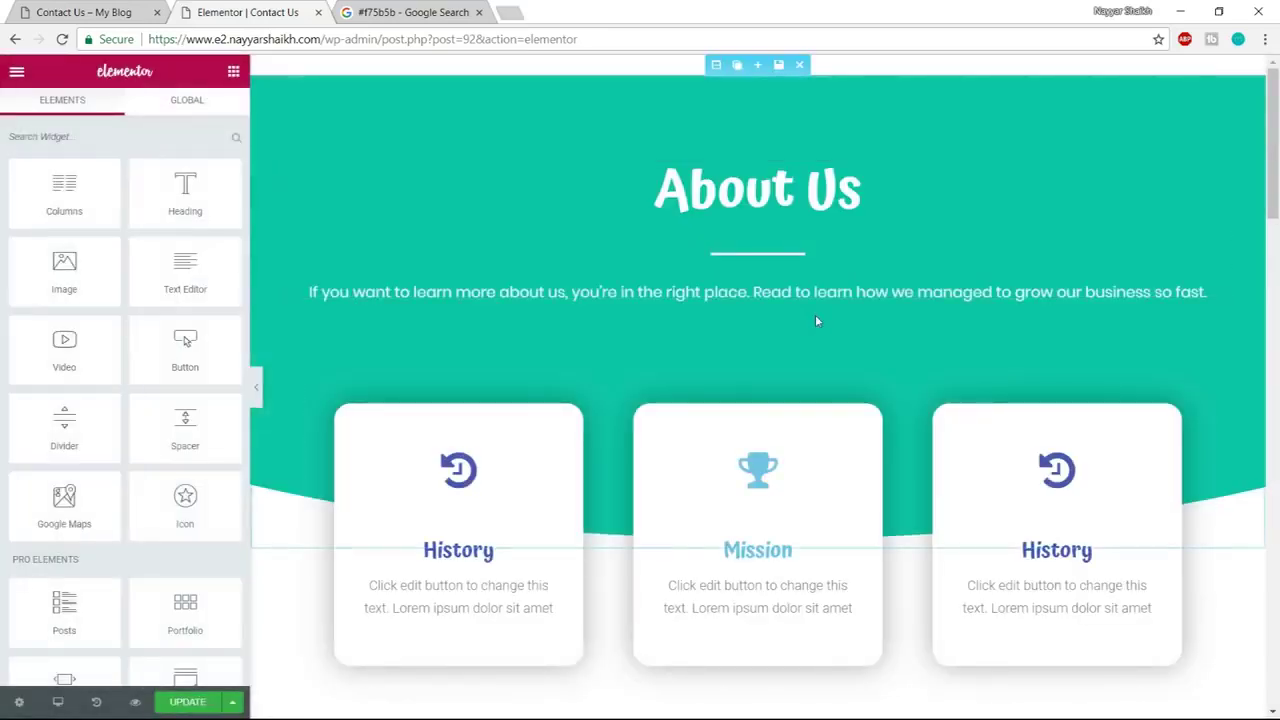
Step: Change the header heading text from About Us to 'Contact Us'
click(752, 188)
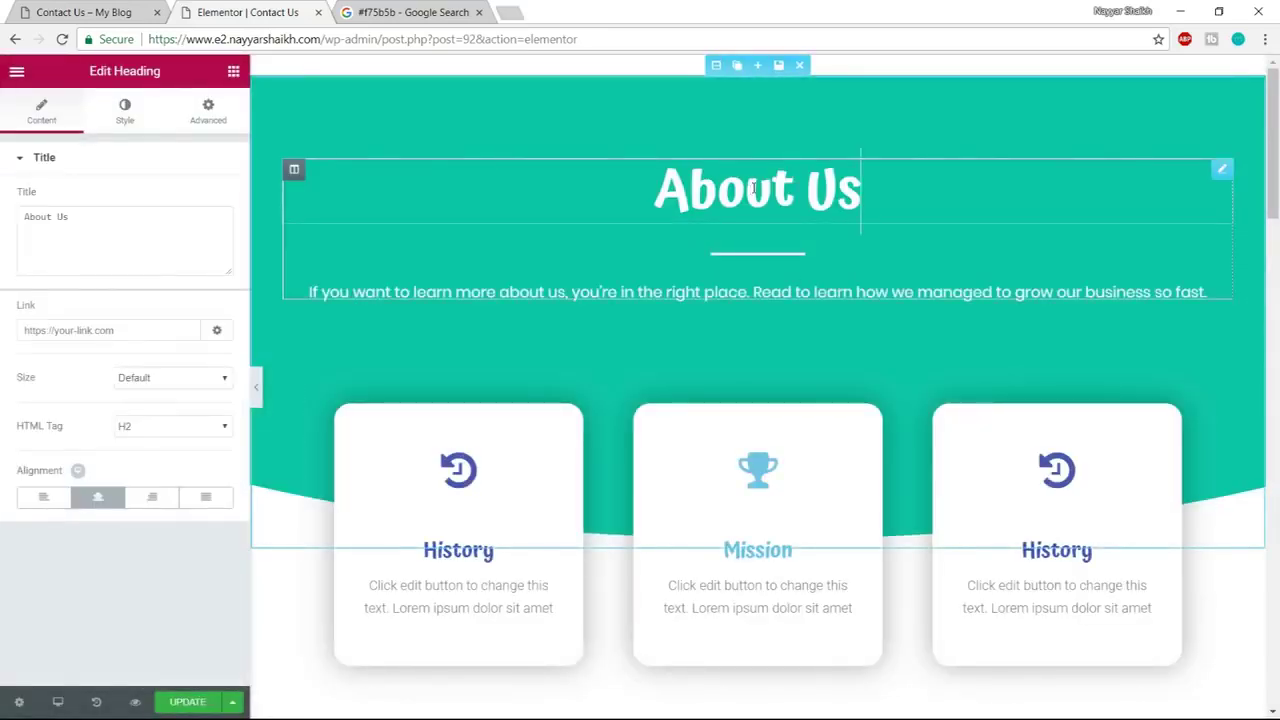
drag(70, 218, 2, 232)
text(C)
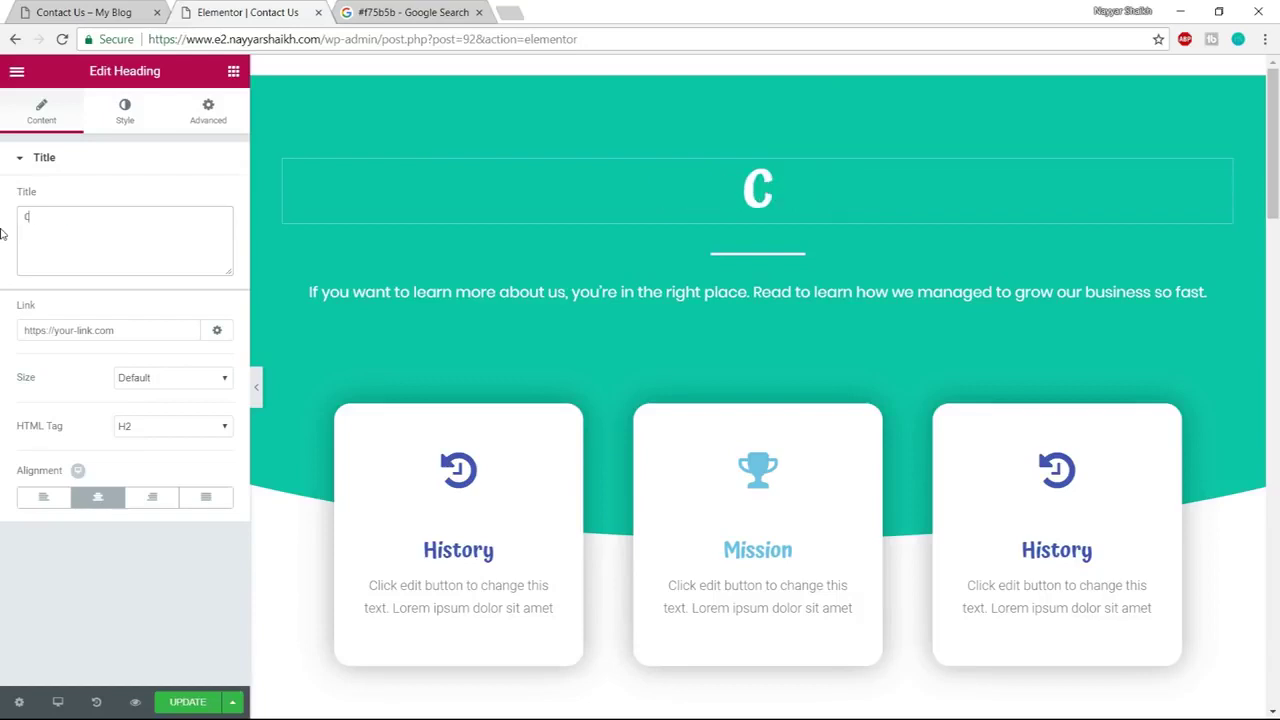
text(ontact Us)
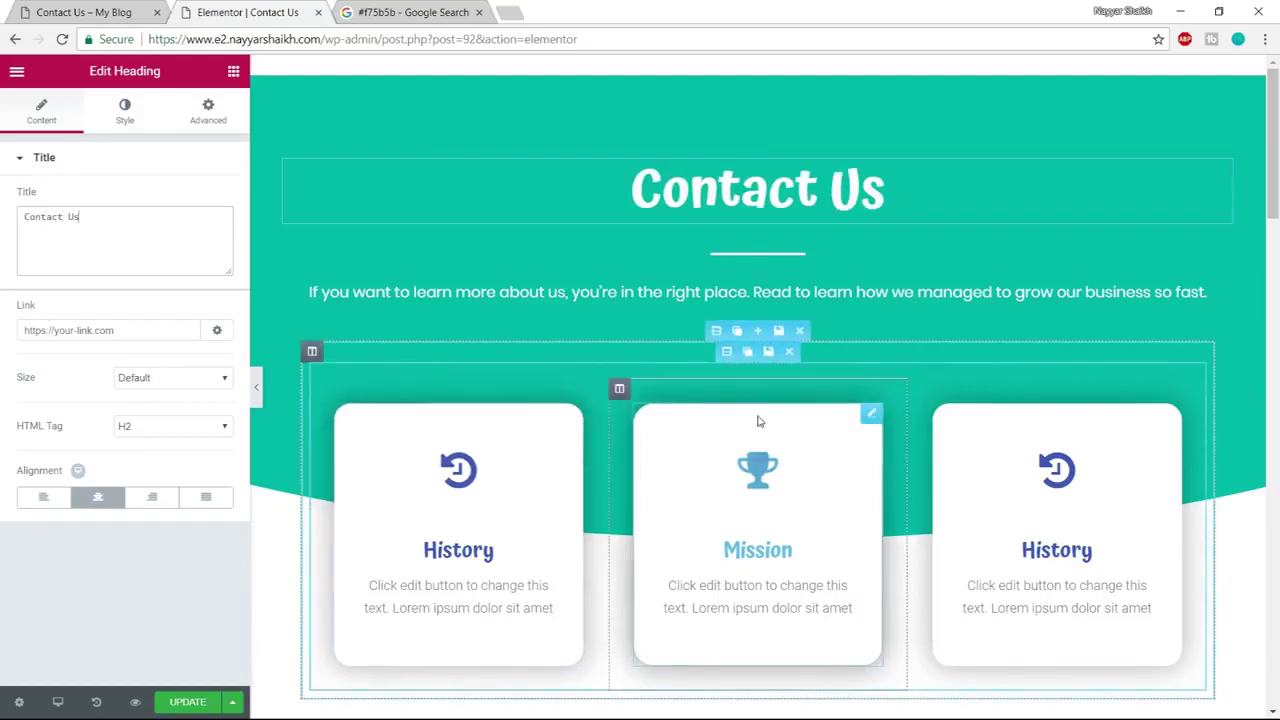
Step: Delete the cards, Our Story, image grid and Our Clients sections, then compare with the live page
click(800, 331)
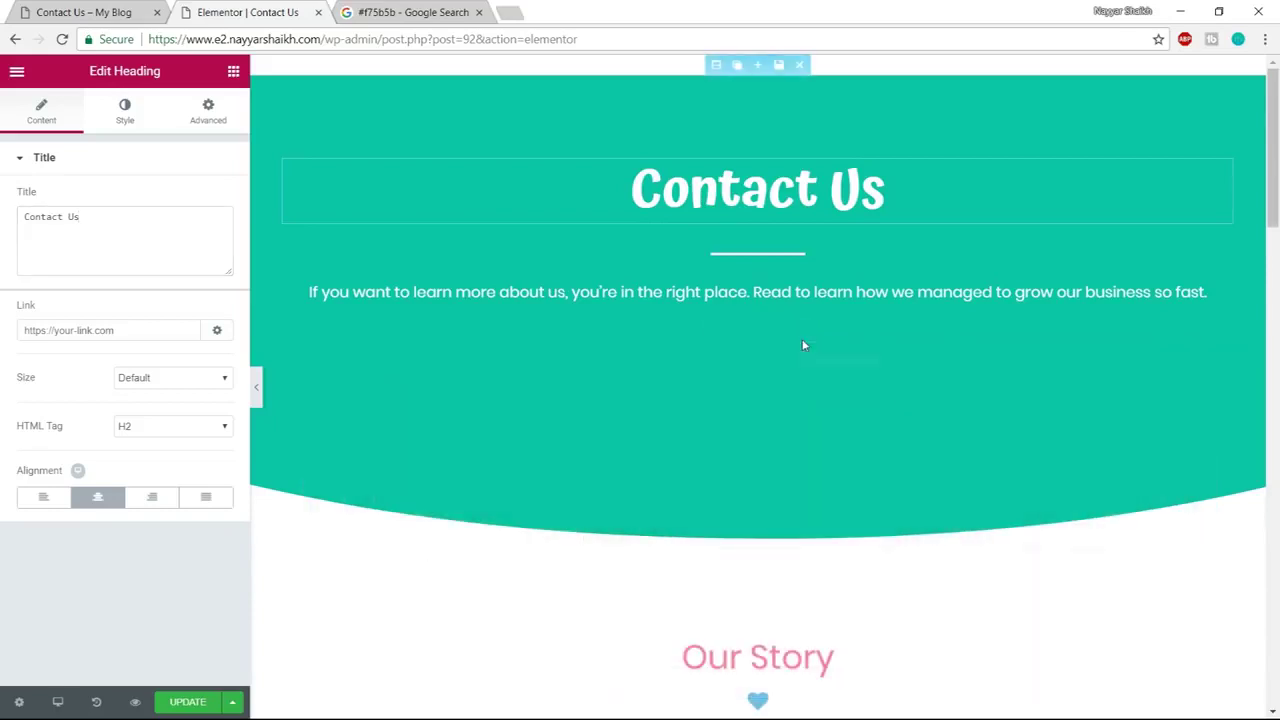
scroll(808, 540, down, 1)
click(799, 457)
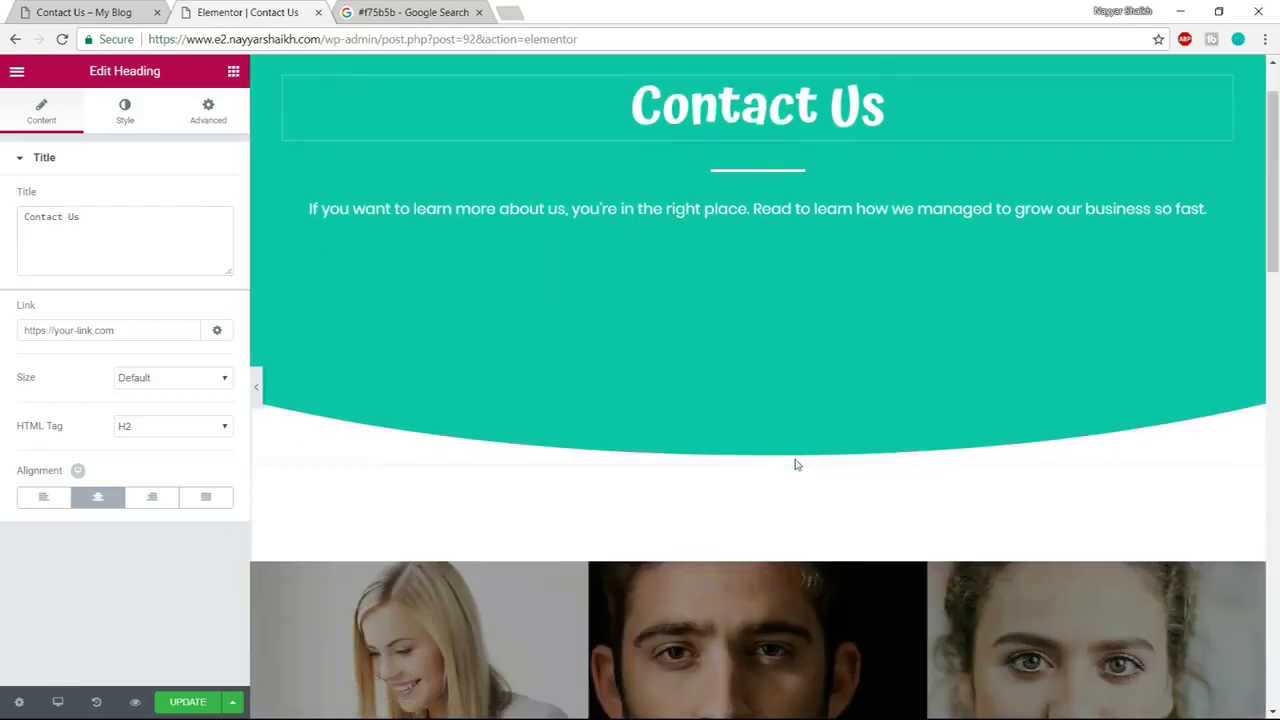
scroll(794, 463, down, 2)
click(800, 207)
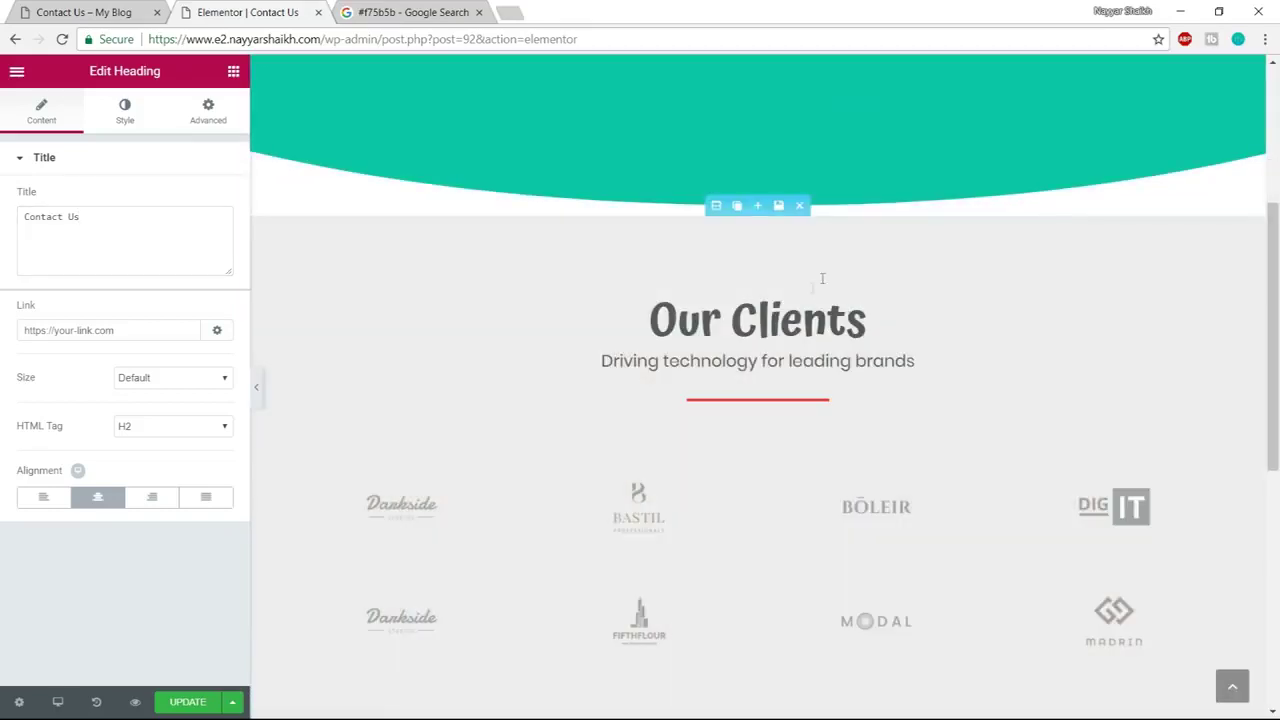
click(799, 206)
scroll(569, 166, up, 2)
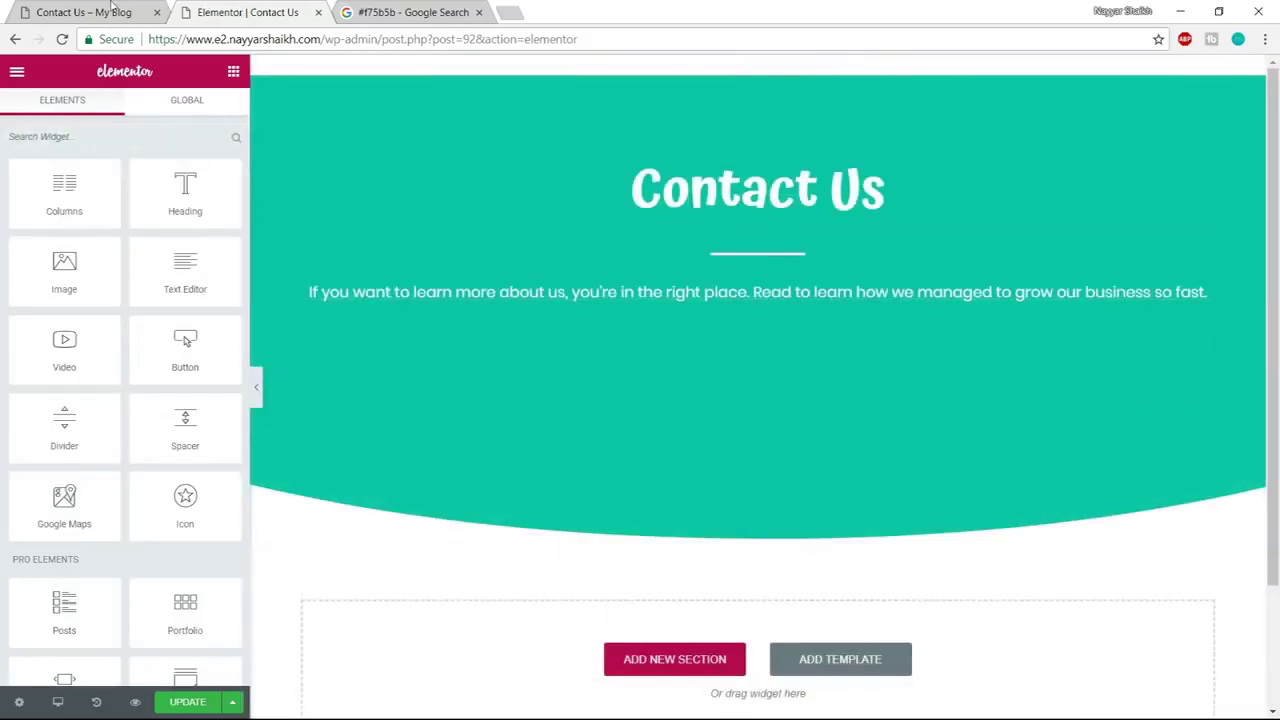
click(100, 12)
scroll(483, 491, down, 3)
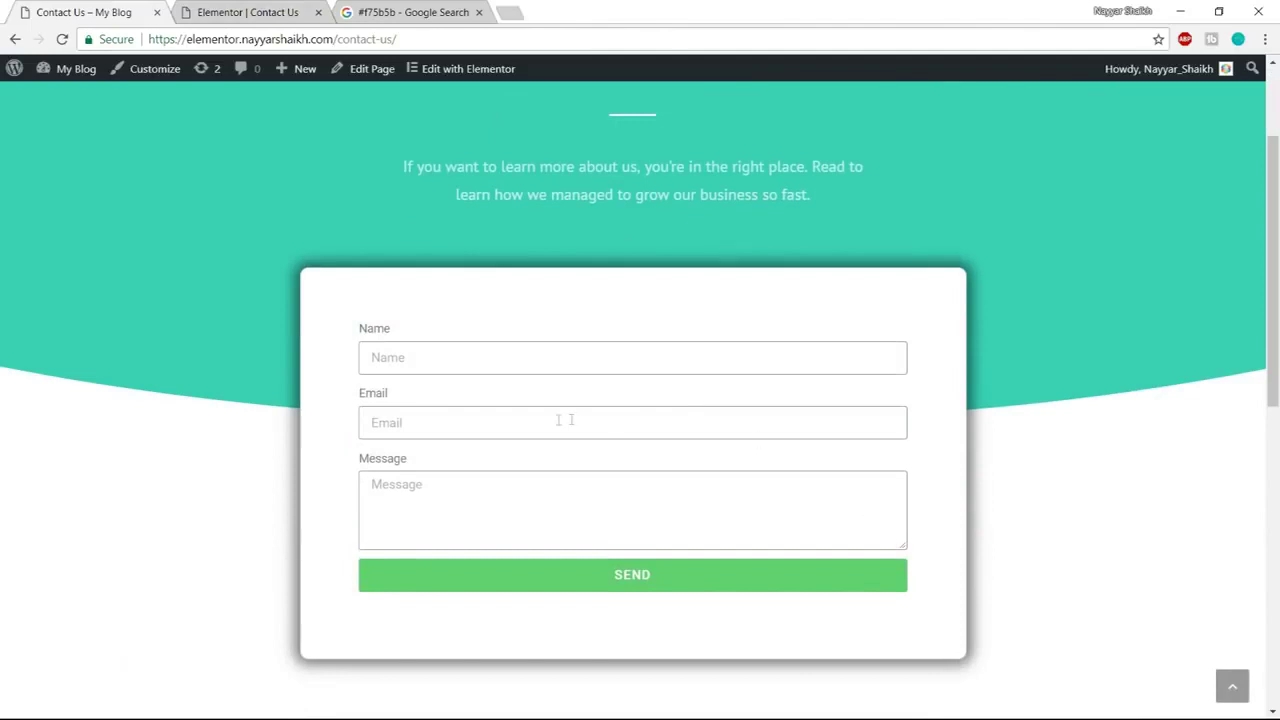
Step: Add a single-column section below the teal header and drop a Form widget into it
click(299, 10)
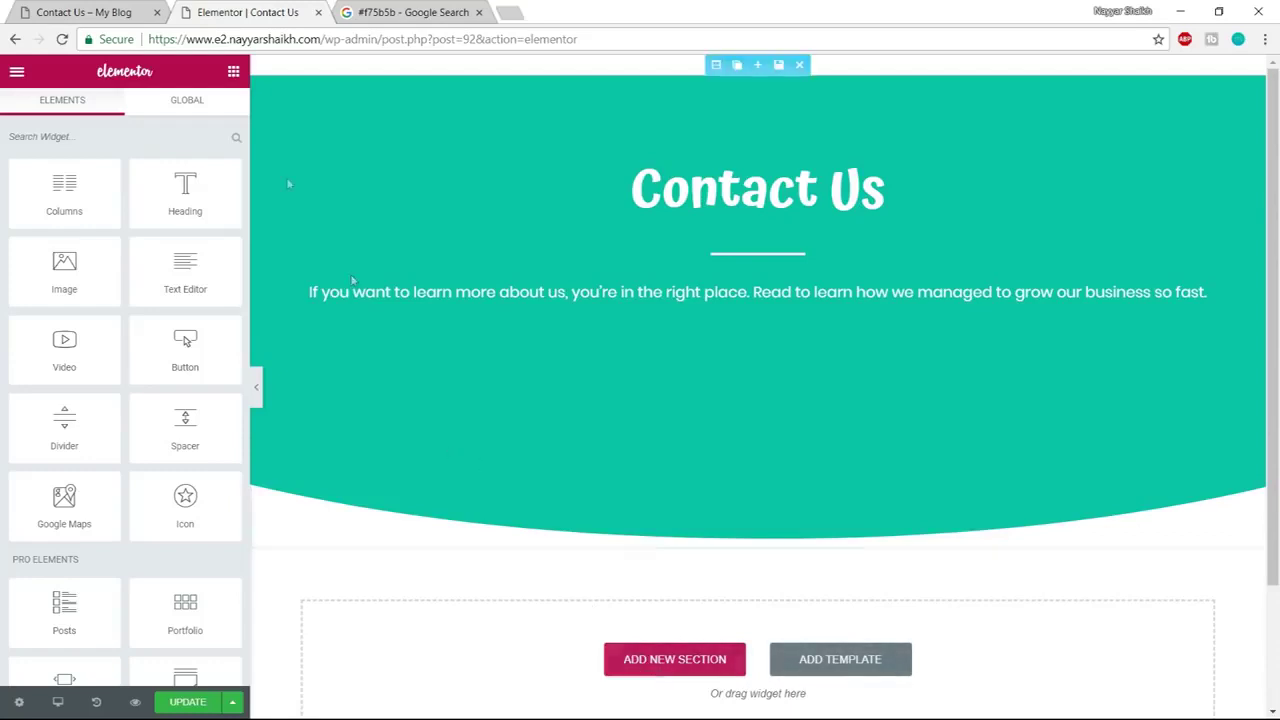
click(675, 662)
click(543, 543)
scroll(215, 397, down, 1)
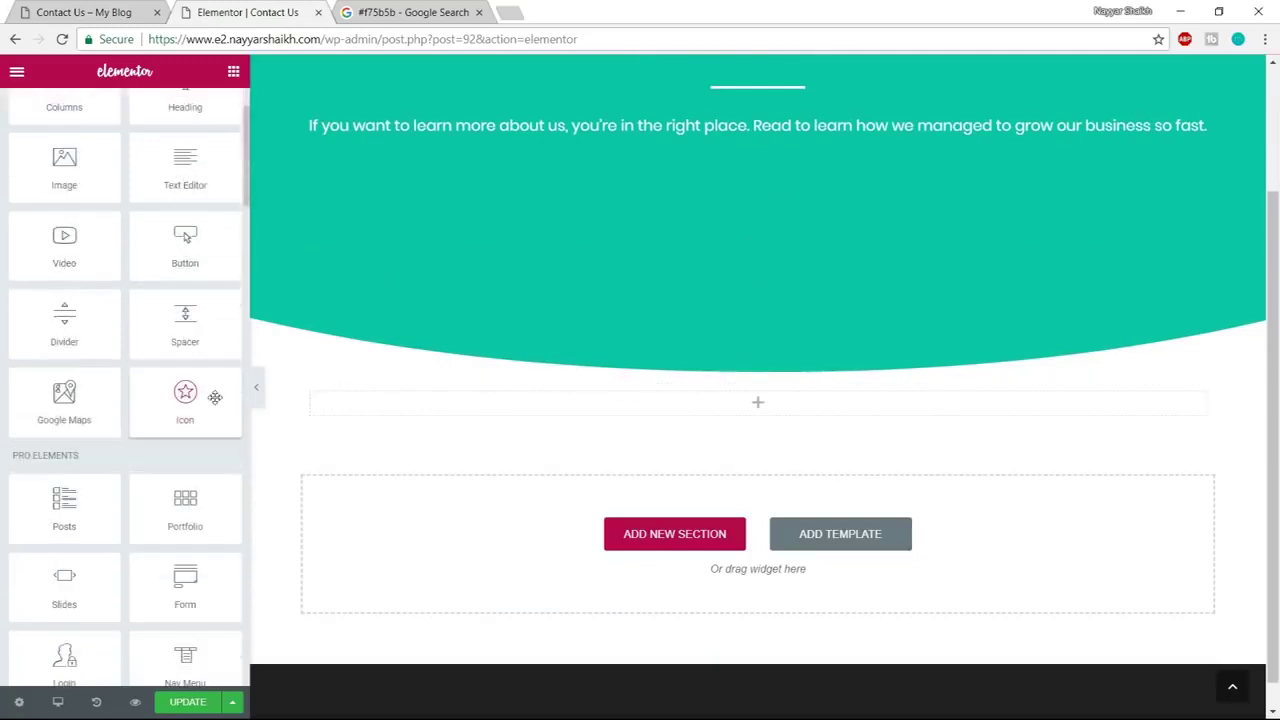
scroll(215, 397, down, 2)
drag(155, 391, 727, 405)
Step: Compare the new Name/Email/Message form with the live Contact Us page
click(120, 10)
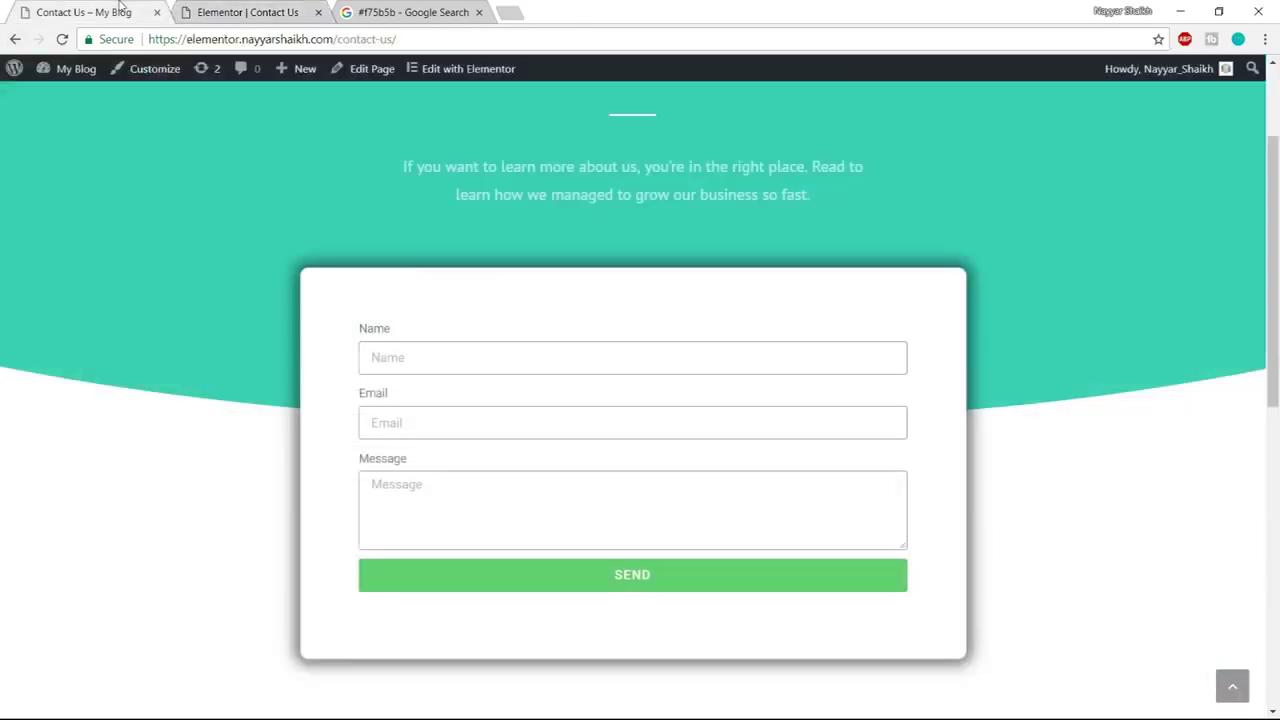
click(240, 12)
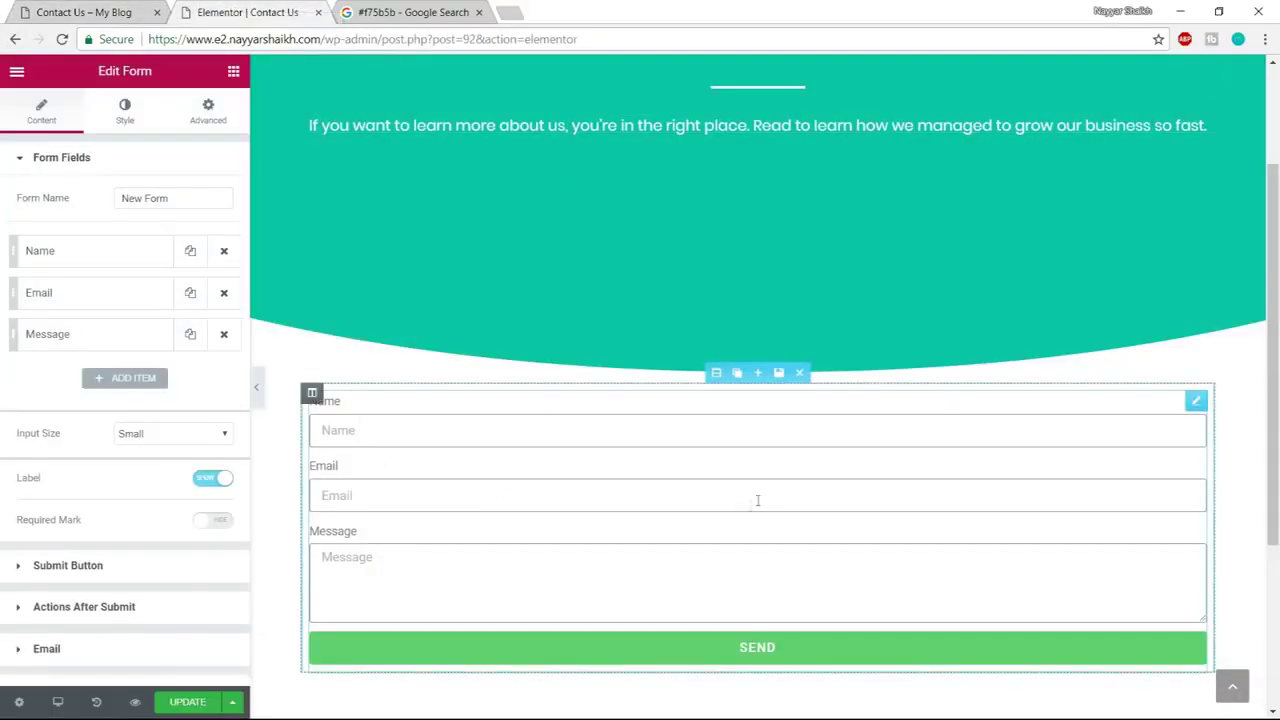
click(77, 10)
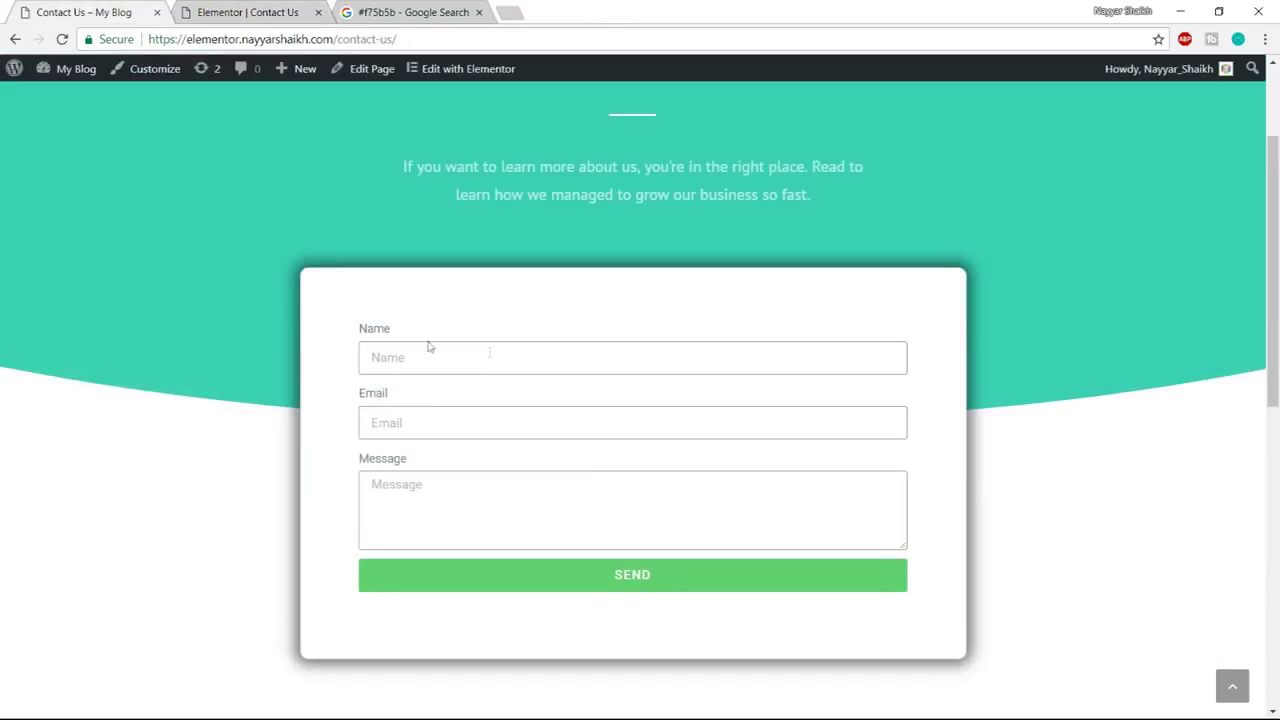
click(213, 8)
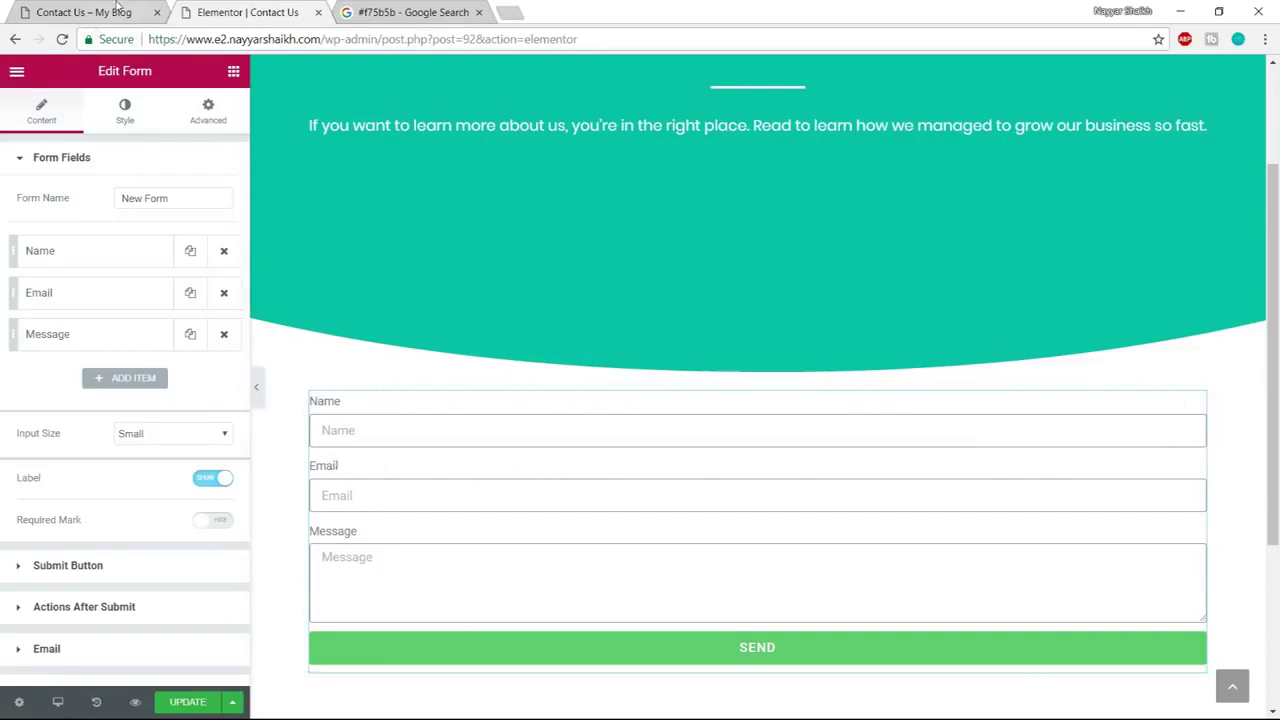
key(ctrl+shift+Tab)
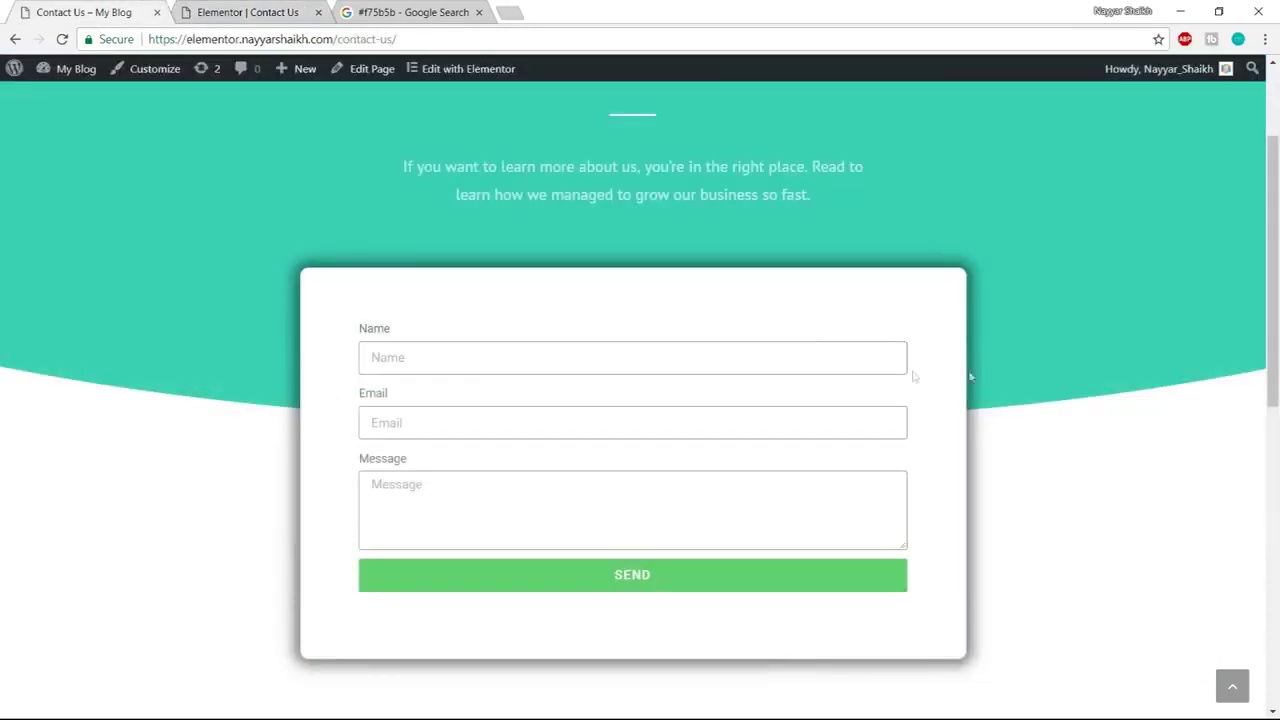
scroll(437, 380, up, 2)
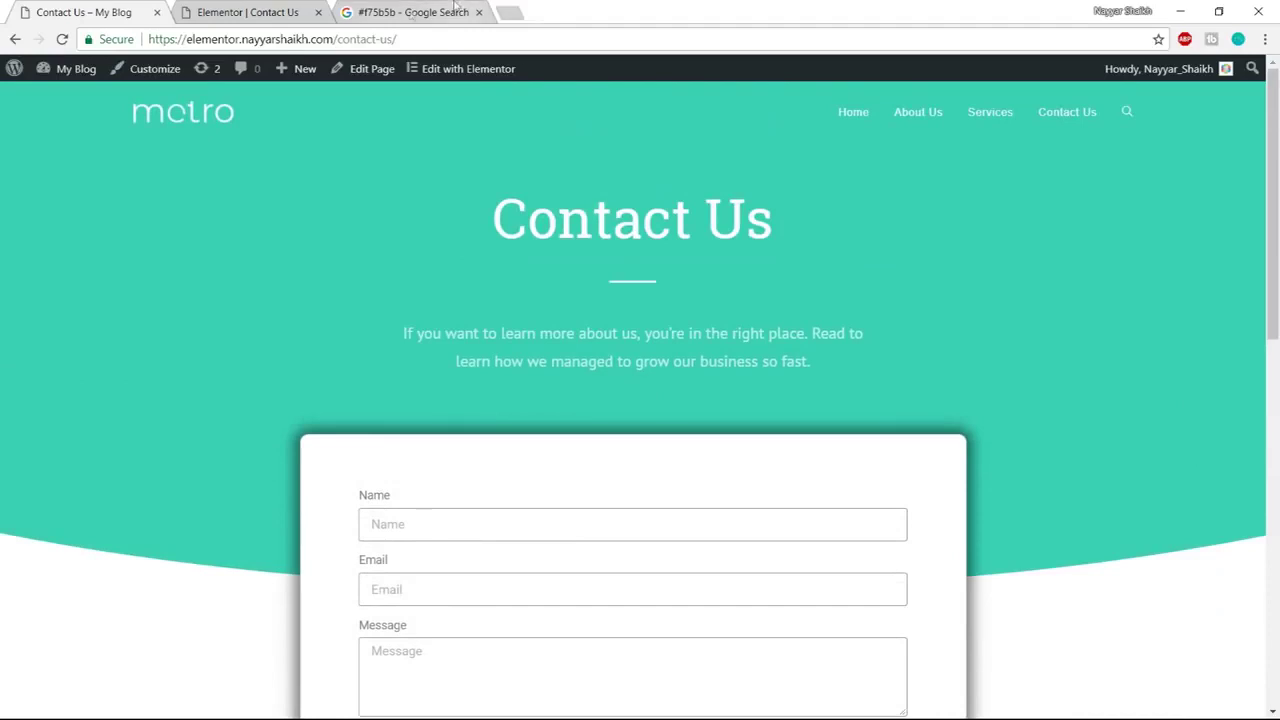
click(287, 11)
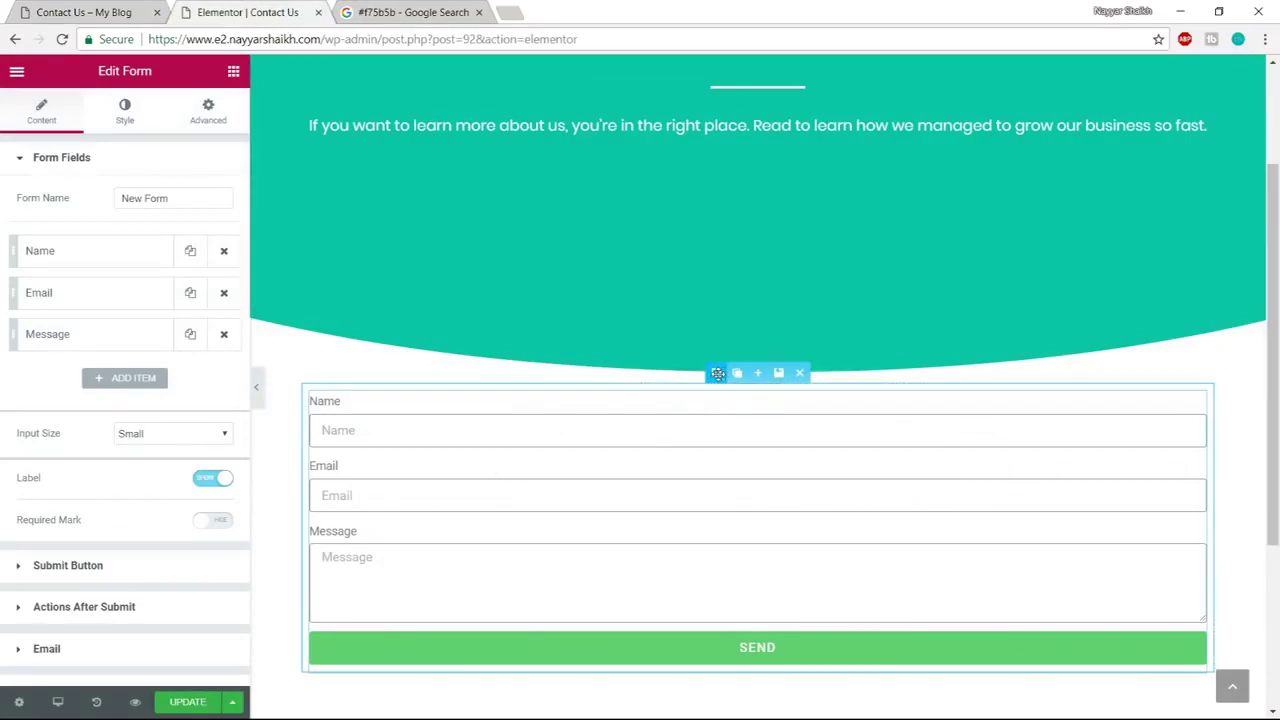
Step: Set the form section's boxed content width to 800
click(718, 373)
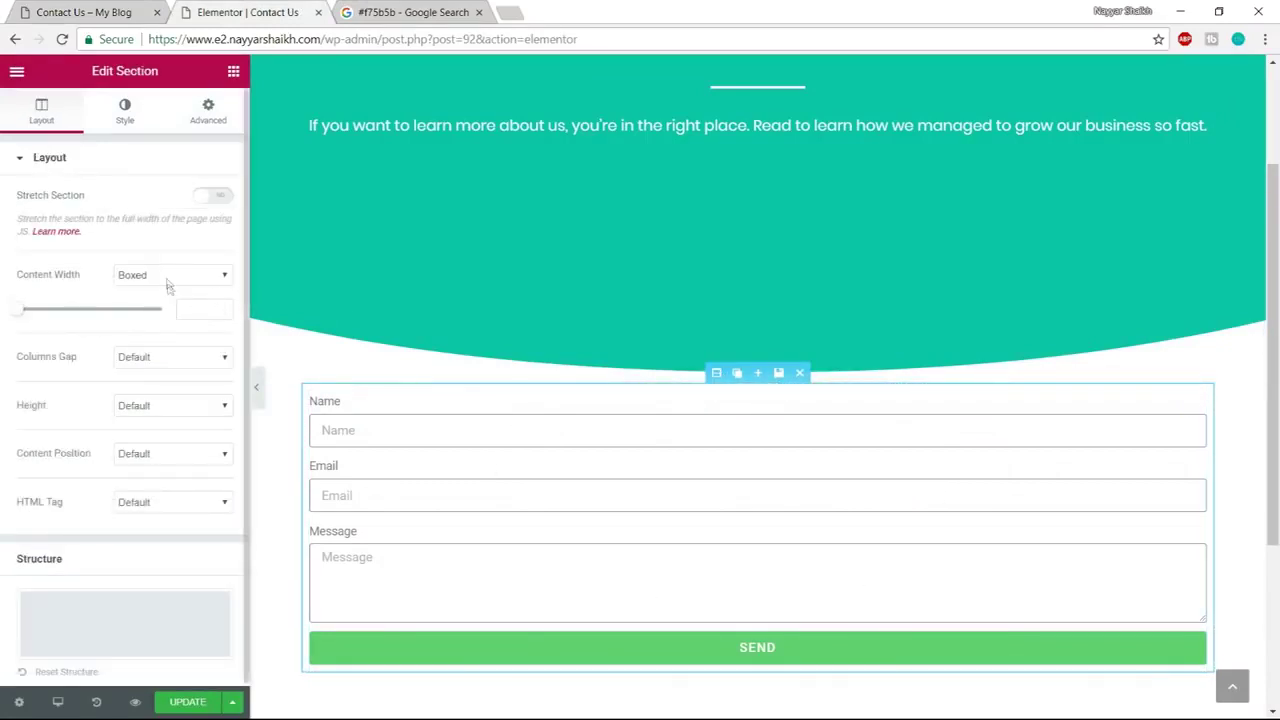
drag(28, 313, 38, 332)
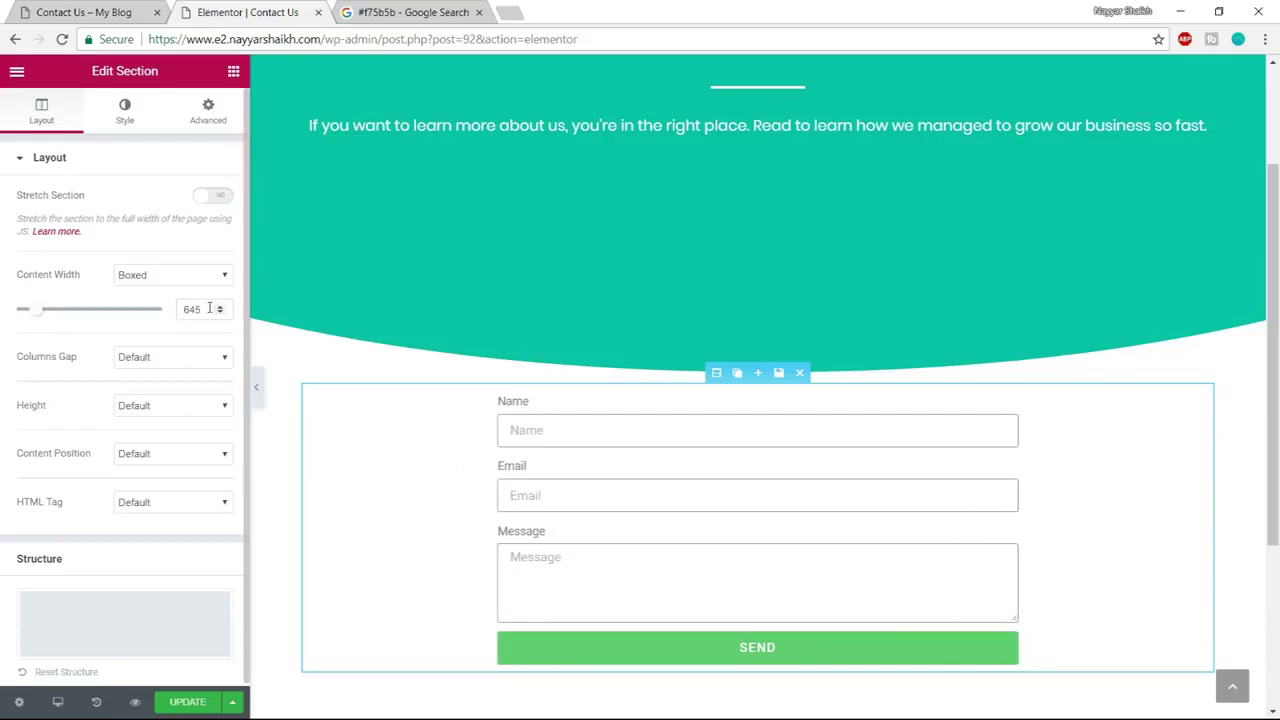
text(800)
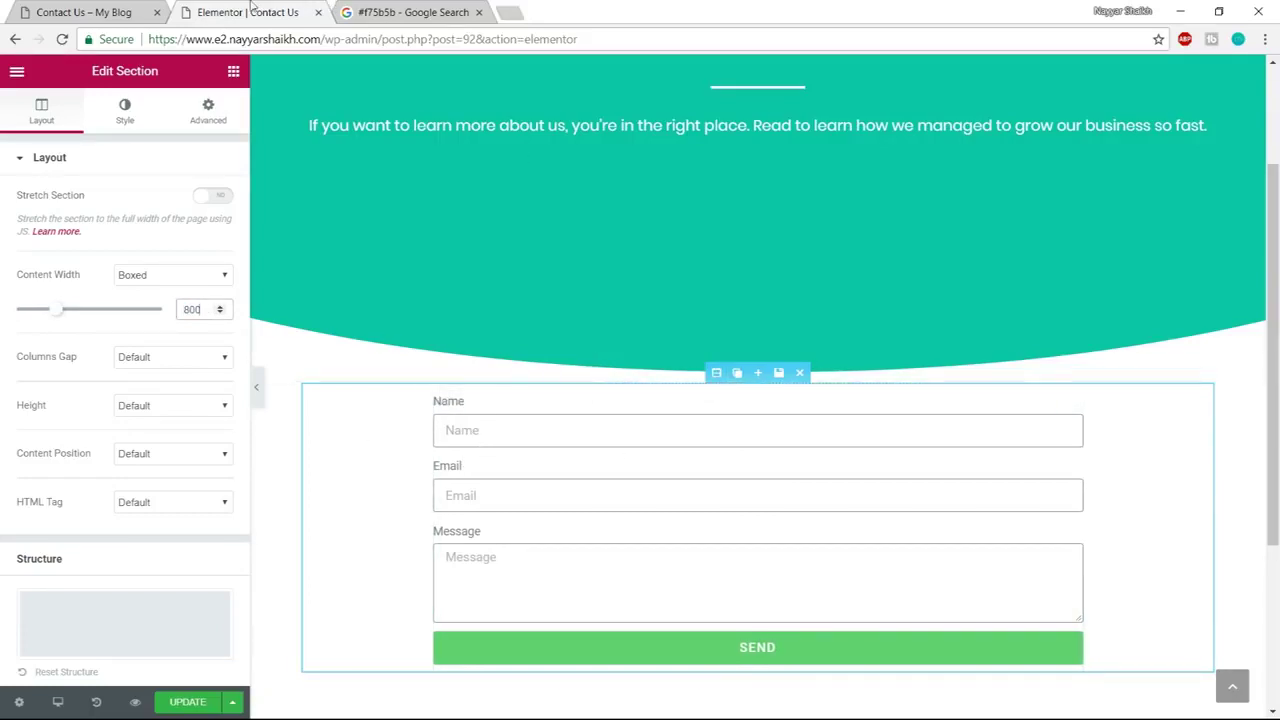
Step: Check the narrower form against the live page, then bring up the form column's style settings
click(84, 12)
scroll(546, 593, down, 3)
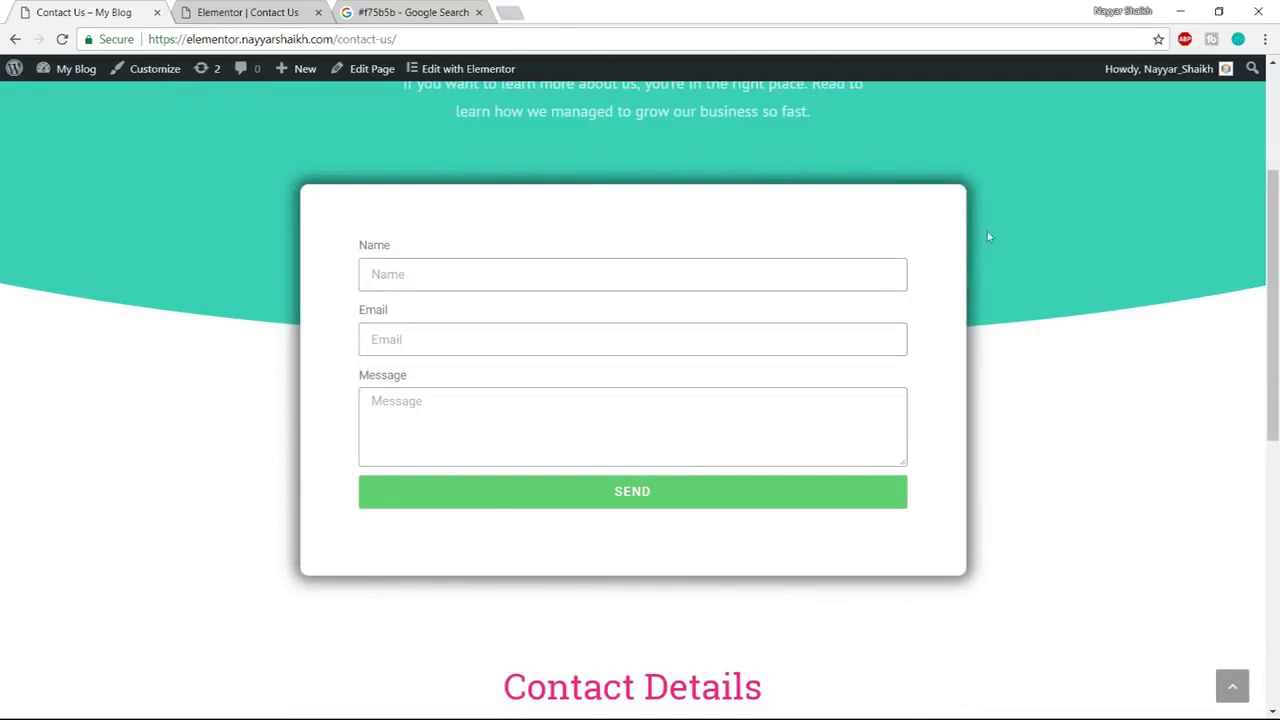
click(222, 8)
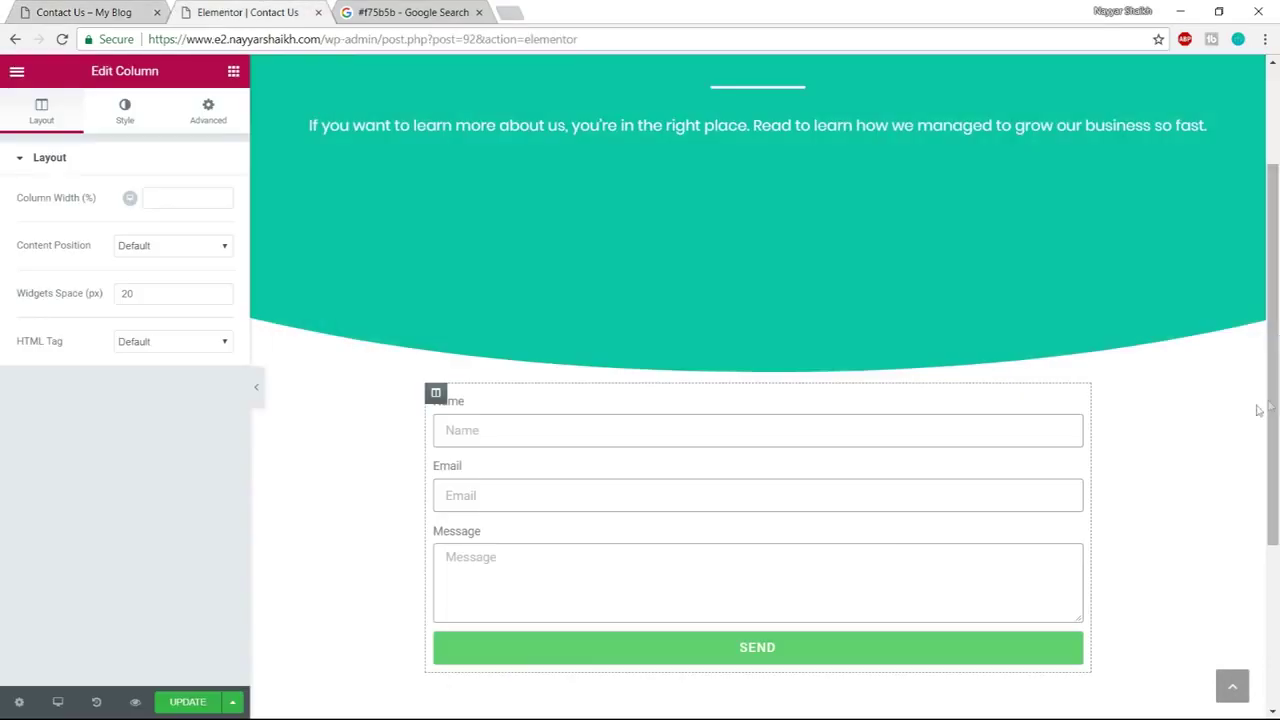
mouse_move(430, 393)
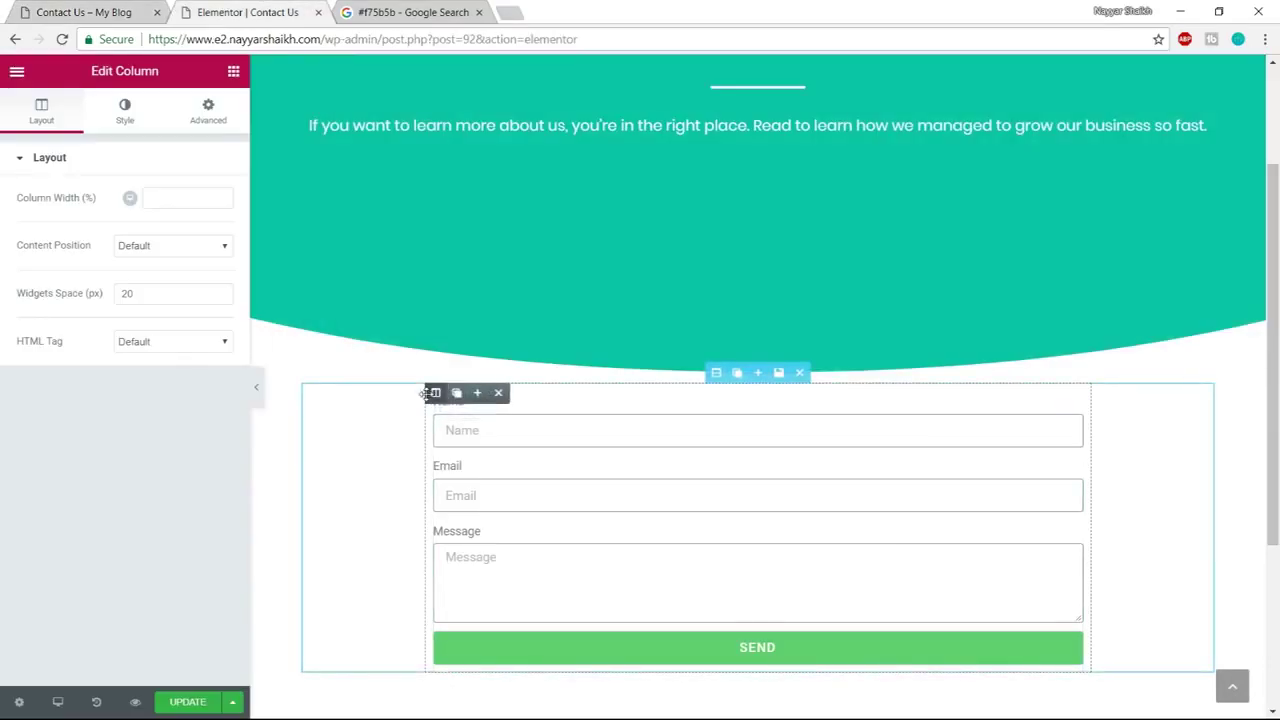
click(118, 120)
Step: Give the form column a classic white #ffffff background
click(143, 250)
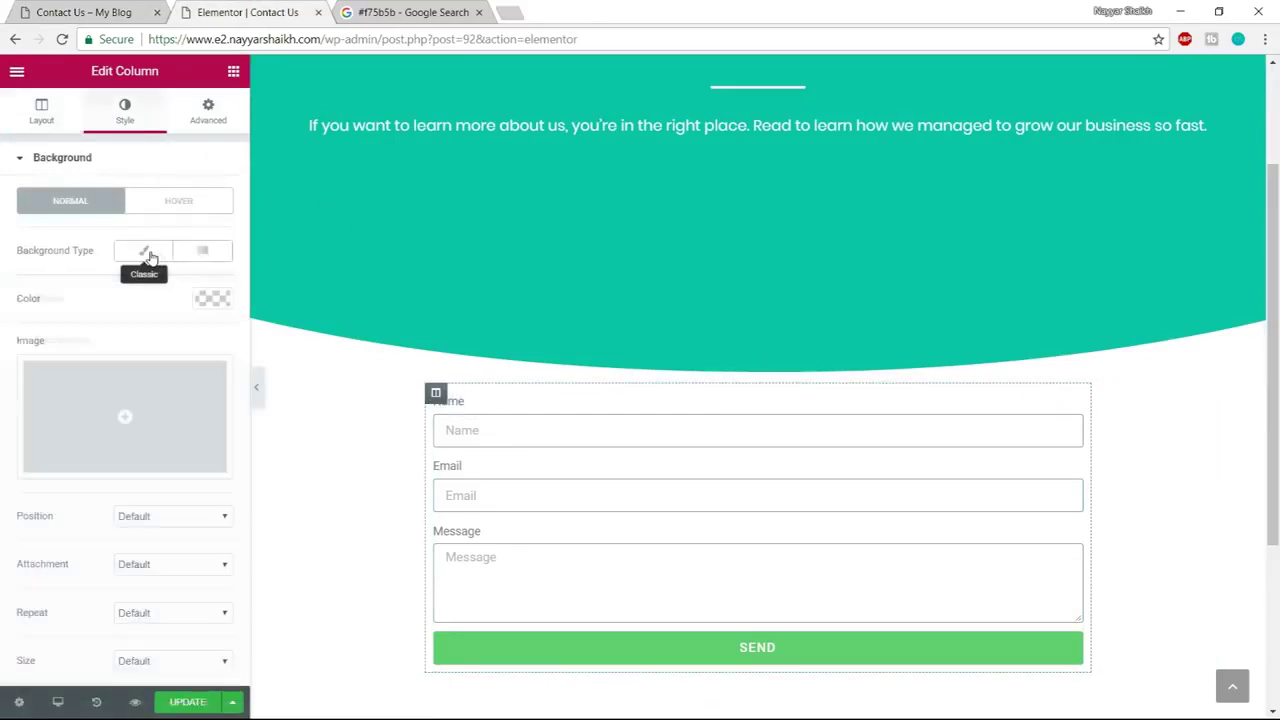
click(212, 298)
drag(148, 420, 79, 373)
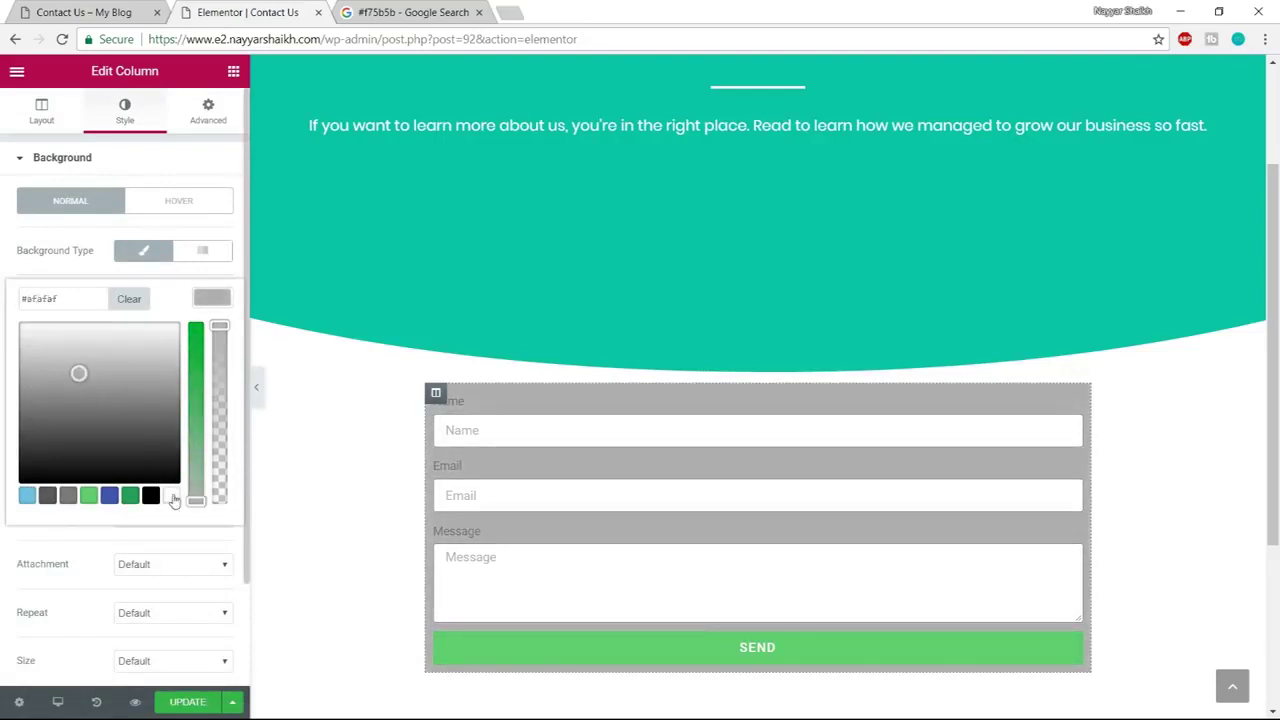
click(172, 496)
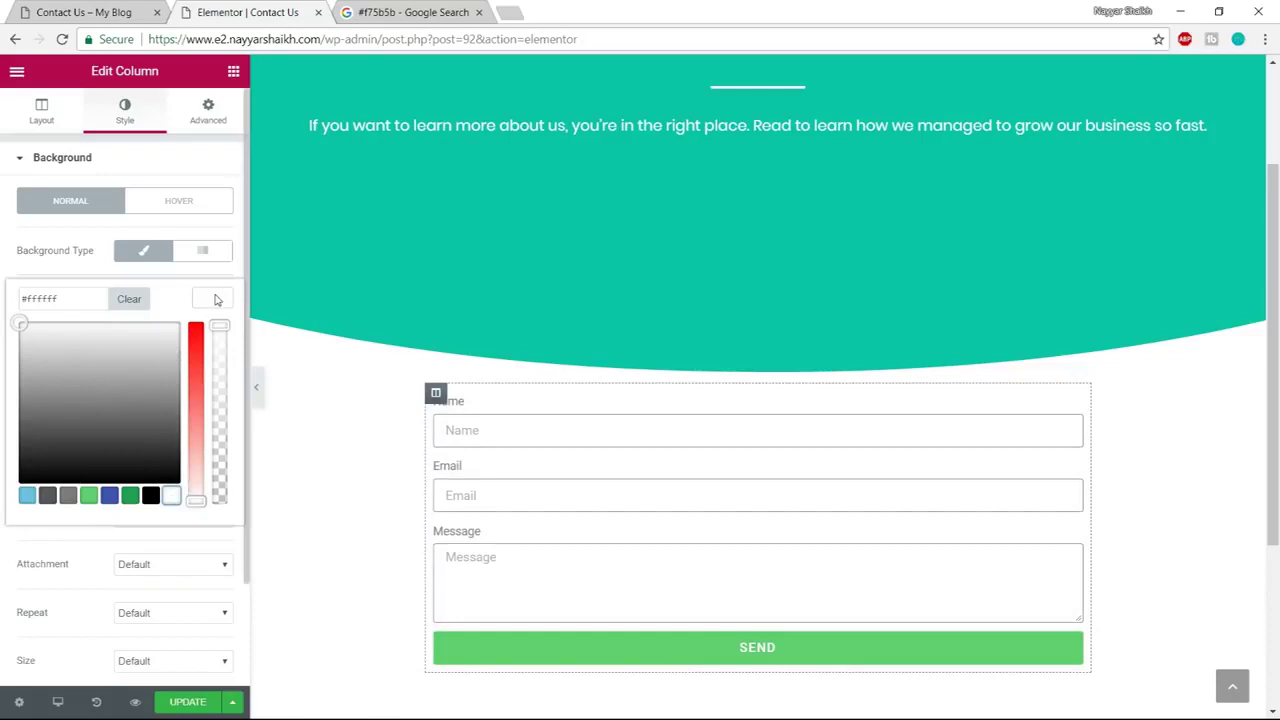
click(216, 300)
Step: Check the white card on the live Contact Us page, then show the column's spacing settings
click(122, 13)
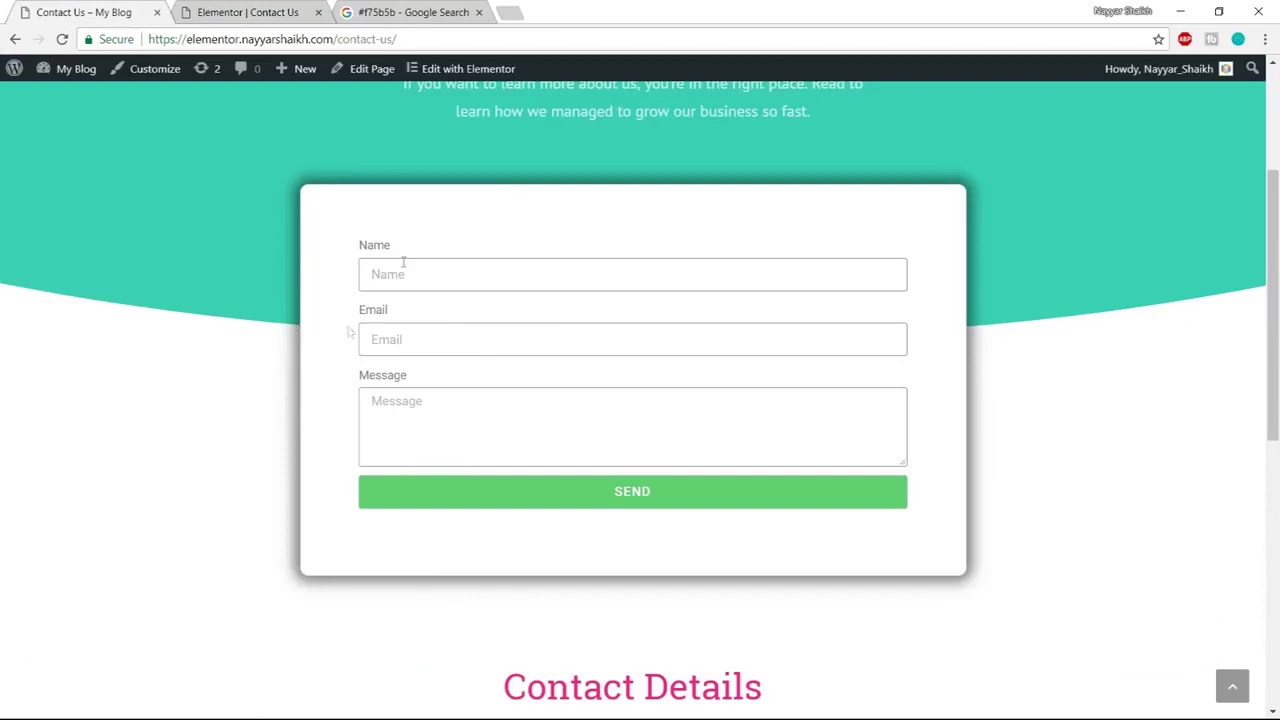
click(248, 12)
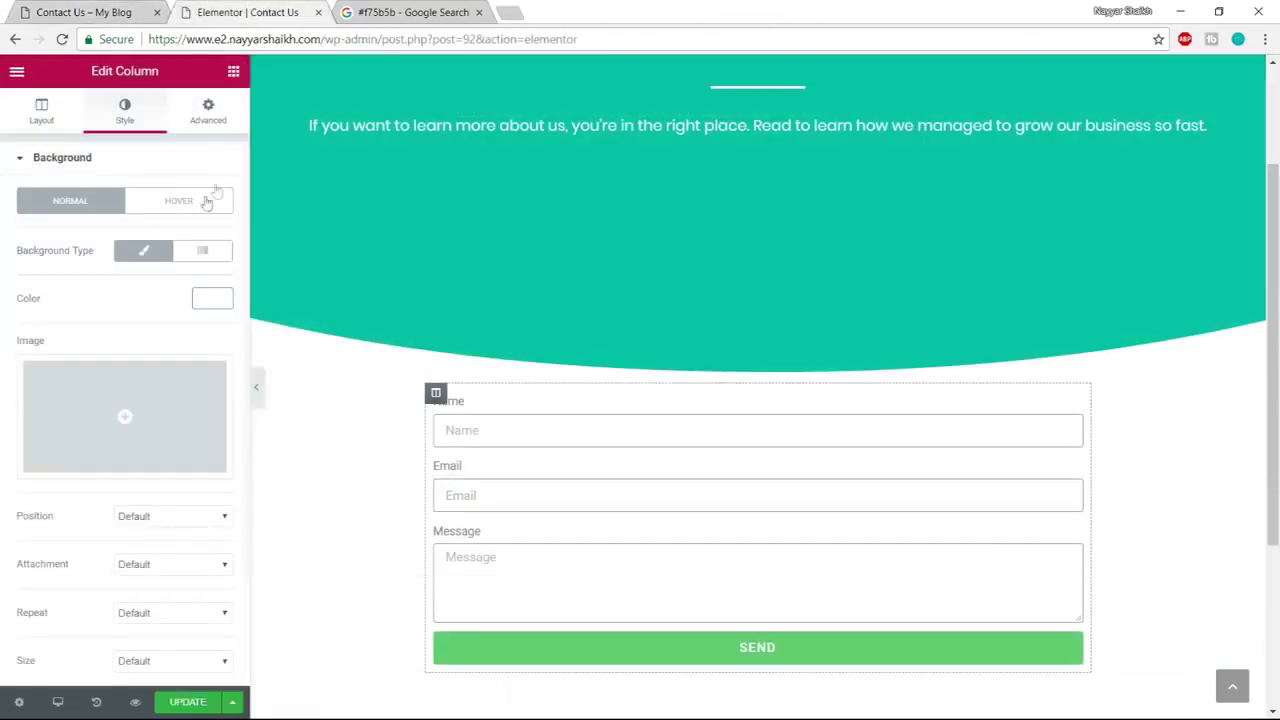
click(220, 110)
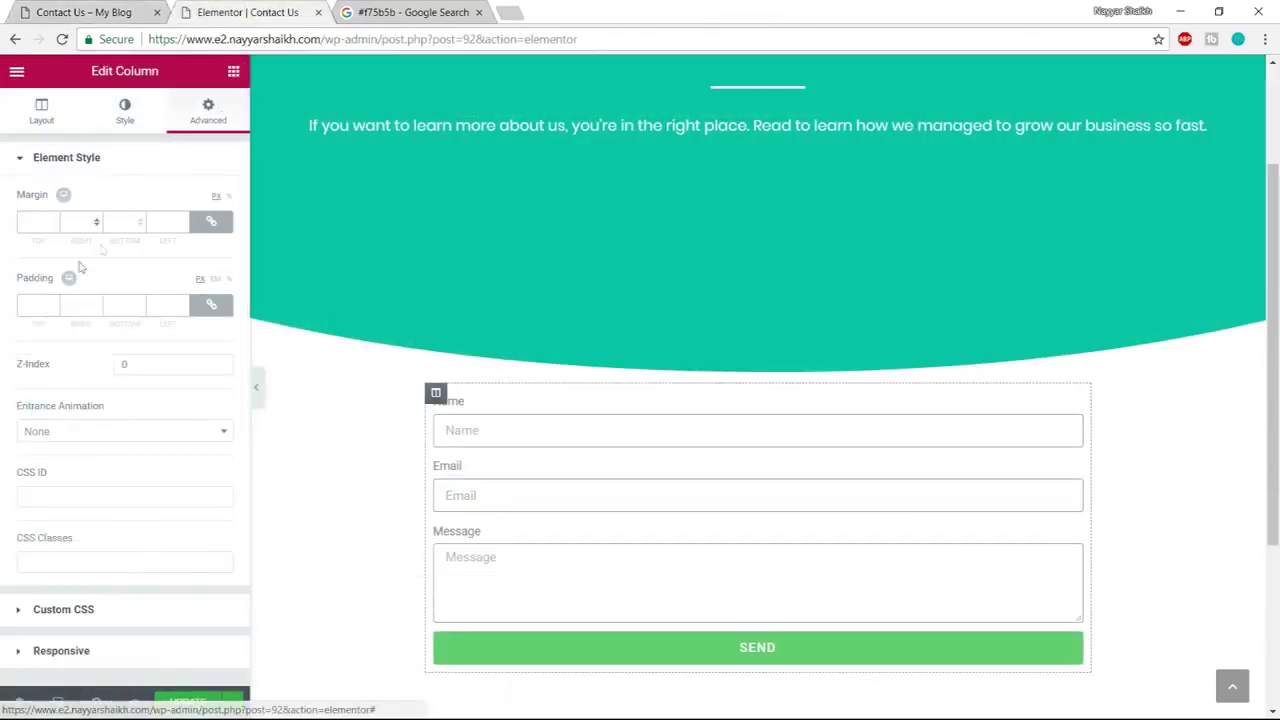
Step: Unlink the column padding and set it to 40 top, 50 right, 60 bottom, 50 left
click(211, 306)
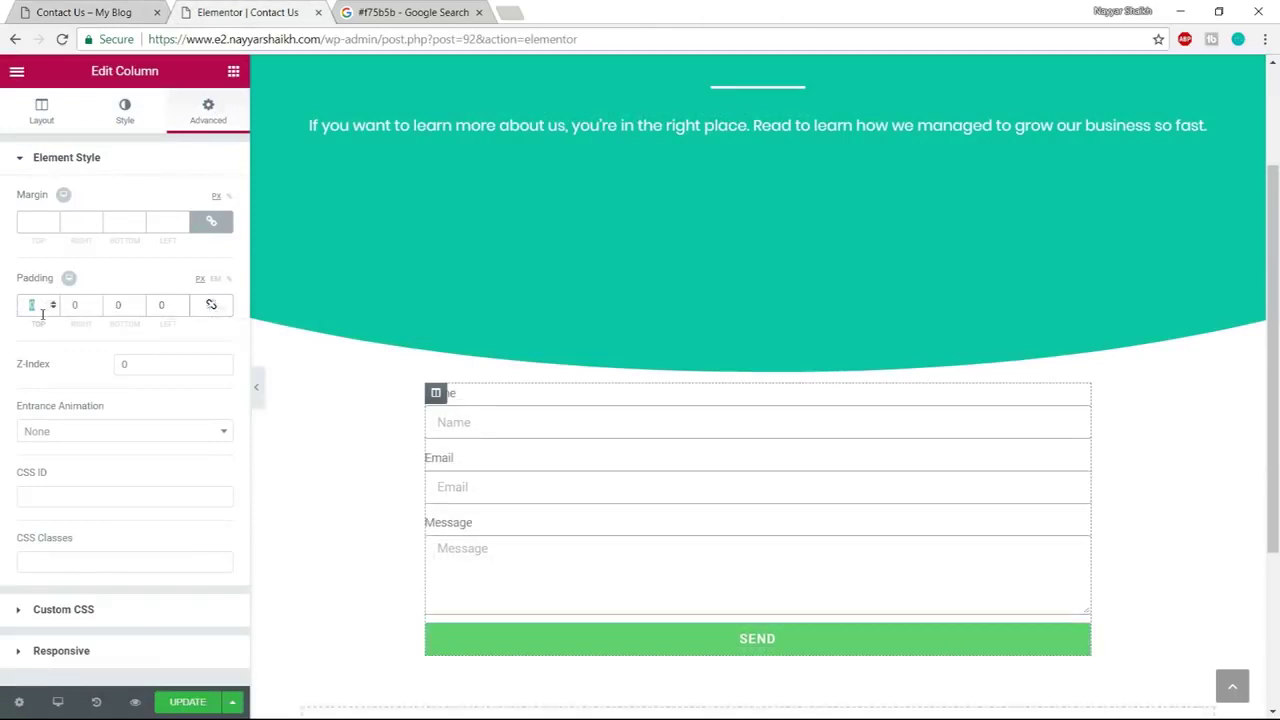
text(4050)
key(Tab)
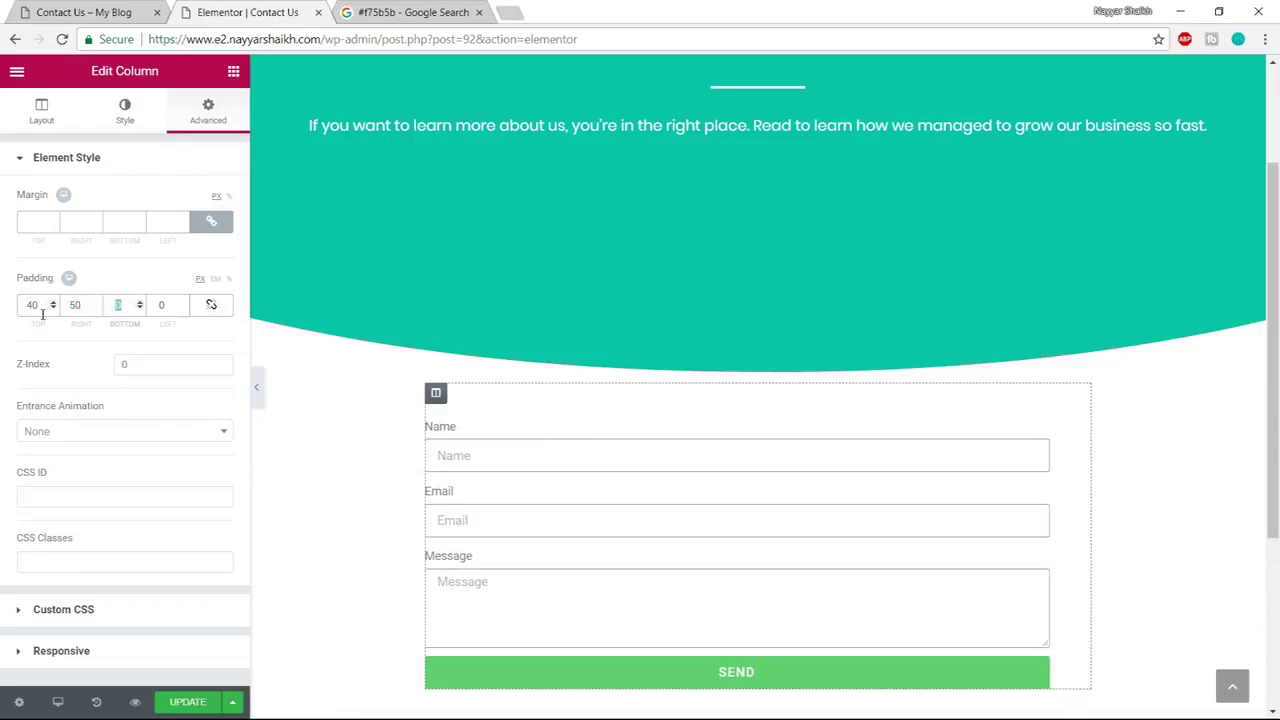
scroll(570, 360, down, 1)
text(60)
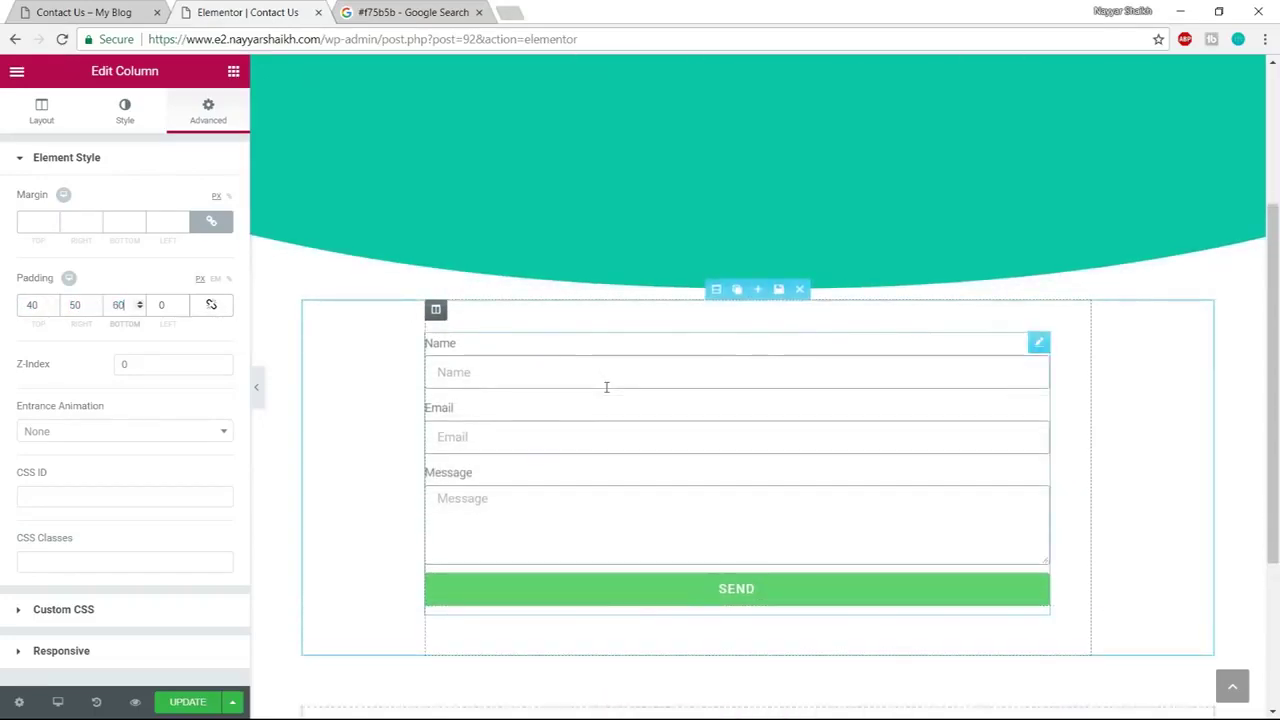
click(157, 306)
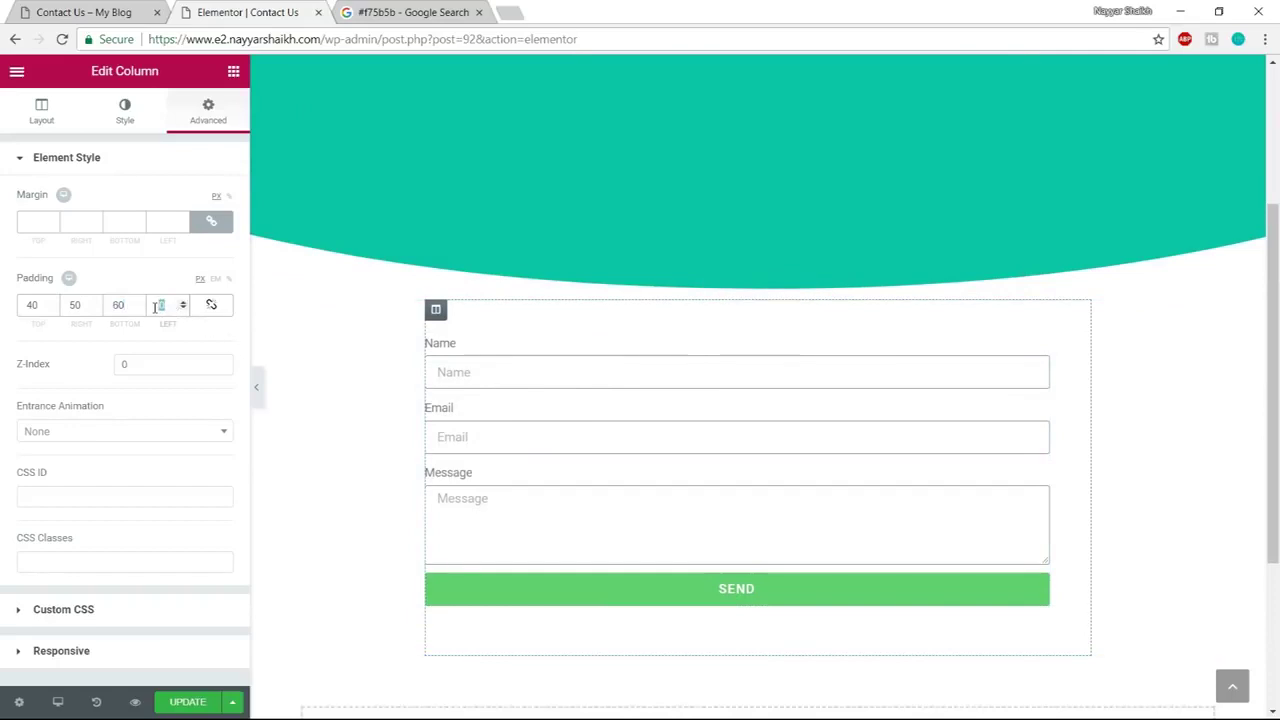
text(50)
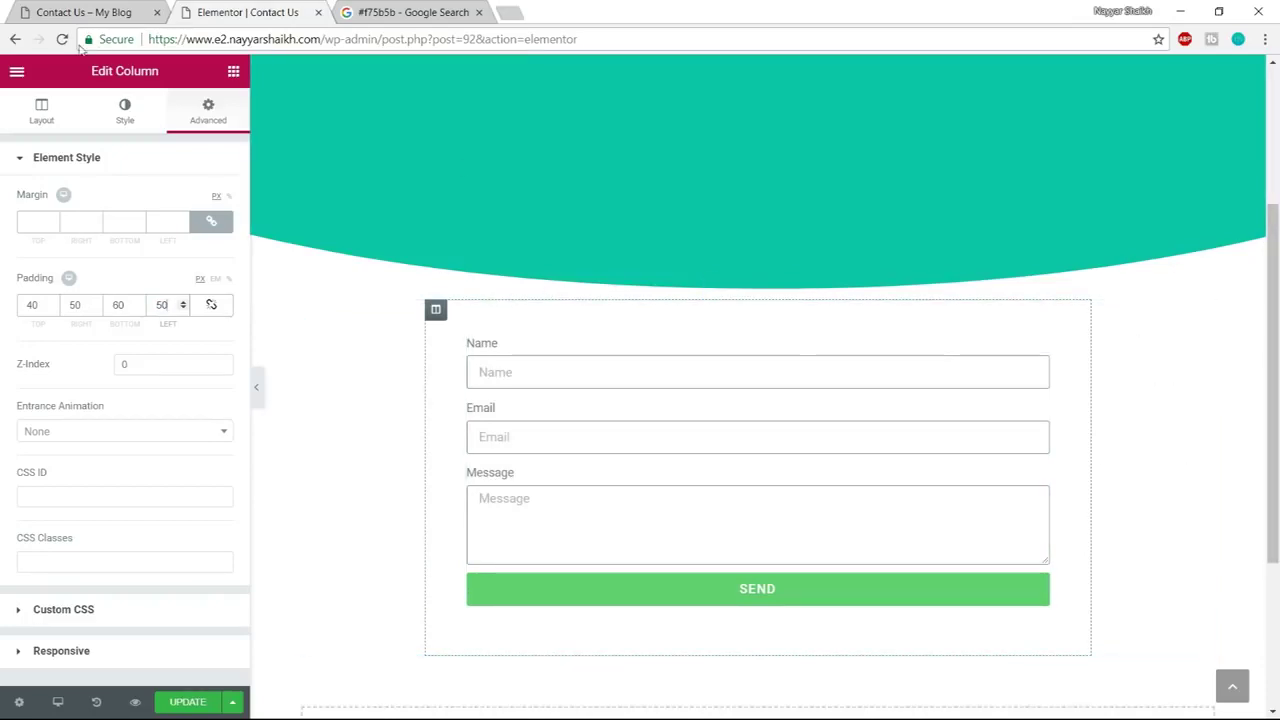
Step: Compare the padded form with the live page, then return to the column's style settings
click(84, 12)
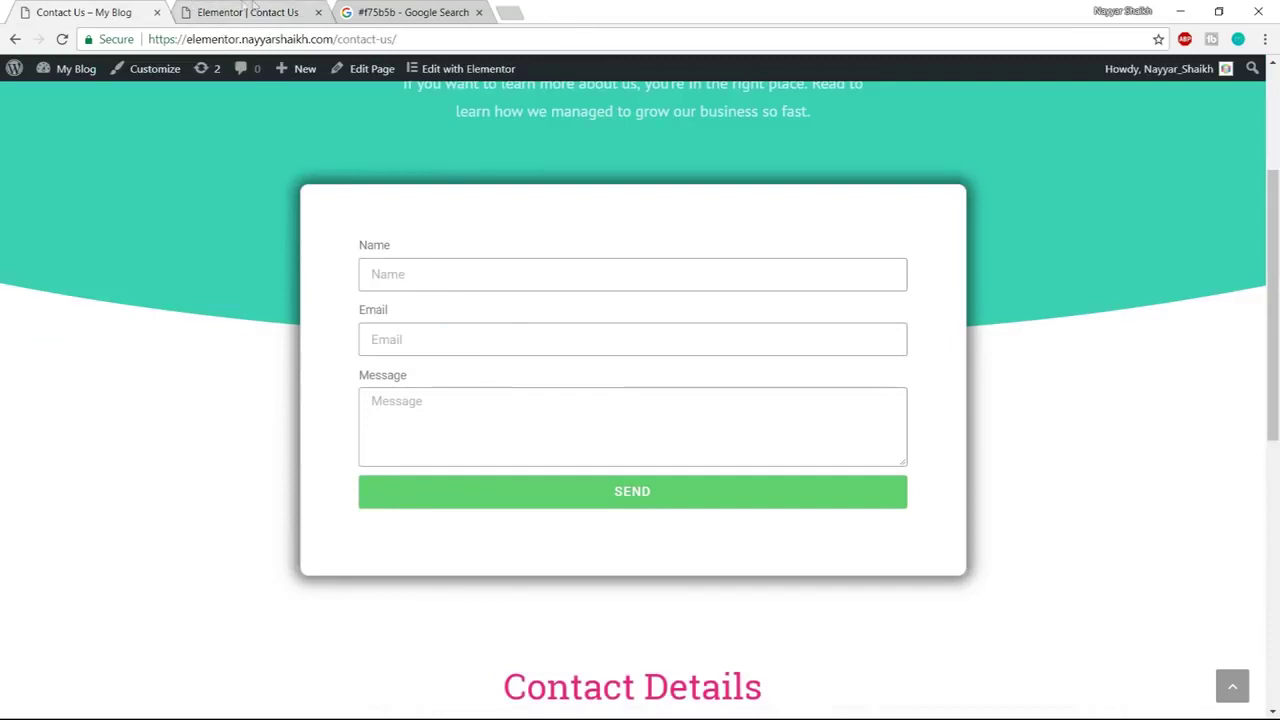
click(250, 12)
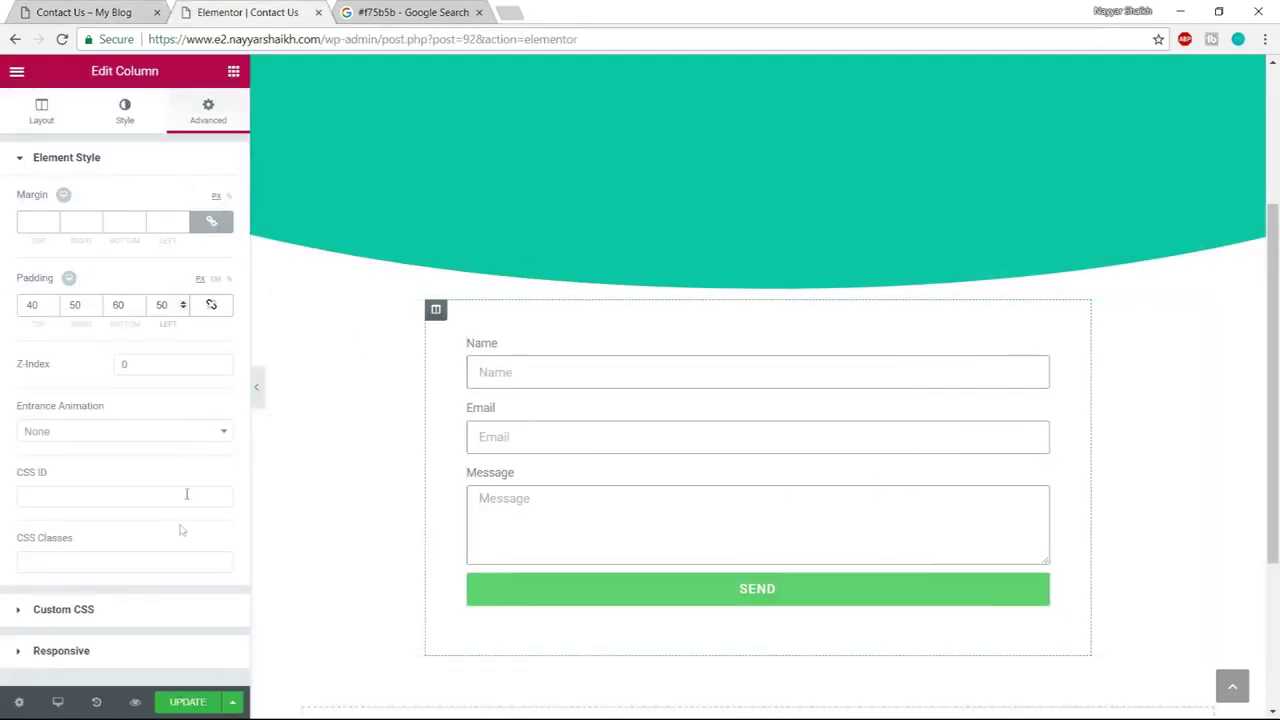
click(124, 110)
Step: Give the form column a solid 1 px light grey #d6d6d6 border
scroll(172, 436, down, 1)
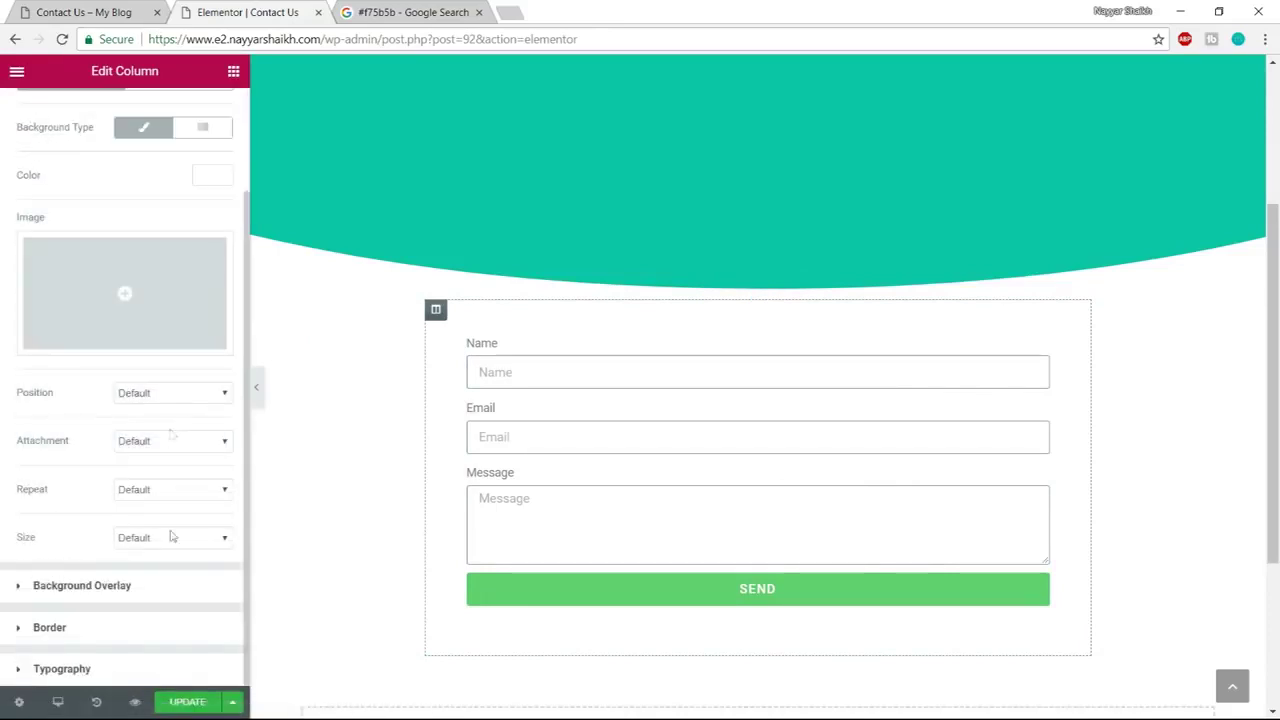
click(120, 630)
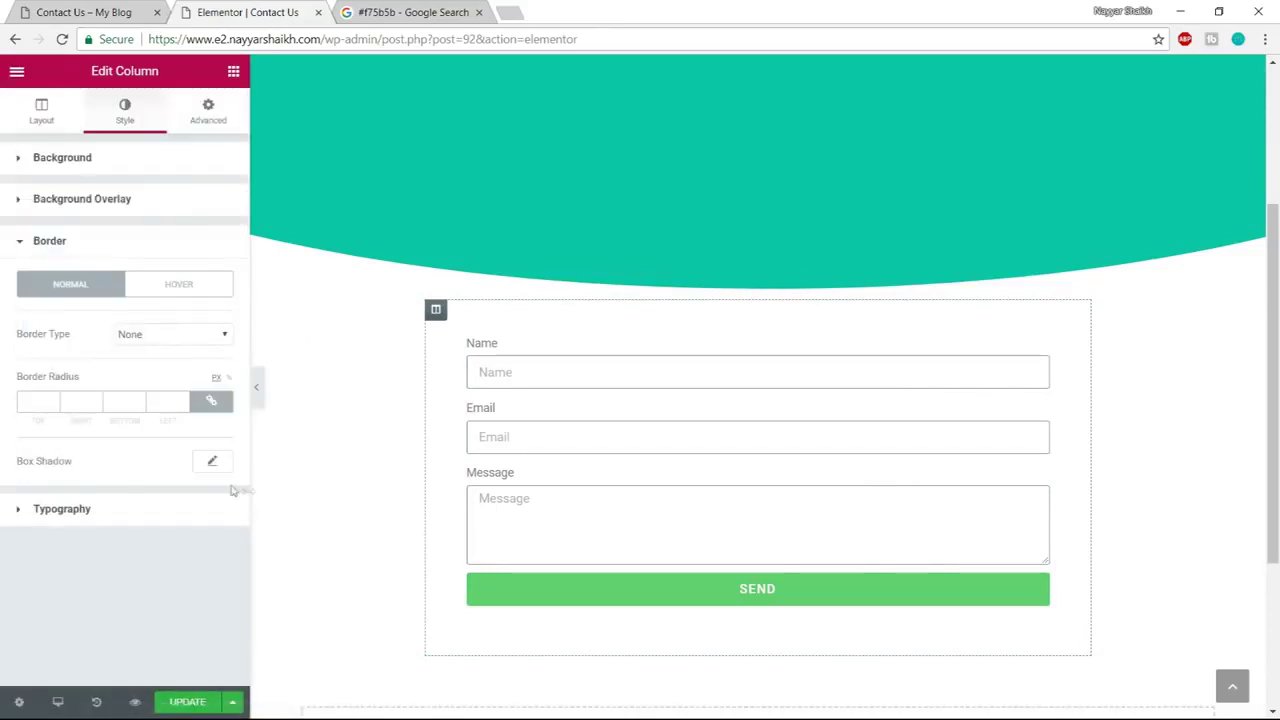
click(158, 336)
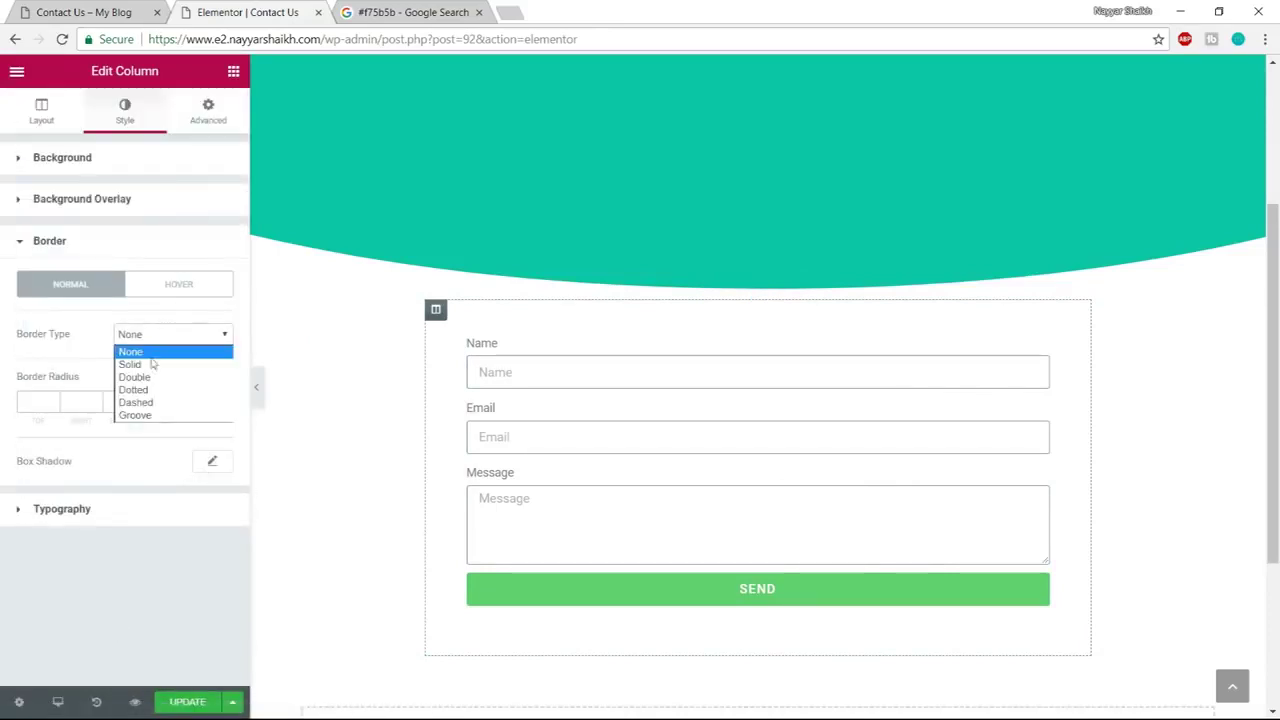
click(151, 366)
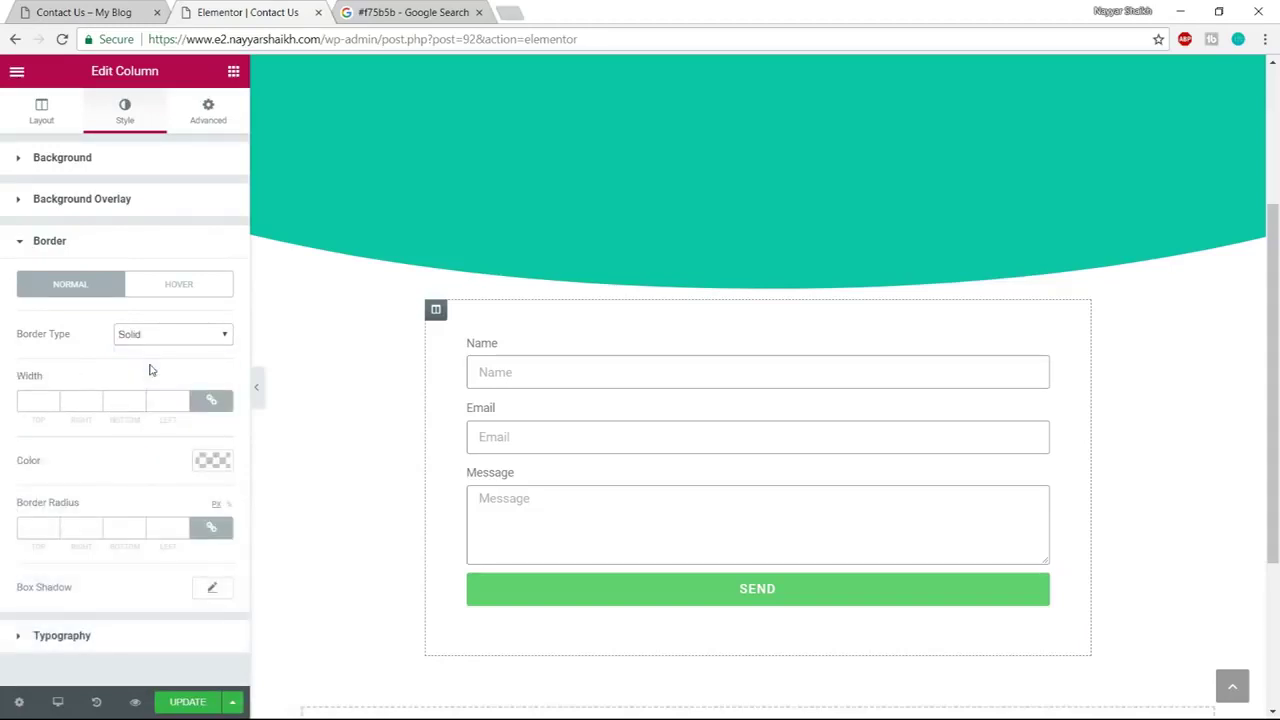
click(40, 403)
text(1)
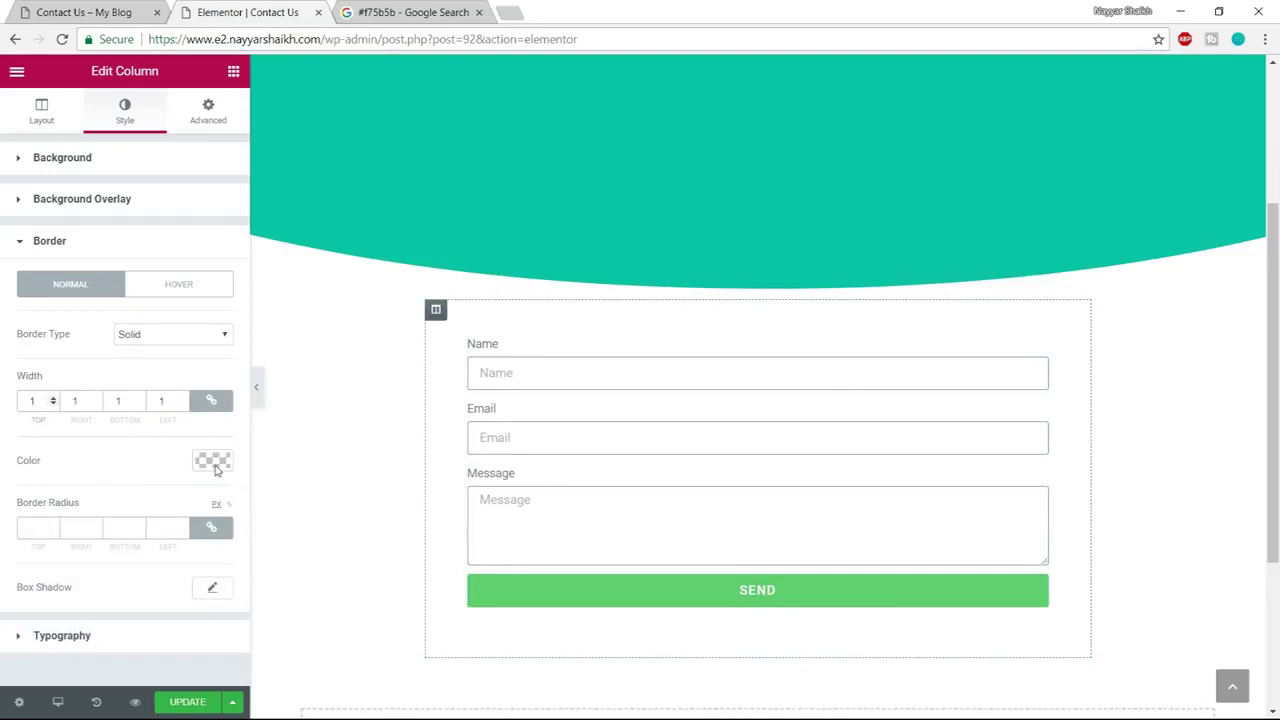
click(214, 465)
drag(41, 552, 6, 522)
click(6, 522)
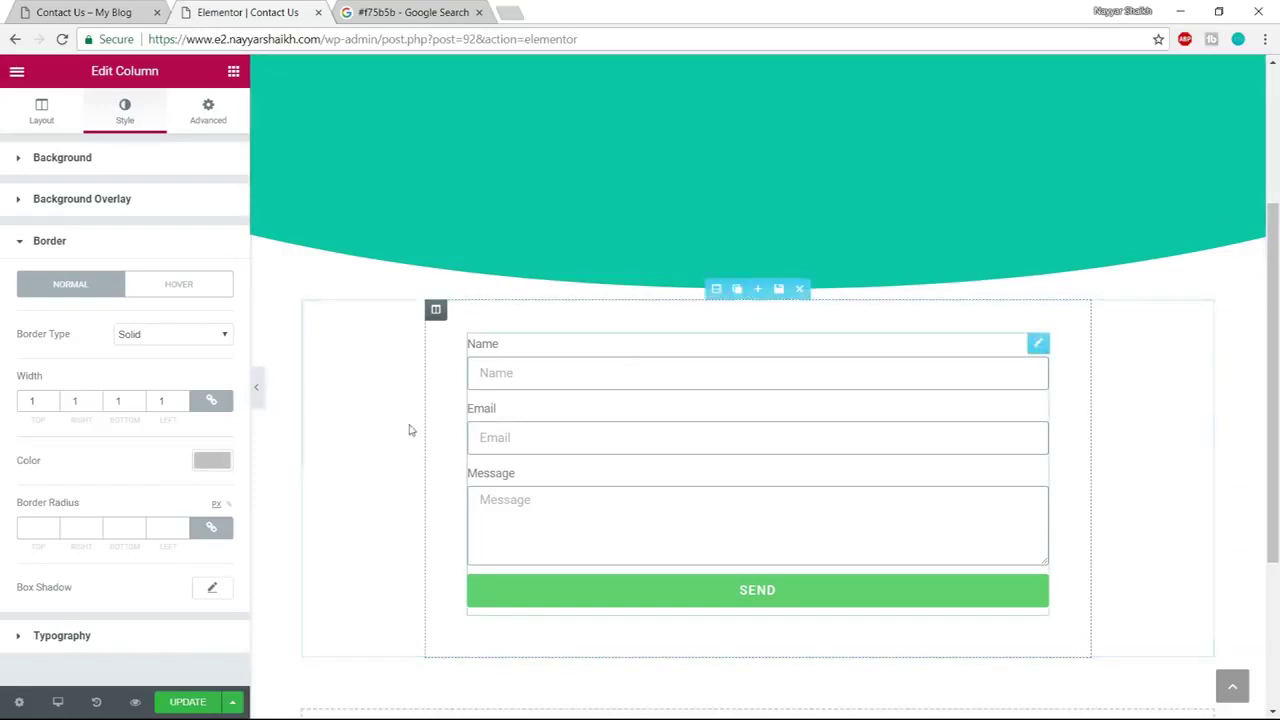
Step: Add a box shadow with spread 5 and blur 43, checking it against the live page
click(214, 589)
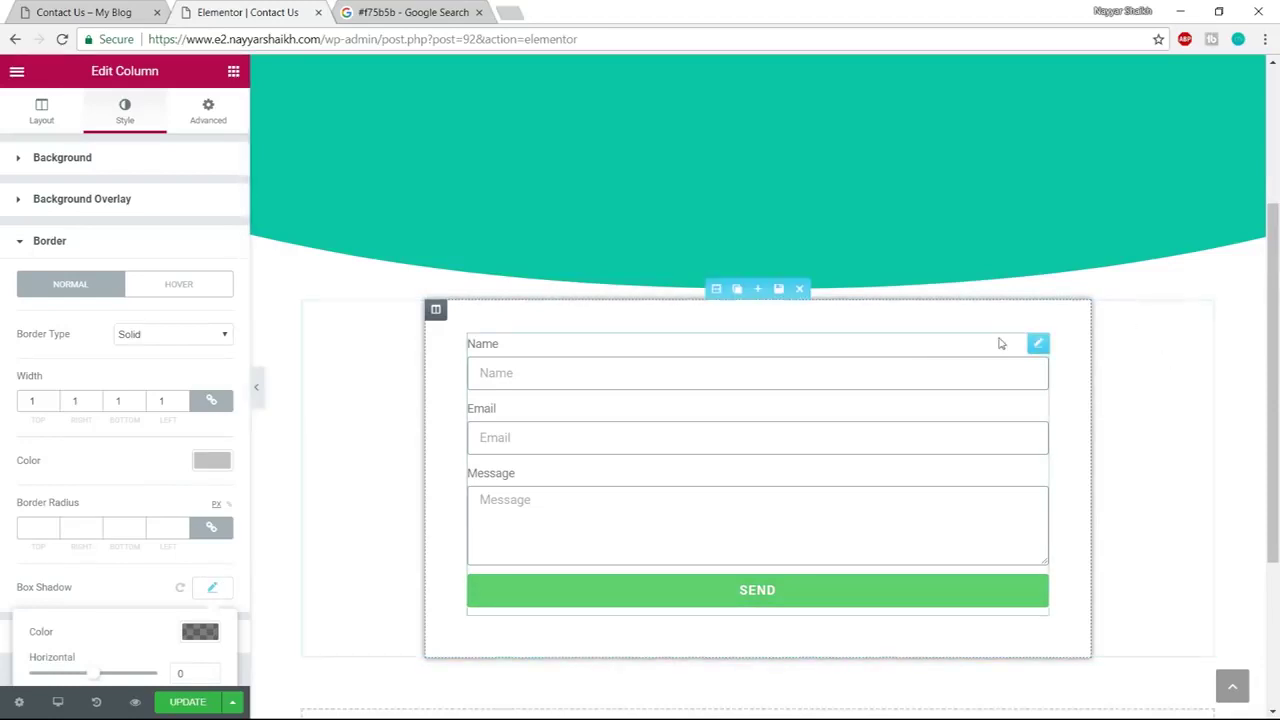
scroll(944, 375, down, 1)
scroll(224, 472, down, 2)
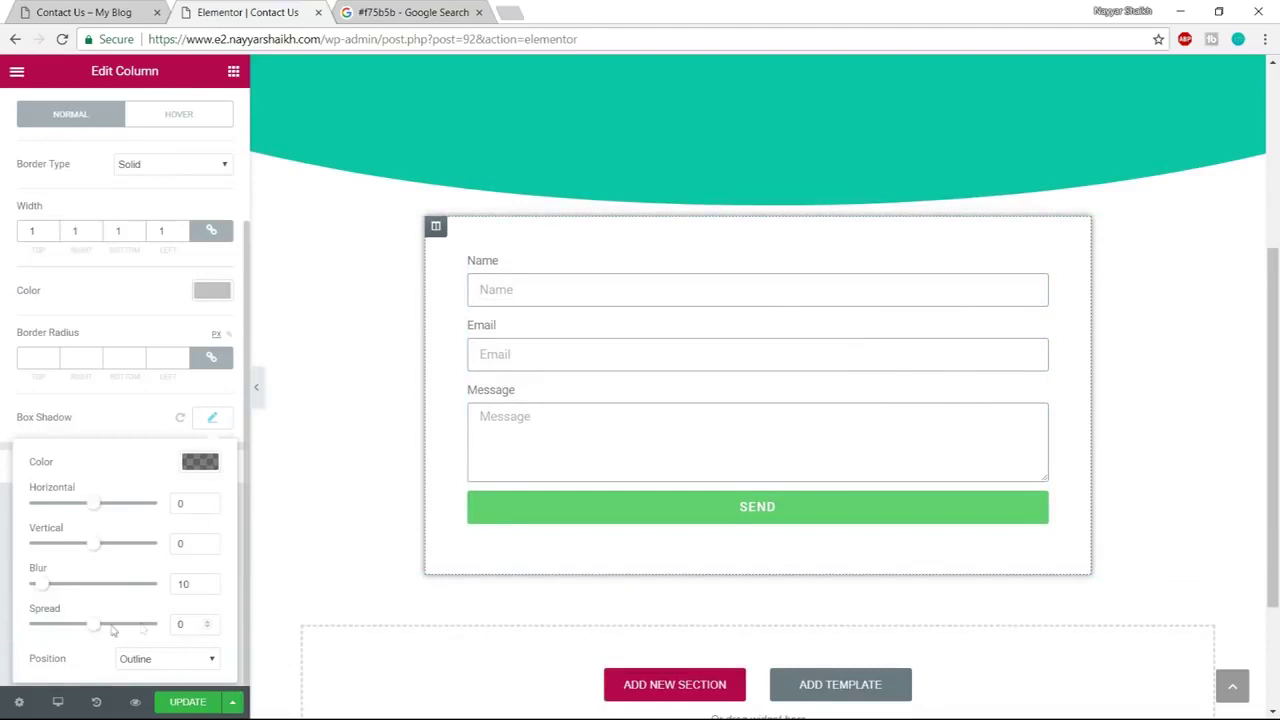
drag(89, 626, 100, 631)
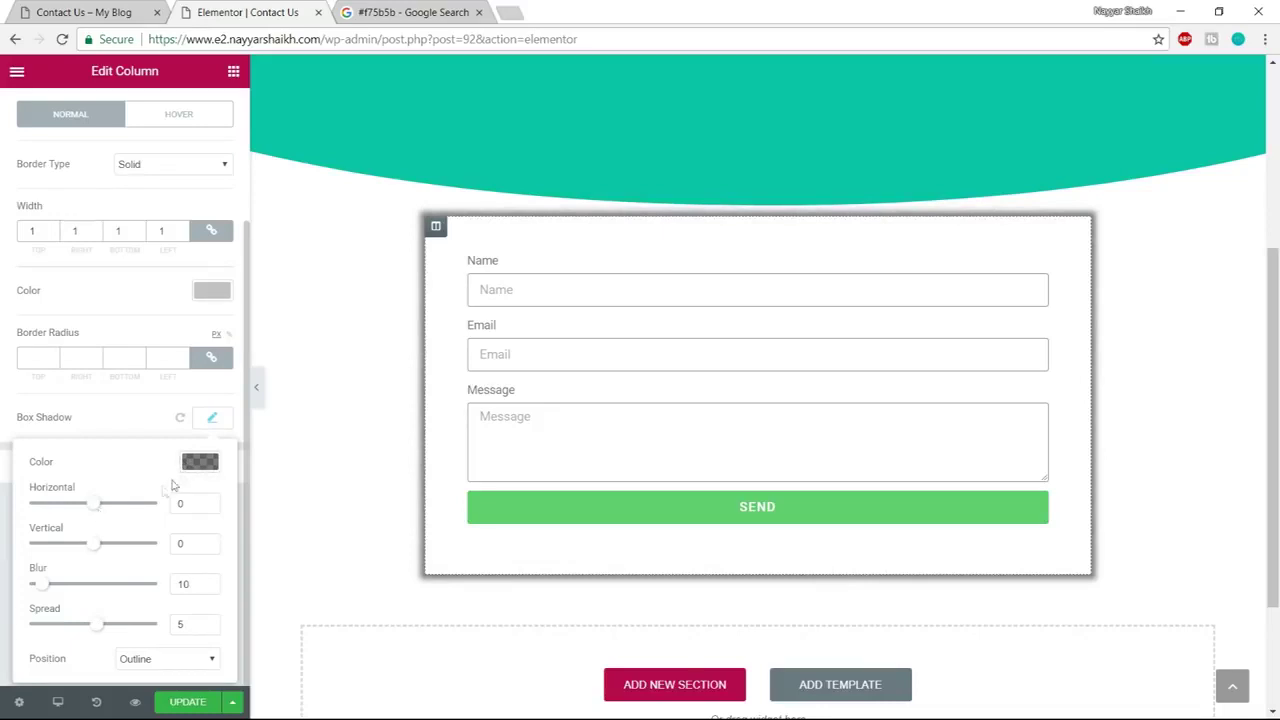
drag(39, 589, 82, 592)
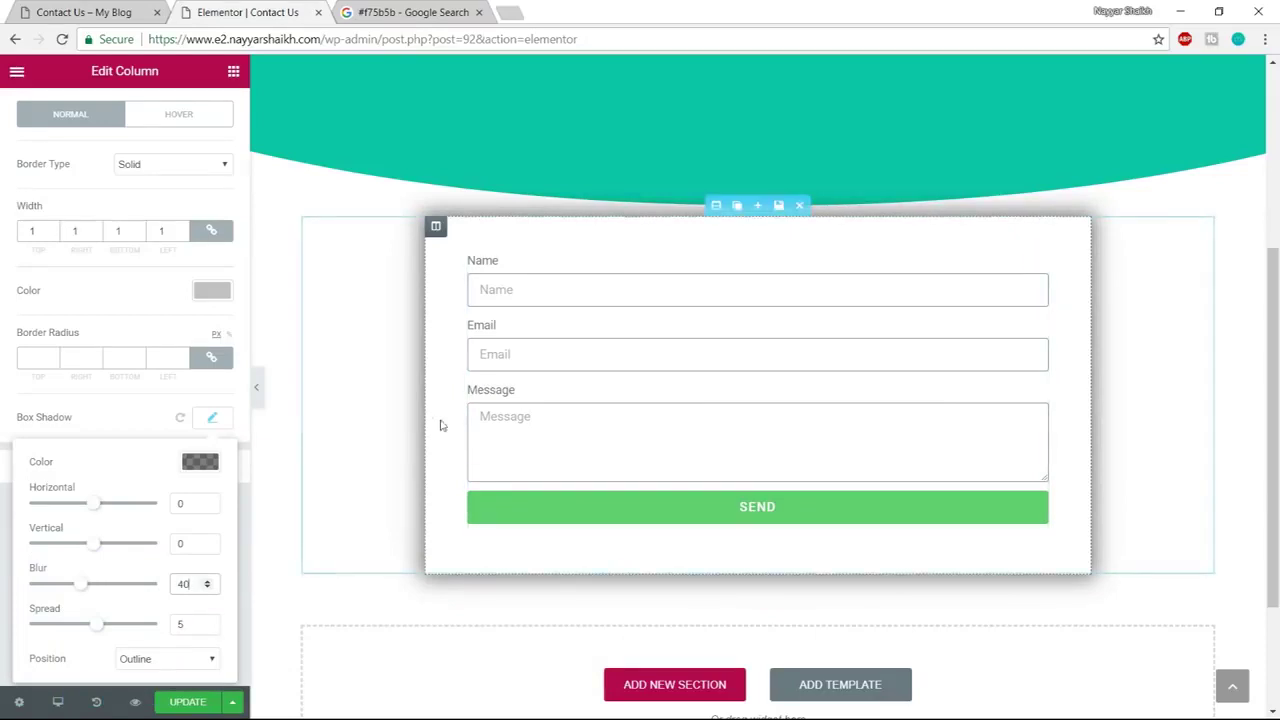
click(84, 12)
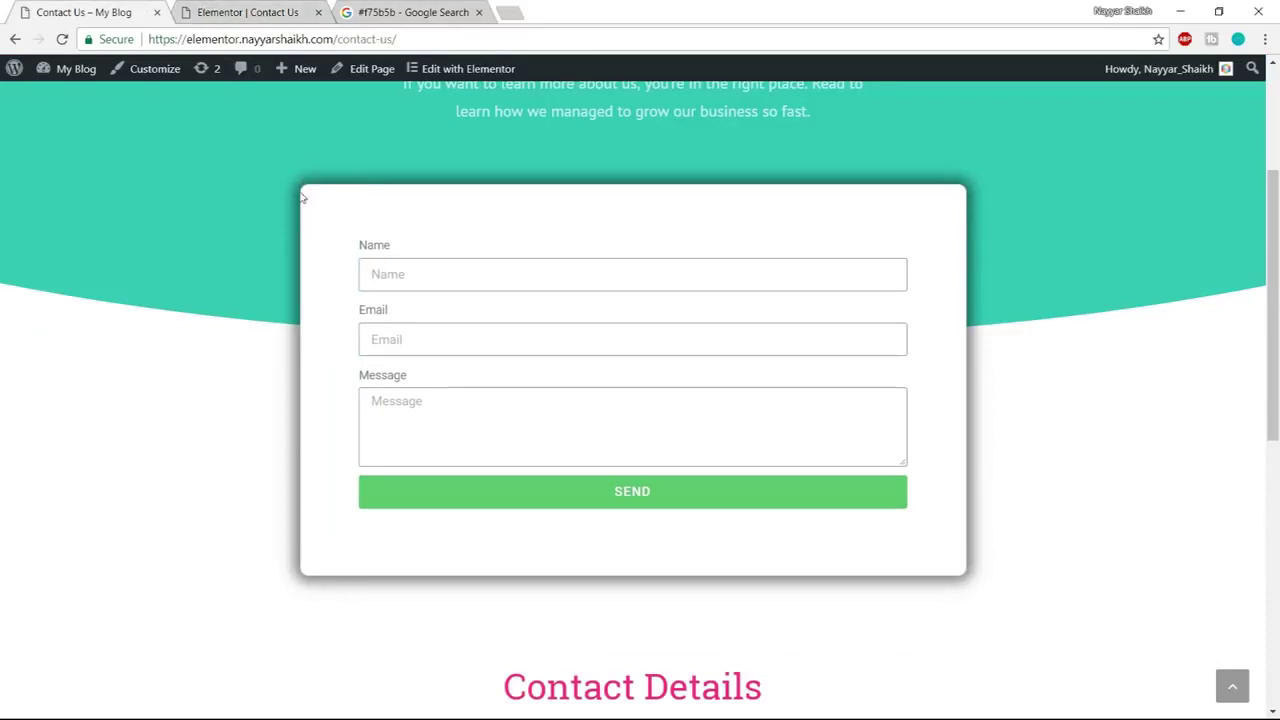
key(ctrl+Tab)
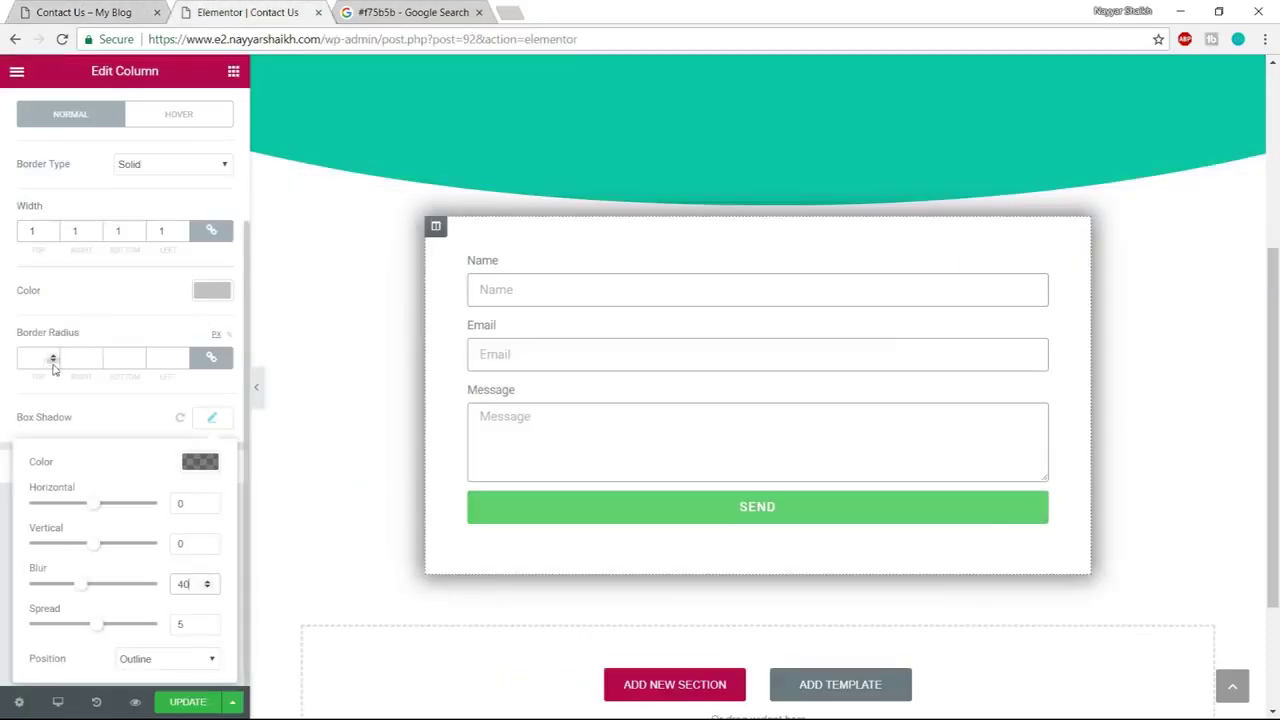
Step: Round the column's corners with a 20 px border radius
click(27, 355)
scroll(100, 353, up, 2)
text(20)
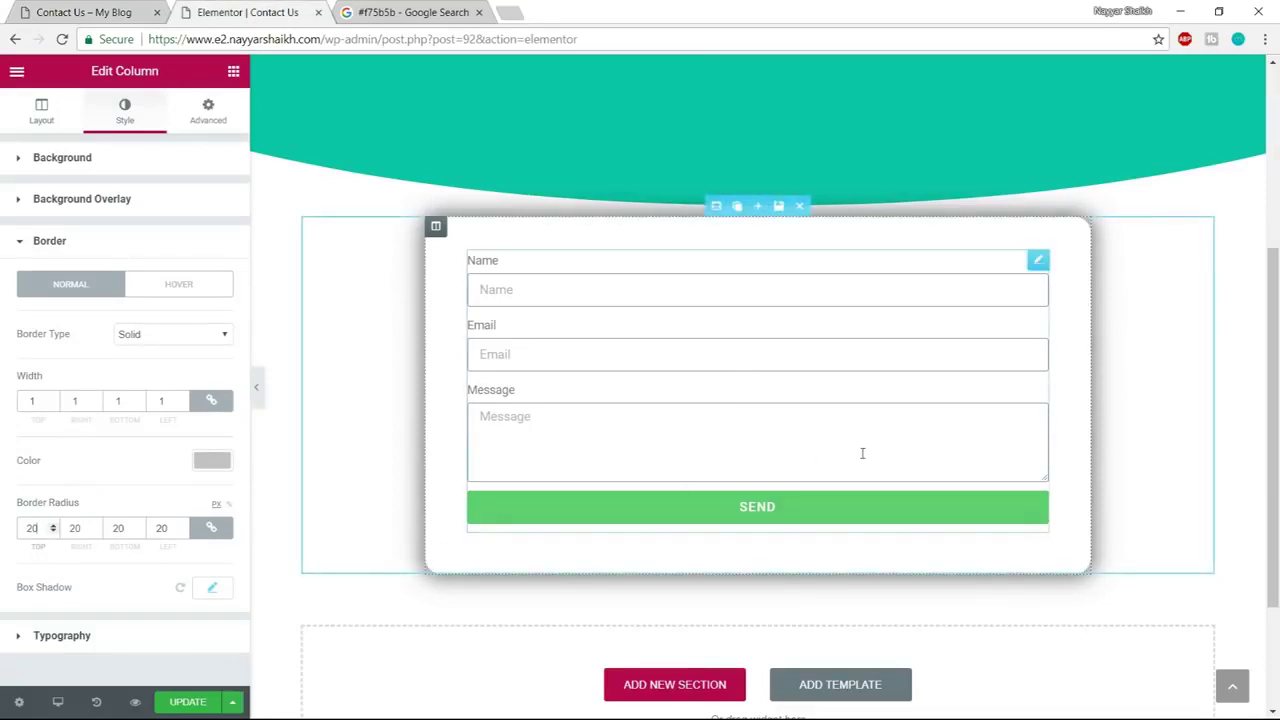
scroll(862, 451, up, 4)
scroll(862, 458, up, 1)
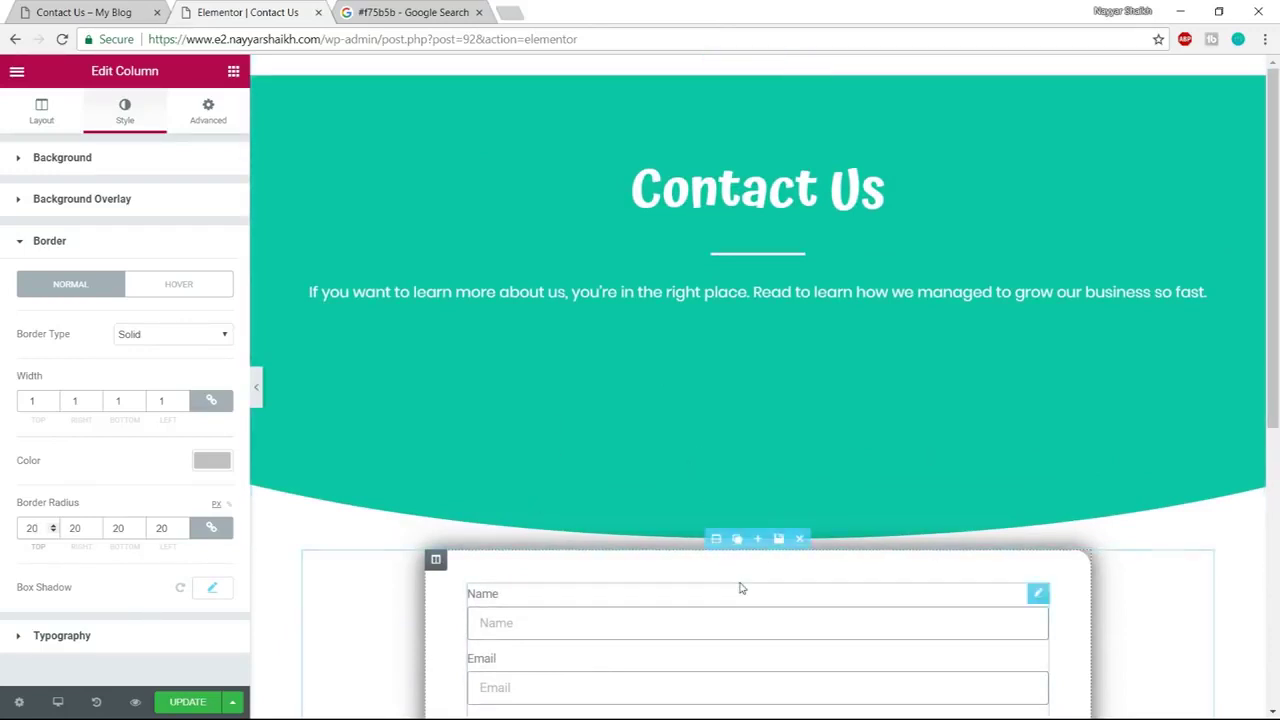
scroll(740, 588, down, 2)
click(714, 370)
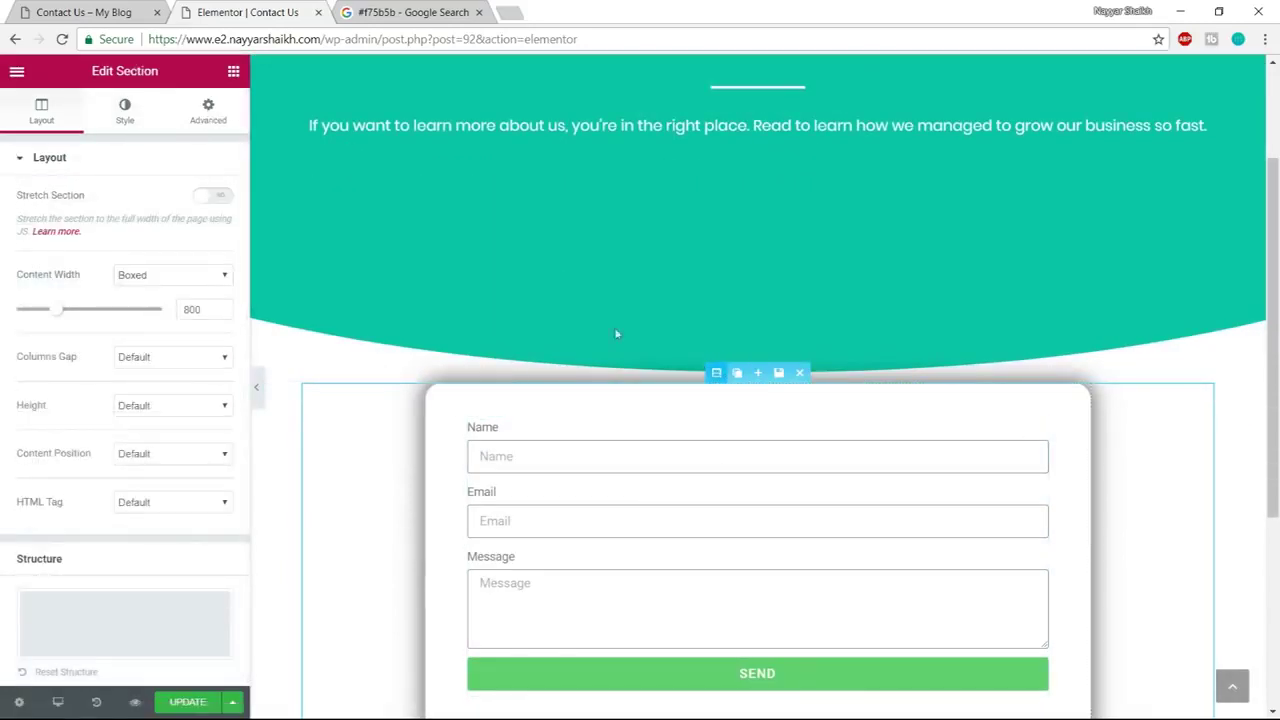
Step: Unlink the section margins and set the top margin to -200
click(196, 112)
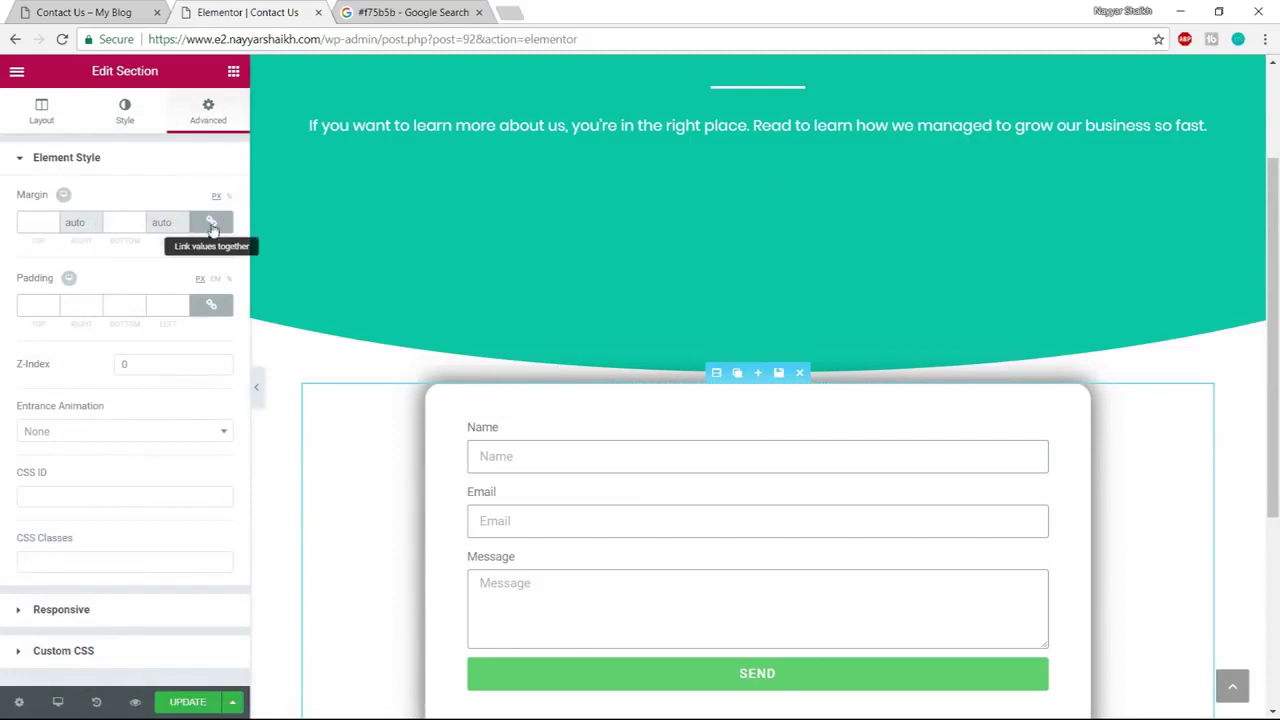
click(211, 221)
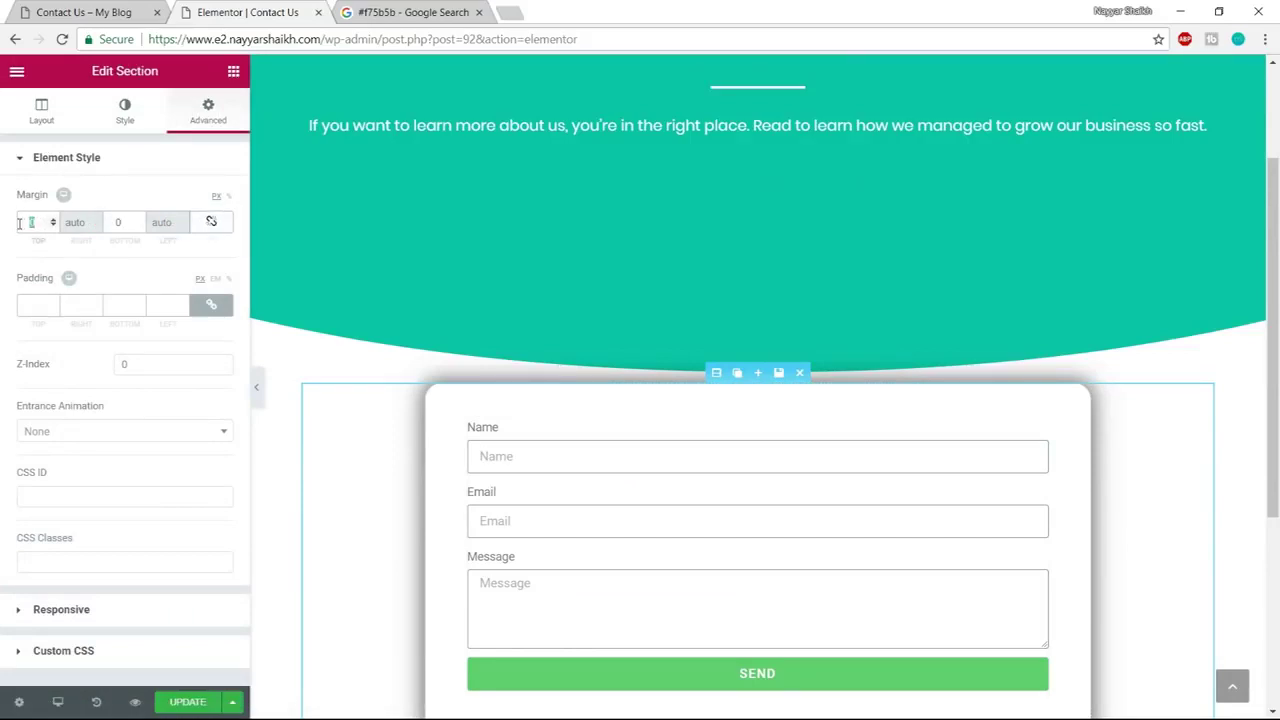
text(150)
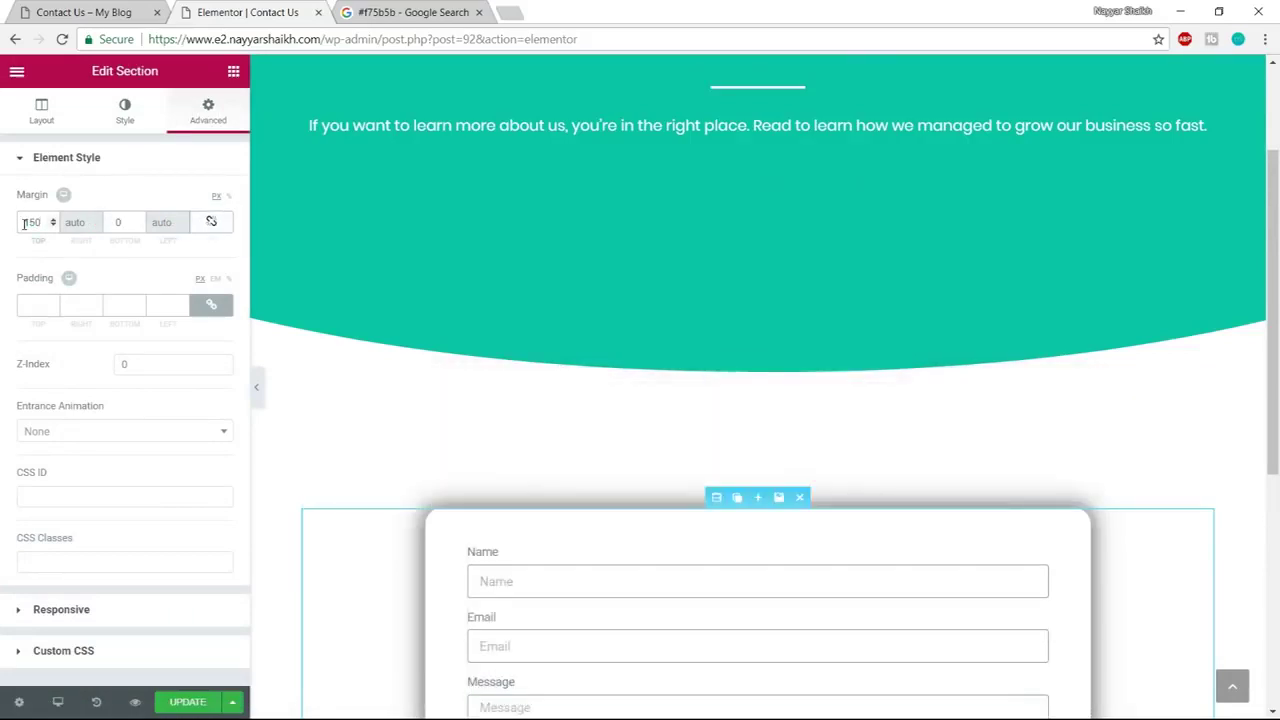
text(-)
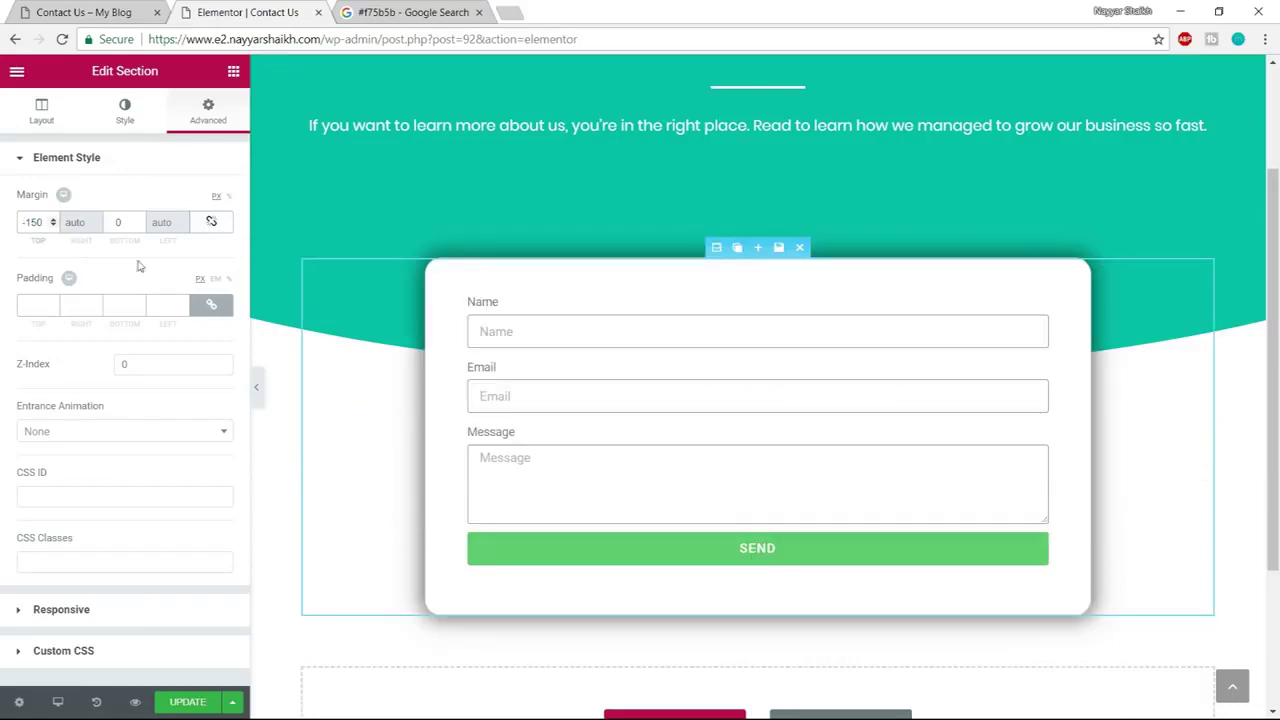
scroll(608, 400, up, 2)
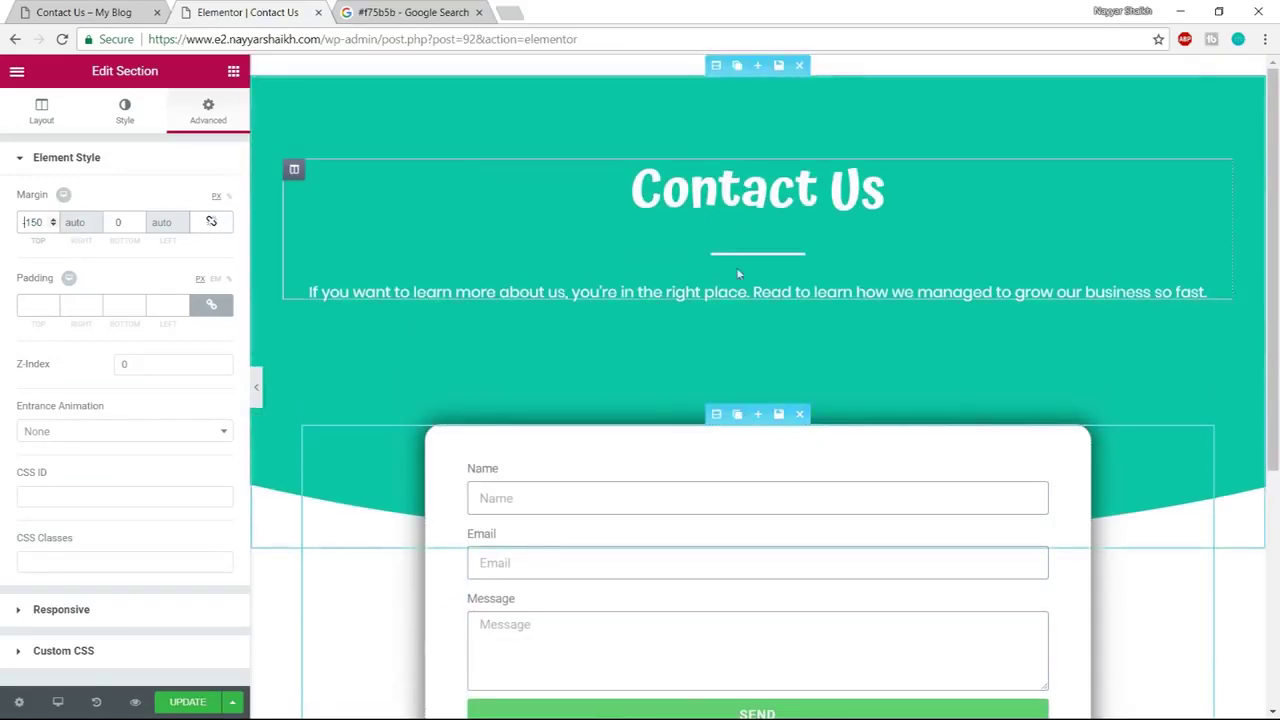
drag(28, 222, 58, 222)
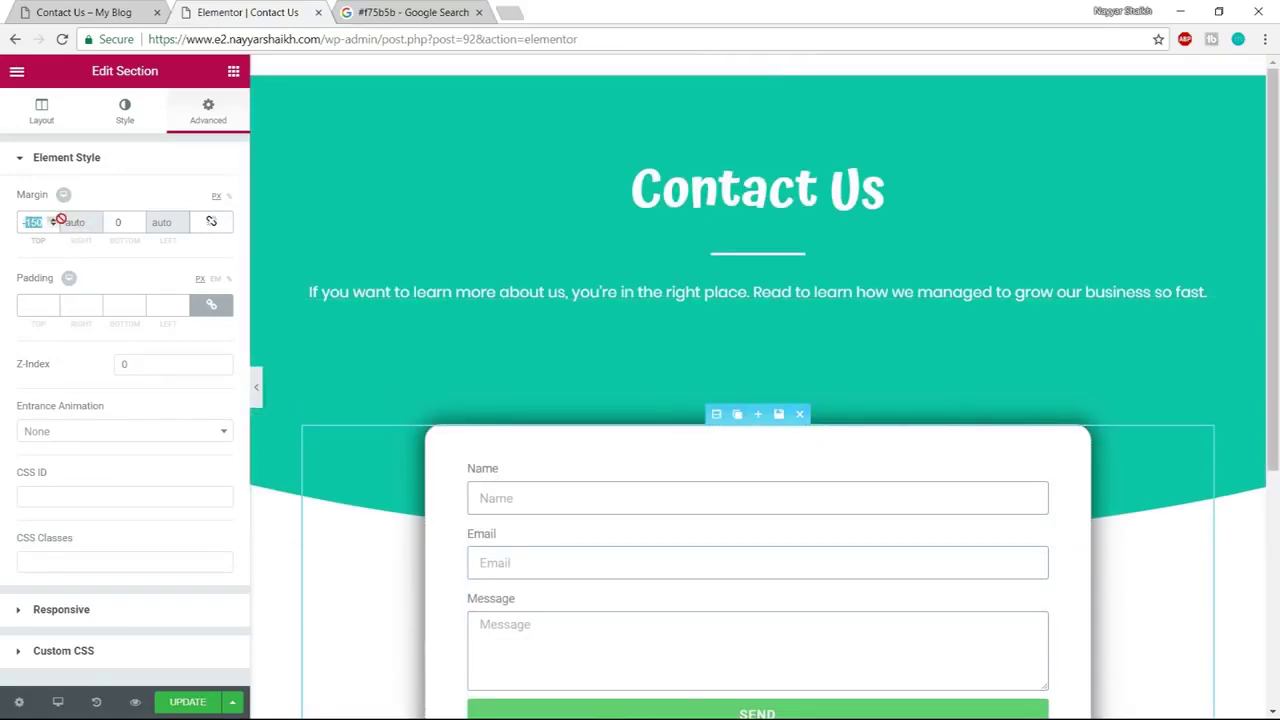
text(-200)
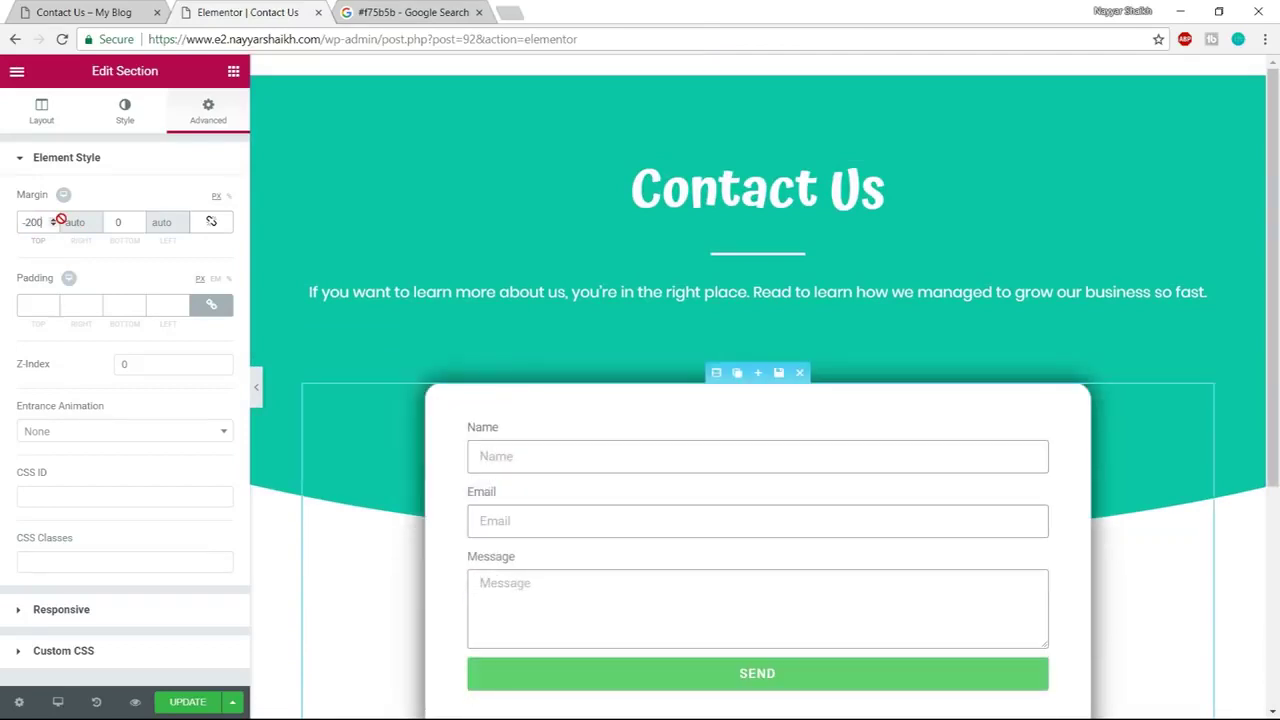
Step: Update the page and preview the overlapping form card in a new tab
click(175, 702)
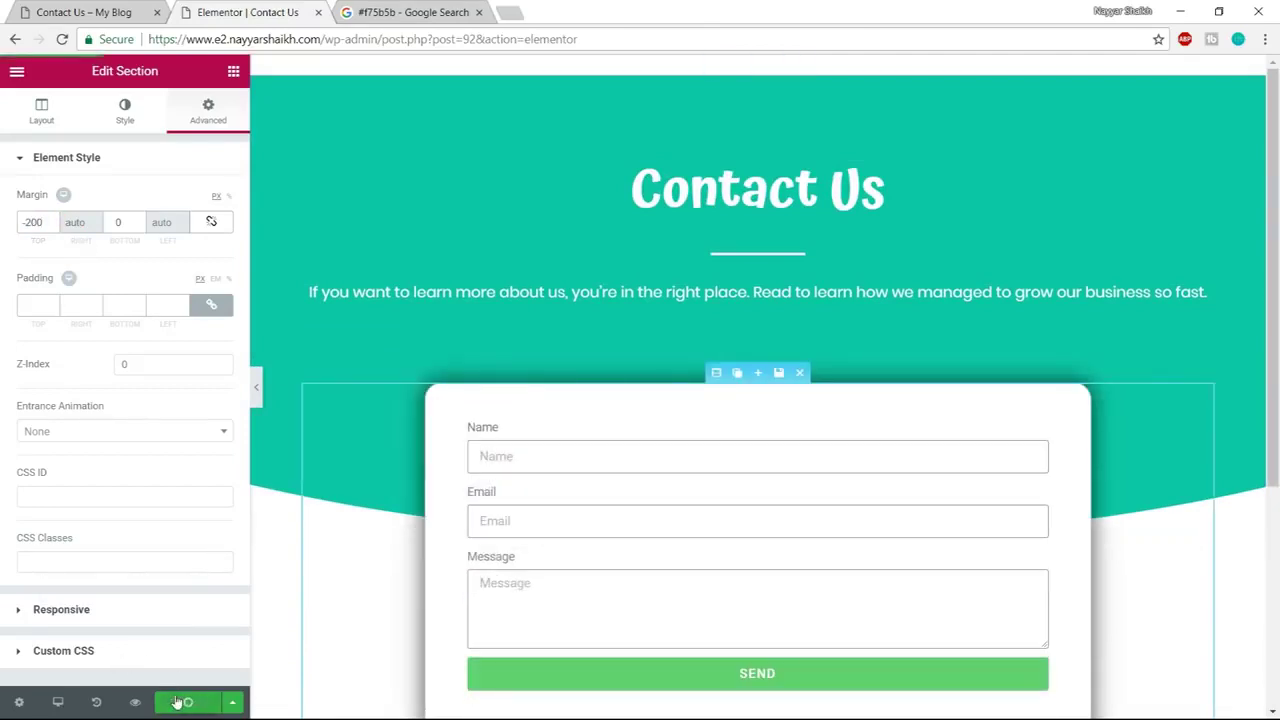
click(136, 703)
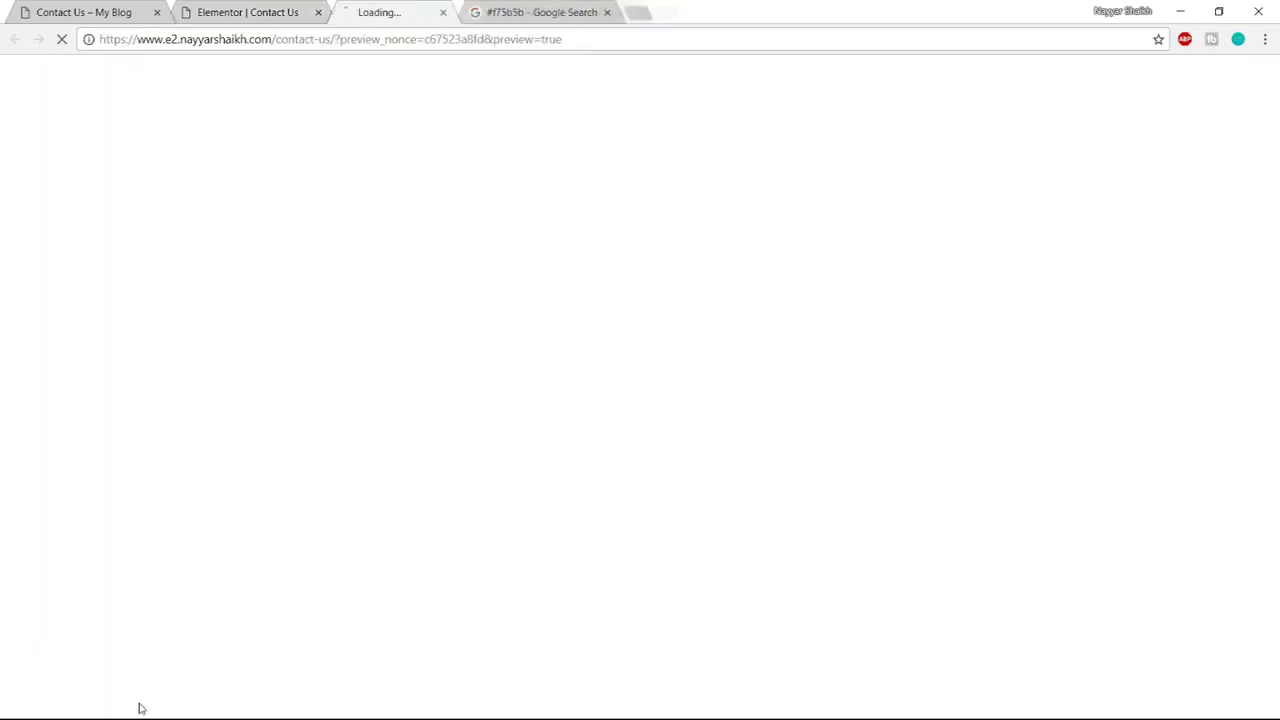
scroll(1248, 337, down, 2)
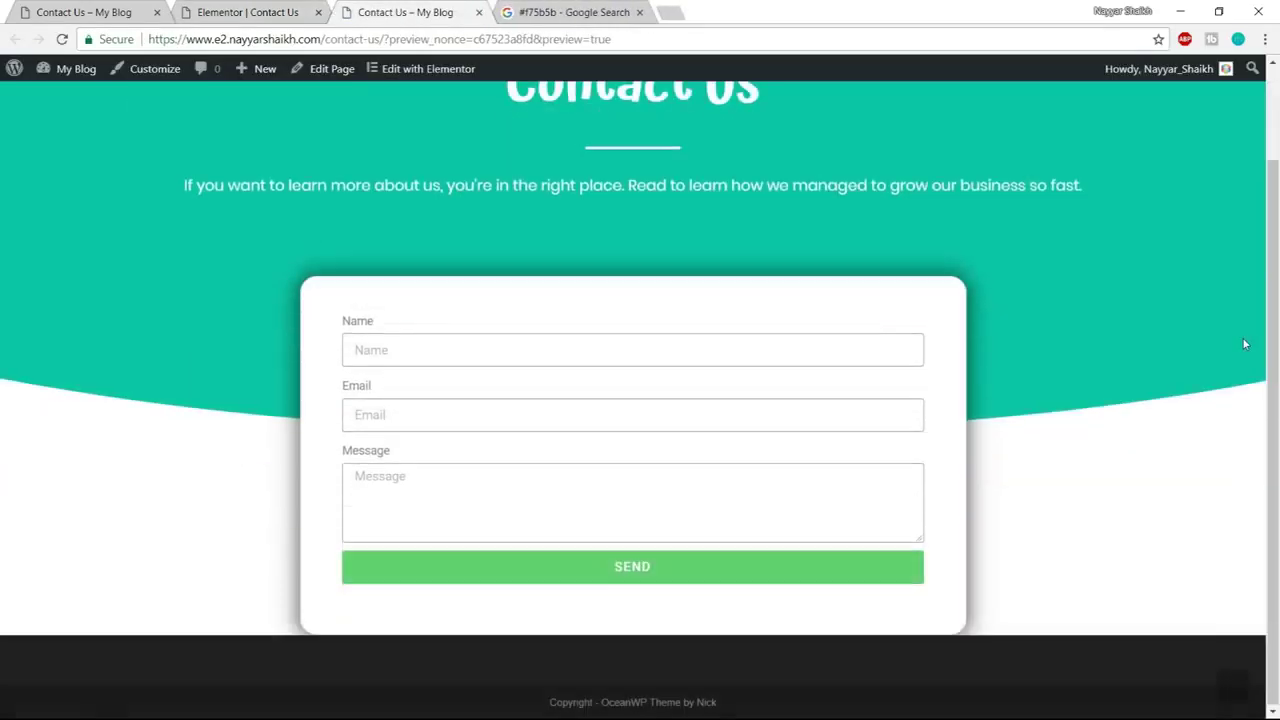
scroll(1248, 375, up, 2)
scroll(1248, 375, down, 2)
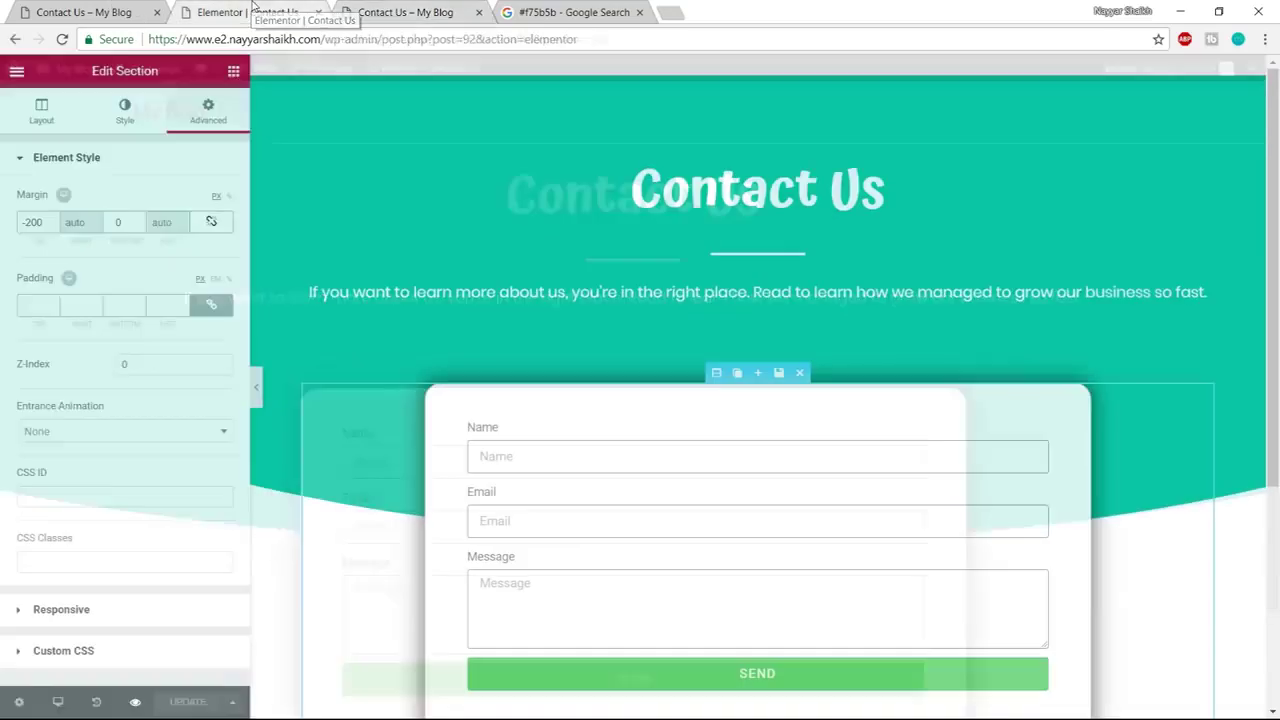
scroll(1117, 391, down, 3)
scroll(1117, 469, up, 3)
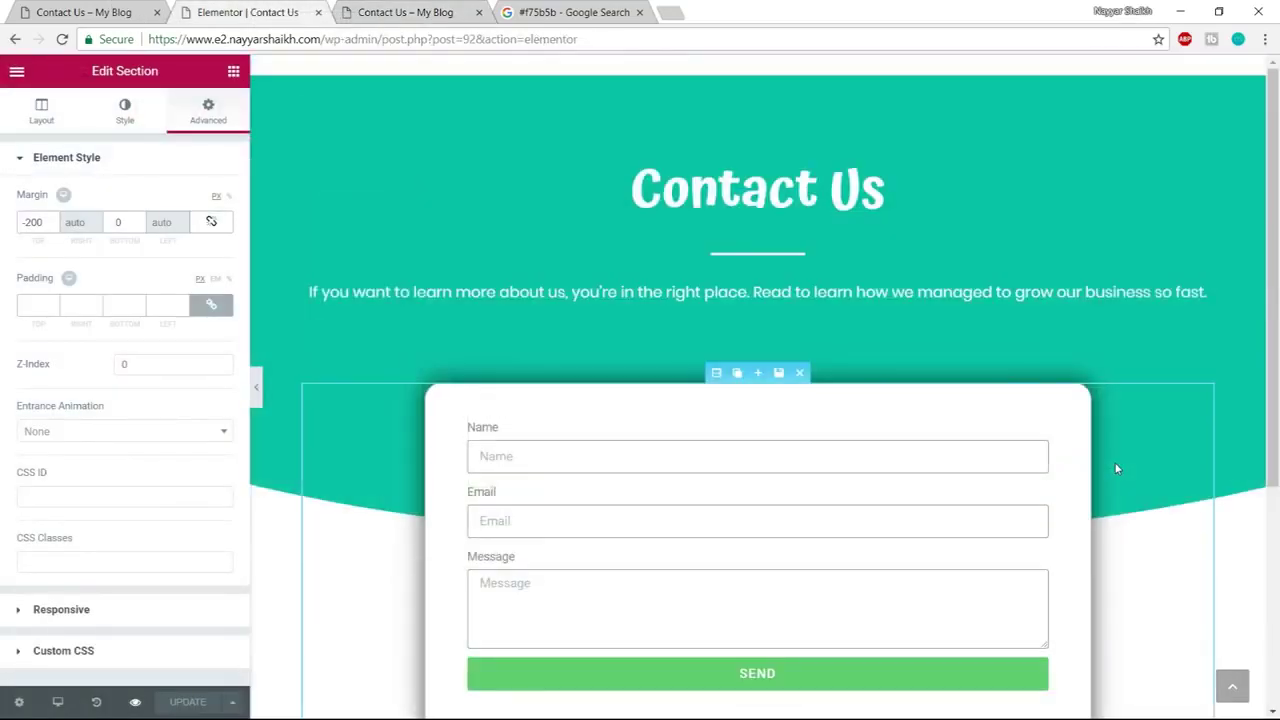
scroll(680, 466, down, 1)
scroll(680, 470, up, 1)
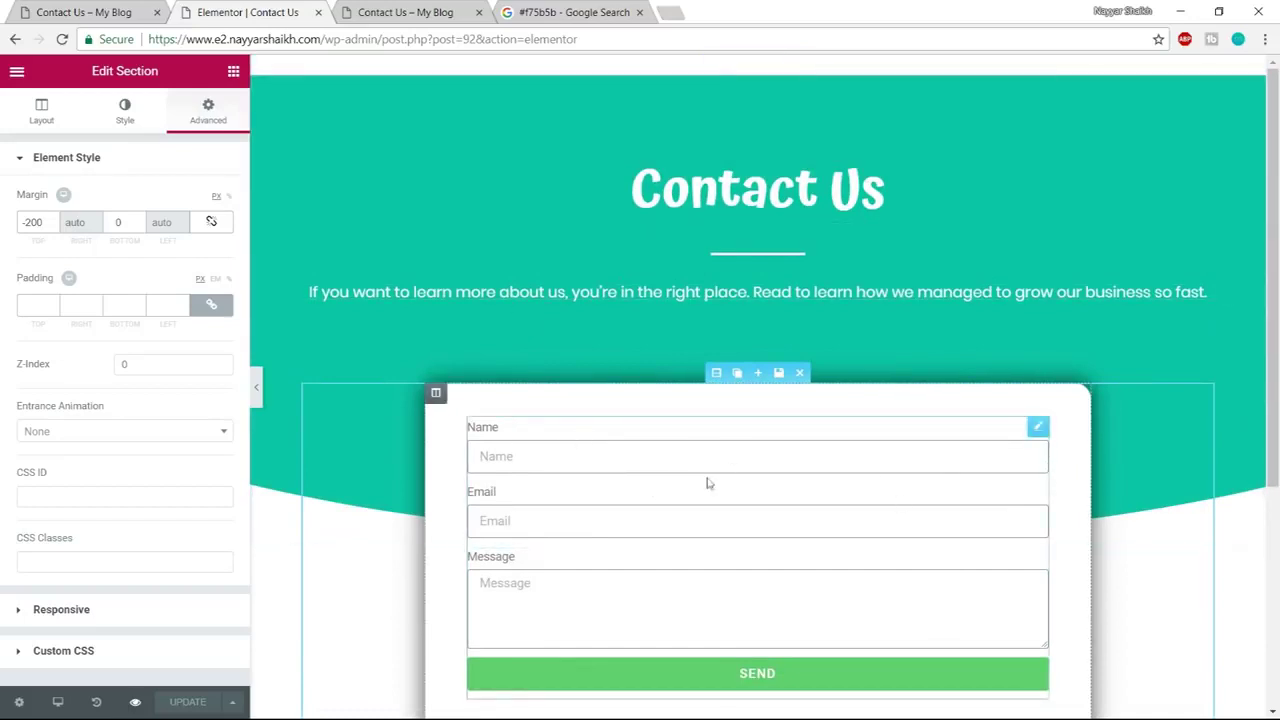
Step: Review the form's Email notification To address, then view the reference Contact Us page
click(614, 451)
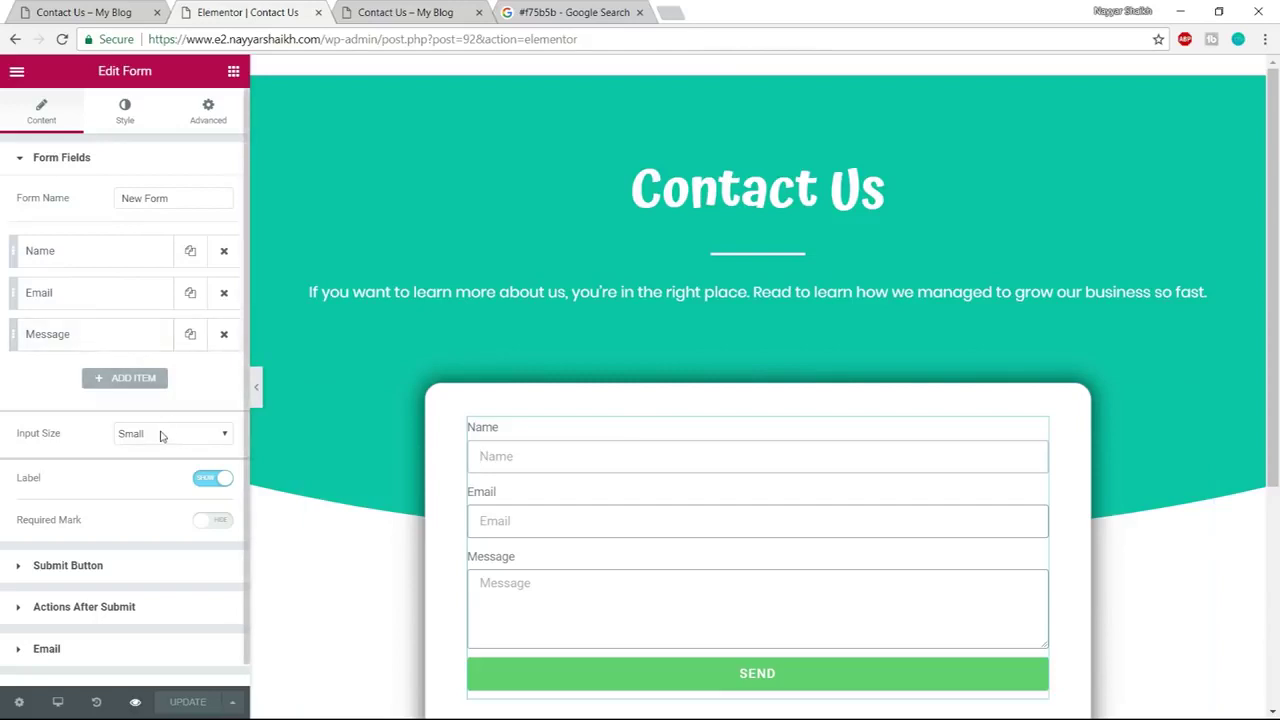
scroll(165, 441, down, 1)
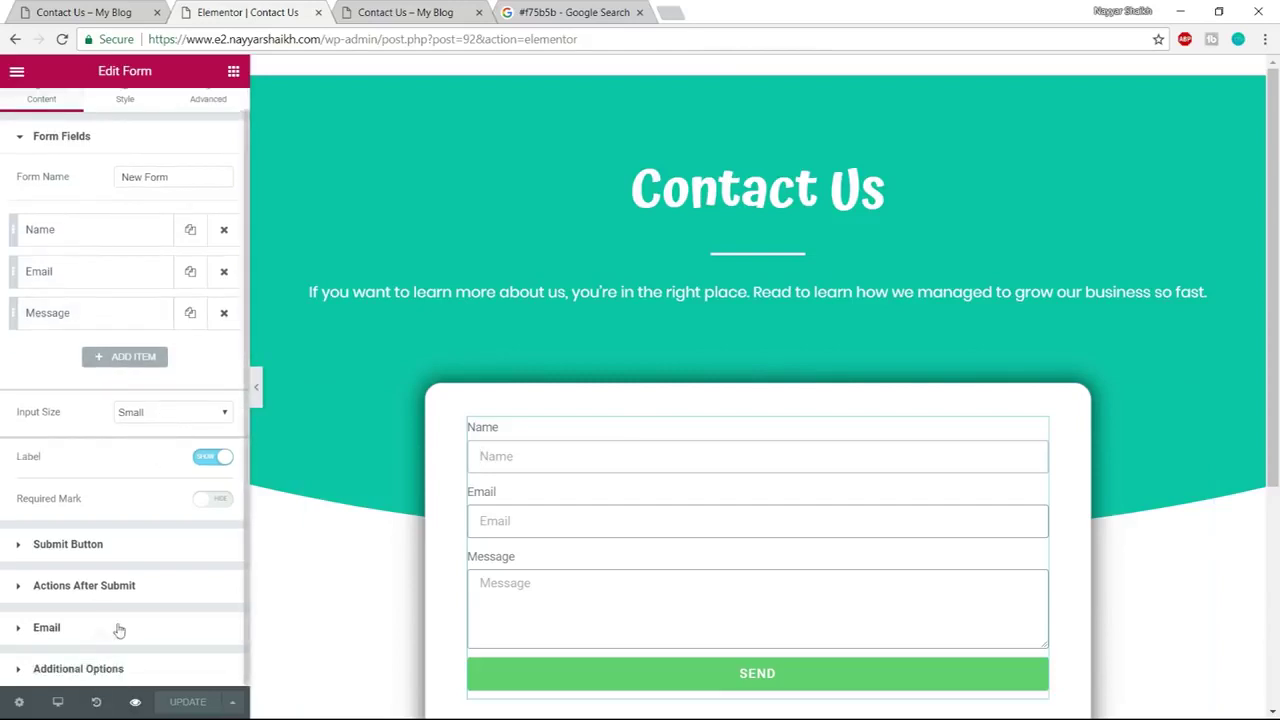
click(85, 635)
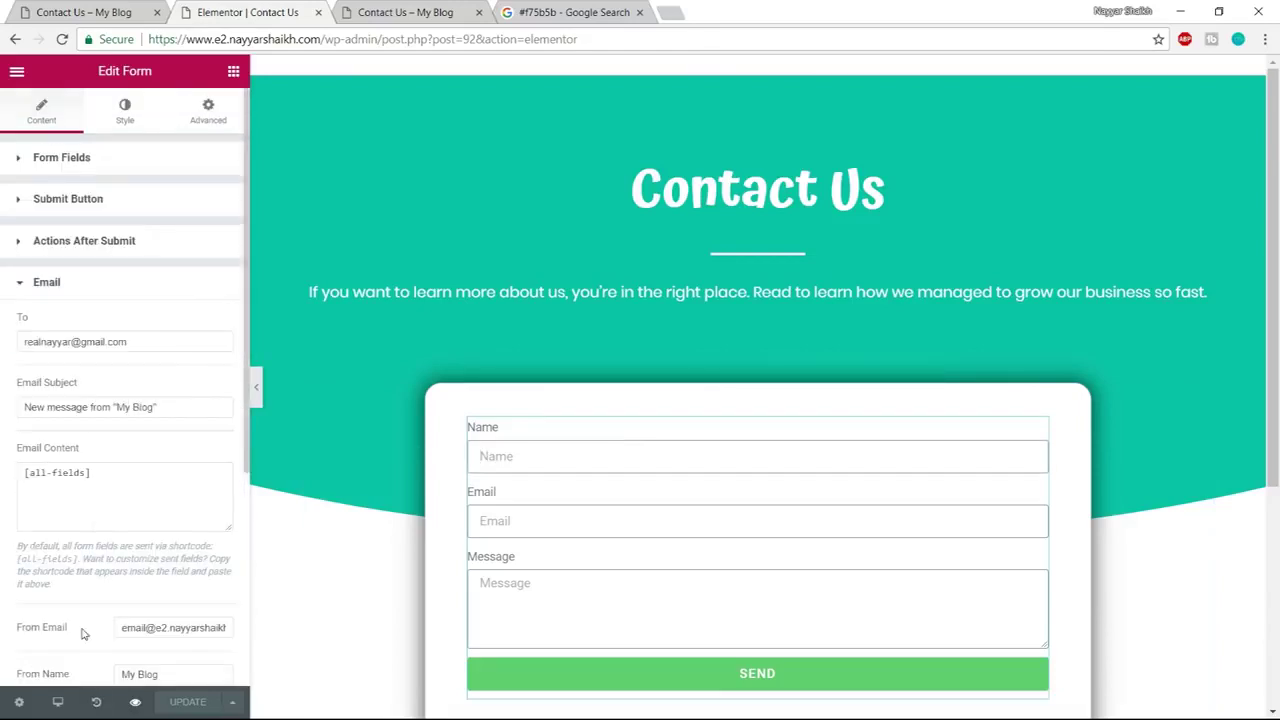
drag(137, 340, 8, 341)
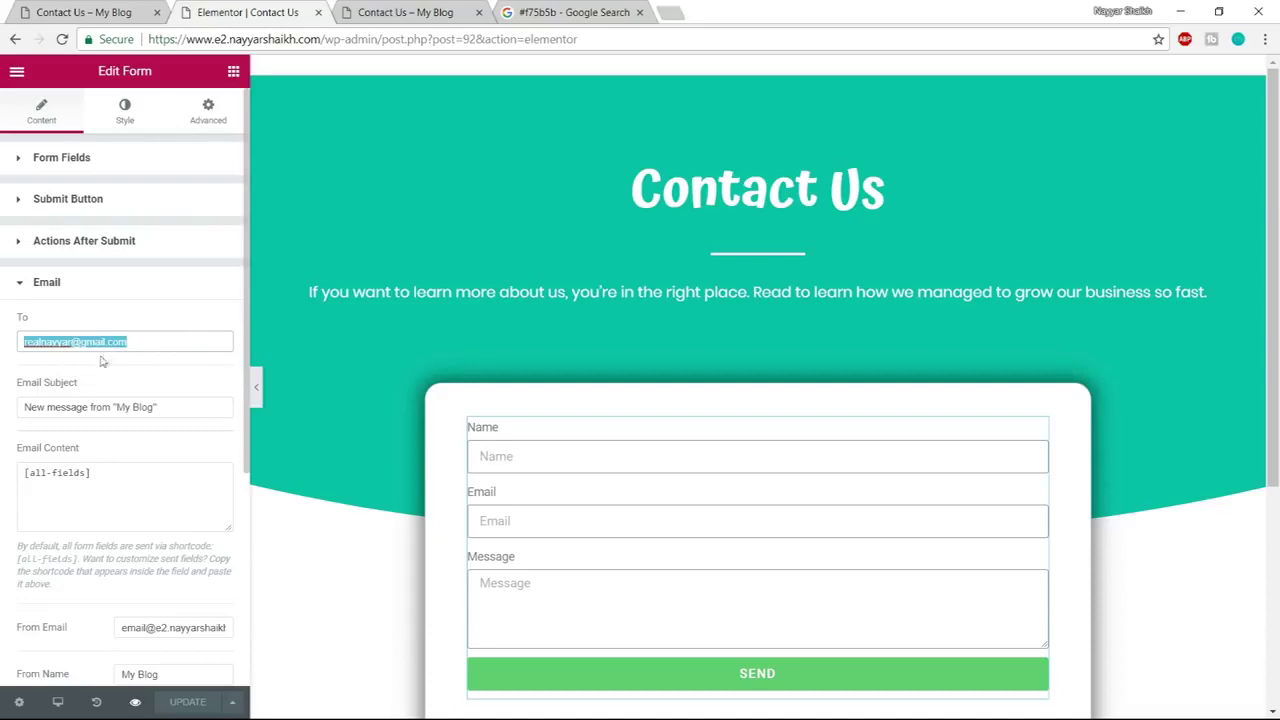
scroll(800, 580, down, 1)
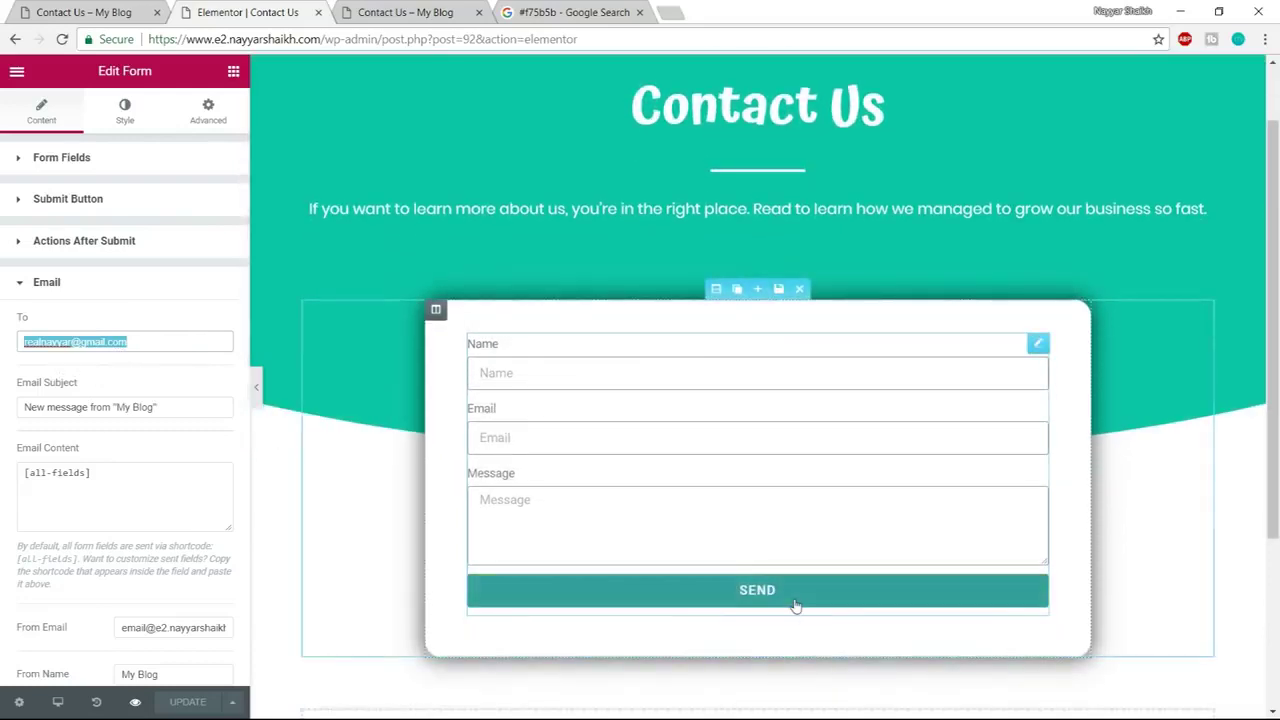
click(84, 12)
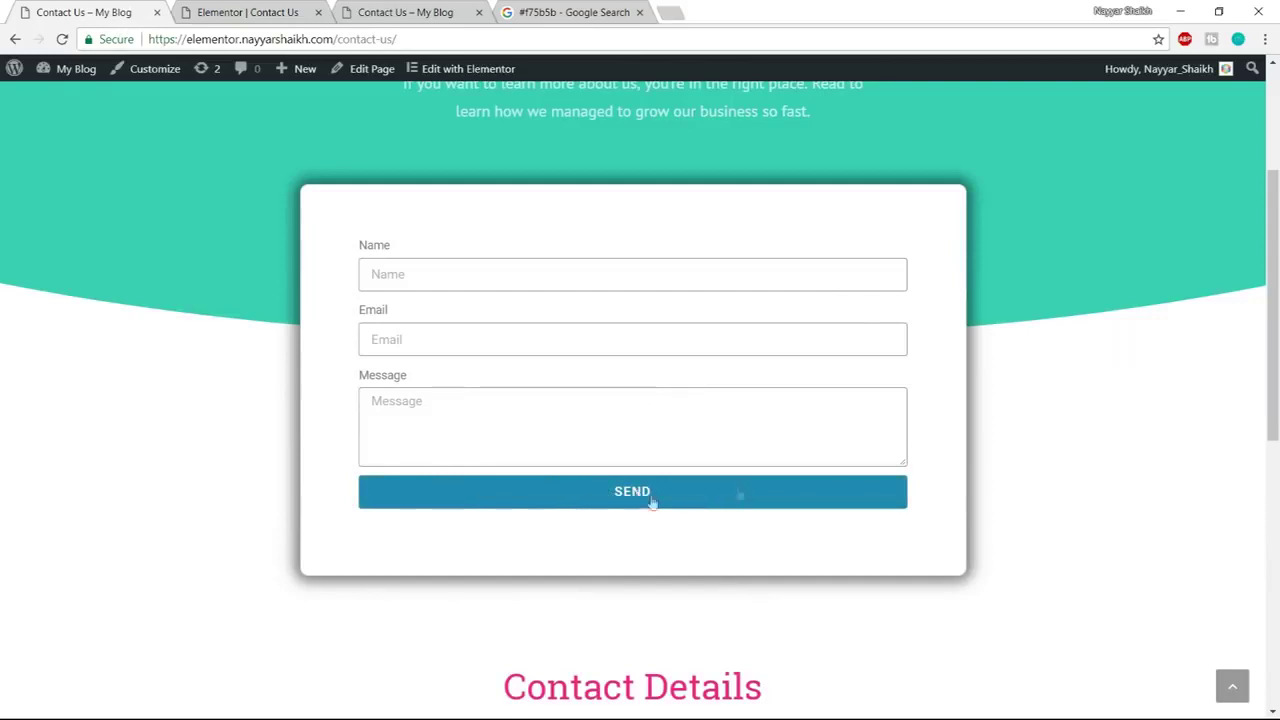
click(651, 491)
Step: Inspect the reference page's Contact Details heading and paragraph text
click(258, 10)
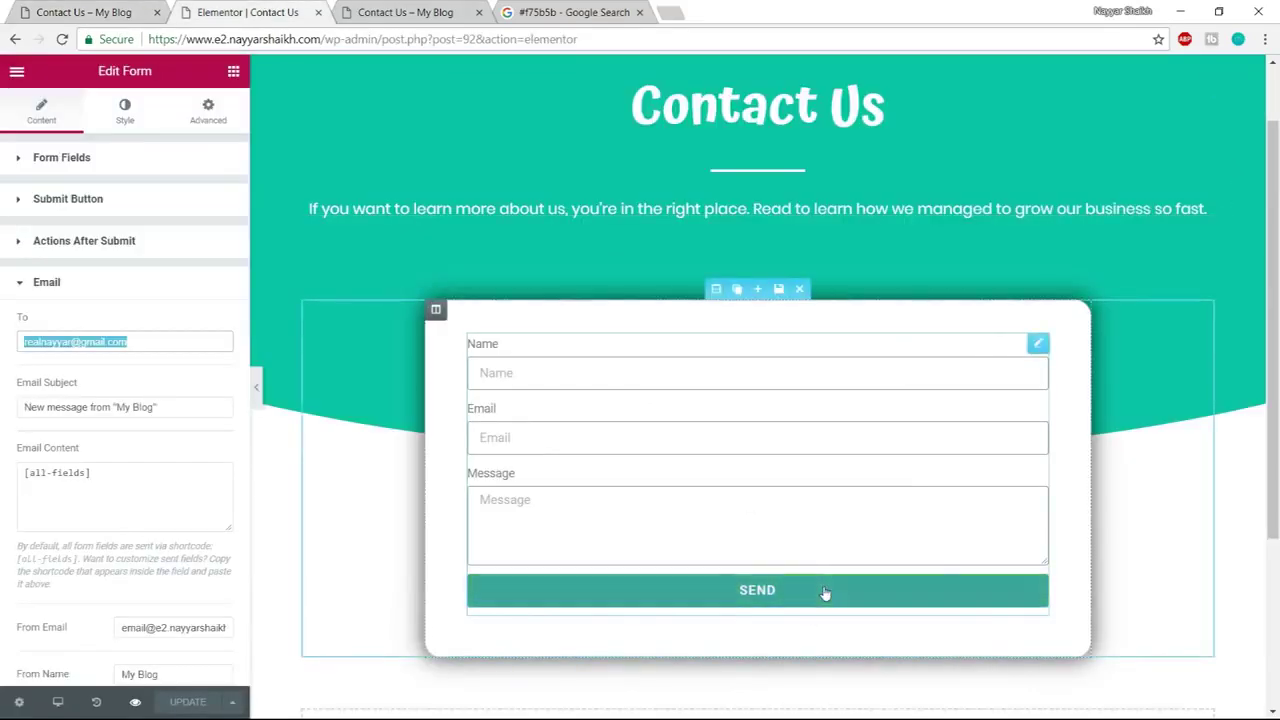
click(118, 10)
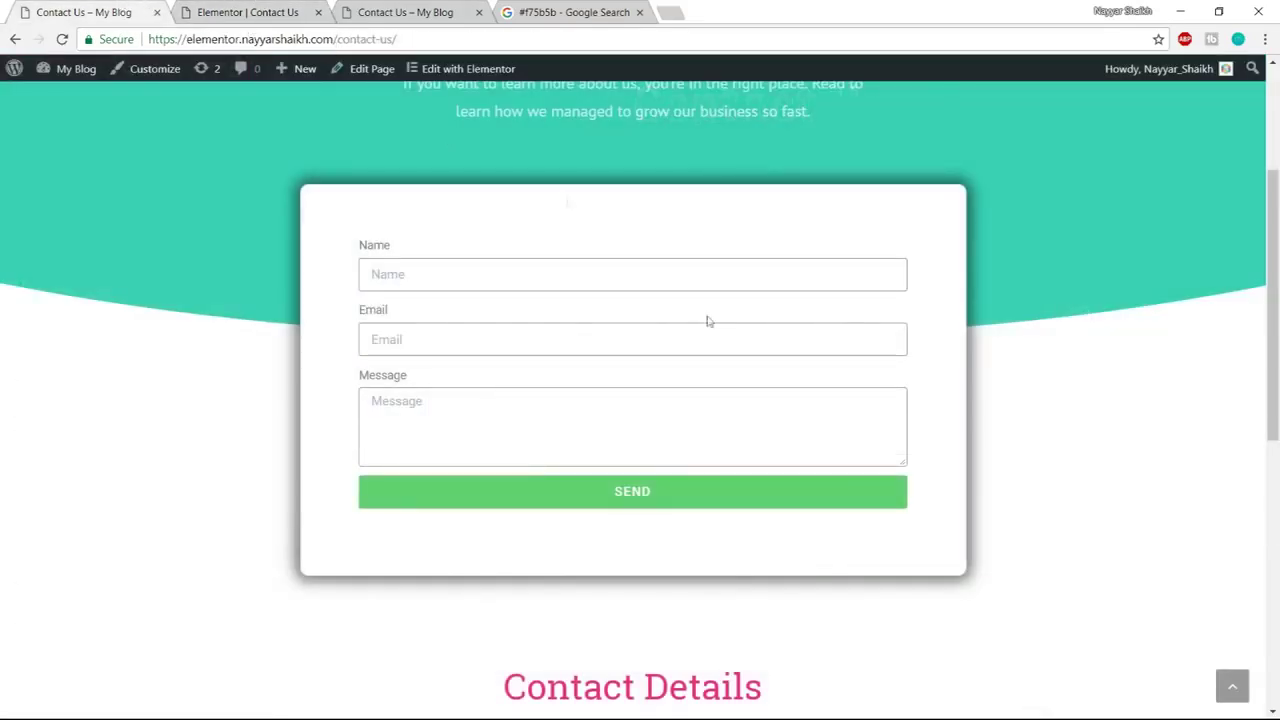
scroll(706, 320, down, 5)
drag(513, 190, 766, 192)
click(778, 191)
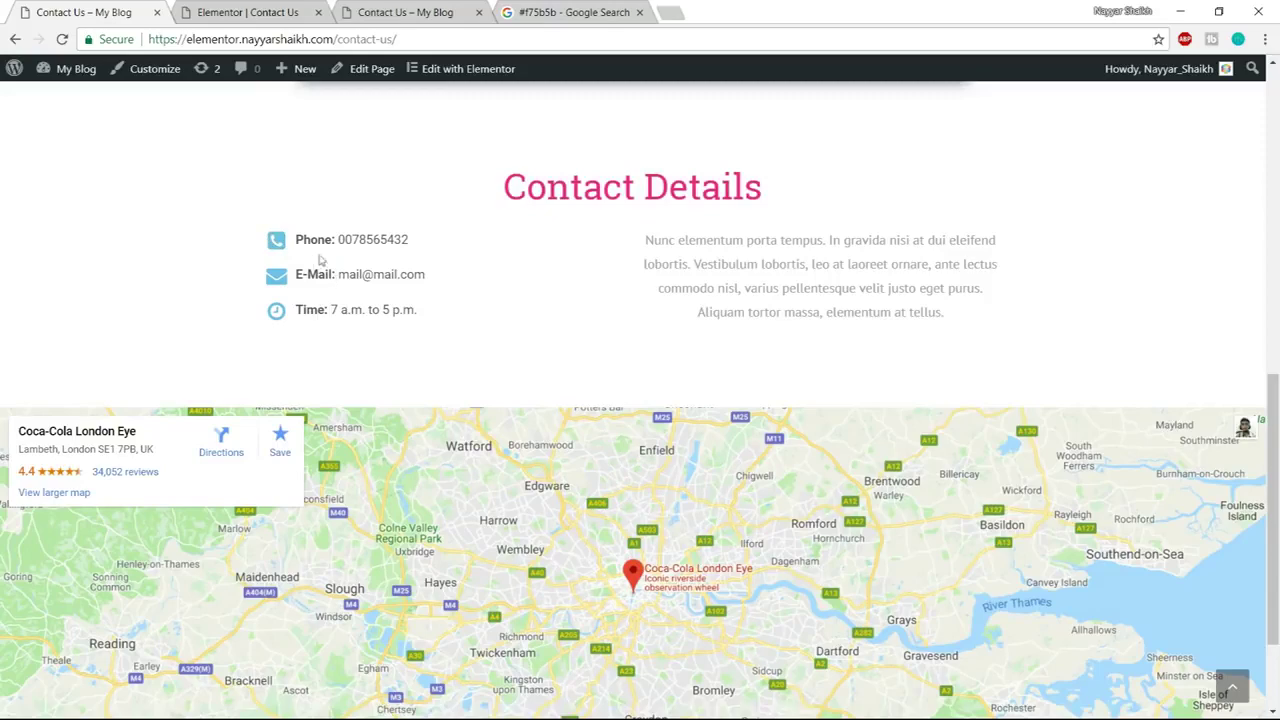
drag(641, 237, 945, 313)
click(945, 313)
click(256, 8)
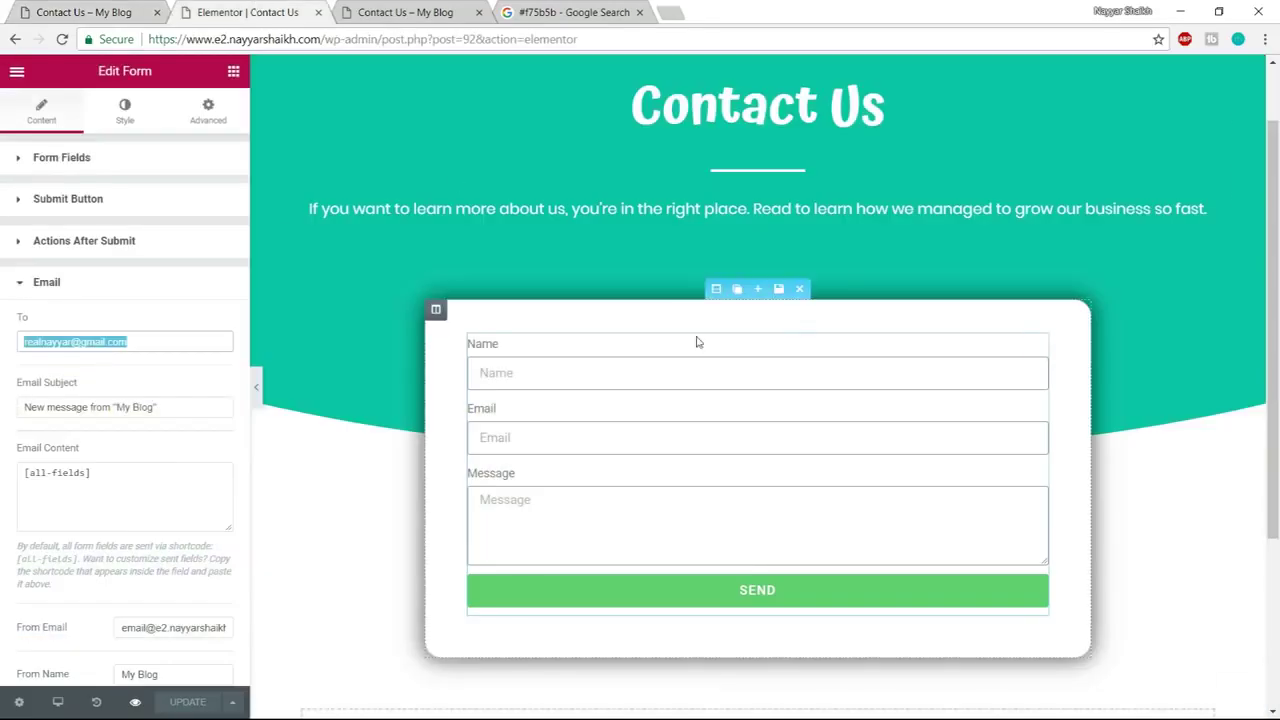
Step: Add a new single-column section below the form card
scroll(694, 340, down, 3)
click(700, 528)
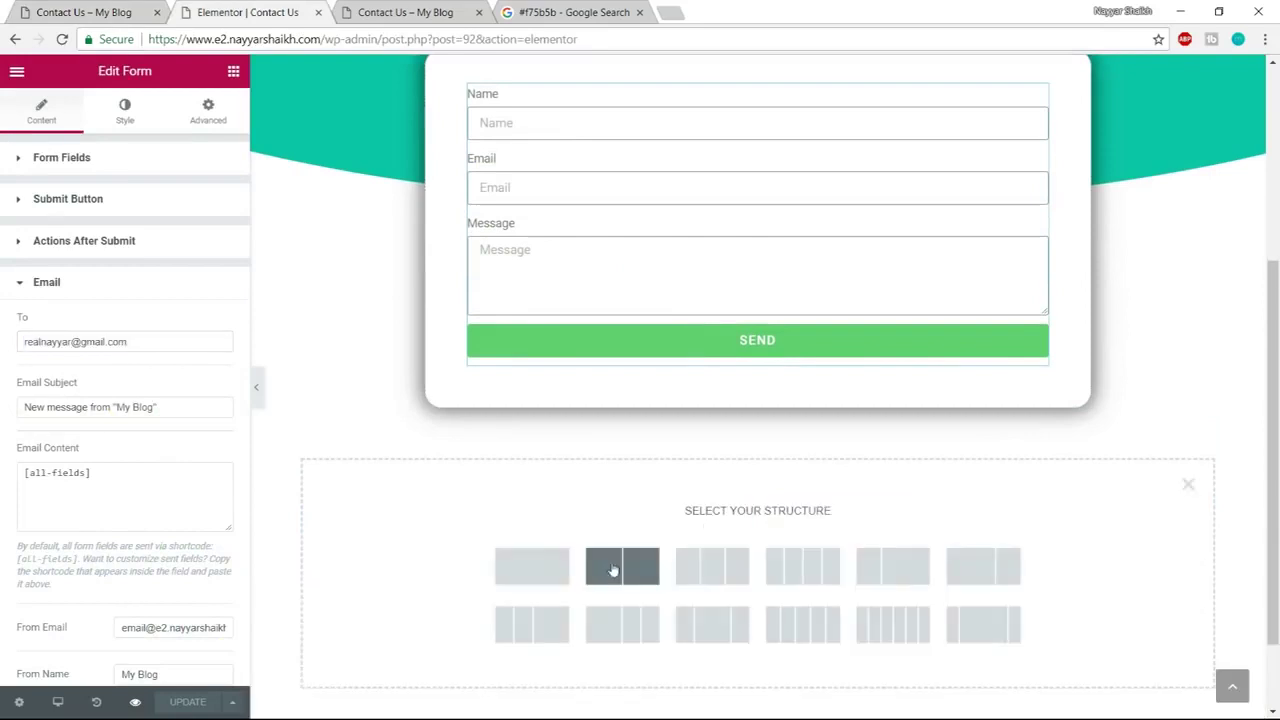
click(543, 567)
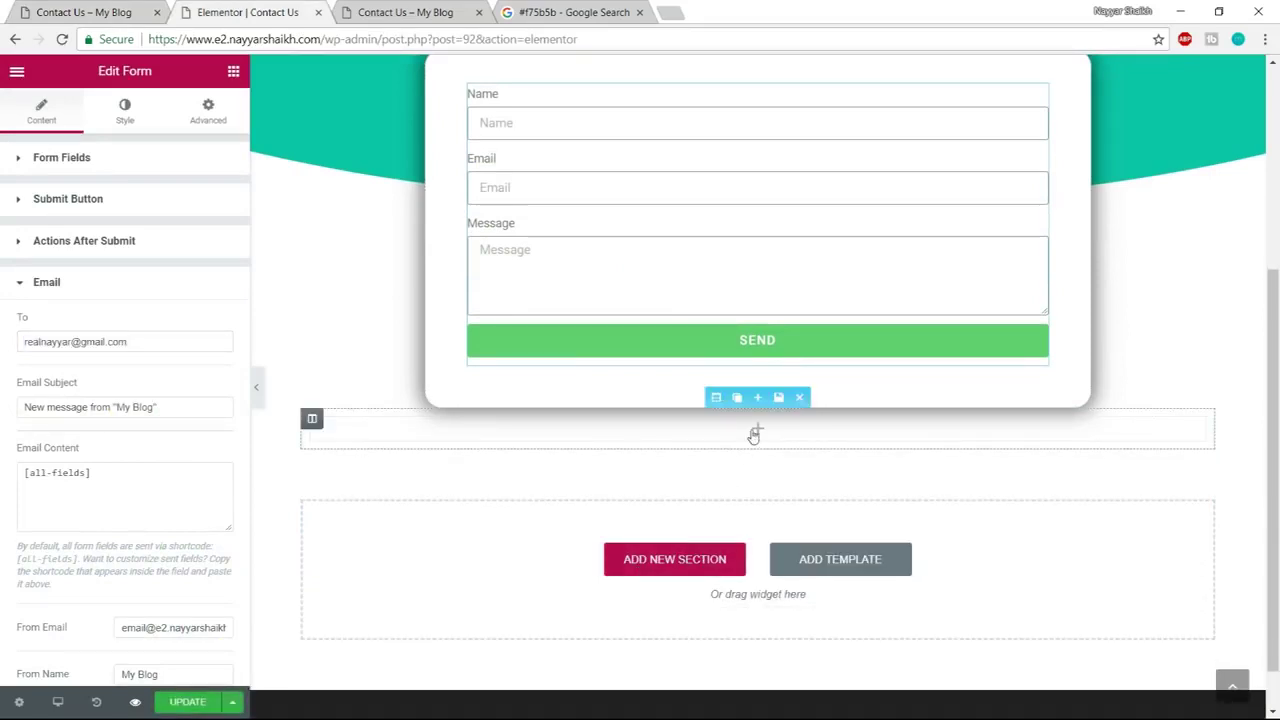
scroll(751, 432, up, 3)
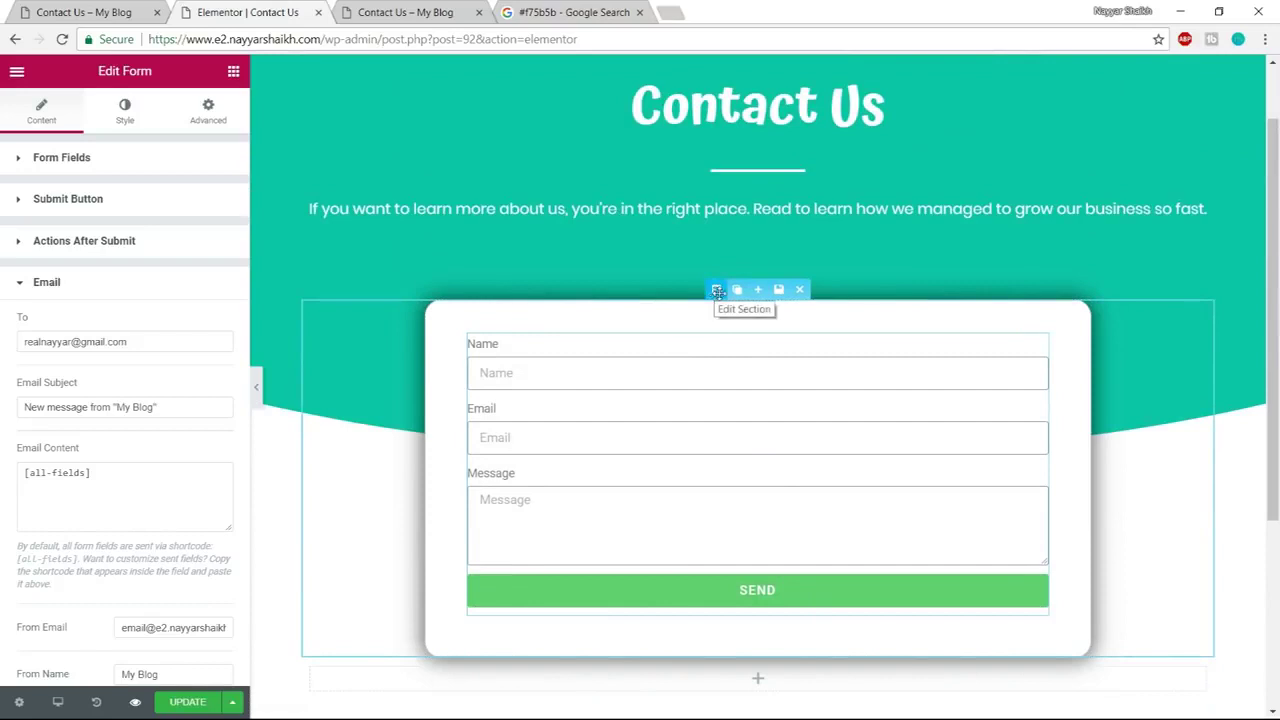
Step: Set the form section's bottom margin to 100
click(718, 292)
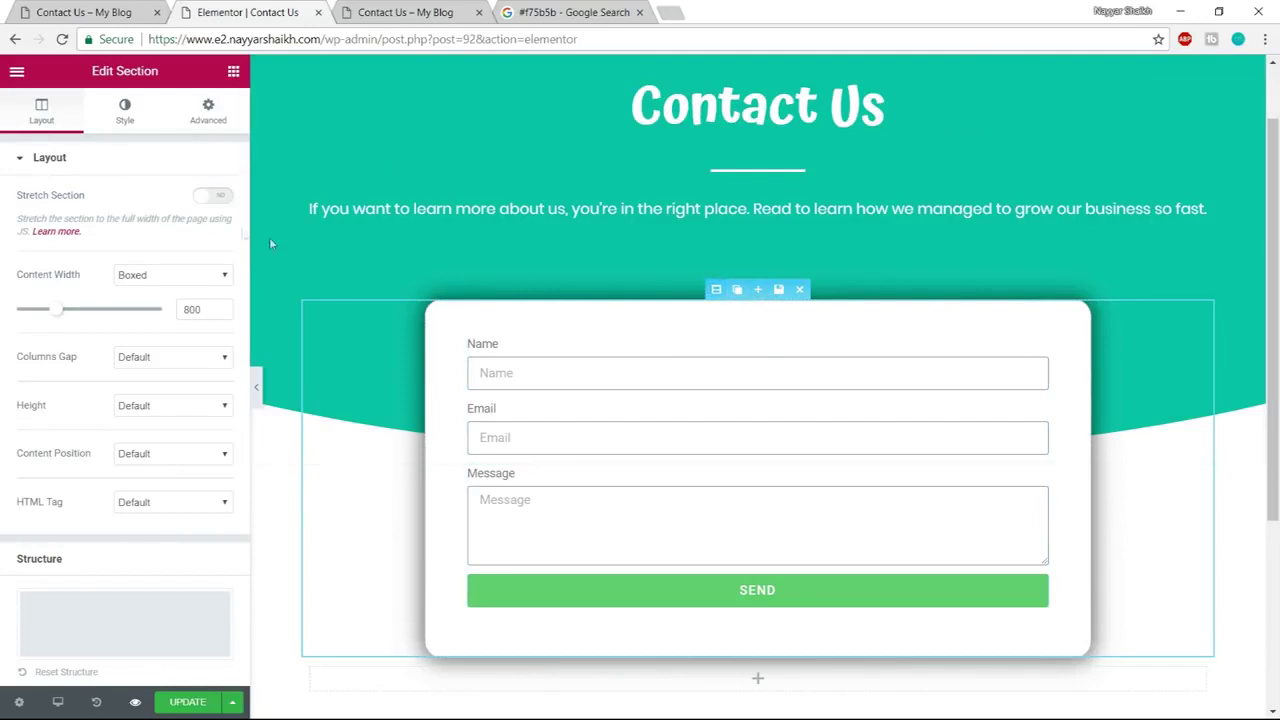
click(205, 115)
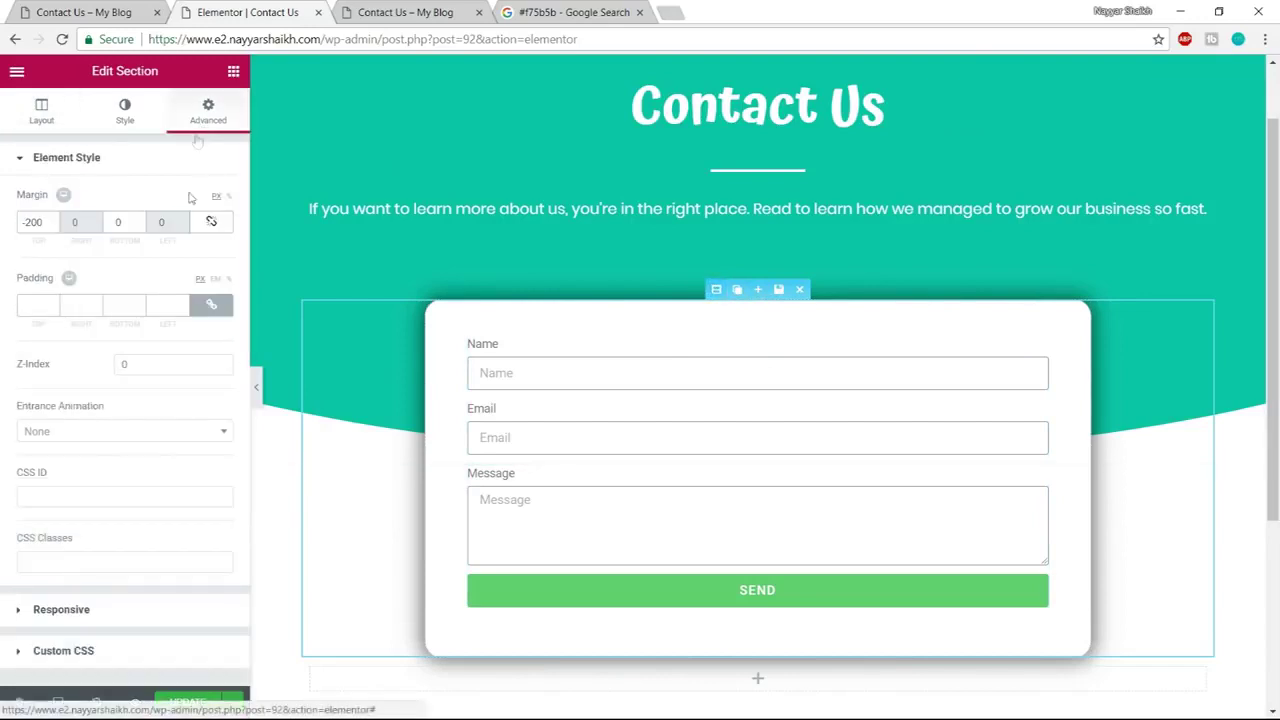
click(115, 221)
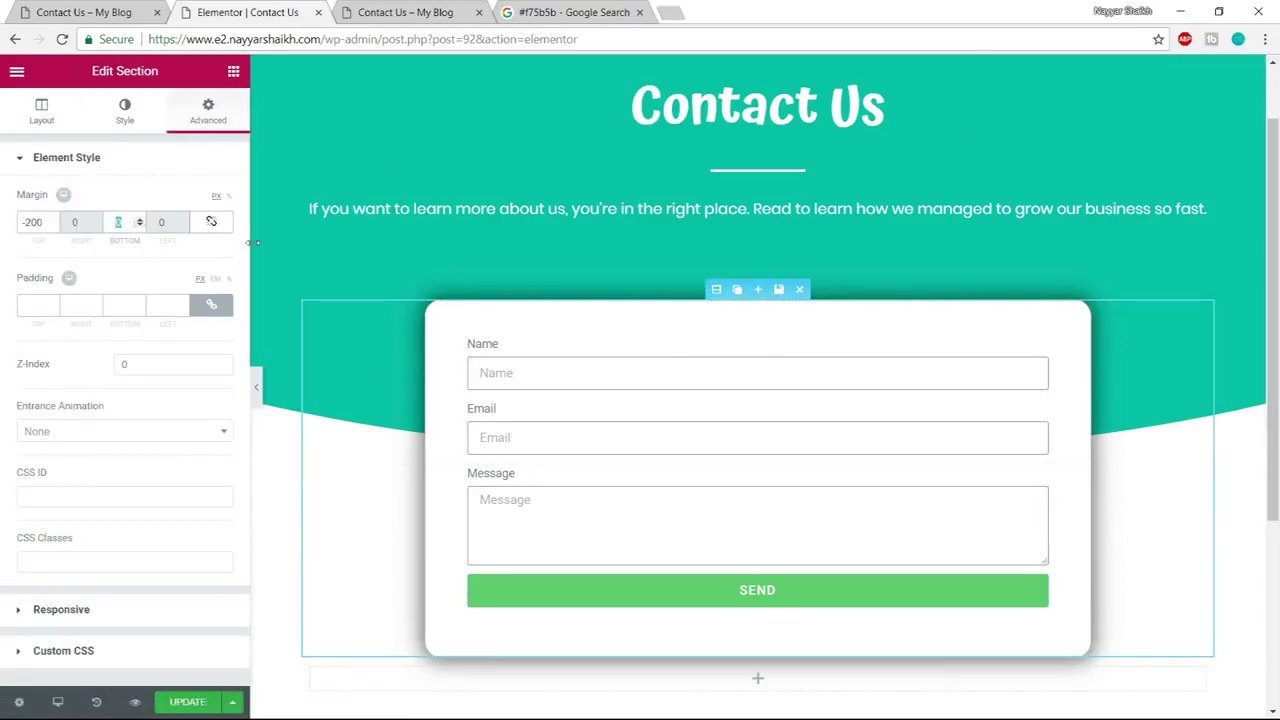
text(100)
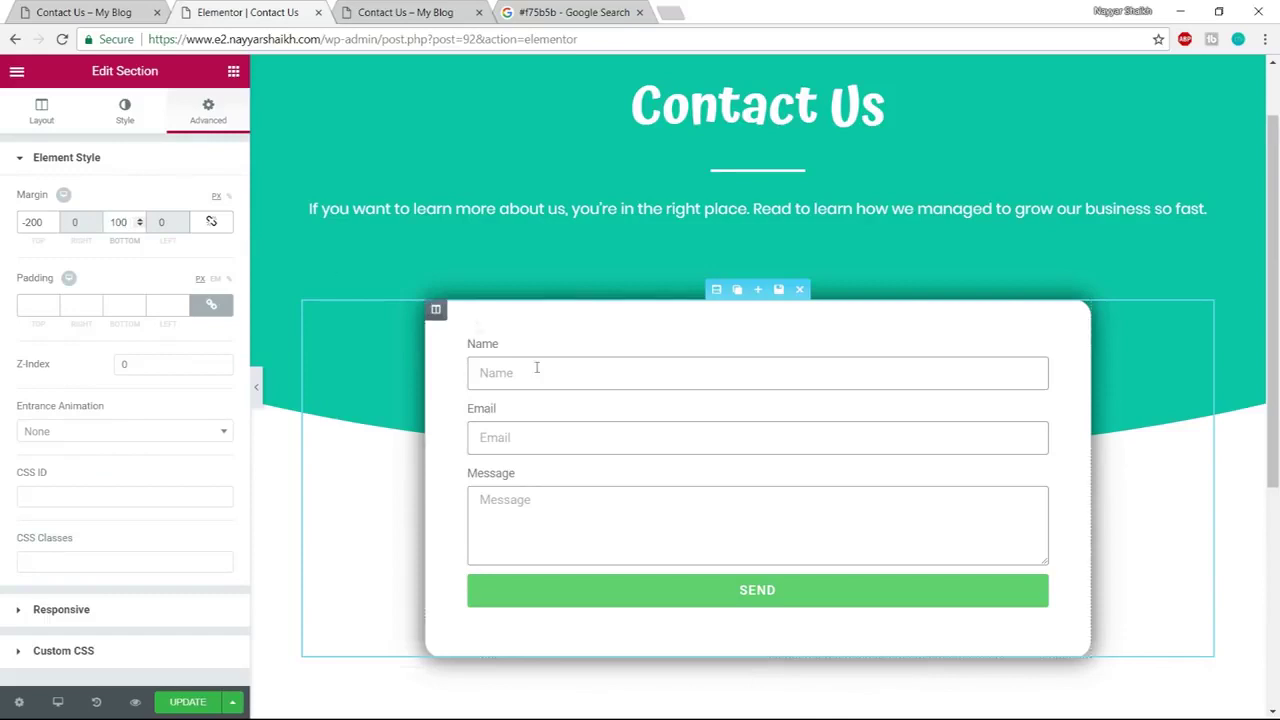
scroll(565, 546, down, 2)
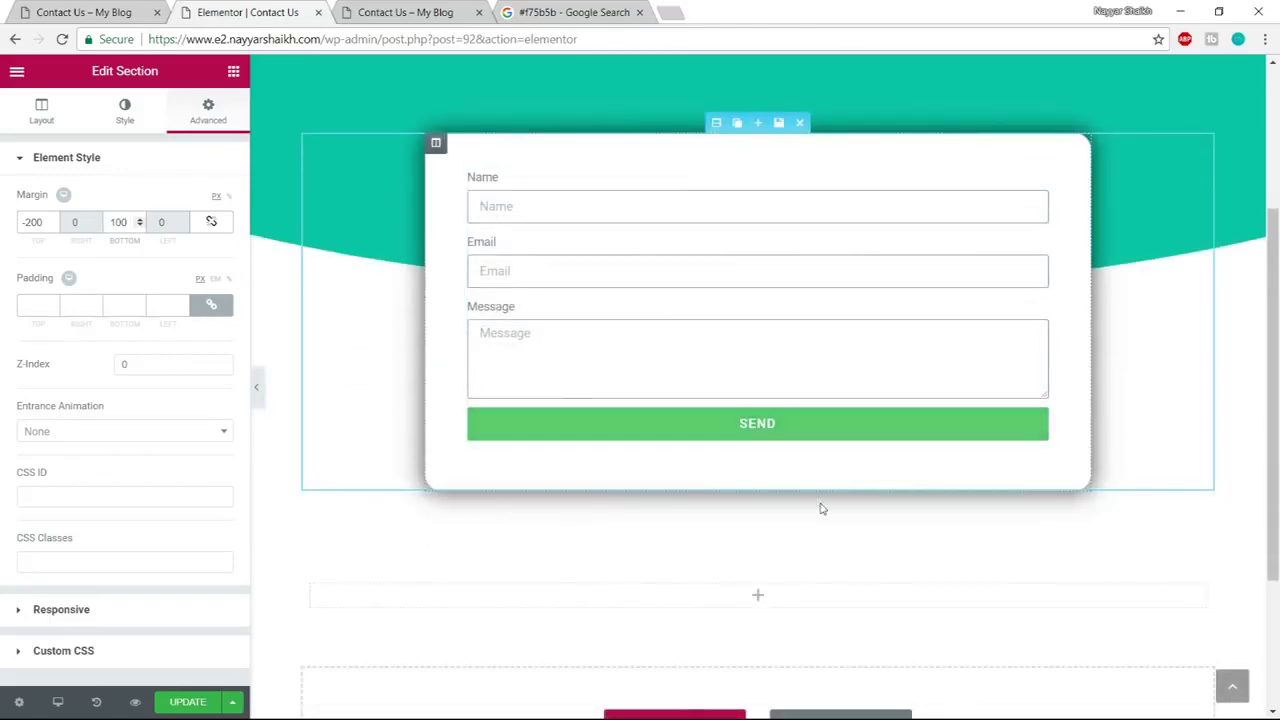
scroll(800, 485, down, 2)
Step: Add a centred Heading widget reading 'Contact Details' copied from the reference page
click(233, 71)
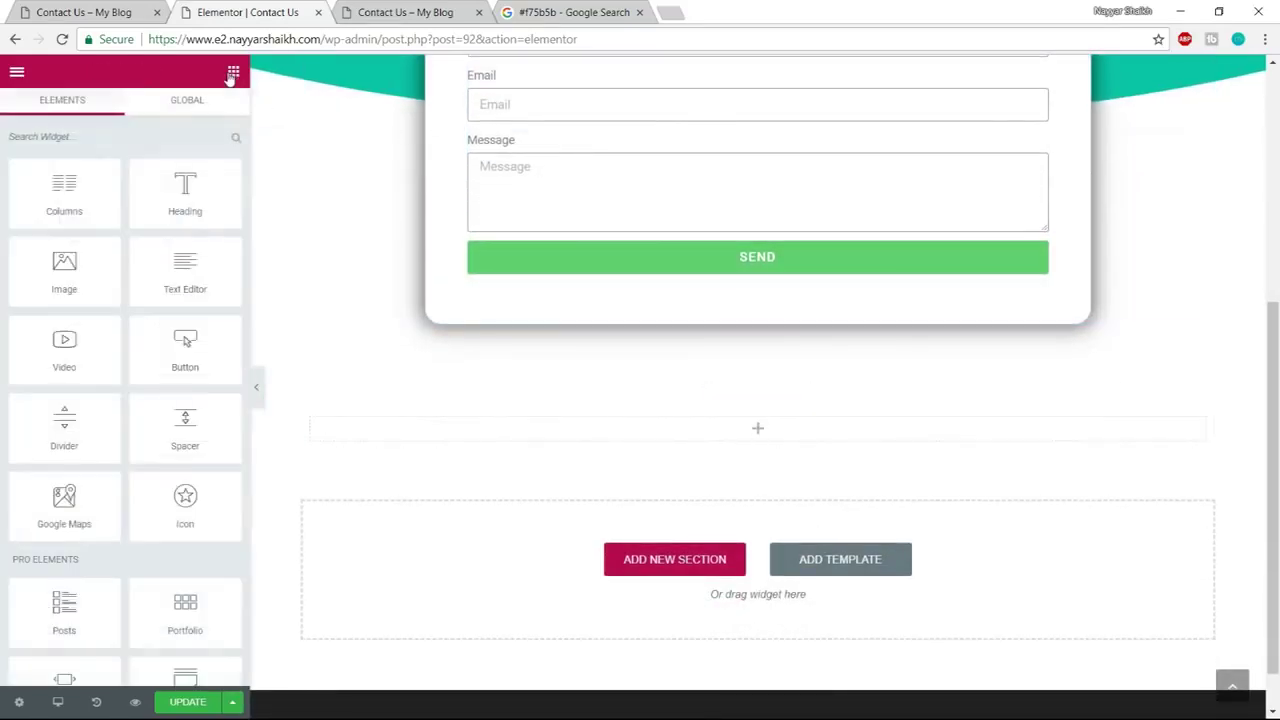
drag(137, 203, 781, 454)
click(105, 11)
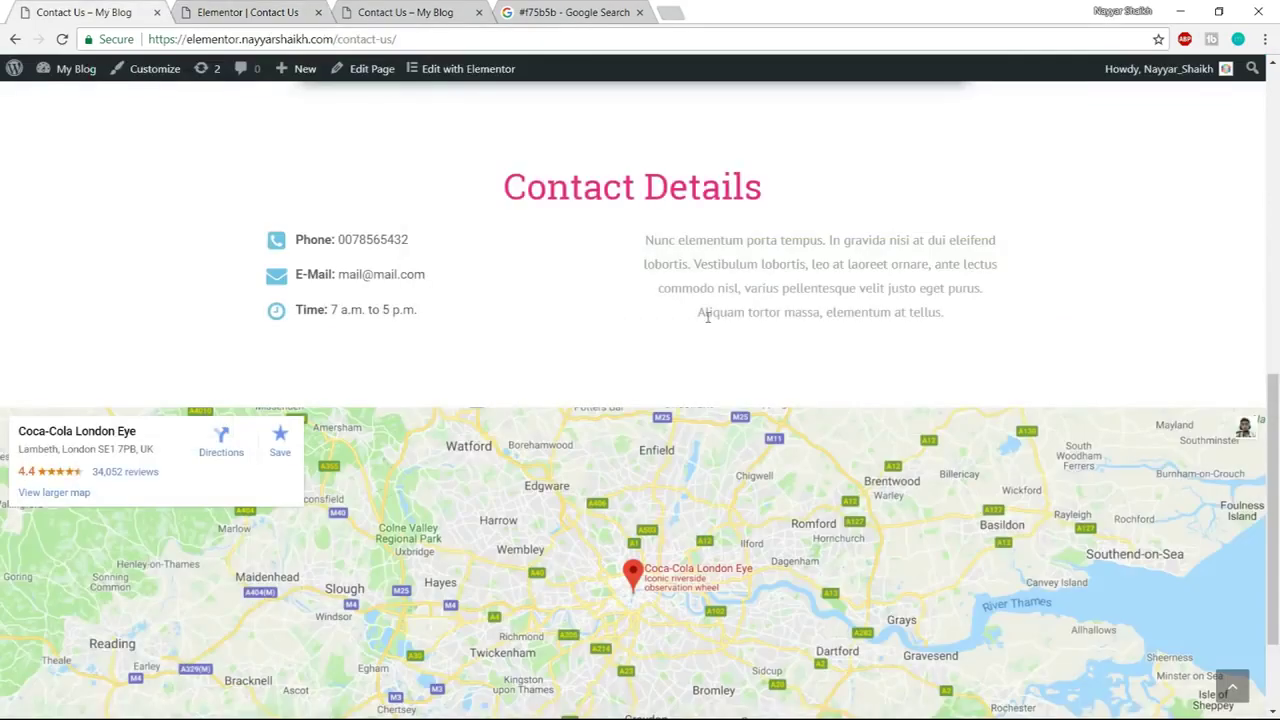
drag(790, 188, 490, 186)
key(ctrl+c)
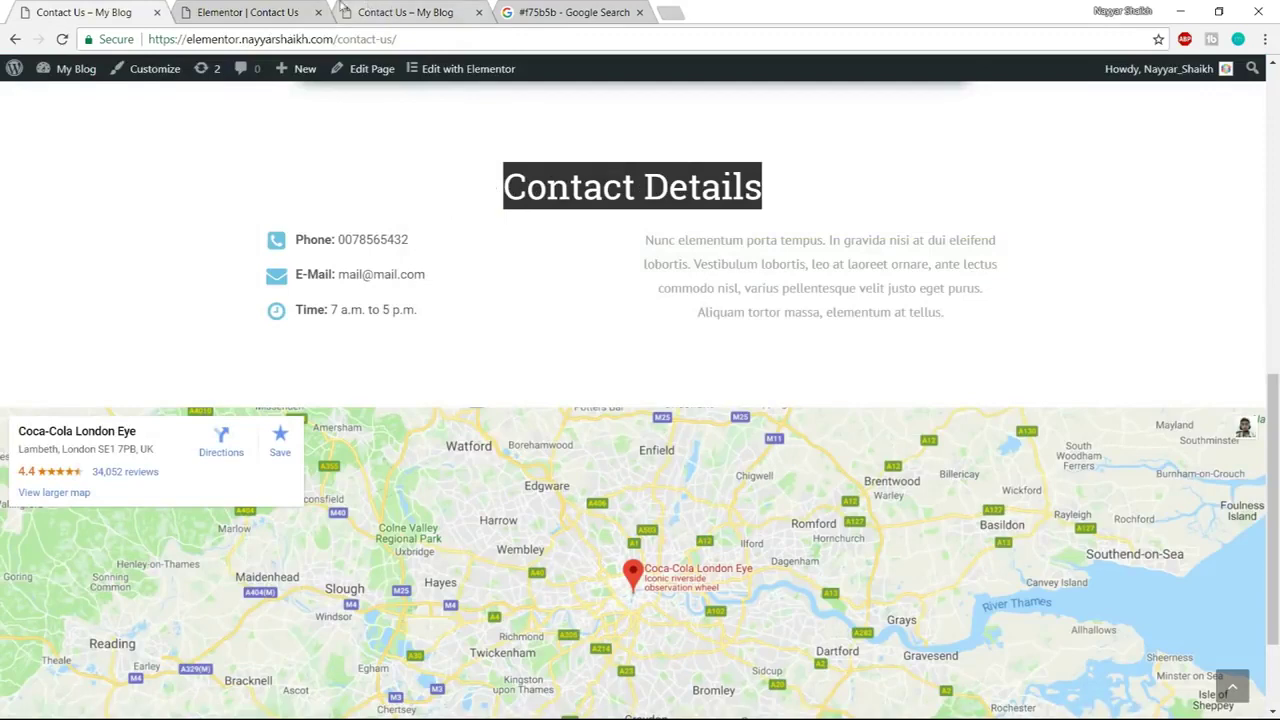
click(300, 12)
drag(170, 216, 2, 238)
key(ctrl+v)
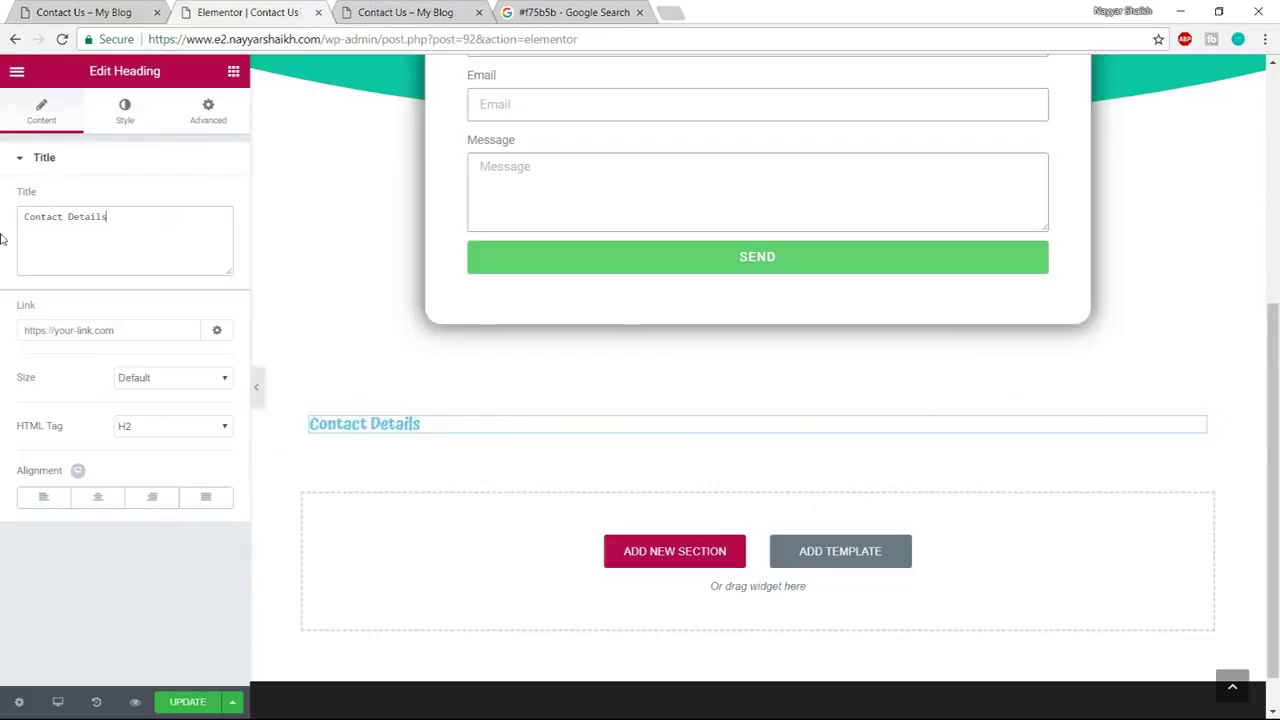
click(98, 497)
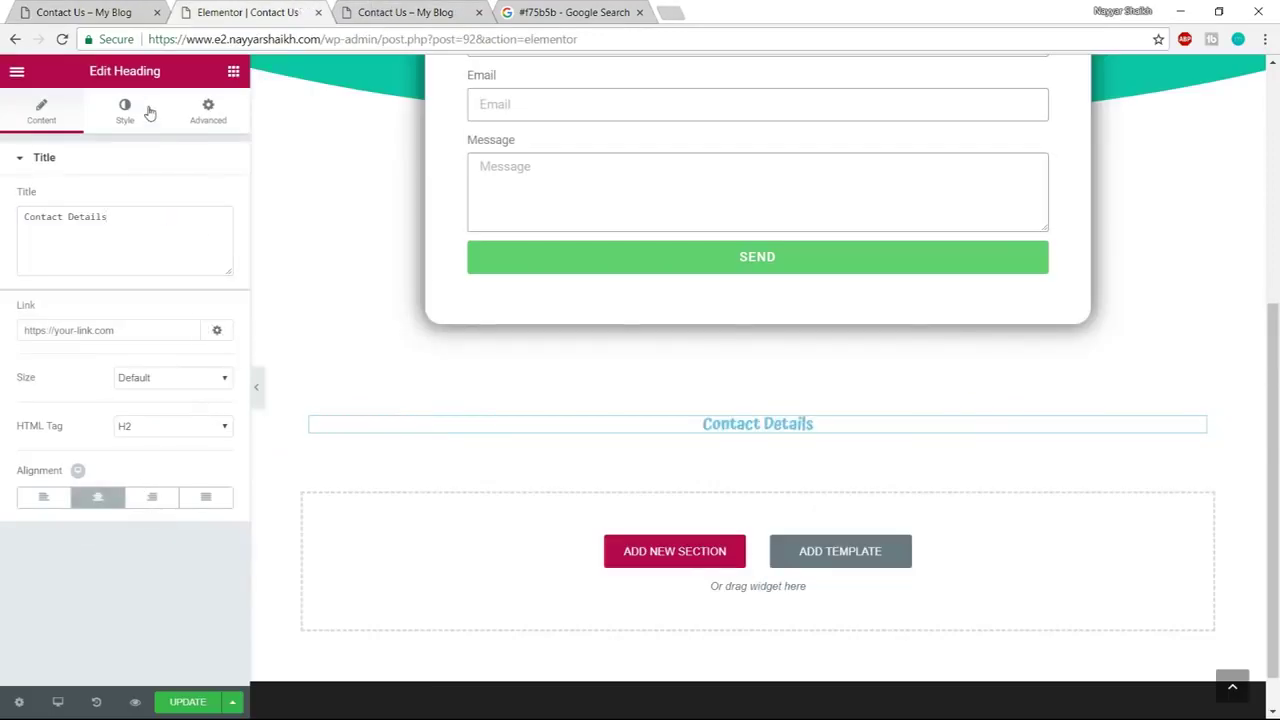
Step: Colour the heading pink #ff7093
click(130, 110)
click(224, 204)
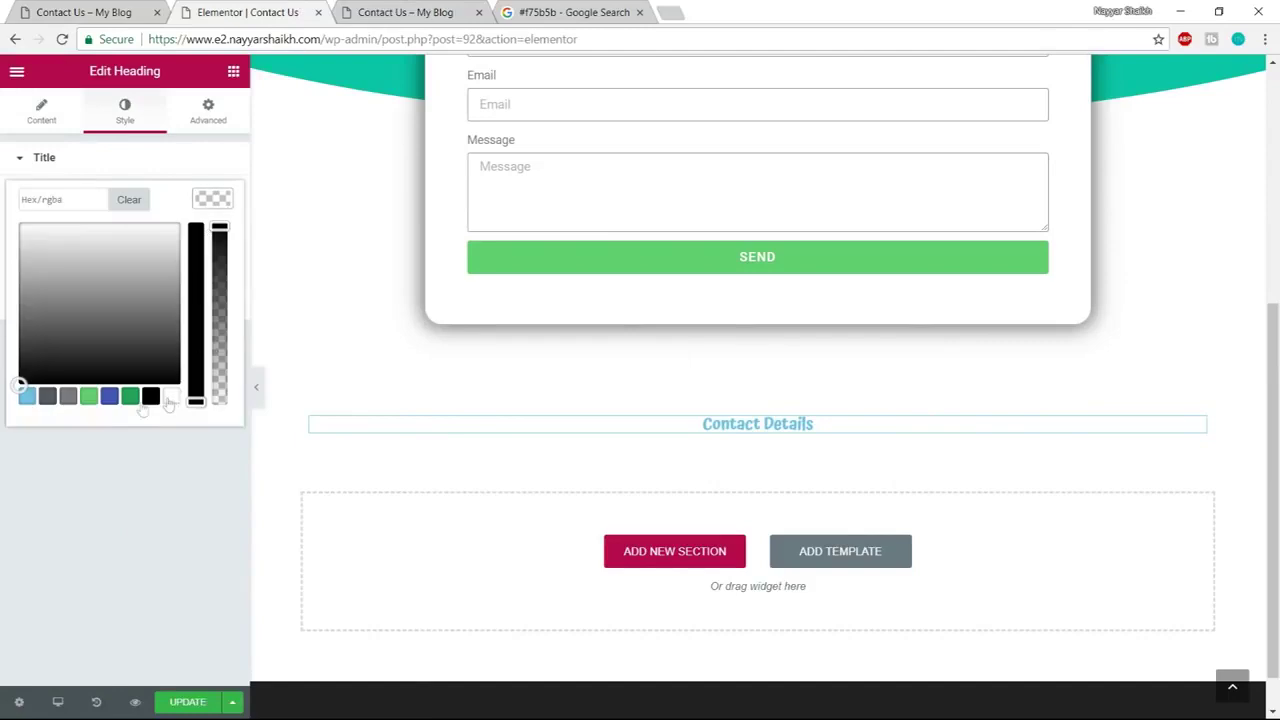
click(129, 337)
click(174, 222)
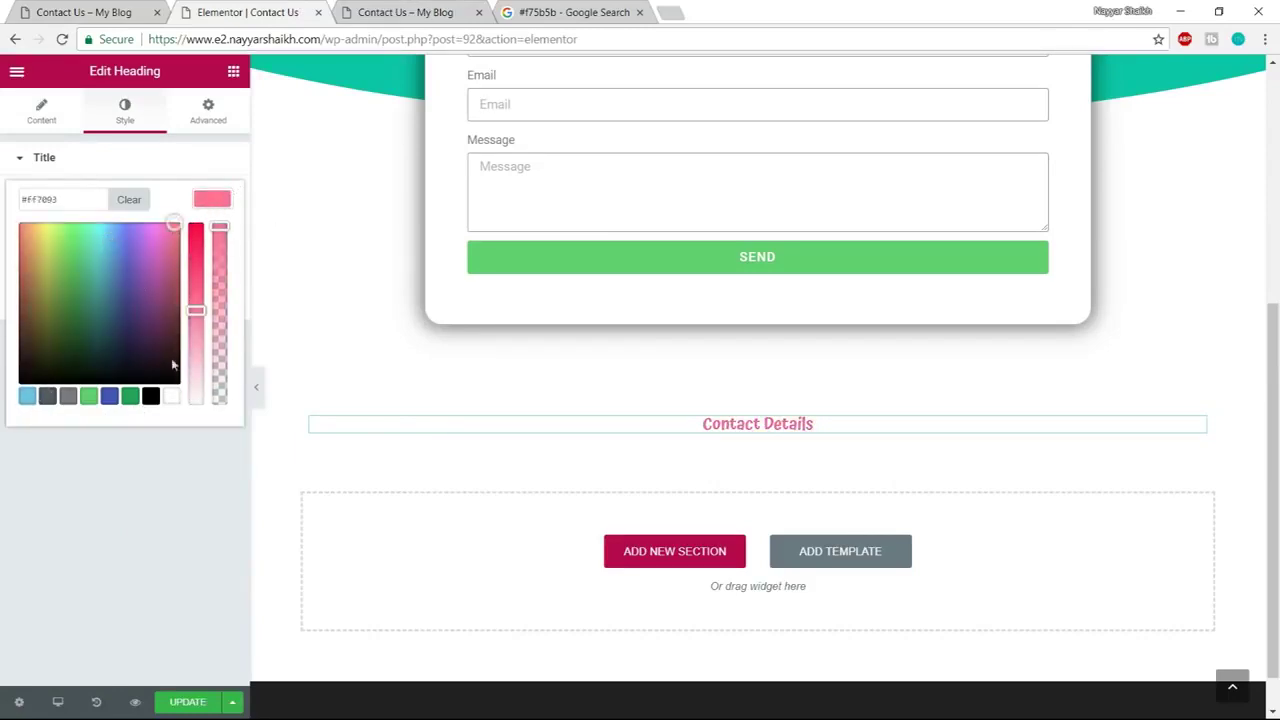
Step: Set the heading typography to Poppins, size 40, weight 400
click(214, 205)
click(212, 246)
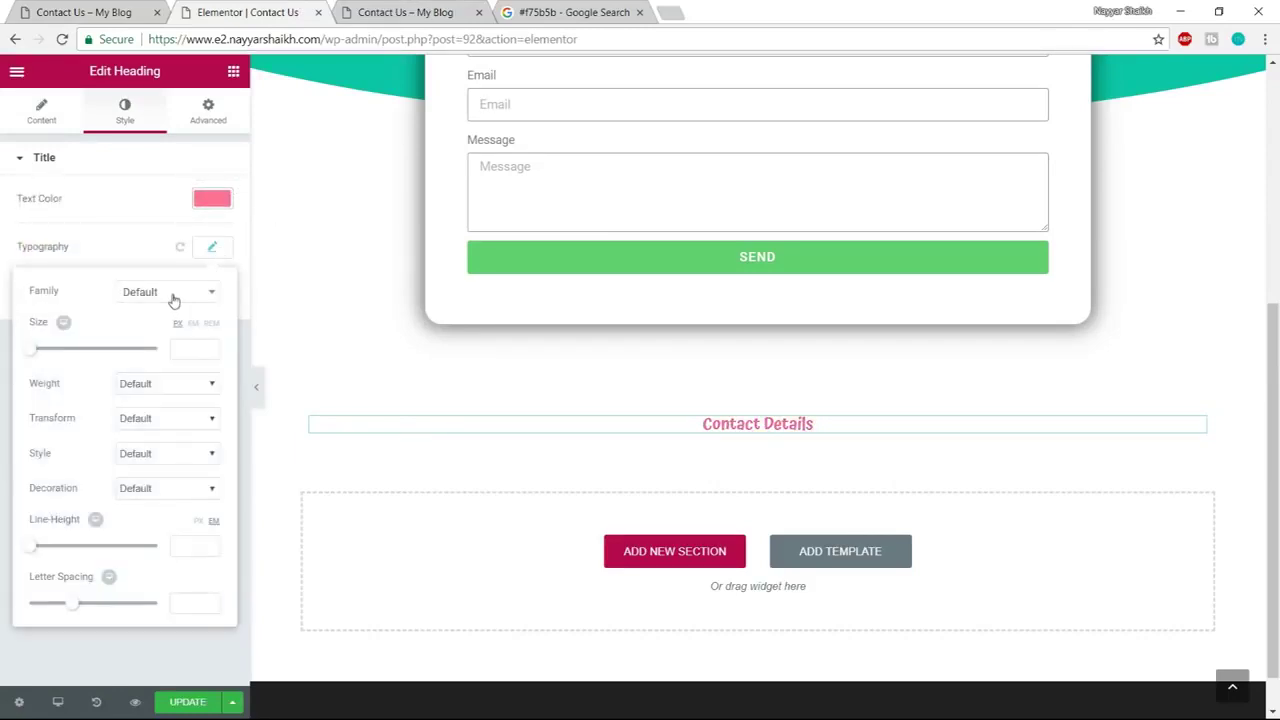
click(173, 298)
text(poppi)
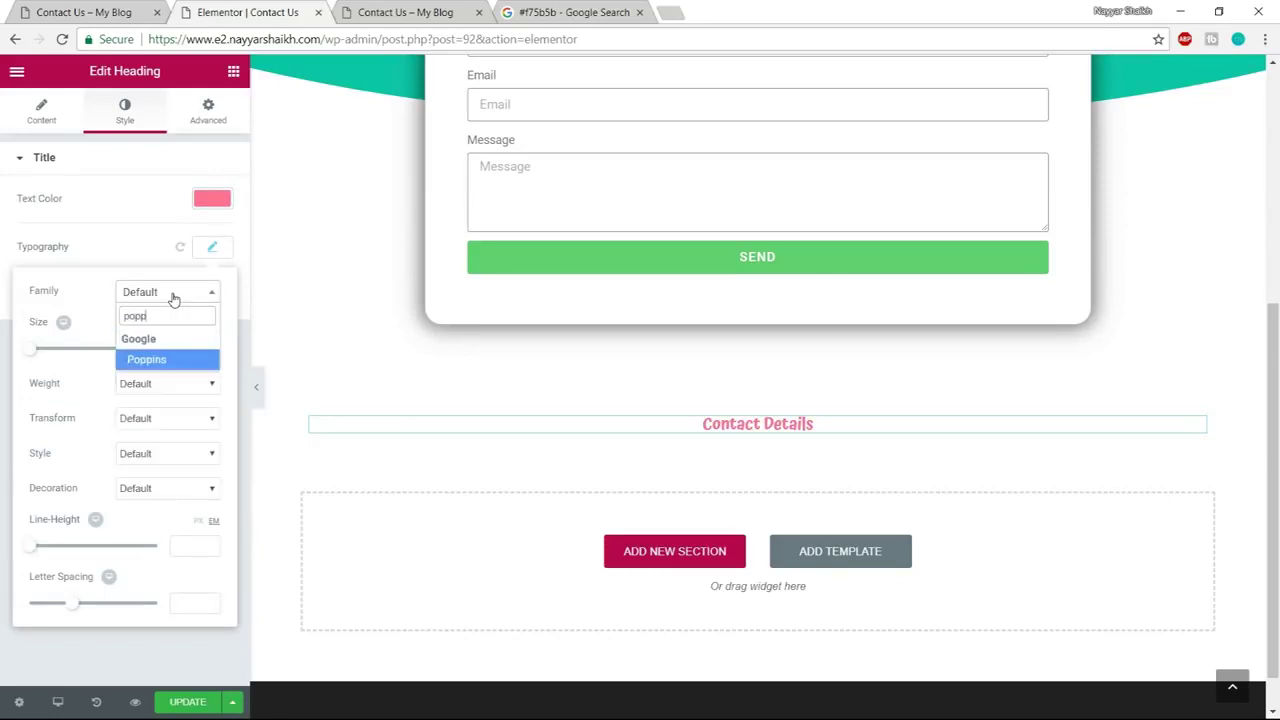
key(Return)
click(190, 350)
text(40)
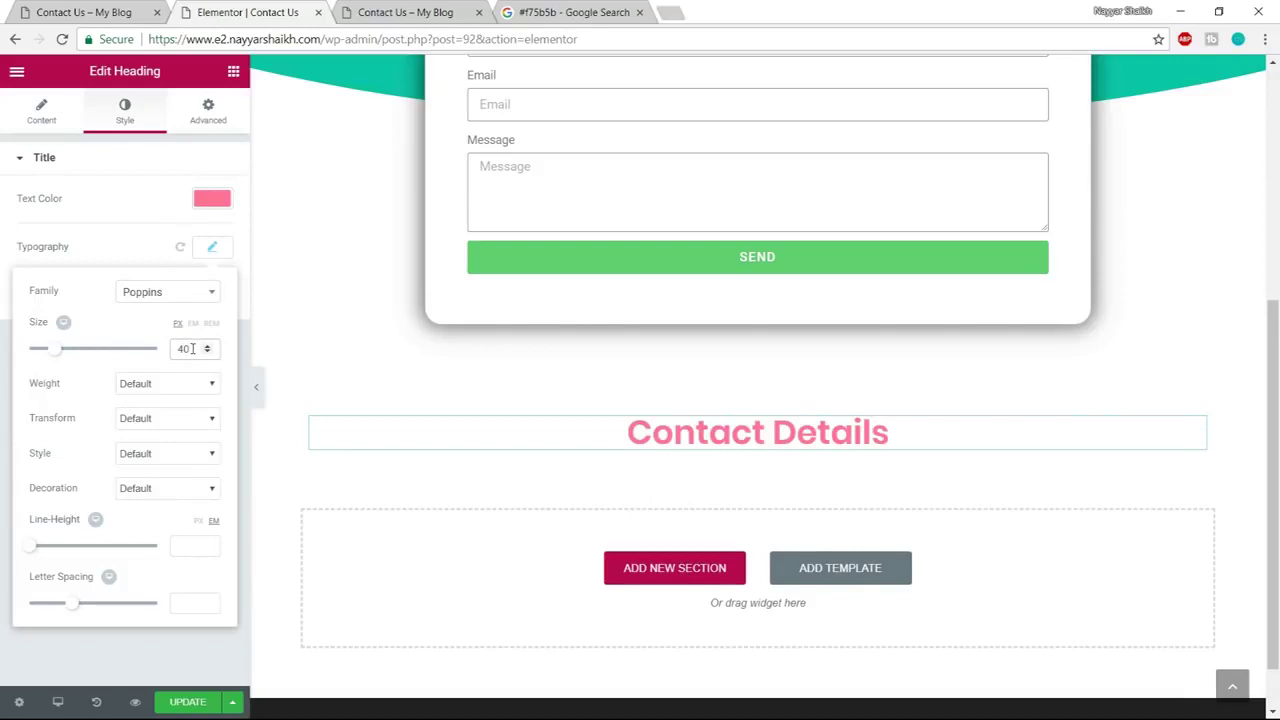
click(180, 386)
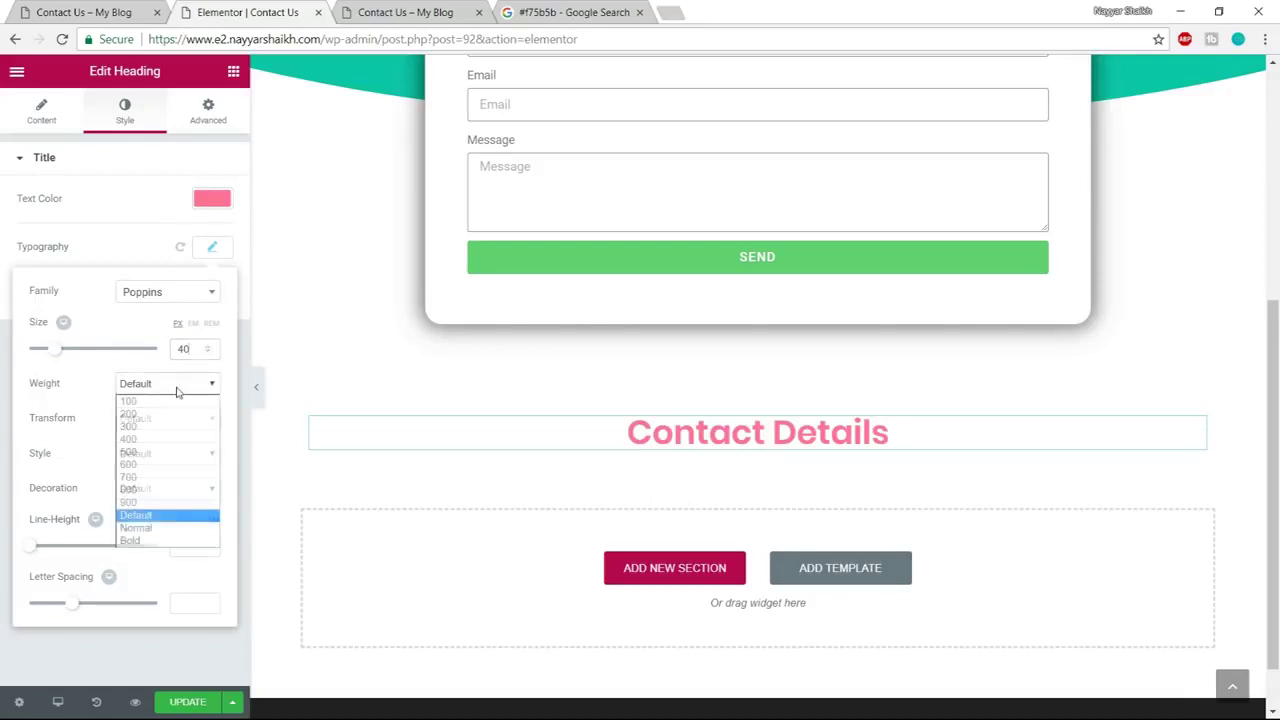
click(157, 464)
click(160, 386)
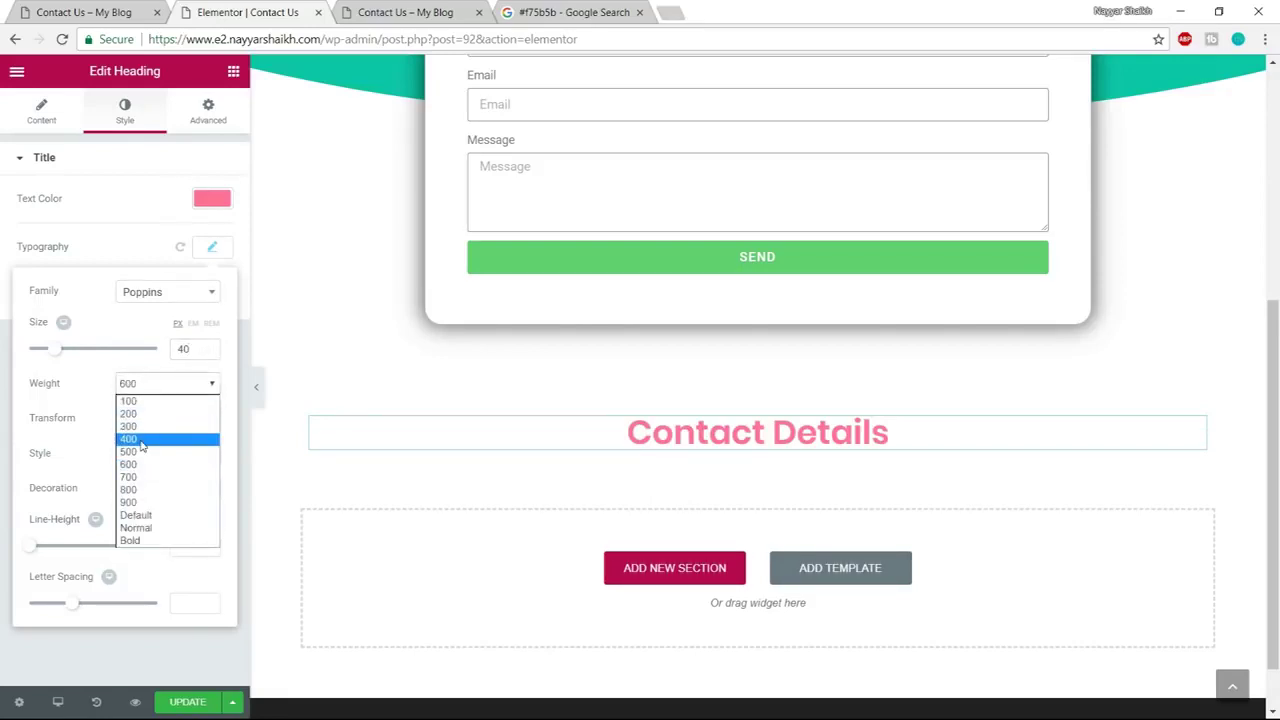
click(142, 440)
Step: Compare the styled heading with the live reference Contact Us page
key(ctrl+shift+Tab)
scroll(450, 320, up, 1)
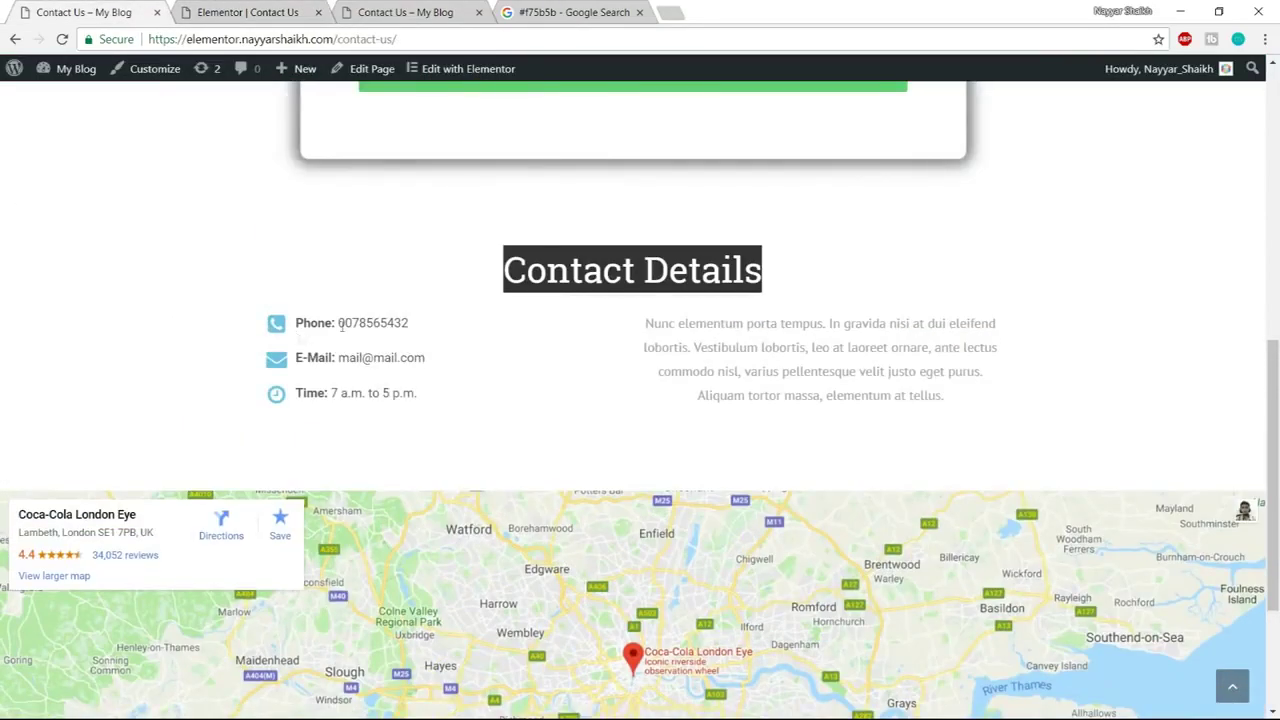
click(341, 325)
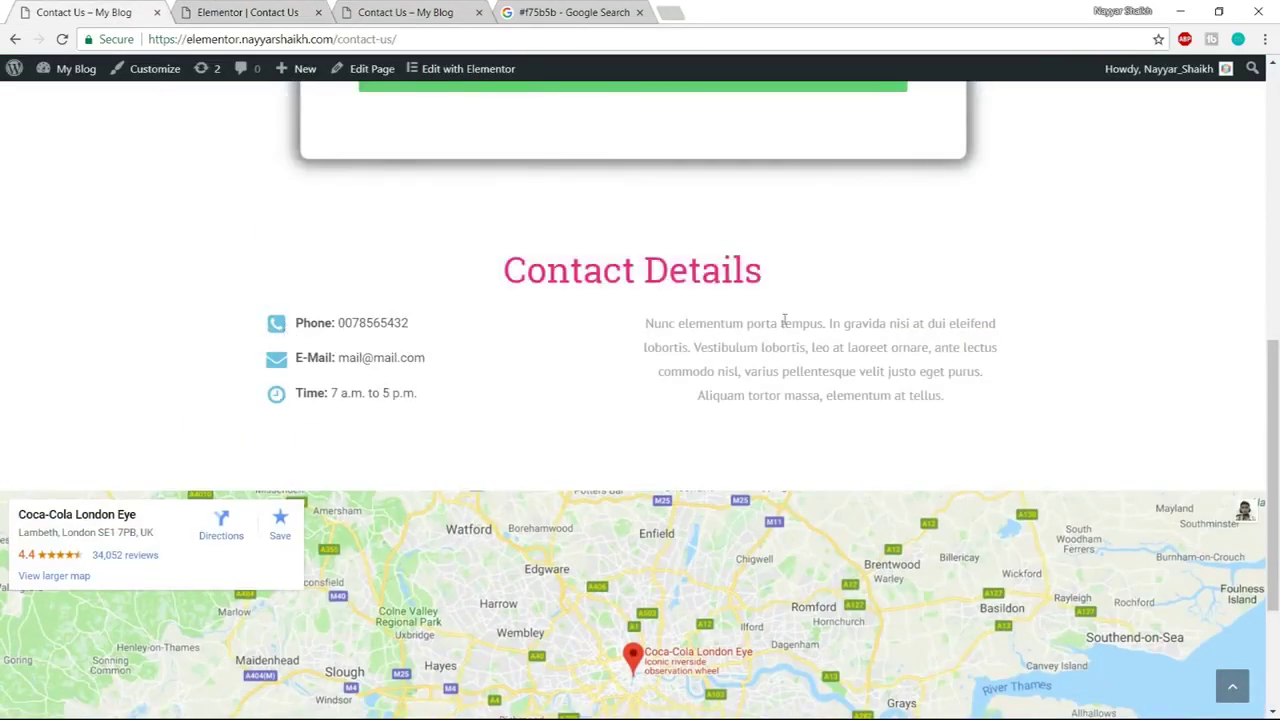
click(238, 10)
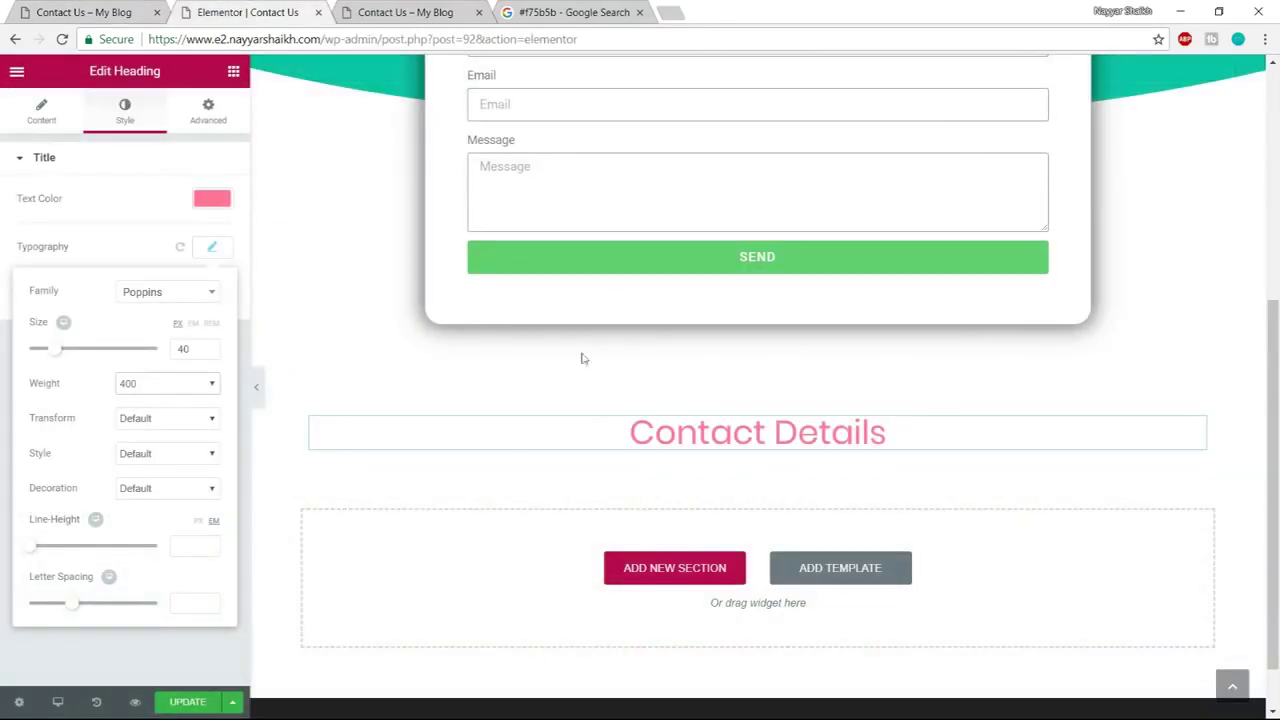
click(233, 72)
Step: Add a two-column section below the Contact Details heading
drag(64, 192, 677, 445)
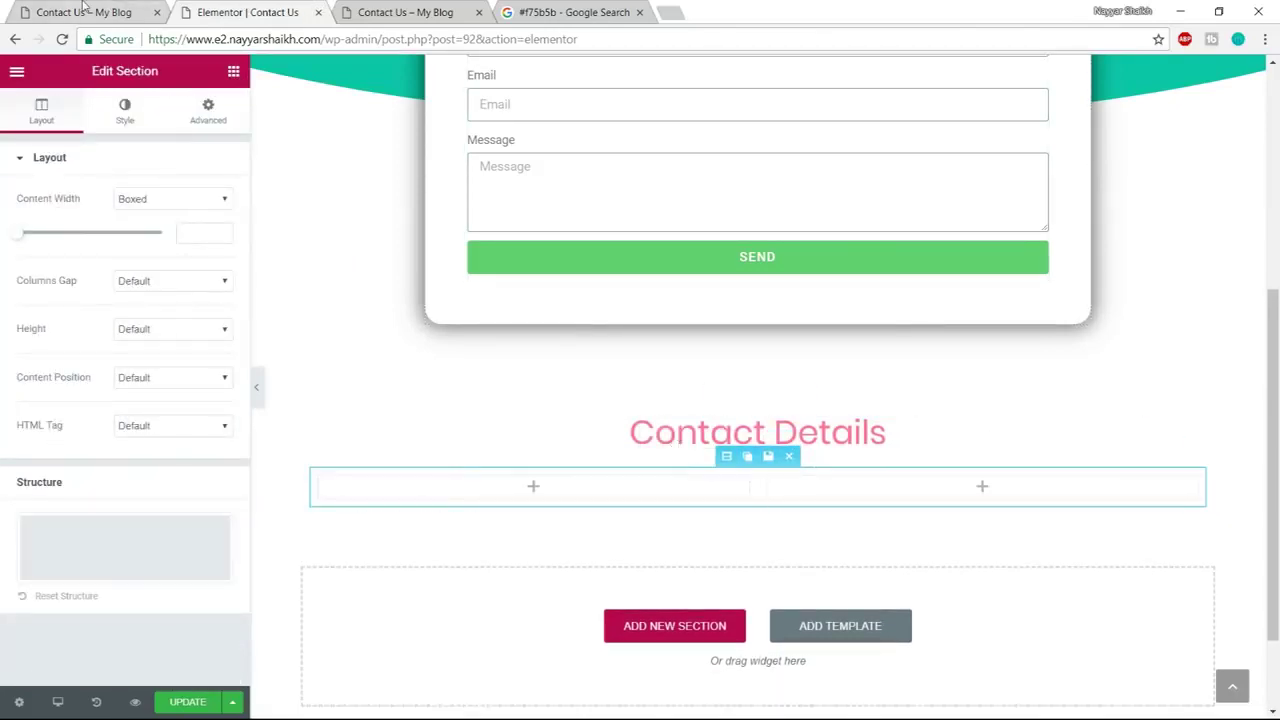
key(ctrl+1)
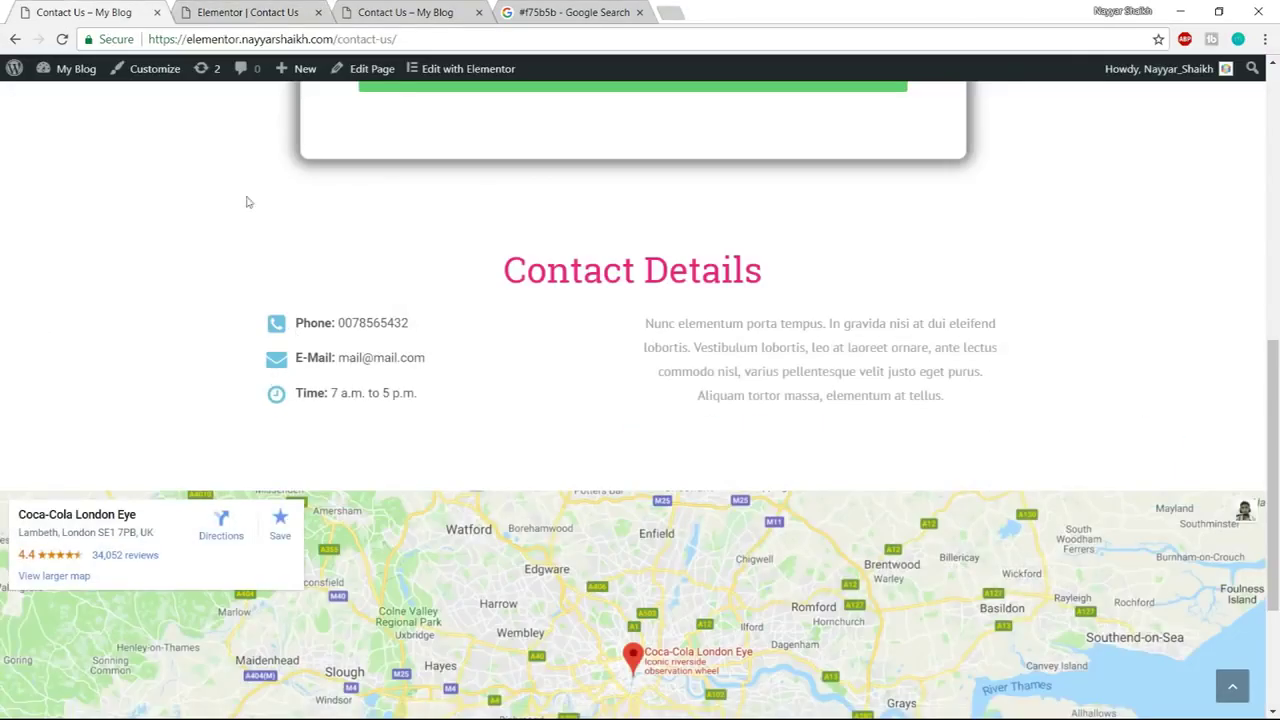
click(232, 10)
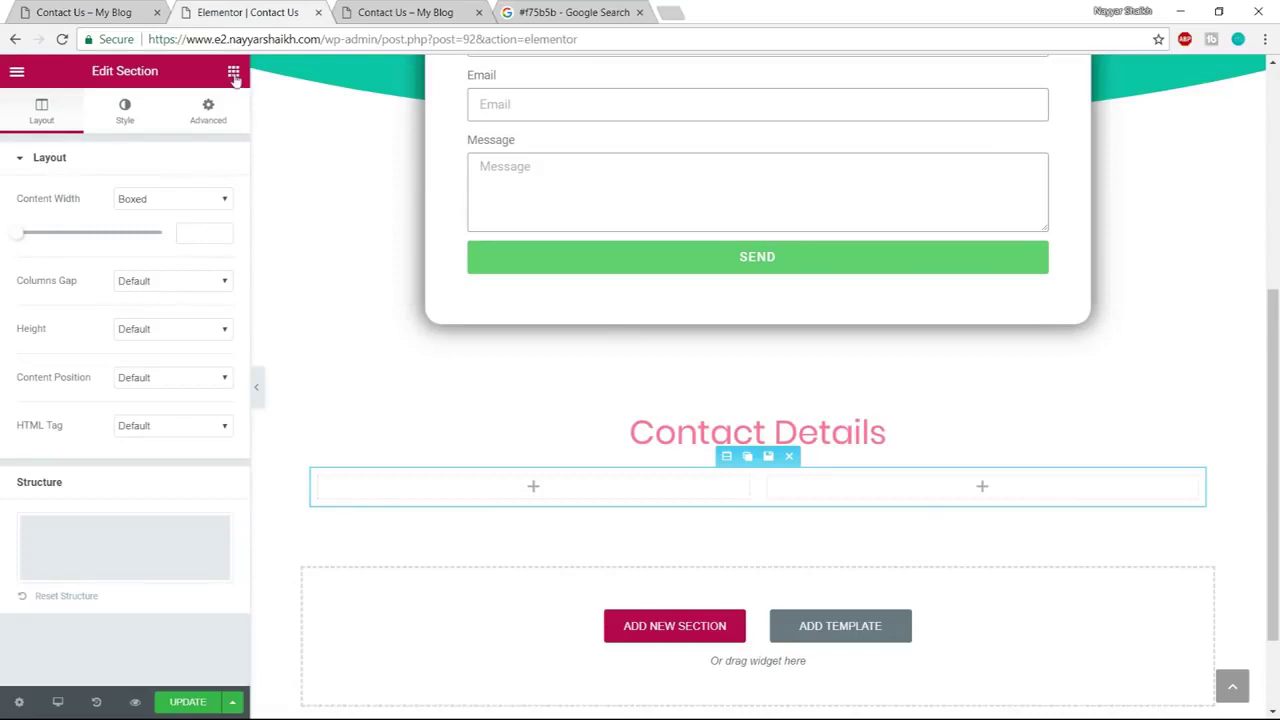
Step: Drop an Icon List widget into the section's left column
click(233, 73)
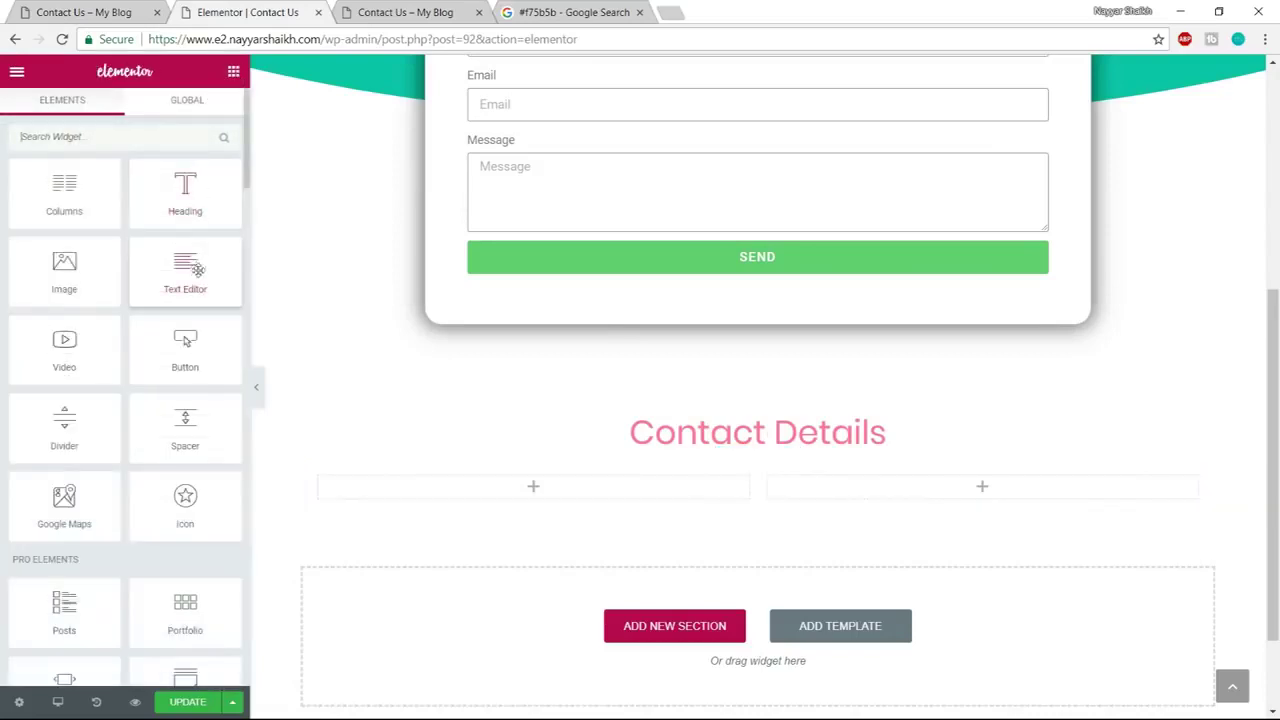
scroll(195, 278, down, 5)
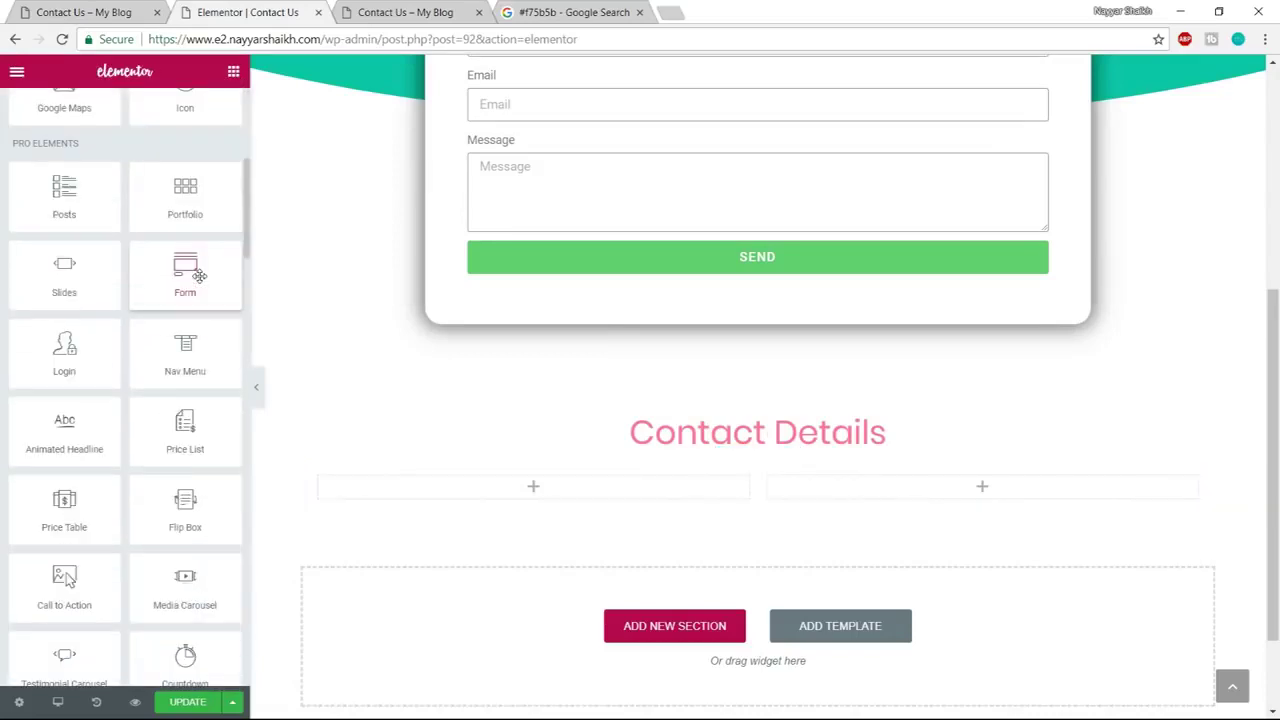
scroll(108, 399, down, 3)
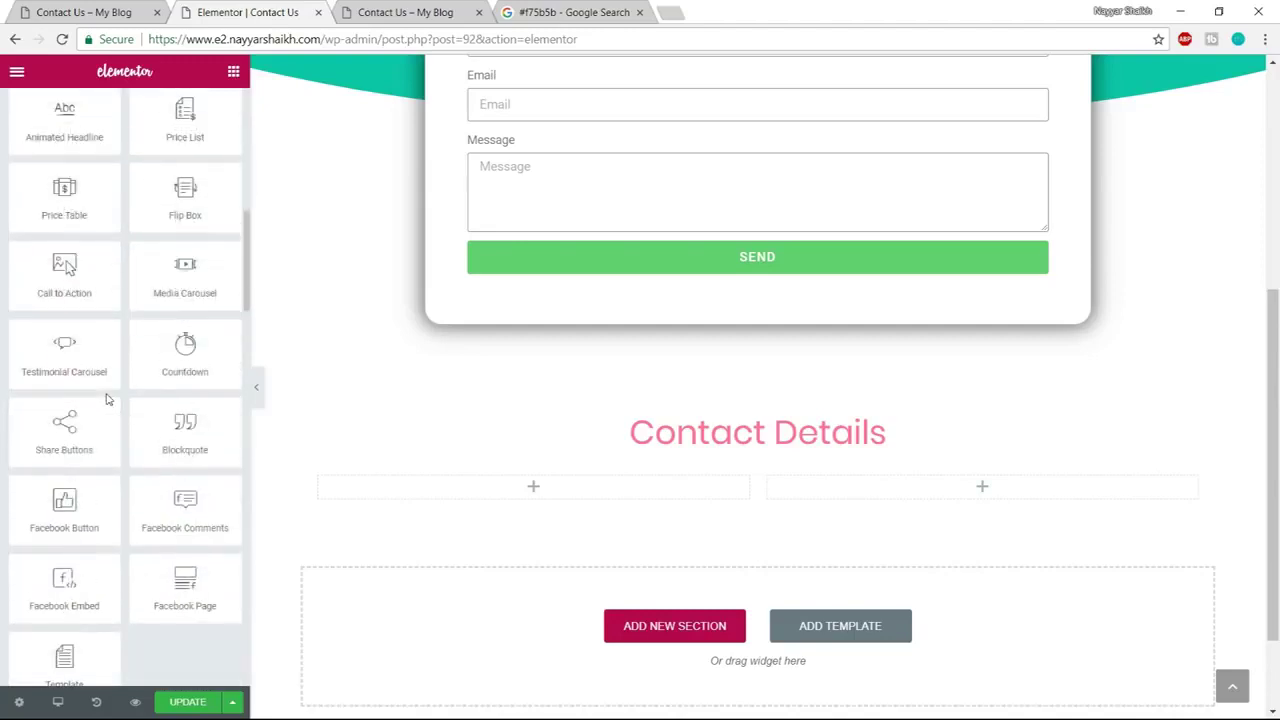
scroll(108, 399, down, 5)
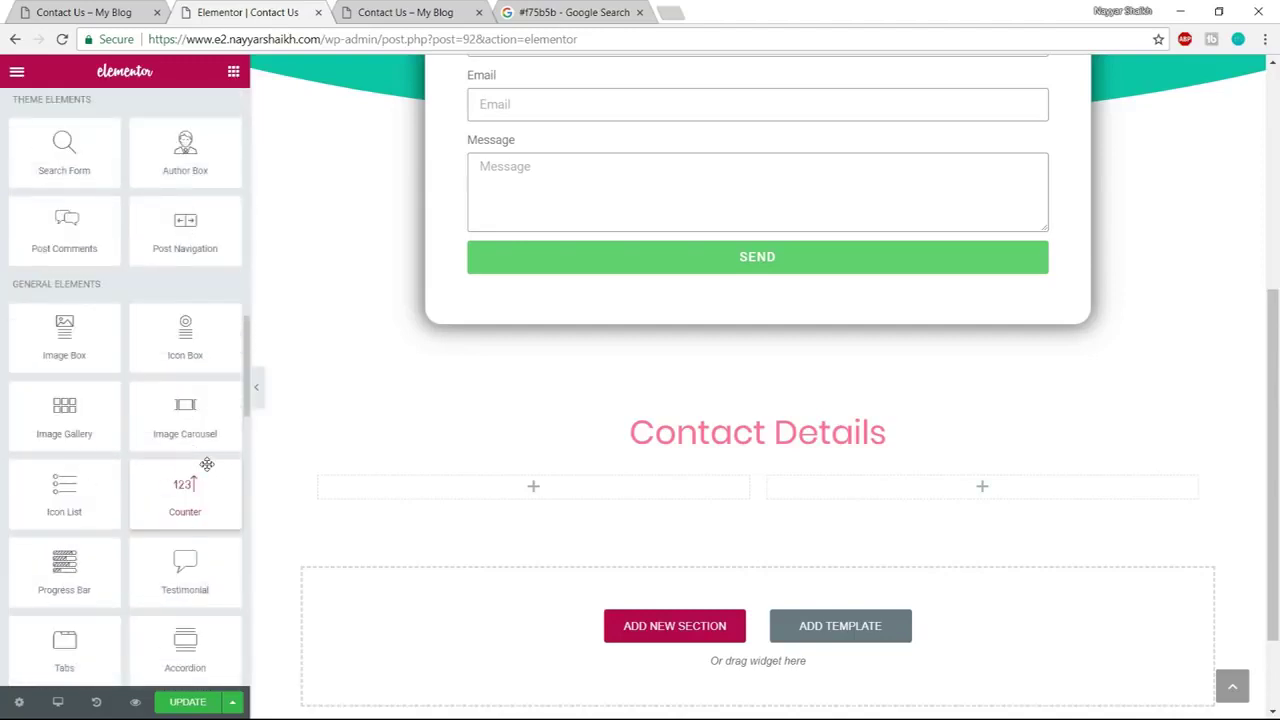
drag(12, 286, 104, 285)
click(92, 360)
drag(80, 494, 558, 502)
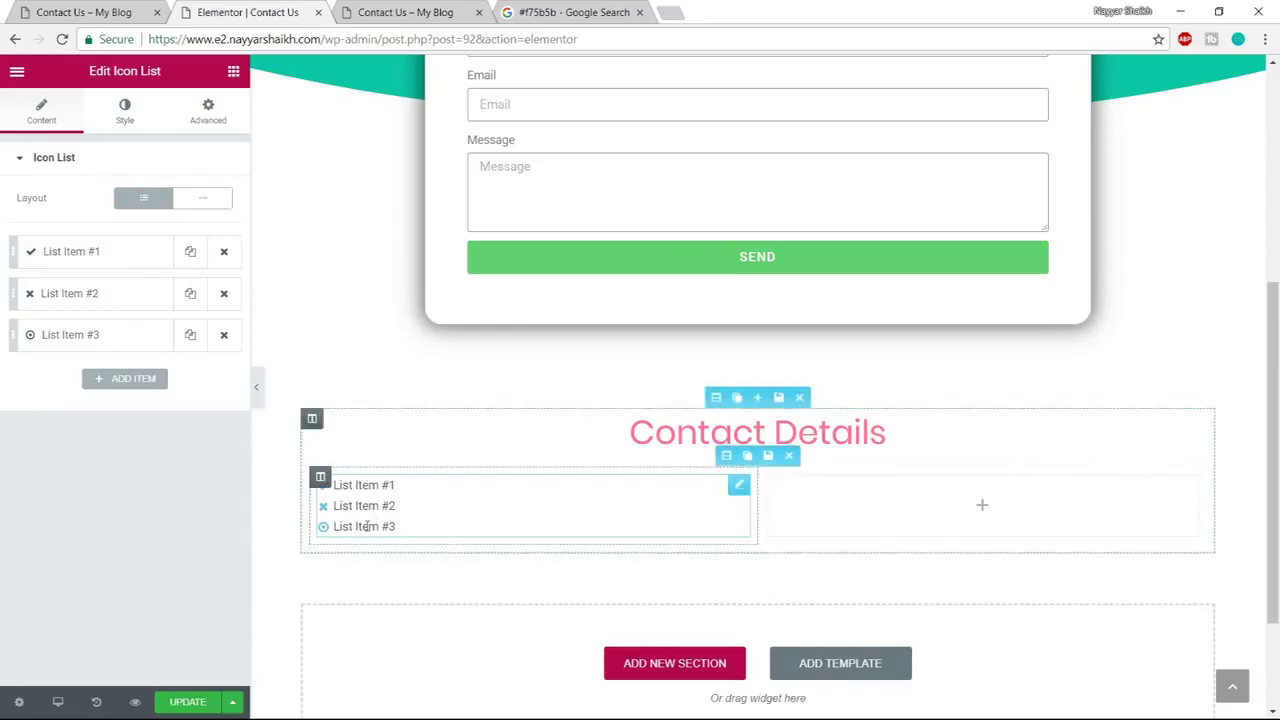
Step: Give the icon list's first item the phone-square icon
key(ctrl+1)
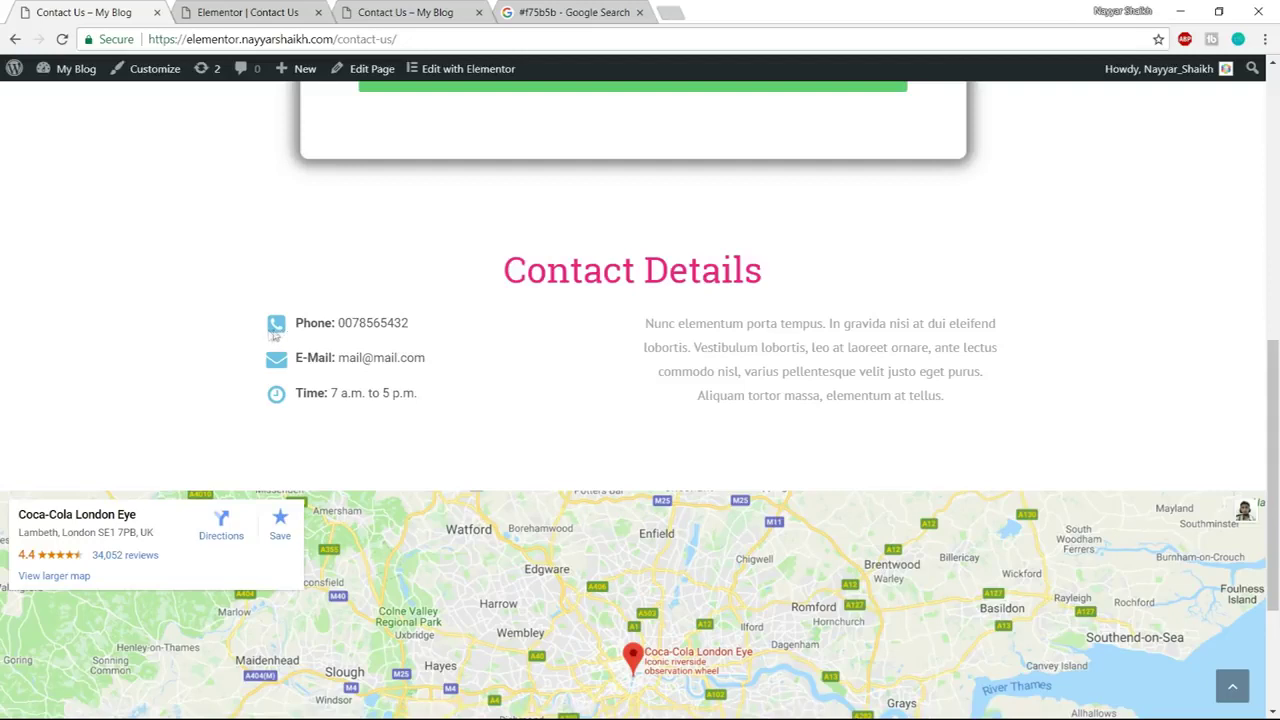
drag(296, 323, 431, 329)
key(ctrl+c)
click(431, 329)
click(250, 13)
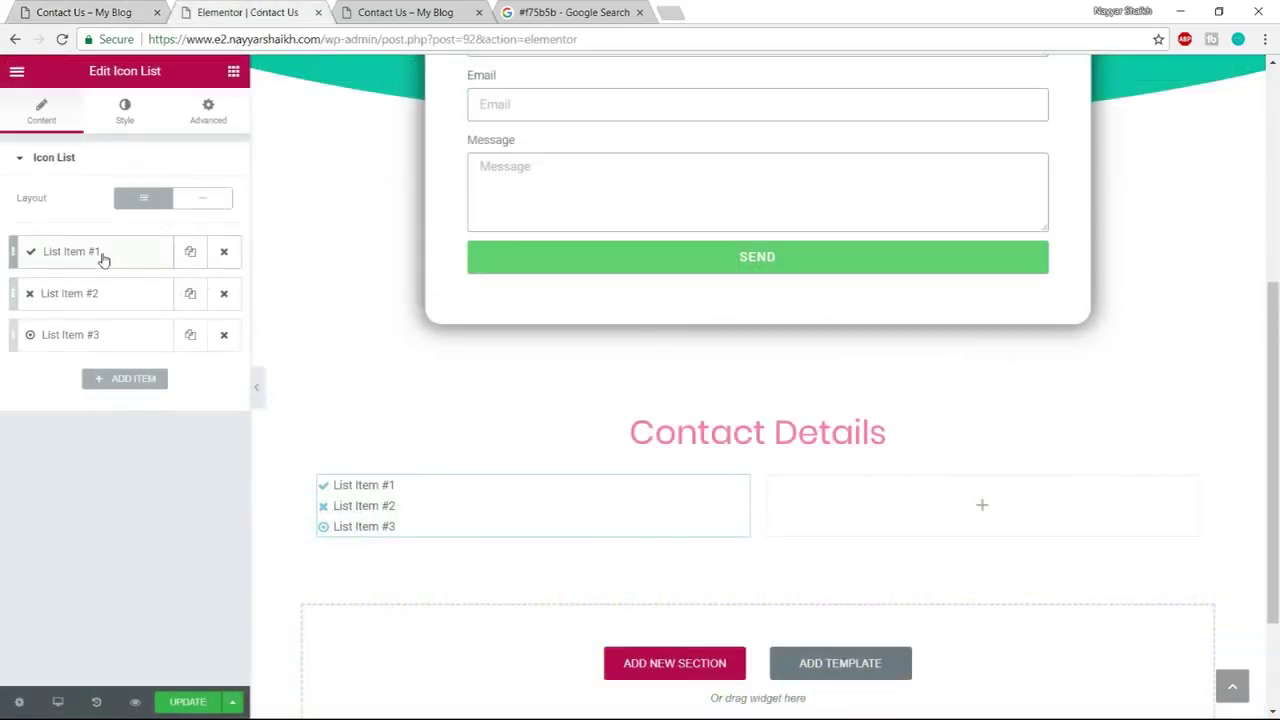
click(103, 259)
click(99, 323)
drag(99, 323, 14, 320)
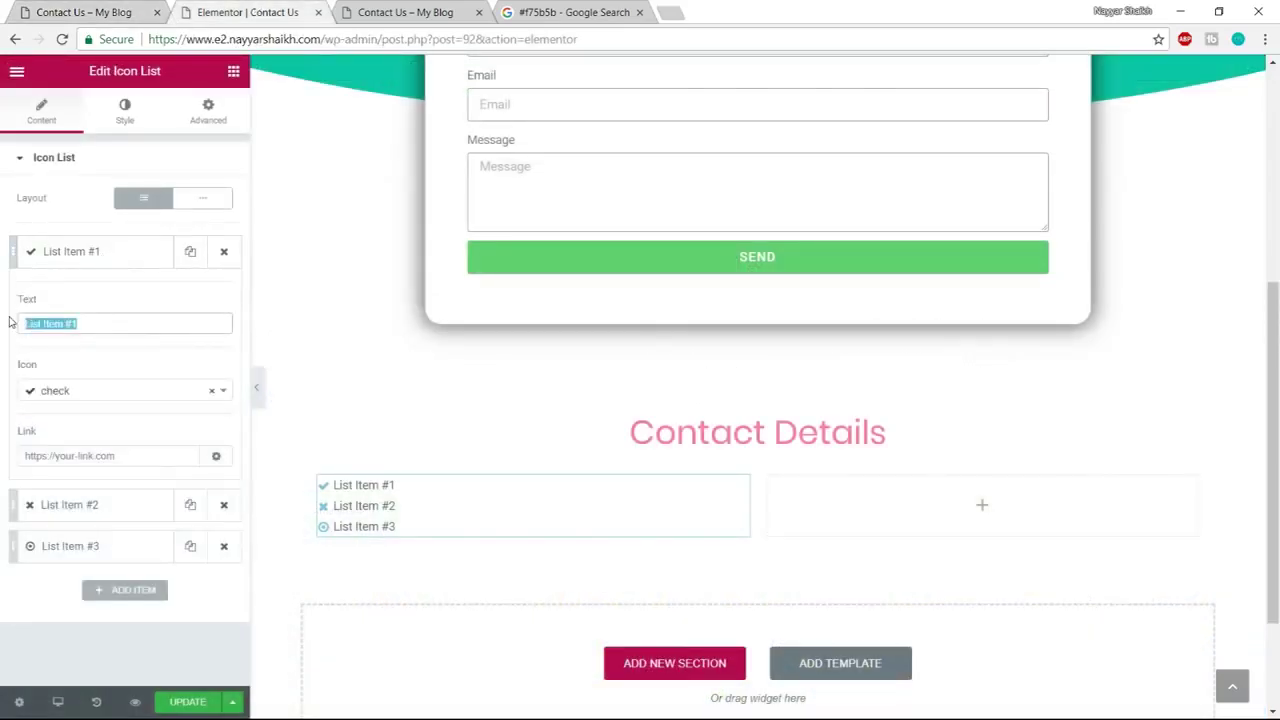
click(84, 391)
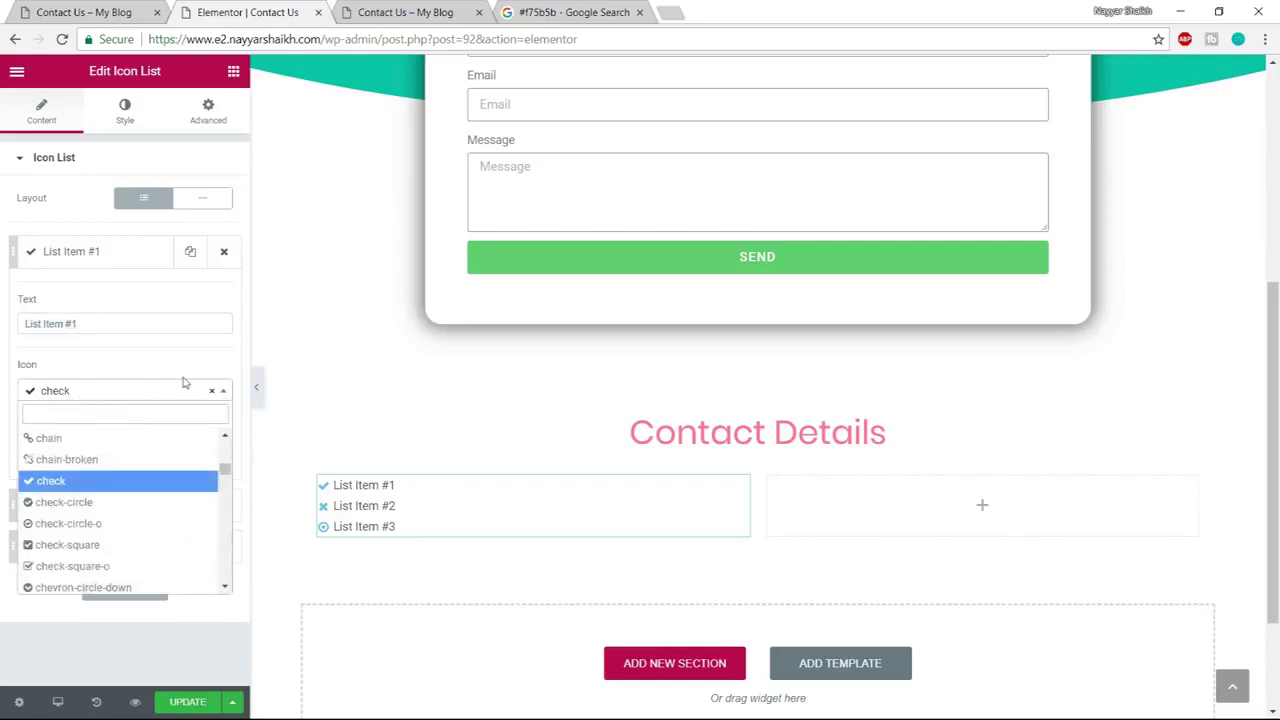
text(phon)
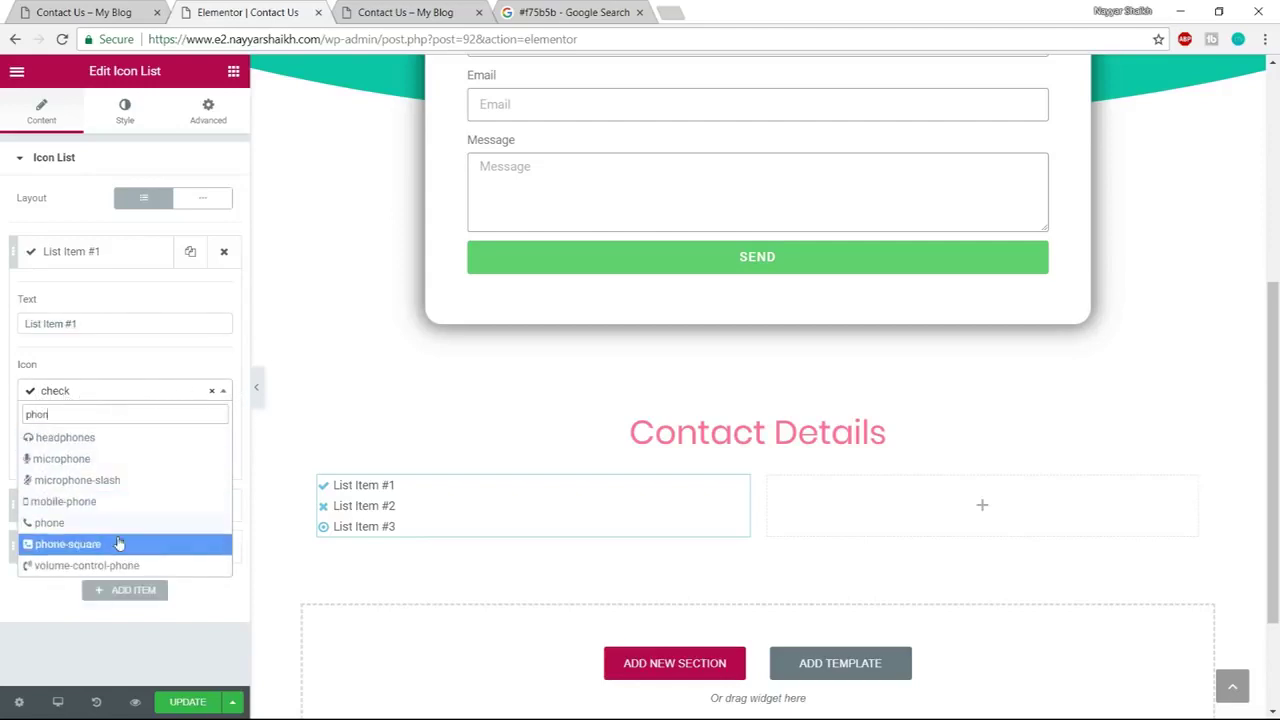
click(88, 544)
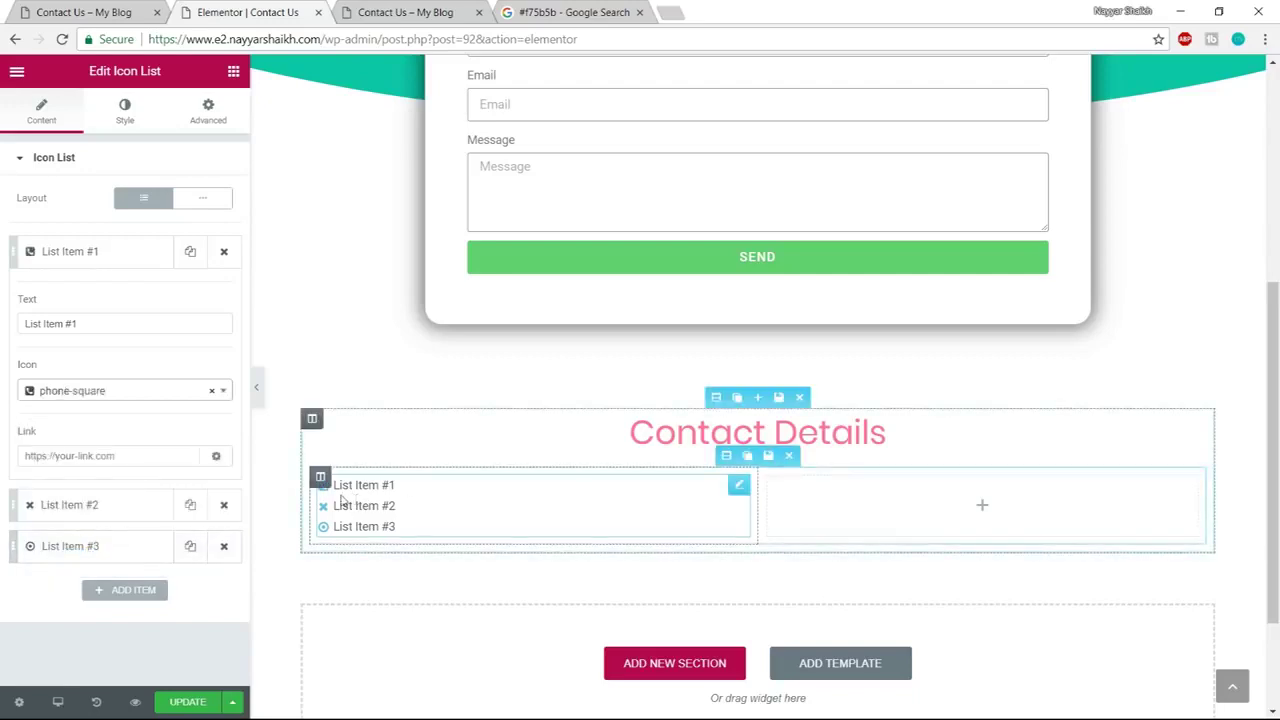
Step: Replace the first item's placeholder text with the phone line from the reference page
drag(102, 334, 4, 327)
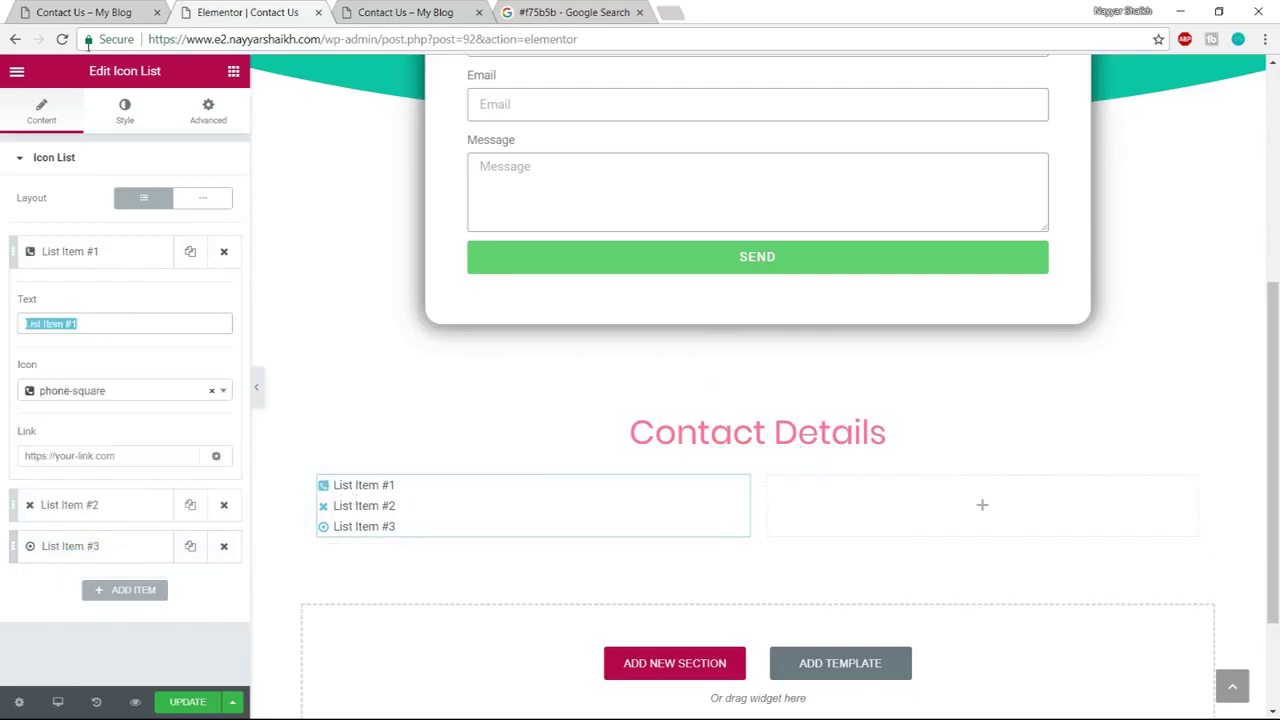
click(128, 6)
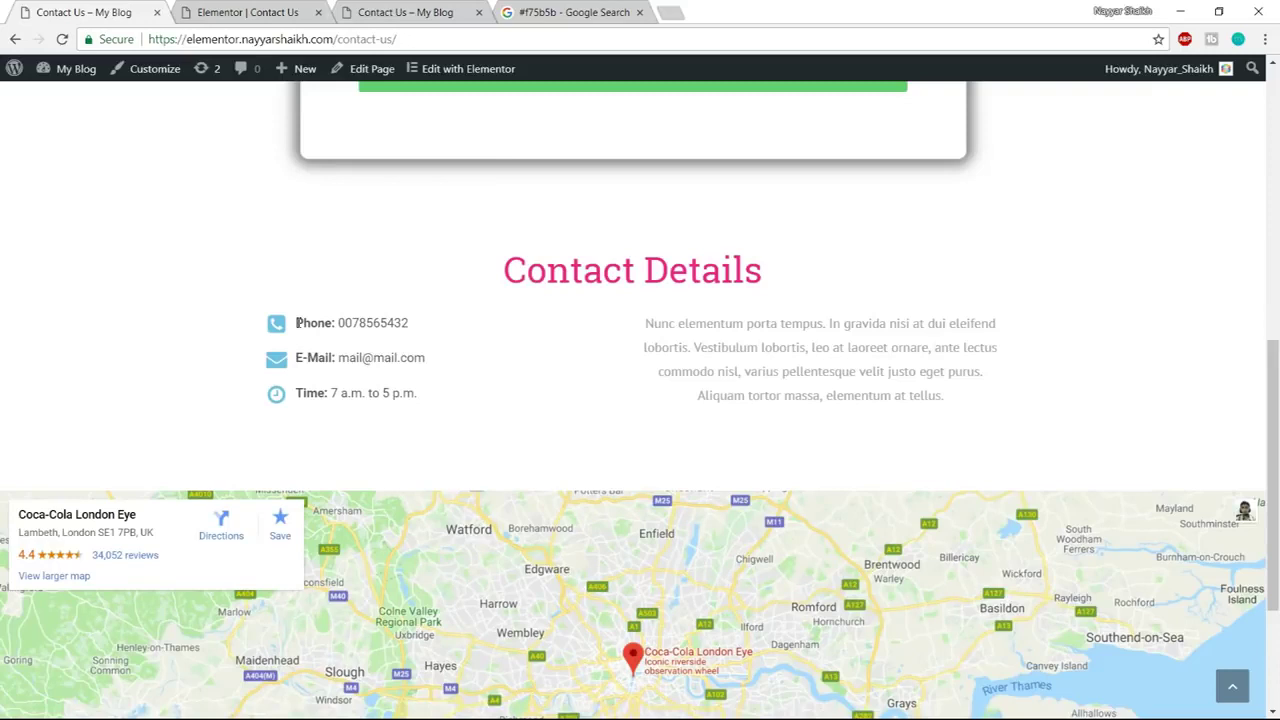
drag(296, 322, 435, 323)
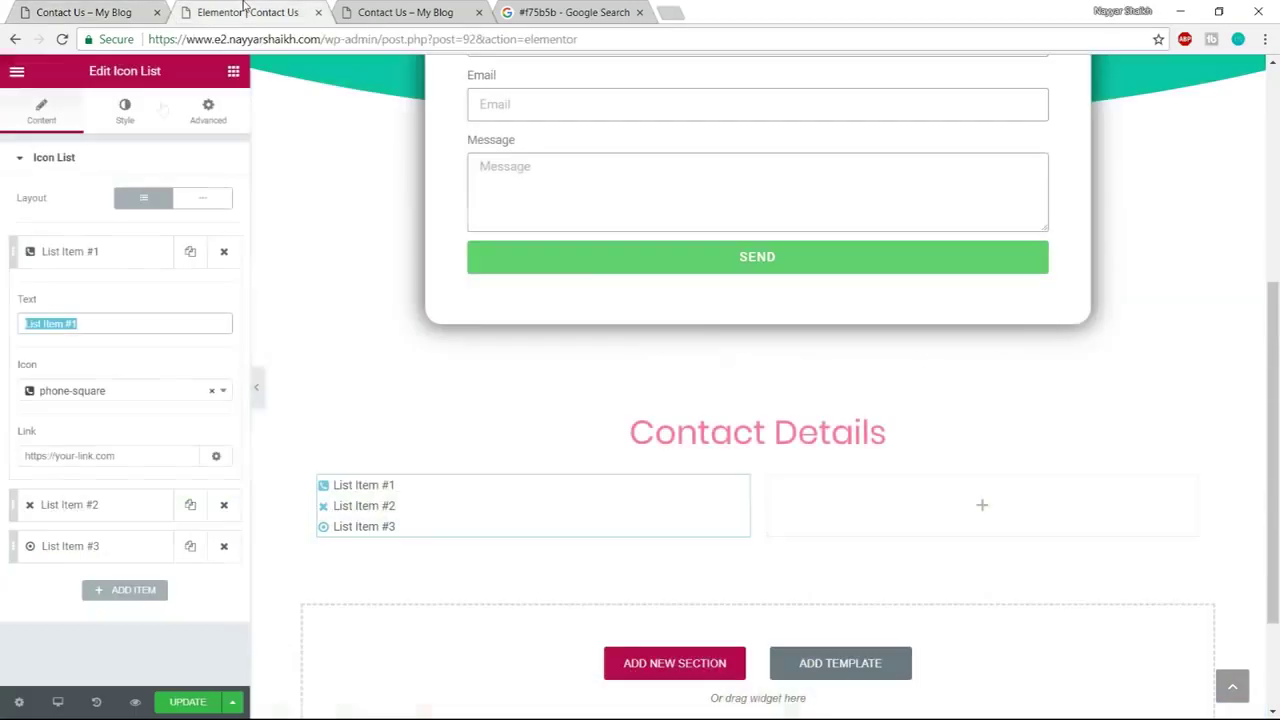
key(ctrl+v)
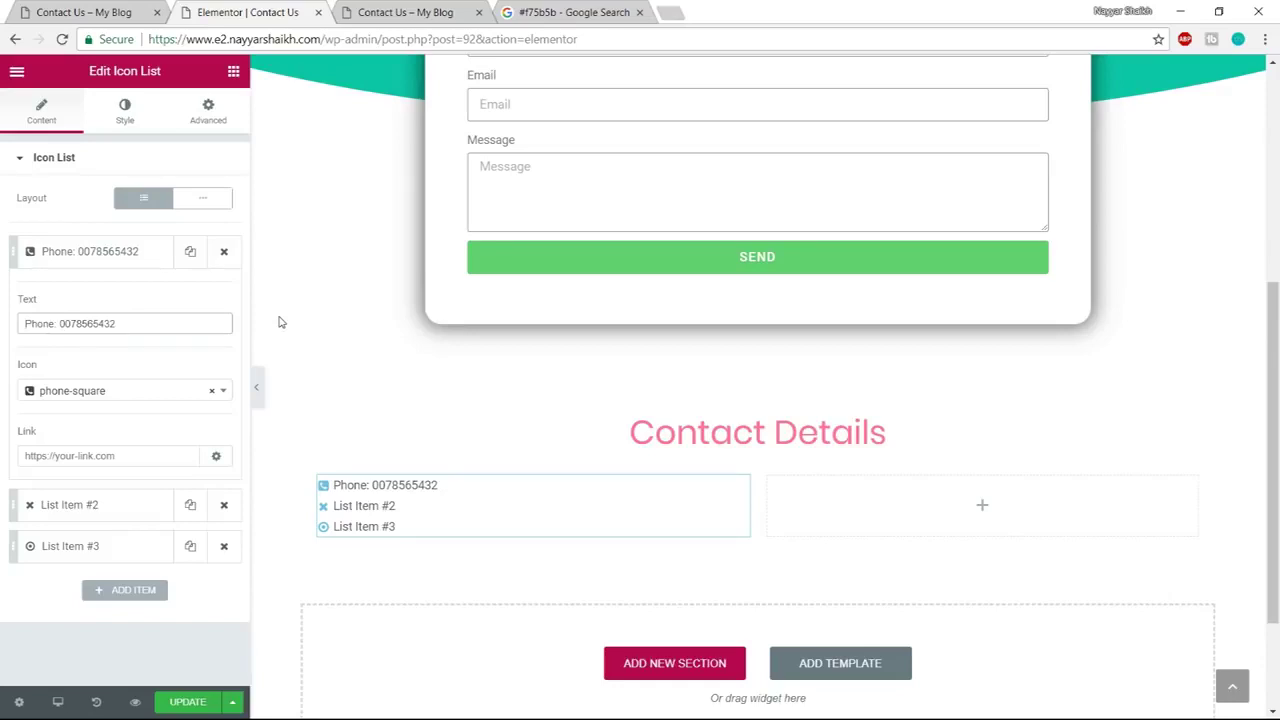
Step: Rewrite the first list item's text so only 'Phone:' sits inside <strong> tags, leaving the number regular
key(ctrl+a)
key(BackSpace)
text(<strong)
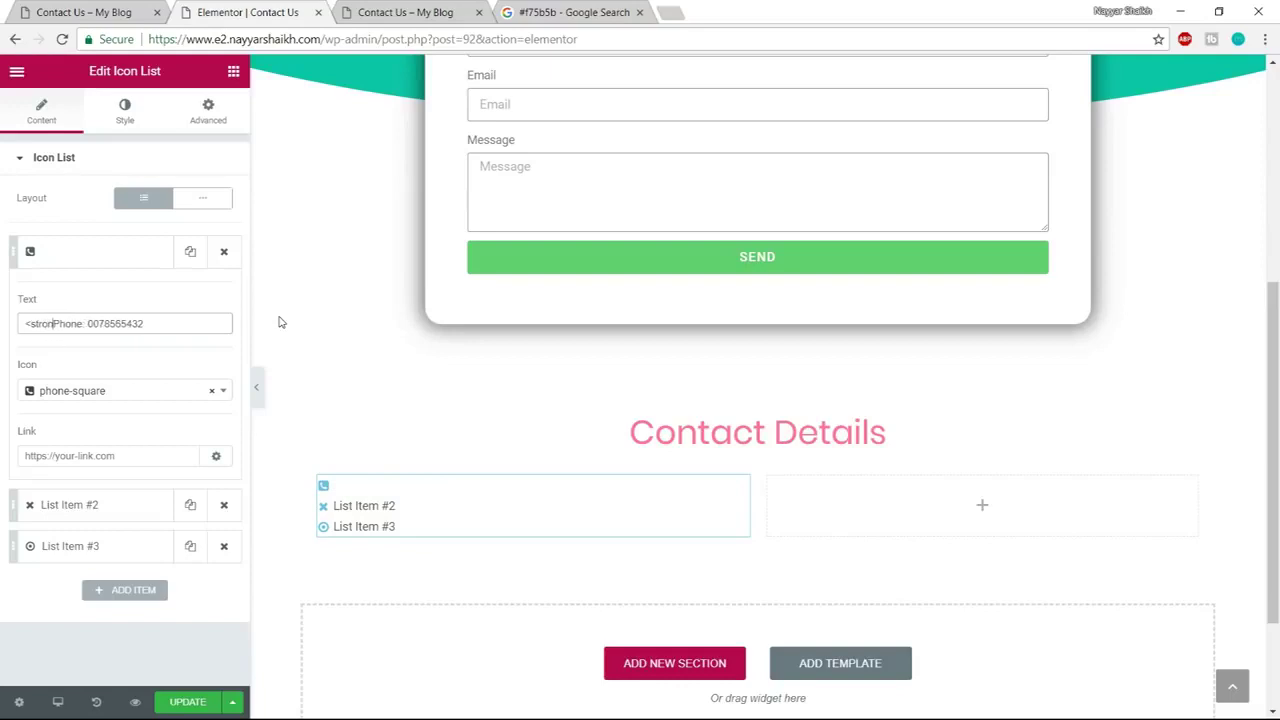
text(>)
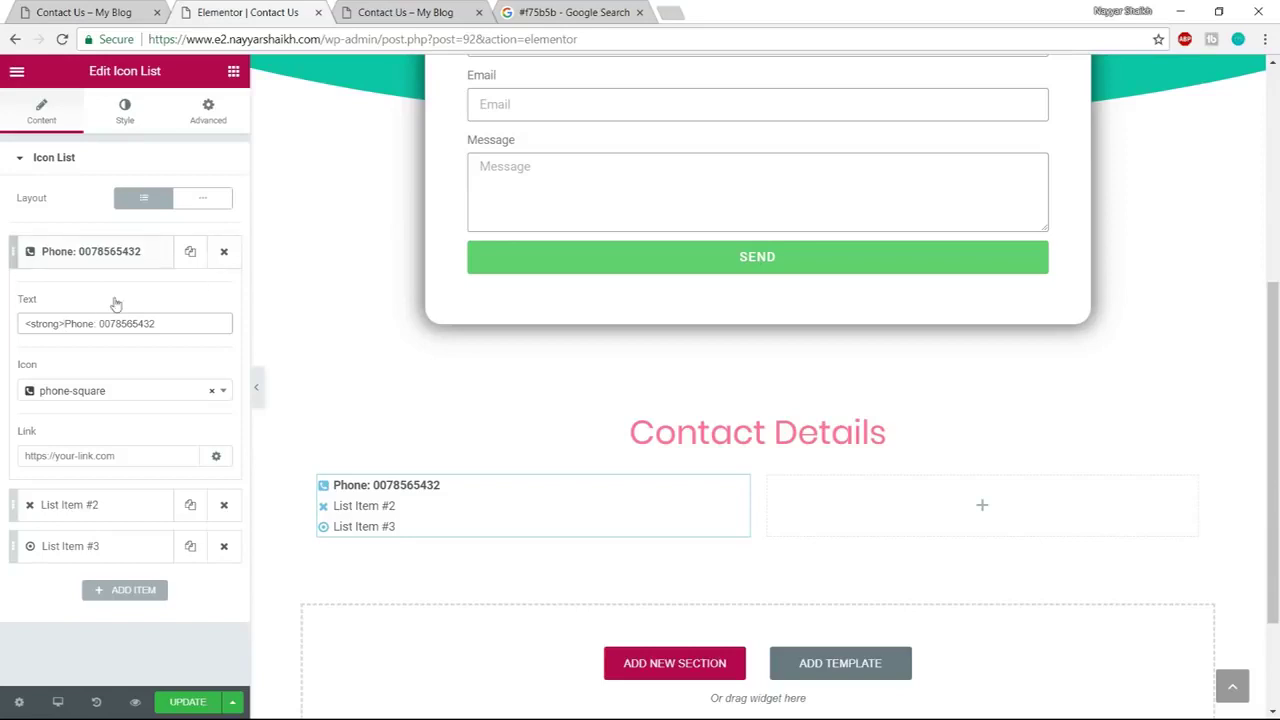
drag(64, 323, 3, 329)
key(ctrl+c)
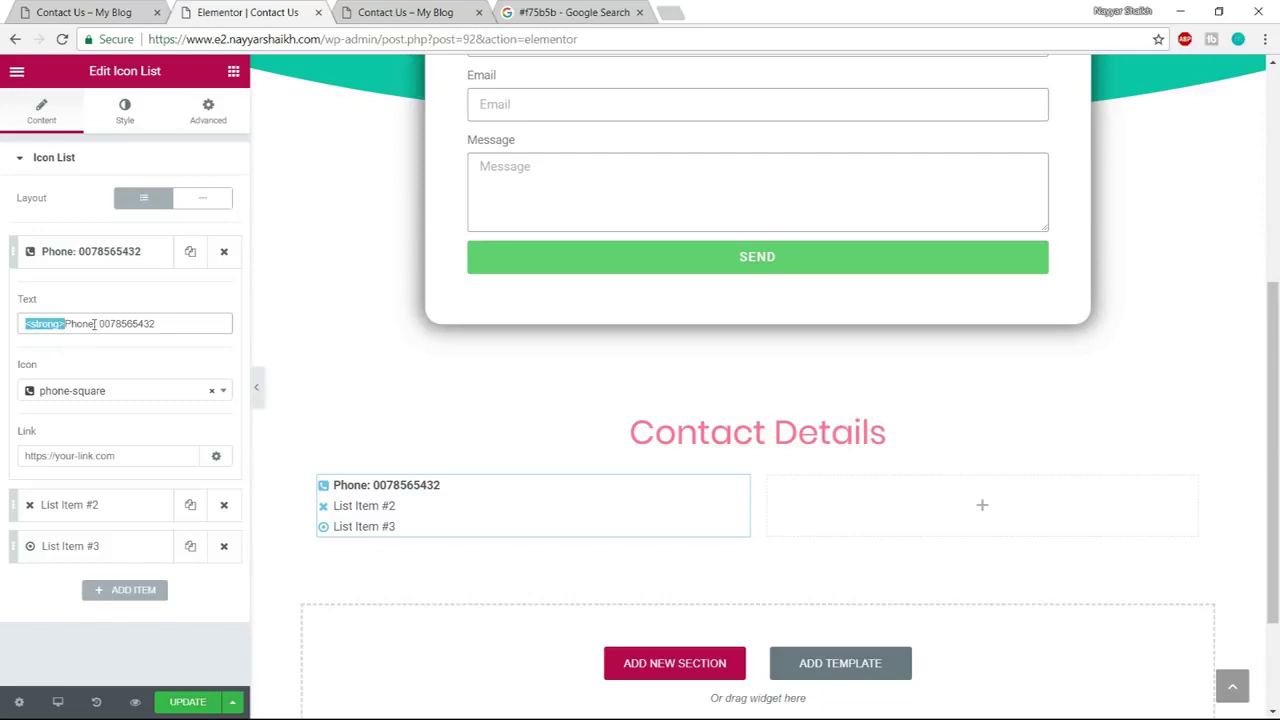
click(96, 323)
text(:)
key(ctrl+v)
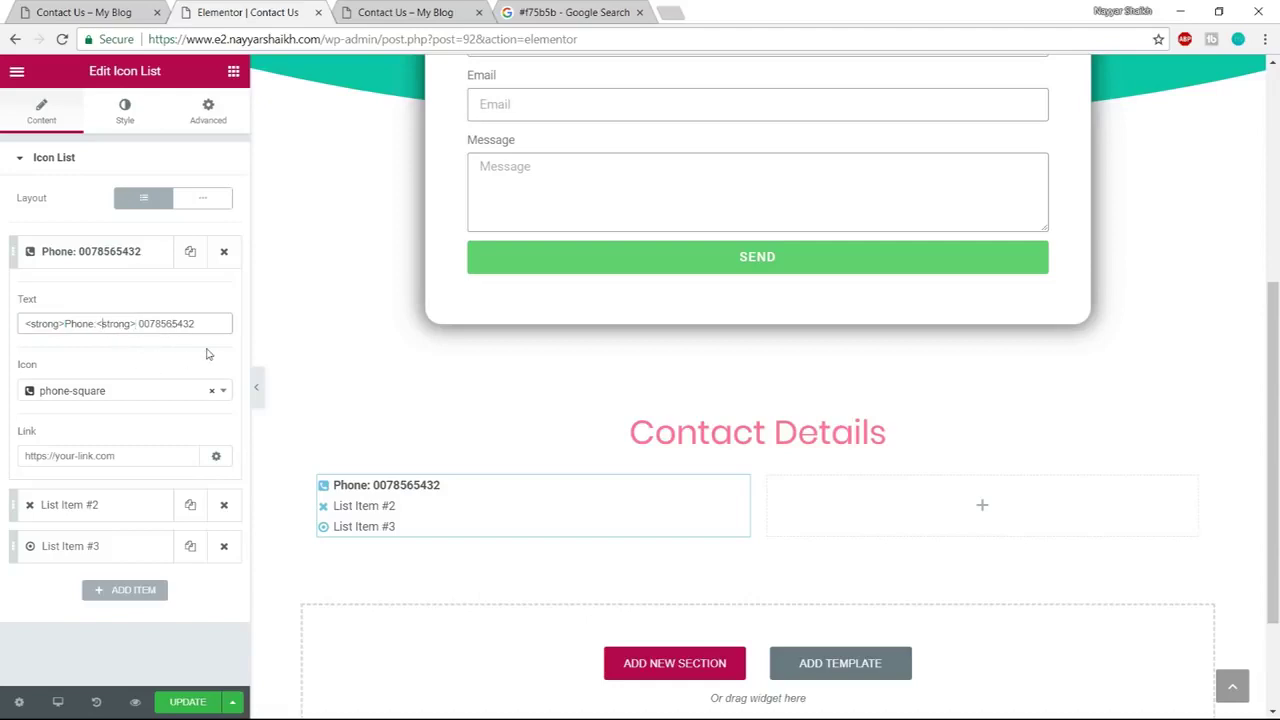
text(/)
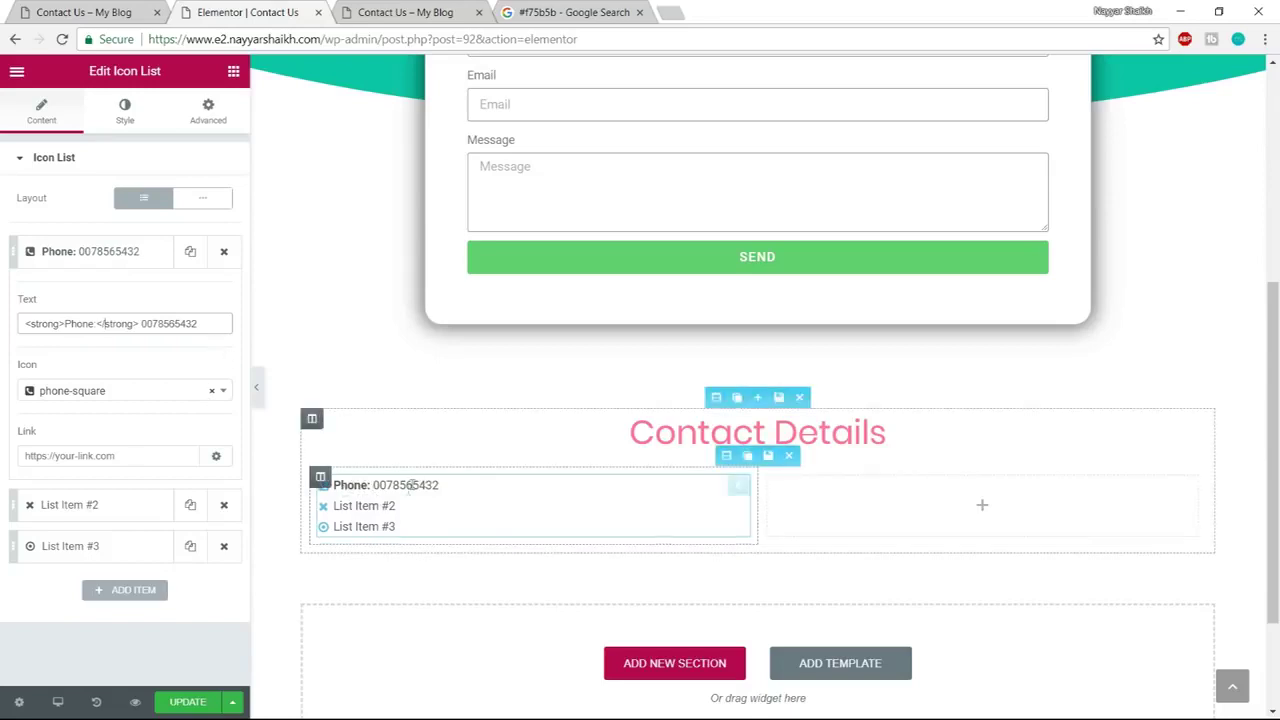
Step: Set the icon list's Space Between to 10 and Icon Size to 30
click(125, 112)
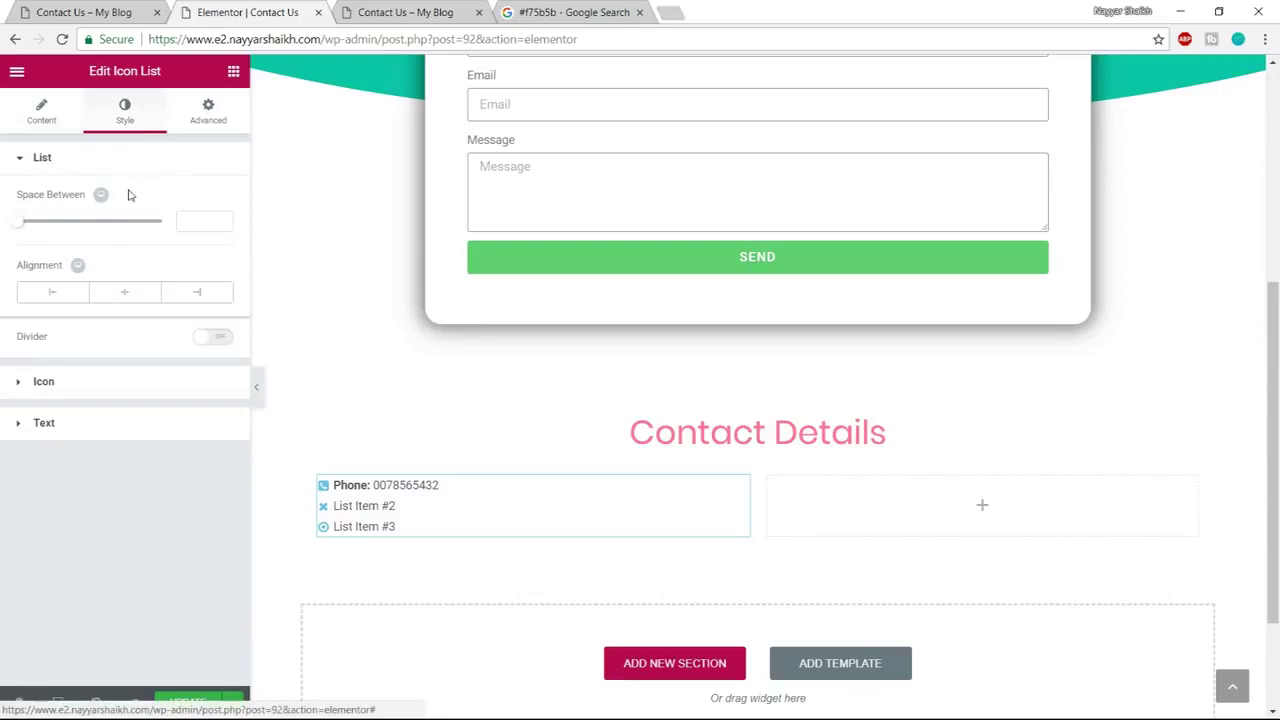
drag(22, 224, 51, 226)
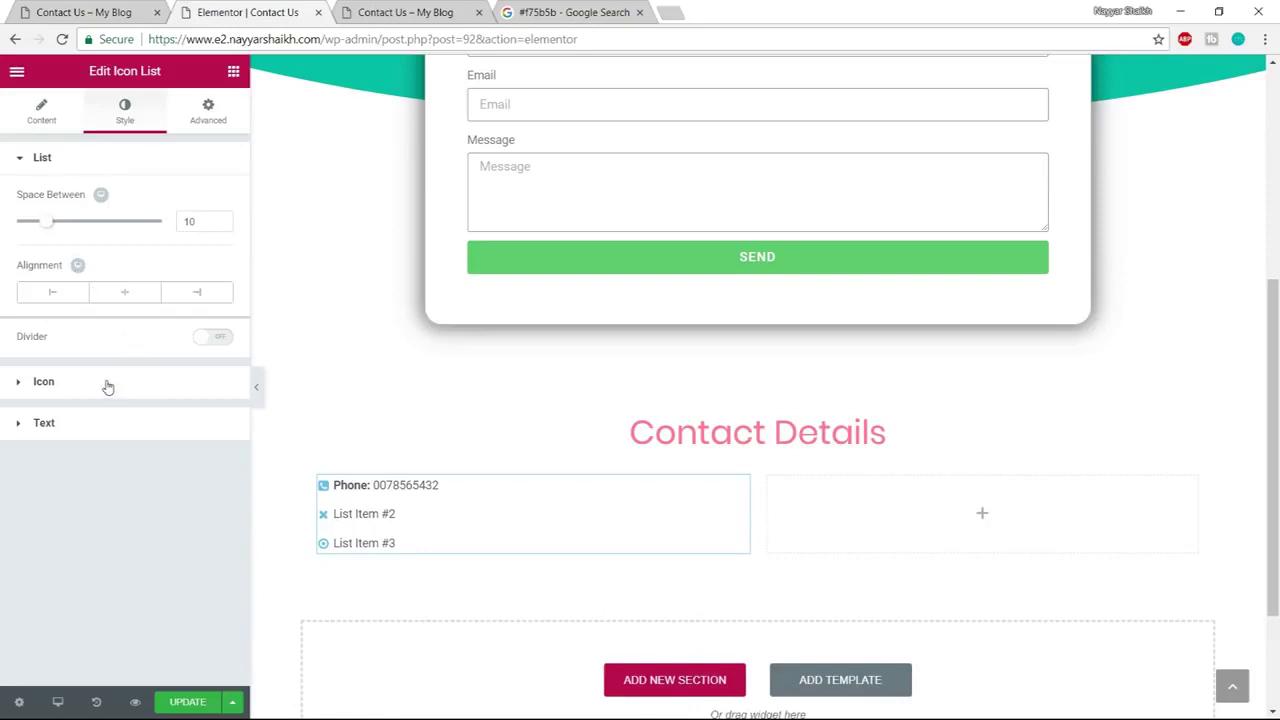
click(108, 386)
drag(34, 364, 56, 363)
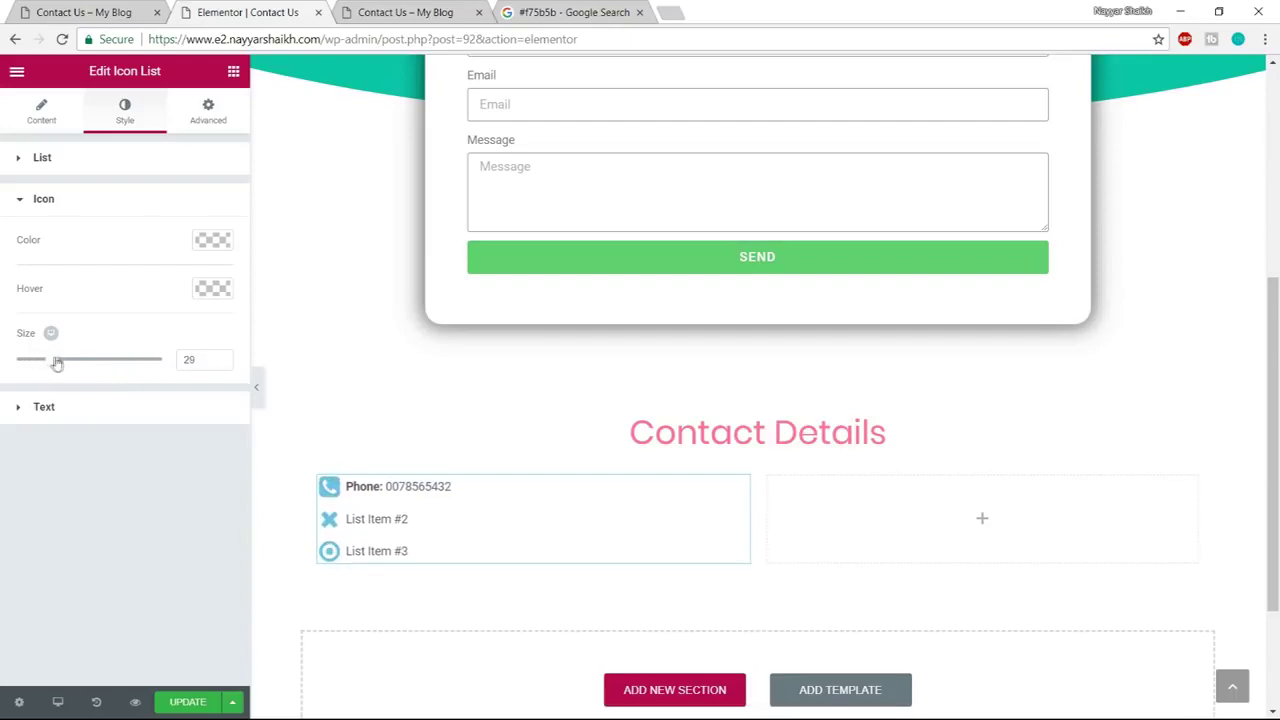
drag(200, 359, 107, 365)
text(30)
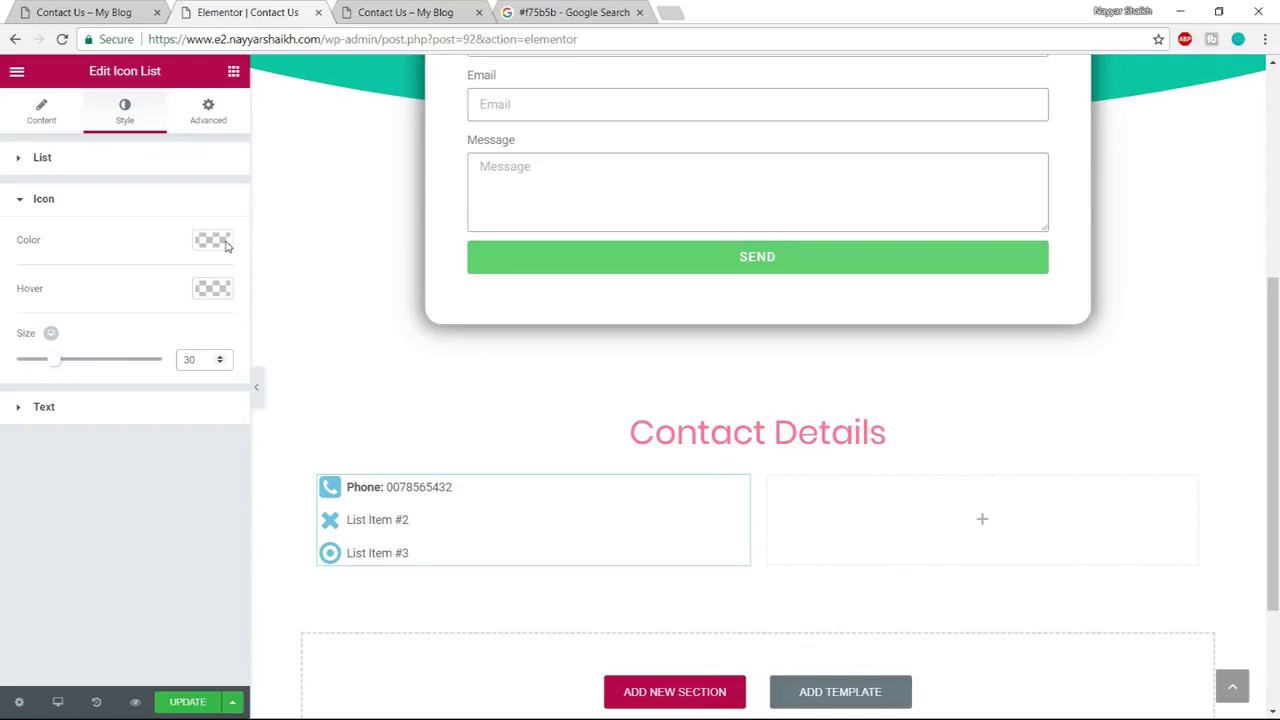
Step: Give the list text a 15 text indent and 20 px size, then save with Update
click(89, 412)
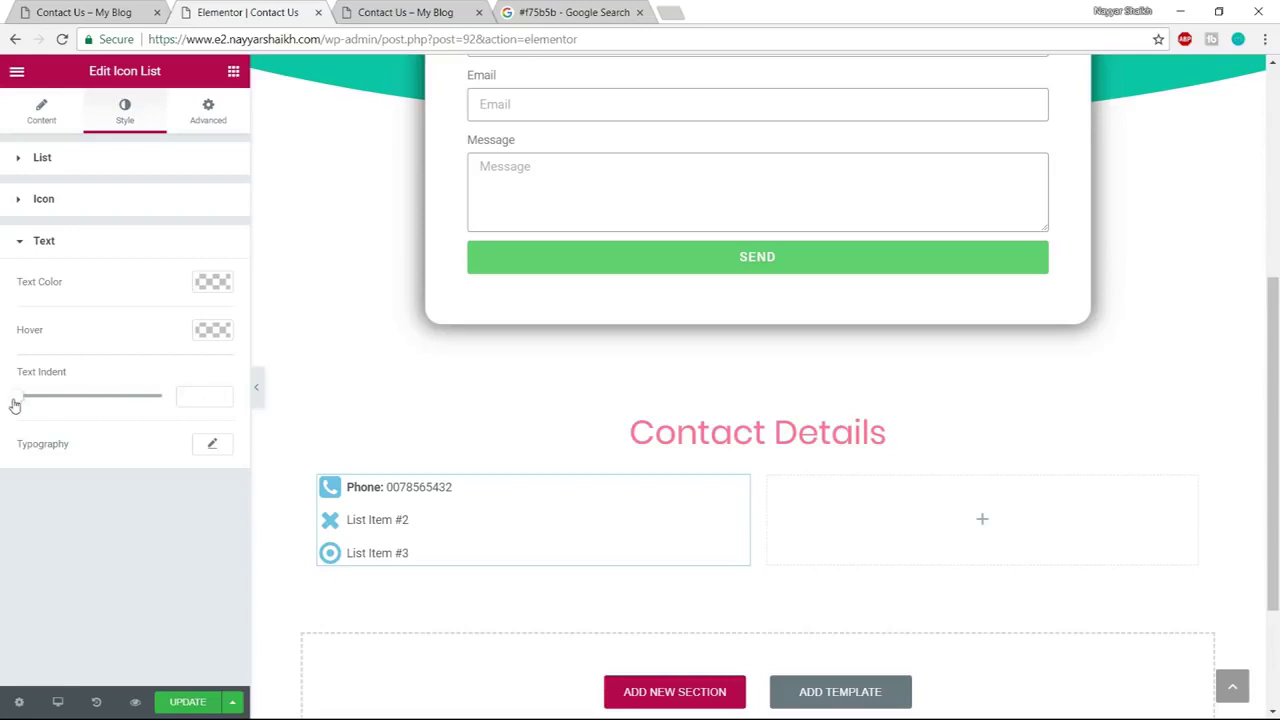
drag(17, 402, 62, 398)
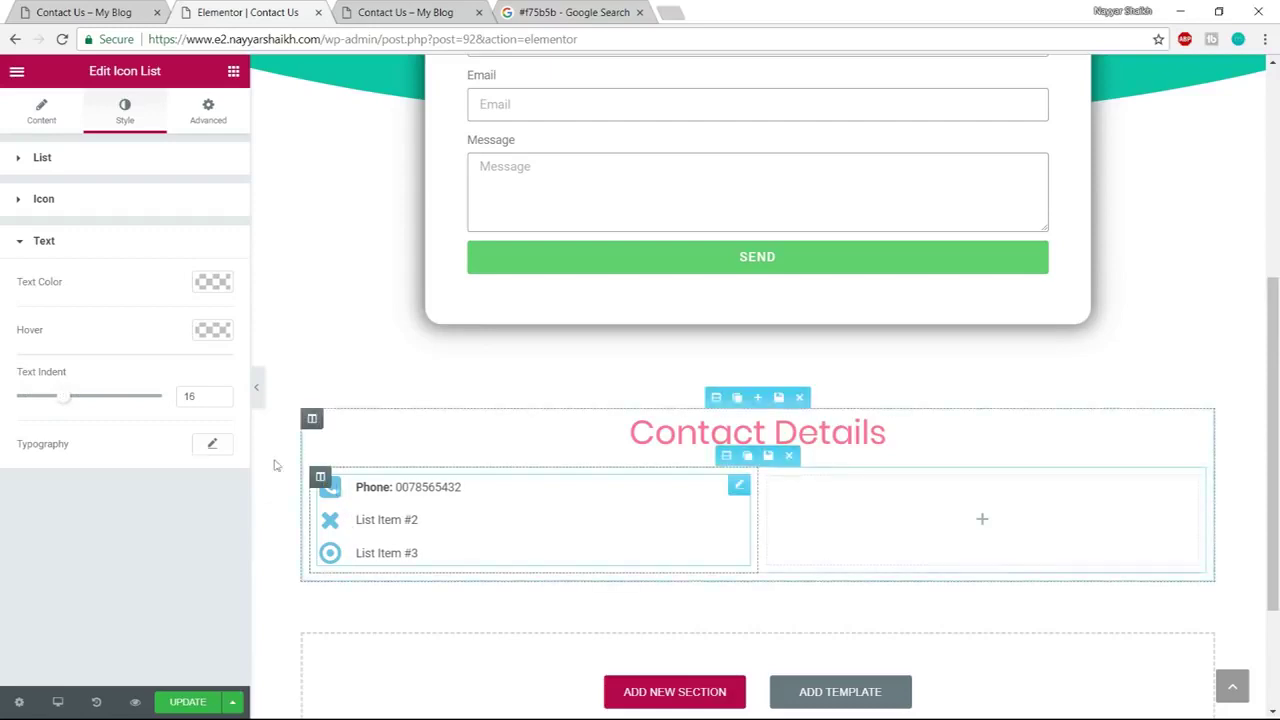
drag(64, 401, 63, 400)
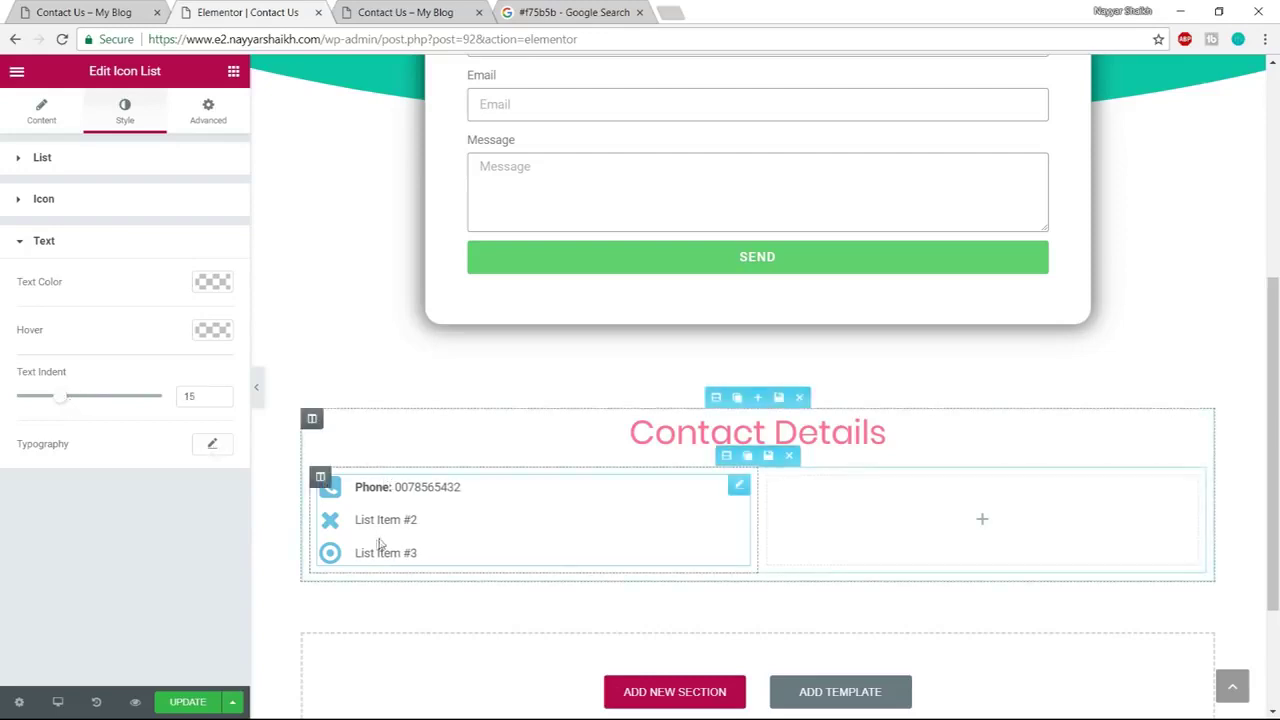
click(213, 446)
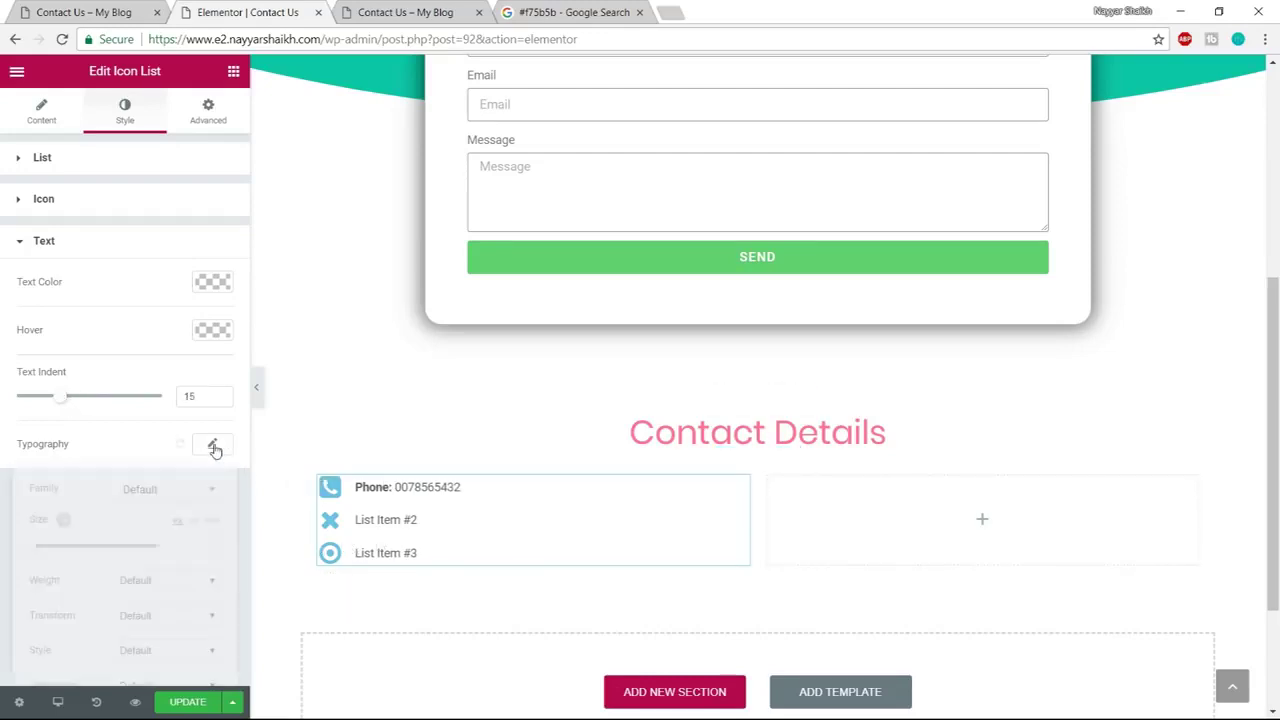
scroll(204, 527, down, 2)
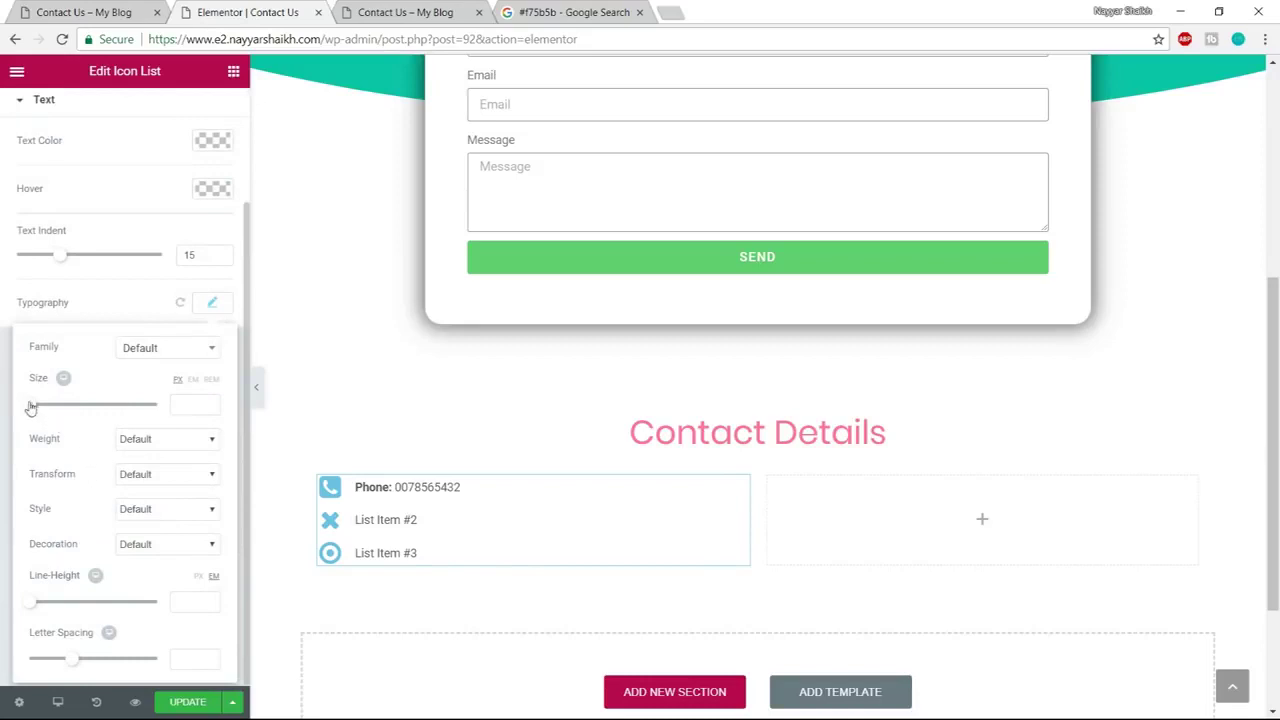
drag(31, 408, 43, 409)
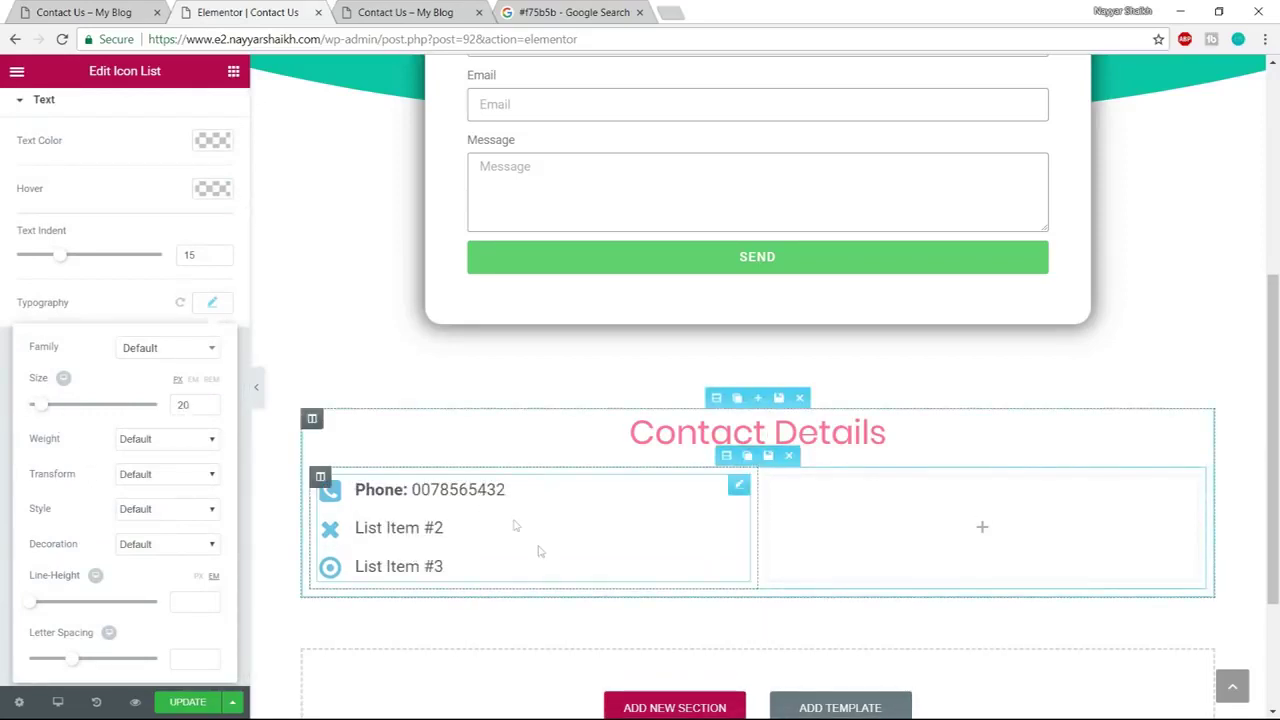
click(185, 709)
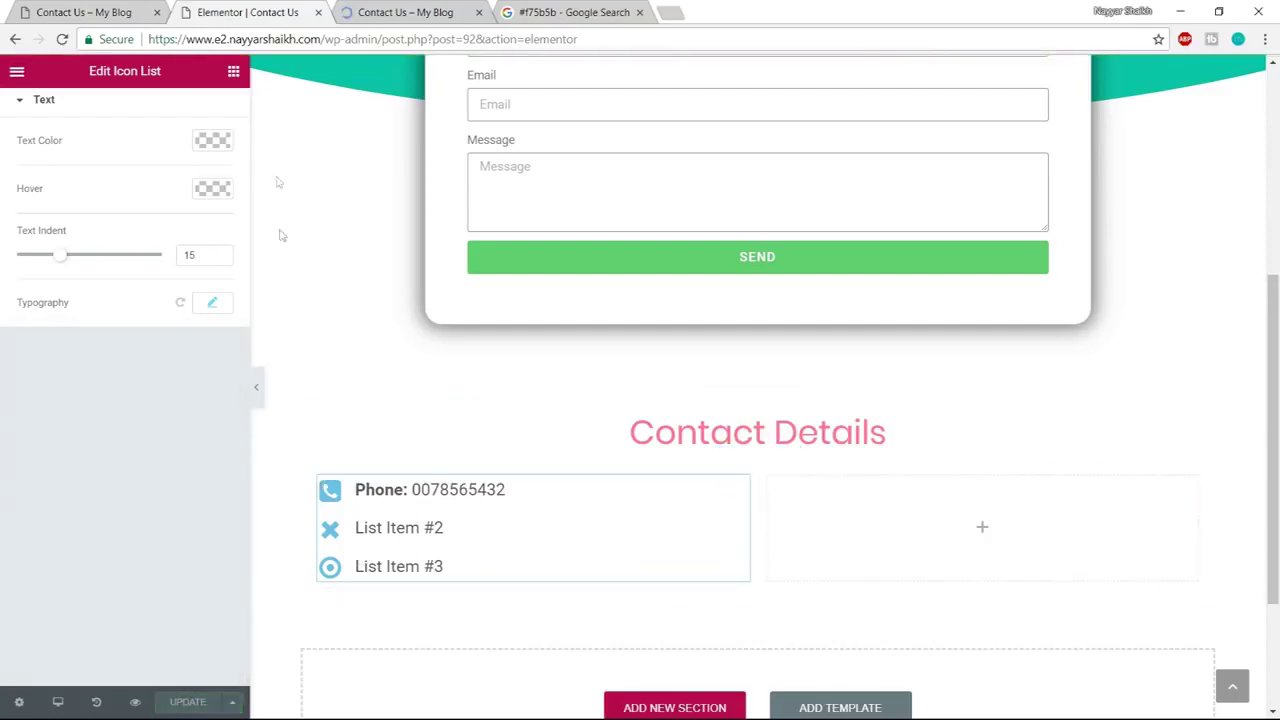
Step: Copy the Phone item's full text after checking the live contact page
click(41, 110)
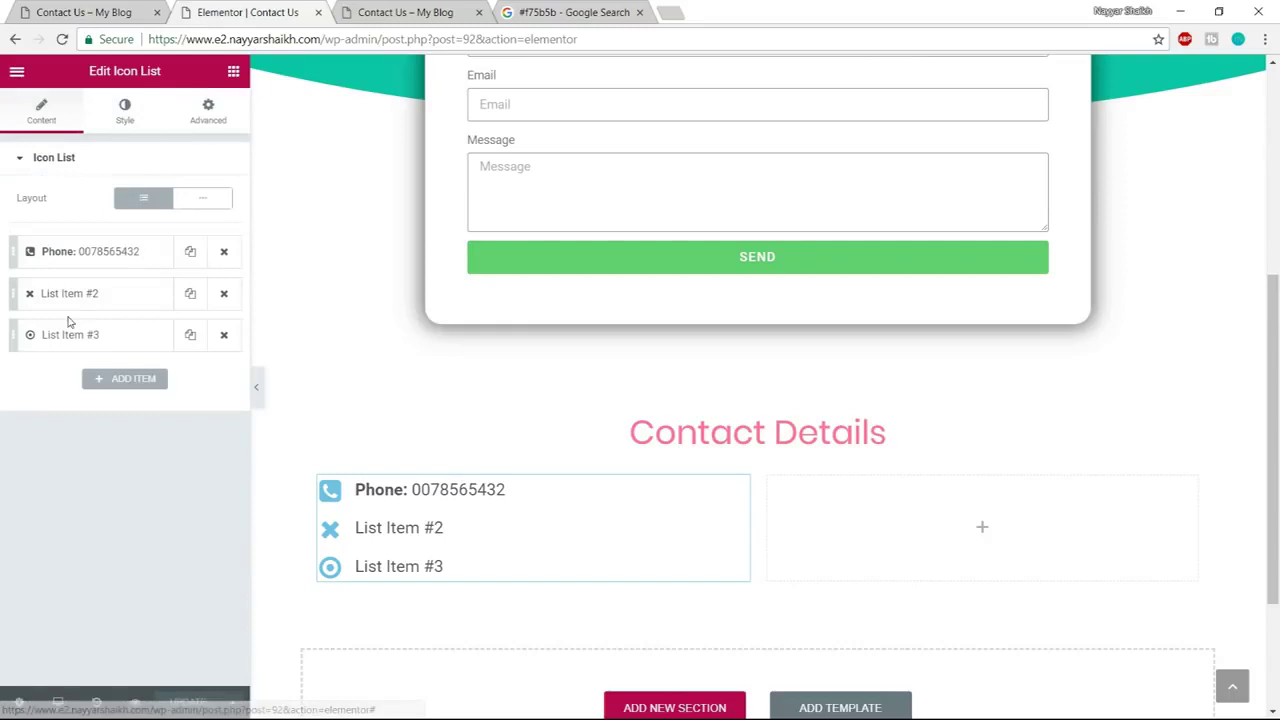
click(163, 8)
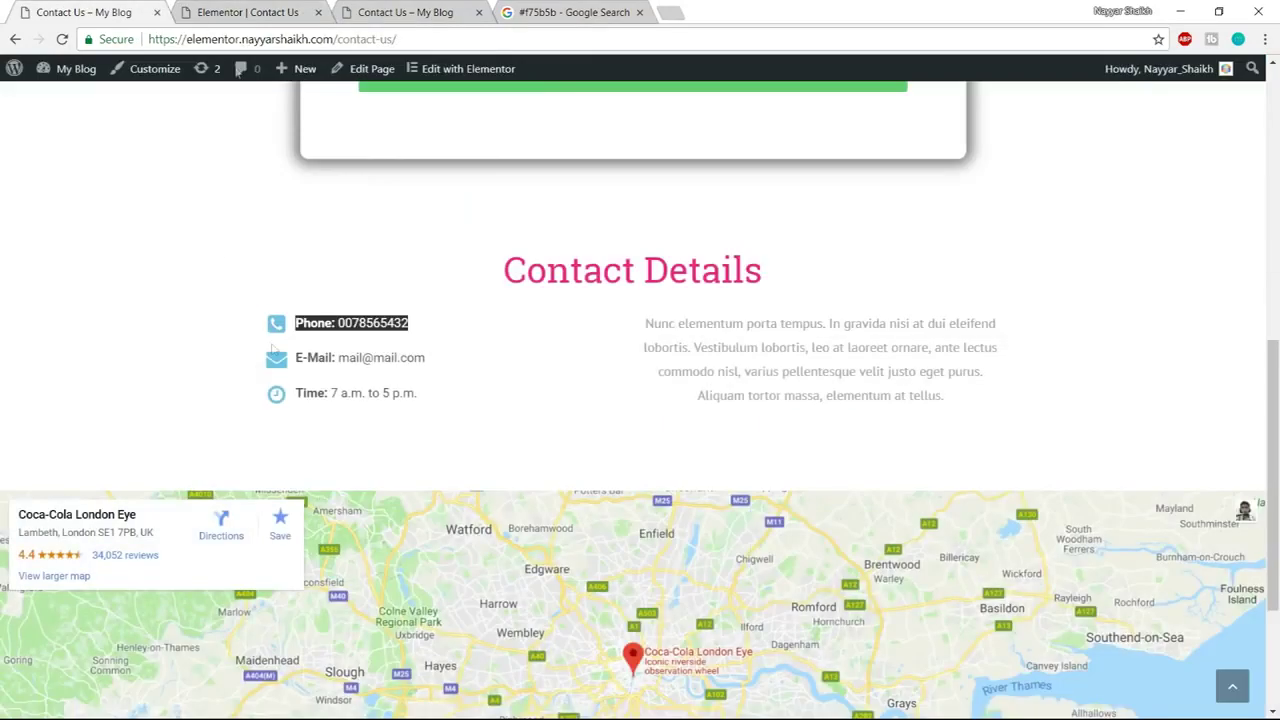
click(205, 12)
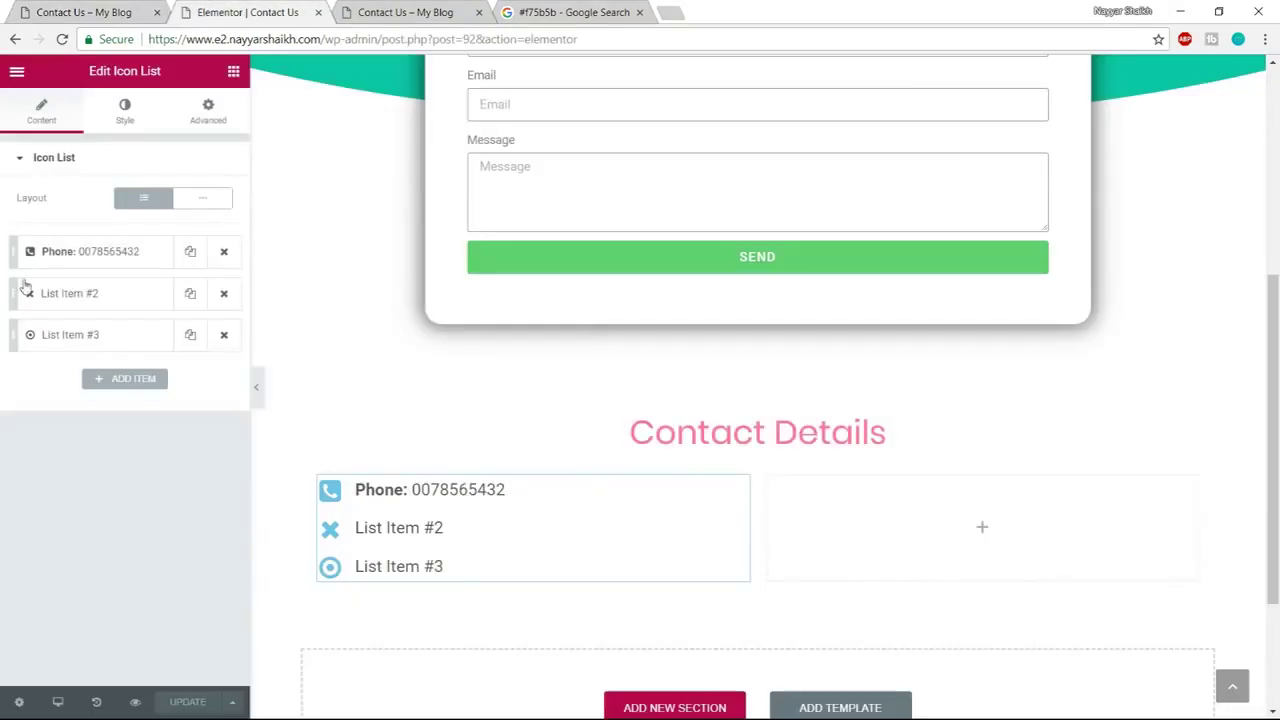
click(93, 251)
triple_click(25, 318)
key(ctrl+c)
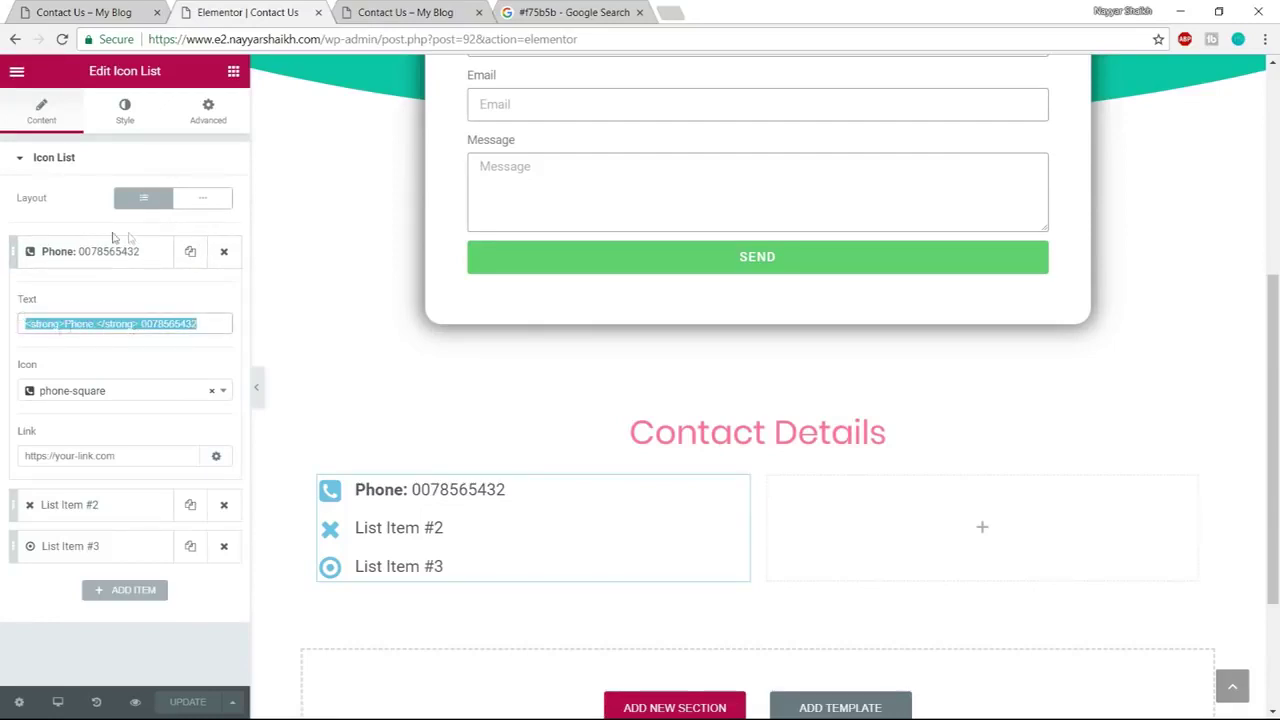
click(71, 257)
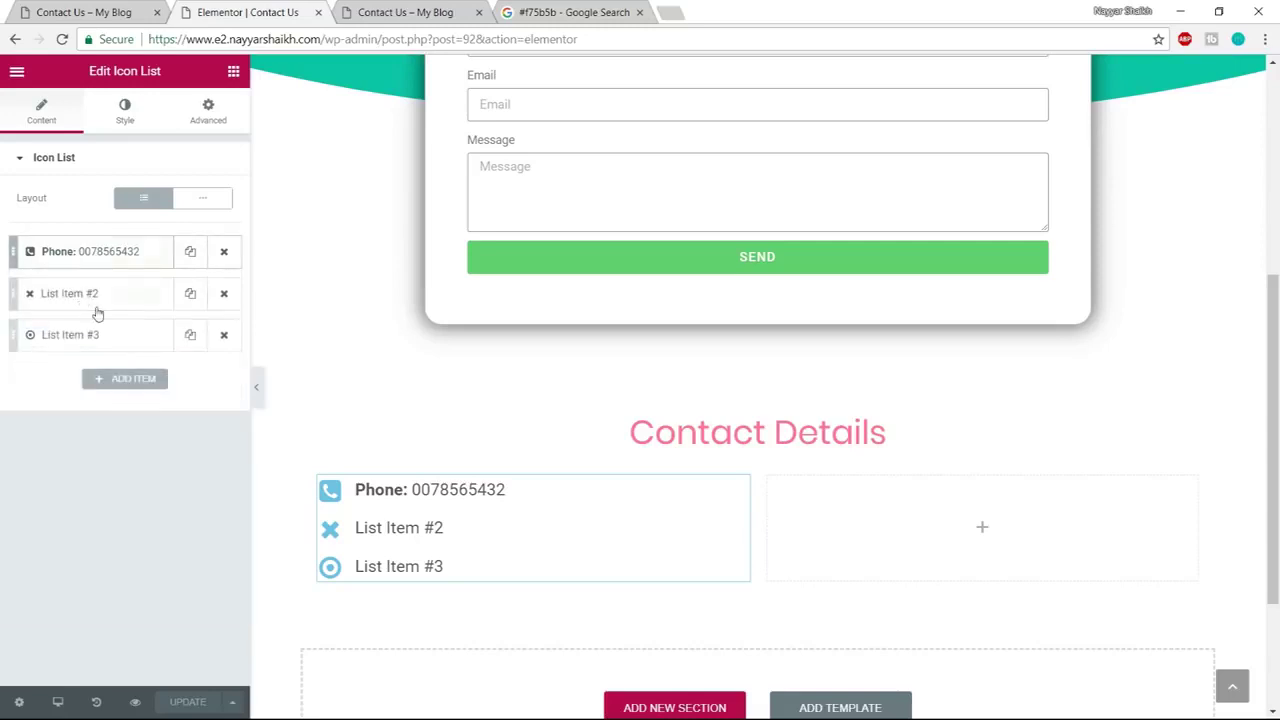
Step: Set List Item #2's icon to the envelope
click(95, 308)
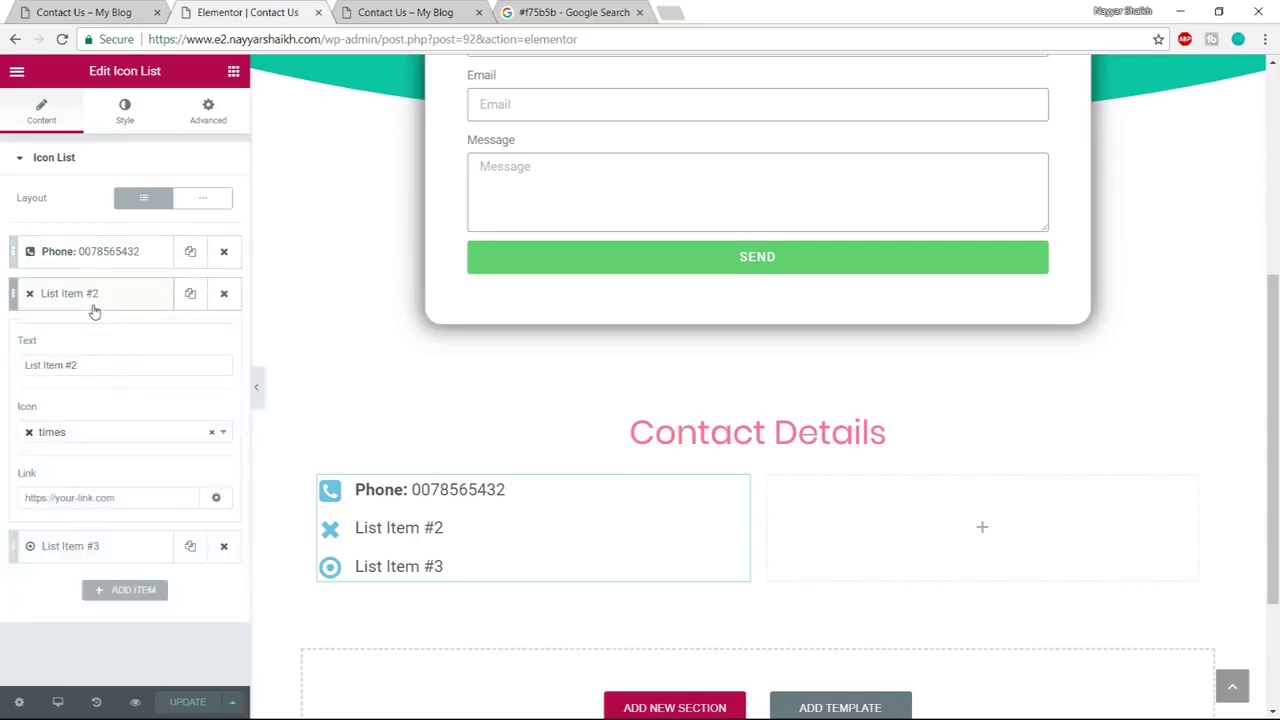
click(69, 438)
text(enve)
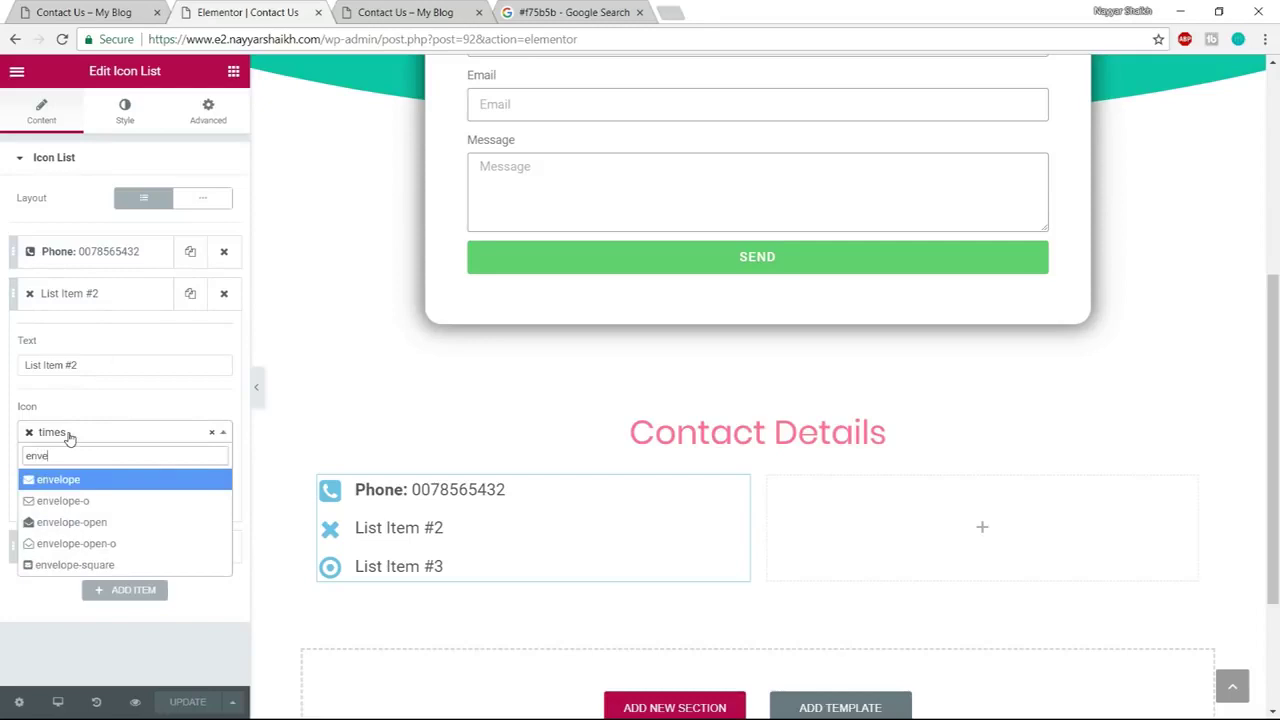
click(104, 478)
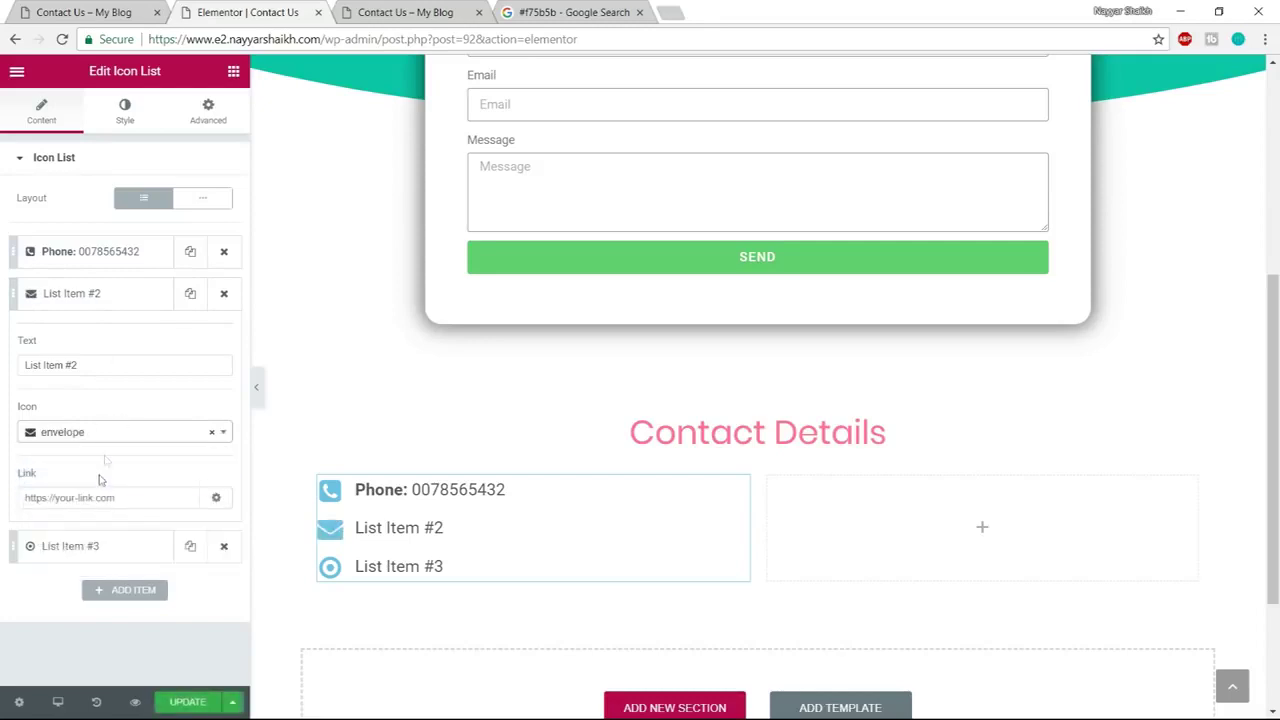
Step: Replace List Item #2's text with a bold 'Email:' label and a sample e-mail address
drag(117, 366, 15, 370)
key(ctrl+v)
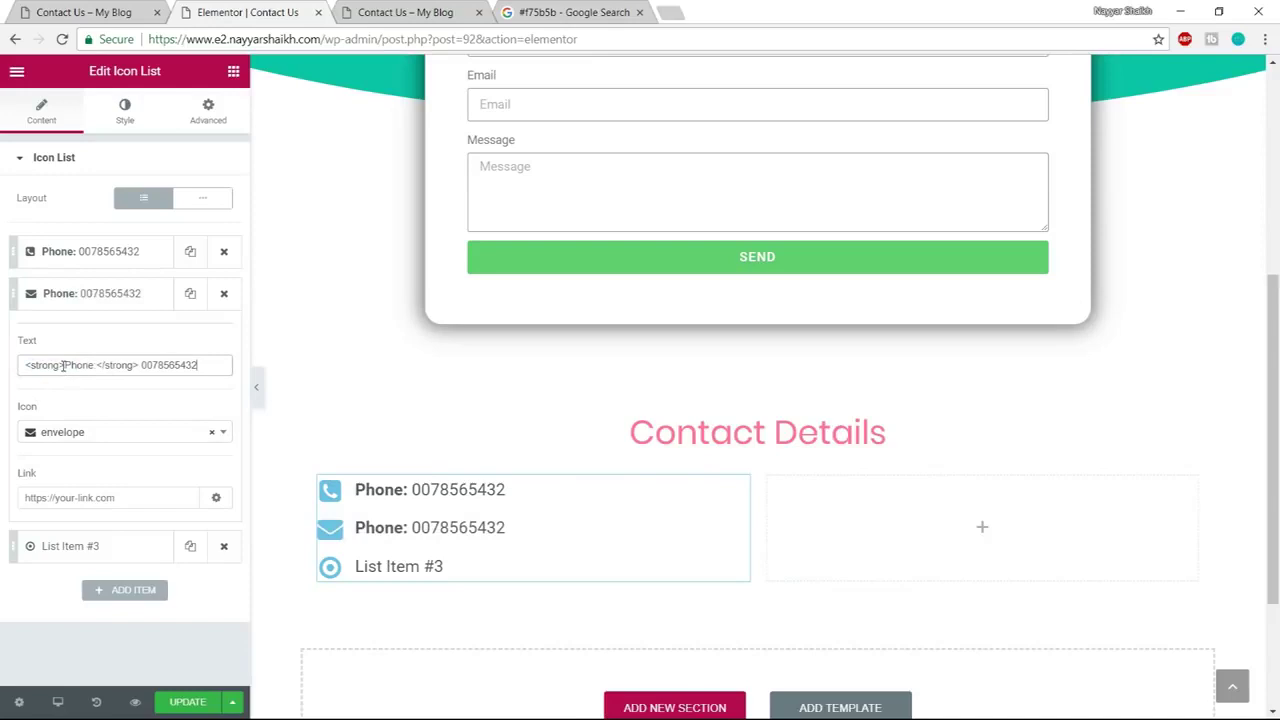
text(Email)
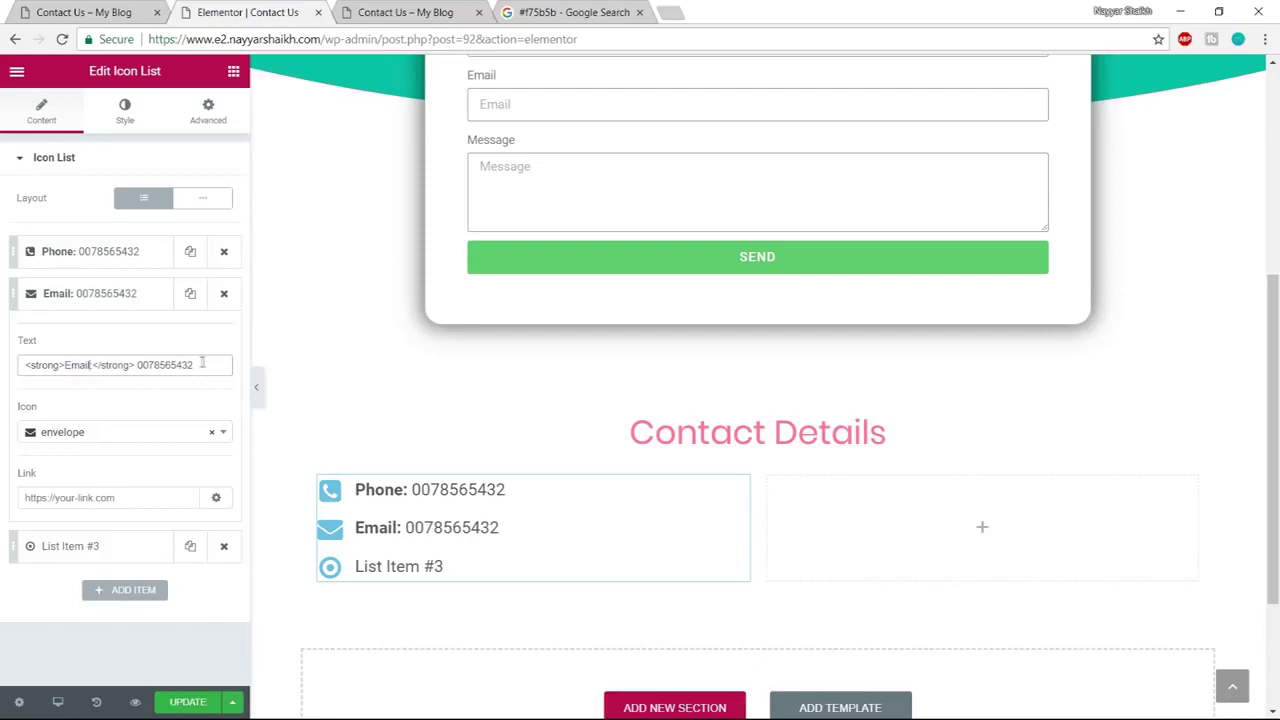
drag(172, 360, 140, 357)
text(m)
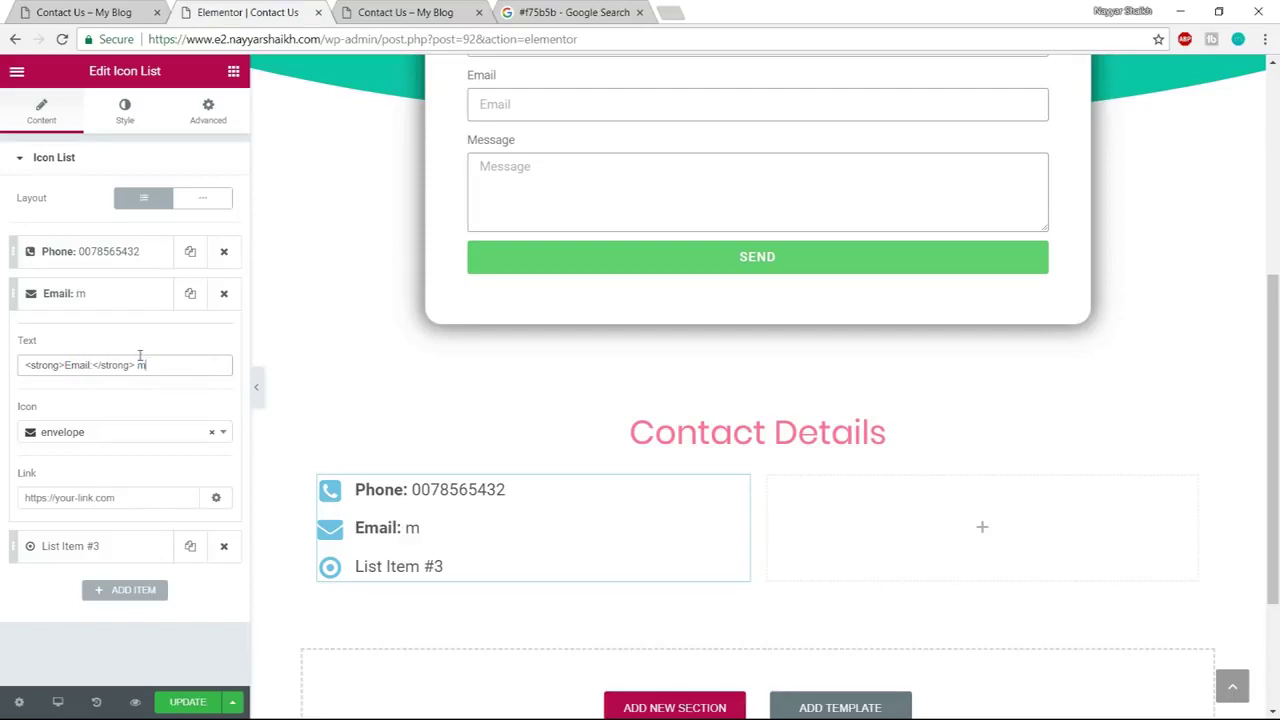
text(ail@mail.com)
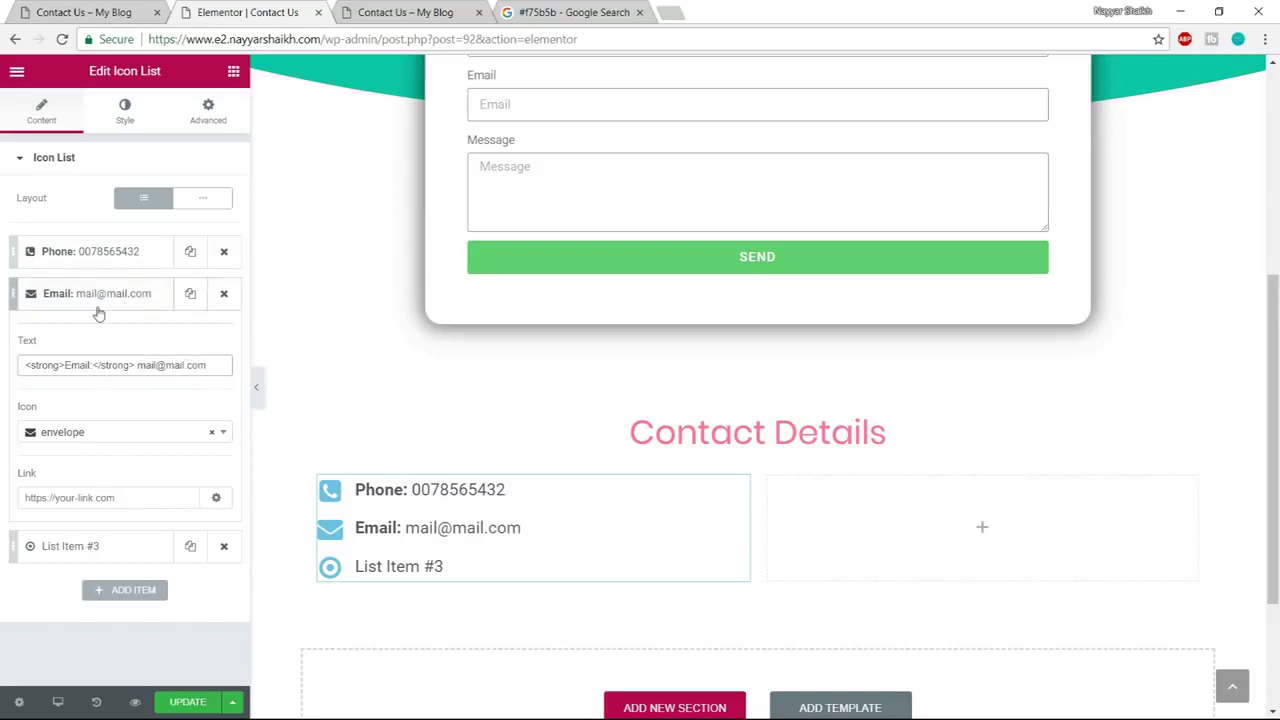
click(100, 296)
click(90, 340)
click(60, 10)
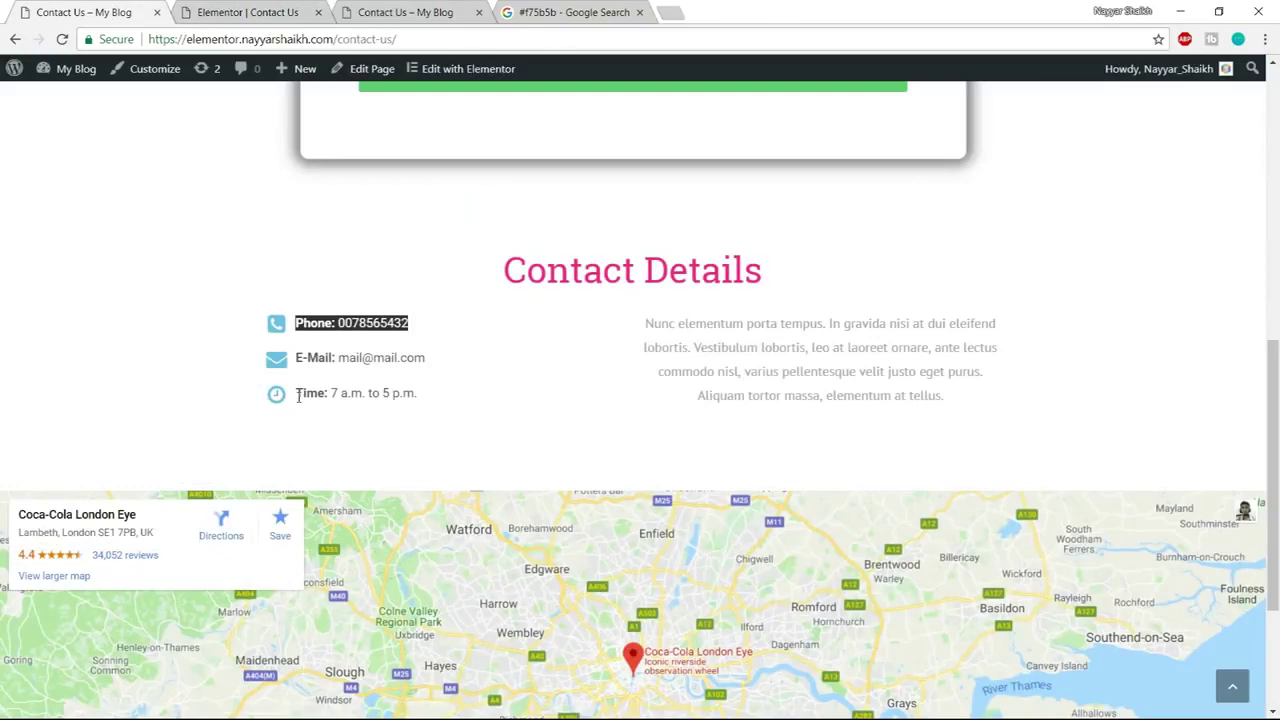
Step: Set List Item #3's icon to clock-o
click(240, 12)
click(104, 337)
click(62, 476)
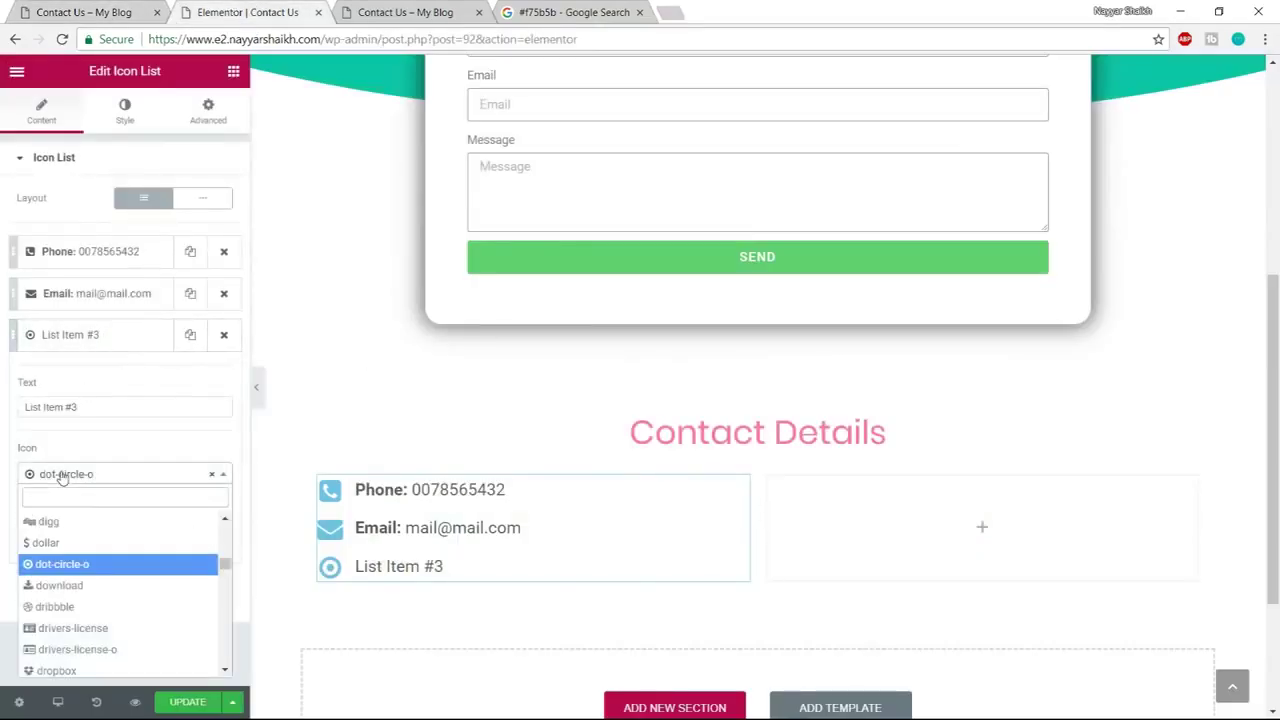
text(clock)
key(Return)
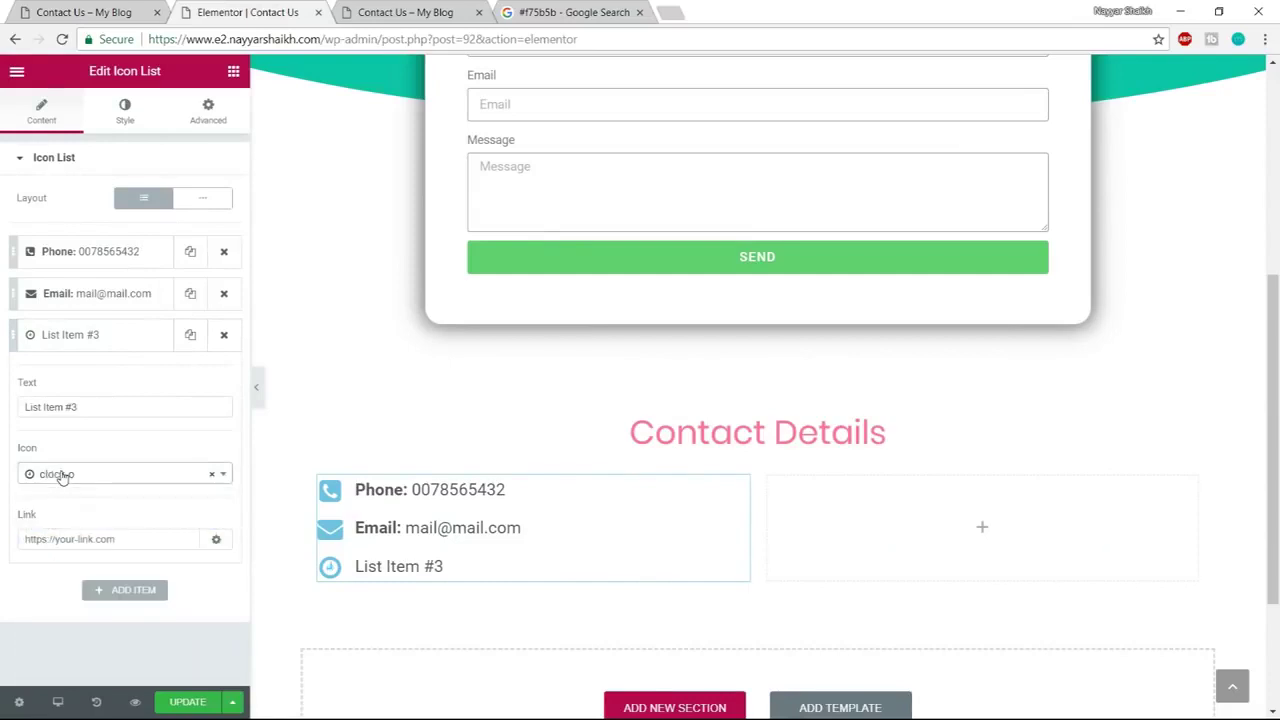
Step: Change the third item's text to a bold 'Time:' label with '7 am to 5 pm' and save
triple_click(95, 406)
key(ctrl+v)
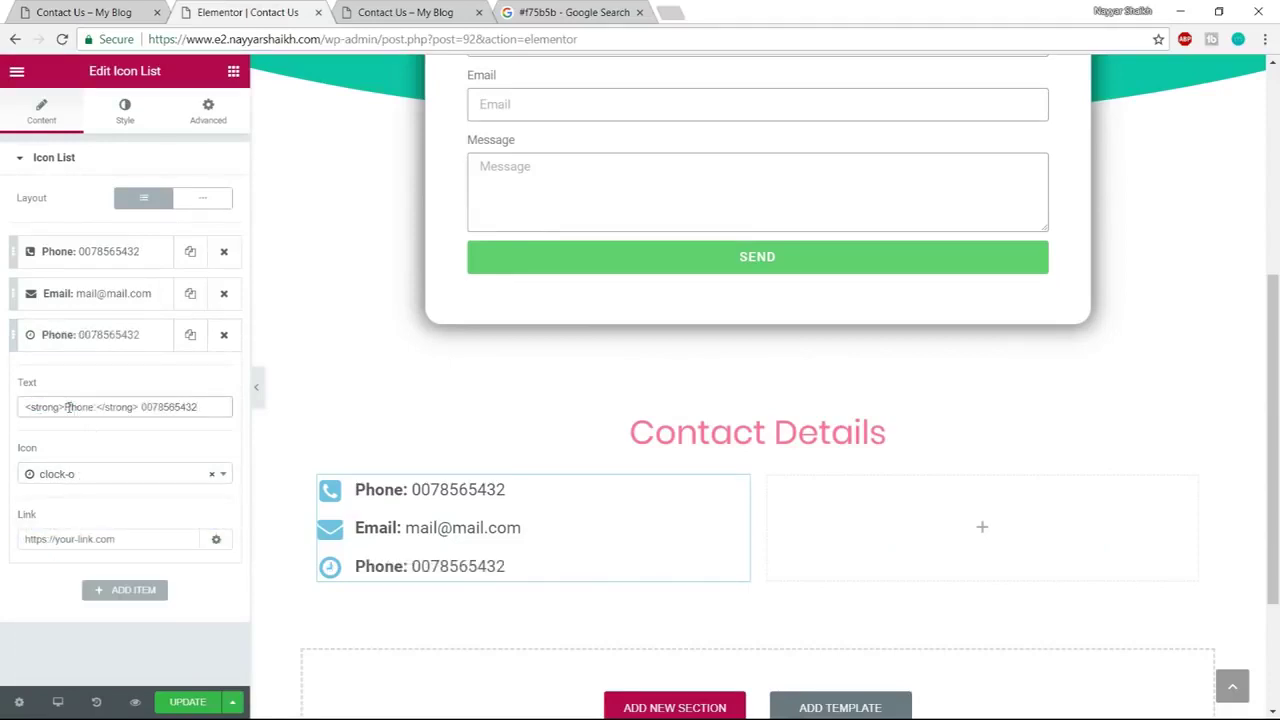
drag(65, 407, 97, 407)
text(Time)
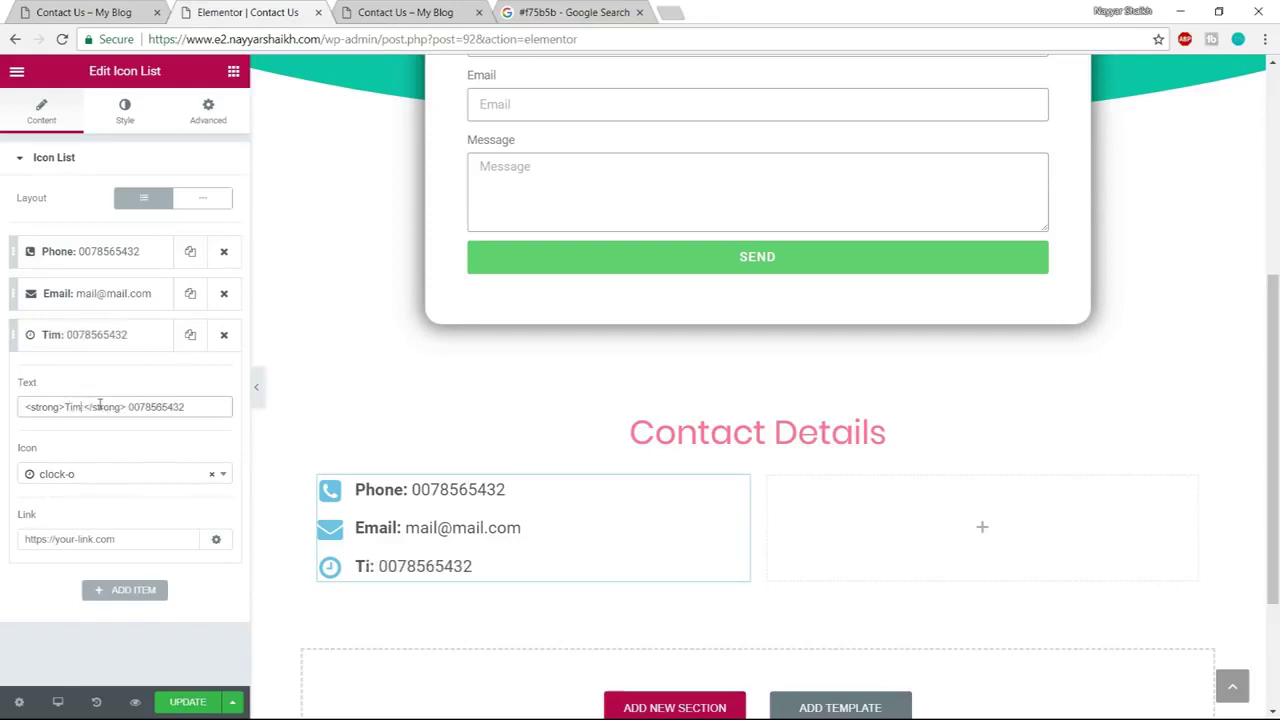
drag(138, 405, 292, 413)
key(BackSpace)
key(BackSpace)
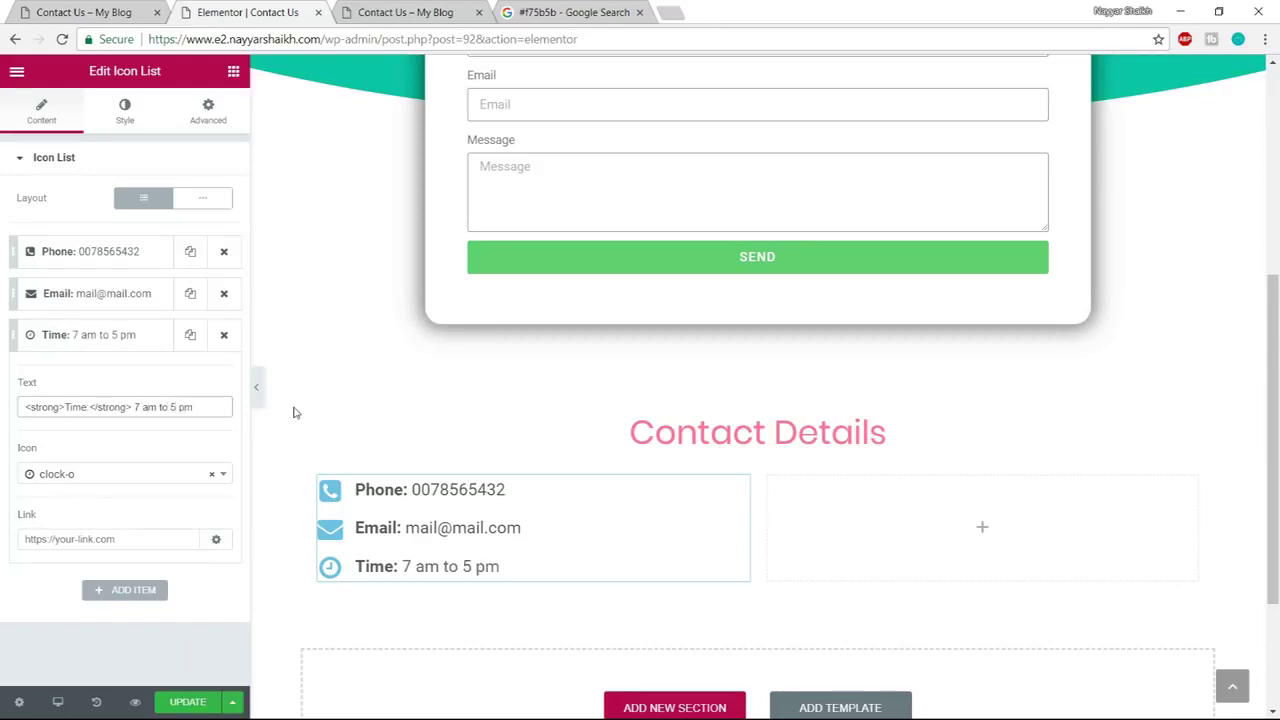
click(185, 701)
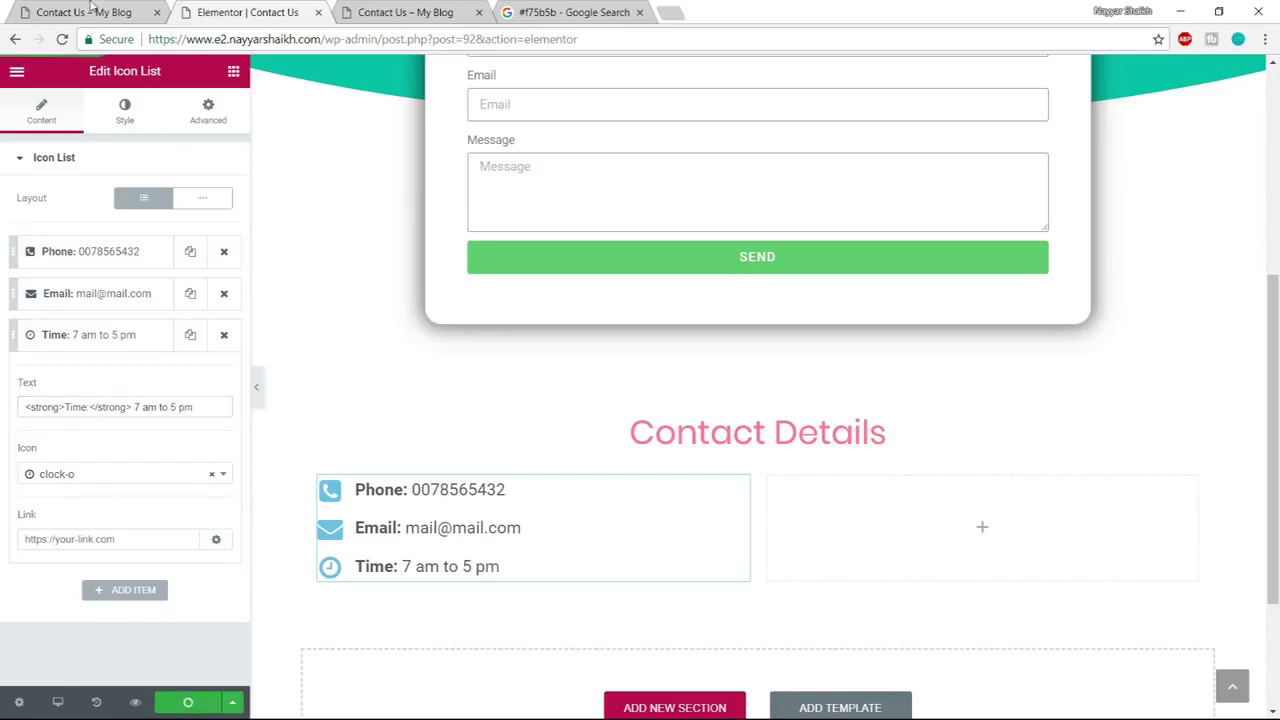
Step: Copy the lorem-ipsum paragraph from the live Contact Us page
click(90, 10)
drag(638, 321, 990, 410)
key(ctrl+c)
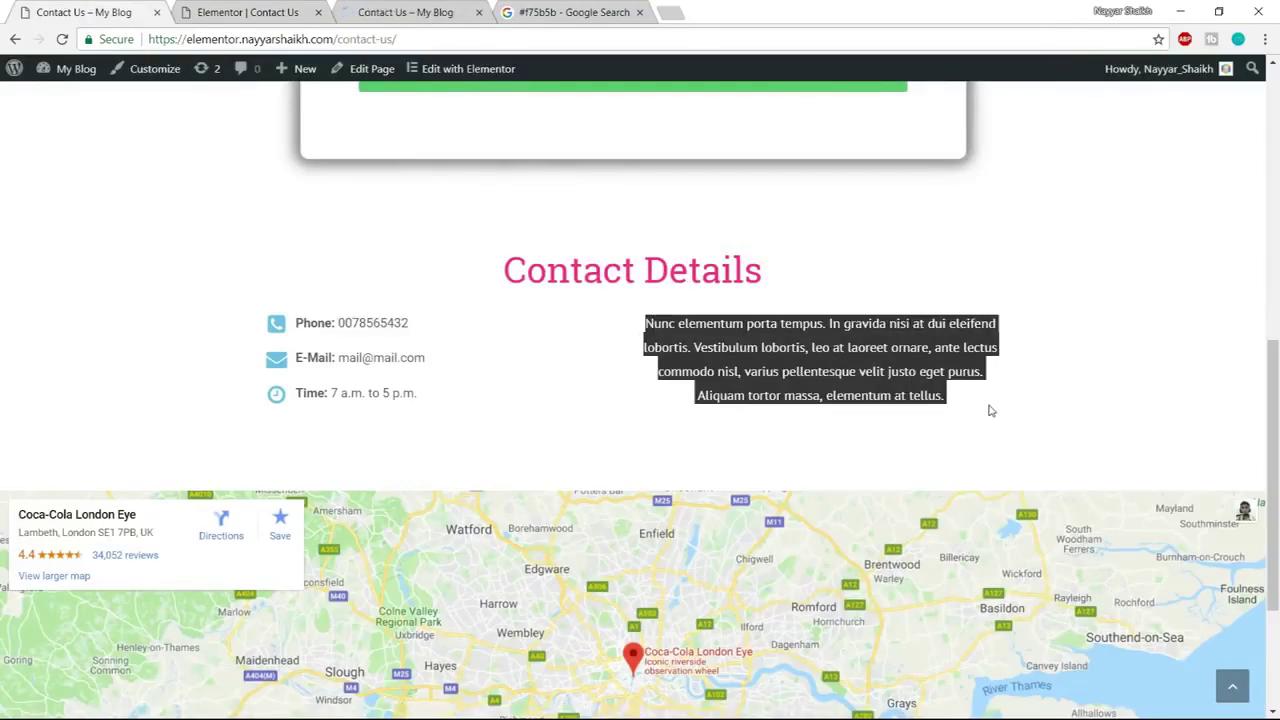
click(282, 10)
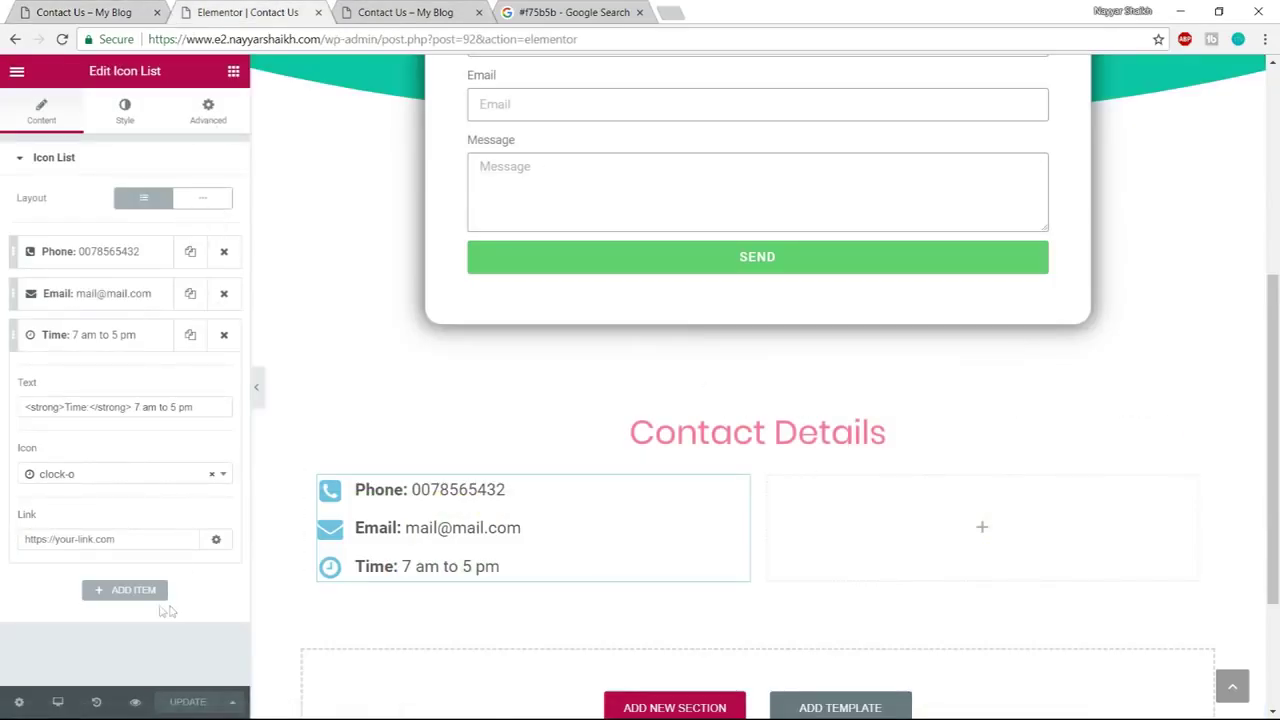
Step: Add a Heading widget to the right column with the pasted lorem-ipsum text, centre-aligned
click(234, 76)
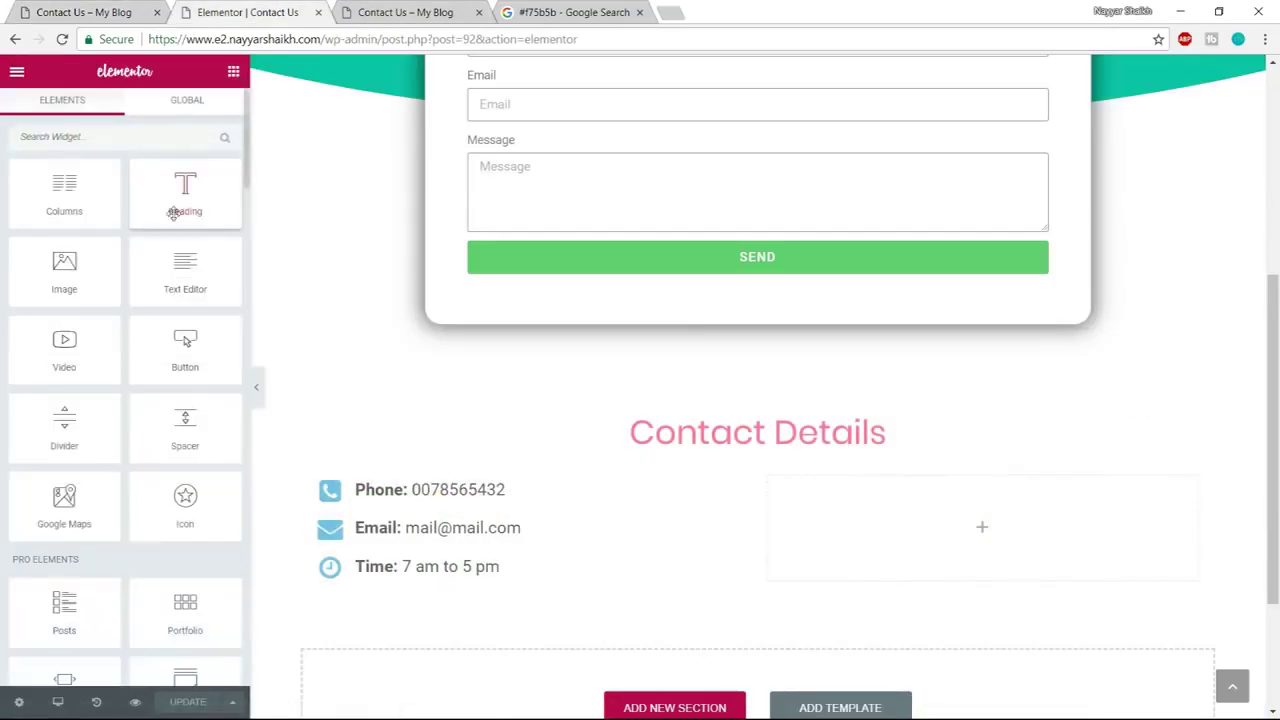
drag(185, 200, 942, 518)
drag(172, 217, 3, 228)
key(ctrl+v)
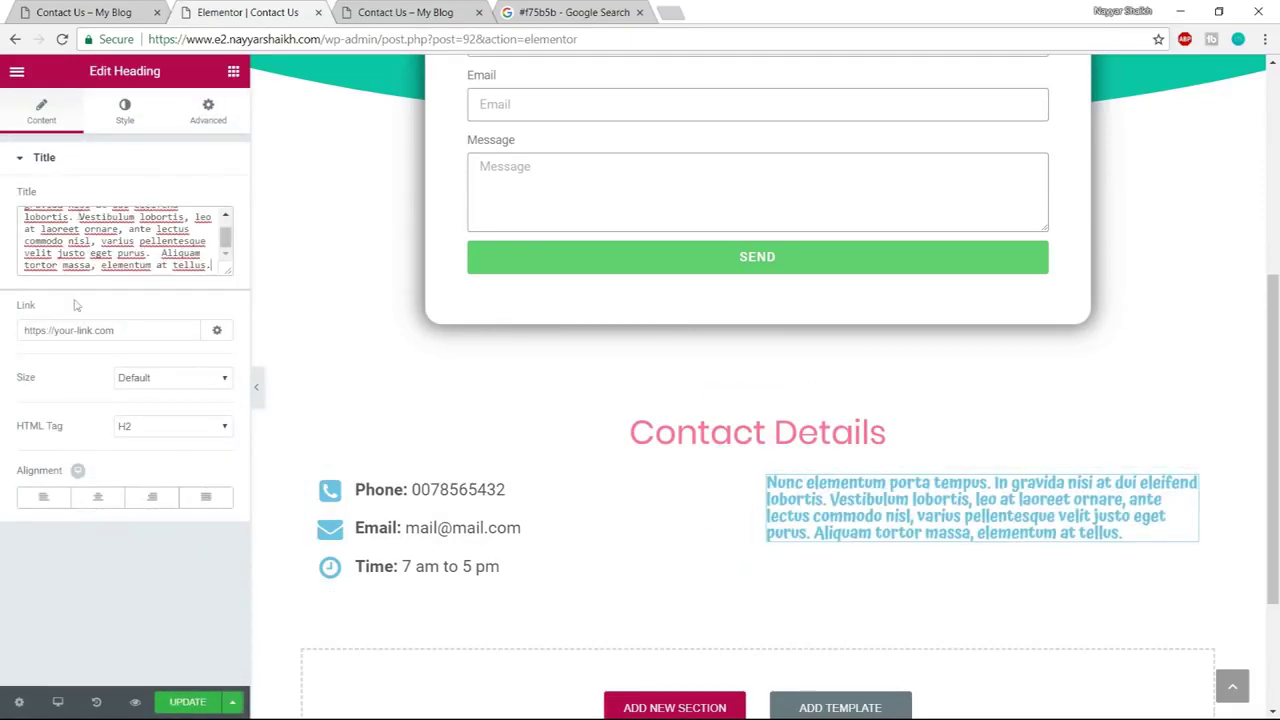
click(97, 500)
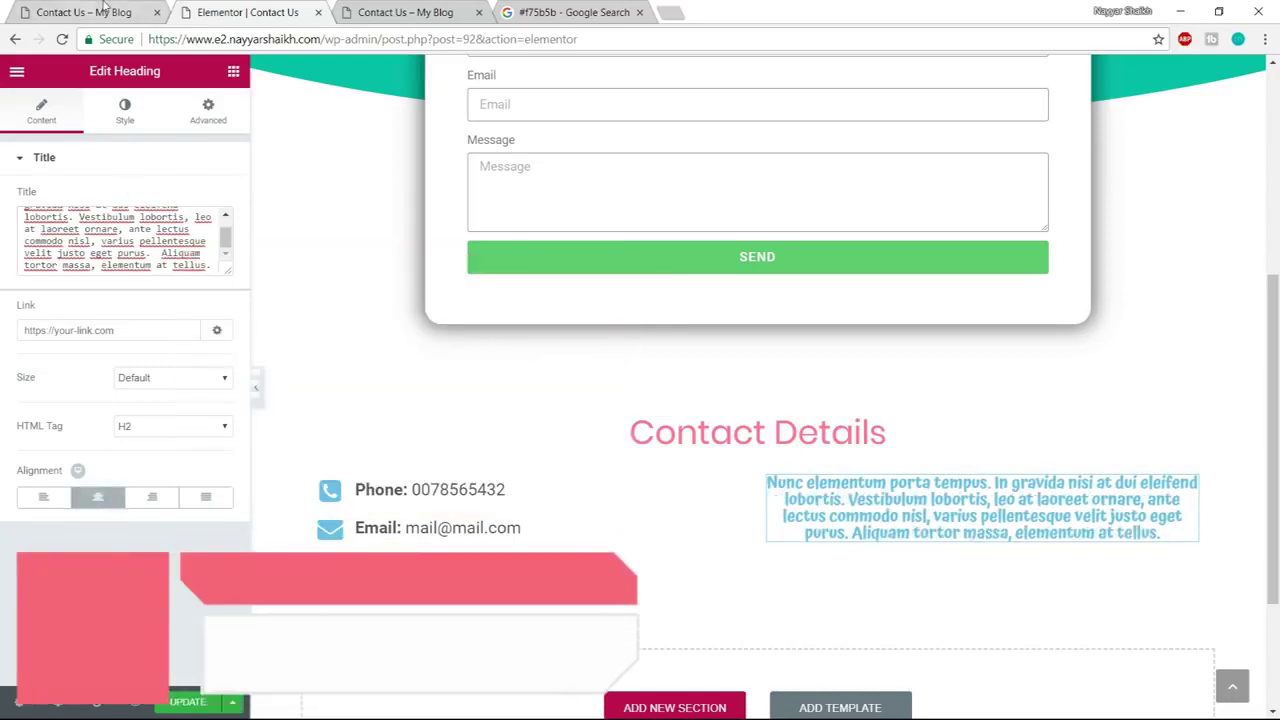
Step: Set the heading's text colour to dark grey #54595F
click(104, 10)
click(740, 371)
click(250, 12)
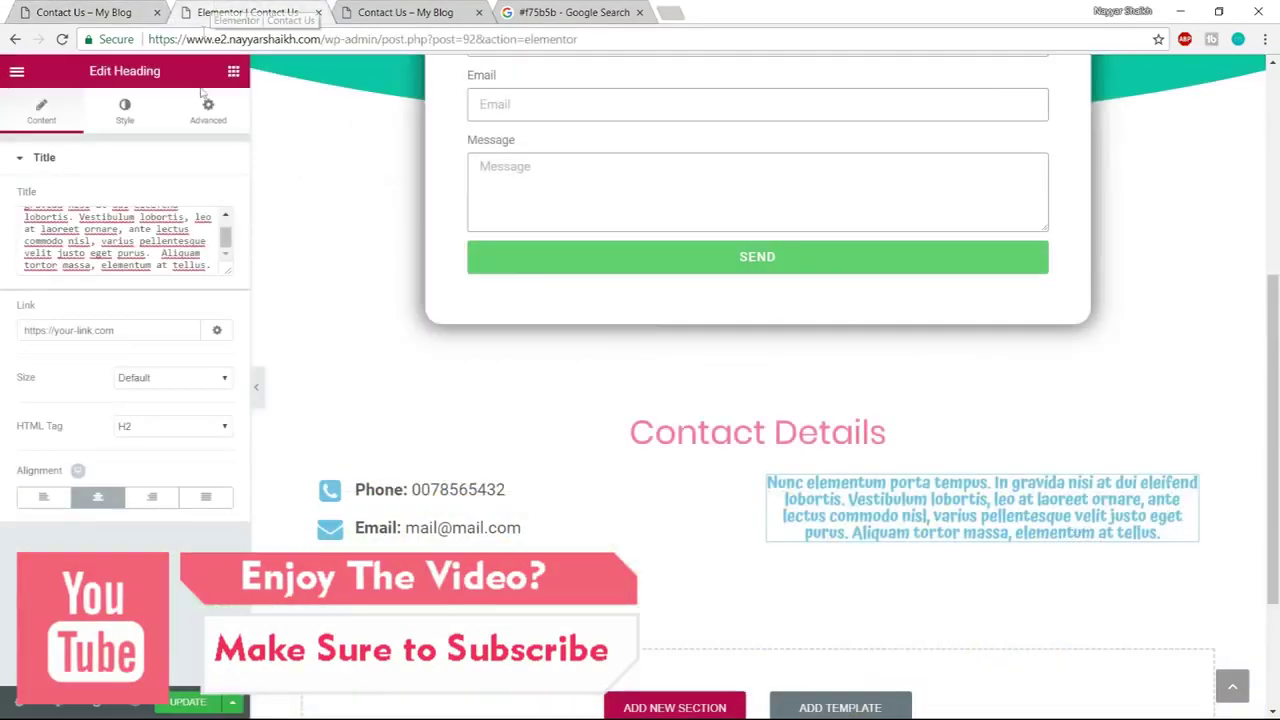
click(125, 110)
click(212, 199)
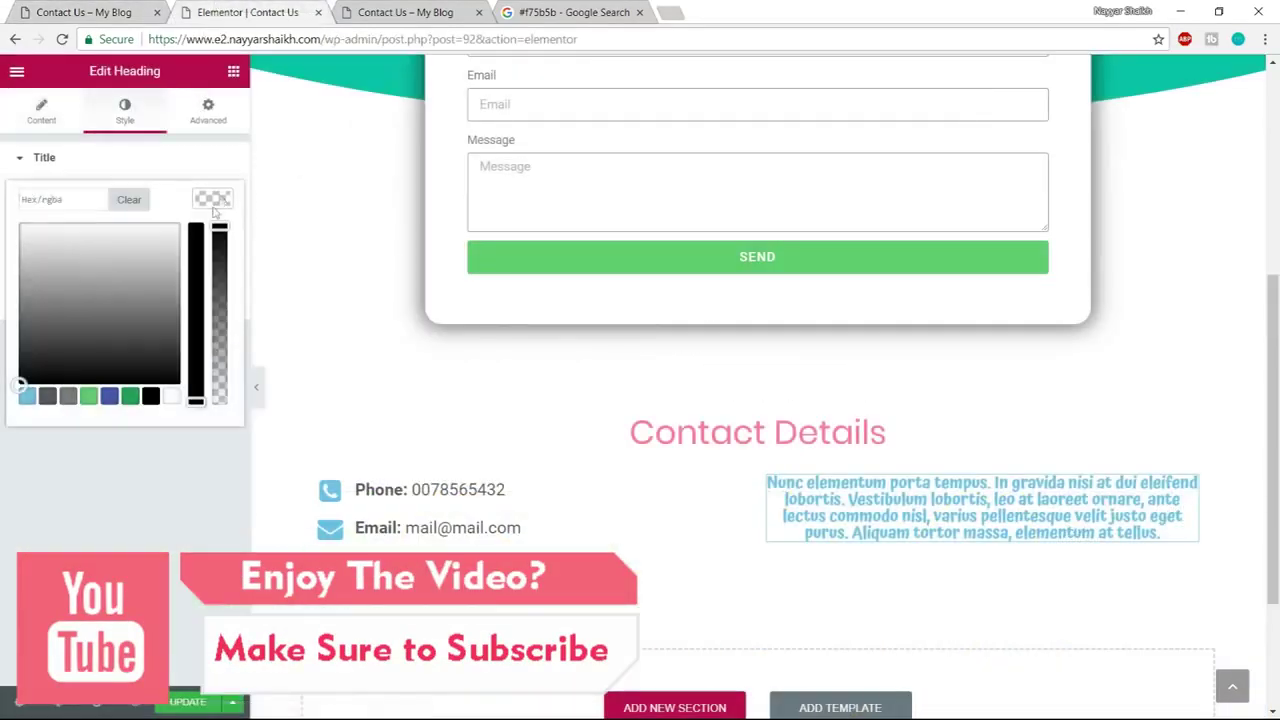
click(47, 396)
click(206, 204)
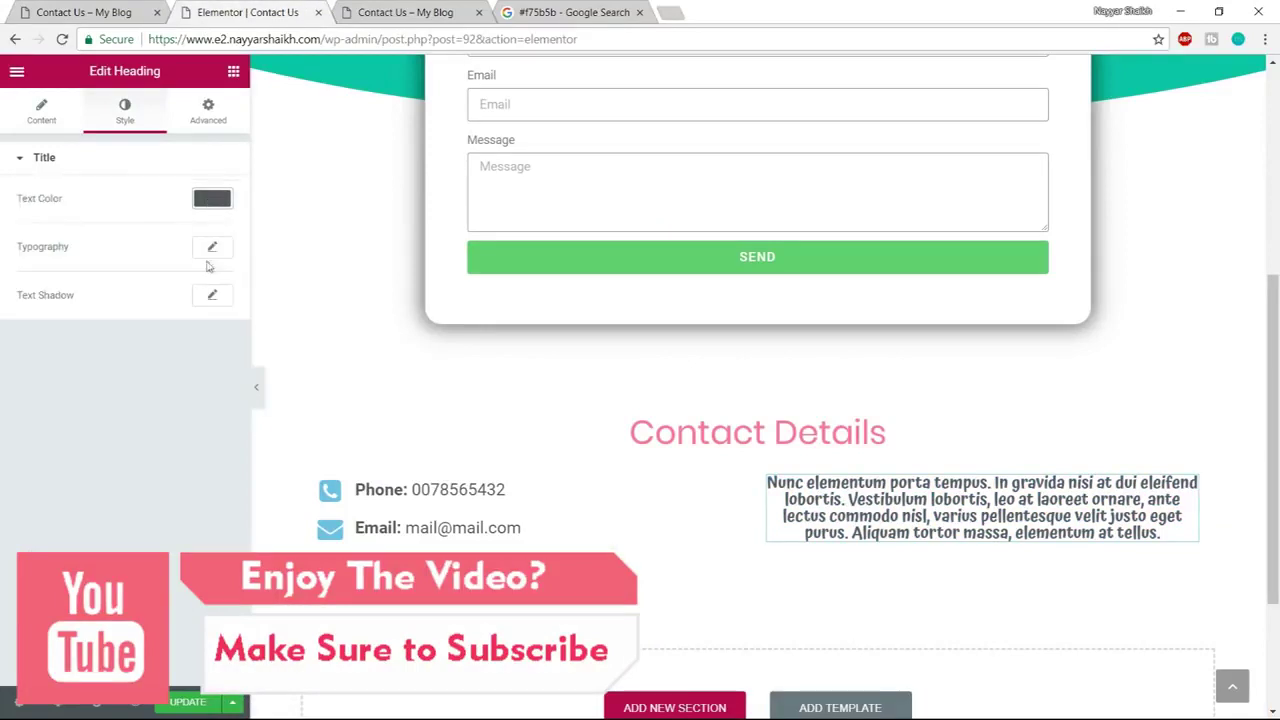
Step: Set the heading typography to Poppins at 18 px
click(212, 246)
click(192, 292)
text(poppins)
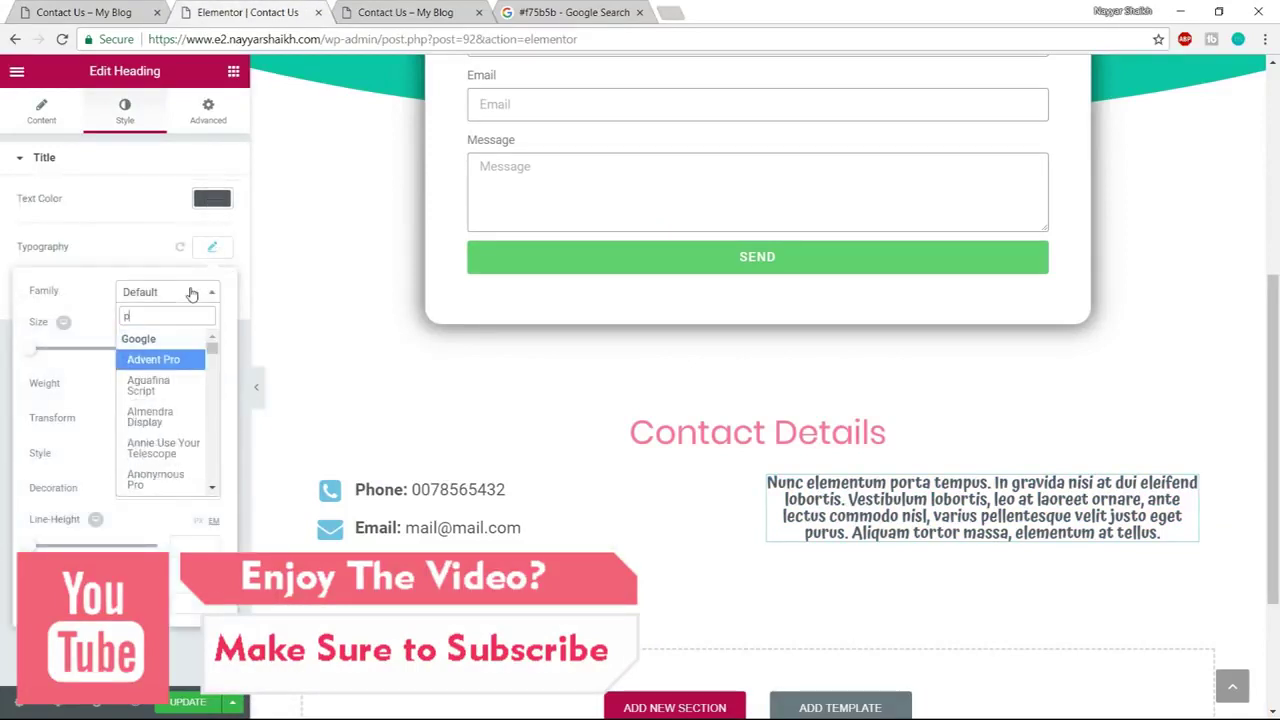
key(Return)
click(185, 354)
text(16)
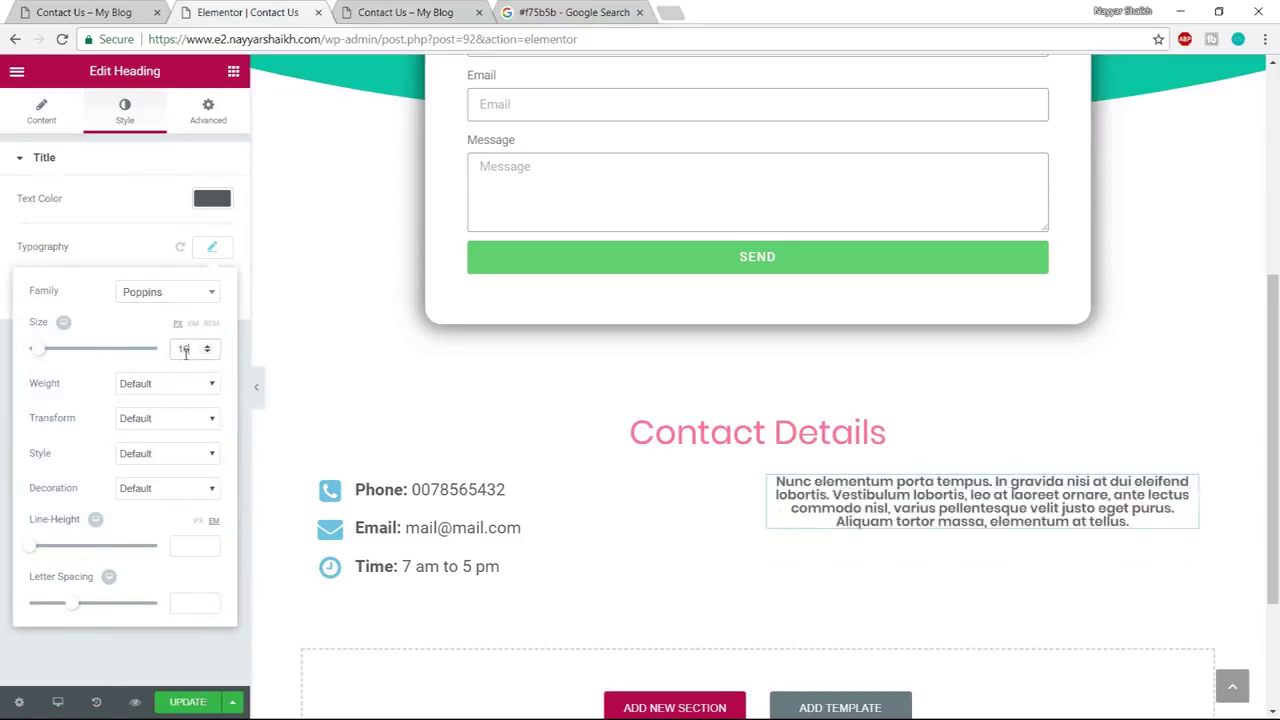
key(ctrl+1)
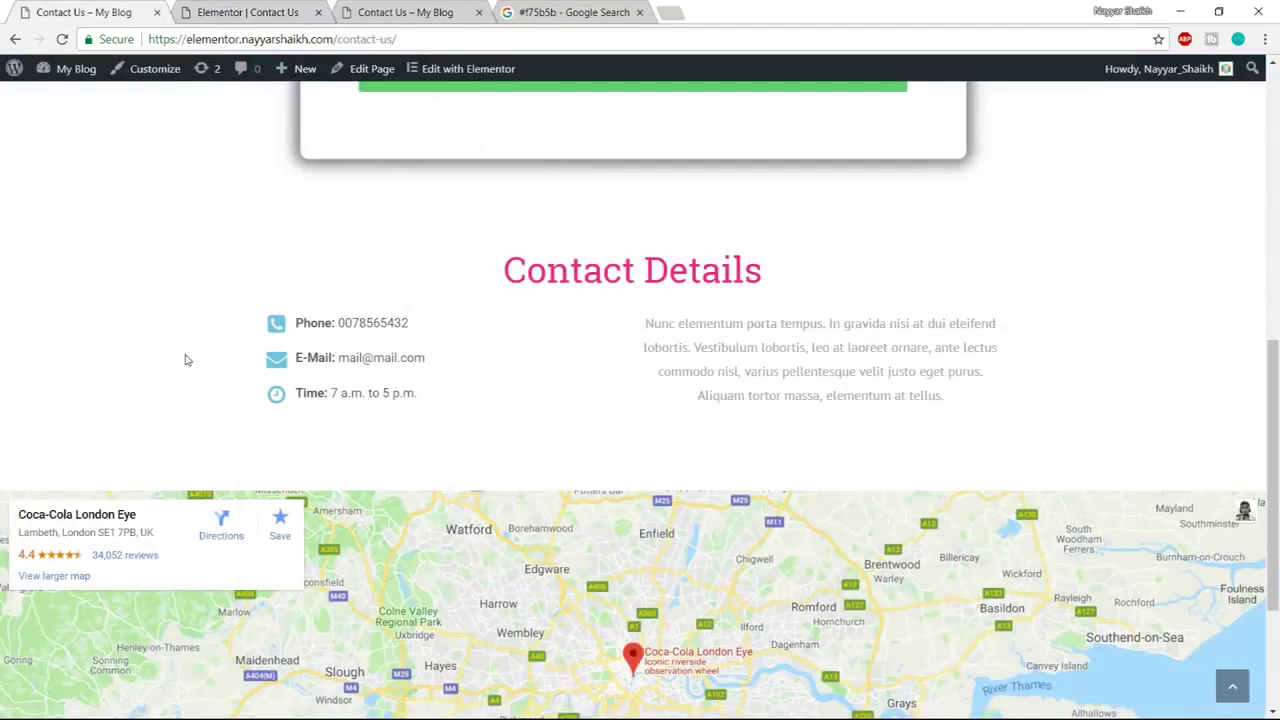
key(ctrl+a)
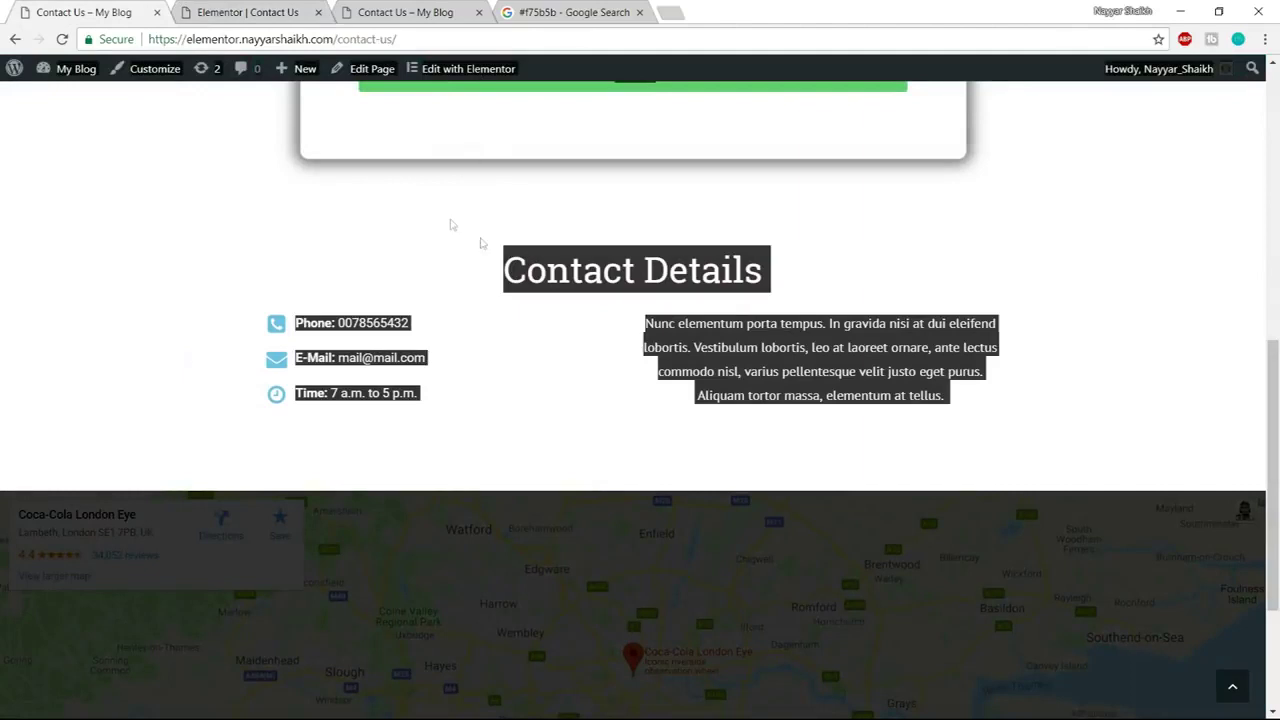
click(300, 10)
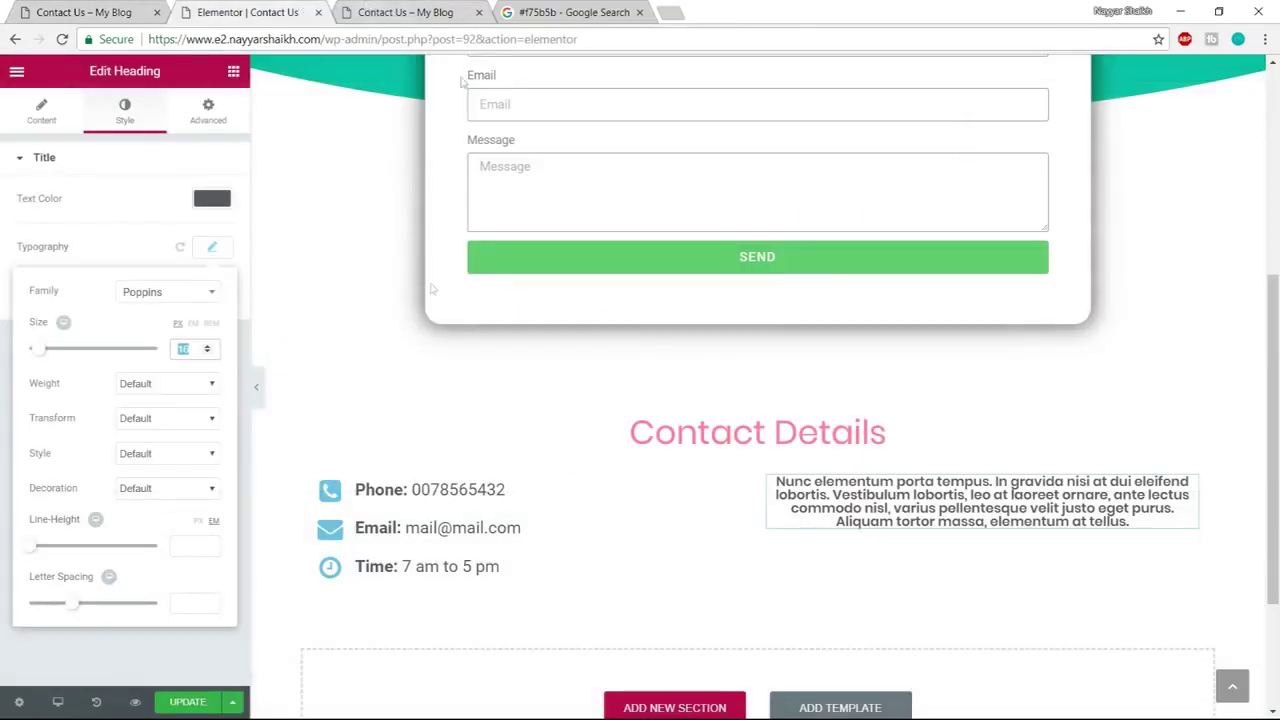
click(183, 348)
text(15)
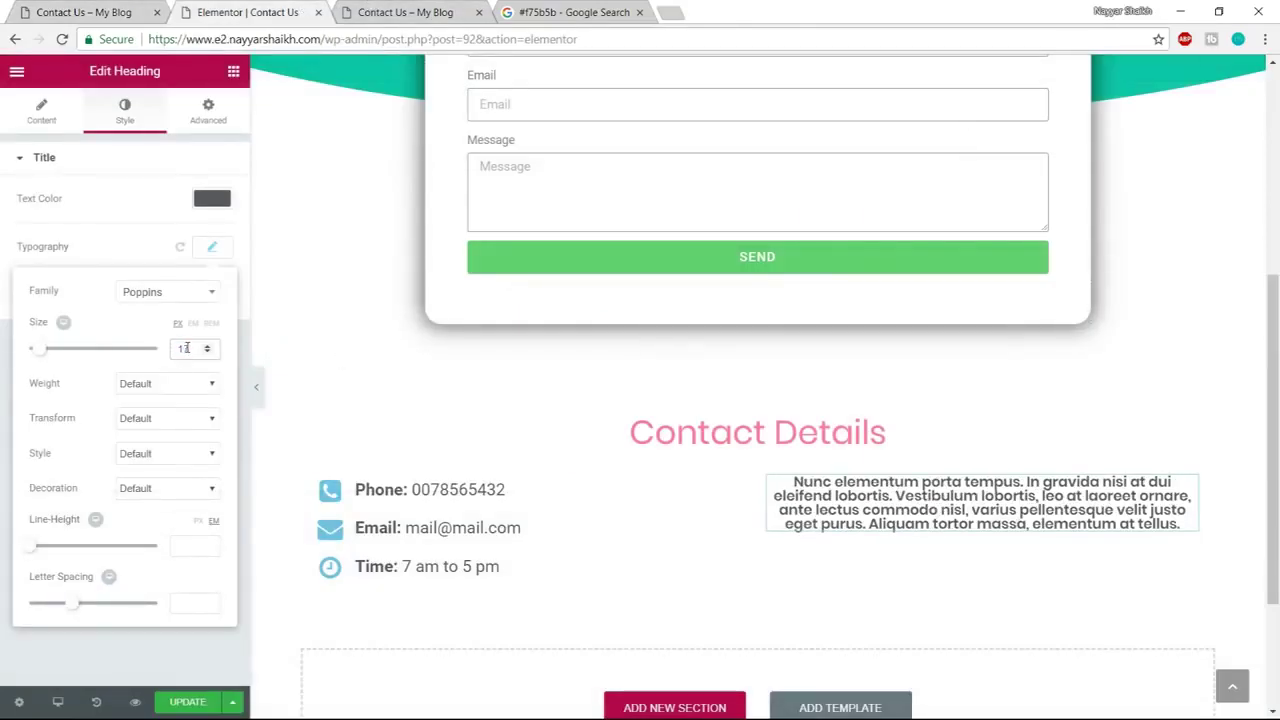
text(16)
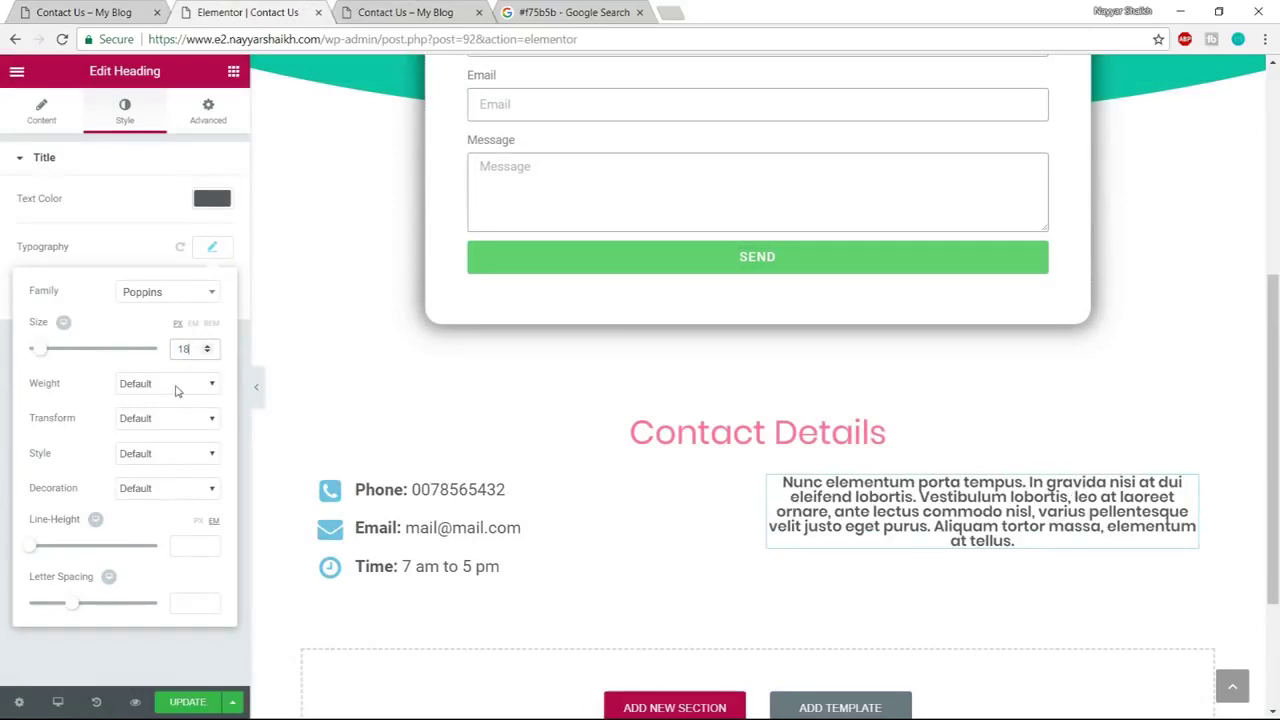
Step: Give the paragraph weight 400 and line height 1.5, then save with Update
click(165, 383)
click(153, 443)
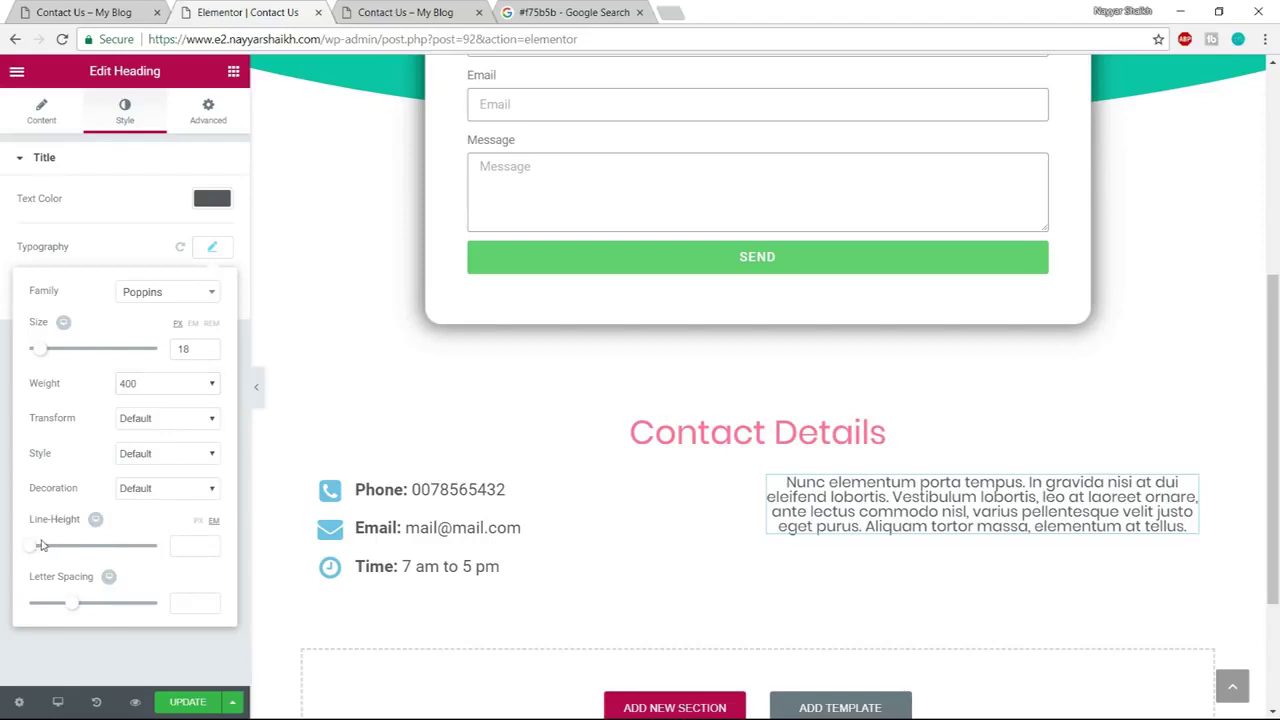
drag(31, 553, 56, 557)
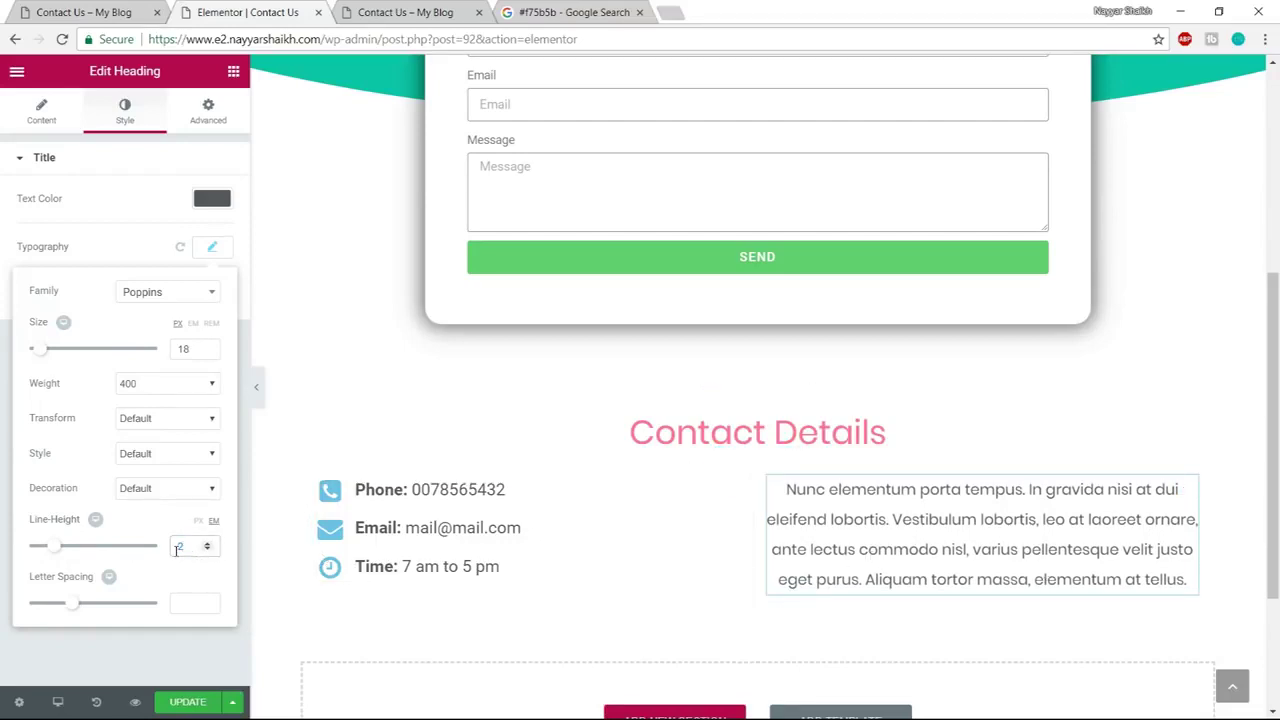
text(1.5)
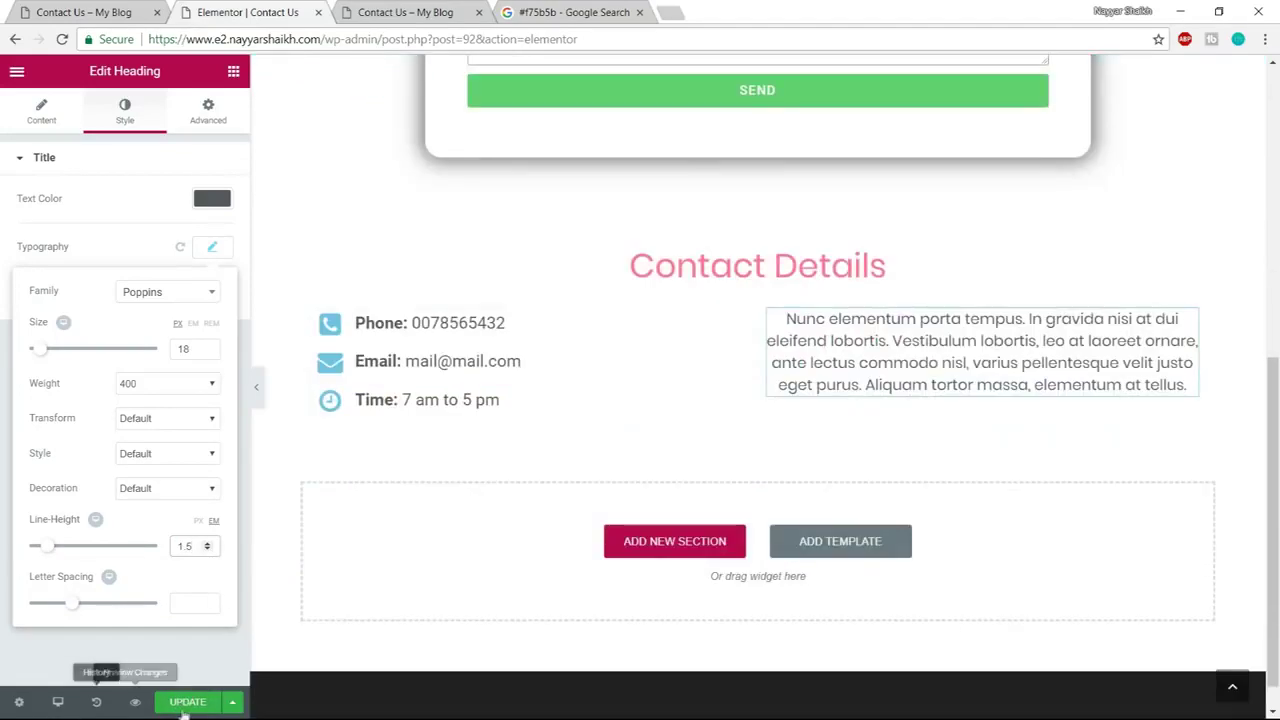
click(184, 704)
click(85, 12)
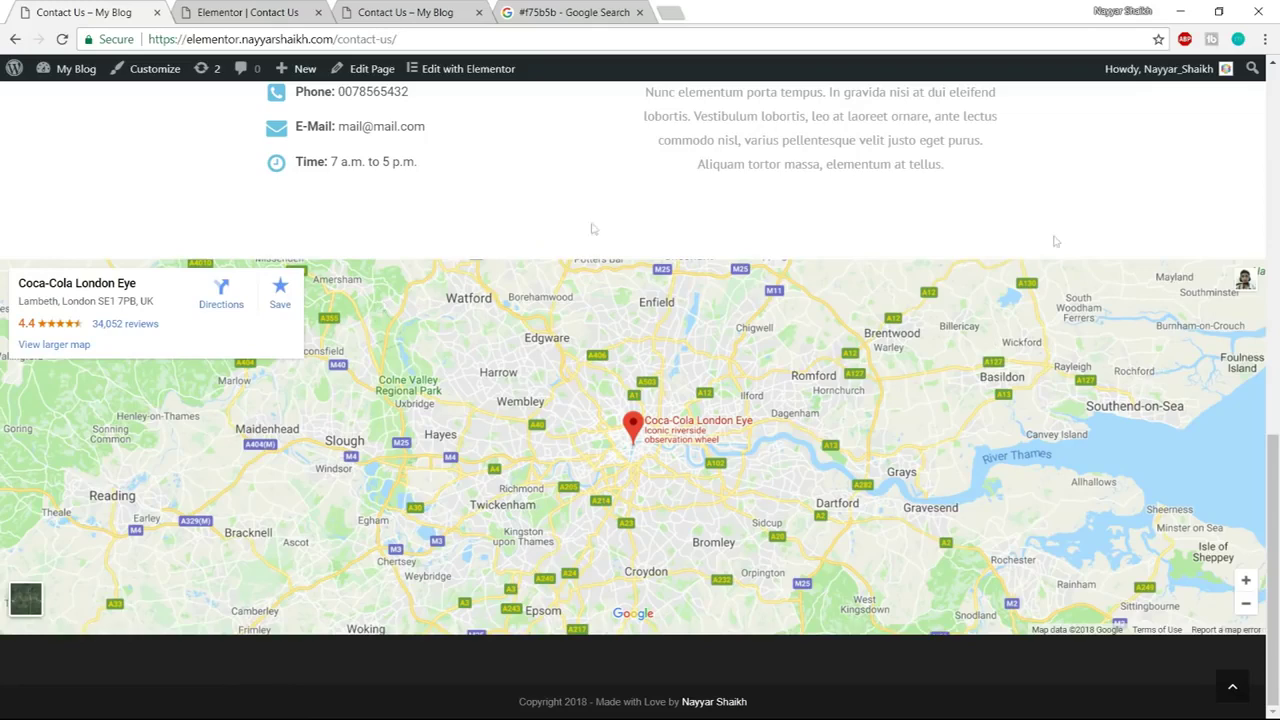
click(240, 10)
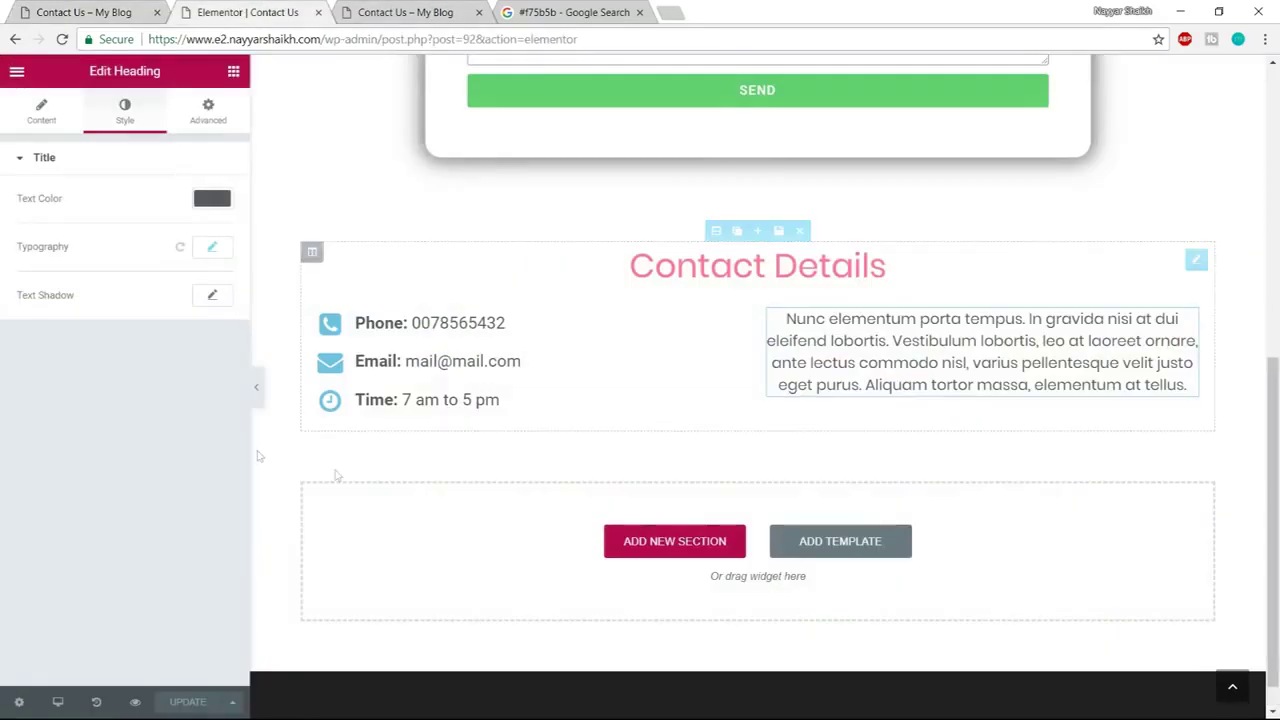
Step: Add a single-column section below Contact Details and drop a Google Maps widget into it
click(722, 551)
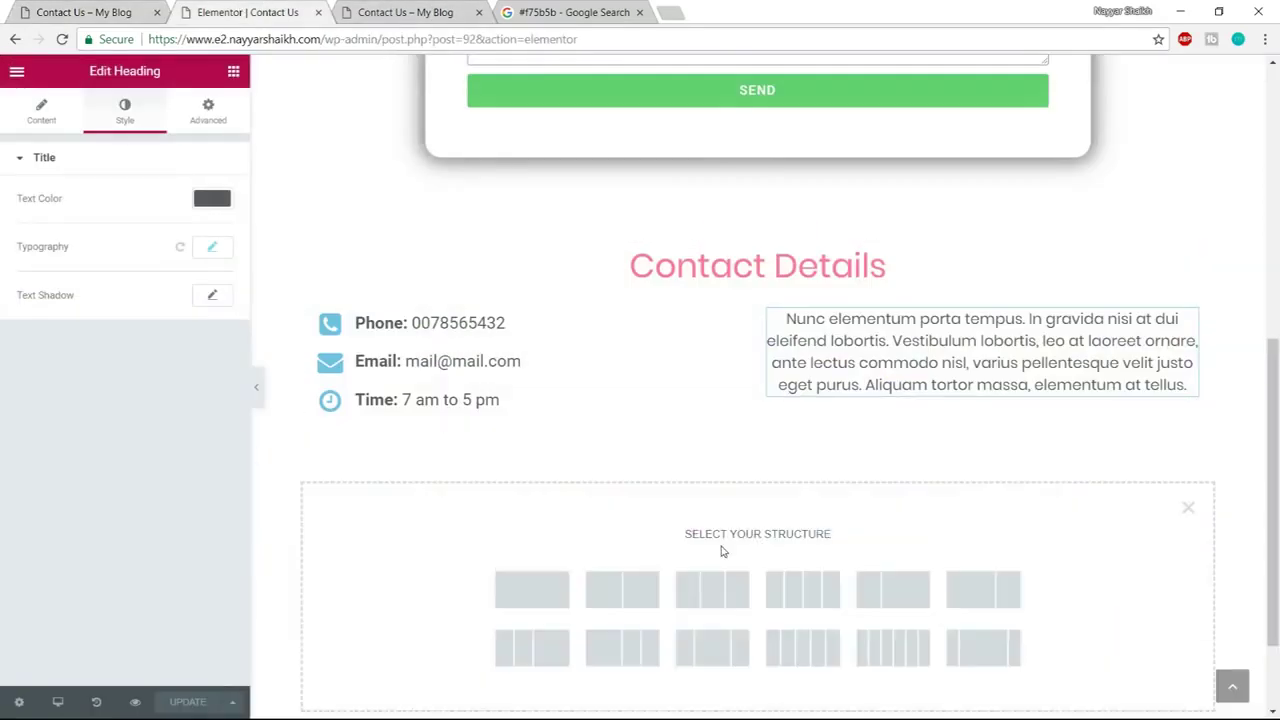
click(532, 590)
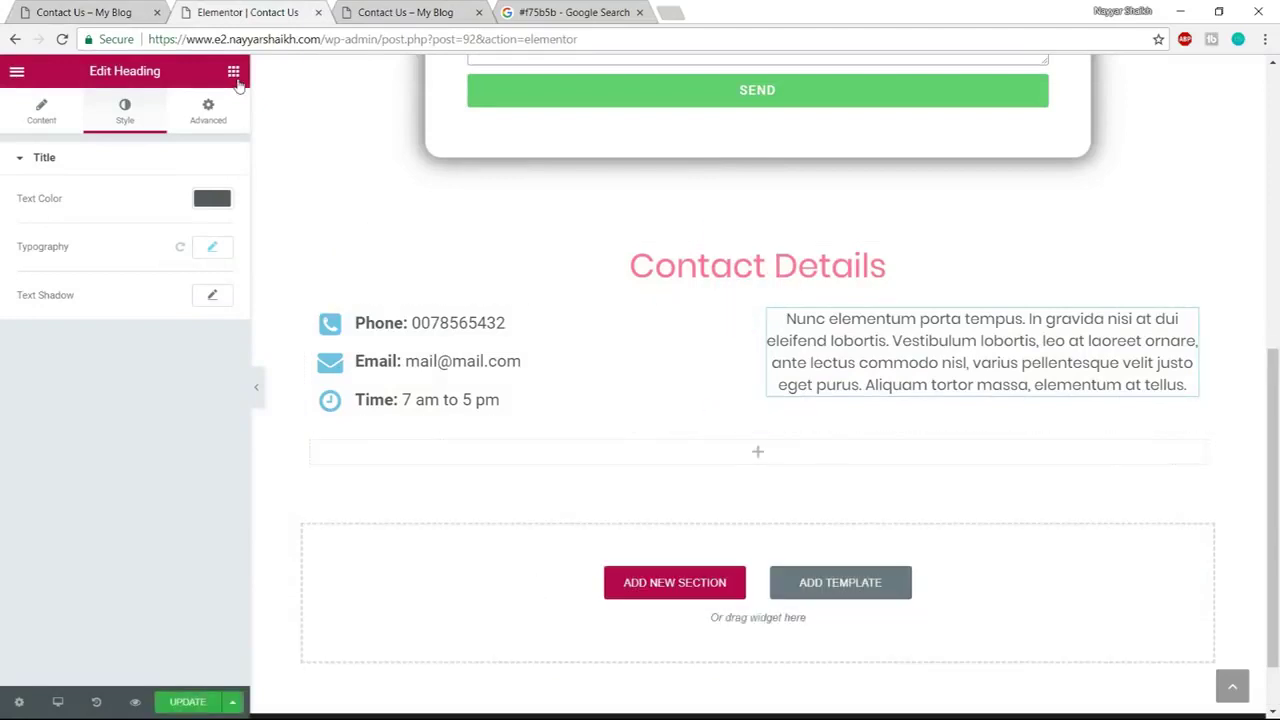
click(234, 73)
scroll(205, 428, down, 1)
drag(64, 395, 752, 455)
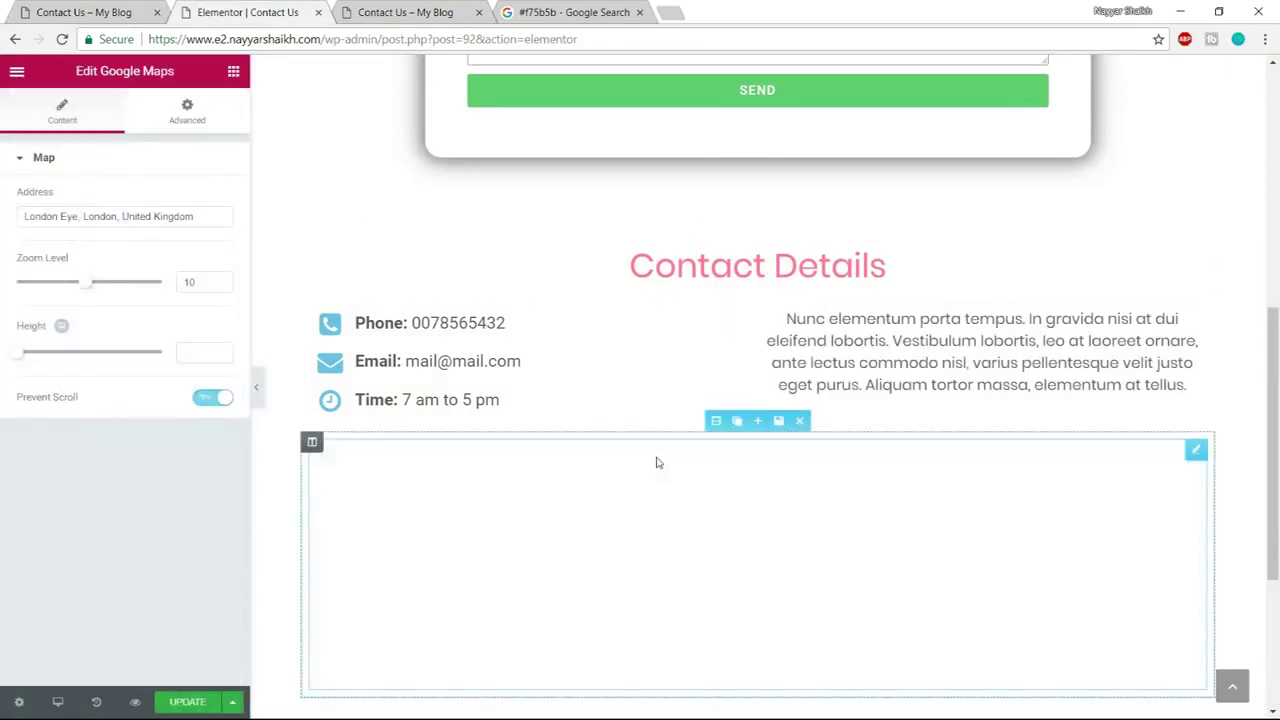
scroll(760, 400, down, 1)
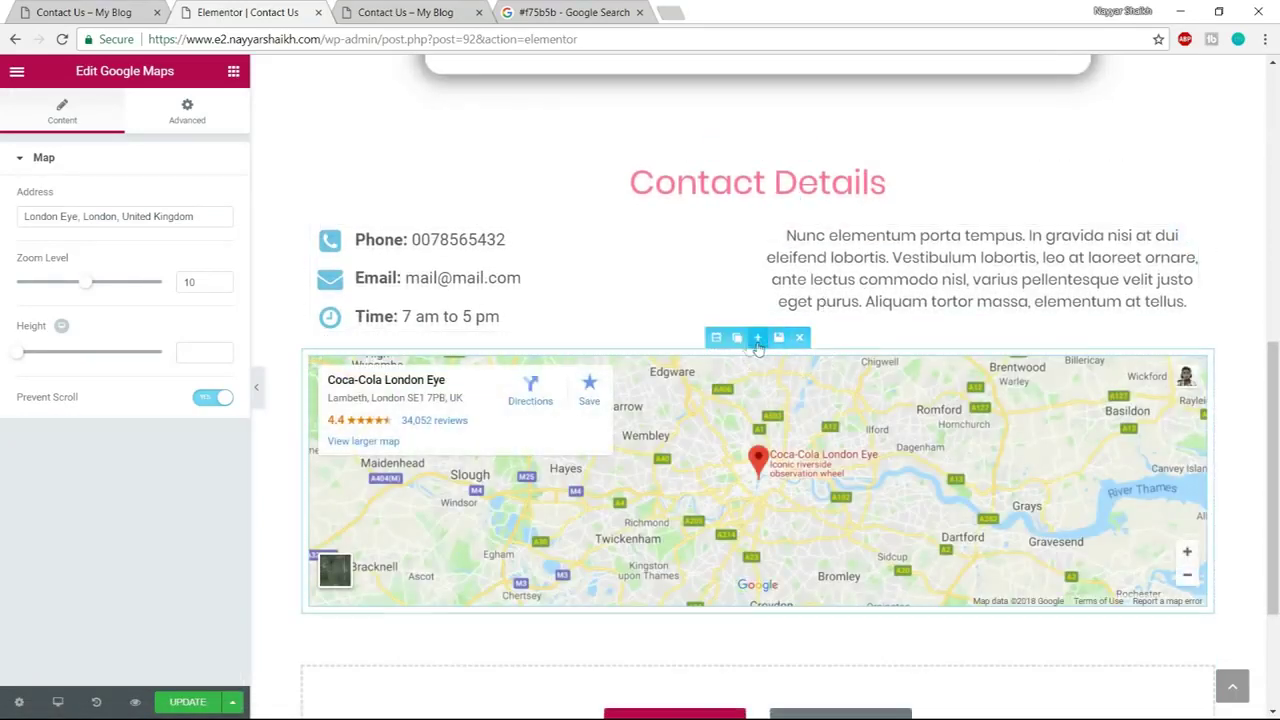
Step: Give the map section an unlinked top margin of 100
click(758, 341)
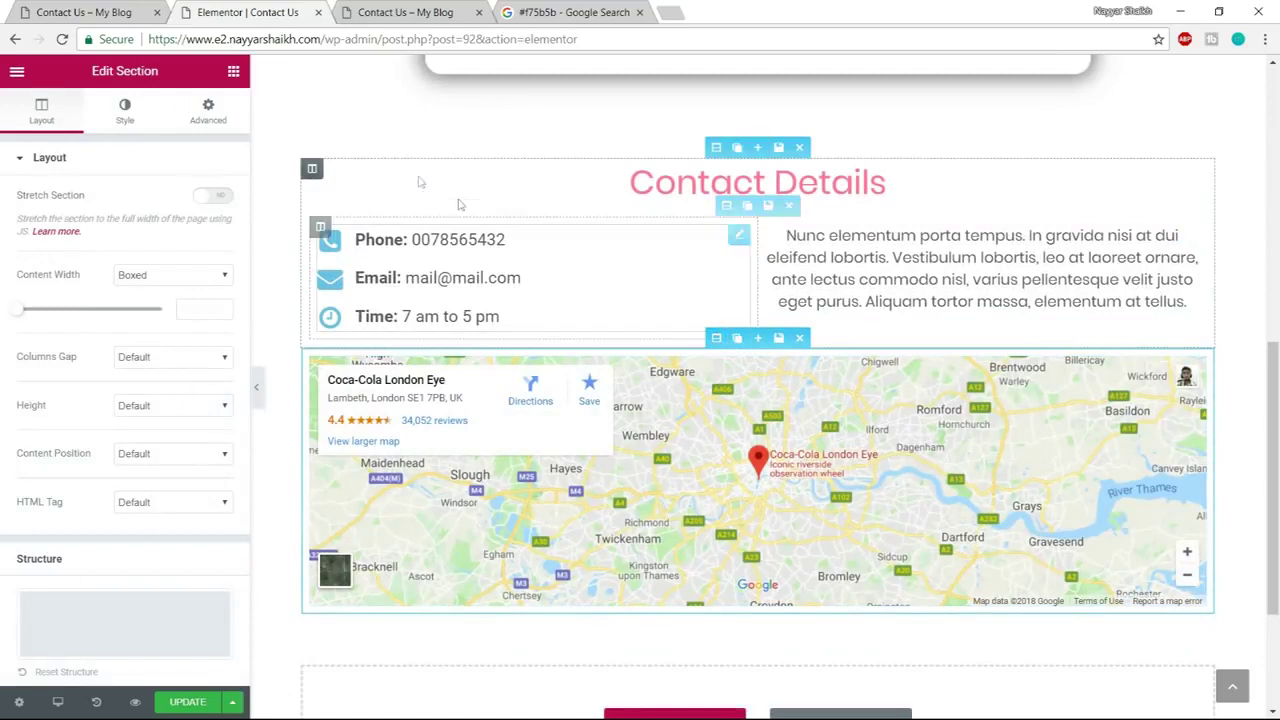
click(210, 112)
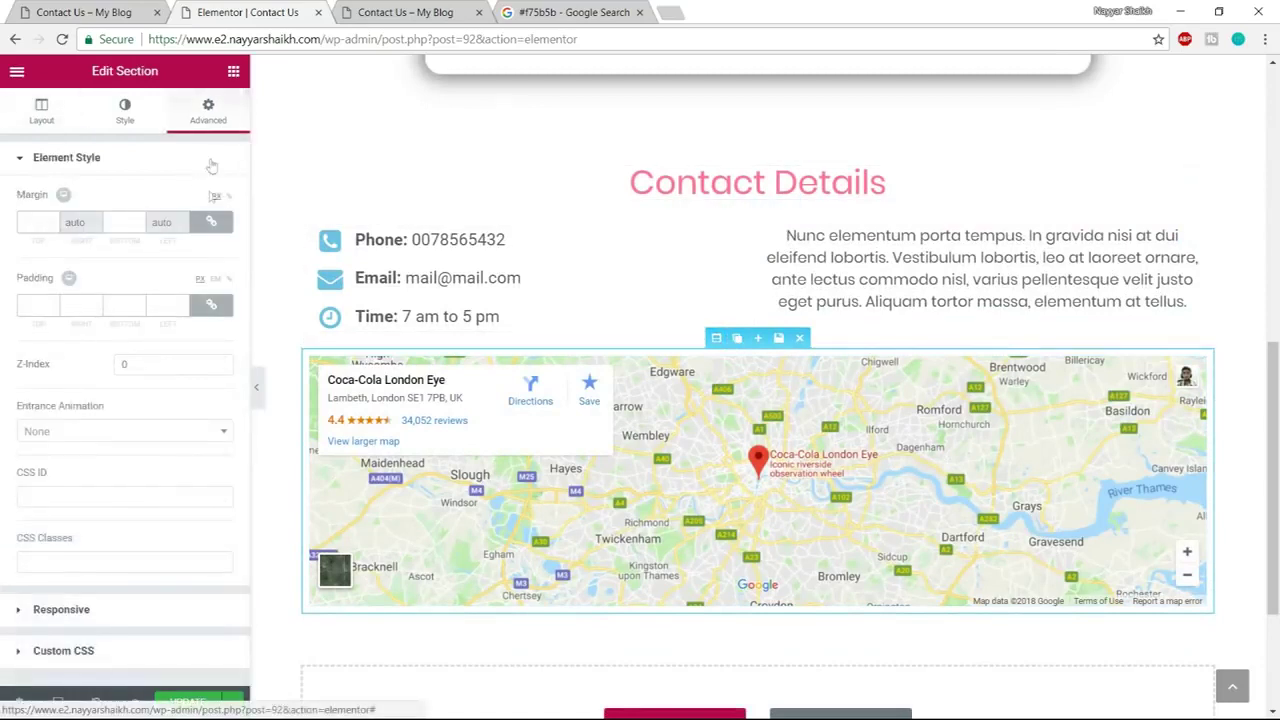
click(211, 224)
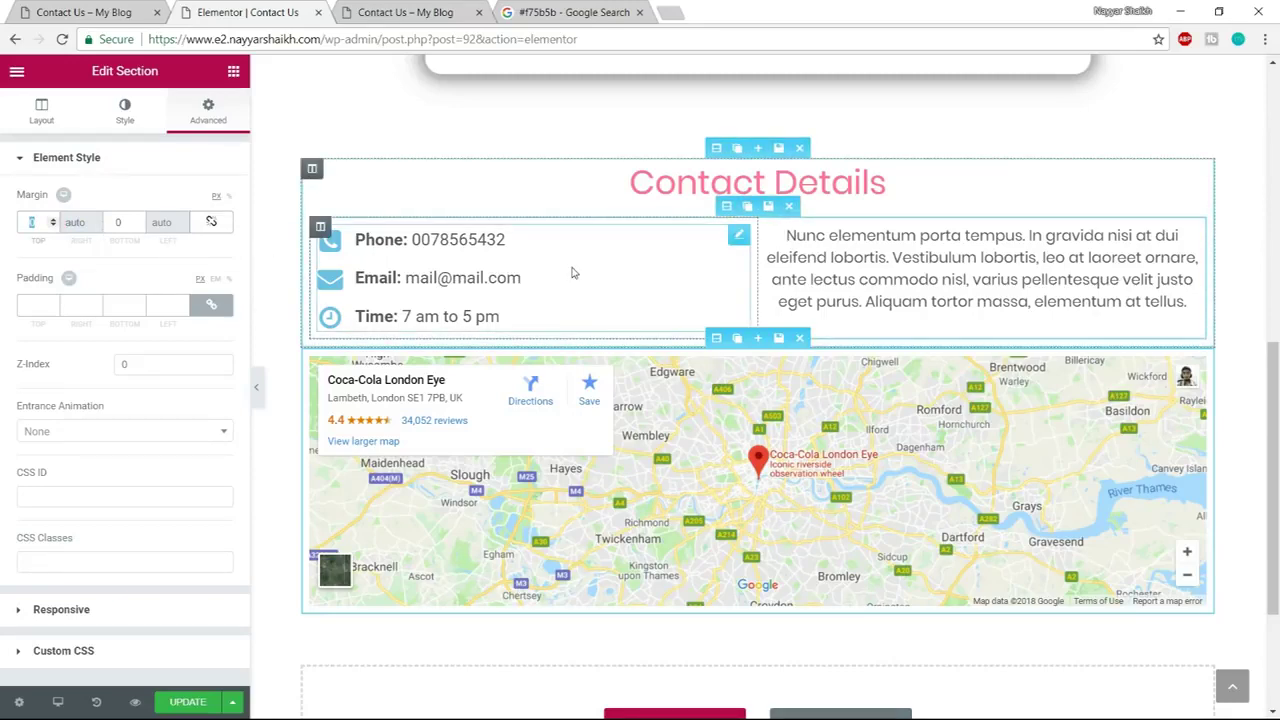
text(100)
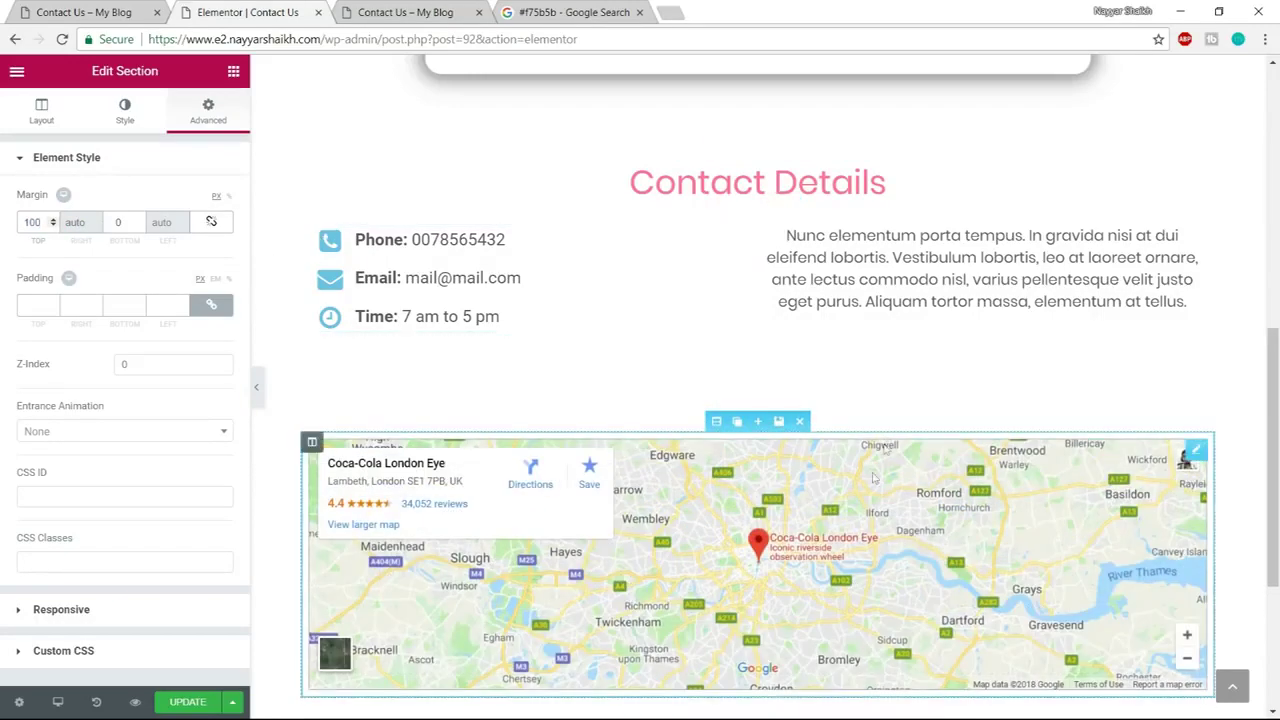
Step: Stretch the section, set Content Width to Full Width and Columns Gap to No Gap
click(50, 118)
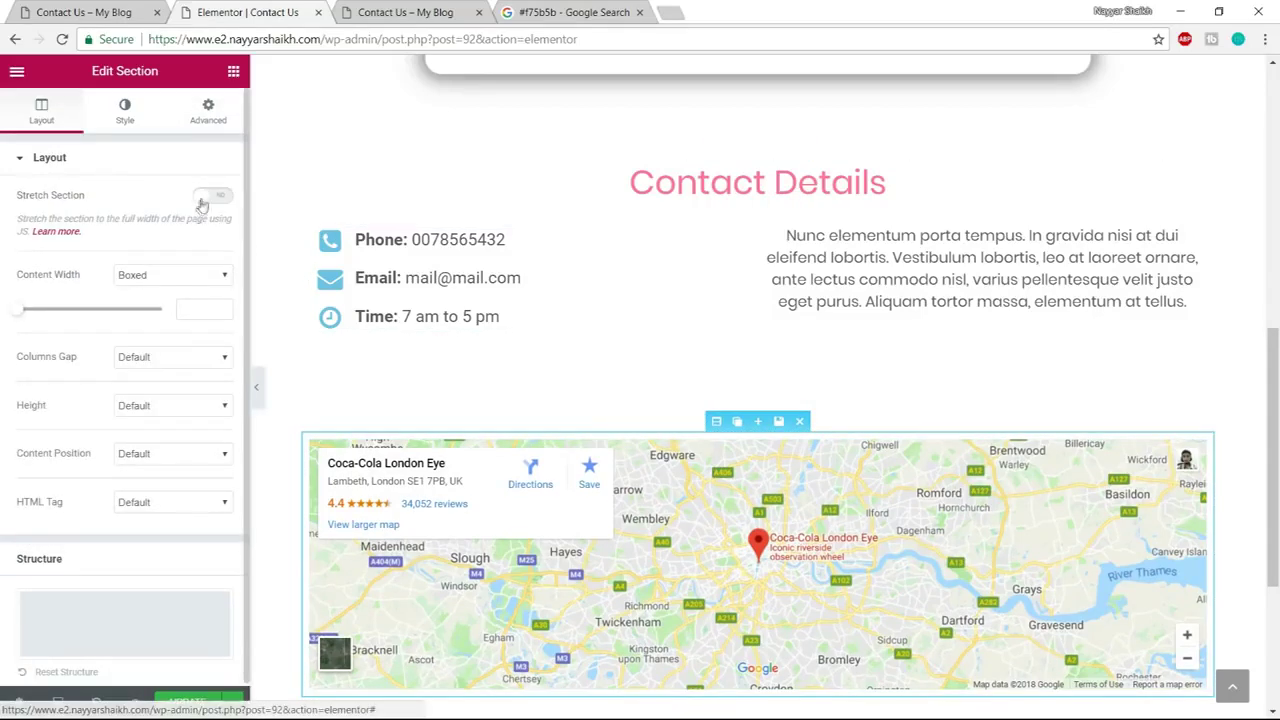
click(213, 197)
scroll(943, 363, down, 2)
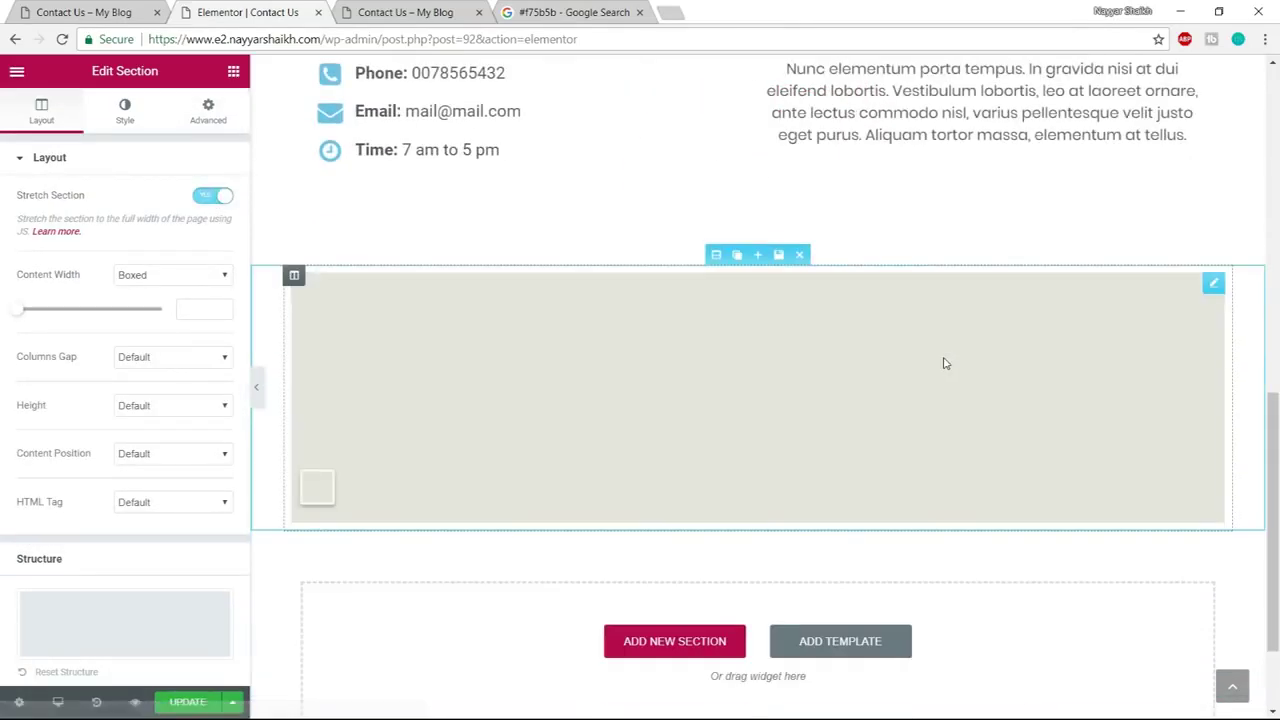
click(157, 274)
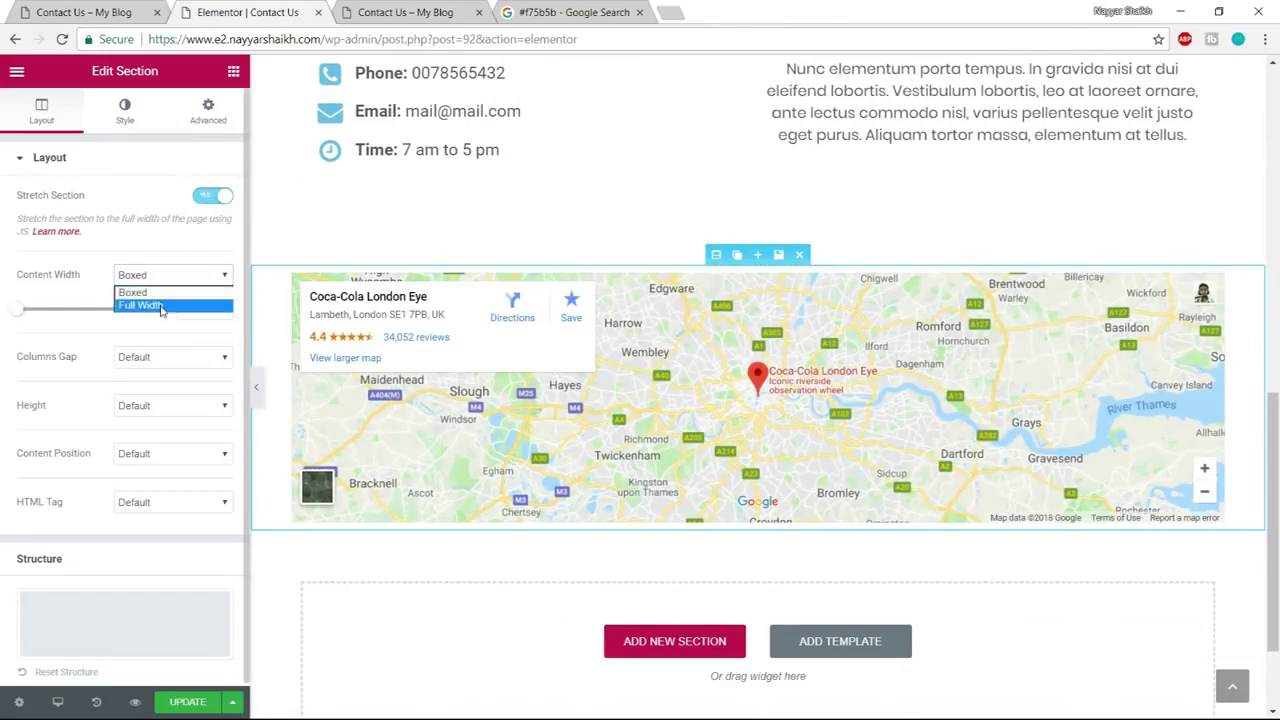
click(160, 306)
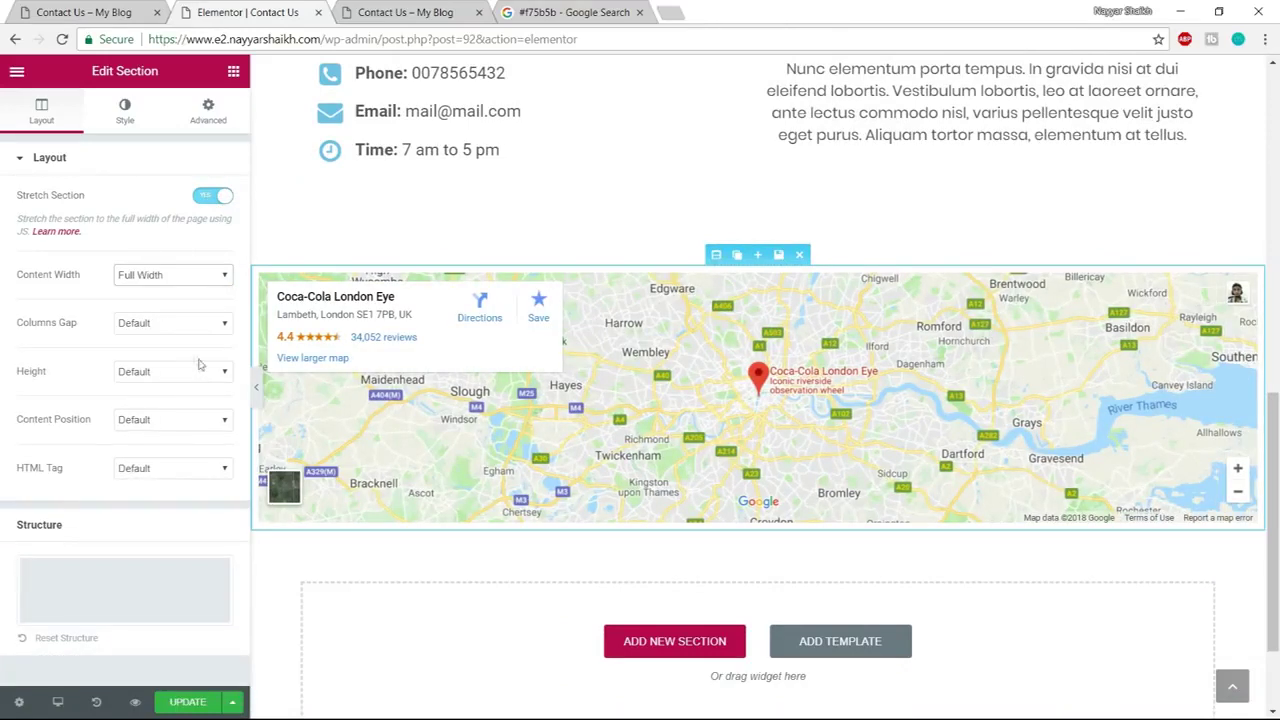
click(171, 323)
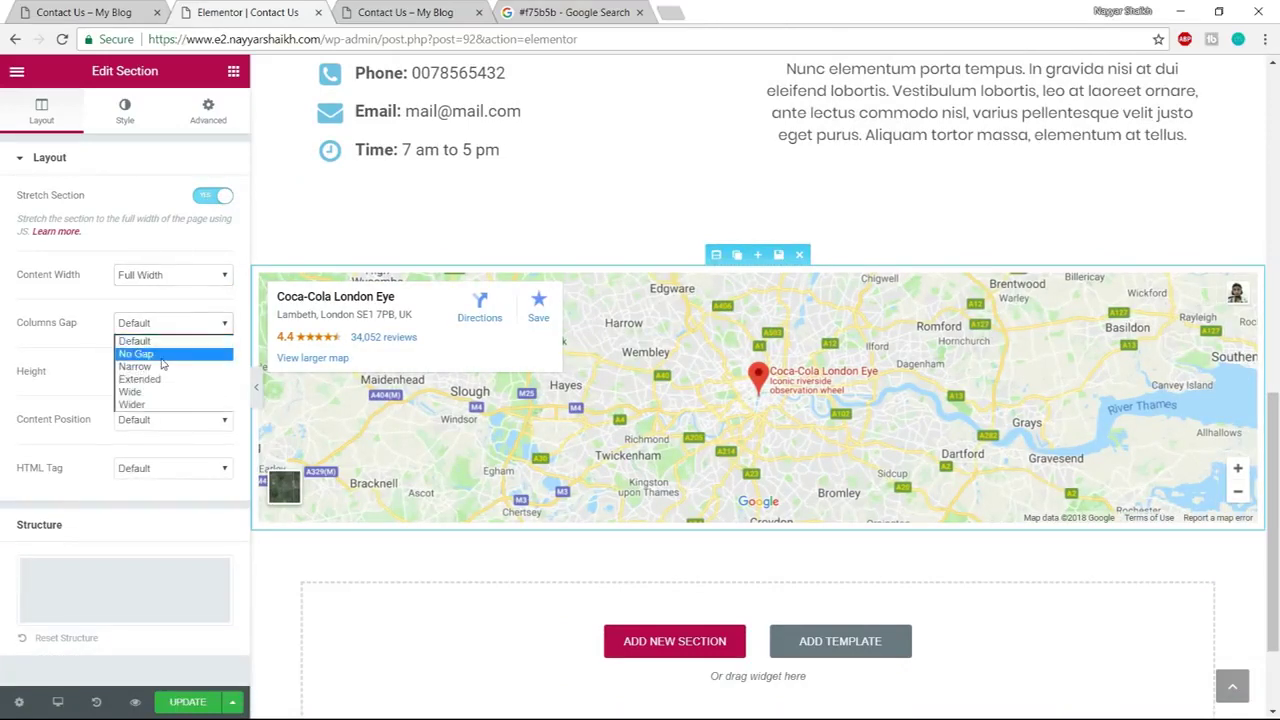
click(160, 354)
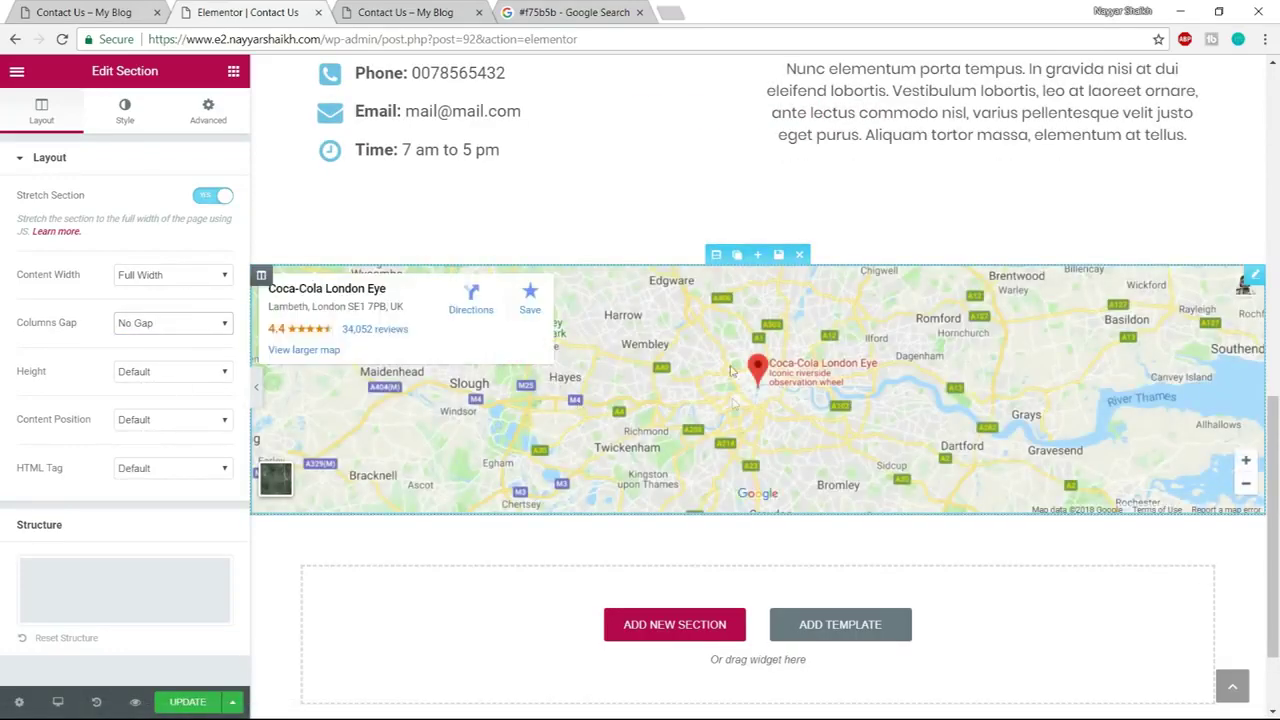
click(760, 358)
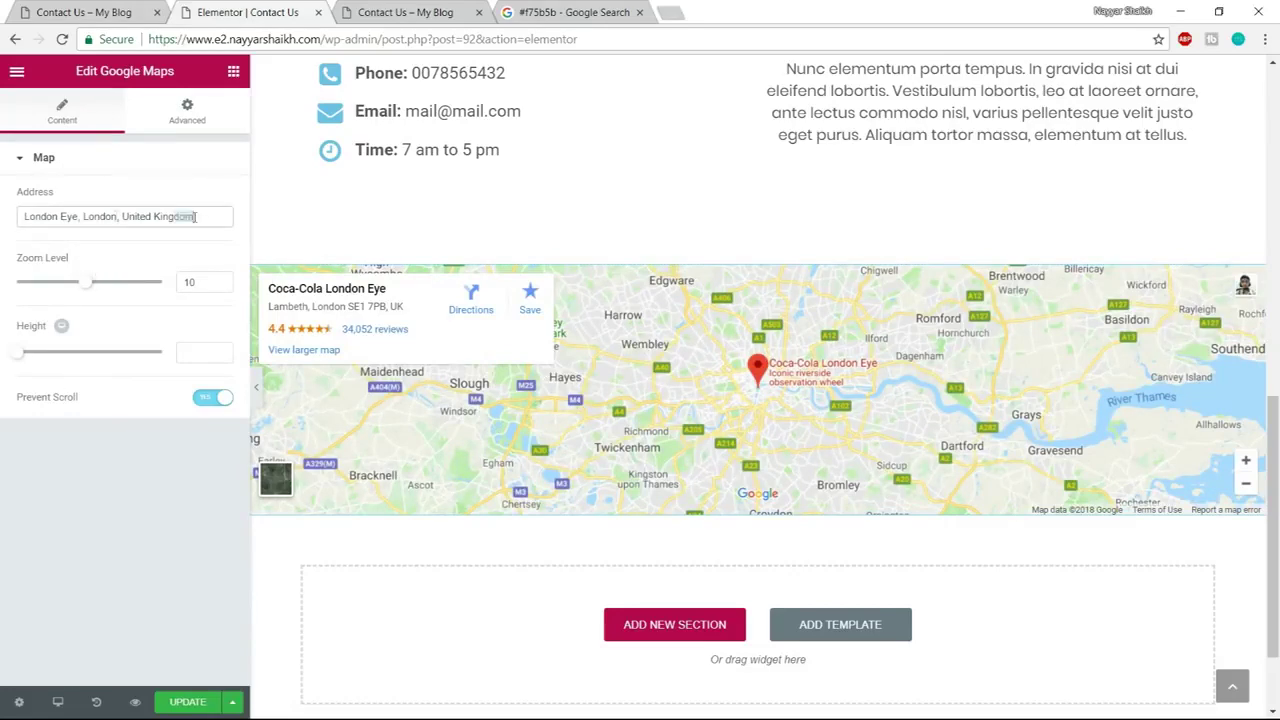
Step: Change the map address to 'sion, mumbai'
drag(196, 218, 3, 221)
text(mu)
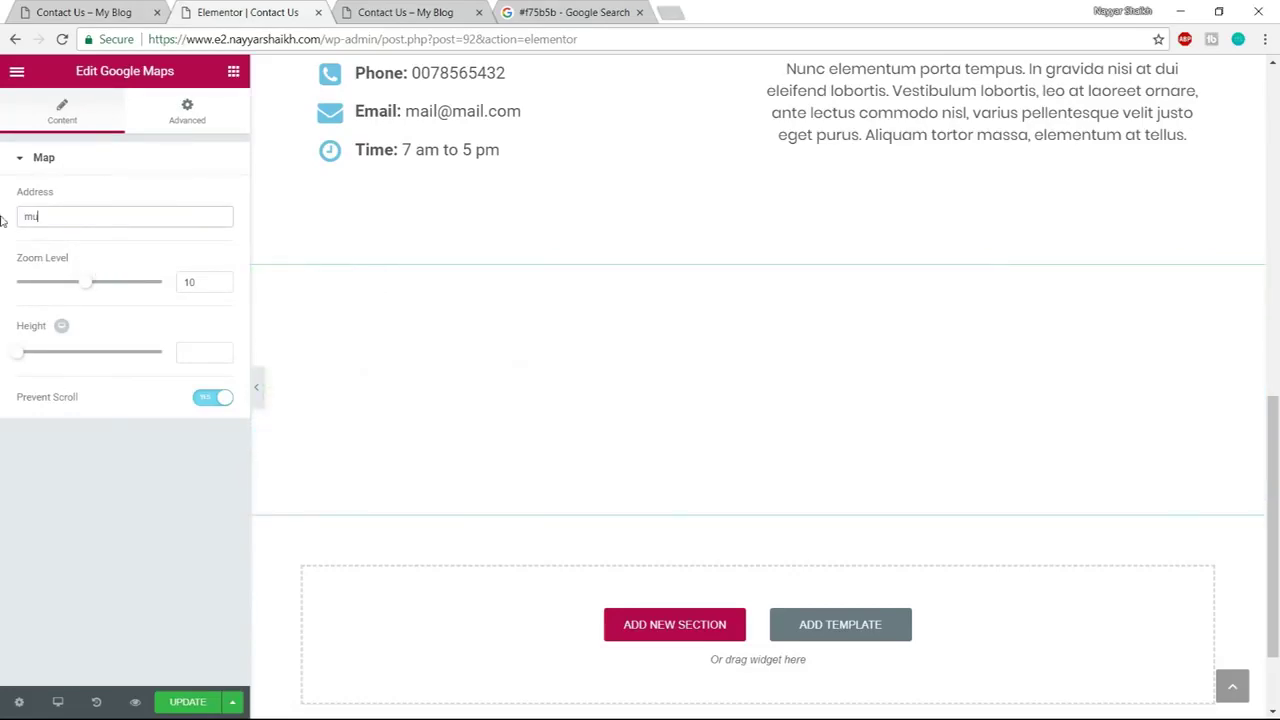
text(mbai)
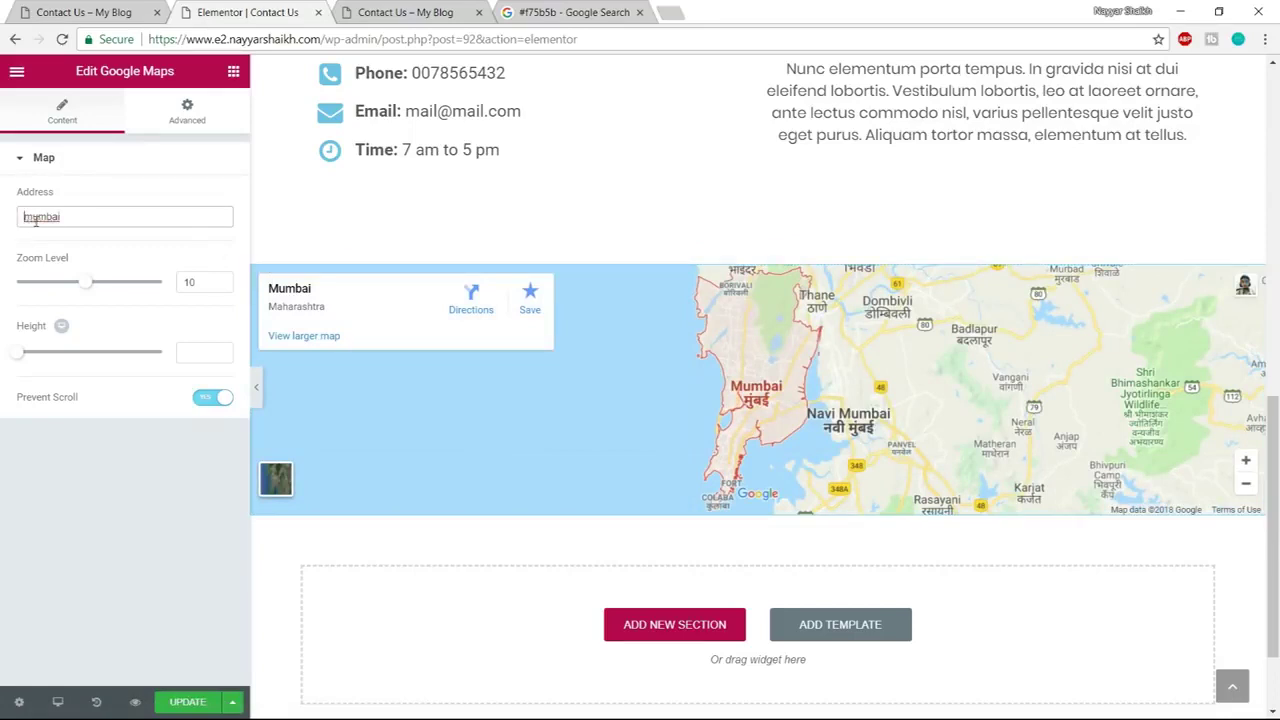
text(sion,)
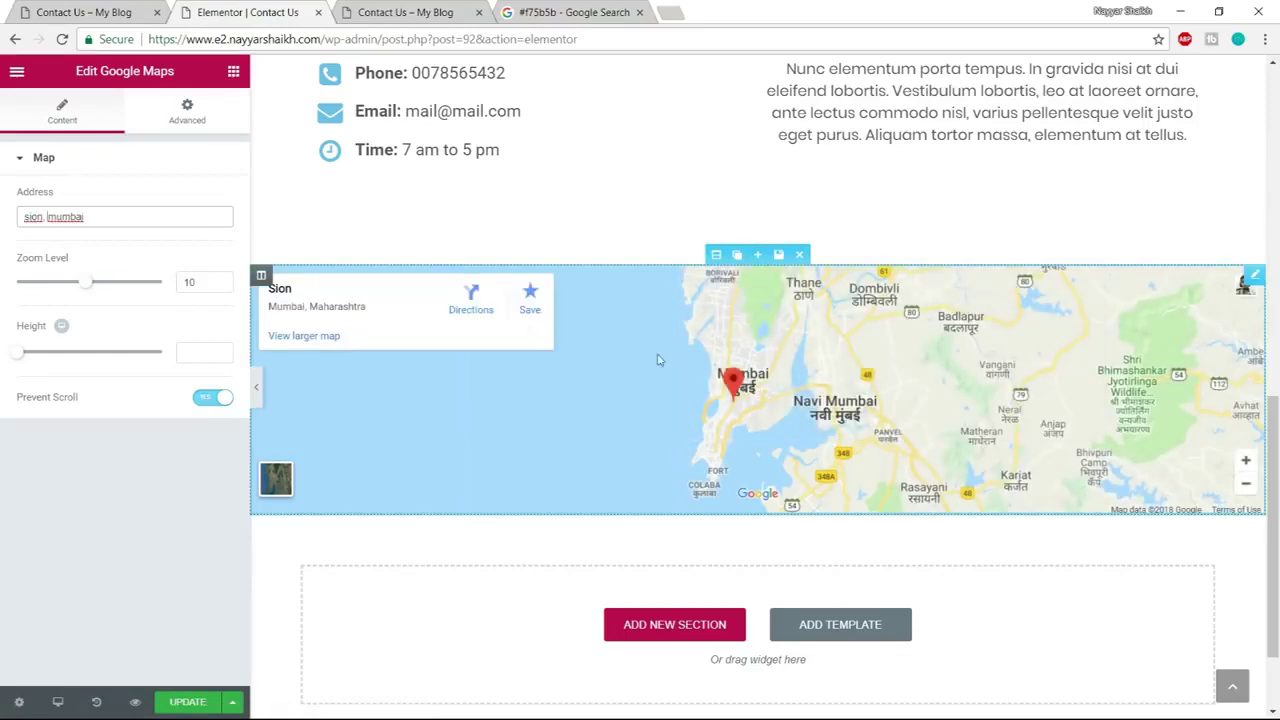
Step: Set the map's zoom level to 15 and its height to 500
drag(92, 285, 98, 288)
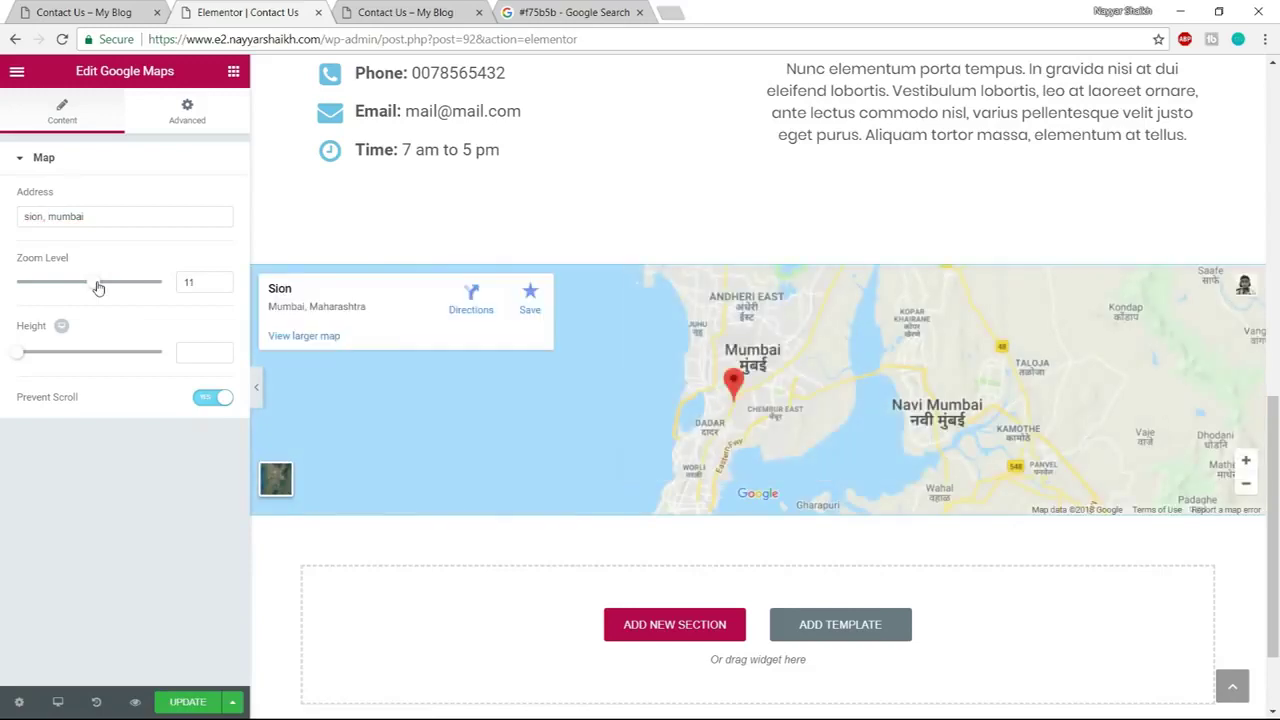
drag(98, 288, 102, 288)
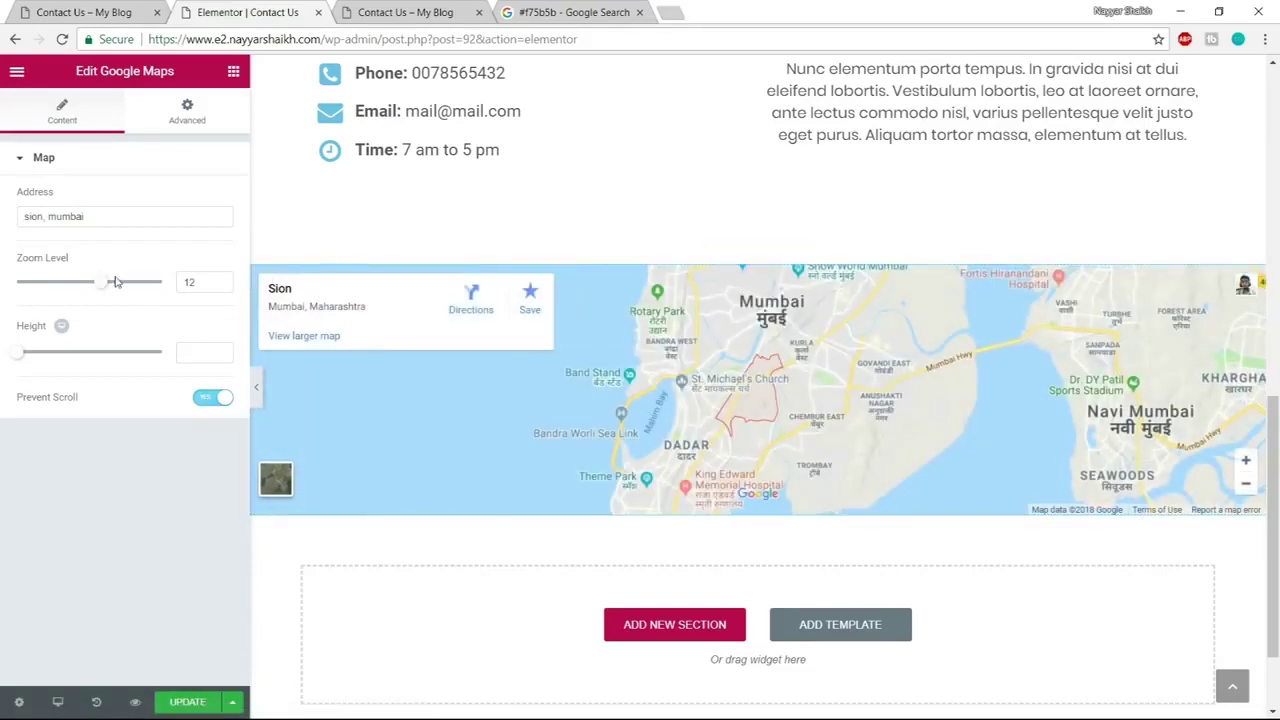
drag(107, 288, 126, 288)
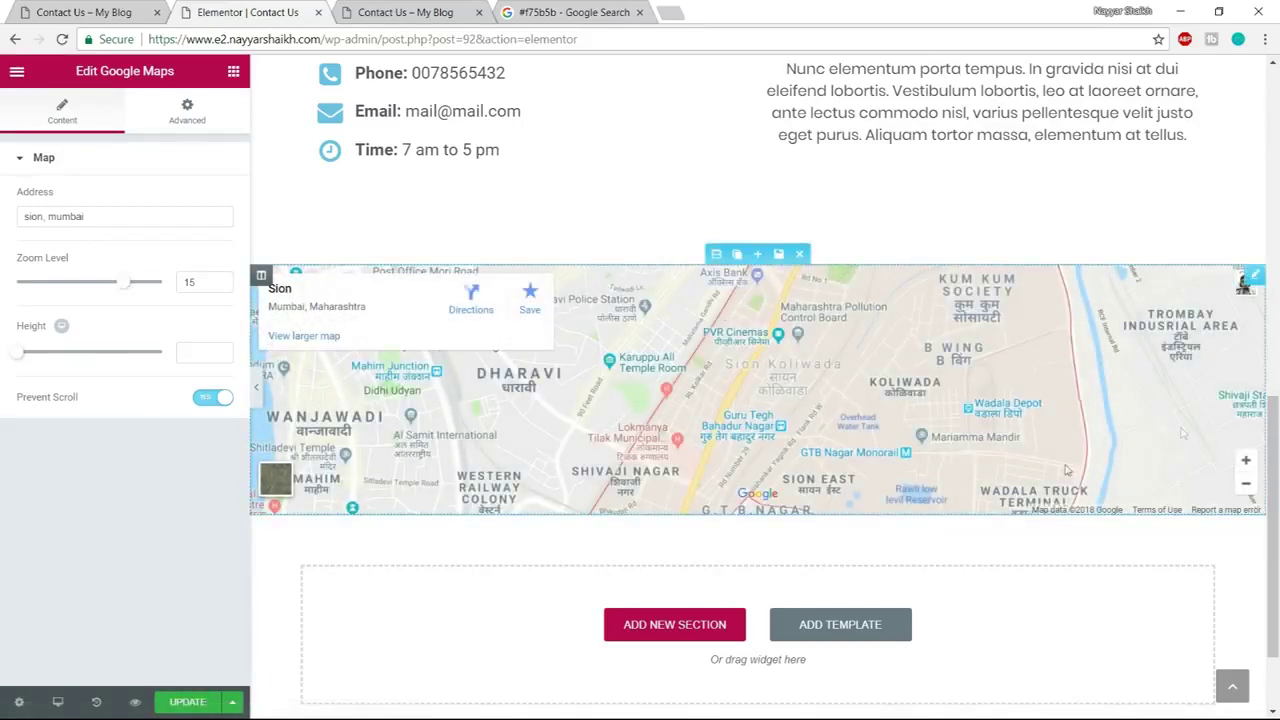
drag(17, 359, 62, 361)
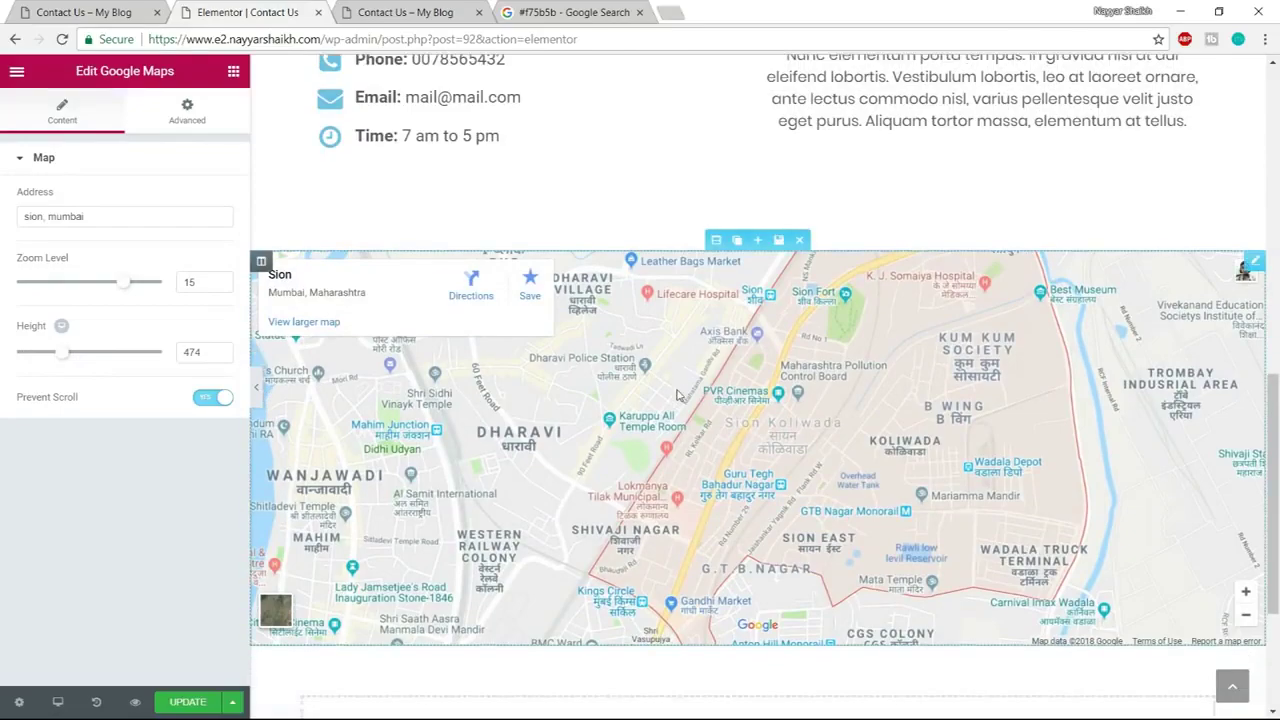
text(500)
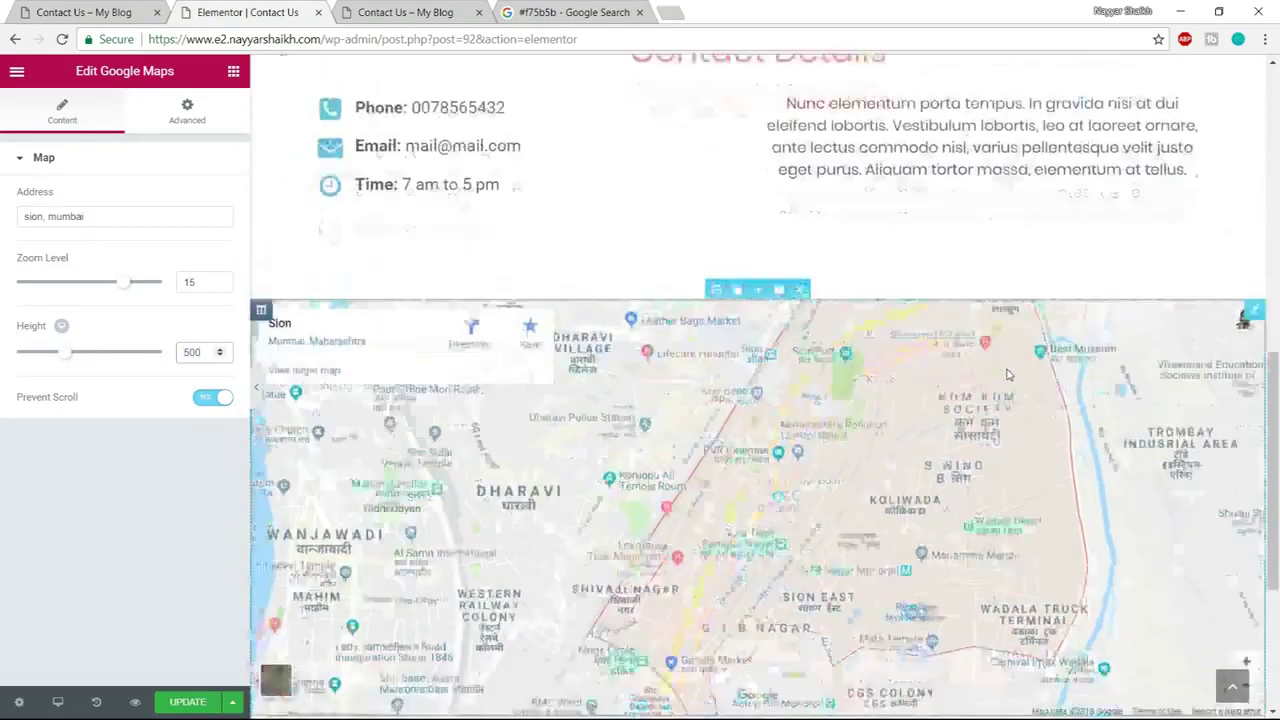
scroll(1049, 437, up, 10)
scroll(1050, 440, up, 2)
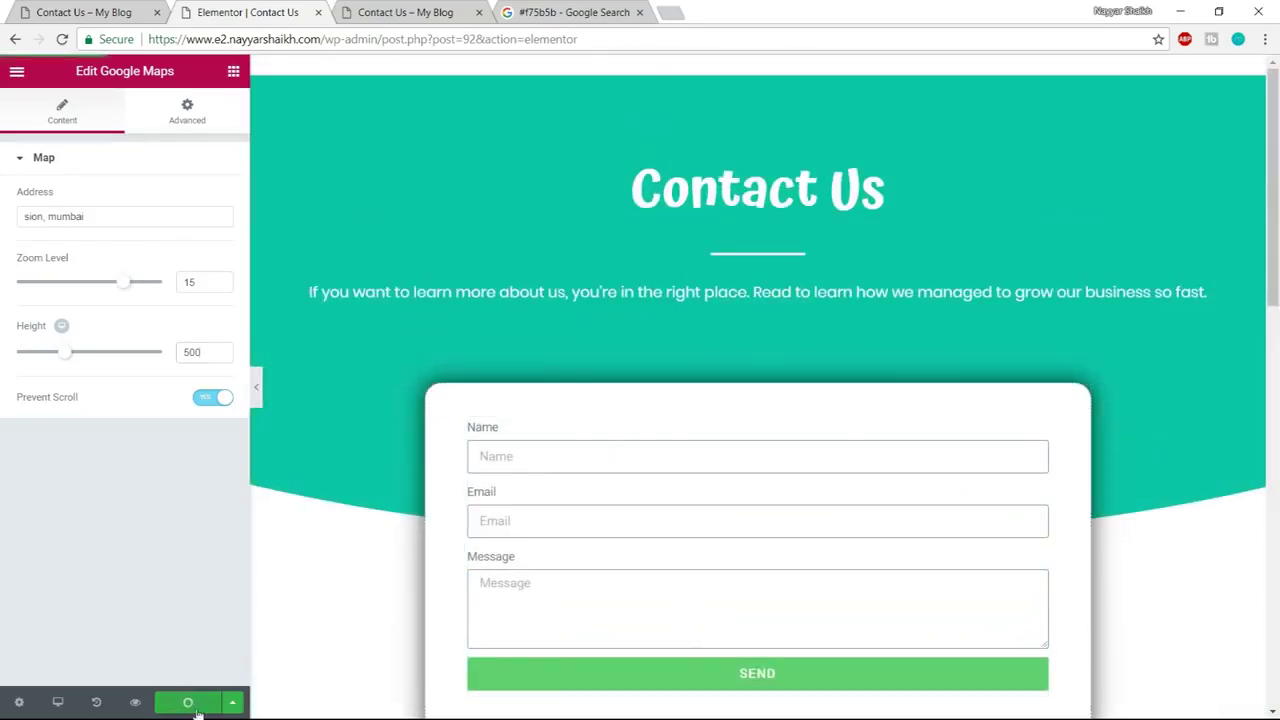
Step: Check the Contact Us preview for the full-width Sion map above the footer, then return to the editor
click(444, 10)
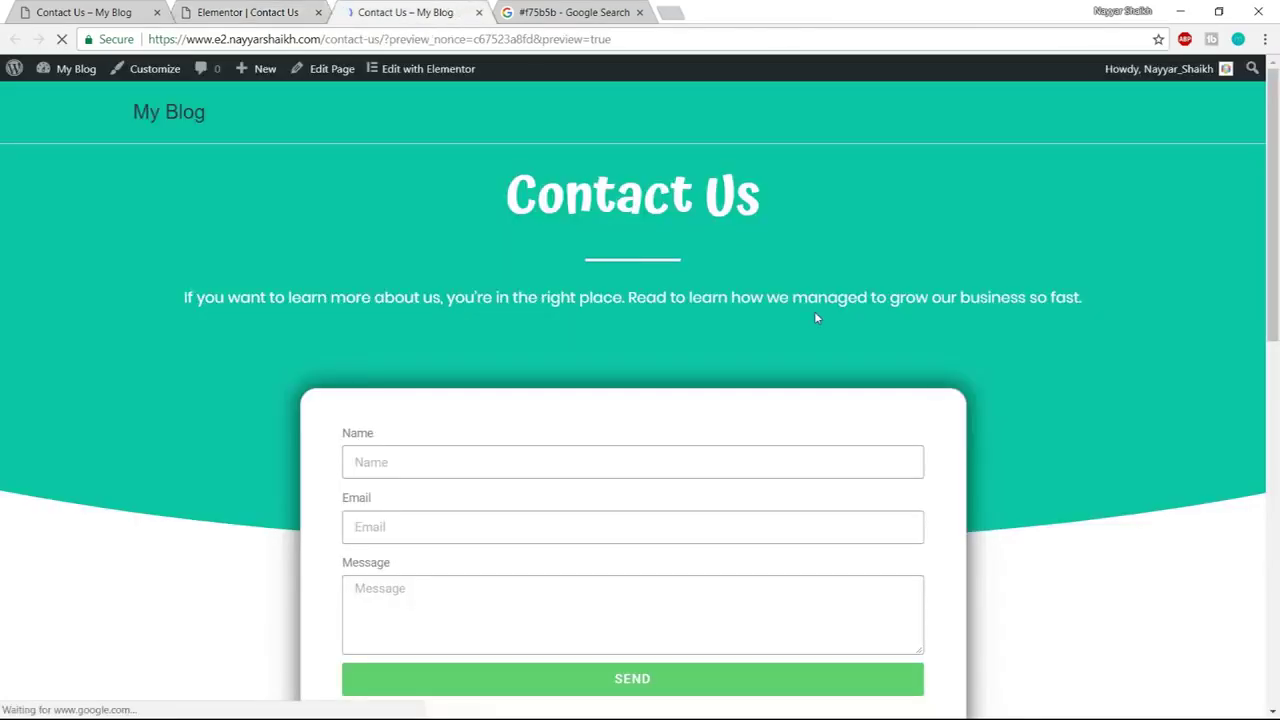
scroll(824, 315, down, 10)
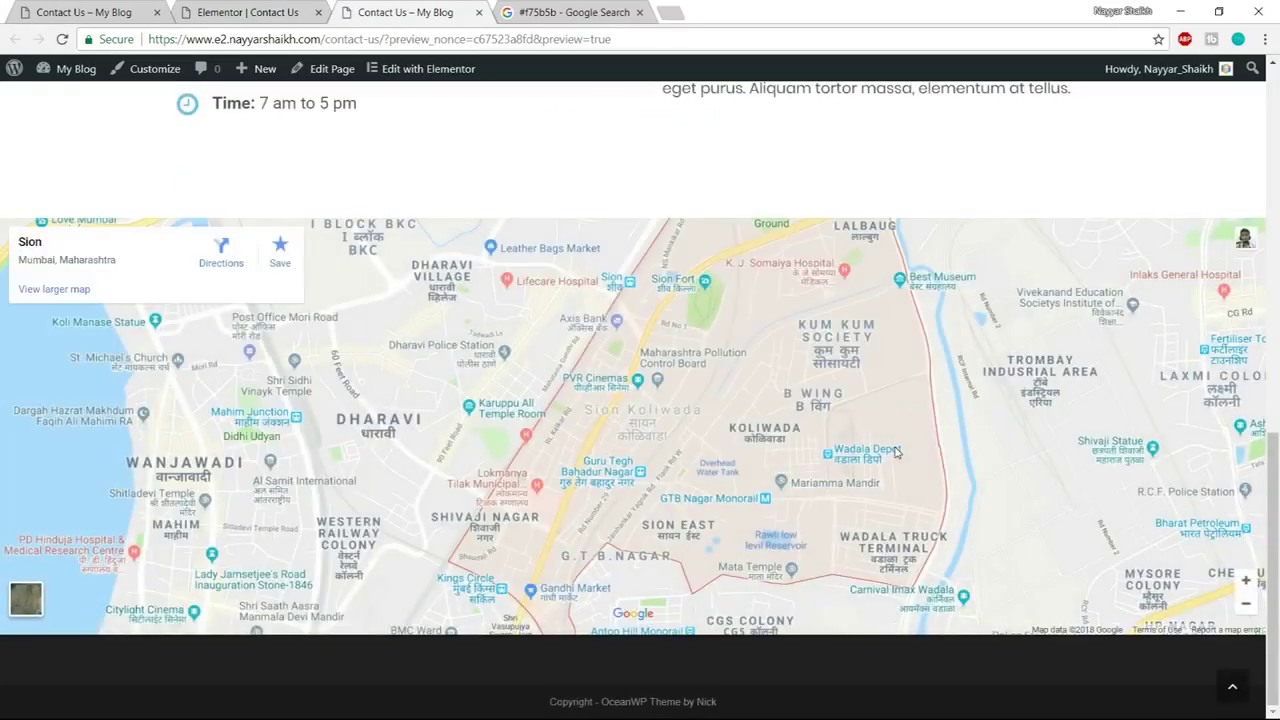
scroll(897, 453, up, 12)
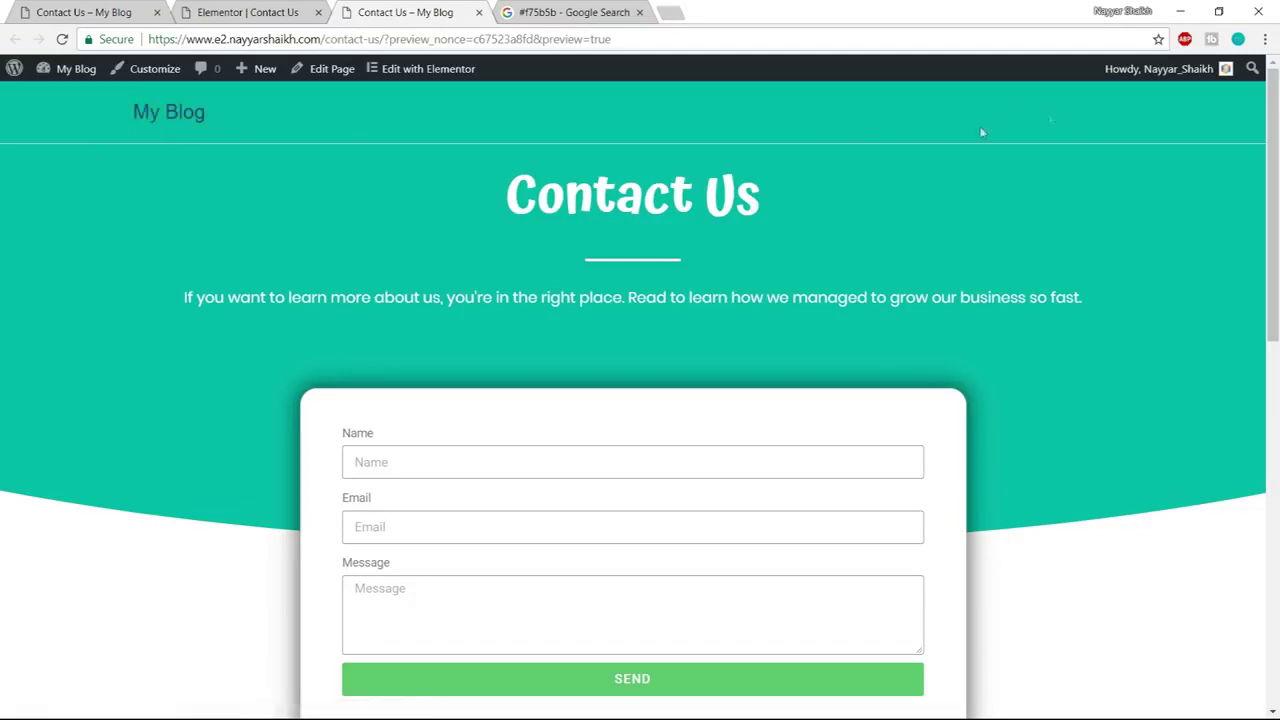
click(268, 8)
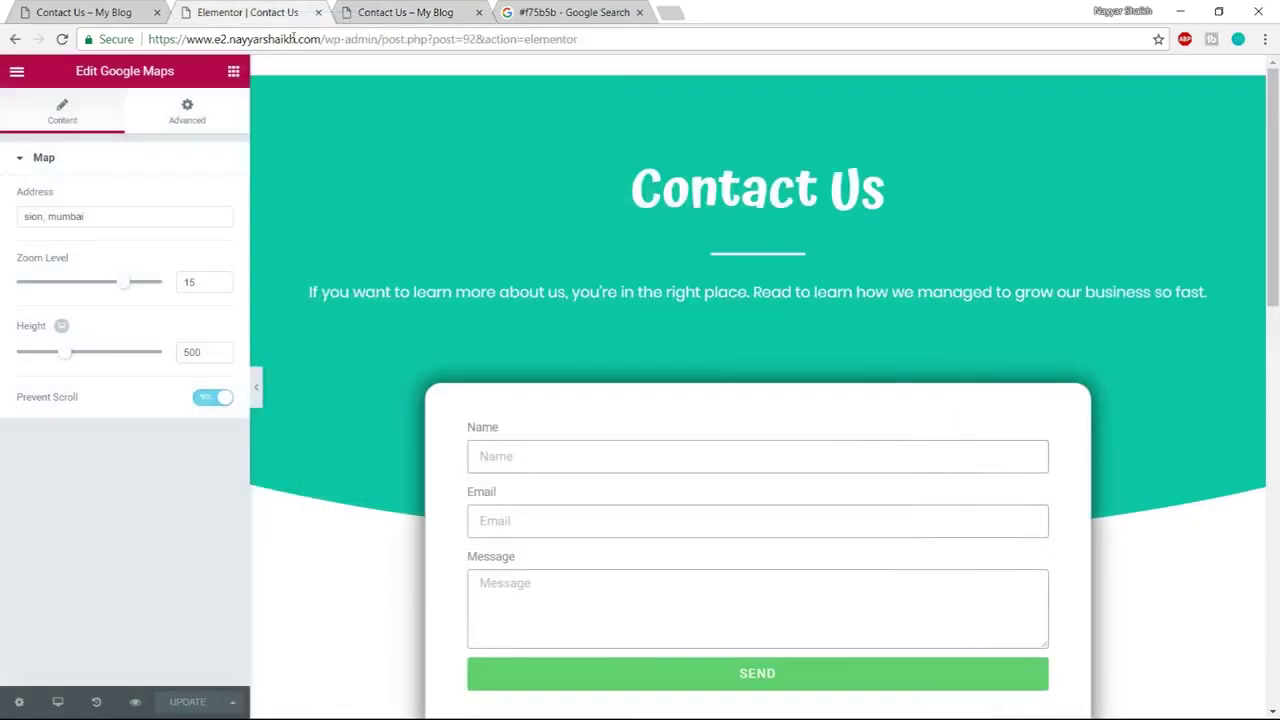
Step: Go to the WordPress dashboard's navigation Menus page
drag(385, 37, 1008, 12)
key(BackSpace)
key(Return)
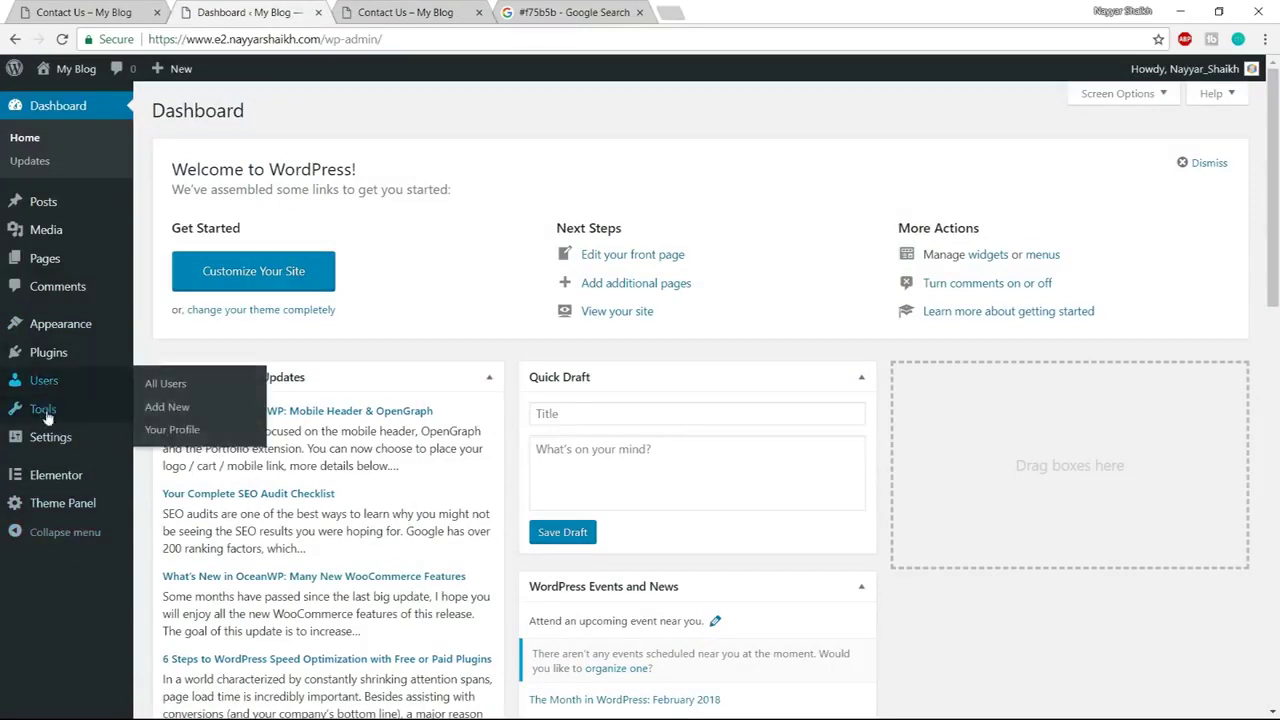
mouse_move(44, 338)
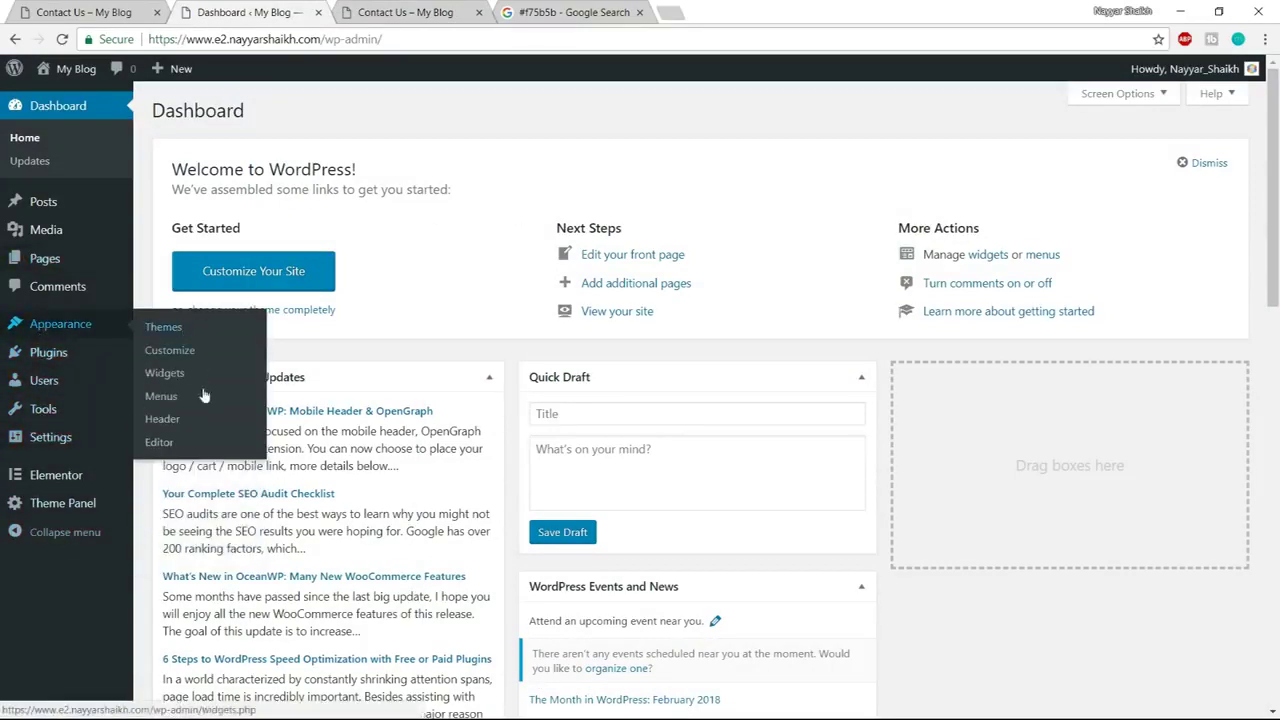
click(162, 397)
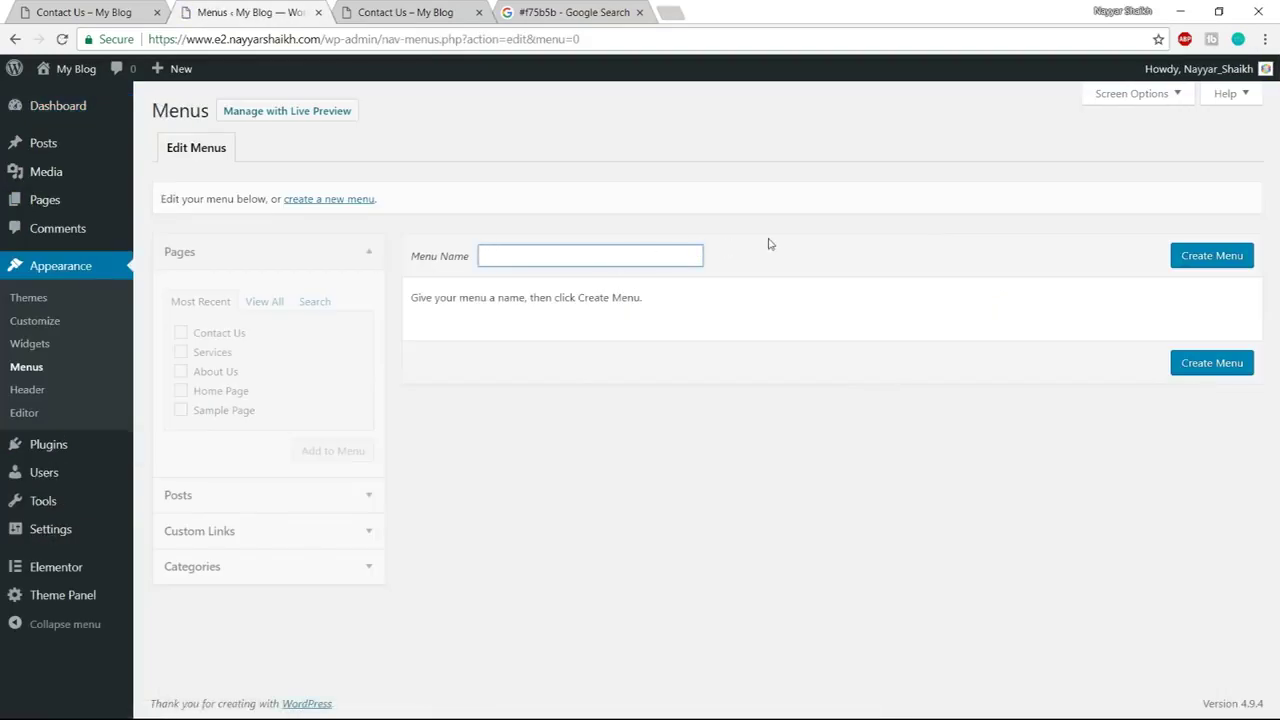
Step: Create 'Main Menu' with the checked pages ordered Home, About Us, Services, Contact Us
text(Mai)
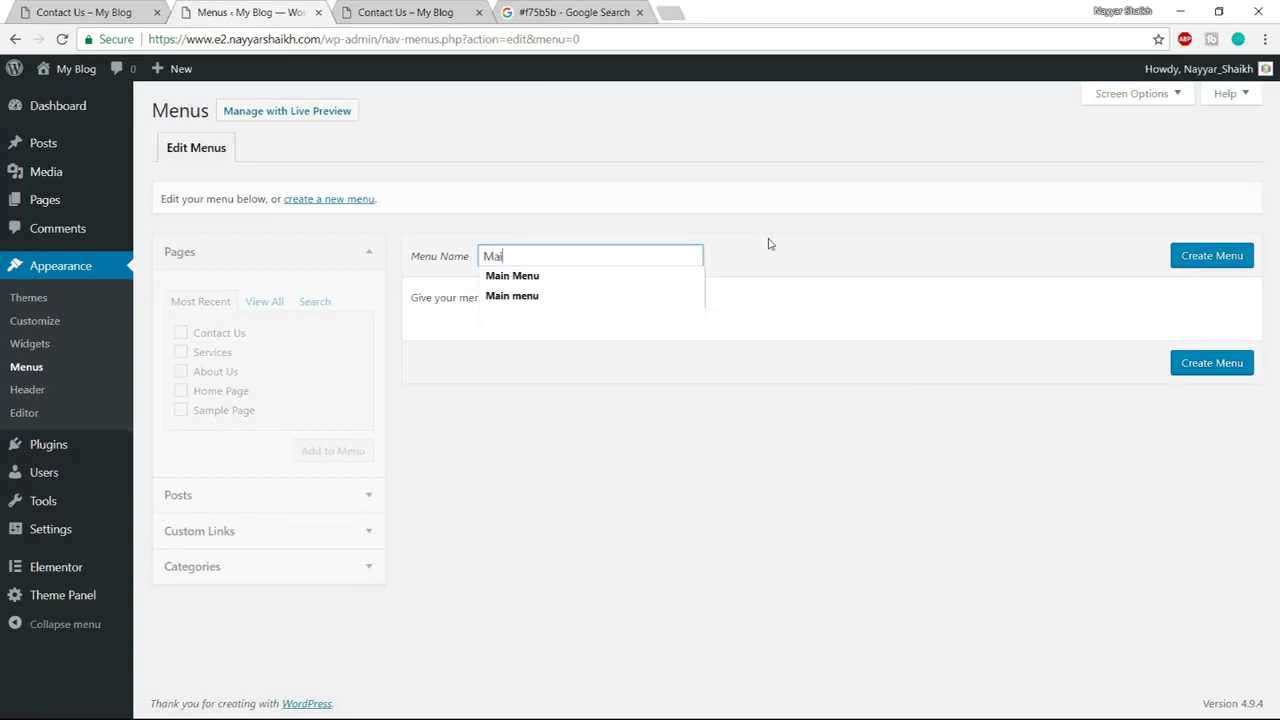
text(n Menu)
click(1212, 257)
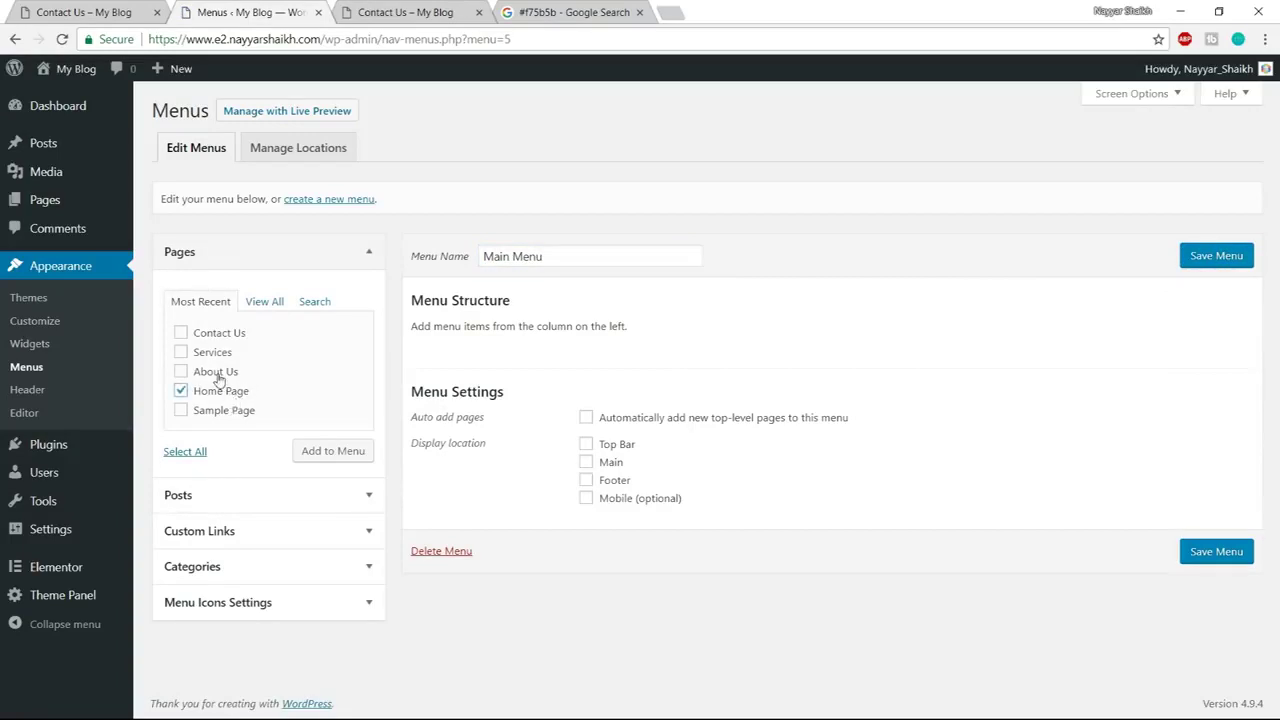
click(336, 451)
scroll(1012, 544, down, 1)
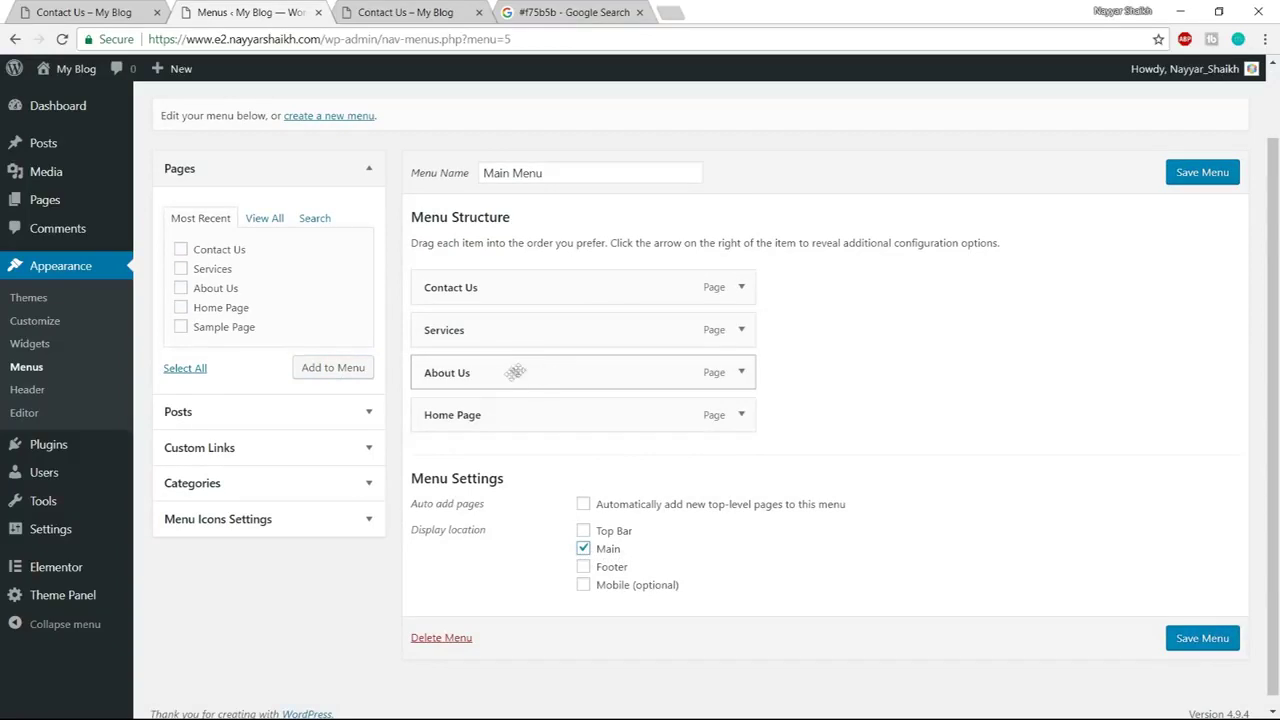
drag(500, 423, 495, 316)
drag(494, 437, 494, 360)
drag(471, 449, 488, 416)
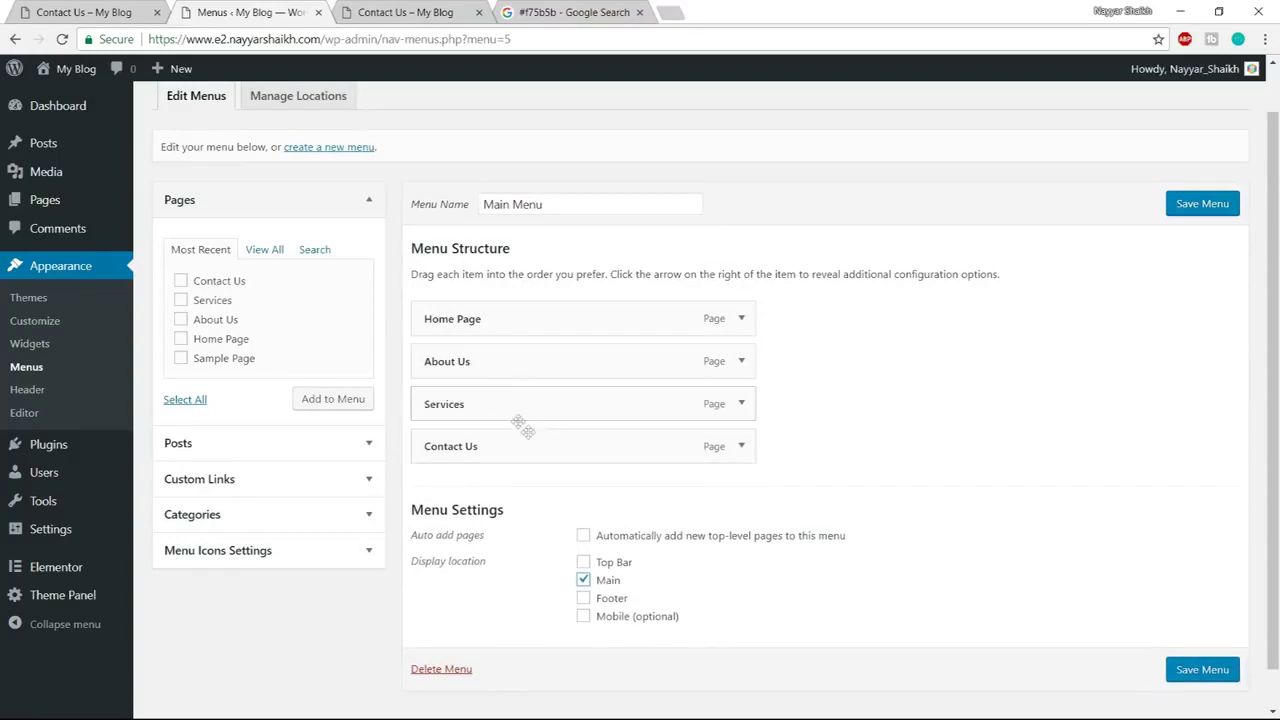
Step: Shorten the Home Page item's label to Home and save Main Menu
click(745, 320)
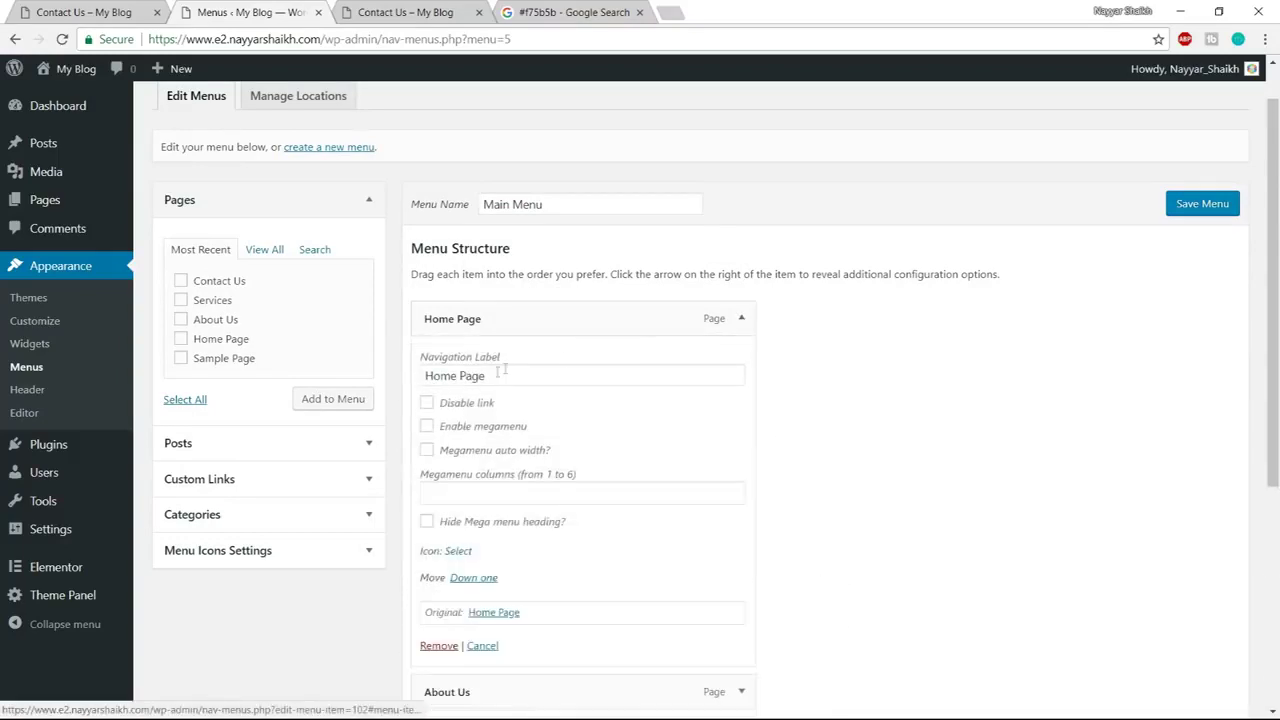
drag(456, 376, 620, 367)
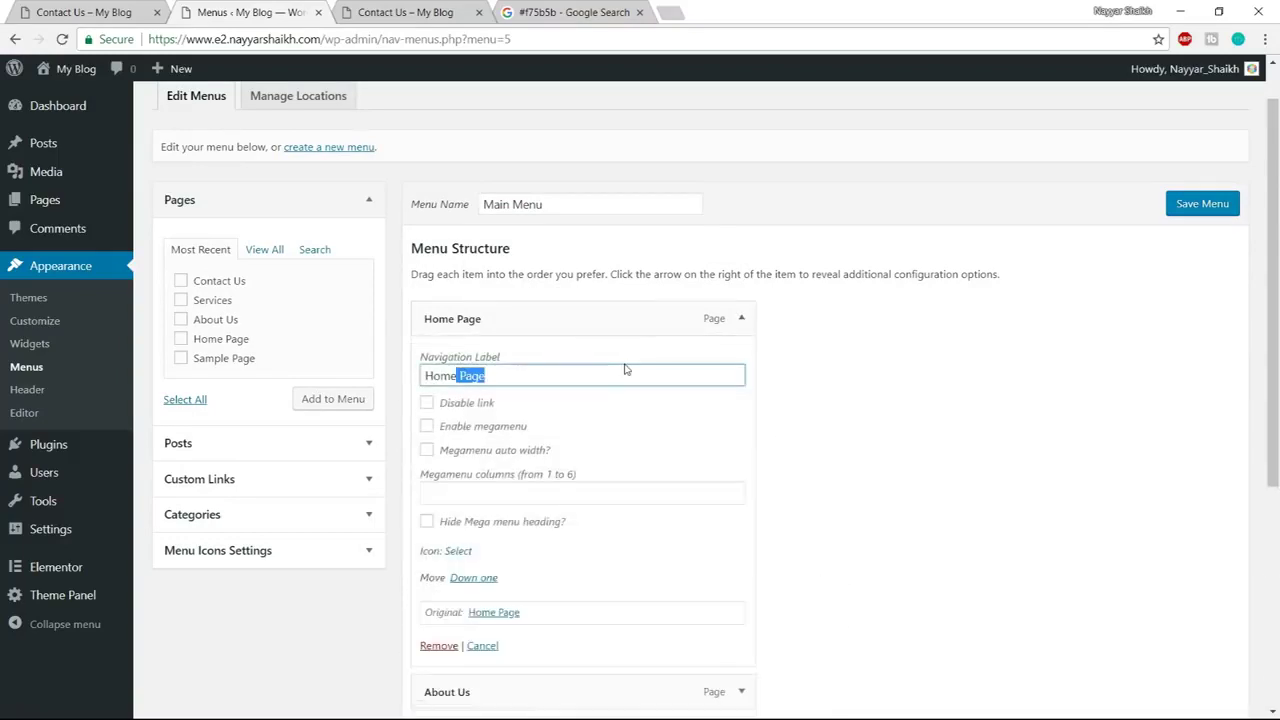
click(740, 320)
click(1207, 204)
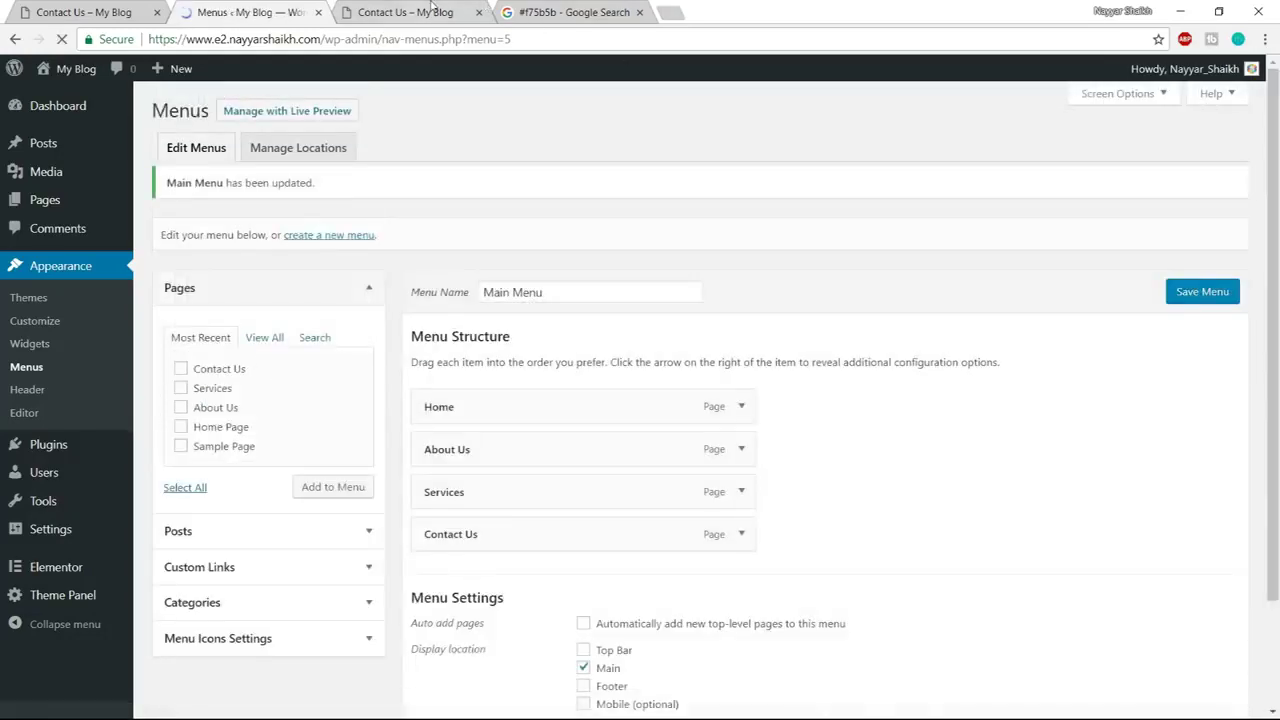
click(432, 10)
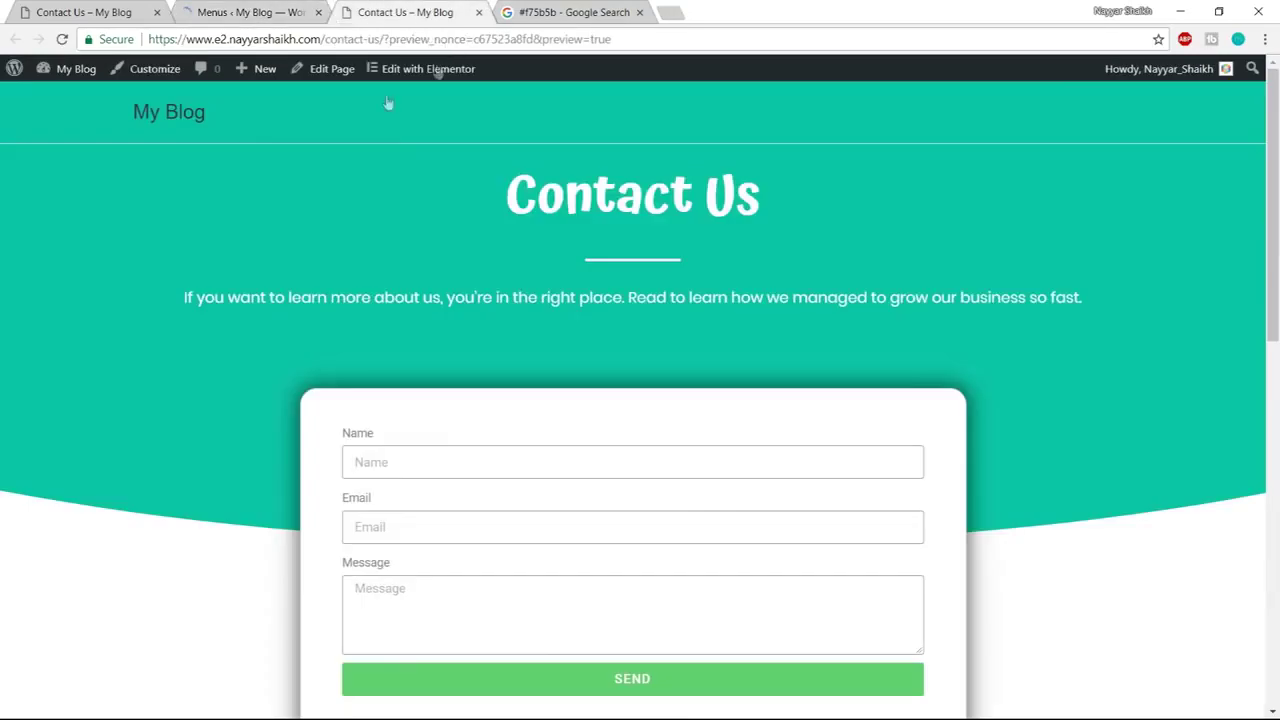
Step: Go to the My Blog home page and launch the Customizer with OceanWP active
click(163, 116)
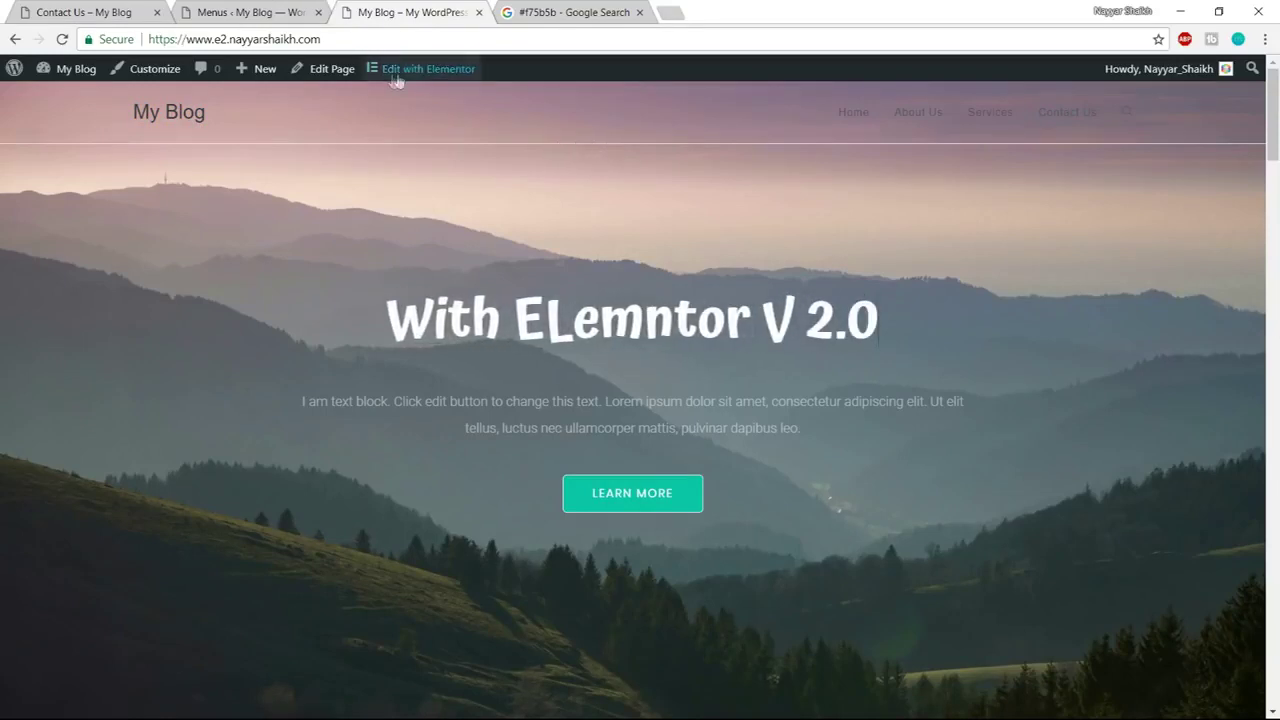
click(153, 76)
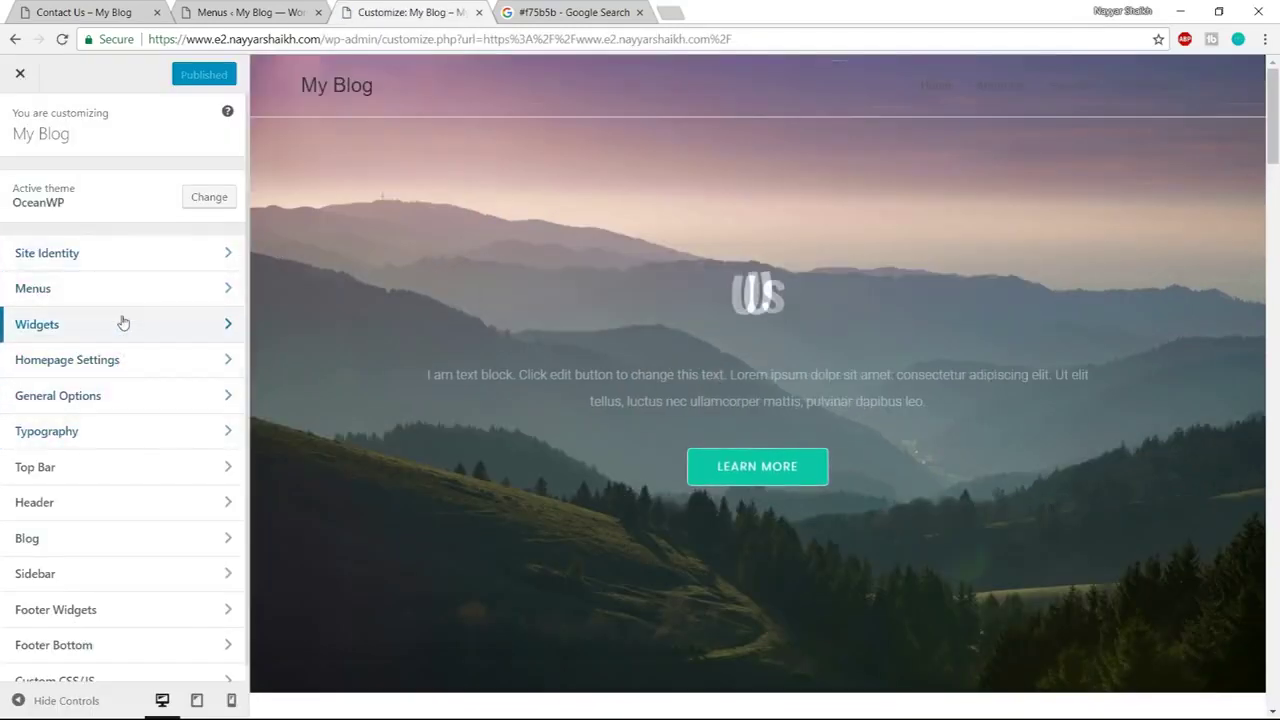
Step: Upload logo-white-1 and set it as the site logo under Header > Logo
click(83, 502)
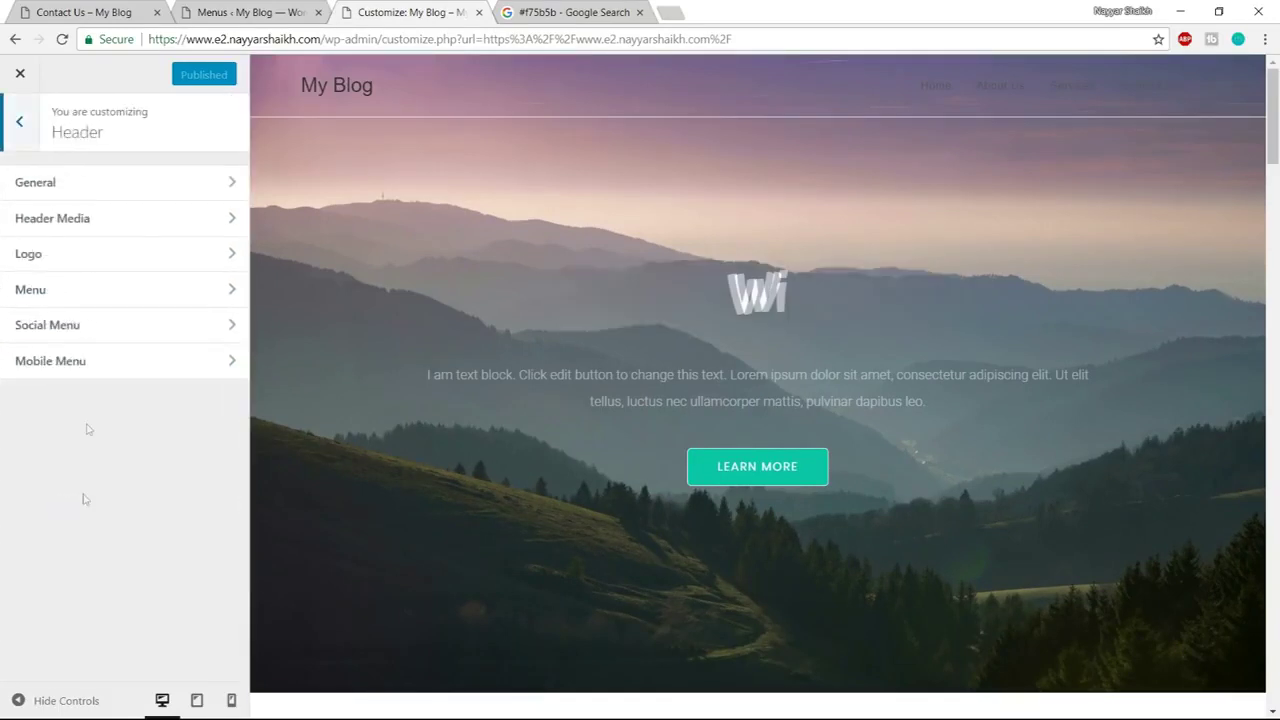
click(83, 260)
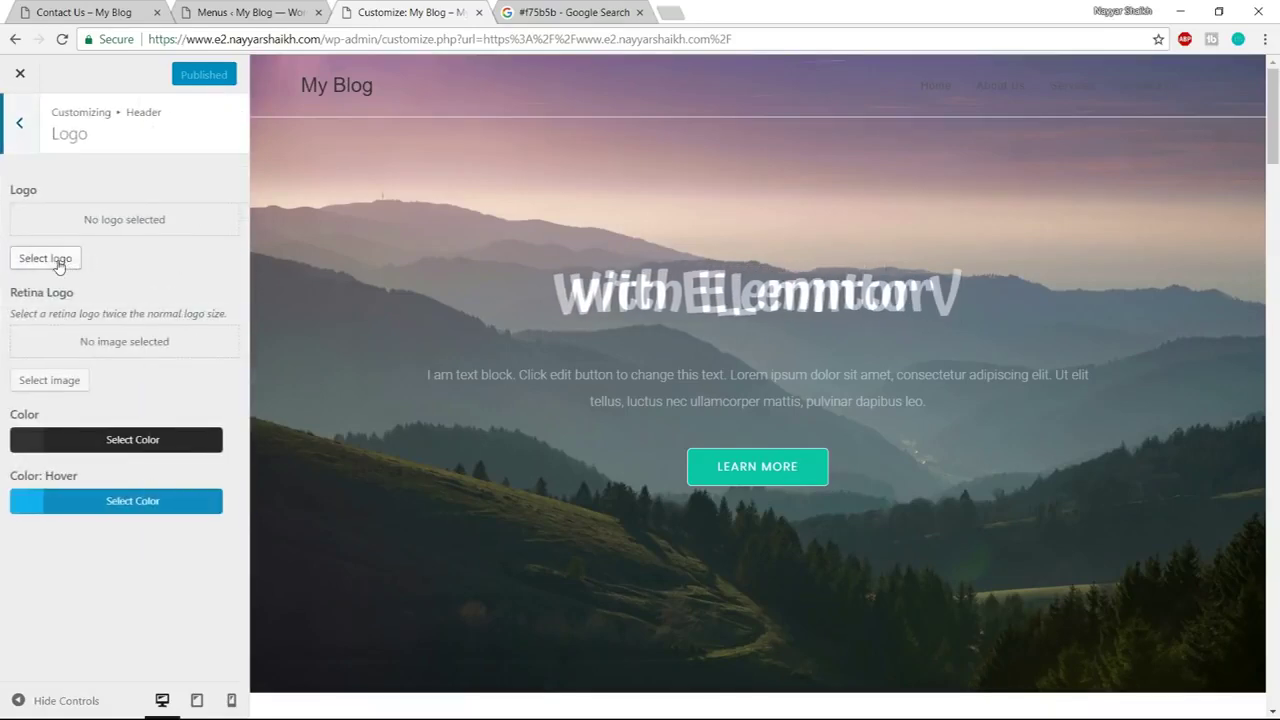
click(57, 262)
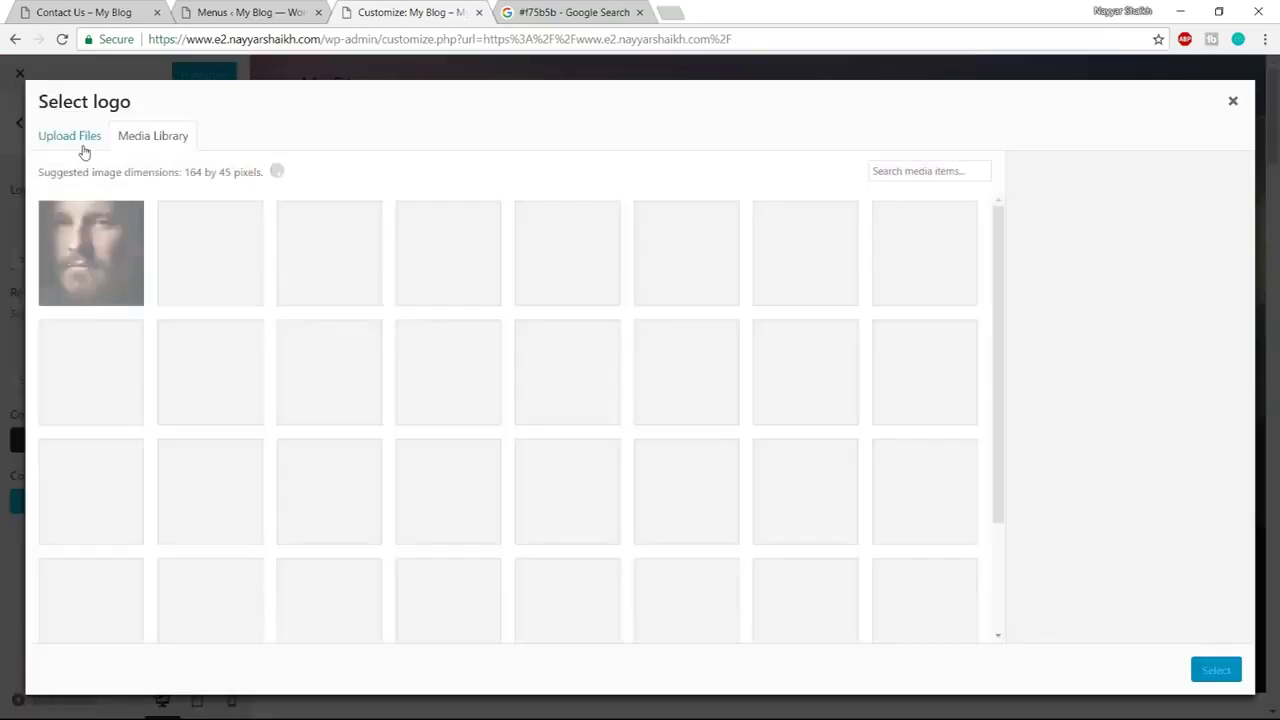
click(84, 145)
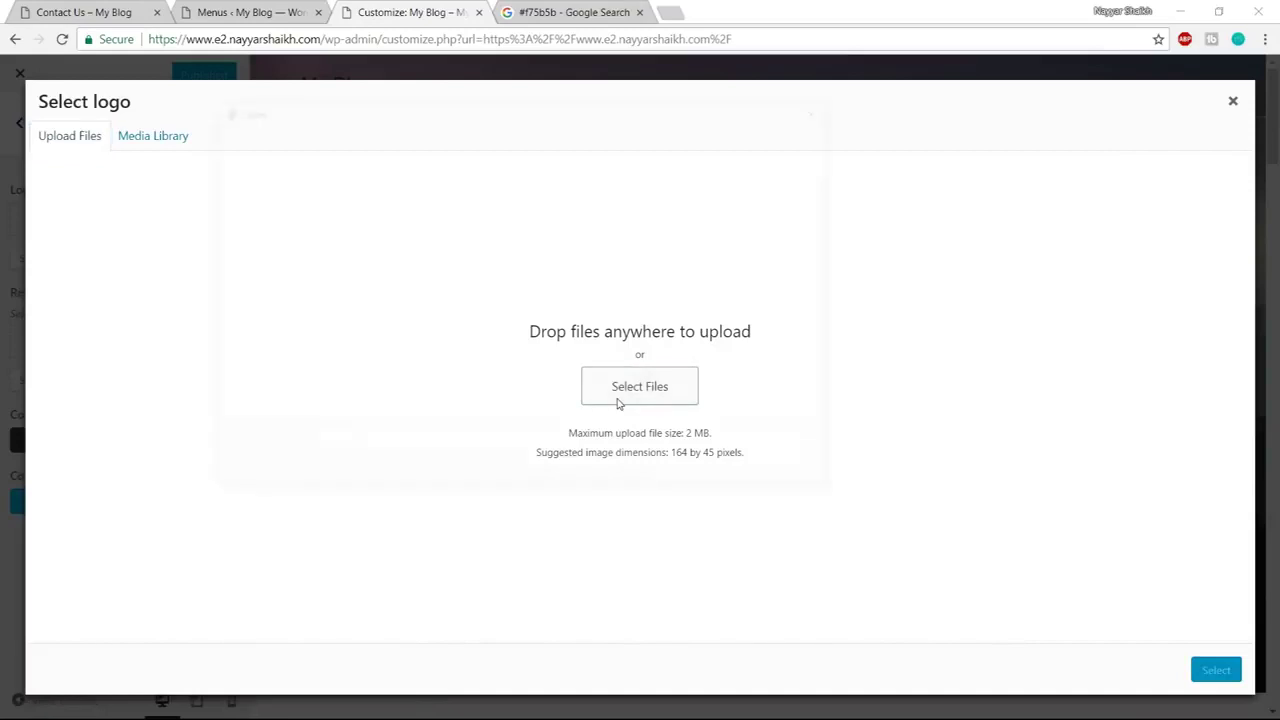
click(618, 400)
scroll(575, 360, down, 3)
click(664, 274)
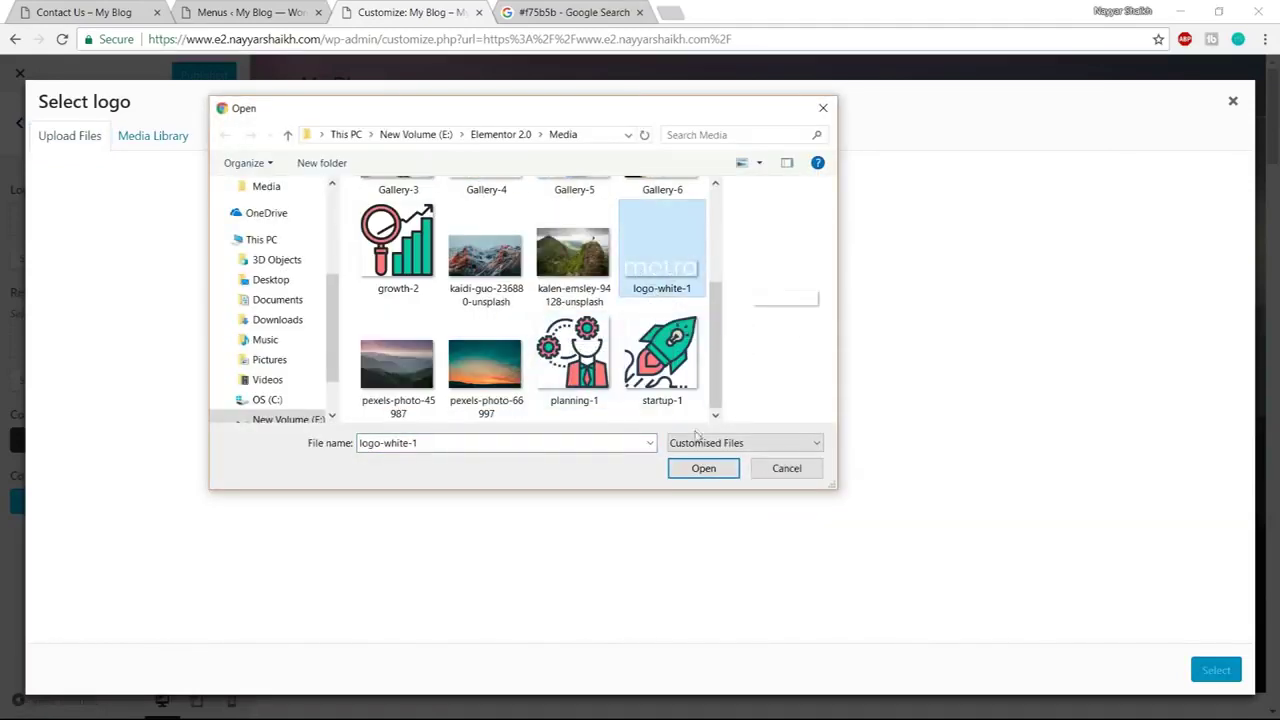
click(700, 468)
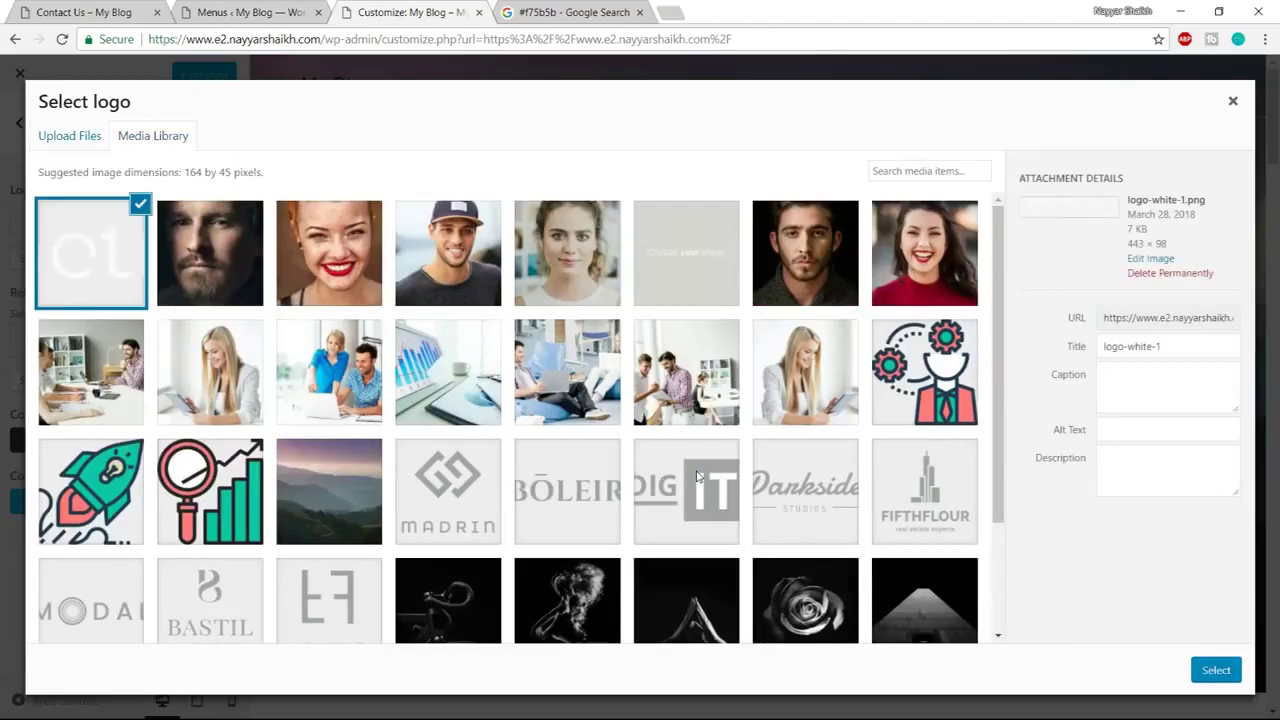
click(1216, 671)
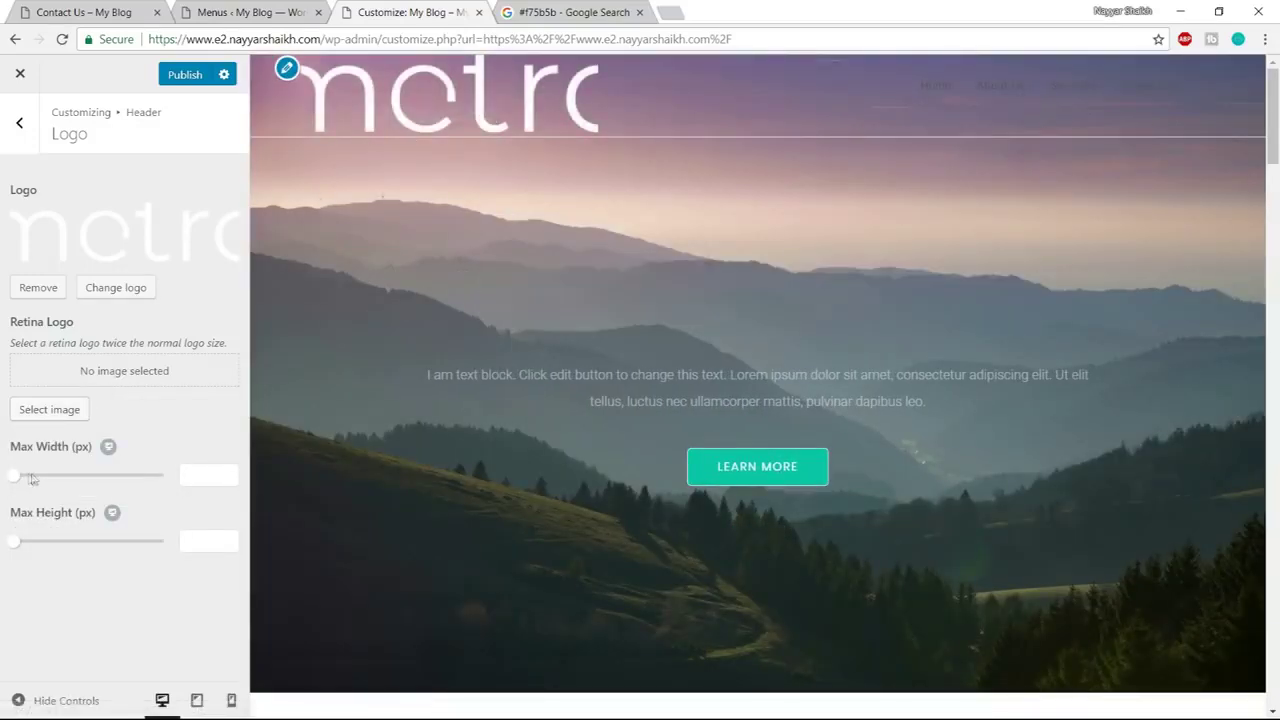
Step: Set the logo max width to 90 px and turn off Header Border Bottom
drag(17, 482, 38, 483)
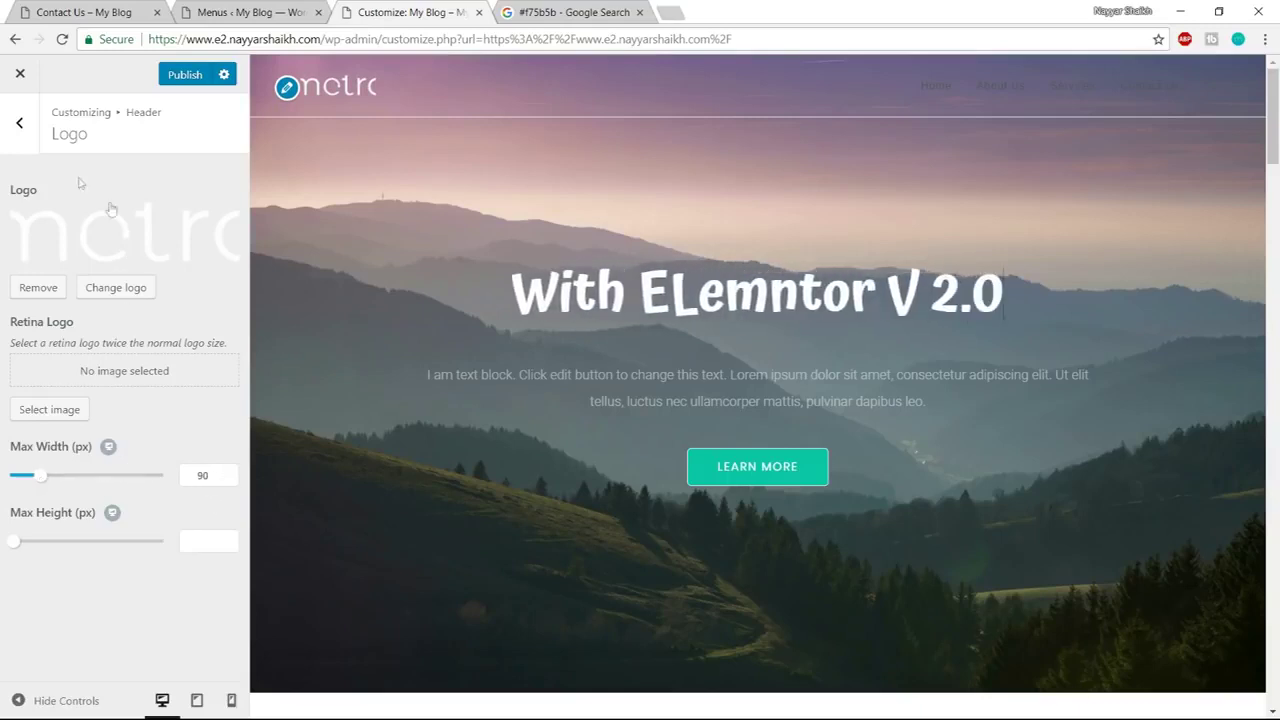
click(19, 126)
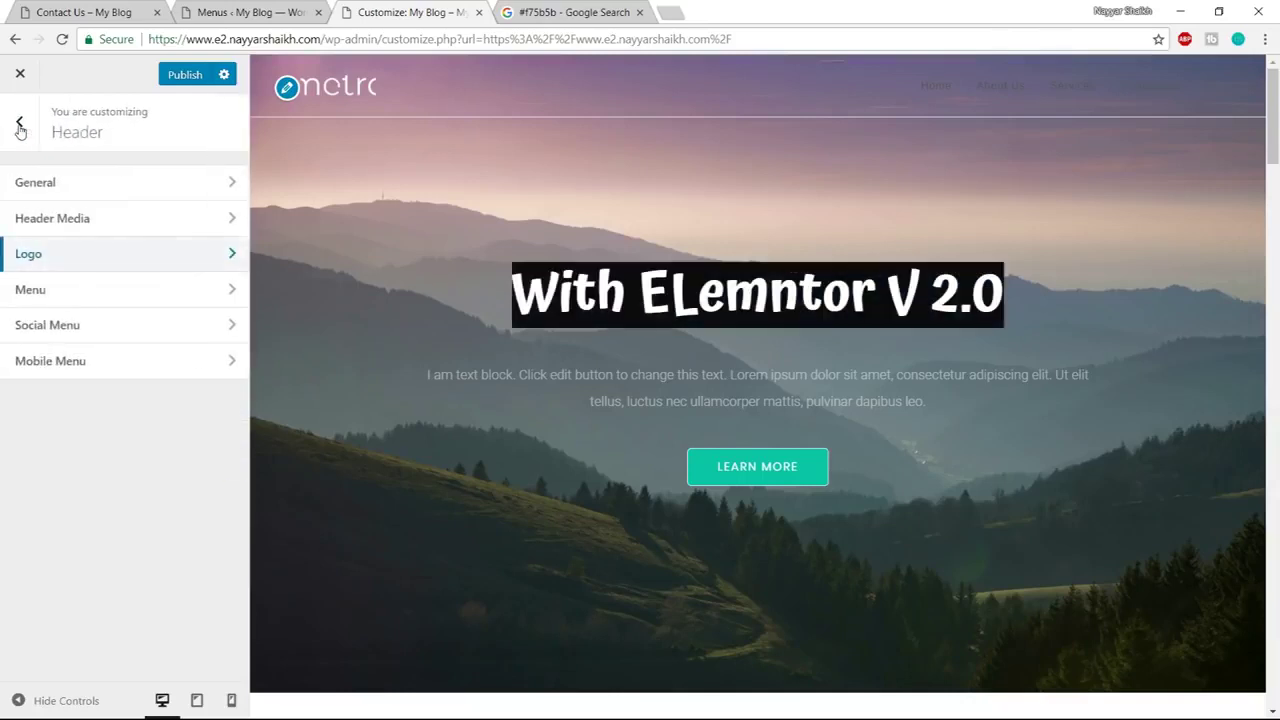
click(100, 181)
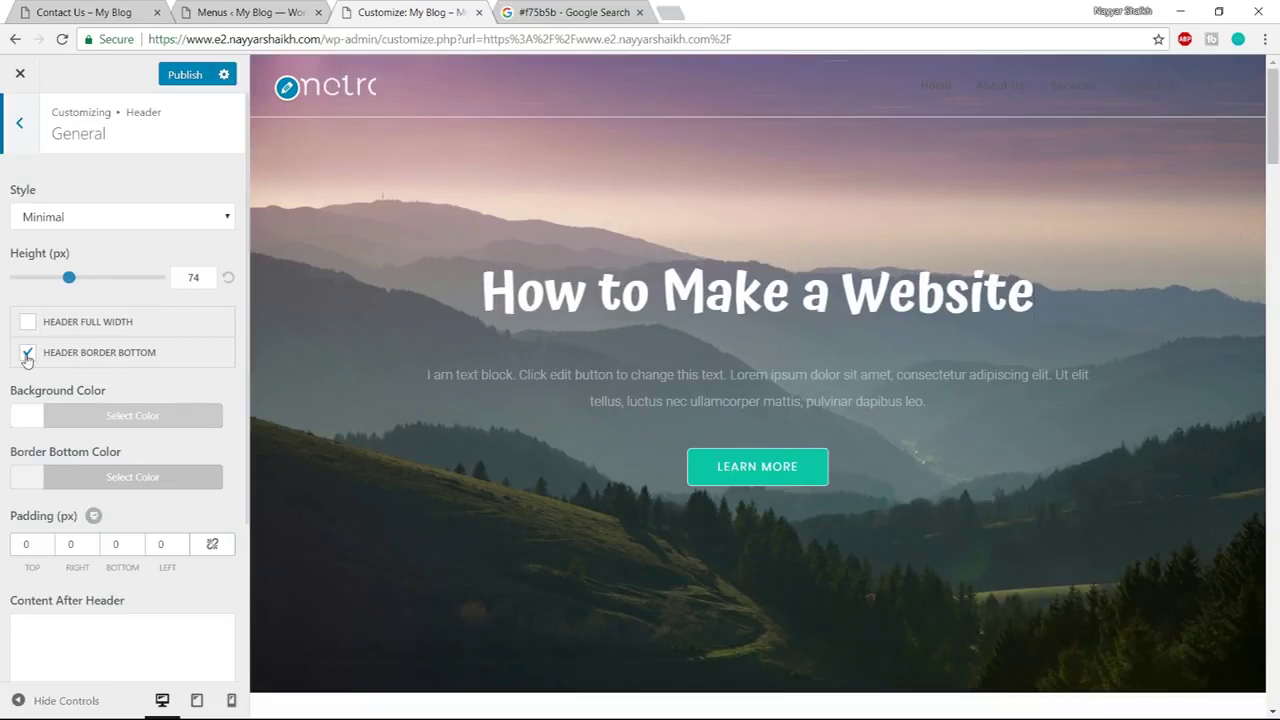
click(27, 353)
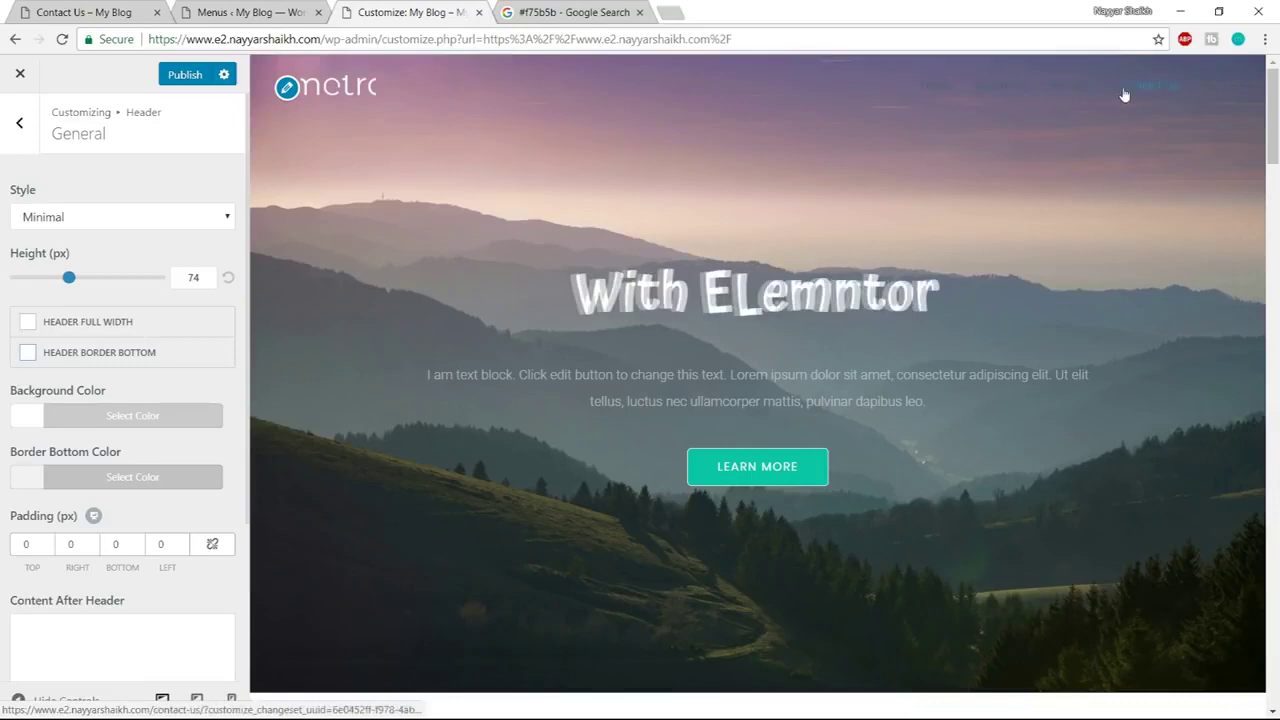
Step: Reload the Contact Us page to check, then return to the Header settings list
click(100, 8)
key(F5)
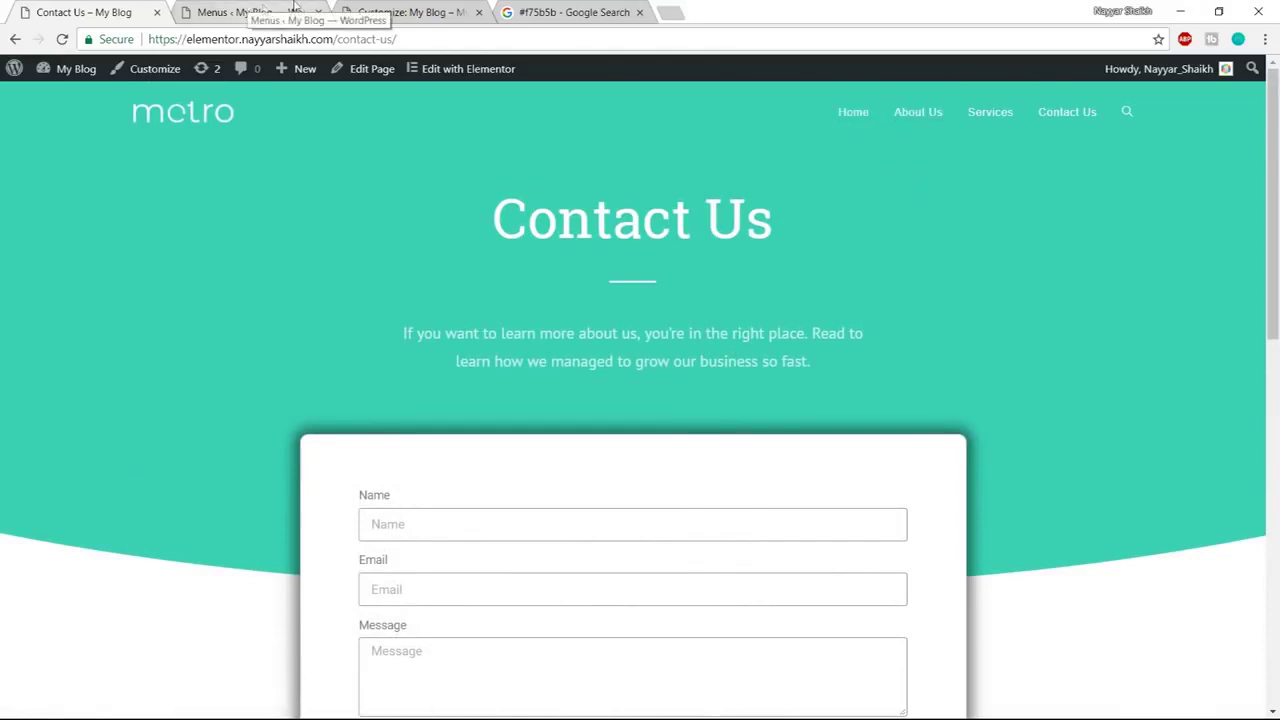
click(372, 6)
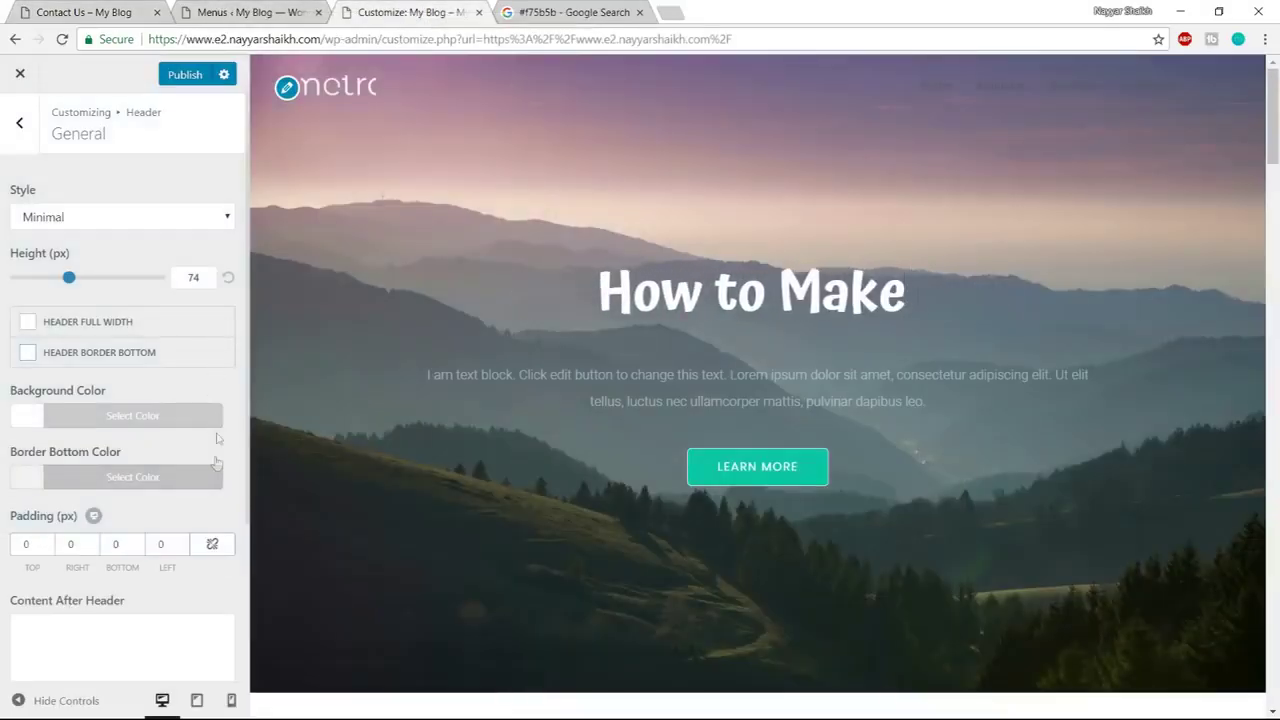
scroll(216, 467, down, 3)
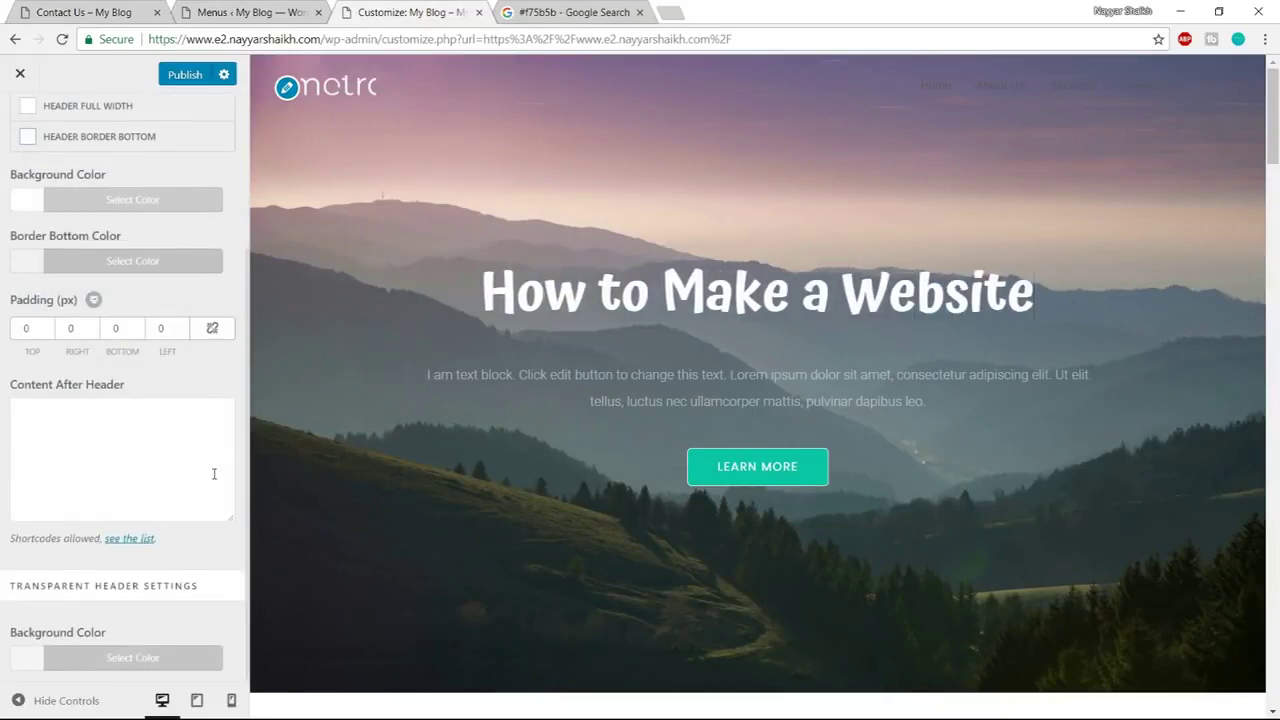
scroll(218, 468, up, 3)
click(22, 145)
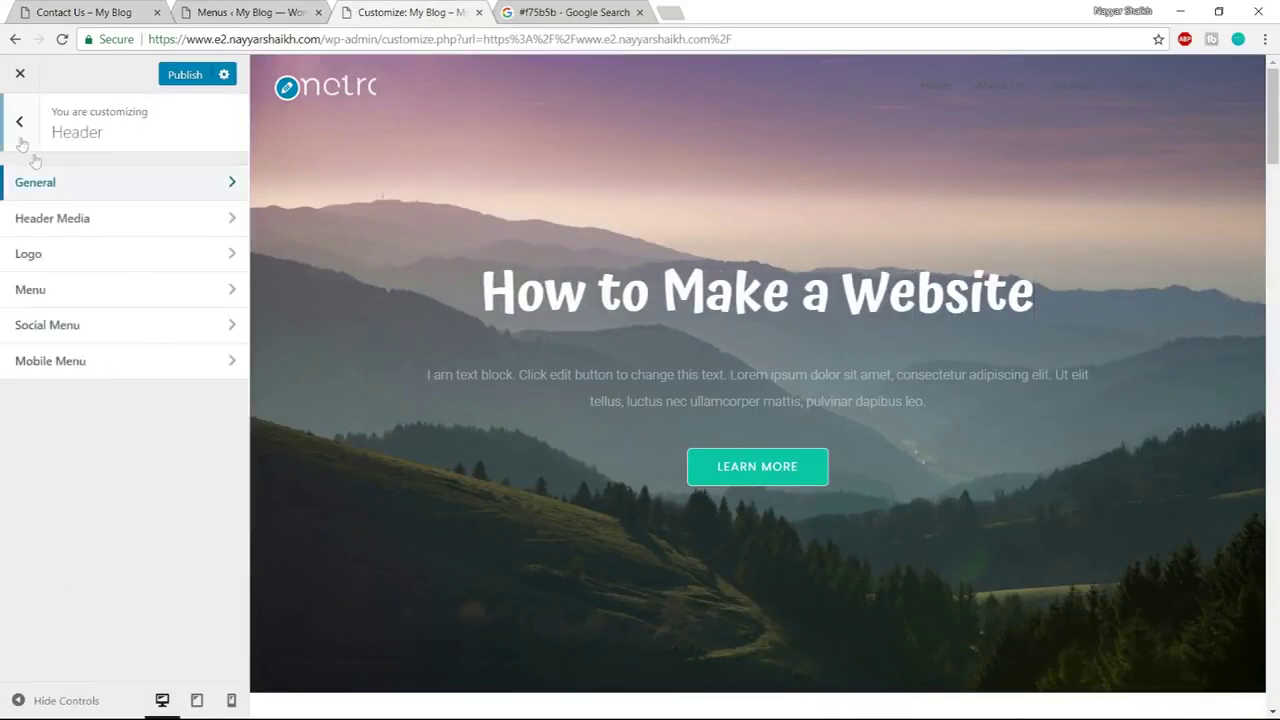
Step: Make the Header > Menu link colour white (#ffffff)
click(97, 294)
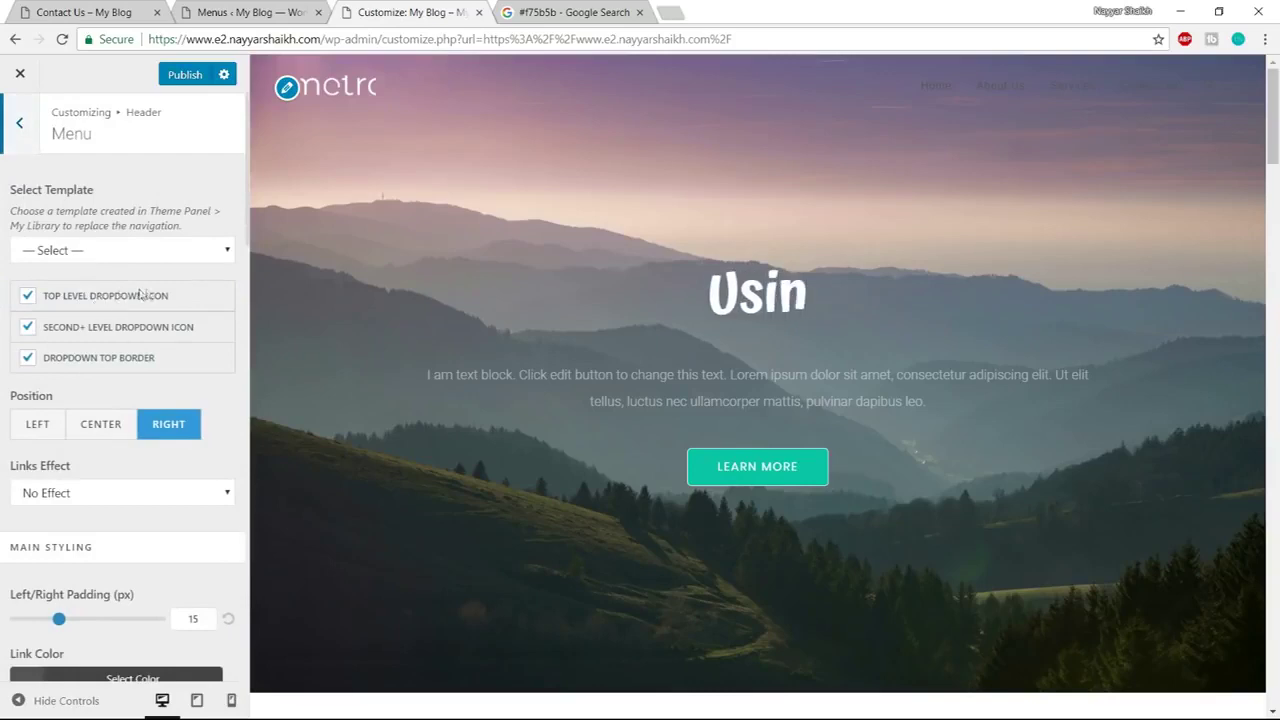
scroll(218, 313, down, 1)
scroll(164, 390, down, 1)
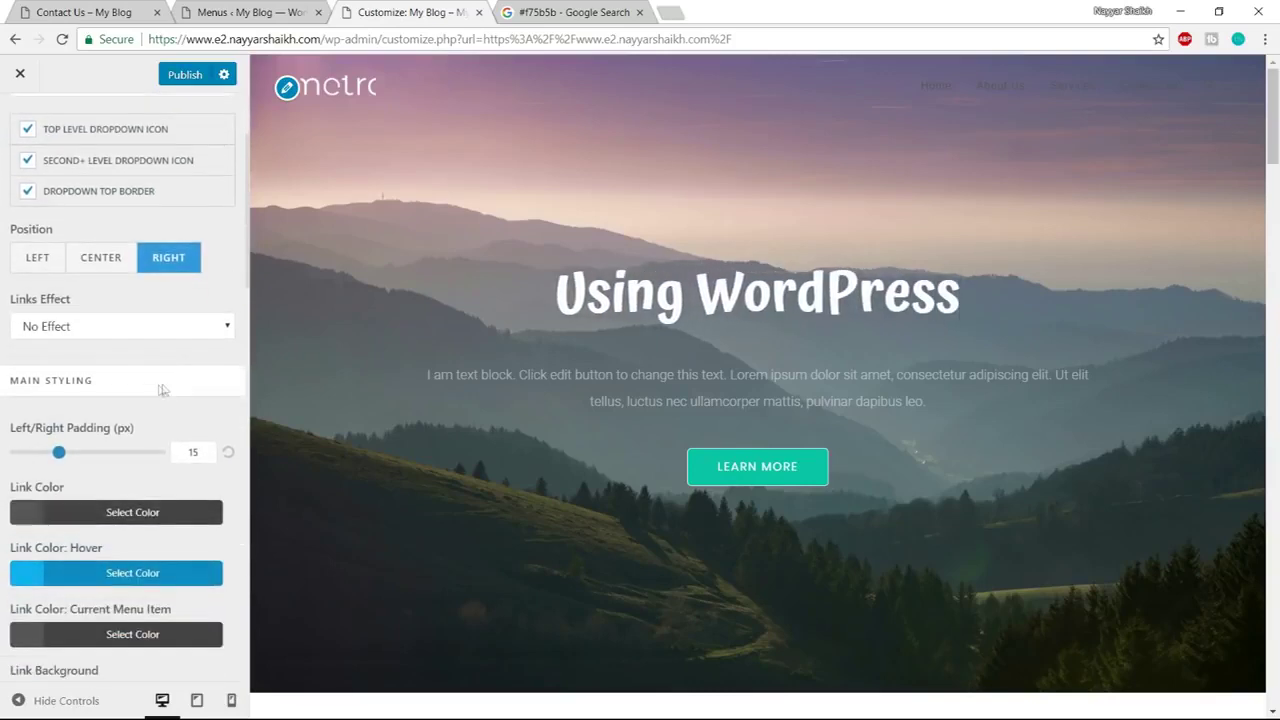
scroll(168, 345, down, 1)
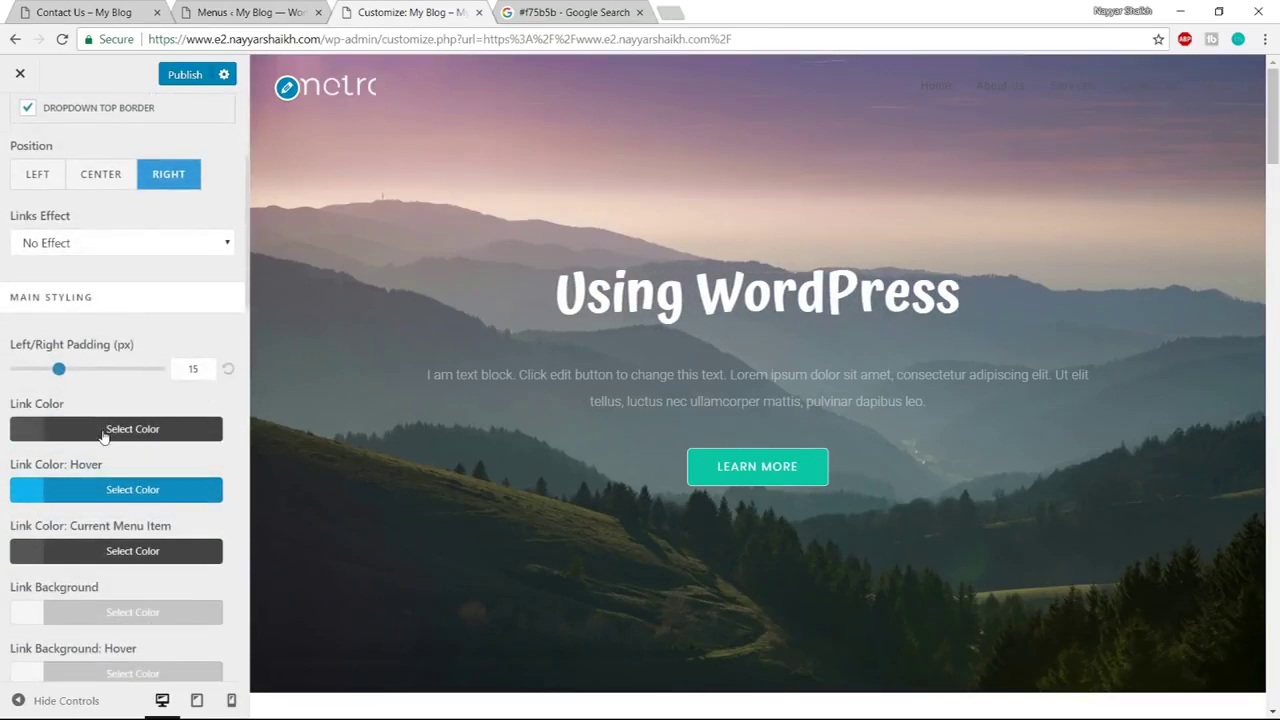
scroll(175, 435, down, 1)
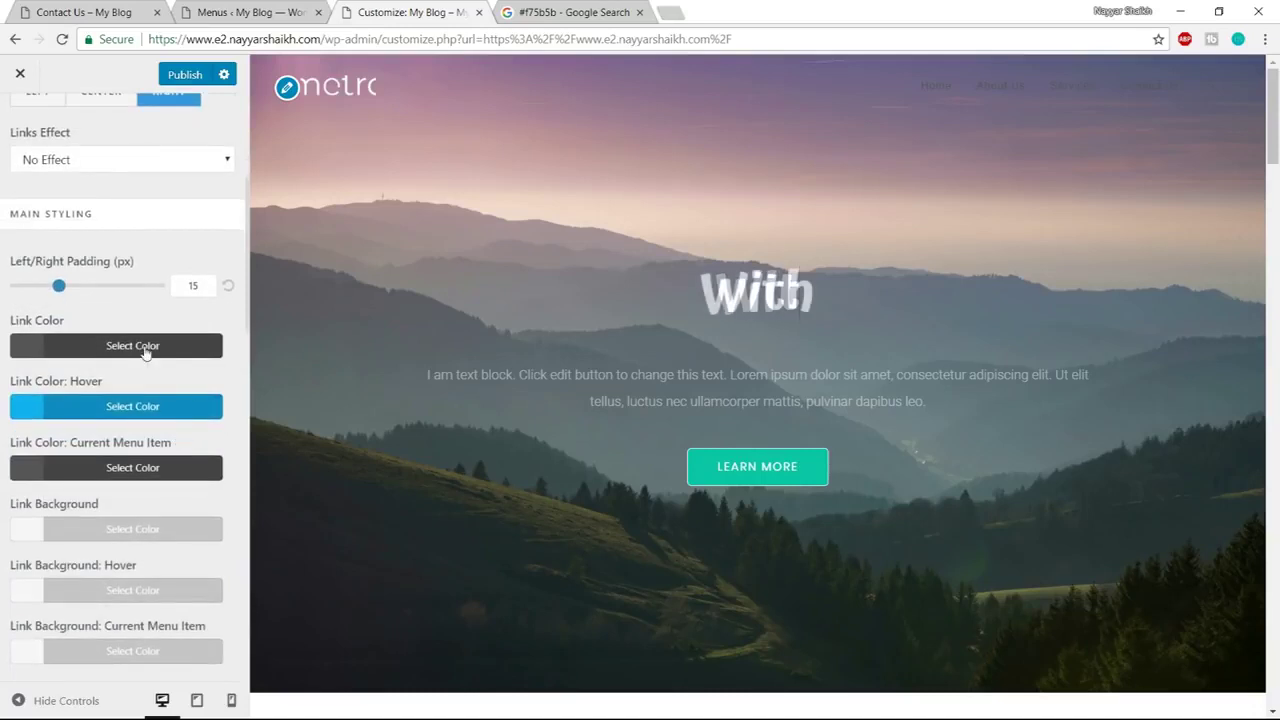
click(145, 347)
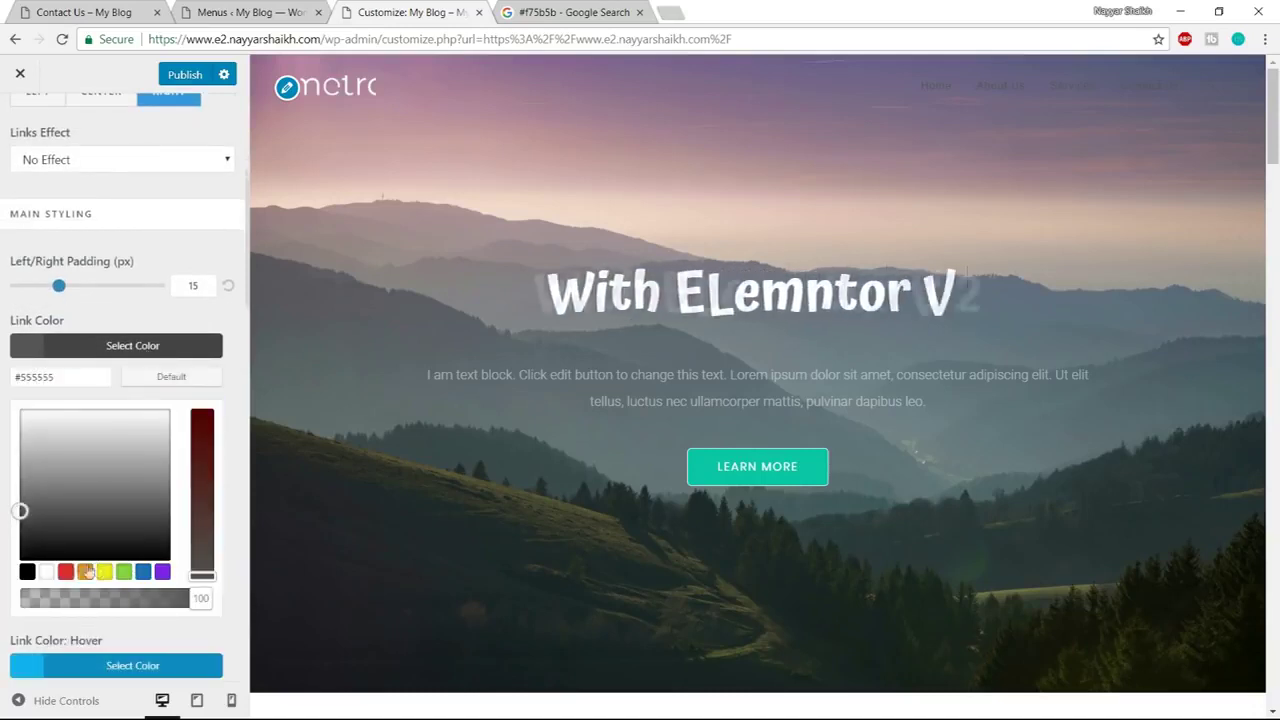
click(46, 572)
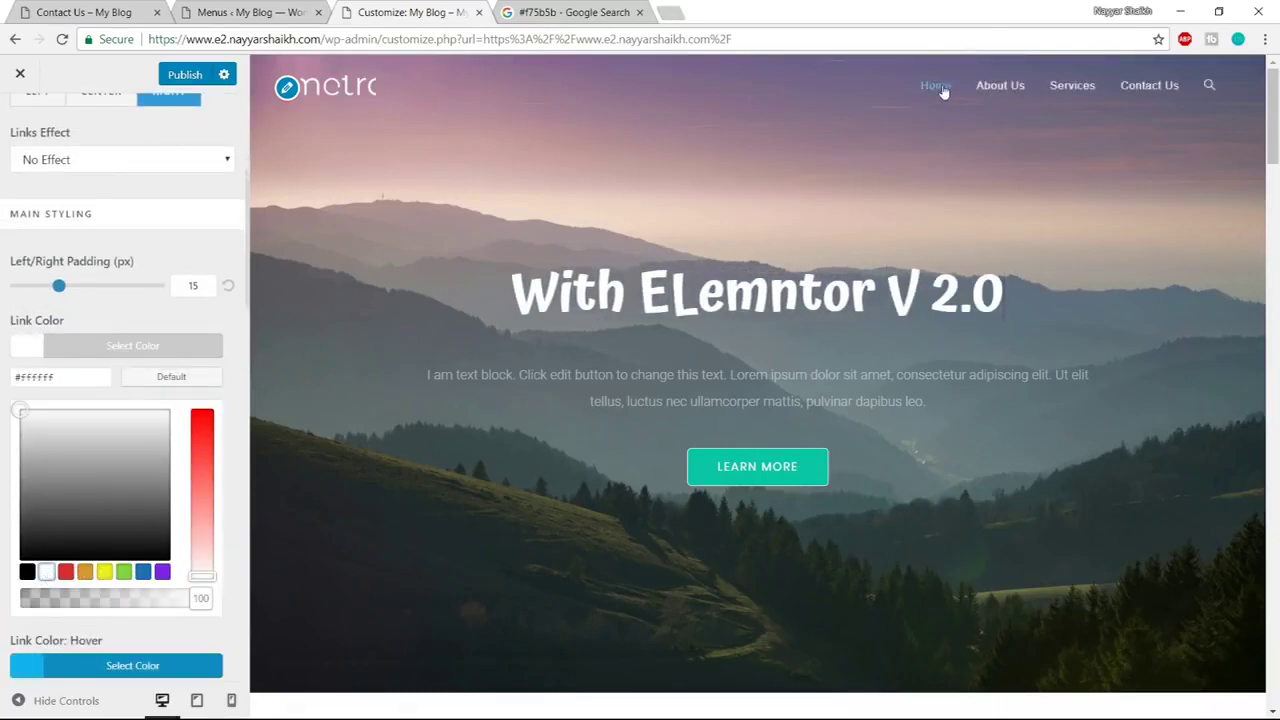
click(178, 353)
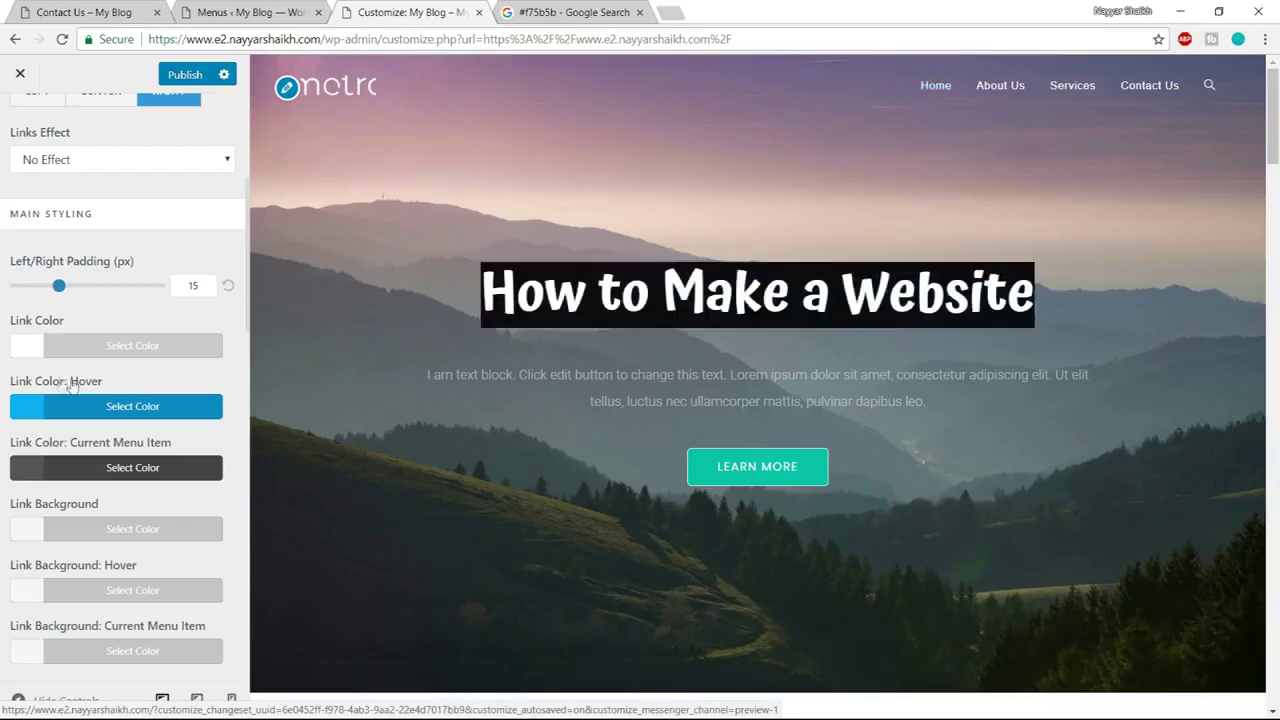
scroll(165, 274, up, 1)
scroll(165, 274, up, 5)
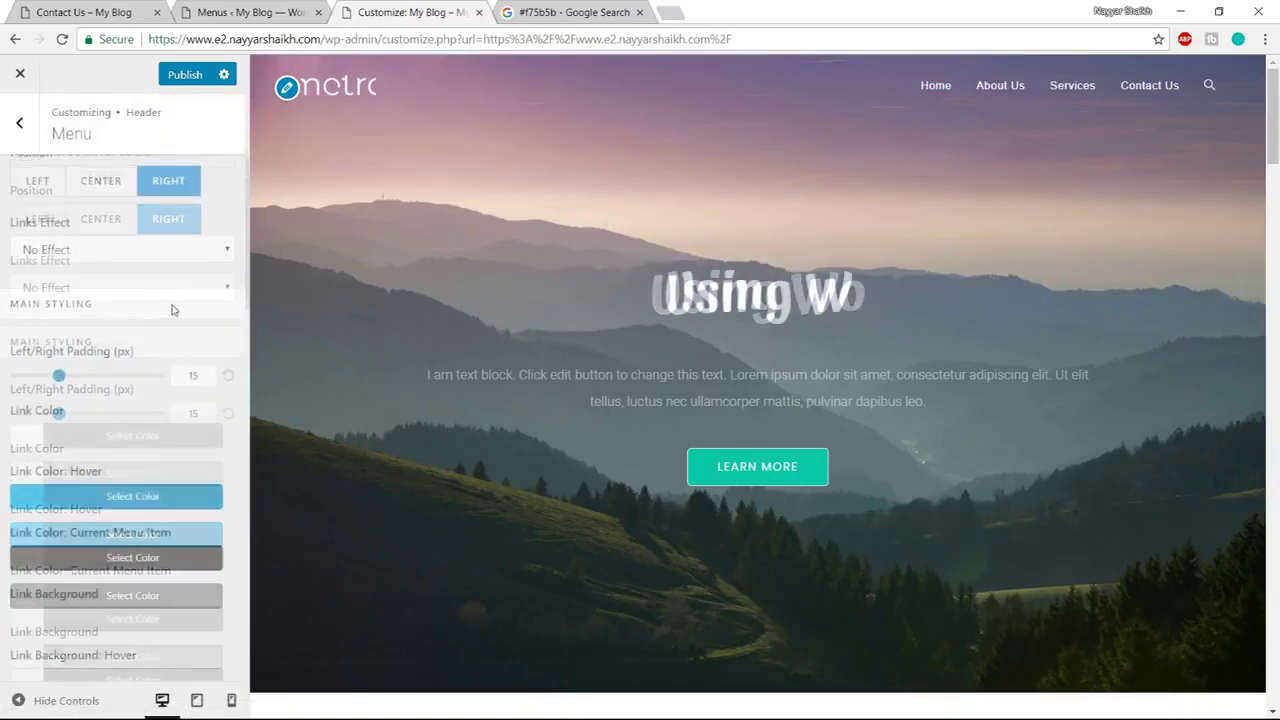
scroll(67, 429, down, 2)
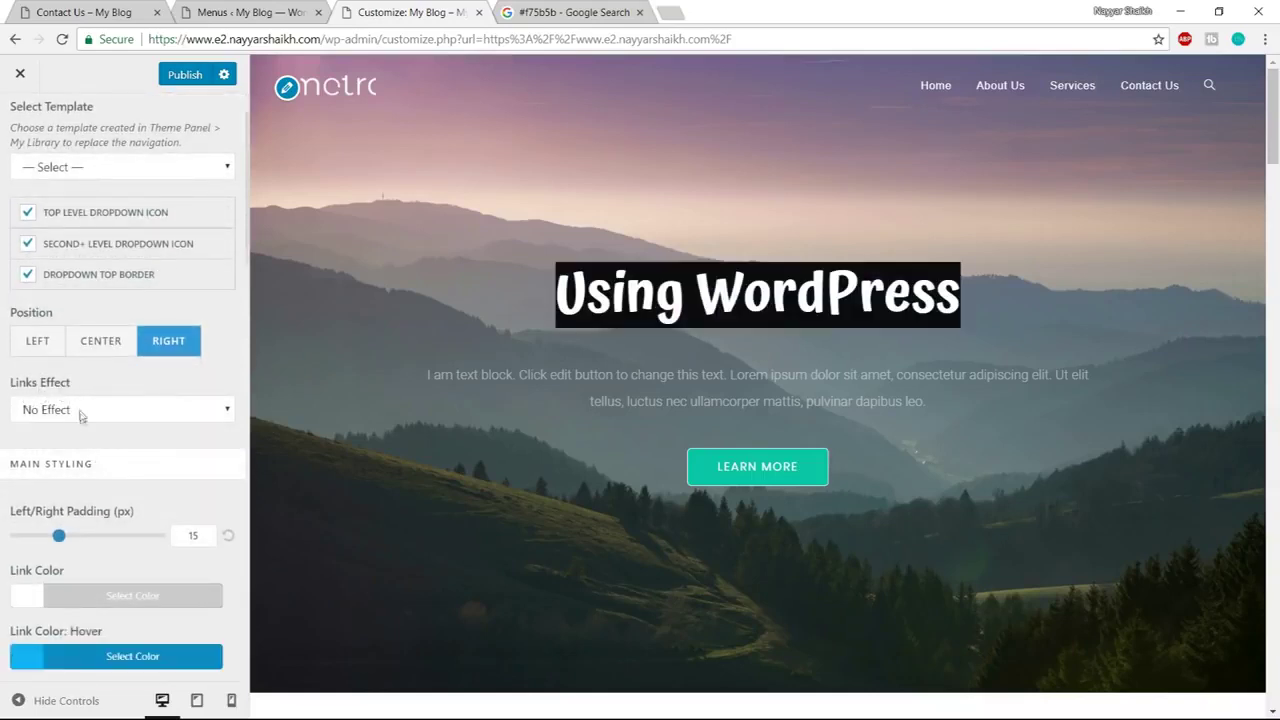
click(66, 408)
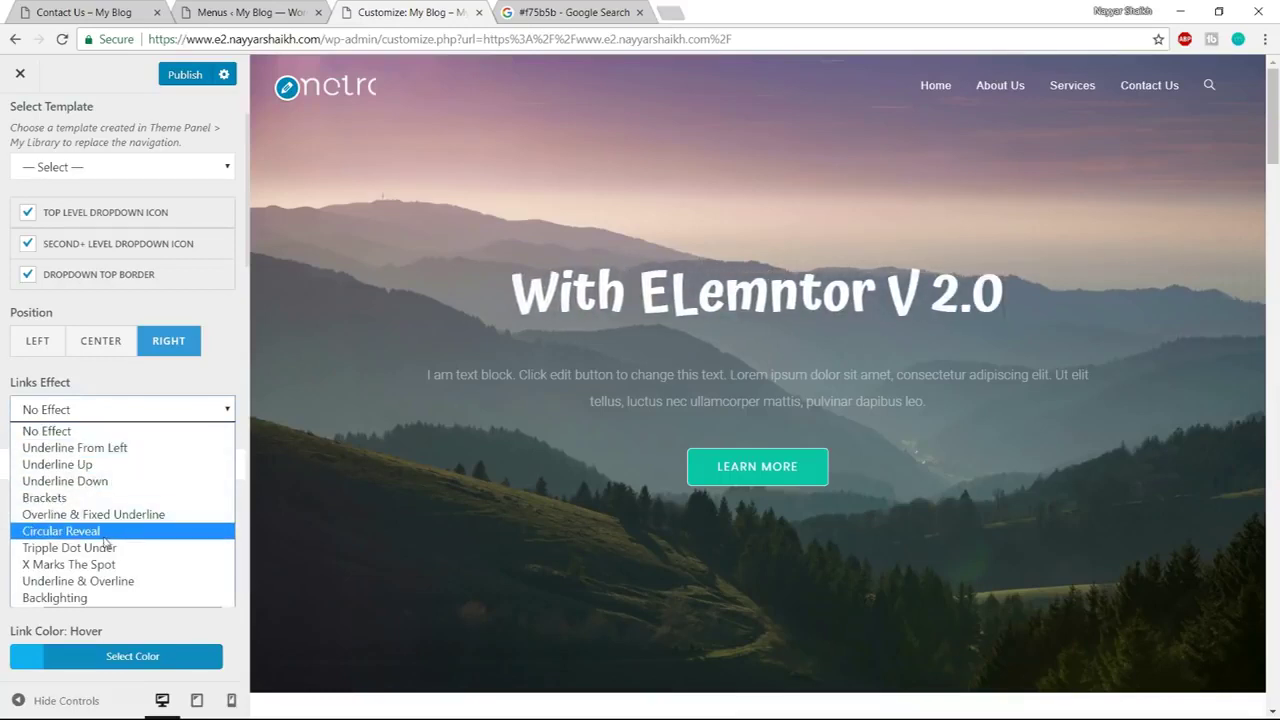
Step: Try Circular Reveal, then set the menu Links Effect to Underline From Left
click(100, 533)
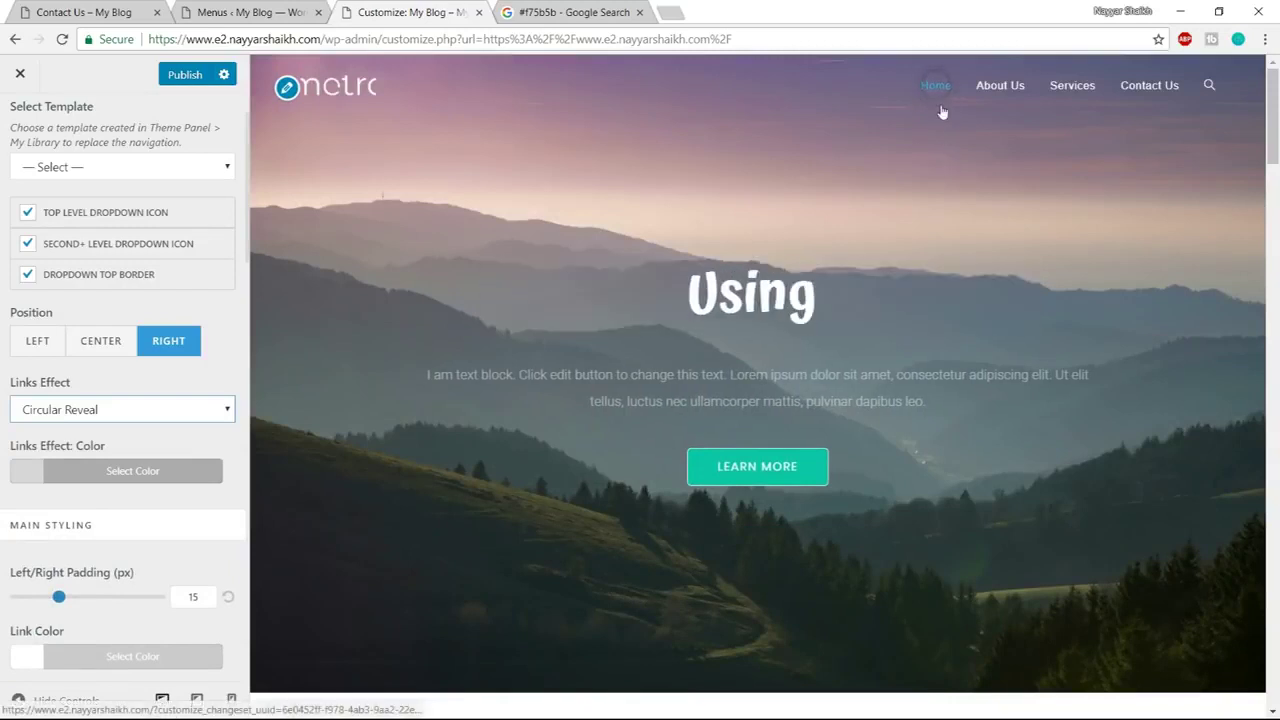
click(100, 413)
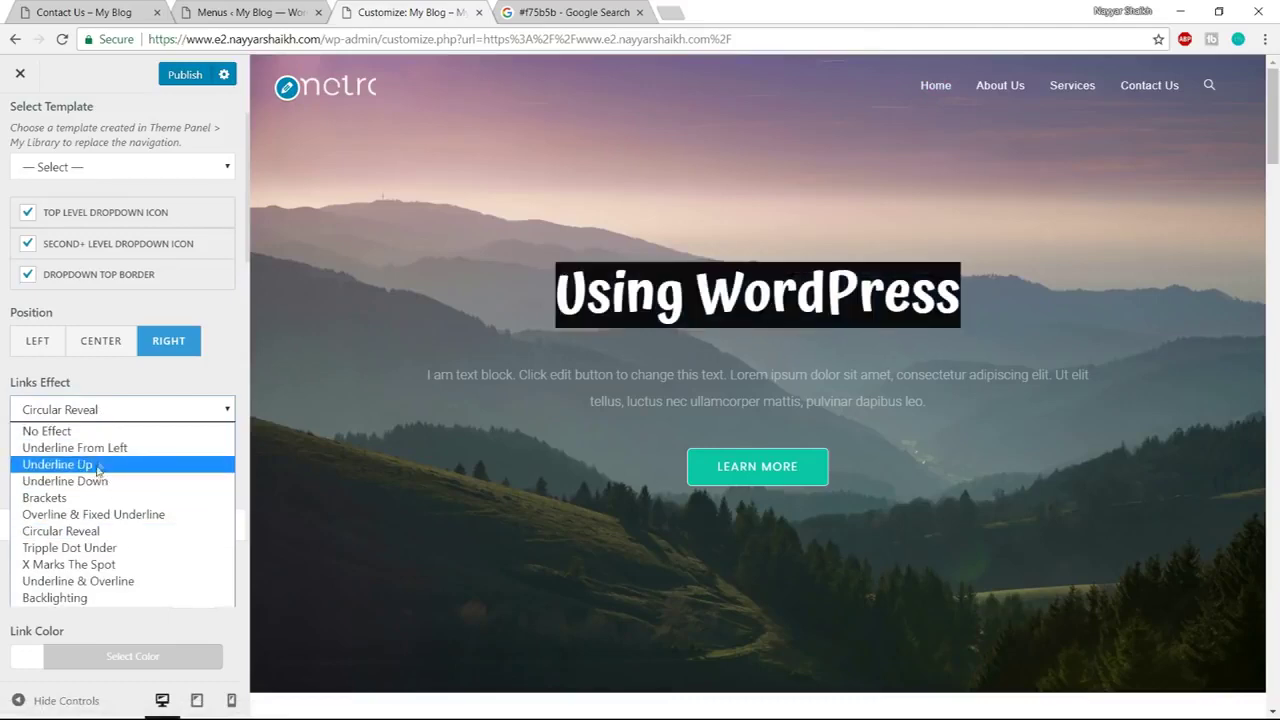
click(117, 448)
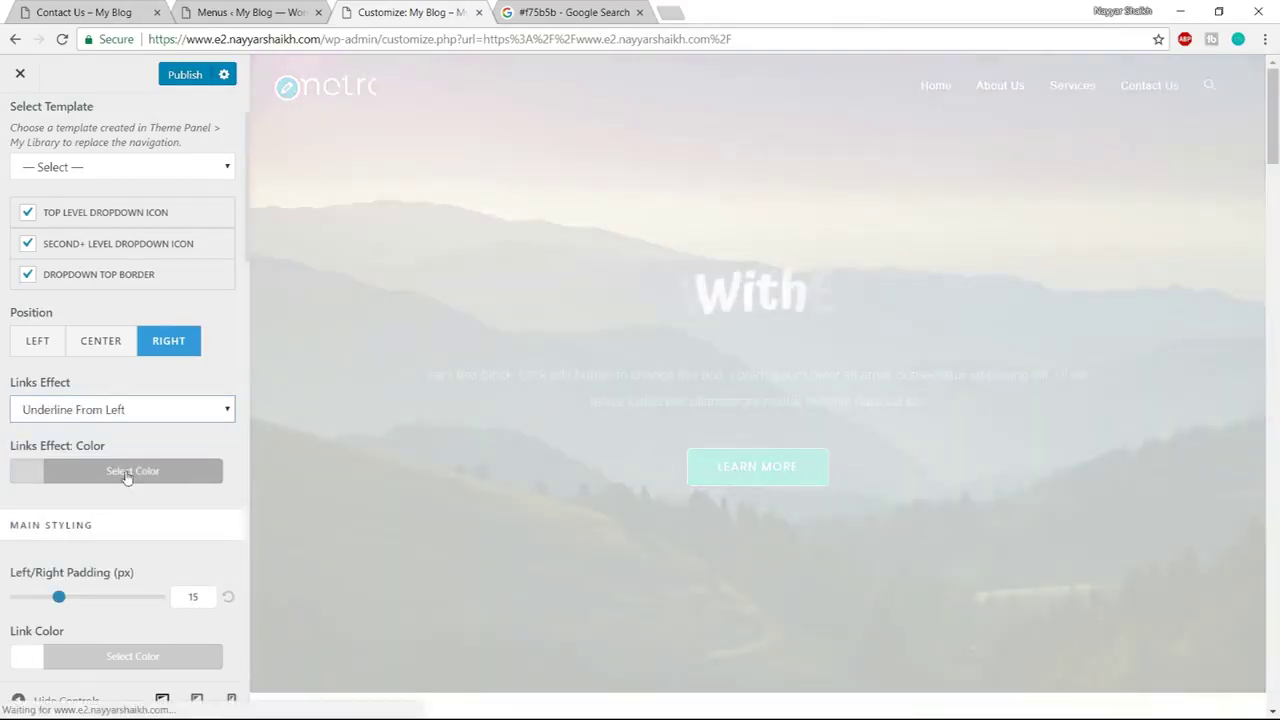
Step: Pick a links effect colour, then clear it back to the default
click(123, 474)
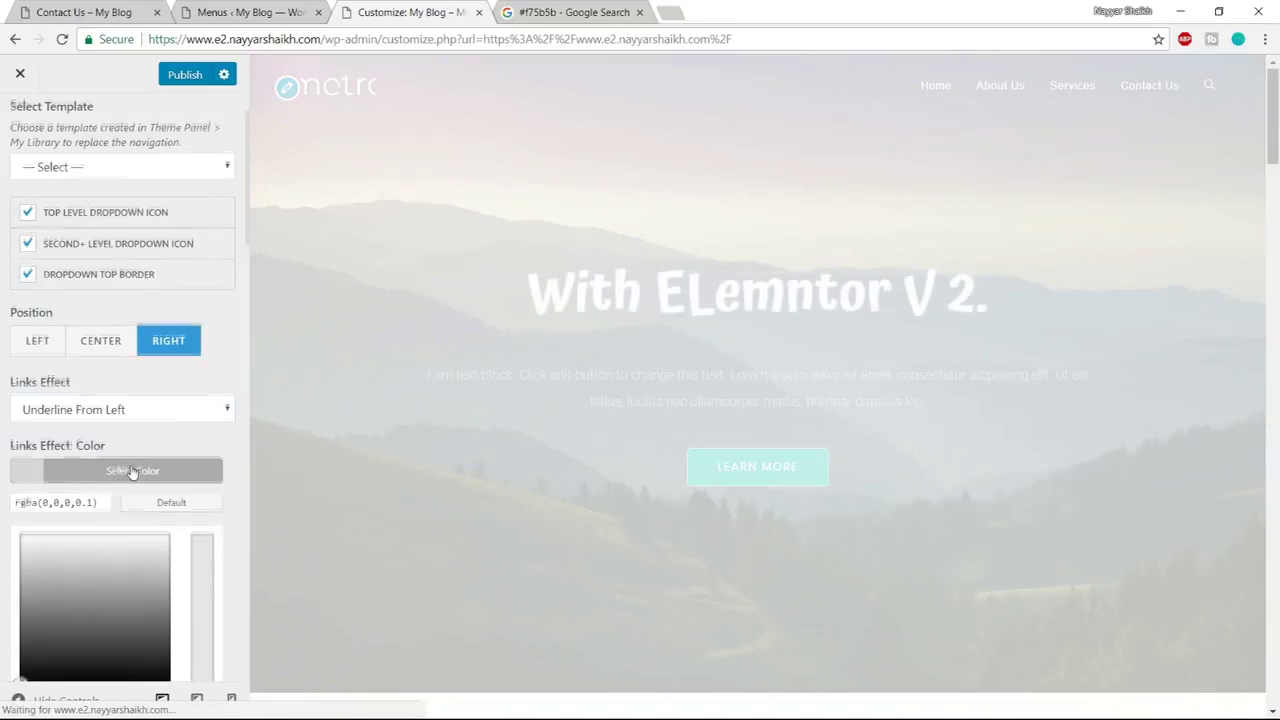
scroll(123, 590, down, 1)
click(40, 605)
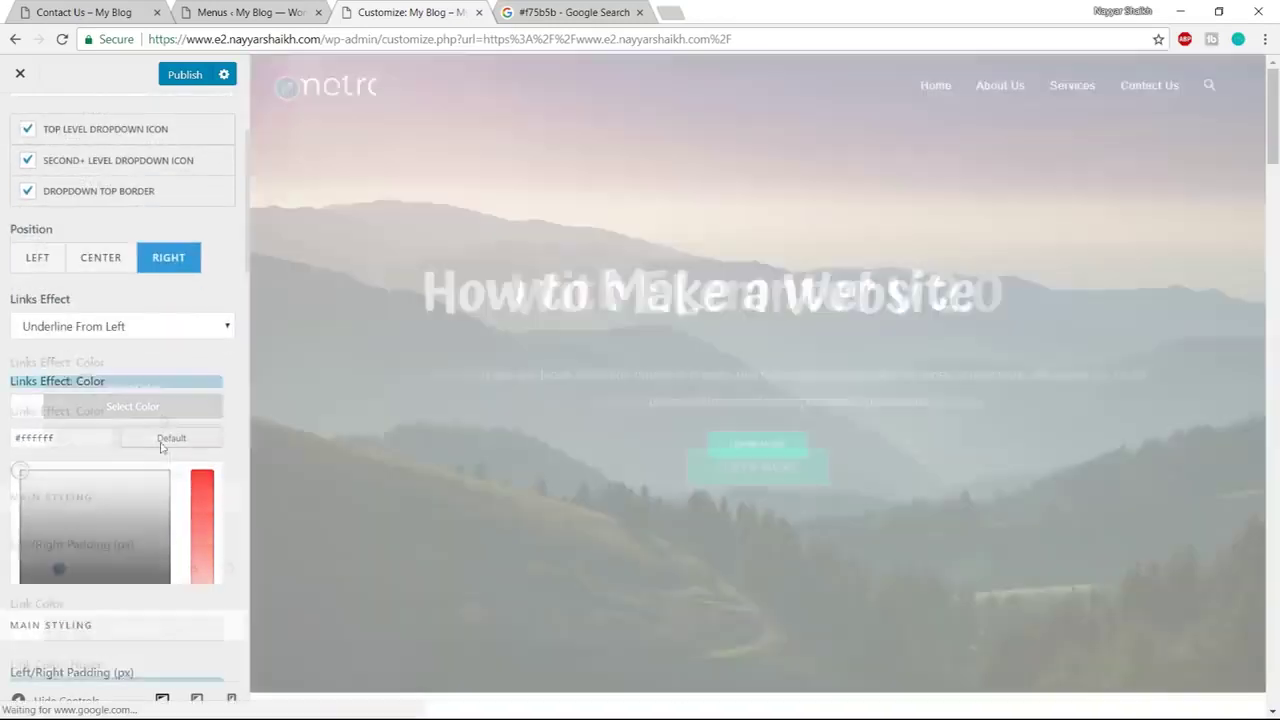
click(138, 421)
click(136, 395)
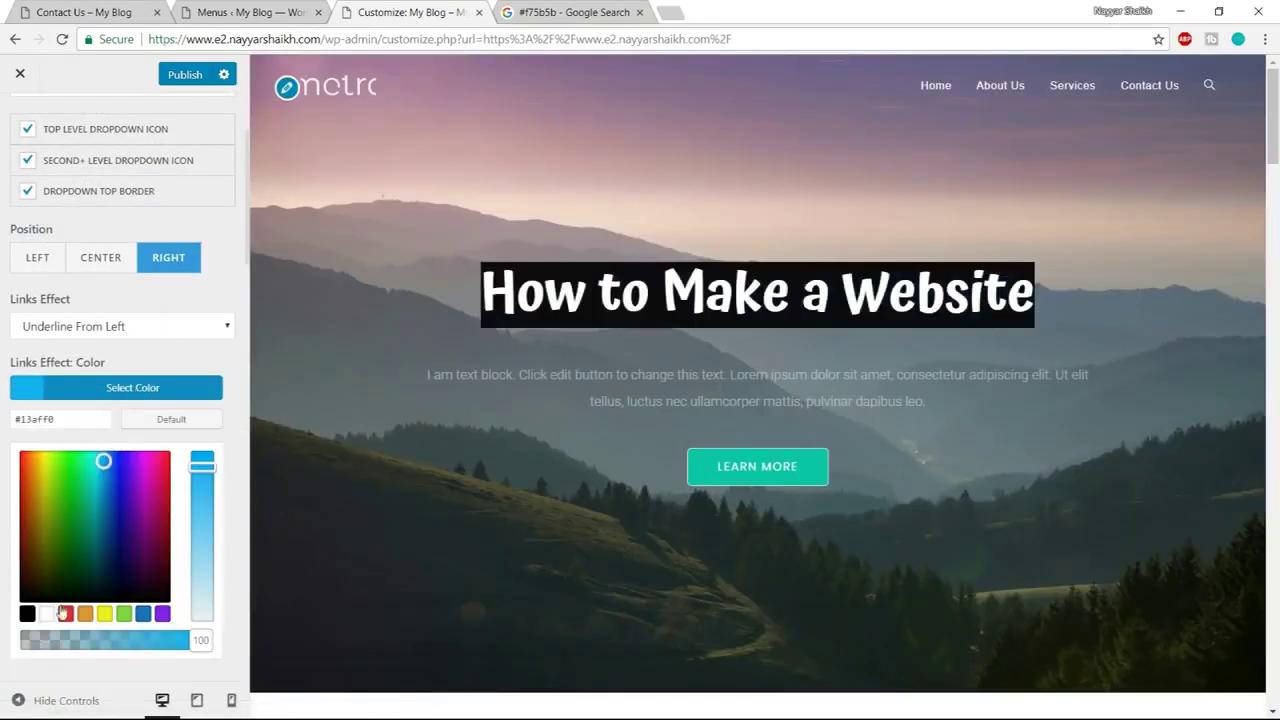
click(152, 421)
click(156, 400)
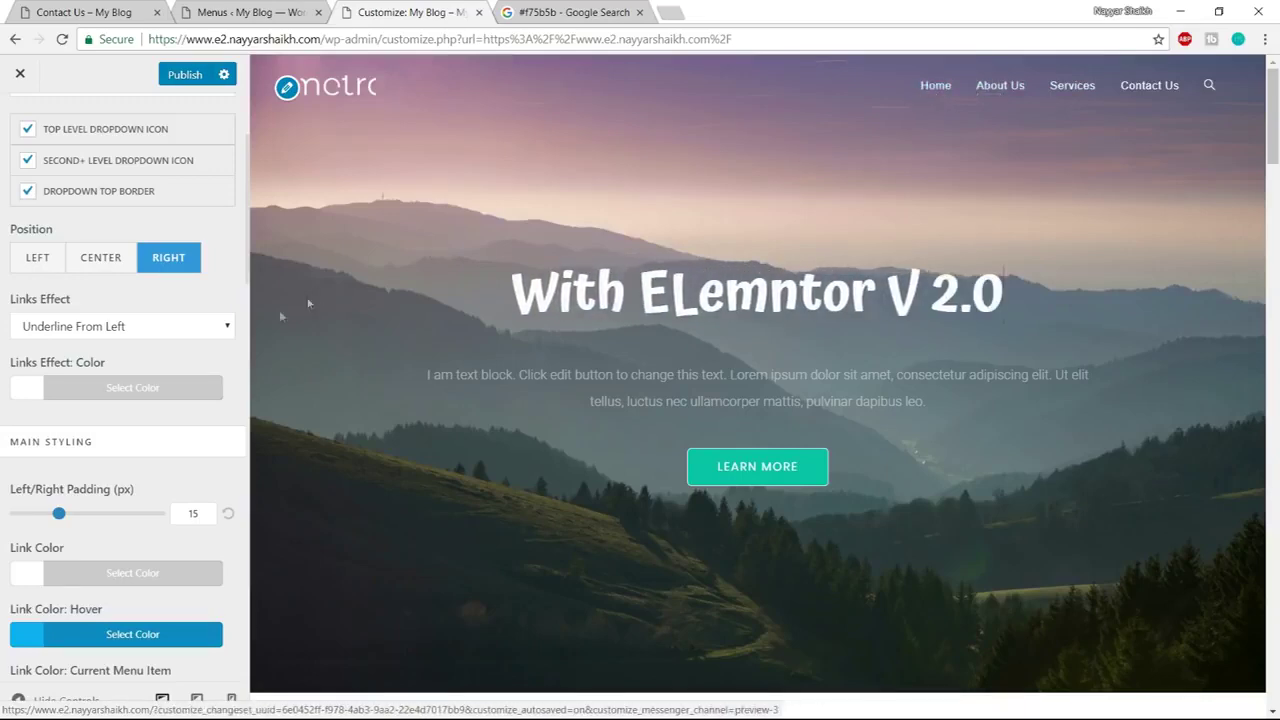
scroll(221, 417, down, 6)
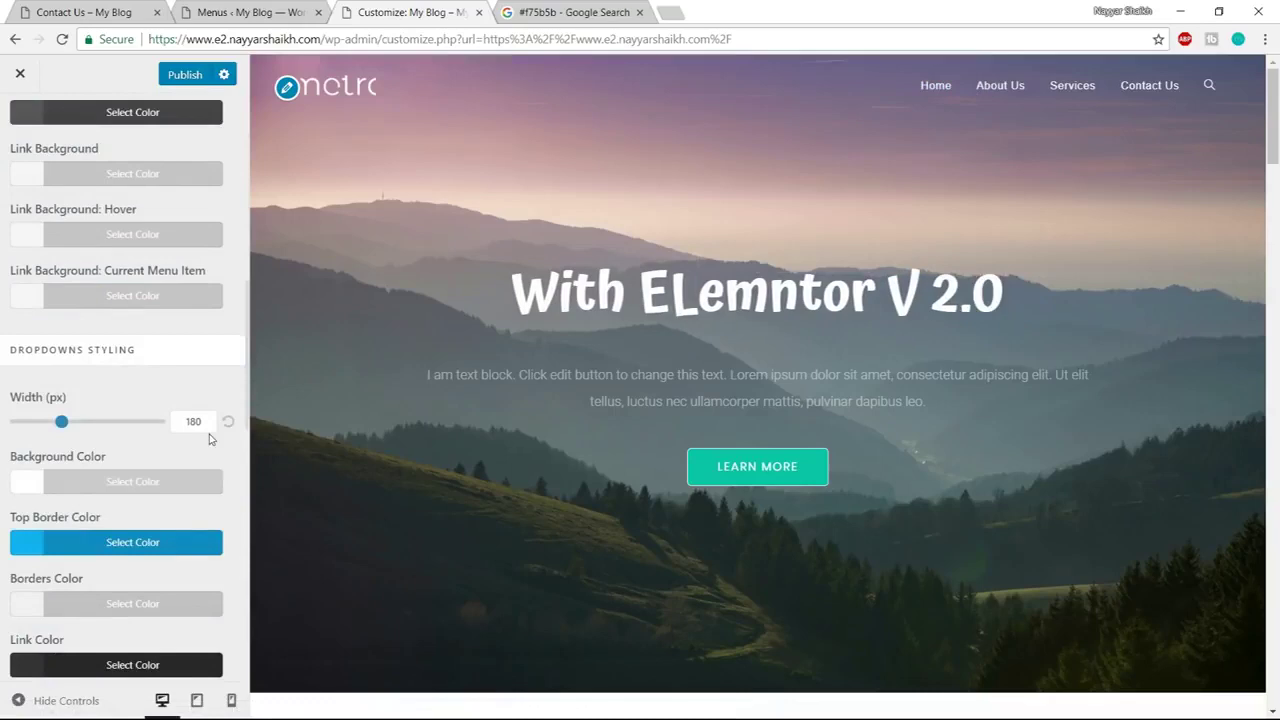
scroll(210, 438, up, 3)
scroll(210, 438, up, 2)
scroll(209, 431, down, 1)
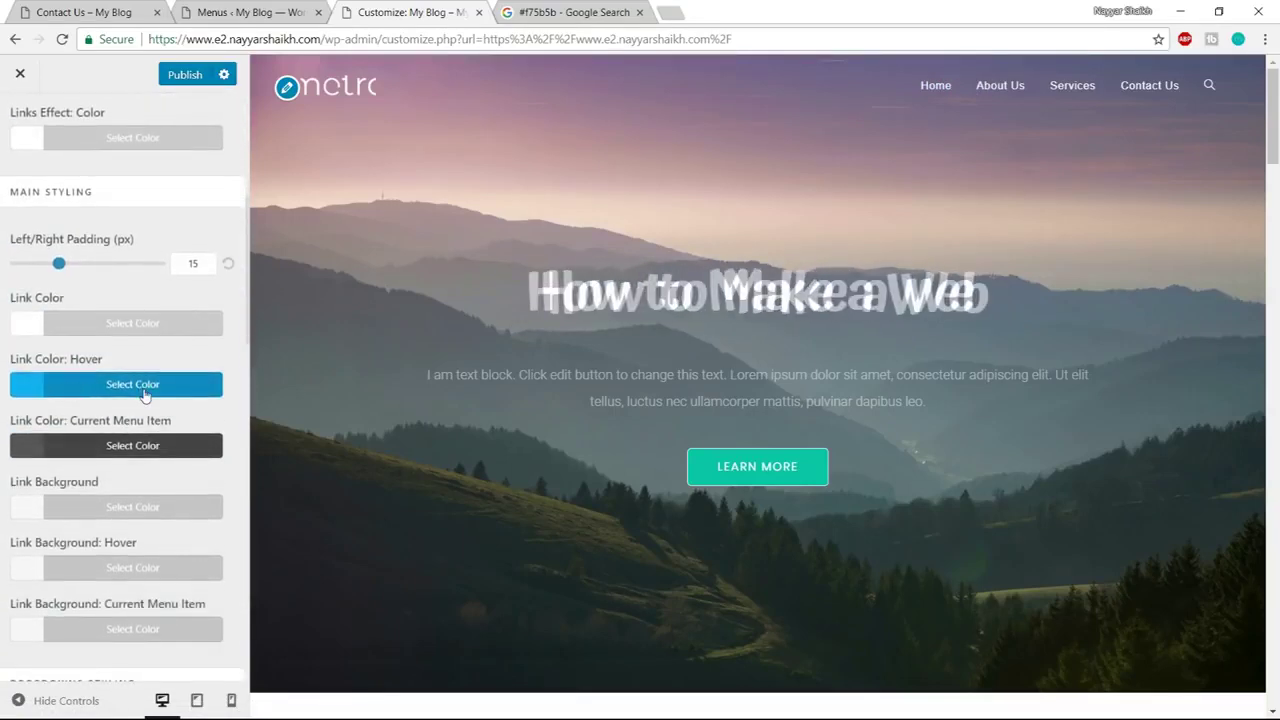
Step: Set the menu link hover colour to a light grey
click(110, 397)
scroll(113, 488, down, 1)
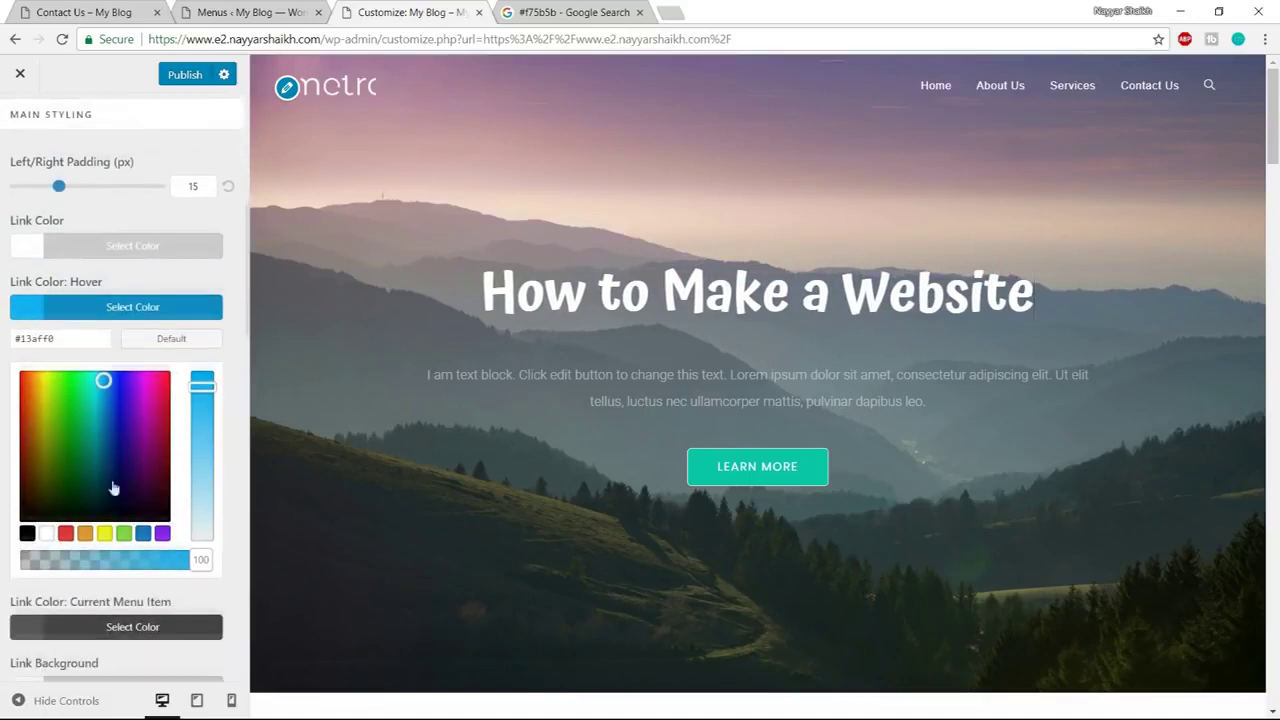
click(46, 533)
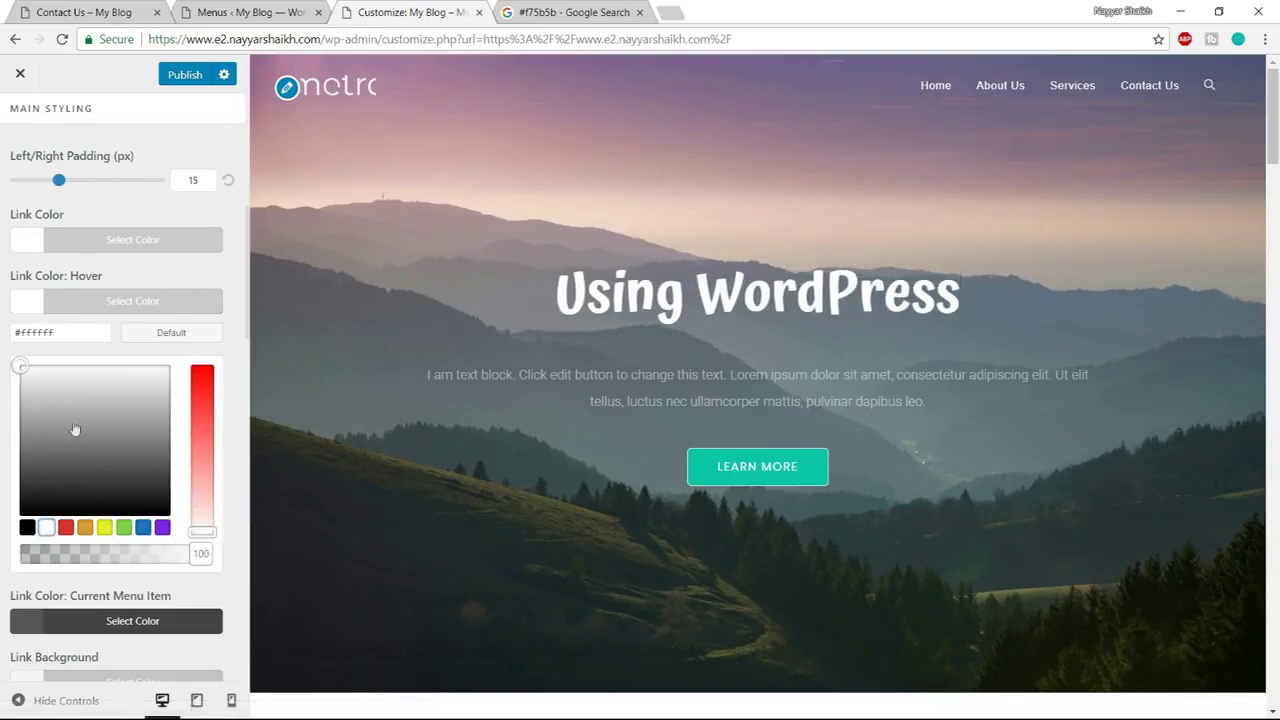
drag(21, 366, 21, 387)
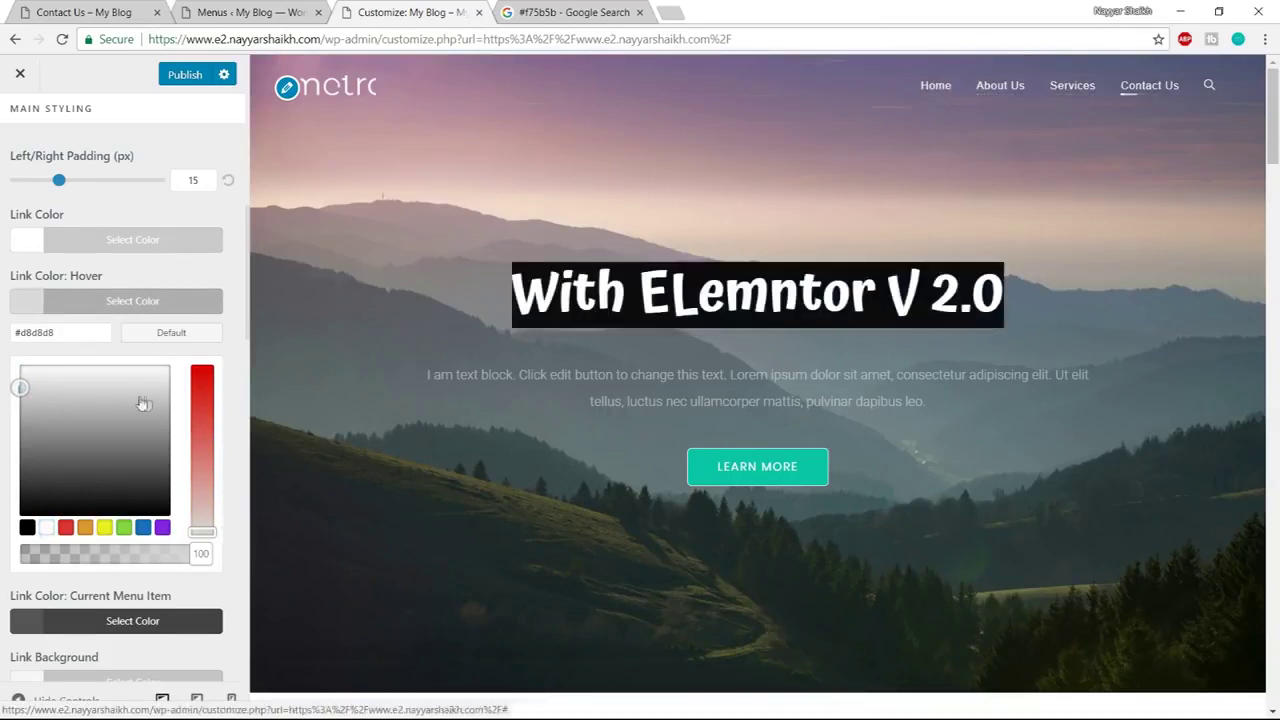
click(240, 421)
scroll(240, 421, down, 5)
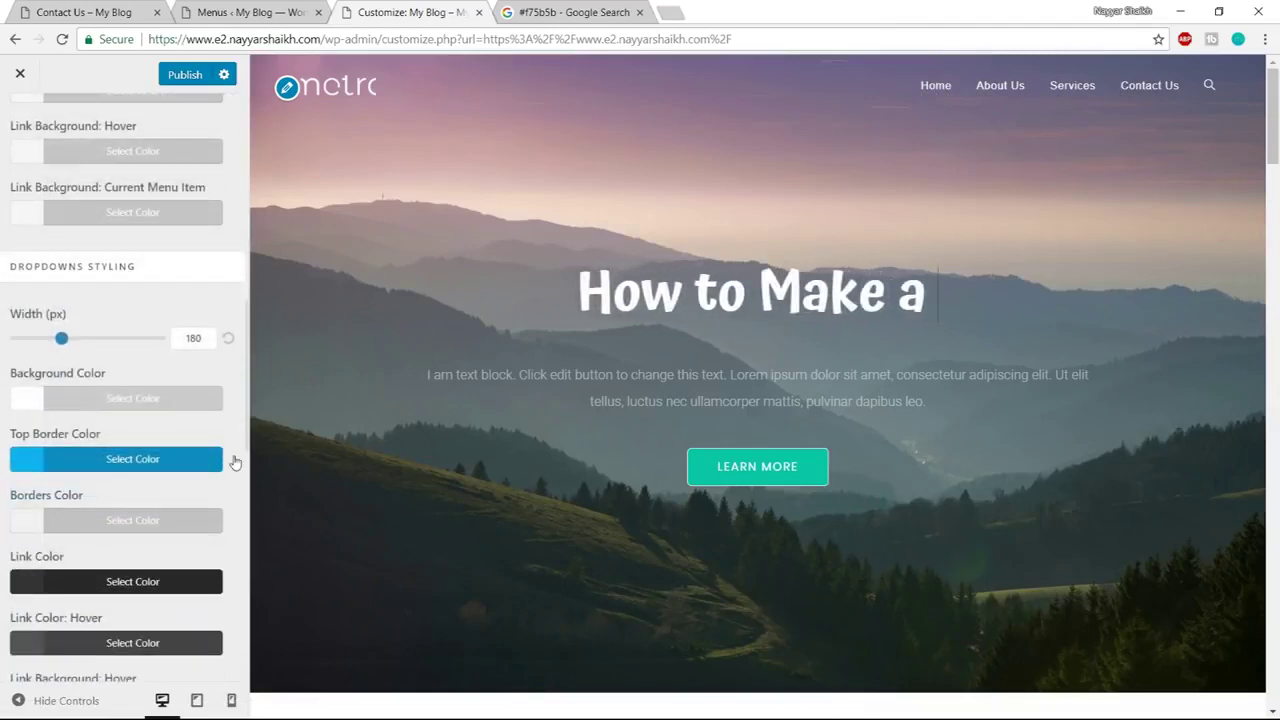
scroll(236, 440, up, 10)
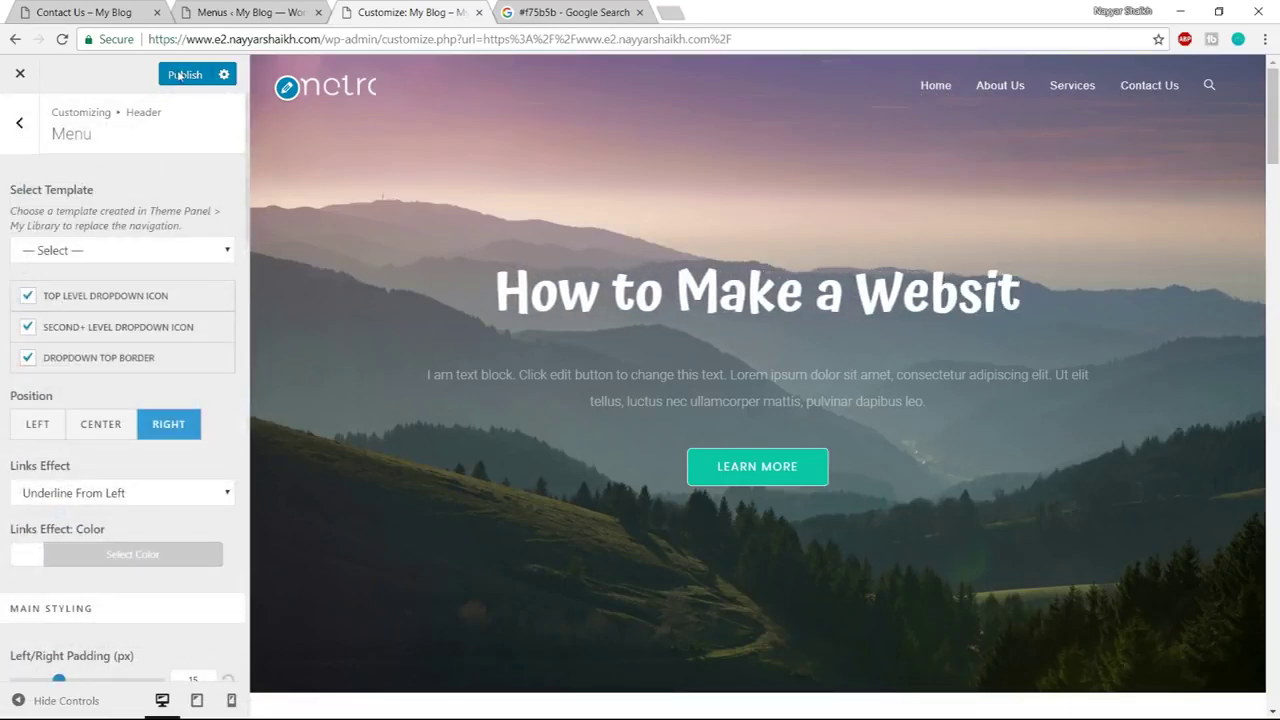
Step: Publish the Customizer changes and return to the Header settings list
click(182, 74)
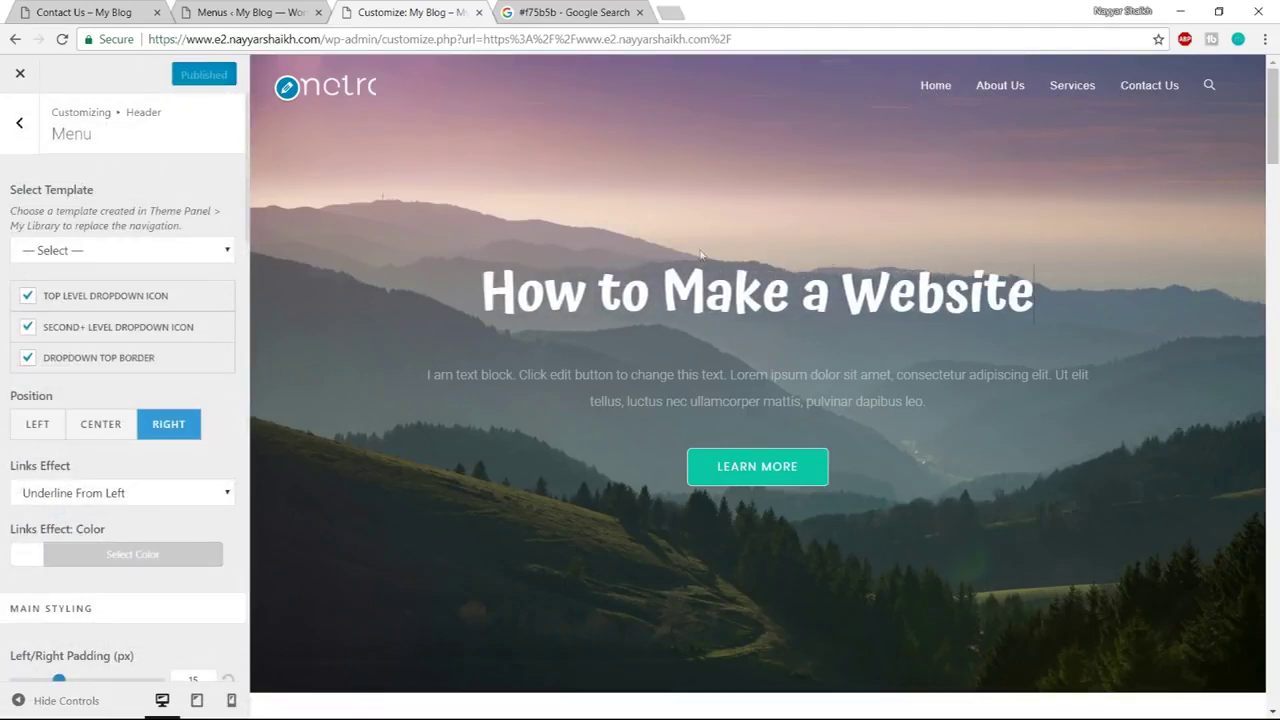
drag(1273, 115, 1274, 678)
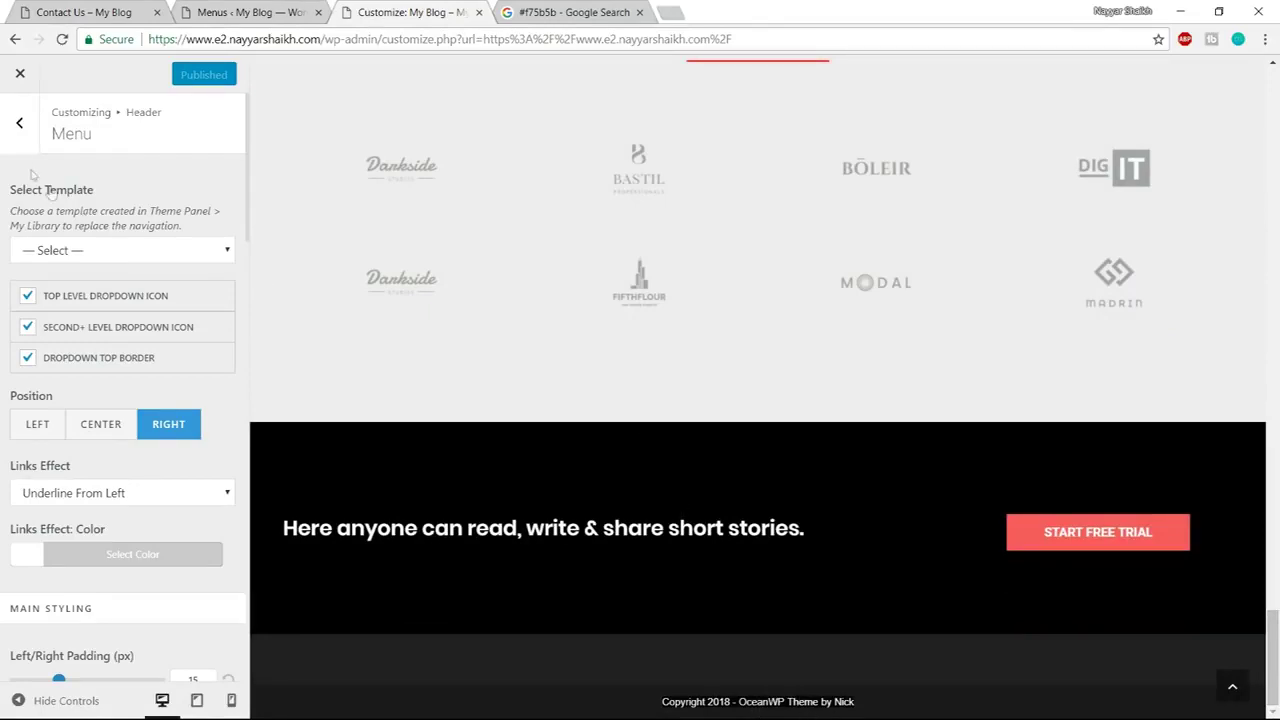
click(19, 128)
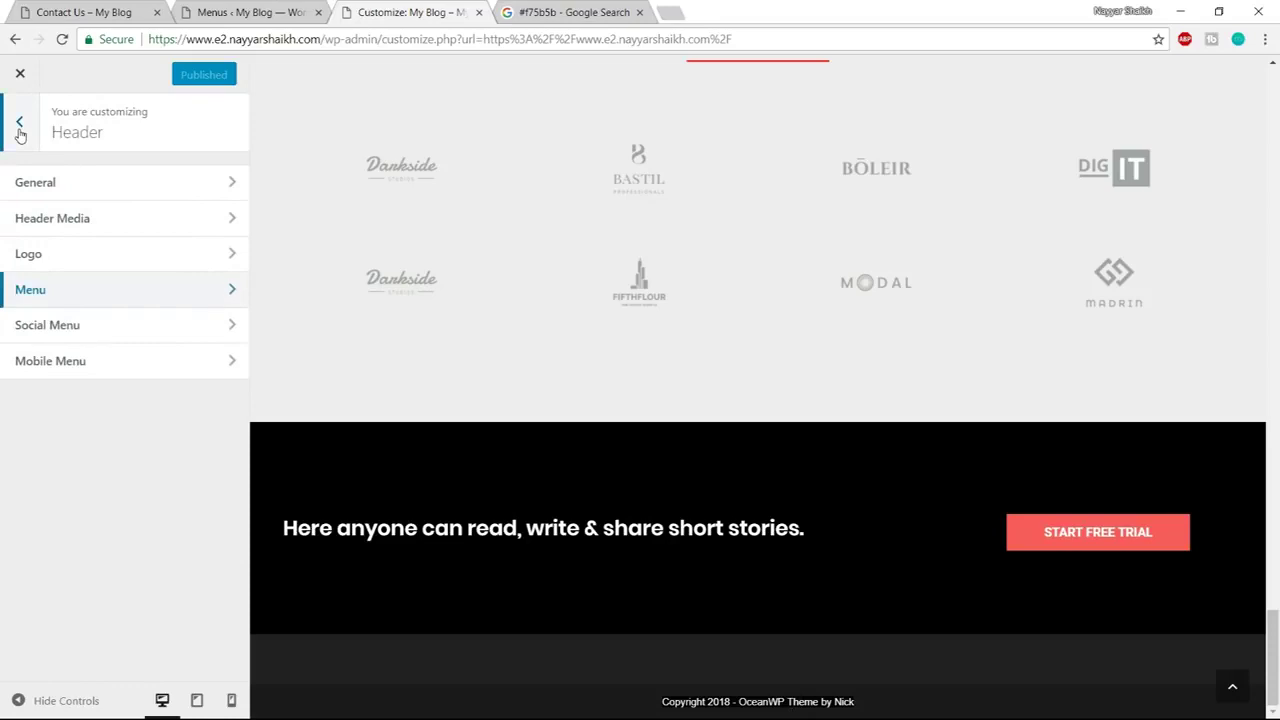
Step: In Footer Bottom, replace the theme credit in the copyright with 'Made with'
click(19, 128)
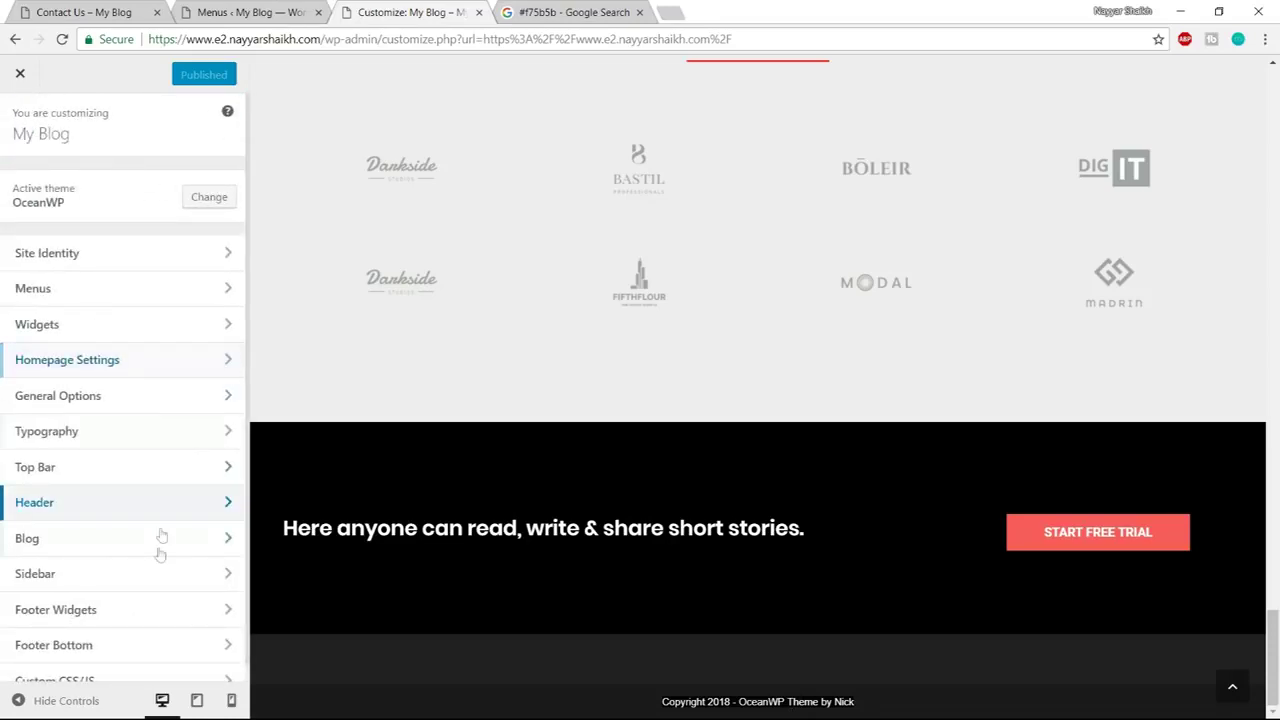
click(97, 648)
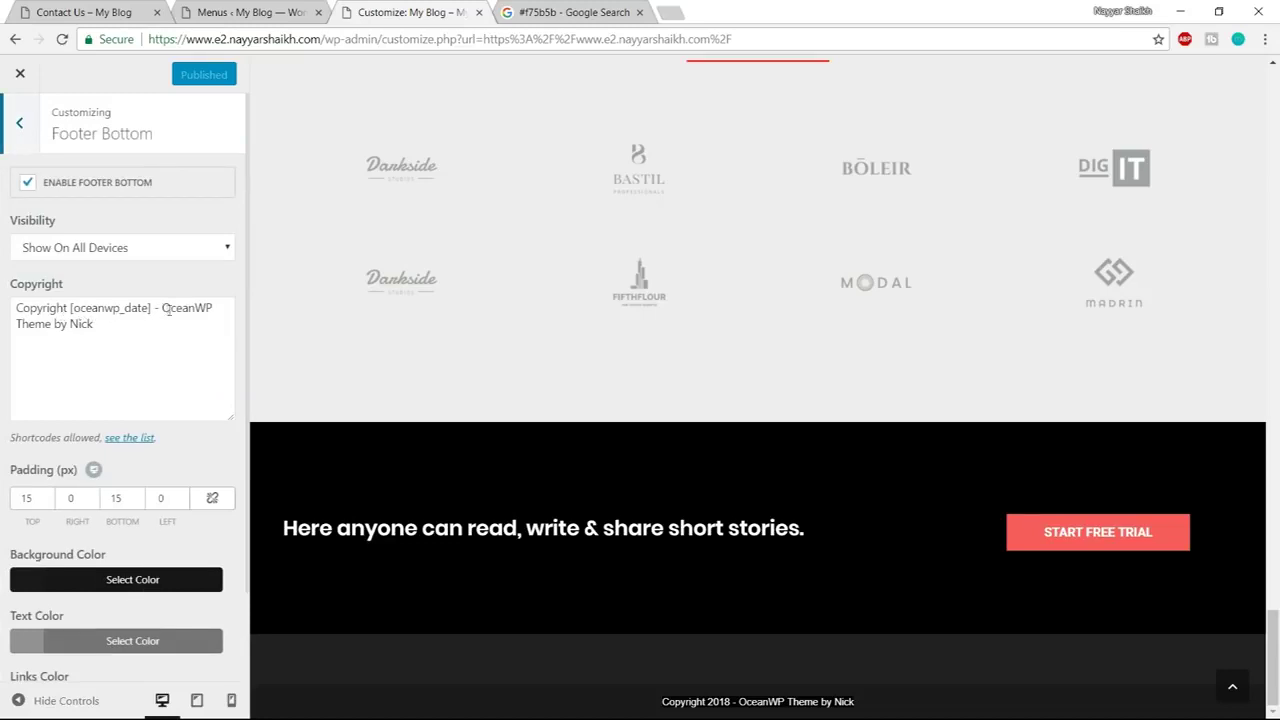
drag(163, 308, 185, 337)
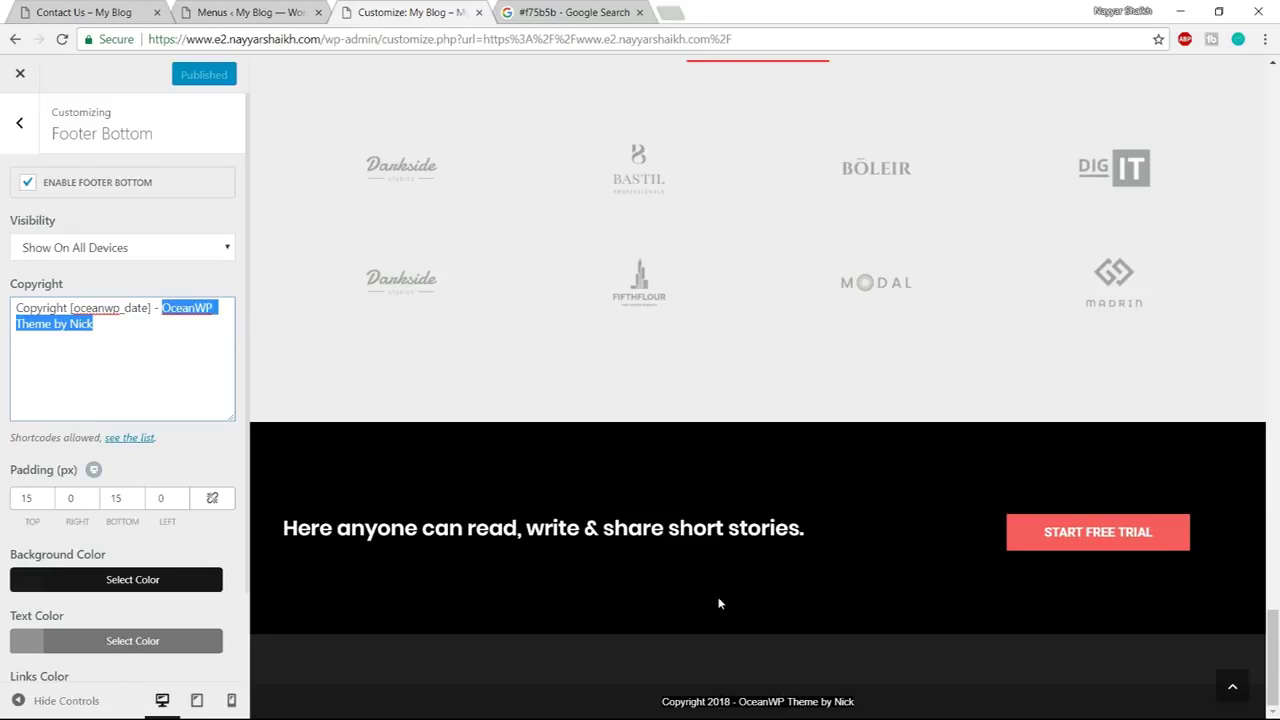
text(Made )
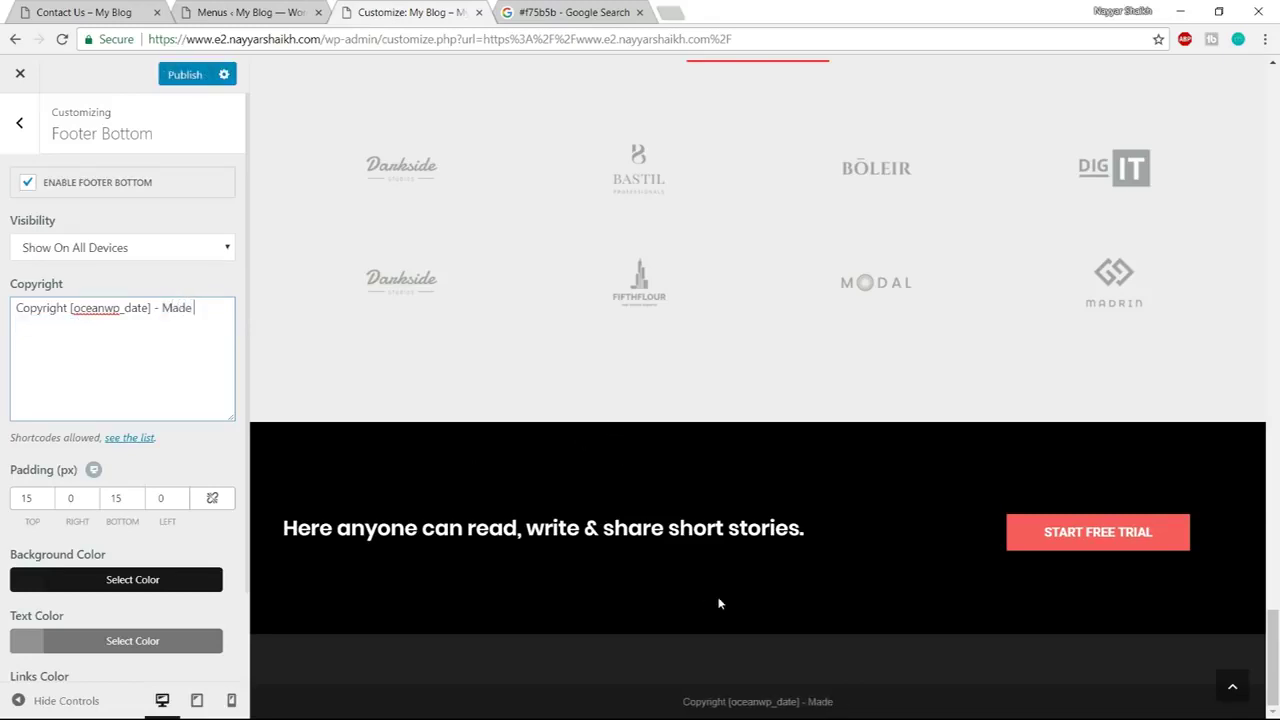
text(b)
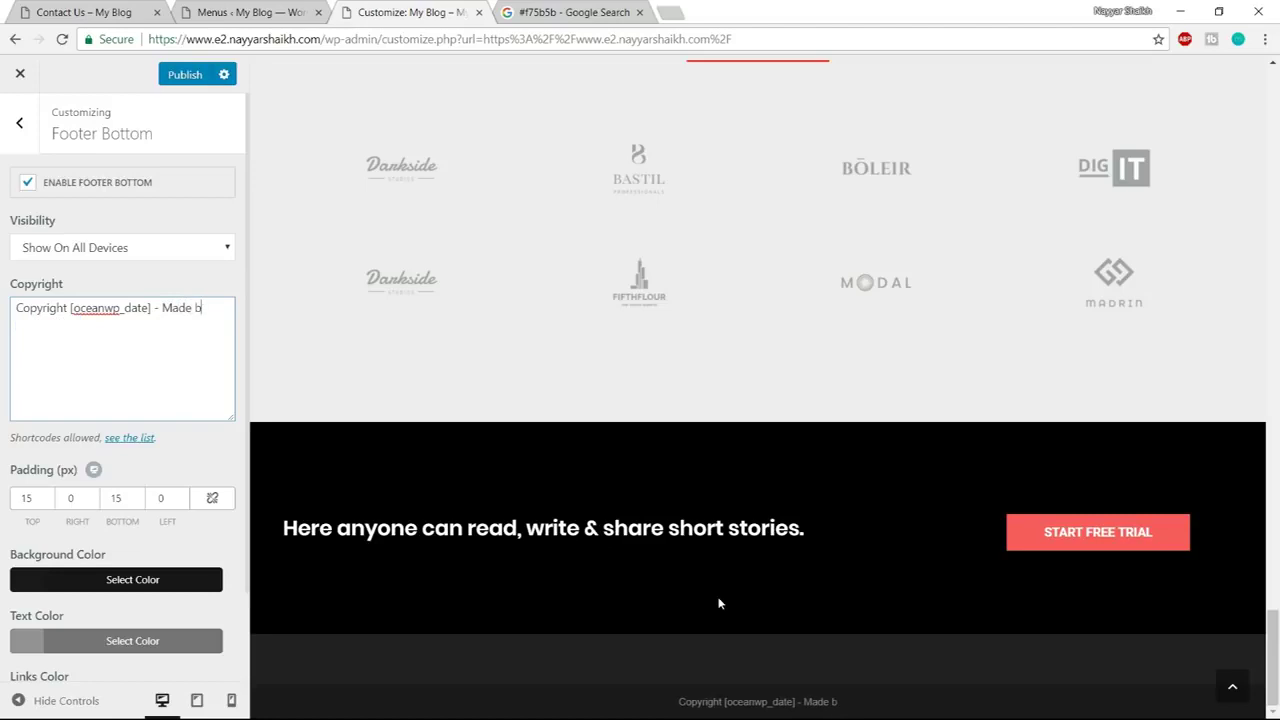
key(BackSpace)
text(with)
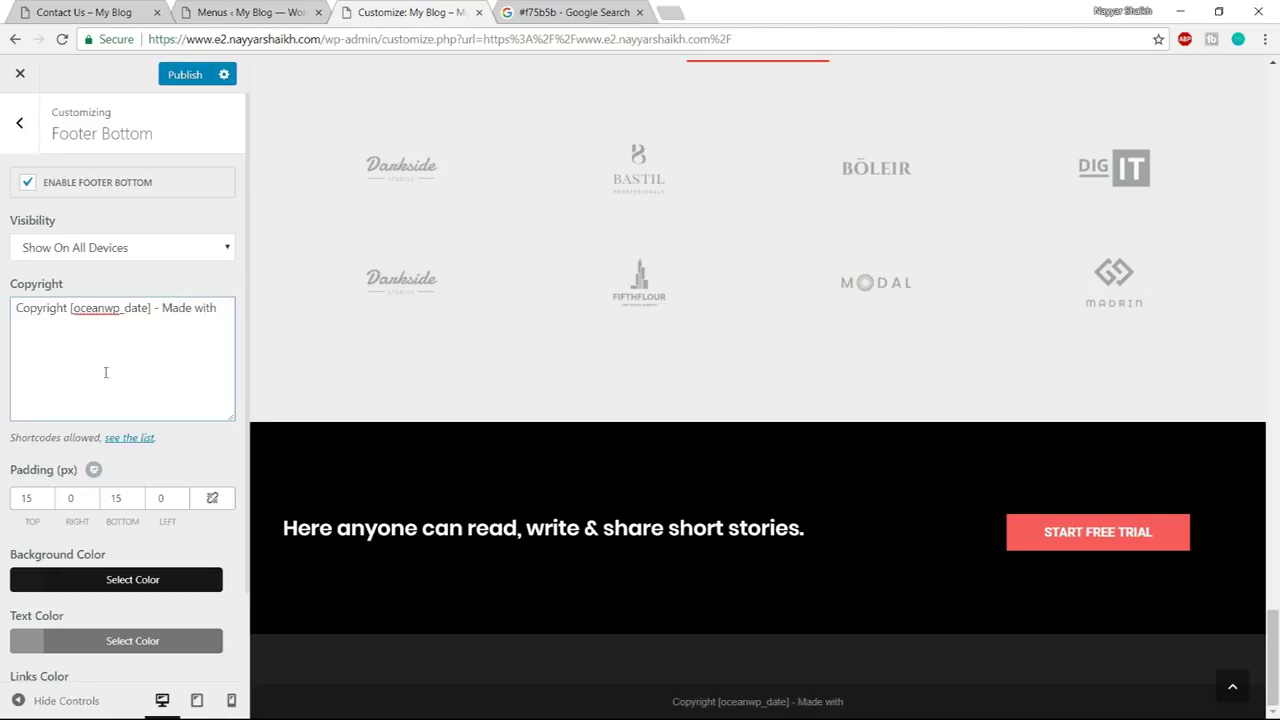
click(678, 10)
Step: Search Google for 'love symbol' and open the i2Symbol love symbols page
text(l)
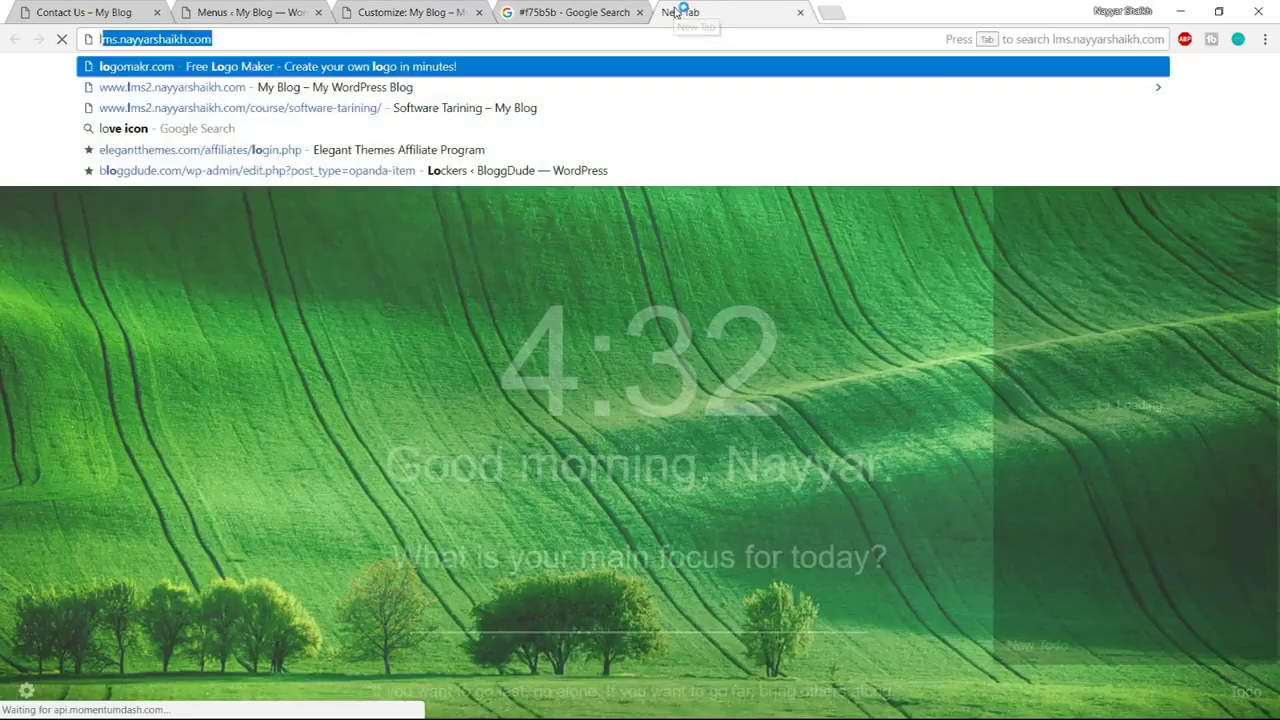
text(ove symbol)
key(Return)
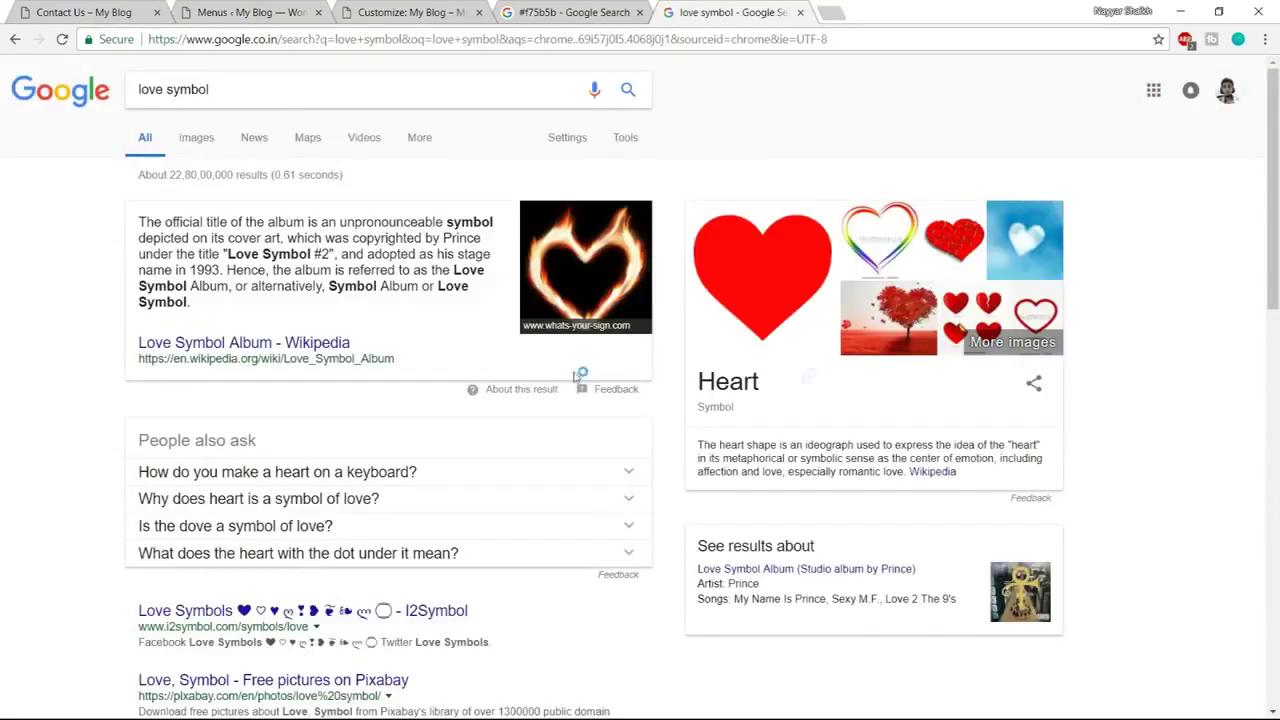
scroll(750, 410, down, 3)
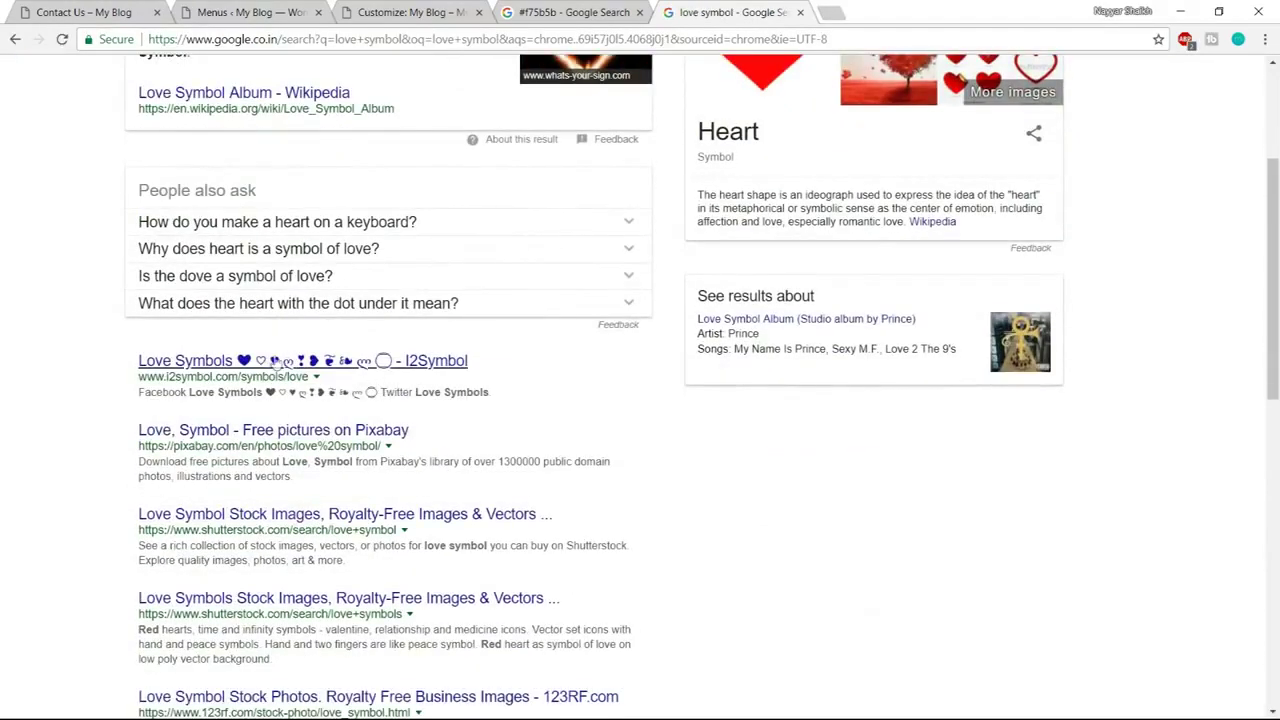
click(240, 362)
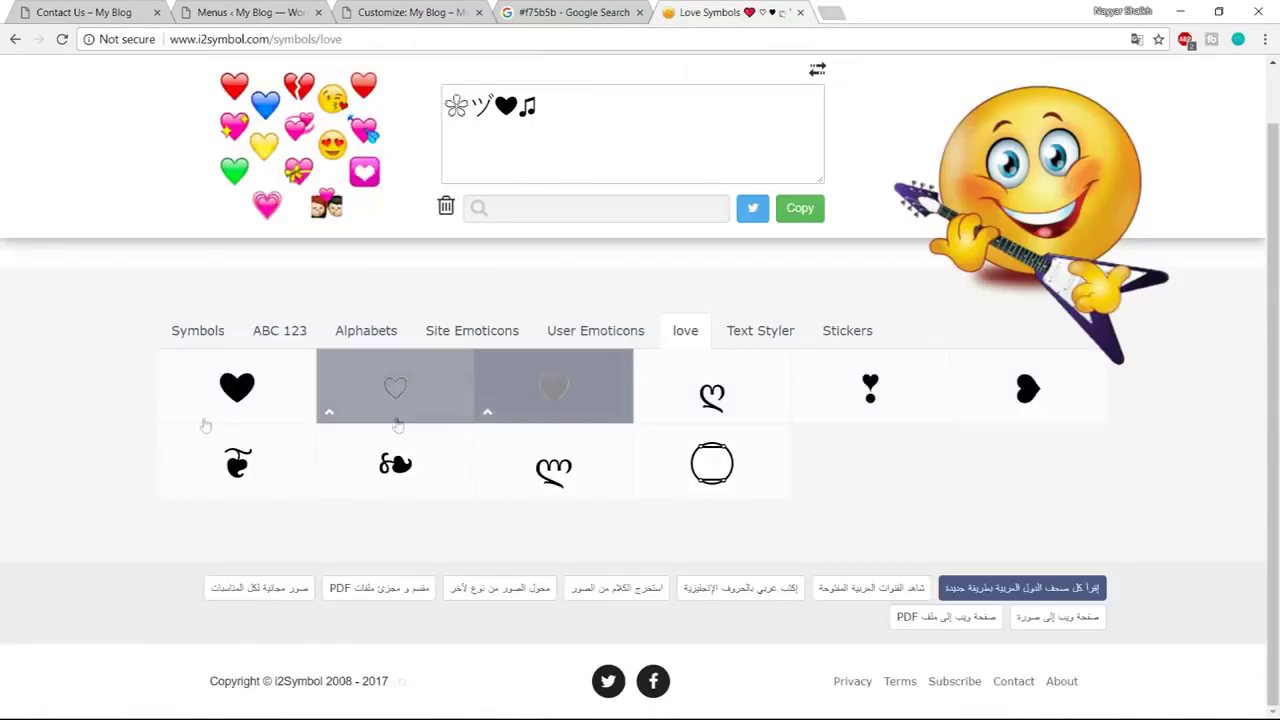
Step: Add the black heart to the symbol box and copy it
click(255, 412)
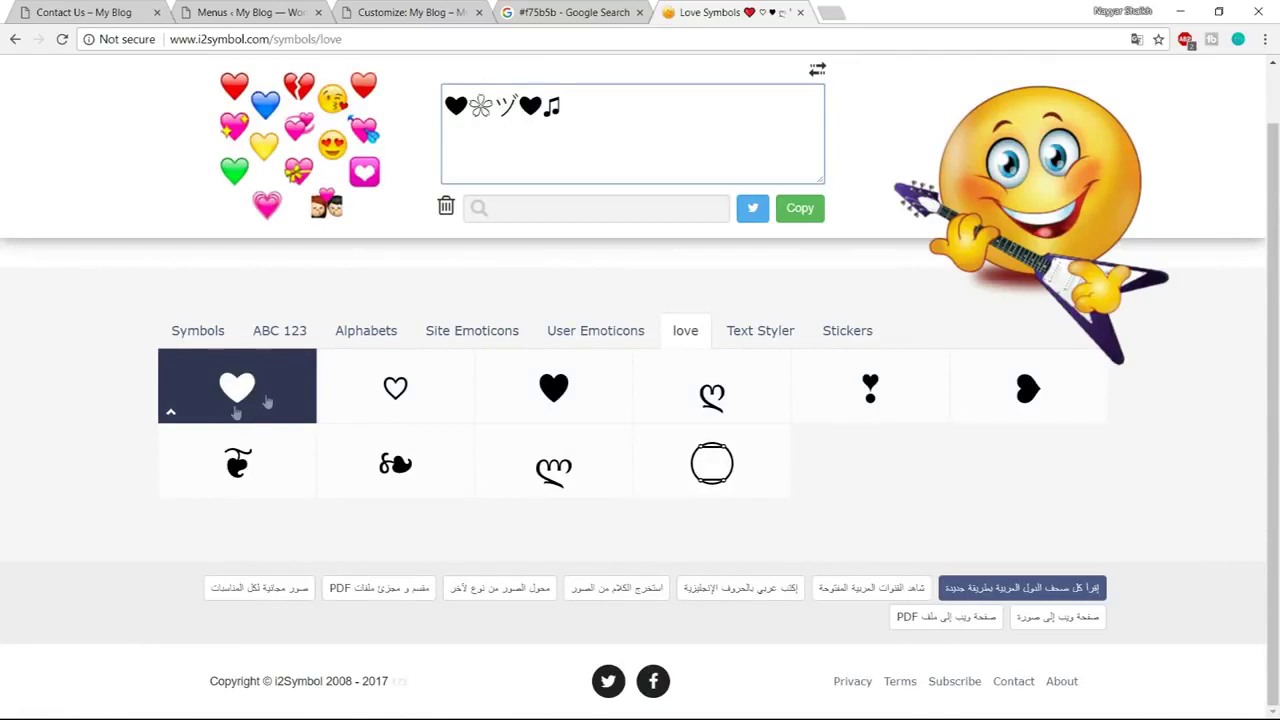
right_click(235, 400)
click(270, 432)
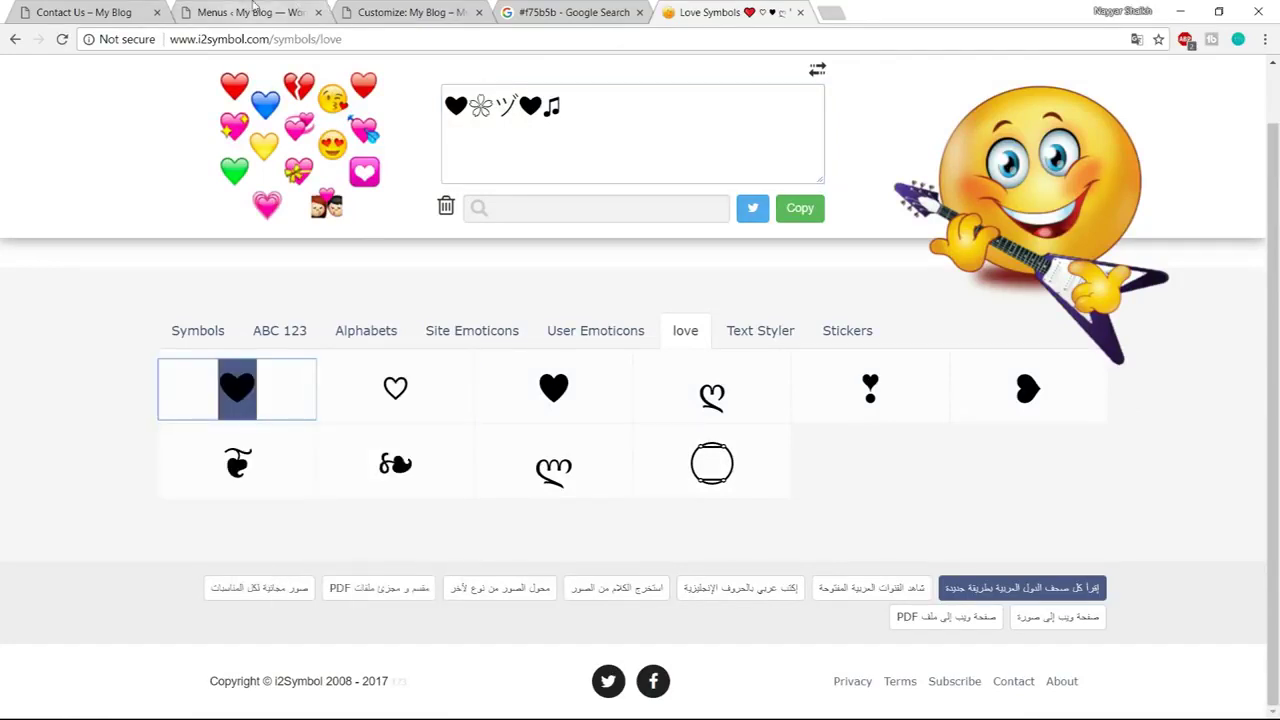
click(255, 12)
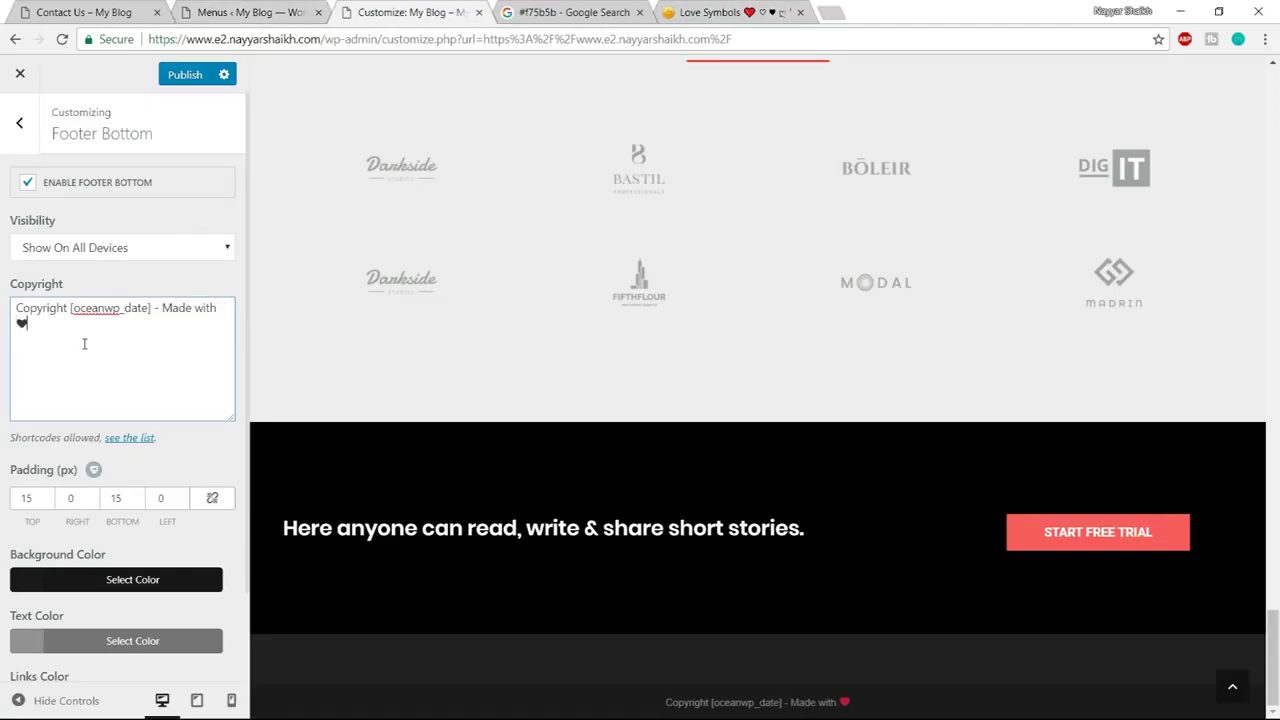
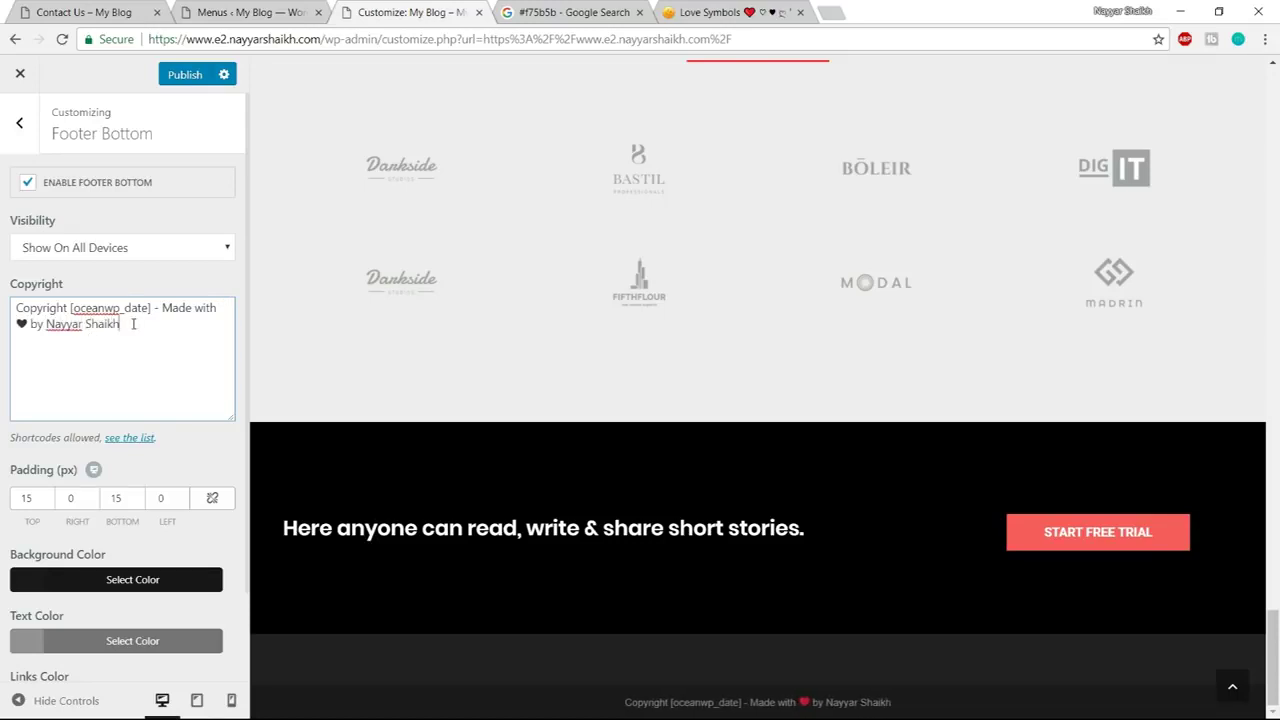
Step: Add 'by' and the author's name after the heart in the footer copyright
drag(133, 324, 33, 331)
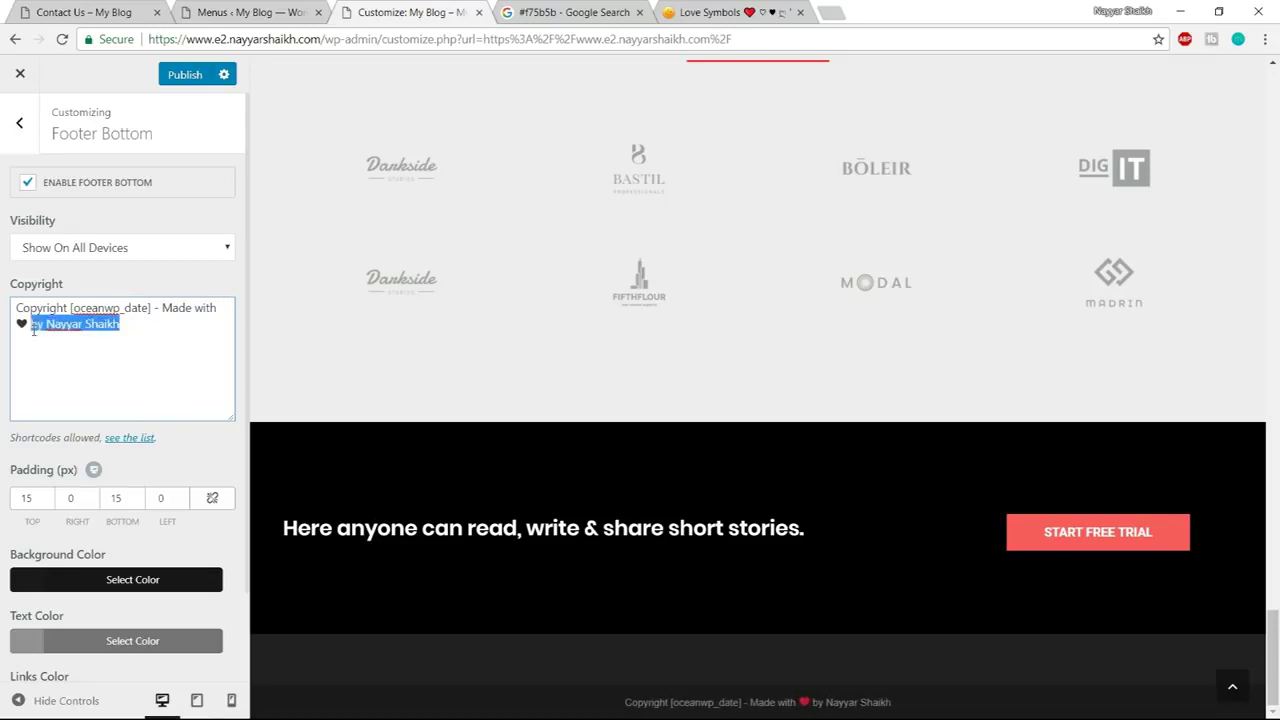
click(130, 335)
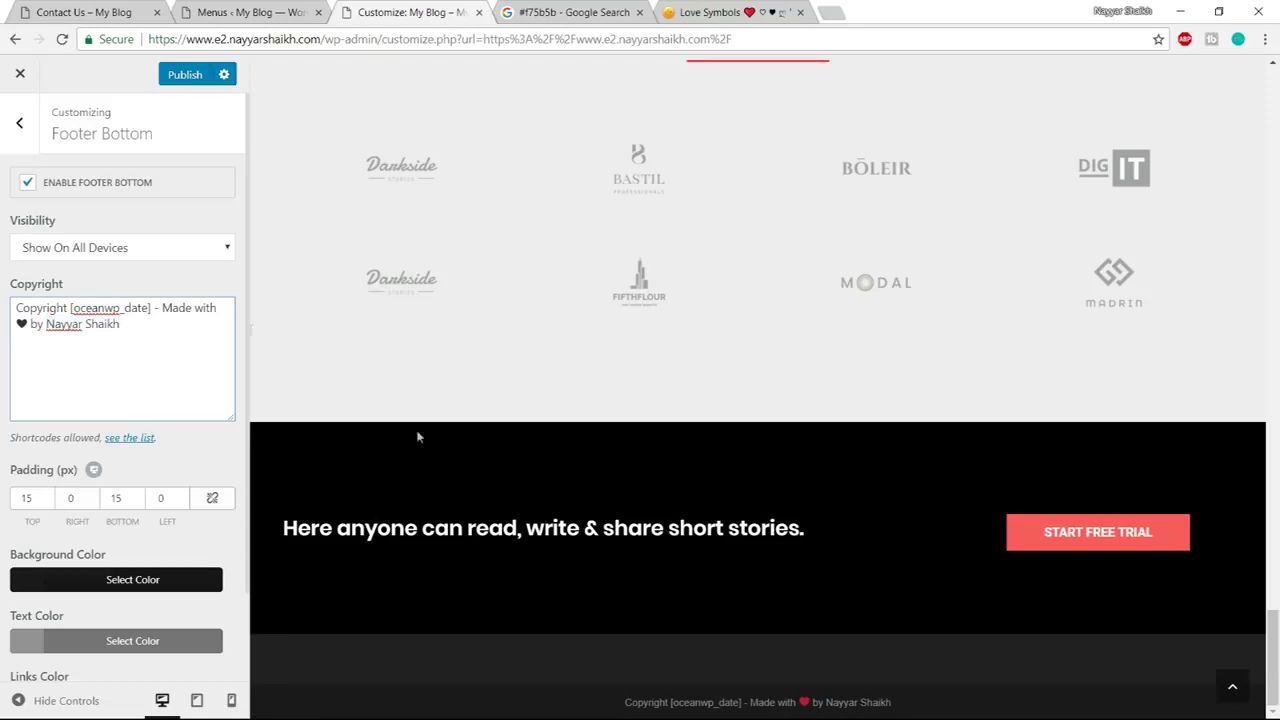
drag(829, 703, 870, 702)
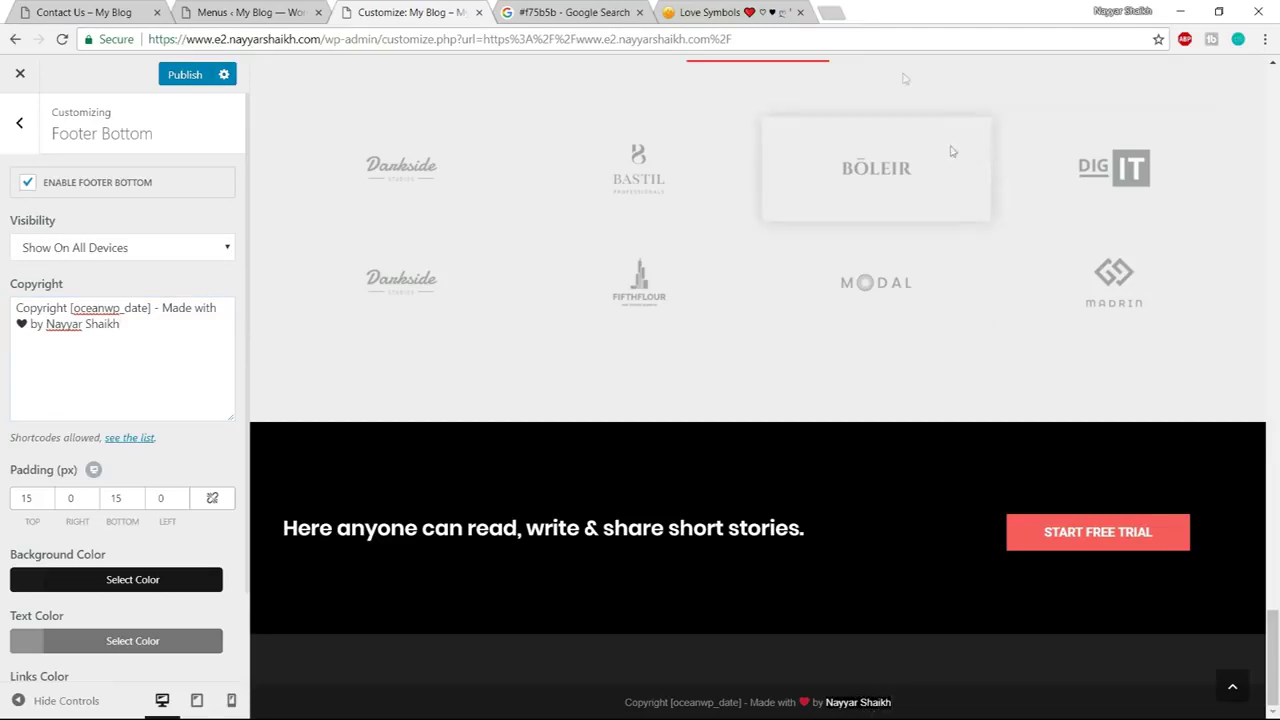
click(780, 13)
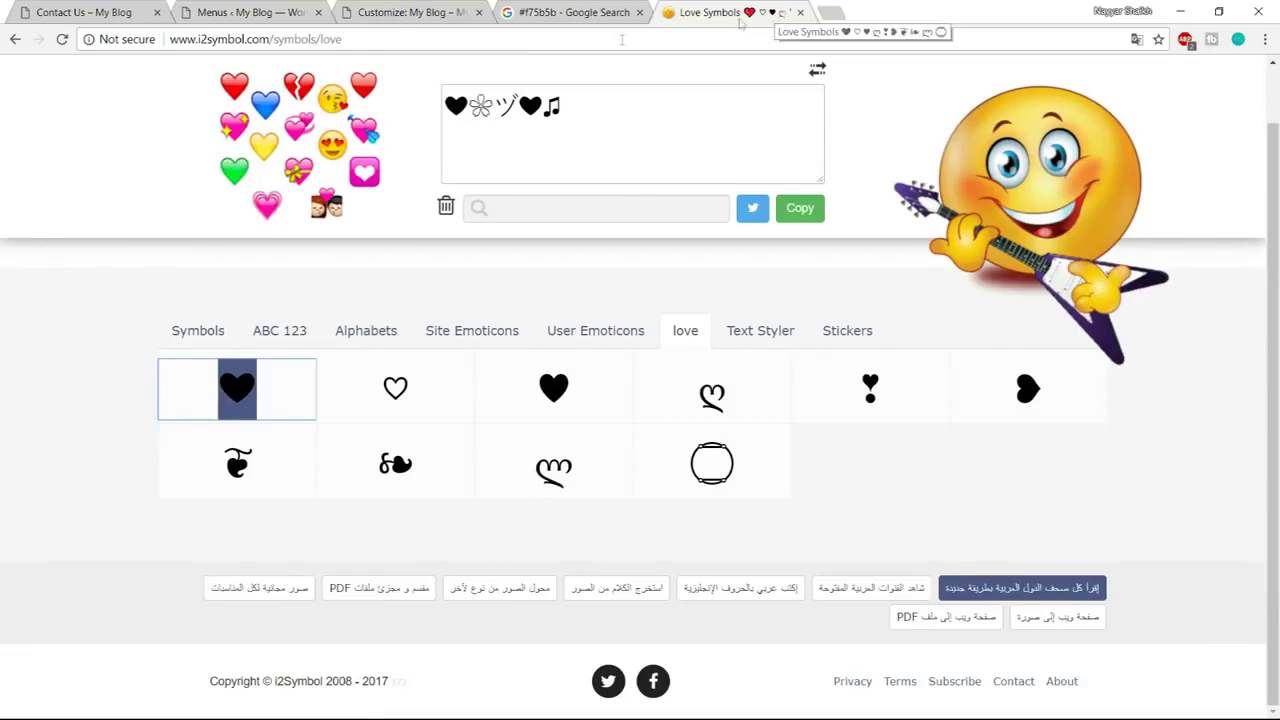
Step: Search Google for 'a href' and open the W3Schools a href attribute page
click(497, 45)
text(a href)
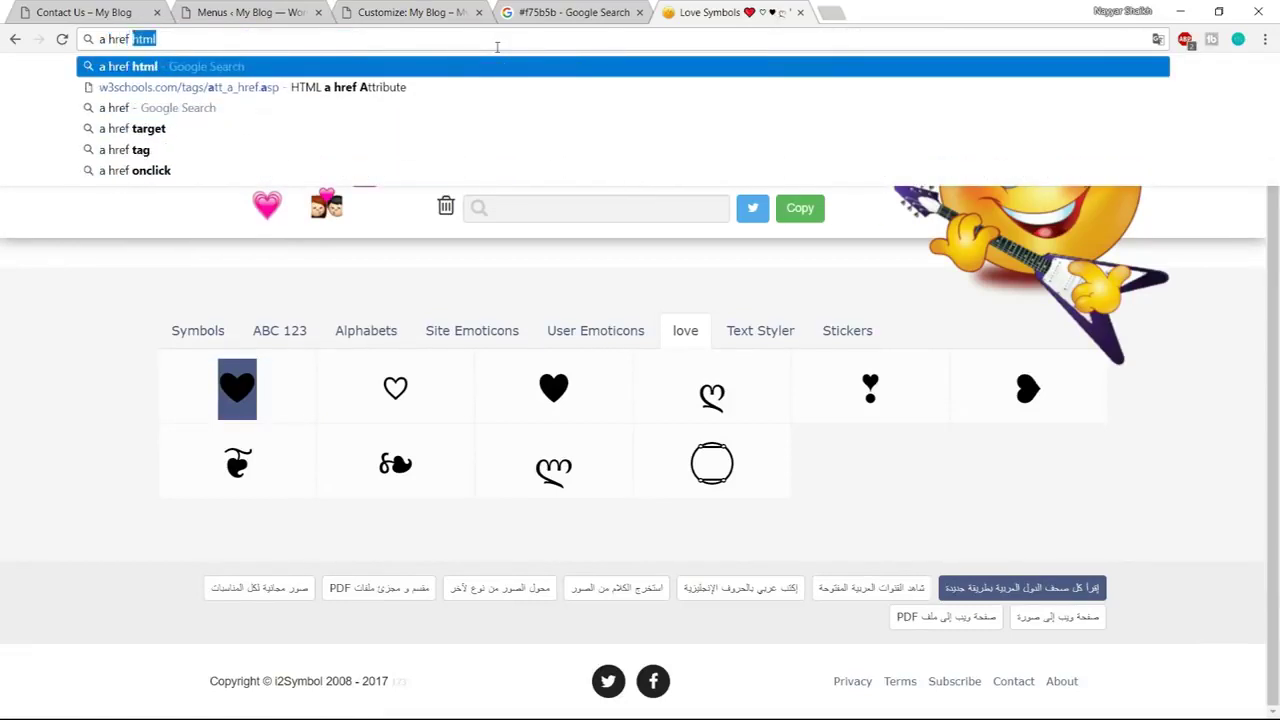
key(Return)
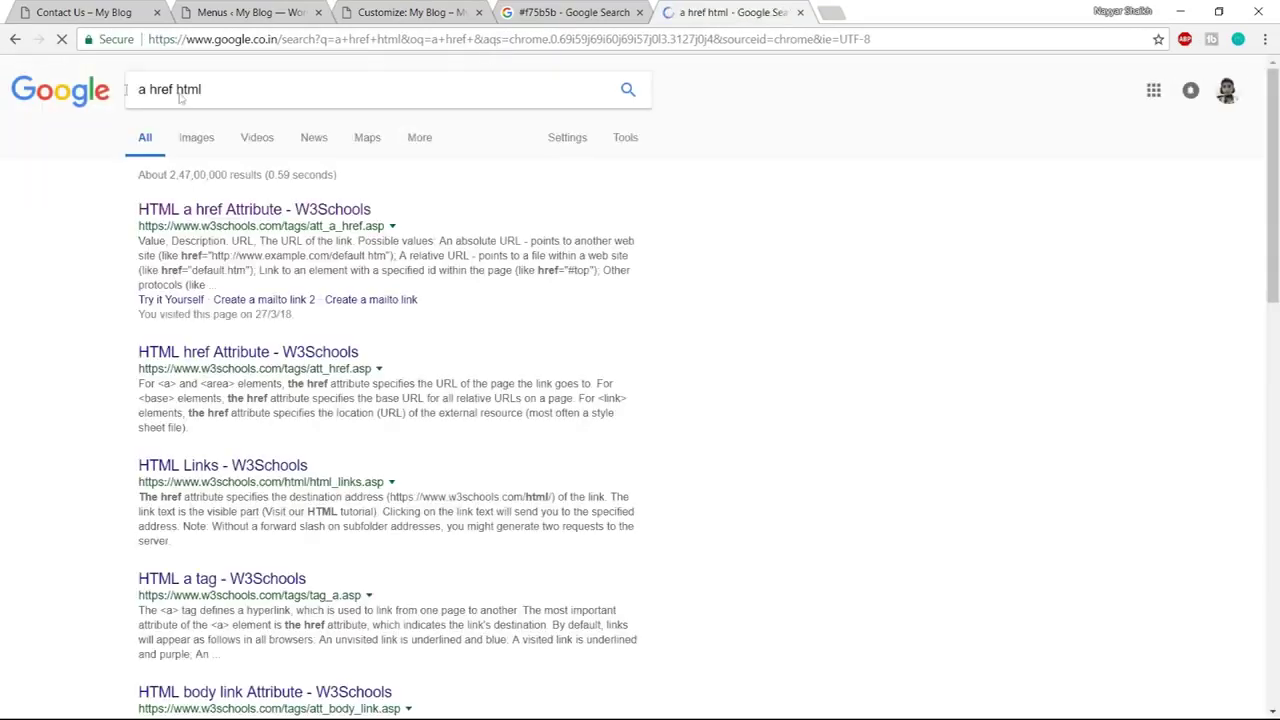
click(141, 90)
drag(141, 90, 217, 90)
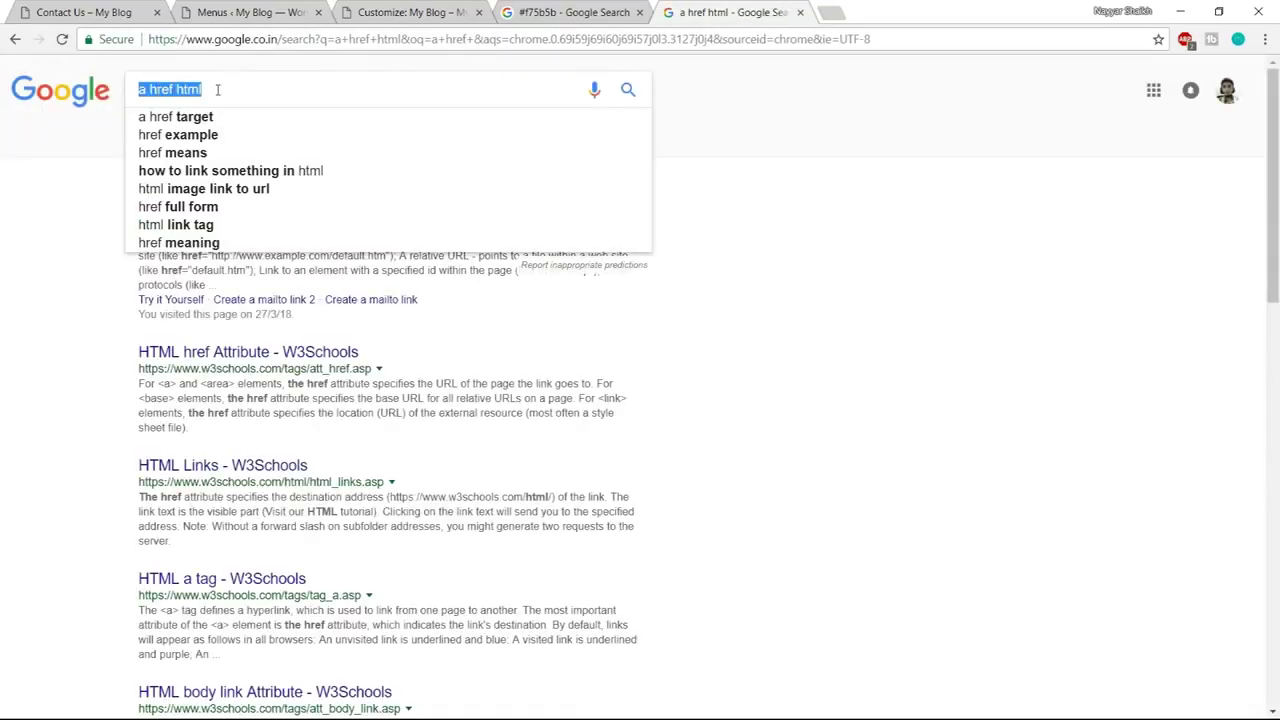
click(678, 169)
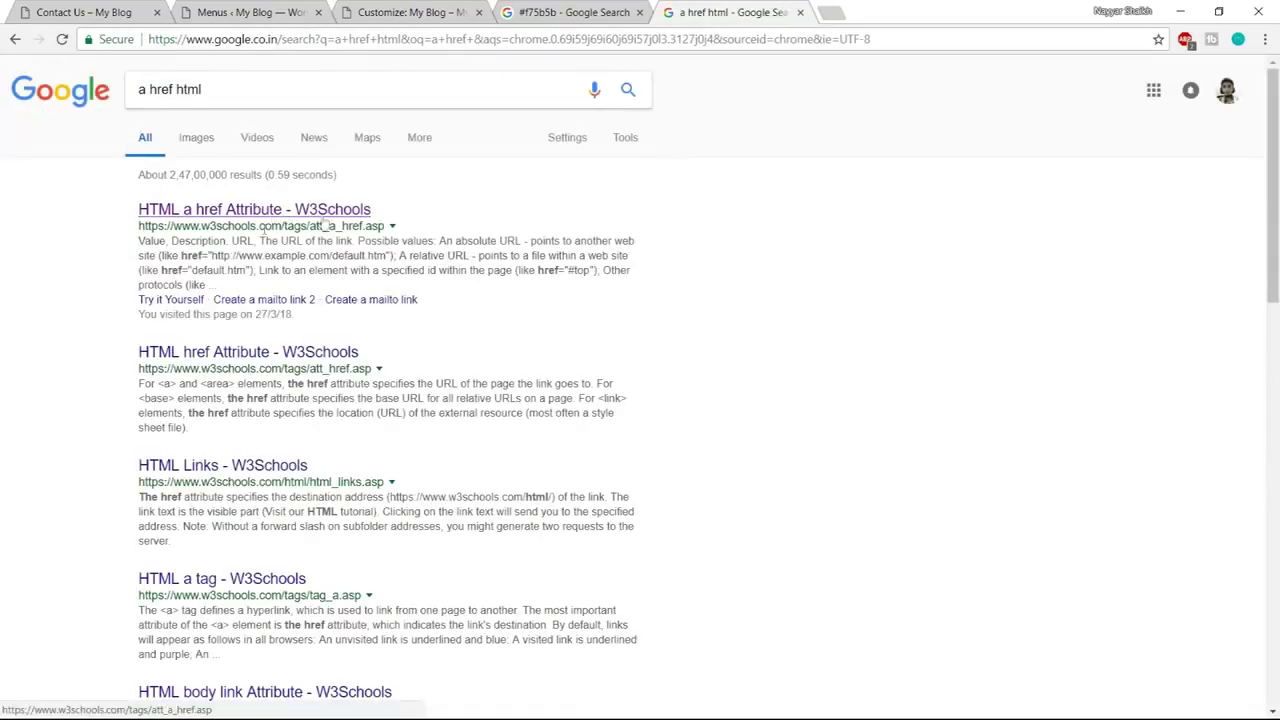
drag(200, 226, 274, 226)
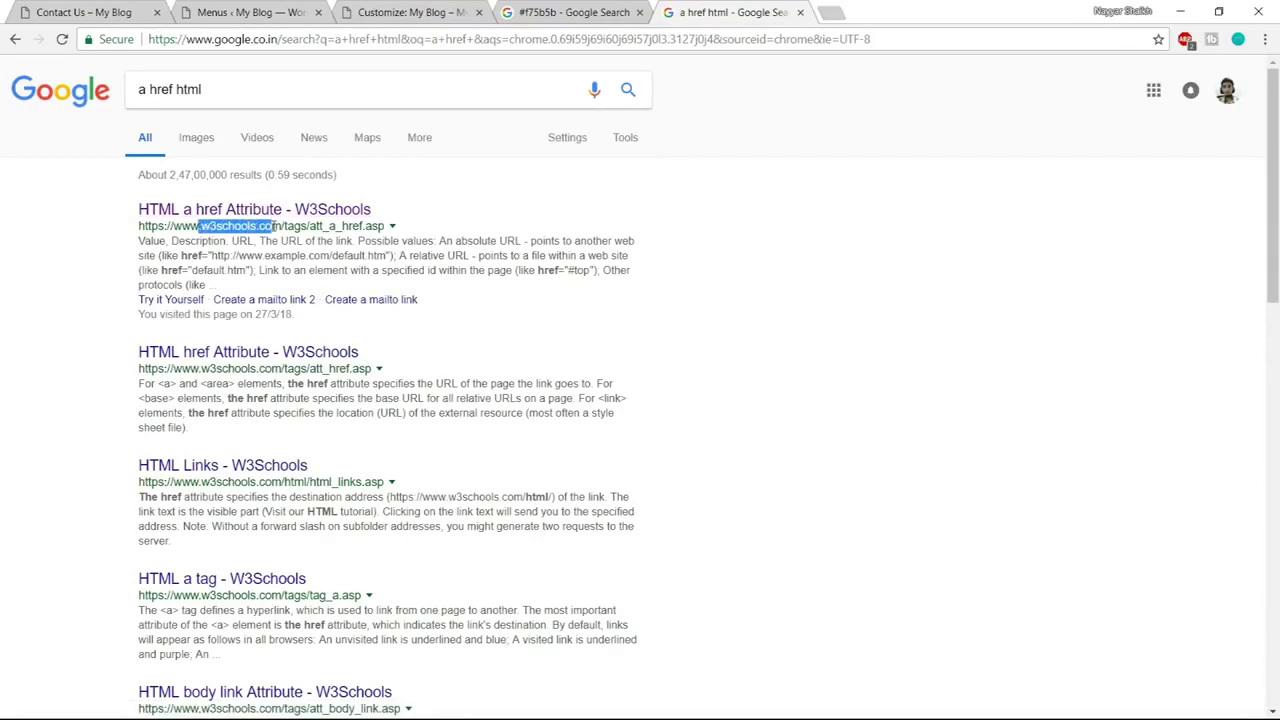
click(310, 209)
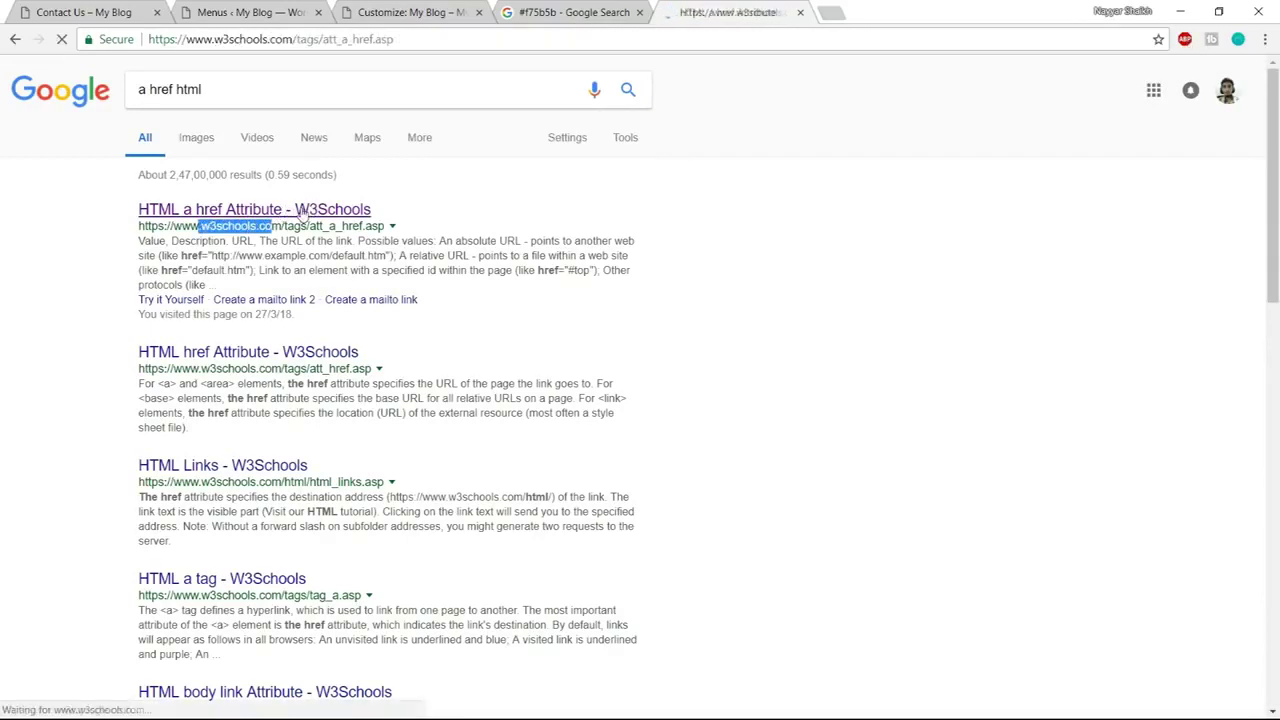
Step: Copy the example anchor tag code and place the cursor after the copyright text
drag(224, 377, 673, 385)
key(ctrl+c)
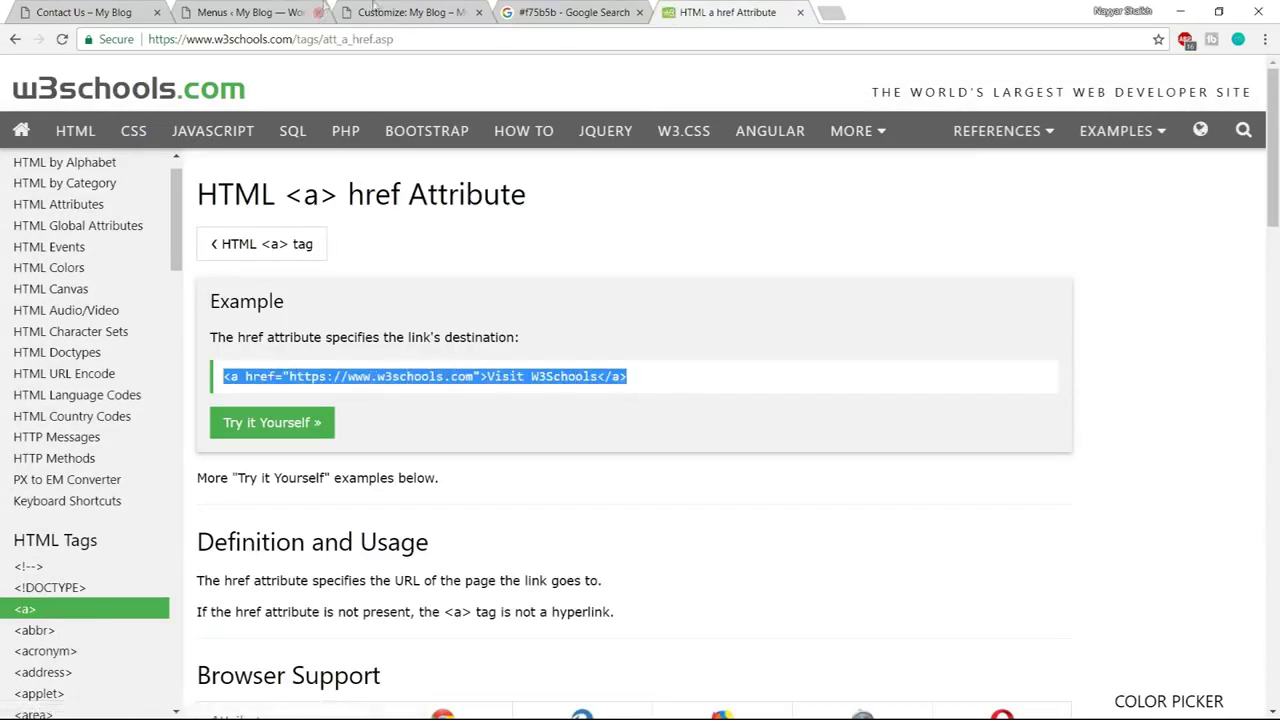
click(390, 10)
click(138, 323)
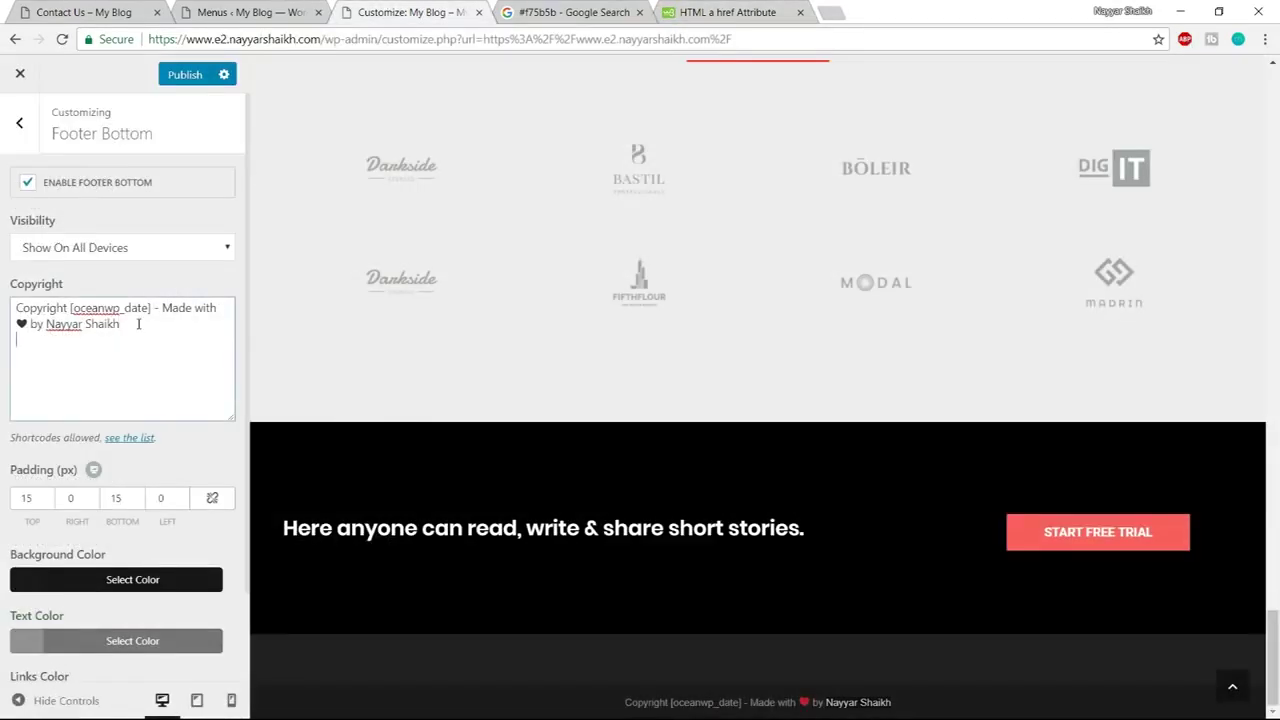
Step: Paste the anchor tag into the copyright and make the author's name its link text
key(ctrl+v)
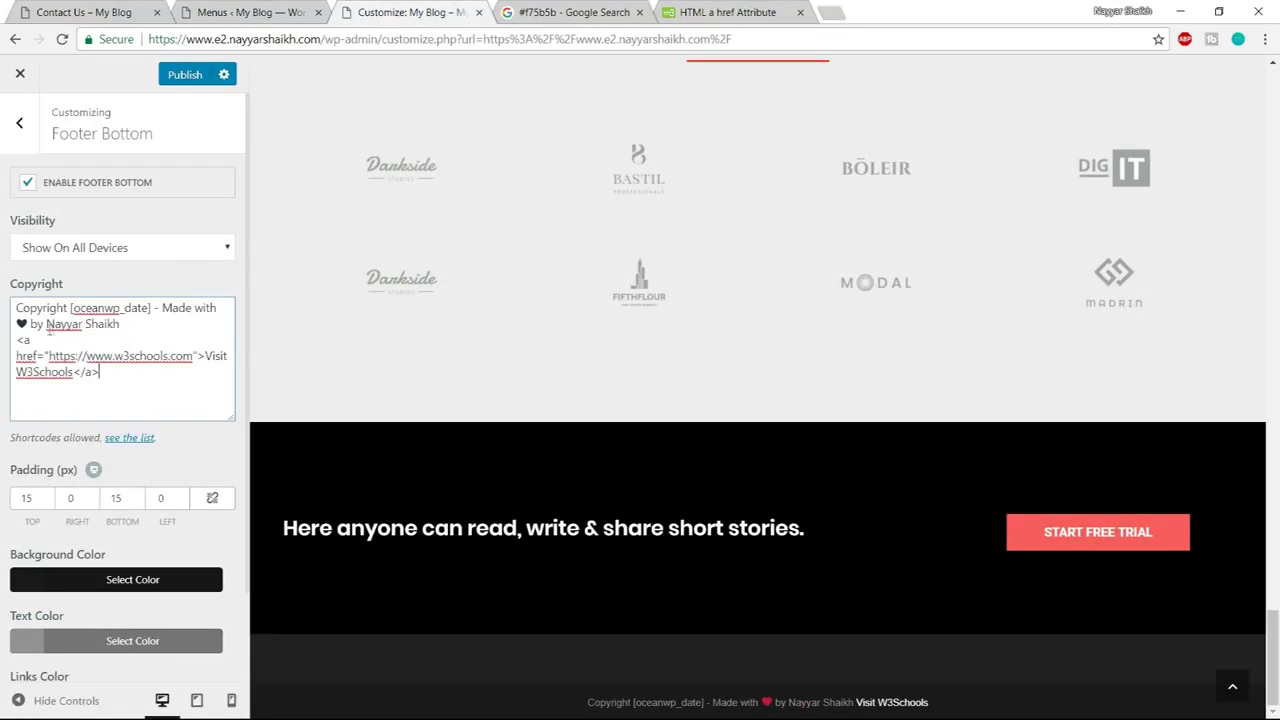
drag(212, 360, 75, 381)
click(86, 323)
drag(118, 323, 47, 324)
key(ctrl+c)
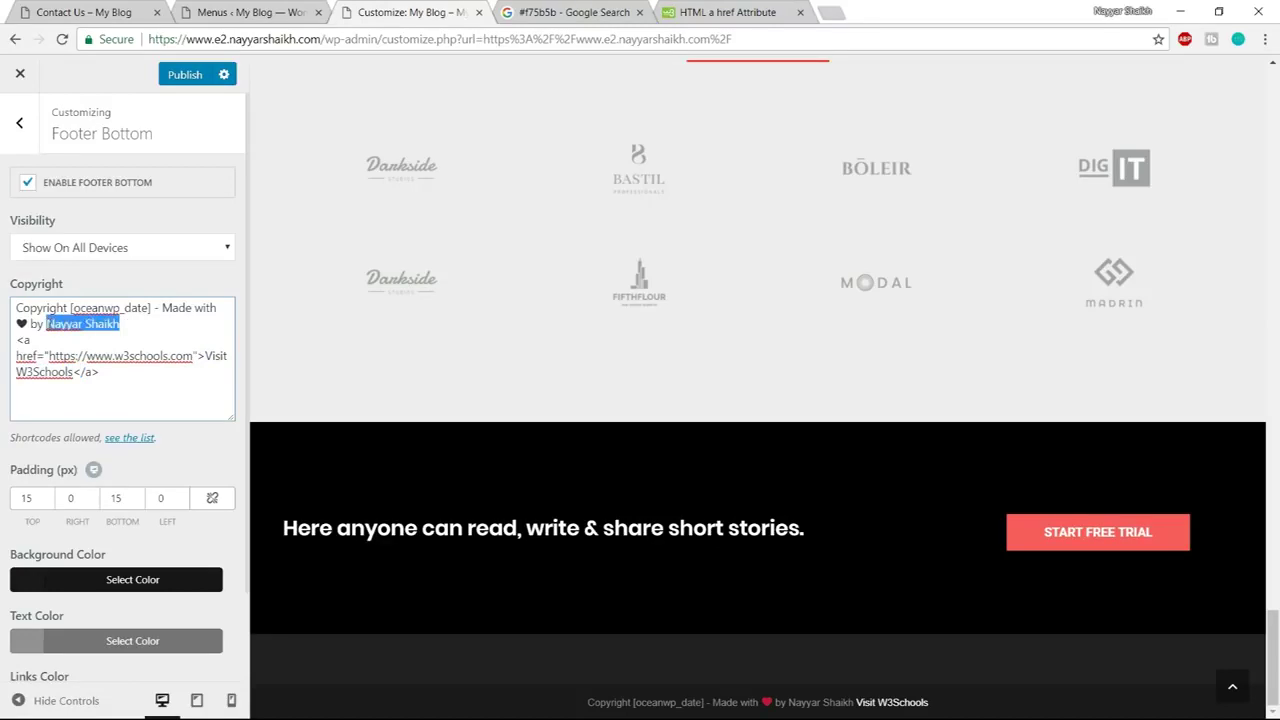
key(BackSpace)
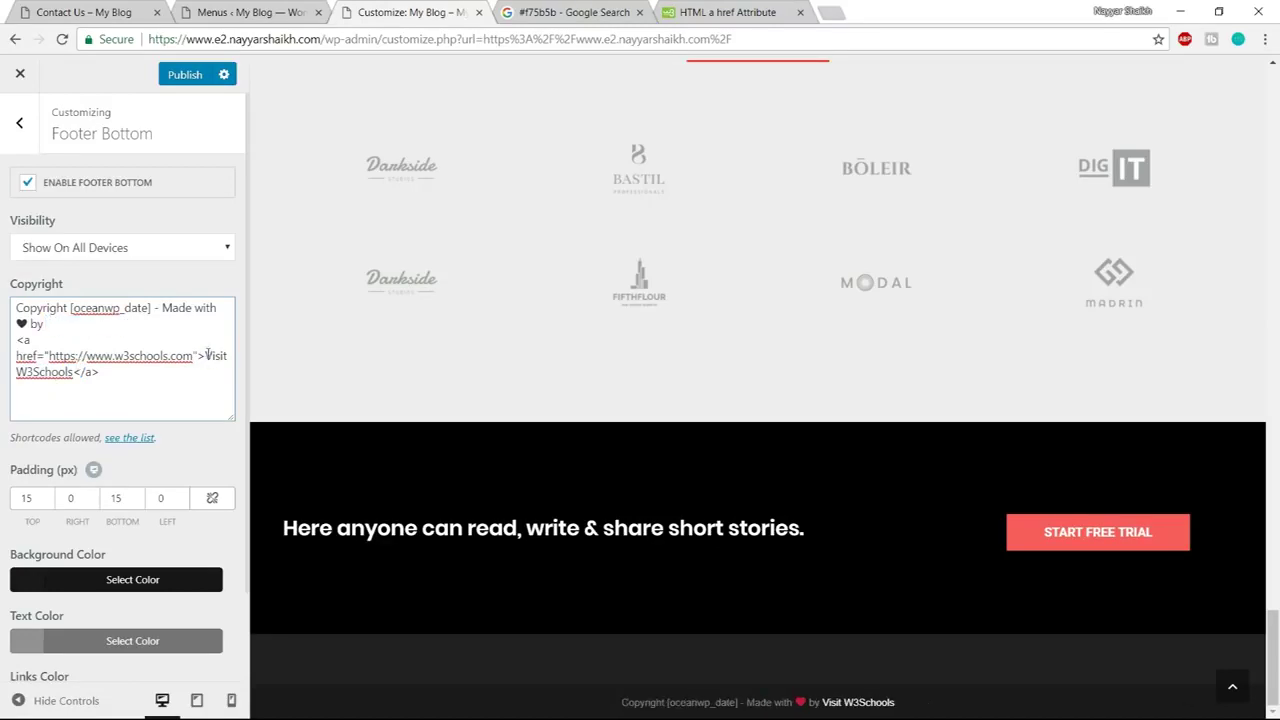
drag(207, 356, 74, 376)
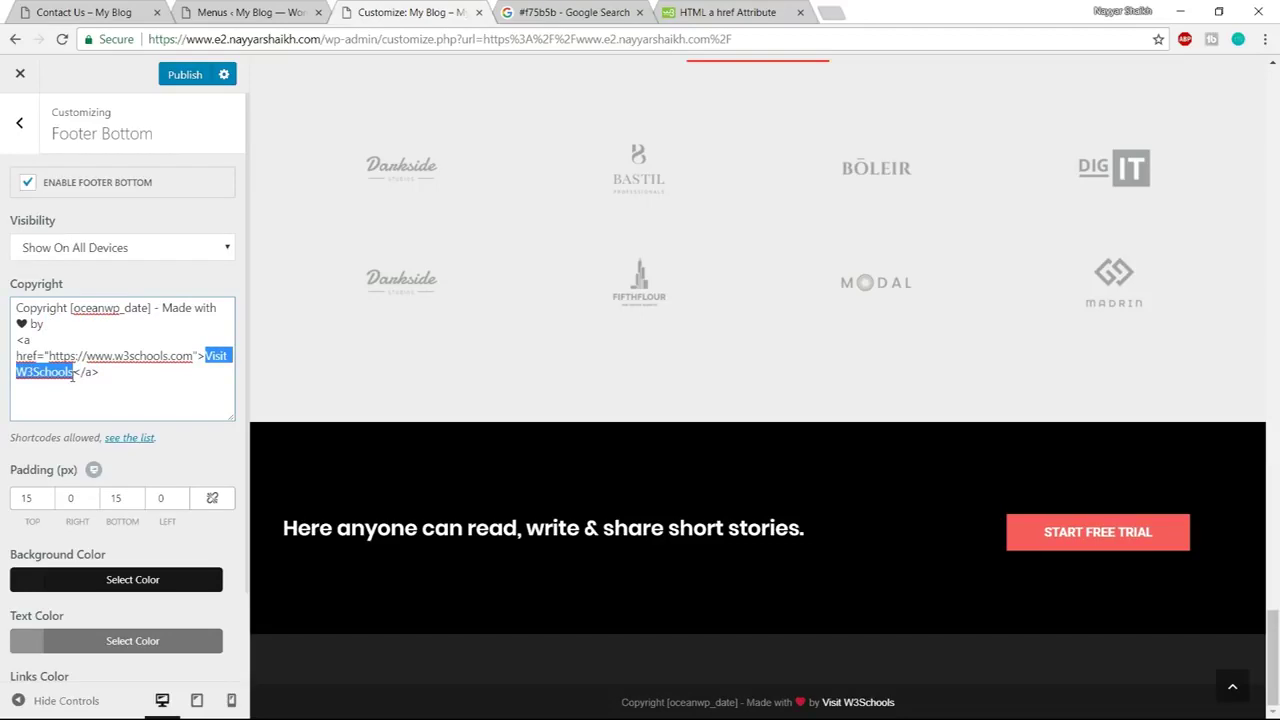
key(ctrl+v)
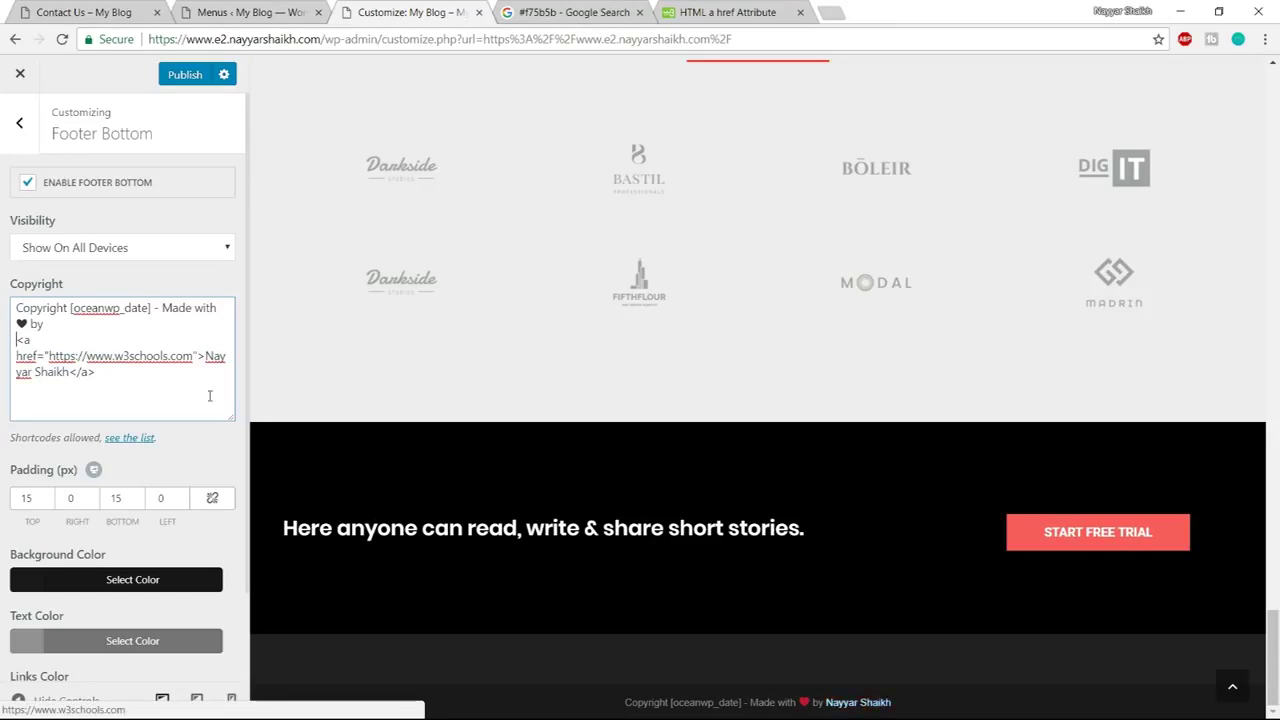
drag(47, 357, 189, 360)
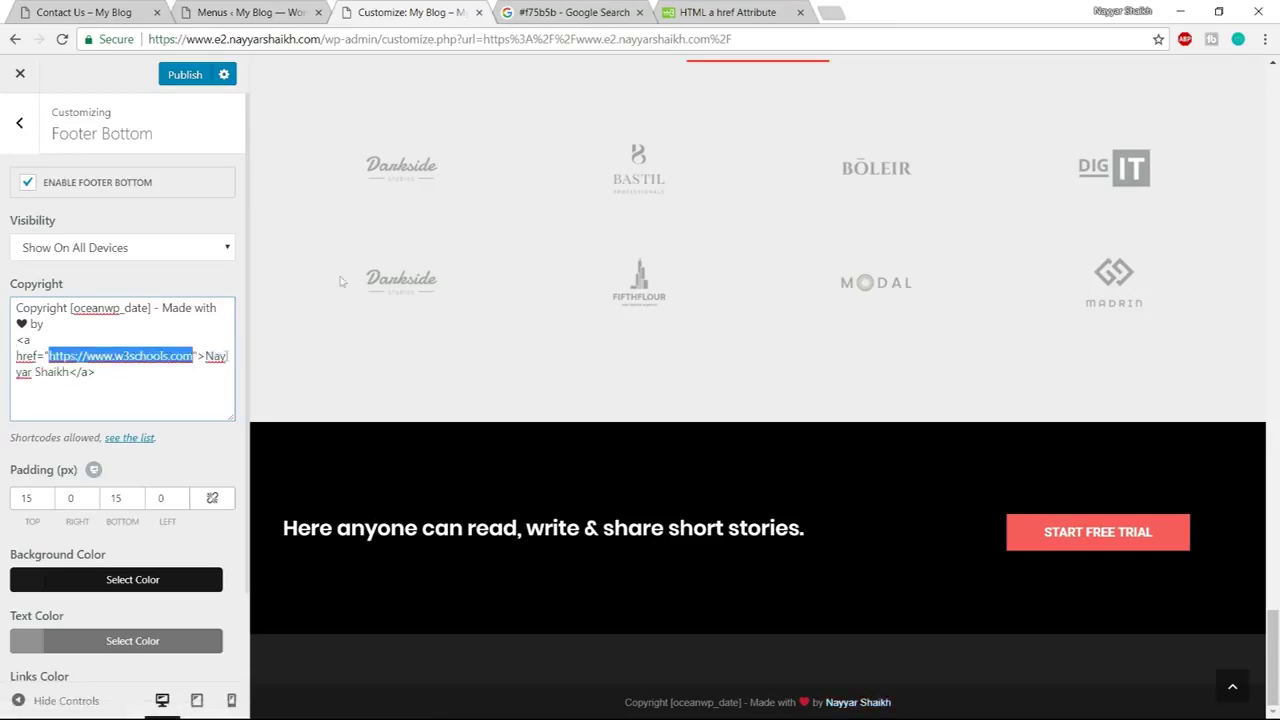
click(833, 11)
Step: Load the author's YouTube channel in a new tab and copy its URL
text(youtube.com)
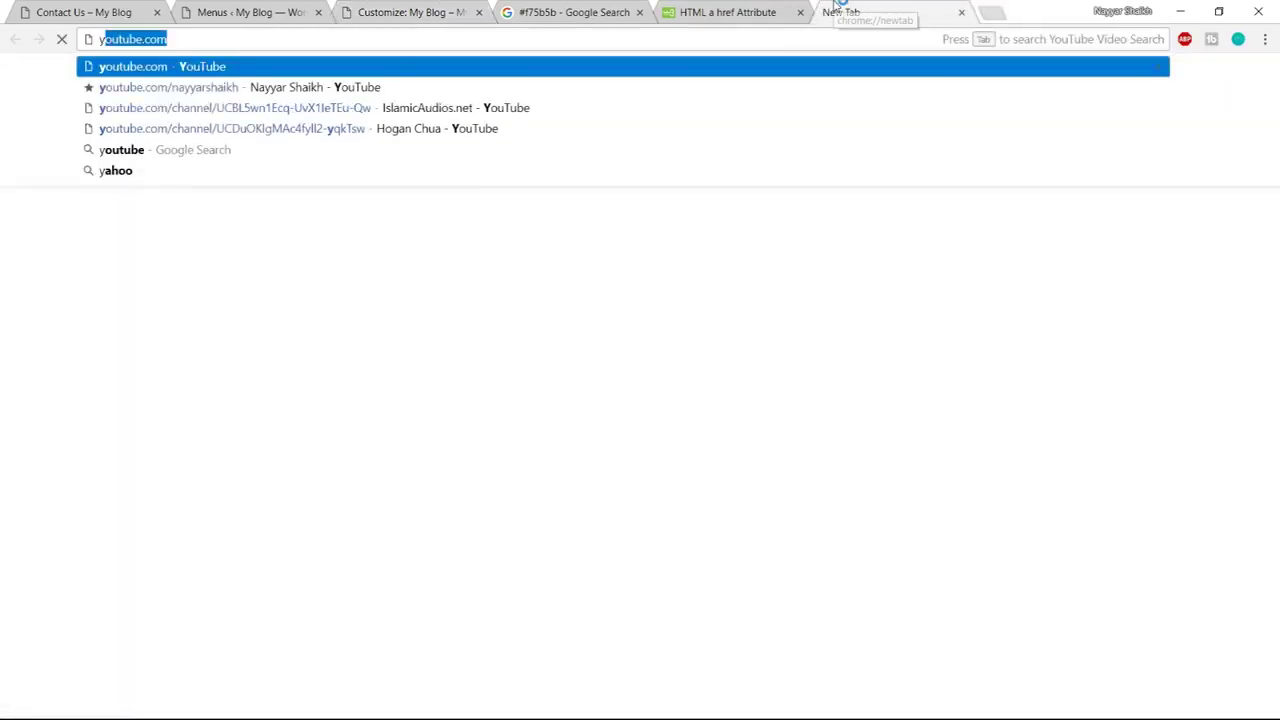
key(Down)
key(Return)
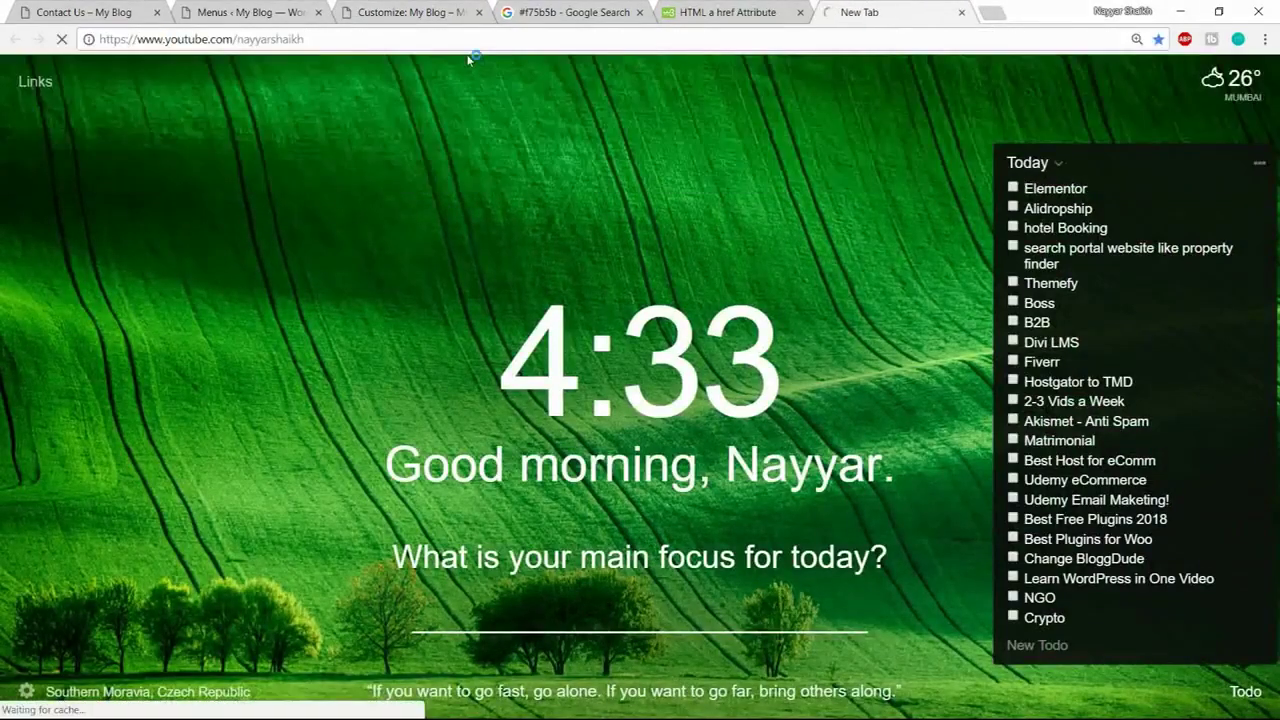
click(476, 38)
key(ctrl+c)
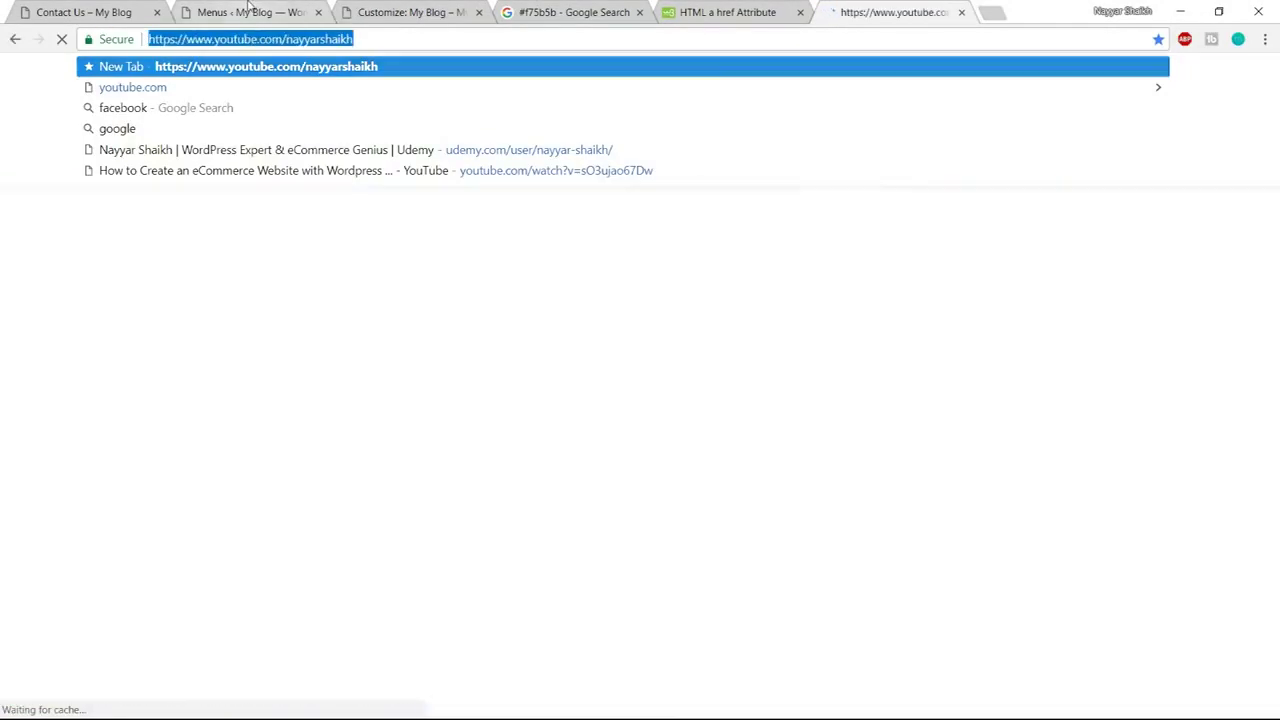
Step: Replace the w3schools link in the Copyright box with the YouTube channel URL and publish
click(250, 12)
click(410, 12)
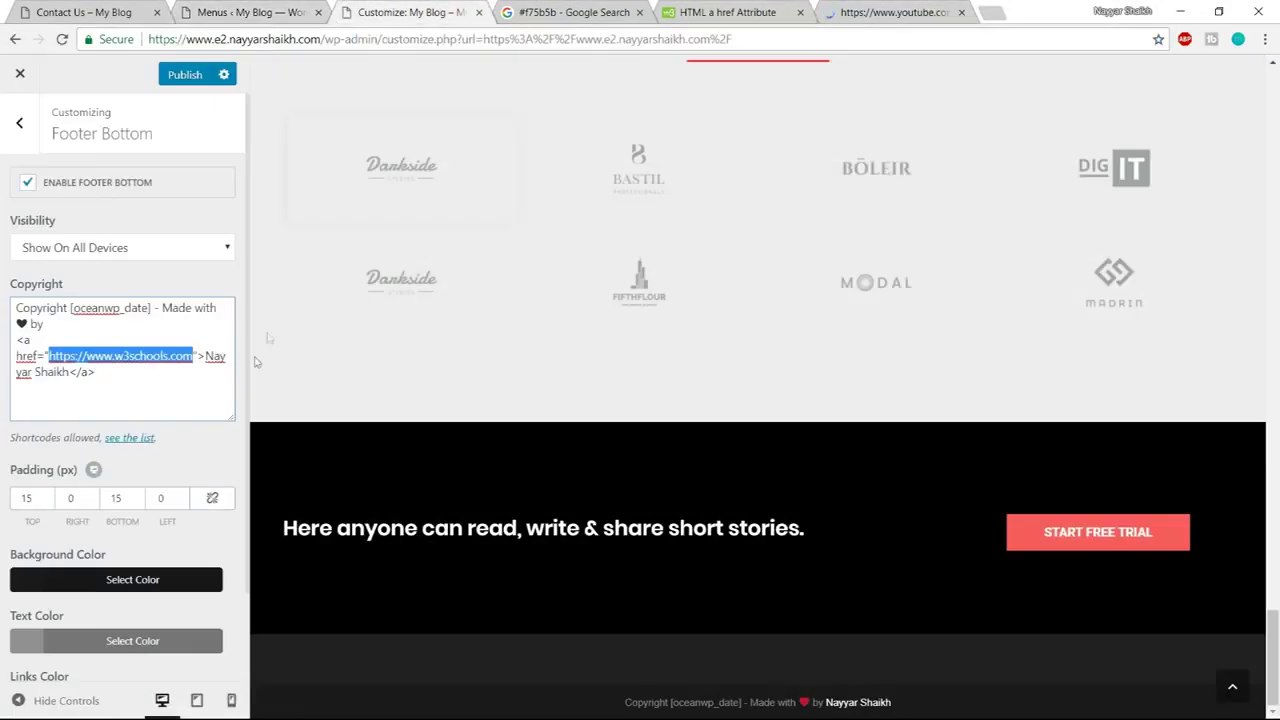
key(ctrl+v)
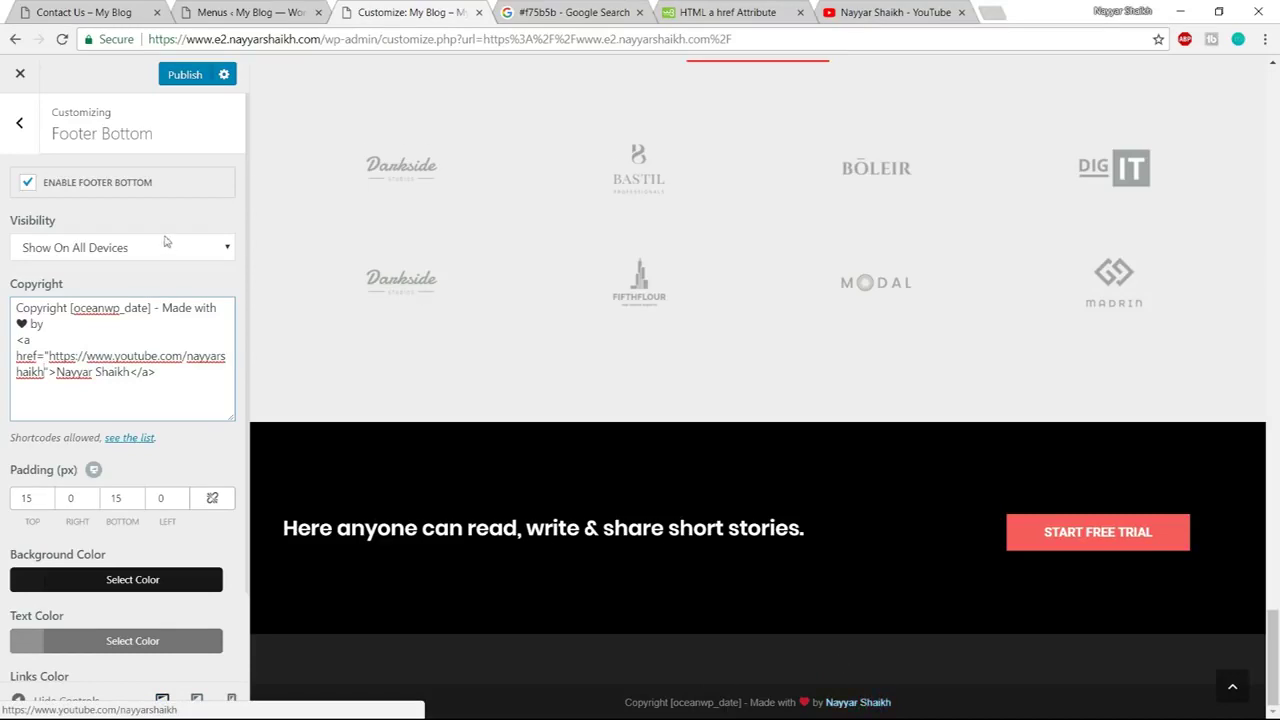
click(180, 76)
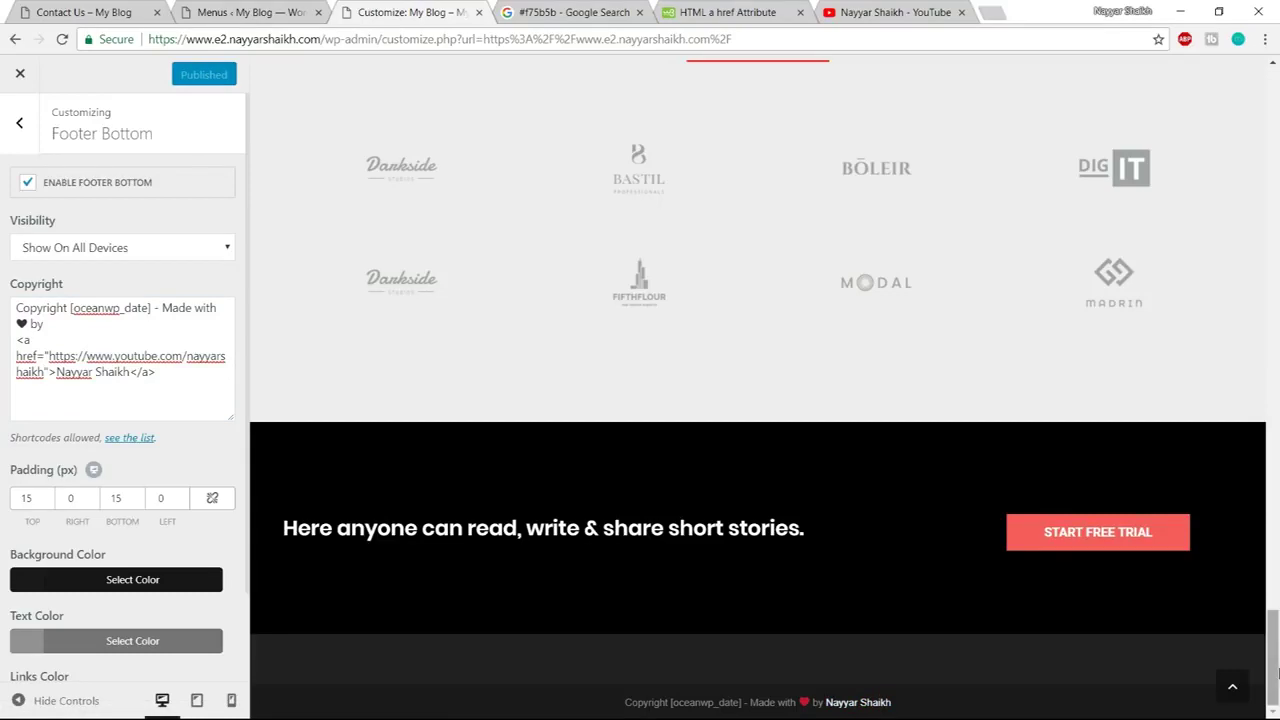
click(1230, 694)
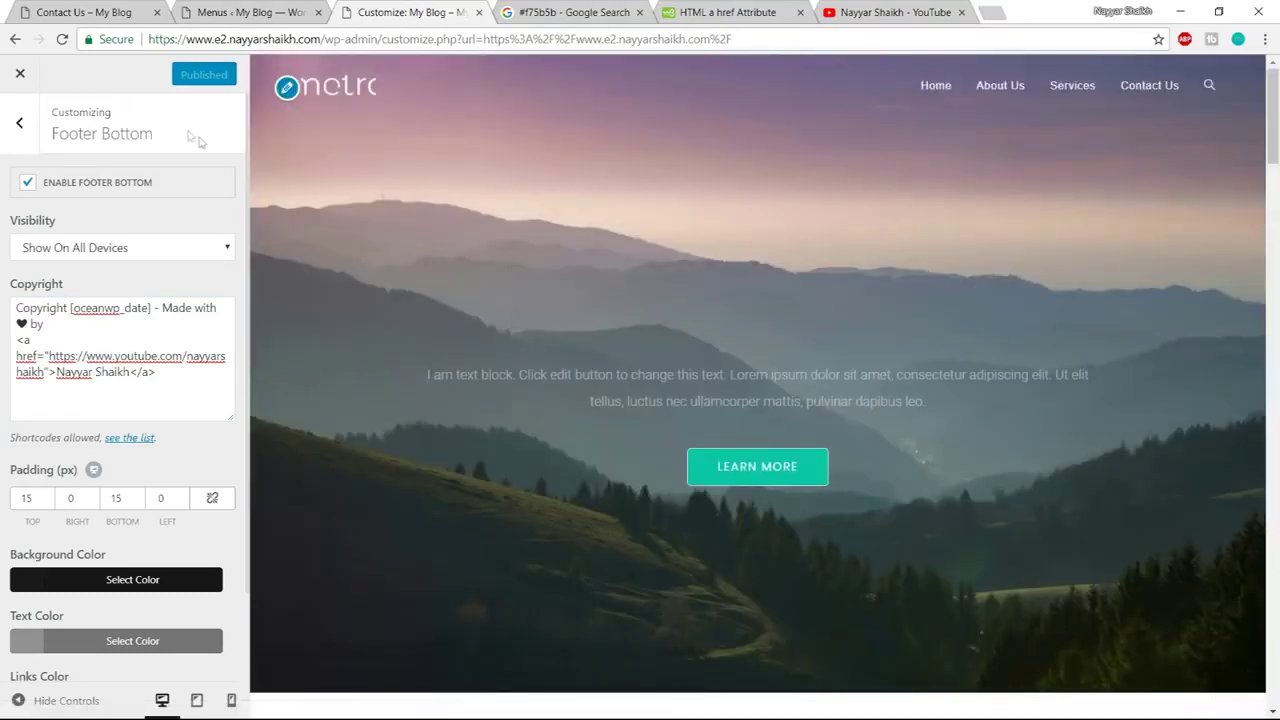
Step: Close the Customizer and confirm the live footer reads 'Copyright 2018 - Made with ♥ by' the author
click(20, 75)
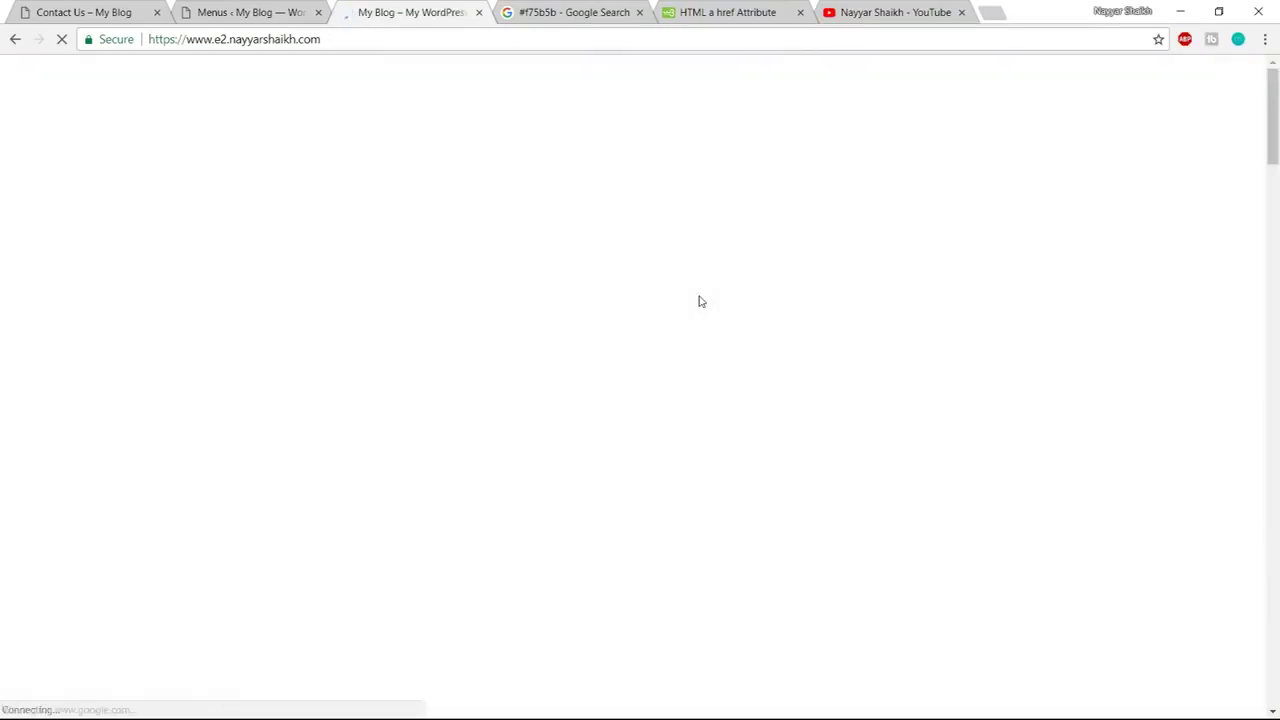
scroll(829, 331, down, 10)
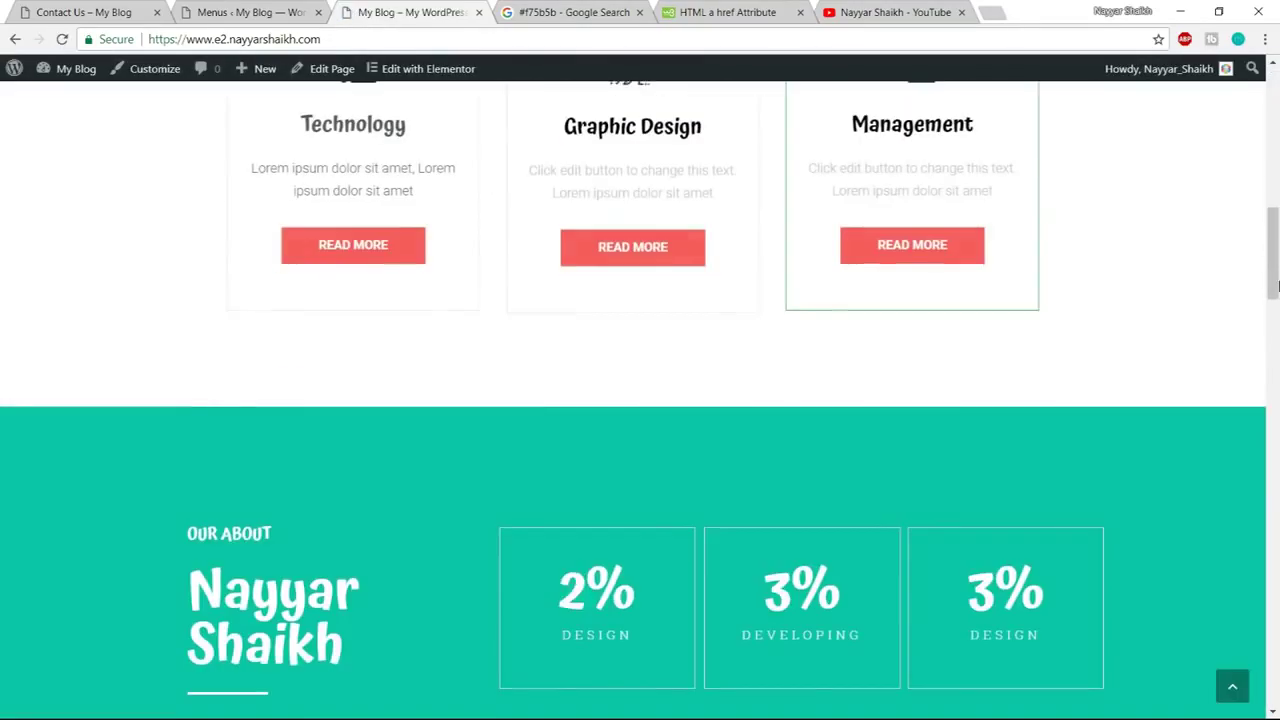
drag(1277, 287, 1243, 712)
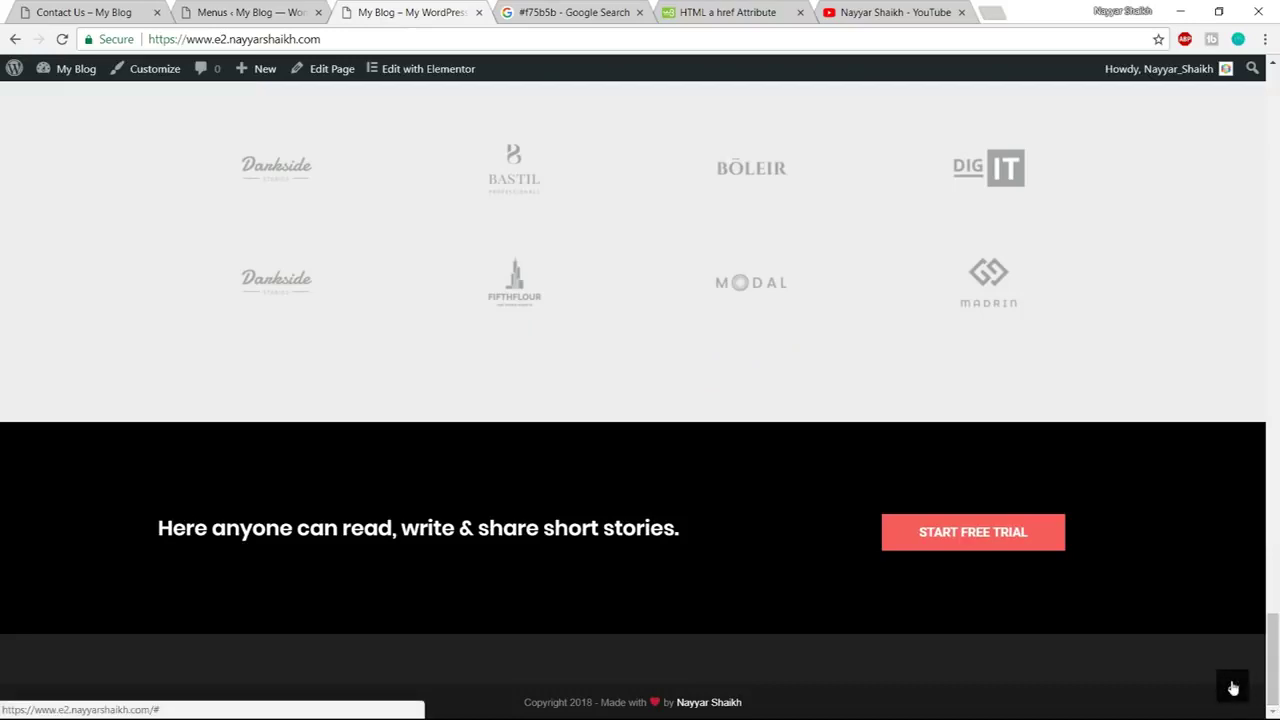
click(1233, 688)
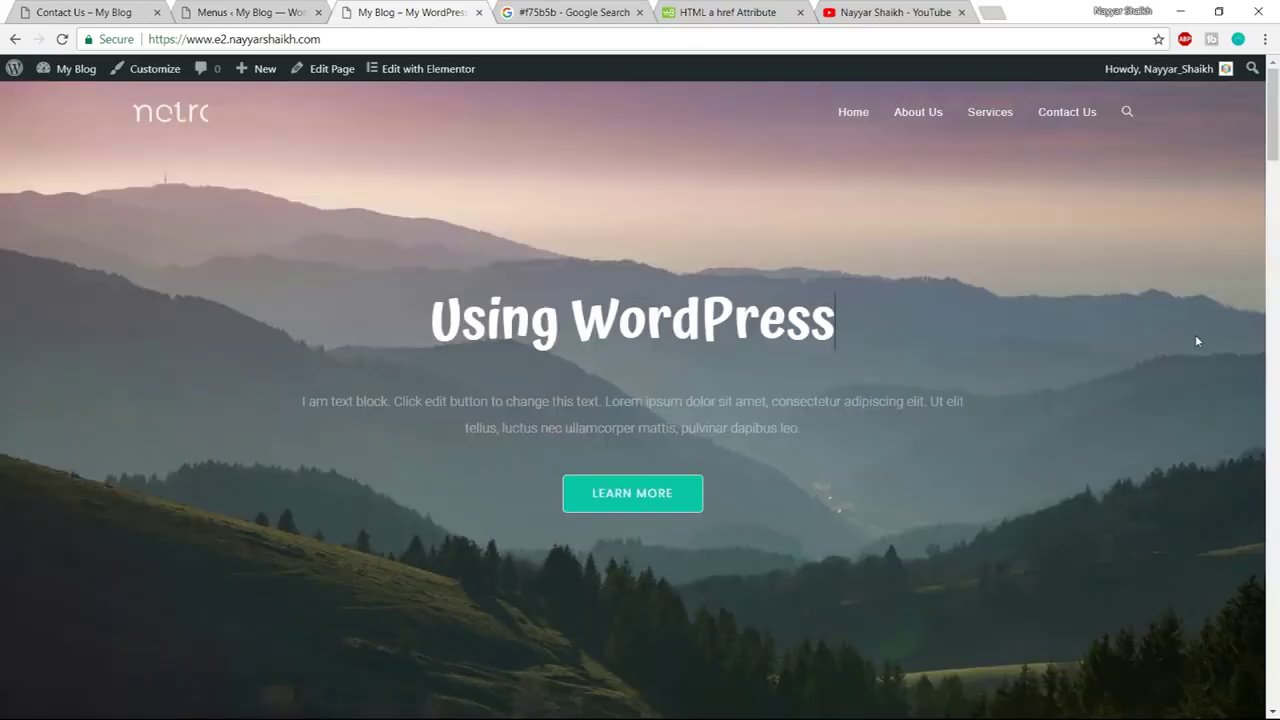